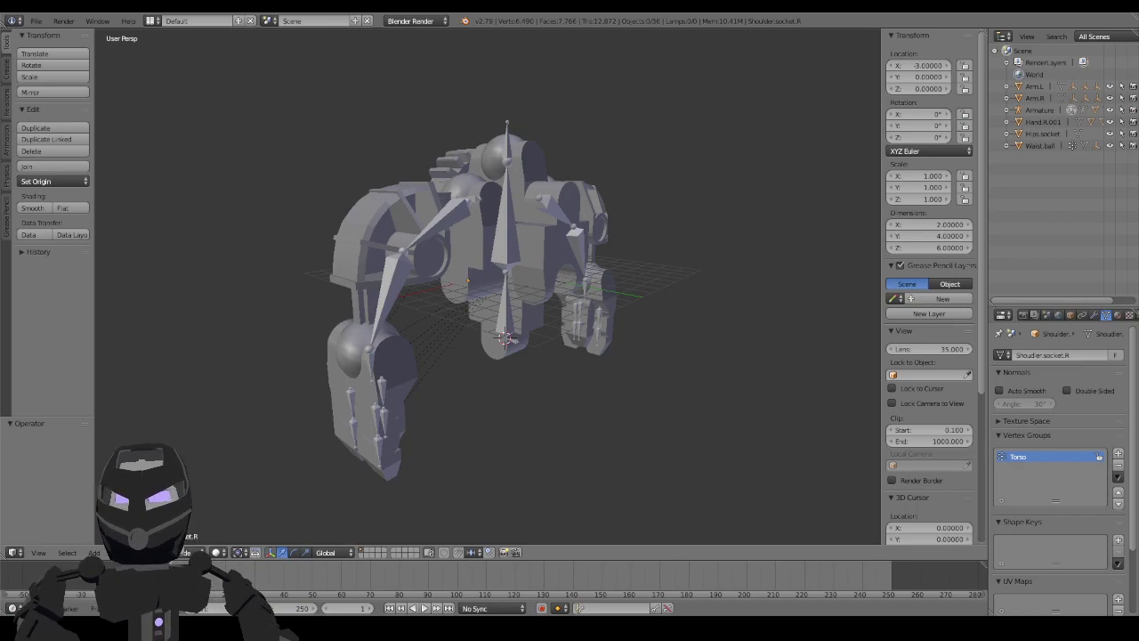
Pick the robot's upper-left arm bone in Pose Mode, test-rotate it, then cancel back to rest.
mouse_move(525, 267)
middle_down()
mouse_move(546, 266)
mouse_move(468, 279)
middle_up()
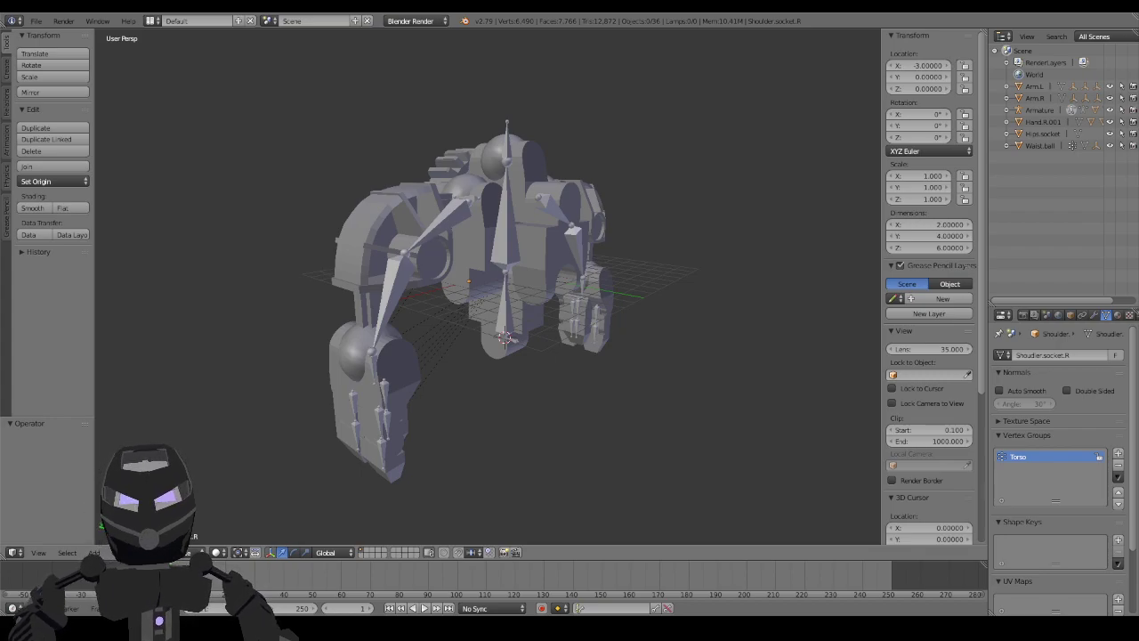
middle_drag(623, 338, 646, 343)
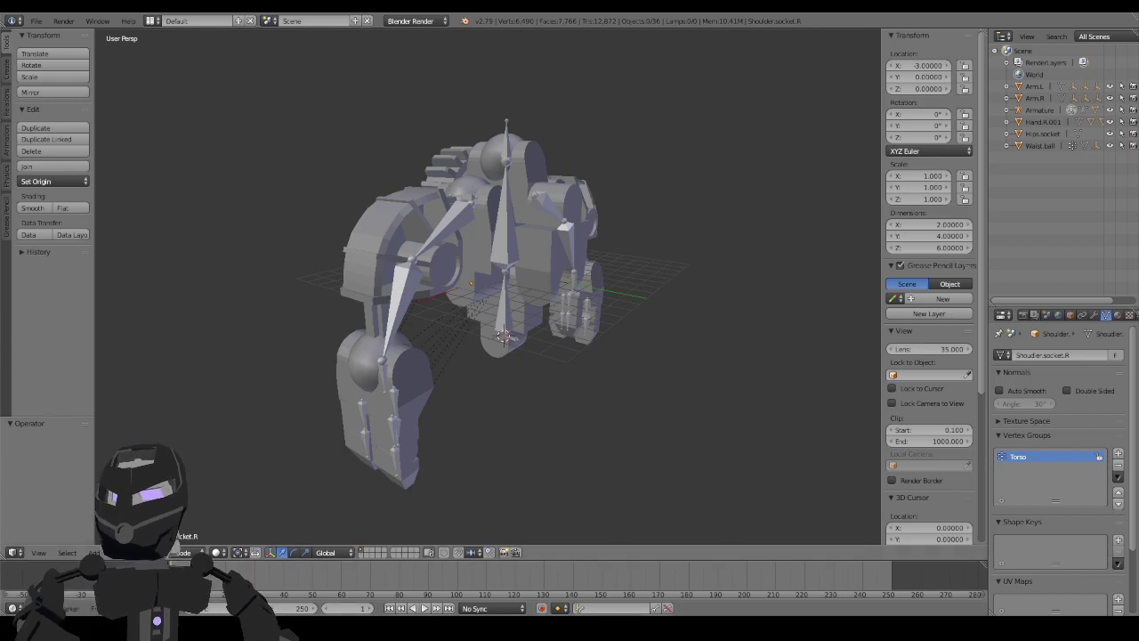
mouse_move(703, 341)
middle_down()
mouse_move(665, 306)
mouse_move(681, 320)
middle_up()
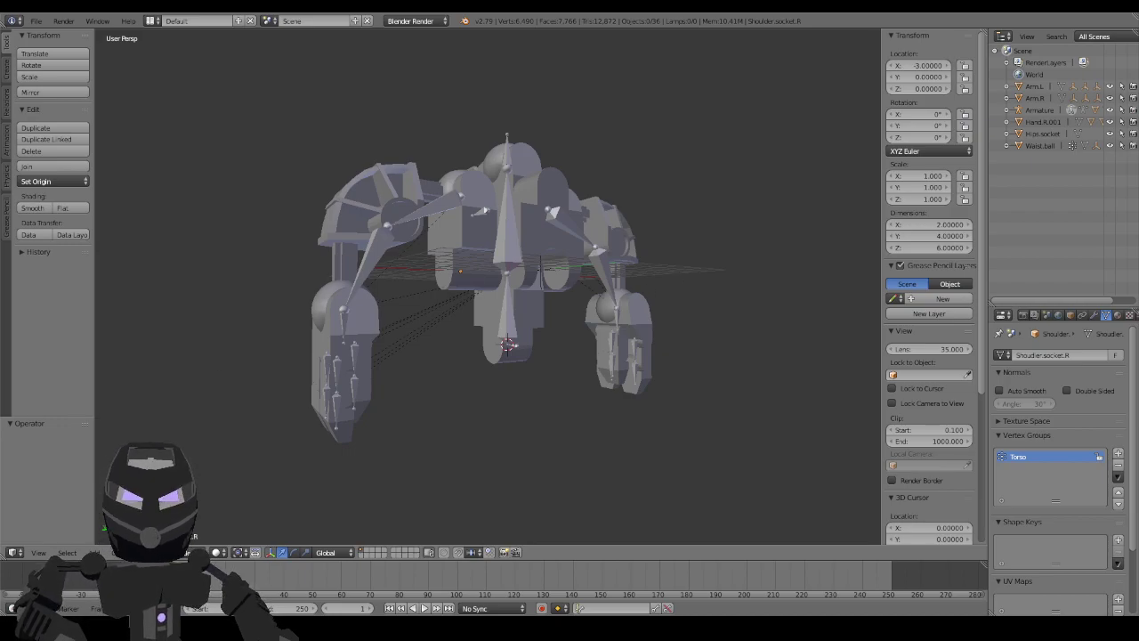
middle_drag(614, 307, 668, 336)
scroll(684, 347, up, 3)
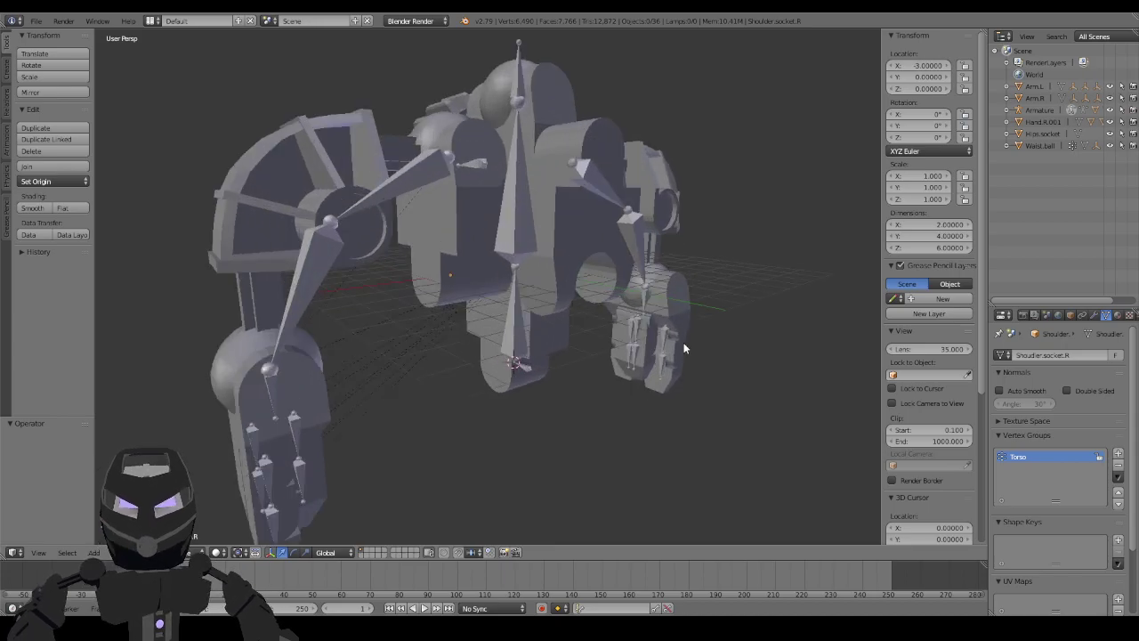
mouse_move(692, 355)
middle_down()
mouse_move(395, 363)
mouse_move(683, 381)
mouse_move(656, 356)
mouse_move(697, 375)
mouse_move(722, 338)
mouse_move(403, 173)
middle_up()
scroll(394, 357, down, 2)
scroll(679, 345, up, 1)
right_click(415, 189)
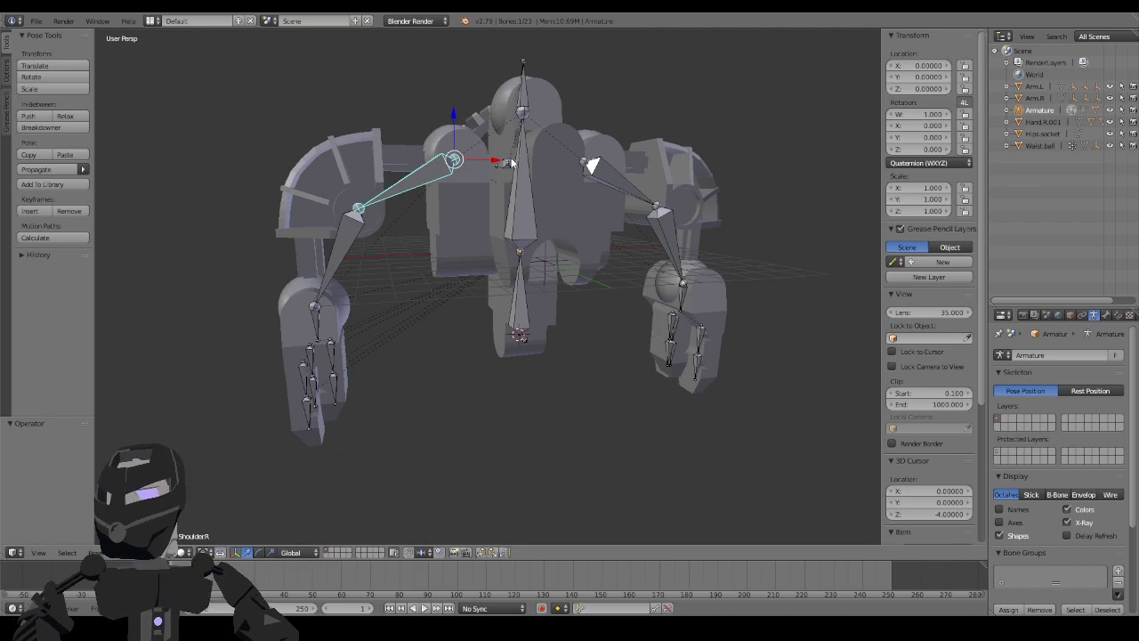
key(r)
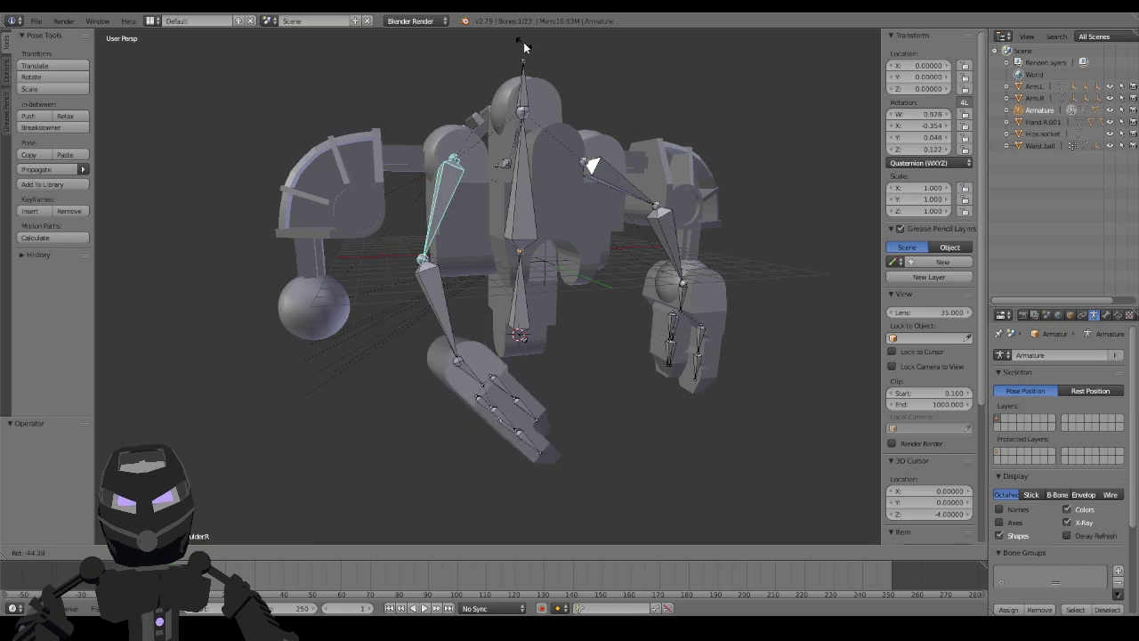
right_click(524, 42)
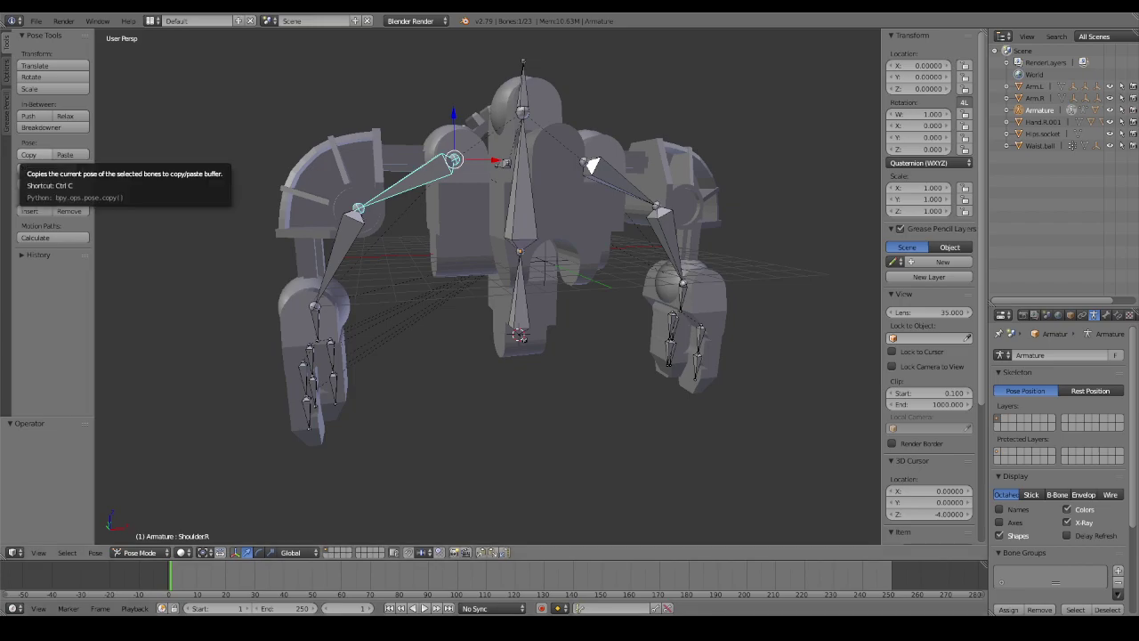
Test-rotate the ShoulderR bone and cancel, leaving it at rest.
middle_drag(498, 258, 552, 232)
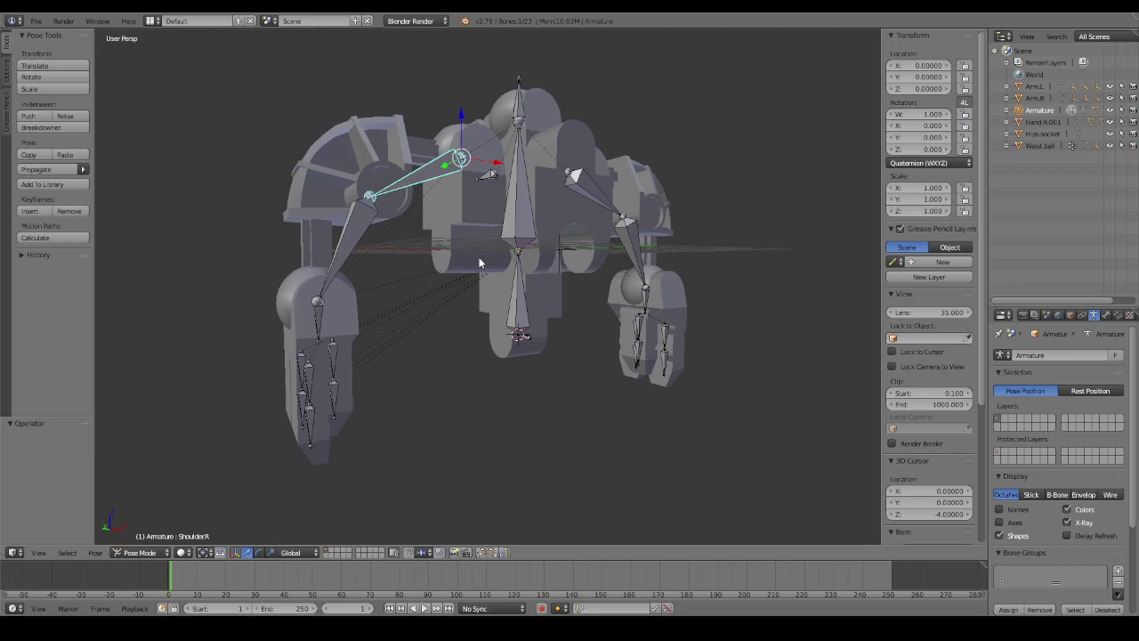
key(r)
key(Escape)
Select the Torso bone, test-rotate it and cancel to restore the rest pose.
middle_drag(588, 217, 543, 256)
mouse_move(655, 290)
middle_down()
mouse_move(734, 250)
mouse_move(700, 259)
mouse_move(540, 240)
middle_up()
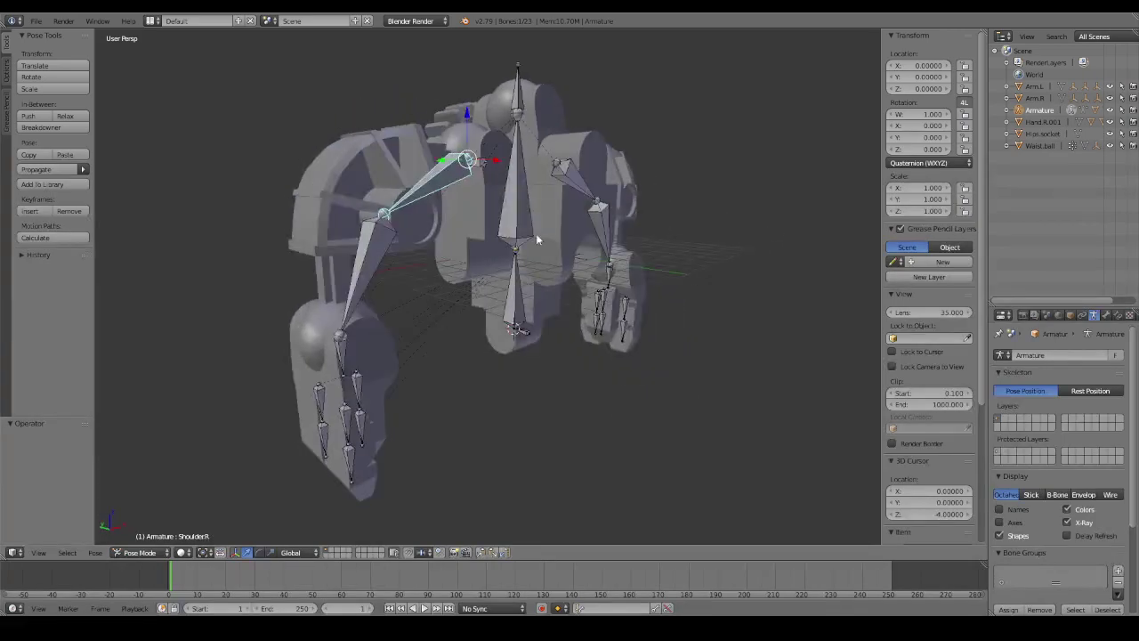
right_click(512, 219)
key(r)
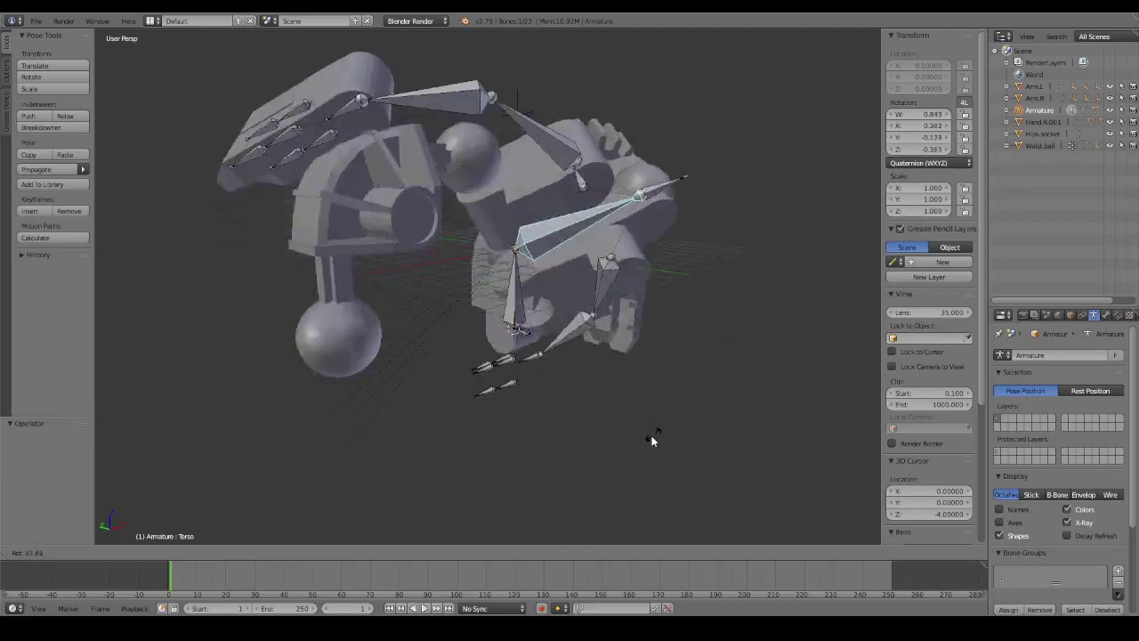
key(Escape)
middle_drag(766, 321, 723, 339)
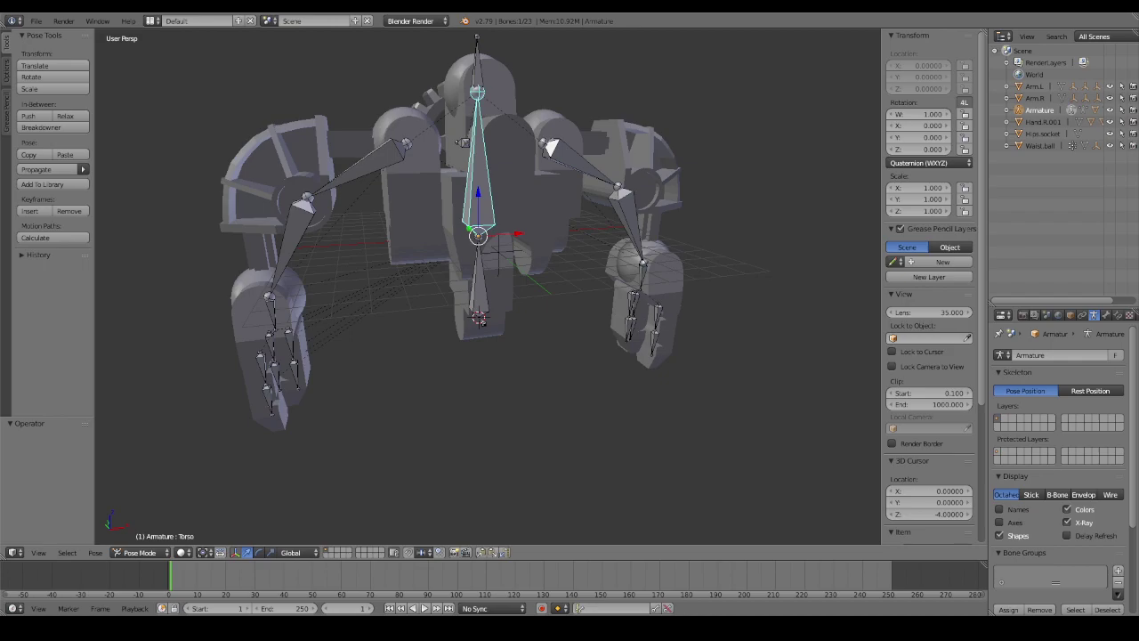
mouse_move(722, 339)
middle_down()
mouse_move(658, 275)
mouse_move(584, 274)
mouse_move(612, 270)
mouse_move(588, 300)
mouse_move(715, 288)
mouse_move(666, 267)
mouse_move(630, 283)
middle_up()
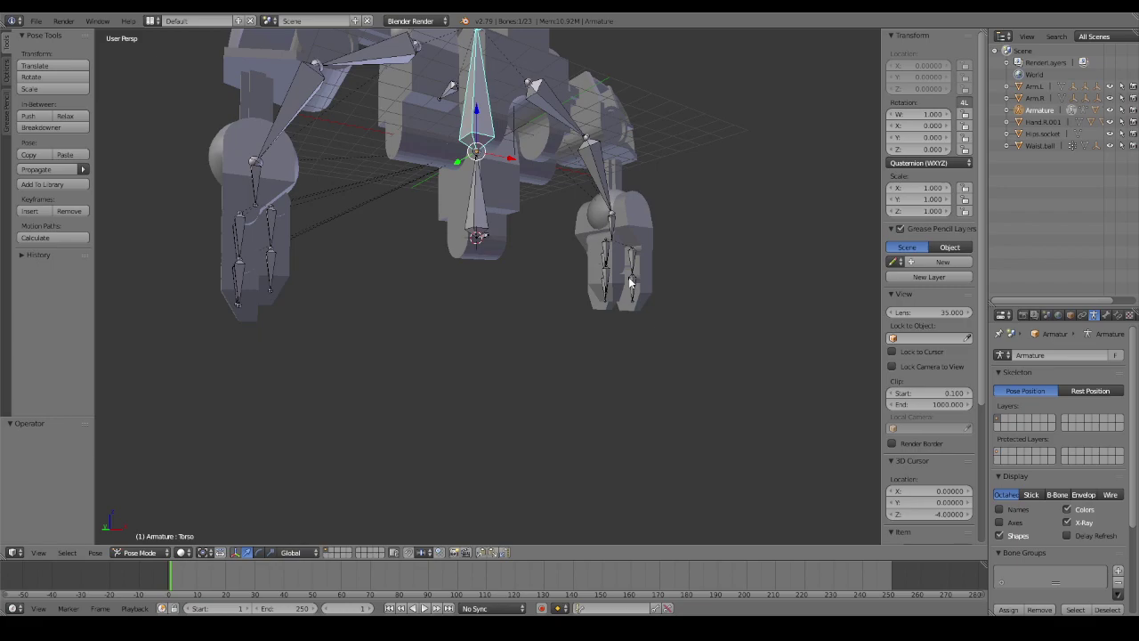
middle_drag(700, 224, 511, 450)
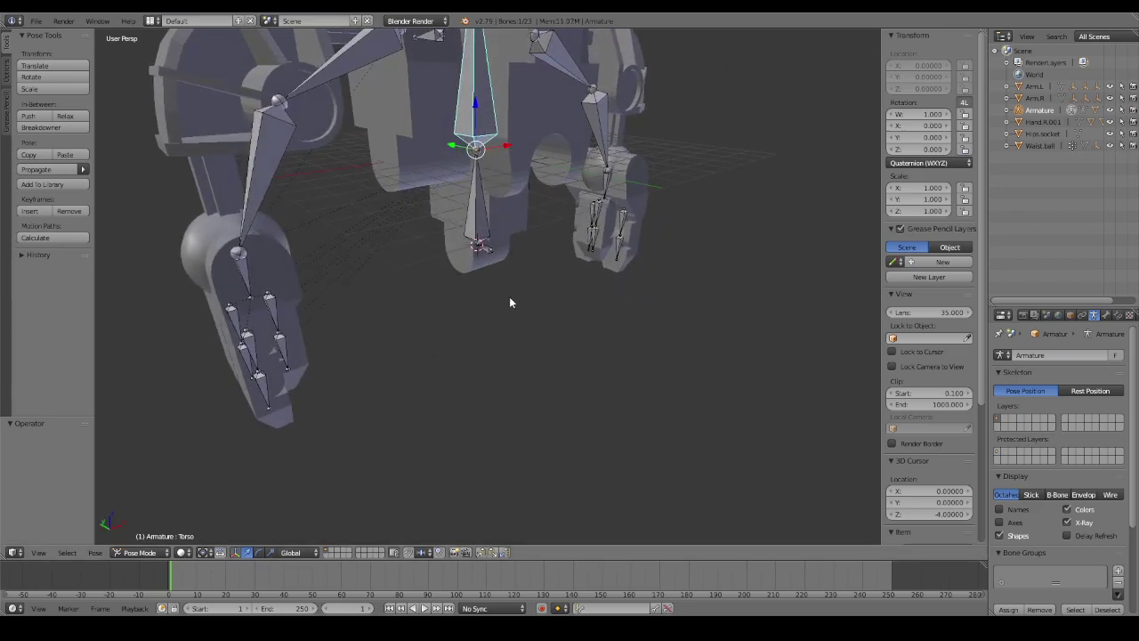
Deselect the bones, return to Object Mode and clear the object selection.
key(a)
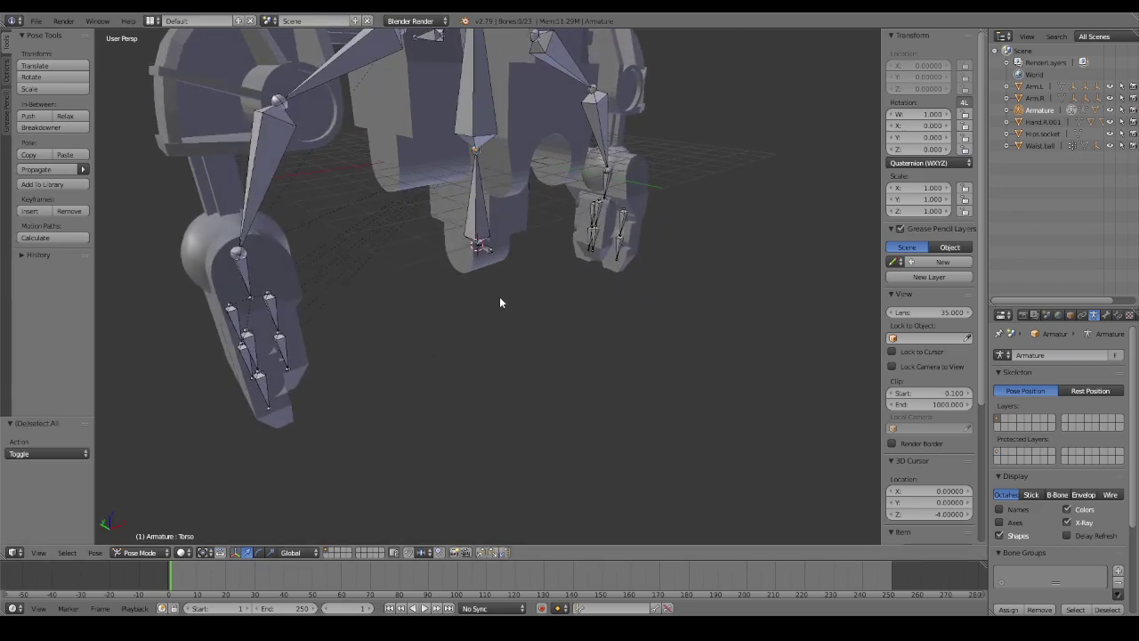
key(ctrl+Tab)
right_click(219, 70)
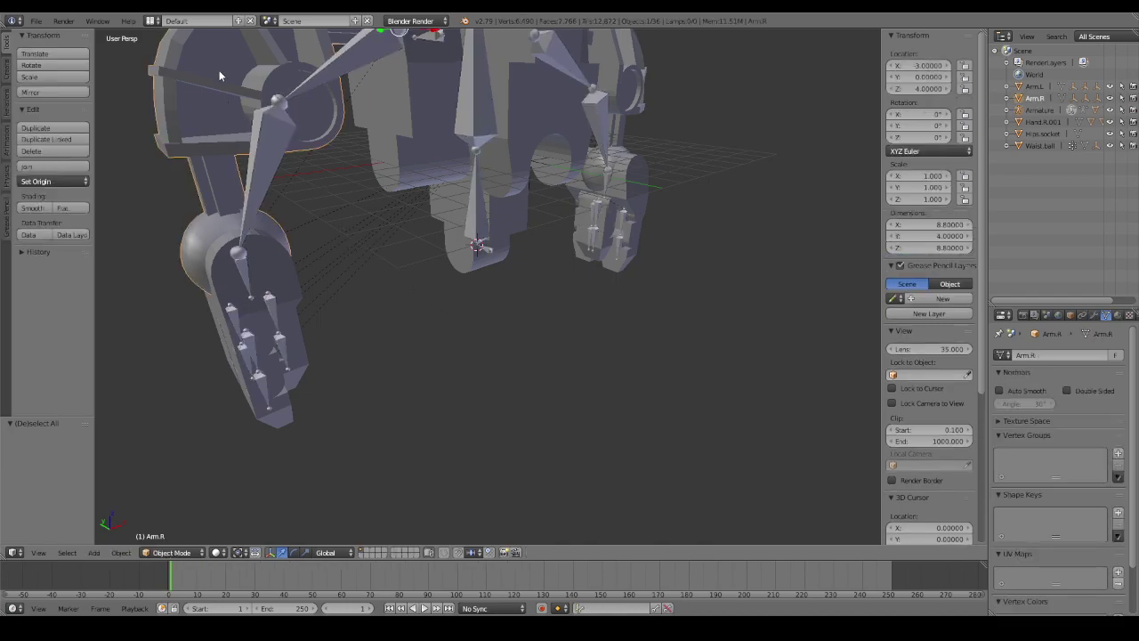
key(a)
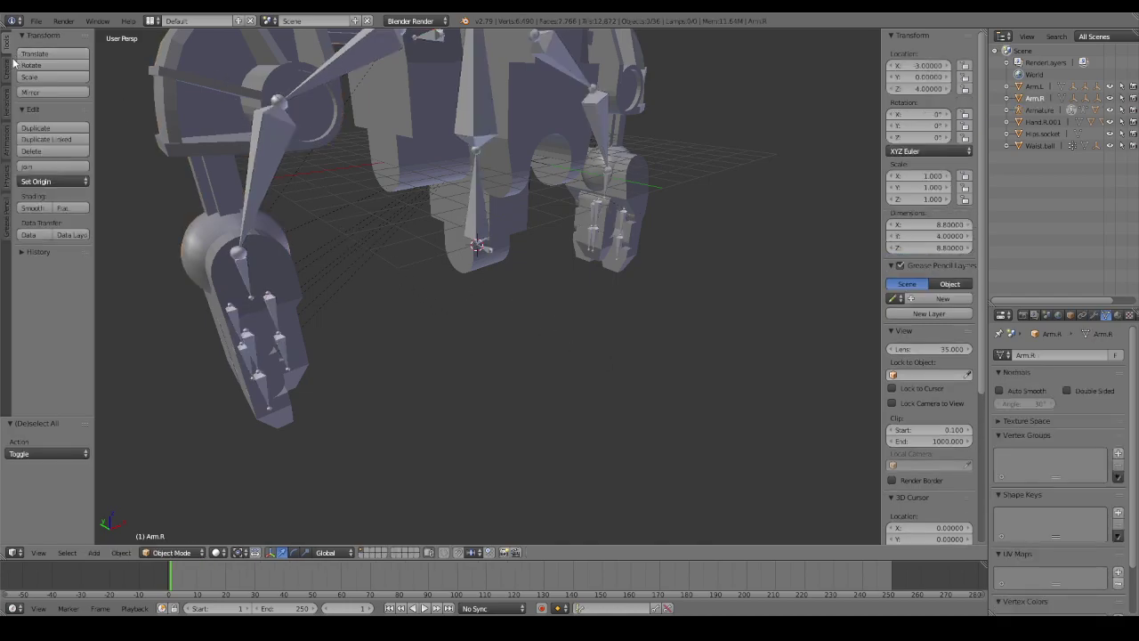
Add a cylinder and trial-move it along Y, then along X to -2.48.
click(7, 70)
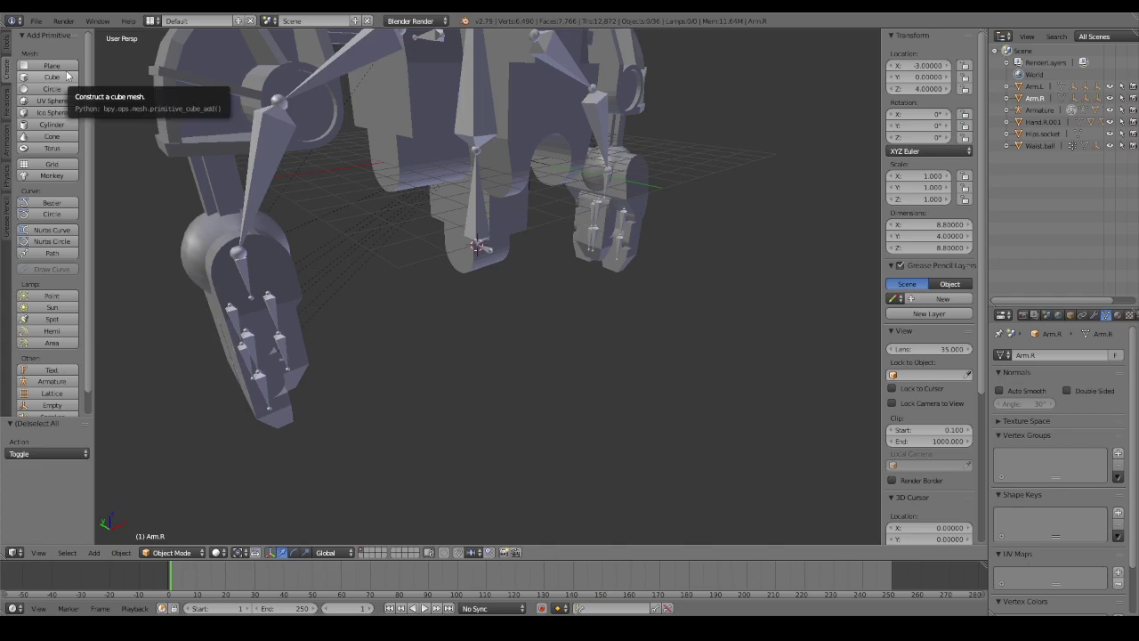
click(51, 124)
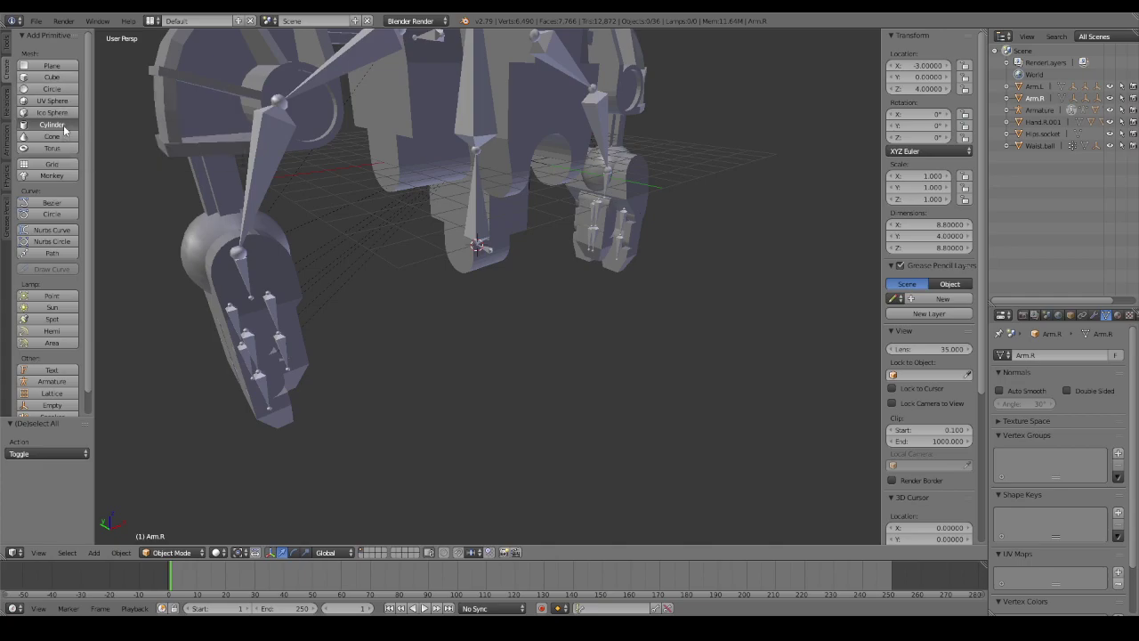
key(g)
key(y)
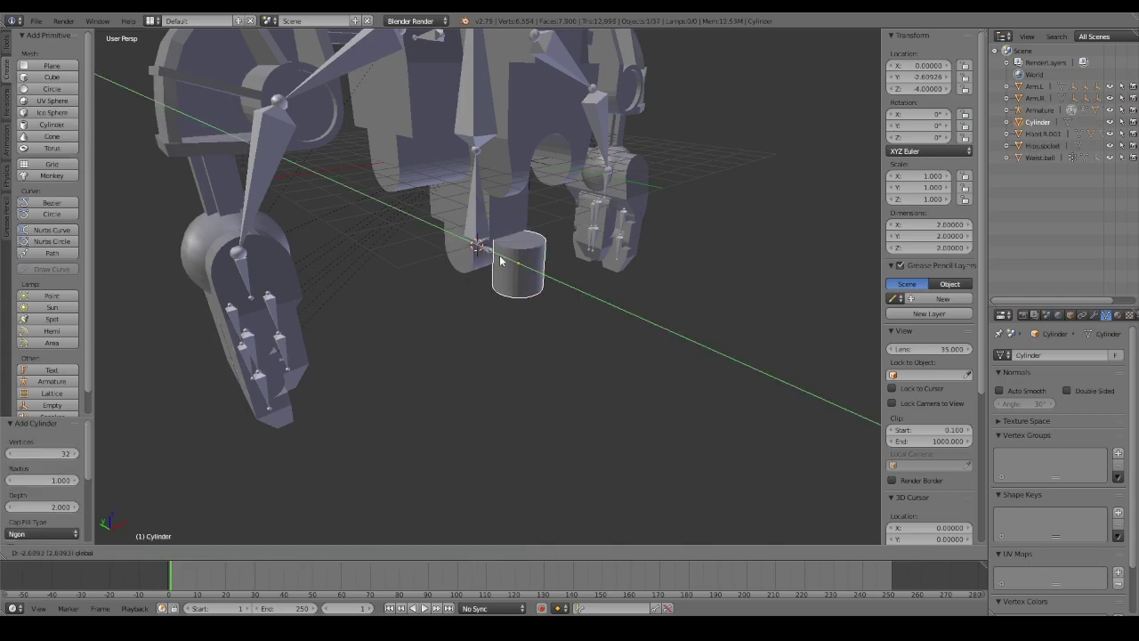
click(704, 326)
key(g)
key(x)
click(714, 358)
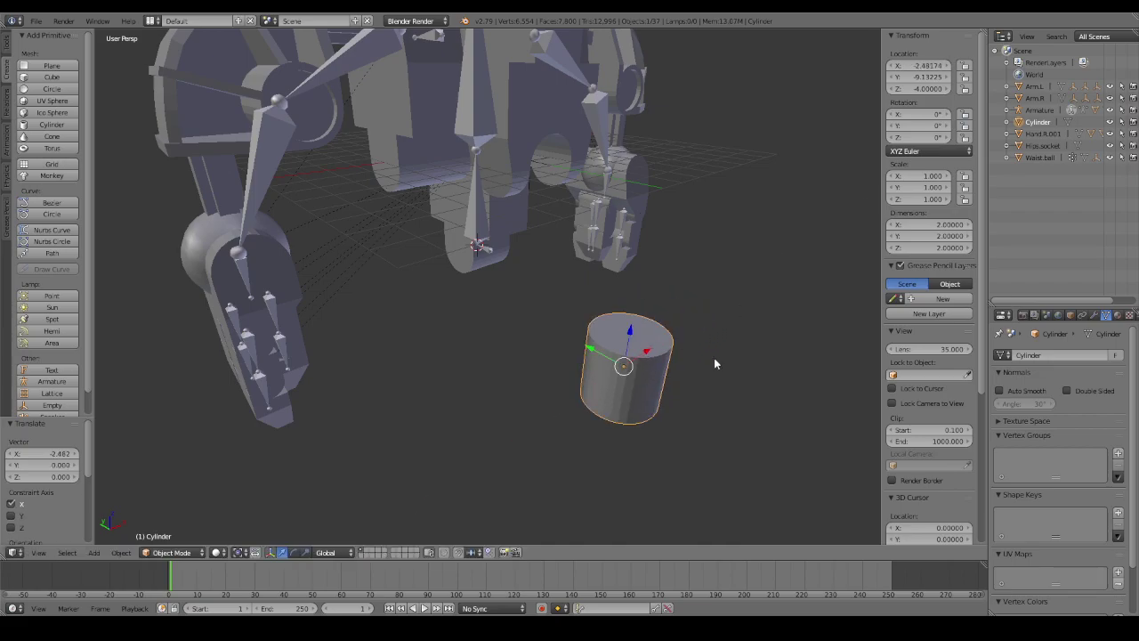
Undo the trial cylinder, add a fresh one and slide it along Y to -8.224.
mouse_move(714, 358)
middle_down()
mouse_move(728, 372)
mouse_move(748, 351)
mouse_move(778, 359)
mouse_move(660, 319)
middle_up()
key(Tab)
key(Tab)
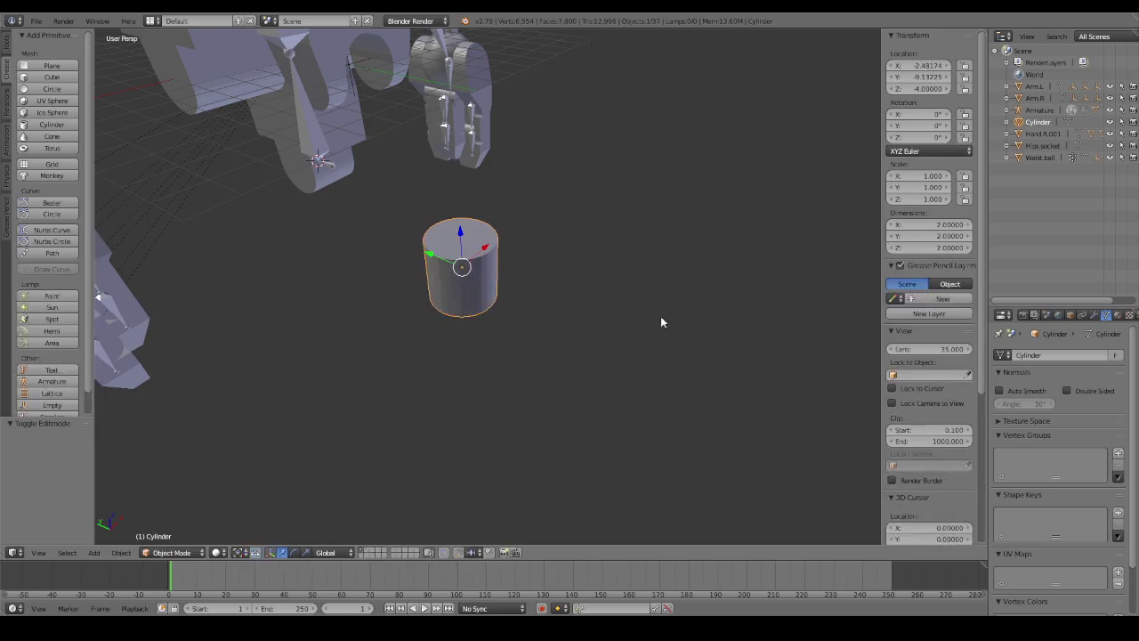
key(ctrl+z)
key(ctrl+z)
key(ctrl+z)
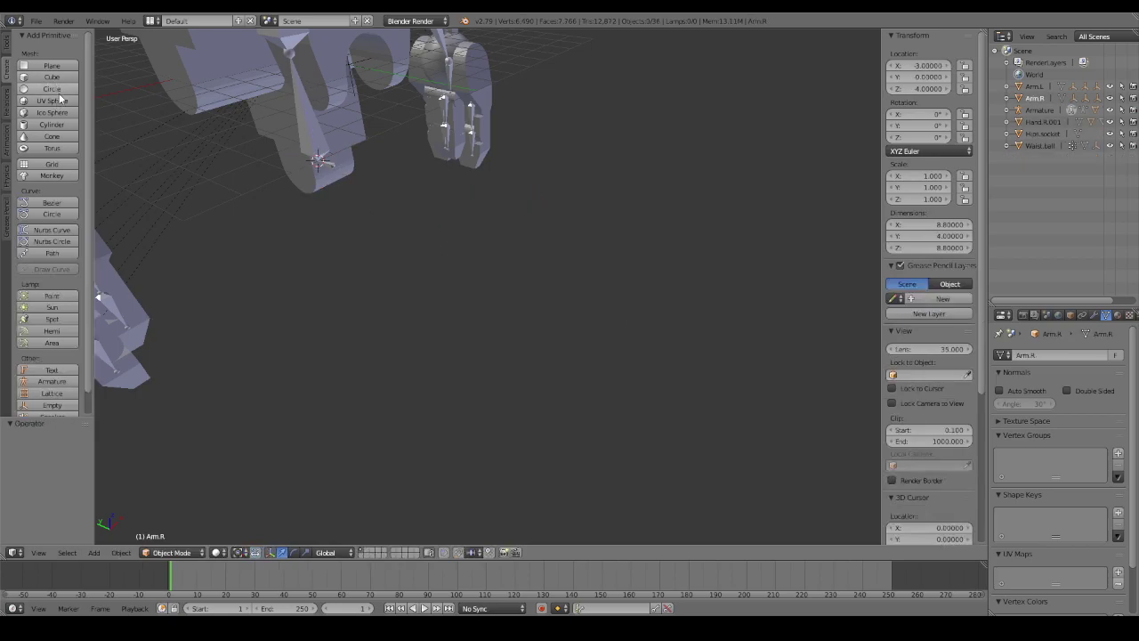
click(62, 125)
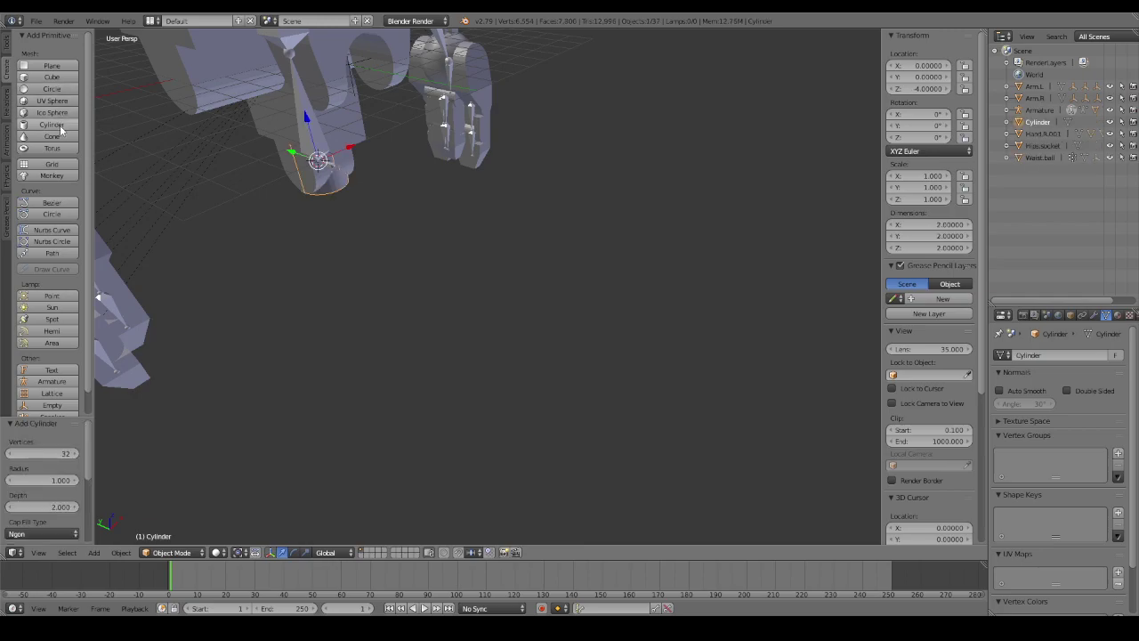
drag(291, 157, 458, 228)
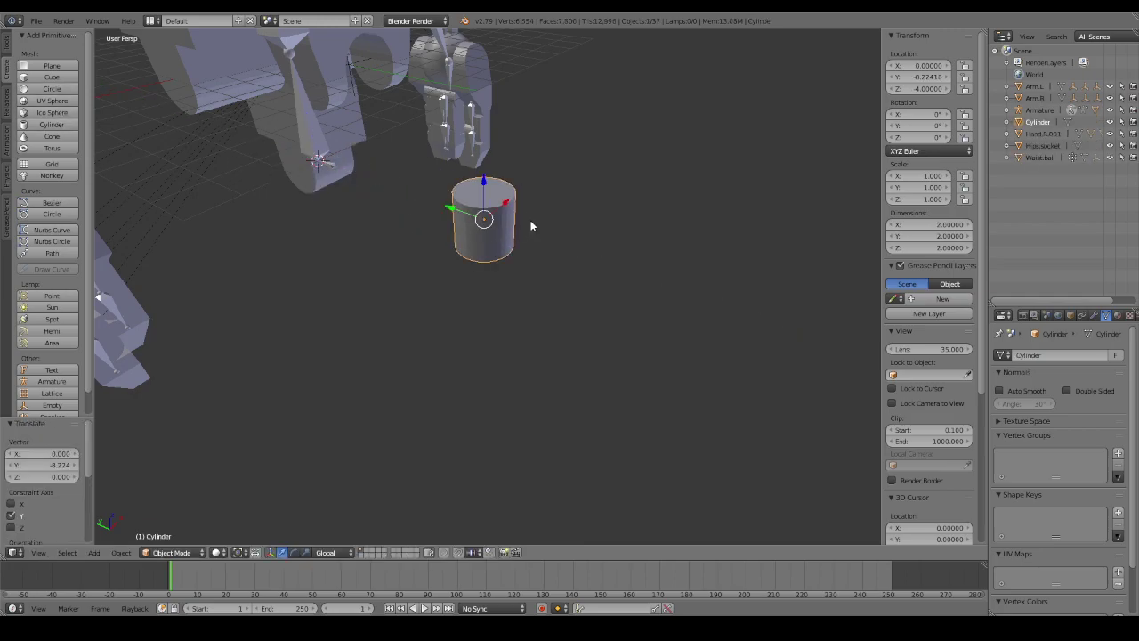
Extrude the cylinder's top face in place and merge it into one centre vertex.
key(Tab)
scroll(463, 246, up, 2)
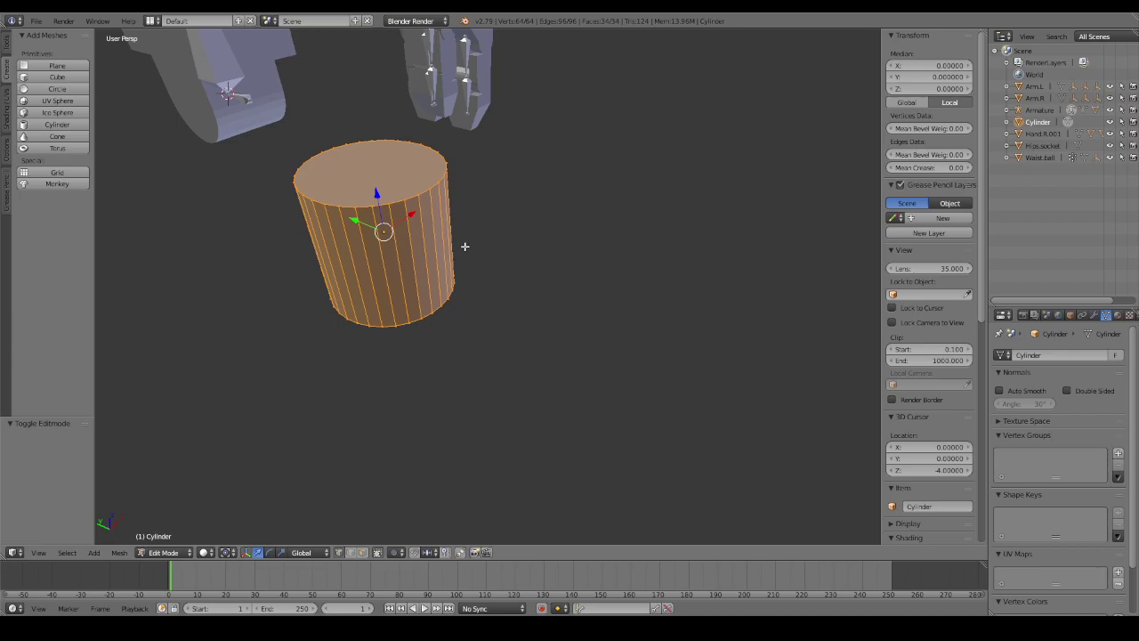
scroll(488, 252, up, 2)
middle_drag(488, 252, 496, 259)
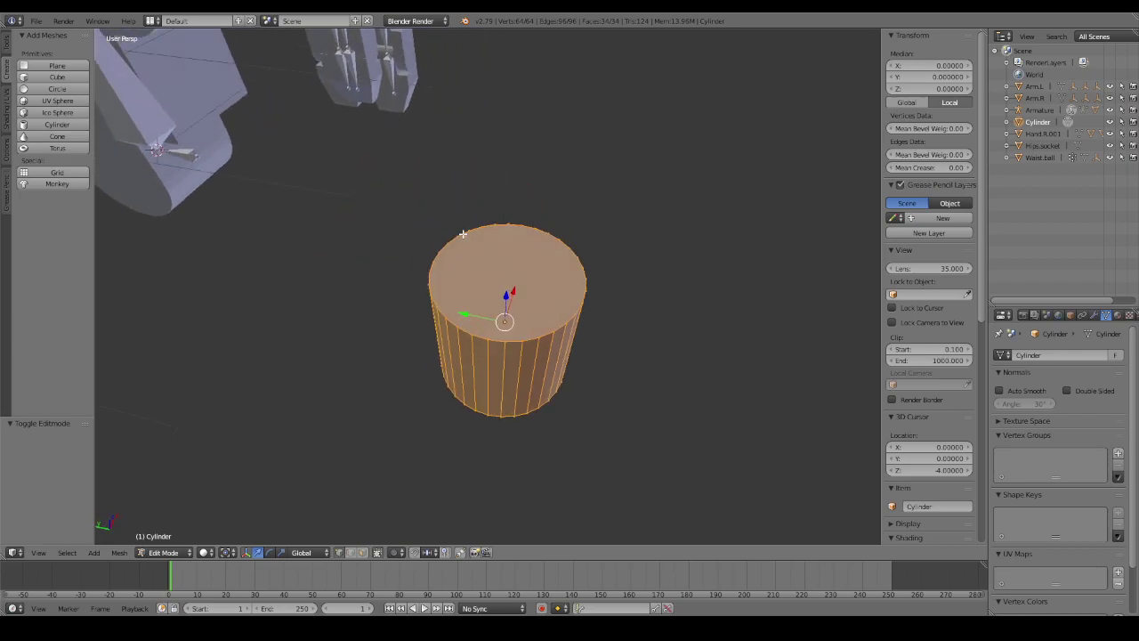
right_click(462, 233)
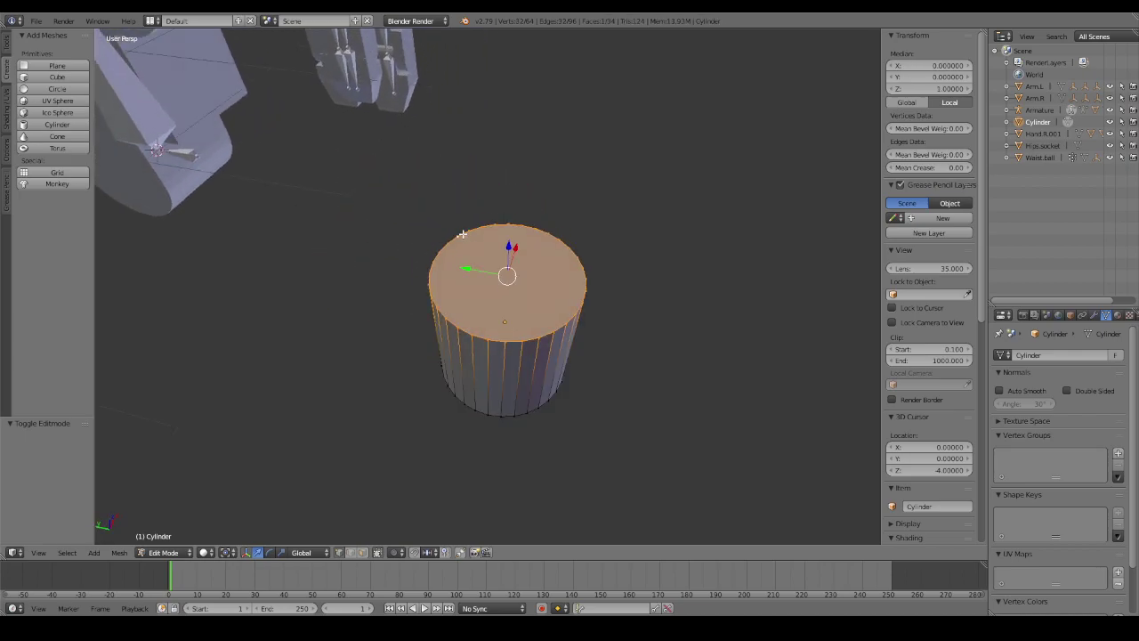
key(e)
right_click(539, 201)
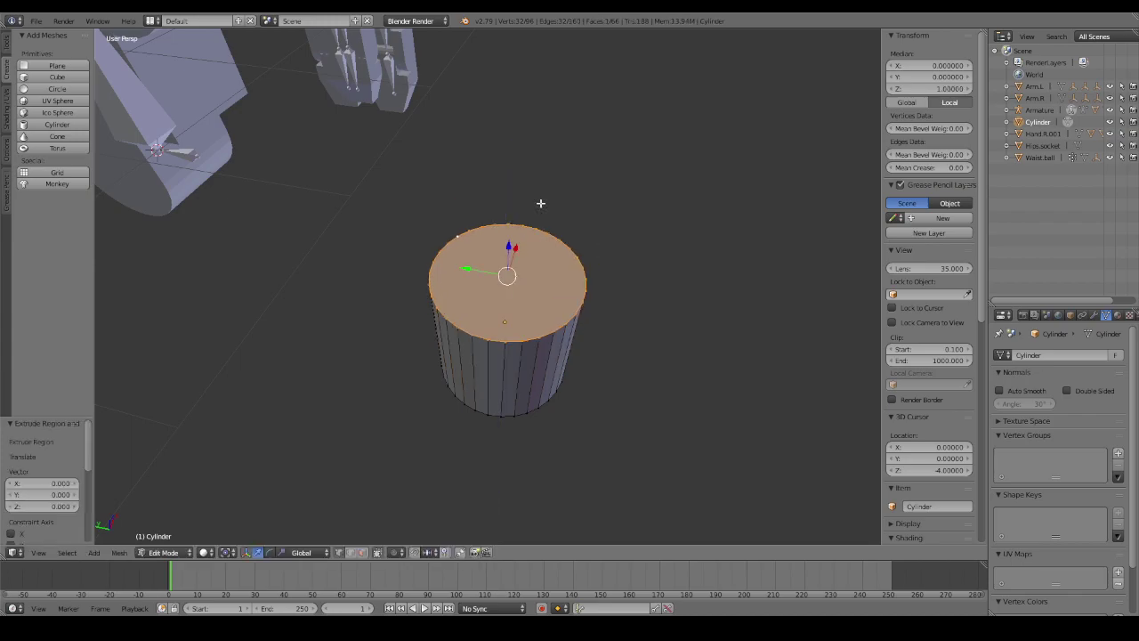
key(alt+m)
click(525, 234)
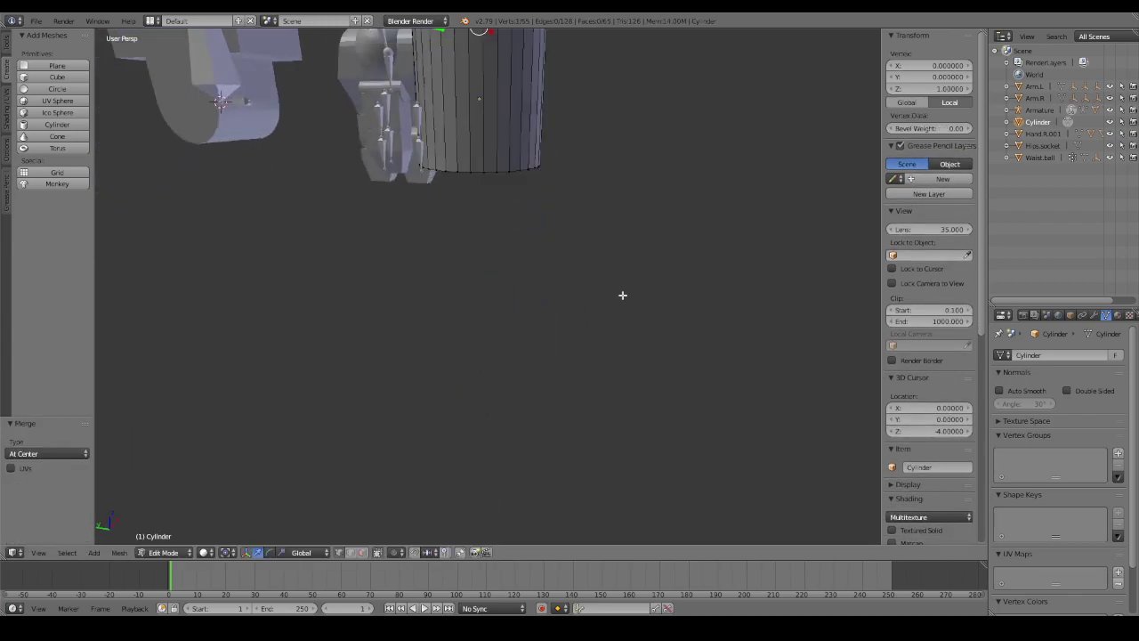
Extrude the bottom face in place and merge it to a centre vertex as well.
mouse_move(623, 294)
middle_down()
mouse_move(579, 347)
mouse_move(590, 323)
mouse_move(517, 257)
middle_up()
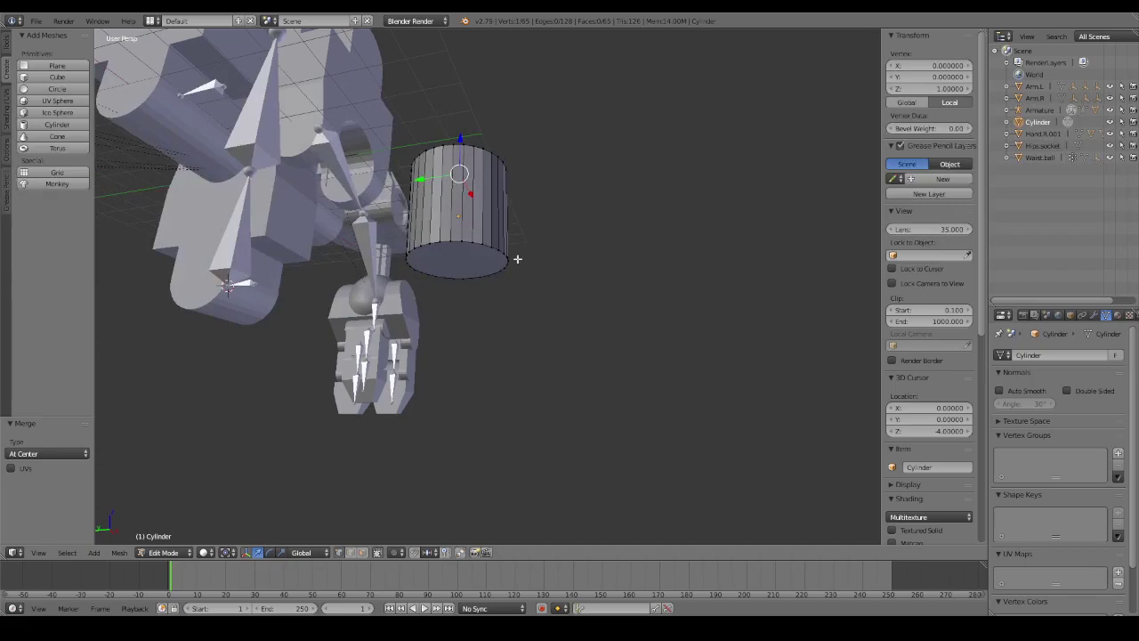
right_click(454, 239)
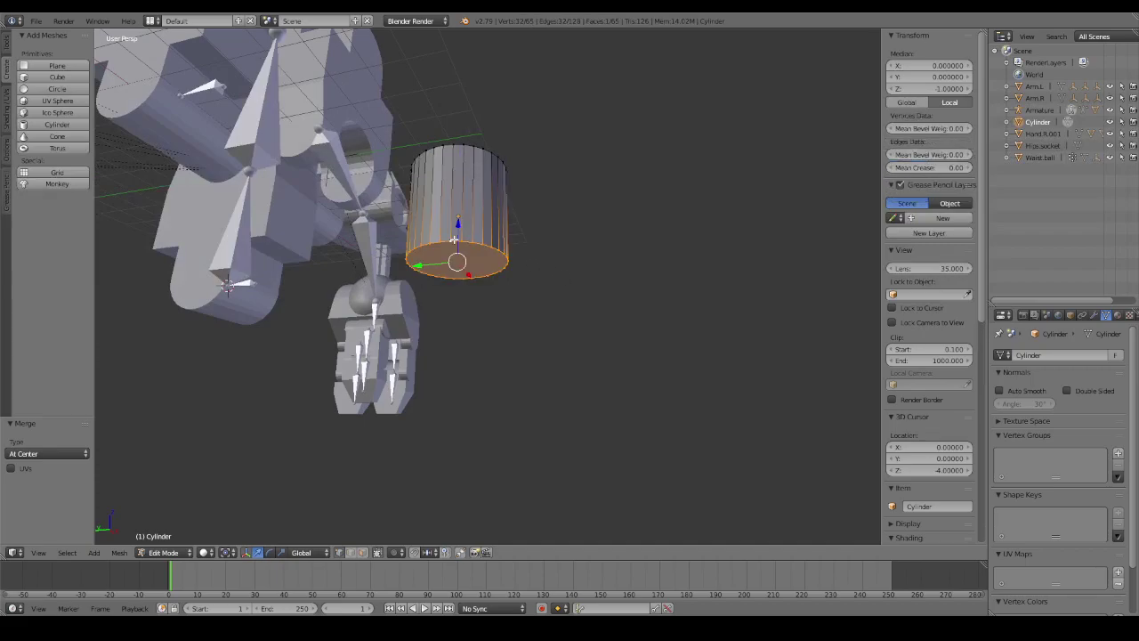
key(e)
right_click(490, 359)
key(alt+m)
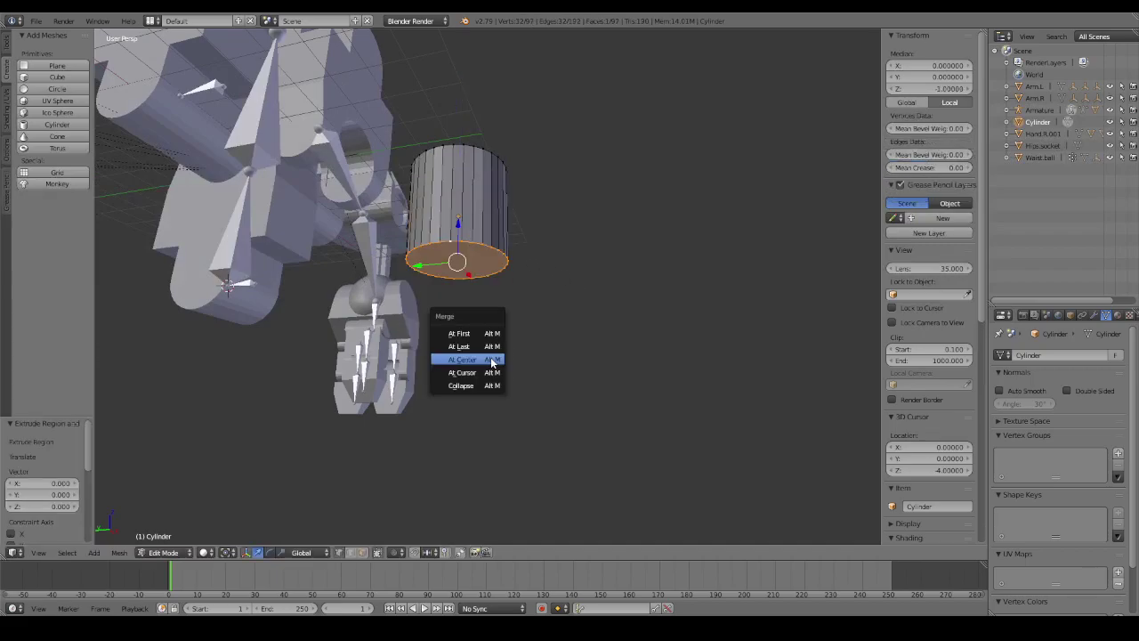
click(490, 362)
Rip the cylinder open along a seam of vertices.
mouse_move(590, 297)
middle_down()
mouse_move(593, 360)
mouse_move(605, 364)
middle_up()
shift+right_click(508, 382)
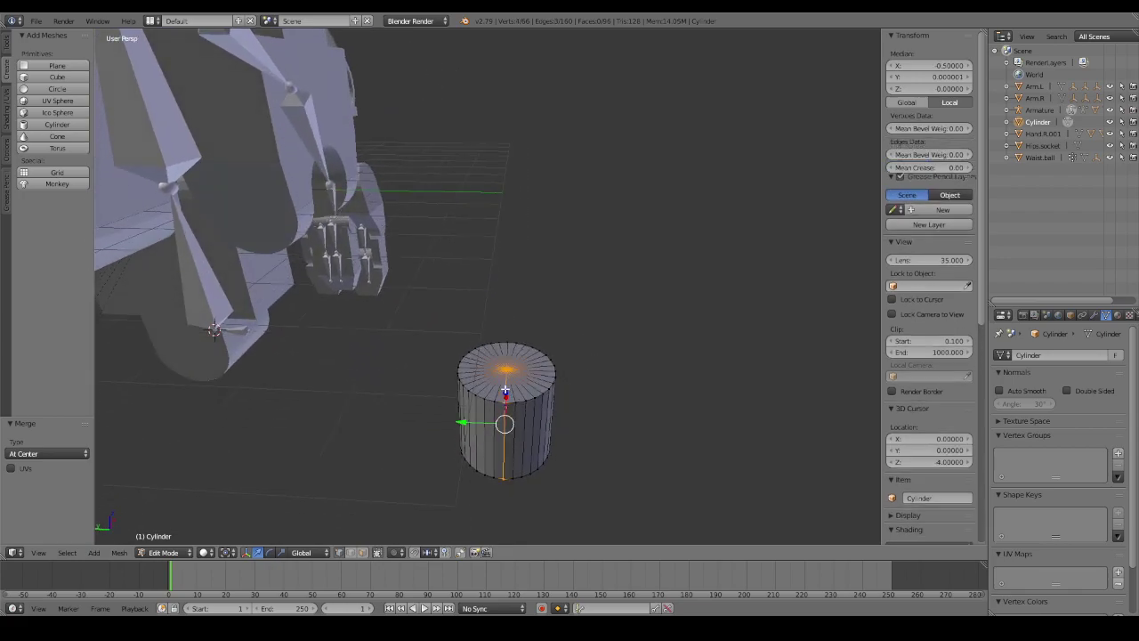
mouse_move(511, 347)
middle_down()
mouse_move(567, 345)
mouse_move(560, 294)
middle_up()
key(v)
click(578, 280)
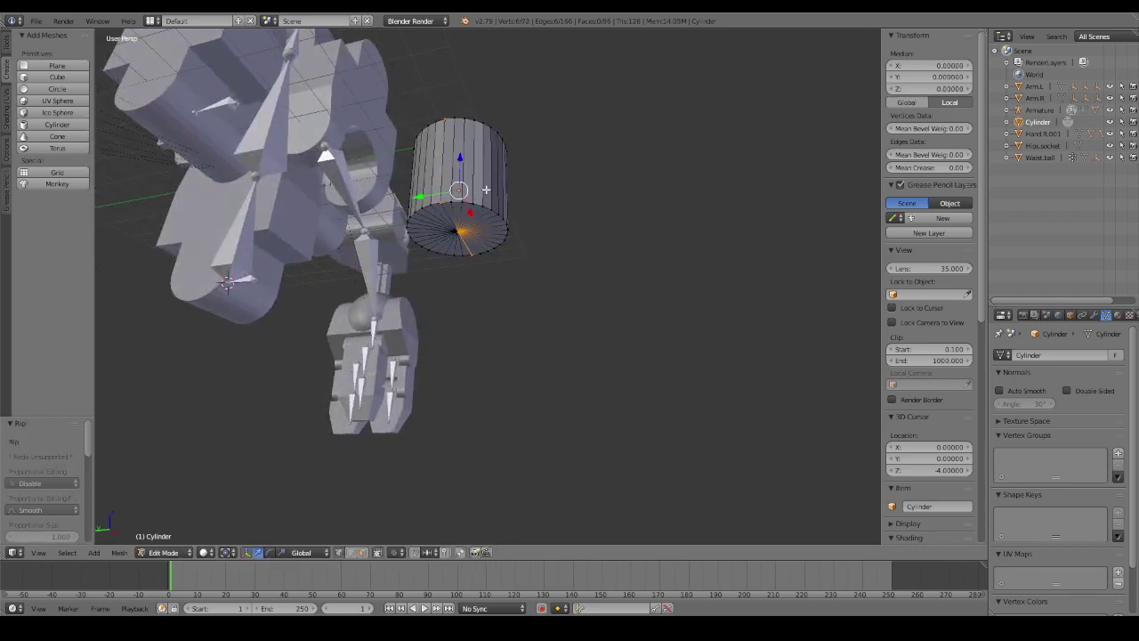
Select one linked half and set its median Y to -1.56407.
key(a)
key(l)
mouse_move(513, 224)
middle_down()
mouse_move(532, 276)
mouse_move(588, 320)
middle_up()
middle_drag(594, 368, 592, 389)
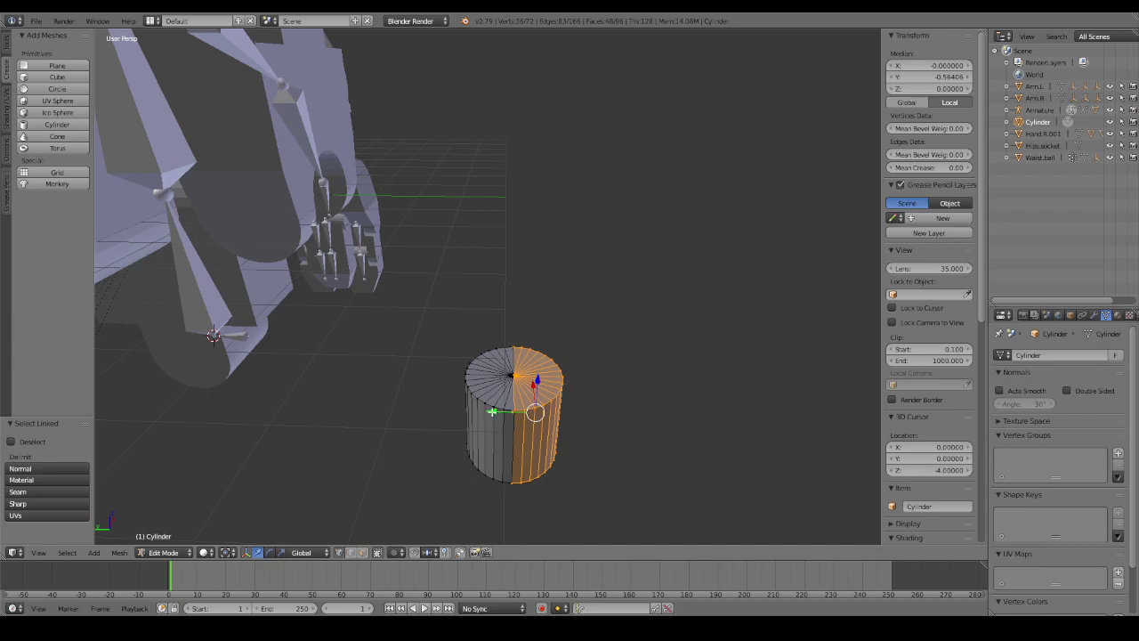
drag(501, 414, 522, 412)
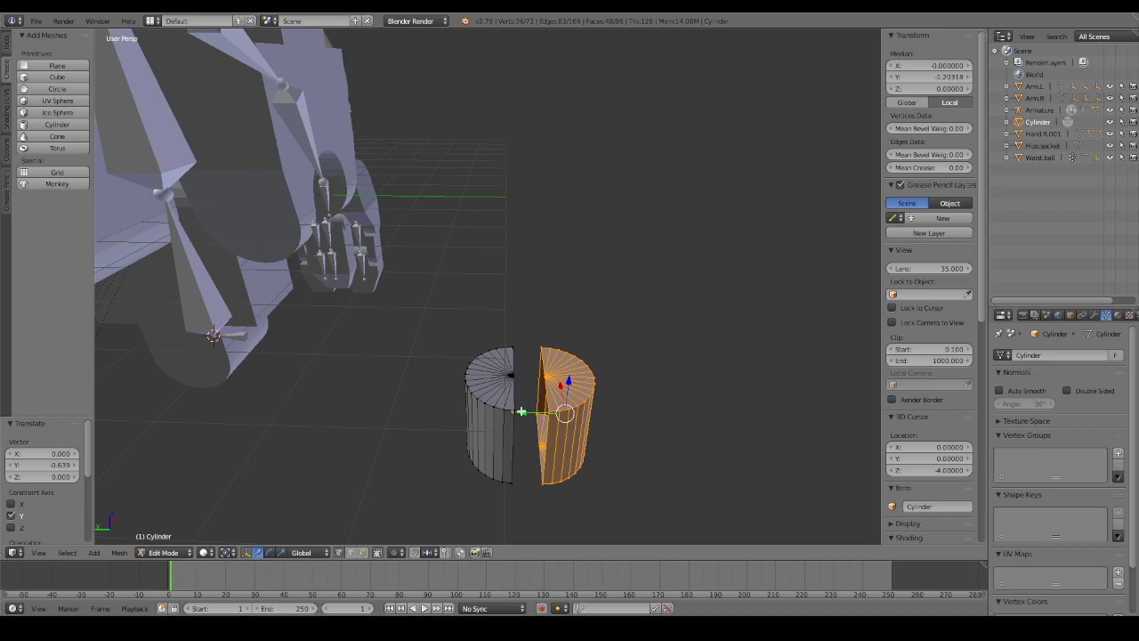
key(ctrl+z)
key(a)
key(a)
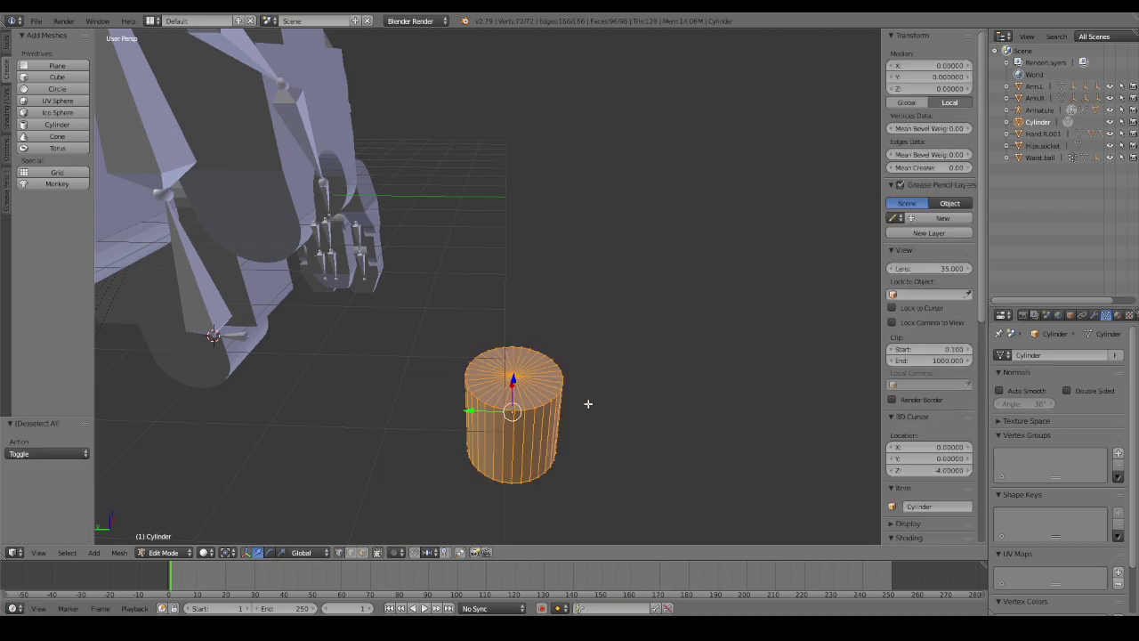
mouse_move(707, 288)
middle_down()
mouse_move(658, 259)
mouse_move(673, 254)
mouse_move(702, 291)
mouse_move(697, 306)
middle_up()
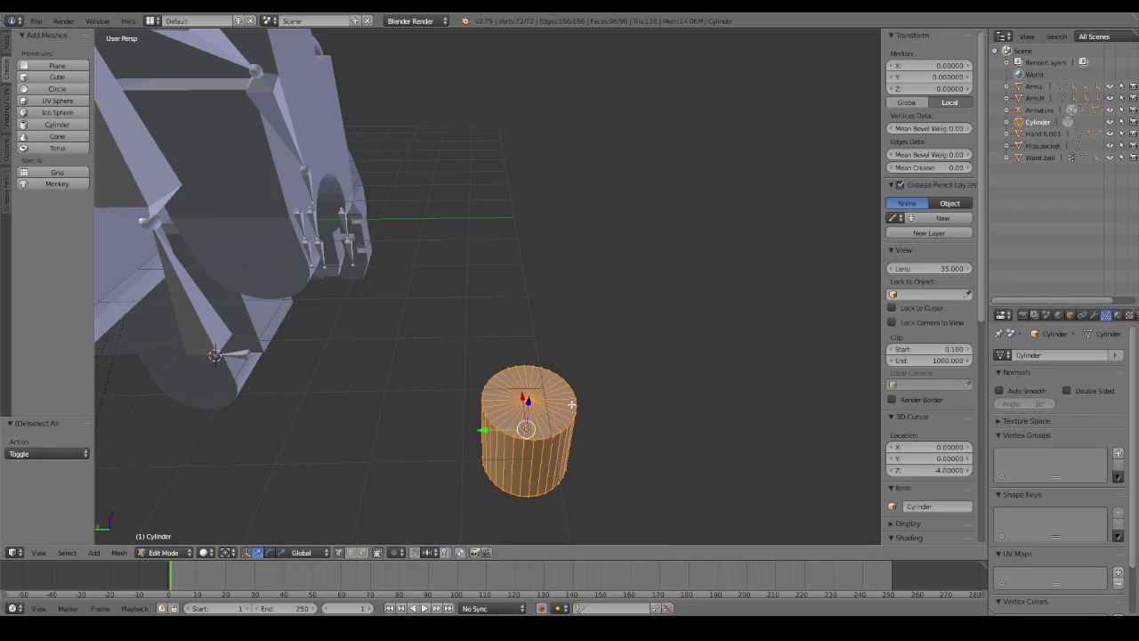
key(a)
key(l)
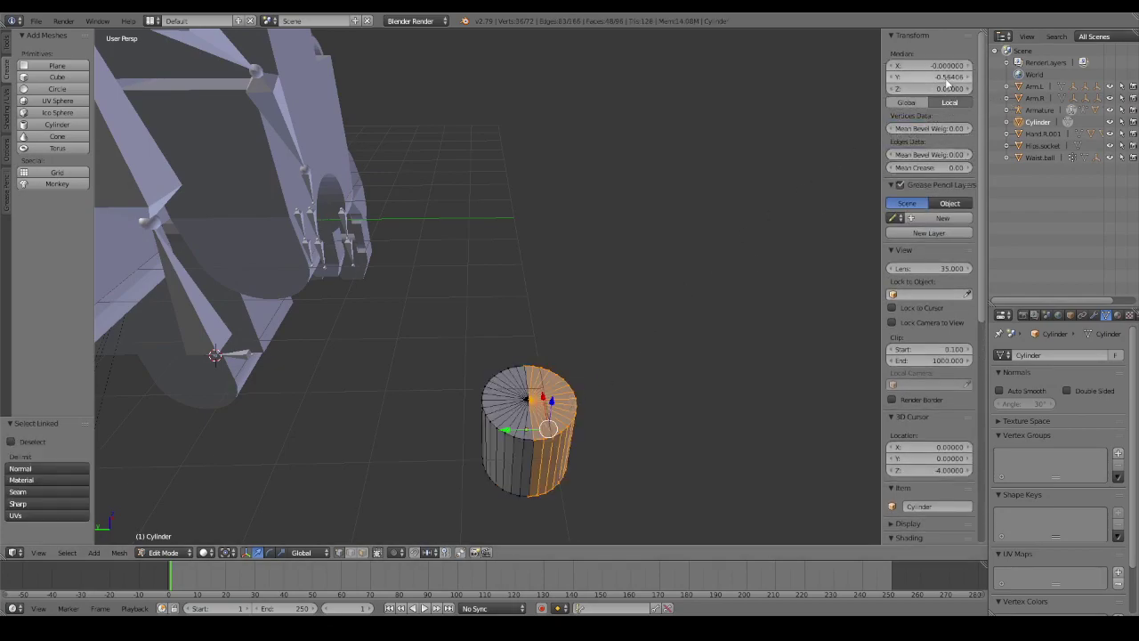
click(939, 78)
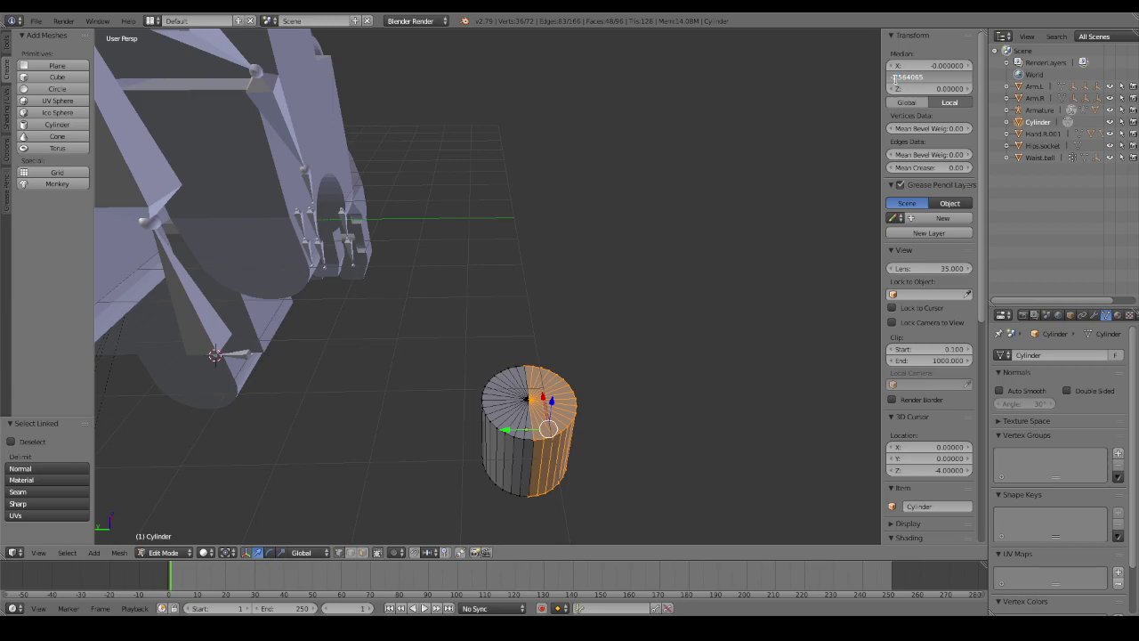
key(Return)
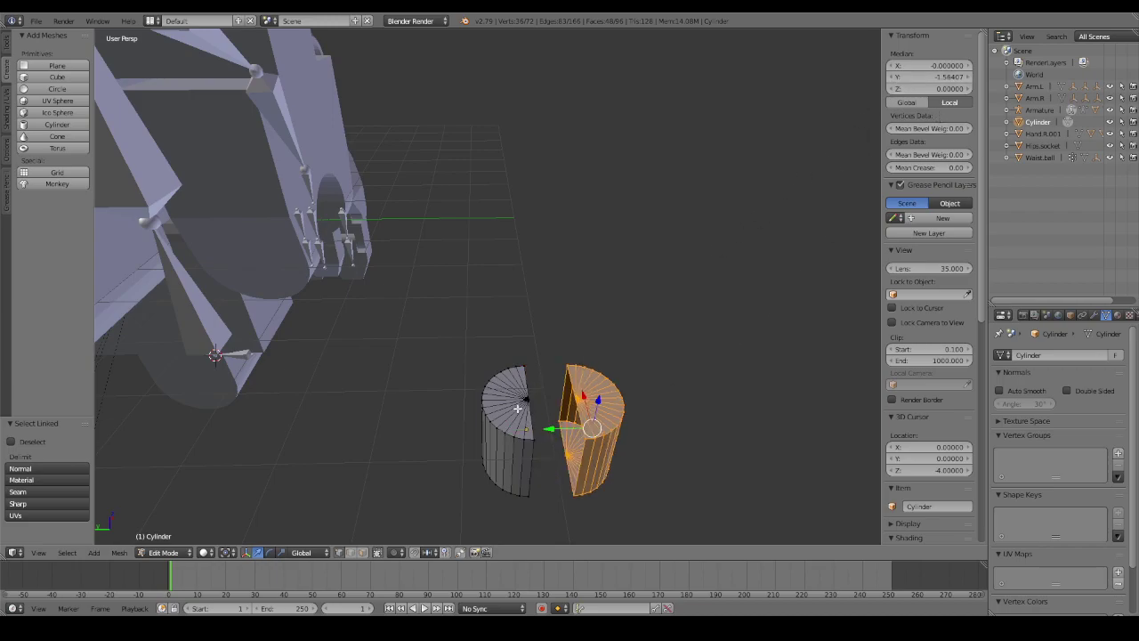
Select the other half and set its median Y to 1.56407.
key(a)
key(l)
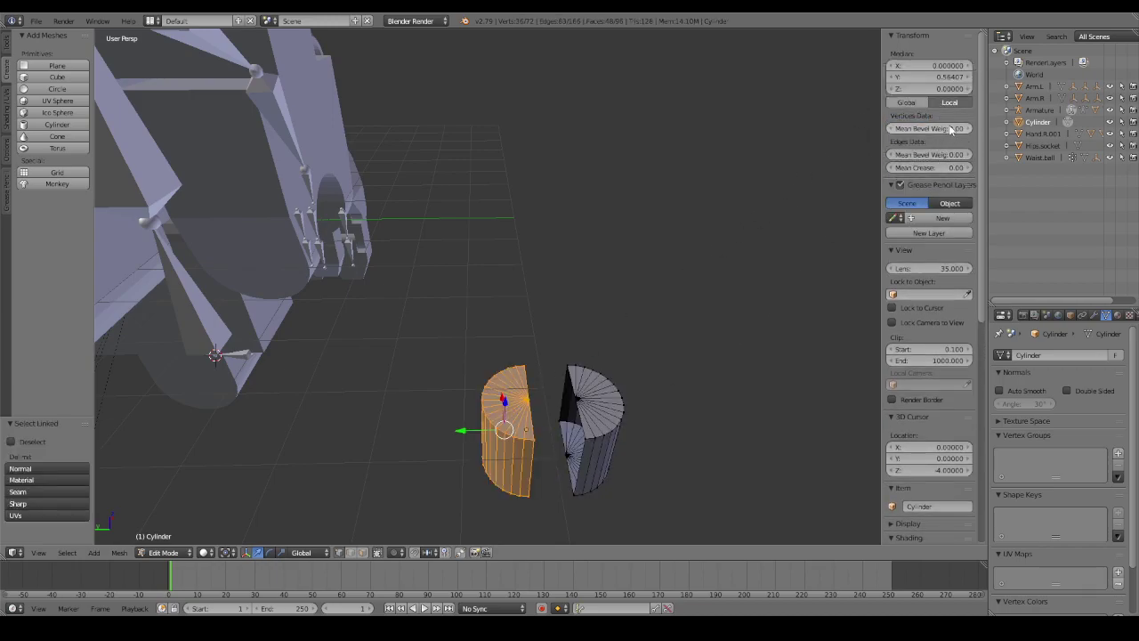
click(946, 79)
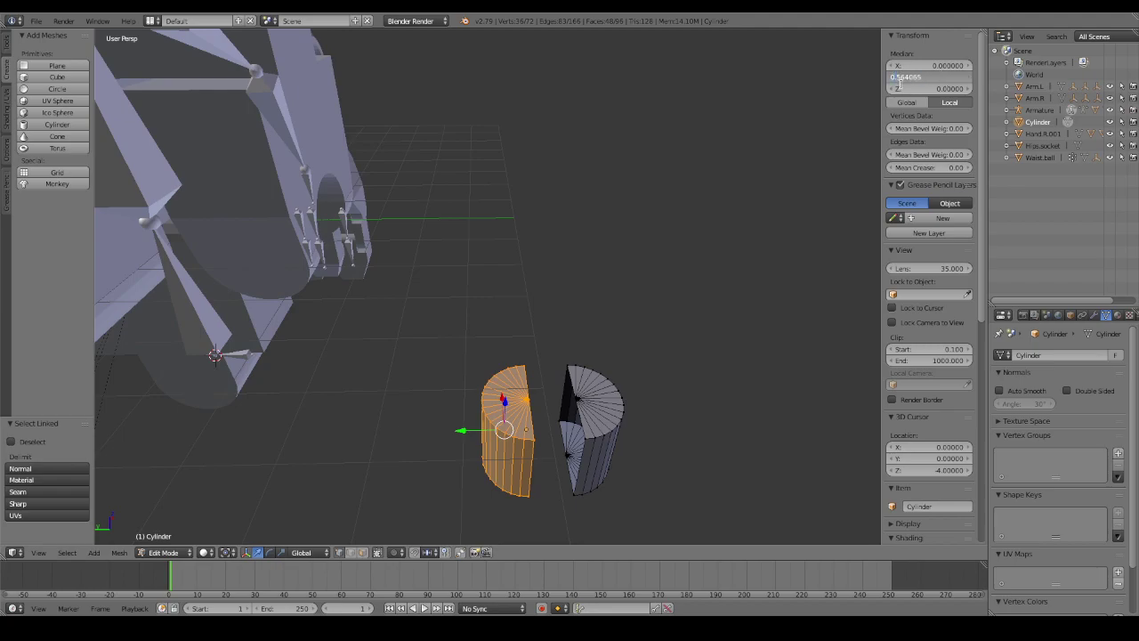
text(1.564065)
key(Return)
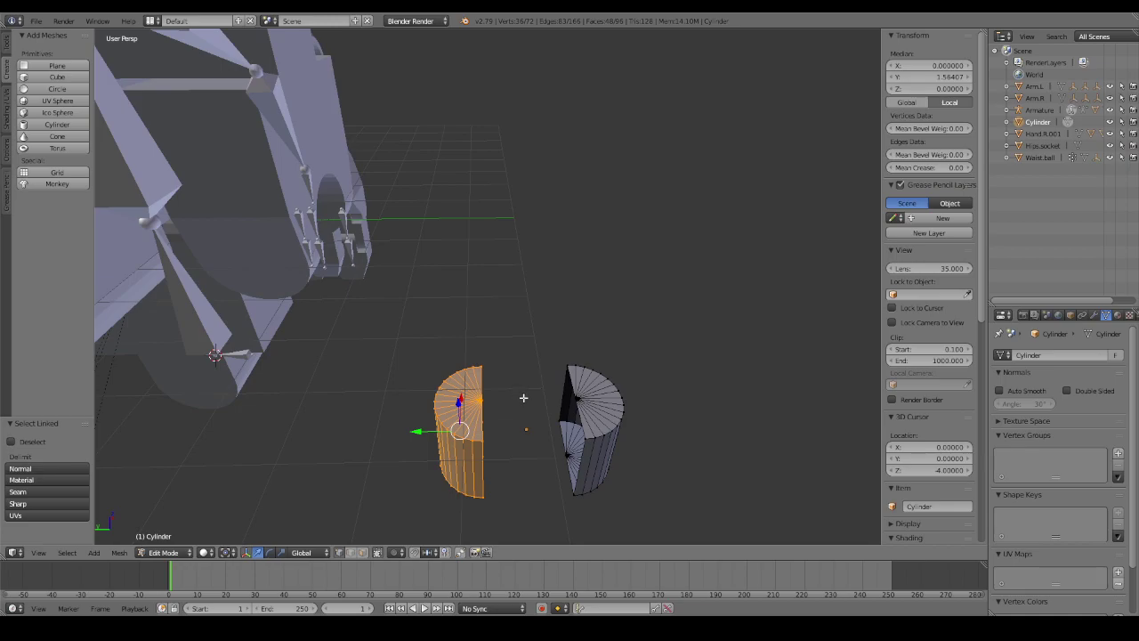
key(a)
mouse_move(528, 397)
middle_down()
mouse_move(541, 400)
mouse_move(537, 383)
middle_up()
Join facing rim vertices and the top and bottom cap centres across the gap with edges.
right_click(545, 365)
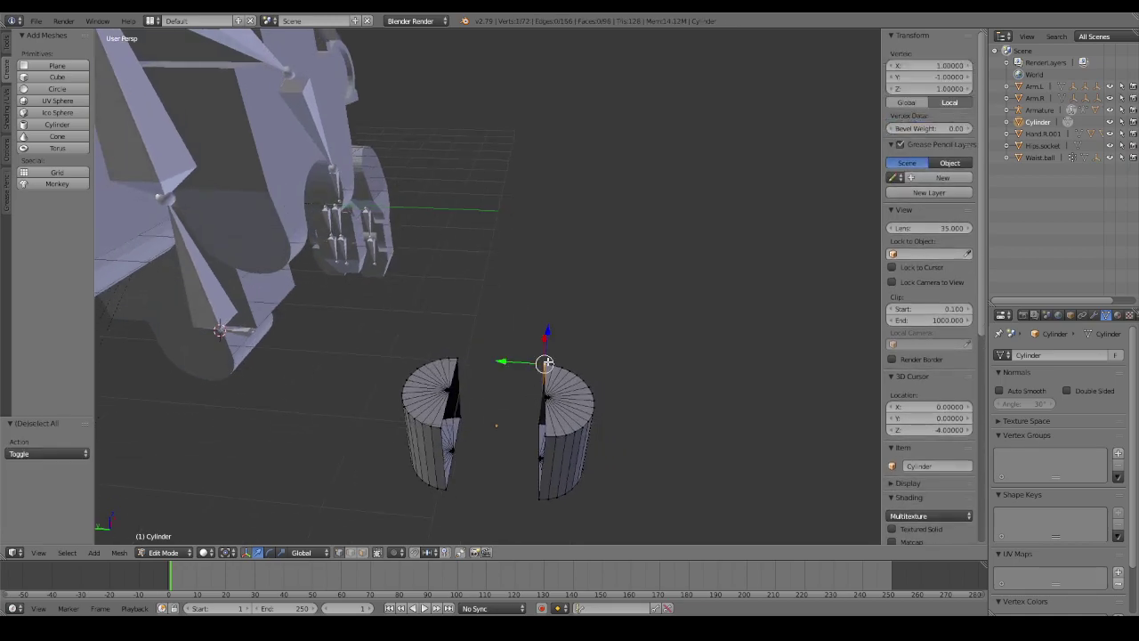
shift+right_click(459, 360)
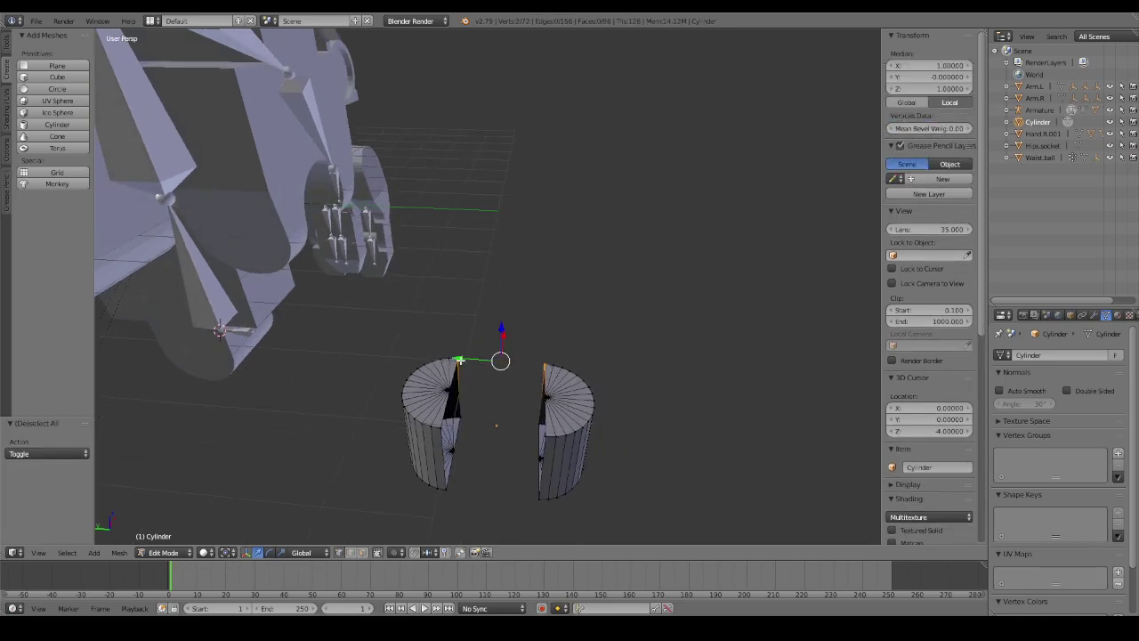
key(f)
right_click(438, 388)
shift+right_click(545, 398)
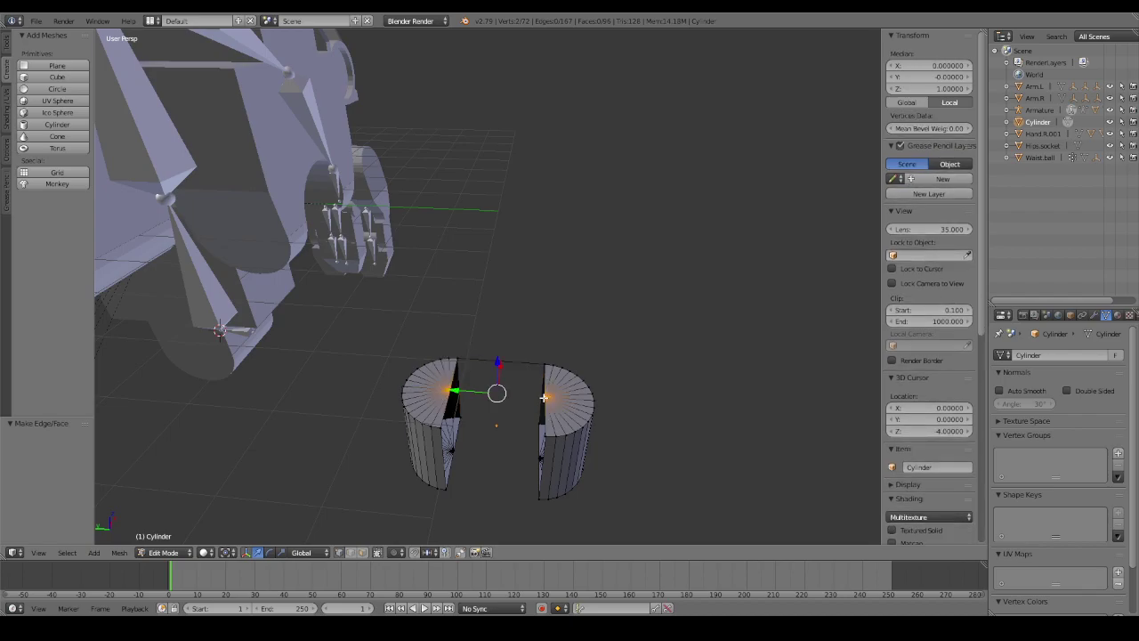
key(f)
right_click(539, 458)
shift+right_click(453, 449)
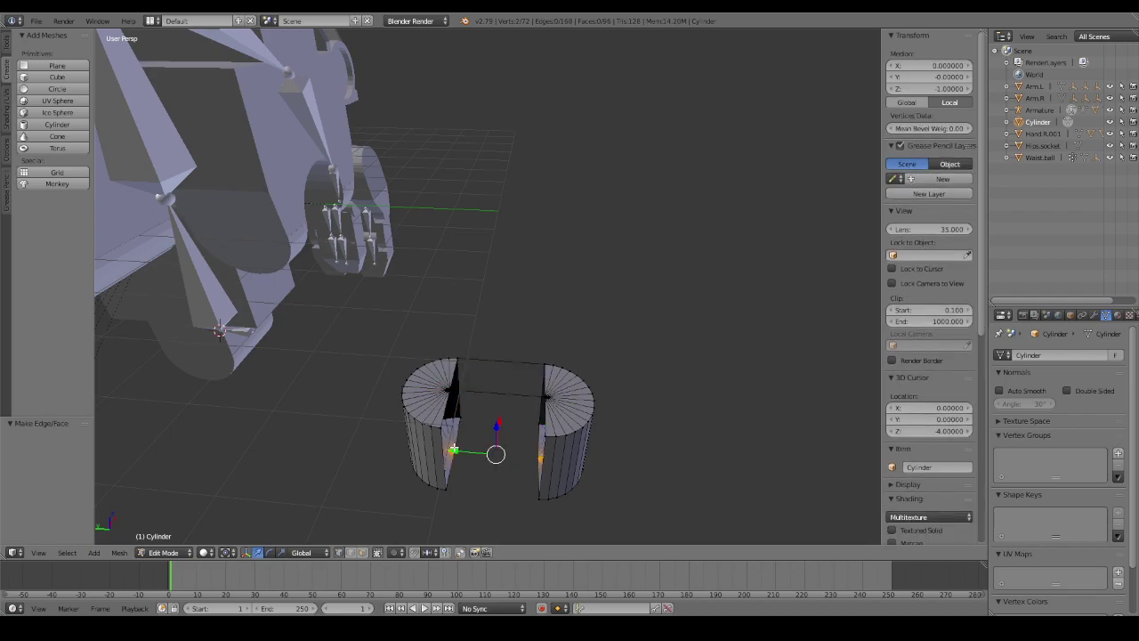
key(f)
Select the open side vertices of both halves and fill the gap with faces.
right_click(439, 427)
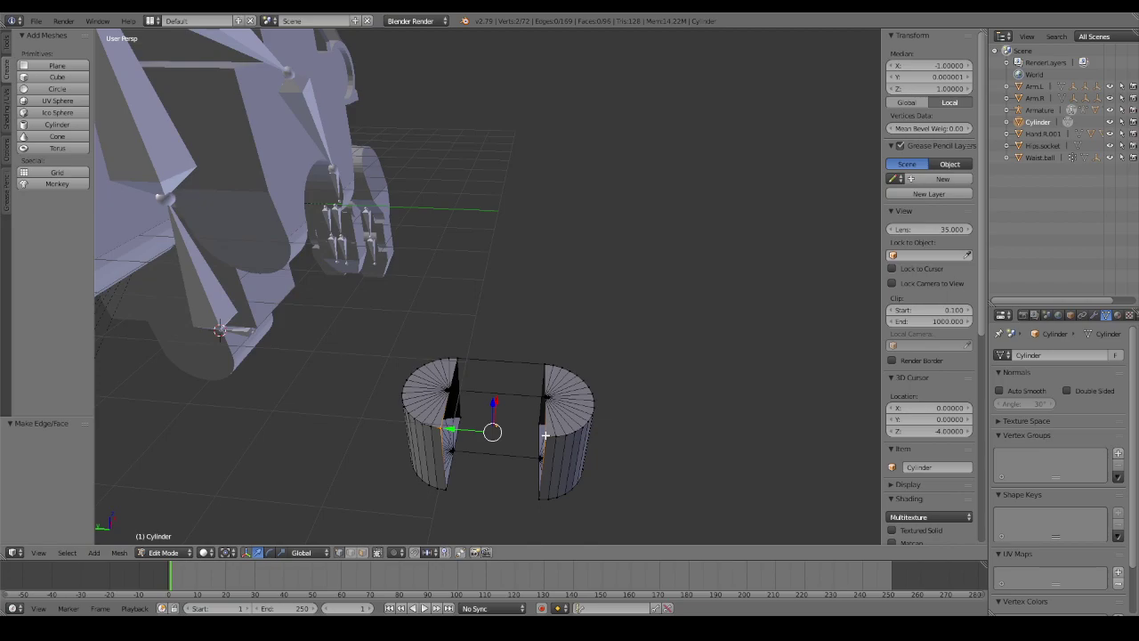
right_click(547, 507)
shift+right_click(449, 488)
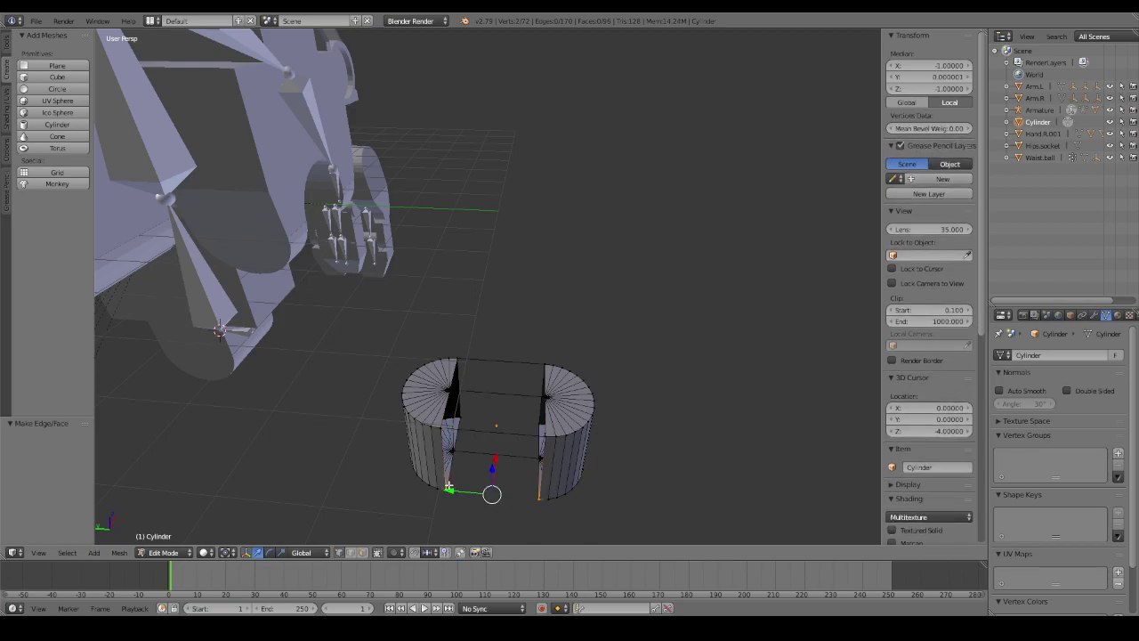
right_click(455, 418)
shift+right_click(540, 424)
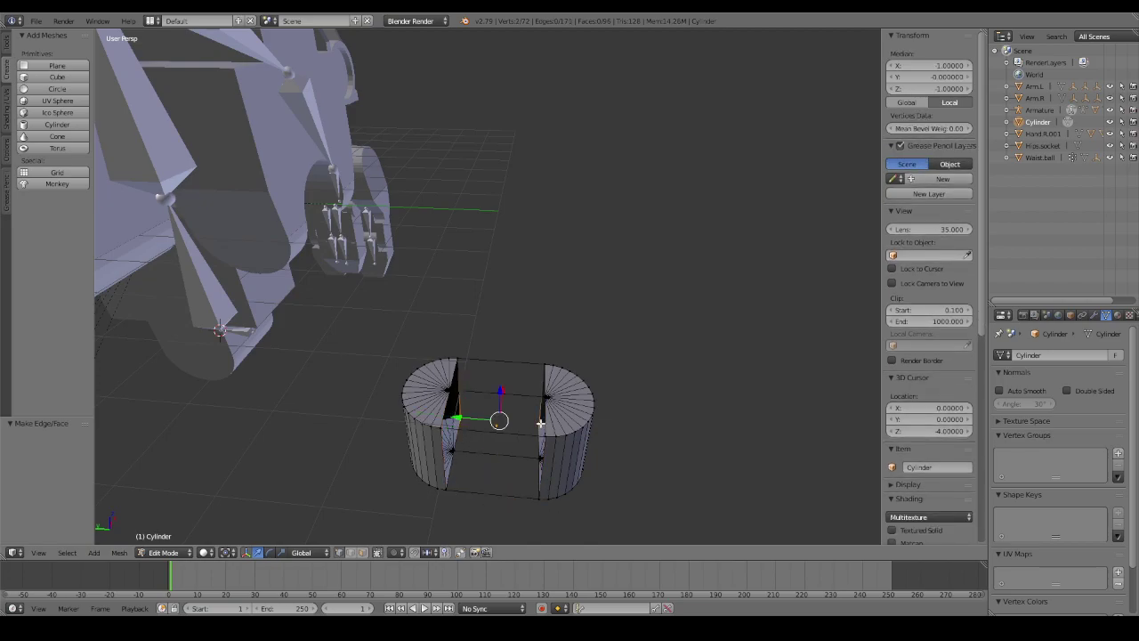
middle_drag(540, 423, 550, 412)
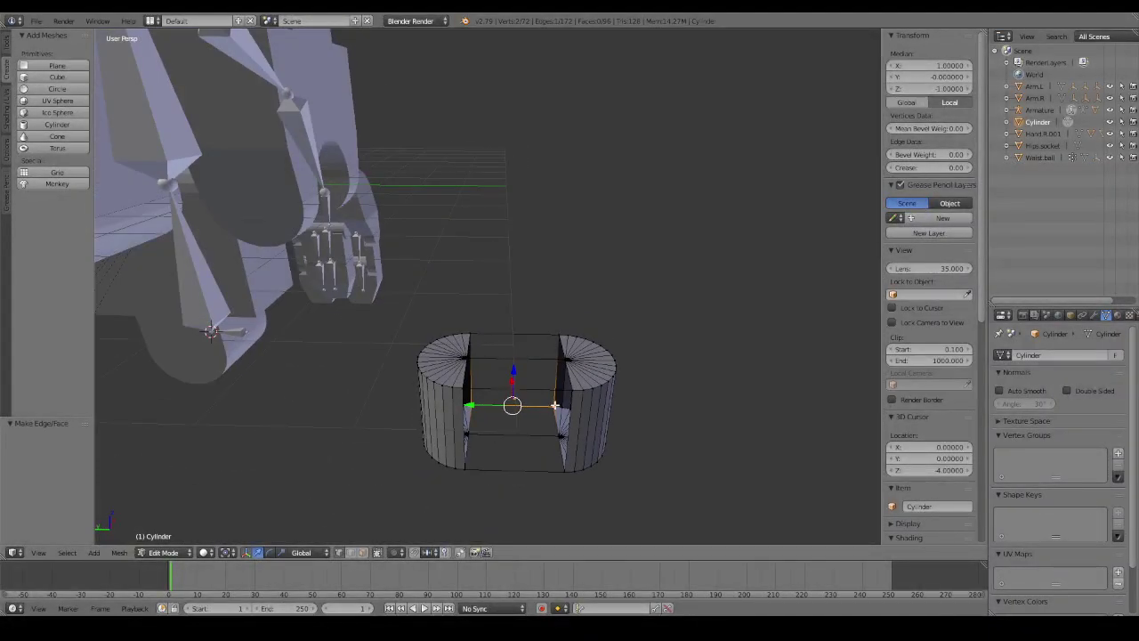
alt+right_click(570, 377)
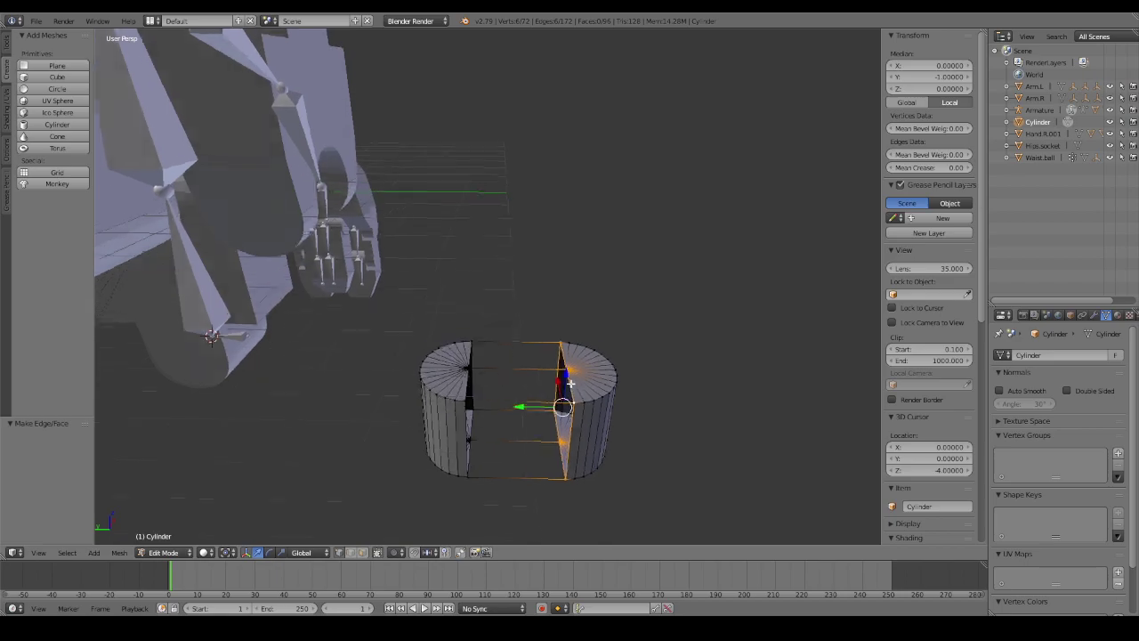
middle_drag(570, 376, 440, 383)
alt+shift+right_click(433, 385)
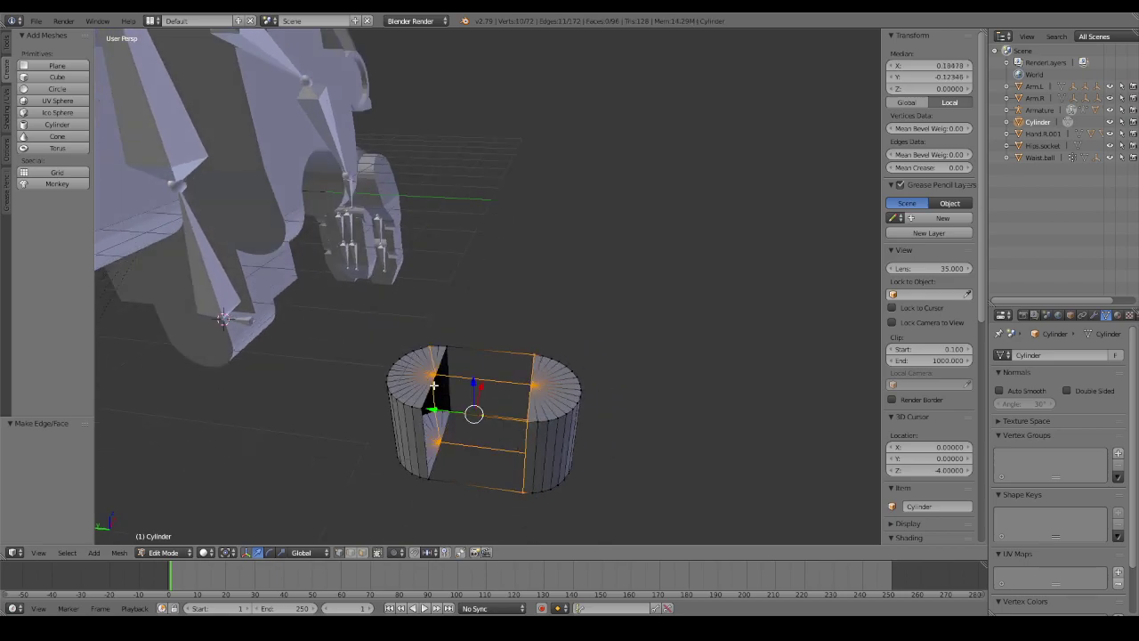
key(g)
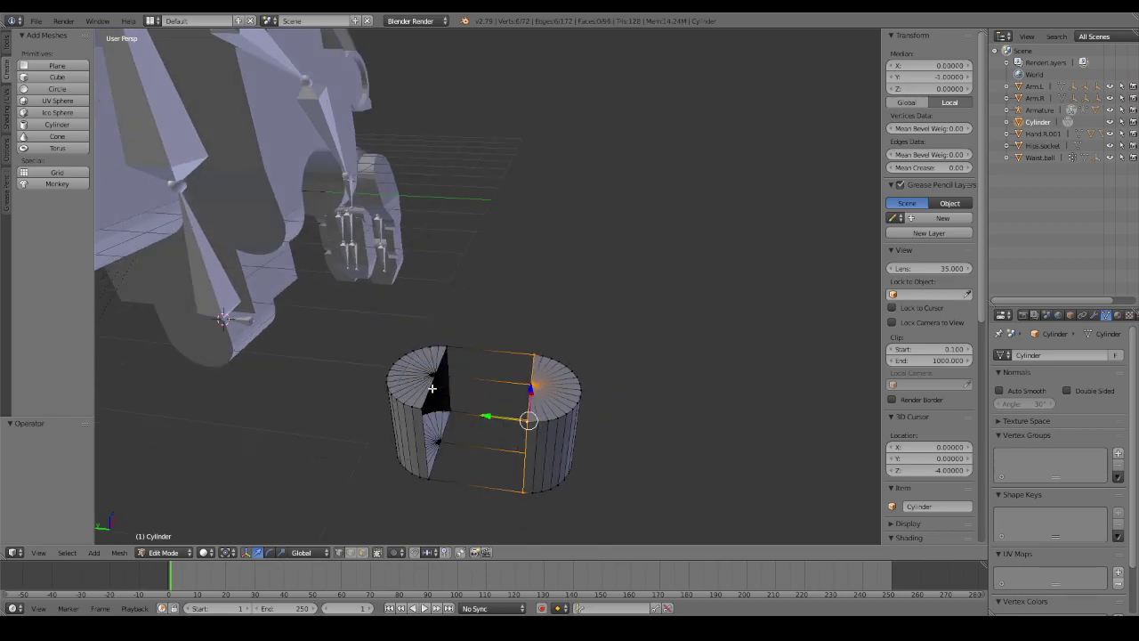
click(426, 406)
shift+right_click(423, 405)
key(f)
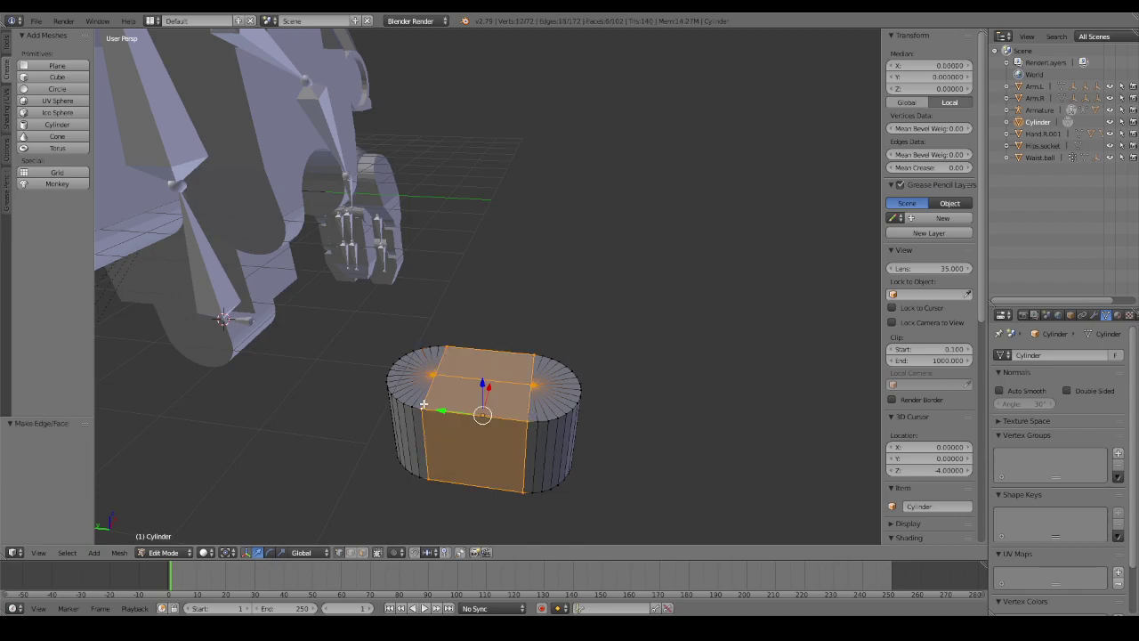
Check the fill in wireframe, then return to solid shading and Object Mode.
key(z)
mouse_move(501, 403)
middle_down()
mouse_move(528, 406)
mouse_move(575, 326)
mouse_move(559, 390)
middle_up()
key(a)
key(z)
scroll(534, 391, up, 2)
scroll(569, 361, down, 2)
key(Tab)
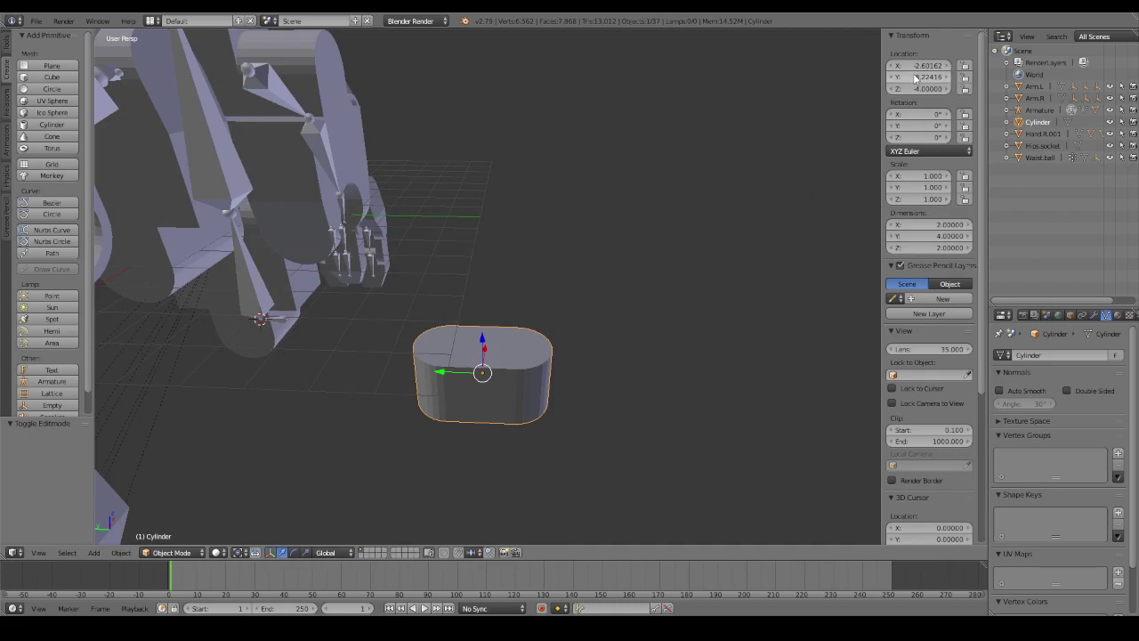
Set the cylinder's X location to -2.
click(920, 66)
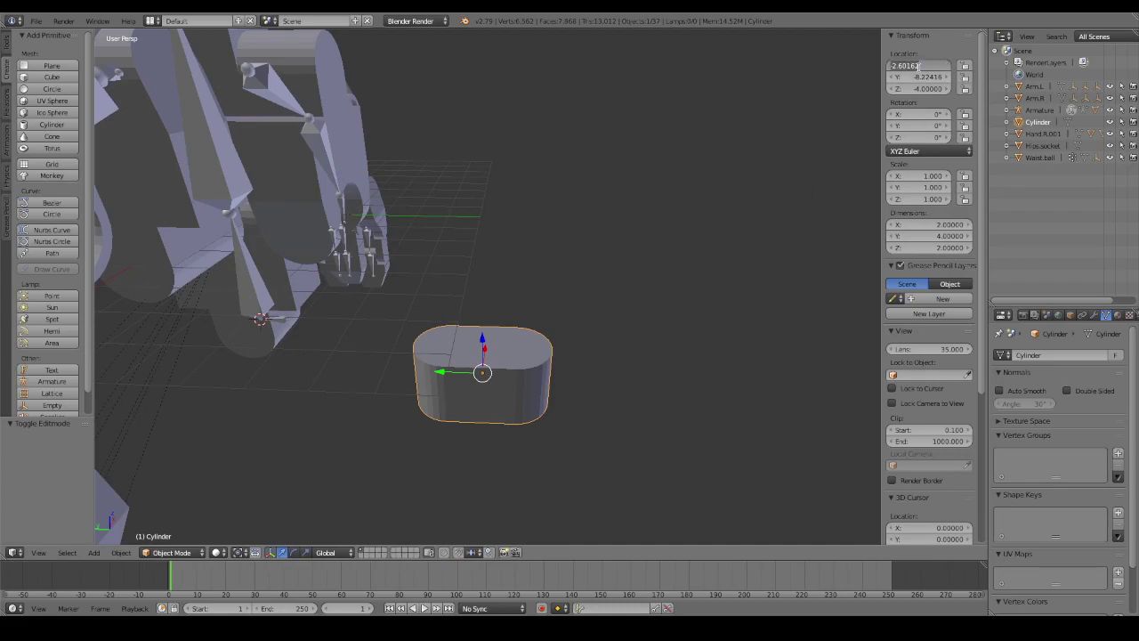
text(-2)
key(Return)
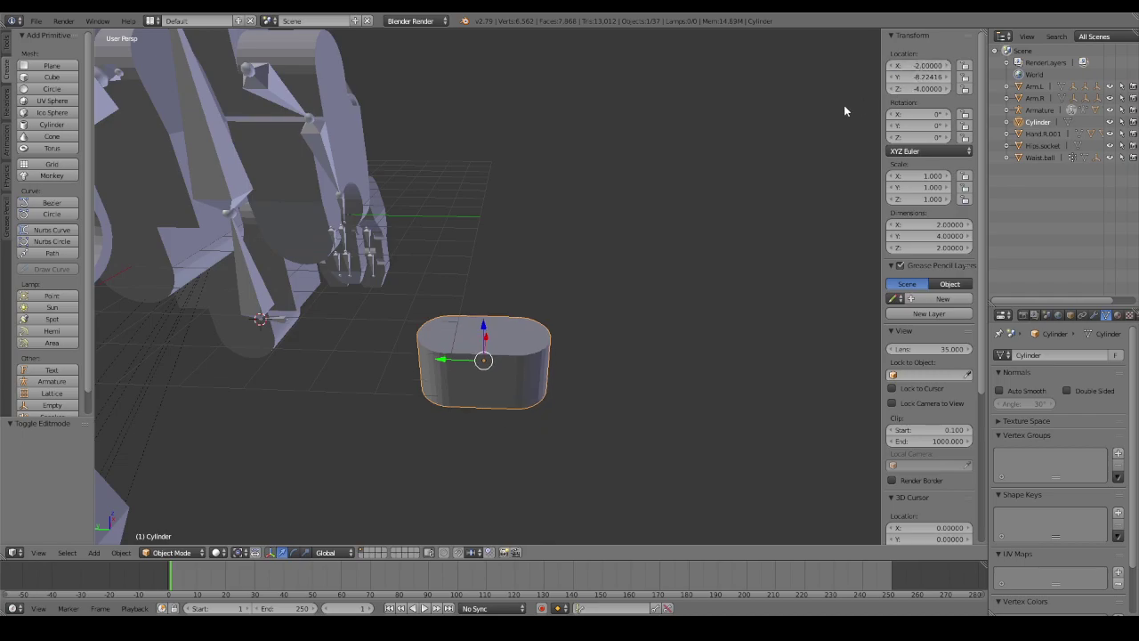
mouse_move(845, 107)
middle_down()
mouse_move(562, 181)
mouse_move(503, 174)
mouse_move(495, 119)
mouse_move(574, 150)
middle_up()
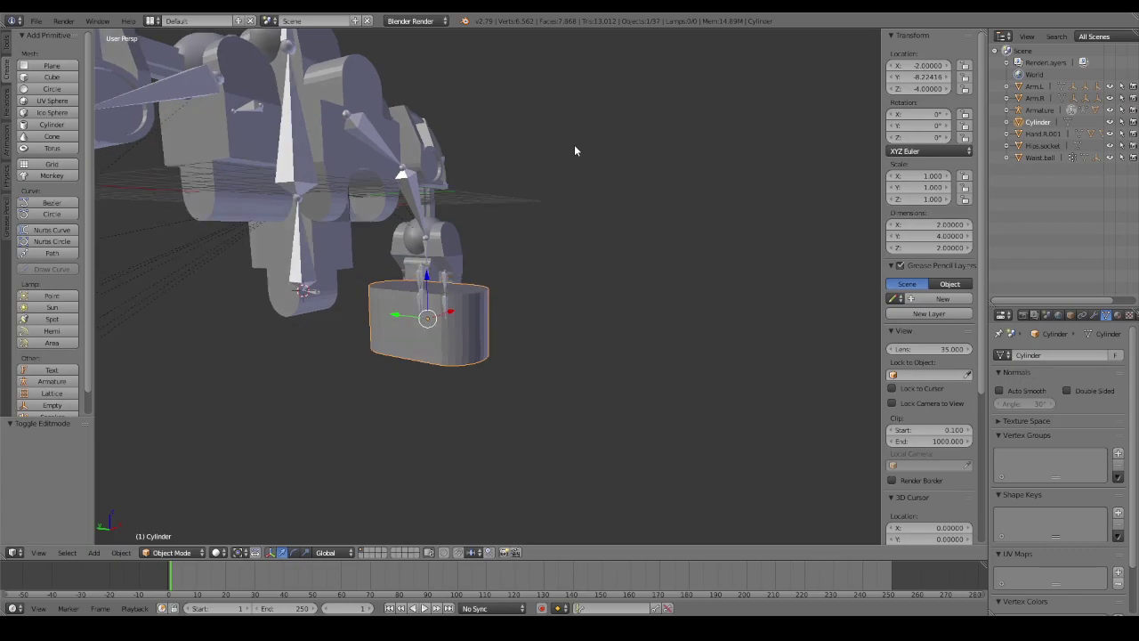
Set the cylinder's Y location to -8 and Z location to -6.
click(928, 77)
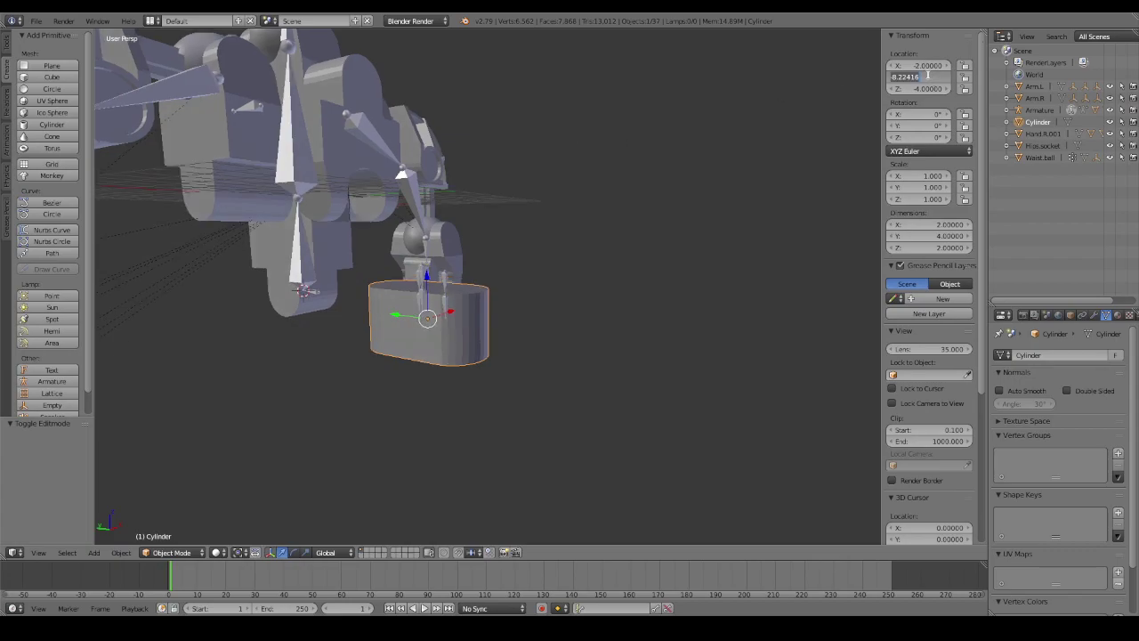
key(BackSpace)
text(-8)
key(Return)
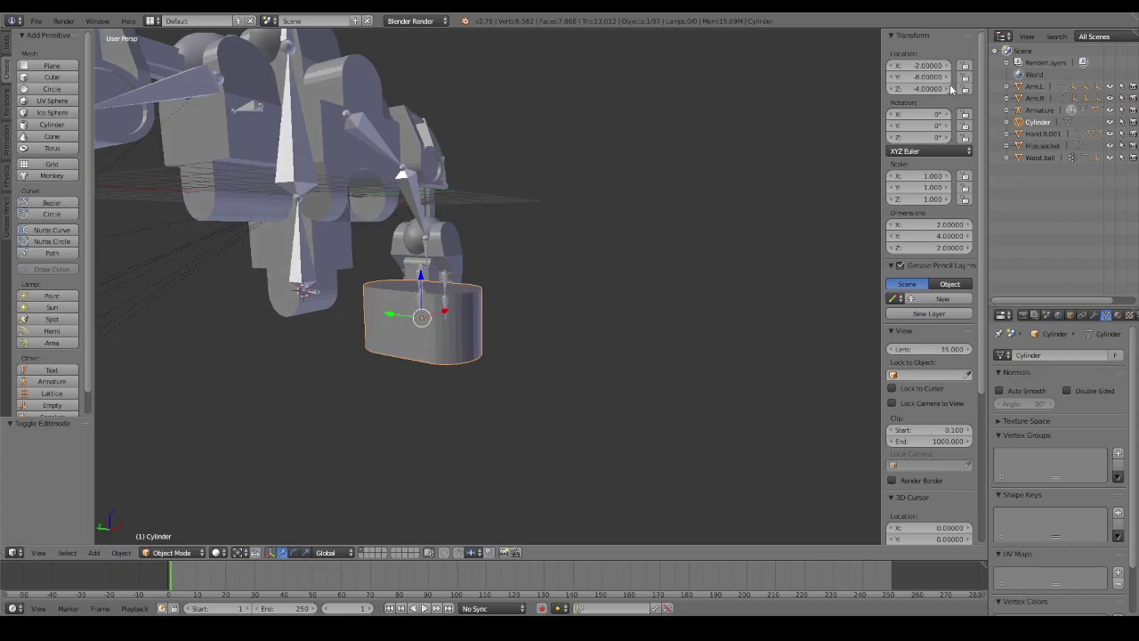
click(922, 89)
key(BackSpace)
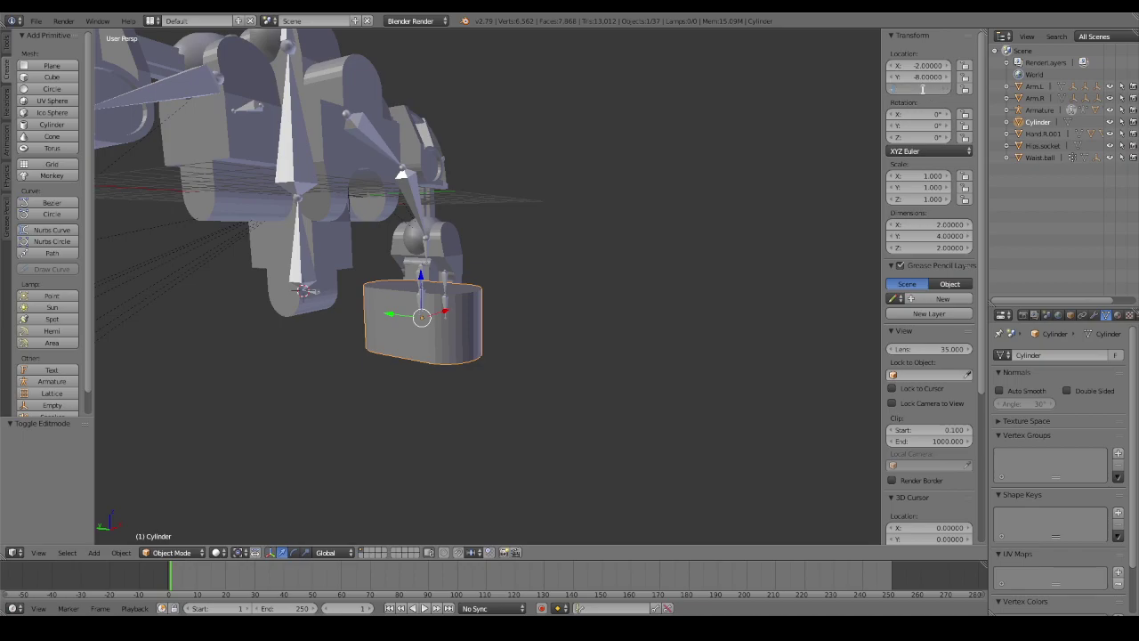
text(-4.0000)
mouse_move(669, 175)
middle_down()
mouse_move(592, 234)
mouse_move(674, 237)
mouse_move(684, 226)
middle_up()
click(925, 76)
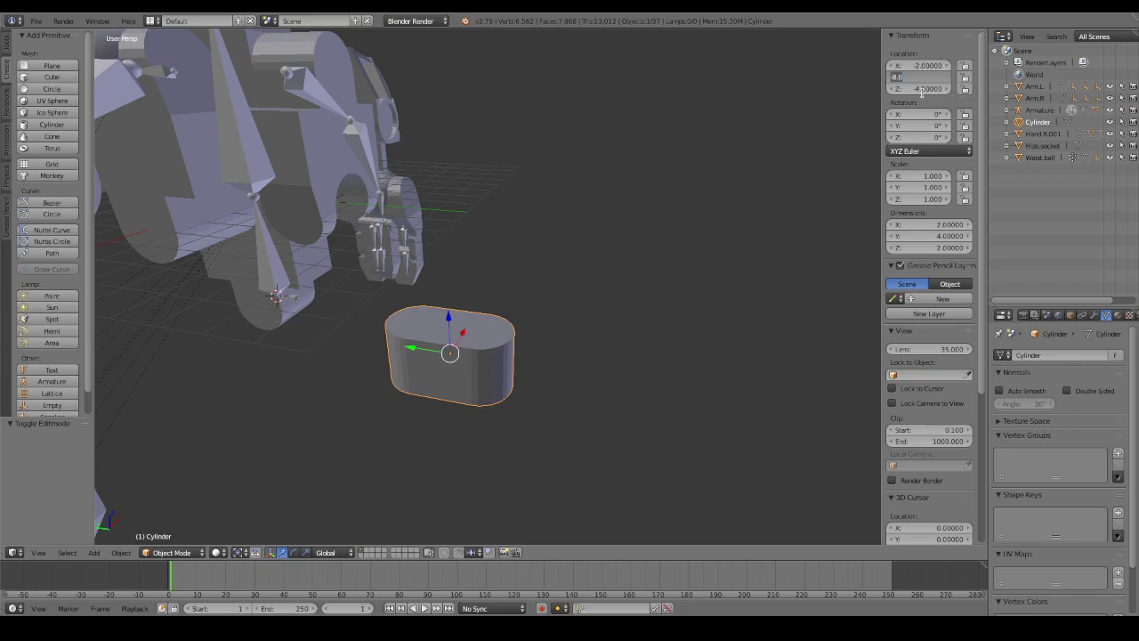
click(922, 89)
key(BackSpace)
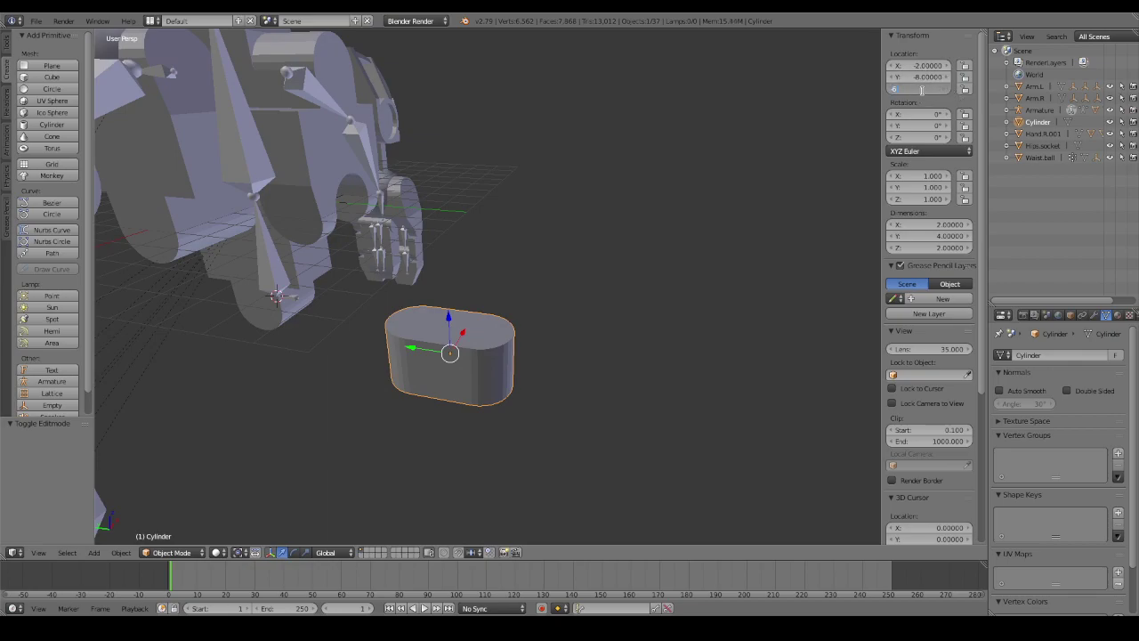
text(-6)
key(Return)
mouse_move(865, 134)
middle_down()
mouse_move(582, 199)
mouse_move(561, 187)
mouse_move(584, 196)
mouse_move(746, 146)
middle_up()
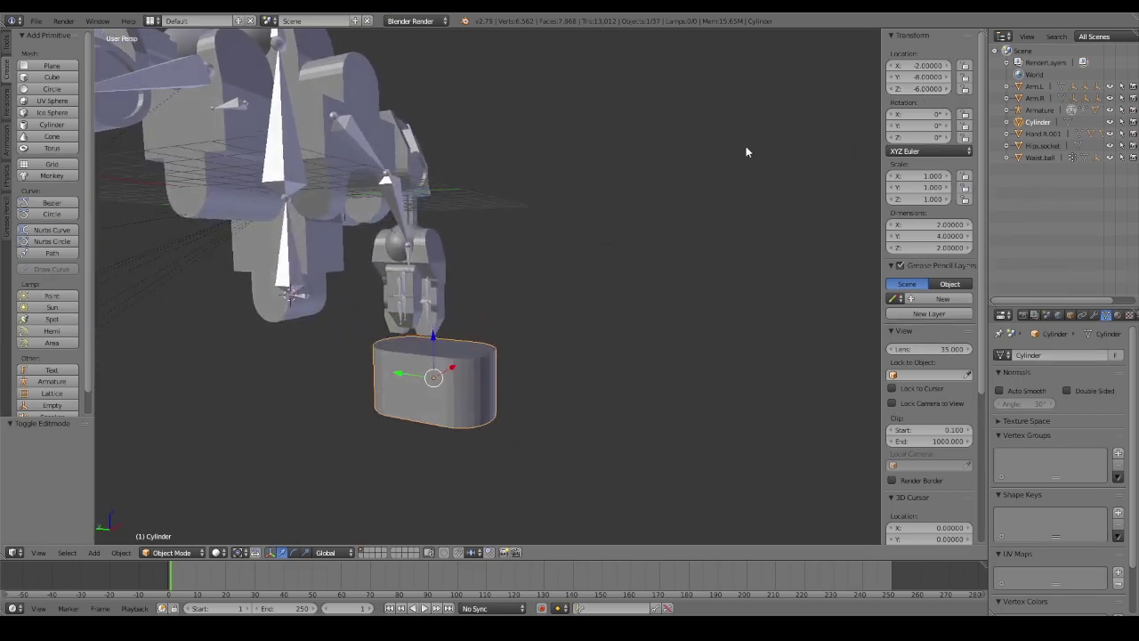
Change the Y location to 0, then to -1, and orbit to check the placement.
click(924, 77)
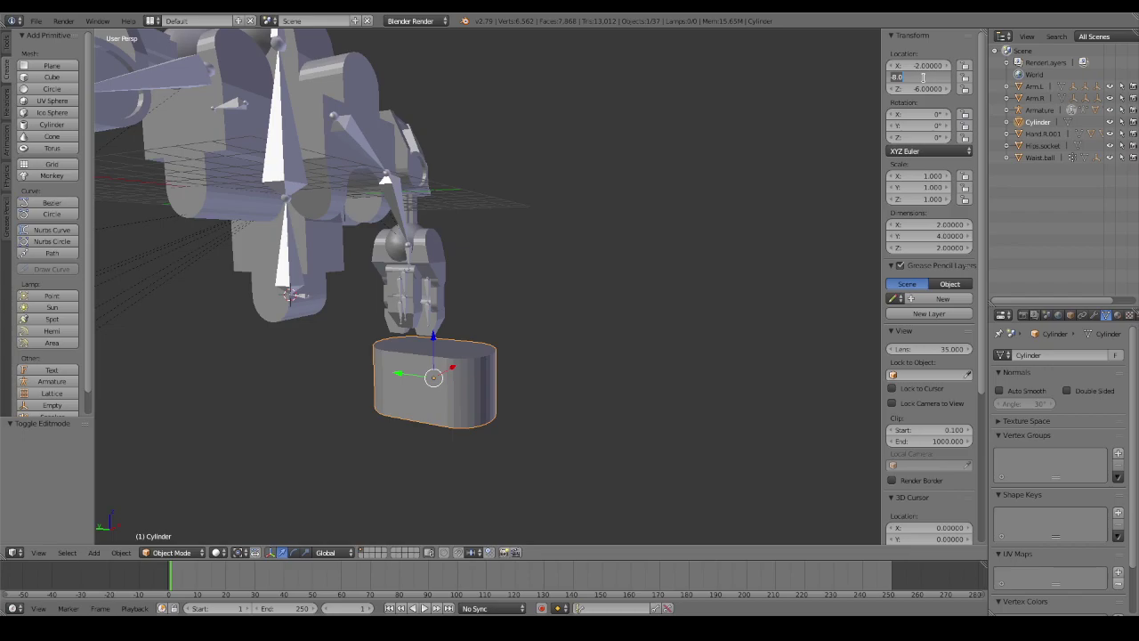
text(0)
key(Return)
mouse_move(836, 122)
middle_down()
mouse_move(516, 275)
mouse_move(555, 275)
mouse_move(869, 89)
middle_up()
click(924, 77)
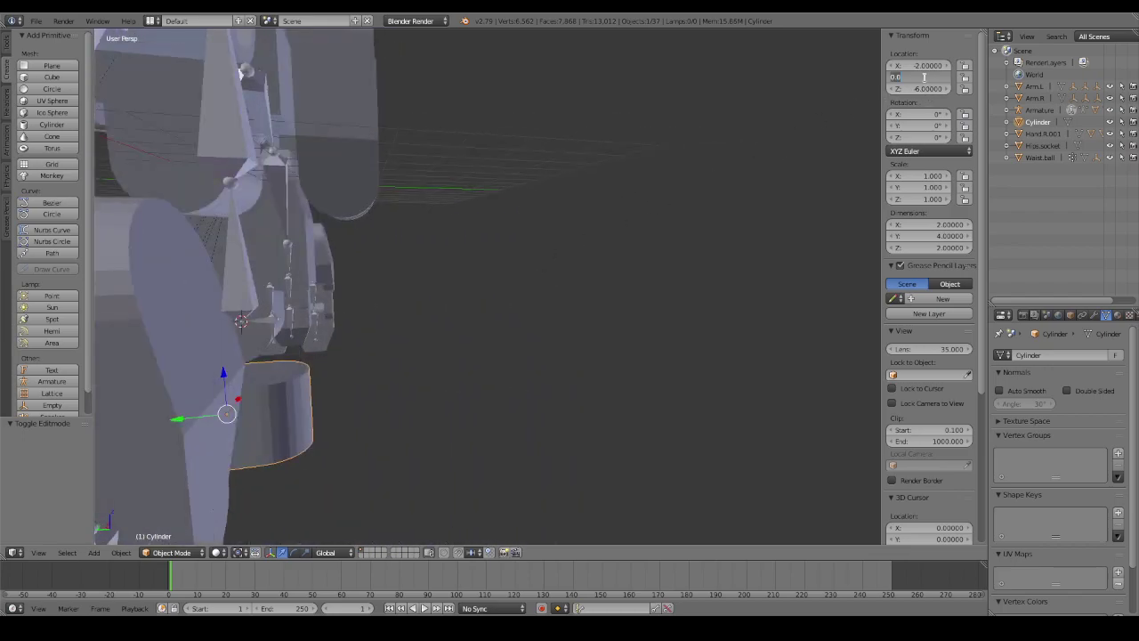
key(BackSpace)
key(Return)
mouse_move(816, 140)
middle_down()
mouse_move(562, 282)
mouse_move(584, 288)
mouse_move(452, 279)
mouse_move(399, 306)
mouse_move(452, 262)
mouse_move(580, 285)
mouse_move(432, 297)
mouse_move(222, 246)
mouse_move(546, 238)
mouse_move(547, 268)
mouse_move(394, 273)
mouse_move(430, 276)
mouse_move(514, 222)
mouse_move(508, 235)
middle_up()
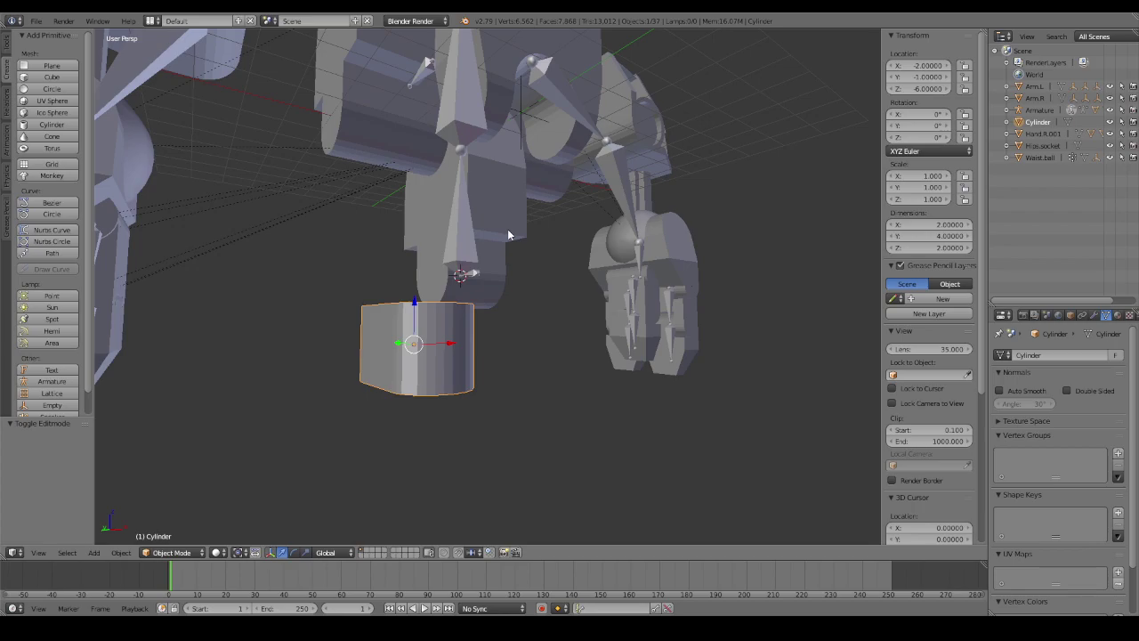
mouse_move(570, 241)
middle_down()
mouse_move(539, 324)
mouse_move(554, 356)
mouse_move(585, 272)
mouse_move(584, 228)
mouse_move(608, 226)
mouse_move(605, 238)
middle_up()
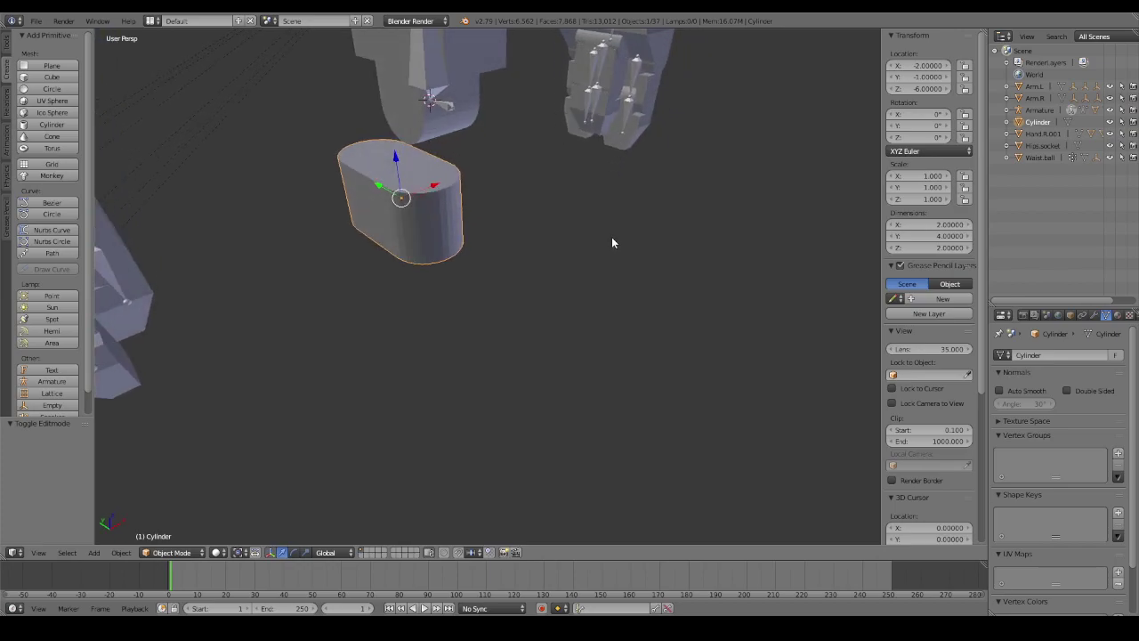
mouse_move(440, 222)
middle_down()
mouse_move(485, 237)
mouse_move(459, 227)
middle_up()
Duplicate the rounded cylinder and place the copy at X -2, Y -7.
key(shift+d)
click(648, 387)
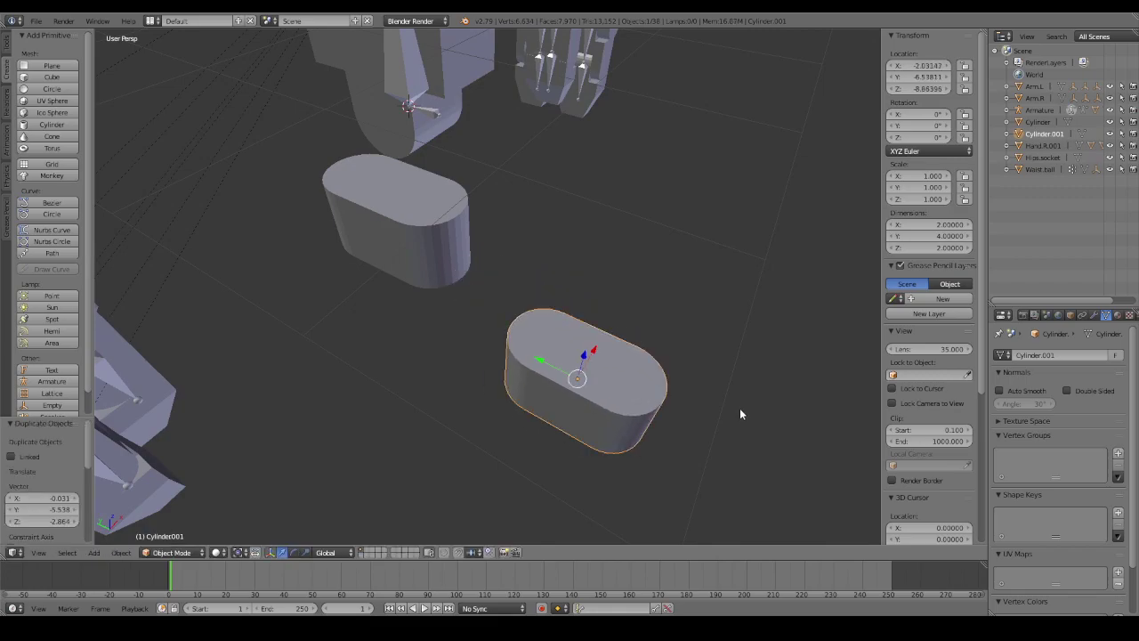
middle_drag(740, 413, 698, 400)
click(922, 76)
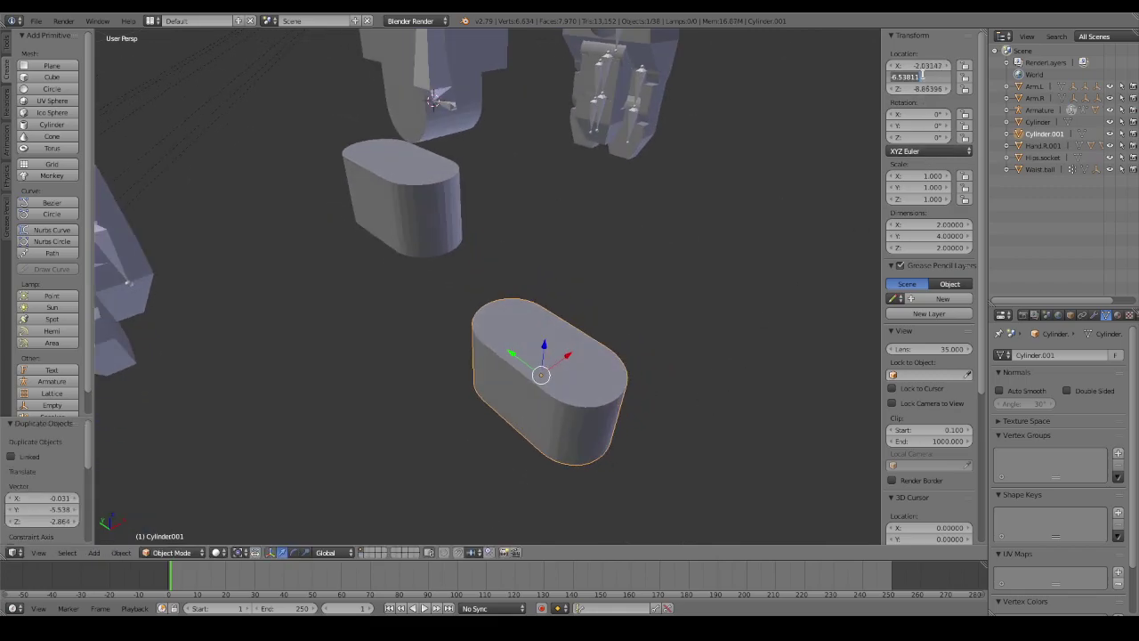
text(-7)
key(Return)
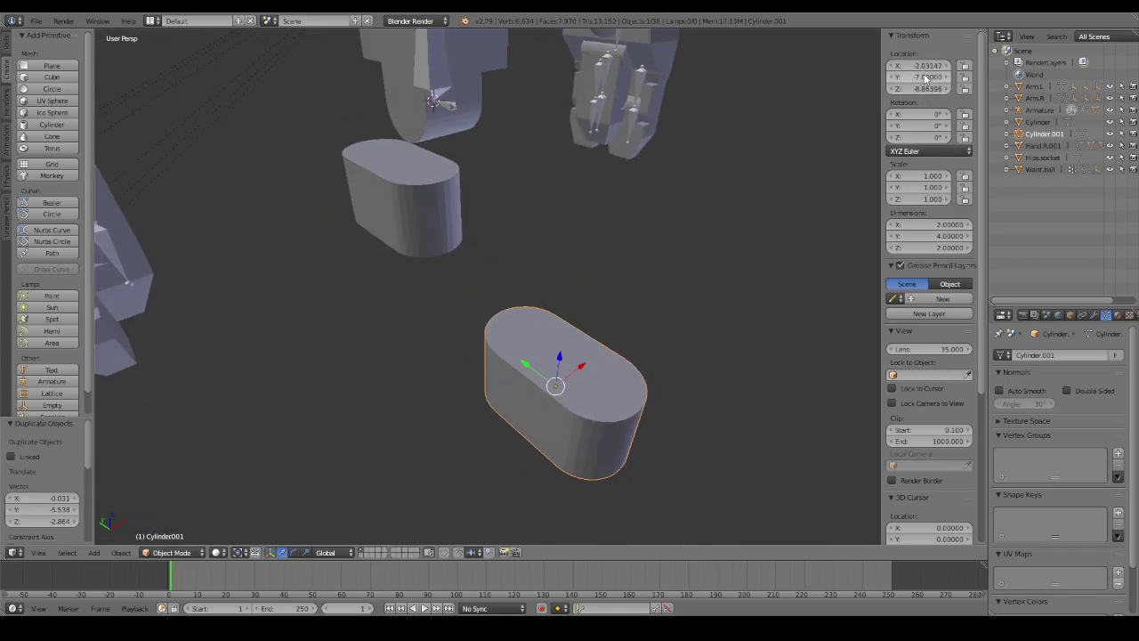
click(925, 65)
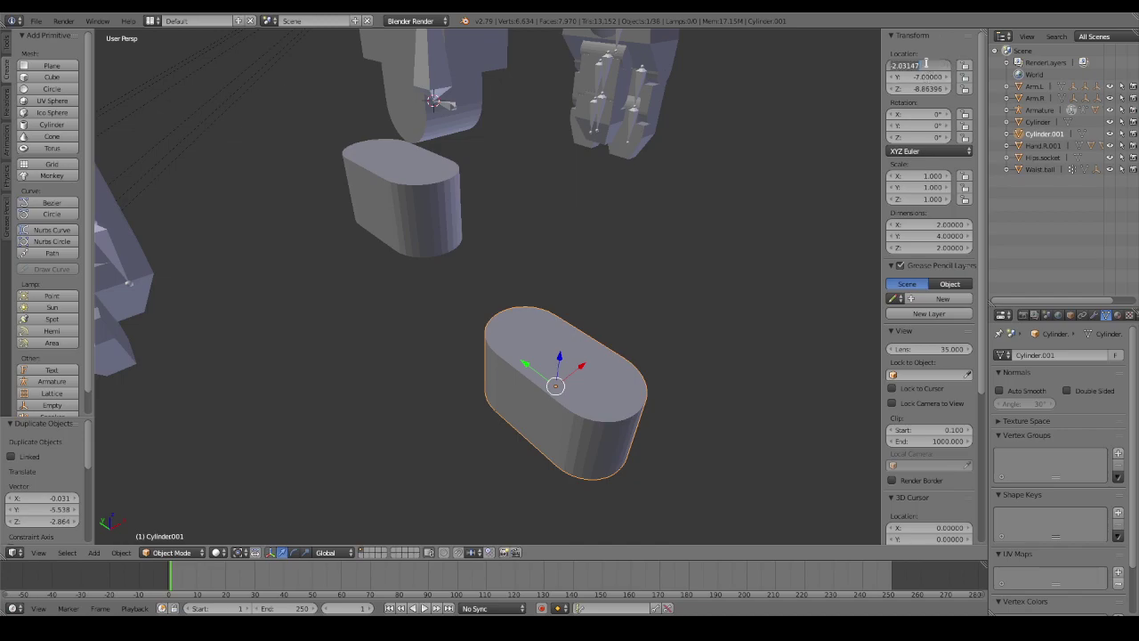
text(-2)
key(Return)
Lower the copy to Z -12, going through -9 first, and enter Edit Mode on it.
click(927, 88)
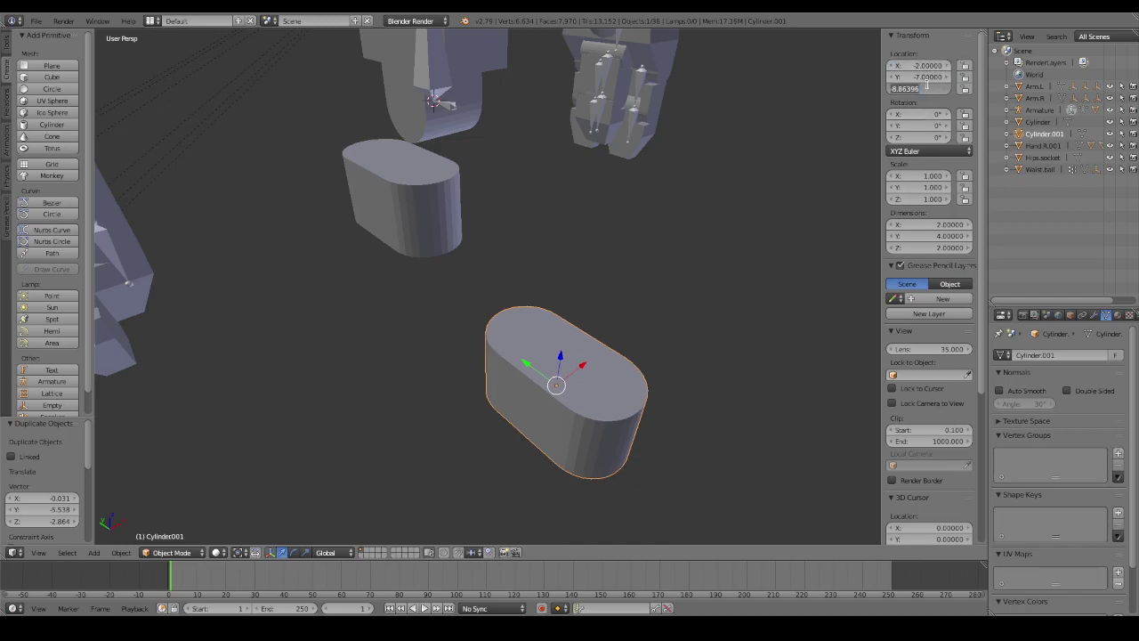
key(BackSpace)
text(-9)
key(Return)
middle_drag(607, 282, 673, 240)
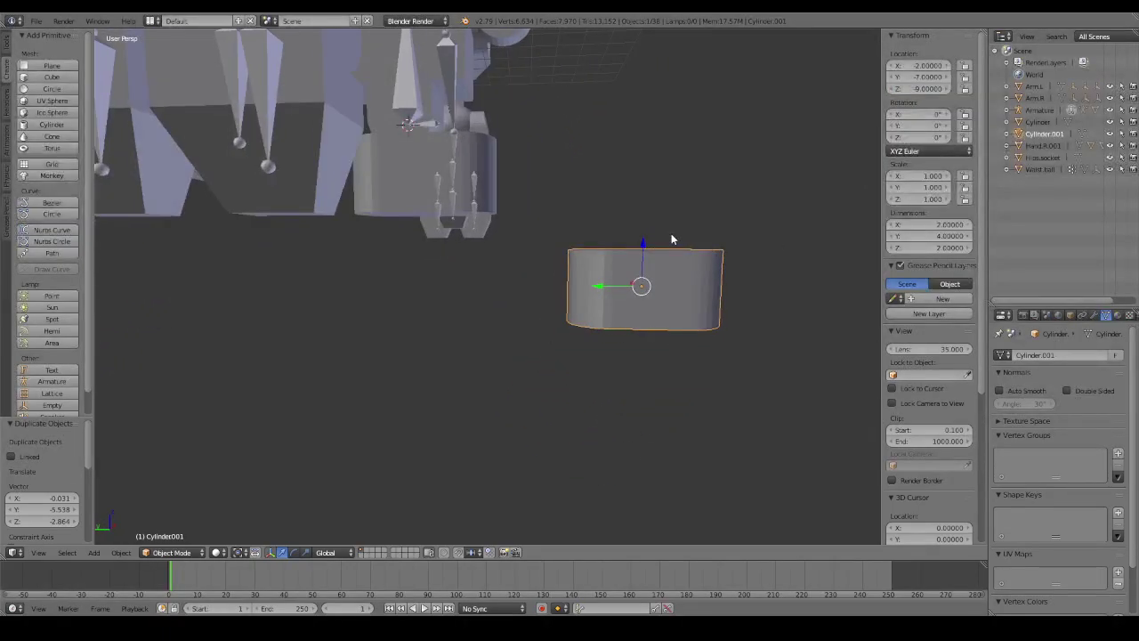
key(BackSpace)
text(-12)
key(Return)
middle_drag(649, 281, 642, 302)
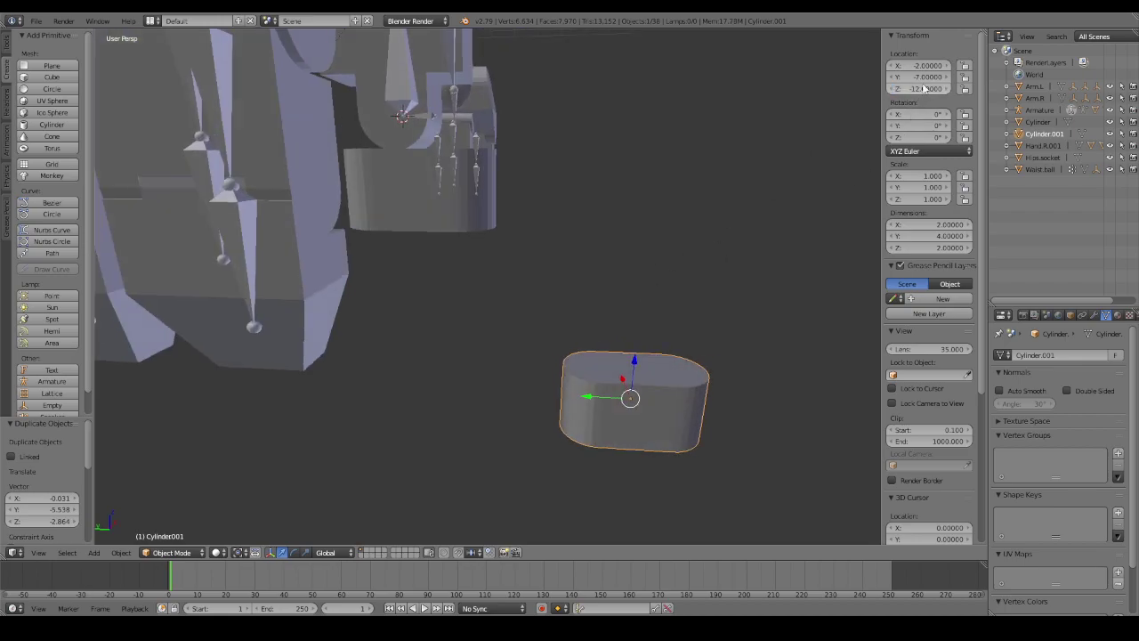
middle_drag(659, 389, 640, 396)
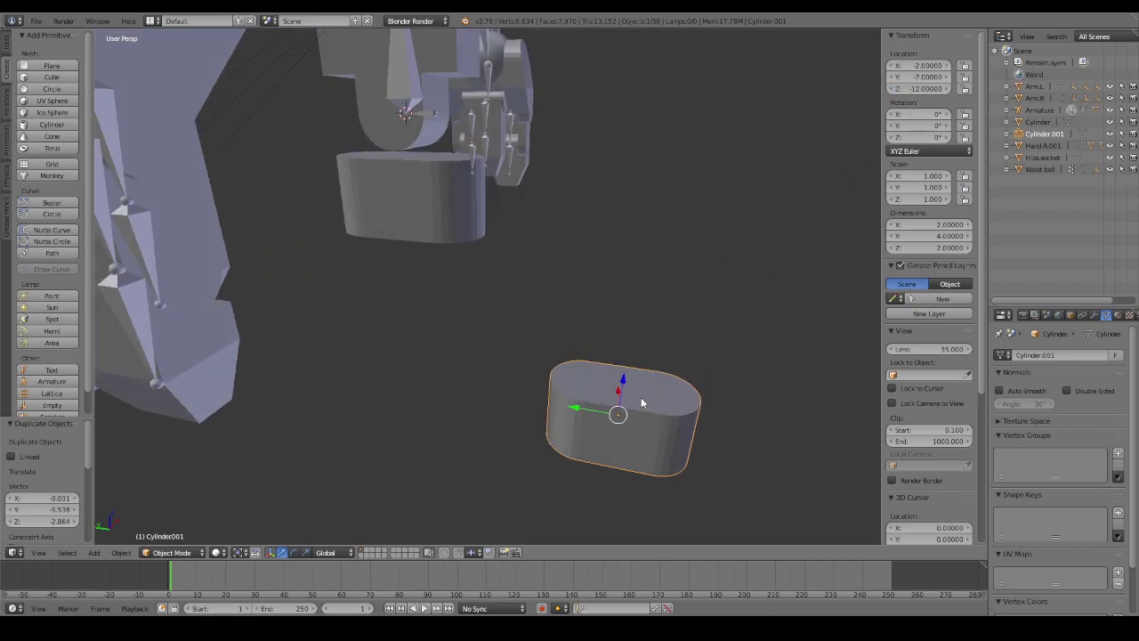
key(Tab)
Cut a centred edge loop through the cylinder and delete one half's vertices.
key(ctrl+r)
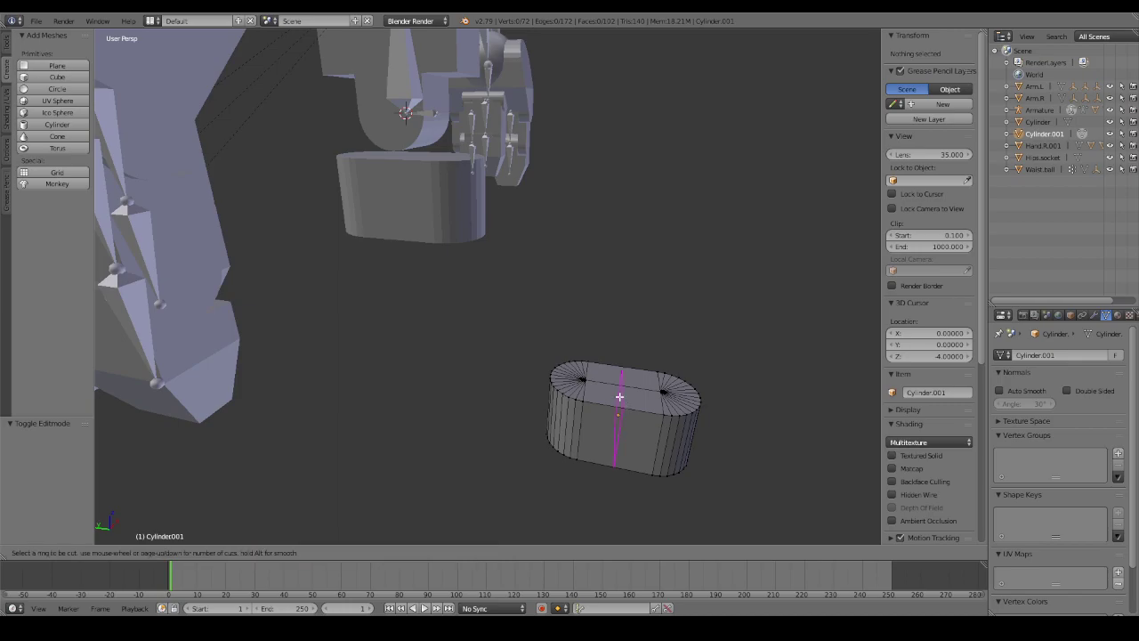
click(618, 396)
right_click(601, 389)
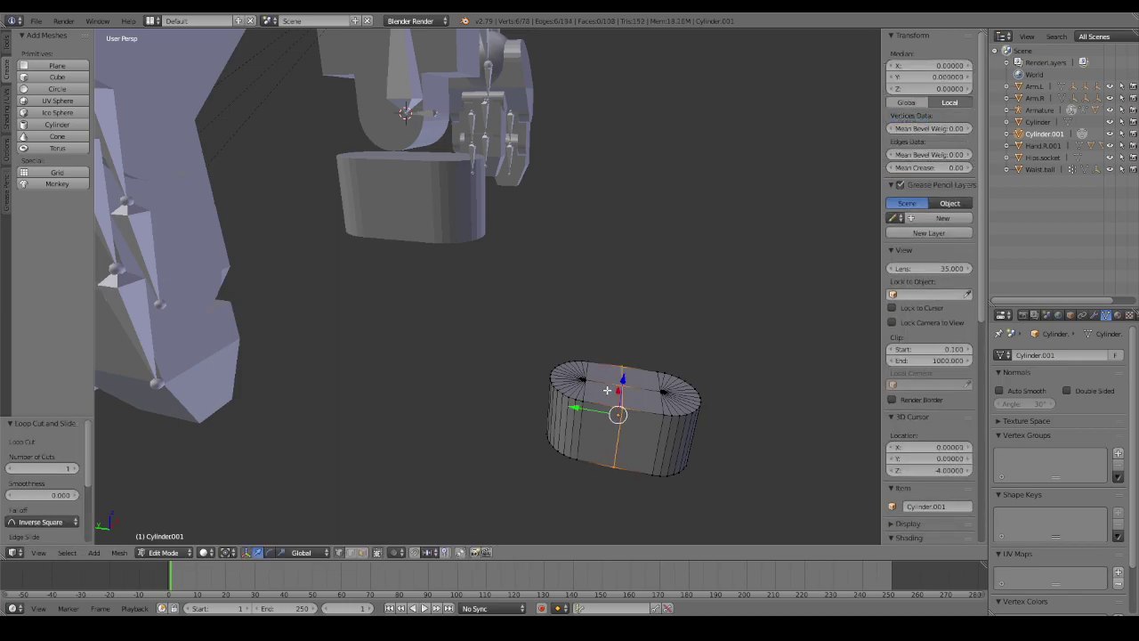
key(a)
key(z)
mouse_move(583, 487)
ctrl+mouse_down()
mouse_move(571, 309)
mouse_move(588, 419)
ctrl+mouse_up()
key(z)
key(x)
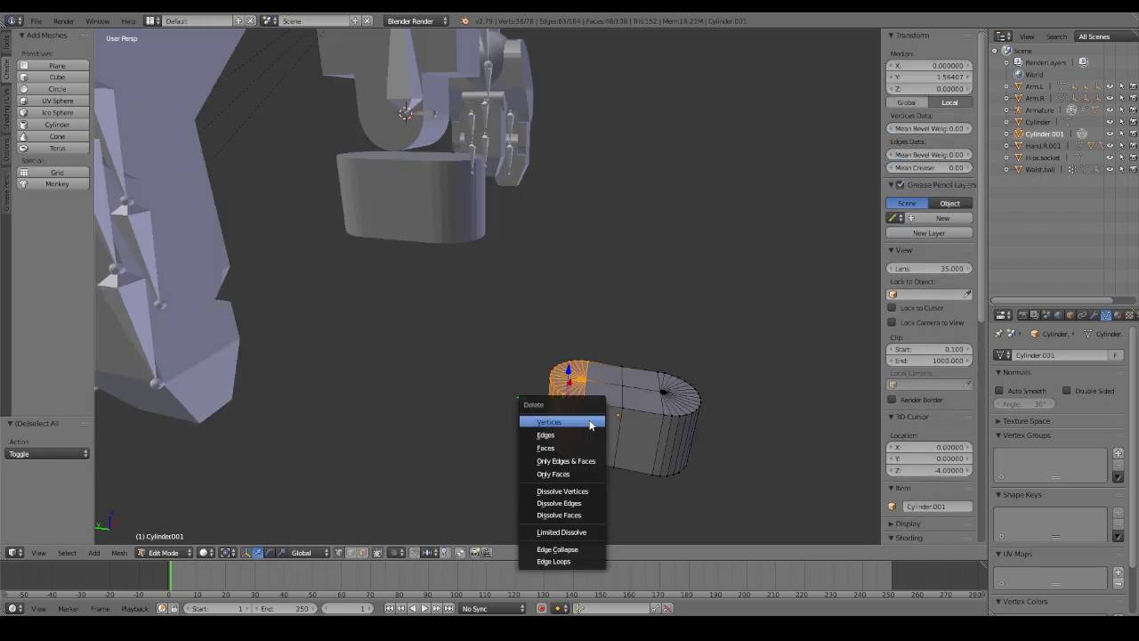
click(589, 420)
Duplicate the remaining half-cylinder and shift the copy to median X 4.
mouse_move(589, 420)
middle_down()
mouse_move(646, 421)
mouse_move(598, 418)
middle_up()
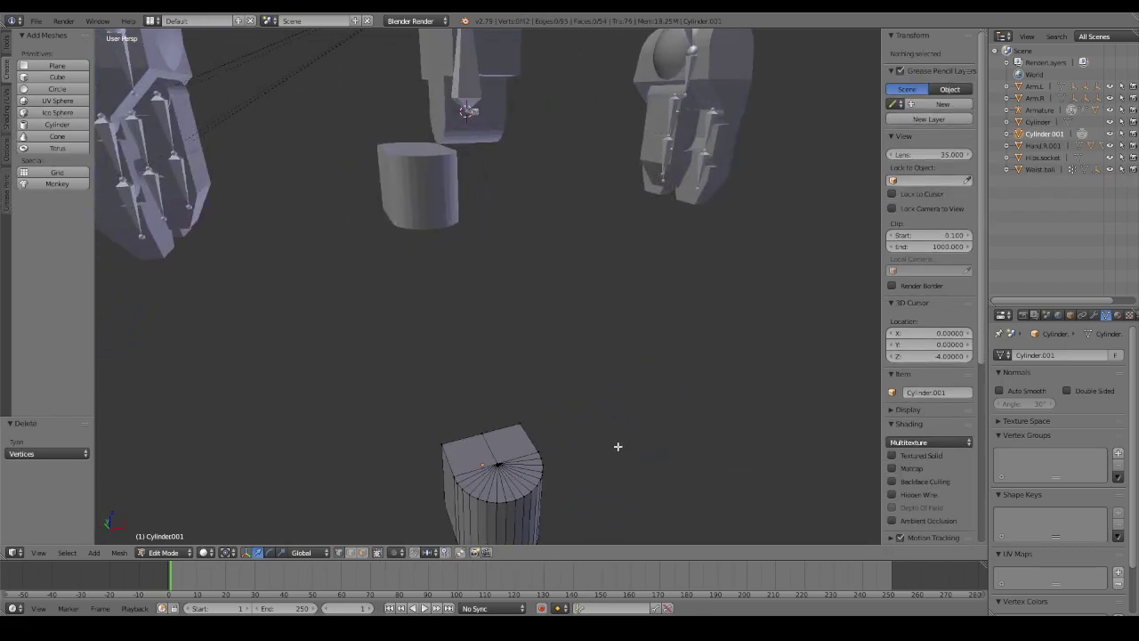
mouse_move(625, 454)
middle_down()
mouse_move(631, 407)
mouse_move(648, 406)
middle_up()
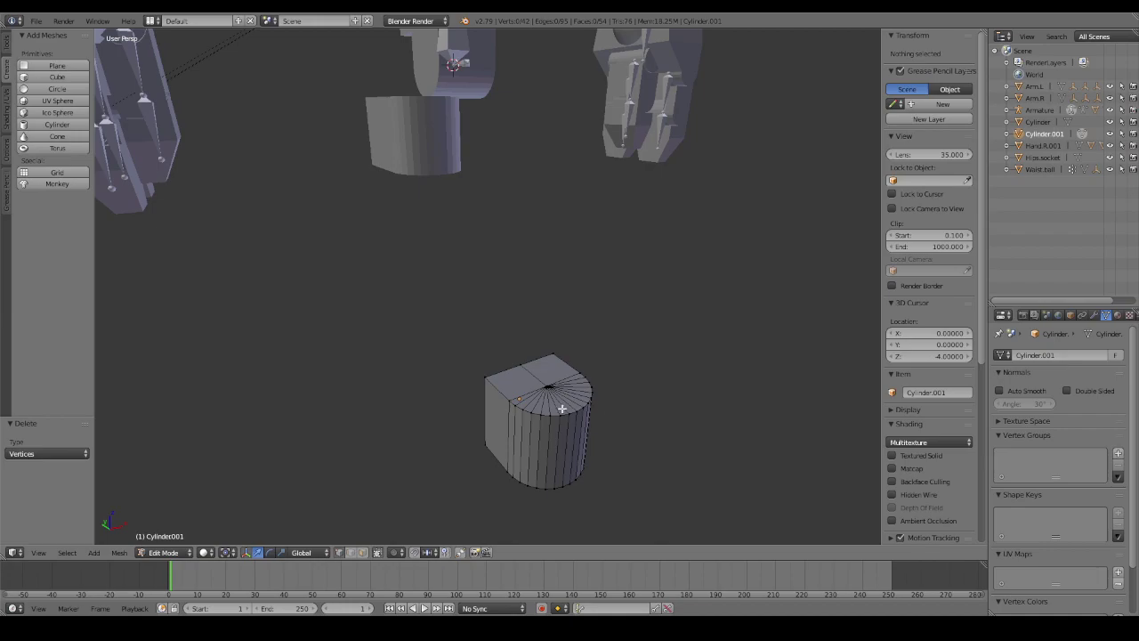
key(l)
middle_drag(562, 407, 616, 398)
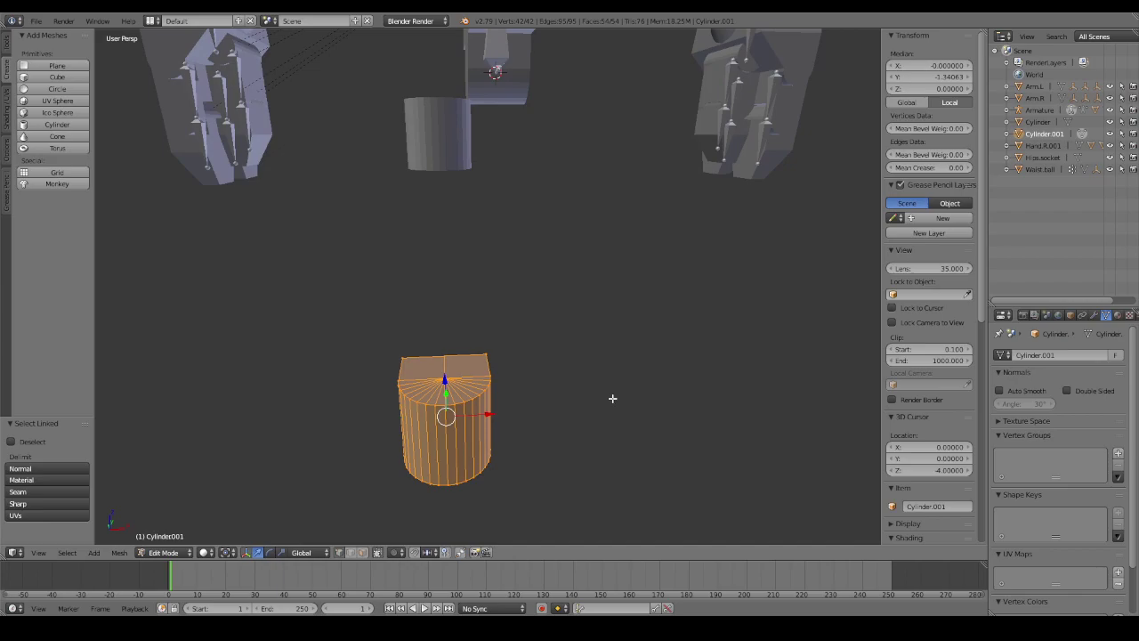
key(shift+d)
right_click(588, 420)
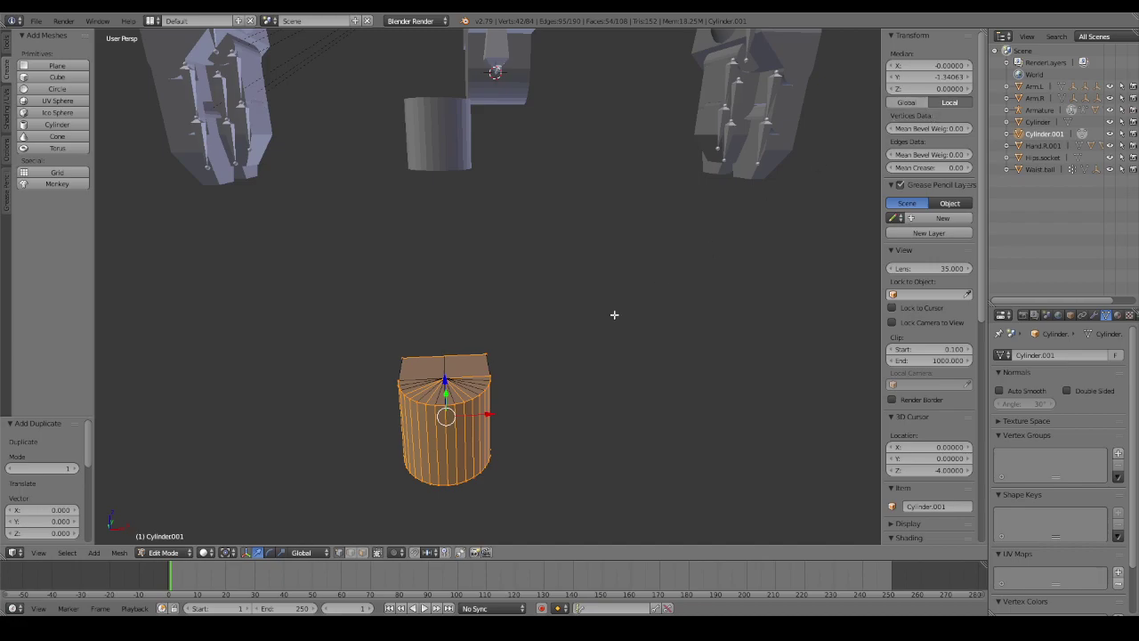
click(941, 67)
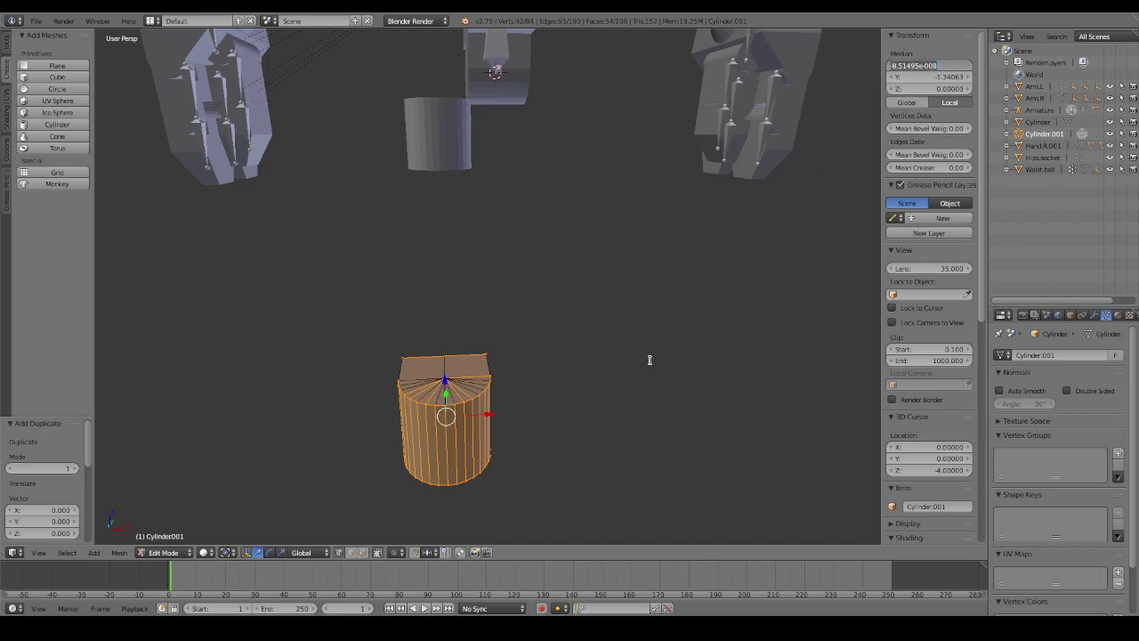
key(BackSpace)
text(4)
key(Return)
click(935, 64)
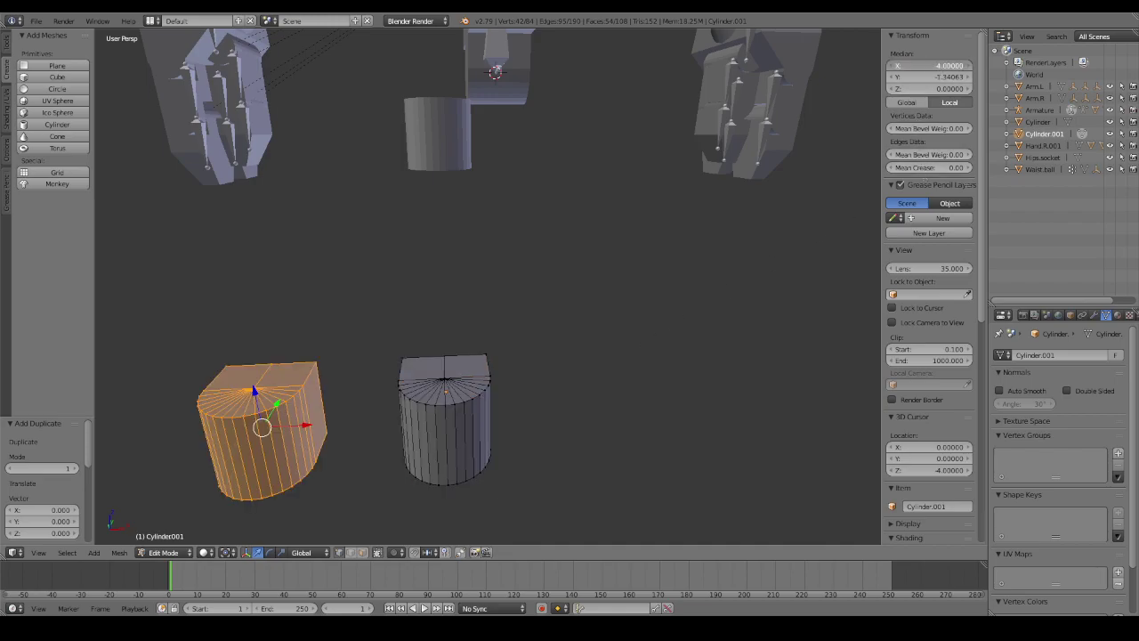
text(4)
key(Return)
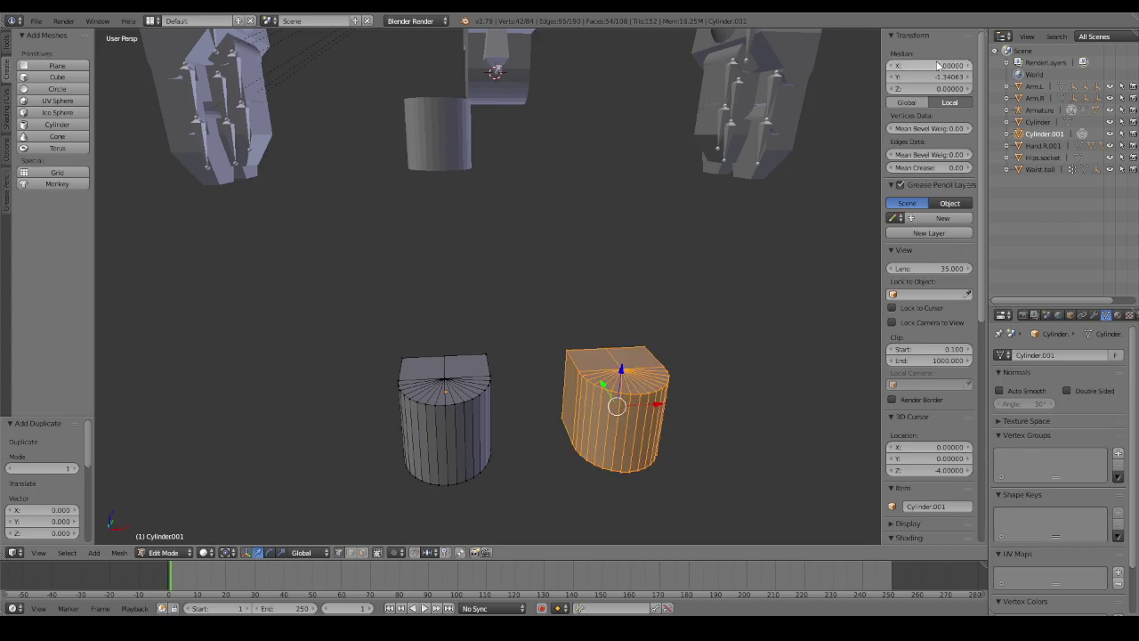
mouse_move(542, 378)
middle_down()
mouse_move(605, 354)
mouse_move(587, 375)
middle_up()
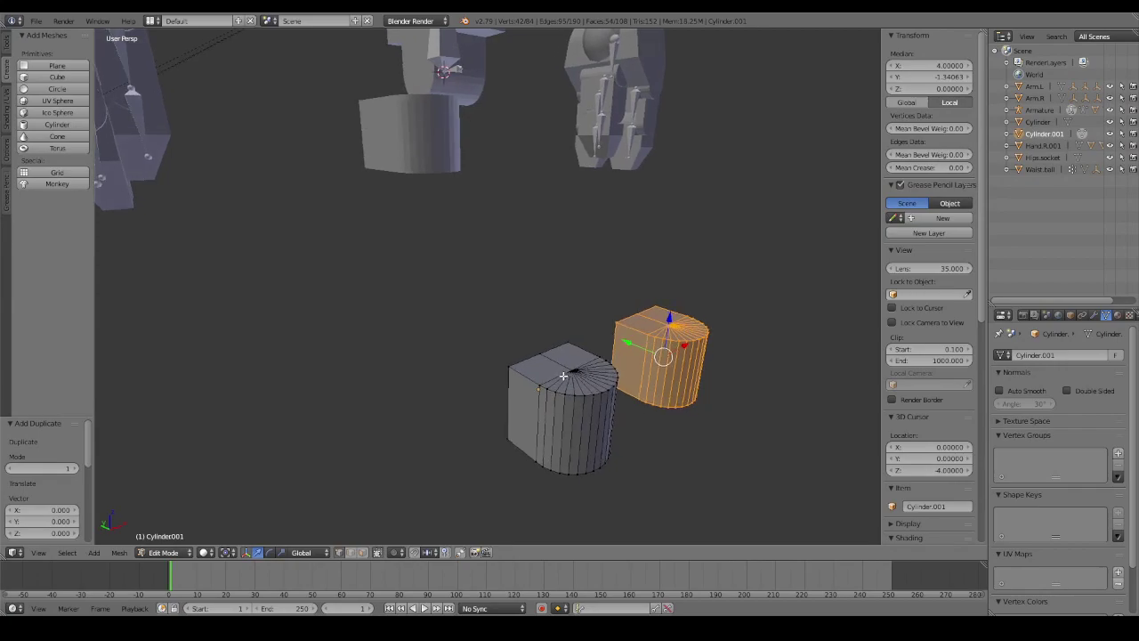
Keep the left half-cylinder at median X 0 and deselect the mesh.
key(l)
key(a)
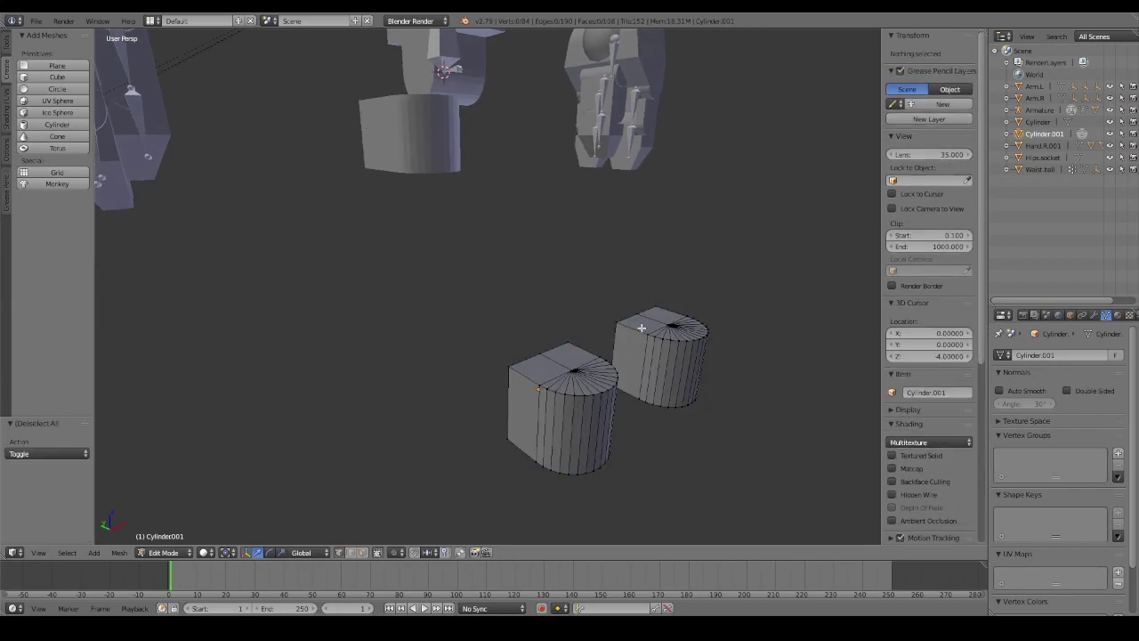
key(l)
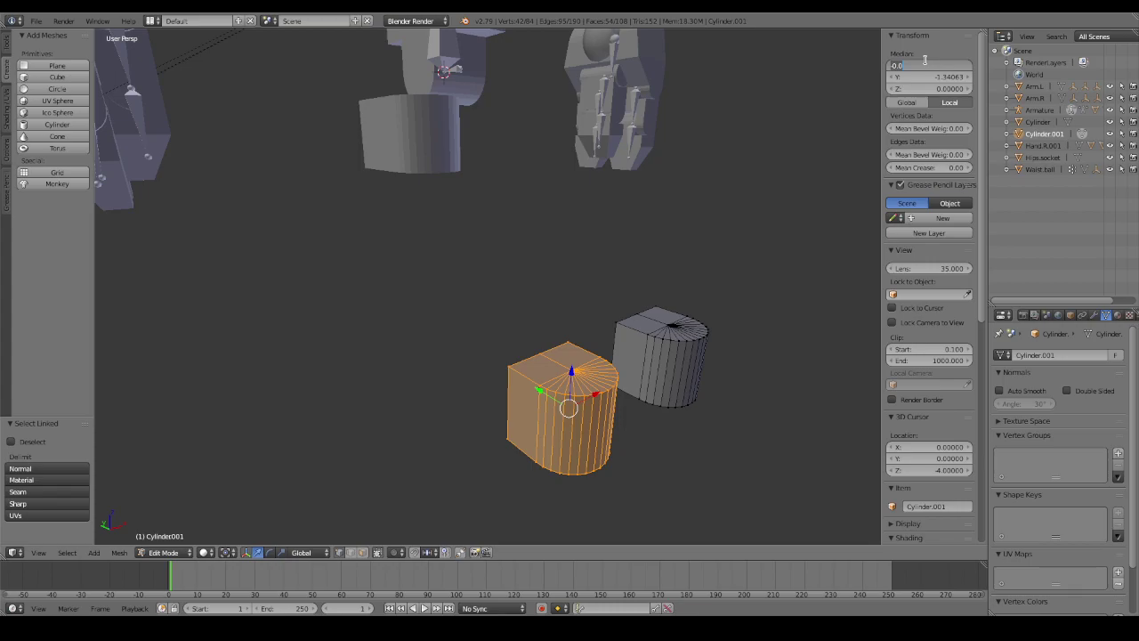
text(0)
key(Return)
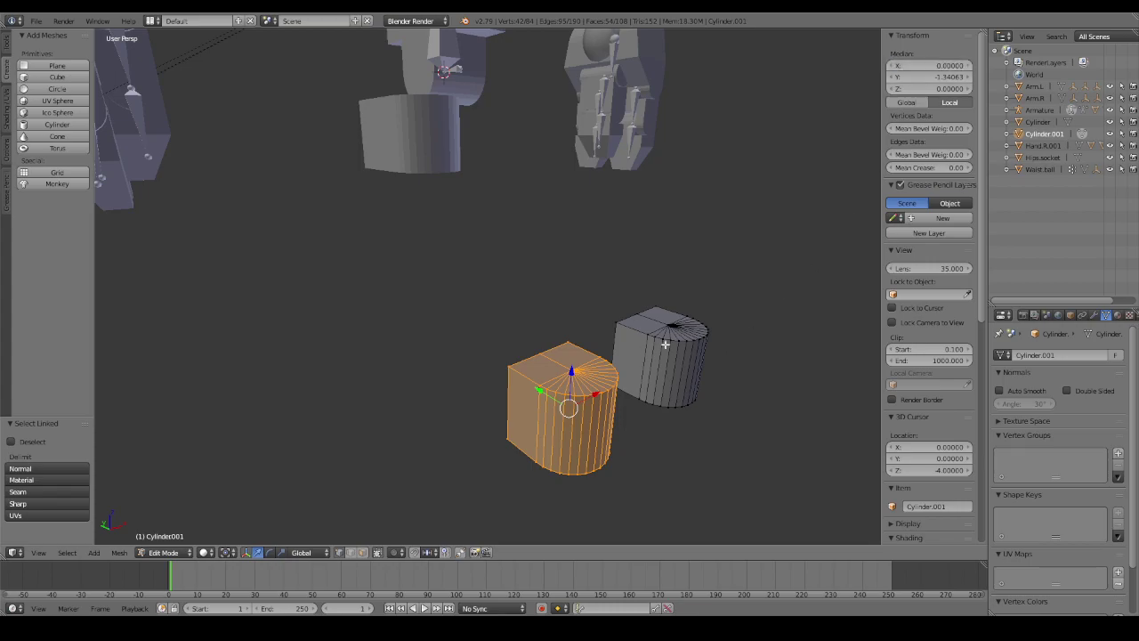
key(a)
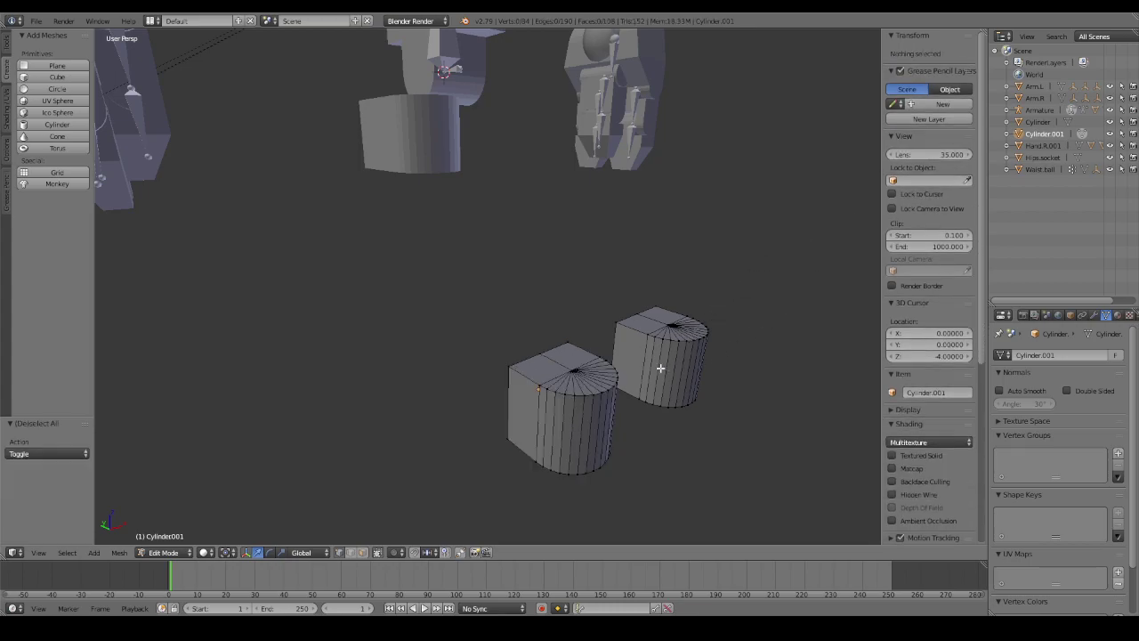
middle_drag(660, 368, 664, 377)
key(Tab)
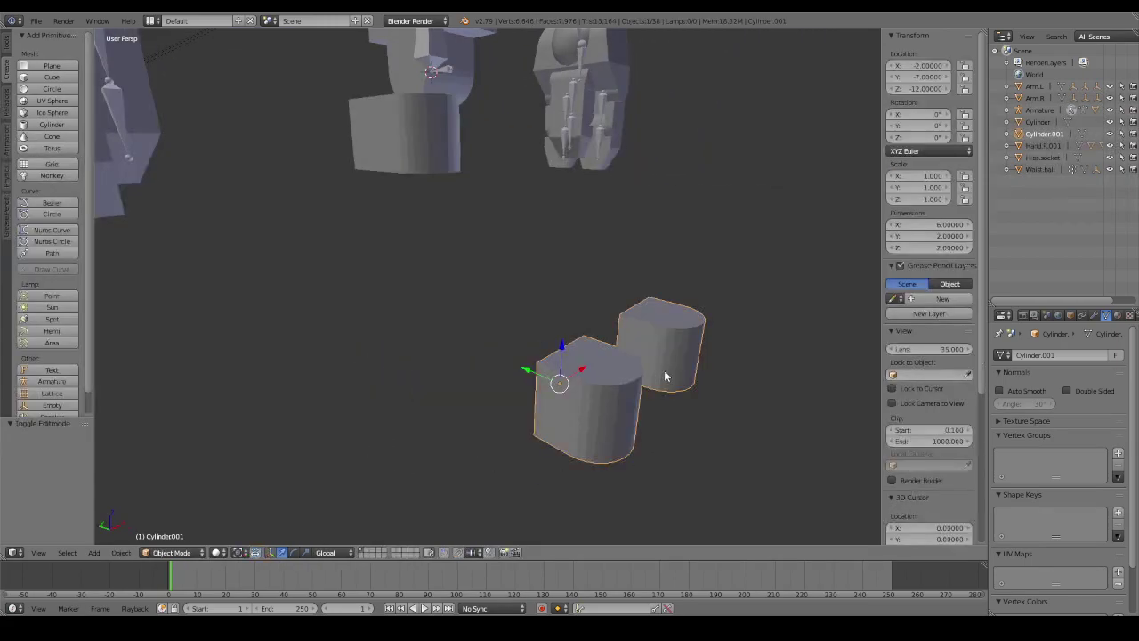
key(Tab)
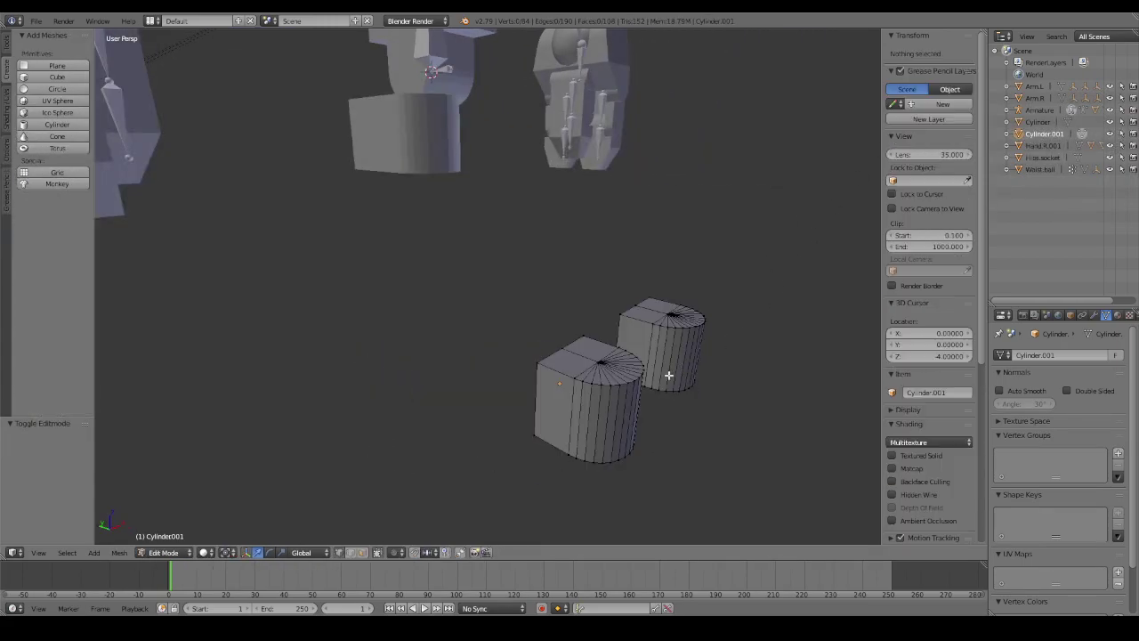
middle_drag(668, 375, 604, 392)
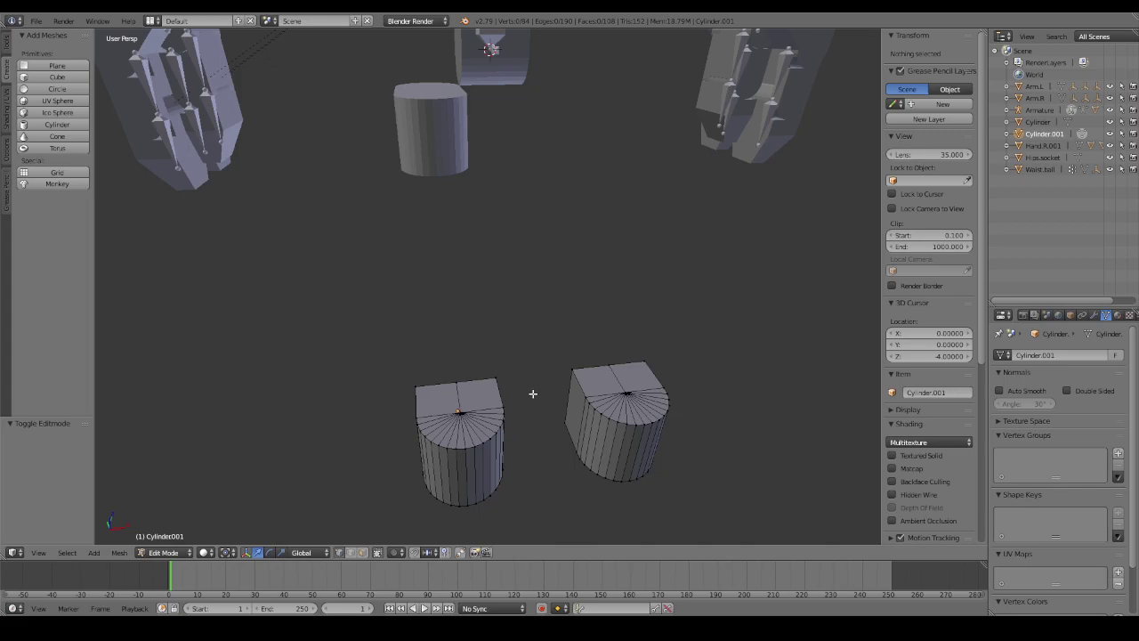
Apply Origin to Geometry to Cylinder.001, retrying from Object Mode.
key(ctrl+shift+alt+c)
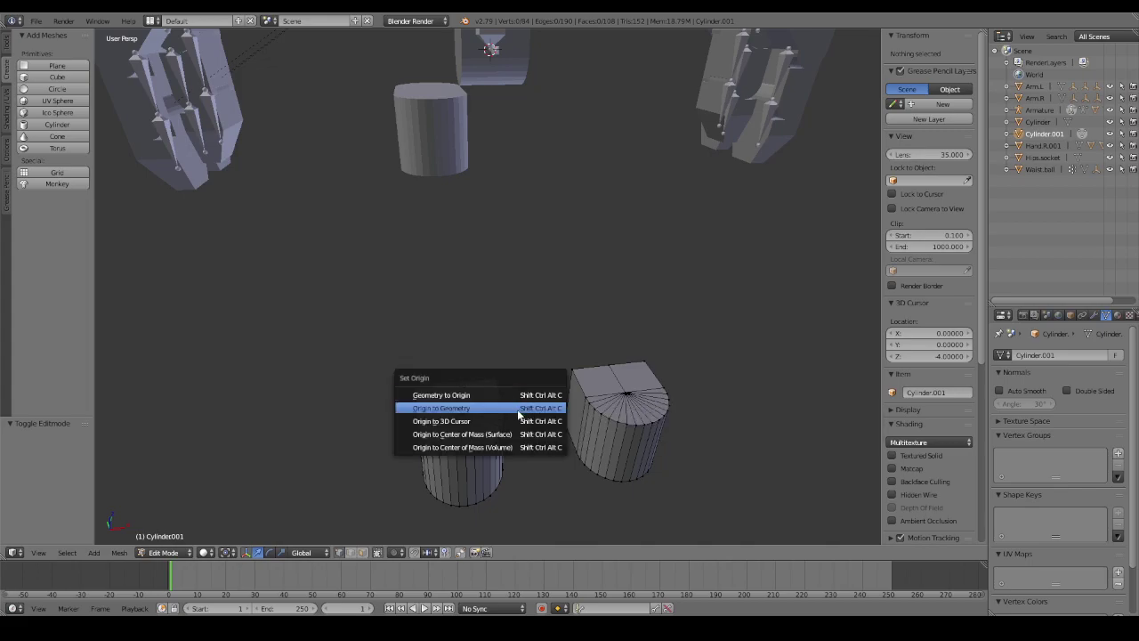
click(521, 418)
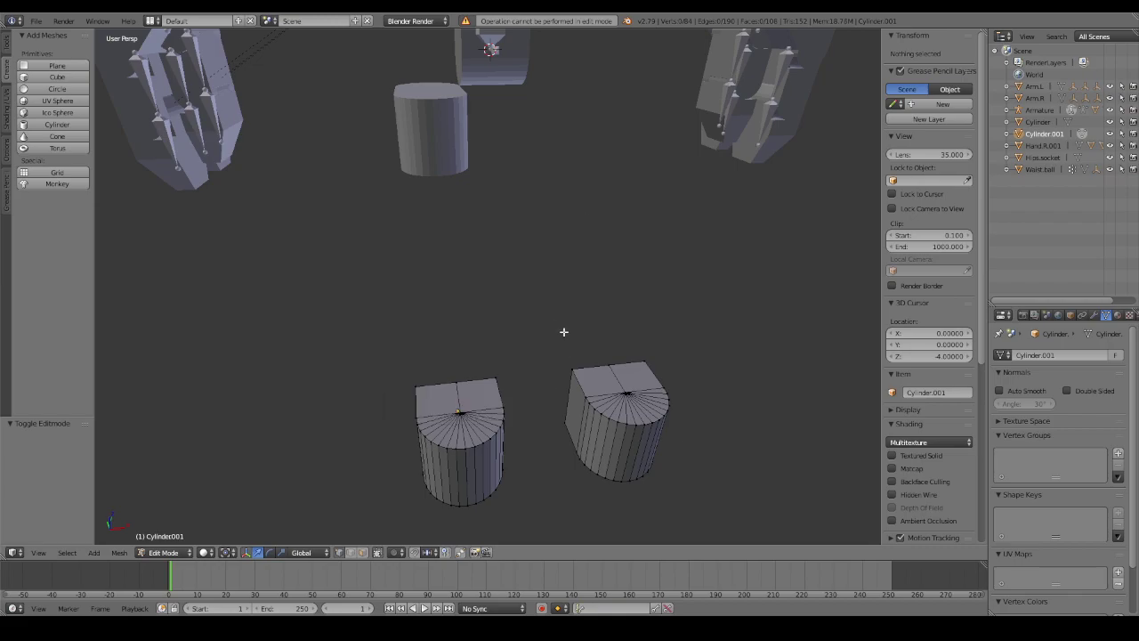
key(Tab)
key(ctrl+shift+alt+c)
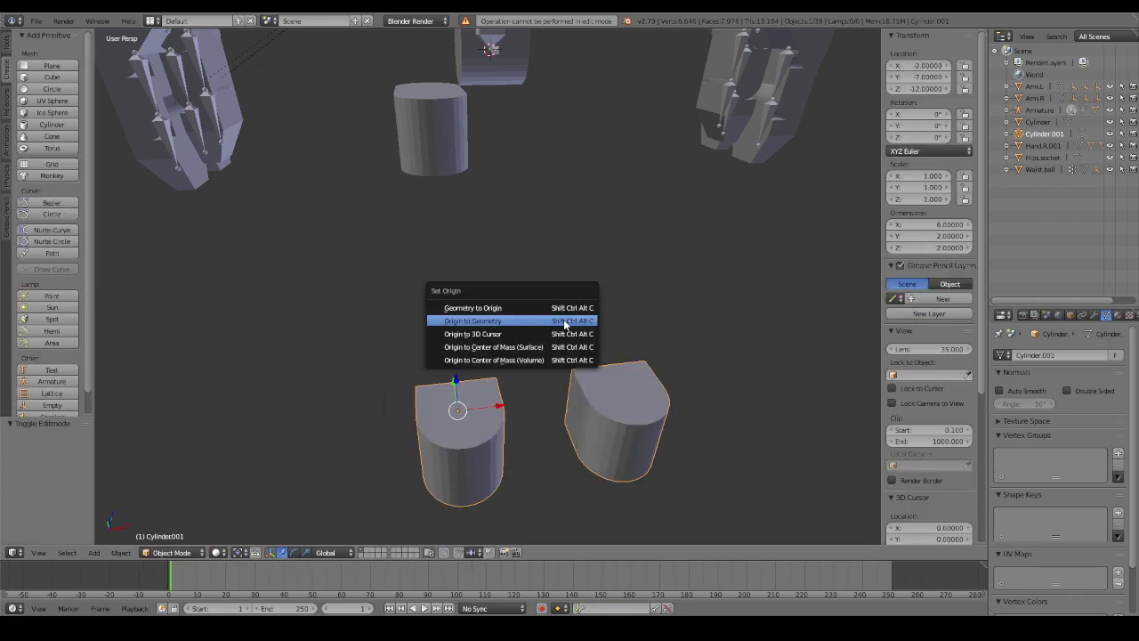
click(564, 319)
mouse_move(564, 319)
middle_down()
mouse_move(595, 353)
mouse_move(716, 296)
mouse_move(668, 320)
mouse_move(694, 320)
mouse_move(525, 348)
mouse_move(592, 365)
middle_up()
key(ctrl+z)
Bridge the two half-cylinders' inner edges with a new face, then return to Object Mode.
key(Tab)
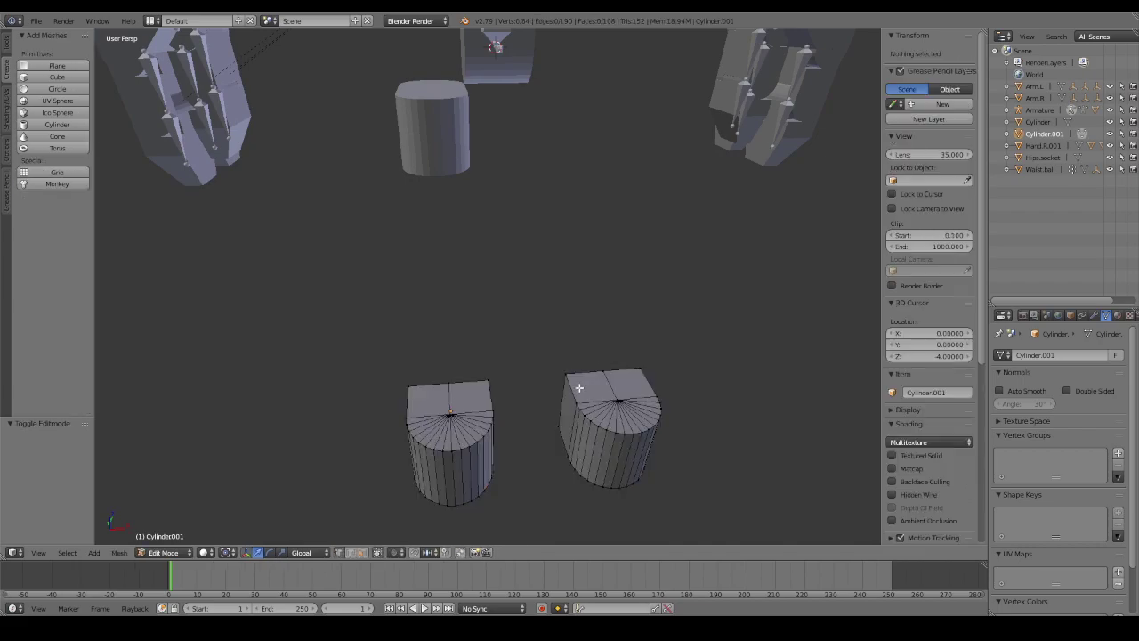
right_click(579, 387)
middle_drag(570, 401, 492, 432)
shift+right_click(441, 402)
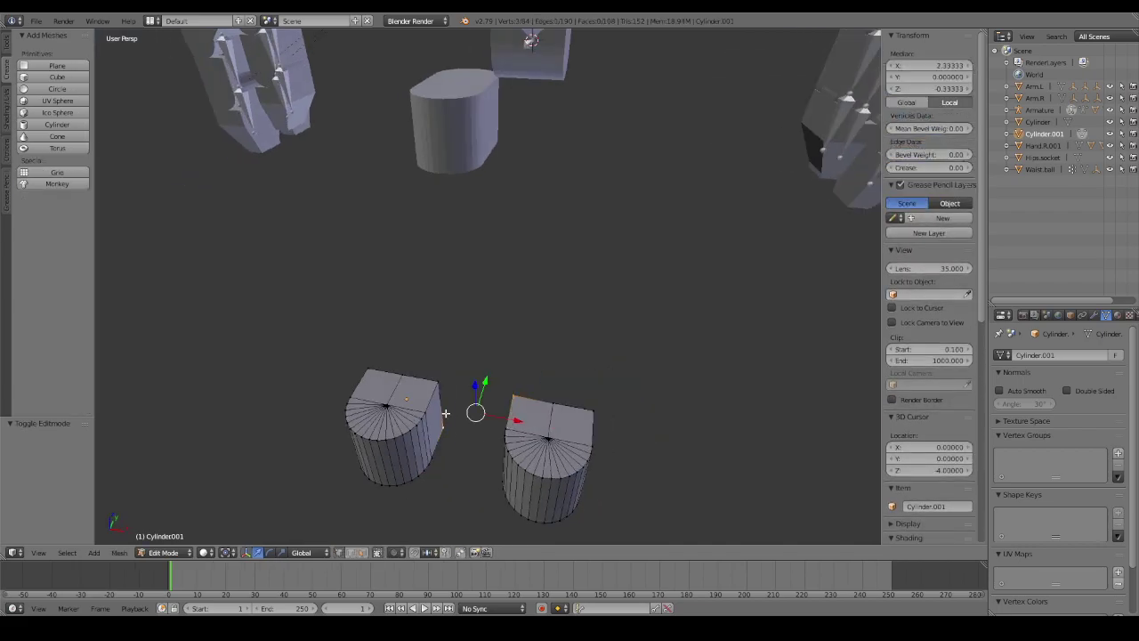
key(f)
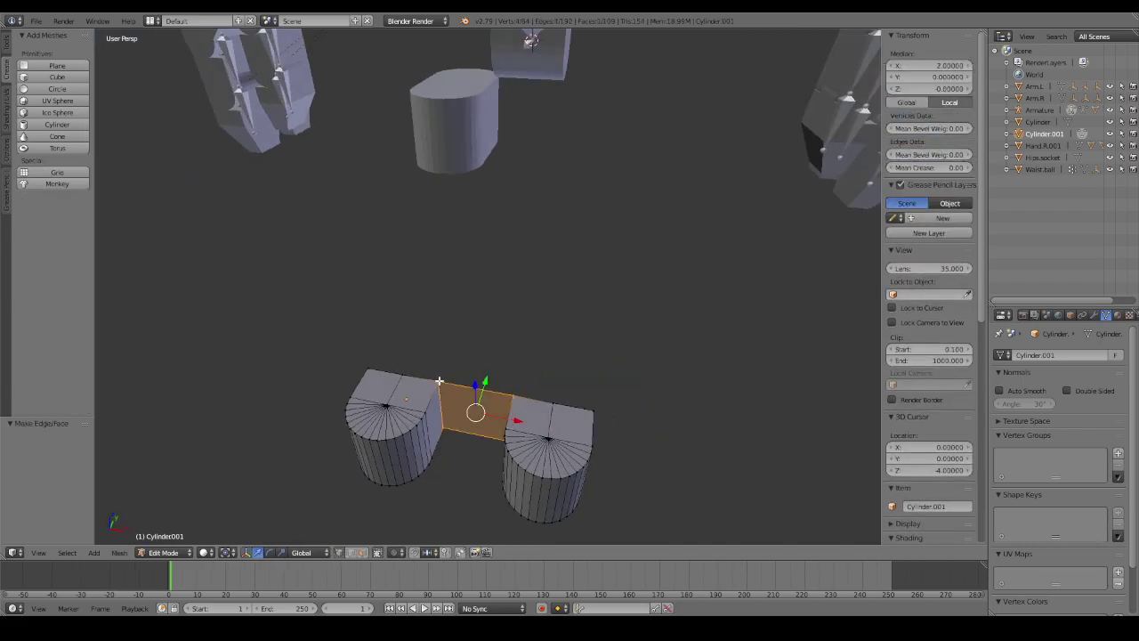
middle_drag(439, 381, 632, 349)
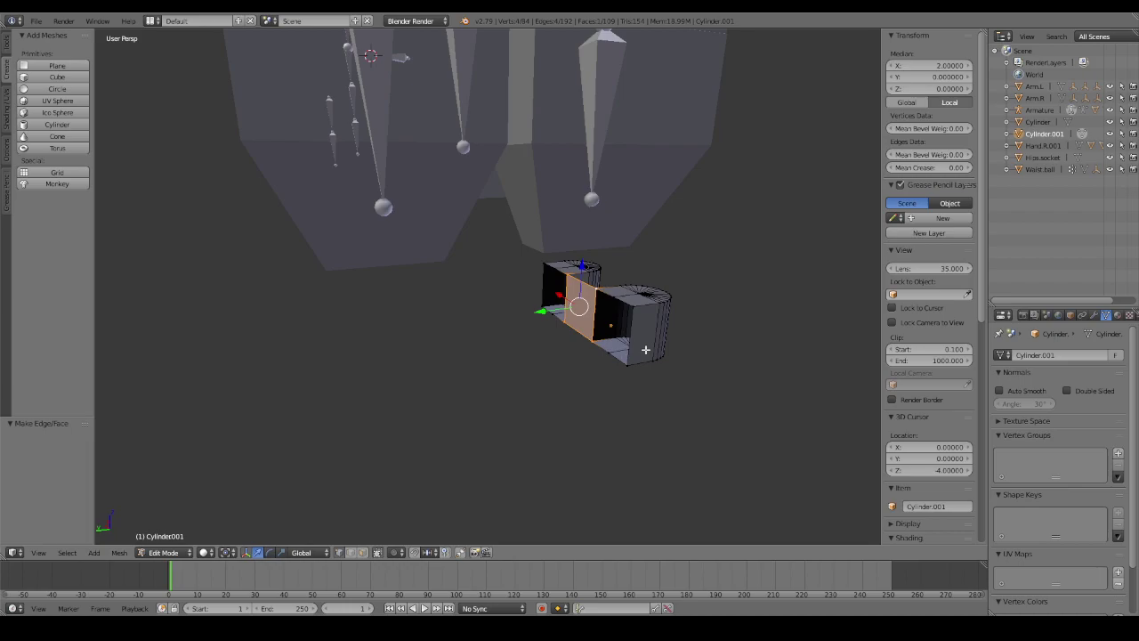
mouse_move(765, 364)
middle_down()
mouse_move(648, 373)
mouse_move(707, 341)
mouse_move(701, 360)
middle_up()
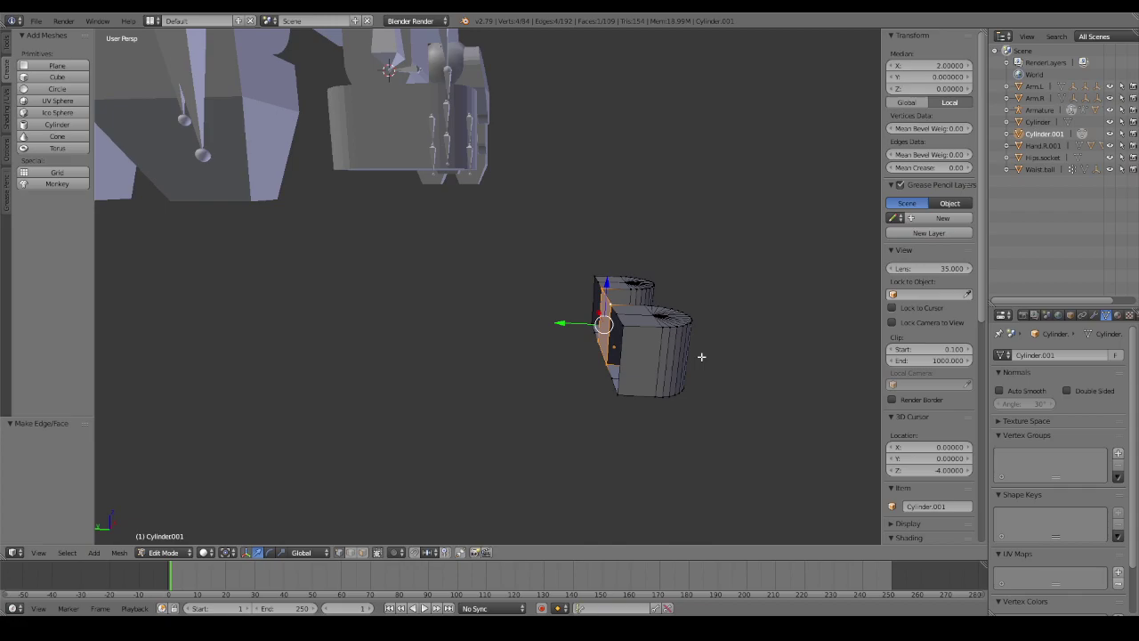
mouse_move(704, 356)
middle_down()
mouse_move(727, 338)
mouse_move(710, 356)
middle_up()
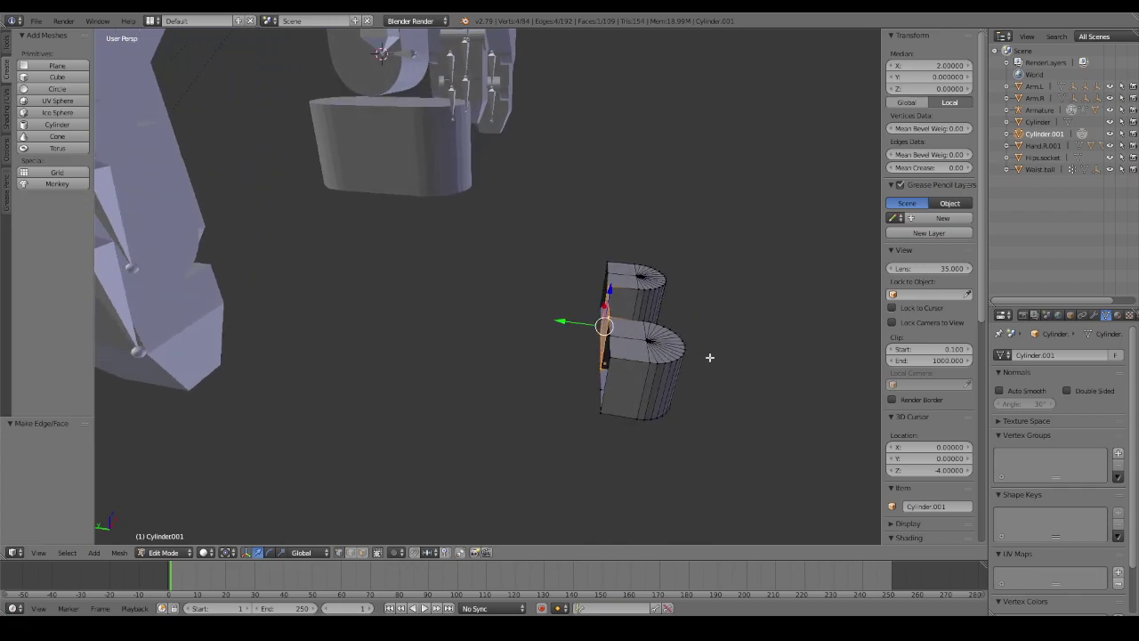
right_click(649, 341)
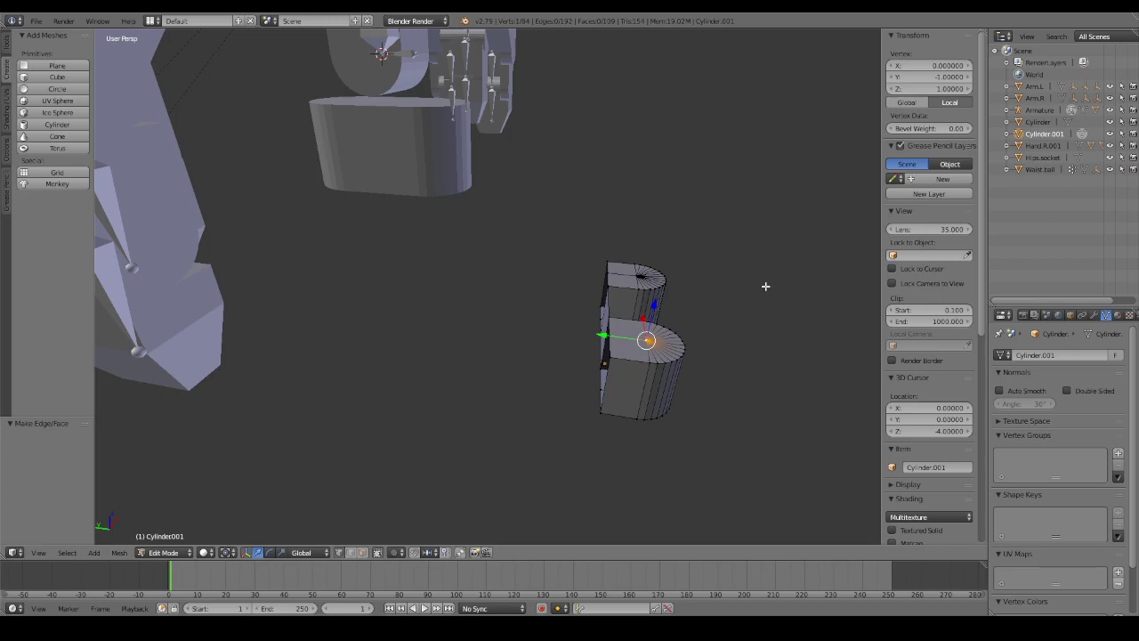
key(Tab)
mouse_move(766, 288)
middle_down()
mouse_move(717, 288)
mouse_move(765, 257)
mouse_move(765, 302)
middle_up()
Select the lower bridged Cylinder.001, move it to Location X -4, and enter Edit Mode.
right_click(354, 140)
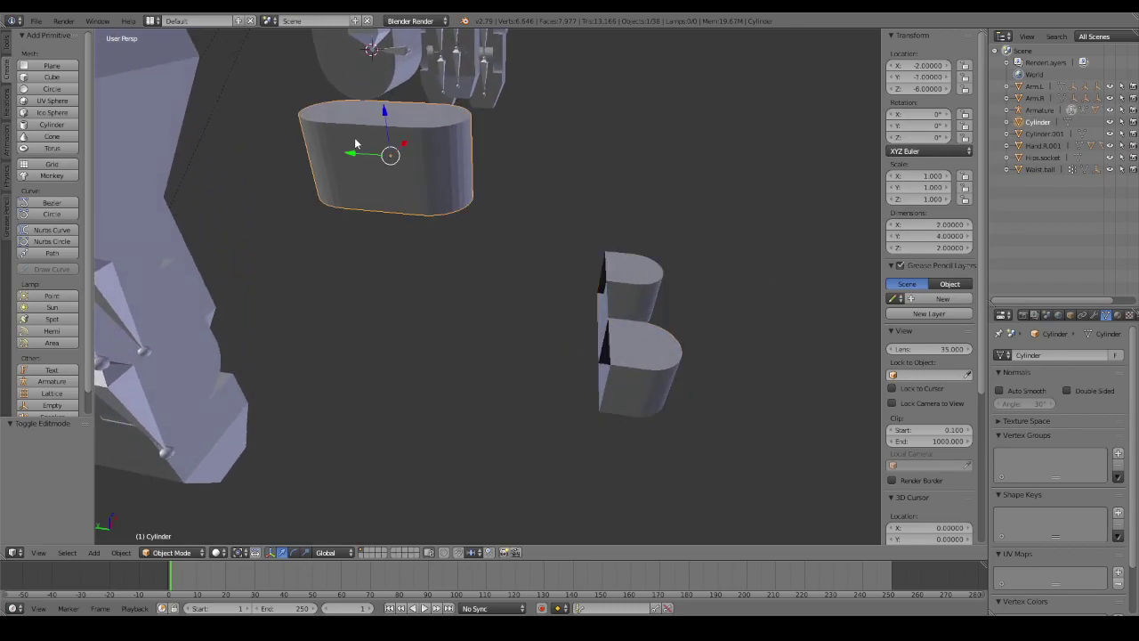
mouse_move(685, 355)
middle_down()
mouse_move(552, 282)
mouse_move(579, 223)
mouse_move(566, 229)
middle_up()
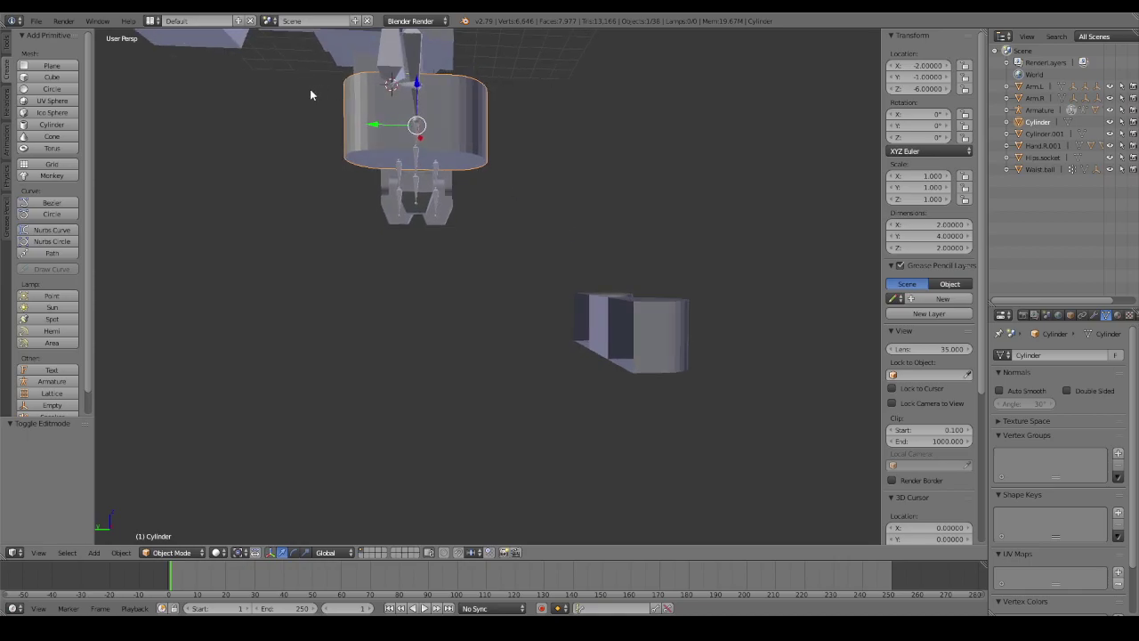
mouse_move(536, 164)
middle_down()
mouse_move(524, 183)
mouse_move(534, 193)
mouse_move(438, 163)
middle_up()
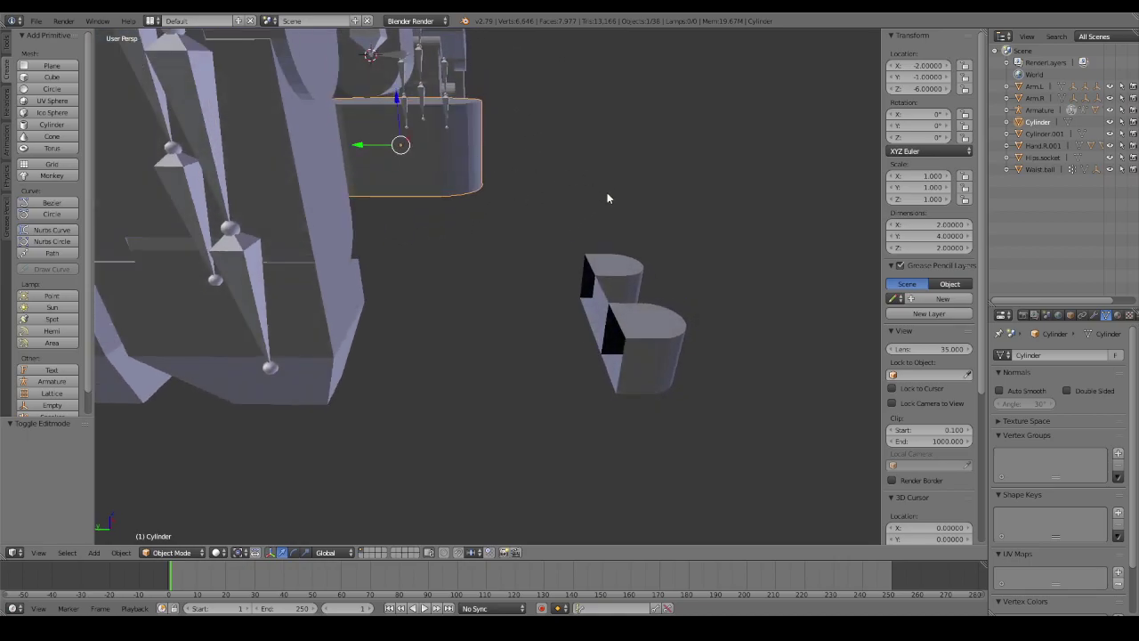
mouse_move(607, 198)
middle_down()
mouse_move(646, 246)
mouse_move(529, 246)
mouse_move(540, 232)
mouse_move(618, 352)
middle_up()
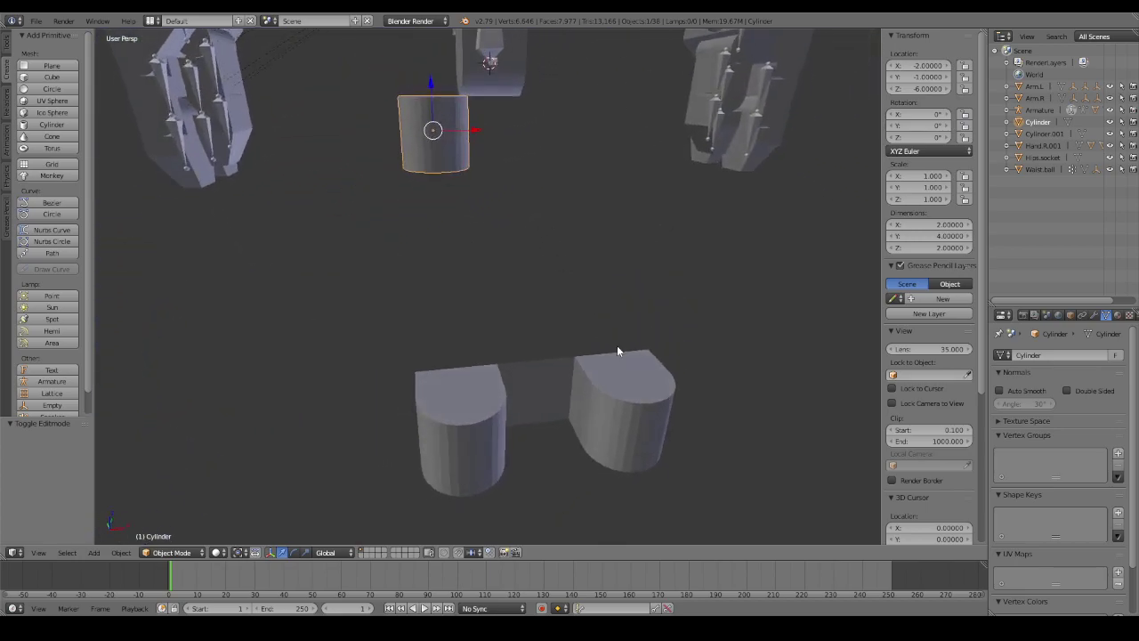
right_click(634, 386)
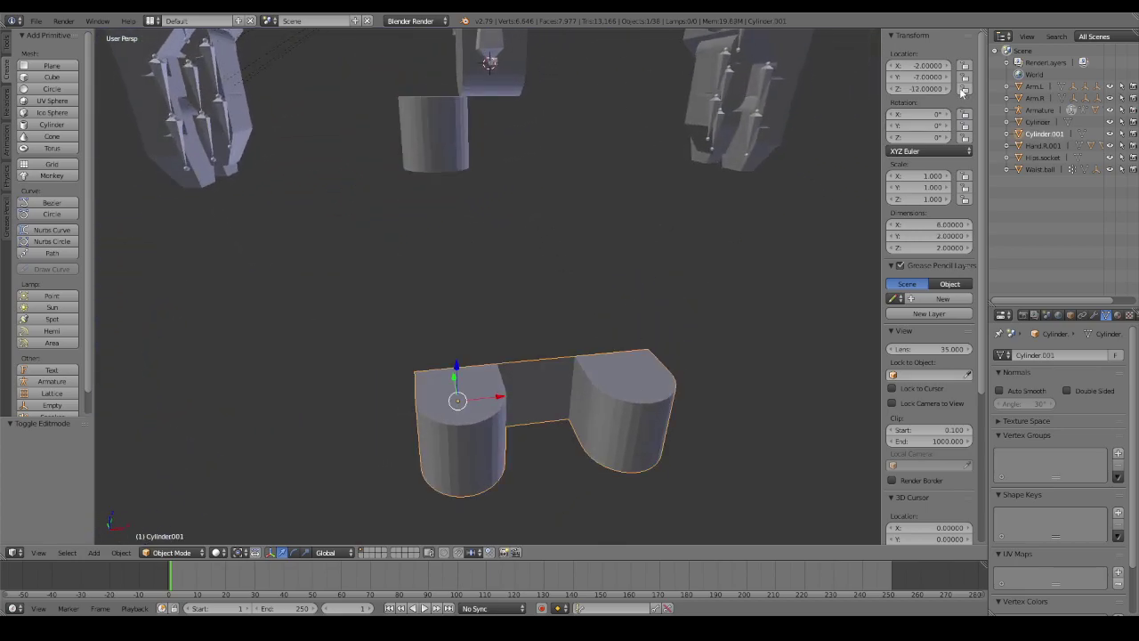
click(923, 70)
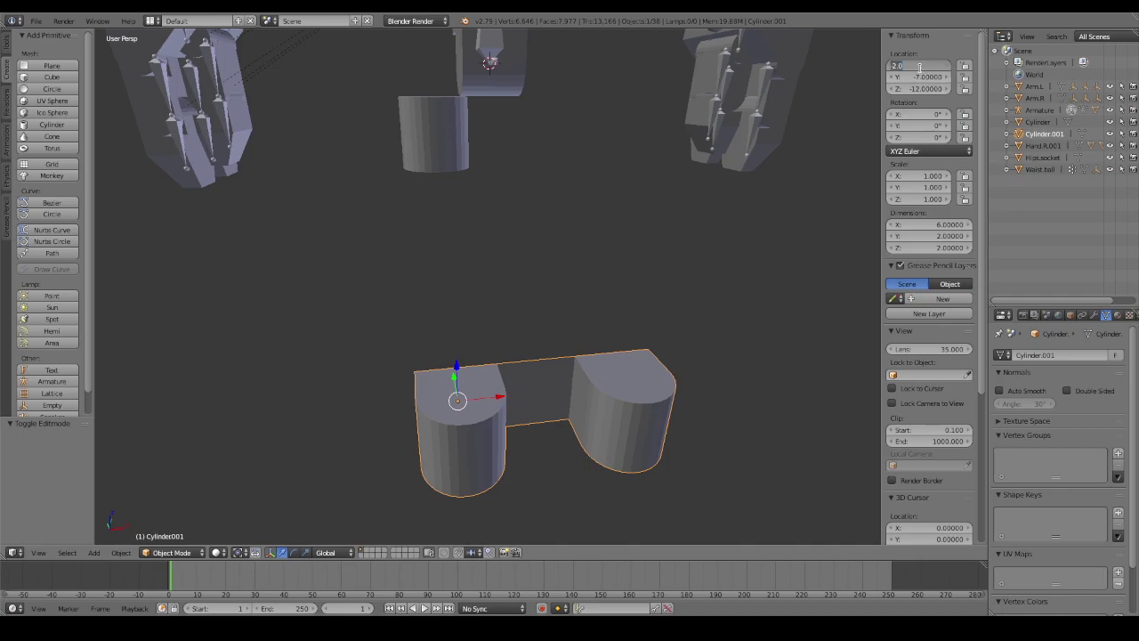
key(BackSpace)
text(.0000)
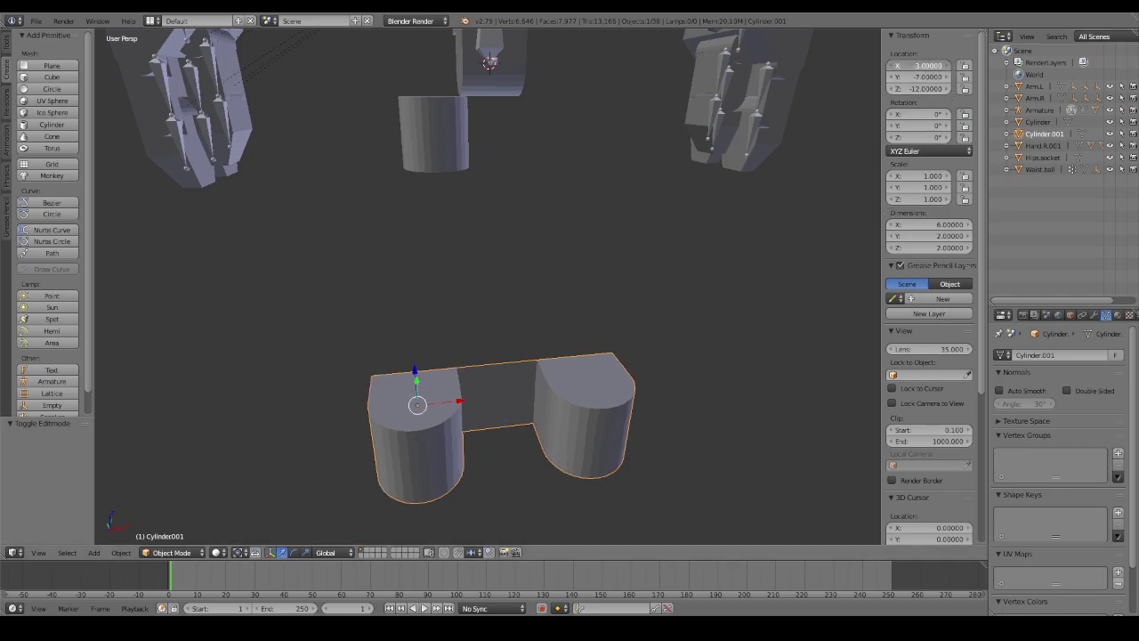
text(-4.00000)
key(Return)
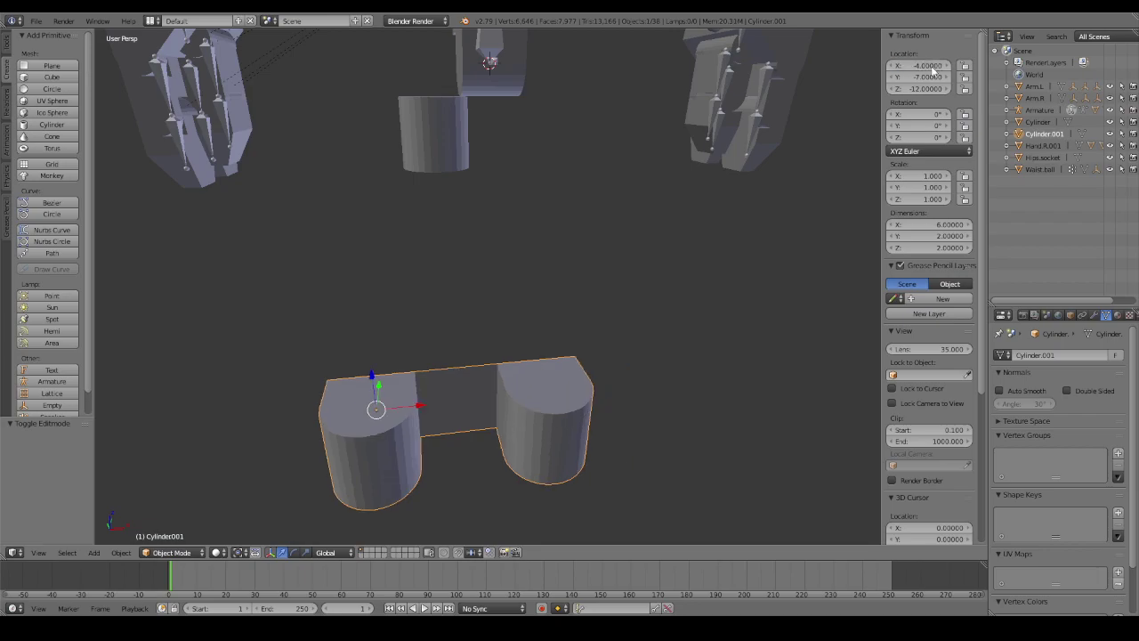
mouse_move(560, 266)
middle_down()
mouse_move(659, 271)
mouse_move(649, 277)
mouse_move(673, 317)
mouse_move(700, 300)
mouse_move(687, 324)
mouse_move(570, 323)
mouse_move(513, 300)
mouse_move(635, 294)
mouse_move(677, 306)
middle_up()
key(Tab)
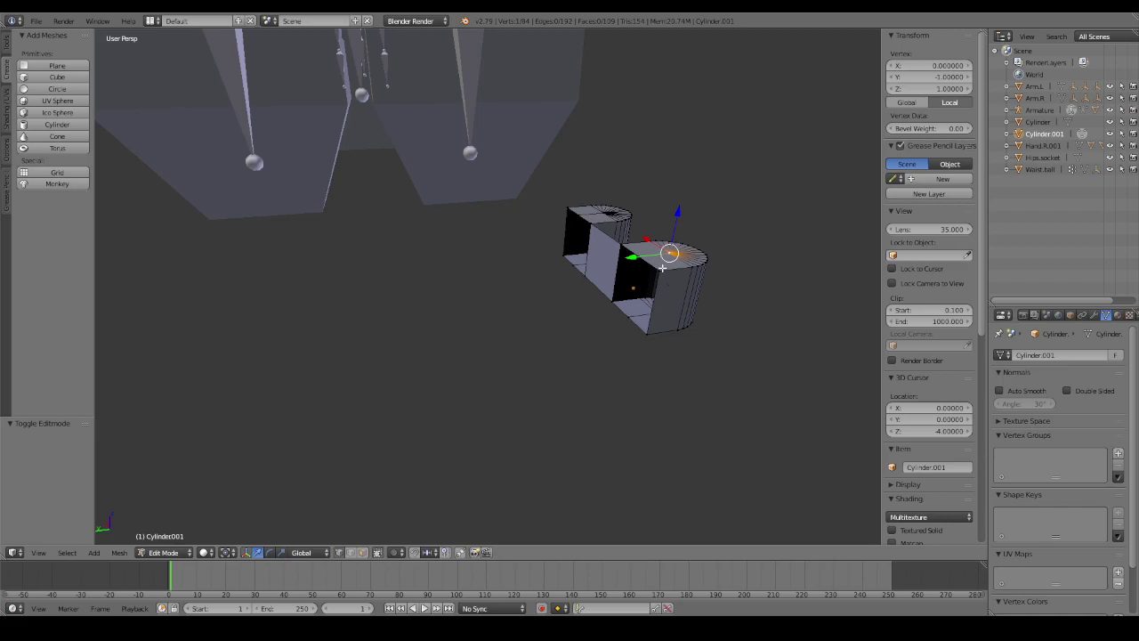
Extend both half-cylinders' side-wall vertices 8 units along Y into prongs.
right_click(662, 267)
middle_drag(662, 267, 662, 272)
shift+right_click(641, 346)
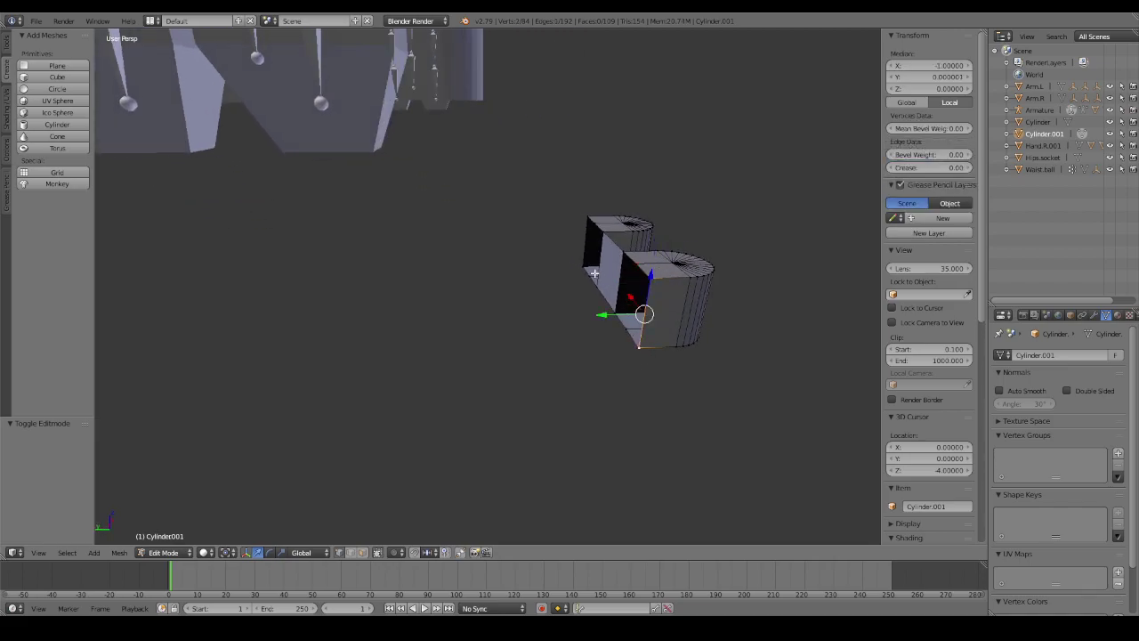
shift+right_click(580, 263)
shift+right_click(587, 220)
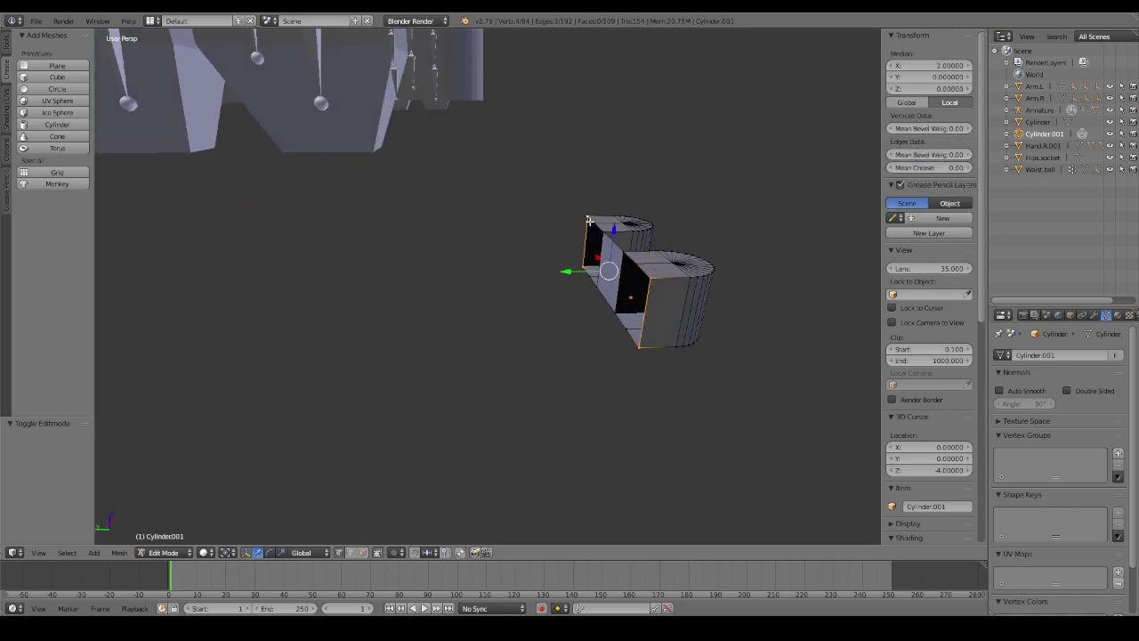
key(g)
key(y)
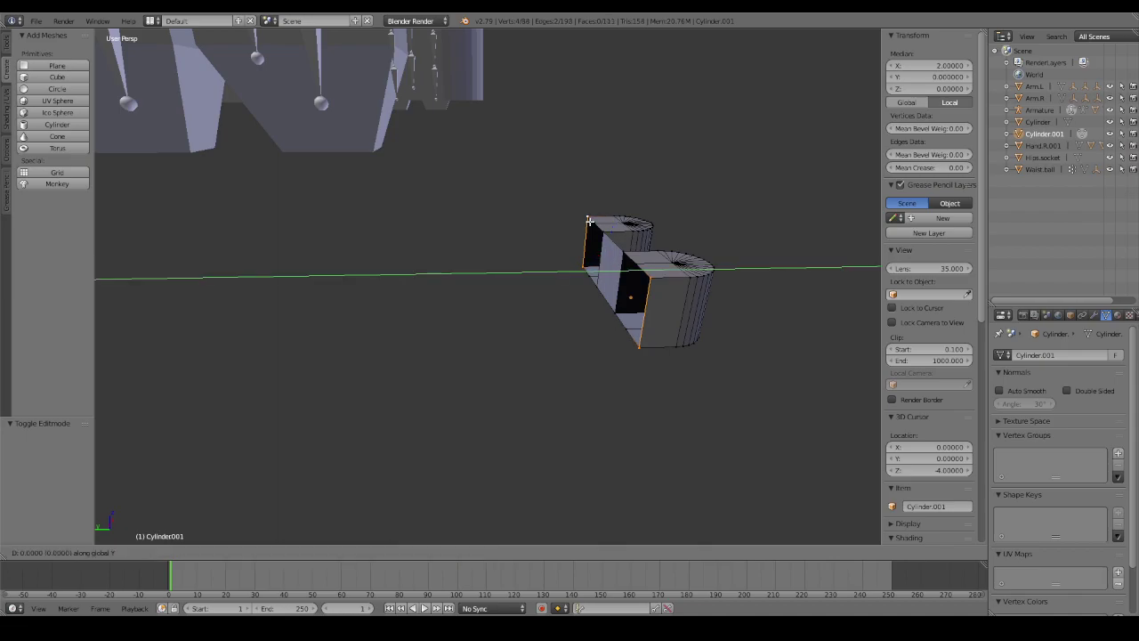
text(3)
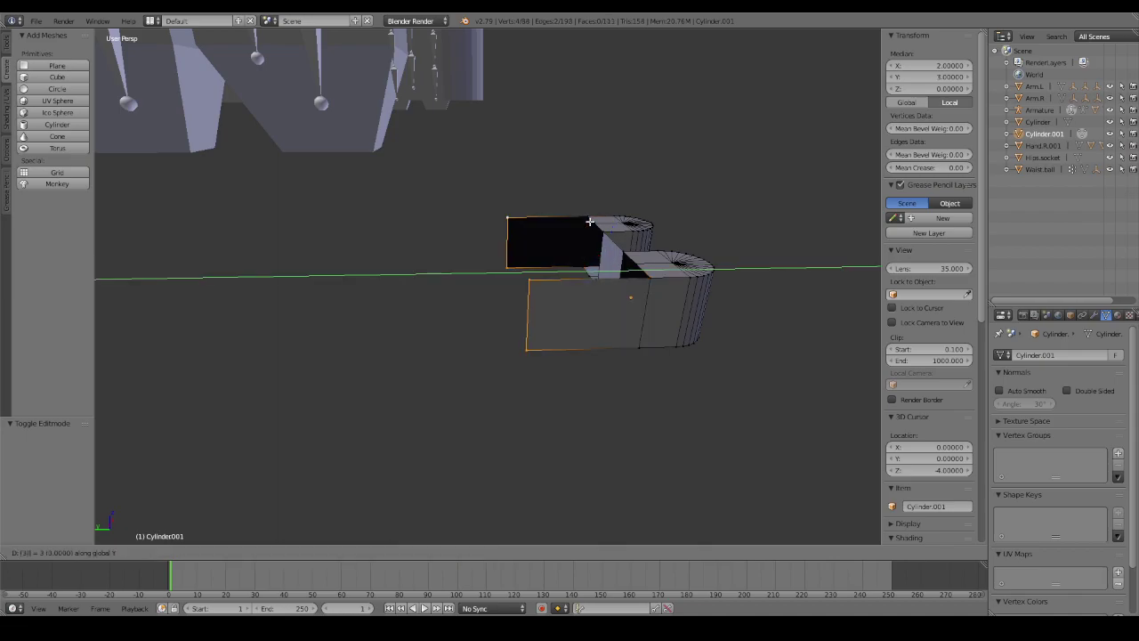
key(BackSpace)
text(4)
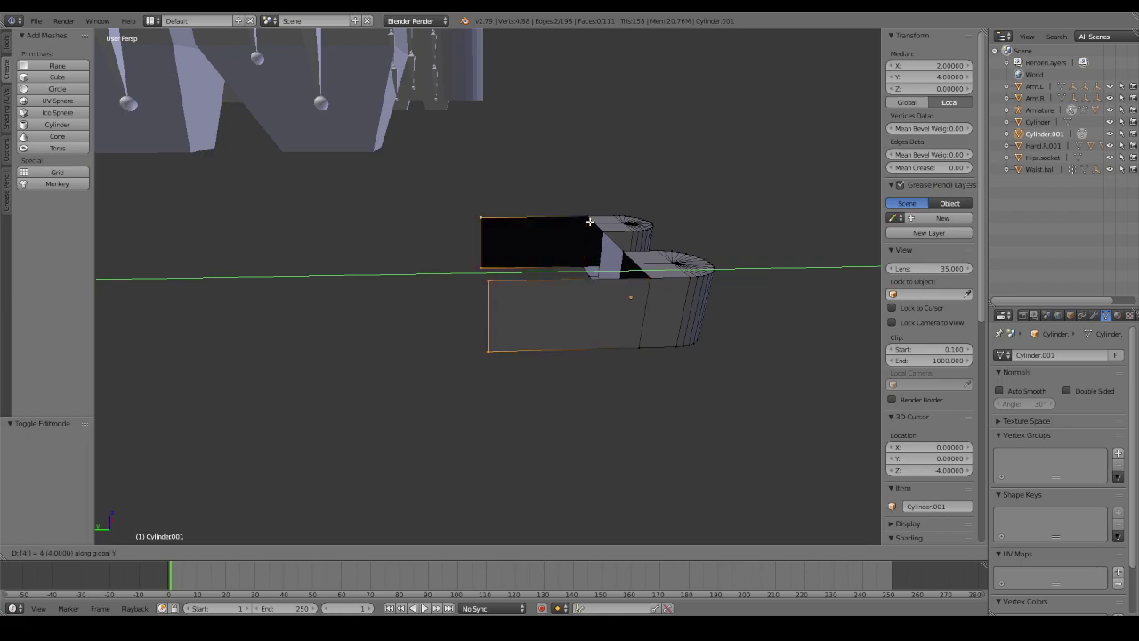
key(BackSpace)
text(8)
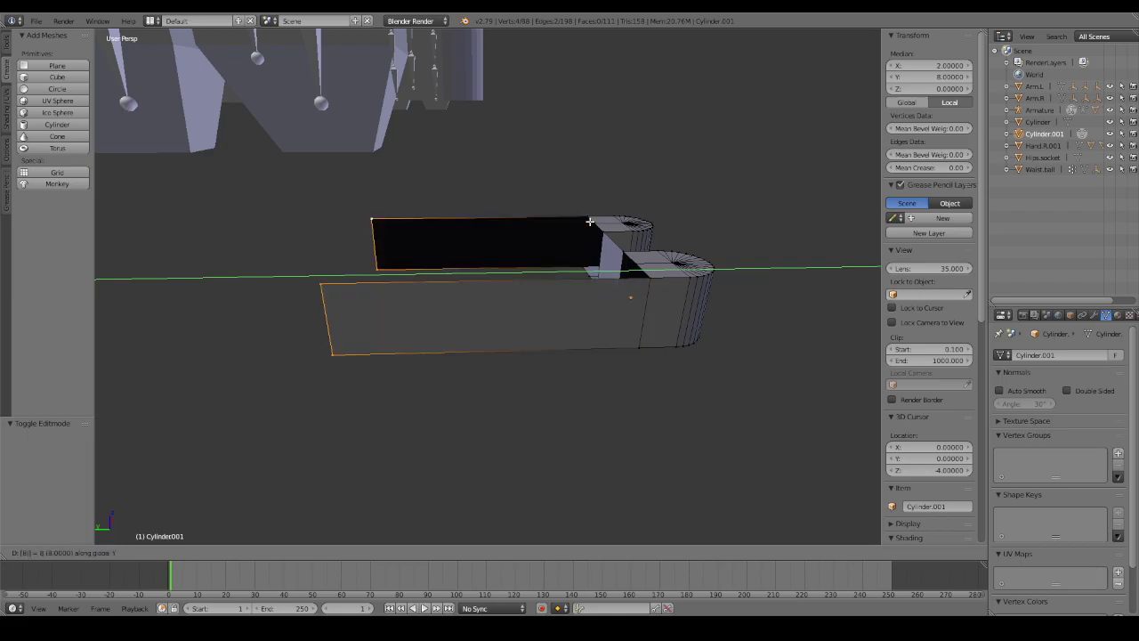
key(Return)
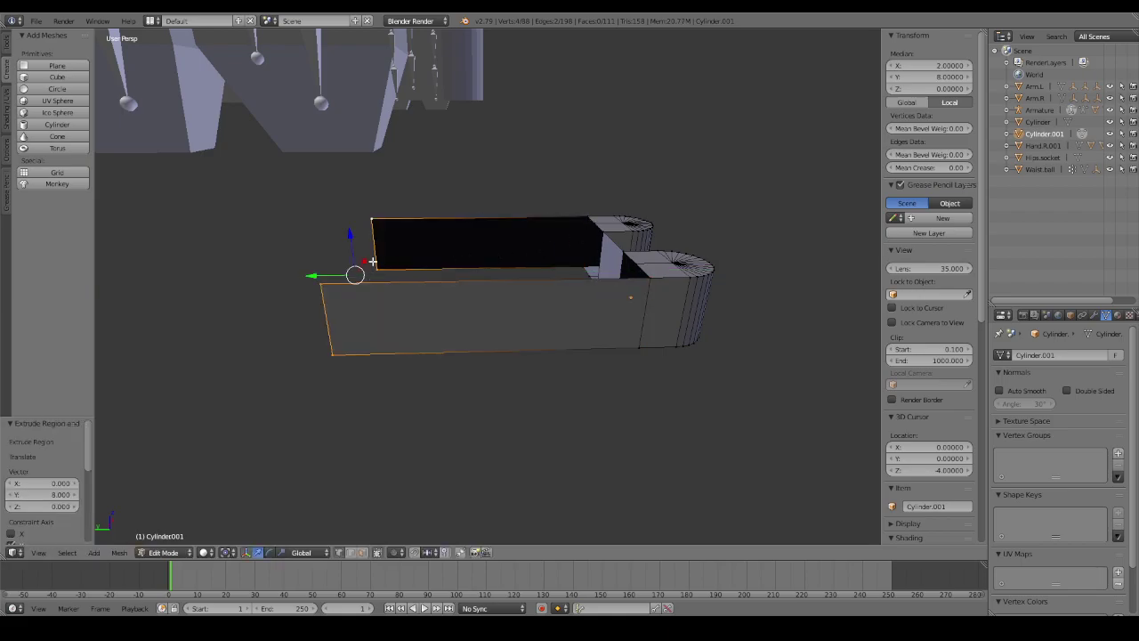
Drop one prong's end edge to median Z 0.
right_click(320, 283)
shift+right_click(372, 218)
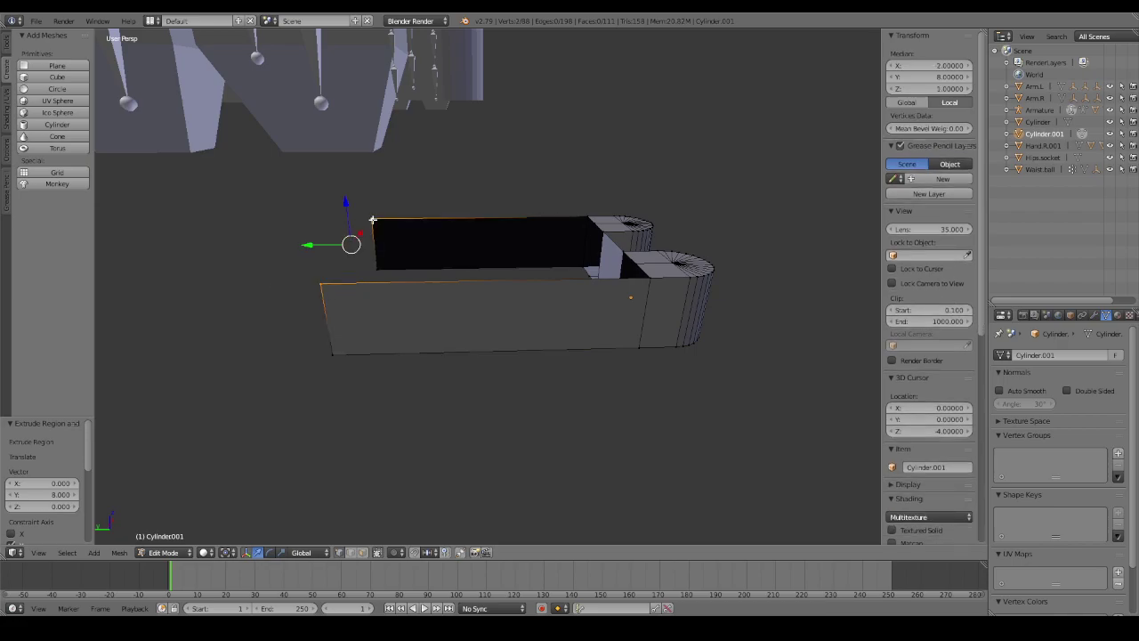
click(947, 88)
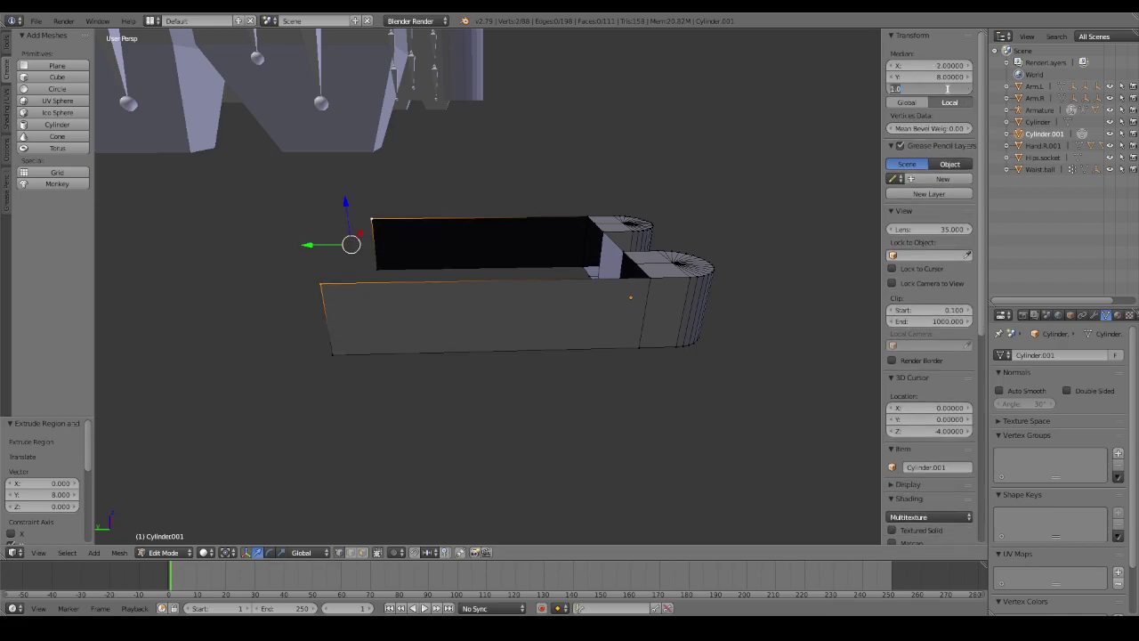
text(0)
key(Return)
Move the right prong's tip edge to X 1.0 and the left prong's tip edge to X 3.
middle_drag(574, 325, 704, 312)
right_click(626, 319)
shift+right_click(622, 356)
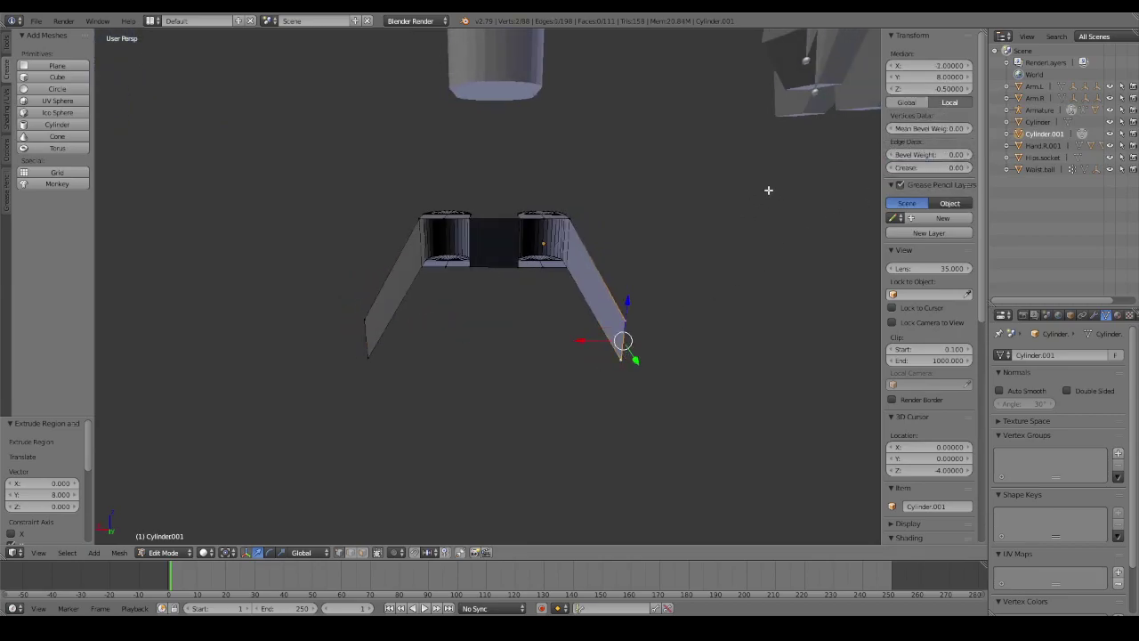
click(936, 64)
text(1.0)
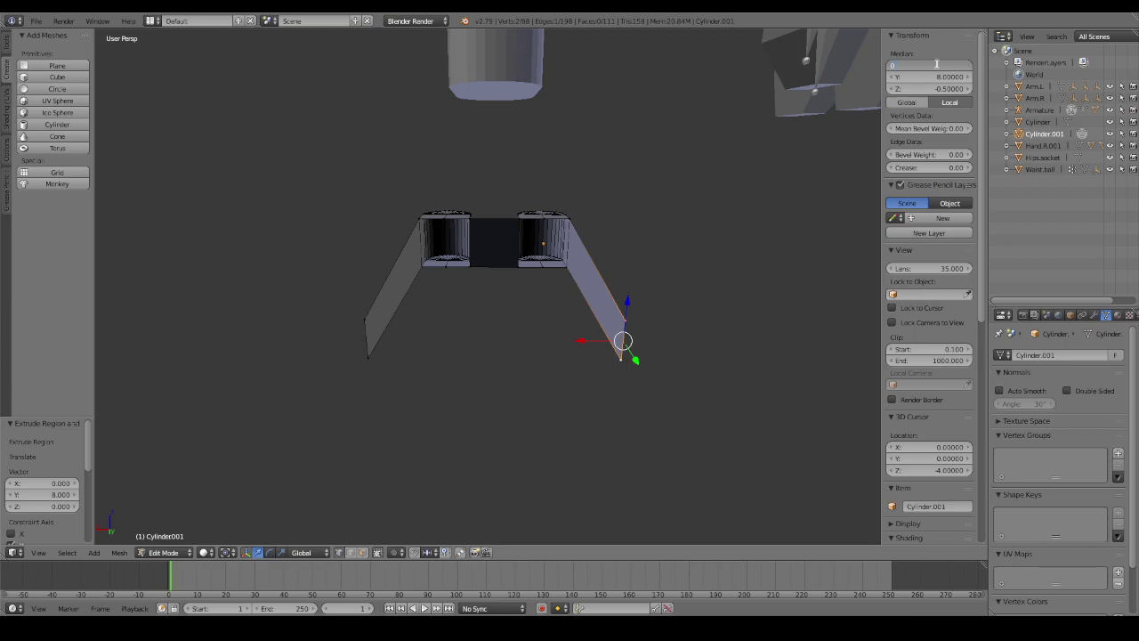
key(Return)
right_click(362, 321)
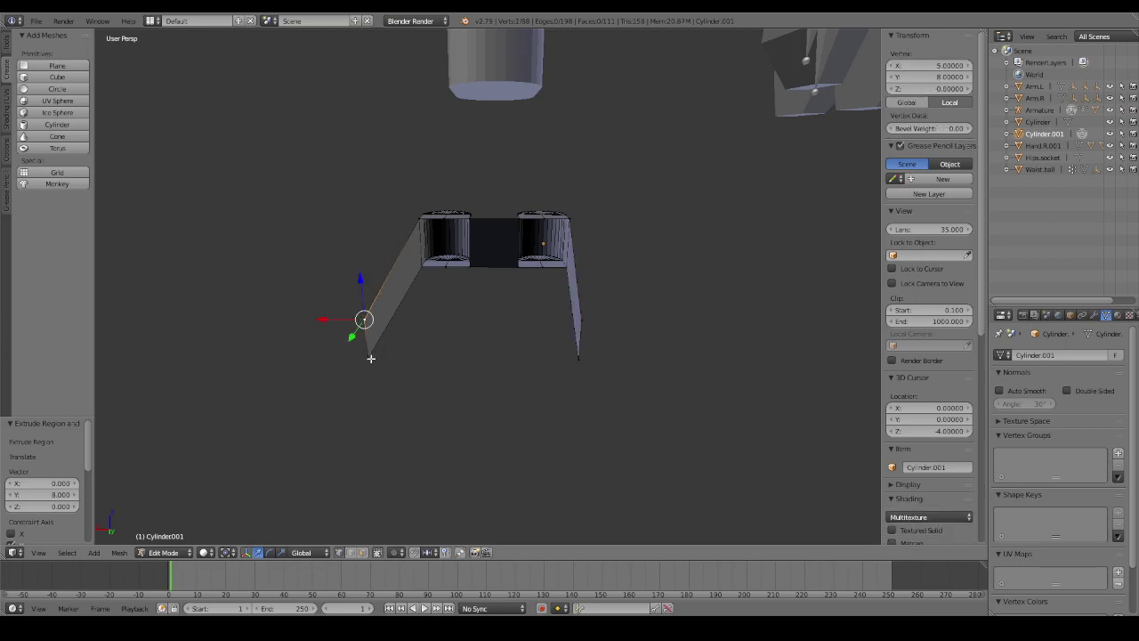
shift+right_click(370, 356)
click(933, 62)
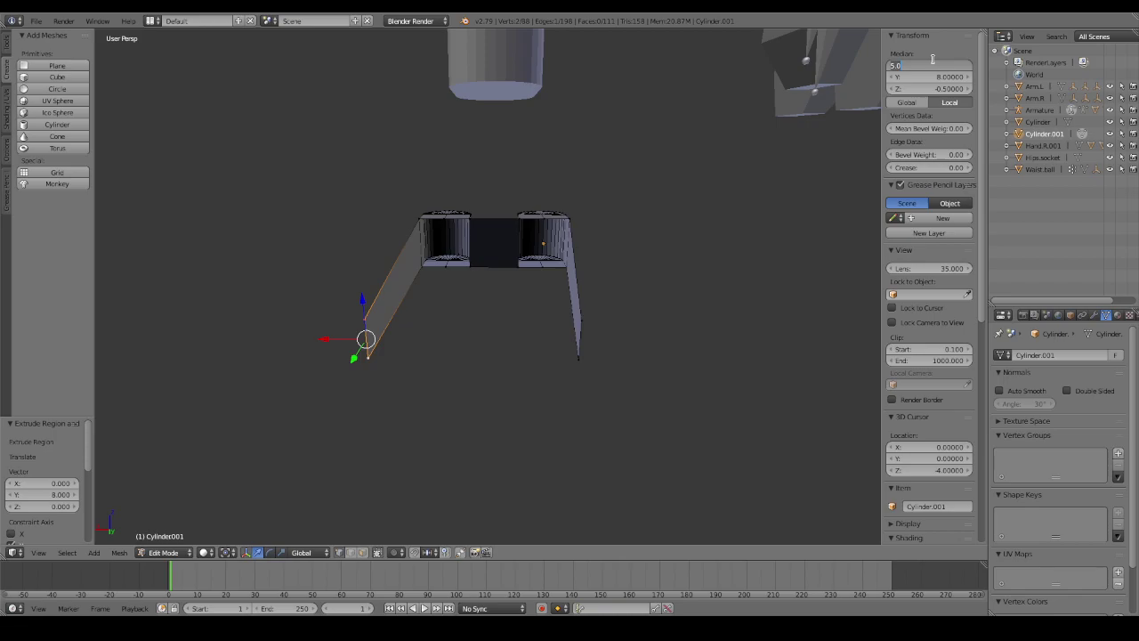
key(Return)
middle_drag(649, 272, 829, 299)
click(950, 62)
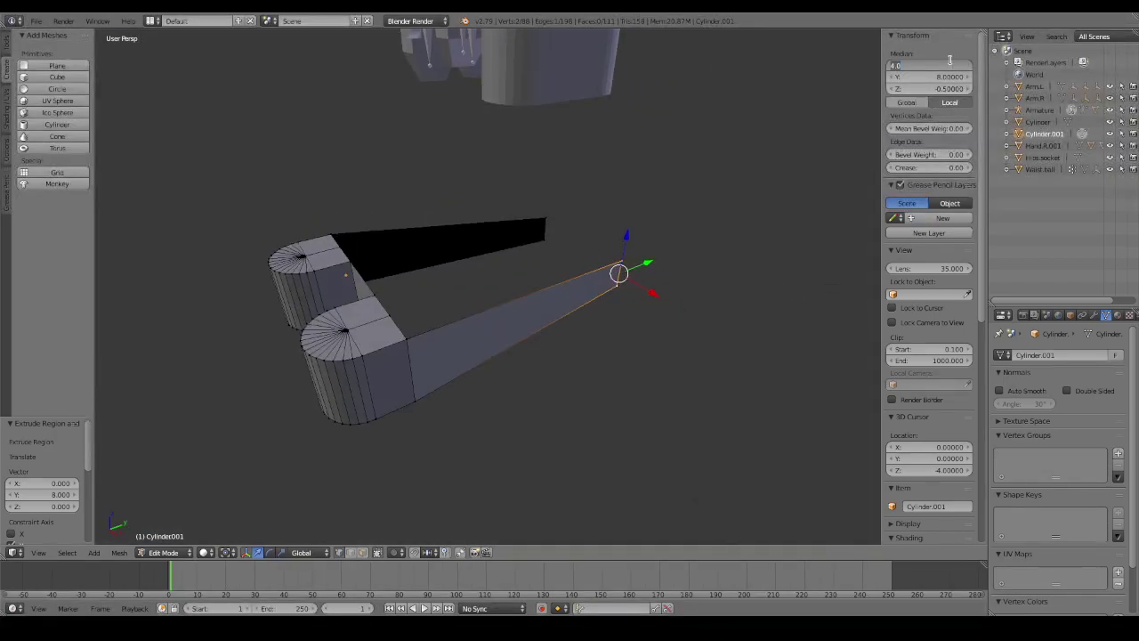
text(3)
key(Return)
Adjust a hidden prong tip edge's X position, undo a -1 value, and deselect the mesh.
right_click(543, 241)
key(z)
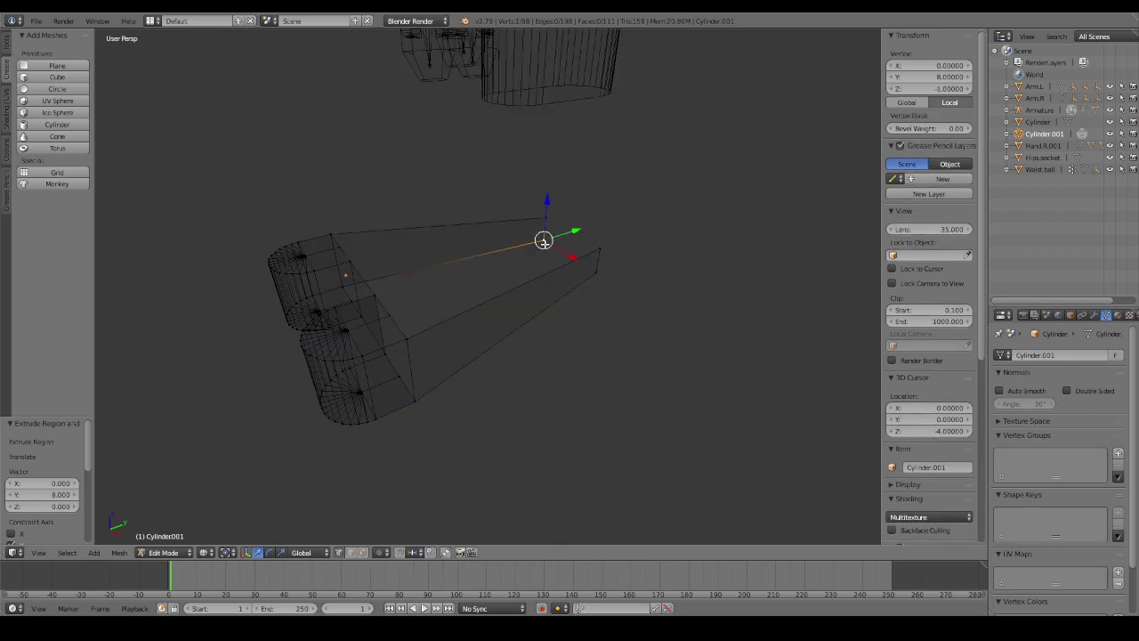
key(z)
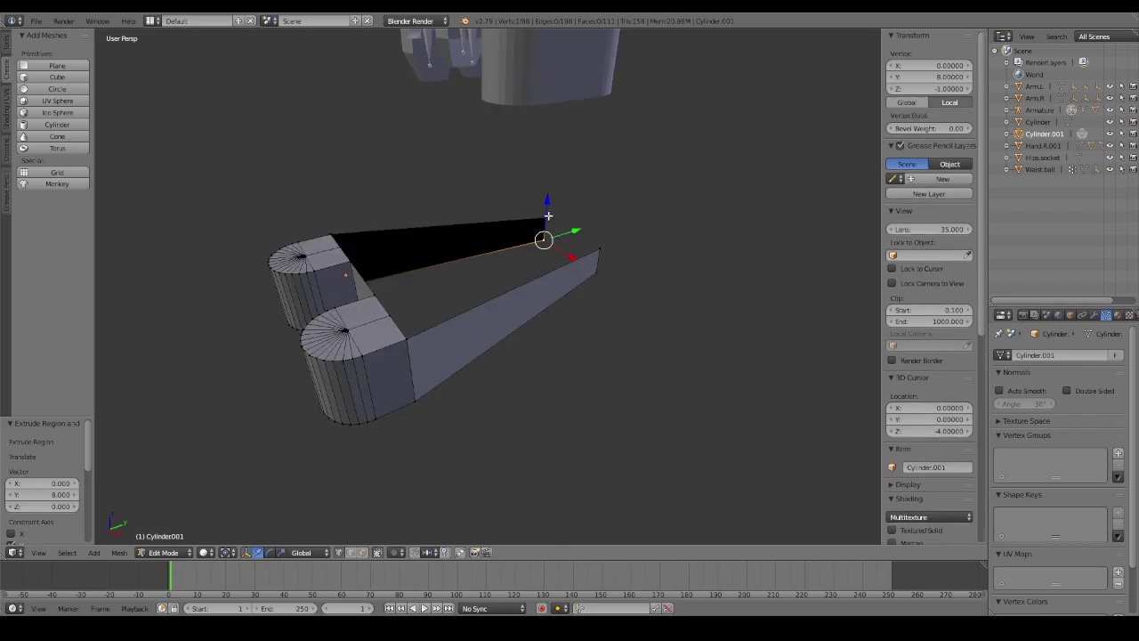
shift+right_click(547, 215)
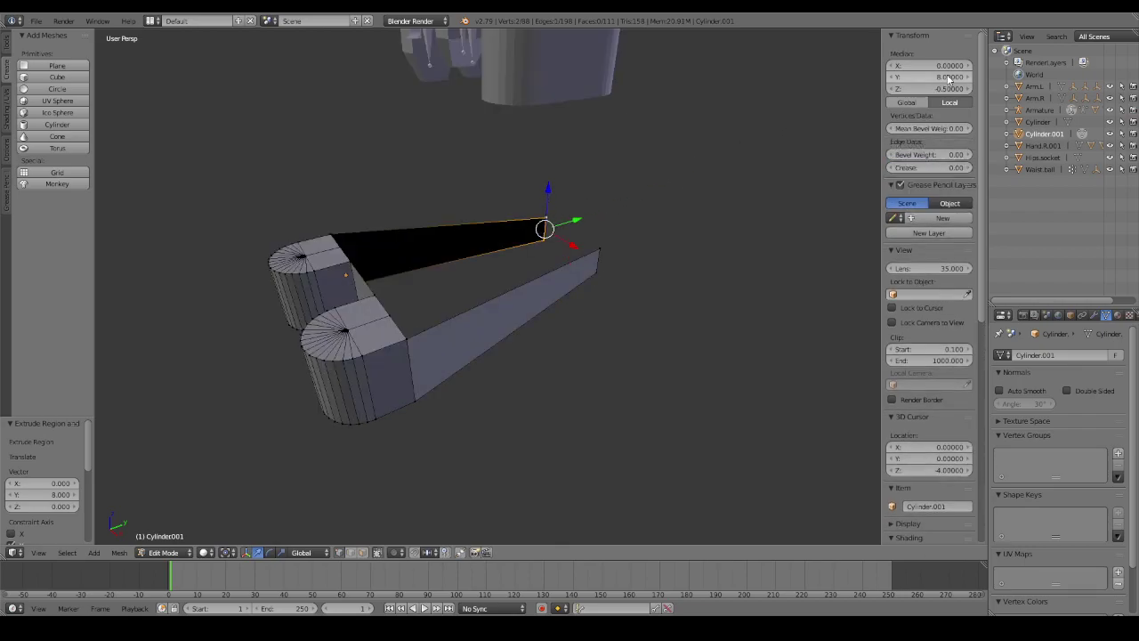
click(938, 65)
key(BackSpace)
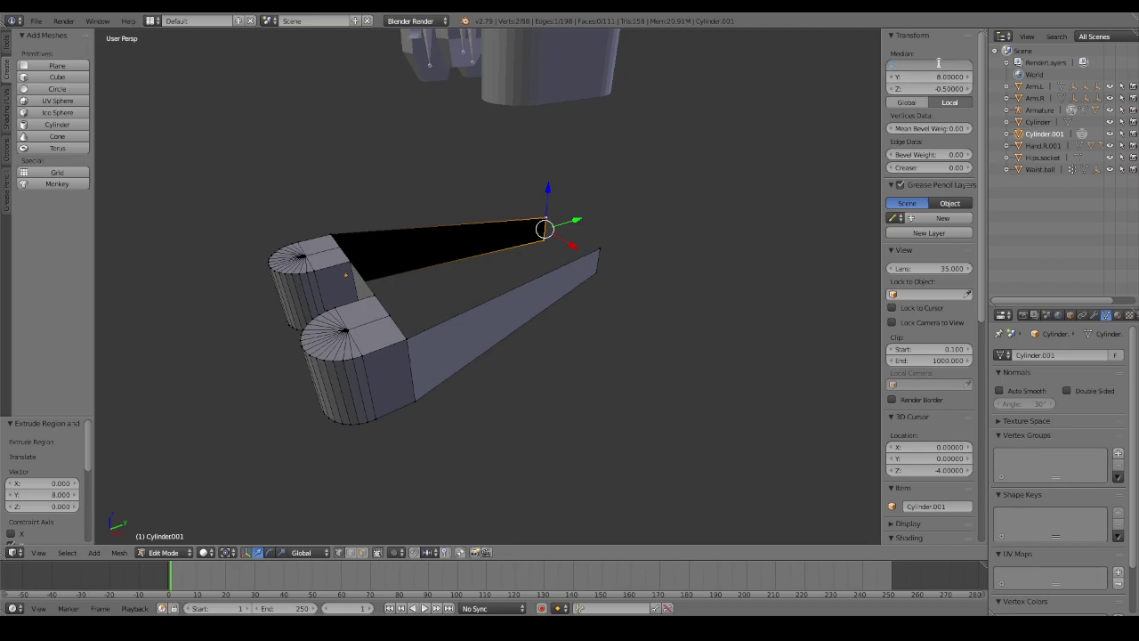
text(-1)
key(Return)
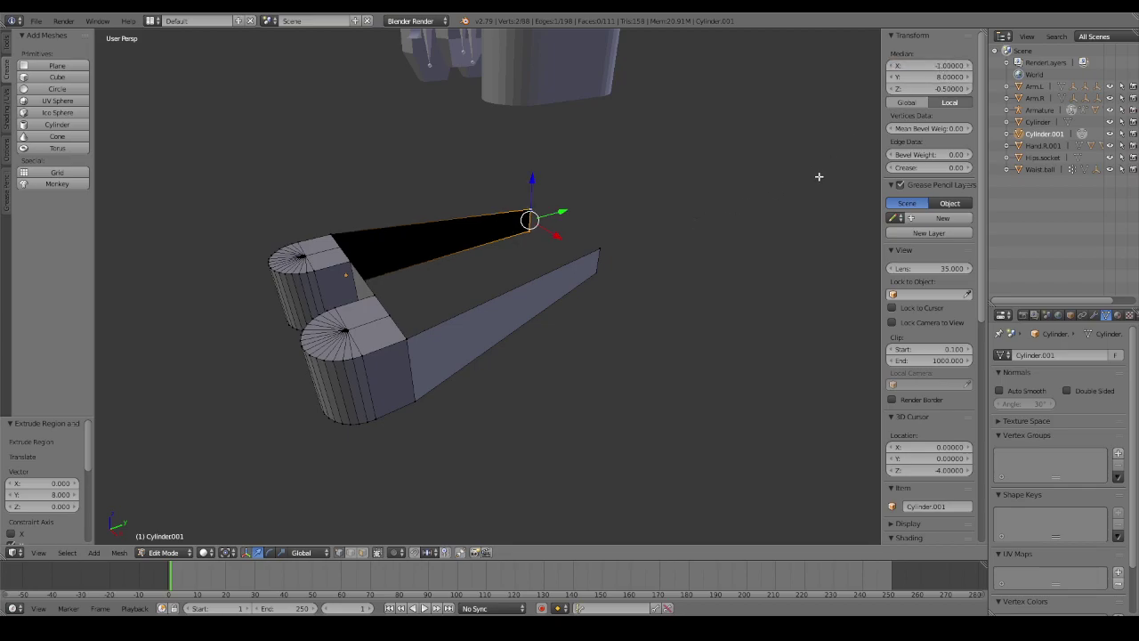
key(ctrl+z)
click(946, 65)
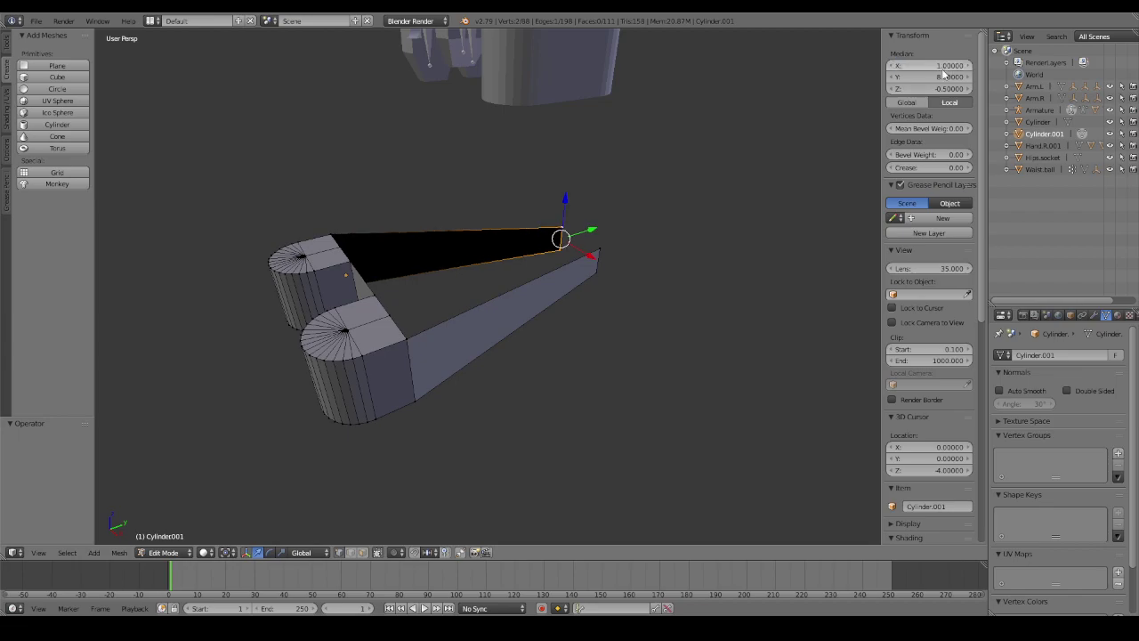
mouse_move(694, 224)
middle_down()
mouse_move(854, 206)
mouse_move(660, 236)
middle_up()
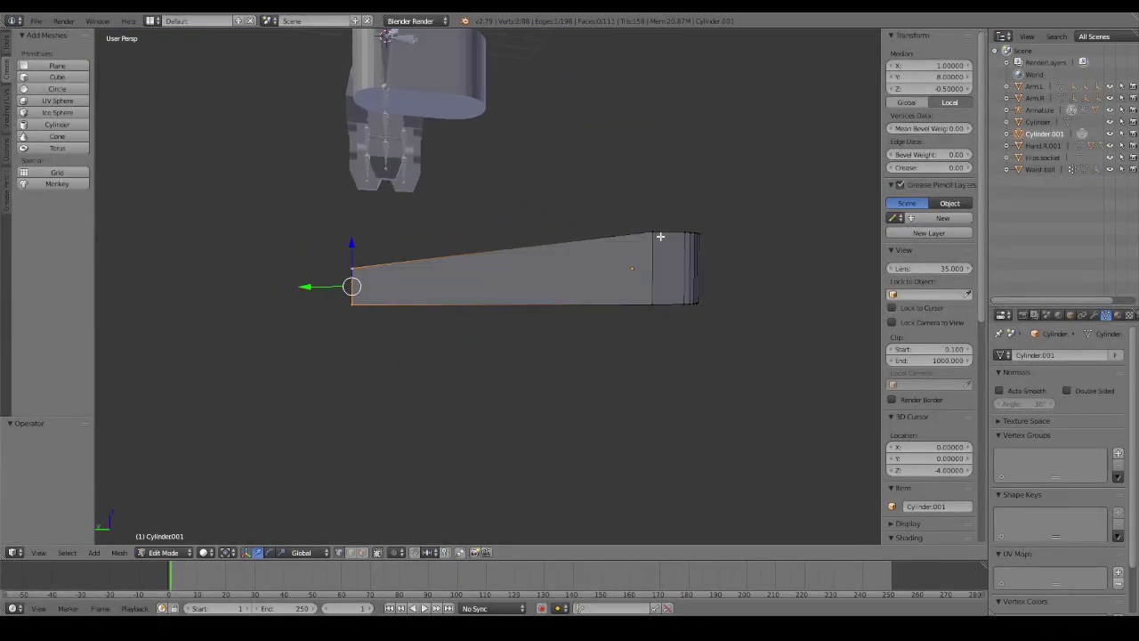
key(a)
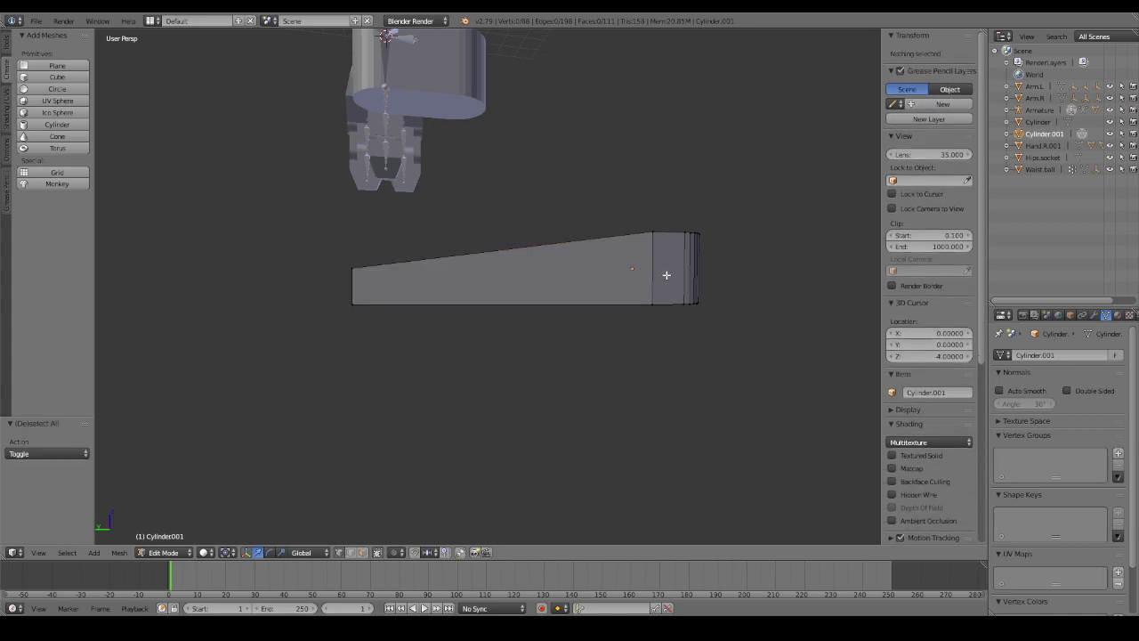
mouse_move(666, 275)
middle_down()
mouse_move(517, 310)
mouse_move(750, 302)
mouse_move(786, 313)
mouse_move(632, 333)
mouse_move(778, 341)
mouse_move(617, 341)
mouse_move(591, 364)
mouse_move(644, 285)
mouse_move(738, 262)
mouse_move(678, 300)
middle_up()
Add a cylinder to the mesh, then undo it.
key(shift+a)
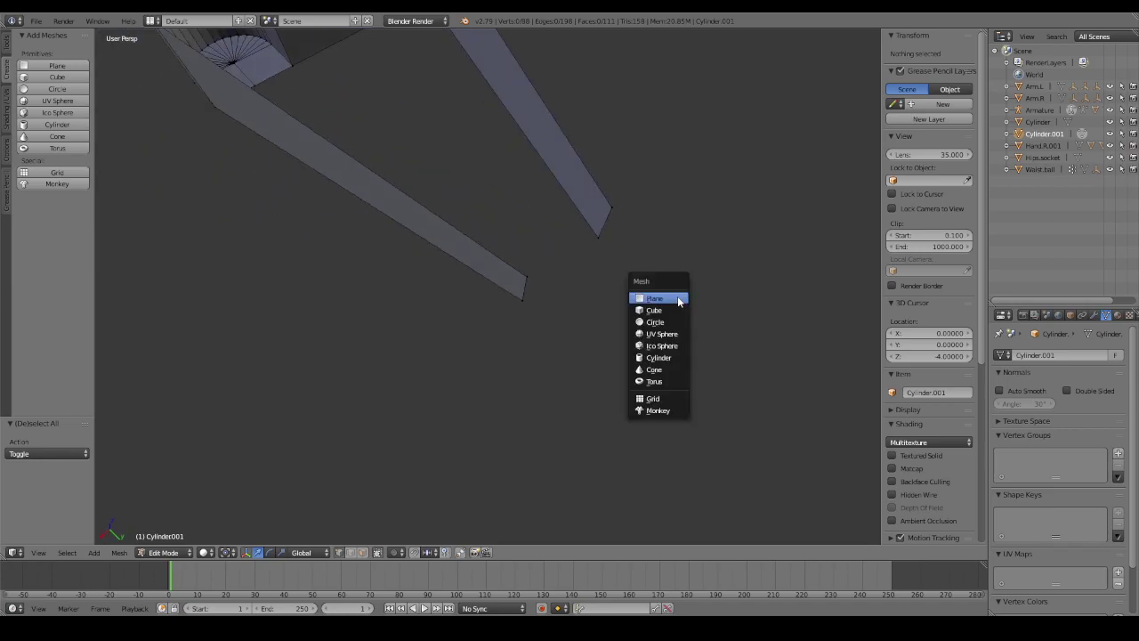
click(670, 357)
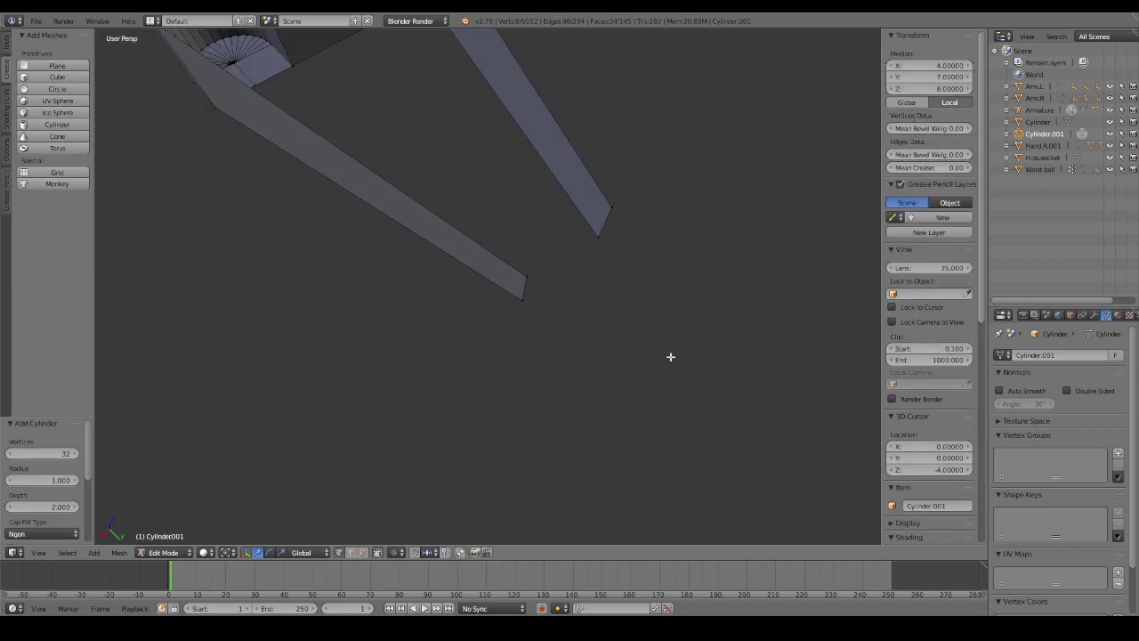
scroll(670, 357, down, 5)
scroll(670, 352, down, 2)
scroll(670, 350, up, 4)
scroll(670, 349, up, 2)
key(ctrl+z)
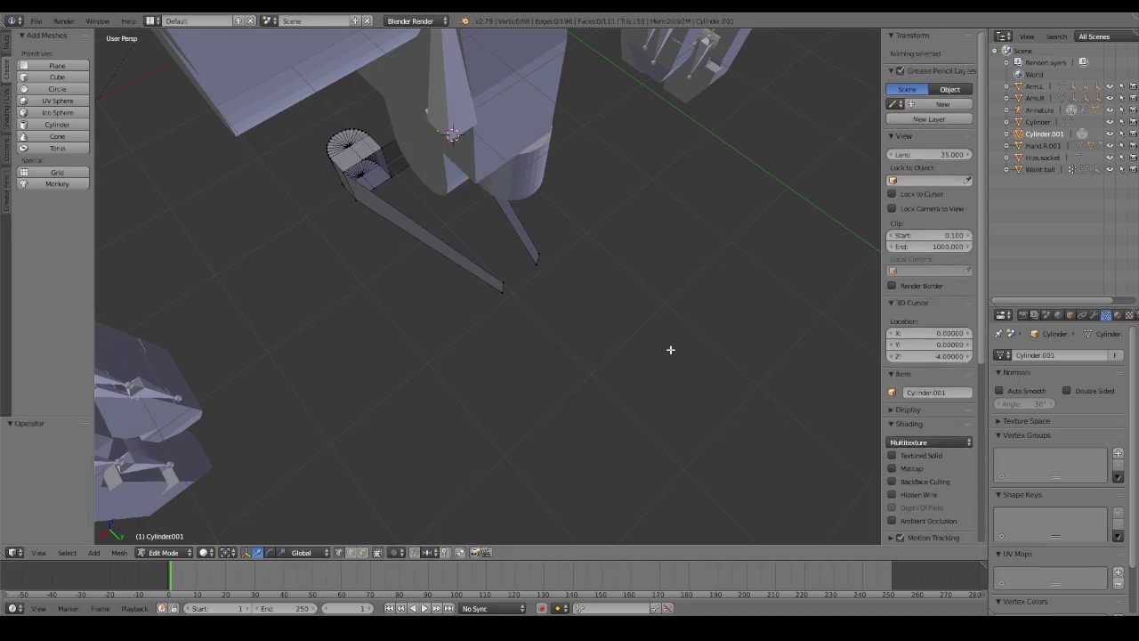
Snap the 3D cursor to the selected prong-tip vertex.
middle_drag(670, 350, 583, 263)
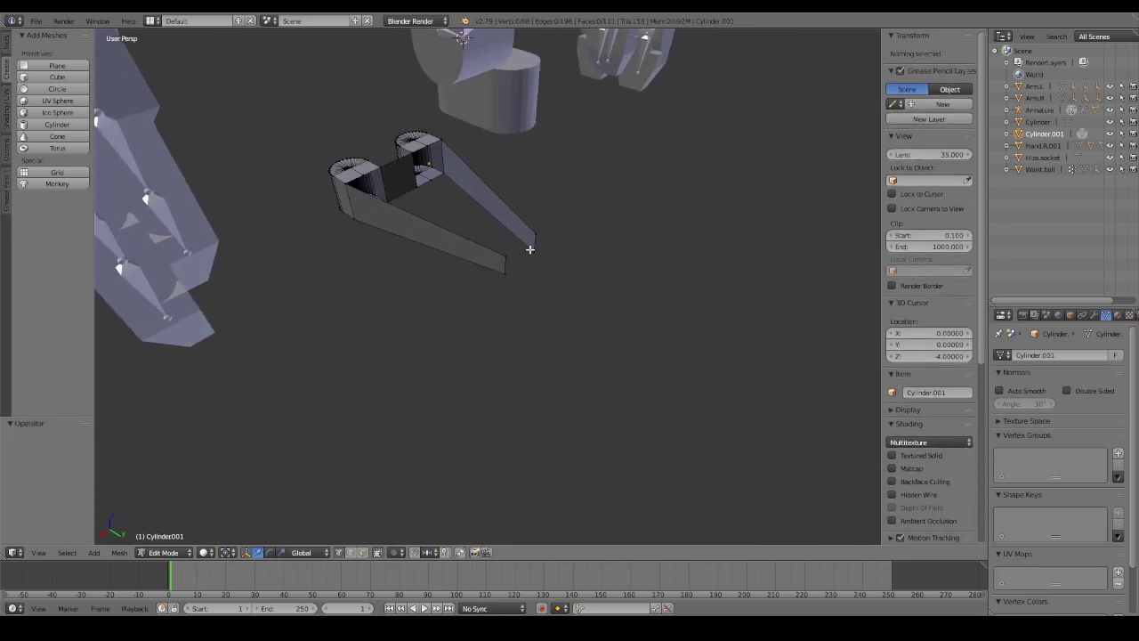
right_click(530, 249)
key(shift+s)
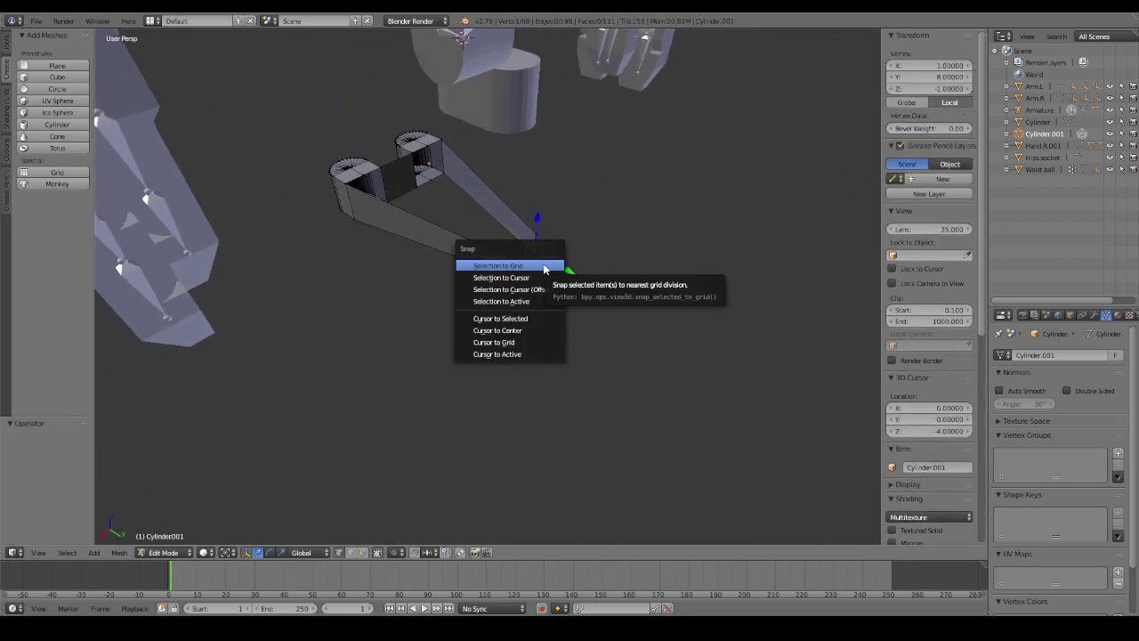
click(533, 317)
scroll(633, 302, up, 2)
scroll(635, 306, up, 3)
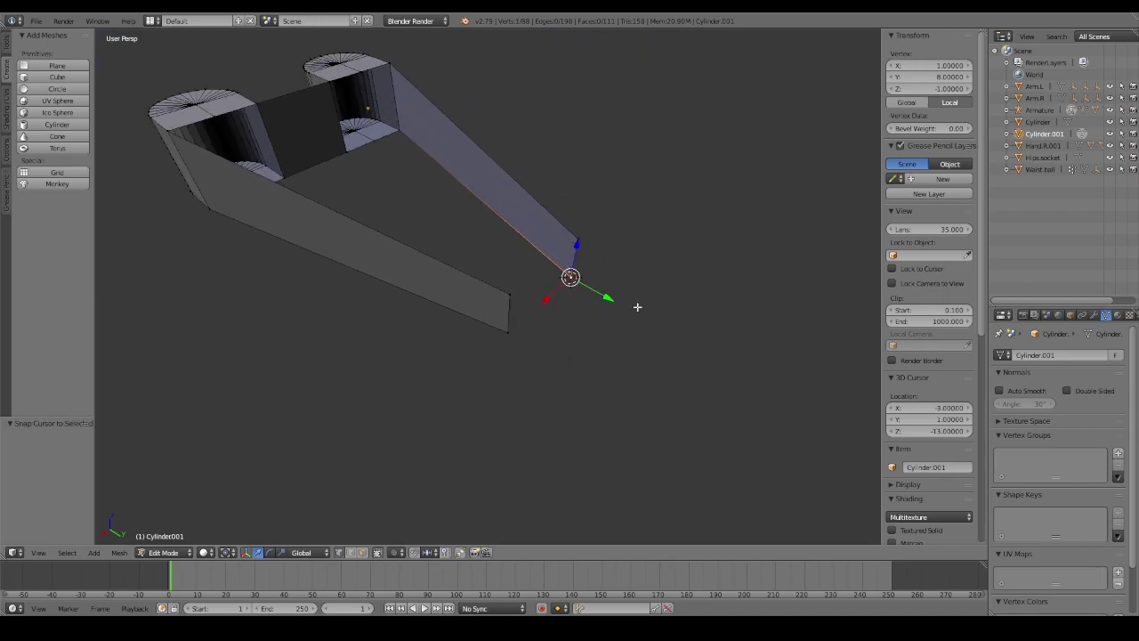
Add a 32-vertex cylinder at the prong tip.
key(a)
key(shift+a)
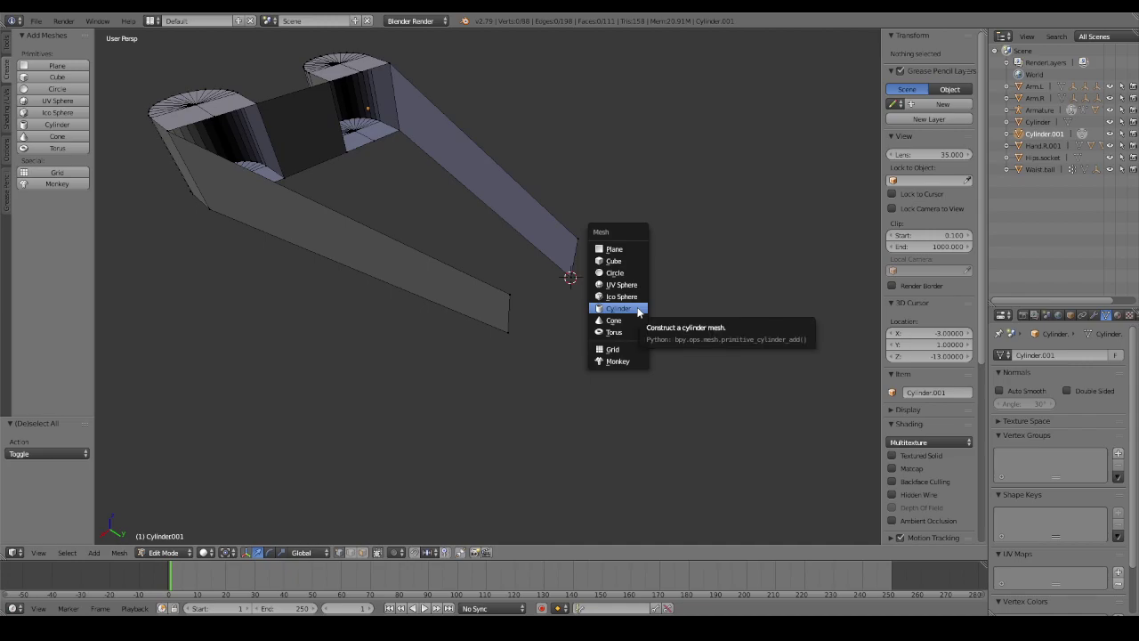
click(637, 307)
middle_drag(636, 310, 558, 339)
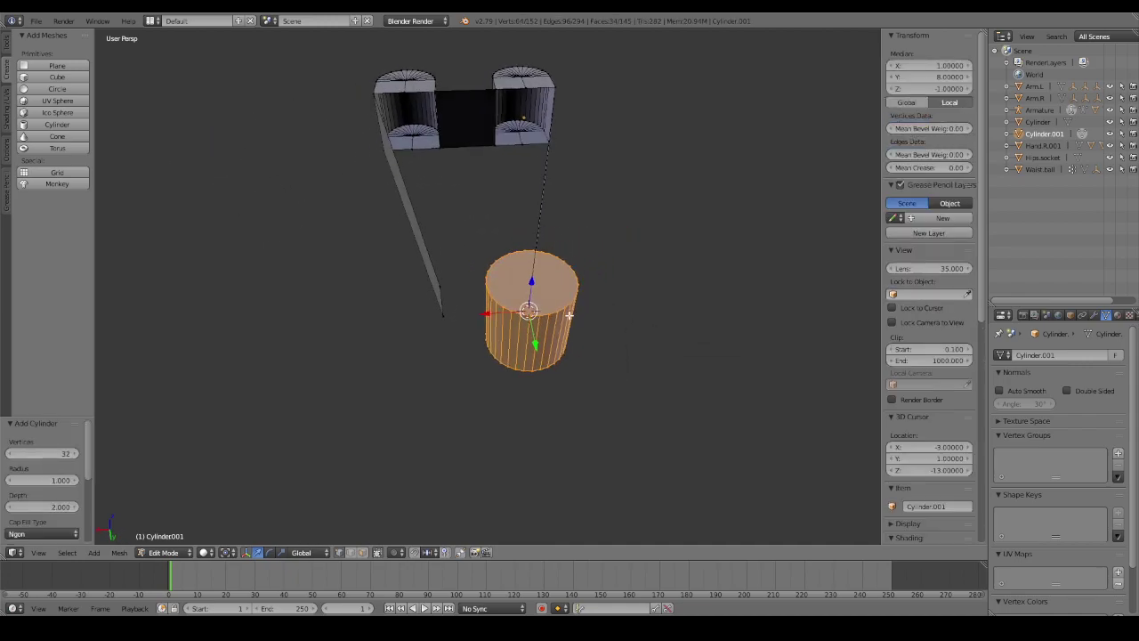
middle_drag(558, 339, 469, 333)
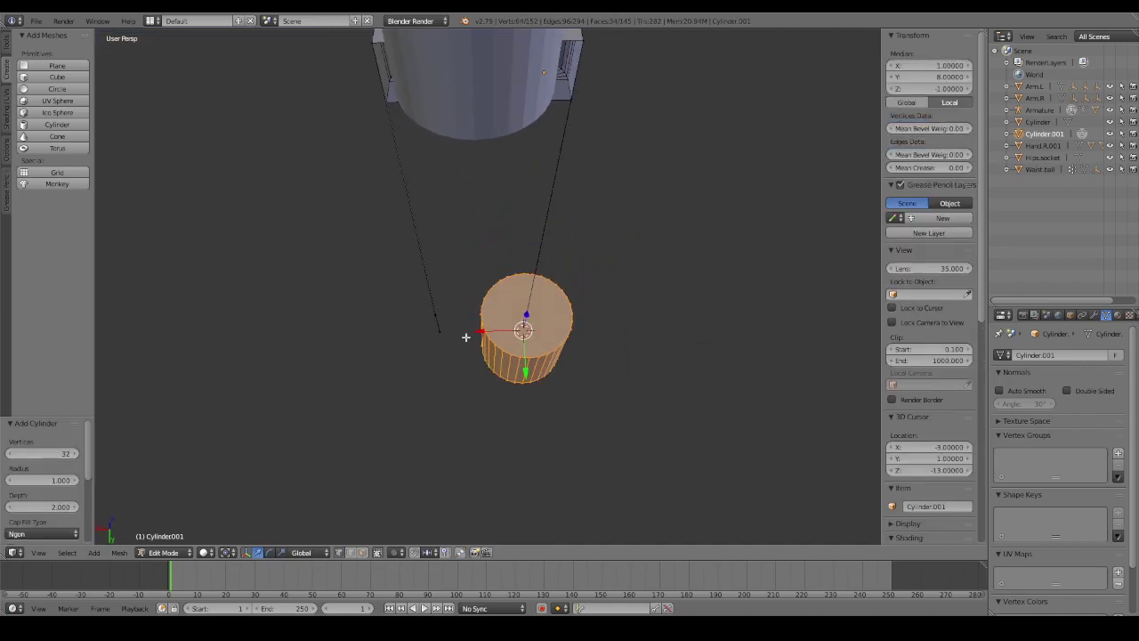
Move the cylinder along X so its centre sits at X 2, under the arm's end.
key(g)
key(x)
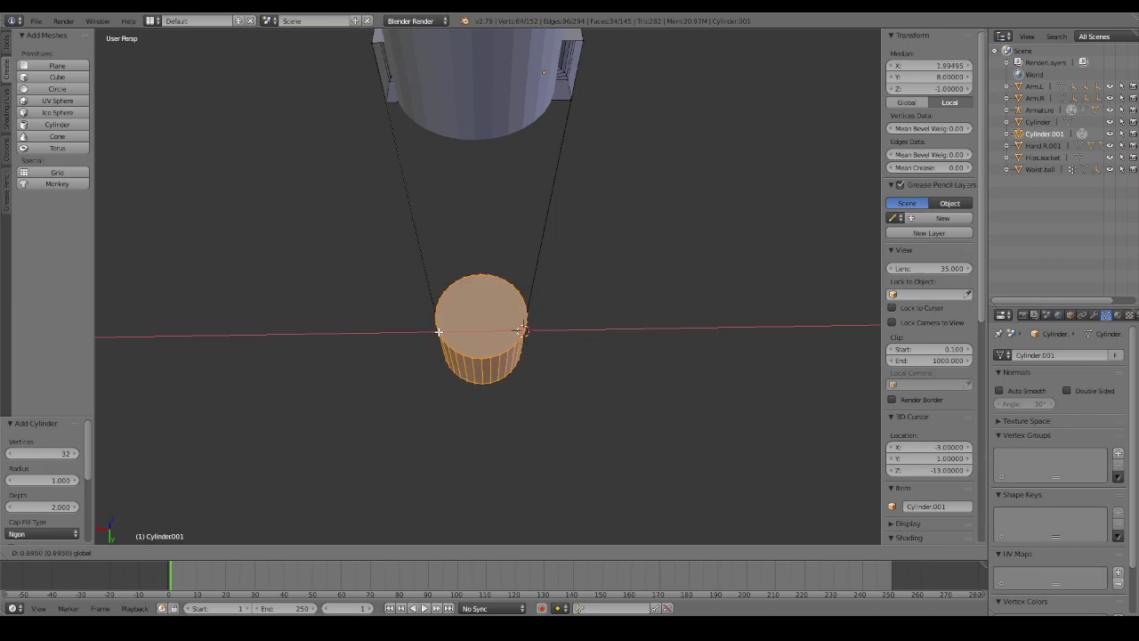
click(521, 331)
middle_drag(521, 331, 667, 298)
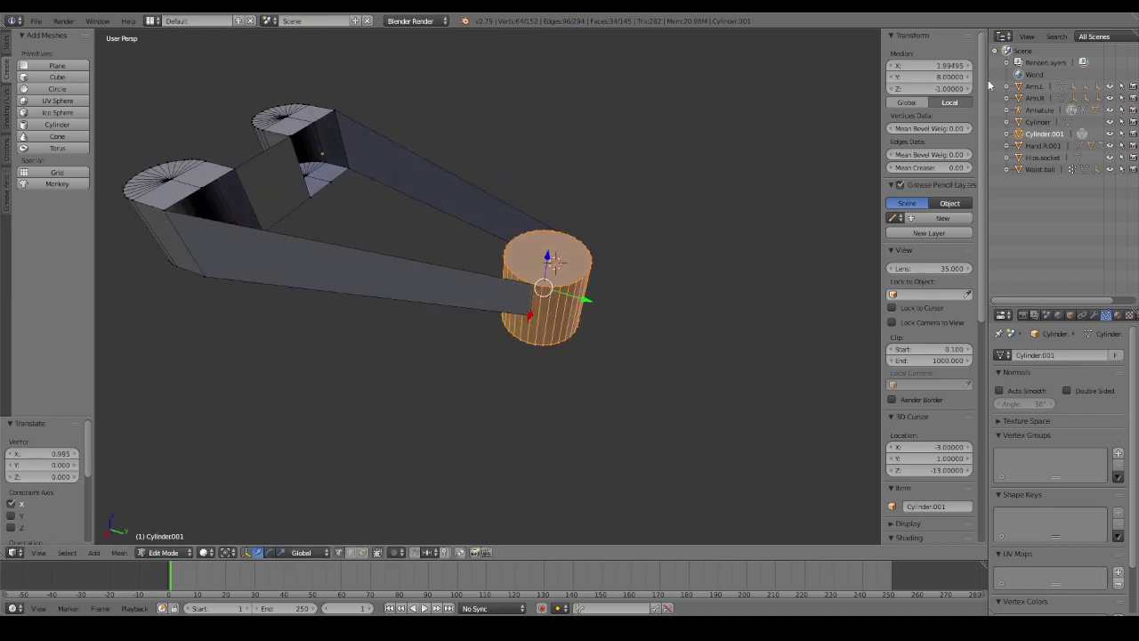
text(2)
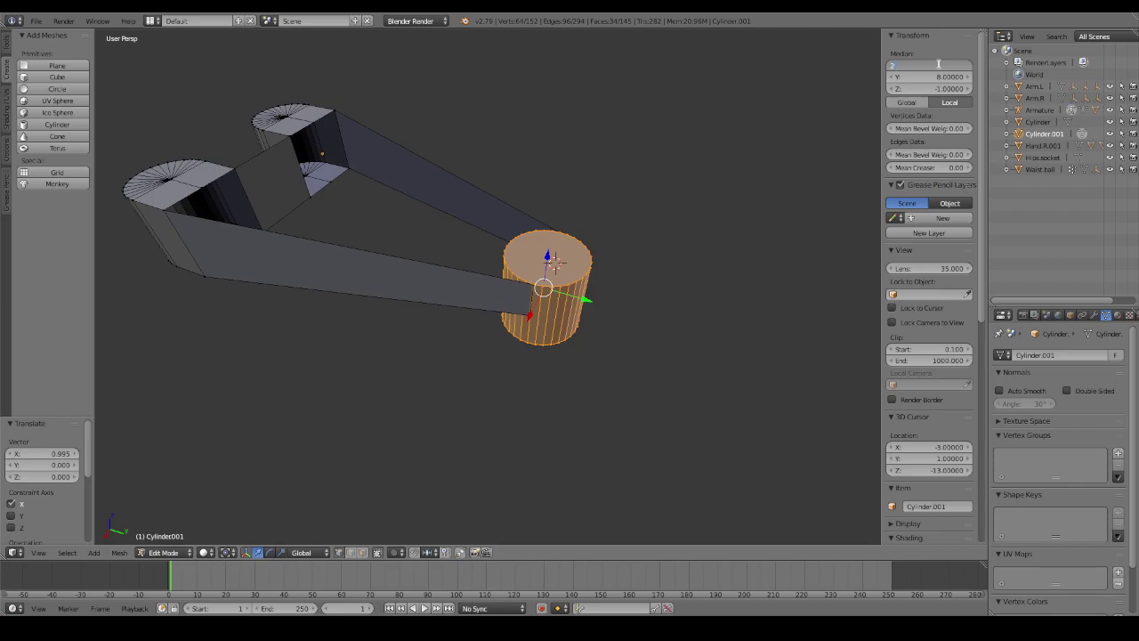
key(Return)
scroll(764, 297, up, 3)
mouse_move(763, 297)
middle_down()
mouse_move(739, 267)
mouse_move(671, 282)
mouse_move(730, 275)
mouse_move(775, 244)
mouse_move(732, 277)
middle_up()
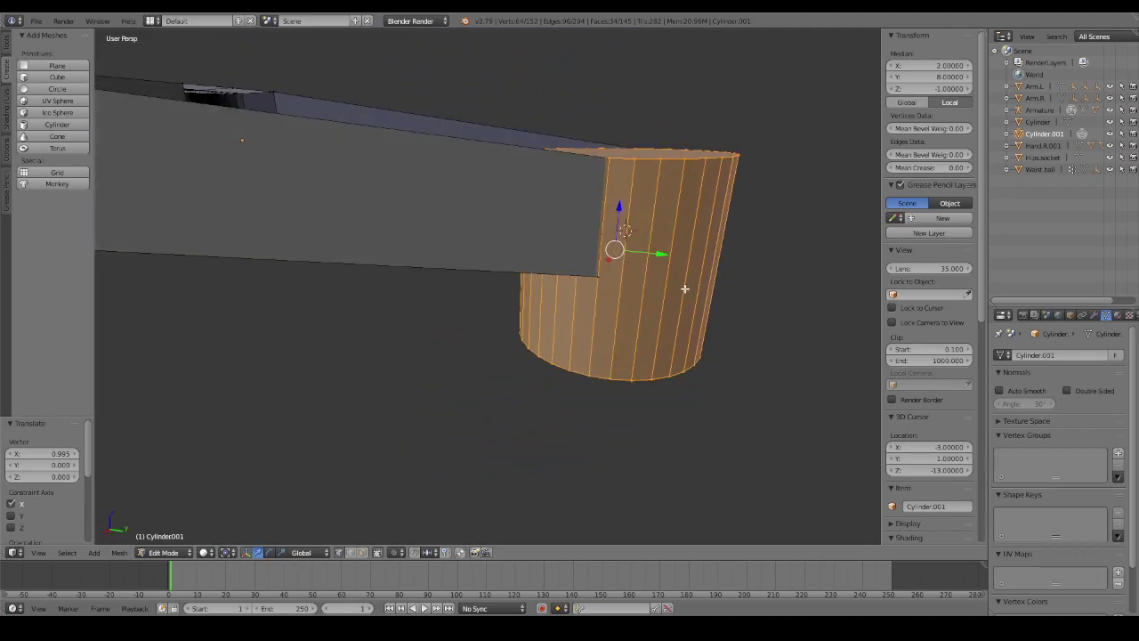
Loop-cut the cylinder at its centre and delete its bottom edge loop.
key(ctrl+r)
click(712, 239)
right_click(712, 239)
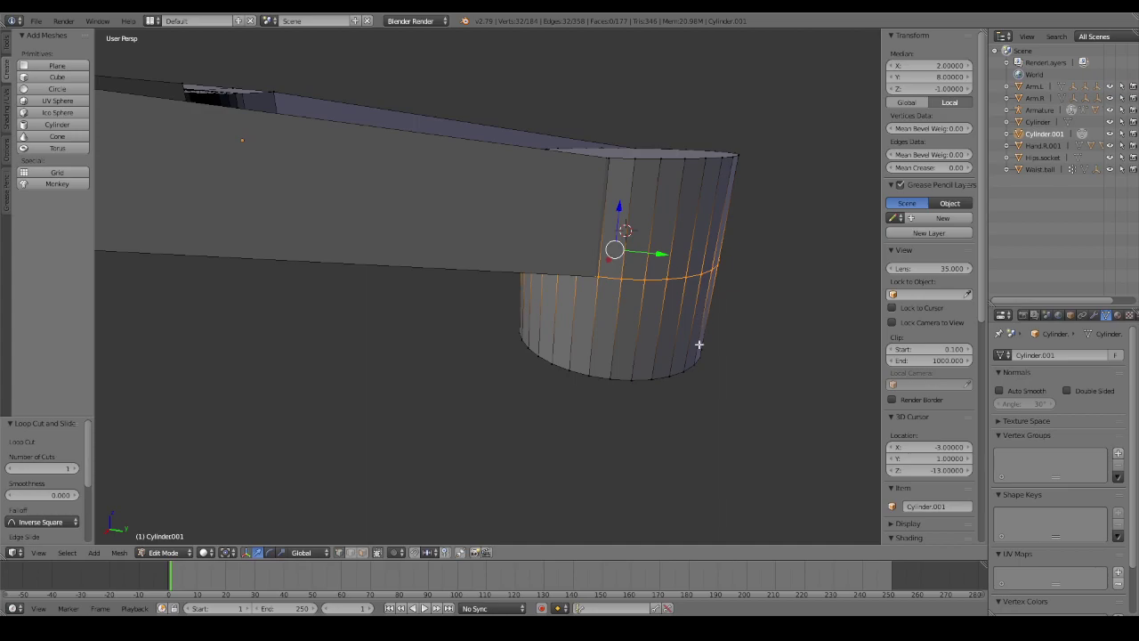
alt+right_click(643, 378)
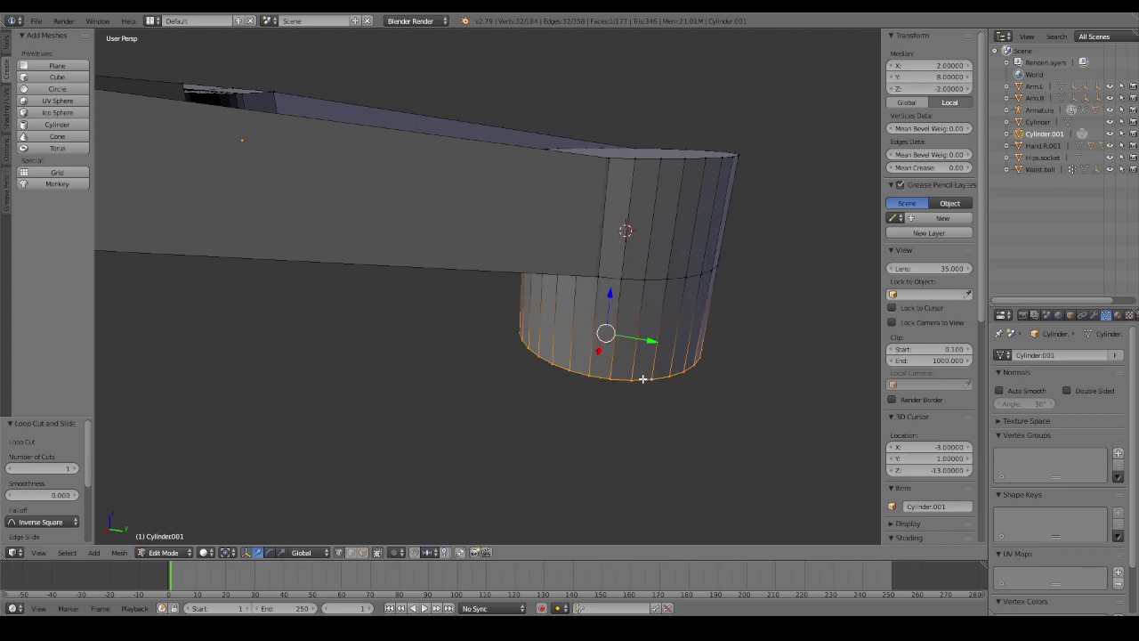
key(x)
click(642, 379)
mouse_move(642, 379)
middle_down()
mouse_move(656, 327)
mouse_move(648, 182)
middle_up()
Cap the open bottom rim by extruding it and merging it at centre.
alt+right_click(649, 182)
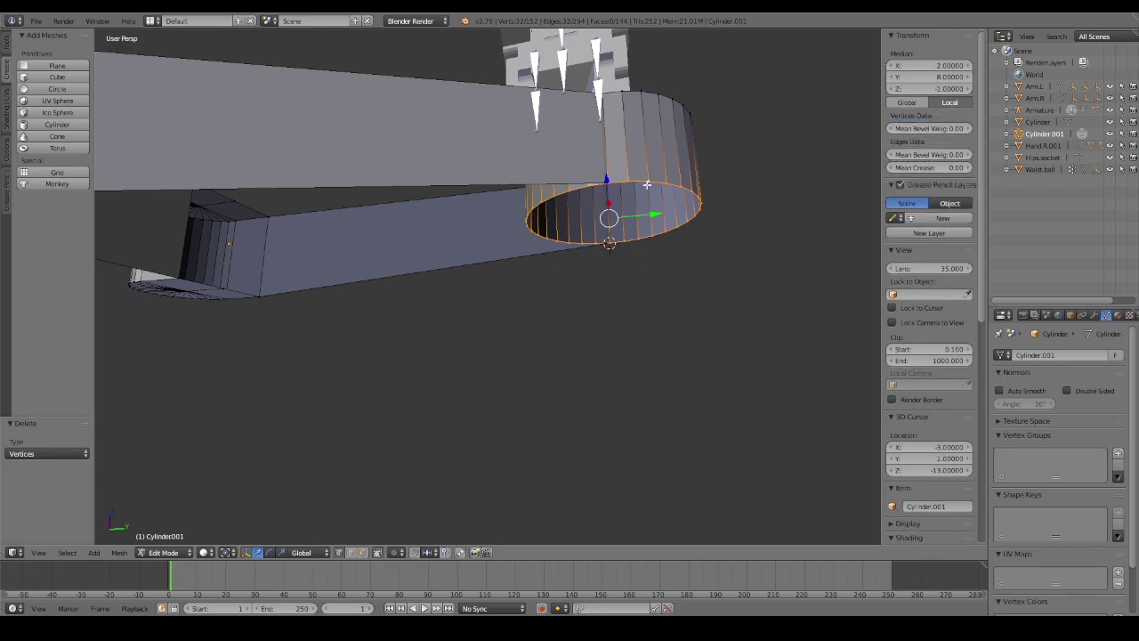
key(e)
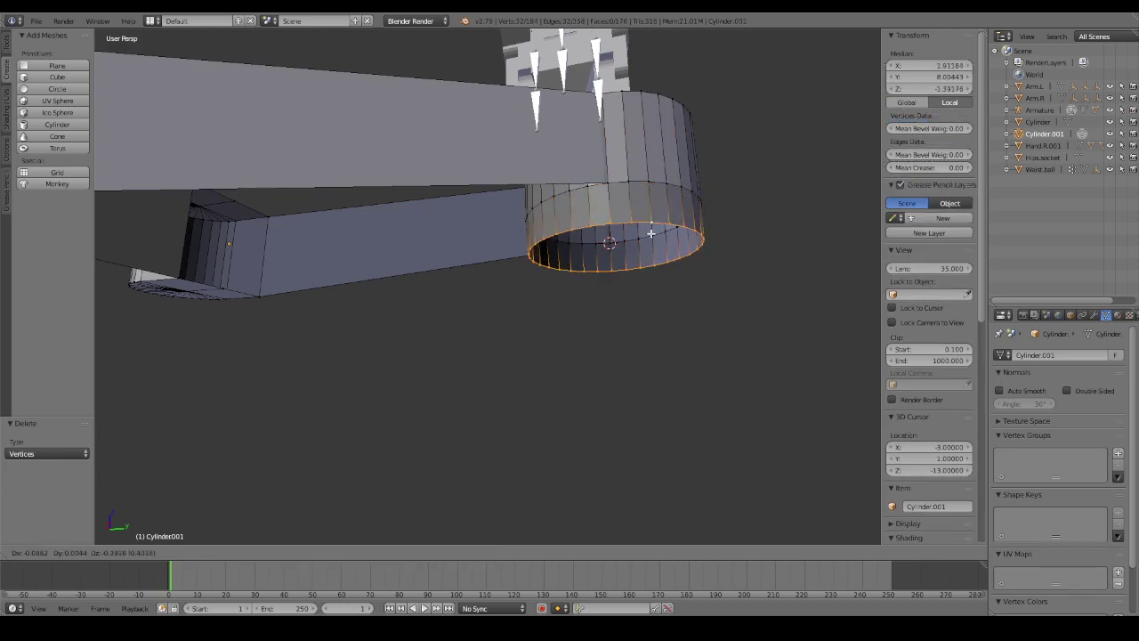
right_click(659, 283)
key(alt+m)
click(659, 281)
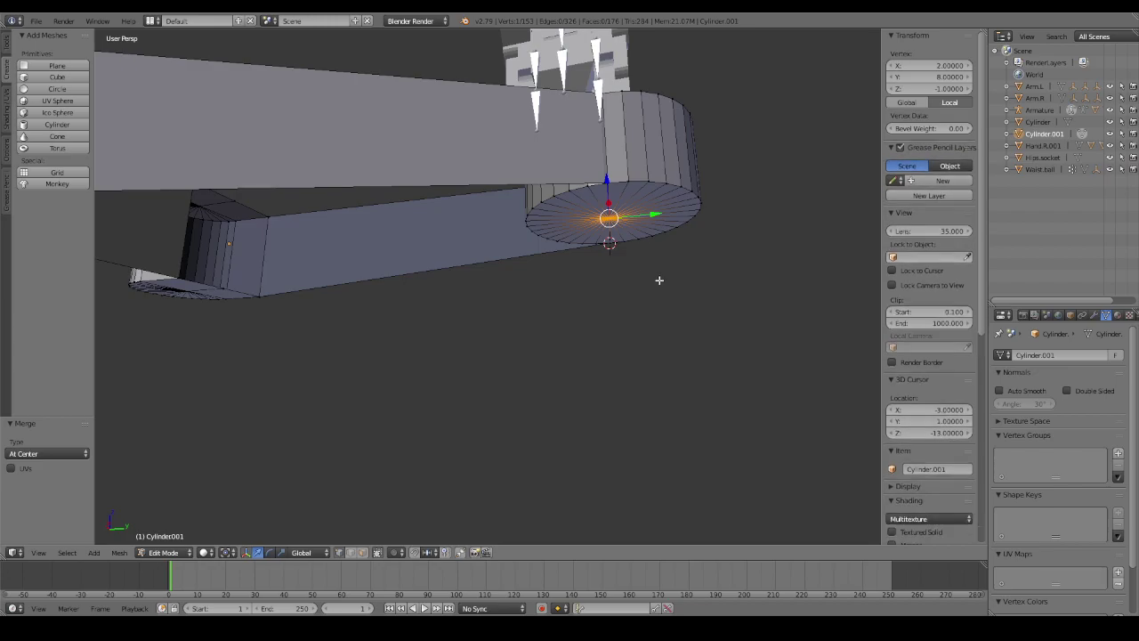
middle_drag(659, 281, 655, 253)
Cap the top rim the same way, merging it into a centre vertex.
alt+right_click(651, 253)
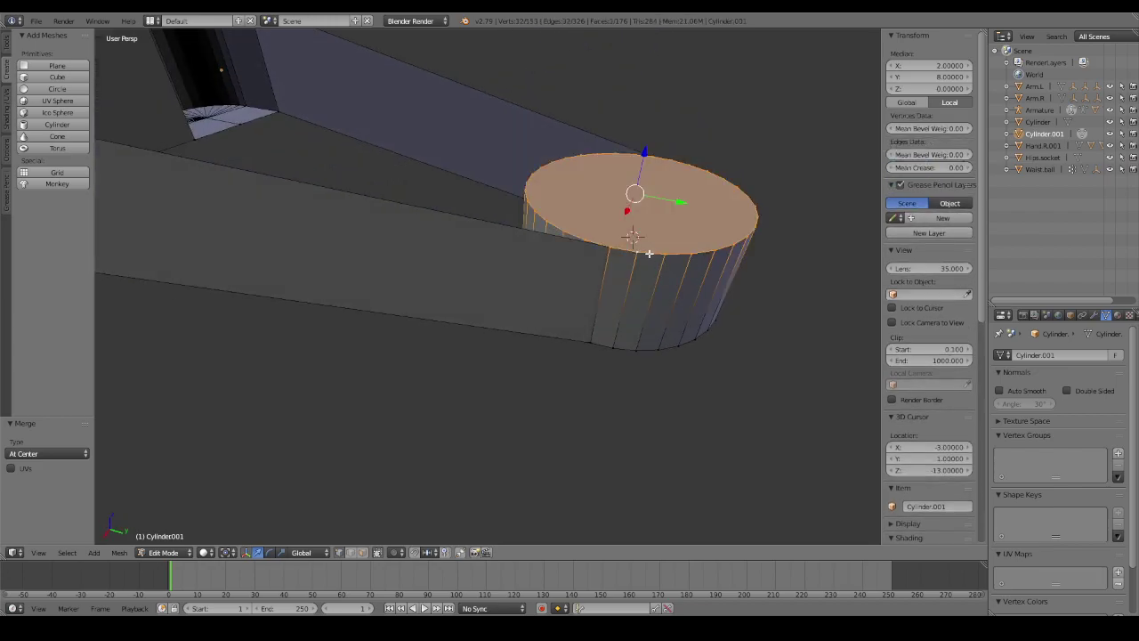
key(e)
right_click(674, 191)
key(alt+m)
click(674, 190)
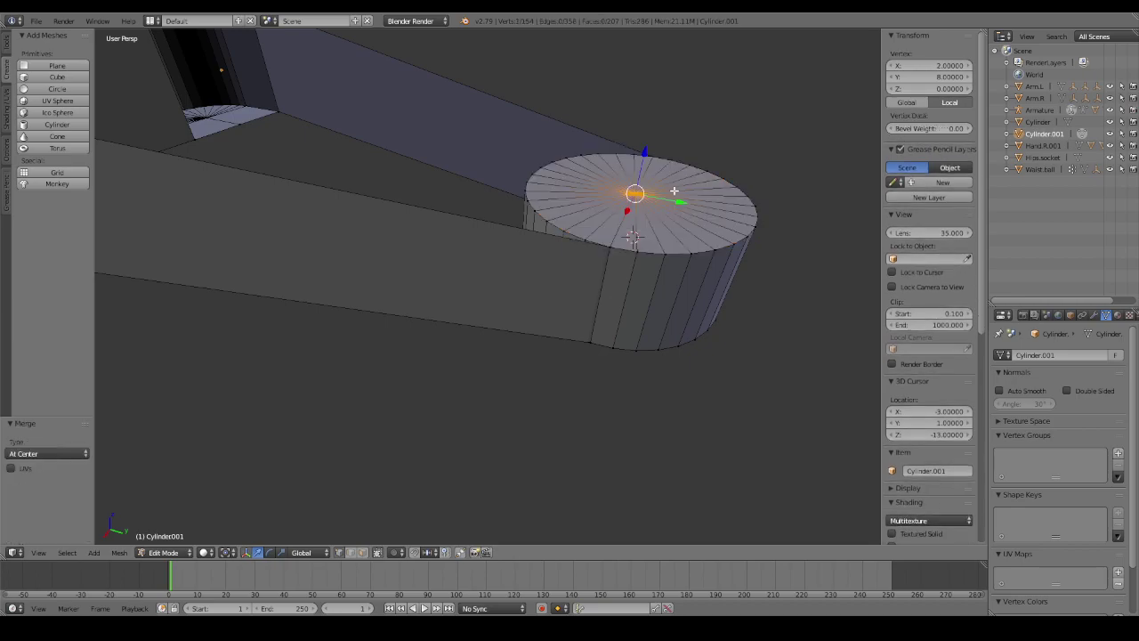
mouse_move(674, 191)
middle_down()
mouse_move(740, 222)
mouse_move(717, 232)
middle_up()
right_click(664, 232)
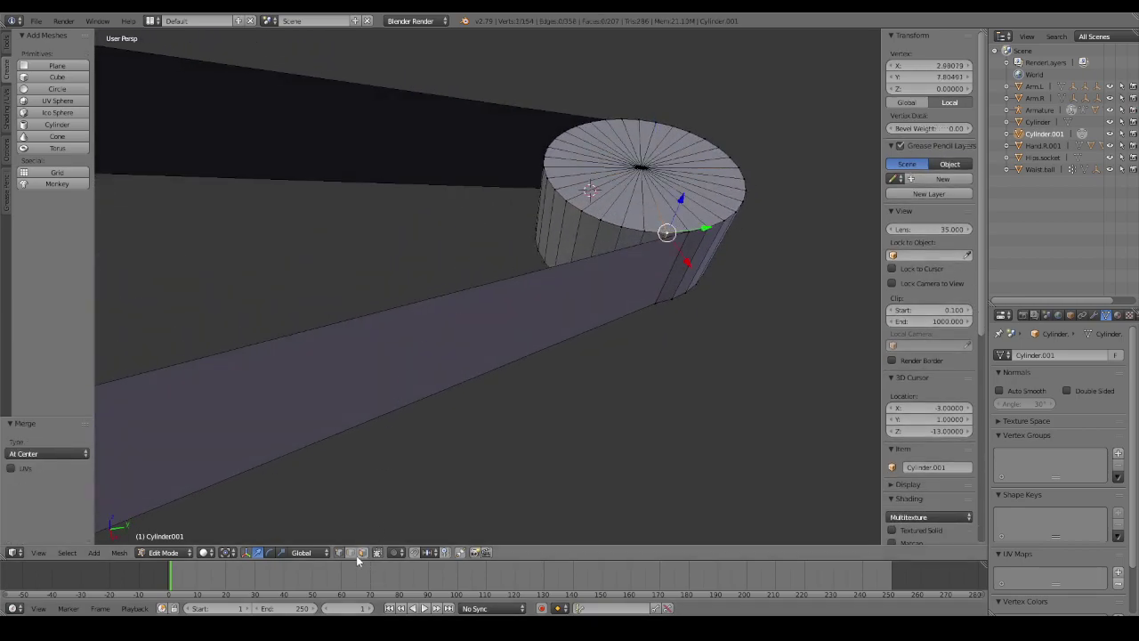
key(a)
middle_drag(550, 341, 676, 249)
right_click(656, 255)
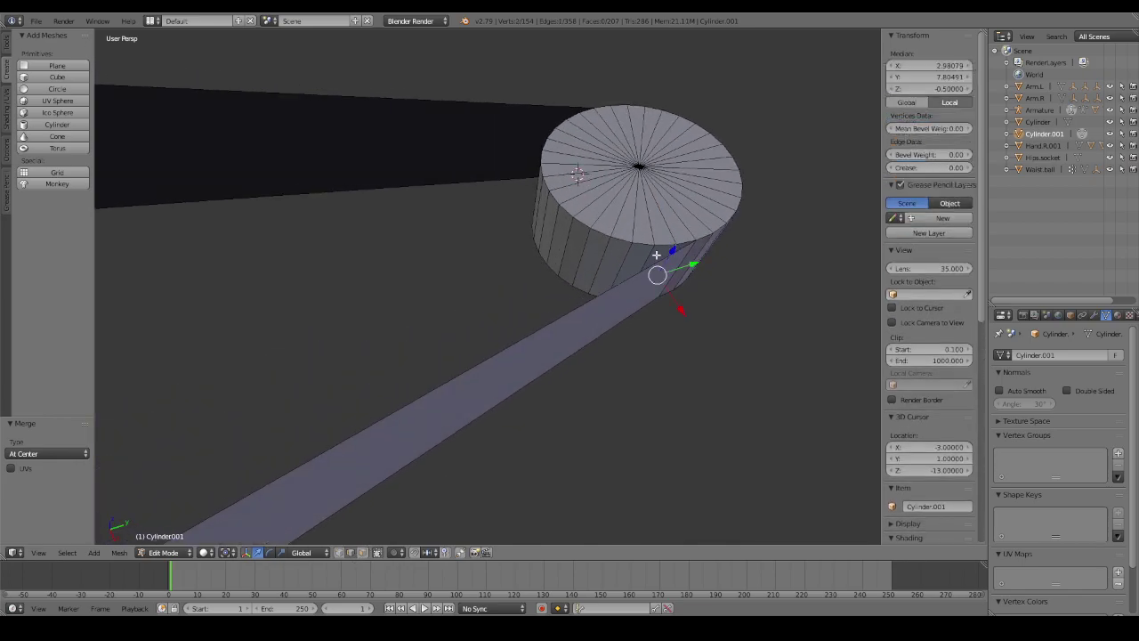
shift+right_click(617, 246)
shift+right_click(594, 257)
shift+right_click(578, 256)
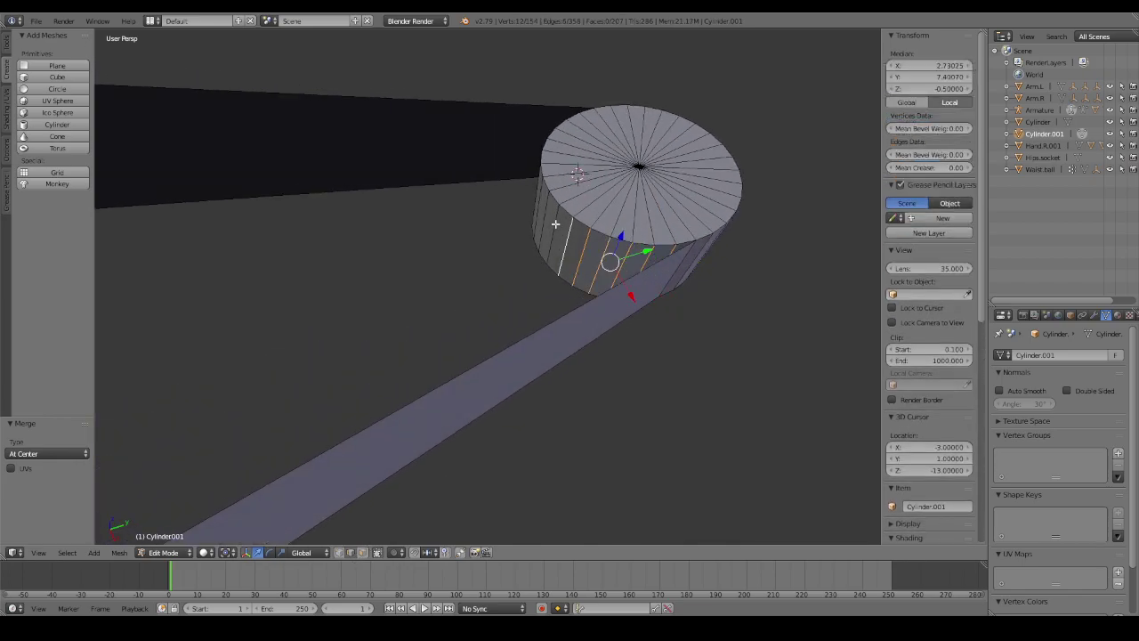
shift+right_click(552, 233)
shift+right_click(540, 201)
mouse_move(539, 201)
middle_down()
mouse_move(528, 180)
mouse_move(380, 159)
middle_up()
shift+right_click(524, 185)
shift+right_click(446, 172)
shift+right_click(428, 170)
shift+right_click(419, 170)
shift+right_click(409, 166)
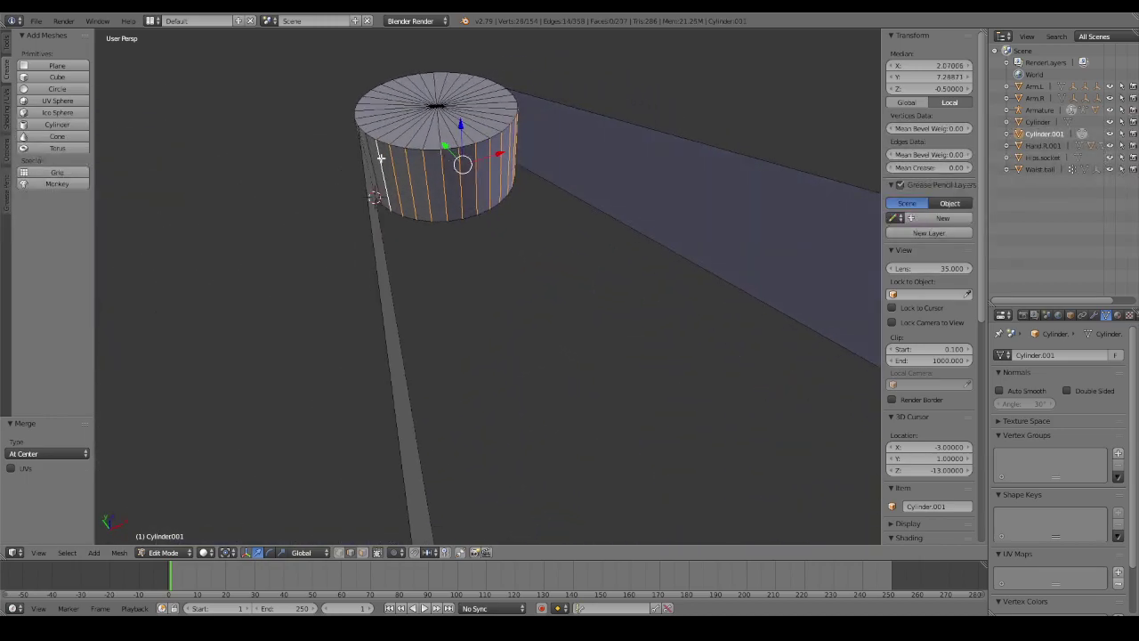
shift+right_click(372, 155)
key(x)
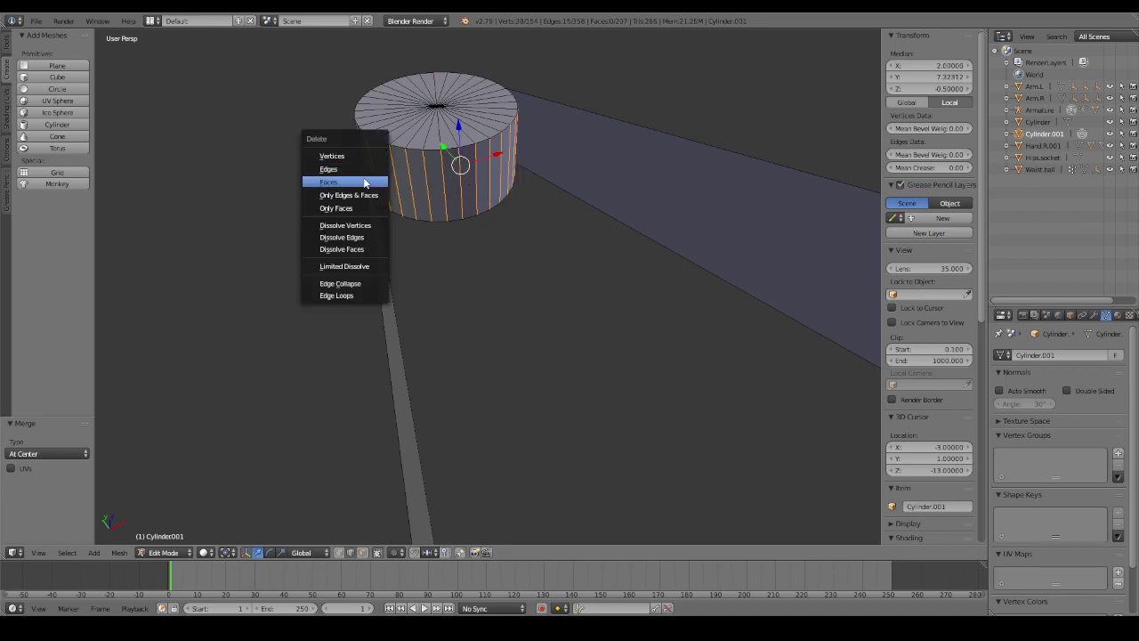
click(369, 169)
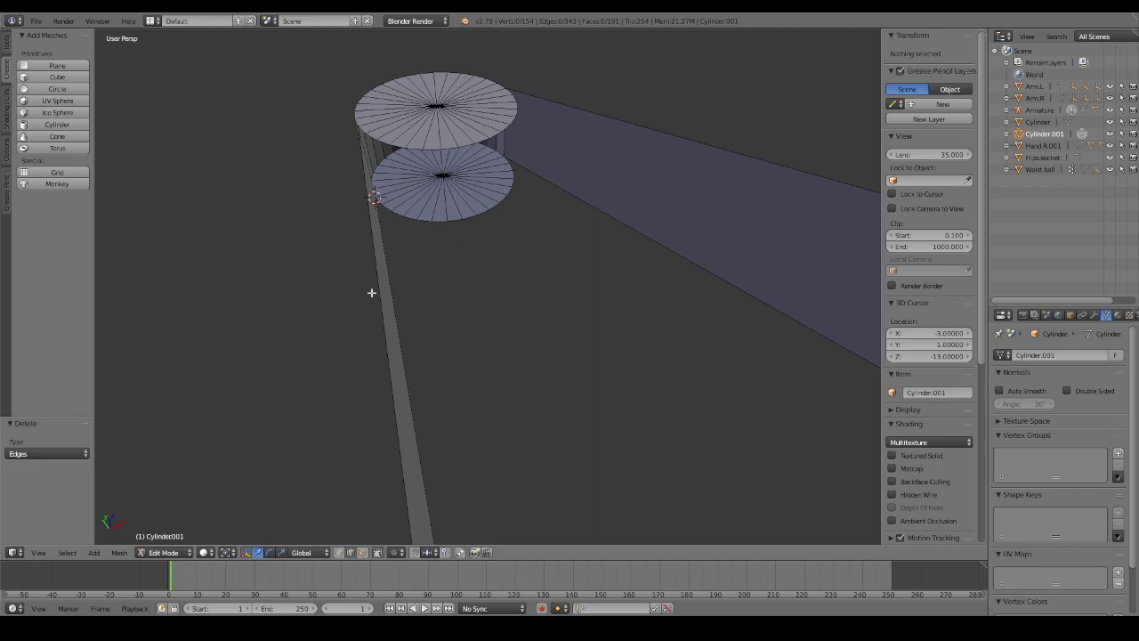
key(ctrl+z)
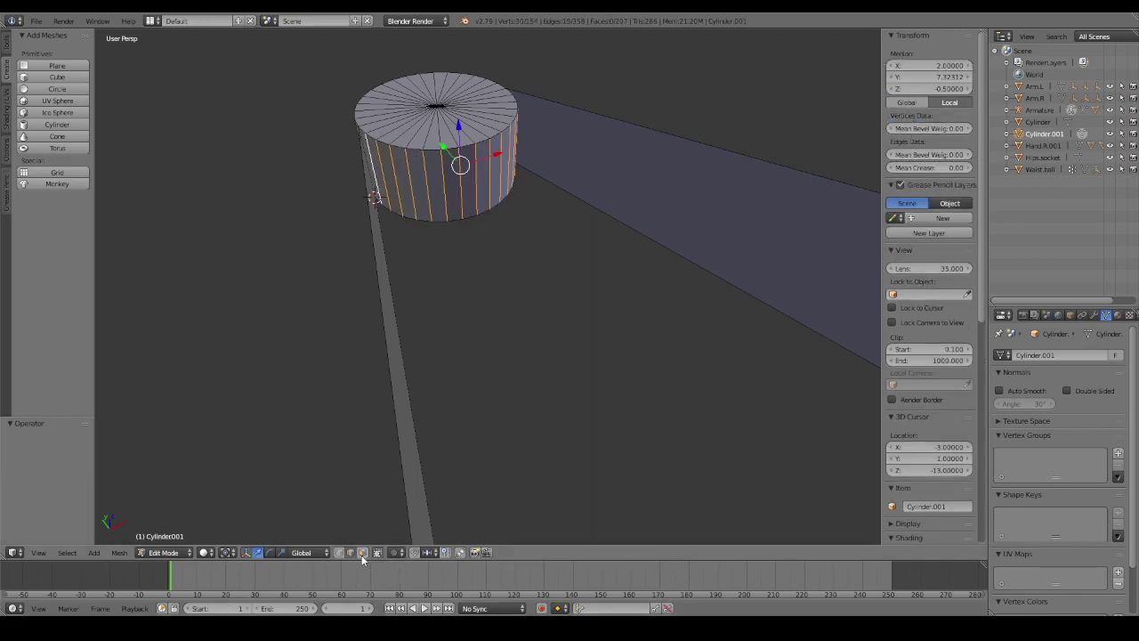
click(362, 552)
right_click(371, 168)
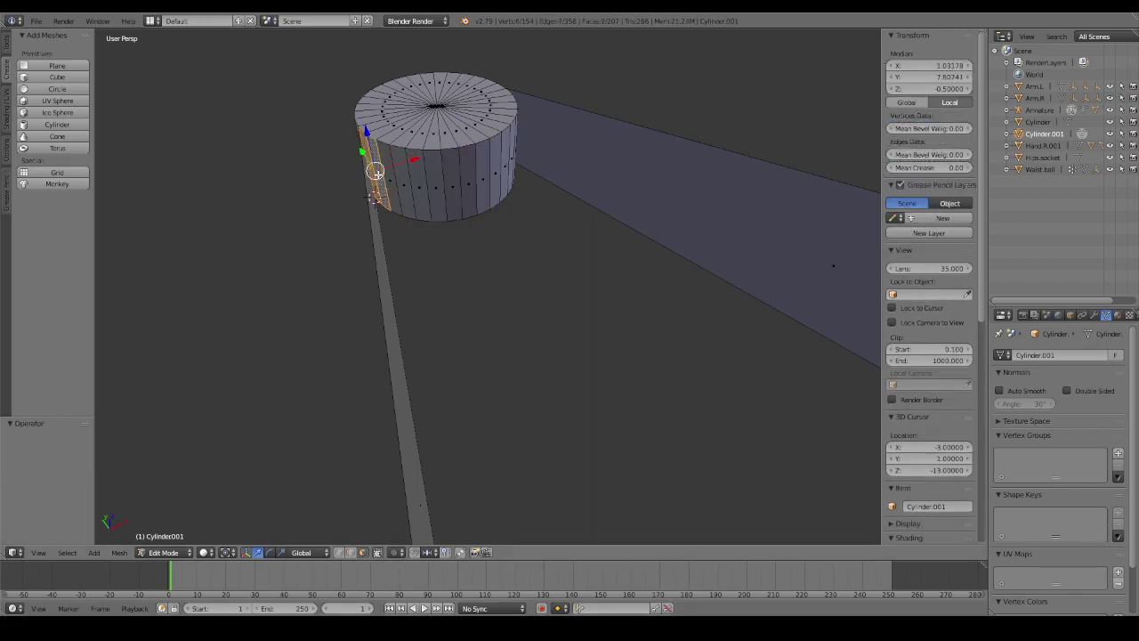
shift+right_click(381, 171)
shift+right_click(396, 174)
shift+right_click(411, 176)
shift+right_click(437, 182)
shift+right_click(464, 169)
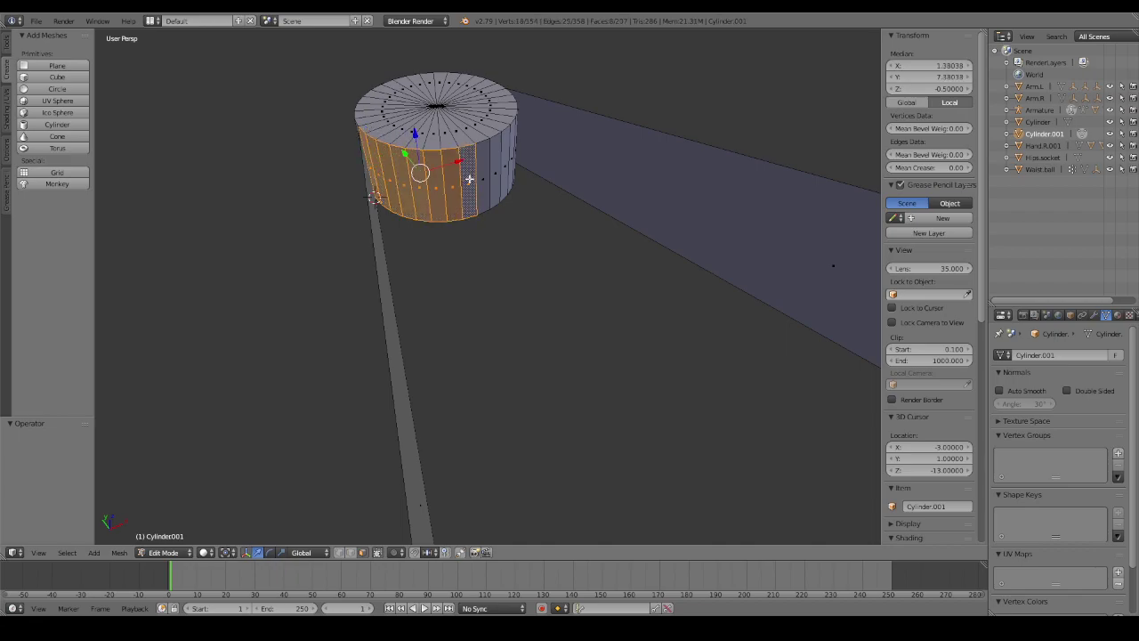
shift+right_click(476, 167)
shift+right_click(498, 156)
shift+right_click(509, 153)
mouse_move(503, 153)
middle_down()
mouse_move(493, 160)
mouse_move(539, 165)
middle_up()
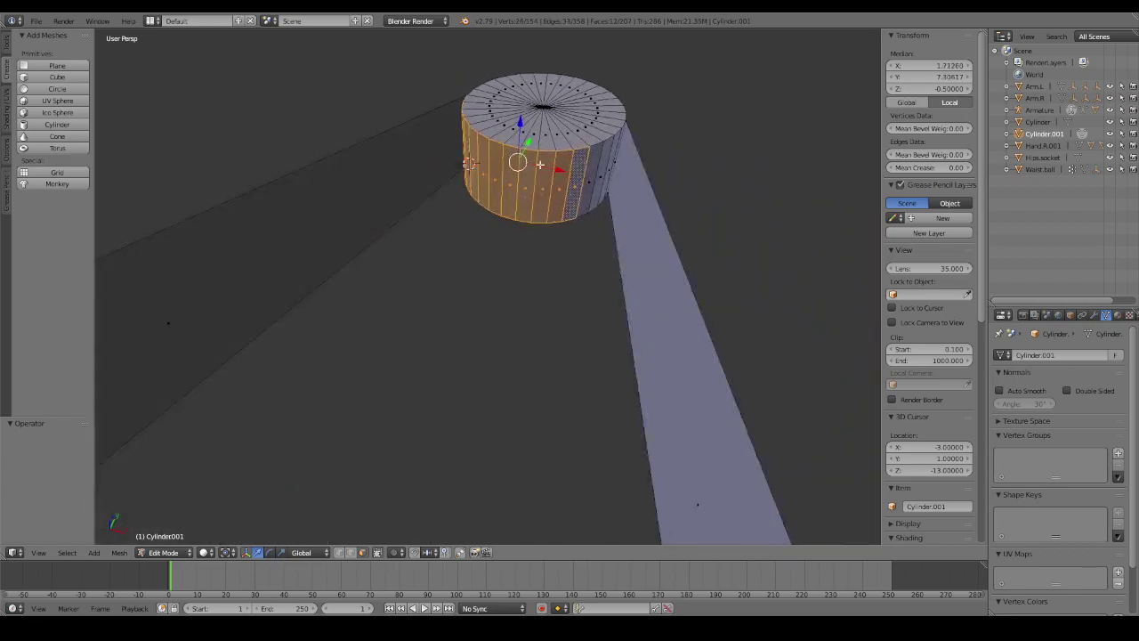
shift+right_click(594, 168)
shift+right_click(612, 160)
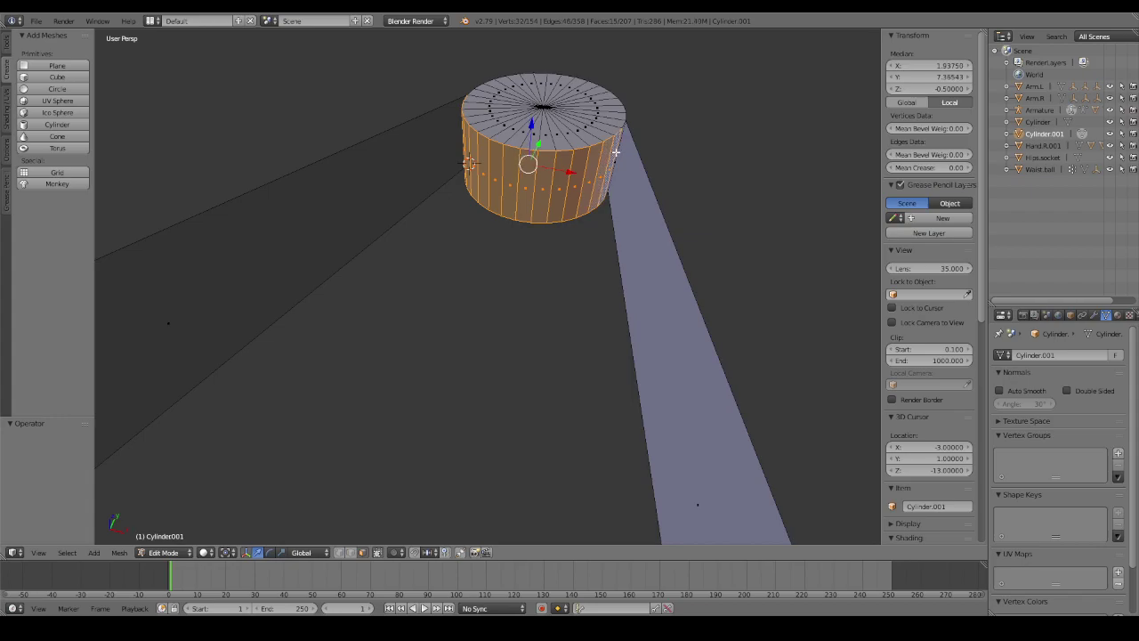
mouse_move(614, 158)
middle_down()
mouse_move(703, 190)
mouse_move(739, 191)
mouse_move(623, 219)
middle_up()
shift+right_click(658, 176)
key(x)
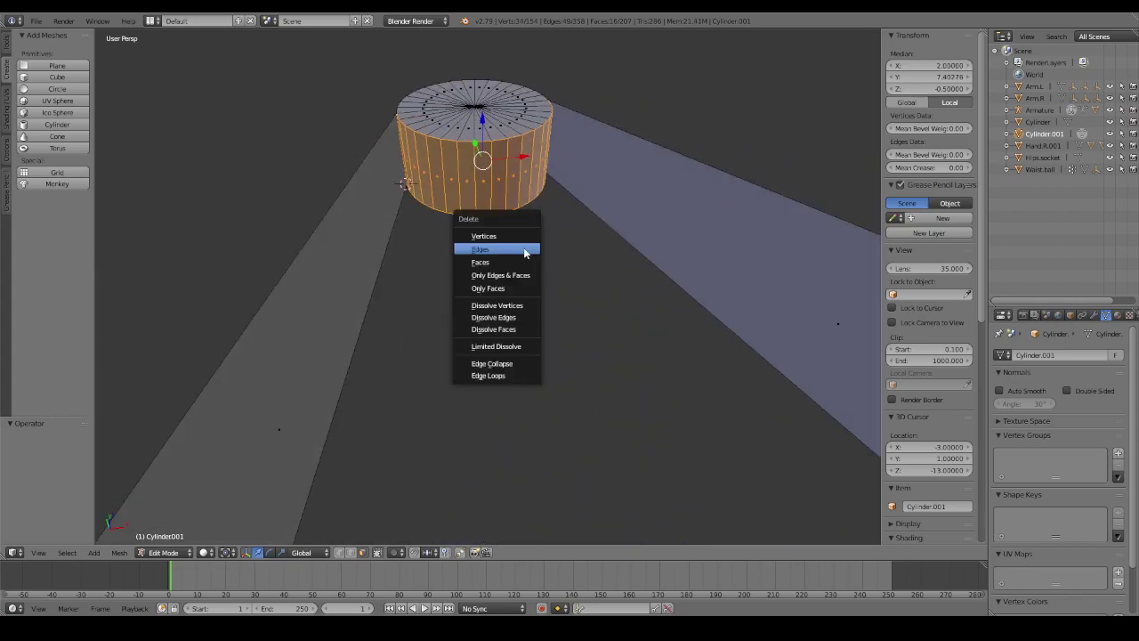
click(520, 259)
key(ctrl+z)
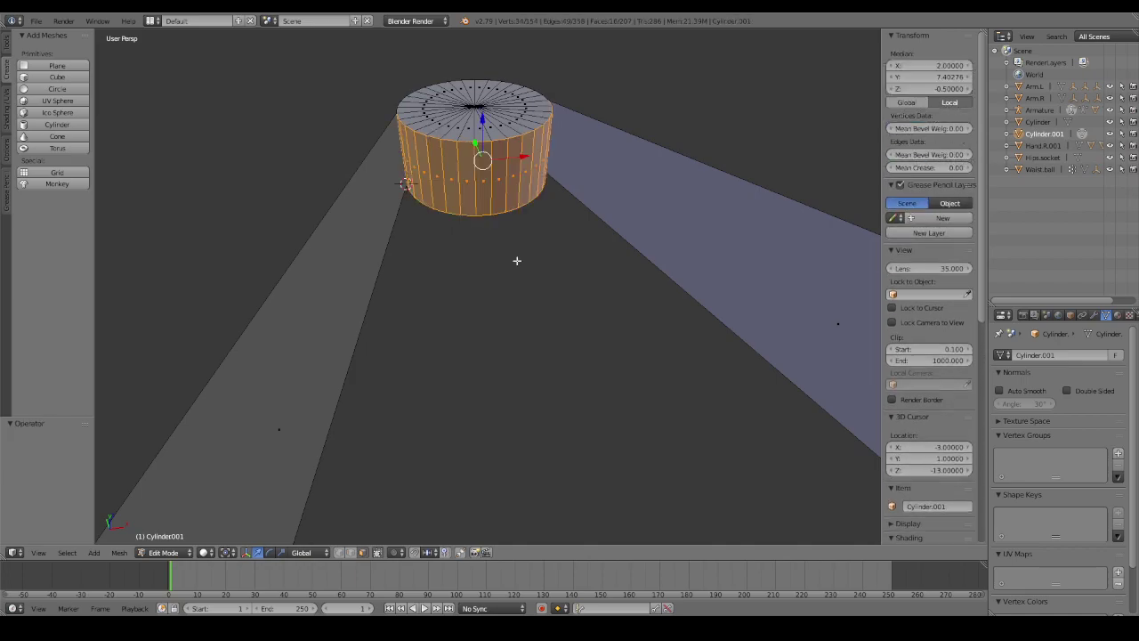
click(350, 552)
key(x)
click(548, 240)
key(ctrl+z)
key(x)
click(548, 239)
mouse_move(542, 223)
middle_down()
mouse_move(610, 257)
mouse_move(493, 219)
mouse_move(593, 183)
mouse_move(519, 211)
mouse_move(584, 189)
middle_up()
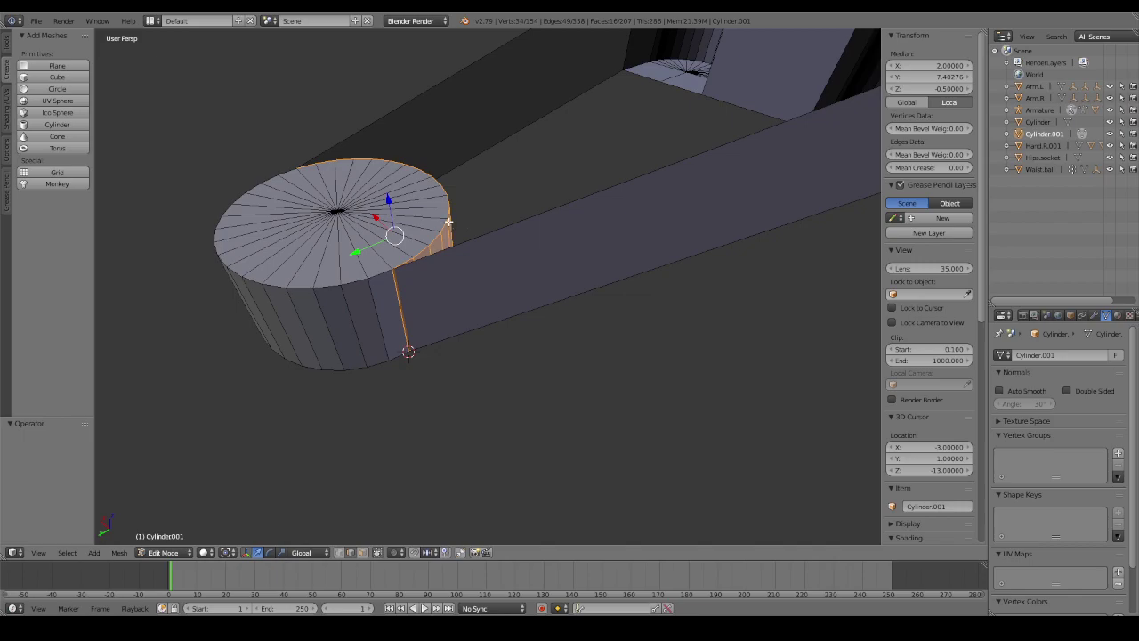
Select the entire cylinder and delete its vertices.
key(a)
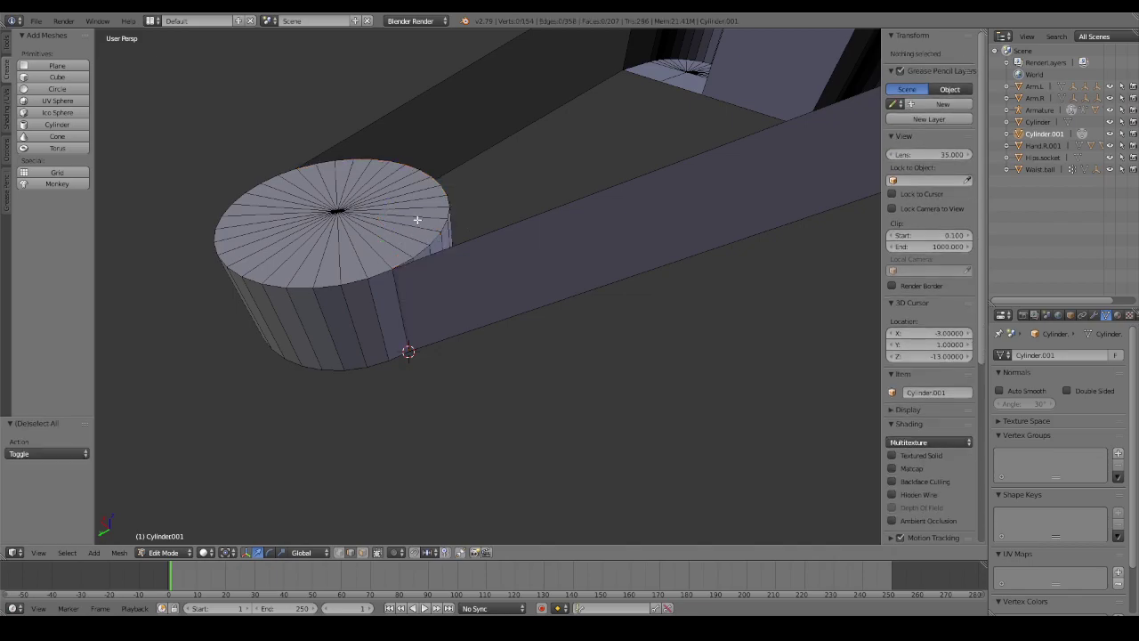
key(l)
key(x)
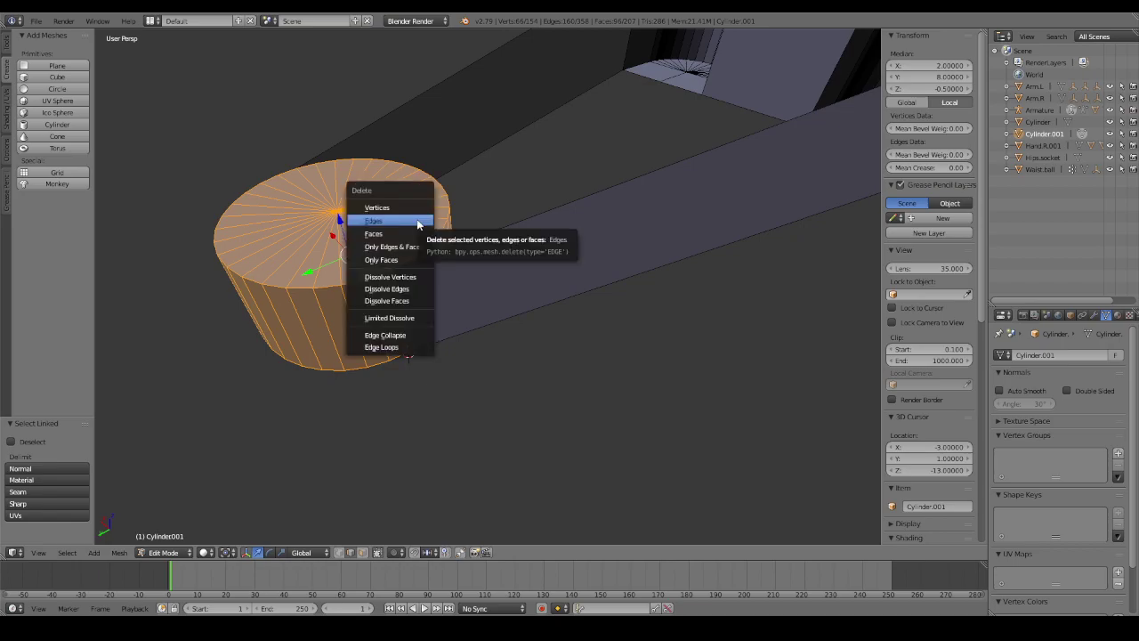
click(413, 209)
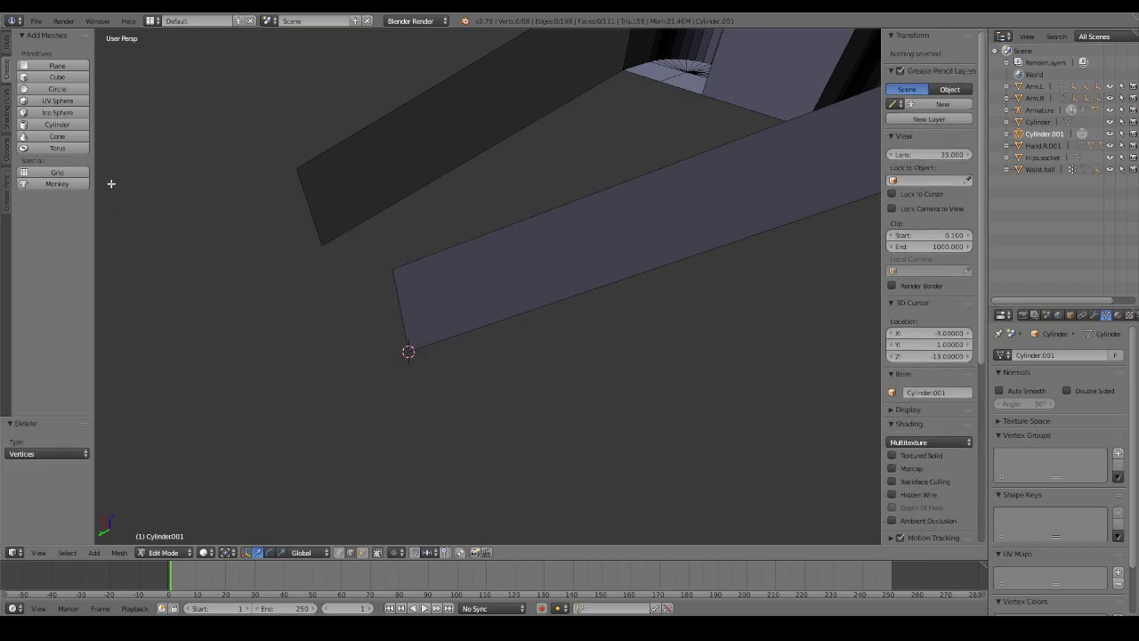
Add a 32-vertex, radius-1 circle at the cursor and set its Median X to 2.
key(shift+a)
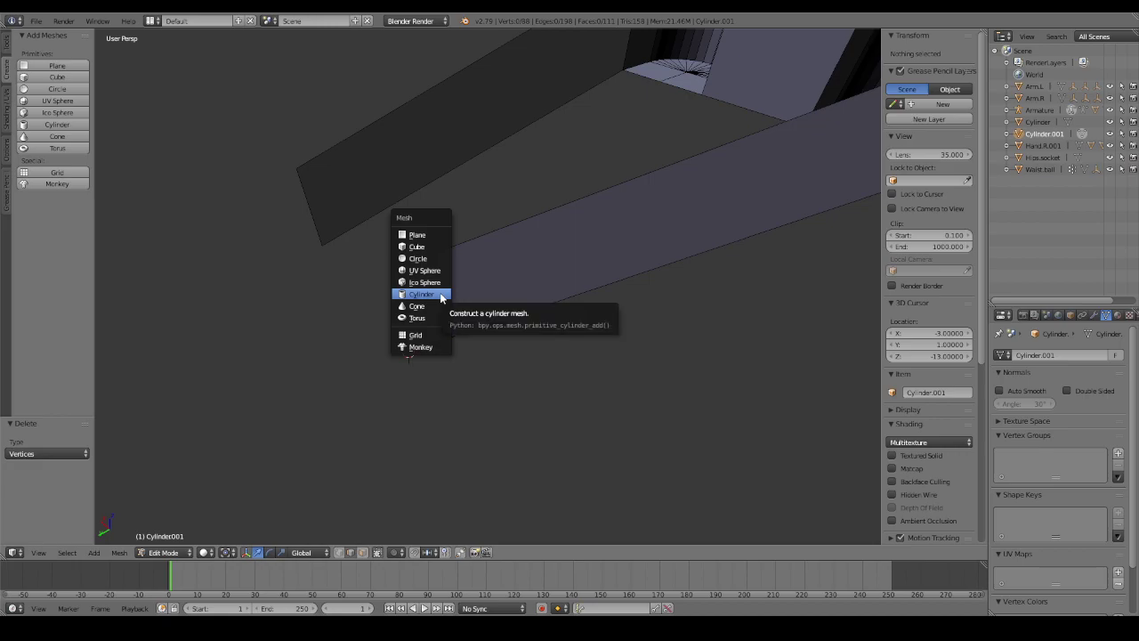
click(439, 265)
middle_drag(443, 272, 500, 278)
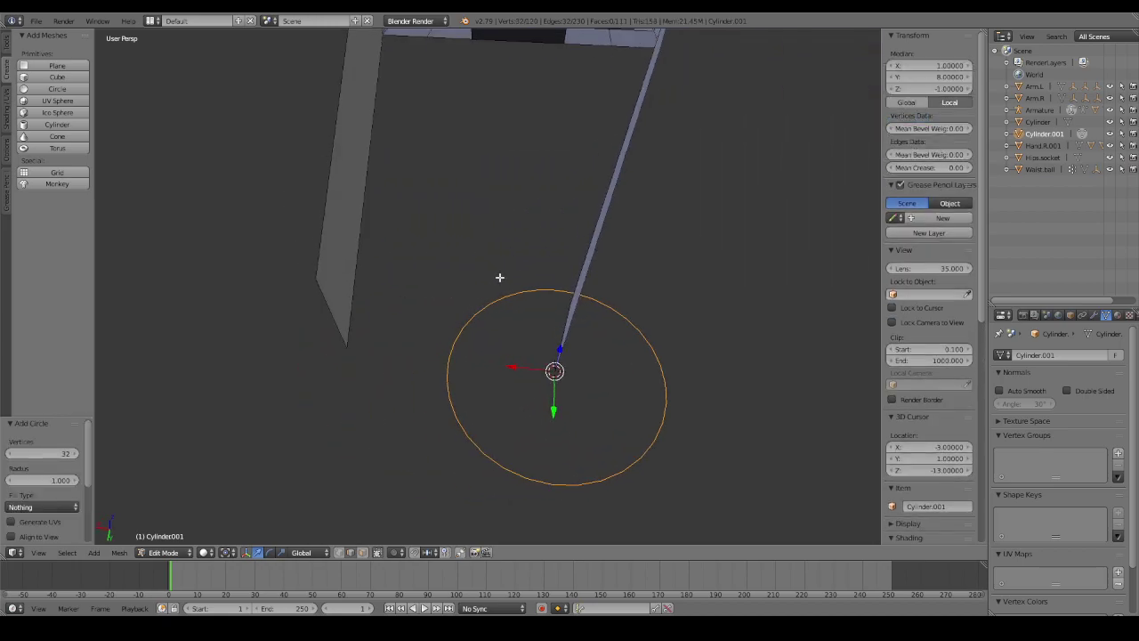
click(934, 64)
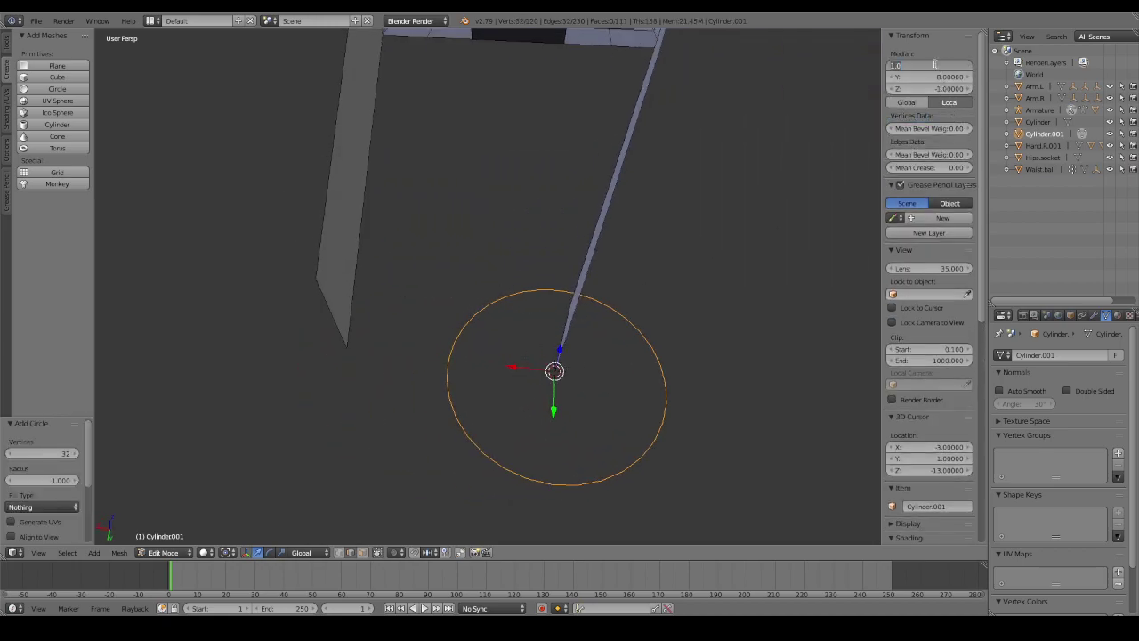
text(0)
key(Return)
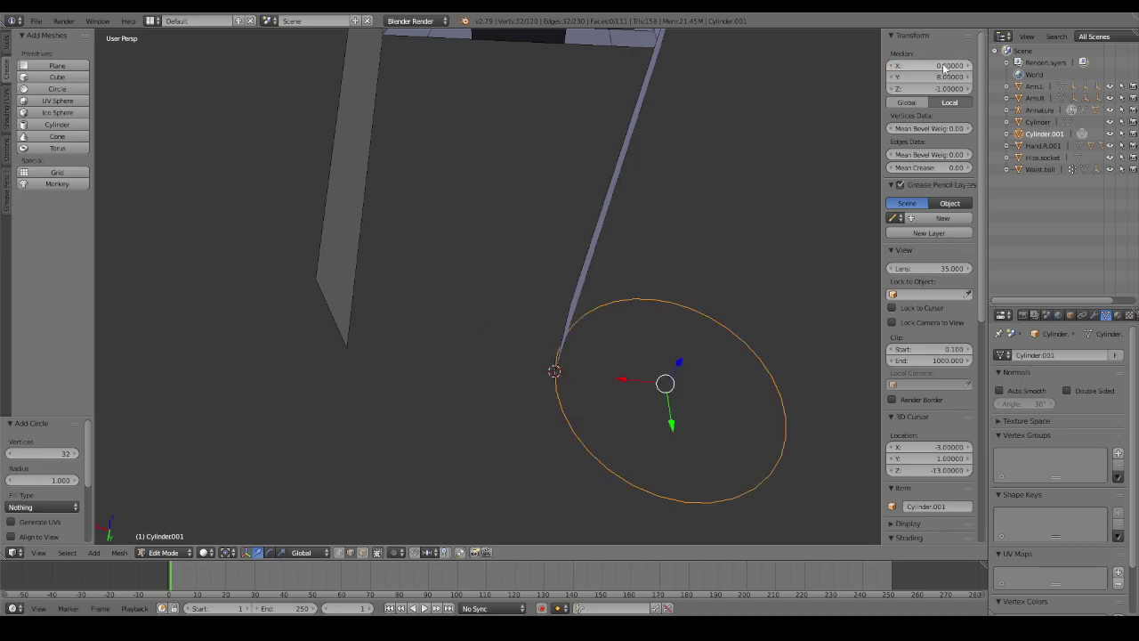
click(941, 65)
text(2)
key(Return)
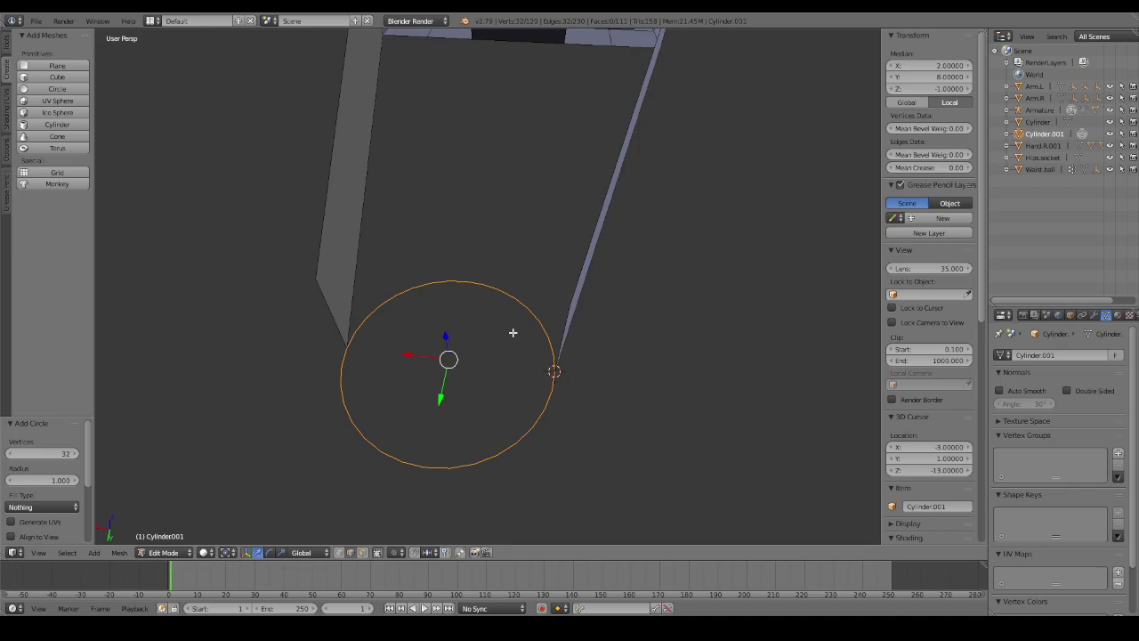
middle_drag(444, 374, 462, 345)
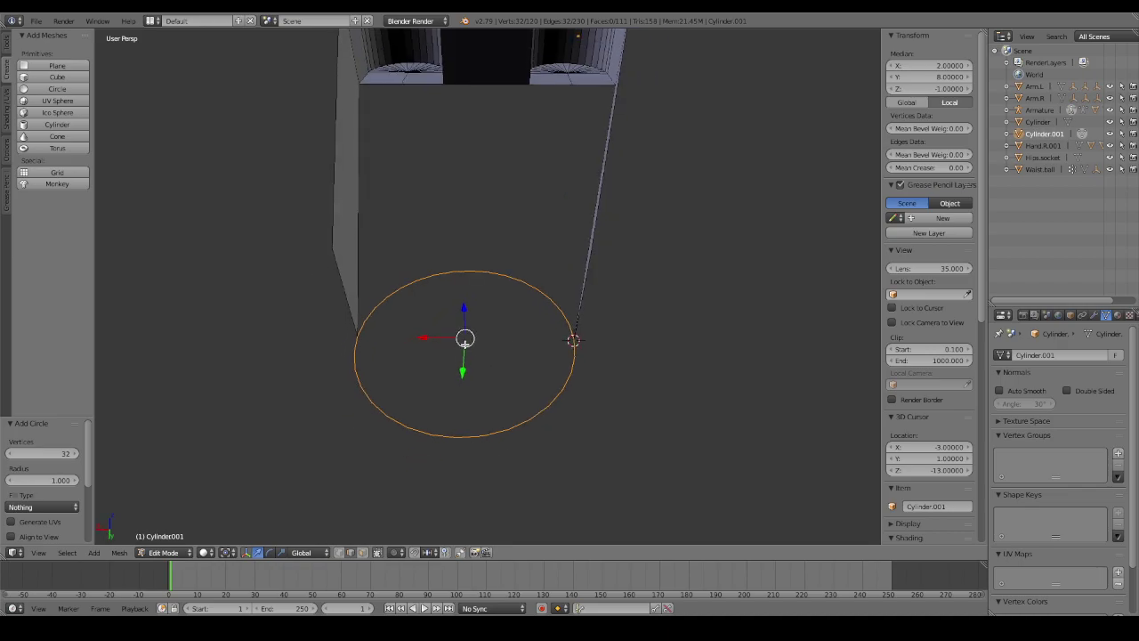
Extrude the circle's edge and scale it to 0.9, forming a flat ring.
key(e)
right_click(526, 343)
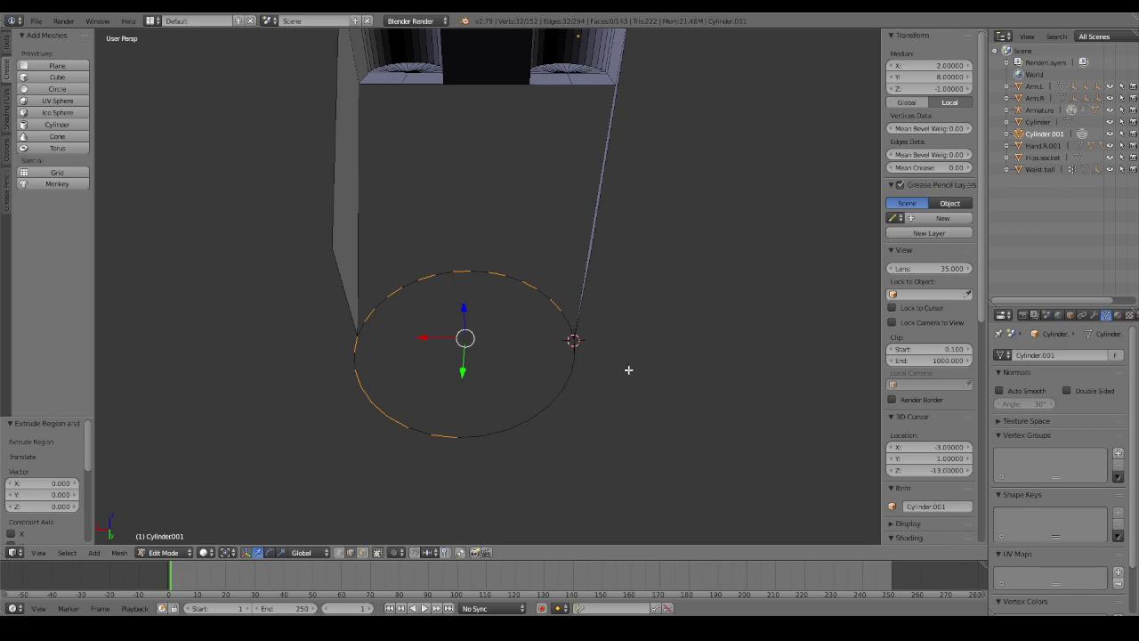
text(s.5)
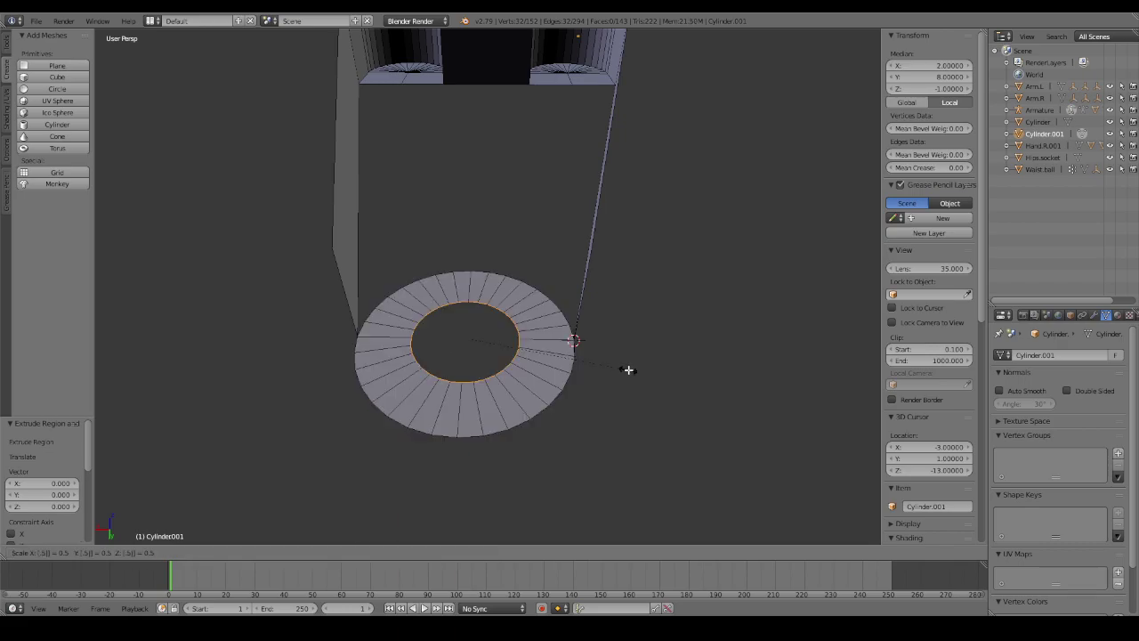
right_click(628, 369)
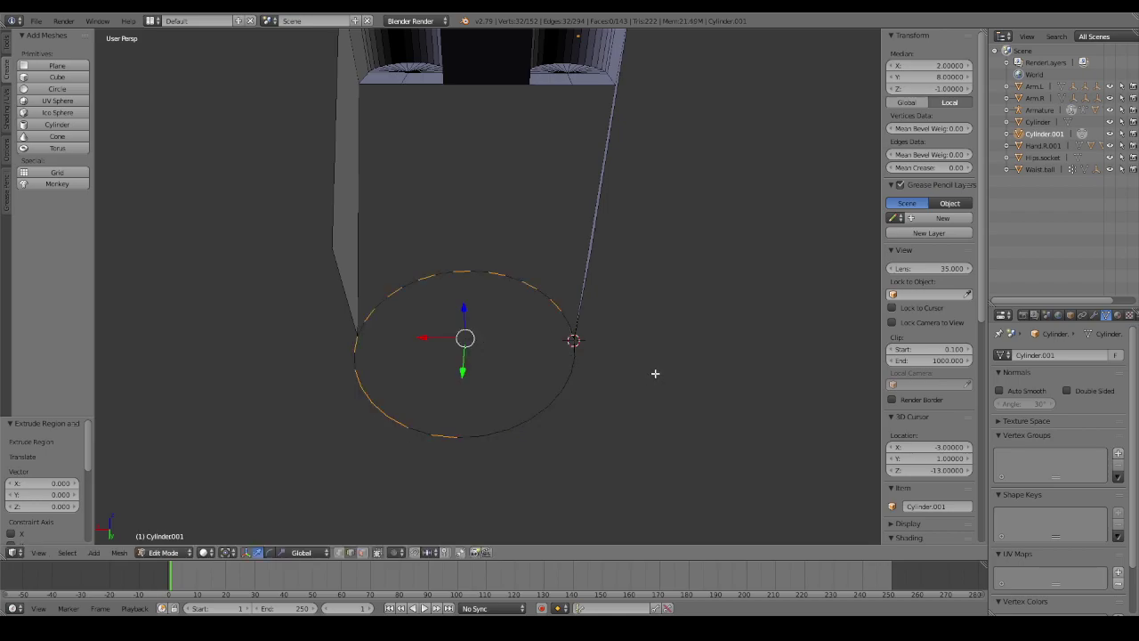
text(s.9)
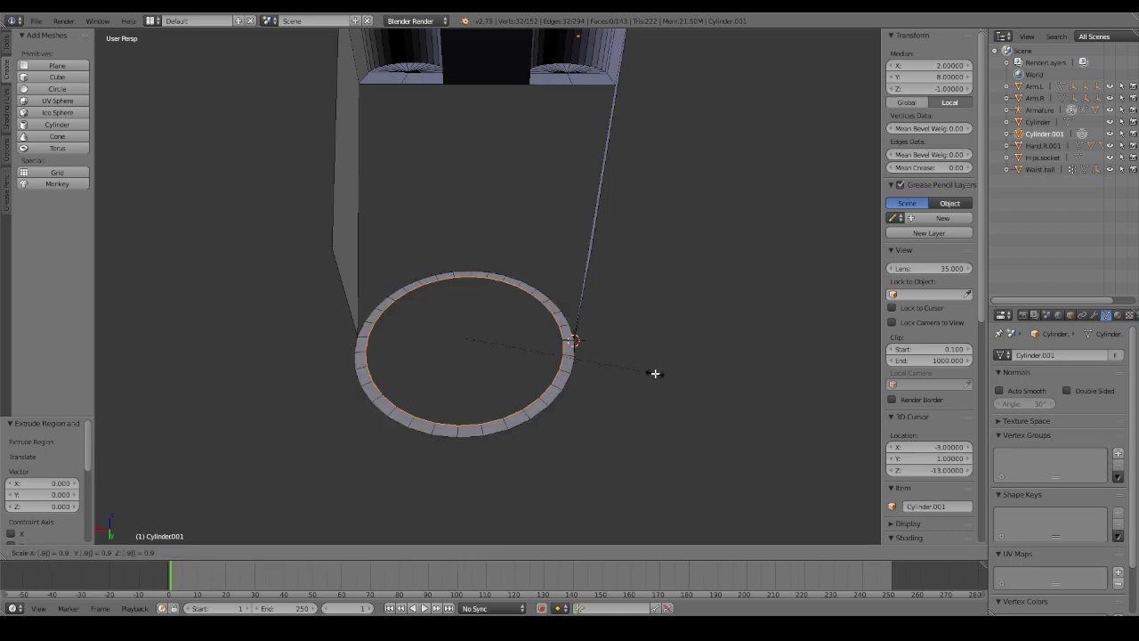
key(Return)
mouse_move(613, 291)
middle_down()
mouse_move(618, 274)
mouse_move(602, 317)
middle_up()
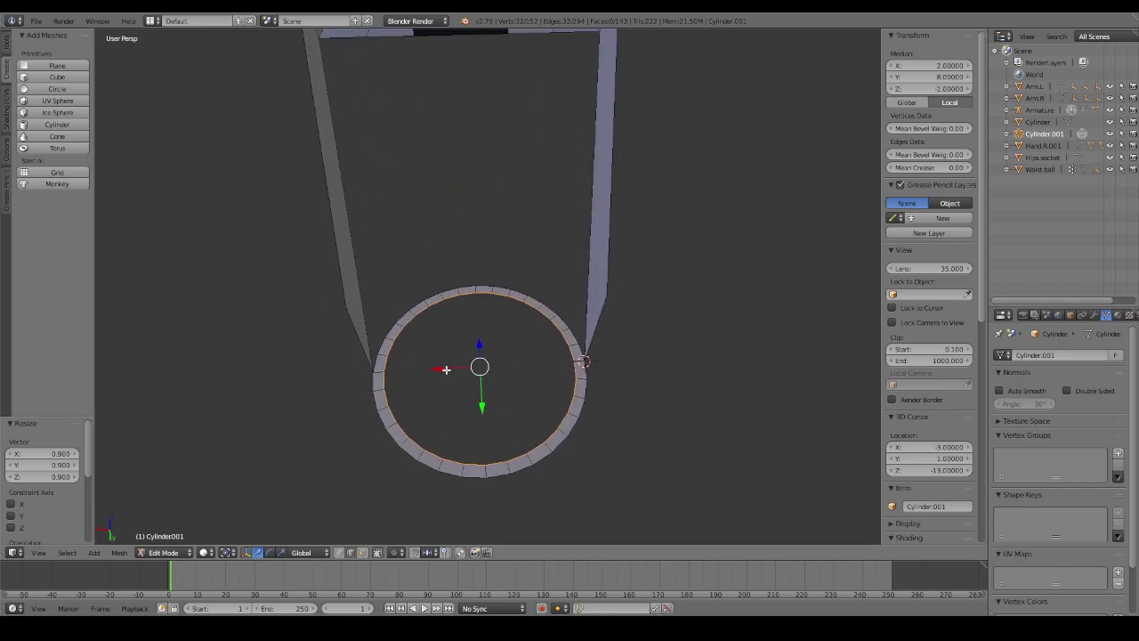
Select all of the ring's connected geometry.
key(a)
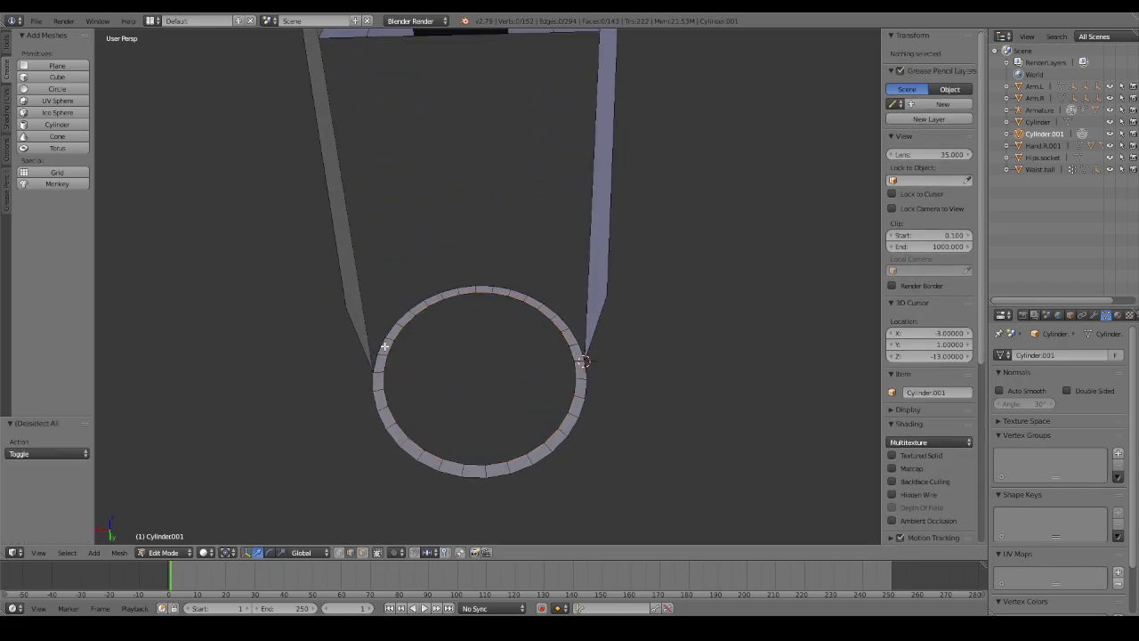
key(l)
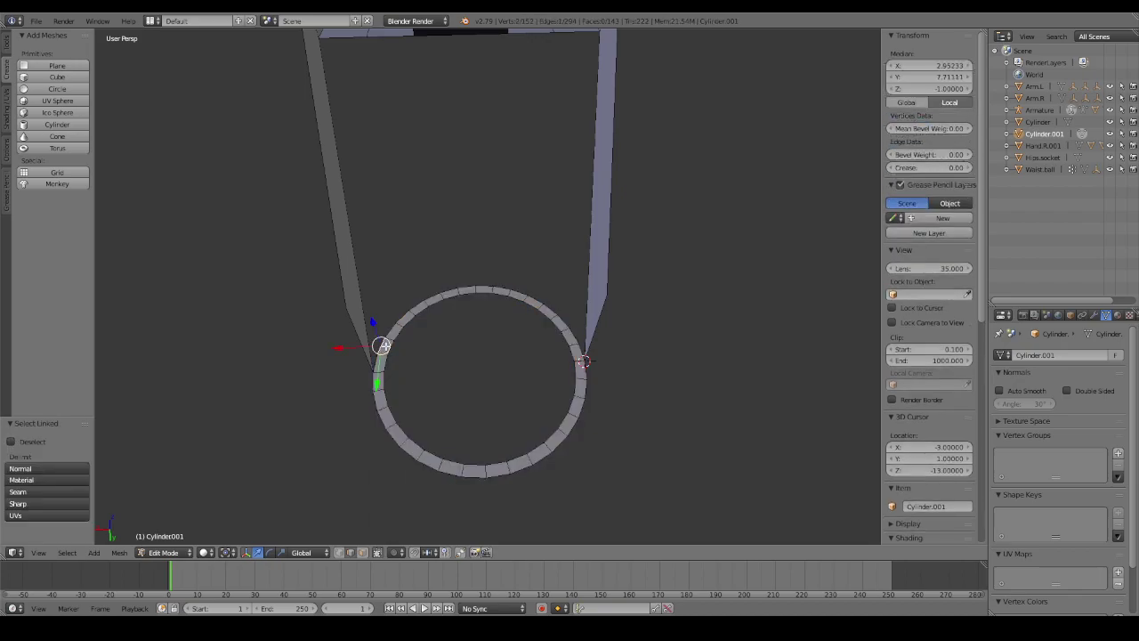
key(ctrl+l)
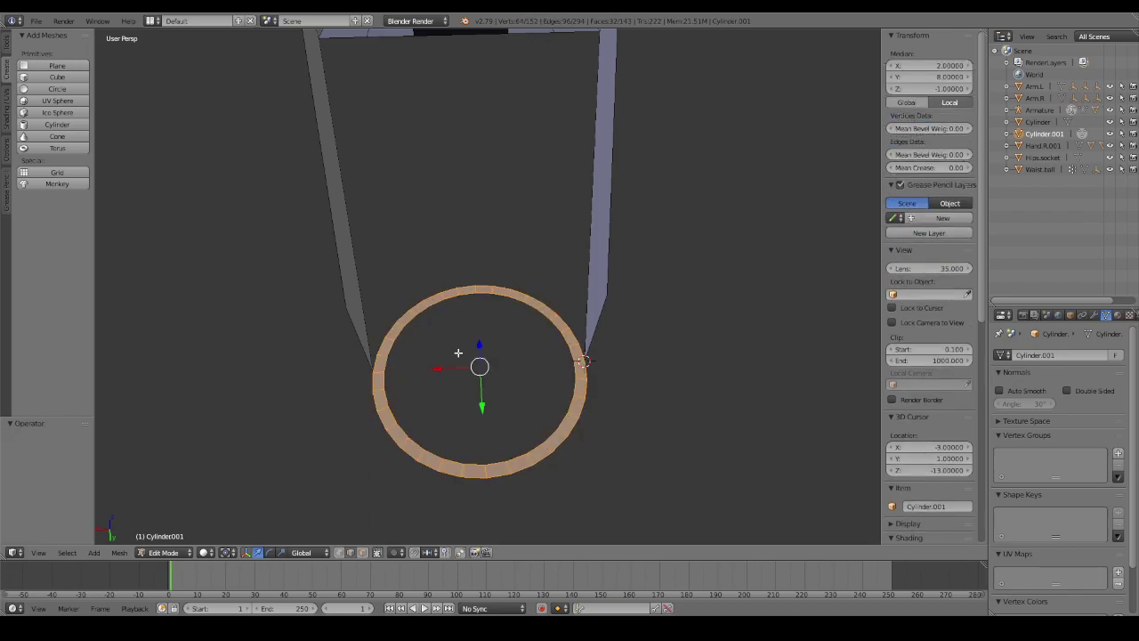
middle_drag(474, 356, 481, 342)
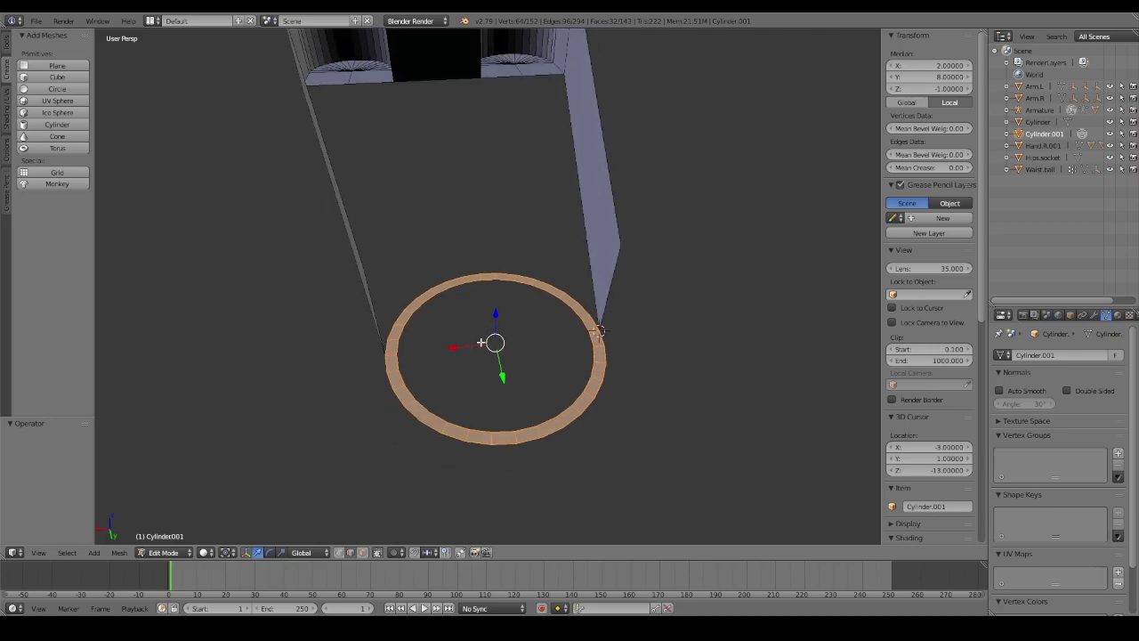
Extrude the ring 1 unit into a hollow tube, then use wireframe and vertex select.
key(e)
key(x)
key(1)
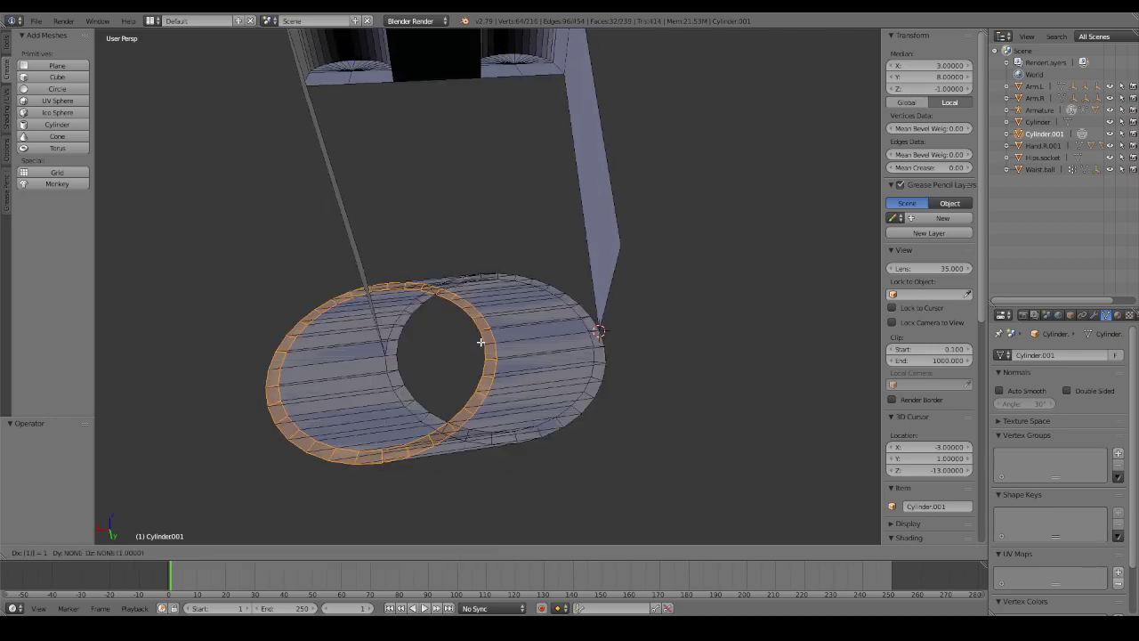
key(Escape)
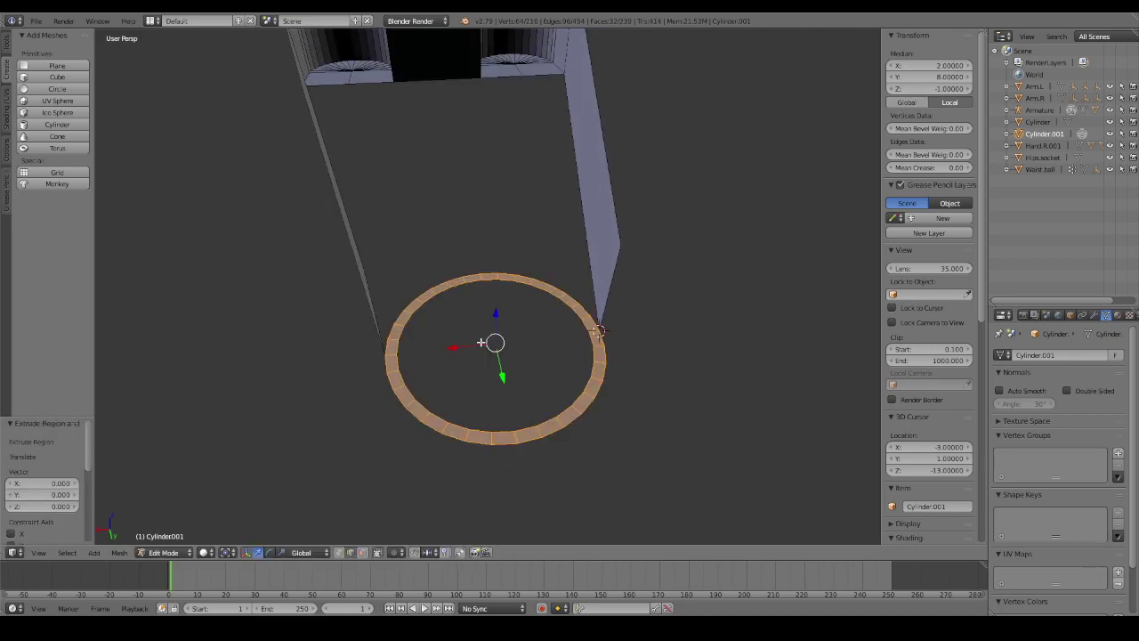
key(e)
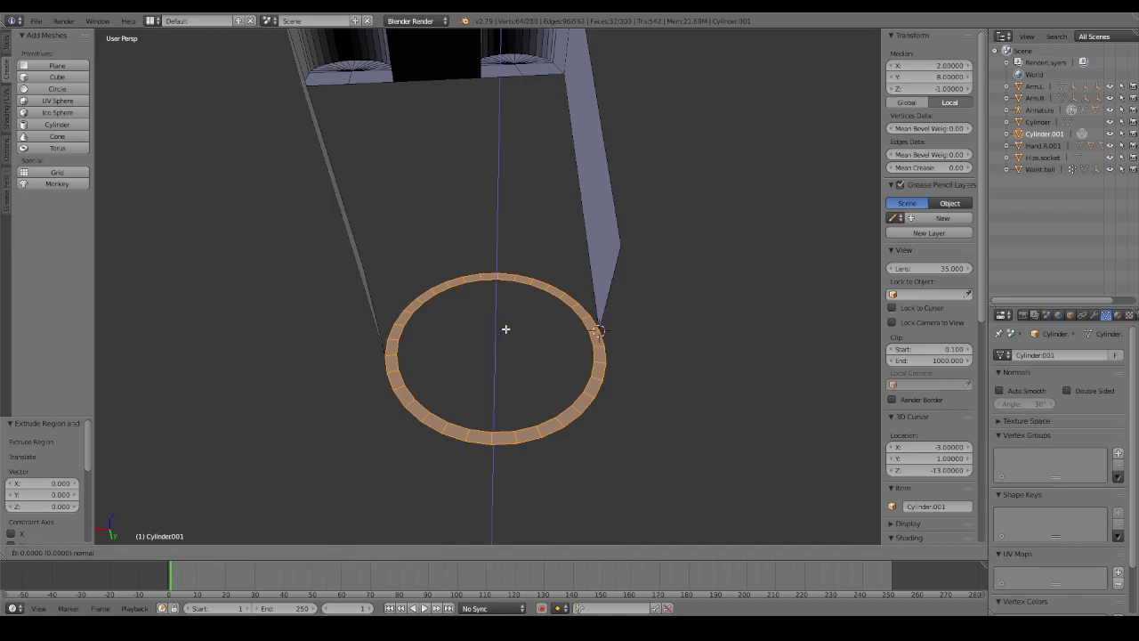
key(1)
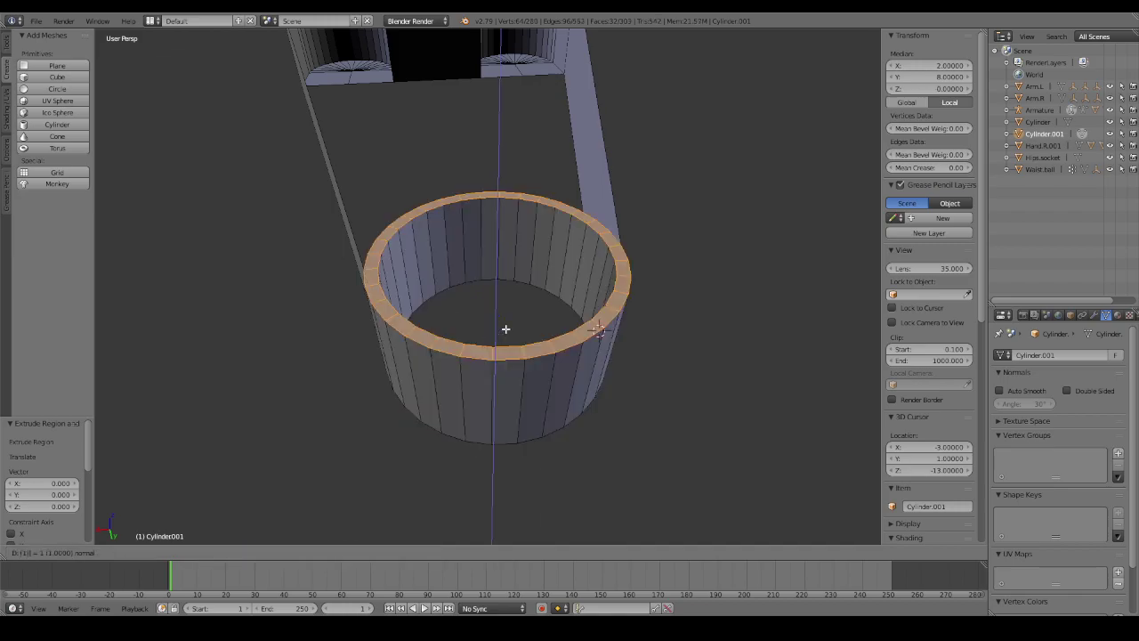
key(Return)
mouse_move(506, 330)
middle_down()
mouse_move(635, 247)
mouse_move(618, 318)
mouse_move(635, 341)
mouse_move(526, 351)
mouse_move(536, 346)
middle_up()
key(z)
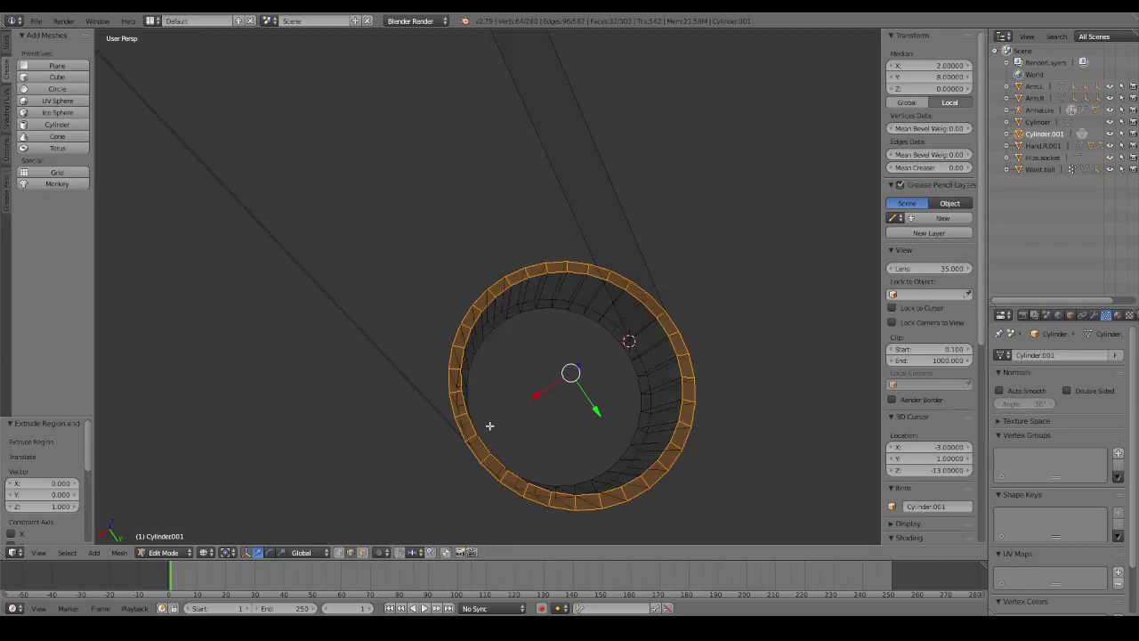
click(338, 551)
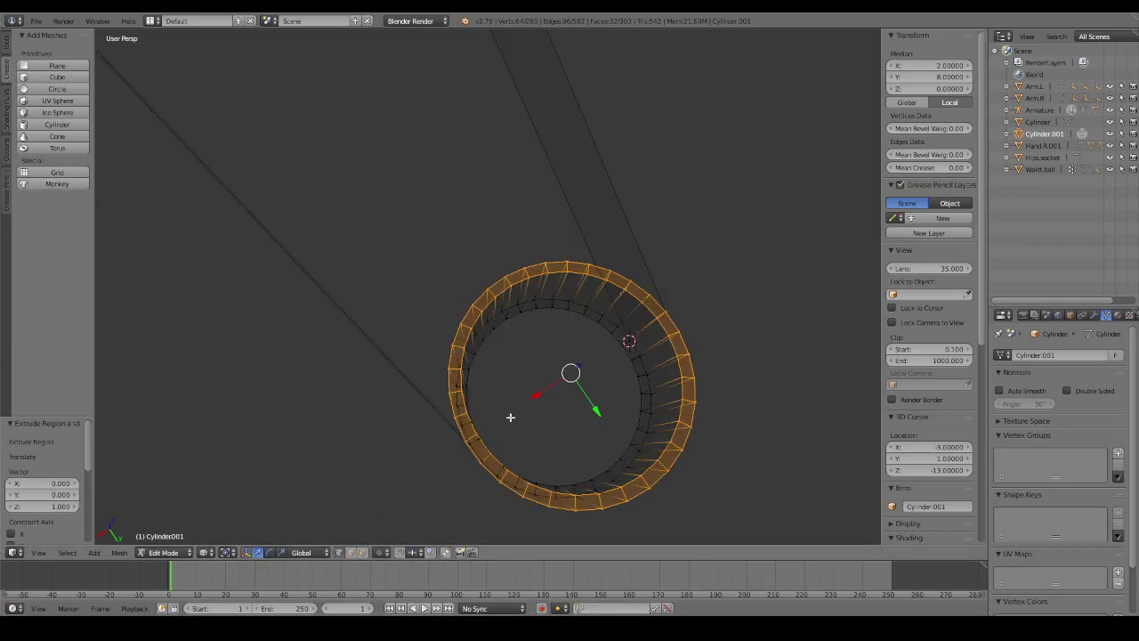
Lasso-select the ring's upper-left vertices, delete them, and return to solid shading.
key(a)
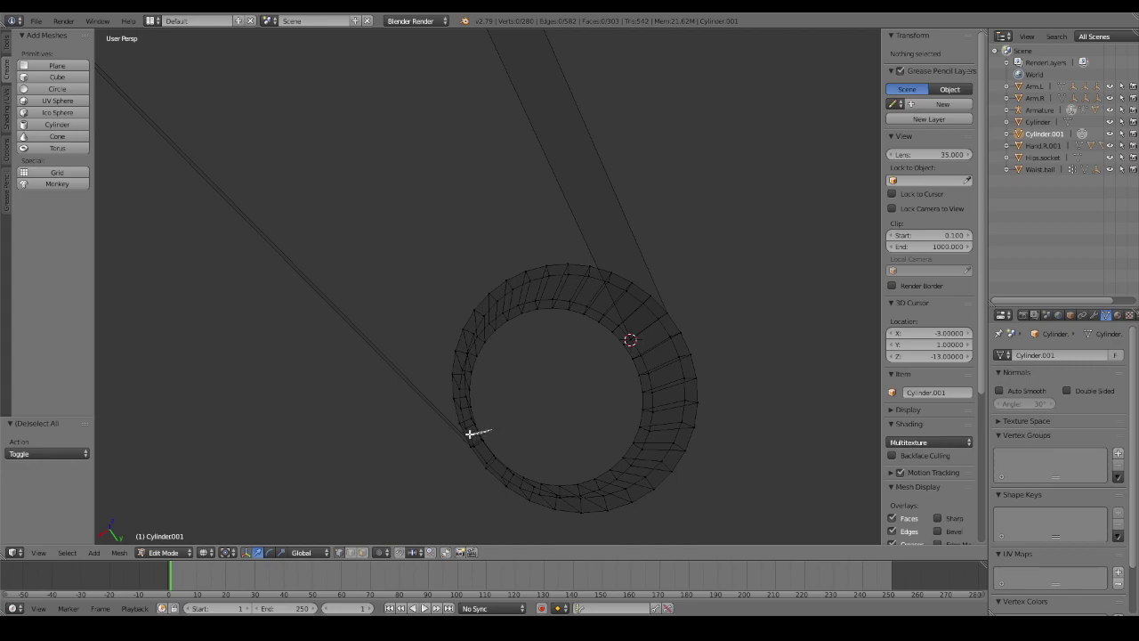
ctrl+drag(470, 434, 659, 265)
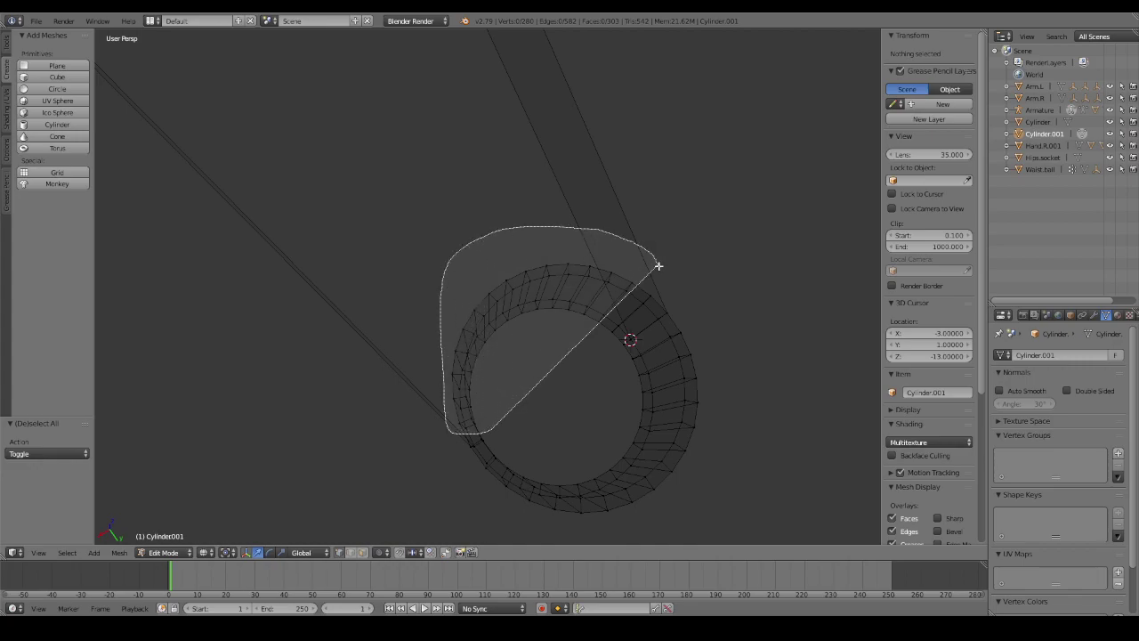
ctrl+drag(659, 265, 578, 349)
middle_drag(579, 348, 481, 355)
key(x)
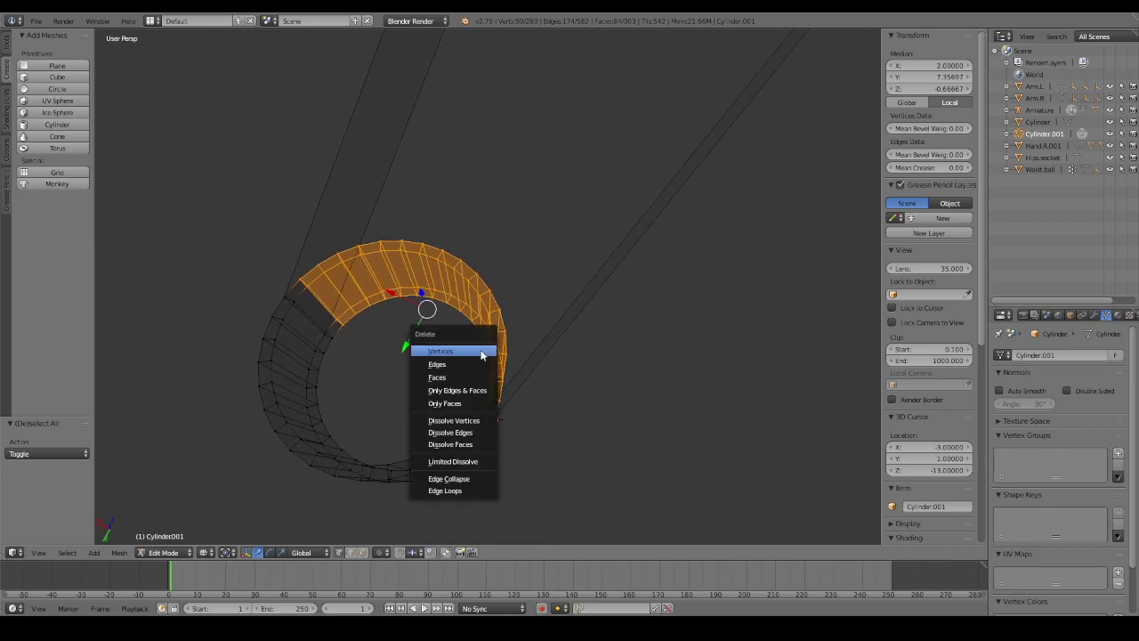
click(480, 354)
mouse_move(481, 348)
middle_down()
mouse_move(521, 354)
mouse_move(508, 333)
mouse_move(572, 287)
mouse_move(651, 267)
mouse_move(796, 306)
mouse_move(578, 308)
mouse_move(554, 346)
mouse_move(430, 300)
mouse_move(585, 381)
mouse_move(691, 382)
mouse_move(616, 373)
middle_up()
key(z)
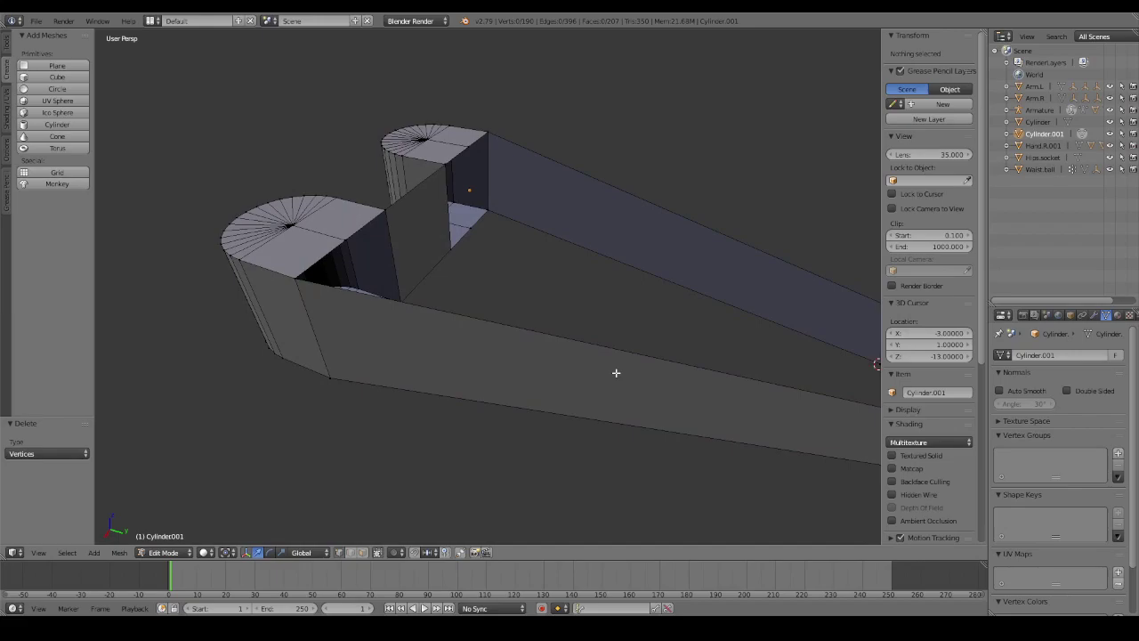
mouse_move(467, 335)
middle_down()
mouse_move(580, 326)
mouse_move(597, 311)
mouse_move(539, 326)
mouse_move(494, 363)
mouse_move(593, 356)
mouse_move(427, 356)
mouse_move(602, 341)
mouse_move(575, 338)
mouse_move(659, 353)
mouse_move(605, 335)
middle_up()
Delete the lower arm's end vertices and the arc's end edge vertices.
right_click(538, 342)
key(x)
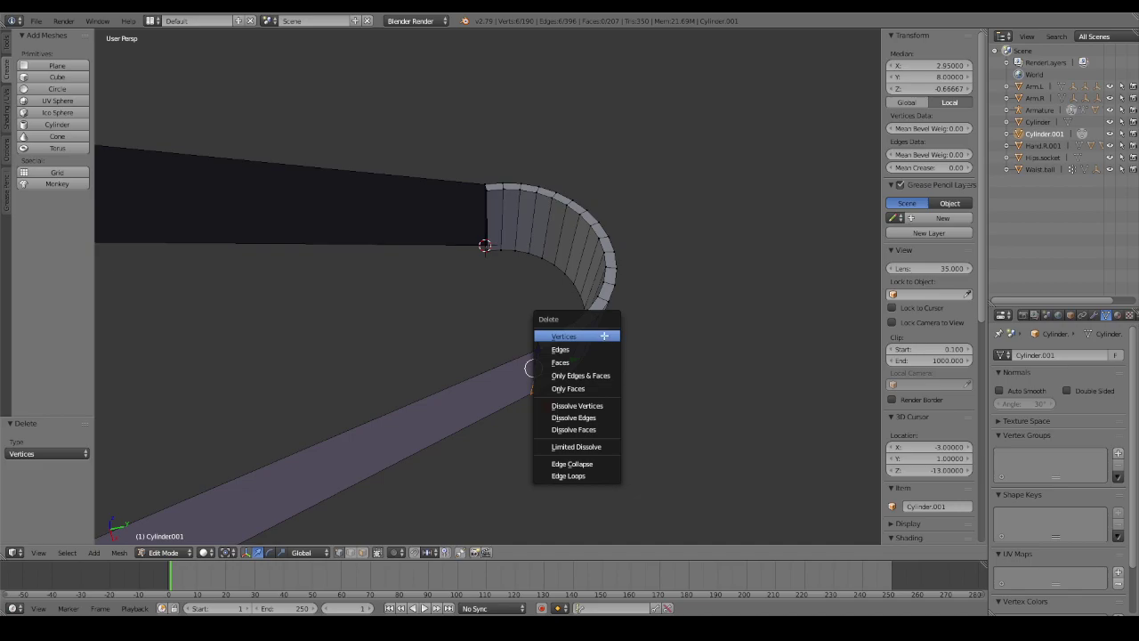
click(604, 335)
right_click(492, 207)
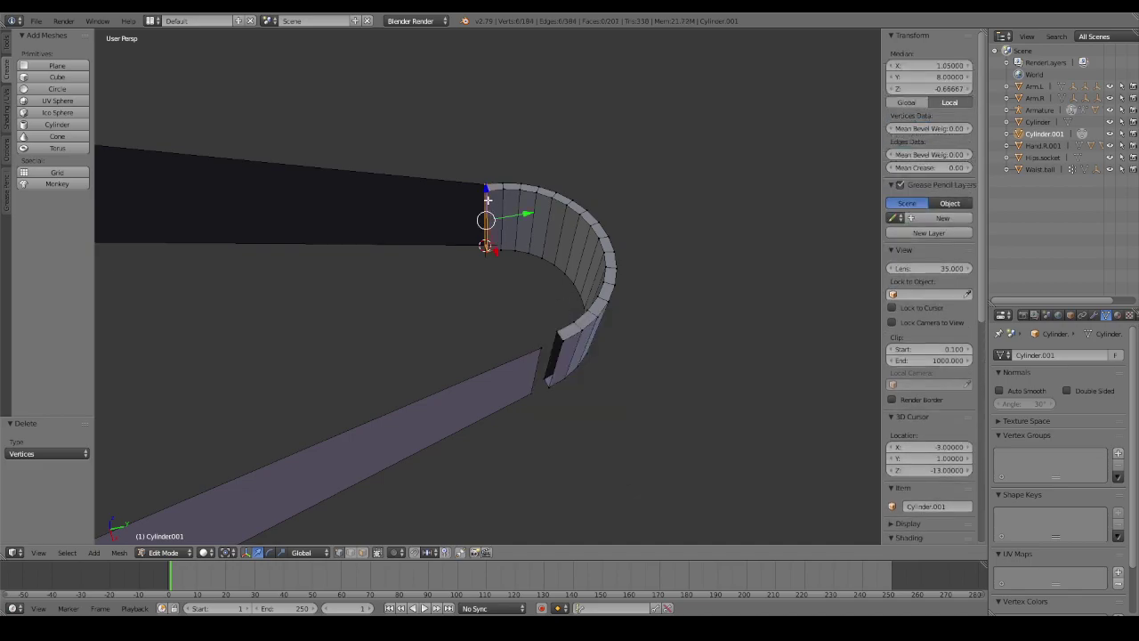
key(x)
click(487, 201)
Merge the top edge vertices at the gap onto the prong using Merge At Last.
right_click(492, 185)
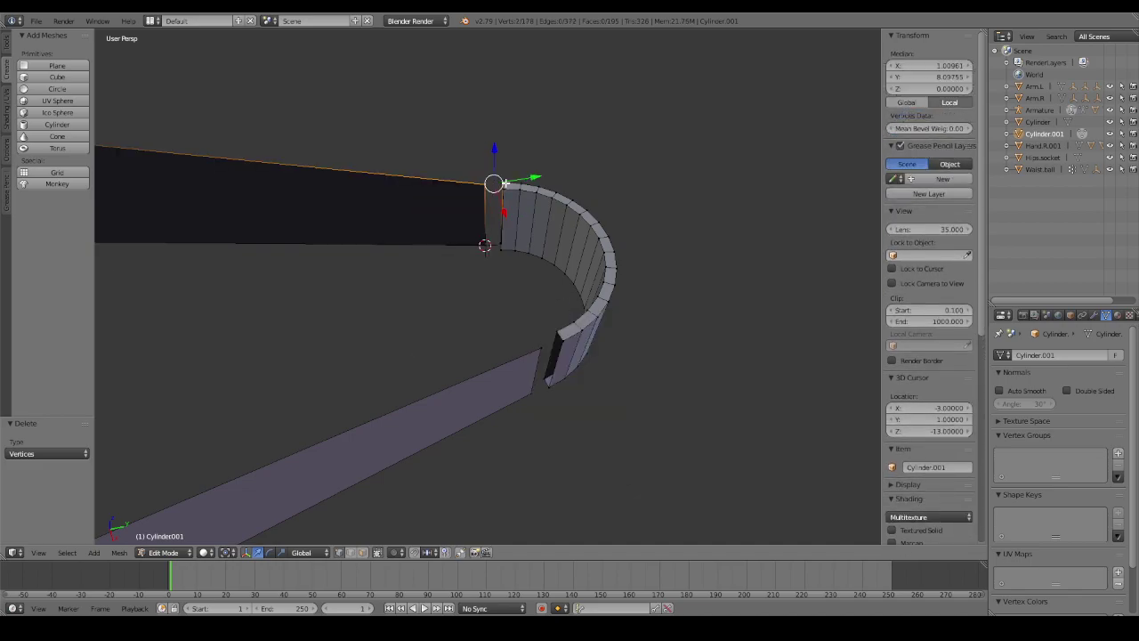
key(alt+m)
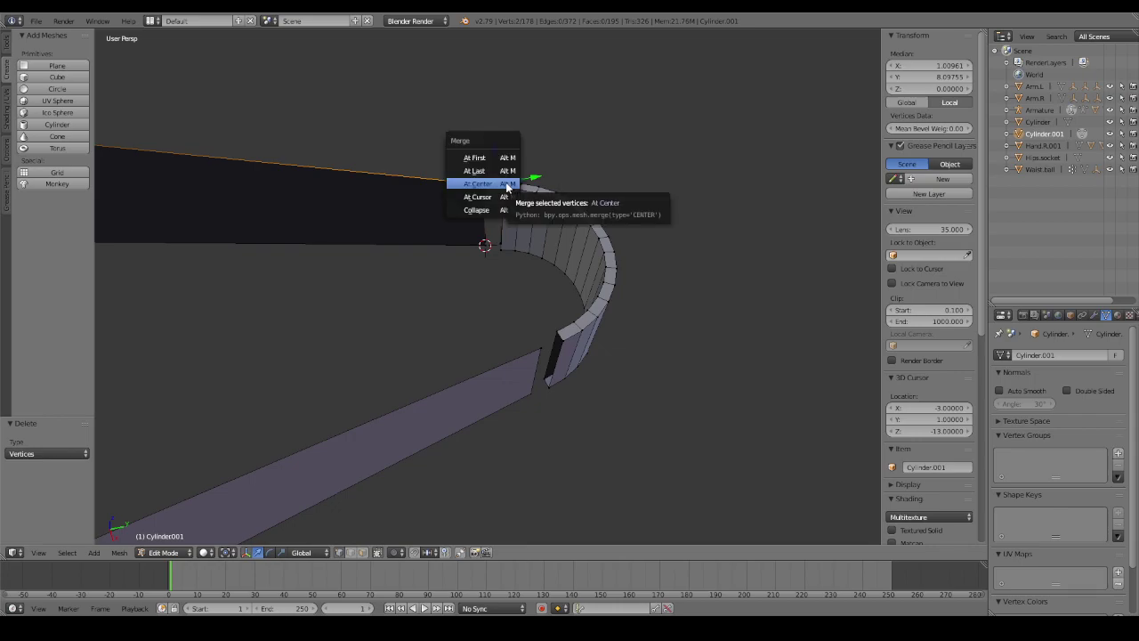
click(481, 170)
middle_drag(499, 222, 445, 240)
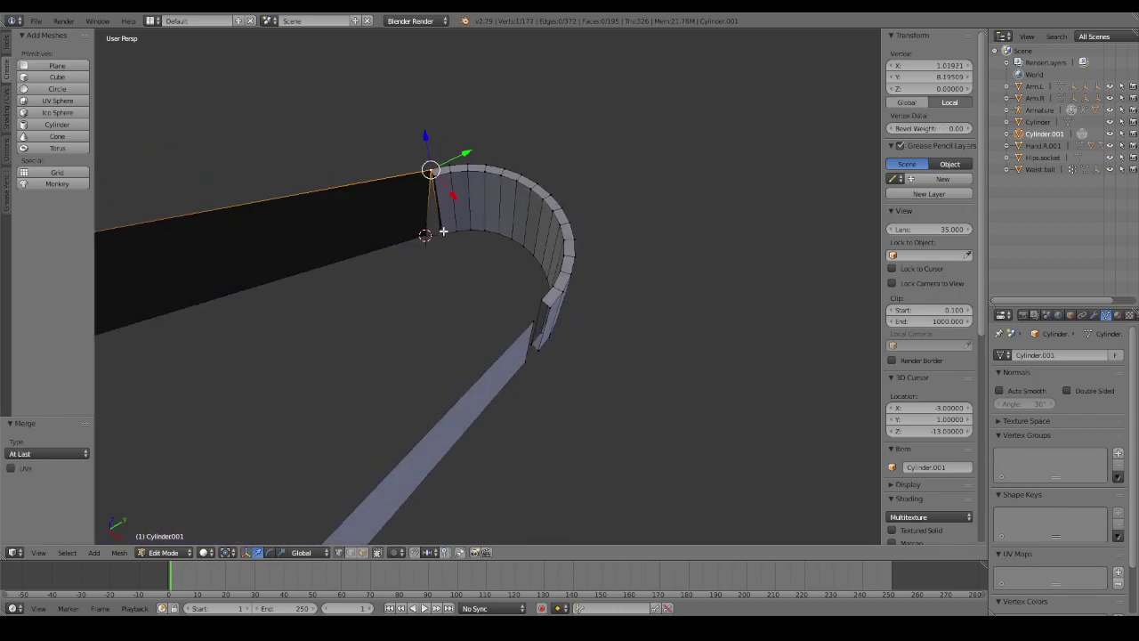
shift+right_click(432, 230)
key(alt+m)
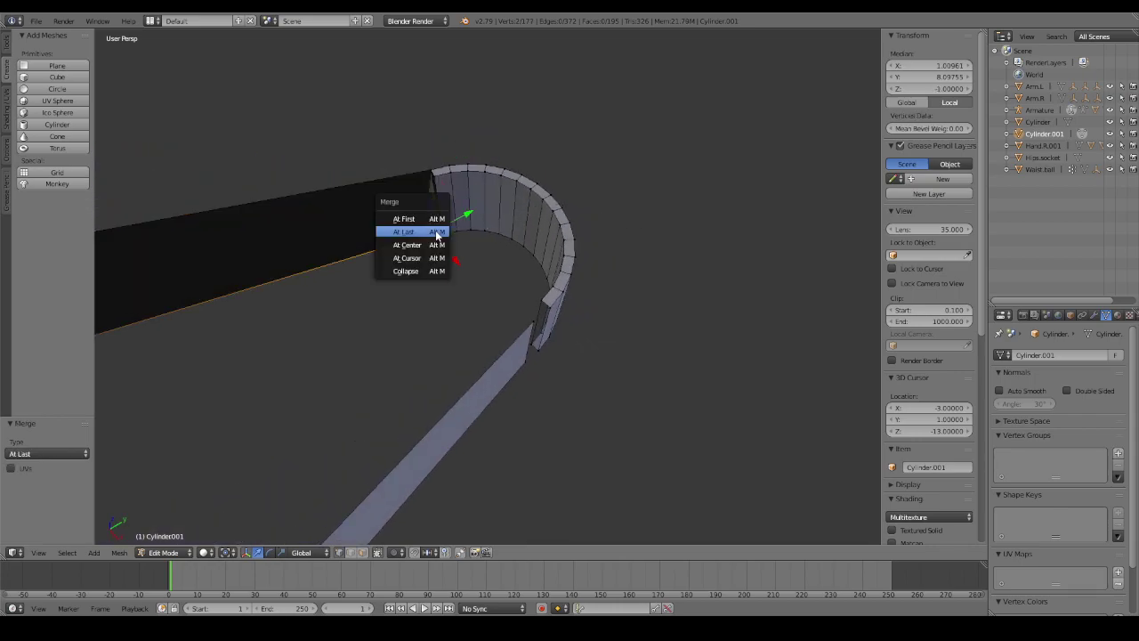
click(433, 232)
Merge the wall's bottom corner vertices onto the matching prong vertices, then deselect.
mouse_move(557, 336)
middle_down()
mouse_move(529, 339)
mouse_move(542, 366)
middle_up()
right_click(542, 360)
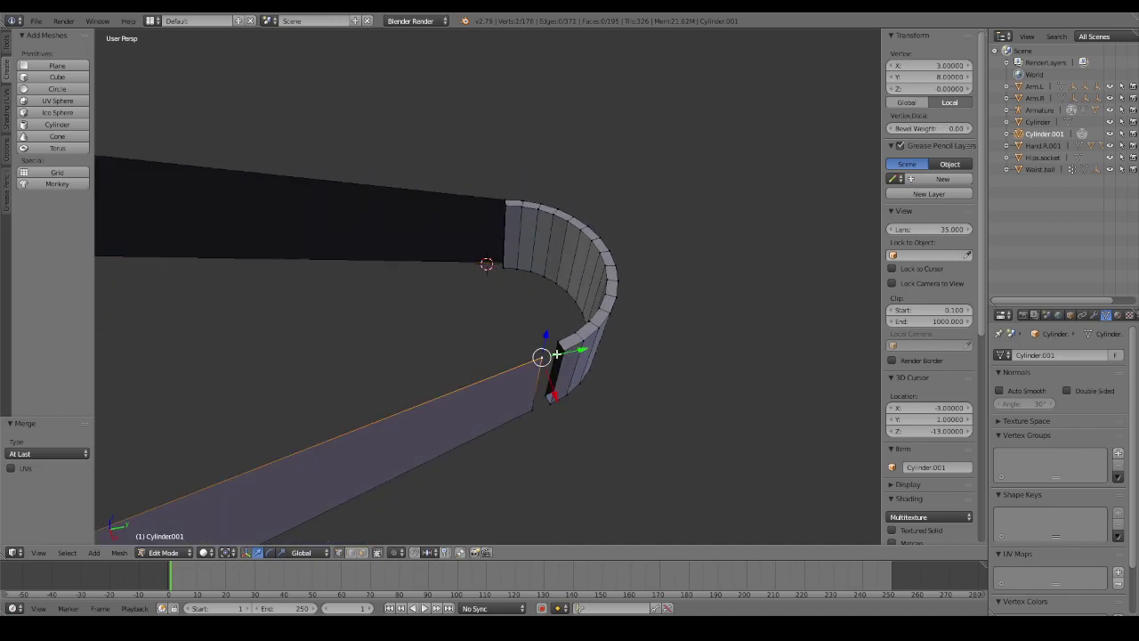
shift+right_click(562, 351)
key(alt+m)
click(566, 353)
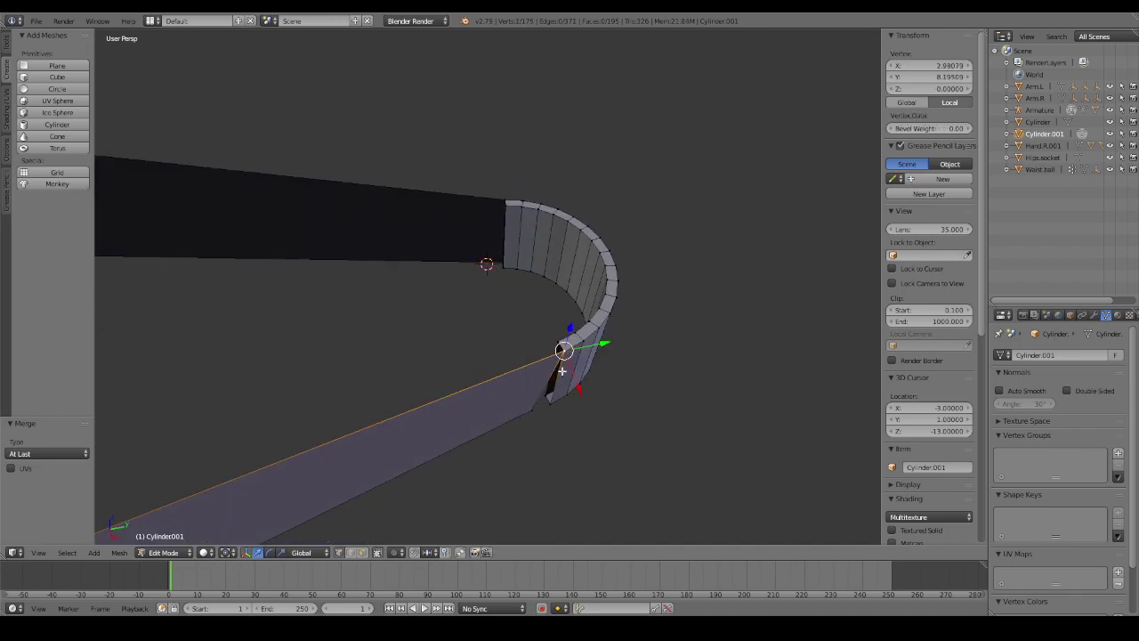
shift+right_click(552, 403)
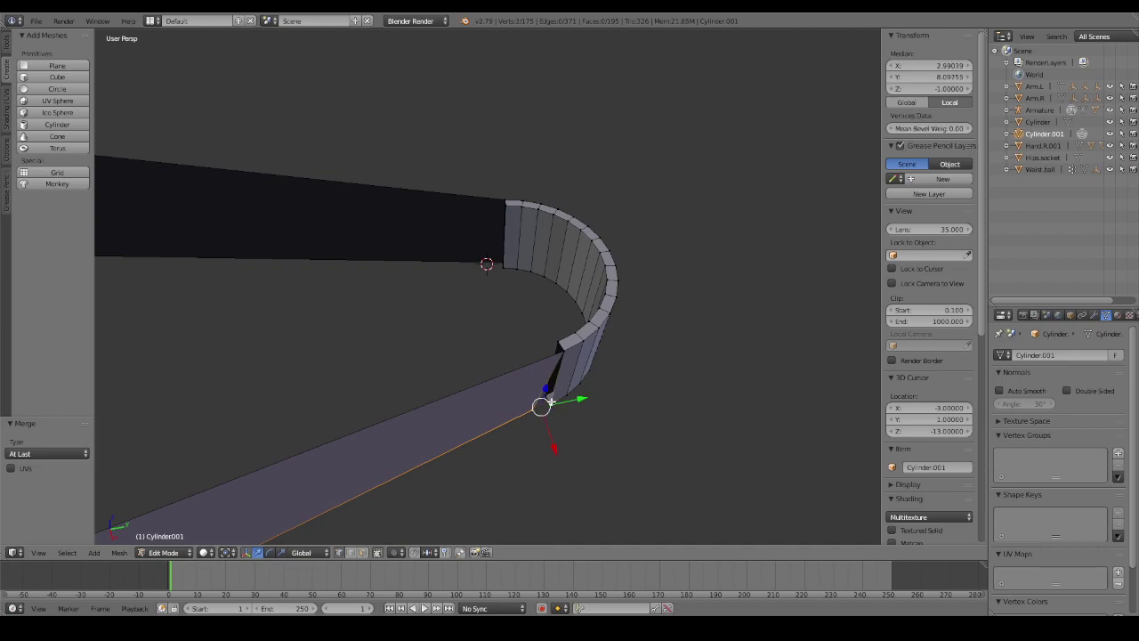
key(alt+m)
click(553, 400)
key(a)
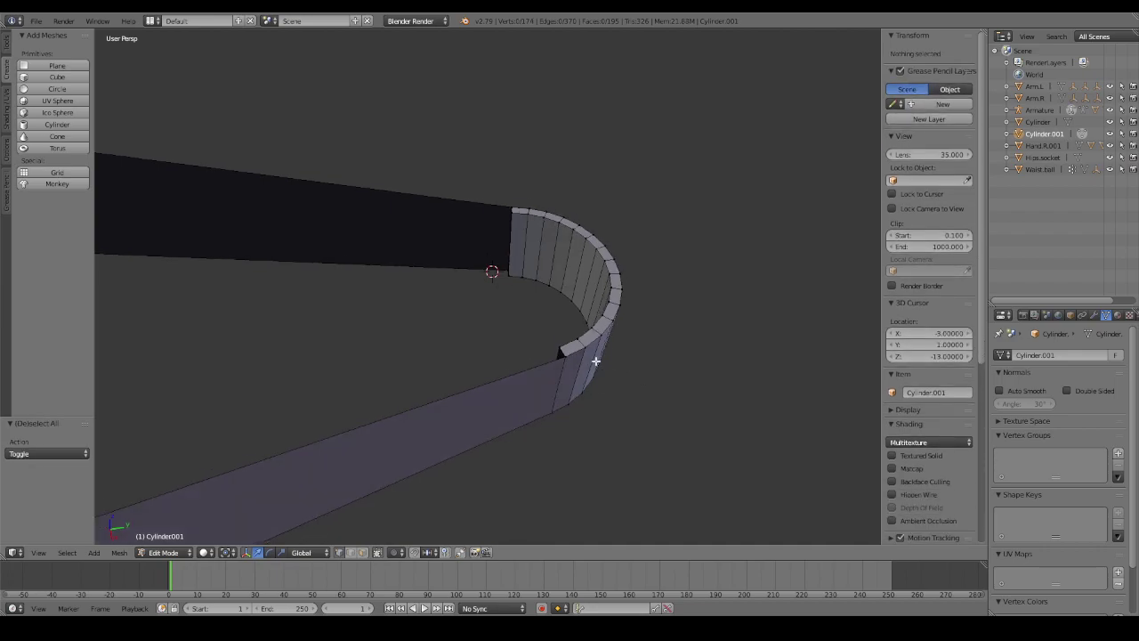
mouse_move(593, 356)
middle_down()
mouse_move(552, 412)
mouse_move(495, 334)
mouse_move(488, 382)
mouse_move(549, 392)
middle_up()
Rip the edges where the prongs meet the rounded base loose from it.
key(Tab)
scroll(489, 382, down, 6)
key(Tab)
scroll(549, 407, up, 3)
scroll(586, 315, up, 2)
middle_drag(586, 314, 588, 312)
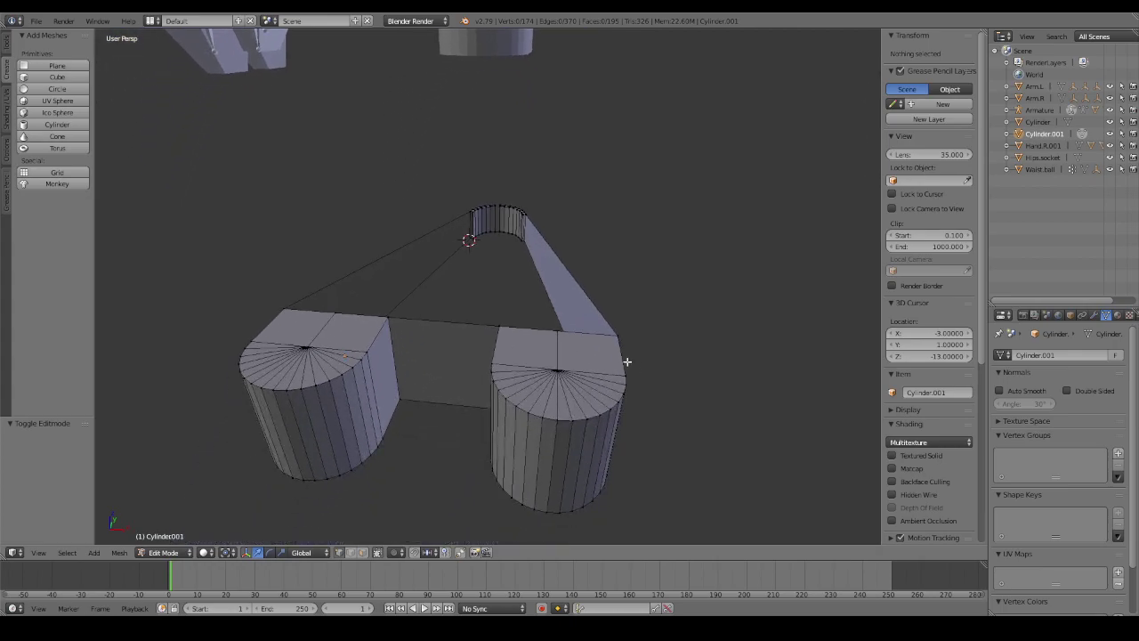
mouse_move(626, 361)
middle_down()
mouse_move(541, 326)
mouse_move(543, 356)
middle_up()
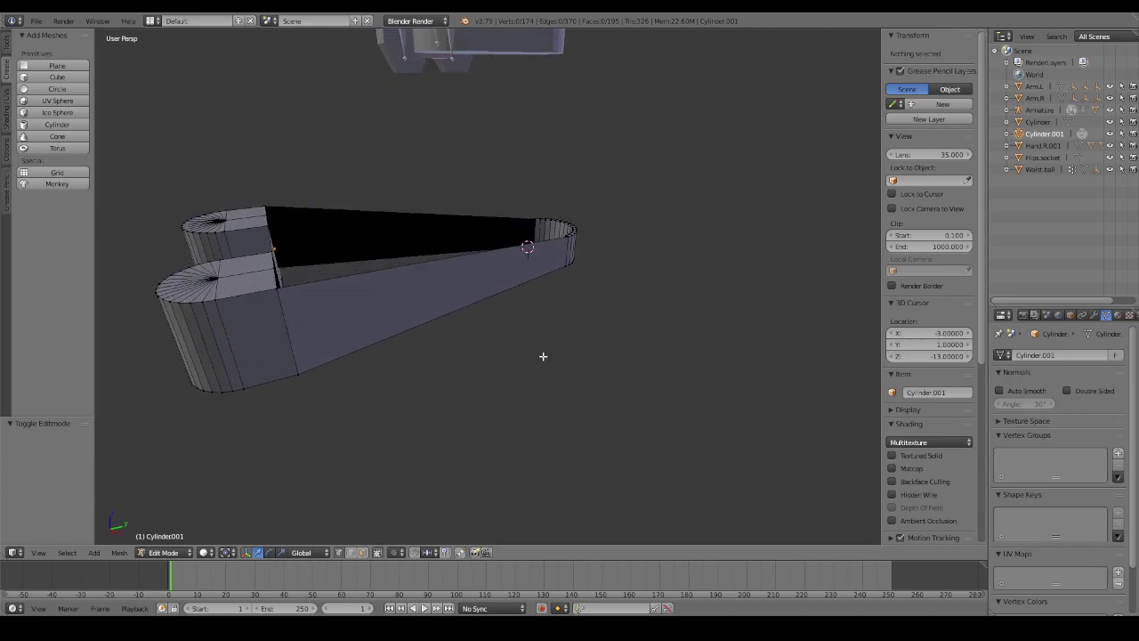
click(279, 286)
shift+click(296, 372)
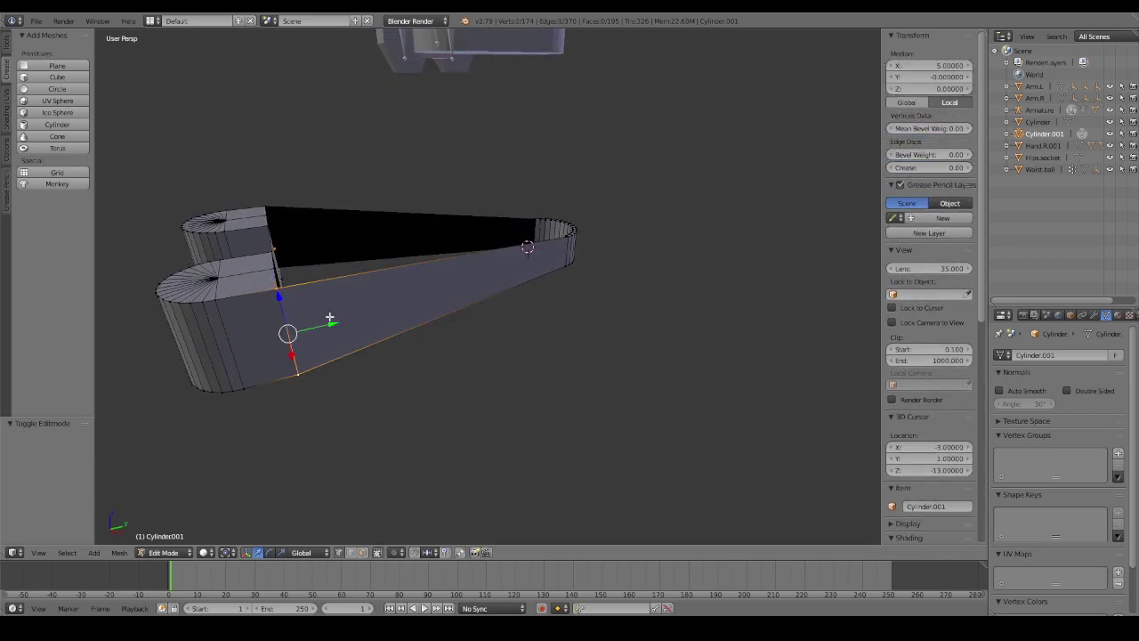
key(g)
click(356, 280)
Select the corner vertices of the first tapered prong.
mouse_move(354, 280)
middle_down()
mouse_move(297, 194)
mouse_move(310, 222)
mouse_move(428, 255)
mouse_move(785, 235)
middle_up()
shift+click(297, 250)
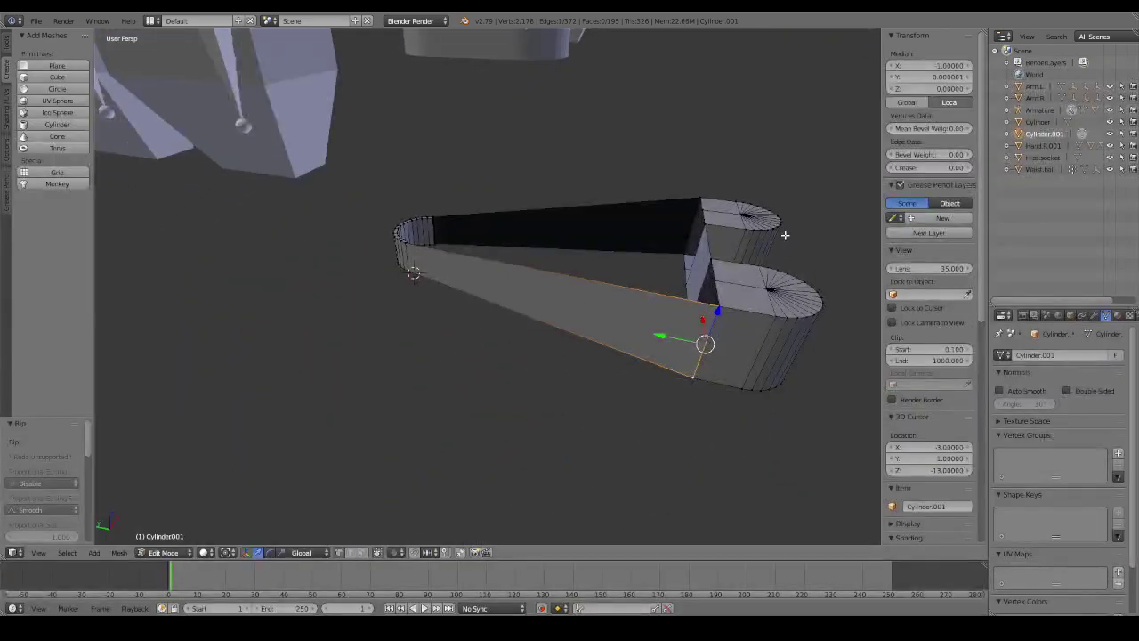
key(g)
key(Escape)
mouse_move(691, 194)
middle_down()
mouse_move(508, 184)
mouse_move(288, 259)
middle_up()
shift+click(287, 259)
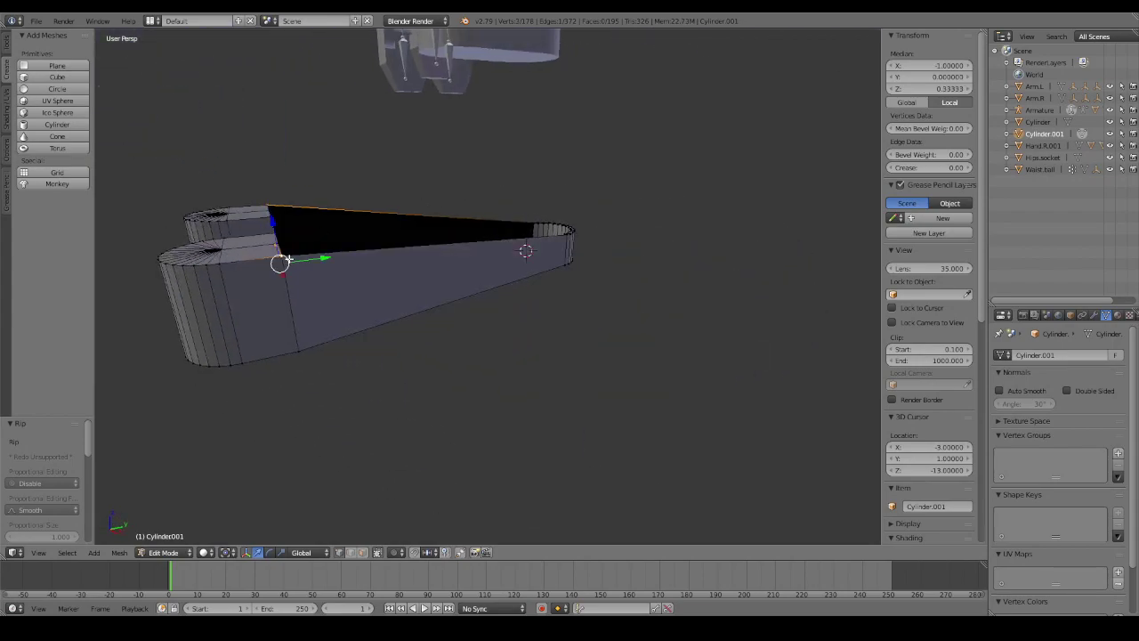
shift+right_click(287, 256)
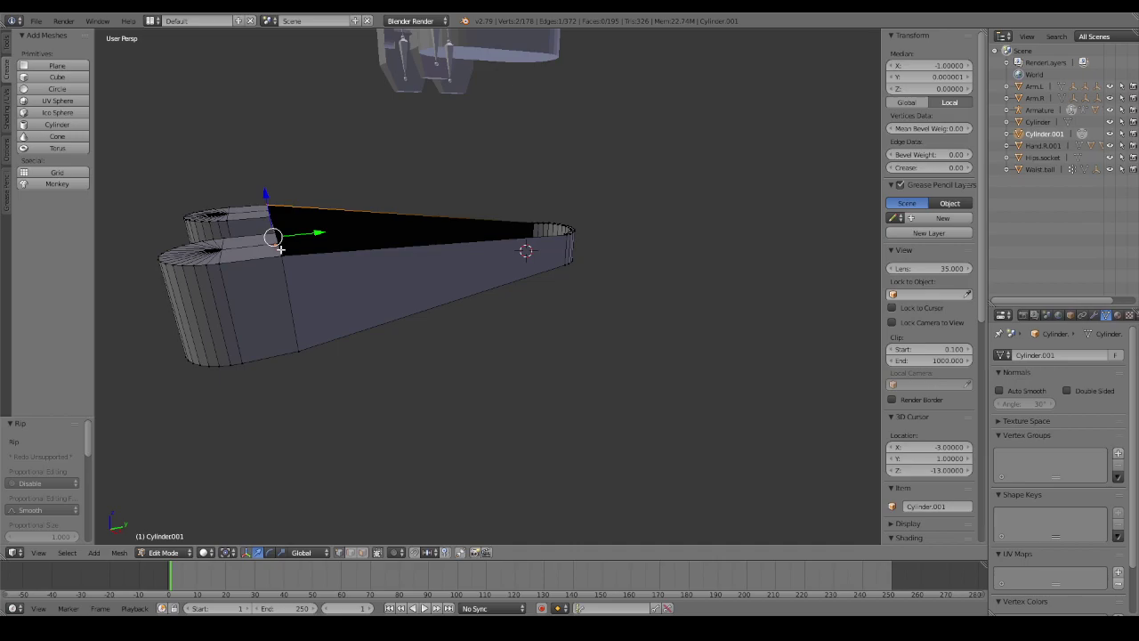
middle_drag(279, 250, 314, 271)
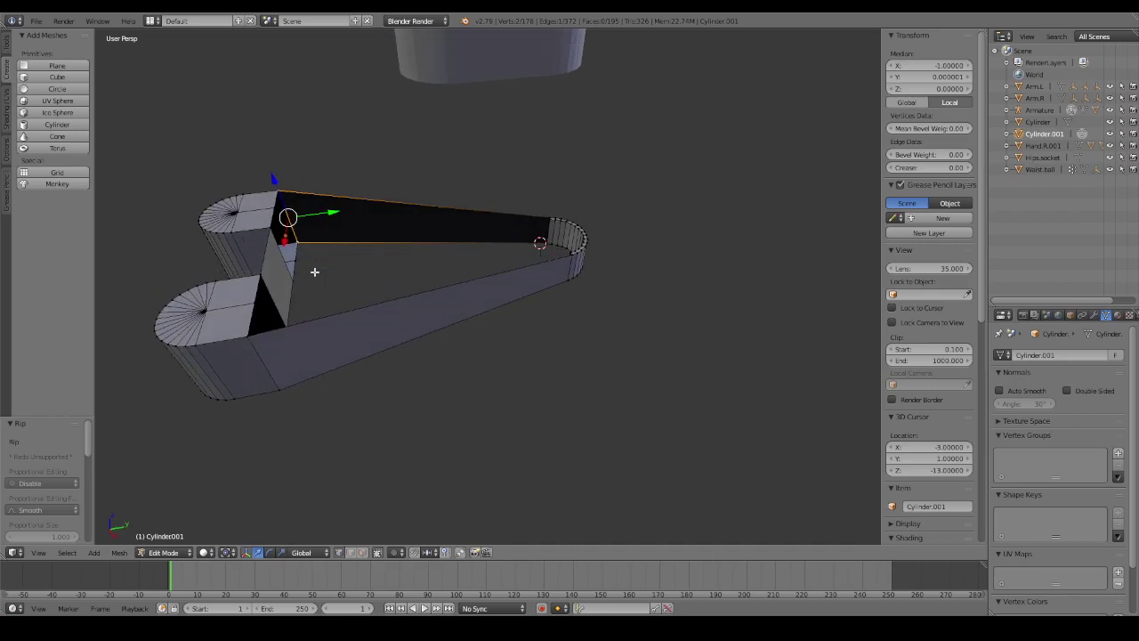
shift+right_click(254, 339)
shift+right_click(254, 339)
shift+right_click(253, 339)
shift+right_click(254, 339)
shift+right_click(285, 383)
shift+right_click(288, 384)
shift+right_click(251, 339)
shift+right_click(251, 340)
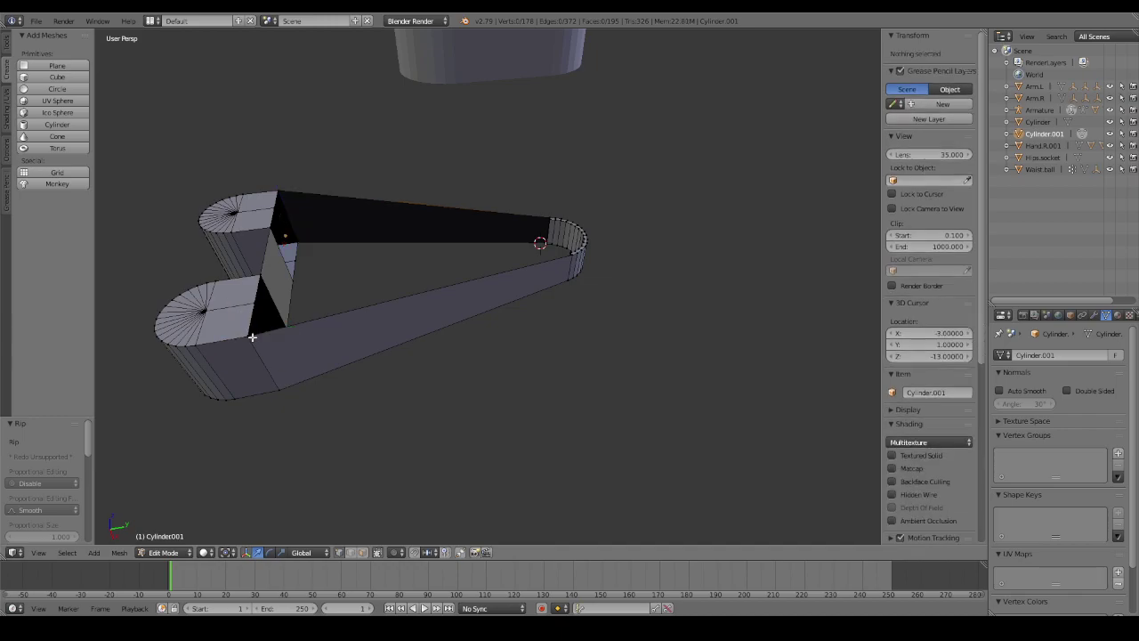
mouse_move(253, 336)
middle_down()
mouse_move(305, 328)
mouse_move(333, 223)
mouse_move(128, 233)
mouse_move(231, 223)
middle_up()
Select the first prong face and add the right prong face, using wireframe to reach it.
shift+right_click(311, 235)
shift+right_click(310, 235)
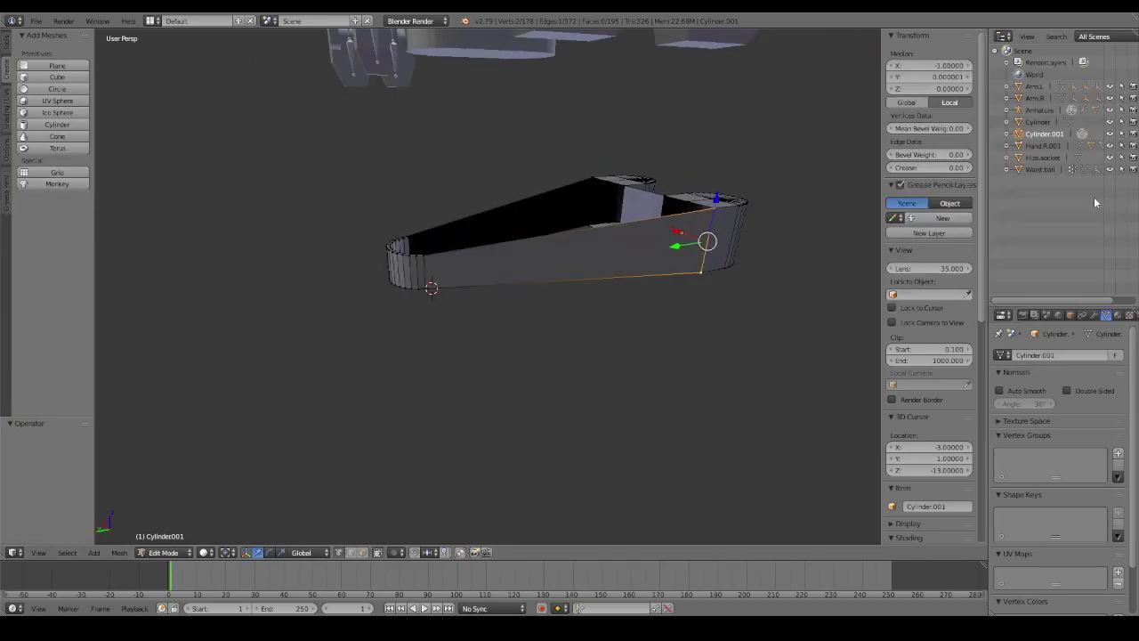
shift+right_click(589, 181)
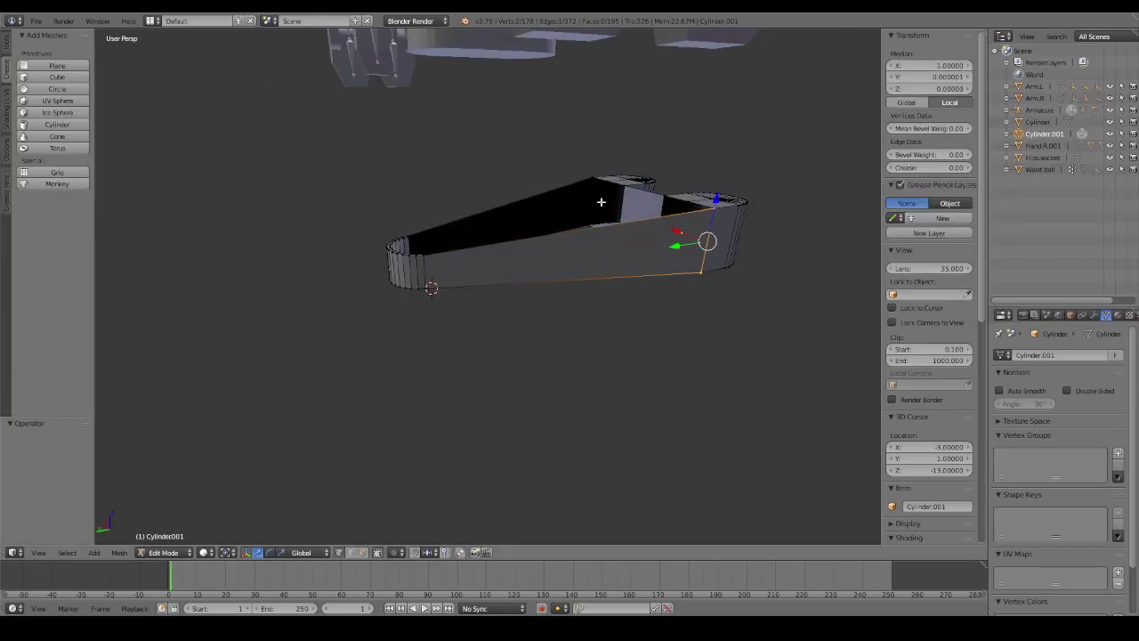
mouse_move(603, 199)
middle_down()
mouse_move(768, 198)
mouse_move(860, 216)
middle_up()
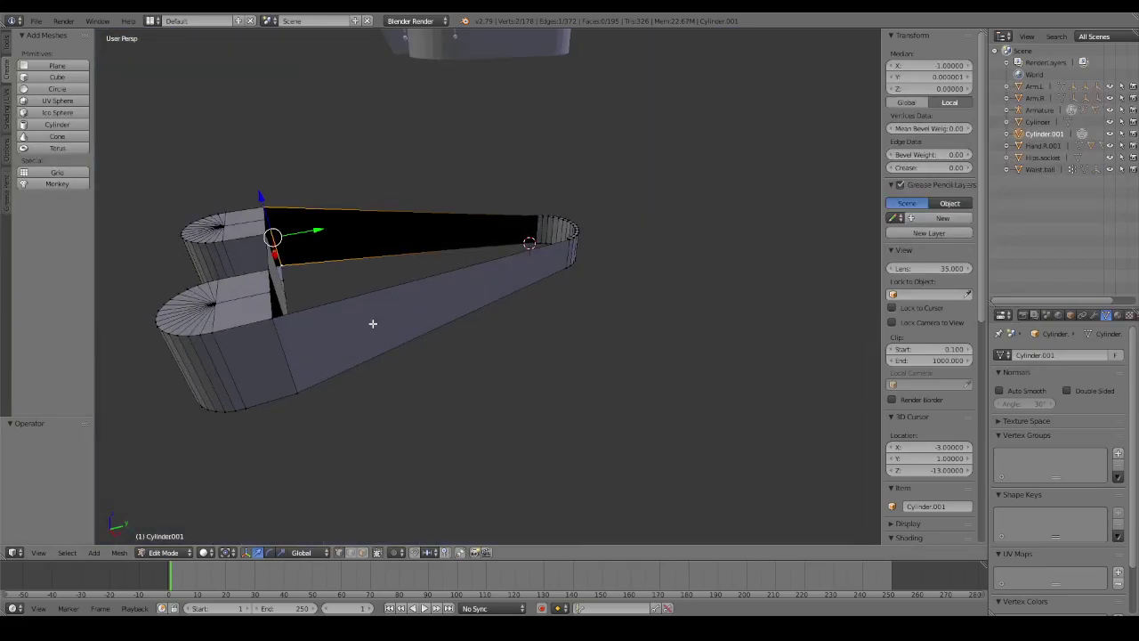
middle_drag(326, 383, 383, 419)
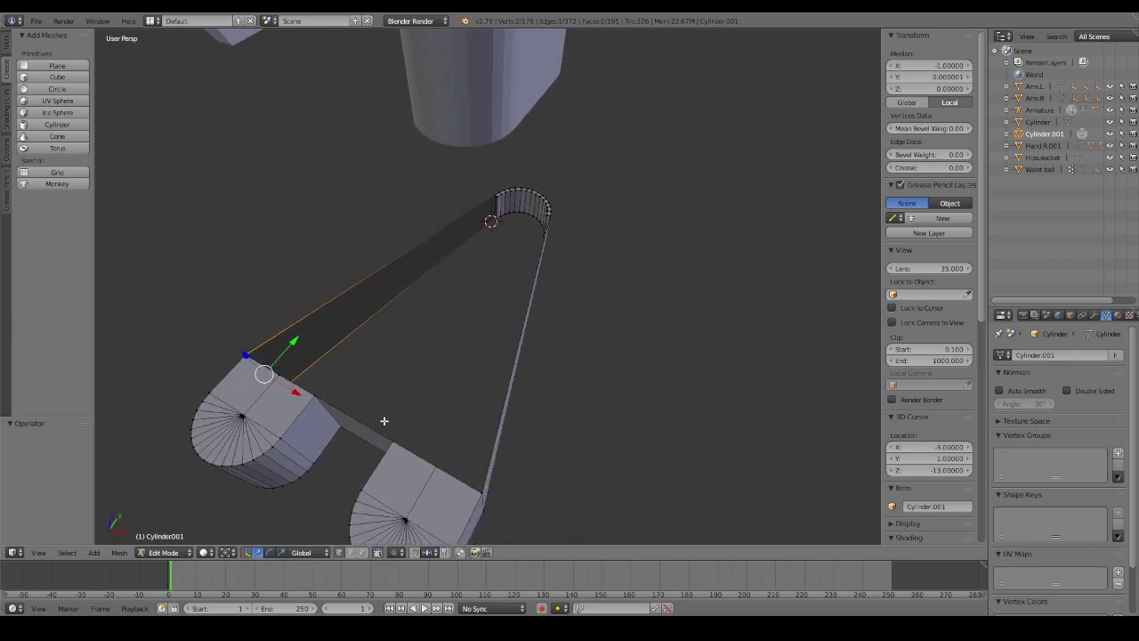
key(z)
shift+right_click(508, 493)
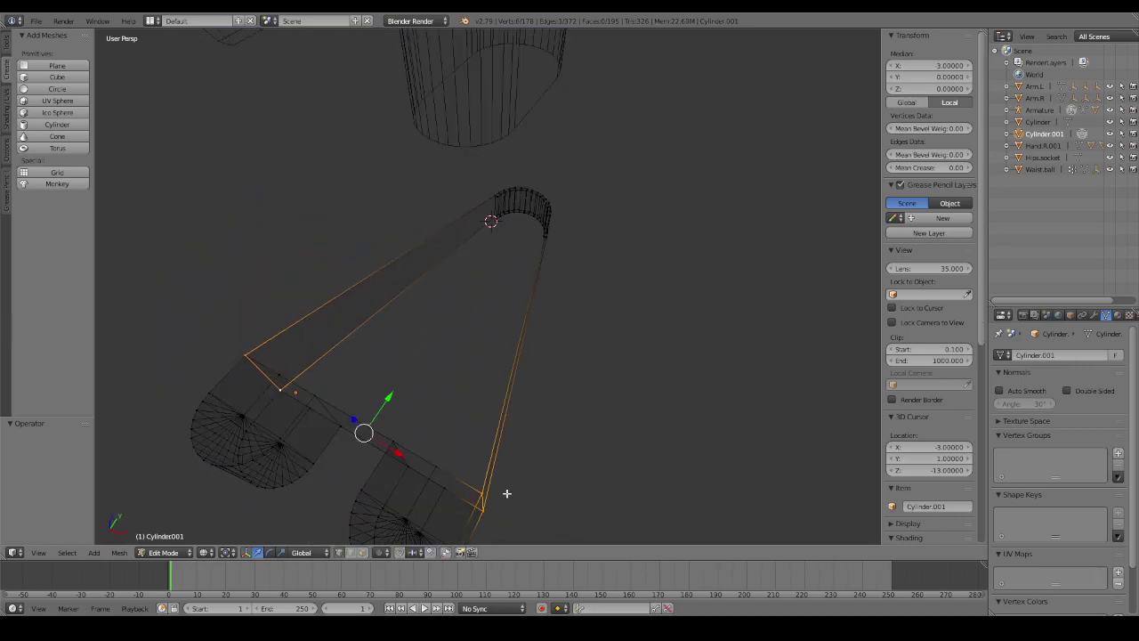
key(z)
middle_drag(516, 489, 394, 412)
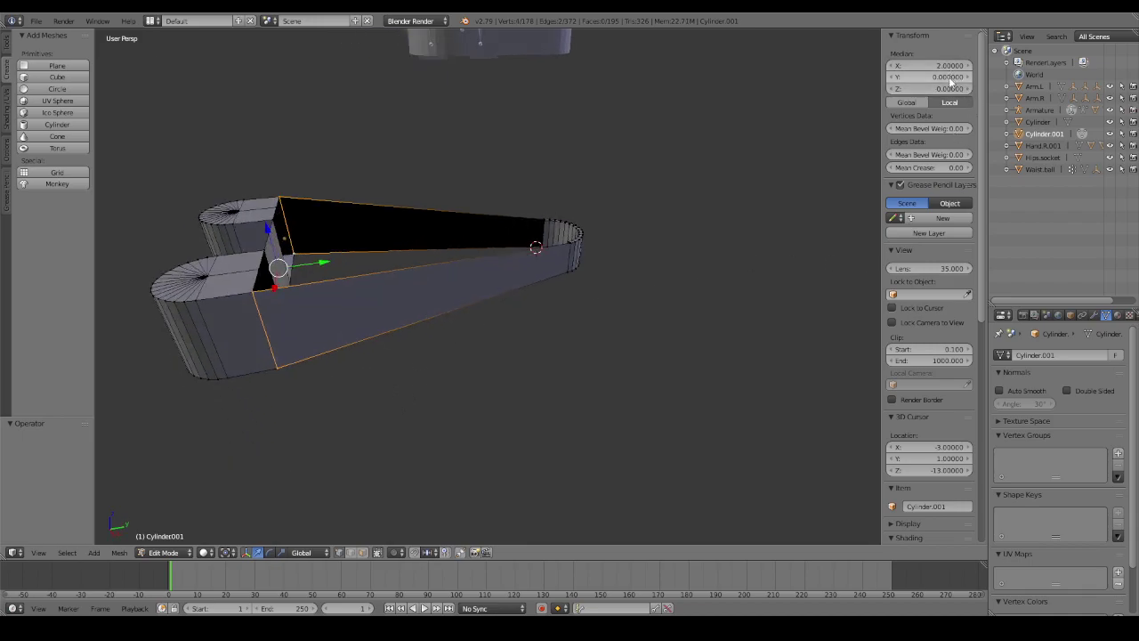
Move both prong faces to Median Y 2 in the Transform panel, then deselect everything.
click(943, 78)
text(2)
key(Return)
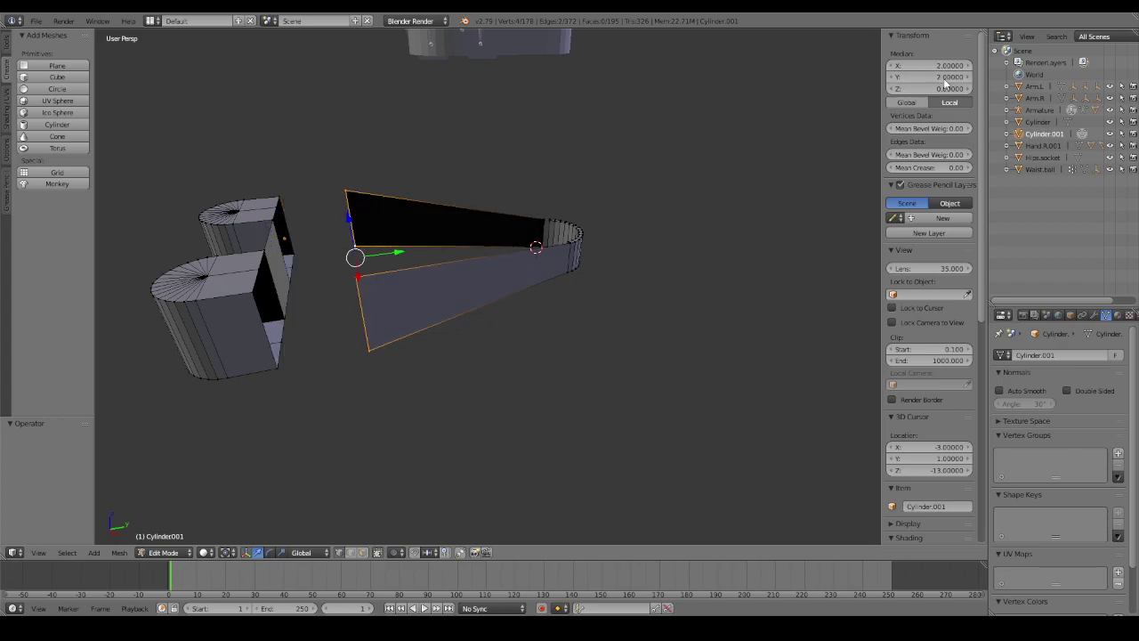
key(a)
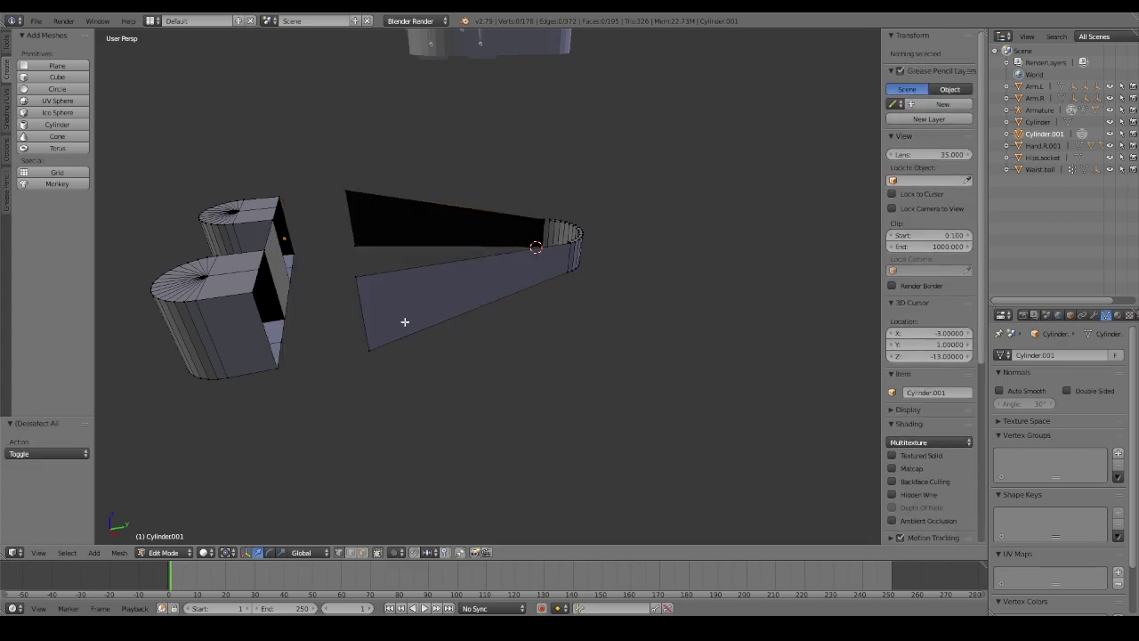
mouse_move(404, 323)
middle_down()
mouse_move(396, 285)
mouse_move(415, 335)
mouse_move(353, 335)
mouse_move(432, 317)
middle_up()
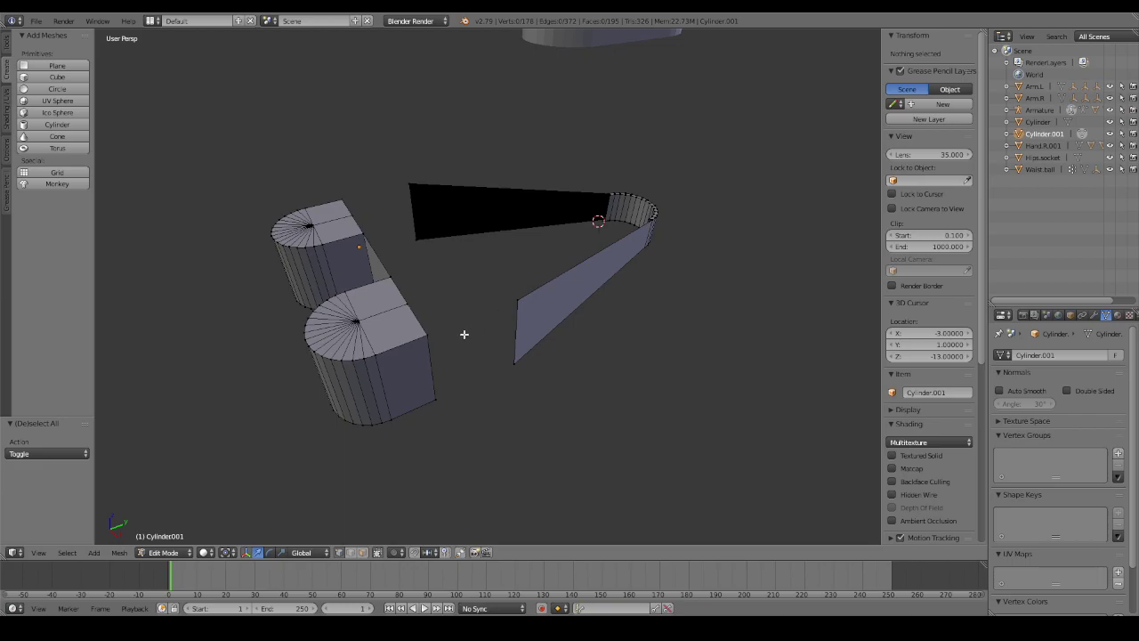
mouse_move(519, 354)
middle_down()
mouse_move(486, 354)
mouse_move(539, 355)
mouse_move(351, 325)
mouse_move(481, 326)
mouse_move(458, 342)
mouse_move(356, 331)
mouse_move(316, 253)
middle_up()
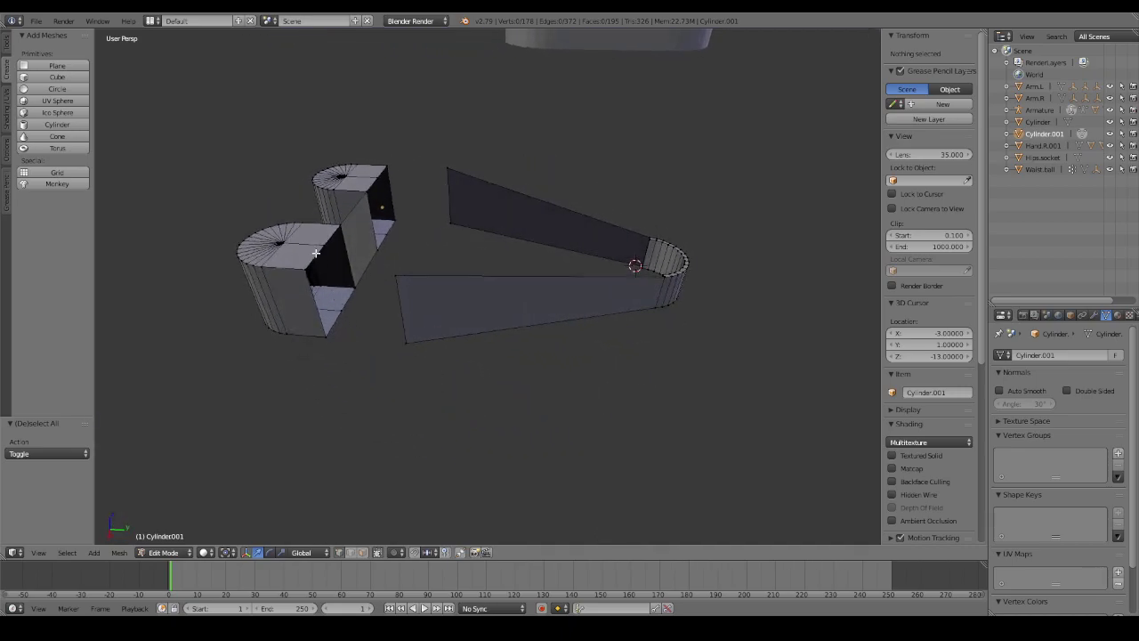
Extrude the base's open side face 1 unit along its normal, undoing an initial 2-unit extrusion.
right_click(316, 253)
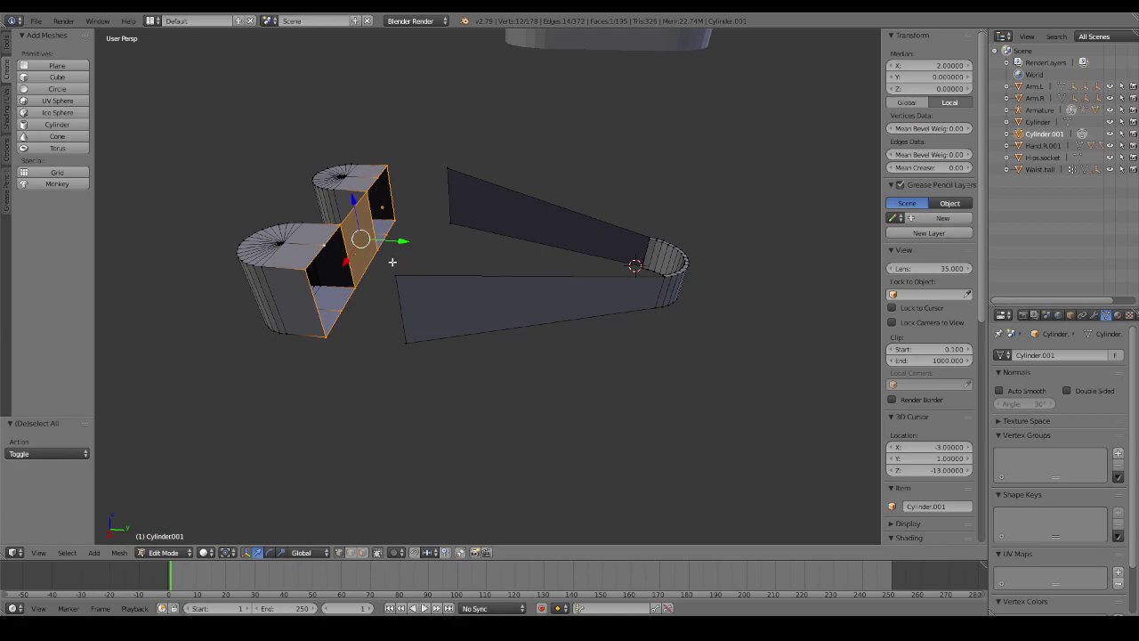
middle_drag(392, 261, 427, 264)
key(e)
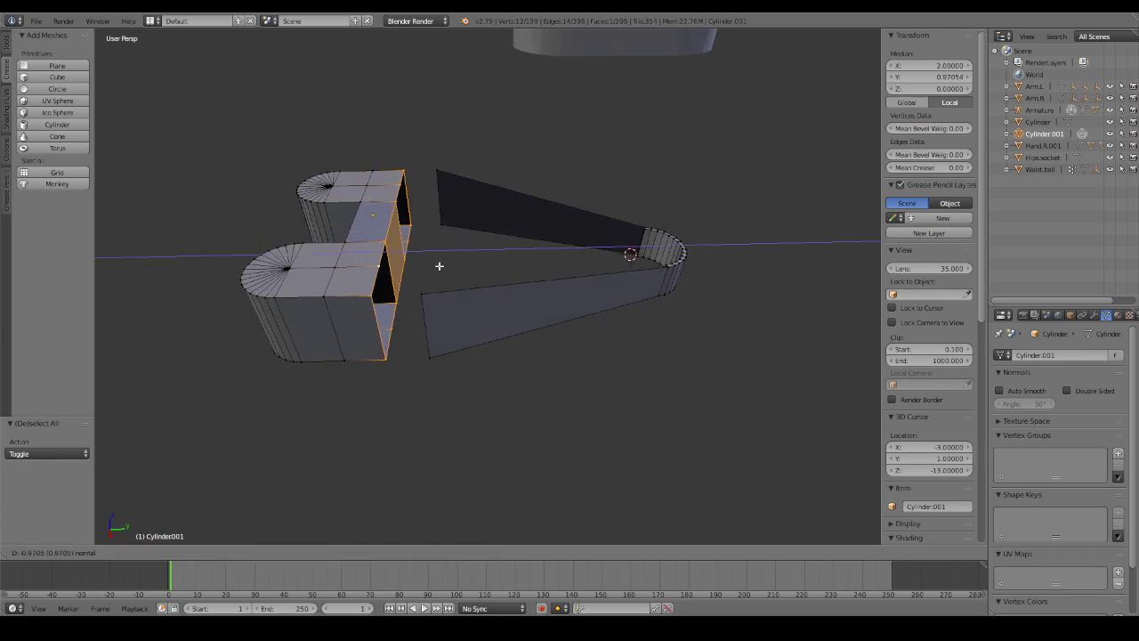
text(1)
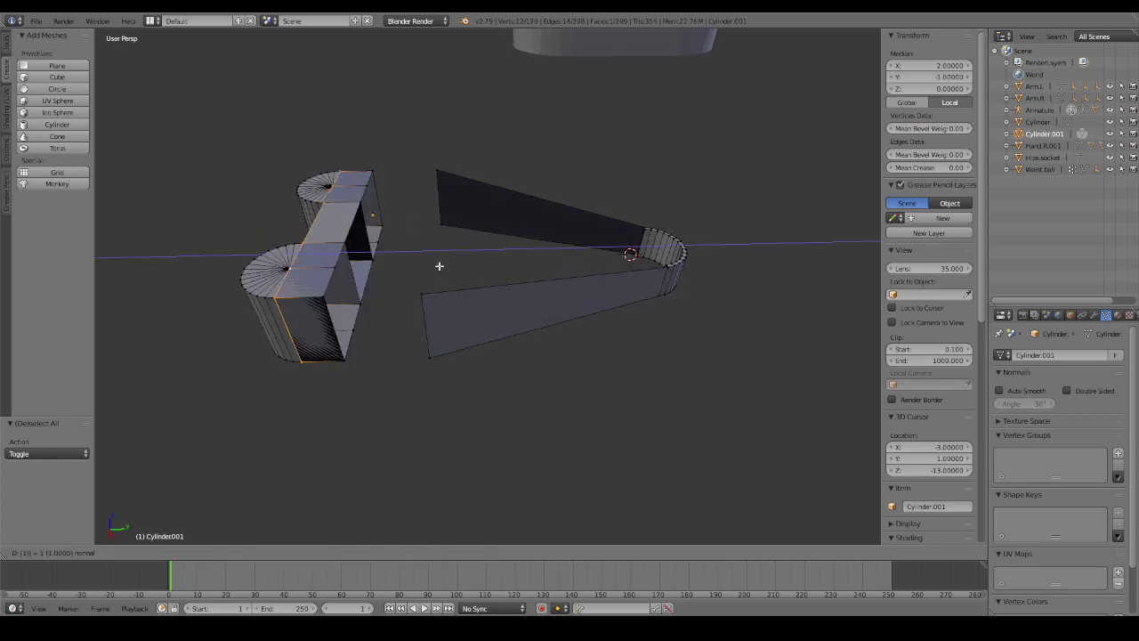
key(BackSpace)
text(-1)
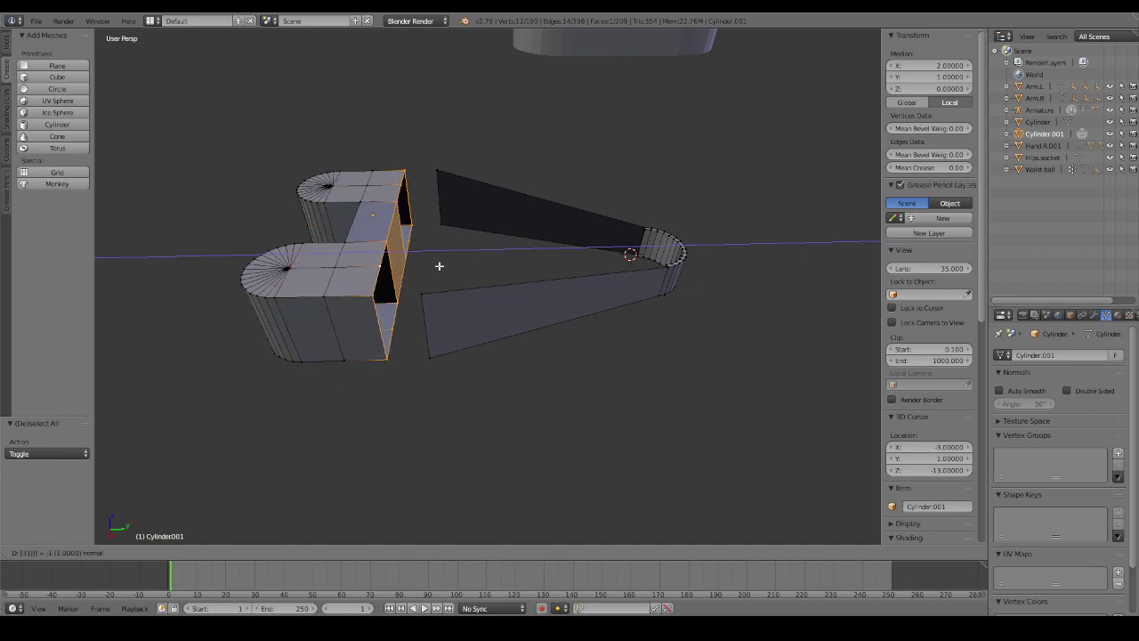
key(BackSpace)
text(2)
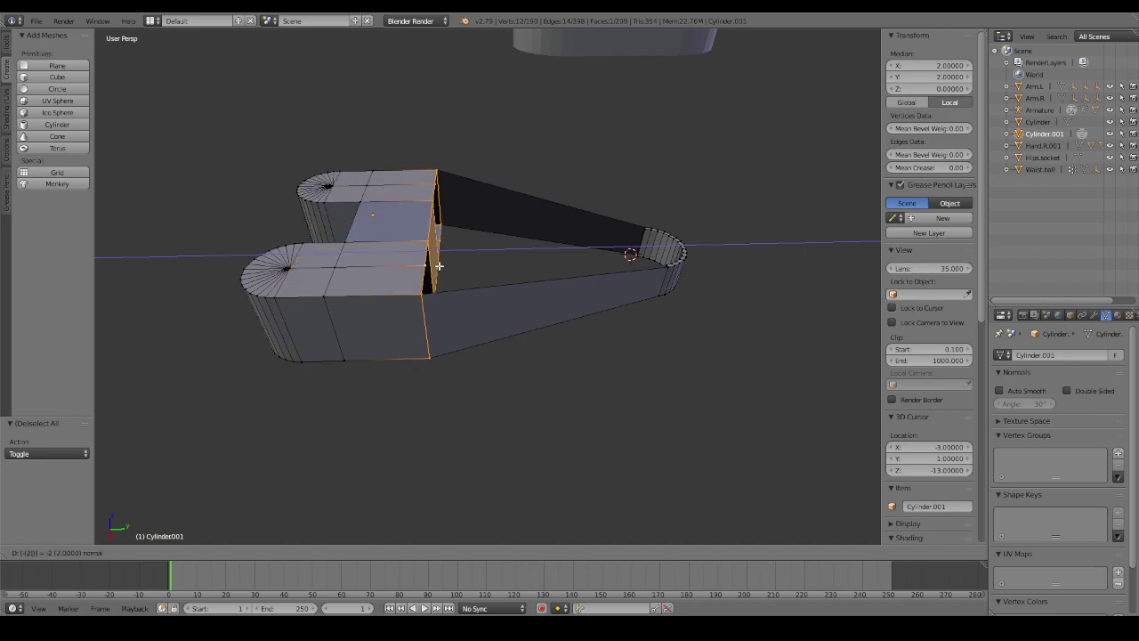
key(Return)
mouse_move(445, 258)
middle_down()
mouse_move(583, 312)
mouse_move(465, 280)
middle_up()
key(ctrl+z)
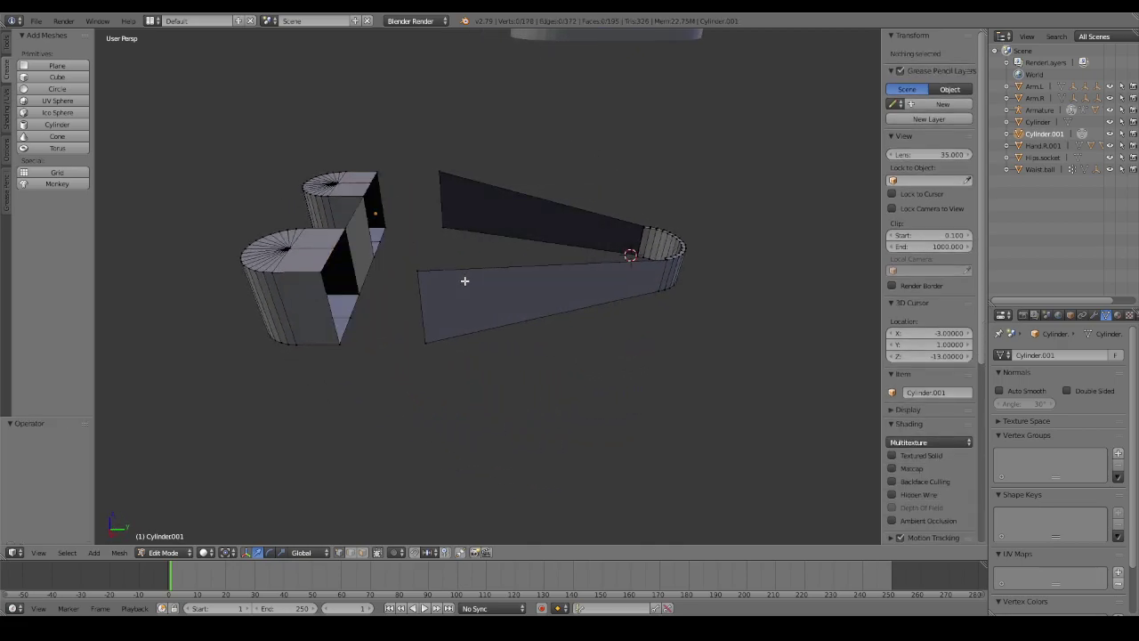
text(e)
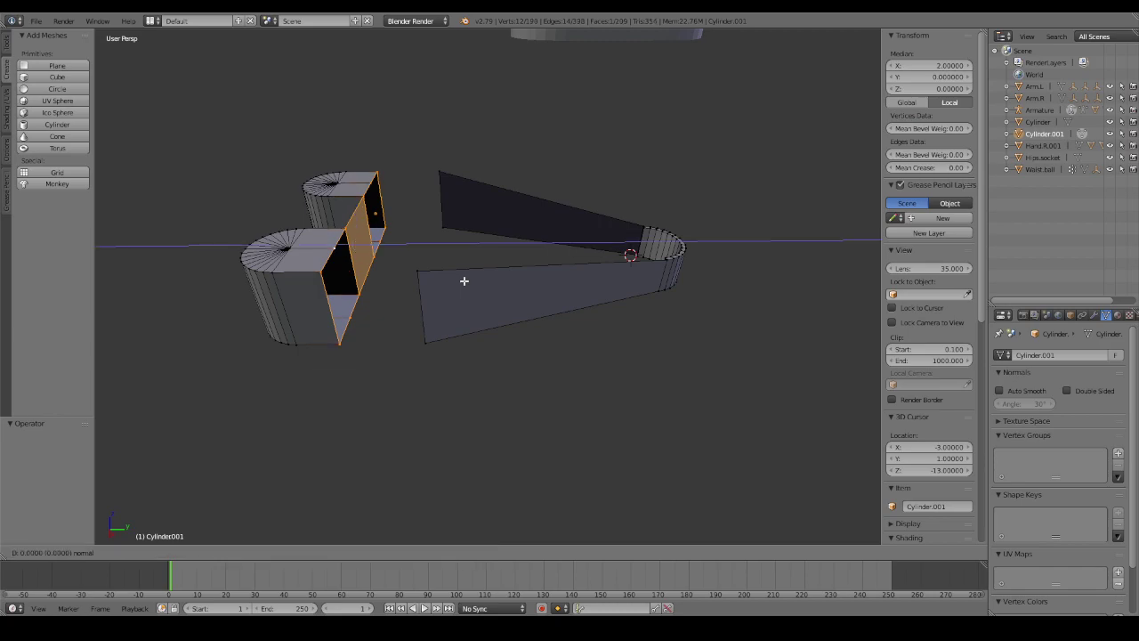
text(1)
key(Return)
mouse_move(463, 279)
middle_down()
mouse_move(366, 363)
mouse_move(430, 371)
middle_up()
key(z)
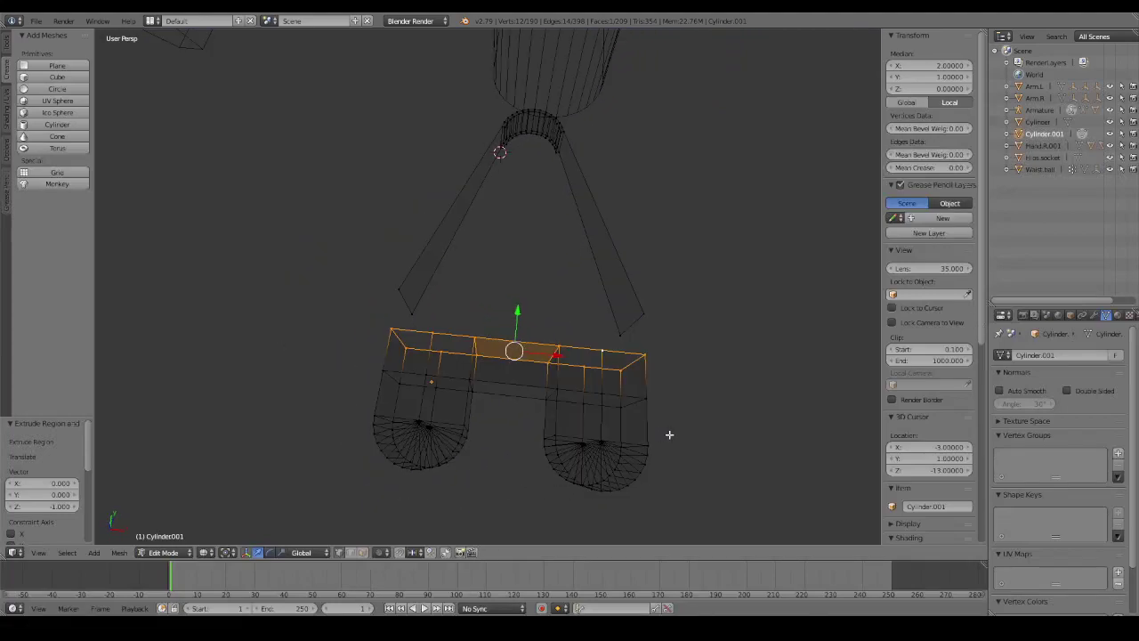
key(a)
ctrl+drag(676, 436, 503, 445)
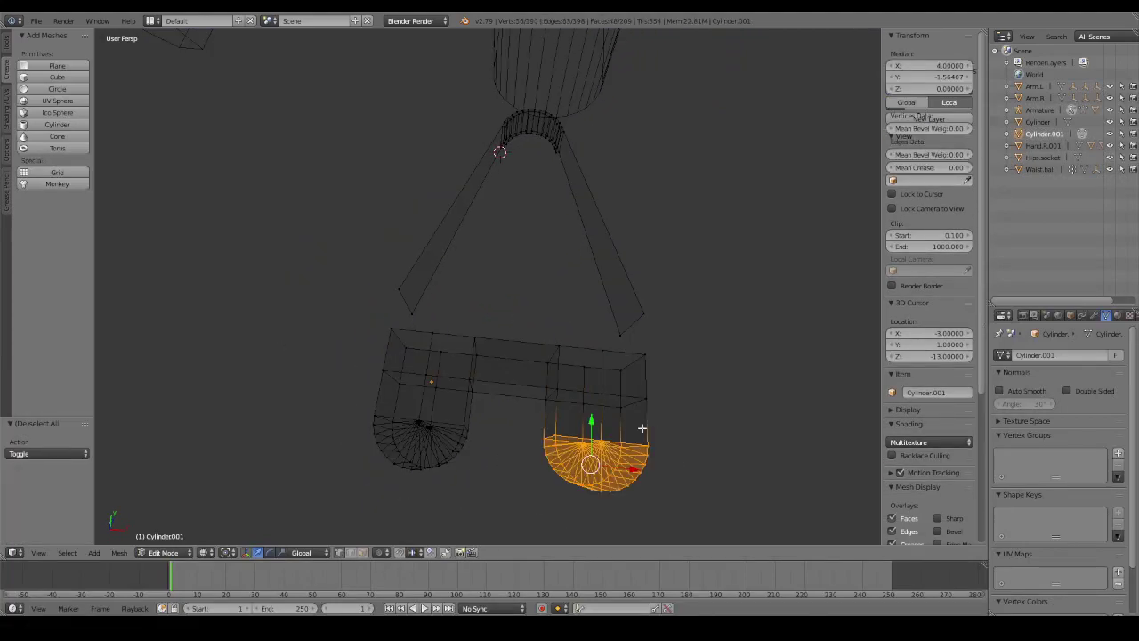
key(z)
mouse_move(641, 430)
middle_down()
mouse_move(552, 407)
mouse_move(597, 382)
middle_up()
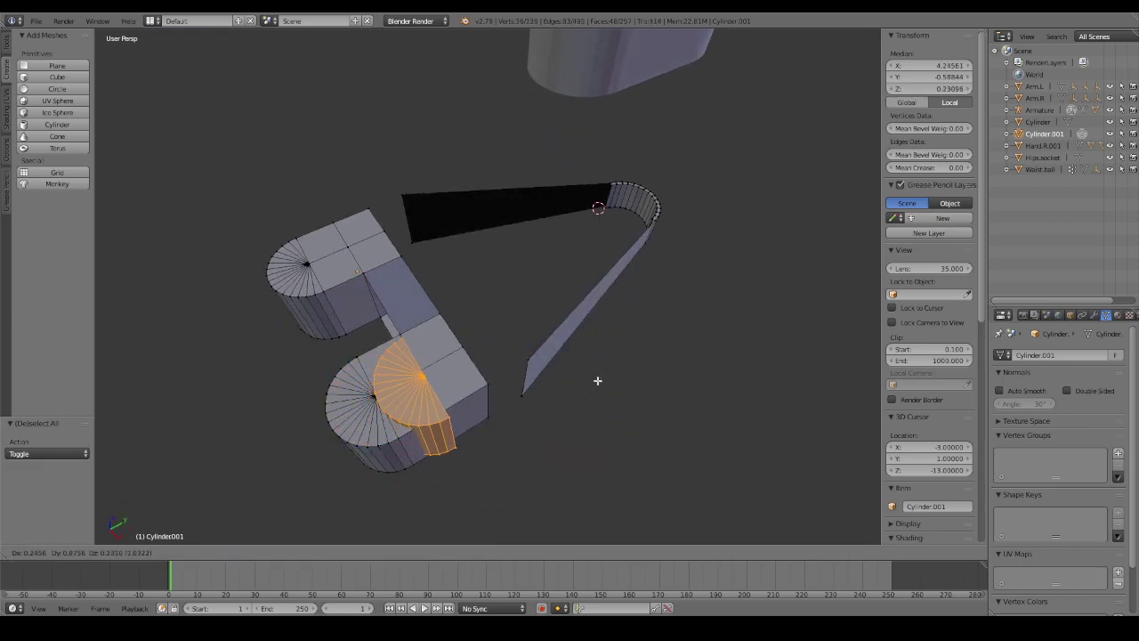
key(shift+d)
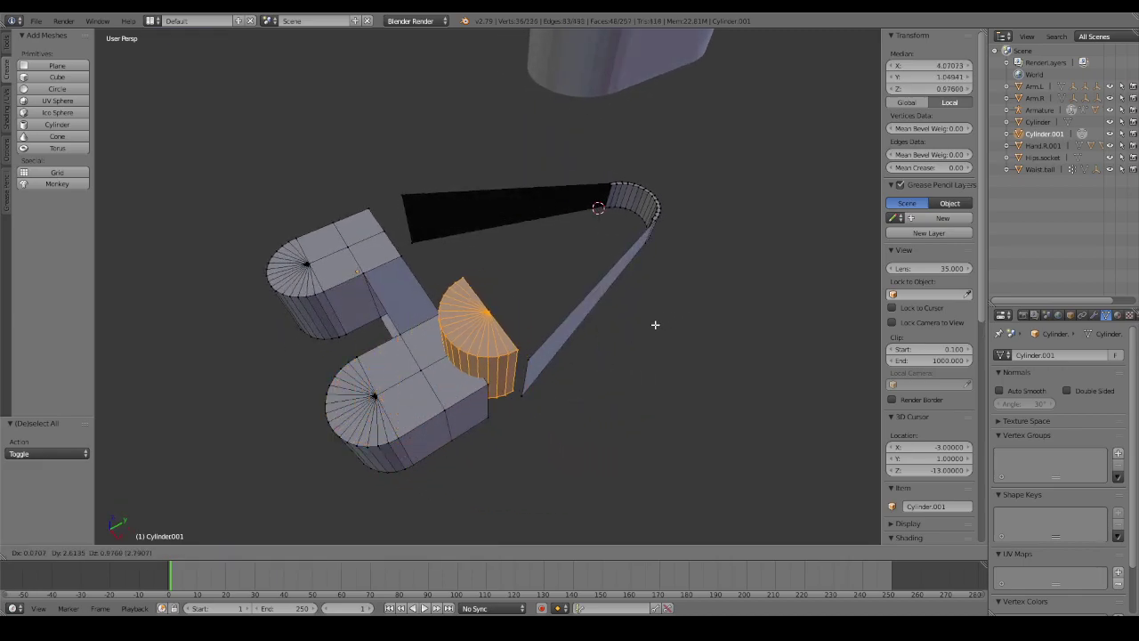
right_click(656, 331)
mouse_move(656, 338)
middle_down()
mouse_move(630, 311)
mouse_move(448, 312)
middle_up()
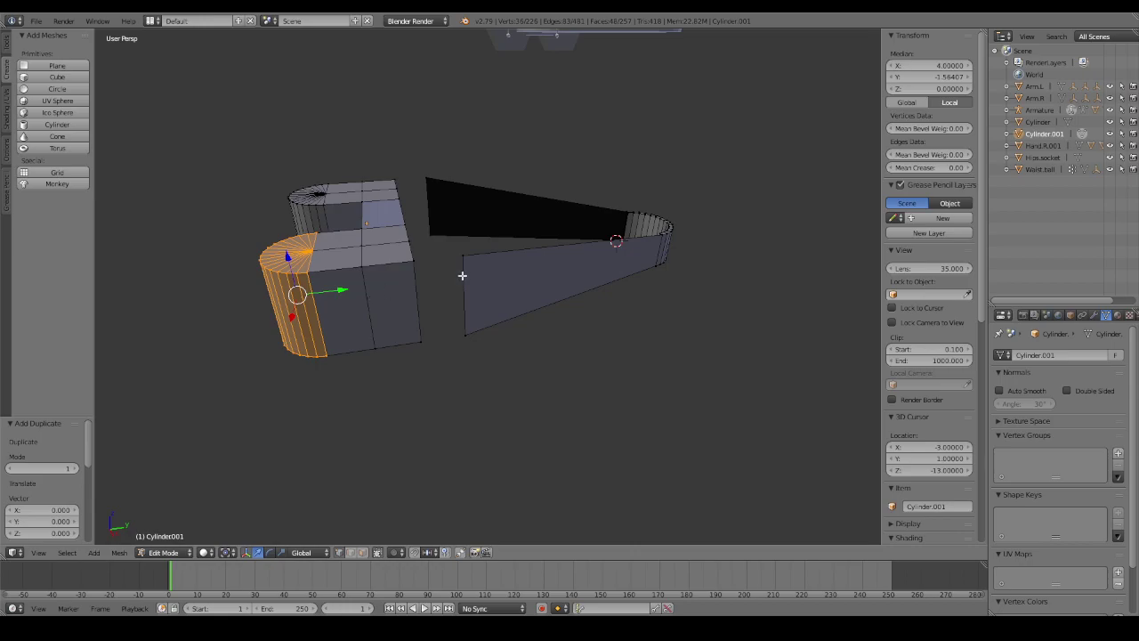
click(934, 78)
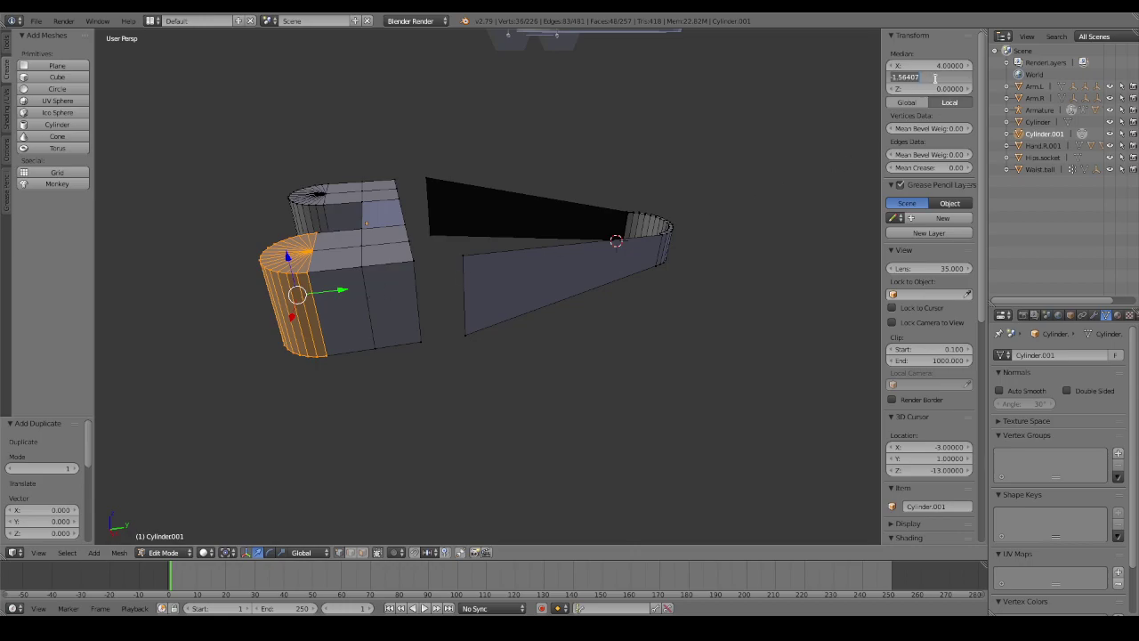
key(End)
key(BackSpace)
key(BackSpace)
key(BackSpace)
key(Return)
key(ctrl+z)
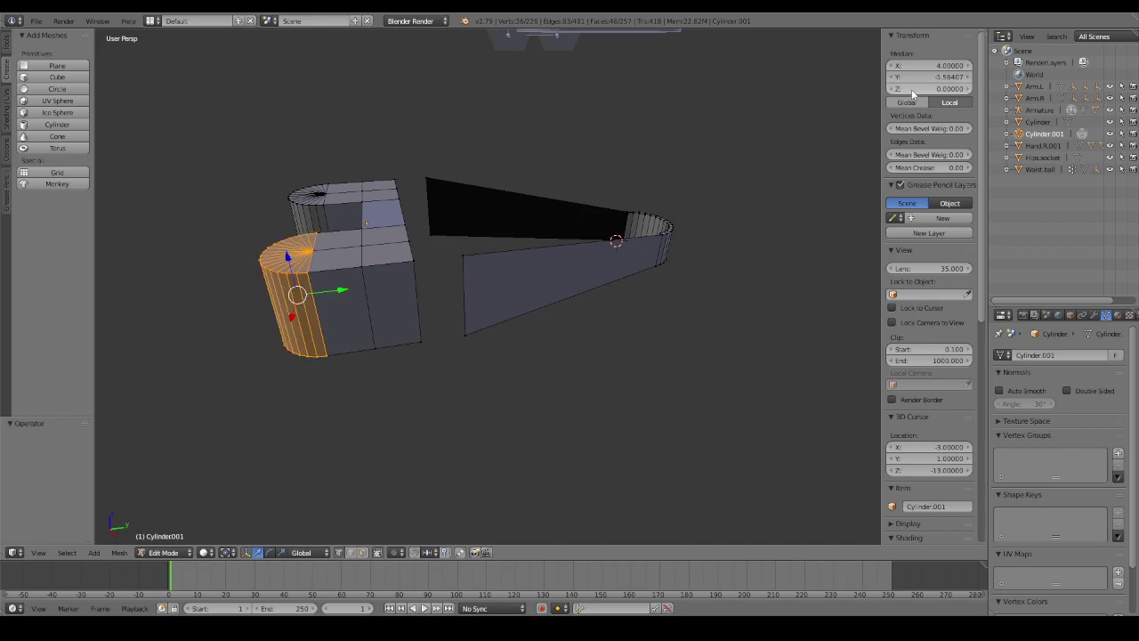
click(931, 77)
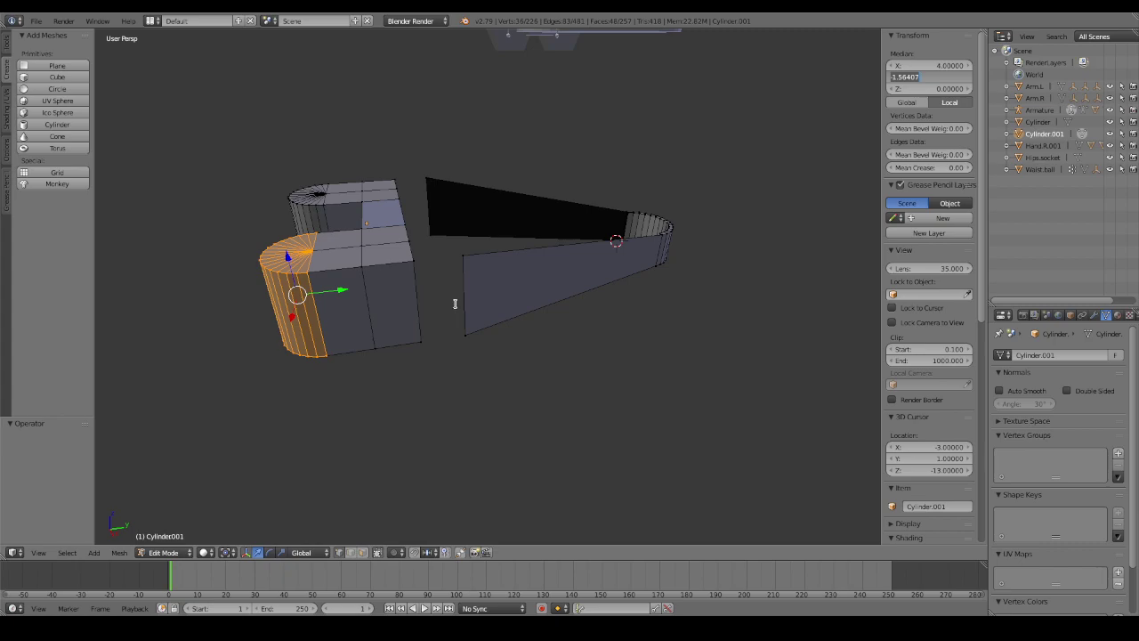
key(Return)
mouse_move(454, 300)
middle_down()
mouse_move(462, 325)
mouse_move(460, 259)
mouse_move(453, 315)
middle_up()
right_click(359, 274)
middle_drag(359, 273, 376, 205)
shift+right_click(376, 205)
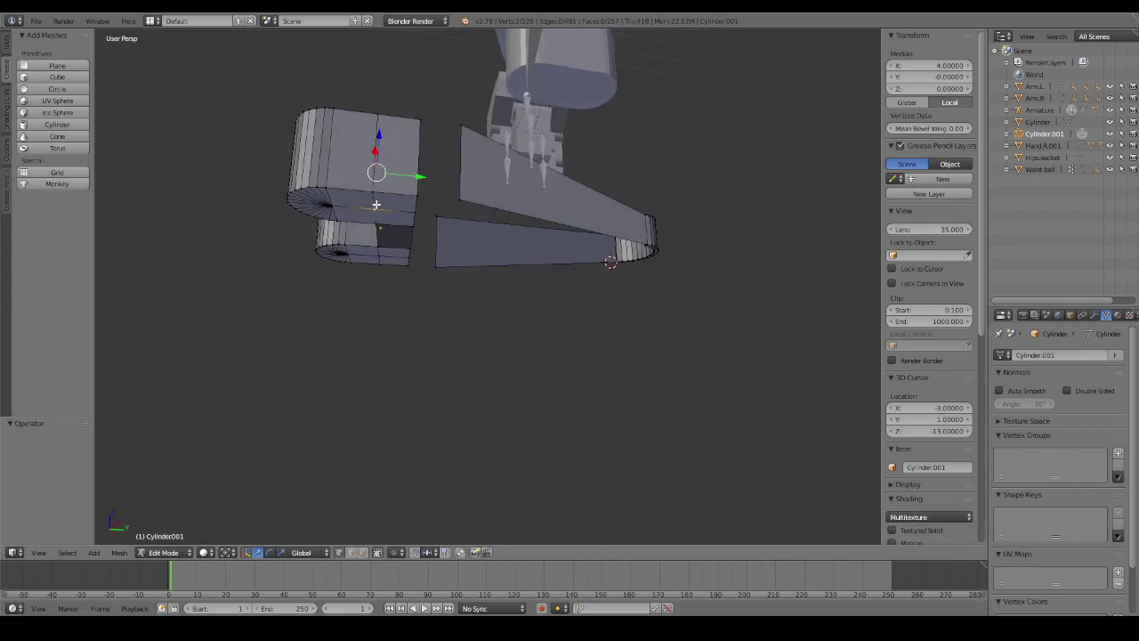
Snap the 3D cursor to the selected vertices and select the whole half-cylinder cap.
key(shift+s)
click(377, 206)
middle_drag(377, 207, 293, 309)
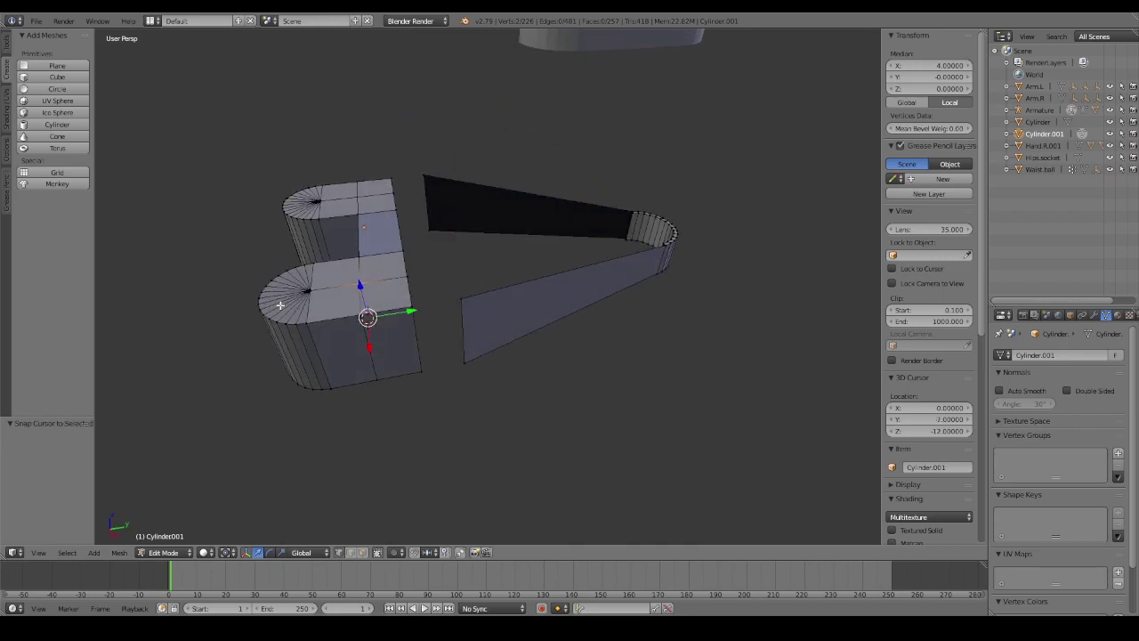
key(l)
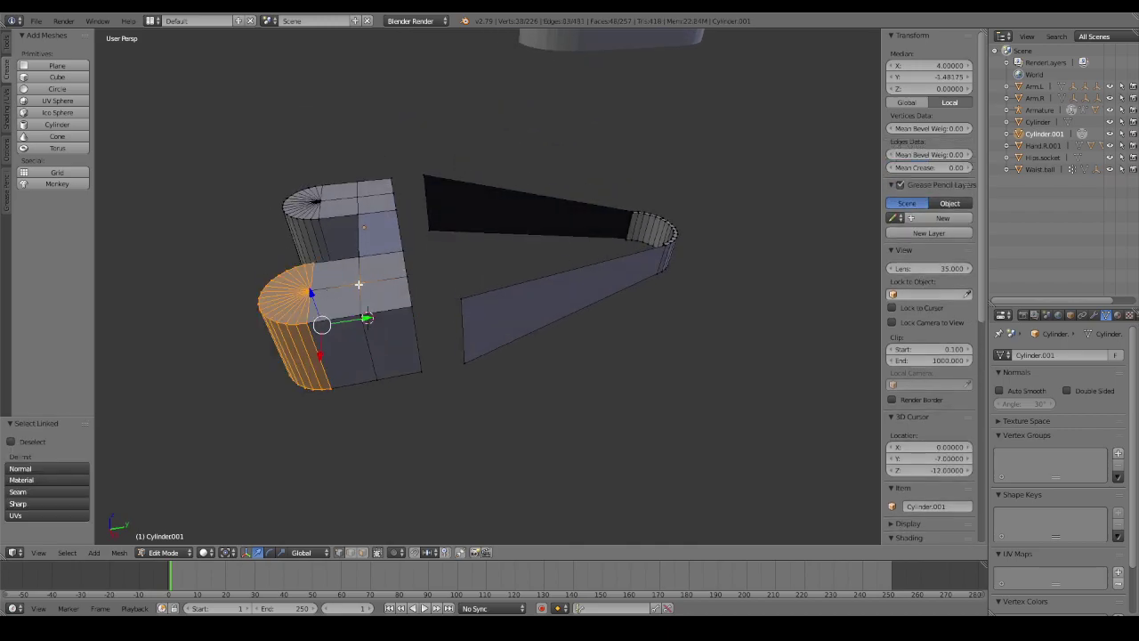
key(l)
mouse_move(365, 283)
middle_down()
mouse_move(395, 206)
mouse_move(404, 282)
middle_up()
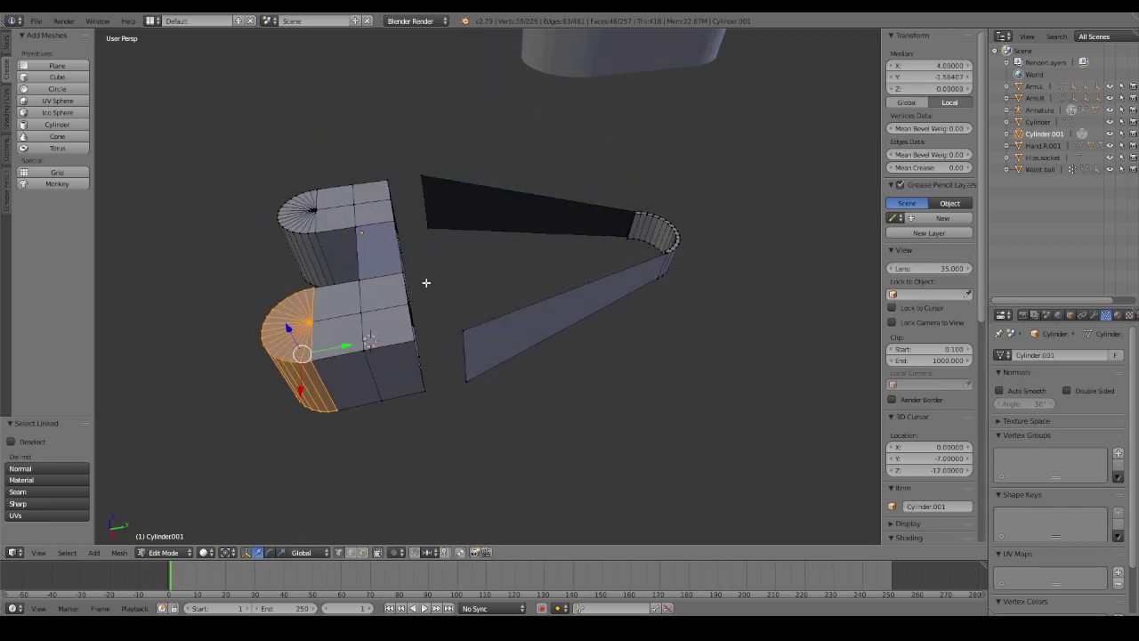
Rotate the cap 180° about Z, pivoting around the 3D cursor.
key(r)
key(z)
key(1)
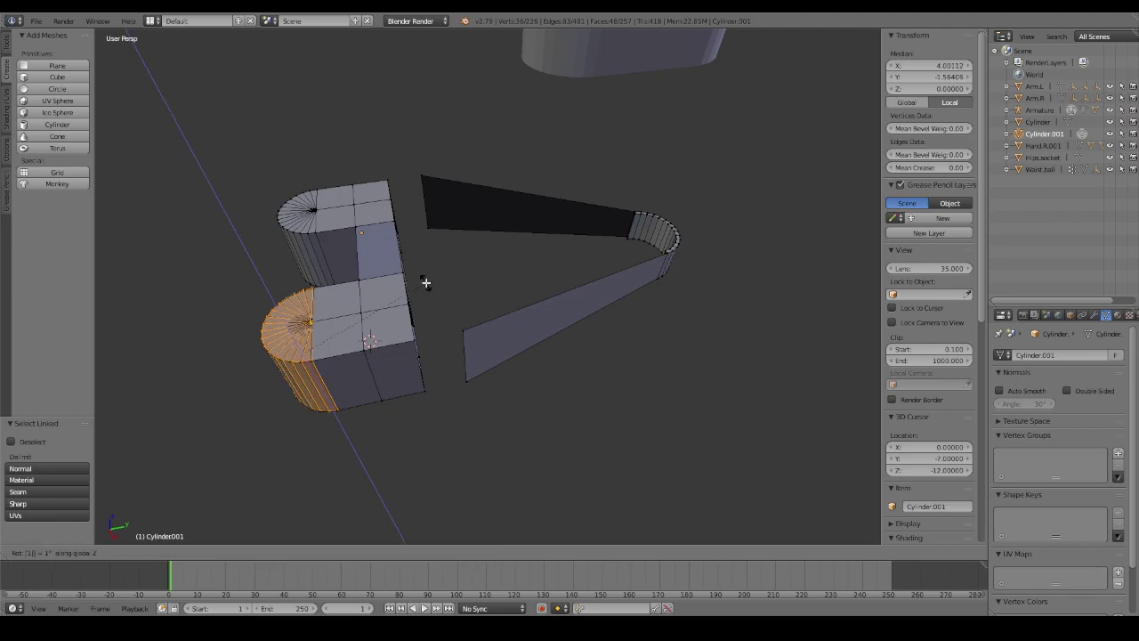
key(8)
key(0)
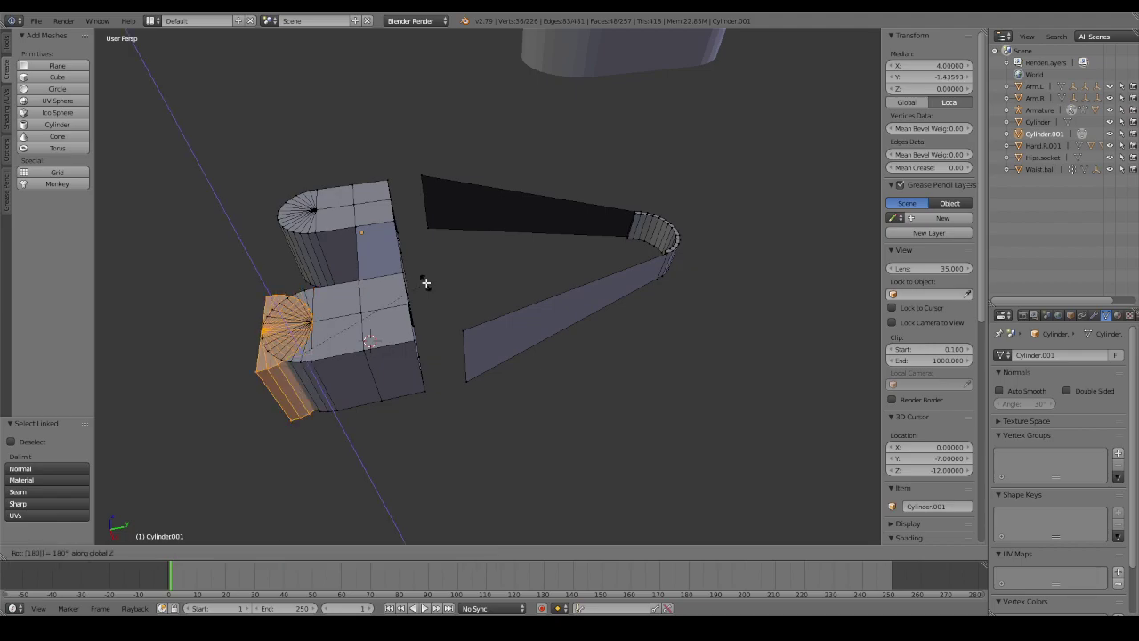
key(Escape)
key(period)
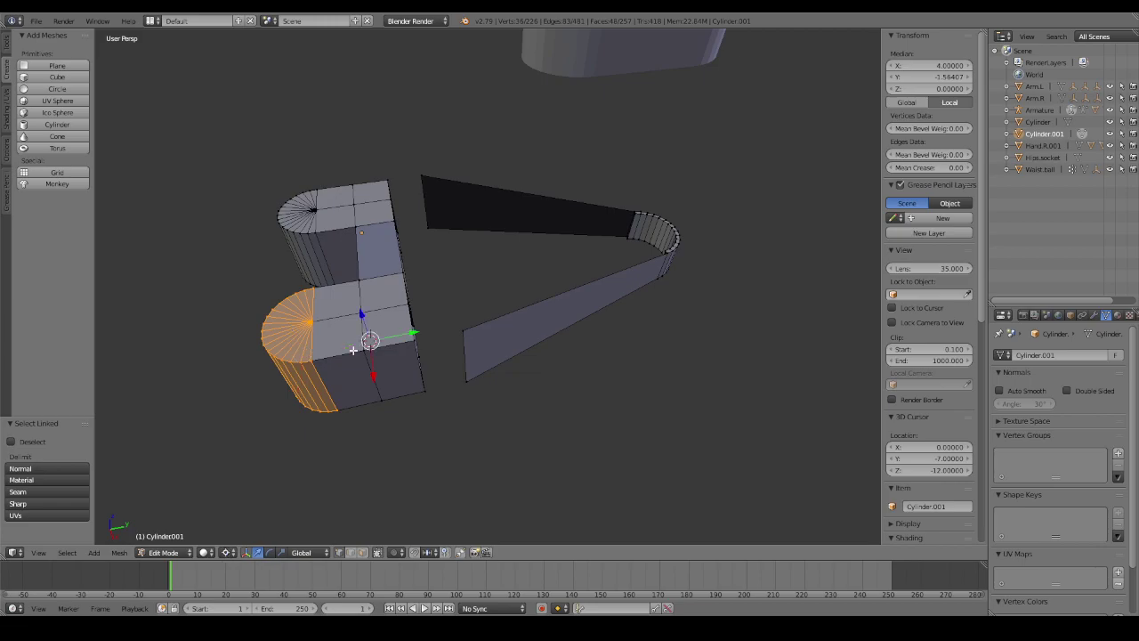
key(r)
key(z)
key(1)
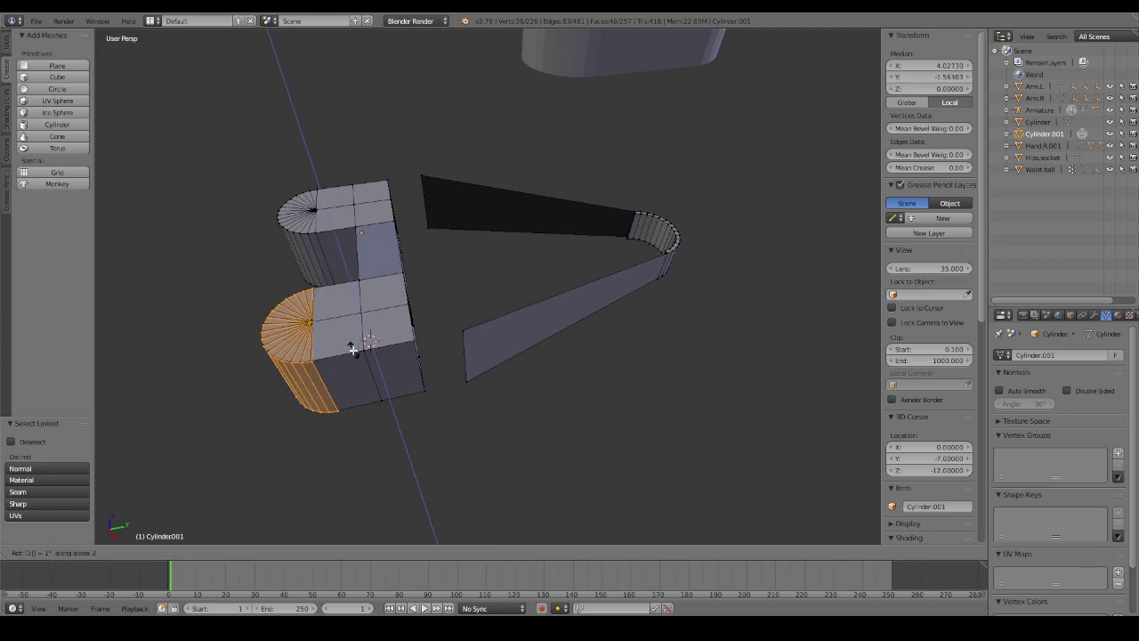
key(8)
key(0)
key(Return)
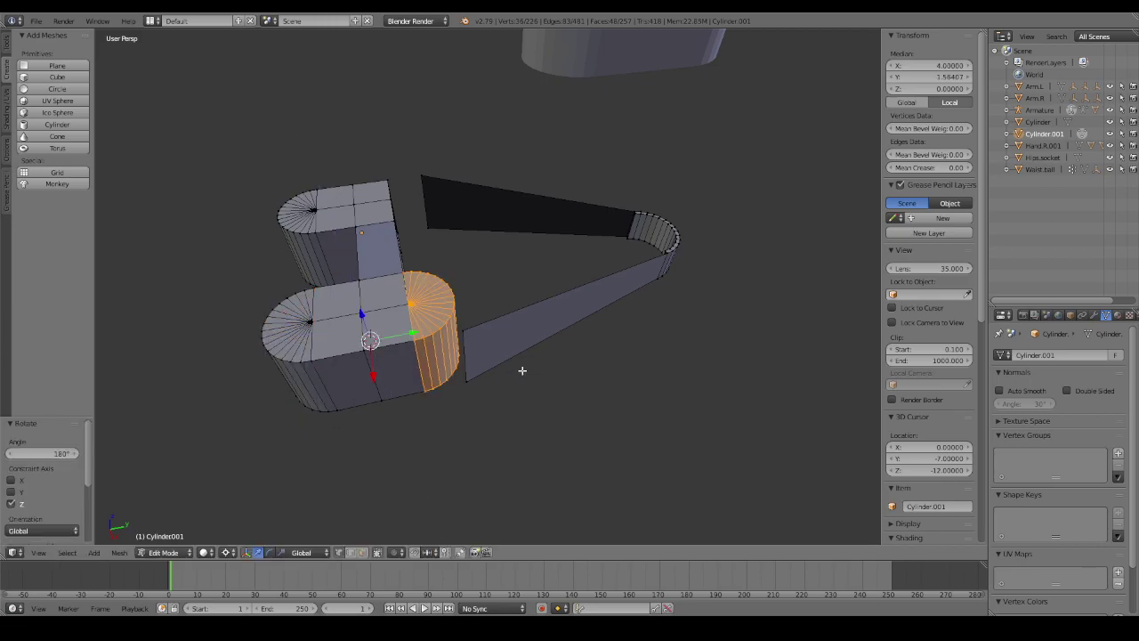
mouse_move(437, 347)
middle_down()
mouse_move(503, 346)
mouse_move(478, 329)
mouse_move(496, 330)
mouse_move(475, 328)
middle_up()
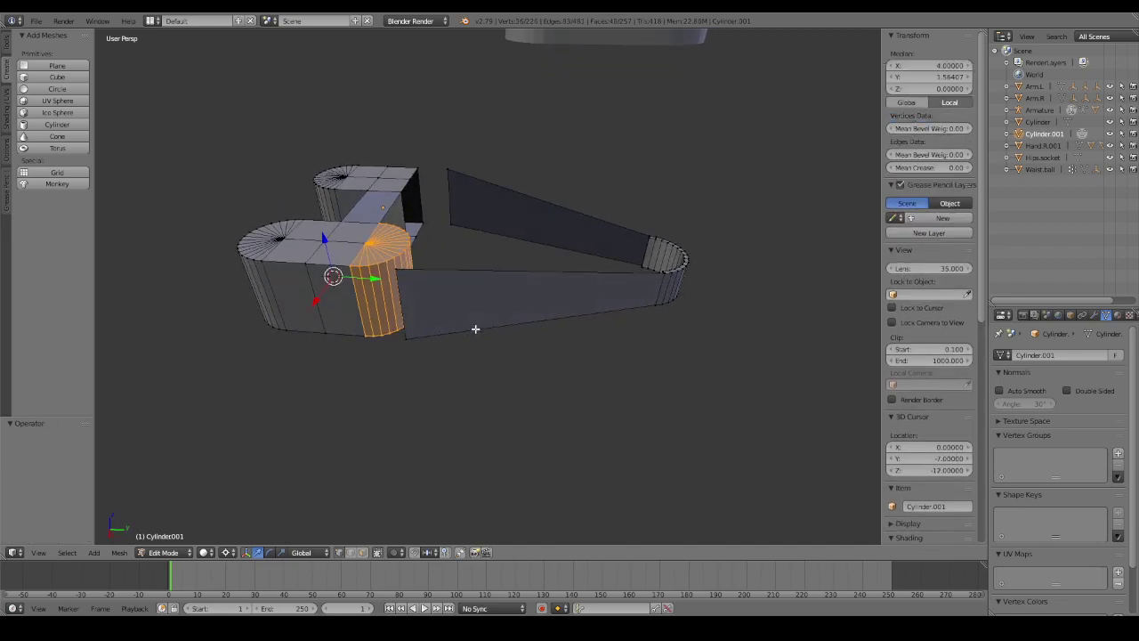
Tip the cap 90° about Y and clear the selection.
key(r)
key(y)
key(9)
key(0)
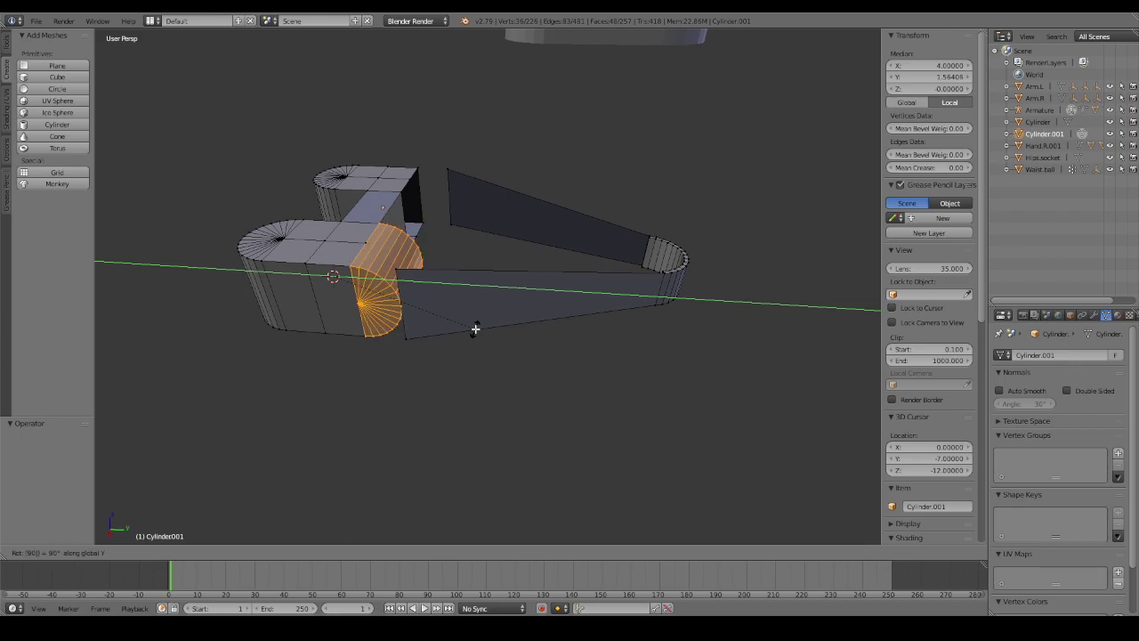
key(Return)
key(a)
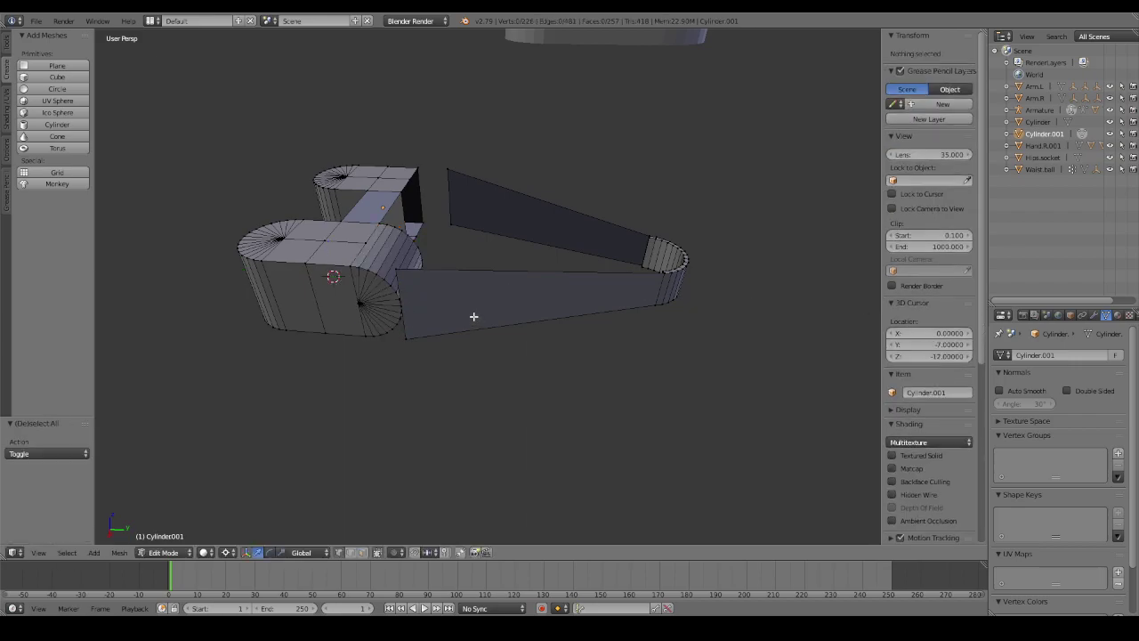
key(a)
key(a)
mouse_move(373, 251)
middle_down()
mouse_move(431, 311)
mouse_move(405, 308)
middle_up()
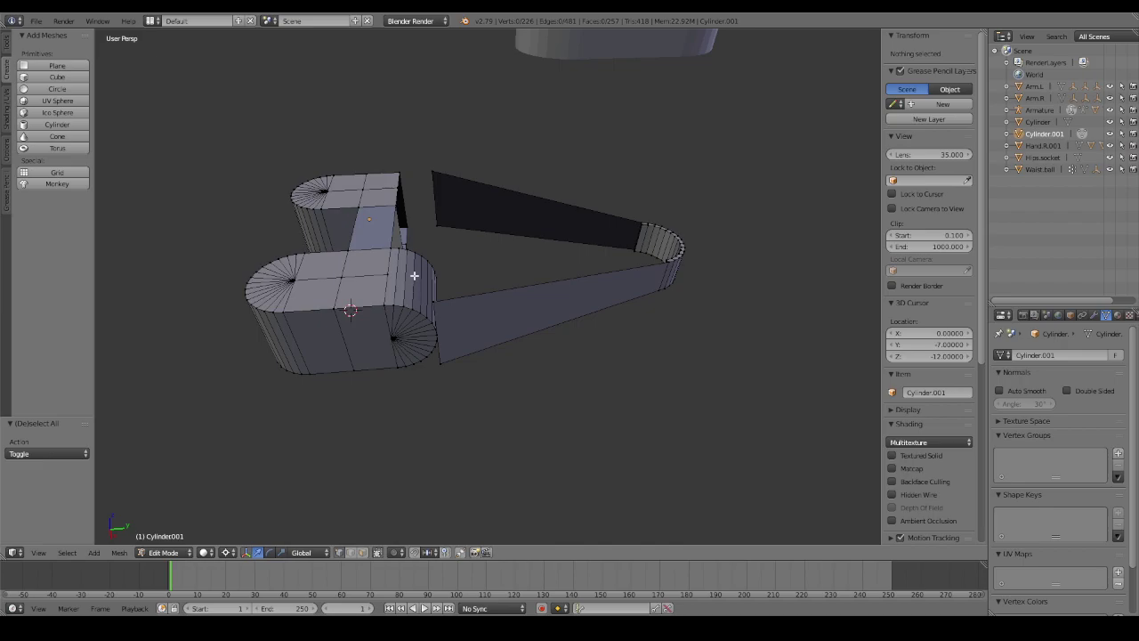
Add a centred edge loop around the rounded base.
key(ctrl+r)
click(416, 270)
right_click(422, 265)
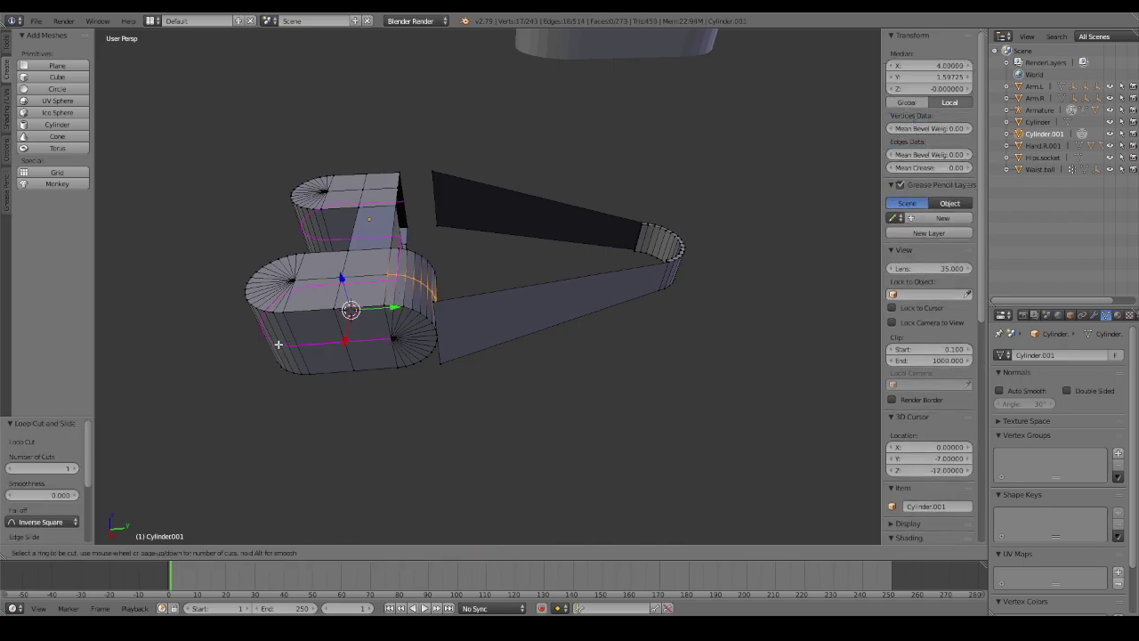
key(a)
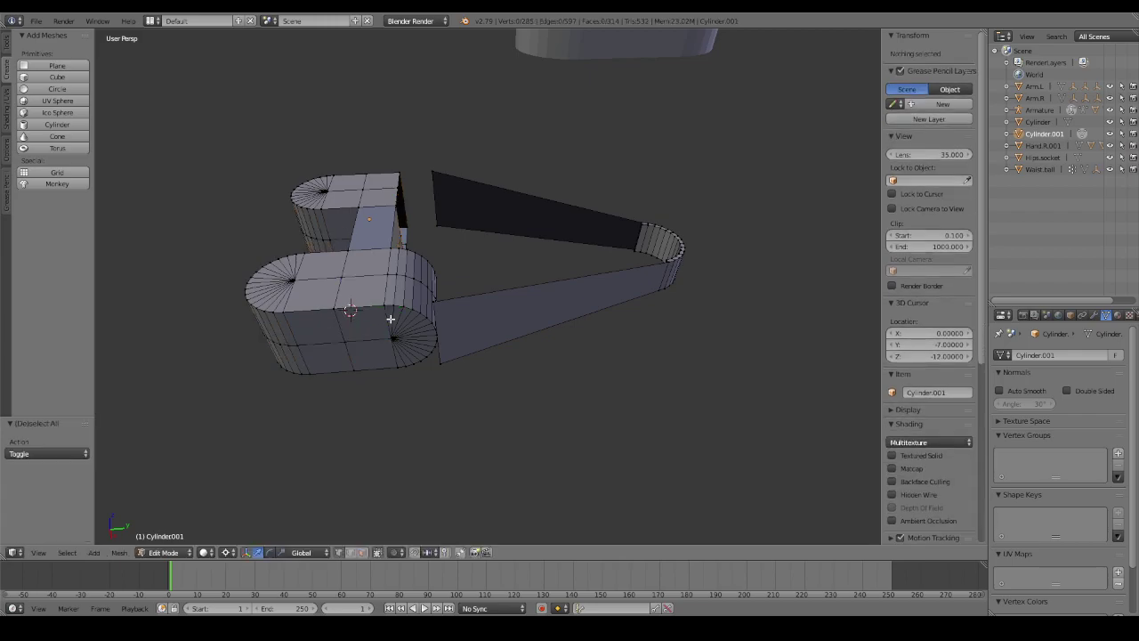
mouse_move(389, 319)
middle_down()
mouse_move(344, 318)
mouse_move(515, 309)
mouse_move(399, 296)
middle_up()
Set the rounded cap's Median Z to 0, duplicate it, and set the copy's Median X to 0.
key(a)
key(a)
key(l)
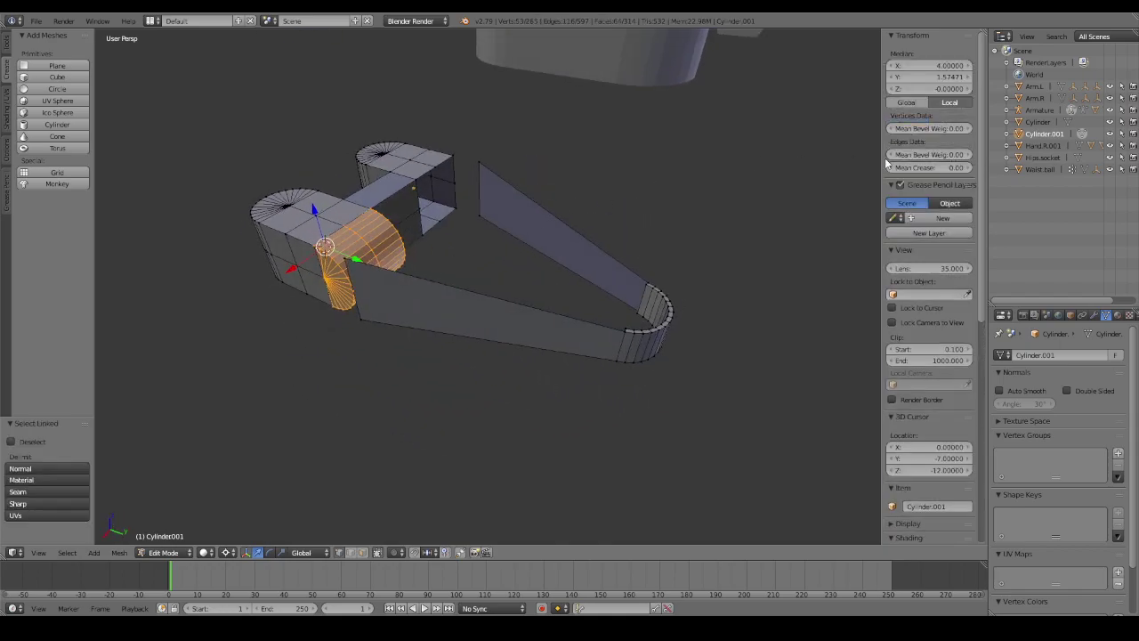
click(939, 88)
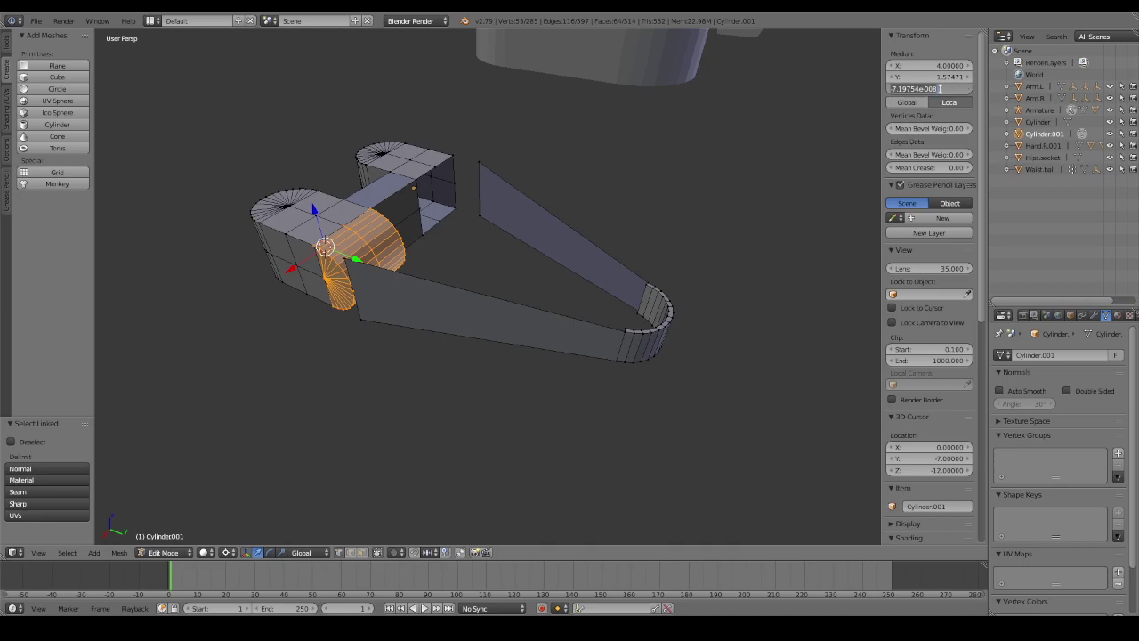
text(0)
key(Return)
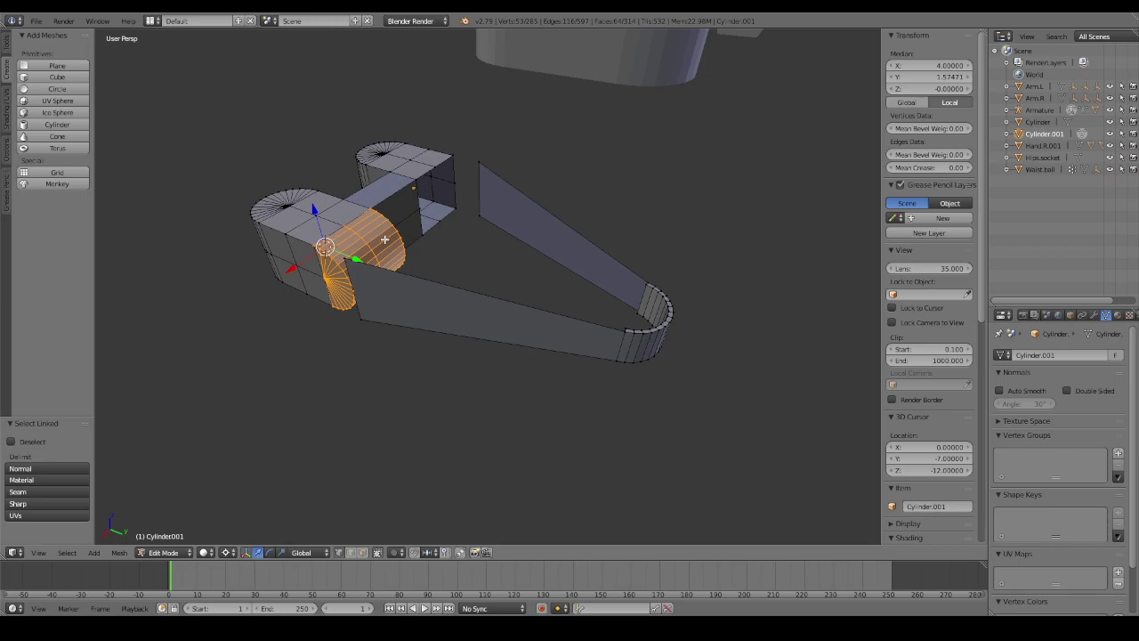
key(shift+d)
key(Escape)
click(941, 64)
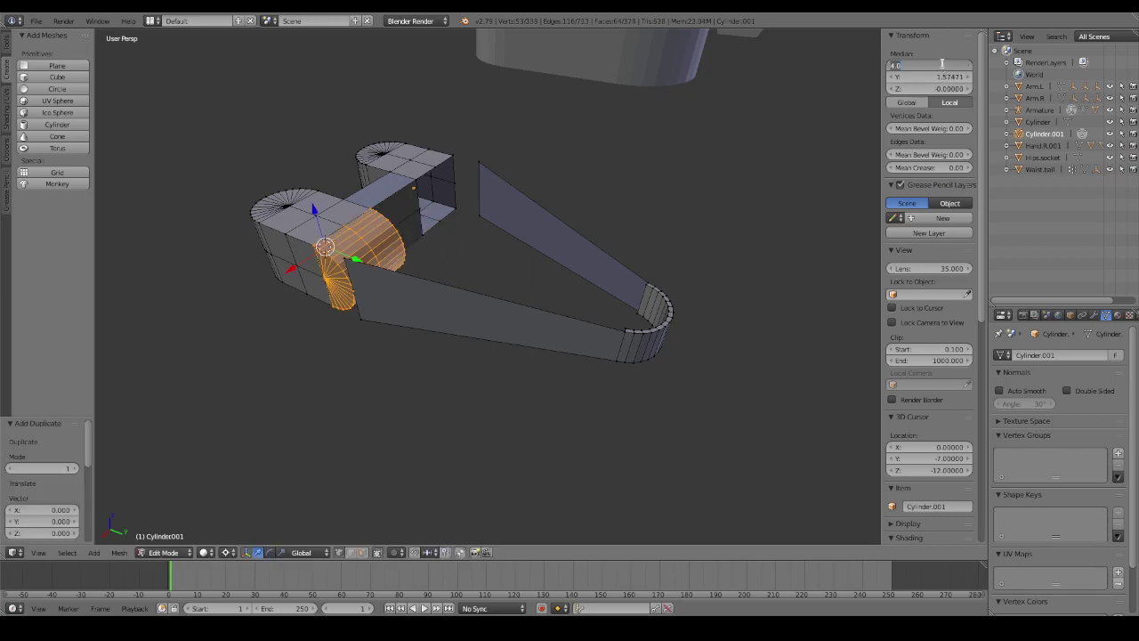
text(0)
key(Return)
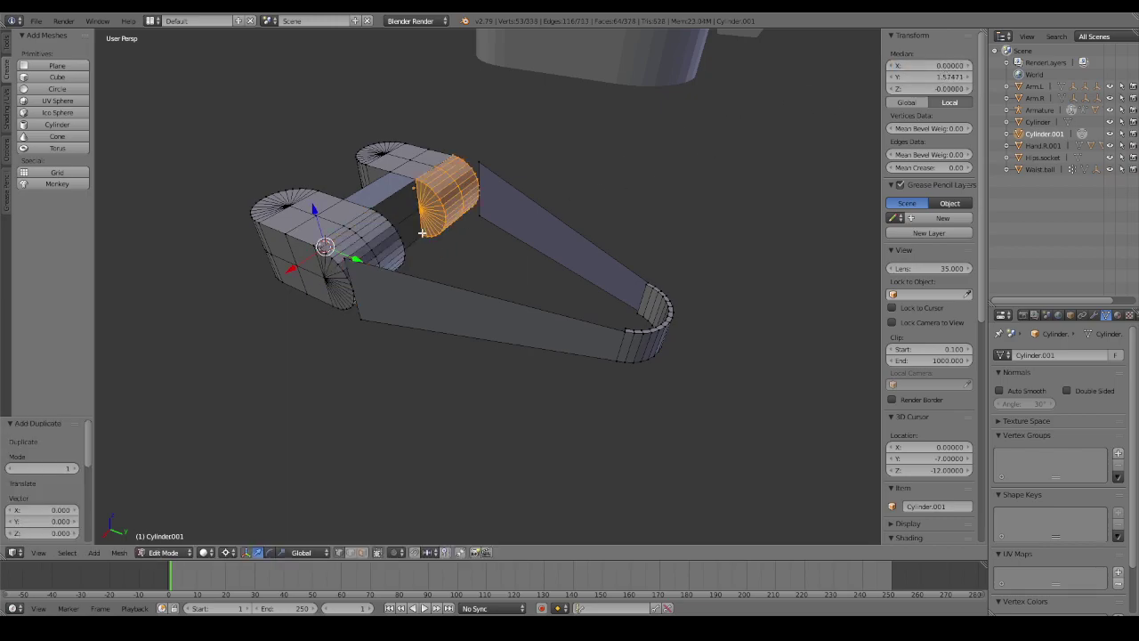
Select the whole mesh and Remove Doubles, merging 46 duplicate vertices.
key(a)
middle_drag(423, 217, 480, 217)
key(a)
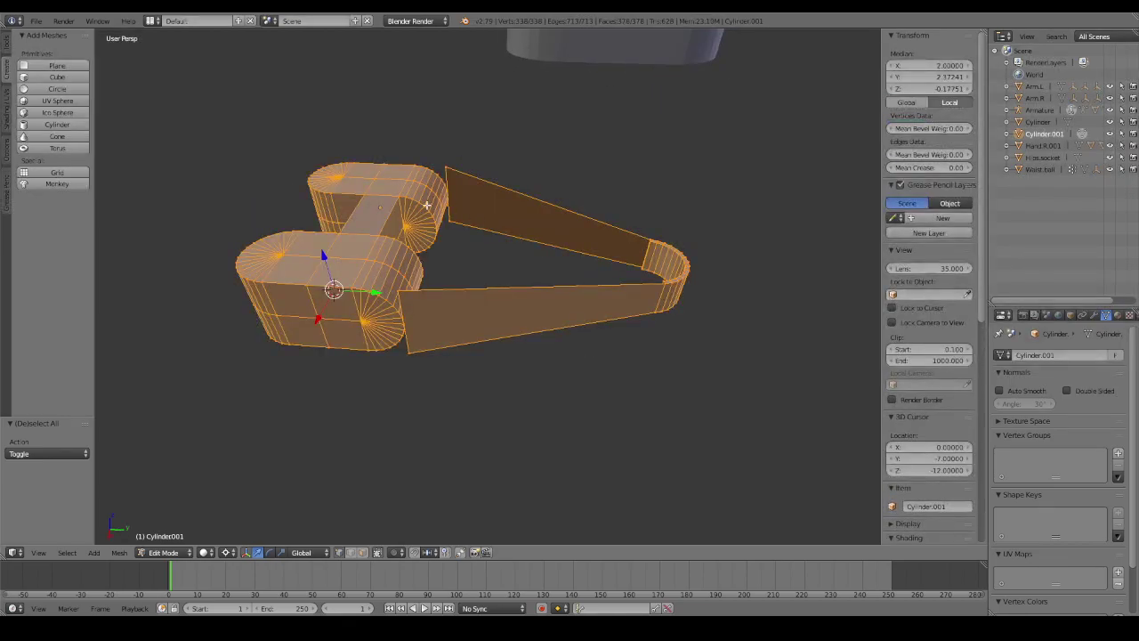
click(6, 45)
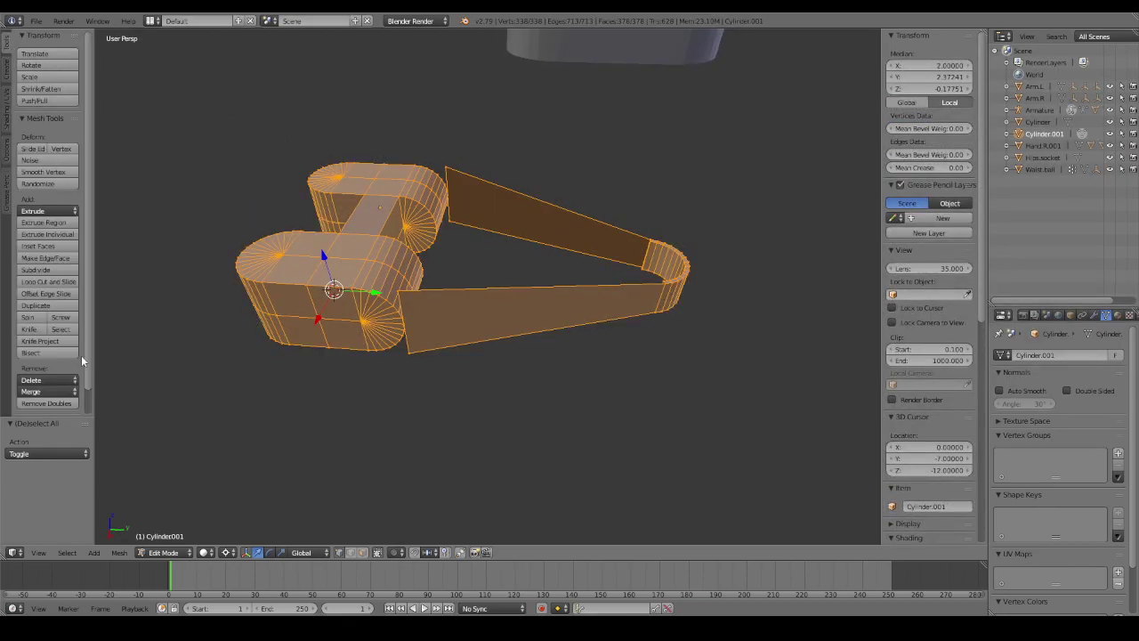
click(46, 403)
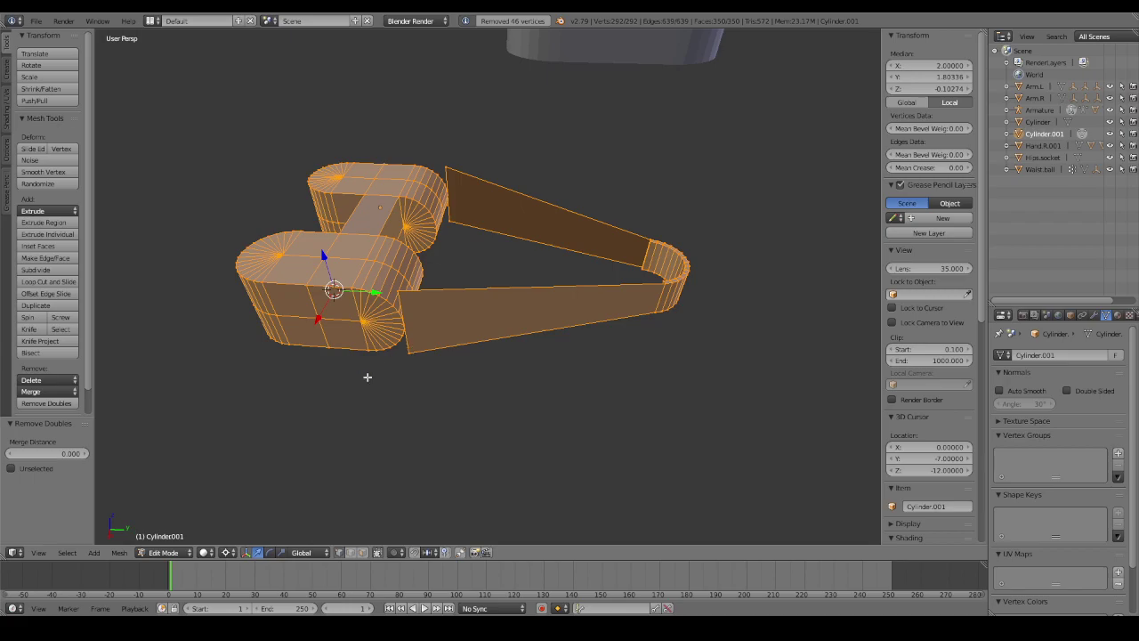
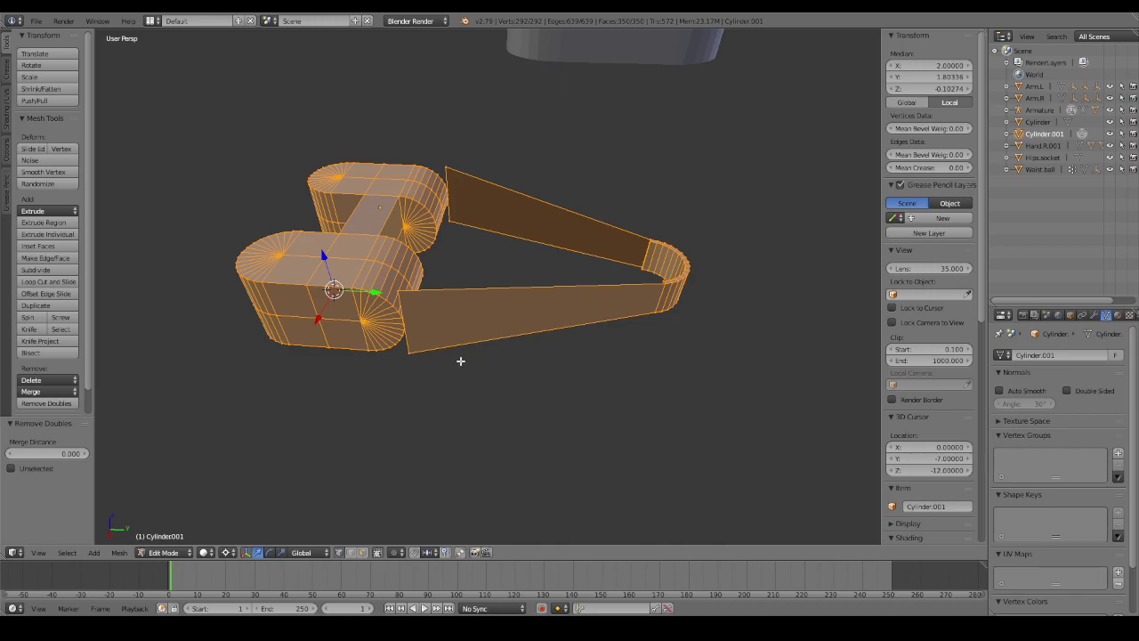
Fill the open edge loop between the two rounded blocks with a new face, then select all.
key(a)
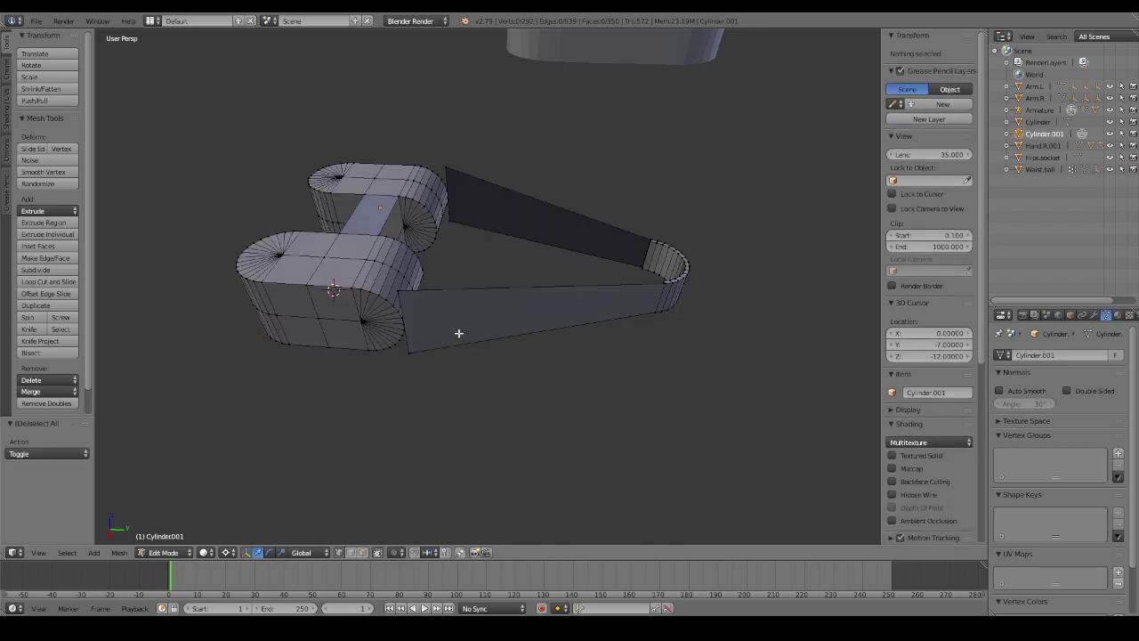
mouse_move(457, 331)
middle_down()
mouse_move(501, 305)
mouse_move(474, 293)
mouse_move(564, 279)
mouse_move(537, 311)
mouse_move(570, 301)
middle_up()
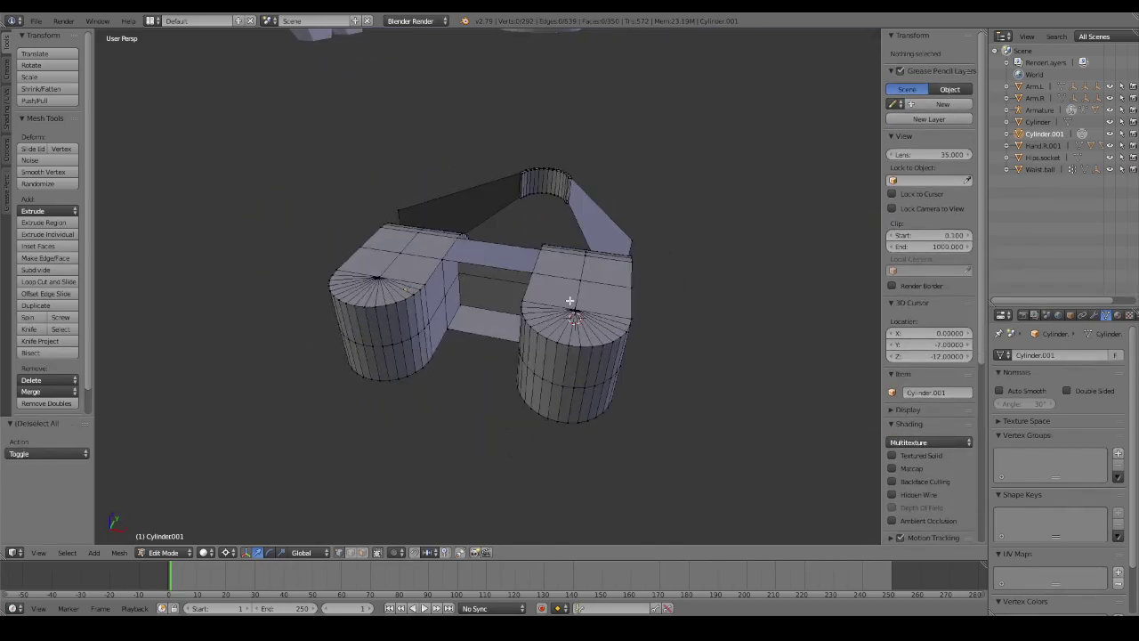
right_click(449, 309)
middle_drag(467, 314, 625, 279)
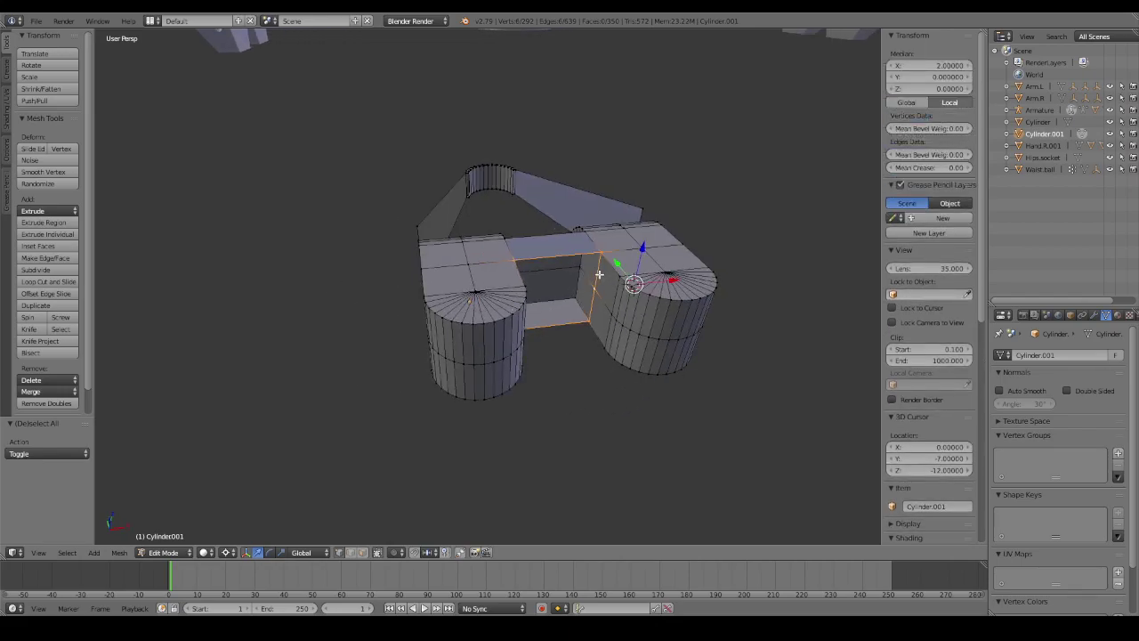
key(f)
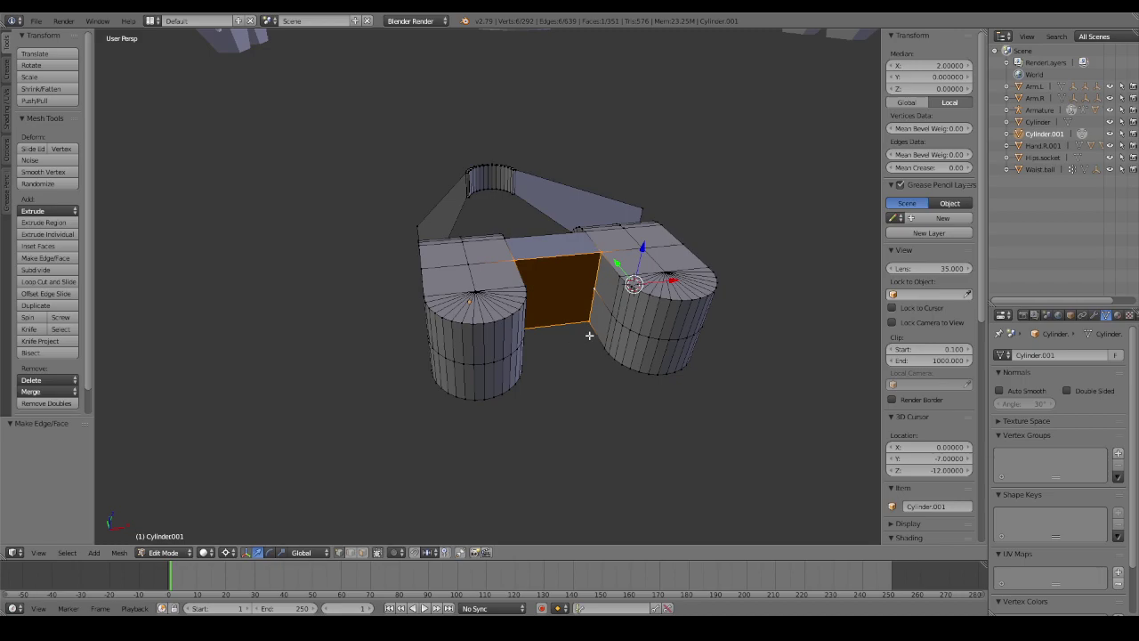
key(a)
mouse_move(590, 335)
middle_down()
mouse_move(412, 356)
mouse_move(578, 338)
middle_up()
key(a)
Recalculate normals from the Shading/UVs tab, then deselect and zoom in on the cylinders.
click(5, 113)
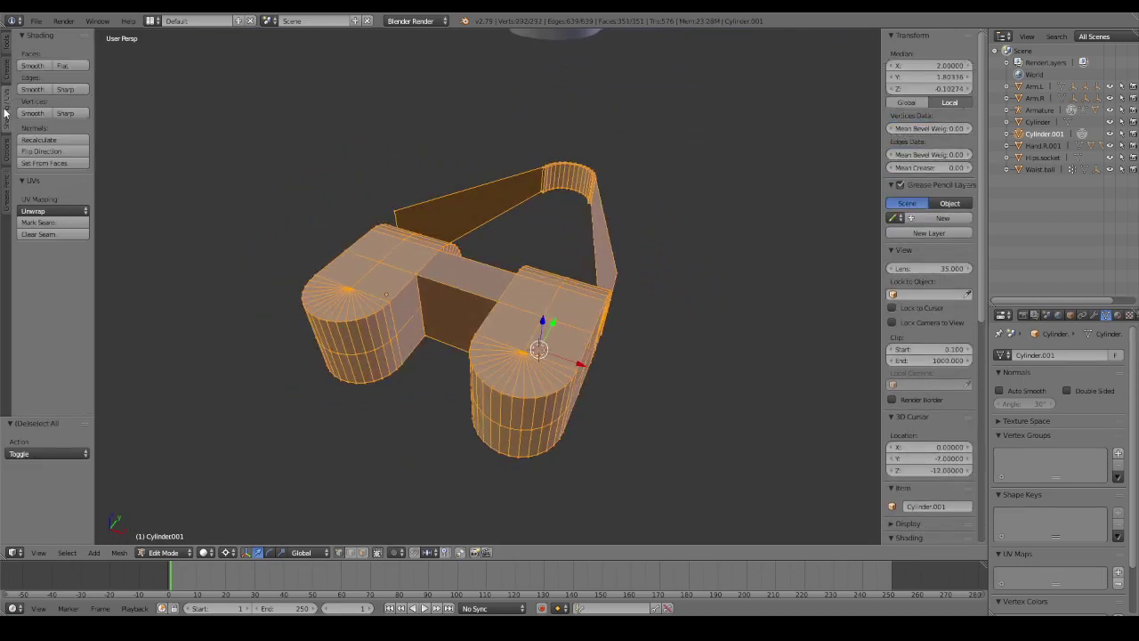
click(68, 139)
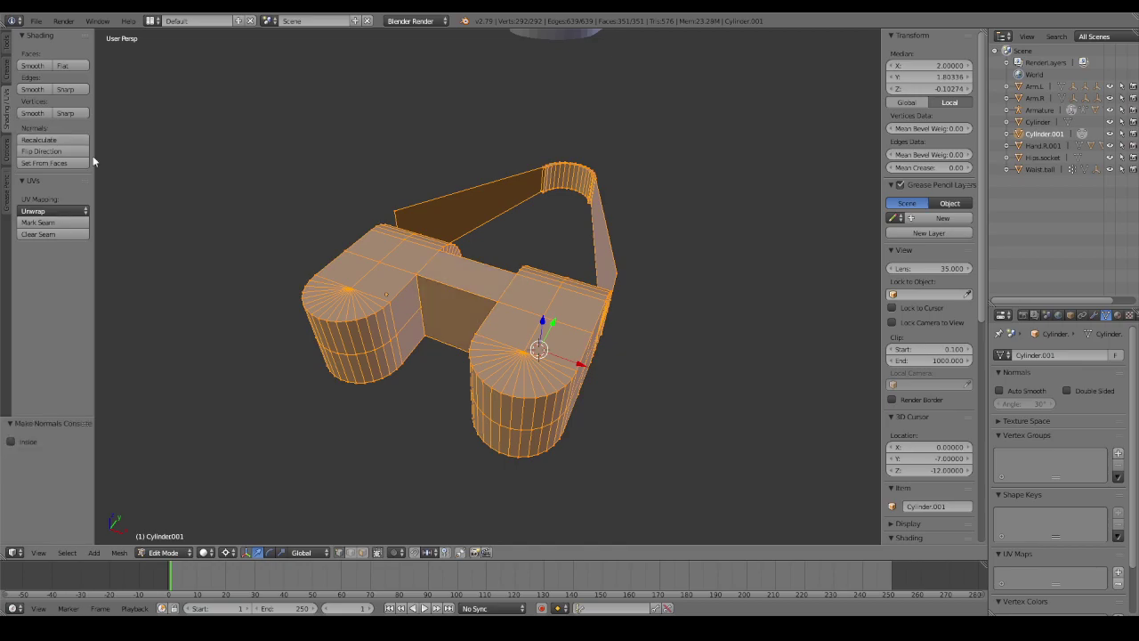
click(6, 44)
key(a)
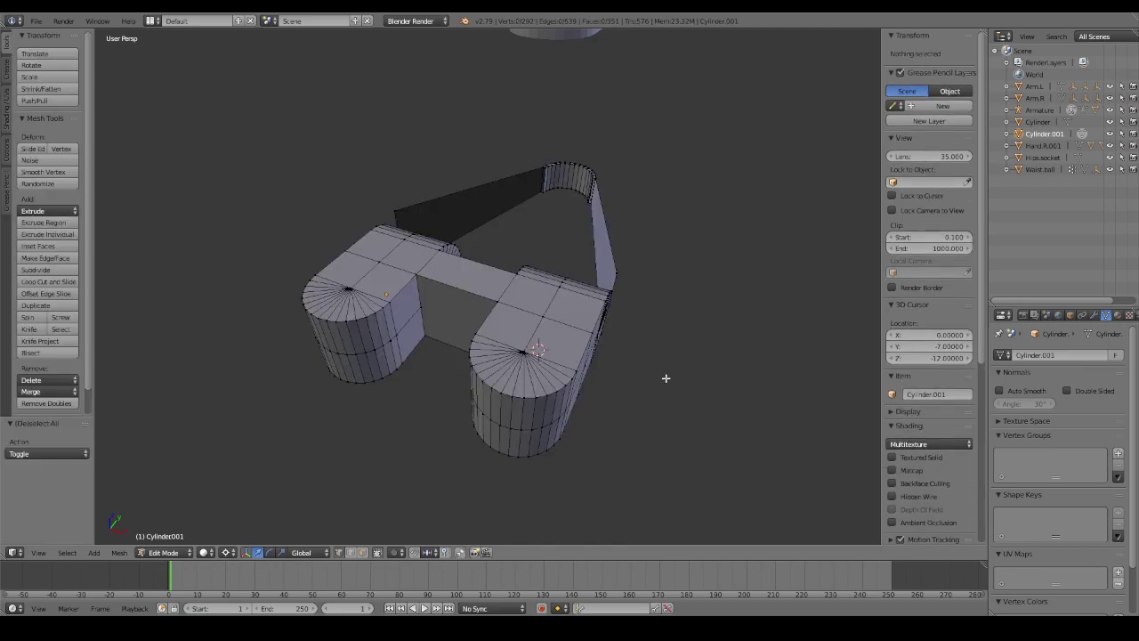
mouse_move(665, 378)
middle_down()
mouse_move(499, 364)
mouse_move(624, 385)
mouse_move(638, 376)
mouse_move(544, 361)
mouse_move(506, 325)
mouse_move(541, 346)
mouse_move(483, 348)
mouse_move(521, 351)
middle_up()
mouse_move(528, 351)
middle_down()
mouse_move(466, 318)
mouse_move(460, 341)
mouse_move(508, 358)
mouse_move(629, 221)
middle_up()
scroll(509, 359, up, 4)
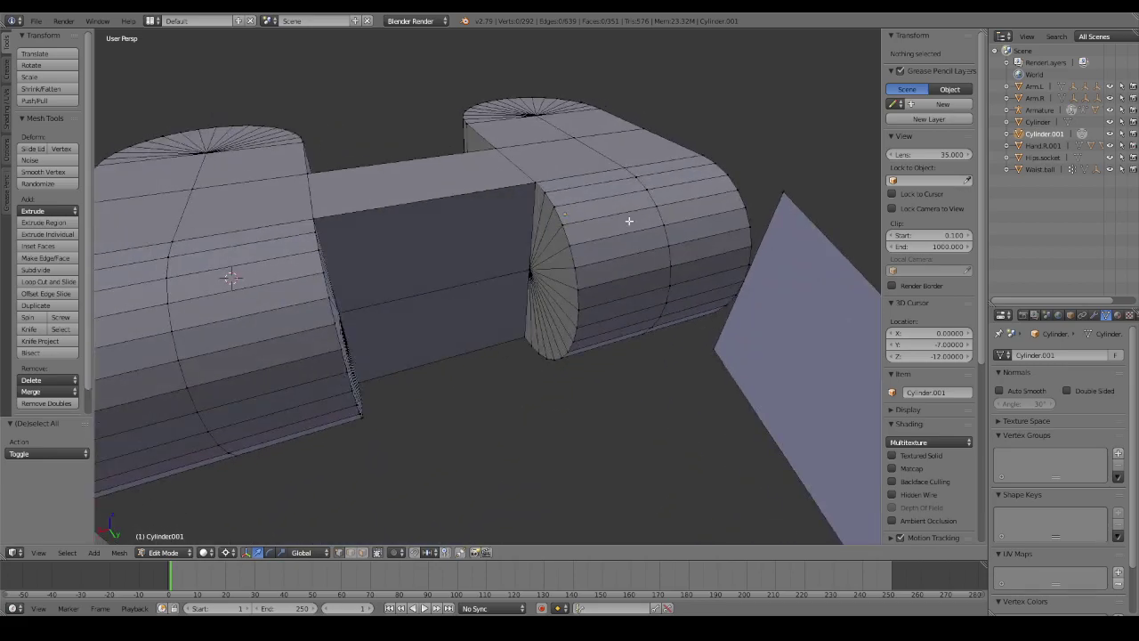
Delete both cylinders' inner end loops as vertices, then undo that deletion.
alt+right_click(548, 199)
middle_drag(549, 204, 515, 202)
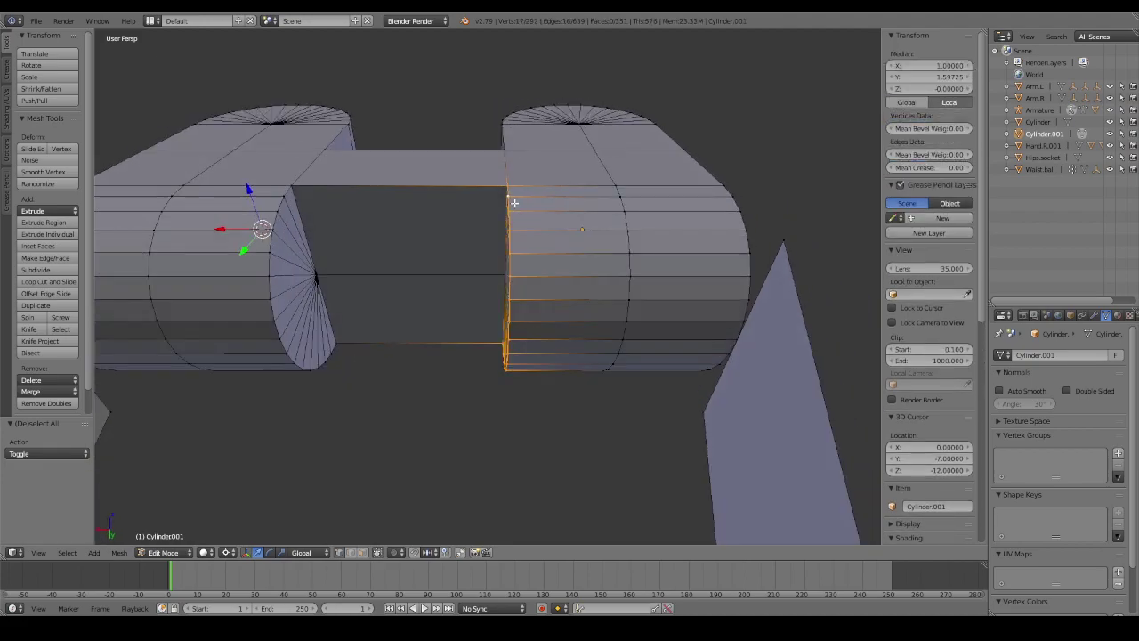
alt+shift+right_click(277, 209)
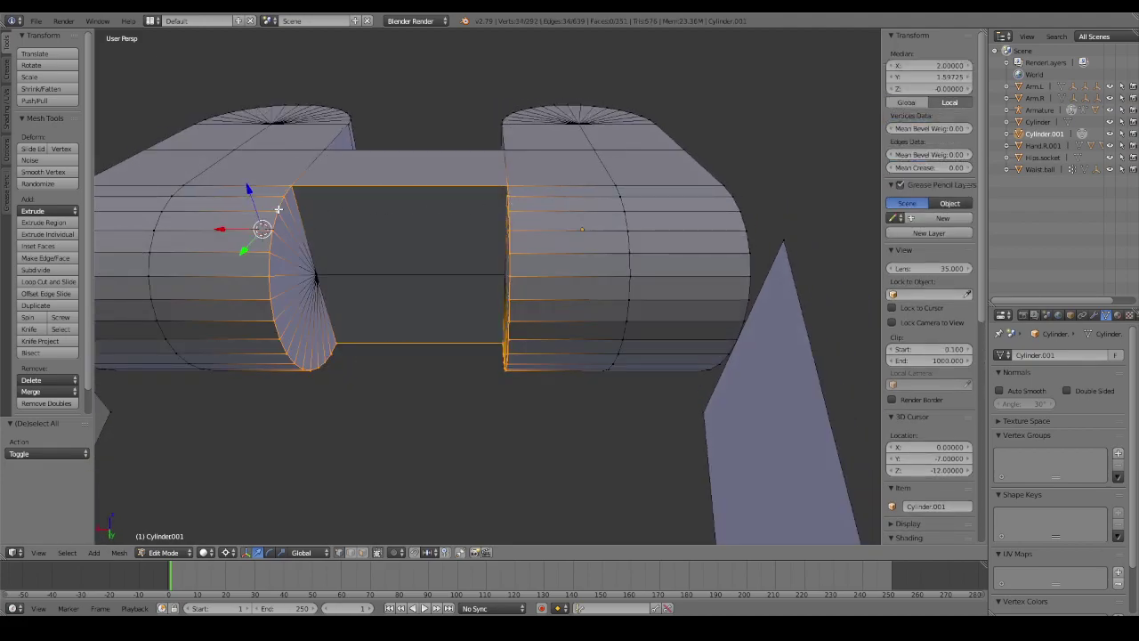
key(x)
click(278, 209)
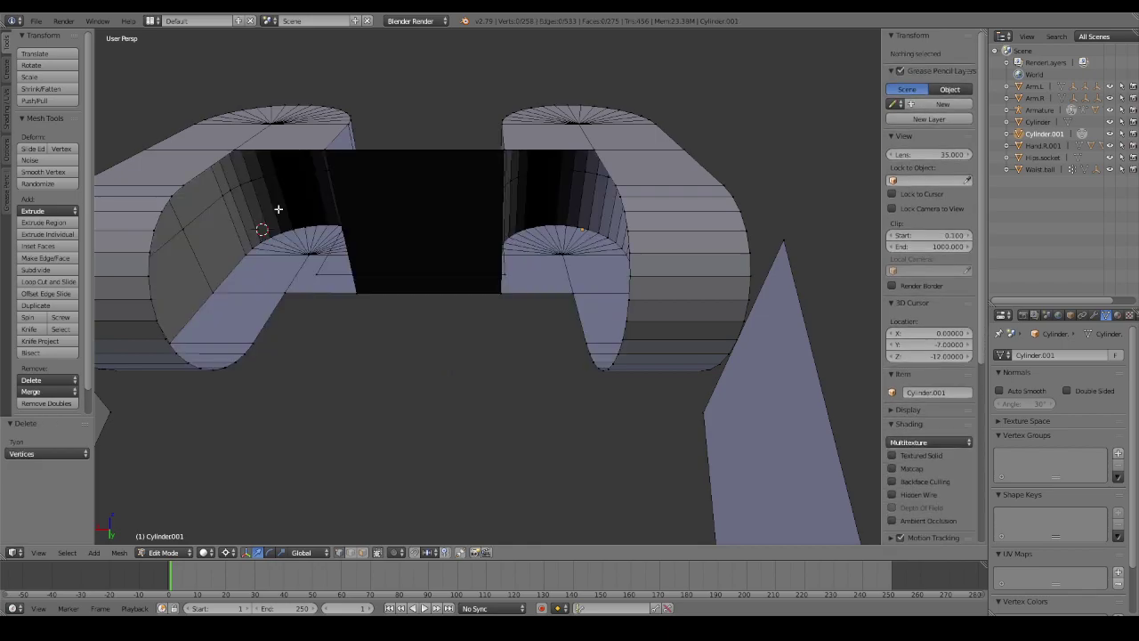
mouse_move(286, 209)
middle_down()
mouse_move(351, 231)
mouse_move(402, 223)
mouse_move(314, 212)
middle_up()
key(ctrl+z)
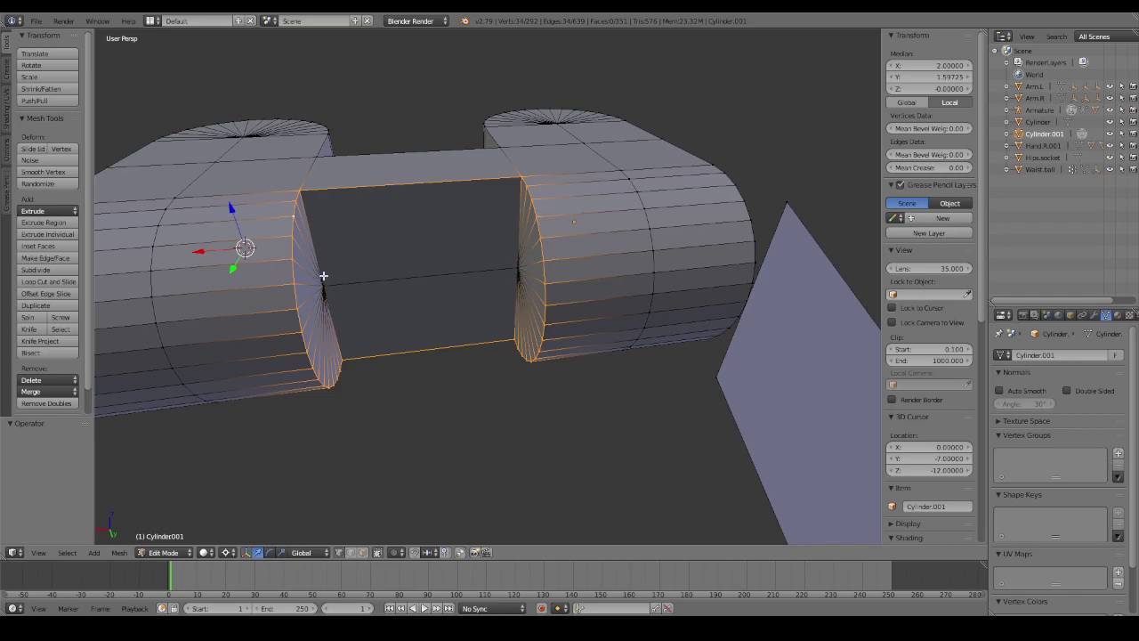
key(ctrl+shift+z)
key(ctrl+z)
Delete the left end-cap fan and right end-cap centre vertices to open the gap.
shift+click(323, 275)
shift+click(519, 269)
key(x)
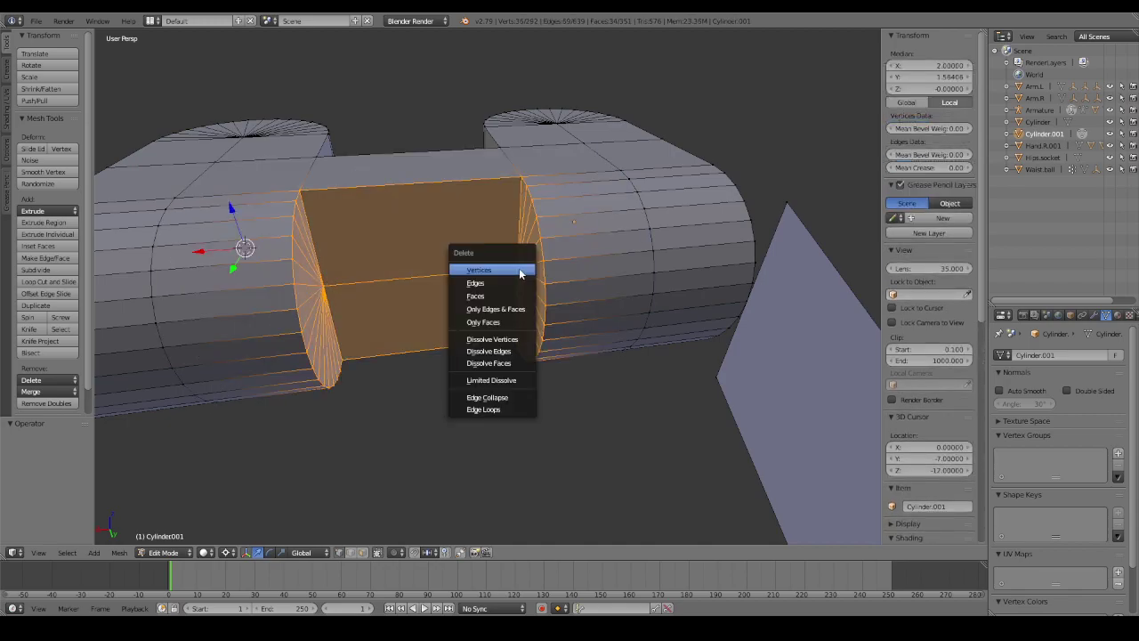
click(518, 268)
mouse_move(519, 268)
middle_down()
mouse_move(604, 283)
mouse_move(548, 286)
middle_up()
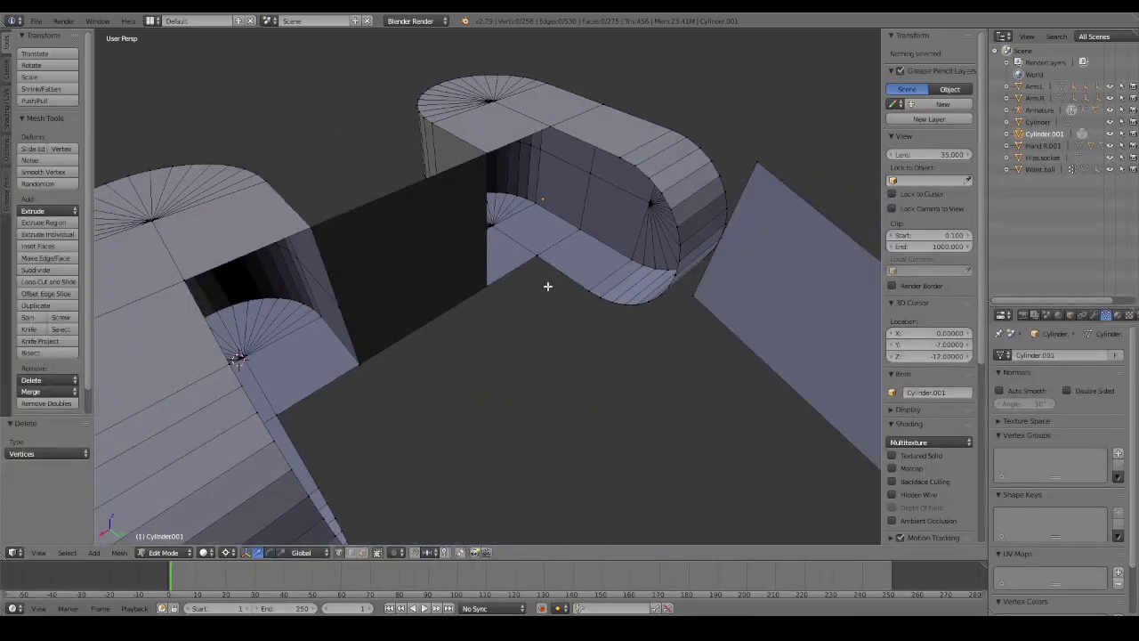
Join the two end-cap centre vertices with a single connecting edge.
click(653, 218)
middle_drag(653, 218, 225, 191)
key(f)
middle_drag(326, 224, 444, 238)
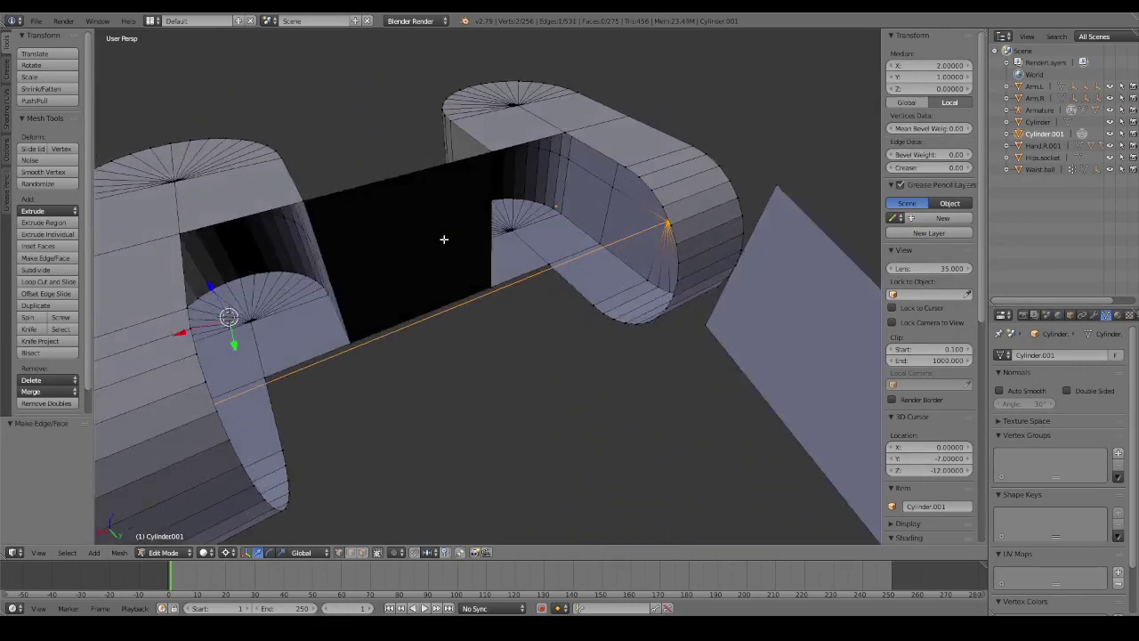
Subdivide the connecting edge three times, then undo the last subdivision.
click(50, 269)
click(50, 270)
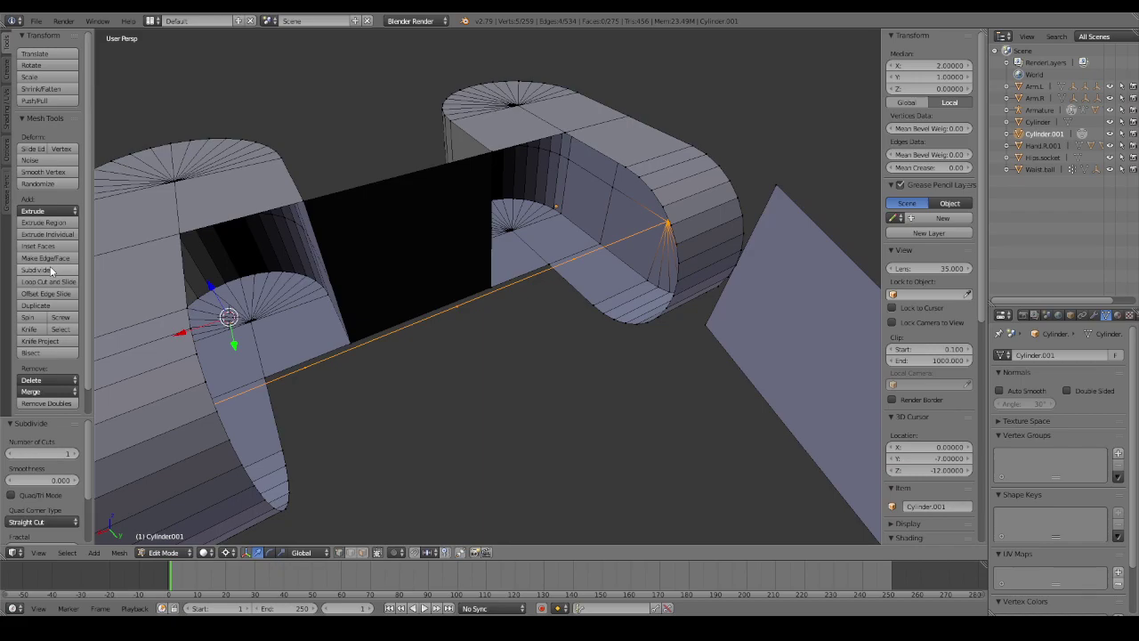
click(51, 270)
mouse_move(222, 338)
middle_down()
mouse_move(257, 348)
mouse_move(246, 317)
mouse_move(242, 361)
mouse_move(229, 323)
mouse_move(230, 392)
mouse_move(208, 401)
mouse_move(240, 392)
middle_up()
key(ctrl+z)
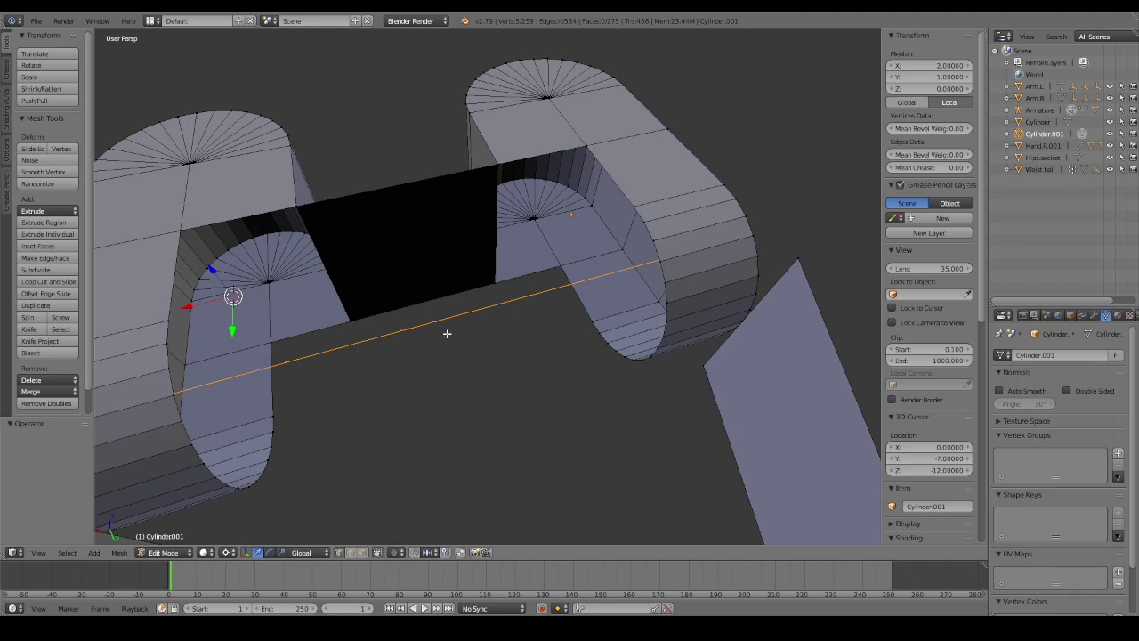
Move one vertex on the edge and set its X coordinate to 4.
right_click(439, 321)
key(g)
click(303, 362)
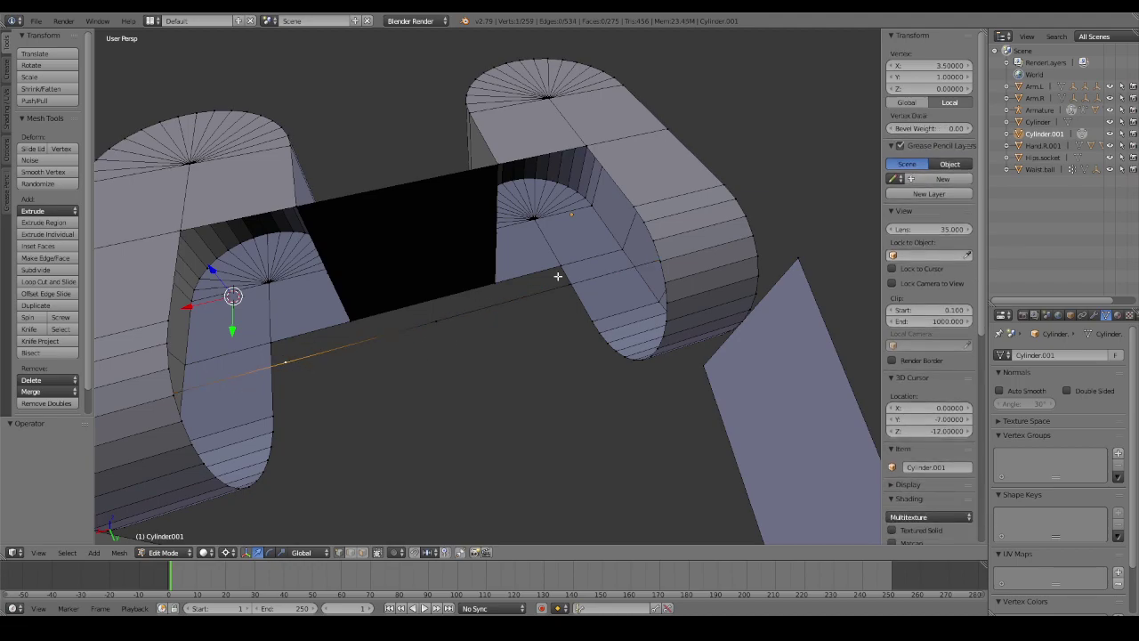
click(945, 64)
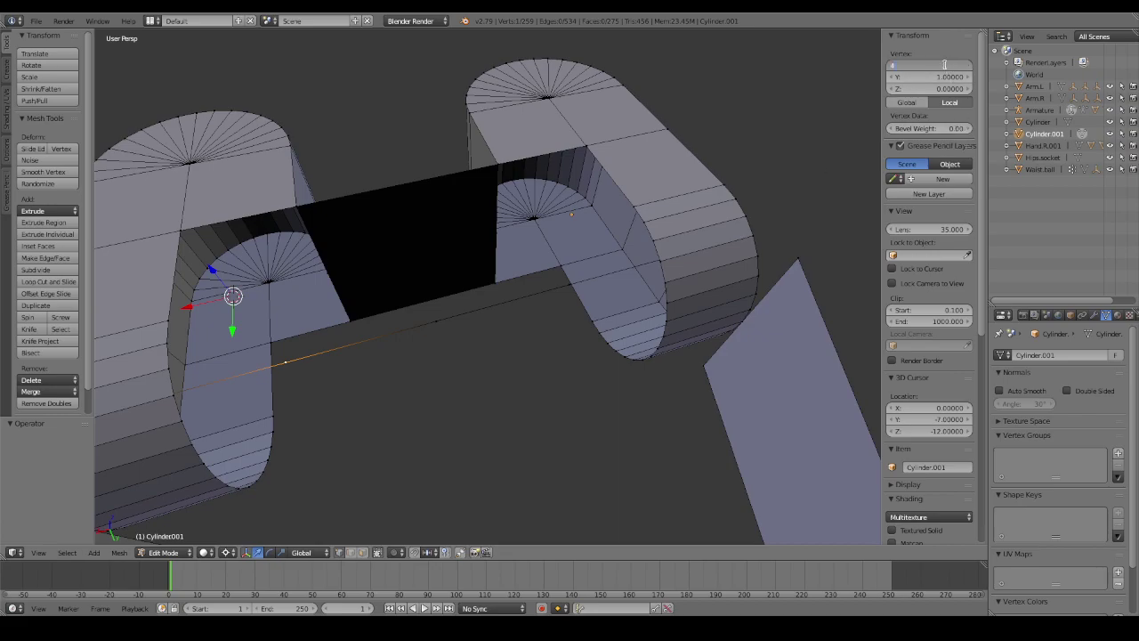
text(4)
key(Return)
Set another edge vertex's X to 0.5, then select the vertex at X 2.
right_click(570, 283)
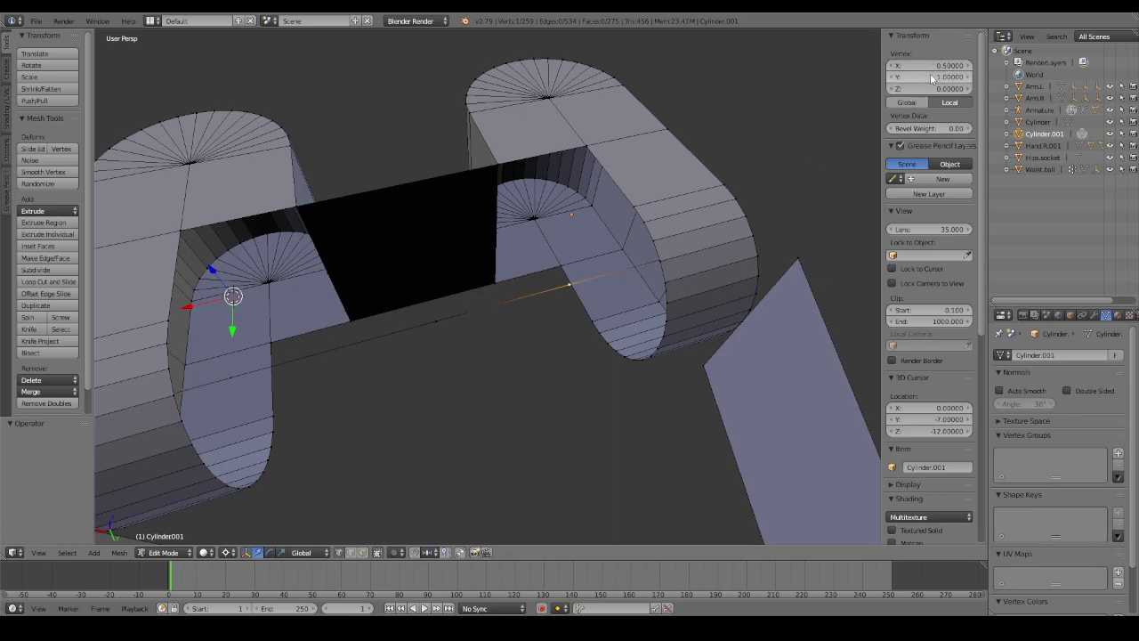
click(925, 65)
text(0.5)
key(Return)
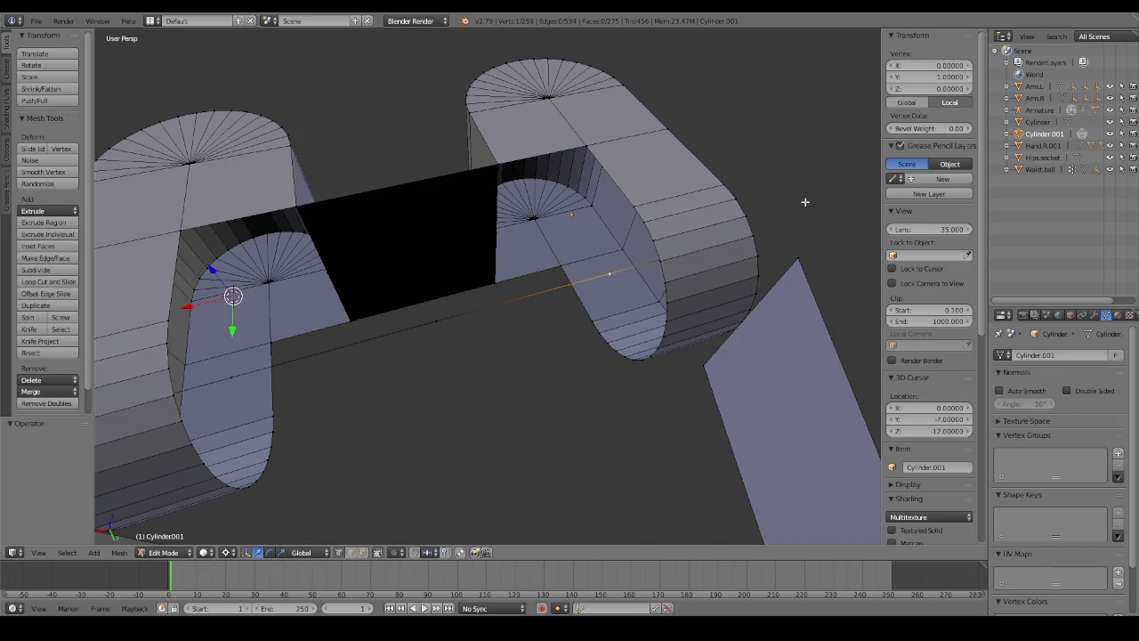
mouse_move(808, 199)
middle_down()
mouse_move(660, 231)
mouse_move(595, 286)
middle_up()
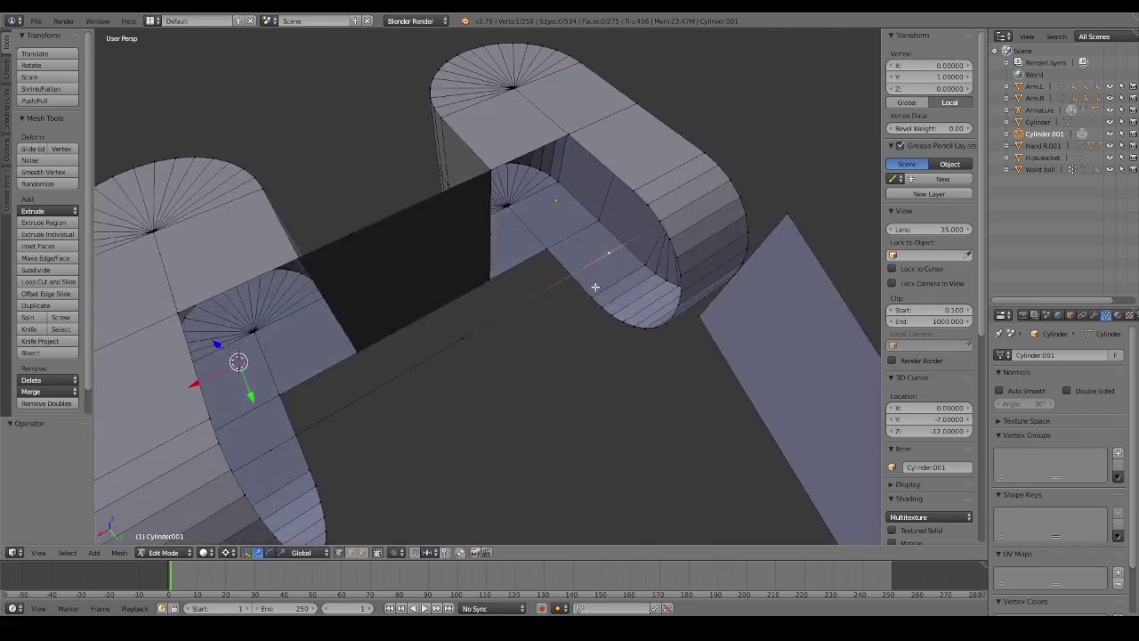
right_click(461, 343)
Dissolve the selected edge vertex, then extrude a cylinder end loop and merge it into a centre vertex.
key(x)
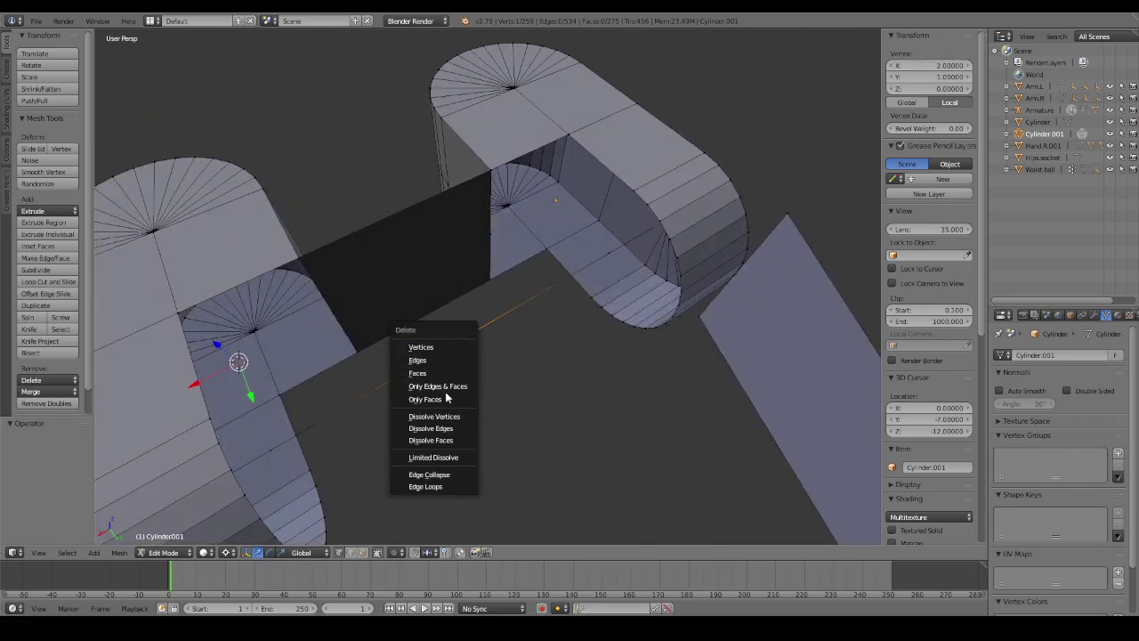
click(447, 416)
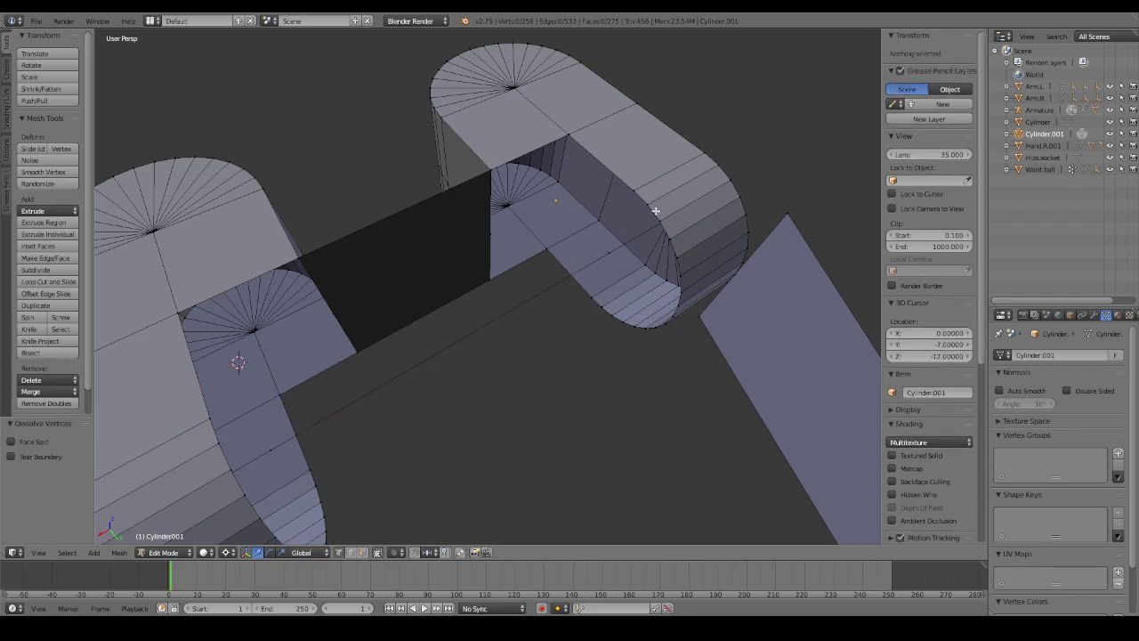
alt+right_click(655, 211)
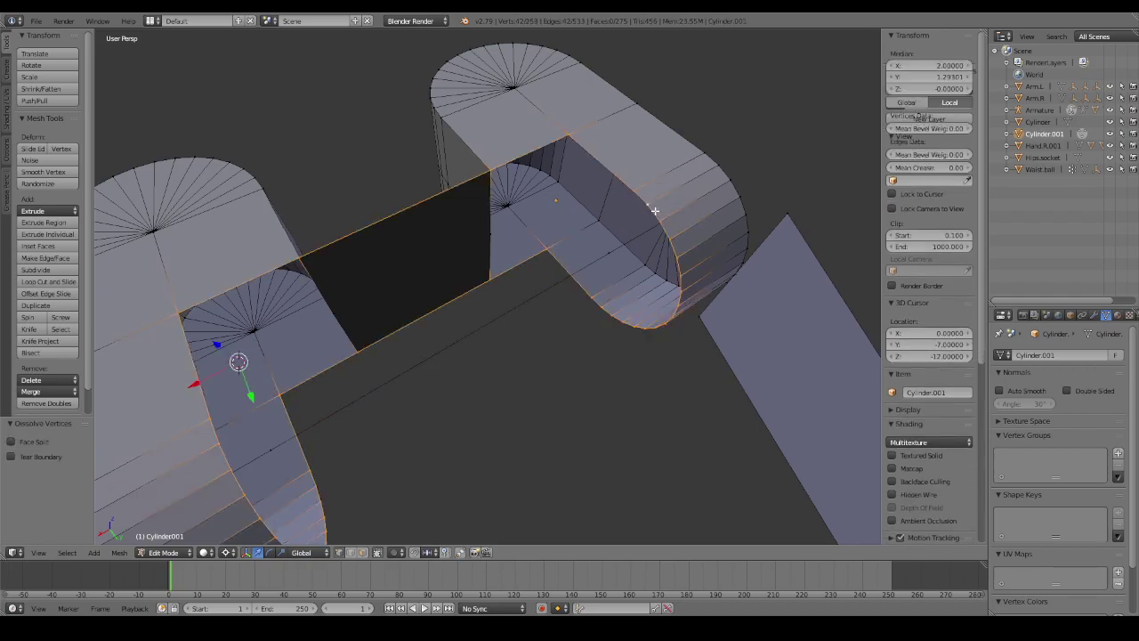
key(a)
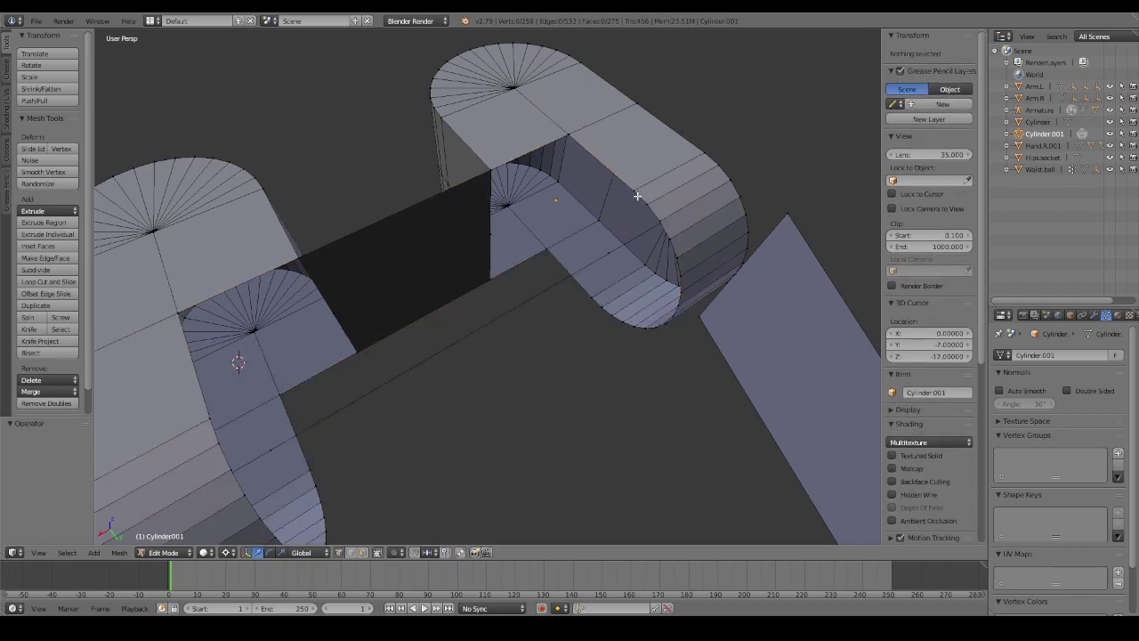
middle_drag(638, 196, 604, 238)
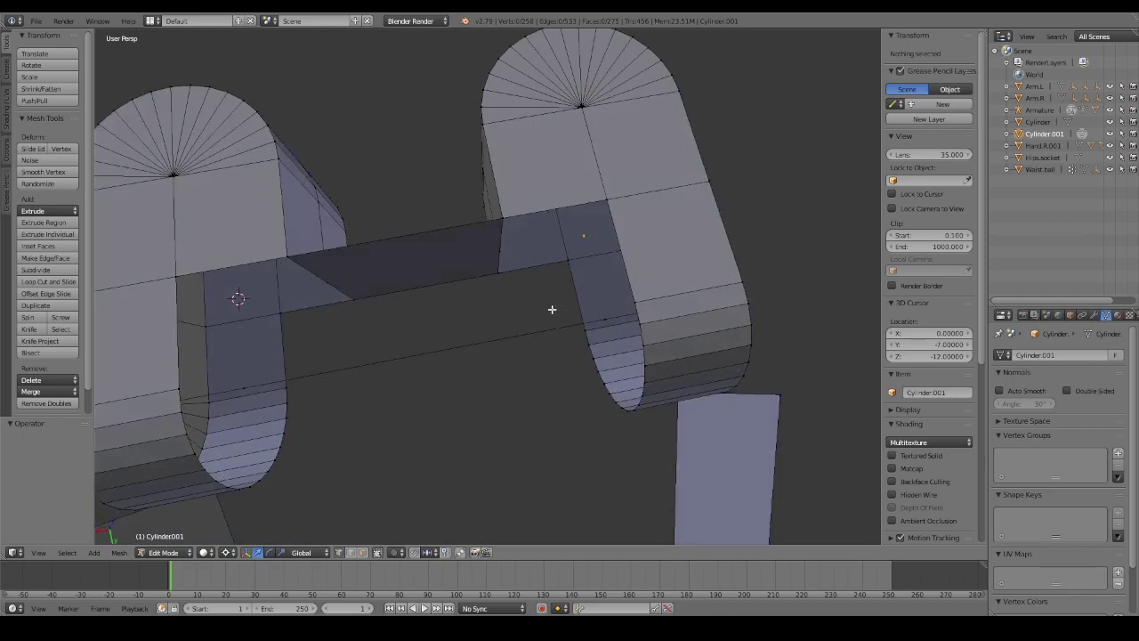
mouse_move(552, 309)
ctrl+mouse_down()
mouse_move(617, 284)
mouse_move(641, 412)
mouse_move(557, 389)
mouse_move(605, 312)
ctrl+mouse_up()
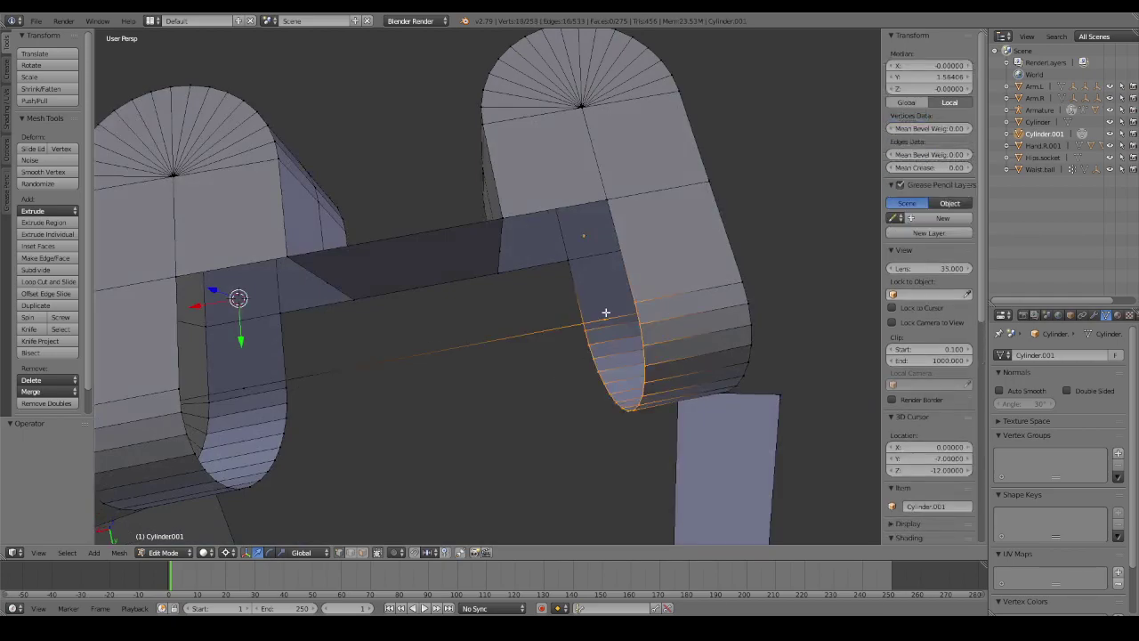
middle_drag(597, 303, 635, 263)
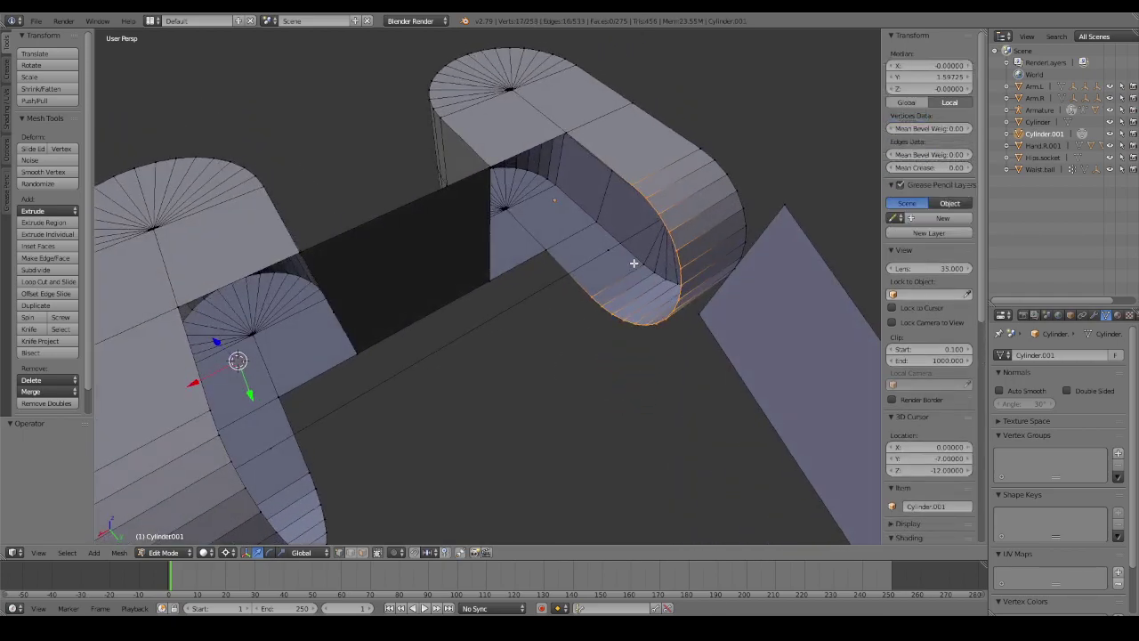
key(e)
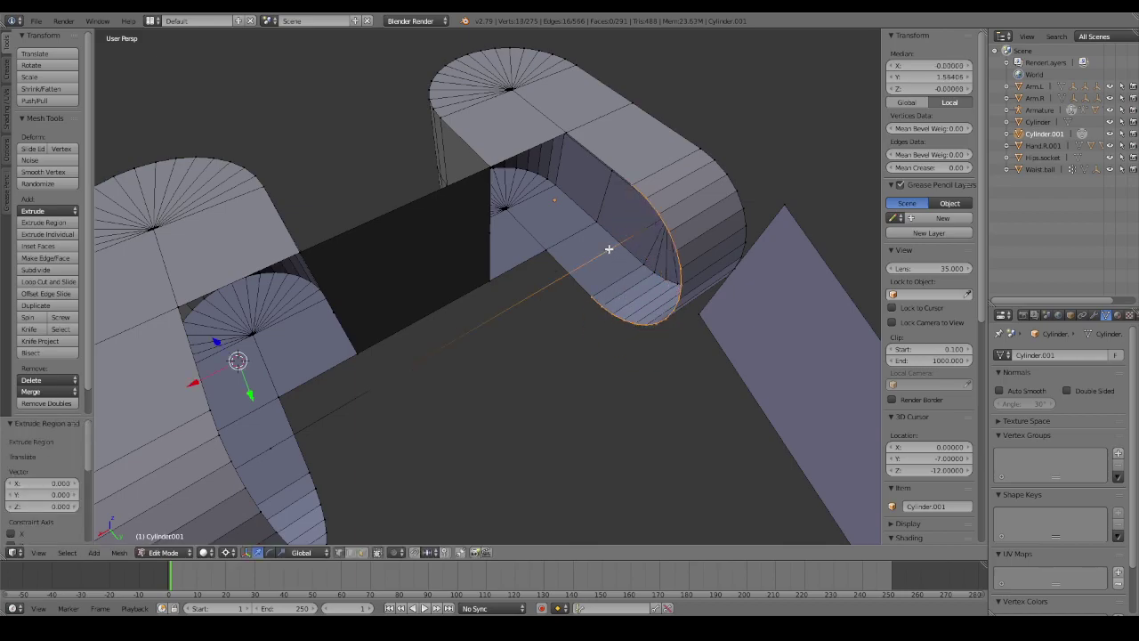
key(alt+m)
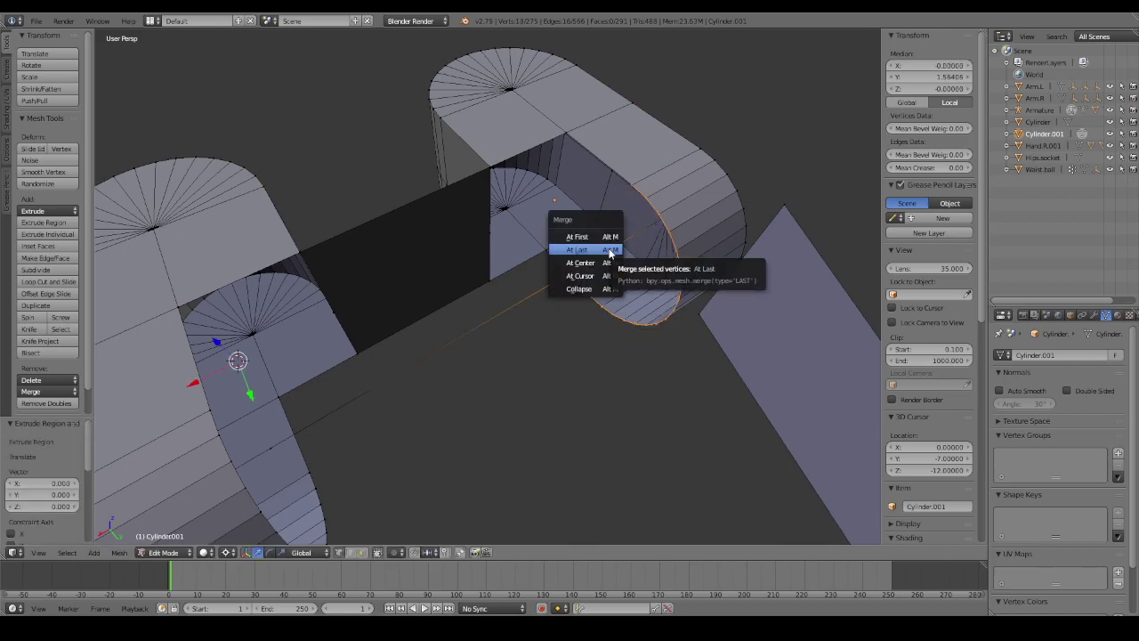
click(609, 250)
Extrude the left block's inner end ring in place and merge it into its centre vertex.
key(a)
mouse_move(563, 267)
middle_down()
mouse_move(324, 270)
mouse_move(361, 296)
mouse_move(368, 331)
mouse_move(356, 334)
middle_up()
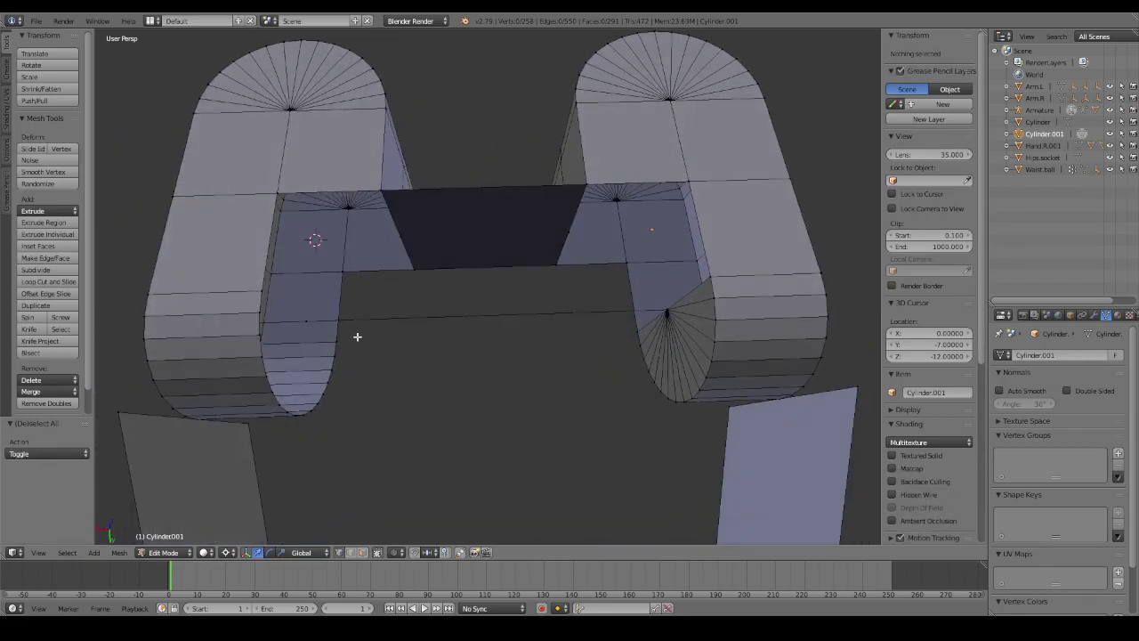
mouse_move(356, 338)
ctrl+mouse_down()
mouse_move(318, 434)
mouse_move(255, 338)
mouse_move(272, 285)
mouse_move(389, 343)
ctrl+mouse_up()
middle_drag(389, 344, 386, 342)
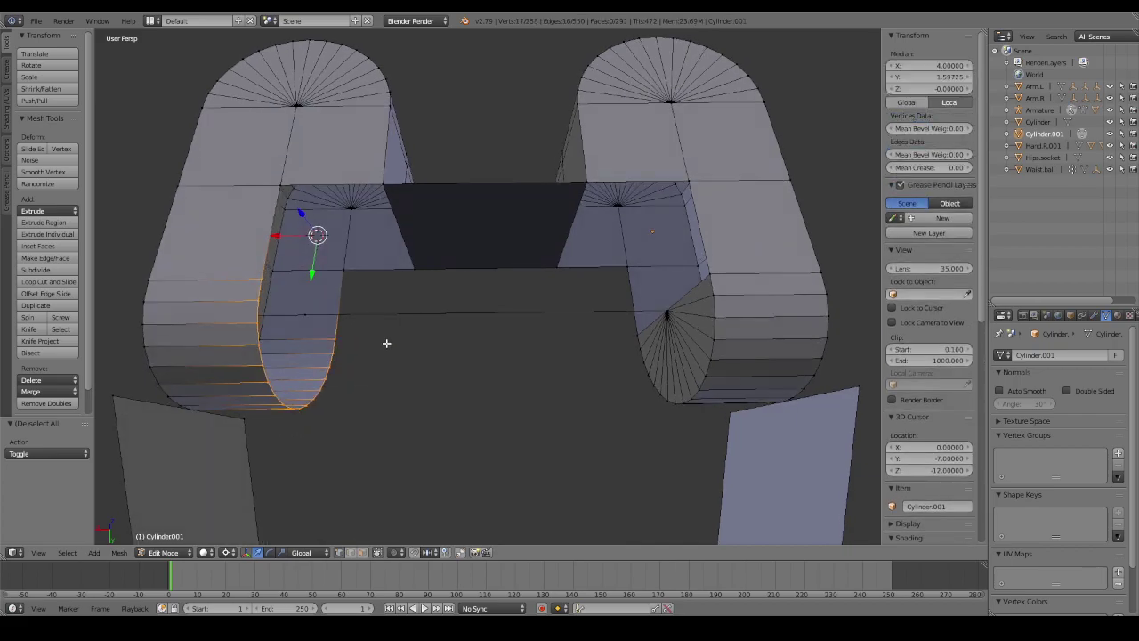
key(e)
right_click(436, 355)
key(z)
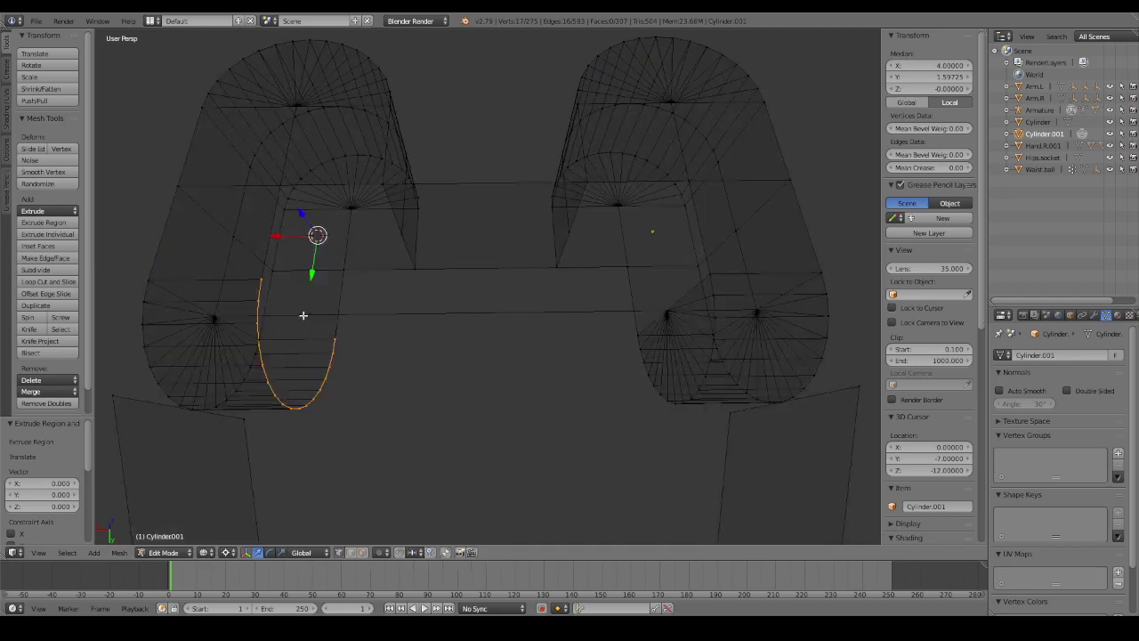
key(z)
shift+right_click(304, 315)
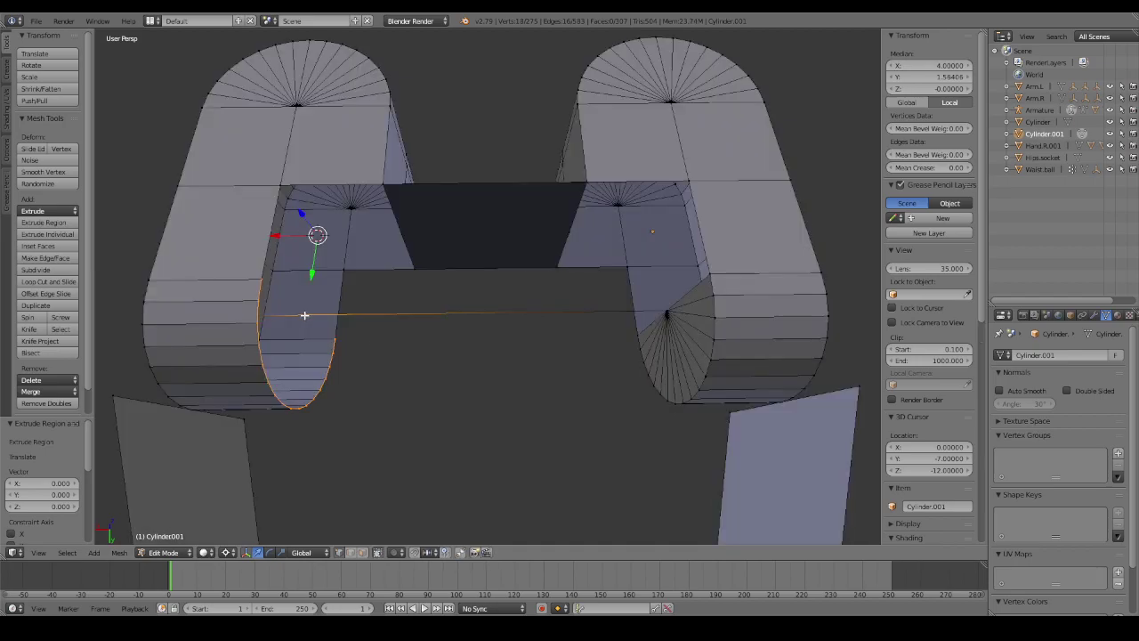
key(alt+m)
click(305, 311)
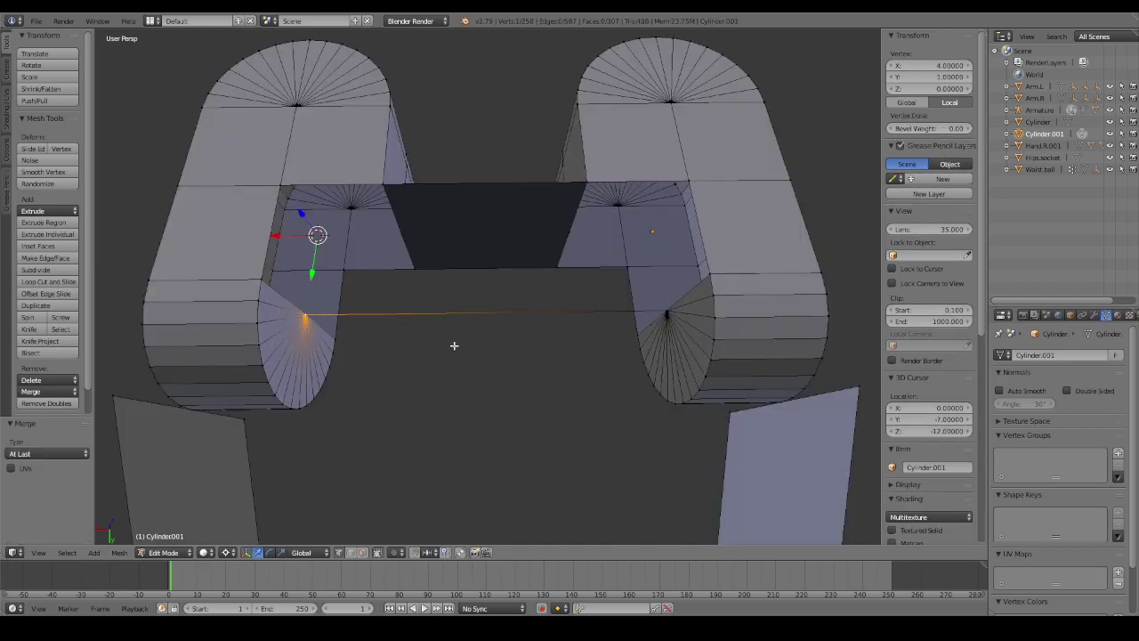
key(a)
mouse_move(454, 345)
middle_down()
mouse_move(386, 305)
mouse_move(442, 321)
mouse_move(361, 279)
middle_up()
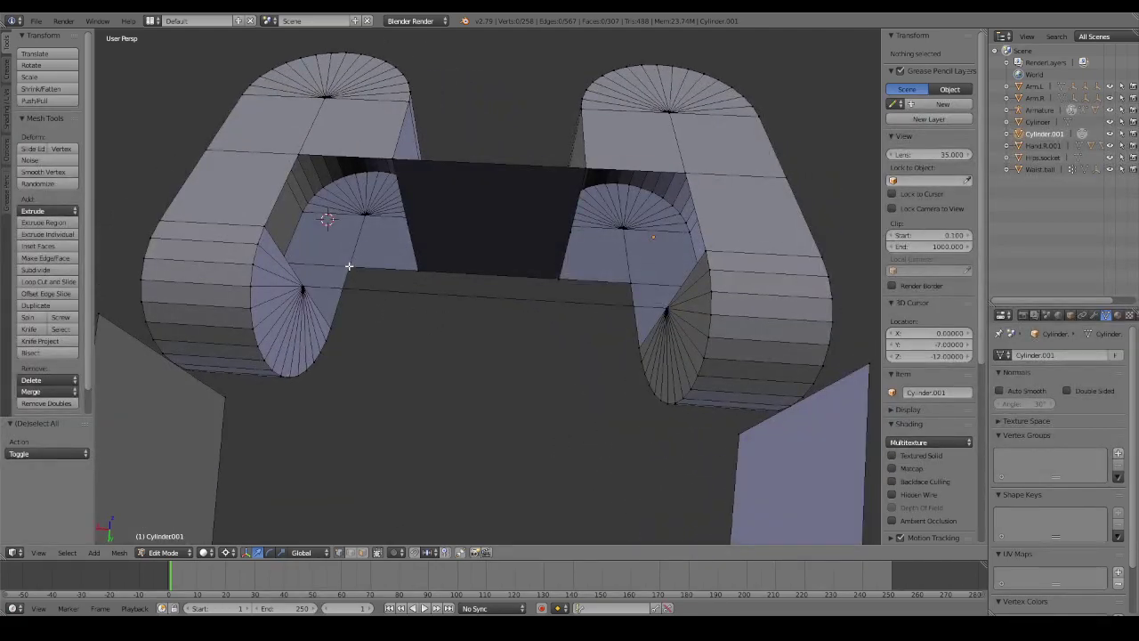
mouse_move(367, 266)
middle_down()
mouse_move(427, 270)
mouse_move(518, 226)
mouse_move(634, 264)
mouse_move(596, 273)
mouse_move(424, 257)
mouse_move(514, 196)
middle_up()
Delete the long edge joining the two side blocks' centre vertices.
right_click(388, 198)
shift+right_click(410, 299)
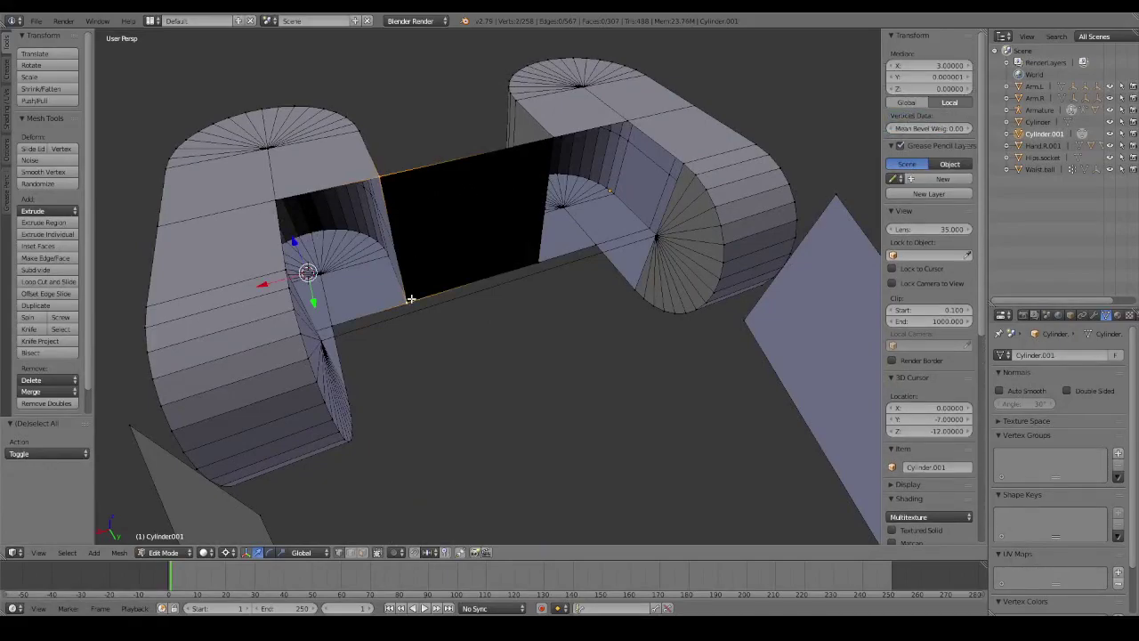
shift+right_click(560, 164)
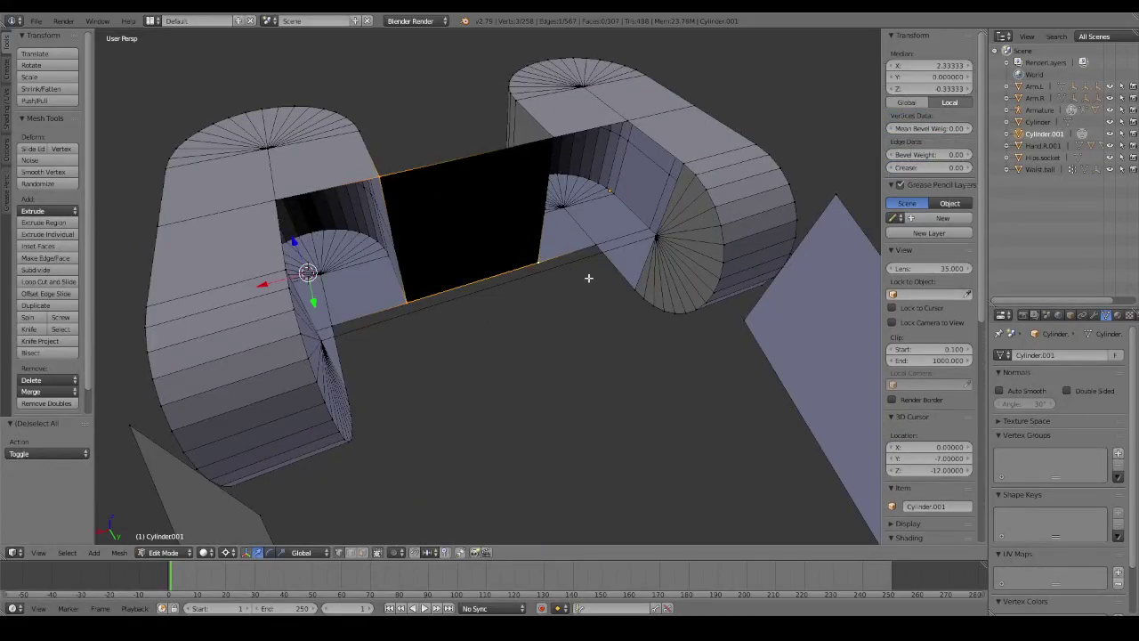
right_click(657, 237)
shift+right_click(323, 343)
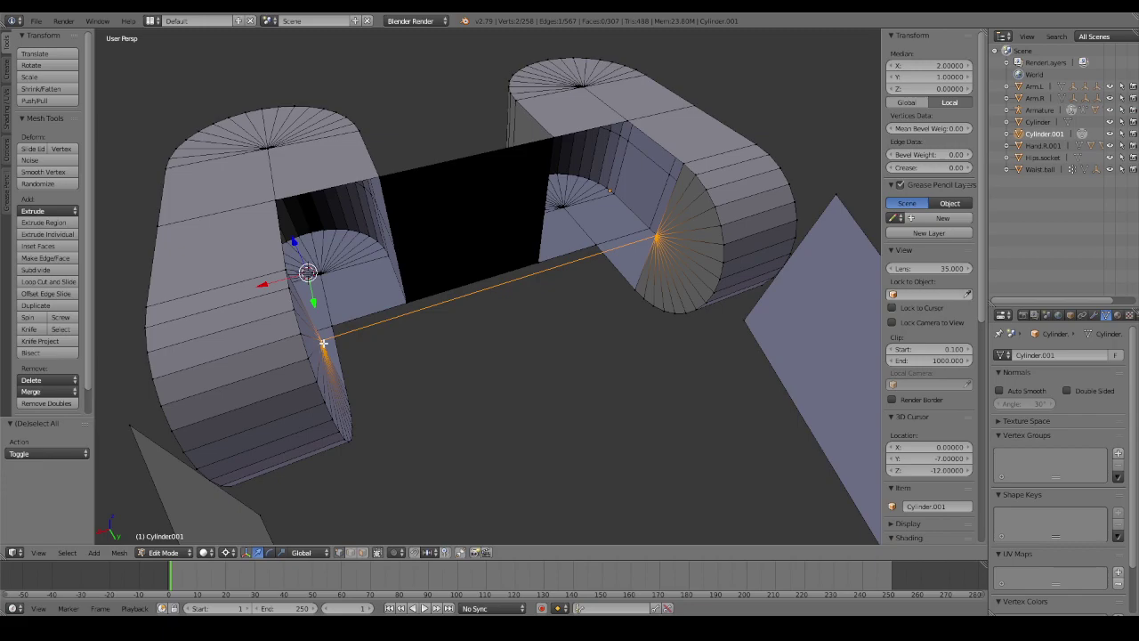
key(x)
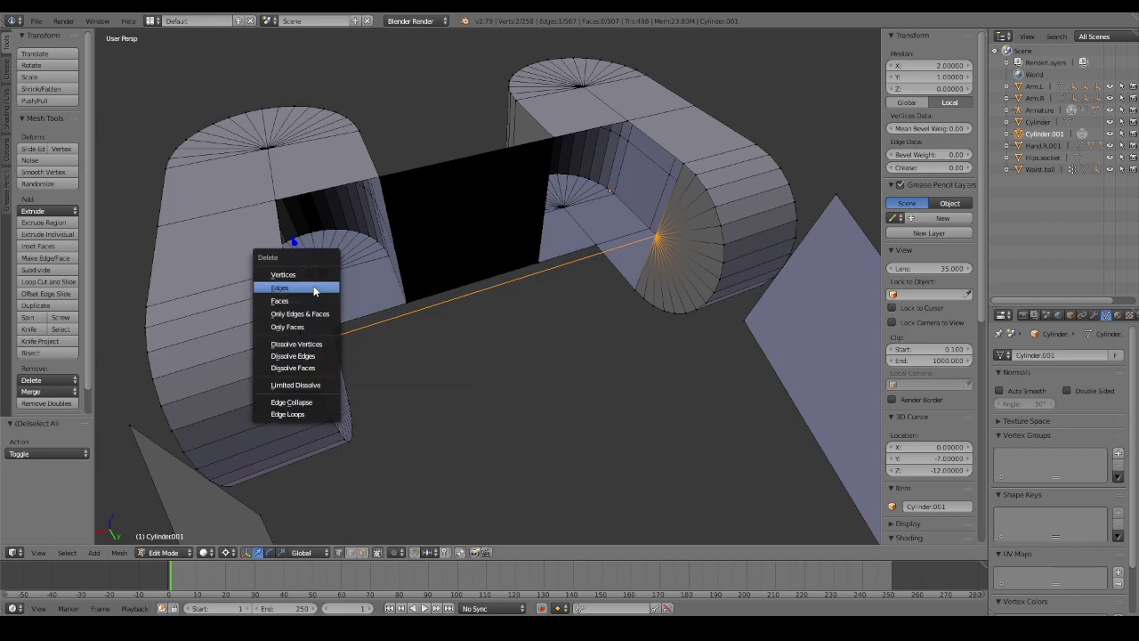
click(314, 288)
Select the centre face's four corners, try an extrusion, undo it and deselect all.
right_click(551, 139)
shift+right_click(377, 181)
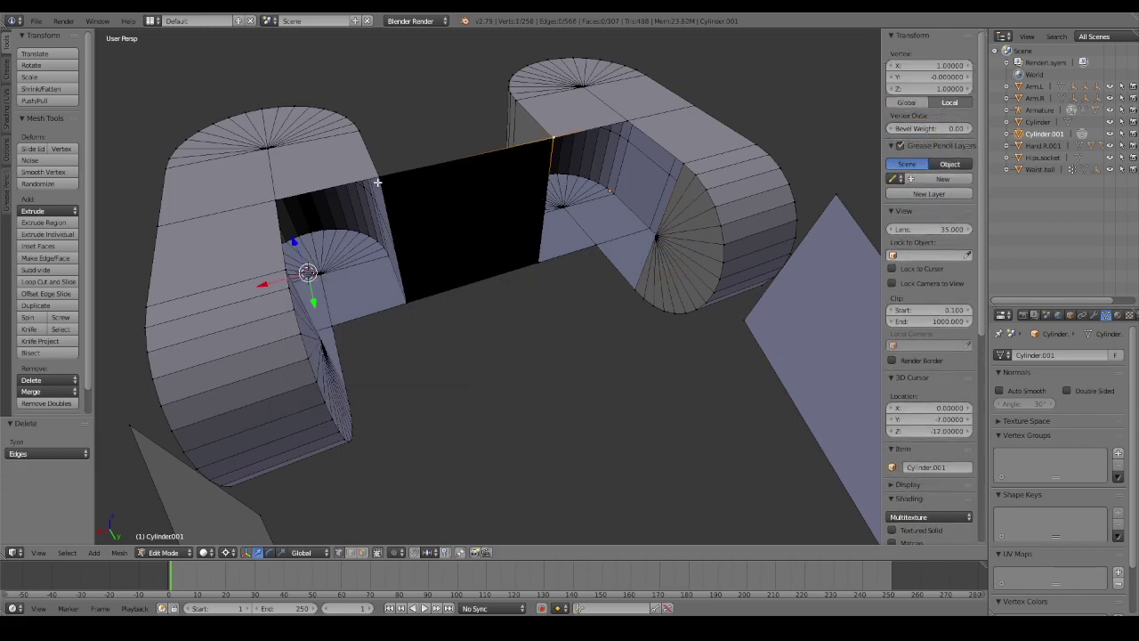
shift+right_click(405, 299)
shift+right_click(540, 258)
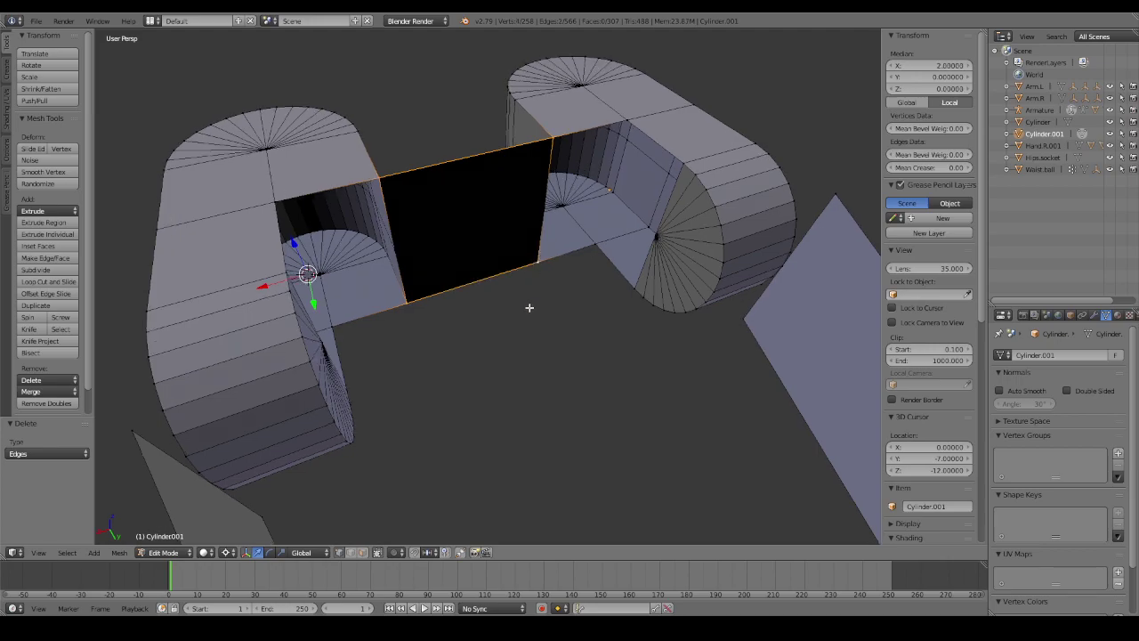
middle_drag(529, 308, 600, 321)
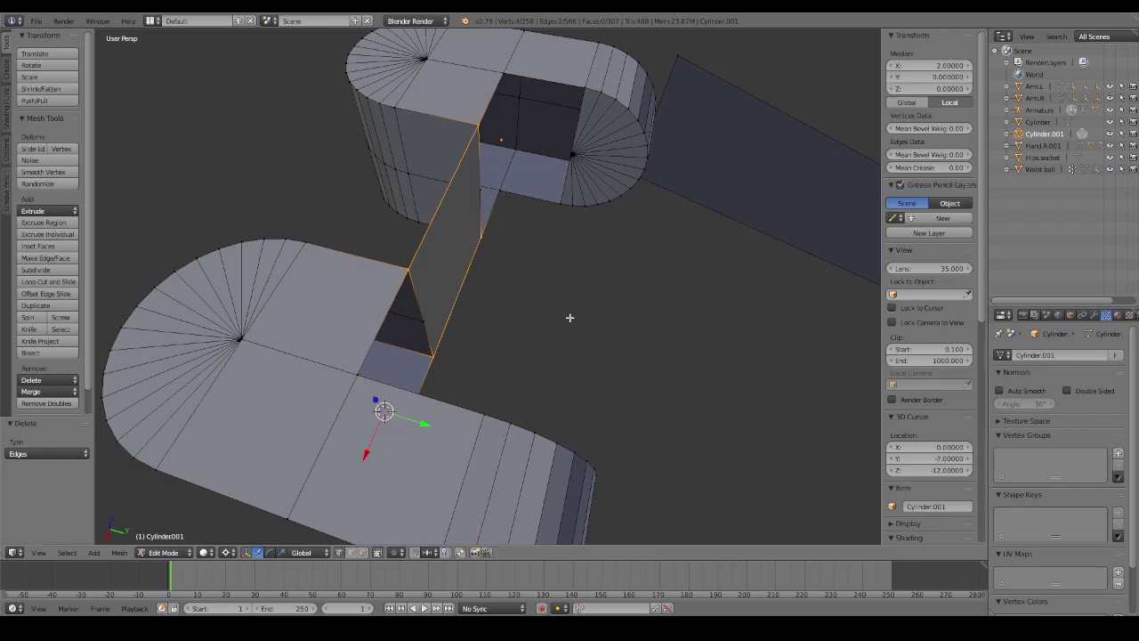
key(e)
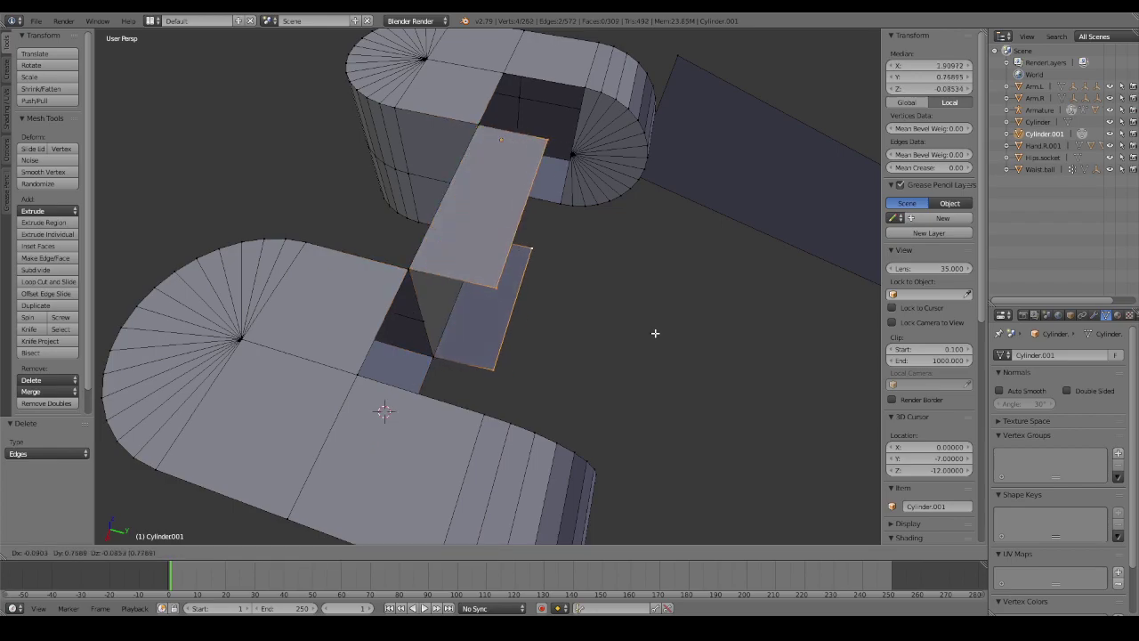
right_click(740, 347)
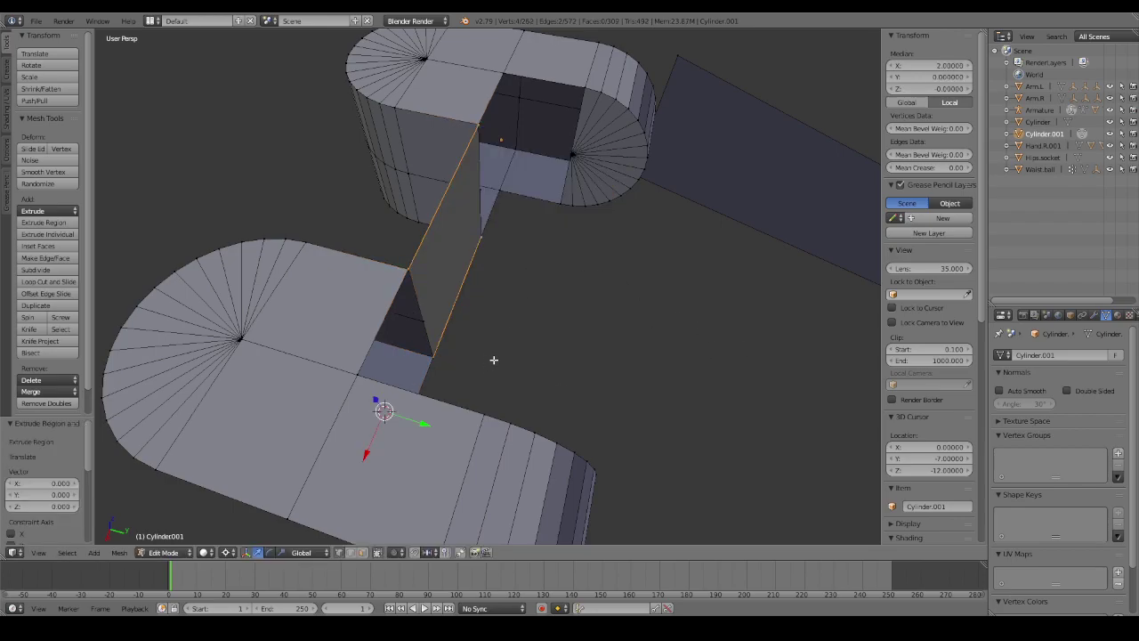
key(ctrl+z)
middle_drag(515, 339, 463, 312)
key(a)
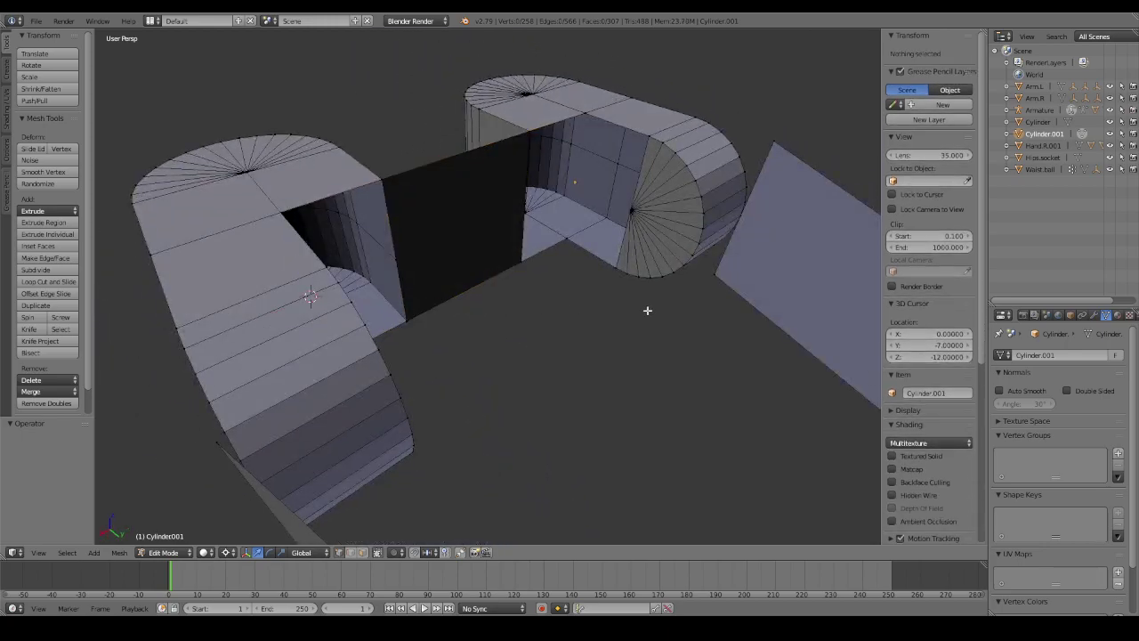
mouse_move(647, 311)
middle_down()
mouse_move(579, 326)
mouse_move(609, 328)
middle_up()
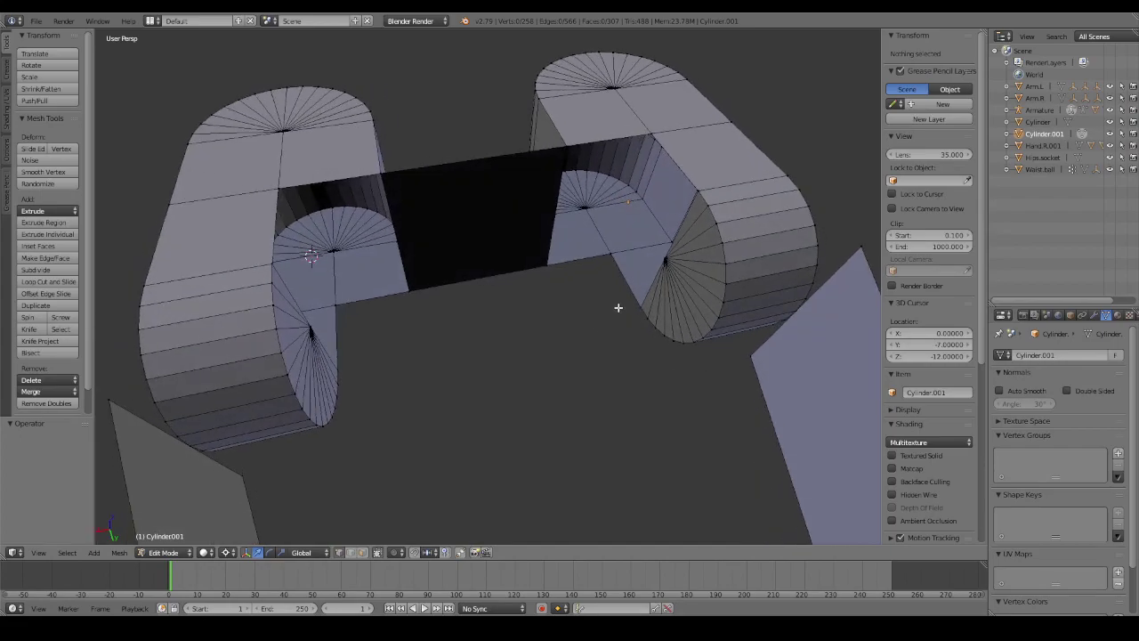
mouse_move(619, 307)
middle_down()
mouse_move(590, 297)
mouse_move(661, 272)
mouse_move(808, 275)
mouse_move(730, 308)
mouse_move(671, 309)
mouse_move(348, 282)
mouse_move(640, 303)
mouse_move(562, 305)
mouse_move(602, 311)
mouse_move(806, 228)
middle_up()
mouse_move(719, 236)
middle_down()
mouse_move(818, 244)
mouse_move(834, 233)
middle_up()
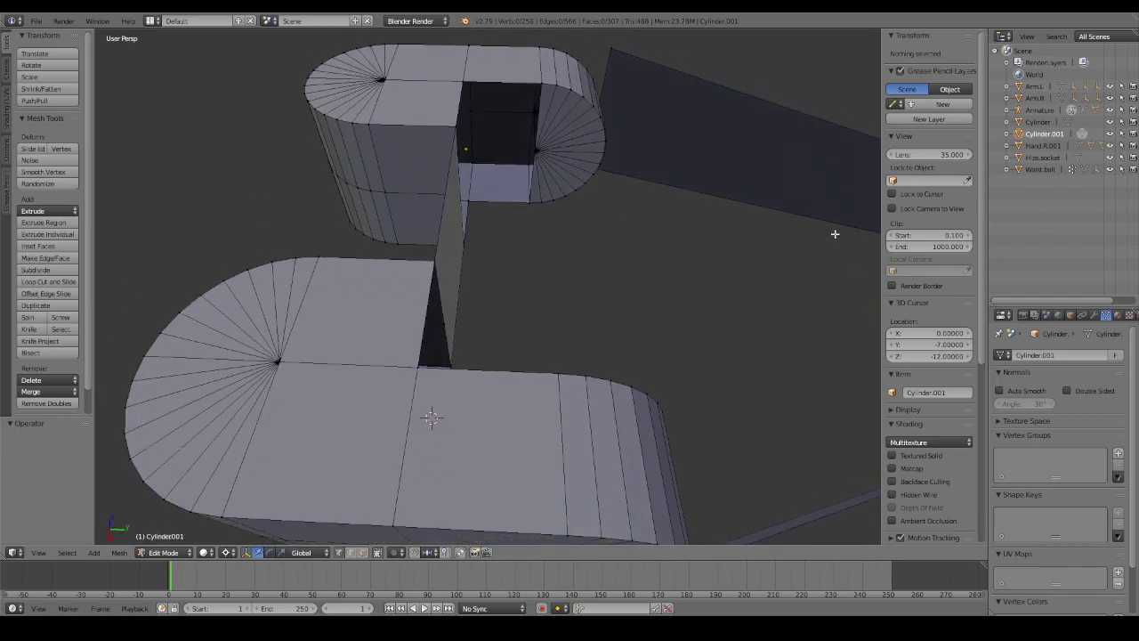
Duplicate the far block's rounded end cap in place, selecting it through wireframe.
key(z)
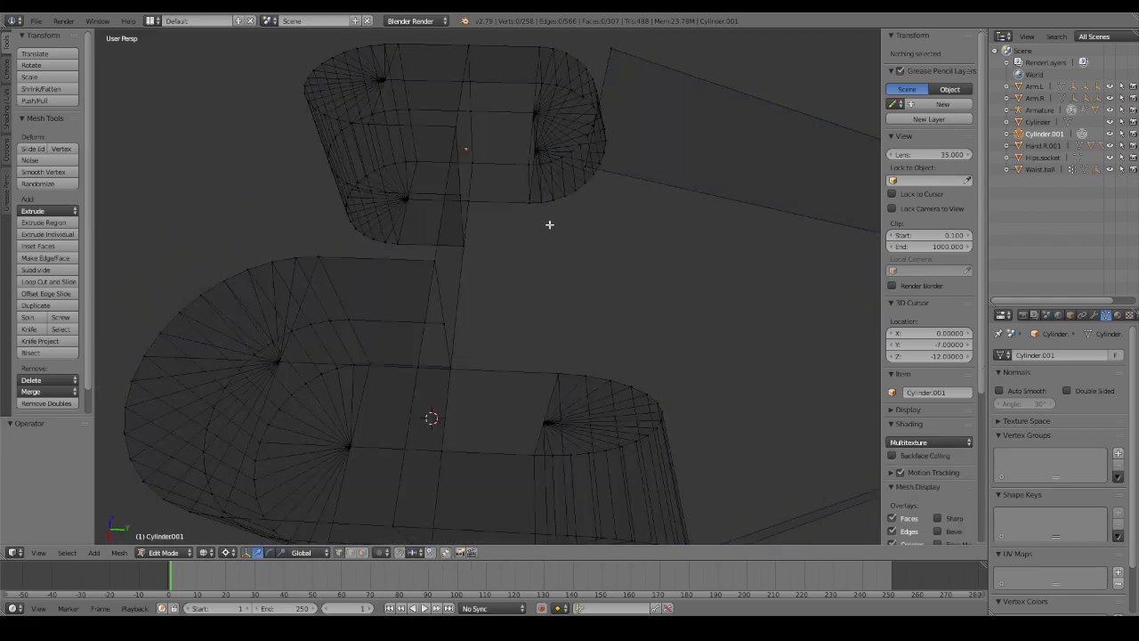
ctrl+drag(513, 206, 613, 216)
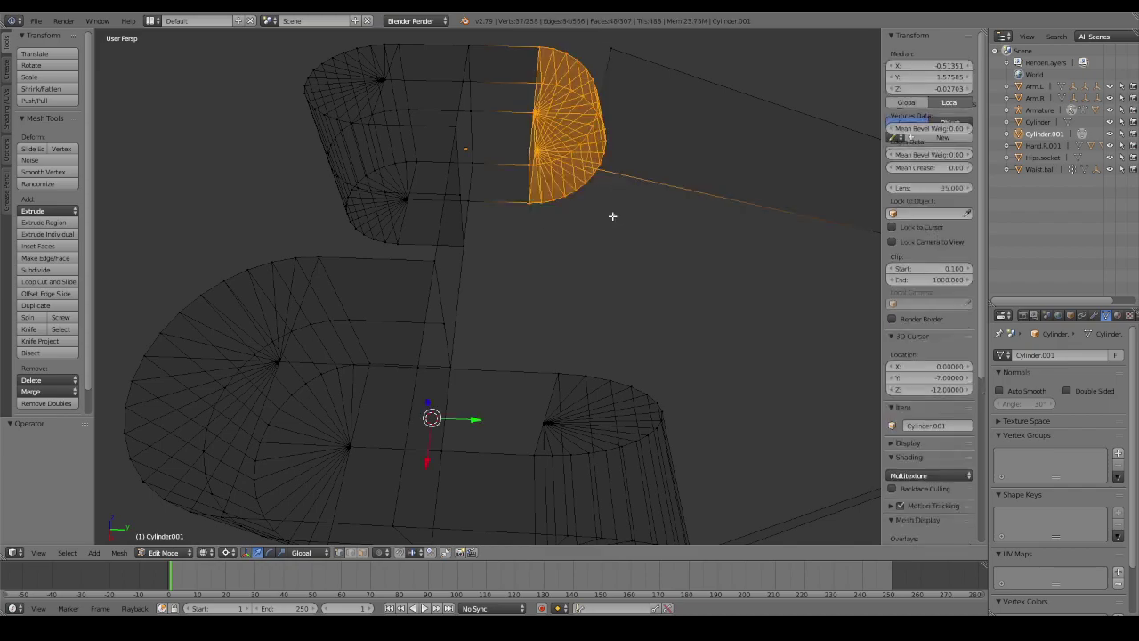
mouse_move(613, 216)
middle_down()
mouse_move(595, 197)
mouse_move(680, 248)
middle_up()
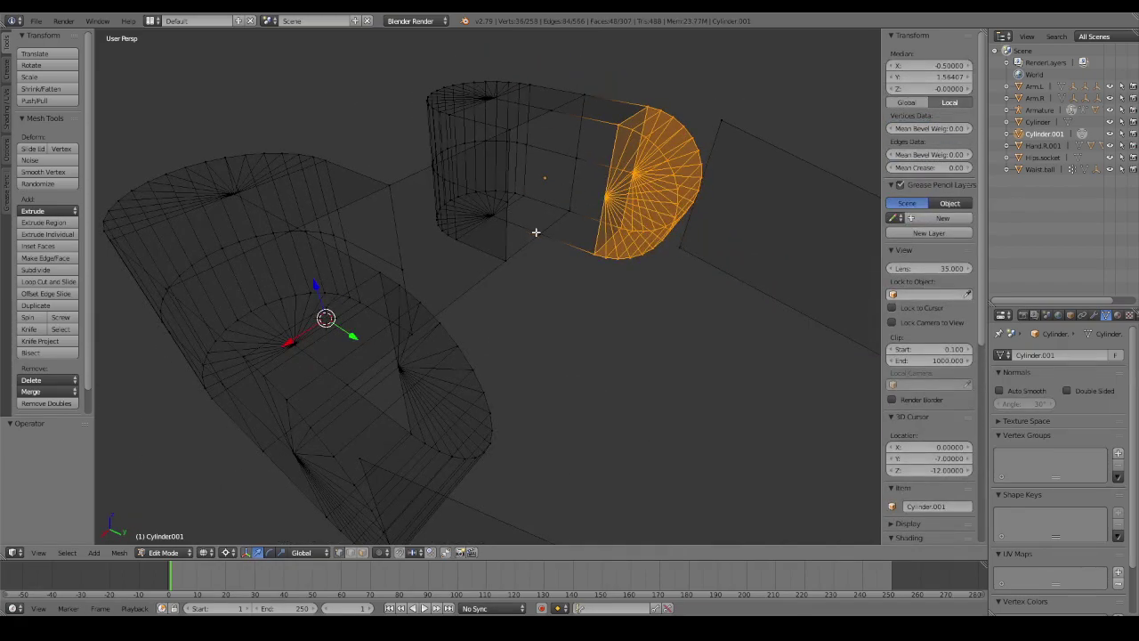
key(z)
middle_drag(558, 222, 540, 241)
key(g)
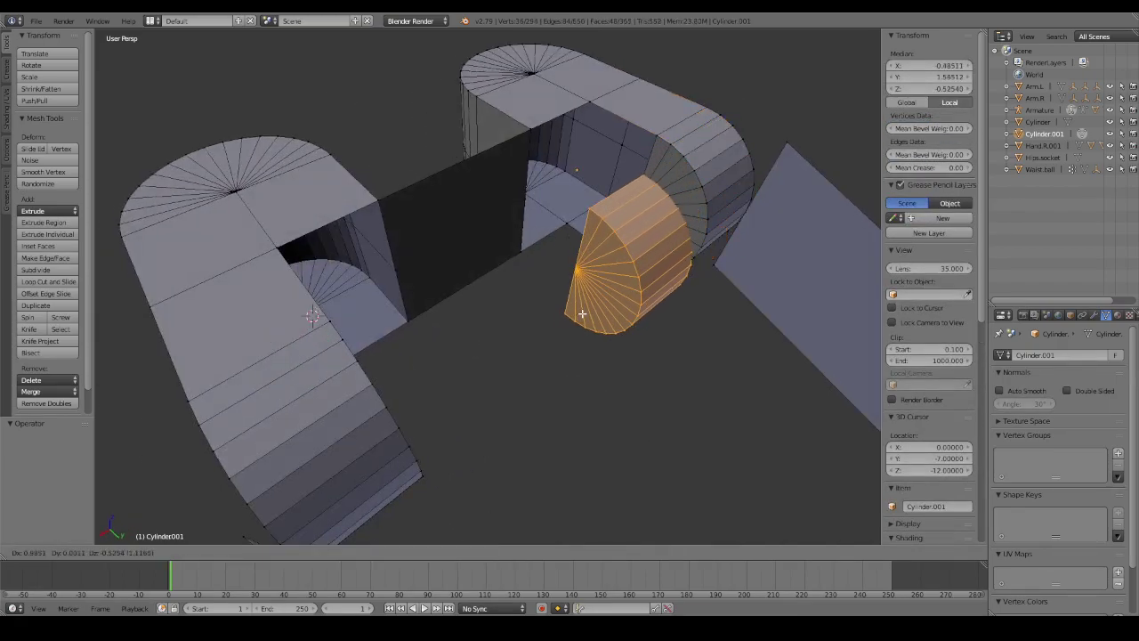
right_click(582, 313)
middle_drag(582, 314, 618, 254)
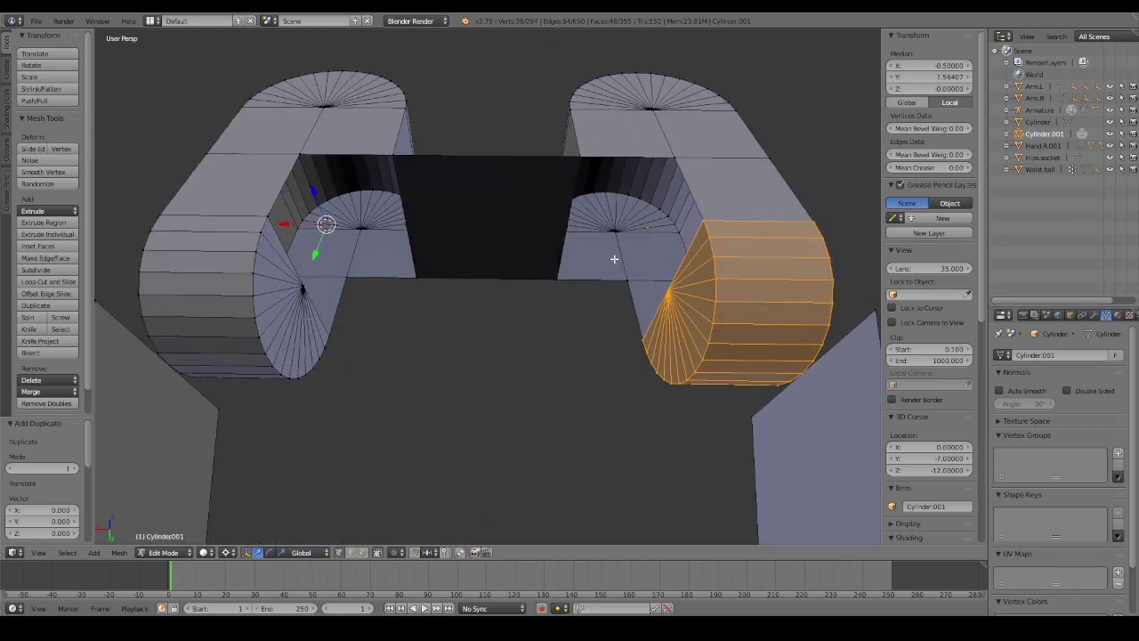
Position the duplicated cap at Median X 2 in the N panel.
click(940, 65)
text(0.5)
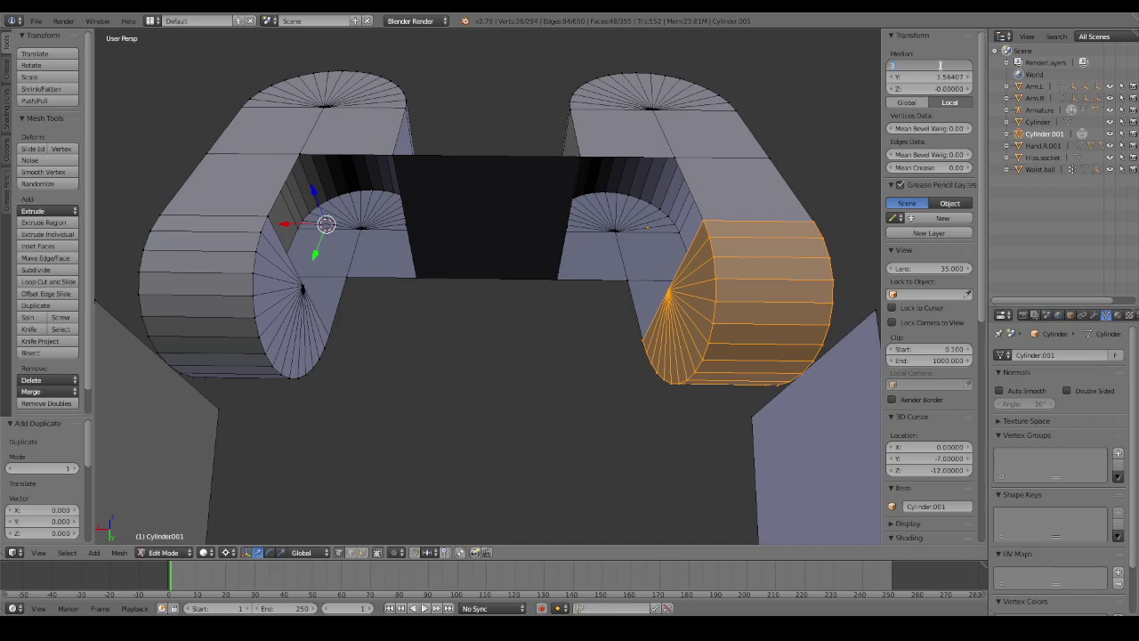
key(Return)
click(944, 65)
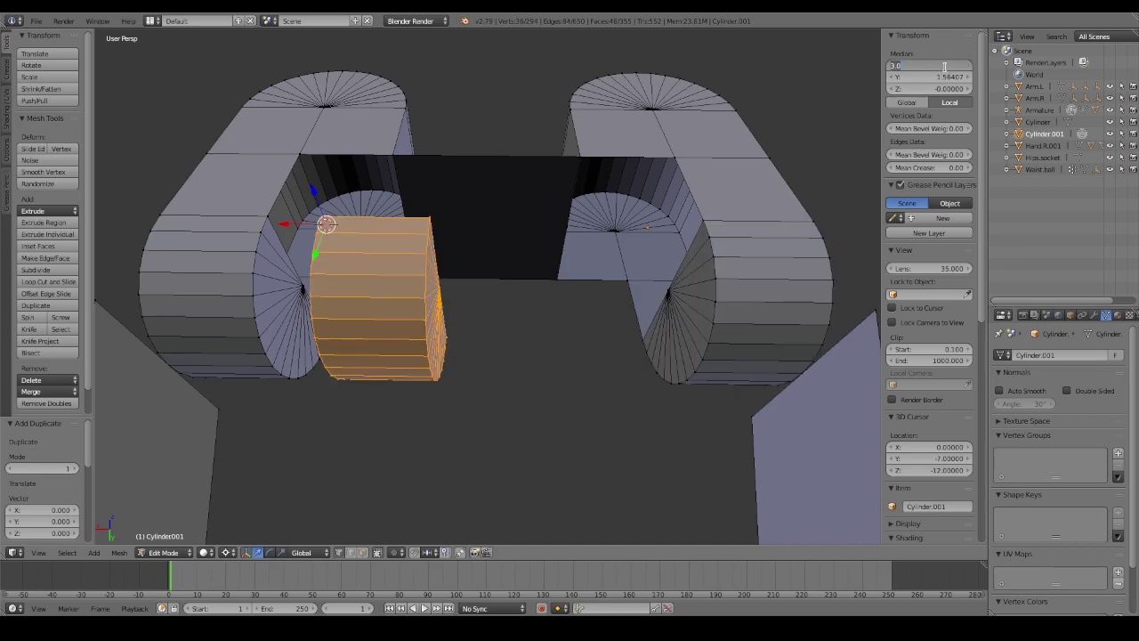
key(Return)
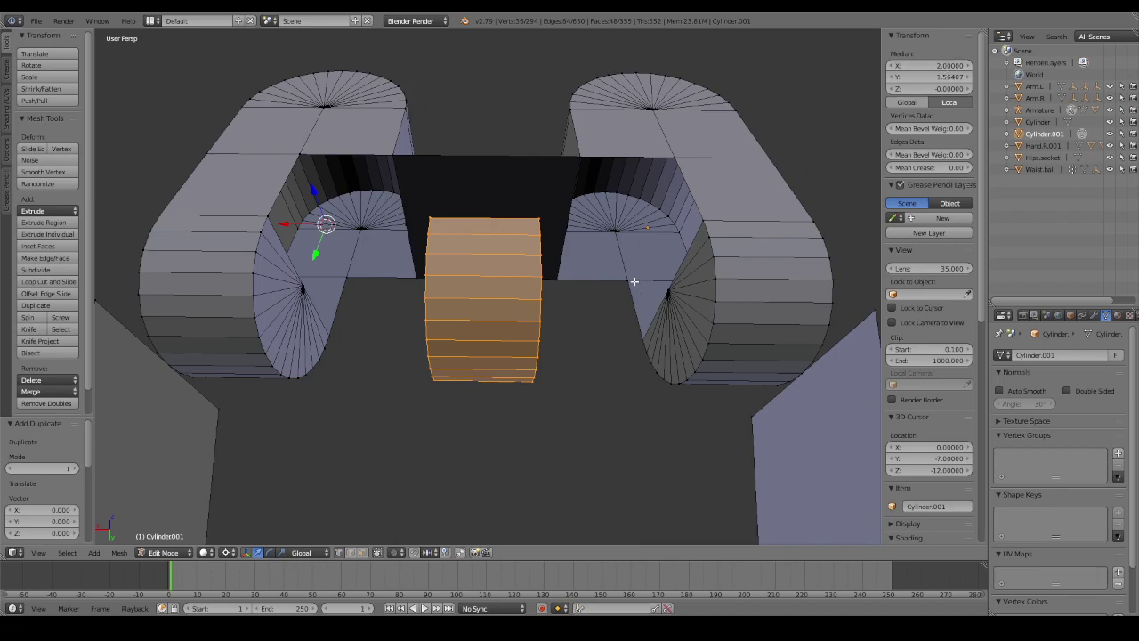
Scale the copy by 2 along X around the median point.
key(s)
key(x)
key(2)
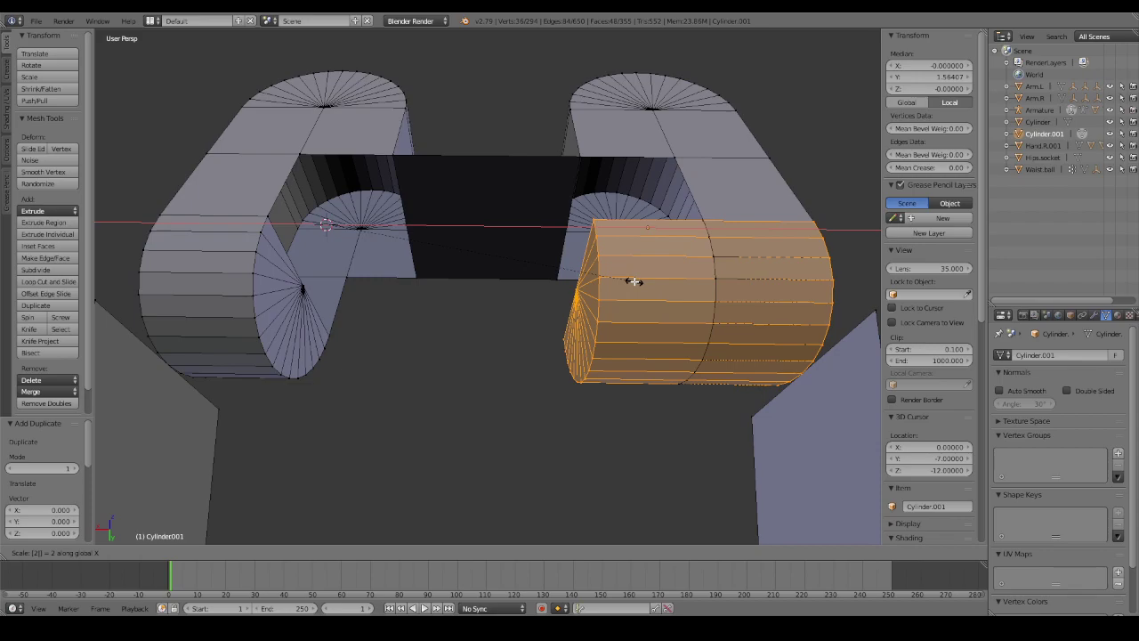
key(Escape)
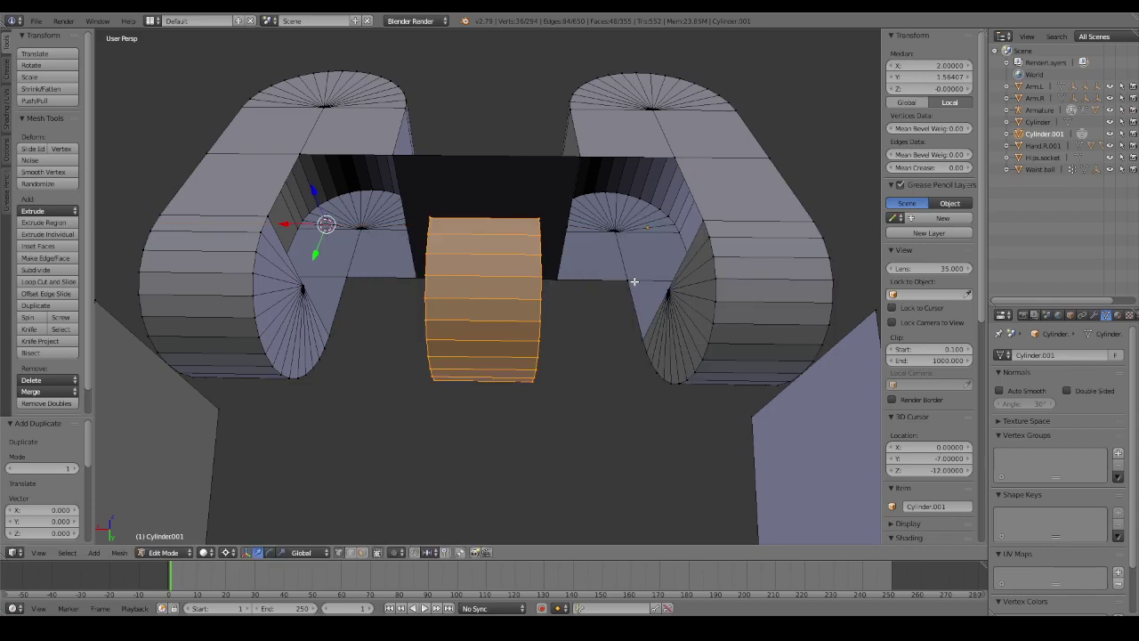
key(ctrl+comma)
key(s)
key(x)
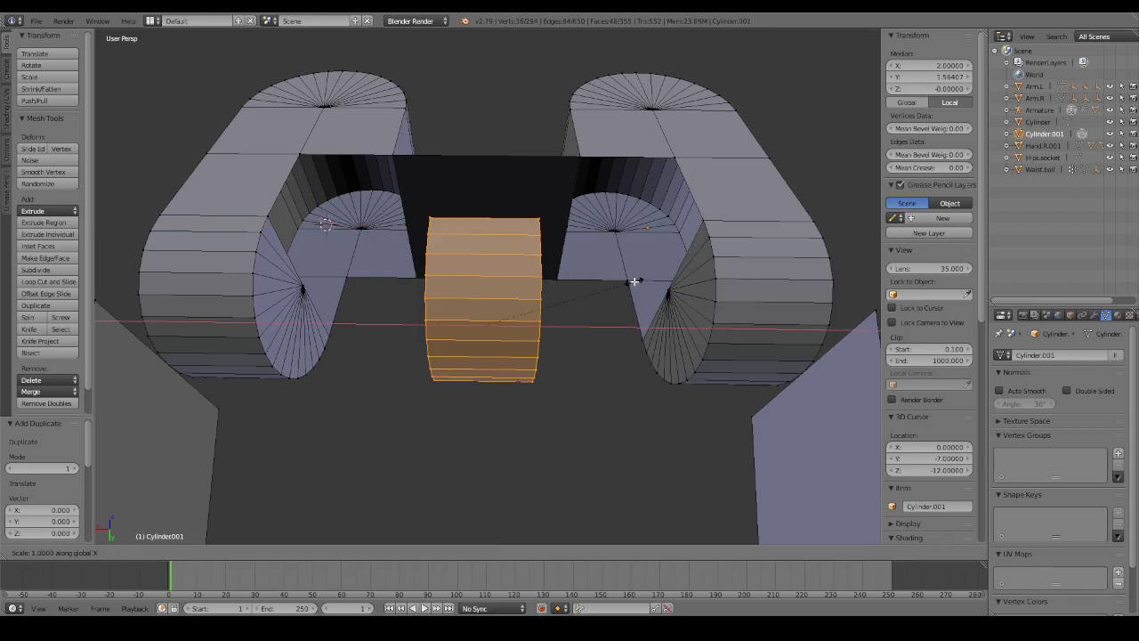
key(2)
key(Return)
mouse_move(633, 281)
middle_down()
mouse_move(690, 232)
mouse_move(692, 277)
mouse_move(653, 262)
mouse_move(700, 246)
mouse_move(730, 264)
mouse_move(612, 285)
mouse_move(607, 238)
middle_up()
Fill a face across the gap from the four outlining vertices at the new block's end.
right_click(605, 190)
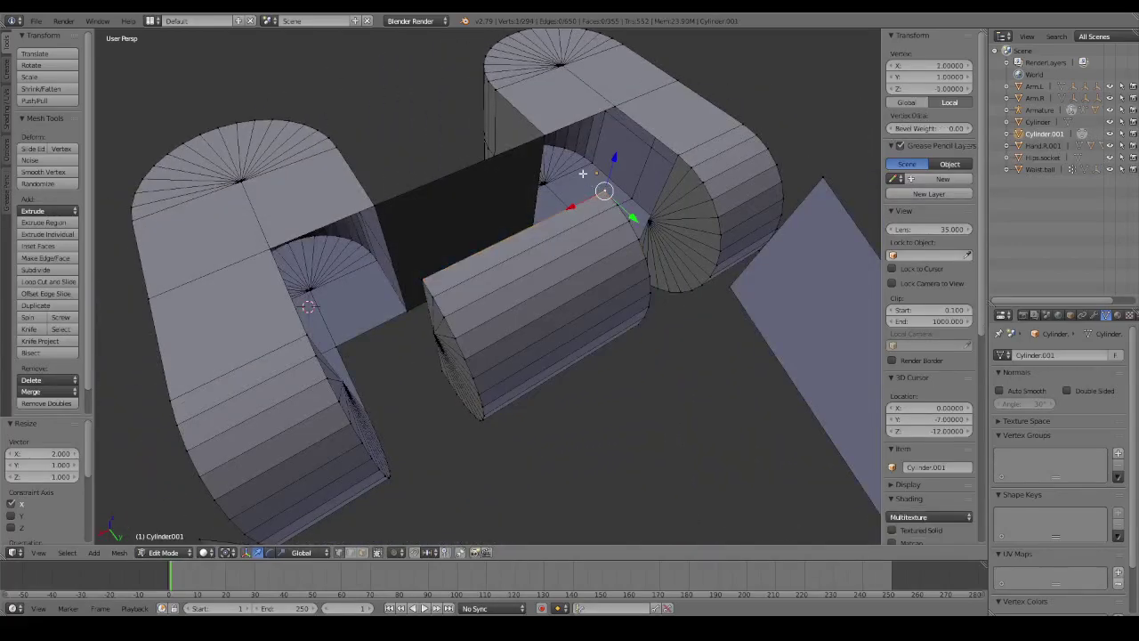
shift+right_click(544, 138)
middle_drag(546, 151, 602, 150)
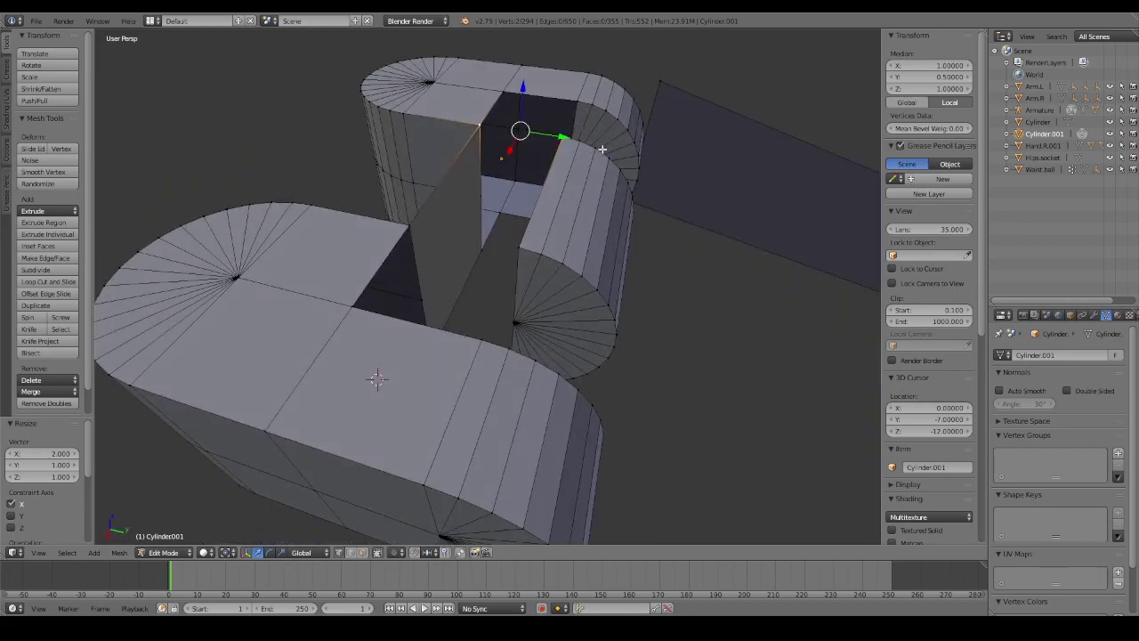
shift+right_click(410, 226)
shift+right_click(520, 245)
mouse_move(516, 264)
middle_down()
mouse_move(525, 279)
mouse_move(493, 286)
middle_up()
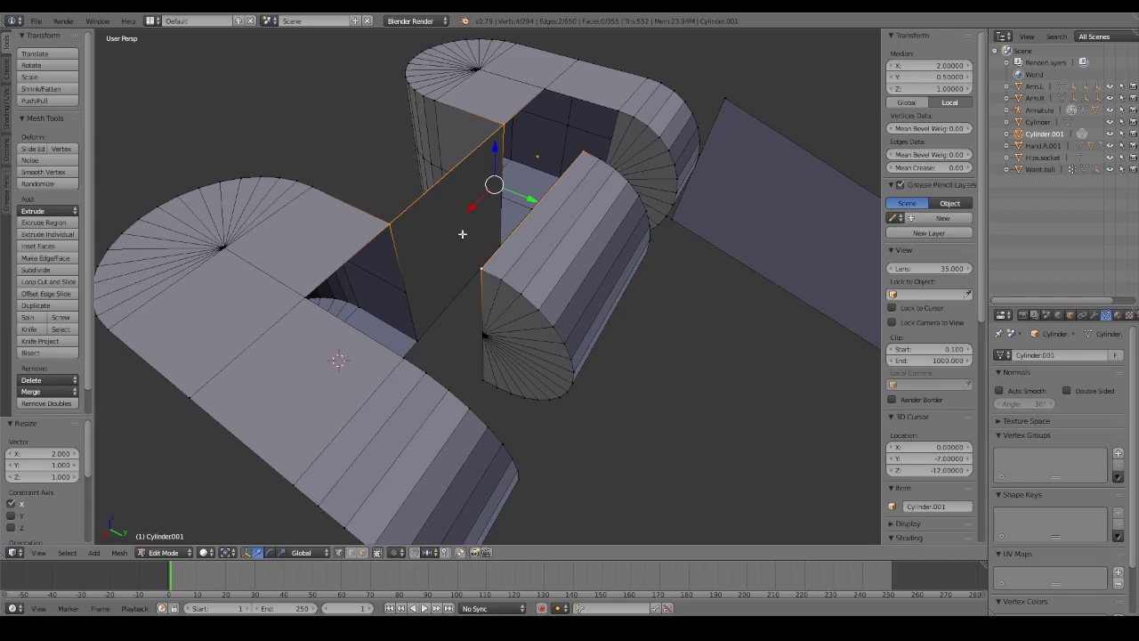
key(f)
Delete the first stray edge inside the hole.
middle_drag(462, 234, 517, 257)
right_click(480, 257)
mouse_move(481, 257)
middle_down()
mouse_move(542, 324)
mouse_move(580, 330)
mouse_move(550, 242)
middle_up()
right_click(567, 302)
shift+right_click(513, 211)
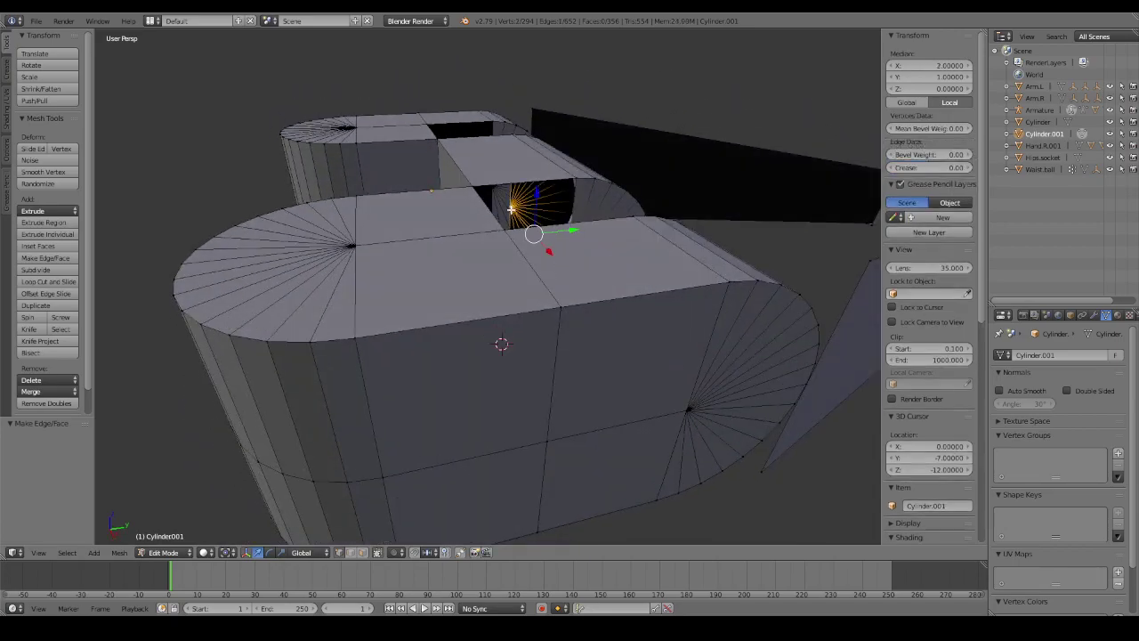
key(x)
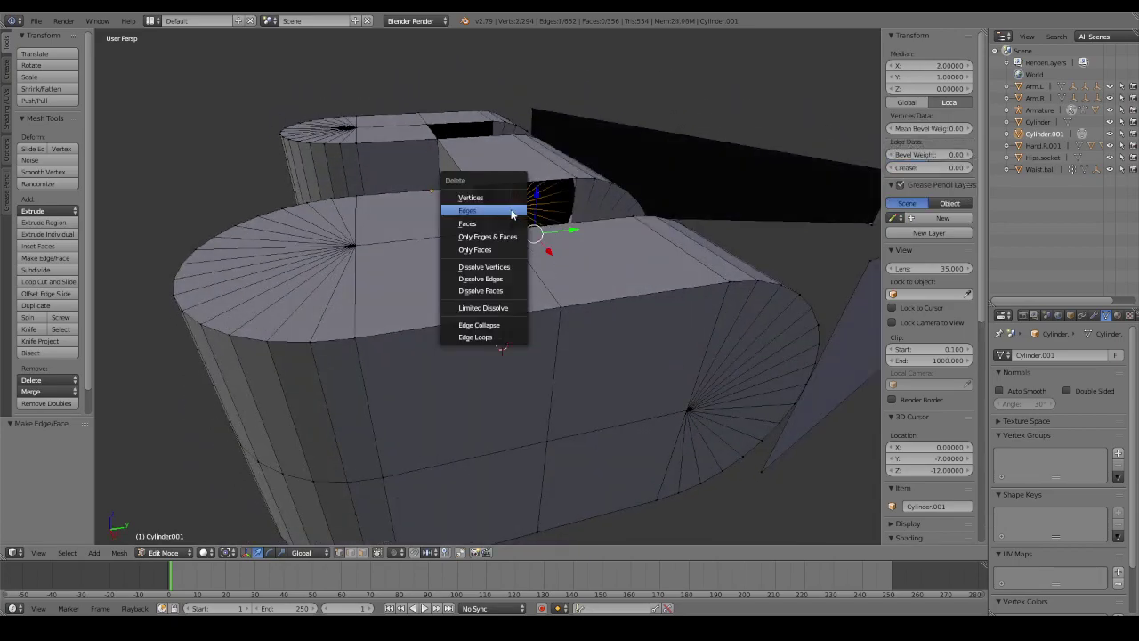
click(513, 213)
Delete the remaining stray edge and the fan edge from the hole.
middle_drag(512, 214, 528, 258)
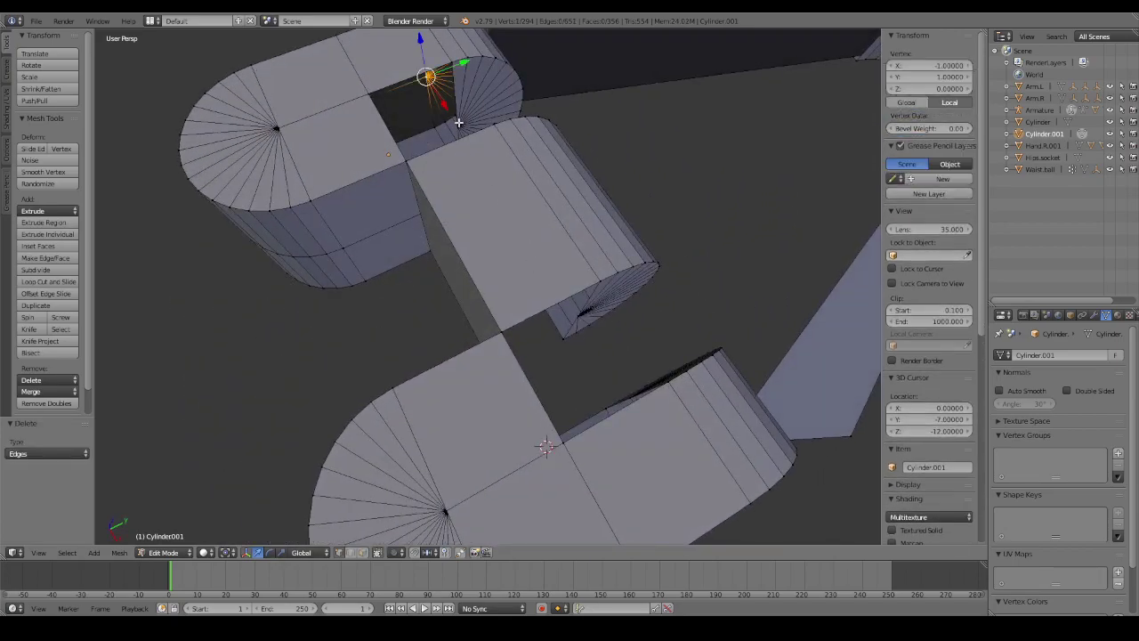
shift+right_click(460, 123)
key(x)
click(472, 138)
mouse_move(472, 138)
middle_down()
mouse_move(700, 277)
mouse_move(702, 264)
mouse_move(668, 204)
mouse_move(664, 159)
mouse_move(467, 108)
mouse_move(519, 220)
mouse_move(484, 260)
mouse_move(445, 367)
middle_up()
right_click(671, 253)
shift+right_click(651, 140)
key(x)
click(650, 139)
Fill a face between the hole's two border edges, bridging the side block to the central block.
right_click(525, 255)
shift+right_click(445, 364)
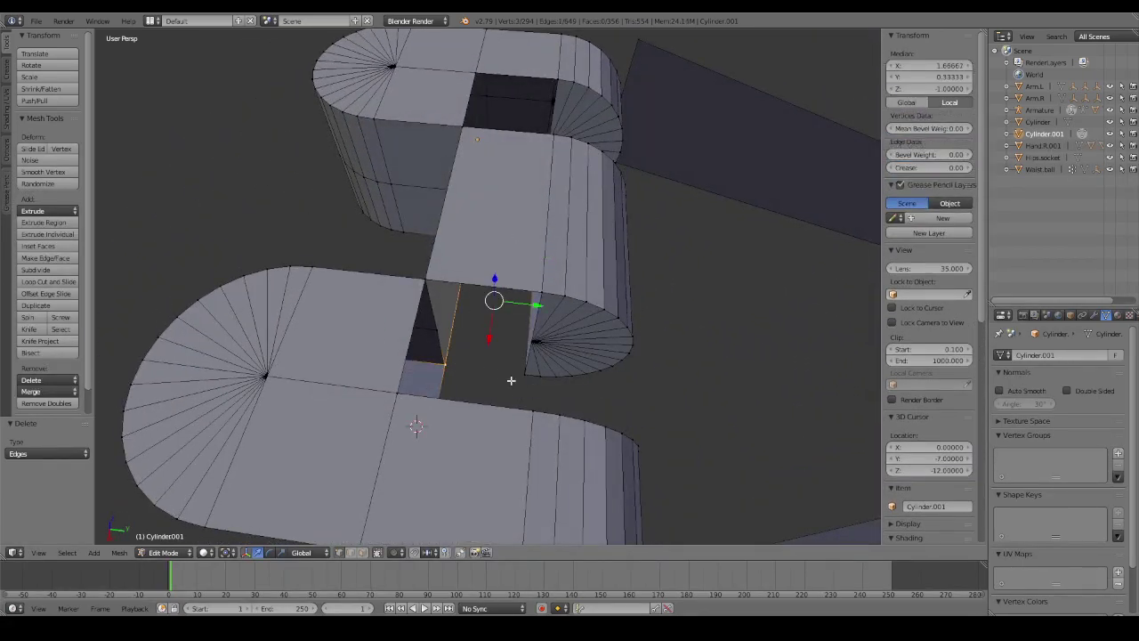
key(f)
middle_drag(527, 373, 466, 327)
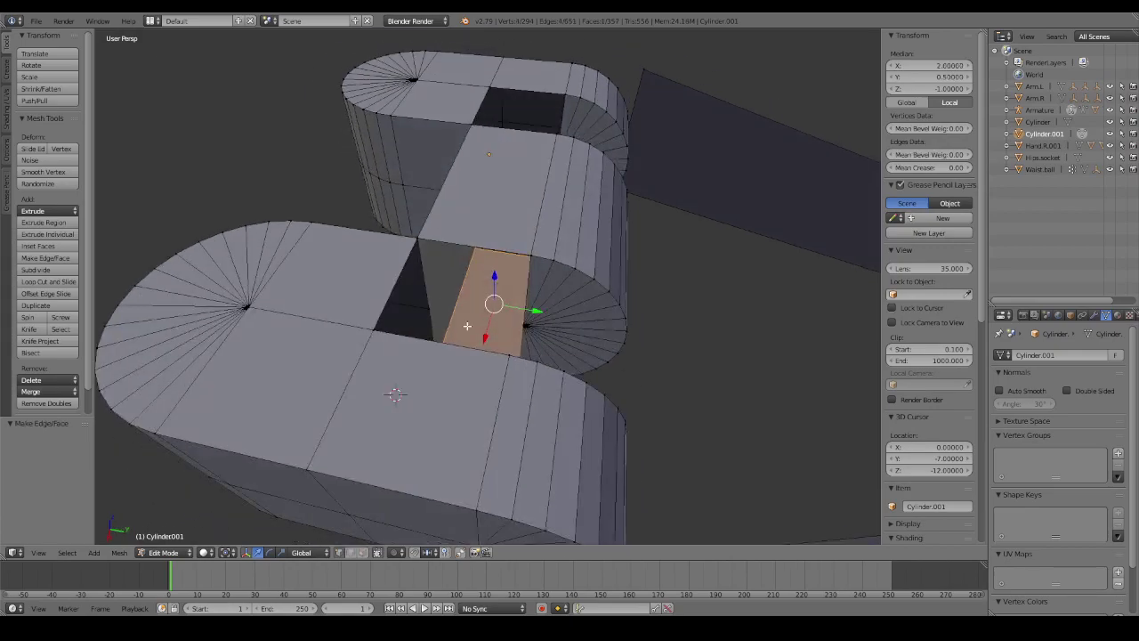
right_click(428, 308)
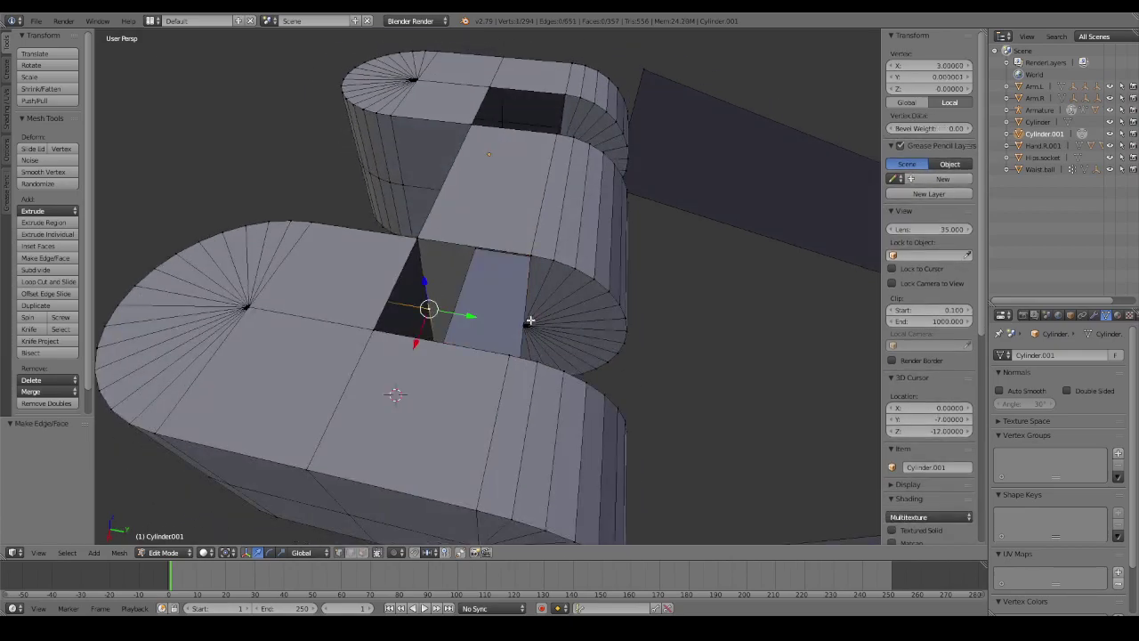
shift+right_click(526, 326)
mouse_move(526, 326)
middle_down()
mouse_move(459, 306)
mouse_move(572, 300)
middle_up()
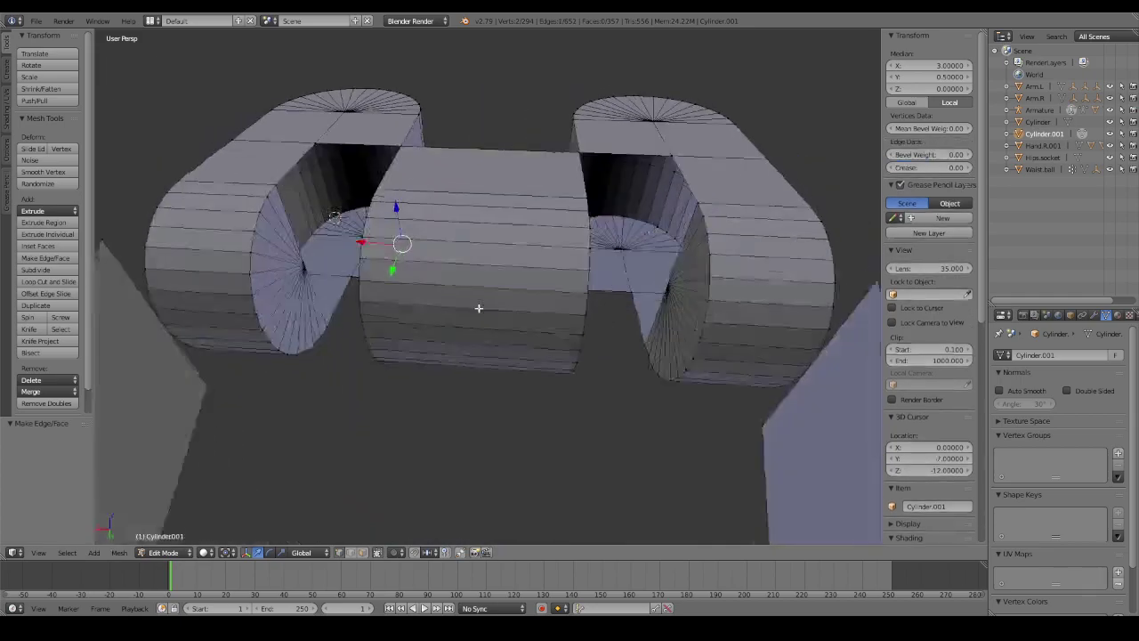
Join the corner to the fan centre, then fill a face from the vertical edge to the fan centre.
key(f)
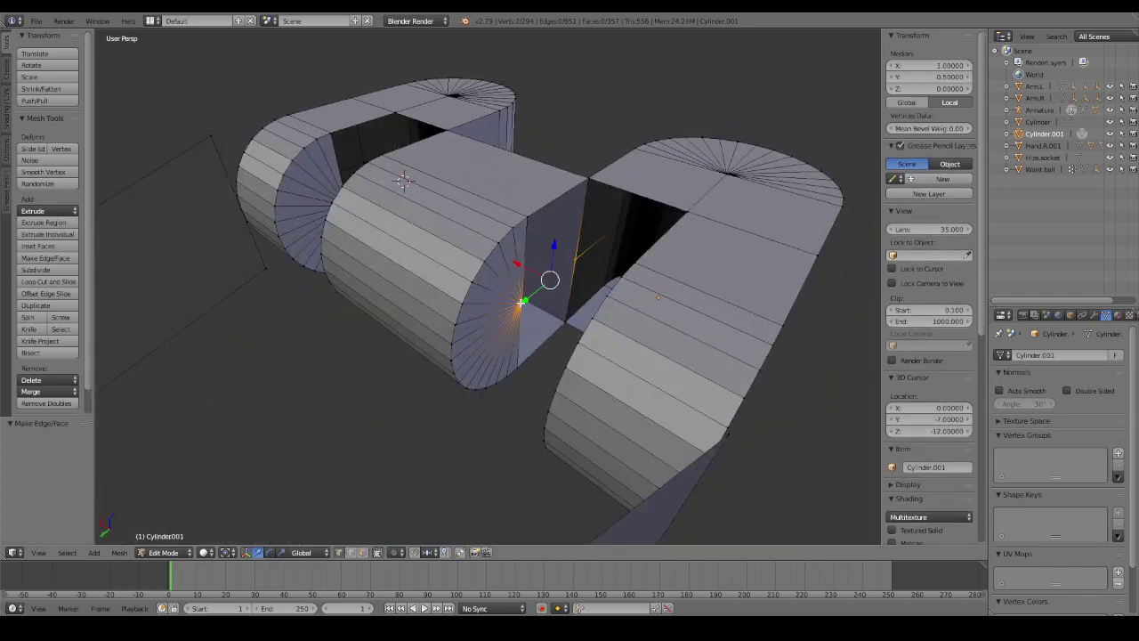
right_click(582, 208)
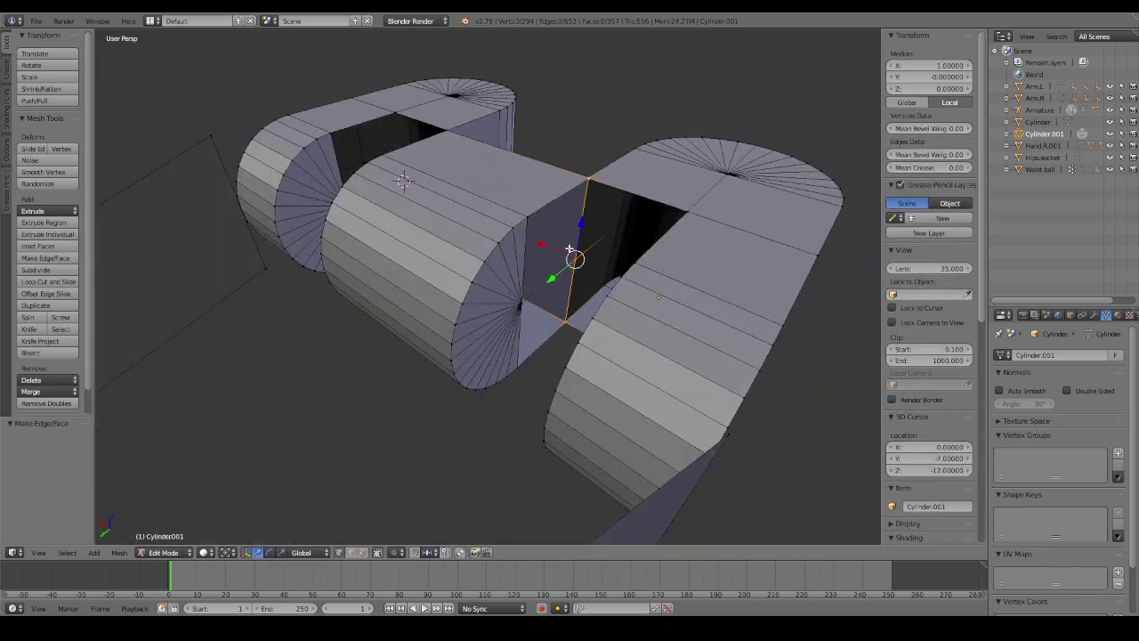
middle_drag(570, 249, 524, 265)
shift+right_click(516, 255)
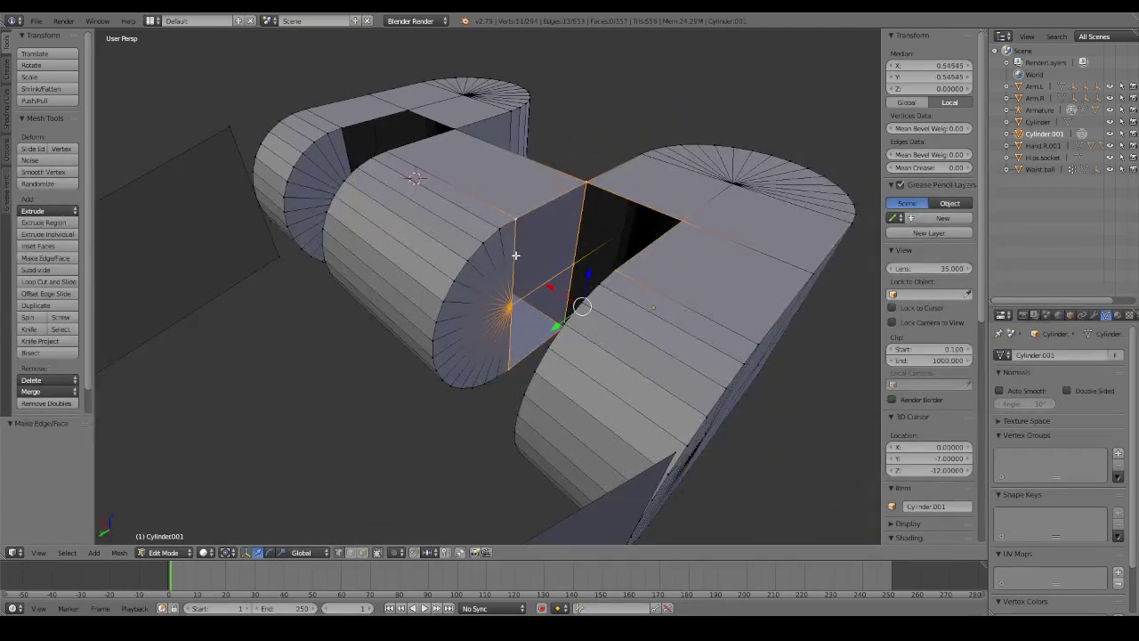
shift+right_click(515, 255)
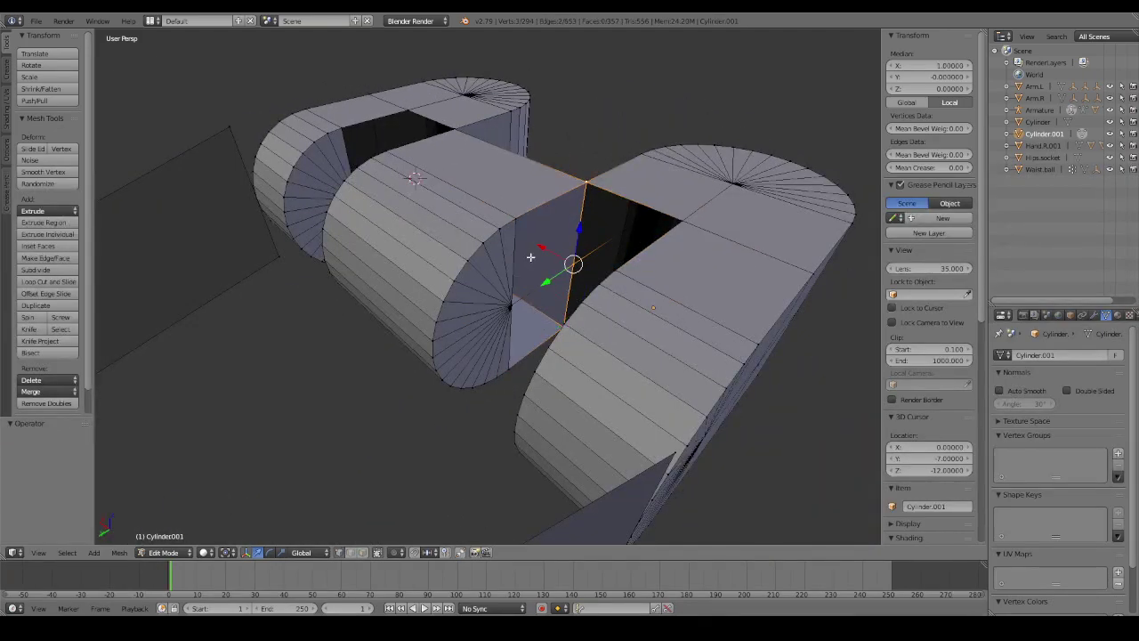
shift+right_click(513, 308)
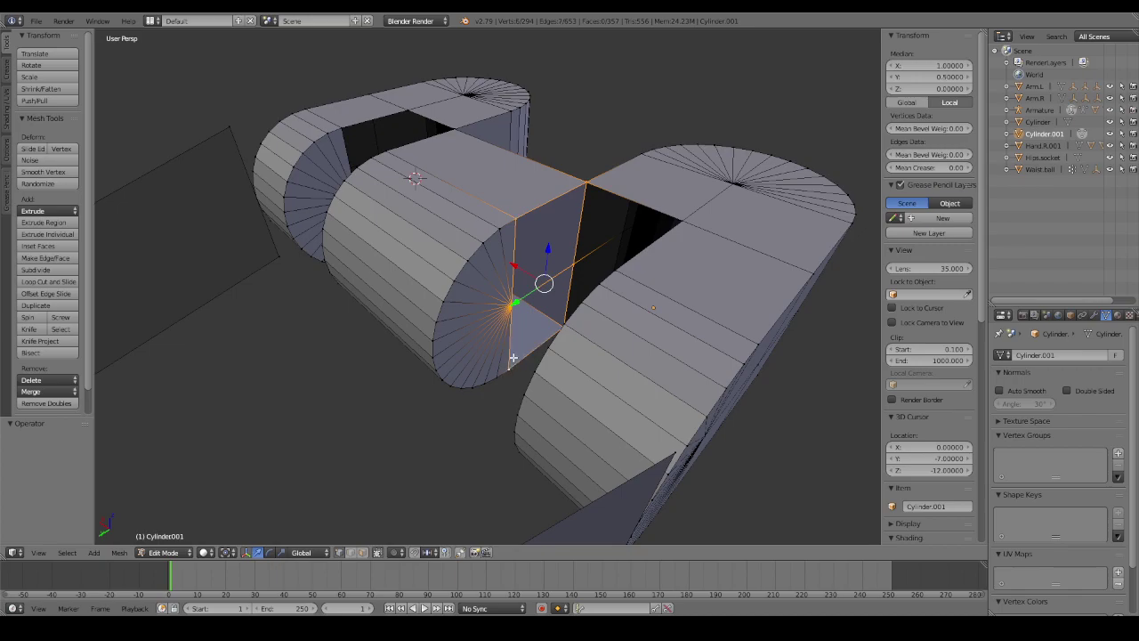
key(f)
Fill a face from the top edge of the other opening to its fan-centre vertex.
middle_drag(513, 355, 637, 334)
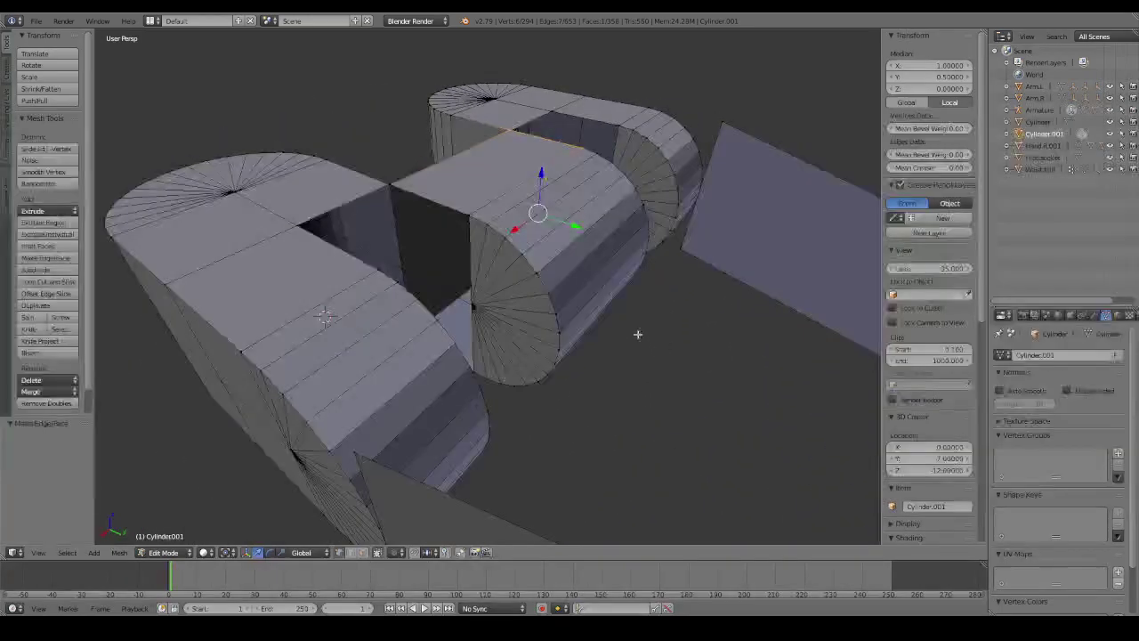
right_click(475, 216)
shift+right_click(391, 185)
middle_drag(392, 185, 429, 333)
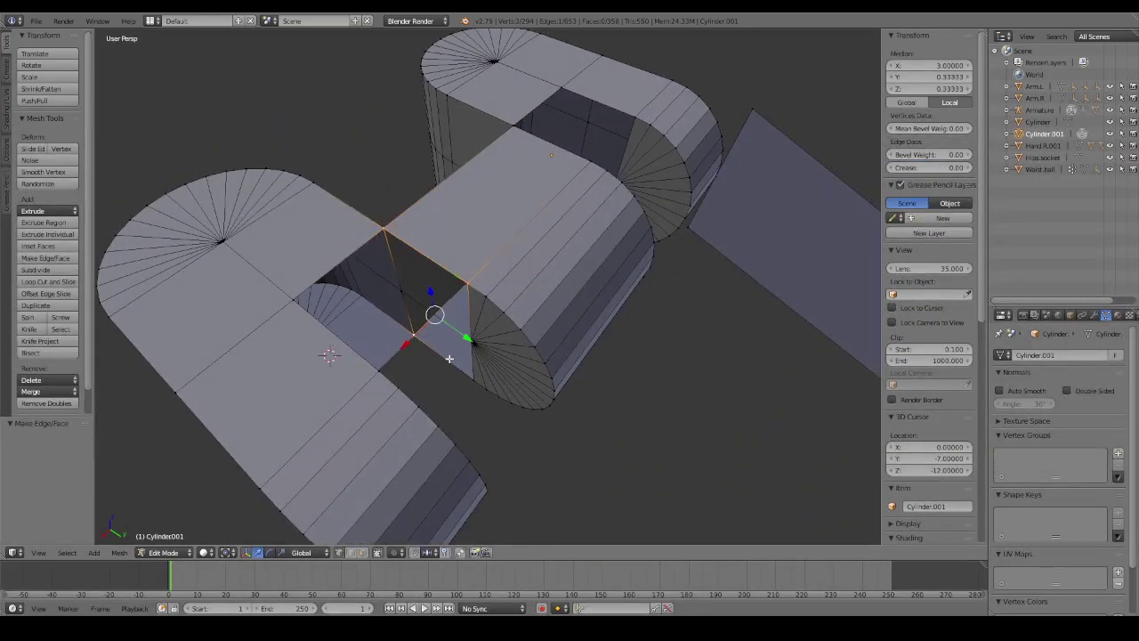
shift+right_click(474, 343)
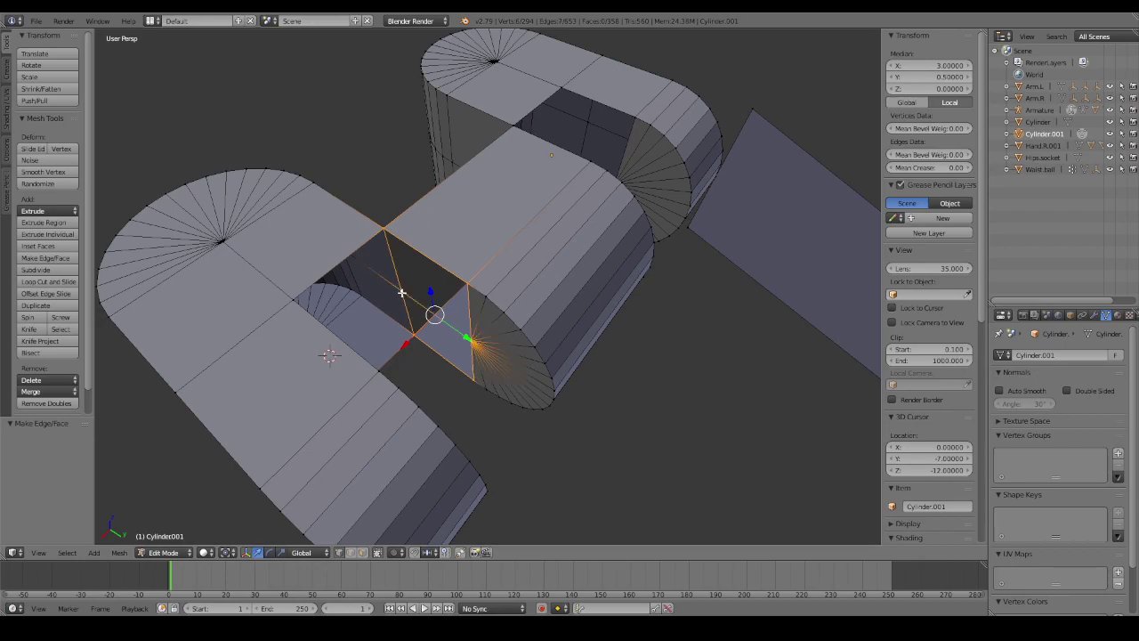
key(f)
Close the left opening with a new connecting edge and a filled face.
right_click(382, 232)
middle_drag(381, 232, 315, 234)
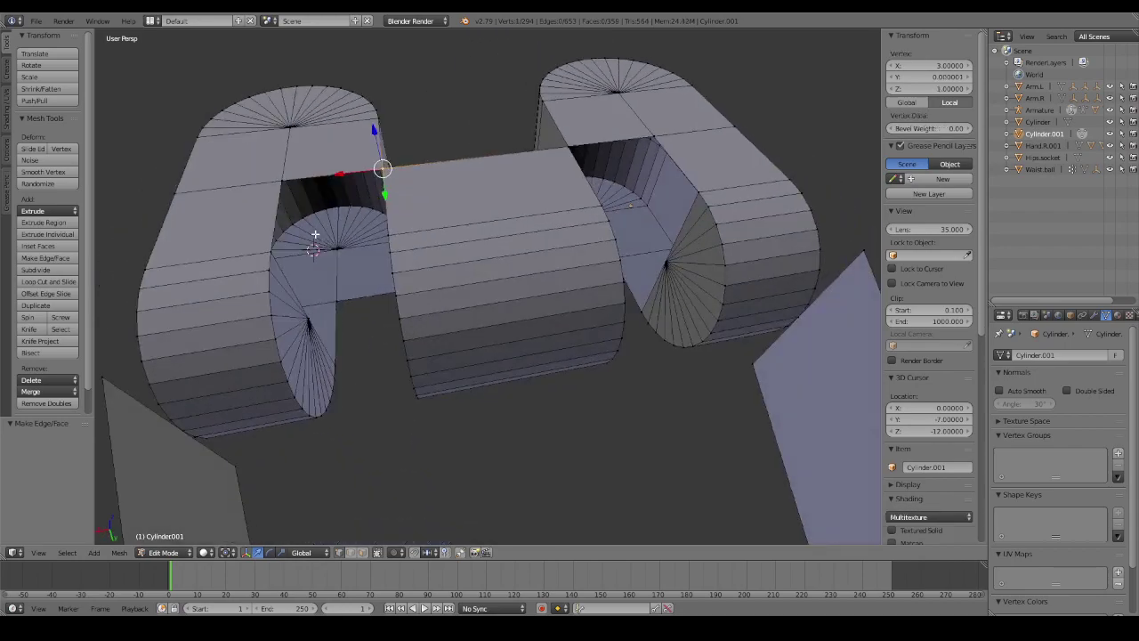
right_click(284, 180)
shift+right_click(338, 303)
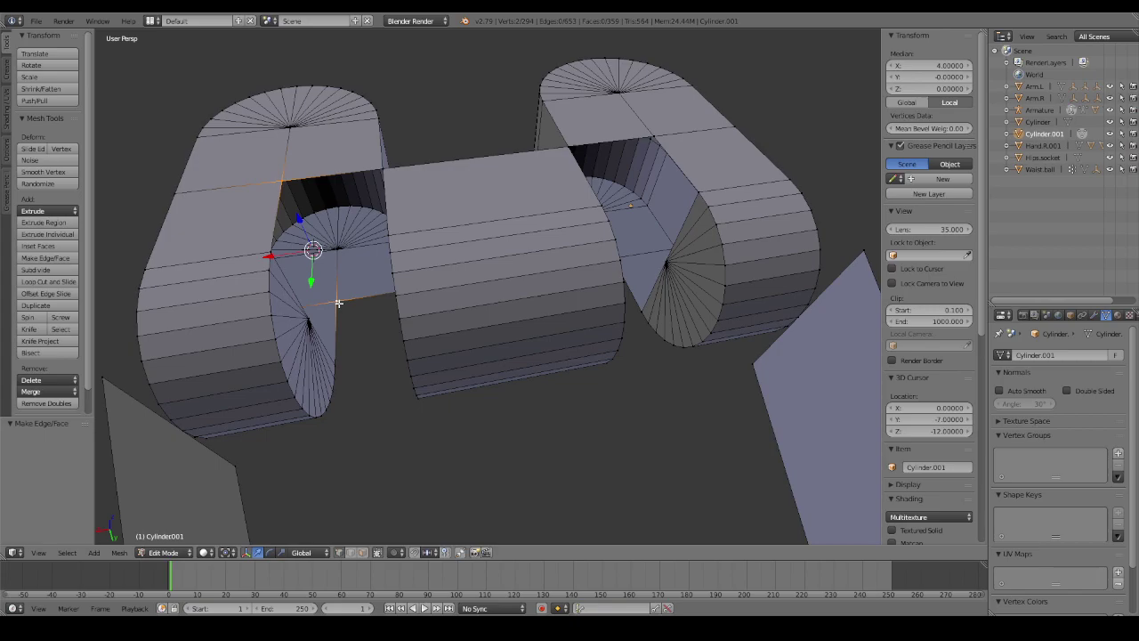
key(f)
shift+right_click(334, 365)
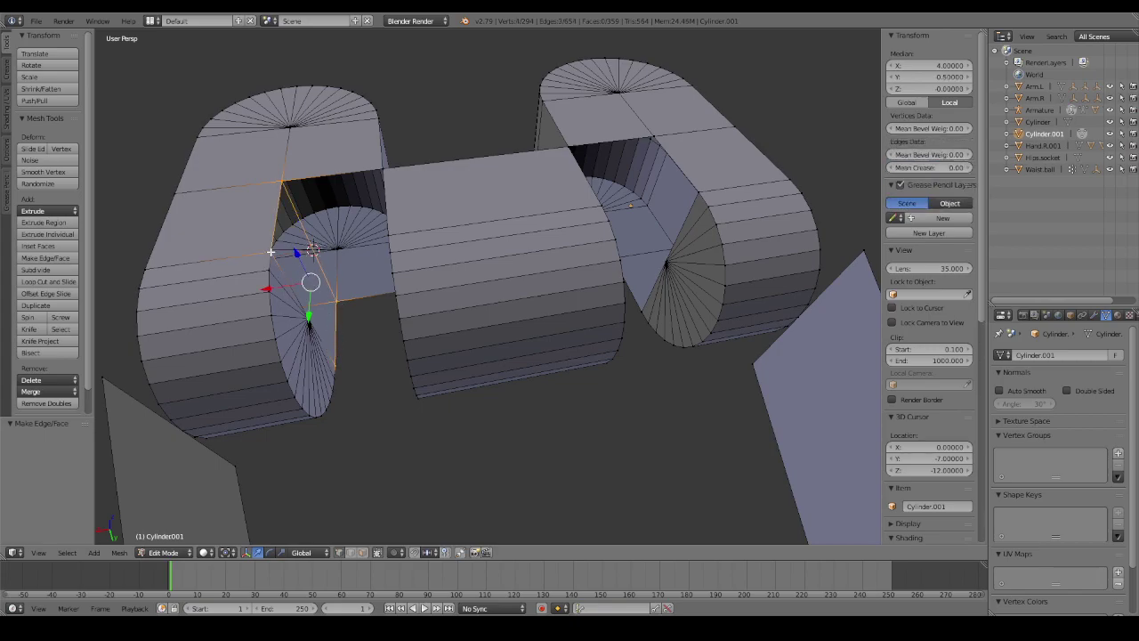
mouse_move(310, 318)
middle_down()
mouse_move(356, 293)
mouse_move(399, 325)
middle_up()
shift+right_click(407, 306)
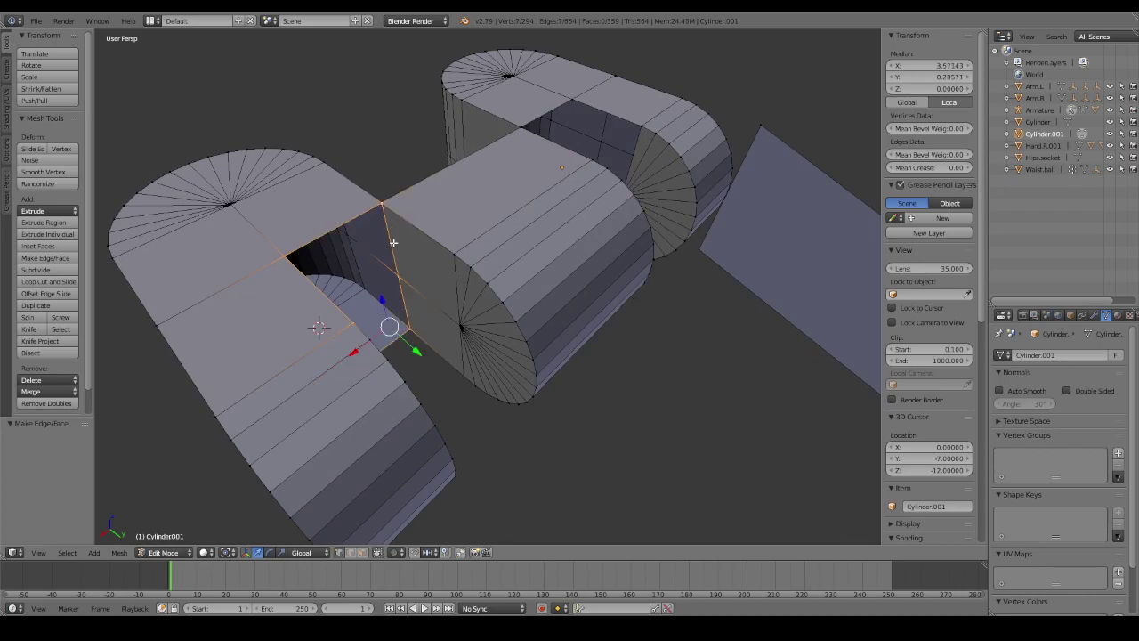
middle_drag(394, 242, 342, 279)
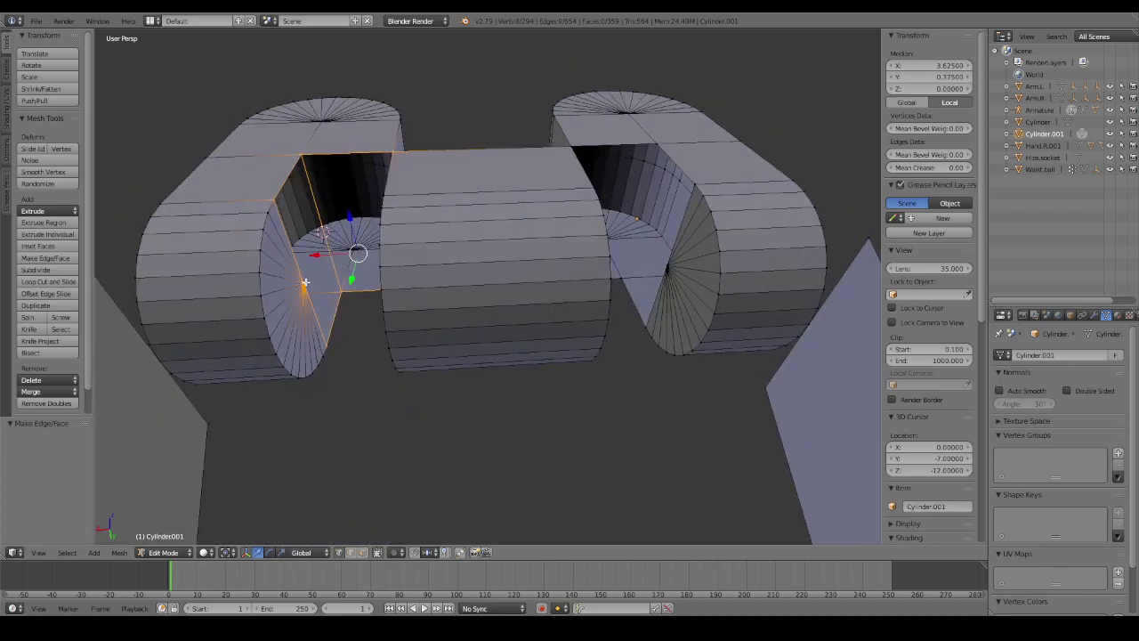
key(f)
mouse_move(356, 254)
middle_down()
mouse_move(373, 305)
mouse_move(362, 236)
mouse_move(387, 301)
middle_up()
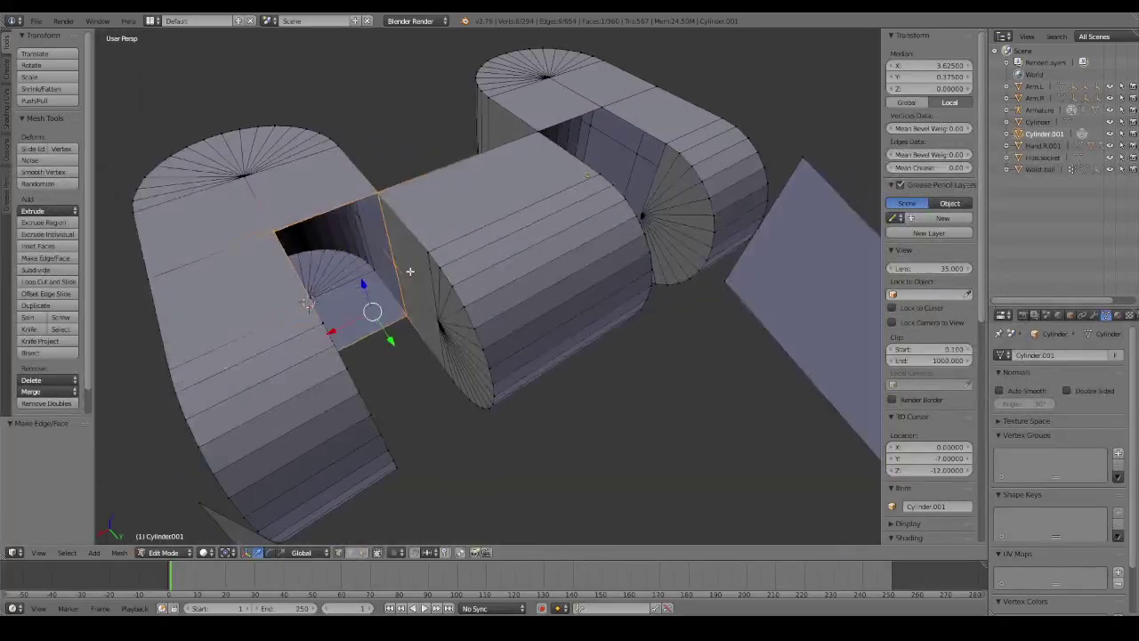
Deselect all and add centred edge loops across the central block and the front and back side blocks.
key(a)
mouse_move(374, 296)
middle_down()
mouse_move(439, 264)
mouse_move(506, 301)
mouse_move(560, 262)
mouse_move(318, 285)
mouse_move(356, 284)
mouse_move(351, 376)
mouse_move(549, 267)
mouse_move(602, 258)
mouse_move(402, 275)
mouse_move(441, 267)
middle_up()
key(ctrl+r)
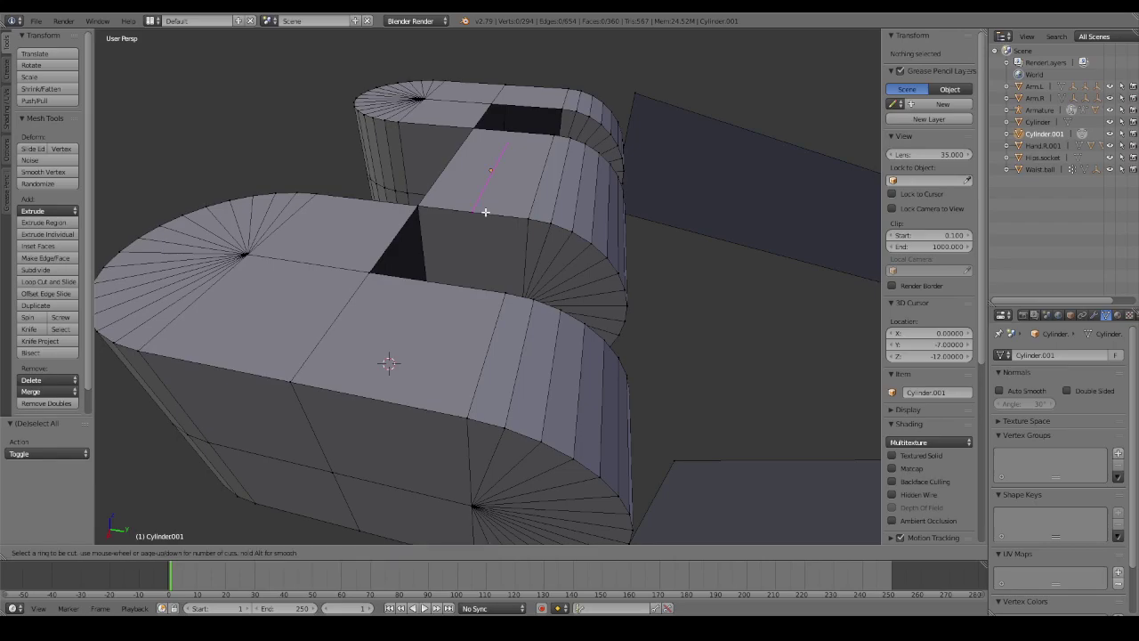
click(481, 207)
right_click(463, 197)
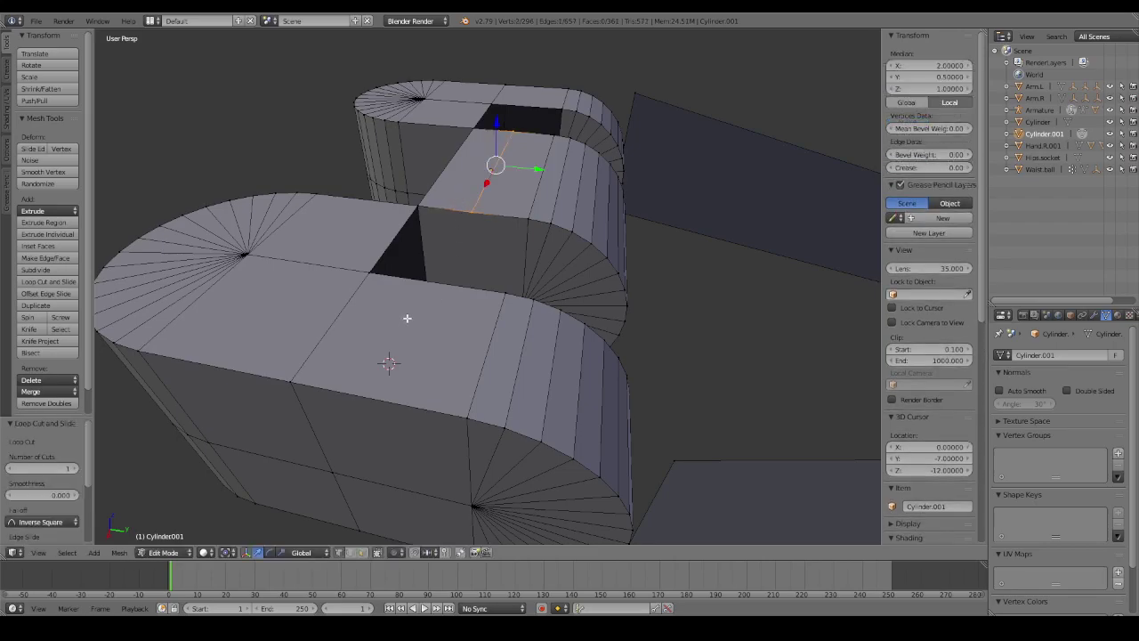
key(ctrl+r)
click(432, 283)
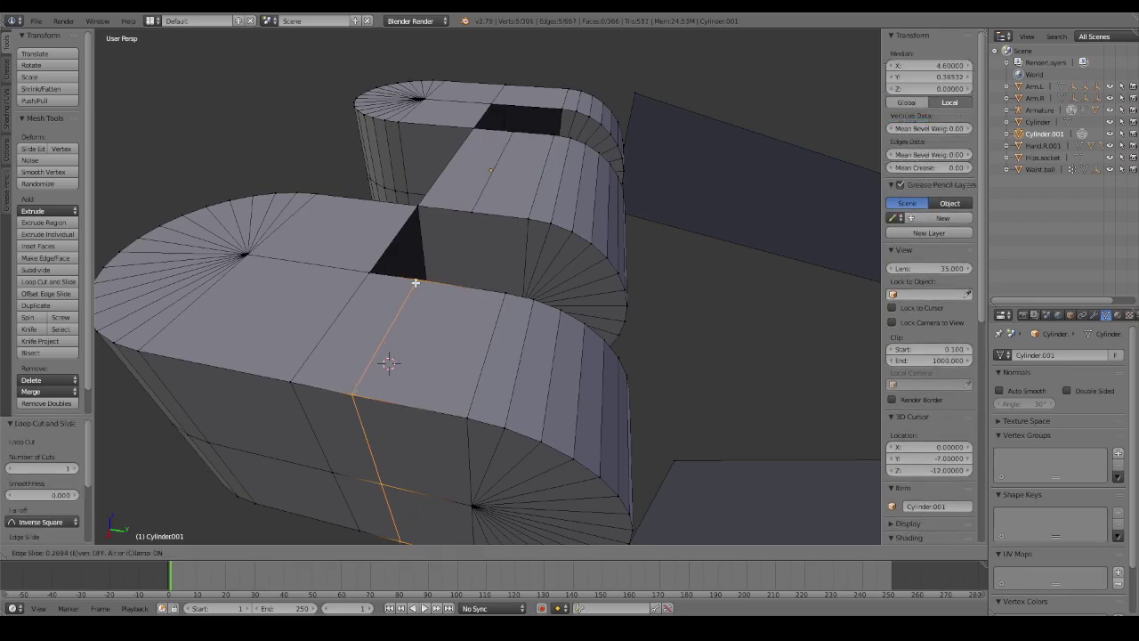
right_click(413, 283)
key(ctrl+r)
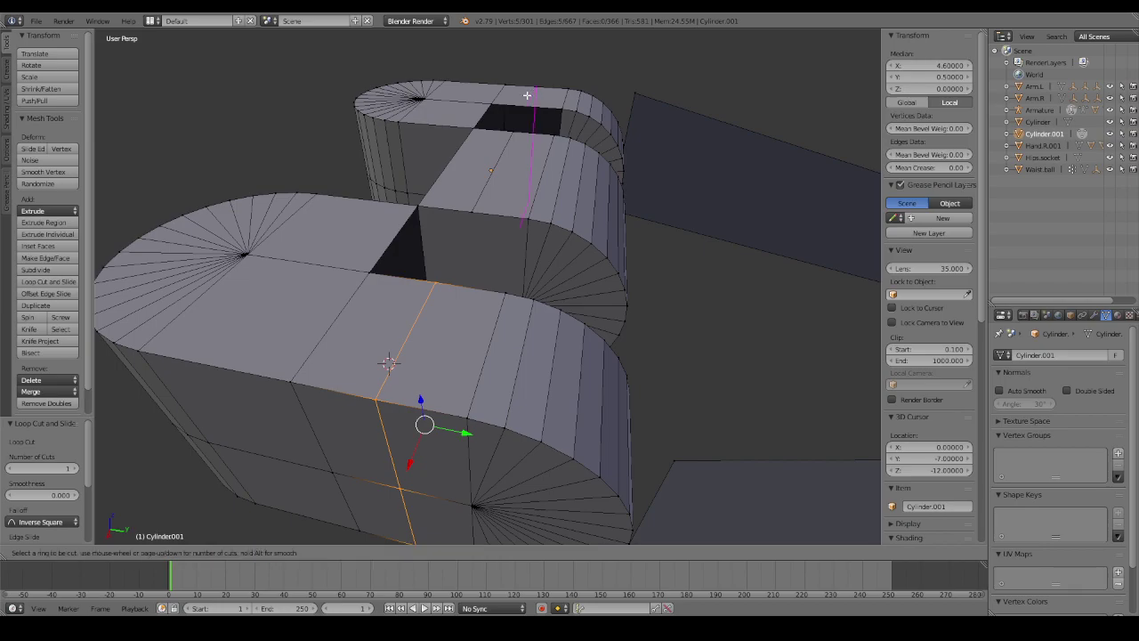
click(532, 95)
right_click(532, 94)
mouse_move(533, 94)
middle_down()
mouse_move(526, 219)
mouse_move(538, 213)
middle_up()
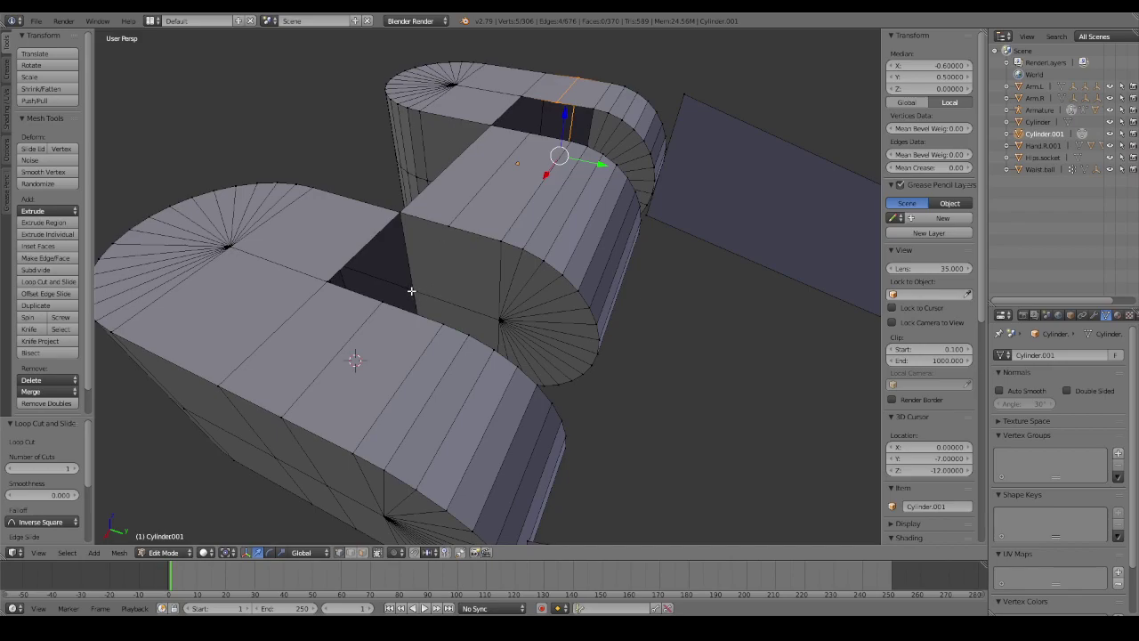
Knife-cut two new lines across the central block's faces at the openings.
key(k)
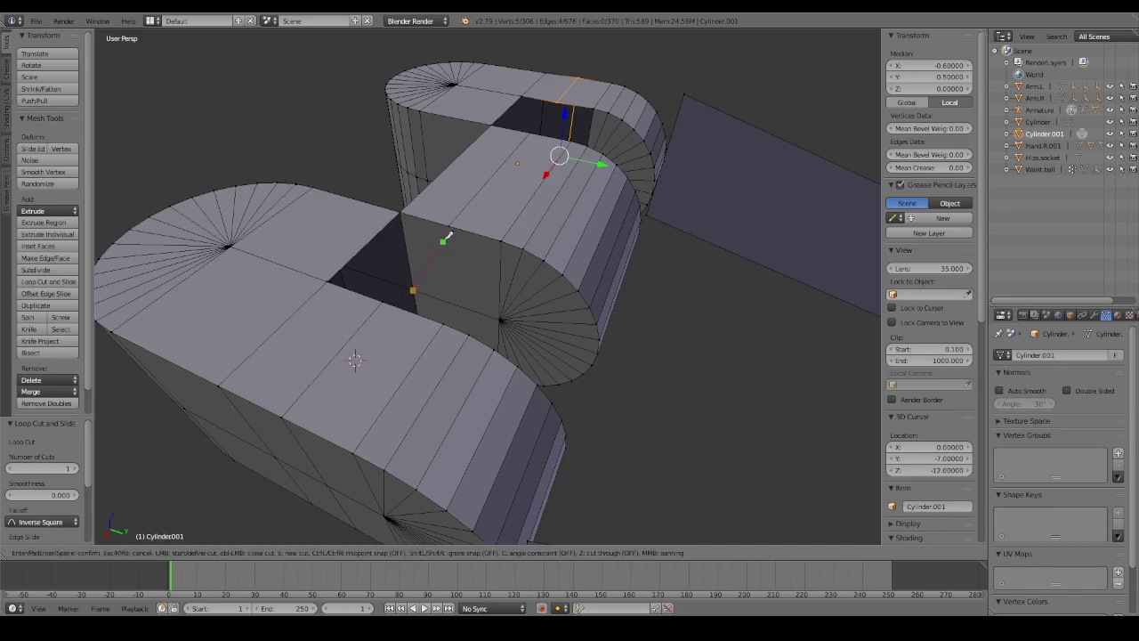
key(Return)
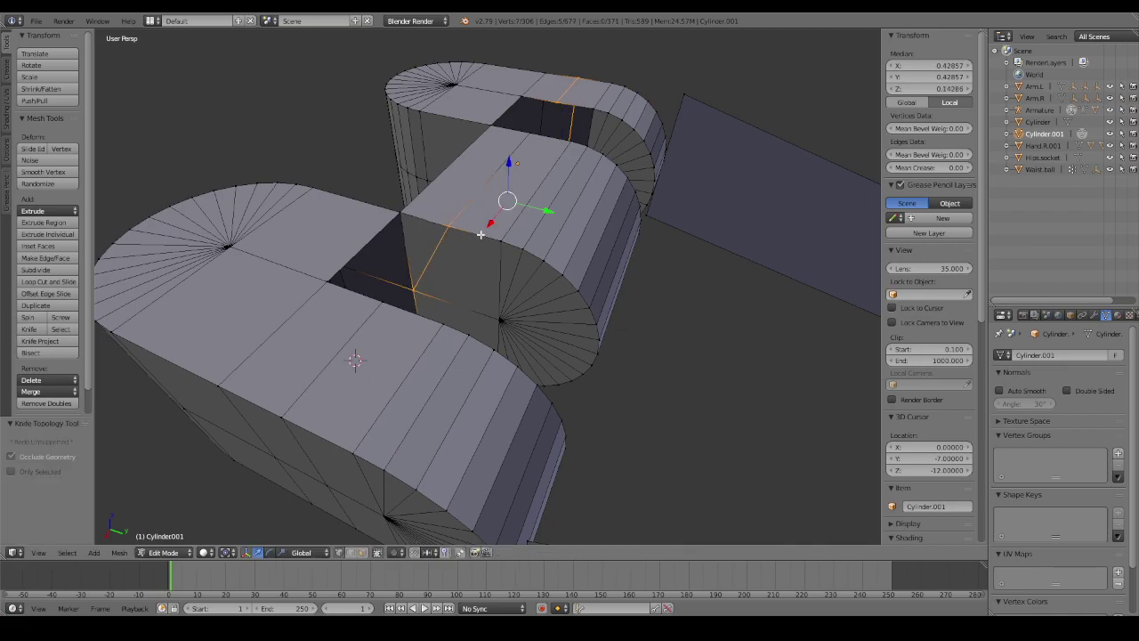
mouse_move(456, 220)
middle_down()
mouse_move(523, 266)
mouse_move(566, 278)
middle_up()
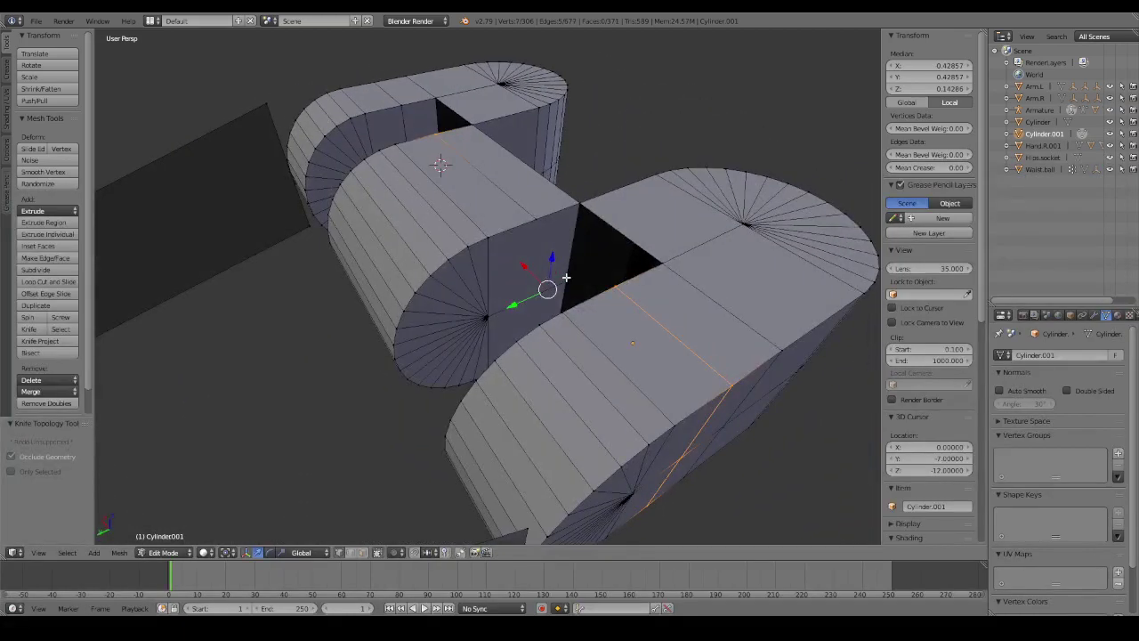
key(k)
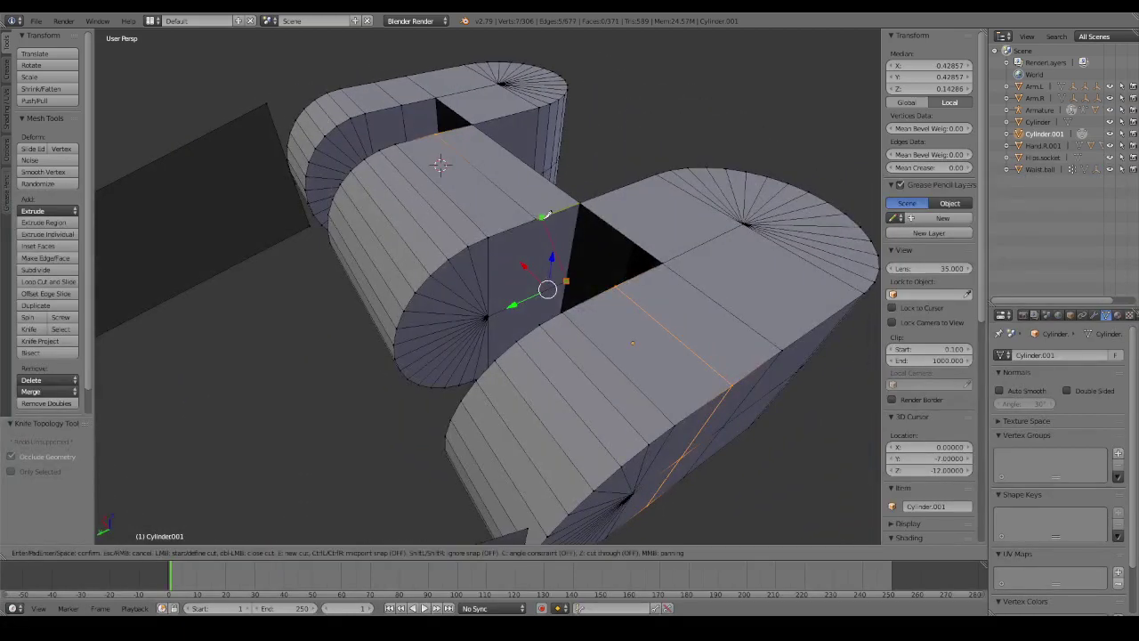
click(538, 216)
key(Return)
mouse_move(540, 214)
middle_down()
mouse_move(641, 235)
mouse_move(682, 224)
mouse_move(651, 247)
mouse_move(459, 229)
middle_up()
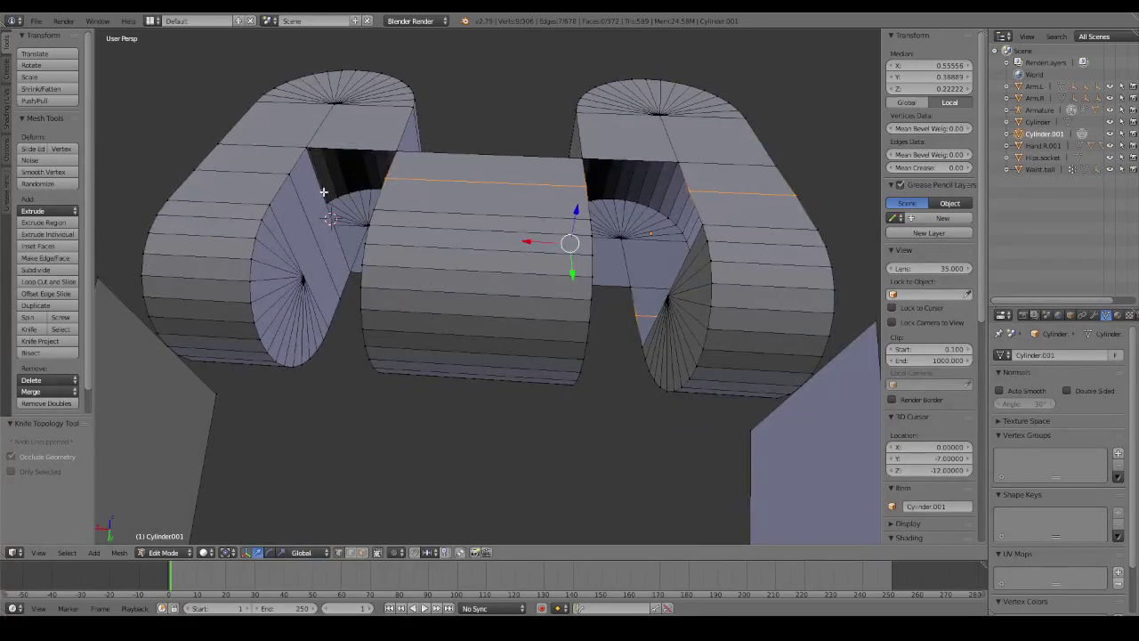
Subdivide the two edges beside the left gap.
right_click(307, 153)
shift+right_click(354, 267)
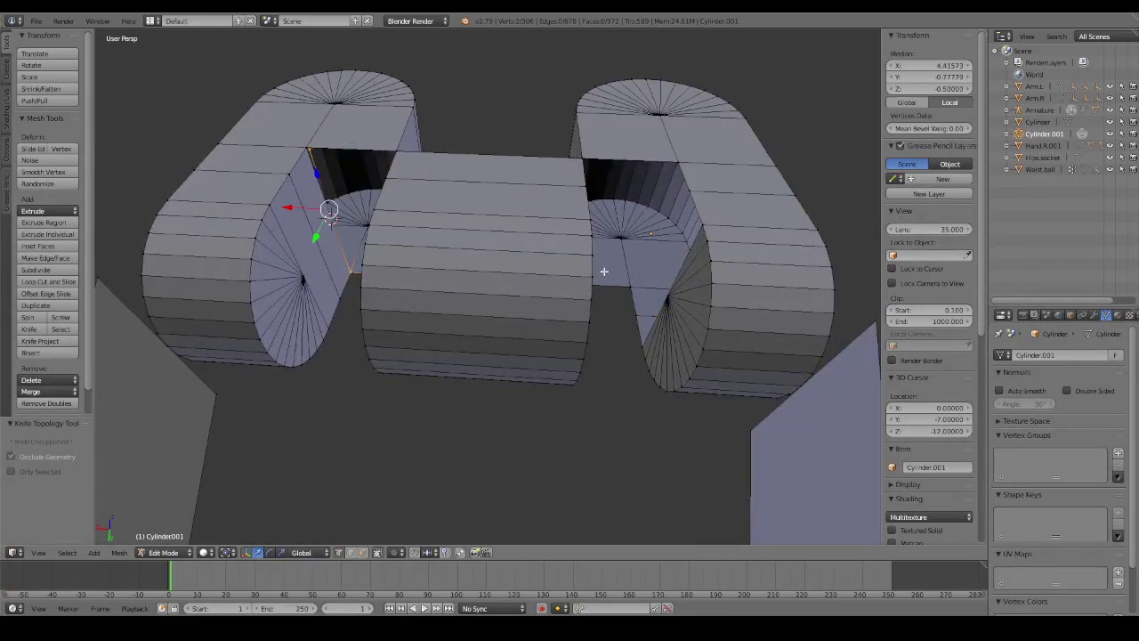
middle_drag(604, 271, 622, 273)
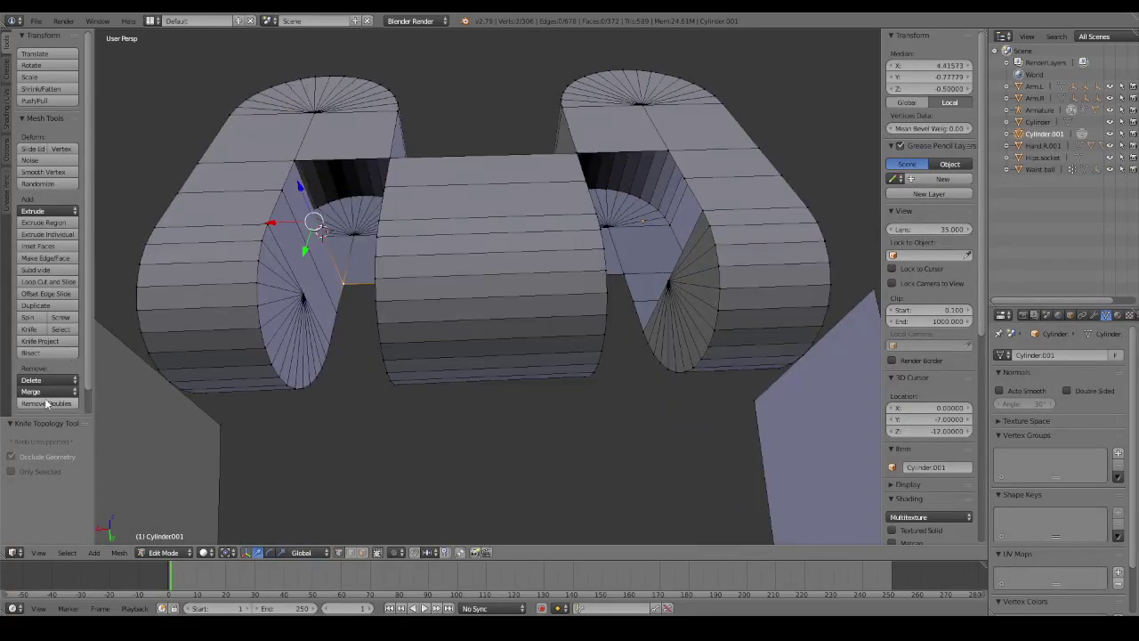
click(38, 269)
middle_drag(329, 252, 332, 200)
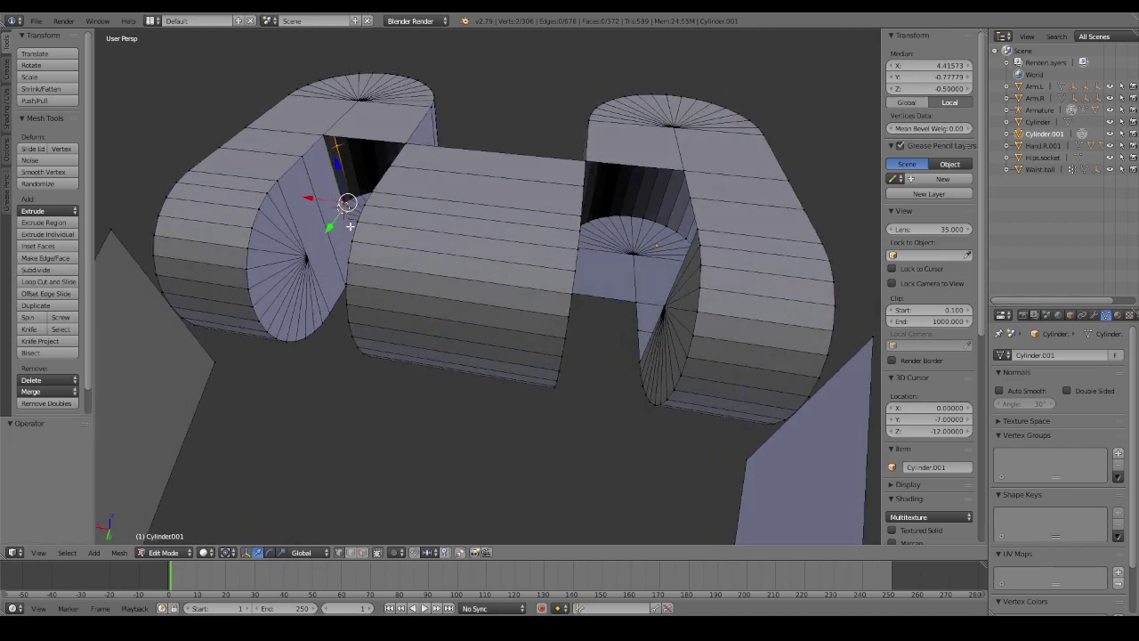
right_click(325, 141)
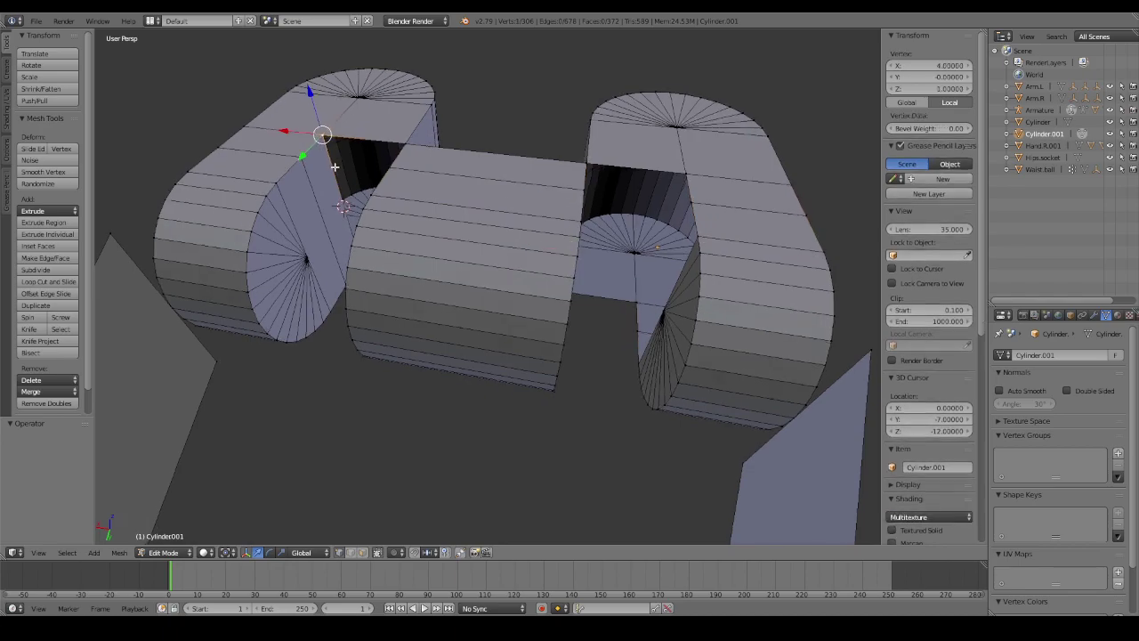
mouse_move(334, 166)
middle_down()
mouse_move(339, 282)
mouse_move(309, 268)
mouse_move(348, 242)
middle_up()
shift+right_click(340, 282)
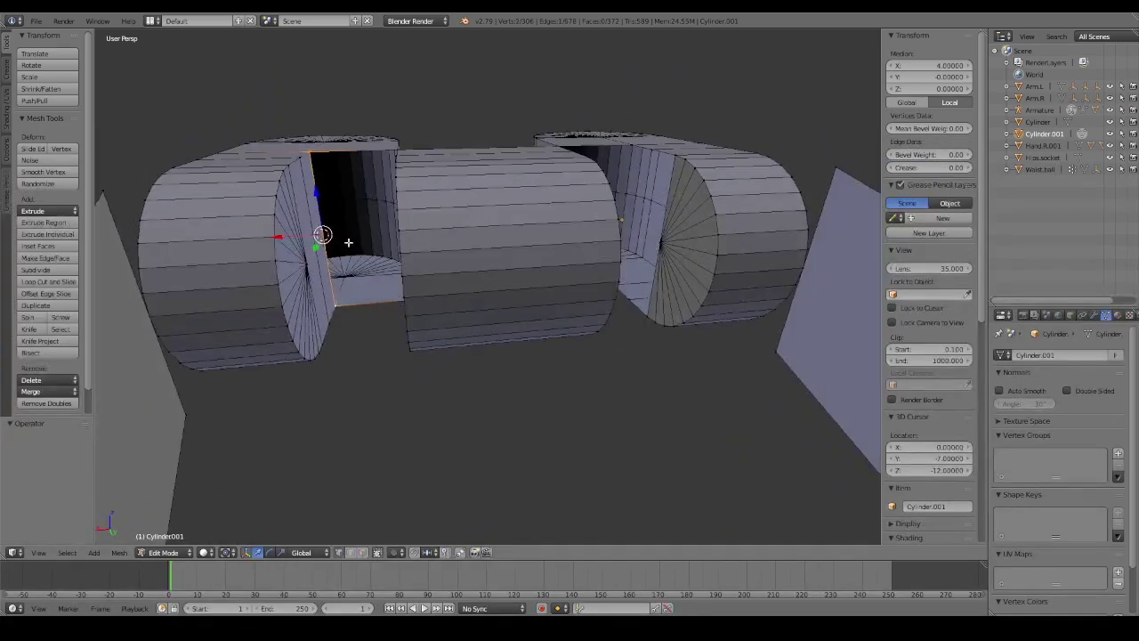
scroll(348, 242, up, 3)
scroll(343, 241, down, 2)
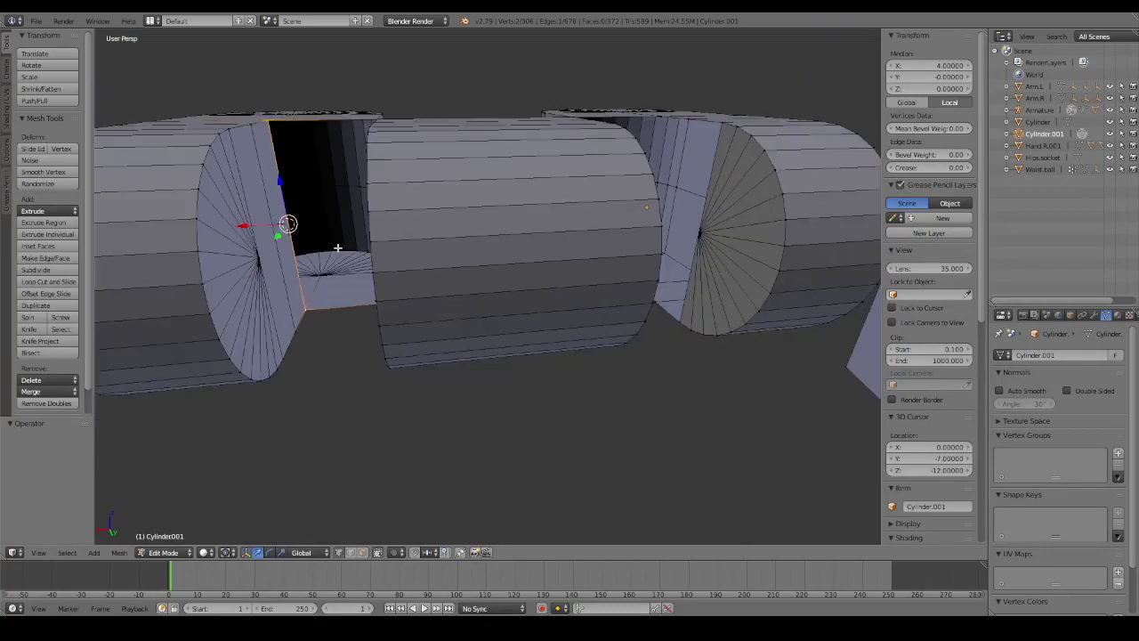
click(36, 270)
mouse_move(293, 224)
middle_down()
mouse_move(372, 272)
mouse_move(306, 209)
mouse_move(313, 186)
middle_up()
Knife-cut a new edge across the neighbouring face and delete the leftover stray edge.
key(k)
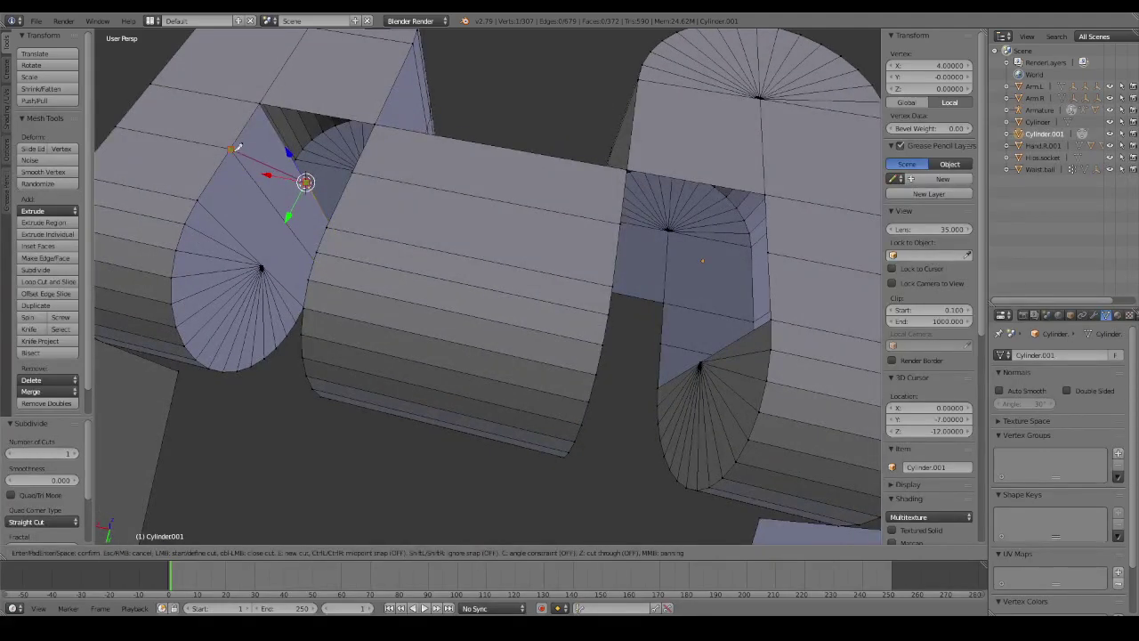
key(Return)
middle_drag(236, 147, 291, 187)
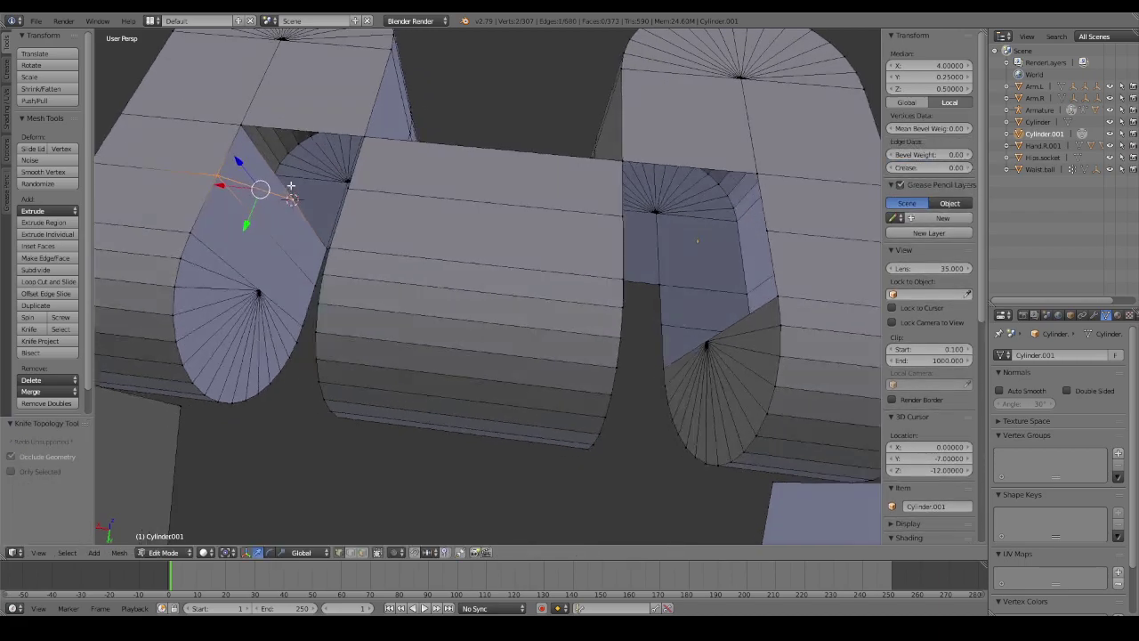
shift+right_click(239, 128)
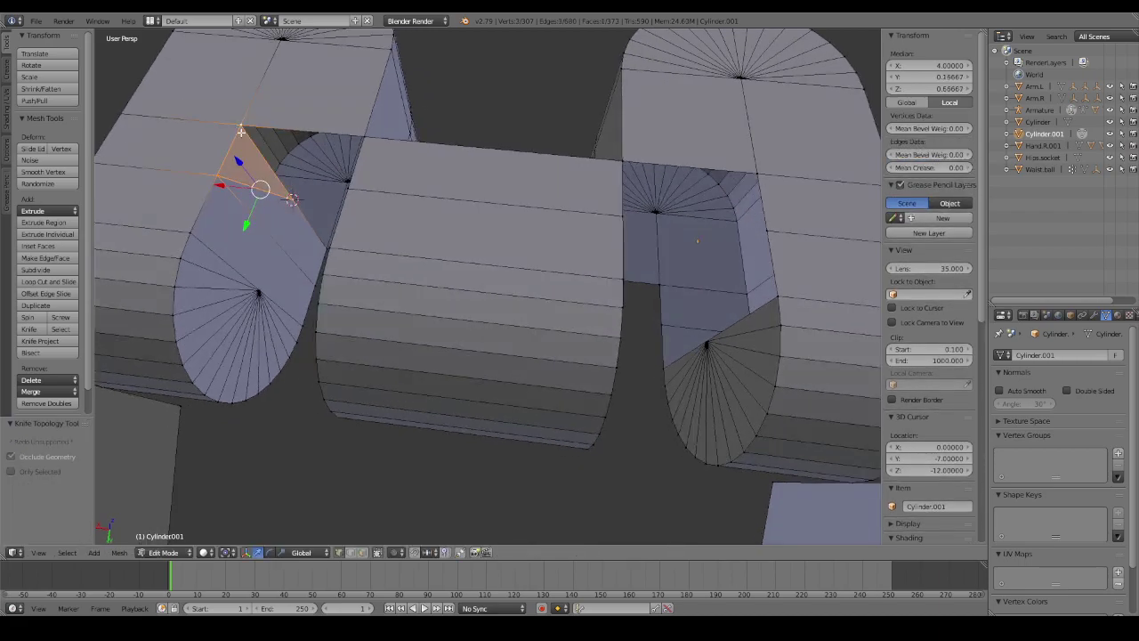
right_click(240, 128)
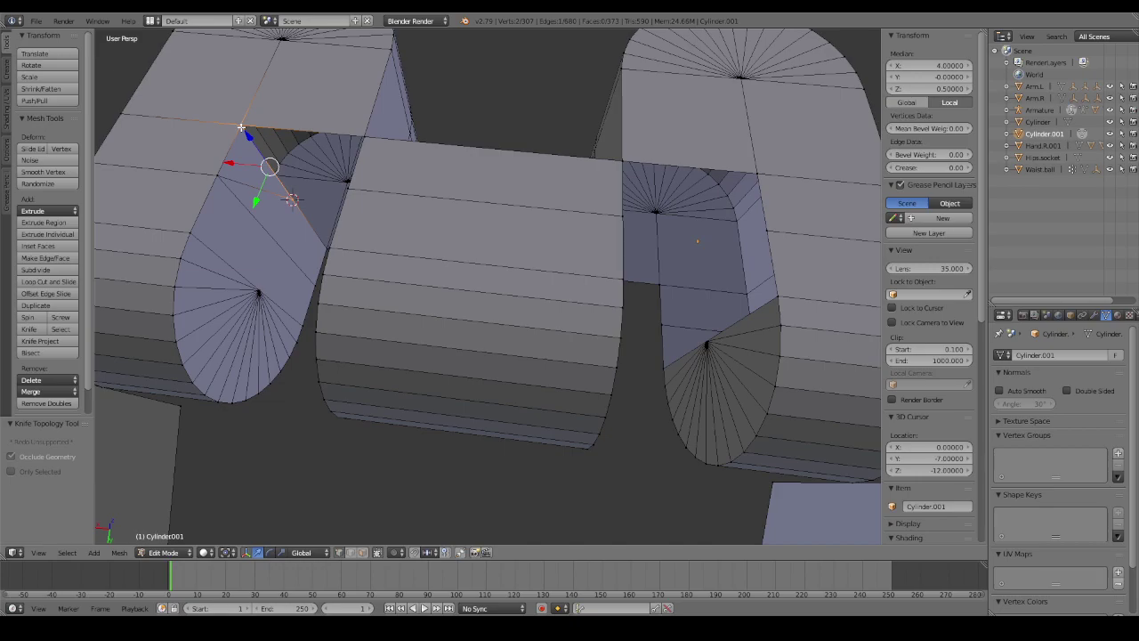
key(x)
click(240, 123)
mouse_move(240, 123)
middle_down()
mouse_move(369, 160)
mouse_move(399, 213)
mouse_move(394, 247)
mouse_move(382, 249)
mouse_move(422, 237)
mouse_move(432, 214)
mouse_move(392, 243)
mouse_move(266, 278)
middle_up()
right_click(434, 199)
shift+right_click(392, 243)
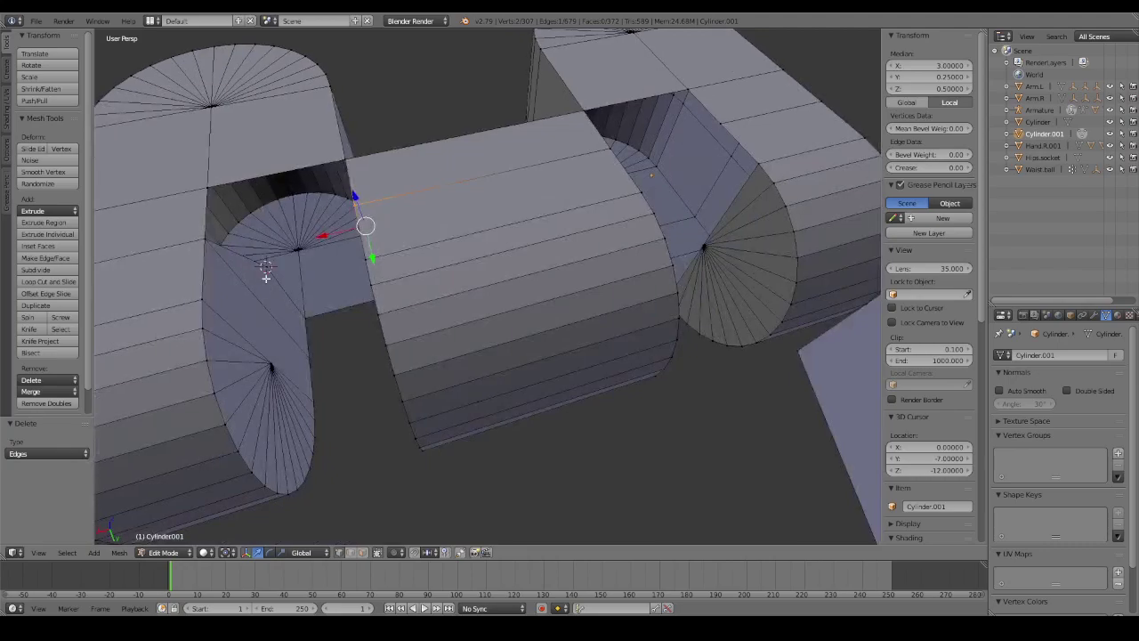
Fill a face from three vertices around the opening.
shift+right_click(213, 246)
mouse_move(213, 246)
middle_down()
mouse_move(247, 232)
mouse_move(381, 233)
mouse_move(419, 183)
middle_up()
key(f)
Delete the triangle face at the top of the gap.
right_click(415, 178)
shift+right_click(481, 176)
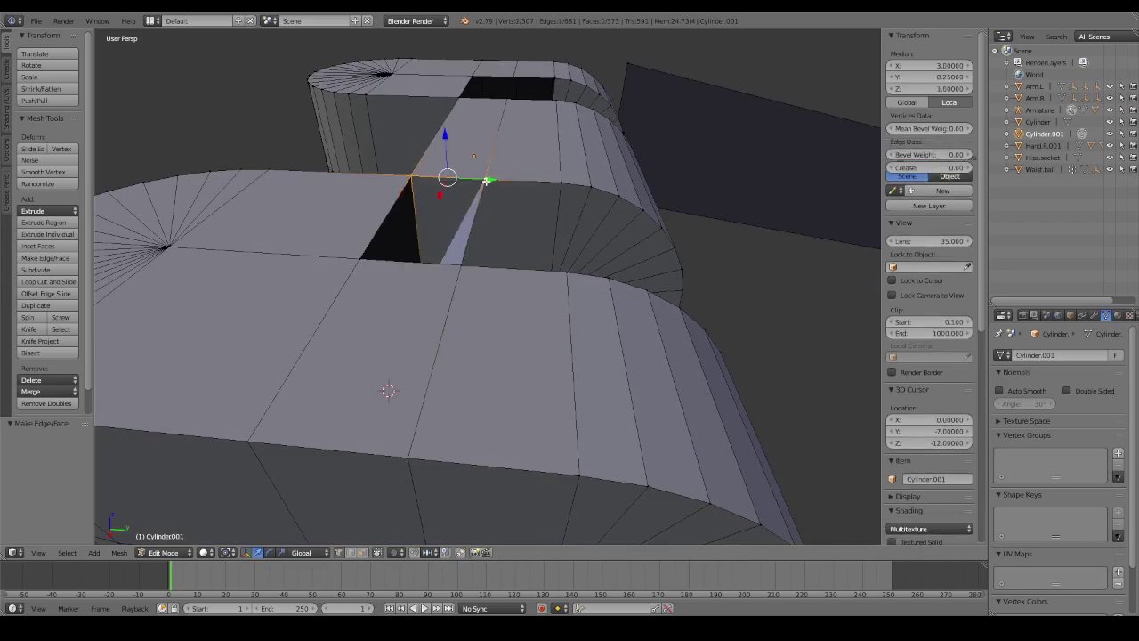
shift+right_click(456, 267)
middle_drag(368, 259, 415, 246)
right_click(414, 246)
shift+right_click(418, 307)
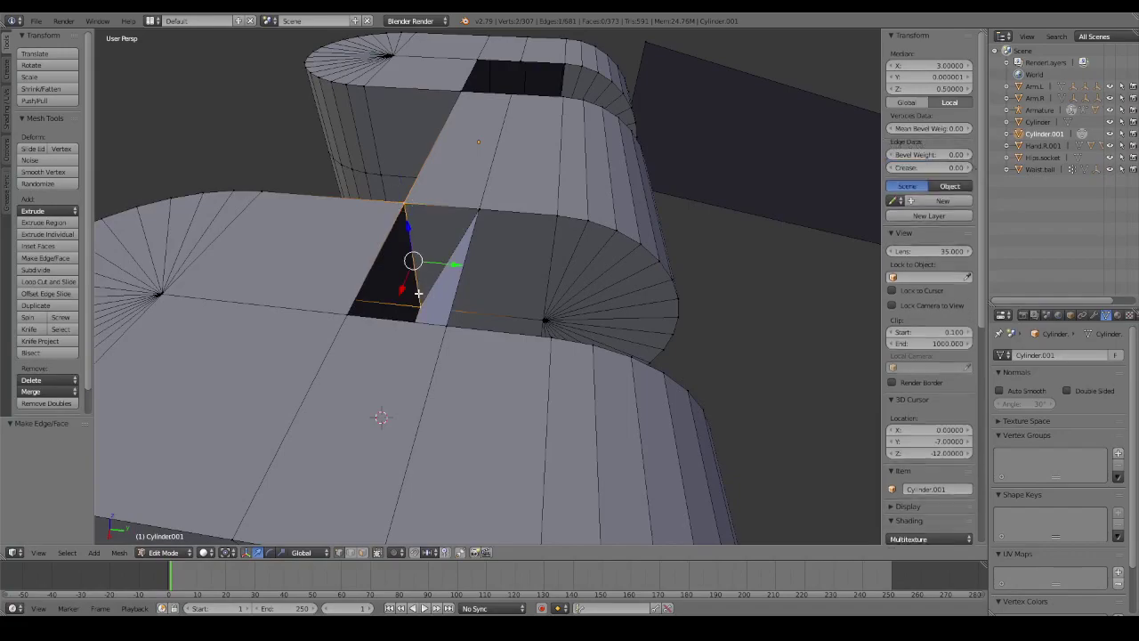
shift+right_click(473, 211)
key(x)
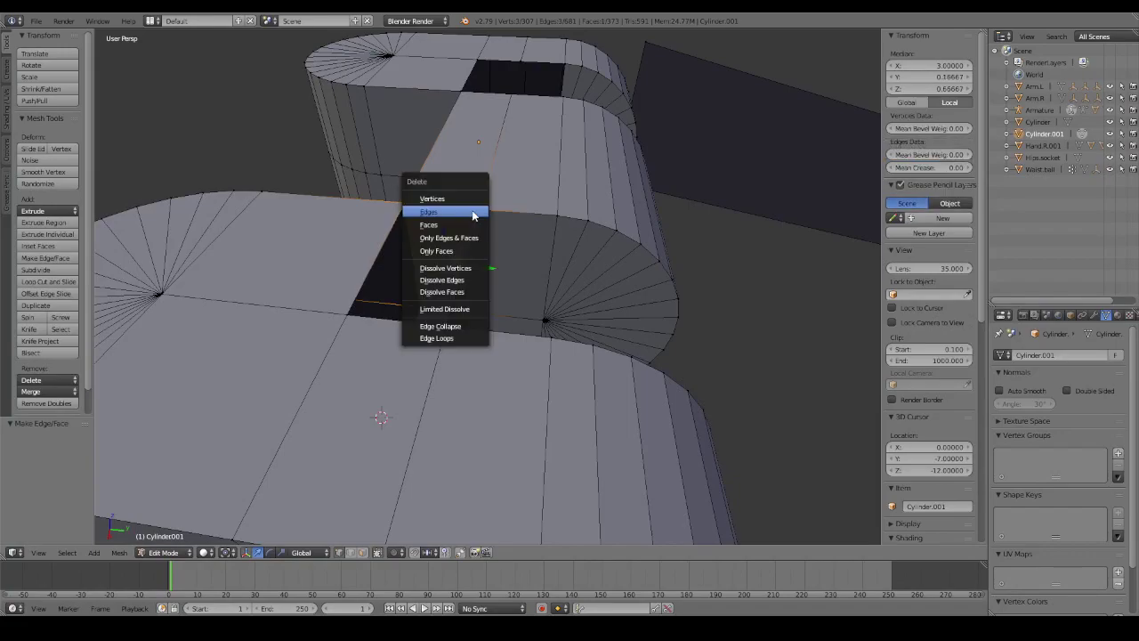
click(466, 229)
Fill the remaining hole from its three vertices and deselect everything.
mouse_move(467, 229)
middle_down()
mouse_move(493, 224)
mouse_move(403, 248)
mouse_move(330, 201)
middle_up()
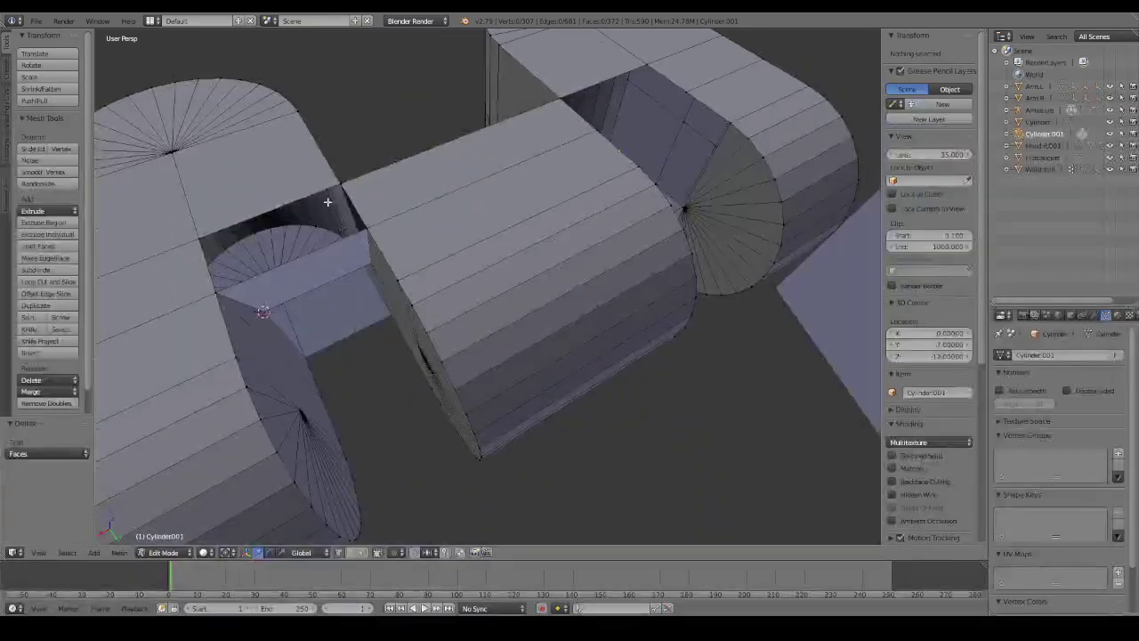
right_click(344, 186)
shift+right_click(203, 235)
shift+right_click(218, 291)
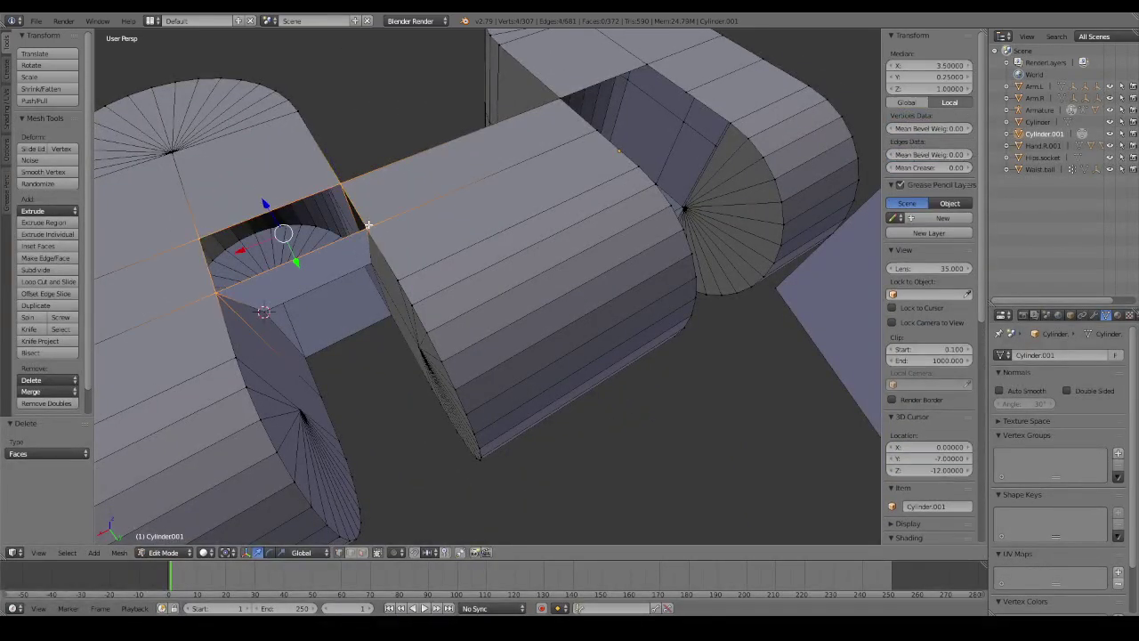
key(f)
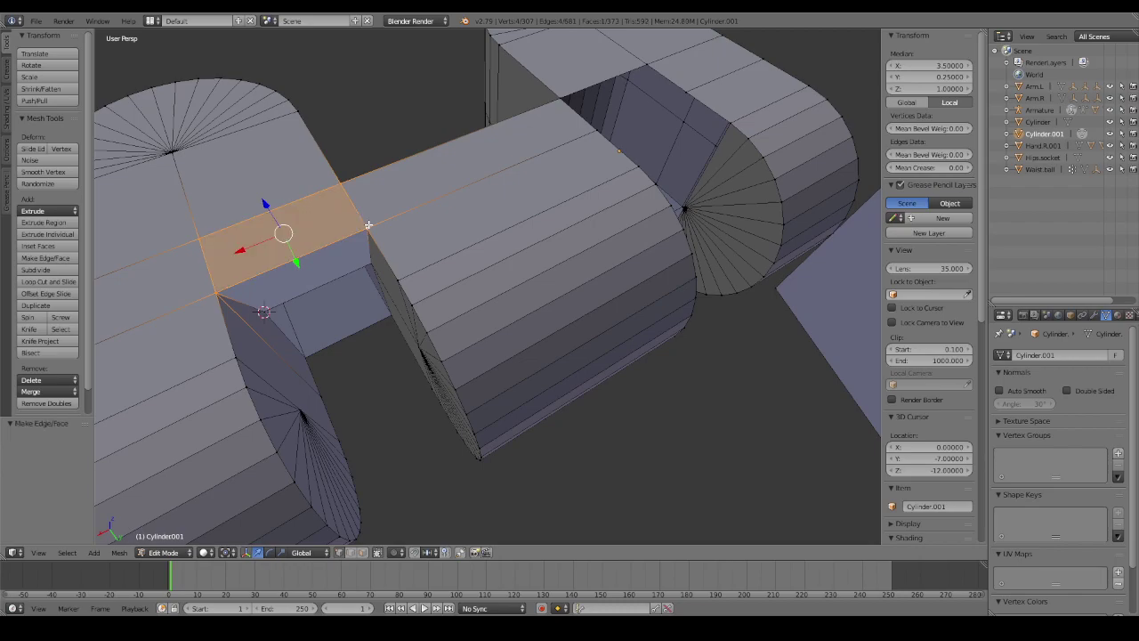
key(a)
mouse_move(368, 226)
middle_down()
mouse_move(285, 237)
mouse_move(219, 211)
mouse_move(163, 216)
mouse_move(338, 216)
mouse_move(341, 190)
mouse_move(317, 186)
mouse_move(333, 208)
mouse_move(381, 223)
mouse_move(341, 199)
mouse_move(376, 227)
middle_up()
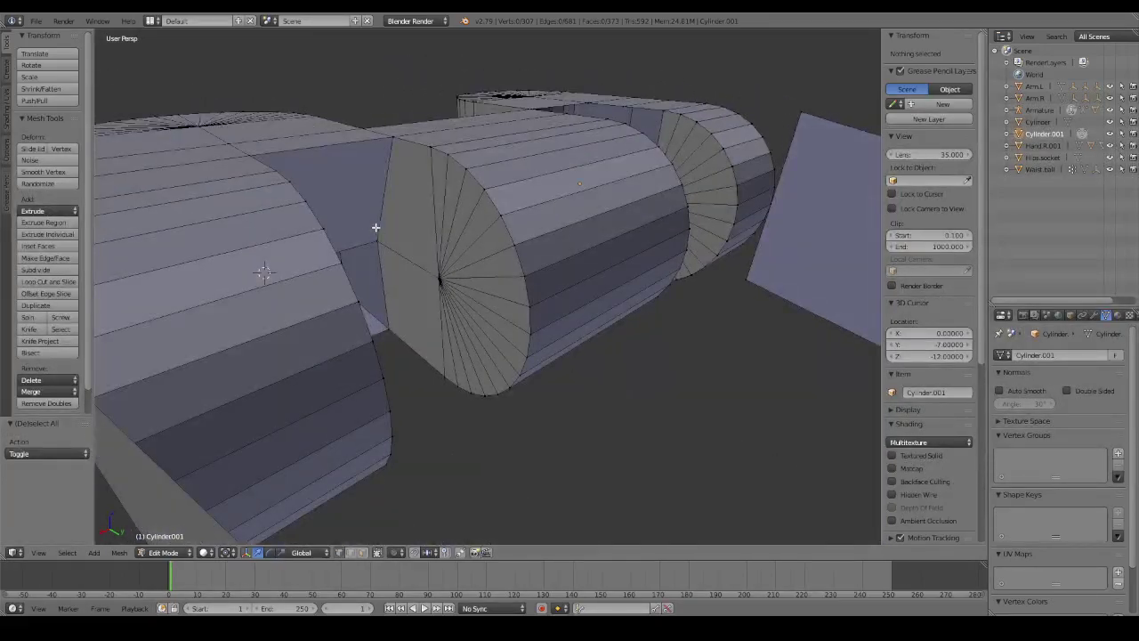
middle_drag(412, 278, 423, 285)
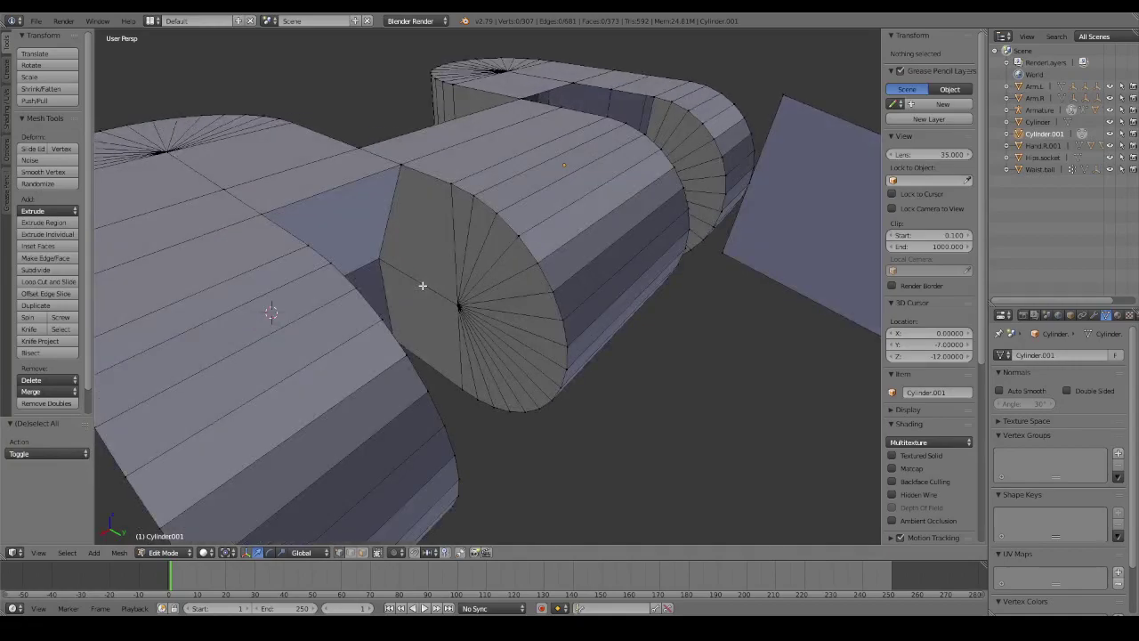
Add a loop cut around the central cylinder block.
key(ctrl+r)
click(444, 362)
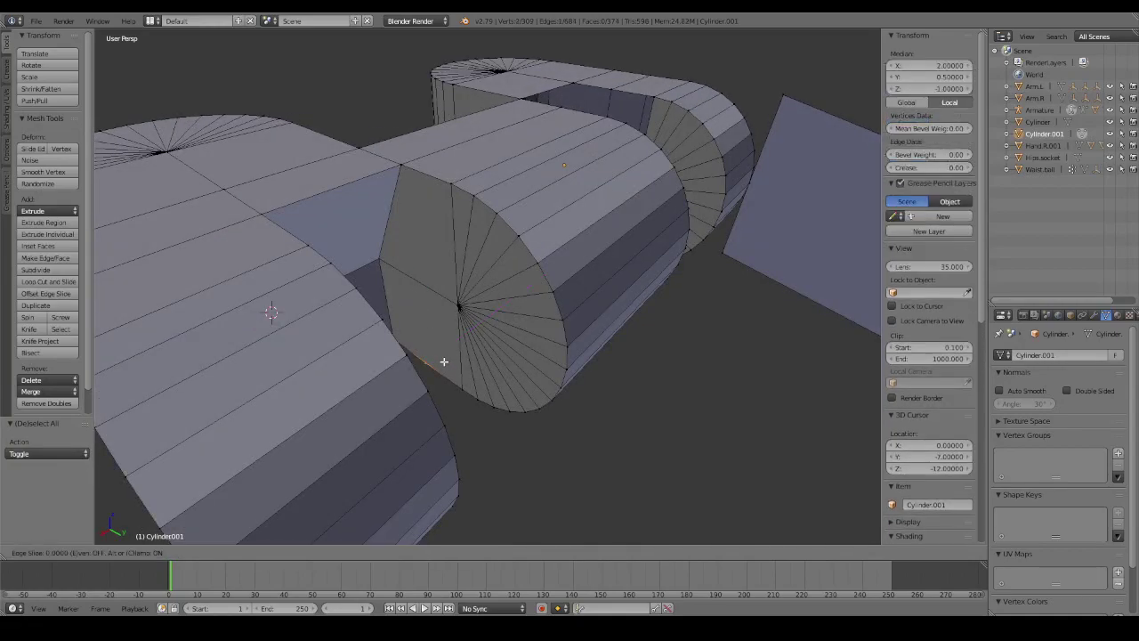
click(459, 375)
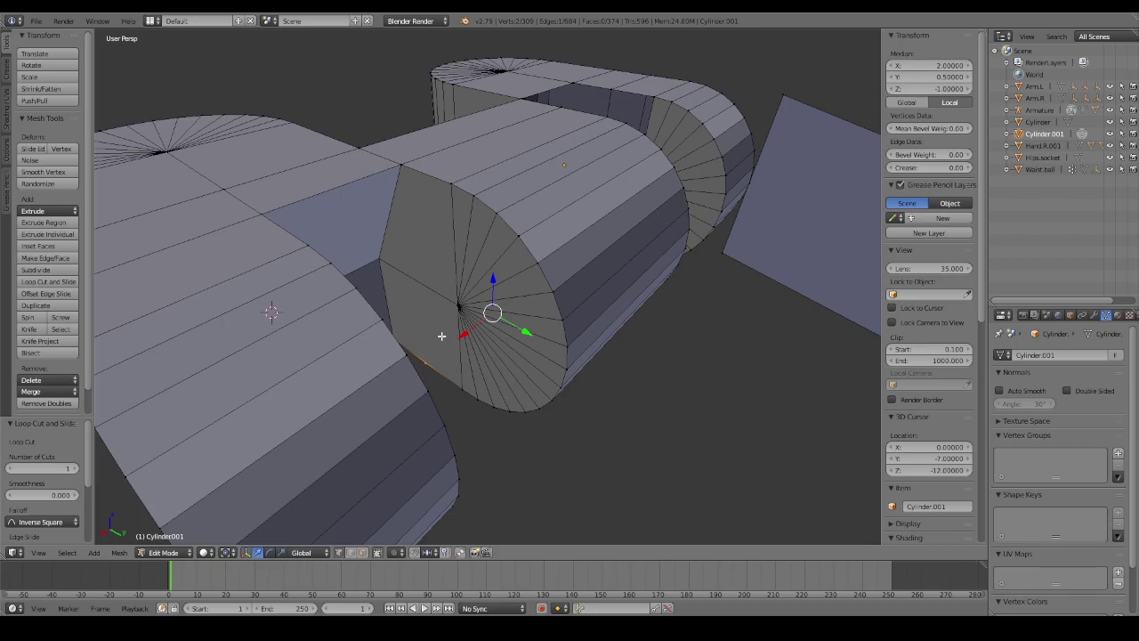
mouse_move(441, 336)
middle_down()
mouse_move(356, 310)
mouse_move(364, 275)
mouse_move(407, 210)
mouse_move(300, 249)
mouse_move(431, 325)
middle_up()
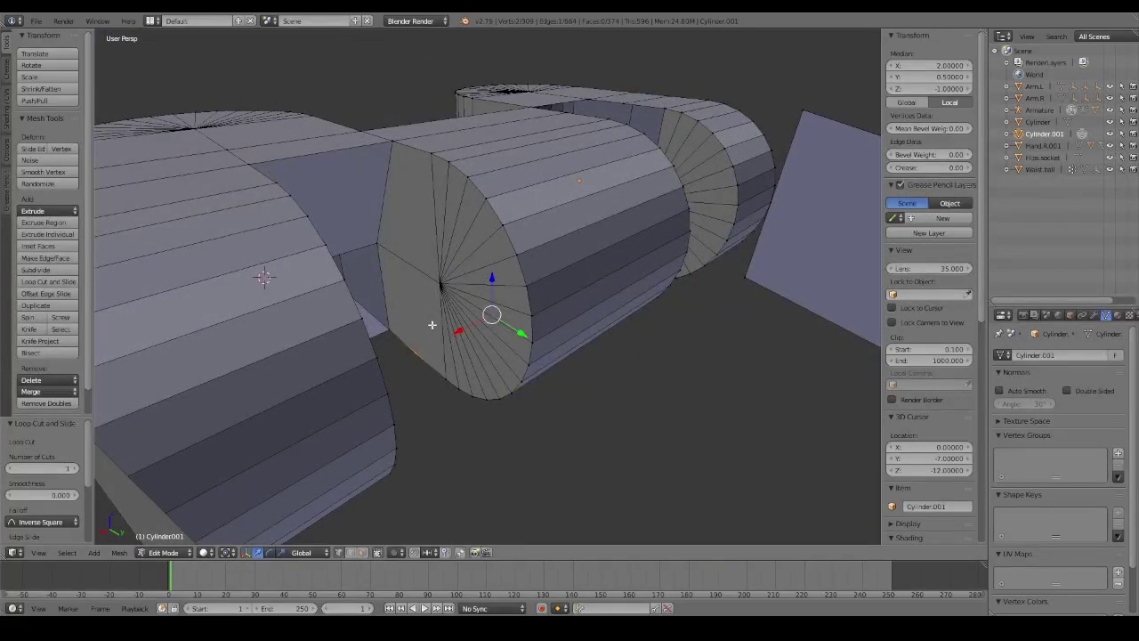
Knife-cut two new edges into the block's end face.
key(k)
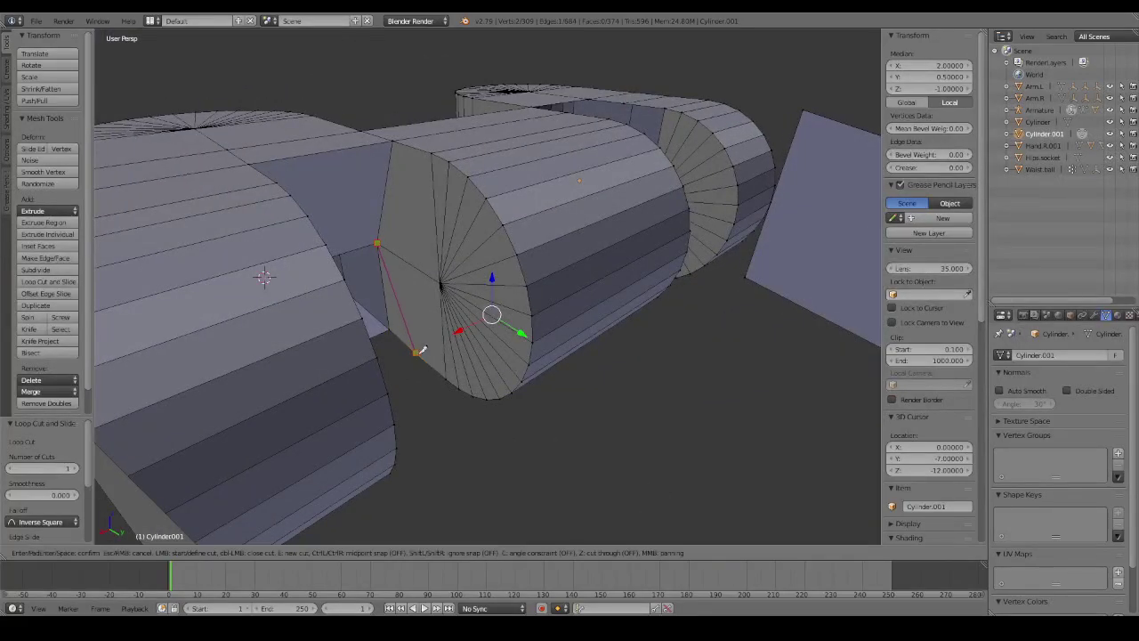
click(416, 352)
key(Return)
middle_drag(419, 351, 362, 346)
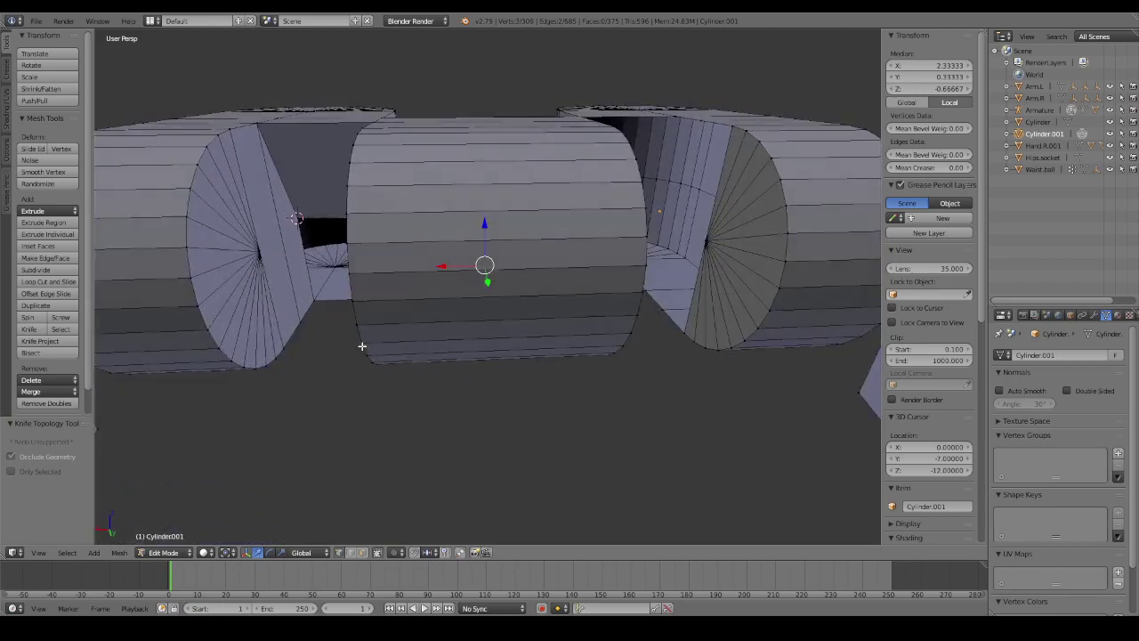
key(k)
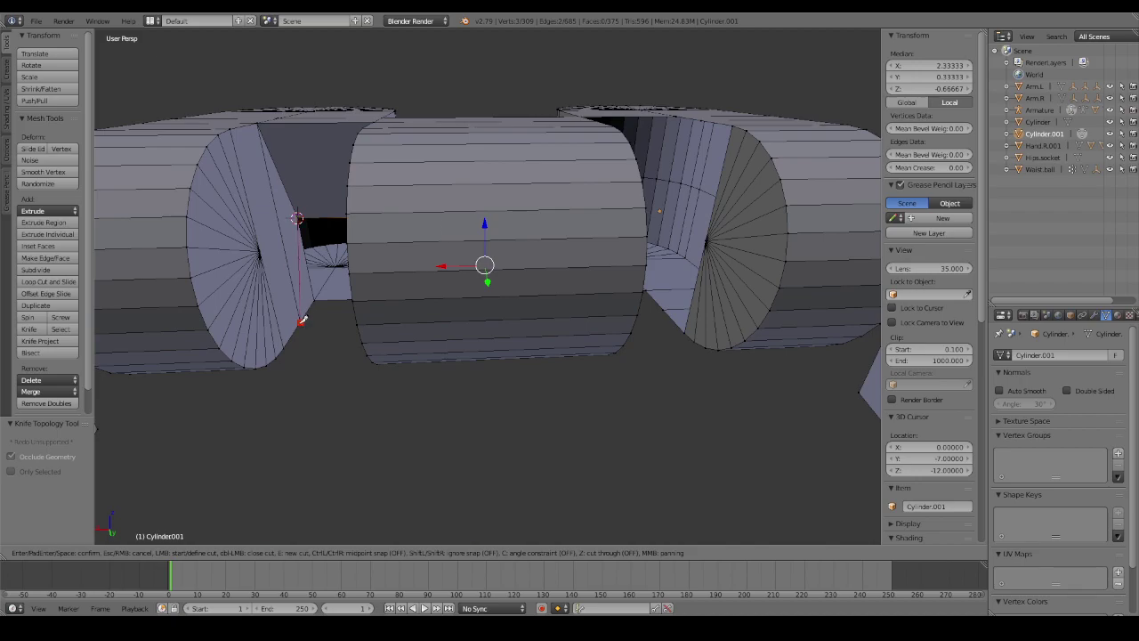
click(303, 320)
key(Return)
mouse_move(303, 320)
middle_down()
mouse_move(323, 344)
mouse_move(332, 326)
mouse_move(380, 321)
middle_up()
Delete the small triangle face beside the gap.
scroll(314, 334, up, 3)
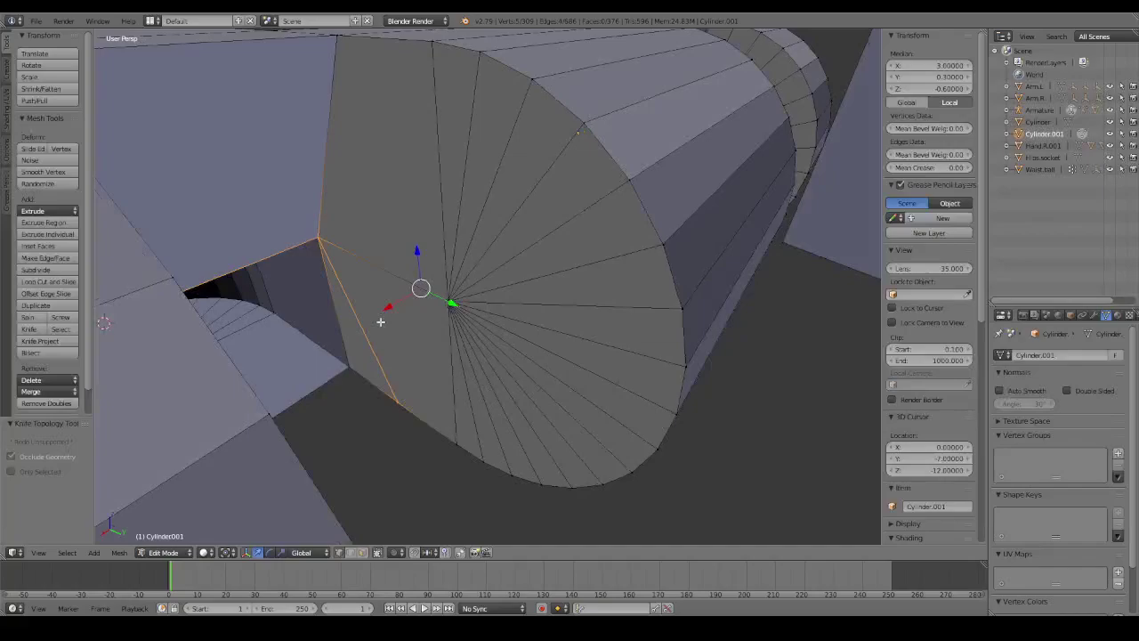
click(351, 366)
shift+click(397, 402)
shift+click(320, 240)
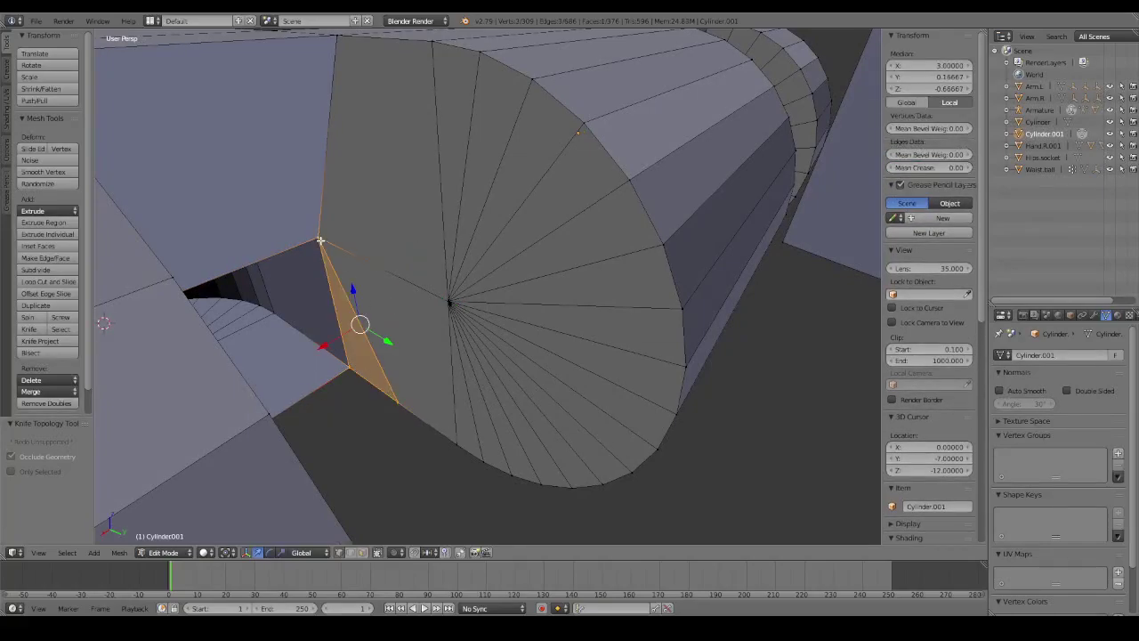
key(x)
click(320, 240)
Delete the stray edge between two corner vertices at the gap.
mouse_move(301, 265)
middle_down()
mouse_move(330, 228)
mouse_move(321, 206)
mouse_move(267, 258)
middle_up()
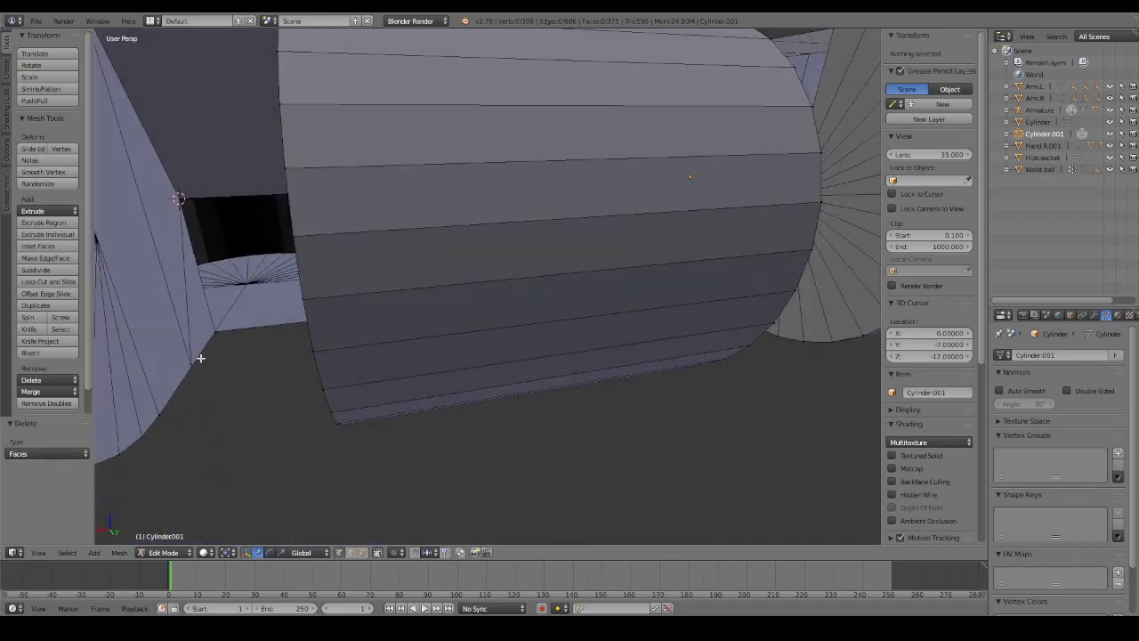
right_click(183, 356)
right_click(215, 331)
shift+right_click(184, 208)
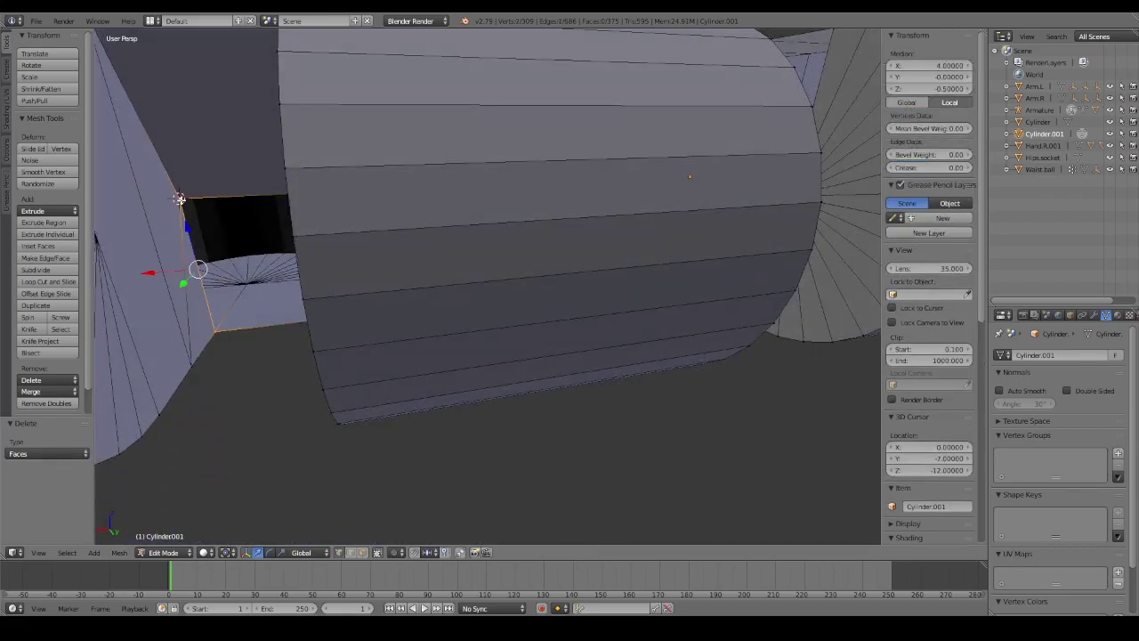
key(x)
click(177, 190)
Fill a four-vertex face joining the cylinder rim to the end face beside the central block.
mouse_move(176, 190)
middle_down()
mouse_move(234, 261)
mouse_move(290, 255)
mouse_move(312, 231)
middle_up()
right_click(319, 218)
shift+right_click(381, 389)
middle_drag(380, 389, 346, 402)
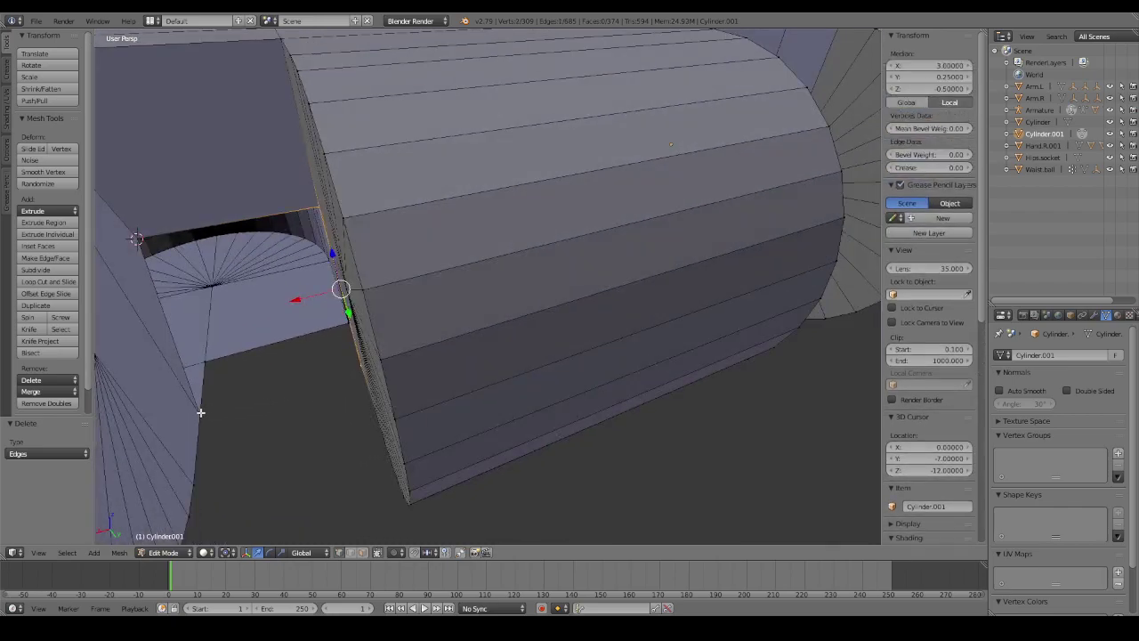
middle_drag(200, 412, 279, 407)
shift+right_click(384, 387)
key(f)
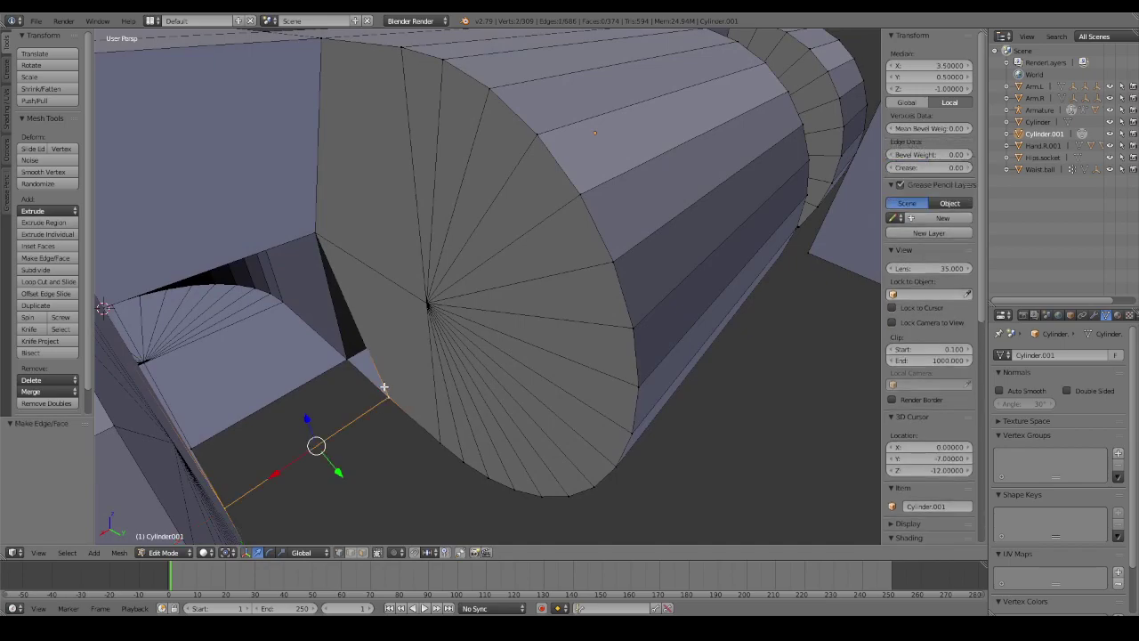
middle_drag(316, 234, 169, 236)
shift+right_click(133, 239)
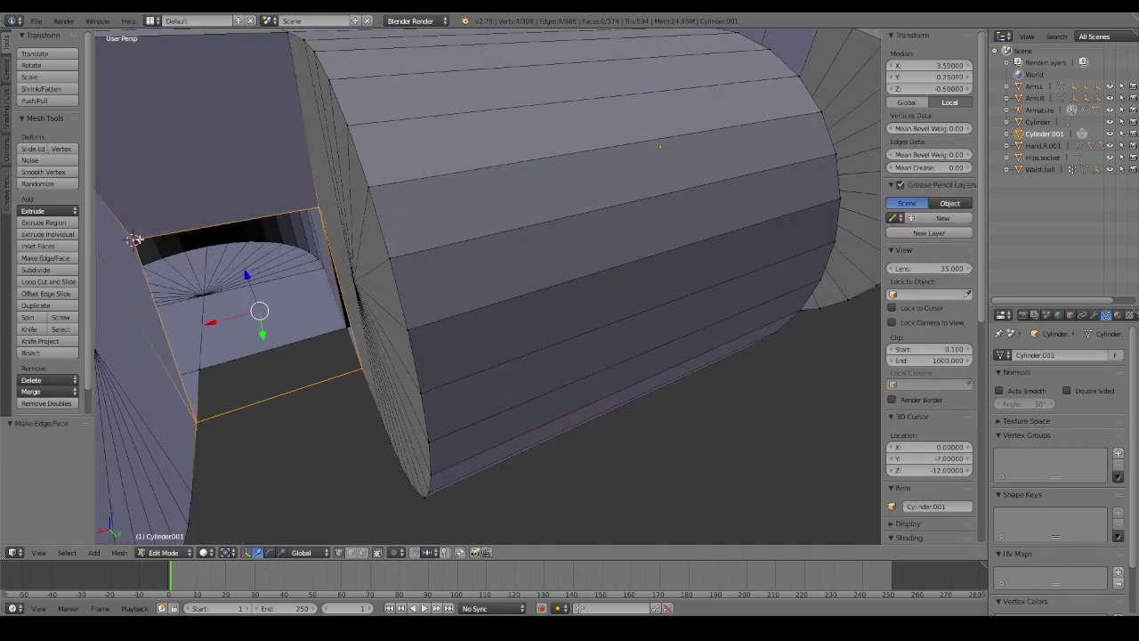
key(f)
key(a)
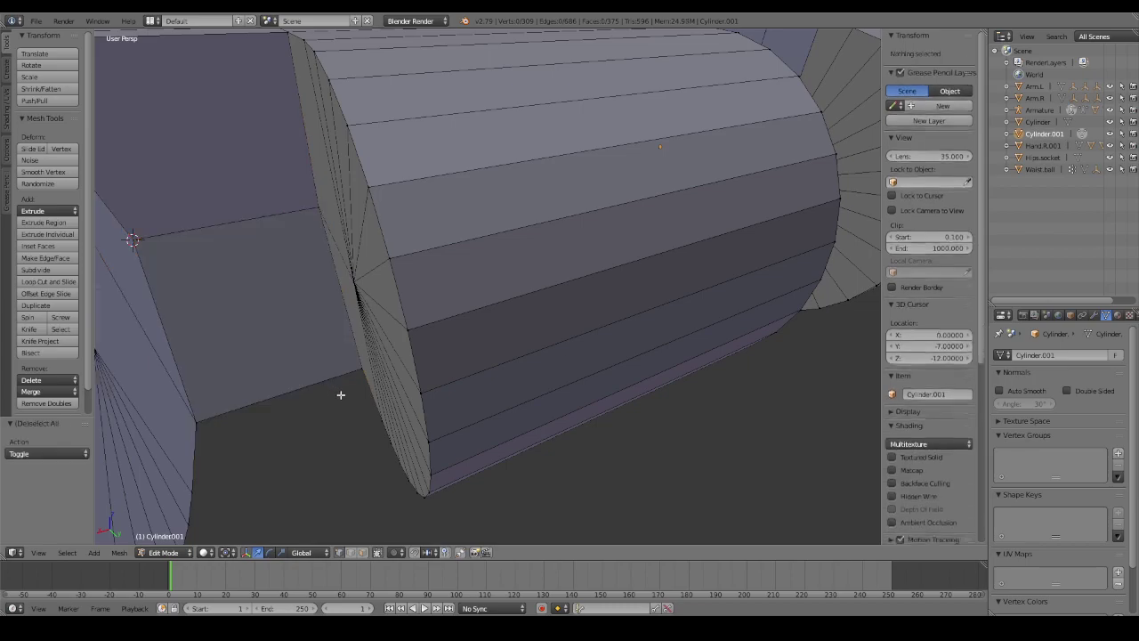
Fill a face across the other gap's corner vertices, then switch to wireframe shading.
mouse_move(341, 394)
middle_down()
mouse_move(348, 347)
mouse_move(427, 262)
middle_up()
right_click(427, 262)
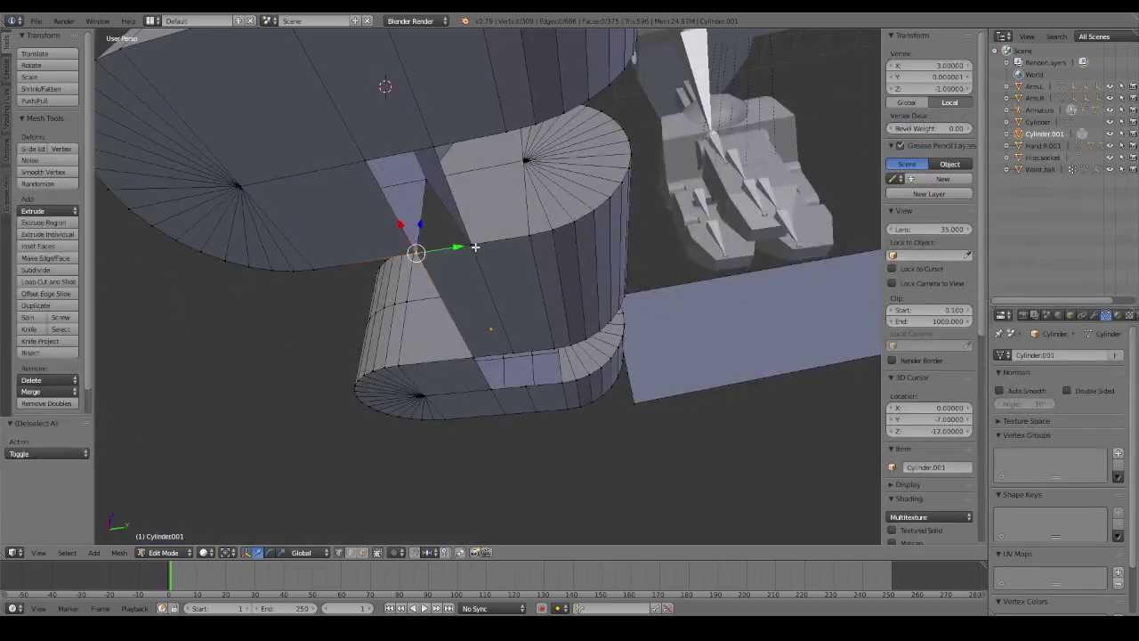
shift+right_click(416, 147)
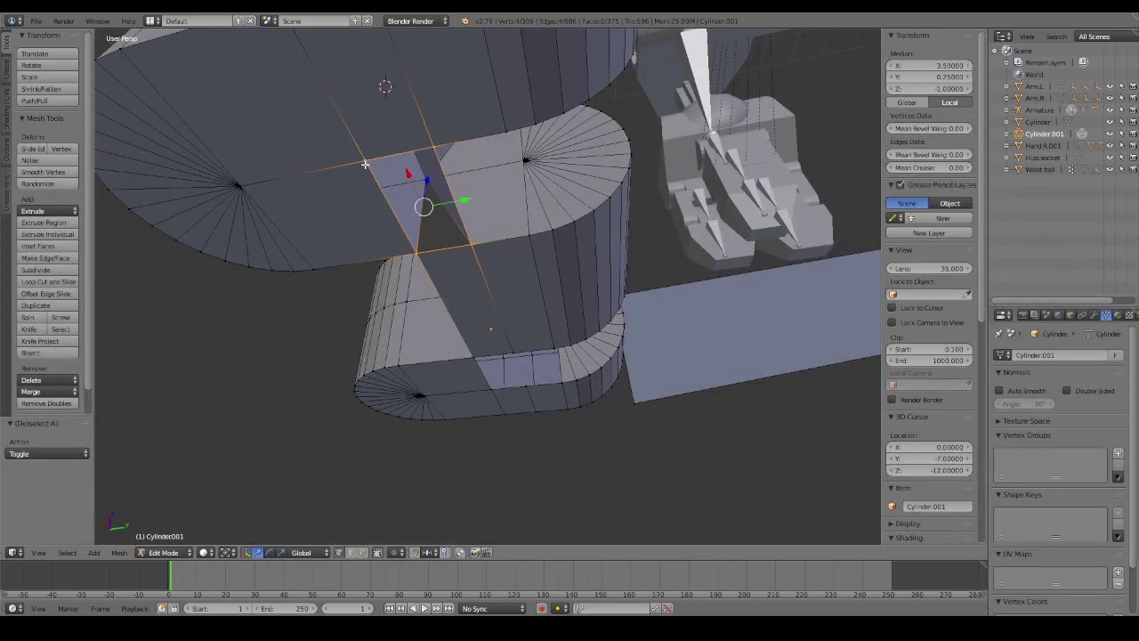
key(f)
key(a)
mouse_move(365, 165)
middle_down()
mouse_move(480, 269)
mouse_move(519, 328)
mouse_move(329, 339)
mouse_move(335, 358)
mouse_move(414, 371)
mouse_move(389, 364)
mouse_move(412, 348)
mouse_move(489, 338)
mouse_move(279, 328)
mouse_move(347, 330)
mouse_move(361, 341)
mouse_move(351, 353)
mouse_move(345, 311)
mouse_move(437, 310)
mouse_move(623, 261)
mouse_move(524, 288)
mouse_move(503, 305)
mouse_move(448, 313)
mouse_move(390, 299)
mouse_move(478, 285)
mouse_move(613, 236)
mouse_move(455, 299)
mouse_move(435, 328)
mouse_move(431, 318)
middle_up()
key(Tab)
key(Tab)
key(z)
key(z)
Knife-cut a new edge across the side face at the gap.
key(k)
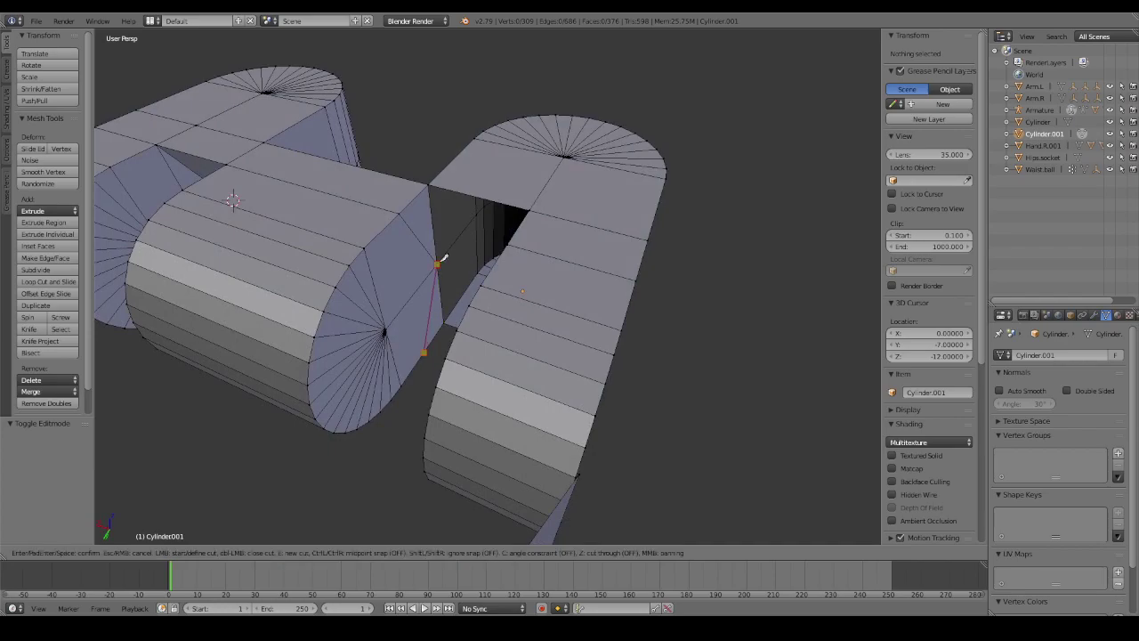
click(436, 264)
key(Return)
middle_drag(436, 264, 534, 260)
Join the gap's corner vertices with new edges.
right_click(566, 203)
middle_drag(566, 203, 539, 340)
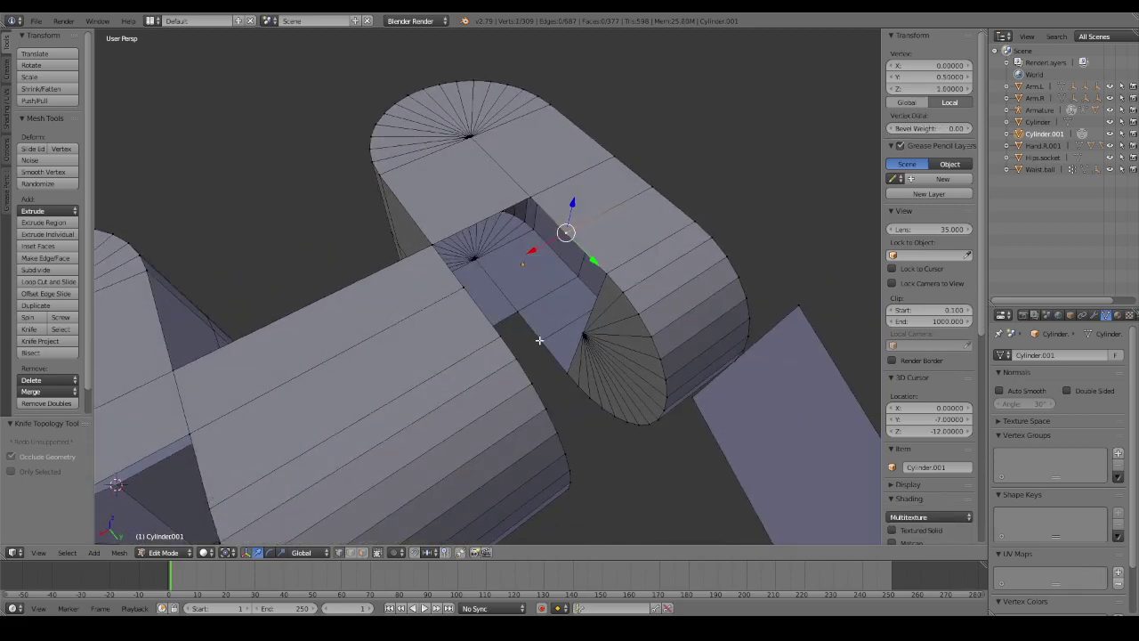
shift+right_click(539, 339)
mouse_move(539, 340)
middle_down()
mouse_move(468, 330)
mouse_move(508, 336)
mouse_move(486, 356)
mouse_move(506, 351)
mouse_move(534, 311)
middle_up()
key(f)
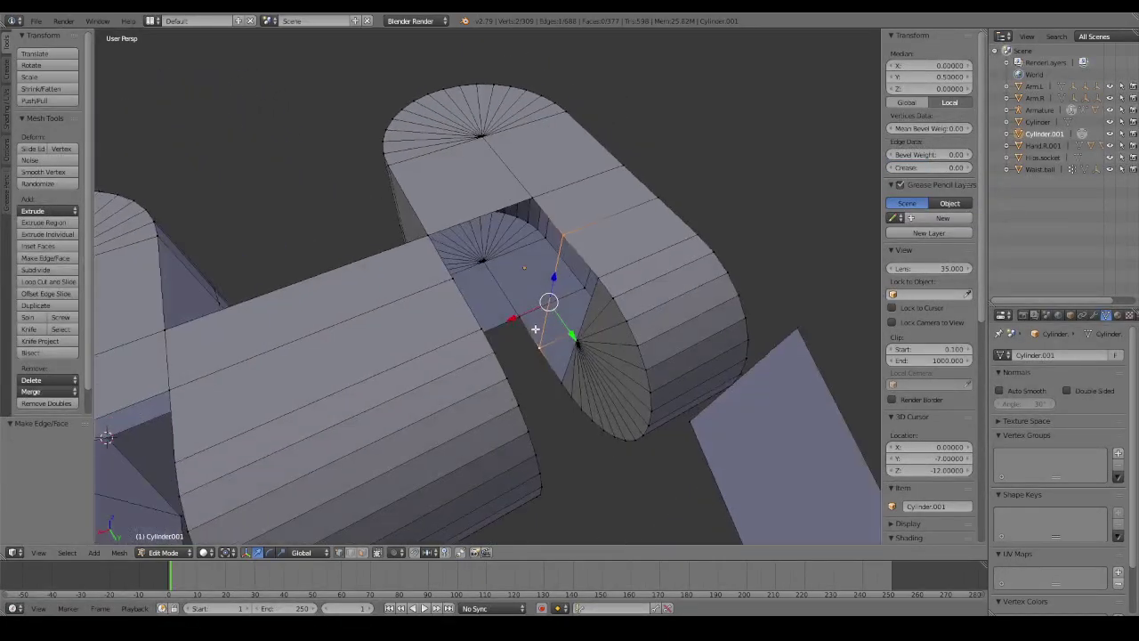
shift+right_click(532, 194)
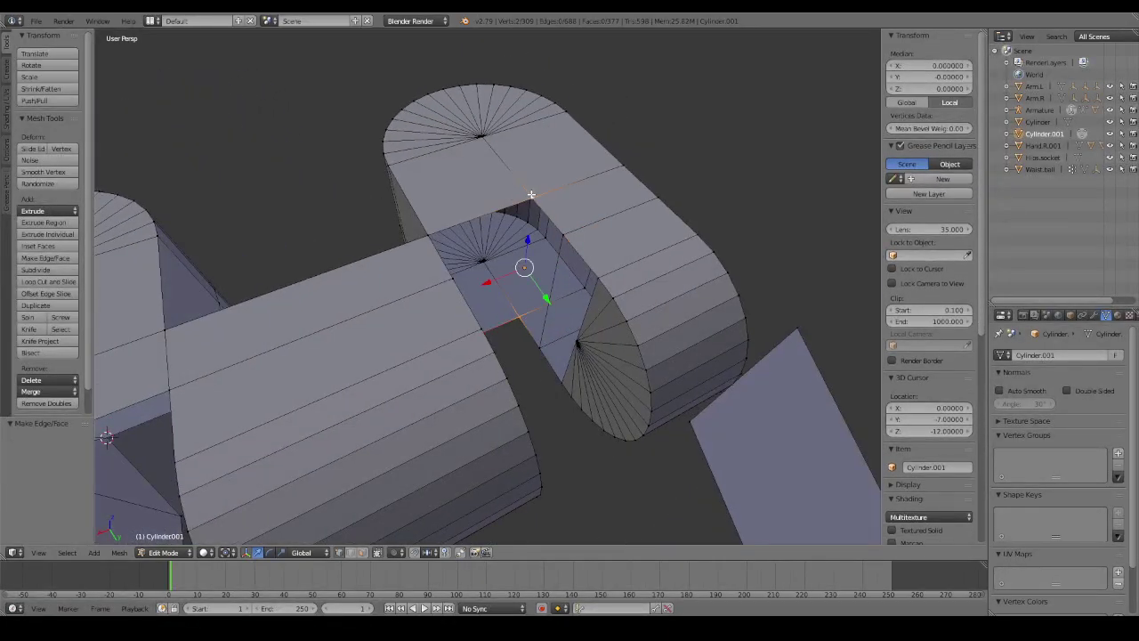
key(f)
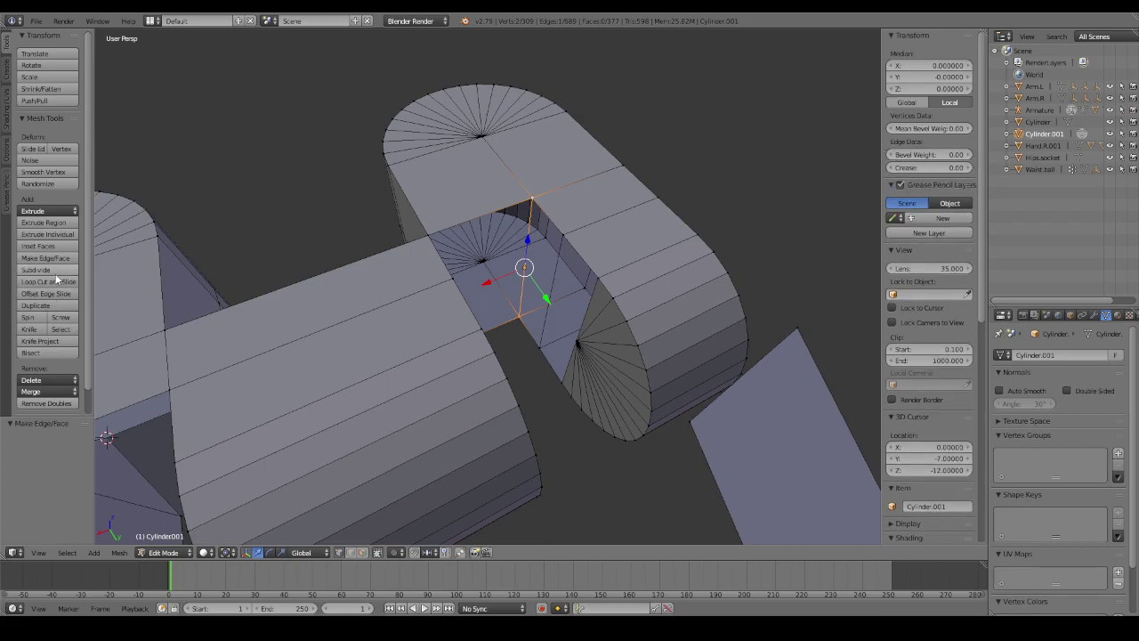
Subdivide the new edge and connect its midpoint and another vertex pair with edges.
click(51, 270)
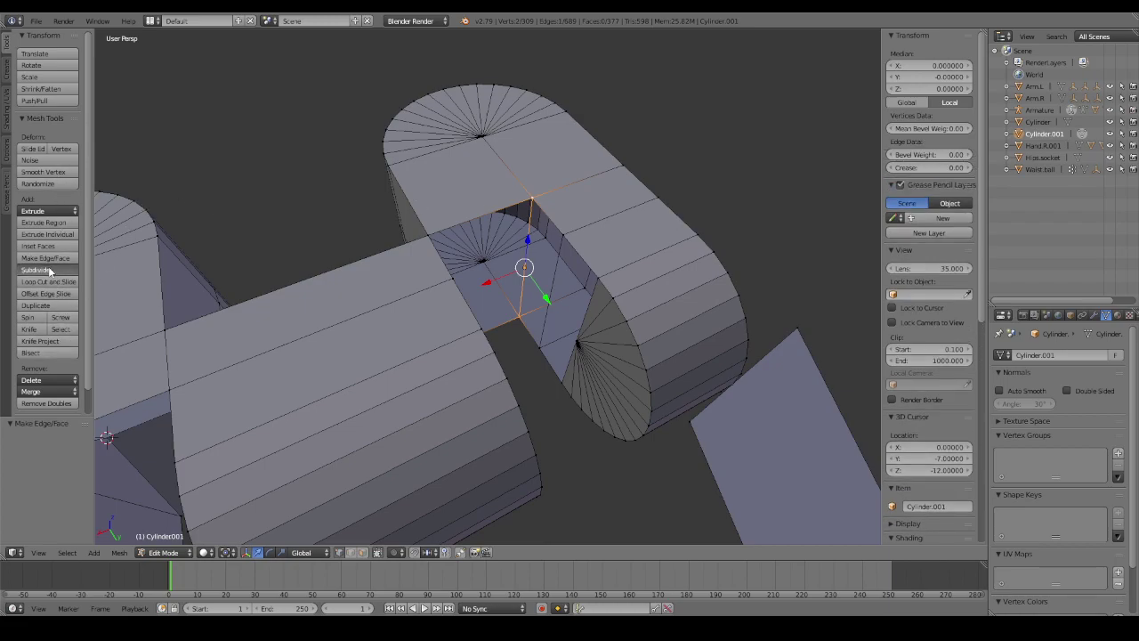
right_click(562, 234)
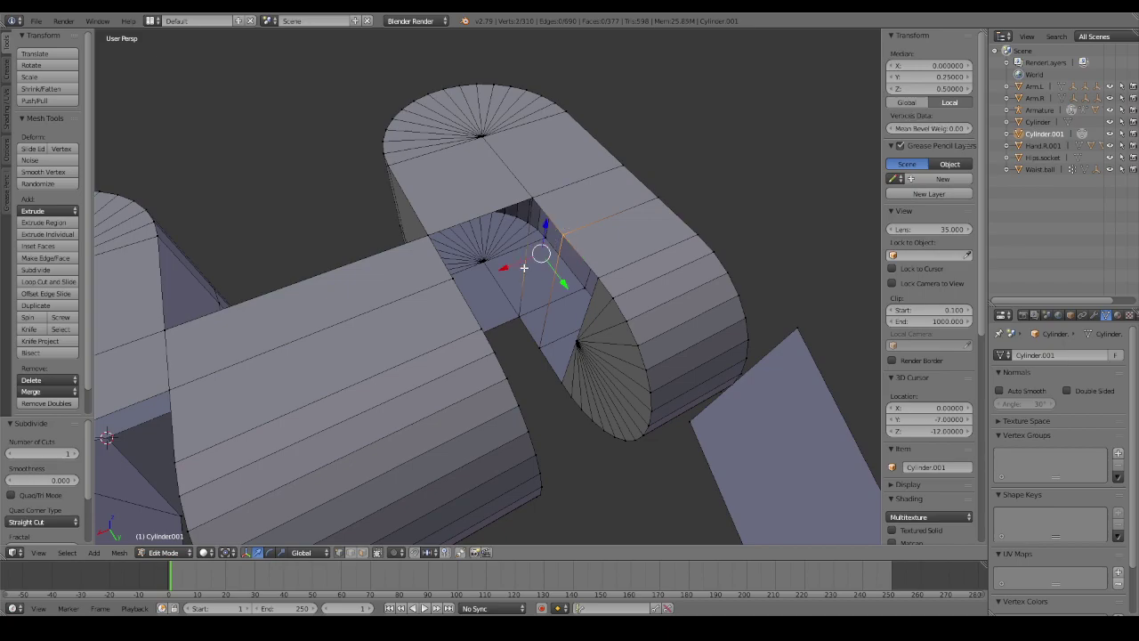
key(f)
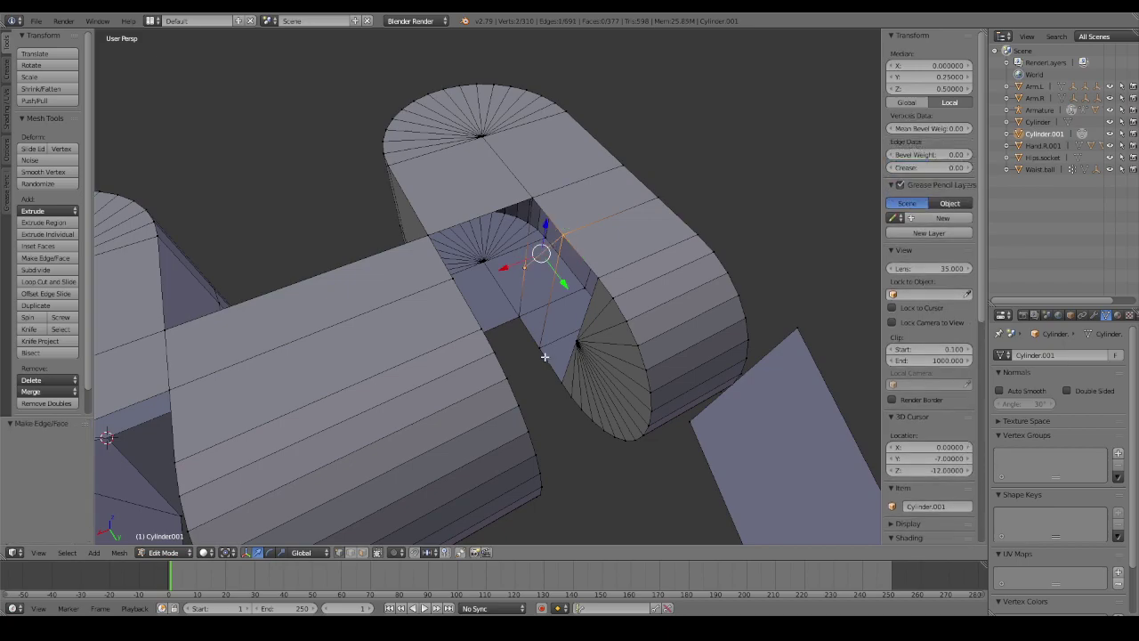
right_click(544, 356)
shift+right_click(526, 264)
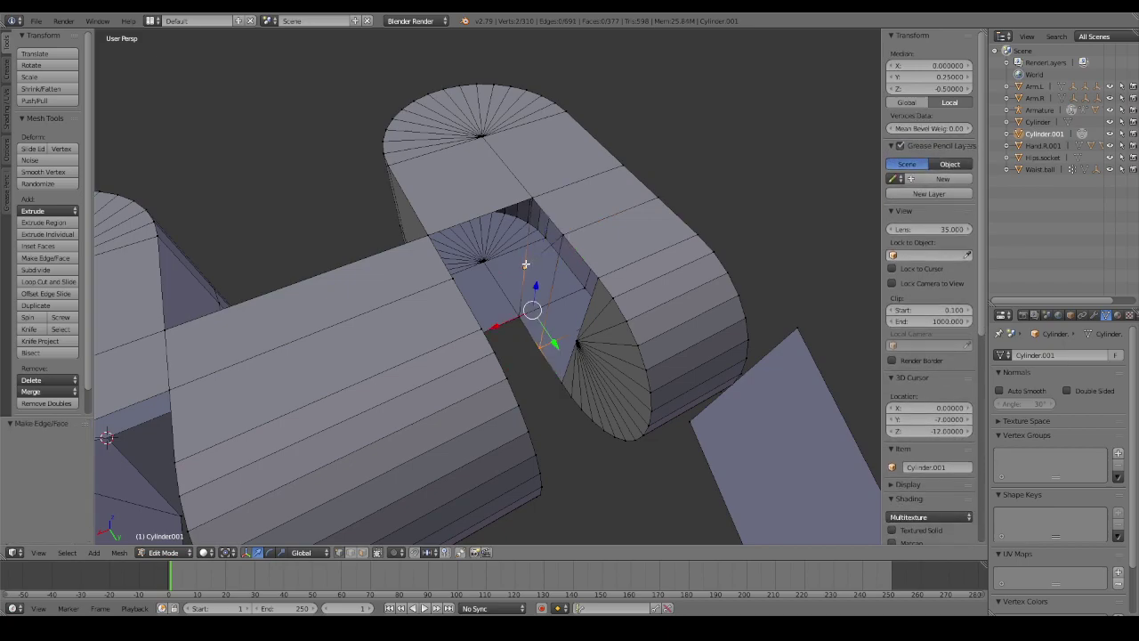
mouse_move(541, 300)
middle_down()
mouse_move(529, 194)
mouse_move(518, 317)
middle_up()
key(f)
Delete the stray edges along the path between two gap vertices.
right_click(529, 194)
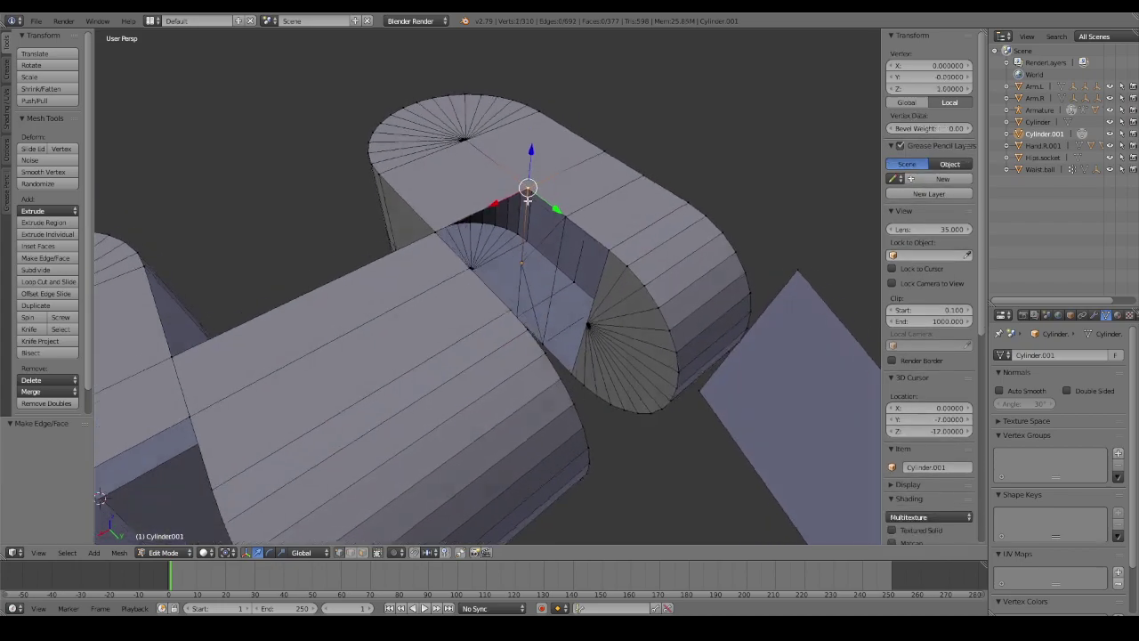
ctrl+right_click(517, 309)
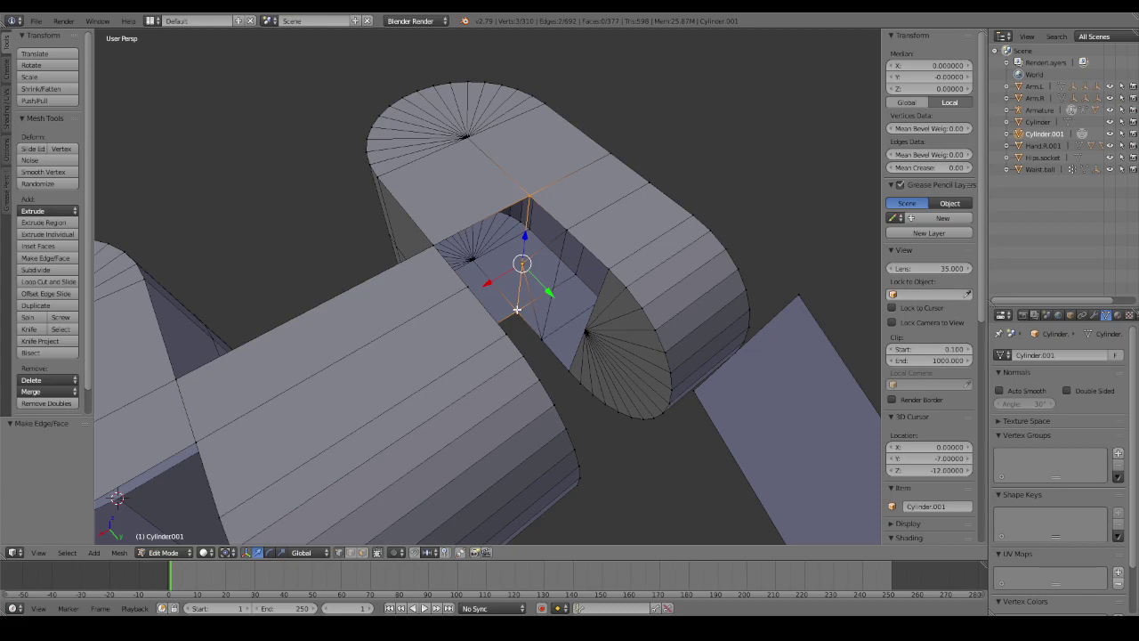
key(x)
click(515, 311)
mouse_move(549, 275)
middle_down()
mouse_move(521, 274)
mouse_move(603, 257)
mouse_move(484, 261)
mouse_move(505, 269)
middle_up()
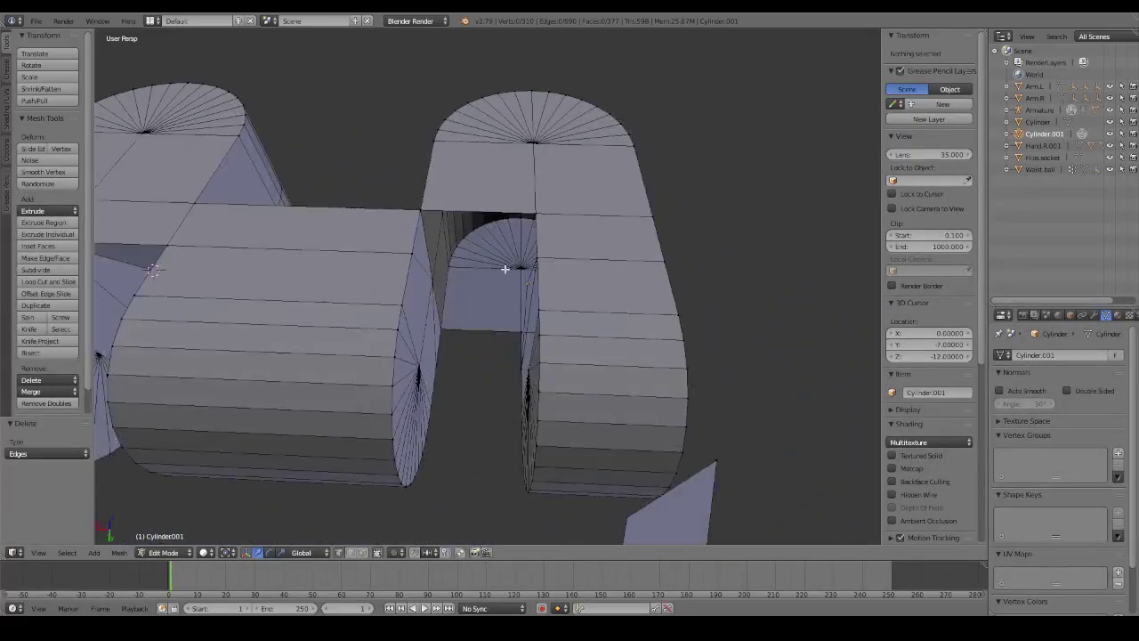
Connect vertices across the gap with new edges at the cylinder's end.
right_click(411, 257)
mouse_move(411, 256)
middle_down()
mouse_move(435, 271)
mouse_move(413, 252)
mouse_move(549, 246)
mouse_move(436, 279)
mouse_move(435, 360)
mouse_move(532, 356)
mouse_move(518, 319)
middle_up()
right_click(411, 251)
key(f)
right_click(435, 365)
shift+right_click(532, 357)
key(f)
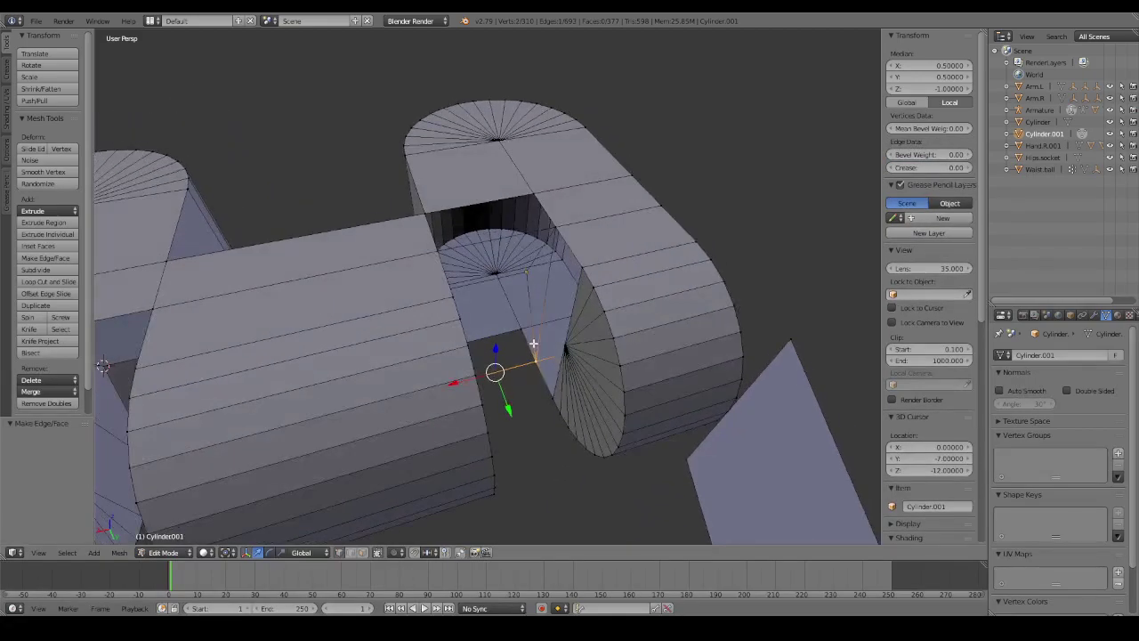
Fill two side faces between the gap's corner vertices.
shift+right_click(528, 281)
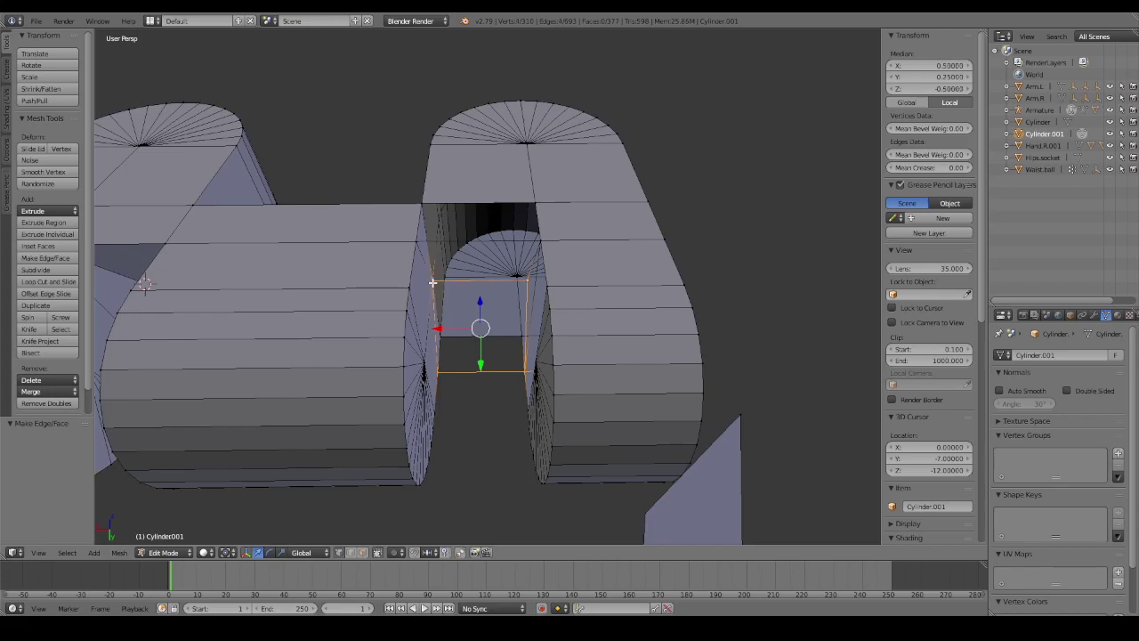
shift+right_click(414, 242)
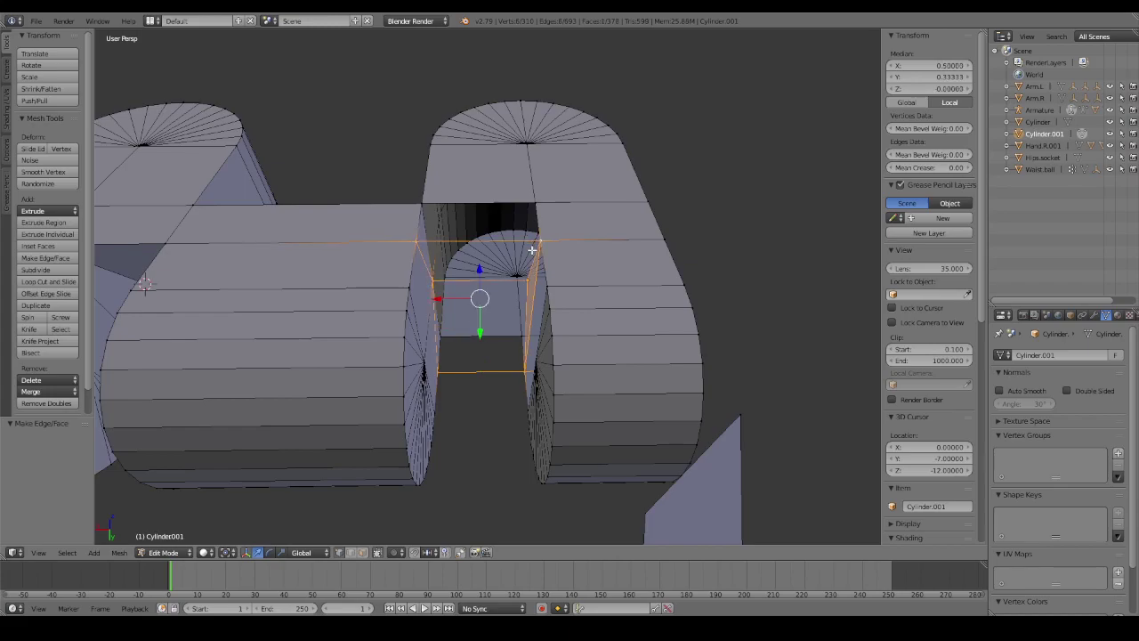
mouse_move(513, 281)
middle_down()
mouse_move(556, 215)
mouse_move(463, 254)
mouse_move(542, 239)
mouse_move(430, 267)
mouse_move(525, 226)
middle_up()
shift+right_click(427, 240)
key(f)
right_click(542, 238)
shift+right_click(542, 239)
key(f)
shift+right_click(435, 269)
key(f)
Fill the top face spanning the gap.
right_click(532, 222)
shift+right_click(410, 221)
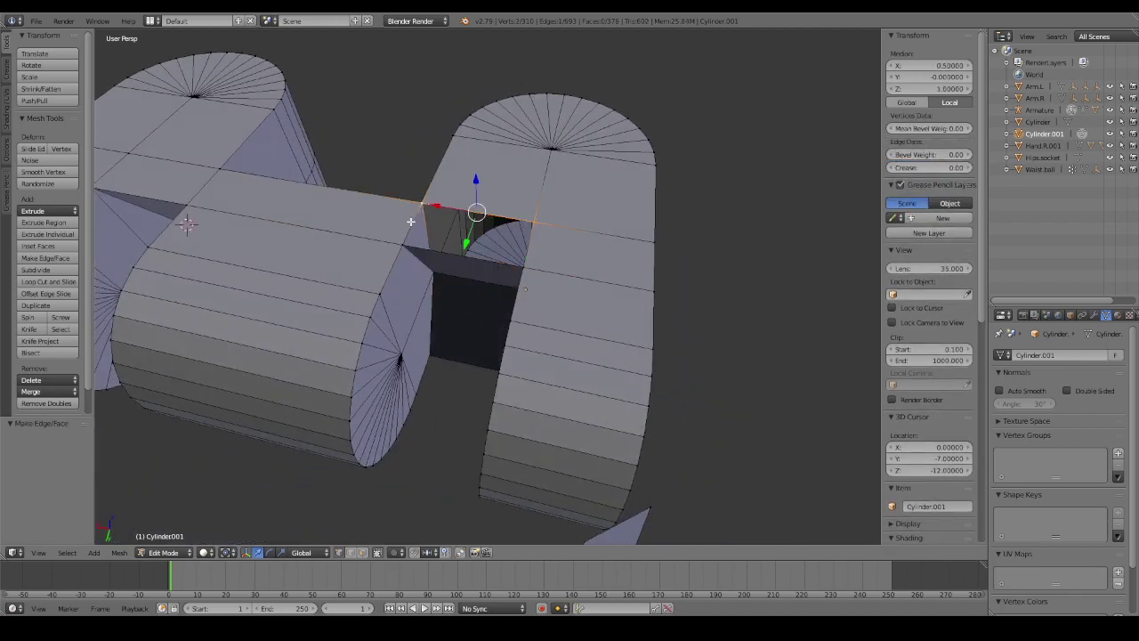
shift+right_click(446, 253)
key(f)
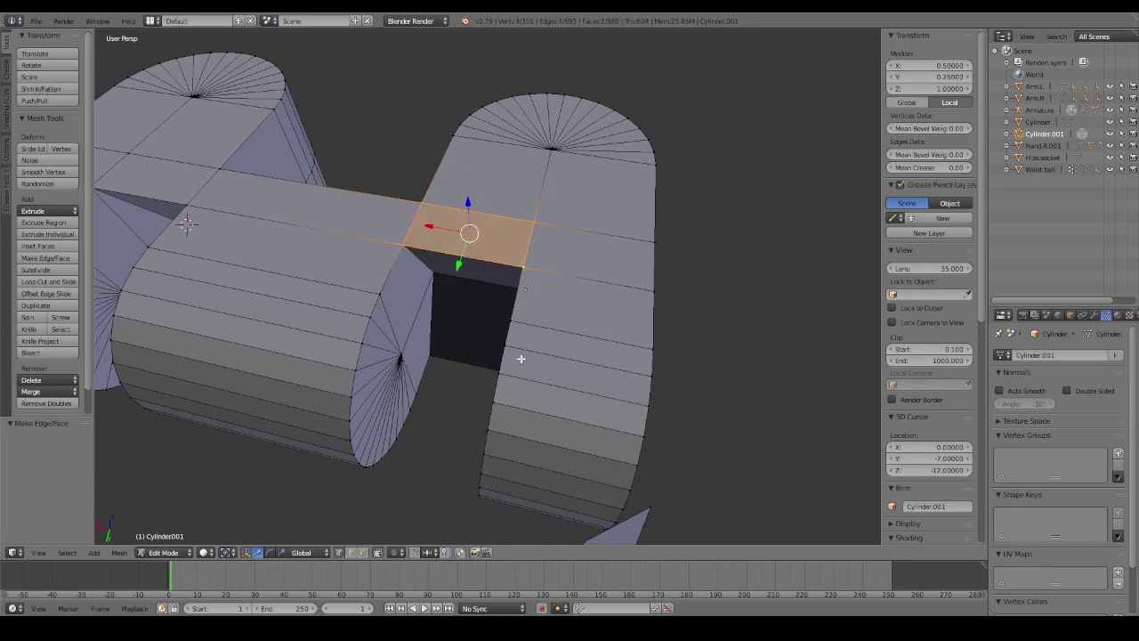
Fill the bottom face of the gap from four underside corner vertices.
mouse_move(522, 356)
middle_down()
mouse_move(541, 210)
mouse_move(562, 295)
middle_up()
right_click(541, 312)
shift+right_click(532, 343)
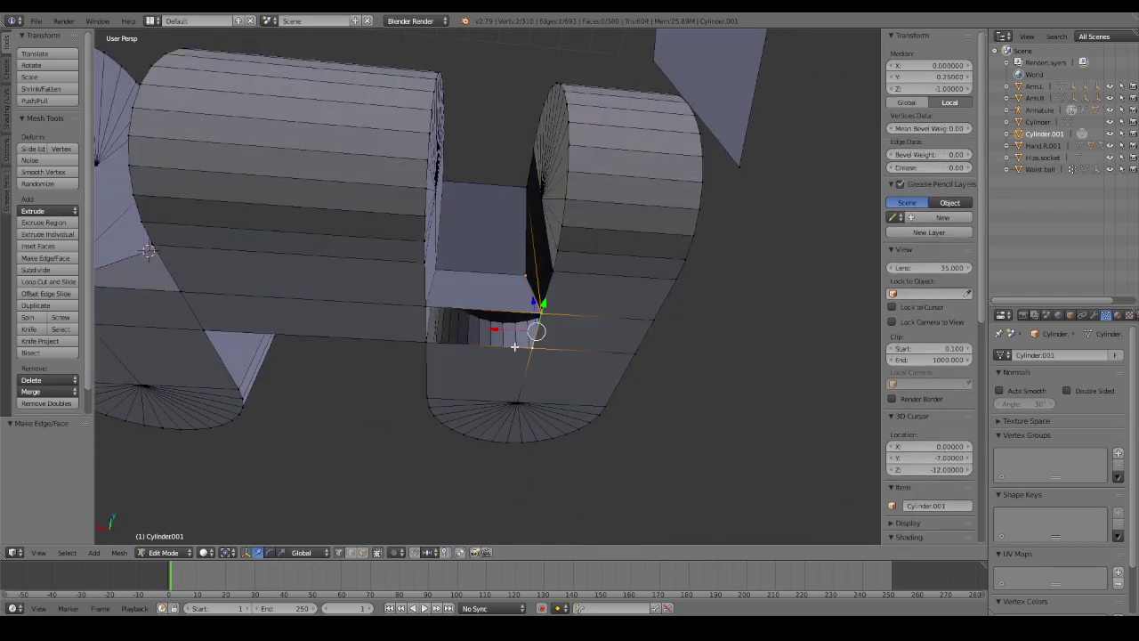
shift+right_click(478, 326)
shift+right_click(422, 305)
key(f)
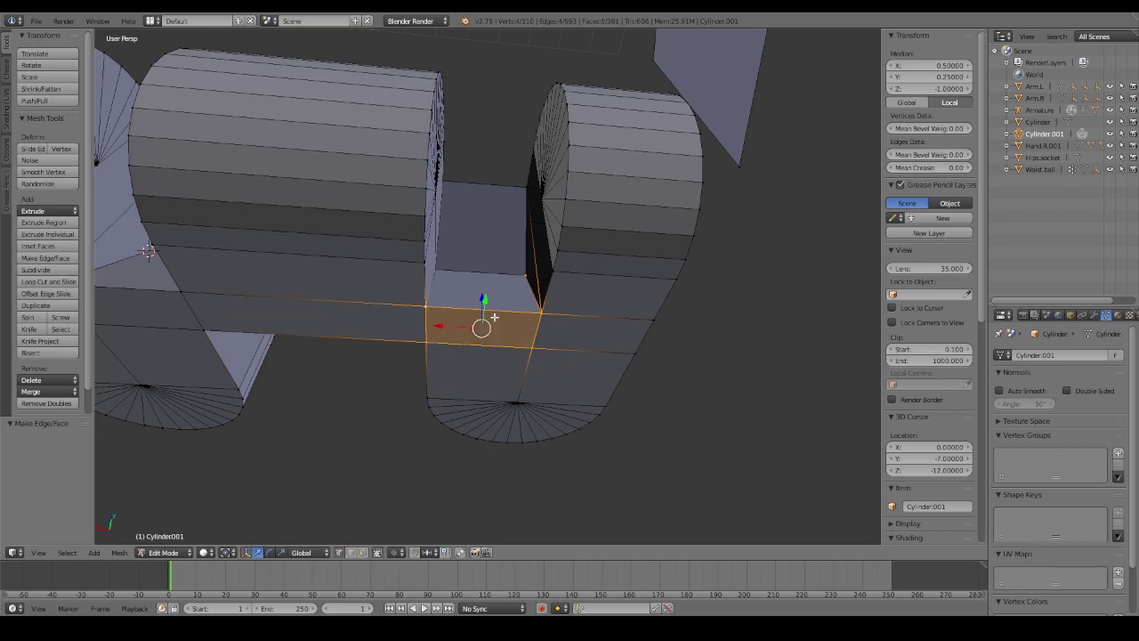
Fill the gap's remaining side with a face and knife-cut across it.
mouse_move(459, 317)
middle_down()
mouse_move(526, 433)
mouse_move(448, 415)
mouse_move(585, 351)
mouse_move(567, 205)
middle_up()
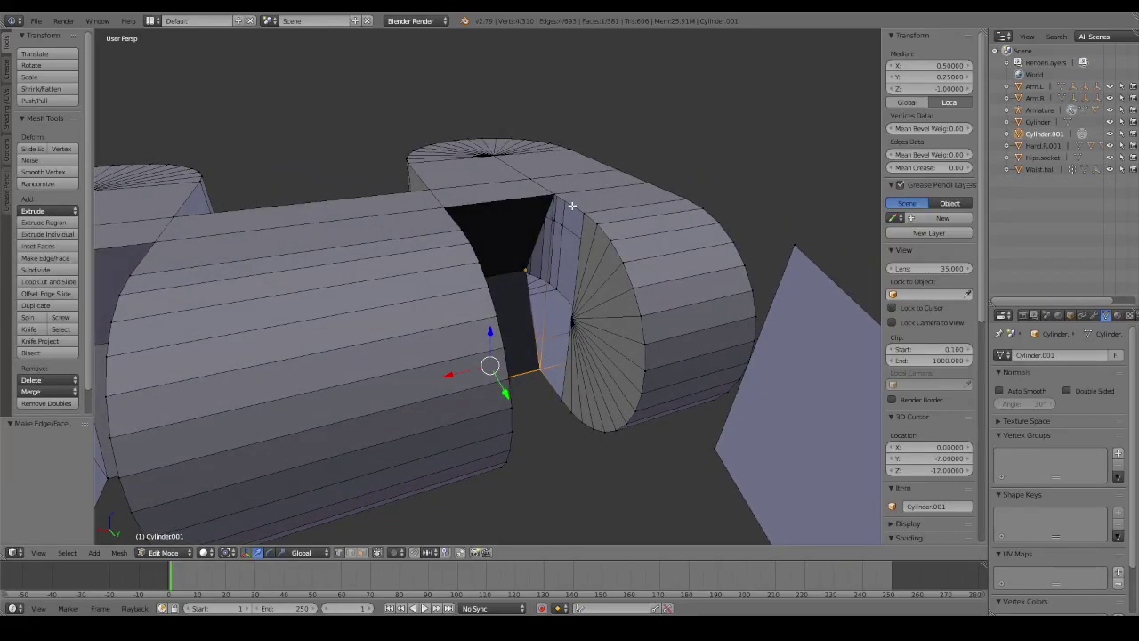
shift+right_click(571, 205)
key(f)
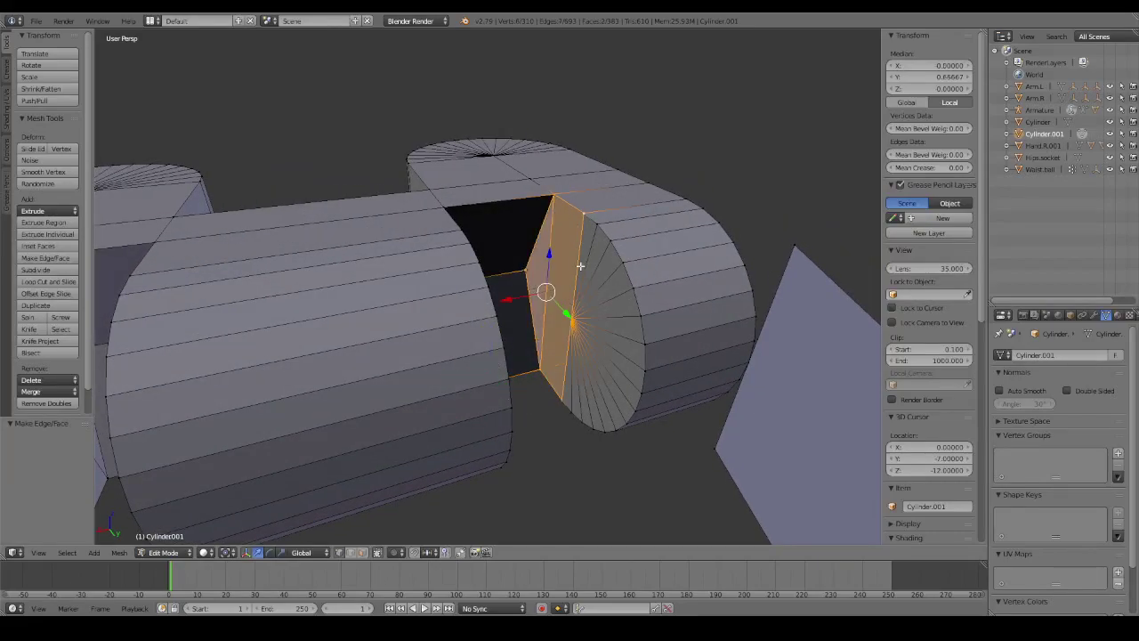
key(k)
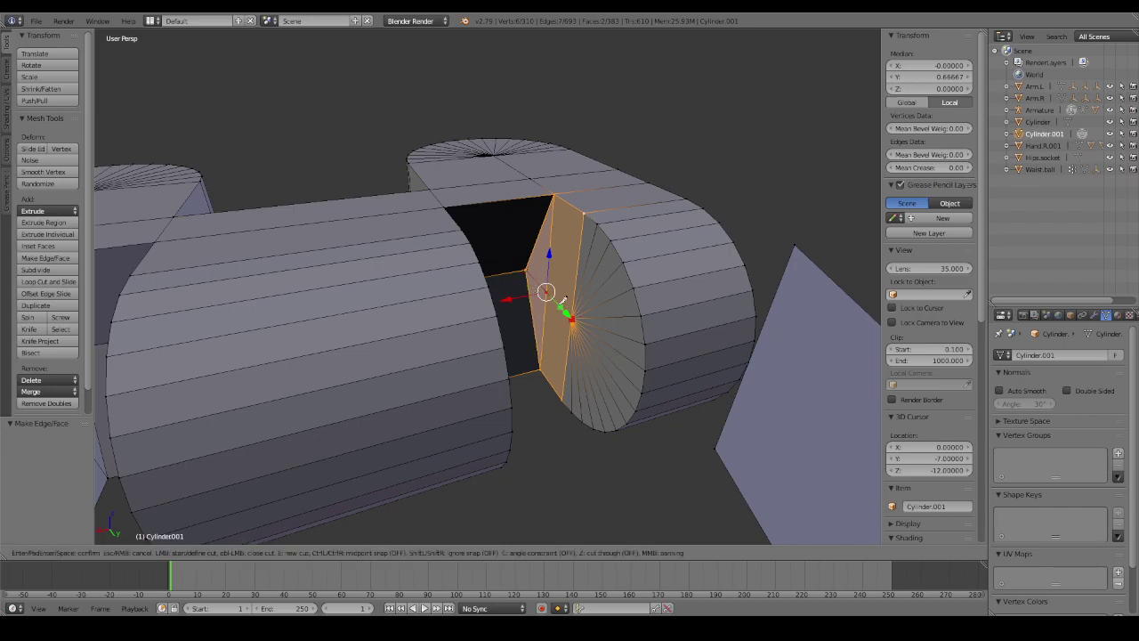
key(Return)
Recalculate the whole mesh's normals to point outward.
key(a)
key(a)
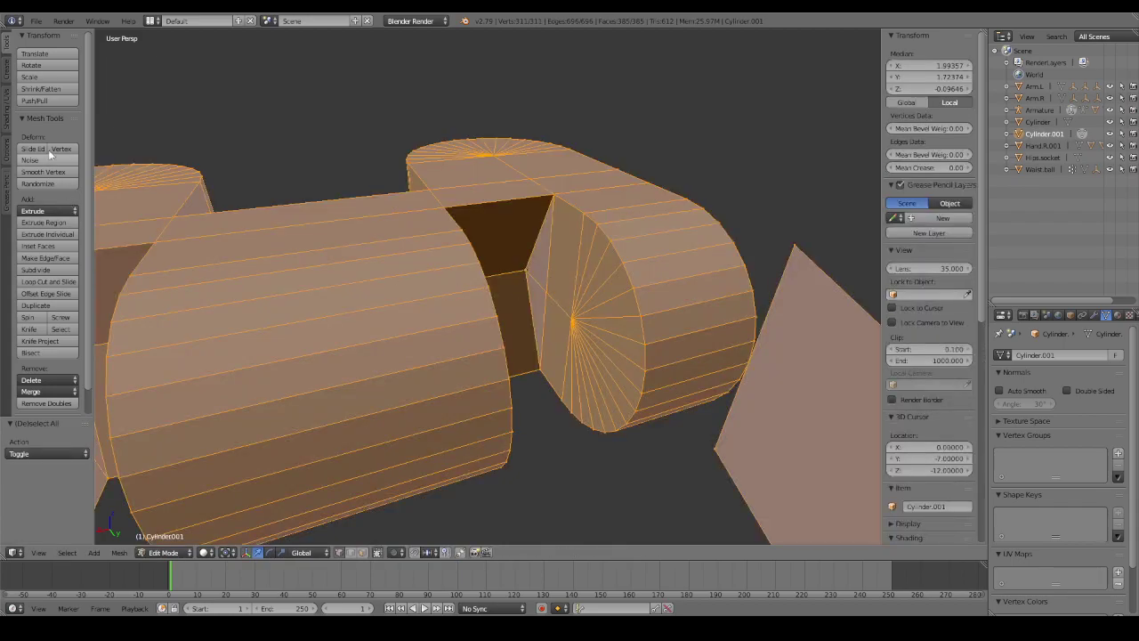
click(8, 105)
click(41, 140)
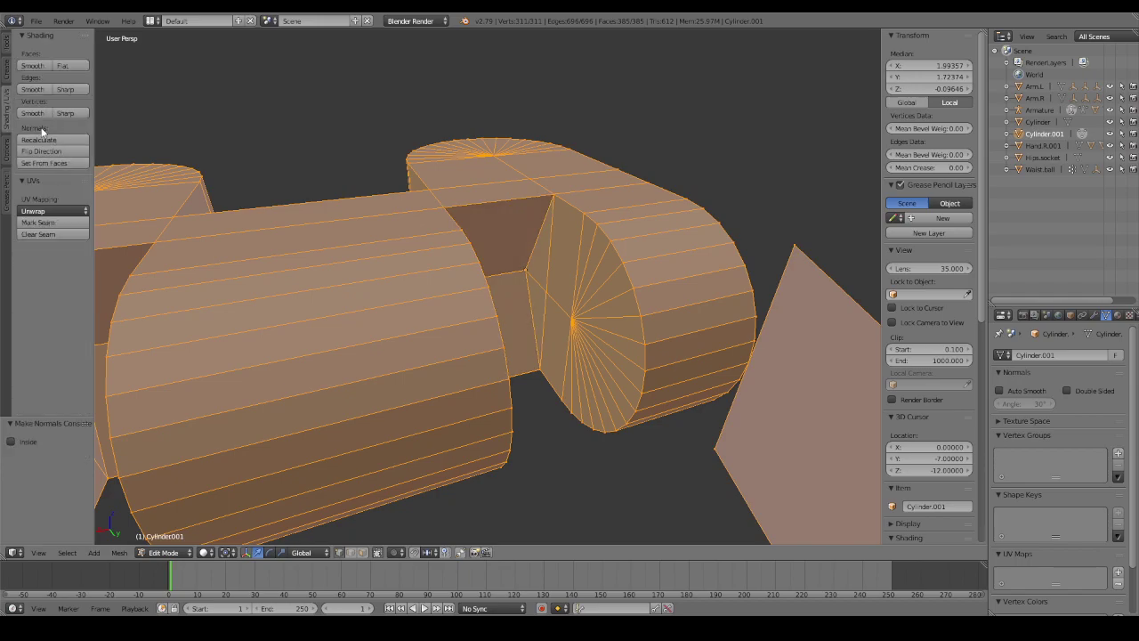
click(7, 44)
key(a)
Zoom in and make a knife cut on the cylinder section.
mouse_move(579, 326)
middle_down()
mouse_move(620, 308)
mouse_move(432, 346)
mouse_move(440, 317)
mouse_move(509, 327)
middle_up()
scroll(621, 308, down, 3)
scroll(433, 346, up, 2)
scroll(445, 326, up, 2)
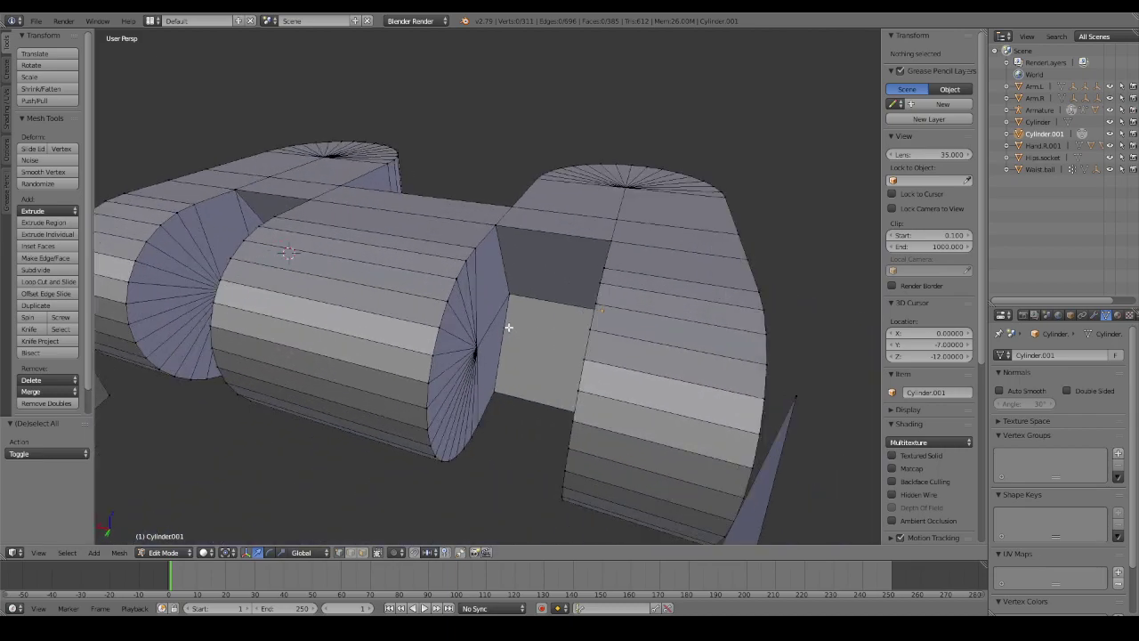
key(k)
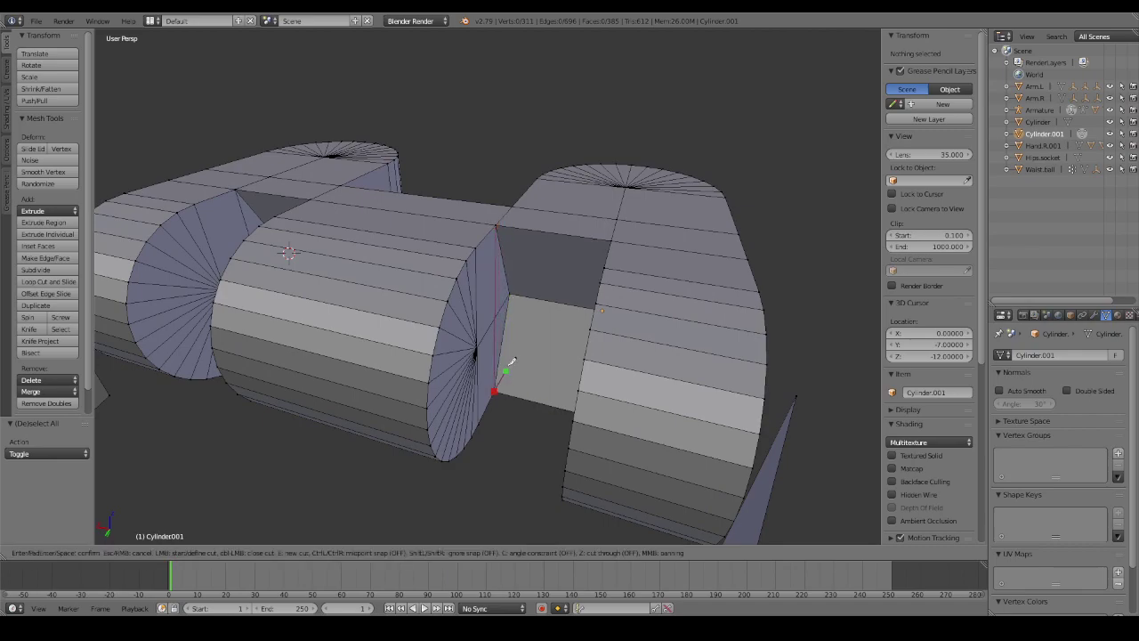
key(Return)
middle_drag(505, 344, 600, 333)
Knife-cut from the top vertex to the bottom vertex, and from the top vertex to the cap centre.
key(k)
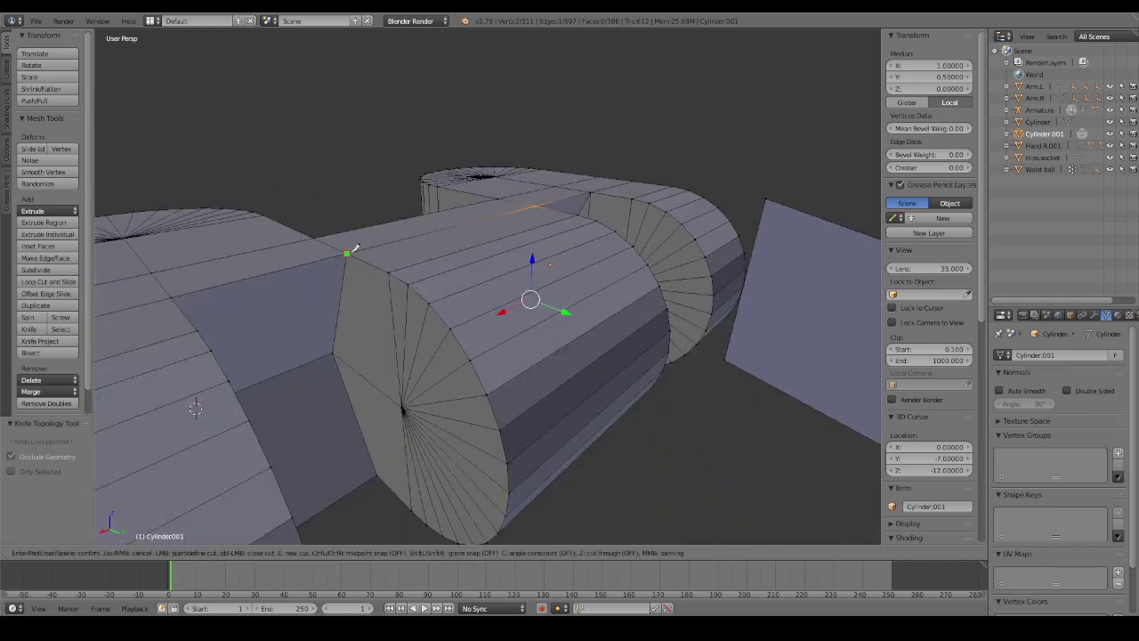
click(348, 252)
click(378, 474)
key(Return)
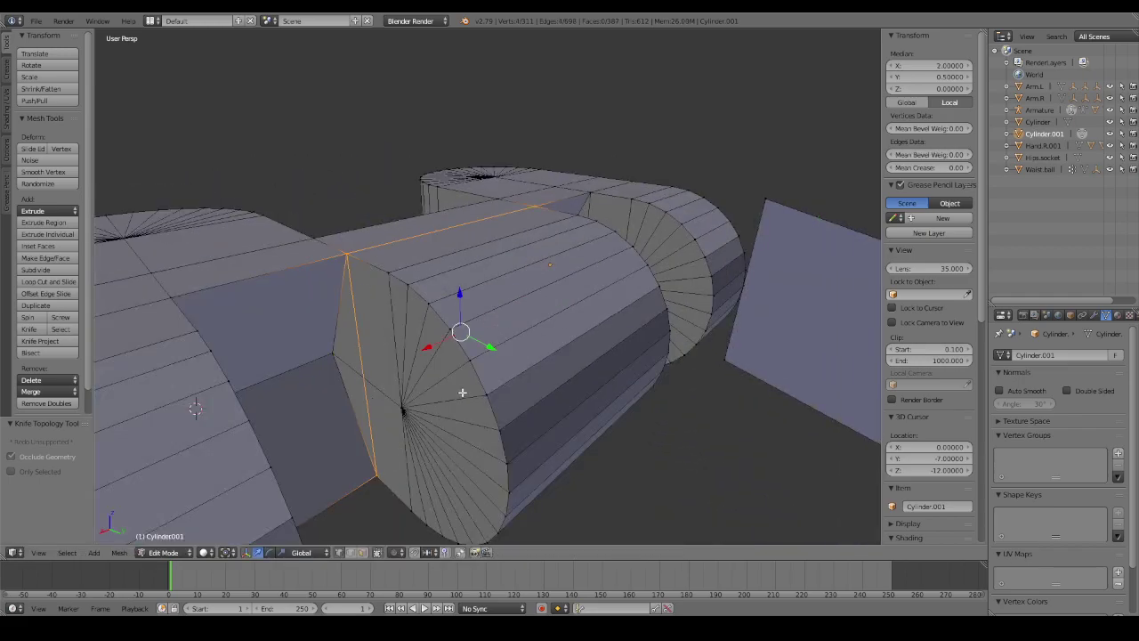
middle_drag(460, 391, 400, 389)
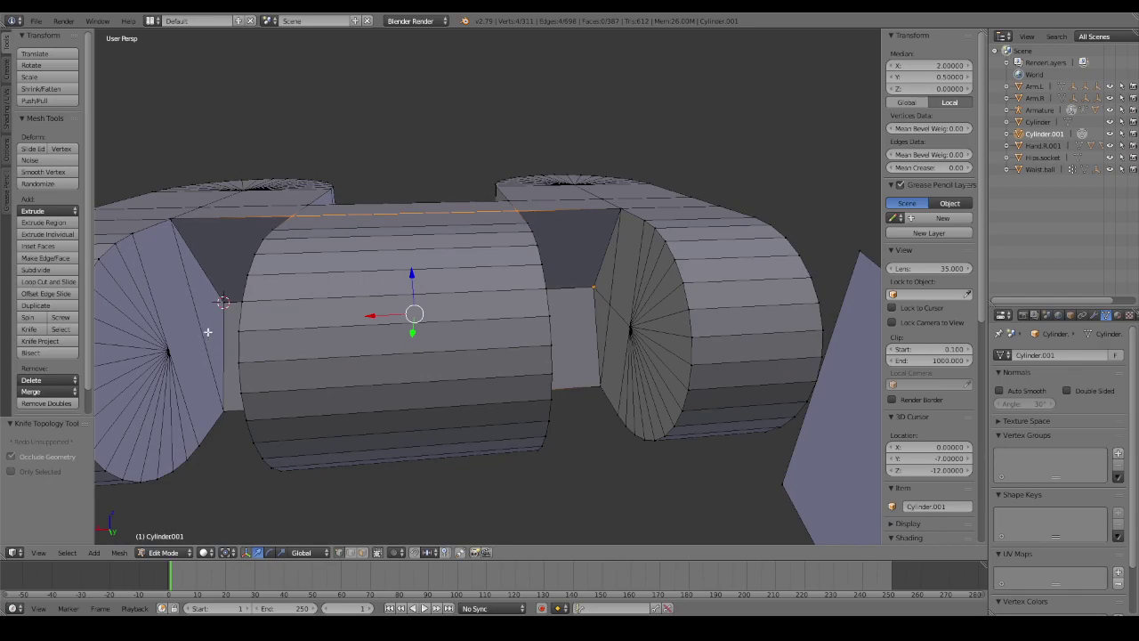
key(k)
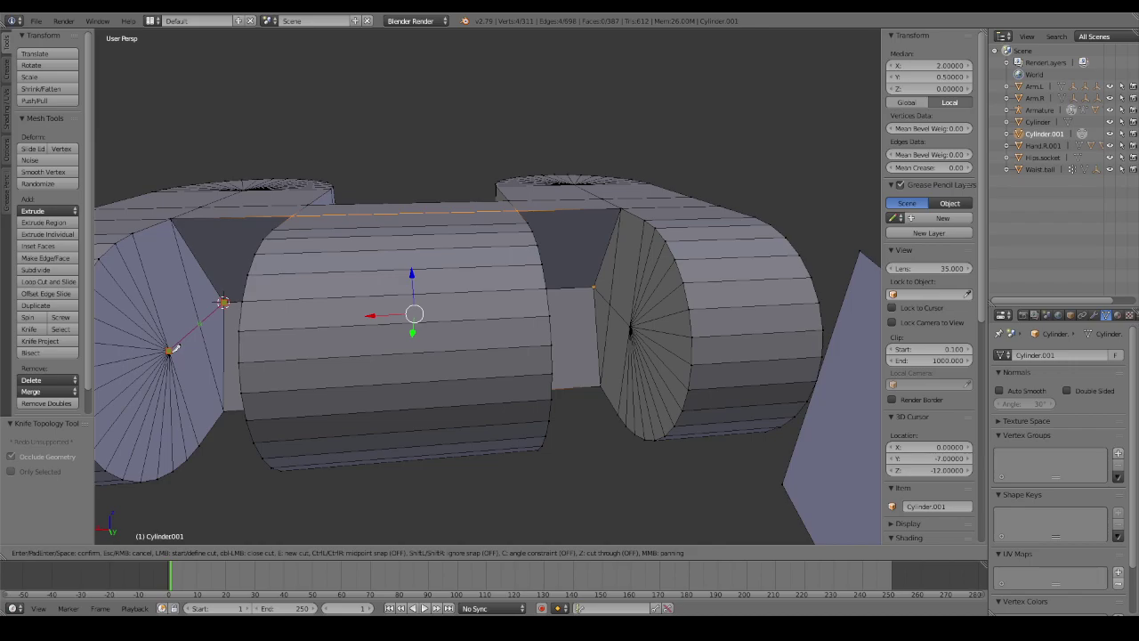
click(170, 350)
key(Return)
mouse_move(487, 336)
middle_down()
mouse_move(442, 330)
mouse_move(519, 323)
mouse_move(159, 312)
mouse_move(188, 333)
middle_up()
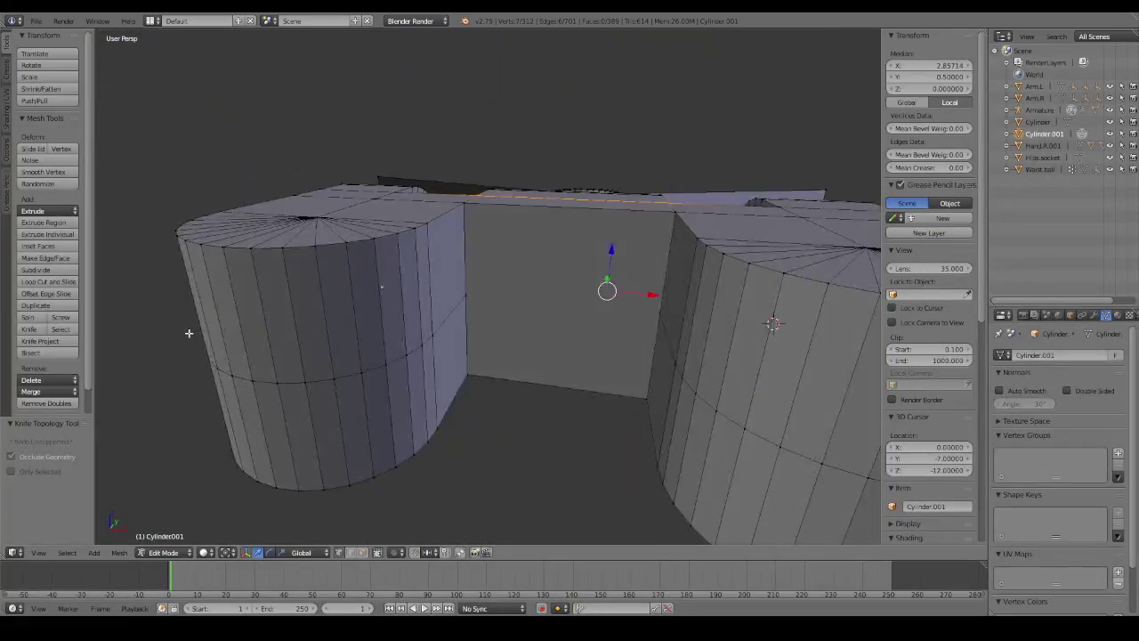
Knife-cut across the central block's inner face, then select the left cap's centre vertices.
key(k)
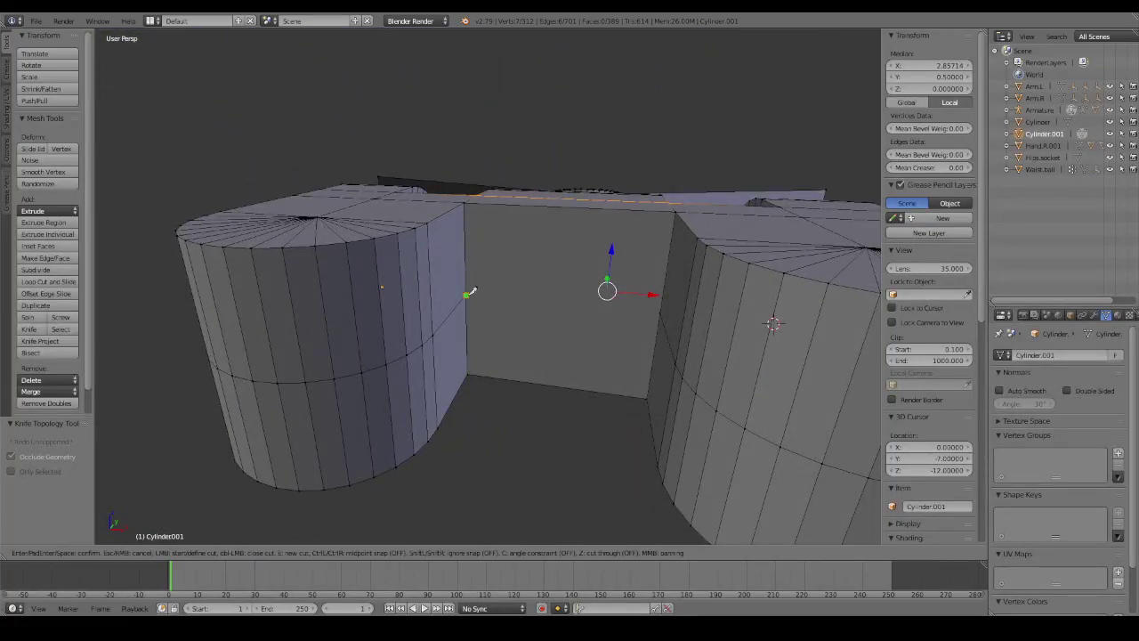
key(Return)
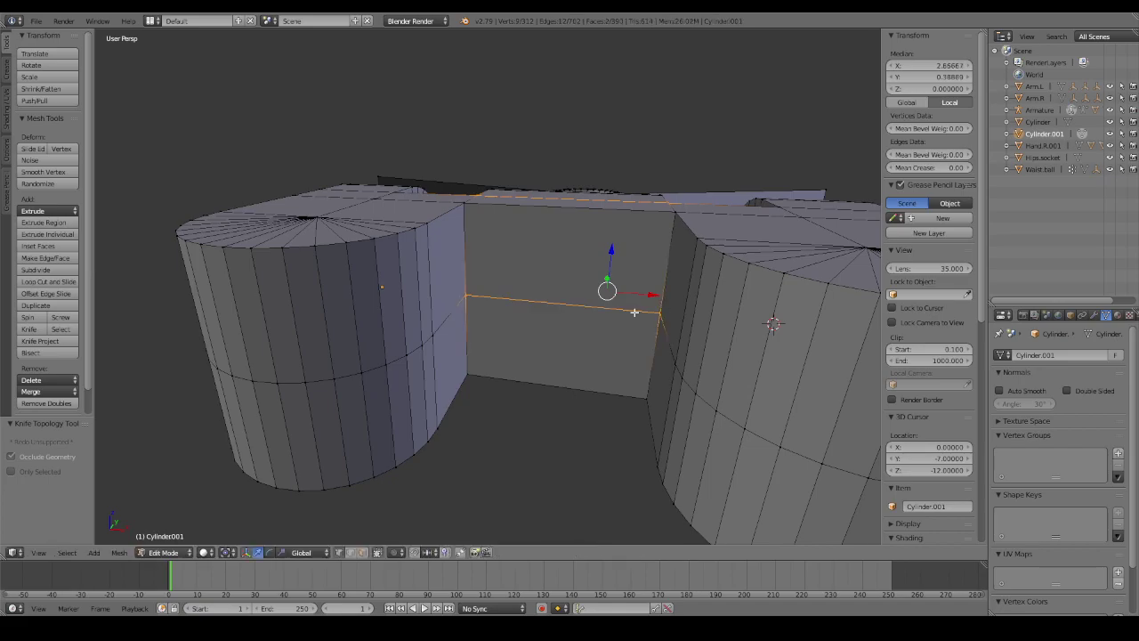
key(a)
mouse_move(610, 315)
middle_down()
mouse_move(559, 330)
mouse_move(471, 330)
mouse_move(414, 320)
mouse_move(427, 292)
mouse_move(389, 290)
middle_up()
right_click(216, 296)
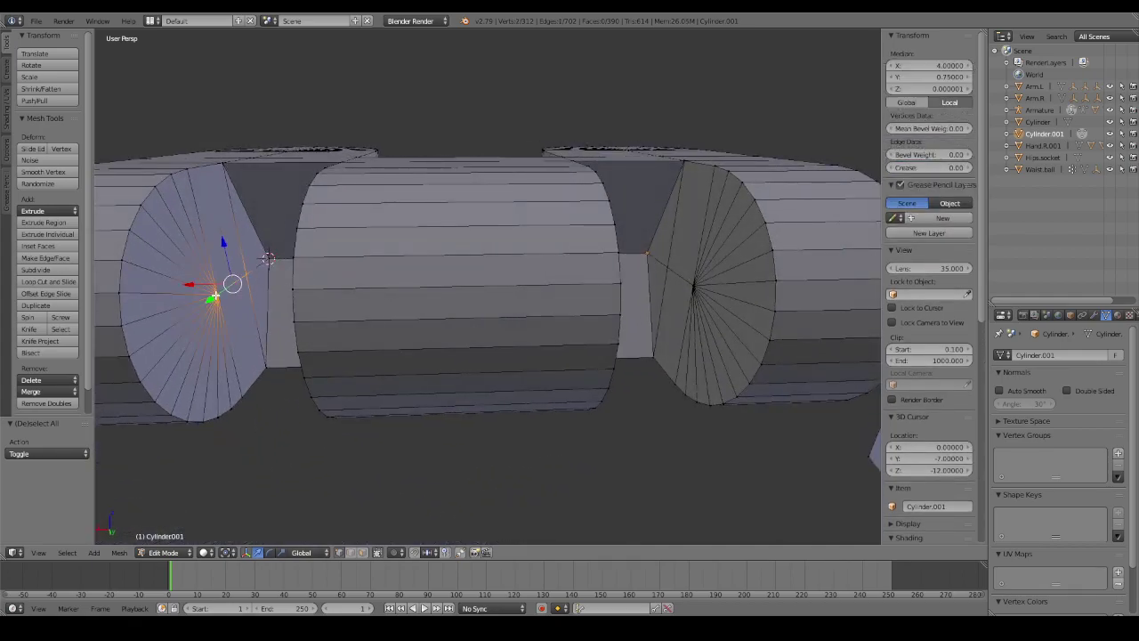
Merge the two selected vertices At Last, then clear the selection over the cylinders.
key(alt+m)
click(218, 297)
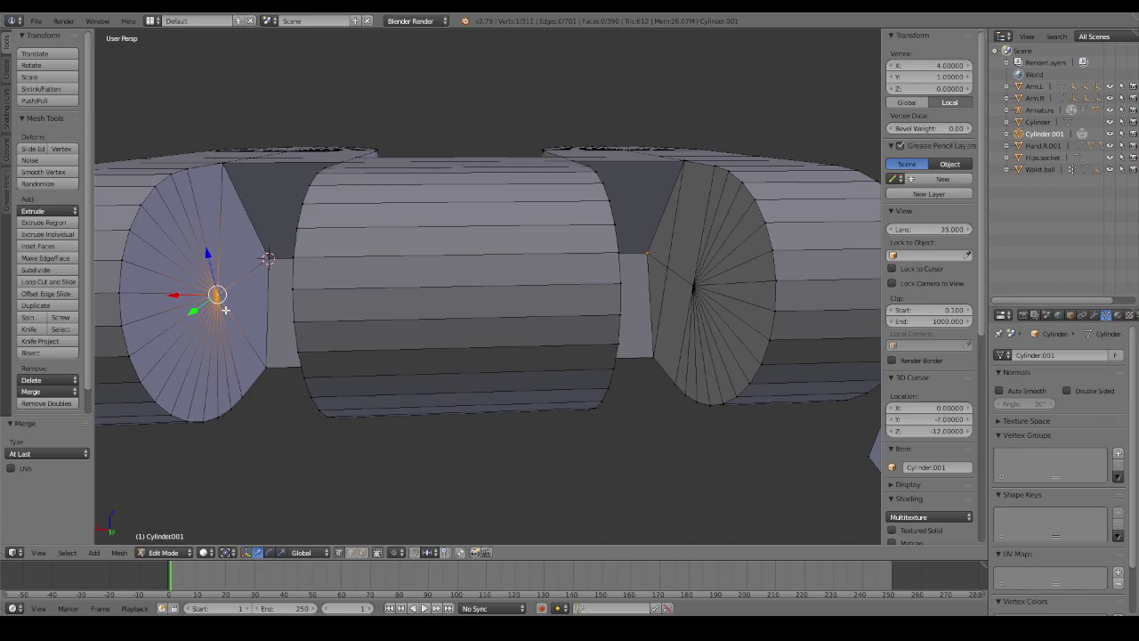
middle_drag(225, 309, 283, 316)
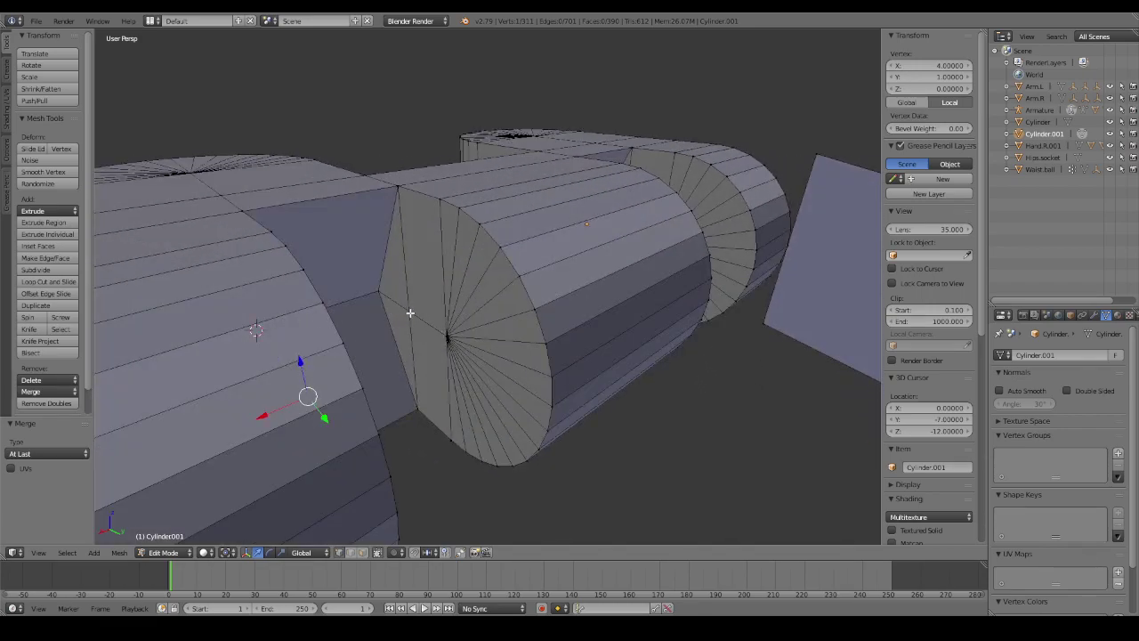
middle_drag(409, 312, 427, 328)
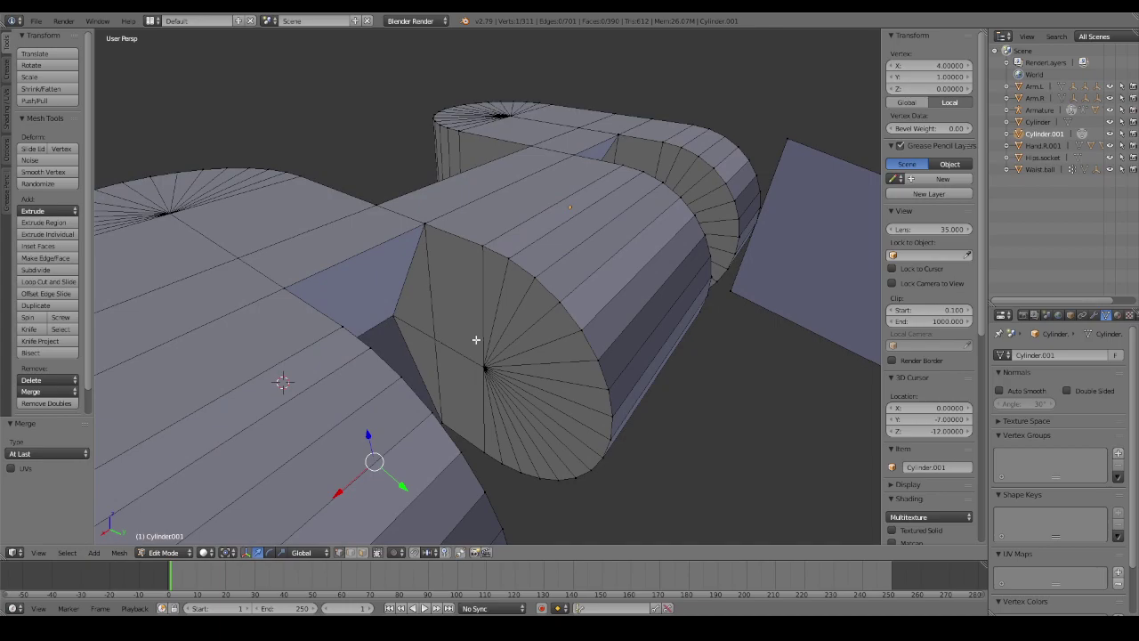
key(a)
scroll(476, 339, up, 2)
scroll(421, 316, up, 2)
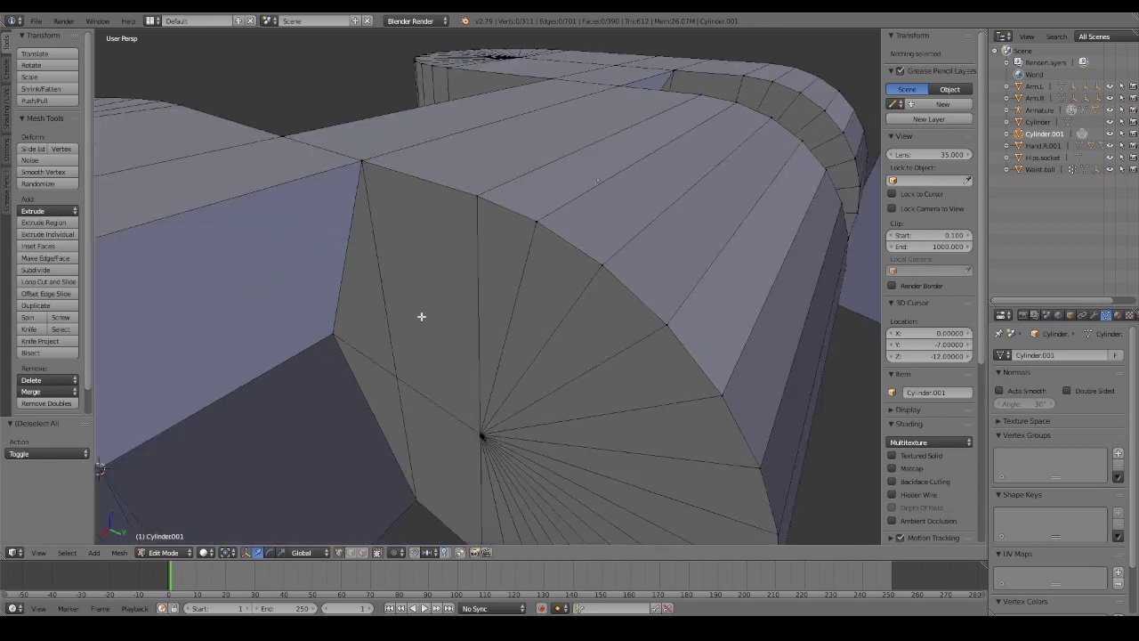
Delete the stray edge running to the first cap's centre vertex.
right_click(361, 169)
shift+right_click(419, 497)
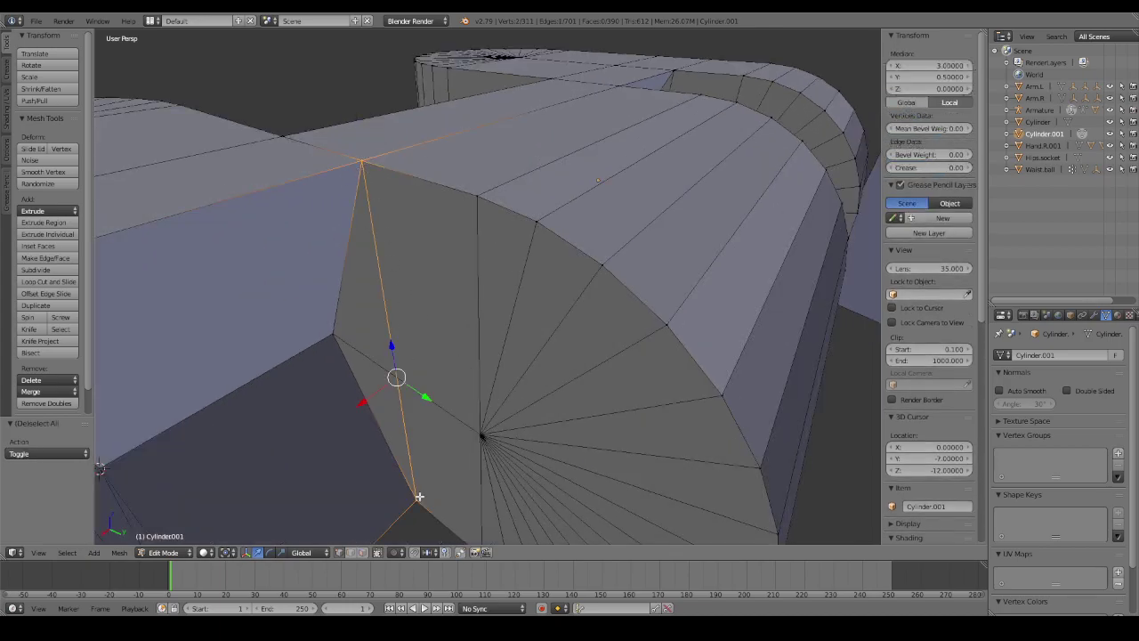
key(x)
click(420, 415)
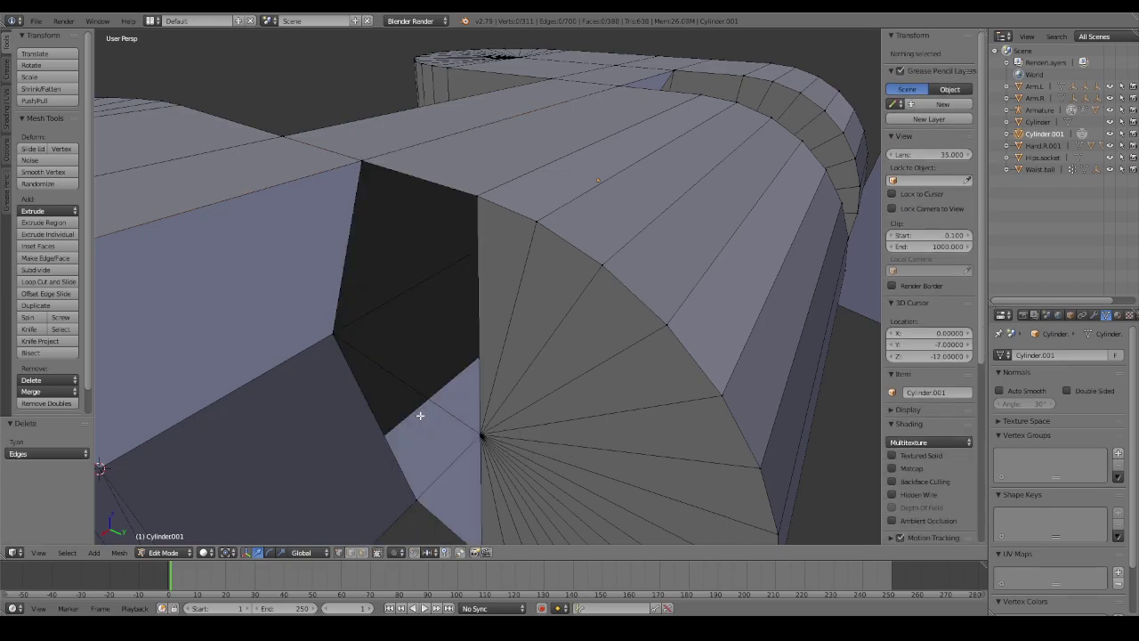
key(ctrl+z)
right_click(481, 436)
shift+right_click(332, 333)
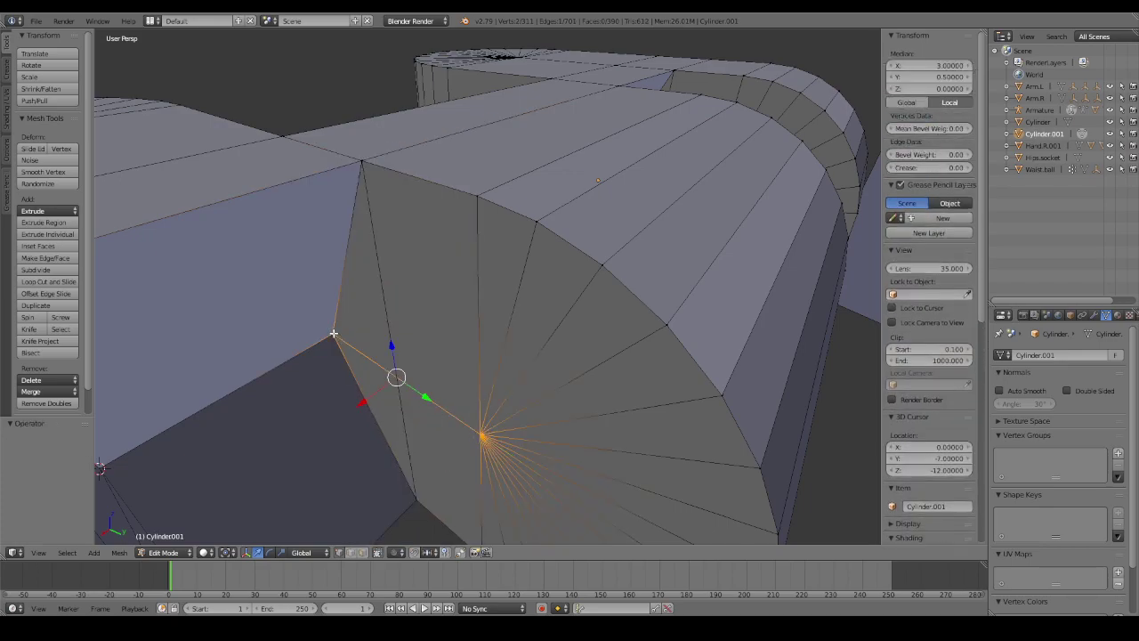
key(x)
click(334, 333)
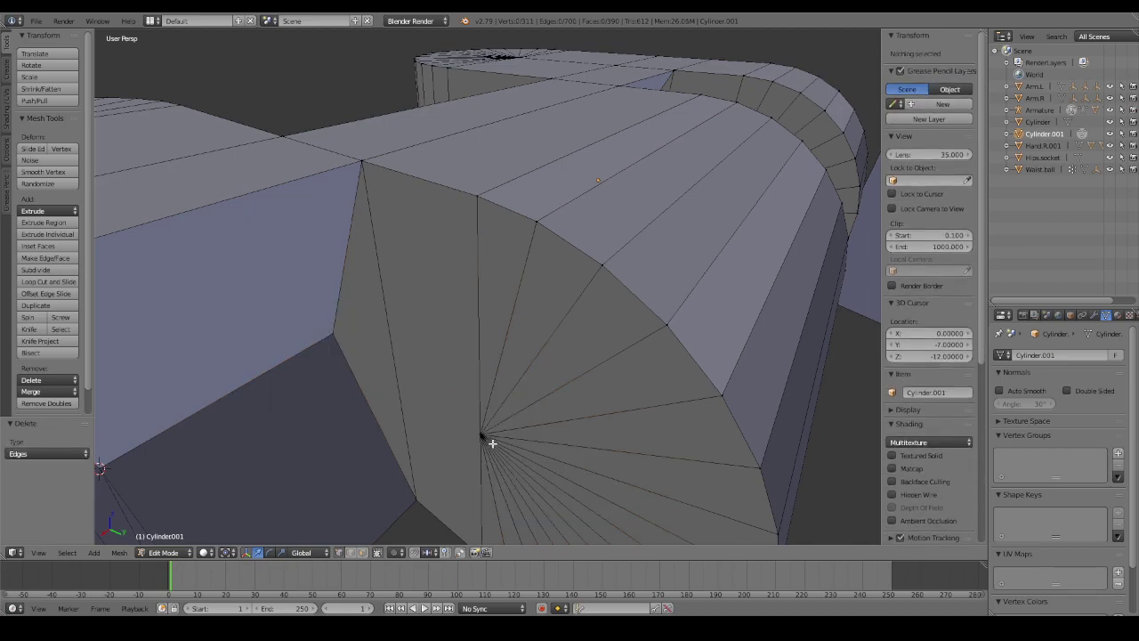
Knife-cut a new edge to the first cap's centre and merge the leftover vertex into it.
key(k)
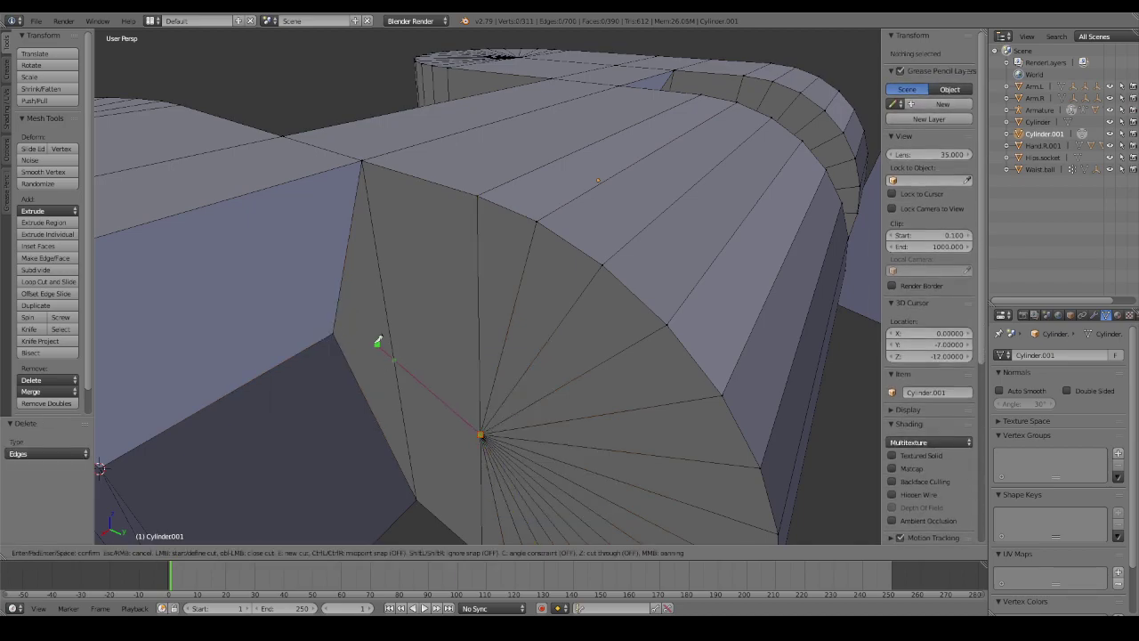
click(334, 333)
key(Return)
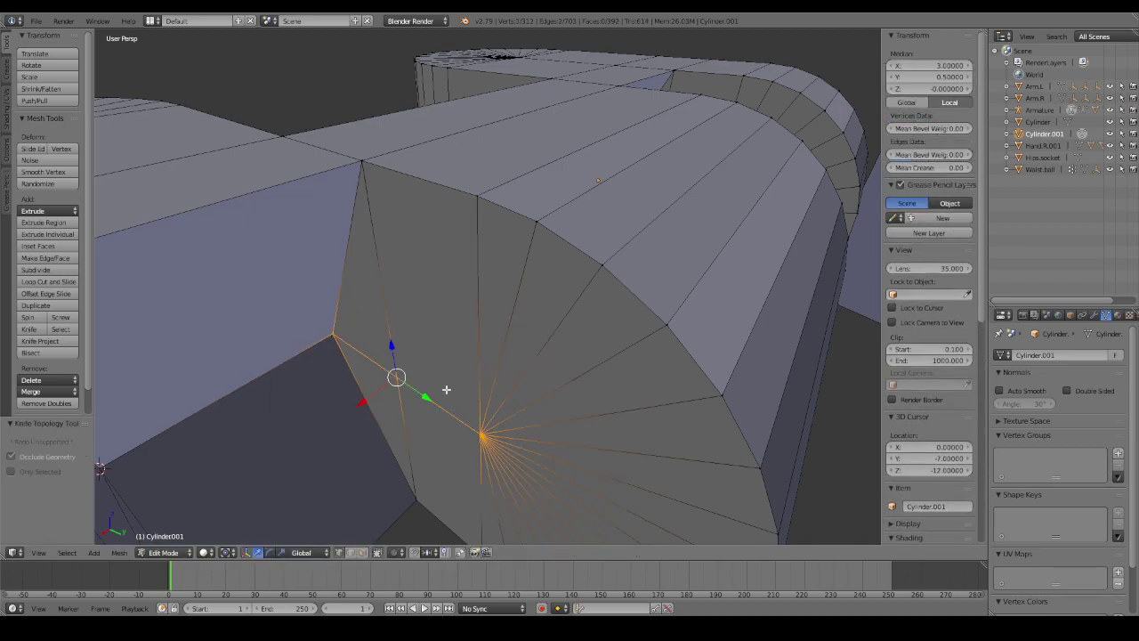
shift+right_click(482, 436)
key(alt+m)
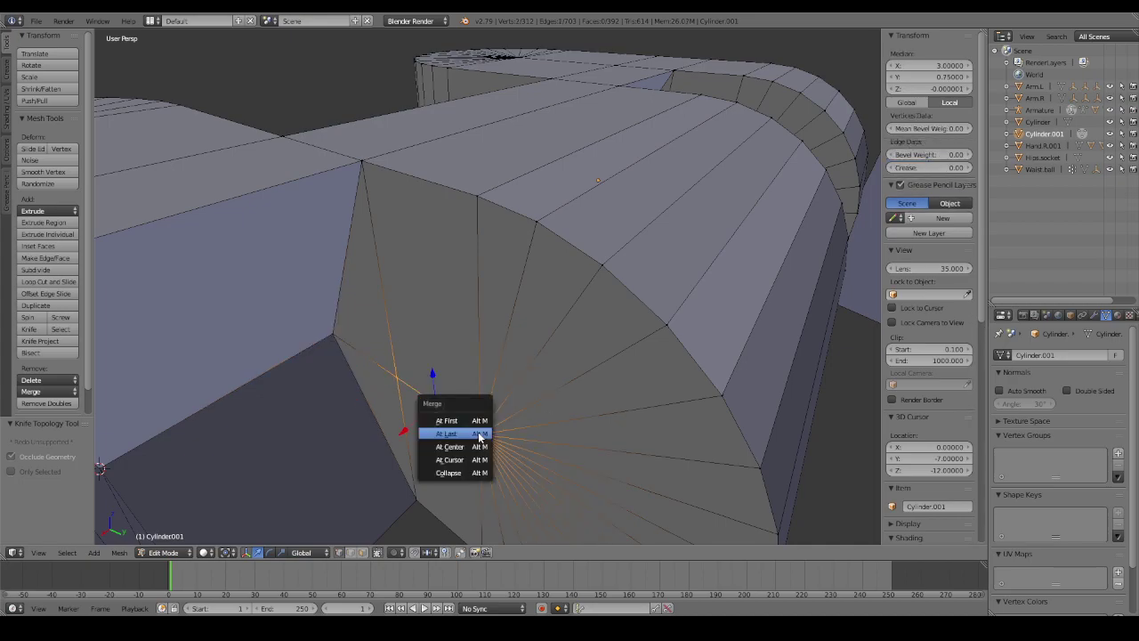
click(480, 434)
Check the whole object in wireframe, then return to Edit Mode in solid shading.
middle_drag(480, 434, 495, 389)
key(Tab)
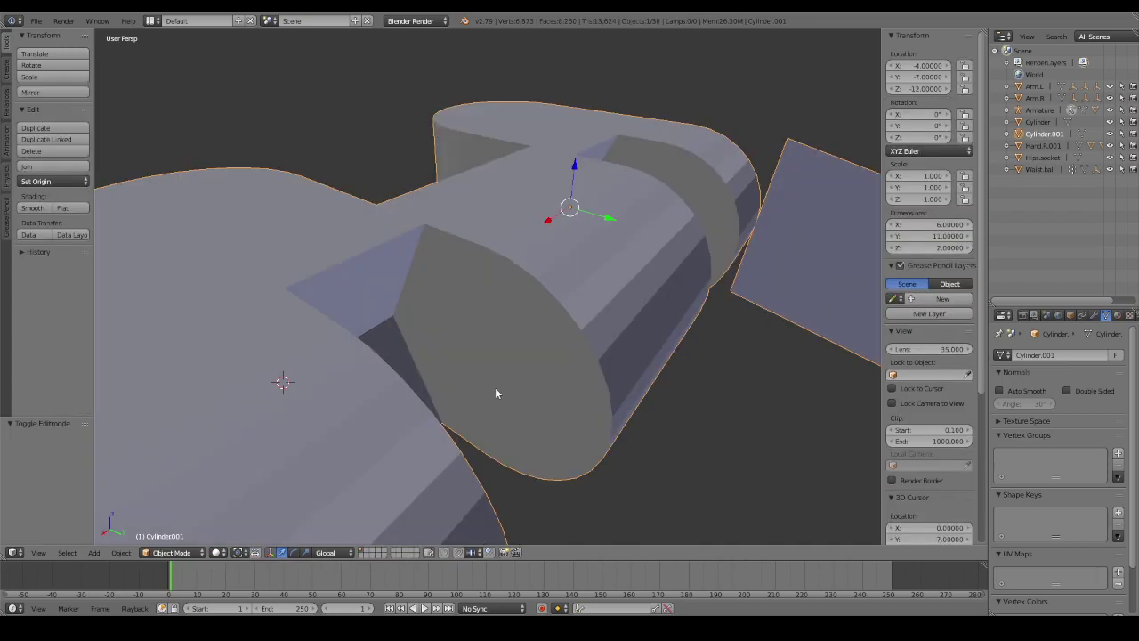
key(z)
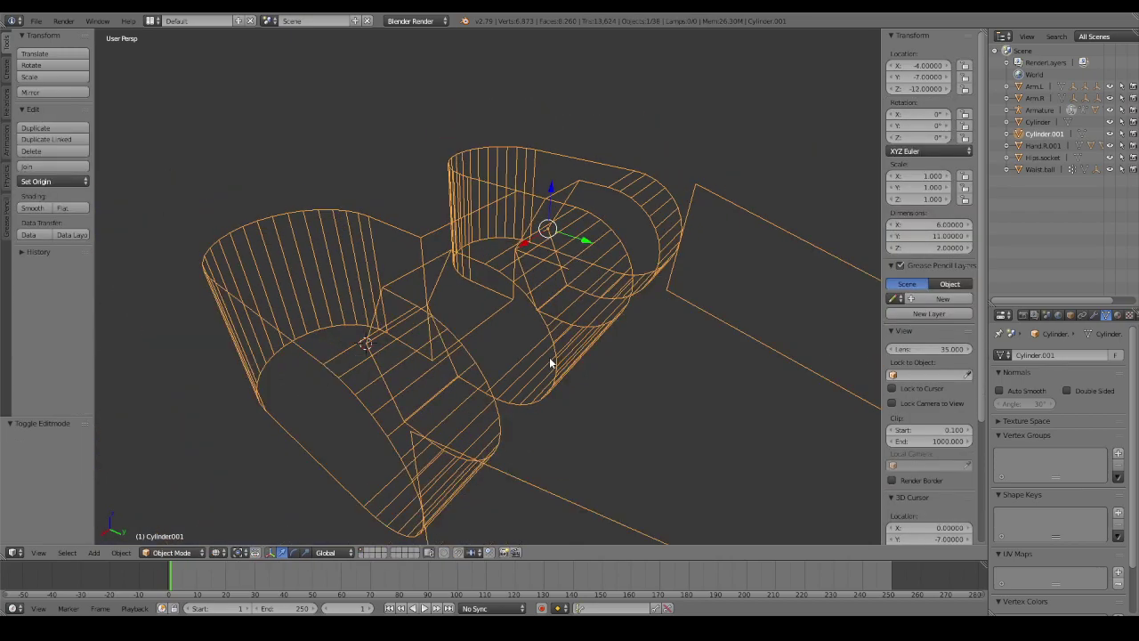
mouse_move(551, 363)
middle_down()
mouse_move(612, 367)
mouse_move(603, 352)
mouse_move(417, 353)
middle_up()
key(z)
key(Tab)
scroll(504, 344, up, 5)
Delete the second cap's stray edge and knife-cut a new edge from the corner to its centre.
right_click(485, 336)
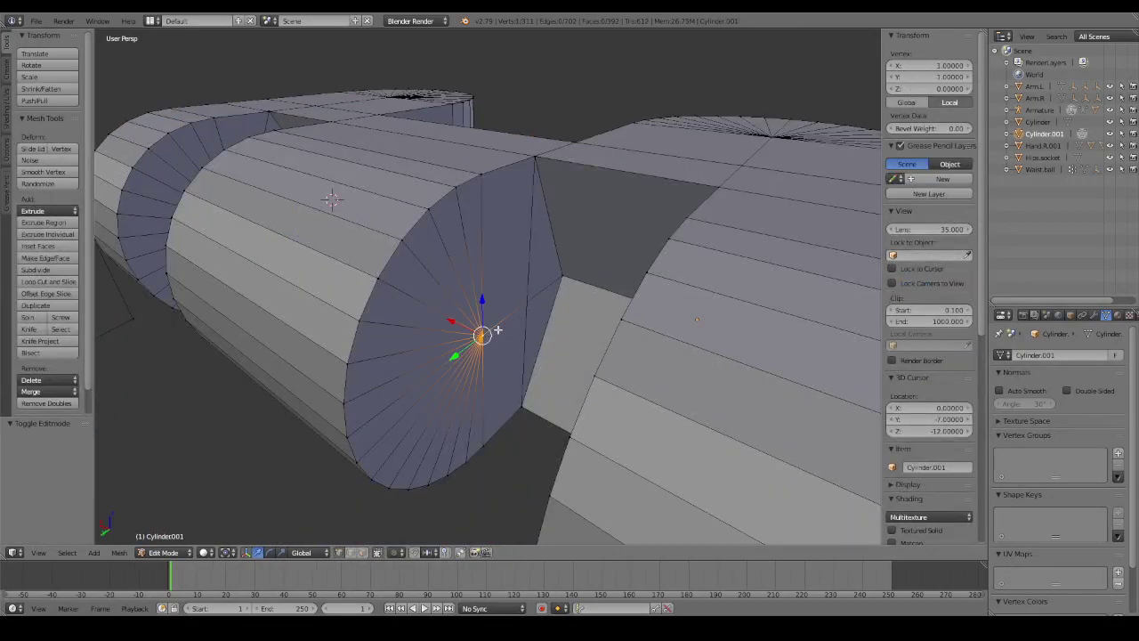
shift+right_click(560, 274)
key(x)
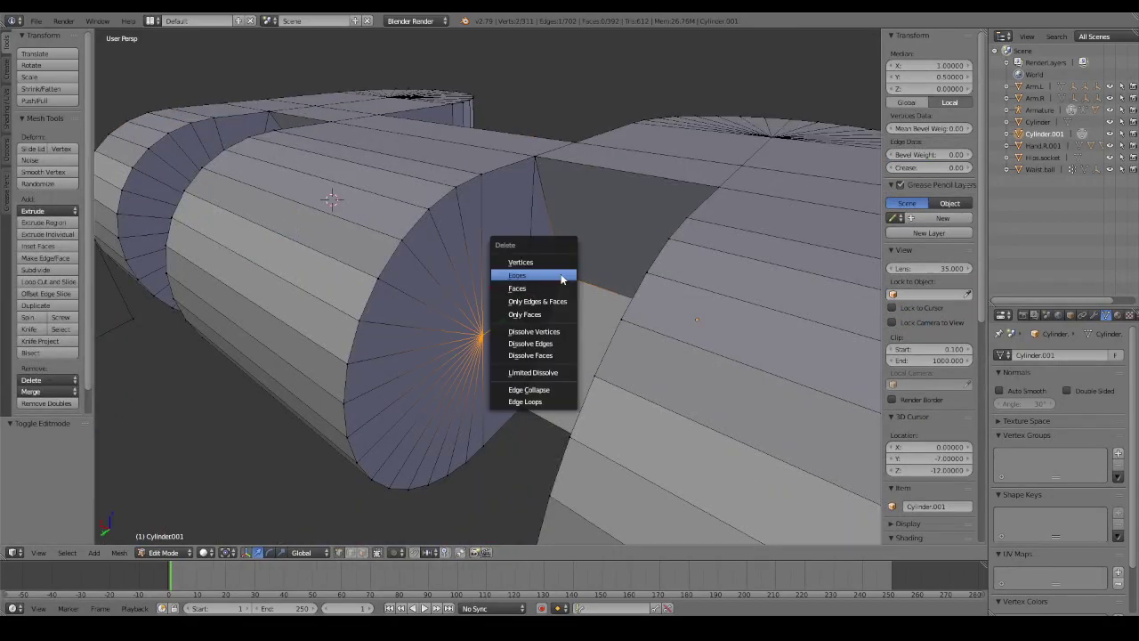
click(562, 278)
key(k)
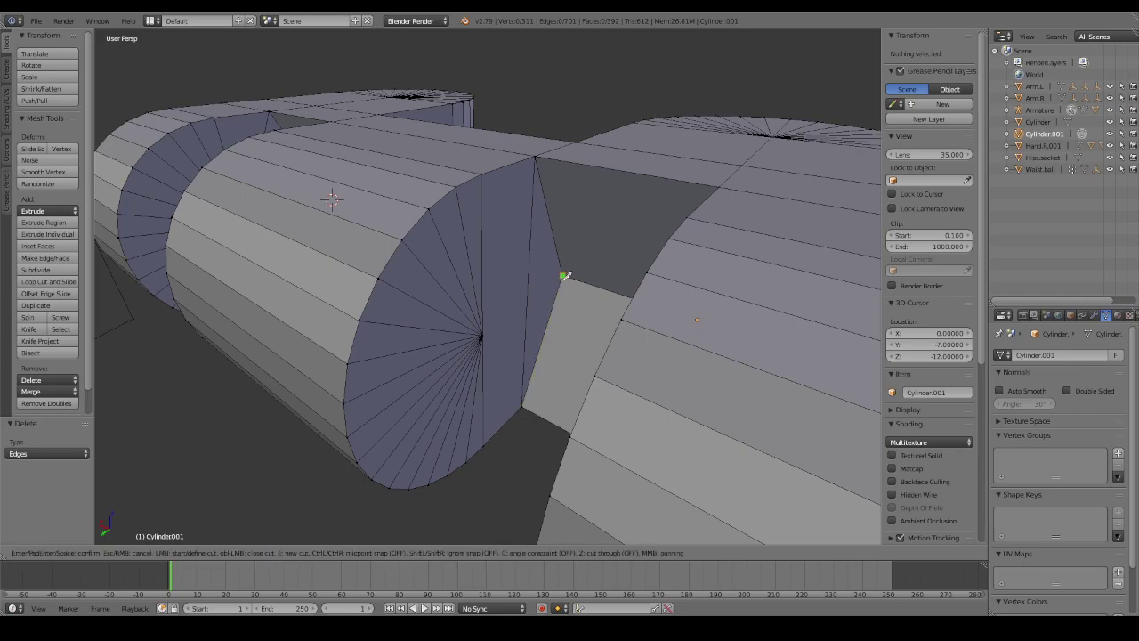
click(562, 276)
click(482, 336)
key(Return)
Merge the leftover vertex into the second cap's centre, then view the object in wireframe.
key(a)
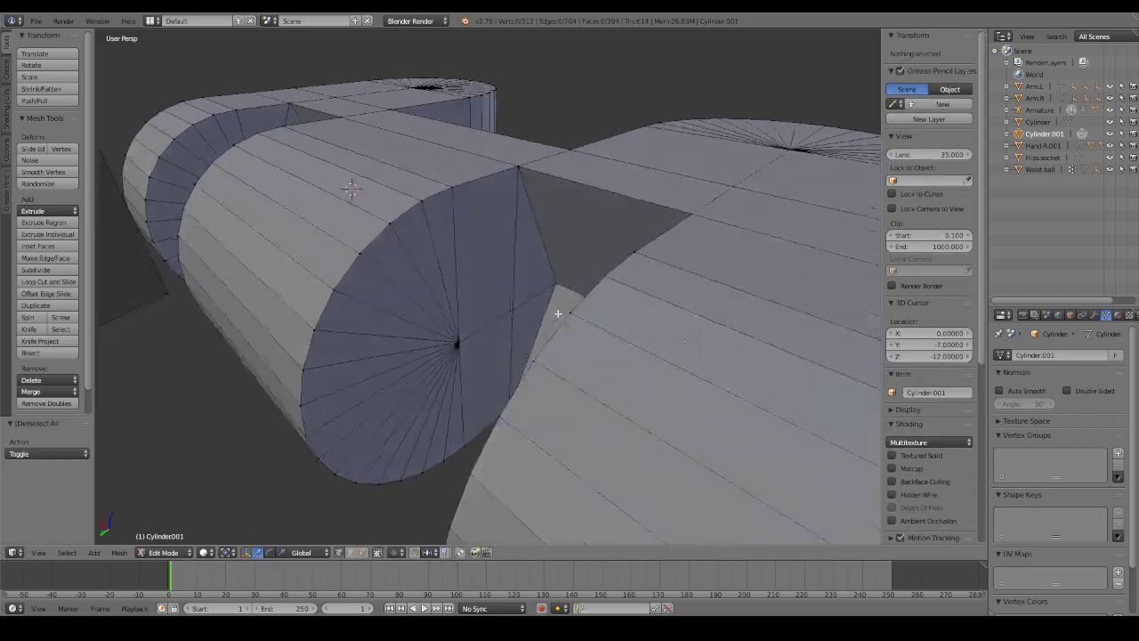
scroll(556, 317, up, 4)
right_click(525, 334)
shift+right_click(420, 404)
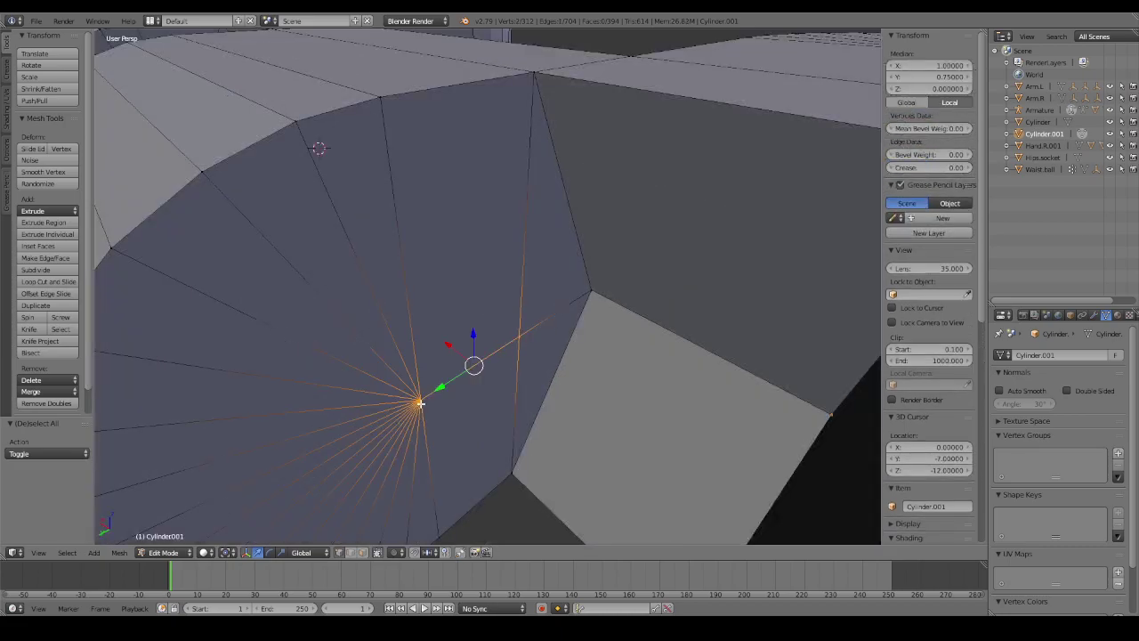
key(alt+m)
click(420, 403)
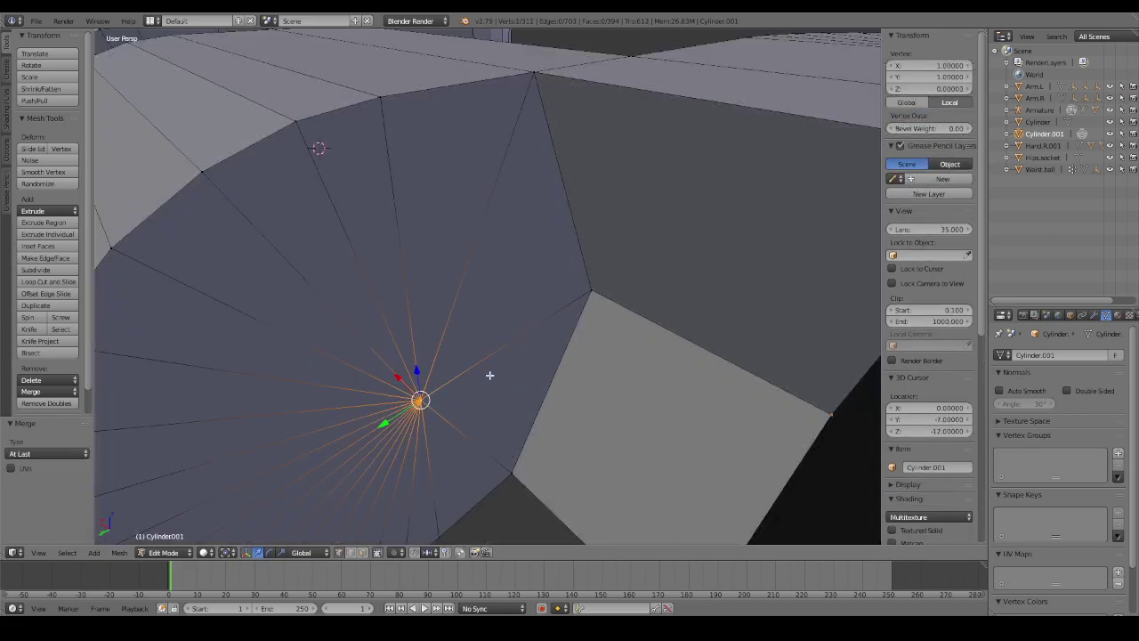
key(a)
scroll(489, 375, down, 5)
key(Tab)
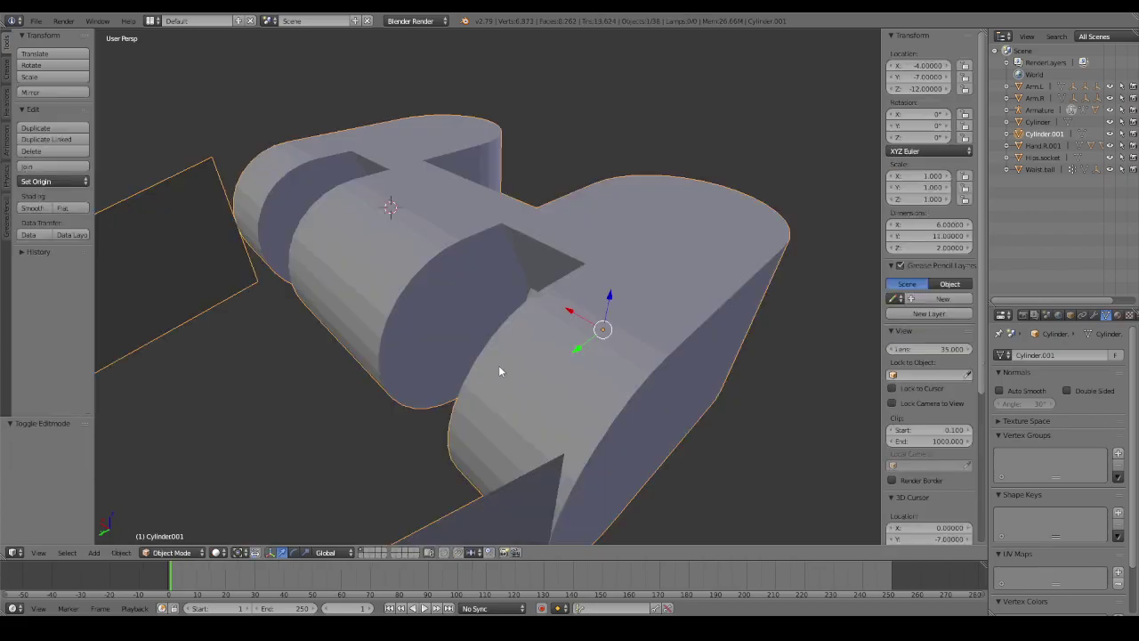
key(z)
mouse_move(522, 359)
middle_down()
mouse_move(527, 336)
mouse_move(788, 356)
mouse_move(650, 371)
mouse_move(590, 363)
mouse_move(656, 344)
mouse_move(640, 325)
mouse_move(632, 257)
mouse_move(720, 369)
mouse_move(555, 323)
mouse_move(476, 319)
mouse_move(599, 326)
mouse_move(610, 341)
mouse_move(546, 302)
mouse_move(520, 258)
mouse_move(532, 242)
mouse_move(534, 280)
mouse_move(547, 280)
middle_up()
Return to solid shading and Edit Mode, then view the mesh from a low side angle.
key(z)
key(Tab)
scroll(582, 330, down, 3)
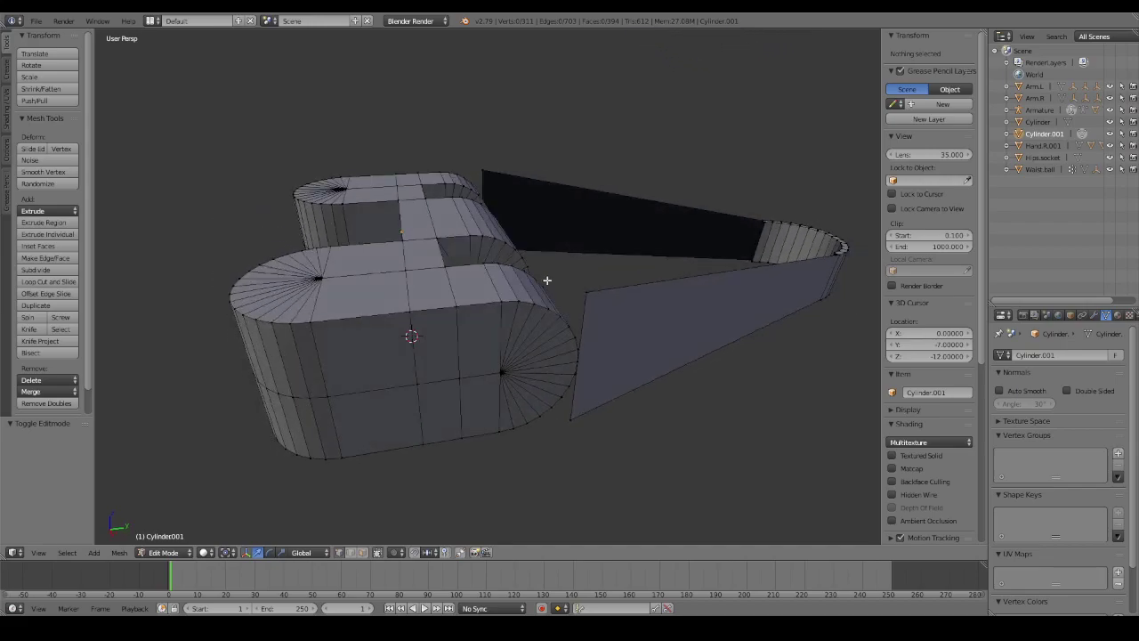
mouse_move(436, 265)
middle_down()
mouse_move(437, 255)
mouse_move(452, 294)
middle_up()
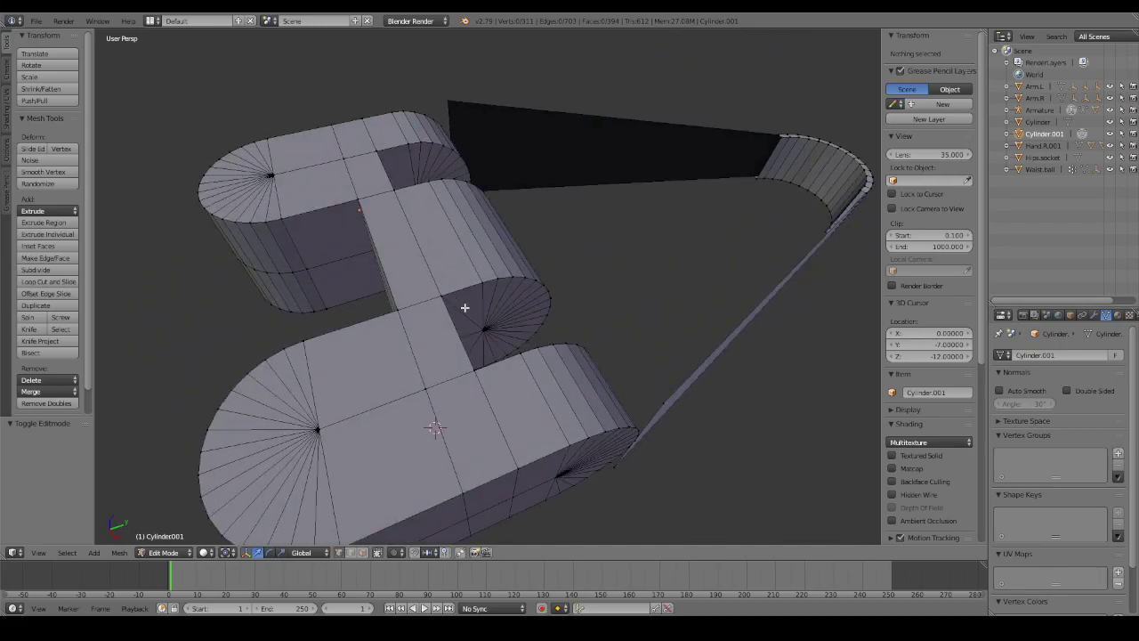
middle_drag(473, 412, 446, 339)
middle_drag(438, 259, 411, 230)
Select the strip of top faces across the central block and extrude it in place.
right_click(340, 273)
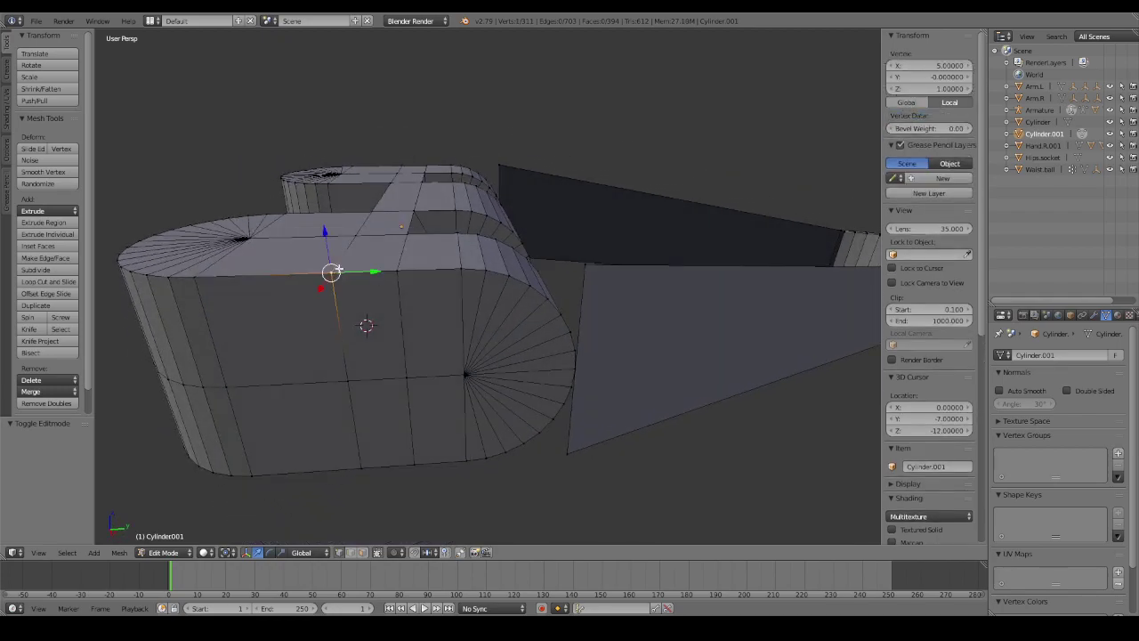
alt+right_click(360, 223)
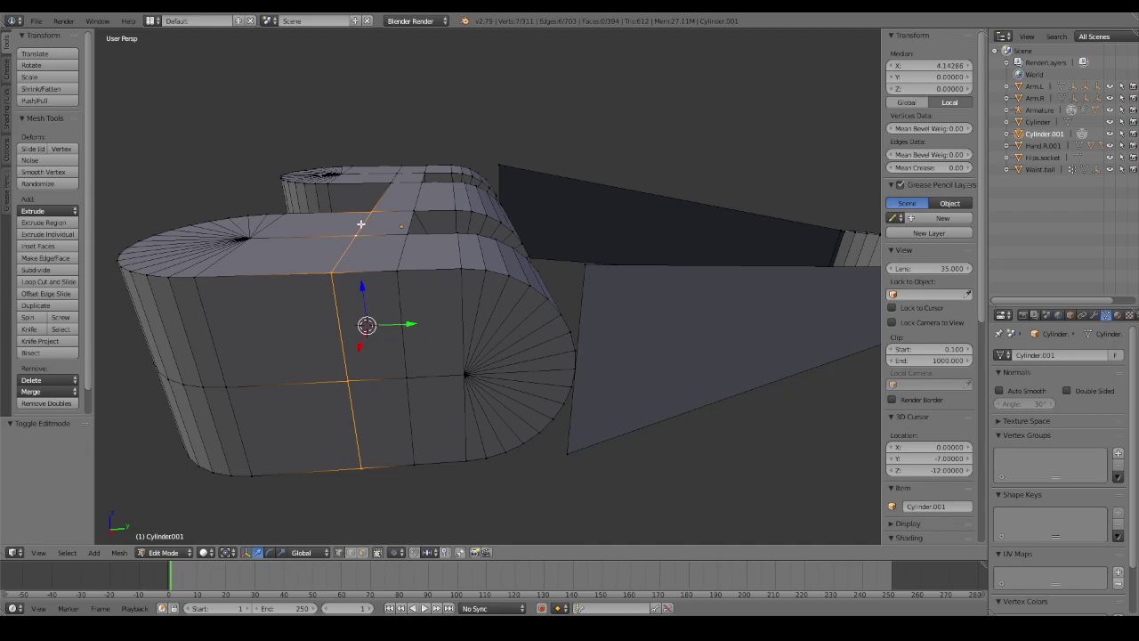
right_click(329, 275)
shift+right_click(398, 270)
shift+right_click(403, 235)
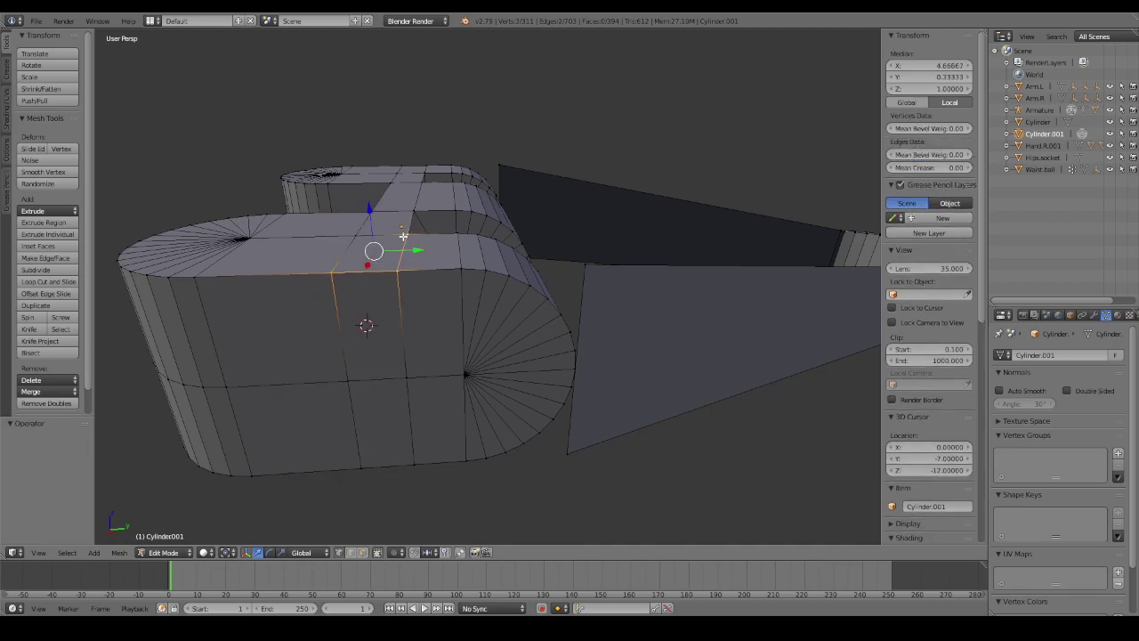
shift+right_click(372, 213)
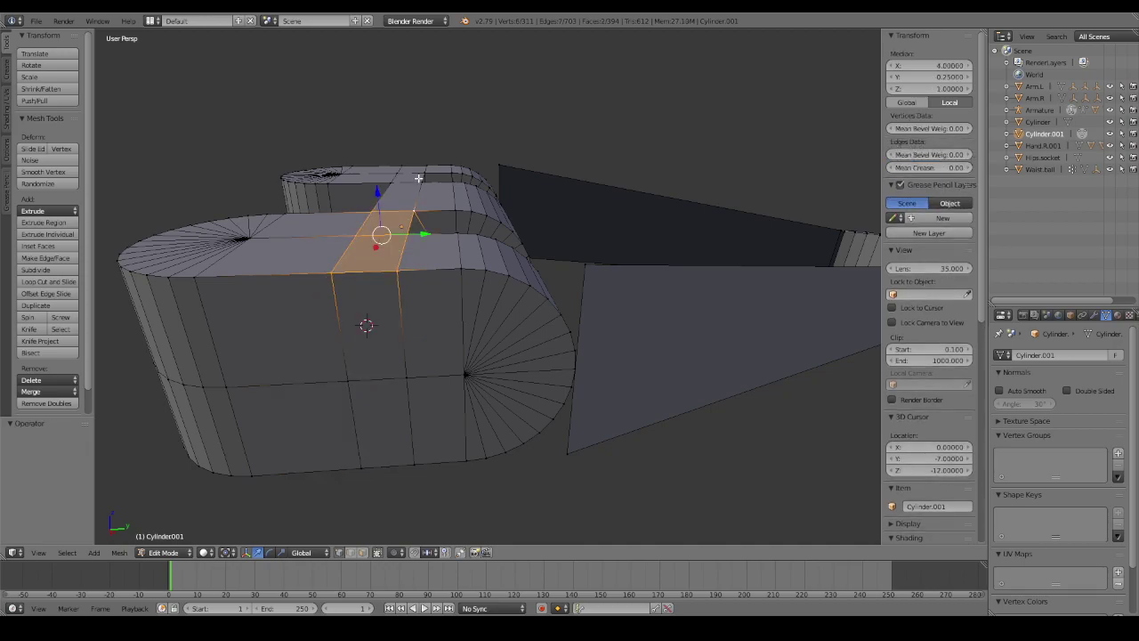
shift+right_click(398, 183)
shift+right_click(424, 182)
shift+right_click(431, 166)
shift+right_click(431, 168)
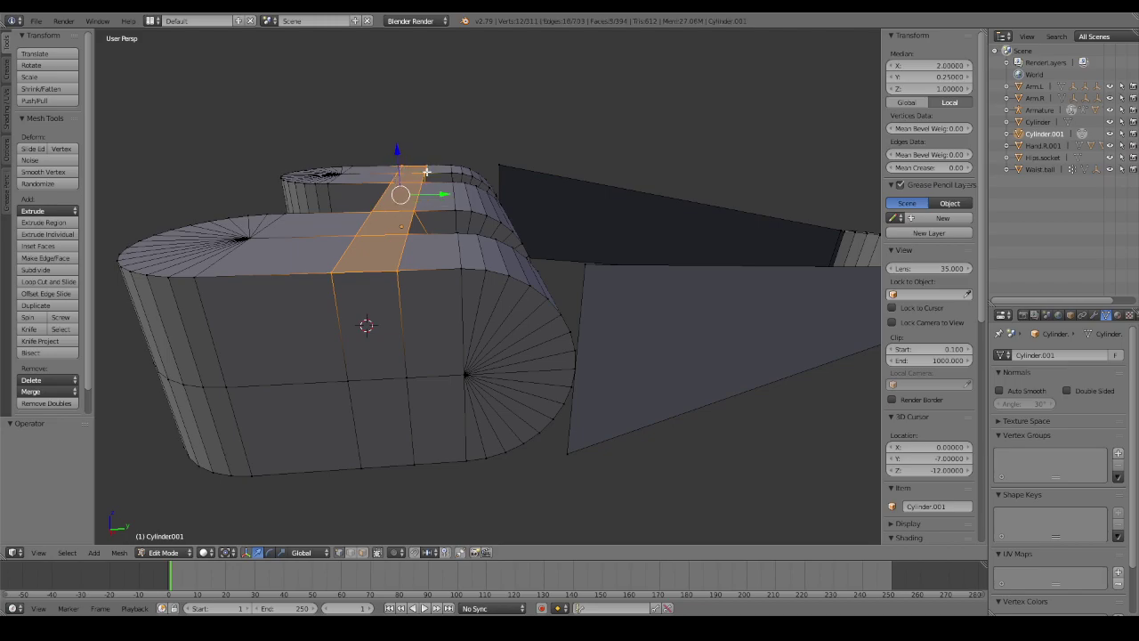
middle_drag(430, 170, 454, 210)
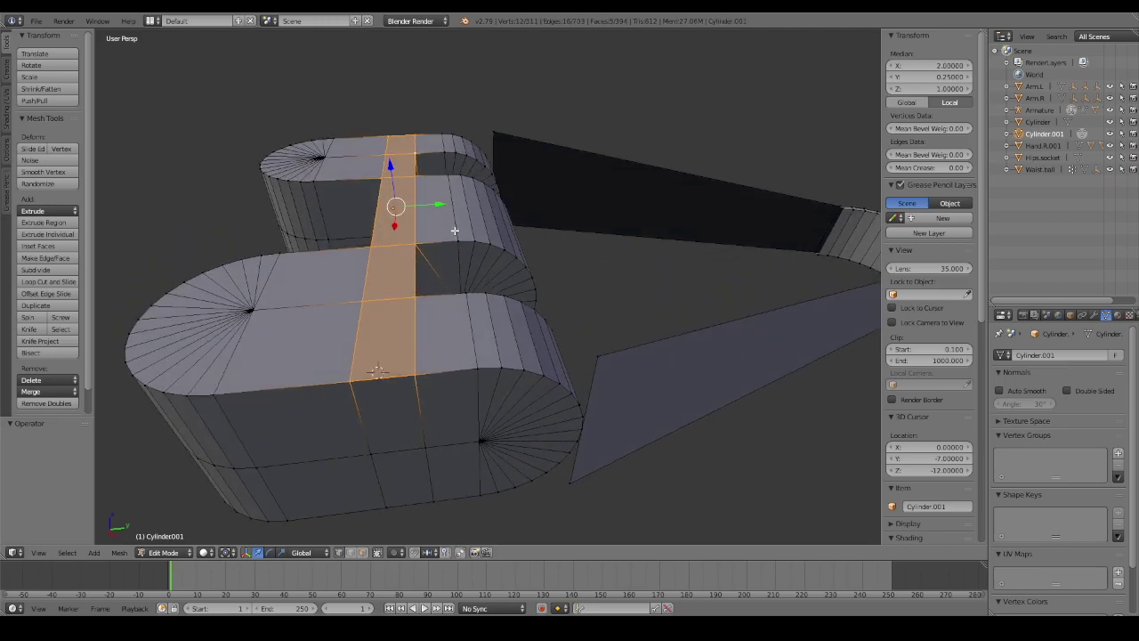
key(e)
right_click(447, 155)
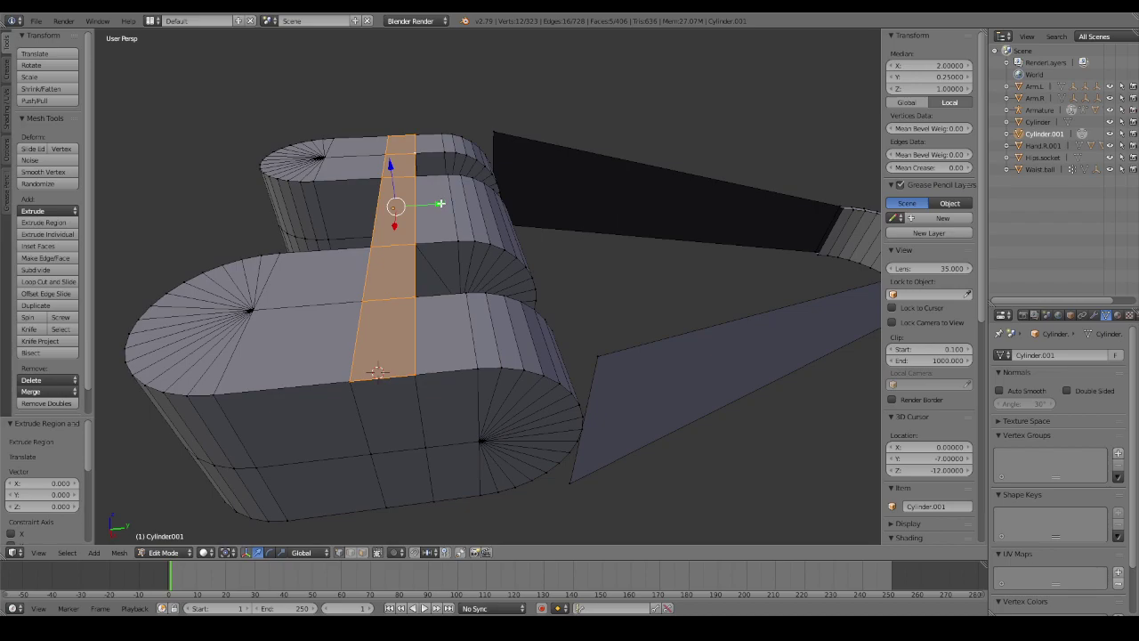
Set the extruded strip's median position to Y 1.25 and Z 2.
click(930, 76)
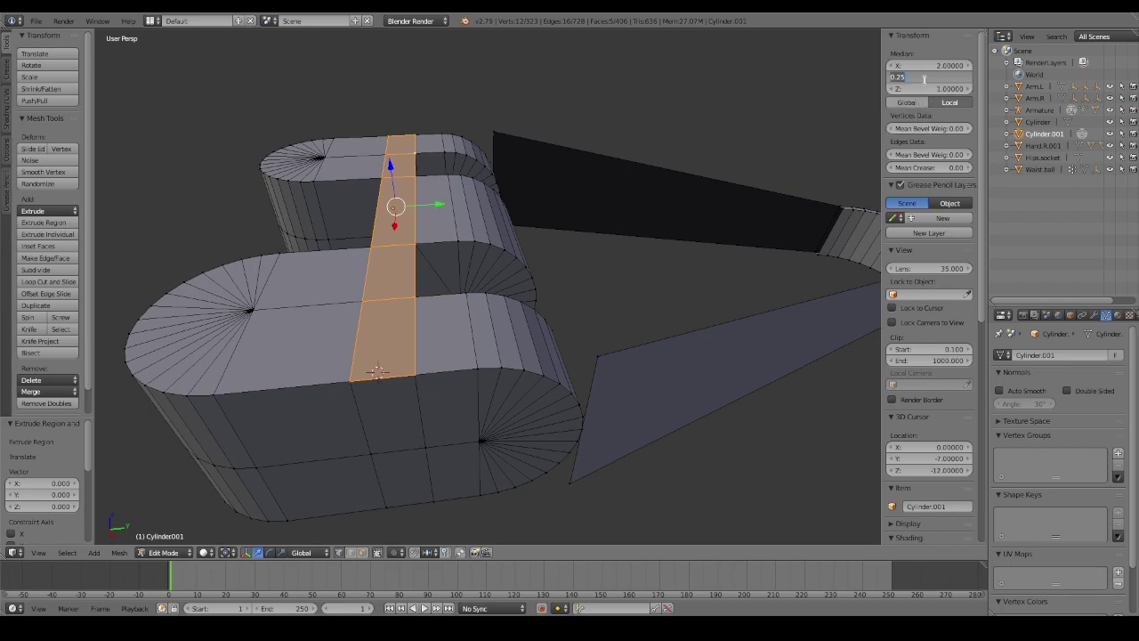
key(BackSpace)
key(Return)
key(ctrl+z)
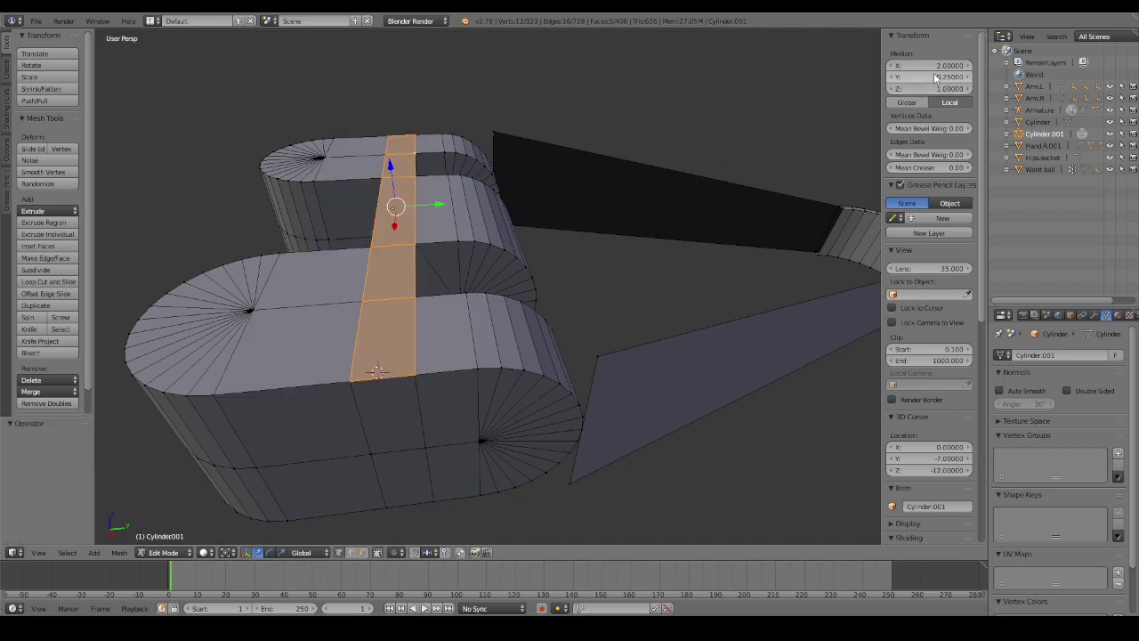
click(935, 78)
click(896, 77)
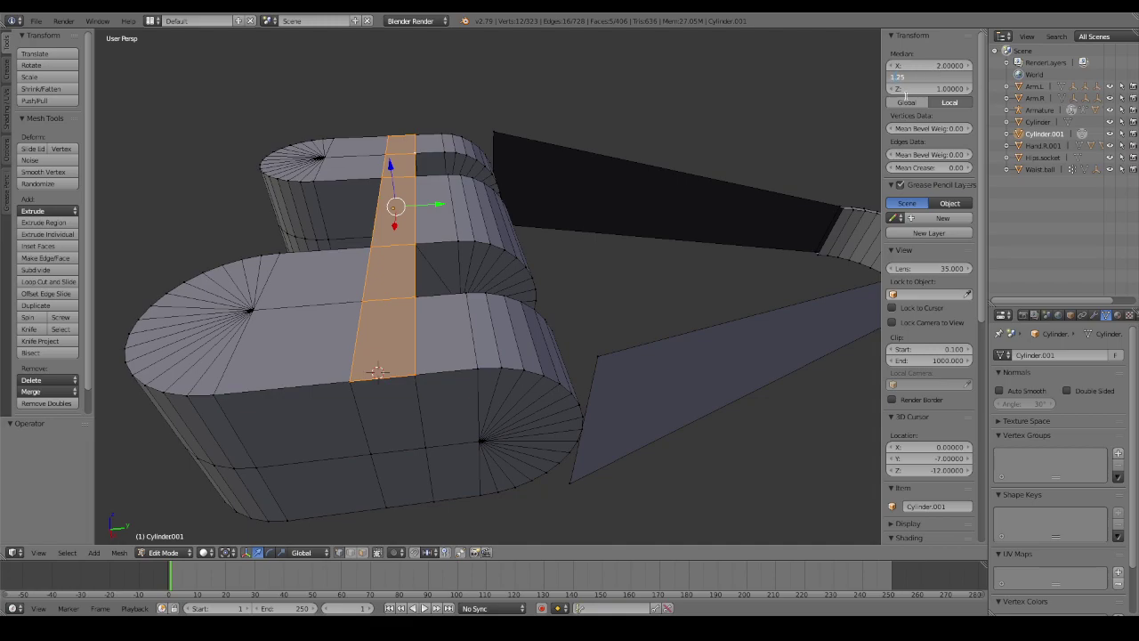
key(Return)
click(929, 88)
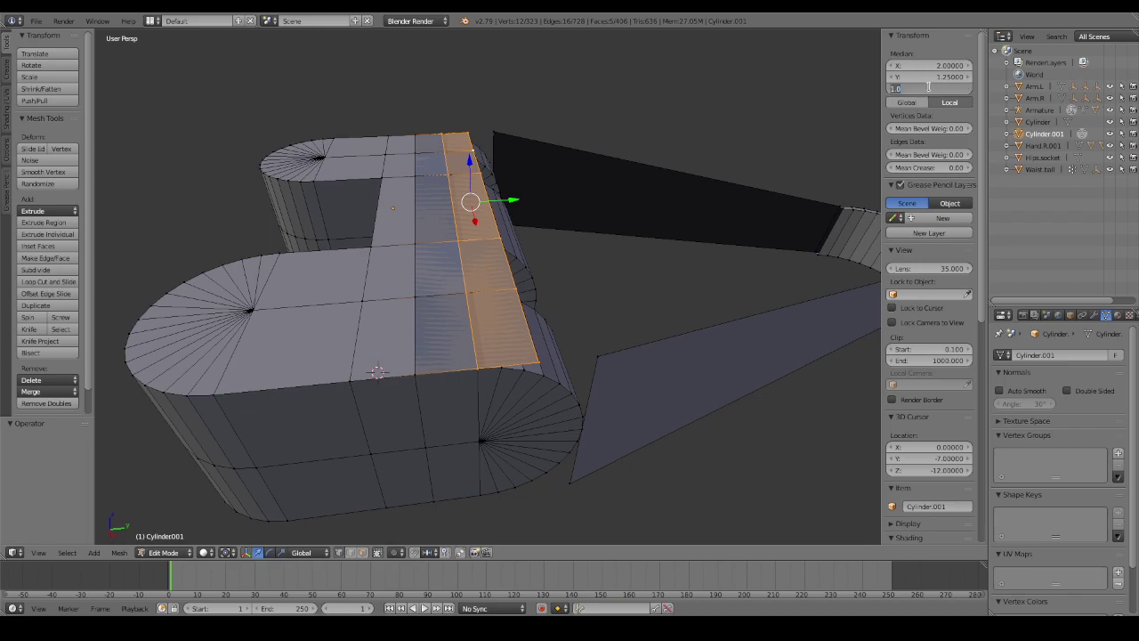
text(2)
key(Return)
Try scaling the top faces to 0.5 along X, then undo it.
middle_drag(606, 185, 671, 151)
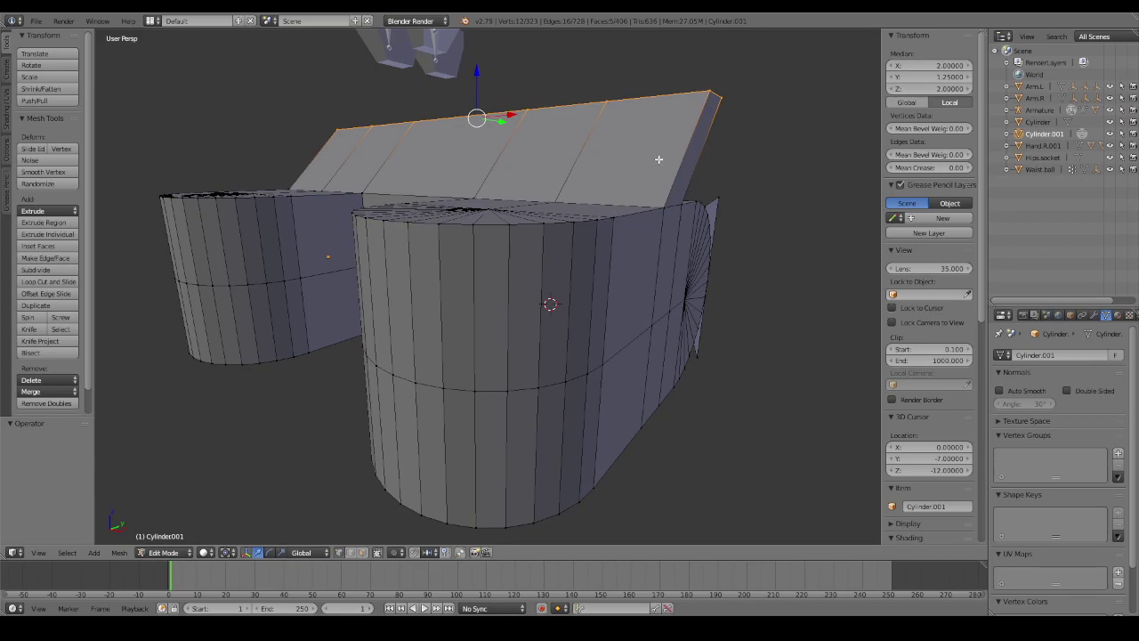
mouse_move(713, 199)
middle_down()
mouse_move(699, 201)
mouse_move(738, 223)
middle_up()
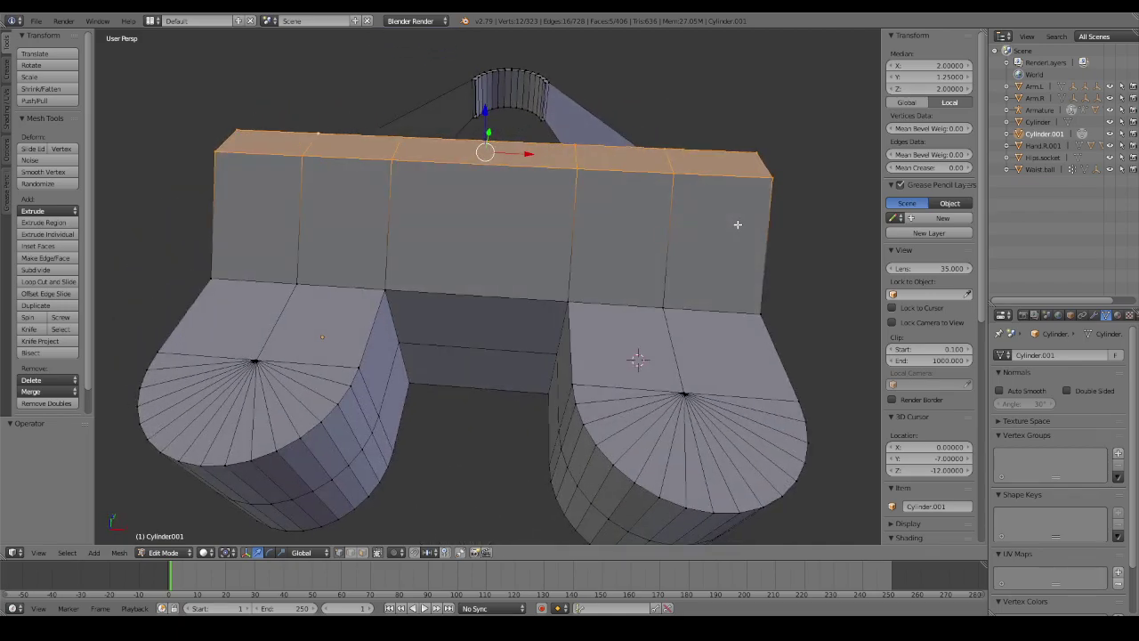
text(sx)
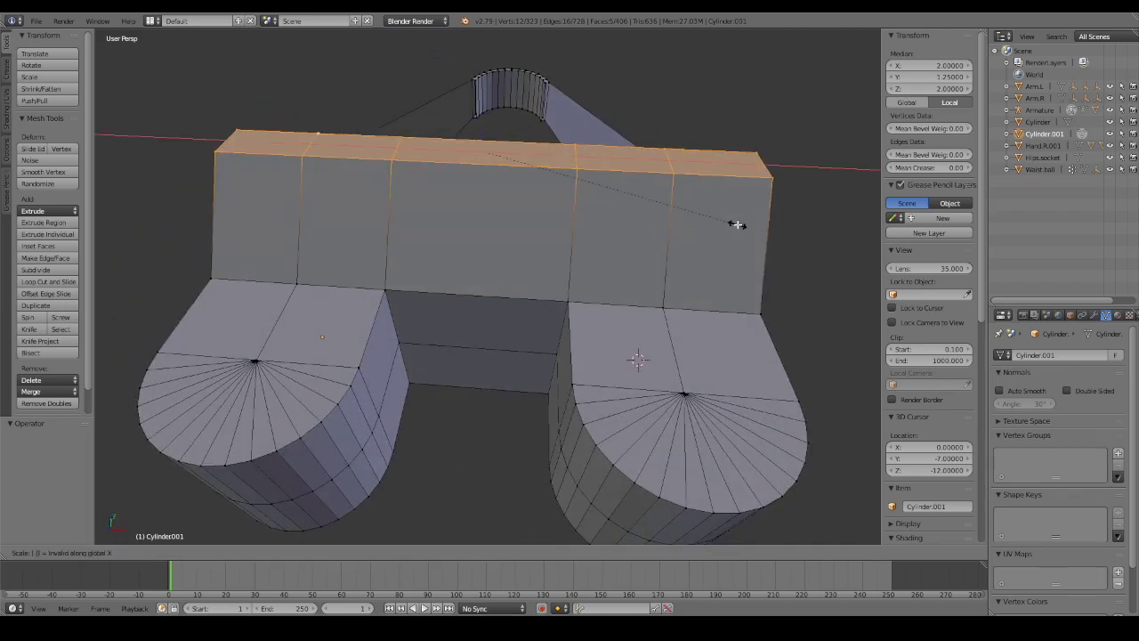
text(8)
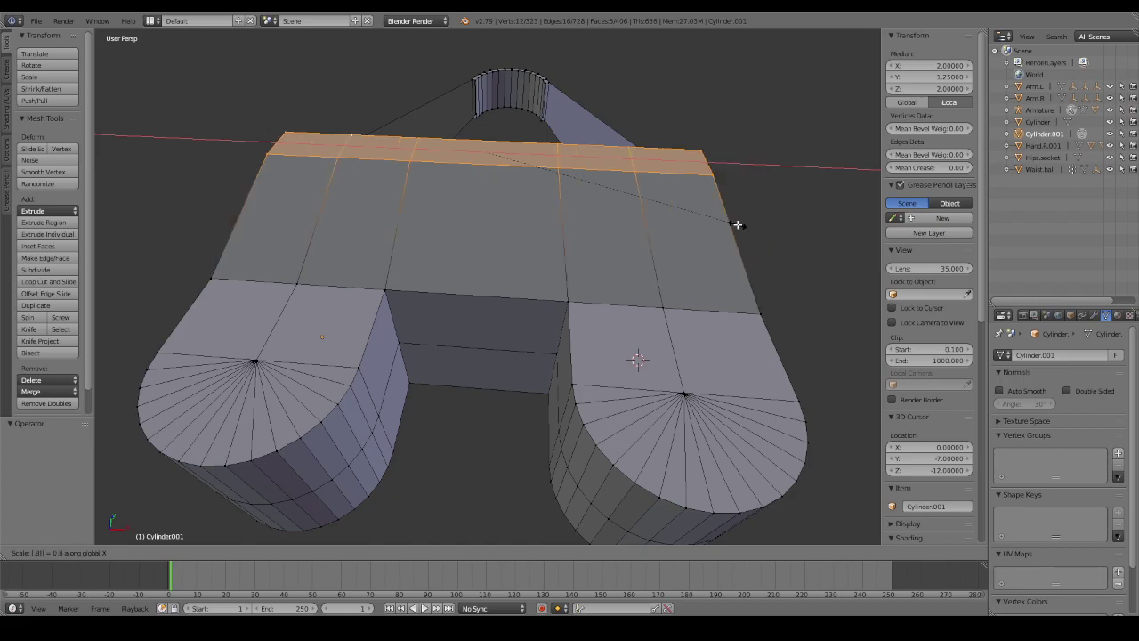
key(BackSpace)
text(5)
key(Return)
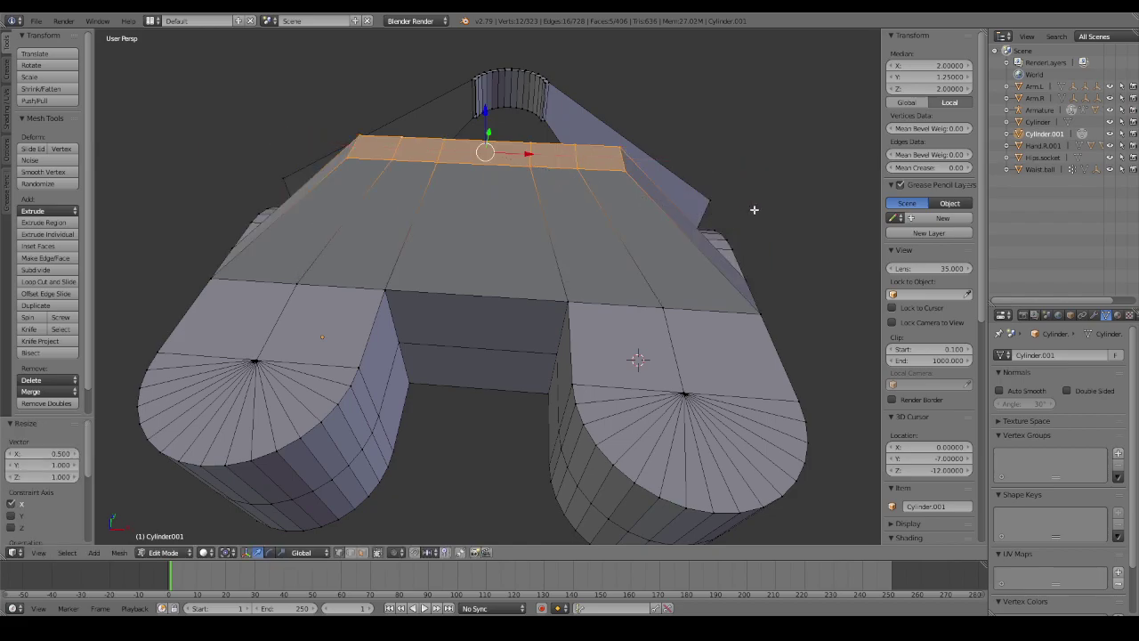
middle_drag(753, 204, 623, 183)
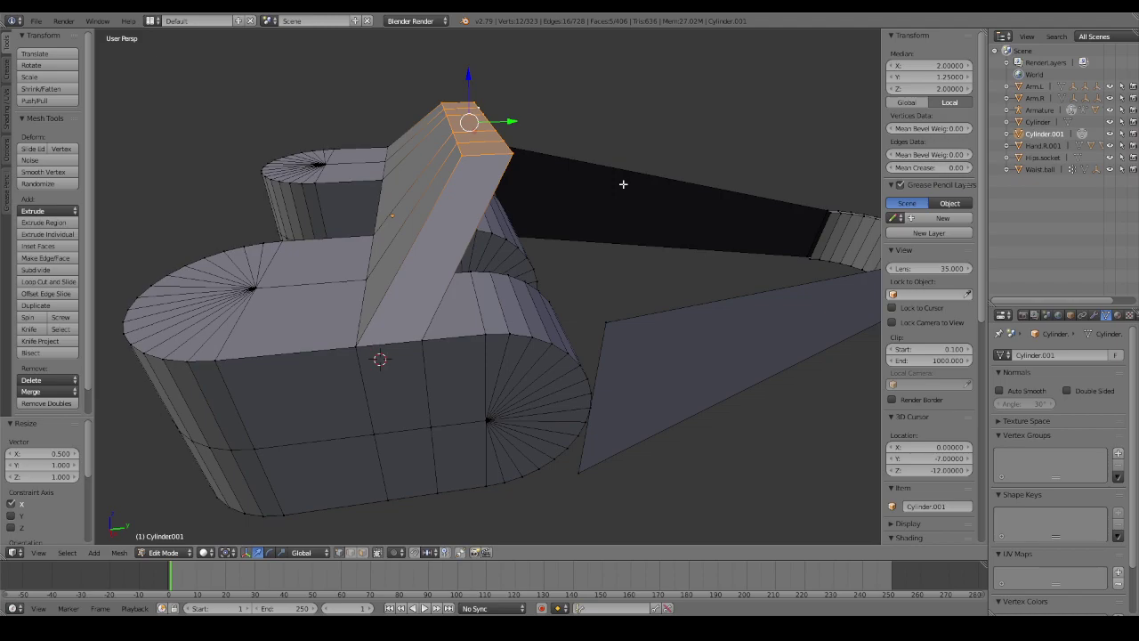
key(ctrl+z)
Scale the top faces to 0.8 along X and deselect everything.
middle_drag(557, 203, 651, 211)
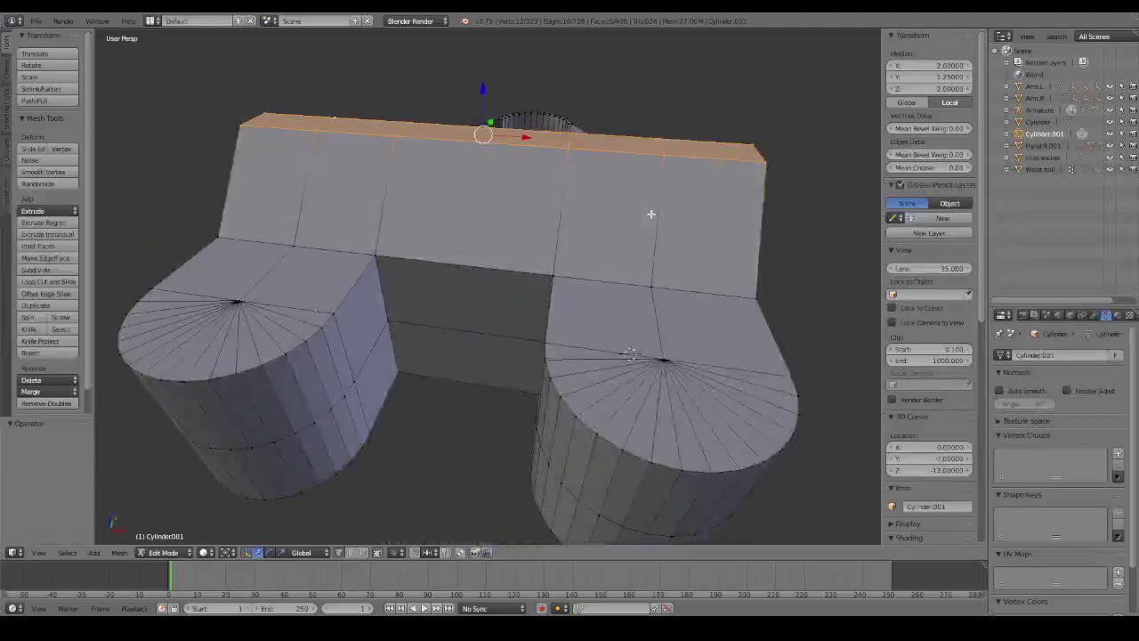
key(s)
key(x)
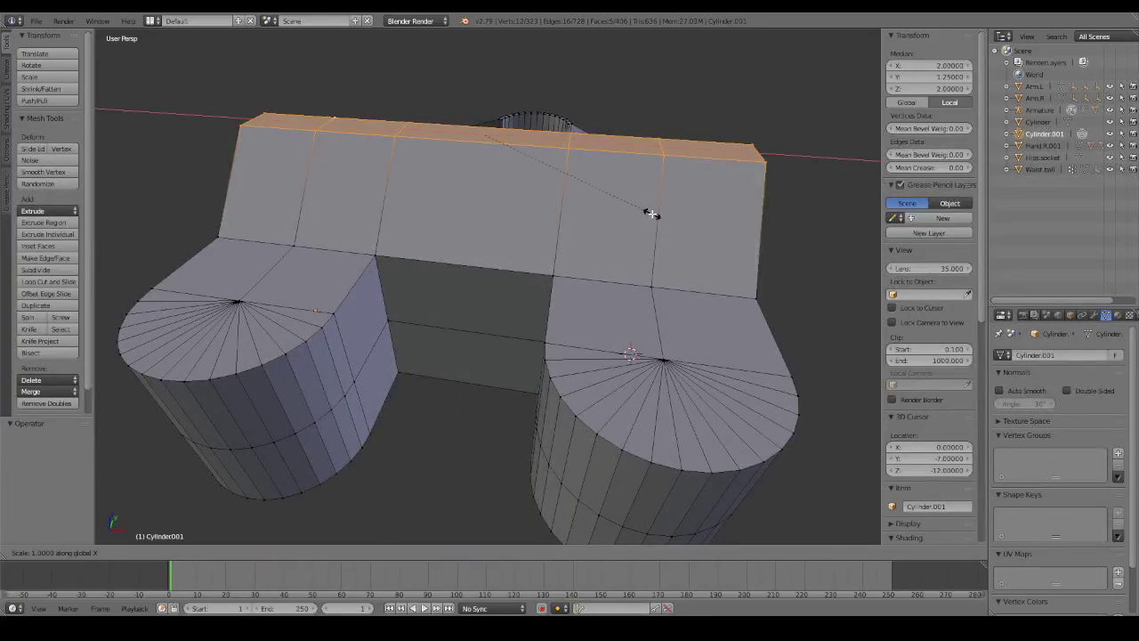
key(equal)
text(.6)
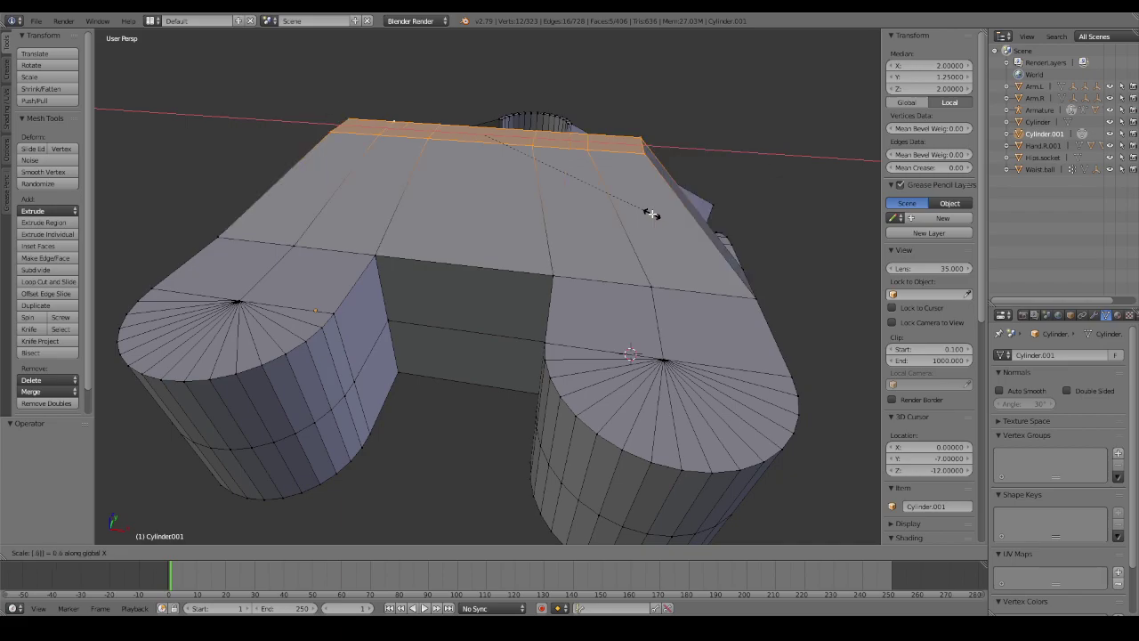
key(BackSpace)
text(8)
key(Return)
mouse_move(692, 203)
middle_down()
mouse_move(577, 163)
mouse_move(618, 173)
middle_up()
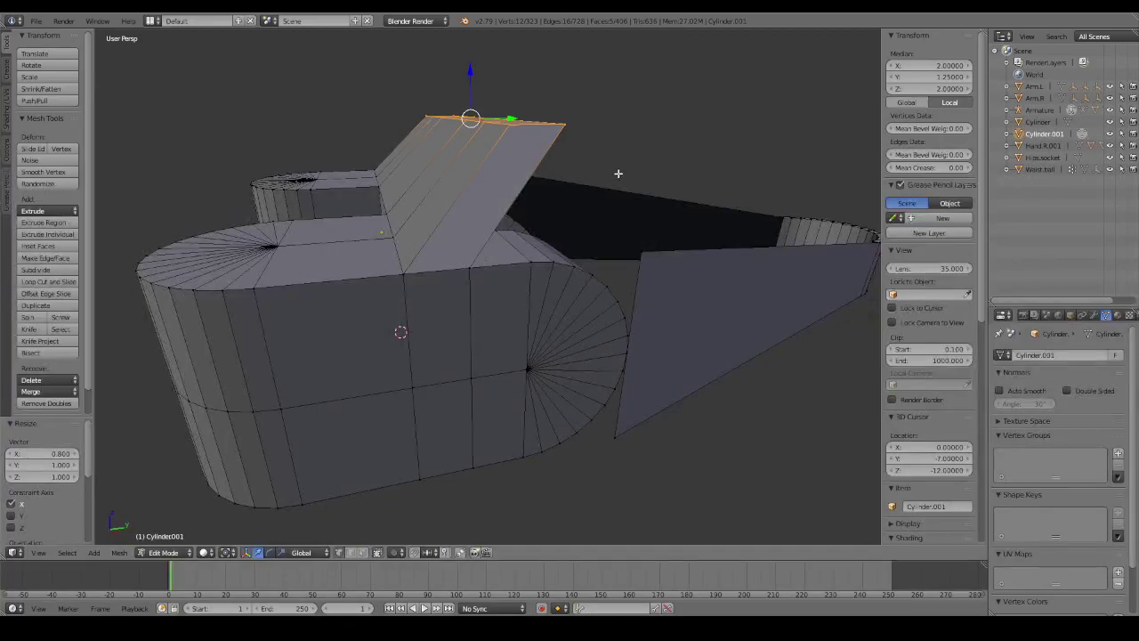
key(a)
mouse_move(621, 227)
middle_down()
mouse_move(498, 241)
mouse_move(364, 226)
middle_up()
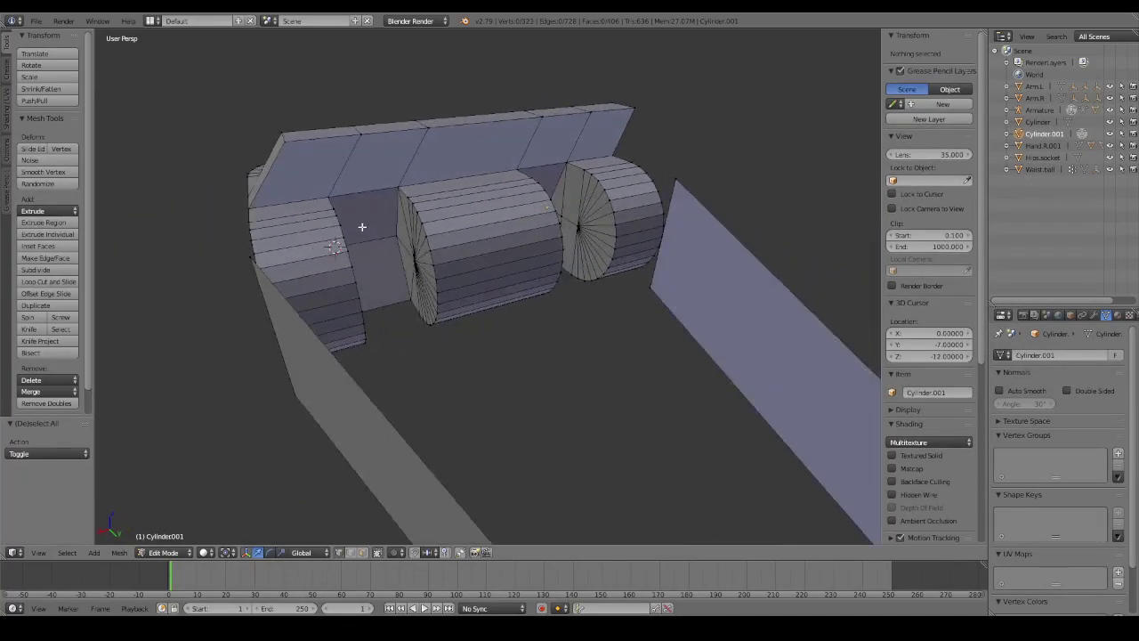
Select vertices on the raised plank and grow the selection toward its end faces.
scroll(364, 226, up, 3)
scroll(377, 226, up, 2)
right_click(521, 119)
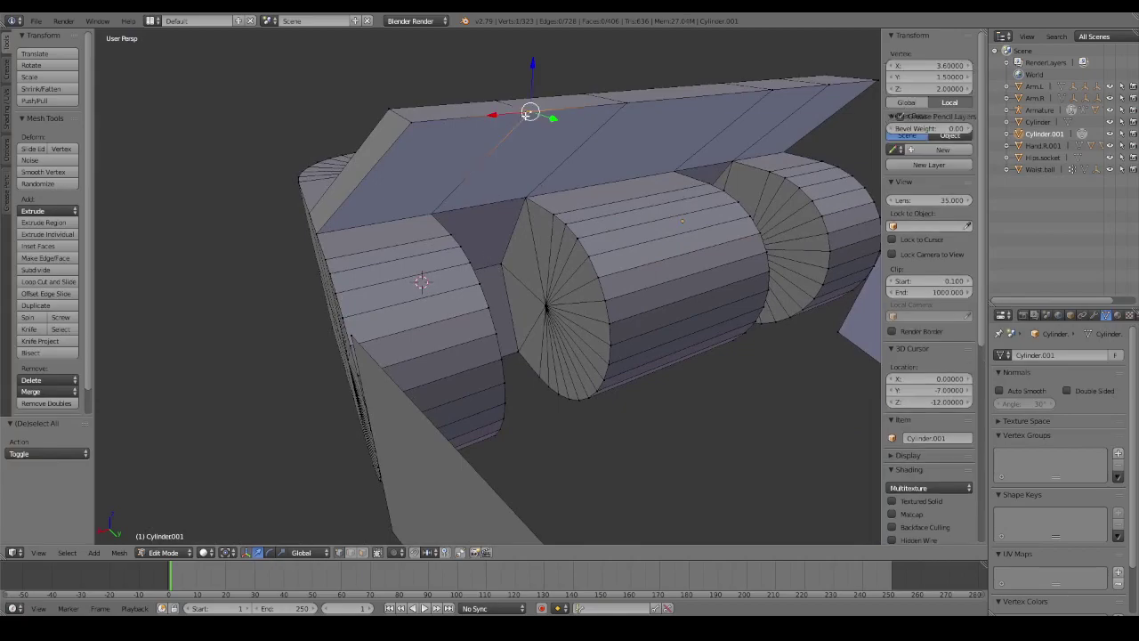
right_click(432, 211)
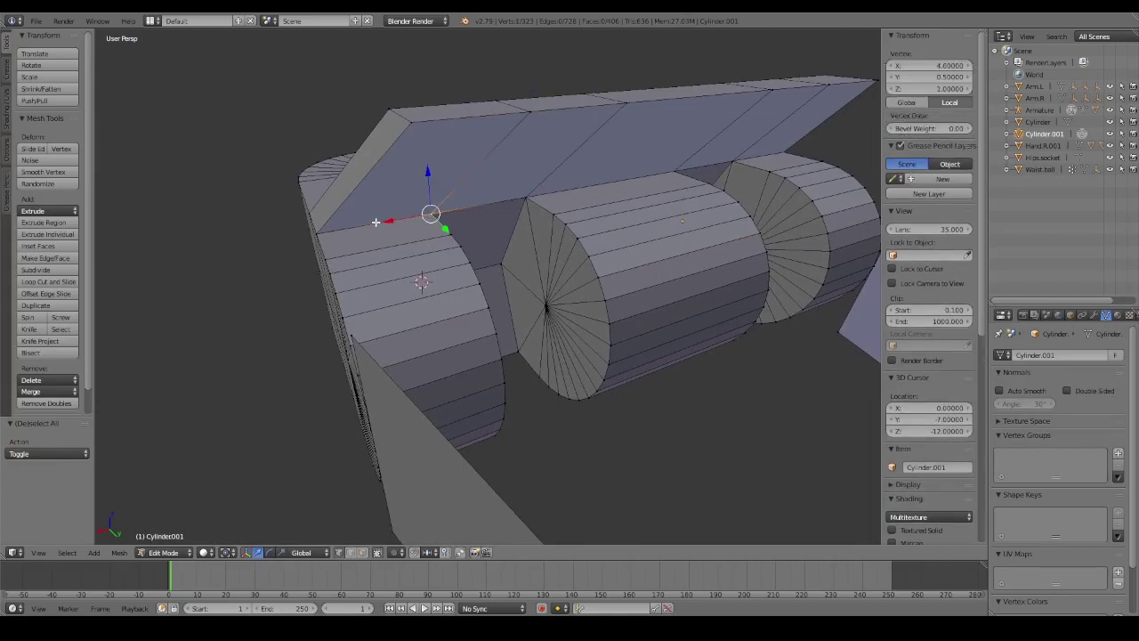
shift+right_click(314, 236)
middle_drag(314, 236, 396, 236)
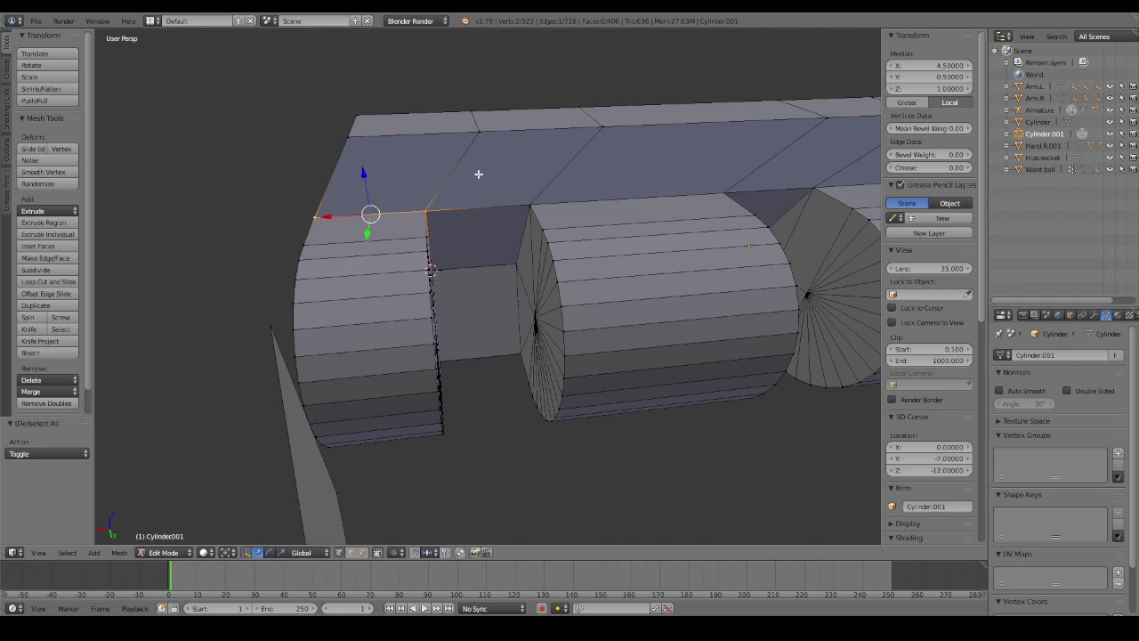
middle_drag(485, 173, 626, 154)
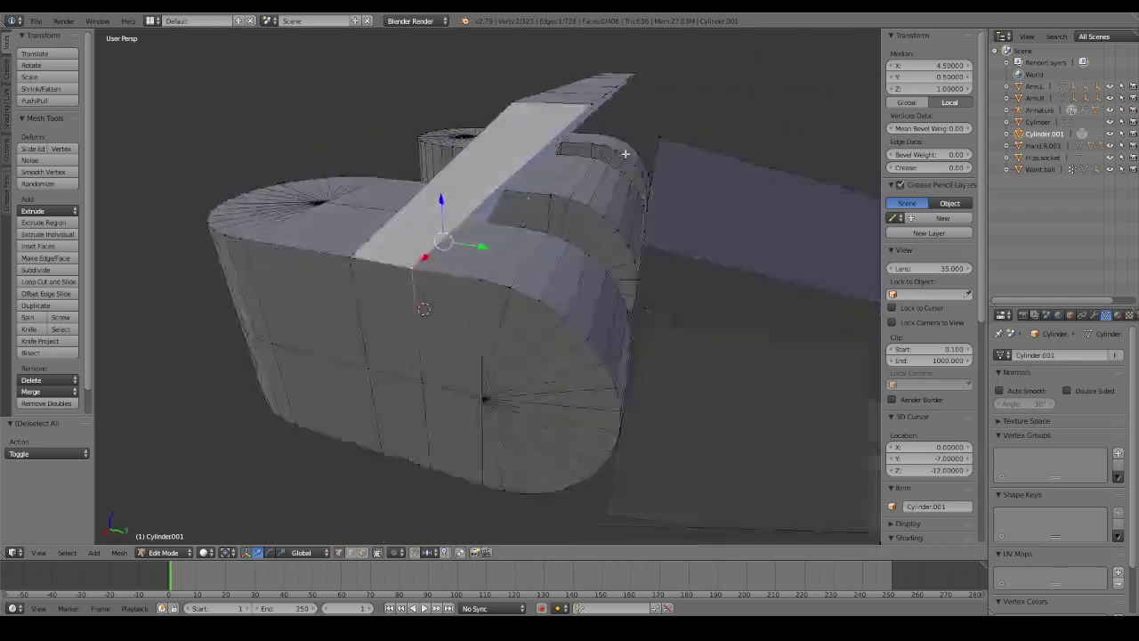
shift+right_click(627, 154)
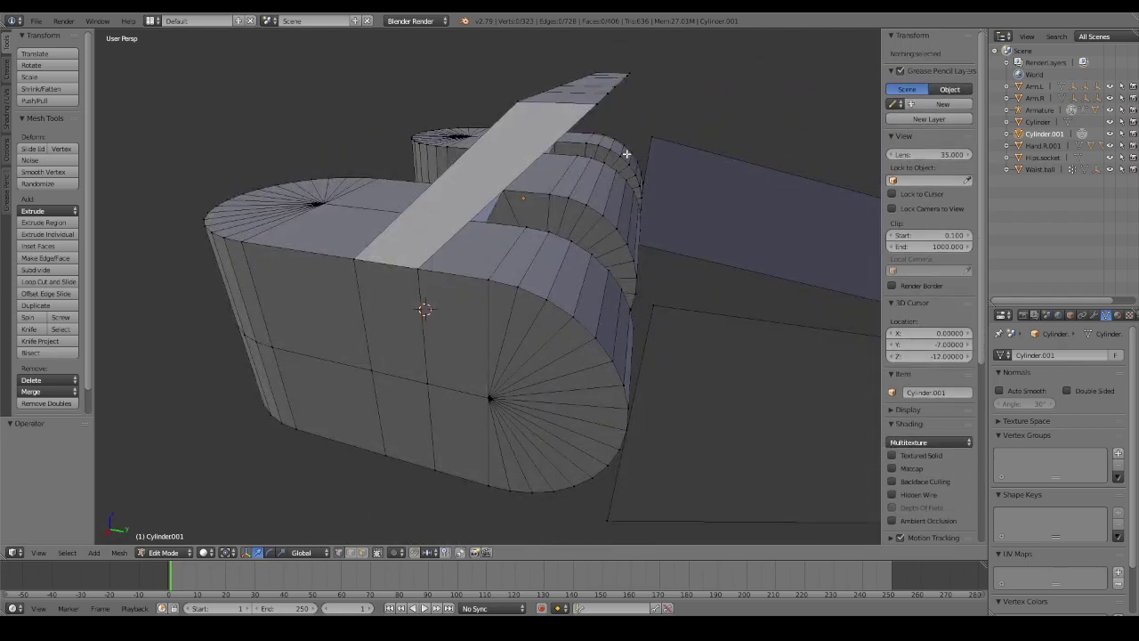
key(ctrl+KP_Add)
mouse_move(629, 154)
middle_down()
mouse_move(699, 160)
mouse_move(414, 90)
middle_up()
Scale the plank's two top corner edges to 0.8 along X, then pick two corner vertices.
right_click(699, 156)
right_click(735, 139)
shift+right_click(407, 78)
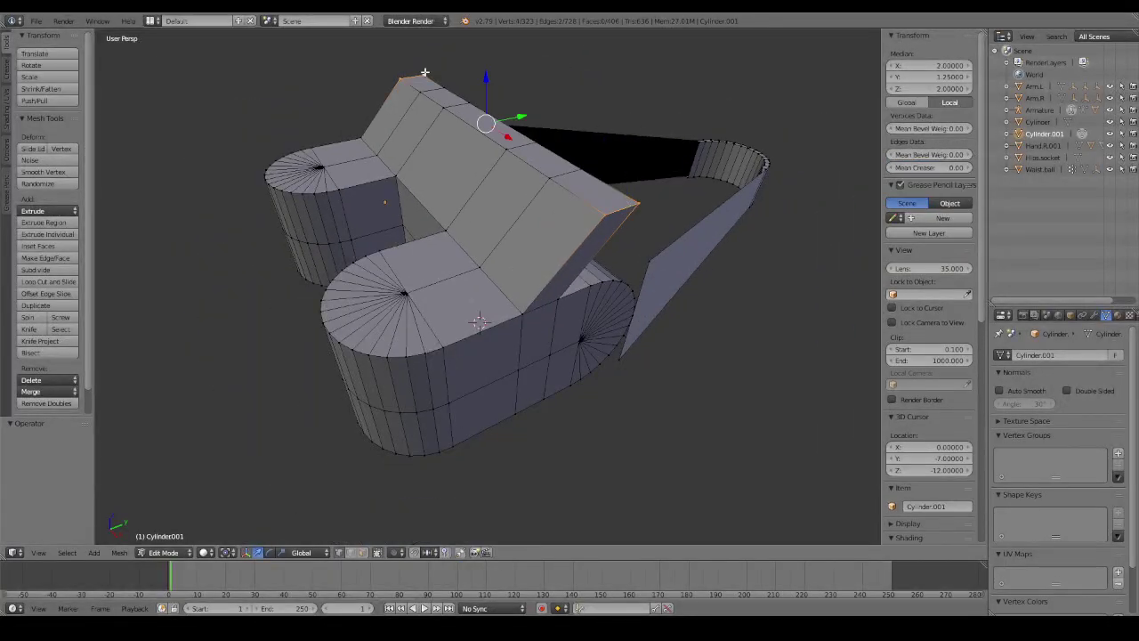
text(sx.8)
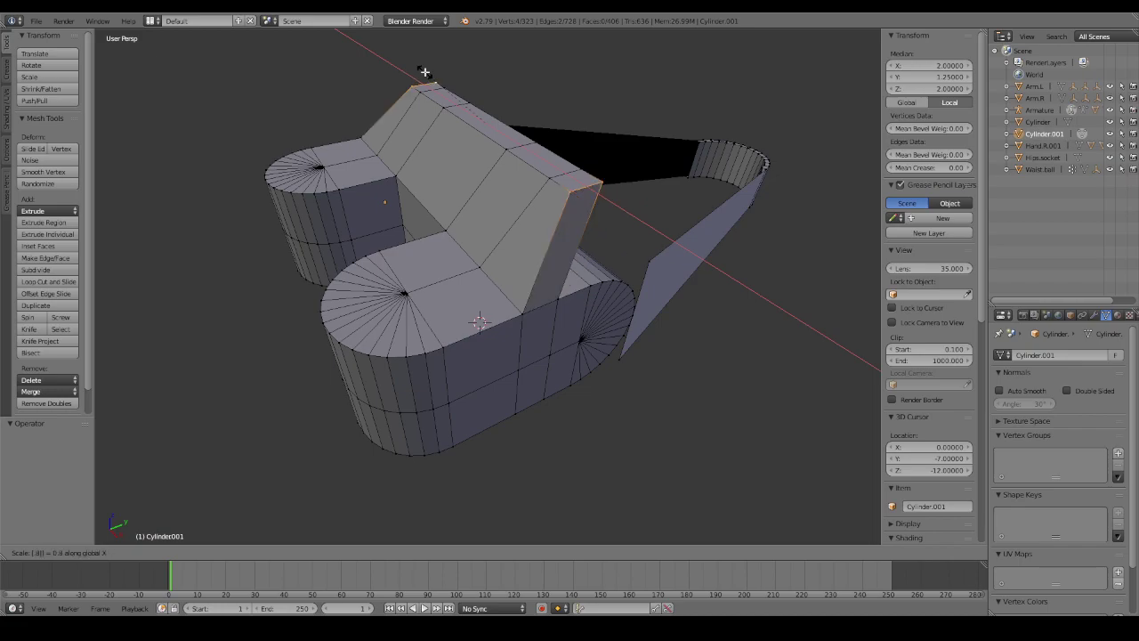
key(Return)
mouse_move(482, 94)
middle_down()
mouse_move(519, 145)
mouse_move(490, 226)
mouse_move(445, 213)
middle_up()
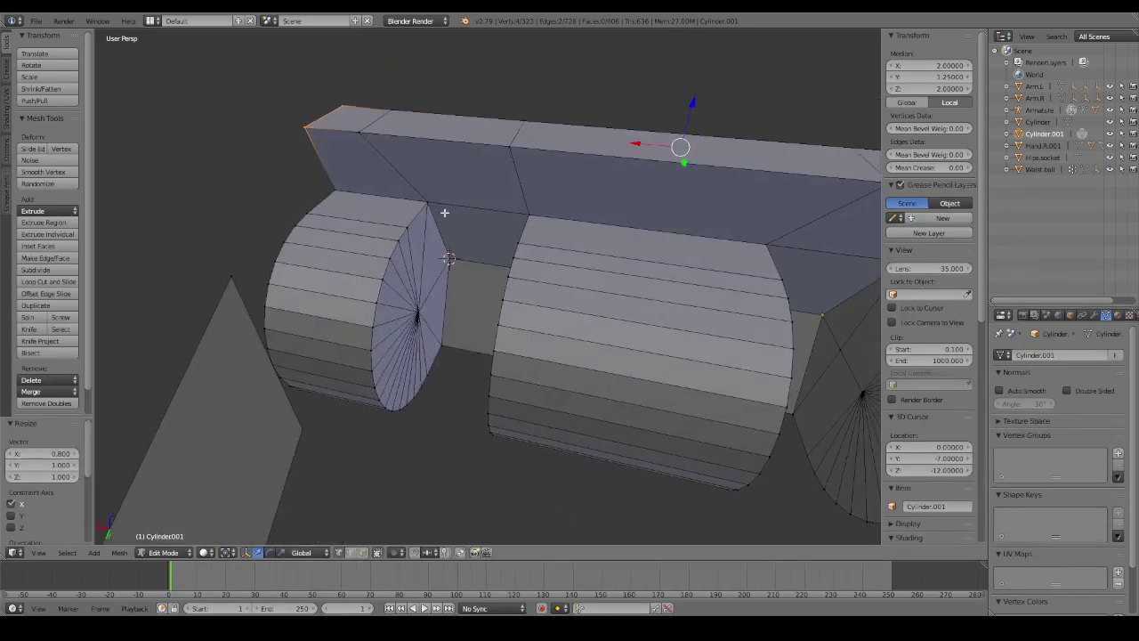
right_click(359, 133)
shift+right_click(407, 231)
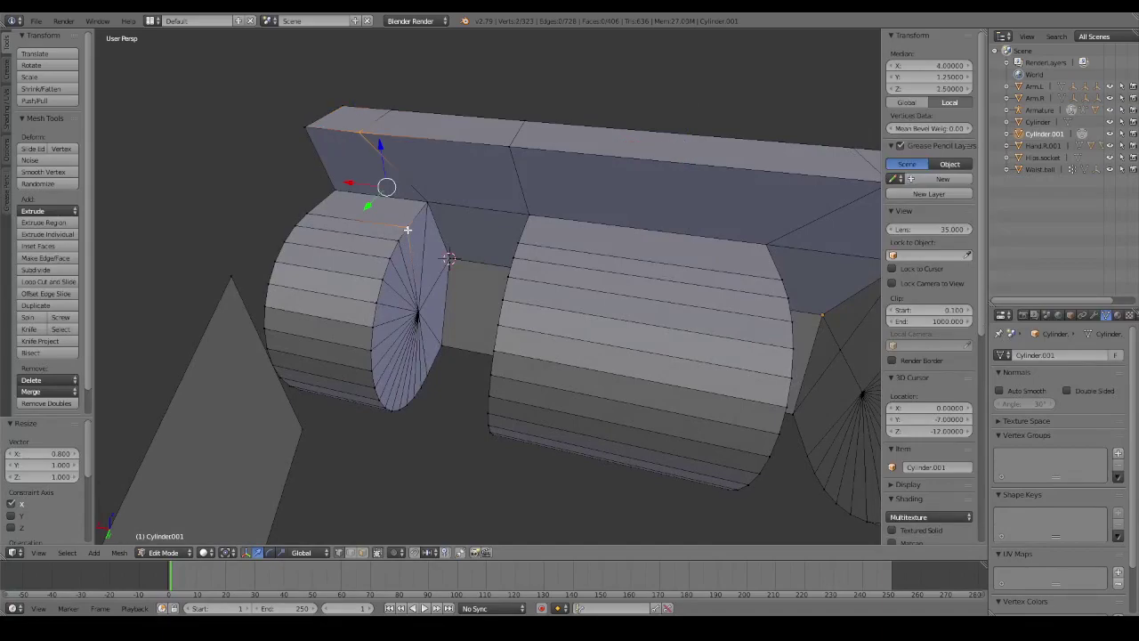
Connect the left-side vertex pairs with new edges.
key(f)
right_click(308, 212)
shift+right_click(309, 130)
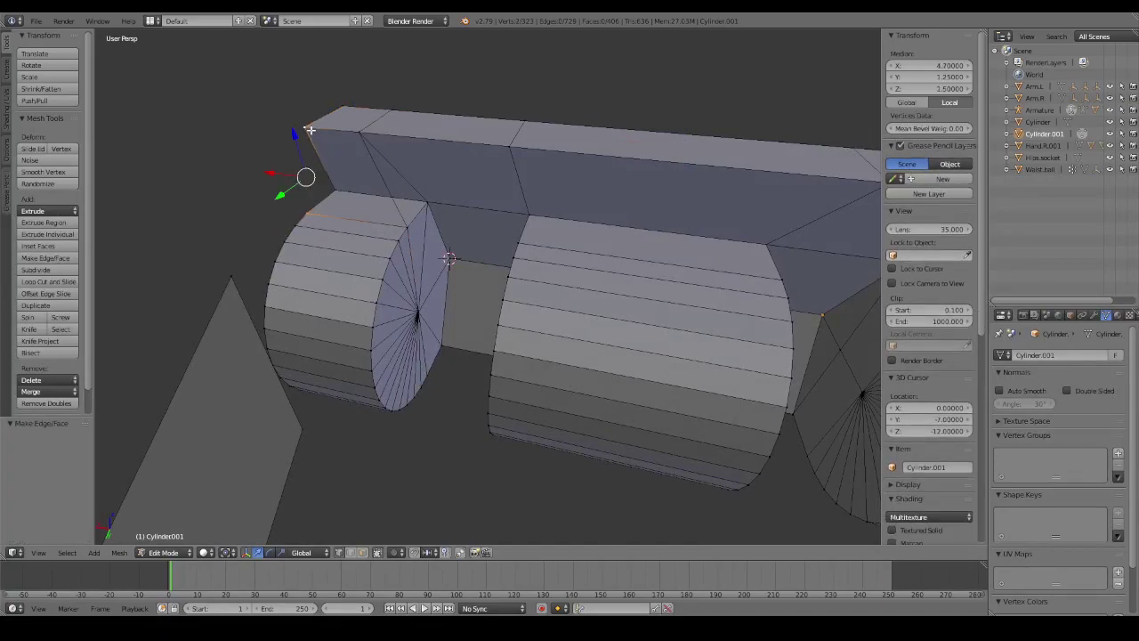
key(f)
Select the four corners of the box's top face and delete that face.
middle_drag(458, 196, 411, 208)
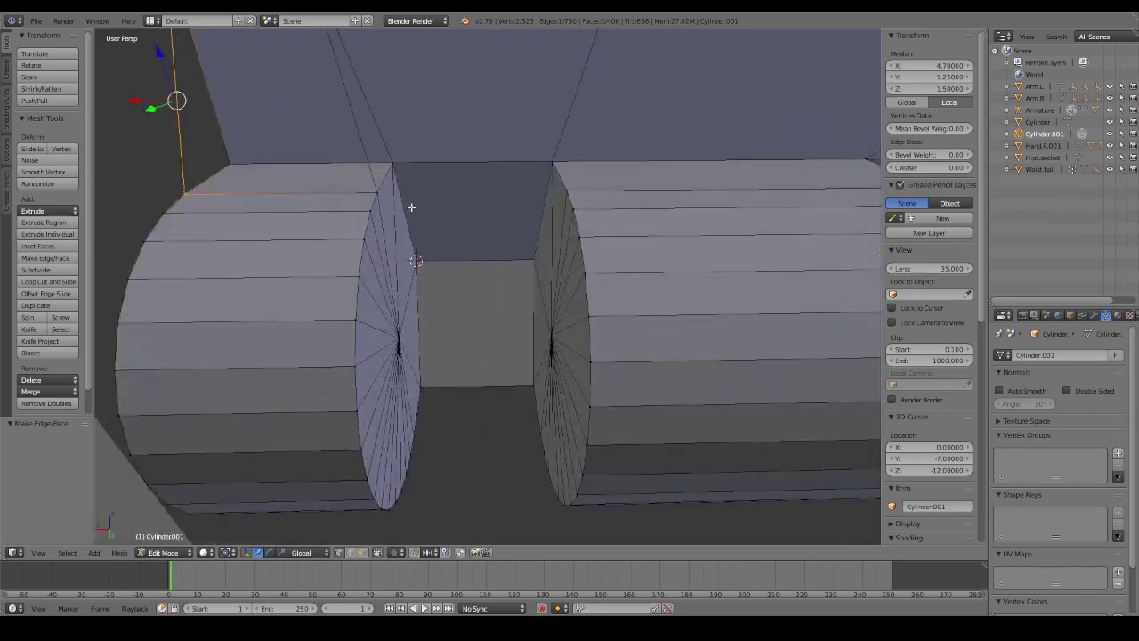
right_click(391, 168)
shift+right_click(226, 162)
mouse_move(226, 163)
middle_down()
mouse_move(233, 150)
mouse_move(290, 170)
middle_up()
shift+right_click(303, 136)
shift+right_click(384, 135)
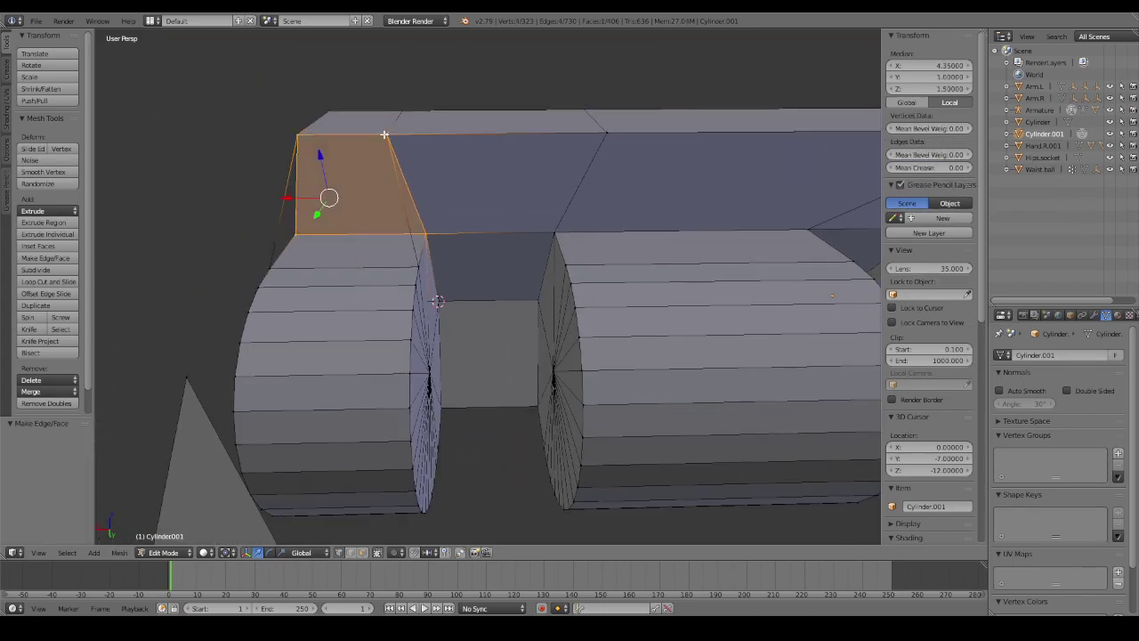
key(x)
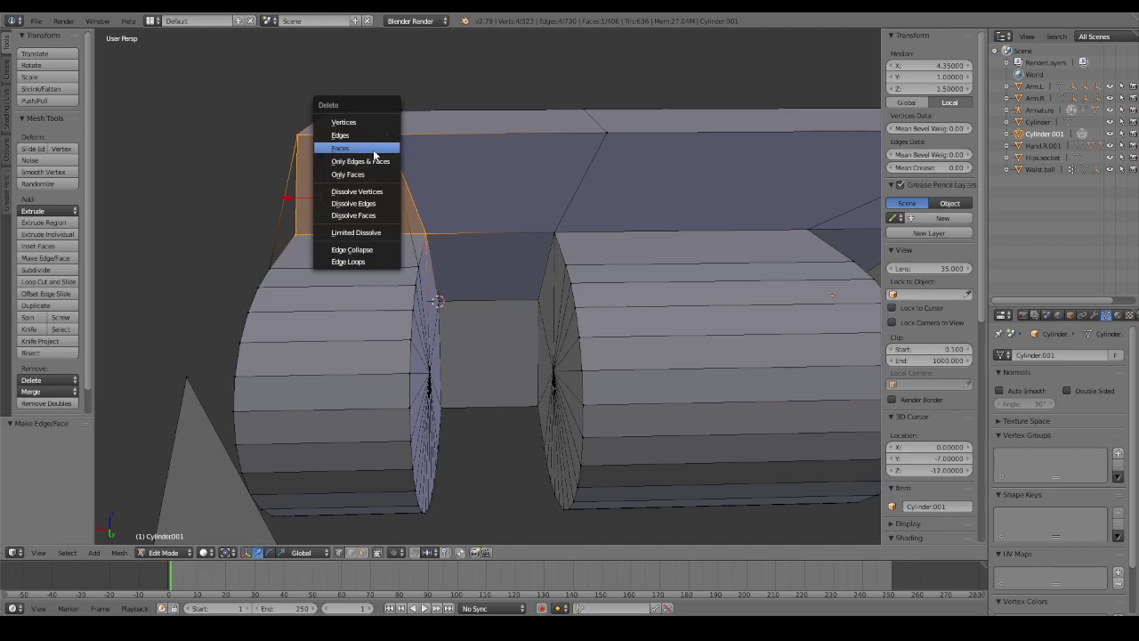
click(374, 156)
middle_drag(376, 152, 487, 195)
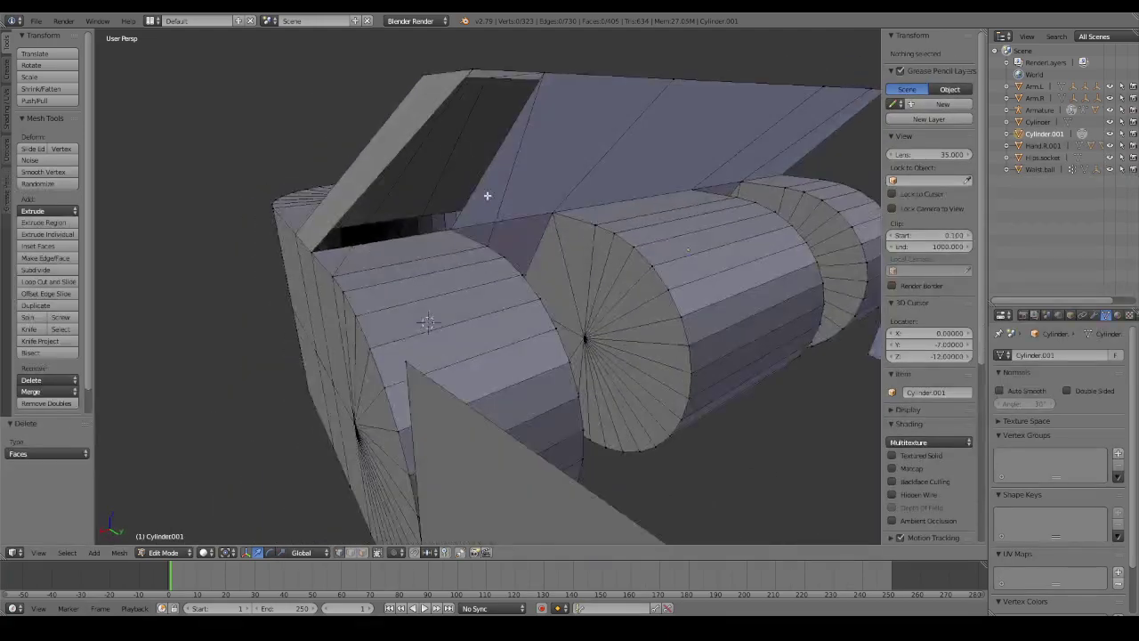
Bridge the opened gap with a new edge and a triangular face.
right_click(454, 227)
shift+right_click(537, 76)
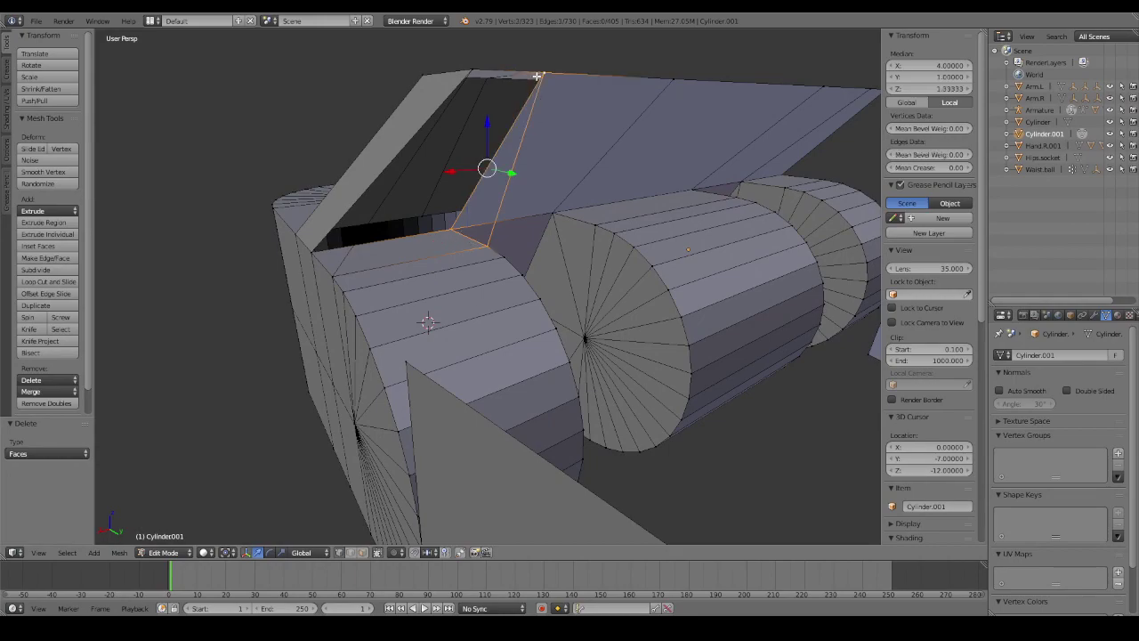
middle_drag(551, 111, 561, 130)
key(f)
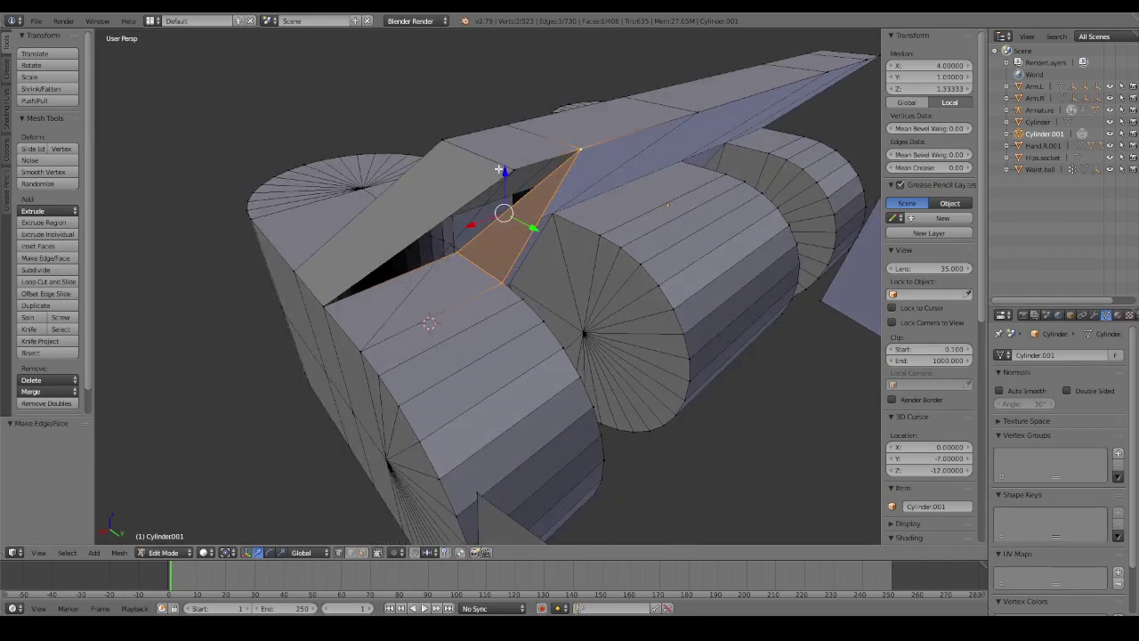
middle_drag(580, 171, 383, 261)
shift+right_click(325, 308)
shift+right_click(363, 349)
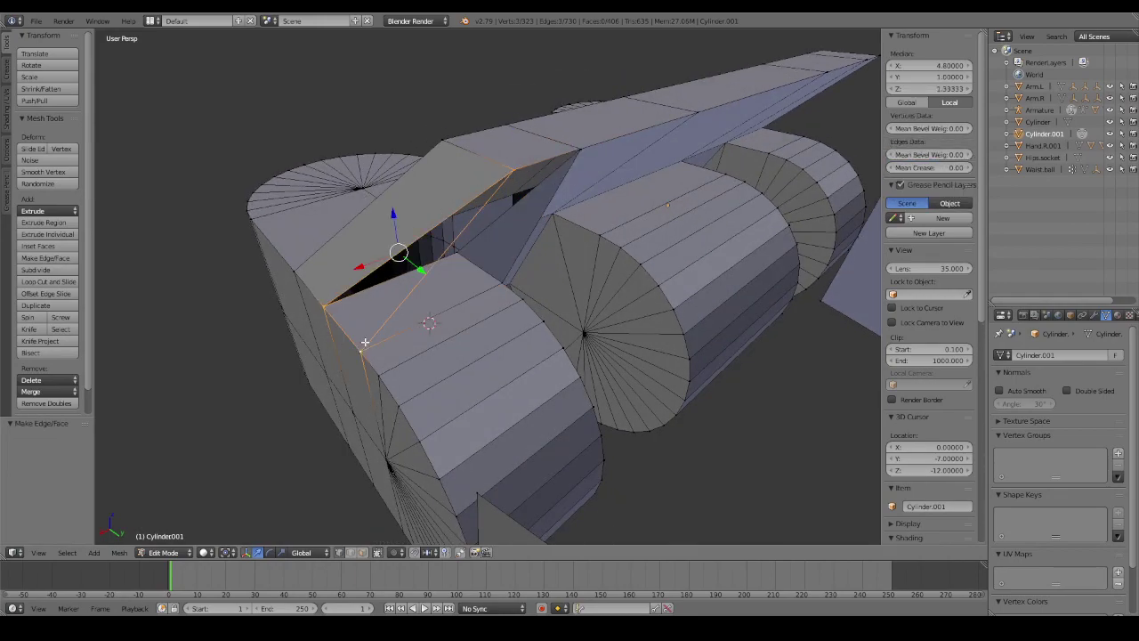
key(f)
Fill a quad face from four corner vertices, then deselect all and inspect the mesh.
right_click(505, 283)
shift+right_click(570, 158)
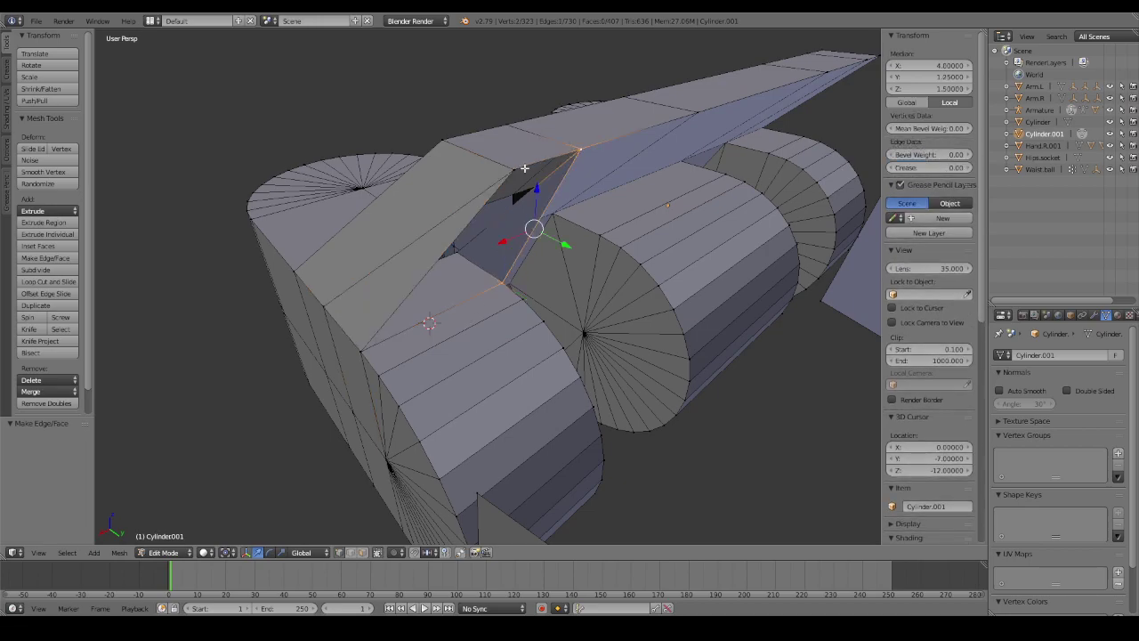
shift+right_click(516, 168)
shift+right_click(360, 354)
key(f)
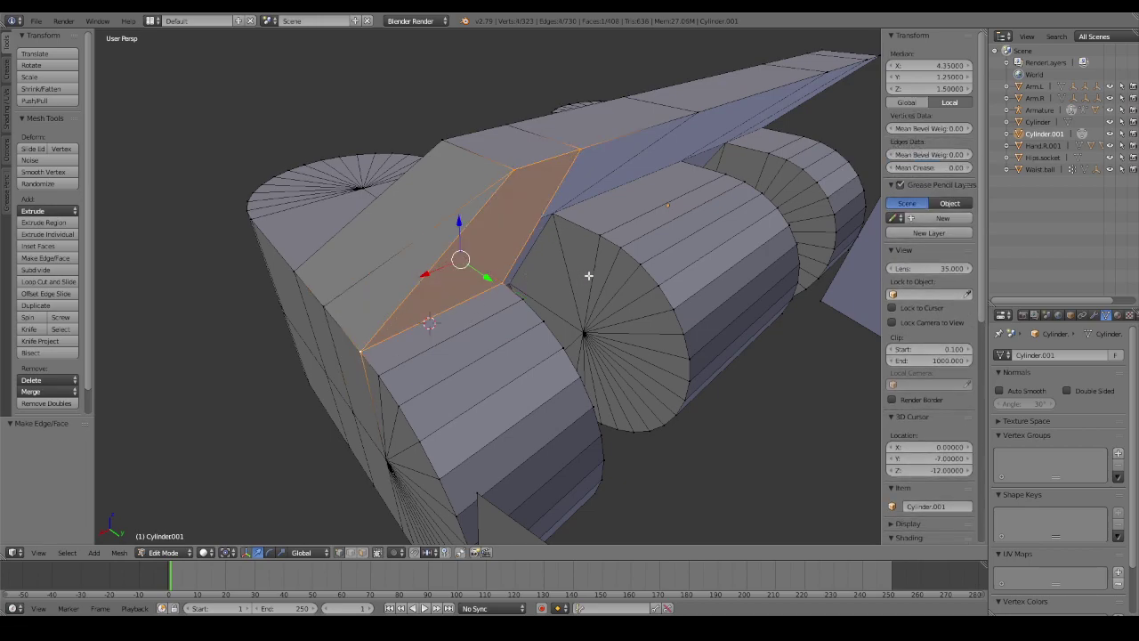
key(a)
middle_drag(438, 271, 426, 249)
scroll(425, 249, down, 2)
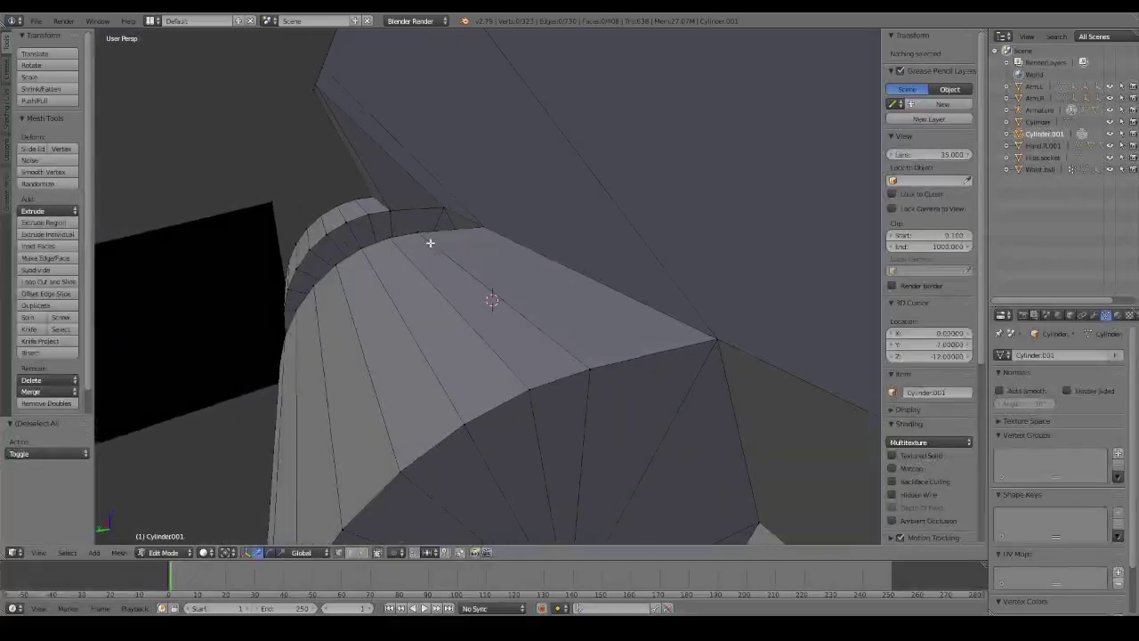
mouse_move(432, 241)
middle_down()
mouse_move(694, 237)
mouse_move(560, 237)
mouse_move(598, 253)
middle_up()
scroll(600, 244, up, 3)
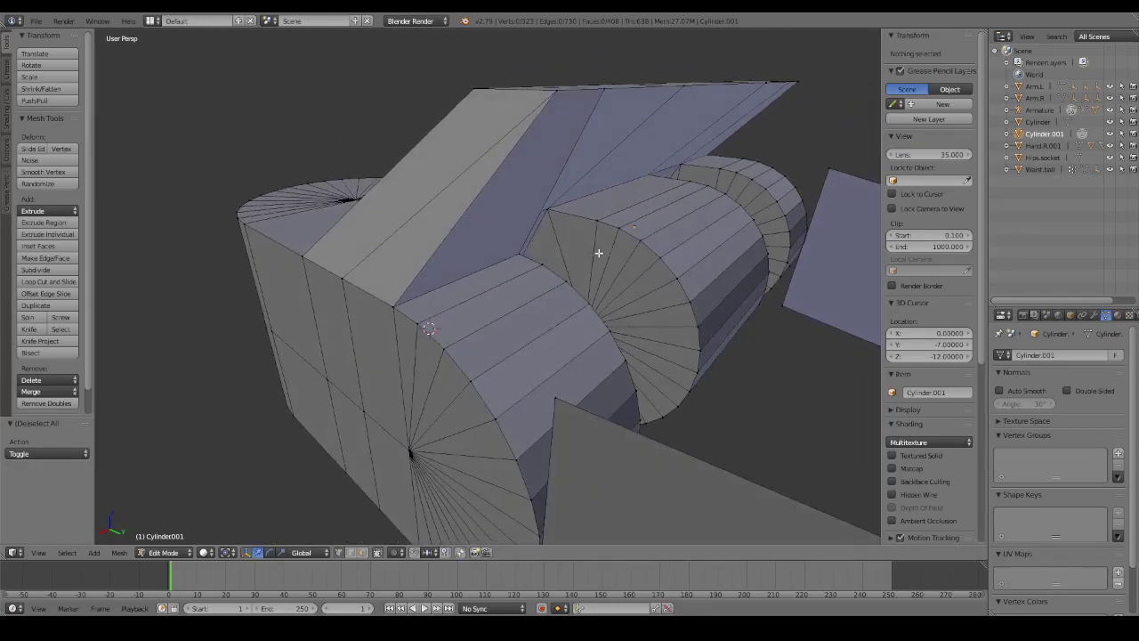
Step back and forth through undo history to return to the top edge selection.
key(ctrl+shift+z)
key(ctrl+shift+z)
key(ctrl+shift+z)
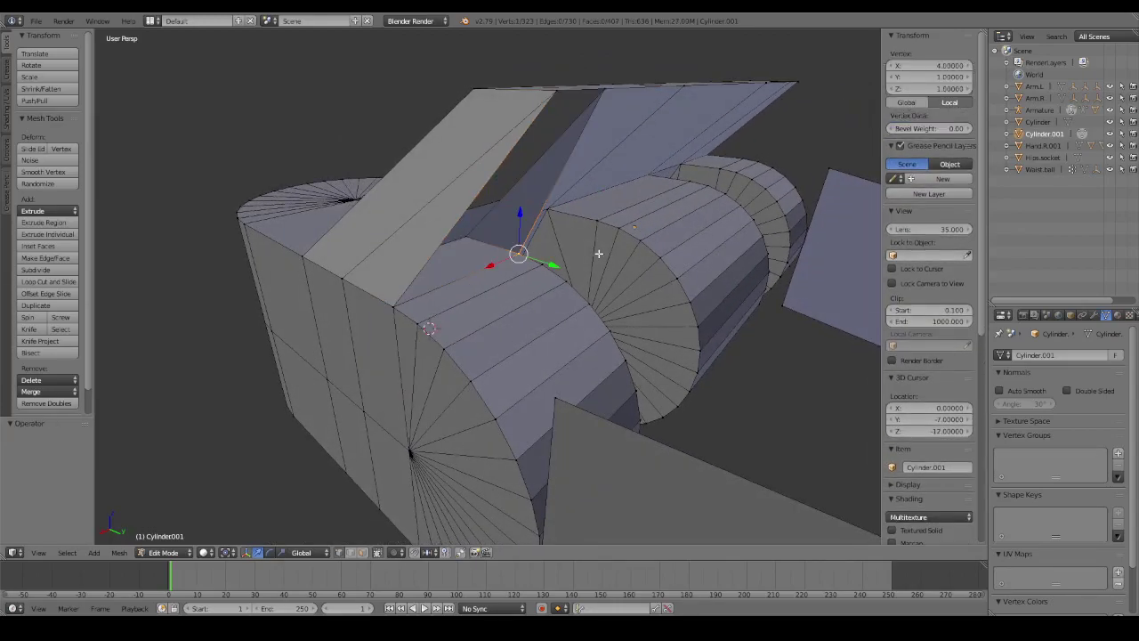
key(ctrl+shift+z)
key(ctrl+z)
key(ctrl+z)
key(ctrl+z)
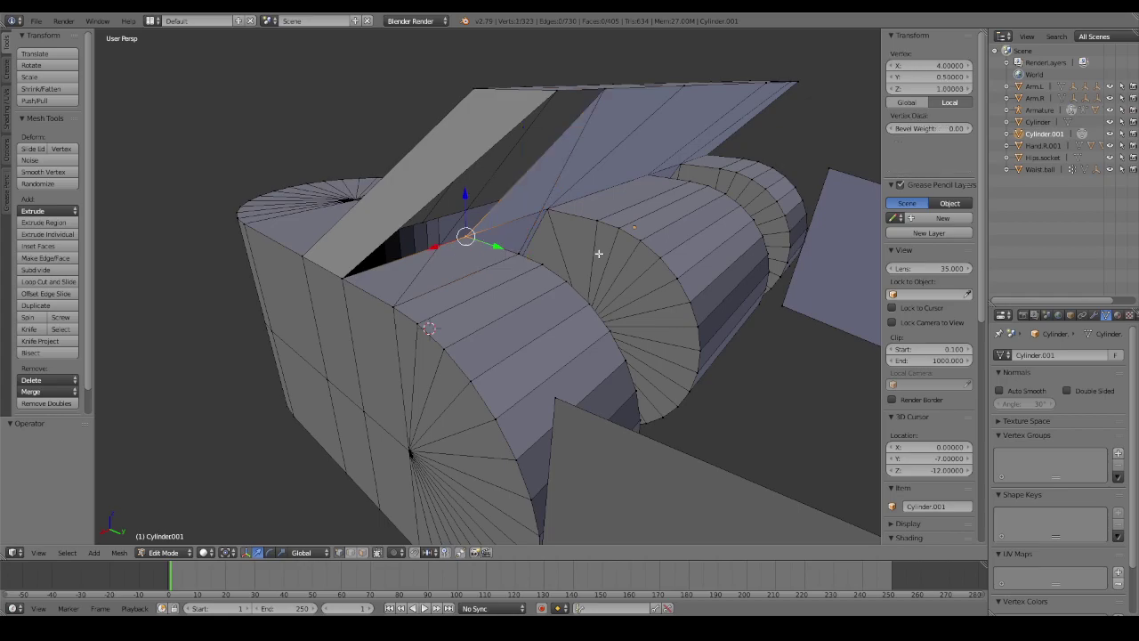
key(ctrl+z)
key(ctrl+shift+z)
key(ctrl+shift+z)
key(ctrl+shift+z)
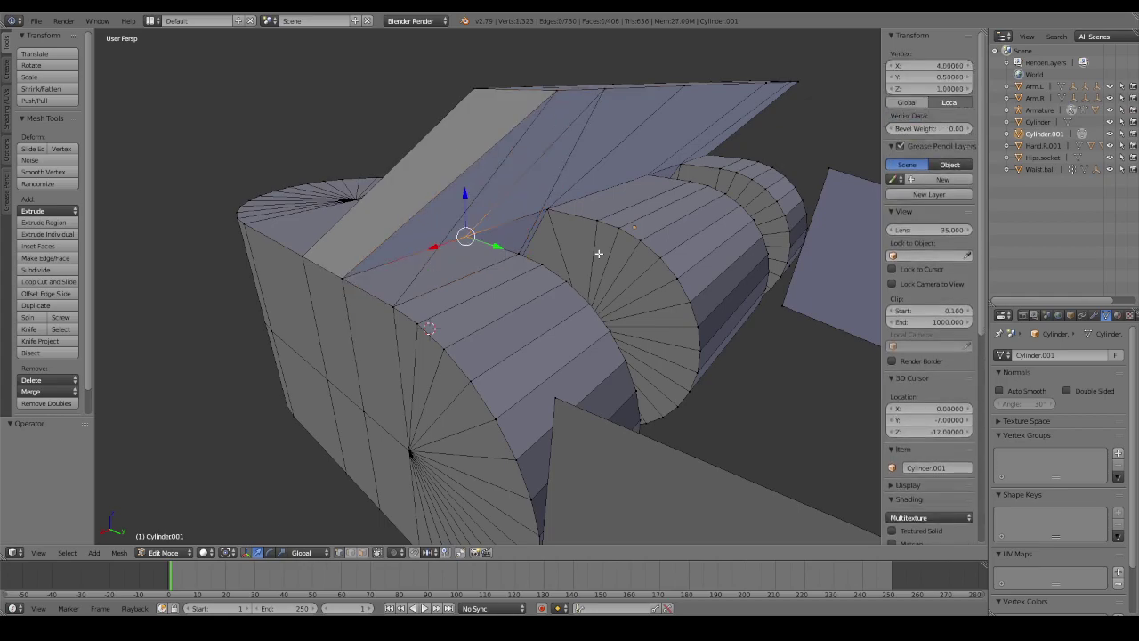
key(ctrl+shift+z)
key(ctrl+shift+z)
key(ctrl+shift+z)
key(ctrl+shift+z)
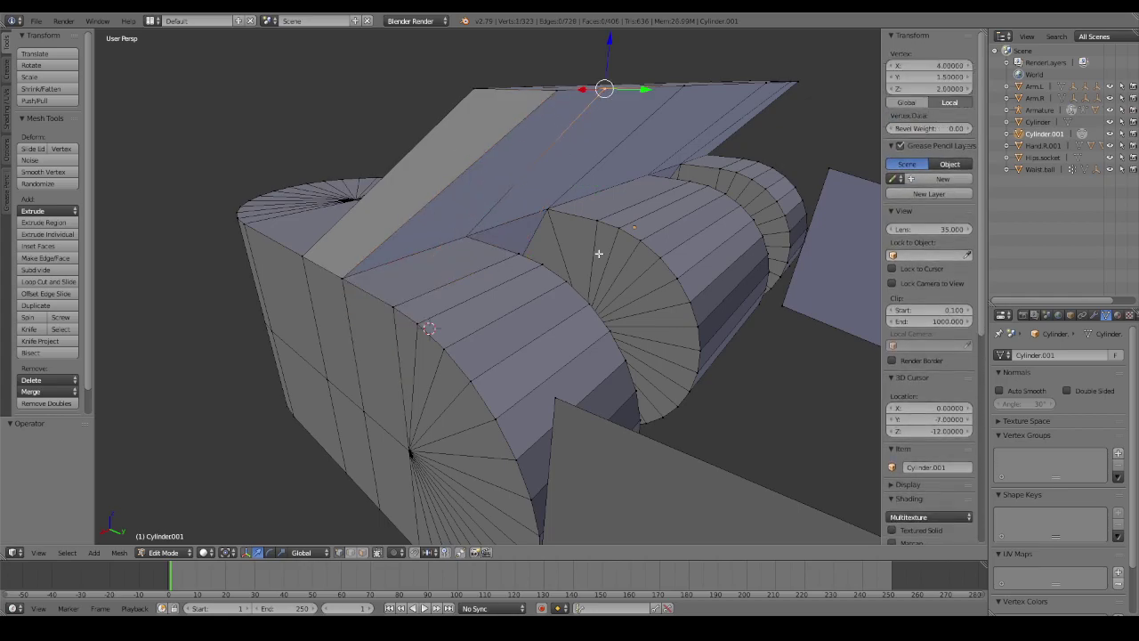
key(ctrl+shift+z)
key(ctrl+shift+z)
middle_drag(499, 195, 477, 191)
Select the four-vertex sloped face and delete it.
shift+right_click(456, 232)
shift+right_click(321, 258)
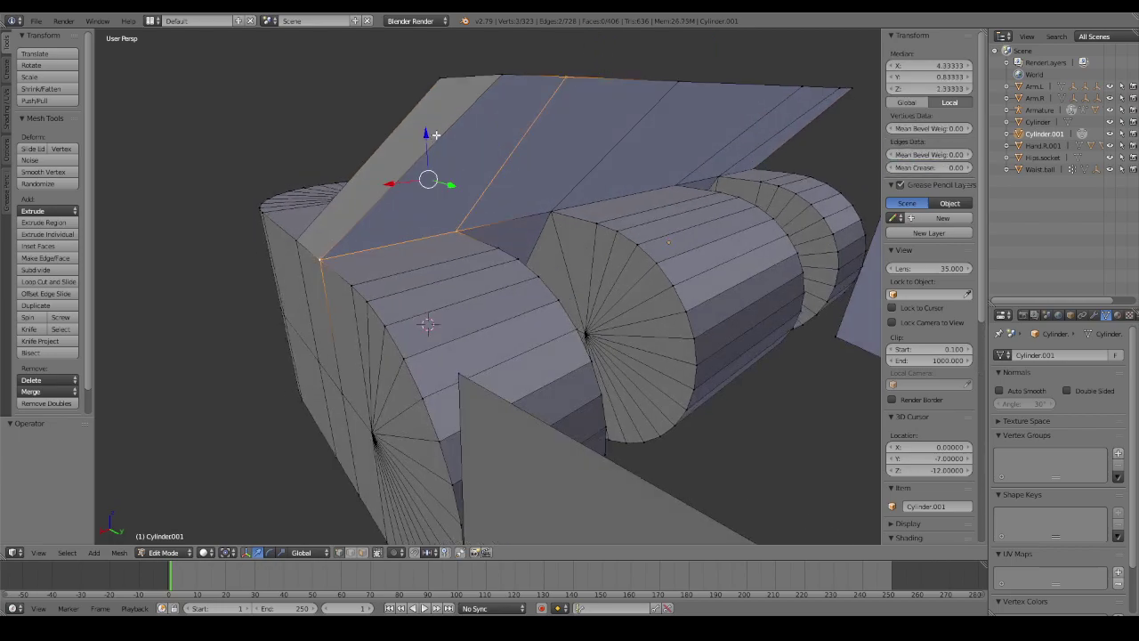
shift+right_click(501, 81)
key(x)
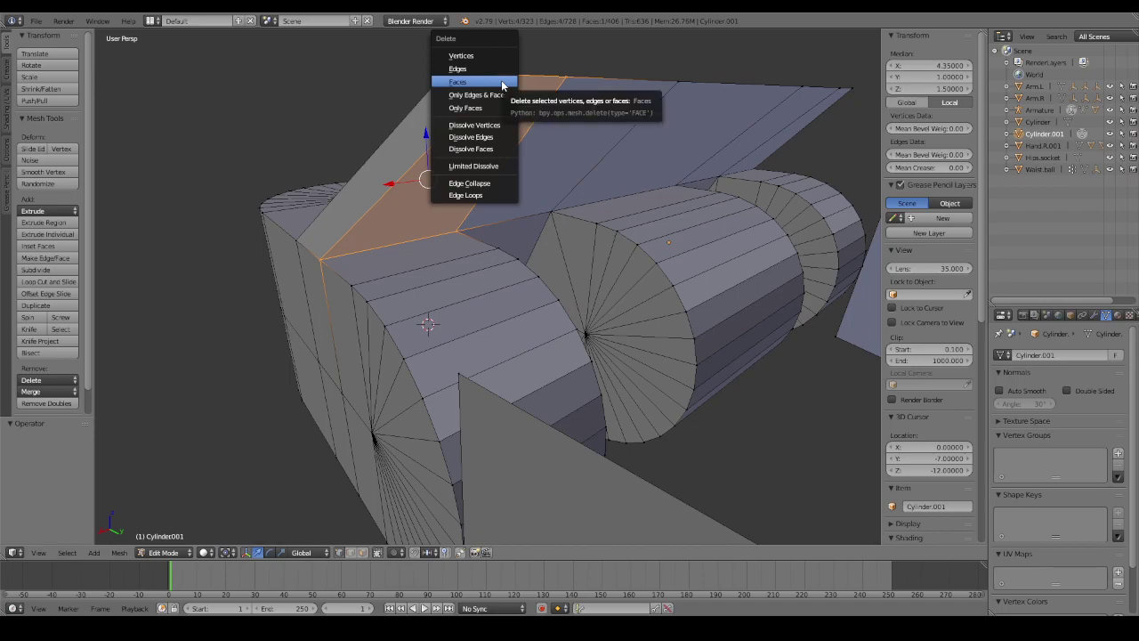
click(501, 82)
middle_drag(507, 98, 552, 169)
Join the slope's top vertex to the lower side vertex with an edge.
right_click(605, 73)
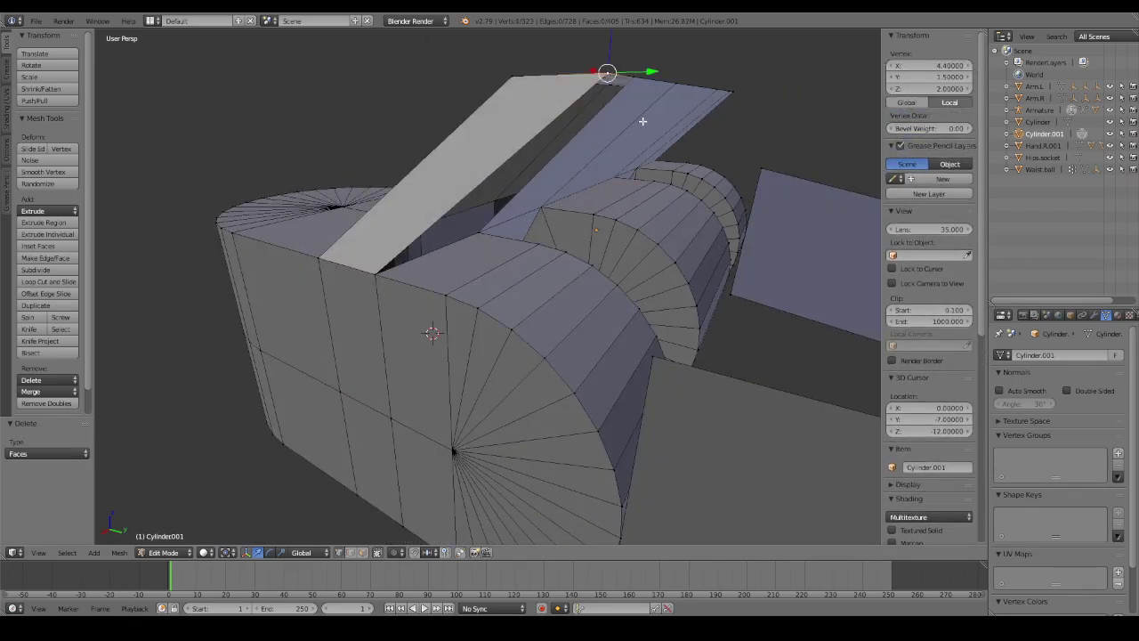
middle_drag(641, 117, 666, 242)
middle_drag(666, 241, 686, 282)
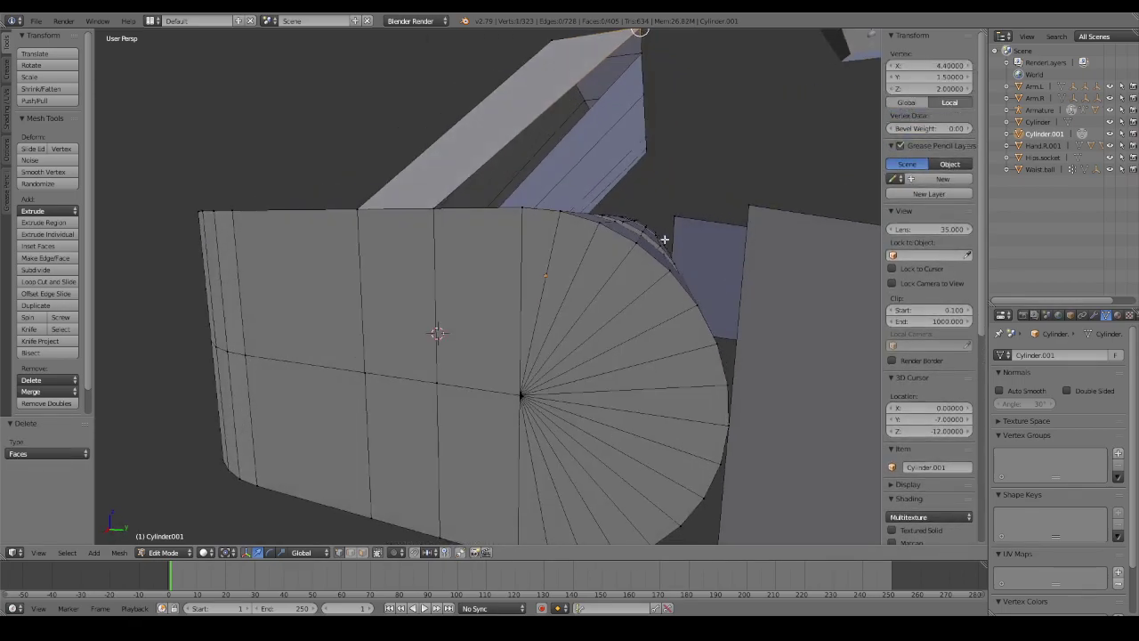
shift+right_click(716, 341)
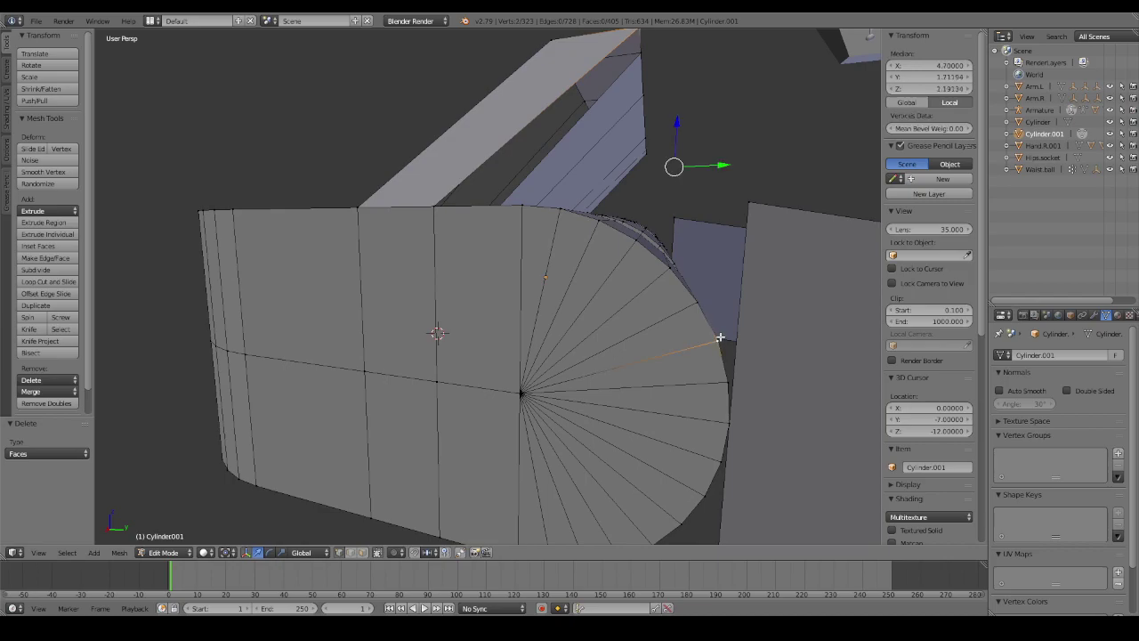
middle_drag(722, 336, 682, 290)
key(f)
Add an edge from the block vertex up to the slope vertex, then verify it.
mouse_move(598, 252)
middle_down()
mouse_move(617, 243)
mouse_move(549, 258)
mouse_move(473, 377)
middle_up()
right_click(467, 387)
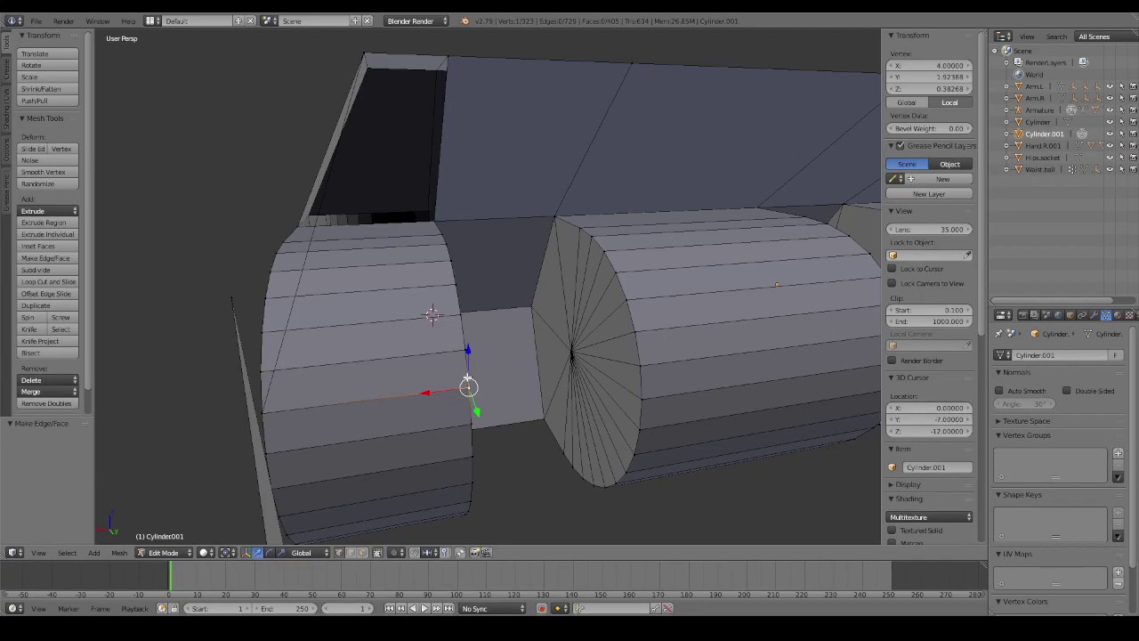
shift+right_click(450, 56)
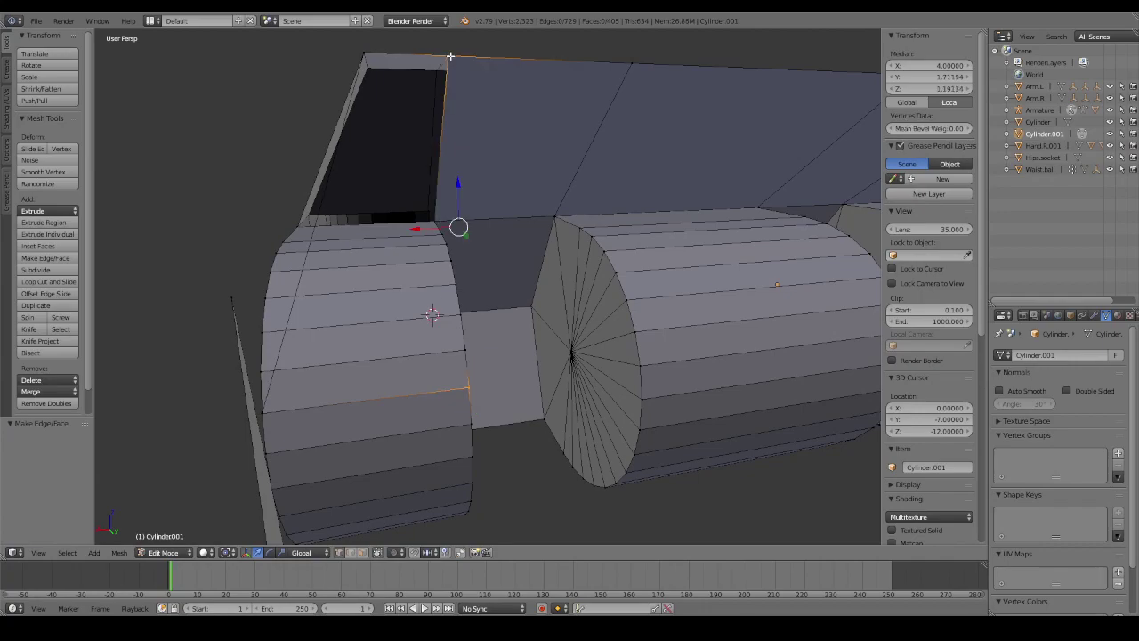
key(f)
mouse_move(450, 56)
middle_down()
mouse_move(502, 198)
mouse_move(519, 186)
mouse_move(432, 204)
mouse_move(465, 211)
middle_up()
key(ctrl+z)
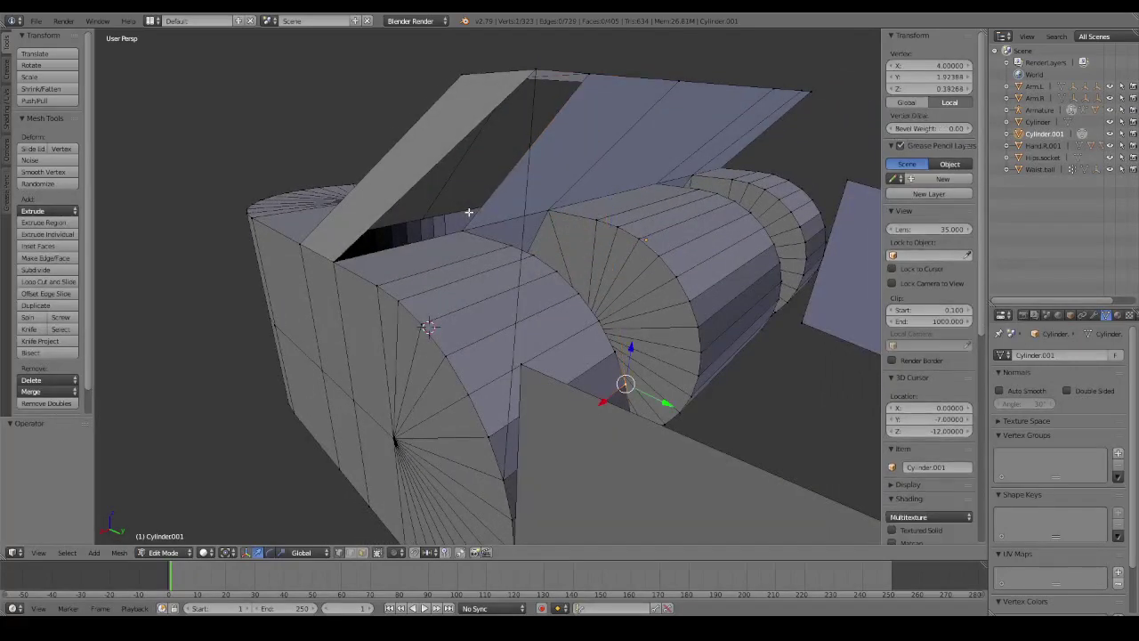
key(ctrl+shift+z)
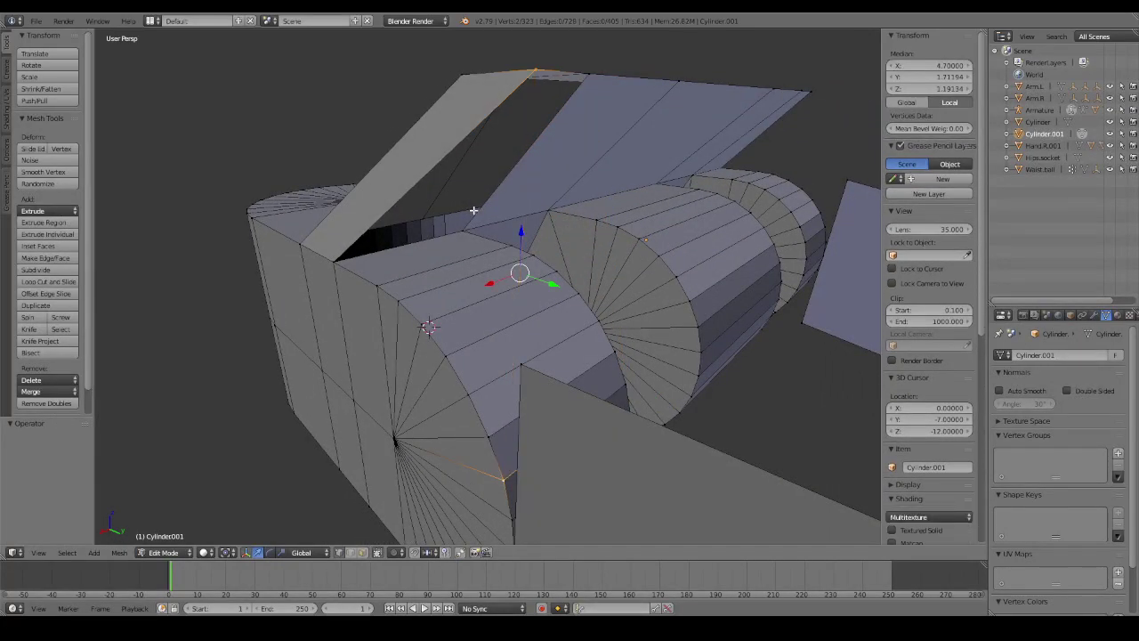
mouse_move(519, 216)
middle_down()
mouse_move(564, 221)
mouse_move(557, 229)
middle_up()
key(ctrl+z)
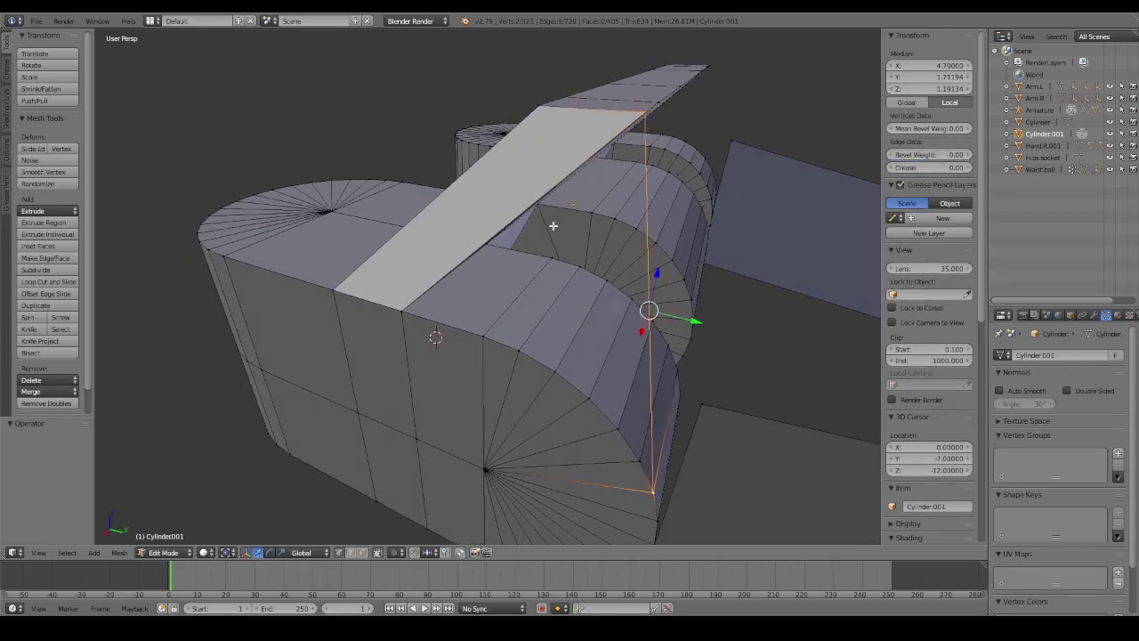
key(ctrl+shift+z)
mouse_move(552, 226)
middle_down()
mouse_move(558, 247)
mouse_move(532, 222)
mouse_move(517, 243)
mouse_move(463, 170)
middle_up()
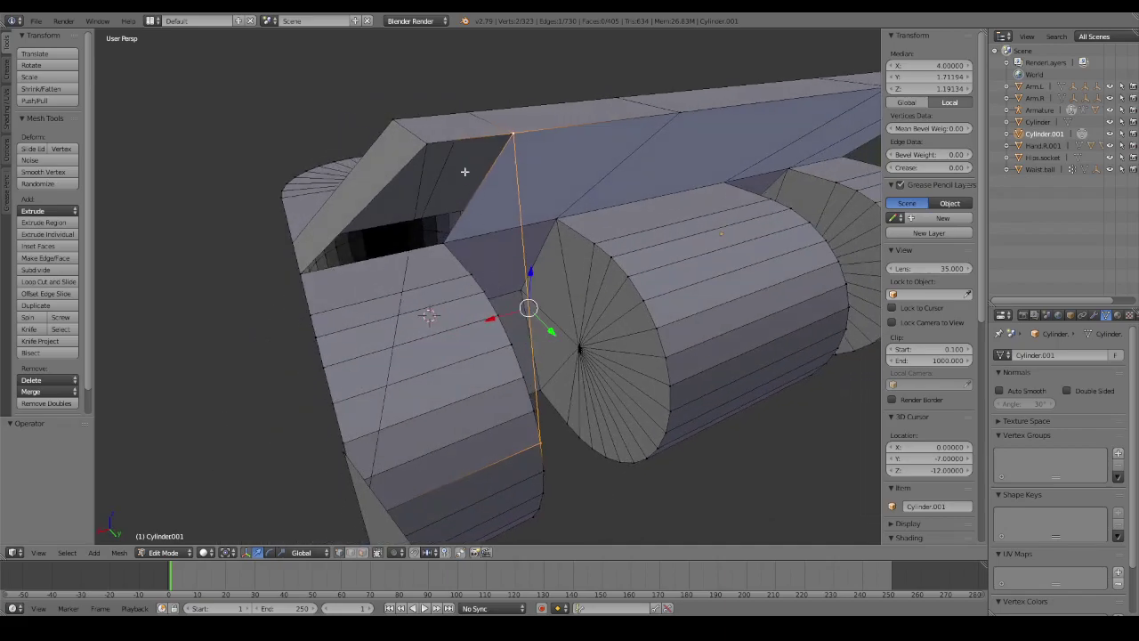
Fill a four-vertex quad, then delete only its face and keep the edges.
shift+right_click(425, 147)
mouse_move(401, 492)
middle_down()
mouse_move(326, 481)
mouse_move(458, 397)
mouse_move(437, 299)
mouse_move(356, 293)
mouse_move(347, 278)
mouse_move(432, 264)
mouse_move(501, 273)
mouse_move(544, 293)
mouse_move(509, 290)
mouse_move(432, 323)
middle_up()
shift+right_click(275, 473)
key(f)
key(x)
click(509, 290)
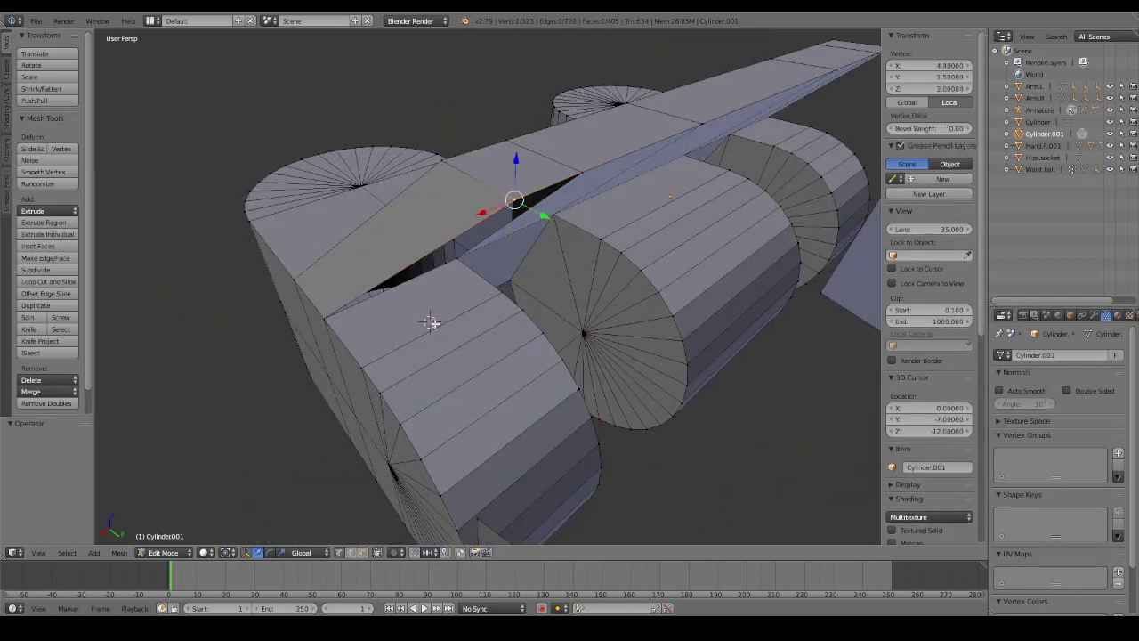
Fill a quad along the top edge and clear the selection.
key(f)
key(a)
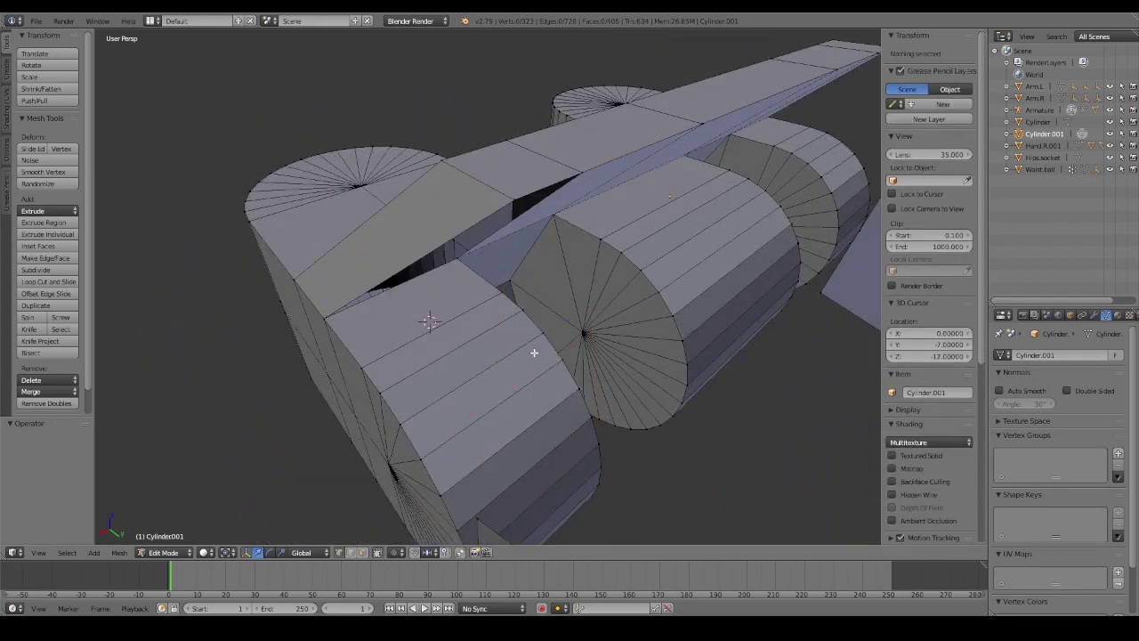
mouse_move(431, 322)
middle_down()
mouse_move(555, 336)
mouse_move(497, 347)
middle_up()
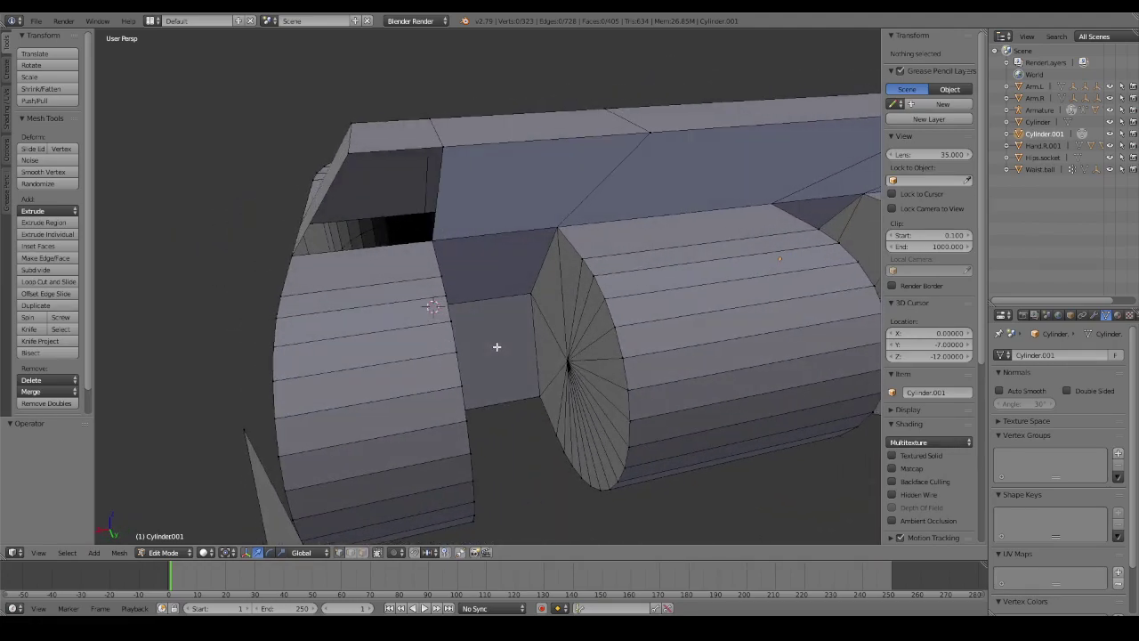
Join the block's upper corner vertex to the vertex below it with an edge.
click(352, 155)
shift+click(282, 294)
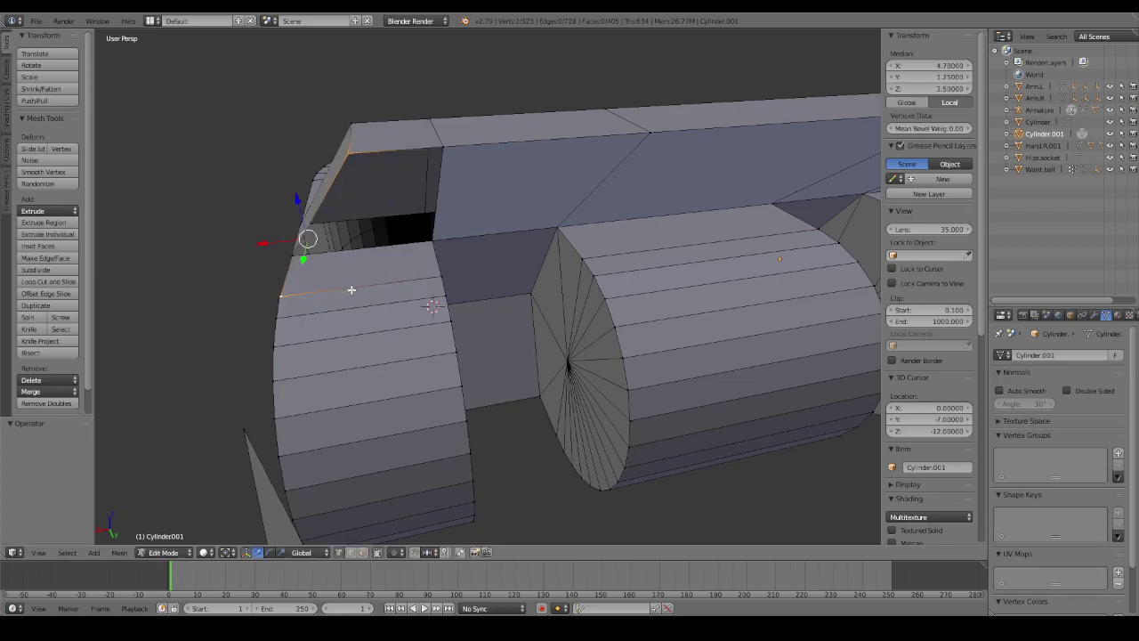
key(f)
click(439, 277)
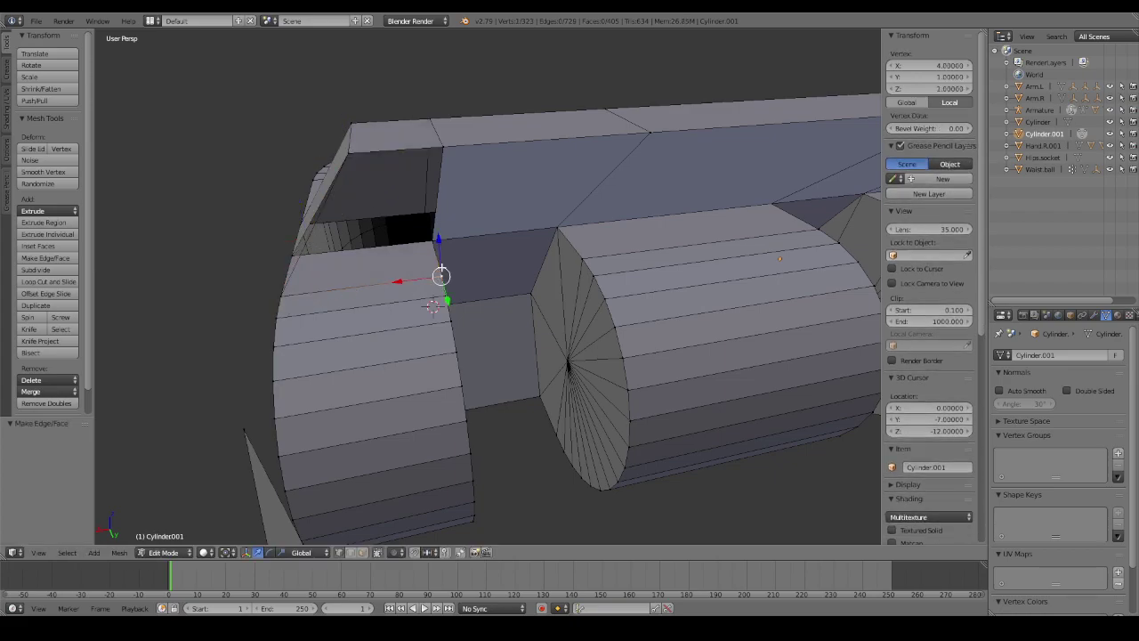
shift+click(441, 145)
key(f)
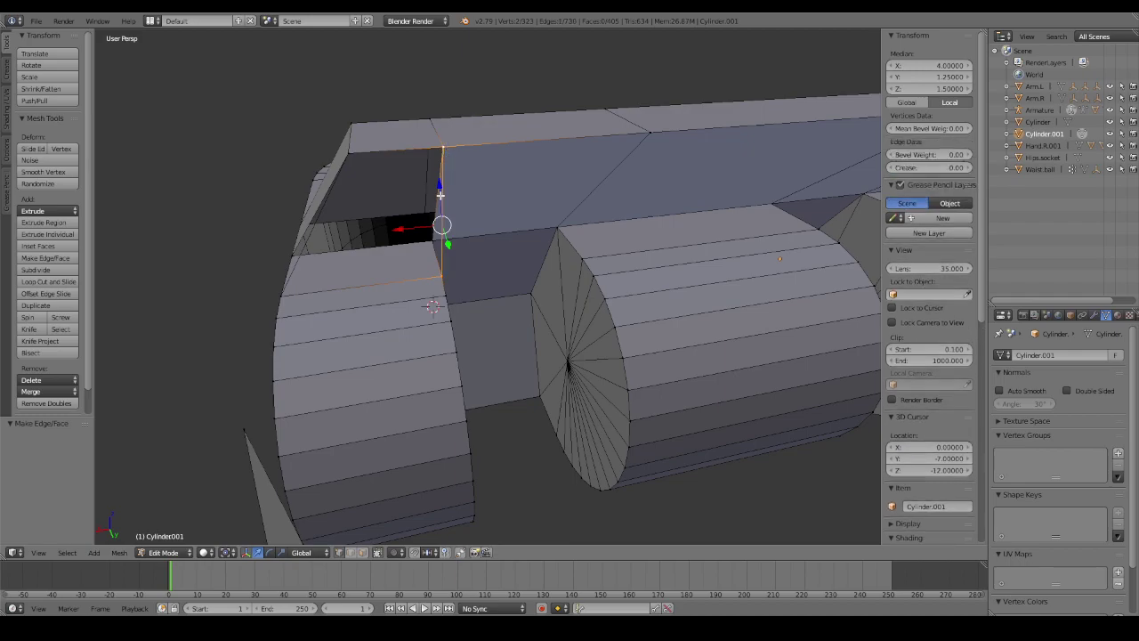
middle_drag(440, 194, 485, 190)
Fill a quad face from four corner vertices, redoing one wrongly filled face.
shift+click(466, 243)
shift+click(375, 335)
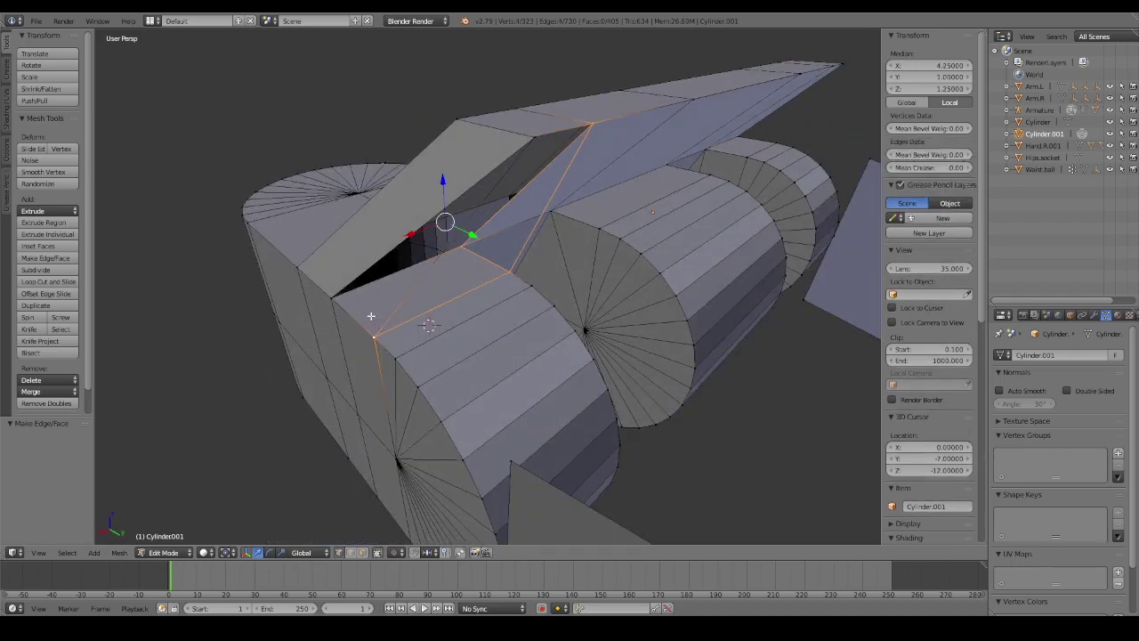
shift+click(332, 297)
shift+click(530, 138)
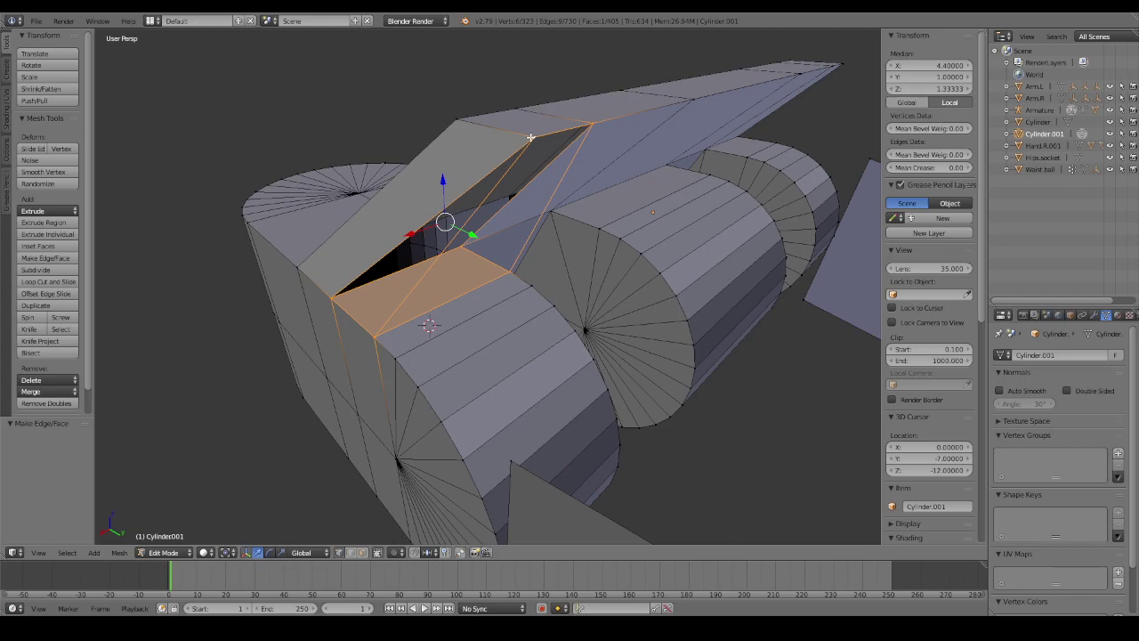
key(f)
key(ctrl+z)
shift+click(331, 294)
shift+click(467, 242)
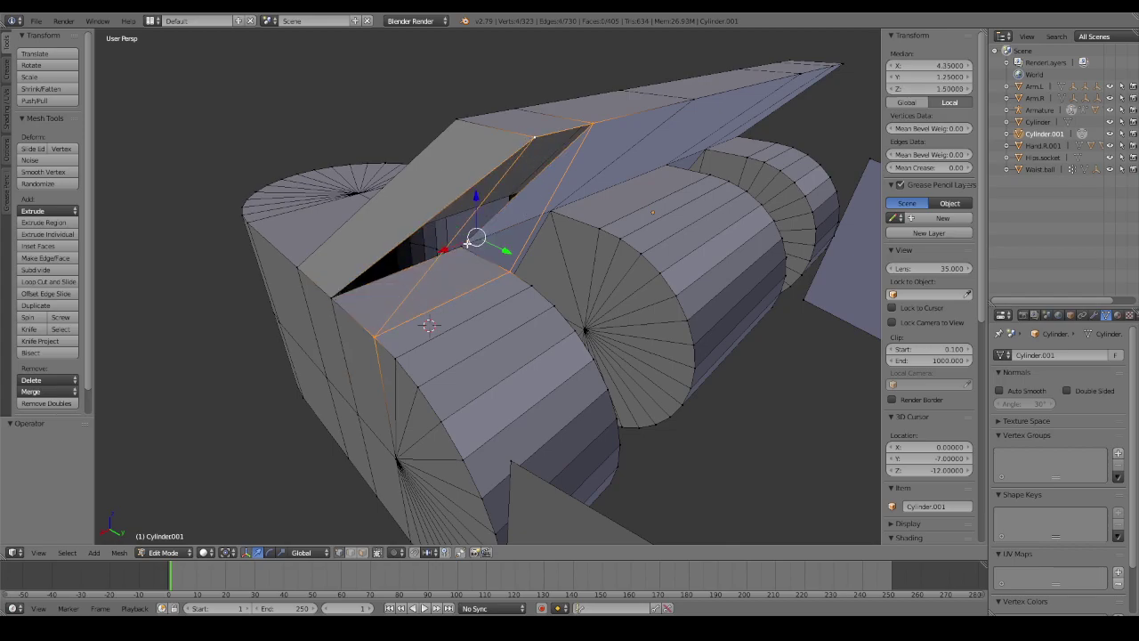
key(f)
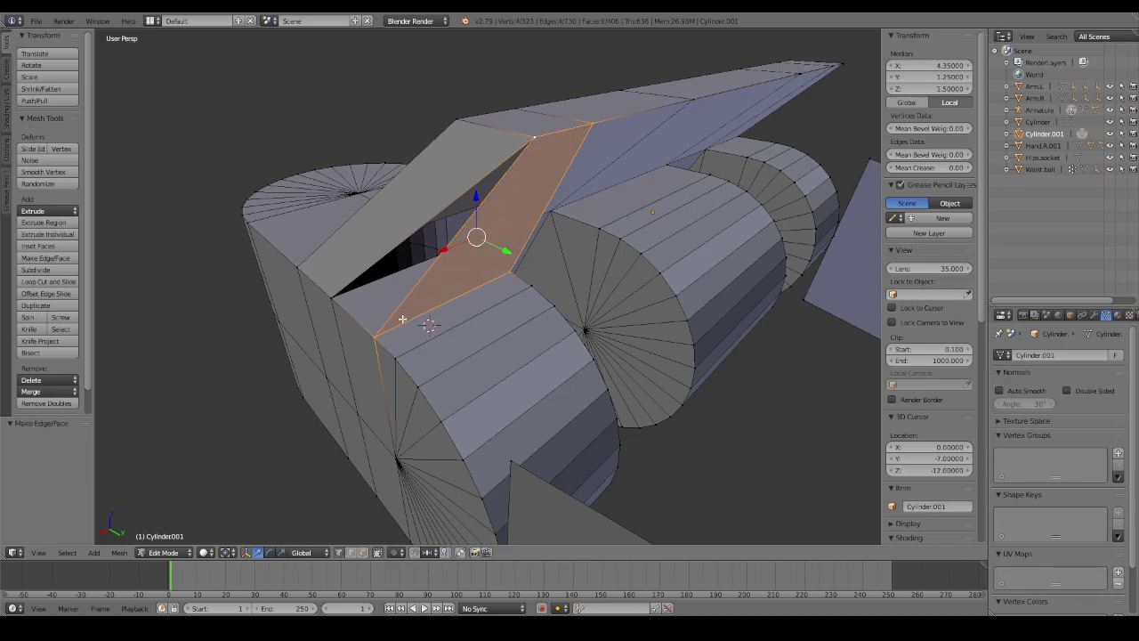
Fill the remaining triangular face from three vertices and deselect everything.
right_click(375, 336)
shift+right_click(332, 296)
shift+right_click(532, 136)
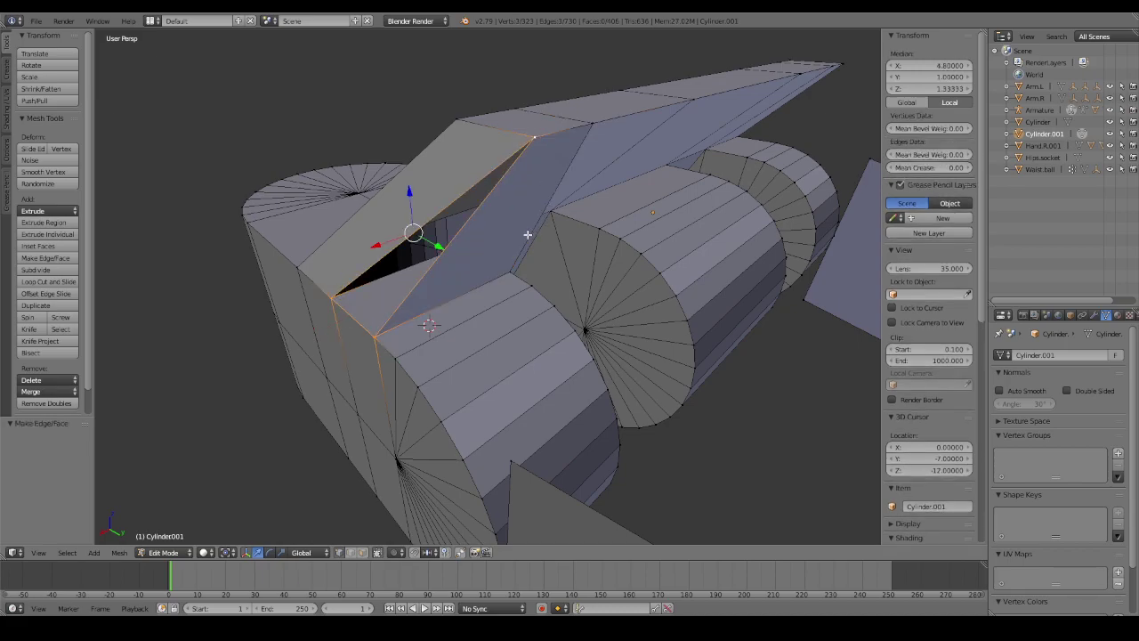
middle_drag(526, 234, 419, 222)
shift+right_click(417, 218)
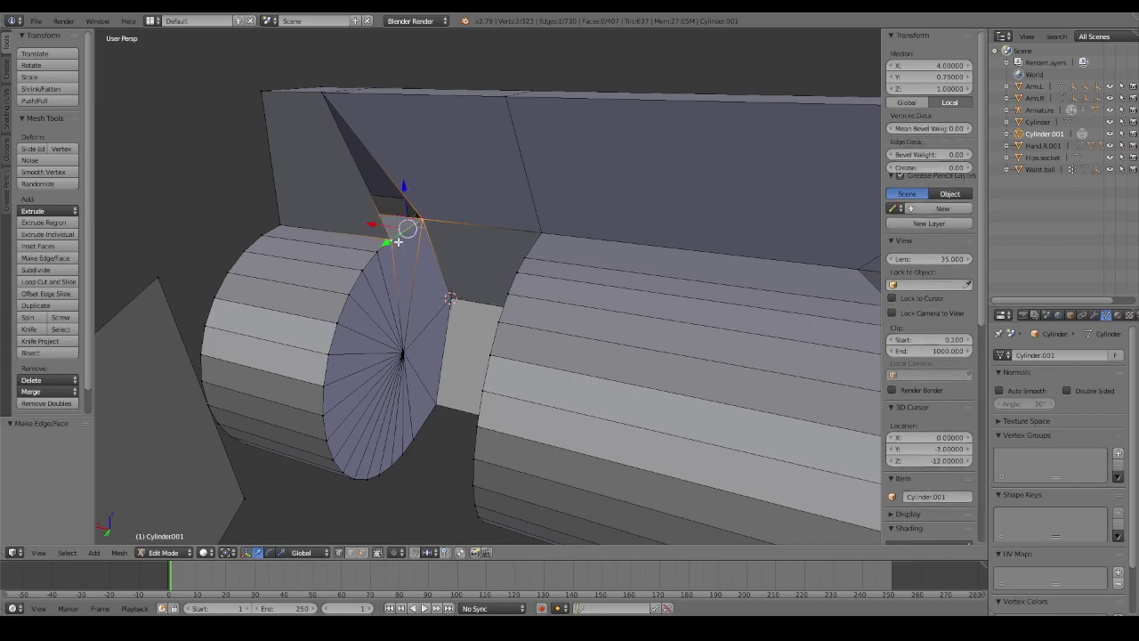
key(f)
mouse_move(381, 157)
middle_down()
mouse_move(522, 237)
mouse_move(632, 226)
middle_up()
key(a)
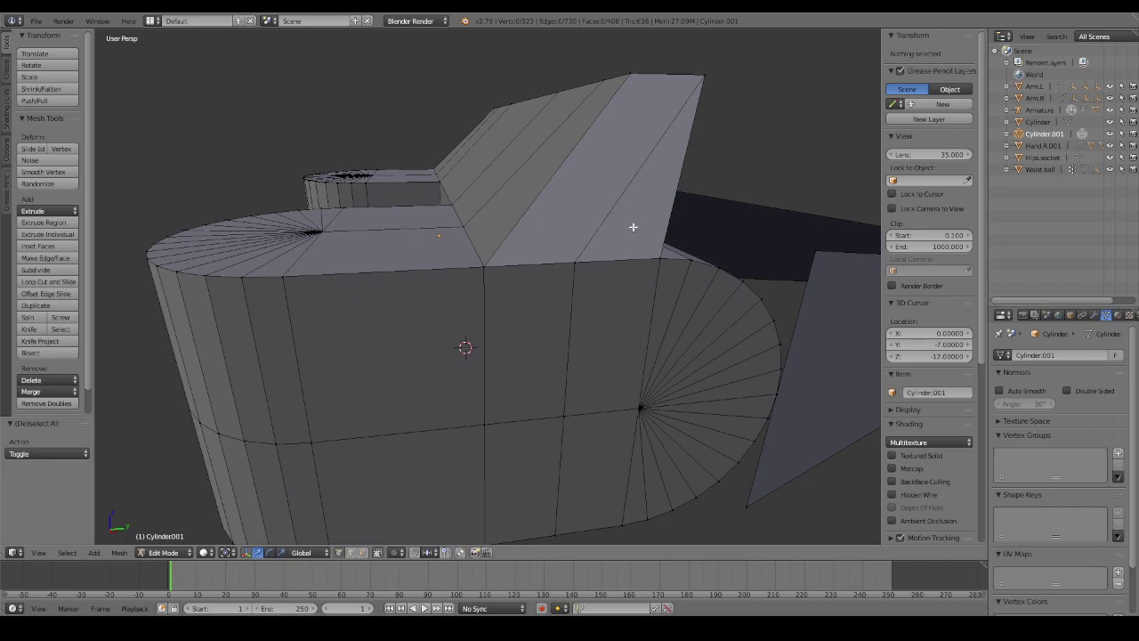
Delete the face on top of the rounded end where the bridge meets it.
middle_drag(573, 161, 503, 176)
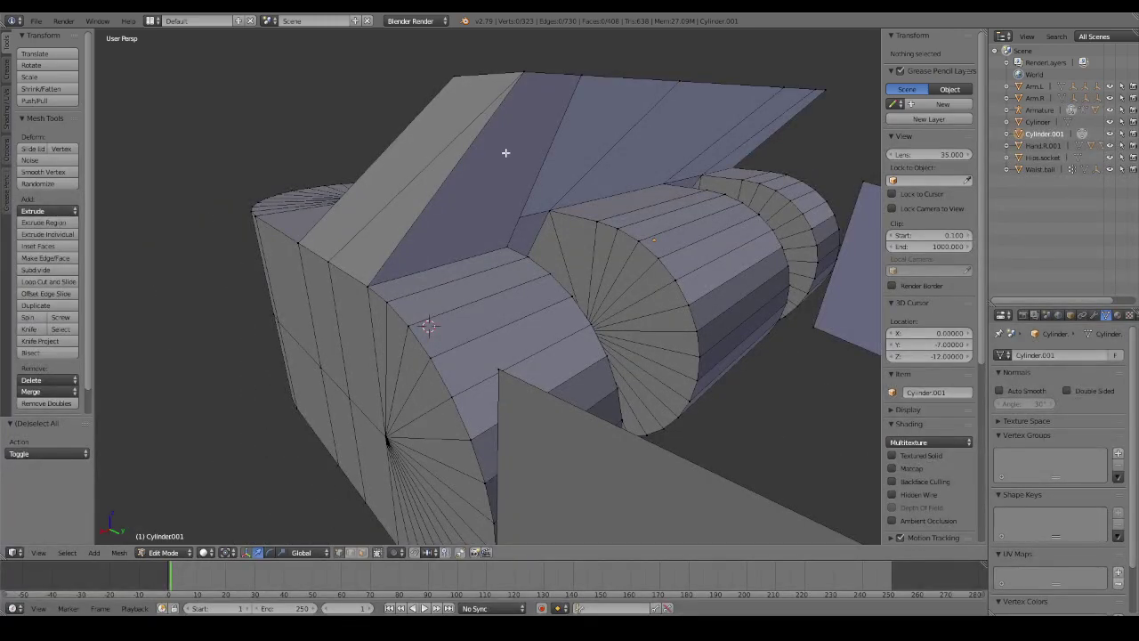
mouse_move(593, 240)
middle_down()
mouse_move(552, 247)
mouse_move(579, 262)
mouse_move(496, 257)
mouse_move(610, 267)
middle_up()
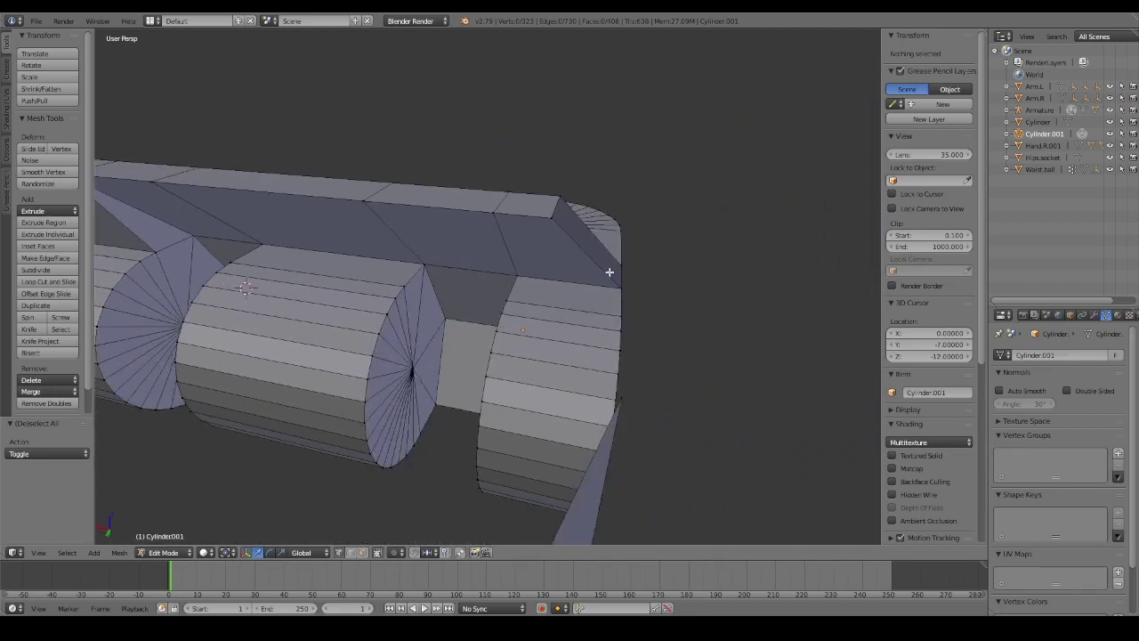
right_click(611, 267)
shift+right_click(520, 272)
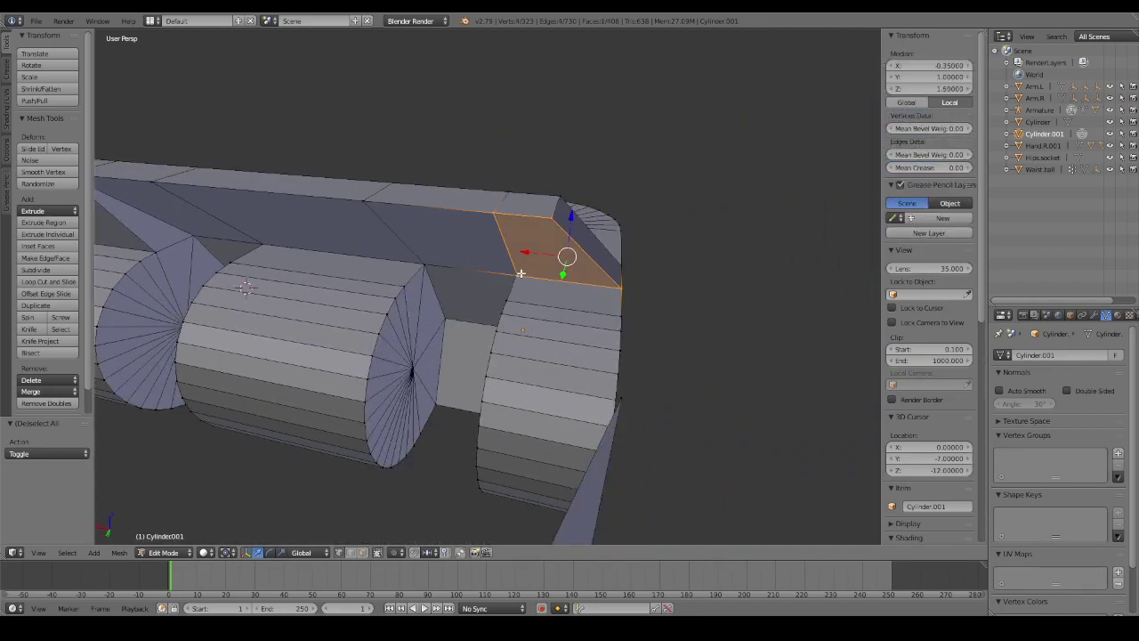
key(x)
click(522, 277)
Join the hole's corner vertices with new edges to close the rounded end.
right_click(513, 300)
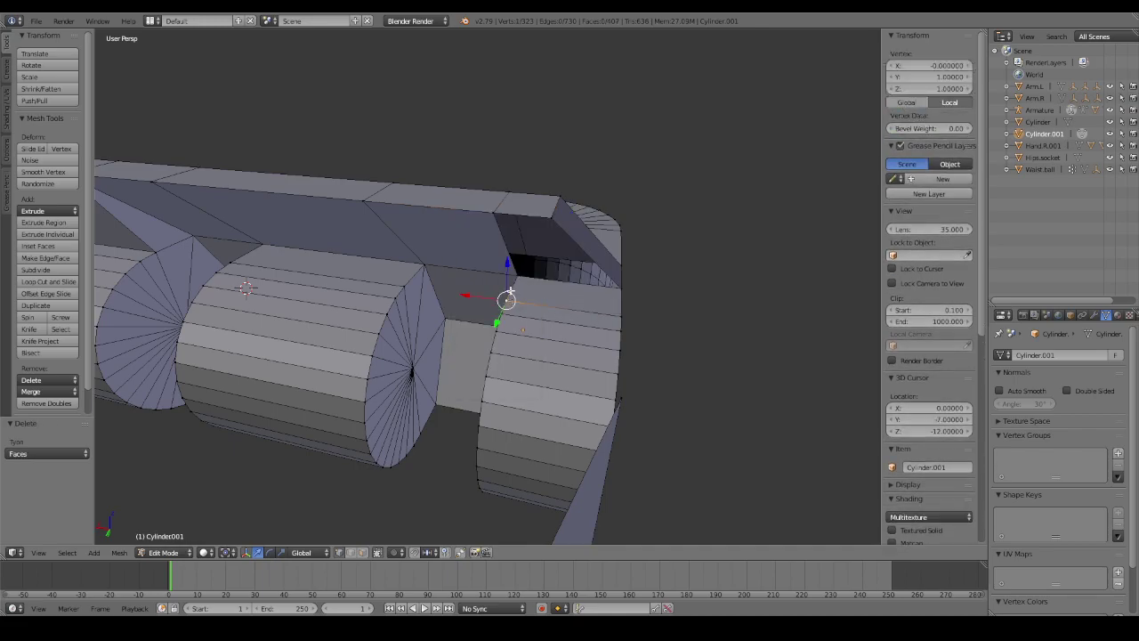
shift+right_click(496, 212)
right_click(621, 312)
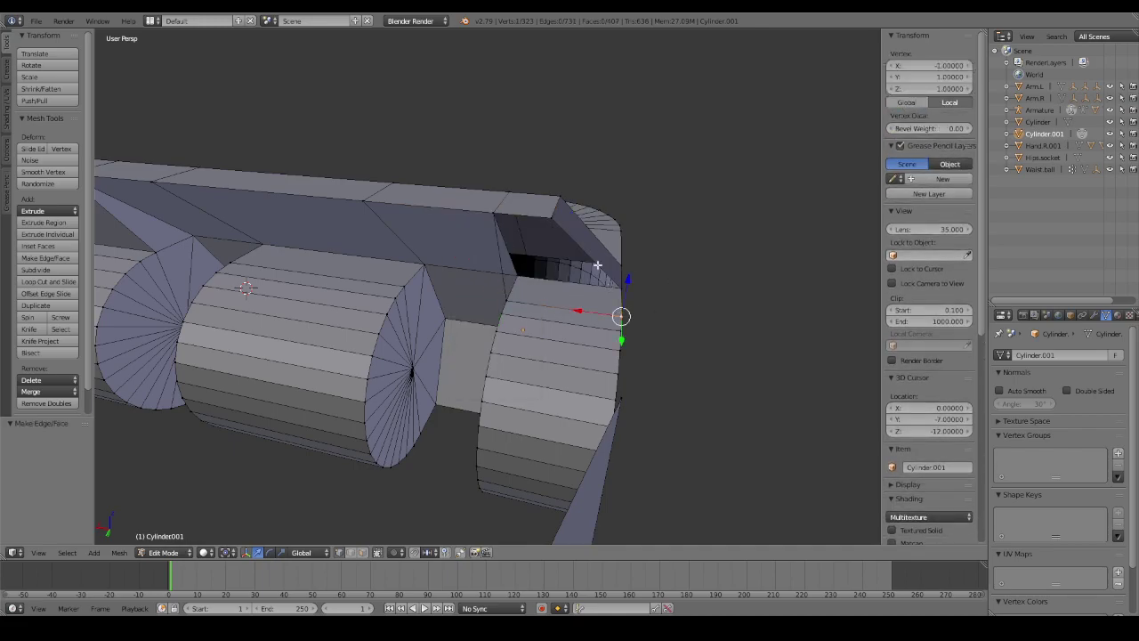
shift+right_click(546, 215)
key(f)
key(f)
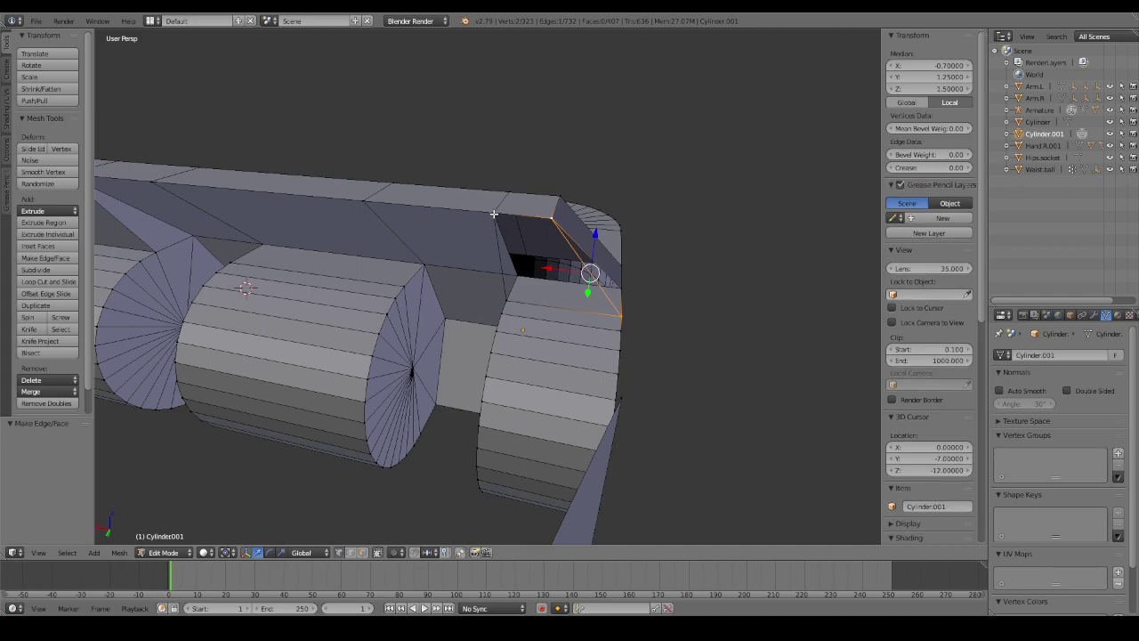
shift+right_click(493, 215)
shift+right_click(507, 300)
key(f)
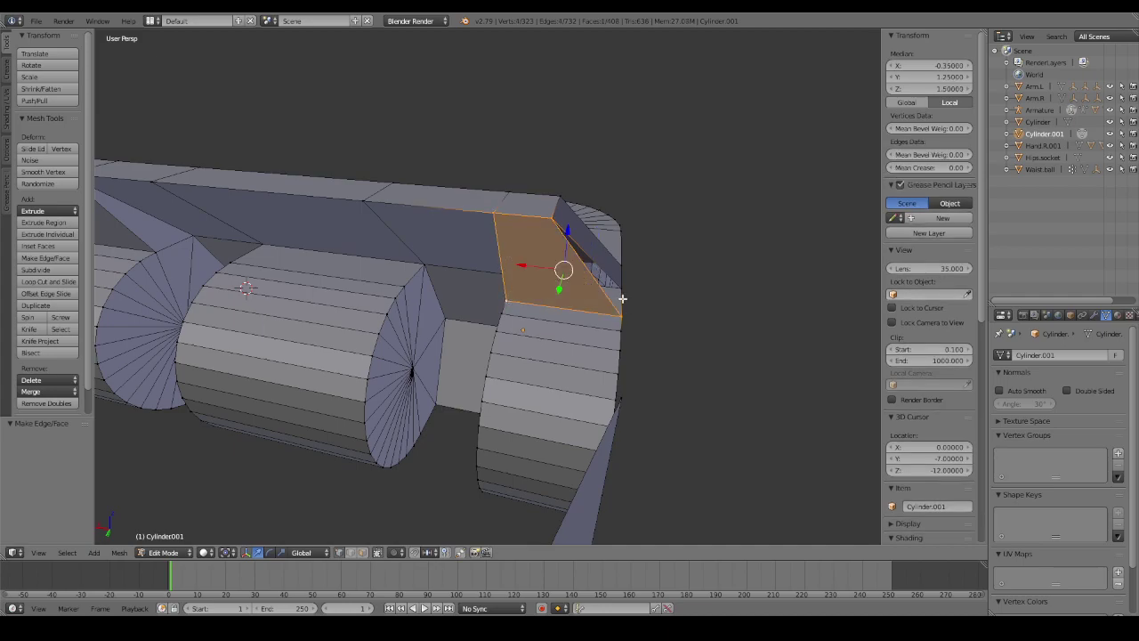
Fill a triangular face between three vertices at the bridge junction.
middle_drag(620, 287, 656, 282)
shift+right_click(574, 258)
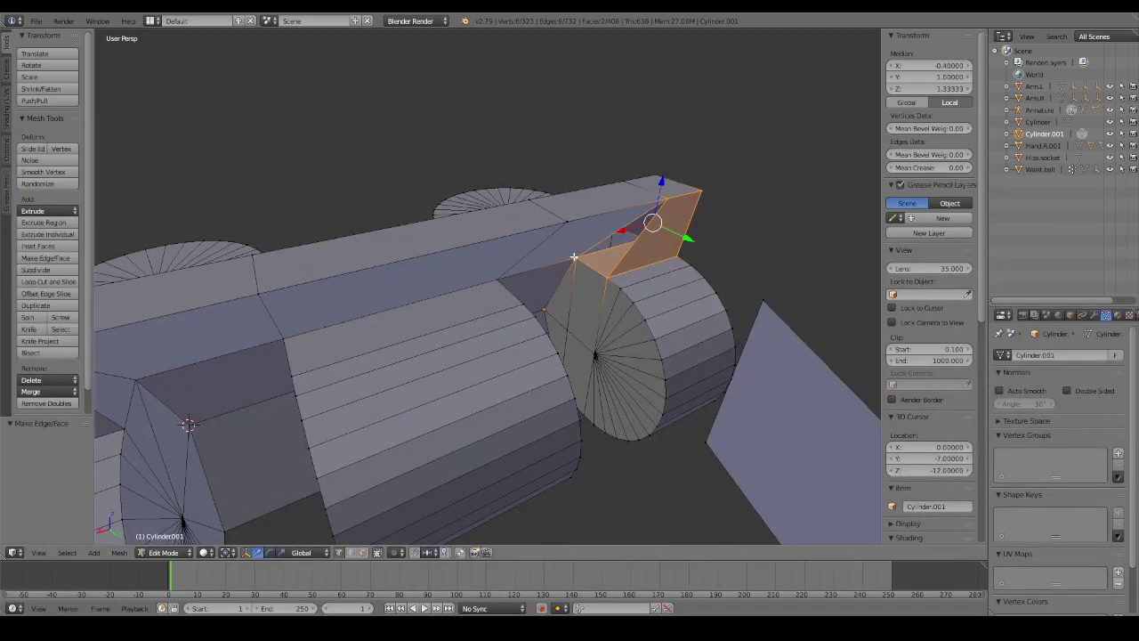
key(f)
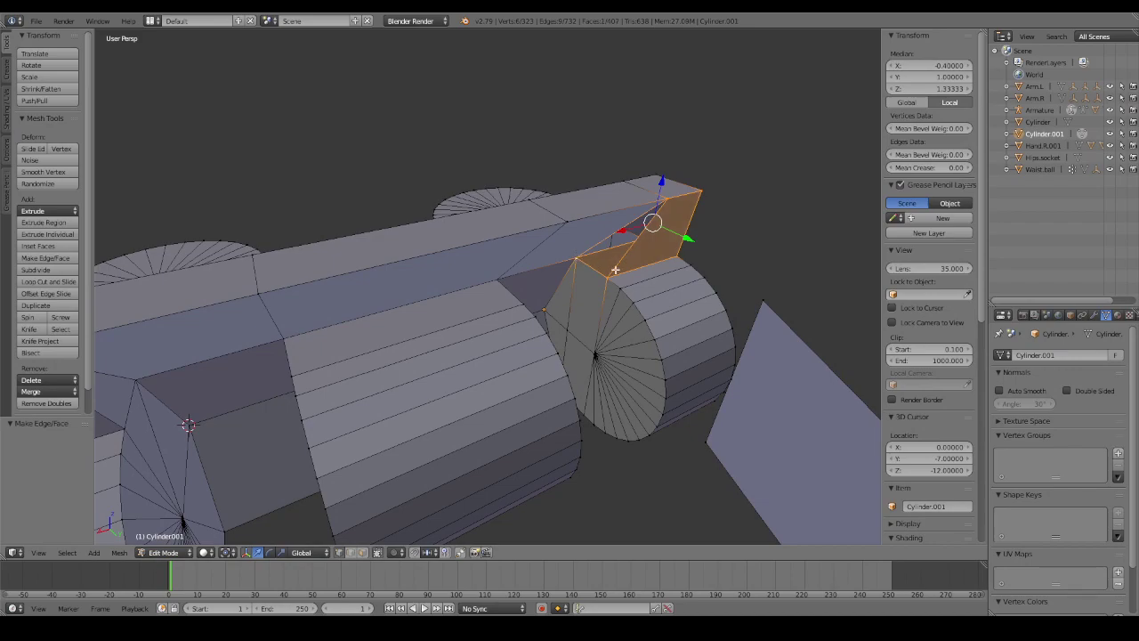
key(ctrl+z)
right_click(610, 276)
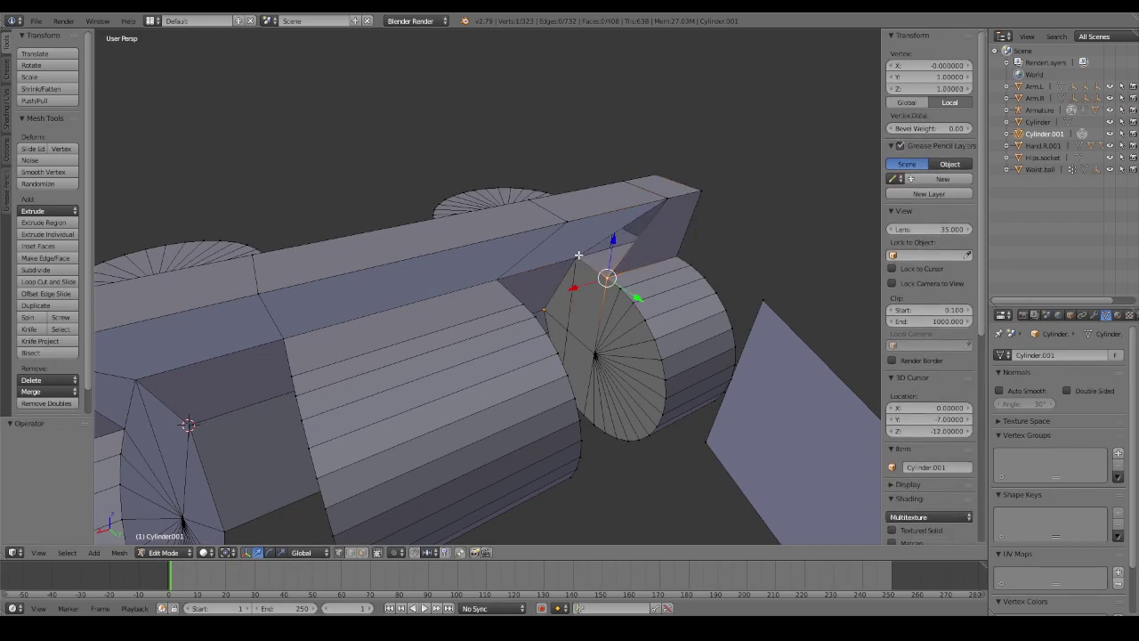
shift+right_click(577, 258)
shift+right_click(665, 202)
key(f)
key(g)
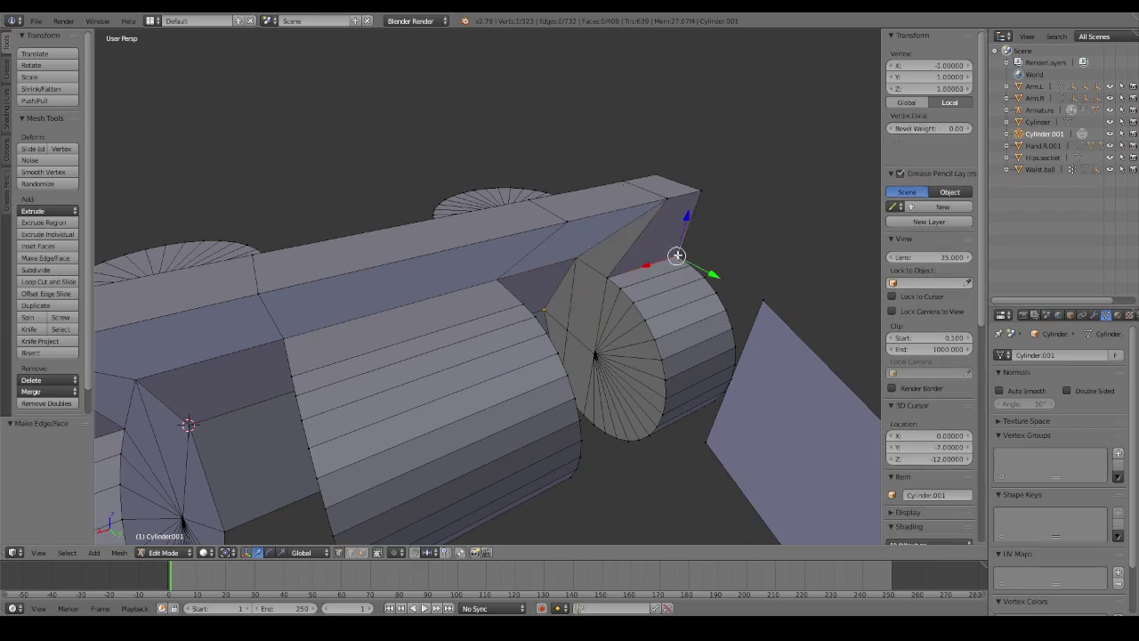
click(704, 186)
Delete the face beside the bridge on the other side of the base.
mouse_move(704, 186)
middle_down()
mouse_move(528, 329)
mouse_move(521, 315)
mouse_move(534, 318)
mouse_move(512, 309)
mouse_move(605, 311)
mouse_move(542, 318)
mouse_move(466, 296)
mouse_move(443, 327)
middle_up()
right_click(464, 292)
shift+right_click(495, 304)
shift+right_click(480, 308)
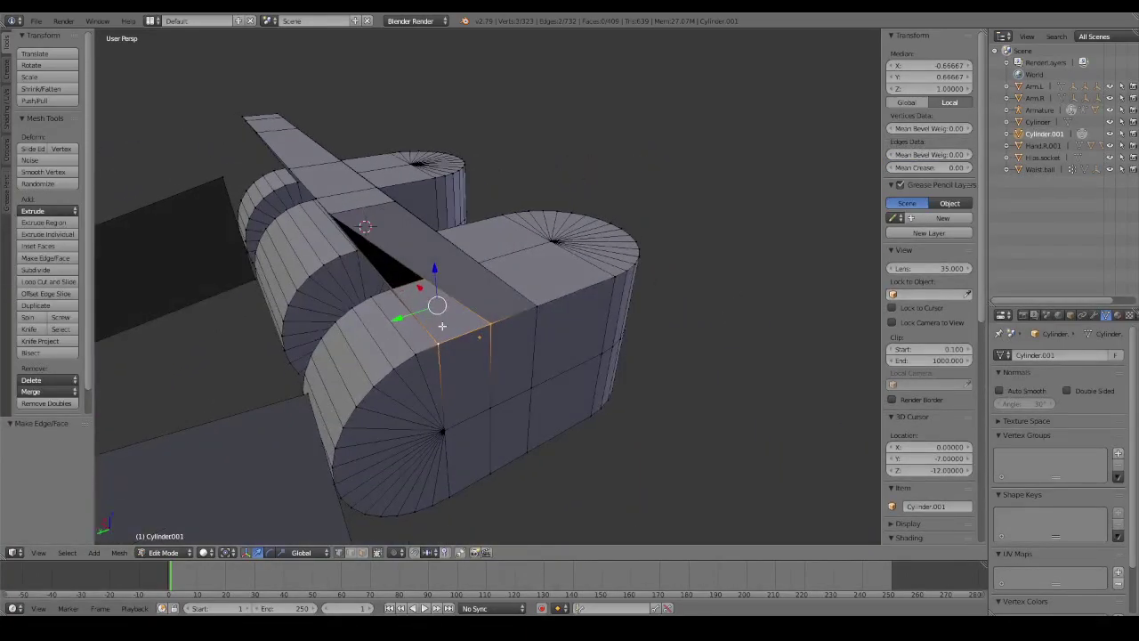
middle_drag(396, 295, 382, 287)
shift+right_click(380, 283)
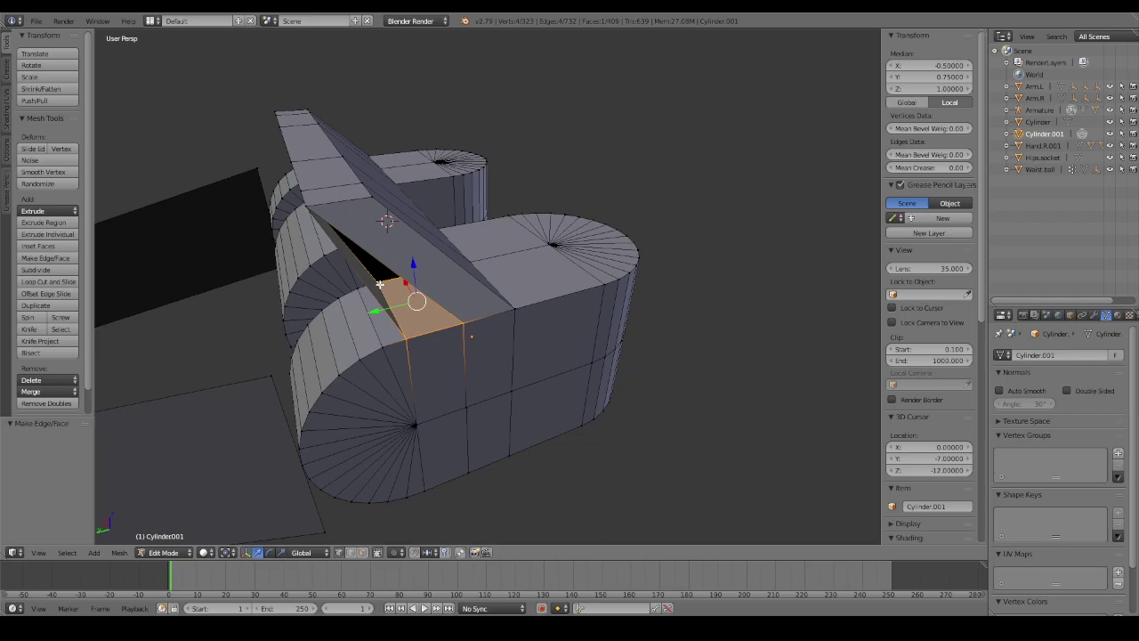
key(x)
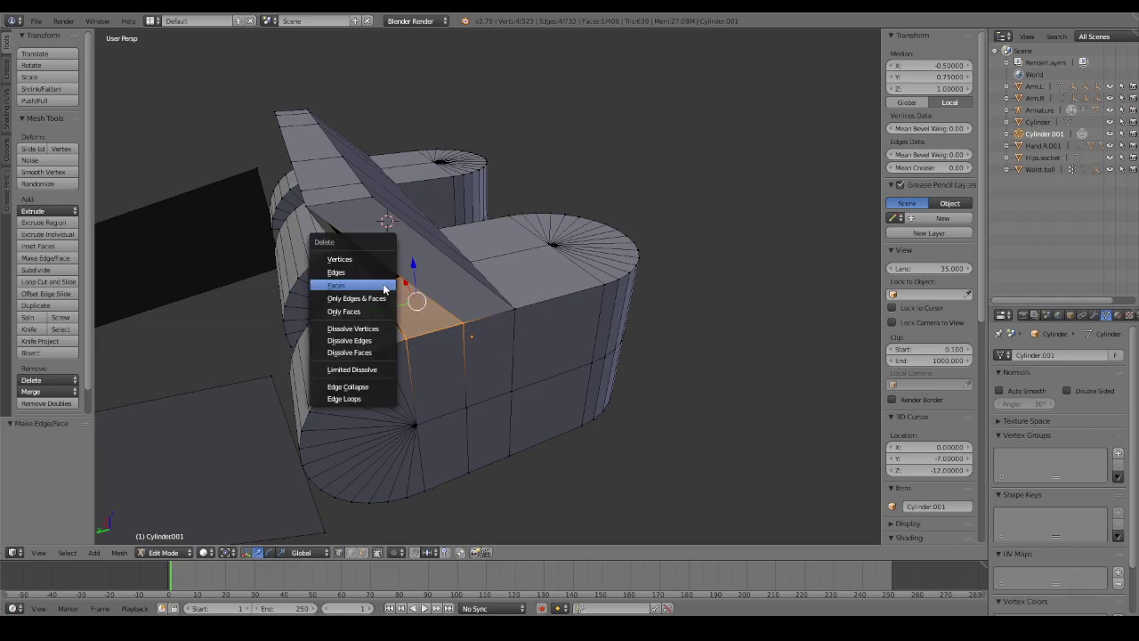
click(391, 285)
Remove the leftover edge in the new hole and fill it with a fresh face.
middle_drag(429, 291, 485, 289)
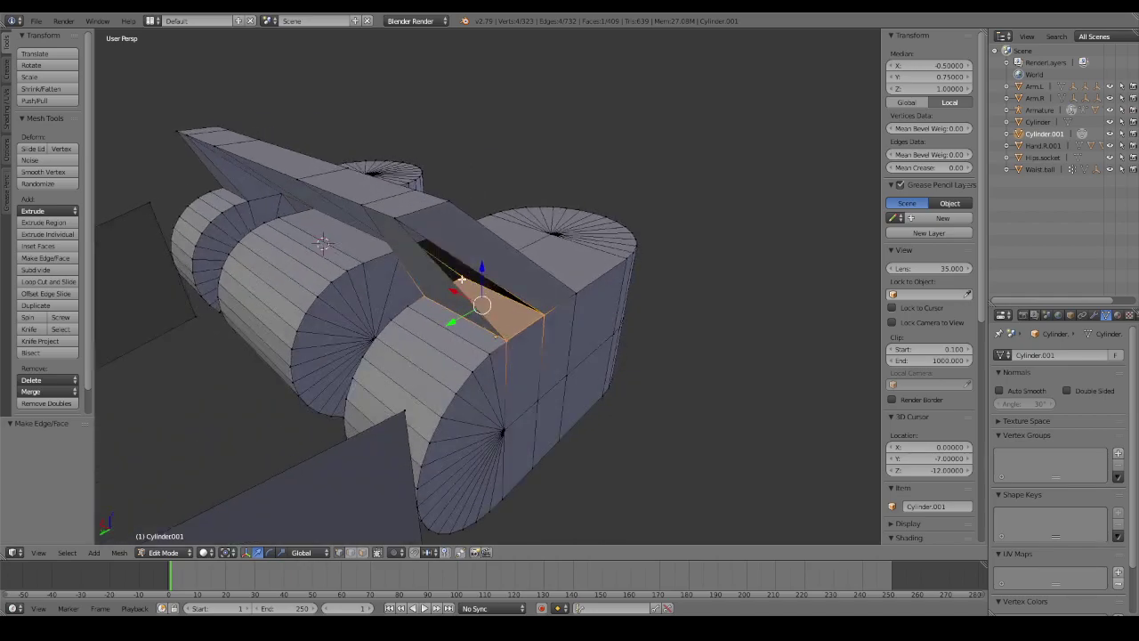
right_click(499, 300)
key(x)
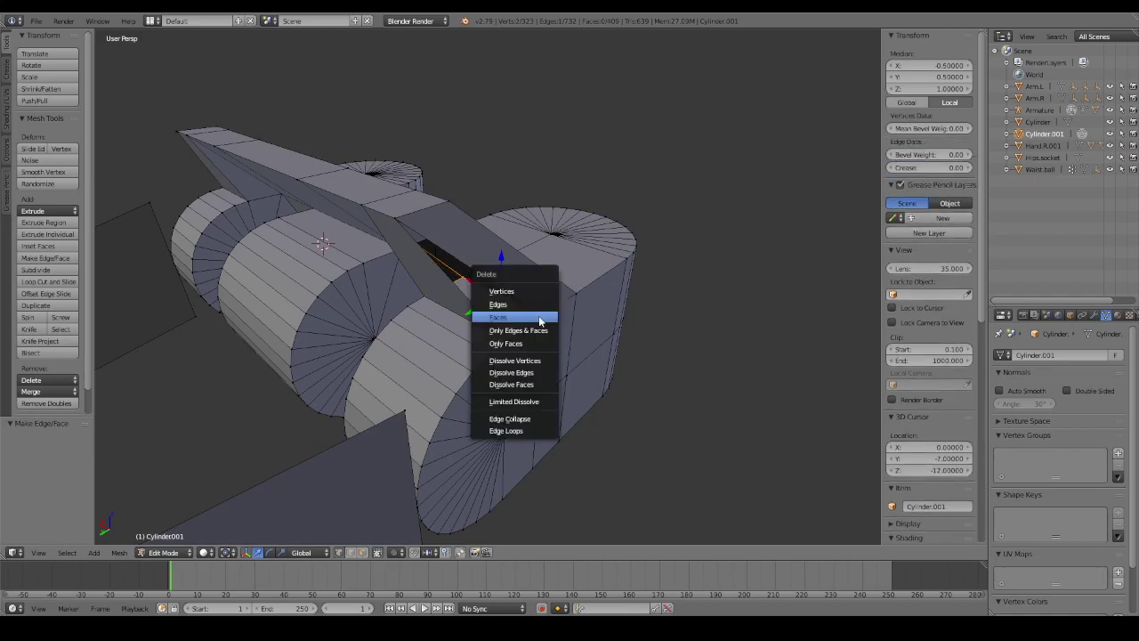
click(499, 304)
middle_drag(499, 305, 532, 308)
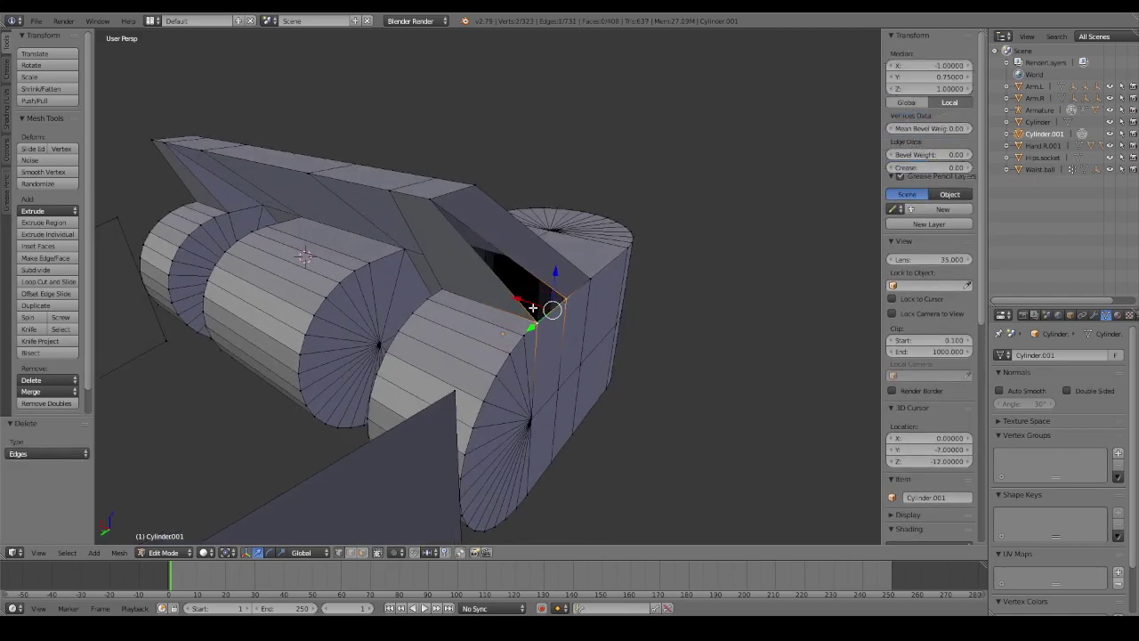
shift+right_click(431, 200)
key(f)
key(a)
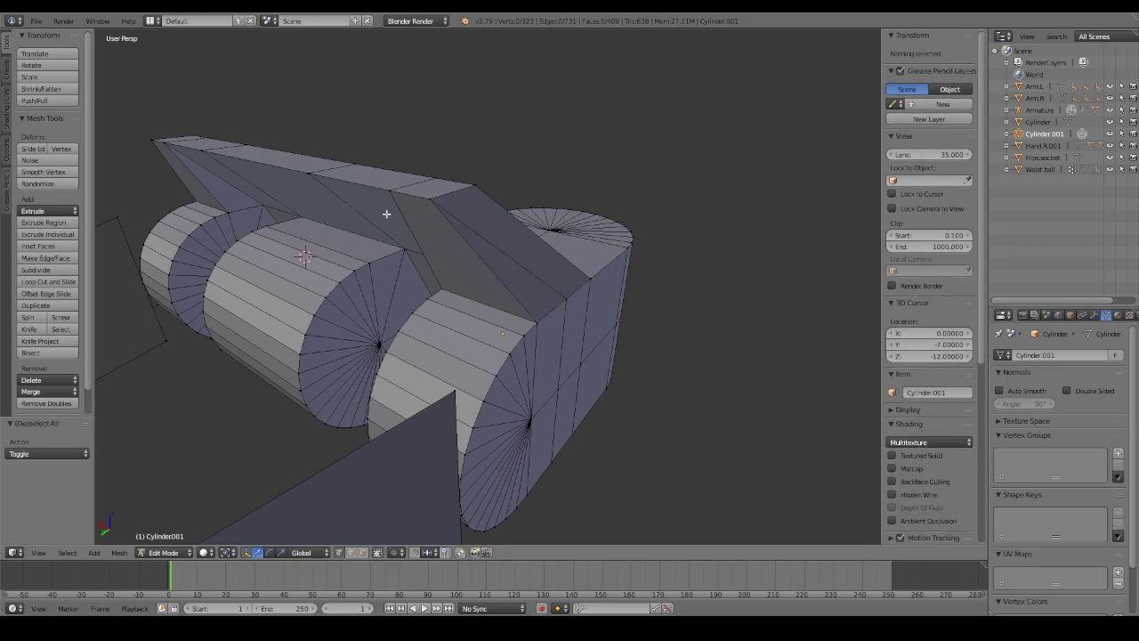
key(Tab)
mouse_move(251, 279)
middle_down()
mouse_move(287, 270)
mouse_move(303, 246)
mouse_move(473, 267)
mouse_move(523, 307)
mouse_move(433, 321)
middle_up()
In wireframe, delete the stray edge between its two vertices inside the base.
key(Tab)
key(z)
right_click(534, 308)
shift+right_click(401, 338)
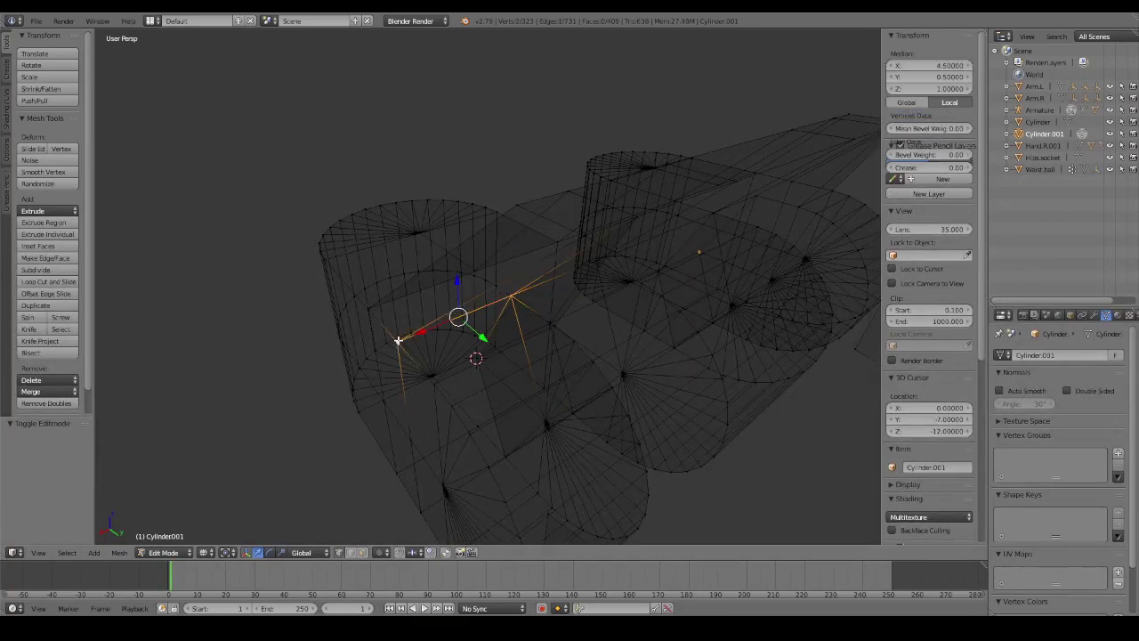
key(x)
click(413, 340)
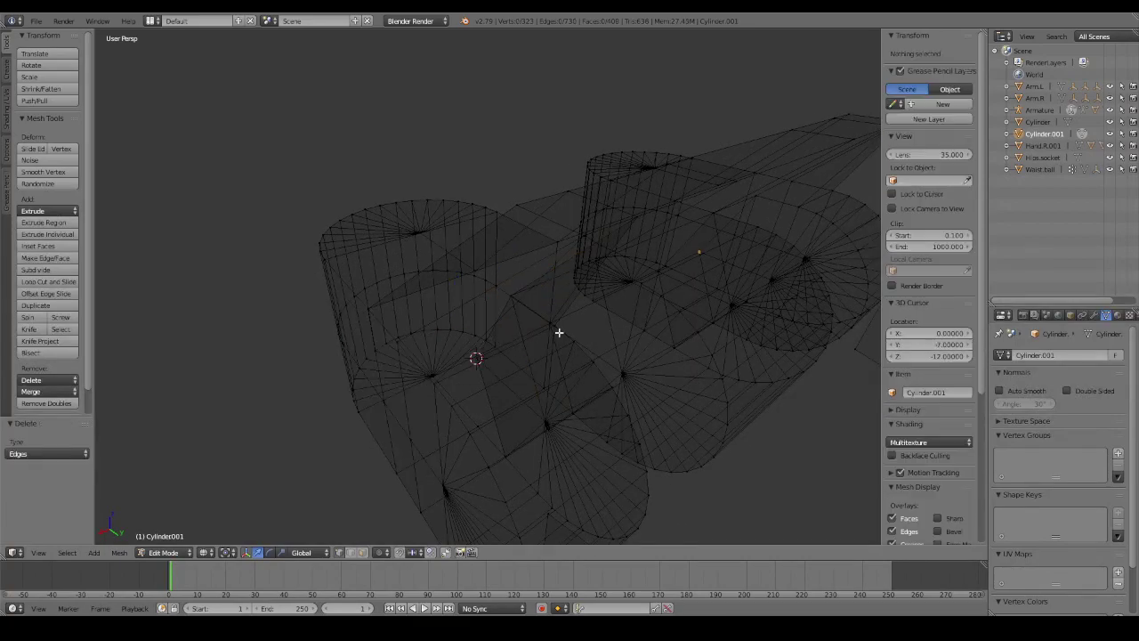
mouse_move(559, 330)
middle_down()
mouse_move(519, 315)
mouse_move(493, 325)
mouse_move(610, 336)
mouse_move(534, 306)
mouse_move(485, 306)
mouse_move(555, 323)
mouse_move(476, 314)
middle_up()
Return to Object Mode and view the whole assembly in wireframe.
key(Tab)
key(z)
scroll(555, 334, down, 4)
key(z)
key(z)
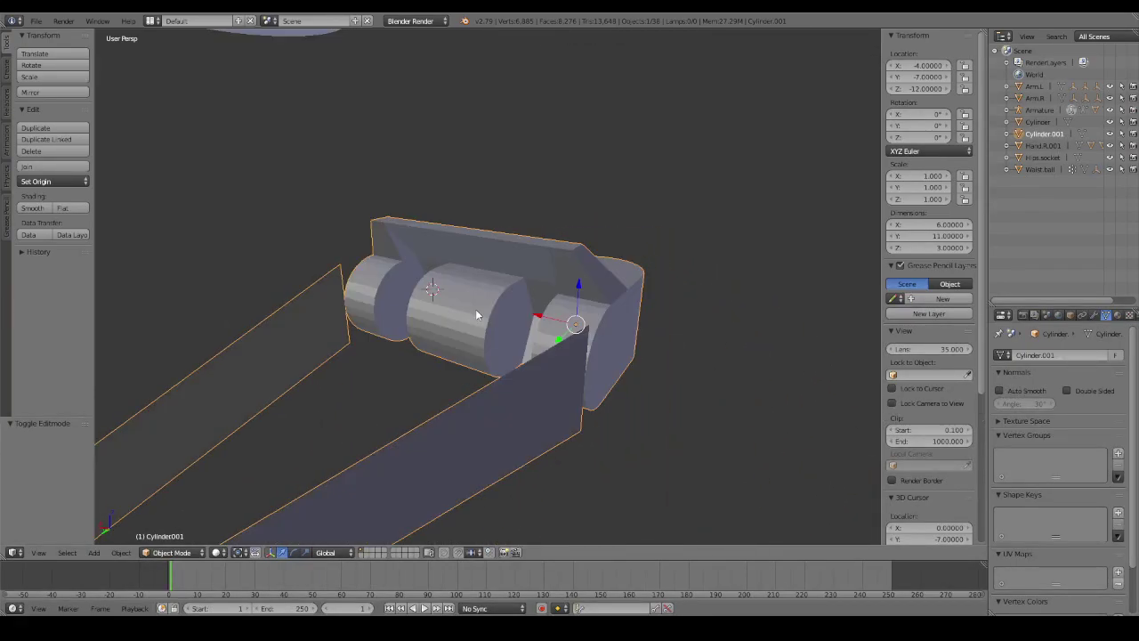
Delete the inner edge under the bridge along with its faces.
key(Tab)
scroll(552, 275, up, 3)
mouse_move(554, 275)
middle_down()
mouse_move(569, 303)
mouse_move(579, 295)
middle_up()
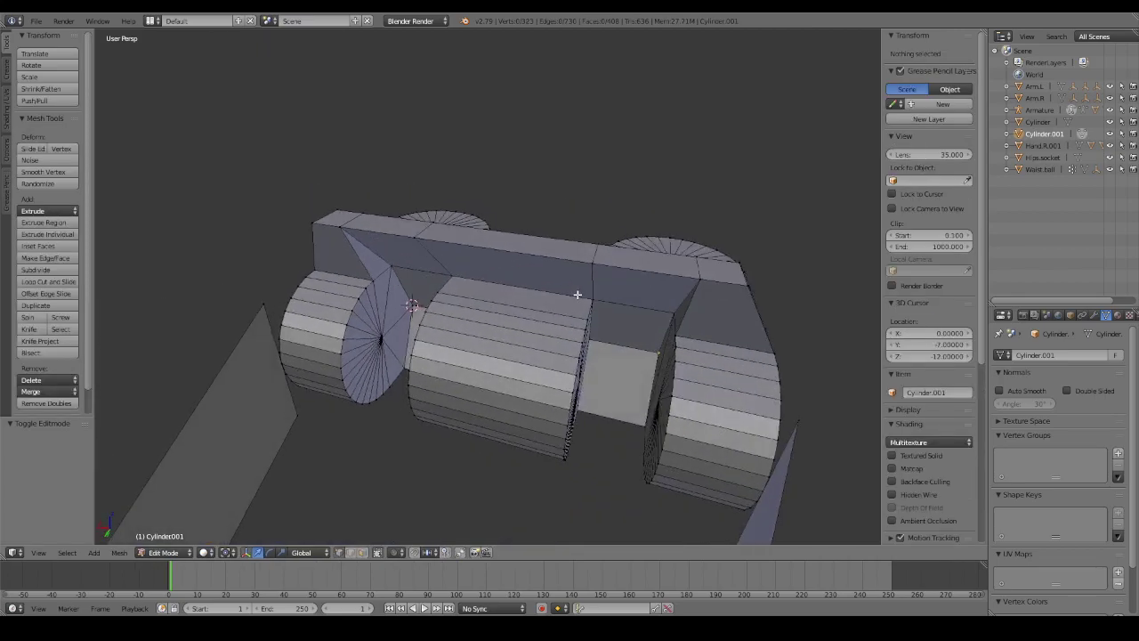
scroll(492, 267, up, 2)
right_click(398, 228)
key(g)
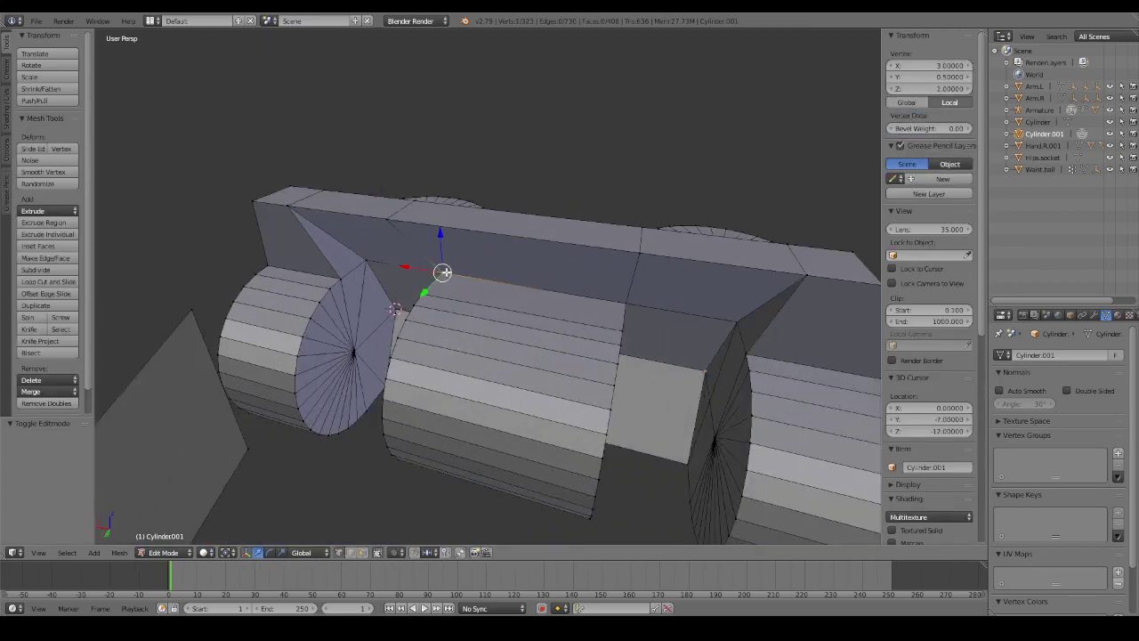
shift+right_click(624, 300)
key(x)
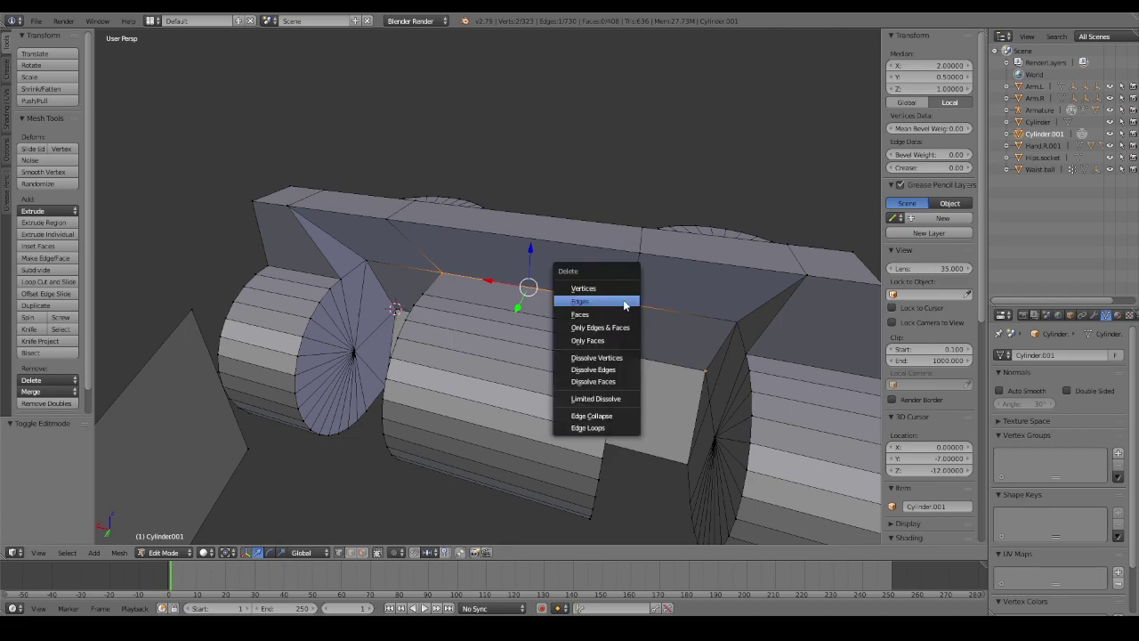
click(623, 301)
Connect two pairs of corner vertices across the opening with new edges.
middle_drag(617, 308, 350, 199)
right_click(350, 199)
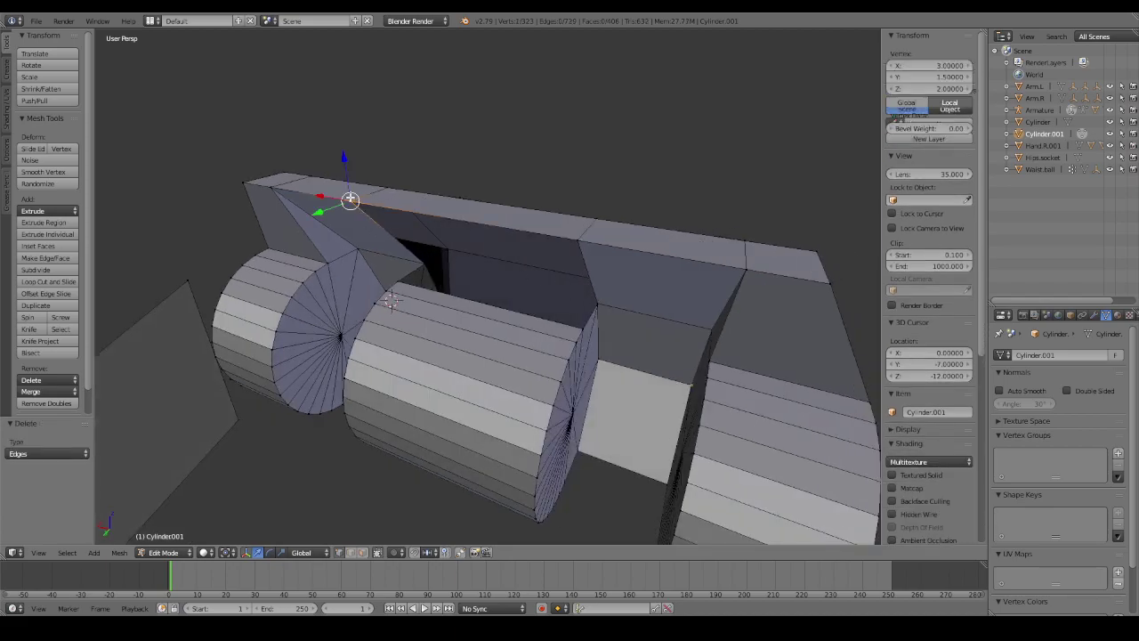
shift+right_click(397, 283)
key(f)
right_click(580, 328)
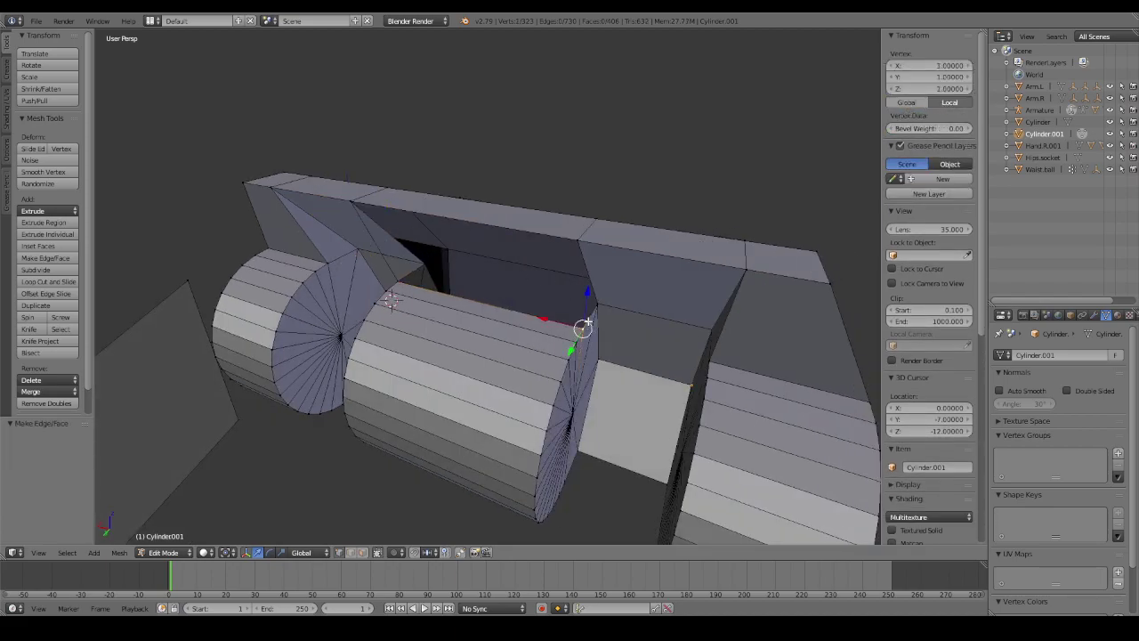
shift+right_click(574, 238)
key(f)
Fill the remaining opening from its four border vertices and check it in wireframe.
shift+right_click(599, 304)
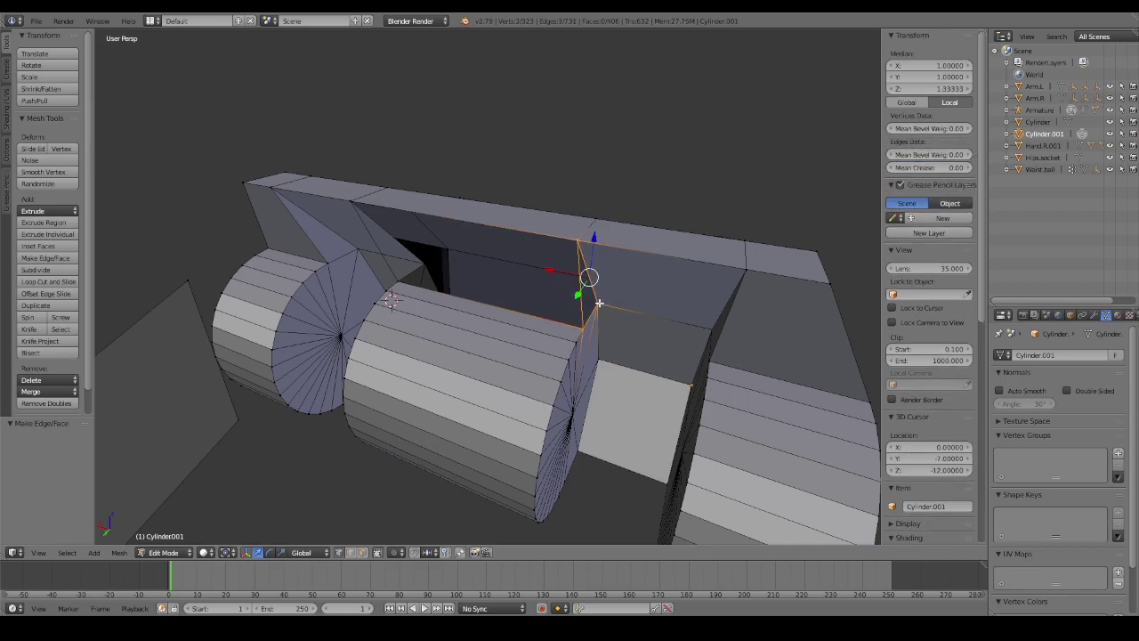
shift+right_click(389, 286)
shift+right_click(352, 203)
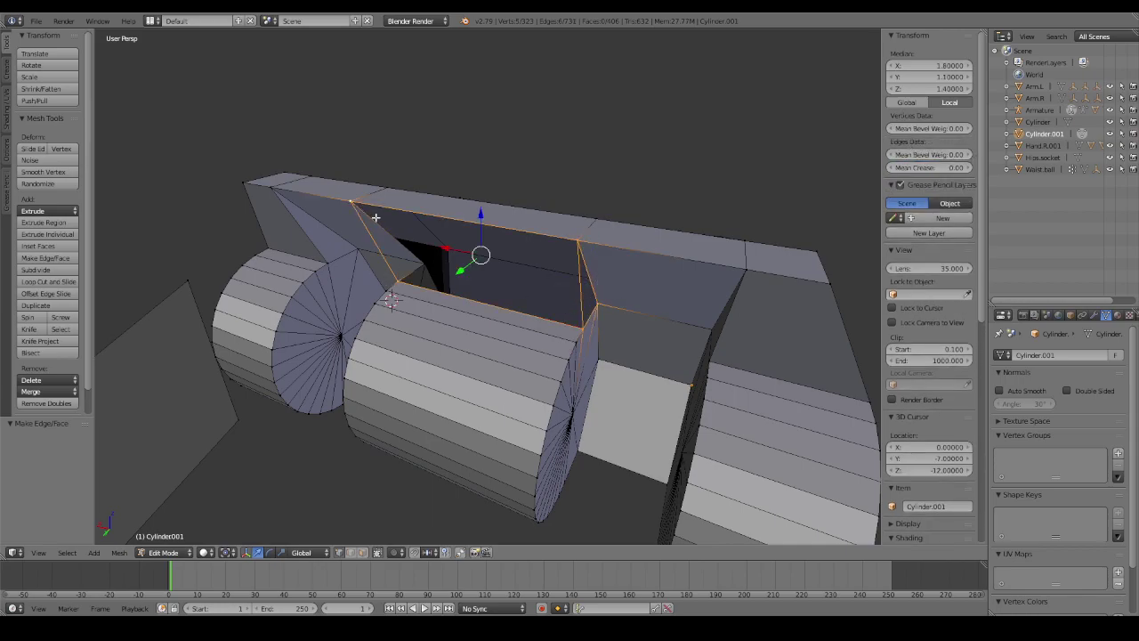
shift+right_click(423, 258)
key(f)
mouse_move(532, 319)
middle_down()
mouse_move(512, 307)
mouse_move(712, 315)
mouse_move(796, 297)
middle_up()
key(z)
key(a)
key(z)
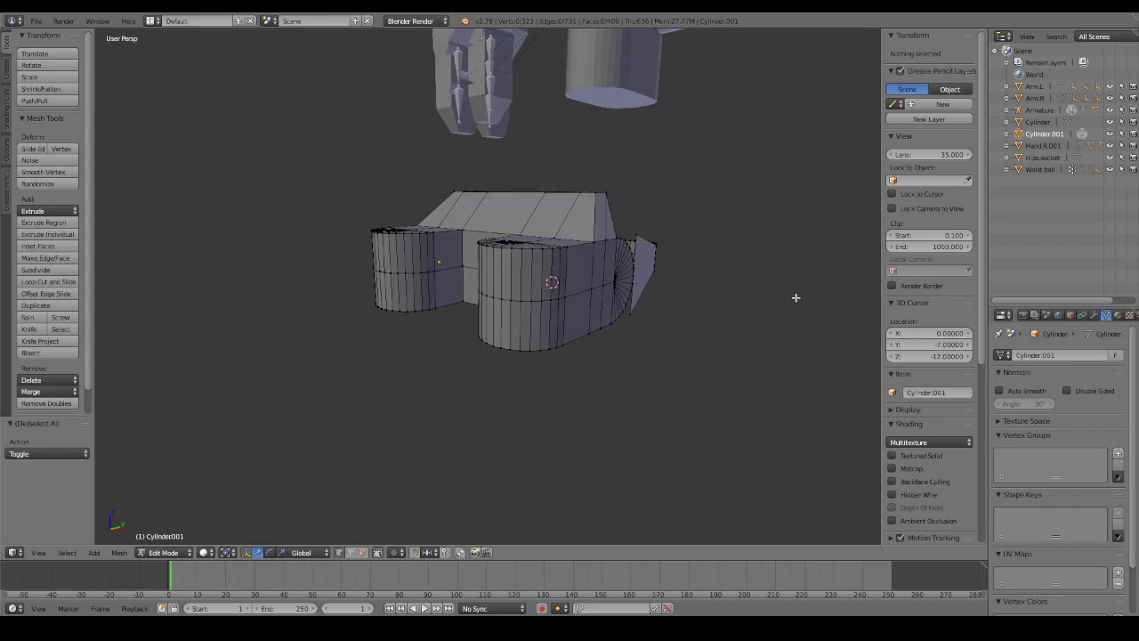
middle_drag(698, 290, 545, 298)
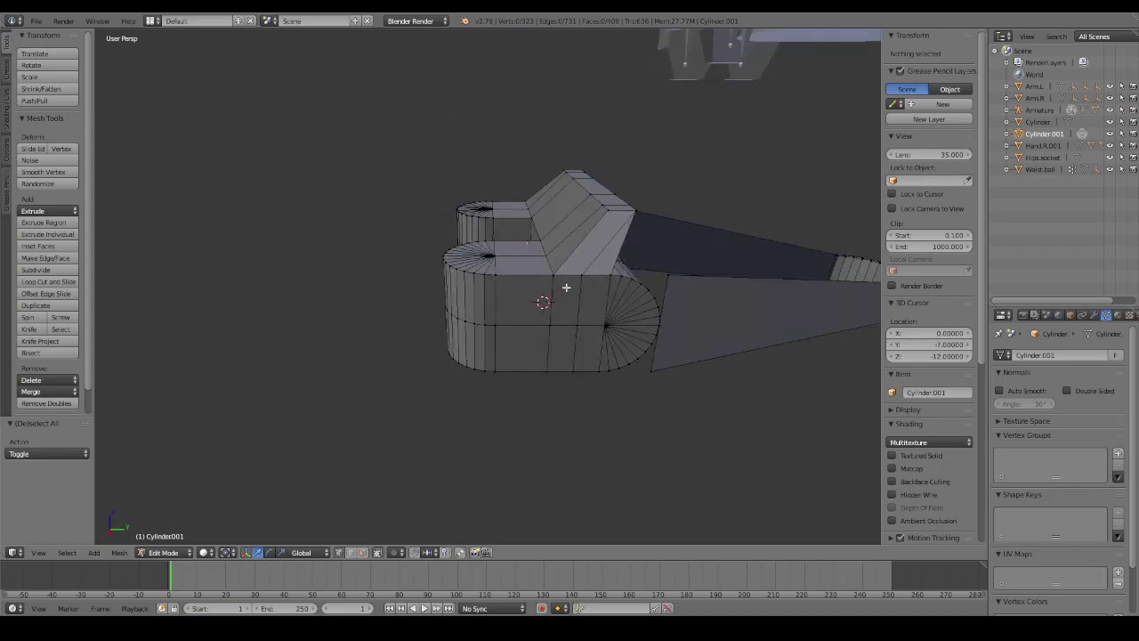
middle_drag(609, 286, 607, 294)
mouse_move(518, 305)
middle_down()
mouse_move(578, 306)
mouse_move(508, 318)
mouse_move(532, 320)
mouse_move(559, 318)
mouse_move(475, 308)
mouse_move(550, 319)
mouse_move(590, 305)
mouse_move(585, 290)
mouse_move(518, 303)
mouse_move(704, 287)
mouse_move(621, 283)
mouse_move(580, 262)
mouse_move(600, 284)
mouse_move(597, 299)
mouse_move(575, 302)
middle_up()
key(Tab)
scroll(559, 318, up, 1)
scroll(559, 317, up, 3)
scroll(559, 318, down, 4)
key(Tab)
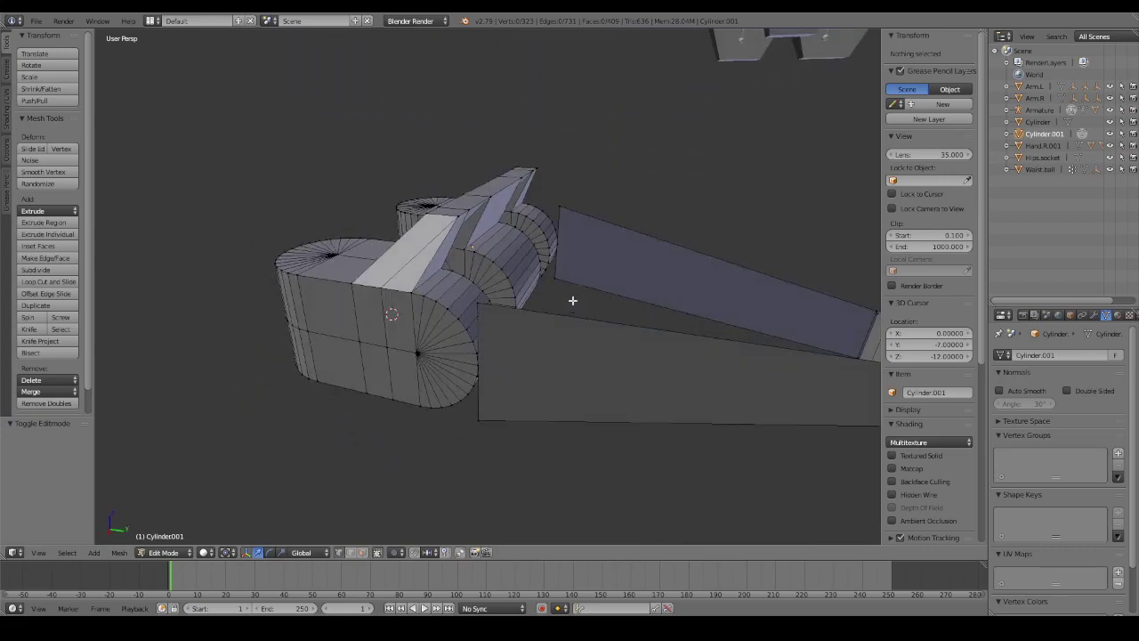
Snap the 3D cursor to the hinge cylinder's centre at (-2, -6, -12).
right_click(415, 353)
middle_drag(414, 353, 279, 331)
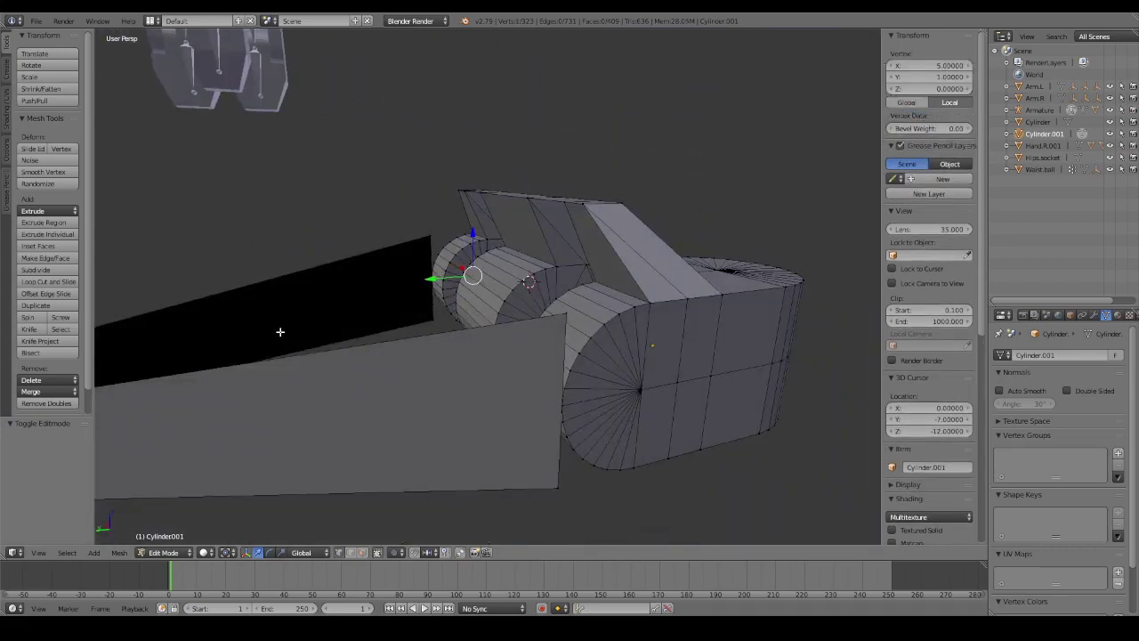
shift+right_click(641, 390)
key(shift+s)
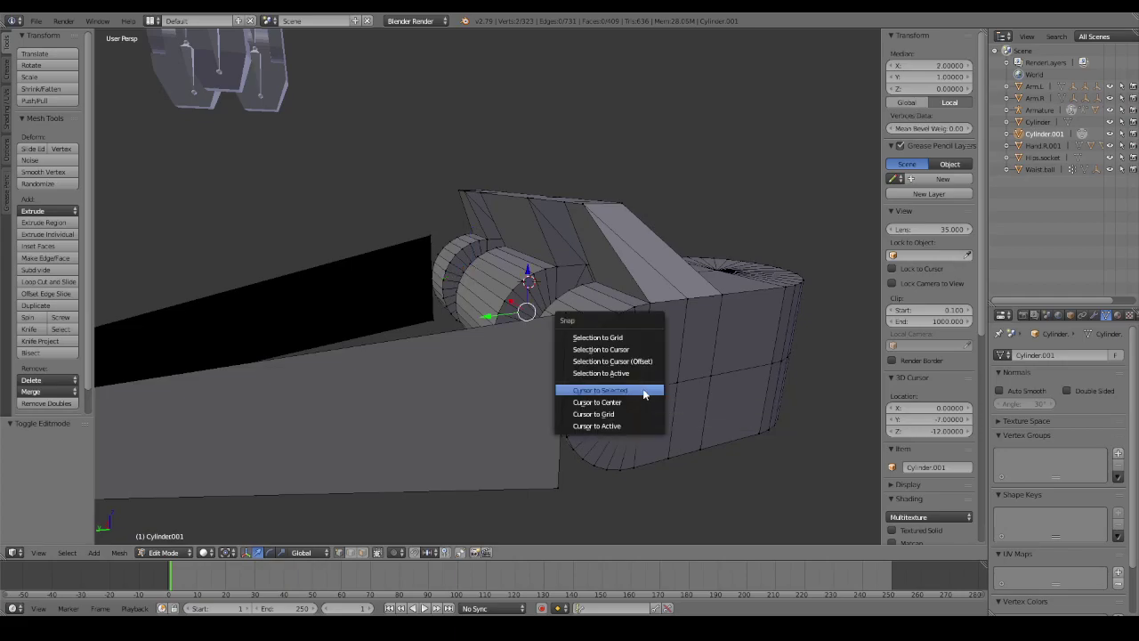
click(644, 392)
key(a)
middle_drag(399, 333, 604, 339)
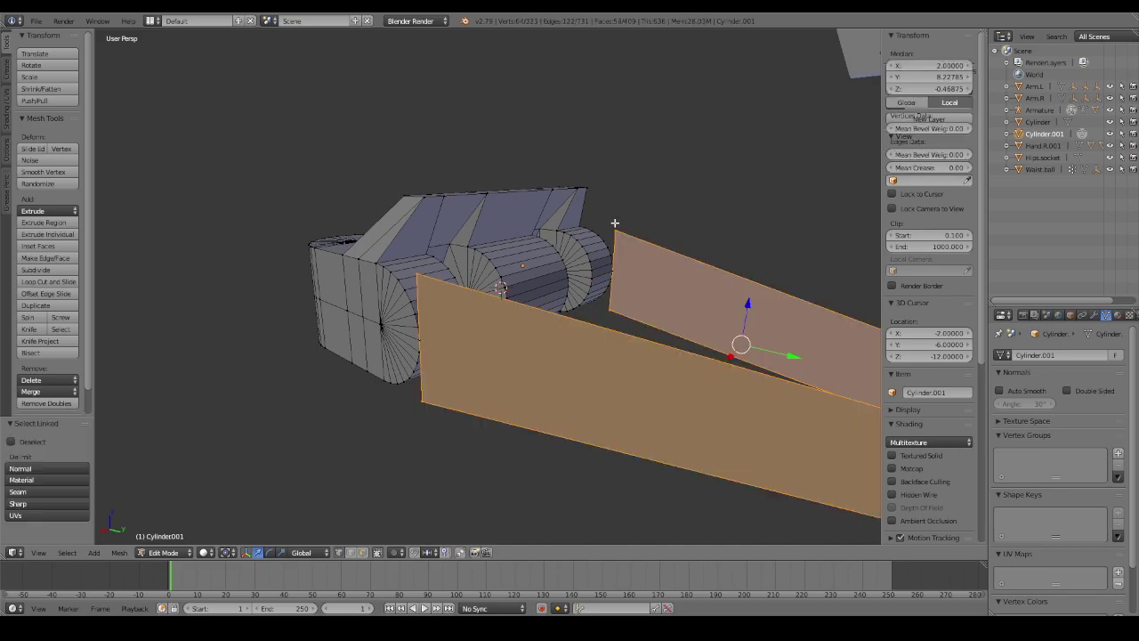
Rotate the finger loop 33° on X around the 3D cursor pivot.
key(l)
middle_drag(634, 315, 700, 328)
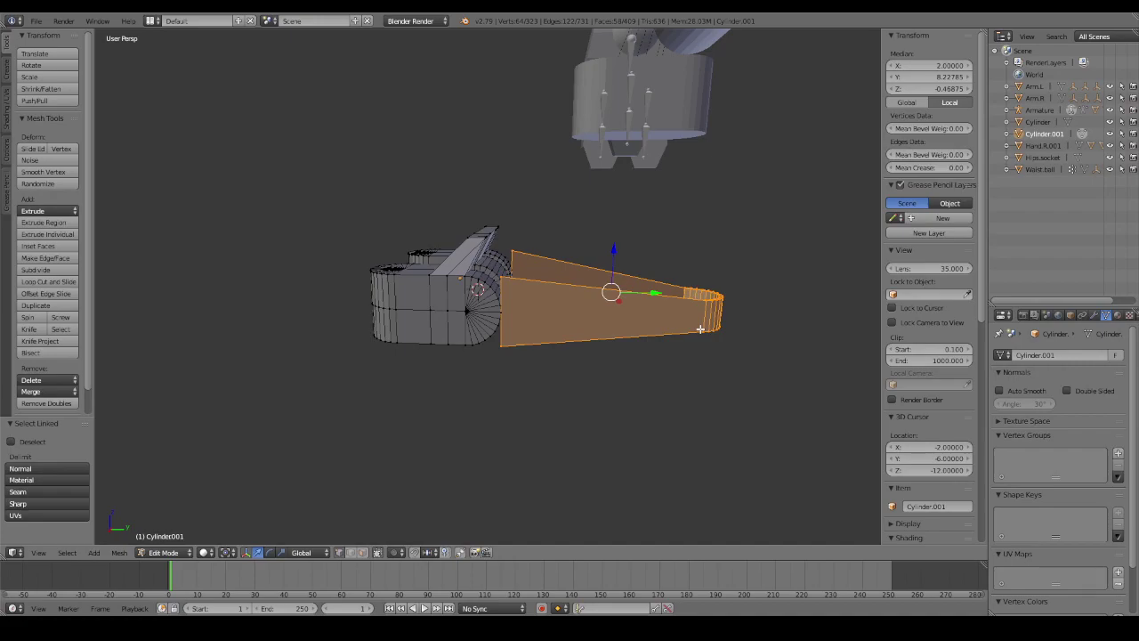
key(period)
mouse_move(725, 325)
middle_down()
mouse_move(717, 339)
mouse_move(732, 332)
middle_up()
key(r)
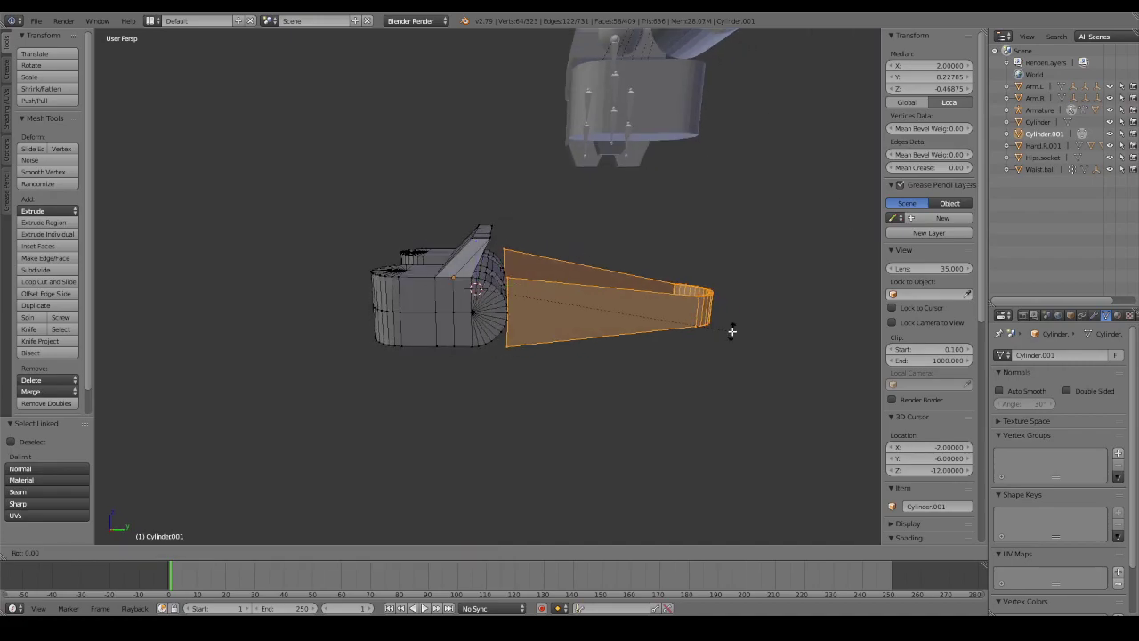
key(x)
click(685, 246)
mouse_move(685, 246)
middle_down()
mouse_move(725, 311)
mouse_move(760, 329)
middle_up()
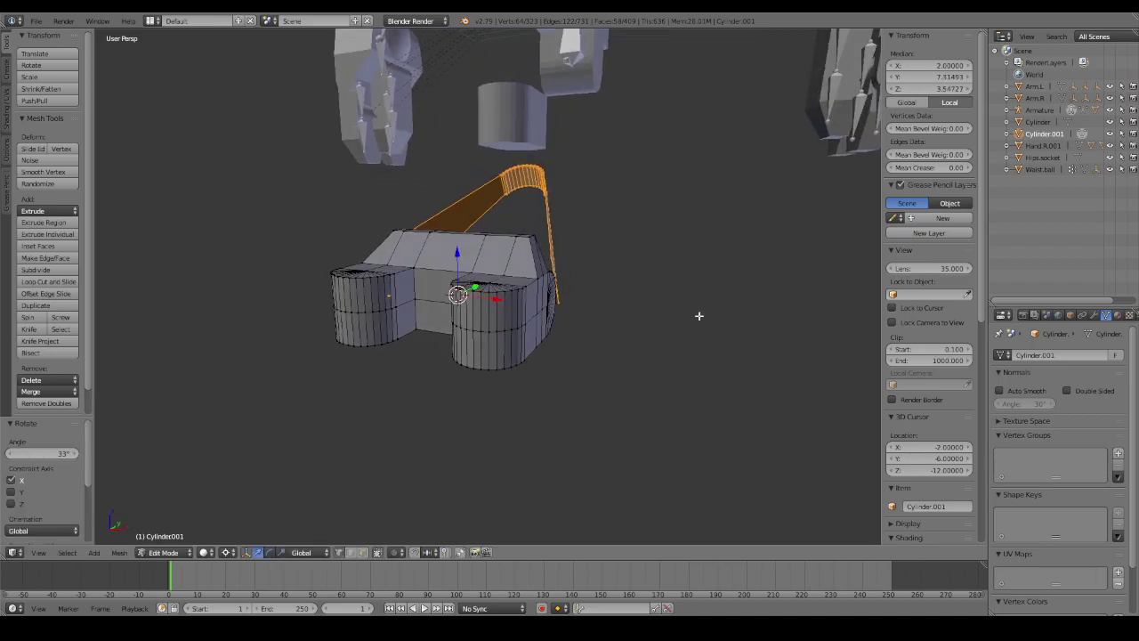
Undo the 33° finger rotation after comparing it, and deselect everything.
key(ctrl+z)
mouse_move(686, 308)
middle_down()
mouse_move(625, 289)
mouse_move(590, 302)
middle_up()
key(ctrl+shift+z)
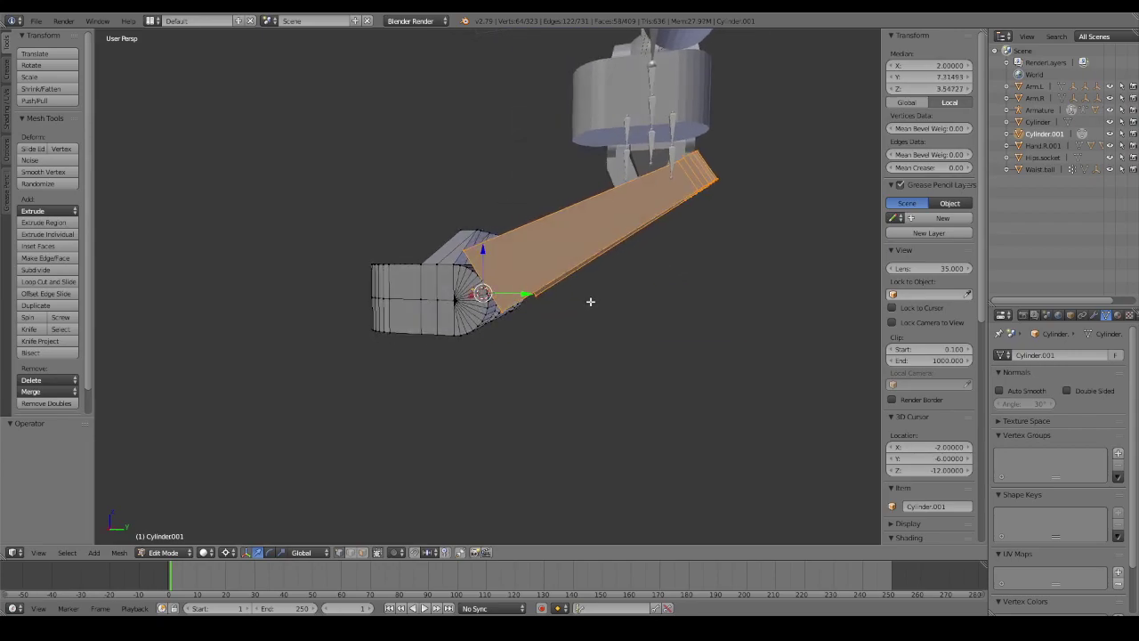
key(ctrl+z)
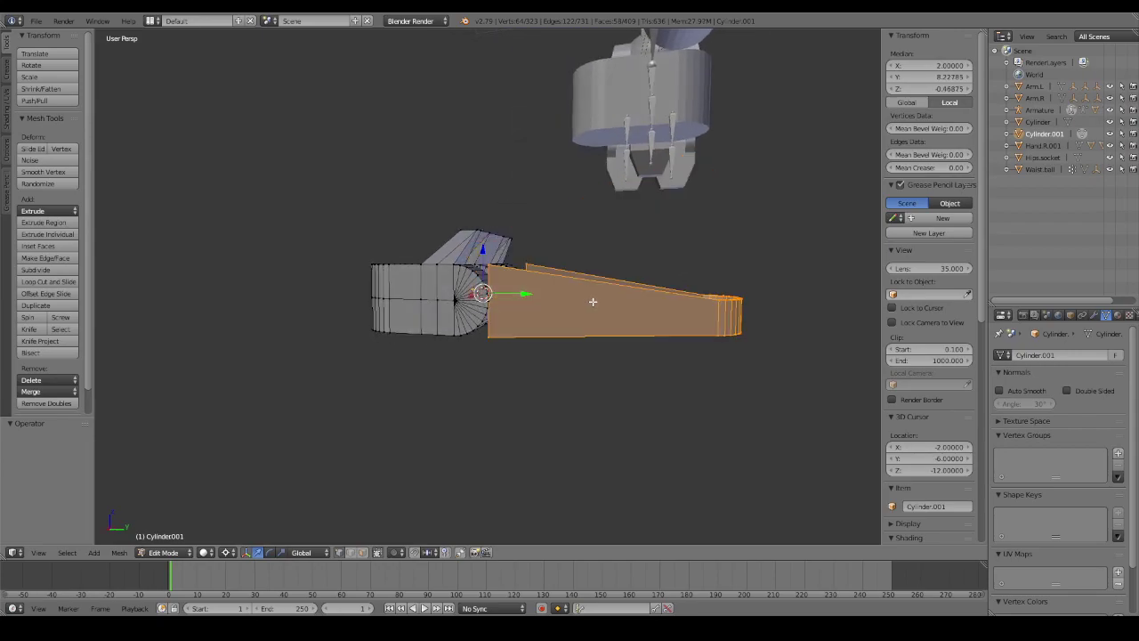
key(a)
mouse_move(609, 255)
middle_down()
mouse_move(636, 247)
mouse_move(673, 261)
mouse_move(646, 236)
mouse_move(677, 246)
mouse_move(638, 252)
mouse_move(596, 302)
mouse_move(531, 306)
mouse_move(541, 299)
mouse_move(597, 384)
mouse_move(570, 389)
mouse_move(626, 382)
middle_up()
Leave and re-enter Edit Mode without adding any object, then clear the selection.
key(Tab)
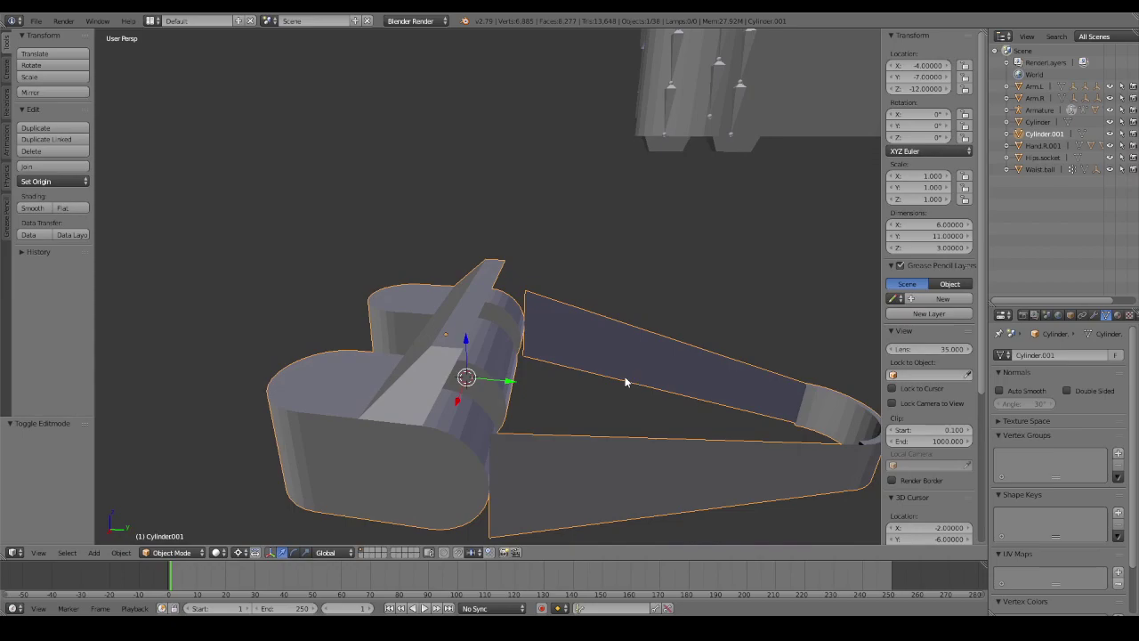
key(shift+a)
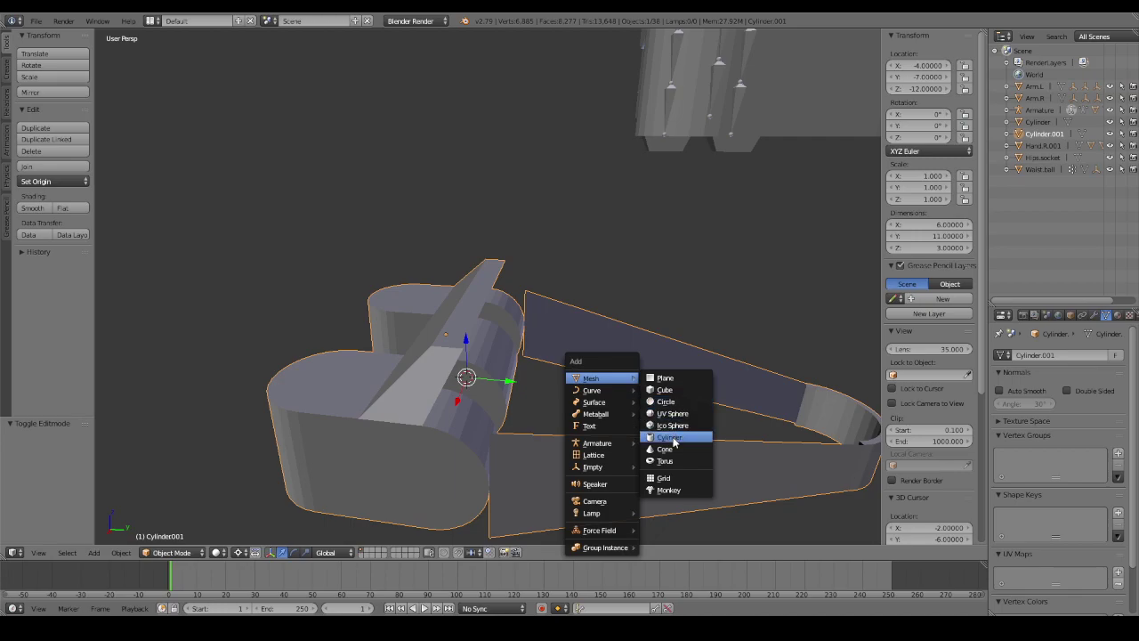
key(Escape)
key(Tab)
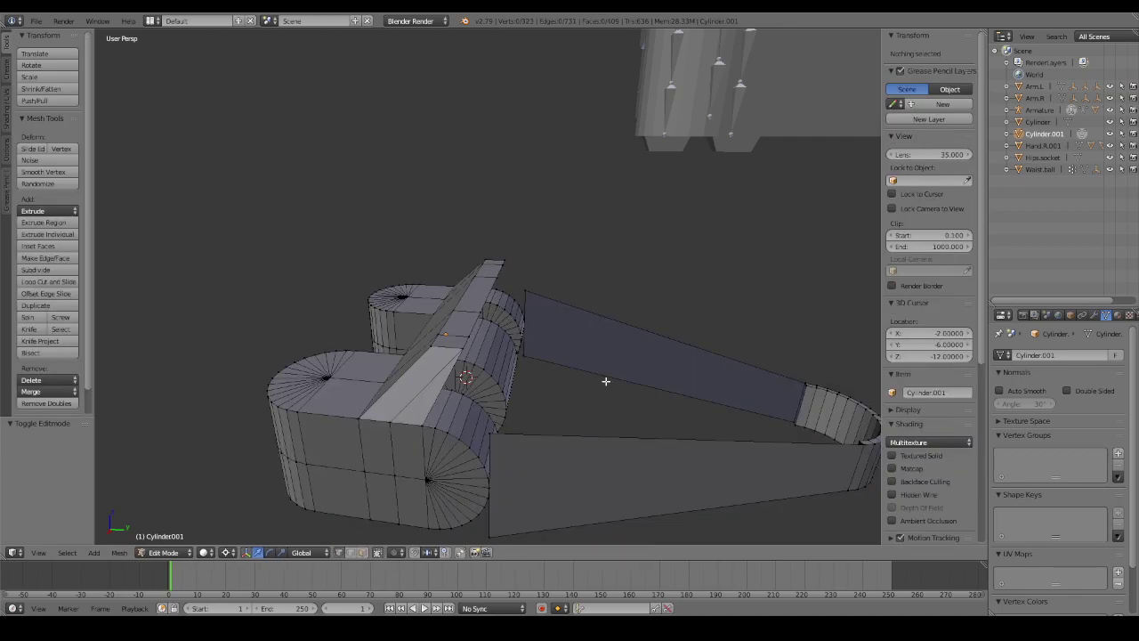
middle_drag(605, 381, 435, 412)
right_click(427, 409)
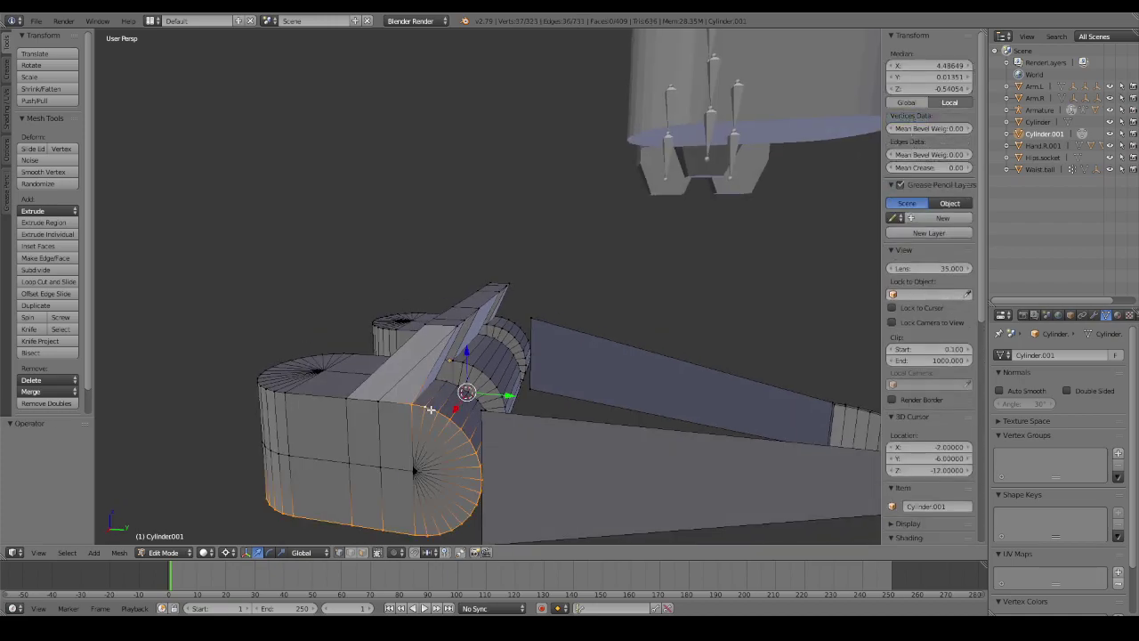
key(a)
mouse_move(430, 409)
middle_down()
mouse_move(471, 413)
mouse_move(428, 470)
mouse_move(386, 471)
middle_up()
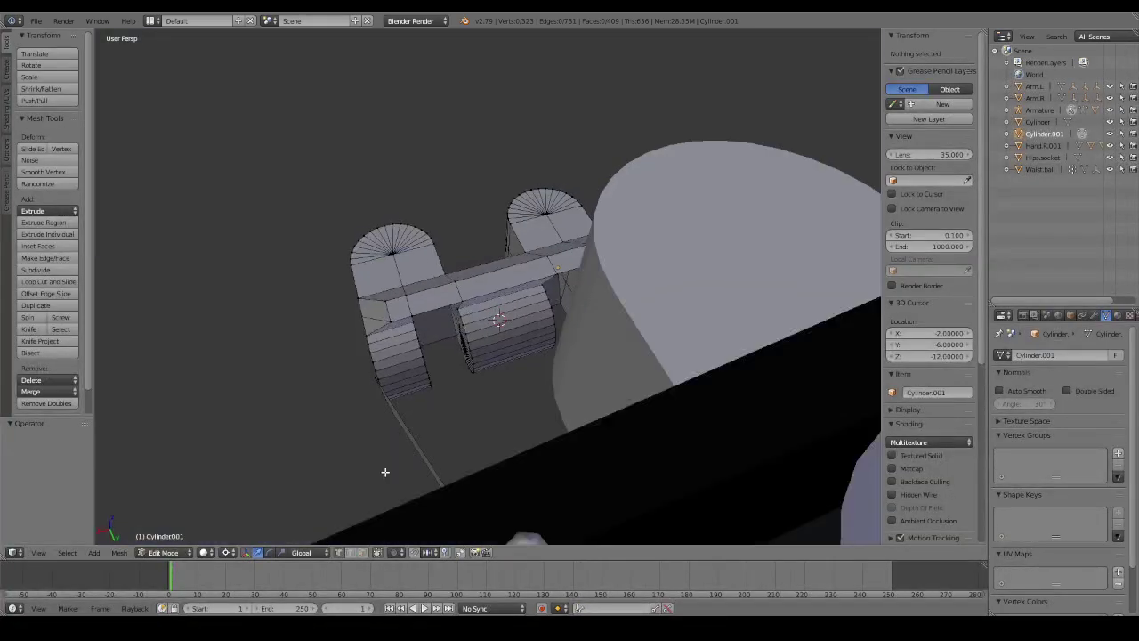
In wireframe, select only the rounded half-disc end of the left leg.
key(z)
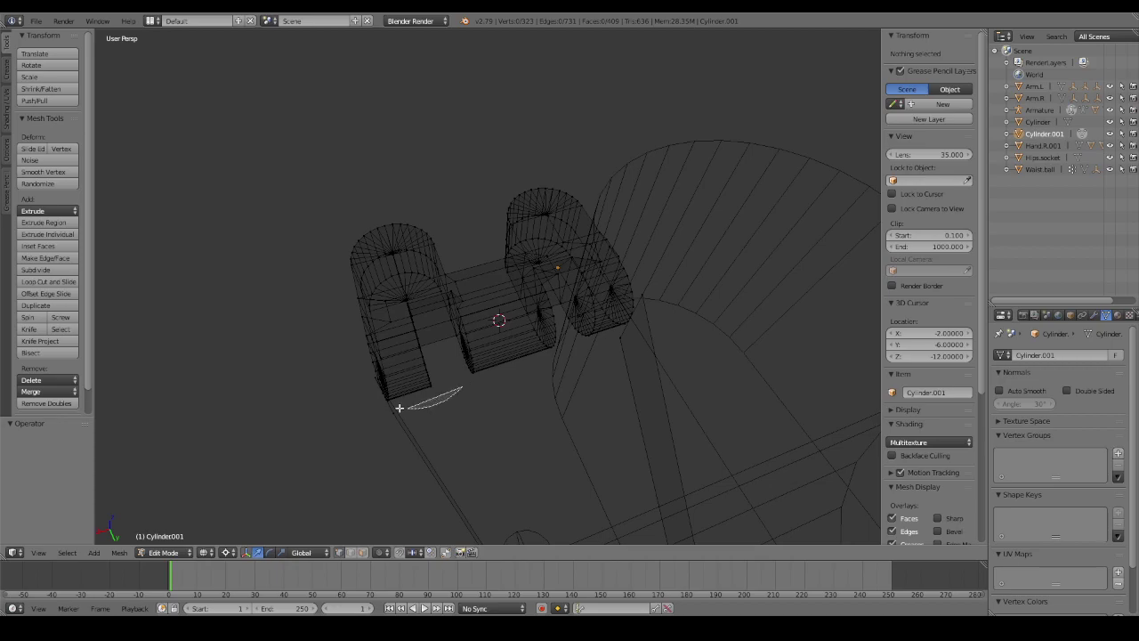
drag(377, 326, 432, 325)
mouse_move(433, 326)
middle_down()
mouse_move(563, 242)
mouse_move(554, 216)
middle_up()
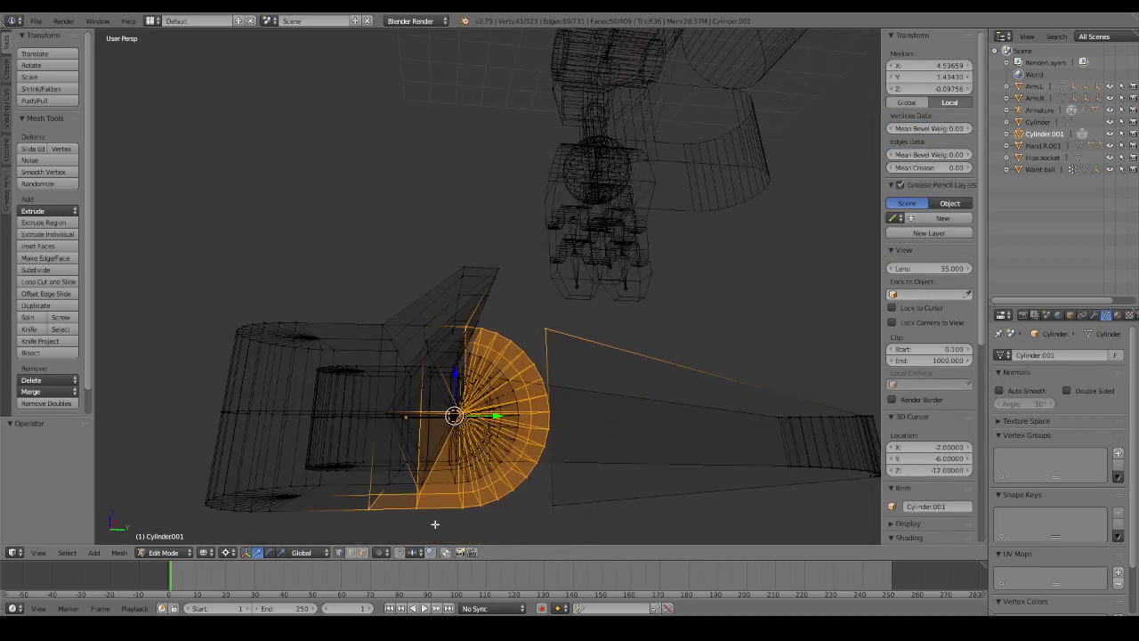
ctrl+shift+drag(435, 525, 445, 516)
mouse_move(445, 516)
middle_down()
mouse_move(466, 463)
mouse_move(495, 473)
mouse_move(481, 490)
mouse_move(484, 453)
mouse_move(464, 448)
mouse_move(542, 472)
mouse_move(552, 425)
mouse_move(552, 437)
mouse_move(521, 442)
mouse_move(621, 430)
middle_up()
key(z)
key(z)
key(z)
Duplicate the half-disc in place, bringing the mesh to 359 vertices.
scroll(508, 476, up, 2)
scroll(554, 424, up, 2)
key(g)
right_click(553, 427)
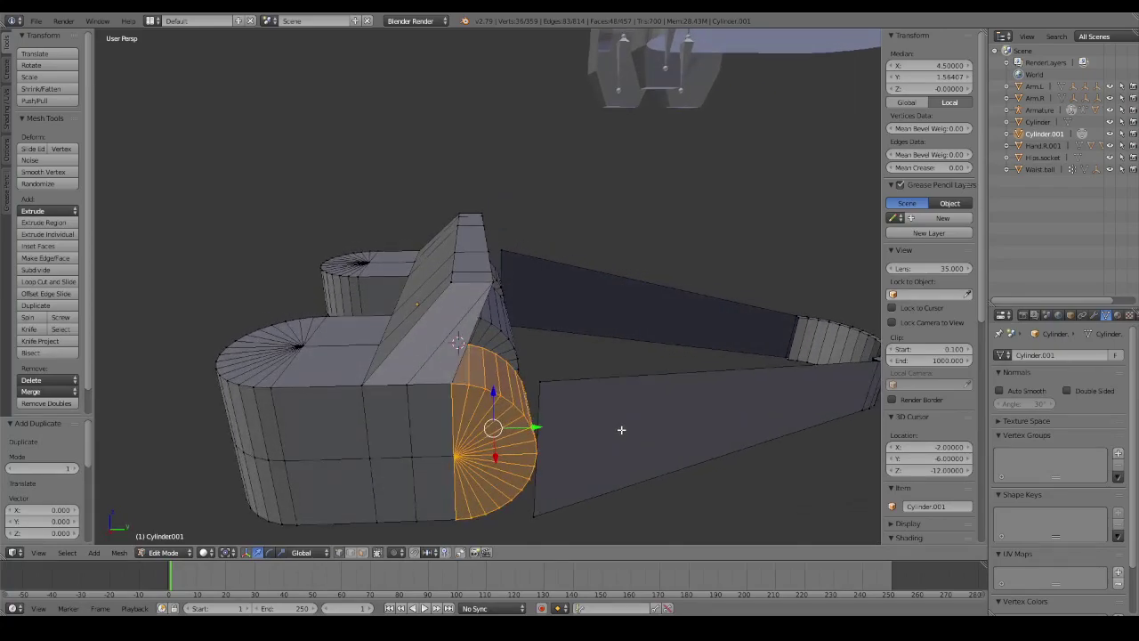
key(ctrl+z)
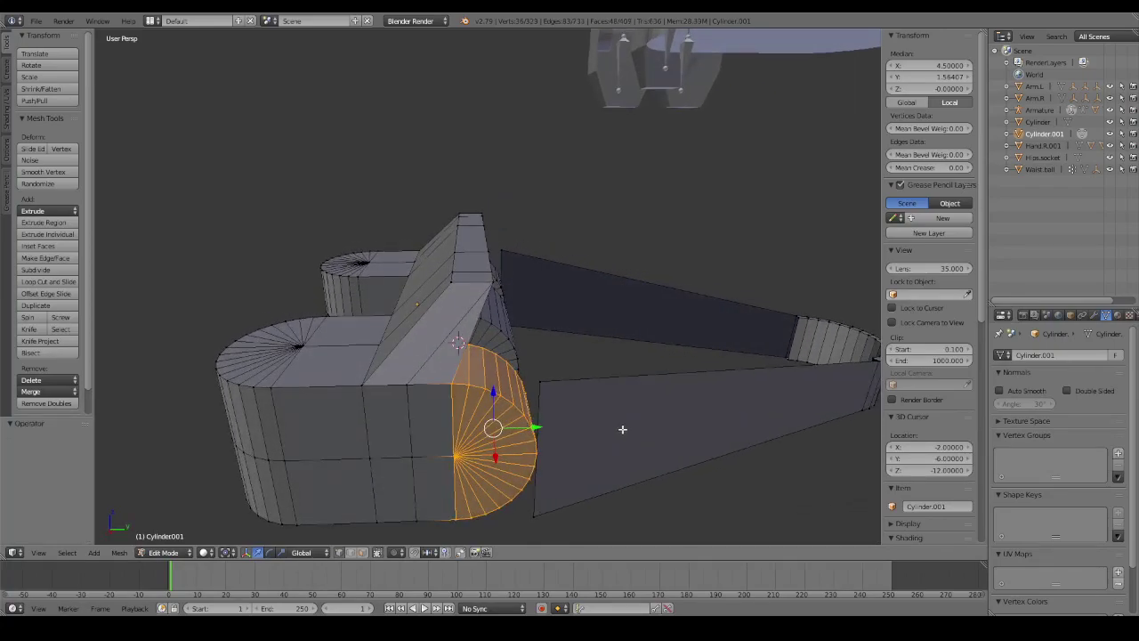
key(ctrl+shift+z)
mouse_move(617, 429)
middle_down()
mouse_move(590, 394)
mouse_move(566, 393)
middle_up()
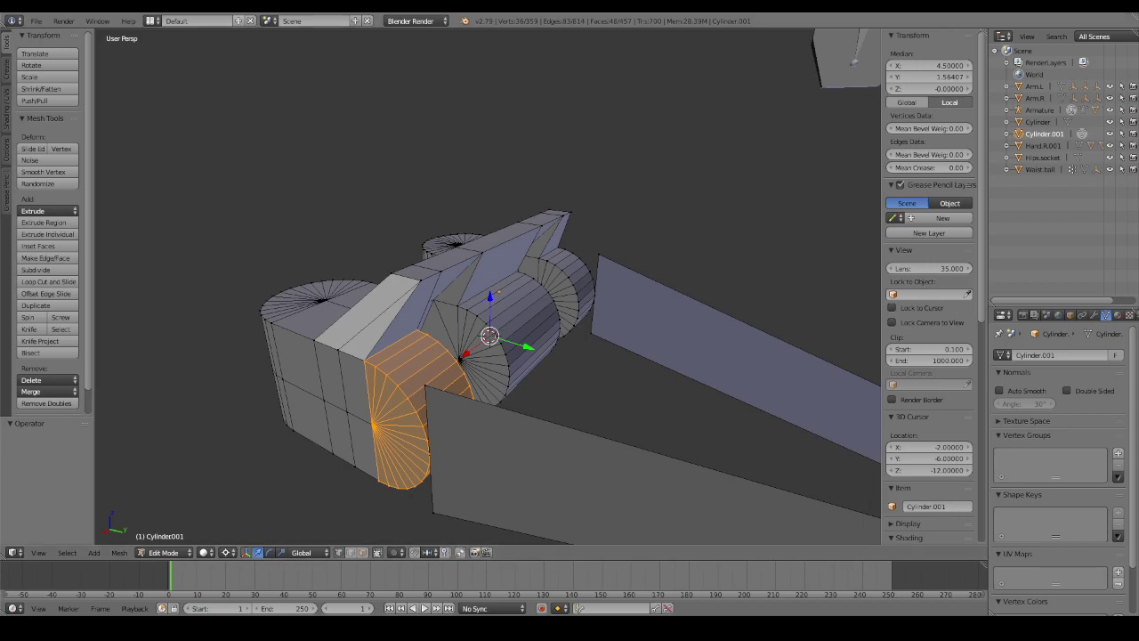
middle_drag(569, 412, 549, 425)
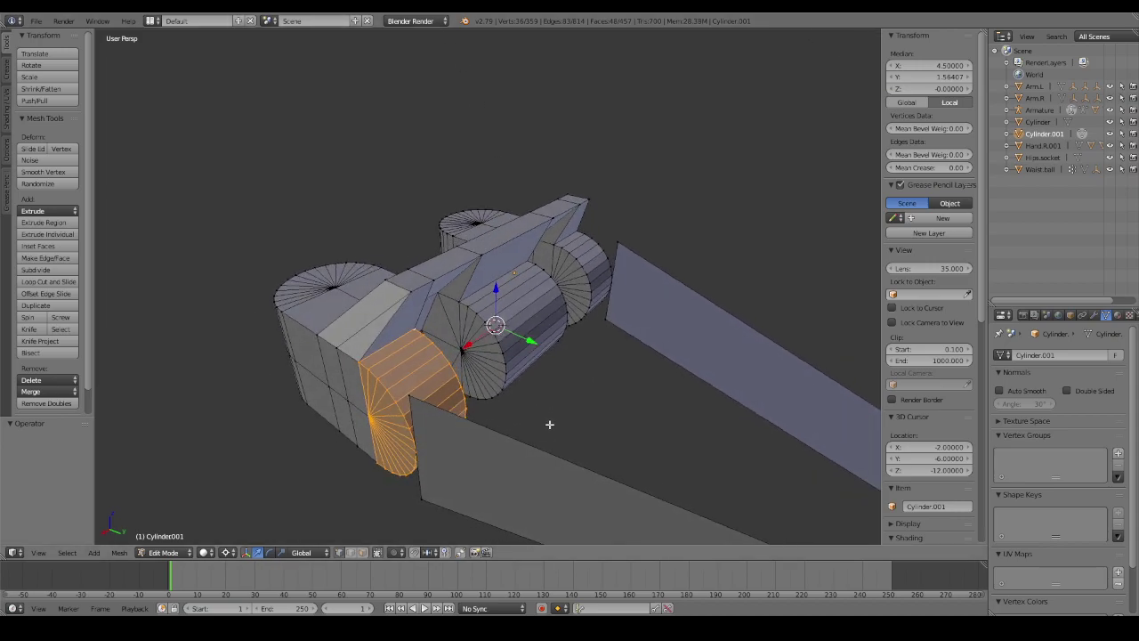
Rotate the copied half-disc 180° around Z with rz180.
text(rz18)
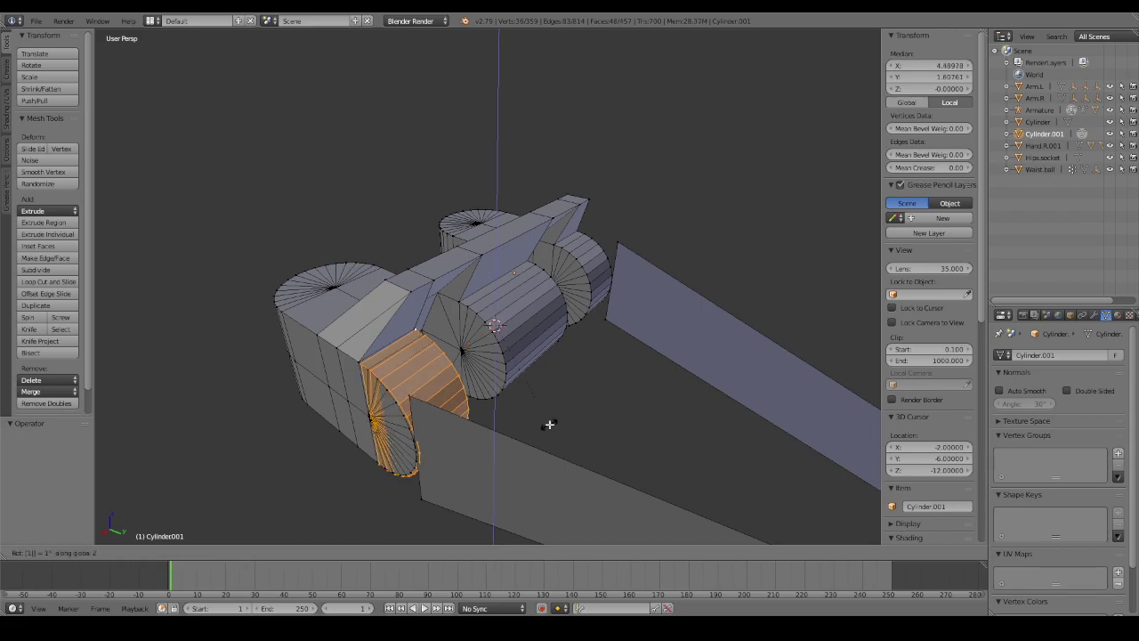
text(0)
key(Return)
middle_drag(701, 356, 649, 365)
Set the copy's Median X to 3.5 in the Transform panel, beside the central cylinder.
click(942, 65)
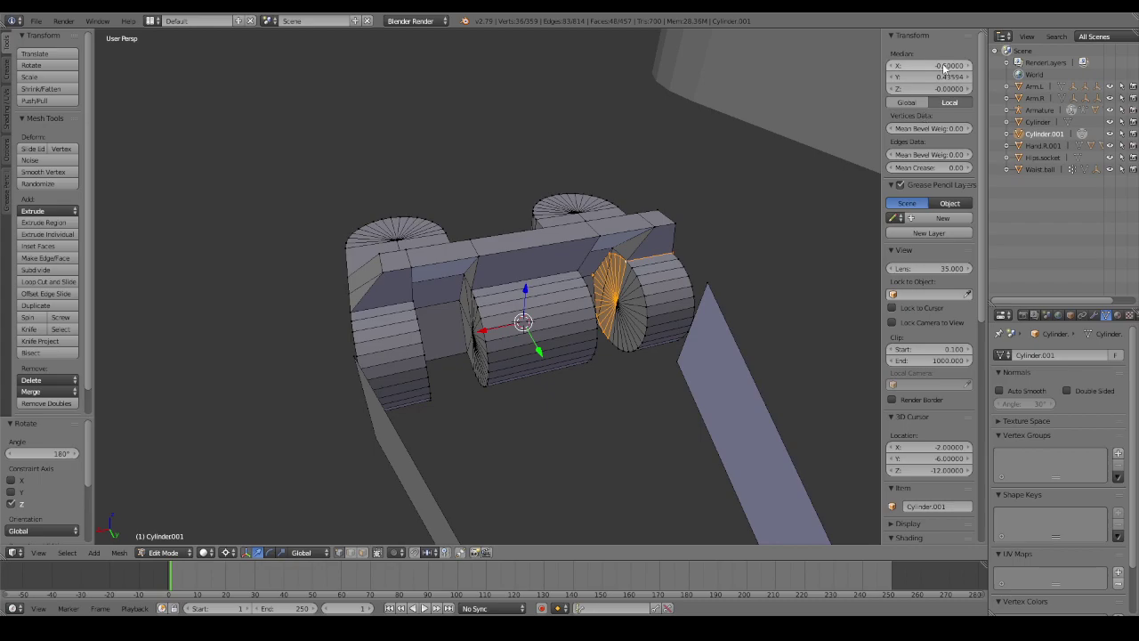
text(0)
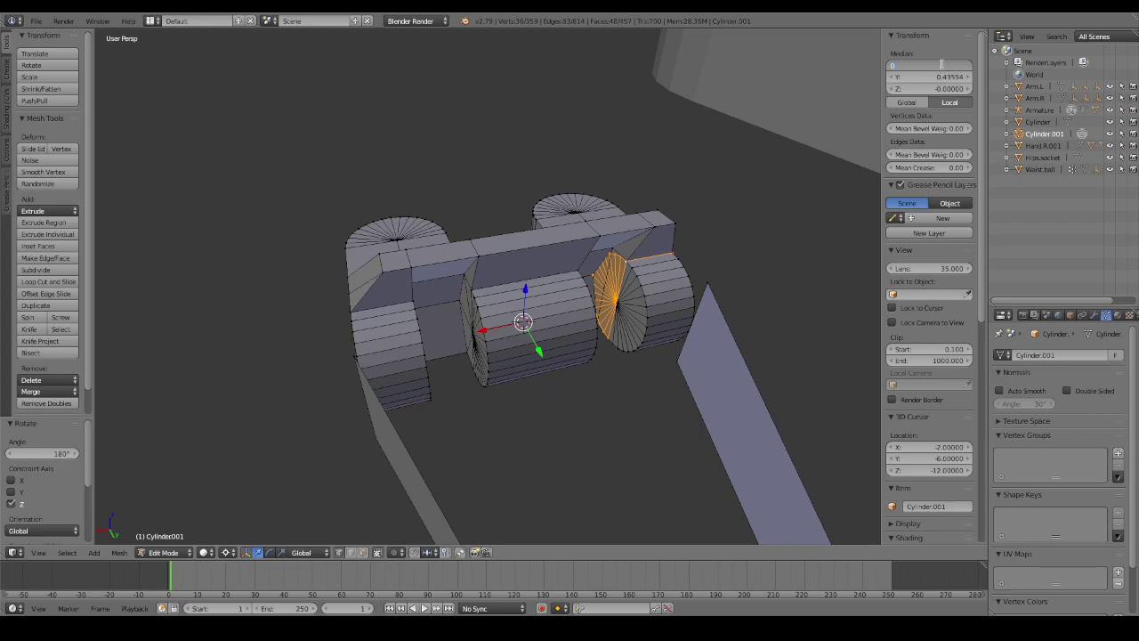
key(Return)
middle_drag(824, 186, 694, 258)
click(945, 65)
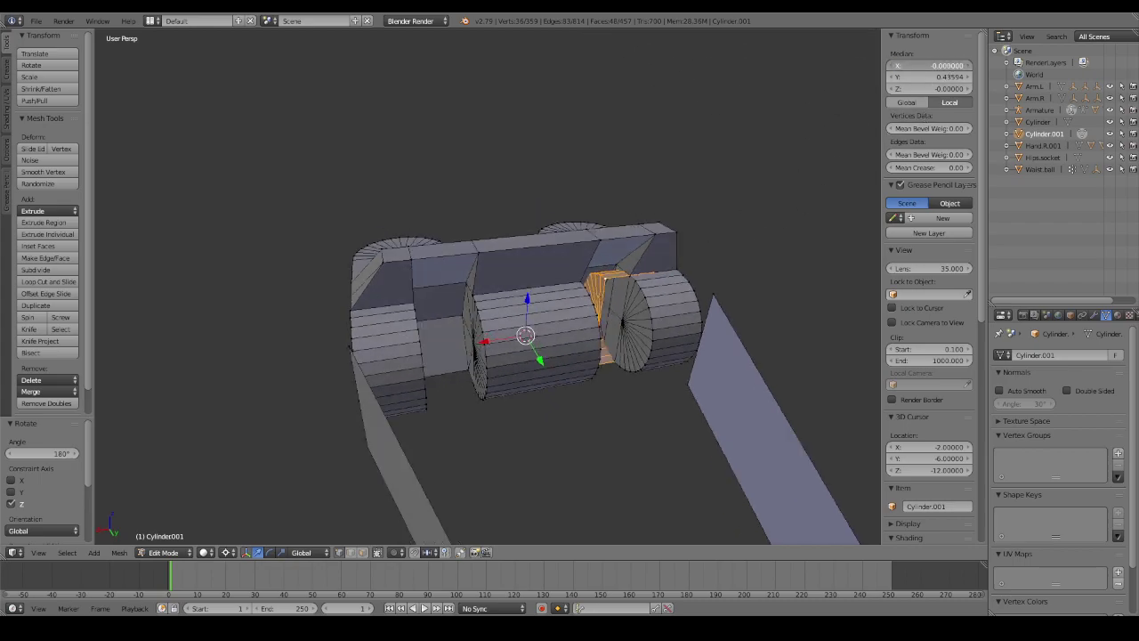
key(BackSpace)
key(Return)
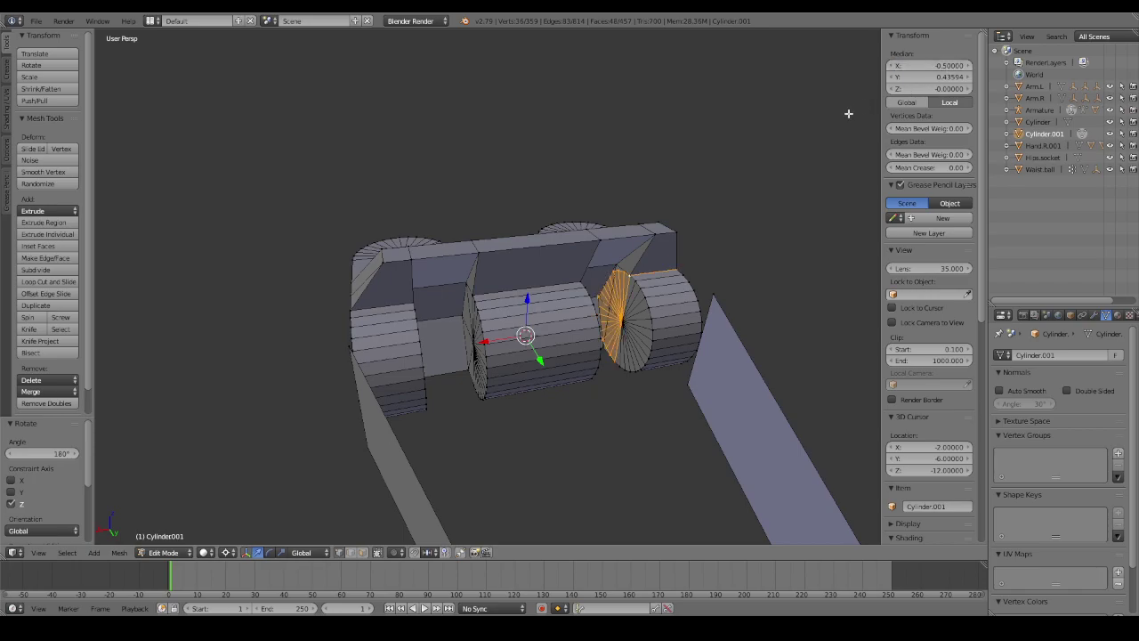
click(931, 65)
key(BackSpace)
key(Return)
click(932, 65)
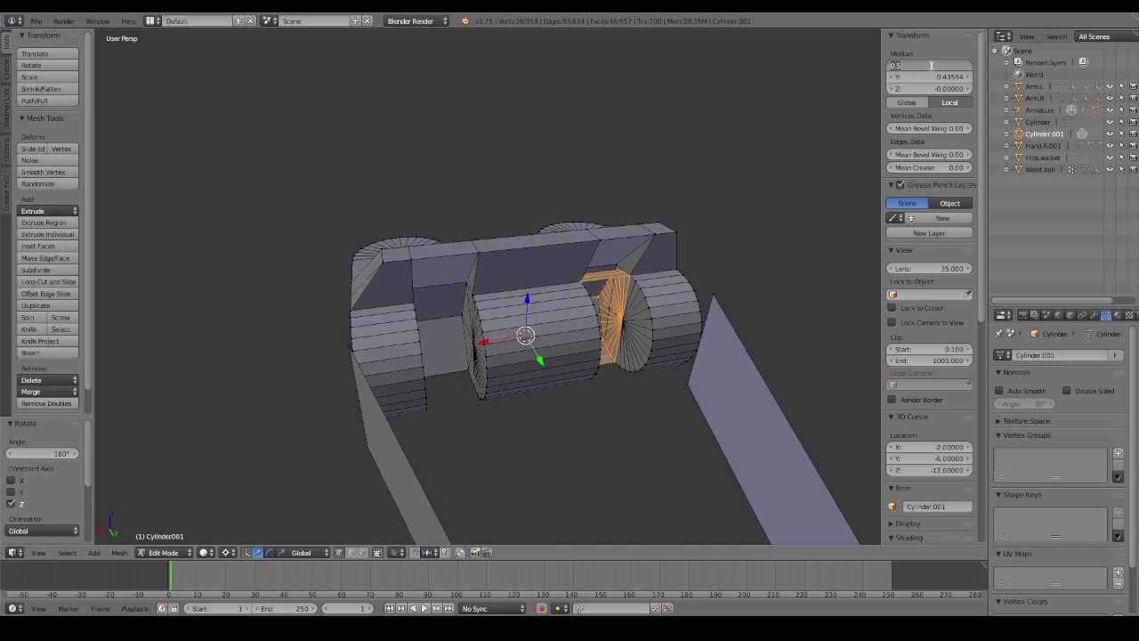
text(3)
key(Return)
mouse_move(555, 272)
middle_down()
mouse_move(616, 277)
mouse_move(567, 296)
mouse_move(615, 213)
middle_up()
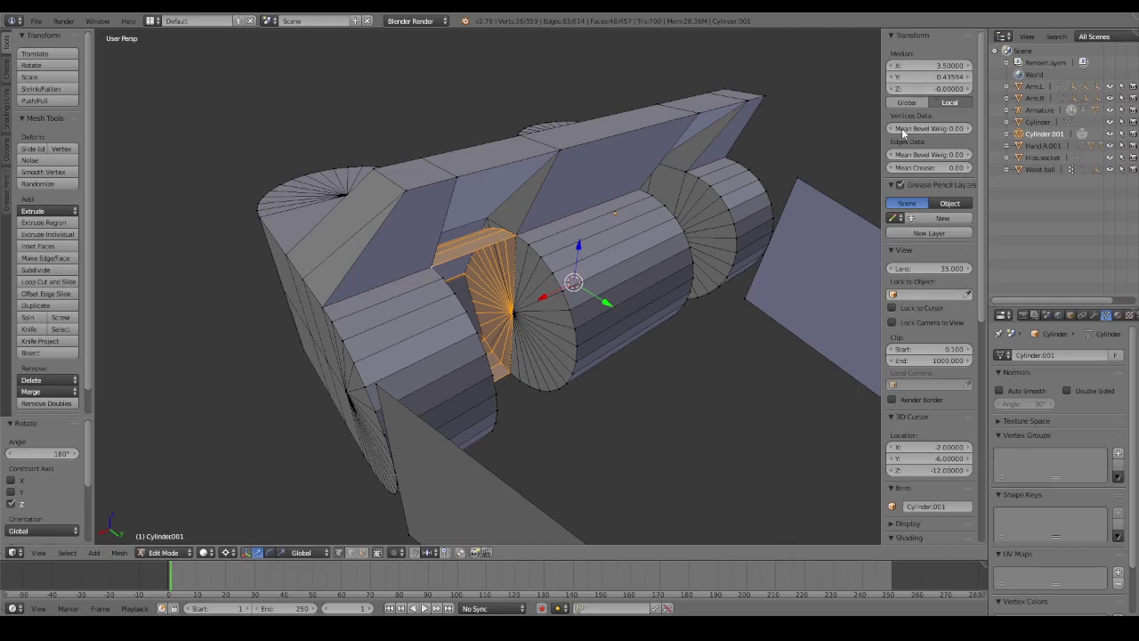
Set the copied piece's Y position to 2.43594.
click(948, 78)
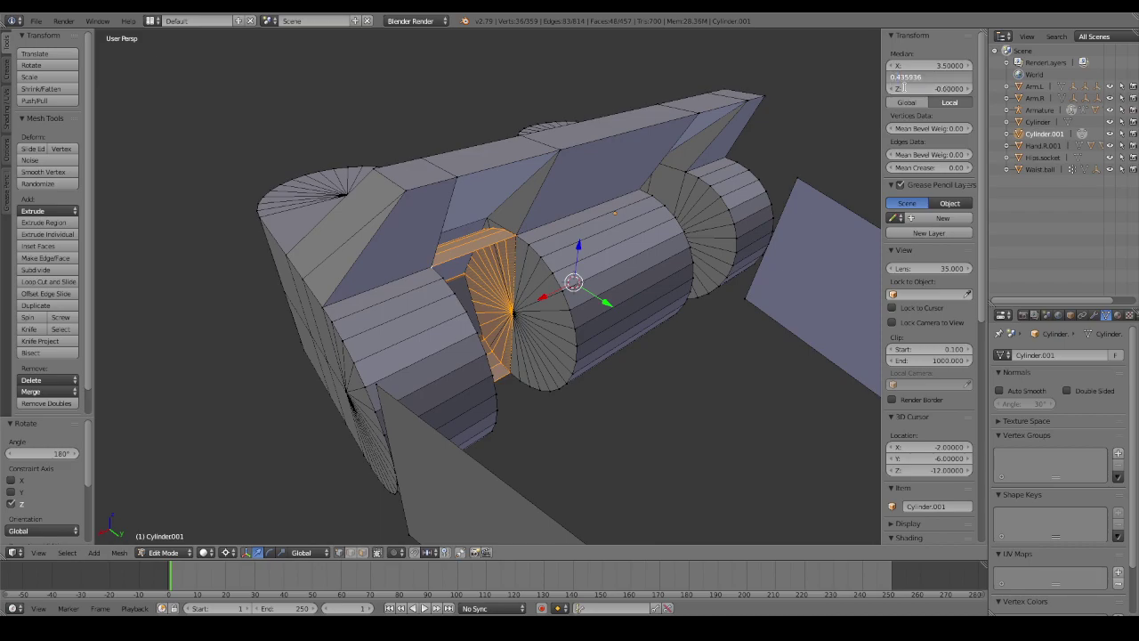
key(Delete)
key(Delete)
text(2.)
key(Return)
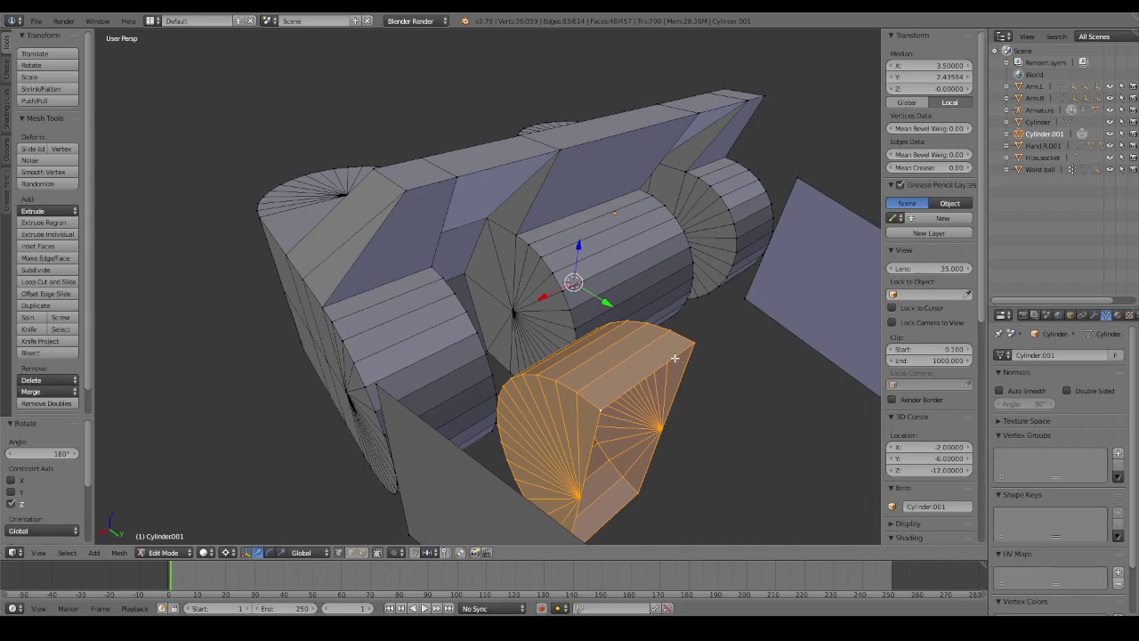
Extrude the frame's end edge loop one unit along Y and select the connected piece.
middle_drag(674, 358, 653, 356)
alt+right_click(641, 338)
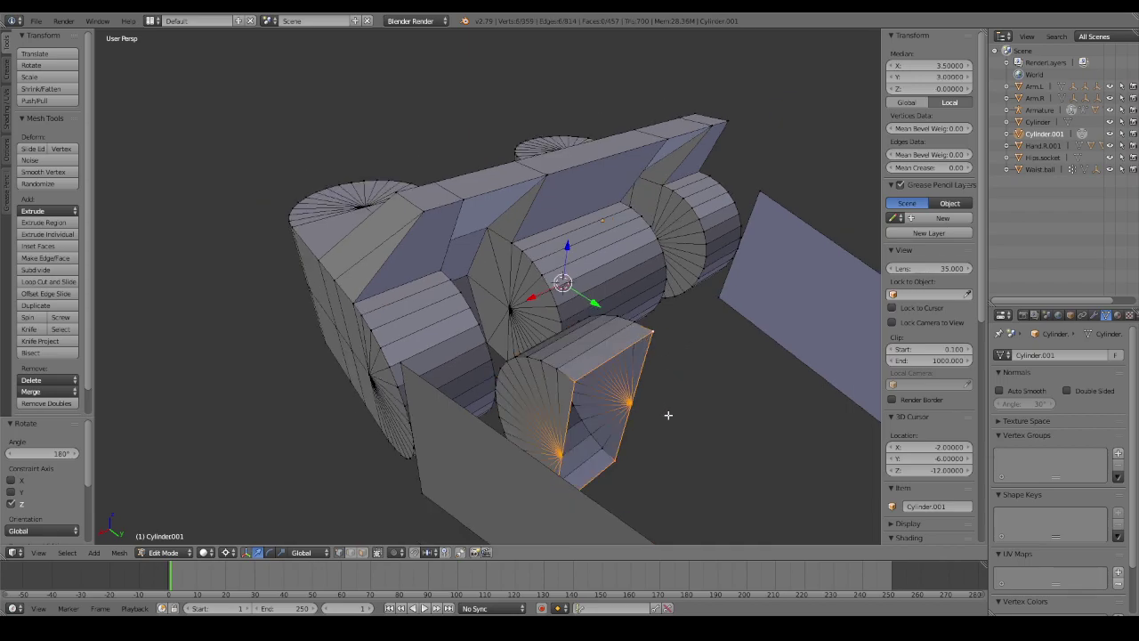
key(e)
text(y)
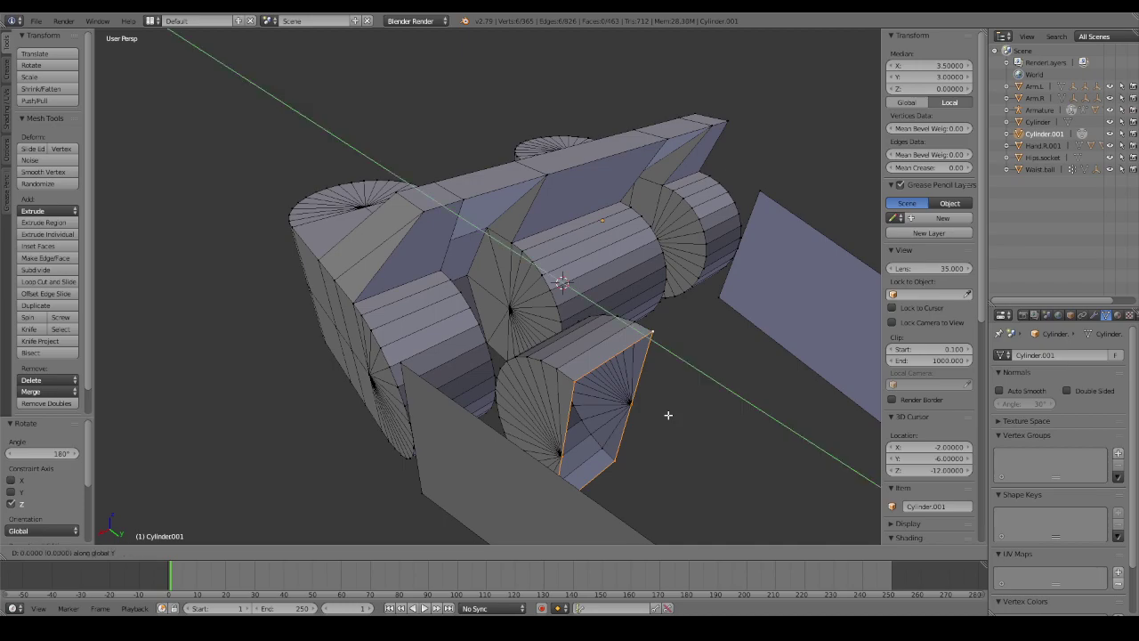
text(1)
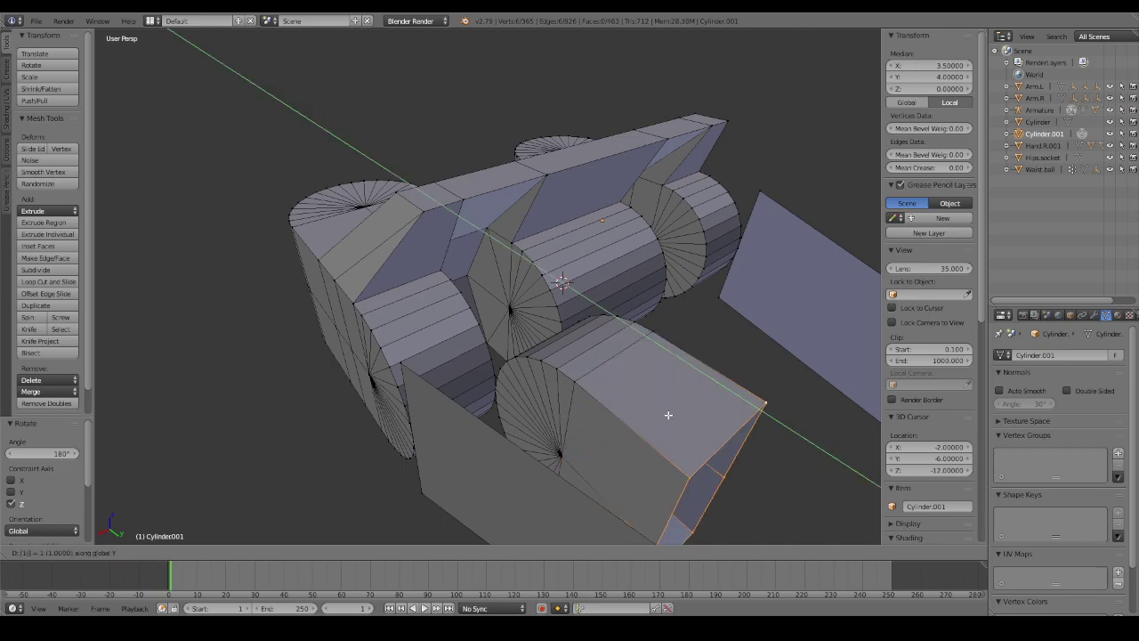
key(Return)
mouse_move(668, 415)
middle_down()
mouse_move(719, 415)
mouse_move(702, 443)
mouse_move(661, 418)
middle_up()
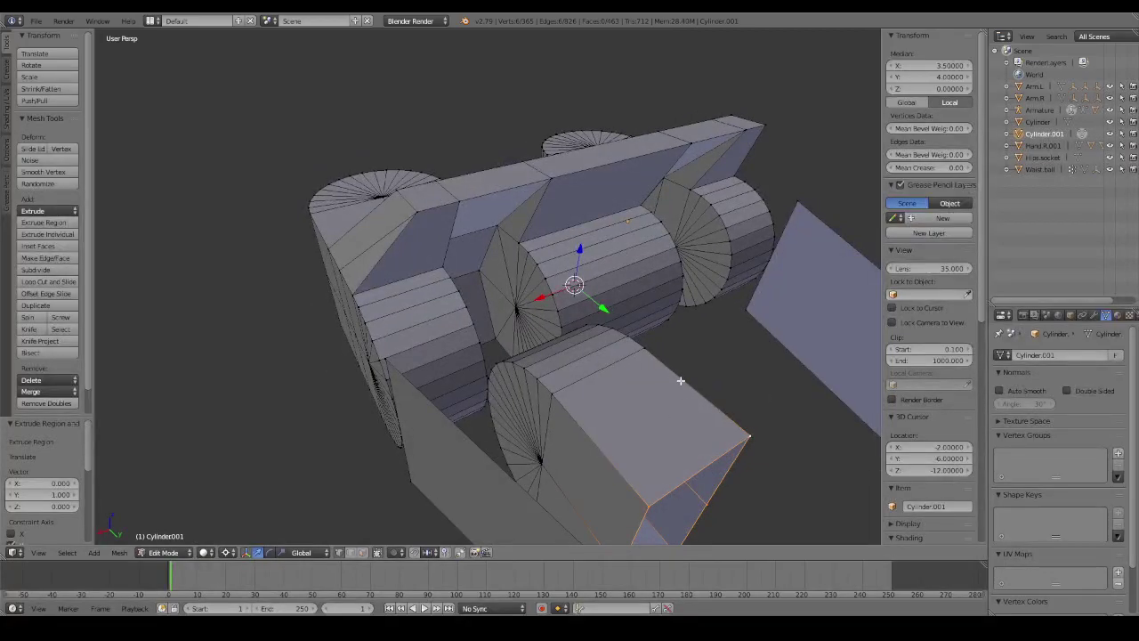
key(l)
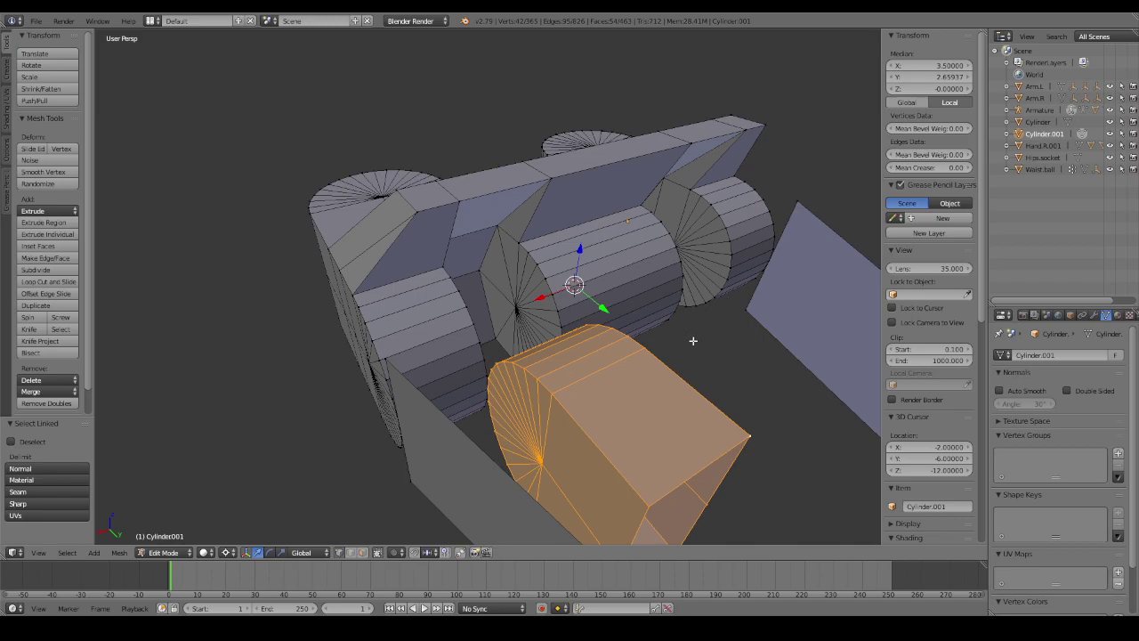
Move the frame piece -2 units along Y and switch to solid shading.
key(g)
key(y)
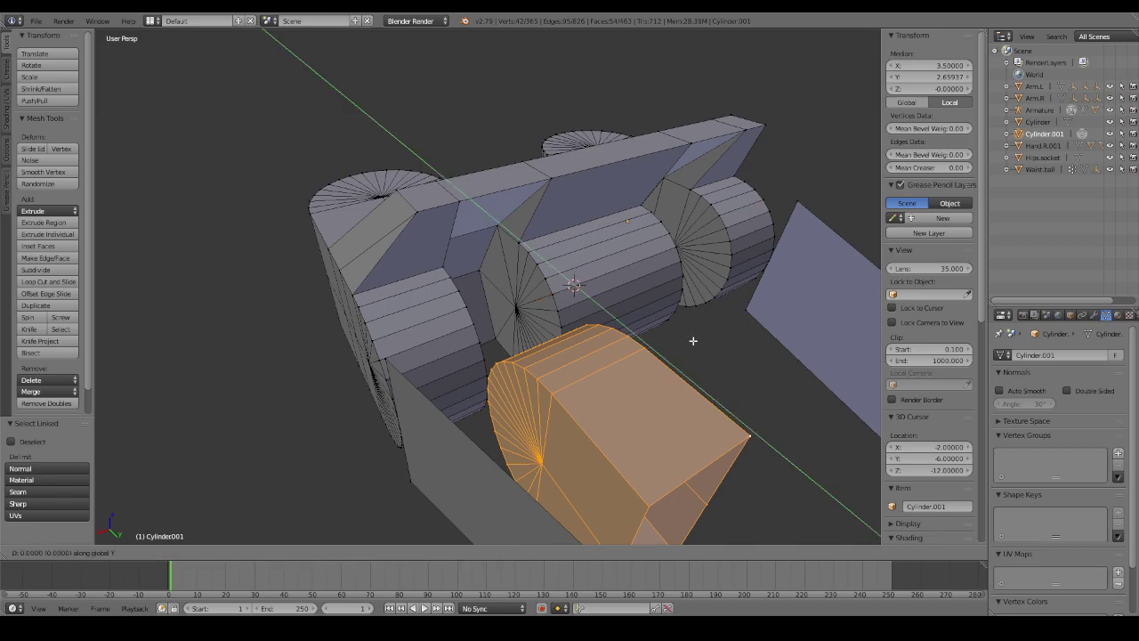
text(-2)
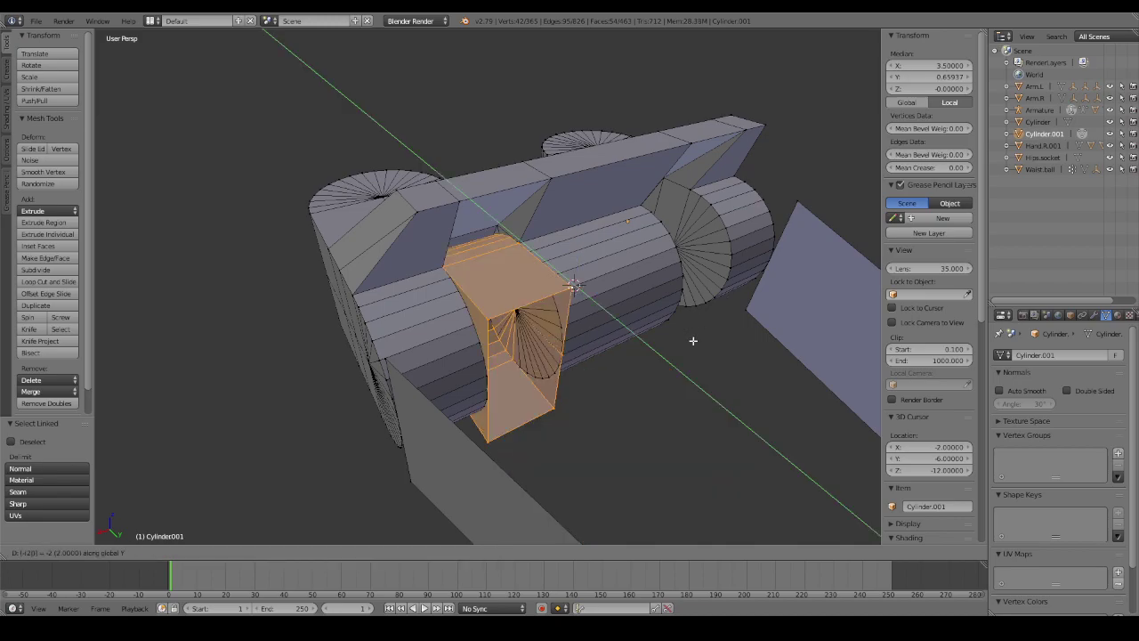
key(Return)
mouse_move(633, 361)
middle_down()
mouse_move(703, 333)
mouse_move(668, 339)
middle_up()
mouse_move(617, 357)
middle_down()
mouse_move(656, 339)
mouse_move(610, 351)
middle_up()
key(z)
scroll(558, 256, up, 3)
mouse_move(558, 255)
middle_down()
mouse_move(683, 278)
mouse_move(649, 229)
mouse_move(615, 259)
mouse_move(593, 348)
mouse_move(562, 381)
mouse_move(610, 376)
mouse_move(518, 355)
mouse_move(559, 432)
middle_up()
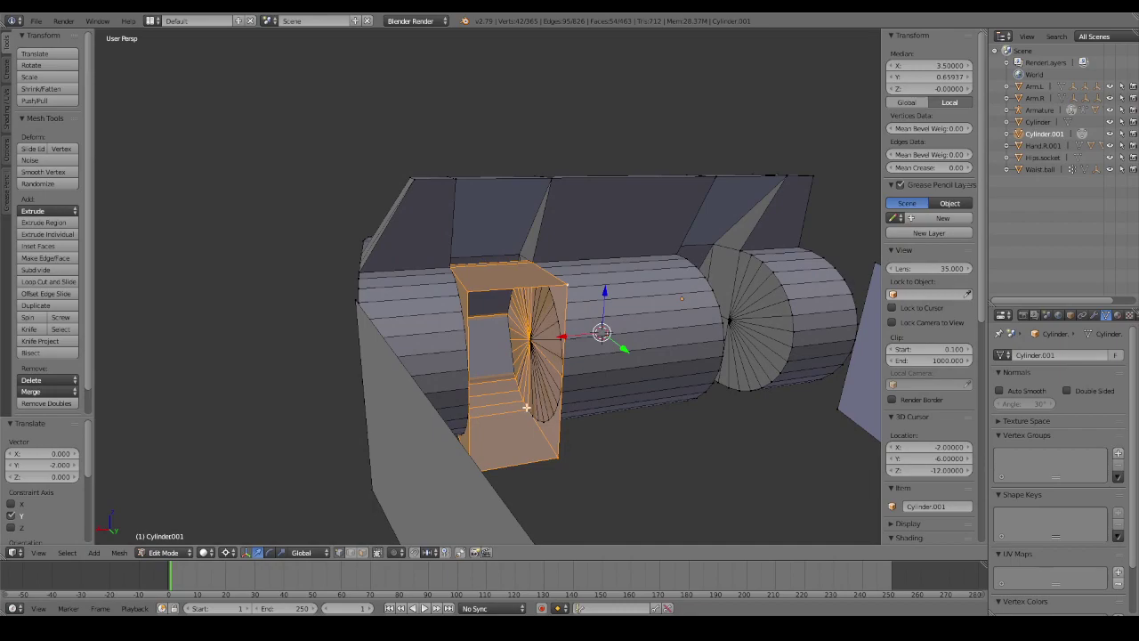
Duplicate the connected frame piece and place the copy at median X 0.5.
right_click(526, 407)
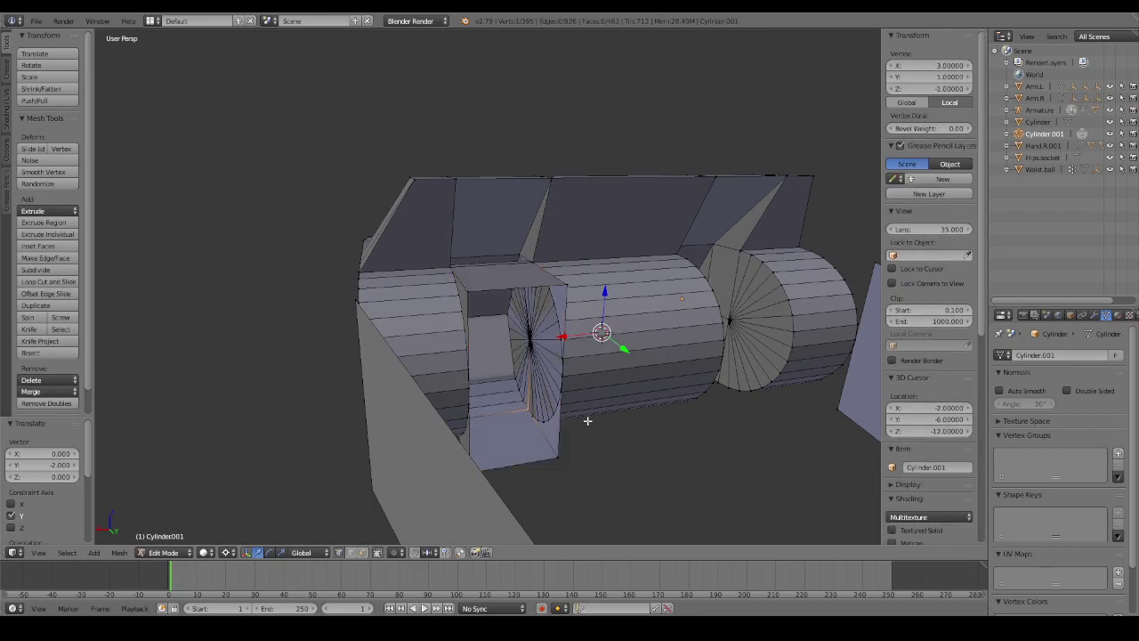
key(ctrl+l)
mouse_move(605, 415)
middle_down()
mouse_move(664, 422)
mouse_move(496, 424)
mouse_move(475, 407)
mouse_move(621, 407)
mouse_move(689, 436)
mouse_move(641, 451)
mouse_move(581, 451)
mouse_move(590, 427)
mouse_move(572, 439)
middle_up()
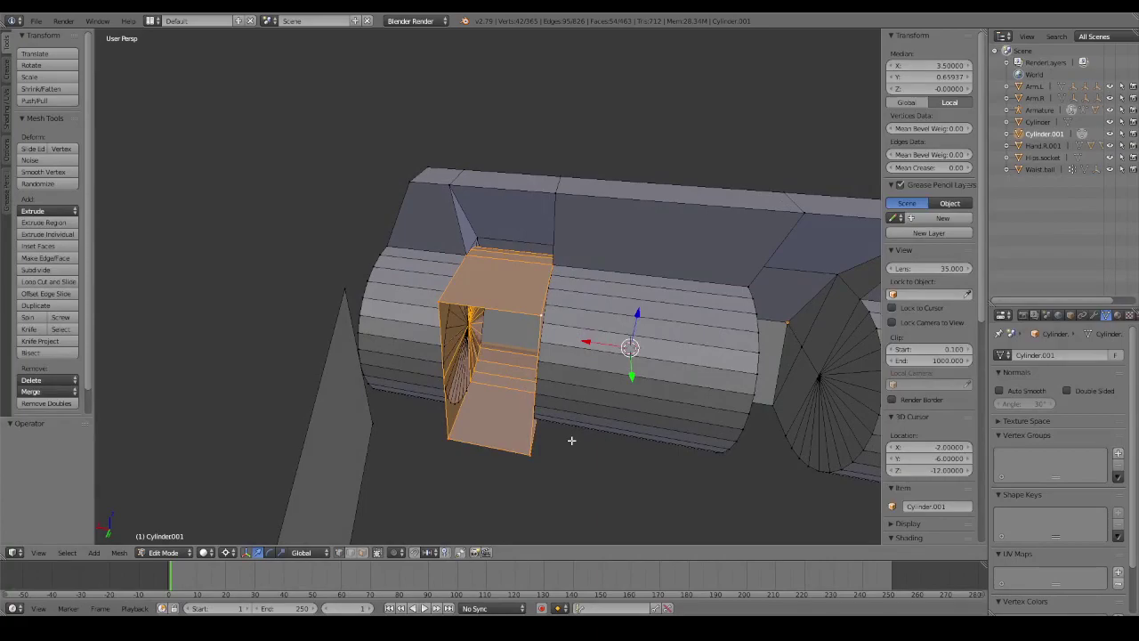
key(e)
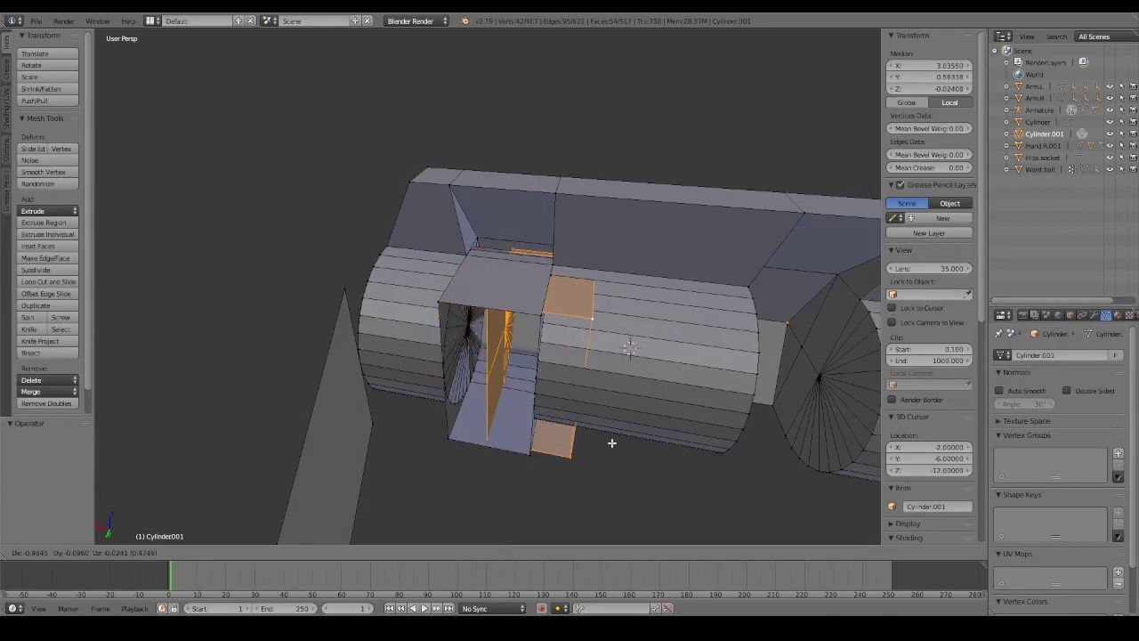
right_click(614, 442)
click(941, 66)
text(5)
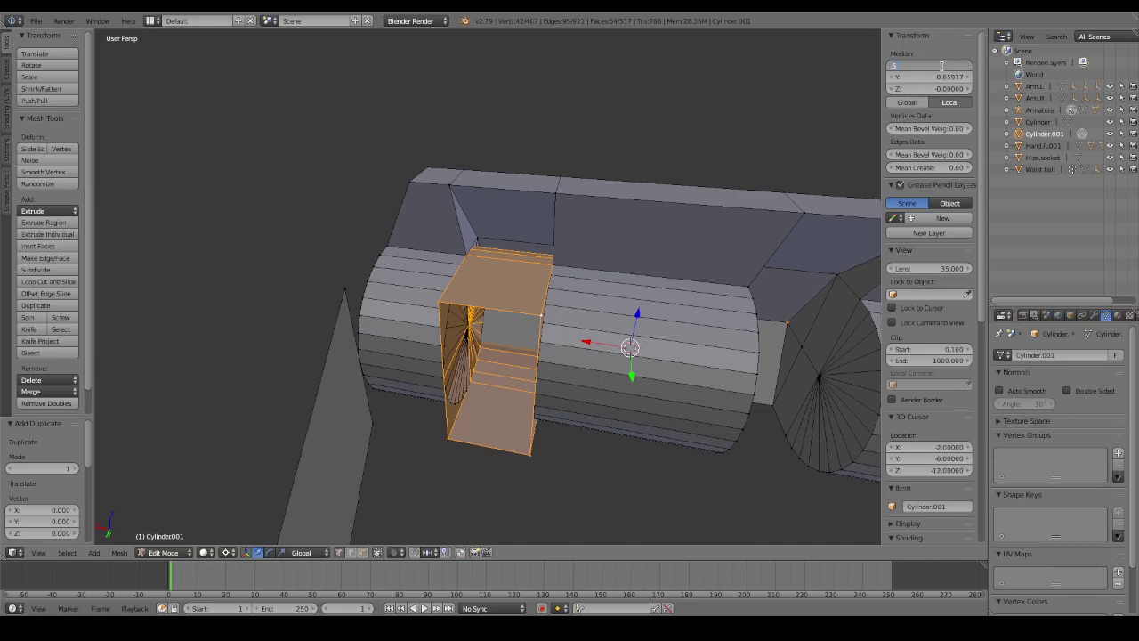
key(Return)
Select four corner vertices spanning the gap between the two frame pieces.
middle_drag(676, 374, 750, 388)
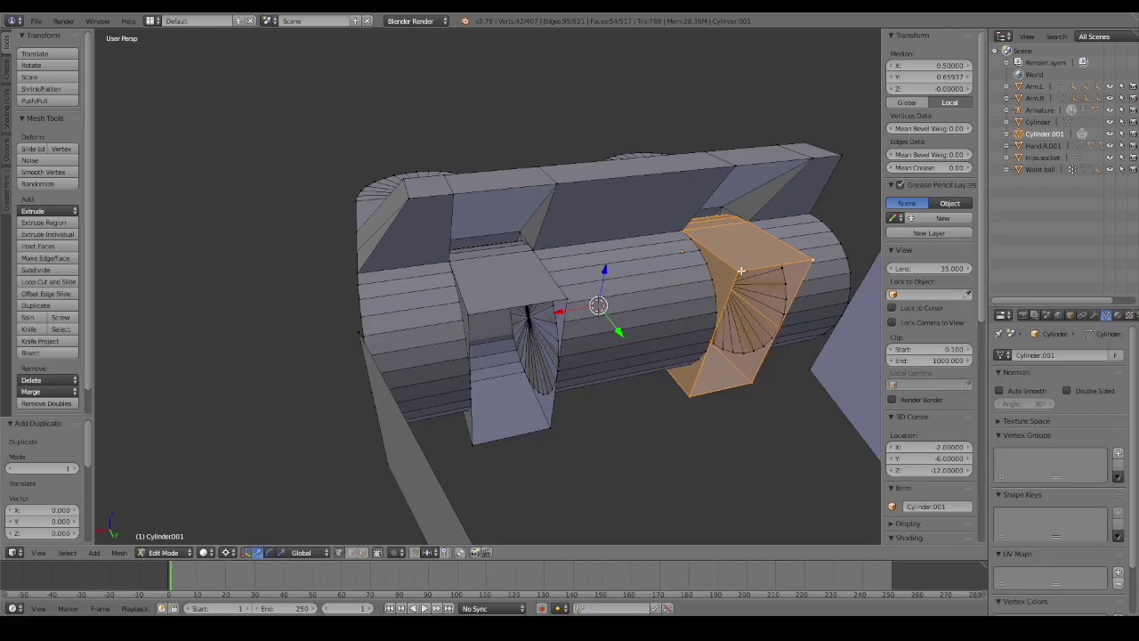
right_click(740, 270)
shift+right_click(689, 393)
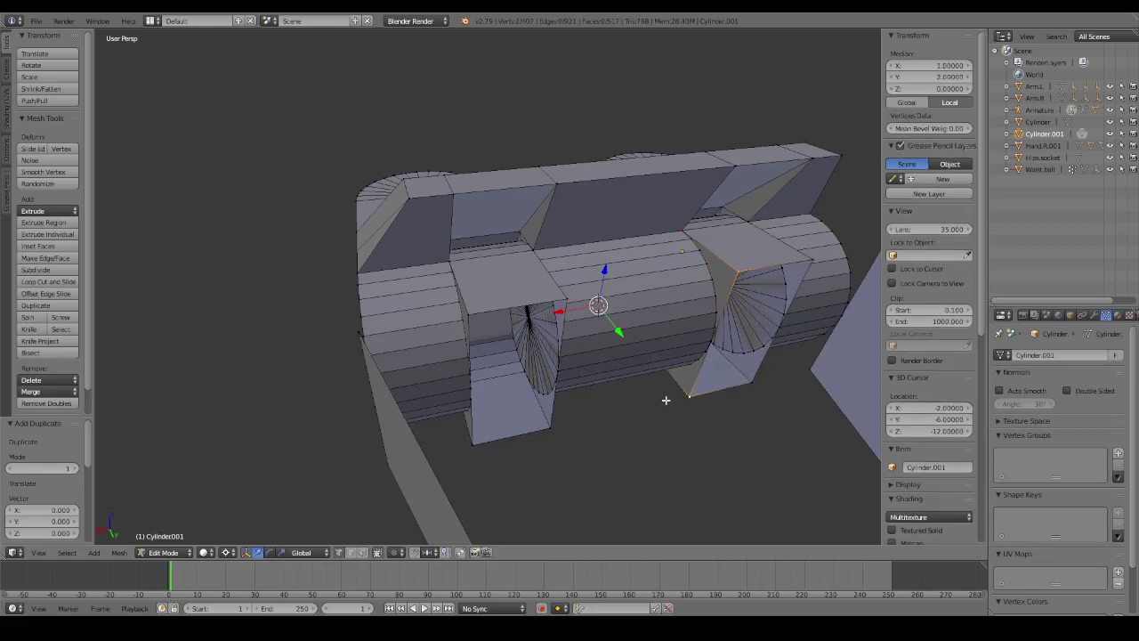
shift+right_click(550, 426)
shift+right_click(591, 291)
Fill a face between the two frames and another between the frame and left plate.
key(f)
middle_drag(701, 357, 732, 344)
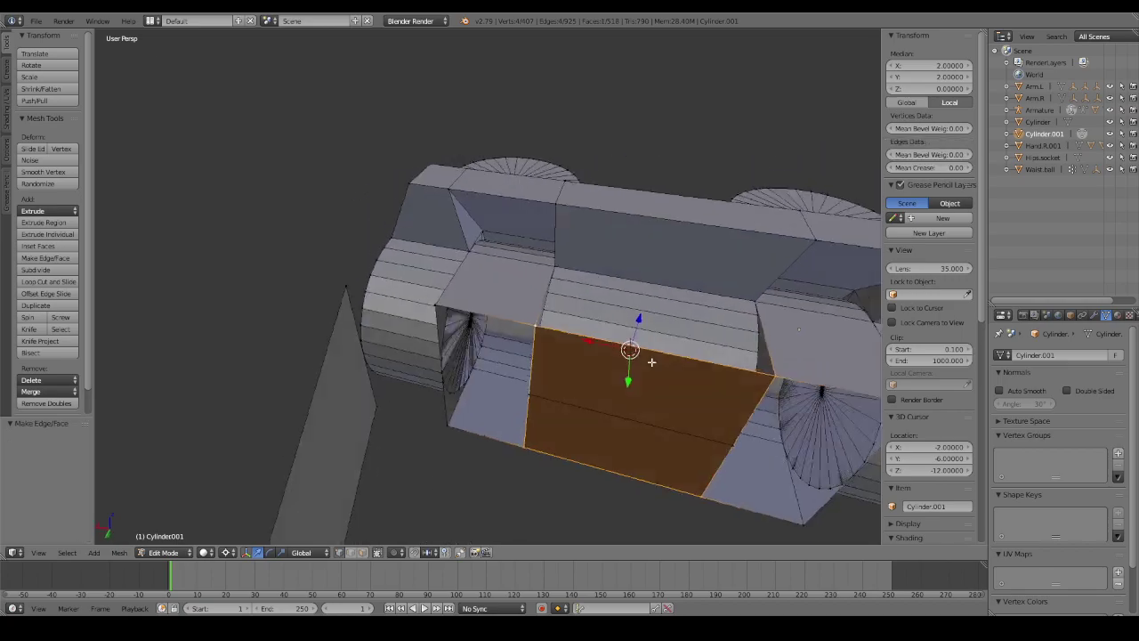
right_click(494, 311)
mouse_move(494, 312)
middle_down()
mouse_move(506, 324)
mouse_move(486, 364)
middle_up()
shift+right_click(475, 437)
middle_drag(476, 437, 428, 406)
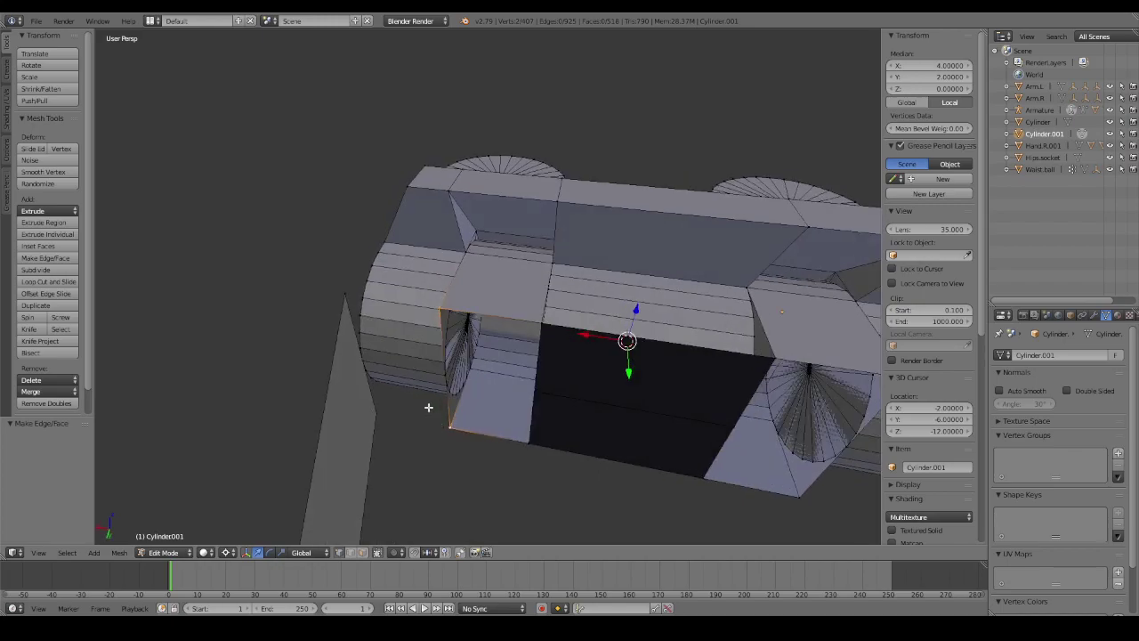
shift+right_click(344, 296)
shift+right_click(380, 412)
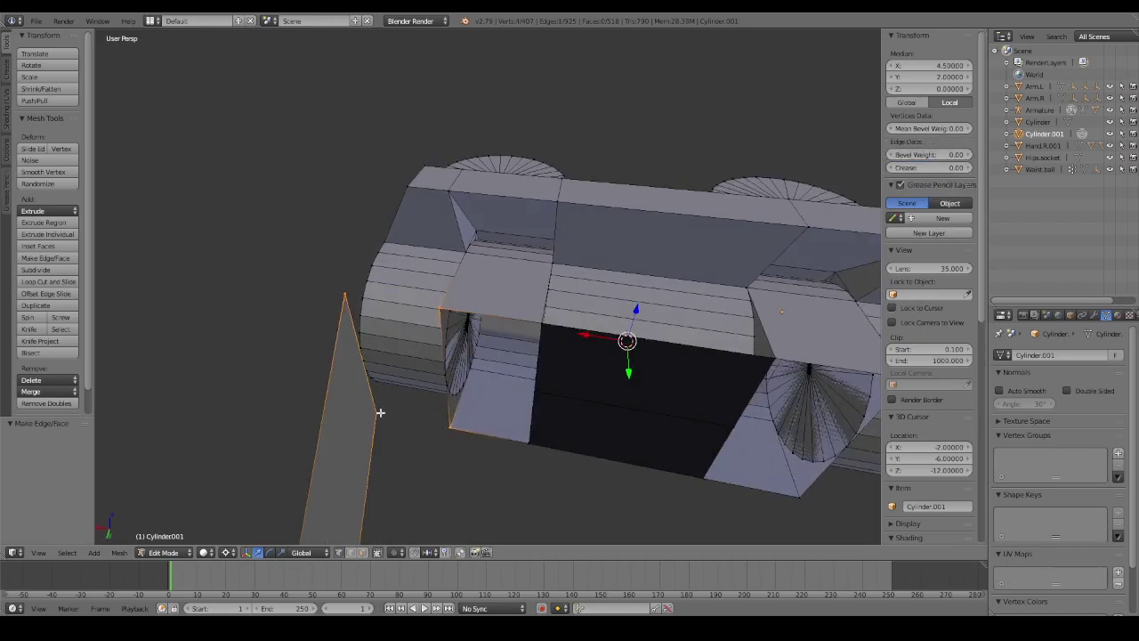
key(f)
Fill the face between the frame and the right plate, then deselect all.
middle_drag(715, 445, 564, 412)
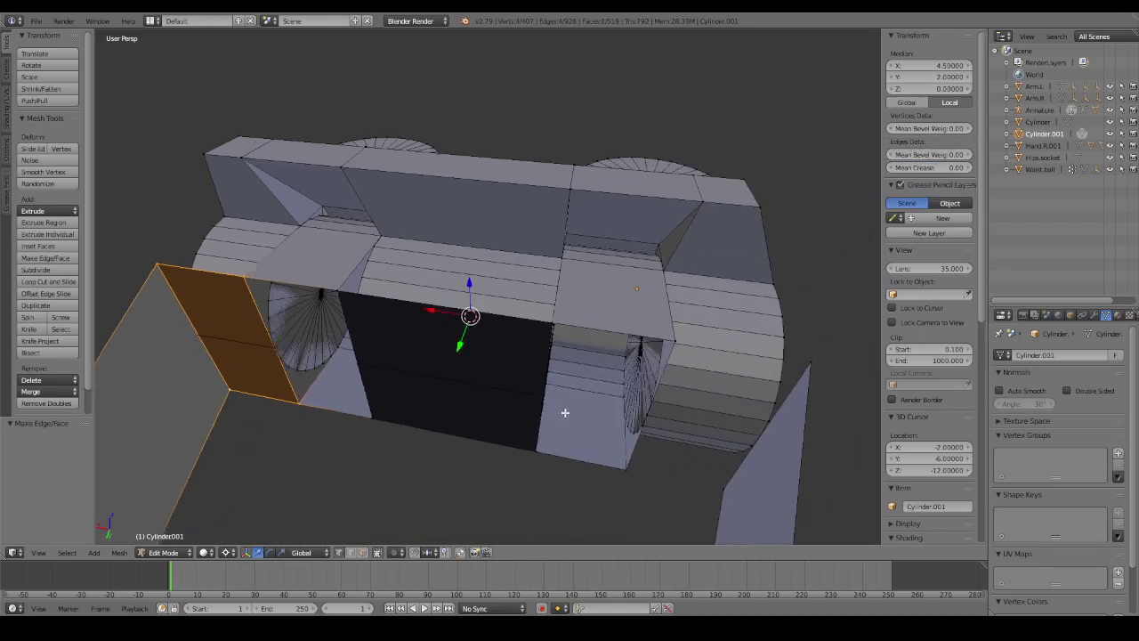
right_click(677, 336)
shift+right_click(626, 466)
shift+right_click(722, 488)
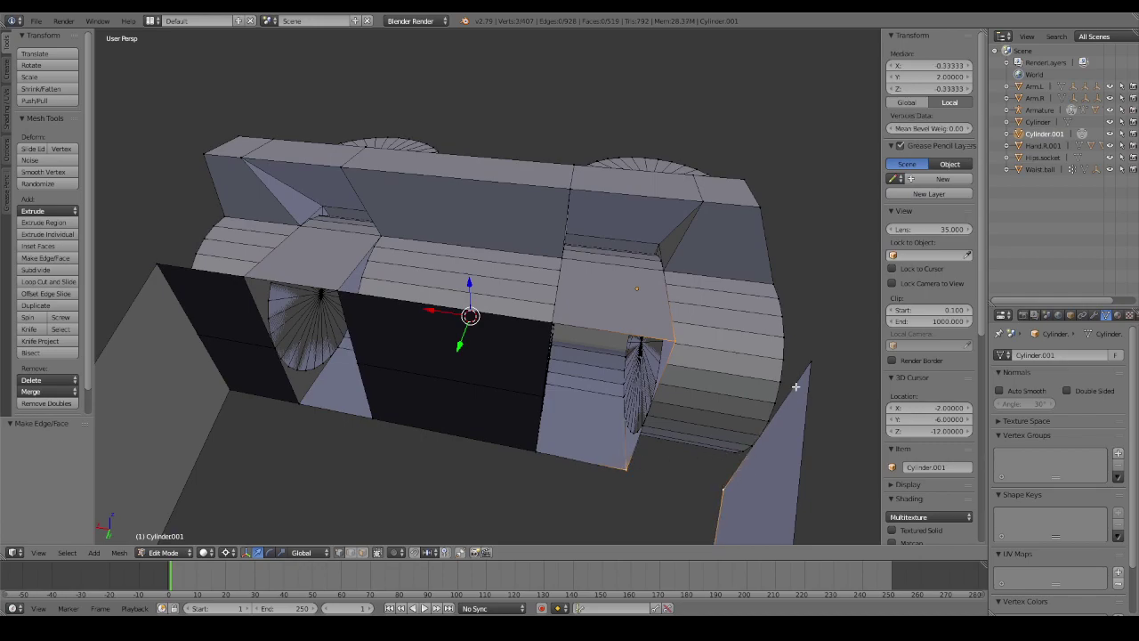
shift+right_click(811, 362)
key(f)
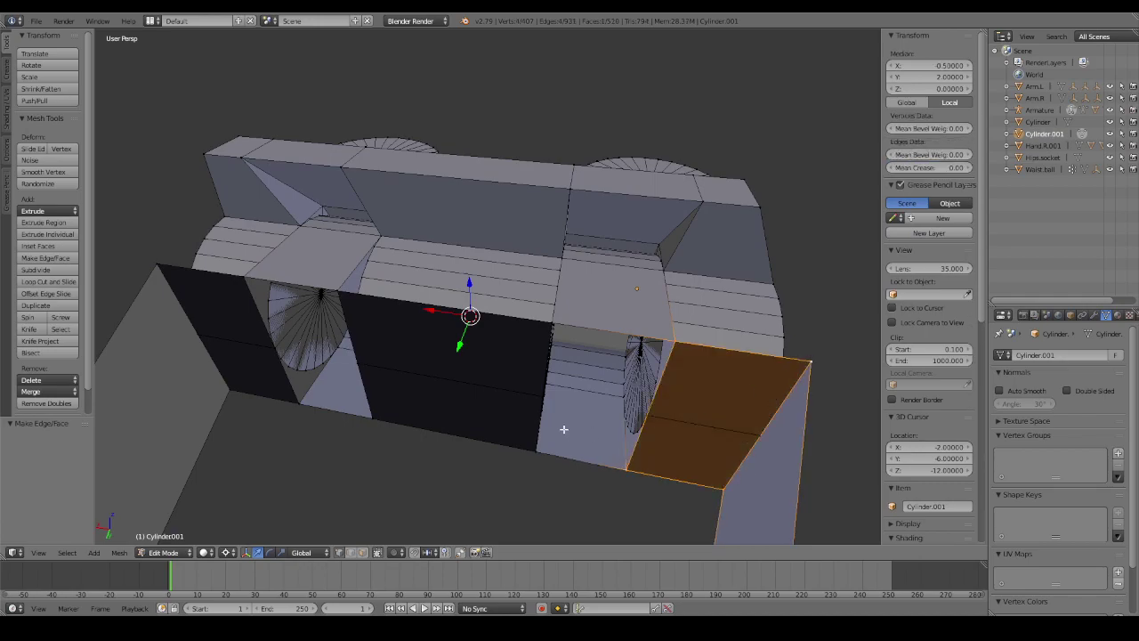
key(a)
Select the row of edges along the front wall's top, including the corner vertex.
mouse_move(579, 415)
middle_down()
mouse_move(445, 395)
mouse_move(433, 356)
mouse_move(452, 359)
mouse_move(468, 399)
mouse_move(437, 412)
mouse_move(447, 389)
mouse_move(552, 407)
mouse_move(471, 410)
mouse_move(533, 361)
middle_up()
right_click(465, 375)
alt+right_click(536, 318)
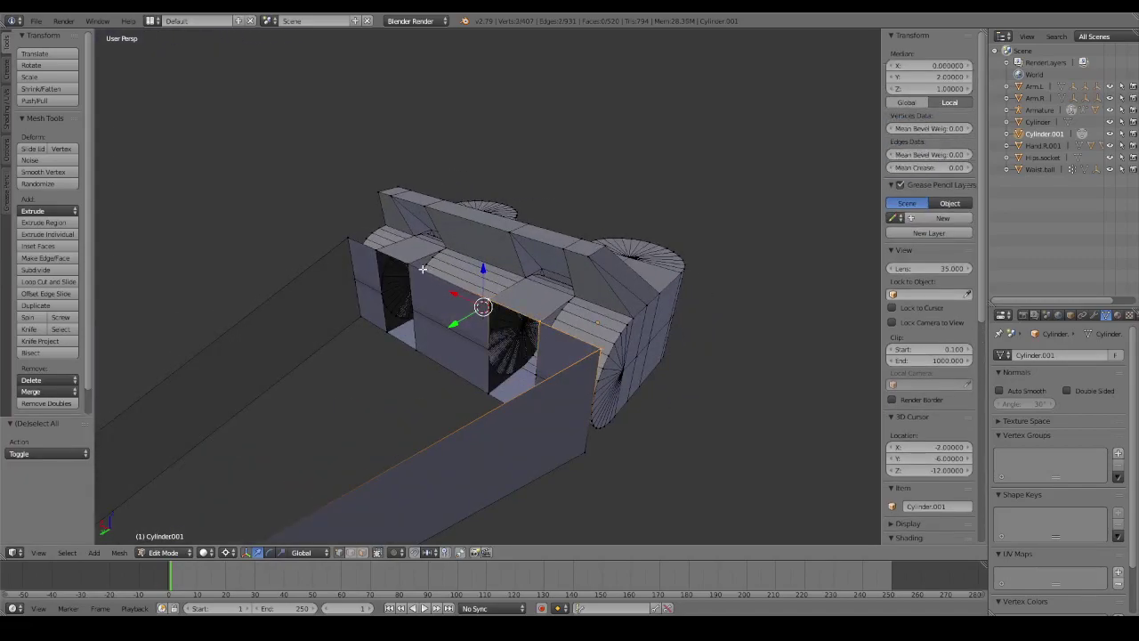
shift+right_click(356, 242)
Extrude the front wall's top edges 1 unit up along Z.
key(e)
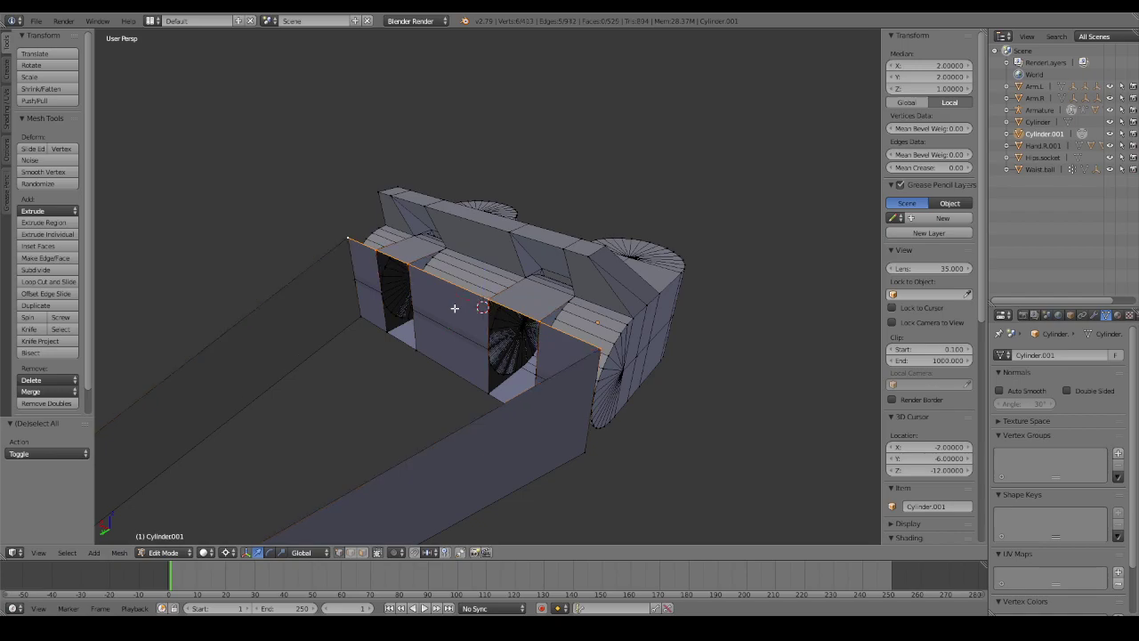
text(z)
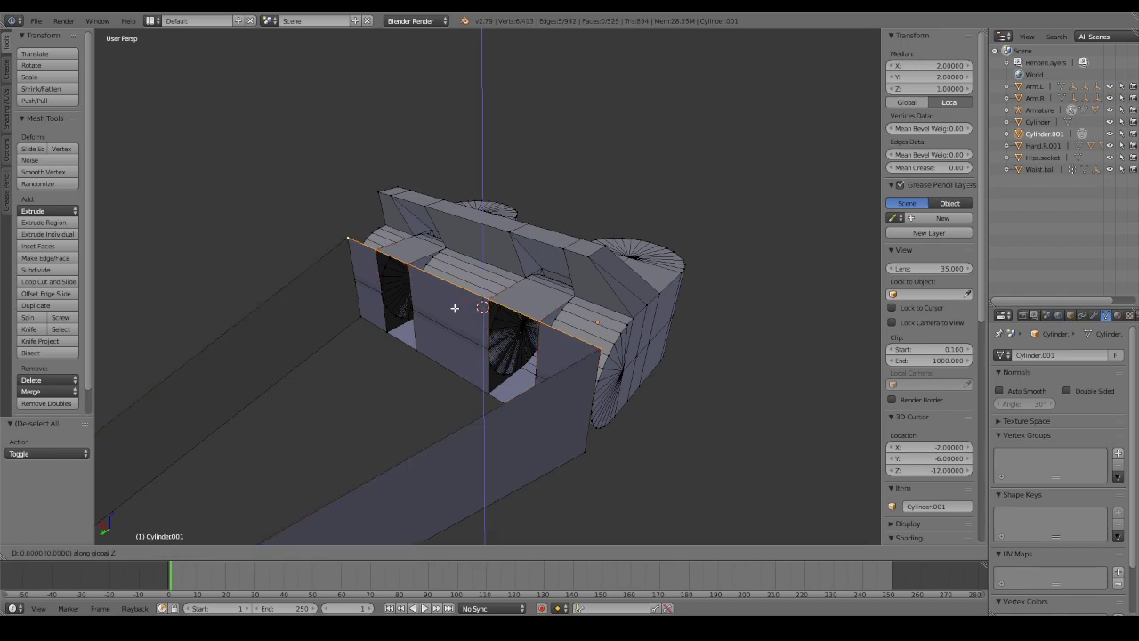
text(1)
key(Return)
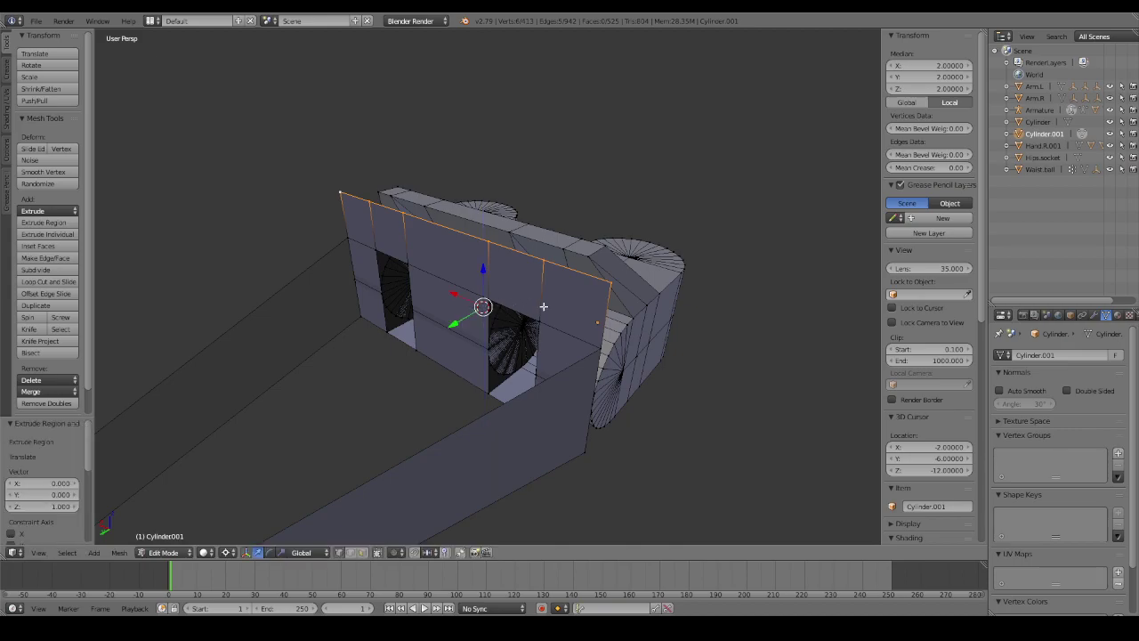
middle_drag(455, 308, 405, 297)
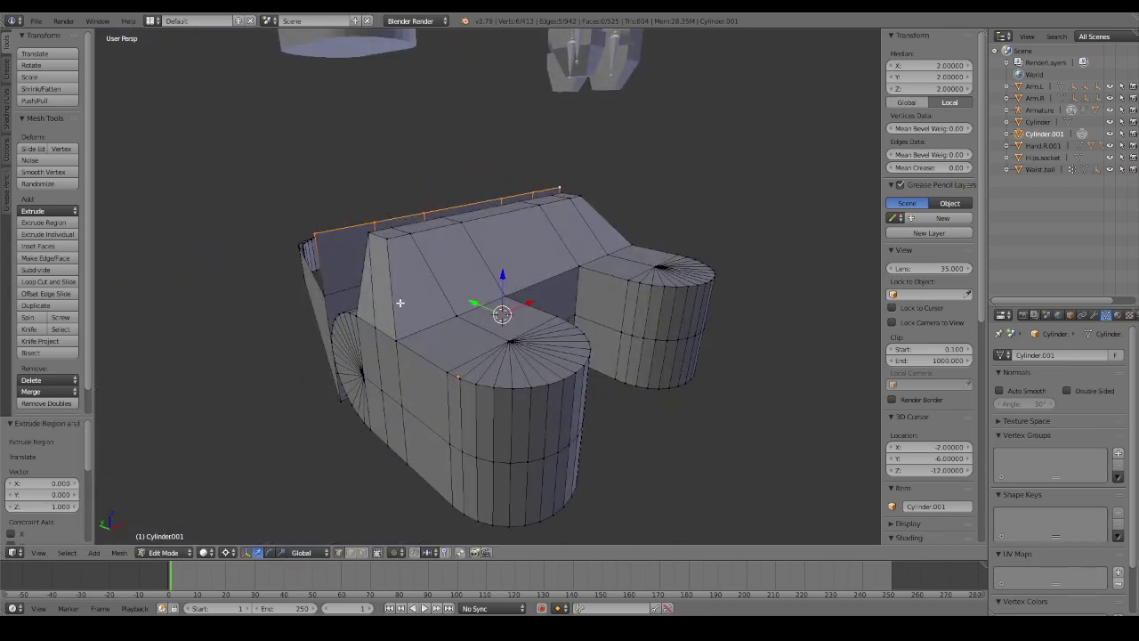
mouse_move(396, 302)
middle_down()
mouse_move(544, 275)
mouse_move(692, 302)
mouse_move(639, 304)
middle_up()
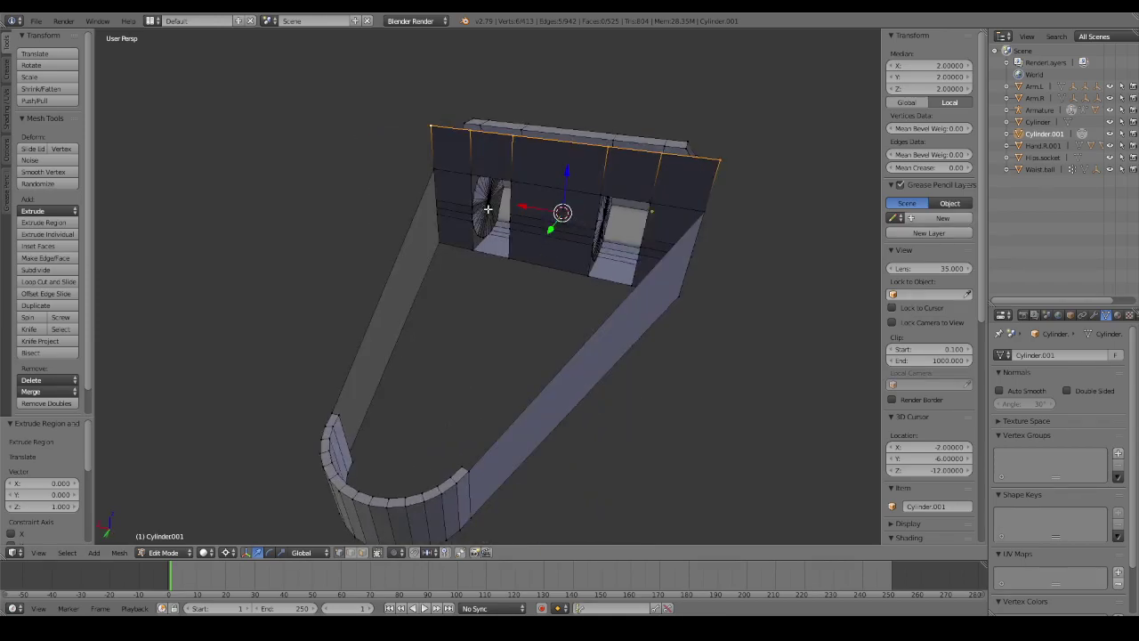
mouse_move(488, 209)
middle_down()
mouse_move(517, 293)
mouse_move(615, 288)
mouse_move(646, 262)
mouse_move(684, 260)
mouse_move(501, 257)
mouse_move(540, 282)
middle_up()
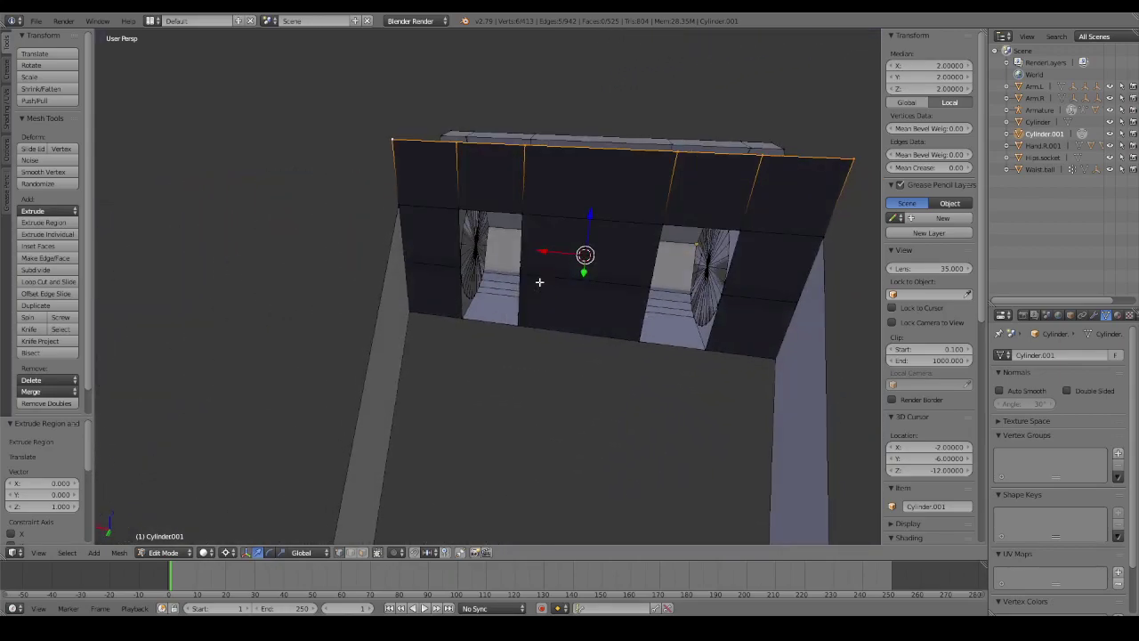
click(458, 207)
shift+click(465, 267)
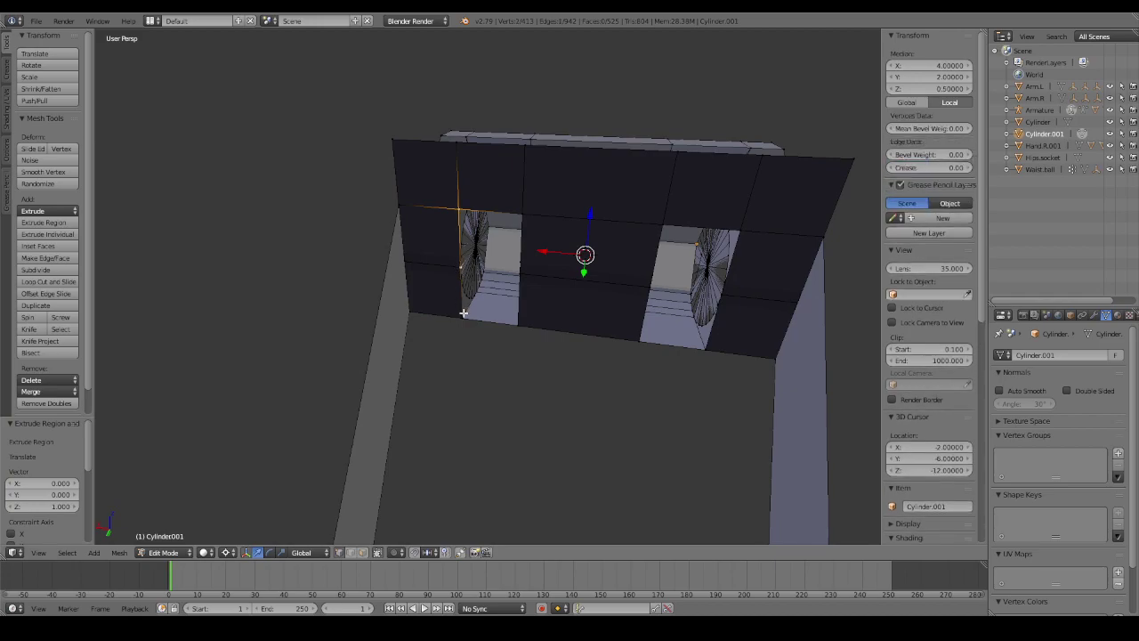
shift+right_click(463, 313)
mouse_move(463, 313)
middle_down()
mouse_move(452, 305)
mouse_move(551, 343)
middle_up()
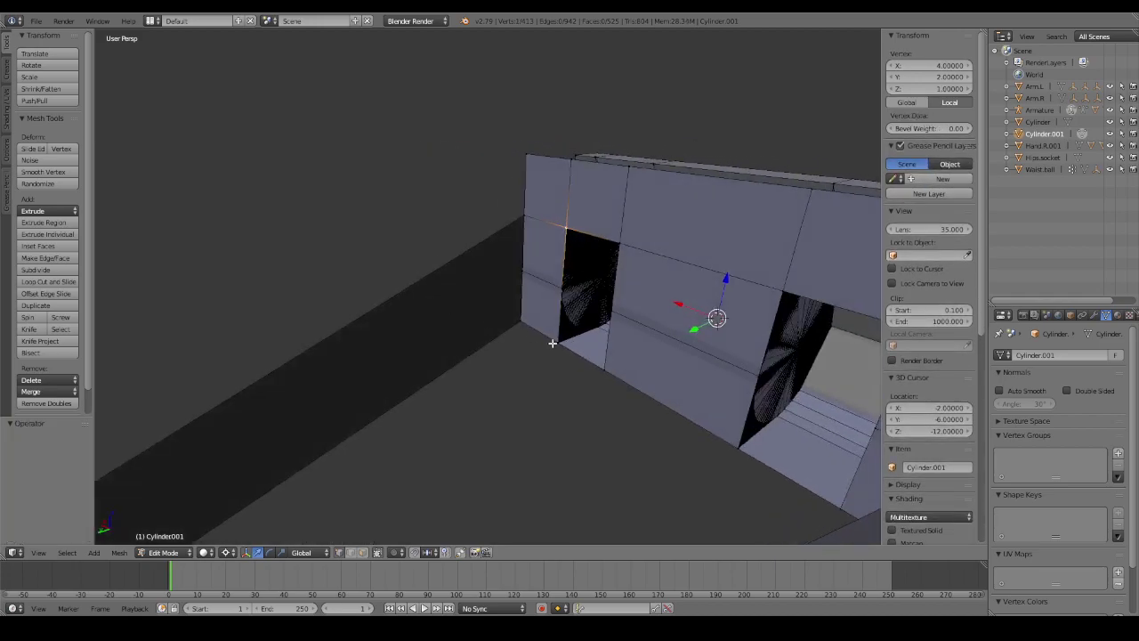
shift+right_click(556, 341)
middle_drag(589, 297, 604, 319)
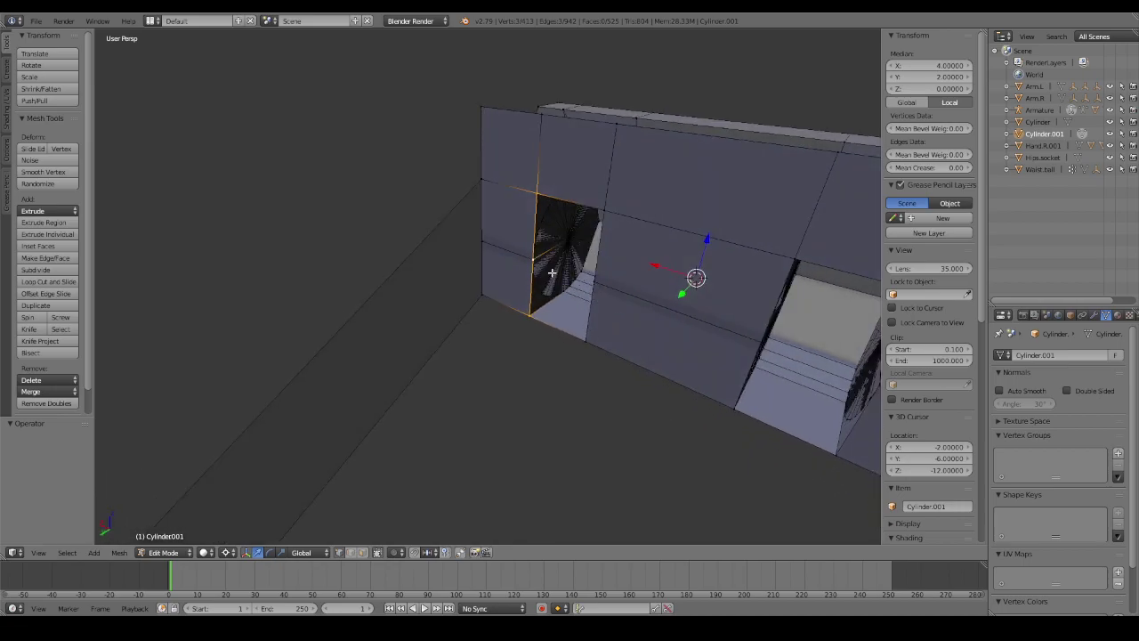
shift+right_click(589, 336)
shift+right_click(605, 209)
shift+right_click(485, 184)
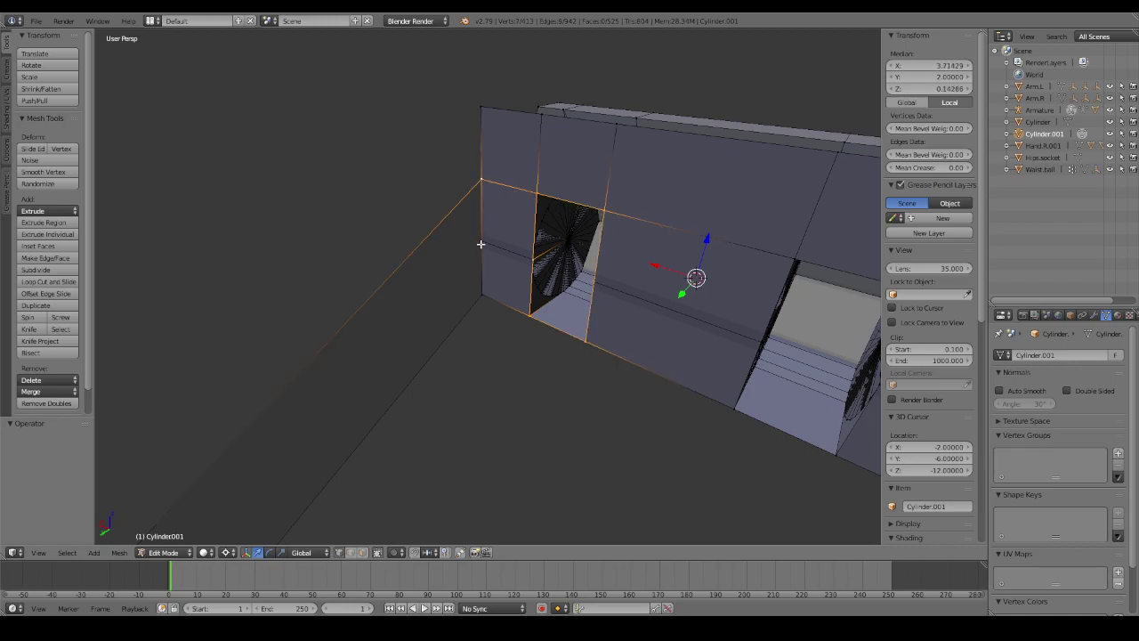
shift+right_click(485, 190)
middle_drag(485, 187, 602, 270)
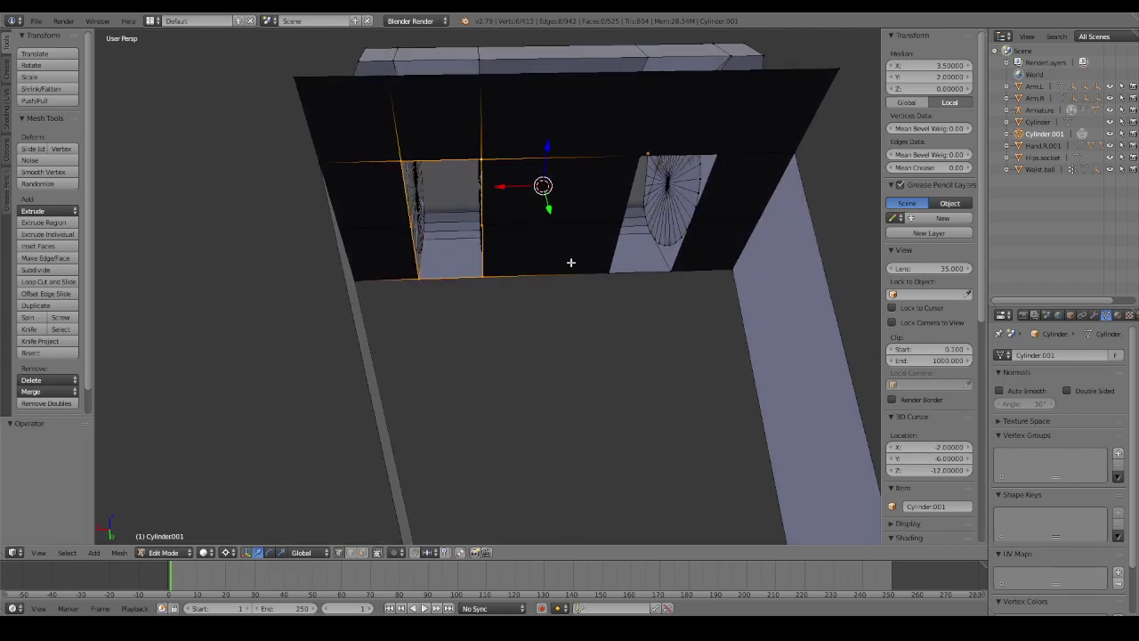
text(ey)
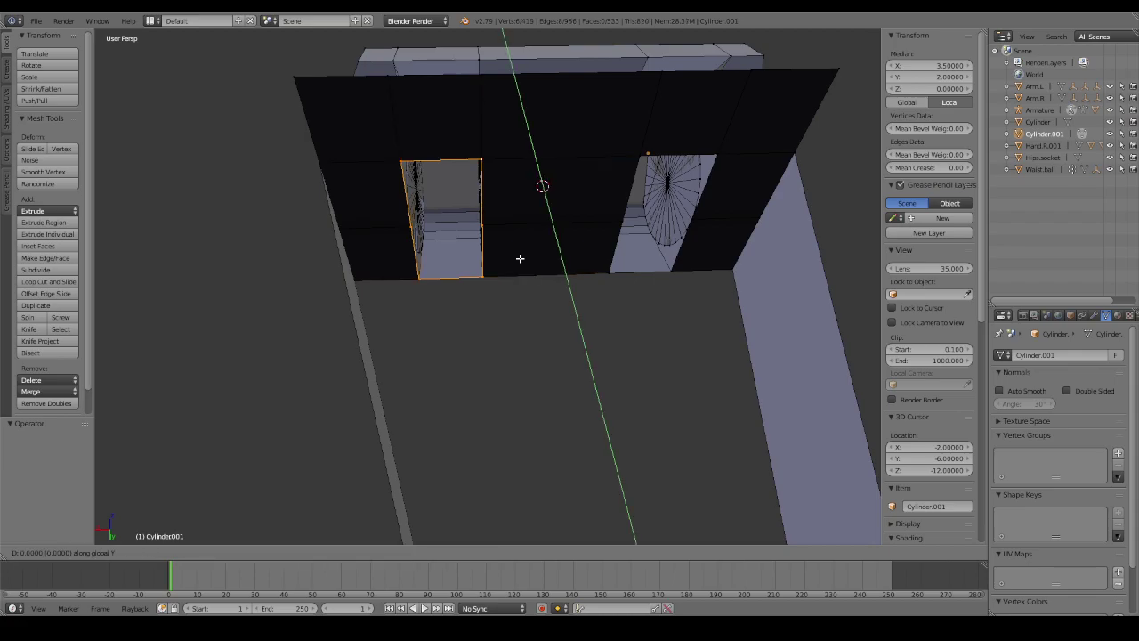
text(1)
key(Return)
mouse_move(520, 258)
middle_down()
mouse_move(571, 209)
mouse_move(458, 219)
mouse_move(600, 219)
mouse_move(491, 214)
mouse_move(493, 259)
mouse_move(567, 237)
mouse_move(516, 234)
mouse_move(342, 309)
mouse_move(389, 283)
mouse_move(386, 297)
mouse_move(346, 313)
mouse_move(228, 276)
middle_up()
key(ctrl+z)
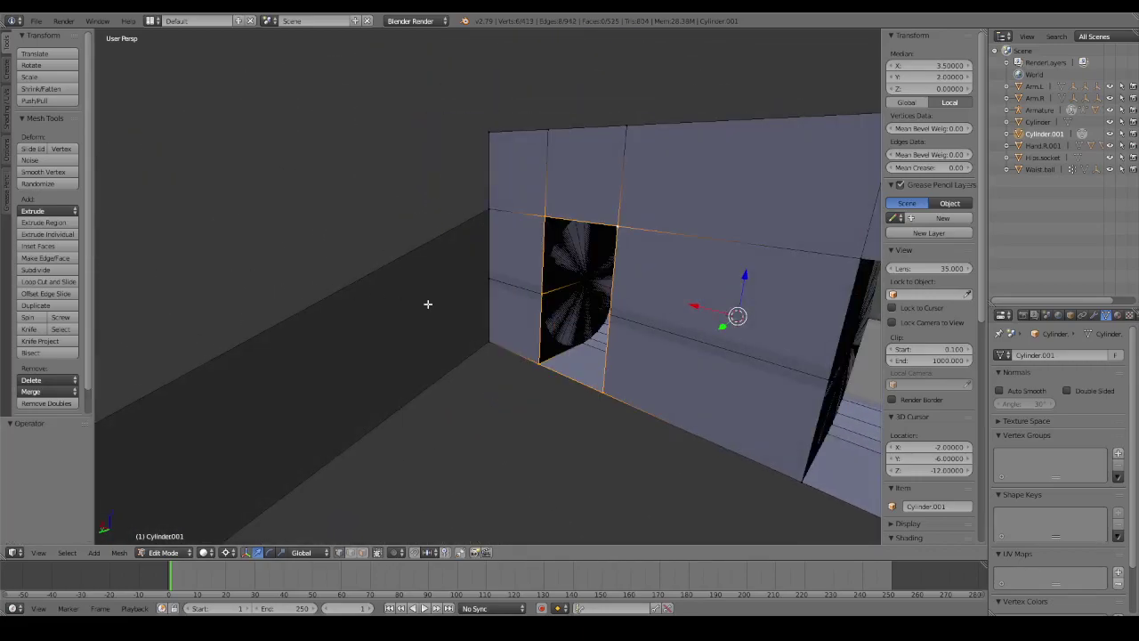
key(ctrl+shift+z)
middle_drag(555, 310, 509, 223)
right_click(509, 223)
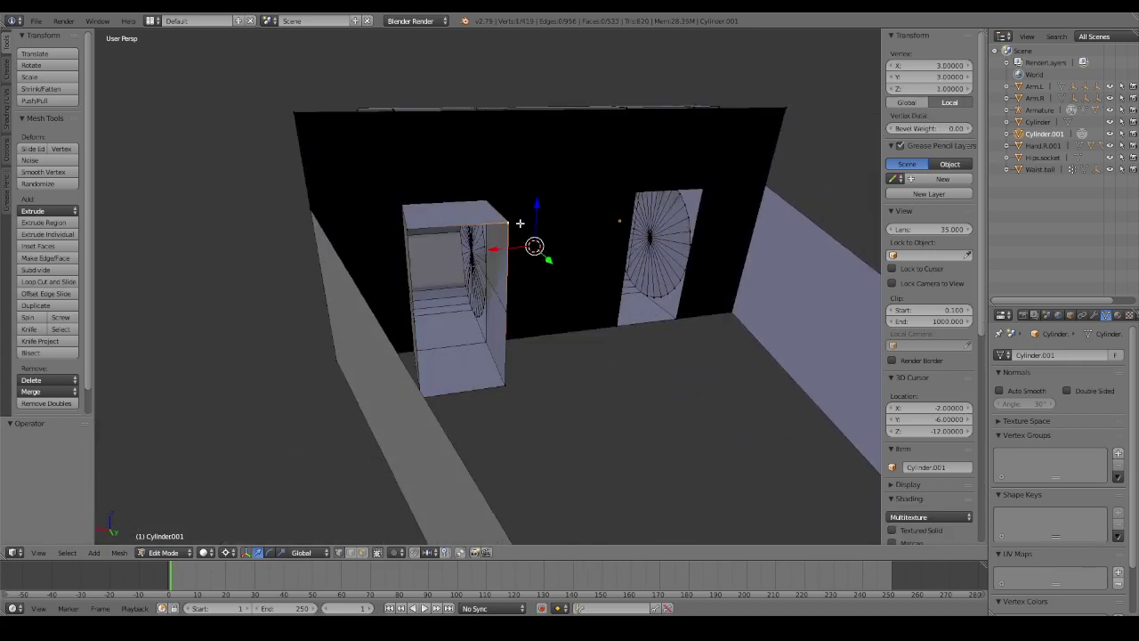
key(g)
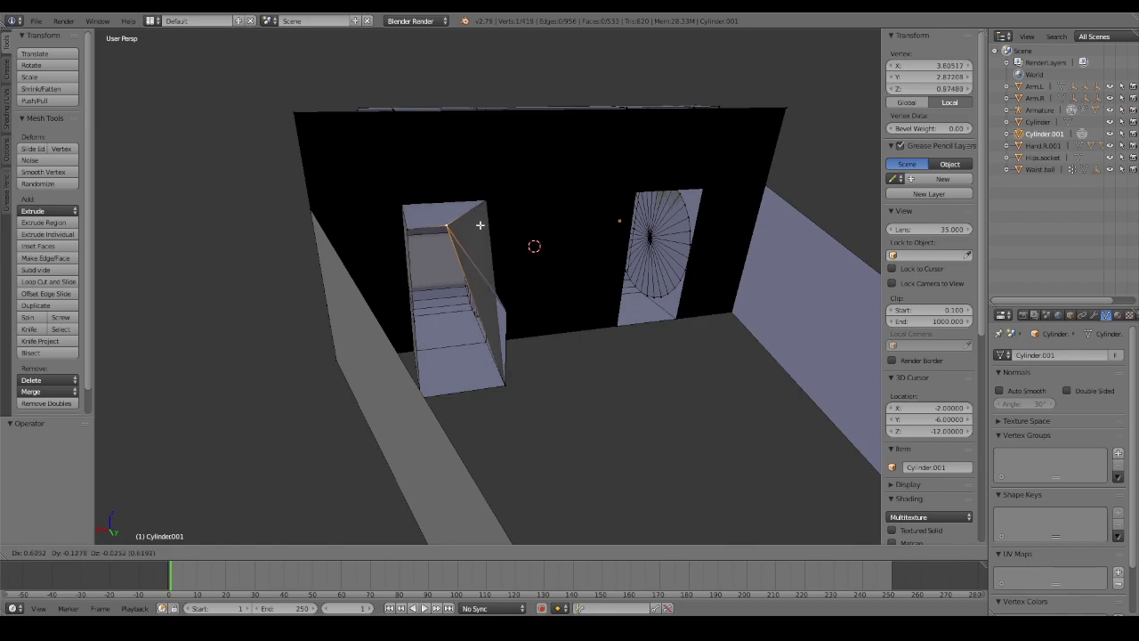
right_click(480, 225)
key(ctrl+z)
key(ctrl+z)
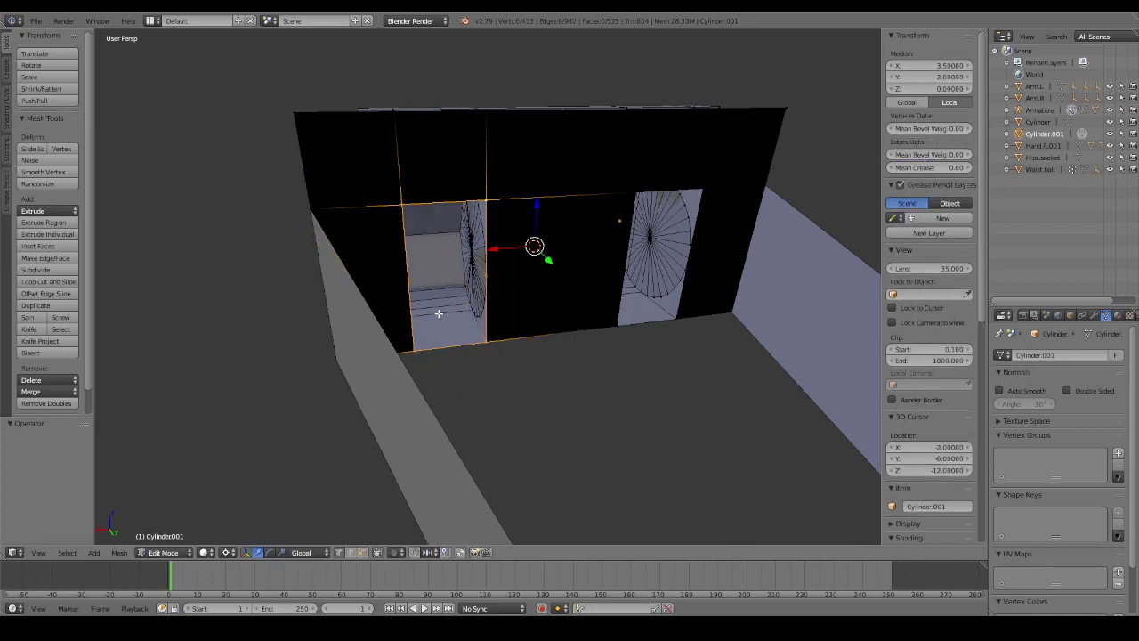
Select the linked wall section containing the two doorways.
key(a)
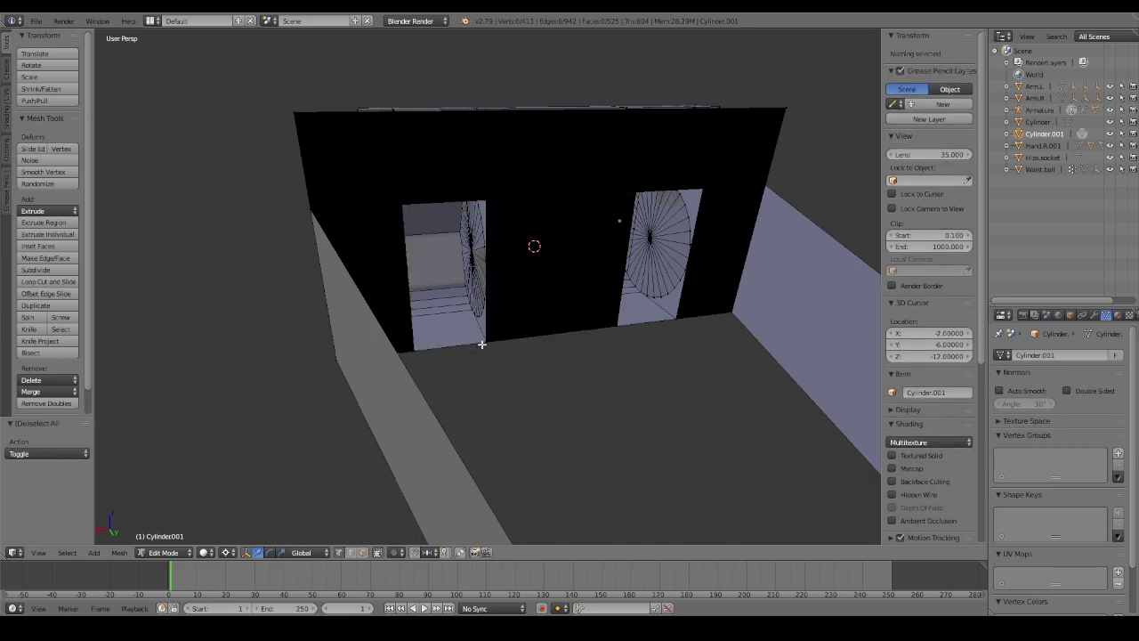
key(l)
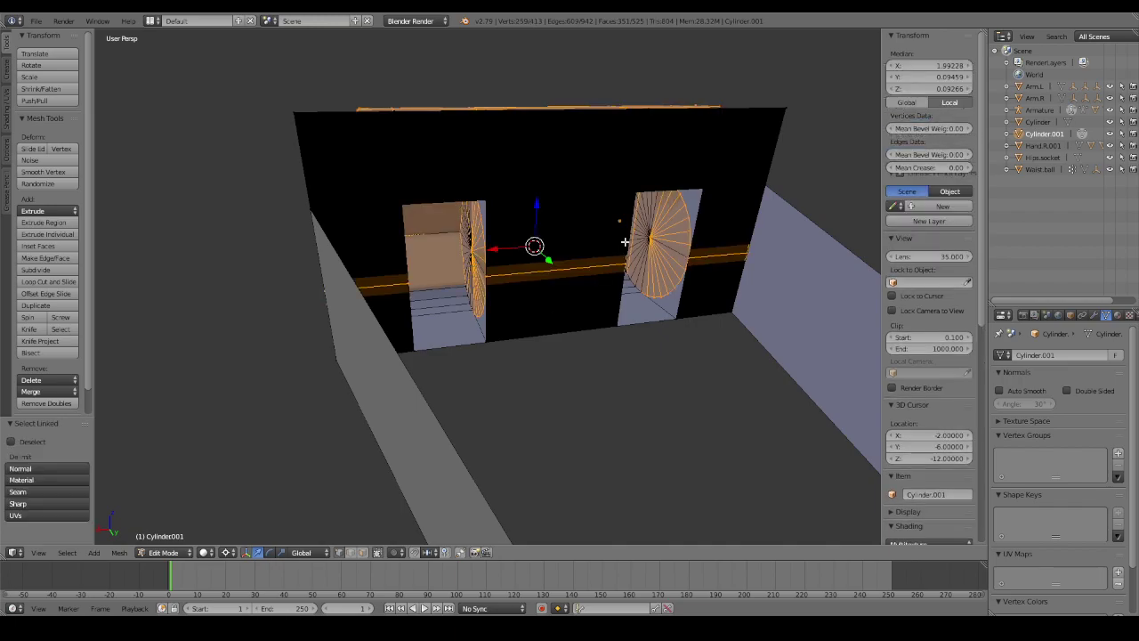
middle_drag(577, 241, 623, 249)
scroll(667, 255, up, 3)
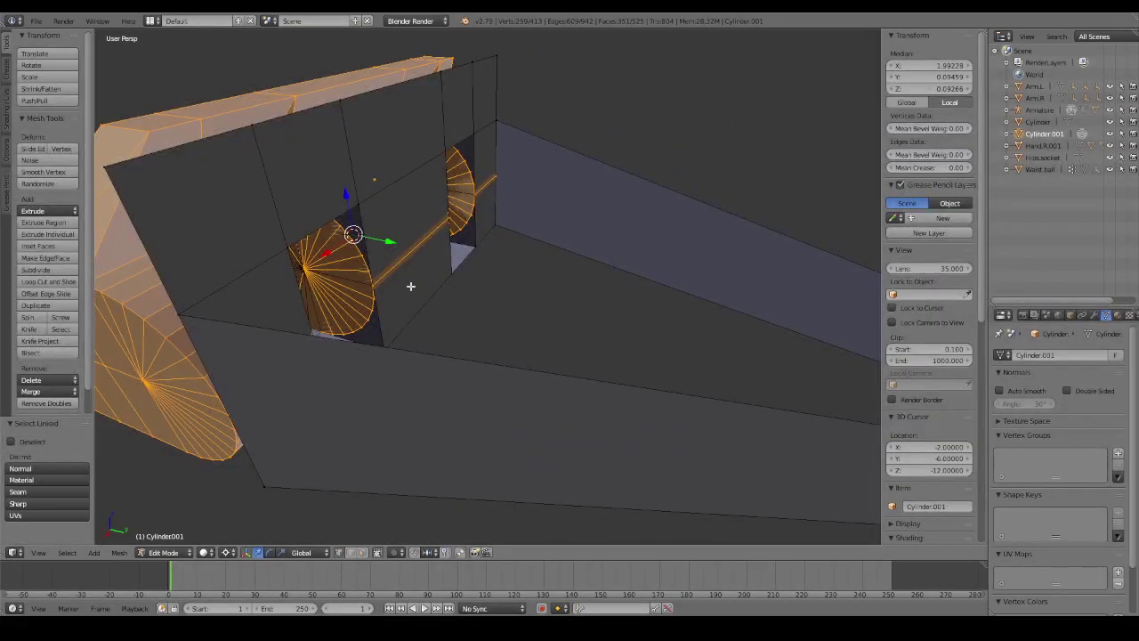
key(a)
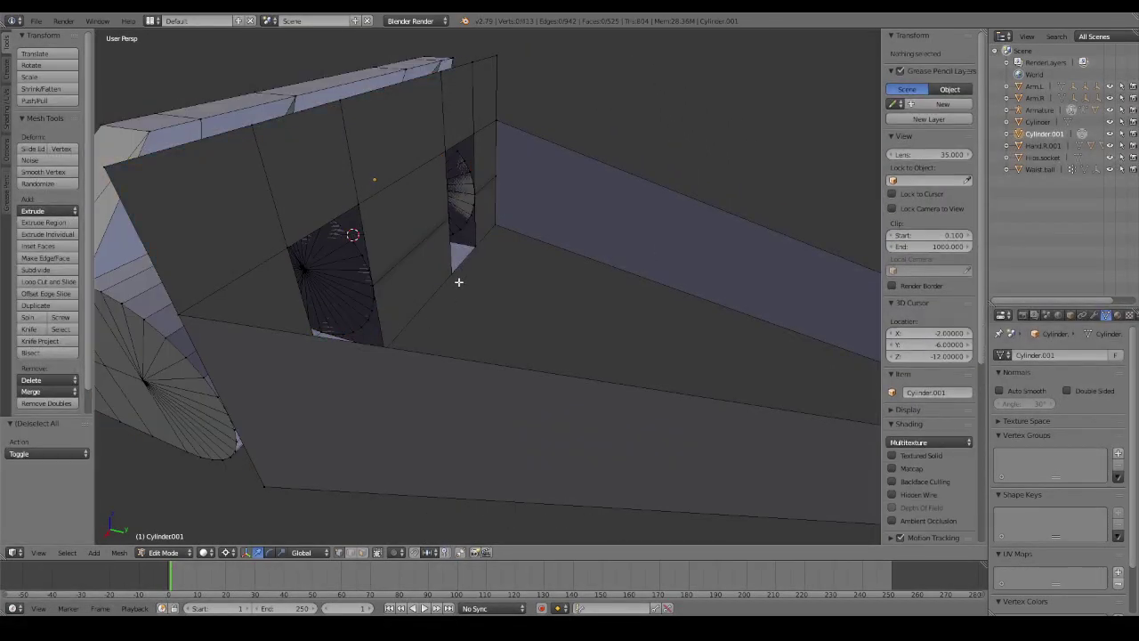
key(l)
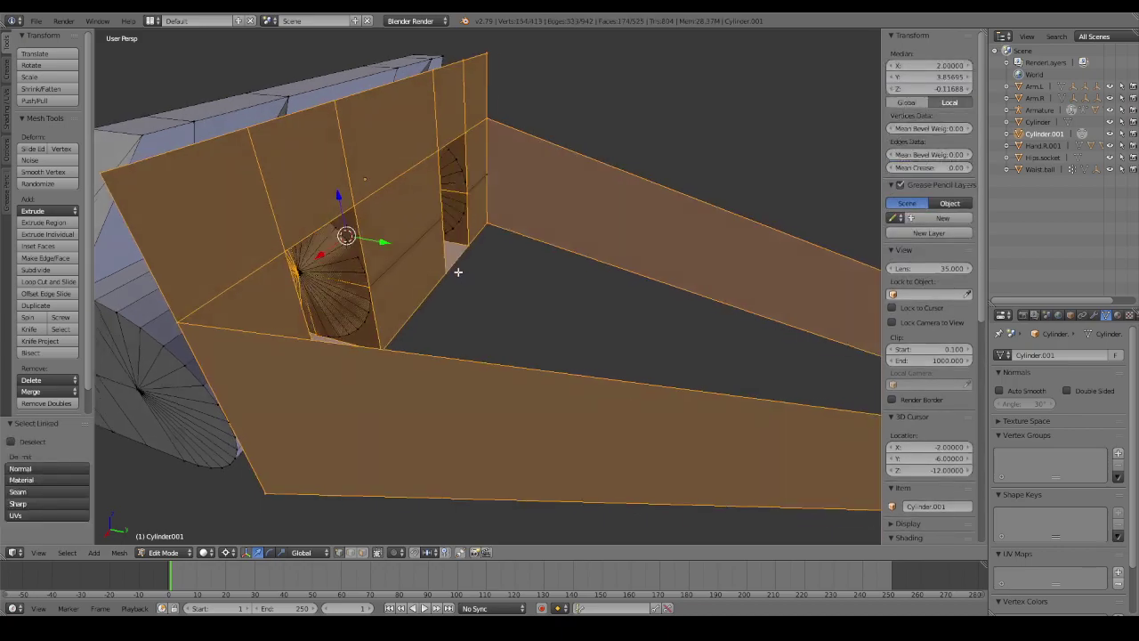
middle_drag(458, 275, 447, 277)
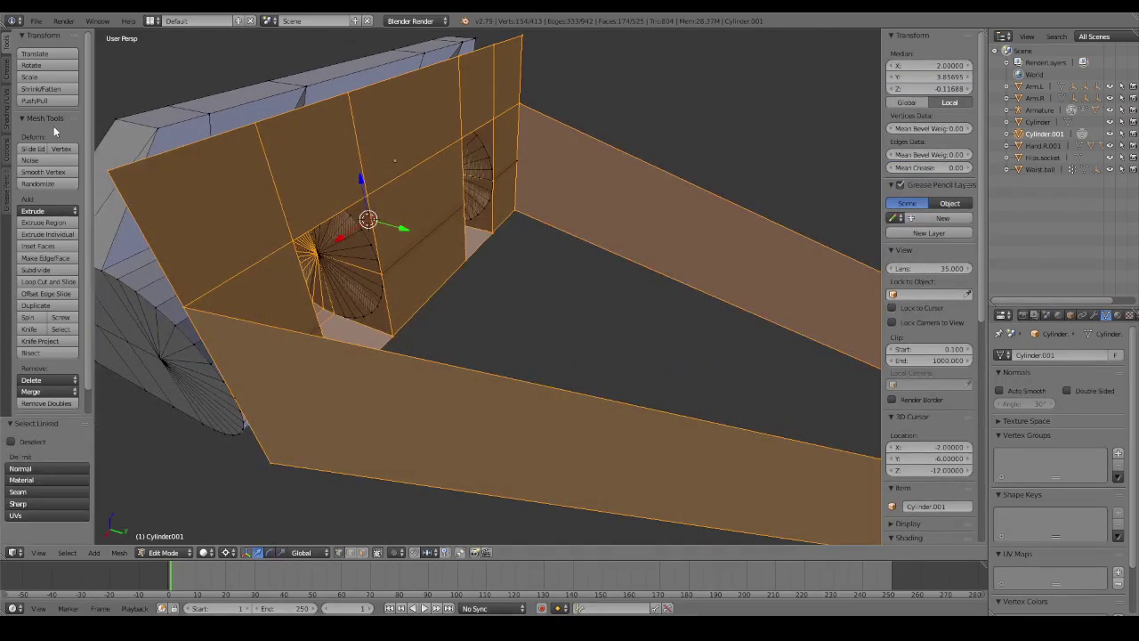
Try Remove Doubles and a Y-axis rotation on the mesh, then undo both.
key(a)
key(a)
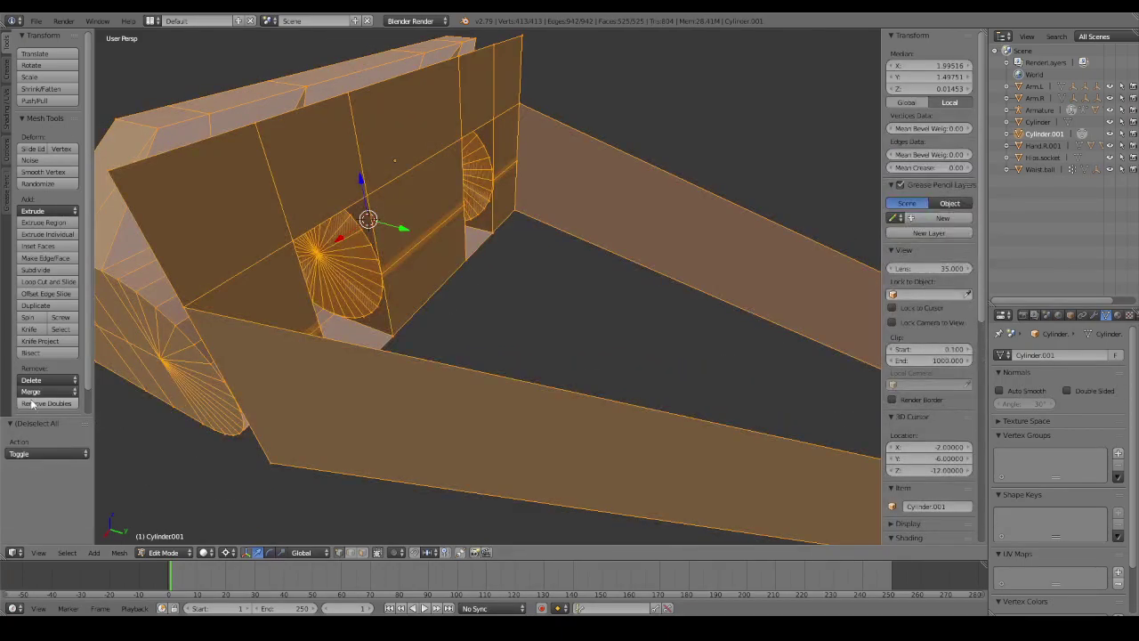
click(46, 404)
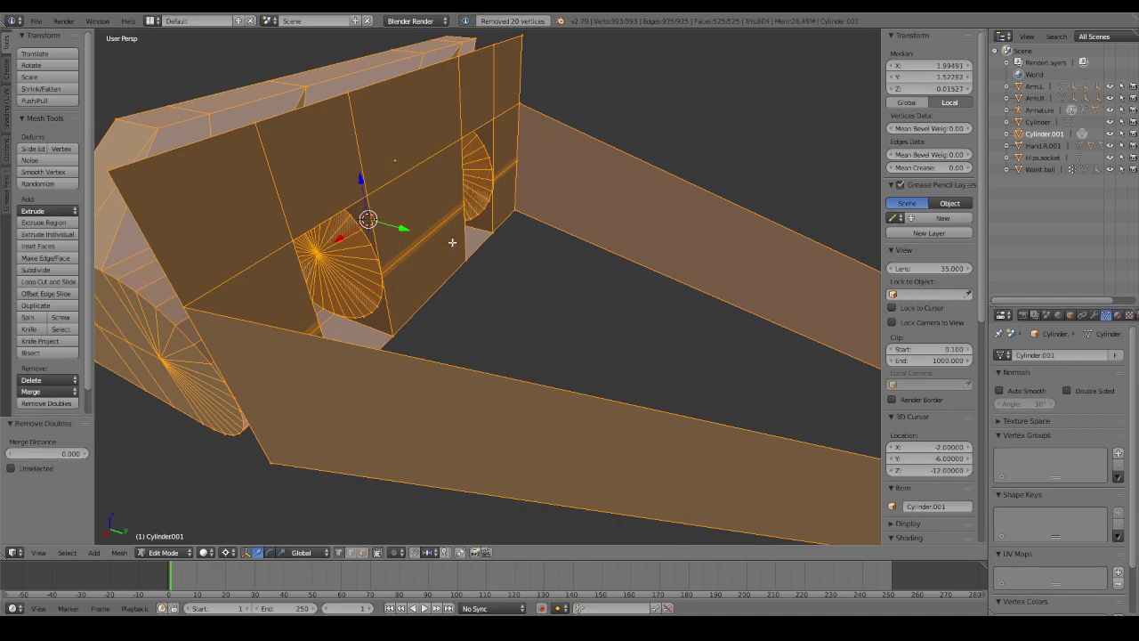
key(a)
key(l)
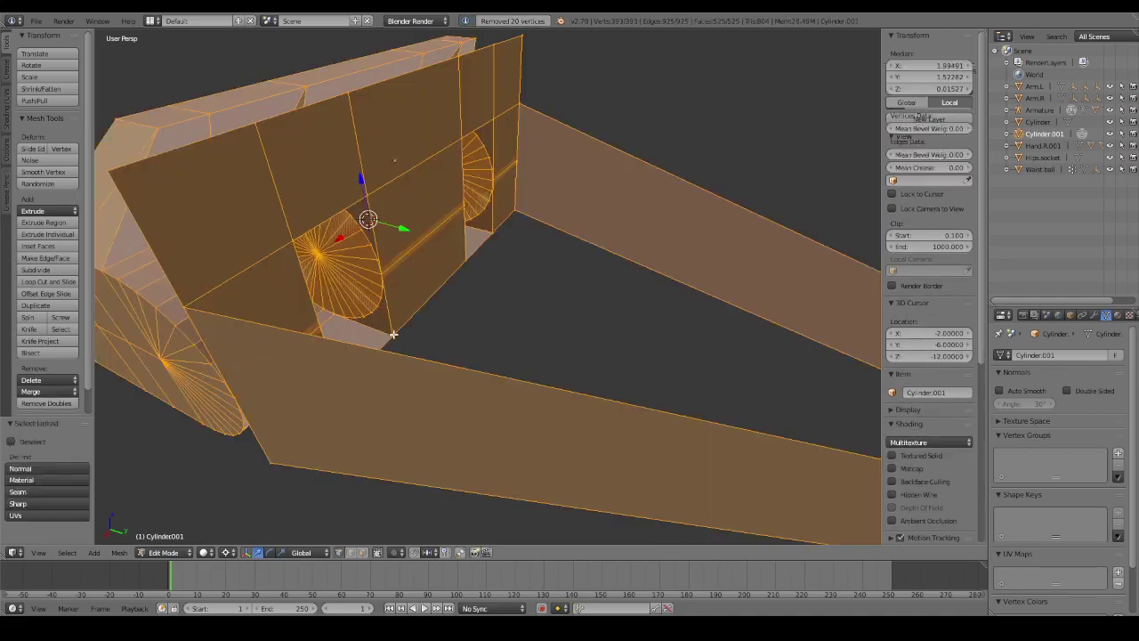
key(r)
key(y)
click(444, 287)
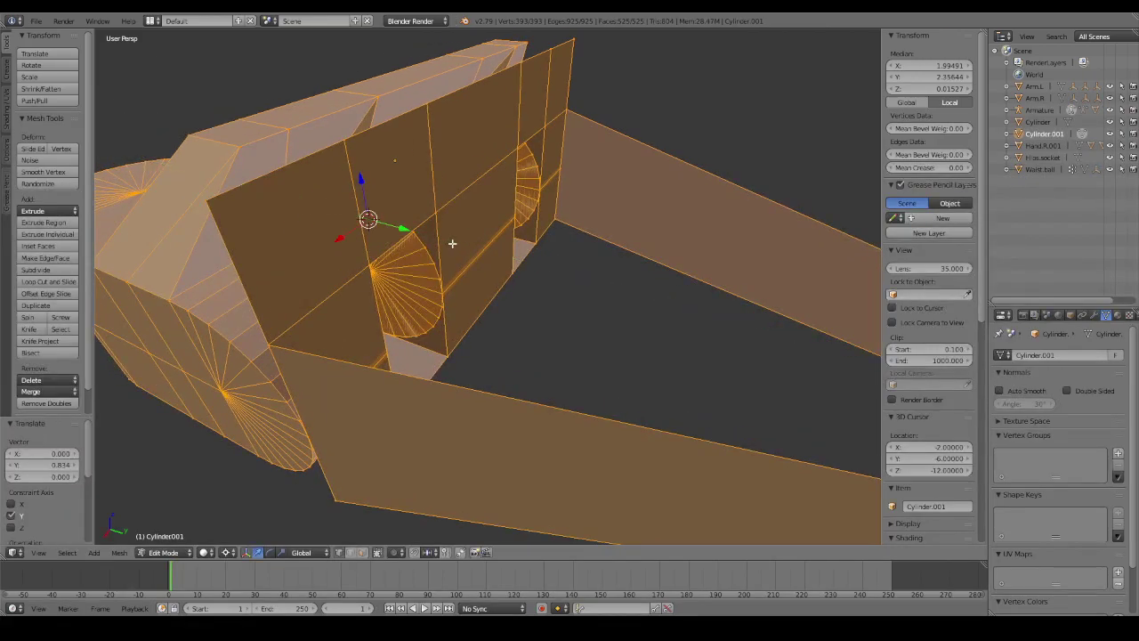
key(ctrl+z)
key(a)
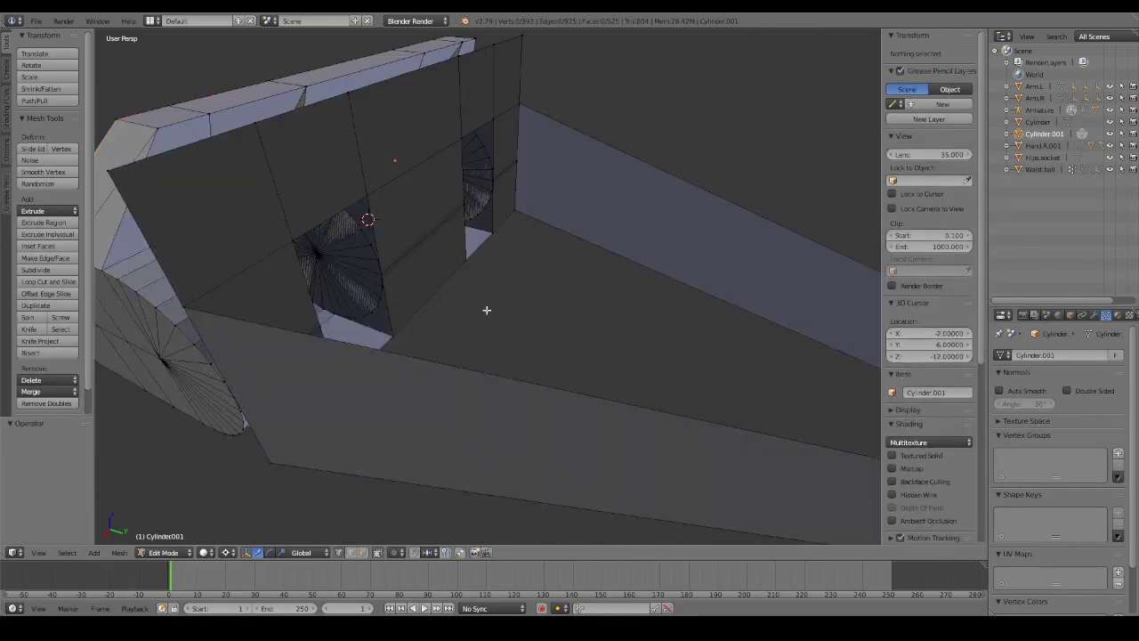
key(a)
key(ctrl+z)
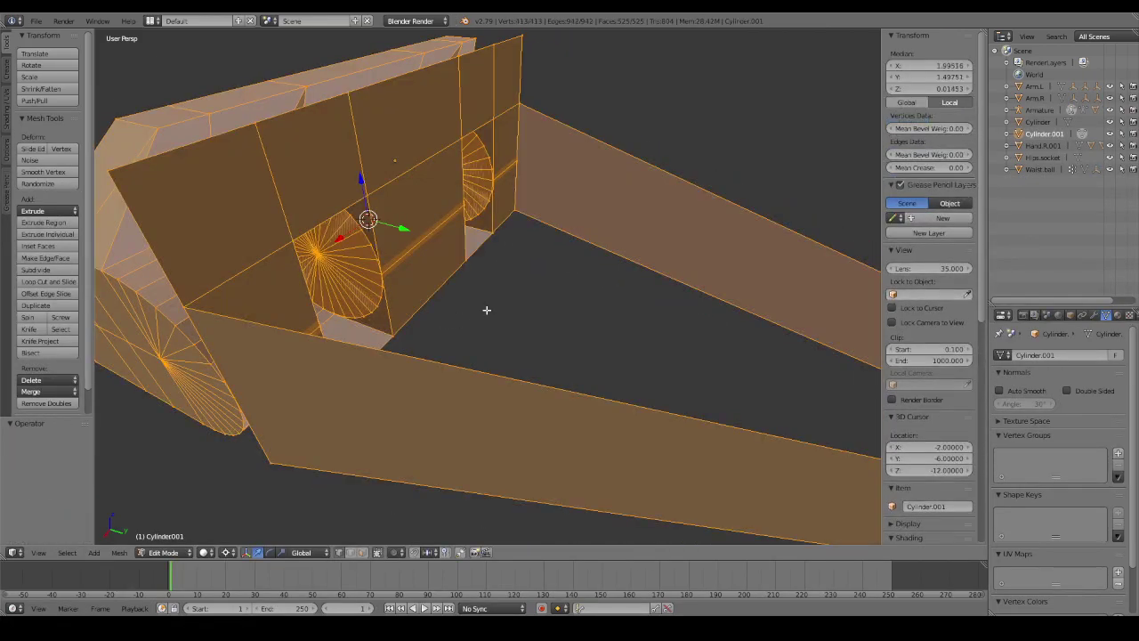
Move the linked doorway wall section 2.326 units along Y, then deselect.
key(a)
key(l)
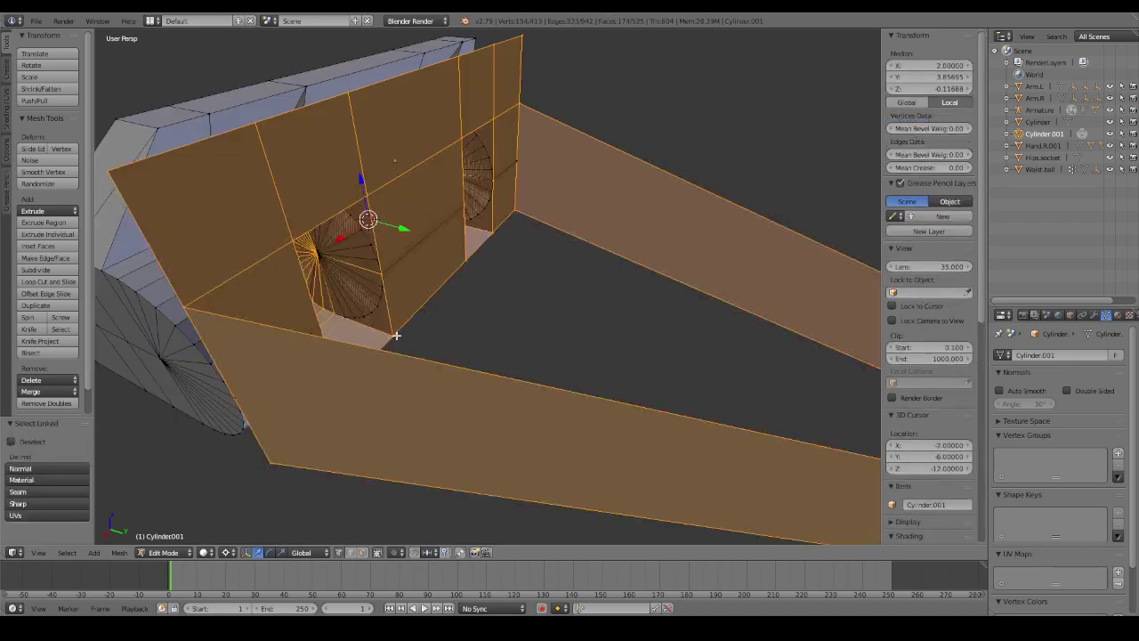
key(g)
key(y)
click(554, 269)
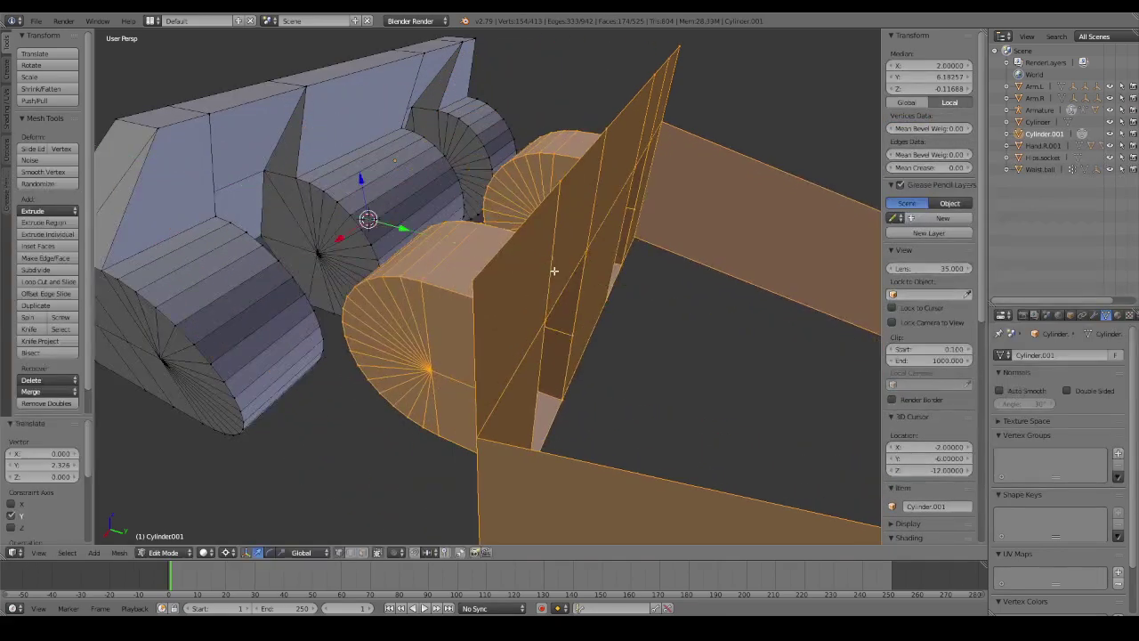
key(a)
middle_drag(655, 366, 626, 356)
Hide one doorway-edge vertex and try moving another, cancelling the move.
scroll(596, 338, up, 5)
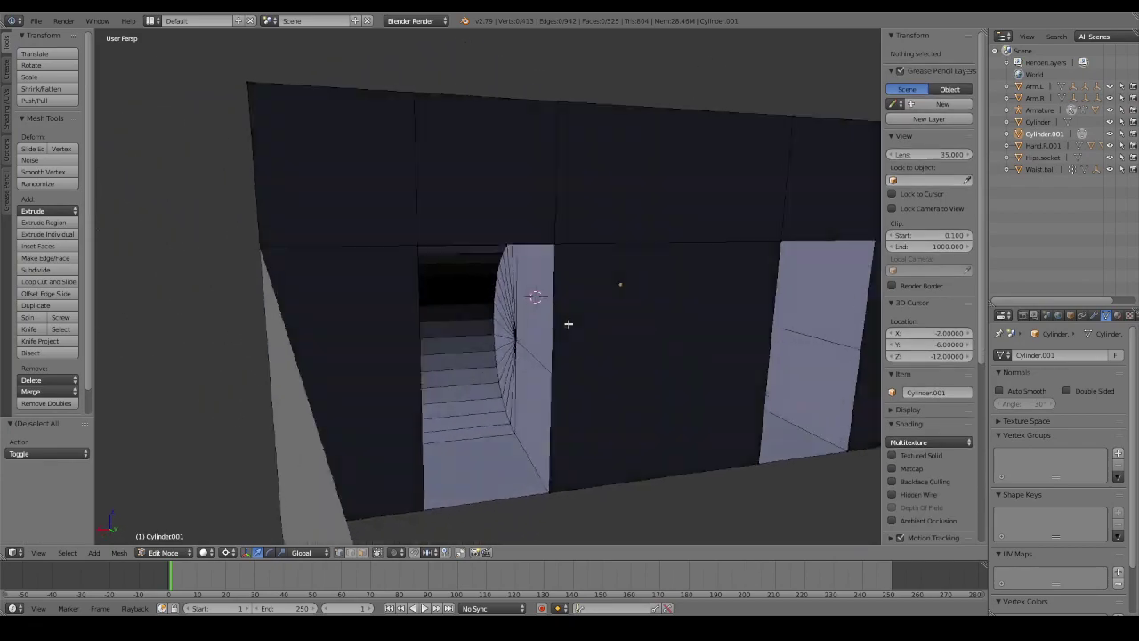
middle_drag(567, 323, 529, 338)
right_click(380, 373)
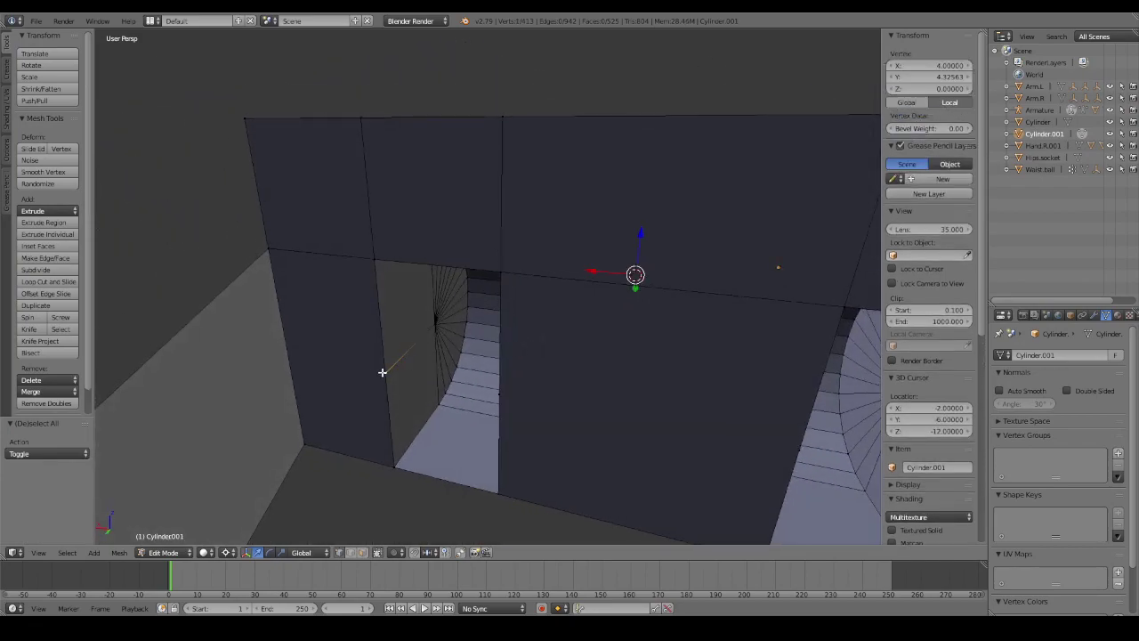
key(h)
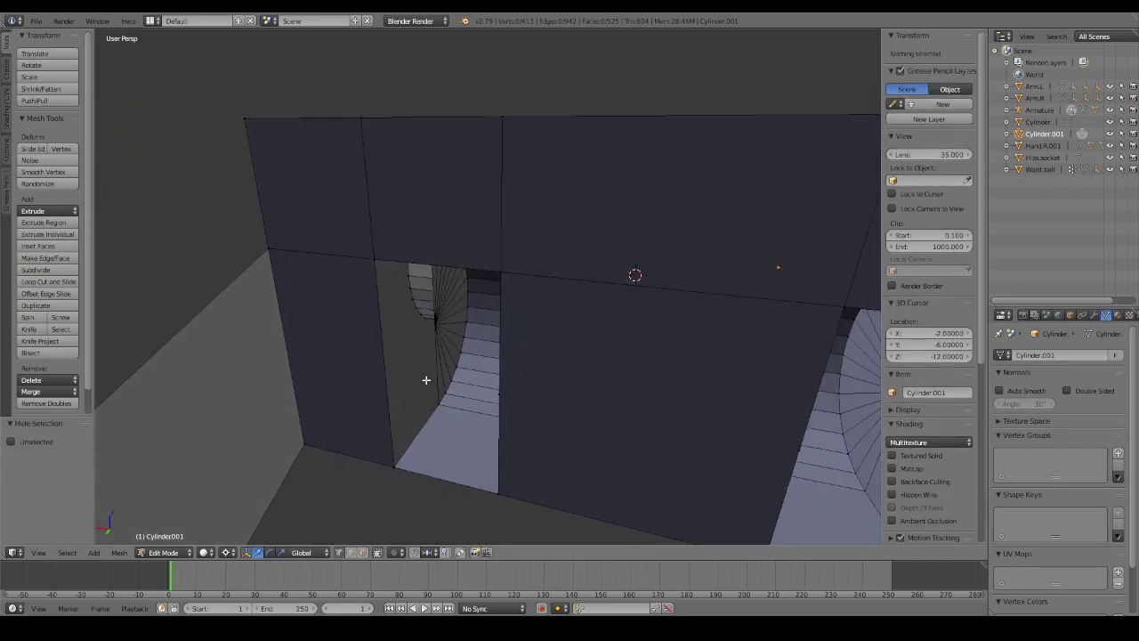
middle_drag(425, 380, 400, 383)
right_click(400, 383)
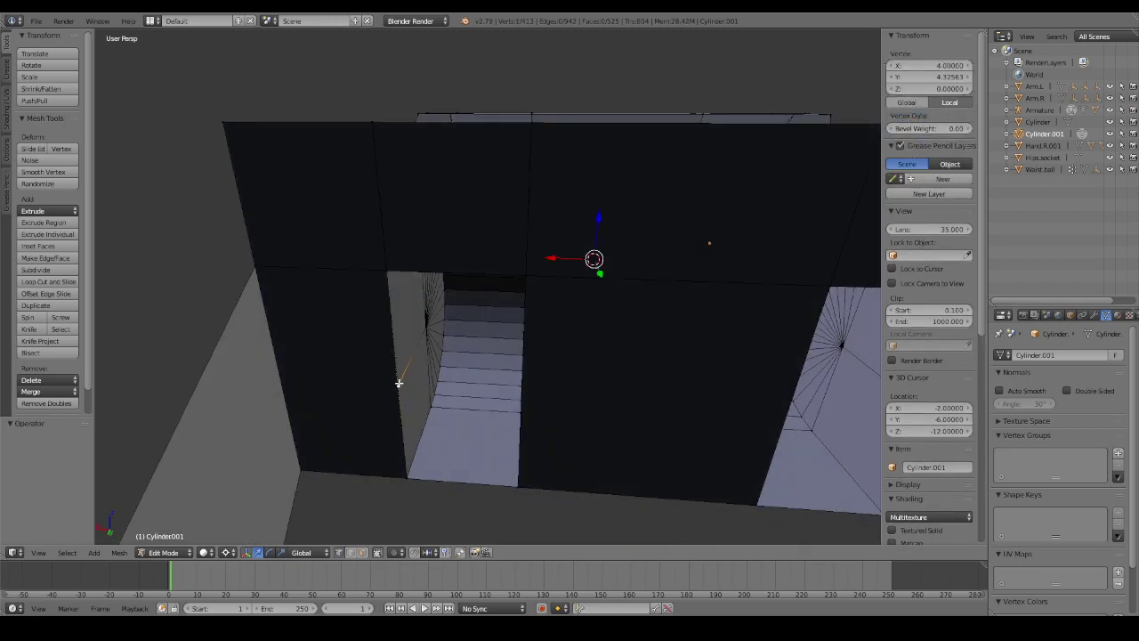
key(g)
right_click(425, 375)
key(a)
Start a knife cut across the wall, then cancel it.
middle_drag(426, 376, 407, 348)
key(a)
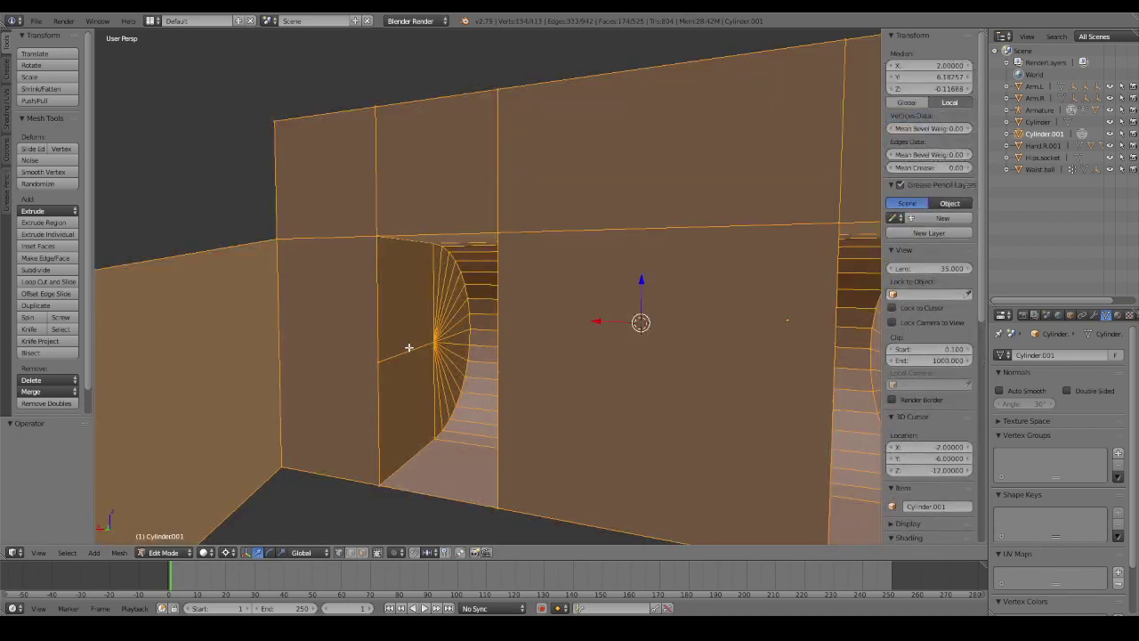
key(a)
scroll(374, 368, down, 2)
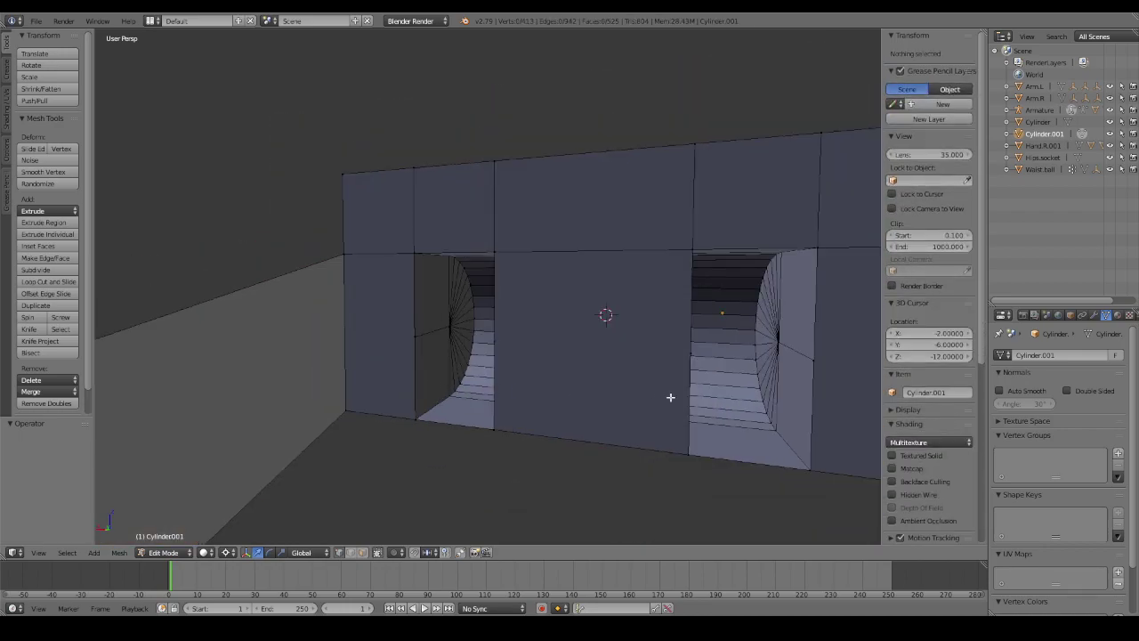
mouse_move(670, 397)
middle_down()
mouse_move(715, 412)
mouse_move(605, 381)
mouse_move(638, 387)
mouse_move(552, 356)
mouse_move(567, 348)
mouse_move(554, 341)
mouse_move(469, 338)
middle_up()
key(k)
click(468, 351)
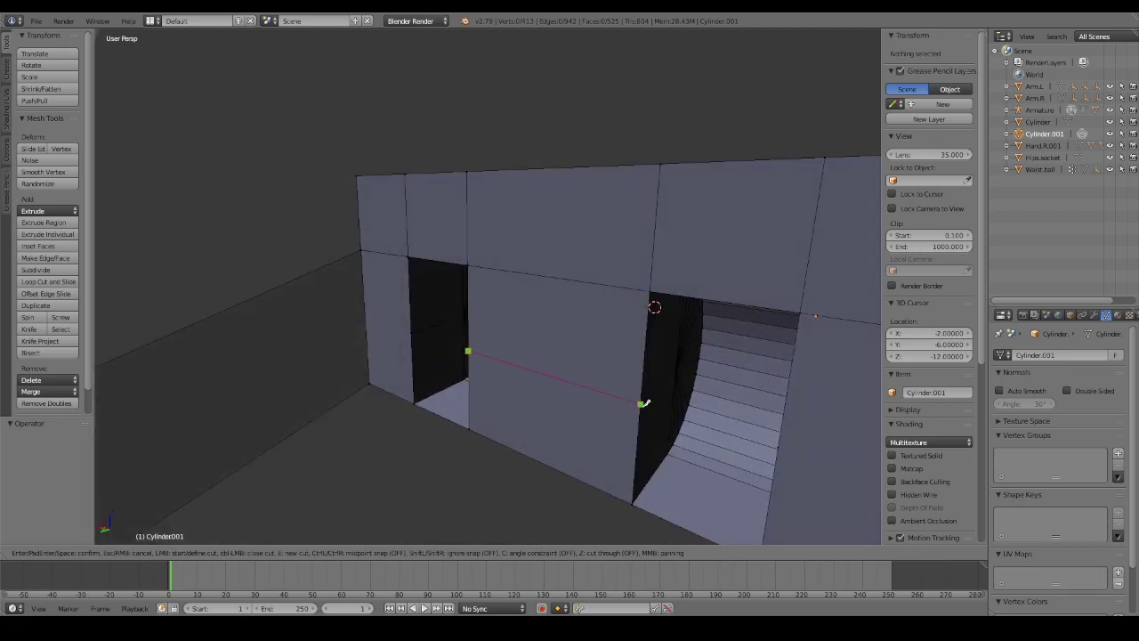
key(Escape)
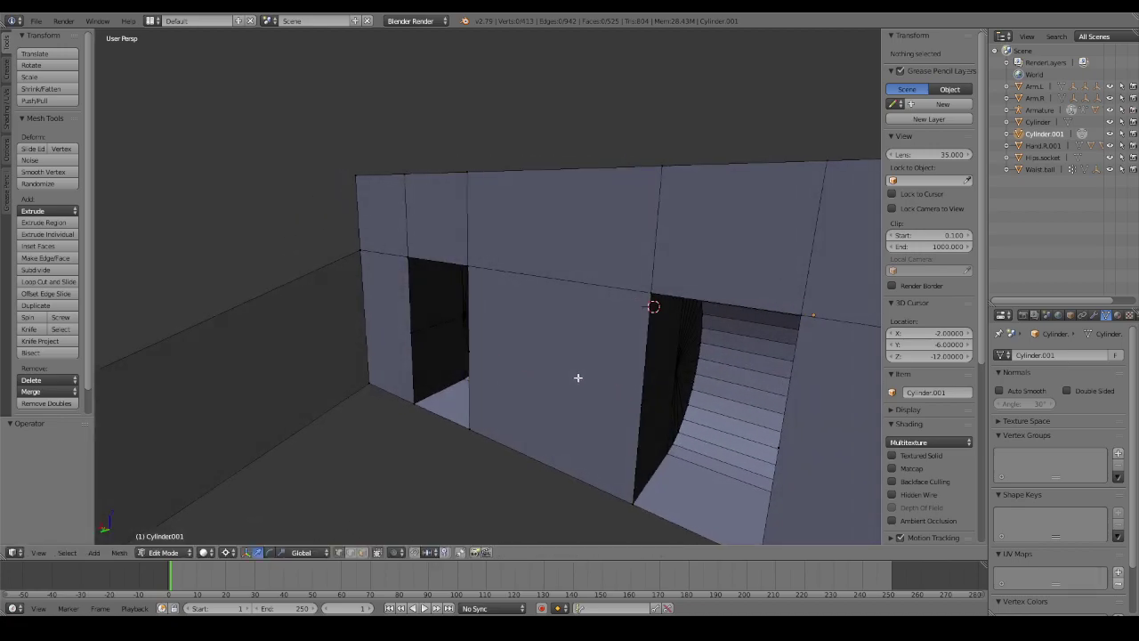
mouse_move(578, 378)
middle_down()
mouse_move(689, 381)
mouse_move(618, 368)
middle_up()
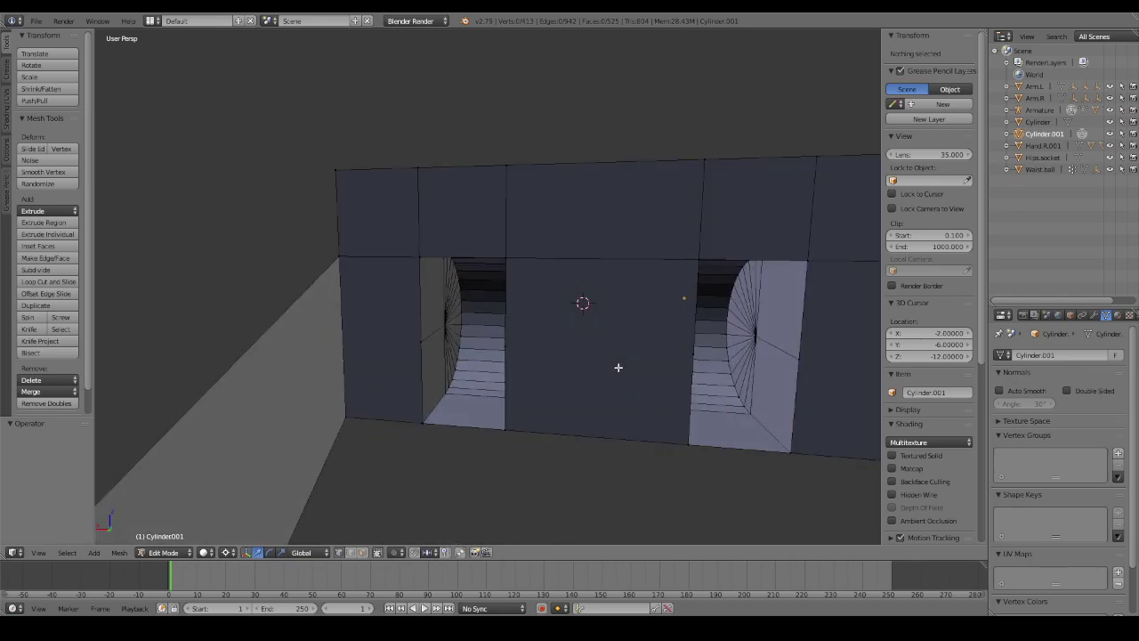
Add a centred loop cut across the middle wall panel, then undo it twice.
key(ctrl+r)
click(520, 333)
right_click(561, 319)
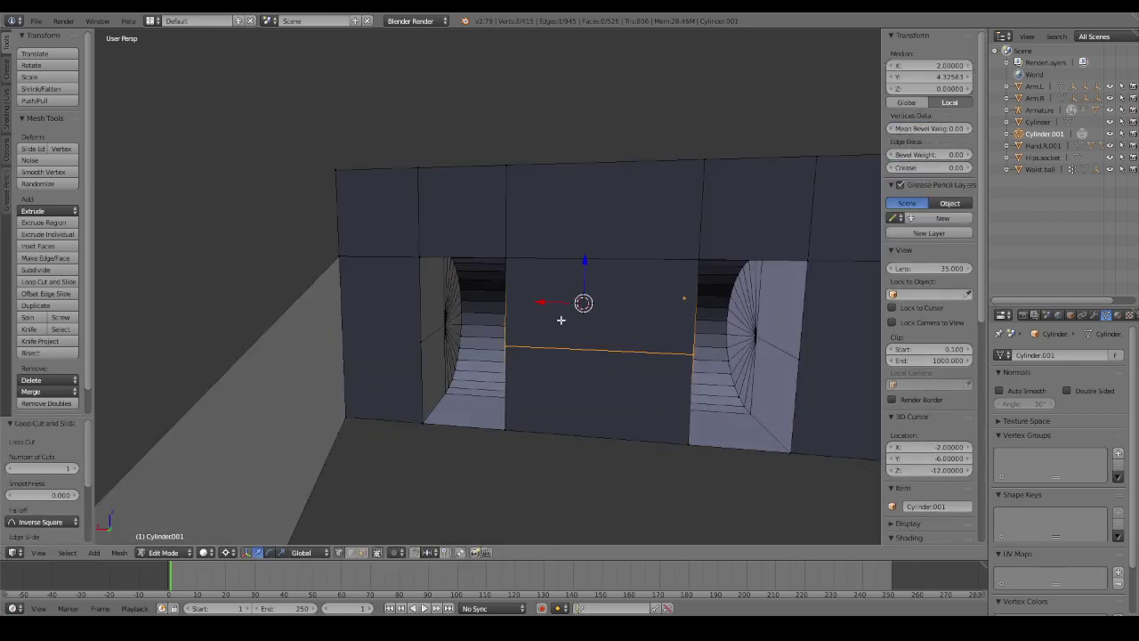
mouse_move(561, 320)
middle_down()
mouse_move(635, 374)
mouse_move(550, 358)
middle_up()
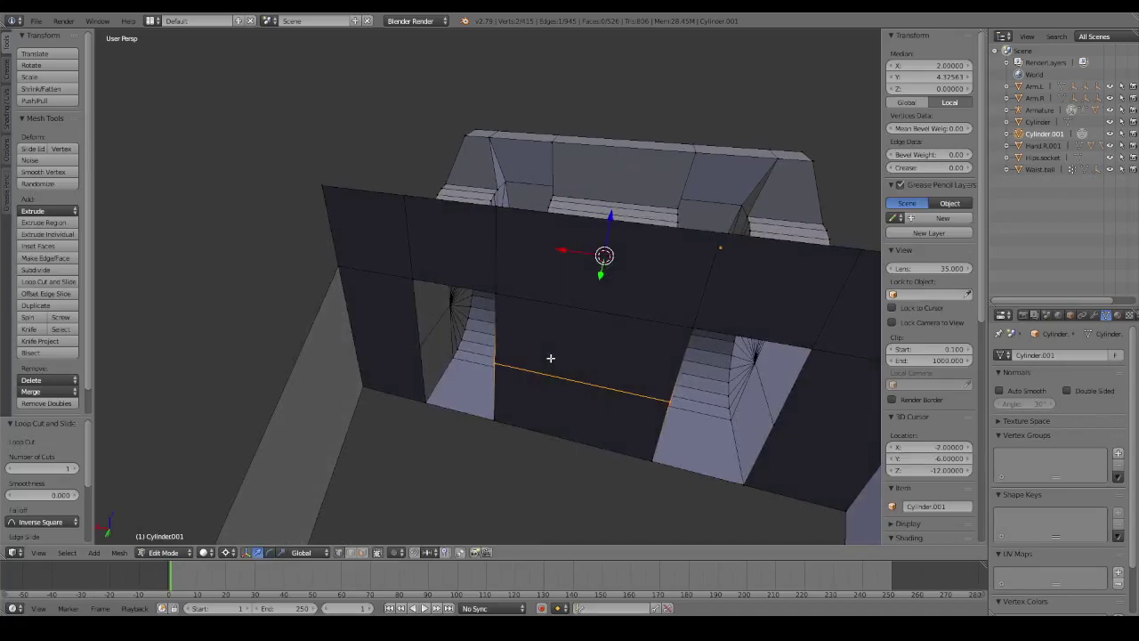
key(ctrl+z)
key(ctrl+z)
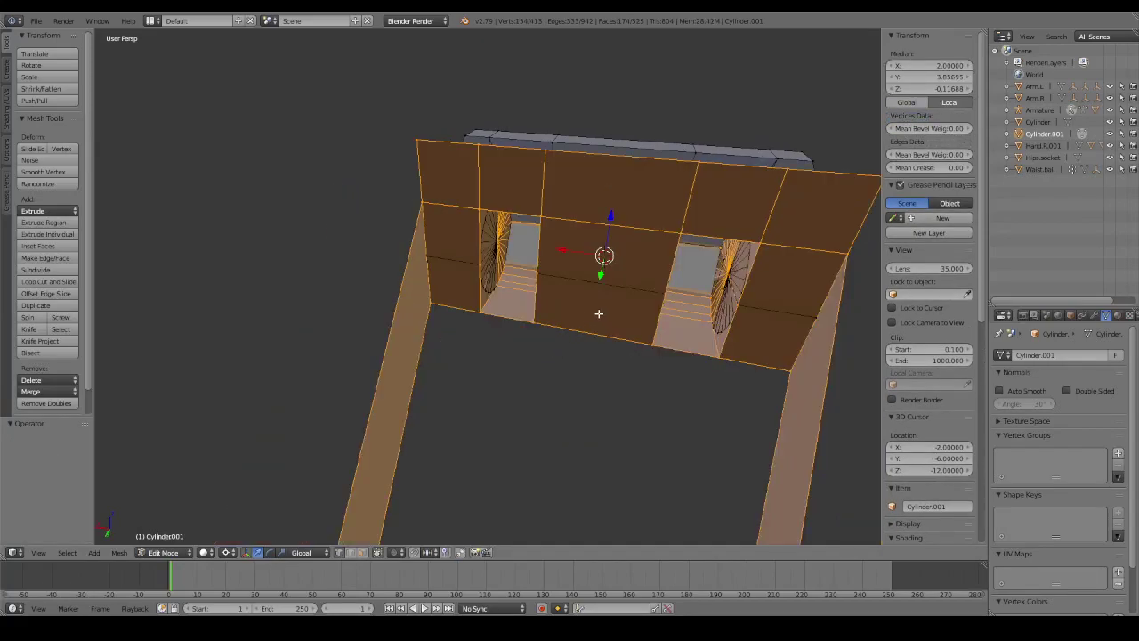
key(ctrl+z)
Move the selected wall 2 units along Y.
key(g)
key(y)
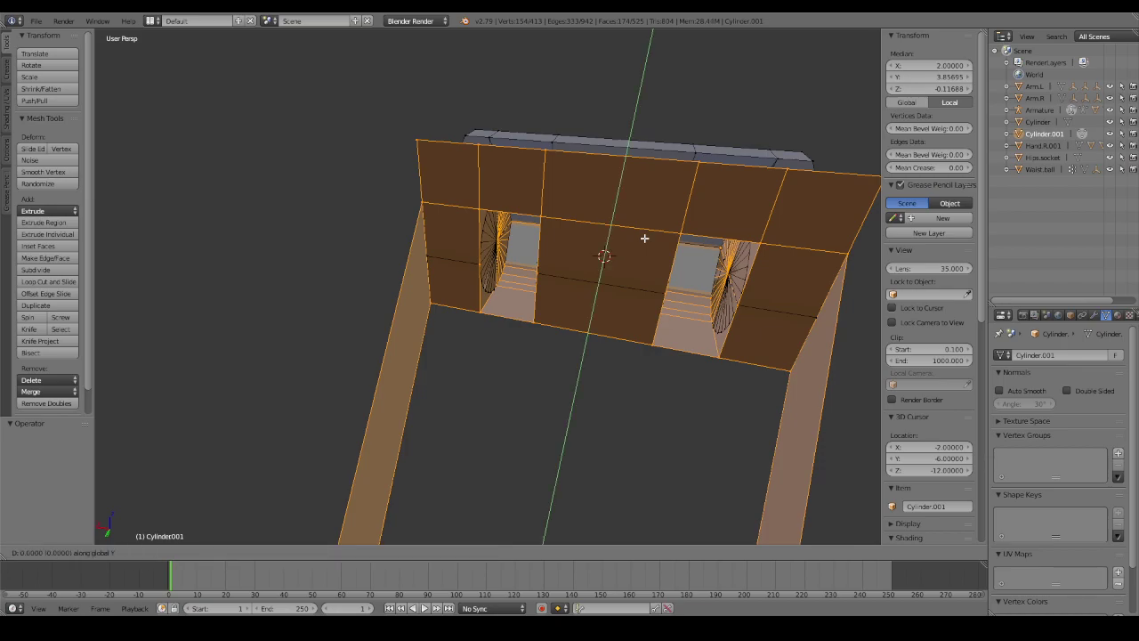
text(3)
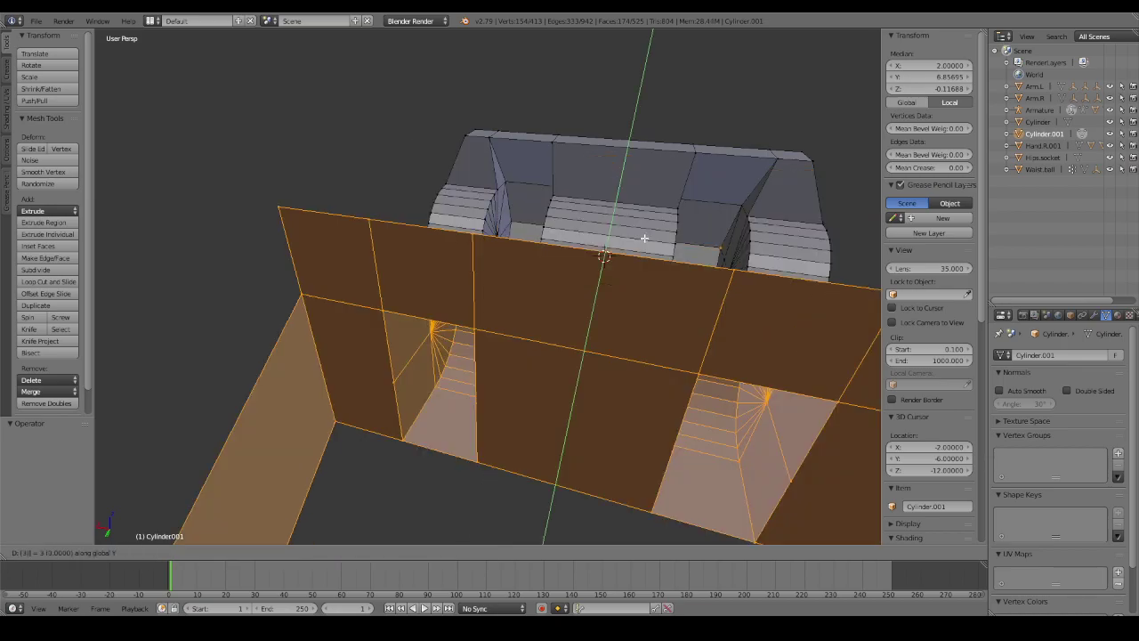
key(BackSpace)
text(2)
key(Return)
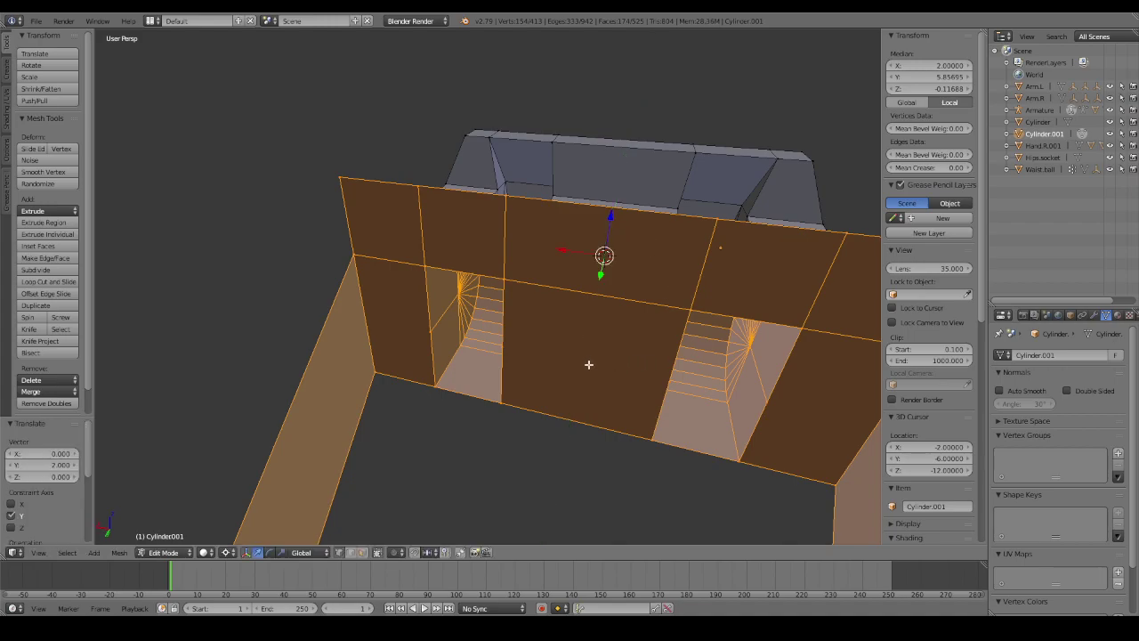
key(a)
Add two centred loop cuts, one across the front wall and one across the side walls.
key(ctrl+r)
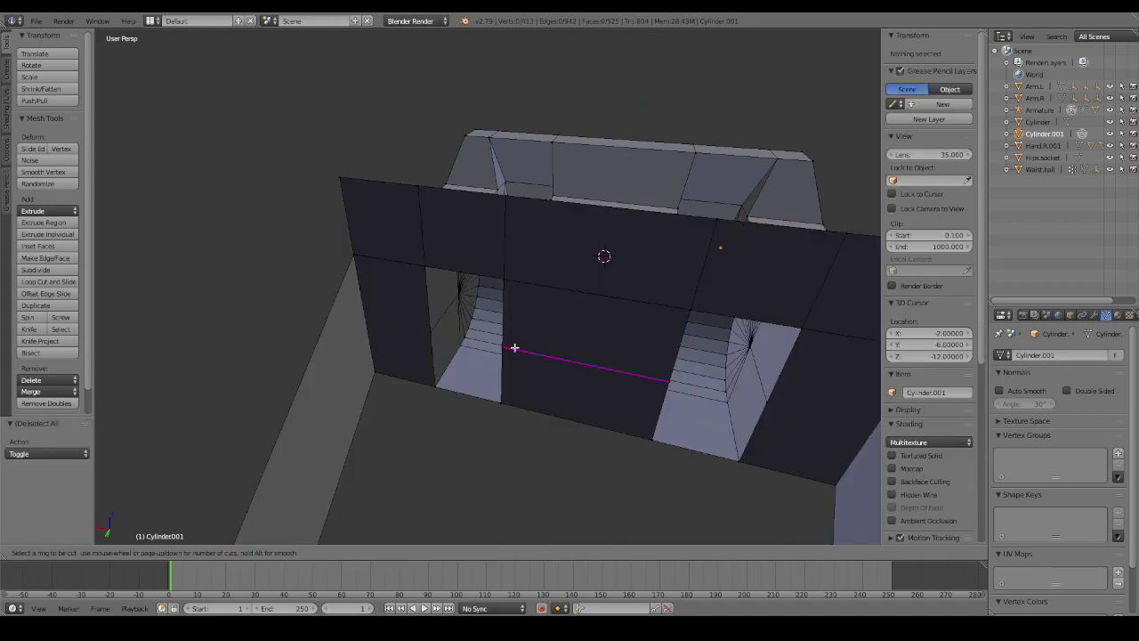
click(508, 339)
click(513, 380)
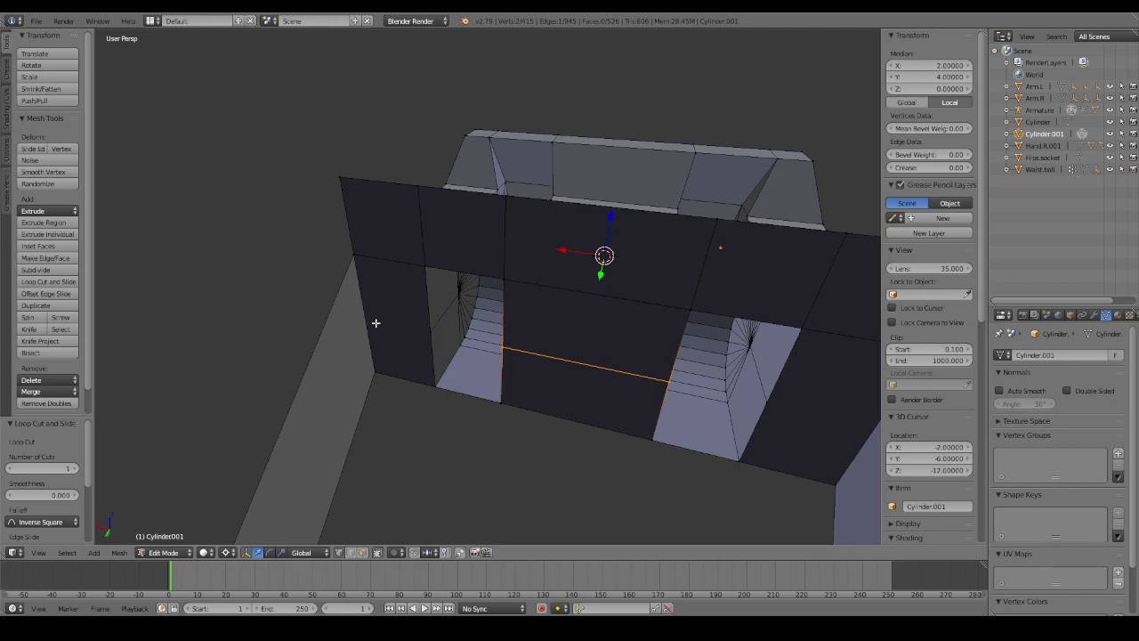
key(ctrl+r)
click(387, 285)
click(508, 382)
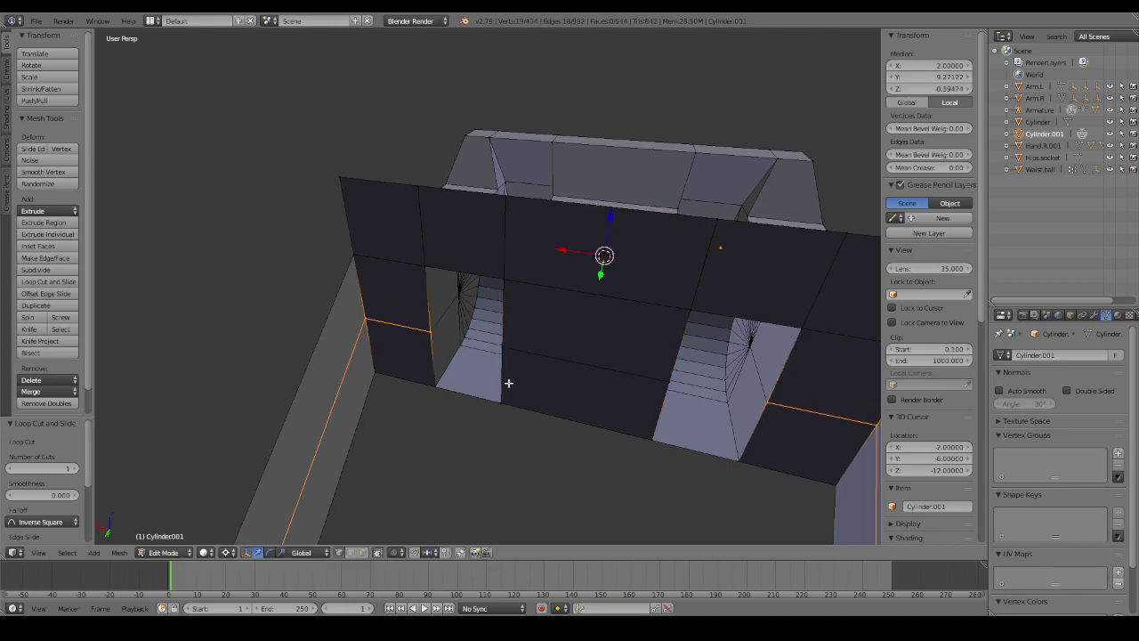
key(a)
key(a)
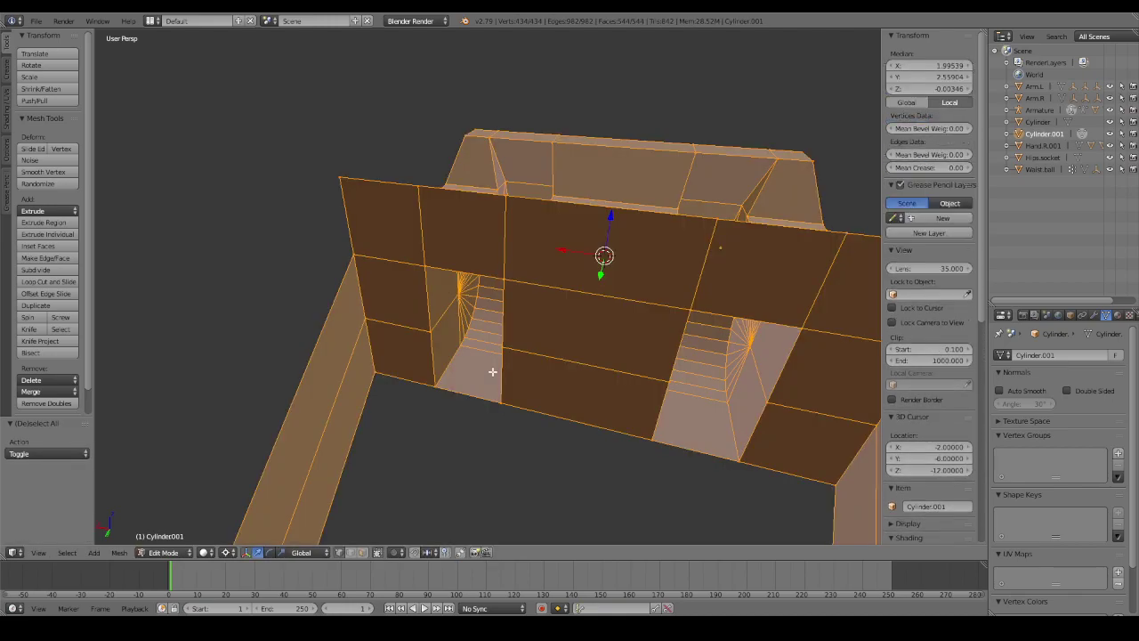
mouse_move(495, 371)
middle_down()
mouse_move(511, 412)
mouse_move(582, 434)
mouse_move(651, 339)
middle_up()
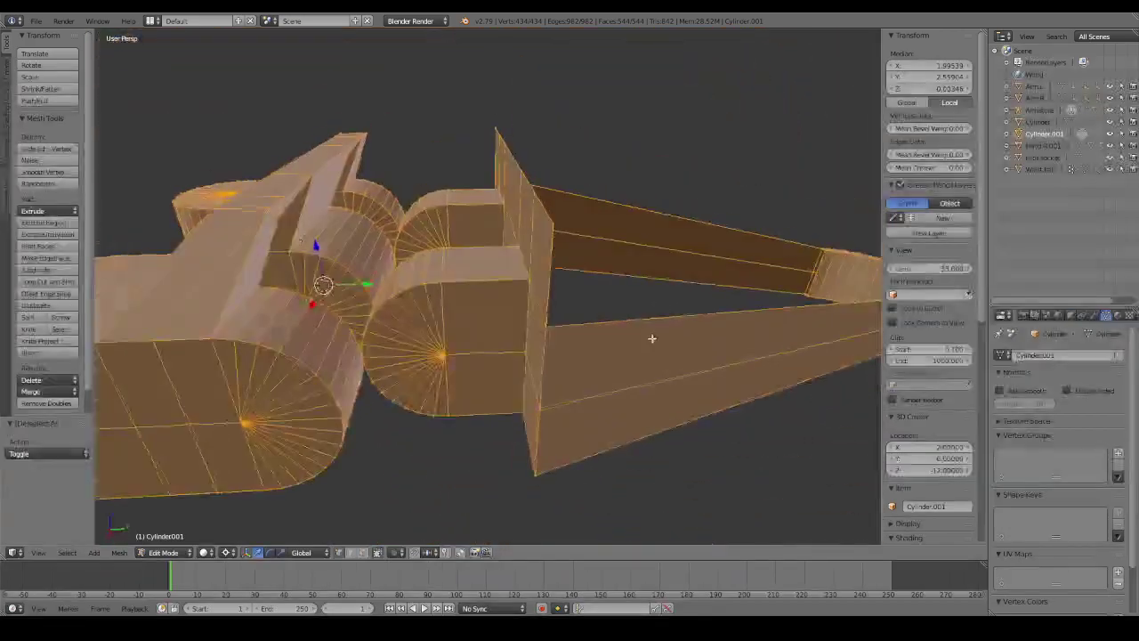
scroll(652, 323, up, 2)
Move the connected finger piece 1 unit along Y.
key(a)
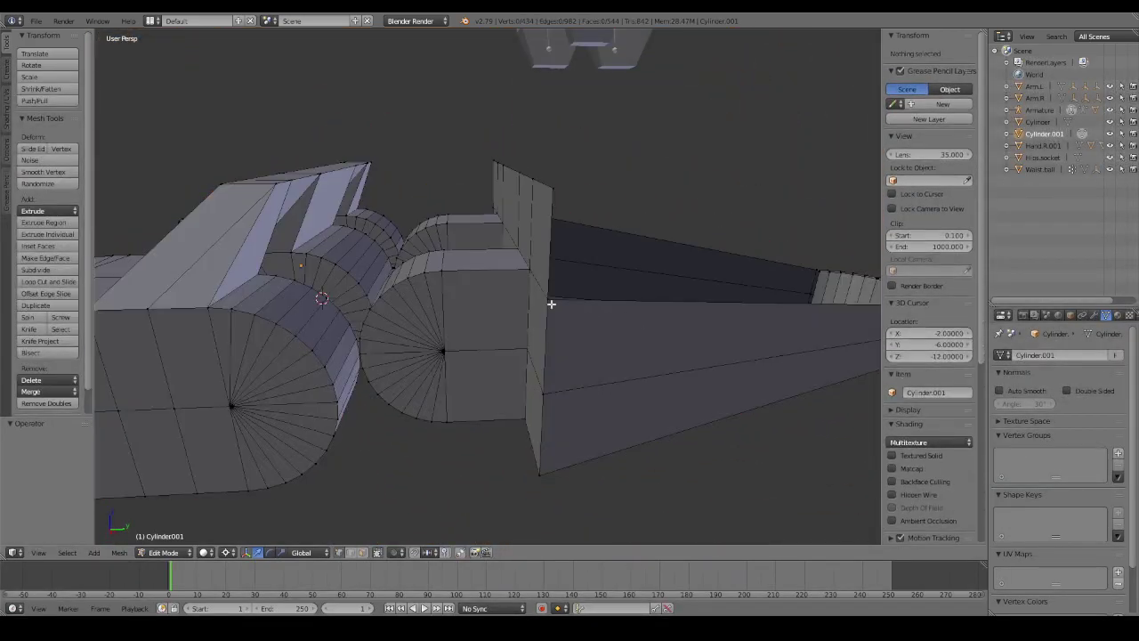
key(l)
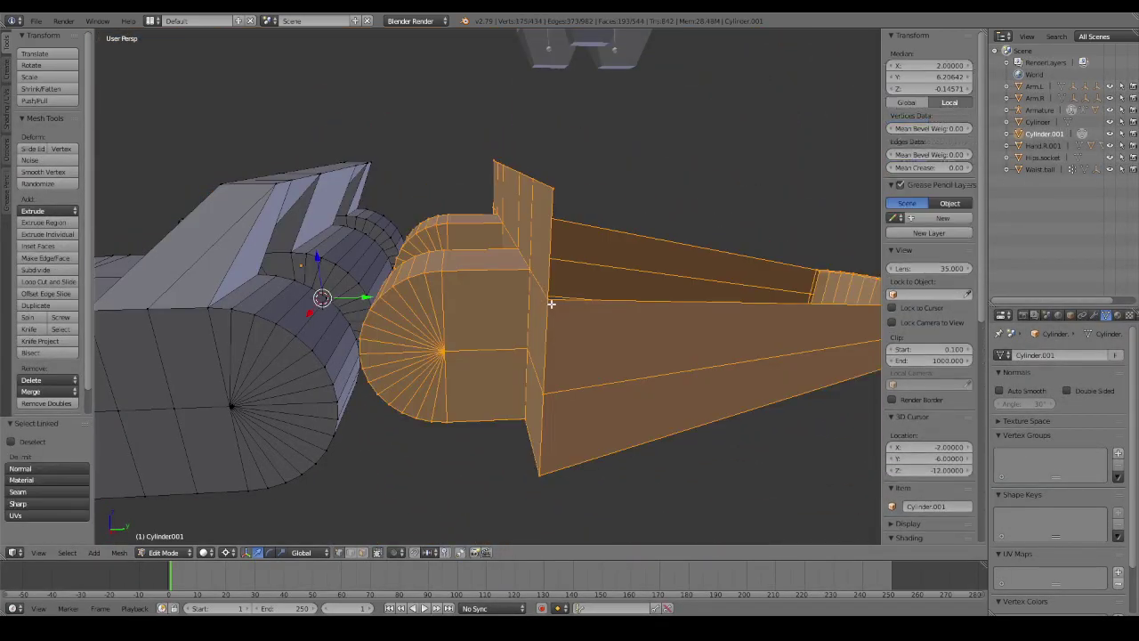
key(g)
key(y)
key(1)
key(Return)
middle_drag(551, 304, 638, 329)
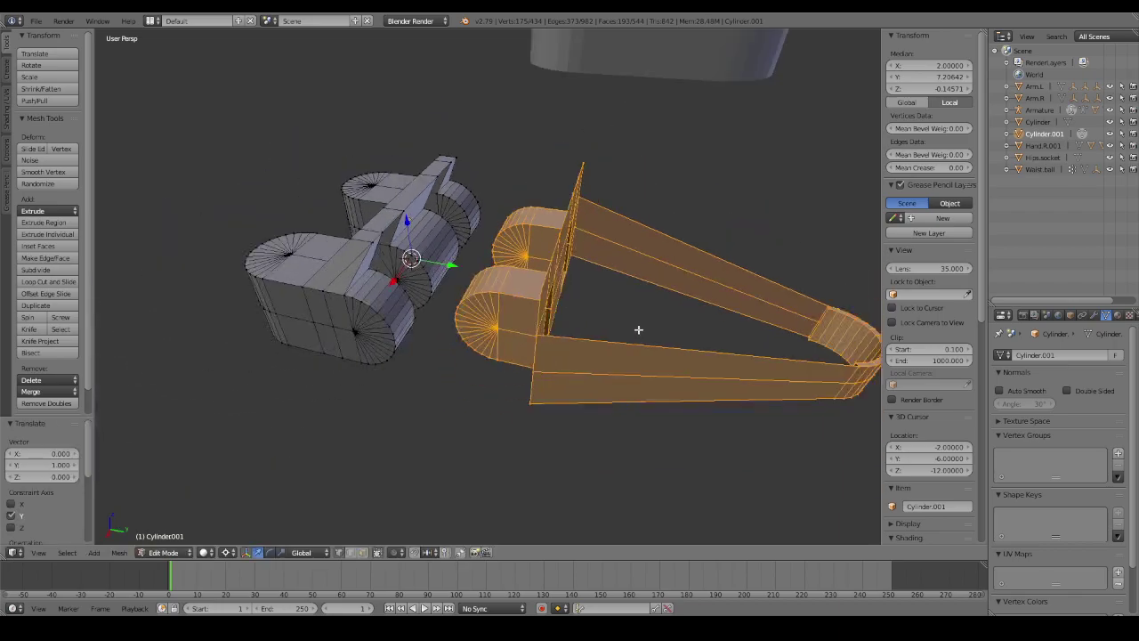
scroll(638, 330, up, 2)
Run Remove Doubles to merge 4 duplicate vertices, then select a wall corner vertex.
click(46, 403)
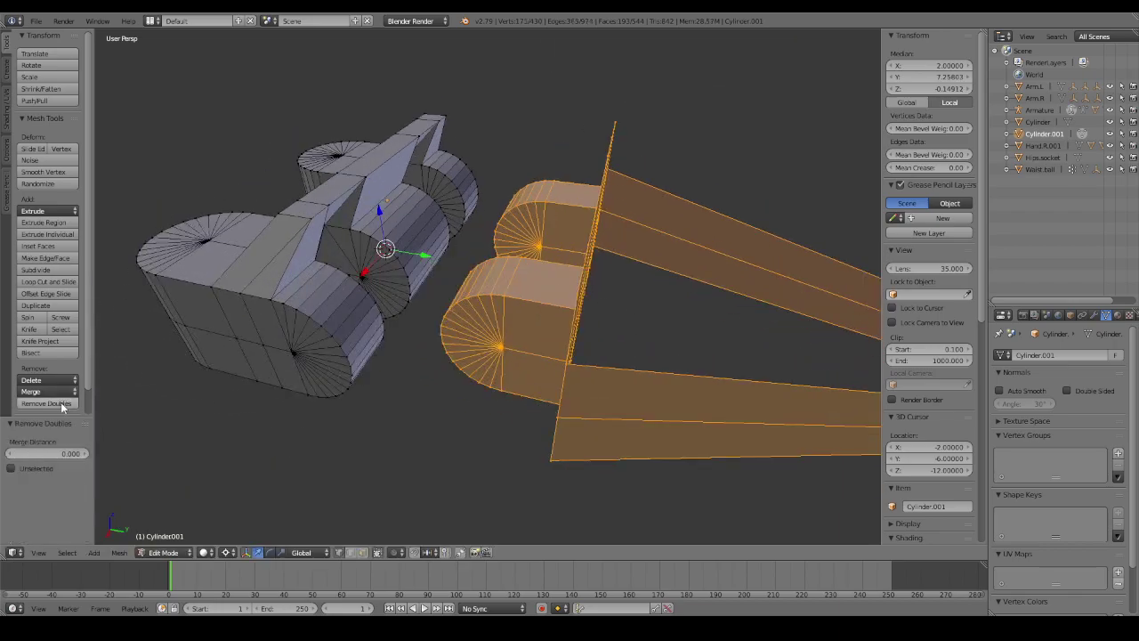
key(a)
mouse_move(663, 315)
middle_down()
mouse_move(508, 283)
mouse_move(419, 349)
middle_up()
right_click(404, 344)
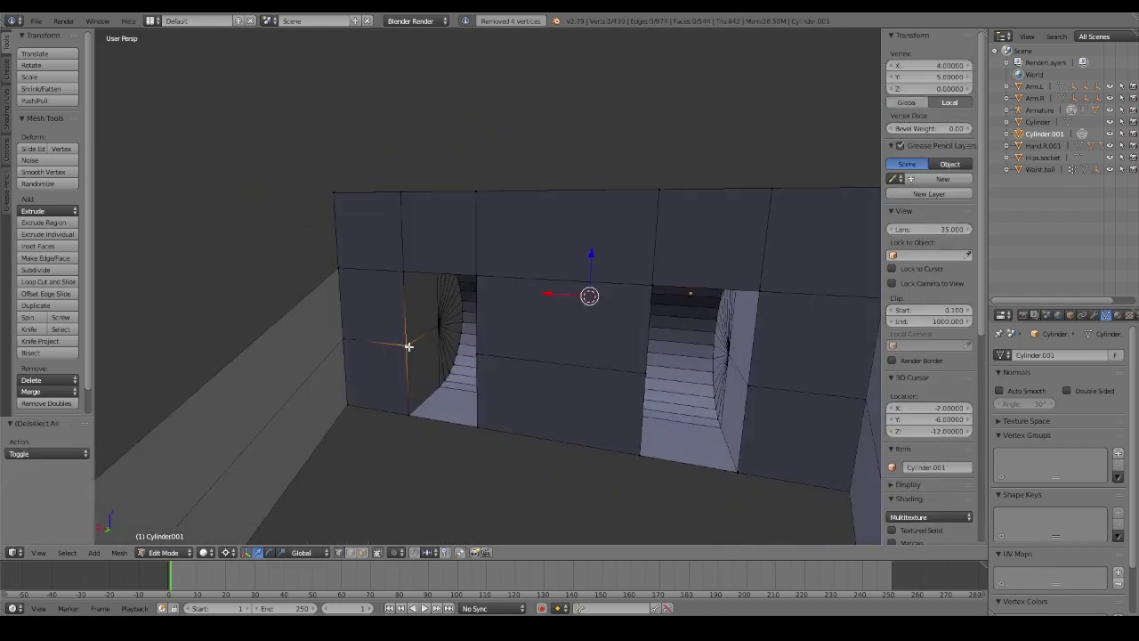
Try moving a wall vertex and a panel vertex, cancelling both moves.
key(g)
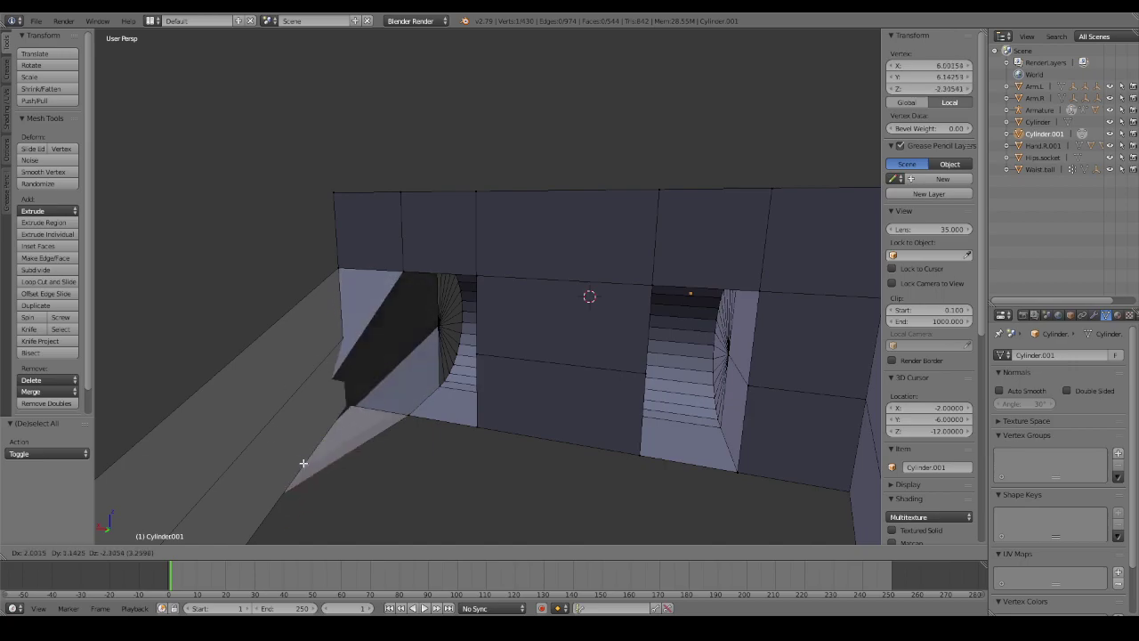
key(Escape)
middle_drag(593, 280, 728, 285)
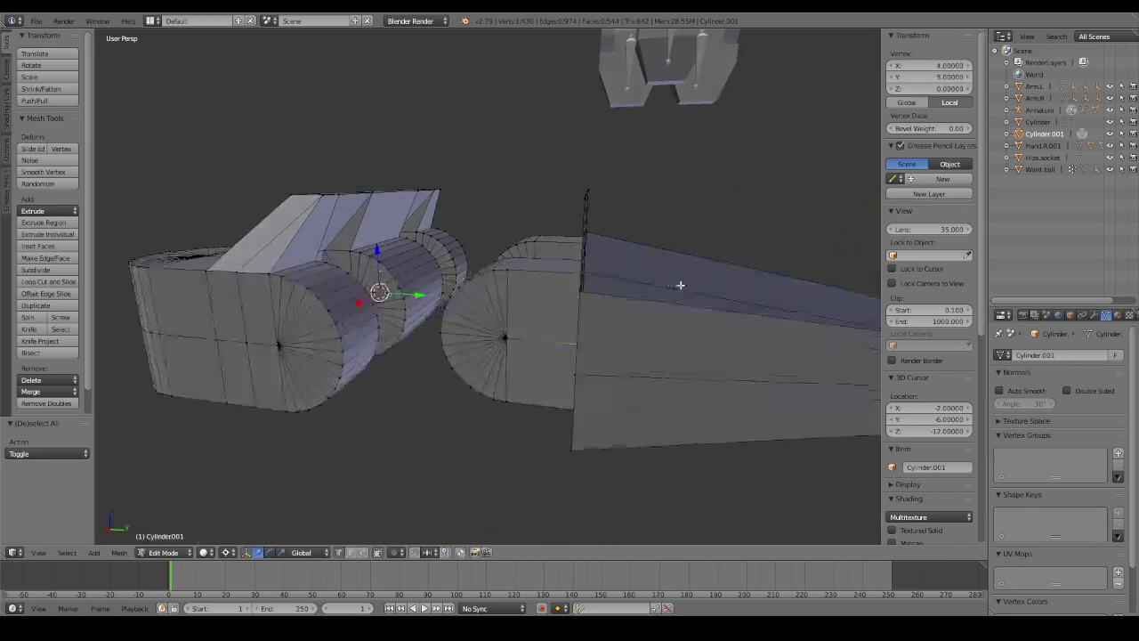
key(g)
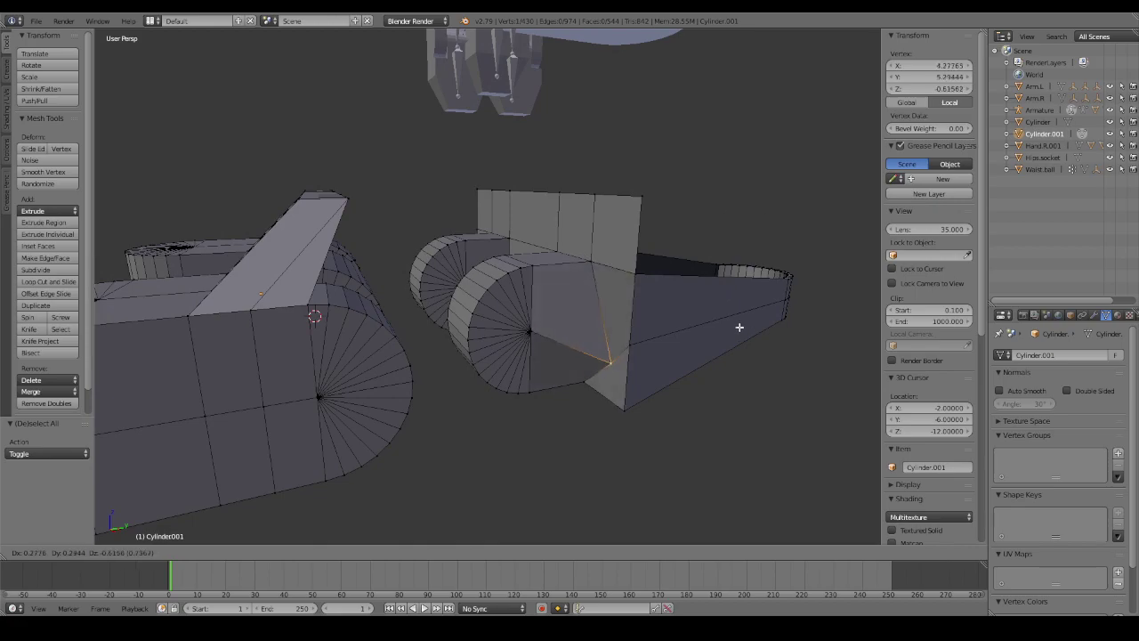
key(Escape)
mouse_move(676, 293)
middle_down()
mouse_move(570, 320)
mouse_move(496, 310)
mouse_move(591, 321)
mouse_move(615, 306)
mouse_move(622, 280)
mouse_move(667, 289)
mouse_move(658, 302)
mouse_move(572, 318)
mouse_move(465, 318)
middle_up()
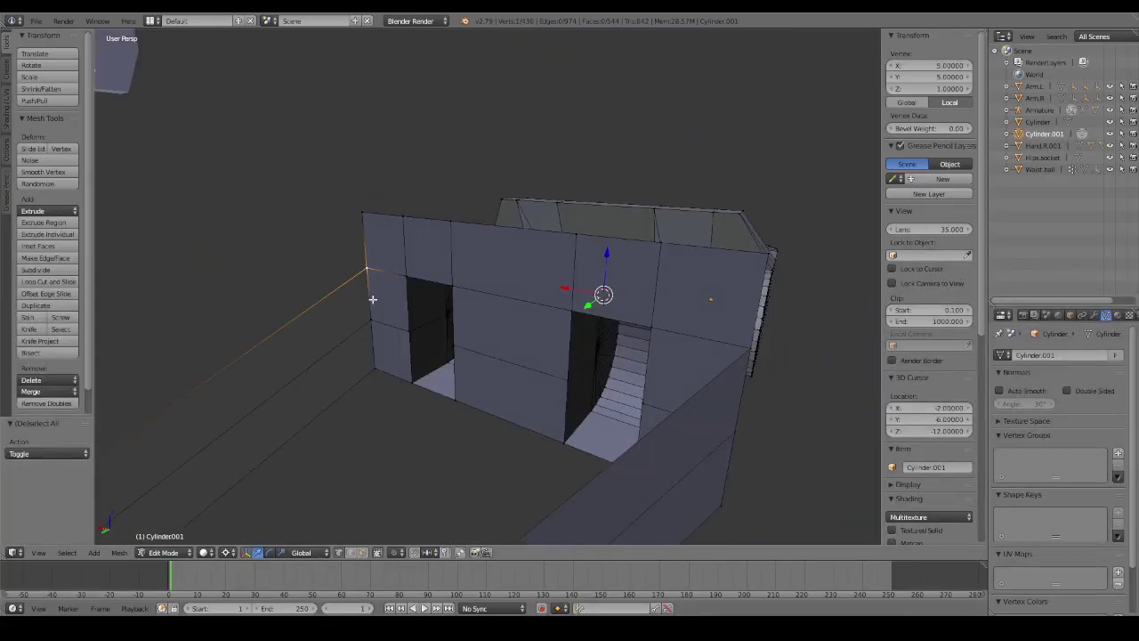
Select four corner vertices of the left wall strip, extrude them, then undo the extrusion.
shift+right_click(371, 361)
shift+right_click(408, 378)
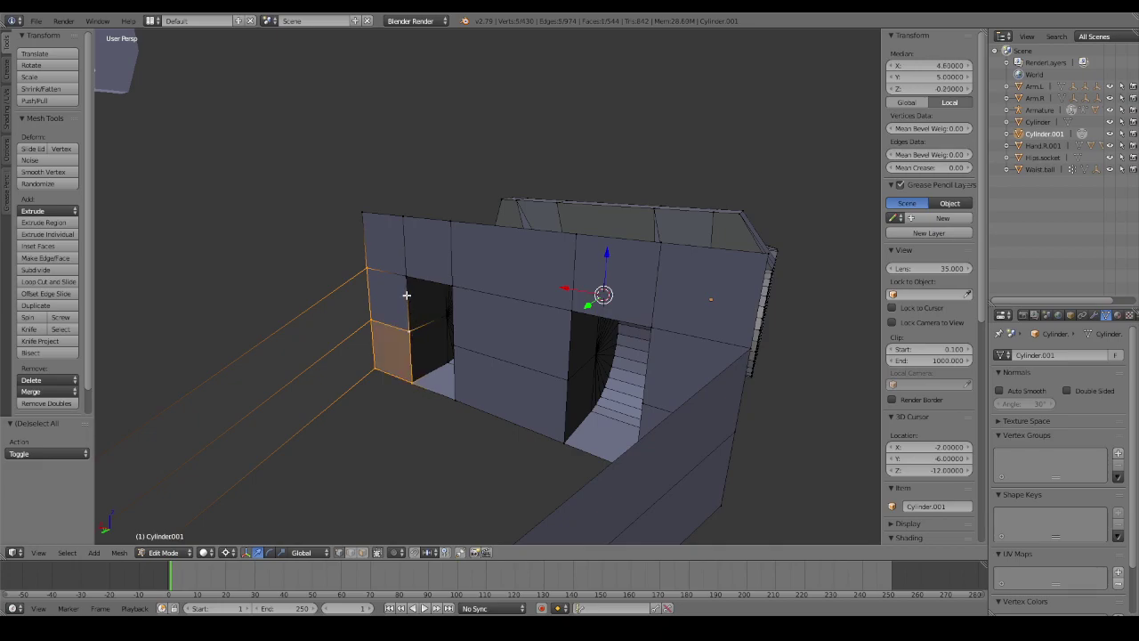
shift+right_click(405, 276)
shift+right_click(455, 395)
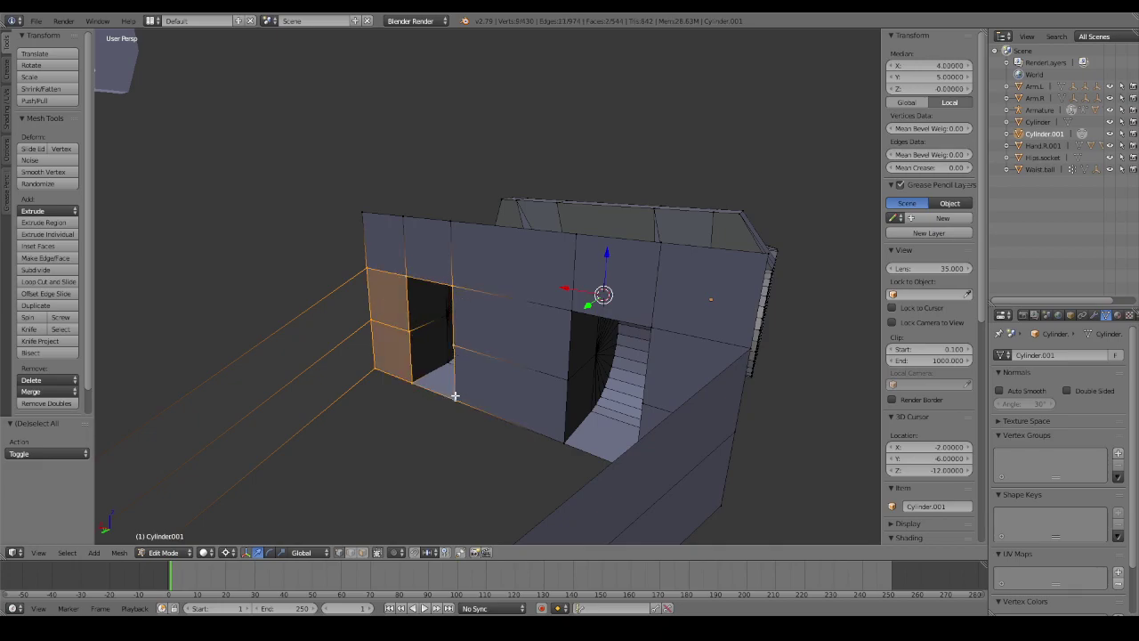
key(e)
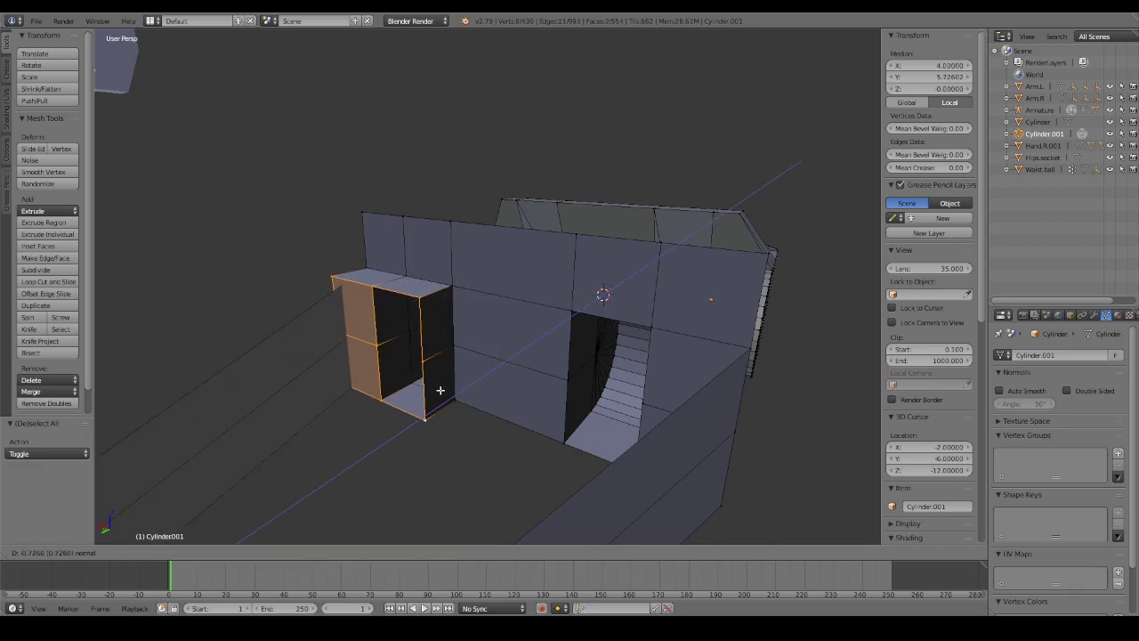
click(436, 392)
middle_drag(436, 391, 551, 355)
key(ctrl+z)
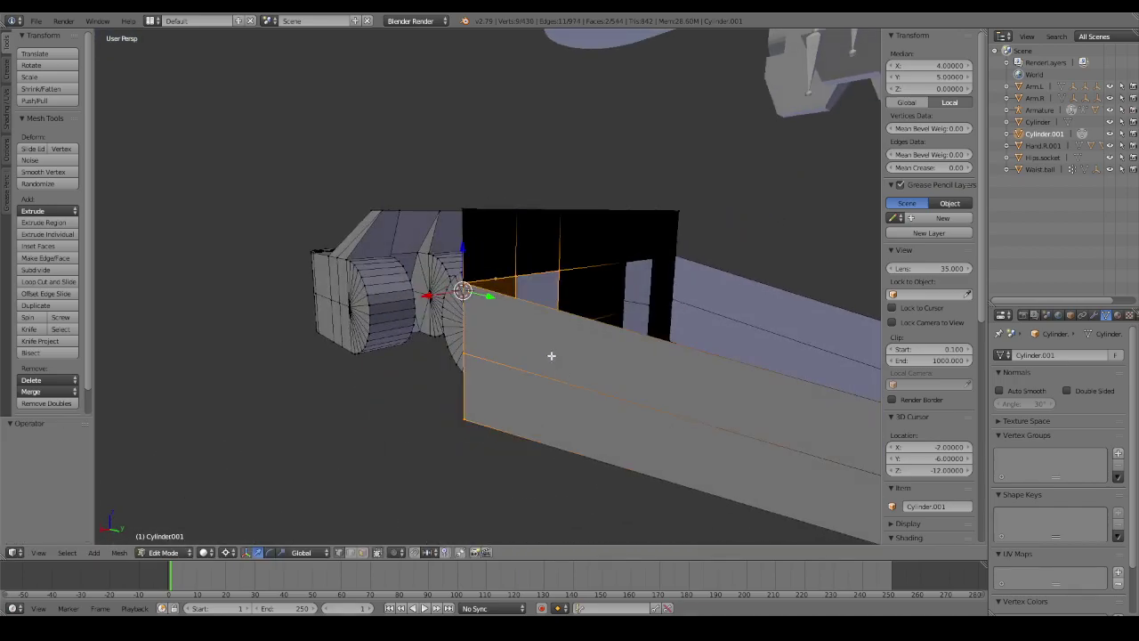
Rip the wall's lower side edge apart with V.
right_click(469, 297)
shift+right_click(464, 417)
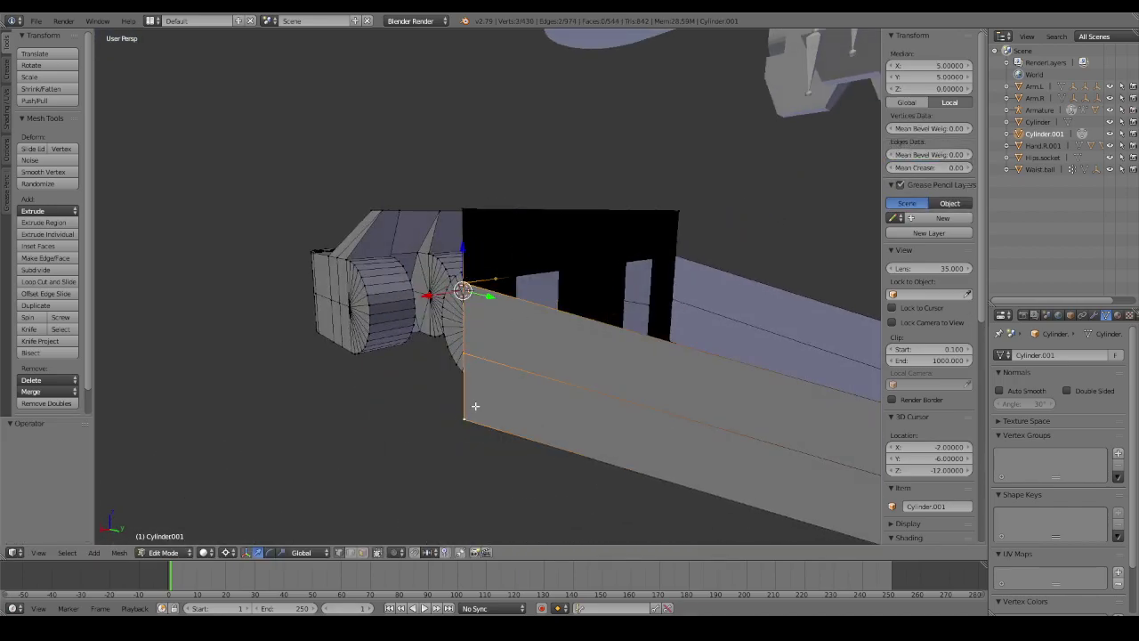
key(v)
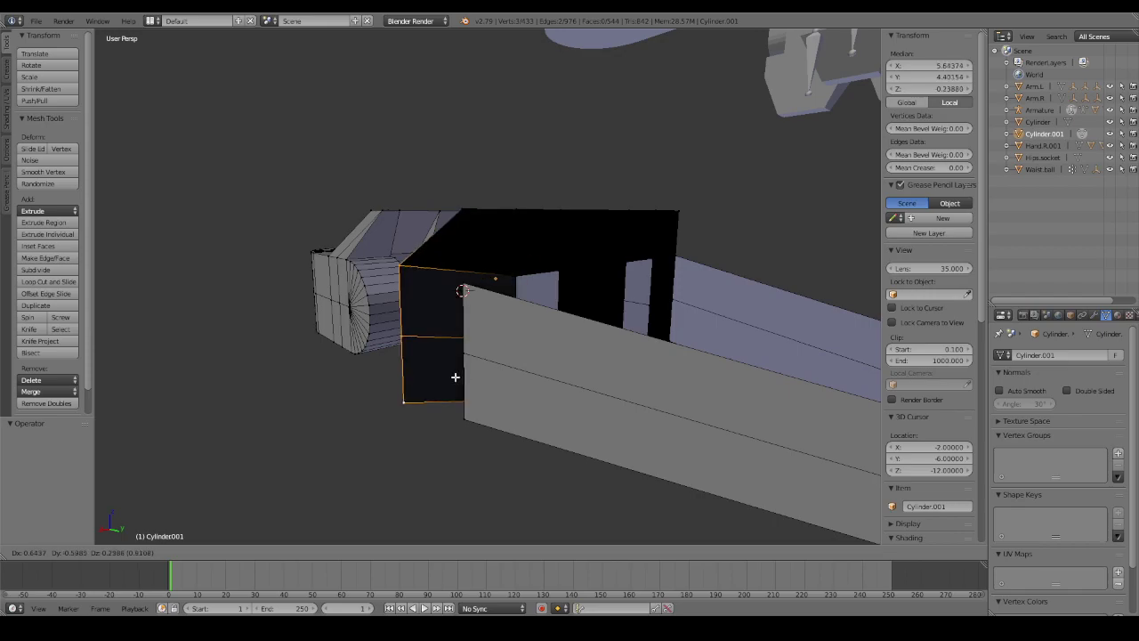
click(477, 378)
middle_drag(477, 378, 559, 381)
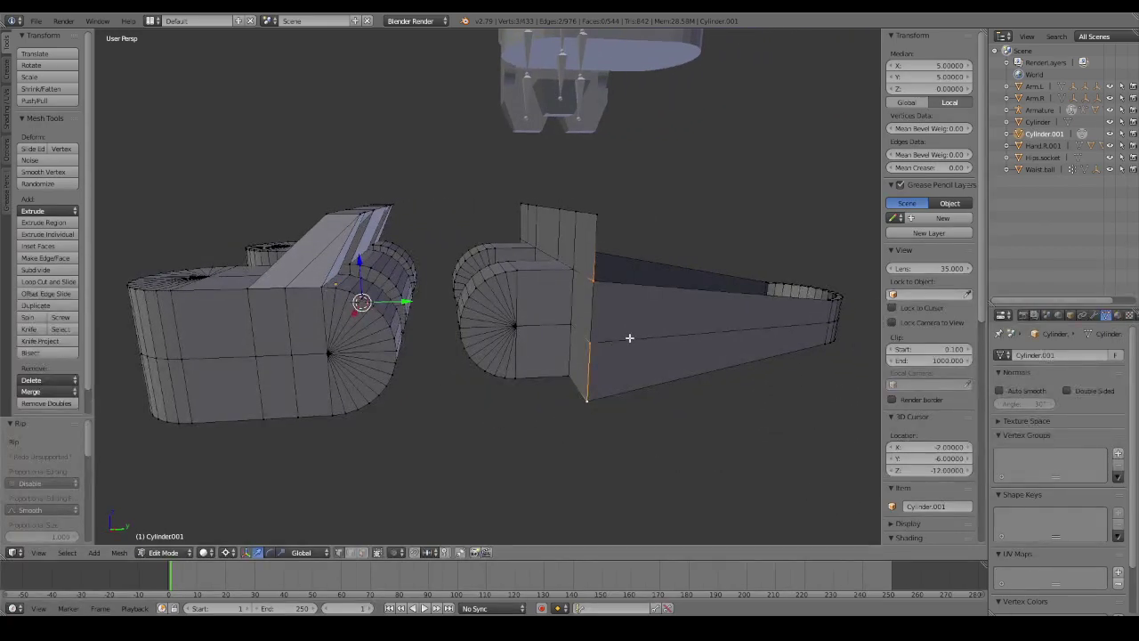
mouse_move(631, 333)
middle_down()
mouse_move(588, 346)
mouse_move(623, 302)
middle_up()
Select the top edges of the finger arm and abandon an attempted rip.
right_click(638, 257)
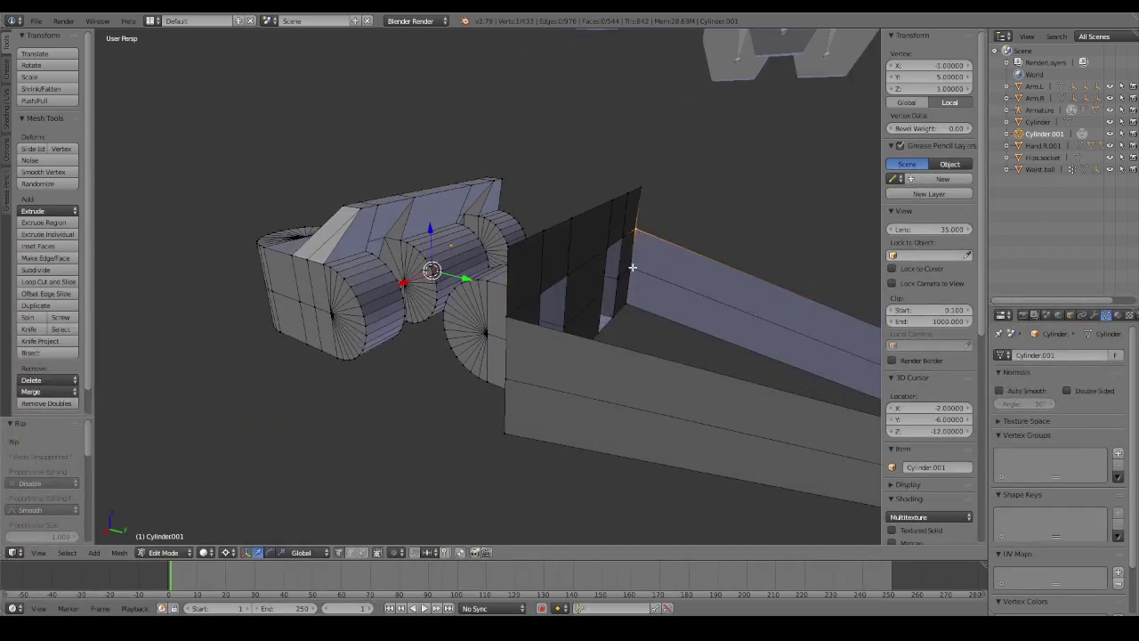
right_click(630, 298)
shift+right_click(630, 301)
key(v)
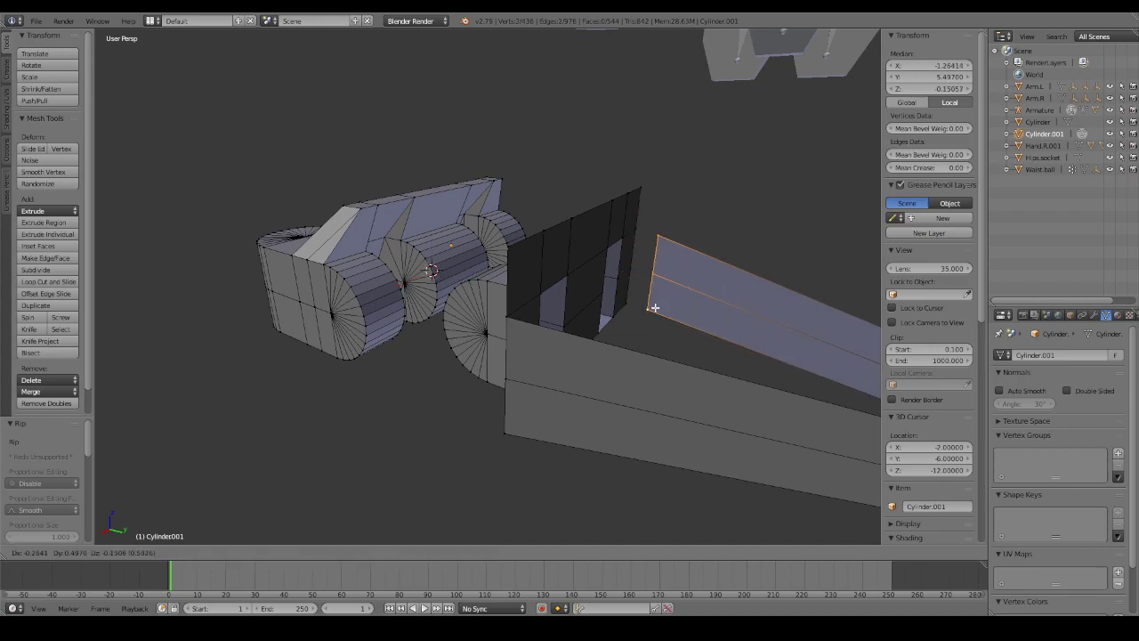
right_click(658, 300)
middle_drag(667, 300, 724, 355)
scroll(723, 354, down, 3)
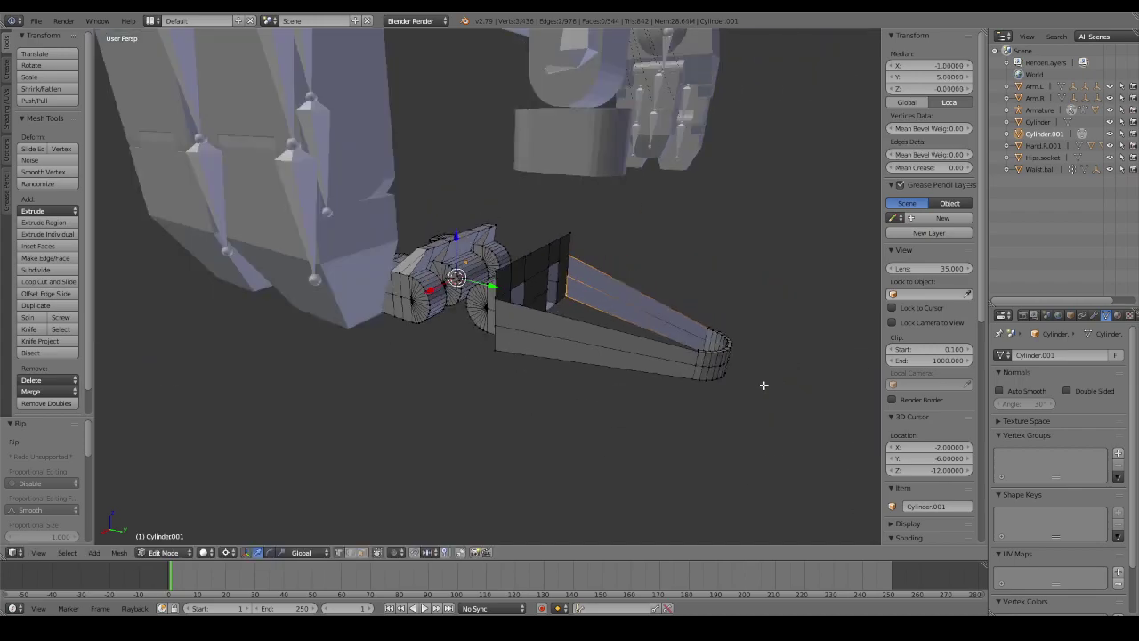
Select the linked finger loop piece, move it 1 unit along Y, then deselect.
key(l)
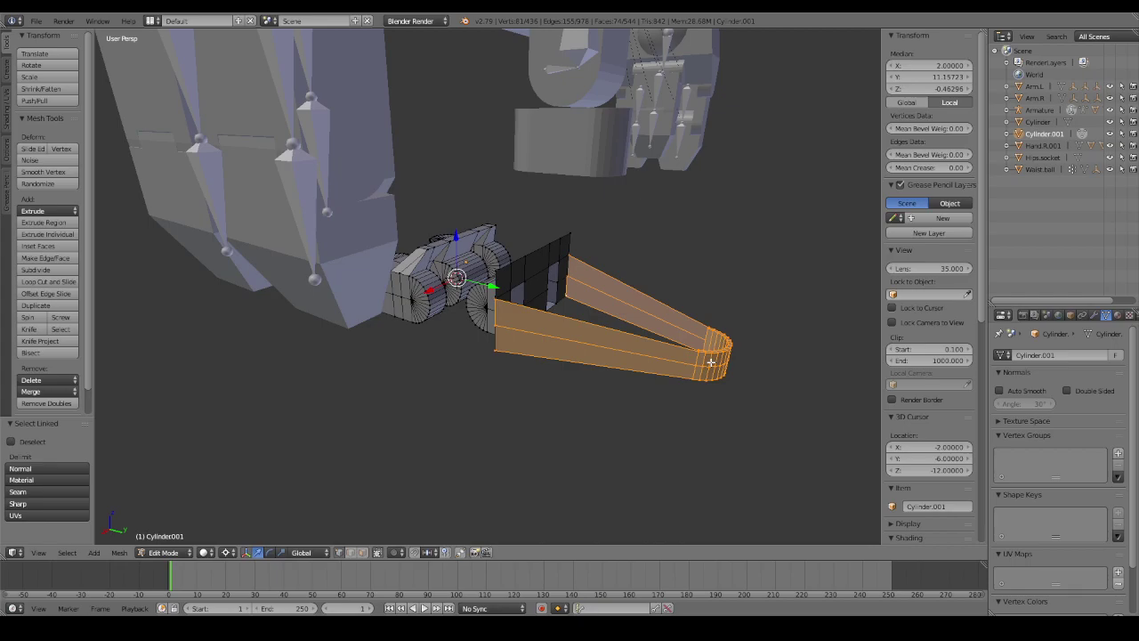
key(a)
key(l)
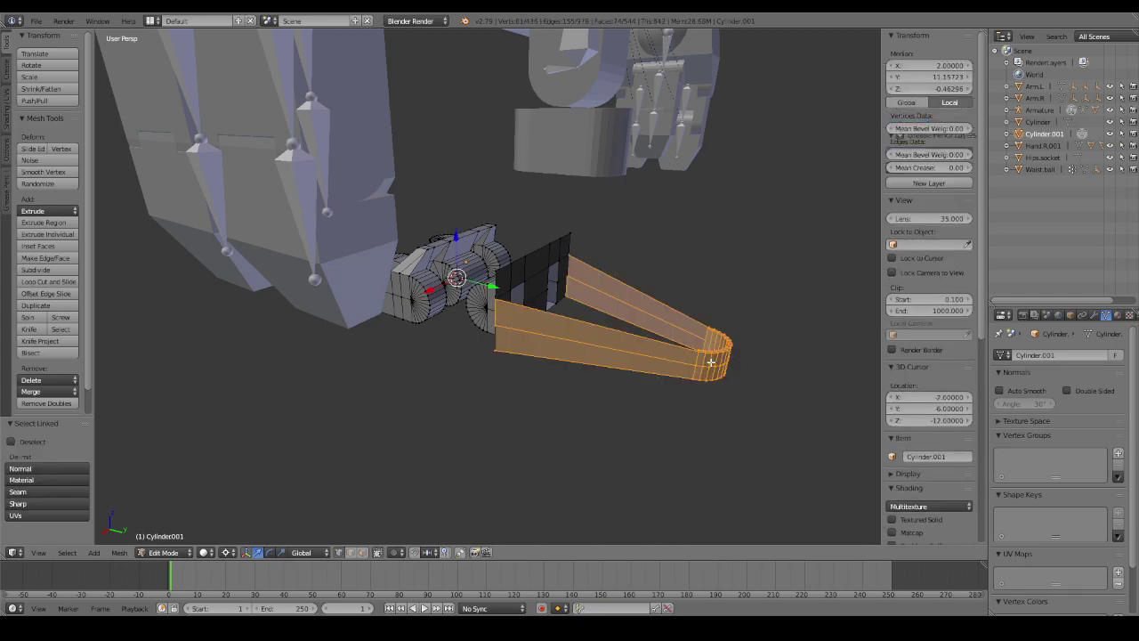
key(g)
key(y)
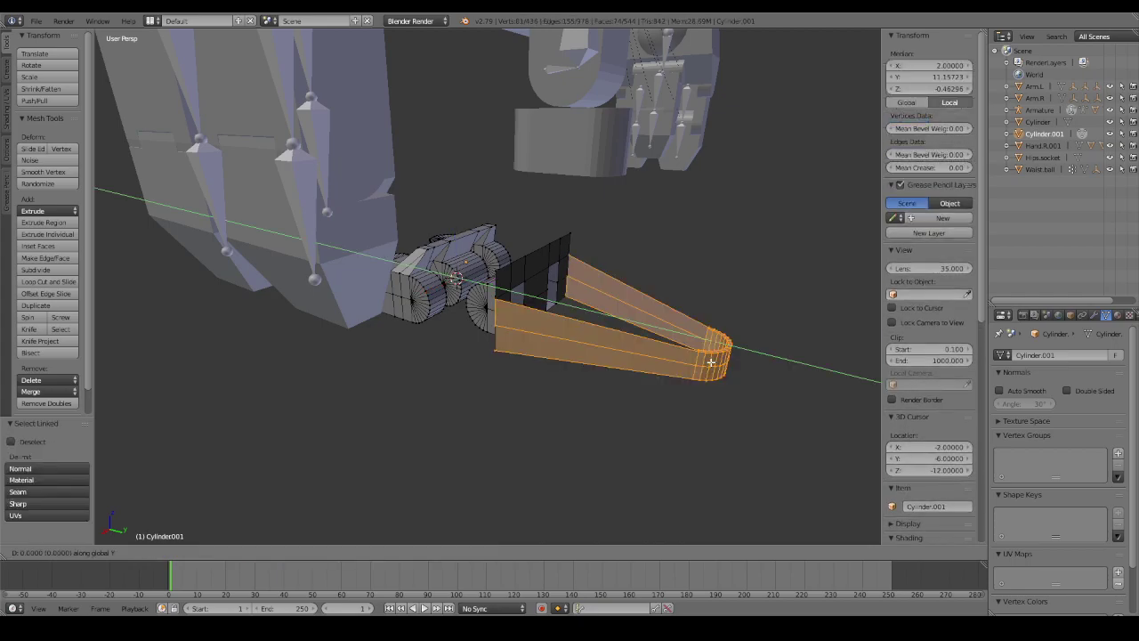
key(1)
key(Return)
mouse_move(711, 362)
middle_down()
mouse_move(747, 308)
mouse_move(671, 330)
mouse_move(525, 319)
middle_up()
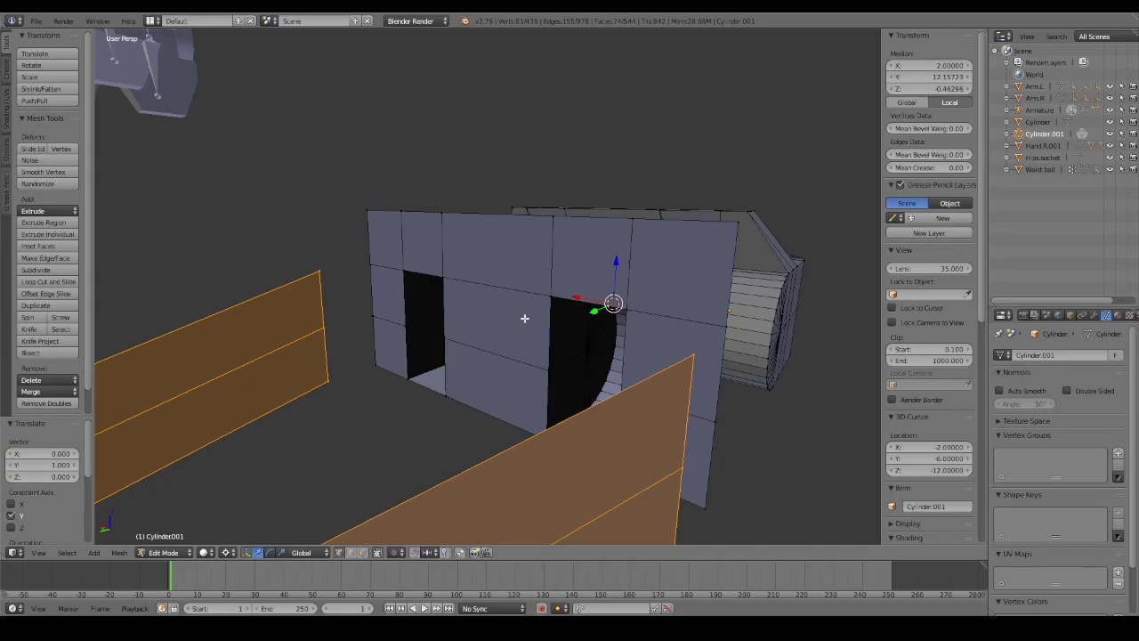
key(a)
mouse_move(450, 310)
middle_down()
mouse_move(625, 315)
mouse_move(658, 329)
mouse_move(647, 339)
middle_up()
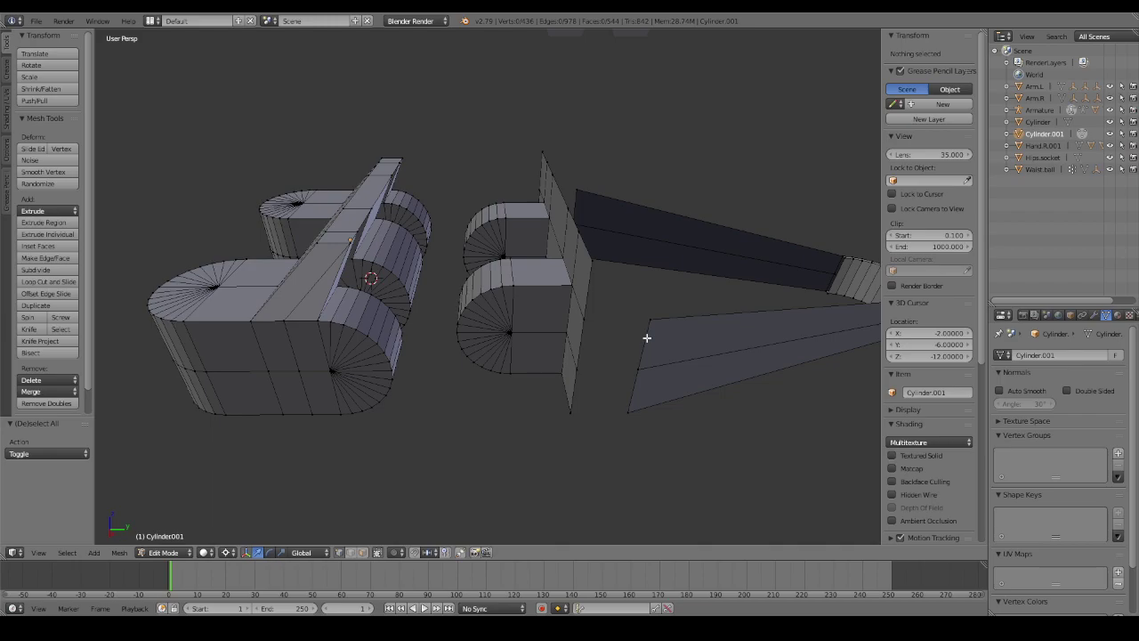
mouse_move(532, 333)
middle_down()
mouse_move(381, 356)
mouse_move(368, 335)
mouse_move(394, 330)
mouse_move(323, 325)
mouse_move(714, 384)
mouse_move(845, 353)
mouse_move(827, 368)
mouse_move(717, 377)
mouse_move(522, 346)
middle_up()
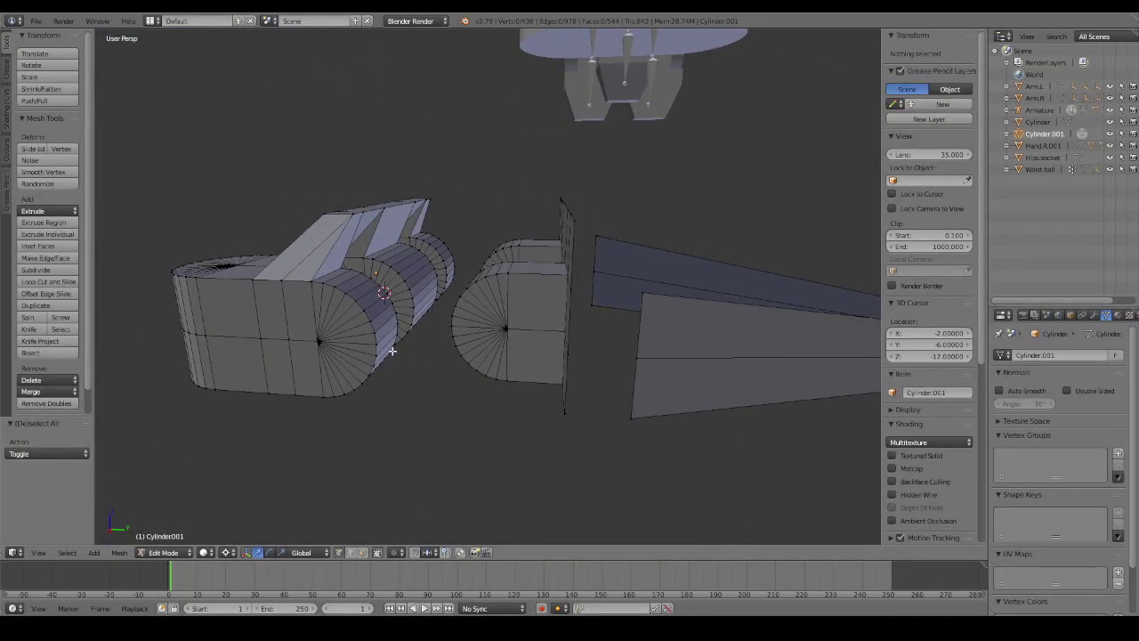
scroll(391, 350, up, 3)
mouse_move(392, 350)
middle_down()
mouse_move(549, 328)
mouse_move(531, 374)
mouse_move(540, 401)
mouse_move(626, 439)
mouse_move(683, 424)
mouse_move(615, 377)
mouse_move(513, 350)
middle_up()
scroll(531, 375, down, 3)
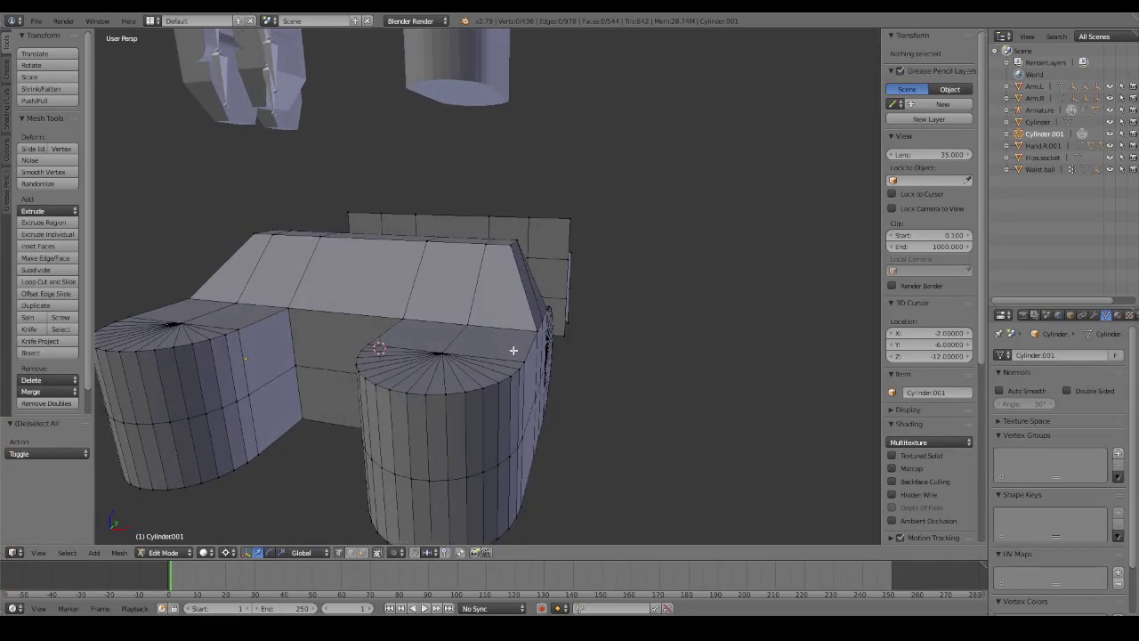
middle_drag(553, 303, 362, 339)
mouse_move(405, 299)
middle_down()
mouse_move(551, 312)
mouse_move(296, 286)
mouse_move(288, 296)
mouse_move(369, 305)
mouse_move(391, 193)
mouse_move(468, 318)
mouse_move(441, 369)
mouse_move(466, 376)
mouse_move(493, 360)
mouse_move(440, 341)
mouse_move(587, 338)
mouse_move(336, 349)
mouse_move(298, 323)
middle_up()
Add a centred loop cut across the finger loop's rounded tip.
middle_drag(466, 331, 453, 348)
key(l)
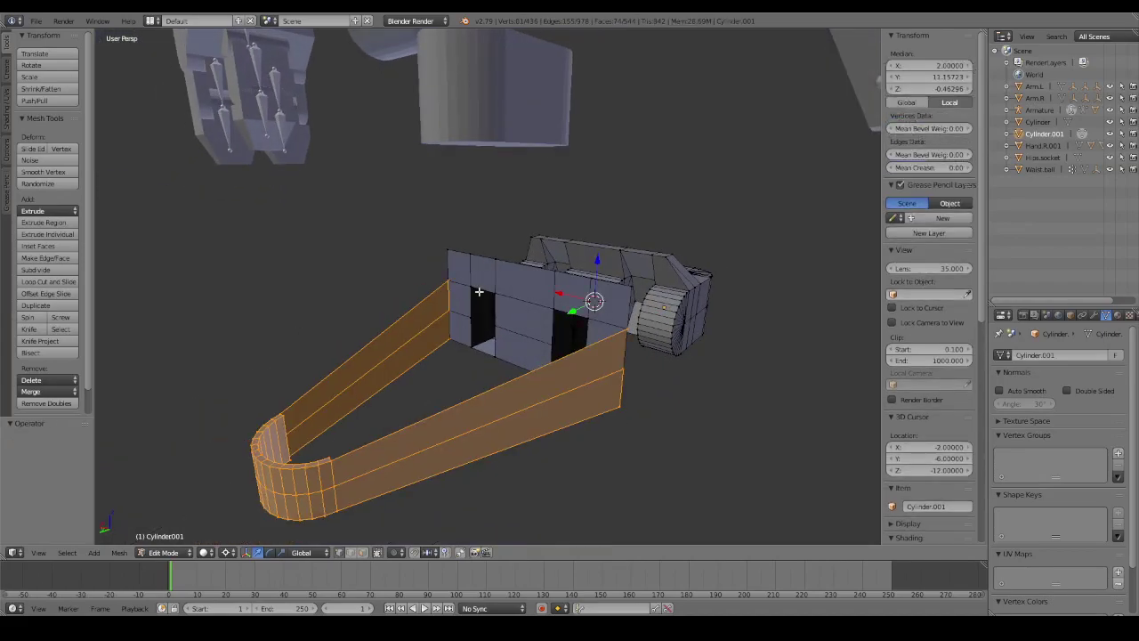
click(478, 283)
middle_drag(479, 283, 445, 330)
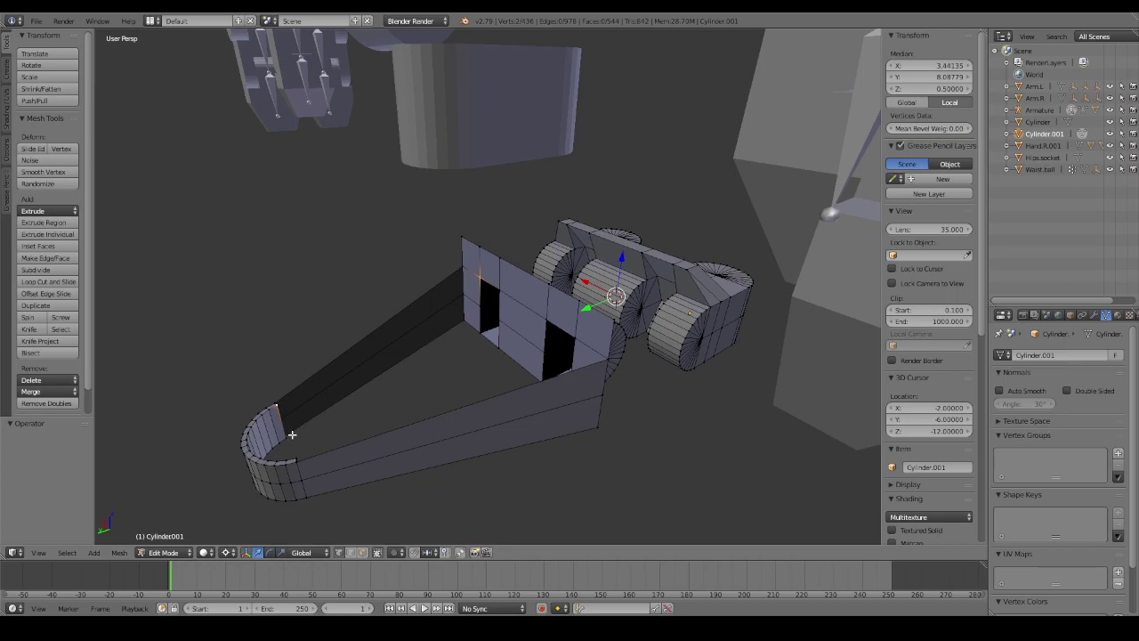
key(ctrl+r)
click(275, 435)
right_click(274, 435)
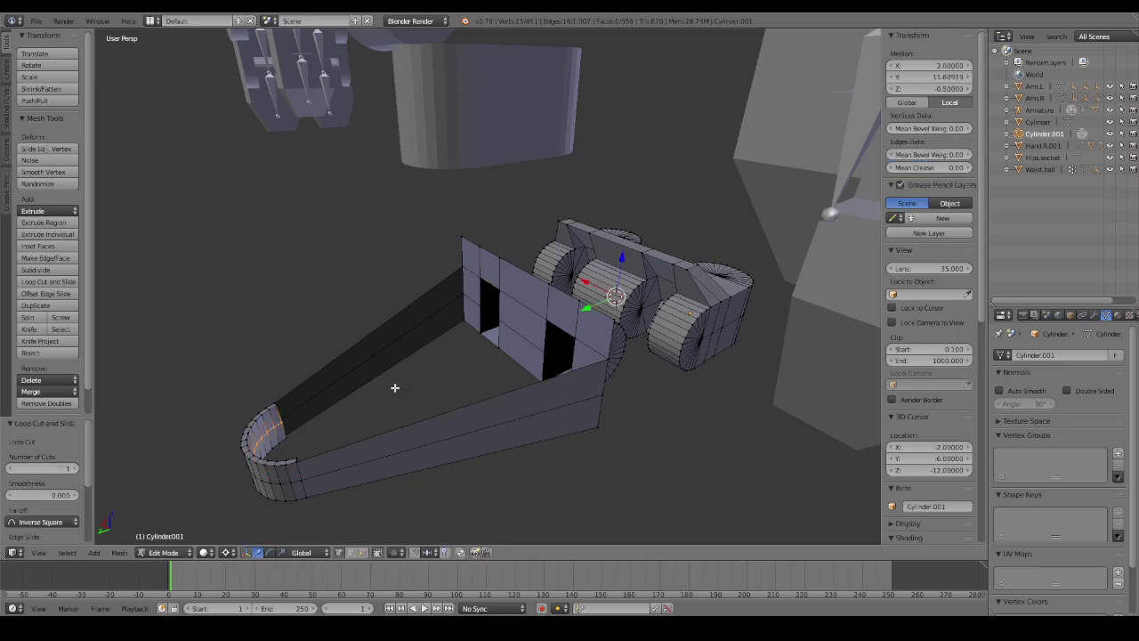
mouse_move(394, 389)
middle_down()
mouse_move(470, 360)
mouse_move(448, 374)
middle_up()
Make a face between the new tip edge and the wall's inner edge.
right_click(293, 438)
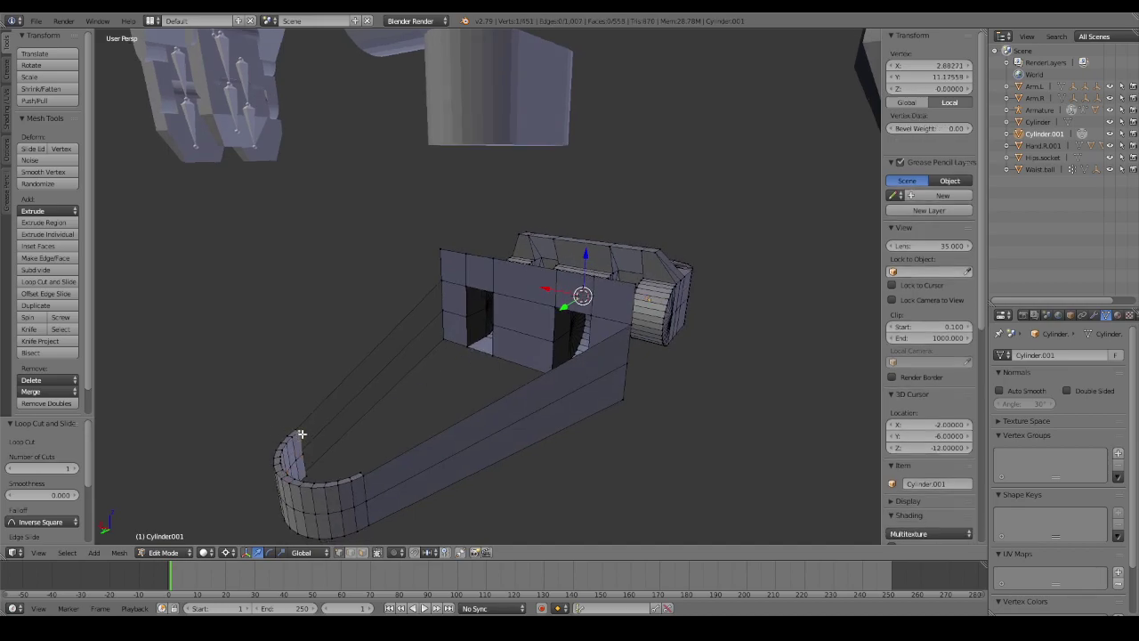
shift+right_click(467, 298)
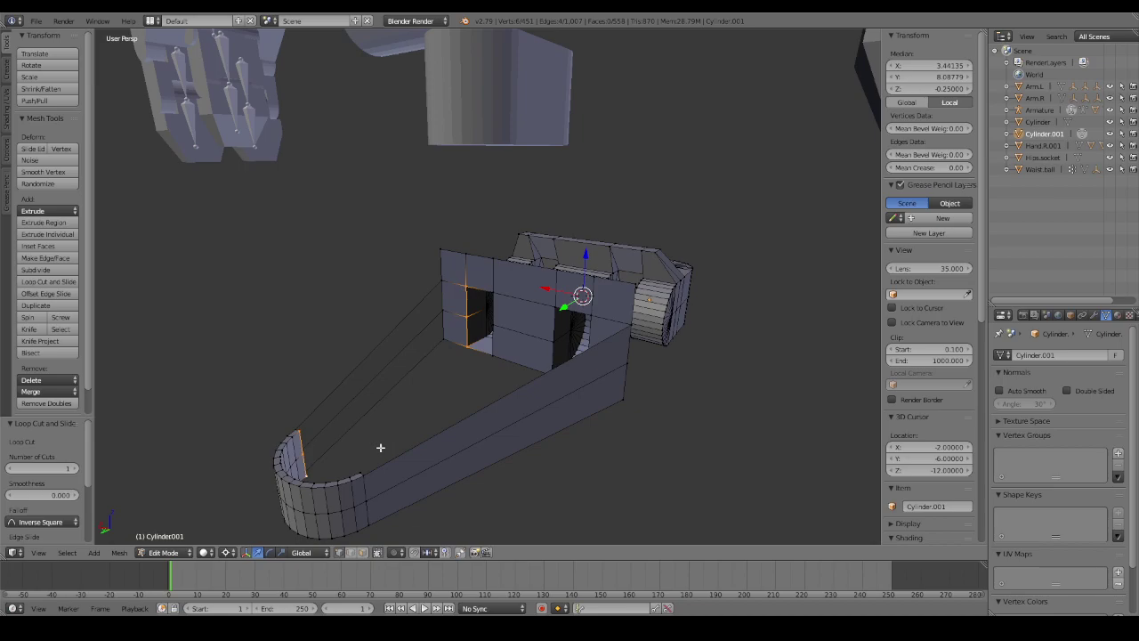
key(f)
middle_drag(380, 448, 532, 419)
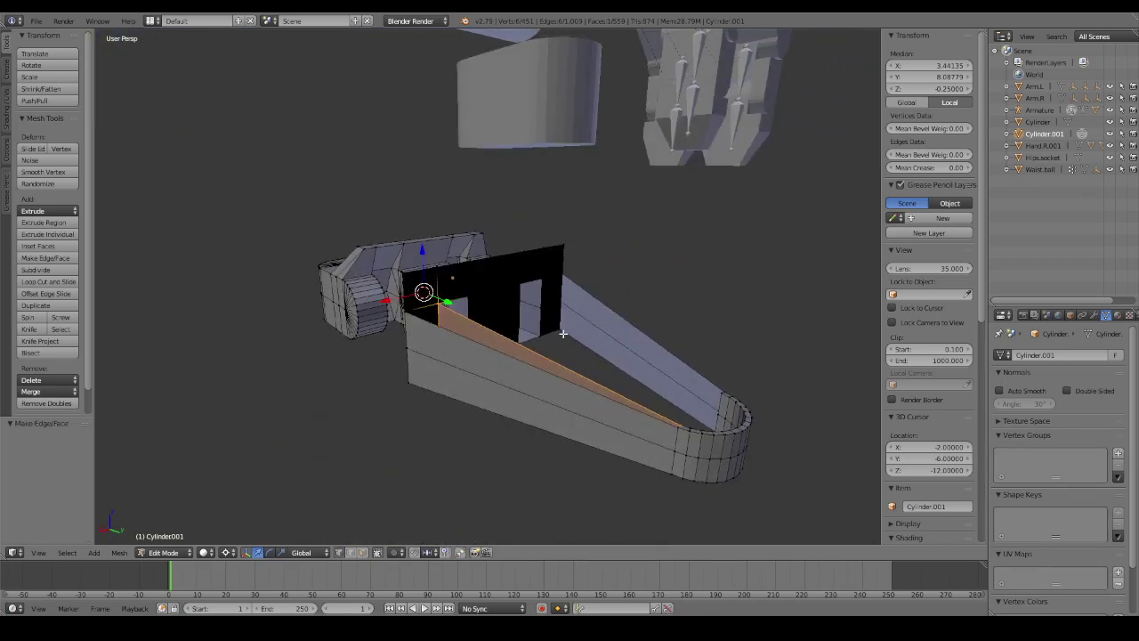
Fill a face between the wall's inner corner edge and the tip edge, then knife-cut across it.
middle_drag(563, 332, 702, 398)
right_click(699, 390)
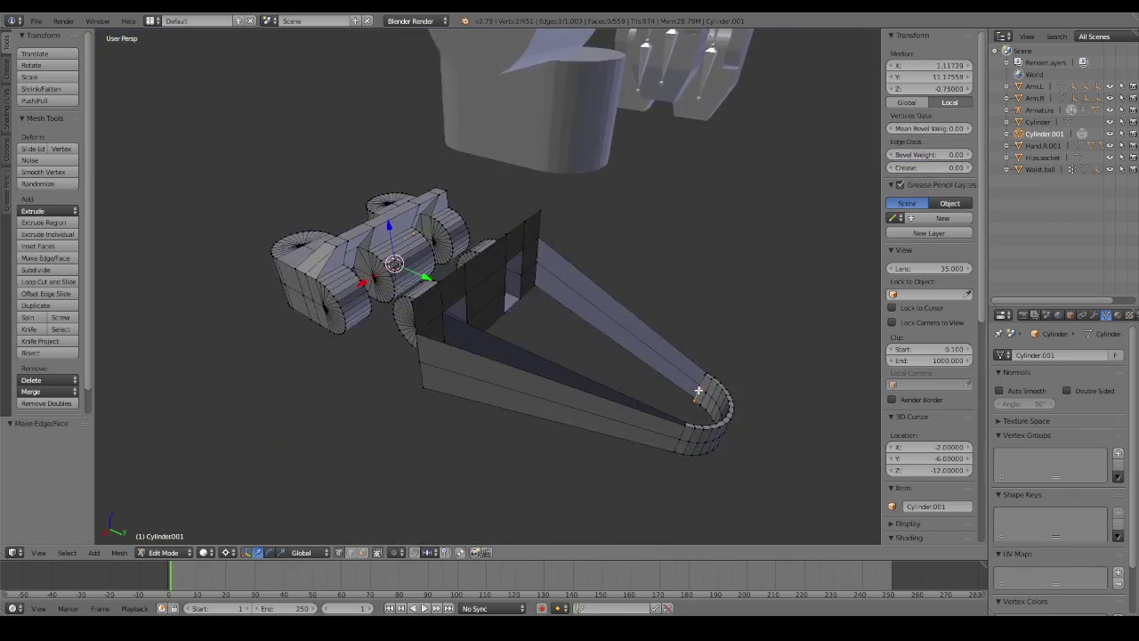
shift+right_click(702, 379)
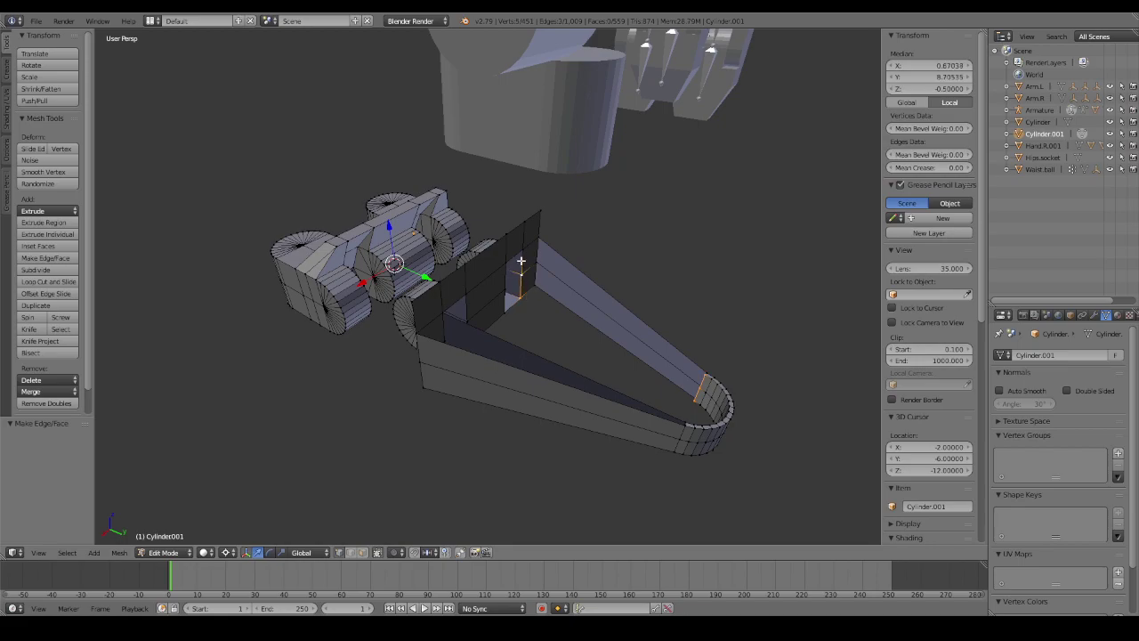
key(f)
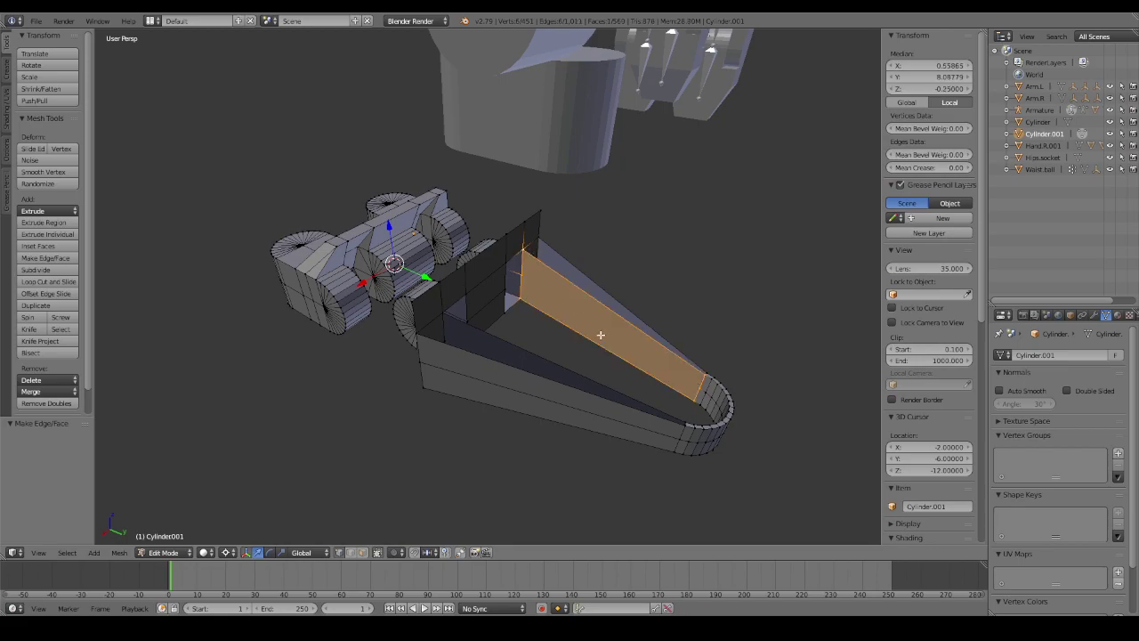
key(k)
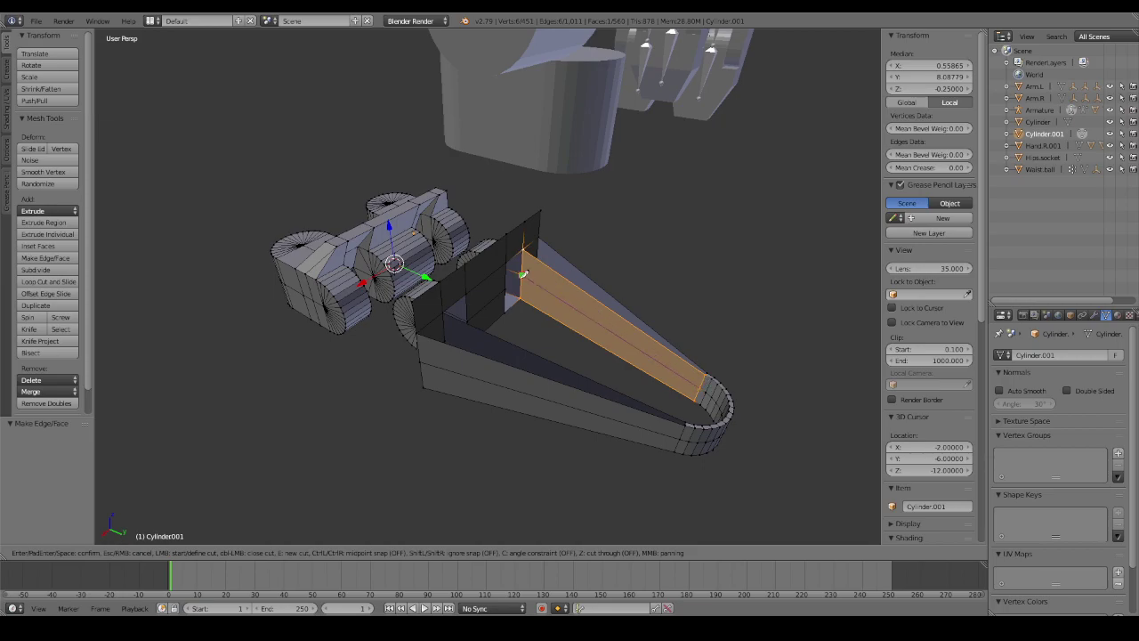
click(523, 274)
key(Return)
Knife-cut the opposite face from the rounded tip to the wall corner, then deselect.
middle_drag(523, 274, 382, 289)
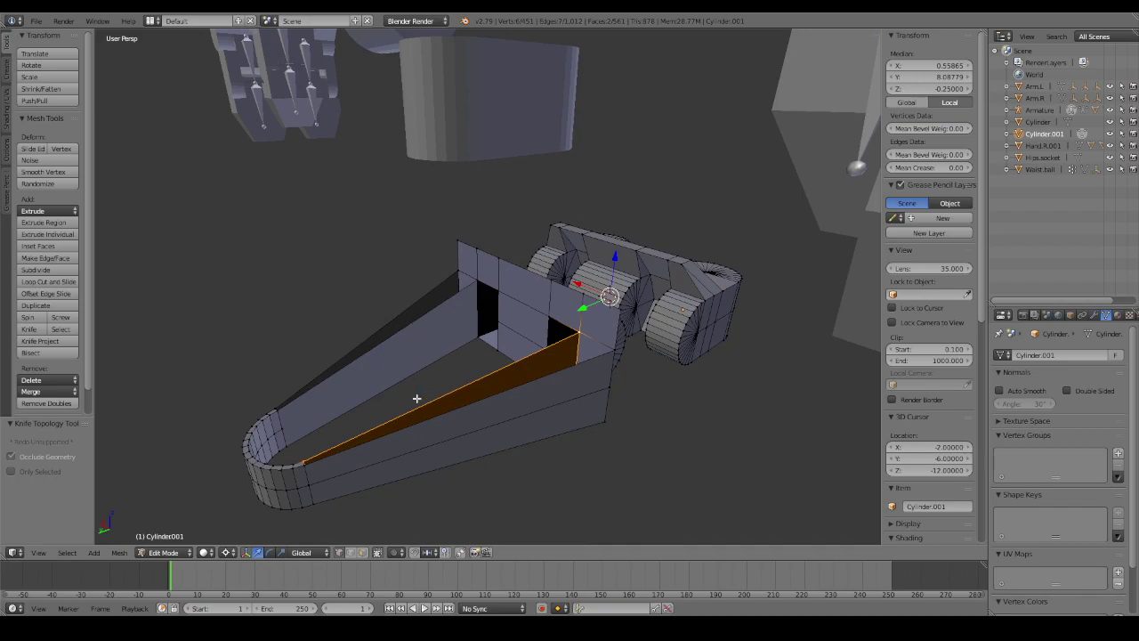
key(k)
click(283, 428)
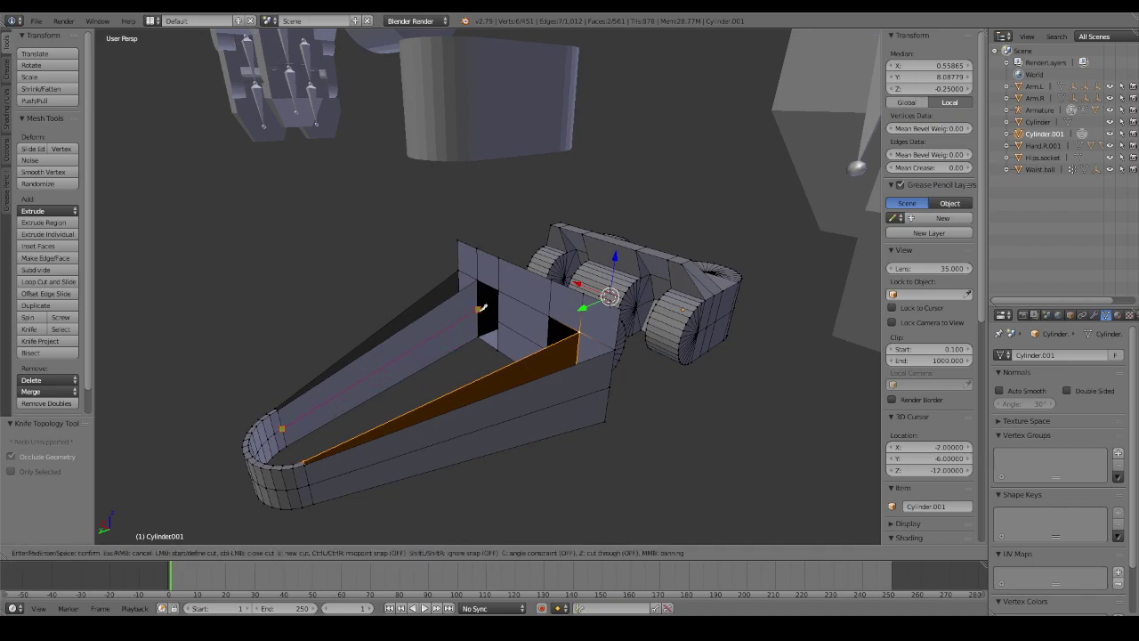
click(463, 303)
key(Return)
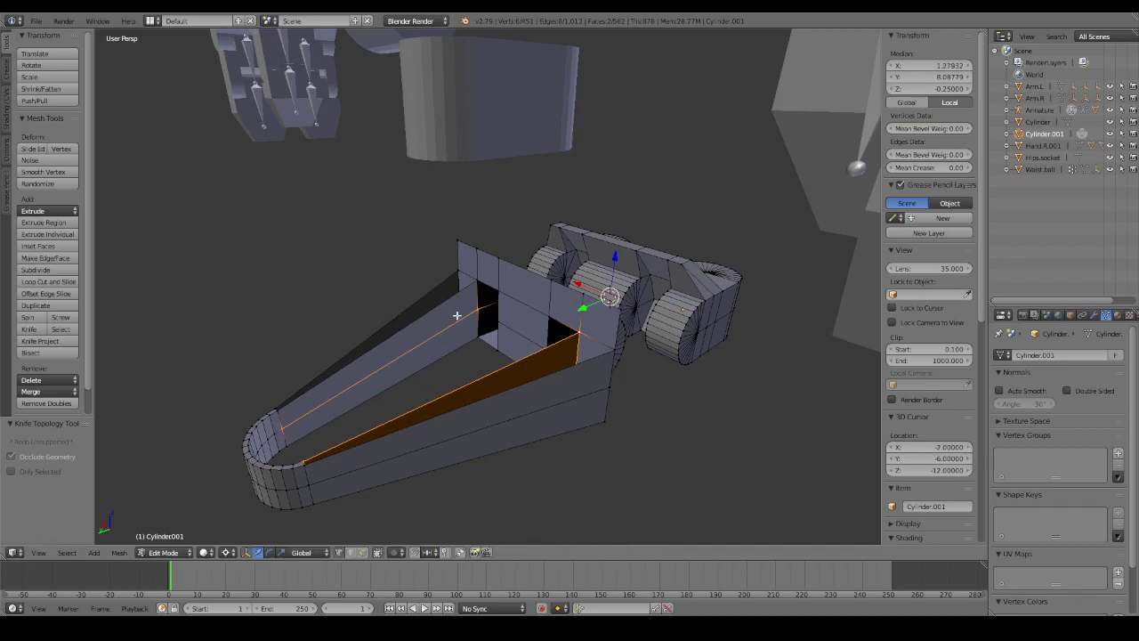
key(a)
Fill the open left and right edges near the wall with new faces.
mouse_move(456, 315)
middle_down()
mouse_move(747, 314)
mouse_move(724, 330)
mouse_move(615, 338)
mouse_move(504, 323)
mouse_move(501, 297)
mouse_move(594, 329)
mouse_move(595, 257)
mouse_move(605, 335)
mouse_move(674, 437)
mouse_move(698, 449)
middle_up()
scroll(504, 323, up, 2)
scroll(498, 321, up, 1)
mouse_move(579, 435)
middle_down()
mouse_move(539, 437)
mouse_move(578, 447)
mouse_move(564, 450)
mouse_move(480, 446)
middle_up()
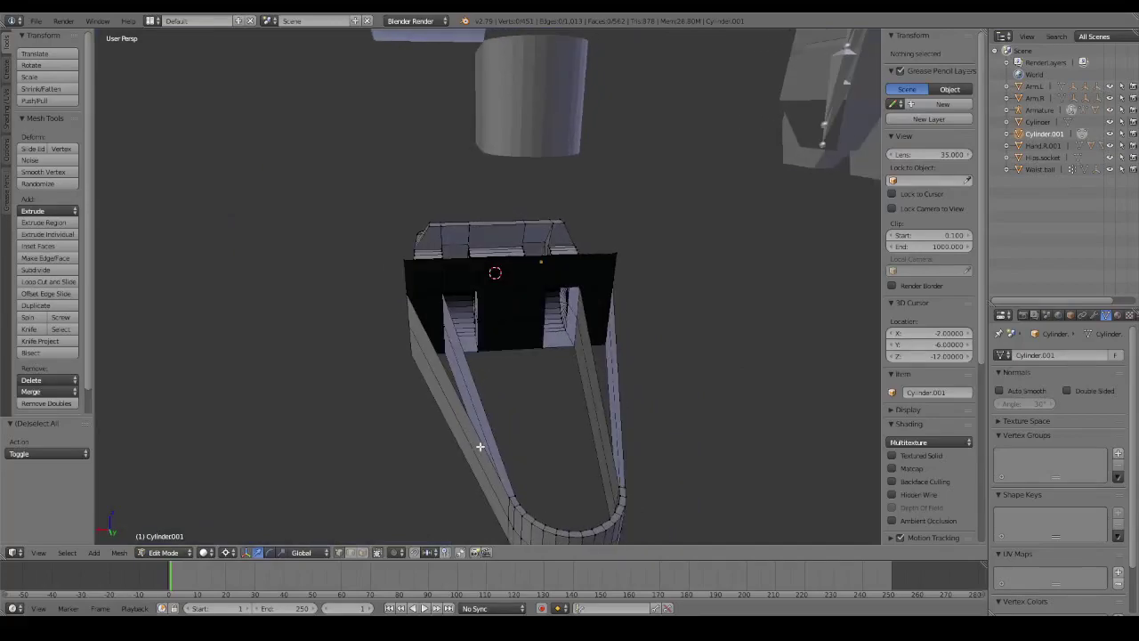
click(510, 481)
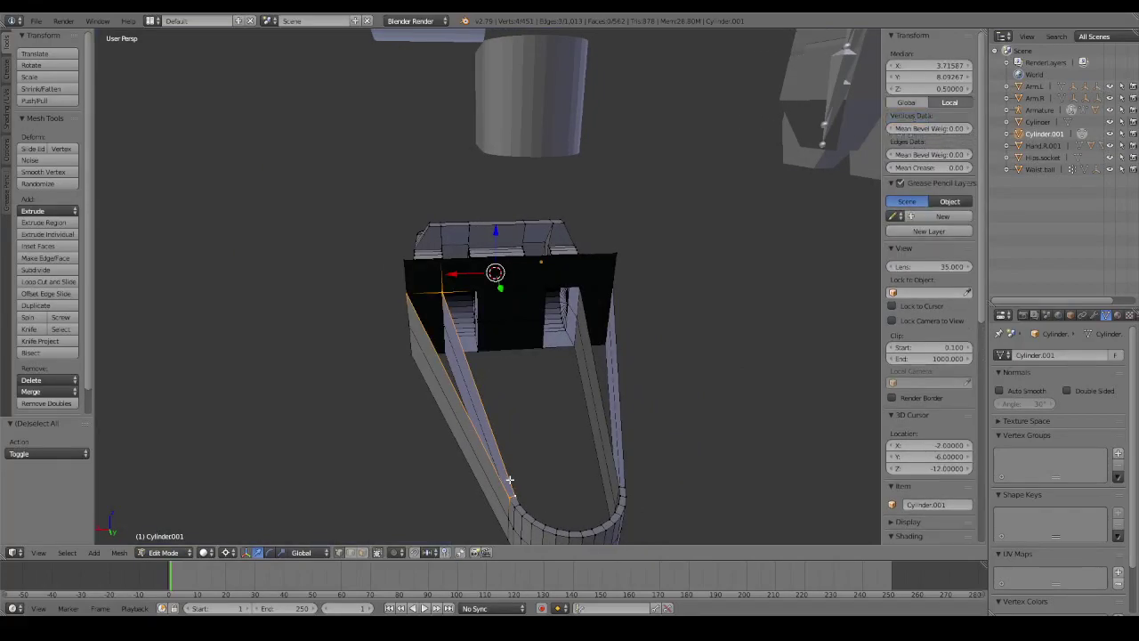
key(f)
click(623, 394)
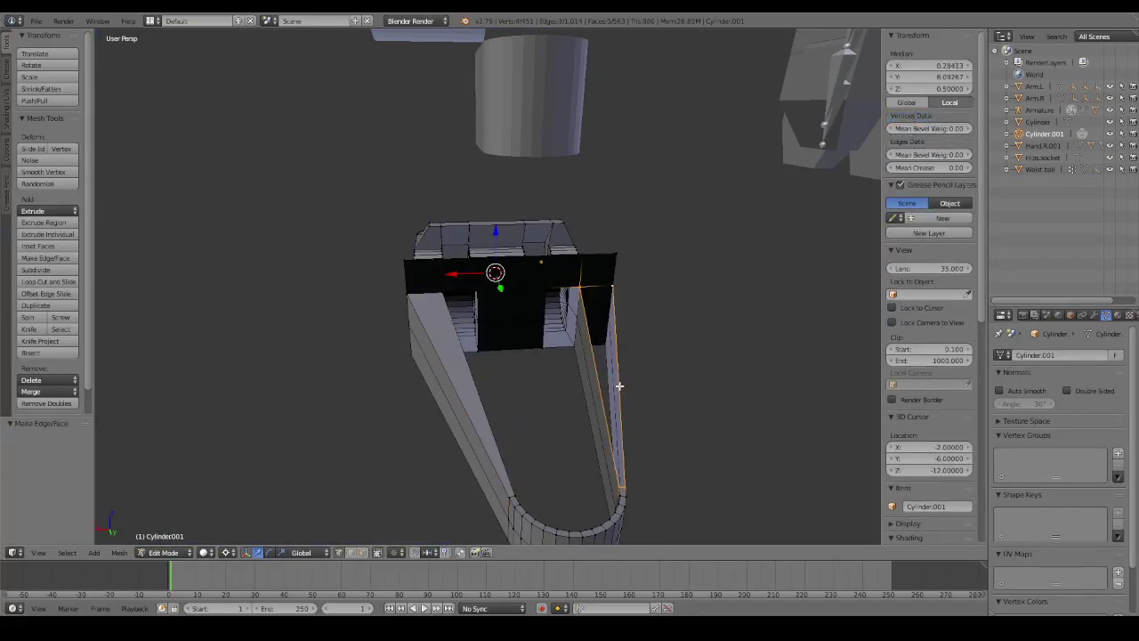
key(f)
mouse_move(623, 395)
middle_down()
mouse_move(623, 285)
mouse_move(559, 418)
middle_up()
key(f)
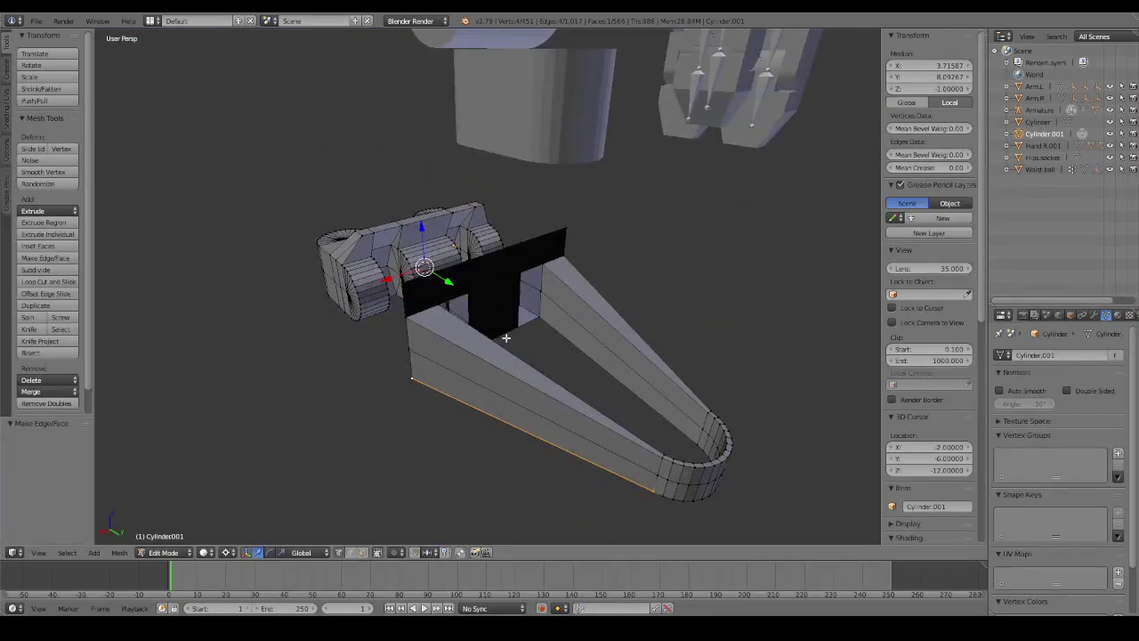
key(a)
mouse_move(526, 338)
middle_down()
mouse_move(653, 284)
mouse_move(547, 361)
middle_up()
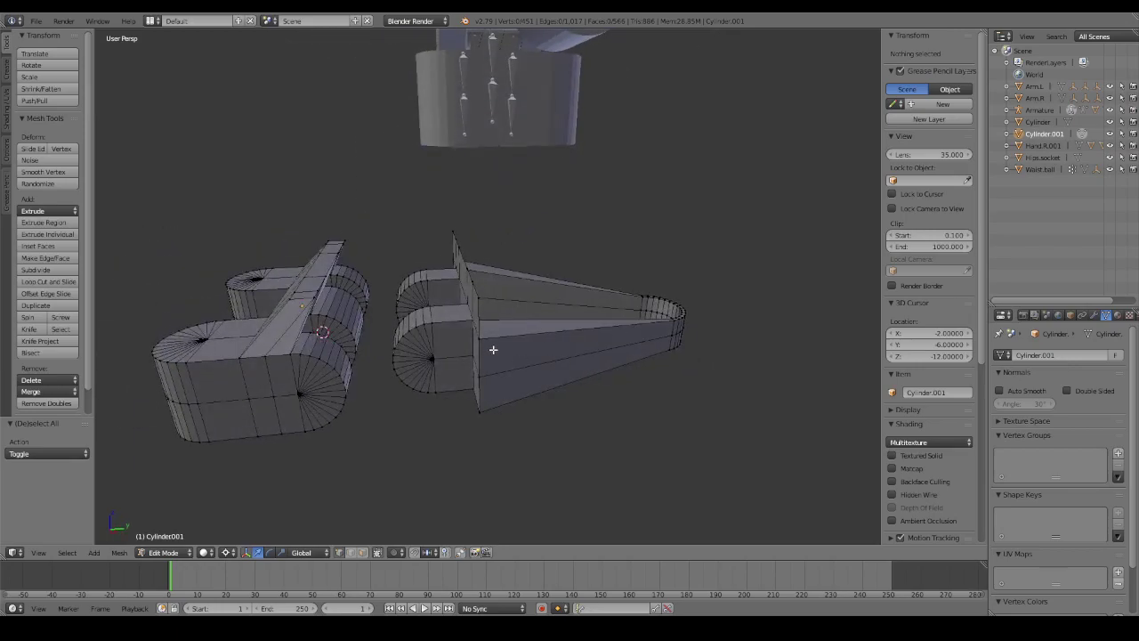
key(l)
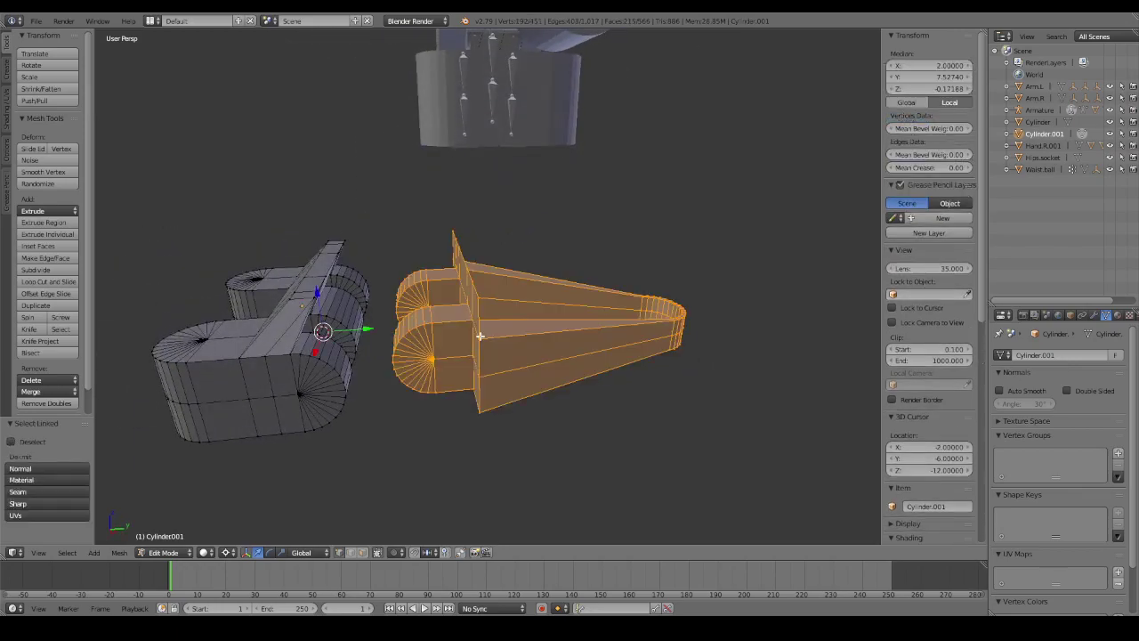
text(gy)
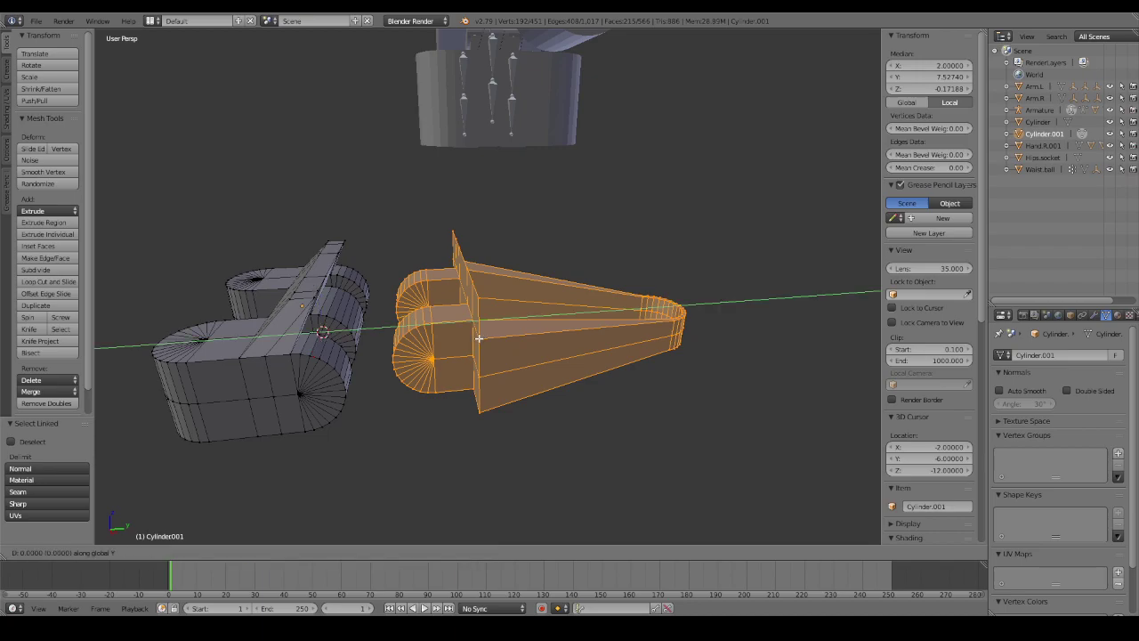
text(-3)
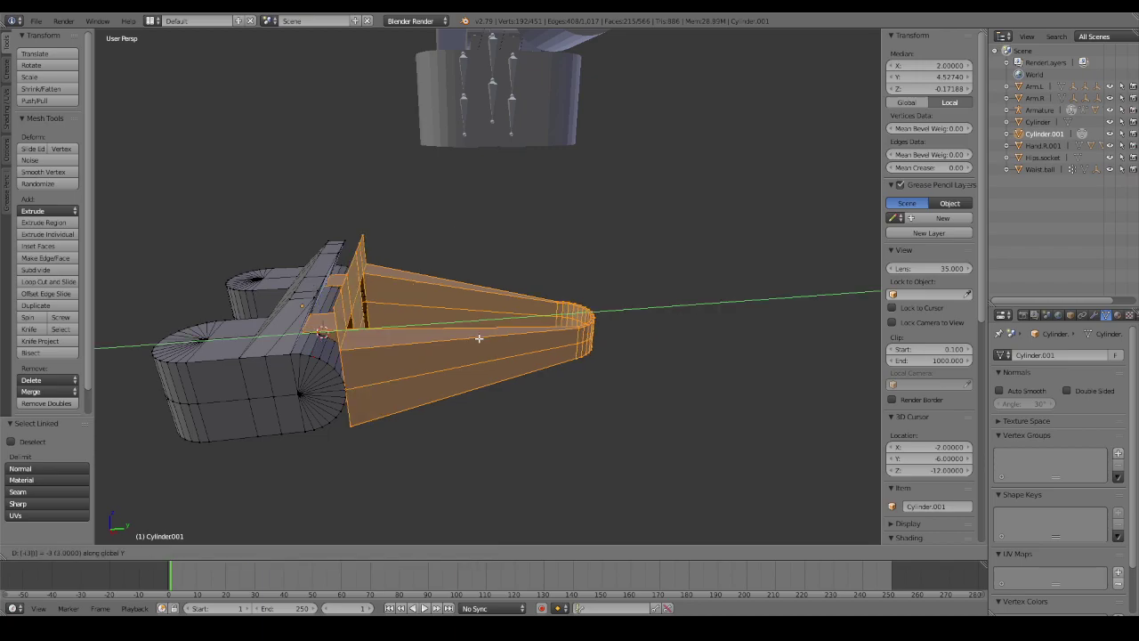
key(Return)
middle_drag(486, 330, 562, 348)
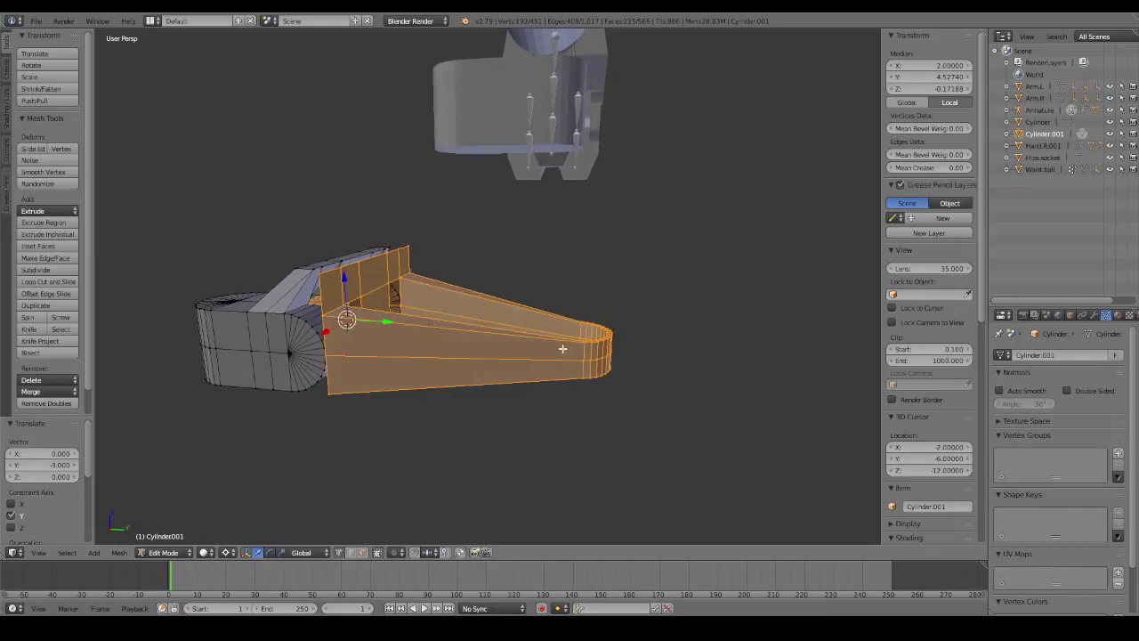
key(a)
key(z)
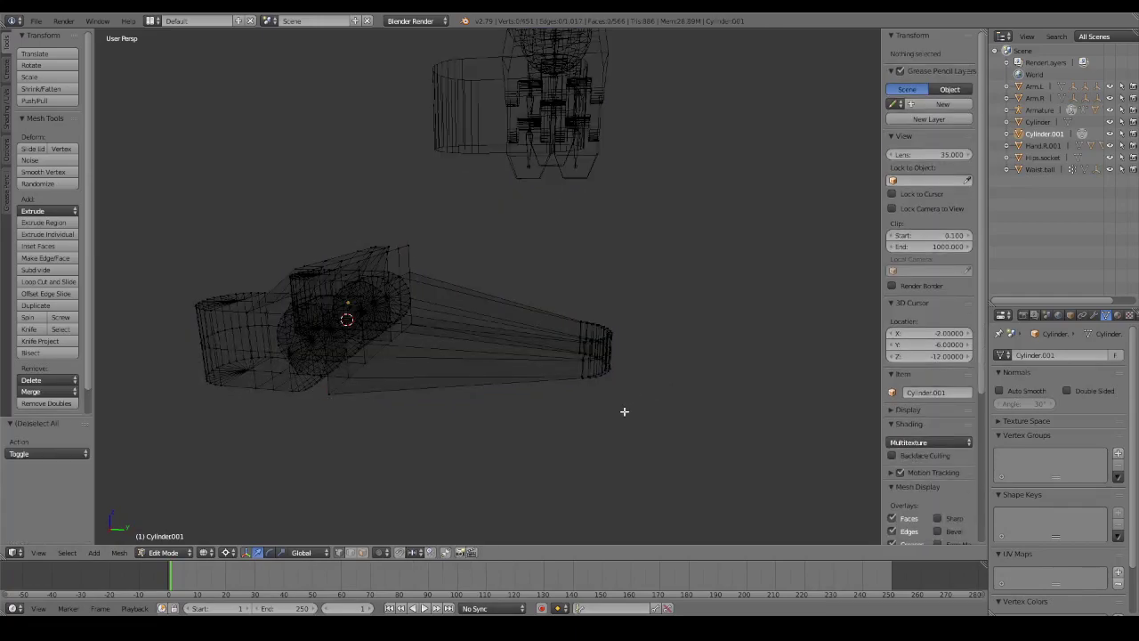
key(b)
drag(547, 263, 679, 394)
key(z)
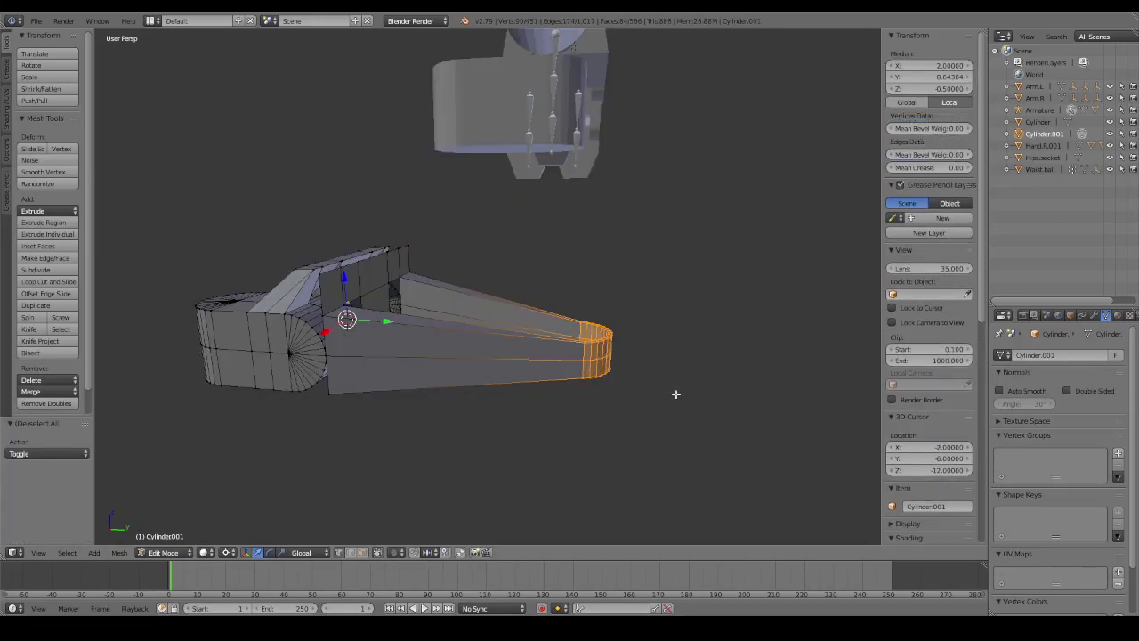
key(g)
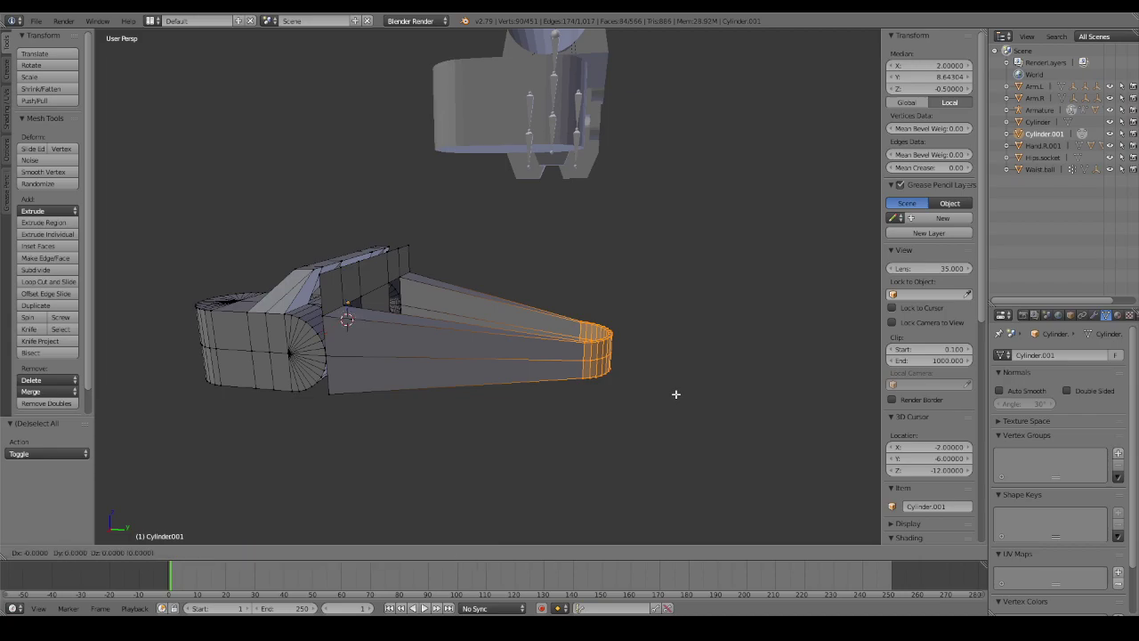
key(y)
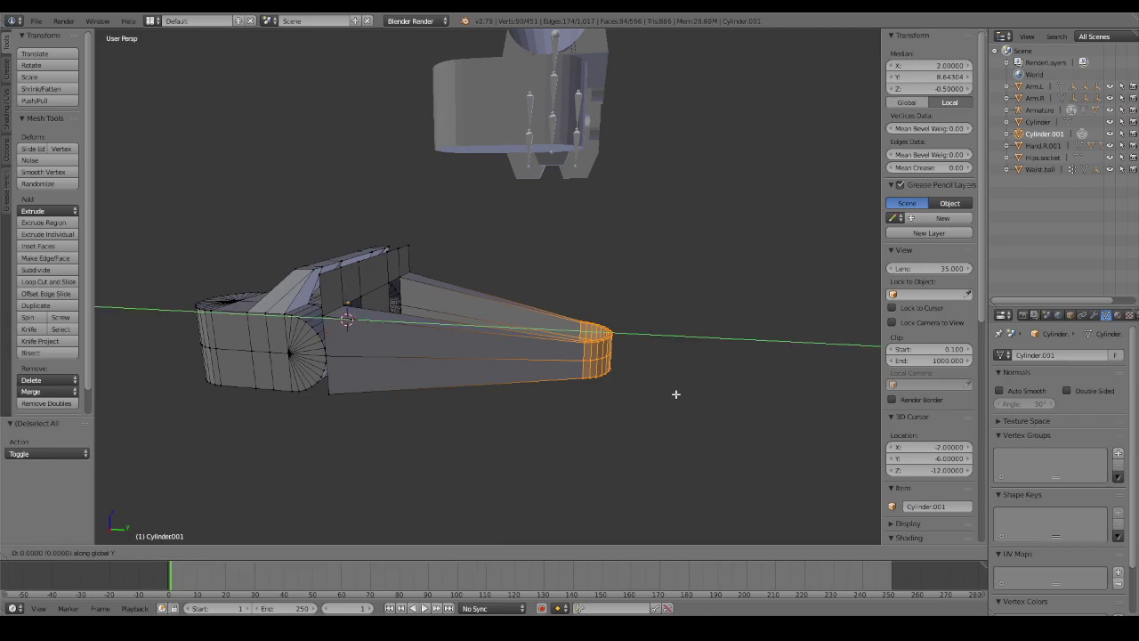
text(-1)
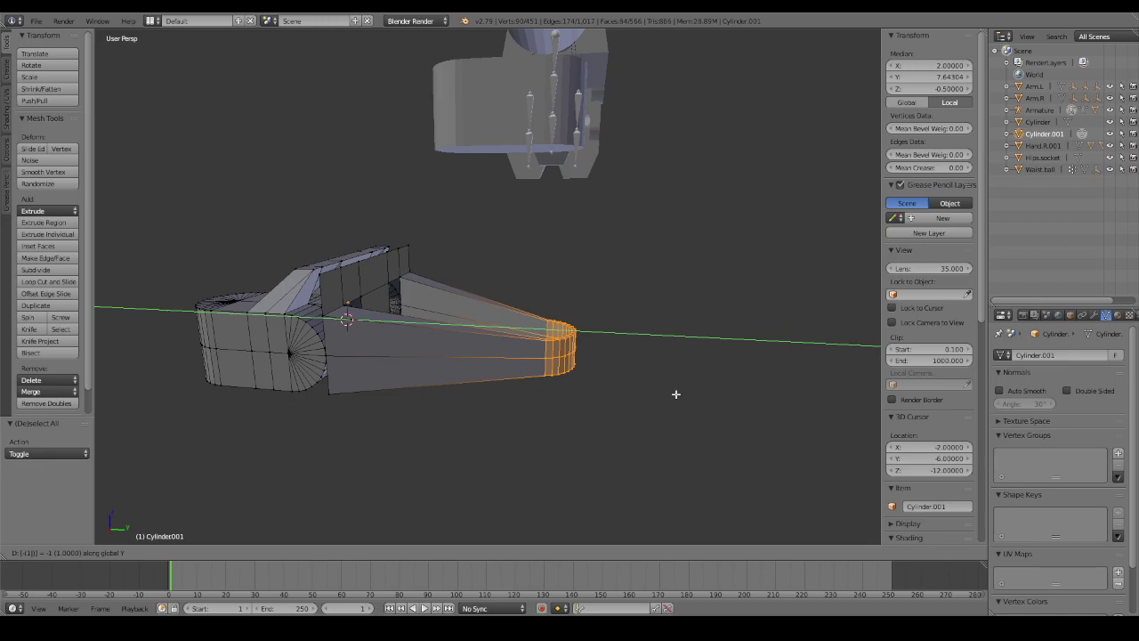
key(Return)
middle_drag(675, 394, 688, 370)
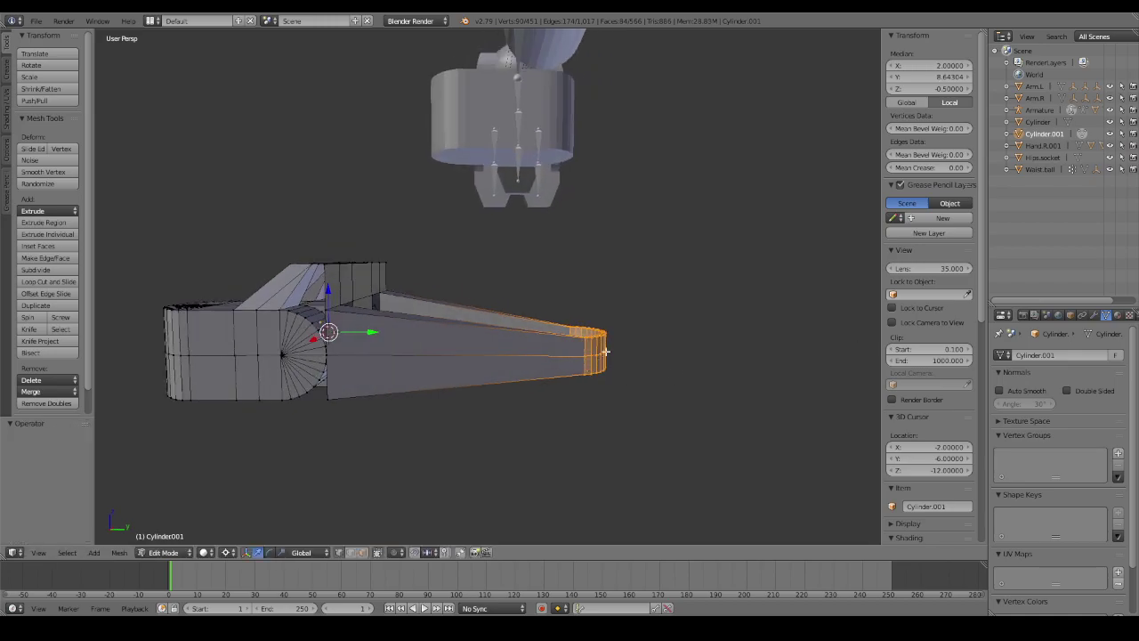
middle_drag(583, 375, 643, 389)
key(a)
mouse_move(485, 366)
middle_down()
mouse_move(558, 362)
mouse_move(570, 341)
mouse_move(524, 308)
mouse_move(453, 300)
mouse_move(457, 324)
mouse_move(541, 323)
mouse_move(438, 312)
middle_up()
Select the upper plate's top edges and move them 1 unit along Y.
click(325, 268)
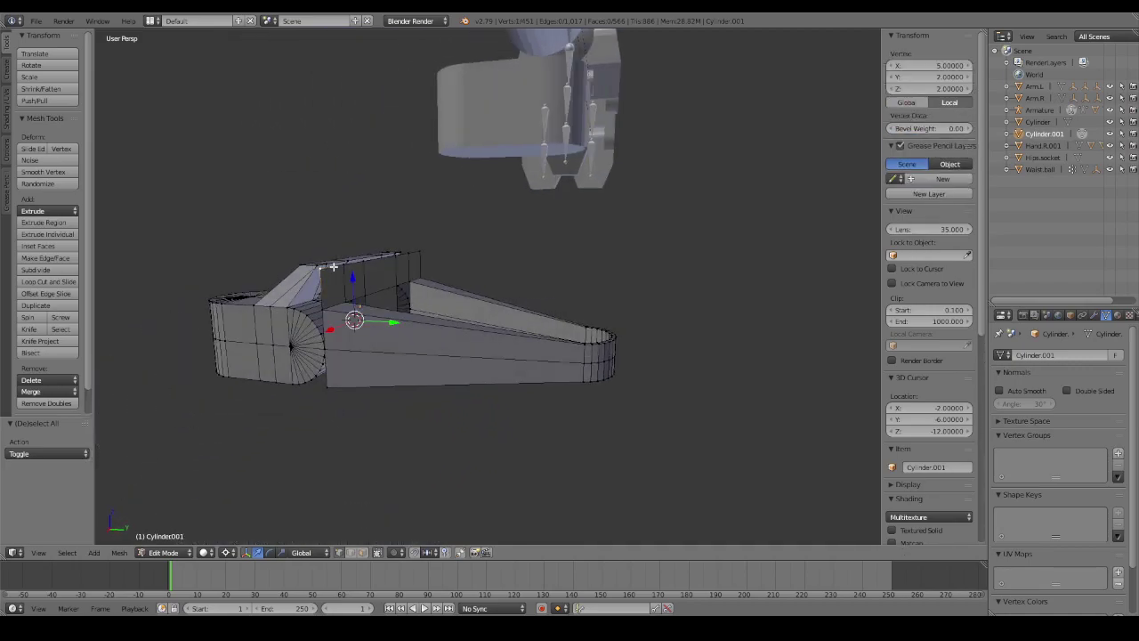
shift+click(344, 265)
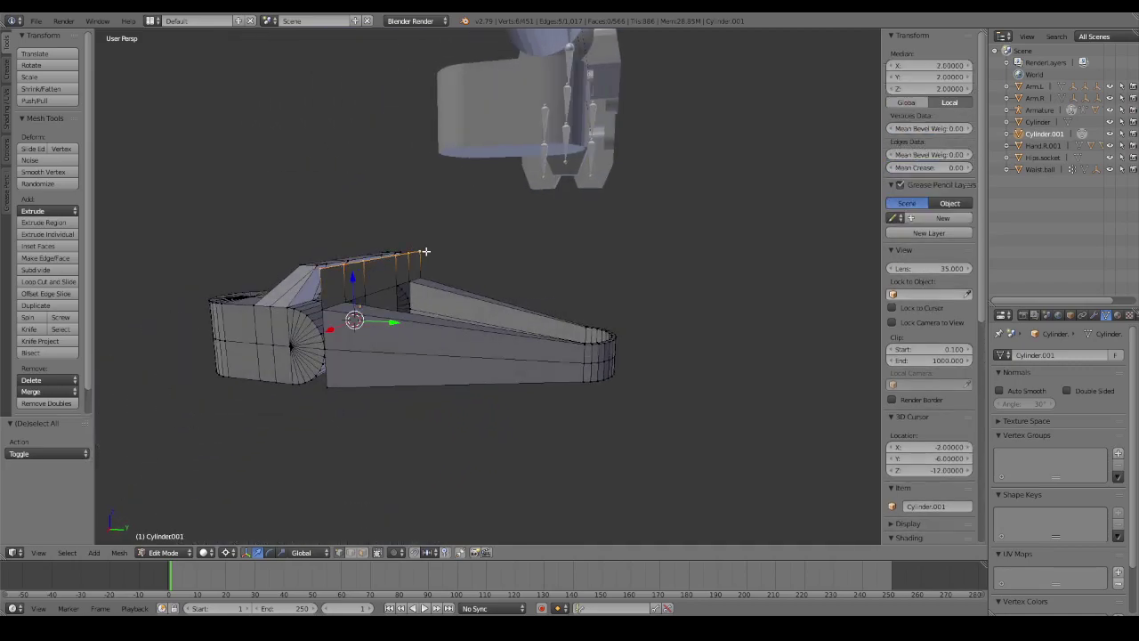
middle_drag(425, 252, 481, 259)
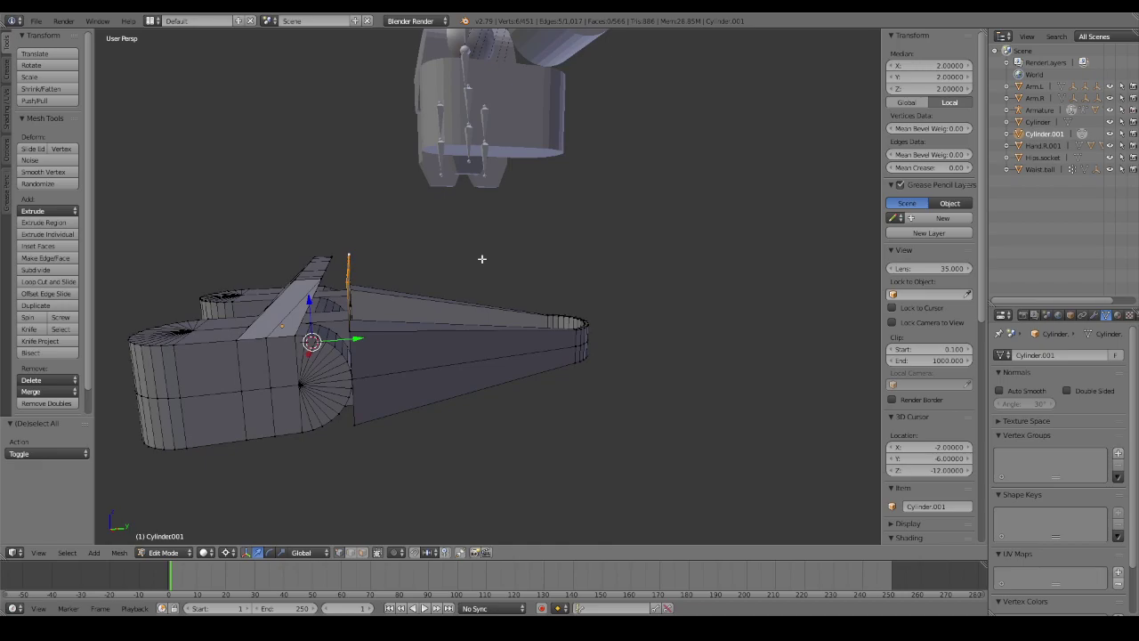
text(gy)
text(1)
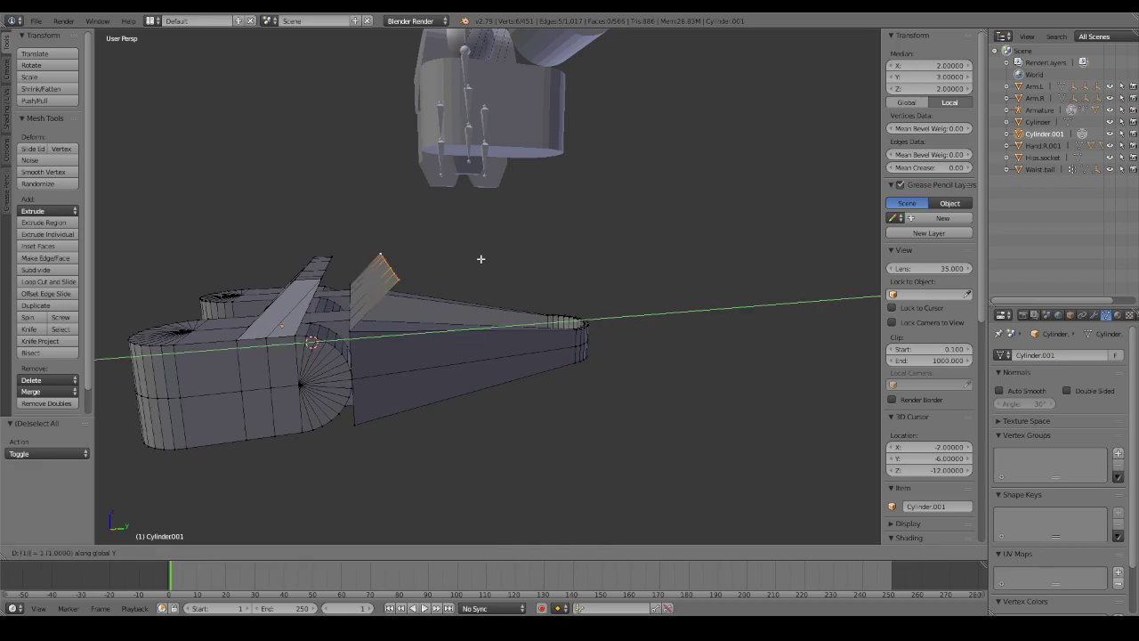
key(Return)
Scale the selected top edges to 0.8 along X.
mouse_move(481, 259)
middle_down()
mouse_move(495, 254)
mouse_move(579, 294)
mouse_move(596, 331)
mouse_move(558, 322)
middle_up()
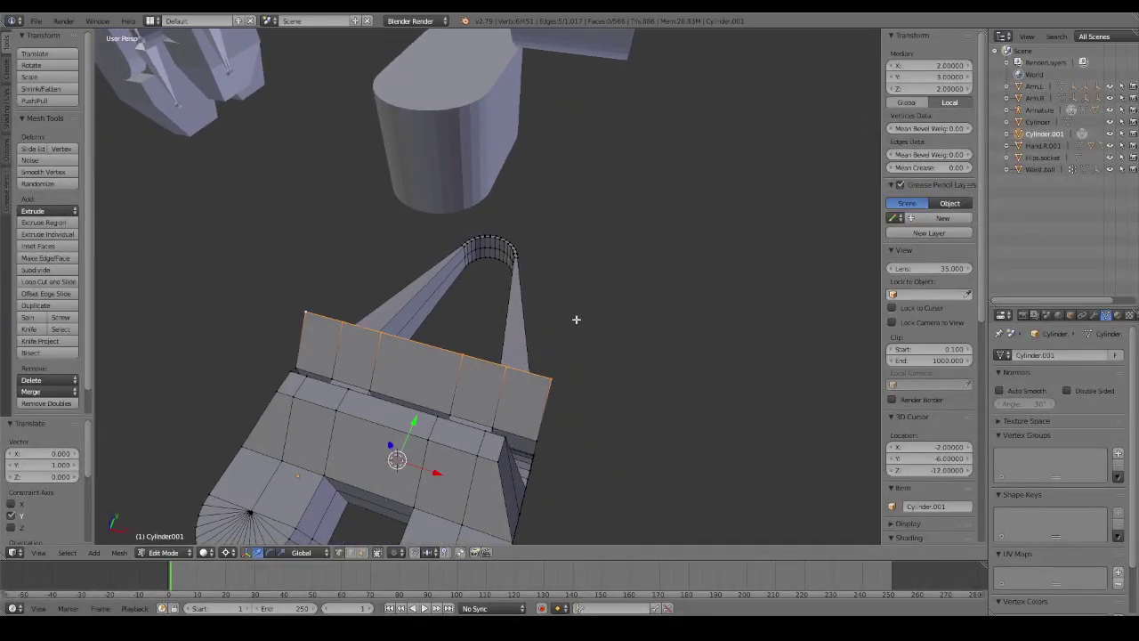
text(sx)
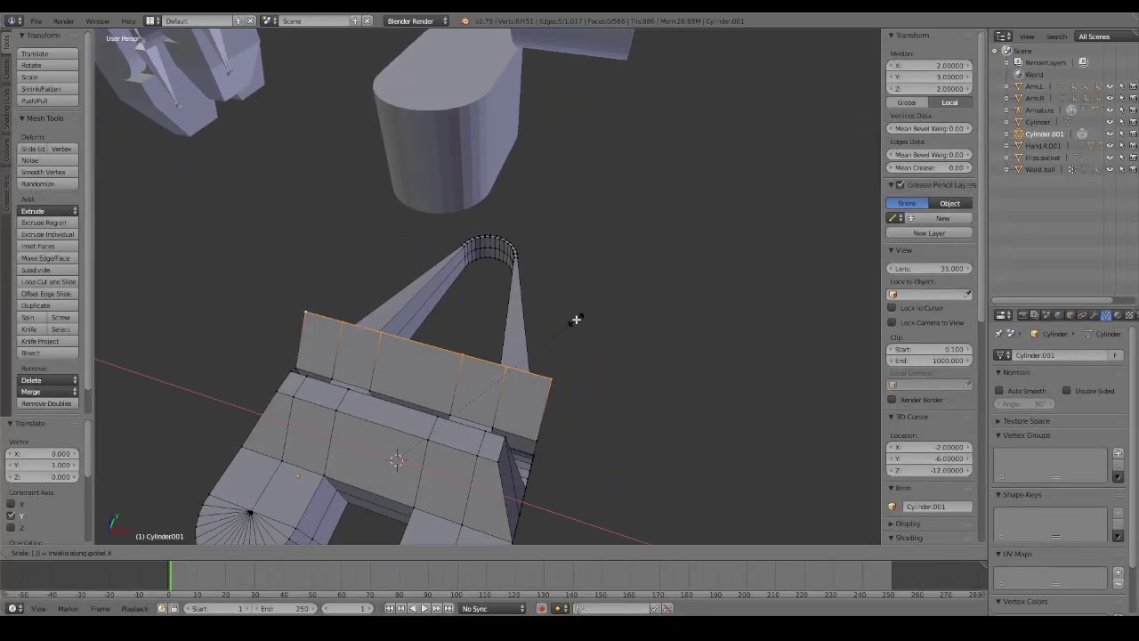
text(9)
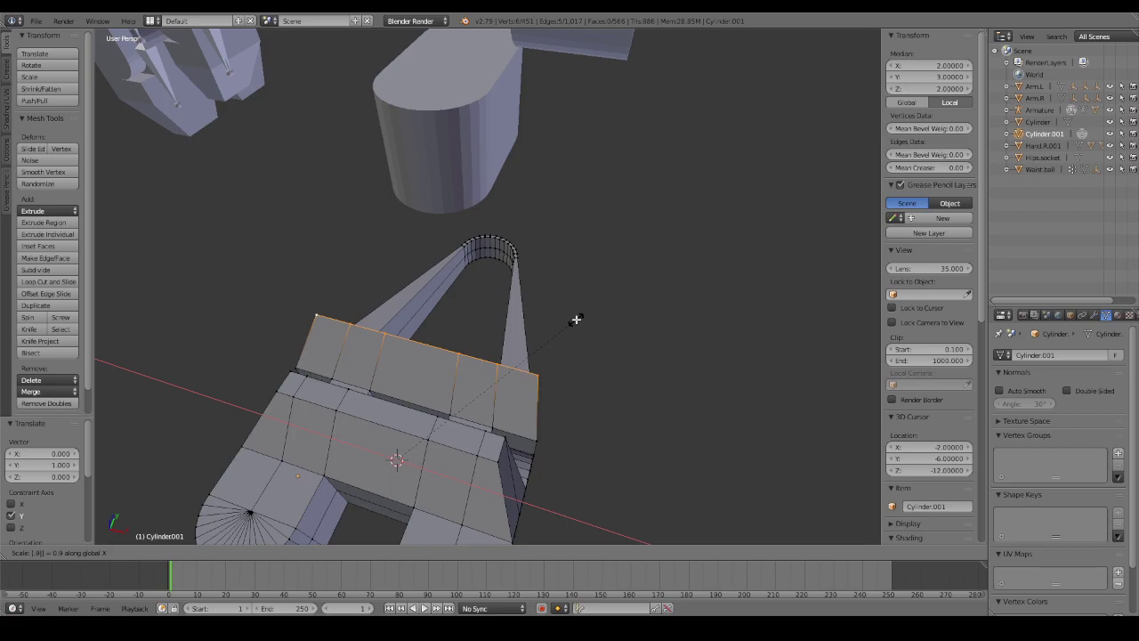
key(BackSpace)
text(8)
key(Return)
mouse_move(575, 318)
middle_down()
mouse_move(572, 346)
mouse_move(547, 293)
mouse_move(468, 275)
mouse_move(383, 306)
middle_up()
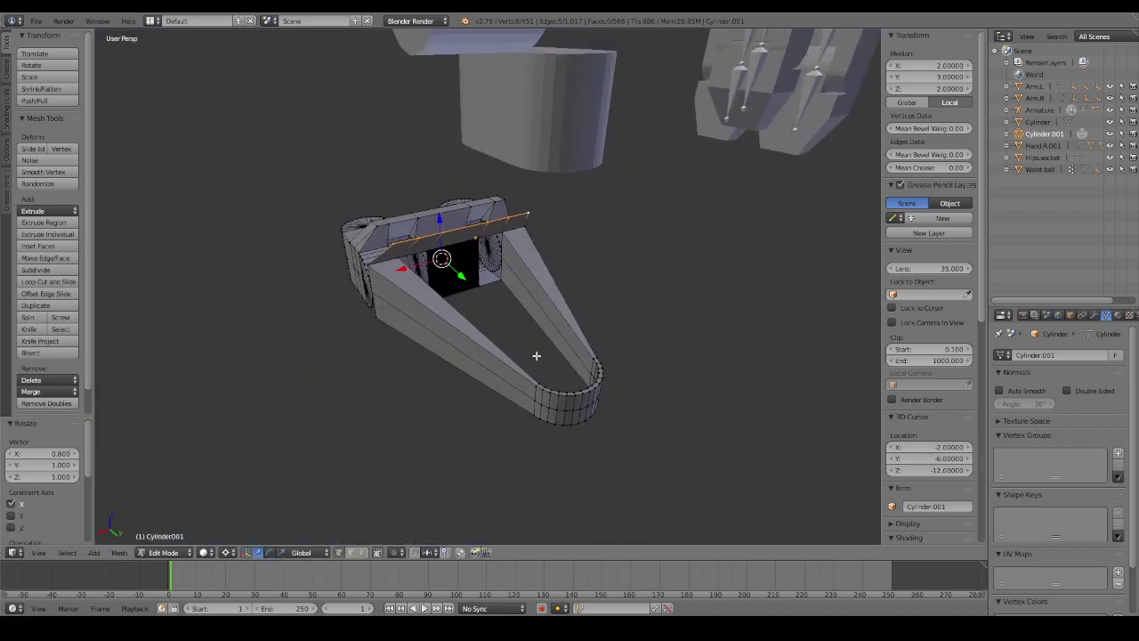
key(ctrl+r)
Add a loop cut across the left arm, slid by -0.5.
click(454, 334)
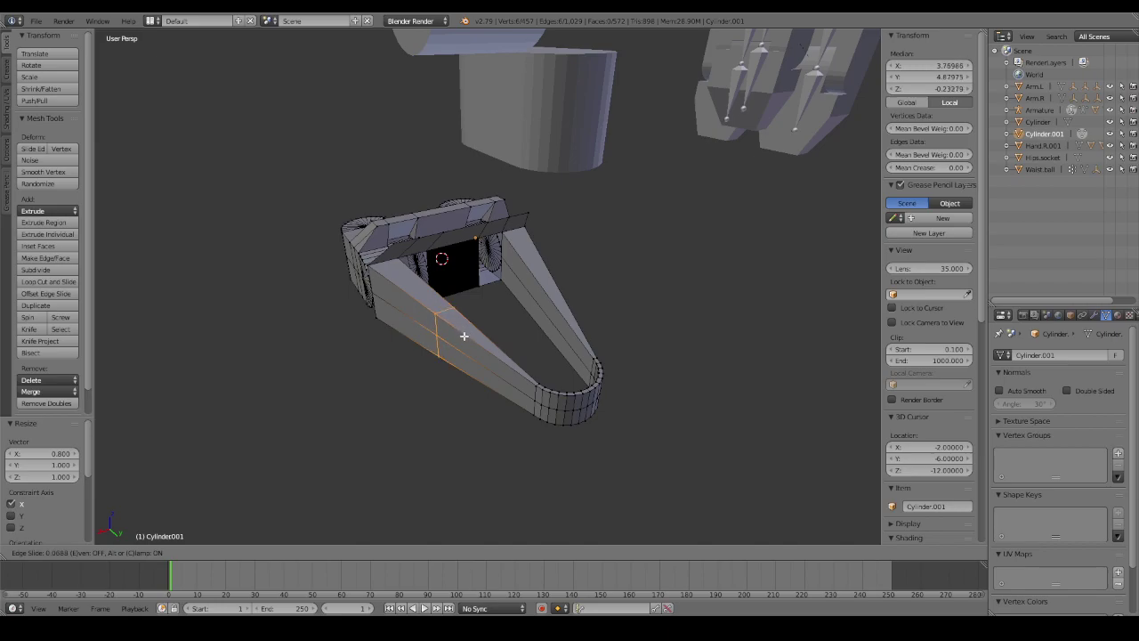
text(.5)
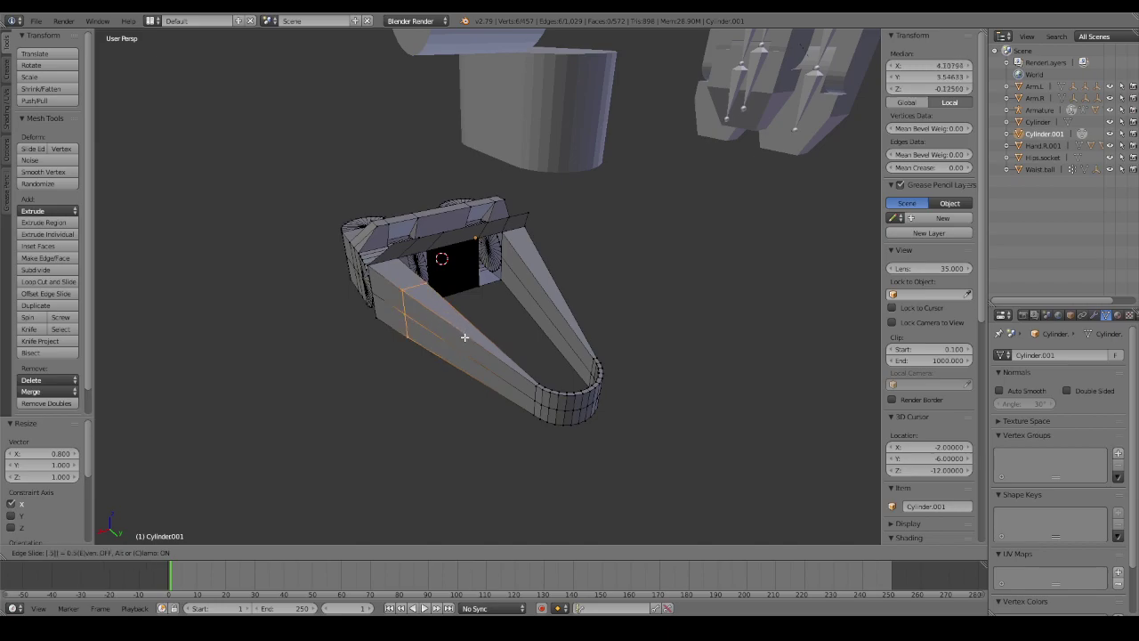
key(BackSpace)
key(BackSpace)
text(-)
text(.5)
key(Return)
Add another loop cut further down the right arm, then deselect.
key(ctrl+r)
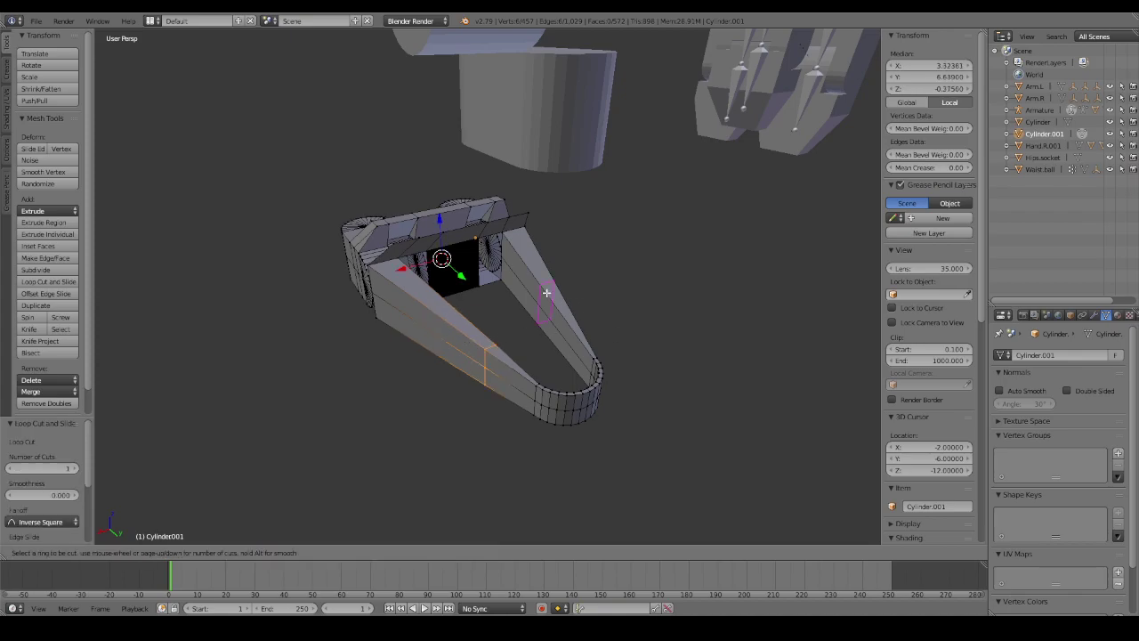
click(551, 301)
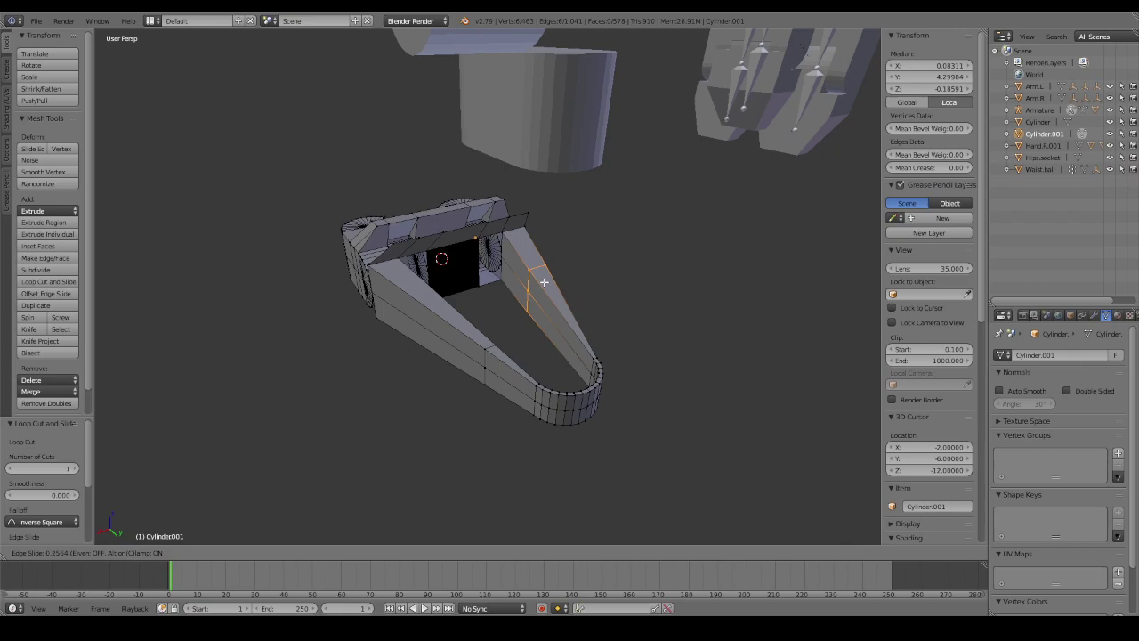
click(178, 553)
text(-0.5)
key(Return)
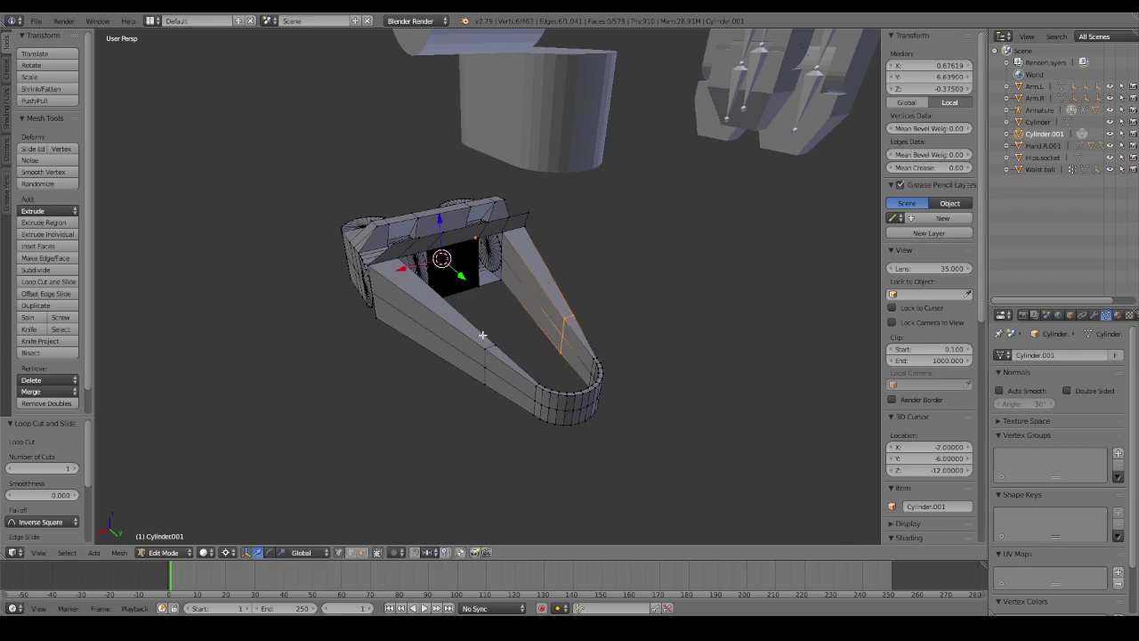
key(a)
scroll(490, 330, up, 3)
scroll(534, 322, up, 3)
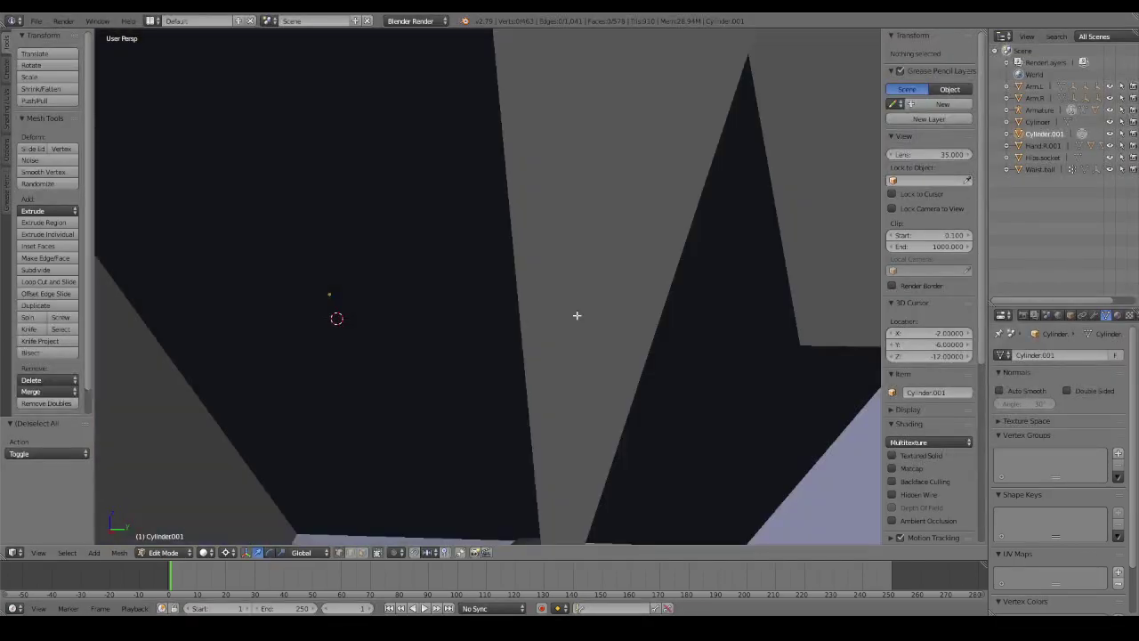
scroll(577, 315, up, 3)
scroll(556, 317, down, 5)
Add centred loop cuts near the tips of the lower and upper arms.
key(ctrl+r)
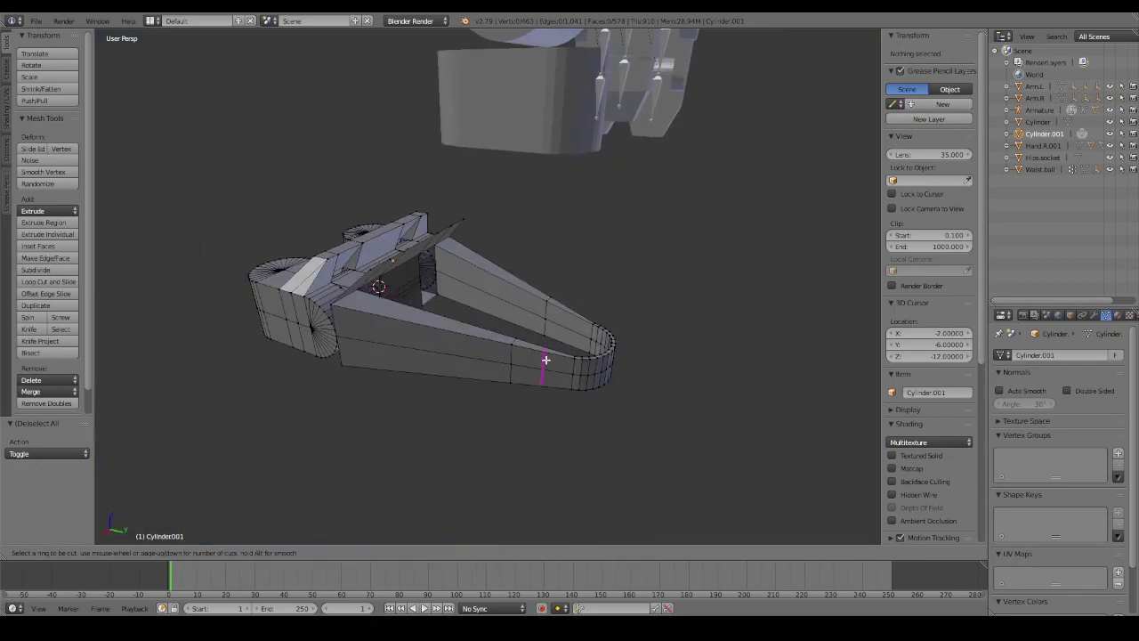
click(547, 360)
right_click(547, 360)
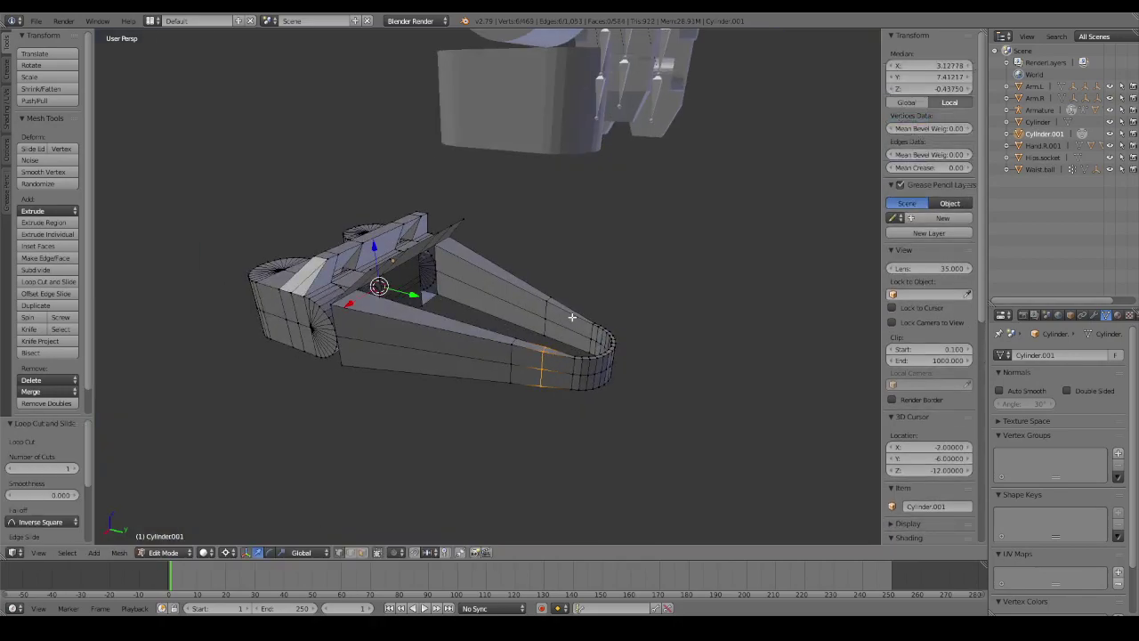
alt+right_click(572, 317)
mouse_move(573, 317)
middle_down()
mouse_move(630, 355)
mouse_move(572, 368)
mouse_move(668, 355)
middle_up()
scroll(630, 355, up, 3)
scroll(597, 363, up, 2)
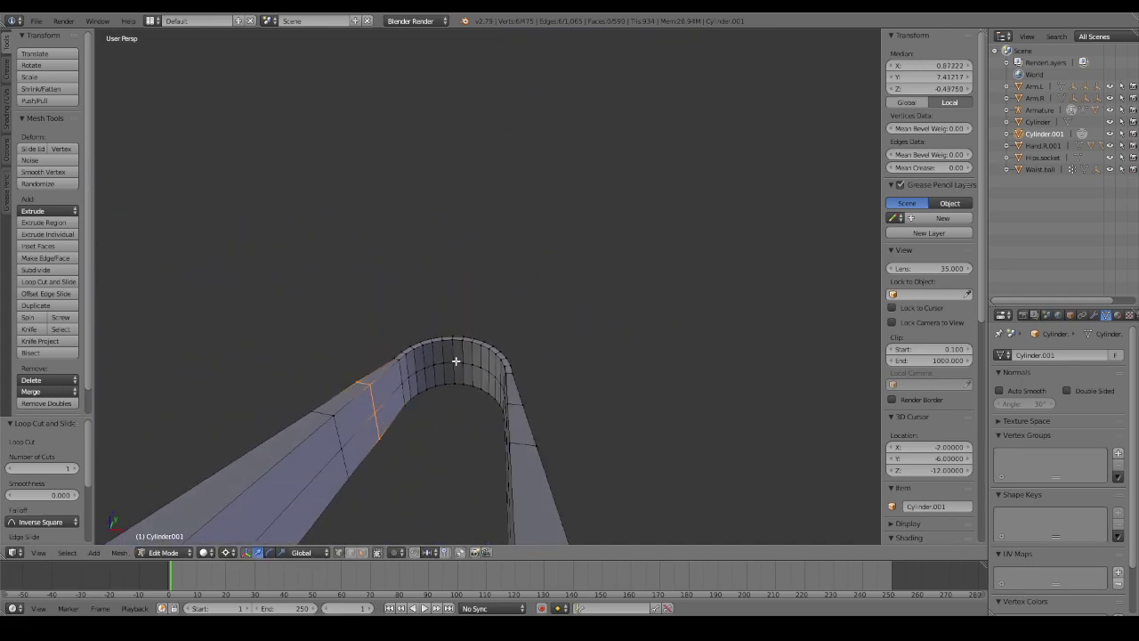
Select the middle edge loop of the rounded tip instead of cutting it.
key(ctrl+r)
right_click(404, 383)
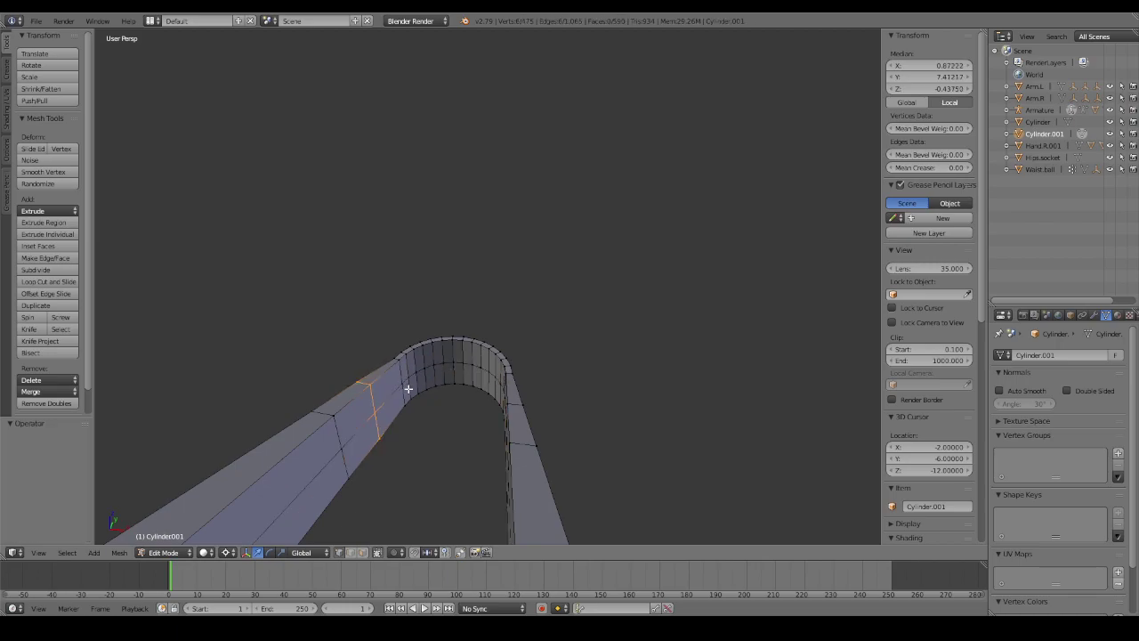
key(a)
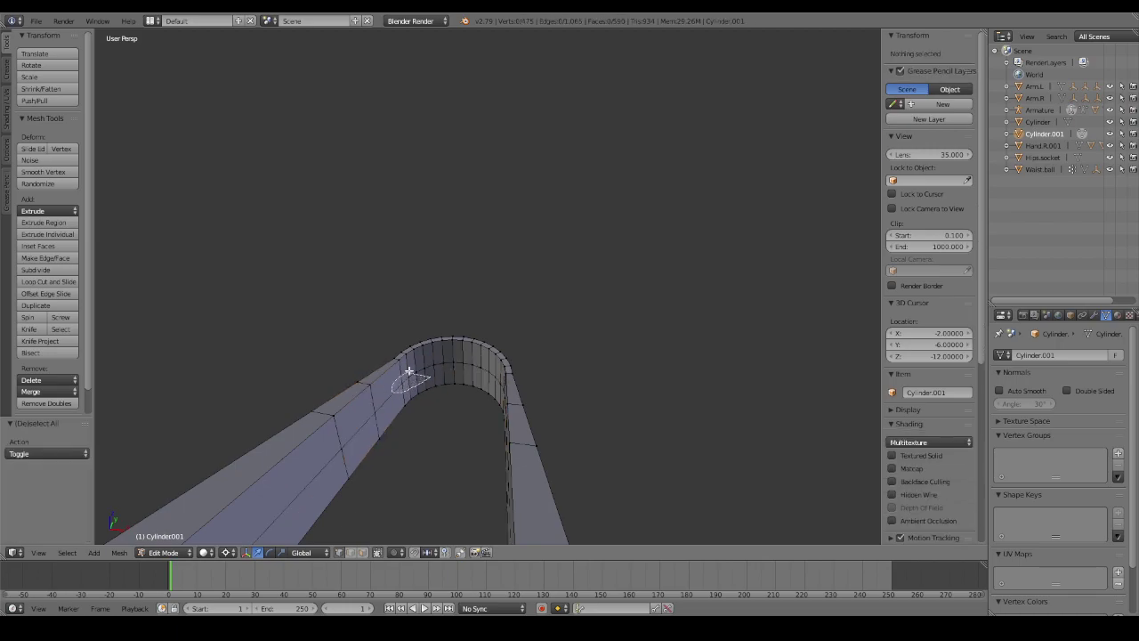
alt+right_click(461, 378)
mouse_move(461, 378)
middle_down()
mouse_move(511, 375)
mouse_move(463, 402)
middle_up()
alt+right_click(498, 396)
Try merging the tip loop at centre and by collapse, inspecting in wireframe, then undo.
key(alt+m)
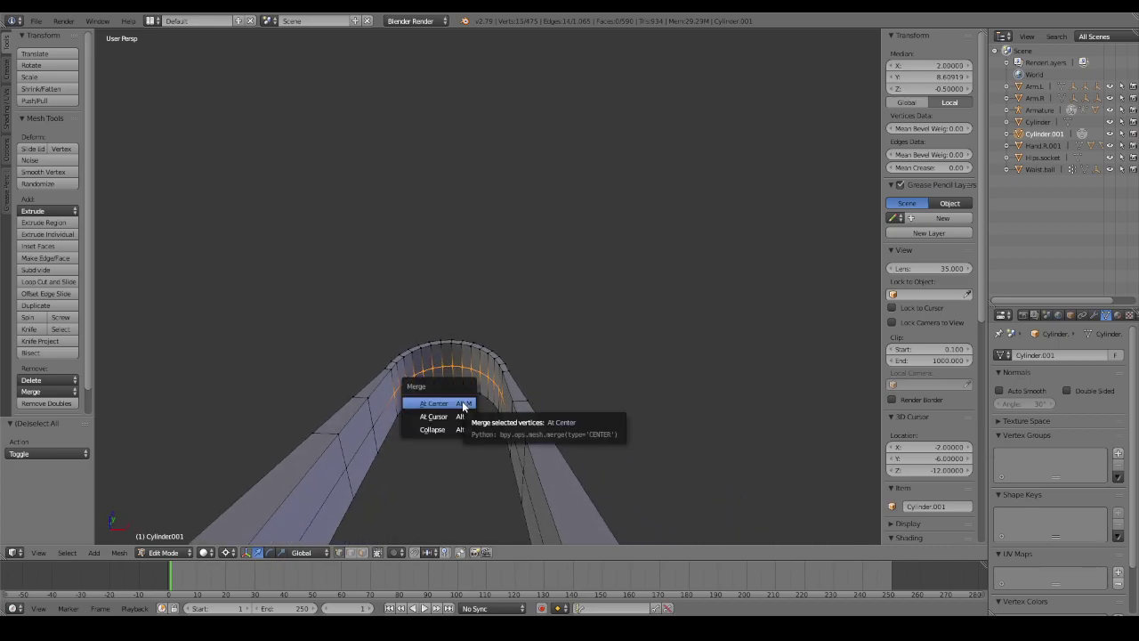
click(462, 405)
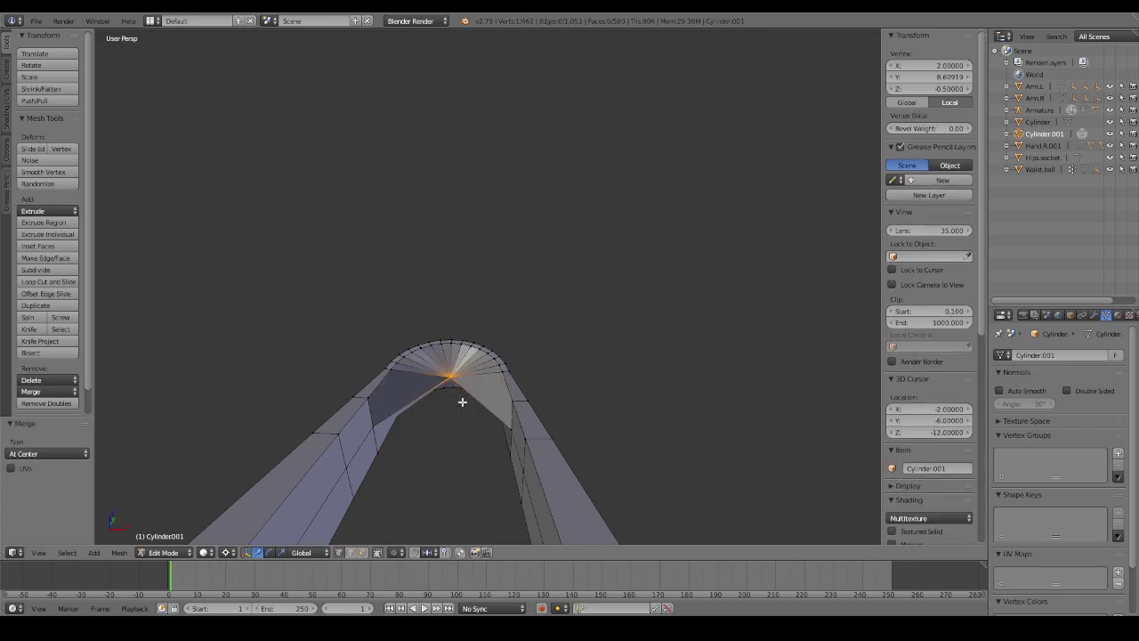
key(ctrl+z)
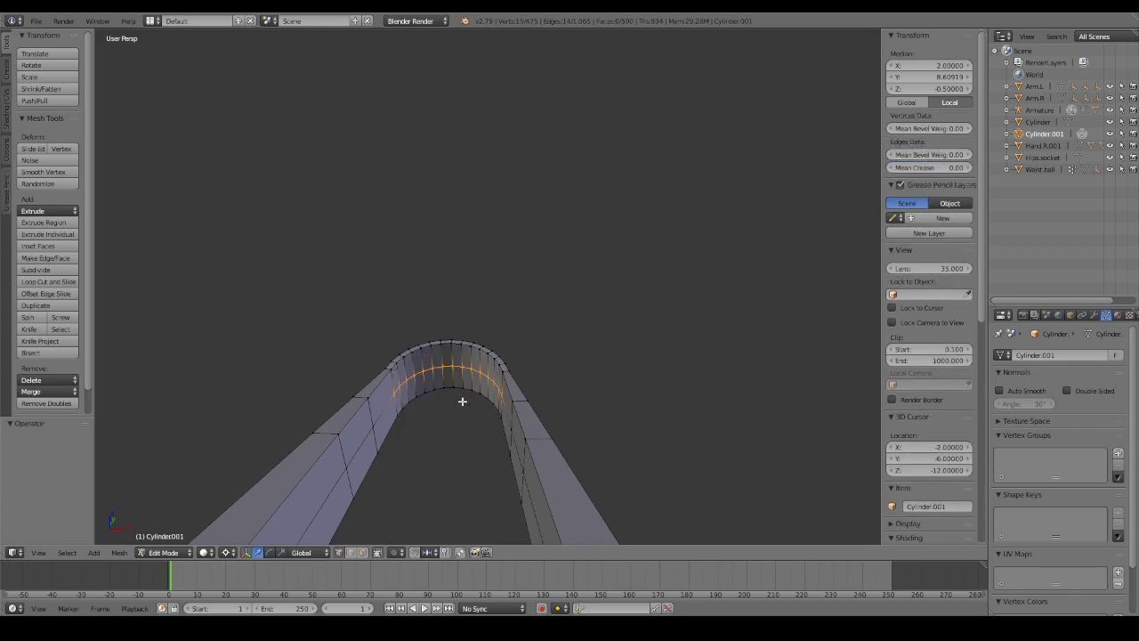
key(alt+m)
click(454, 428)
middle_drag(471, 412, 447, 389)
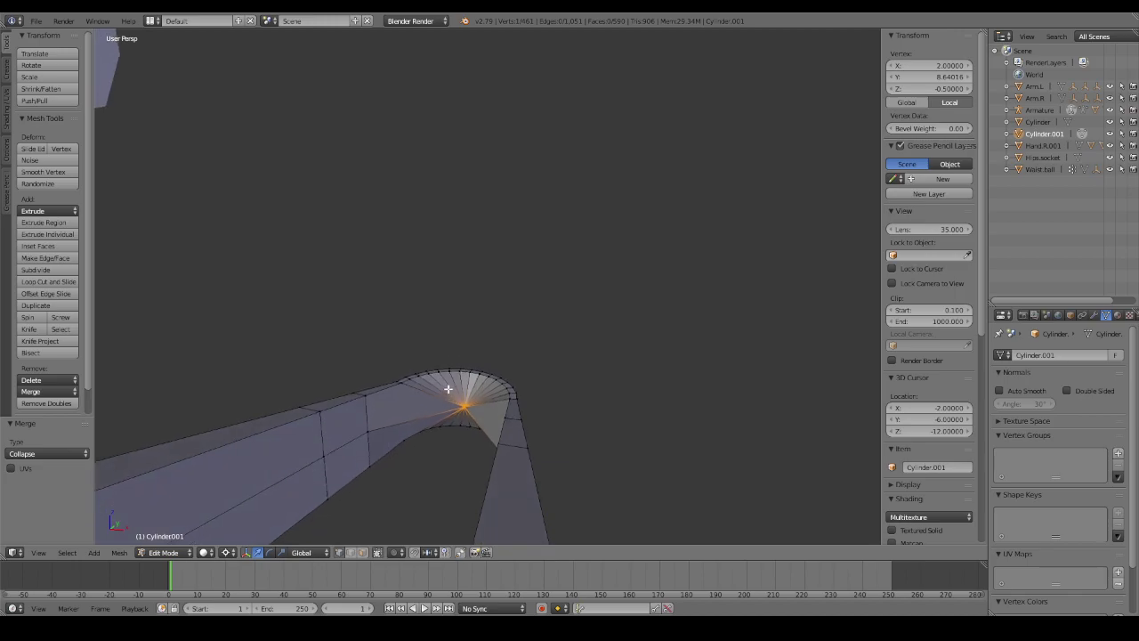
key(z)
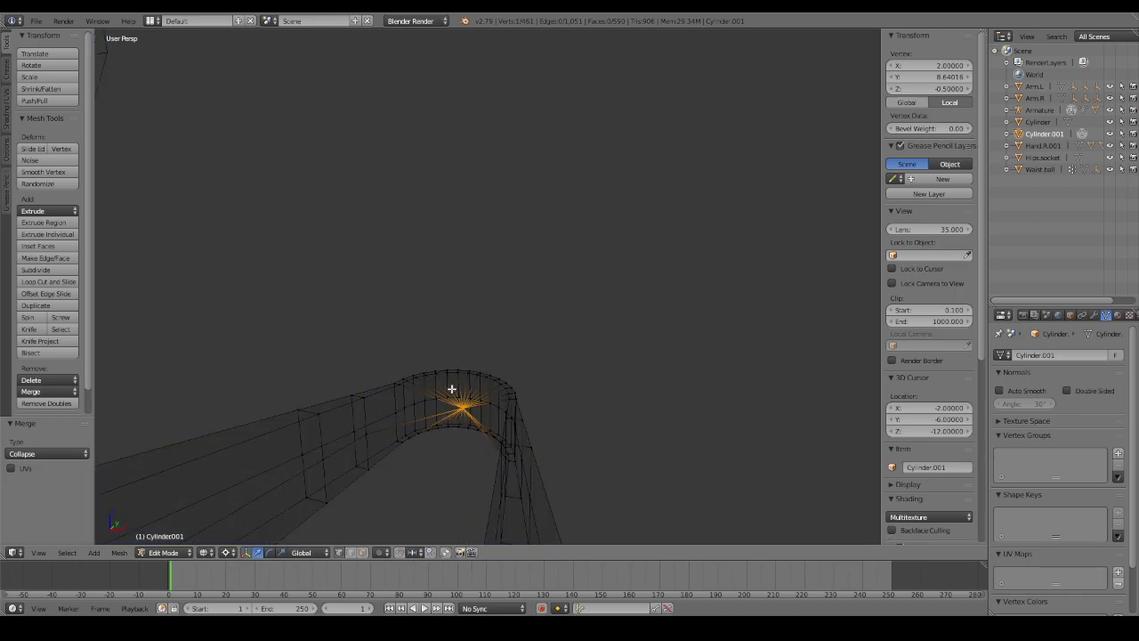
key(z)
key(ctrl+z)
mouse_move(453, 388)
middle_down()
mouse_move(447, 401)
mouse_move(472, 424)
mouse_move(500, 431)
mouse_move(445, 419)
mouse_move(358, 426)
middle_up()
Collapse the tip loop again, inspect the bend, and undo it.
key(alt+m)
click(511, 374)
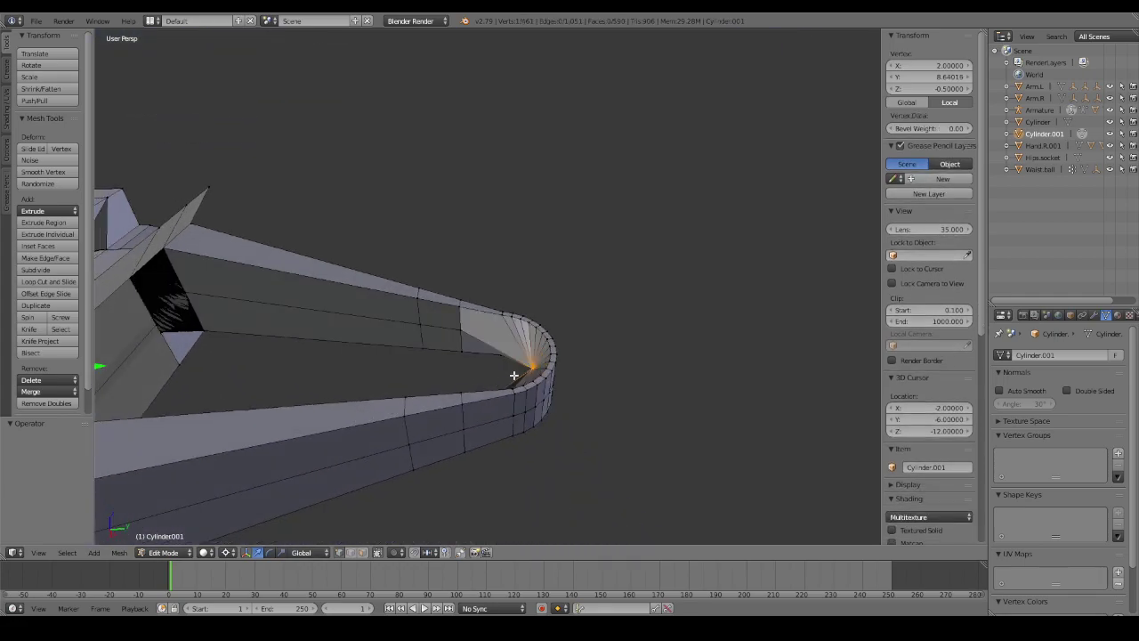
middle_drag(511, 374, 545, 363)
mouse_move(497, 326)
middle_down()
mouse_move(483, 338)
mouse_move(586, 332)
middle_up()
key(ctrl+z)
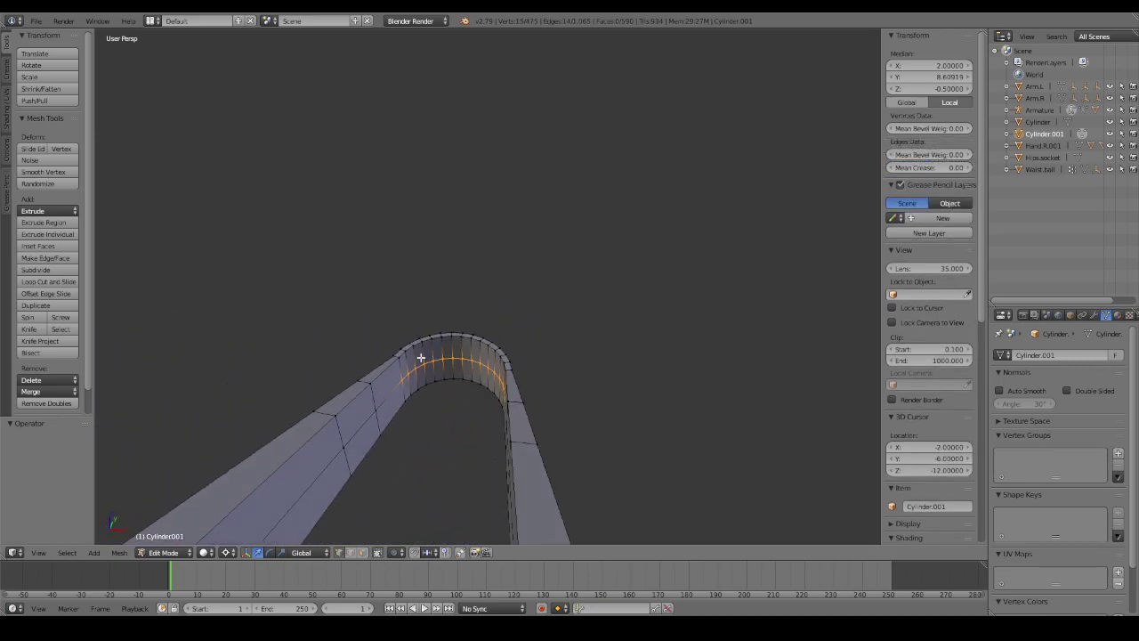
Collapse the inner tip edge loop into a single vertex.
key(alt+m)
click(403, 362)
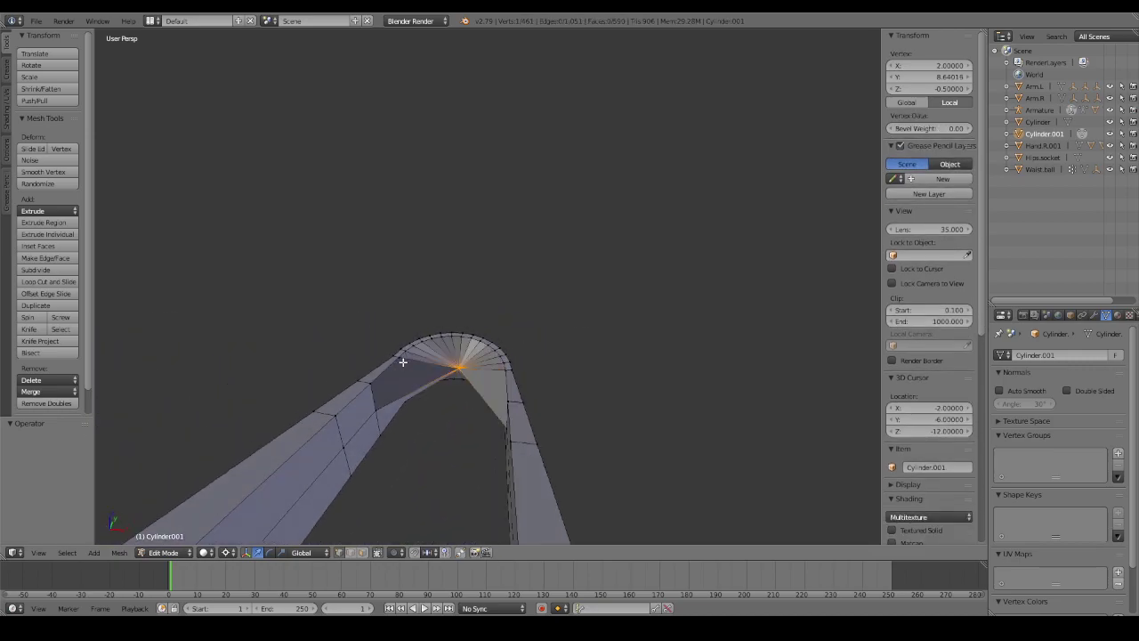
key(a)
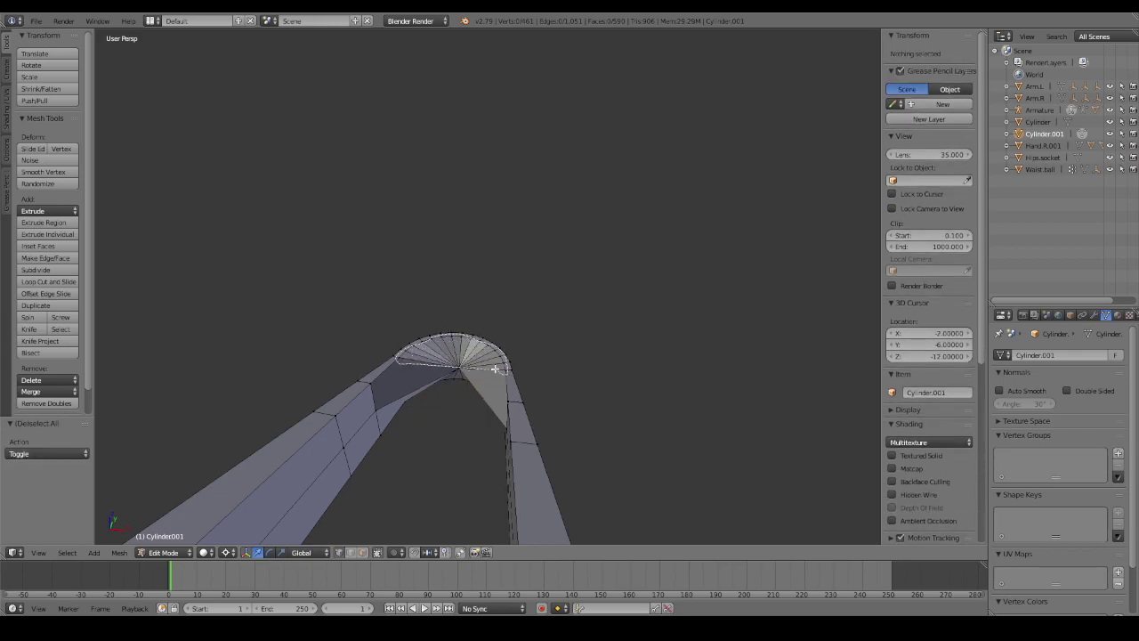
Select the outer rim of the rounded cap and collapse it into one point.
key(Return)
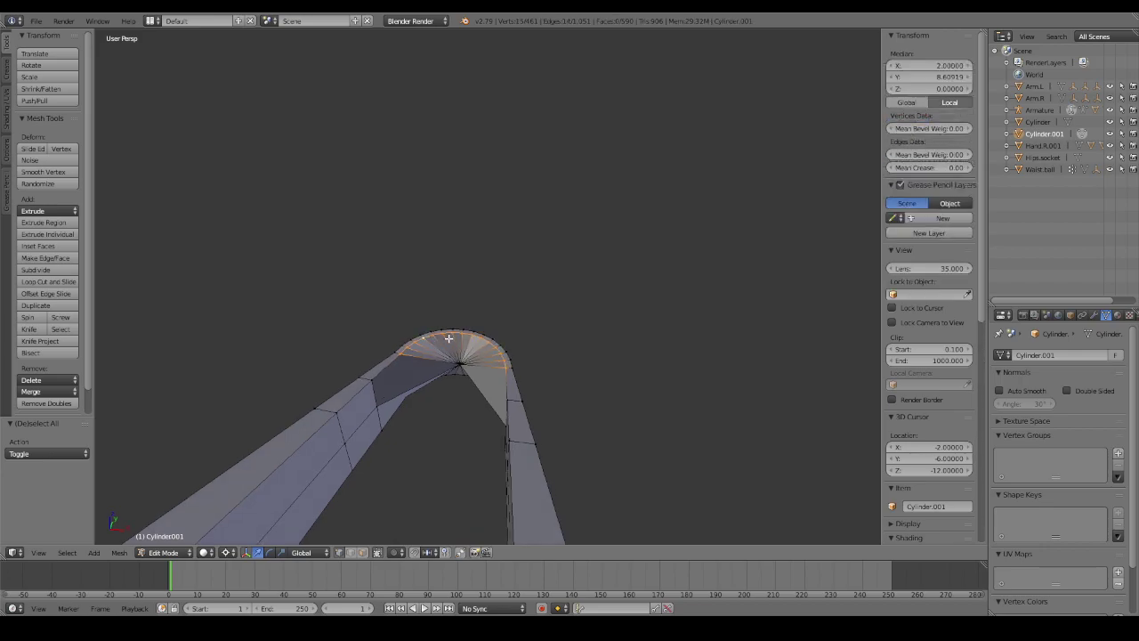
middle_drag(449, 338, 463, 342)
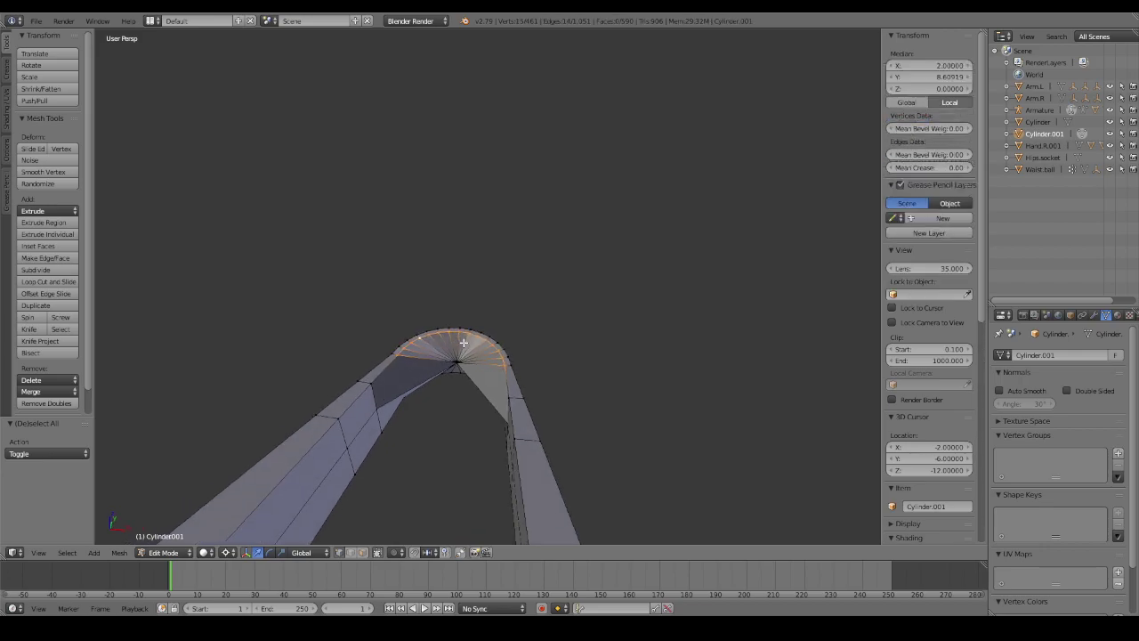
key(alt+m)
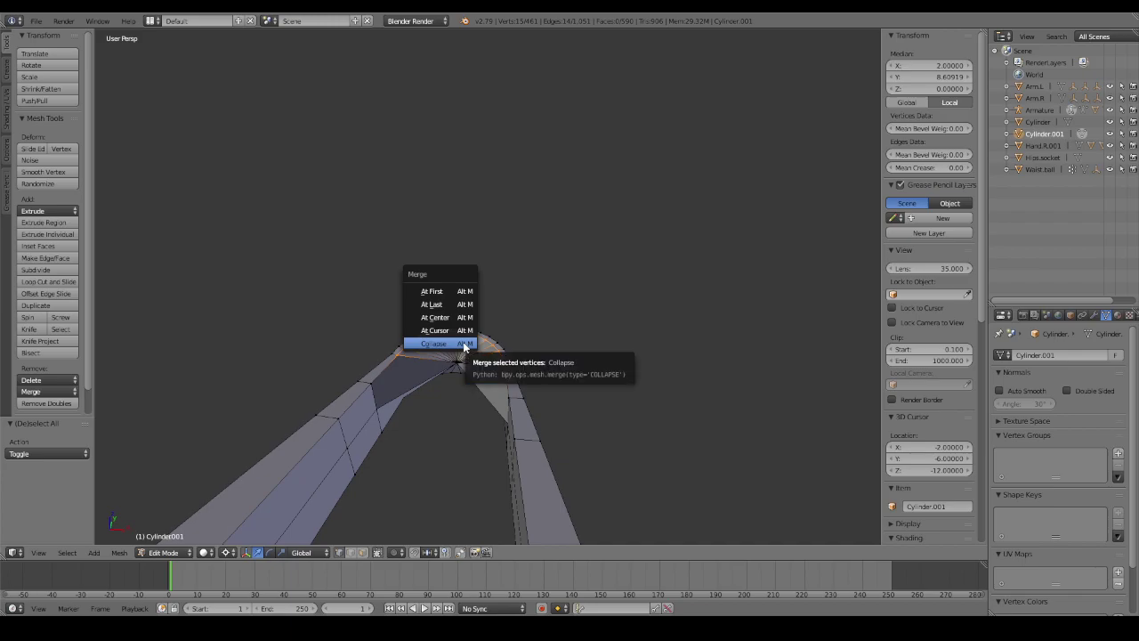
click(464, 346)
mouse_move(495, 361)
middle_down()
mouse_move(511, 308)
mouse_move(505, 198)
middle_up()
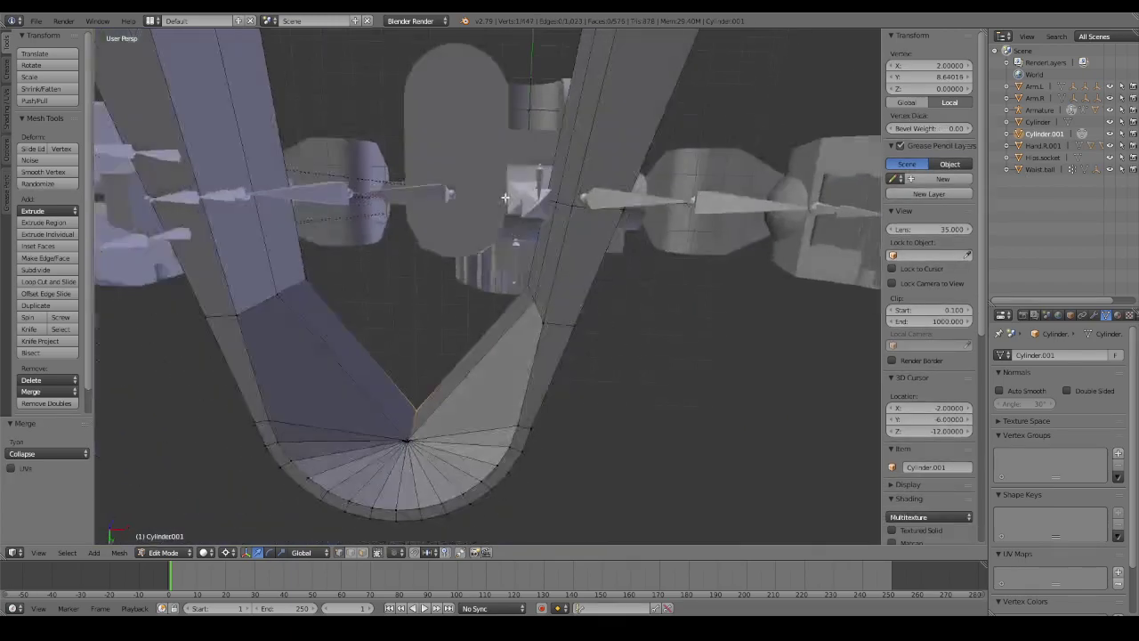
Collapse the lassoed underside cap vertices into a single point with Alt+M.
key(a)
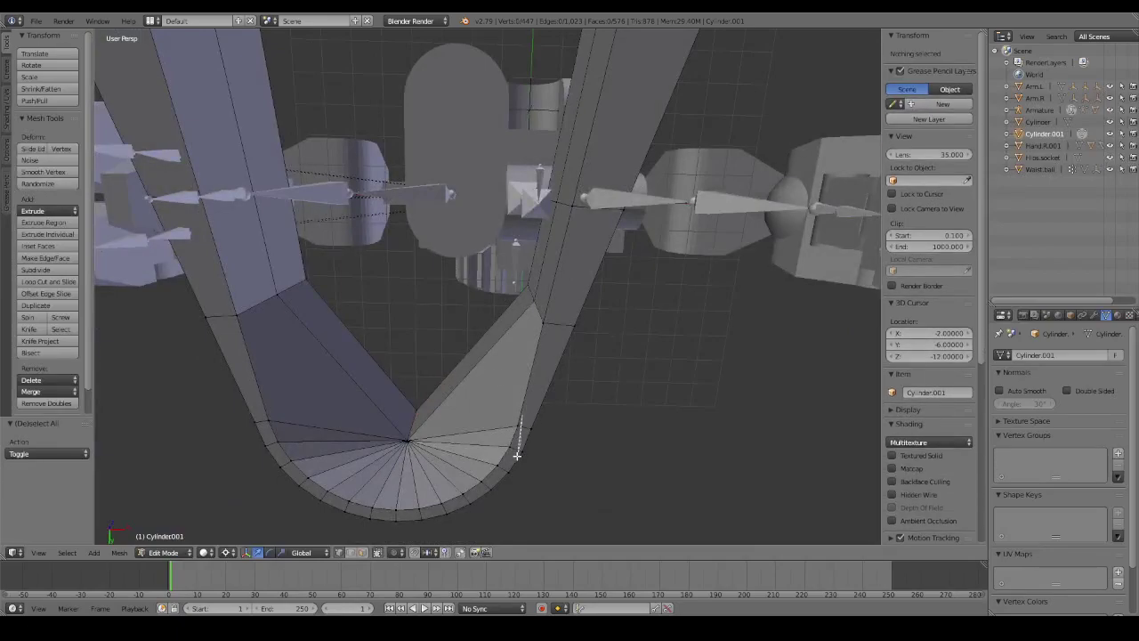
mouse_move(516, 455)
ctrl+mouse_down()
mouse_move(427, 514)
mouse_move(378, 514)
mouse_move(305, 484)
mouse_move(280, 453)
mouse_move(294, 428)
mouse_move(414, 474)
mouse_move(447, 441)
ctrl+mouse_up()
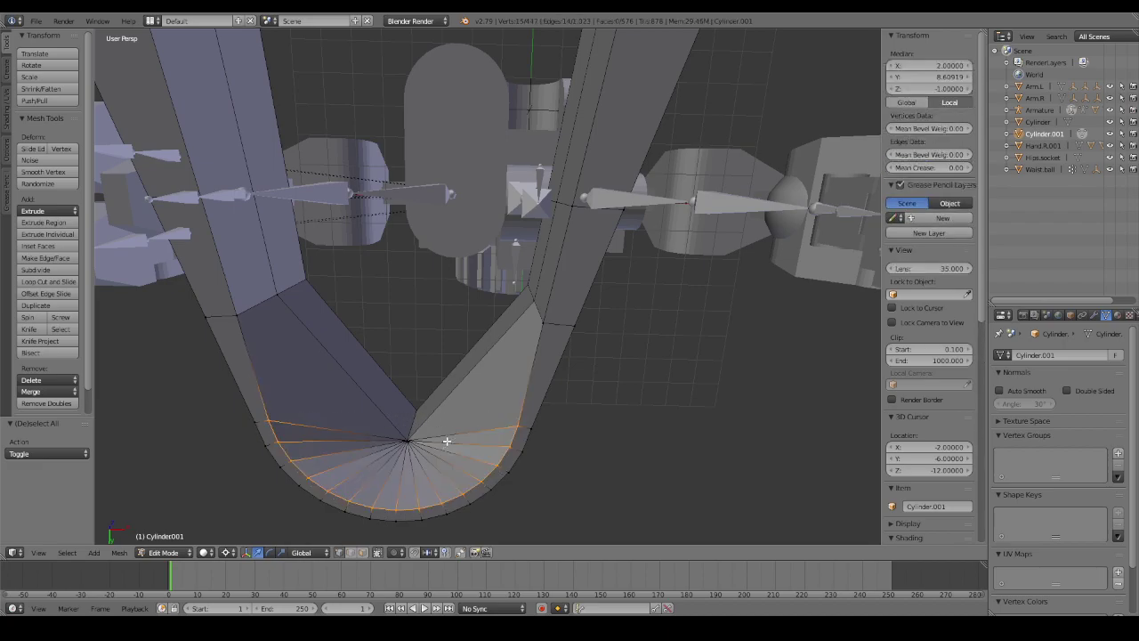
key(alt+m)
click(448, 442)
Select the tip vertices and snap the 3D cursor to them.
mouse_move(484, 386)
middle_down()
mouse_move(501, 534)
mouse_move(517, 374)
mouse_move(391, 407)
mouse_move(323, 393)
middle_up()
shift+right_click(451, 374)
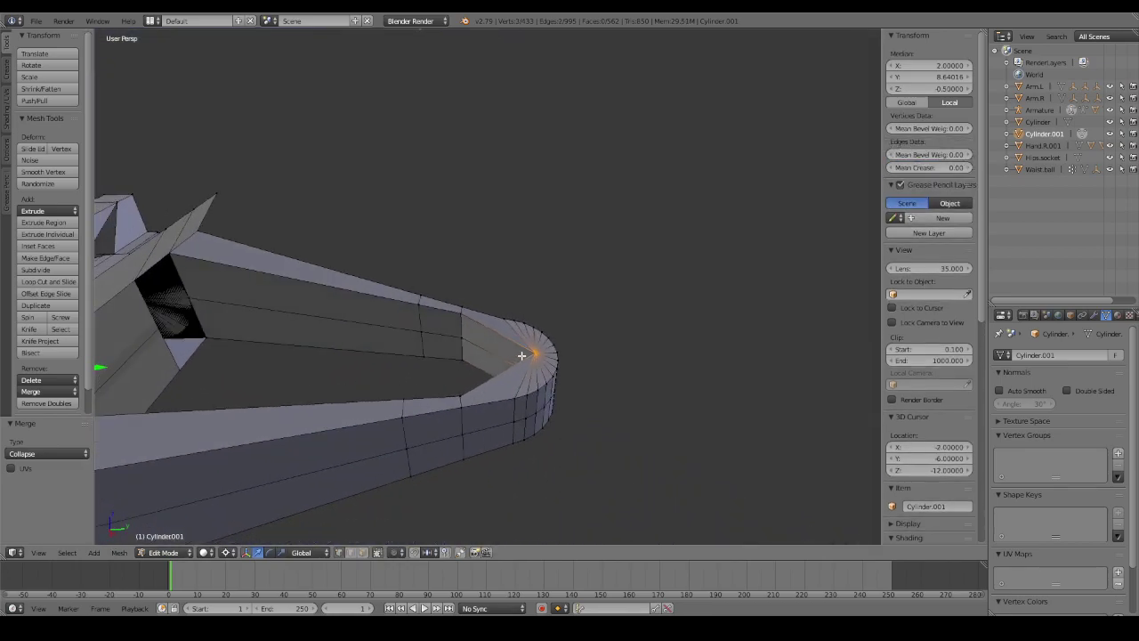
mouse_move(513, 366)
middle_down()
mouse_move(522, 295)
mouse_move(509, 290)
mouse_move(515, 340)
middle_up()
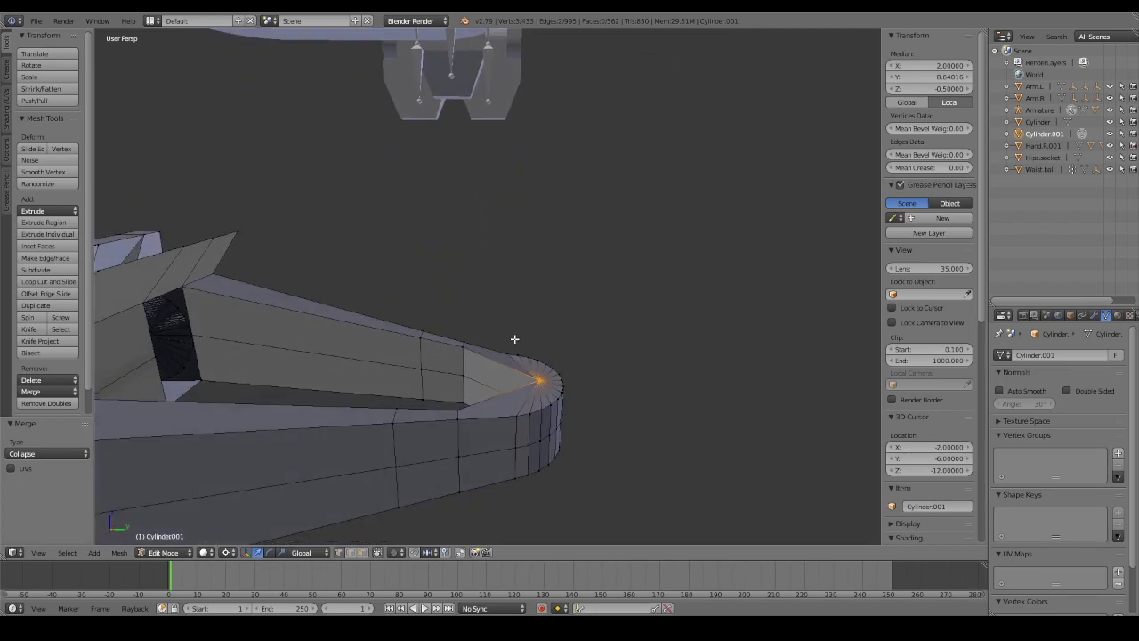
right_click(511, 354)
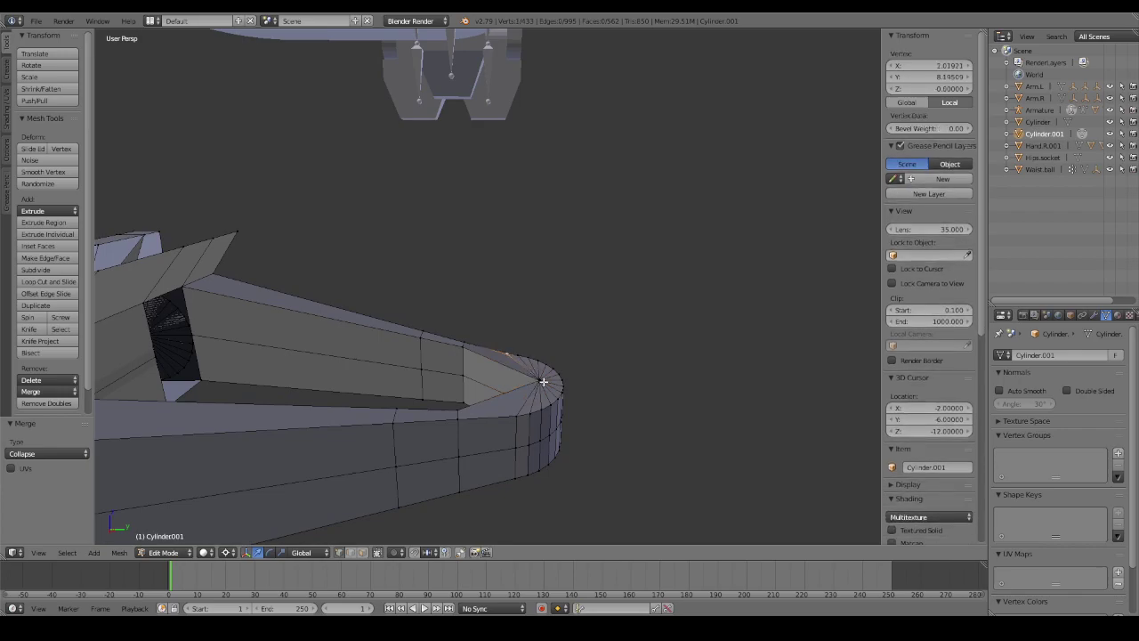
mouse_move(539, 379)
middle_down()
mouse_move(584, 386)
mouse_move(584, 402)
mouse_move(518, 383)
middle_up()
shift+right_click(405, 359)
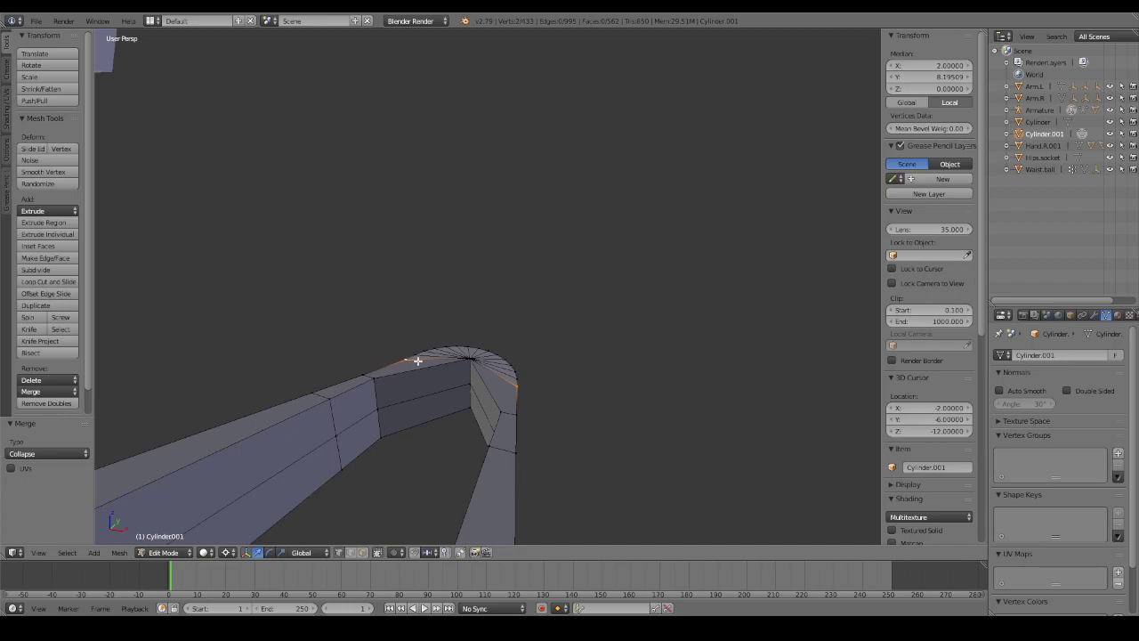
key(shift+s)
click(417, 361)
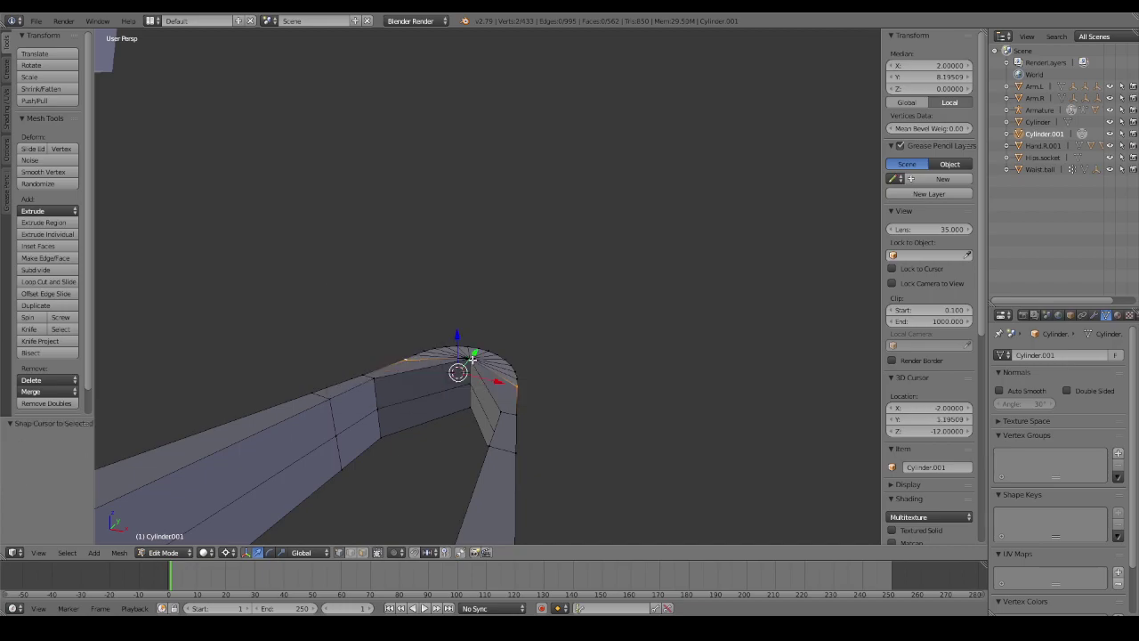
Flatten the selected tip vertices to one Y position by scaling Y to 0.
shift+right_click(472, 357)
mouse_move(473, 360)
middle_down()
mouse_move(448, 385)
mouse_move(412, 385)
mouse_move(404, 325)
mouse_move(415, 353)
middle_up()
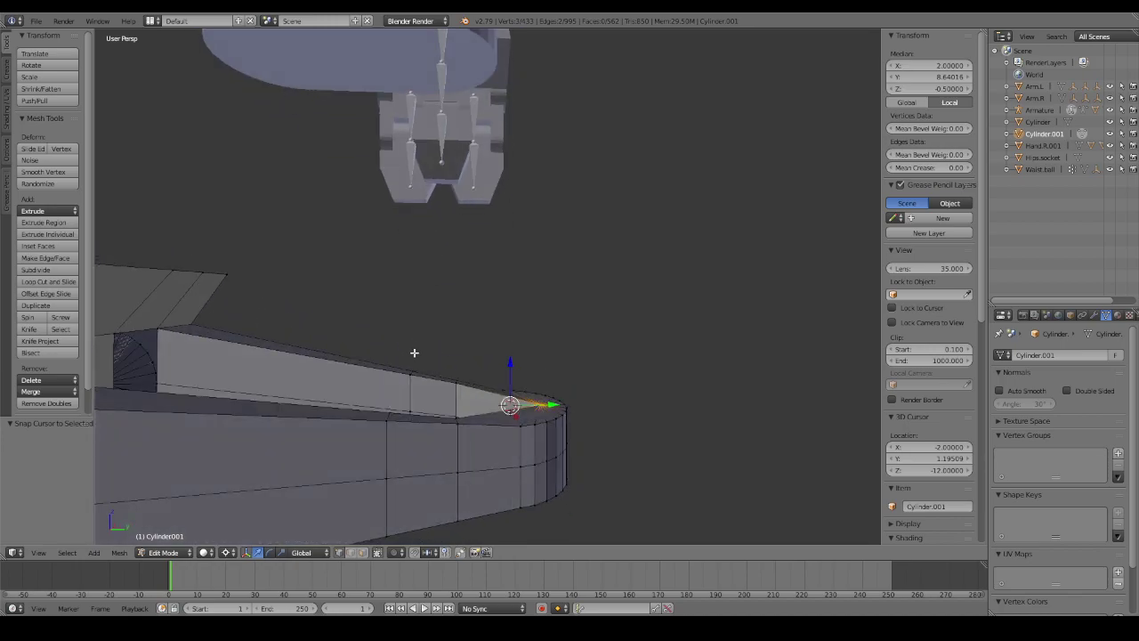
key(s)
key(y)
key(0)
key(Return)
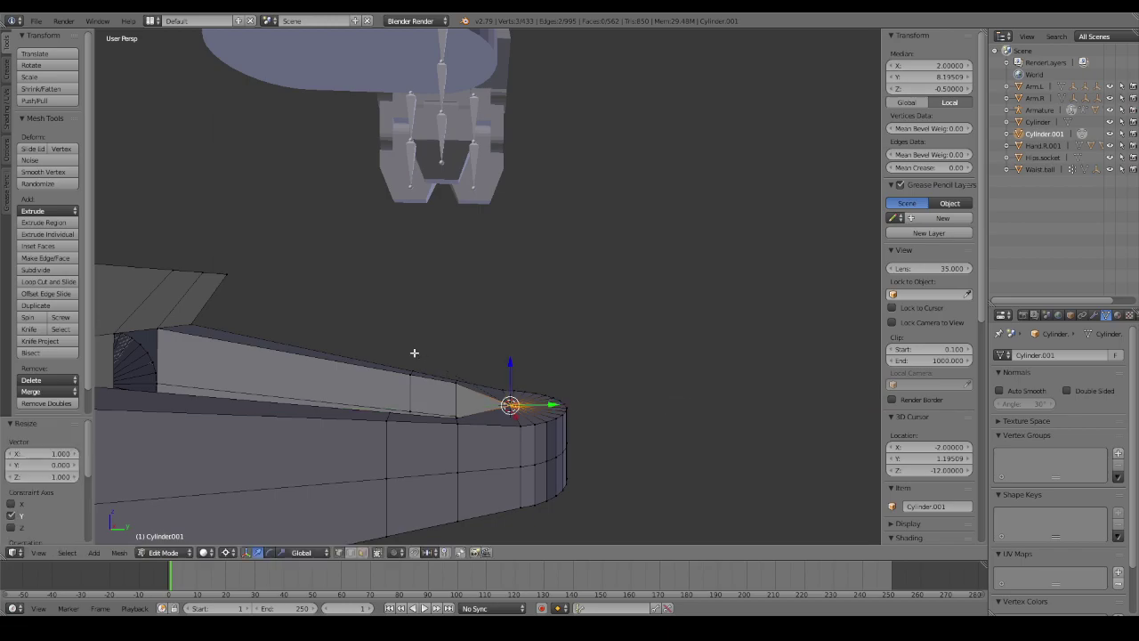
key(a)
mouse_move(537, 382)
middle_down()
mouse_move(534, 428)
mouse_move(436, 389)
mouse_move(405, 356)
mouse_move(275, 356)
mouse_move(437, 399)
mouse_move(516, 391)
mouse_move(602, 420)
mouse_move(664, 379)
mouse_move(742, 374)
mouse_move(557, 415)
mouse_move(516, 389)
mouse_move(614, 423)
mouse_move(503, 412)
middle_up()
Delete the stray edge running to the tip's centre vertex.
right_click(507, 407)
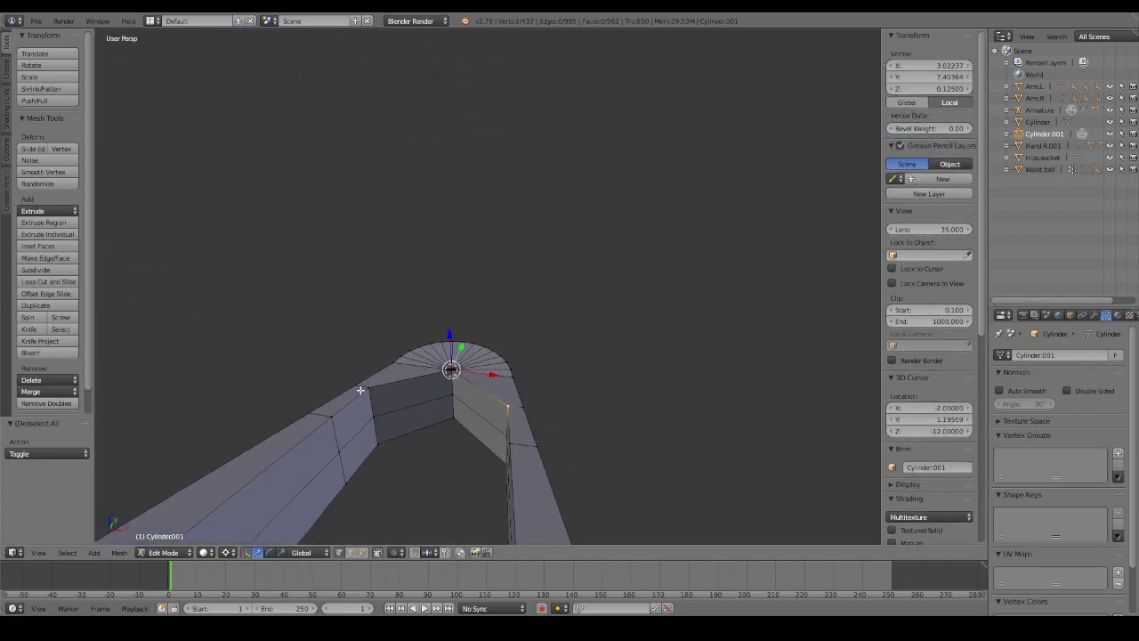
right_click(374, 386)
shift+right_click(452, 372)
shift+right_click(454, 396)
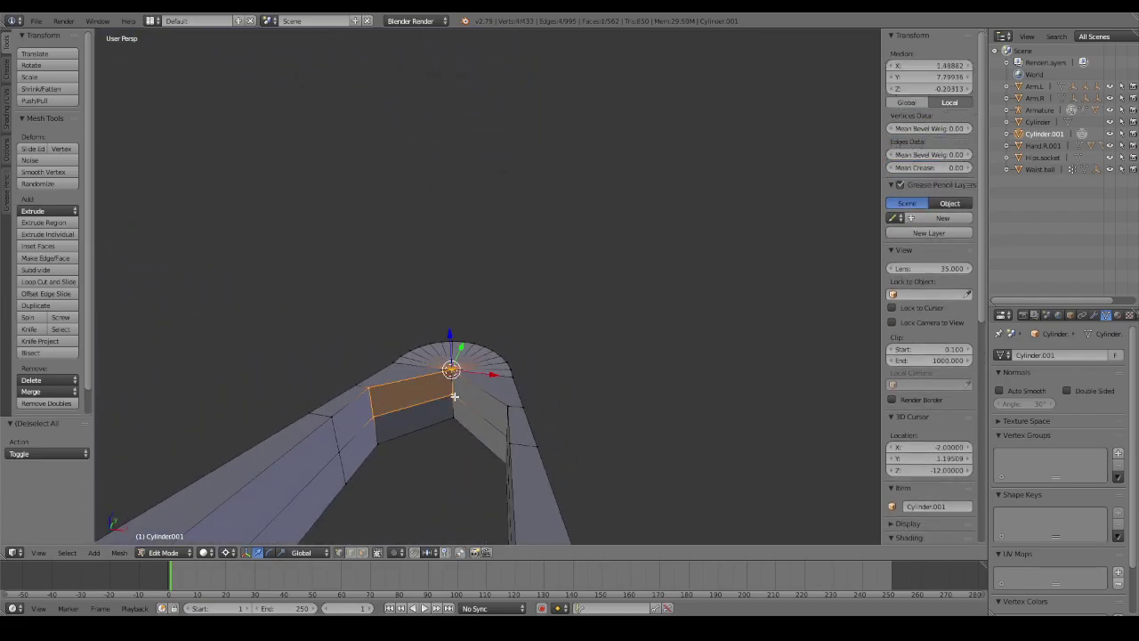
right_click(452, 377)
shift+right_click(453, 414)
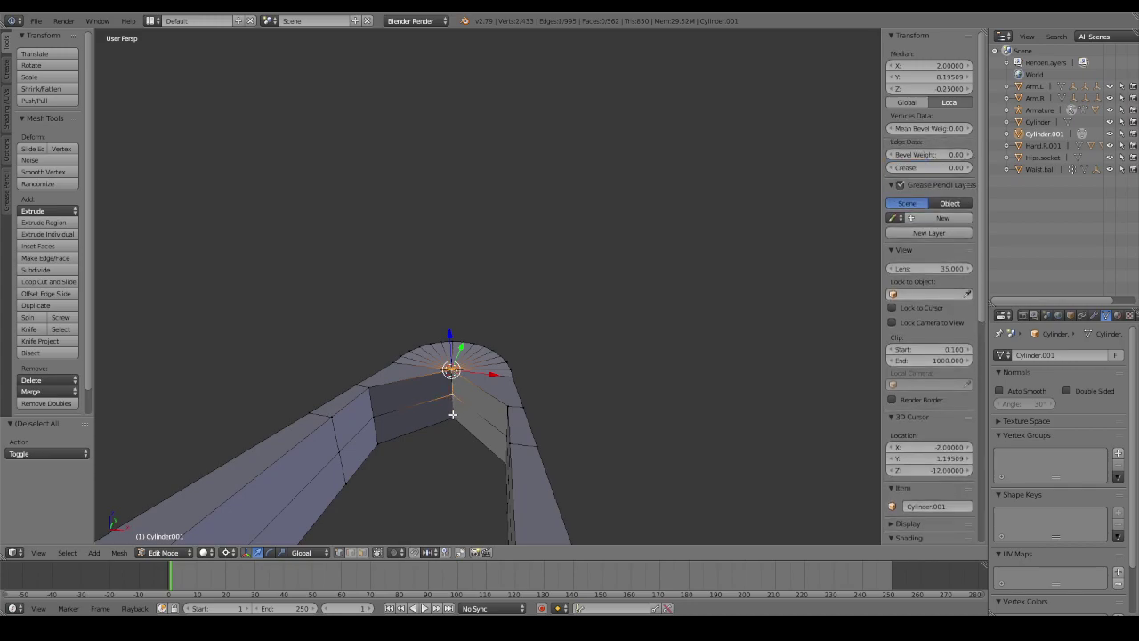
key(x)
click(453, 412)
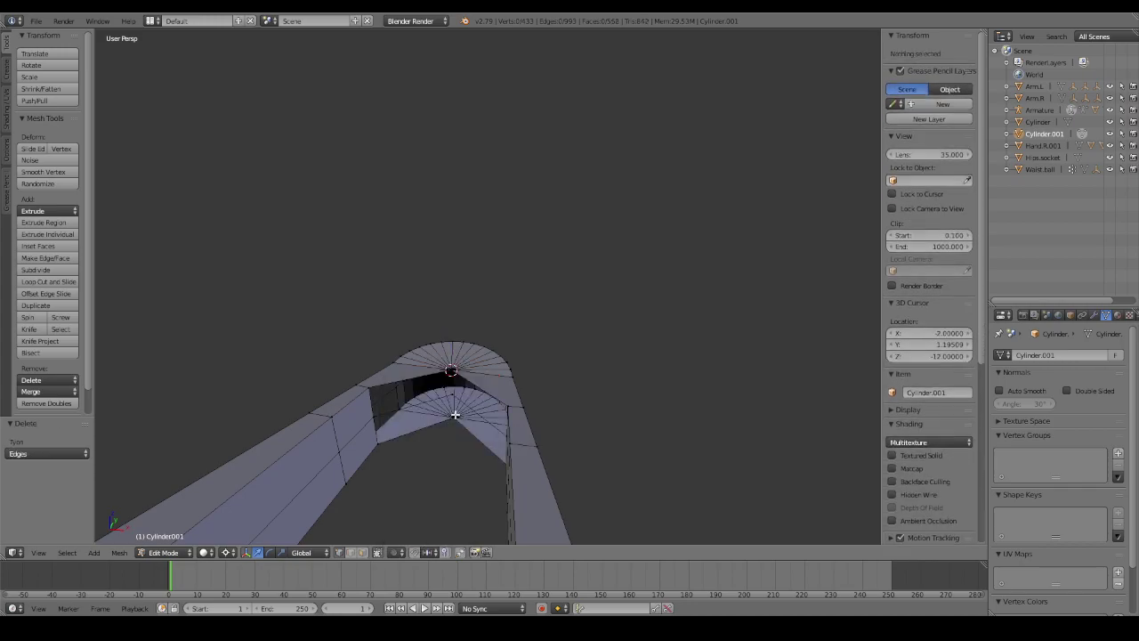
Delete the leftover vertices remaining inside the tip.
middle_drag(453, 414, 492, 421)
right_click(441, 399)
key(x)
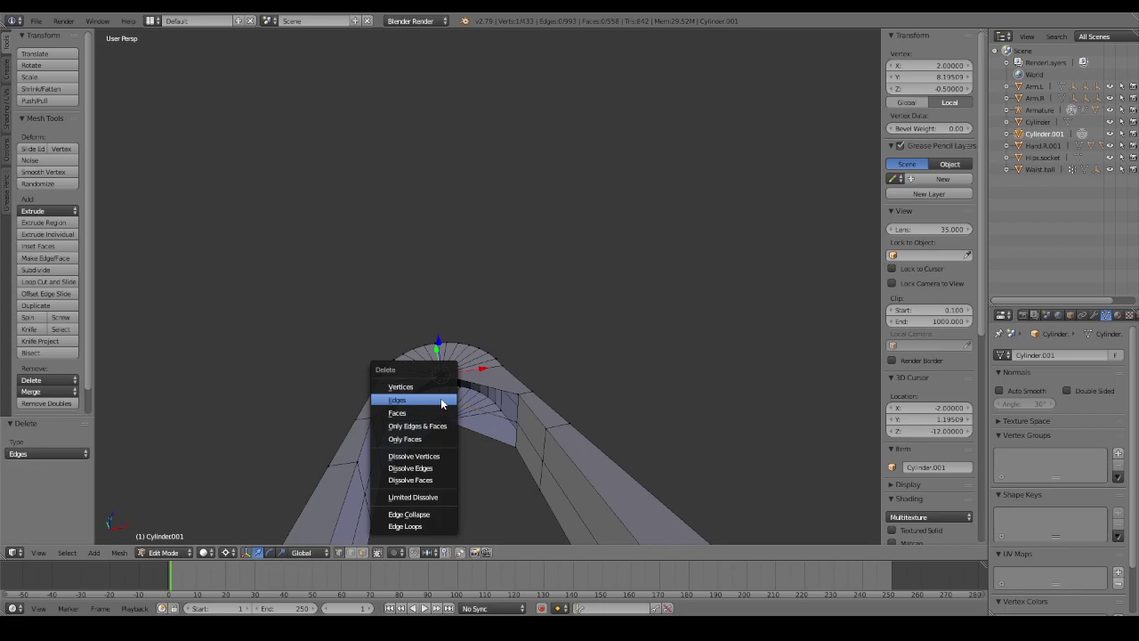
click(417, 389)
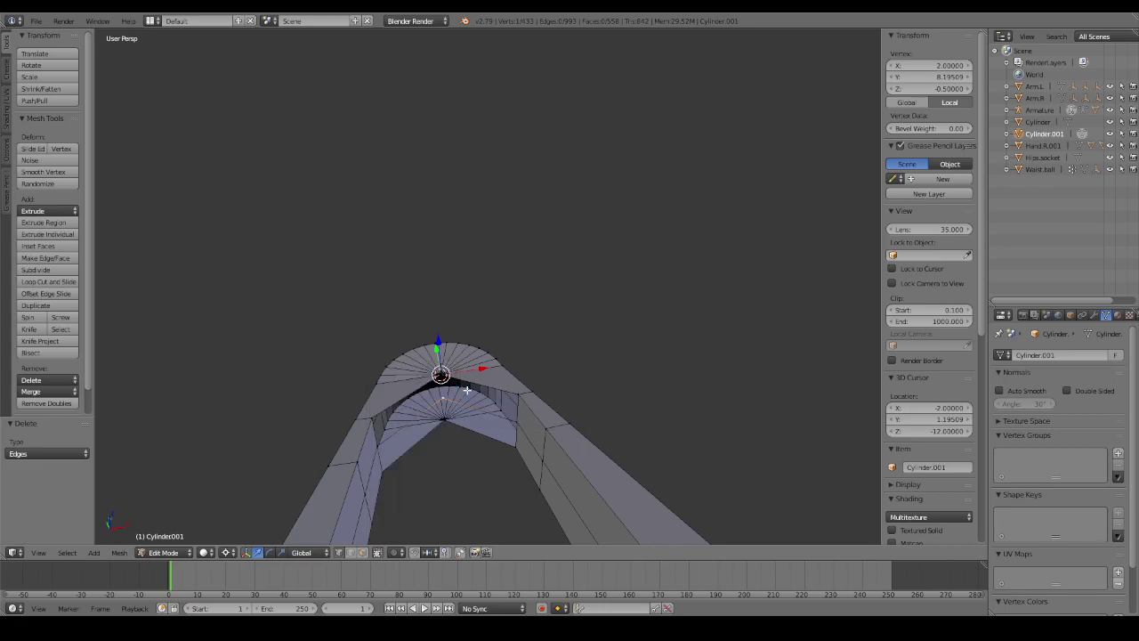
alt+right_click(443, 405)
right_click(441, 401)
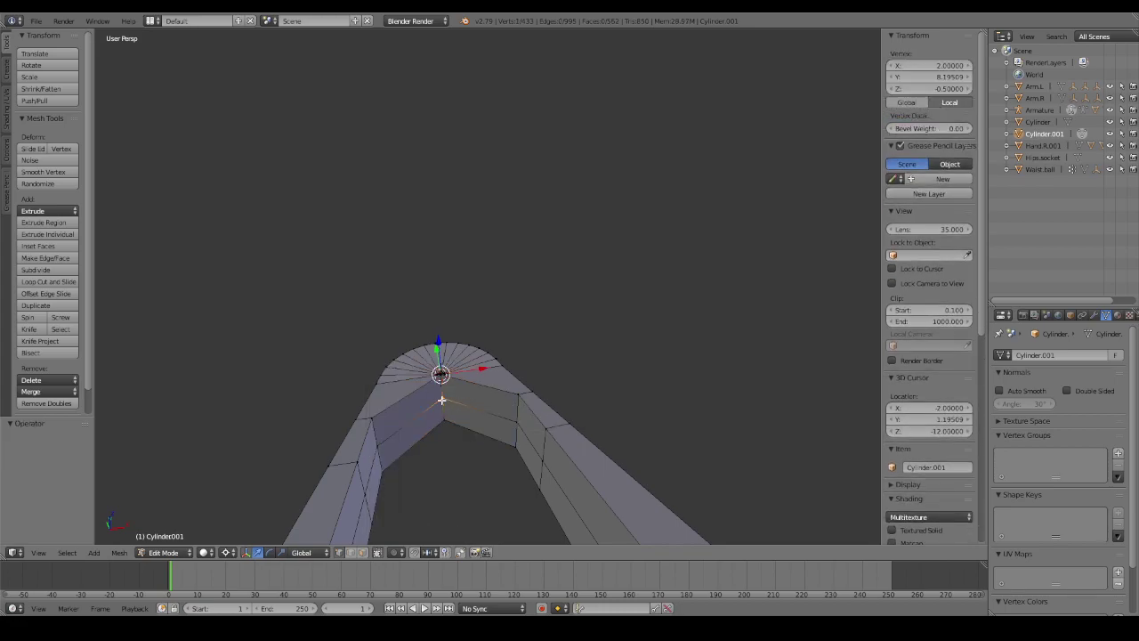
key(x)
Connect the opening's corner vertex pairs with new edges.
middle_drag(471, 404, 459, 419)
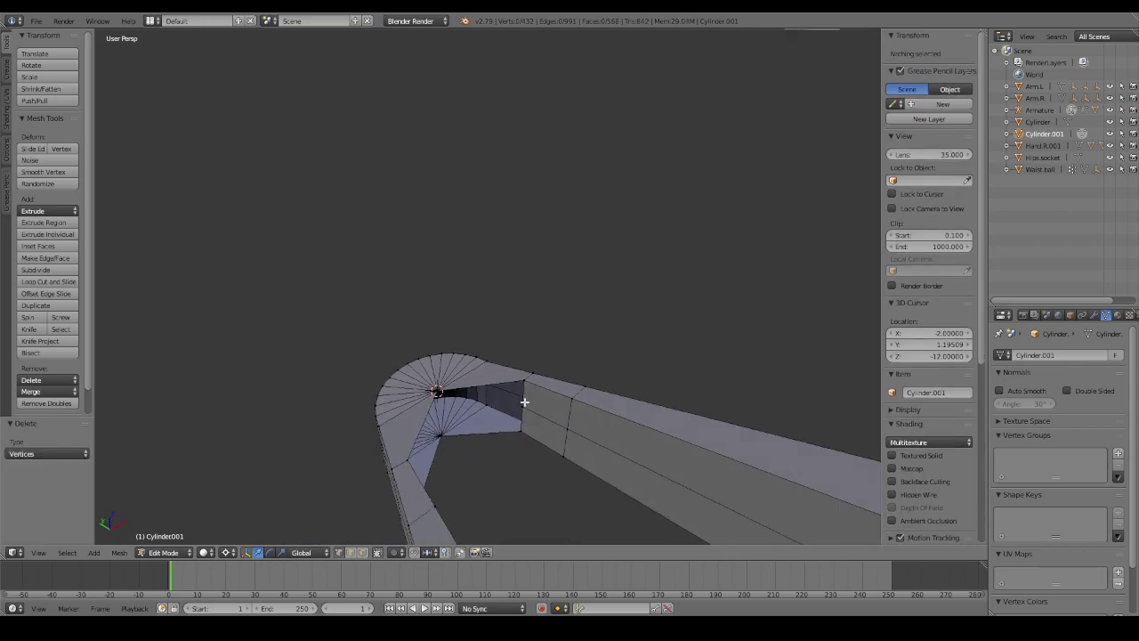
right_click(459, 419)
key(f)
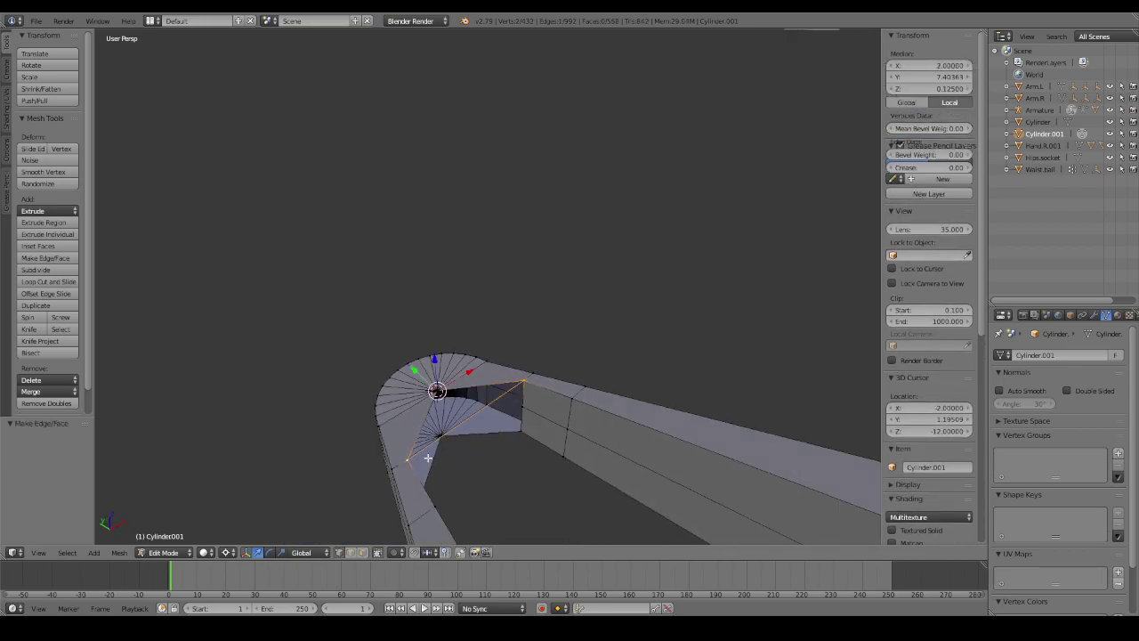
right_click(517, 452)
middle_drag(460, 460, 407, 454)
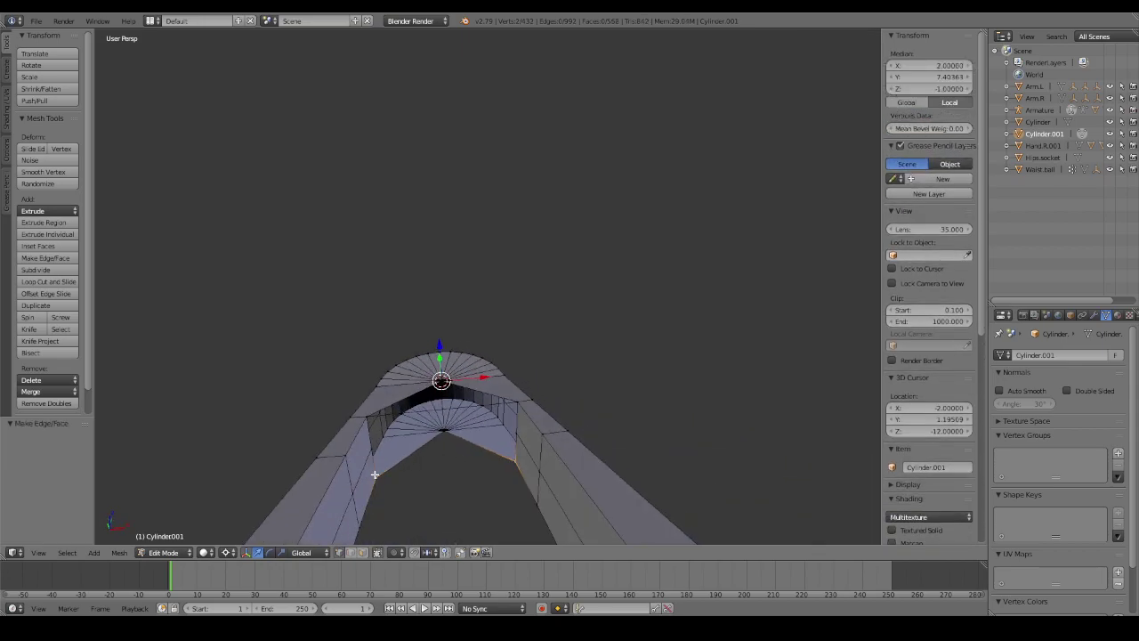
right_click(376, 459)
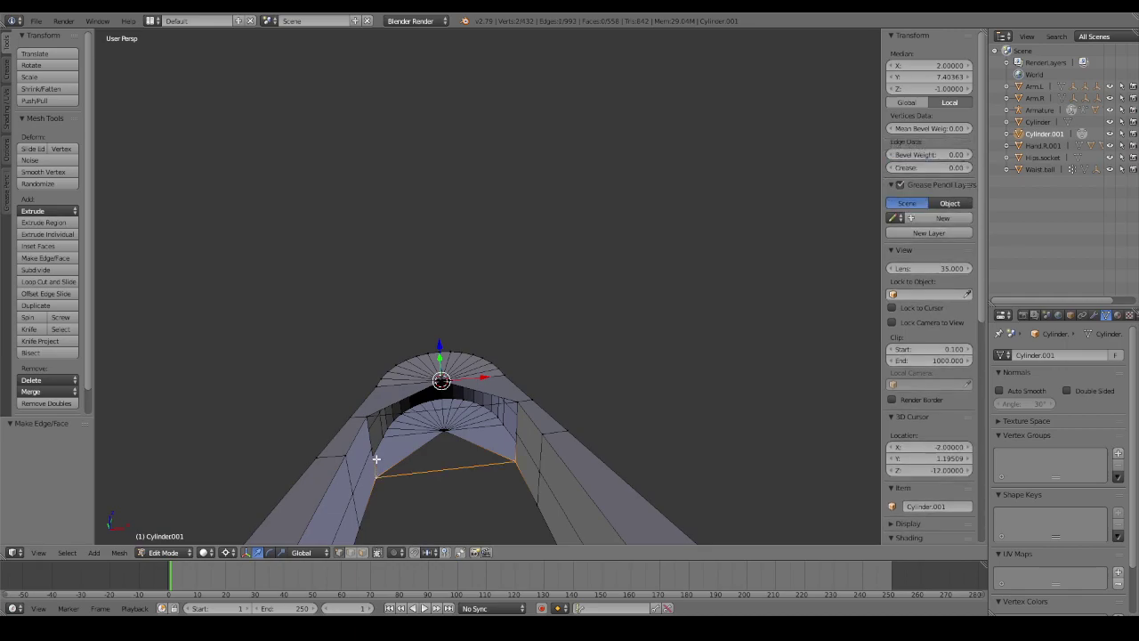
key(f)
Fill the edge loop around the opening under the arch with faces.
alt+right_click(517, 414)
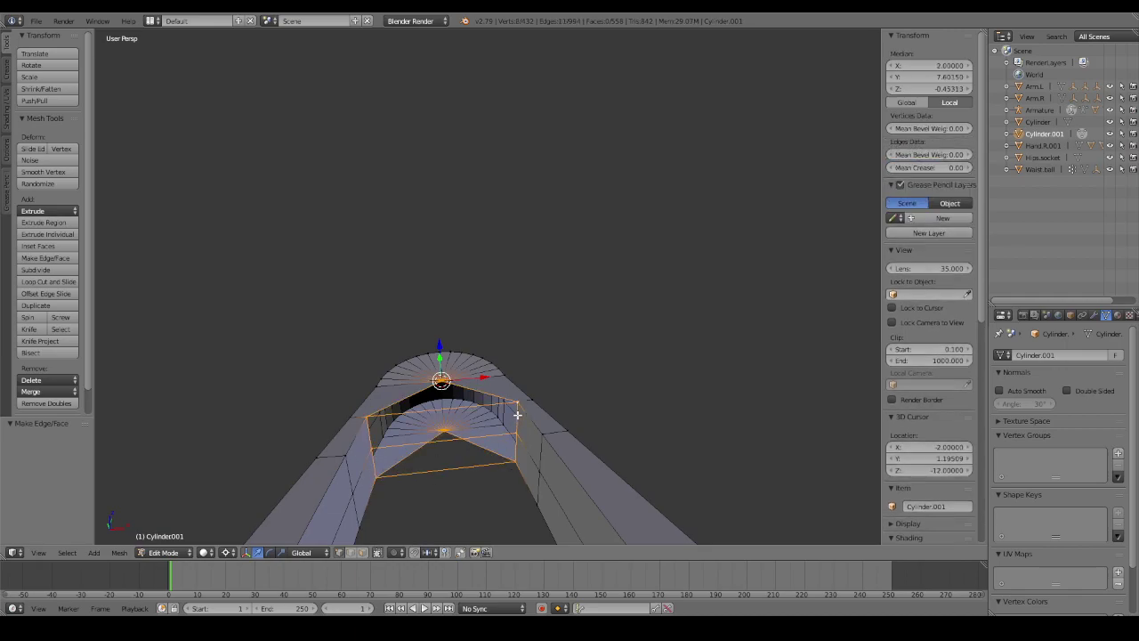
key(f)
key(a)
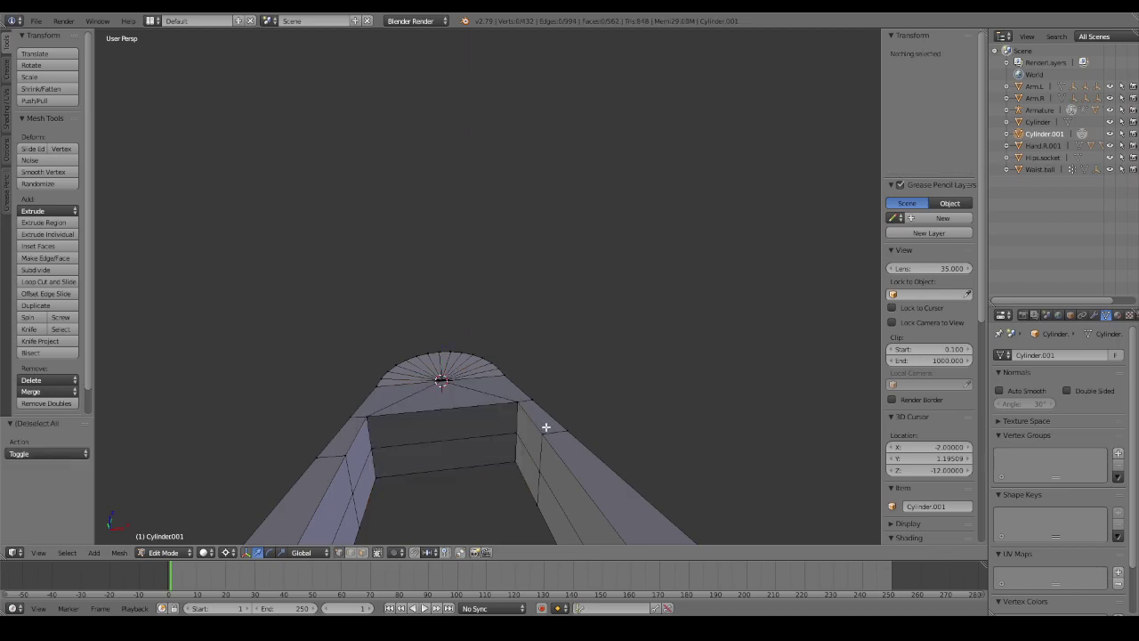
mouse_move(546, 425)
middle_down()
mouse_move(404, 415)
mouse_move(338, 386)
mouse_move(386, 395)
middle_up()
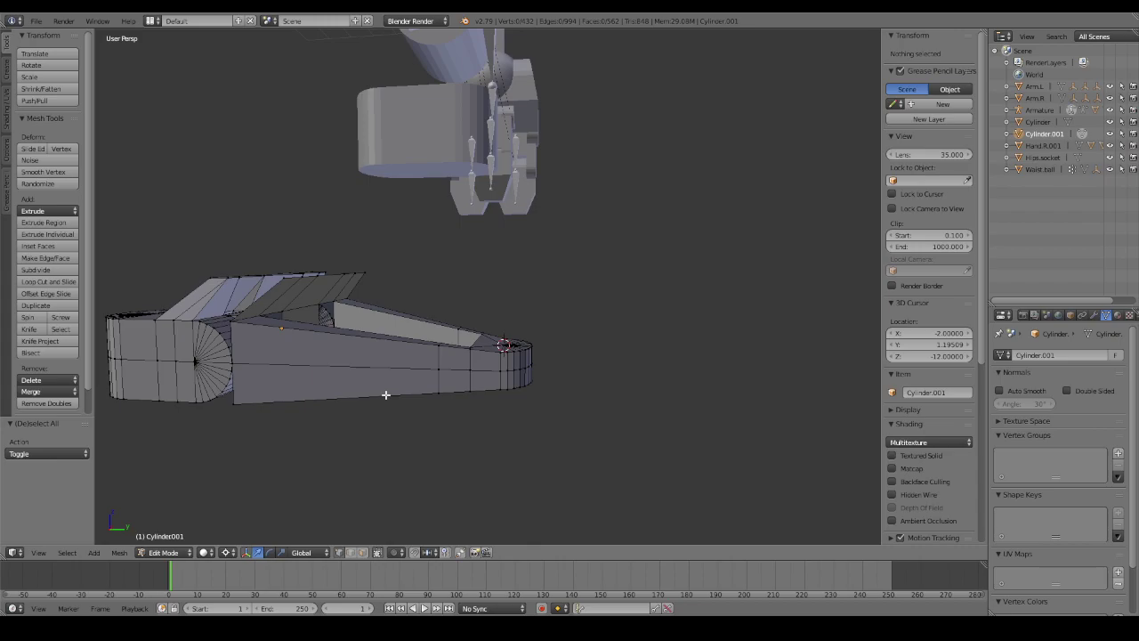
Join two vertices at the top of the toe with a new edge.
mouse_move(419, 277)
middle_down()
mouse_move(480, 318)
mouse_move(465, 316)
mouse_move(457, 300)
mouse_move(508, 310)
mouse_move(526, 330)
mouse_move(554, 308)
mouse_move(491, 300)
mouse_move(453, 315)
middle_up()
scroll(521, 318, up, 5)
scroll(464, 316, down, 5)
scroll(534, 305, up, 3)
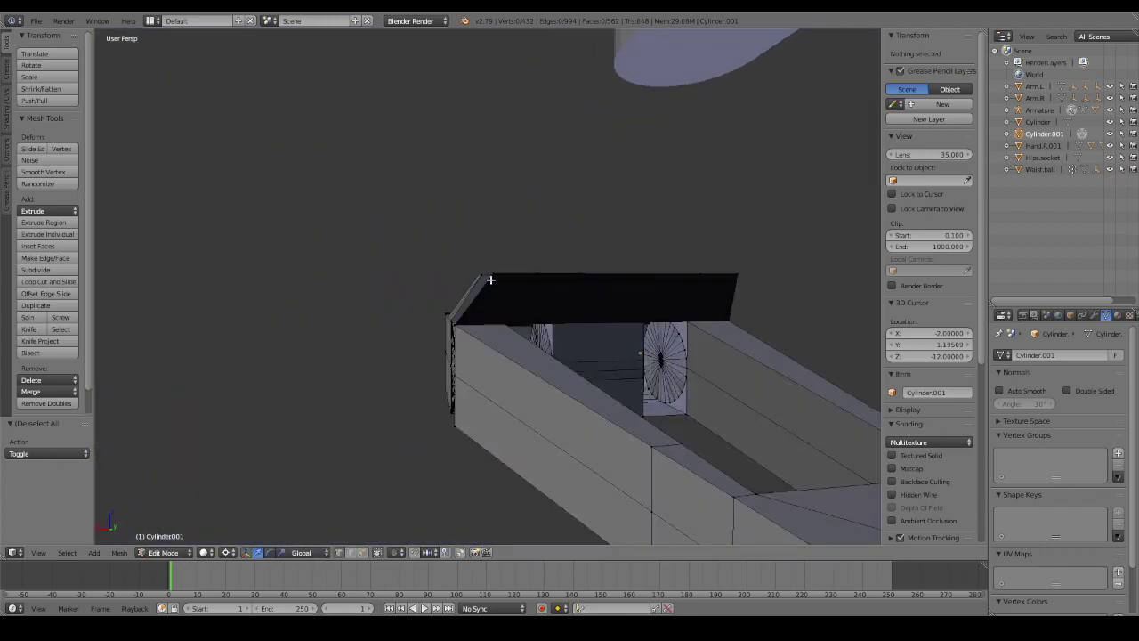
right_click(654, 432)
mouse_move(653, 447)
middle_down()
mouse_move(626, 417)
mouse_move(653, 404)
mouse_move(581, 418)
mouse_move(568, 328)
middle_up()
key(f)
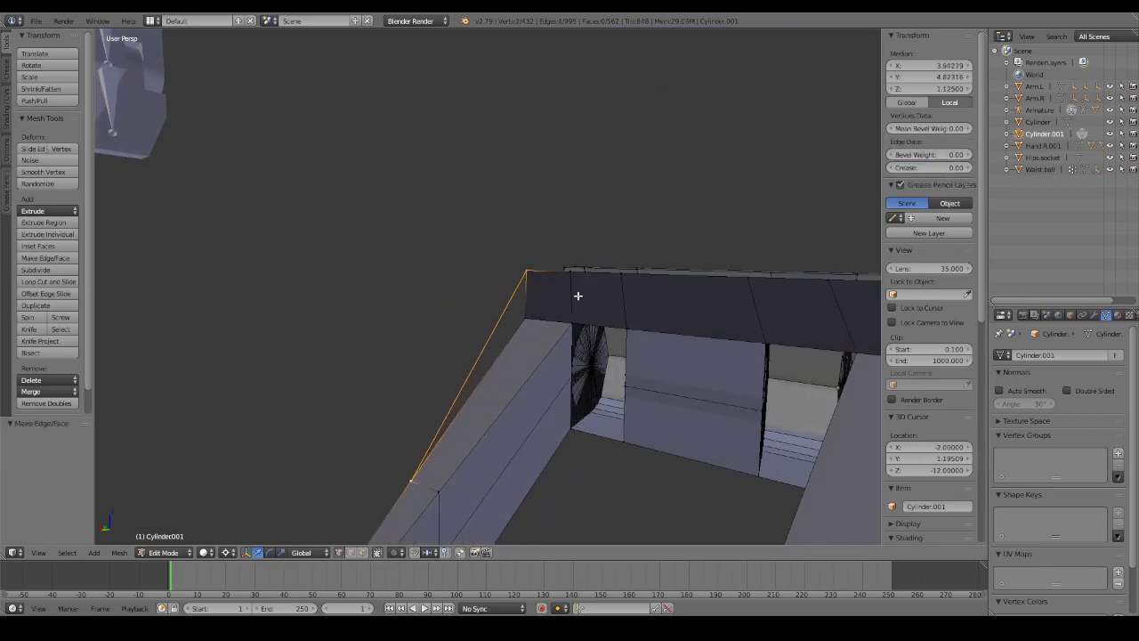
Delete the unwanted edges running across the toe top.
right_click(578, 295)
shift+right_click(436, 493)
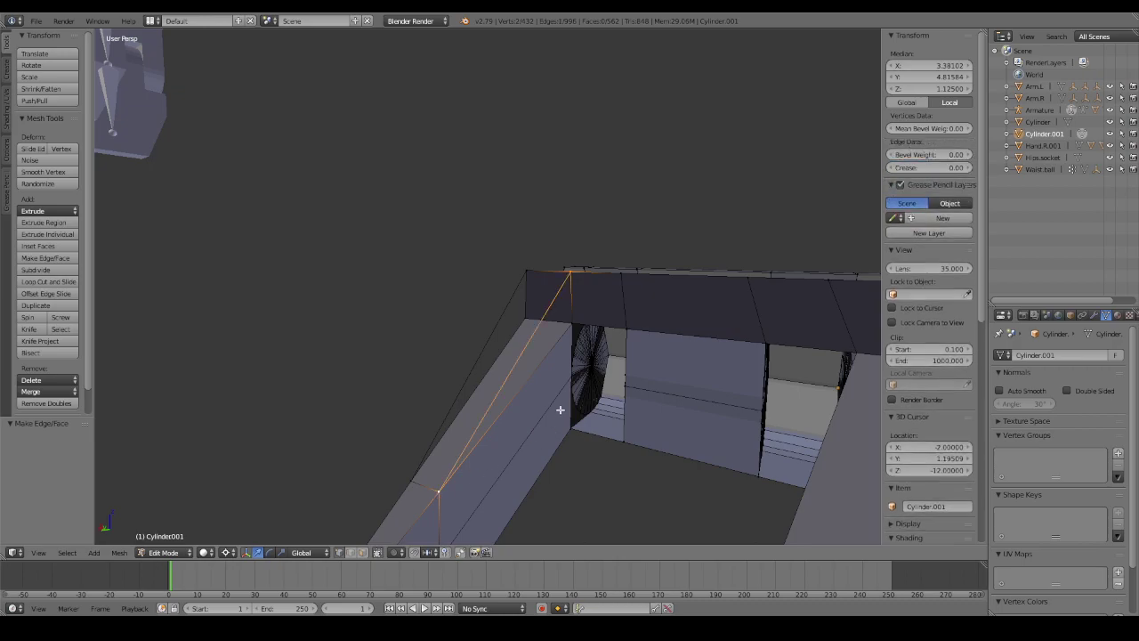
shift+right_click(528, 319)
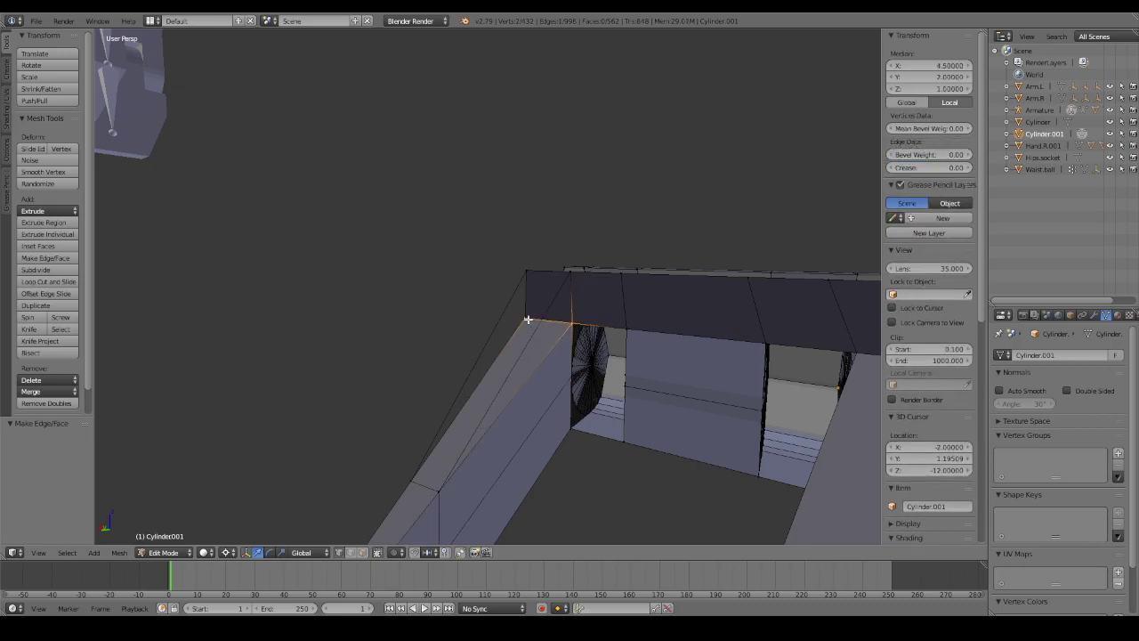
key(x)
click(526, 332)
middle_drag(526, 332, 582, 323)
Try filling the toe opening with a four-vertex face, then undo it.
right_click(490, 263)
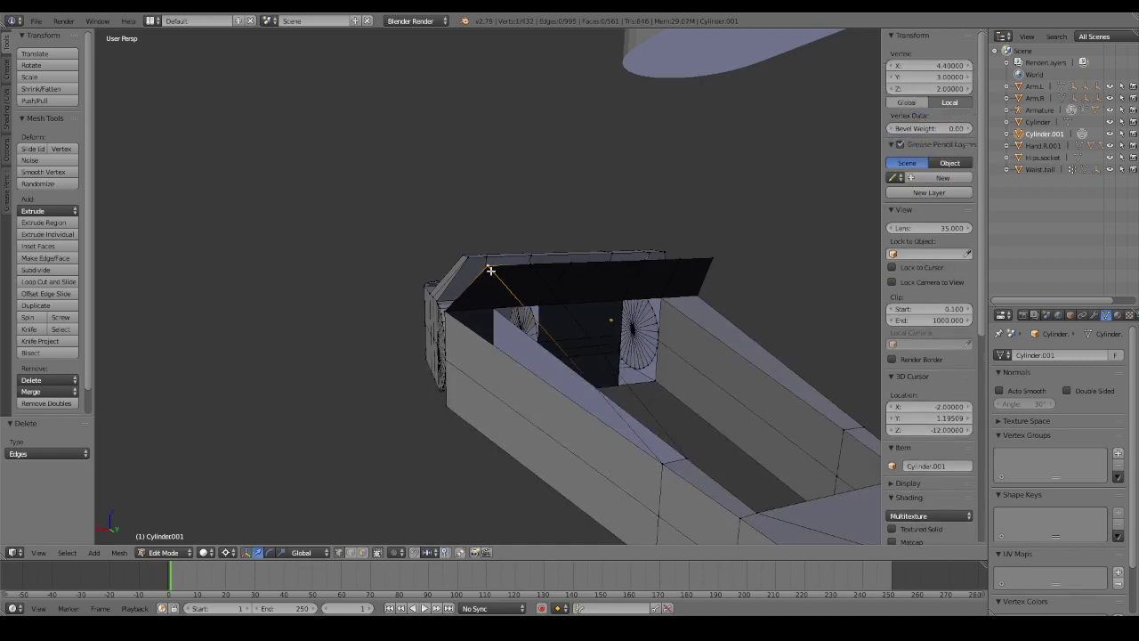
shift+right_click(659, 463)
shift+right_click(685, 460)
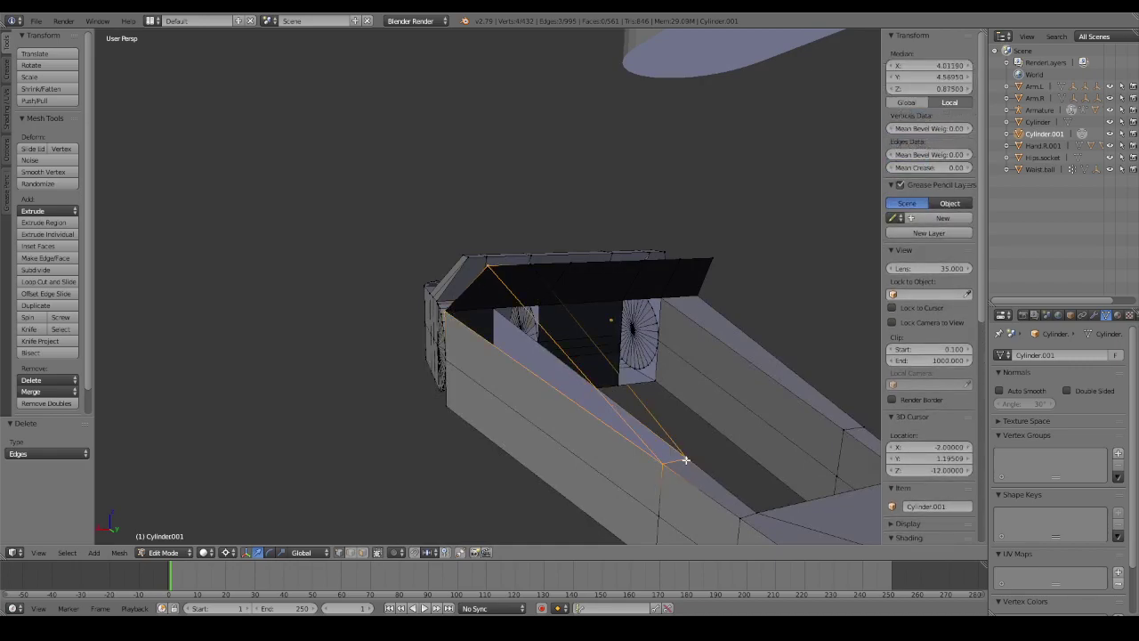
shift+right_click(528, 262)
key(f)
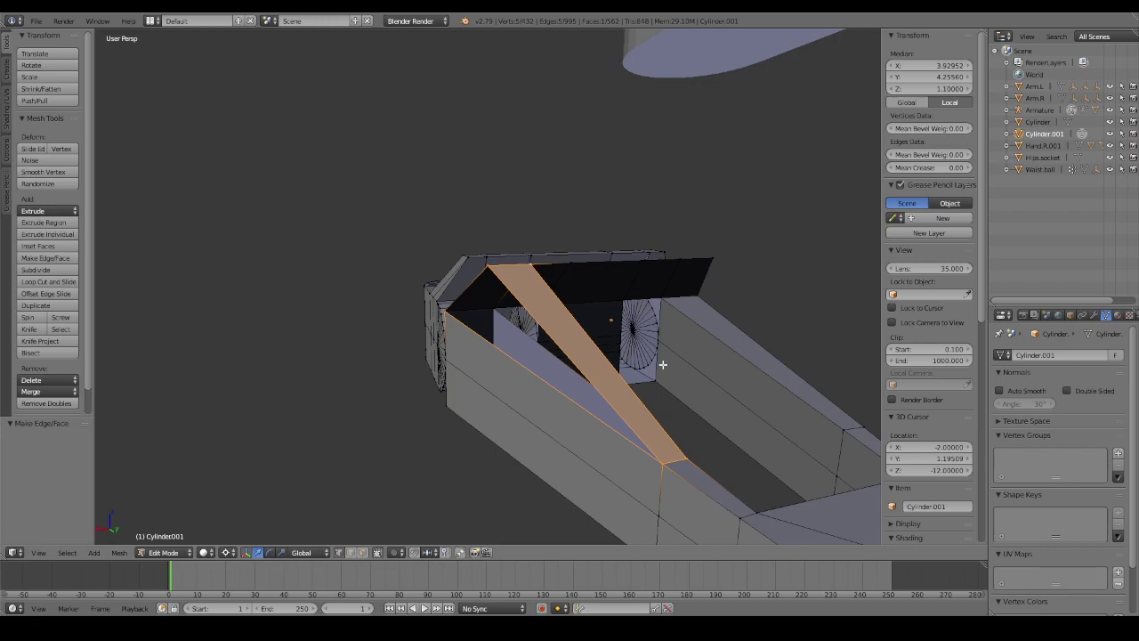
key(ctrl+z)
Select the whole connected toe piece and remove its six duplicate vertices.
mouse_move(582, 343)
middle_down()
mouse_move(673, 326)
mouse_move(783, 354)
middle_up()
right_click(424, 379)
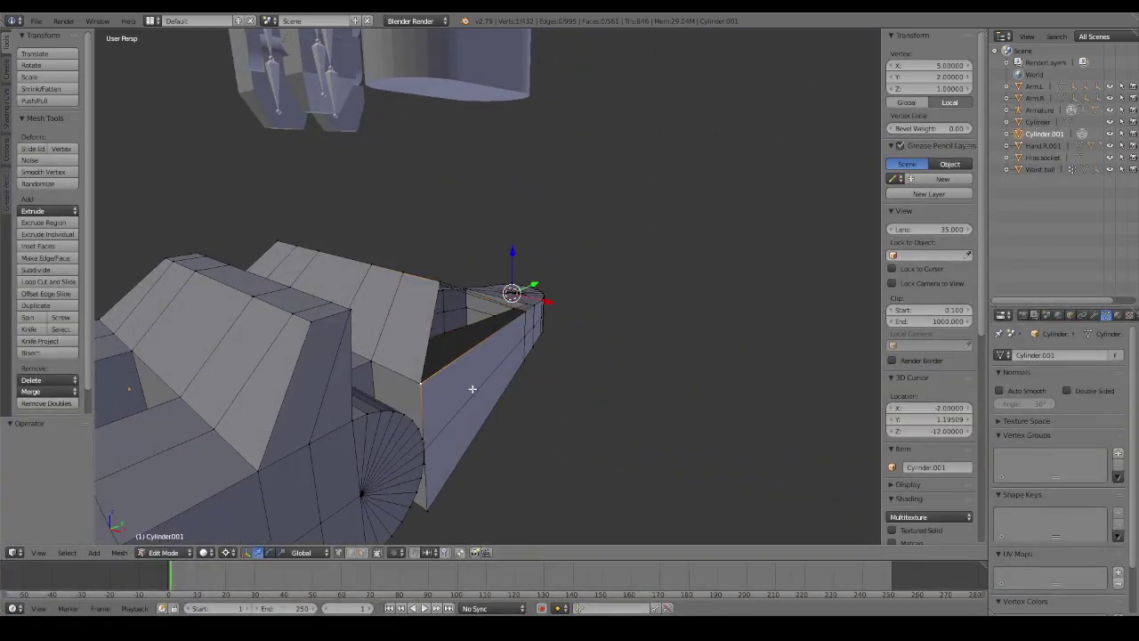
key(a)
key(a)
key(a)
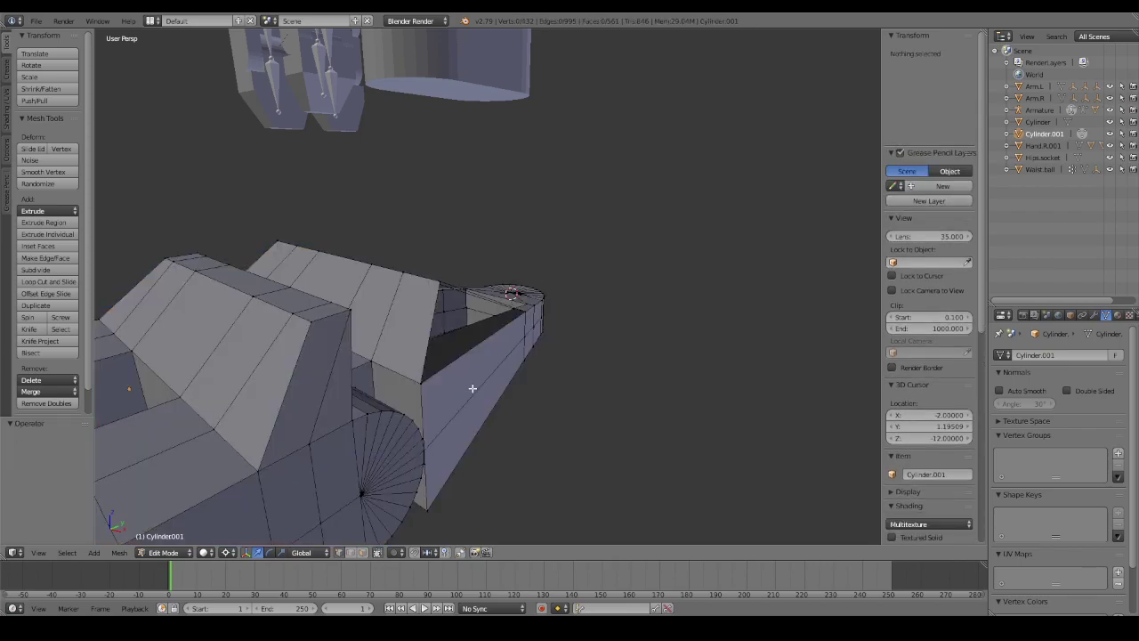
key(l)
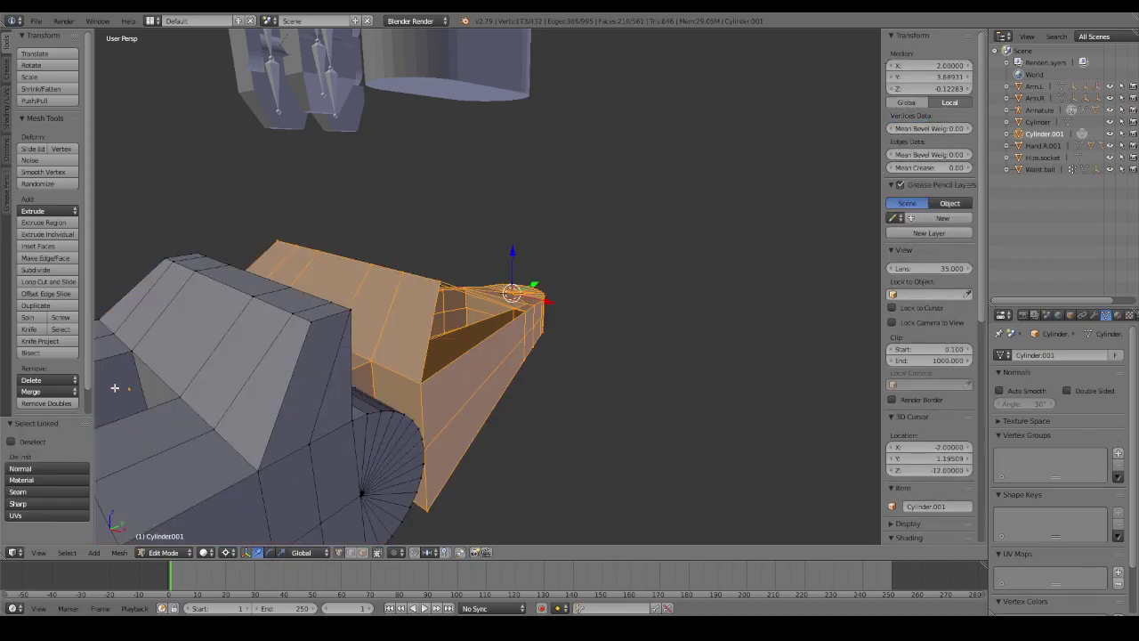
click(58, 405)
Make a face from two top vertices, the left corner and the tip vertex.
key(a)
mouse_move(486, 382)
middle_down()
mouse_move(300, 386)
mouse_move(472, 257)
middle_up()
right_click(475, 257)
shift+right_click(456, 264)
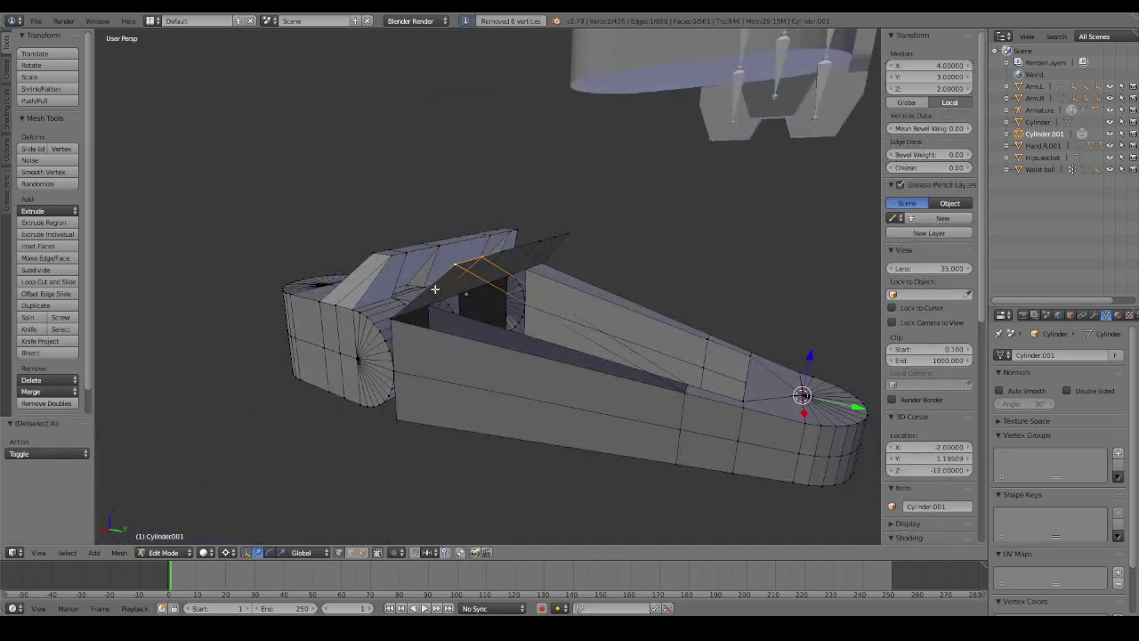
shift+right_click(393, 317)
shift+right_click(682, 393)
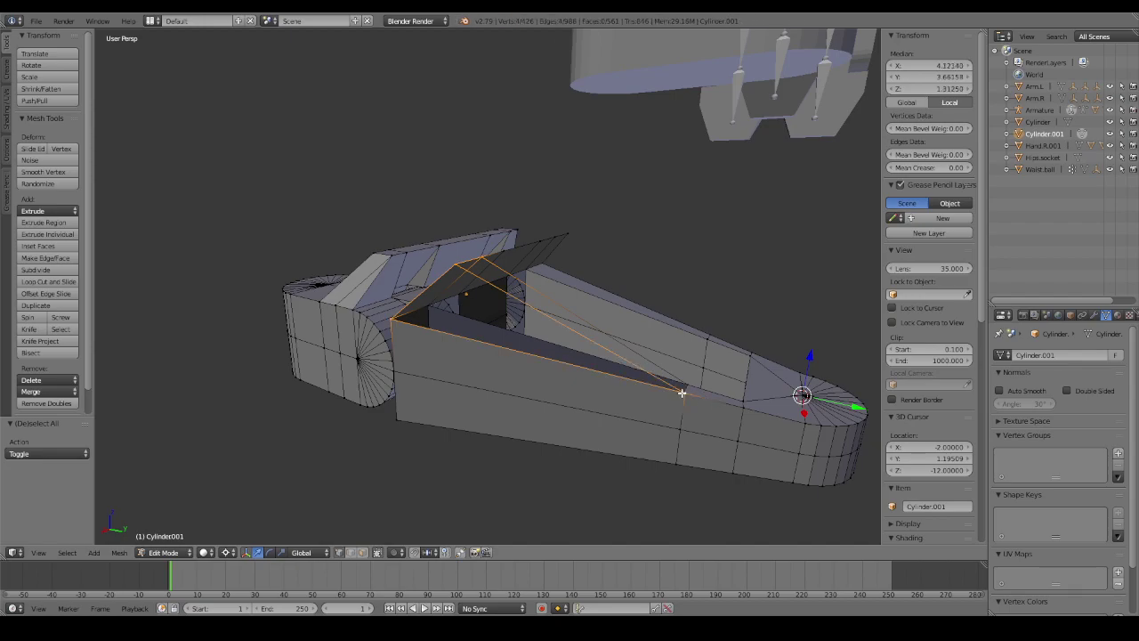
mouse_move(682, 392)
middle_down()
mouse_move(595, 394)
mouse_move(618, 513)
mouse_move(593, 419)
mouse_move(689, 400)
mouse_move(811, 410)
mouse_move(521, 395)
mouse_move(486, 366)
mouse_move(404, 392)
mouse_move(297, 400)
mouse_move(312, 366)
middle_up()
key(f)
Fill the triangular gap on the toe top with a face.
key(a)
right_click(599, 329)
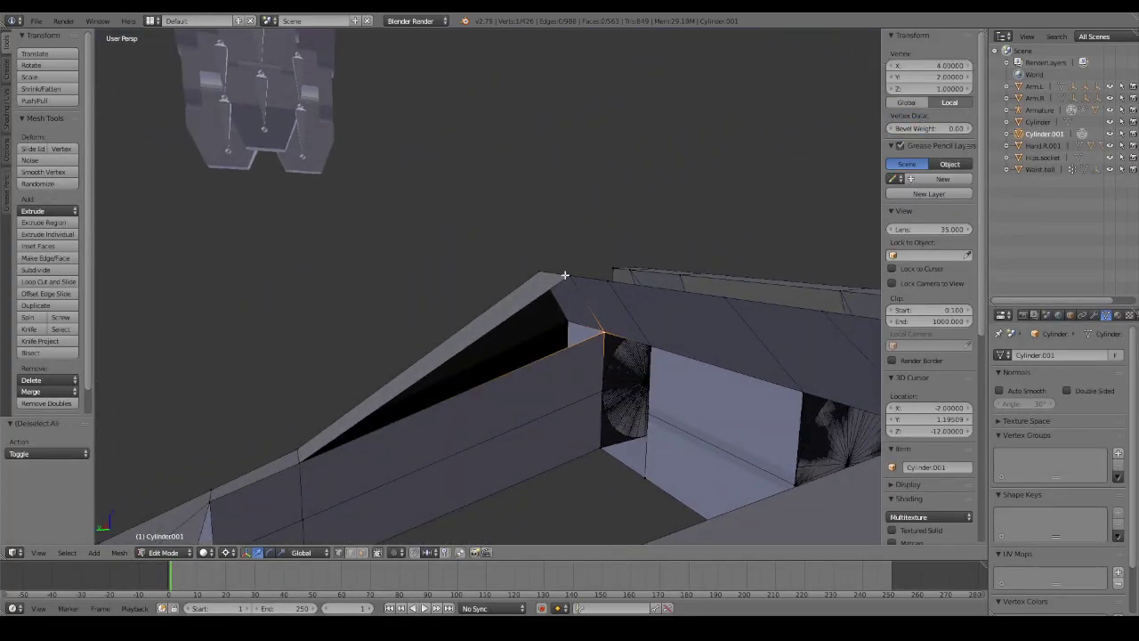
shift+right_click(570, 277)
shift+right_click(311, 451)
key(f)
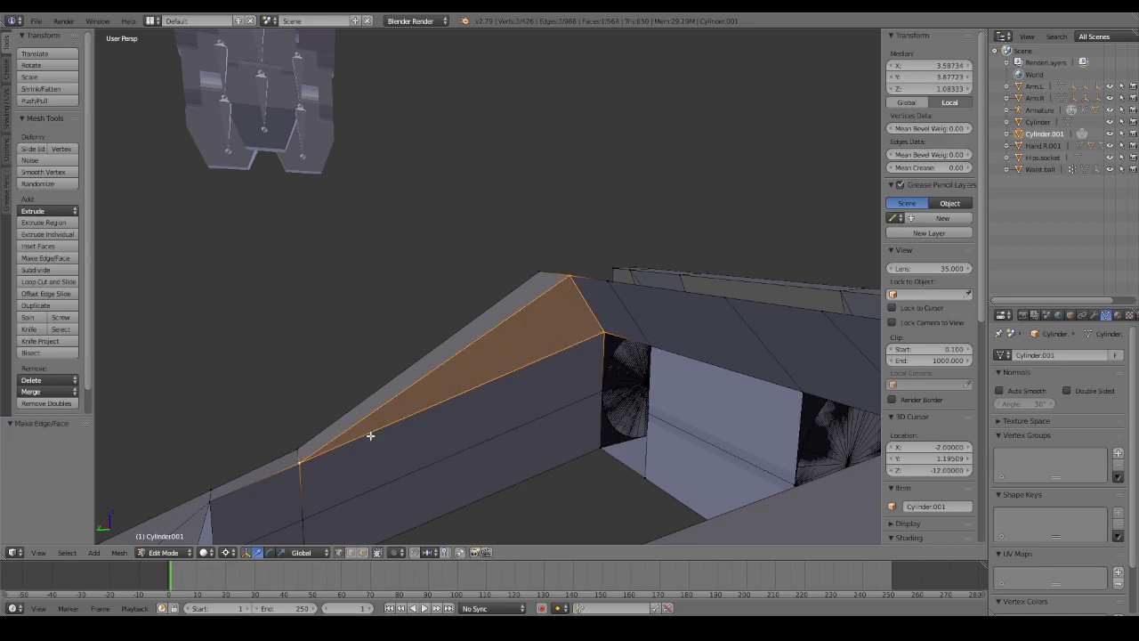
Delete the stray edge between the two top corner vertices.
mouse_move(371, 435)
middle_down()
mouse_move(575, 422)
mouse_move(668, 382)
mouse_move(469, 411)
mouse_move(648, 308)
middle_up()
right_click(647, 333)
shift+right_click(695, 338)
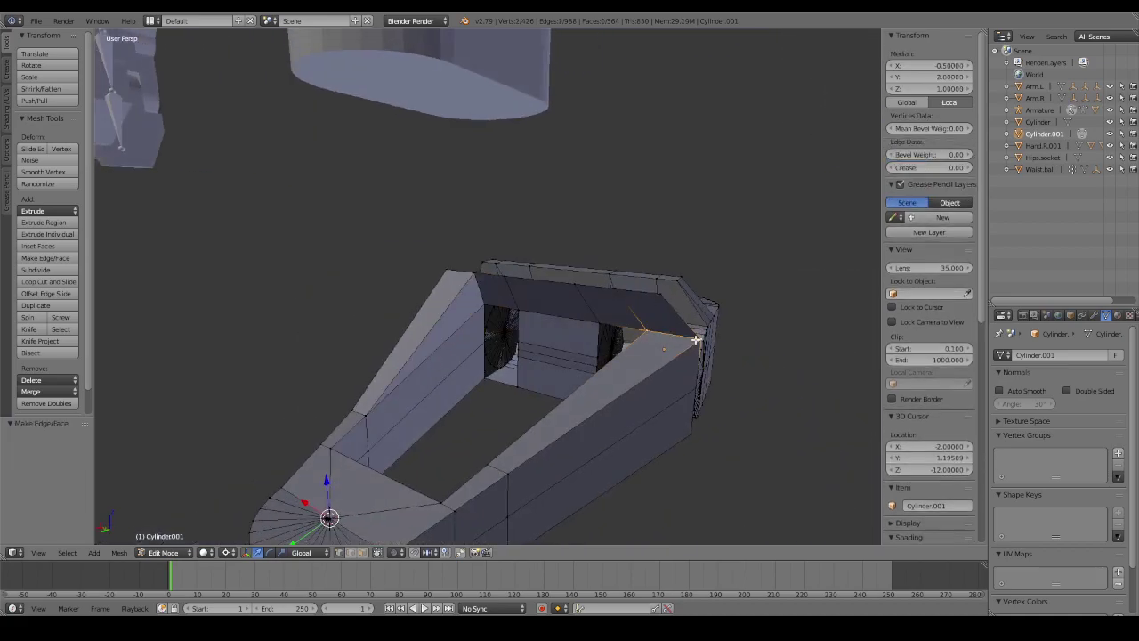
key(x)
click(695, 338)
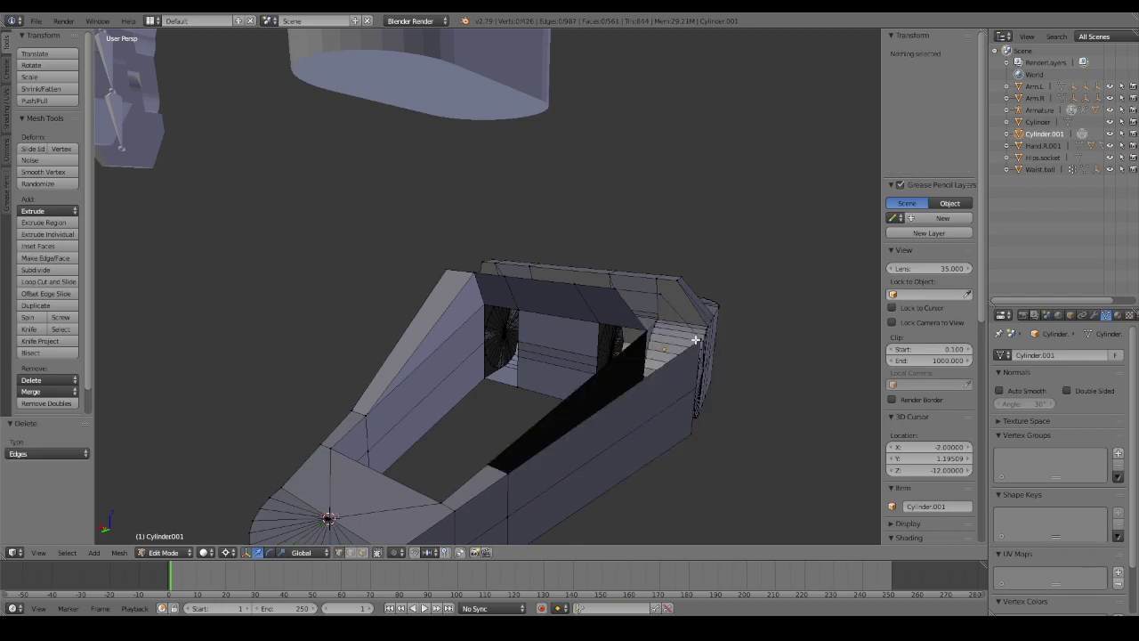
Close the remaining opening with a face across four vertices.
right_click(620, 286)
shift+right_click(646, 329)
shift+right_click(487, 464)
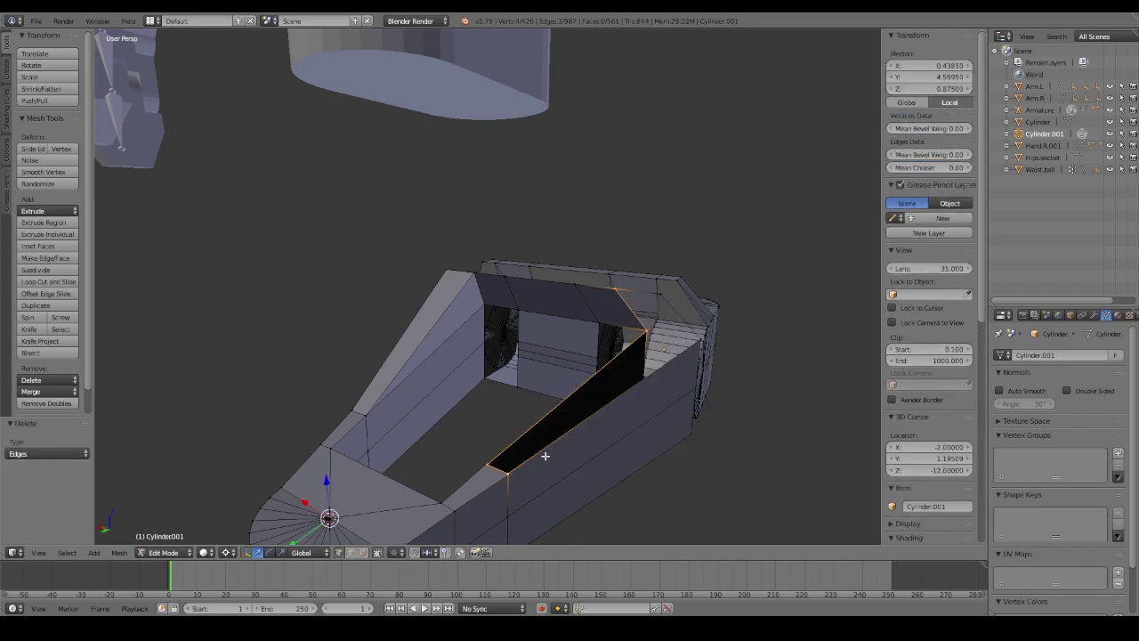
right_click(660, 295)
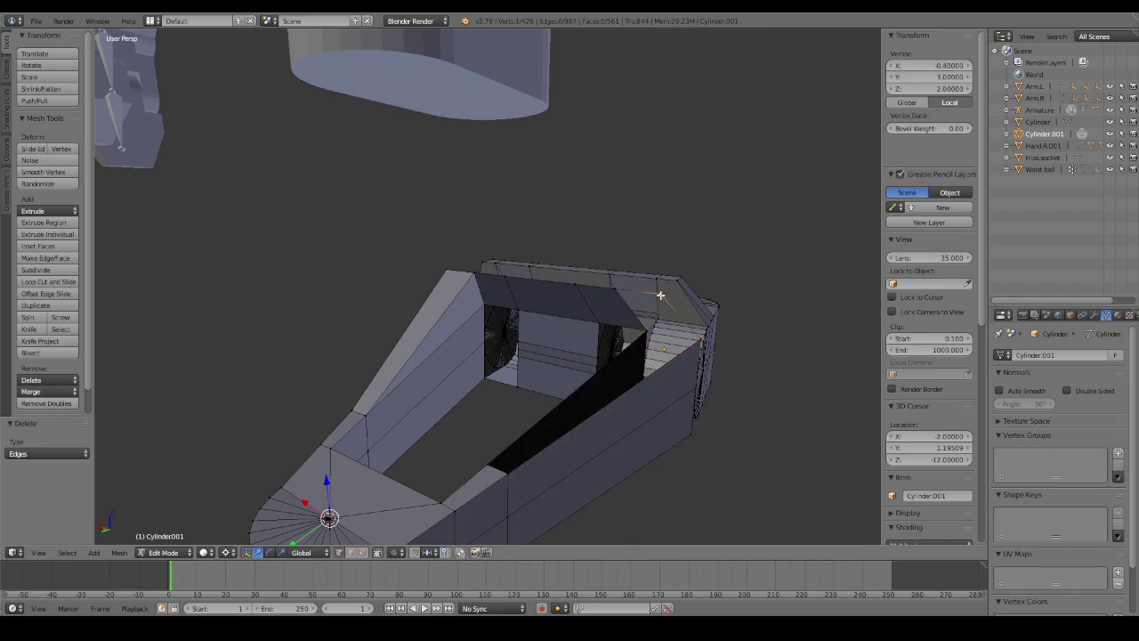
shift+right_click(506, 473)
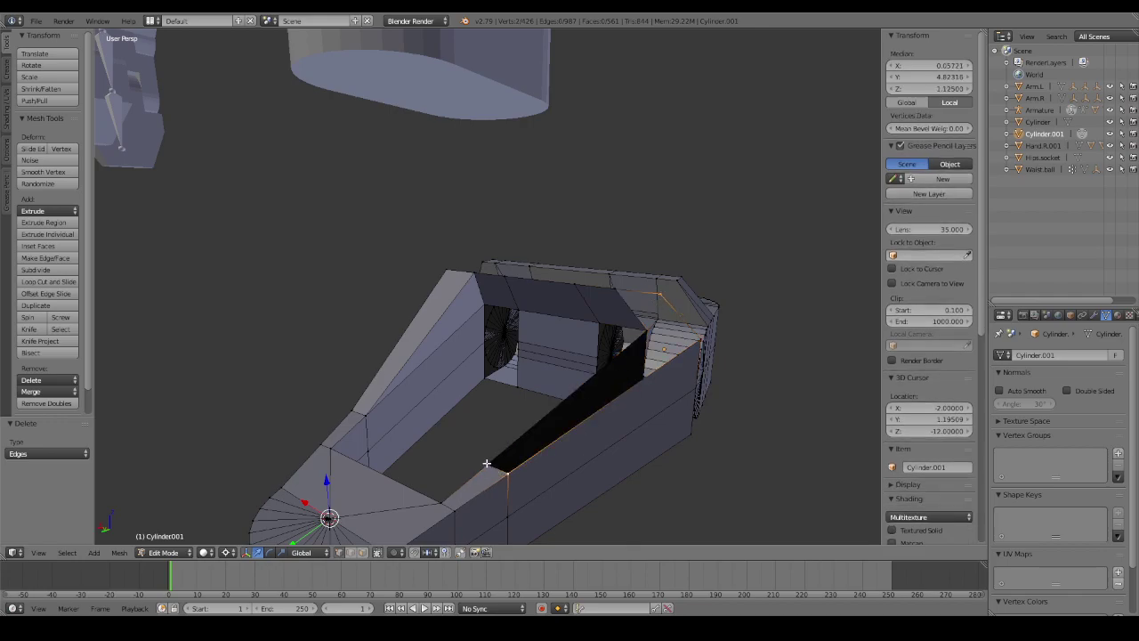
shift+right_click(487, 464)
shift+right_click(616, 290)
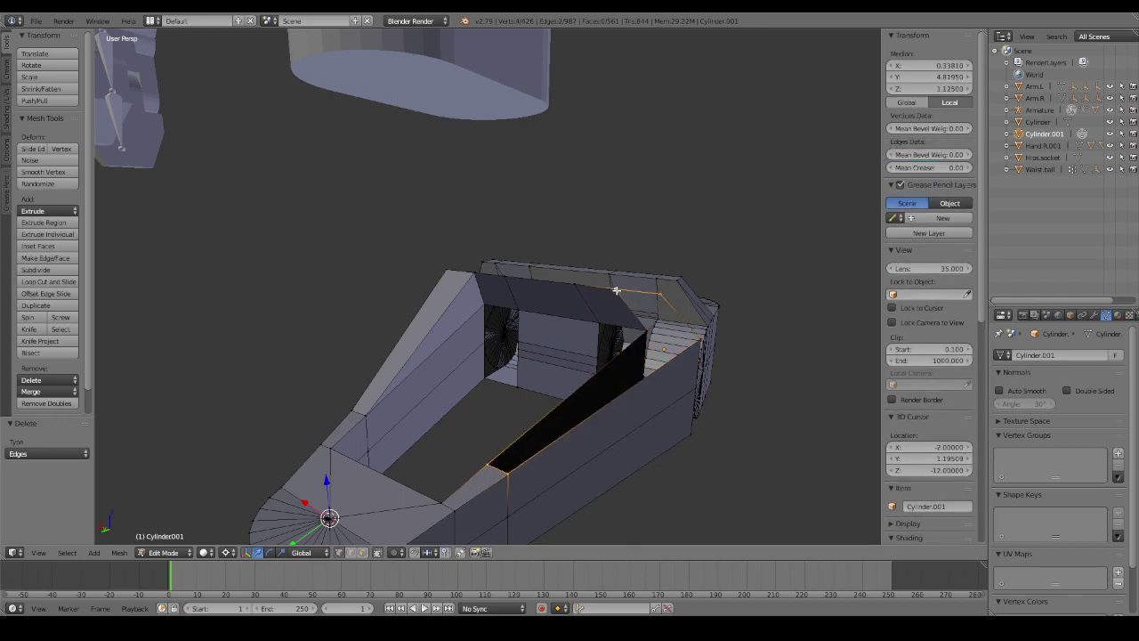
key(f)
Fill the selected region and connect two toe-side vertices with an edge.
mouse_move(646, 331)
middle_down()
mouse_move(501, 308)
mouse_move(511, 317)
middle_up()
key(f)
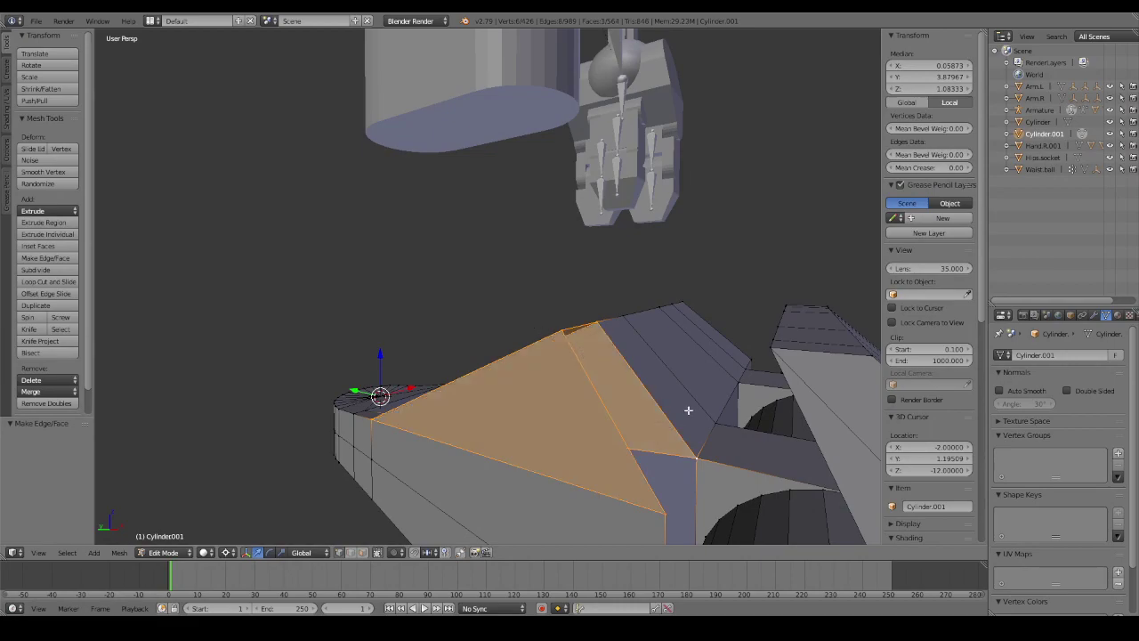
click(696, 460)
shift+click(665, 510)
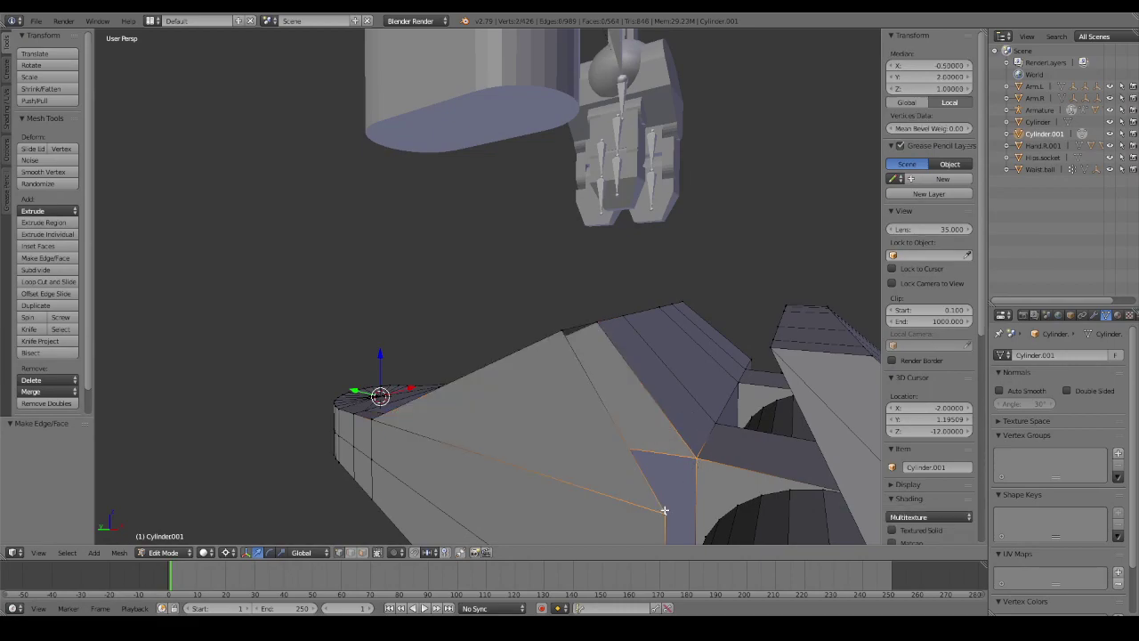
key(f)
mouse_move(697, 460)
middle_down()
mouse_move(750, 501)
mouse_move(816, 509)
mouse_move(854, 575)
mouse_move(818, 476)
mouse_move(693, 458)
middle_up()
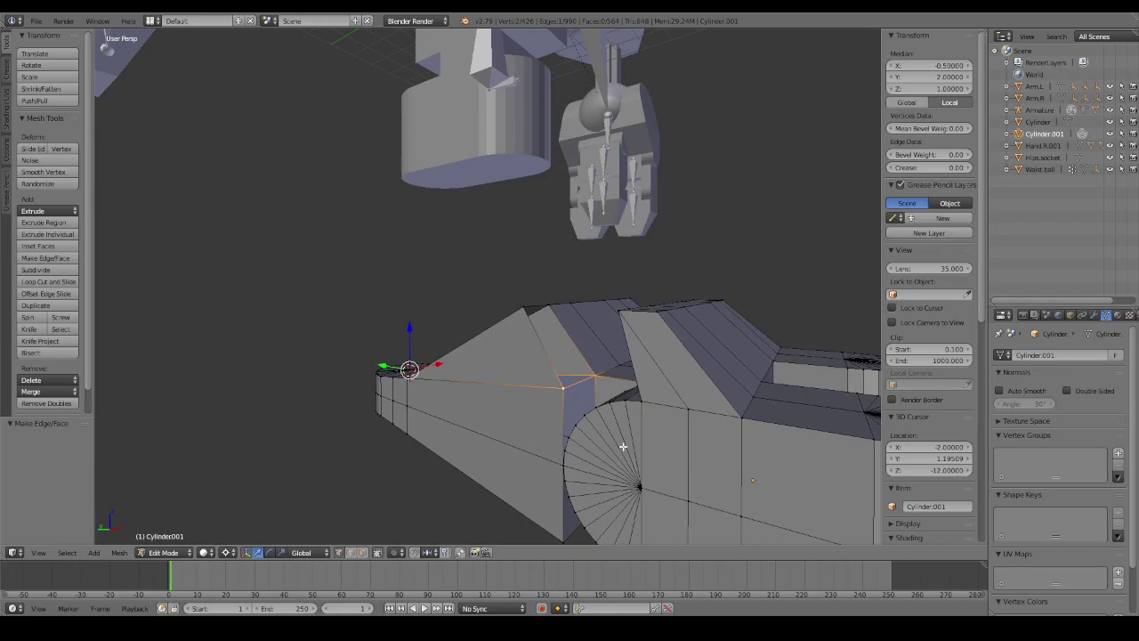
Select the connected rear foot piece and hide it.
key(a)
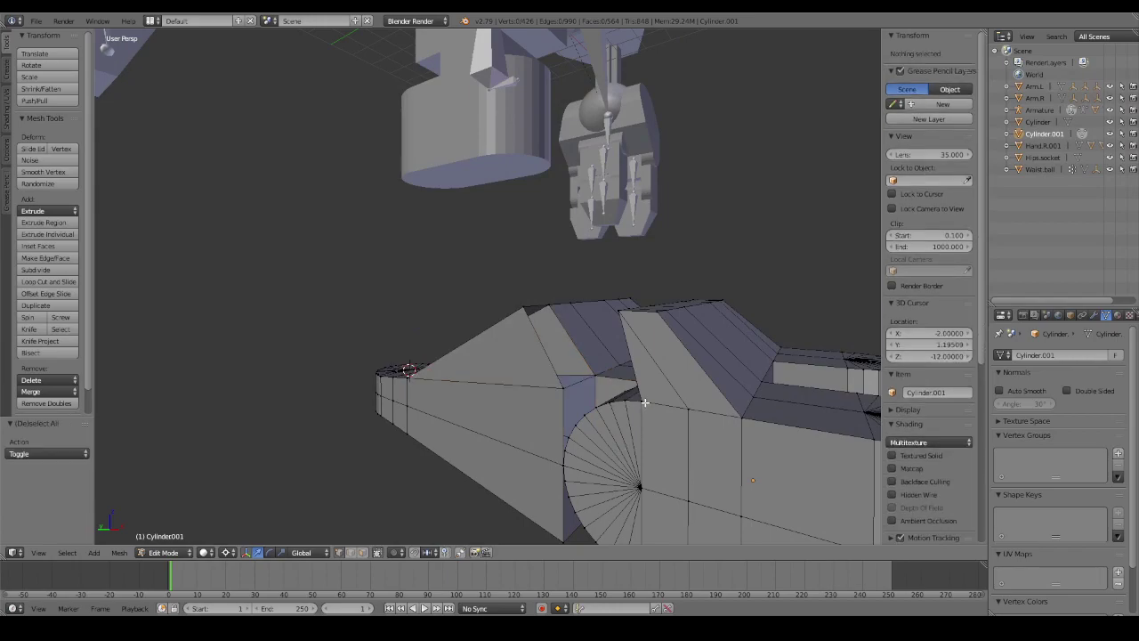
key(l)
key(f)
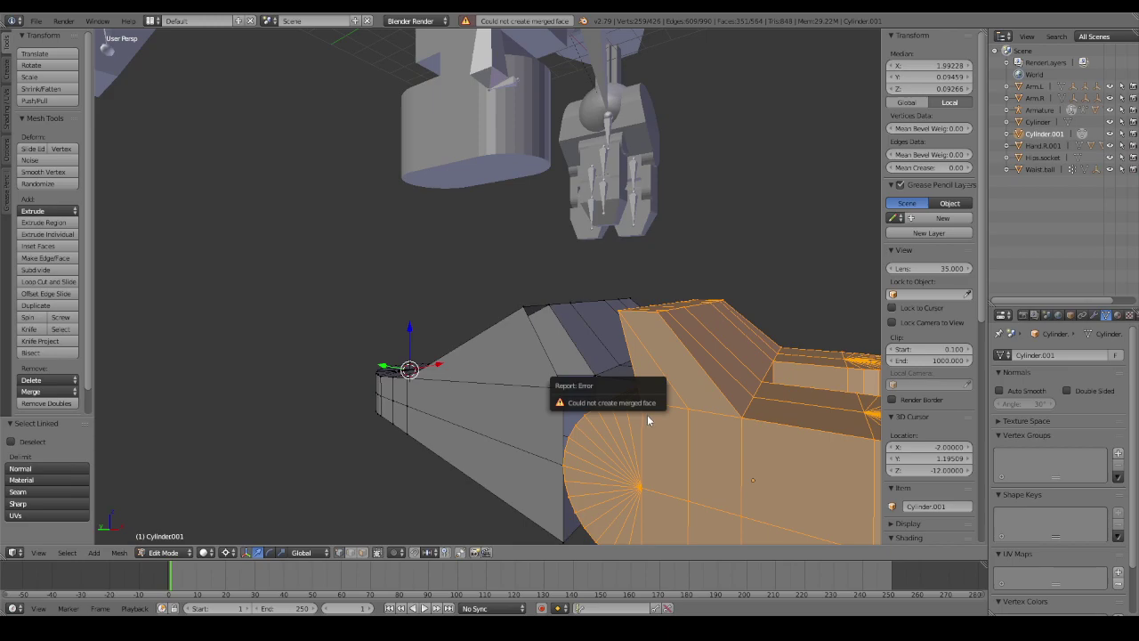
key(h)
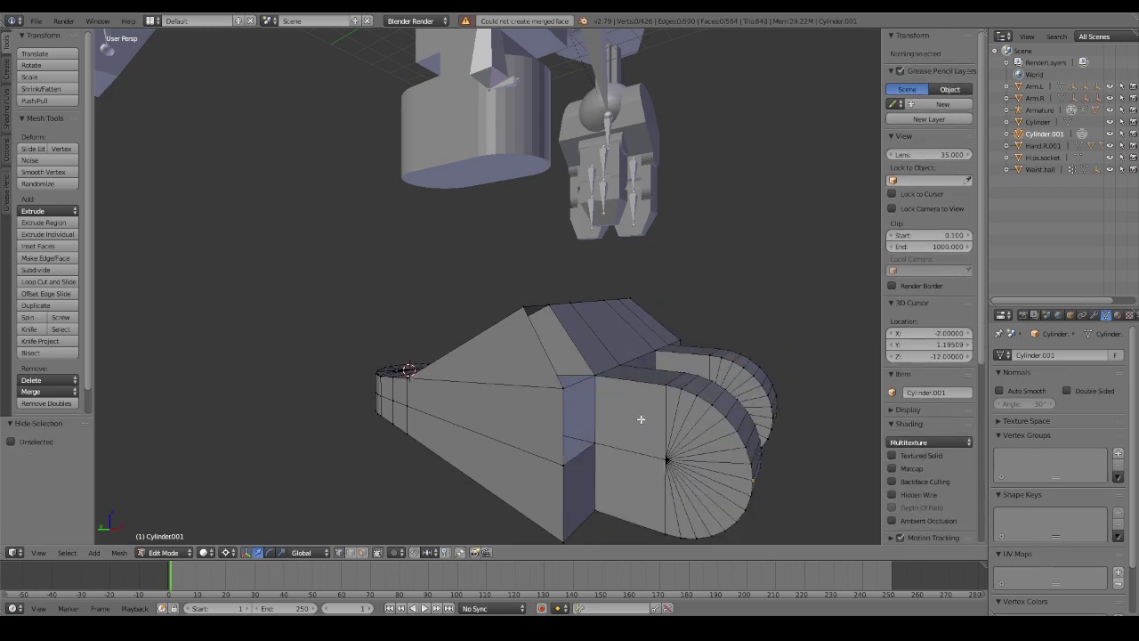
Fill the edge loop around the toe gap with a face.
middle_drag(637, 414, 634, 436)
alt+right_click(543, 437)
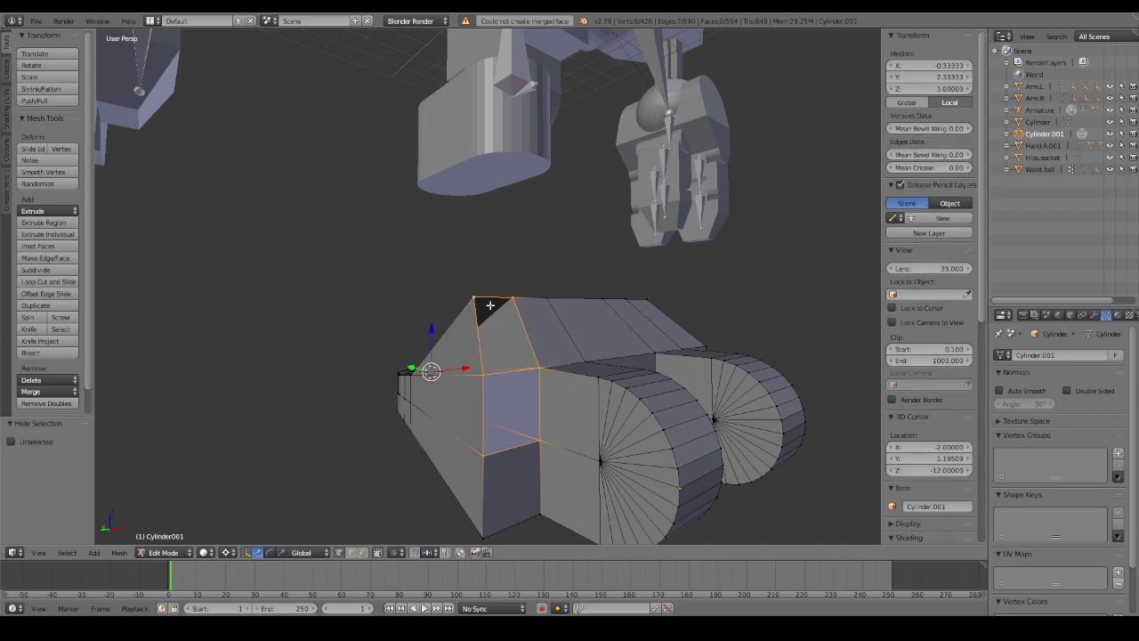
key(f)
mouse_move(685, 403)
middle_down()
mouse_move(379, 409)
mouse_move(662, 432)
mouse_move(699, 407)
mouse_move(696, 381)
mouse_move(765, 336)
mouse_move(793, 433)
mouse_move(605, 305)
mouse_move(545, 310)
middle_up()
key(z)
key(a)
Reveal the hidden rear foot parts in solid shading.
key(Tab)
key(Tab)
key(z)
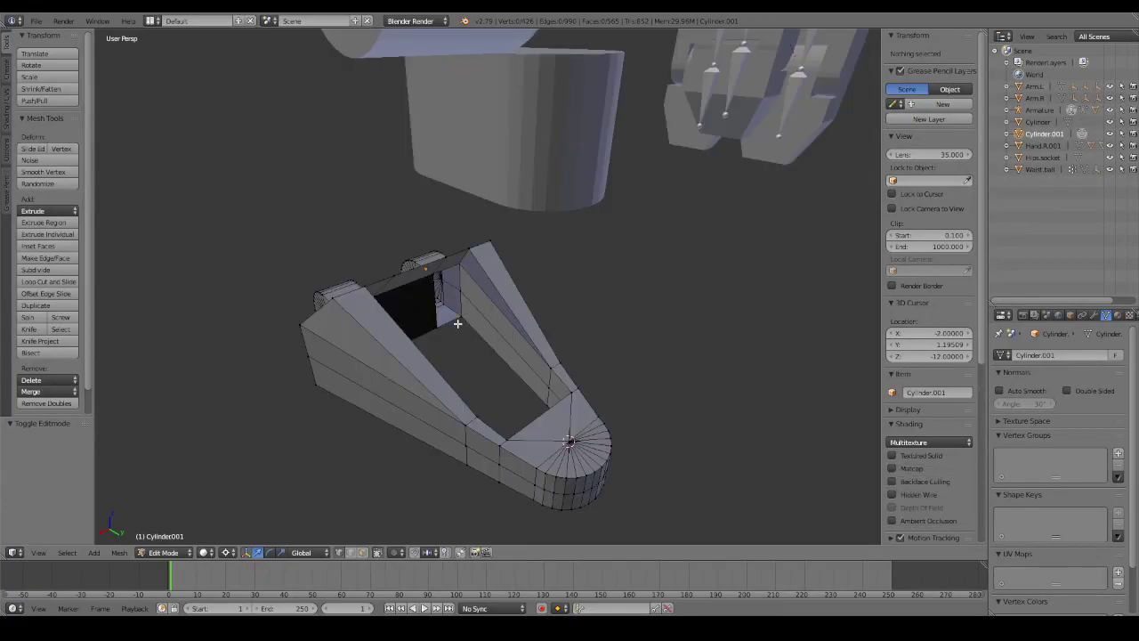
key(alt+h)
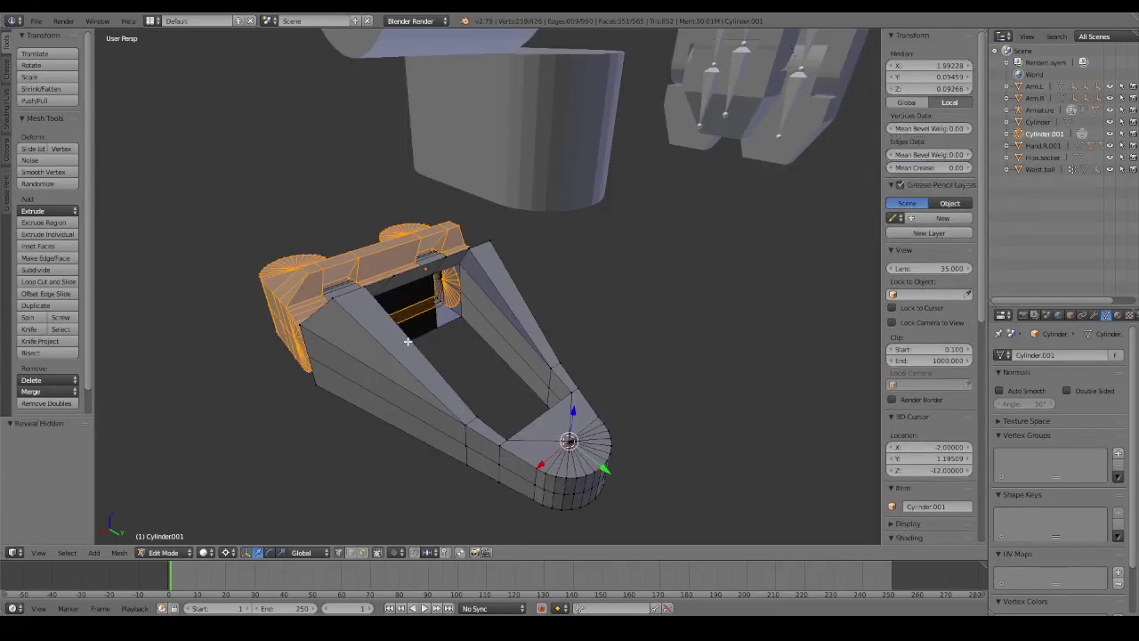
mouse_move(407, 341)
middle_down()
mouse_move(433, 330)
mouse_move(467, 342)
middle_up()
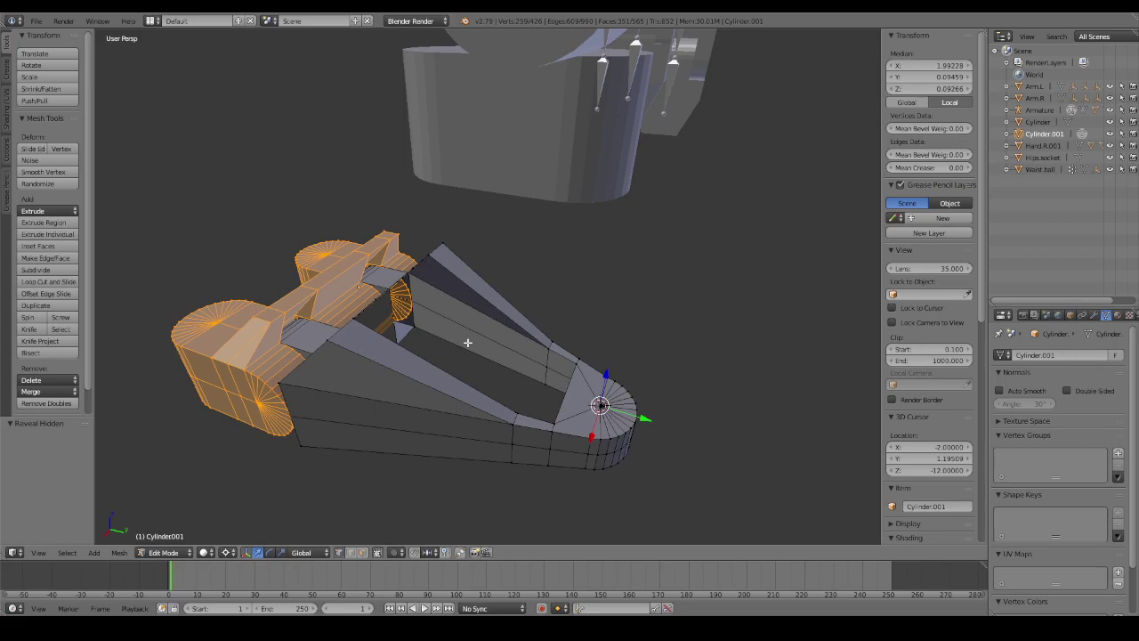
mouse_move(468, 342)
middle_down()
mouse_move(577, 332)
mouse_move(579, 315)
mouse_move(559, 279)
mouse_move(508, 320)
mouse_move(523, 328)
mouse_move(472, 326)
mouse_move(452, 348)
mouse_move(429, 345)
mouse_move(432, 330)
mouse_move(490, 348)
mouse_move(490, 360)
mouse_move(374, 305)
middle_up()
key(a)
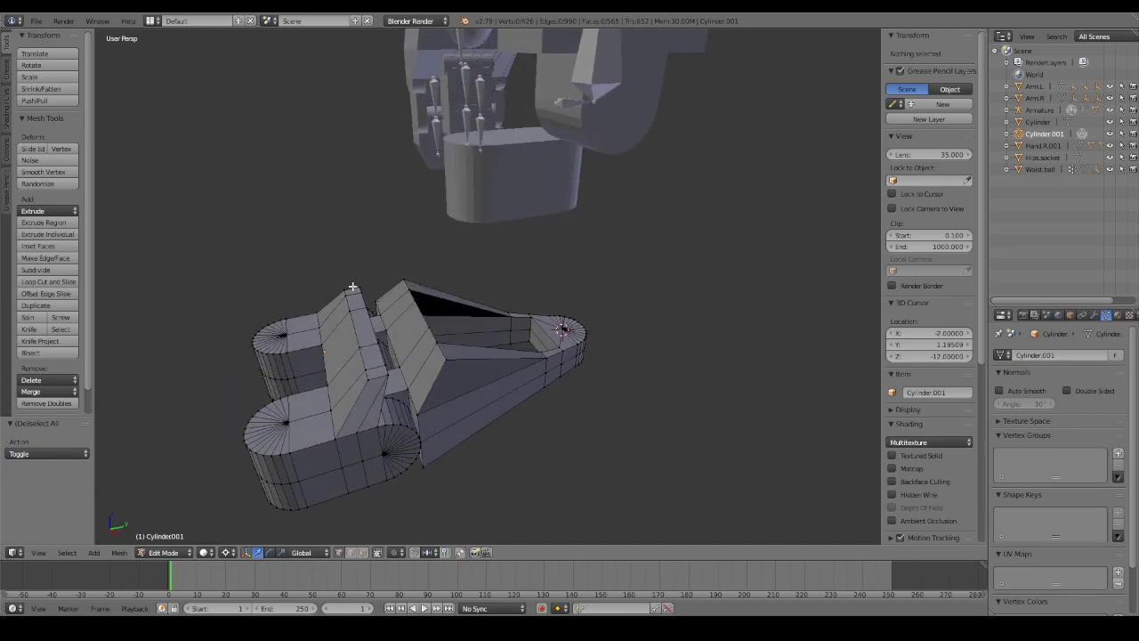
Select the toe-tip vertex and centre the view on it.
scroll(432, 338, up, 2)
scroll(432, 338, up, 4)
scroll(437, 371, up, 1)
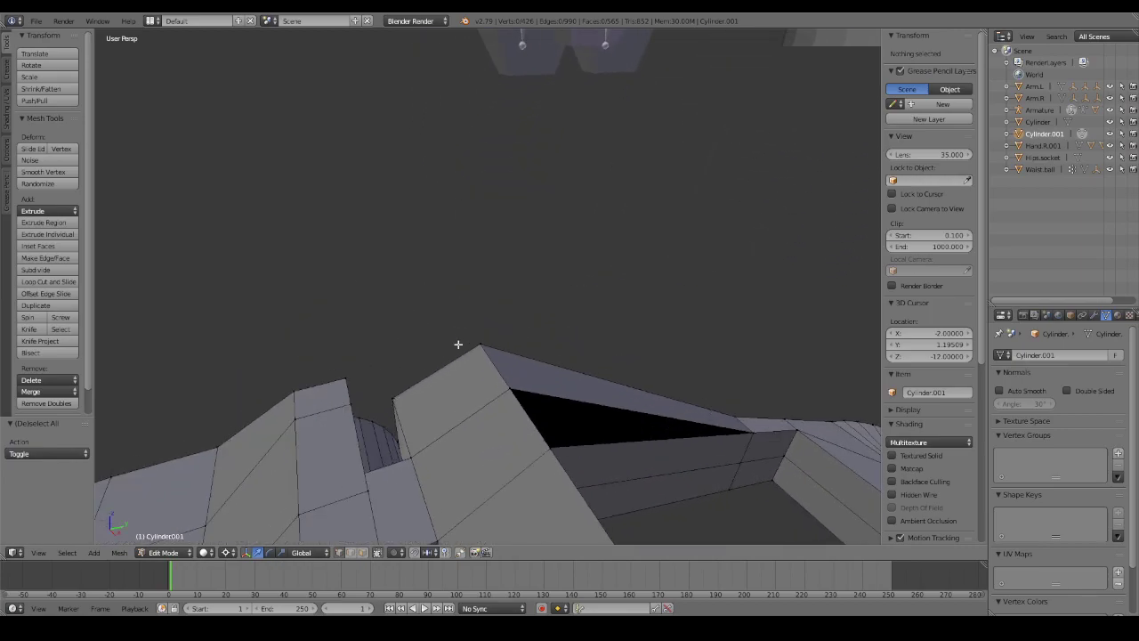
right_click(392, 403)
key(KP_Decimal)
mouse_move(521, 387)
middle_down()
mouse_move(621, 336)
mouse_move(636, 471)
mouse_move(628, 303)
mouse_move(582, 427)
middle_up()
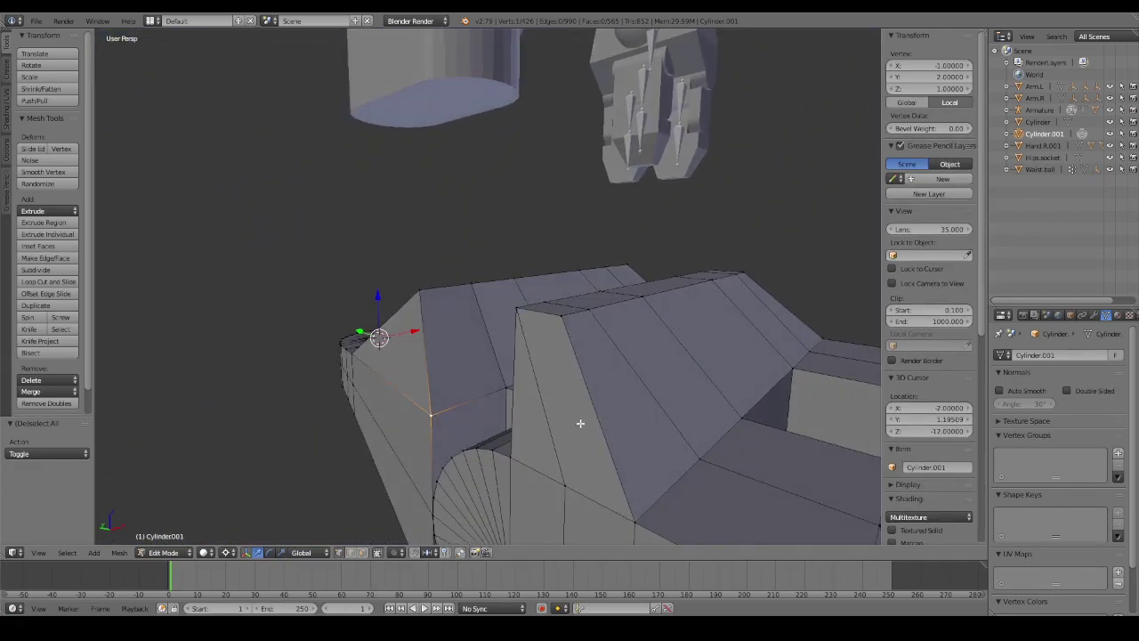
key(g)
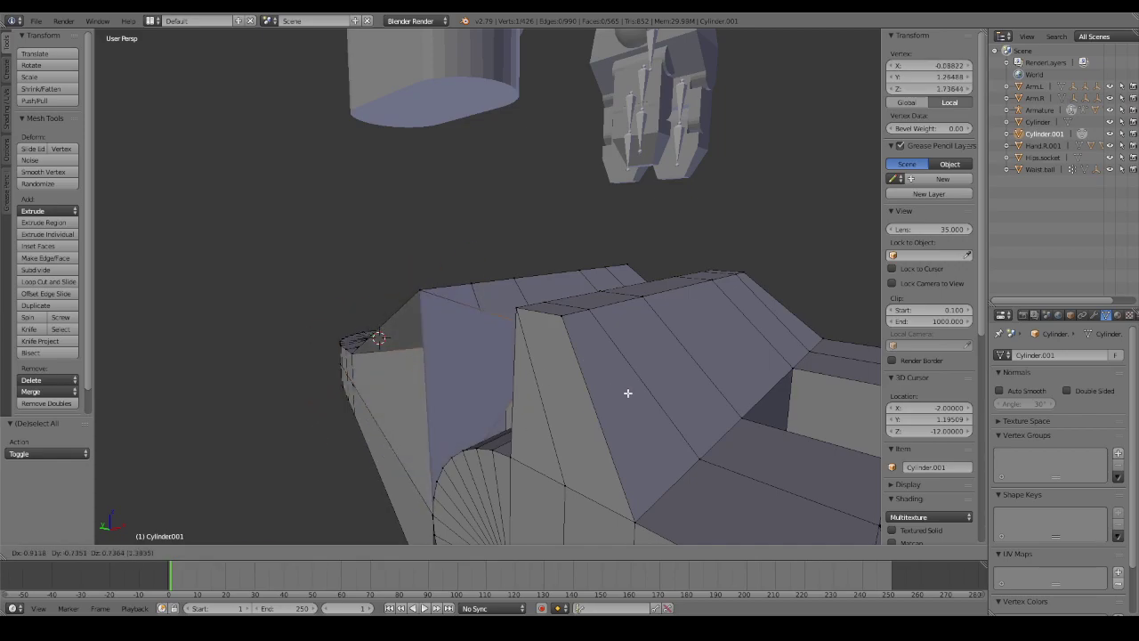
key(Escape)
Use wireframe shading to pick the toe's peak and base vertices.
middle_drag(627, 393, 520, 432)
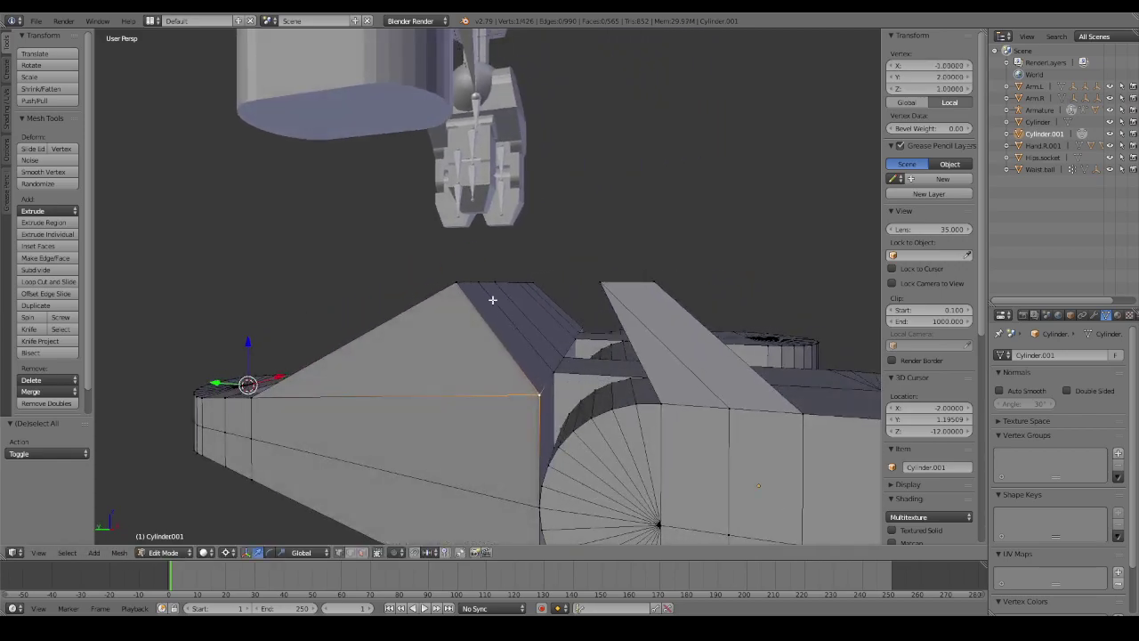
shift+right_click(530, 519)
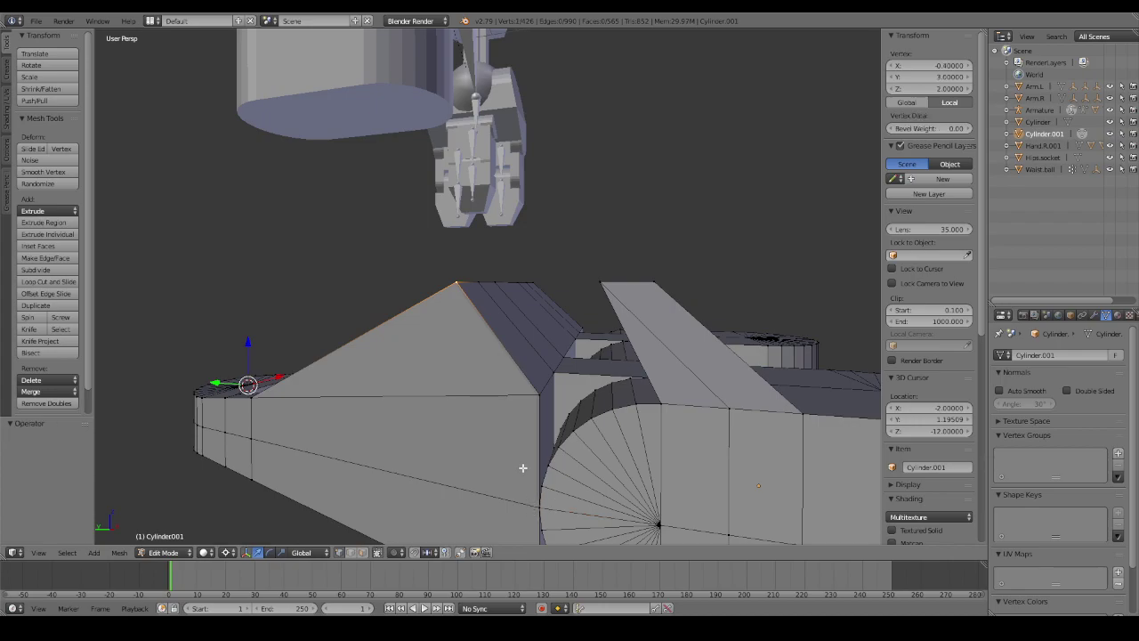
key(z)
mouse_move(522, 468)
middle_down()
mouse_move(544, 466)
mouse_move(544, 491)
middle_up()
right_click(554, 500)
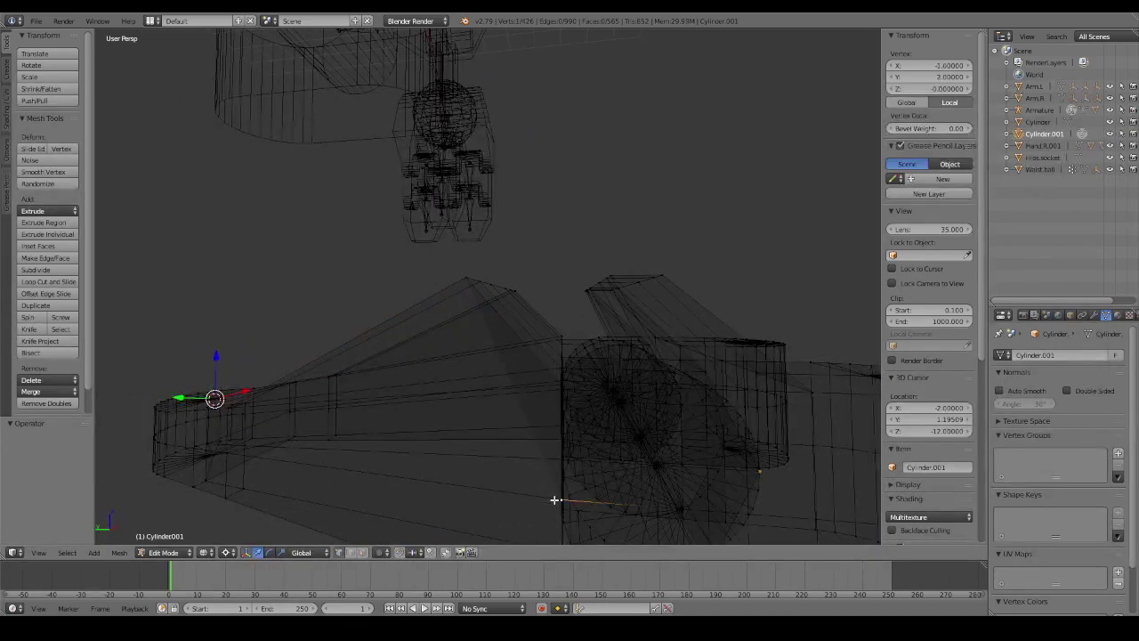
right_click(554, 499)
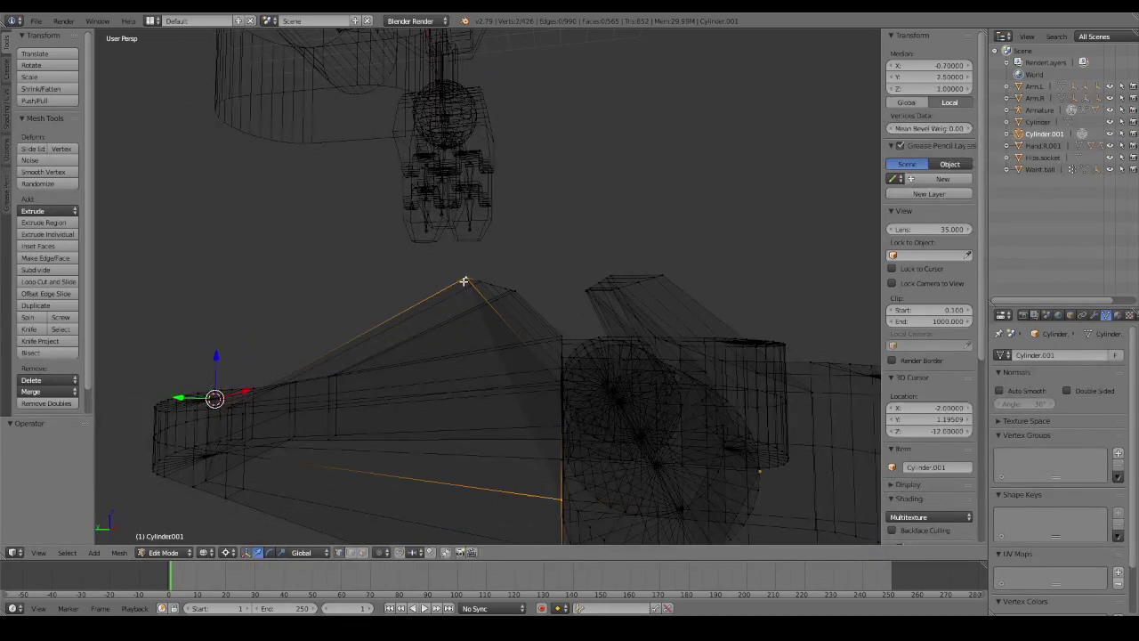
mouse_move(463, 281)
middle_down()
mouse_move(473, 380)
mouse_move(506, 424)
mouse_move(533, 435)
mouse_move(499, 435)
mouse_move(539, 435)
mouse_move(496, 407)
mouse_move(562, 387)
mouse_move(704, 419)
mouse_move(828, 390)
mouse_move(702, 392)
mouse_move(797, 433)
mouse_move(626, 395)
mouse_move(699, 382)
mouse_move(521, 394)
middle_up()
key(z)
scroll(495, 407, up, 2)
key(z)
key(z)
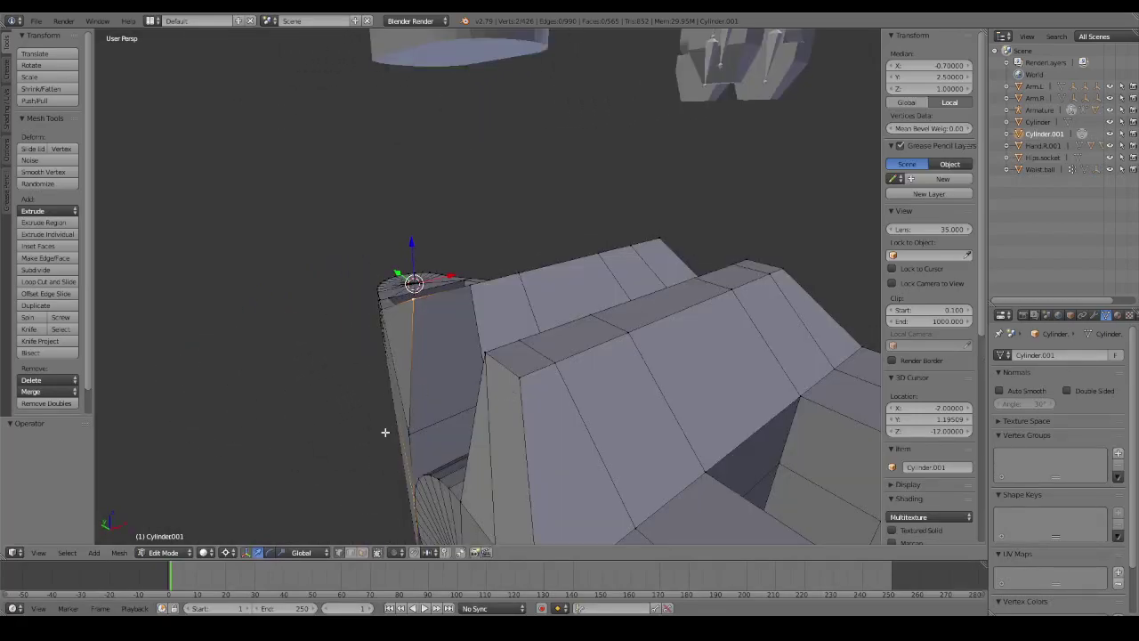
Merge overlapping vertices across the whole mesh with Remove Doubles.
key(a)
key(a)
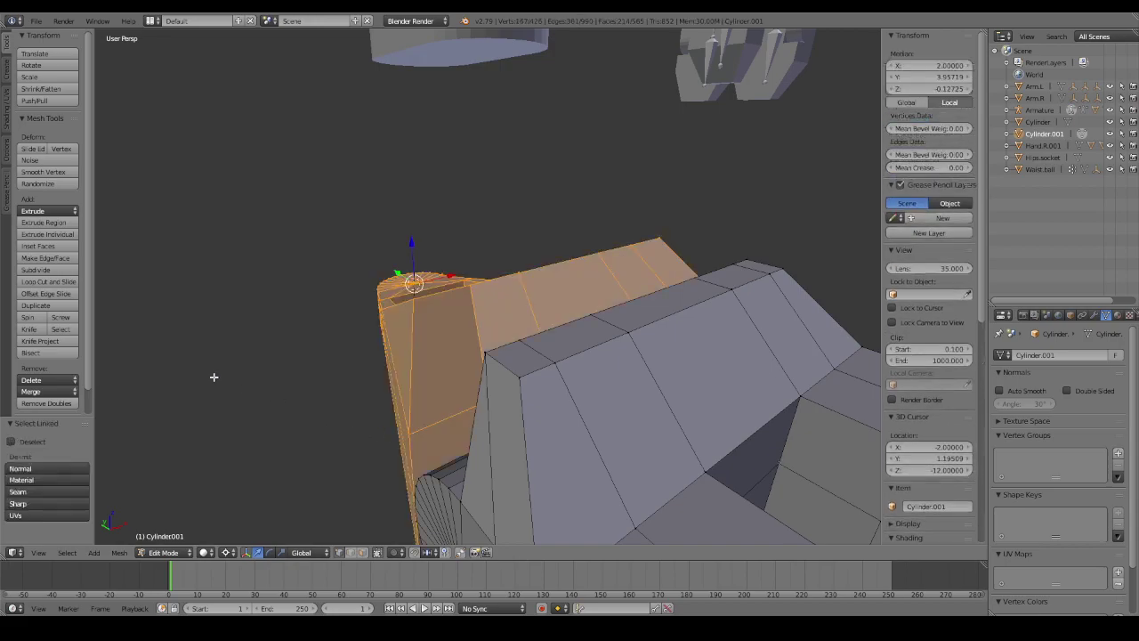
click(55, 404)
middle_drag(368, 370, 433, 364)
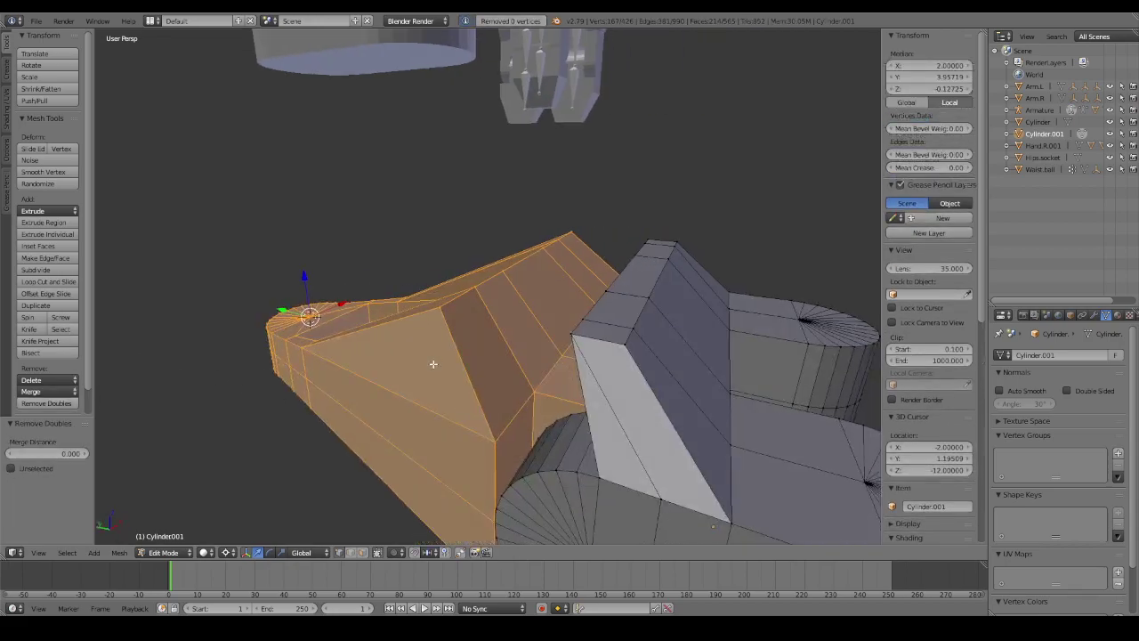
key(a)
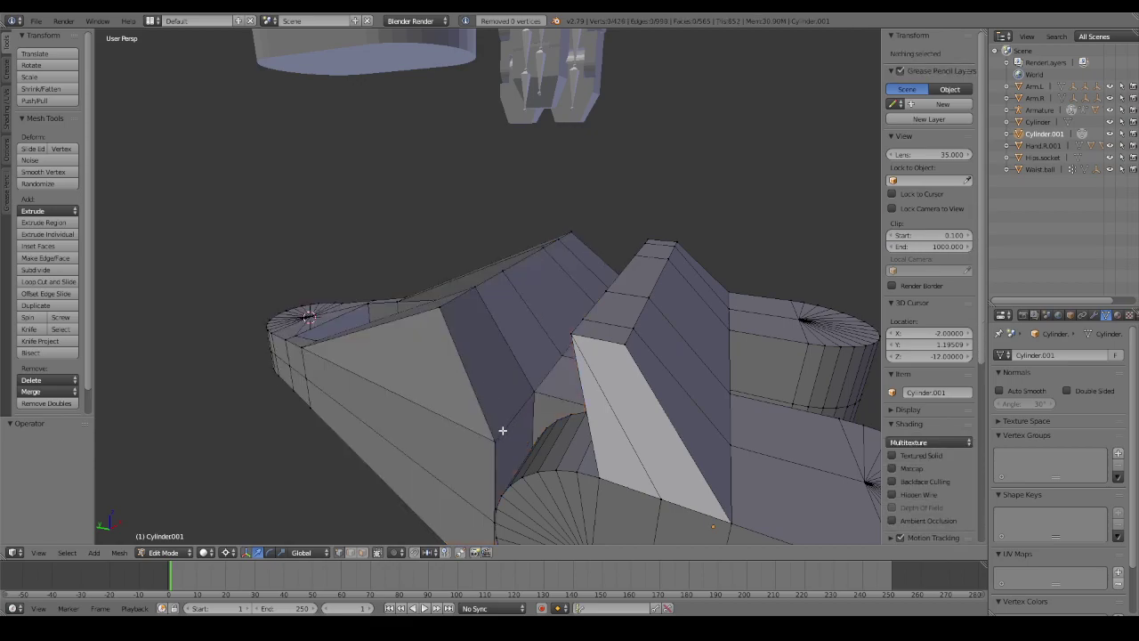
Select the sloped face's lower corner and ridge vertices to pick out its edge.
right_click(492, 443)
key(g)
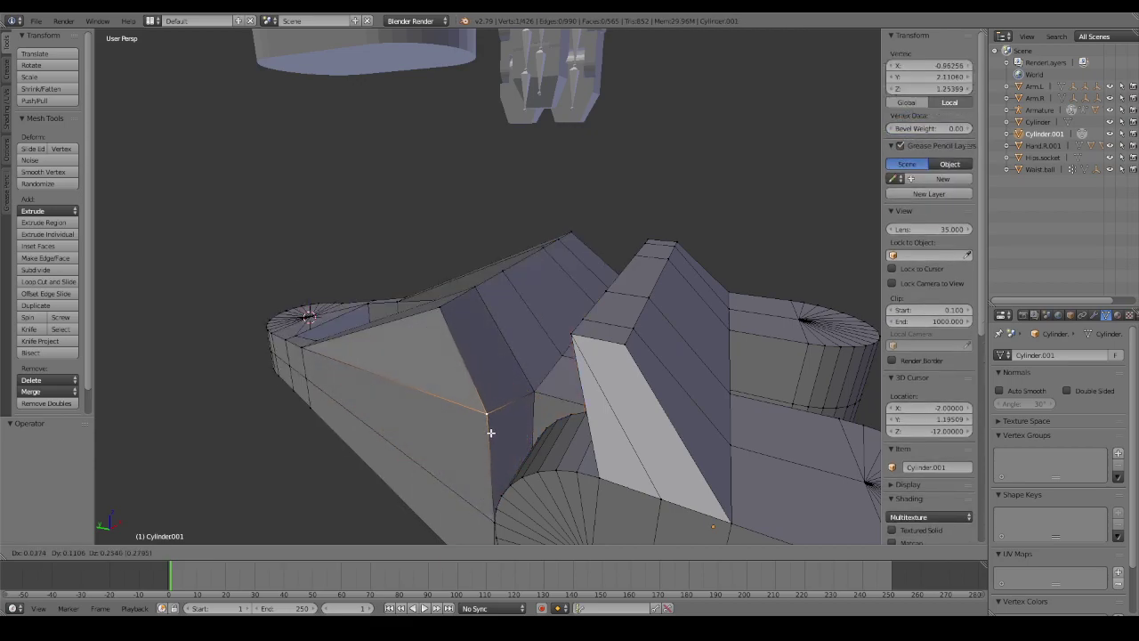
key(Escape)
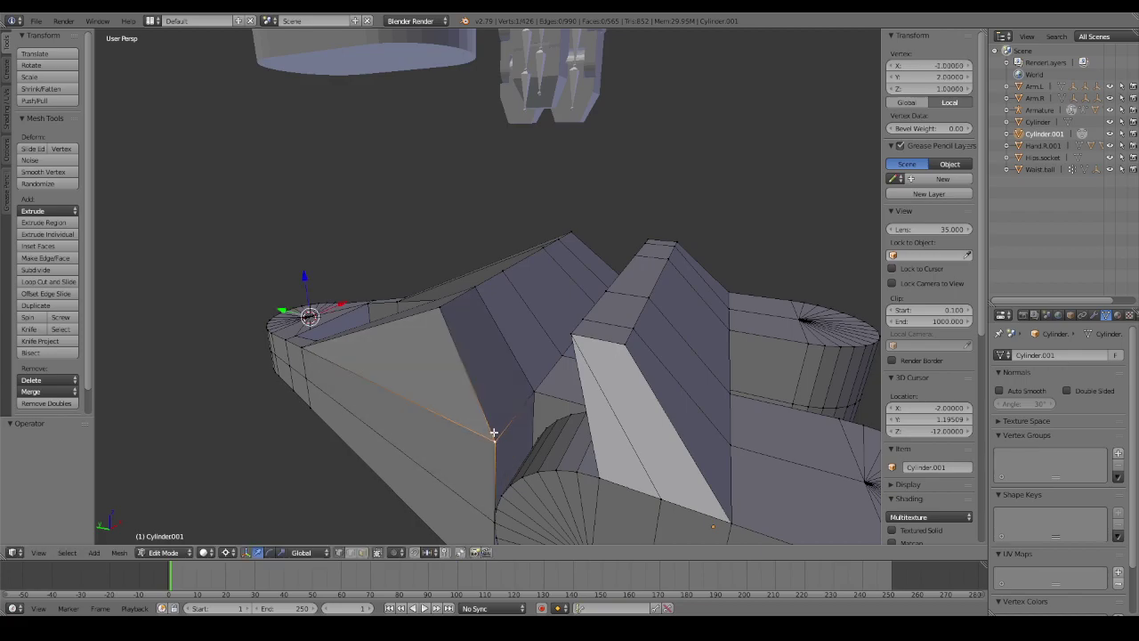
middle_drag(493, 437, 561, 474)
mouse_move(542, 509)
middle_down()
mouse_move(431, 505)
mouse_move(481, 429)
mouse_move(496, 432)
mouse_move(560, 358)
middle_up()
shift+right_click(602, 336)
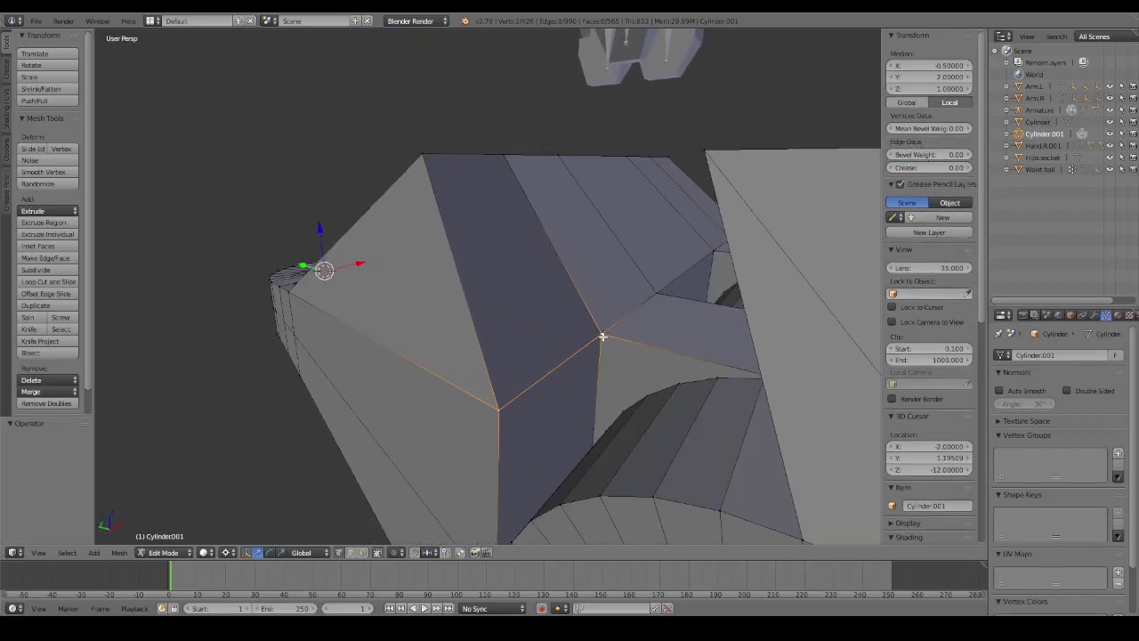
Delete the selected edge and knife-cut a new edge from lower corner to ridge vertex.
key(x)
click(602, 336)
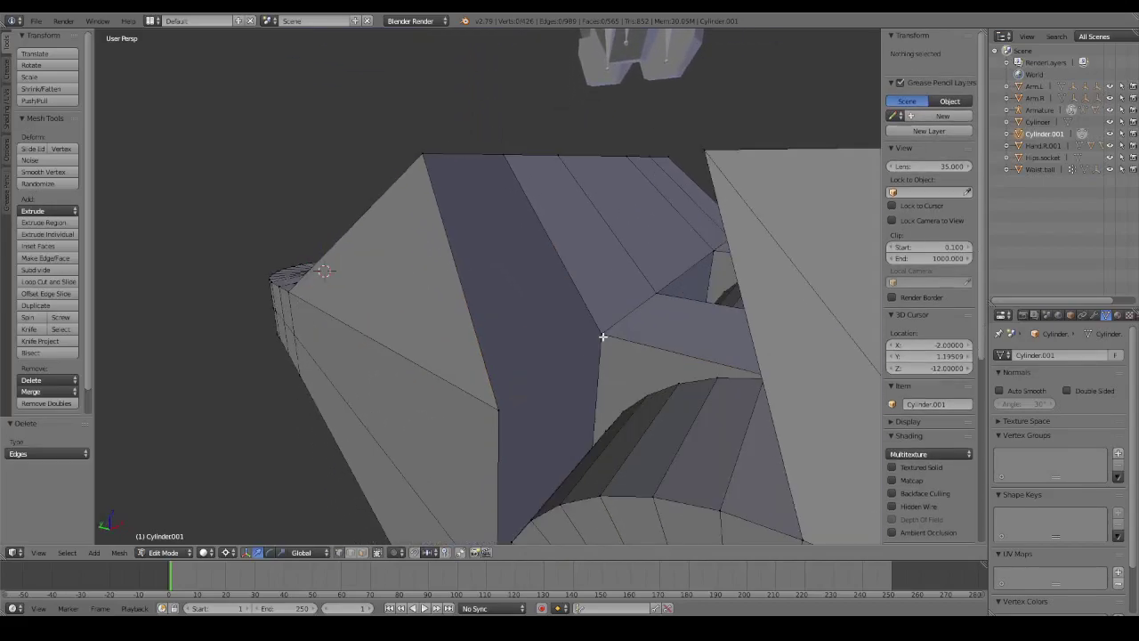
key(k)
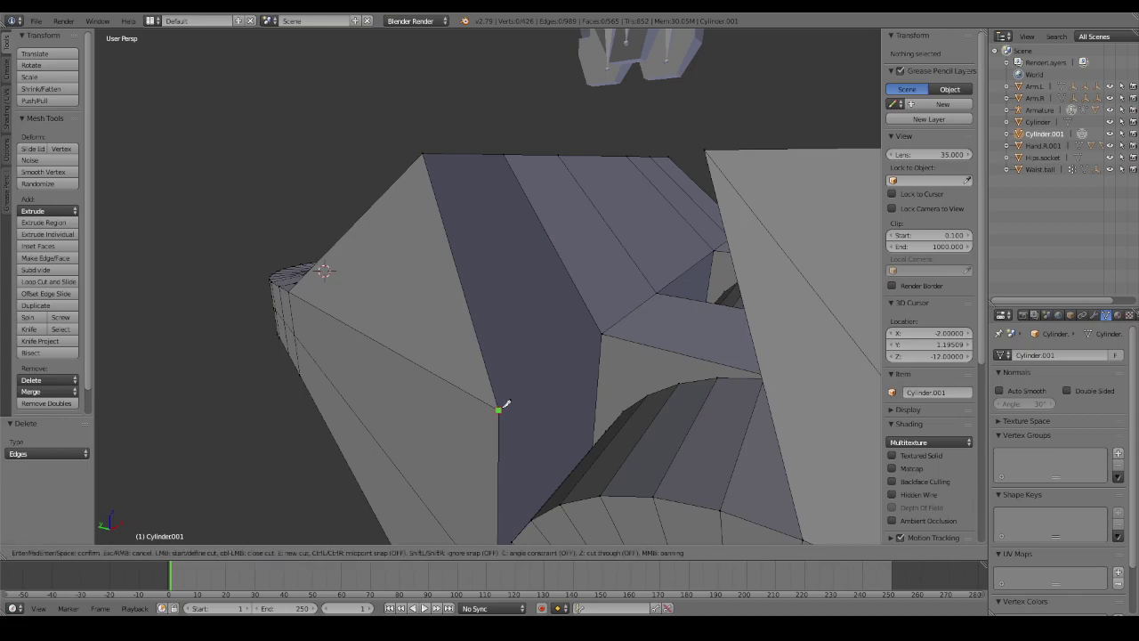
click(601, 335)
key(Return)
key(a)
Preview loop cuts across the toe beam, cancelling each attempt.
mouse_move(546, 348)
middle_down()
mouse_move(691, 297)
mouse_move(542, 320)
mouse_move(442, 355)
mouse_move(613, 325)
mouse_move(661, 361)
mouse_move(633, 382)
mouse_move(585, 376)
mouse_move(554, 356)
mouse_move(544, 330)
mouse_move(587, 365)
mouse_move(522, 348)
mouse_move(468, 373)
mouse_move(475, 353)
mouse_move(398, 272)
middle_up()
key(ctrl+r)
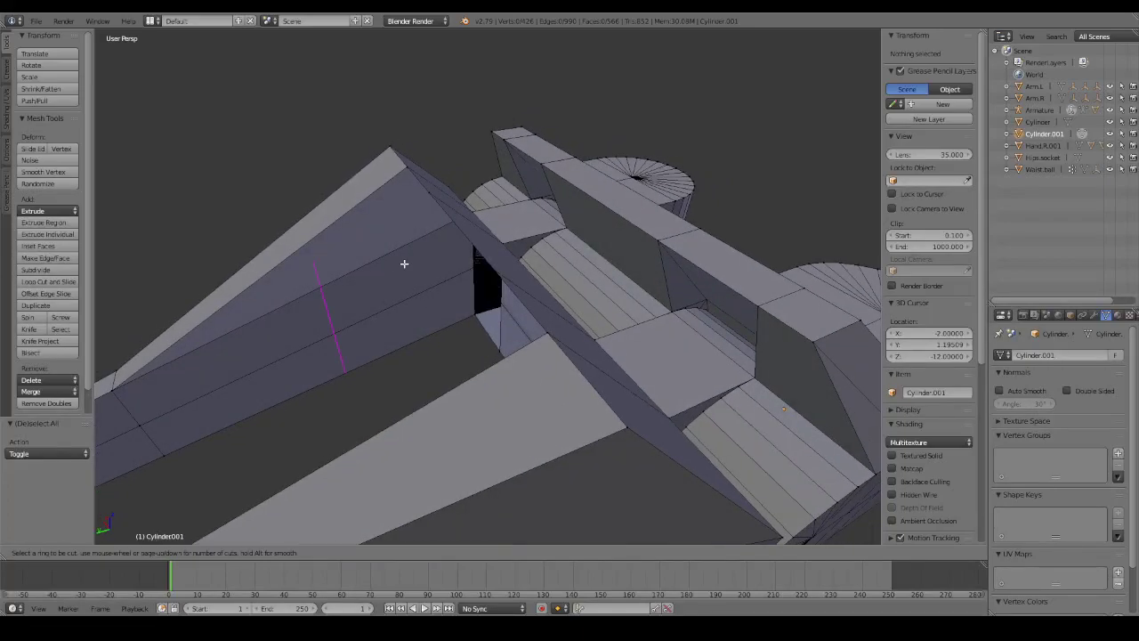
key(Escape)
mouse_move(413, 255)
middle_down()
mouse_move(473, 234)
mouse_move(357, 349)
middle_up()
key(ctrl+r)
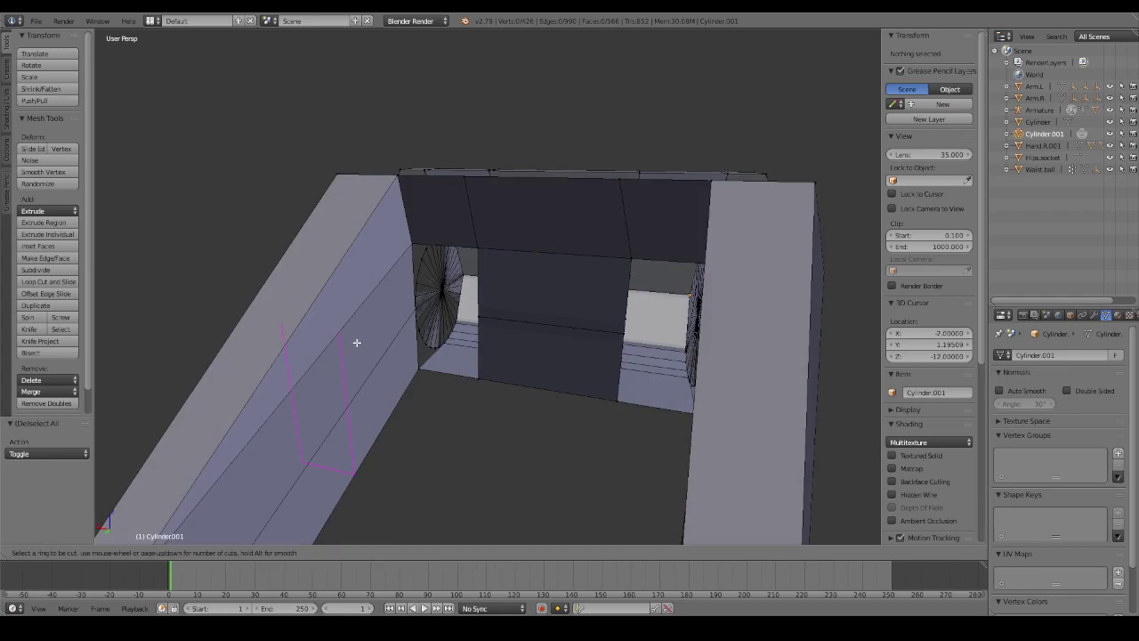
key(Escape)
mouse_move(366, 332)
middle_down()
mouse_move(427, 311)
mouse_move(415, 287)
mouse_move(369, 353)
mouse_move(302, 371)
mouse_move(372, 412)
mouse_move(407, 407)
mouse_move(419, 389)
mouse_move(366, 317)
mouse_move(571, 338)
mouse_move(377, 350)
mouse_move(356, 364)
mouse_move(344, 355)
middle_up()
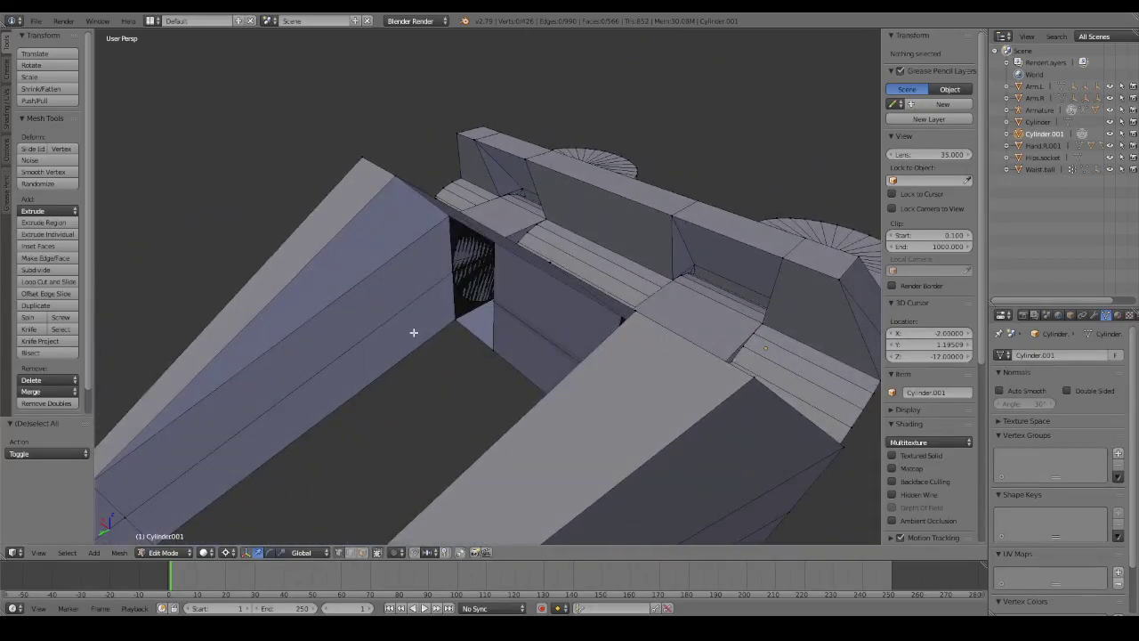
key(ctrl+r)
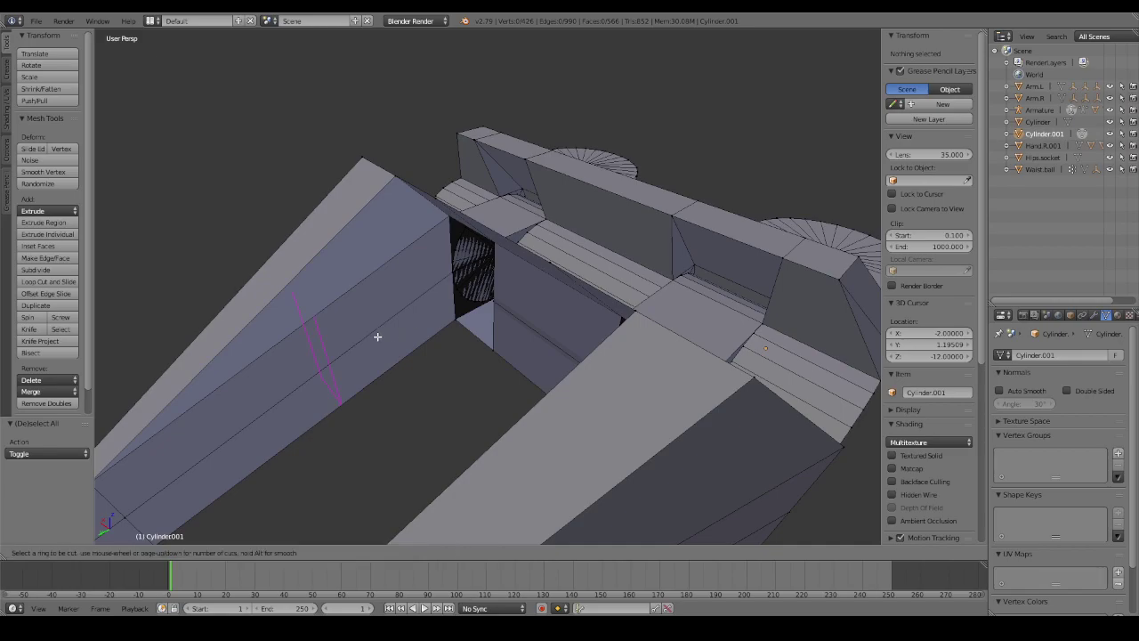
key(BackSpace)
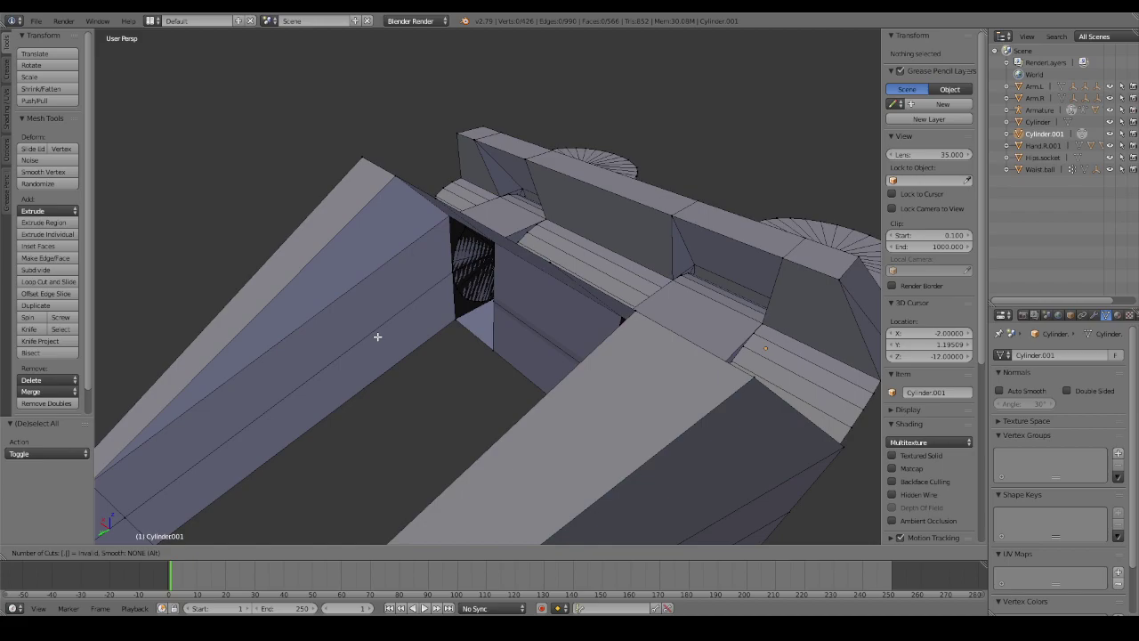
key(Escape)
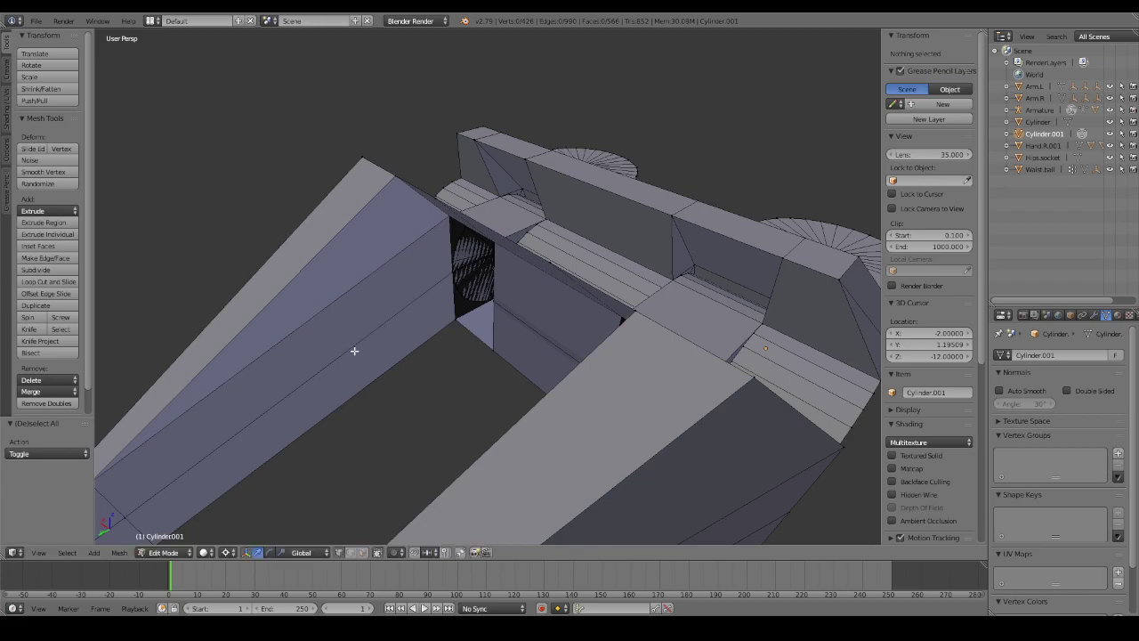
Add an edge loop across the left beam with slide -0.5, after undoing a -0.8 attempt.
key(ctrl+r)
click(354, 351)
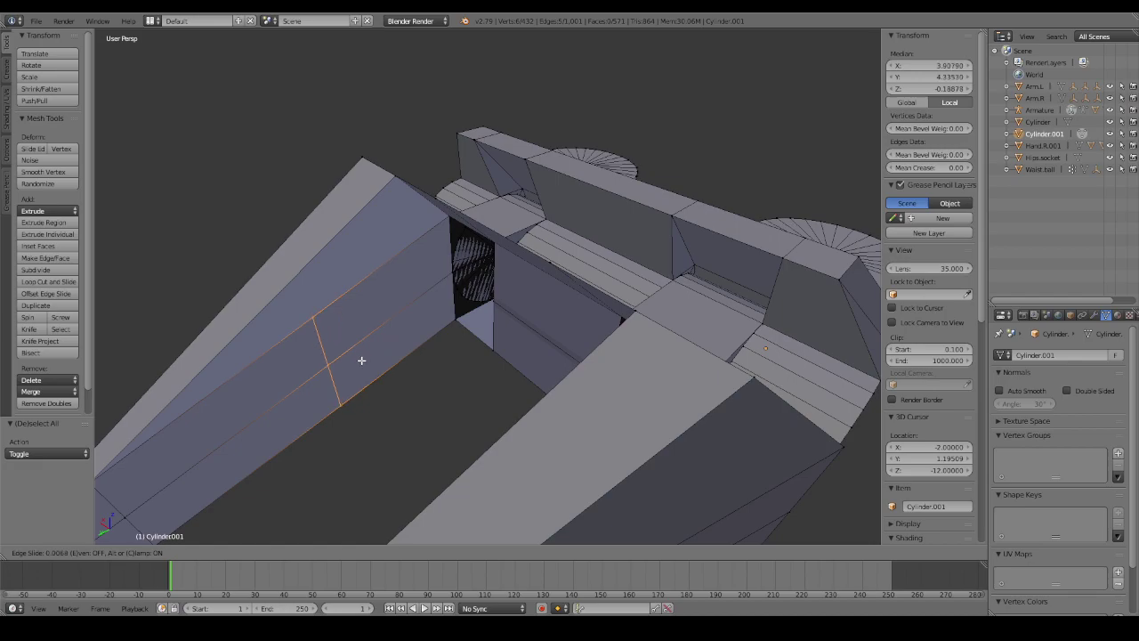
text(-.6)
key(BackSpace)
key(BackSpace)
key(BackSpace)
text(-)
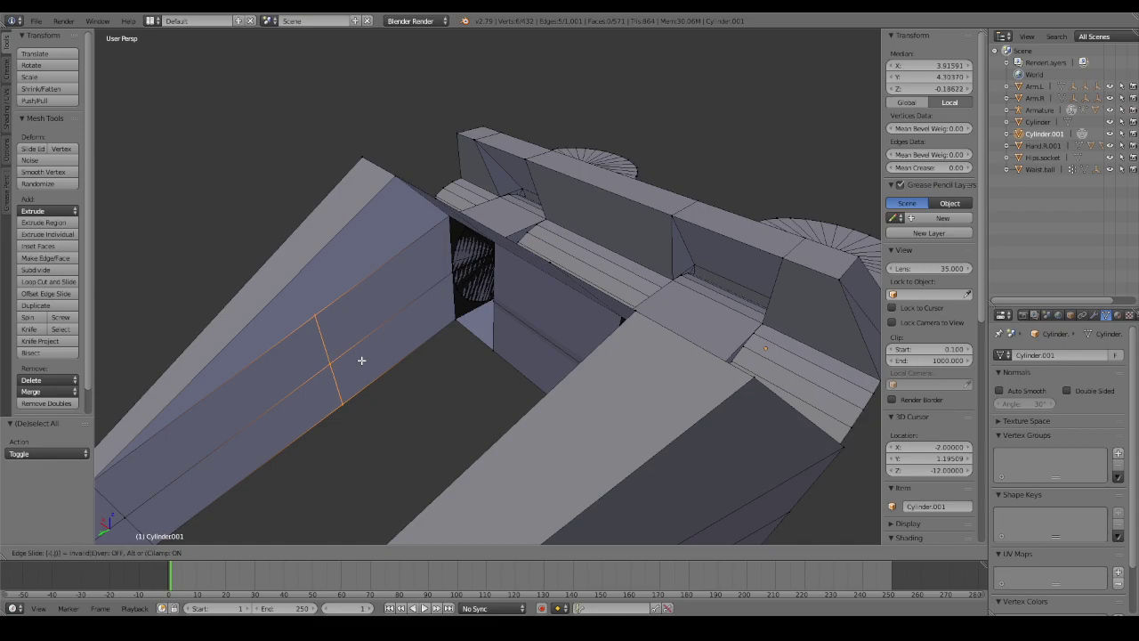
text(.8)
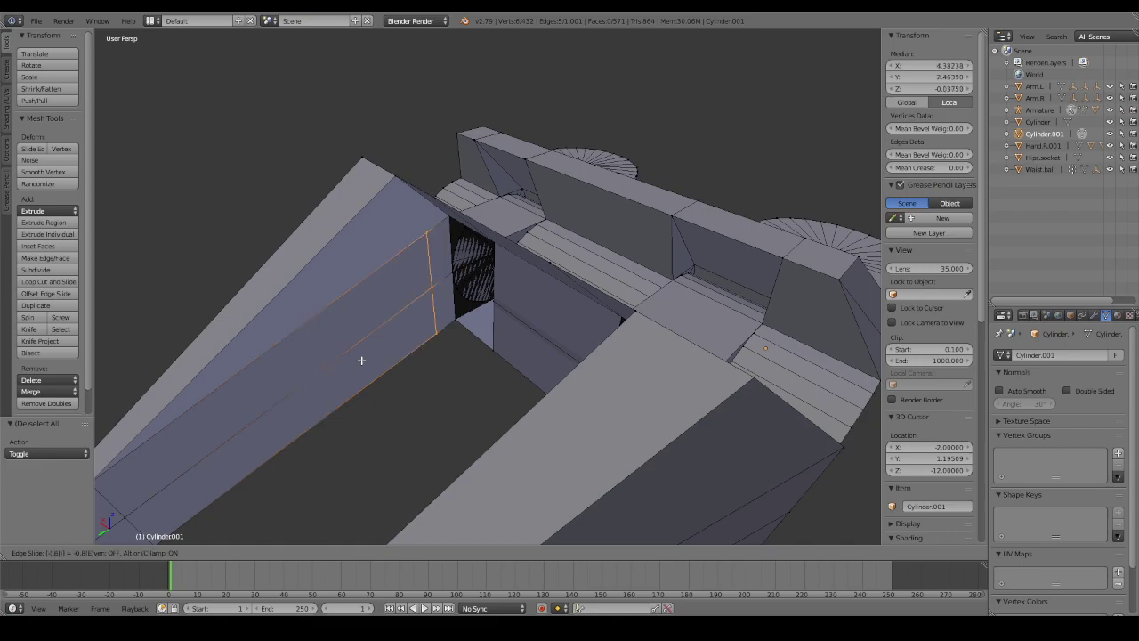
key(Return)
middle_drag(362, 360, 327, 343)
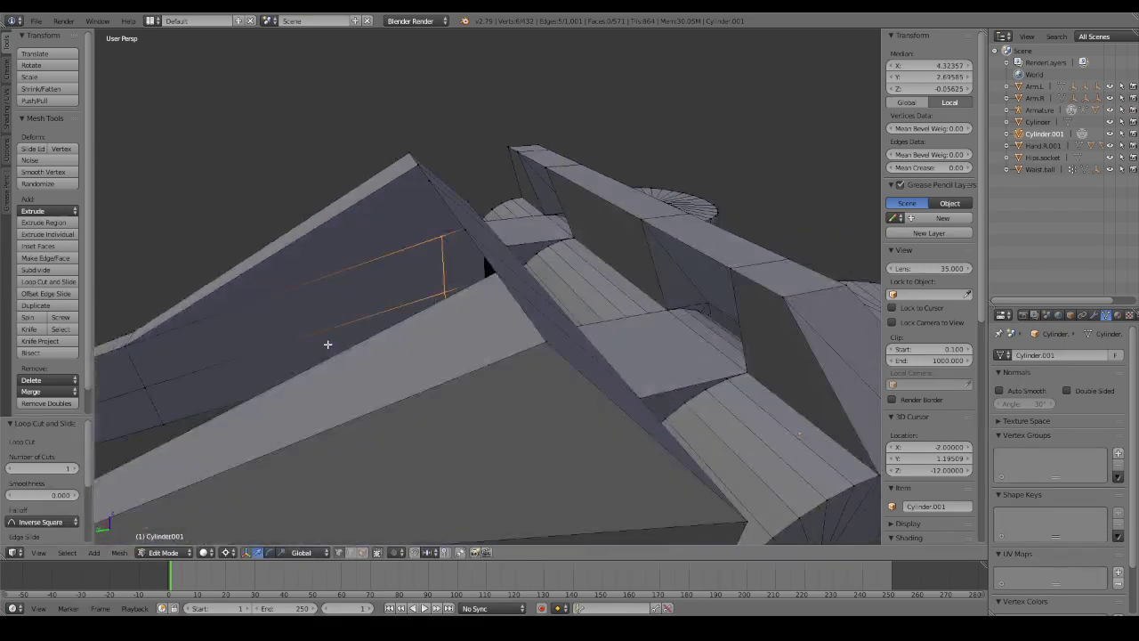
key(ctrl+z)
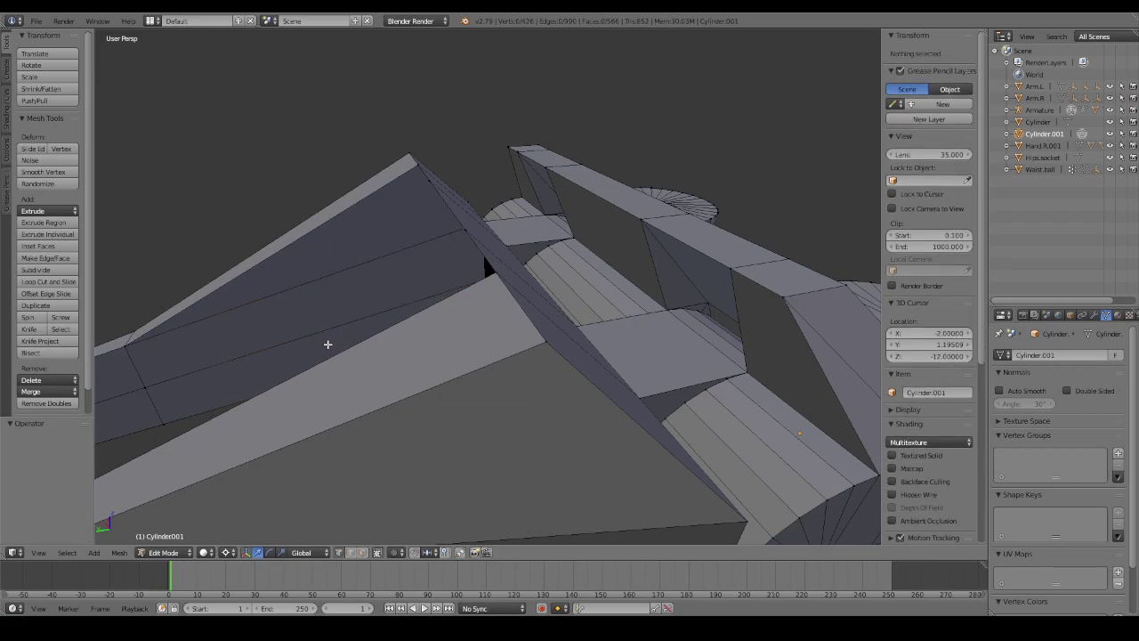
key(ctrl+r)
click(325, 316)
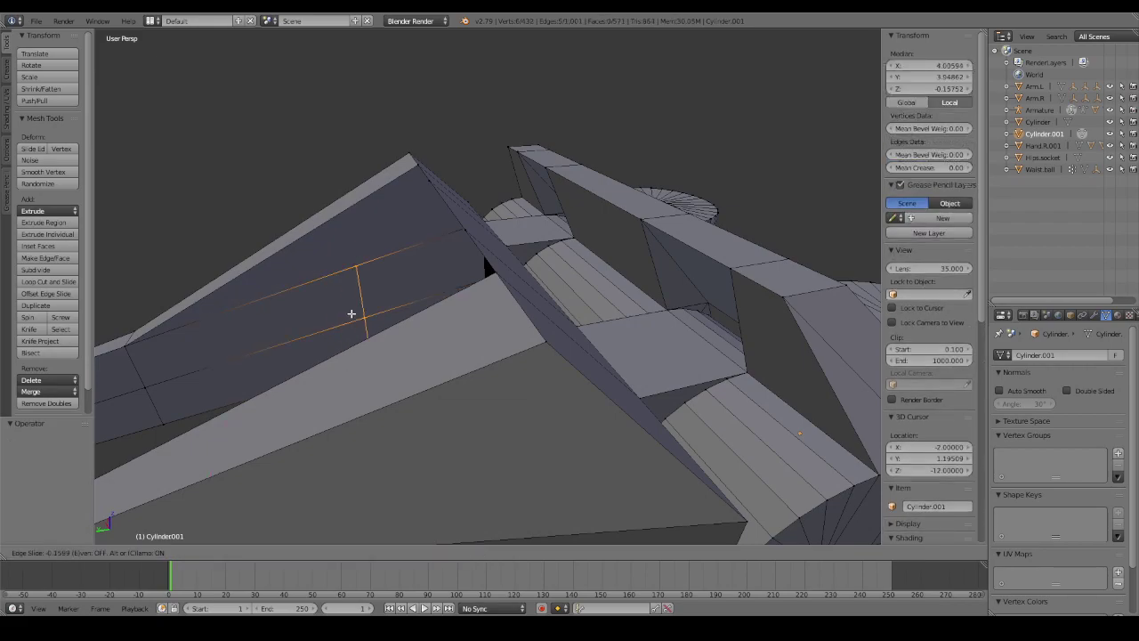
key(minus)
text(.5)
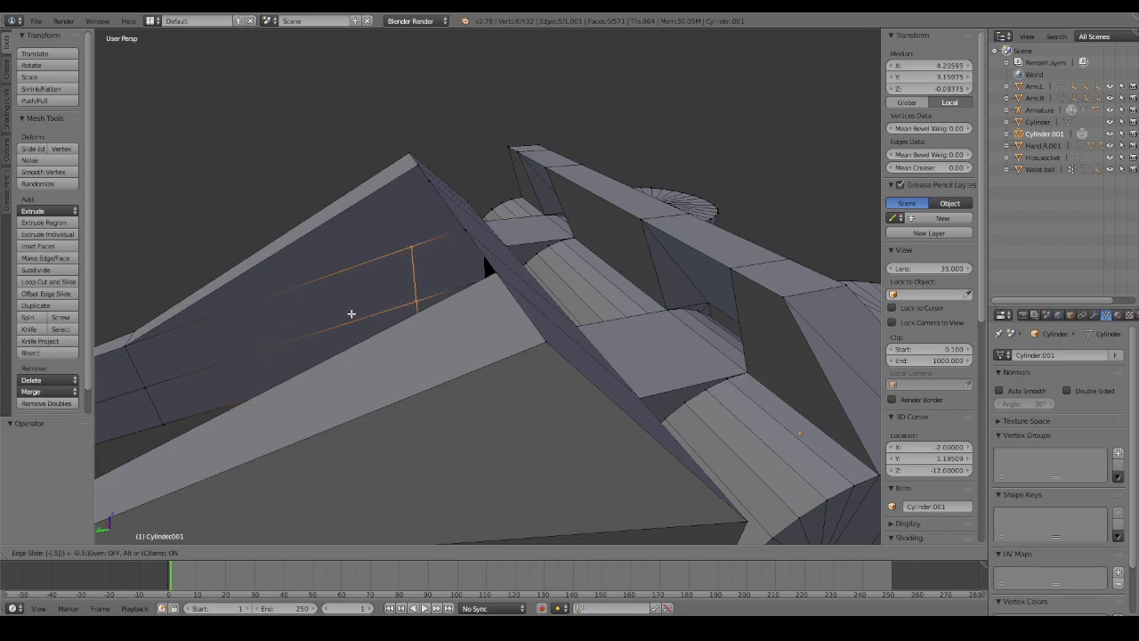
key(Return)
Knife-cut the toe's side edge, and cut from the top vertex down to the lower edge.
mouse_move(352, 313)
middle_down()
mouse_move(333, 320)
mouse_move(579, 298)
middle_up()
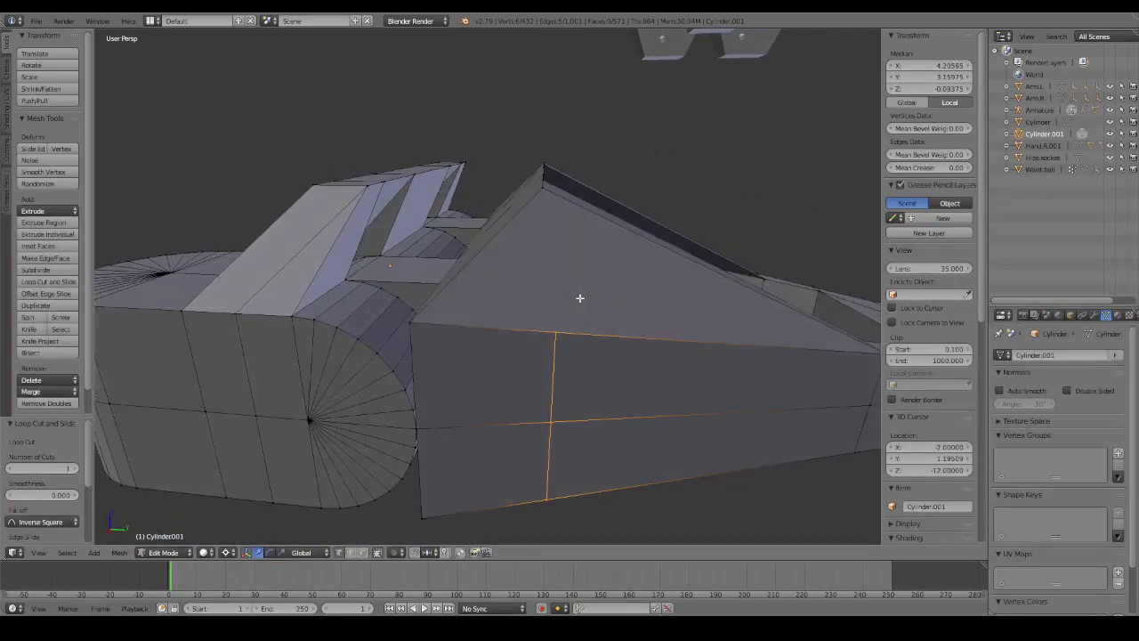
key(k)
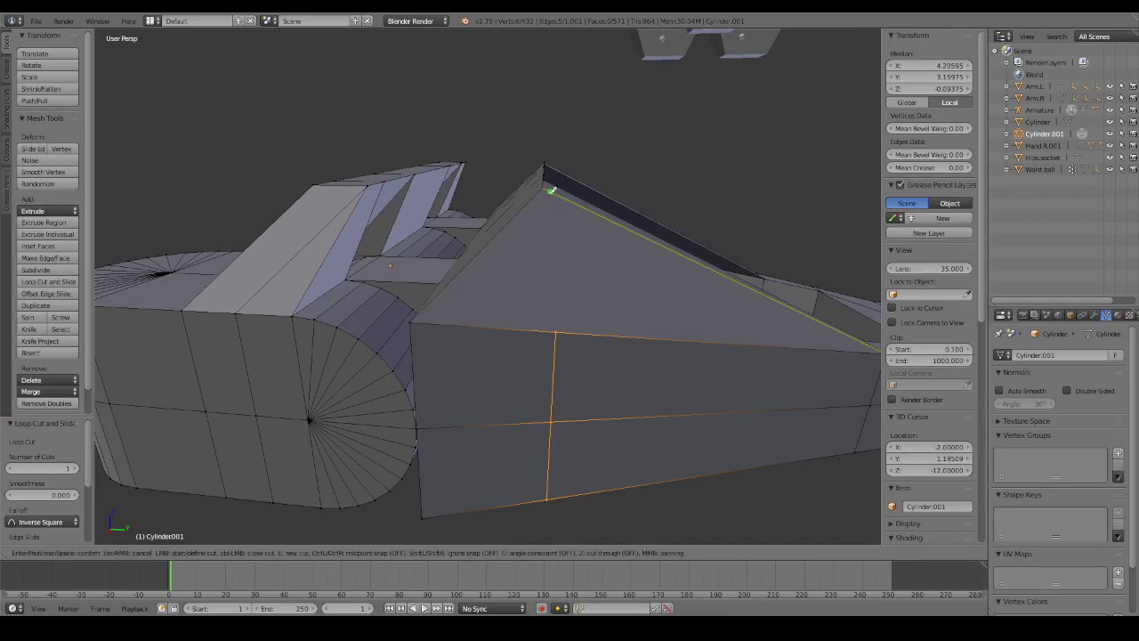
click(557, 331)
key(Return)
mouse_move(557, 331)
middle_down()
mouse_move(554, 313)
mouse_move(441, 318)
middle_up()
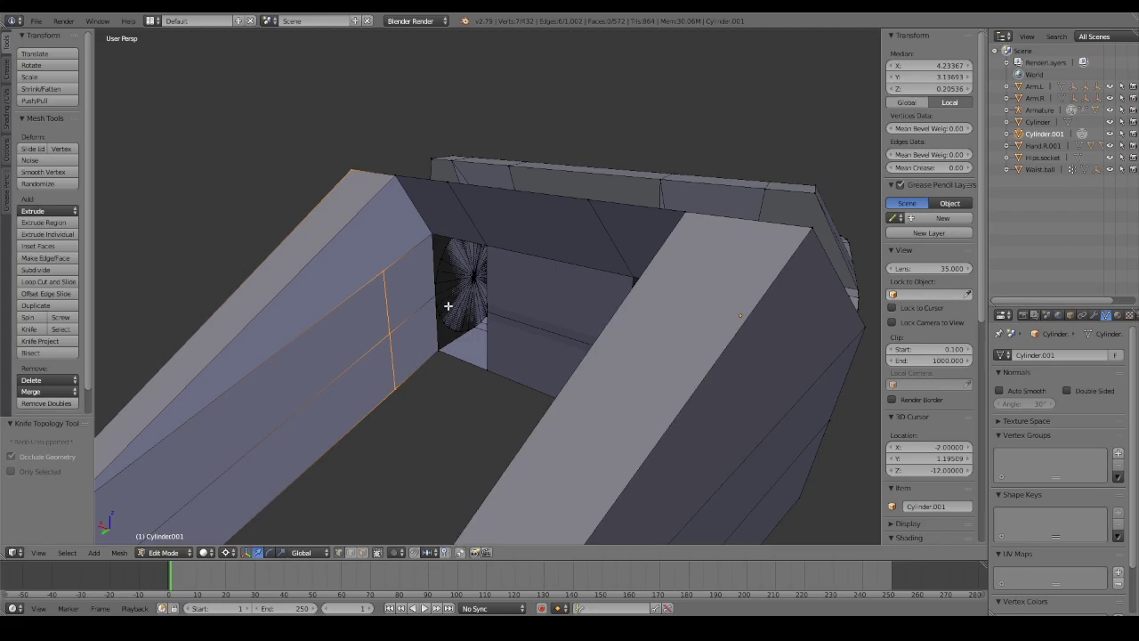
key(k)
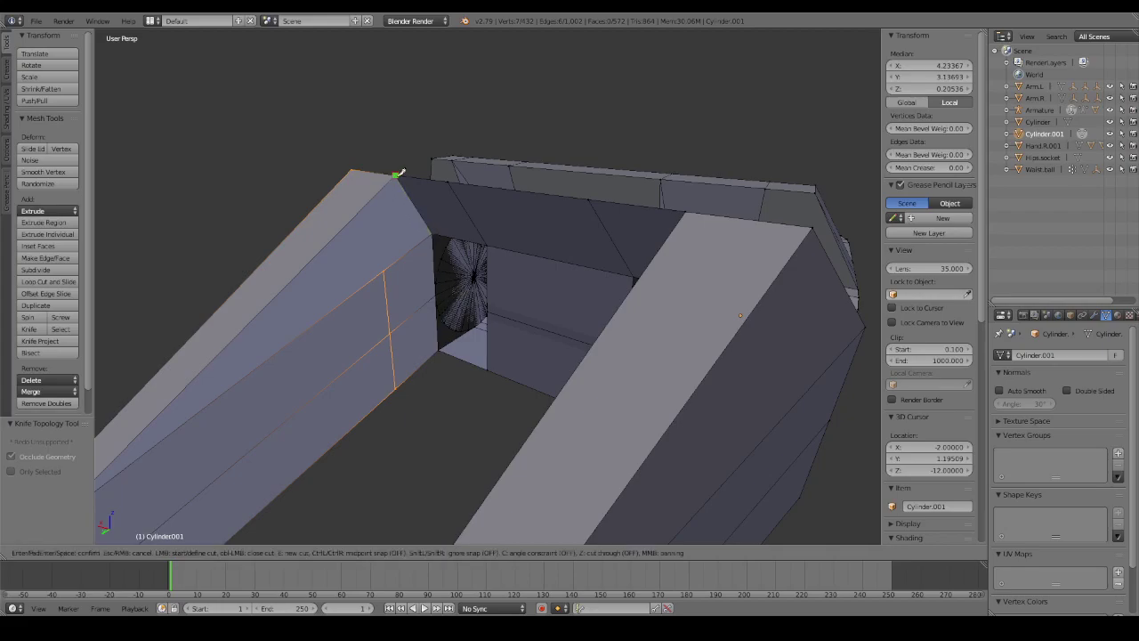
click(395, 175)
click(384, 271)
key(Return)
Add edge loops on the inner face (slide -0.6) and the lower face (slide -0.5).
mouse_move(422, 275)
middle_down()
mouse_move(478, 290)
mouse_move(415, 282)
mouse_move(687, 236)
middle_up()
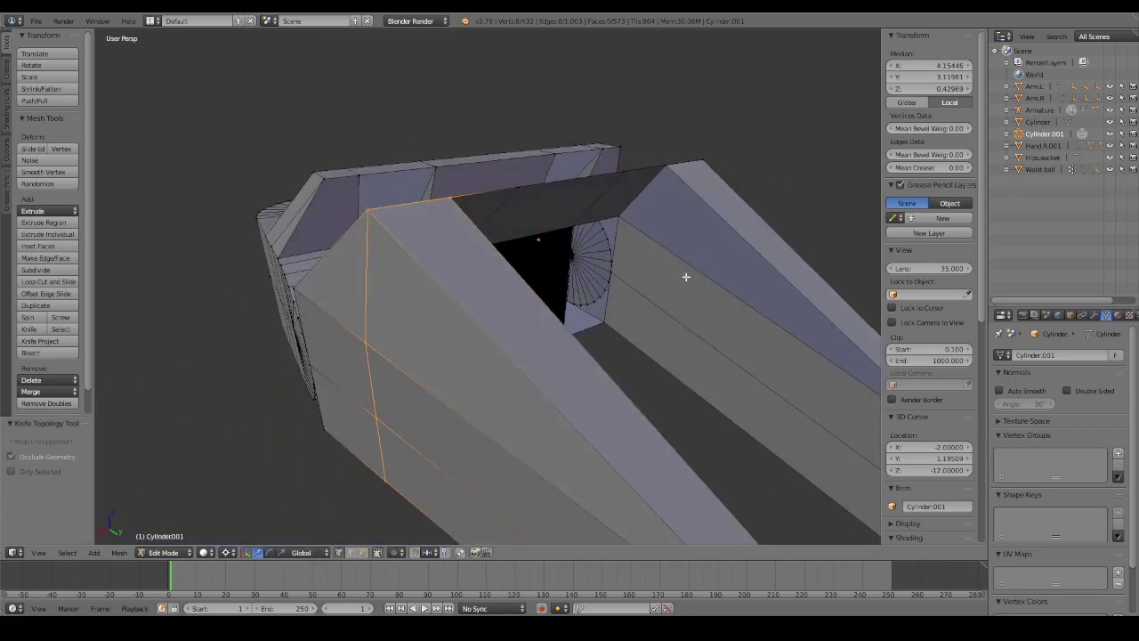
key(ctrl+r)
click(794, 349)
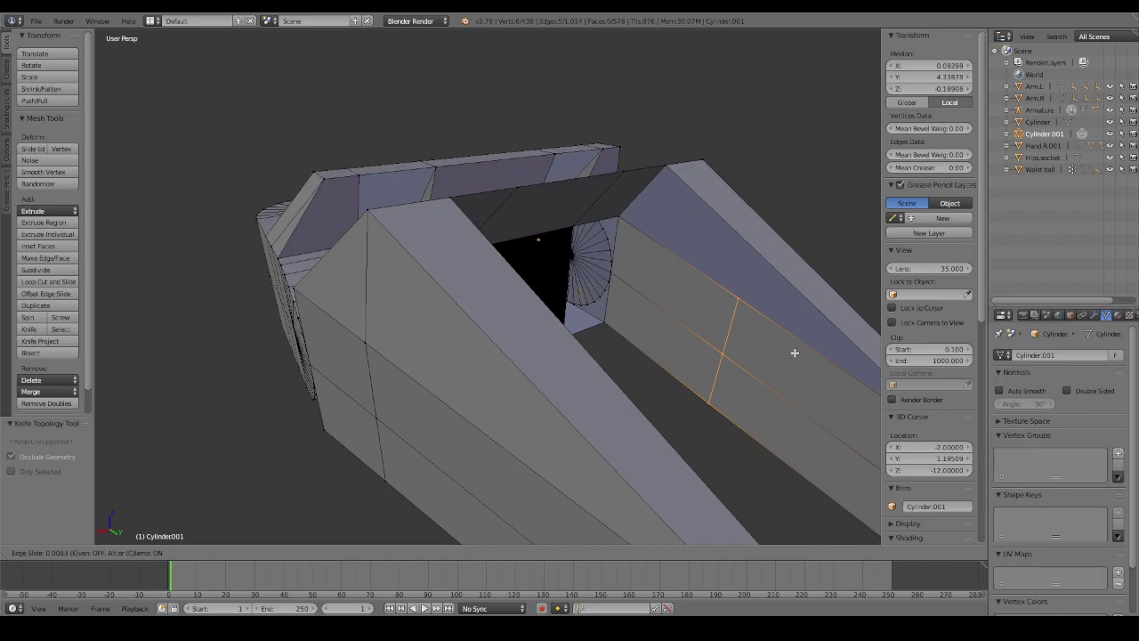
text(-0.6)
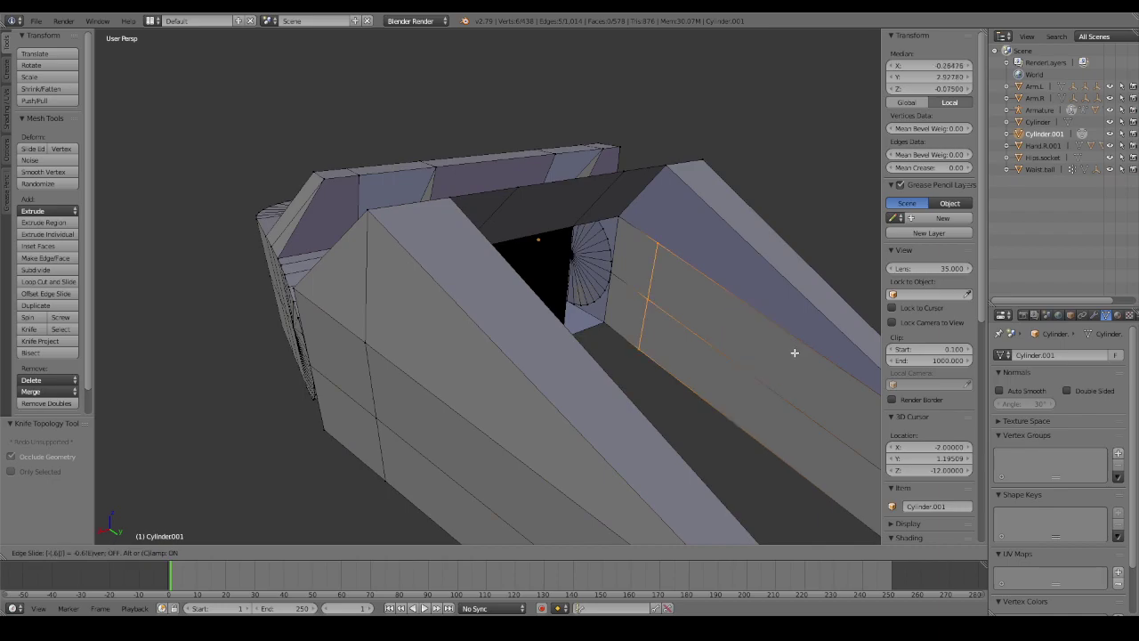
key(Return)
mouse_move(794, 352)
middle_down()
mouse_move(720, 317)
mouse_move(773, 334)
mouse_move(790, 178)
middle_up()
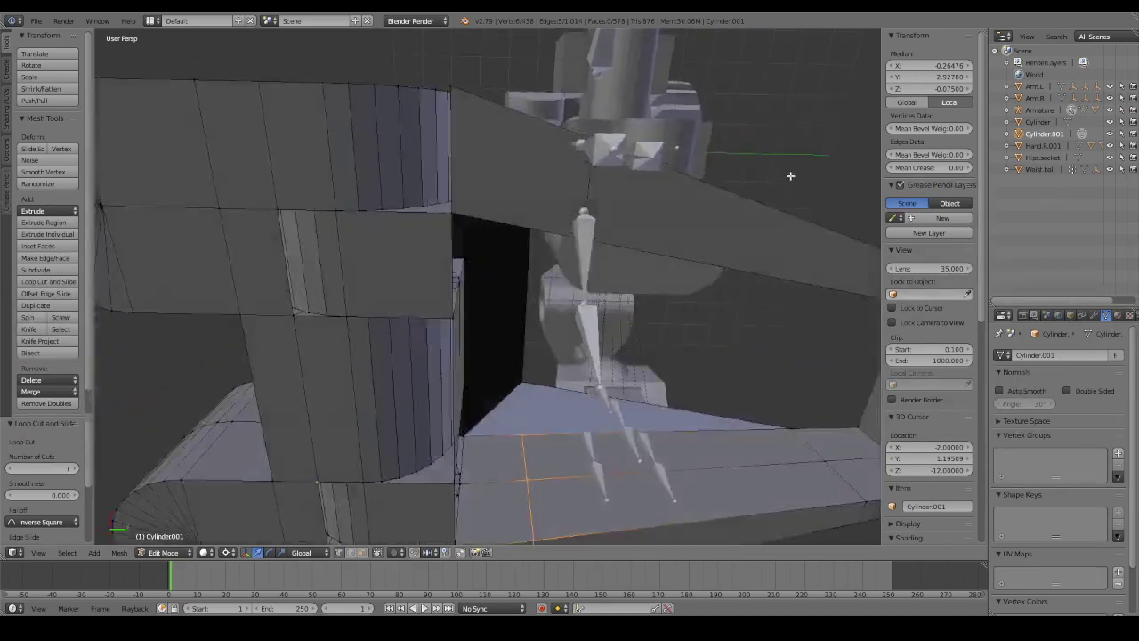
key(ctrl+r)
click(623, 464)
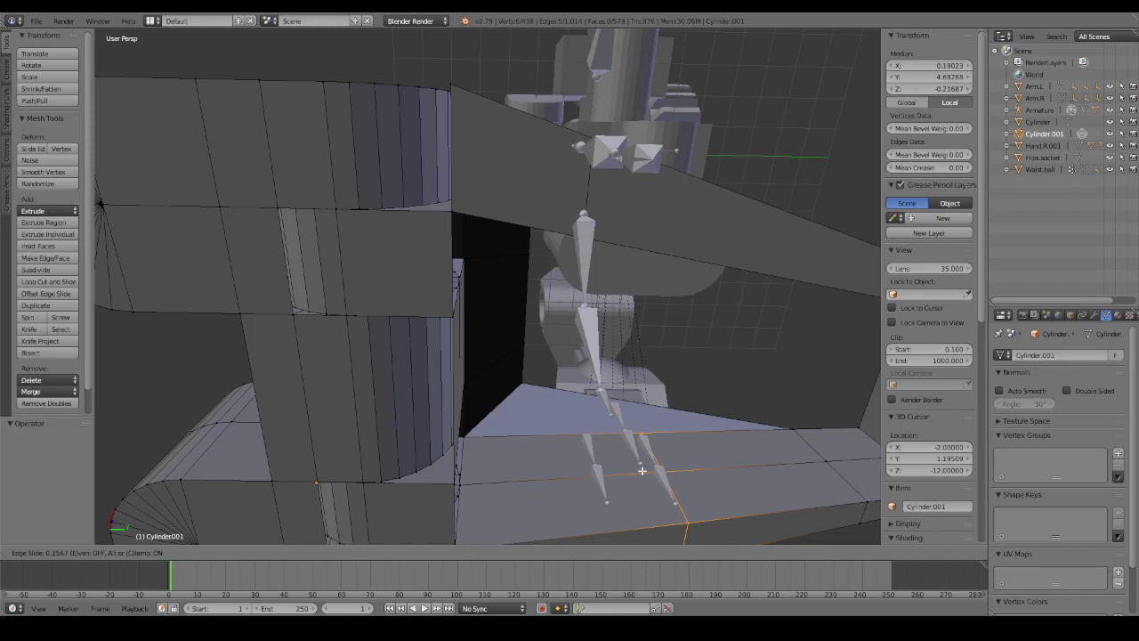
text(-.5)
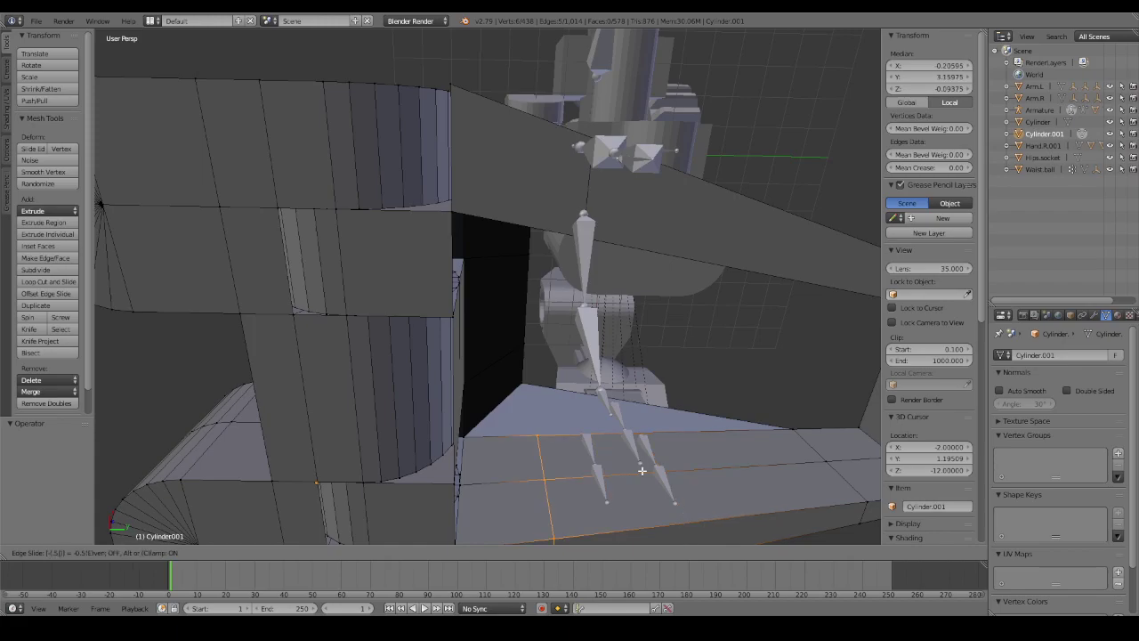
key(Return)
Knife-cut the inner and outer toe faces diagonally up to their top vertices.
mouse_move(545, 380)
middle_down()
mouse_move(501, 481)
mouse_move(679, 341)
mouse_move(684, 263)
middle_up()
key(k)
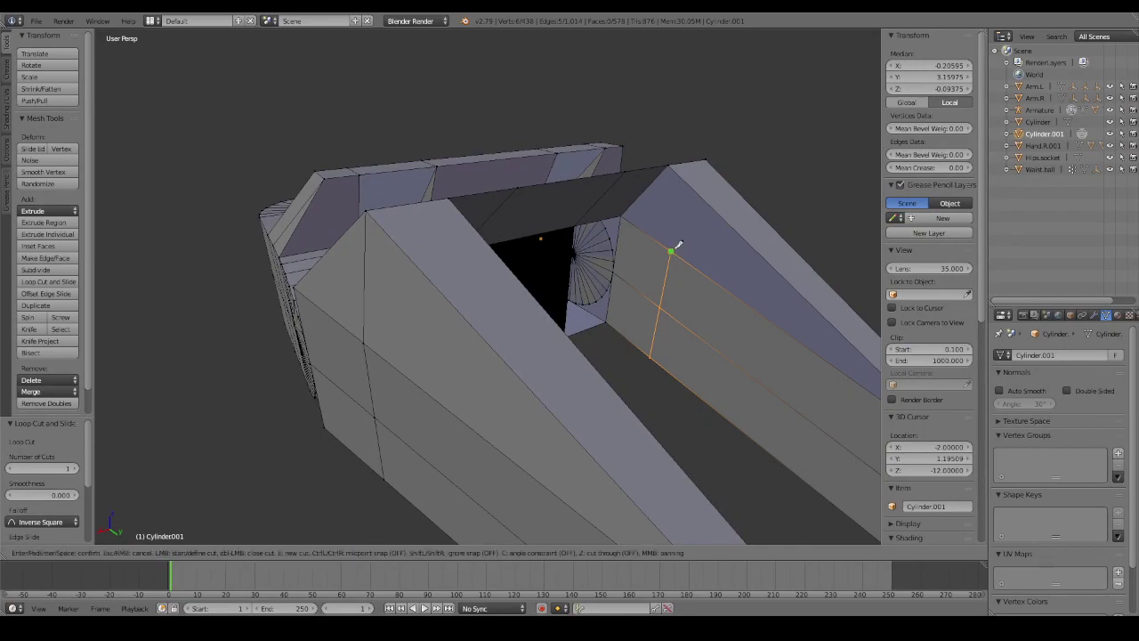
click(672, 251)
click(672, 166)
key(Return)
mouse_move(672, 165)
middle_down()
mouse_move(681, 191)
mouse_move(562, 191)
mouse_move(604, 342)
middle_up()
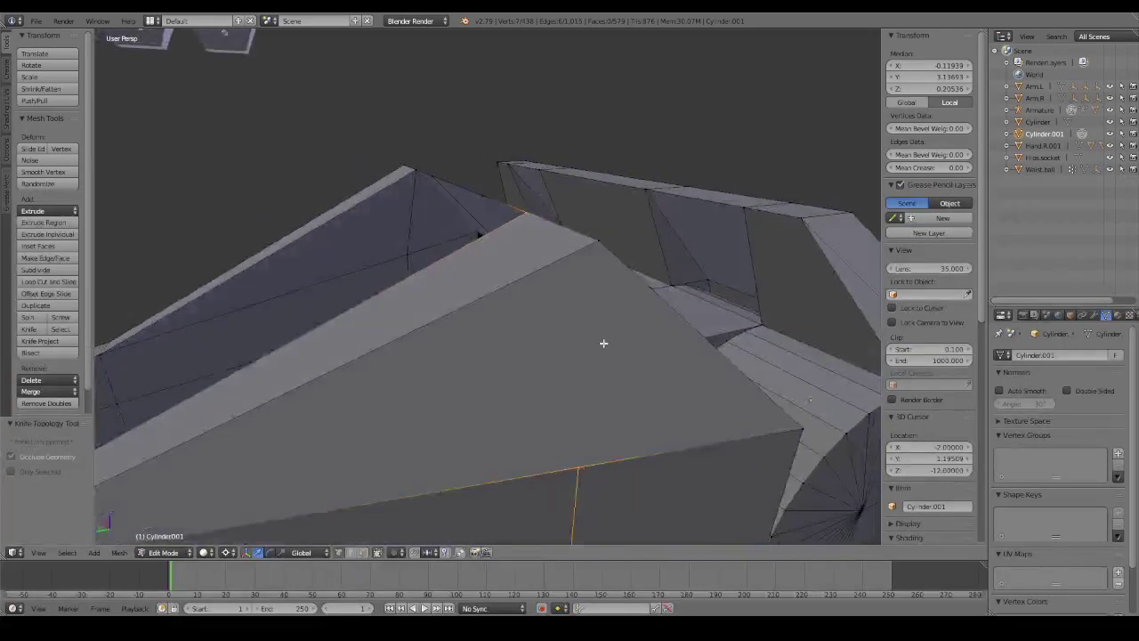
key(k)
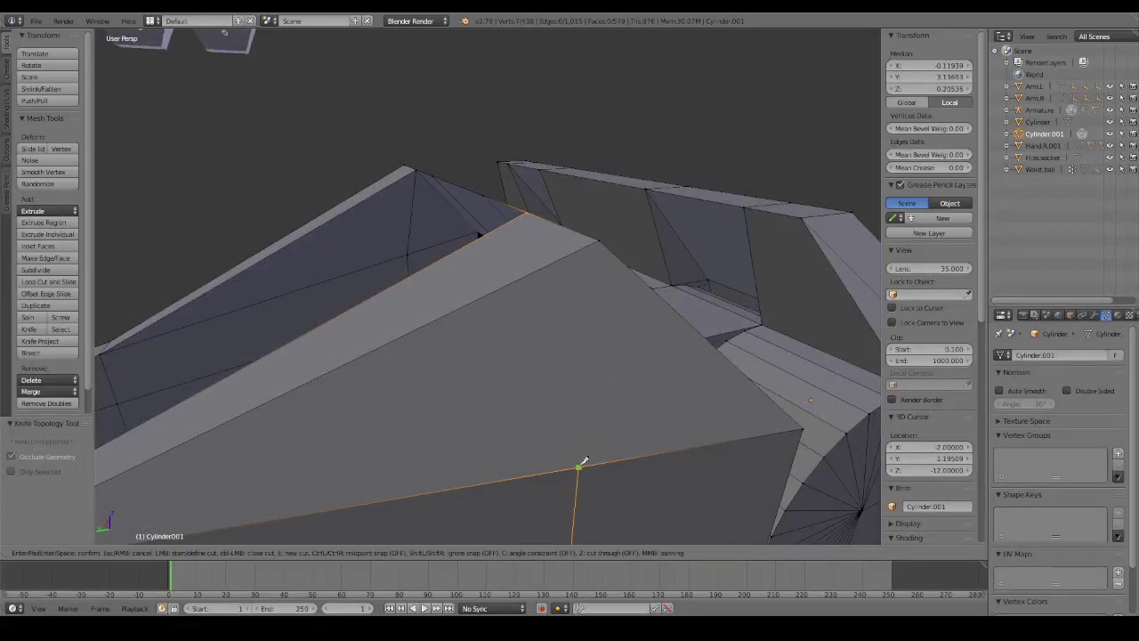
click(579, 468)
click(601, 238)
key(Return)
Select all, Recalculate Normals from the Shading/UVs tab, then deselect and view the inner frame.
key(a)
key(a)
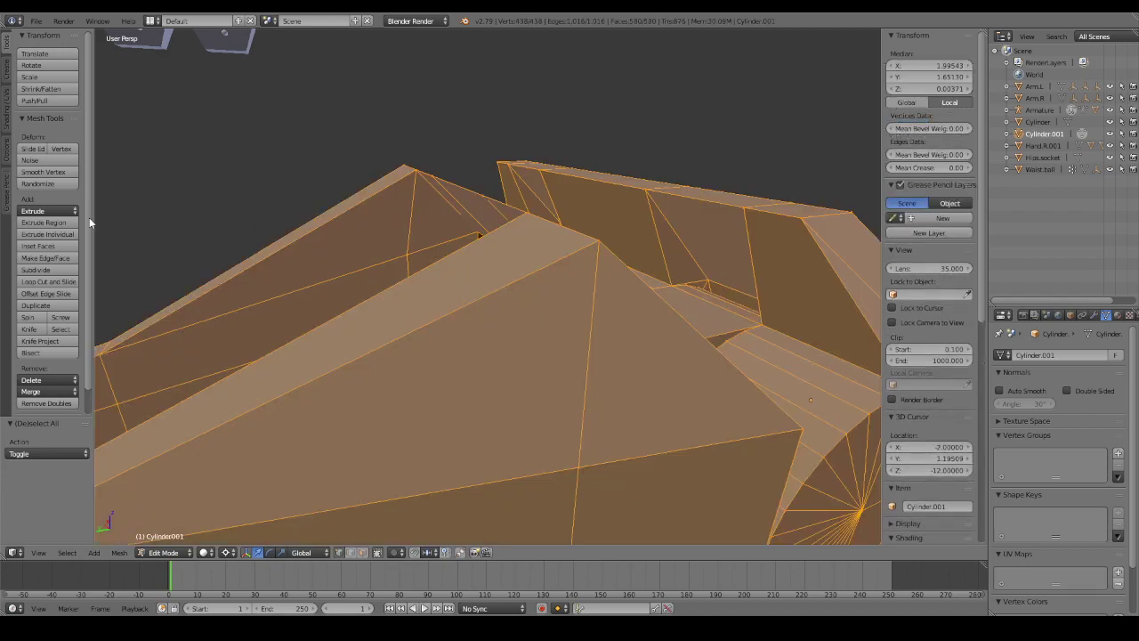
click(6, 106)
middle_drag(267, 267, 401, 287)
click(39, 139)
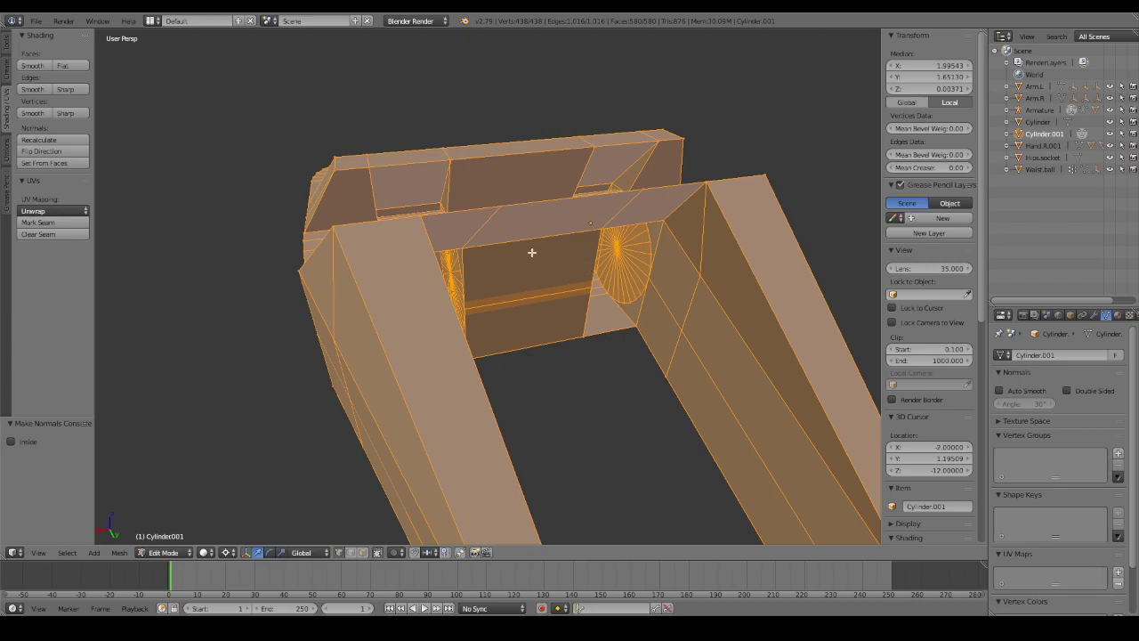
key(a)
click(7, 42)
mouse_move(107, 97)
middle_down()
mouse_move(569, 226)
mouse_move(634, 225)
mouse_move(643, 199)
mouse_move(424, 186)
mouse_move(415, 216)
mouse_move(454, 232)
middle_up()
mouse_move(550, 297)
middle_down()
mouse_move(537, 295)
mouse_move(547, 277)
mouse_move(569, 277)
mouse_move(554, 275)
middle_up()
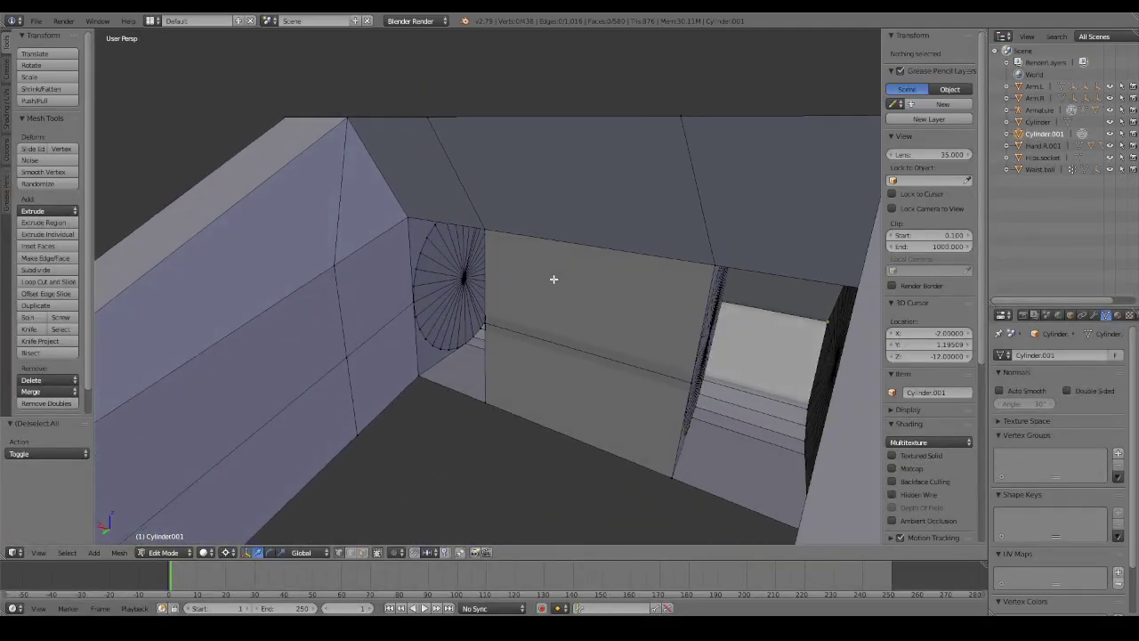
Switch to face selection and pick two faces on the left inner wall for deletion.
right_click(336, 265)
shift+right_click(423, 236)
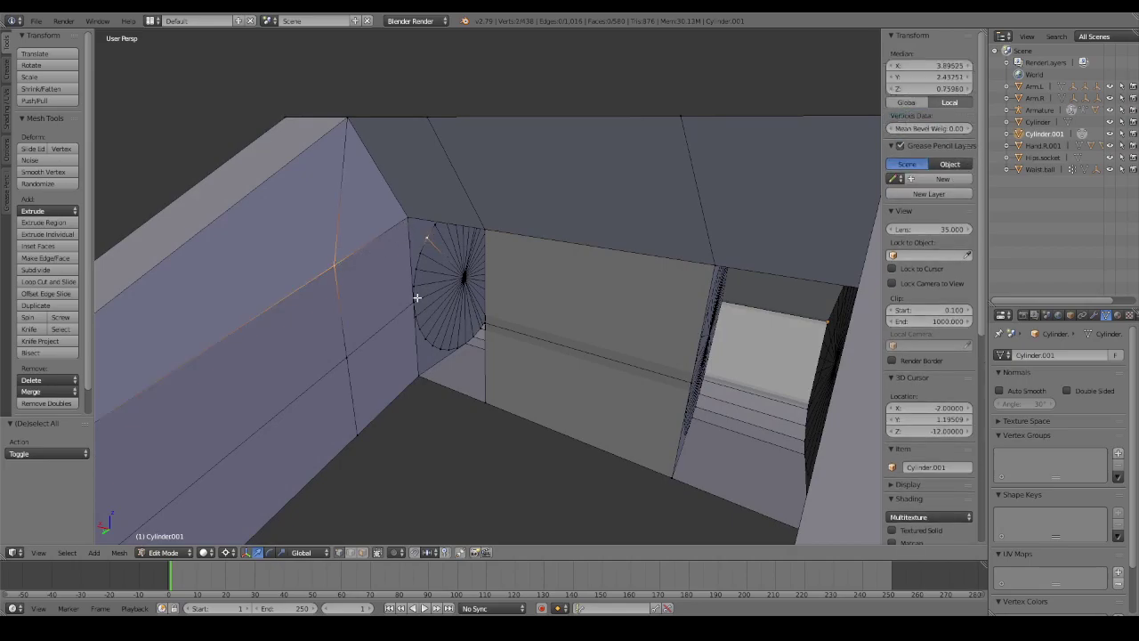
shift+right_click(409, 234)
shift+right_click(405, 222)
shift+right_click(405, 221)
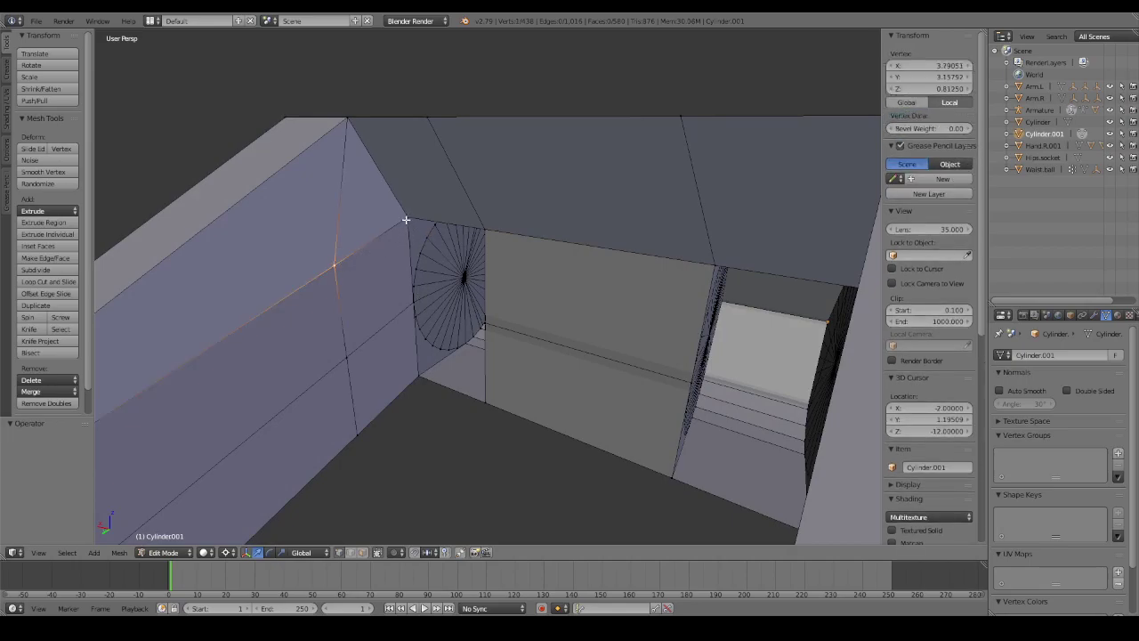
shift+right_click(405, 216)
shift+right_click(405, 216)
scroll(406, 320, up, 1)
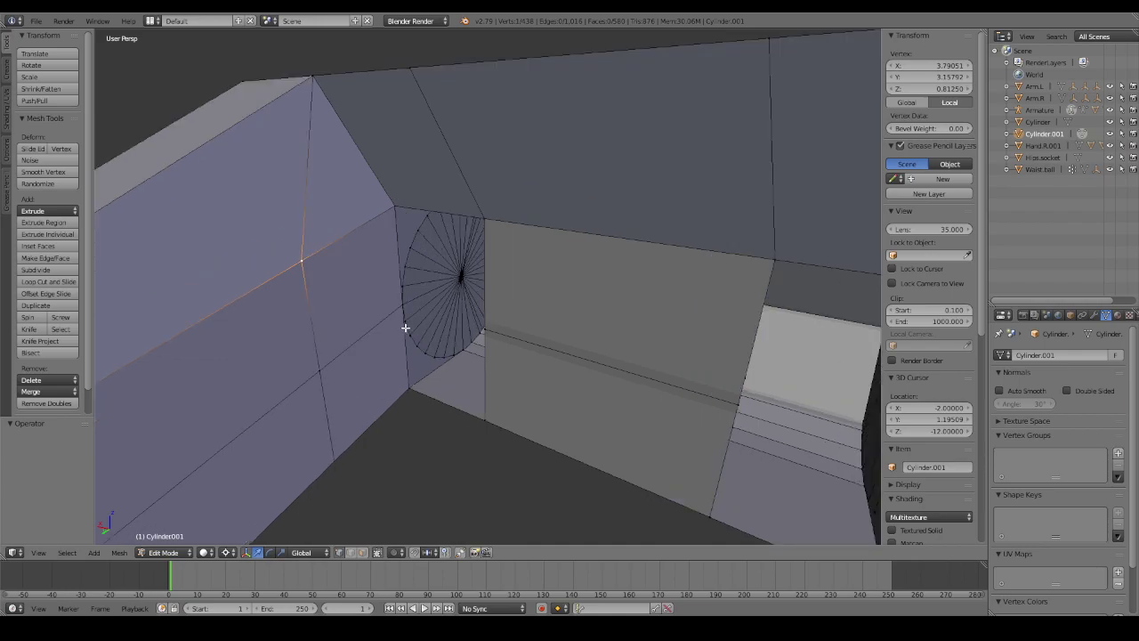
click(362, 553)
right_click(363, 289)
shift+right_click(375, 381)
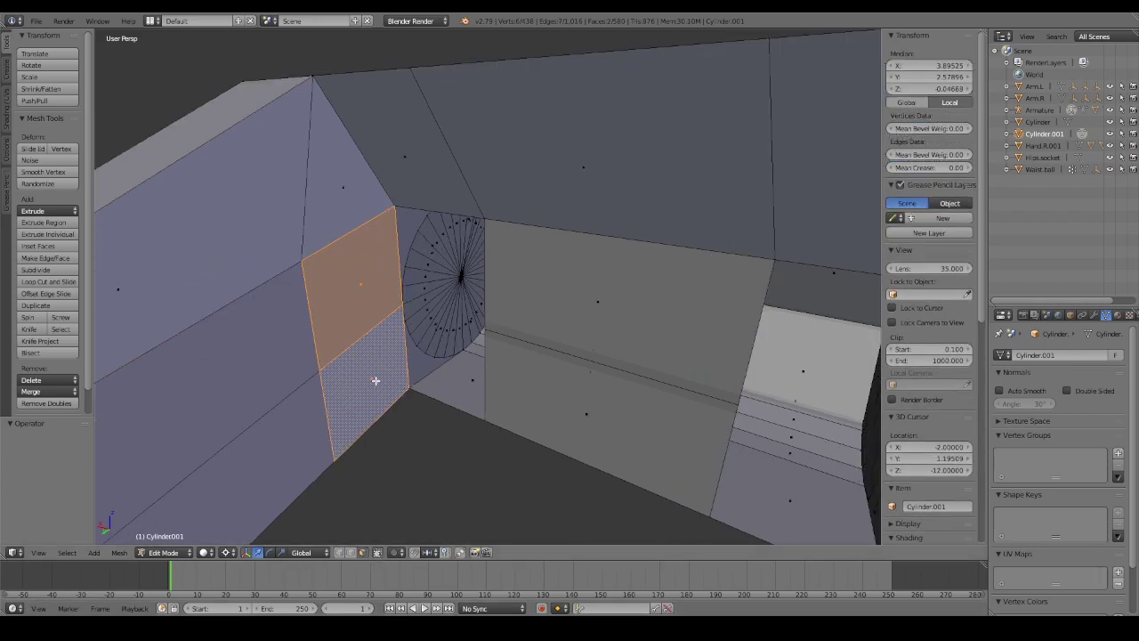
key(x)
Delete two edges on the left wall and two edges beside the opening.
right_click(373, 329)
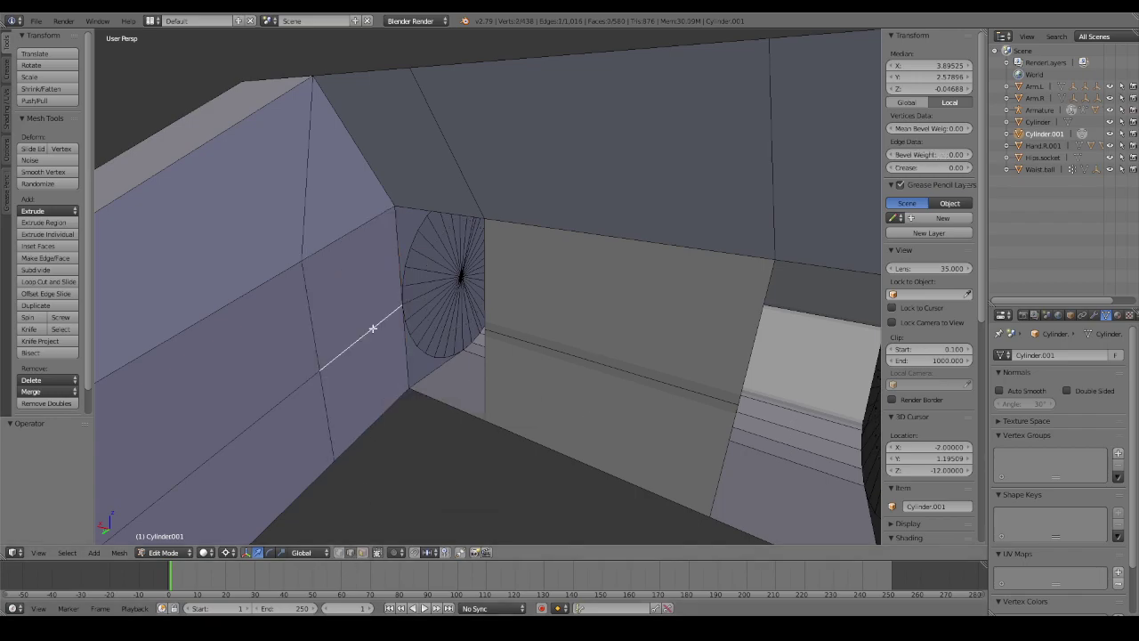
shift+right_click(347, 233)
key(x)
click(347, 238)
middle_drag(347, 238, 713, 249)
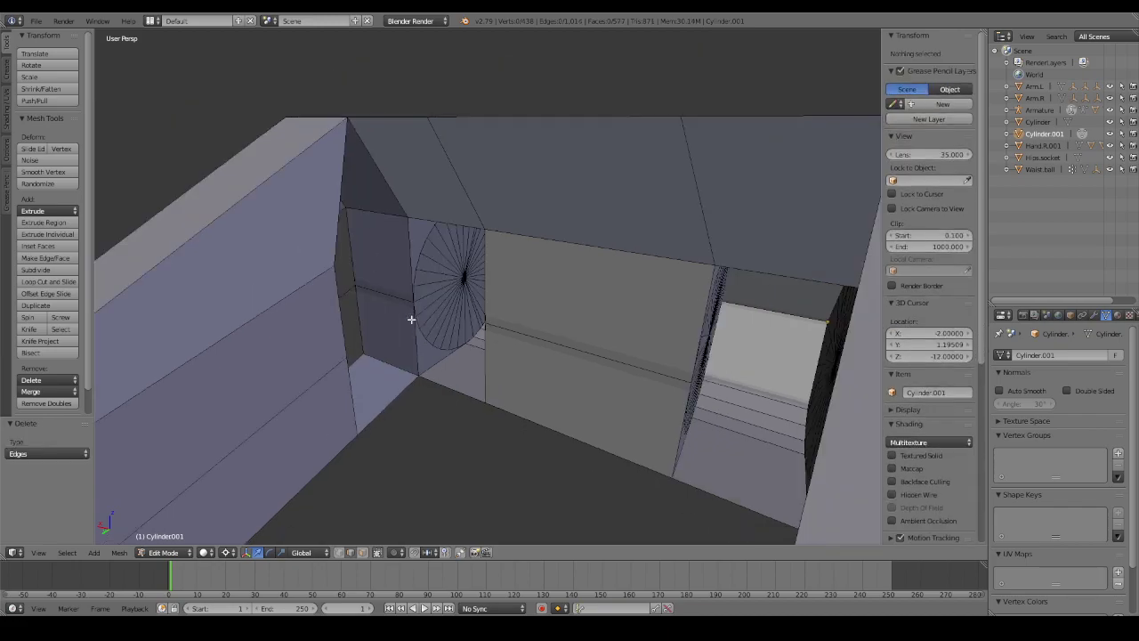
right_click(714, 248)
shift+right_click(679, 302)
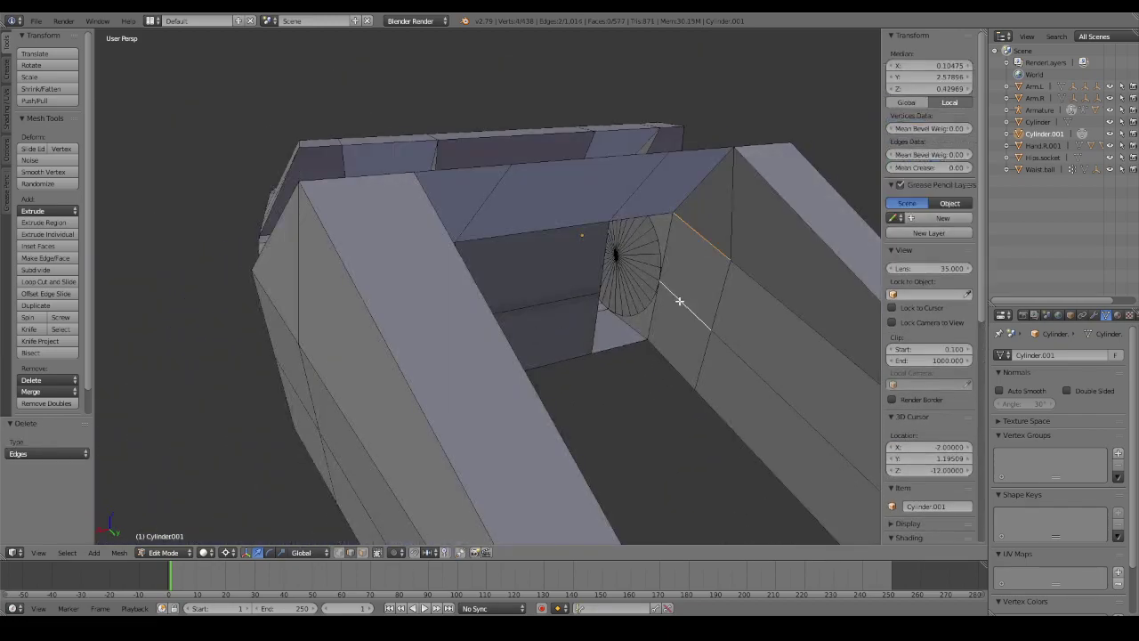
key(x)
click(679, 301)
mouse_move(679, 301)
middle_down()
mouse_move(734, 321)
mouse_move(718, 320)
middle_up()
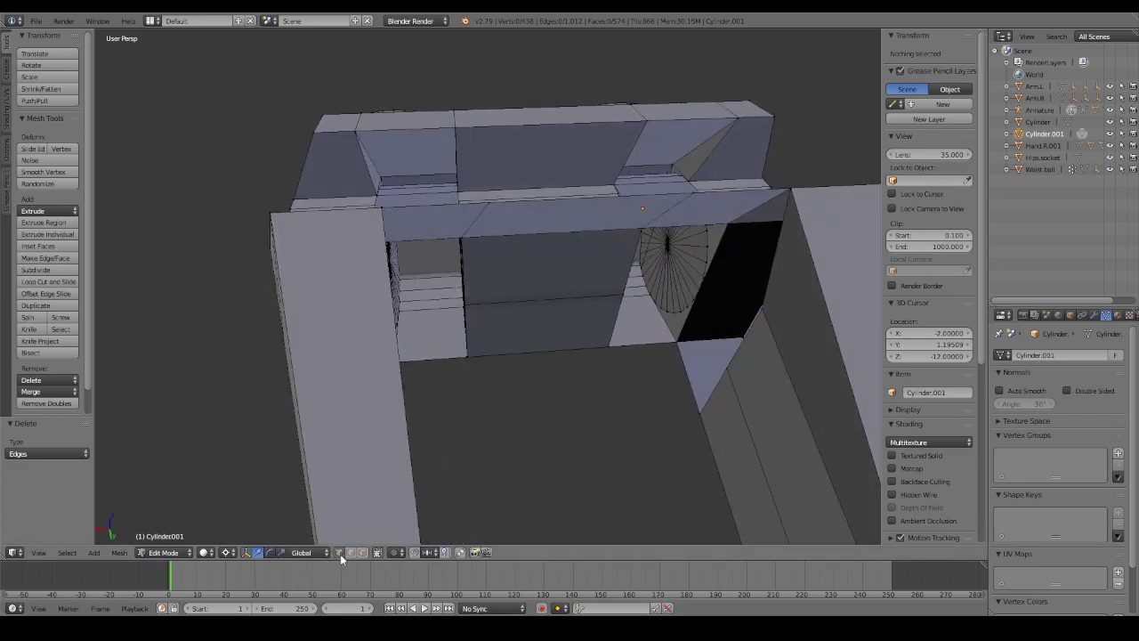
Fill a face across the new hole and join two vertices with an edge.
right_click(769, 326)
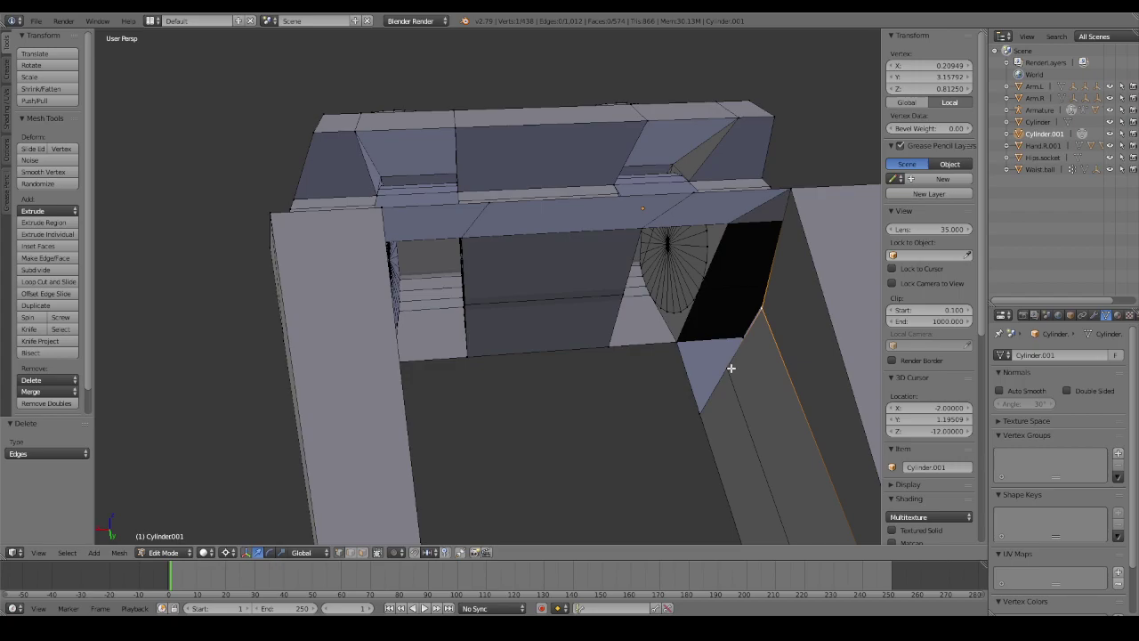
middle_drag(731, 368, 691, 356)
shift+right_click(363, 326)
shift+right_click(356, 288)
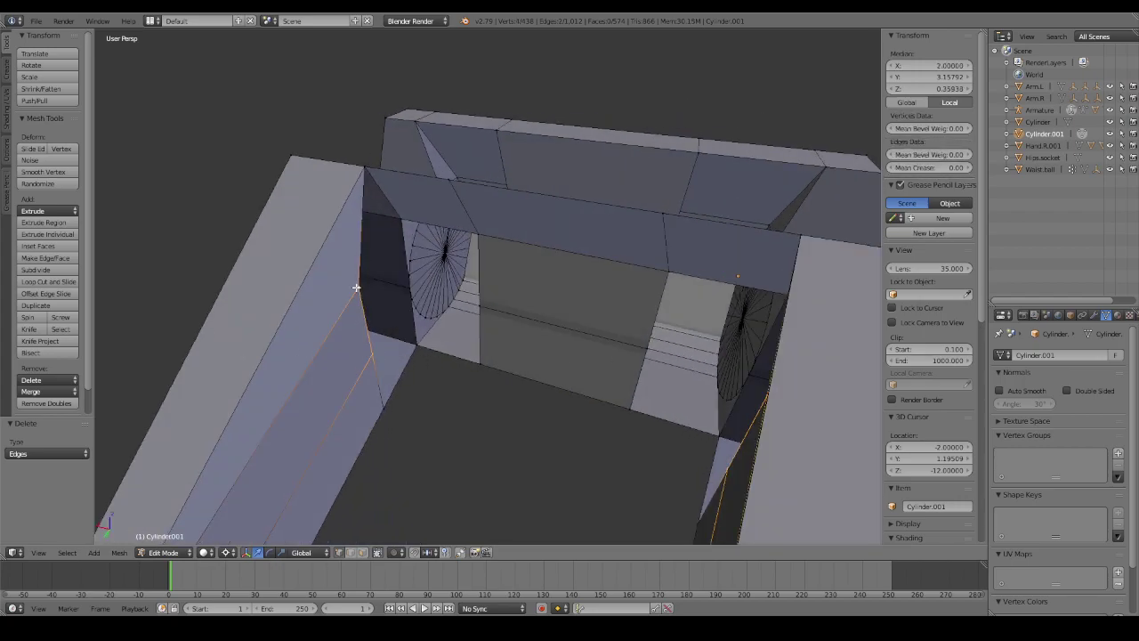
key(f)
right_click(394, 415)
mouse_move(394, 415)
middle_down()
mouse_move(460, 401)
mouse_move(799, 431)
middle_up()
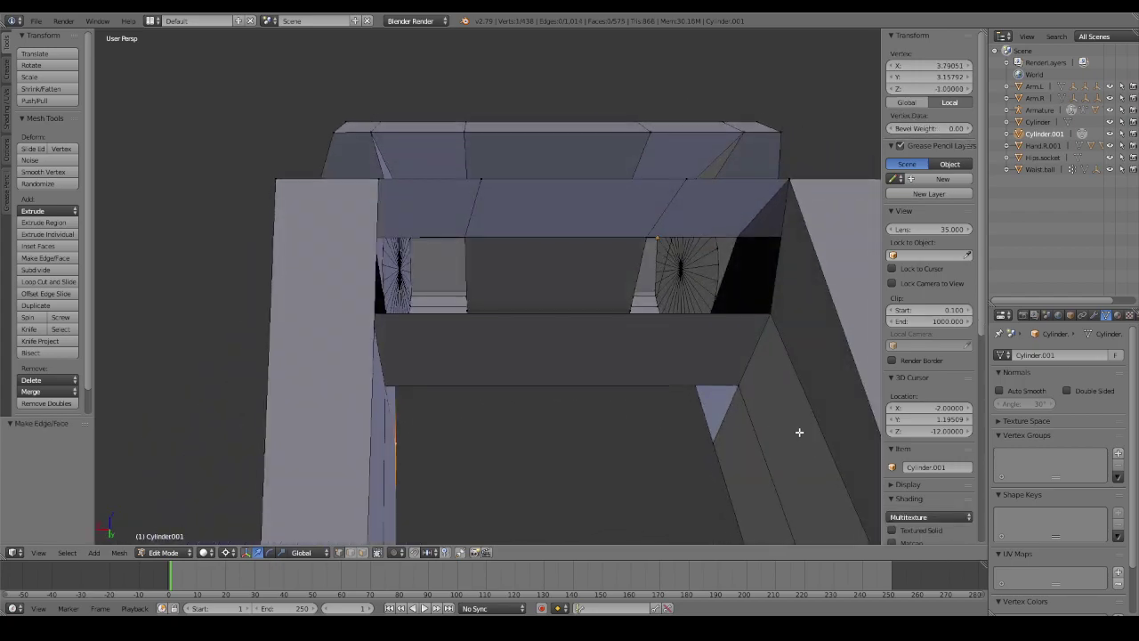
shift+right_click(714, 439)
key(f)
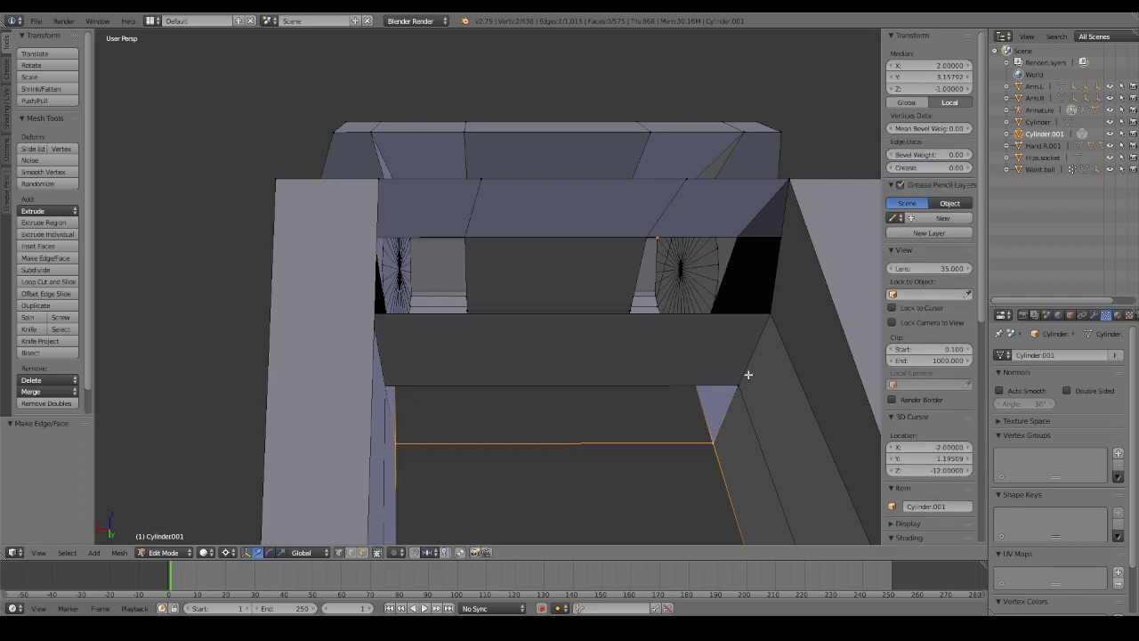
mouse_move(747, 376)
middle_down()
mouse_move(777, 333)
mouse_move(725, 379)
mouse_move(641, 389)
middle_up()
shift+right_click(679, 385)
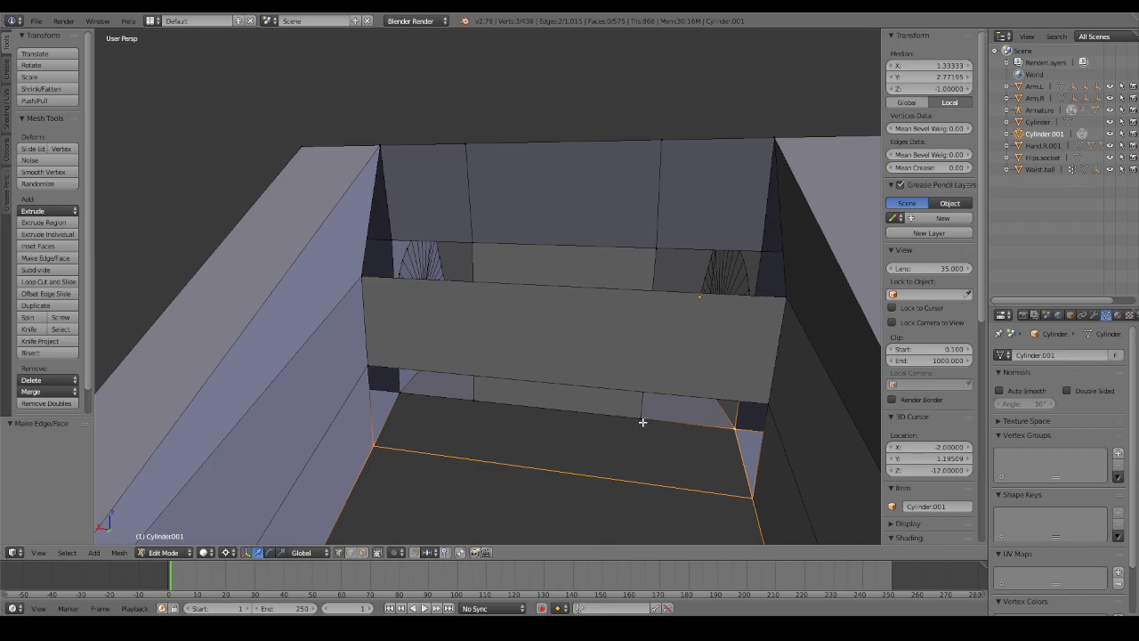
Connect the floor vertices and two upper vertices with new edges.
right_click(750, 494)
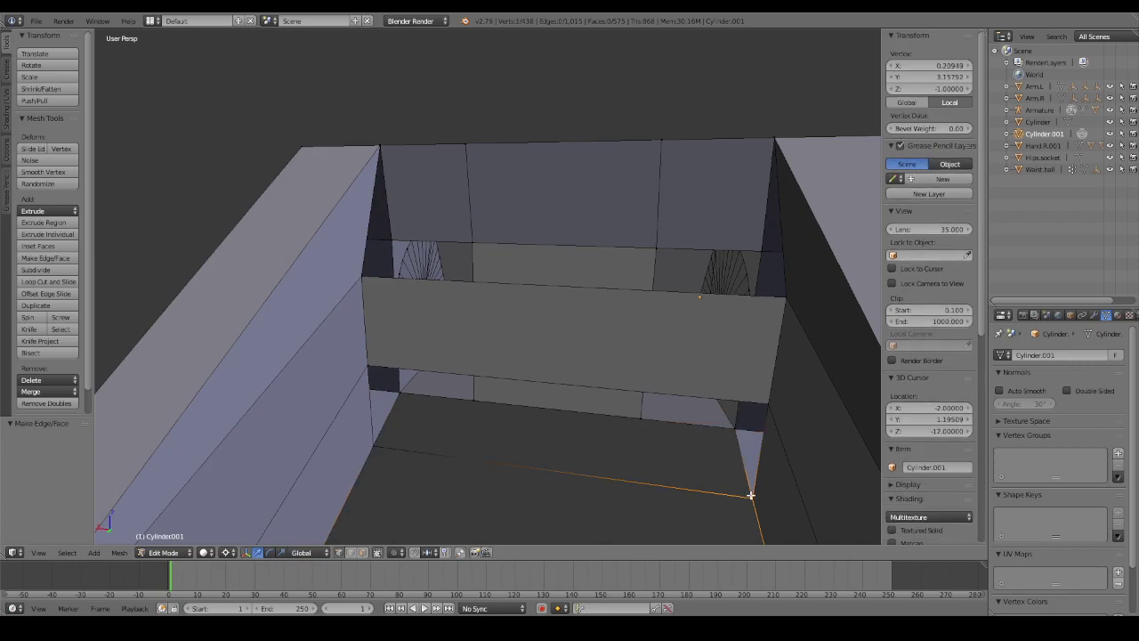
shift+right_click(638, 415)
right_click(473, 397)
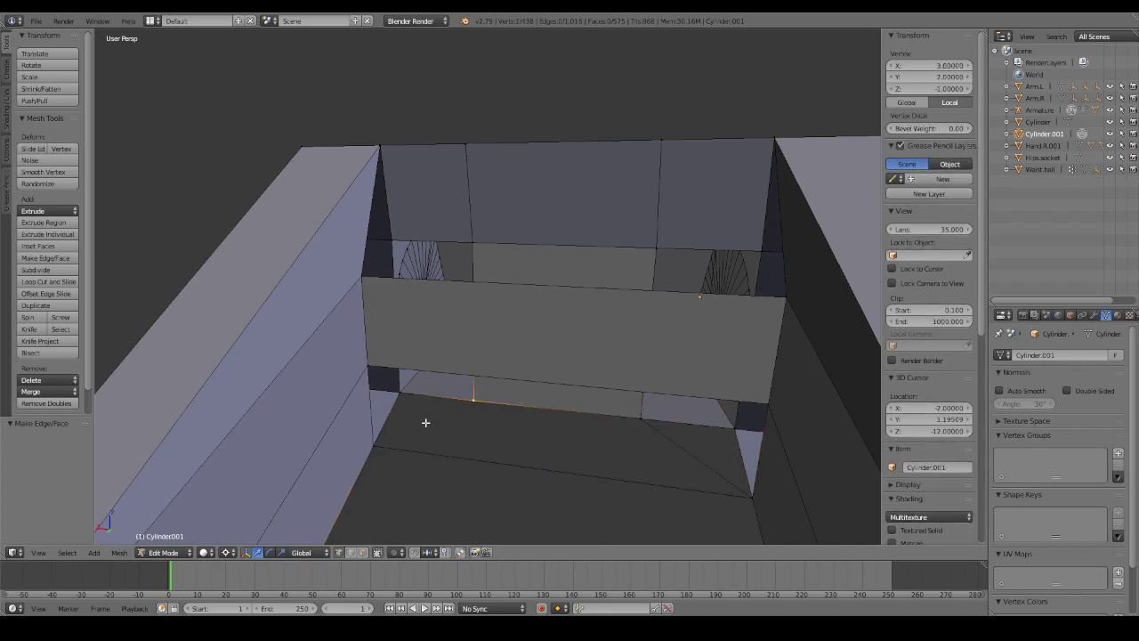
shift+right_click(372, 447)
key(f)
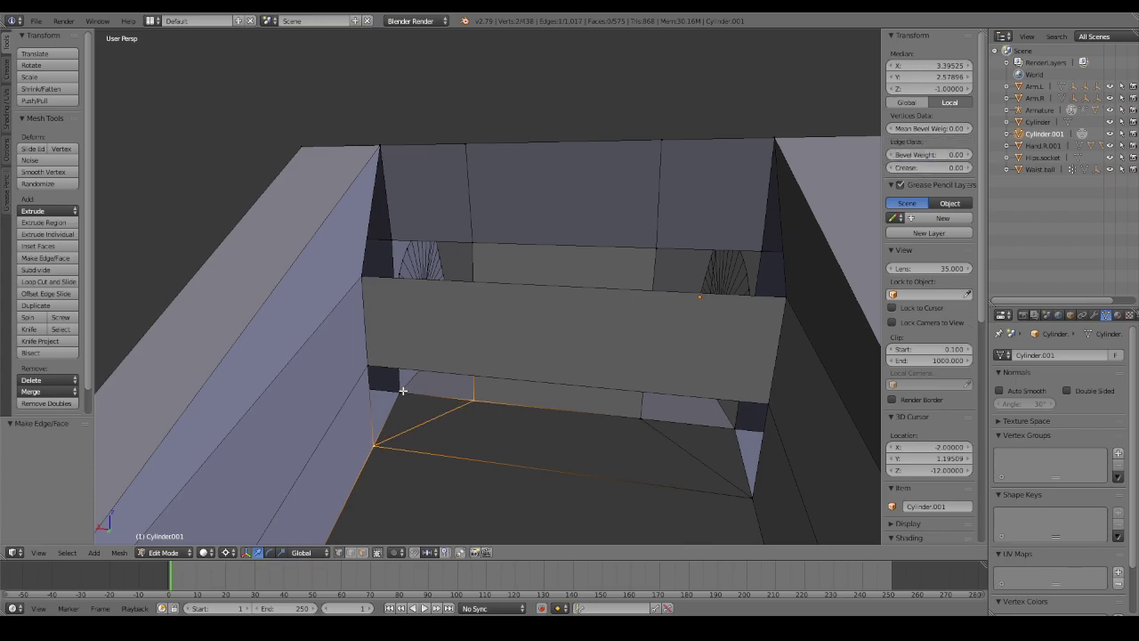
mouse_move(741, 438)
middle_down()
mouse_move(375, 309)
mouse_move(261, 294)
mouse_move(294, 295)
middle_up()
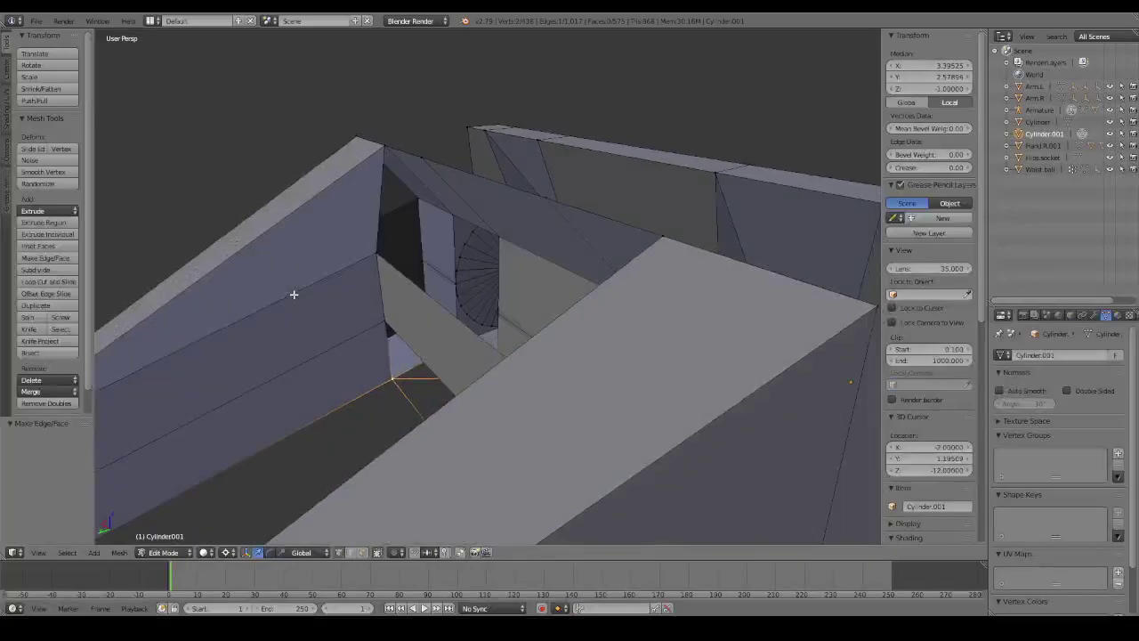
right_click(376, 248)
shift+right_click(395, 166)
middle_drag(395, 166, 540, 183)
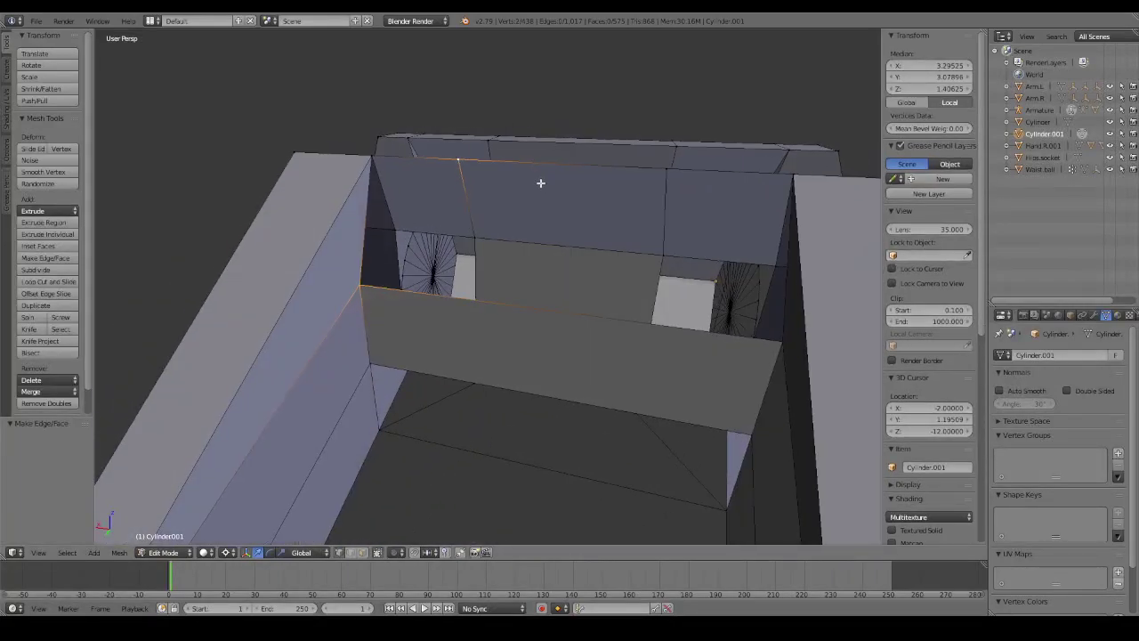
key(f)
mouse_move(643, 187)
middle_down()
mouse_move(661, 254)
mouse_move(667, 244)
mouse_move(474, 263)
middle_up()
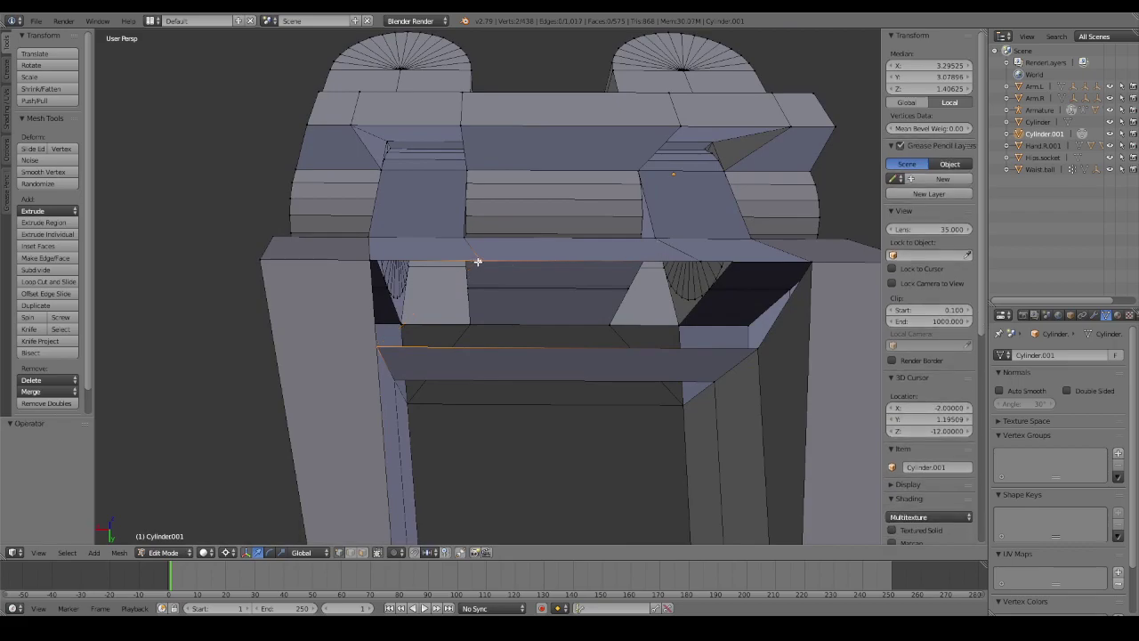
Merge the left and right top corner vertices using Alt+M Collapse and At Last.
right_click(478, 262)
shift+right_click(370, 256)
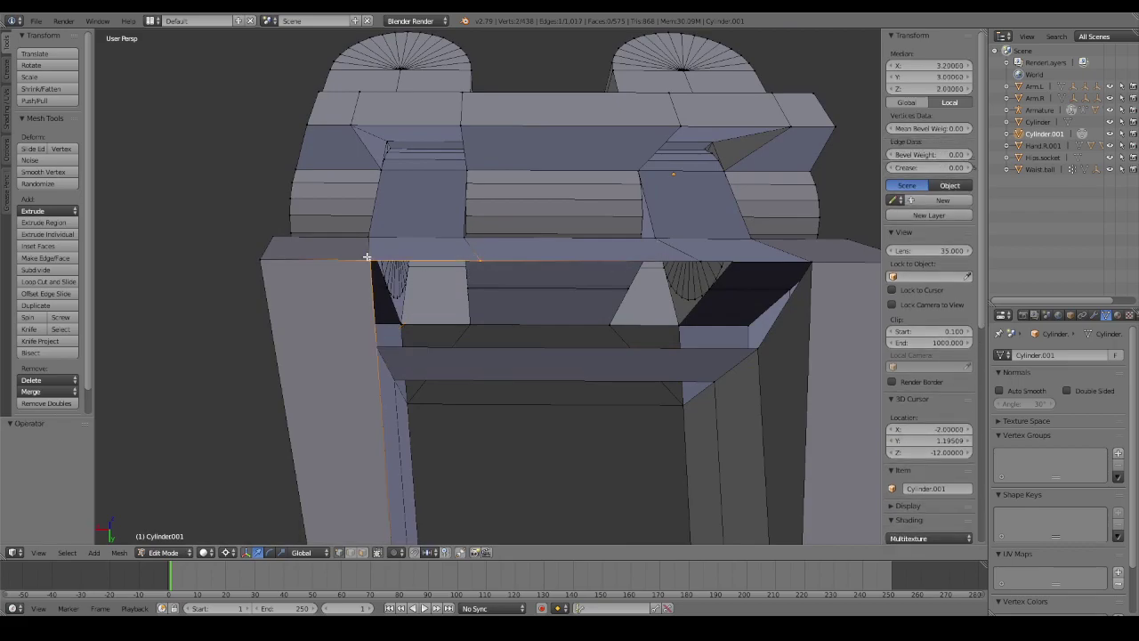
key(alt+m)
click(368, 258)
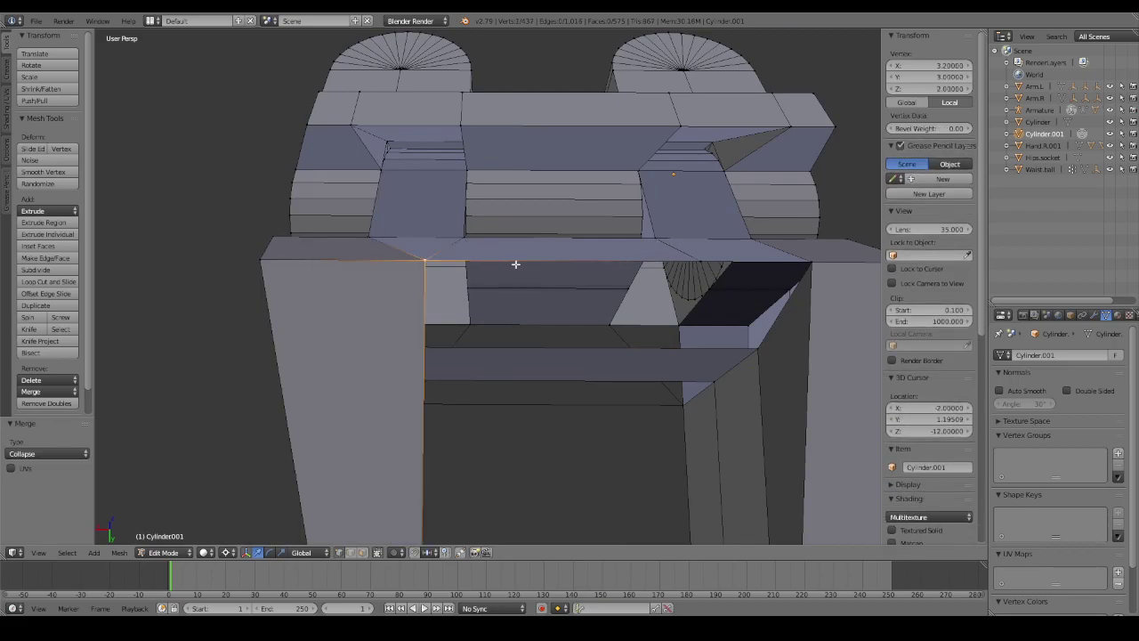
key(alt+m)
click(425, 238)
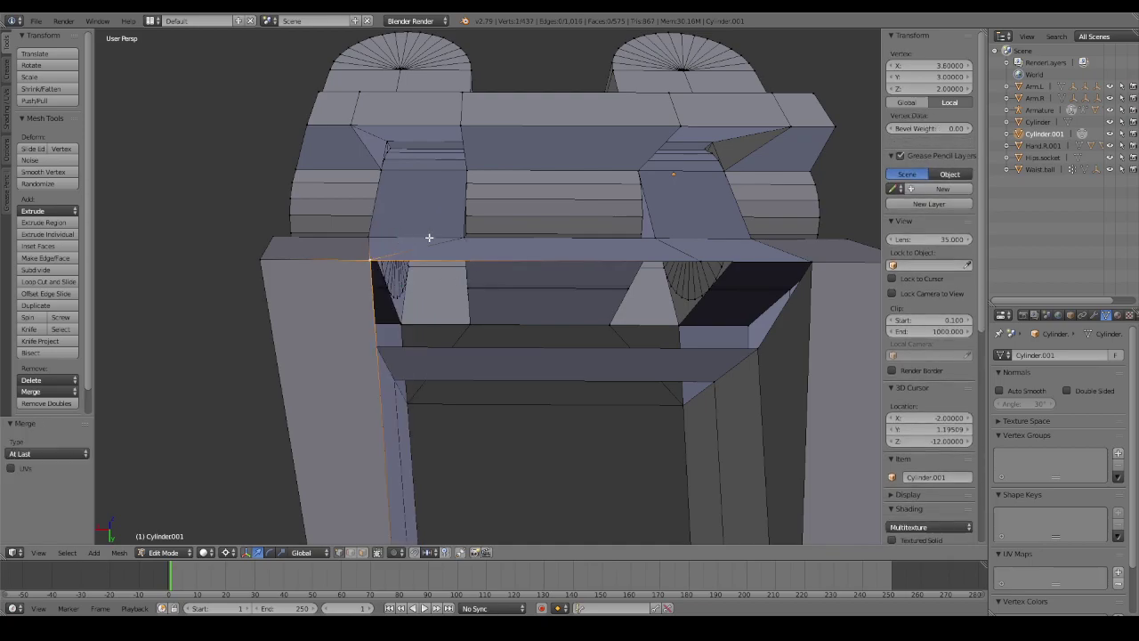
key(alt+m)
click(808, 256)
Fill the top opening and the lower opening with faces, then clear the selection.
mouse_move(796, 271)
middle_down()
mouse_move(778, 224)
mouse_move(822, 306)
mouse_move(763, 237)
mouse_move(766, 176)
mouse_move(791, 116)
mouse_move(784, 250)
mouse_move(750, 241)
mouse_move(777, 208)
mouse_move(770, 234)
mouse_move(776, 169)
middle_up()
alt+right_click(722, 169)
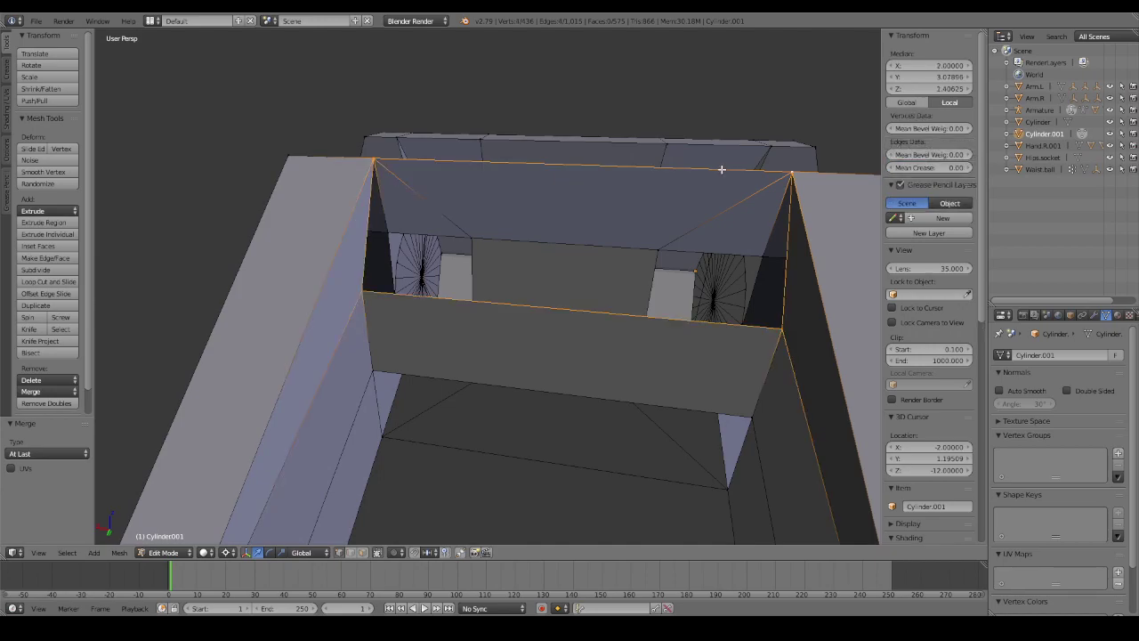
key(f)
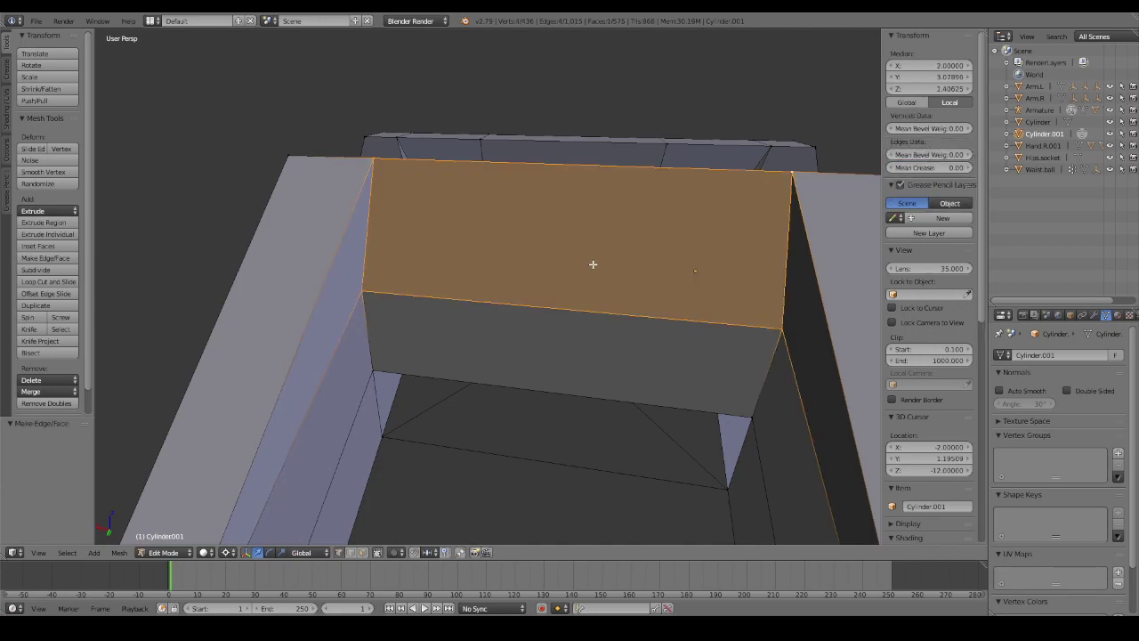
mouse_move(592, 258)
middle_down()
mouse_move(463, 338)
mouse_move(574, 264)
mouse_move(725, 302)
mouse_move(738, 275)
middle_up()
alt+right_click(429, 360)
key(f)
key(a)
key(a)
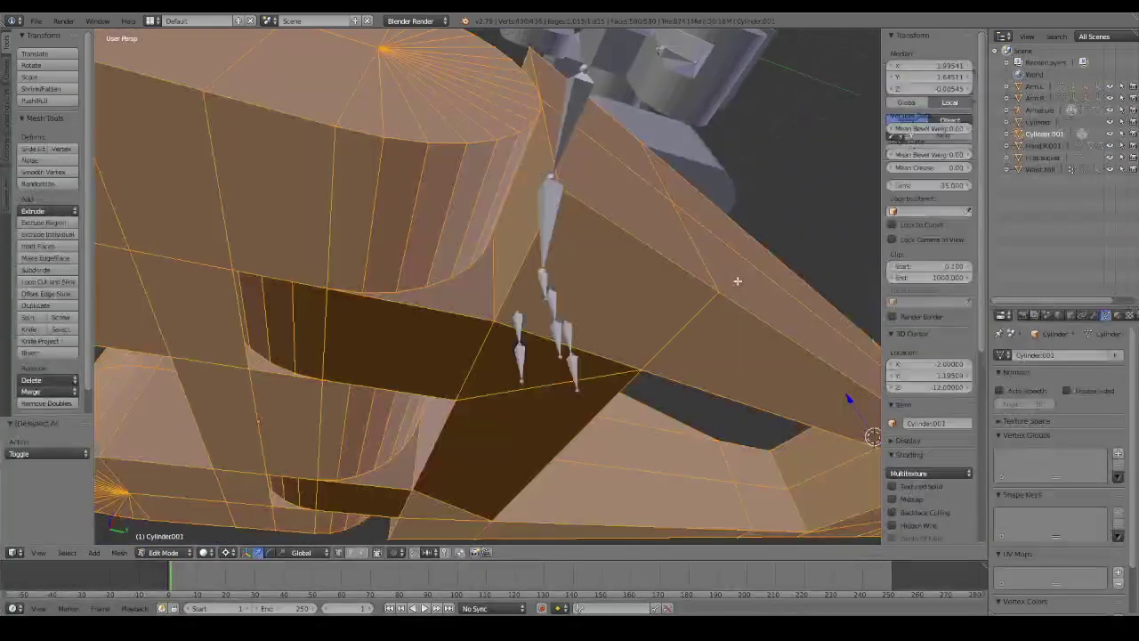
Recalculate the foot's normals, then check the mesh briefly in wireframe.
click(7, 105)
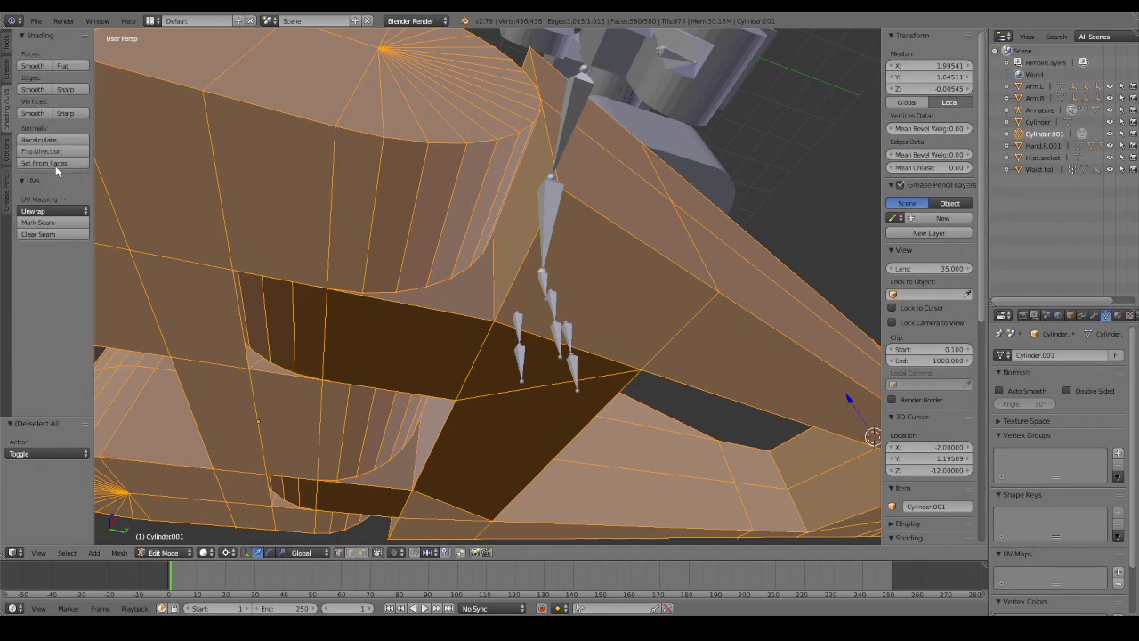
click(41, 140)
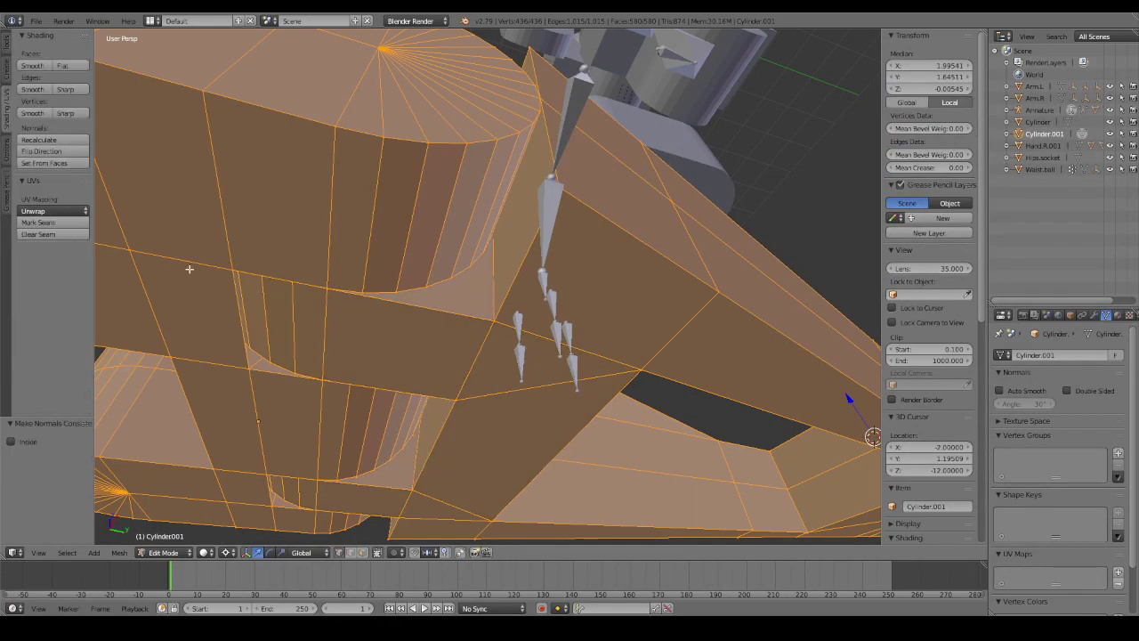
click(10, 51)
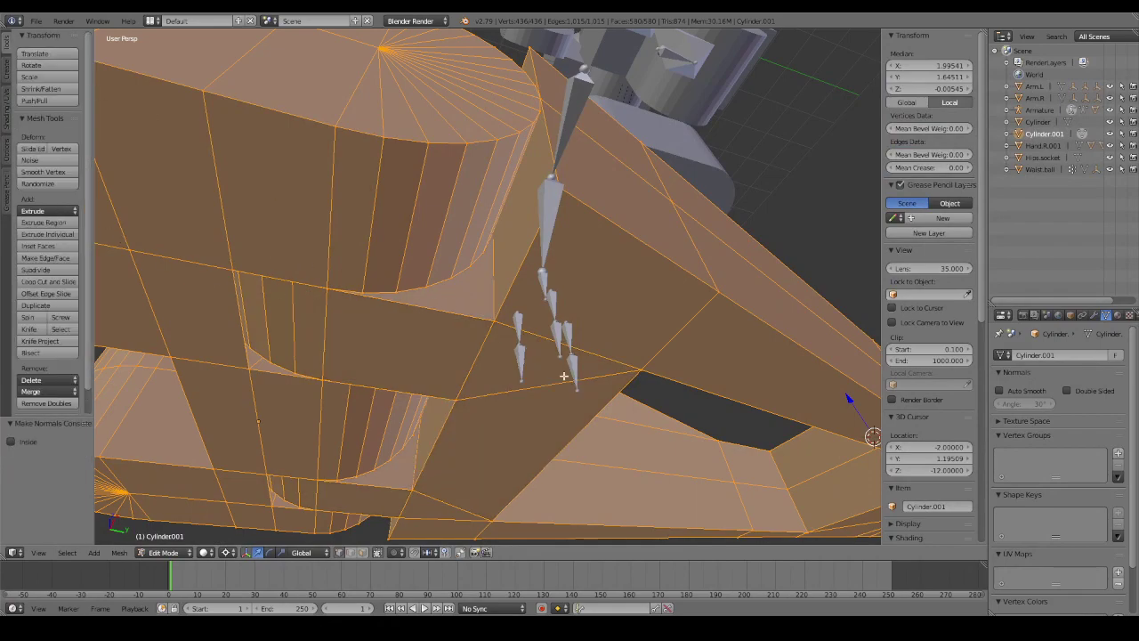
key(a)
key(z)
mouse_move(592, 369)
middle_down()
mouse_move(503, 453)
mouse_move(552, 401)
mouse_move(667, 433)
mouse_move(619, 428)
mouse_move(606, 400)
mouse_move(706, 371)
mouse_move(590, 381)
mouse_move(574, 355)
middle_up()
key(z)
Zoom and orbit around the whole foot and cylinder to inspect the shading.
scroll(708, 361, up, 3)
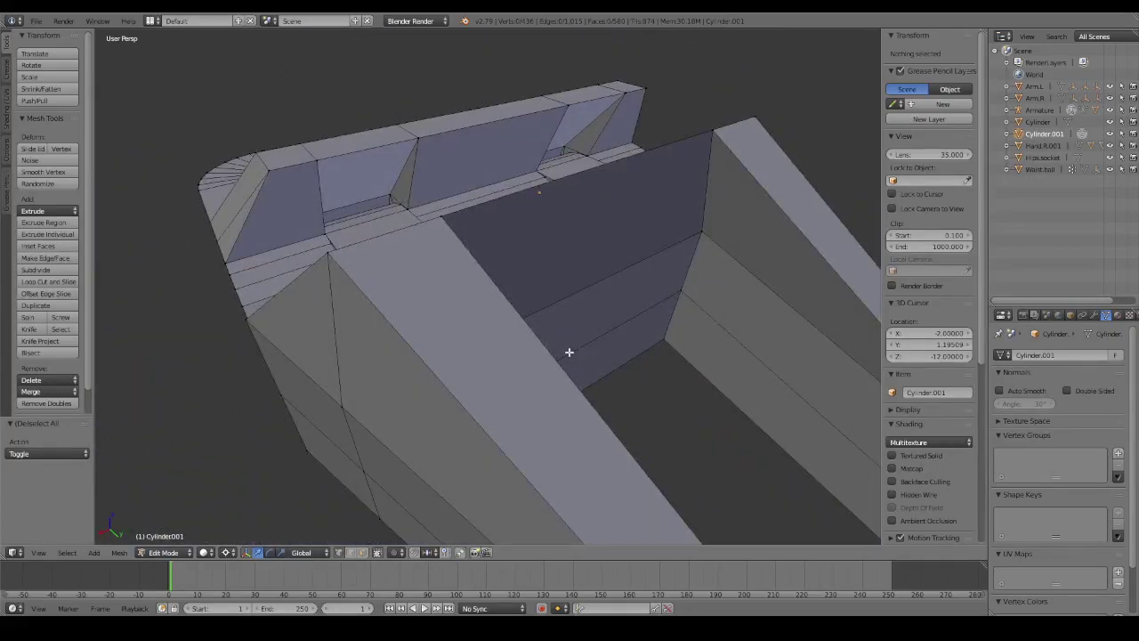
mouse_move(587, 328)
middle_down()
mouse_move(653, 338)
mouse_move(682, 330)
mouse_move(685, 307)
middle_up()
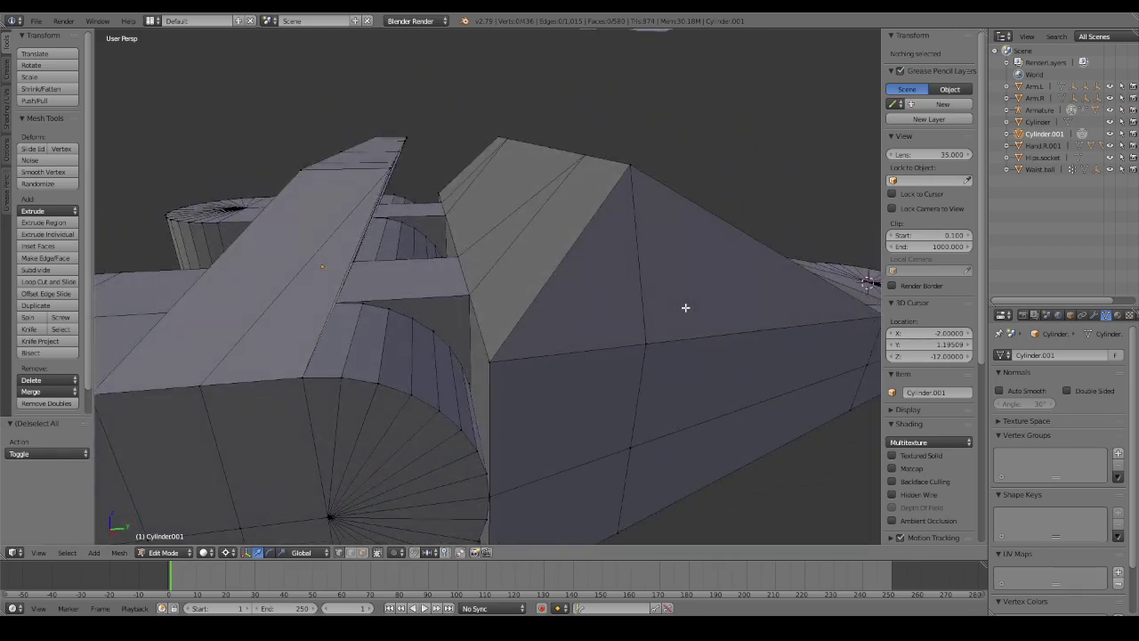
middle_drag(685, 307, 702, 257)
scroll(702, 257, down, 3)
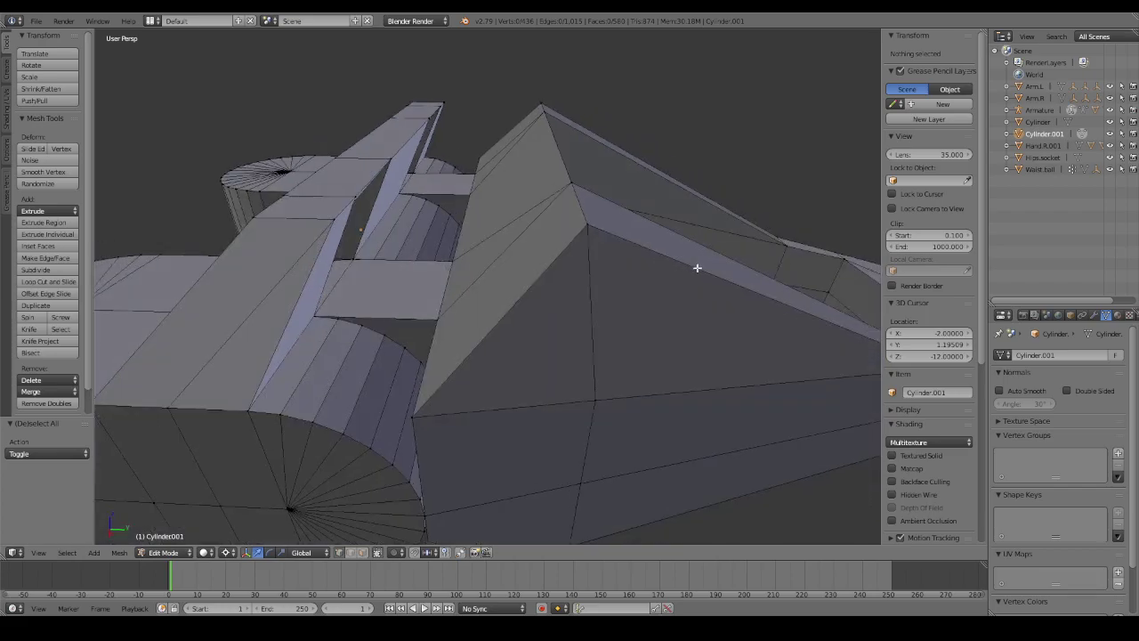
scroll(697, 267, down, 3)
mouse_move(721, 168)
middle_down()
mouse_move(644, 275)
mouse_move(682, 305)
mouse_move(579, 361)
mouse_move(574, 298)
middle_up()
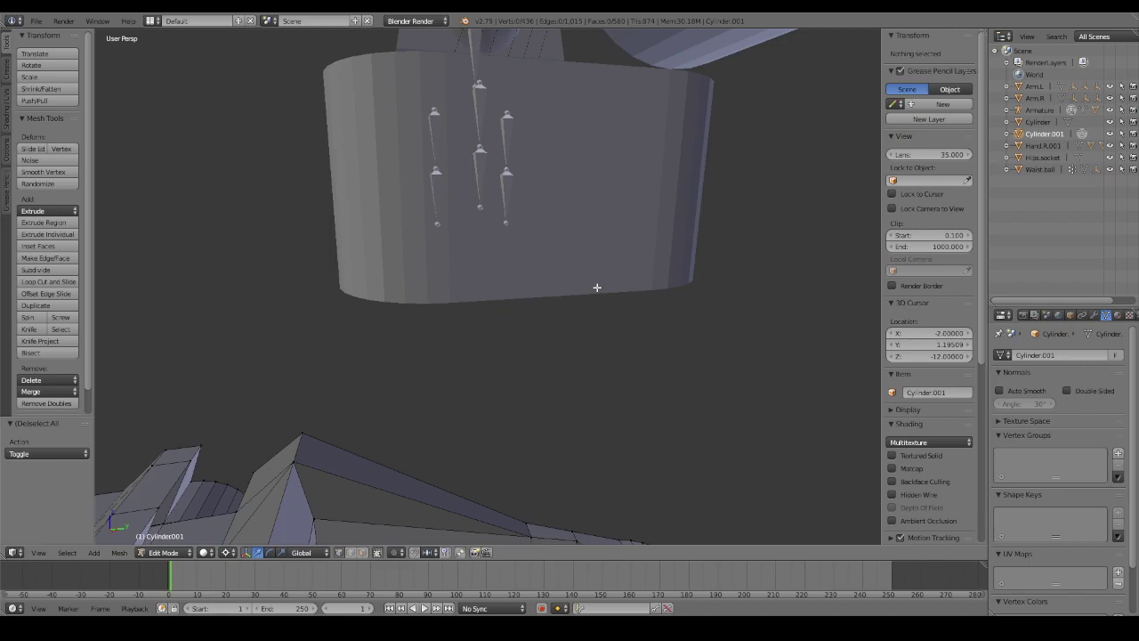
mouse_move(635, 316)
middle_down()
mouse_move(564, 427)
mouse_move(588, 270)
mouse_move(564, 297)
mouse_move(578, 287)
mouse_move(562, 163)
middle_up()
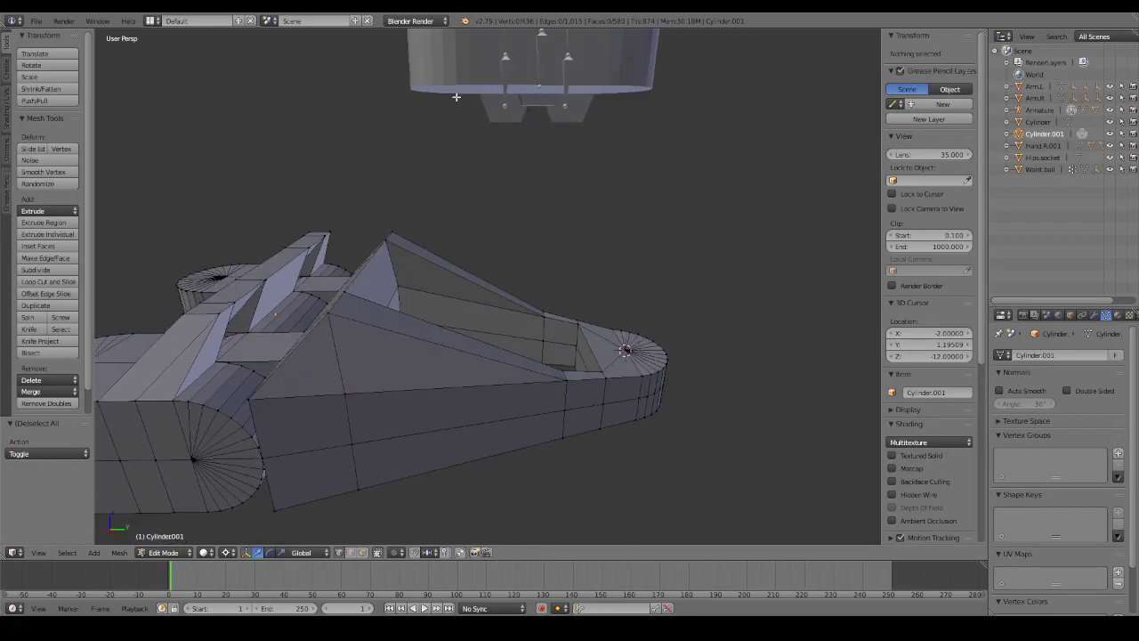
Join the Cylinder into Cylinder.001 with Ctrl+J and return to Edit Mode.
key(Tab)
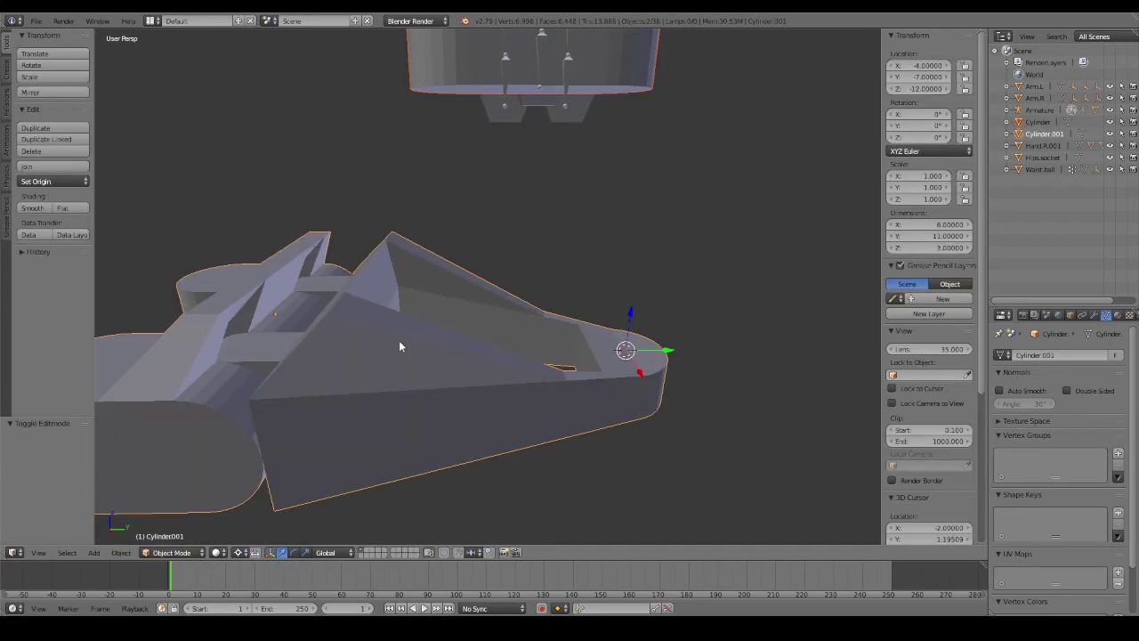
key(ctrl+j)
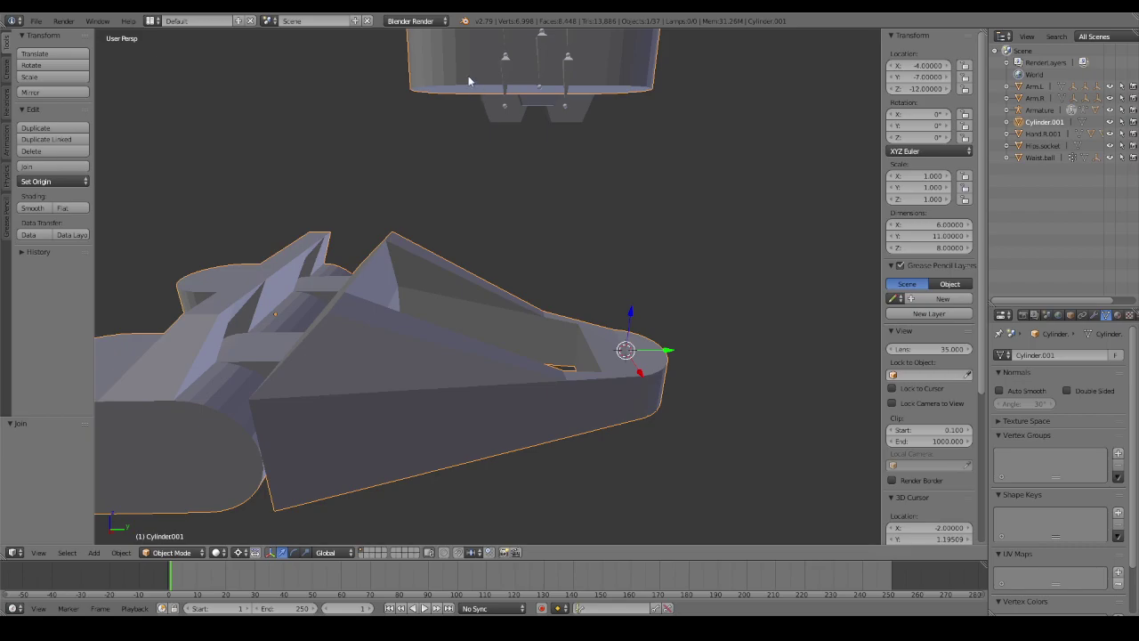
key(Tab)
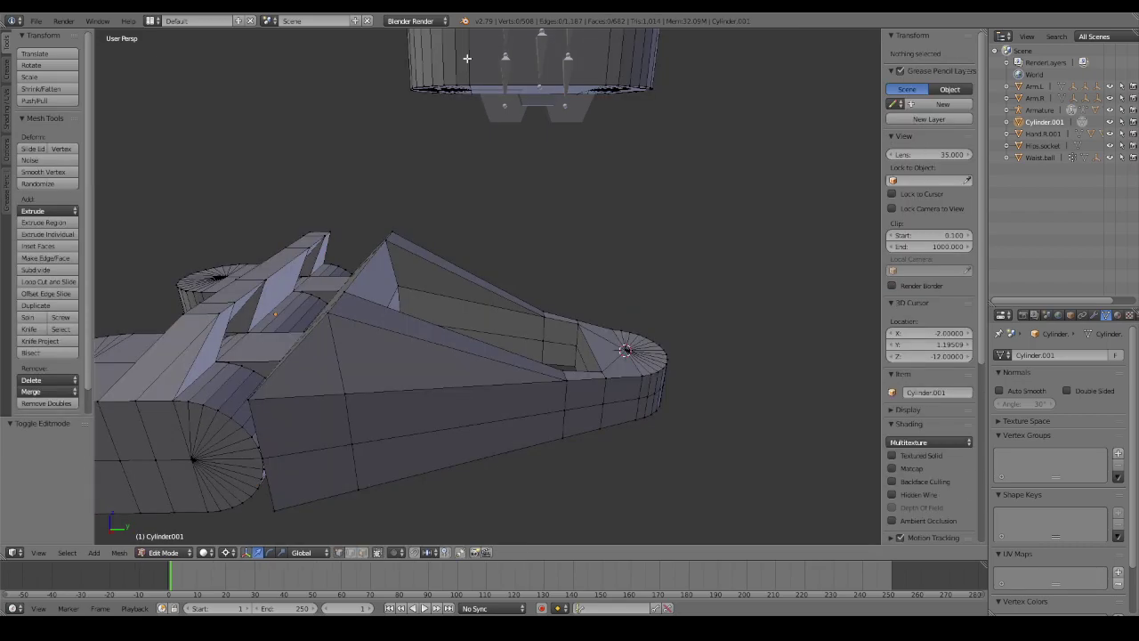
mouse_move(467, 58)
middle_down()
mouse_move(577, 232)
mouse_move(554, 200)
middle_up()
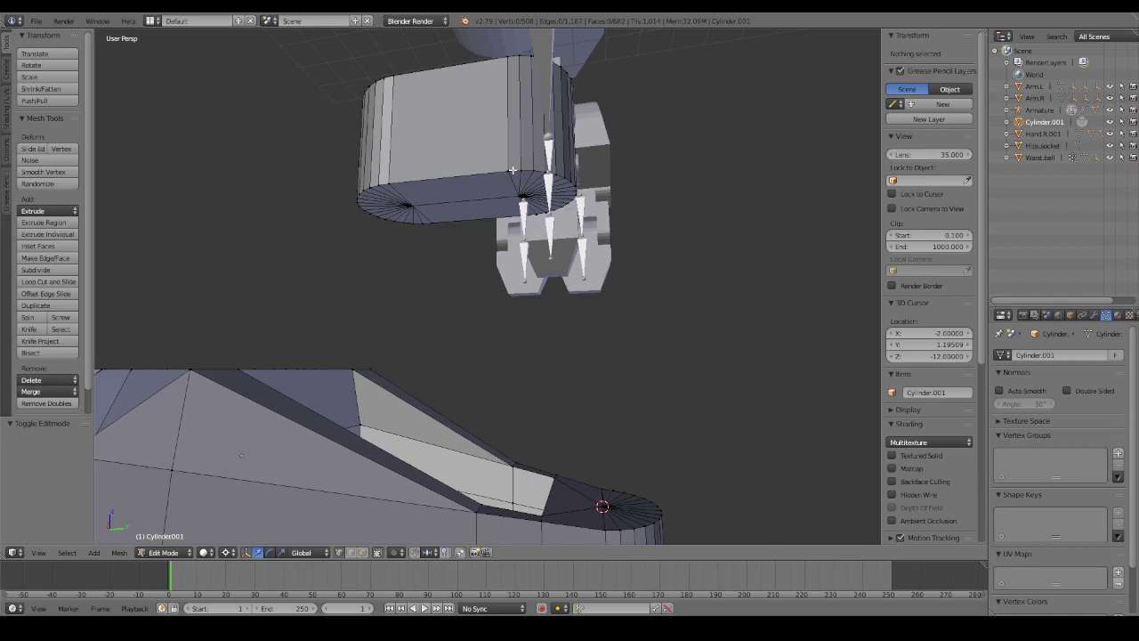
Add a loop cut across the upright cylinder and select its cap.
alt+right_click(513, 169)
key(a)
key(c)
drag(554, 236, 534, 191)
key(Escape)
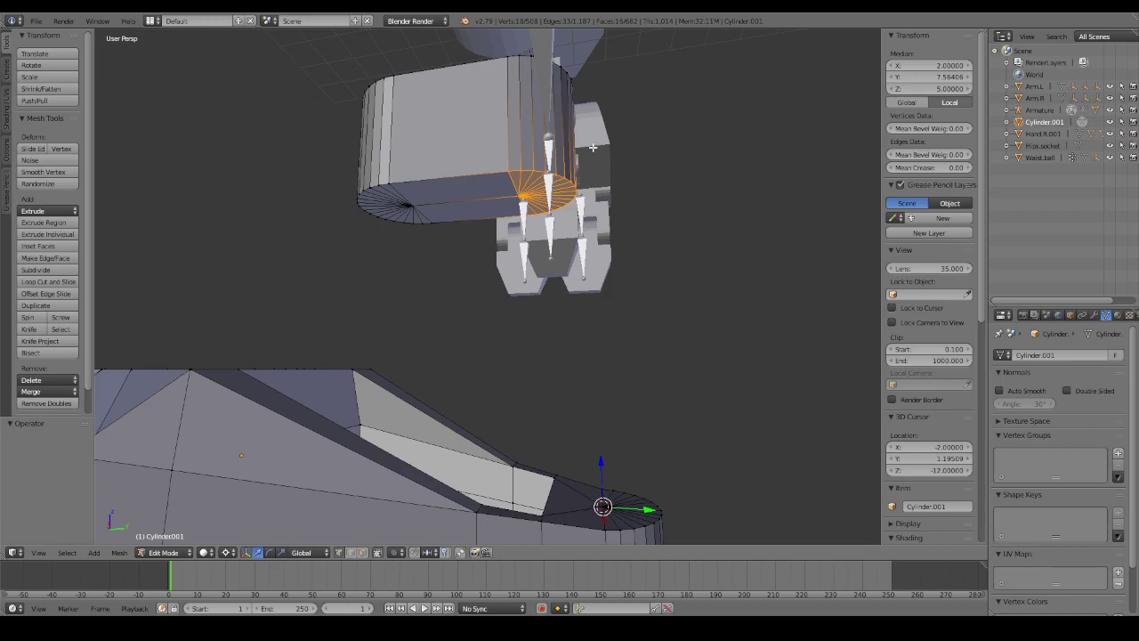
key(ctrl+r)
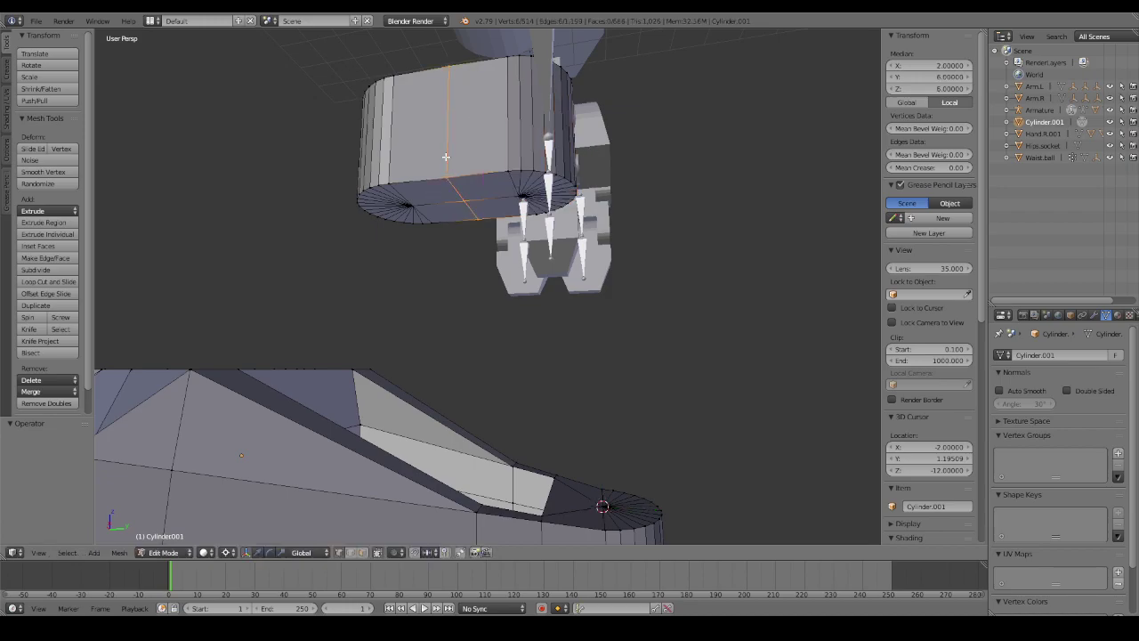
click(425, 161)
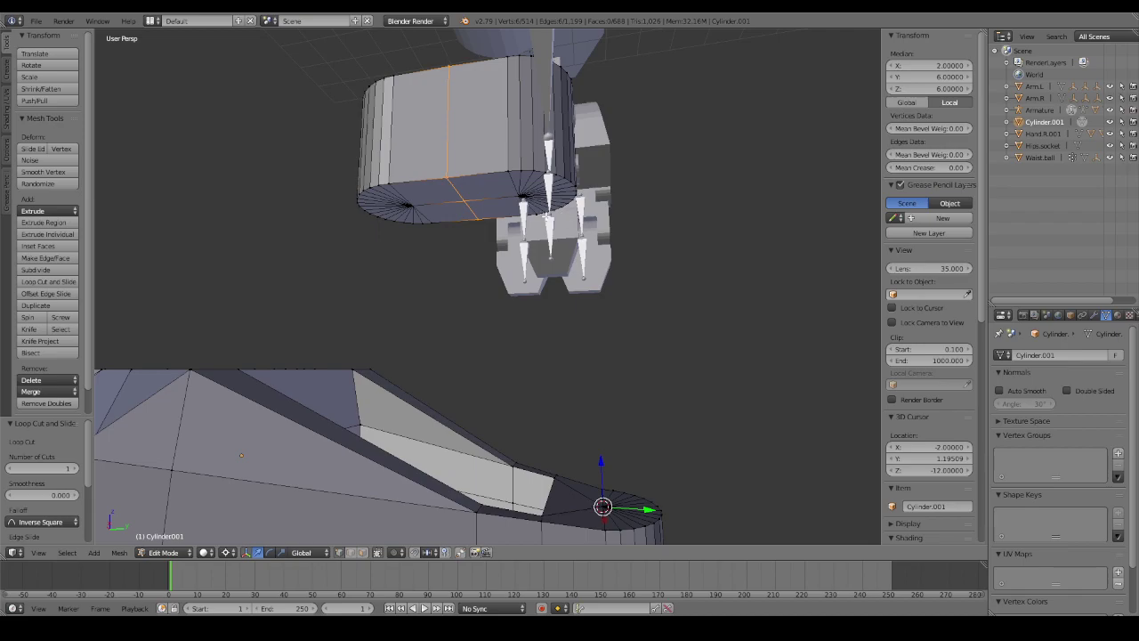
key(a)
ctrl+drag(585, 226, 616, 161)
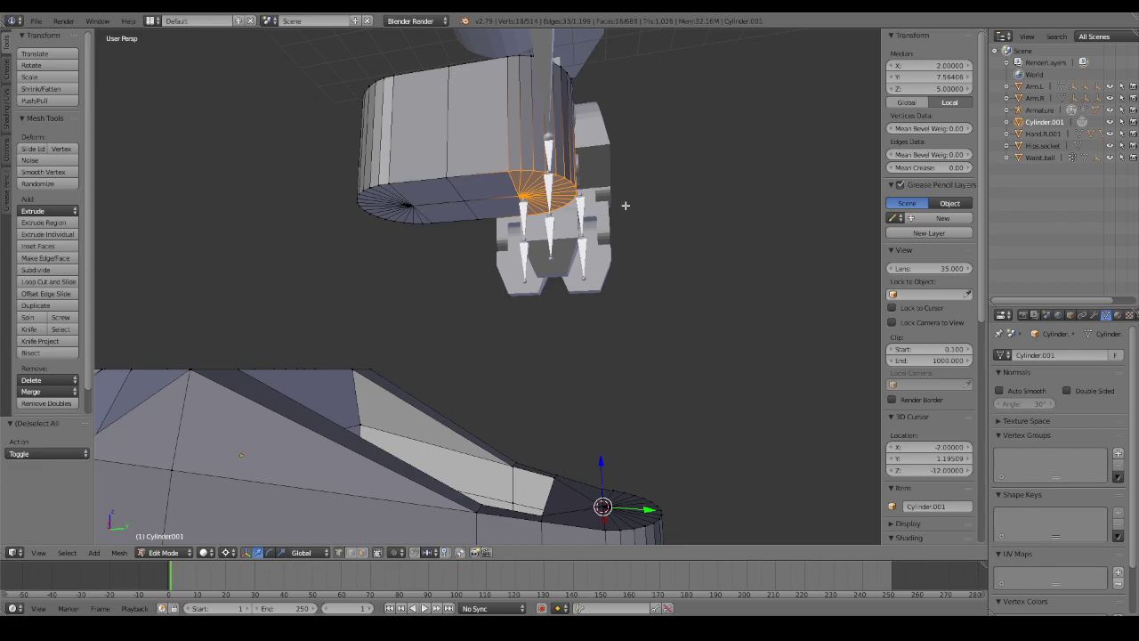
middle_drag(632, 203, 591, 238)
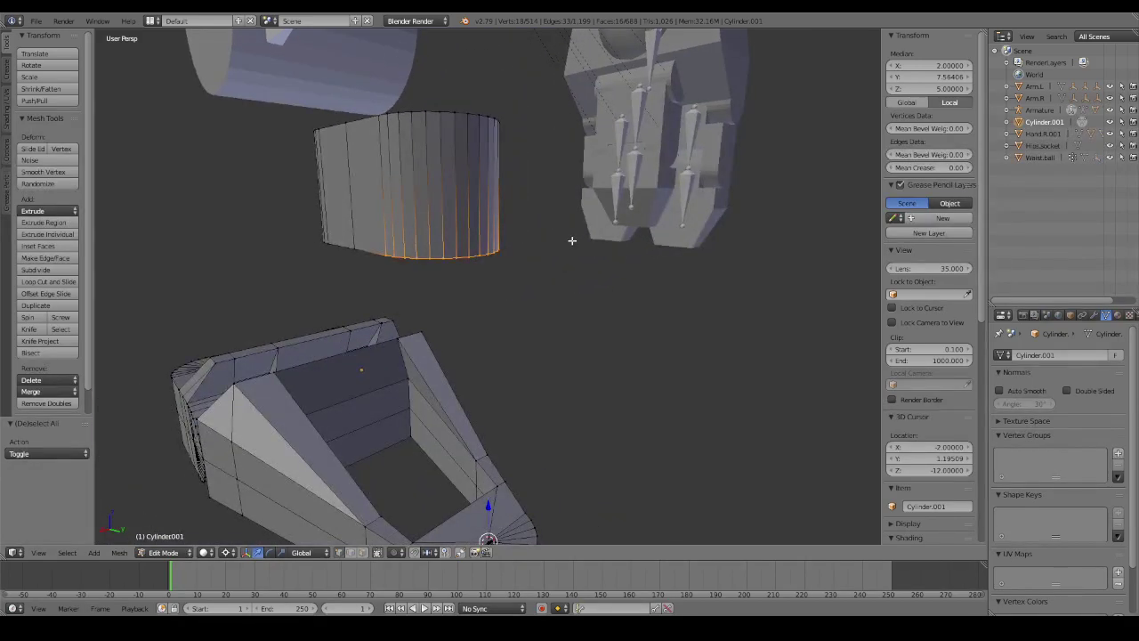
key(space)
text(ske)
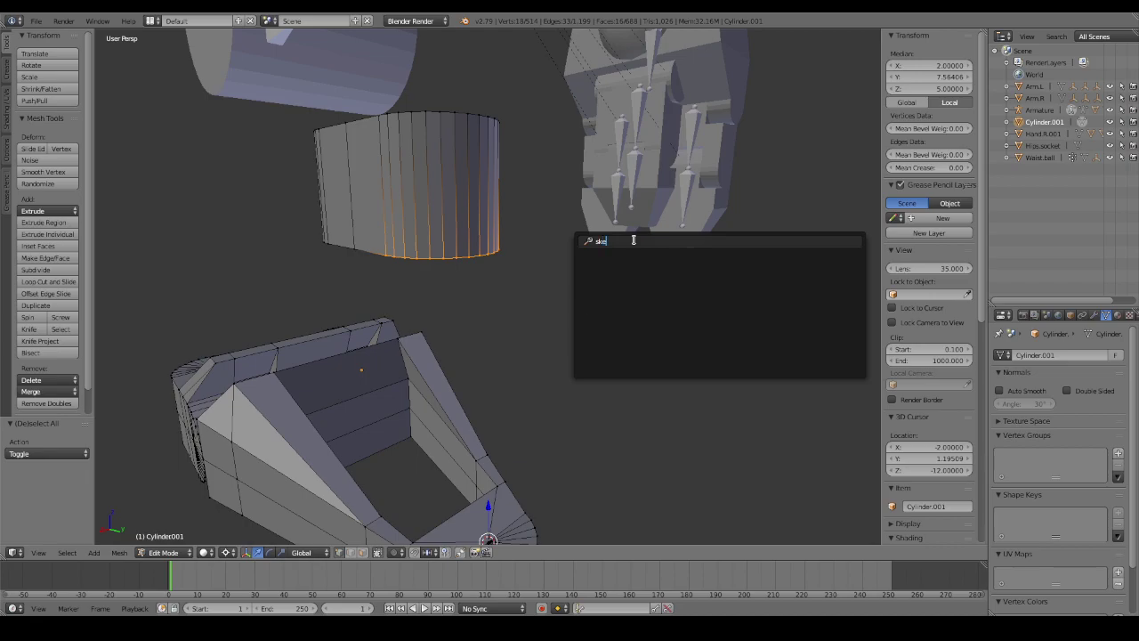
key(Escape)
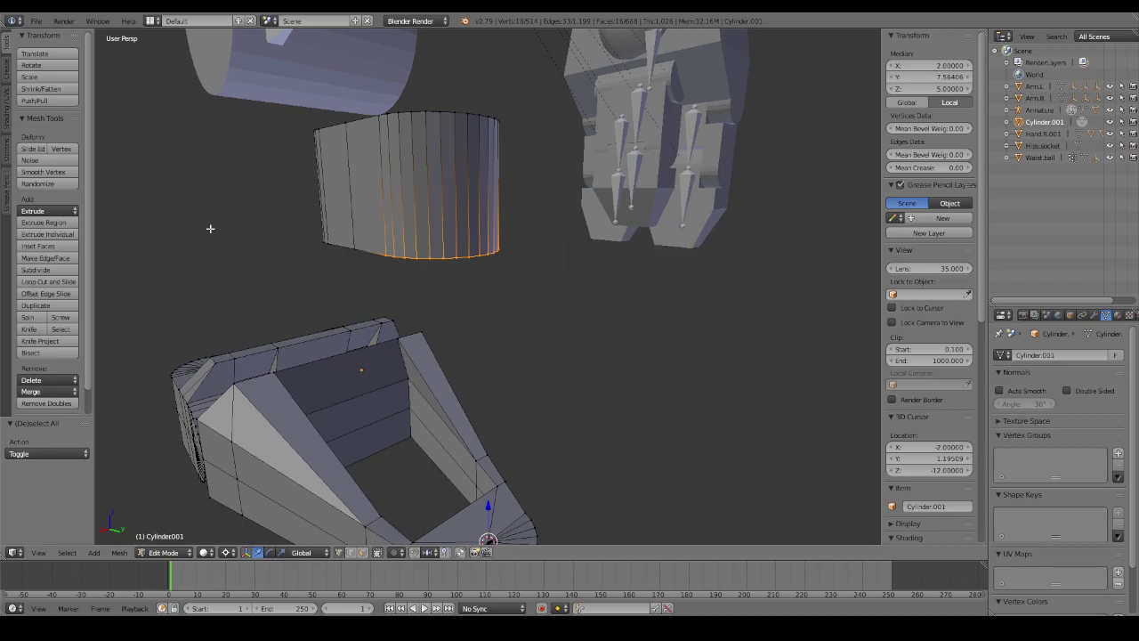
click(120, 553)
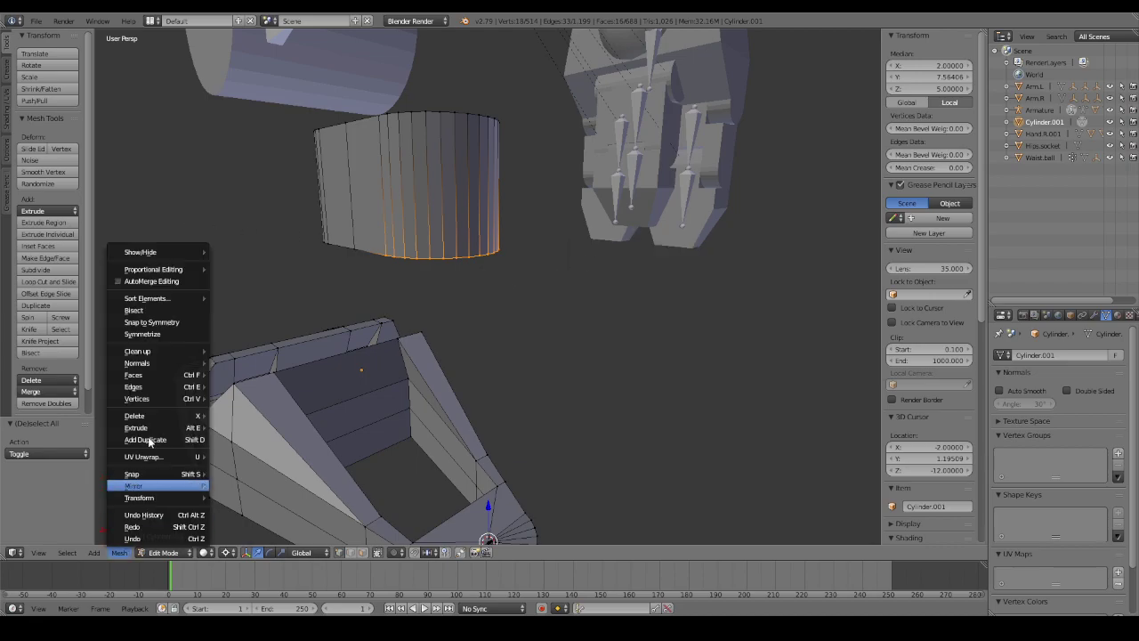
mouse_move(141, 497)
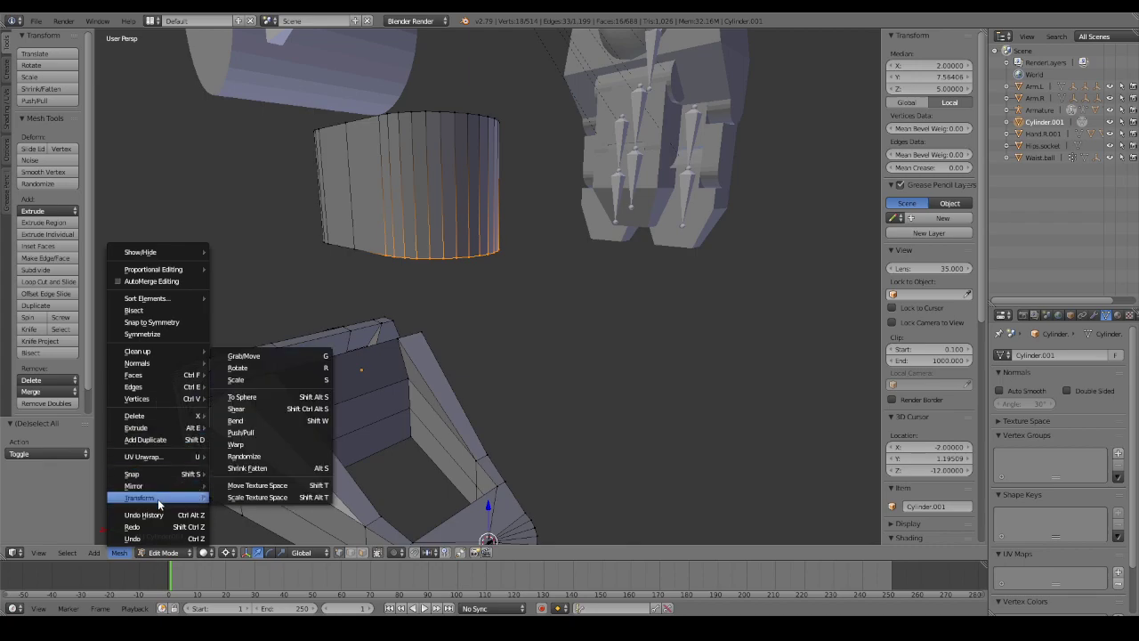
click(267, 409)
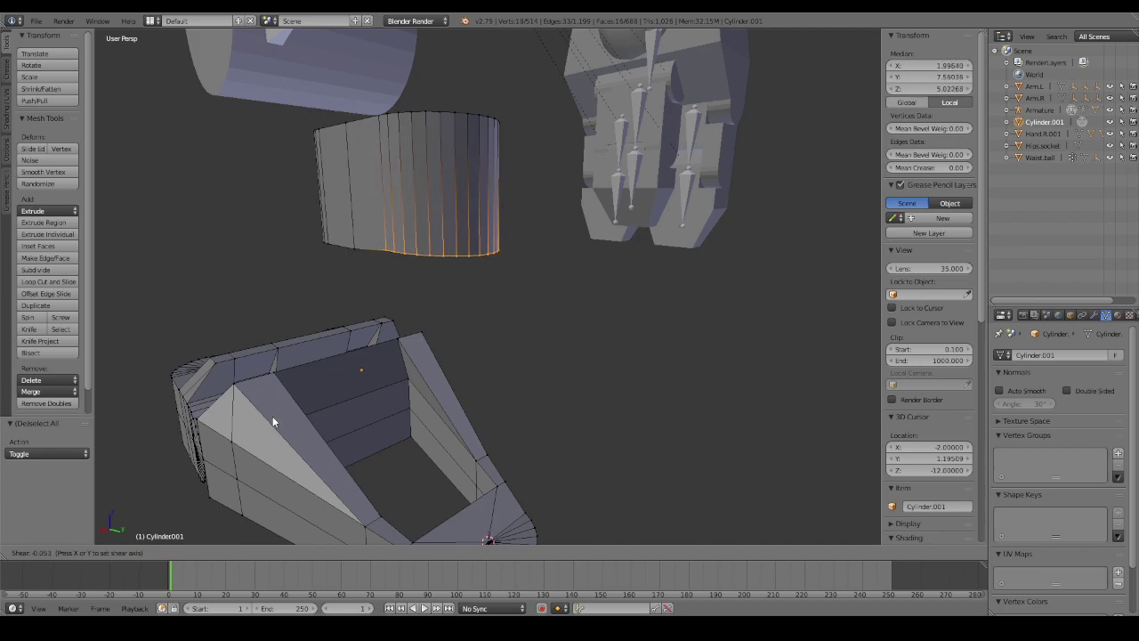
key(Escape)
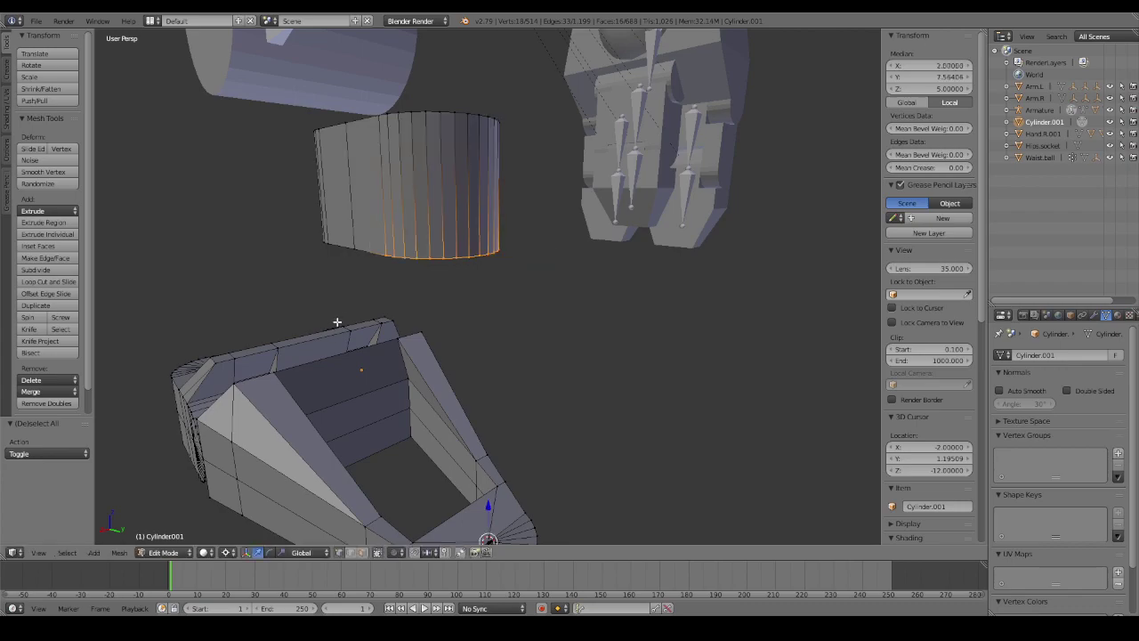
middle_drag(338, 320, 414, 320)
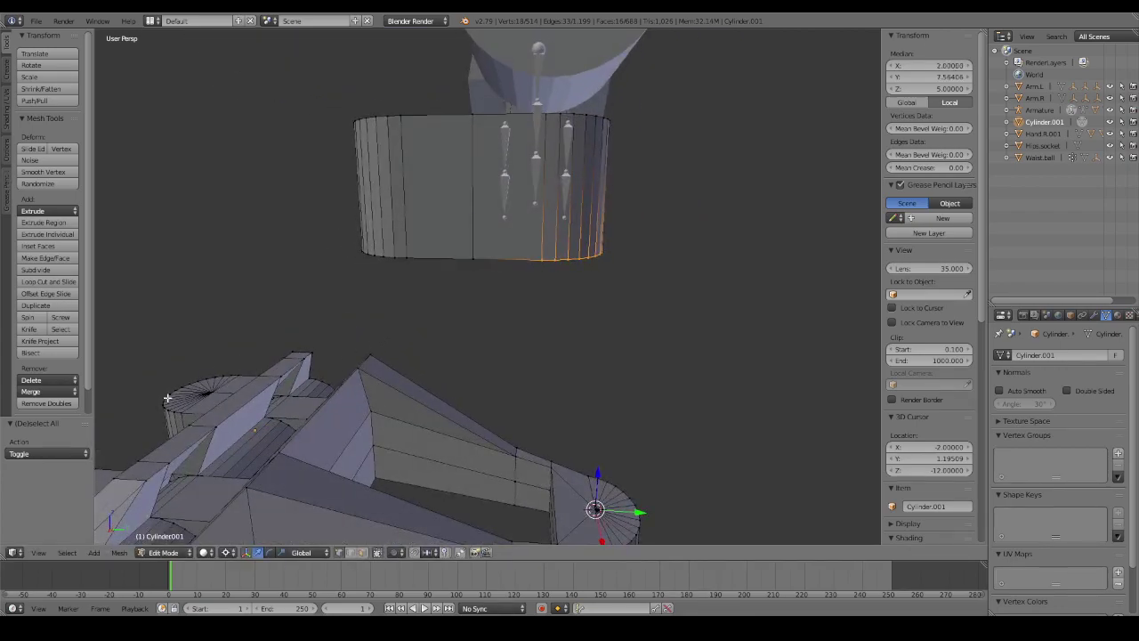
key(space)
text(s)
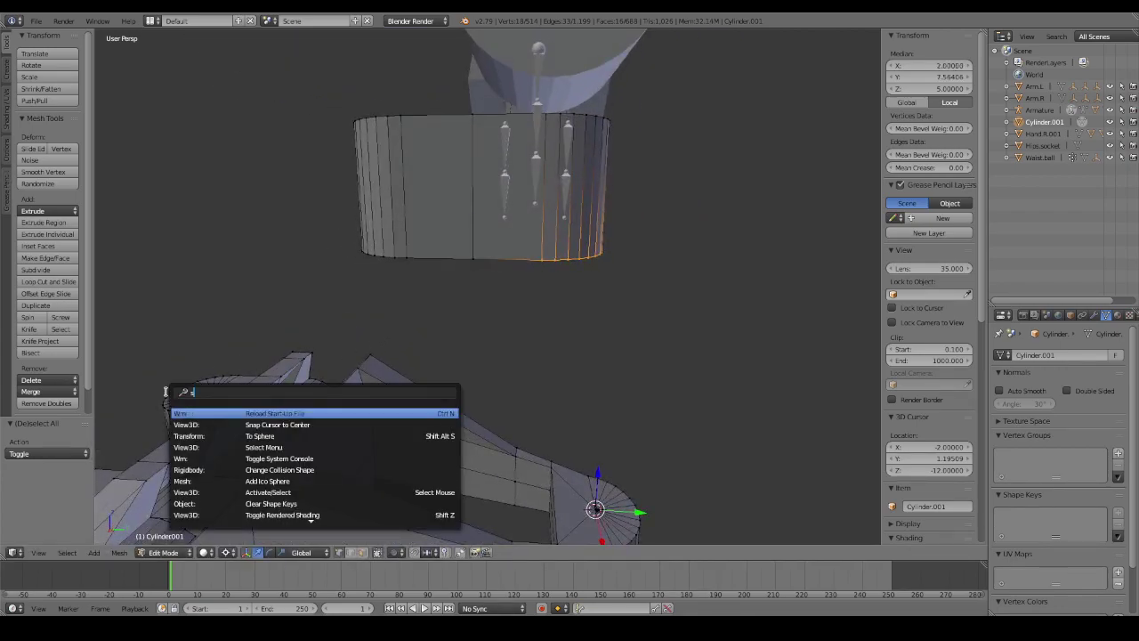
text(he)
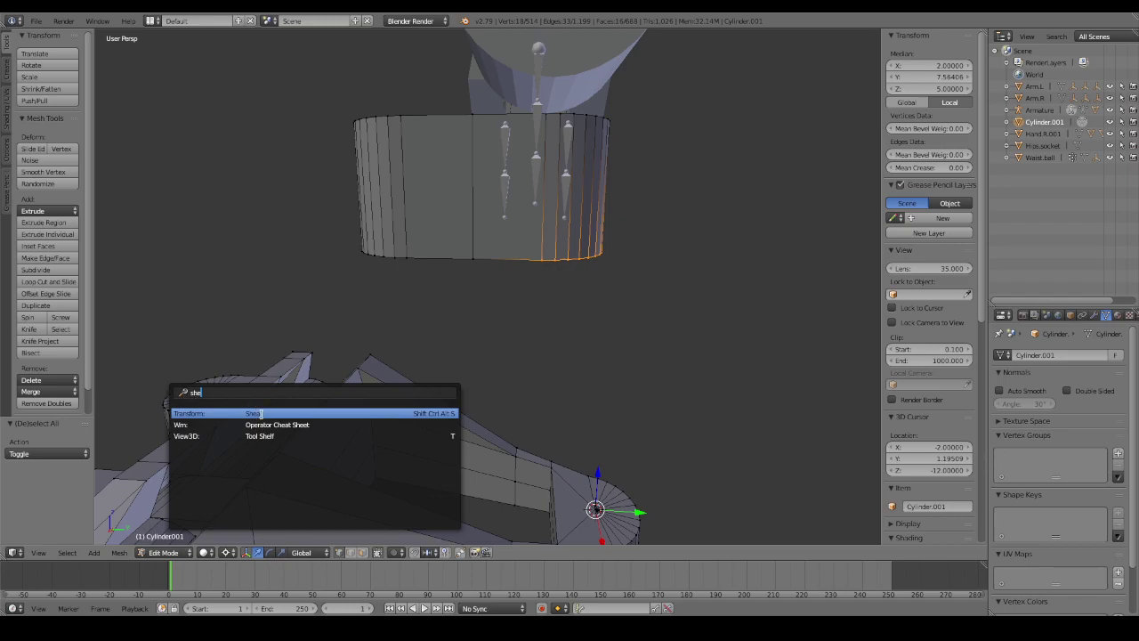
click(261, 413)
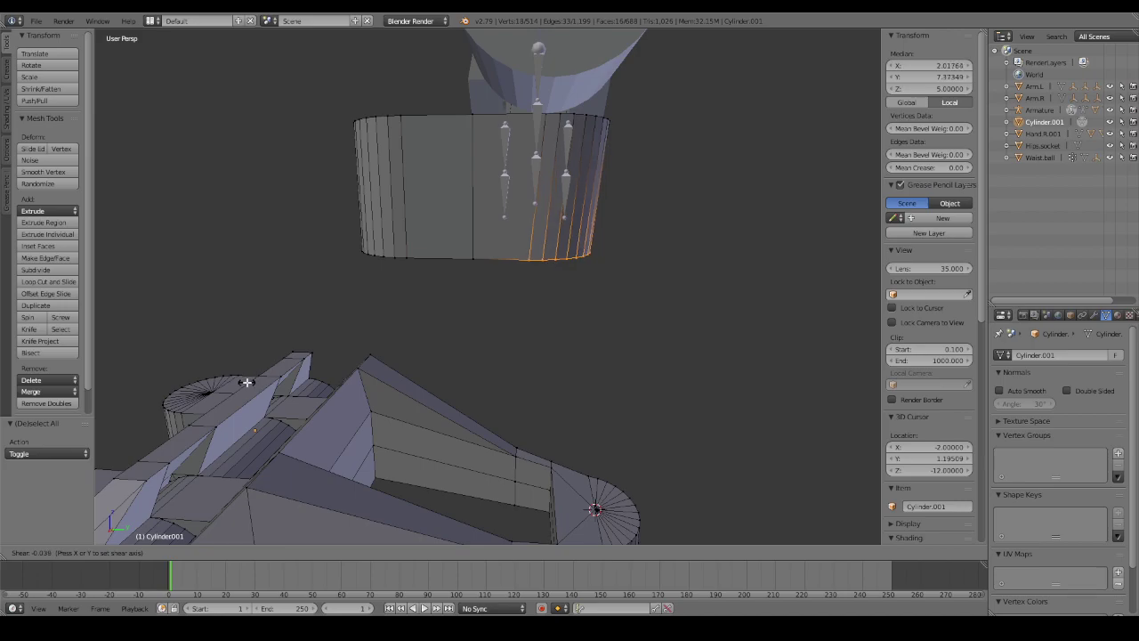
right_click(303, 369)
mouse_move(303, 369)
middle_down()
mouse_move(210, 310)
mouse_move(178, 242)
mouse_move(122, 223)
mouse_move(809, 305)
mouse_move(827, 371)
mouse_move(160, 413)
mouse_move(186, 445)
mouse_move(178, 451)
middle_up()
key(space)
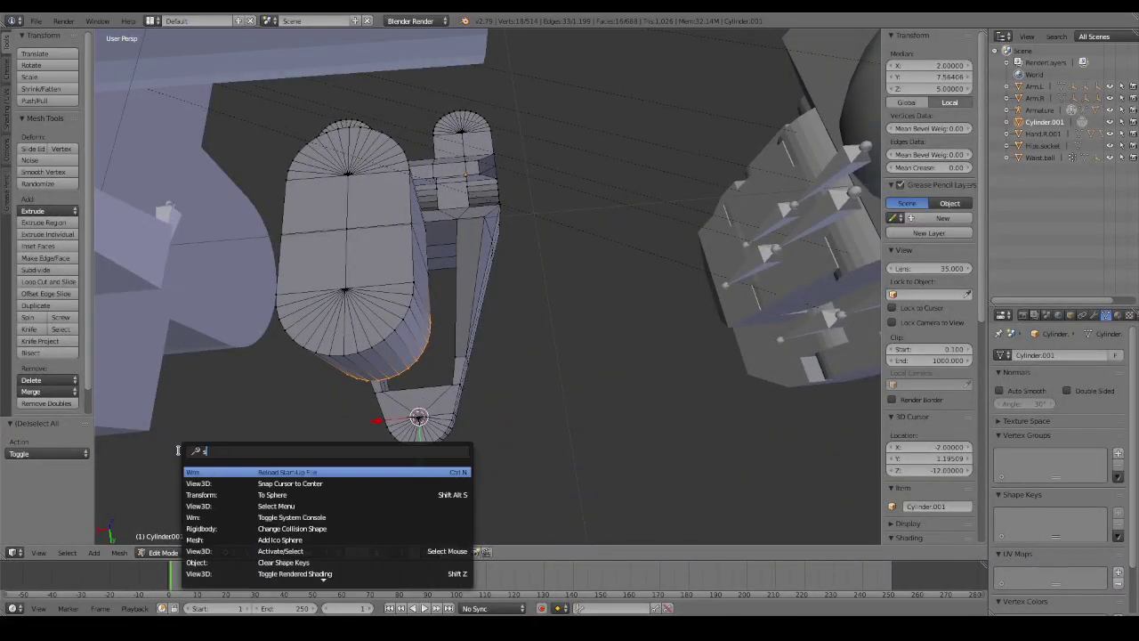
text(she)
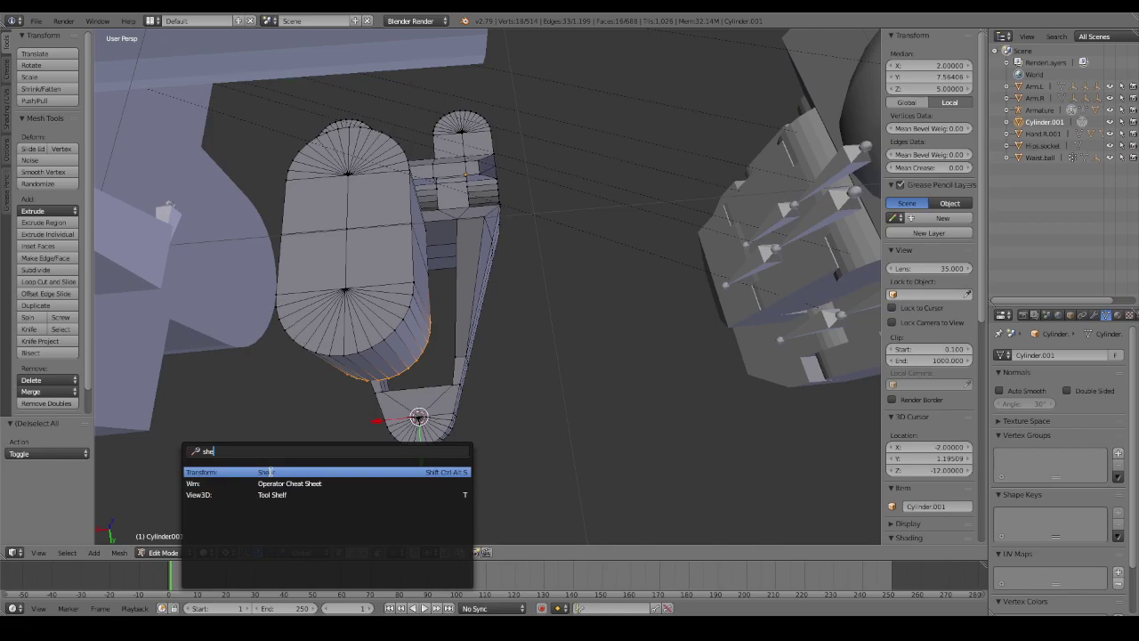
click(272, 473)
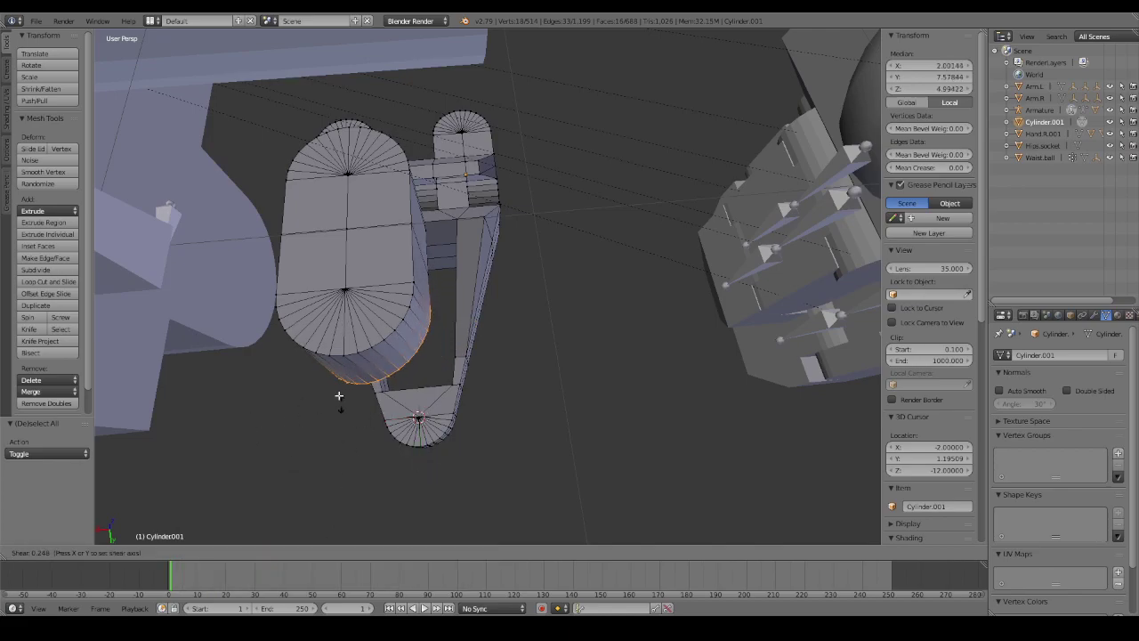
right_click(331, 478)
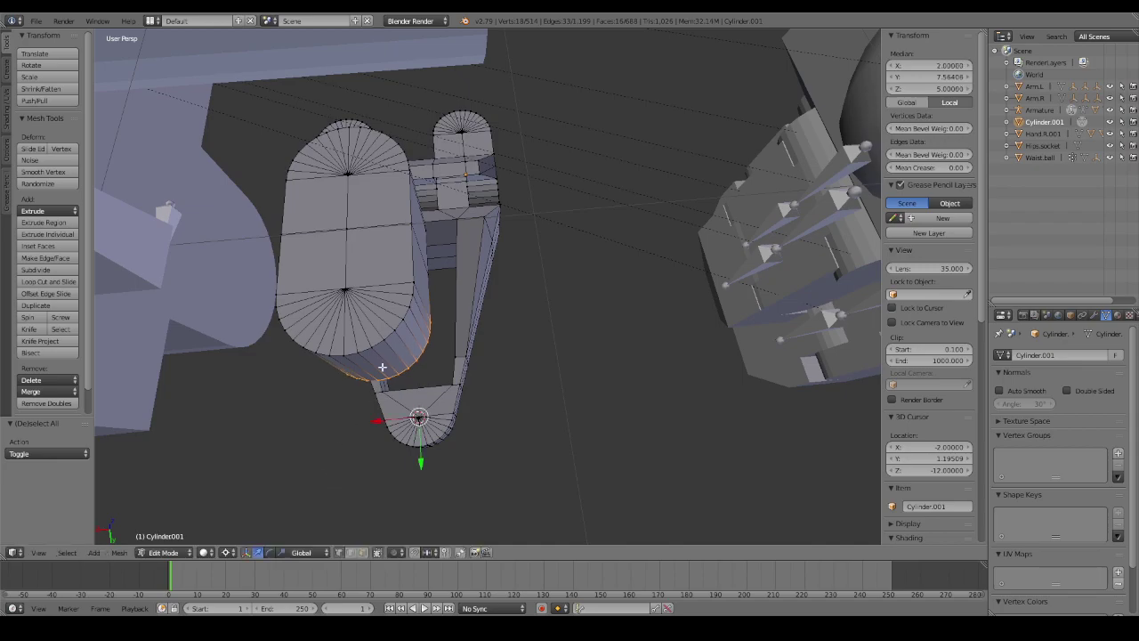
middle_drag(331, 477, 504, 267)
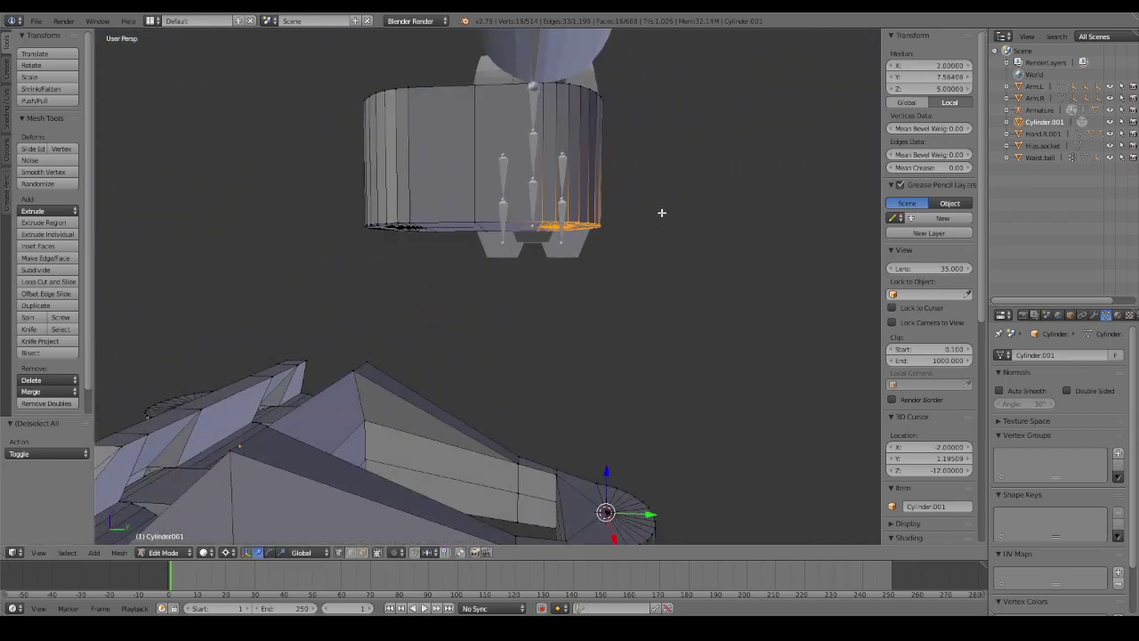
key(a)
mouse_move(662, 208)
middle_down()
mouse_move(656, 234)
mouse_move(640, 189)
mouse_move(650, 186)
mouse_move(676, 244)
mouse_move(680, 224)
middle_up()
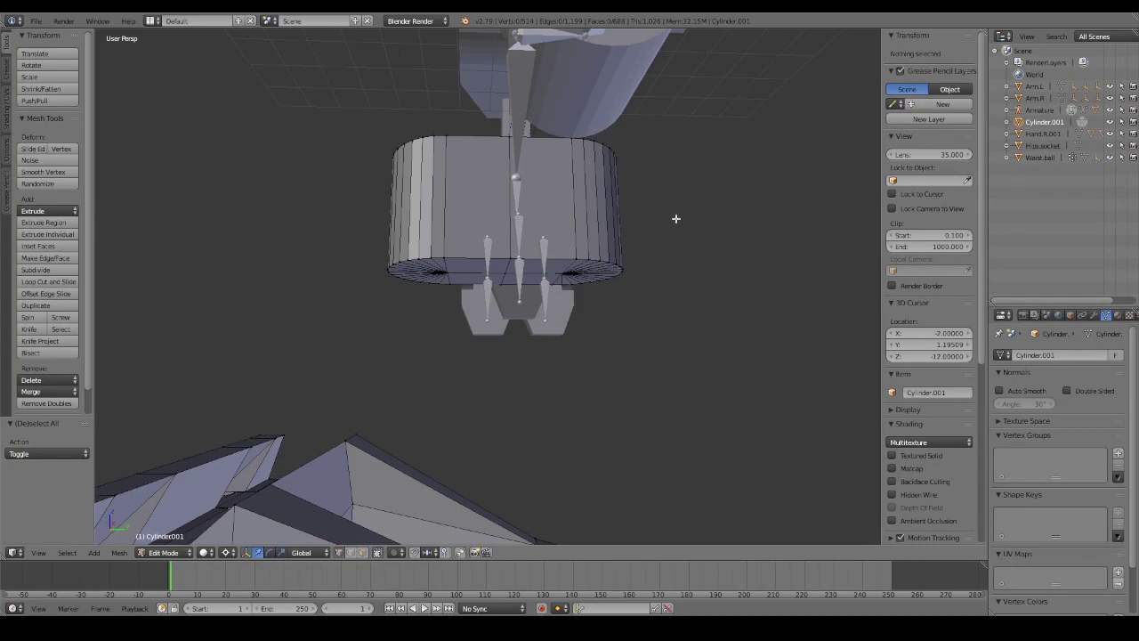
Snap the 3D cursor to the front vertex on the cylinder's bottom rim.
click(124, 553)
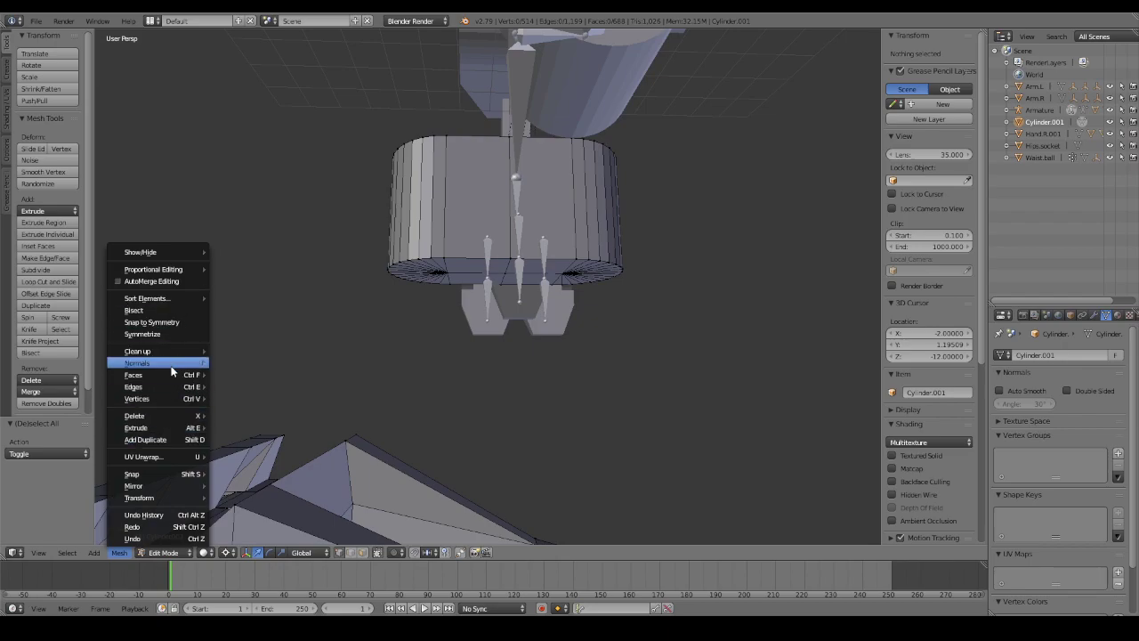
mouse_move(140, 498)
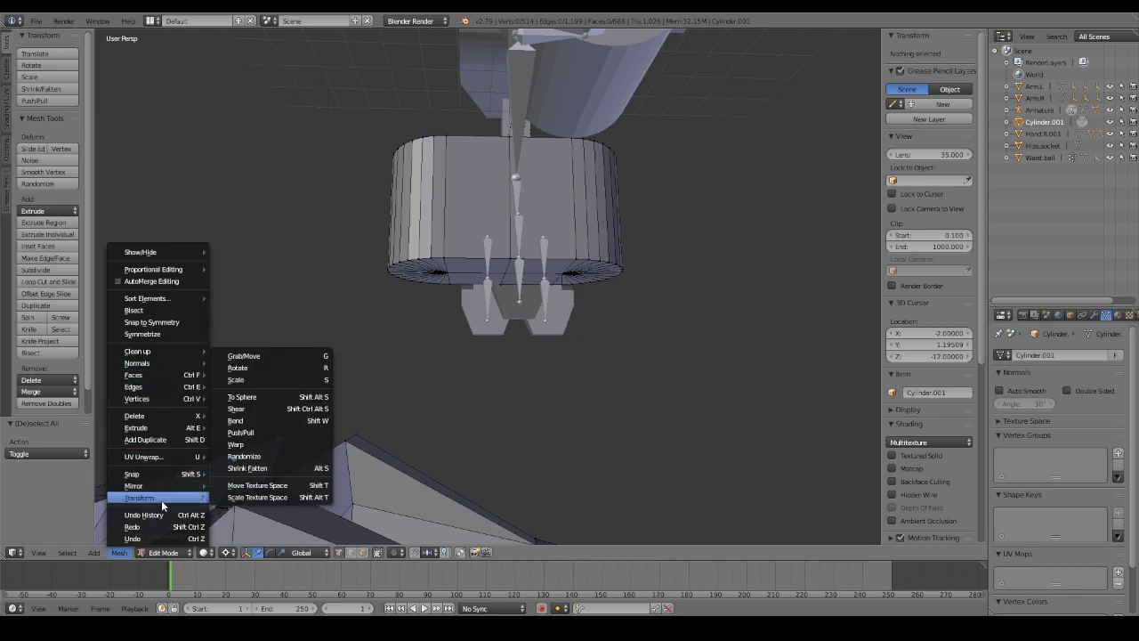
right_click(572, 256)
key(g)
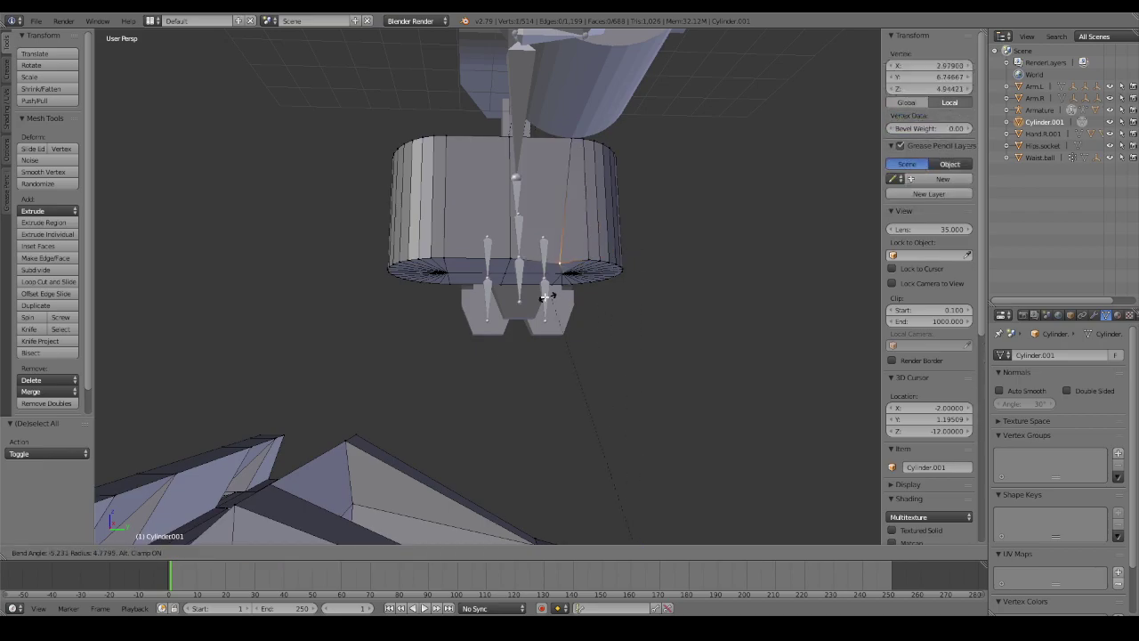
key(Escape)
middle_drag(590, 280, 469, 275)
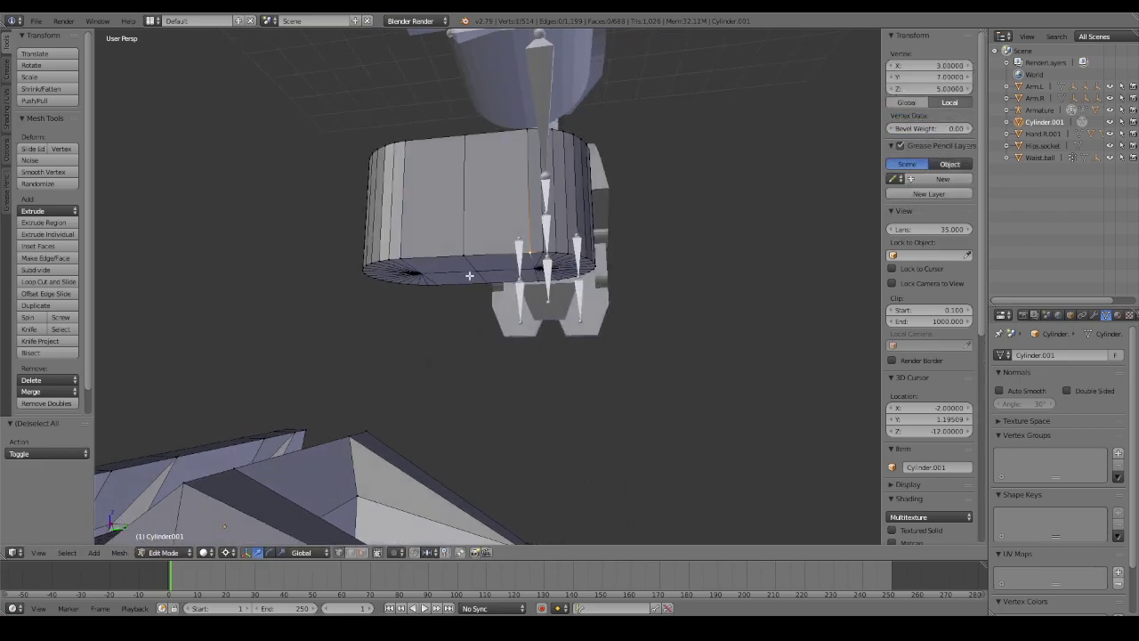
right_click(417, 271)
right_click(477, 271)
key(shift+s)
click(477, 271)
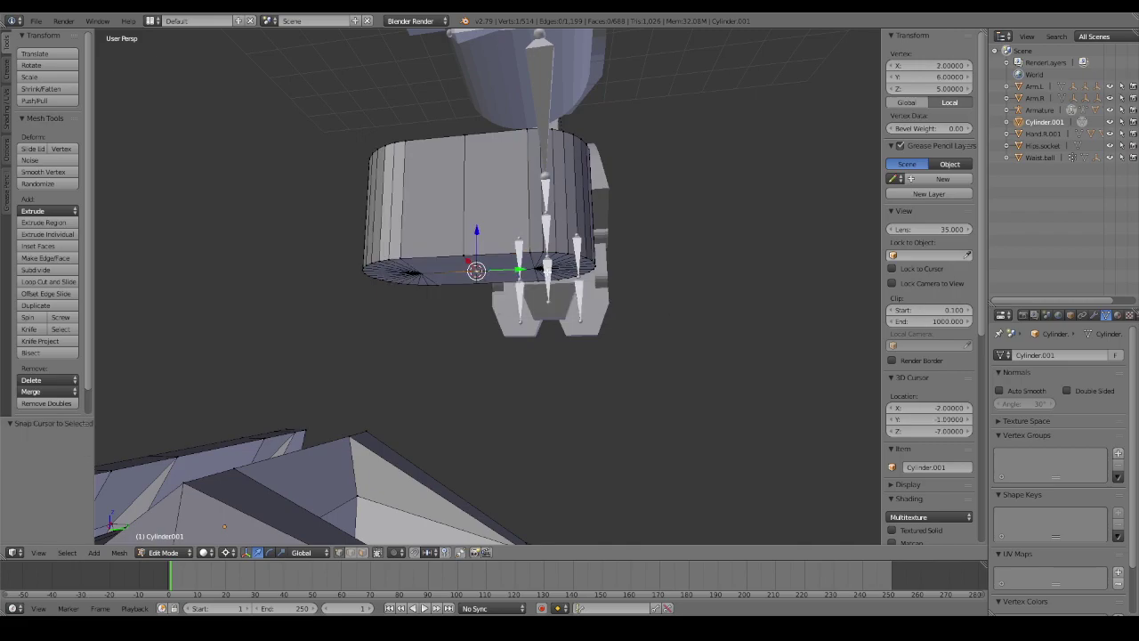
Box-select the cylinder's right-side bottom vertices, try a Bend, then cancel and deselect.
key(a)
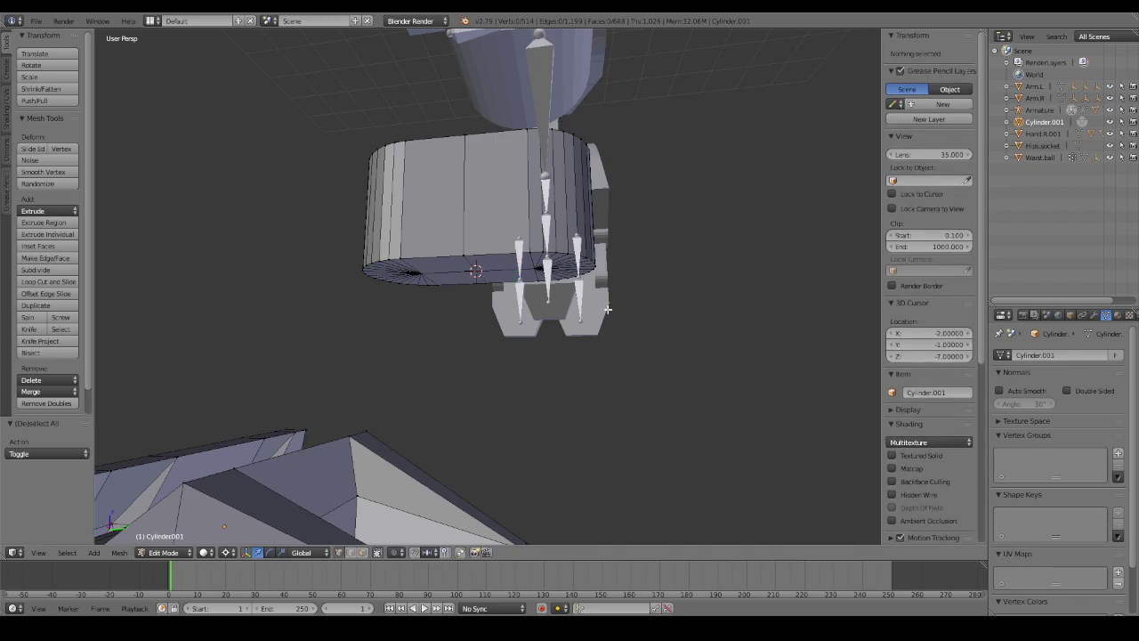
key(b)
drag(523, 123, 636, 276)
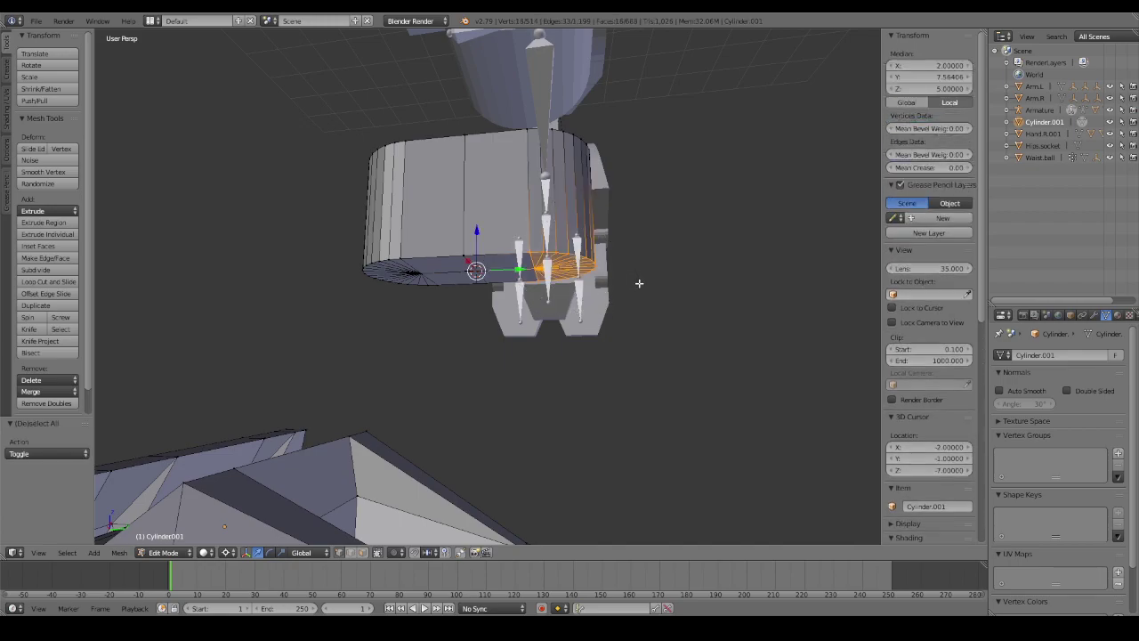
key(shift+w)
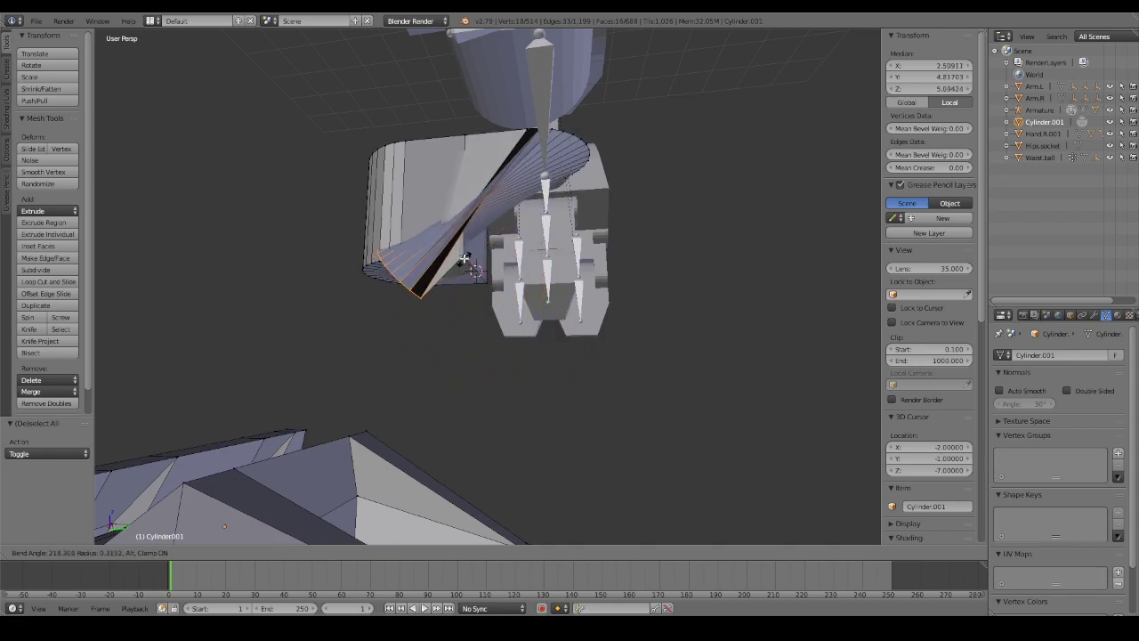
key(Escape)
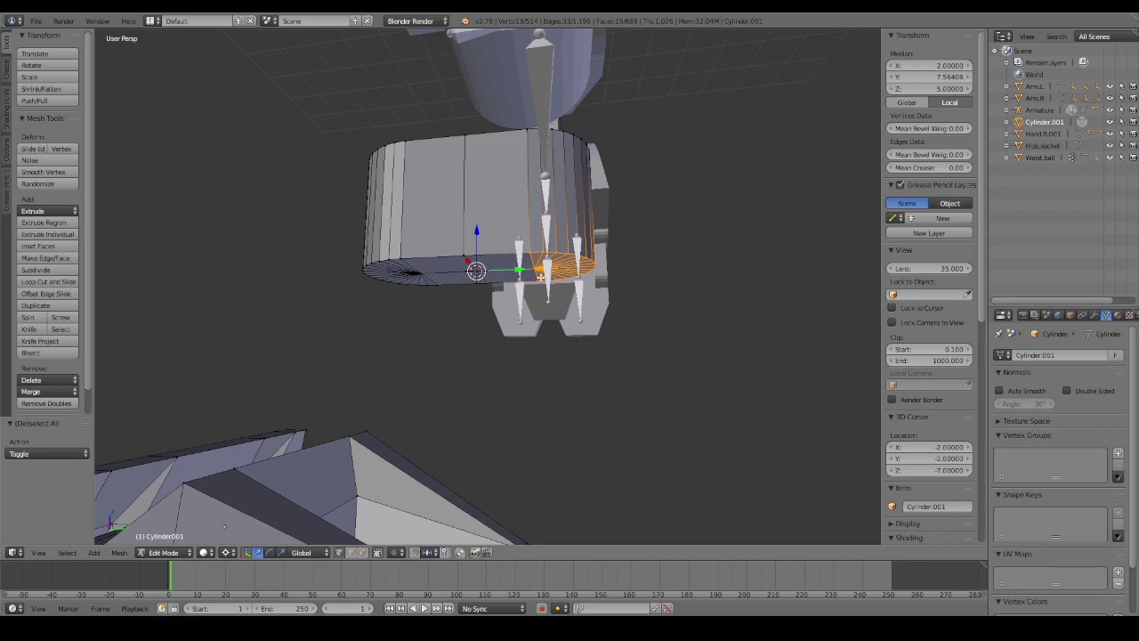
key(a)
mouse_move(648, 257)
middle_down()
mouse_move(585, 293)
mouse_move(621, 300)
mouse_move(682, 341)
mouse_move(828, 364)
mouse_move(712, 338)
mouse_move(715, 348)
mouse_move(775, 364)
mouse_move(833, 354)
mouse_move(840, 333)
mouse_move(742, 336)
middle_up()
scroll(621, 300, up, 5)
scroll(629, 346, down, 5)
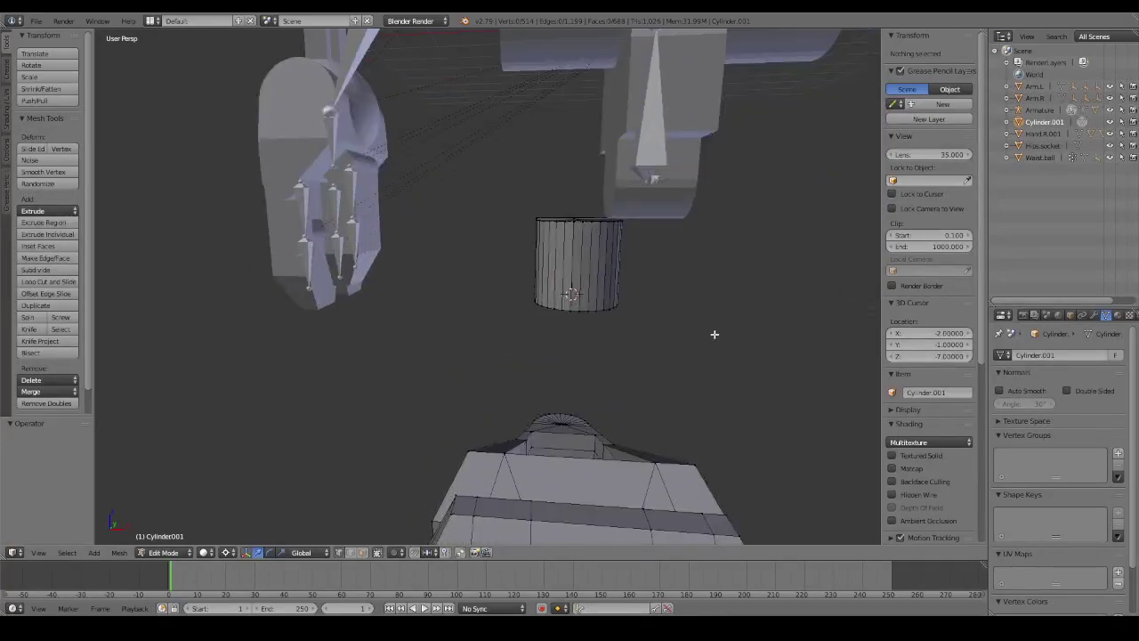
mouse_move(632, 303)
middle_down()
mouse_move(730, 305)
mouse_move(660, 298)
mouse_move(700, 303)
middle_up()
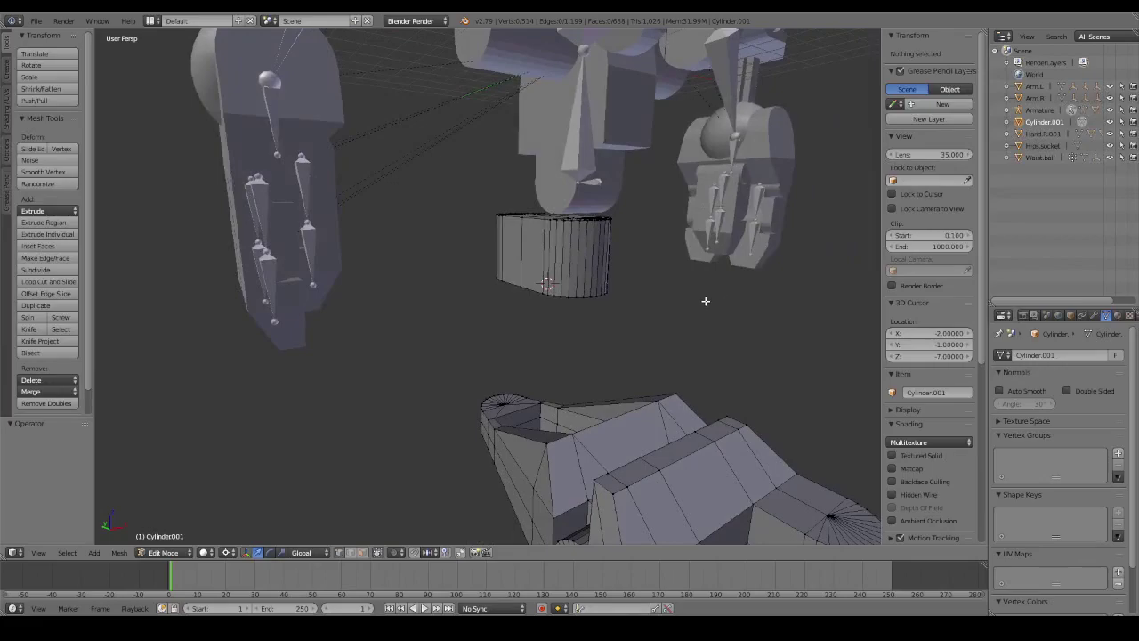
mouse_move(704, 300)
middle_down()
mouse_move(702, 252)
mouse_move(611, 249)
mouse_move(535, 228)
mouse_move(582, 288)
mouse_move(822, 318)
mouse_move(757, 306)
mouse_move(653, 324)
mouse_move(821, 288)
mouse_move(725, 295)
middle_up()
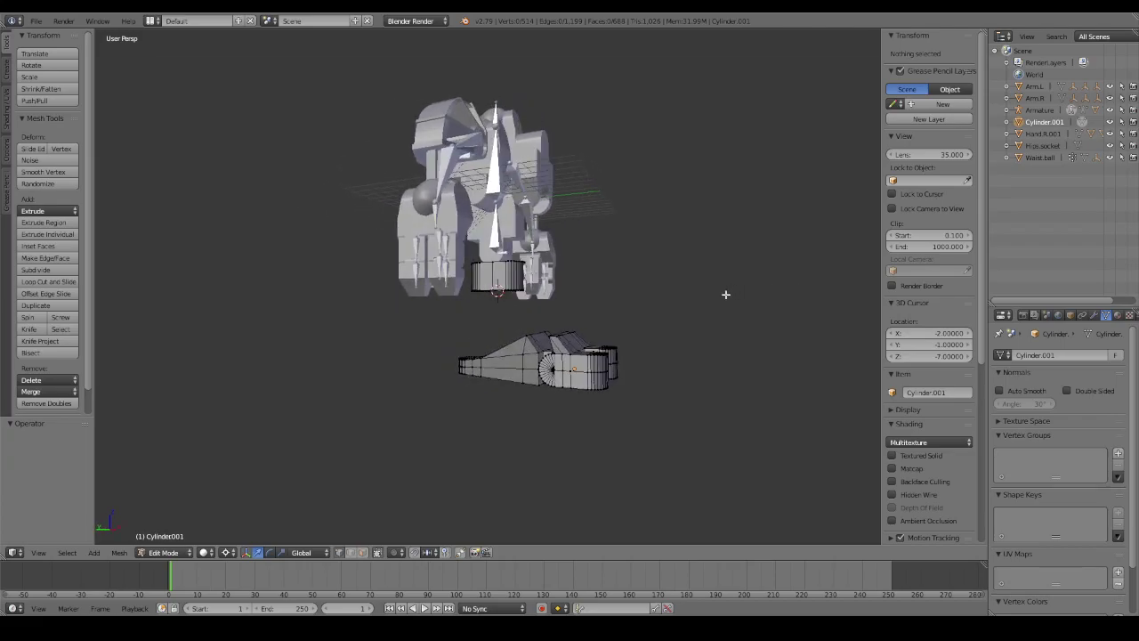
mouse_move(656, 261)
middle_down()
mouse_move(709, 264)
mouse_move(645, 259)
mouse_move(701, 277)
mouse_move(579, 262)
mouse_move(611, 294)
mouse_move(626, 237)
mouse_move(590, 244)
mouse_move(683, 231)
mouse_move(686, 209)
mouse_move(668, 183)
middle_up()
scroll(572, 257, up, 2)
scroll(638, 320, up, 2)
scroll(669, 185, down, 4)
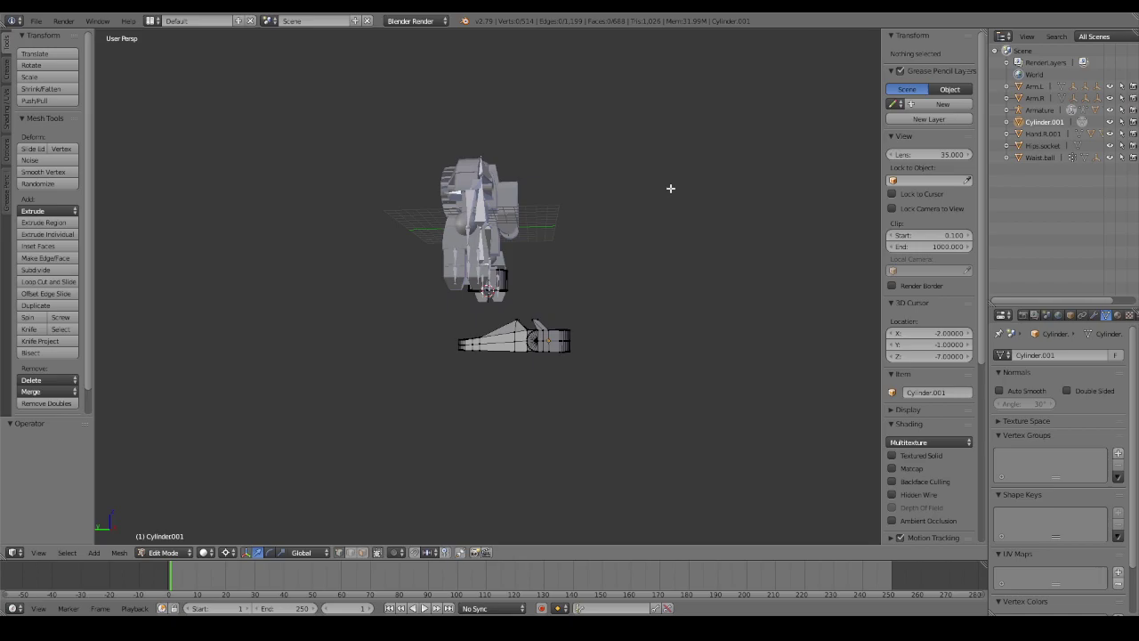
scroll(670, 188, up, 3)
mouse_move(671, 186)
middle_down()
mouse_move(590, 211)
mouse_move(640, 215)
middle_up()
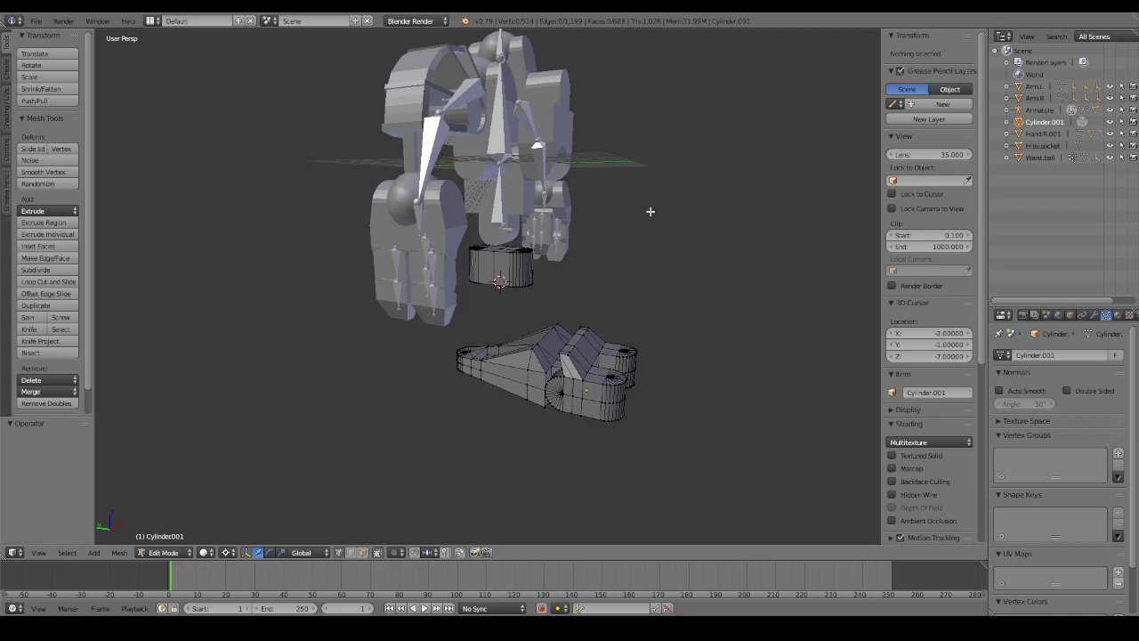
mouse_move(593, 204)
middle_down()
mouse_move(667, 199)
mouse_move(632, 206)
mouse_move(623, 183)
mouse_move(638, 160)
mouse_move(618, 211)
mouse_move(621, 268)
mouse_move(598, 291)
middle_up()
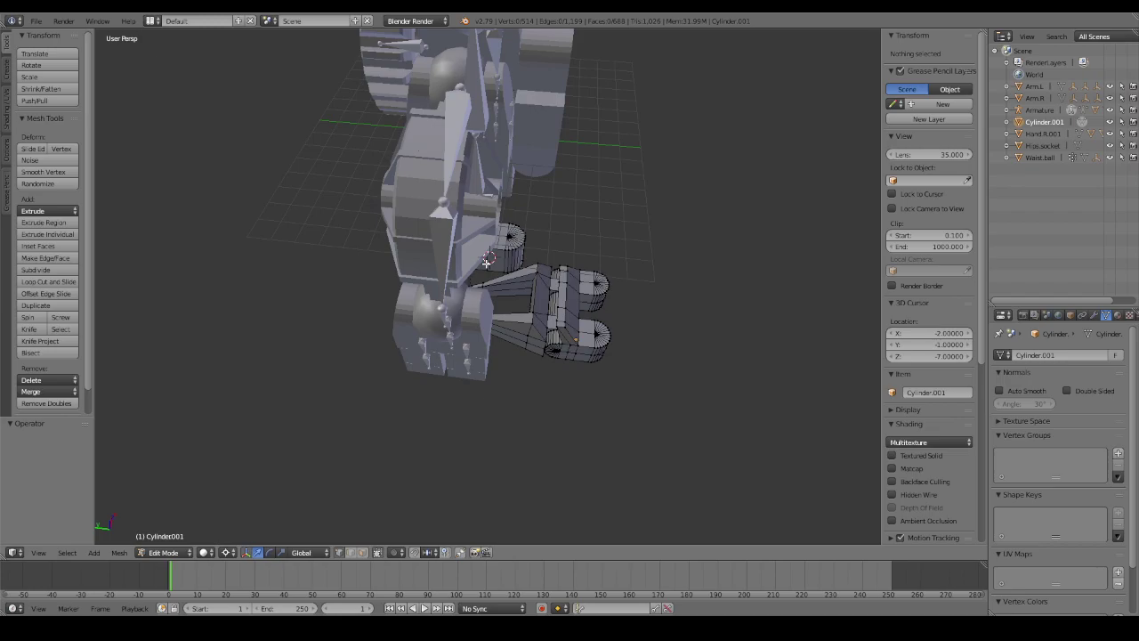
middle_drag(581, 295, 583, 267)
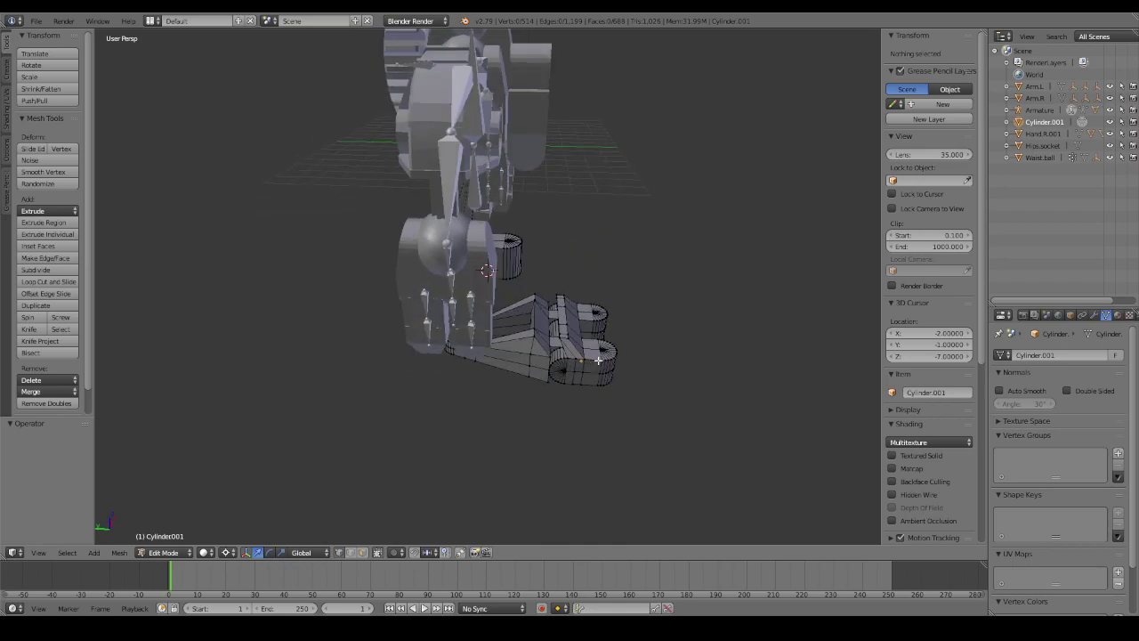
key(l)
key(l)
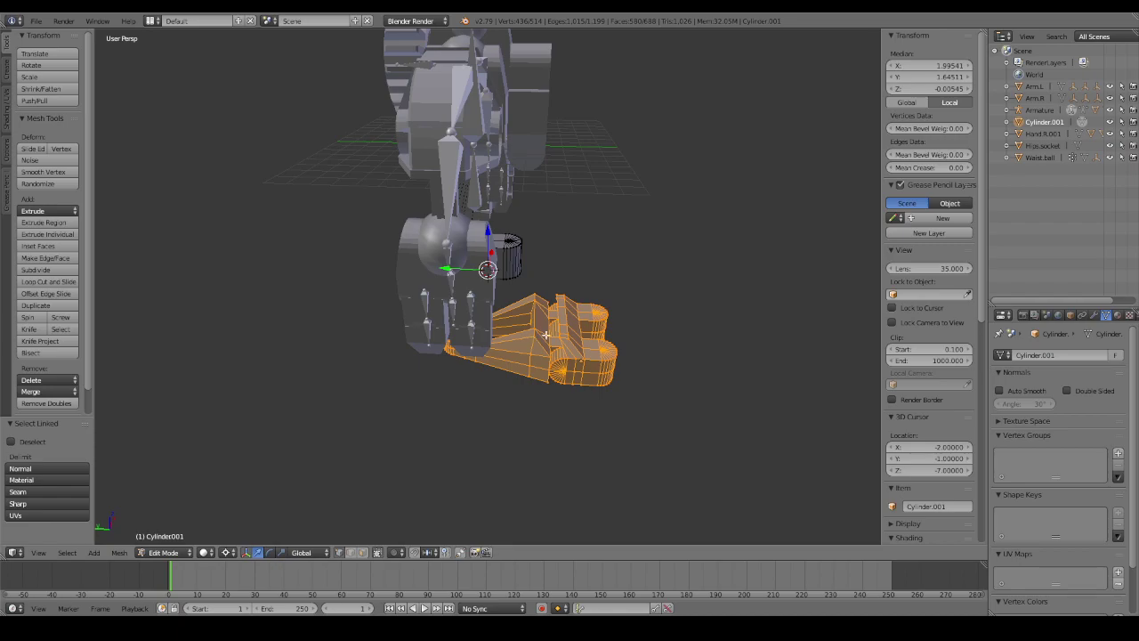
middle_drag(715, 294, 713, 277)
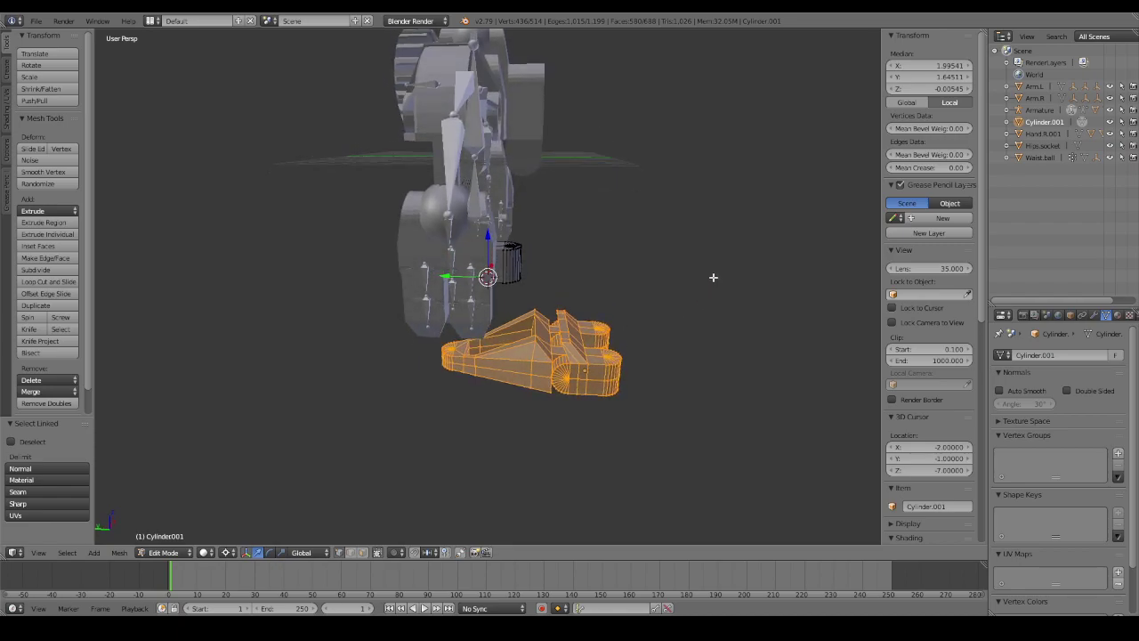
key(g)
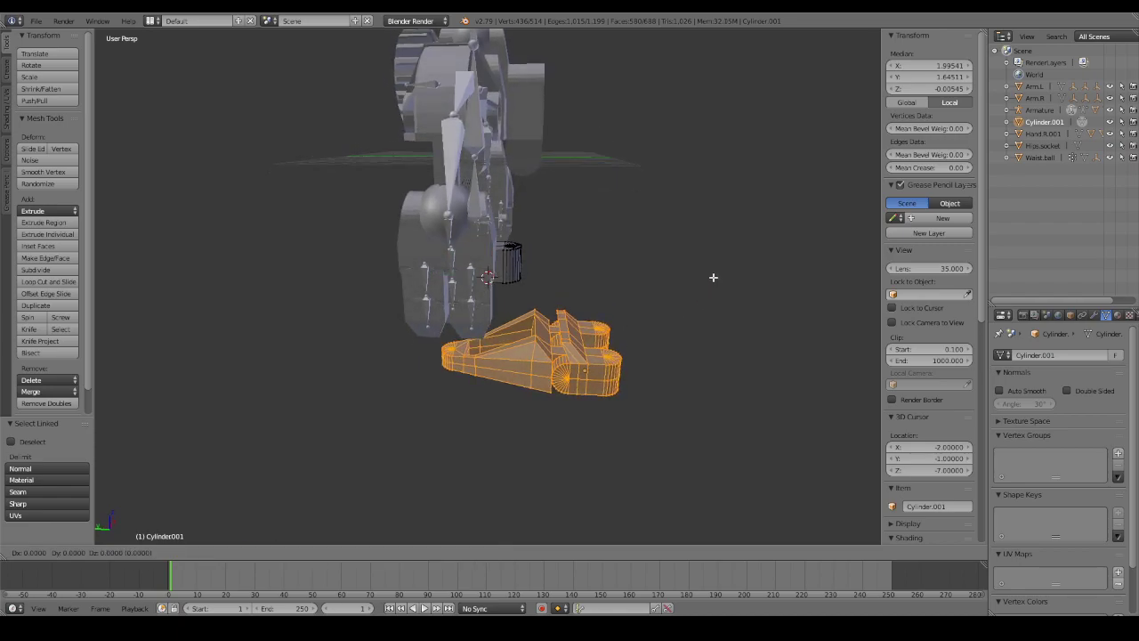
key(y)
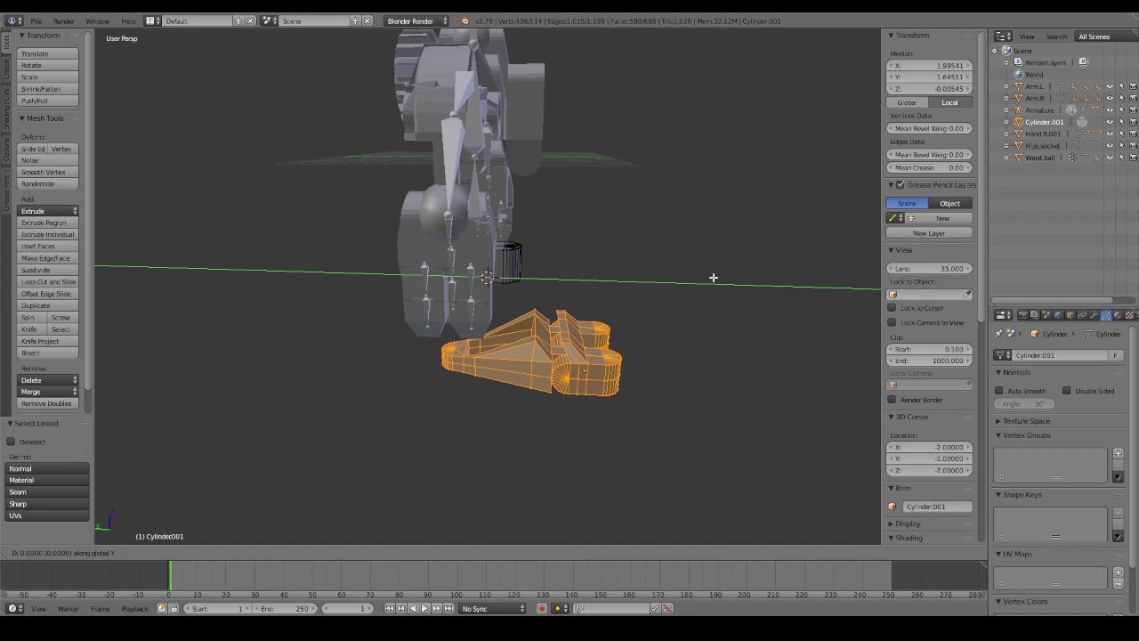
key(1)
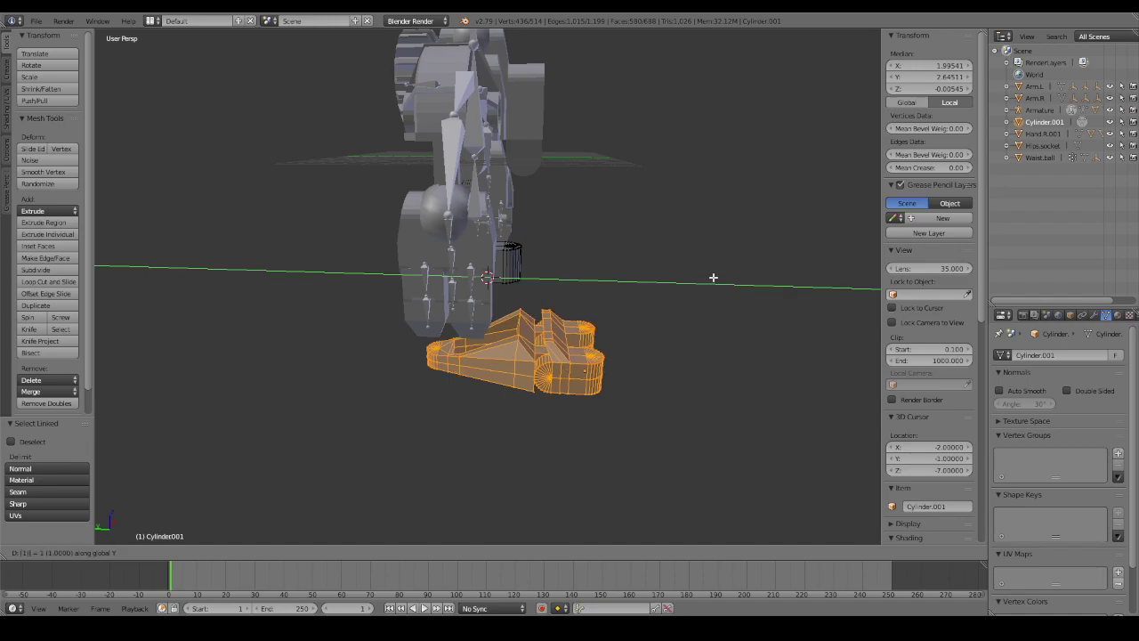
key(BackSpace)
key(2)
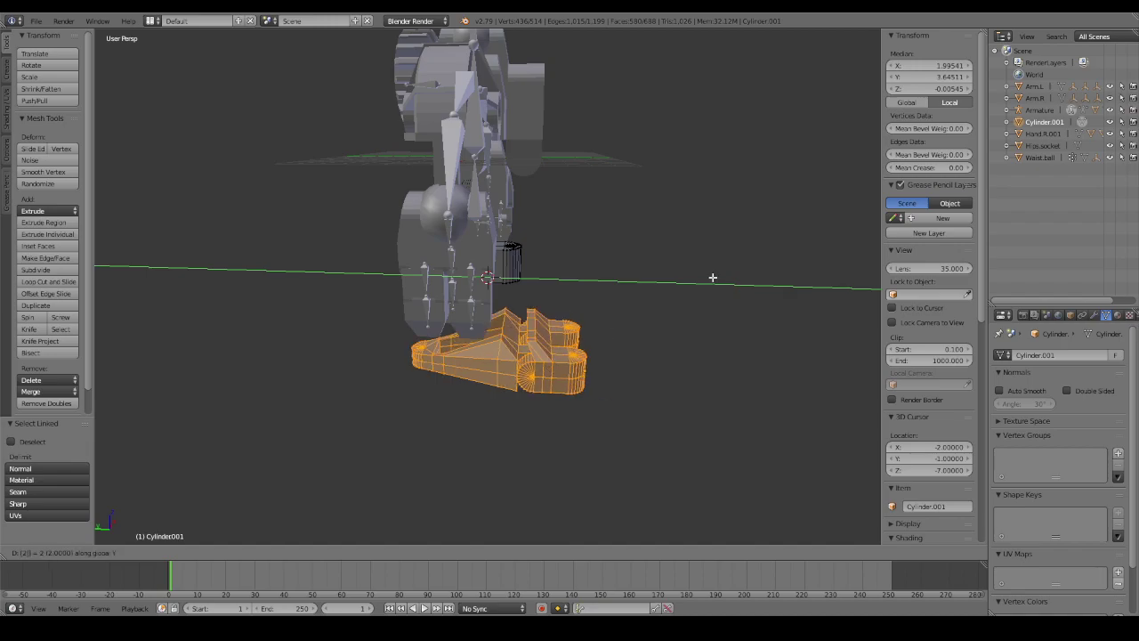
key(Return)
mouse_move(648, 315)
middle_down()
mouse_move(690, 277)
mouse_move(638, 276)
mouse_move(652, 270)
middle_up()
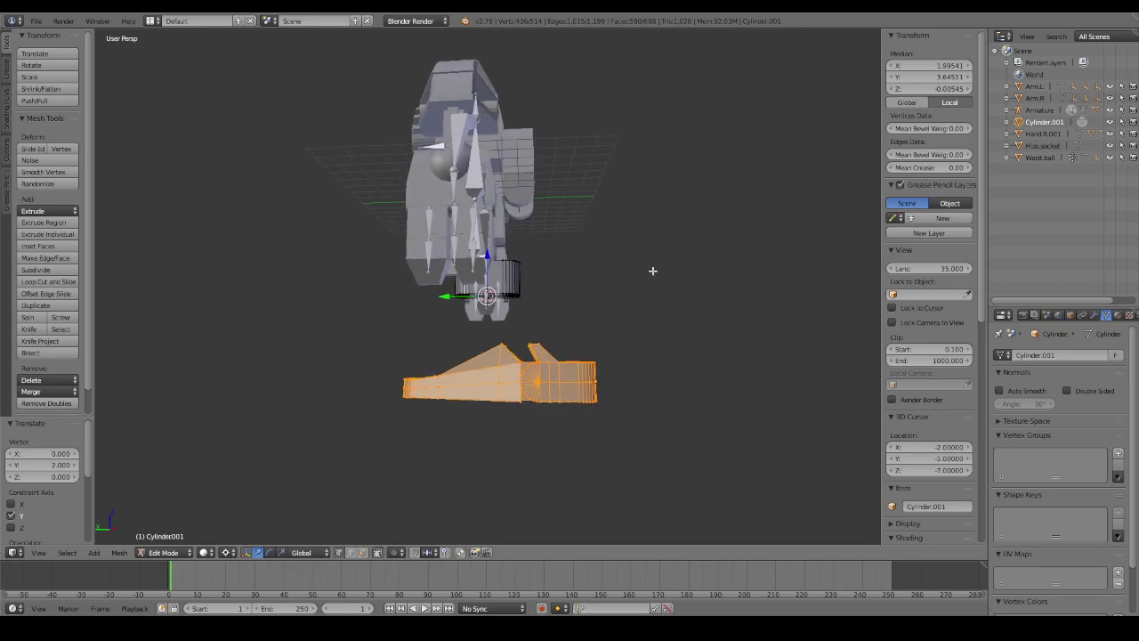
mouse_move(626, 279)
middle_down()
mouse_move(559, 292)
mouse_move(649, 286)
middle_up()
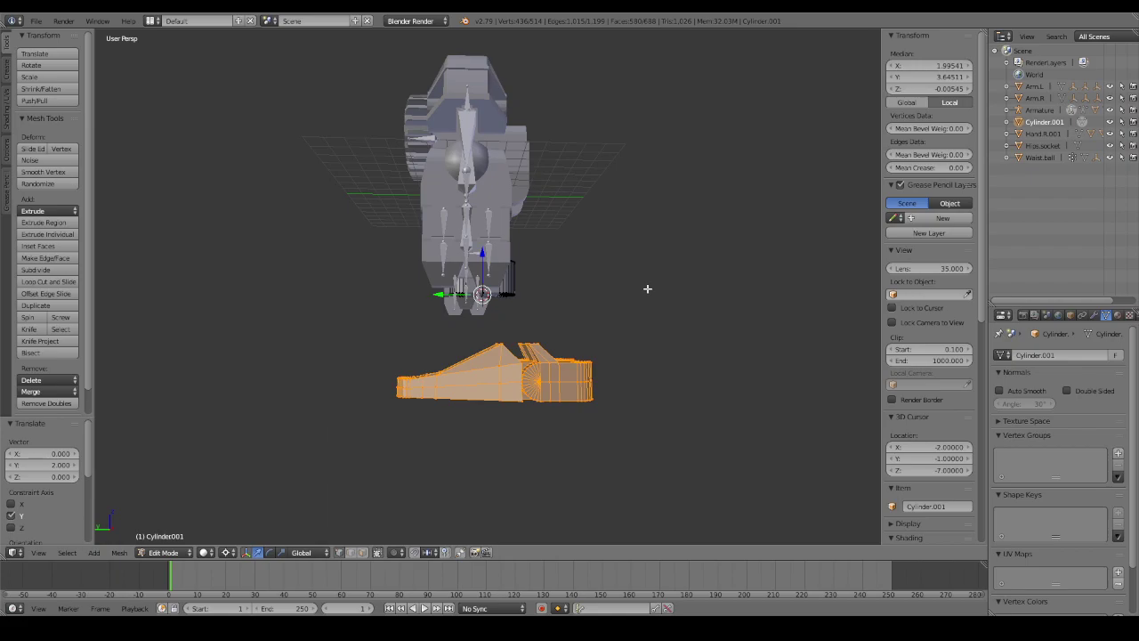
middle_drag(677, 288, 658, 300)
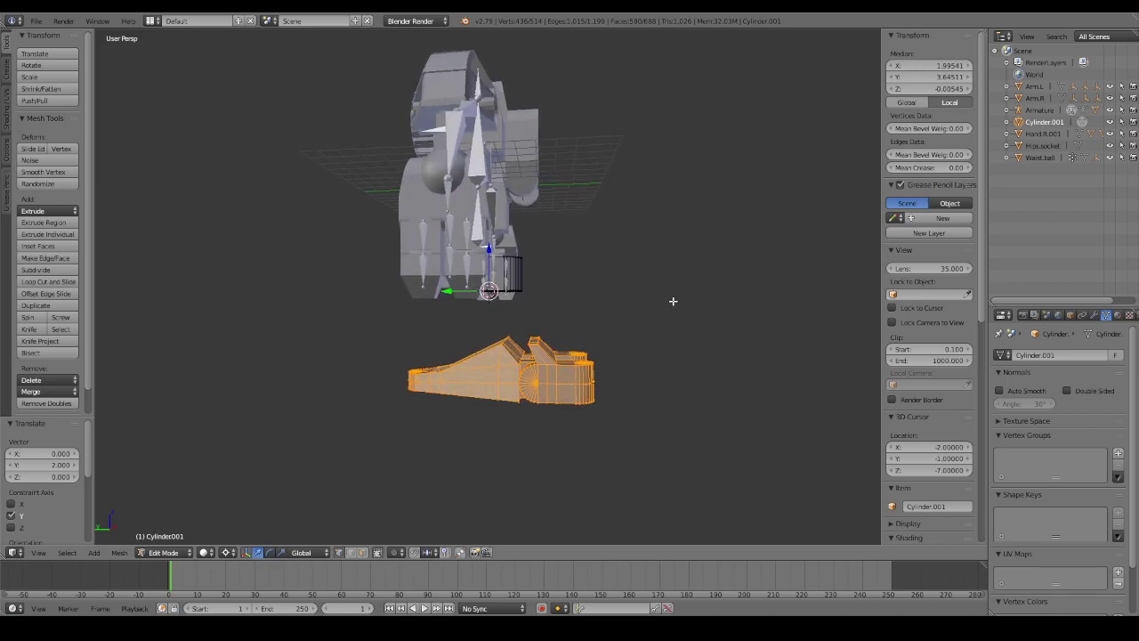
middle_drag(673, 301, 672, 291)
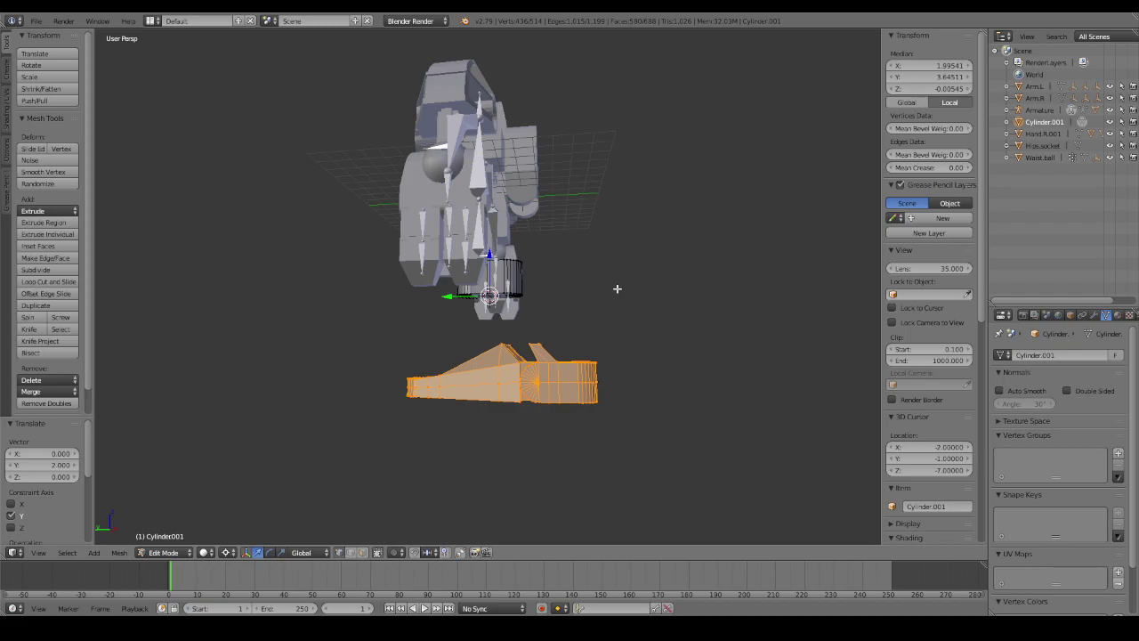
Raise the foot mesh 1 unit along Z.
middle_drag(691, 333, 659, 356)
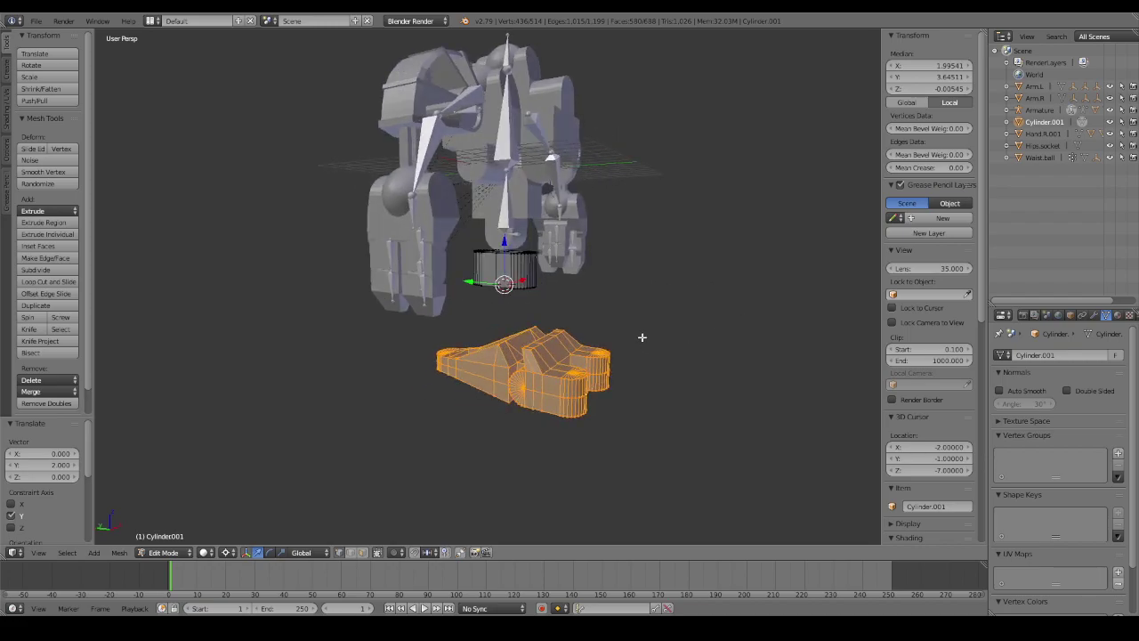
key(g)
key(z)
key(1)
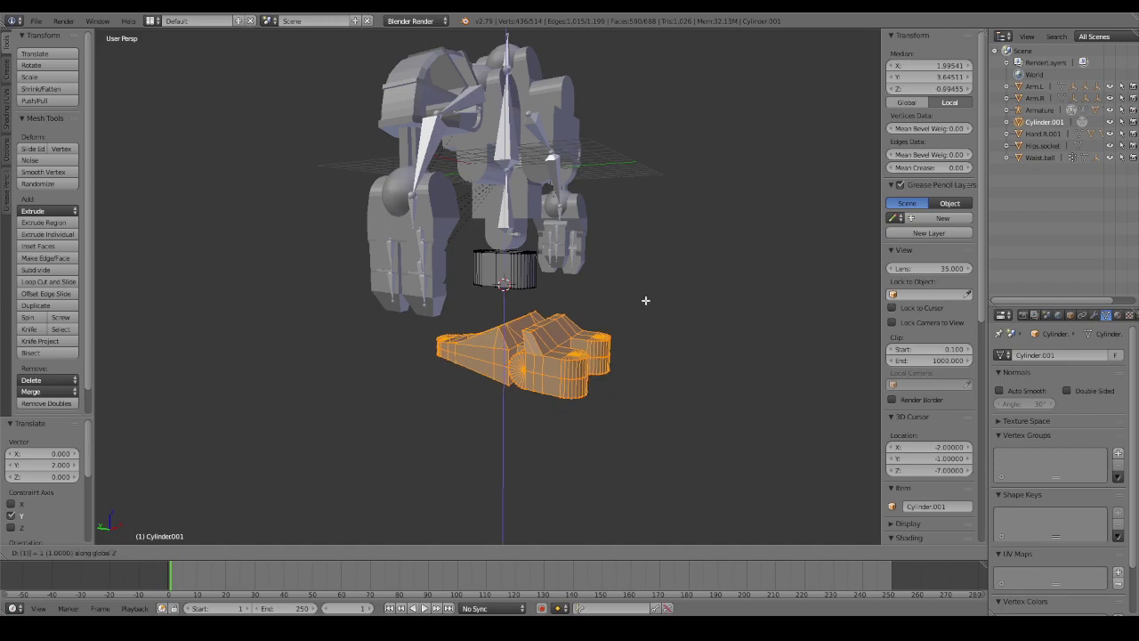
key(x)
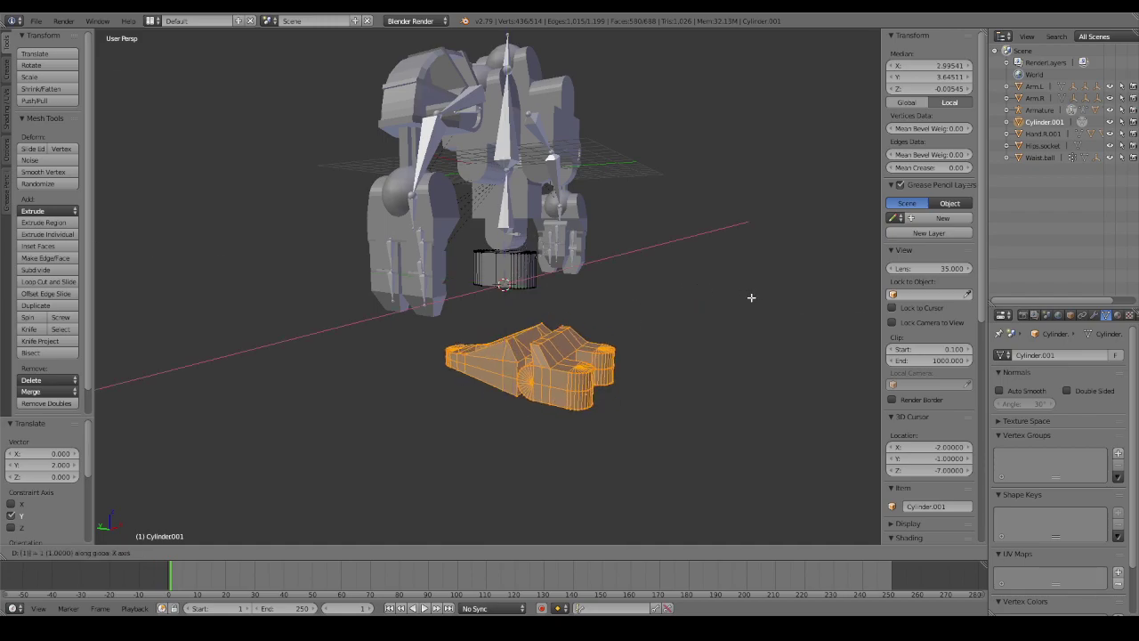
key(Escape)
key(g)
key(z)
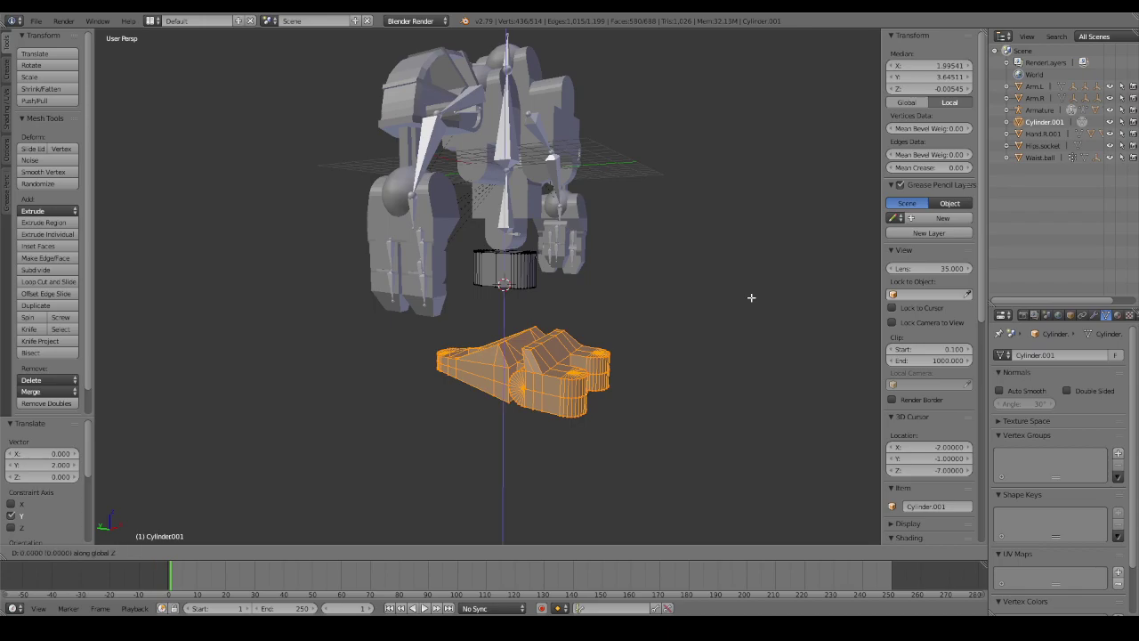
key(1)
key(Return)
mouse_move(742, 293)
middle_down()
mouse_move(691, 279)
mouse_move(543, 281)
middle_up()
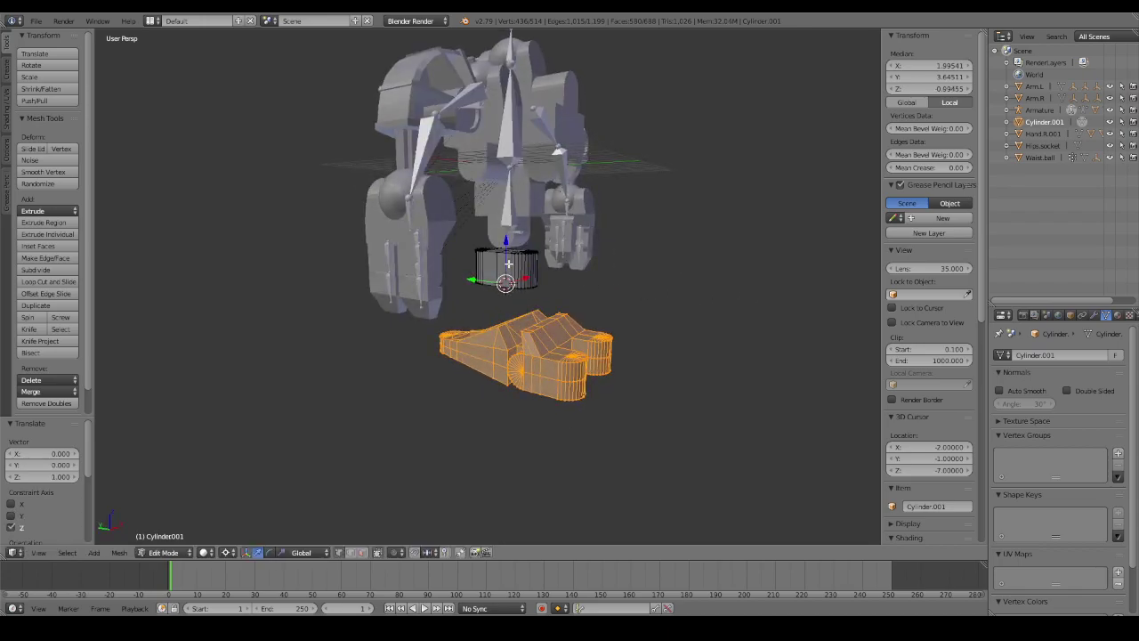
Select the leg cylinder, try setting its Z value to 4, then undo the change.
key(a)
key(l)
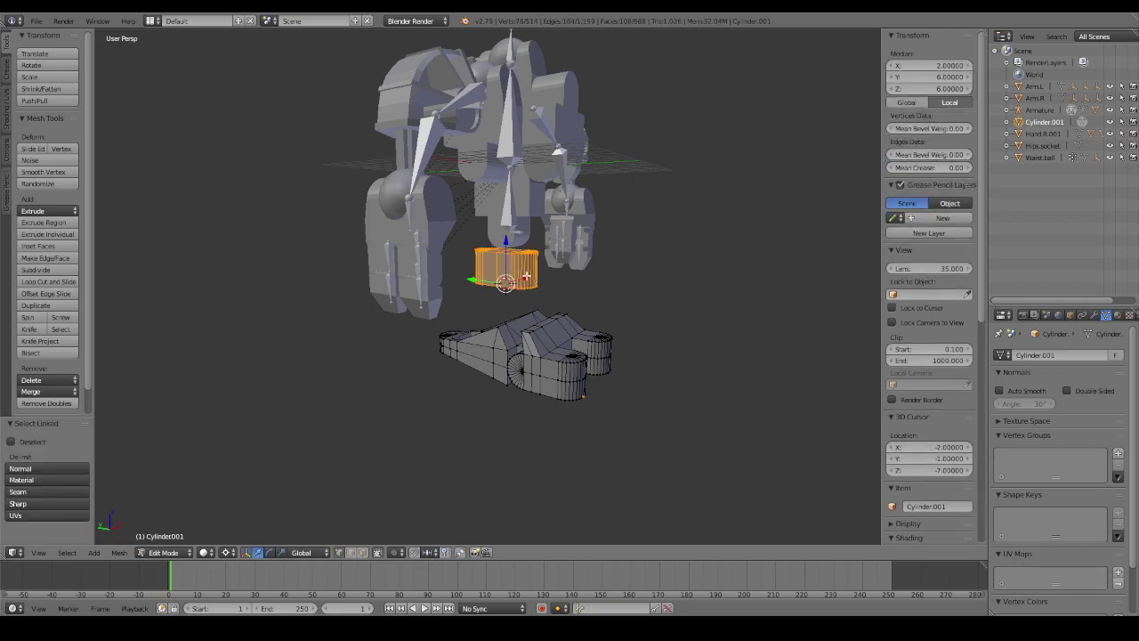
click(943, 88)
text(4)
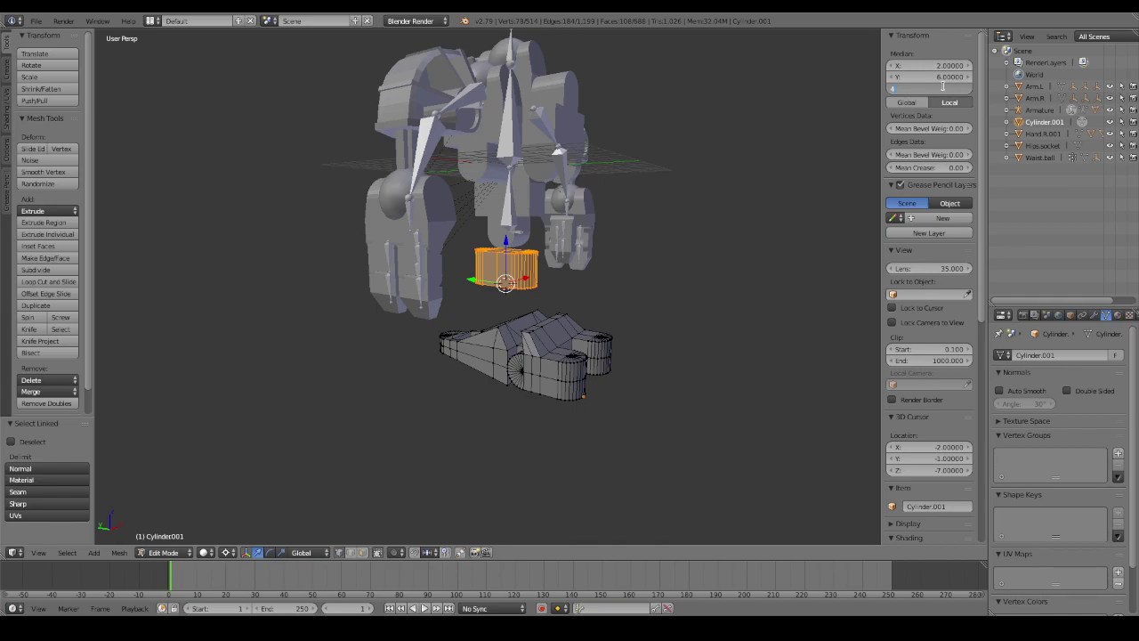
key(Return)
mouse_move(611, 267)
middle_down()
mouse_move(623, 237)
mouse_move(635, 249)
middle_up()
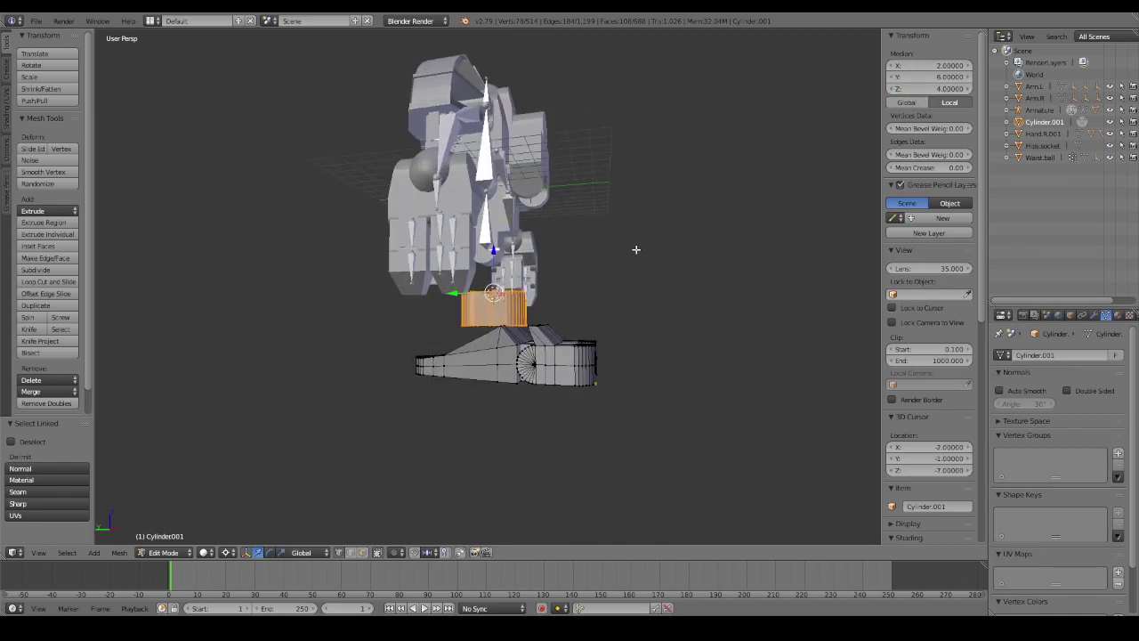
key(ctrl+z)
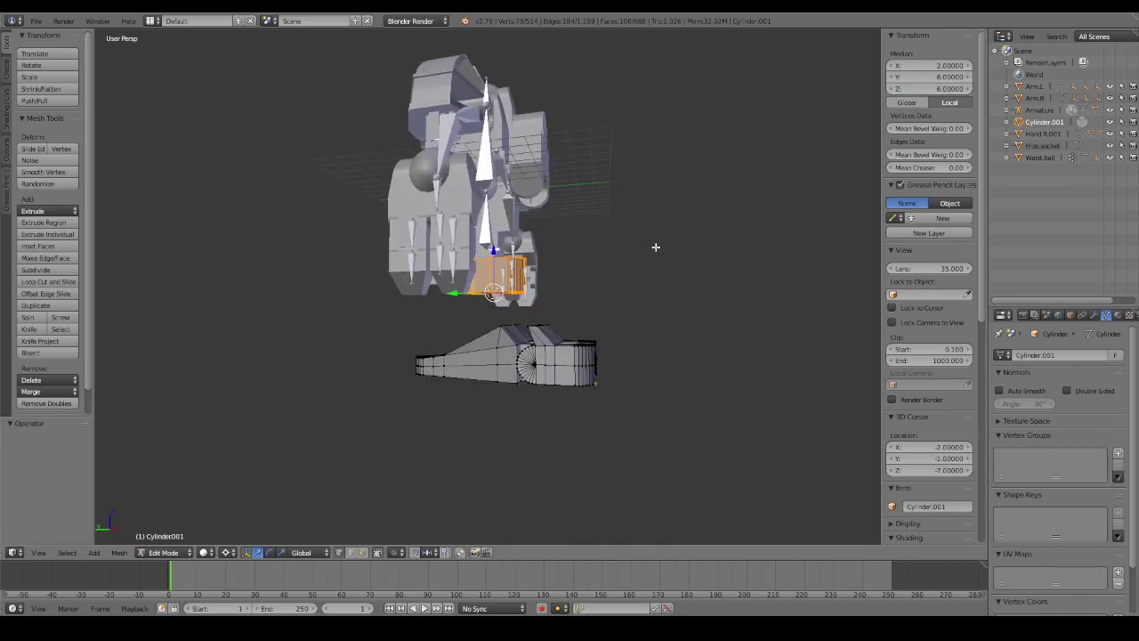
key(ctrl+z)
key(ctrl+z)
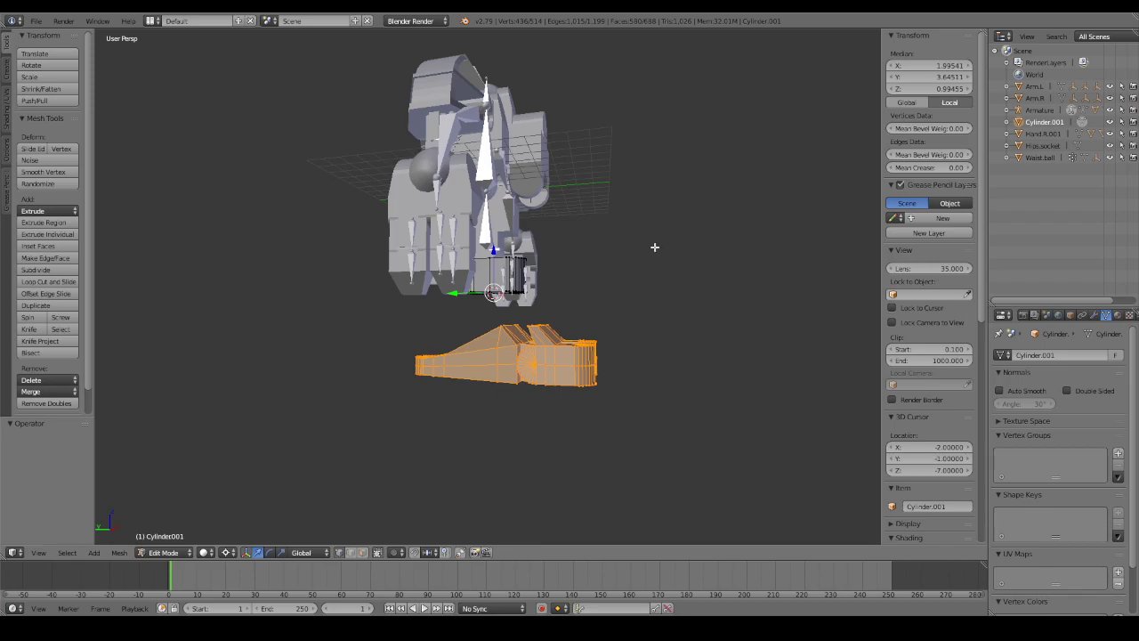
Raise the foot another 1 unit along Z and deselect everything.
key(g)
key(z)
key(1)
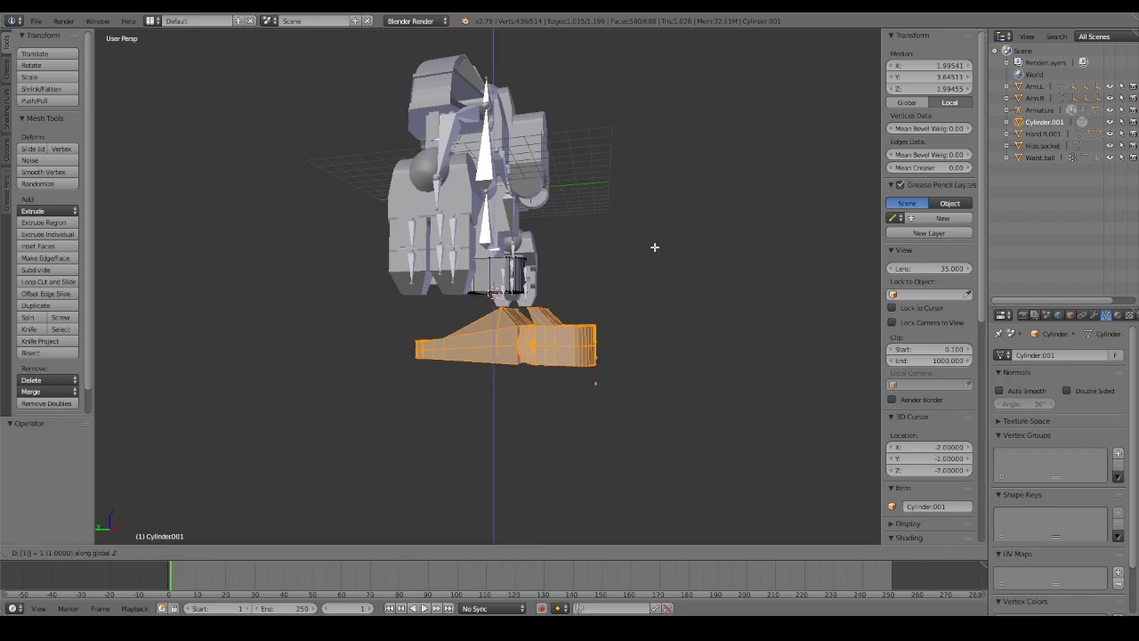
key(Return)
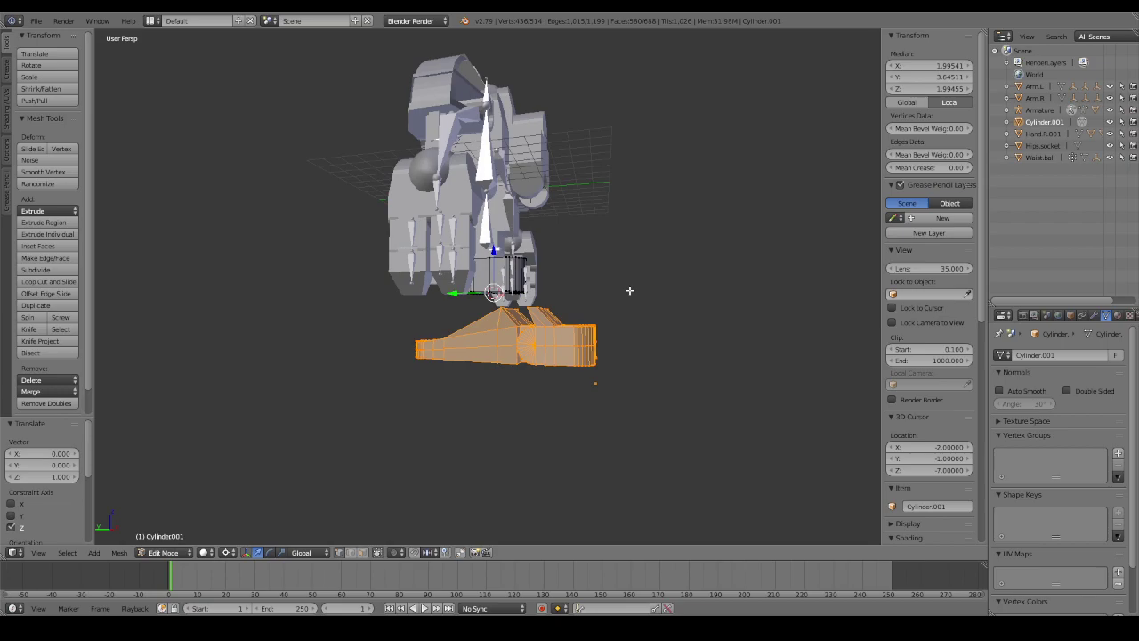
key(a)
mouse_move(629, 290)
middle_down()
mouse_move(661, 288)
mouse_move(651, 294)
middle_up()
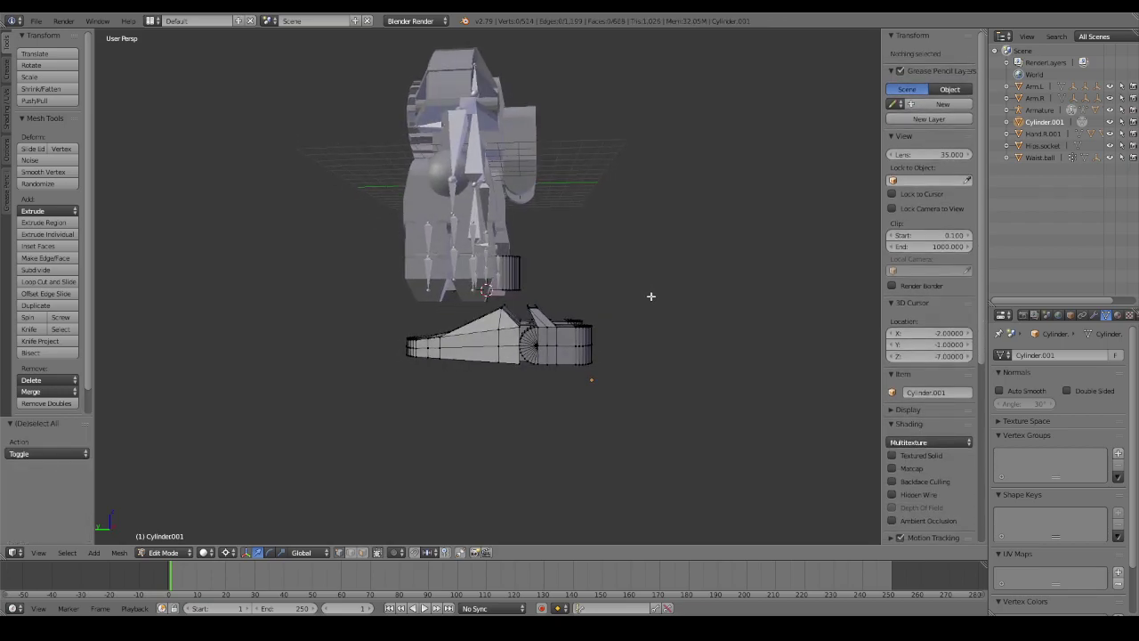
middle_drag(651, 295, 652, 293)
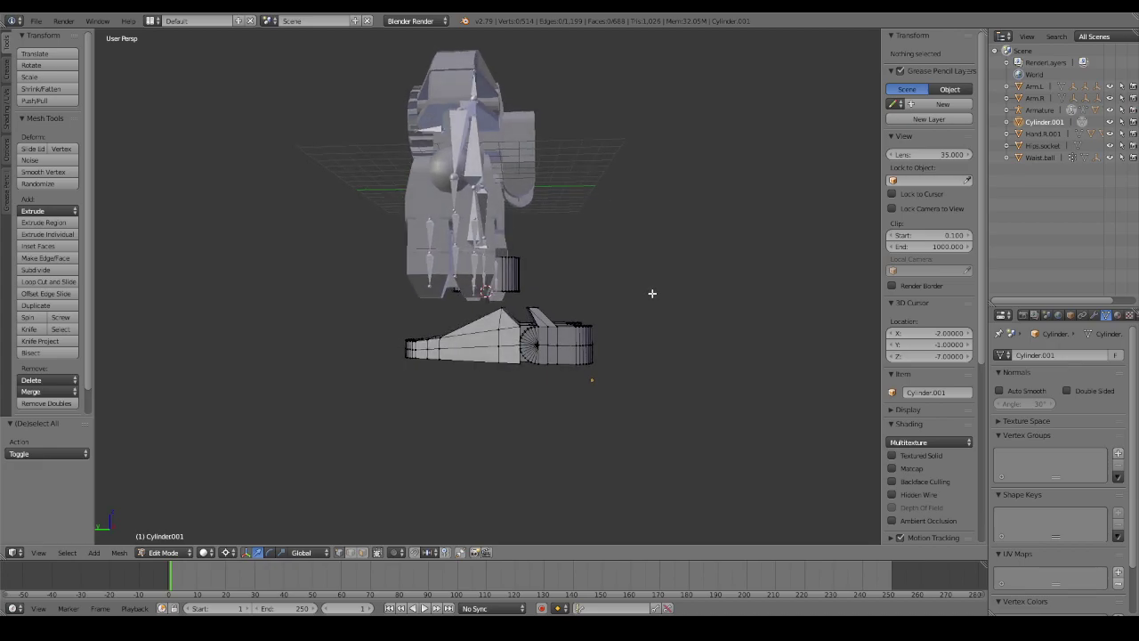
mouse_move(651, 293)
middle_down()
mouse_move(602, 305)
mouse_move(602, 318)
mouse_move(605, 305)
middle_up()
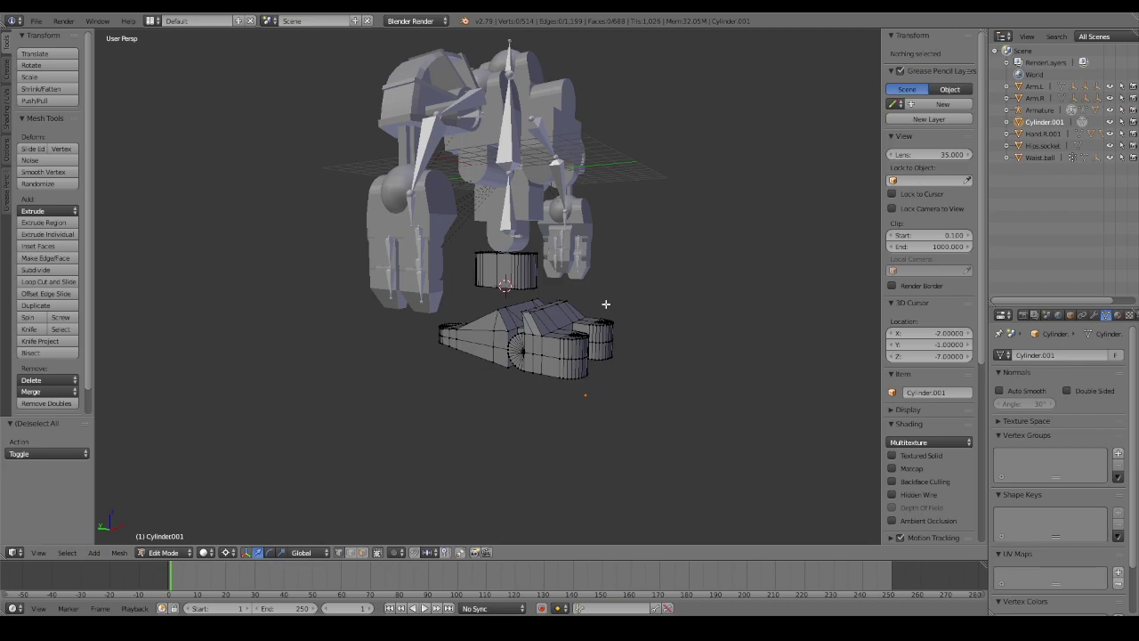
mouse_move(594, 296)
middle_down()
mouse_move(574, 289)
mouse_move(599, 320)
mouse_move(618, 301)
mouse_move(605, 280)
mouse_move(689, 297)
mouse_move(487, 296)
middle_up()
Select the foot's top-edge vertices and set their Z height to 3.
right_click(488, 300)
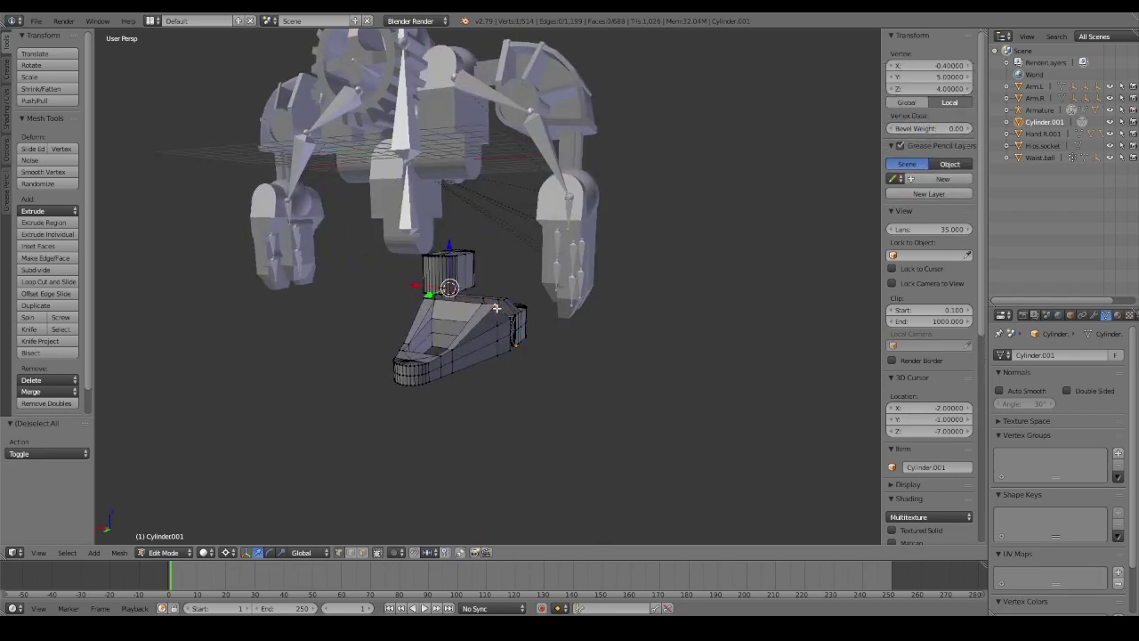
ctrl+right_click(433, 299)
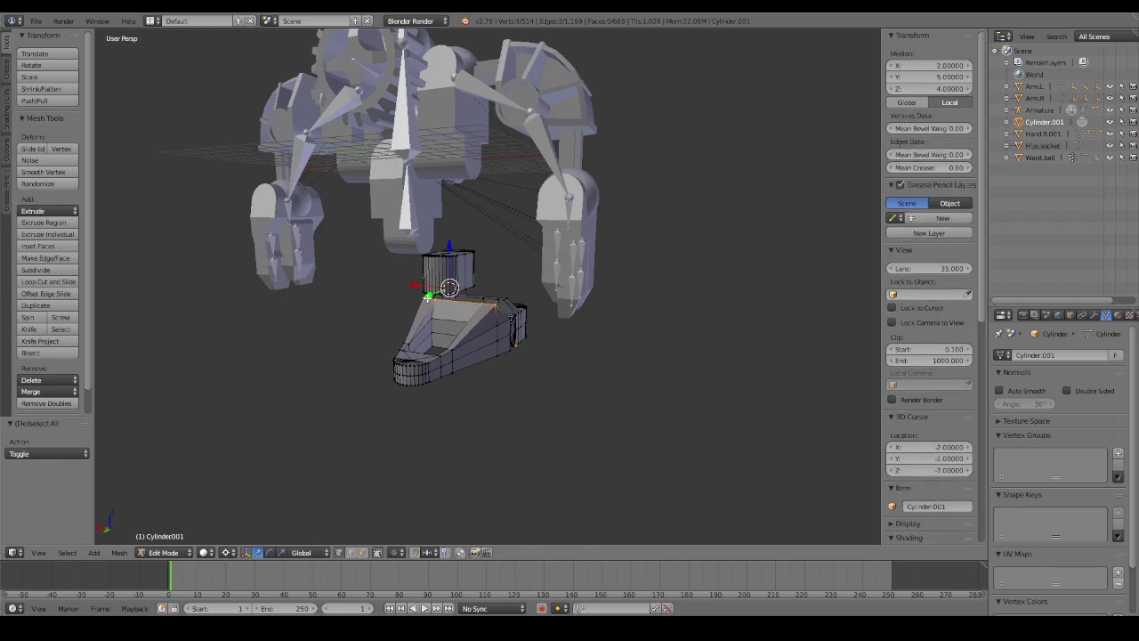
middle_drag(488, 293, 635, 281)
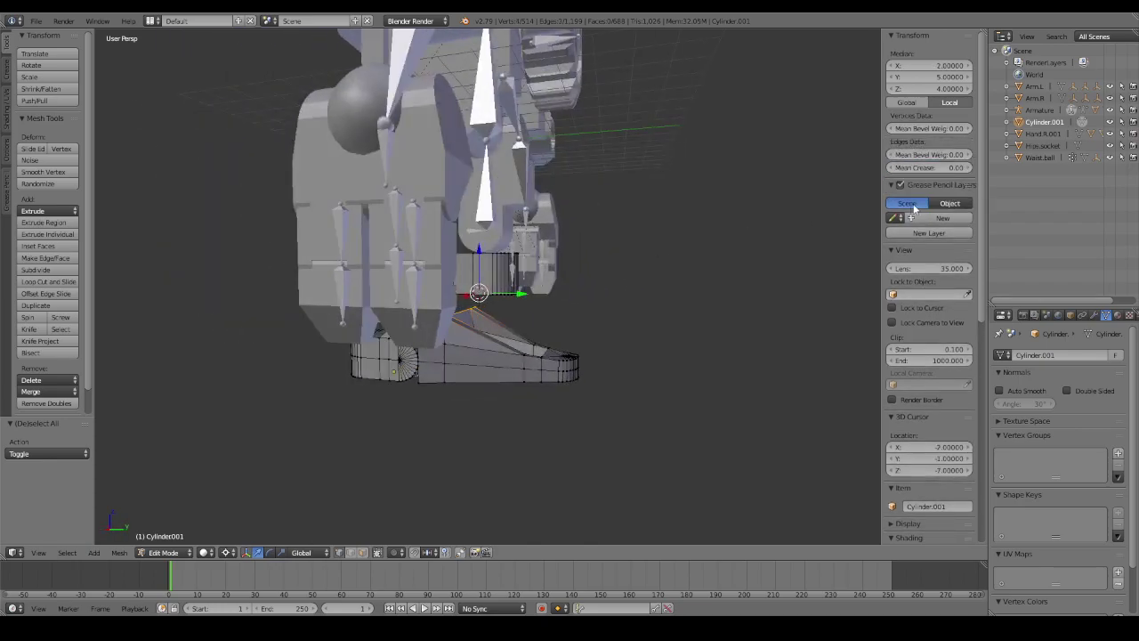
click(937, 87)
text(3)
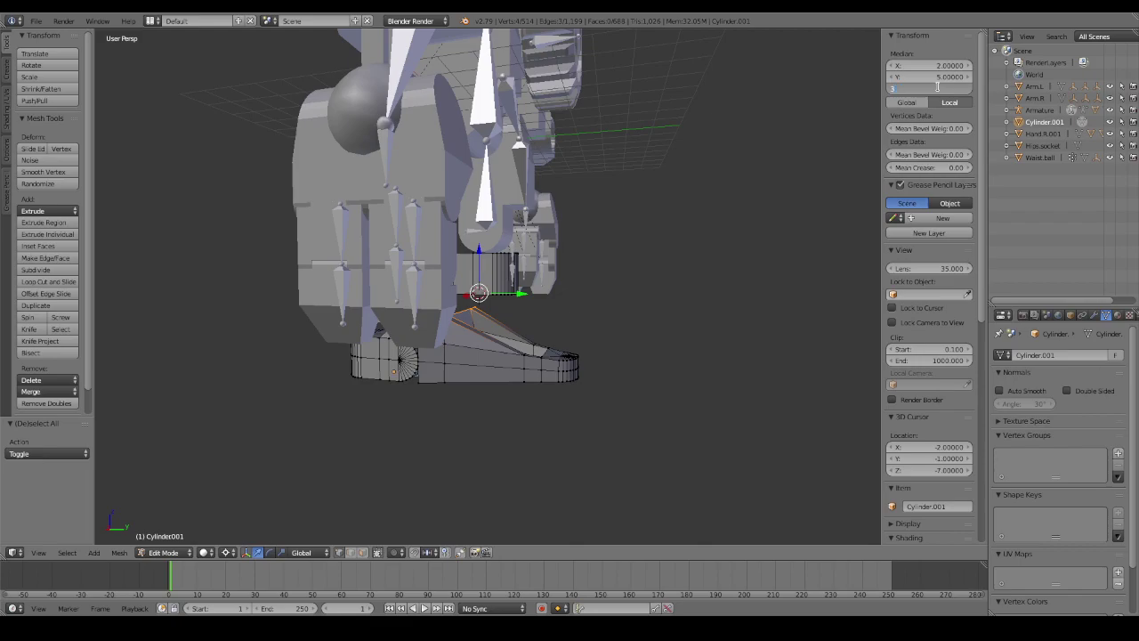
key(Return)
Select the wedge top vertices and set their Z height to 3.5.
mouse_move(593, 294)
middle_down()
mouse_move(635, 277)
mouse_move(438, 338)
middle_up()
scroll(436, 347, up, 2)
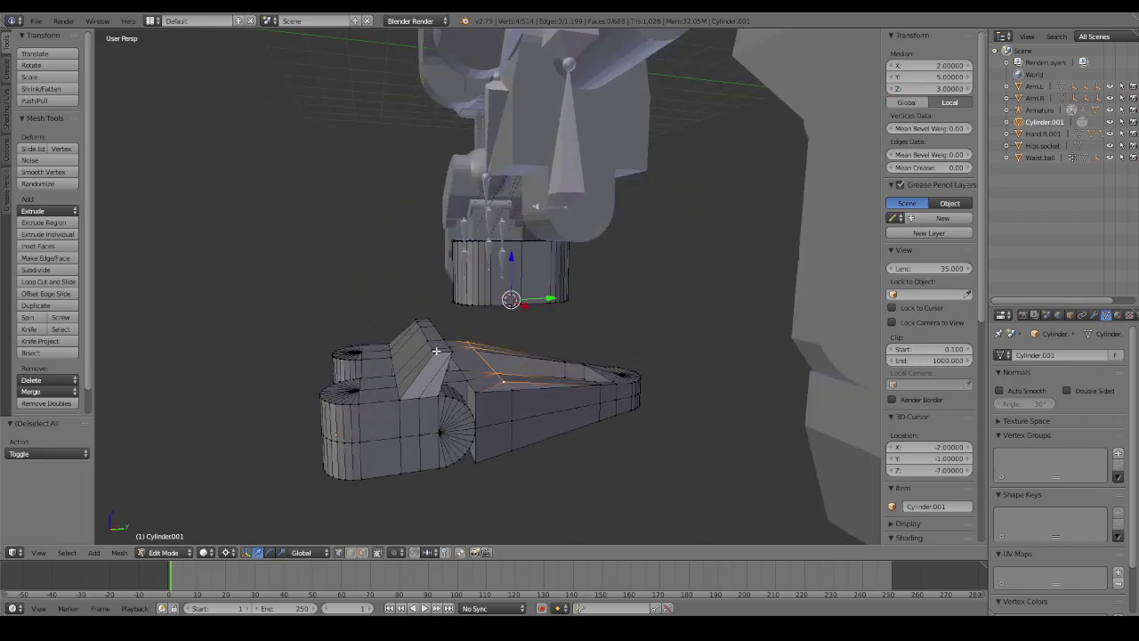
right_click(430, 348)
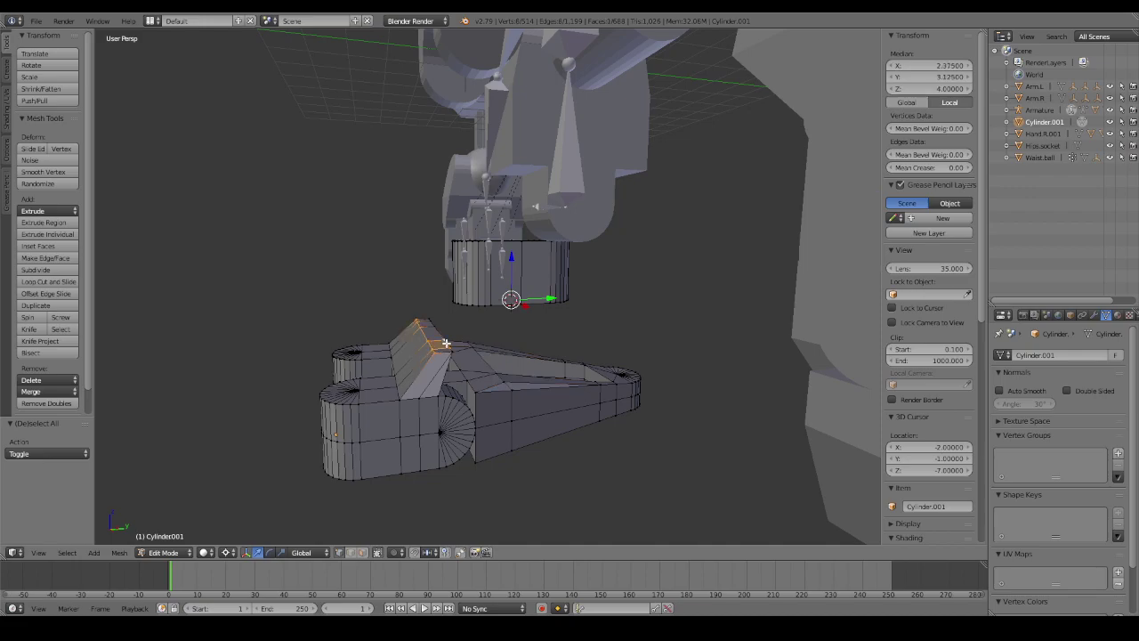
shift+right_click(432, 320)
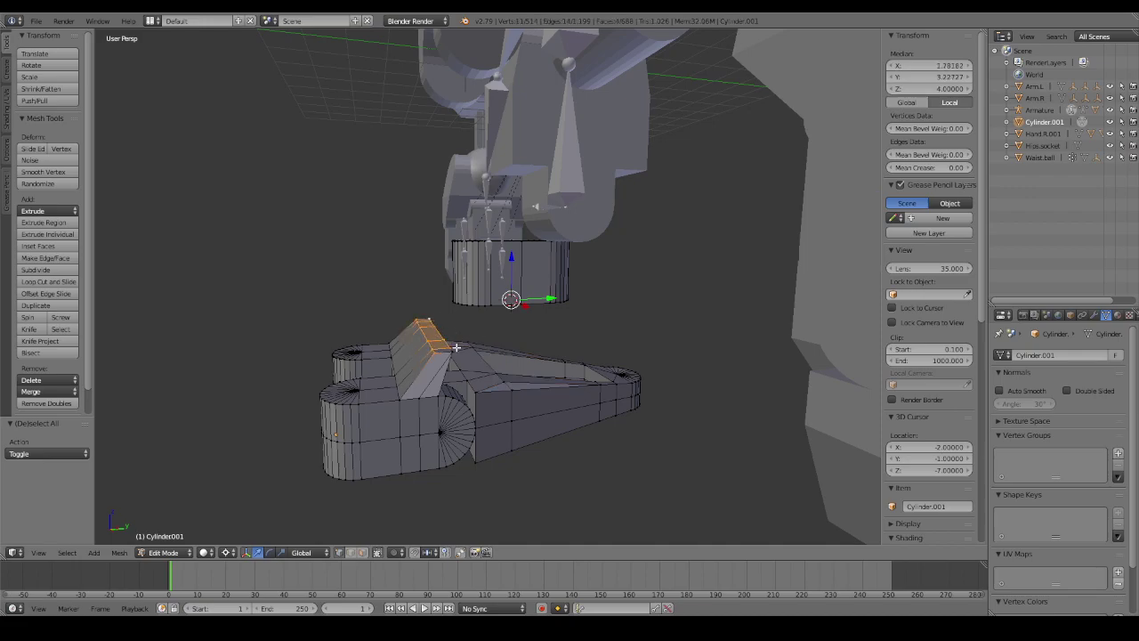
text(3)
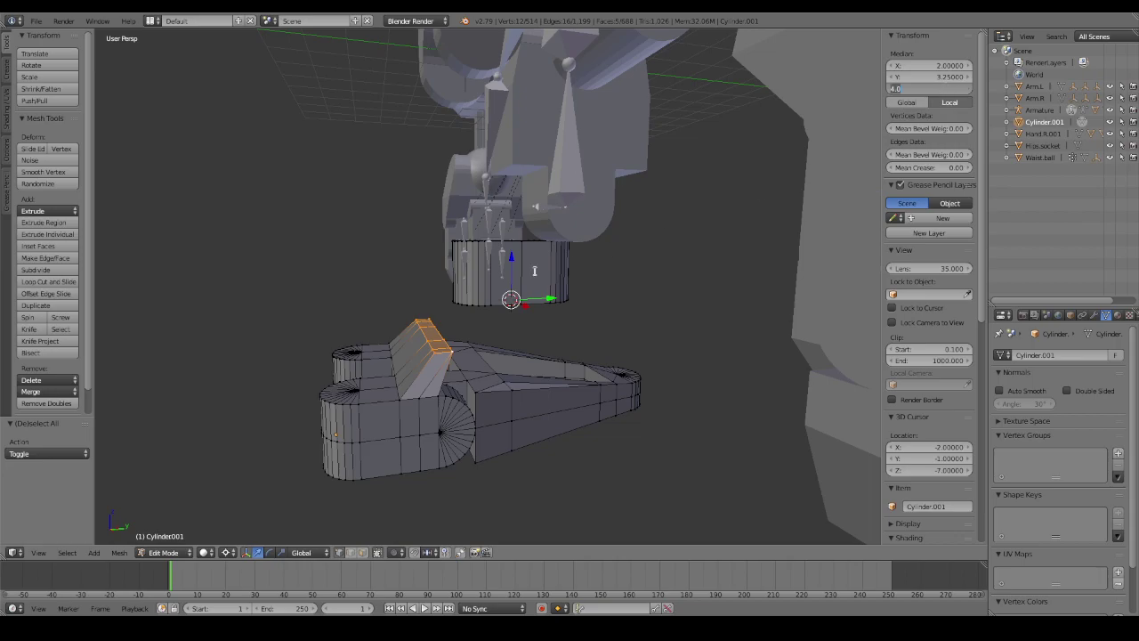
key(Return)
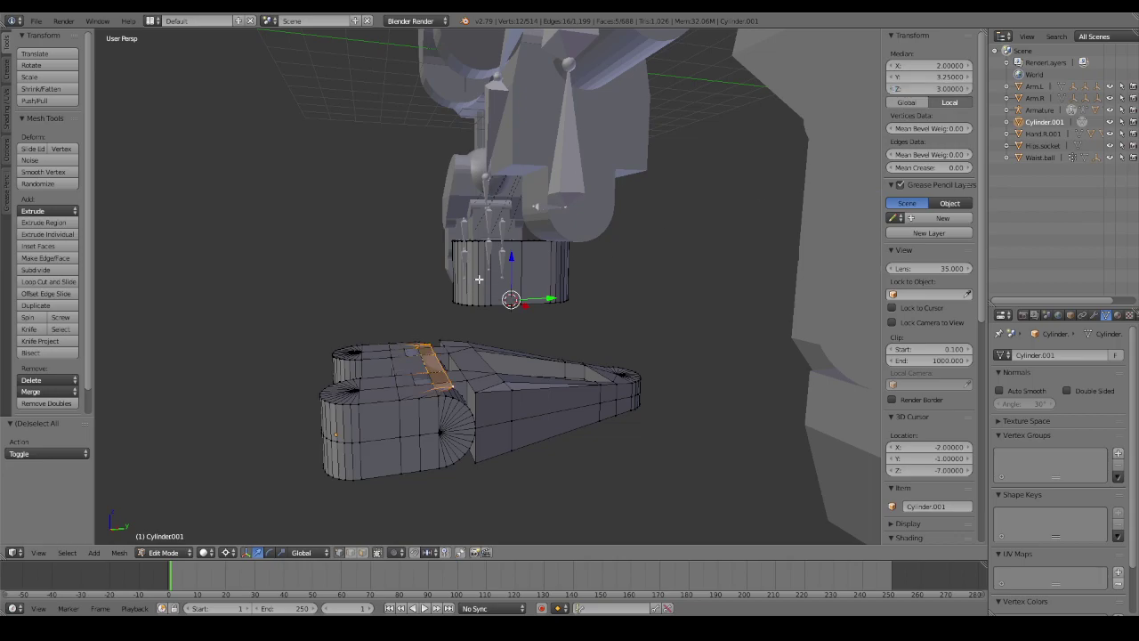
key(ctrl+z)
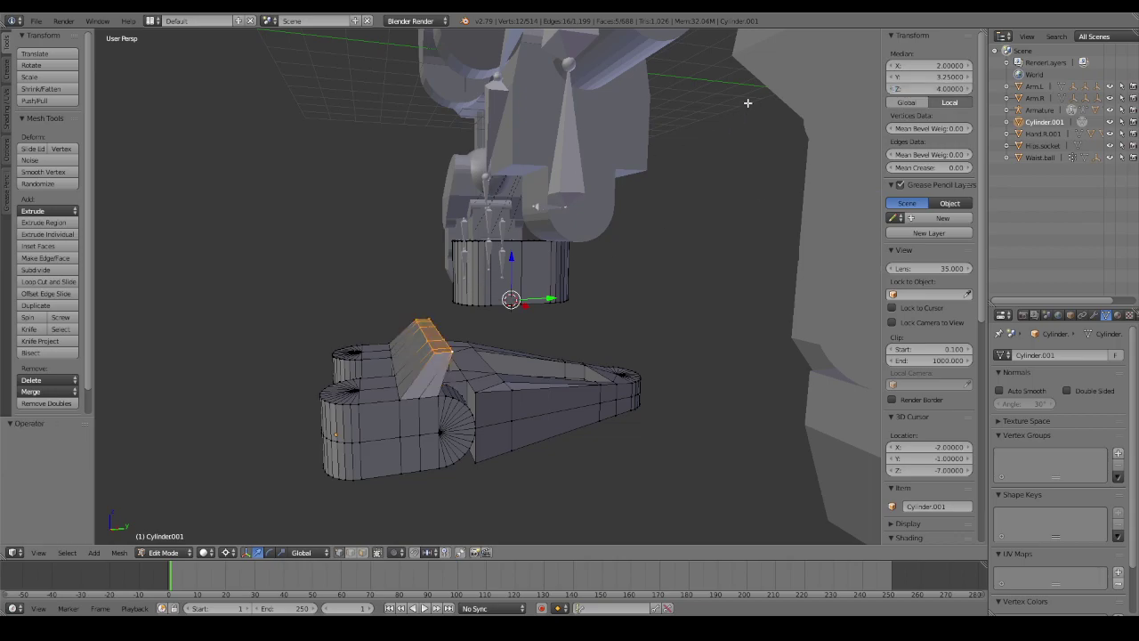
click(934, 86)
text(3.5)
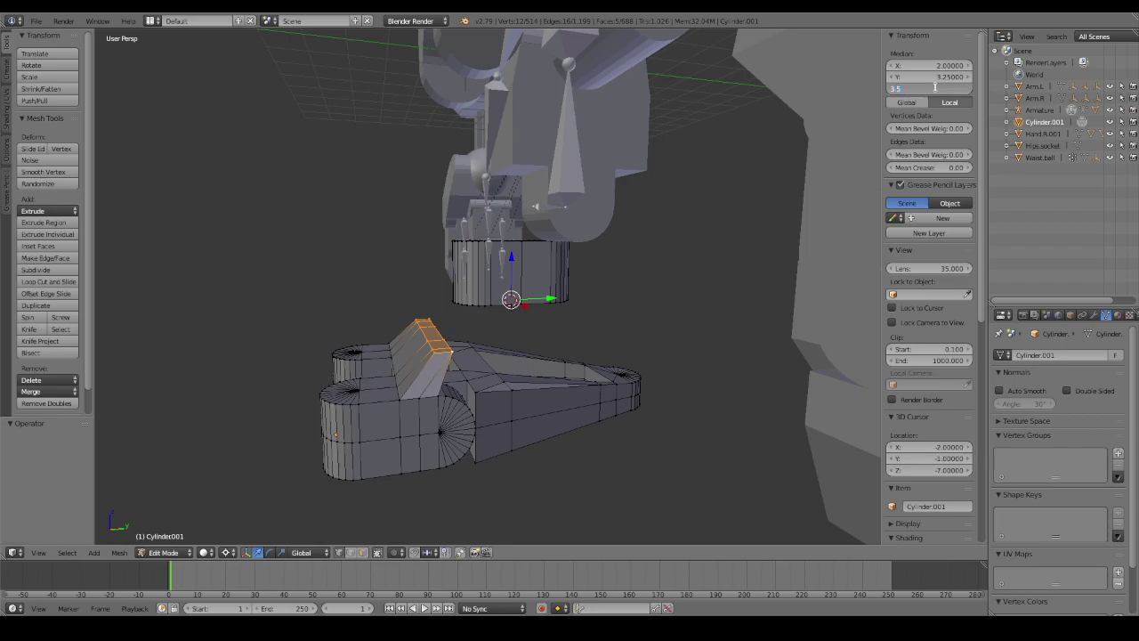
key(Return)
middle_drag(505, 315, 489, 301)
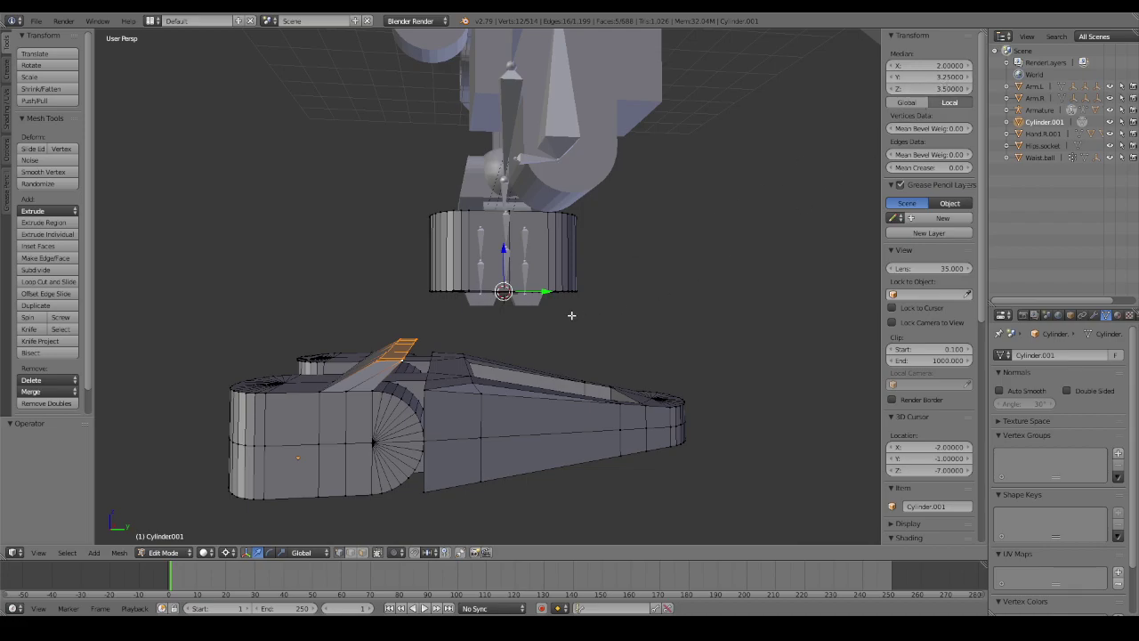
Try splitting off the top face and moving or scaling it along Y, then undo.
key(y)
text(gy.)
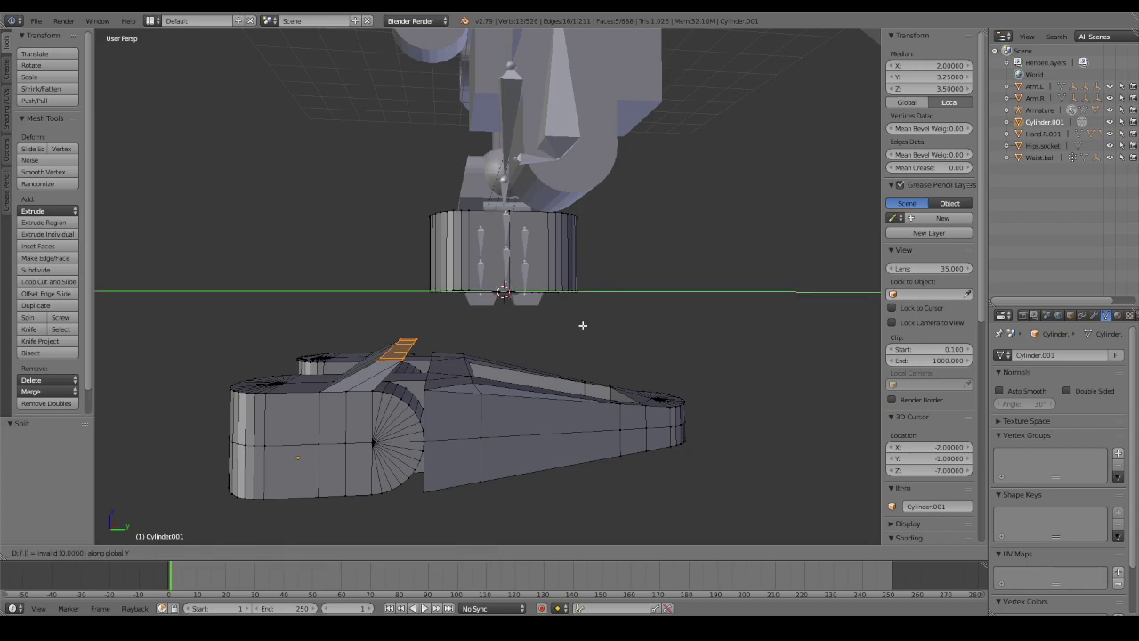
text(5)
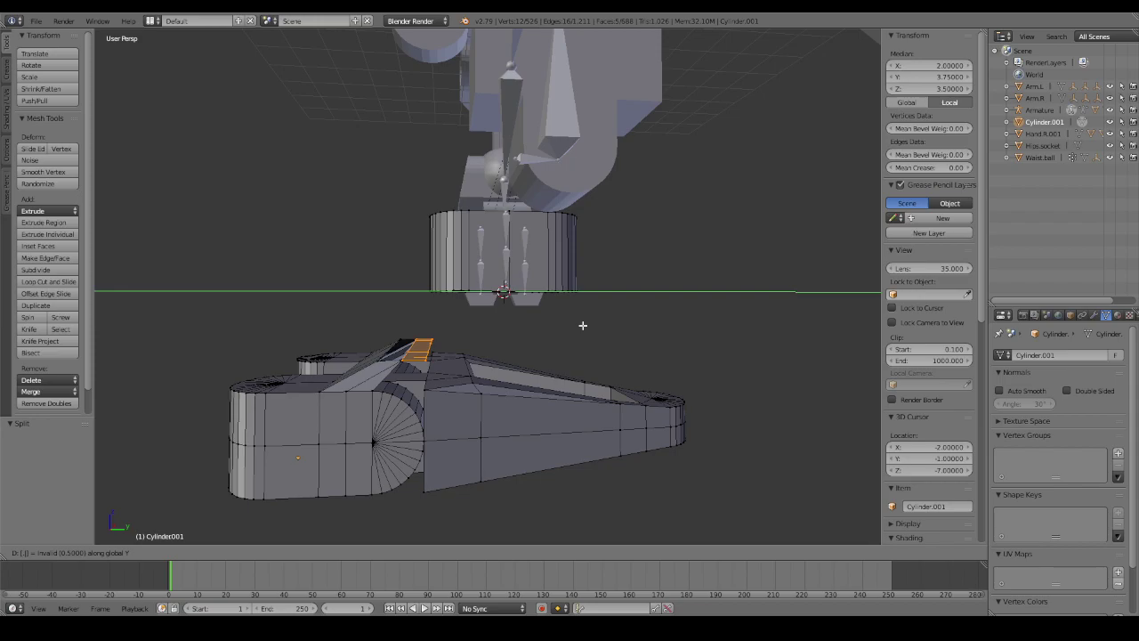
text(z)
key(Escape)
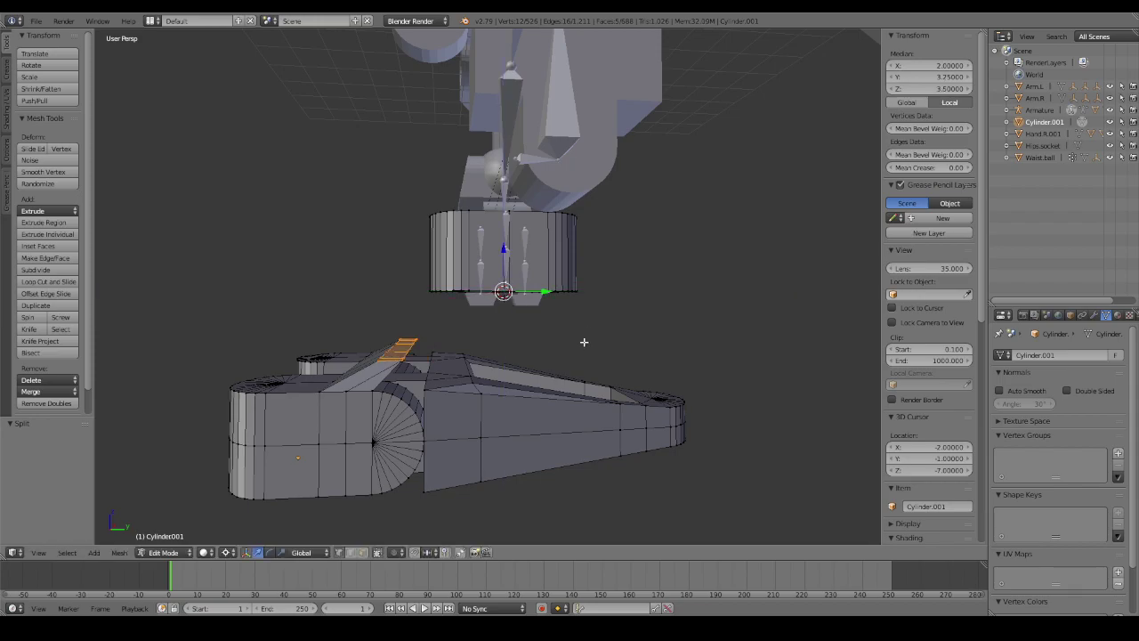
key(ctrl+z)
mouse_move(584, 342)
middle_down()
mouse_move(521, 326)
mouse_move(526, 335)
middle_up()
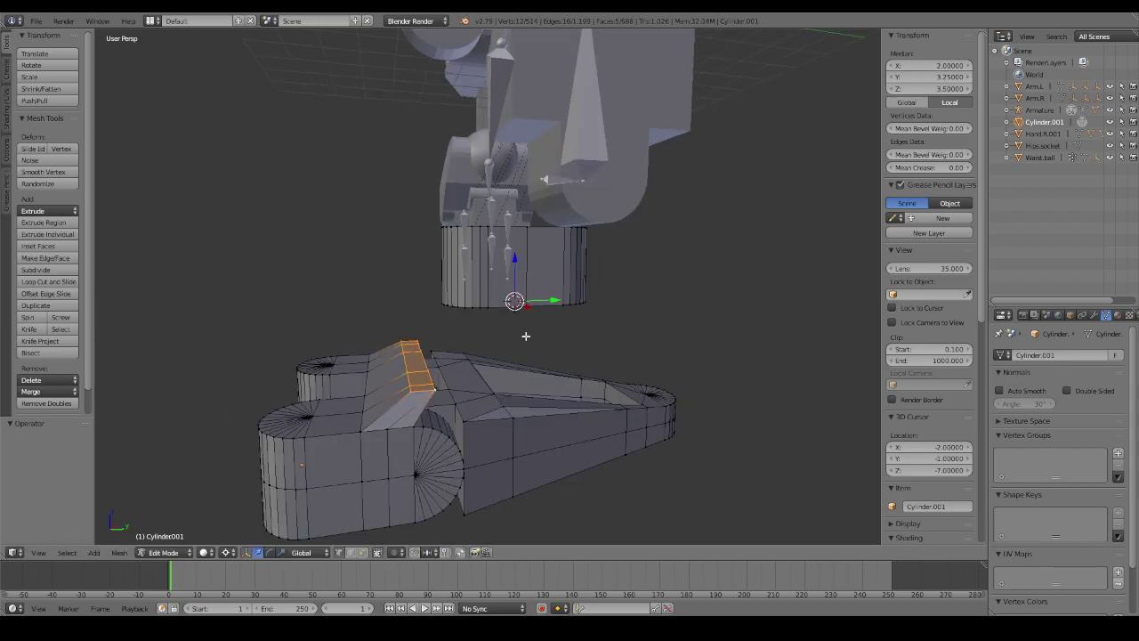
key(y)
key(ctrl+z)
key(ctrl+z)
text(sy)
text(-)
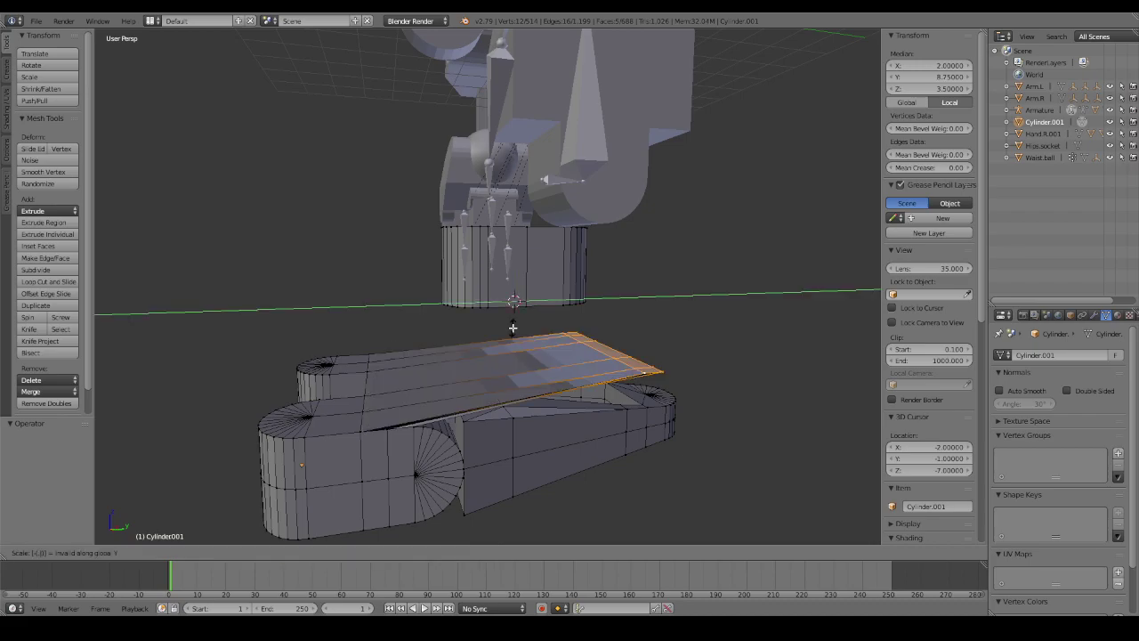
text(0.5)
key(Escape)
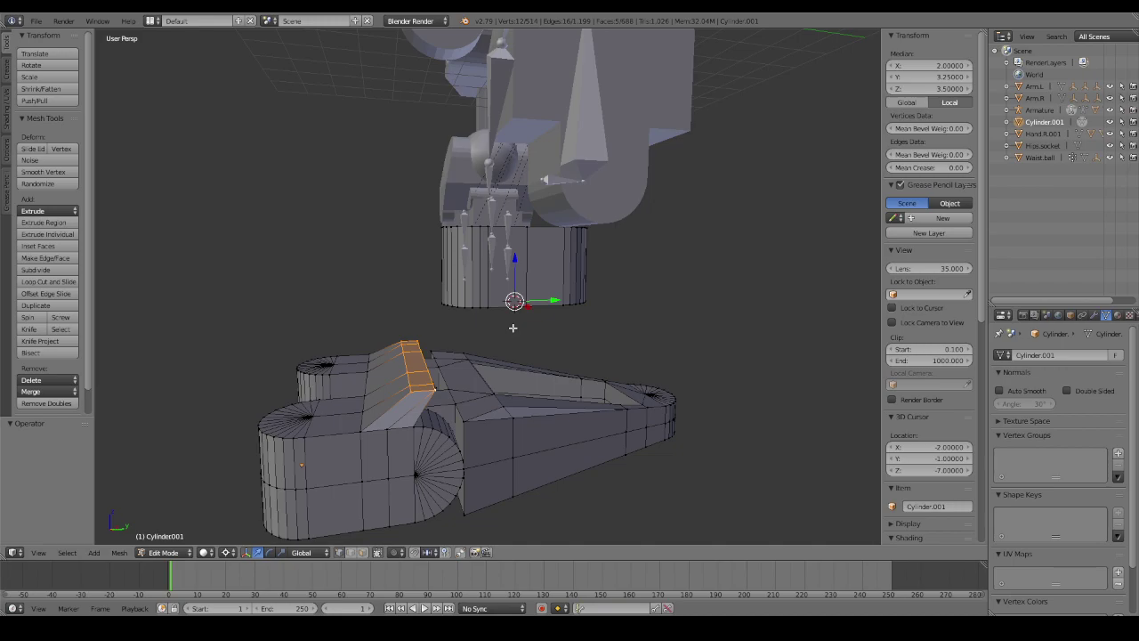
Try scaling the faces -0.5 along Y and moving them -4.5 along Y, then undo.
key(s)
key(y)
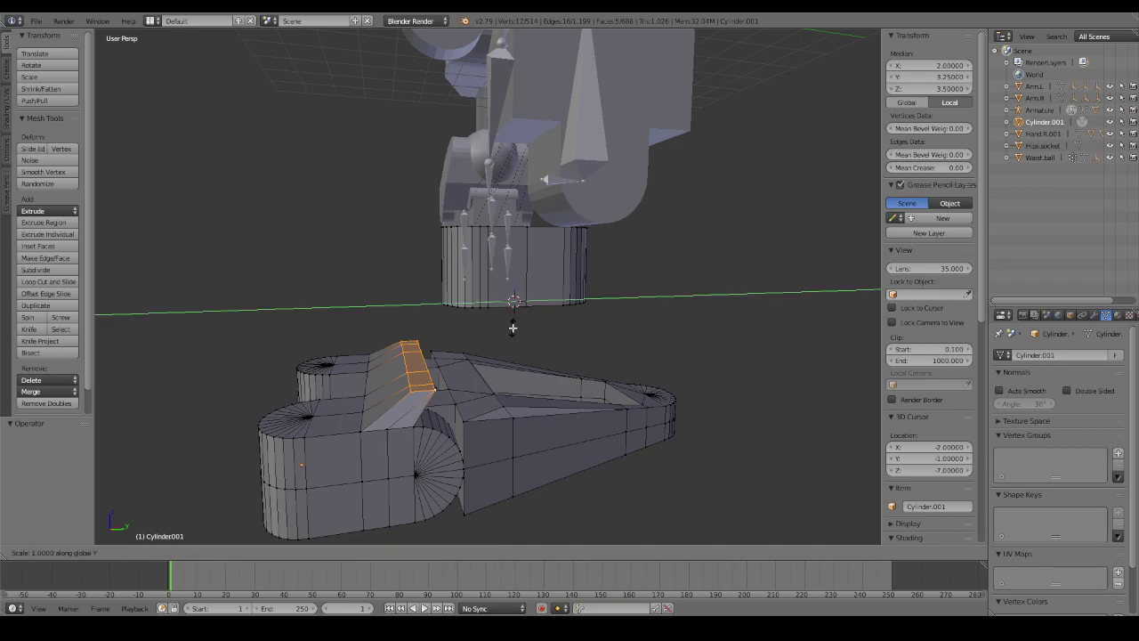
text(-)
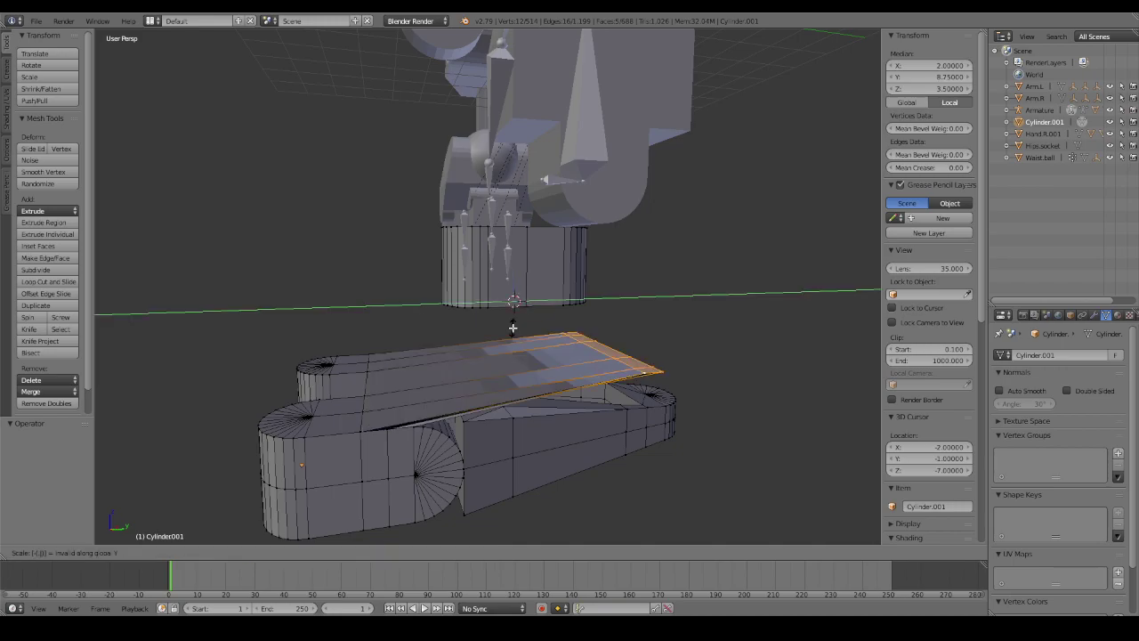
text(.5)
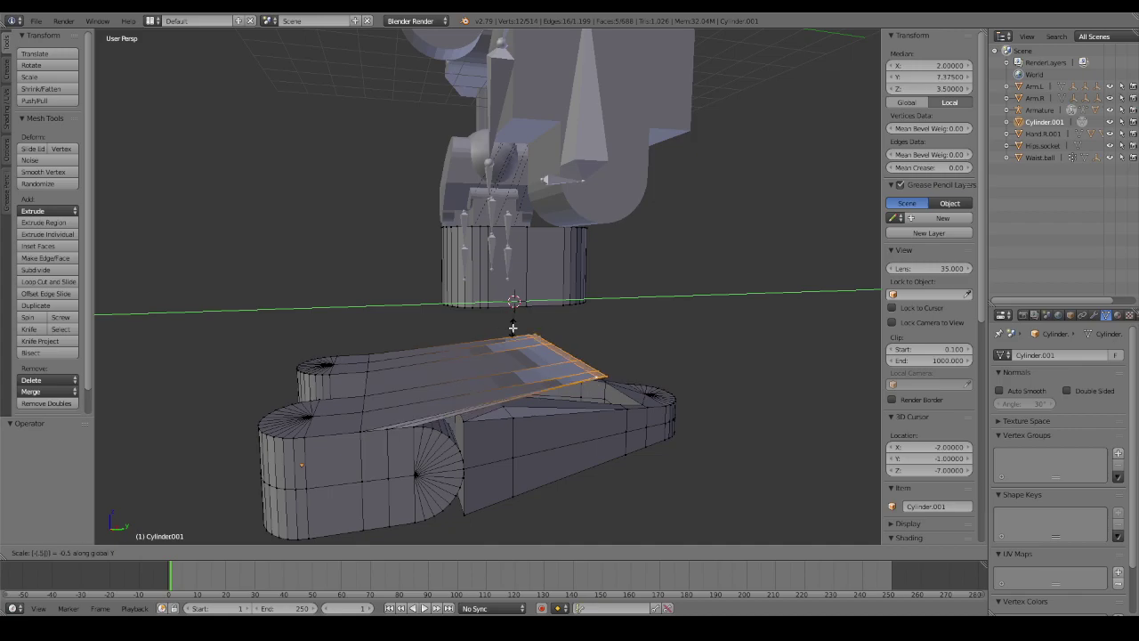
key(Escape)
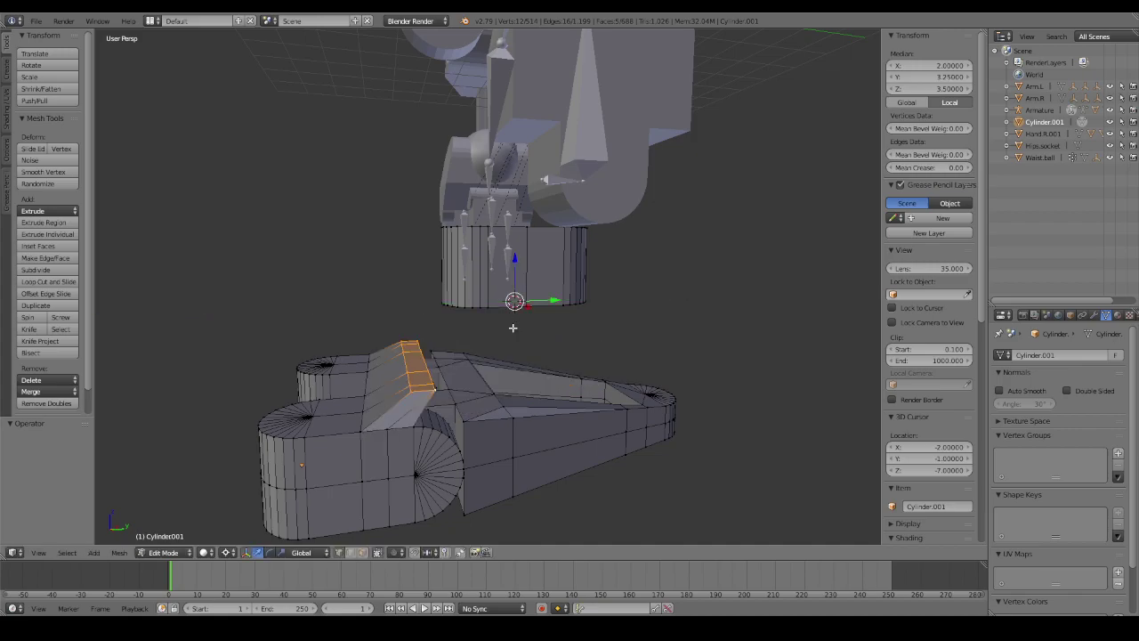
key(g)
key(y)
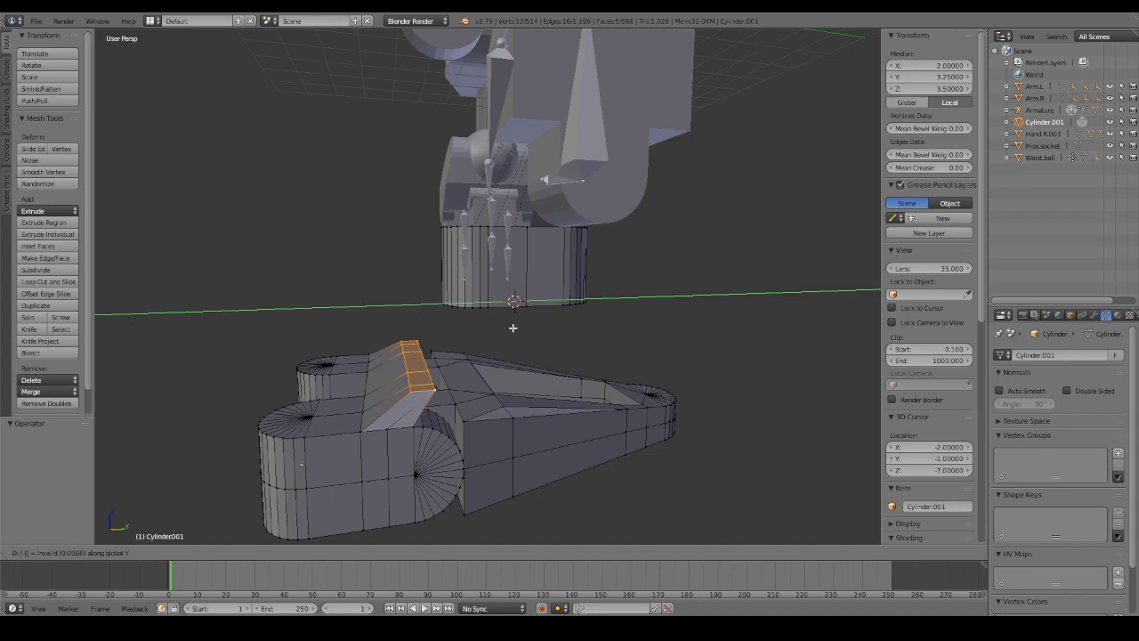
text(-4)
text(.5)
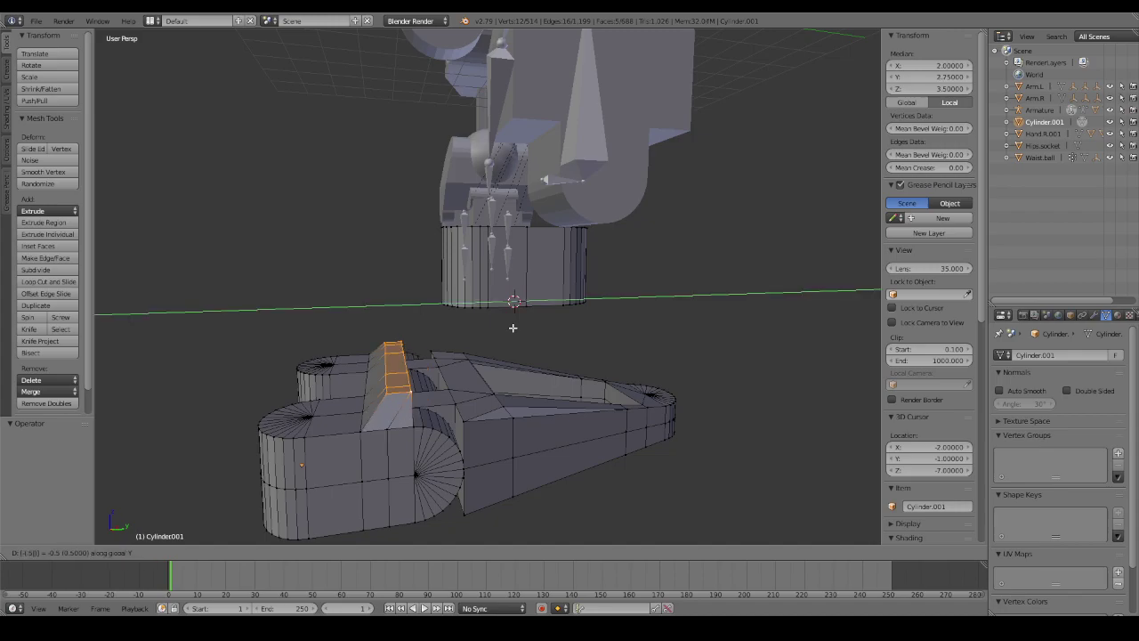
key(Return)
middle_drag(513, 327, 476, 312)
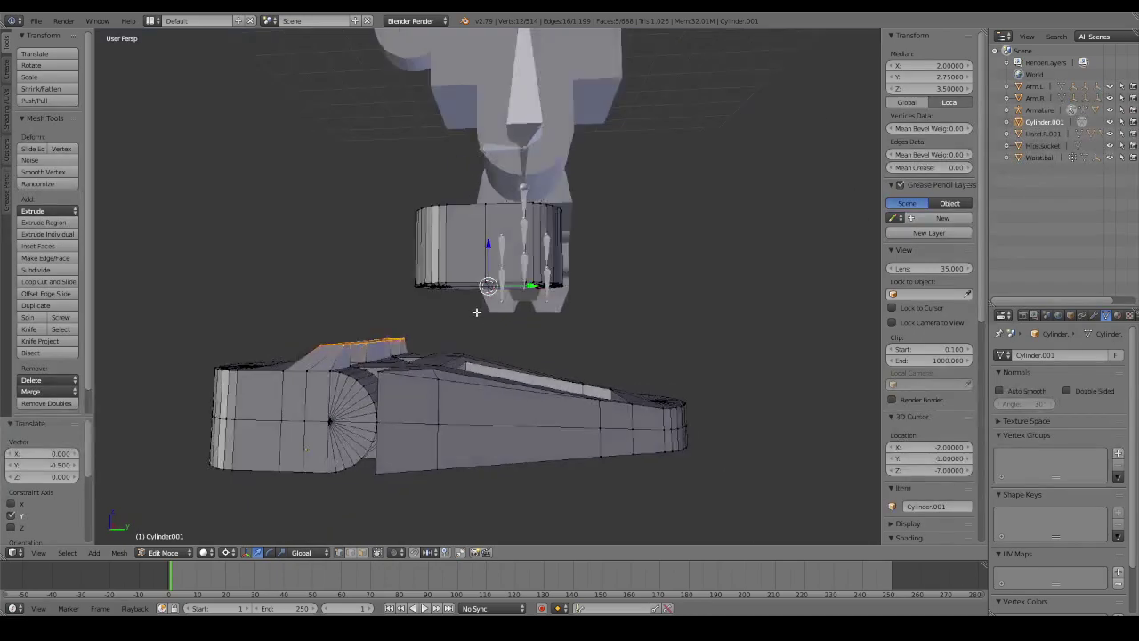
key(ctrl+z)
Restore the toe ridge selection, set its median Z to 3.5, and deselect all.
key(a)
middle_drag(534, 333, 561, 344)
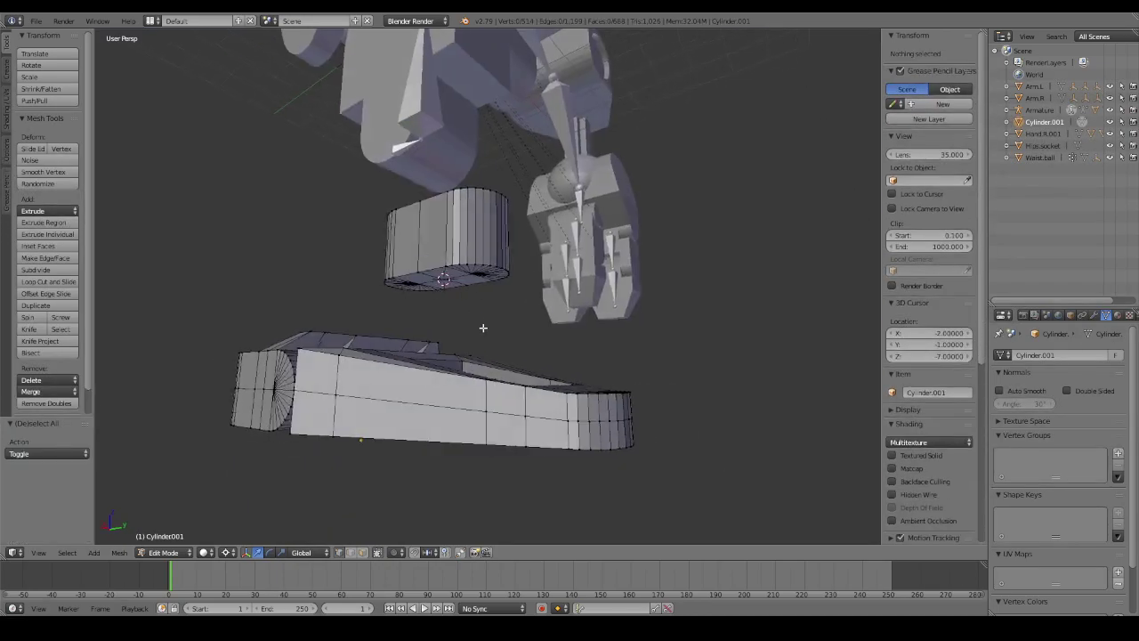
key(ctrl+z)
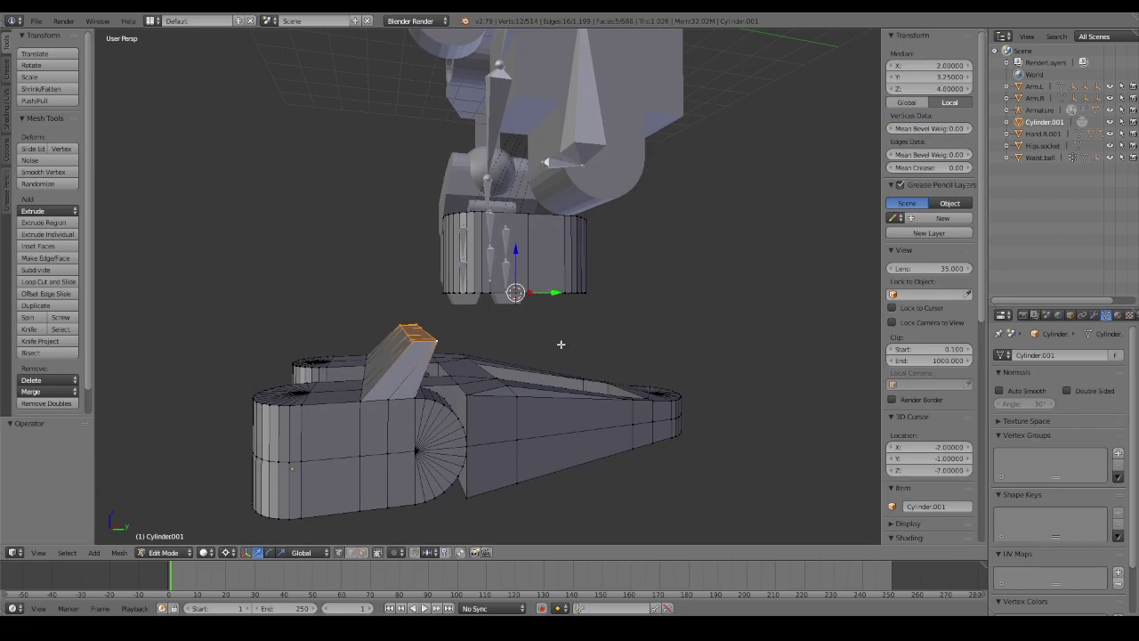
key(ctrl+z)
key(ctrl+z)
key(ctrl+z)
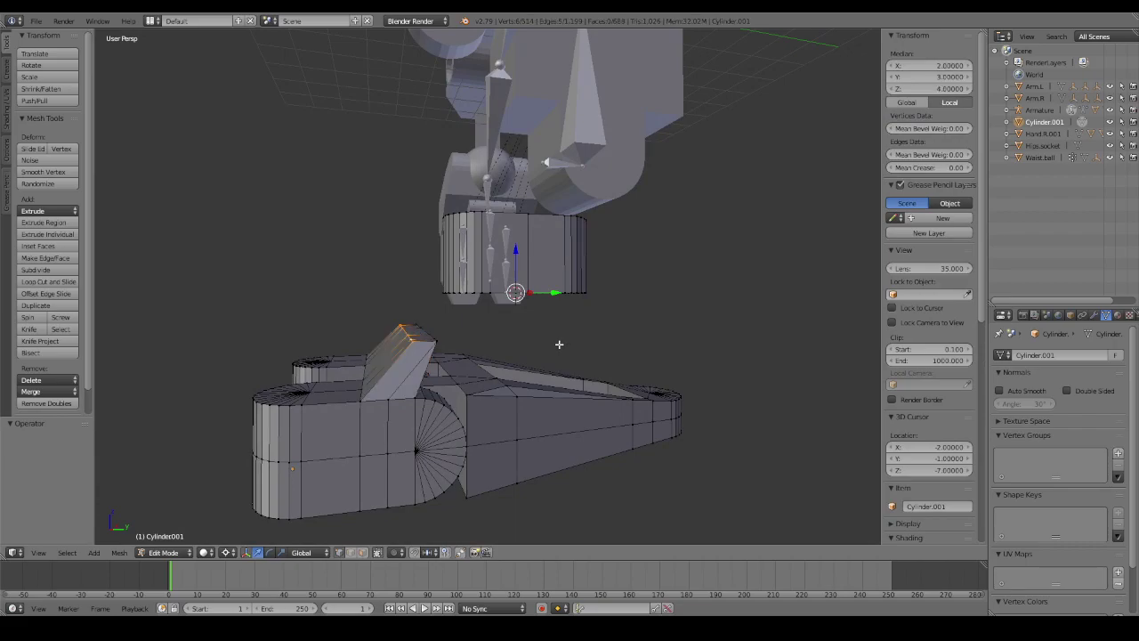
key(ctrl+z)
middle_drag(558, 344, 546, 342)
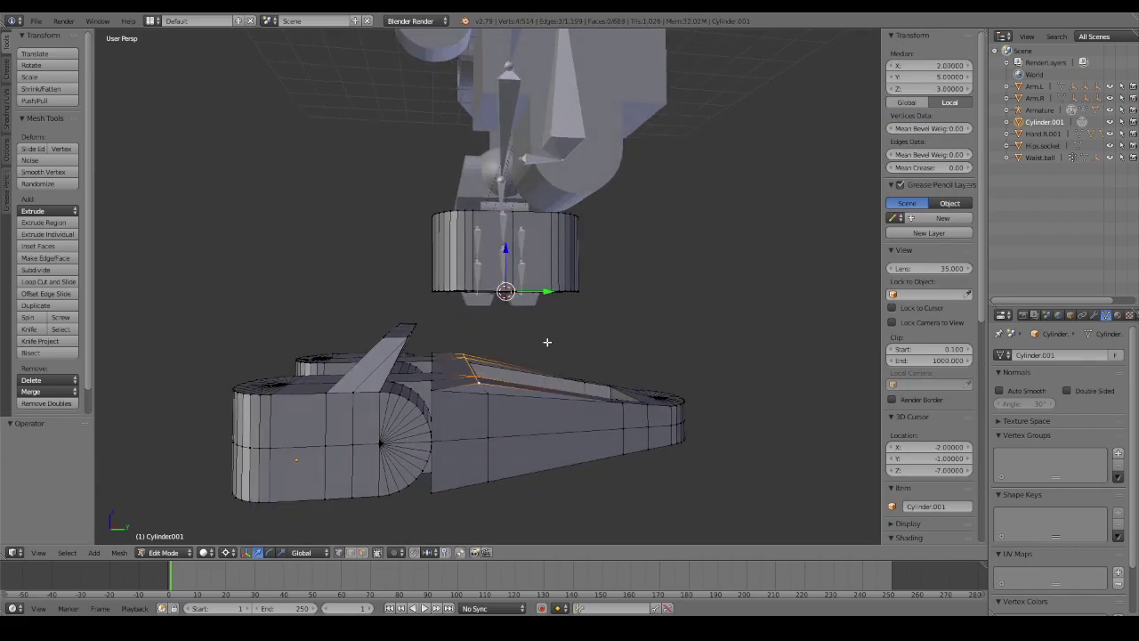
key(ctrl+shift+z)
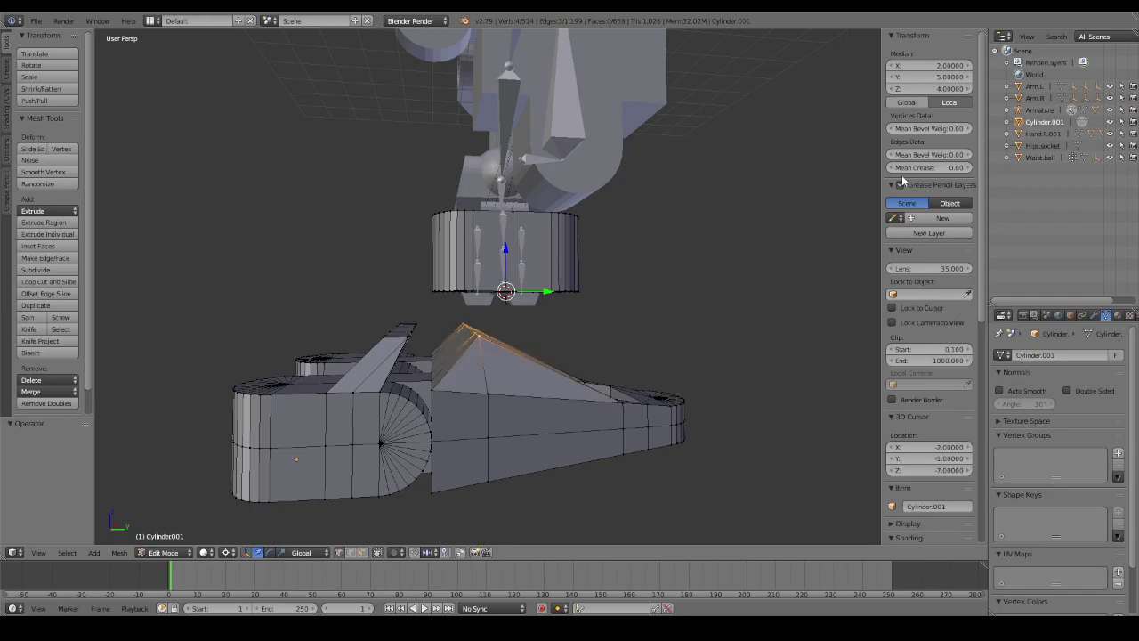
click(951, 88)
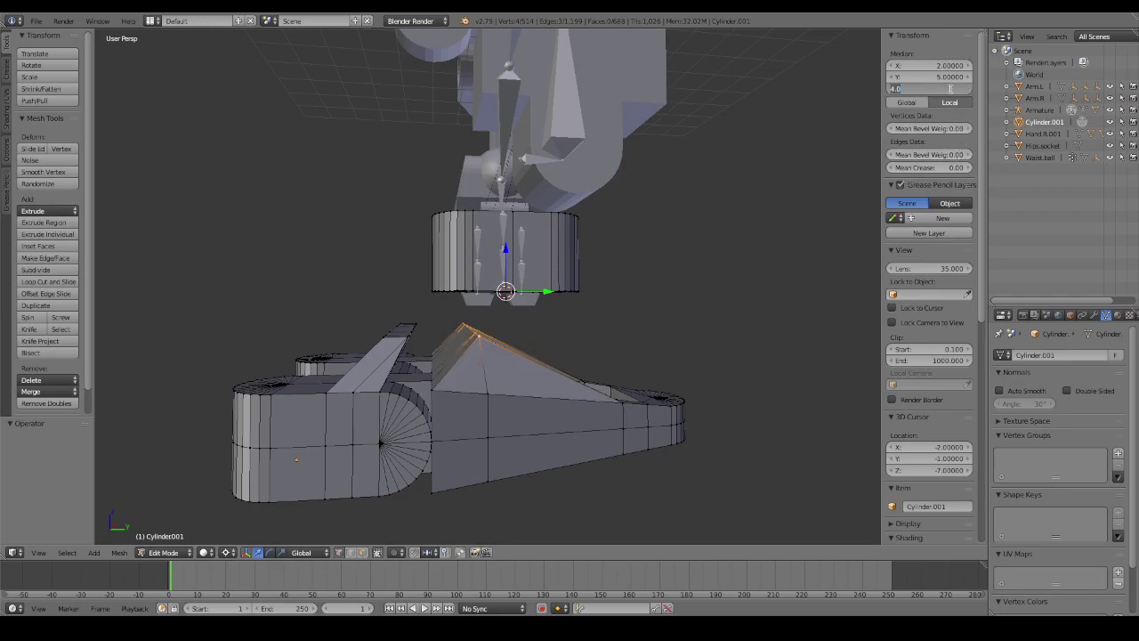
text(3.5)
key(Return)
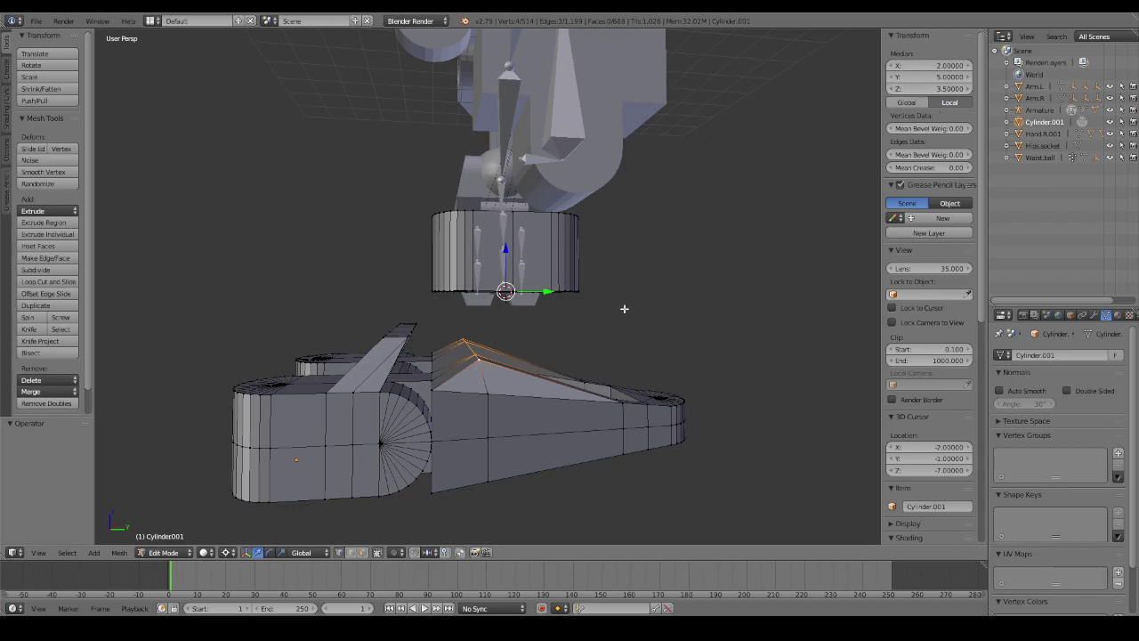
key(a)
mouse_move(618, 316)
middle_down()
mouse_move(615, 305)
mouse_move(643, 317)
mouse_move(537, 450)
mouse_move(555, 388)
mouse_move(704, 387)
mouse_move(581, 447)
mouse_move(628, 446)
middle_up()
Snap the 3D cursor to the round joint cap and select the connected toe section.
right_click(391, 466)
alt+right_click(556, 385)
key(shift+s)
click(556, 387)
key(l)
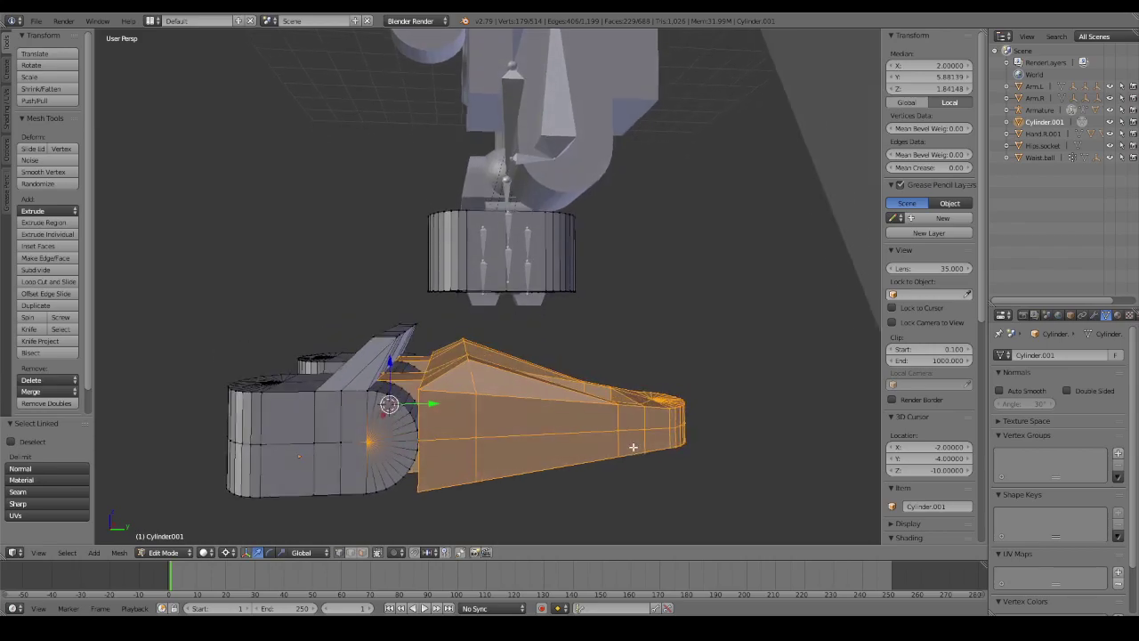
key(a)
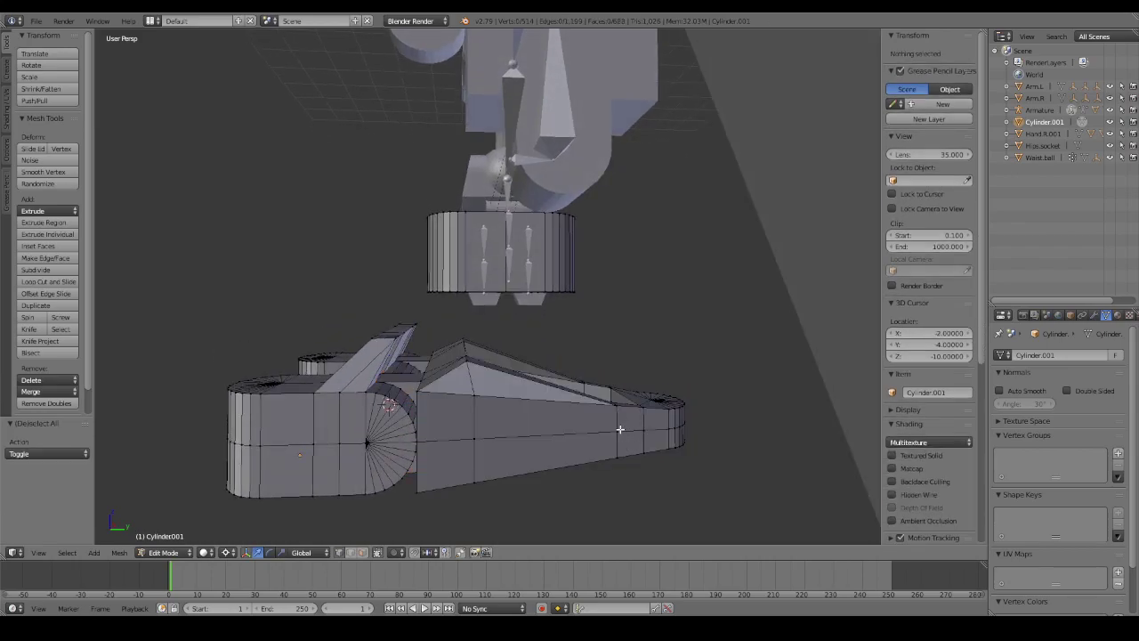
key(l)
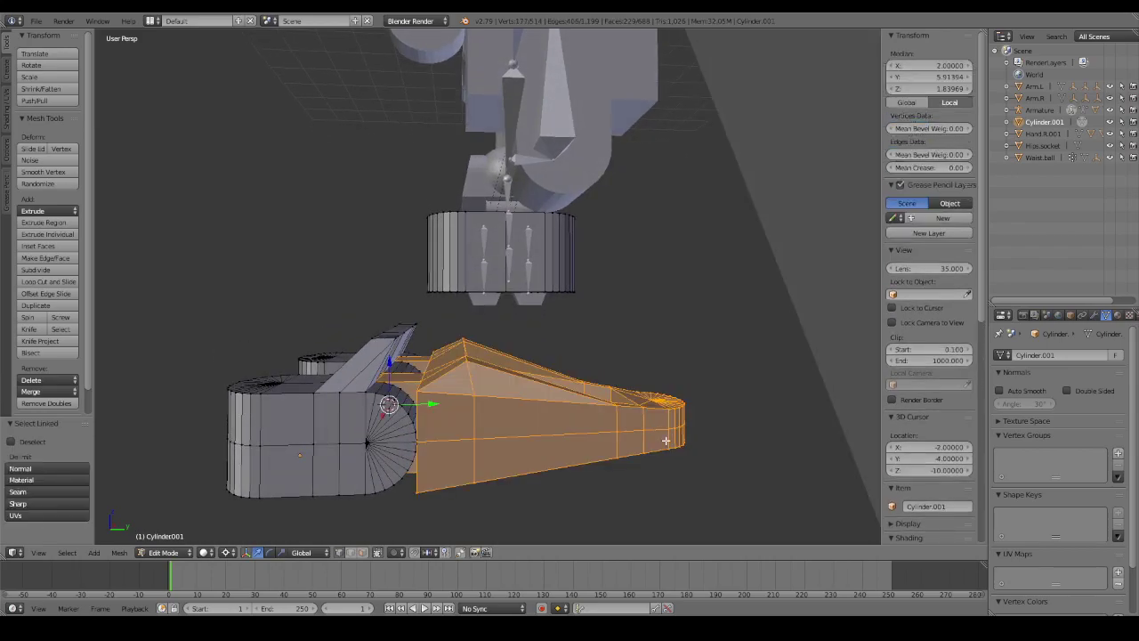
Try tilting the toe around X by 28.8° and then 31.1°, undoing both.
key(r)
key(x)
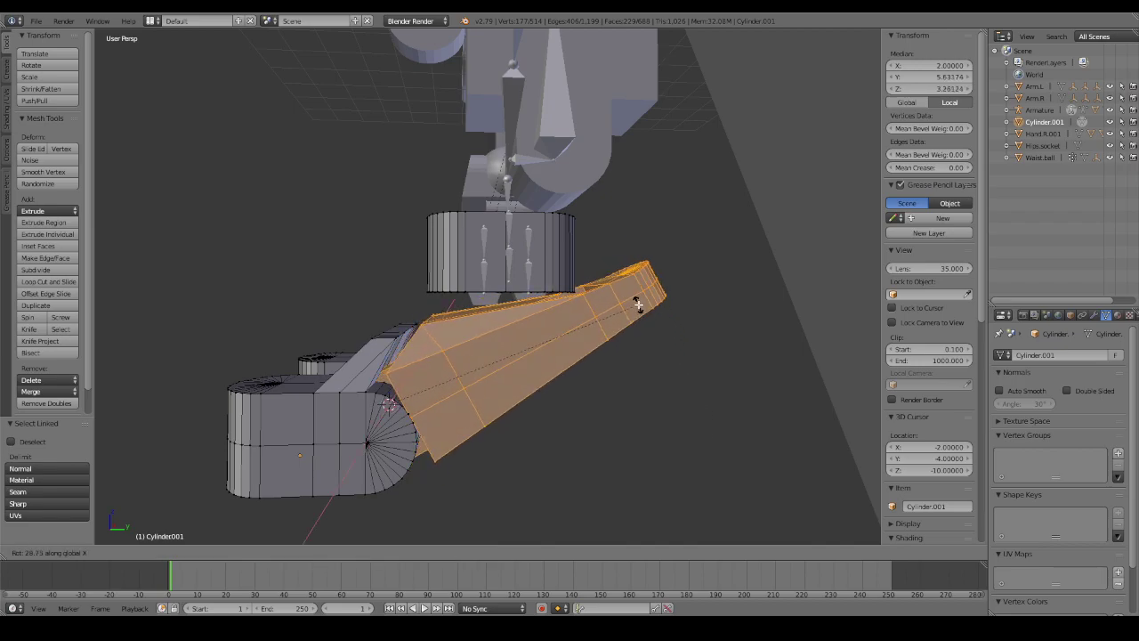
click(640, 334)
mouse_move(643, 339)
middle_down()
mouse_move(694, 344)
mouse_move(646, 338)
middle_up()
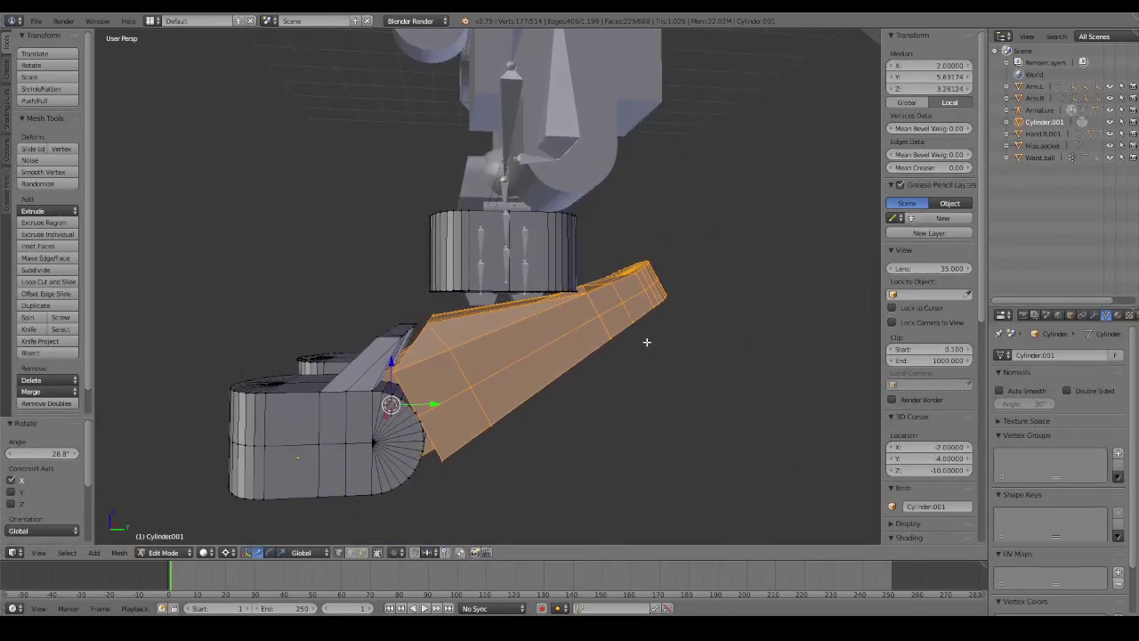
key(ctrl+z)
key(r)
key(x)
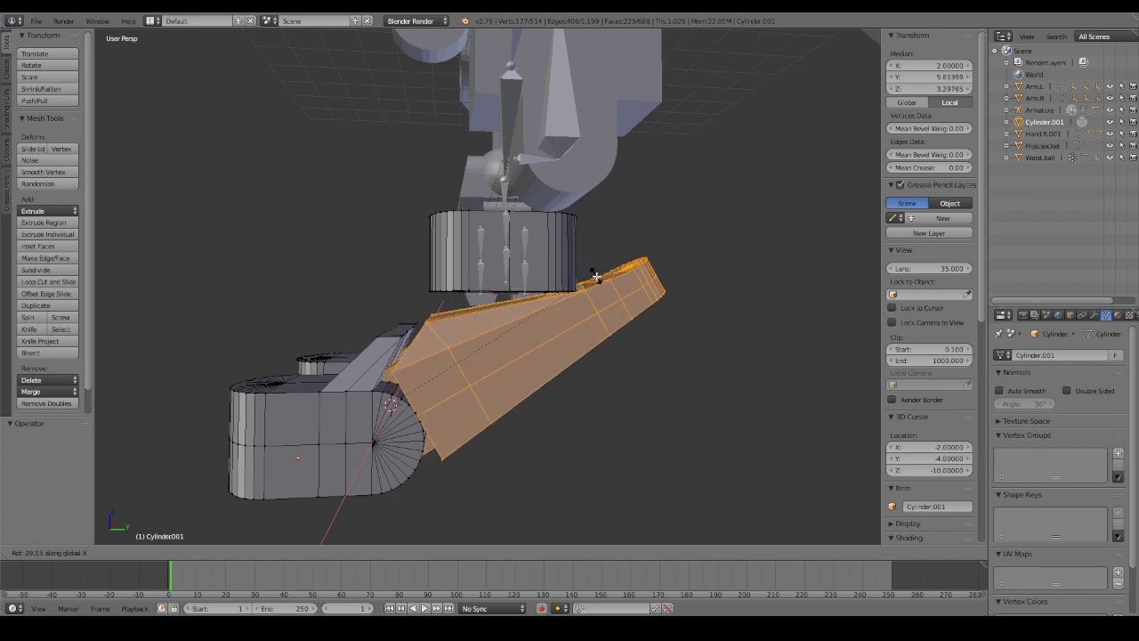
click(590, 271)
mouse_move(590, 271)
middle_down()
mouse_move(661, 368)
mouse_move(785, 361)
middle_up()
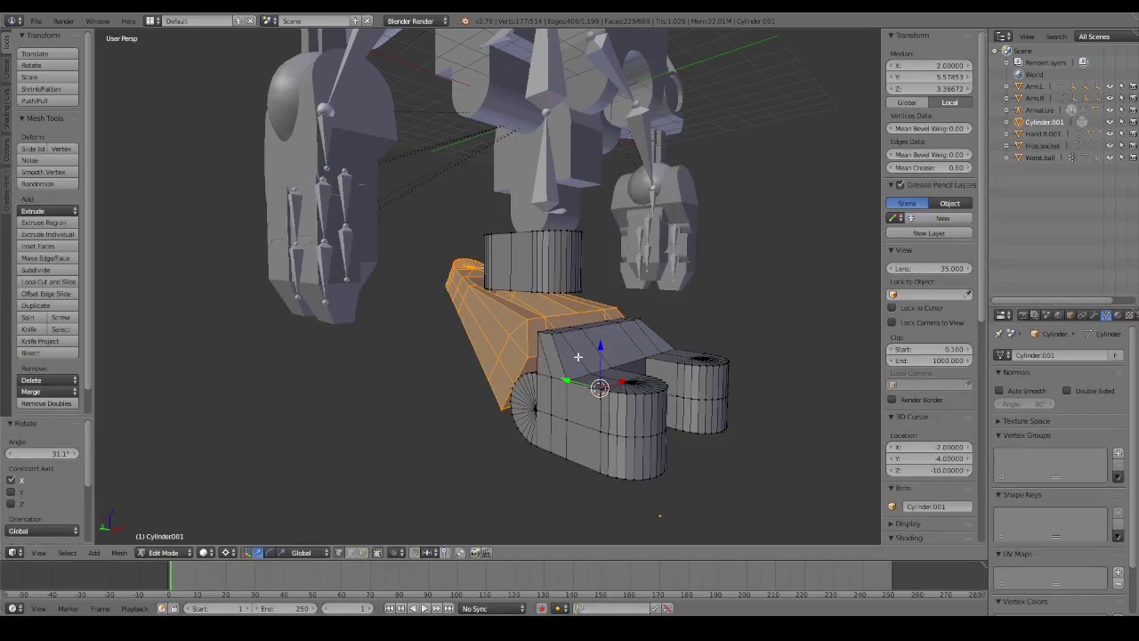
key(ctrl+z)
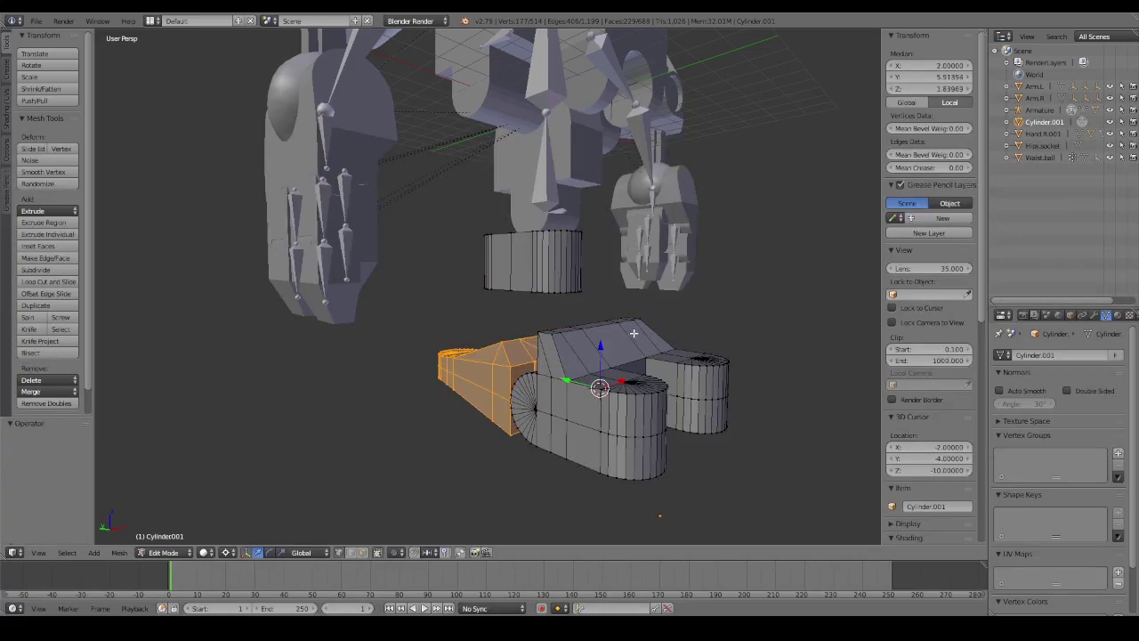
mouse_move(683, 348)
middle_down()
mouse_move(513, 344)
mouse_move(490, 330)
mouse_move(496, 340)
middle_up()
key(ctrl+z)
key(ctrl+z)
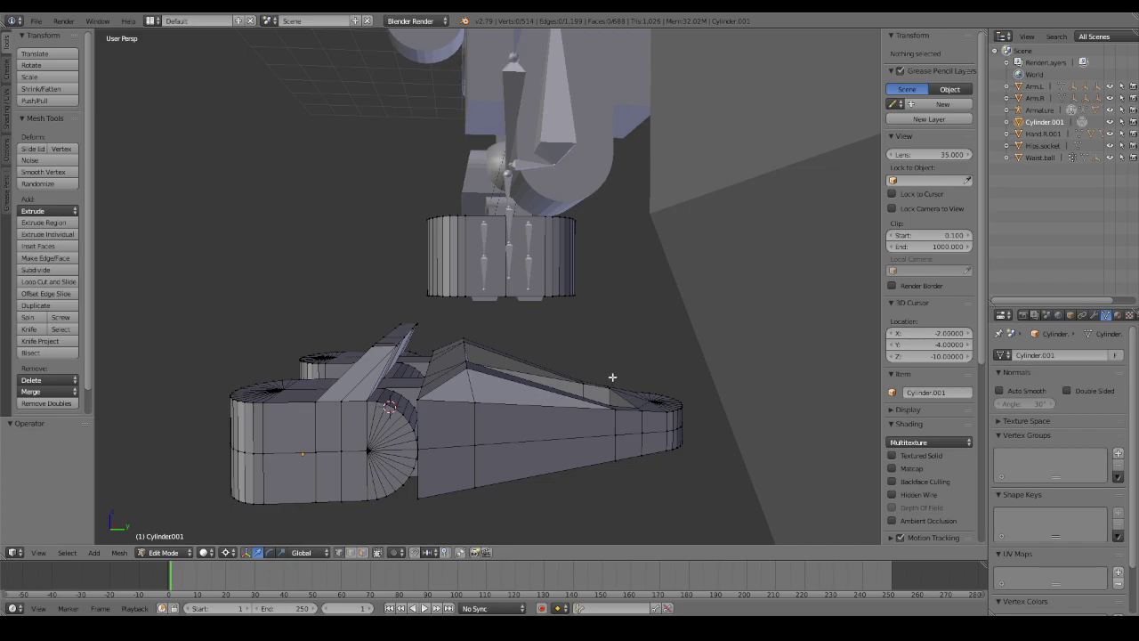
Box-select the toe's far-end vertices in wireframe, try moving them along Y, then cancel.
middle_drag(612, 377, 638, 405)
scroll(638, 409, up, 5)
scroll(623, 389, up, 3)
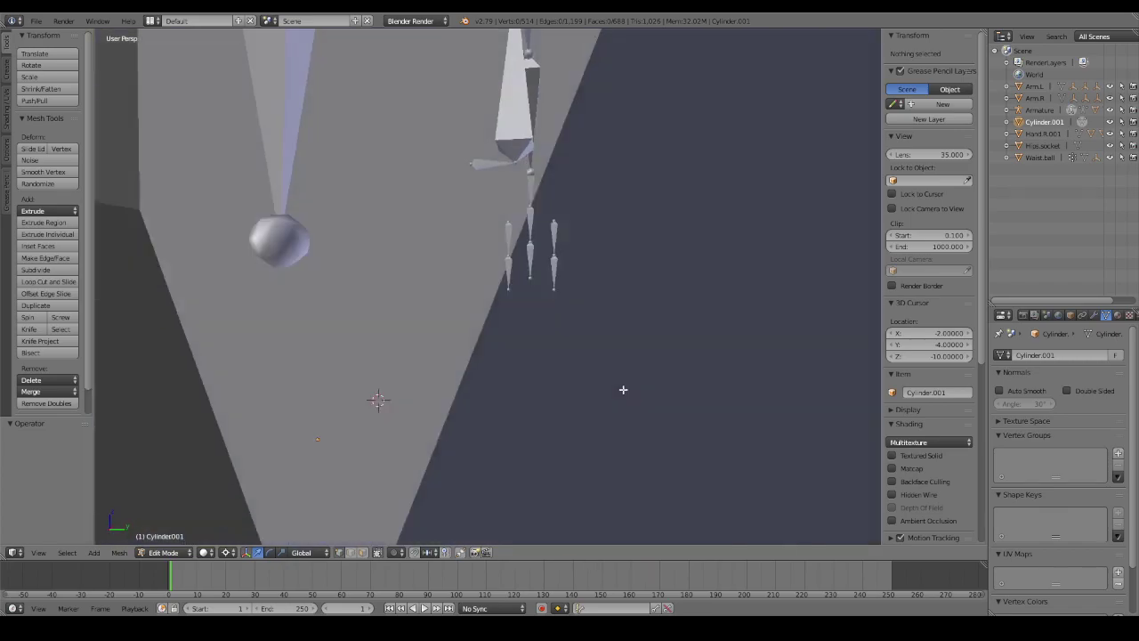
scroll(623, 390, down, 8)
key(z)
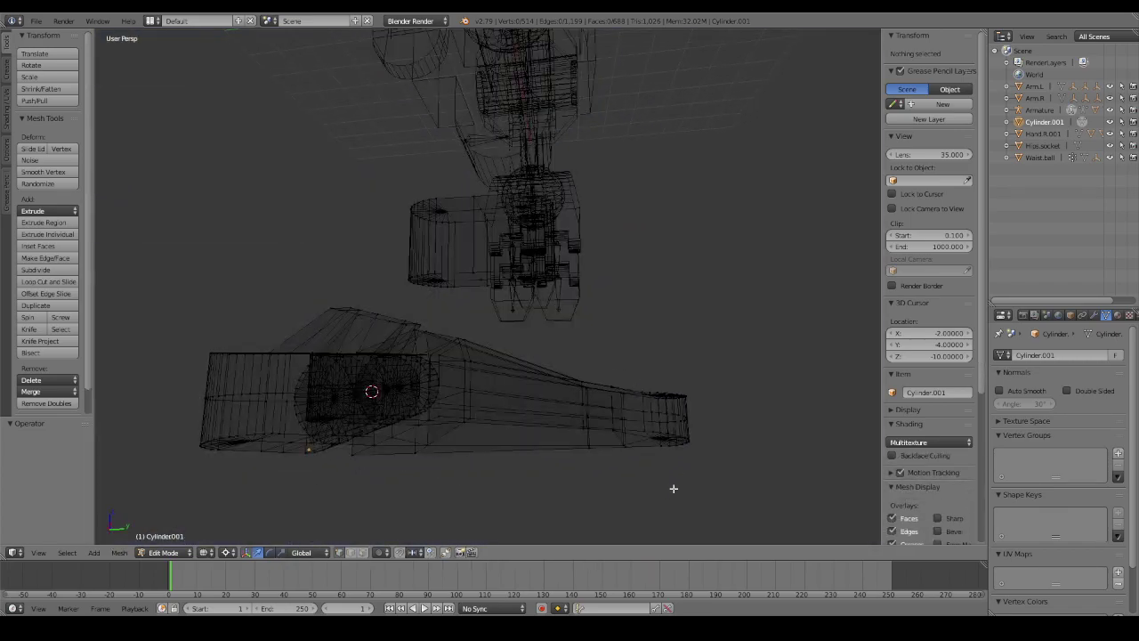
mouse_move(539, 377)
ctrl+mouse_down()
mouse_move(635, 496)
mouse_move(756, 472)
mouse_move(734, 497)
ctrl+mouse_up()
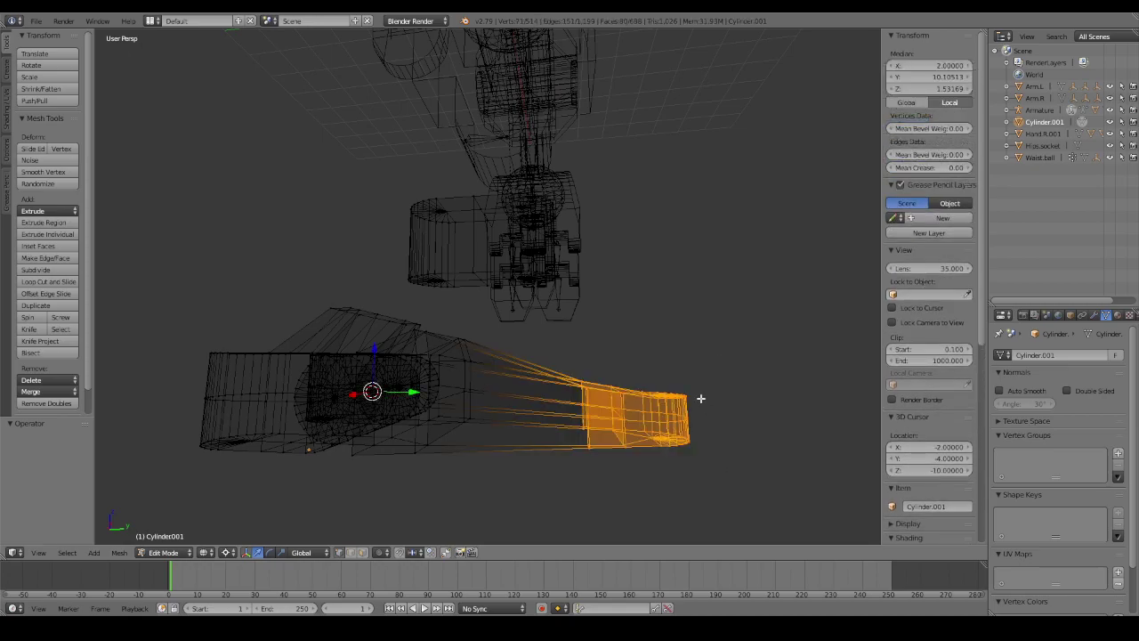
key(z)
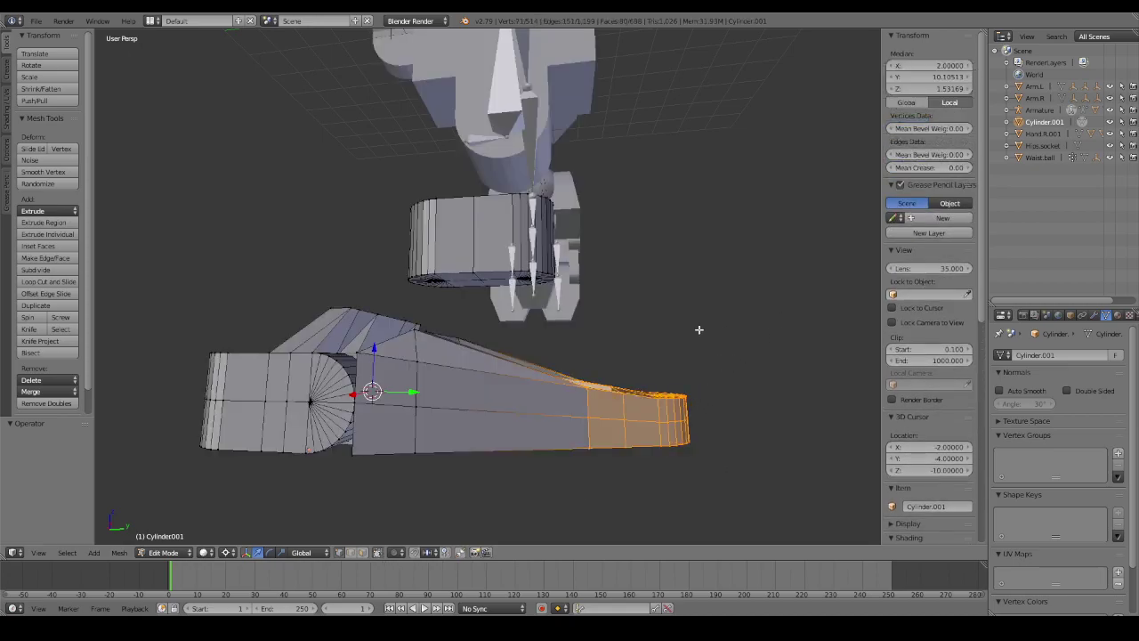
text(gy)
text(2)
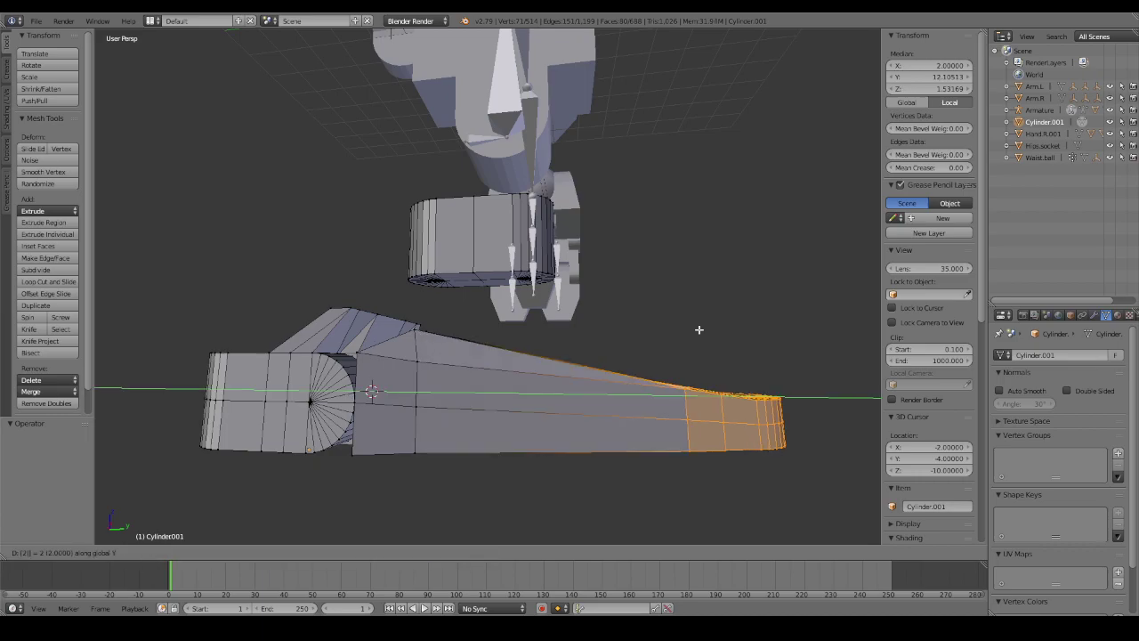
key(BackSpace)
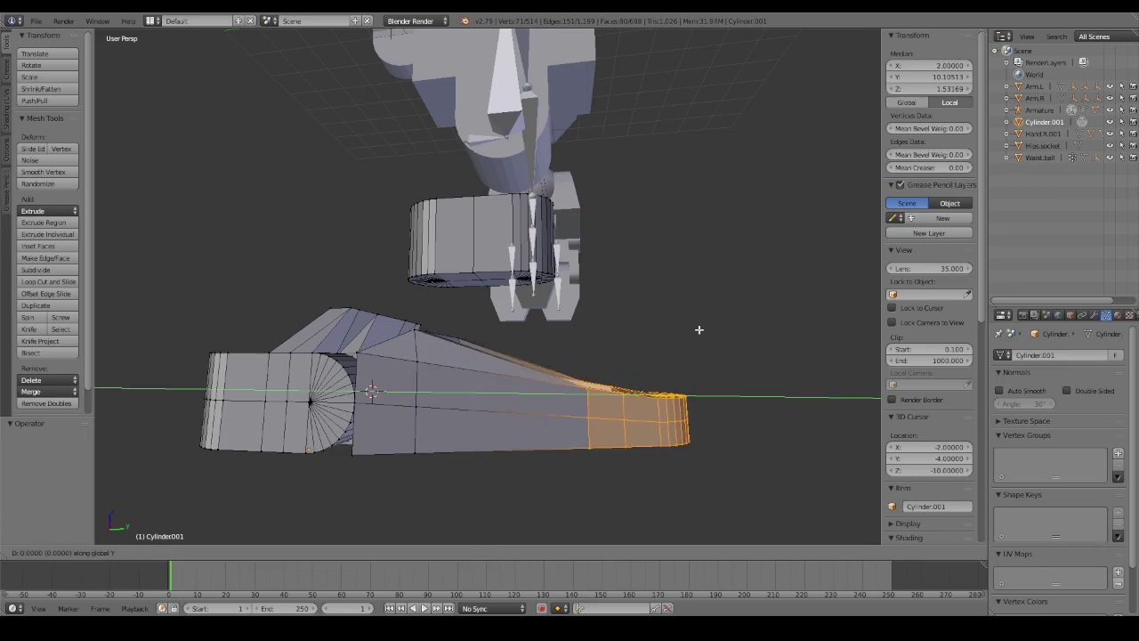
text(-2)
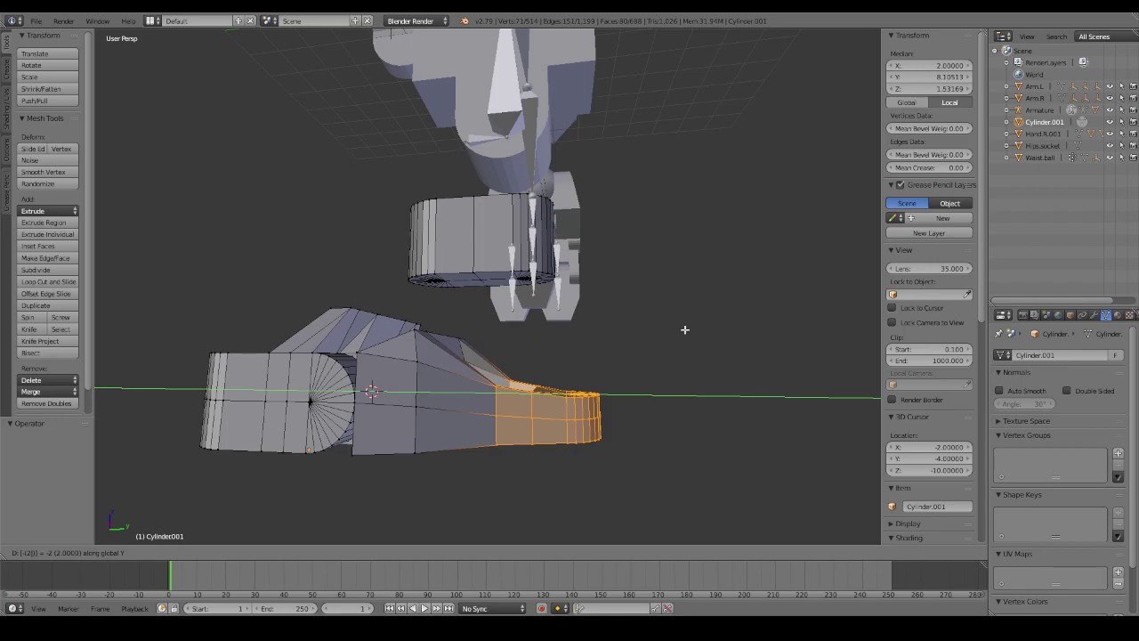
key(Escape)
Snap the 3D cursor to the vertex where the cone meets the ankle block.
middle_drag(691, 341, 688, 362)
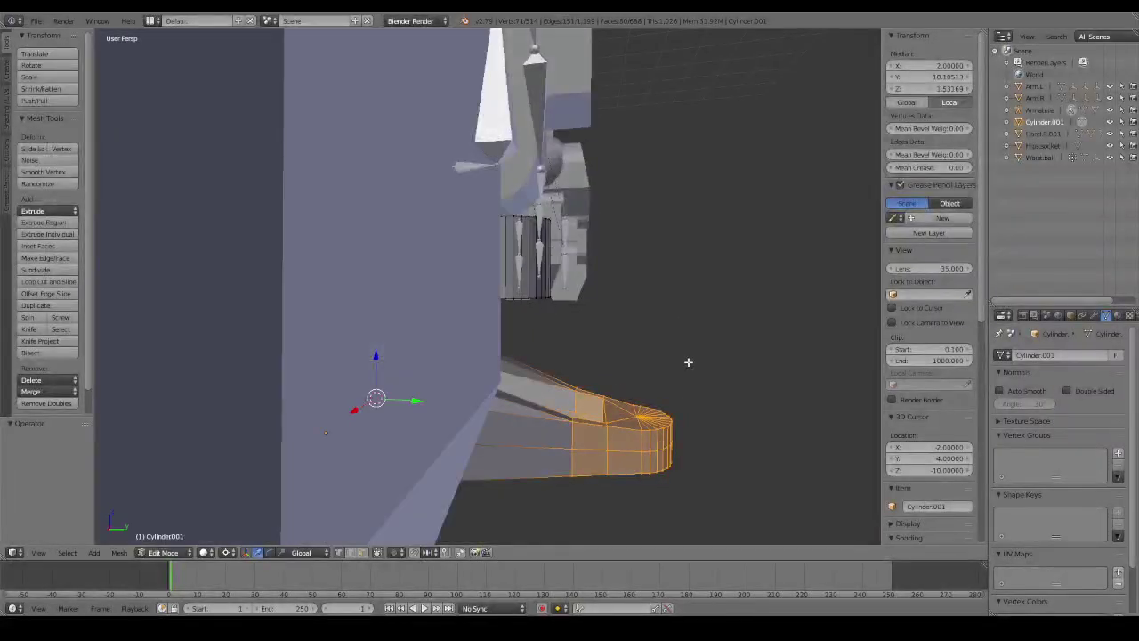
key(a)
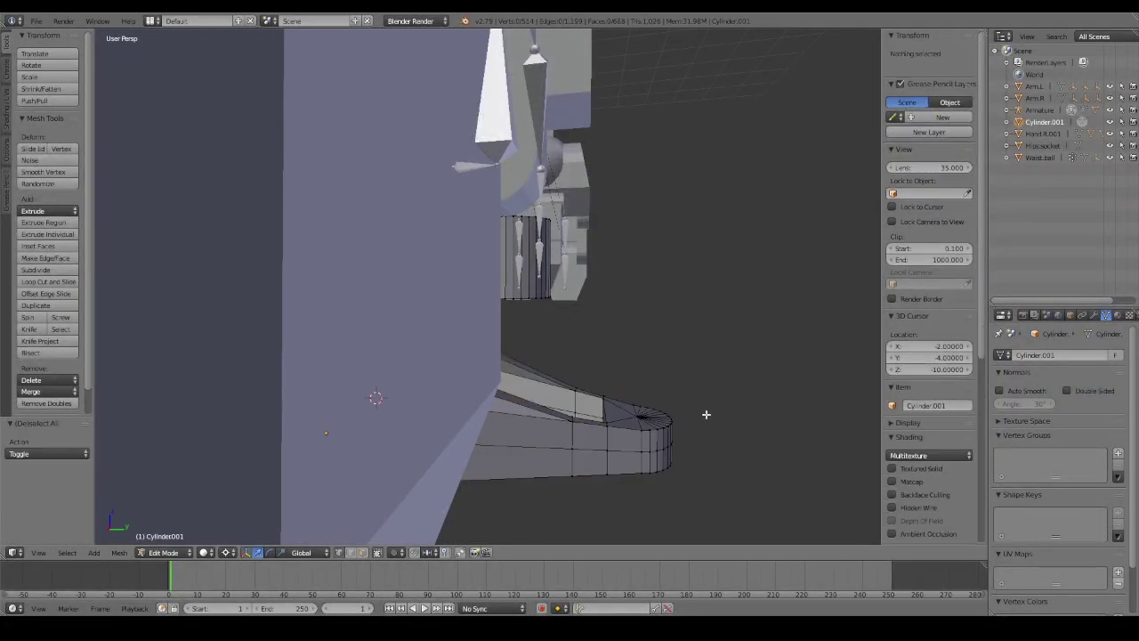
mouse_move(704, 415)
middle_down()
mouse_move(694, 404)
mouse_move(745, 411)
middle_up()
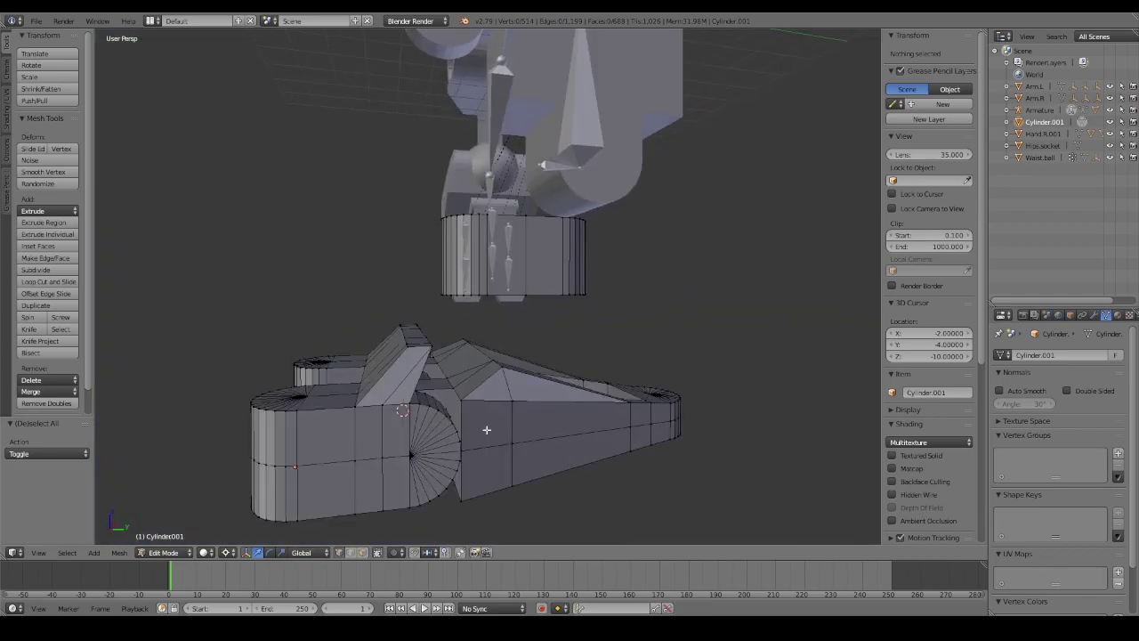
right_click(463, 407)
mouse_move(462, 406)
middle_down()
mouse_move(433, 359)
mouse_move(414, 433)
mouse_move(451, 440)
middle_up()
key(shift+s)
click(436, 359)
In wireframe, select the cone faces of the toe section, leaving out the cone tip vertices.
key(a)
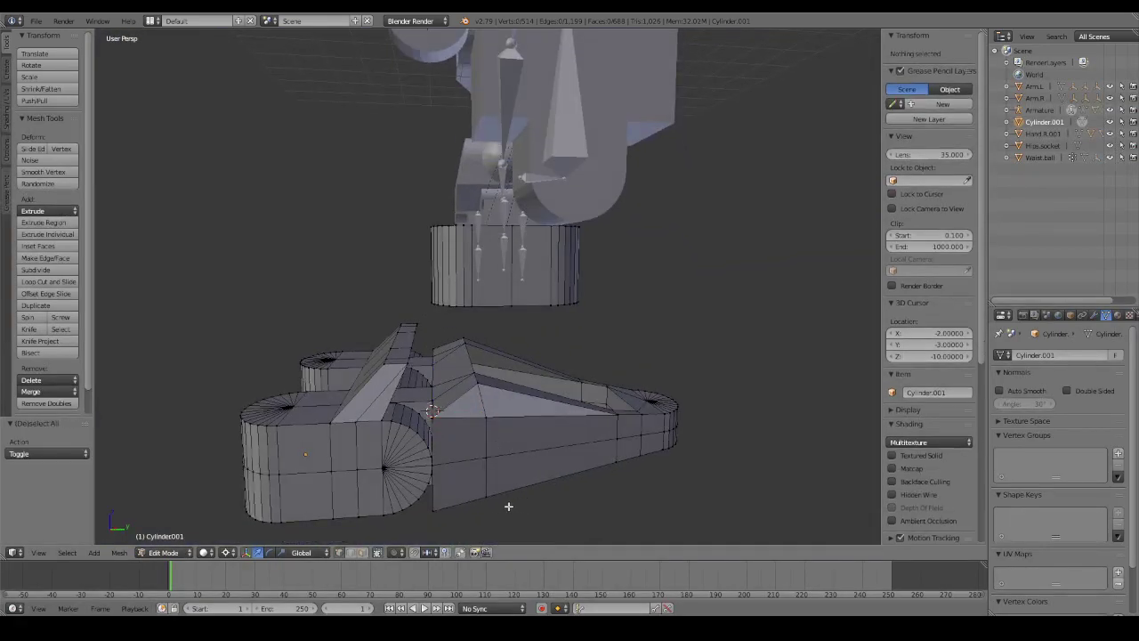
key(z)
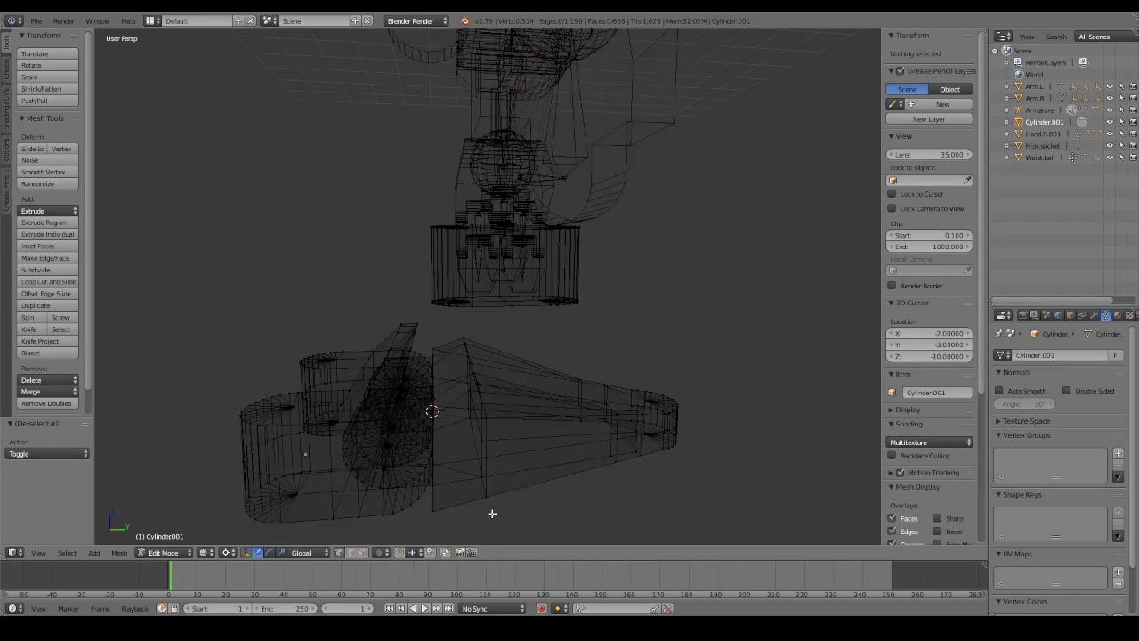
mouse_move(485, 505)
ctrl+mouse_down()
mouse_move(436, 408)
mouse_move(450, 338)
mouse_move(554, 356)
mouse_move(640, 401)
mouse_move(613, 486)
ctrl+mouse_up()
mouse_move(613, 486)
middle_down()
mouse_move(598, 483)
mouse_move(652, 474)
middle_up()
mouse_move(661, 471)
ctrl+shift+mouse_down()
mouse_move(630, 344)
mouse_move(733, 496)
ctrl+shift+mouse_up()
mouse_move(733, 495)
middle_down()
mouse_move(725, 517)
mouse_move(677, 483)
mouse_move(648, 417)
middle_up()
key(z)
From a top view, try scaling the selection along Y by 0.5, then cancel it.
scroll(648, 418, up, 5)
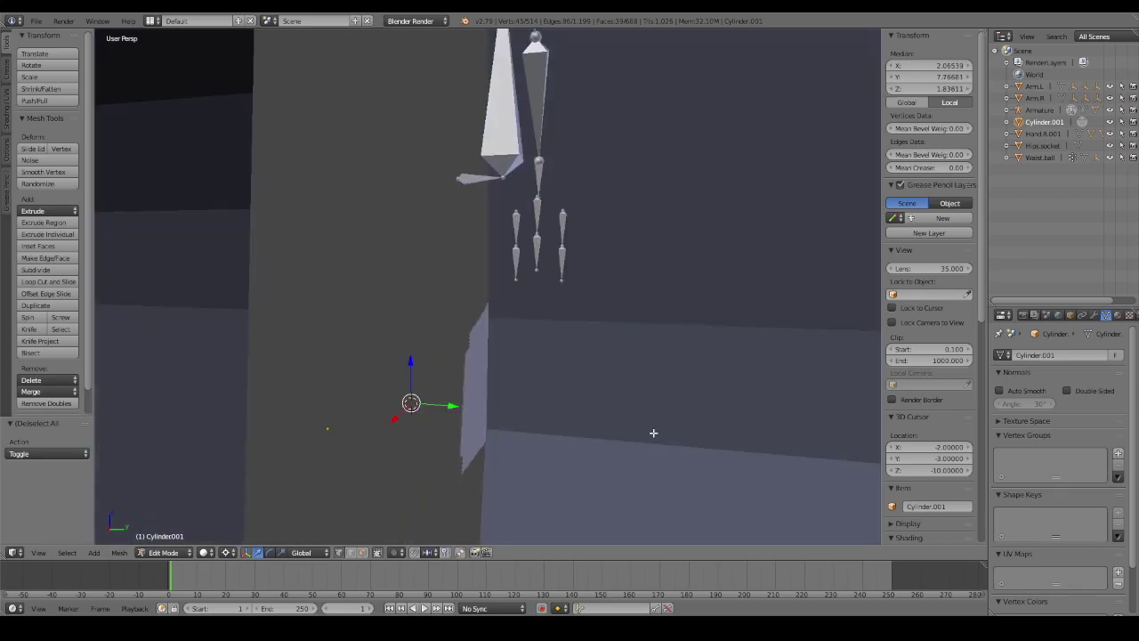
scroll(653, 445, down, 5)
mouse_move(631, 460)
middle_down()
mouse_move(593, 399)
mouse_move(522, 338)
mouse_move(562, 374)
middle_up()
scroll(628, 391, up, 3)
scroll(629, 391, down, 3)
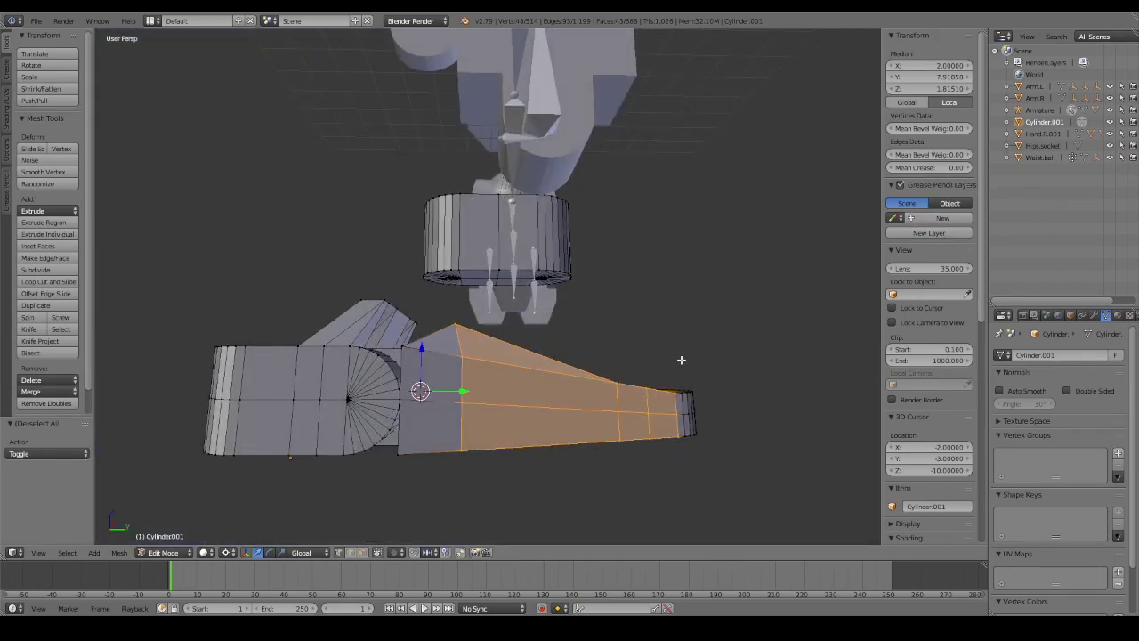
mouse_move(681, 359)
middle_down()
mouse_move(685, 471)
mouse_move(686, 344)
mouse_move(674, 348)
middle_up()
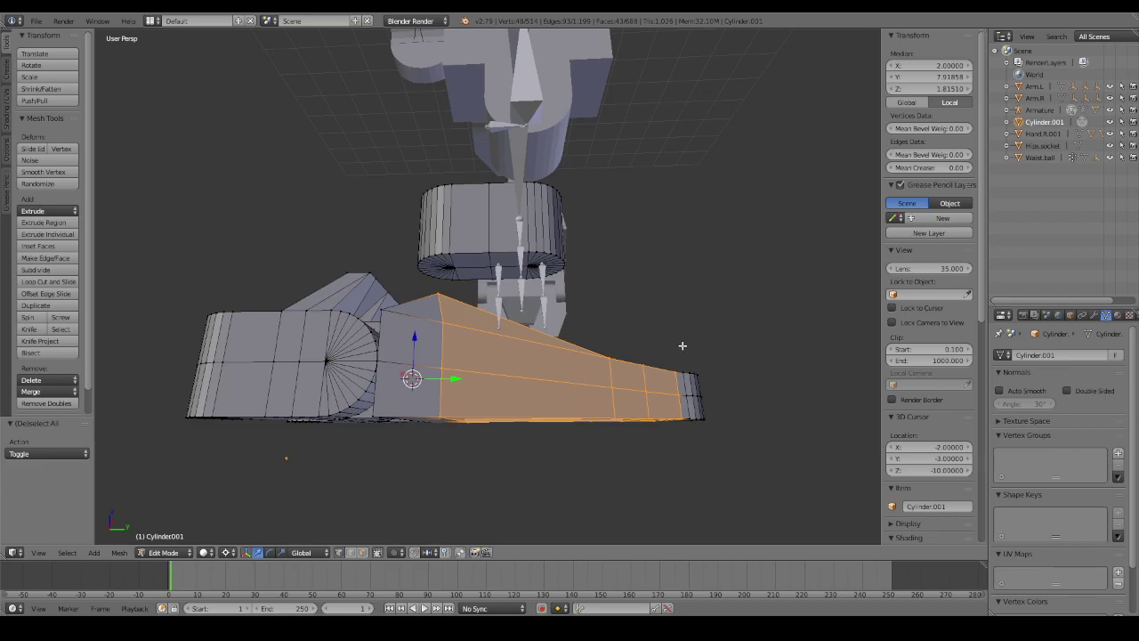
key(s)
text(y)
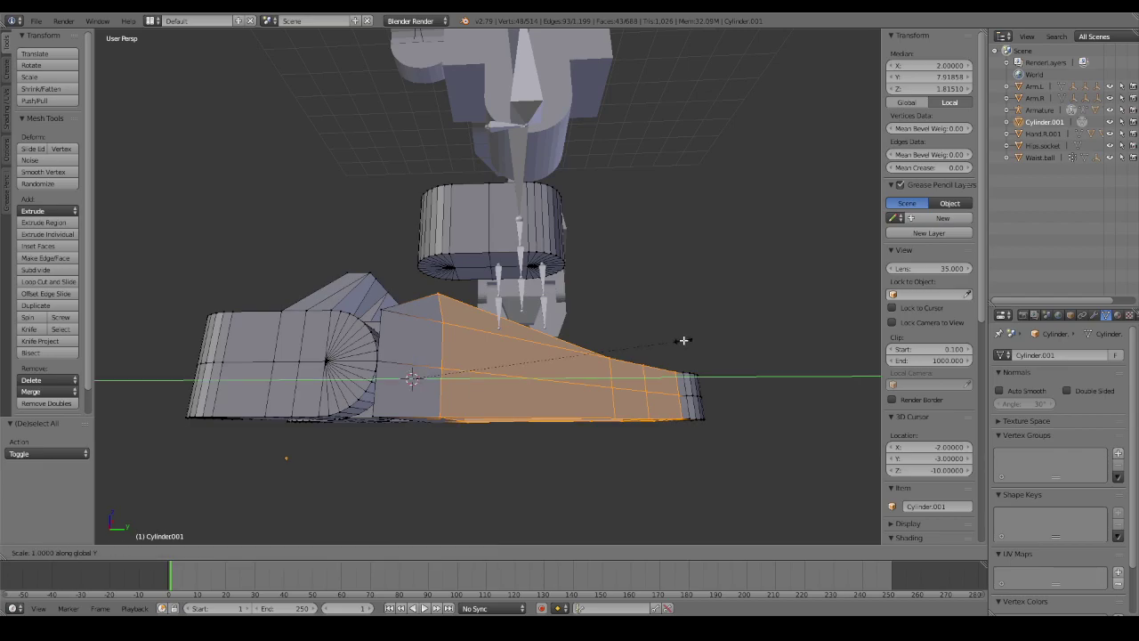
text(.5)
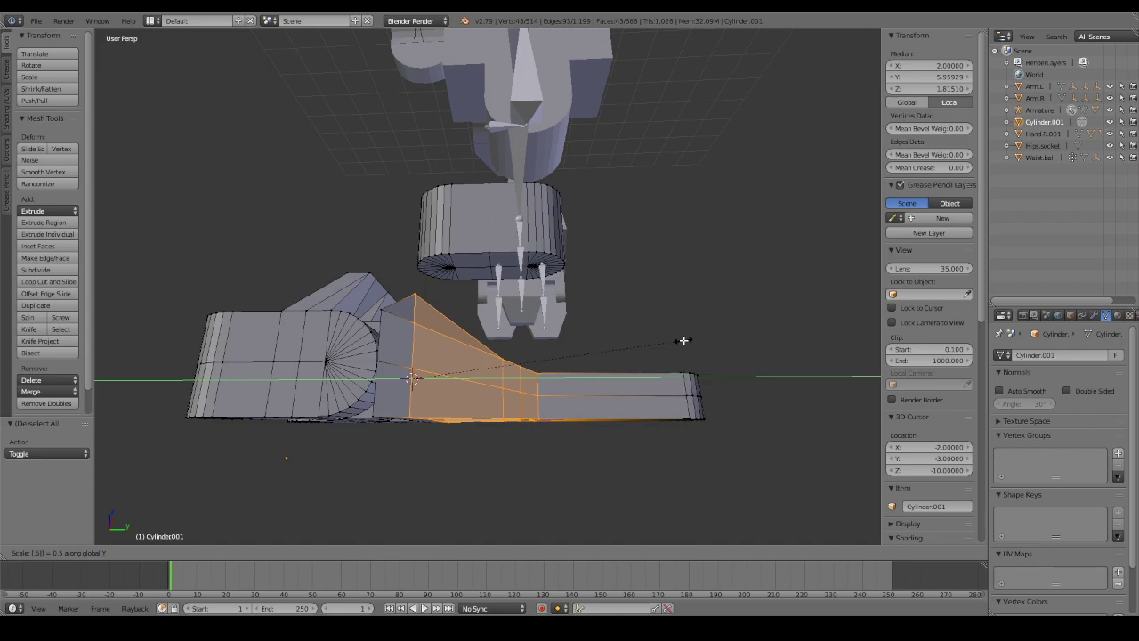
key(Escape)
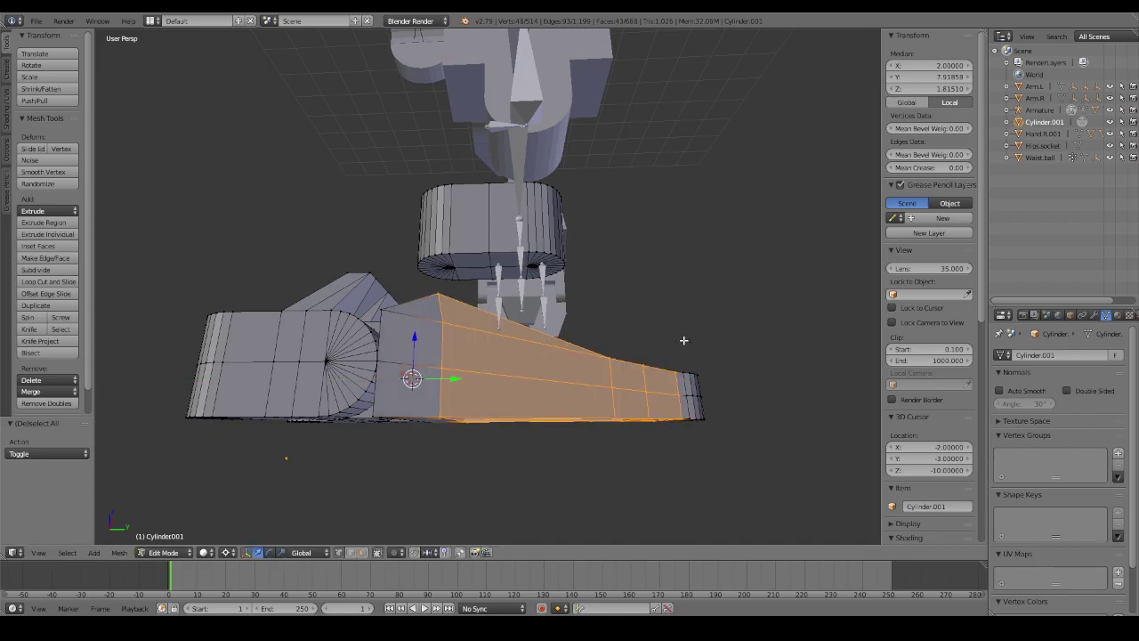
Pick a vertex at the toe tip and select the whole connected toe section with Ctrl+L.
mouse_move(552, 260)
middle_down()
mouse_move(570, 282)
mouse_move(510, 348)
middle_up()
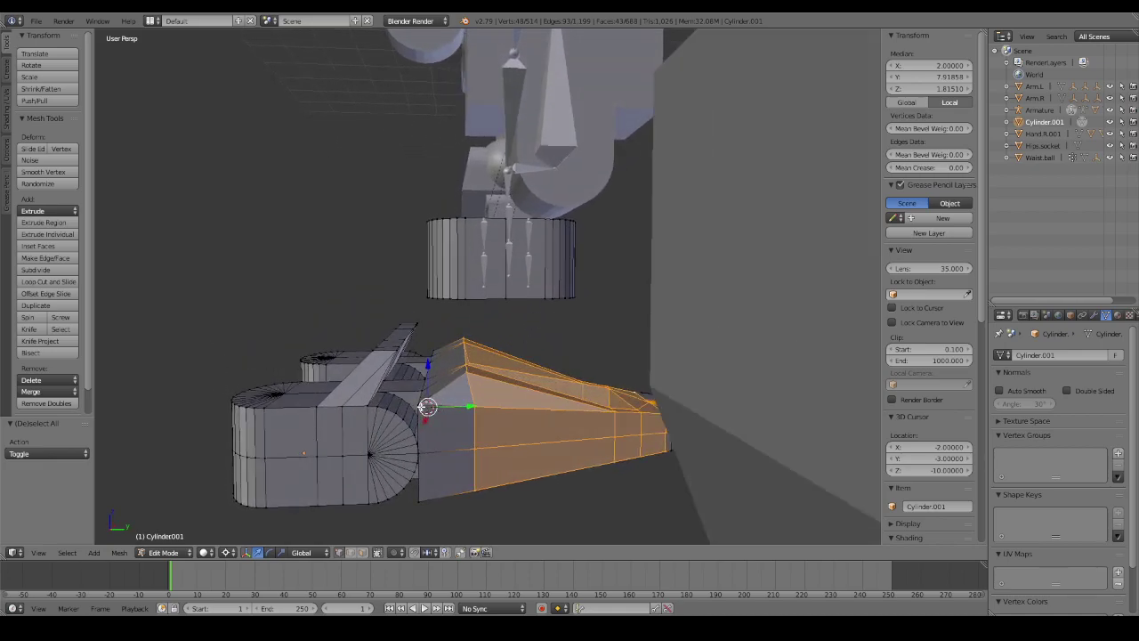
right_click(462, 339)
middle_drag(620, 361, 666, 399)
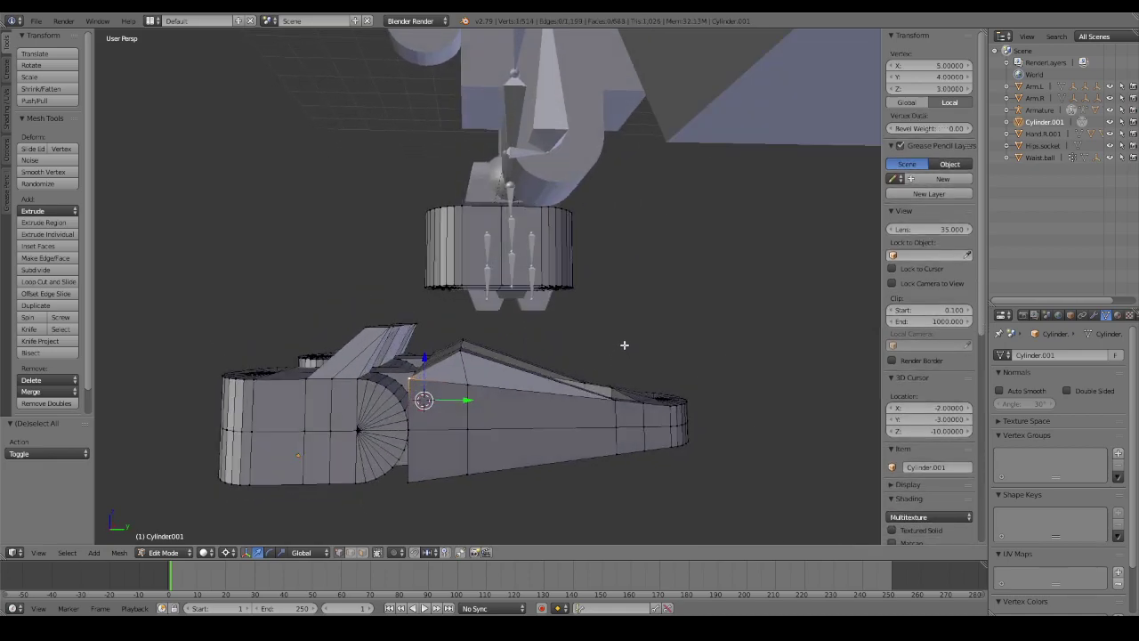
right_click(667, 392)
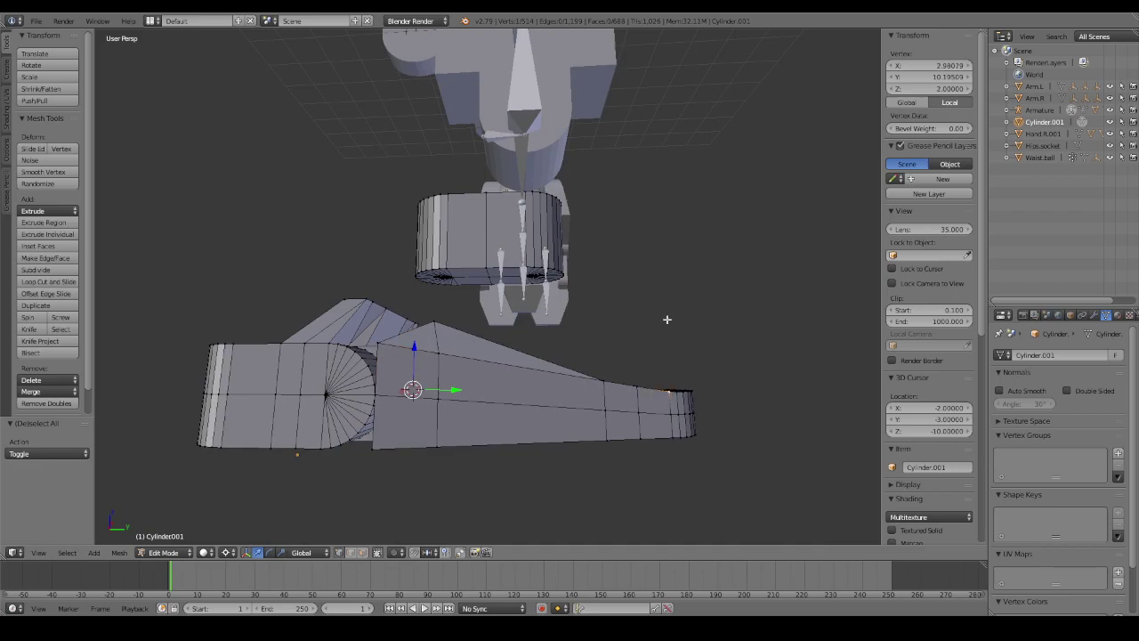
mouse_move(660, 306)
middle_down()
mouse_move(631, 340)
mouse_move(635, 356)
mouse_move(689, 374)
mouse_move(536, 400)
mouse_move(536, 436)
mouse_move(644, 314)
middle_up()
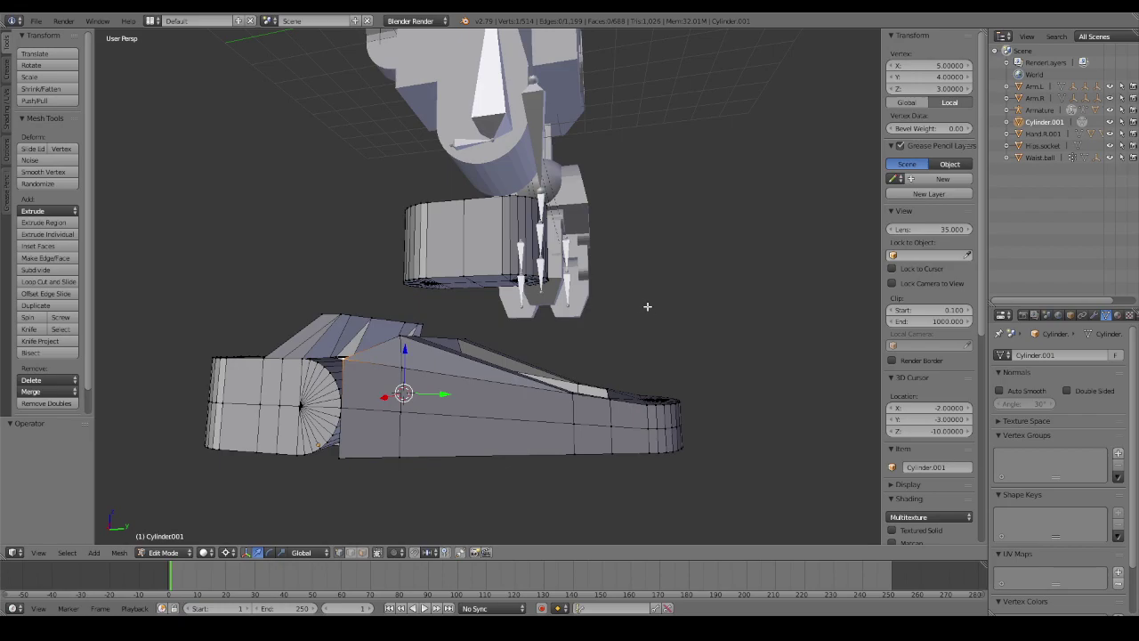
key(ctrl+l)
mouse_move(645, 306)
middle_down()
mouse_move(646, 326)
mouse_move(635, 308)
mouse_move(645, 303)
mouse_move(651, 313)
mouse_move(582, 341)
mouse_move(650, 305)
mouse_move(671, 309)
middle_up()
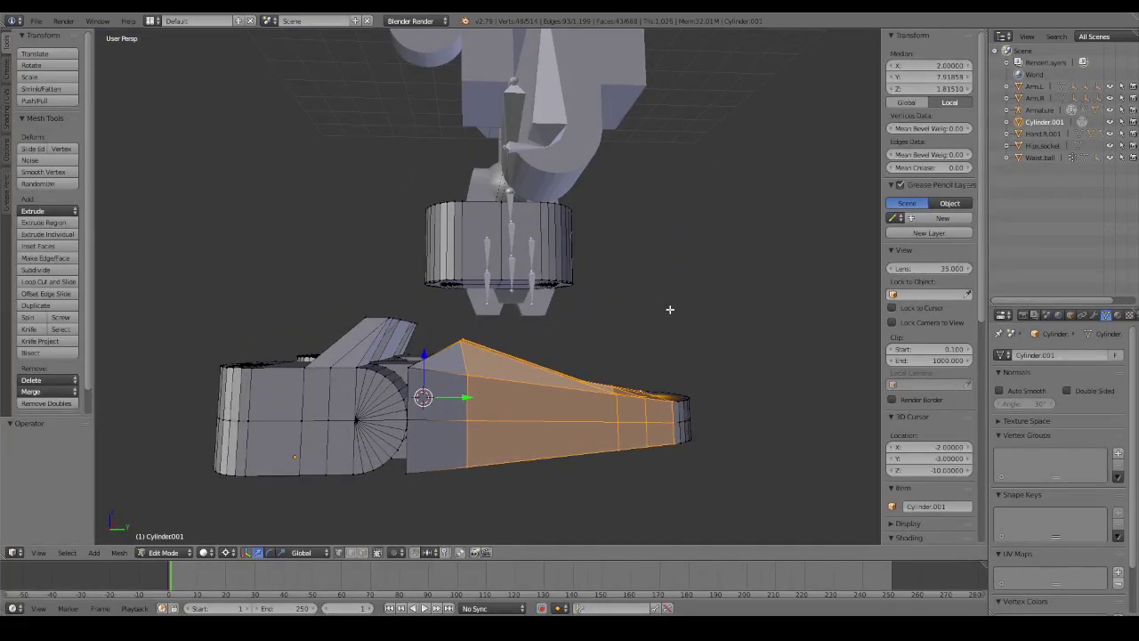
Scale the selected toe section to 0.6 along Y.
text(sy)
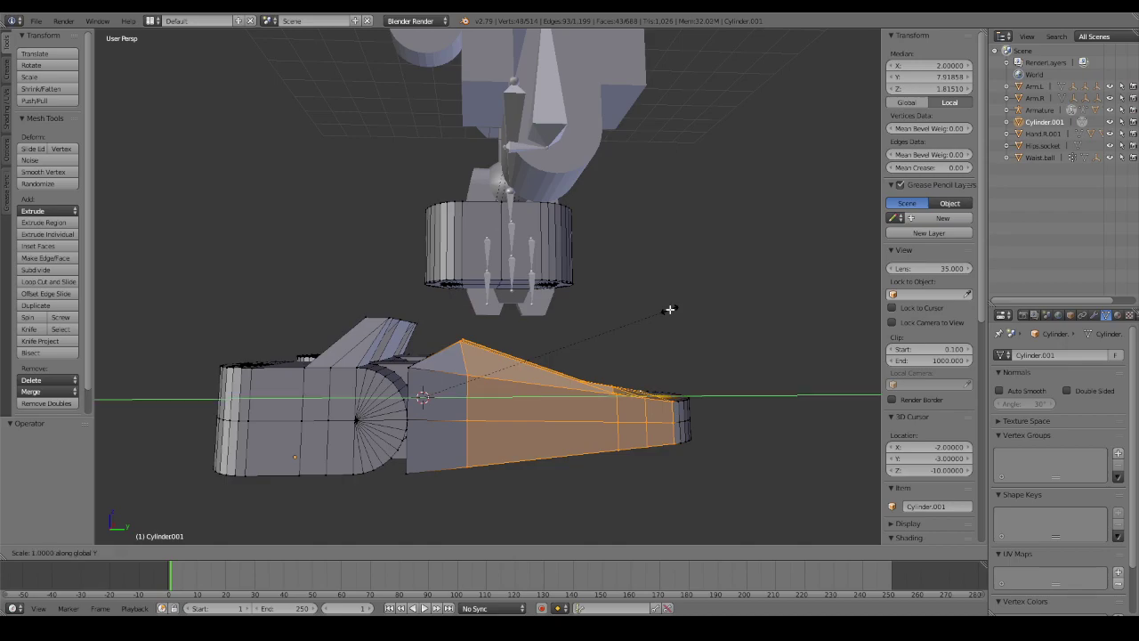
text(.5)
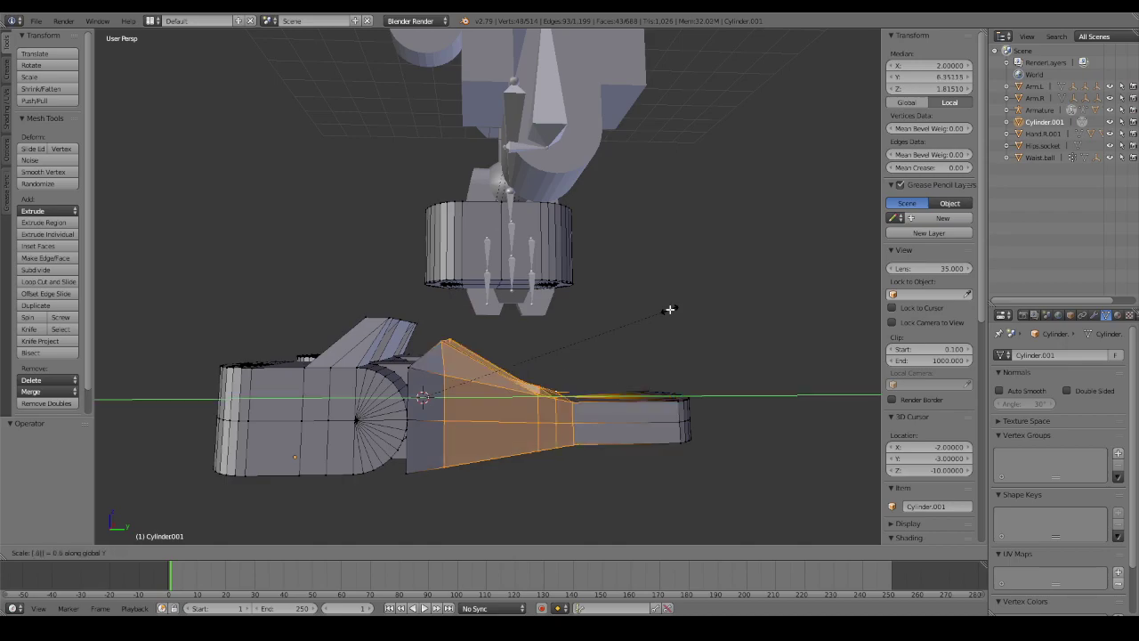
key(Return)
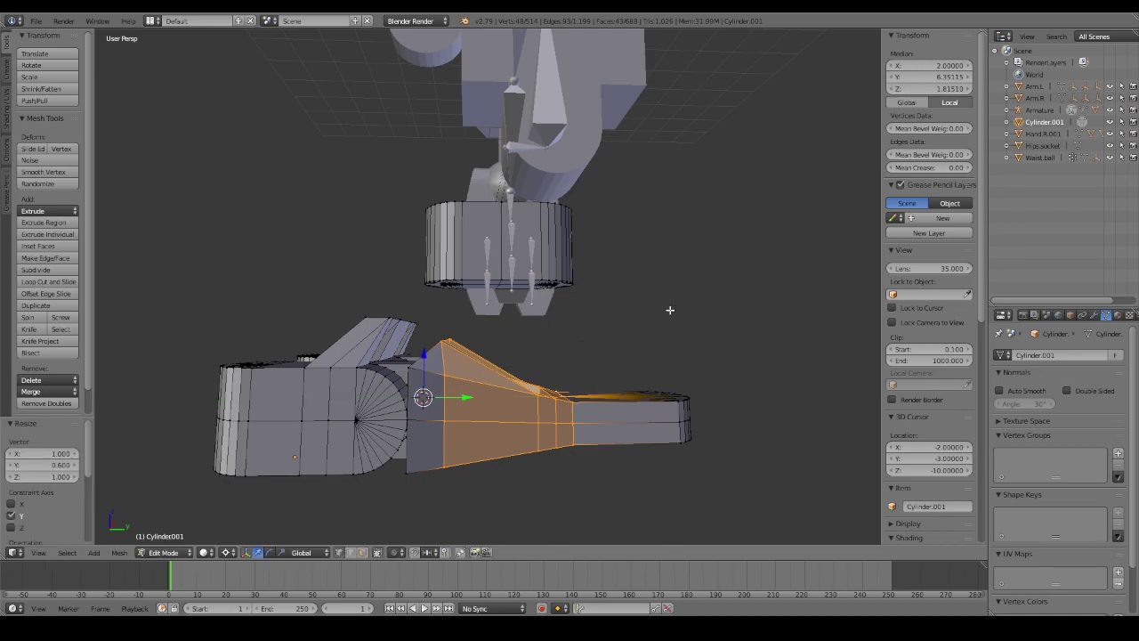
middle_drag(714, 385, 513, 426)
Reselect the whole linked toe block from one of its vertices.
right_click(510, 429)
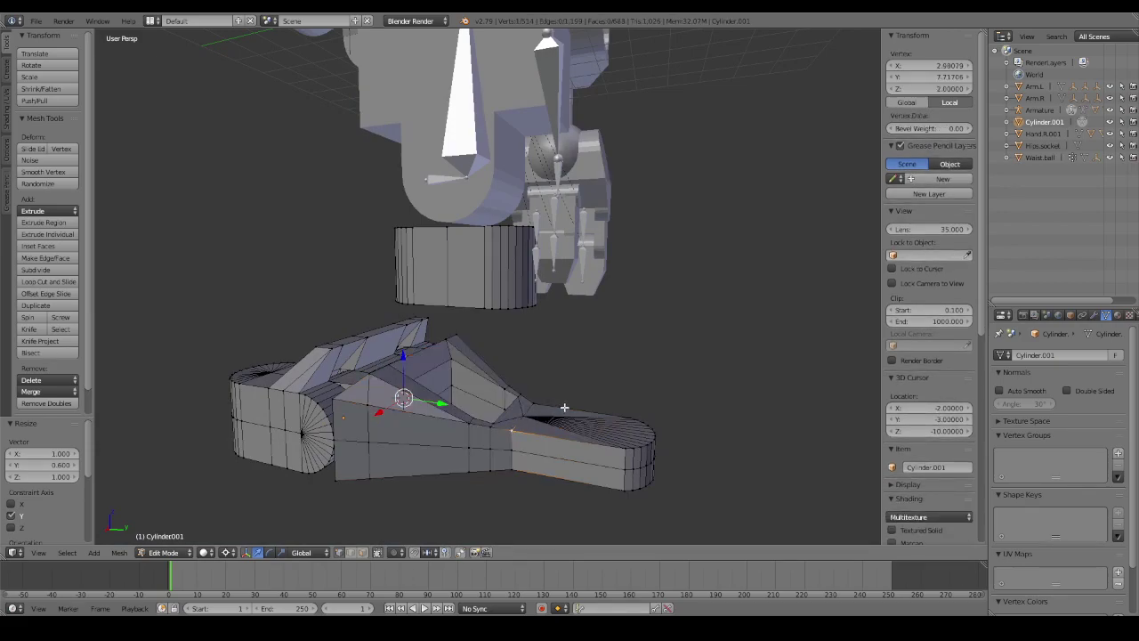
key(ctrl+l)
key(l)
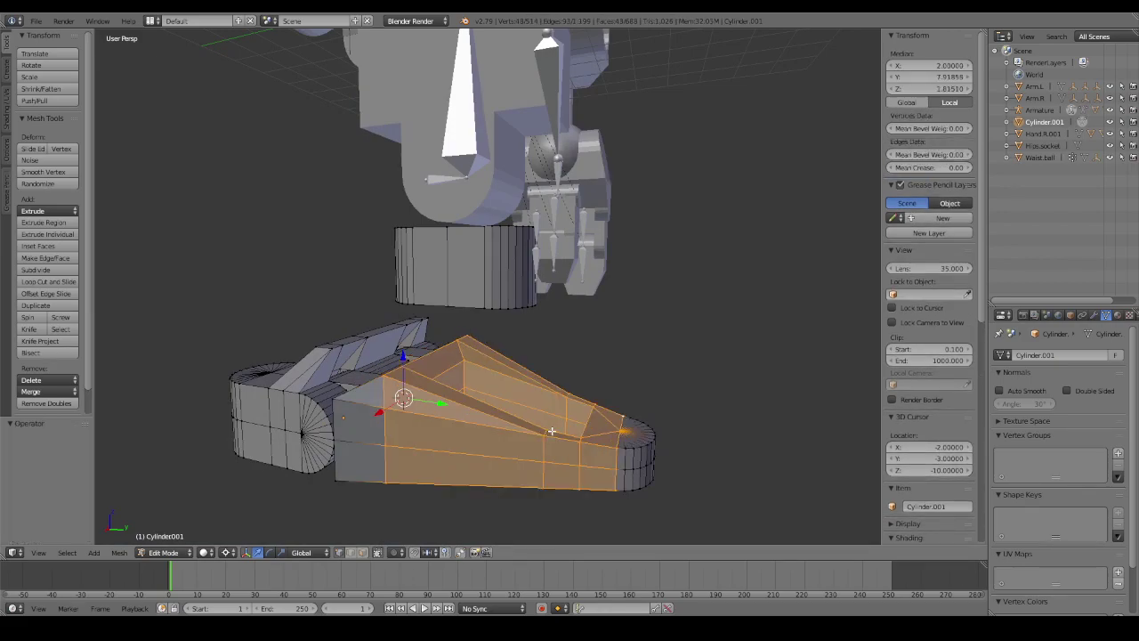
right_click(614, 448)
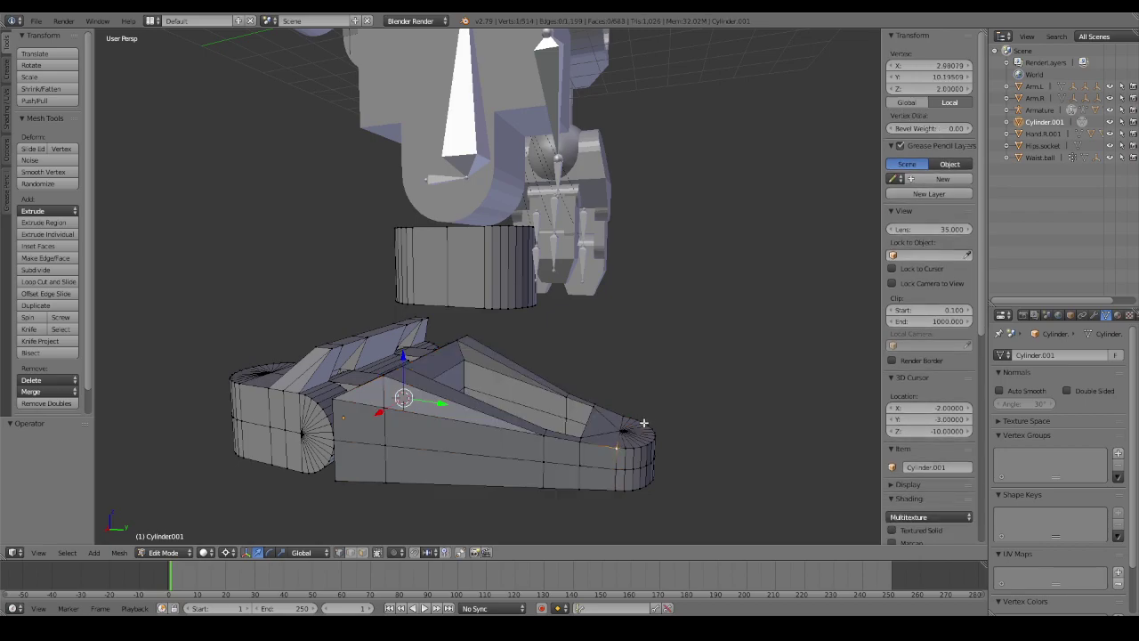
key(ctrl+l)
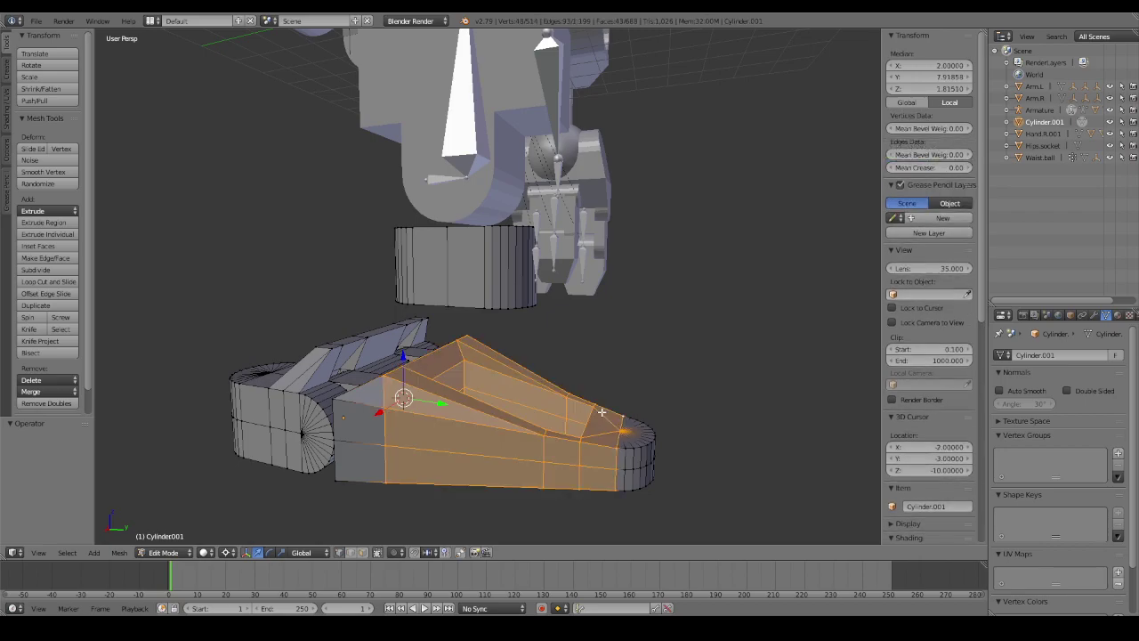
mouse_move(618, 361)
middle_down()
mouse_move(626, 332)
mouse_move(612, 355)
mouse_move(623, 348)
mouse_move(630, 369)
mouse_move(624, 338)
mouse_move(627, 366)
middle_up()
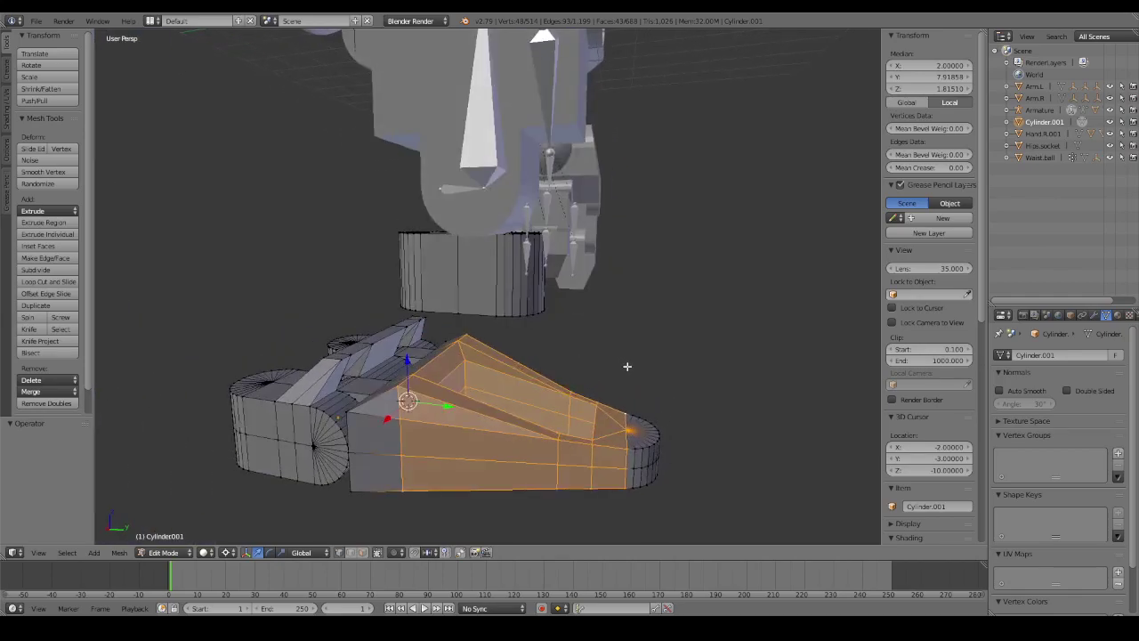
Merge four vertex pairs along the toe's top edges, each At Last.
right_click(560, 436)
shift+right_click(593, 436)
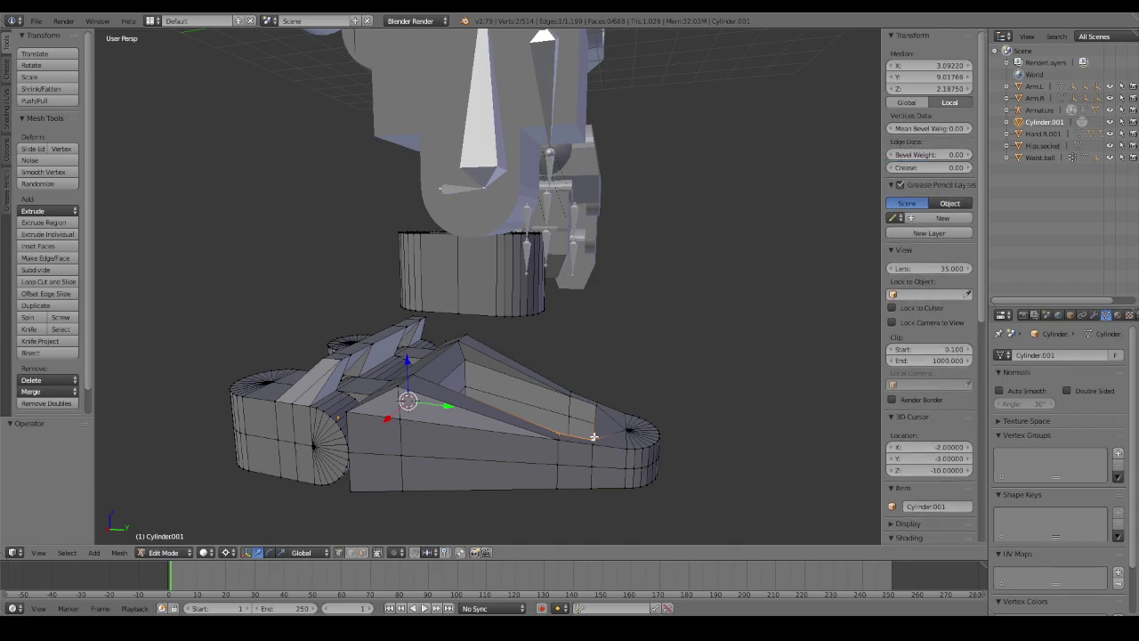
key(alt+m)
click(594, 437)
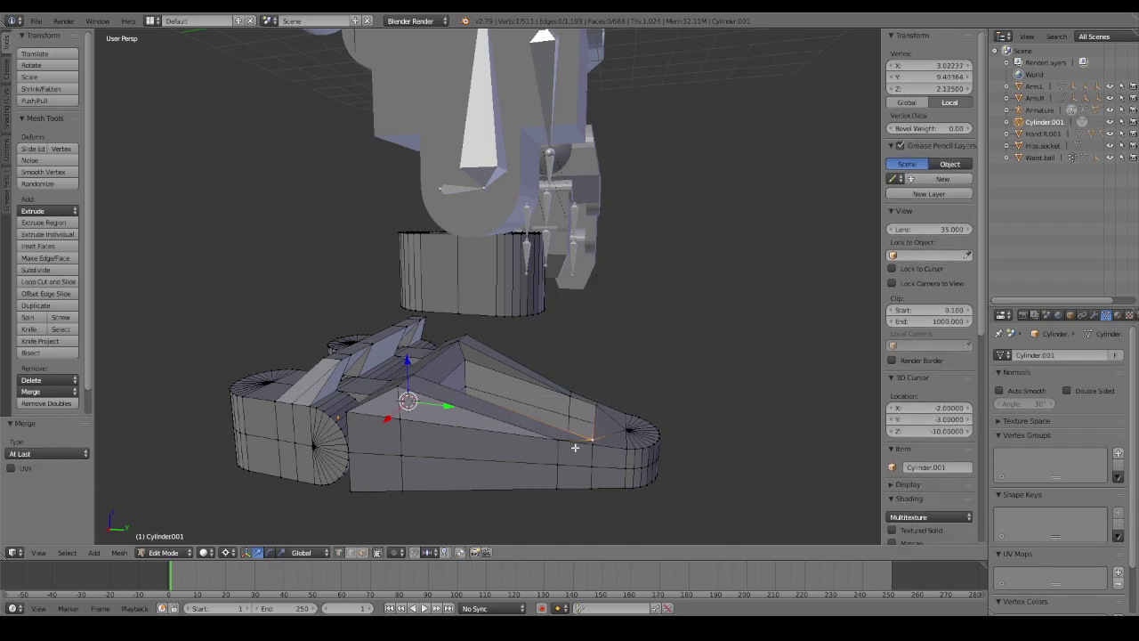
shift+right_click(594, 443)
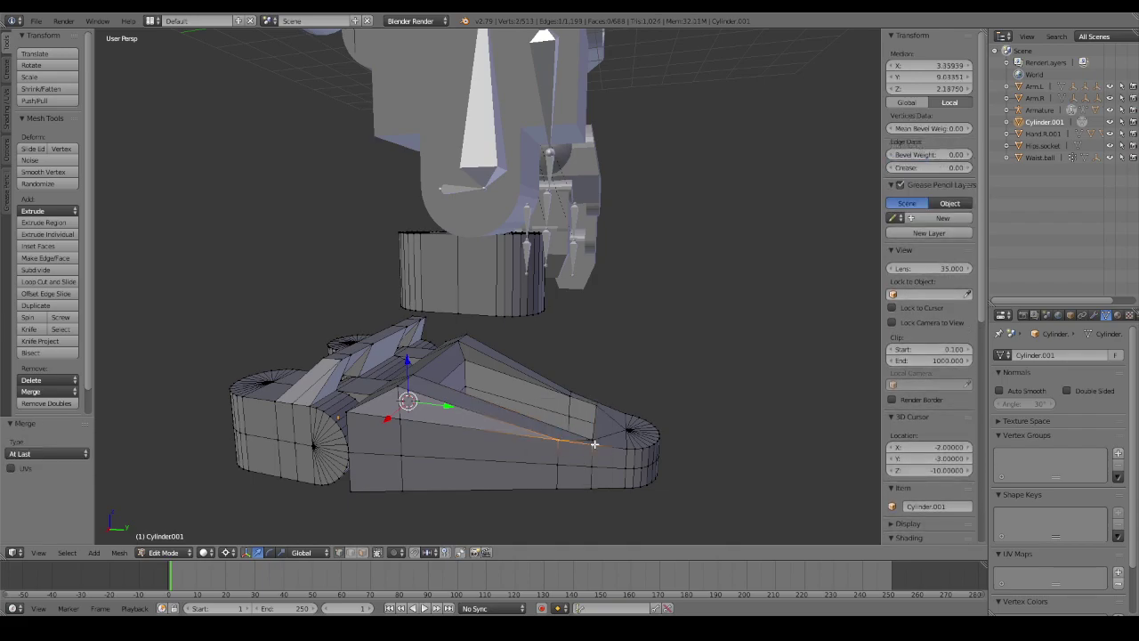
key(alt+m)
click(594, 443)
right_click(572, 395)
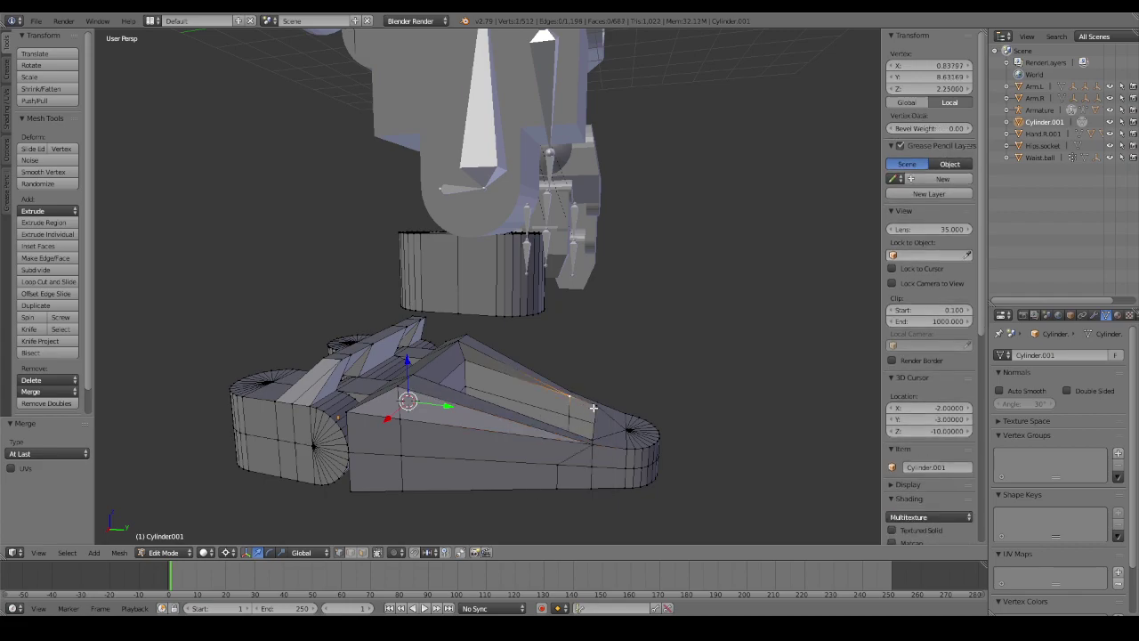
shift+right_click(594, 408)
key(alt+m)
click(577, 398)
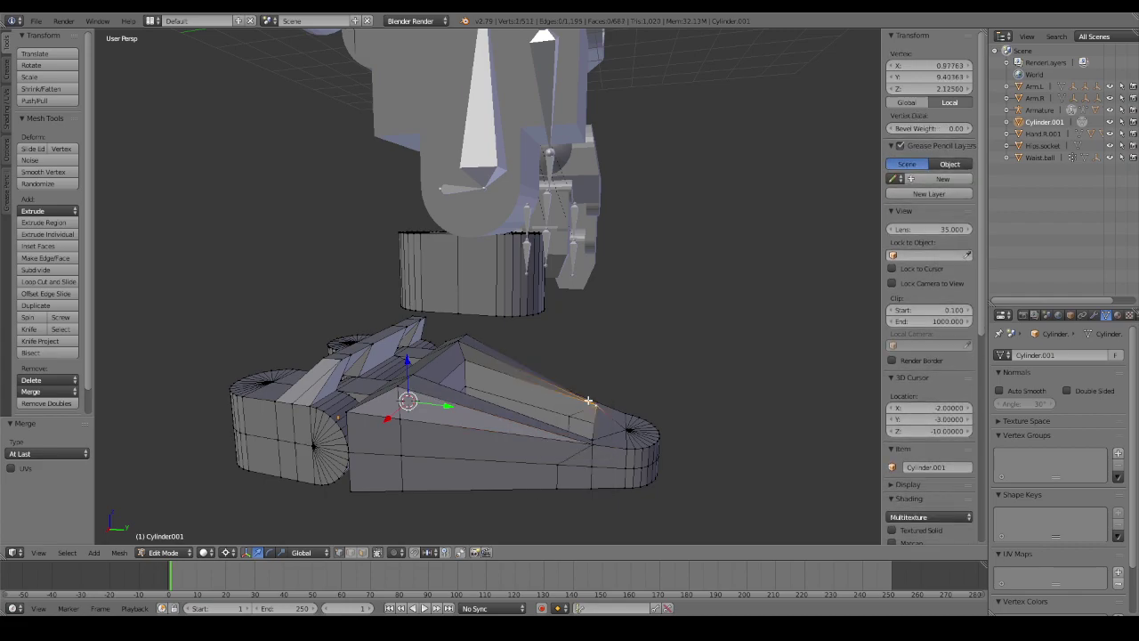
shift+right_click(599, 403)
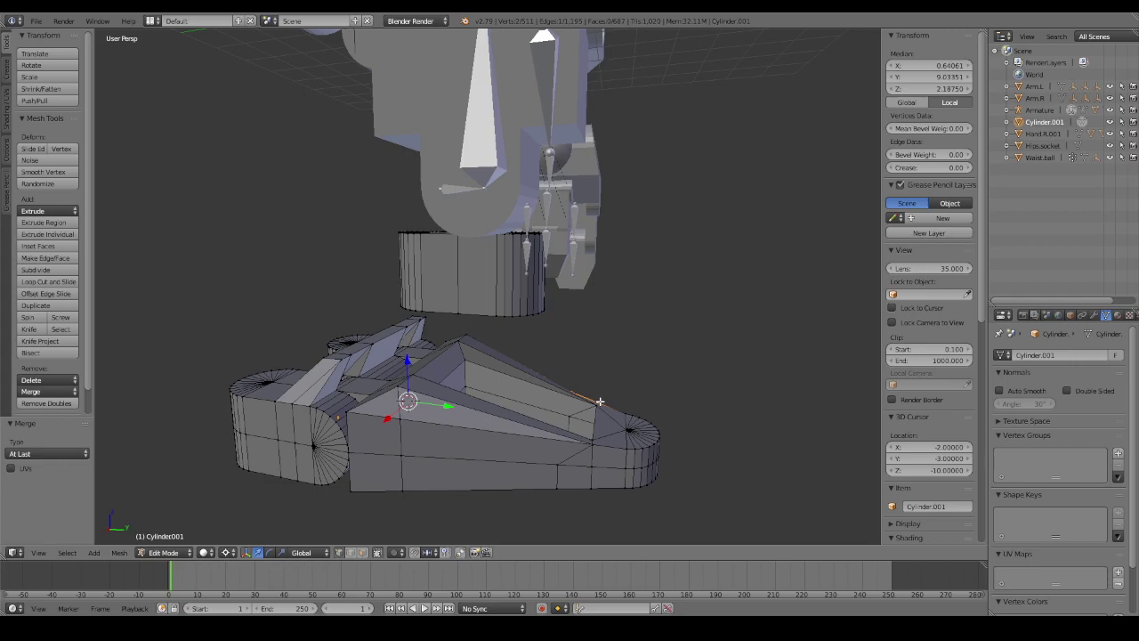
key(alt+m)
click(599, 402)
Select the vertices along the toe's lower edges, including one near the tip.
right_click(559, 462)
shift+right_click(557, 483)
middle_drag(557, 483, 623, 437)
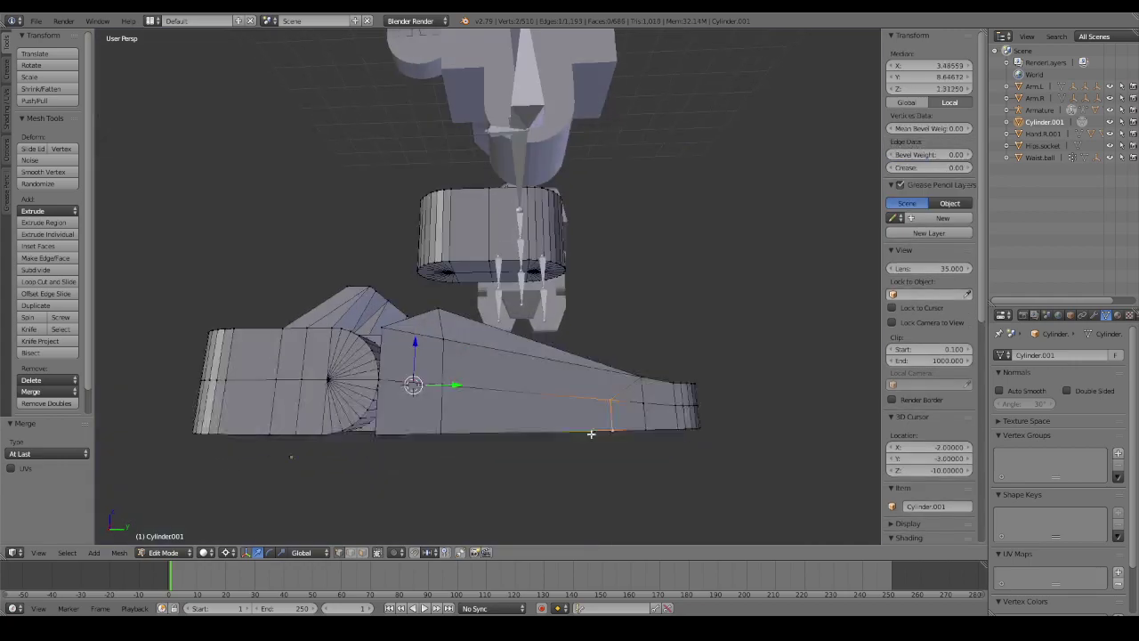
shift+right_click(618, 419)
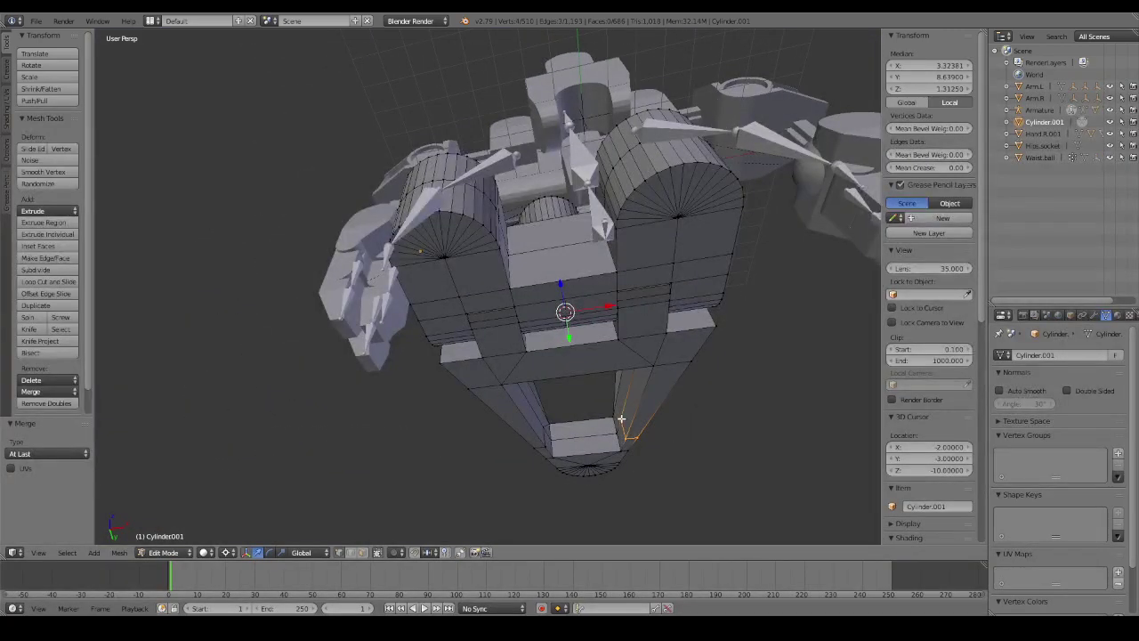
shift+right_click(543, 432)
shift+right_click(543, 451)
mouse_move(534, 445)
middle_down()
mouse_move(617, 448)
mouse_move(457, 431)
middle_up()
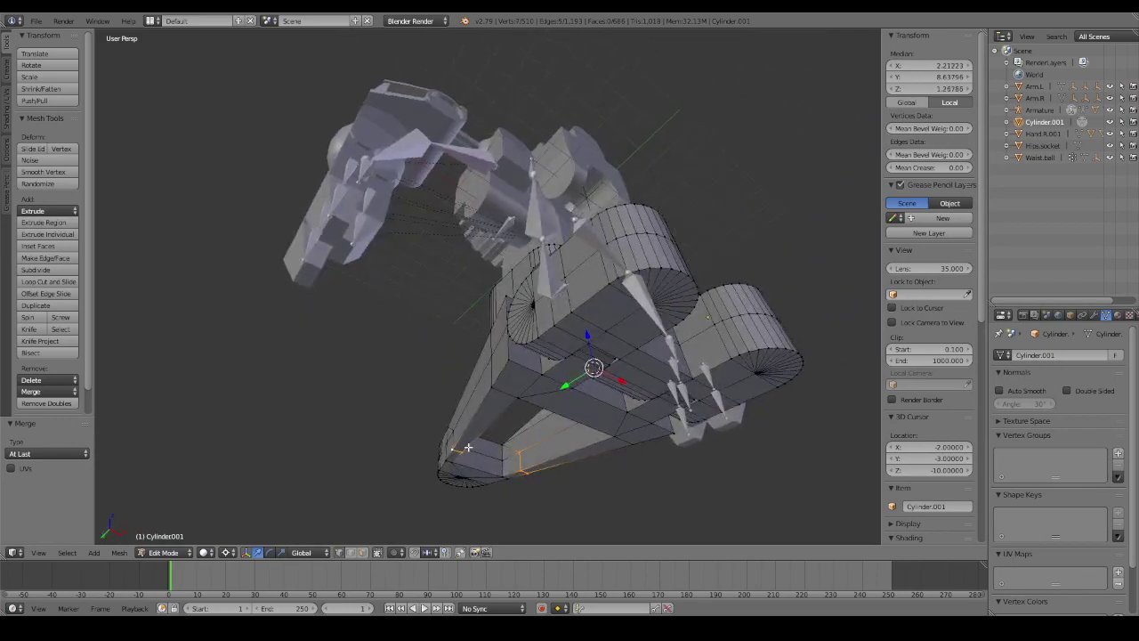
shift+right_click(458, 430)
Try dissolving the selection as vertices, then as edges, undoing both attempts.
key(x)
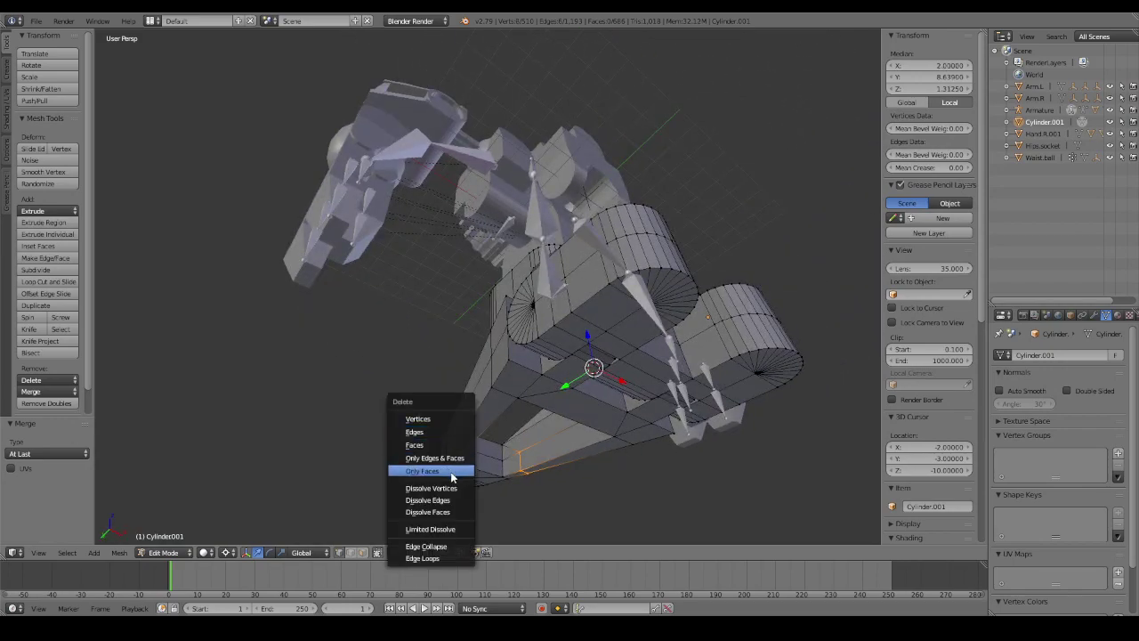
click(452, 483)
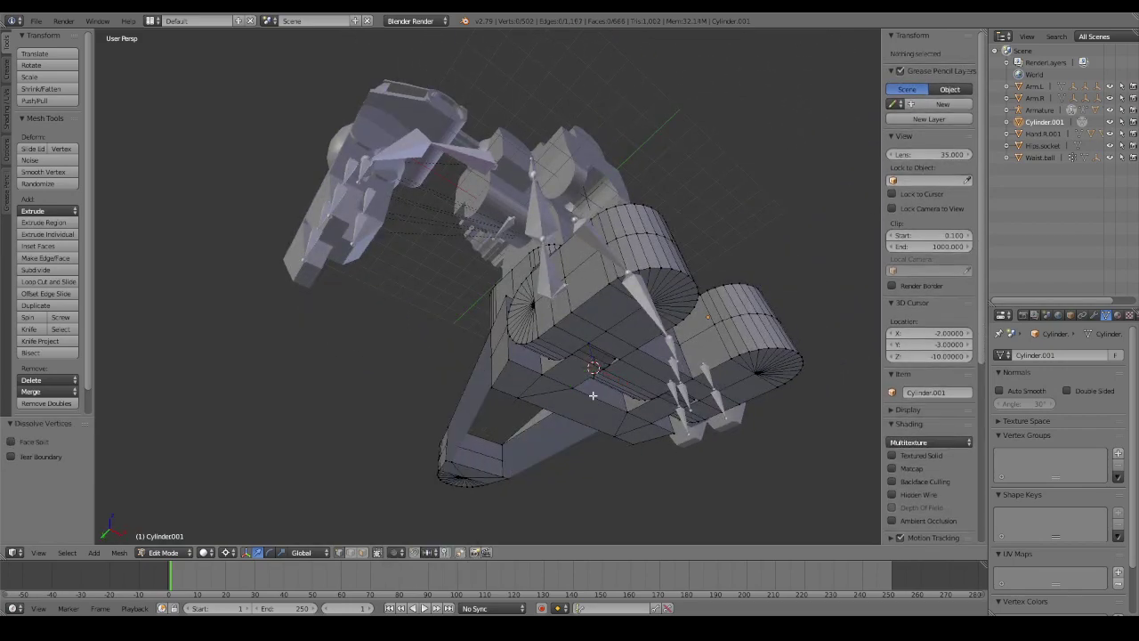
key(ctrl+z)
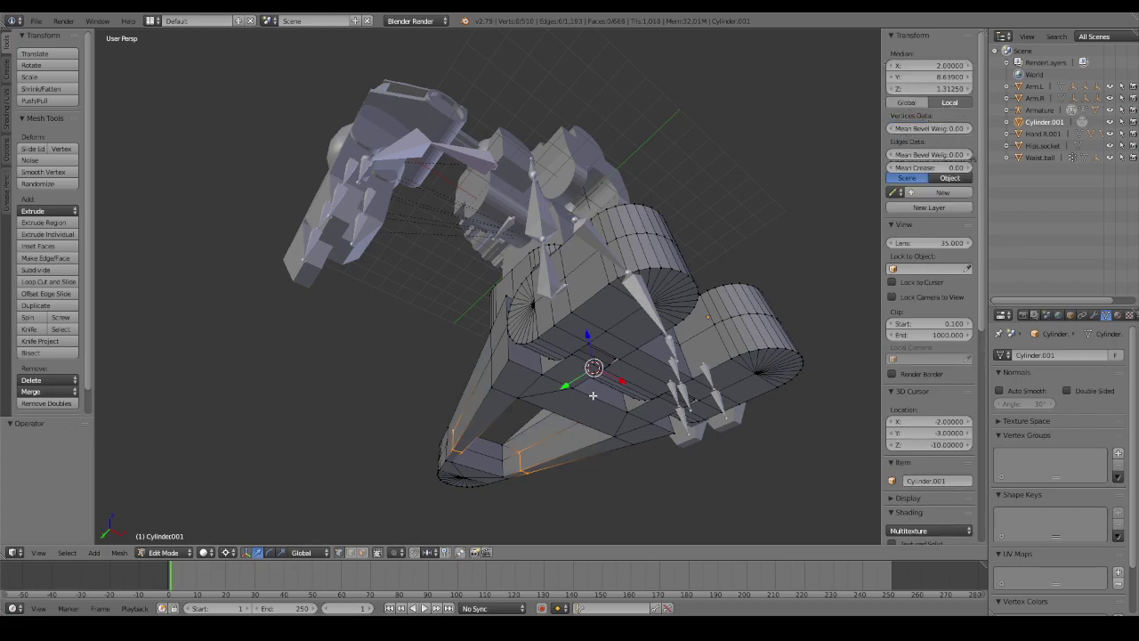
key(x)
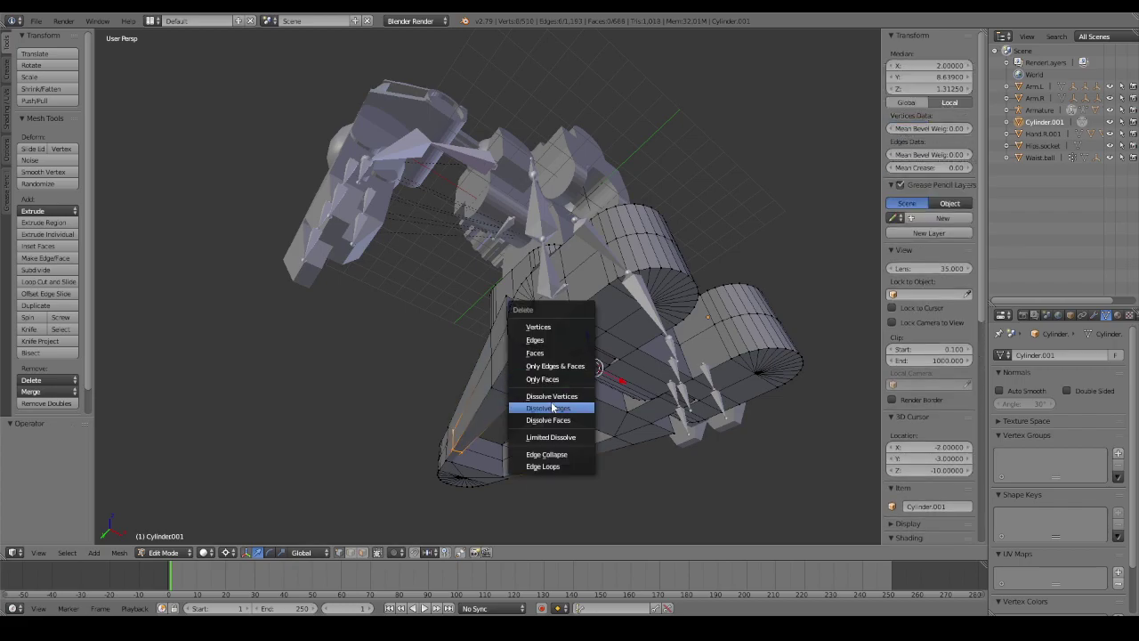
click(549, 407)
middle_drag(549, 408, 643, 457)
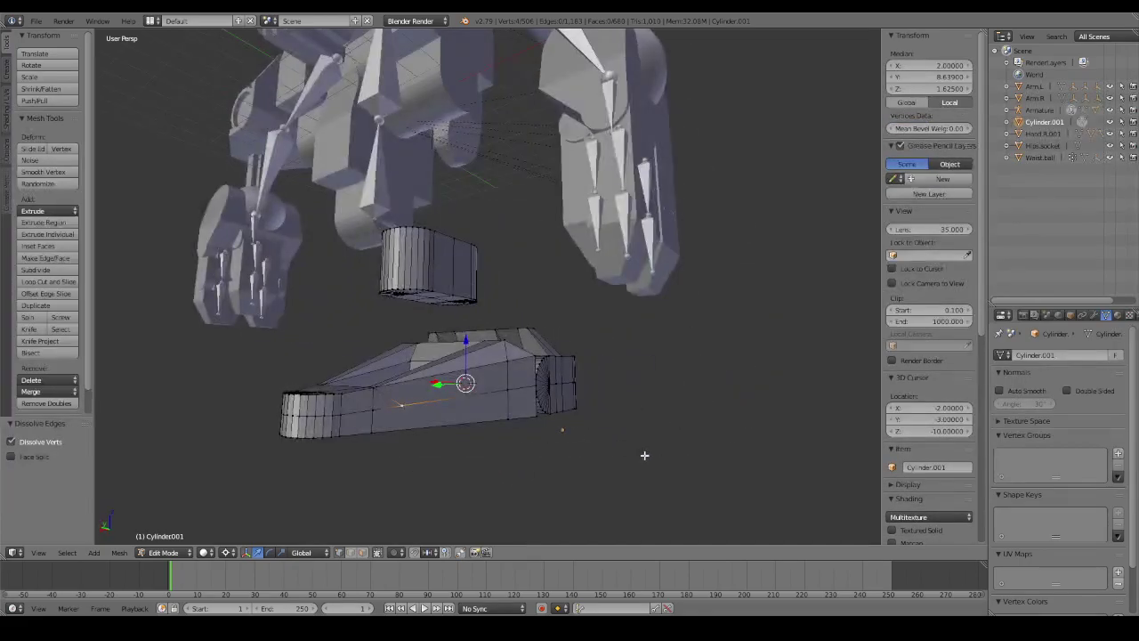
key(ctrl+z)
mouse_move(561, 427)
middle_down()
mouse_move(500, 398)
mouse_move(472, 423)
middle_up()
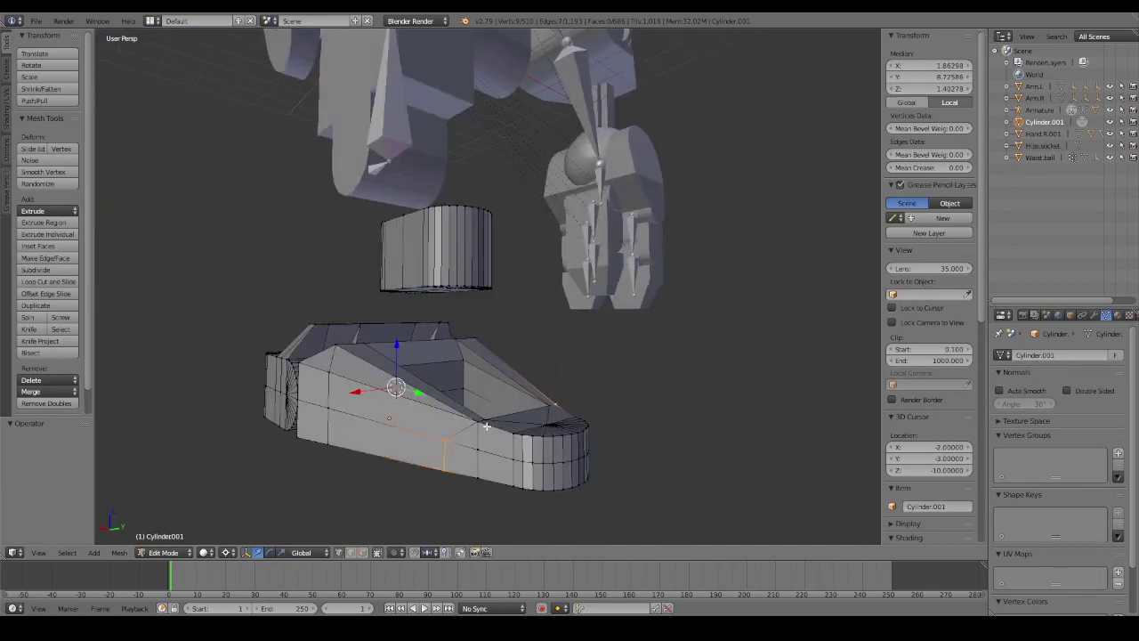
Dissolve the edges along the toe's side, then deselect and inspect the result in wireframe.
right_click(472, 422)
key(x)
click(549, 391)
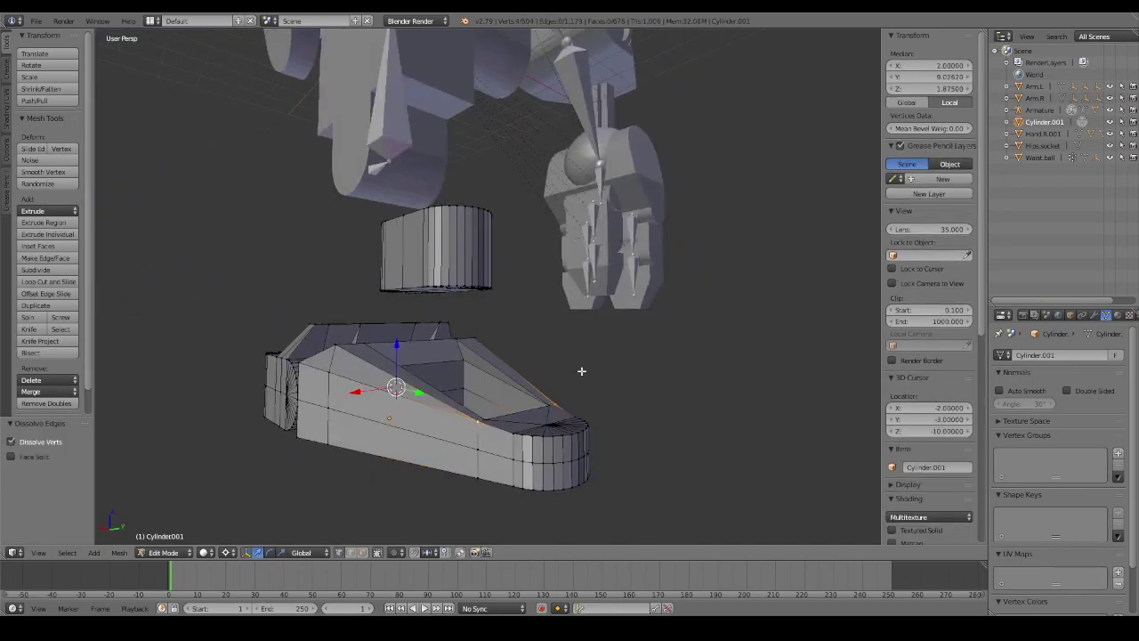
key(a)
middle_drag(581, 371, 636, 371)
key(z)
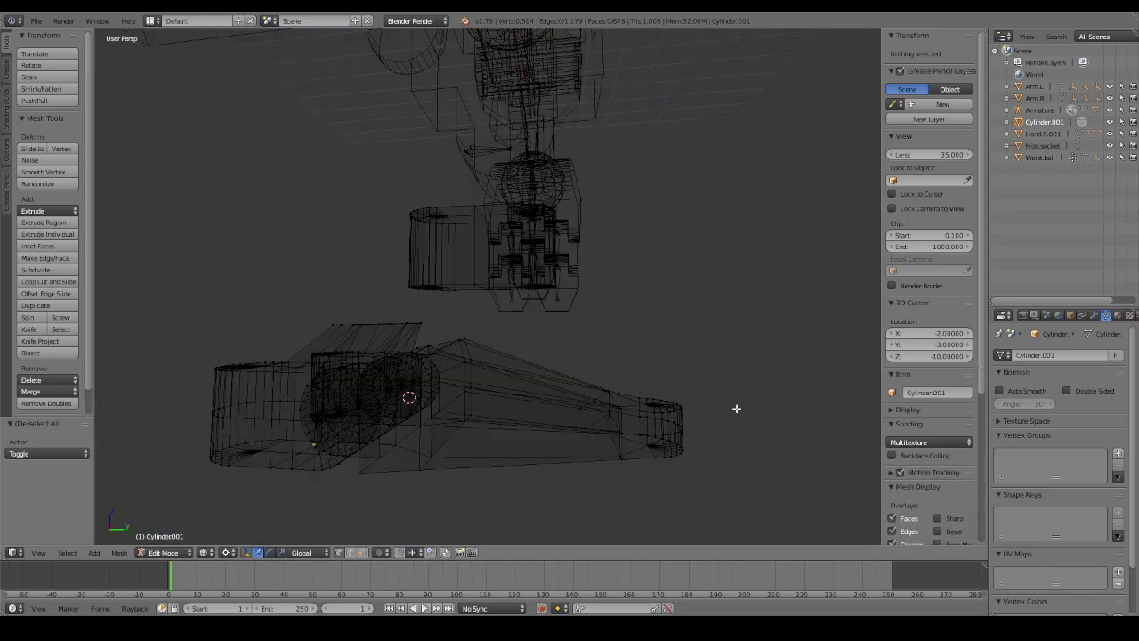
middle_drag(738, 404, 720, 424)
Select the edge loop near the toe tip together with the tip's centre vertex.
key(z)
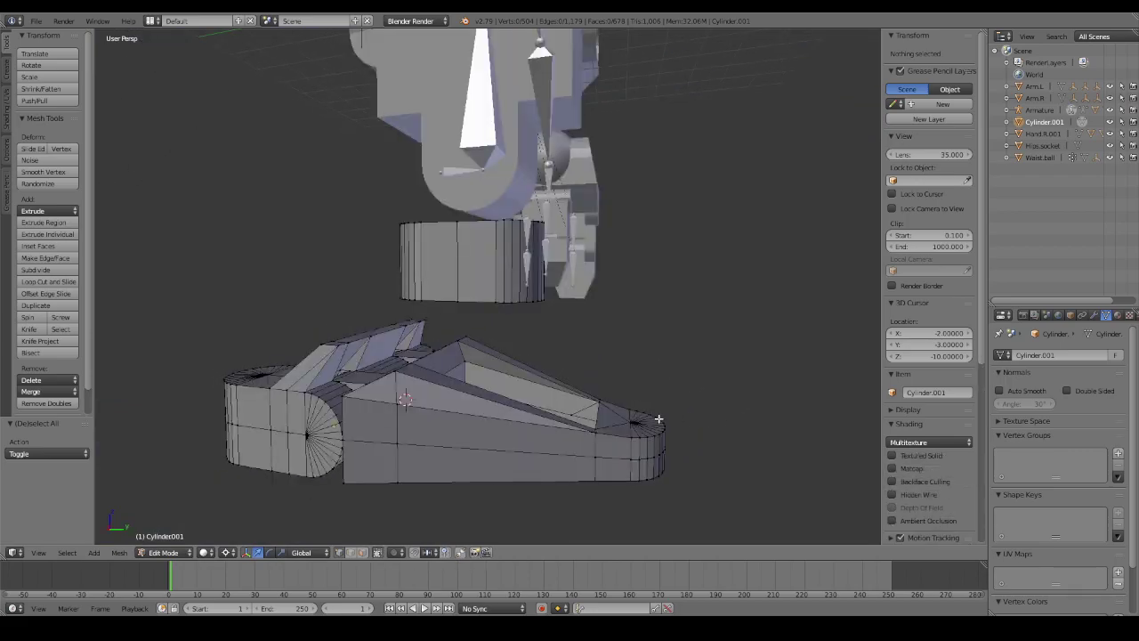
alt+right_click(644, 418)
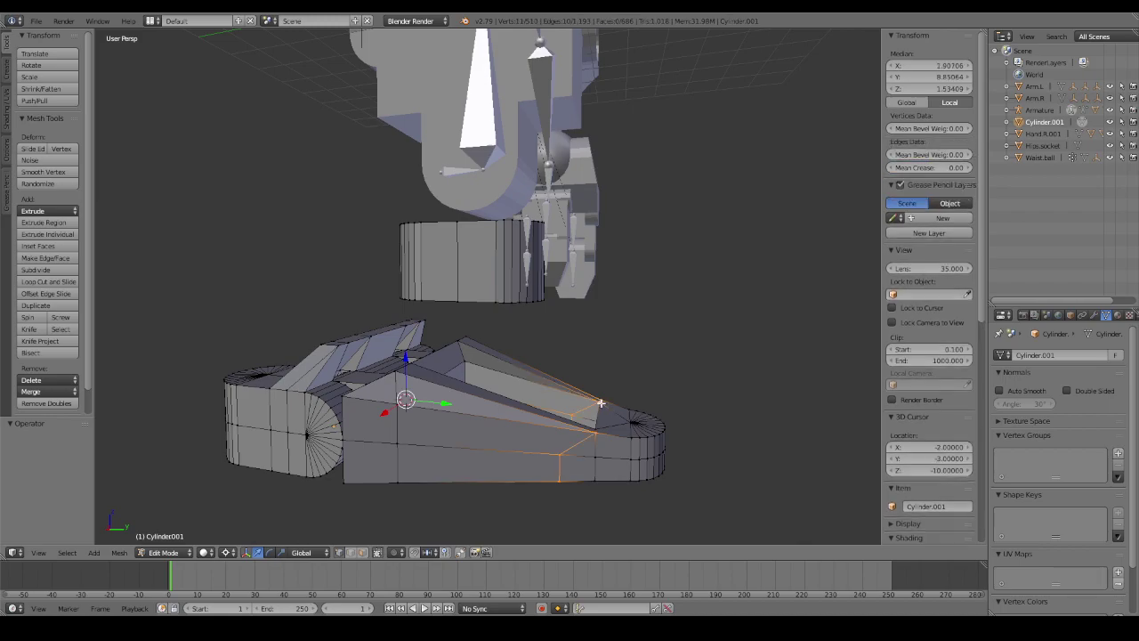
middle_drag(593, 406, 592, 436)
shift+right_click(596, 461)
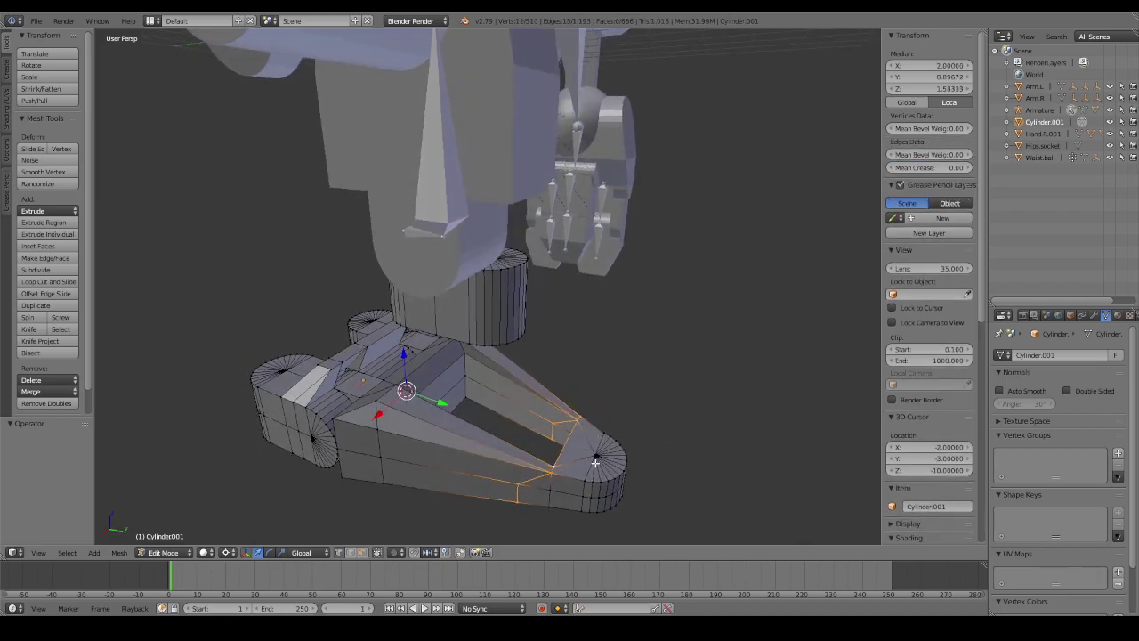
mouse_move(583, 477)
middle_down()
mouse_move(605, 463)
mouse_move(587, 422)
middle_up()
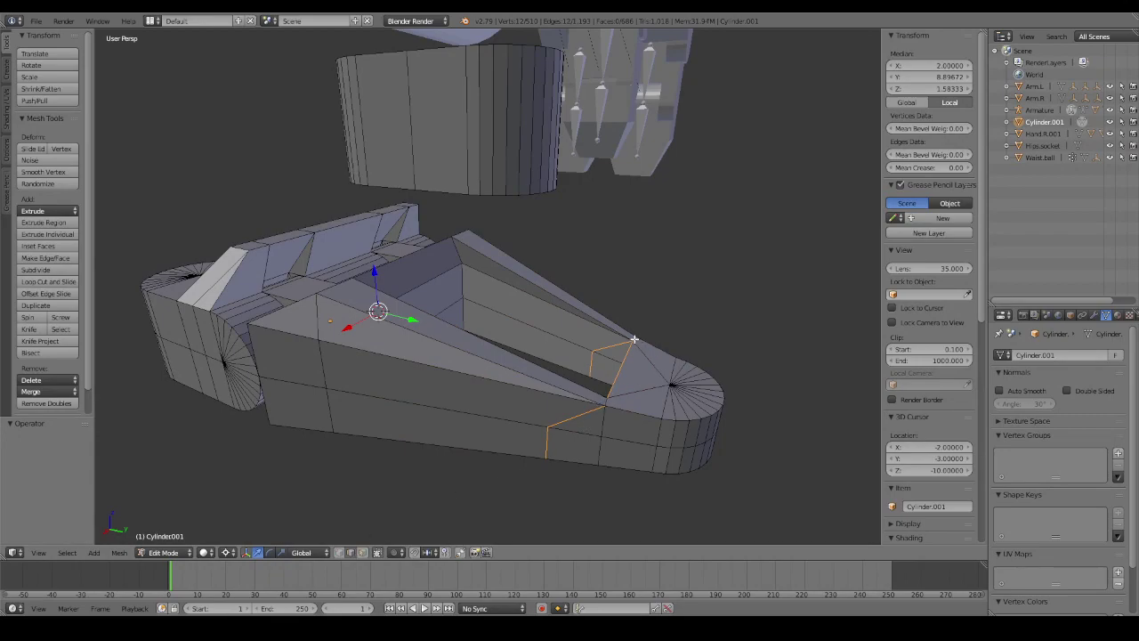
click(377, 552)
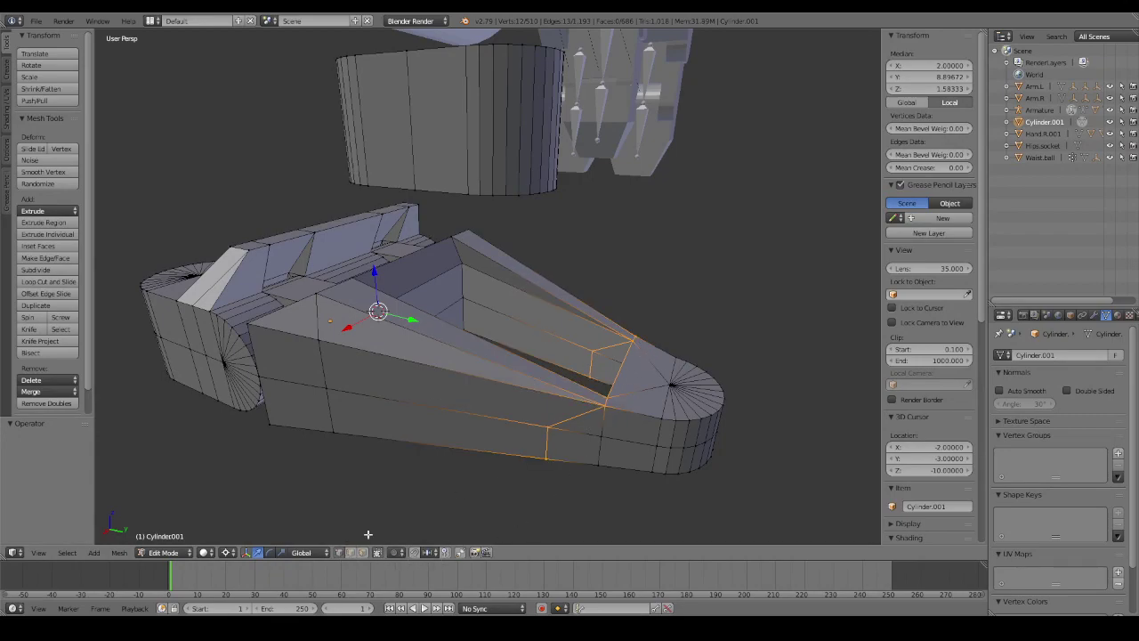
click(378, 552)
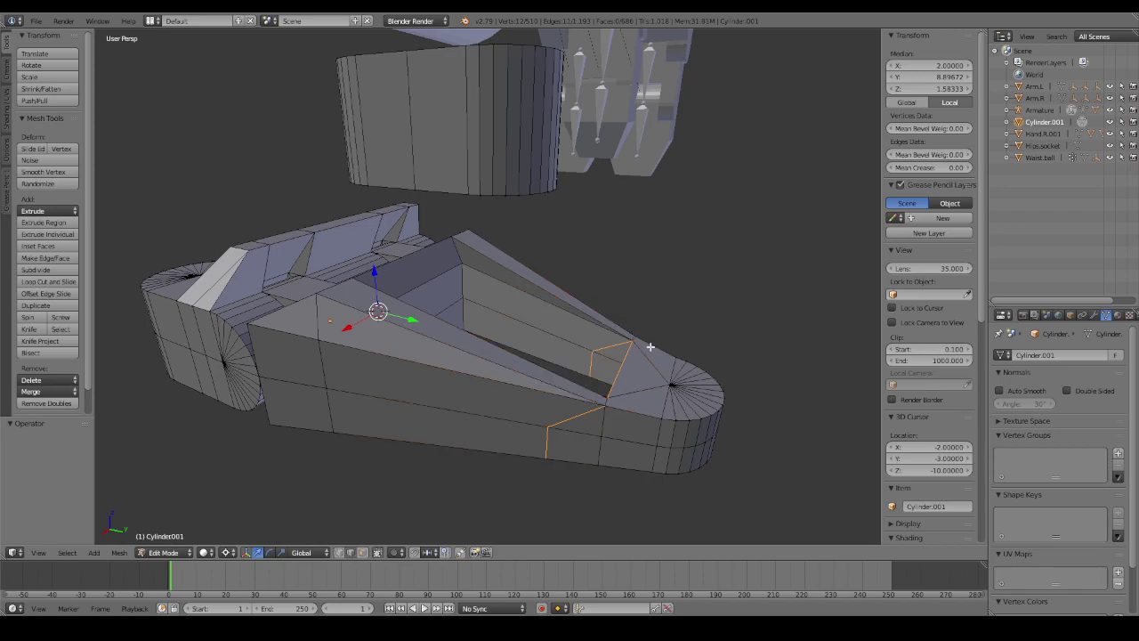
mouse_move(624, 366)
middle_down()
mouse_move(678, 267)
mouse_move(656, 387)
mouse_move(630, 427)
mouse_move(653, 420)
mouse_move(645, 368)
middle_up()
Dissolve the selected edges near the tip and clear the selection.
key(x)
click(678, 267)
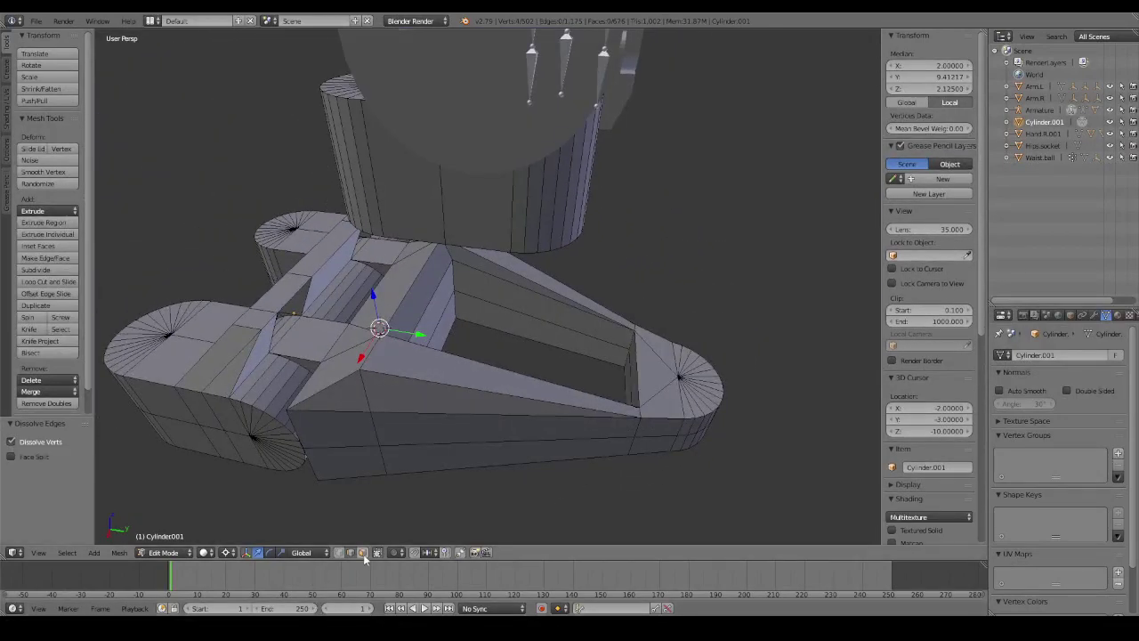
click(342, 553)
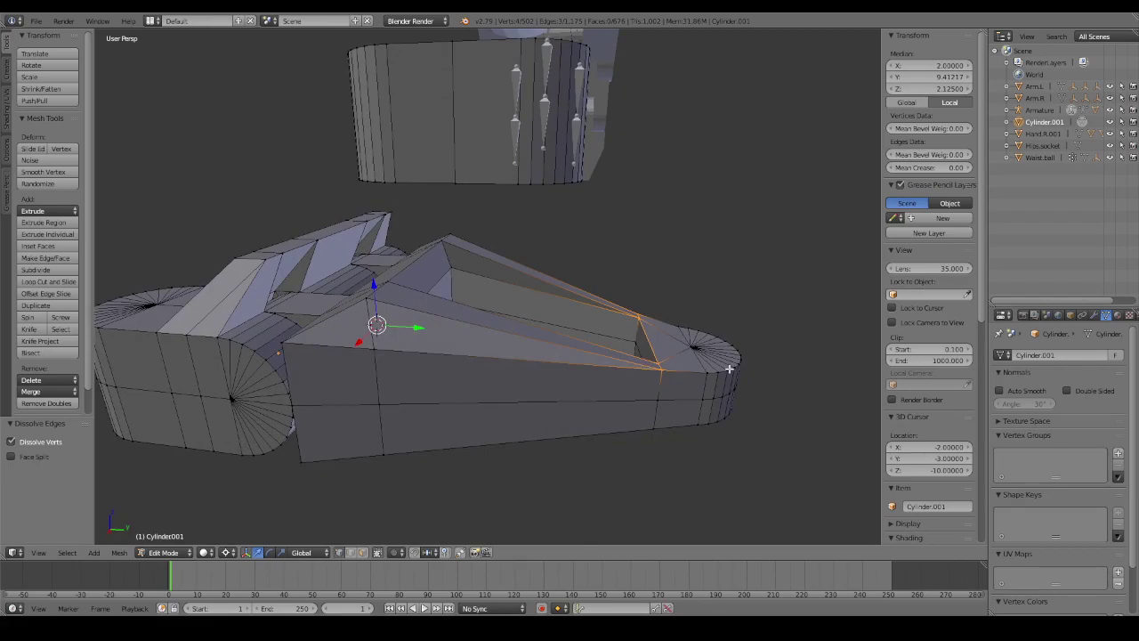
key(a)
scroll(729, 367, up, 5)
scroll(731, 369, down, 6)
Select the rounded toe tip in wireframe and move it -2 units along Y.
middle_drag(729, 367, 728, 355)
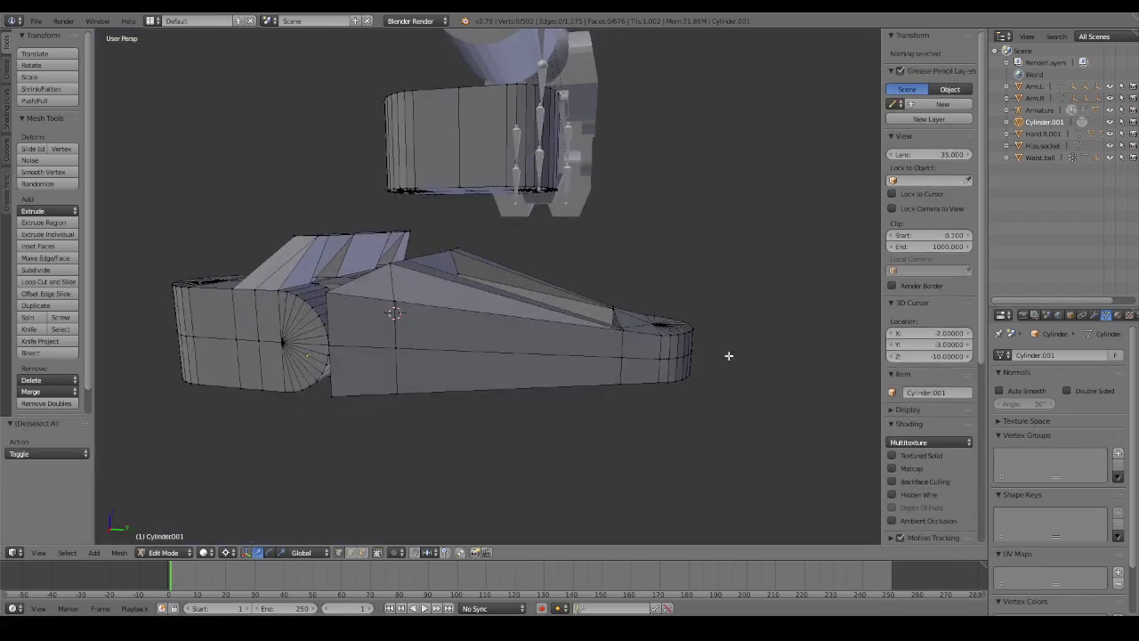
key(z)
ctrl+drag(730, 384, 760, 374)
key(z)
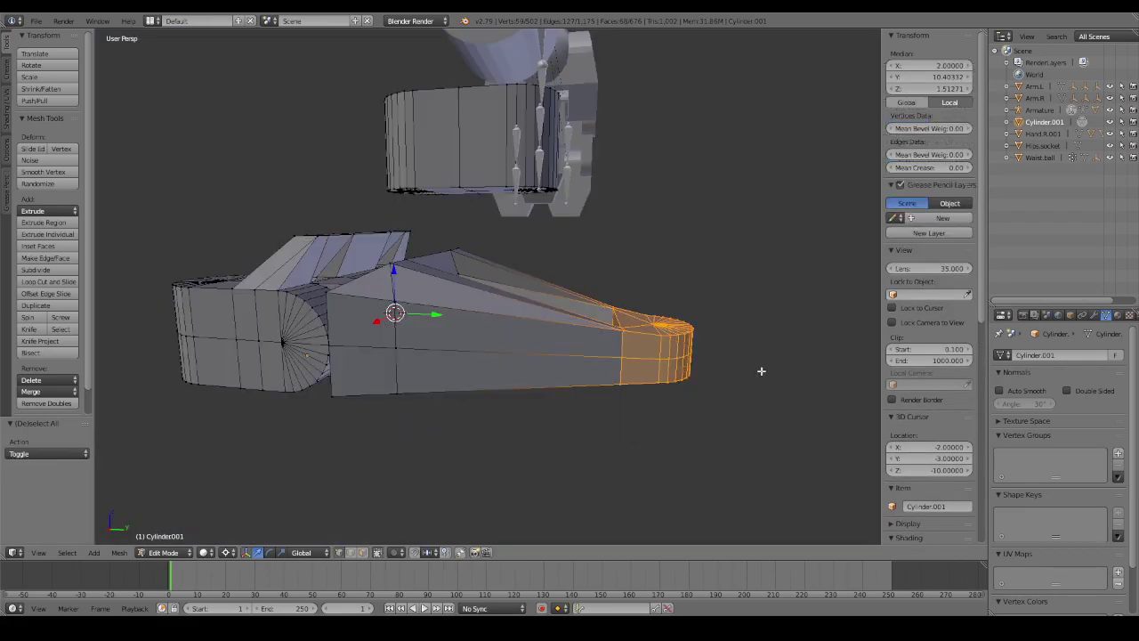
key(g)
key(y)
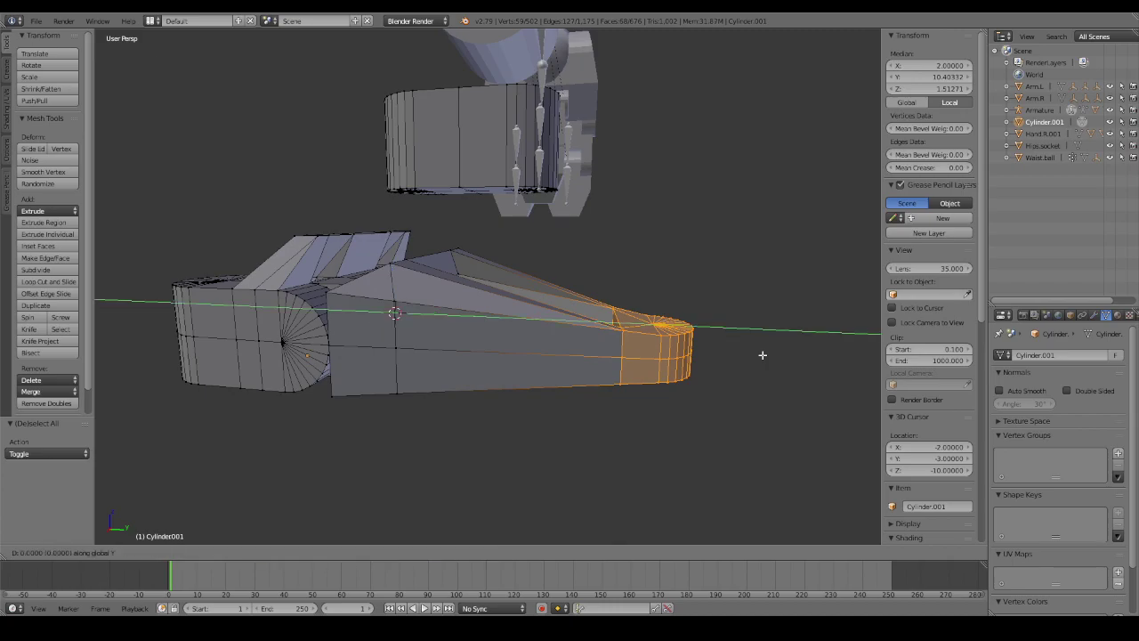
key(2)
key(BackSpace)
key(minus)
key(2)
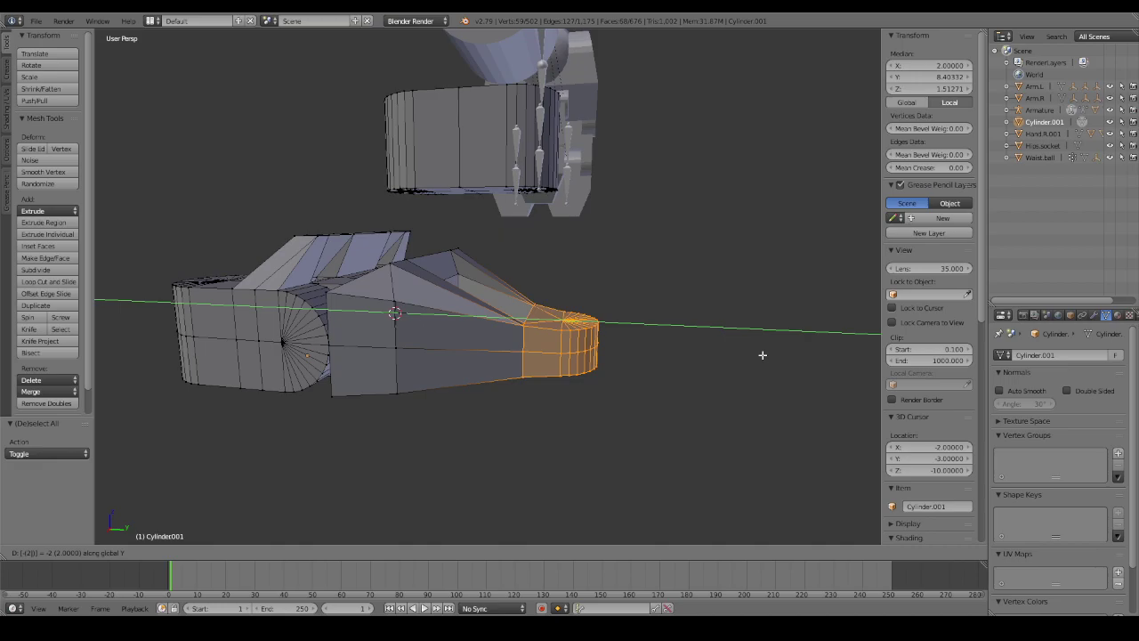
key(Return)
mouse_move(761, 354)
middle_down()
mouse_move(719, 323)
mouse_move(755, 325)
mouse_move(728, 327)
mouse_move(743, 323)
middle_up()
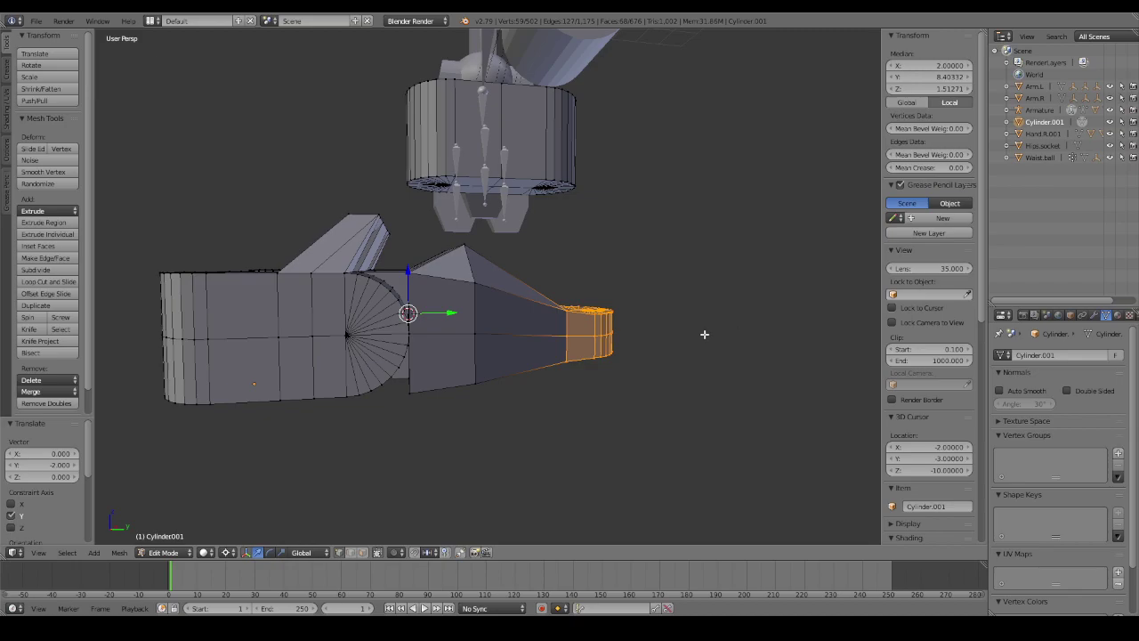
scroll(704, 335, down, 3)
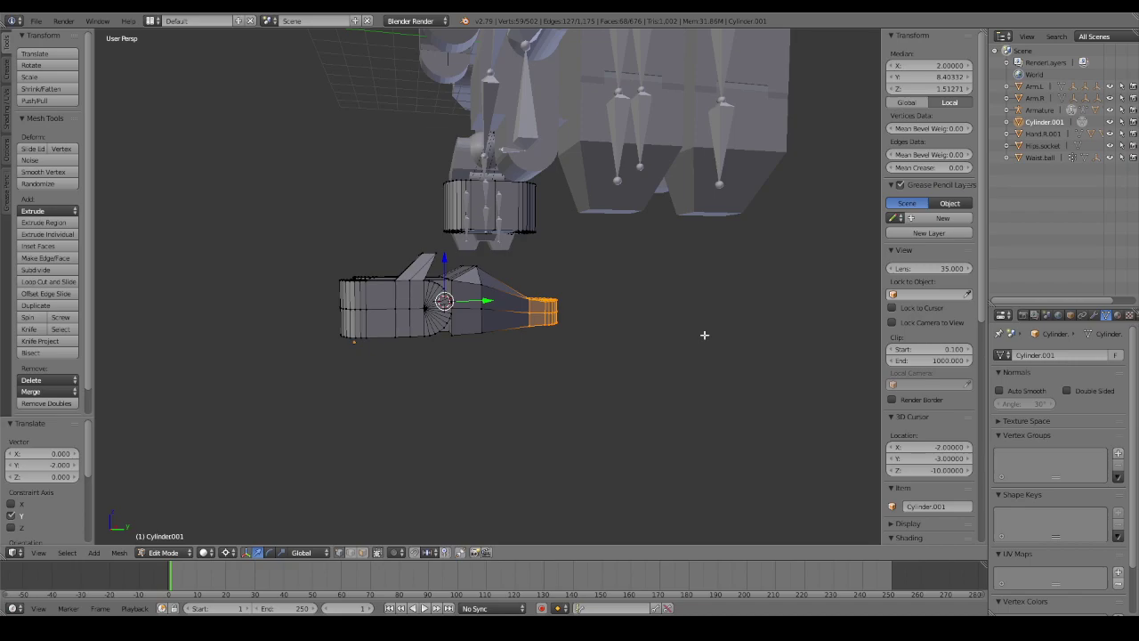
Select the two top vertices of the front wedge and delete them.
scroll(618, 305, up, 2)
scroll(628, 282, up, 2)
mouse_move(629, 282)
middle_down()
mouse_move(595, 297)
mouse_move(632, 304)
mouse_move(527, 328)
middle_up()
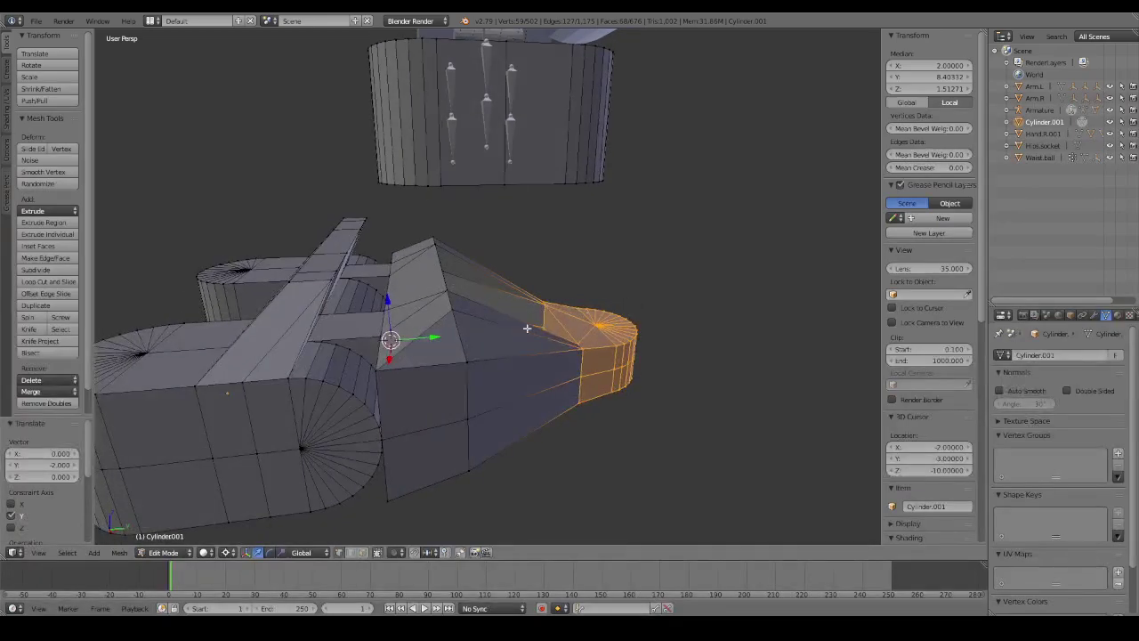
right_click(452, 307)
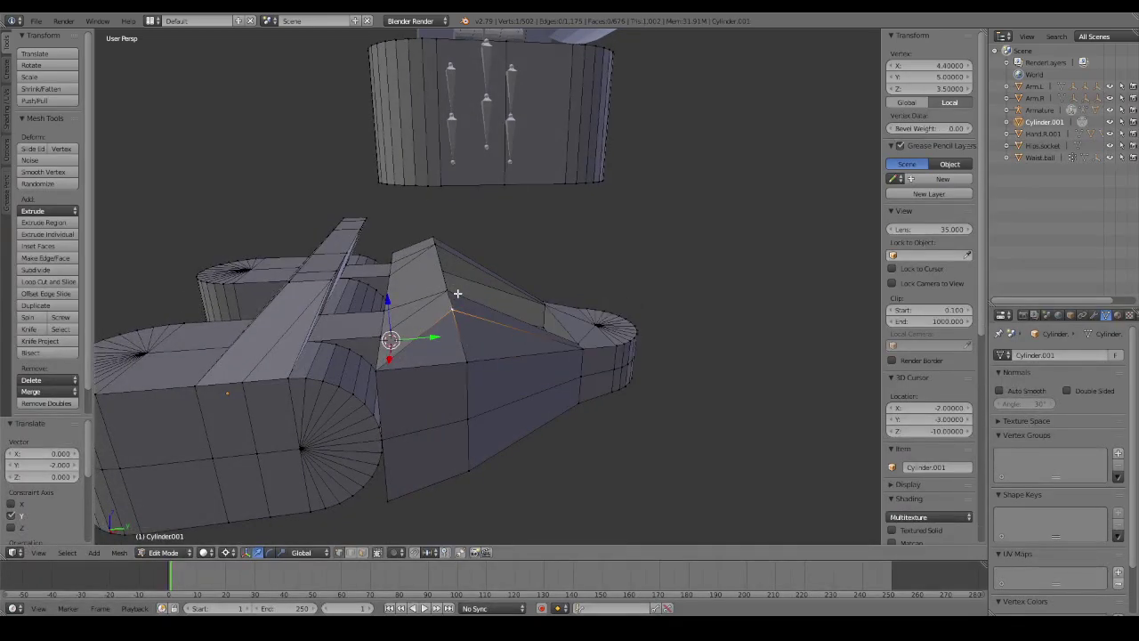
shift+right_click(432, 238)
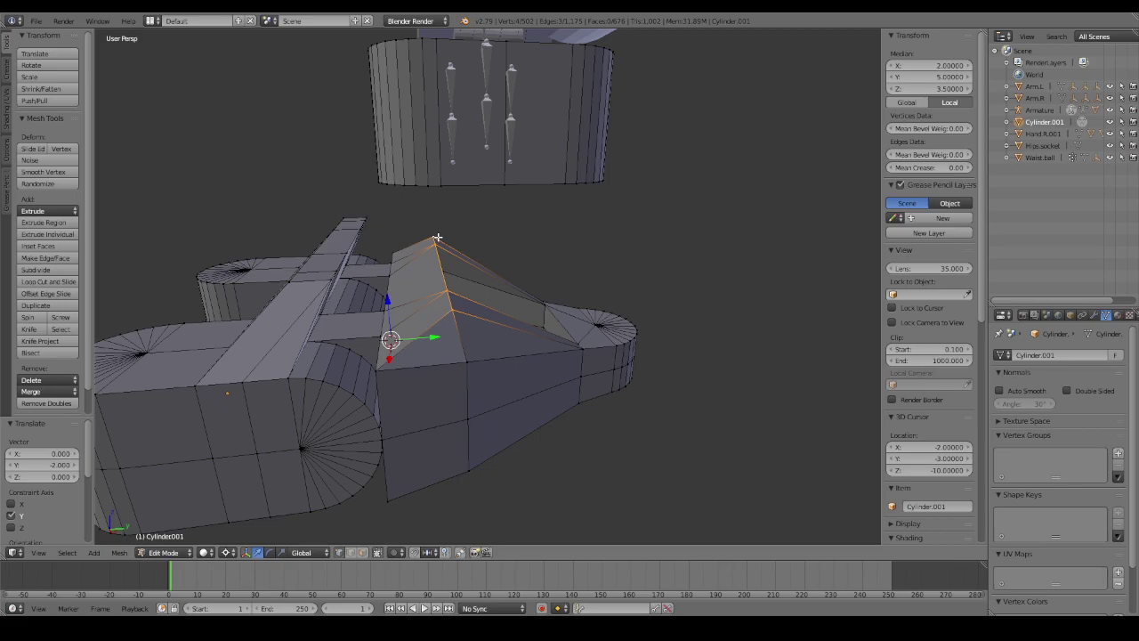
key(x)
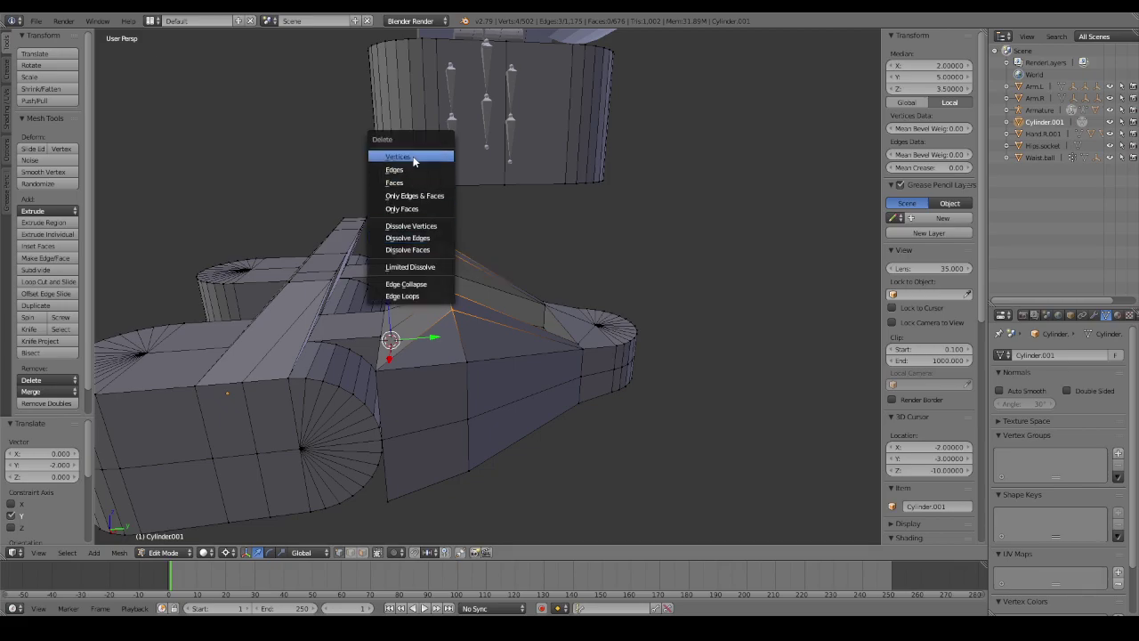
click(436, 157)
mouse_move(559, 265)
middle_down()
mouse_move(539, 241)
mouse_move(572, 252)
mouse_move(575, 267)
middle_up()
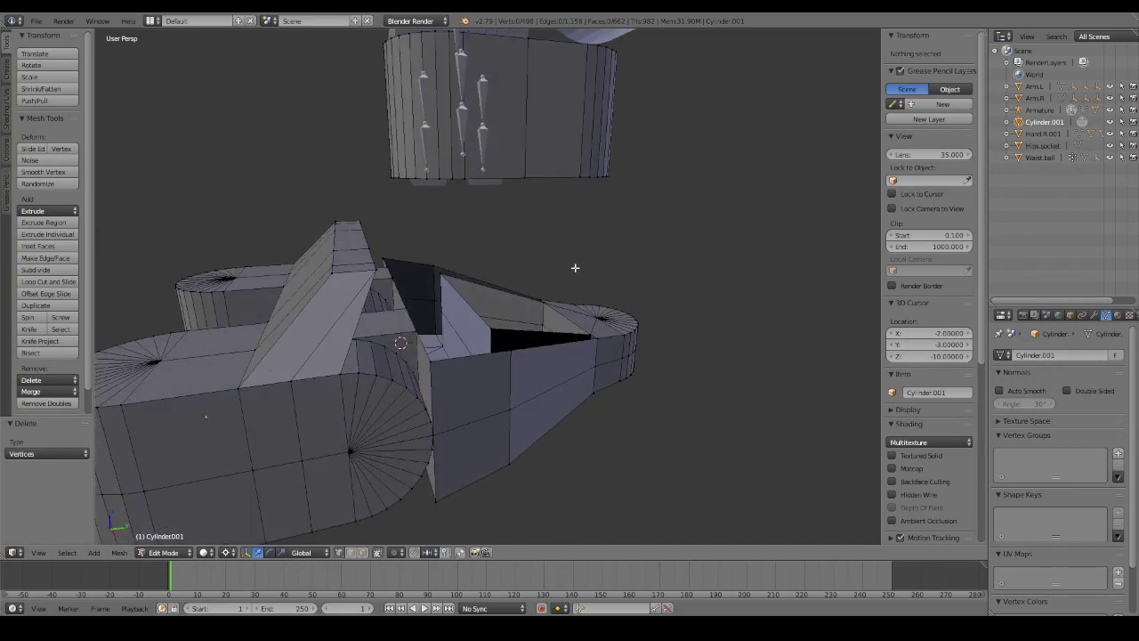
Undo the vertex deletion and delete only the wedge-top faces to open a slot.
key(ctrl+z)
key(x)
click(523, 319)
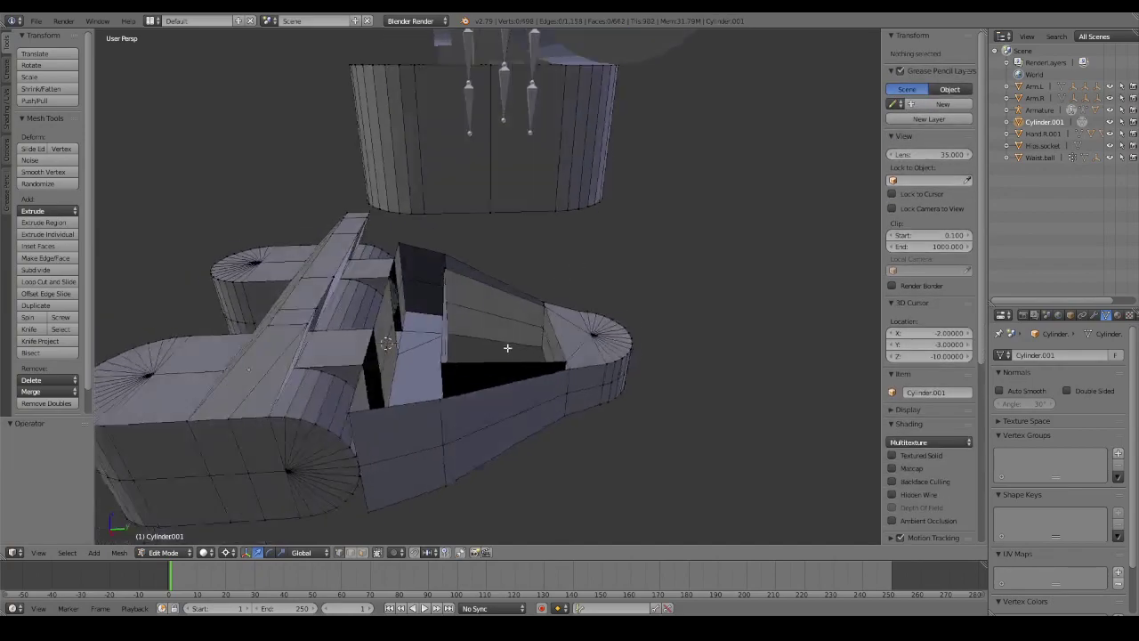
middle_drag(524, 318, 547, 389)
Fill a face between the hole's lower and upper rim edges.
right_click(547, 389)
shift+right_click(550, 377)
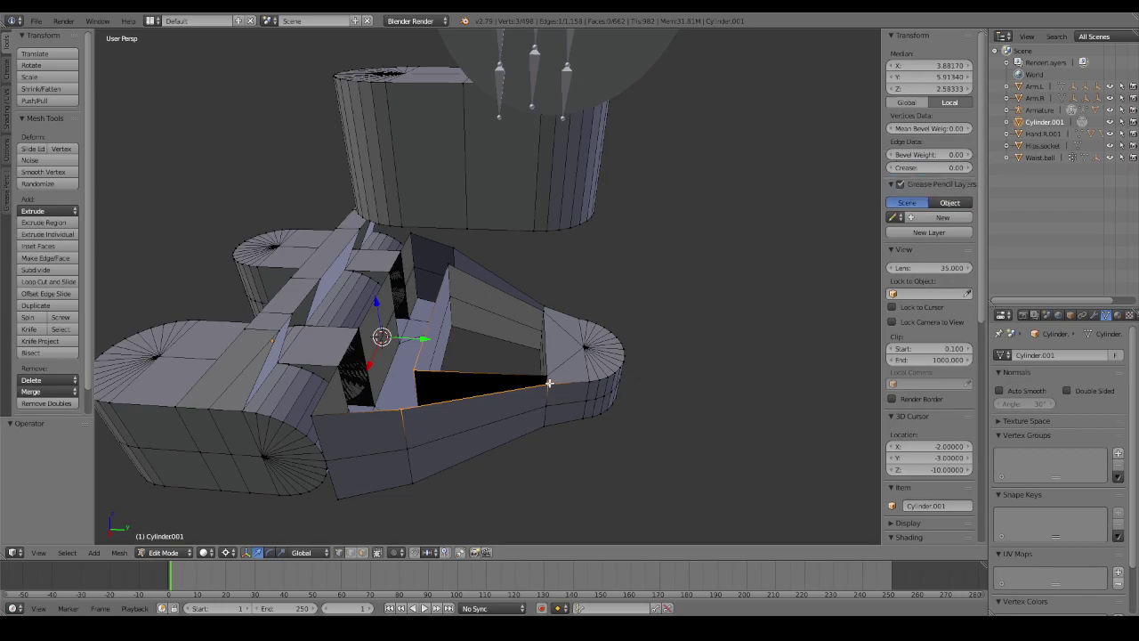
middle_drag(550, 377, 506, 336)
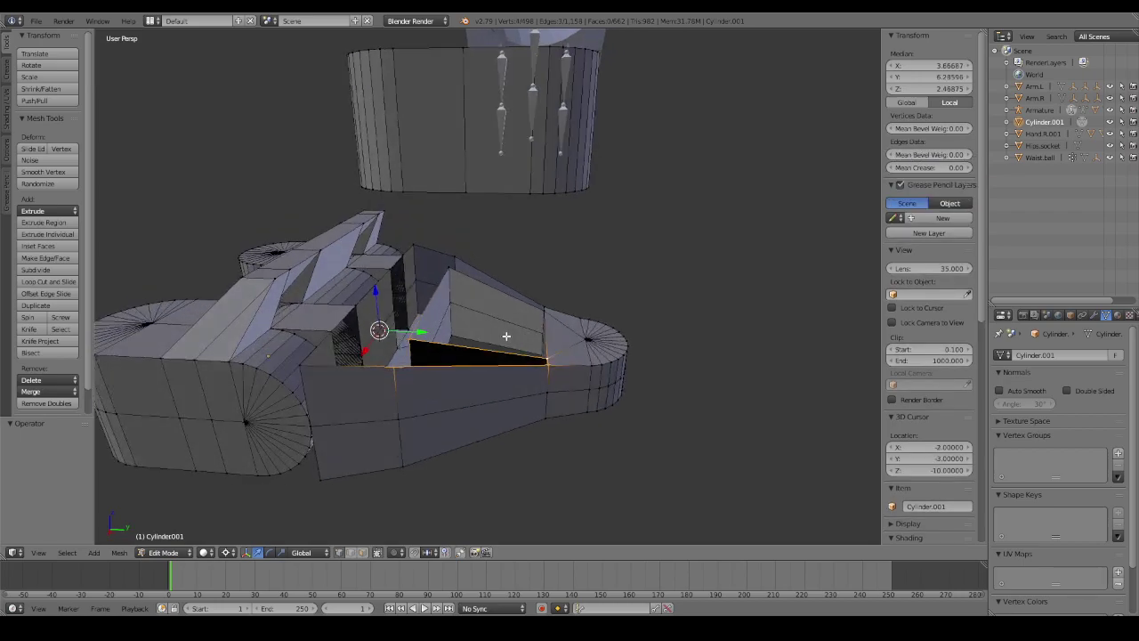
key(f)
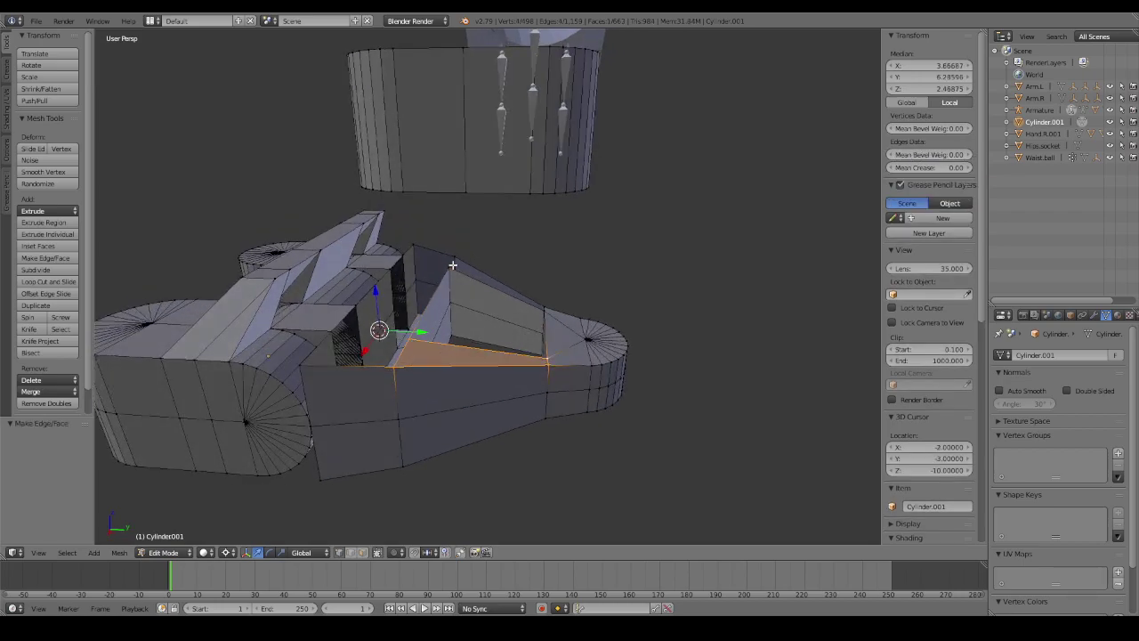
Fill a second face from the slot-top vertices, then deselect all.
right_click(454, 261)
shift+right_click(546, 311)
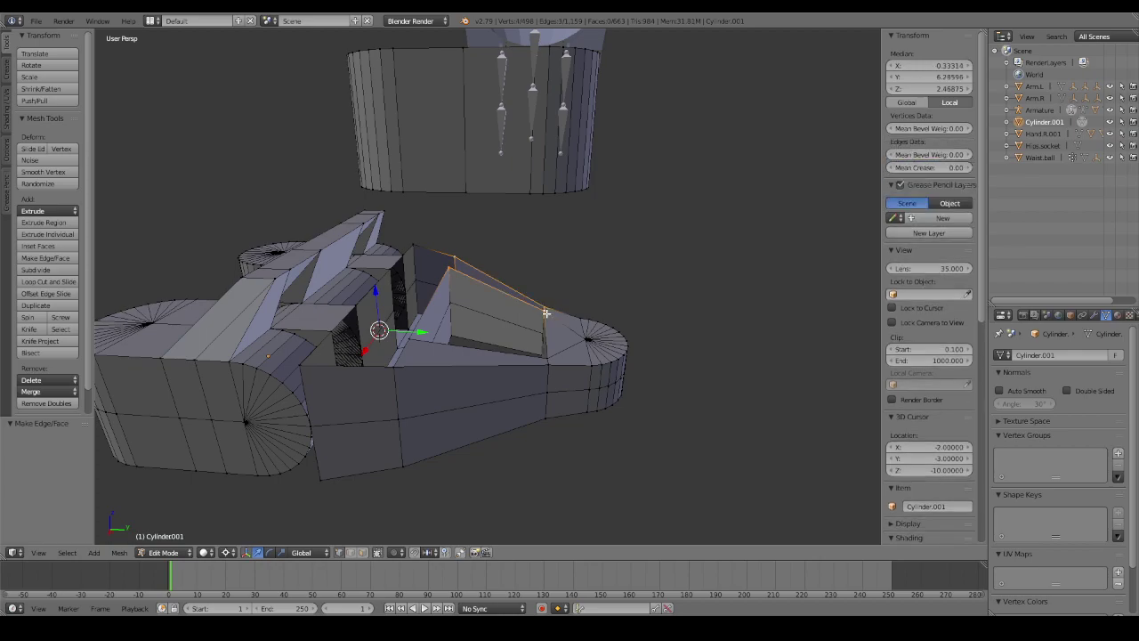
key(f)
key(a)
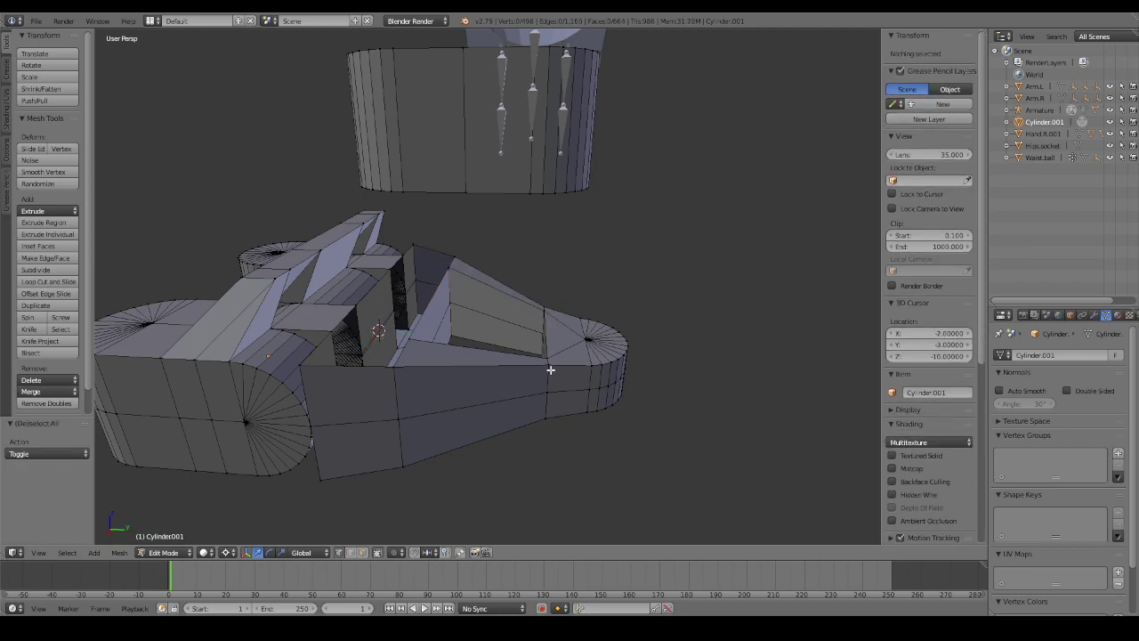
middle_drag(547, 371, 452, 372)
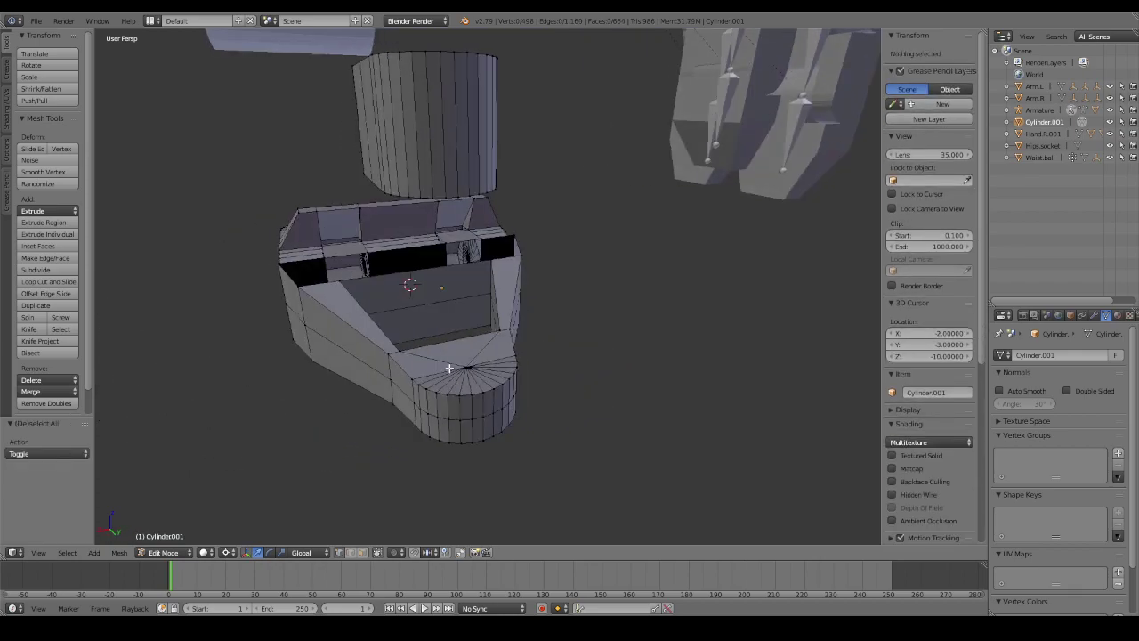
key(z)
key(Tab)
mouse_move(455, 368)
middle_down()
mouse_move(491, 394)
mouse_move(521, 391)
mouse_move(508, 376)
mouse_move(471, 377)
mouse_move(482, 385)
mouse_move(493, 326)
mouse_move(521, 264)
mouse_move(537, 265)
middle_up()
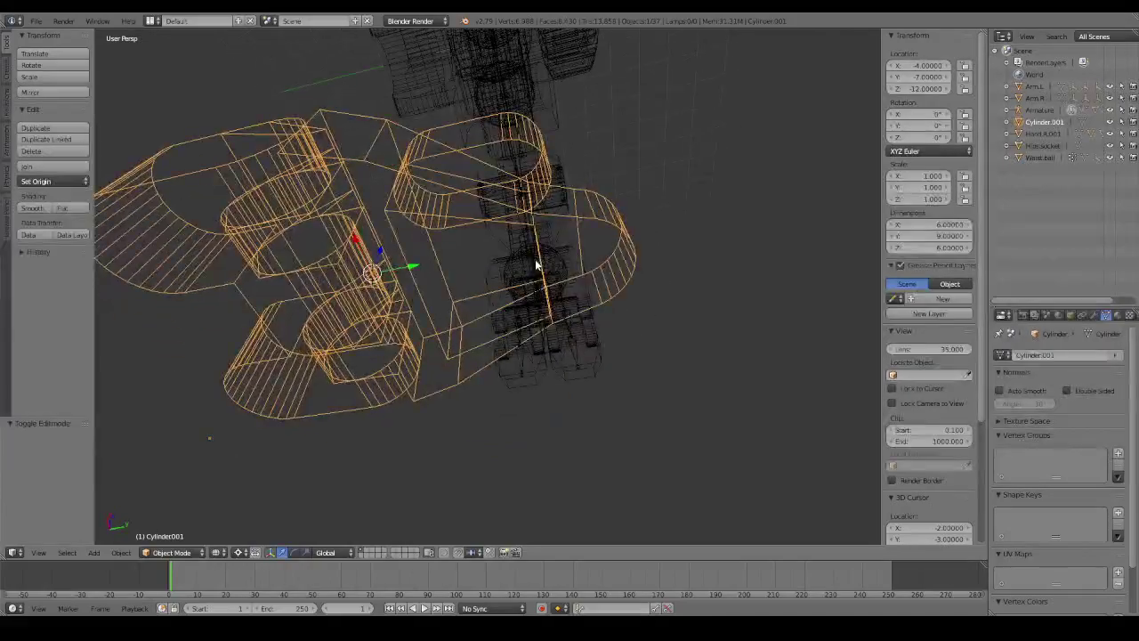
key(Tab)
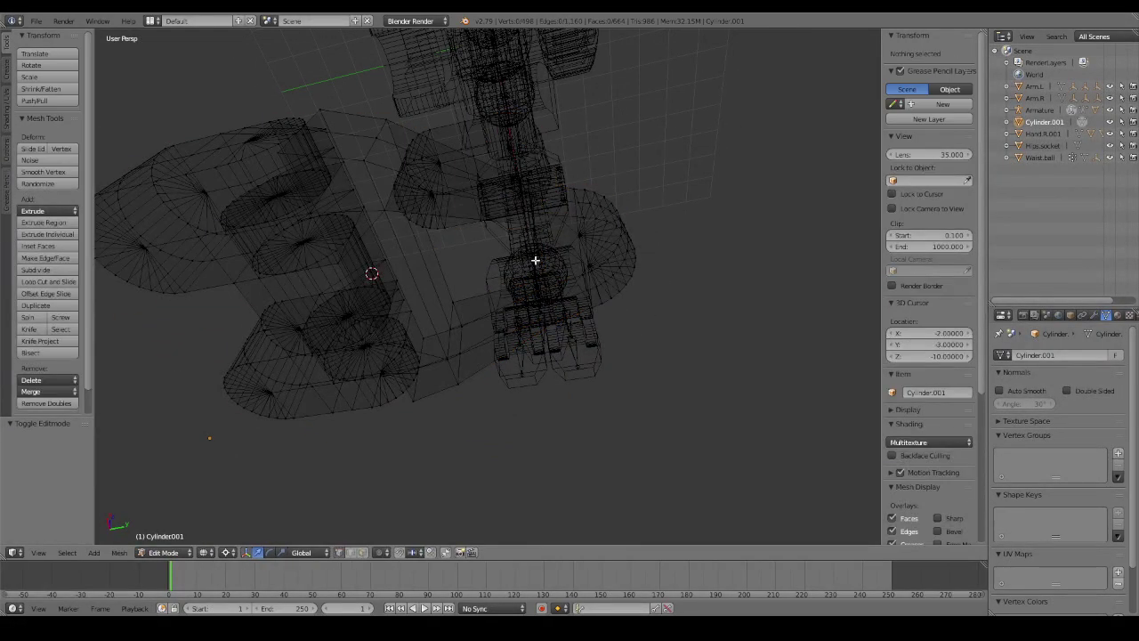
key(z)
mouse_move(600, 258)
middle_down()
mouse_move(621, 249)
mouse_move(647, 276)
mouse_move(623, 348)
mouse_move(629, 363)
mouse_move(651, 364)
mouse_move(574, 363)
mouse_move(449, 307)
mouse_move(479, 284)
mouse_move(510, 313)
mouse_move(562, 328)
mouse_move(534, 300)
mouse_move(506, 307)
mouse_move(534, 325)
mouse_move(542, 308)
mouse_move(539, 323)
middle_up()
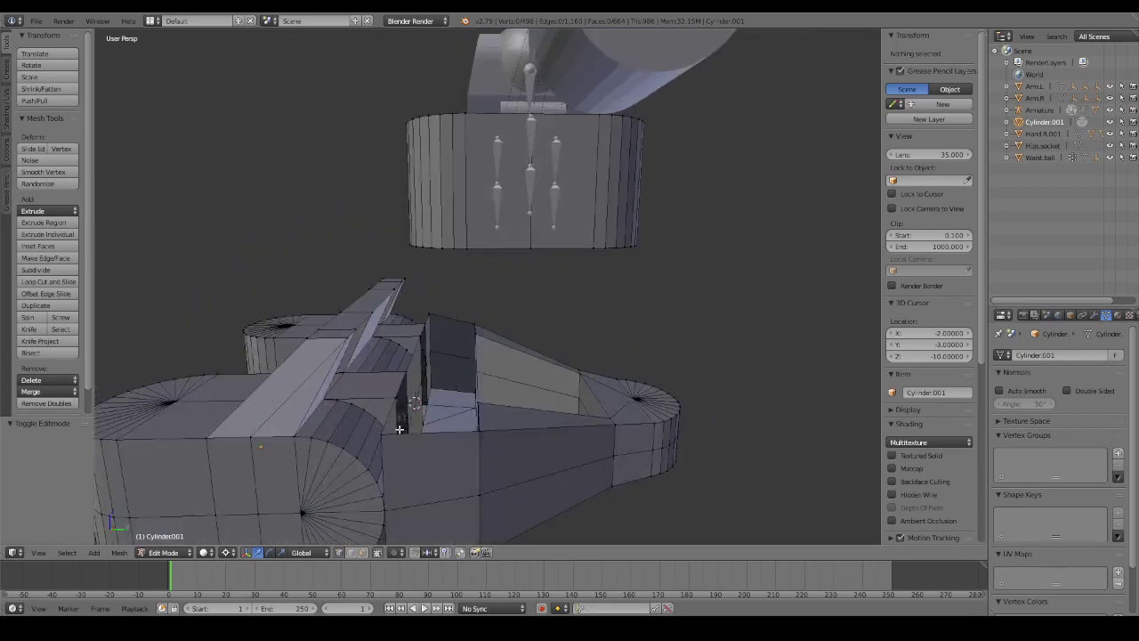
Try a four-vertex strut face between the foot top and the cylinder's lower rim, then undo it.
right_click(384, 434)
shift+right_click(471, 247)
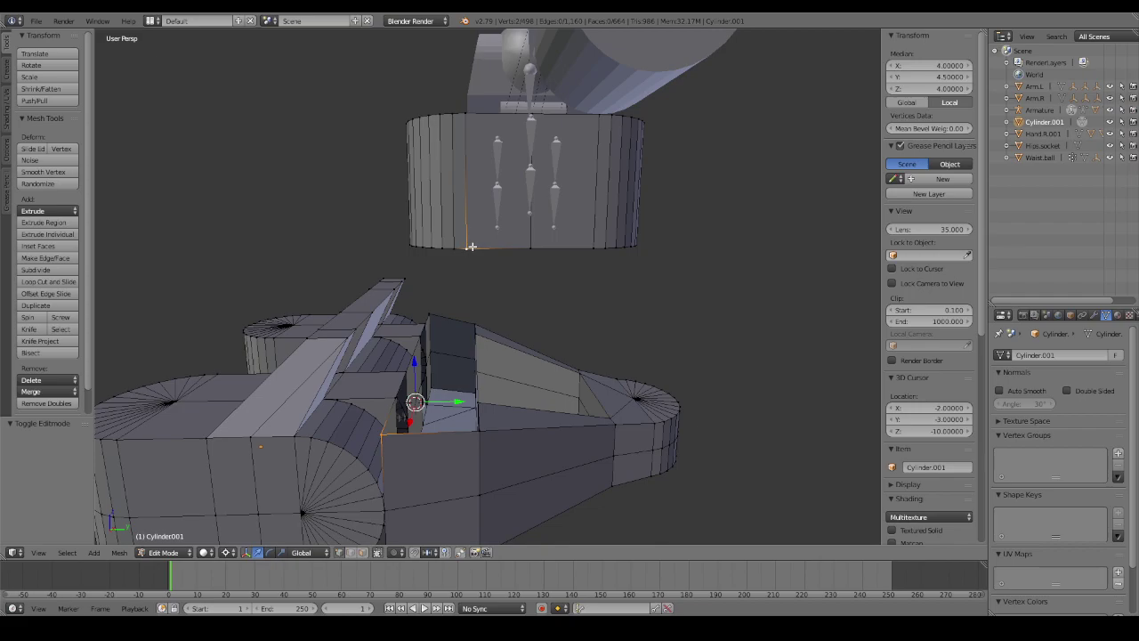
key(ctrl+z)
shift+right_click(528, 247)
shift+right_click(480, 429)
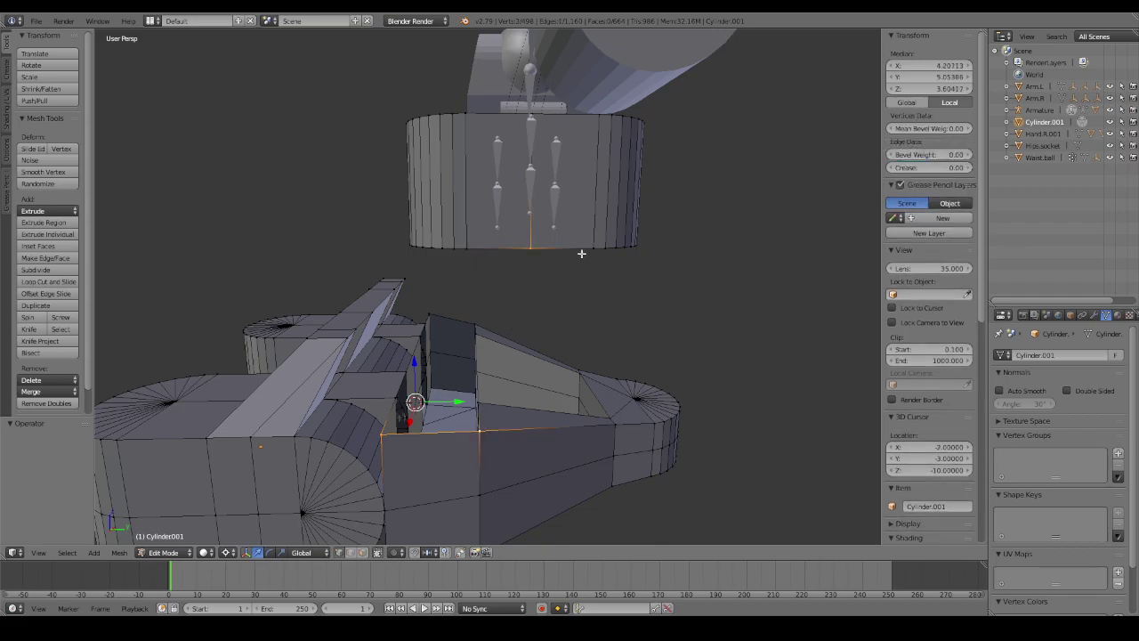
shift+right_click(589, 247)
key(f)
mouse_move(589, 247)
middle_down()
mouse_move(623, 242)
mouse_move(698, 287)
mouse_move(658, 300)
mouse_move(573, 283)
middle_up()
key(ctrl+z)
Fill a face from the right edge up to the cylinder's top vertex.
shift+right_click(552, 267)
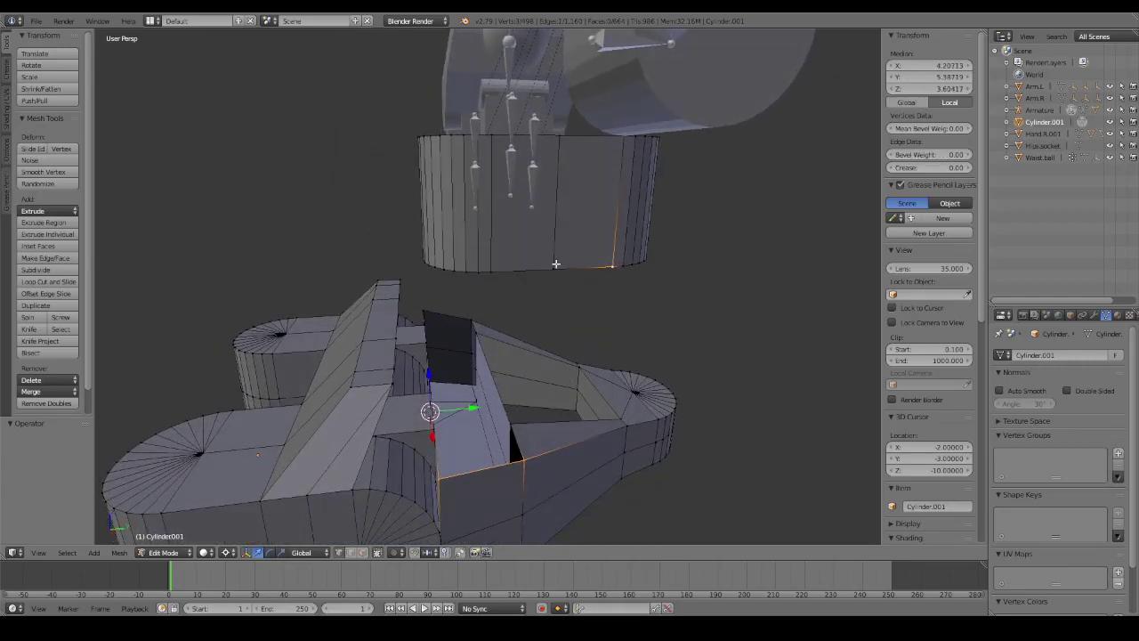
shift+right_click(559, 138)
key(f)
mouse_move(556, 226)
middle_down()
mouse_move(596, 246)
mouse_move(628, 234)
mouse_move(623, 224)
mouse_move(539, 252)
middle_up()
Fill another face between strut corner vertices and the cylinder's bottom rim.
right_click(610, 228)
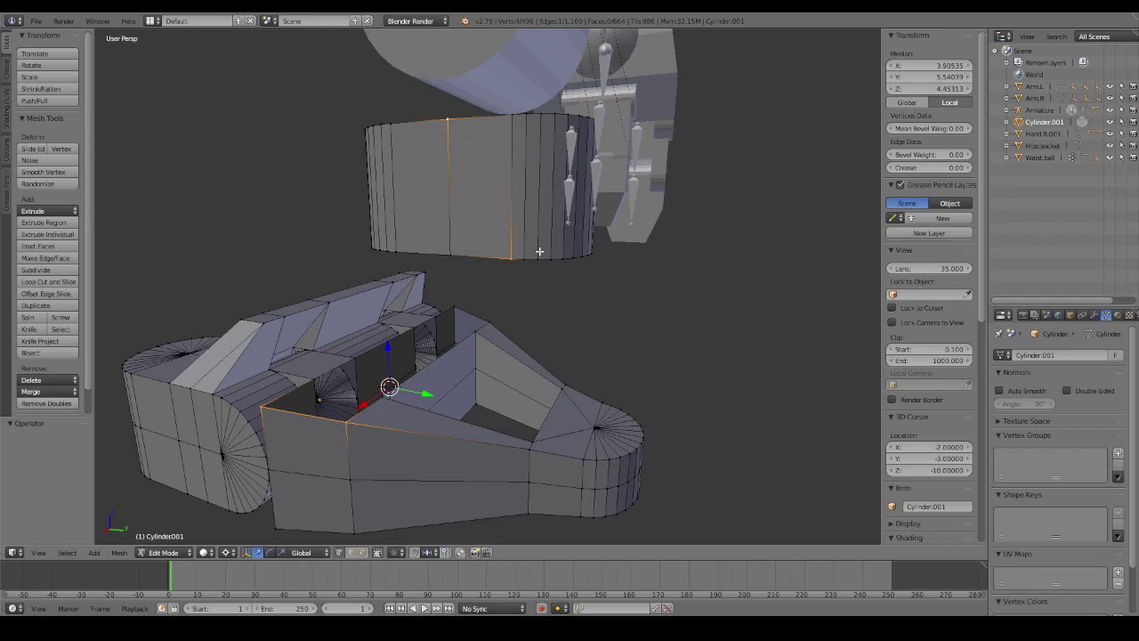
mouse_move(429, 313)
middle_down()
mouse_move(481, 328)
mouse_move(589, 263)
mouse_move(633, 222)
mouse_move(645, 135)
middle_up()
shift+click(644, 134)
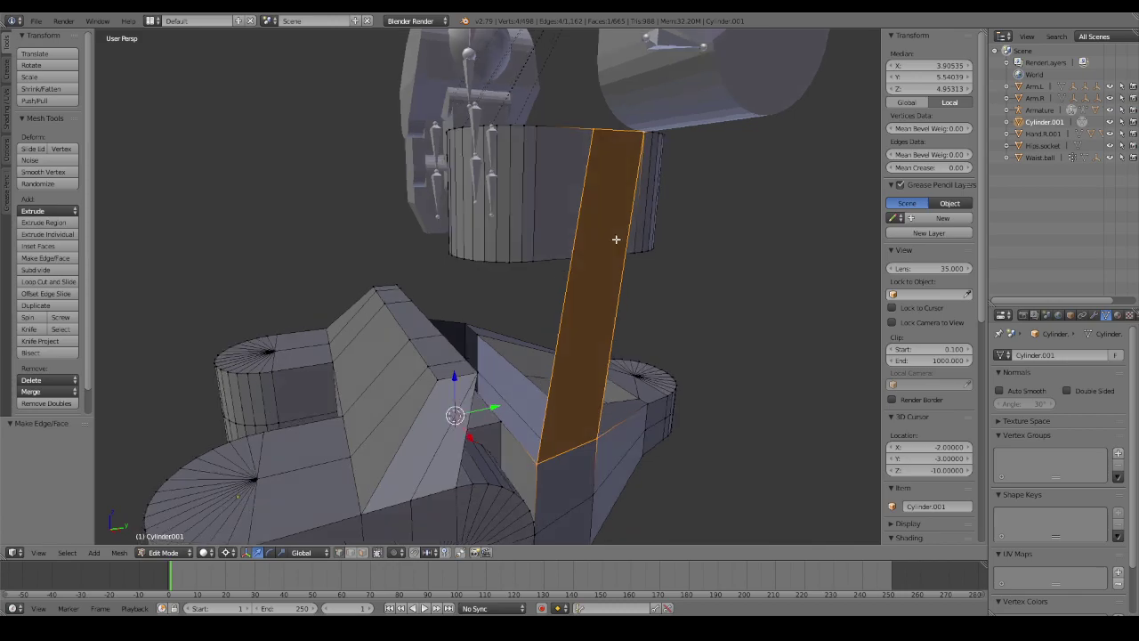
middle_drag(609, 236, 601, 353)
click(595, 415)
shift+click(607, 265)
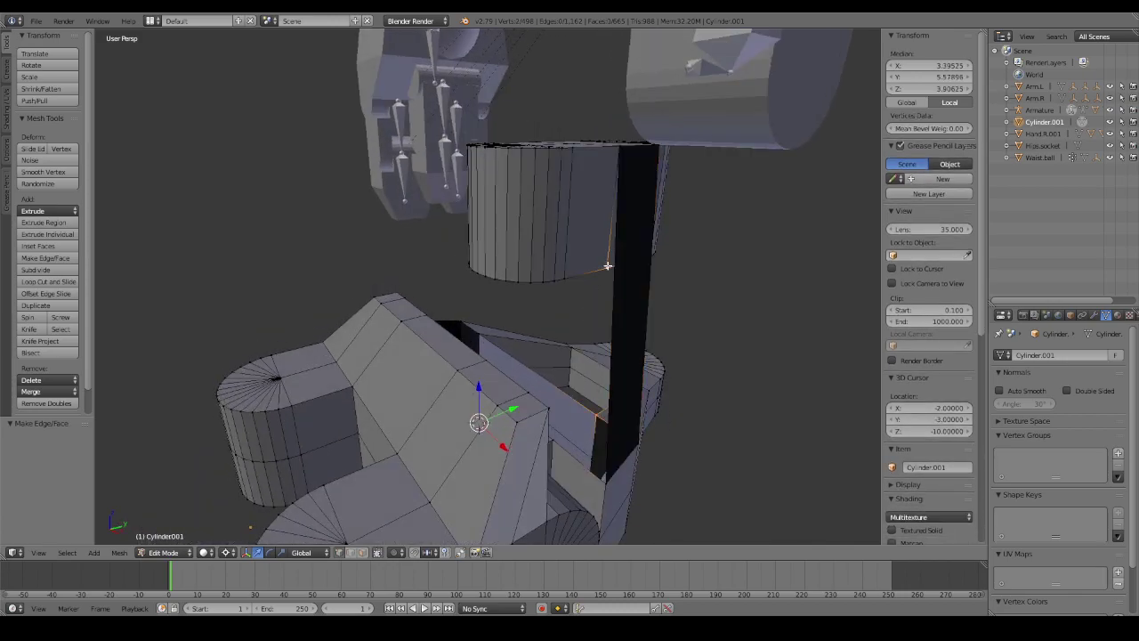
shift+click(563, 276)
middle_drag(562, 276, 506, 443)
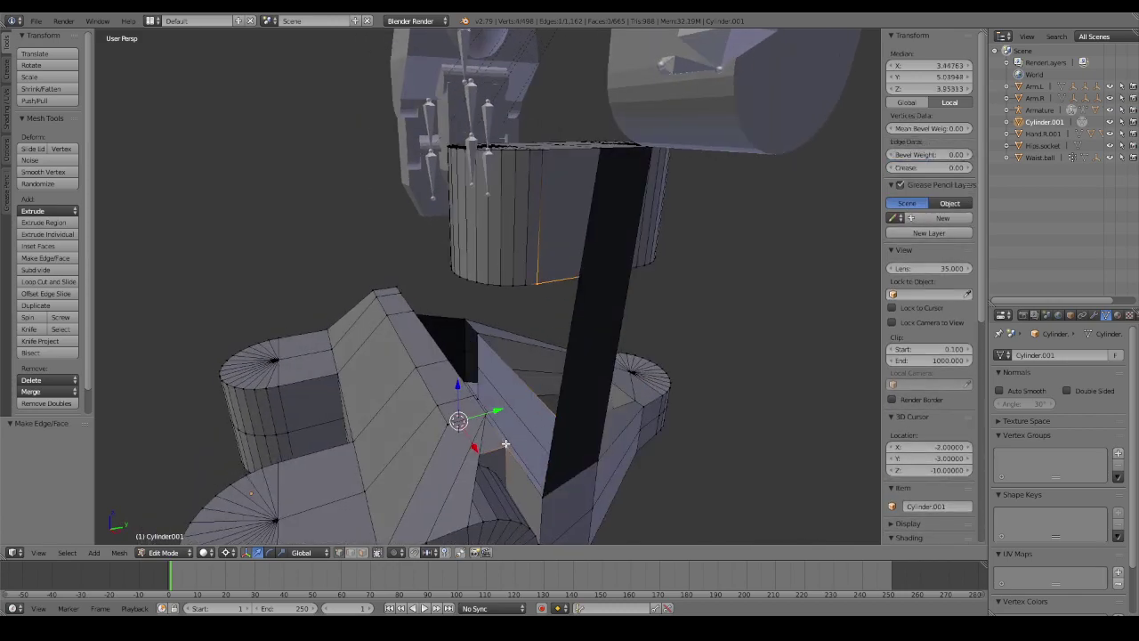
key(f)
mouse_move(505, 443)
middle_down()
mouse_move(436, 367)
mouse_move(514, 400)
mouse_move(615, 409)
middle_up()
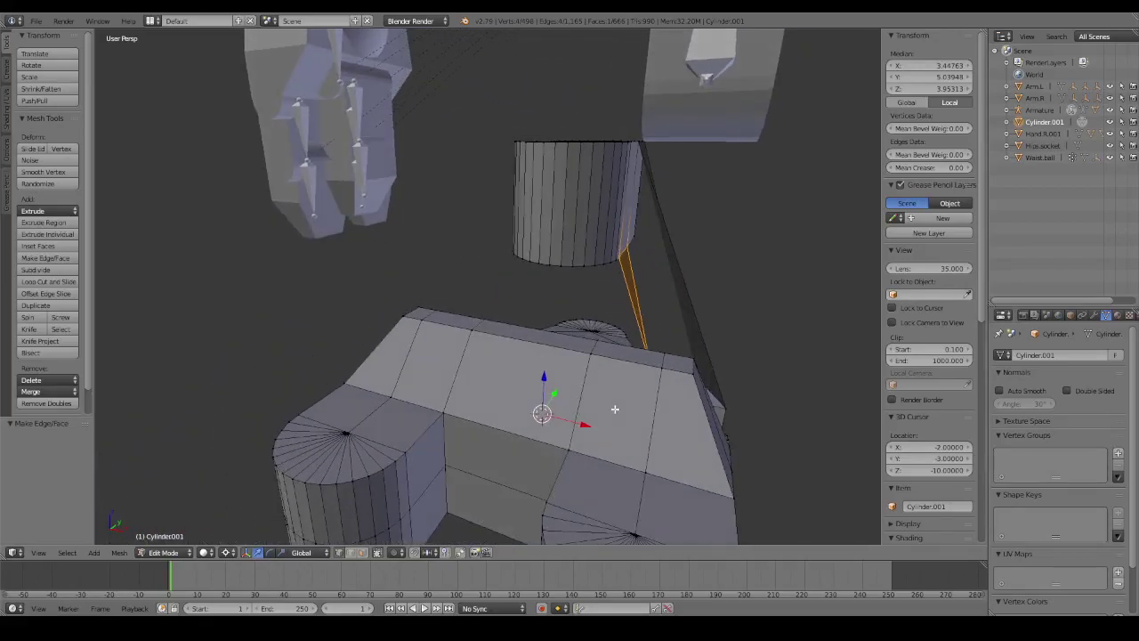
Undo and redo that face, then bridge the foot and cylinder edges with a face.
key(ctrl+z)
key(ctrl+shift+z)
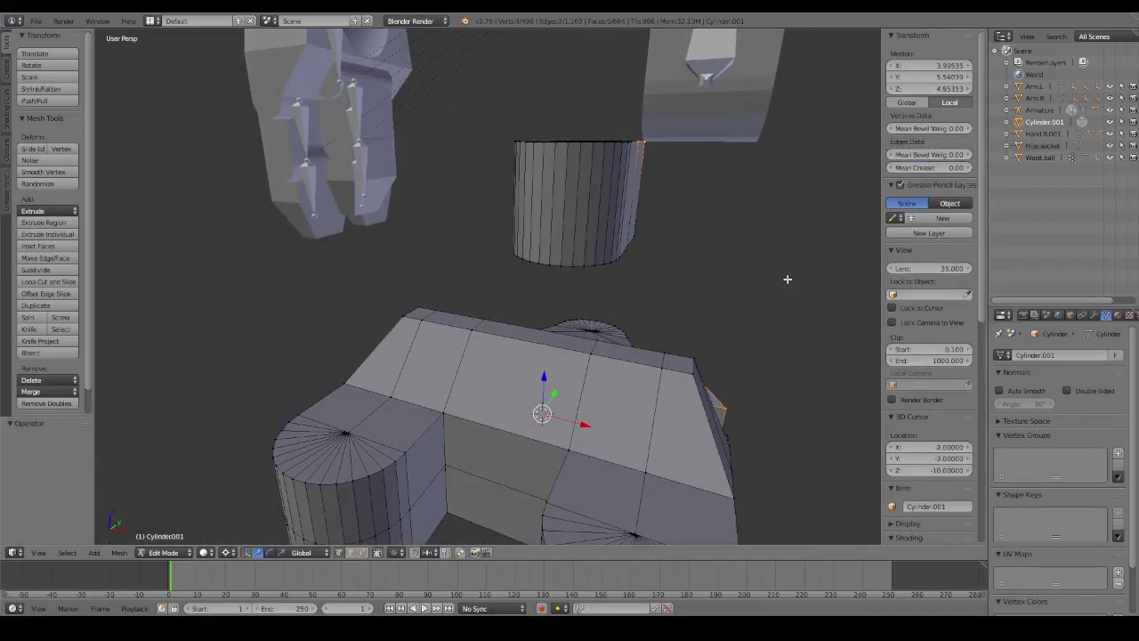
mouse_move(786, 277)
middle_down()
mouse_move(704, 259)
mouse_move(704, 271)
middle_up()
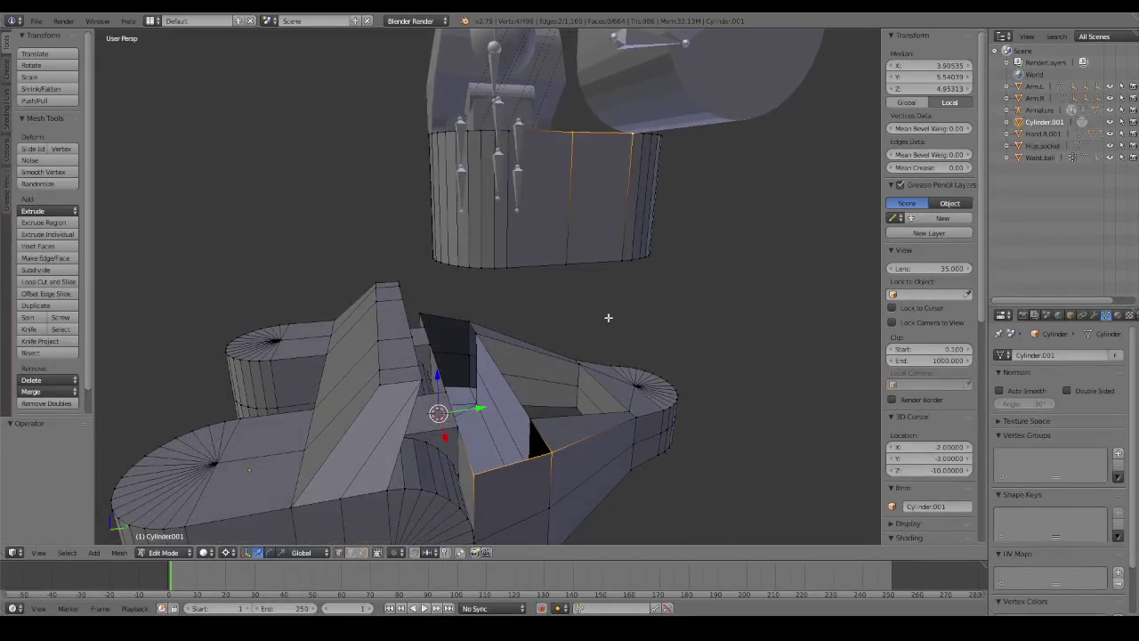
key(f)
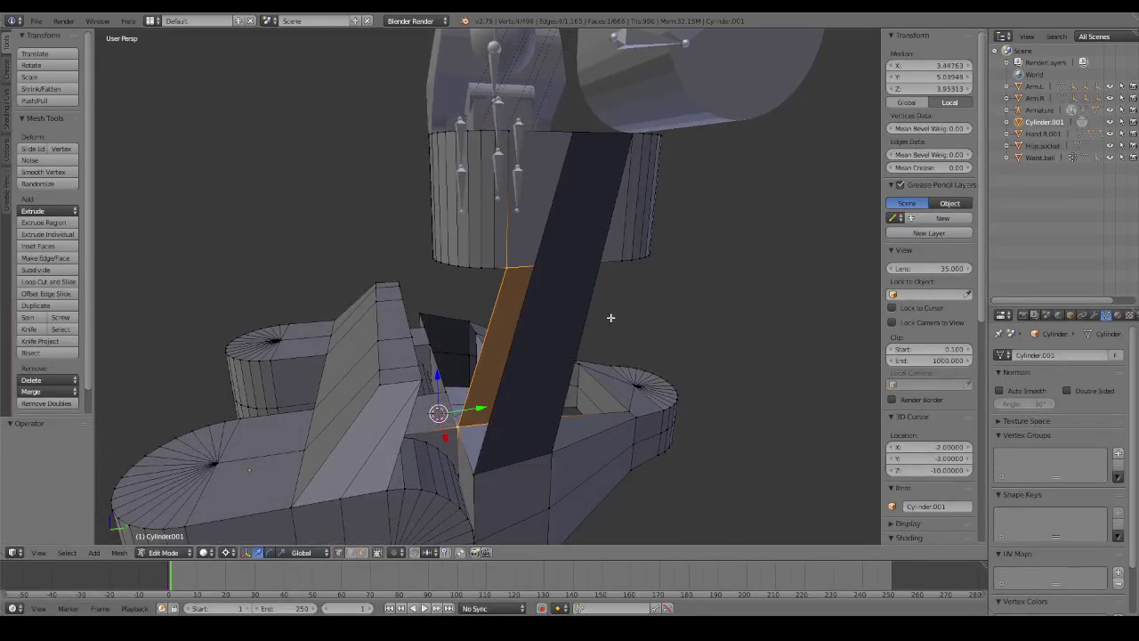
mouse_move(611, 318)
middle_down()
mouse_move(699, 326)
mouse_move(668, 344)
mouse_move(653, 336)
middle_up()
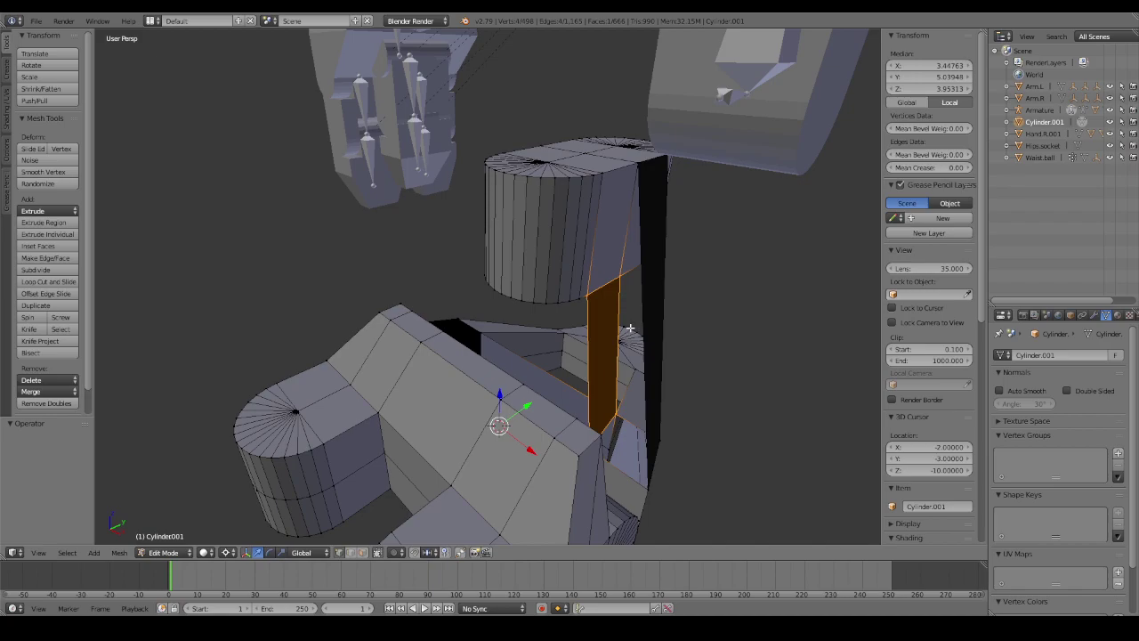
mouse_move(629, 328)
middle_down()
mouse_move(651, 315)
mouse_move(595, 257)
mouse_move(480, 313)
mouse_move(522, 330)
mouse_move(618, 269)
middle_up()
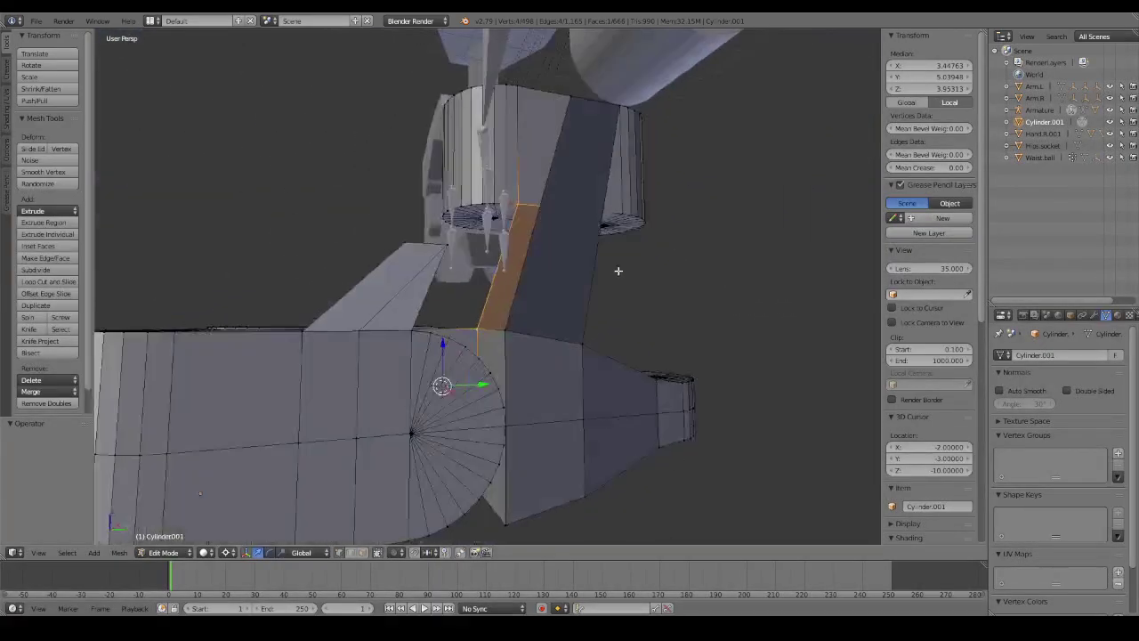
Select four strut corner vertices for the next face.
right_click(620, 112)
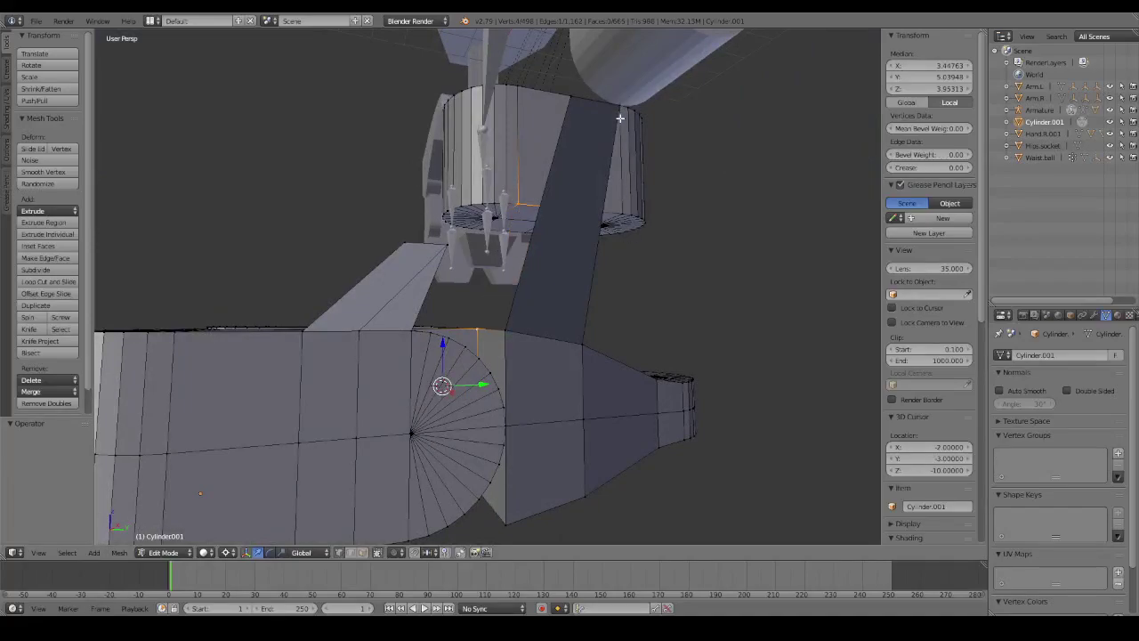
right_click(629, 137)
ctrl+right_click(637, 158)
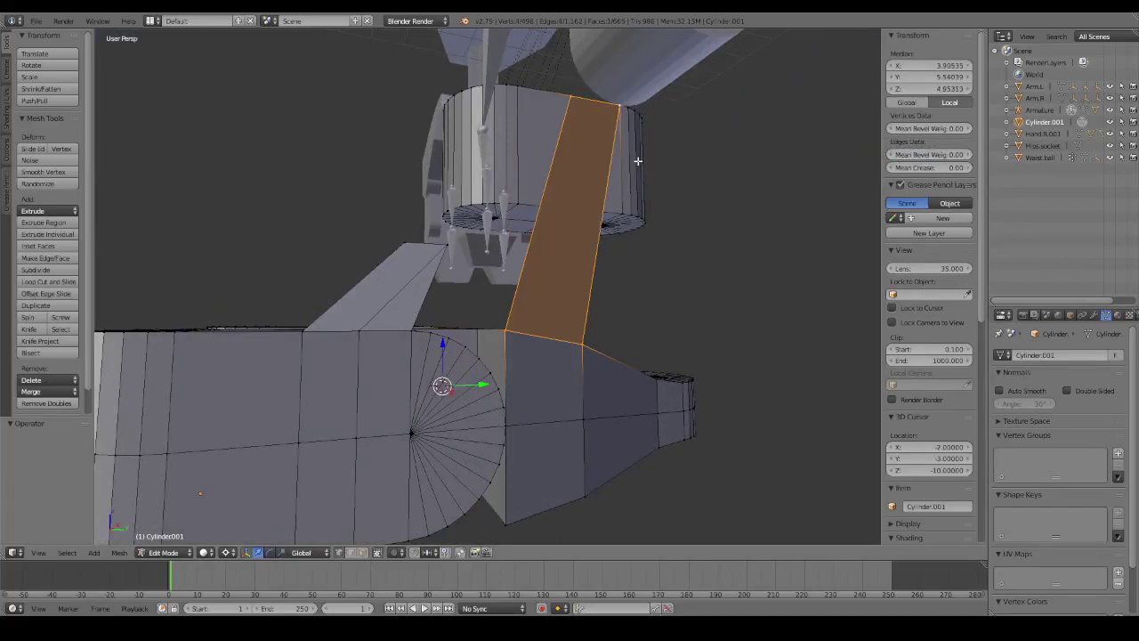
ctrl+right_click(506, 336)
mouse_move(543, 313)
middle_down()
mouse_move(592, 308)
mouse_move(610, 333)
mouse_move(583, 357)
mouse_move(575, 339)
middle_up()
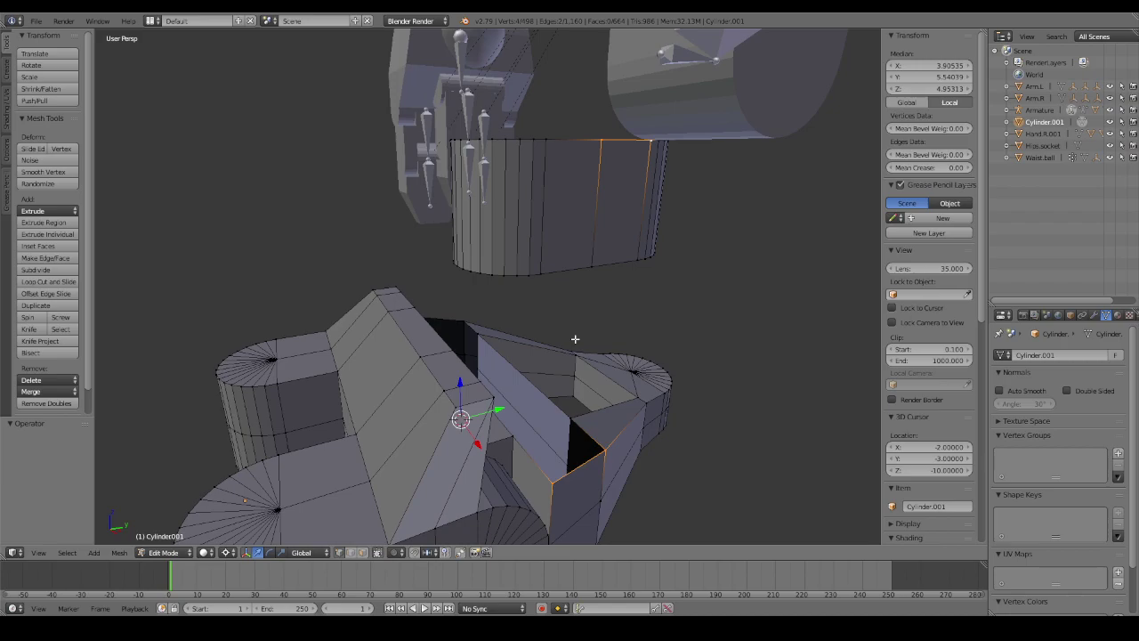
mouse_move(621, 292)
middle_down()
mouse_move(600, 275)
mouse_move(590, 234)
mouse_move(575, 296)
mouse_move(584, 308)
mouse_move(640, 305)
mouse_move(679, 275)
mouse_move(534, 288)
mouse_move(549, 295)
mouse_move(609, 414)
middle_up()
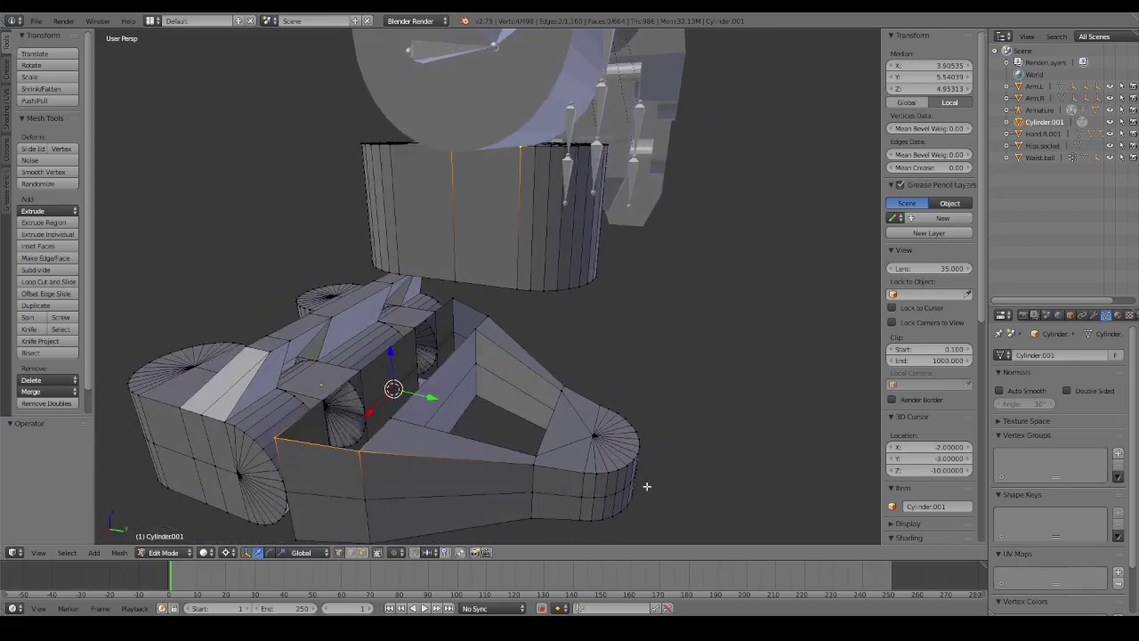
mouse_move(647, 486)
middle_down()
mouse_move(668, 534)
mouse_move(649, 529)
mouse_move(662, 460)
mouse_move(659, 516)
mouse_move(658, 442)
mouse_move(664, 469)
mouse_move(644, 457)
mouse_move(665, 446)
mouse_move(633, 465)
mouse_move(516, 447)
middle_up()
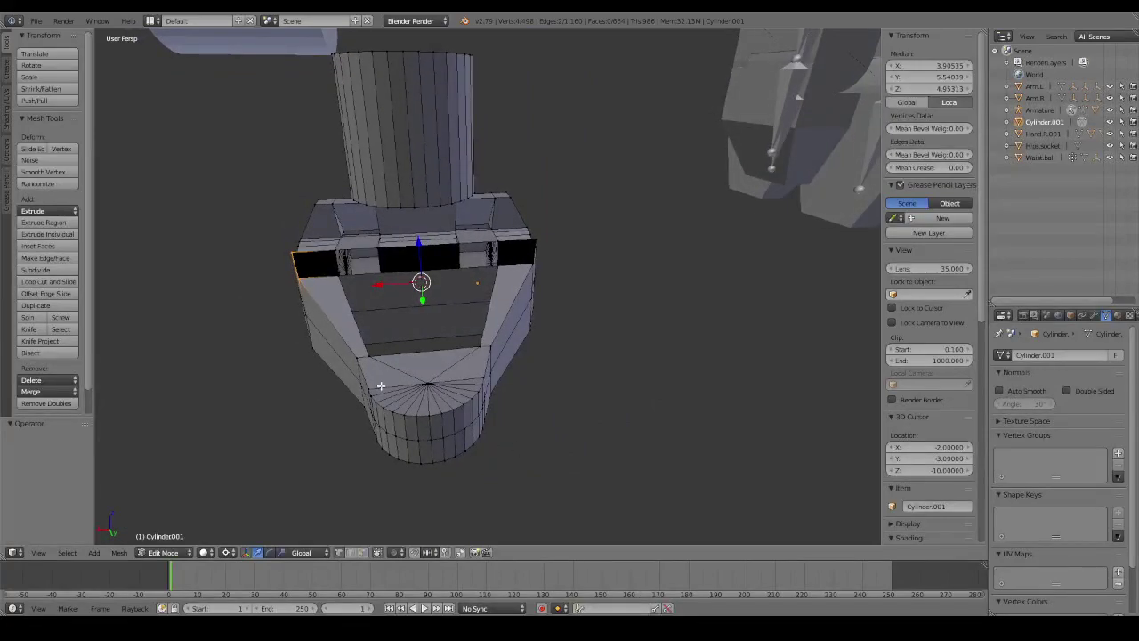
Knife-cut a new edge across the sloped side face toward the rounded toe.
key(ctrl+r)
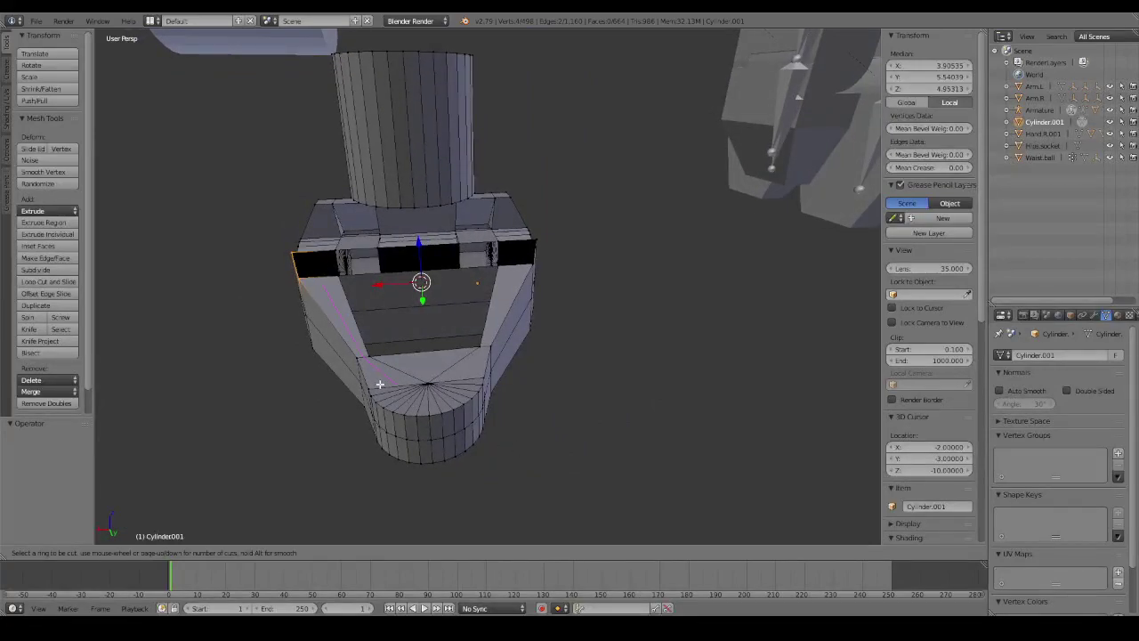
key(Escape)
mouse_move(381, 376)
middle_down()
mouse_move(480, 431)
mouse_move(532, 395)
mouse_move(569, 394)
mouse_move(605, 373)
mouse_move(600, 419)
mouse_move(502, 410)
middle_up()
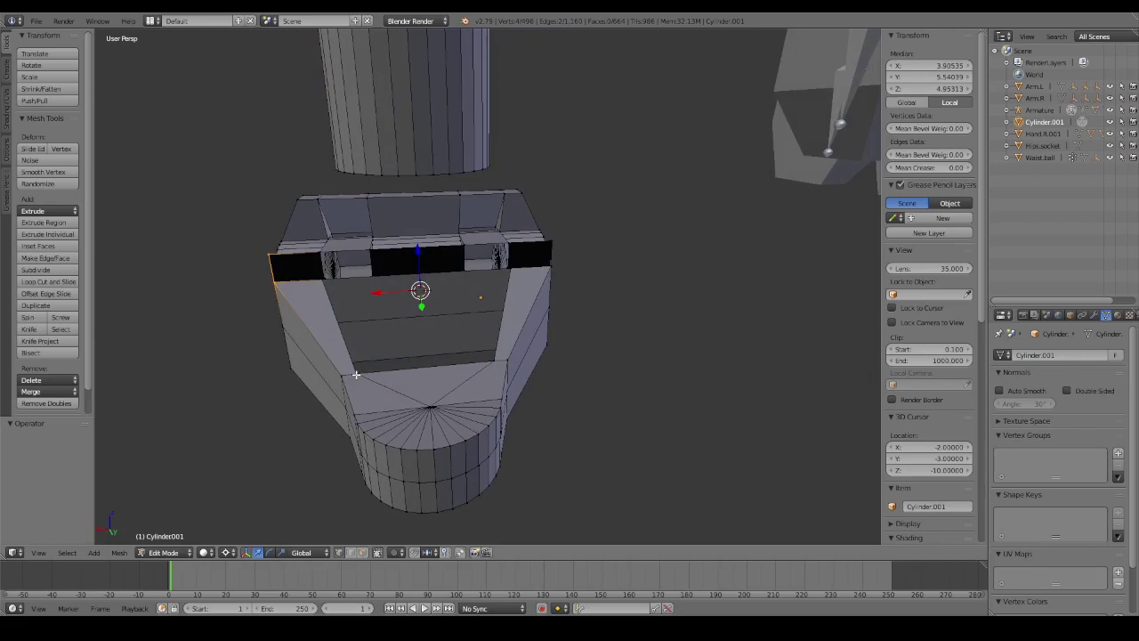
key(k)
click(356, 374)
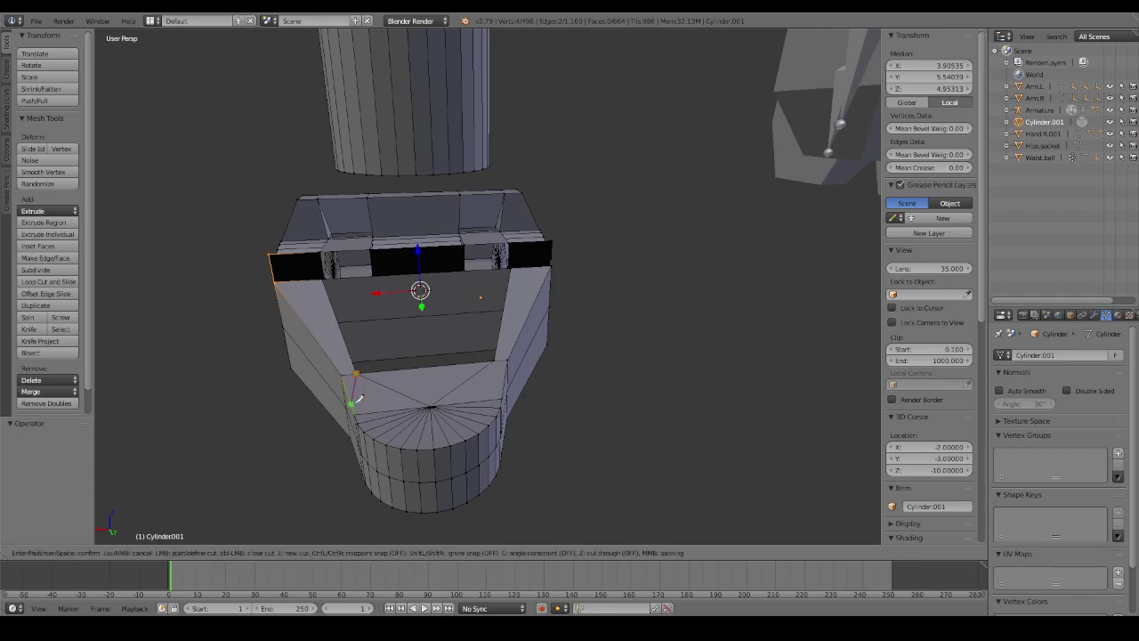
click(355, 413)
click(495, 361)
key(Return)
Select the vertex and edge of the new cut.
middle_drag(504, 397, 547, 394)
right_click(422, 404)
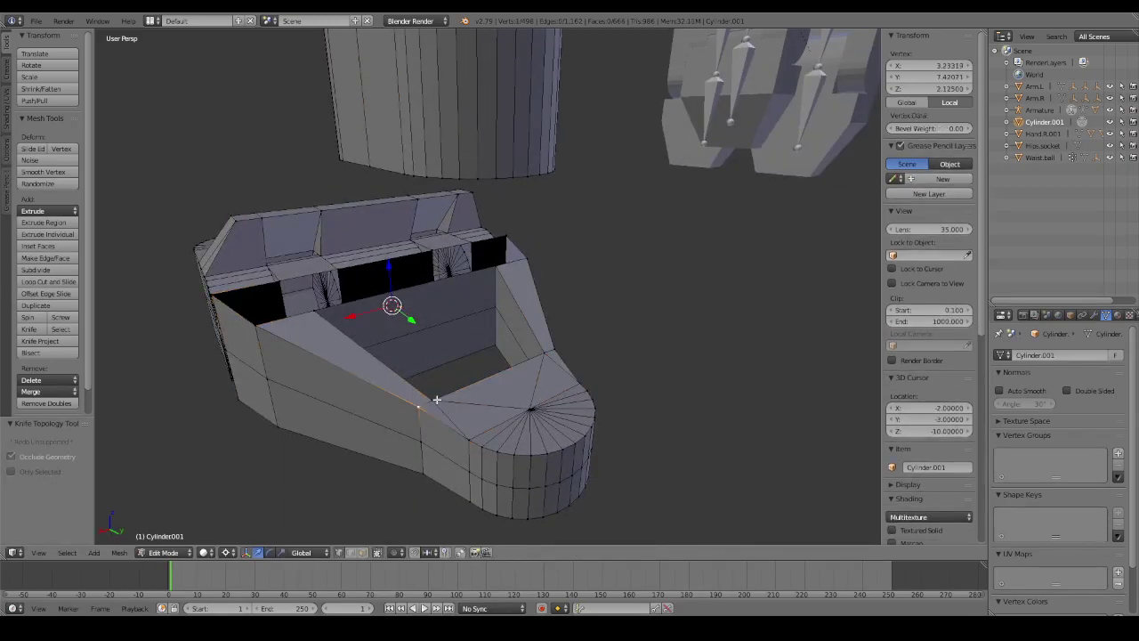
shift+right_click(469, 436)
mouse_move(468, 437)
middle_down()
mouse_move(517, 409)
mouse_move(539, 448)
mouse_move(534, 458)
mouse_move(499, 417)
mouse_move(476, 365)
mouse_move(431, 340)
mouse_move(496, 386)
mouse_move(541, 385)
mouse_move(363, 388)
mouse_move(436, 338)
mouse_move(480, 288)
middle_up()
Fill the first two triangular gaps around the angled strut with faces.
right_click(382, 375)
shift+right_click(475, 269)
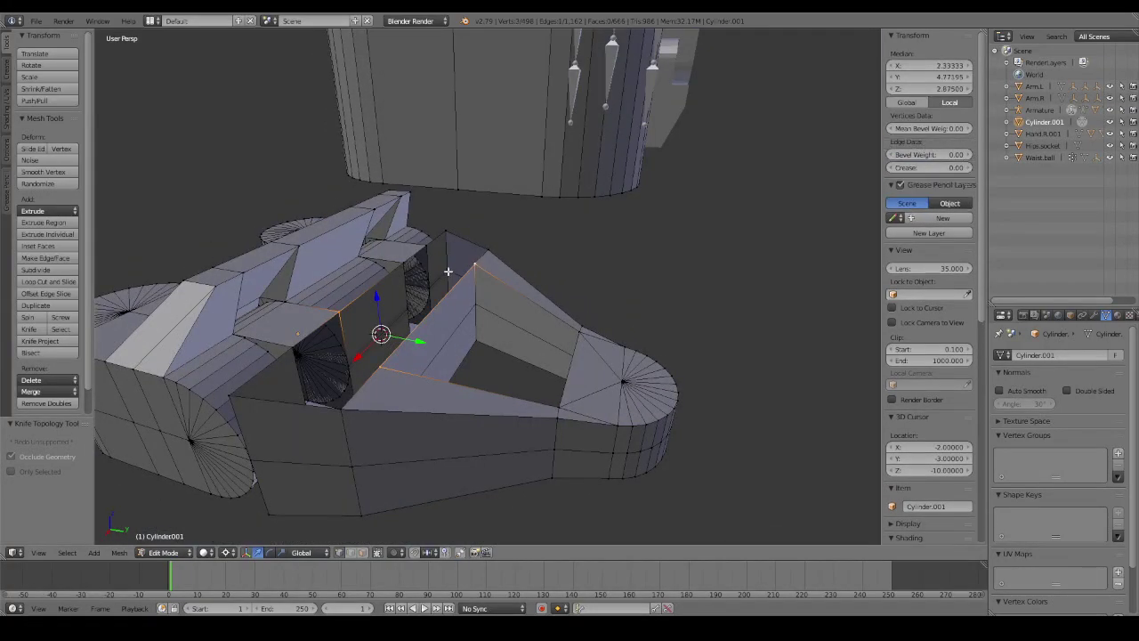
shift+right_click(403, 266)
key(f)
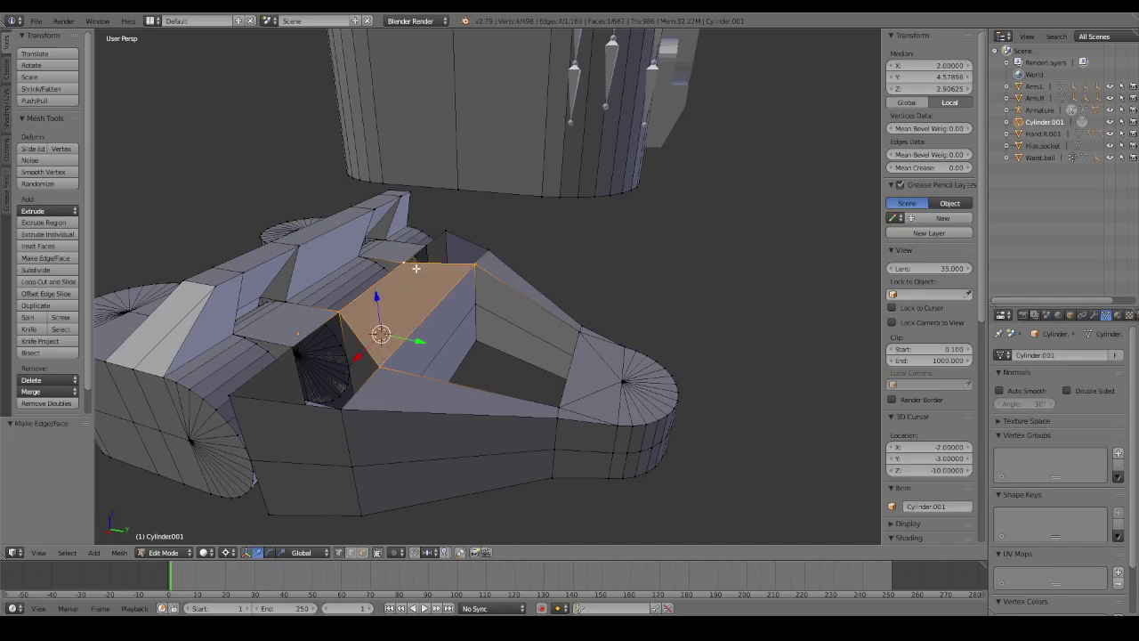
middle_drag(404, 266, 478, 390)
right_click(462, 425)
shift+right_click(545, 394)
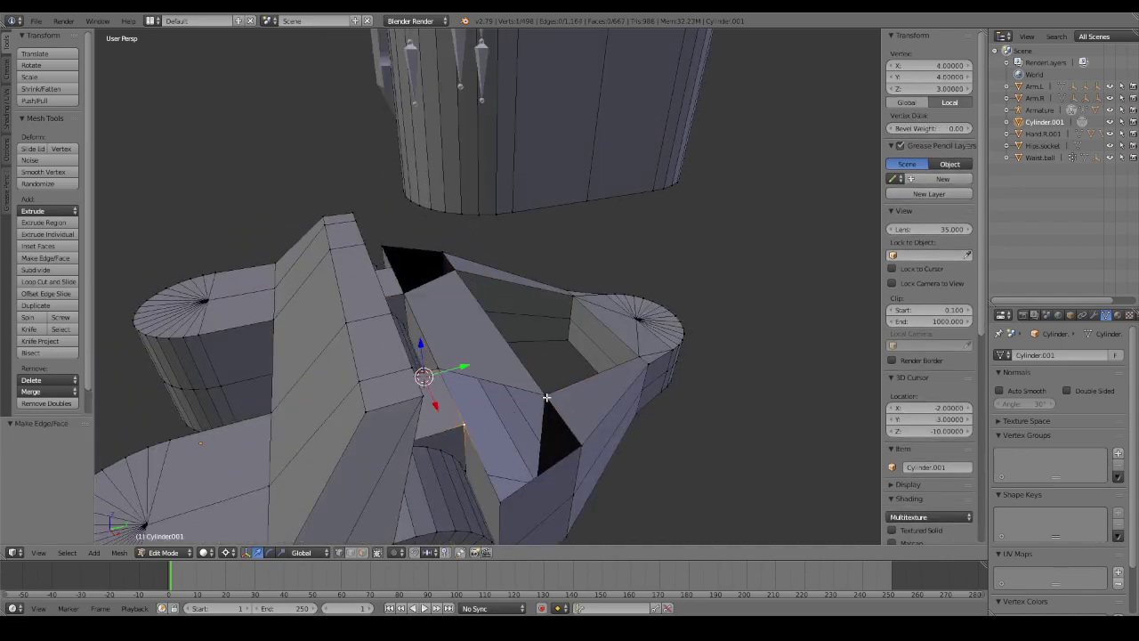
shift+right_click(439, 366)
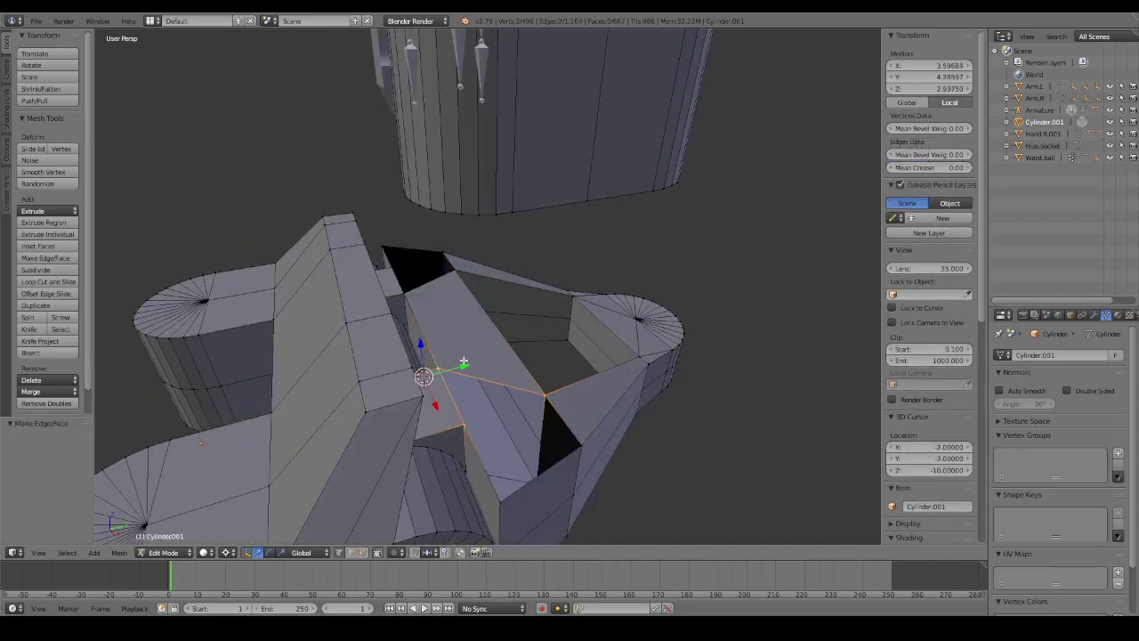
key(f)
Fill the third triangular gap, then deselect everything.
right_click(399, 273)
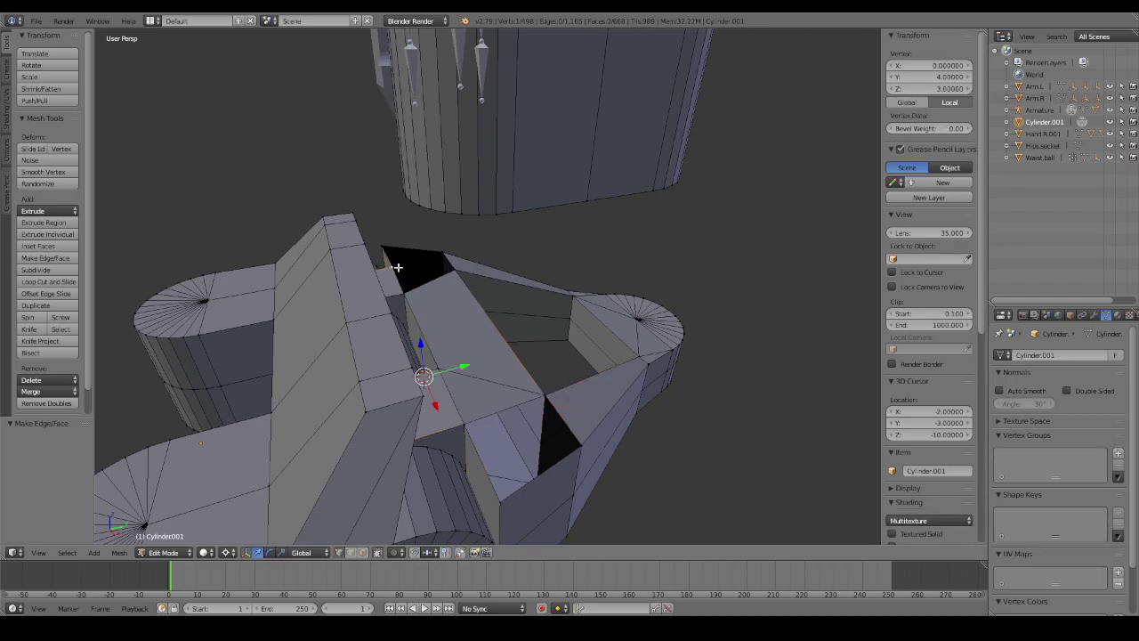
shift+right_click(452, 272)
key(f)
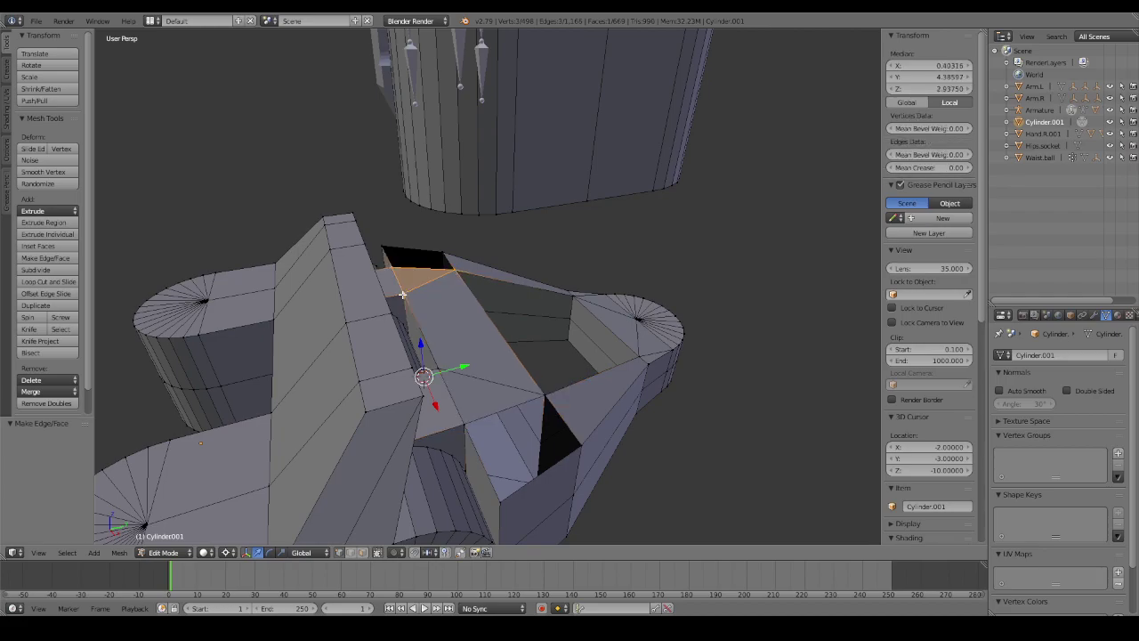
key(a)
mouse_move(403, 294)
middle_down()
mouse_move(555, 341)
mouse_move(435, 323)
mouse_move(537, 318)
mouse_move(536, 346)
mouse_move(448, 339)
middle_up()
Delete the faces around the vertex beside the toe and the leftover stray vertex.
right_click(436, 389)
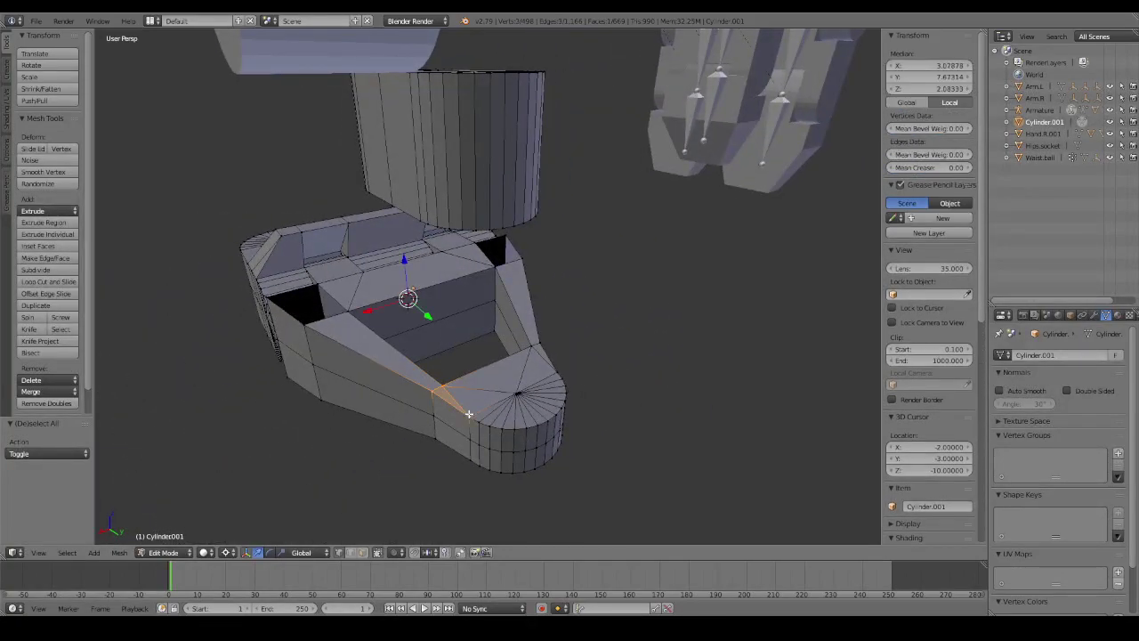
key(x)
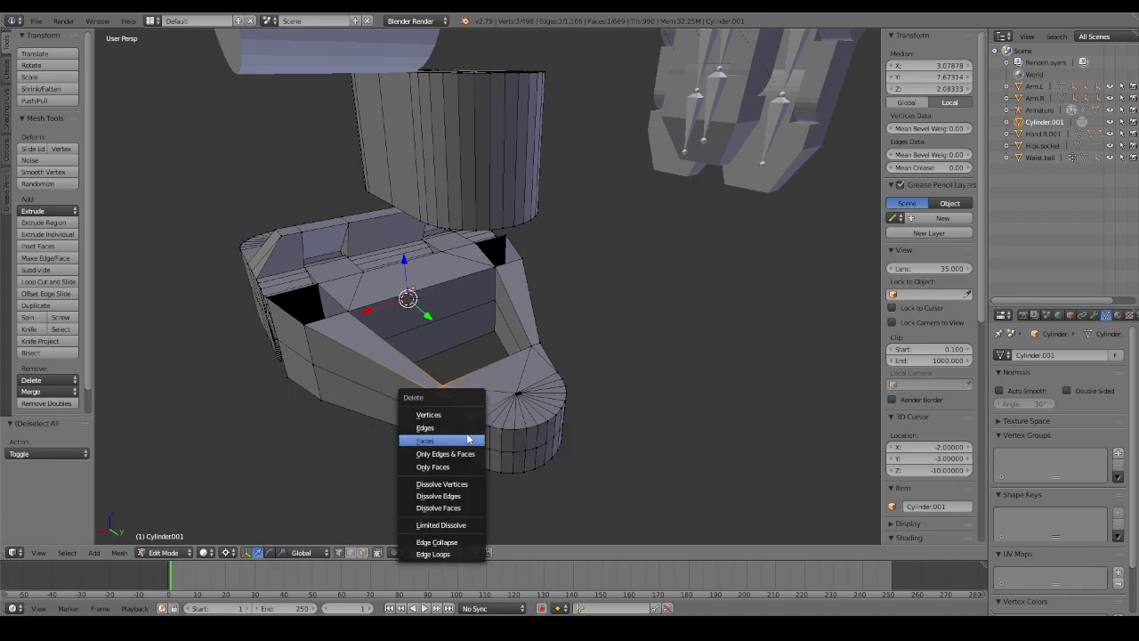
click(467, 438)
right_click(549, 367)
right_click(541, 343)
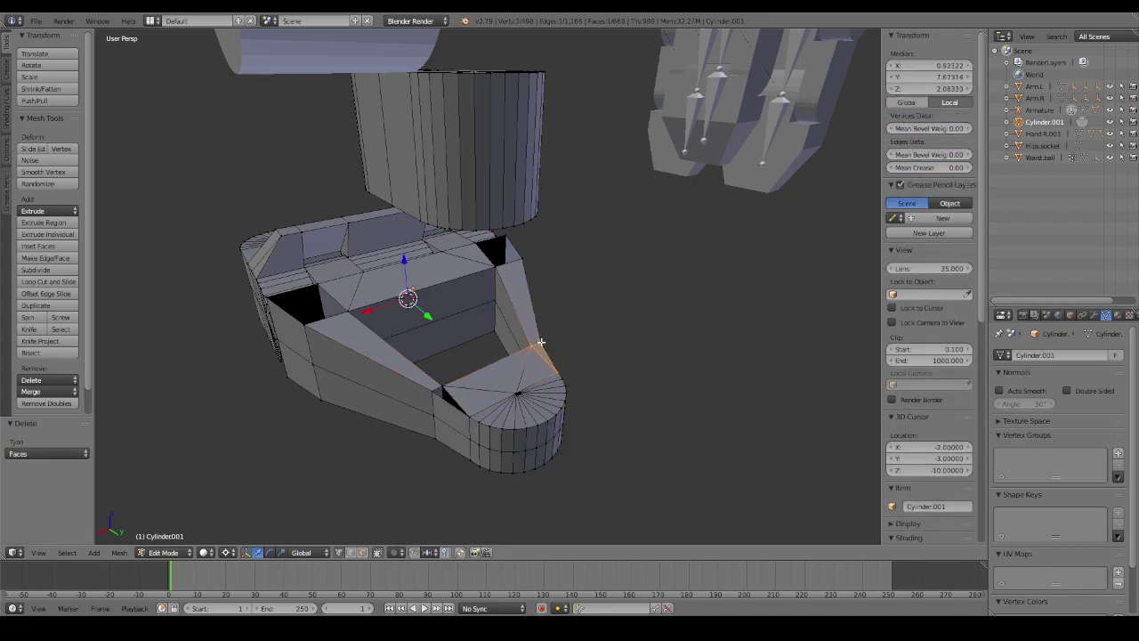
key(x)
click(525, 334)
mouse_move(539, 341)
middle_down()
mouse_move(577, 331)
mouse_move(603, 309)
mouse_move(597, 294)
mouse_move(585, 295)
mouse_move(572, 330)
mouse_move(564, 291)
mouse_move(541, 278)
mouse_move(501, 338)
mouse_move(534, 323)
mouse_move(549, 338)
mouse_move(525, 357)
middle_up()
right_click(527, 352)
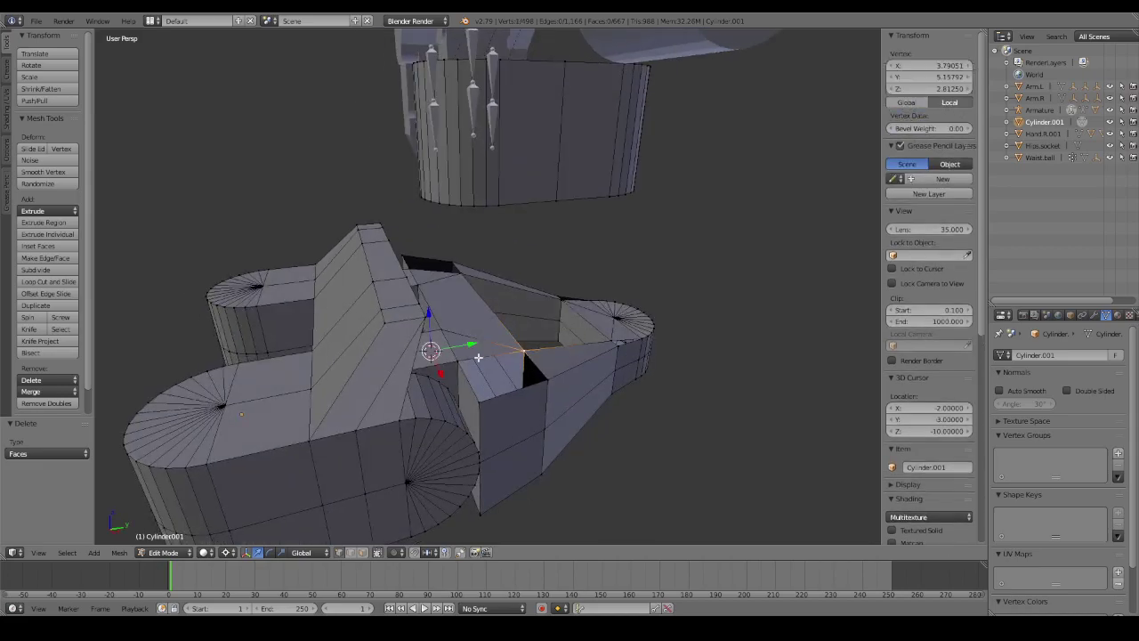
shift+right_click(456, 360)
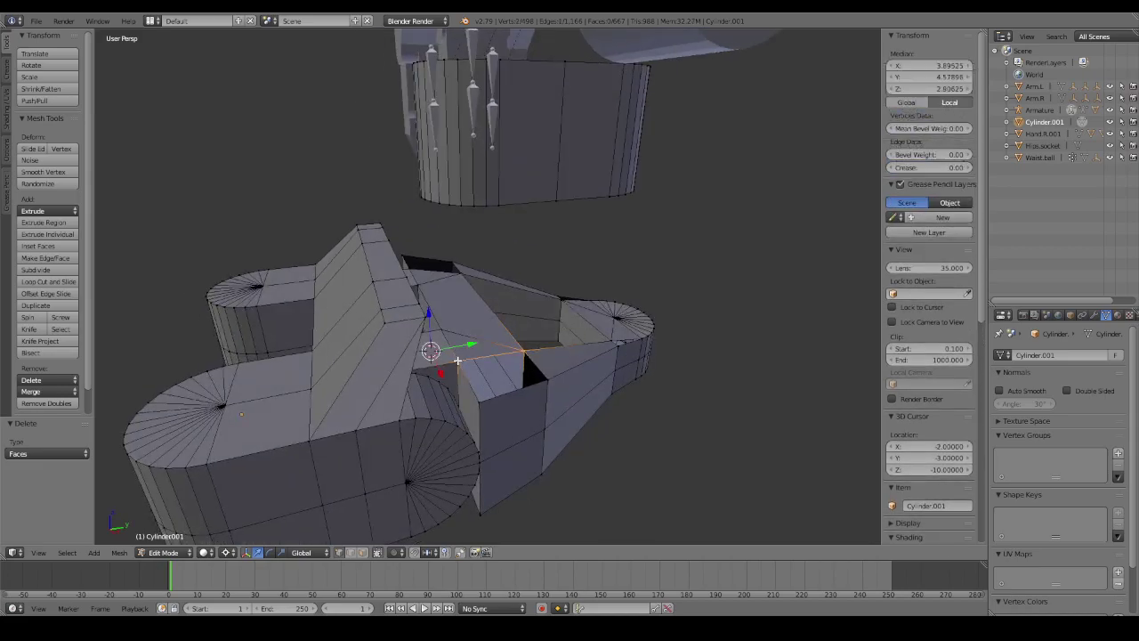
shift+right_click(544, 378)
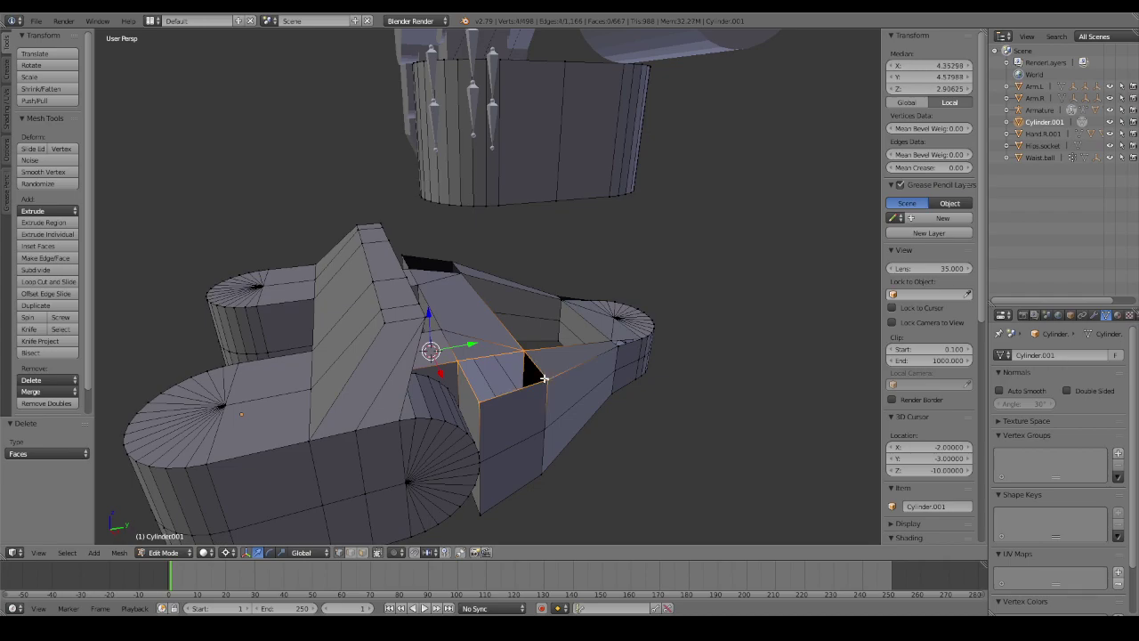
key(e)
right_click(554, 315)
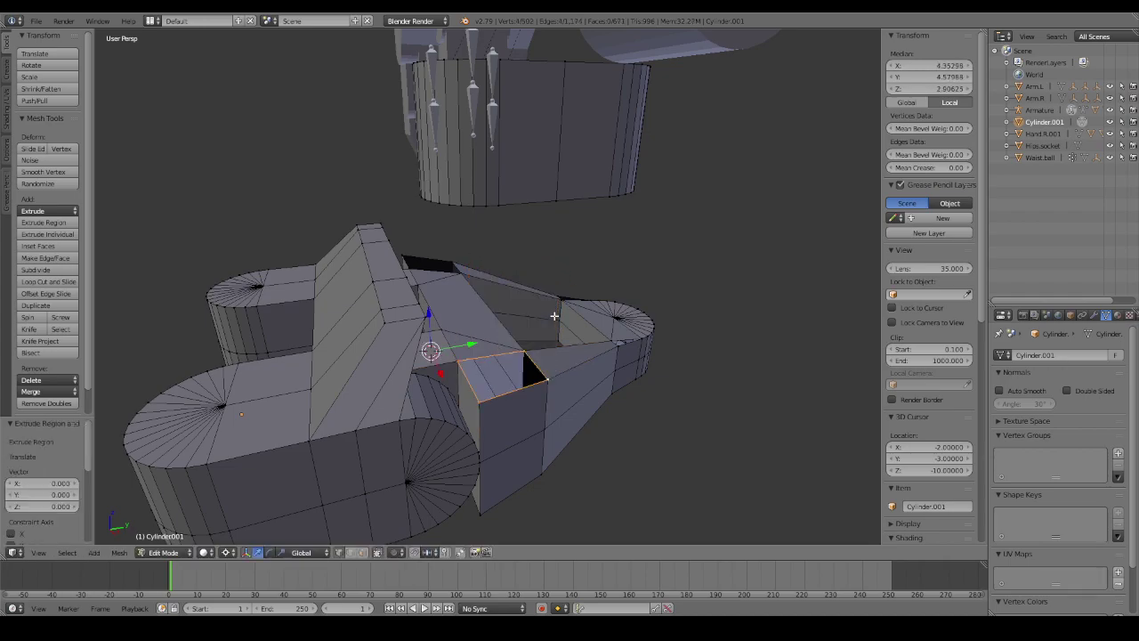
key(g)
key(z)
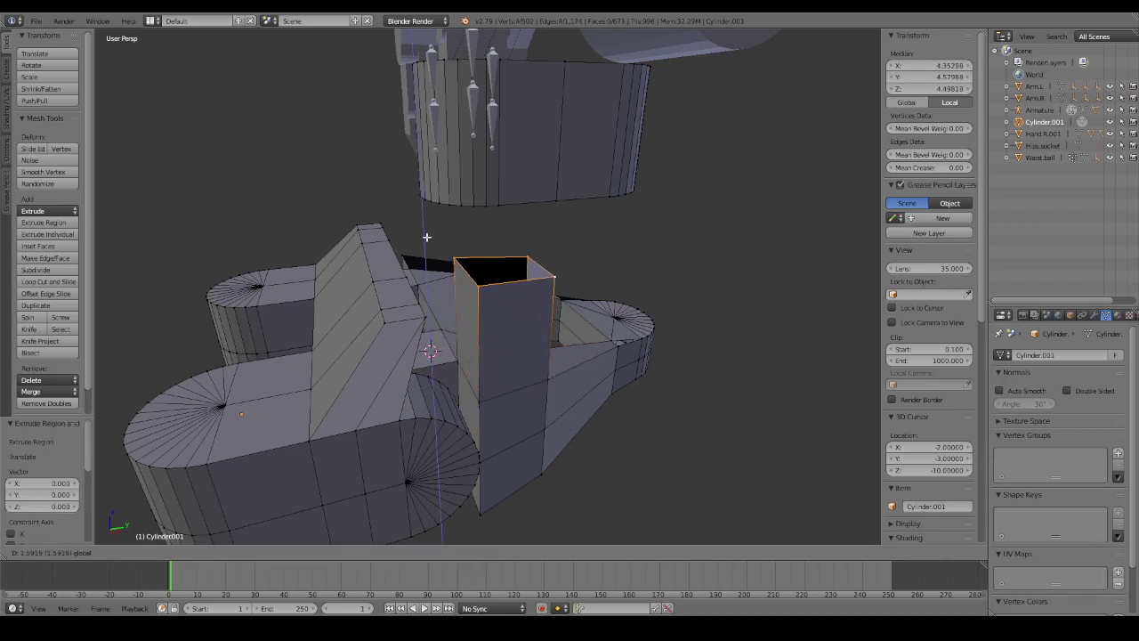
click(427, 234)
middle_drag(427, 233, 604, 290)
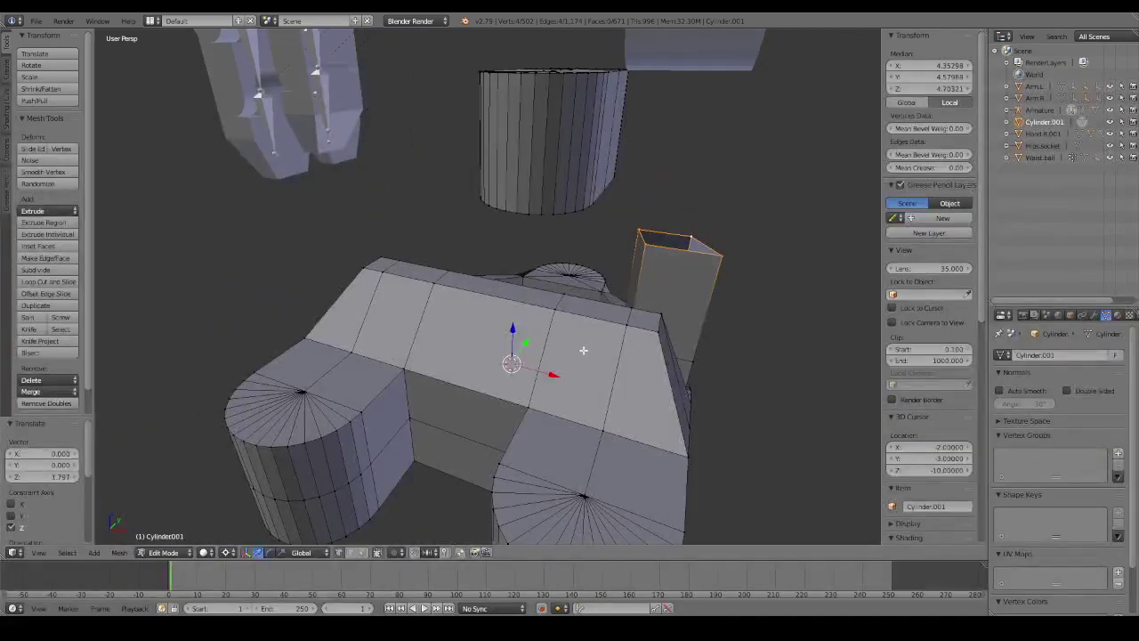
key(g)
key(x)
click(544, 365)
mouse_move(544, 365)
middle_down()
mouse_move(520, 338)
mouse_move(580, 311)
mouse_move(518, 324)
middle_up()
key(ctrl+z)
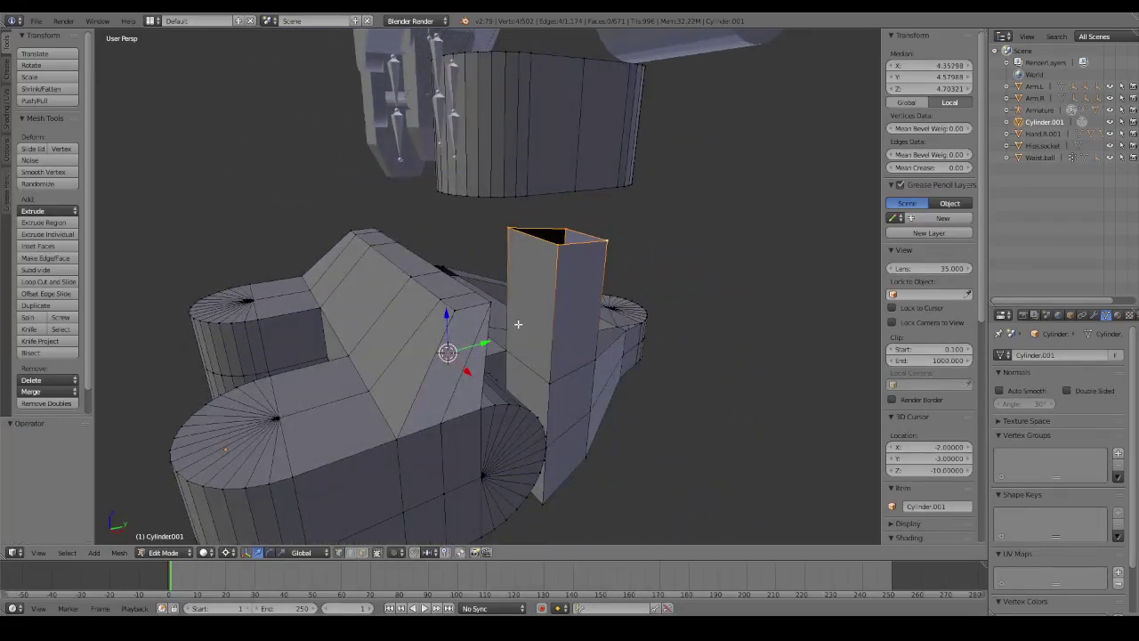
key(ctrl+z)
right_click(560, 333)
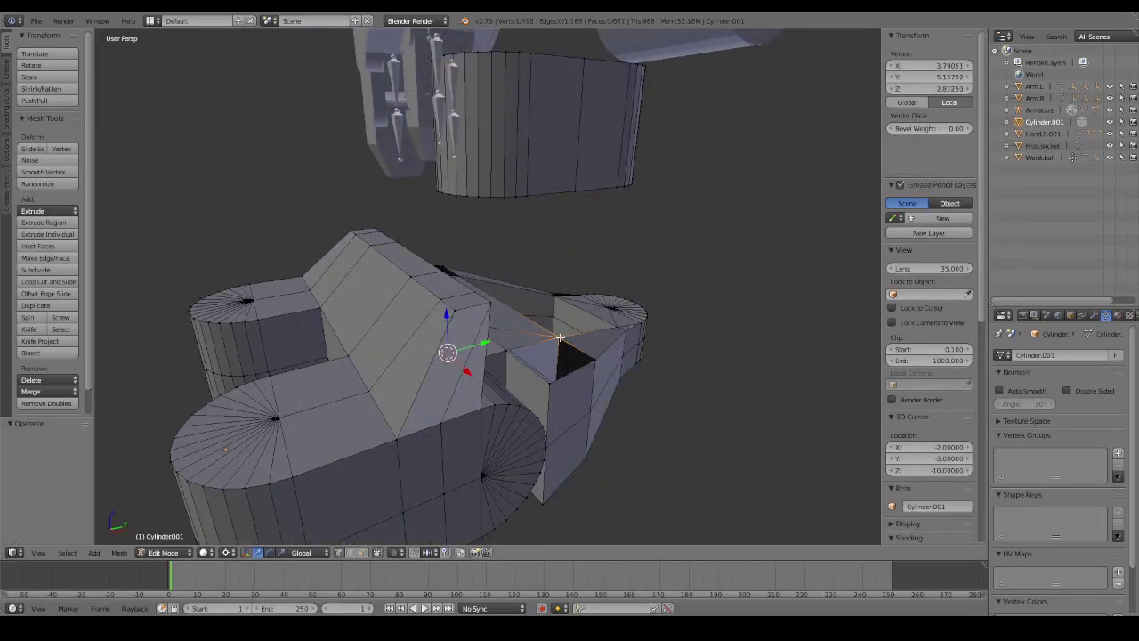
mouse_move(565, 336)
middle_down()
mouse_move(517, 347)
mouse_move(534, 354)
mouse_move(488, 351)
mouse_move(534, 326)
mouse_move(517, 351)
mouse_move(532, 310)
mouse_move(522, 356)
mouse_move(532, 315)
mouse_move(534, 350)
mouse_move(541, 333)
mouse_move(507, 250)
mouse_move(507, 399)
middle_up()
key(z)
key(z)
shift+right_click(503, 227)
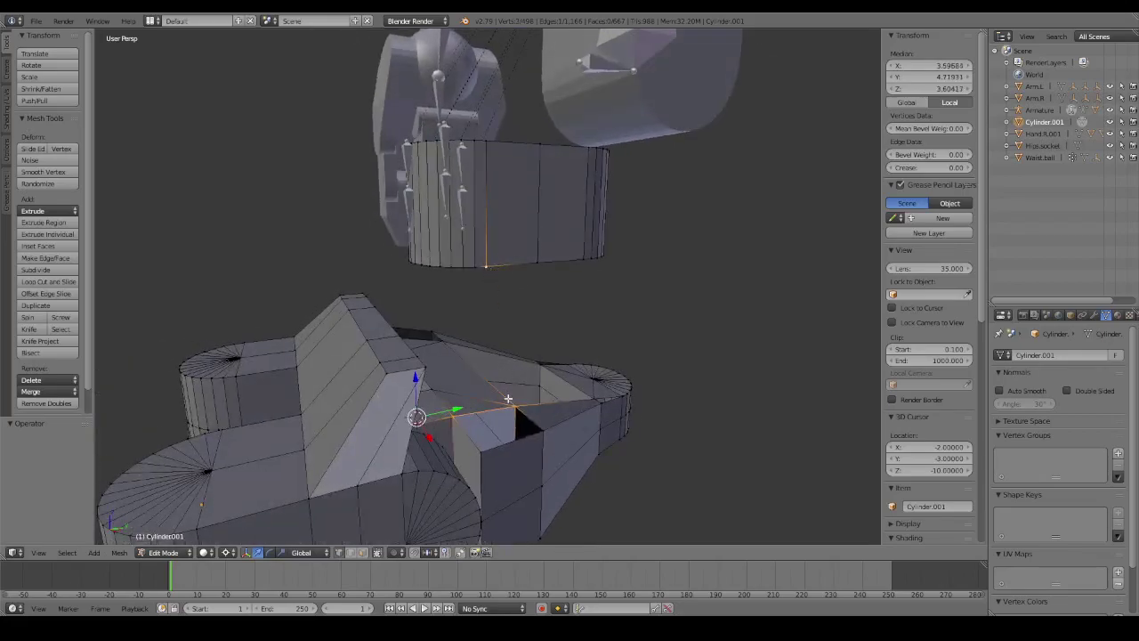
shift+right_click(537, 262)
key(f)
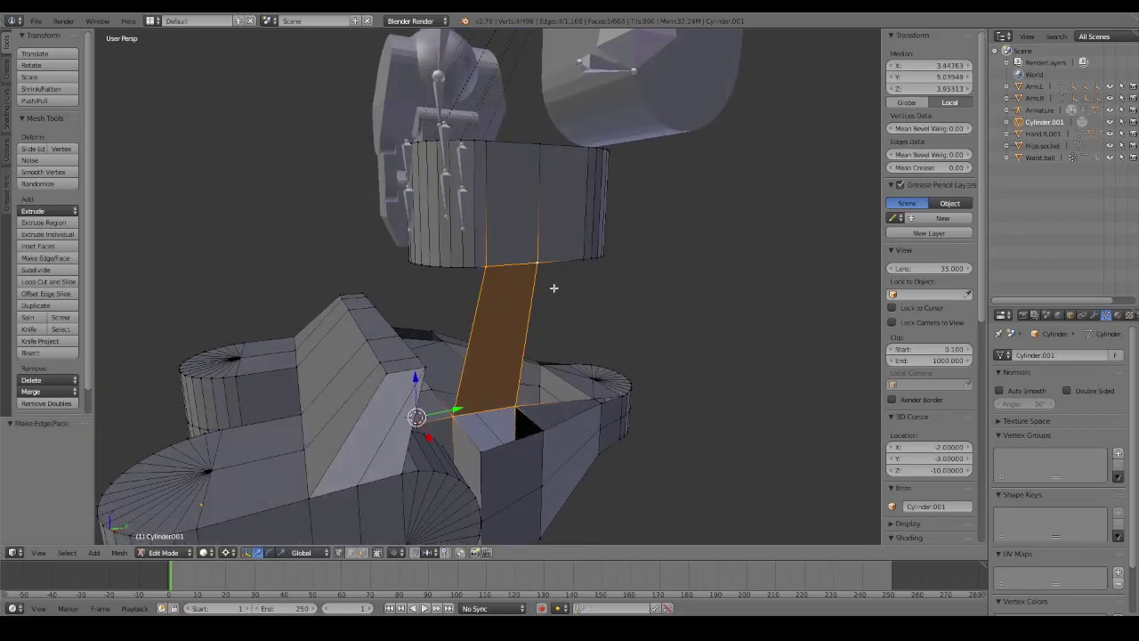
right_click(534, 428)
shift+right_click(540, 145)
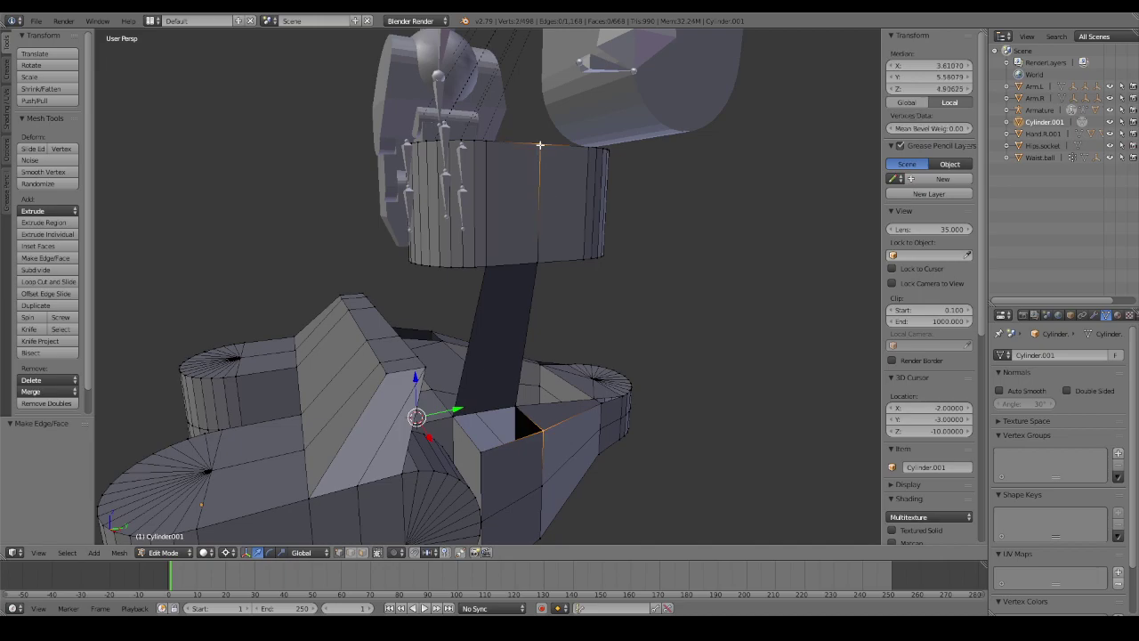
shift+right_click(487, 142)
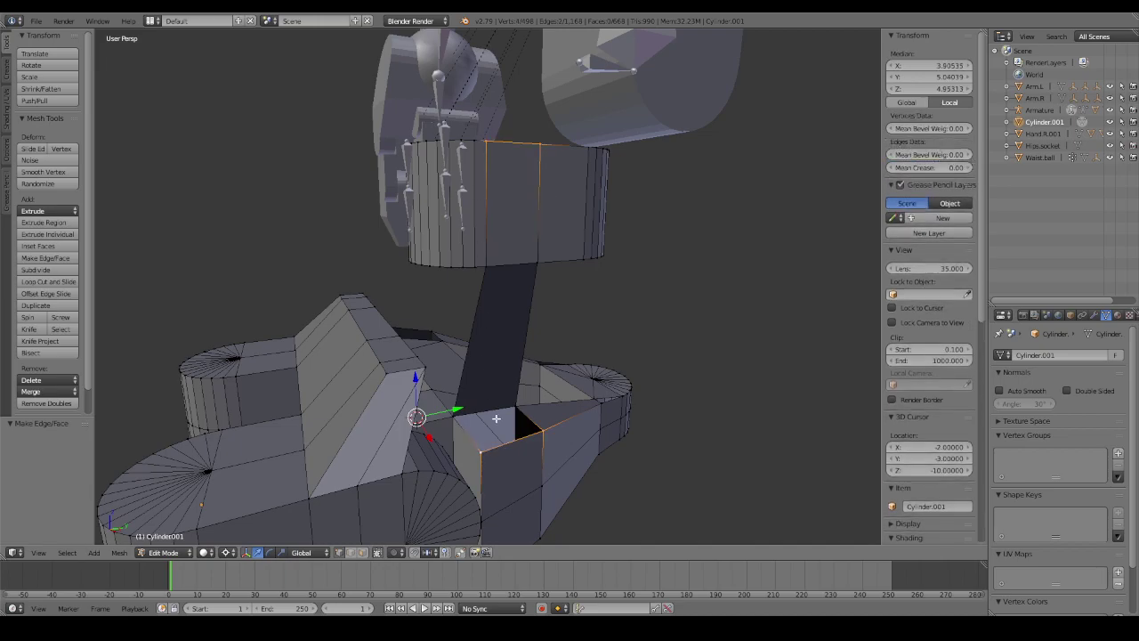
key(f)
mouse_move(496, 419)
middle_down()
mouse_move(565, 433)
mouse_move(523, 400)
mouse_move(482, 406)
mouse_move(565, 419)
middle_up()
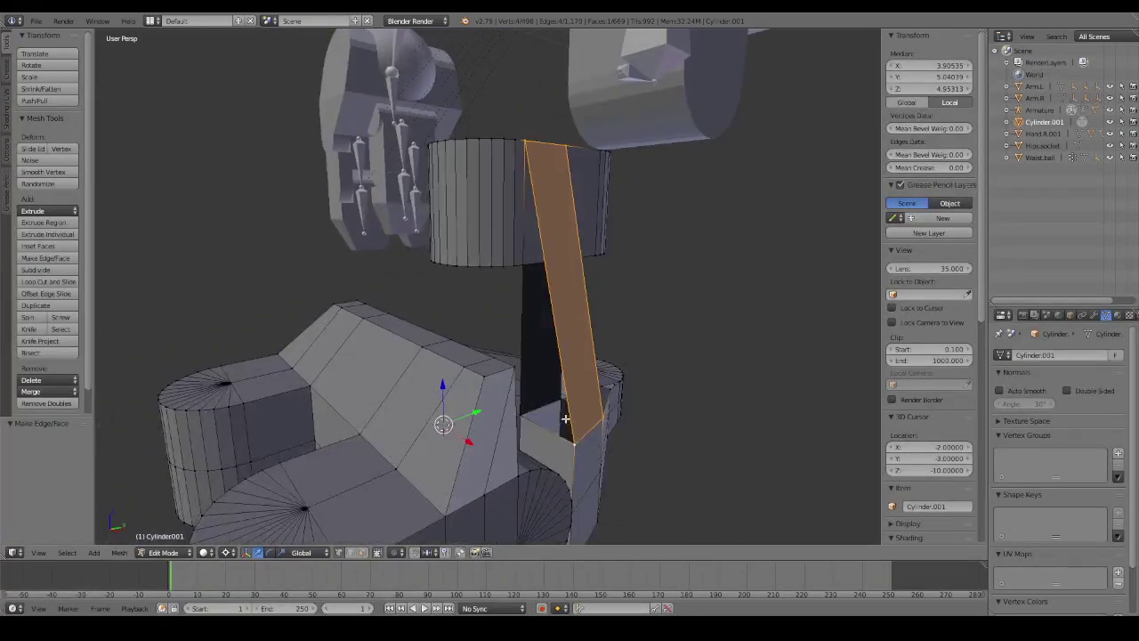
key(ctrl+z)
key(ctrl+z)
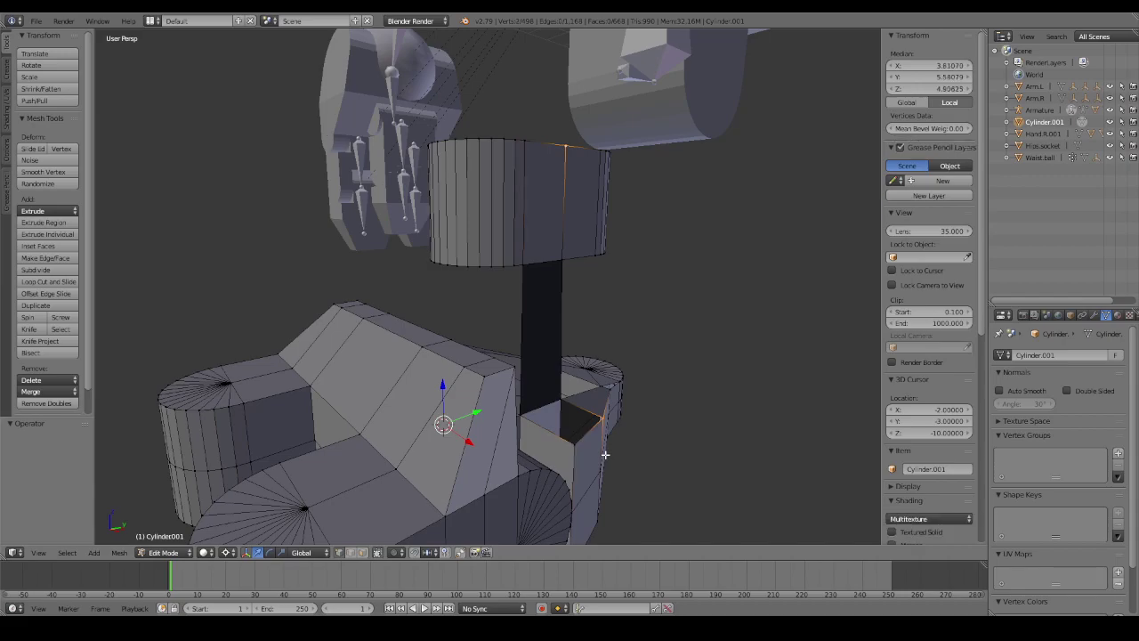
key(ctrl+z)
key(ctrl+z)
key(ctrl+z)
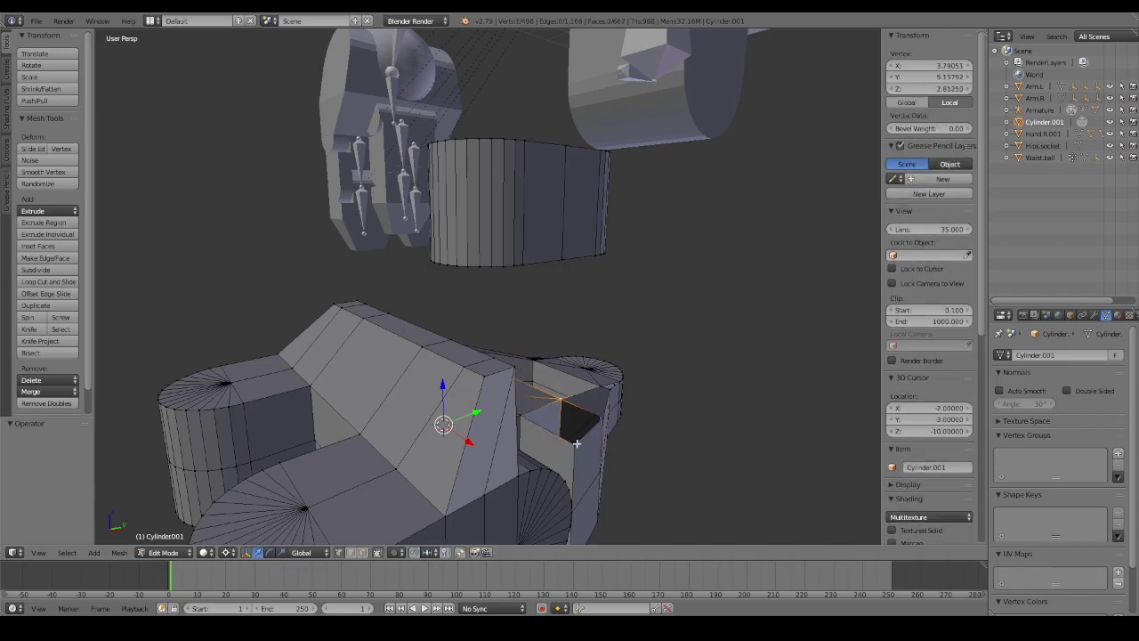
Extrude the selected strut-top edge 2 units up along Z.
right_click(604, 422)
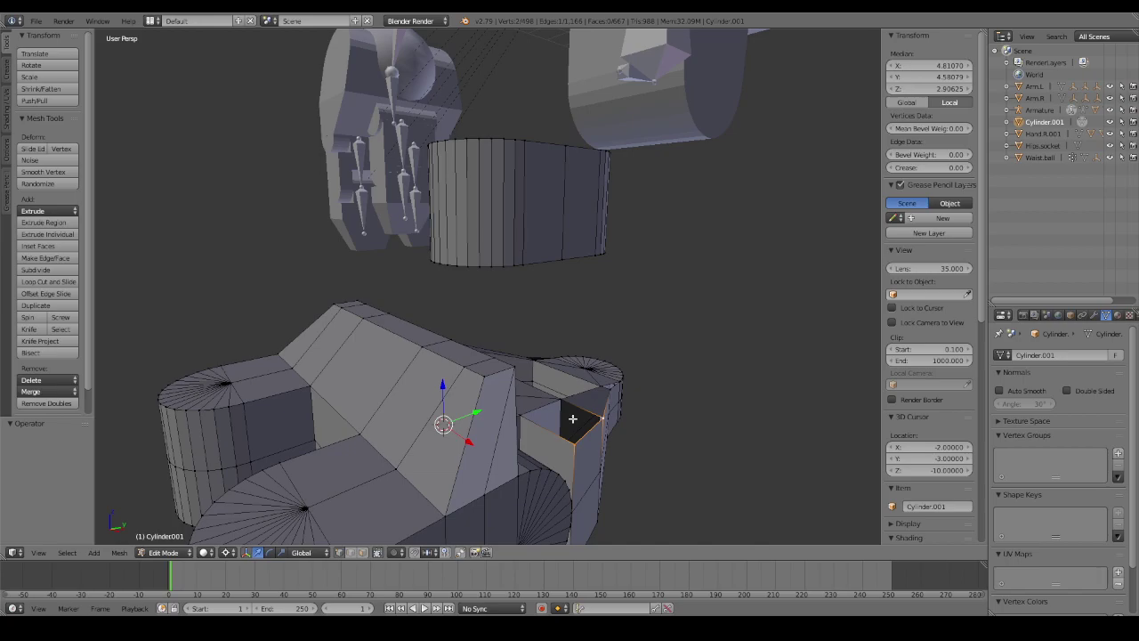
key(e)
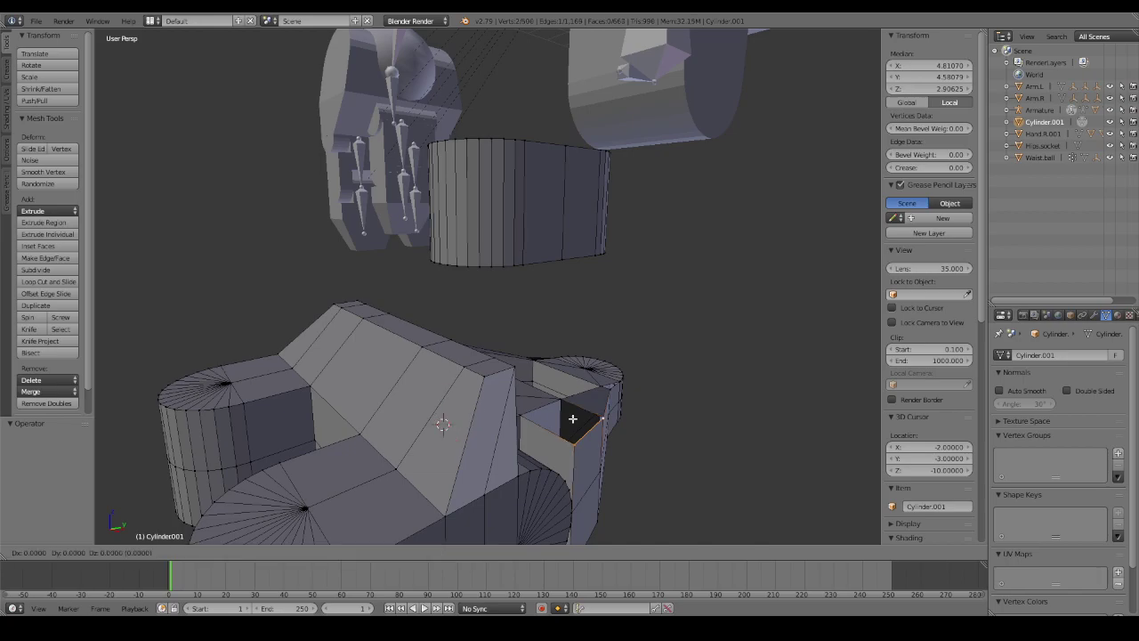
text(z)
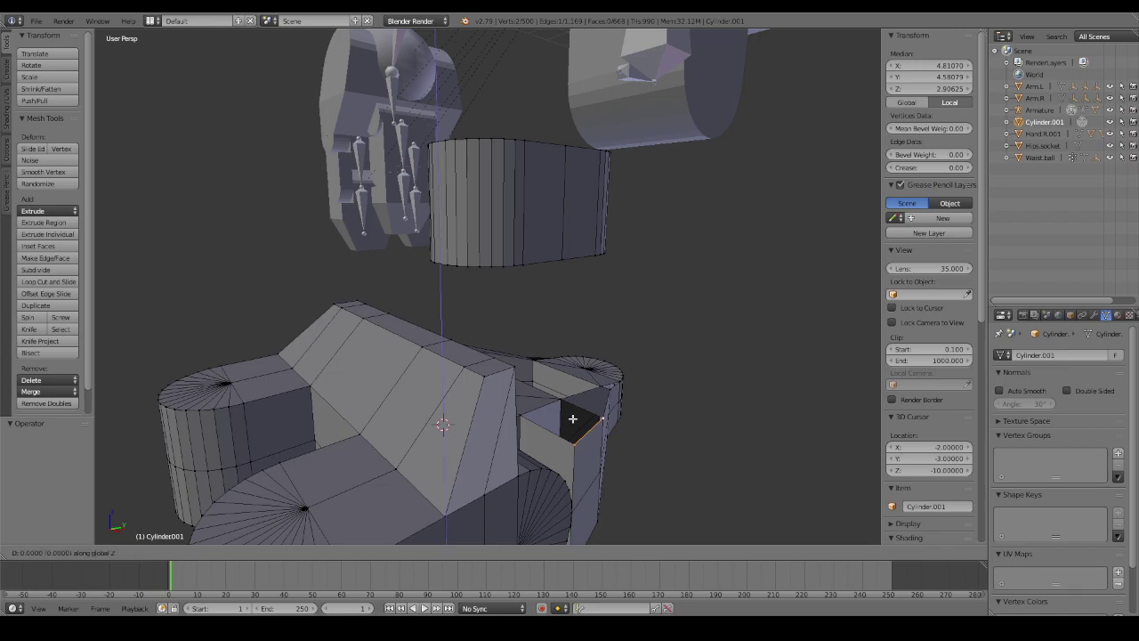
text(2)
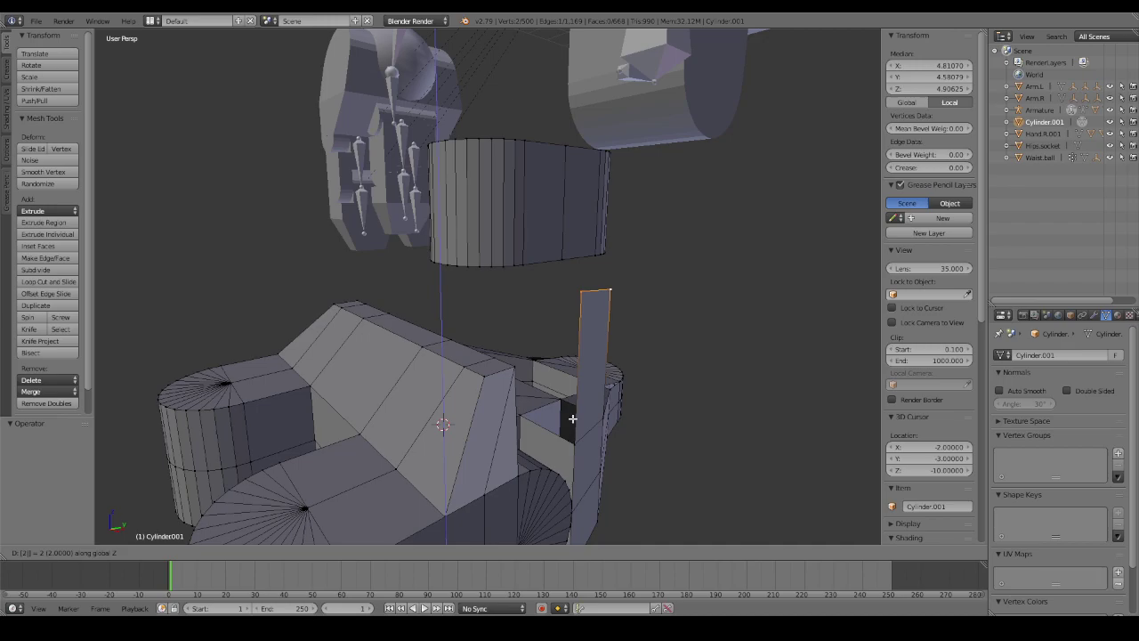
key(Return)
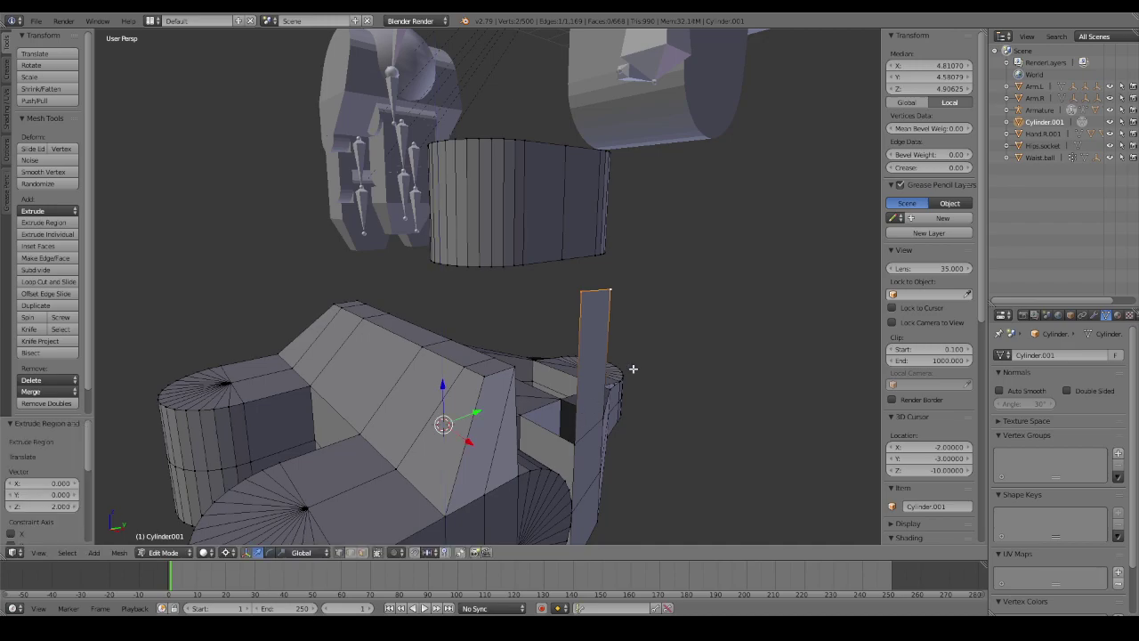
Move the extruded edge -1 along X and 1 along Y toward the ankle cylinder.
text(gx)
text(1)
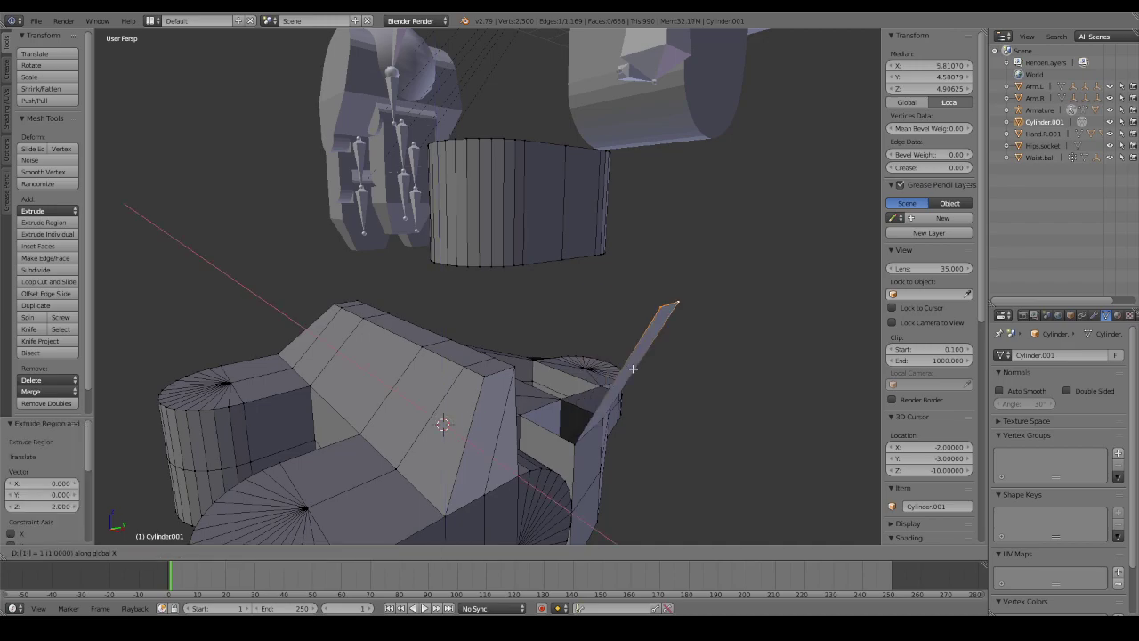
key(BackSpace)
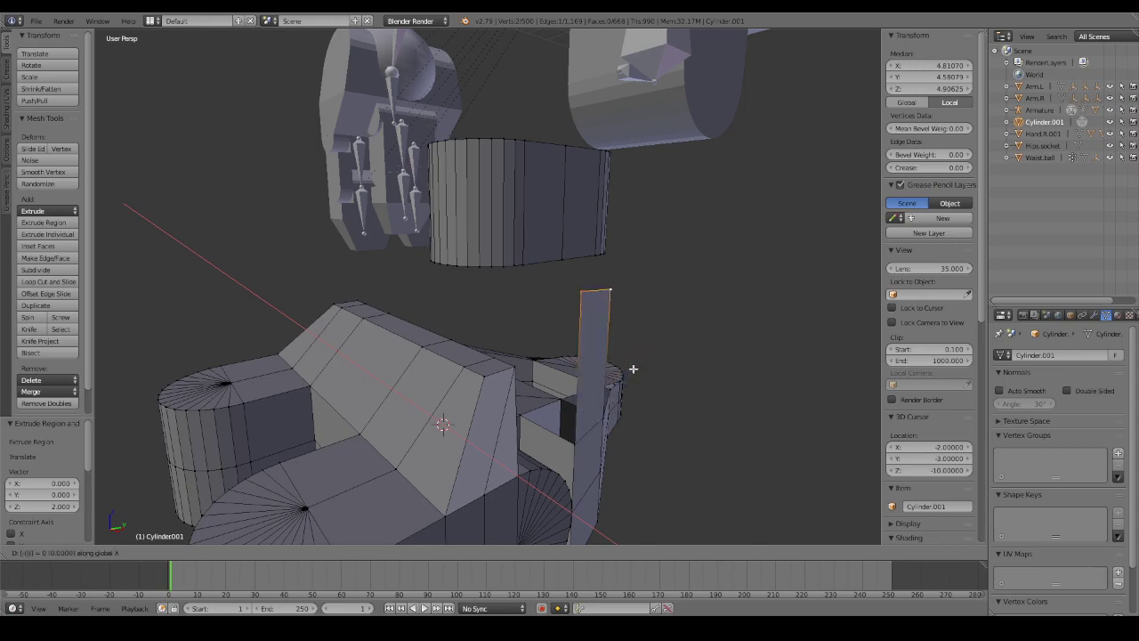
text(-1)
key(Return)
mouse_move(631, 371)
middle_down()
mouse_move(682, 389)
mouse_move(678, 428)
mouse_move(668, 368)
mouse_move(588, 355)
middle_up()
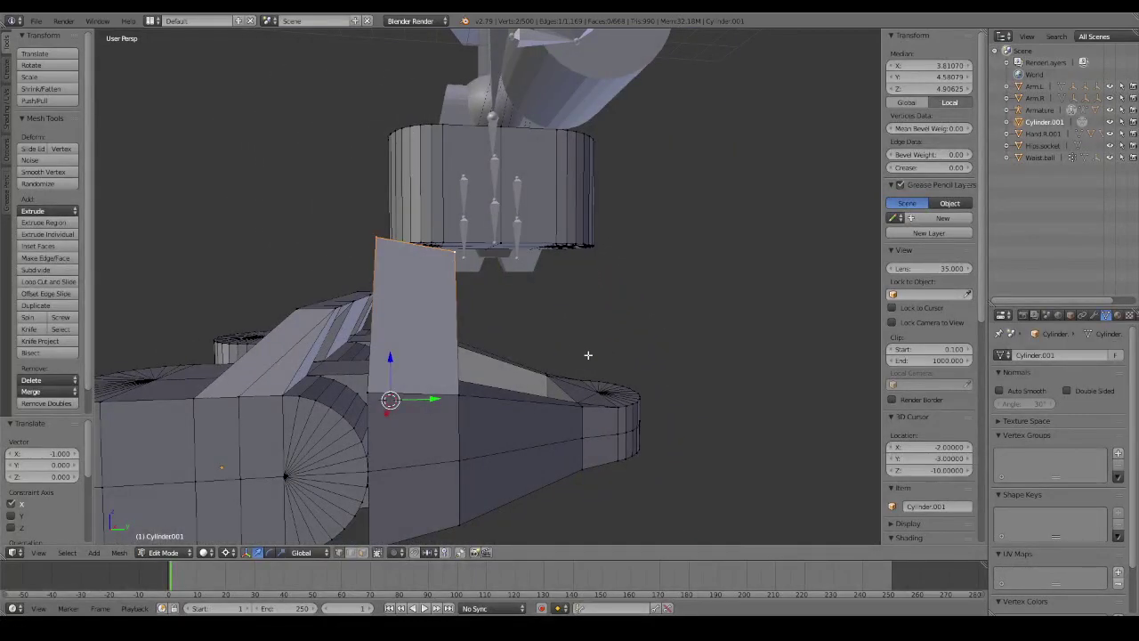
text(gy)
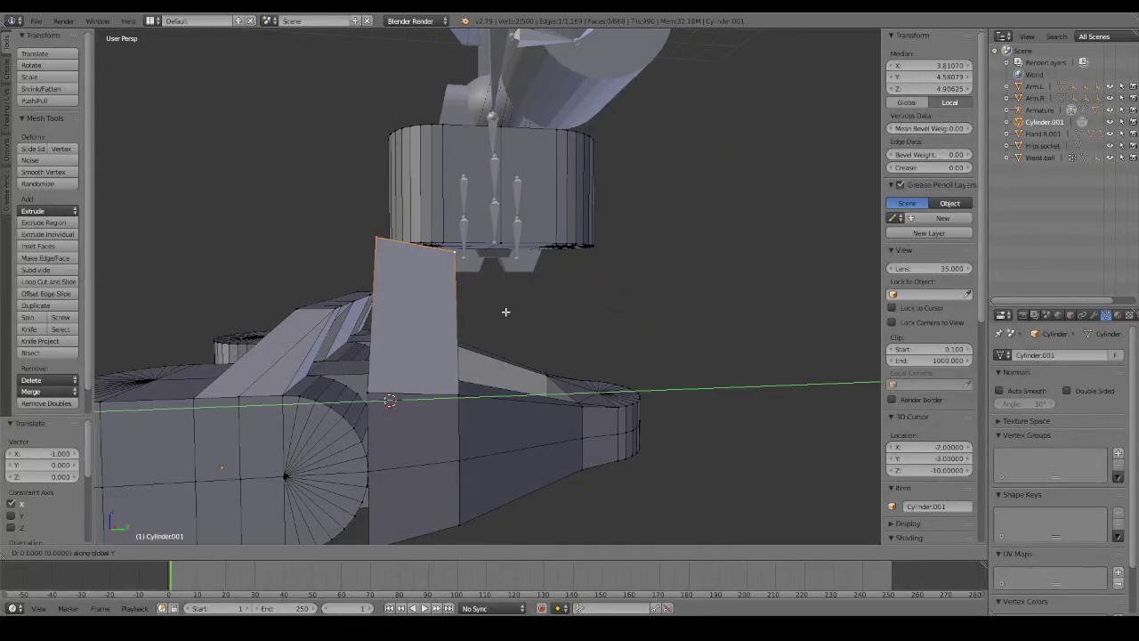
text(1)
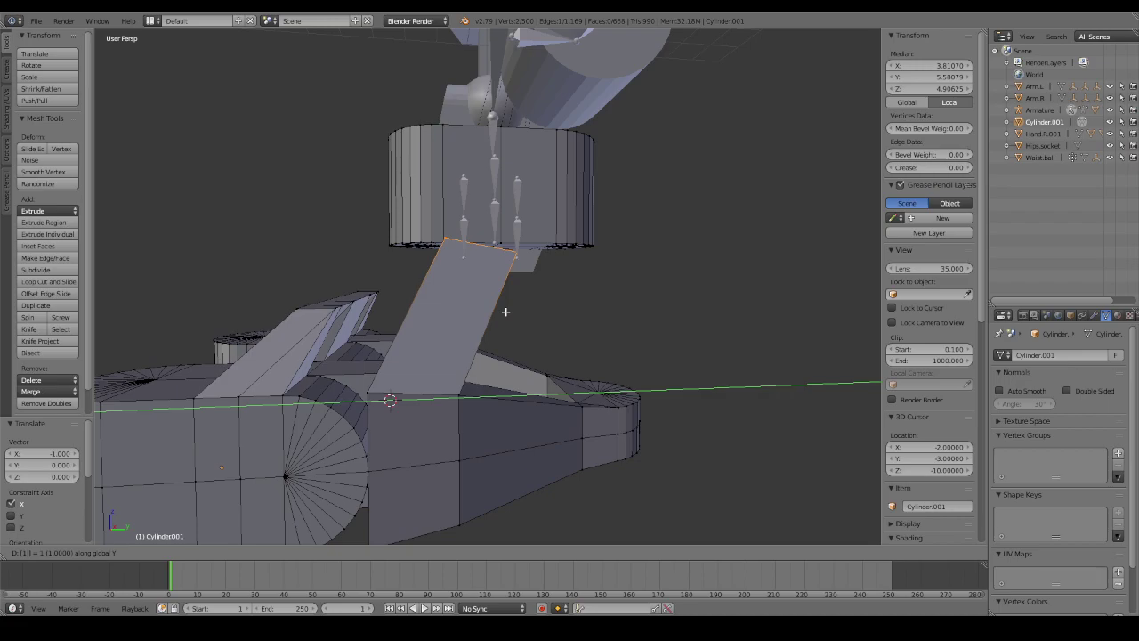
key(Return)
mouse_move(501, 310)
middle_down()
mouse_move(611, 330)
mouse_move(638, 350)
mouse_move(588, 325)
mouse_move(411, 319)
mouse_move(435, 310)
mouse_move(537, 328)
mouse_move(580, 341)
mouse_move(588, 358)
middle_up()
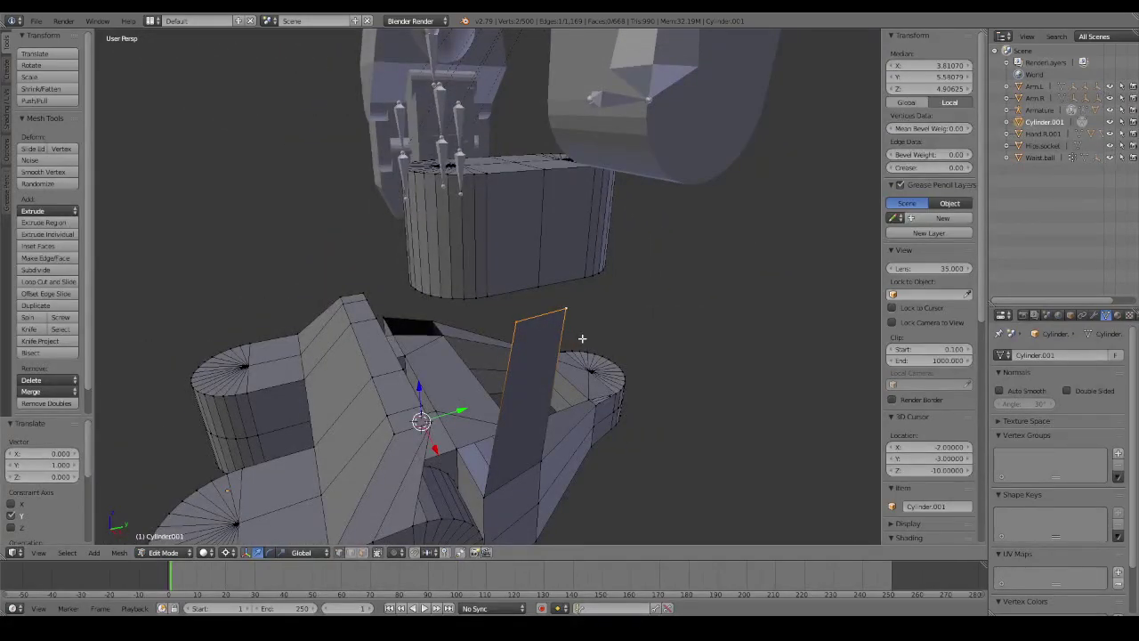
Connect two strut-top vertices to ankle cylinder vertices with new edges.
middle_drag(582, 339, 541, 310)
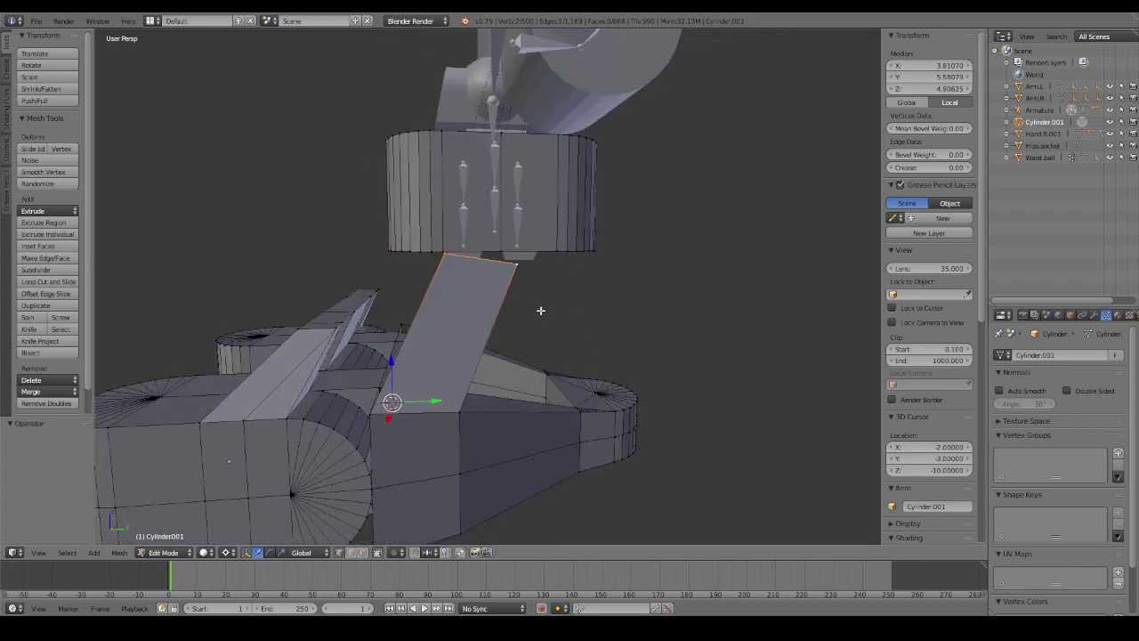
right_click(447, 256)
mouse_move(510, 291)
middle_down()
mouse_move(520, 309)
mouse_move(534, 205)
middle_up()
shift+right_click(527, 157)
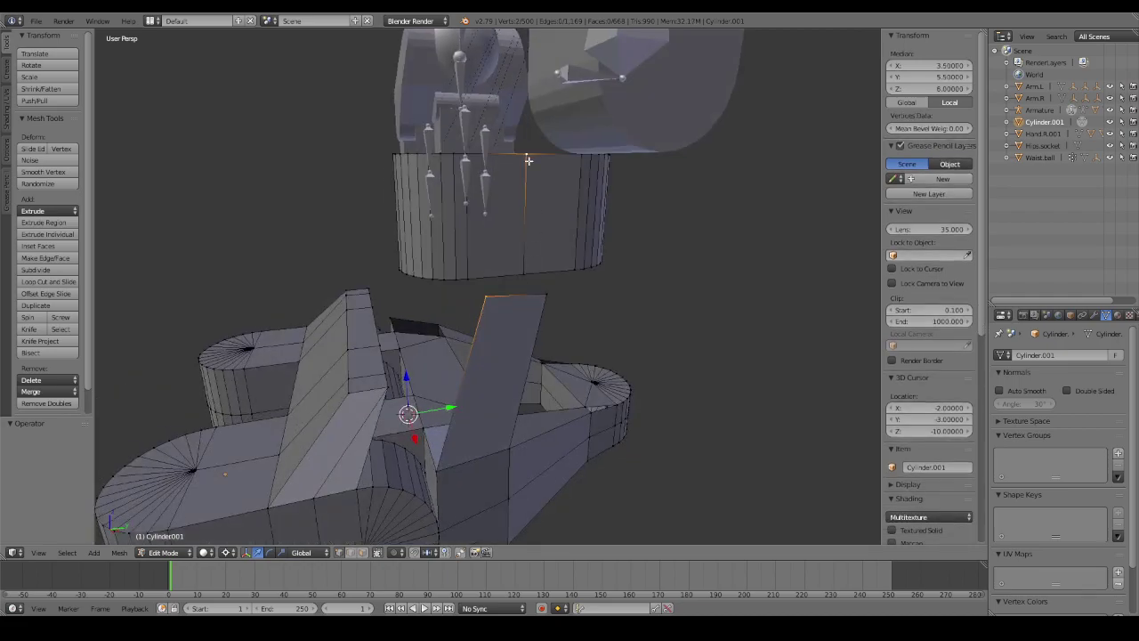
key(f)
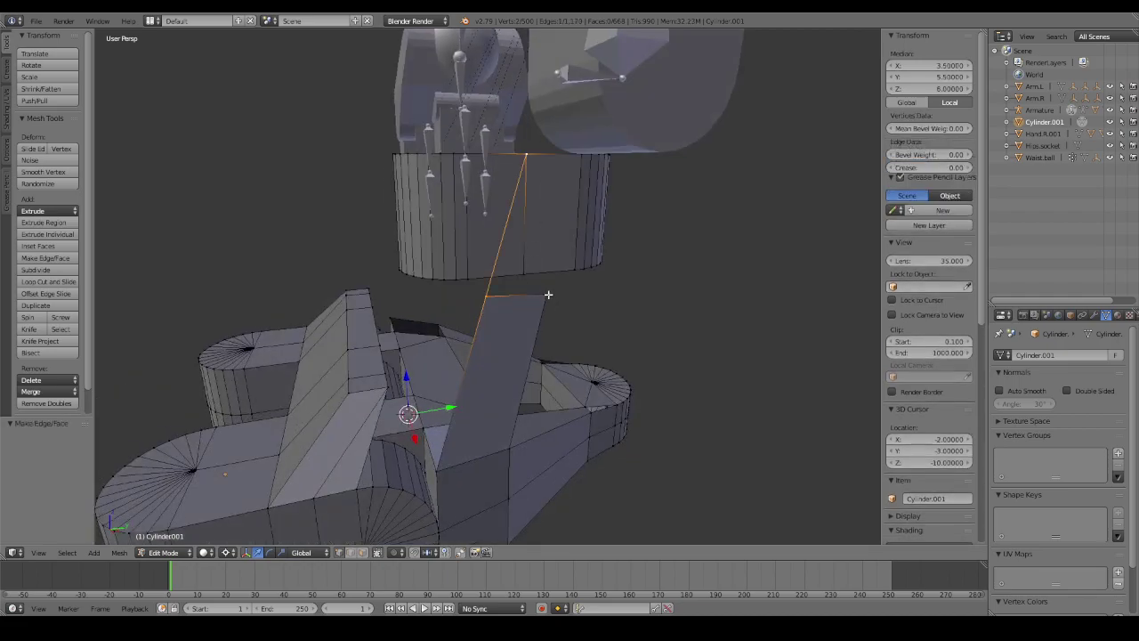
right_click(548, 287)
middle_drag(568, 255, 572, 140)
shift+right_click(572, 140)
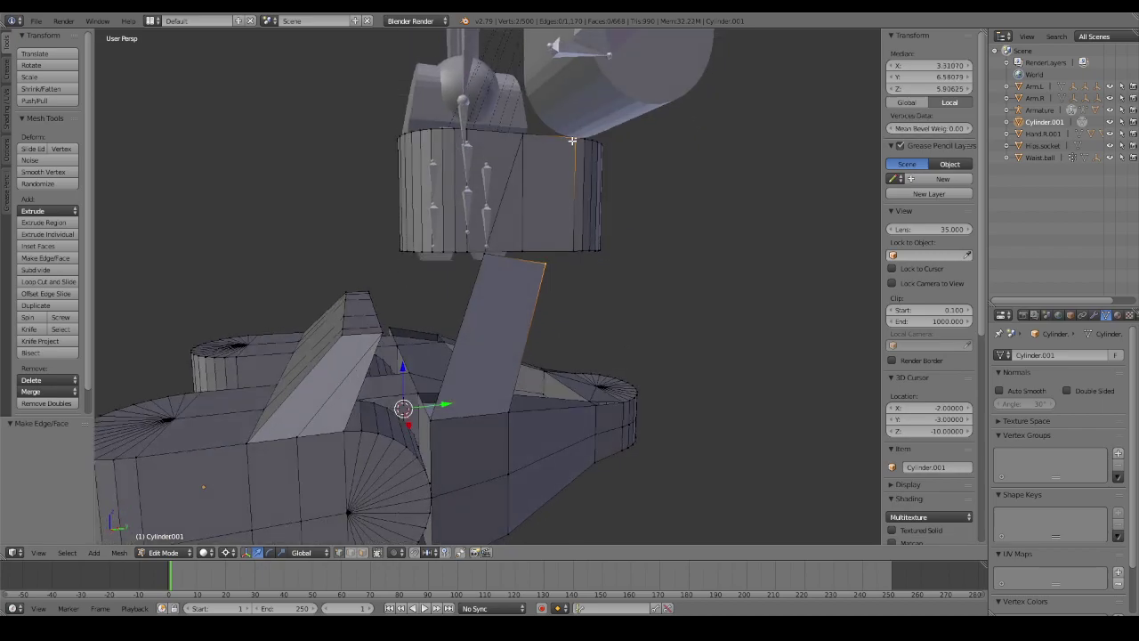
key(f)
middle_drag(501, 237, 578, 258)
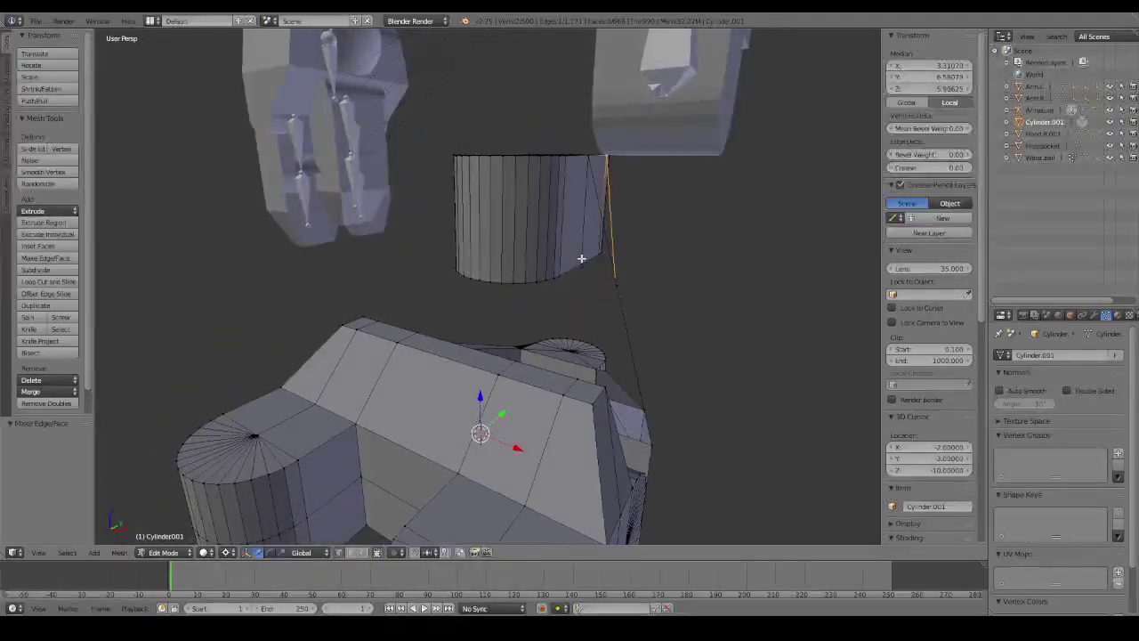
Toggle shading and undo back through the edits, discarding the trial strut.
key(z)
key(z)
key(ctrl+z)
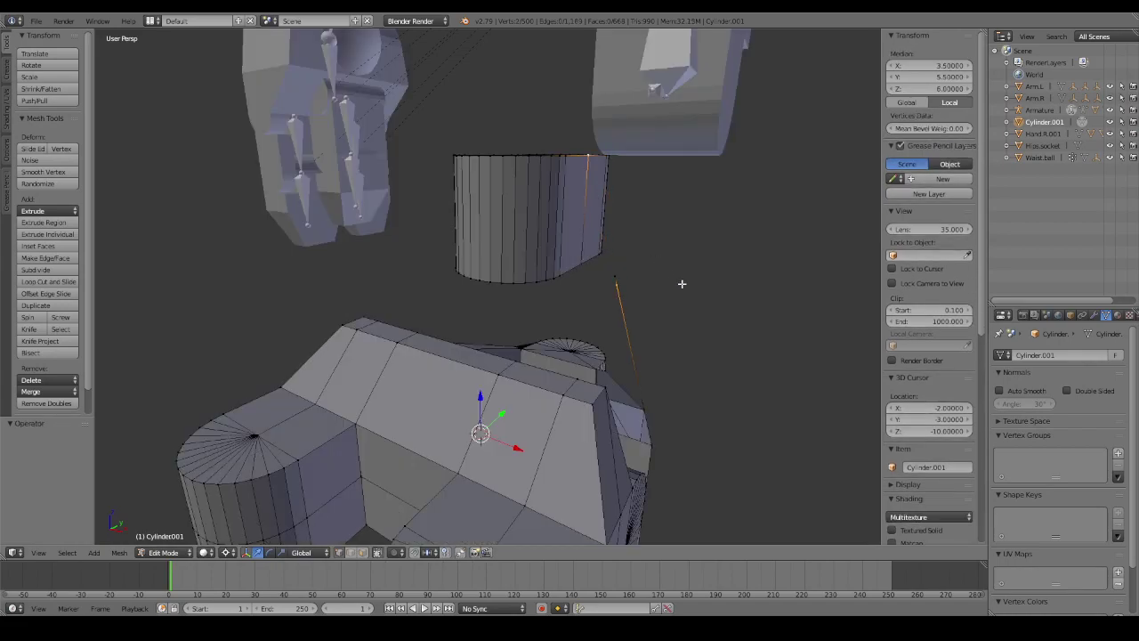
key(ctrl+shift+z)
key(ctrl+shift+z)
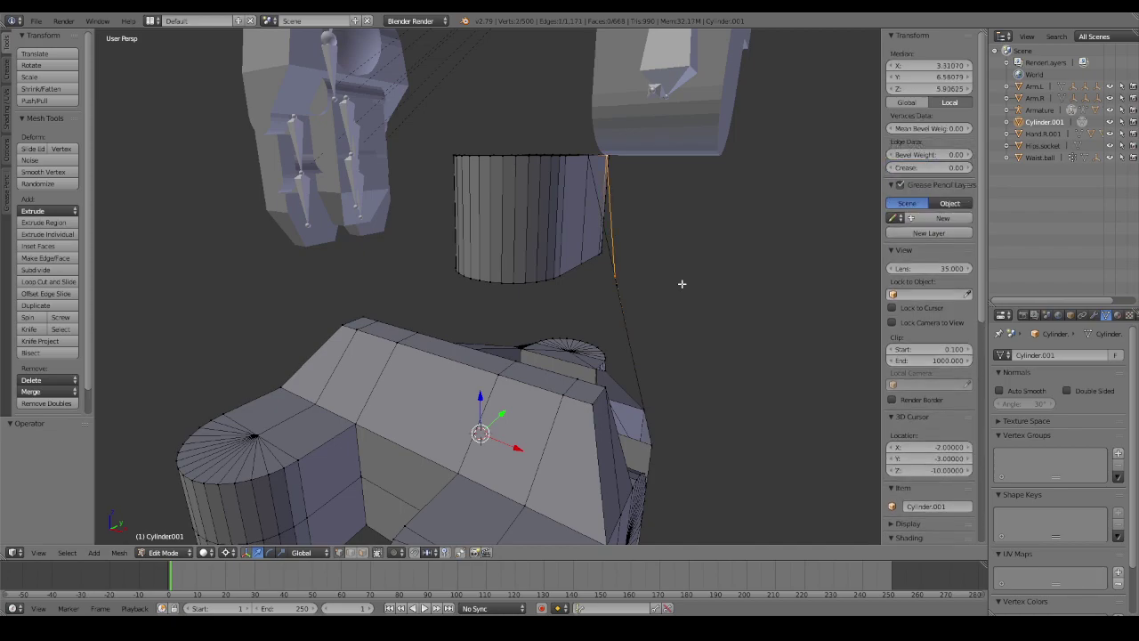
key(ctrl+z)
key(ctrl+shift+z)
key(ctrl+z)
key(ctrl+z)
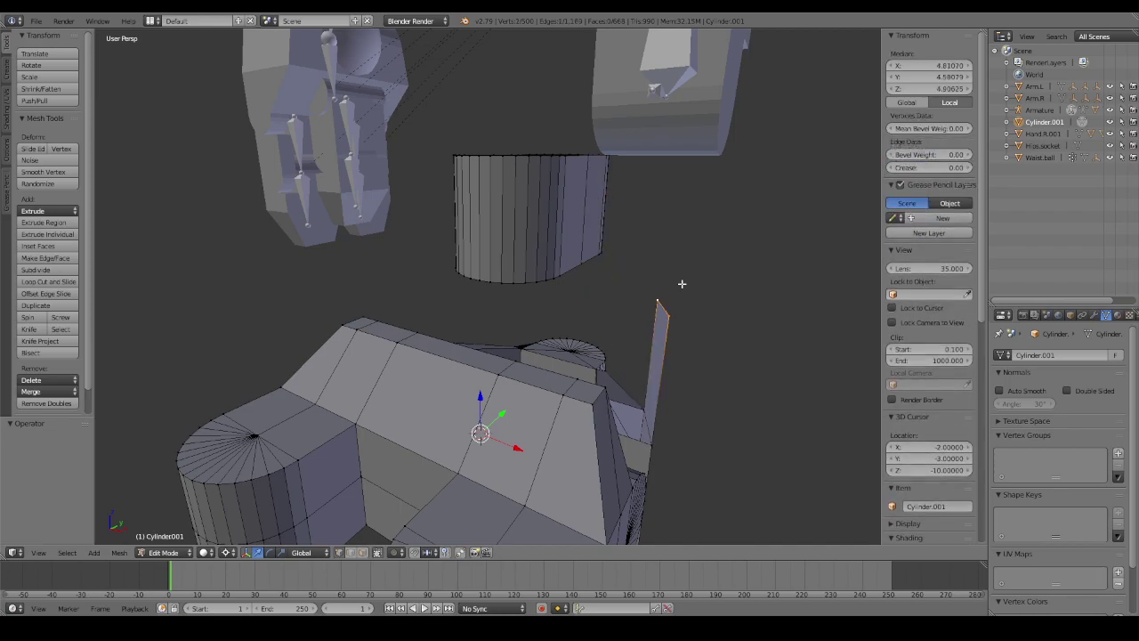
key(ctrl+z)
mouse_move(682, 282)
middle_down()
mouse_move(639, 267)
mouse_move(626, 243)
mouse_move(642, 269)
mouse_move(622, 244)
middle_up()
key(ctrl+z)
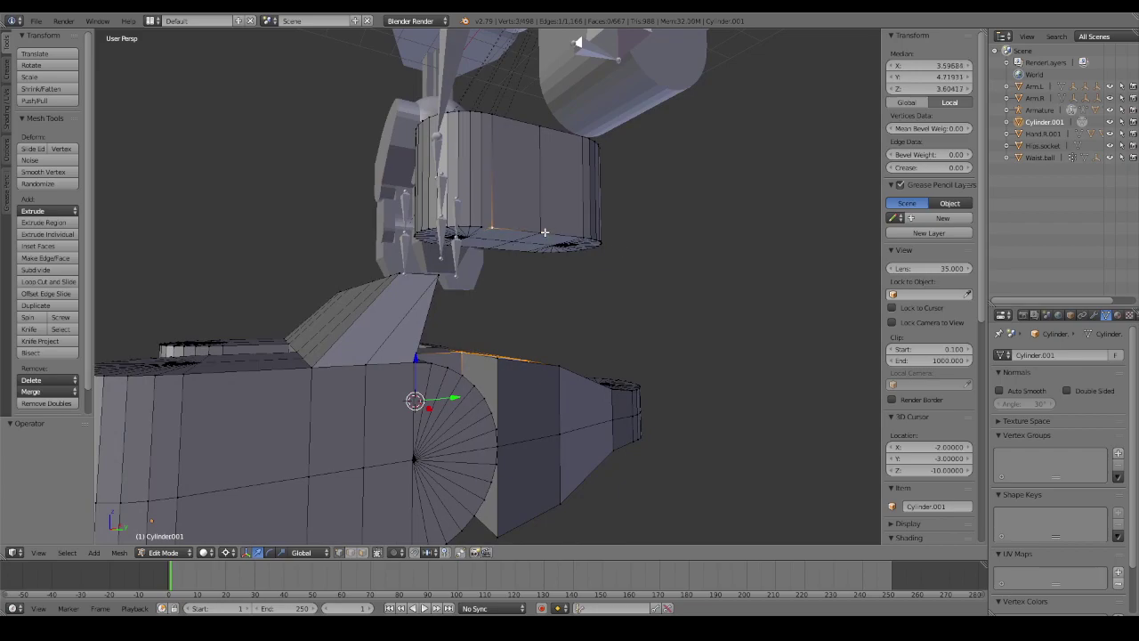
Fill faces joining the ankle cylinder's vertices to the foot-top vertices.
shift+right_click(545, 233)
middle_drag(544, 232, 547, 251)
key(f)
right_click(499, 144)
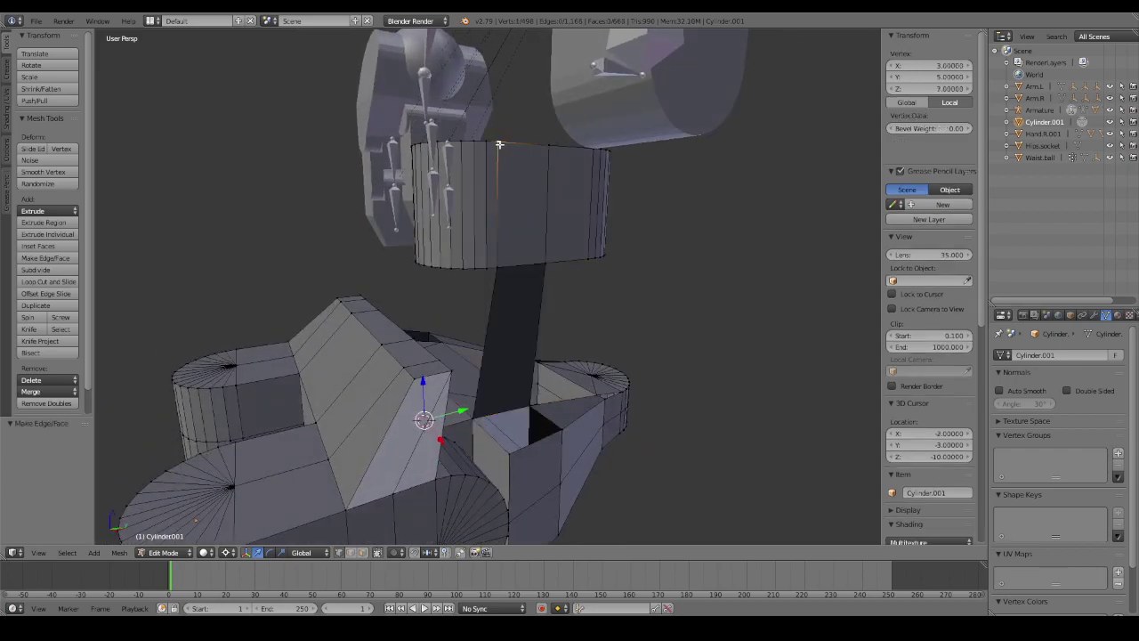
shift+right_click(510, 451)
shift+right_click(562, 429)
shift+right_click(551, 145)
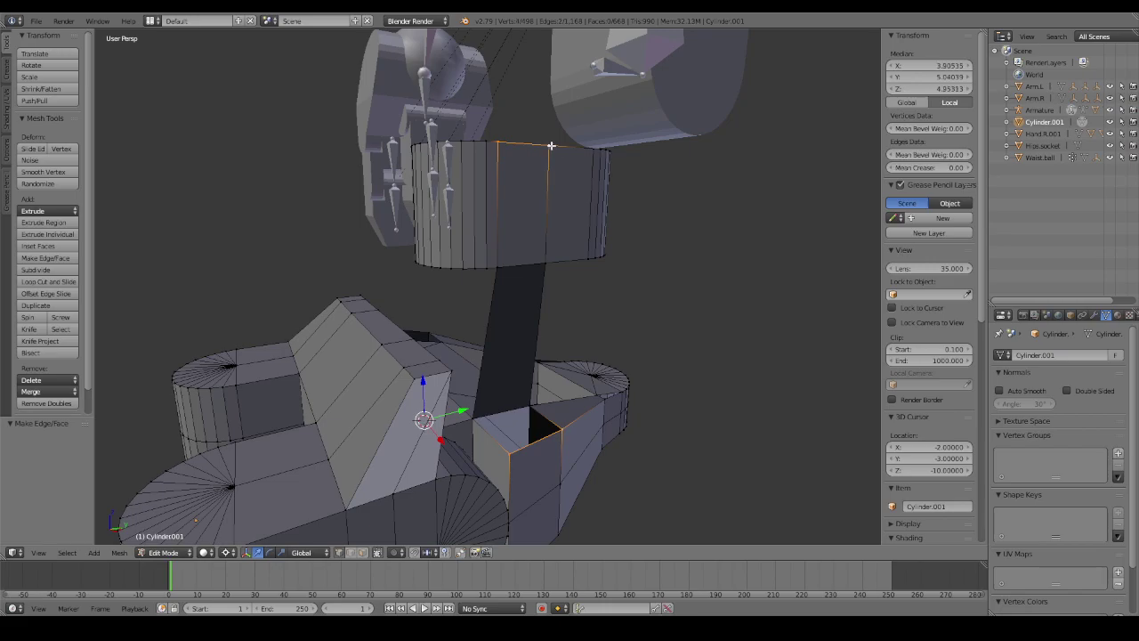
key(f)
mouse_move(579, 203)
middle_down()
mouse_move(628, 238)
mouse_move(555, 210)
middle_up()
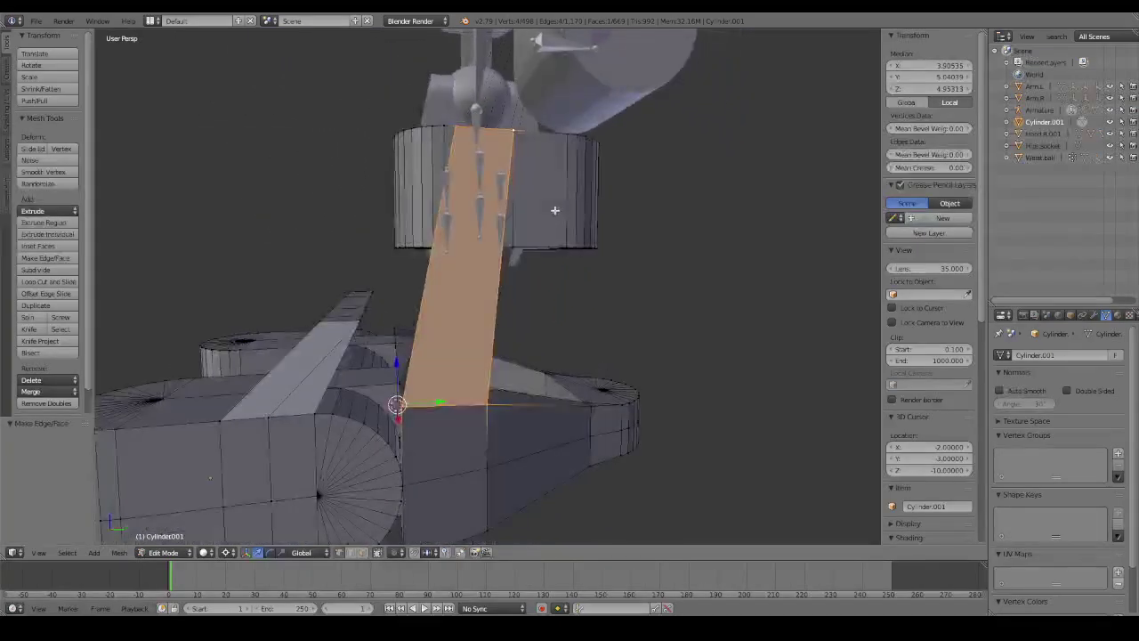
Knife-cut the new face diagonally from its lower-right corner to its top corner.
key(k)
click(488, 402)
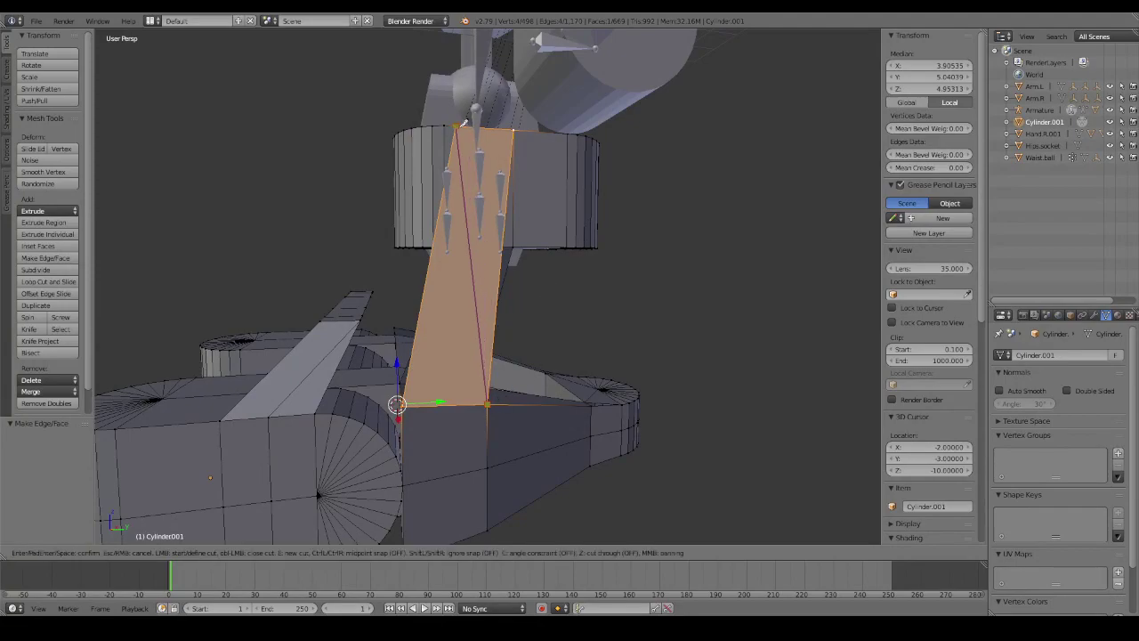
click(457, 125)
key(Return)
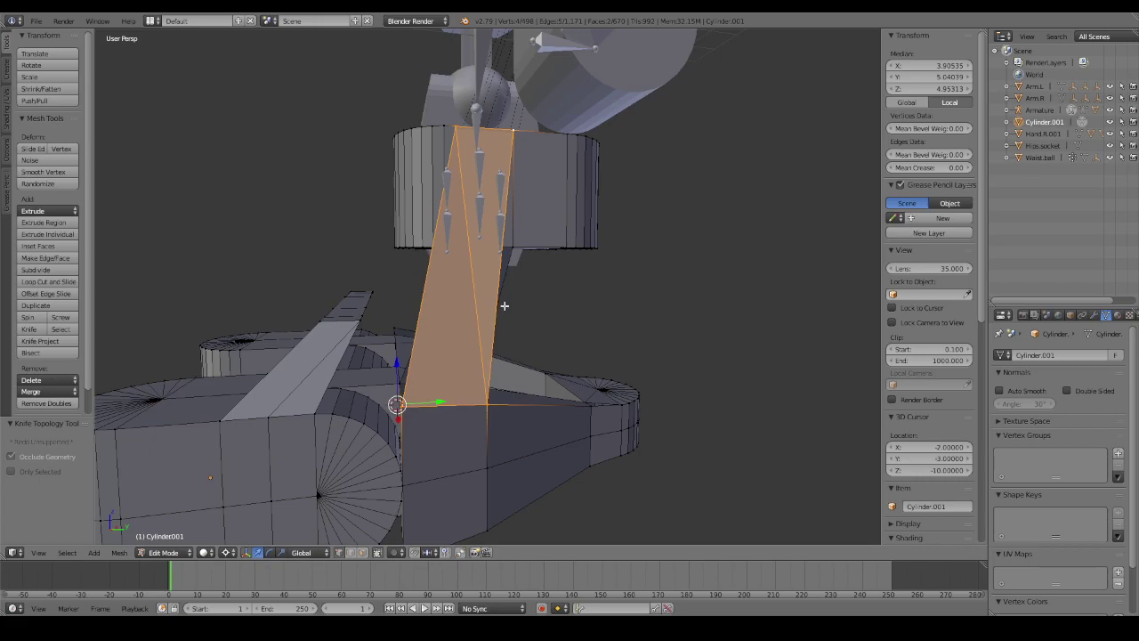
mouse_move(503, 305)
middle_down()
mouse_move(521, 305)
mouse_move(578, 400)
mouse_move(489, 313)
mouse_move(517, 279)
mouse_move(588, 347)
mouse_move(597, 376)
mouse_move(571, 362)
middle_up()
key(a)
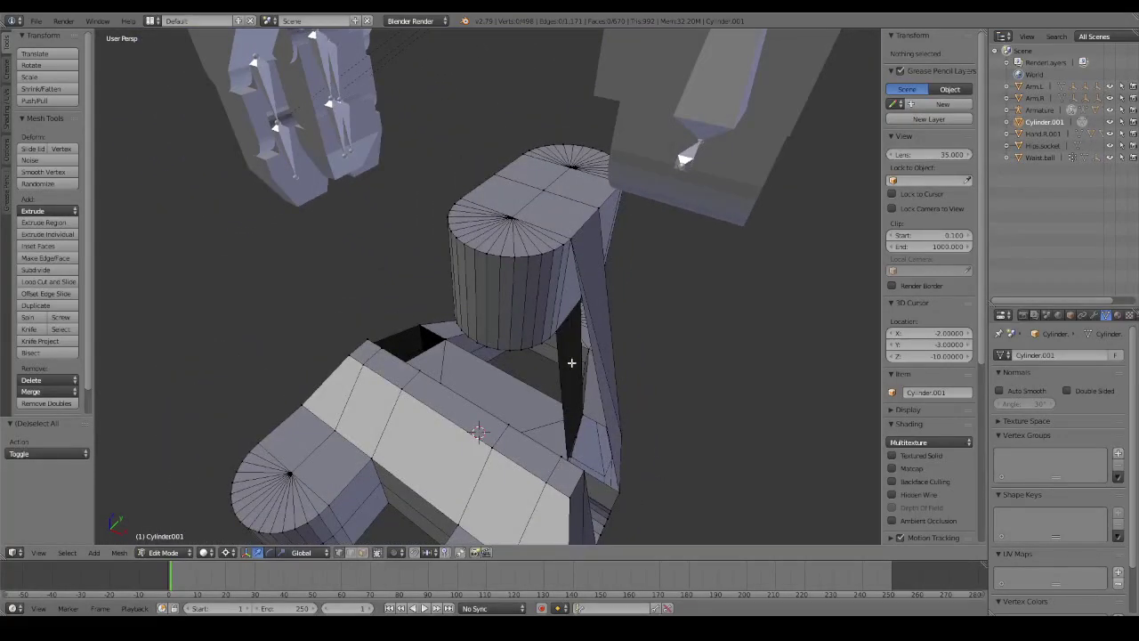
Make a knife cut on the strut's edge, then undo it.
key(k)
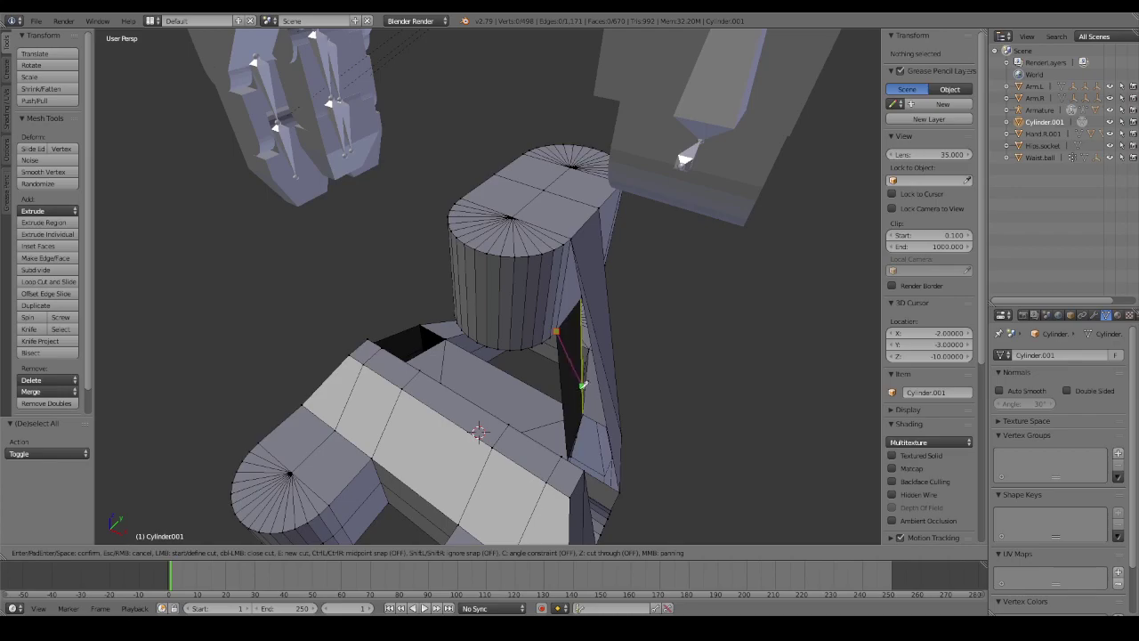
click(583, 413)
key(Return)
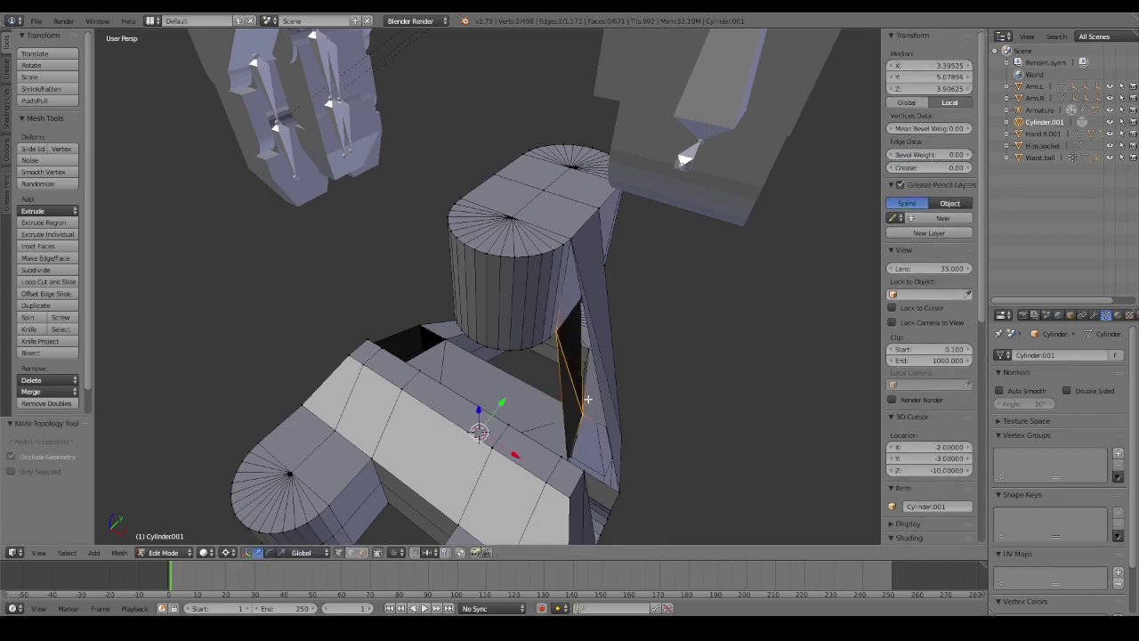
mouse_move(588, 411)
middle_down()
mouse_move(613, 345)
mouse_move(567, 348)
middle_up()
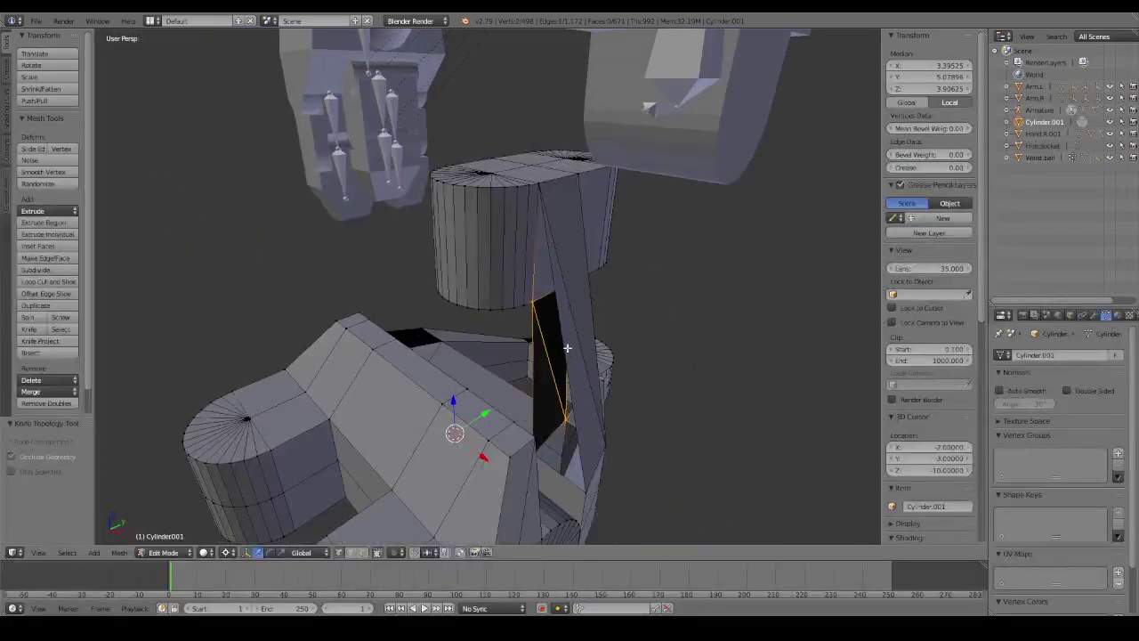
key(ctrl+z)
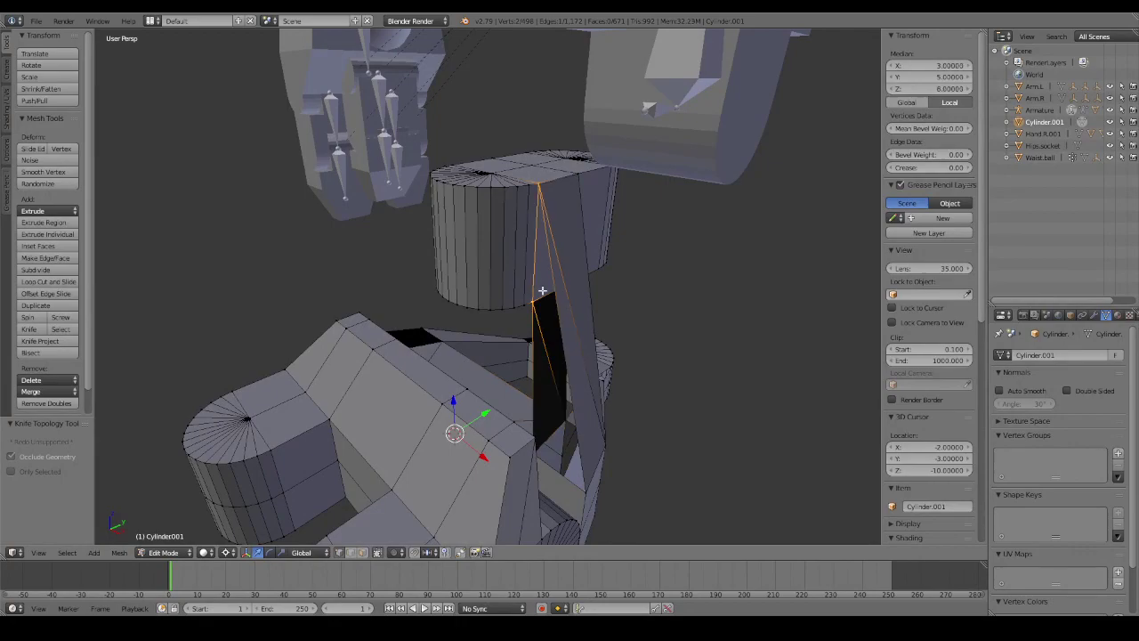
mouse_move(542, 290)
middle_down()
mouse_move(524, 282)
mouse_move(509, 436)
middle_up()
Connect the strut vertex at the foot to the ankle cylinder's top vertex with an edge.
shift+right_click(506, 447)
shift+right_click(550, 486)
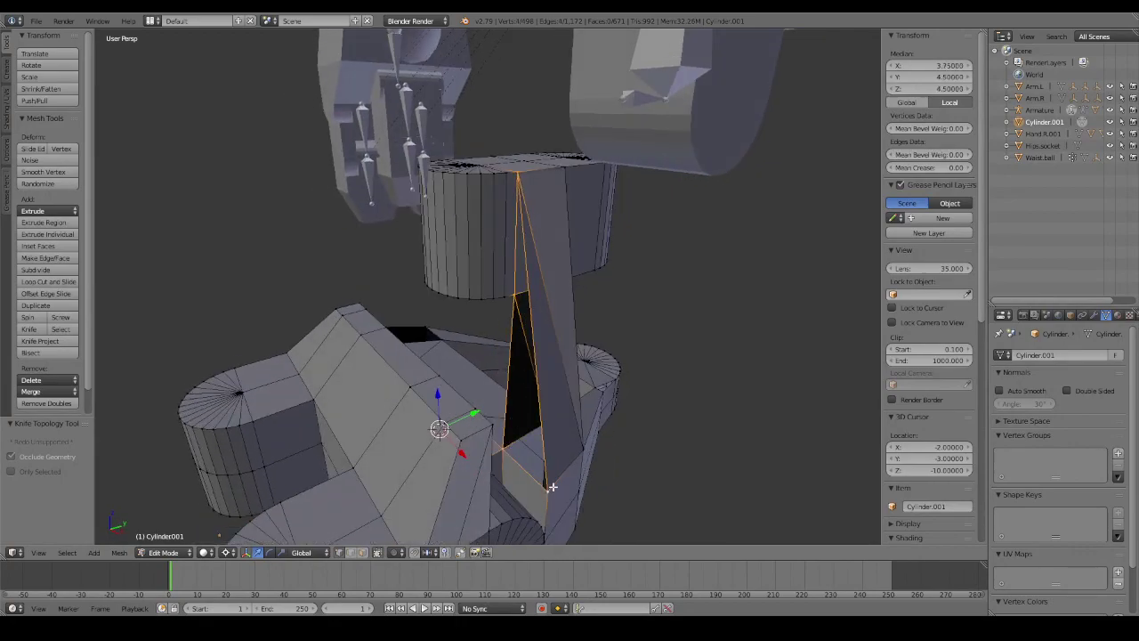
mouse_move(551, 487)
middle_down()
mouse_move(546, 393)
mouse_move(557, 395)
mouse_move(504, 440)
middle_up()
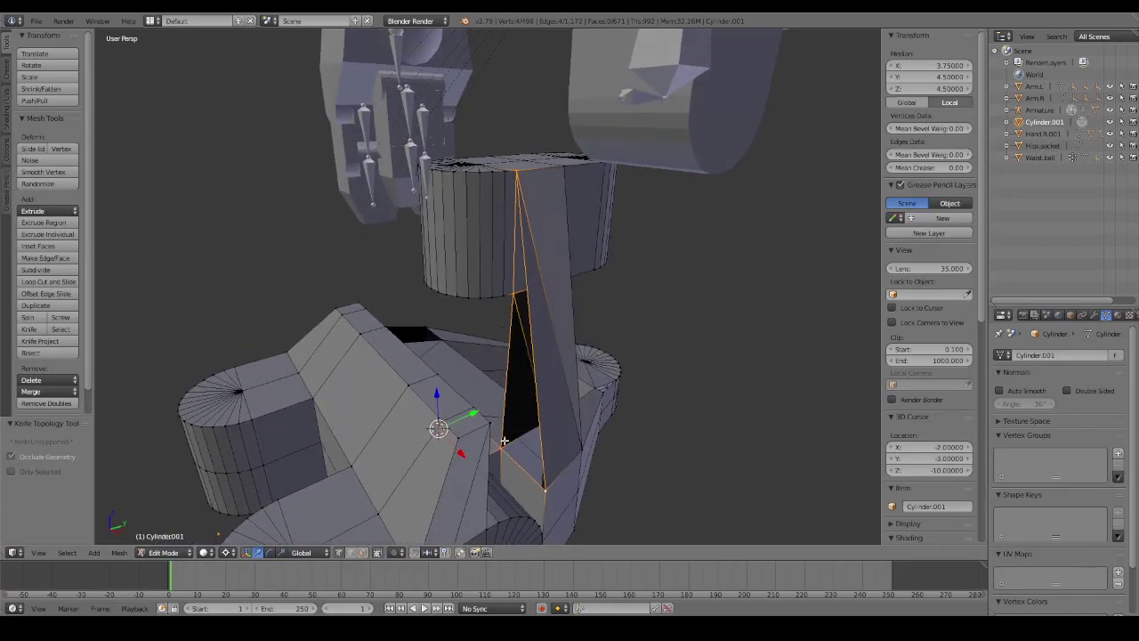
right_click(499, 445)
shift+right_click(515, 175)
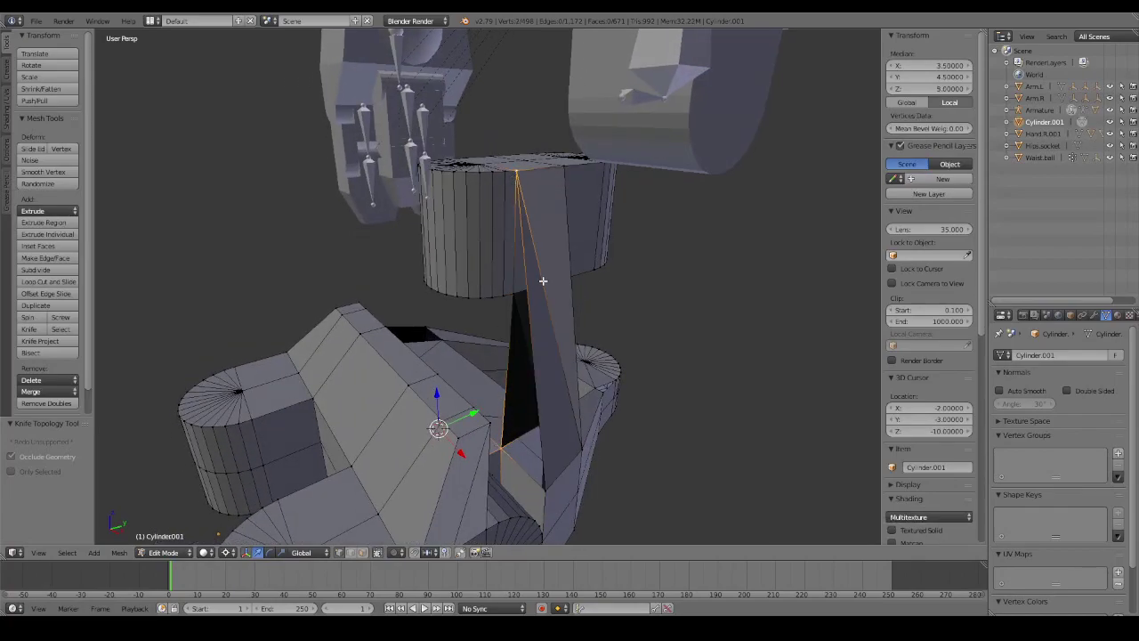
key(f)
Fill a four-vertex face between the strut's lower corner and the cylinder rim, then undo it.
mouse_move(543, 305)
middle_down()
mouse_move(590, 310)
mouse_move(614, 287)
mouse_move(593, 328)
middle_up()
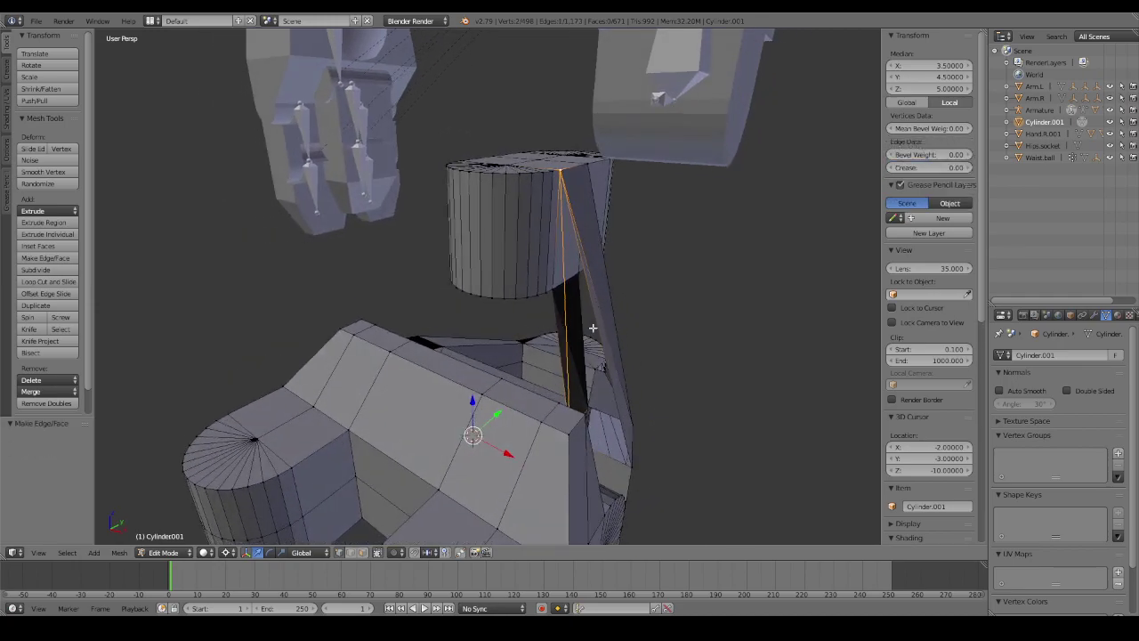
shift+right_click(632, 461)
shift+right_click(557, 293)
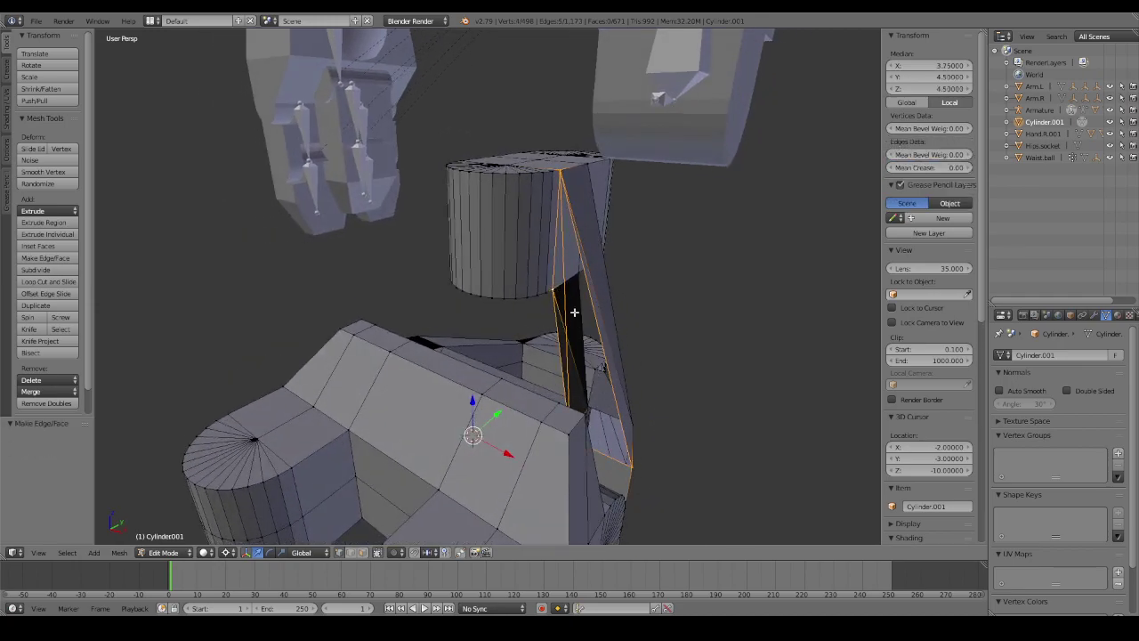
key(f)
mouse_move(605, 338)
middle_down()
mouse_move(655, 390)
mouse_move(587, 309)
middle_up()
key(ctrl+z)
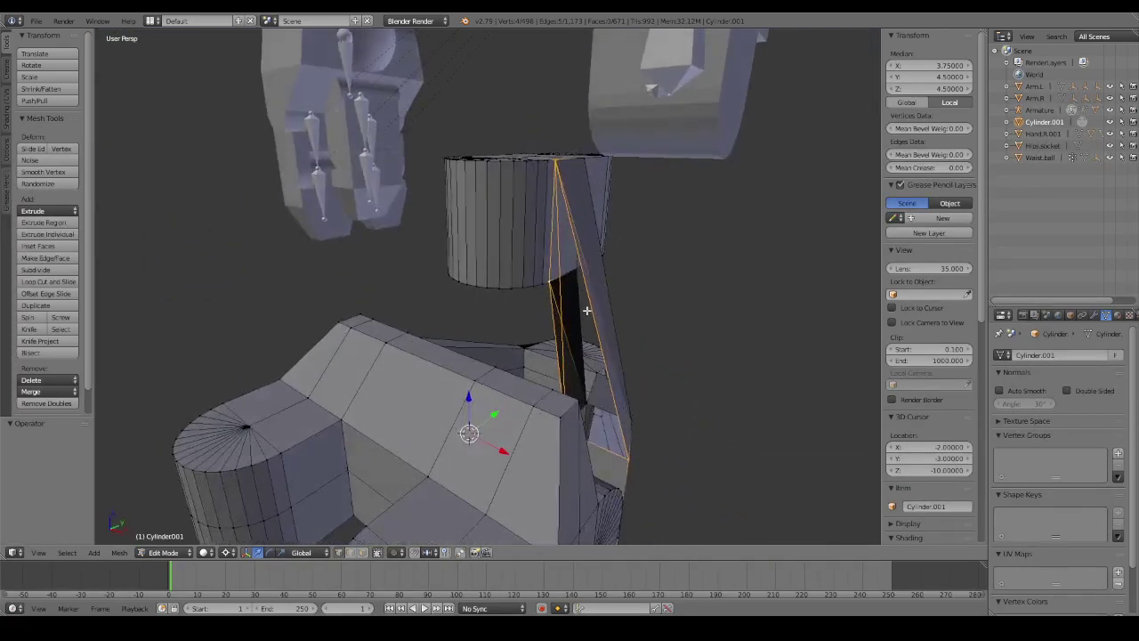
Delete the stray face between the strut and the cylinder-top vertices.
right_click(577, 266)
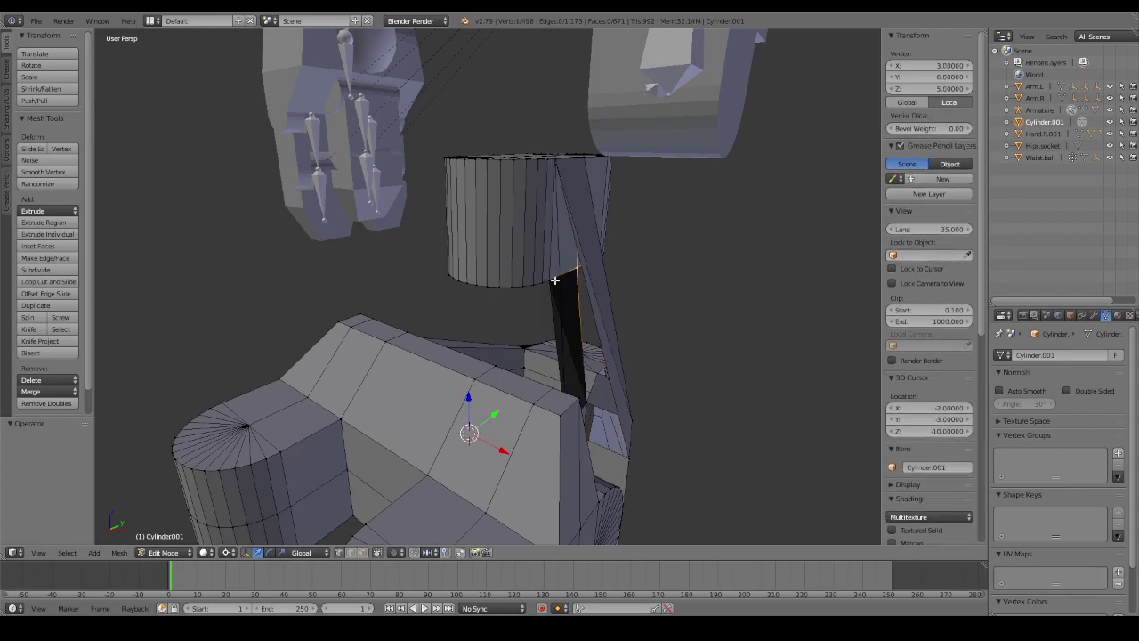
shift+right_click(562, 180)
shift+right_click(558, 162)
shift+right_click(583, 157)
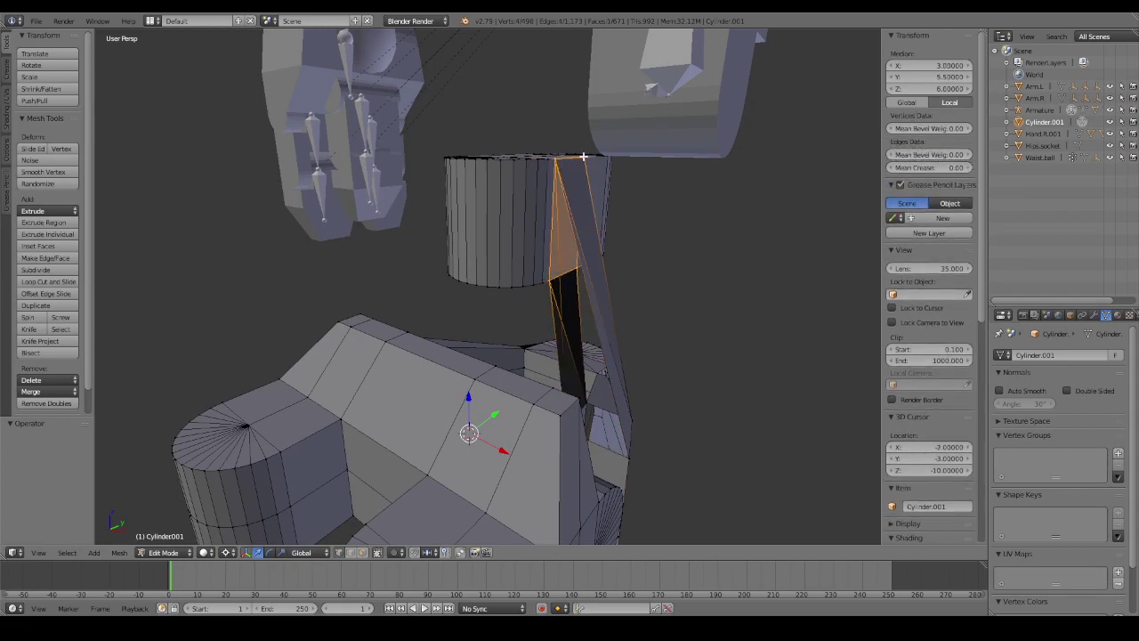
key(x)
click(583, 156)
middle_drag(582, 163, 577, 321)
Fill a new face from the cylinder-top vertices down the strut, then deselect all.
right_click(533, 314)
shift+right_click(557, 294)
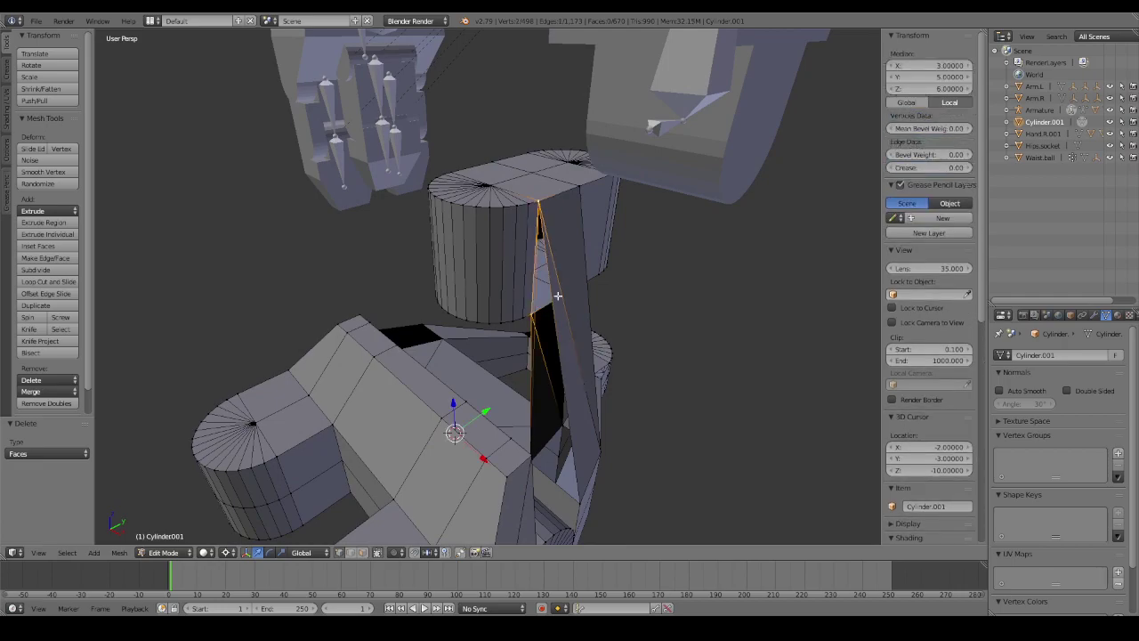
shift+right_click(579, 495)
shift+right_click(535, 454)
mouse_move(535, 454)
middle_down()
mouse_move(529, 443)
mouse_move(556, 439)
middle_up()
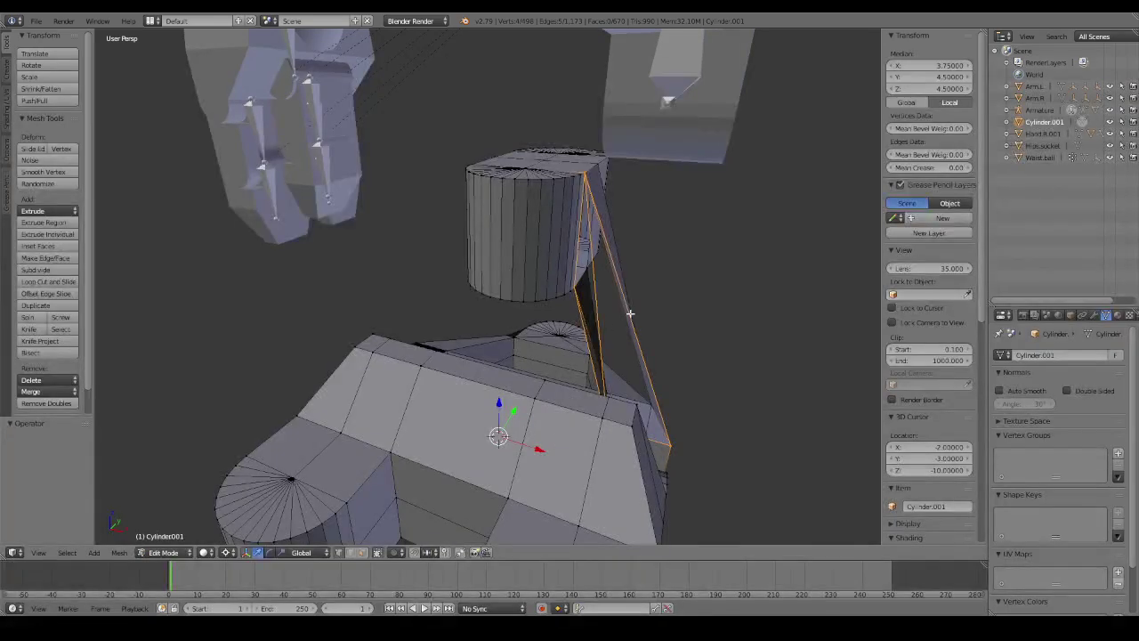
key(f)
mouse_move(633, 311)
middle_down()
mouse_move(579, 344)
mouse_move(552, 286)
mouse_move(353, 368)
middle_up()
key(a)
Join the strut base to the cylinder's top corner and fill faces, then undo the fill.
right_click(334, 372)
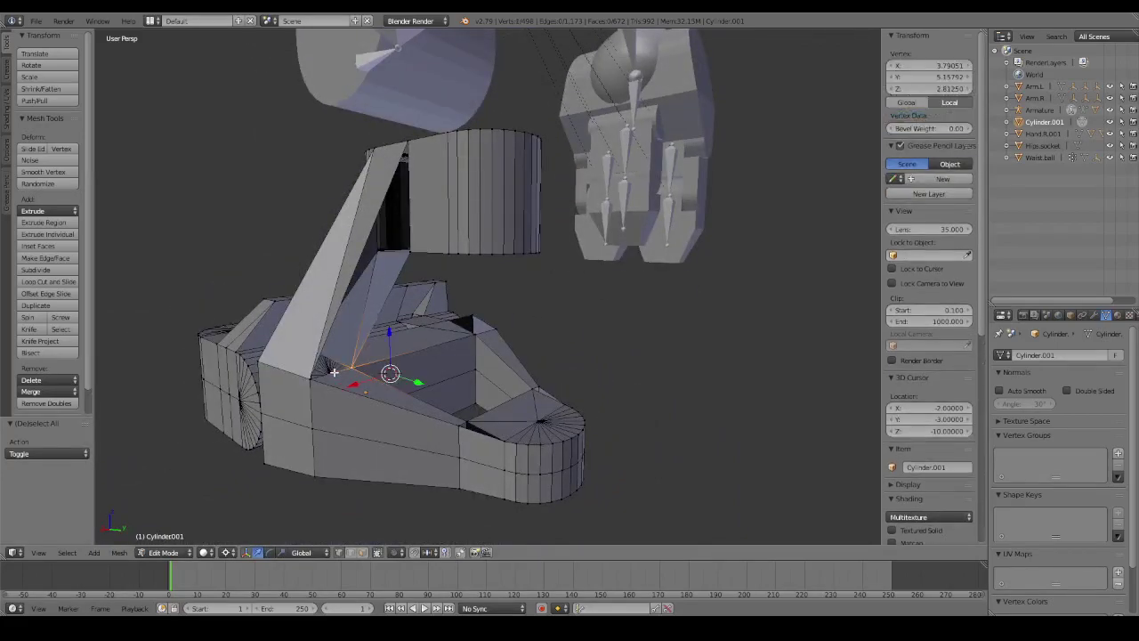
shift+right_click(407, 141)
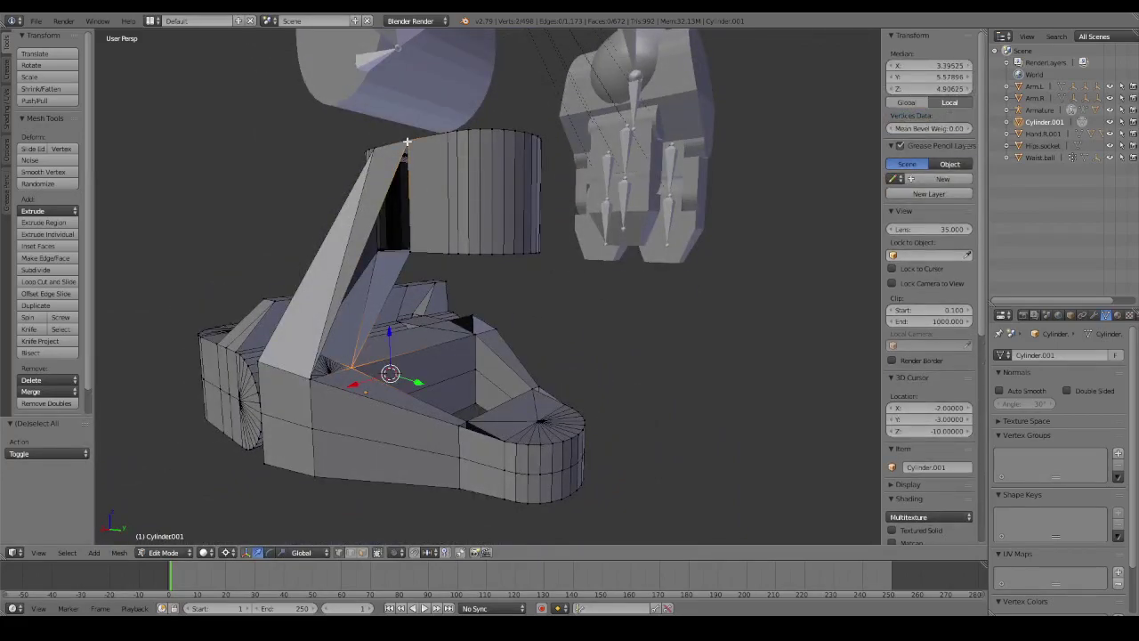
key(g)
key(Escape)
key(f)
shift+right_click(311, 381)
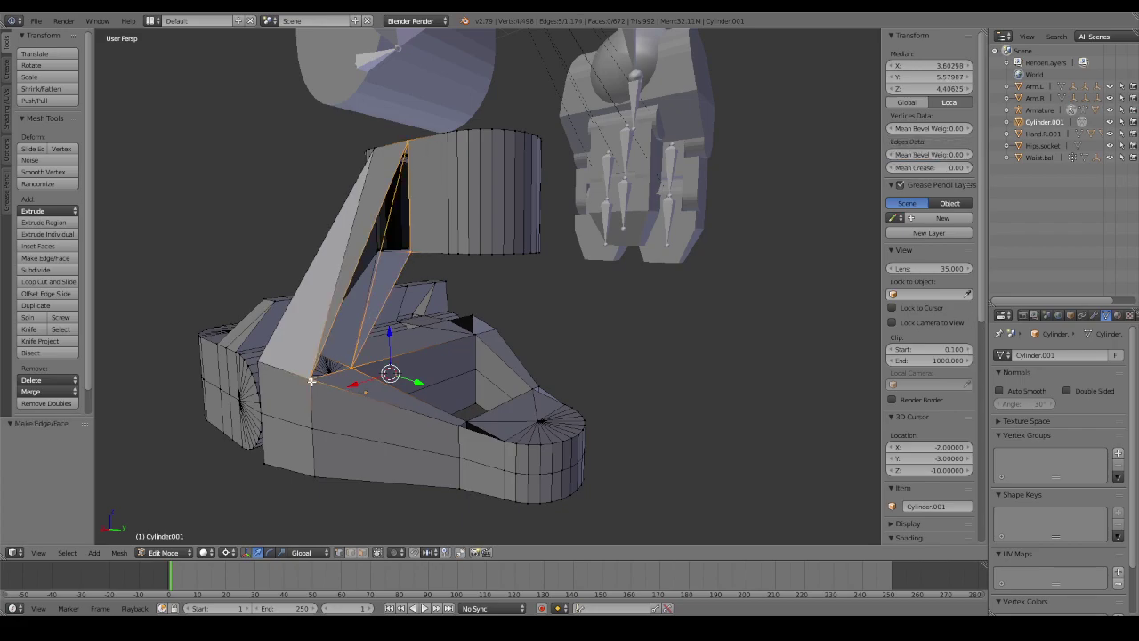
key(f)
key(a)
mouse_move(312, 381)
middle_down()
mouse_move(394, 275)
mouse_move(386, 257)
mouse_move(377, 271)
middle_up()
key(ctrl+z)
key(ctrl+z)
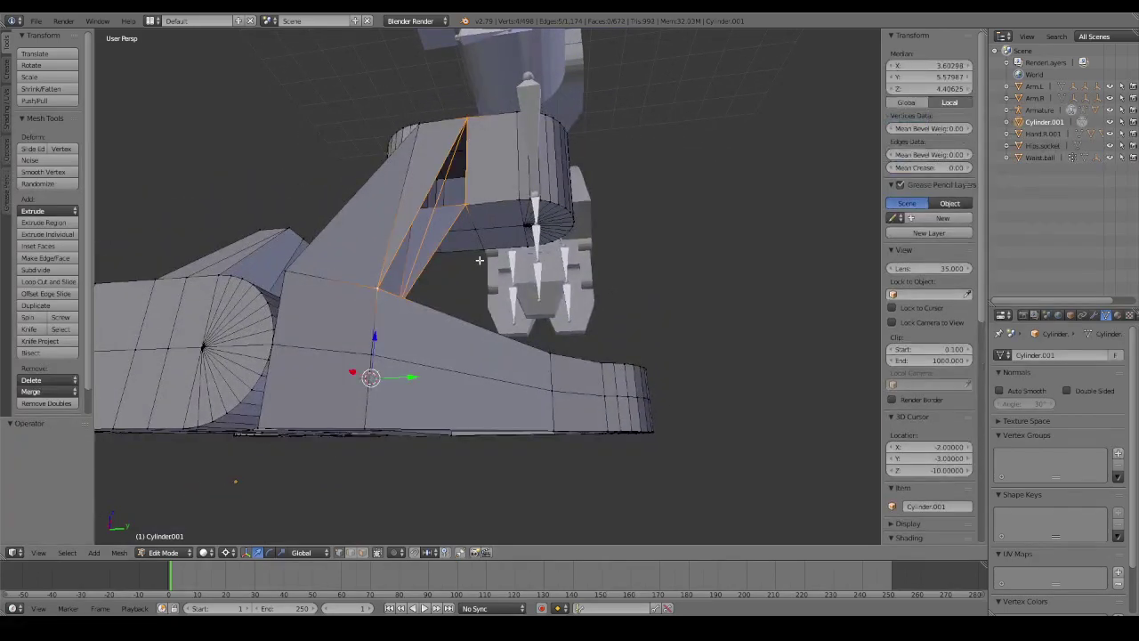
Connect the strut corner to a foot vertex and fill faces at the strut base.
right_click(462, 203)
shift+right_click(371, 291)
key(f)
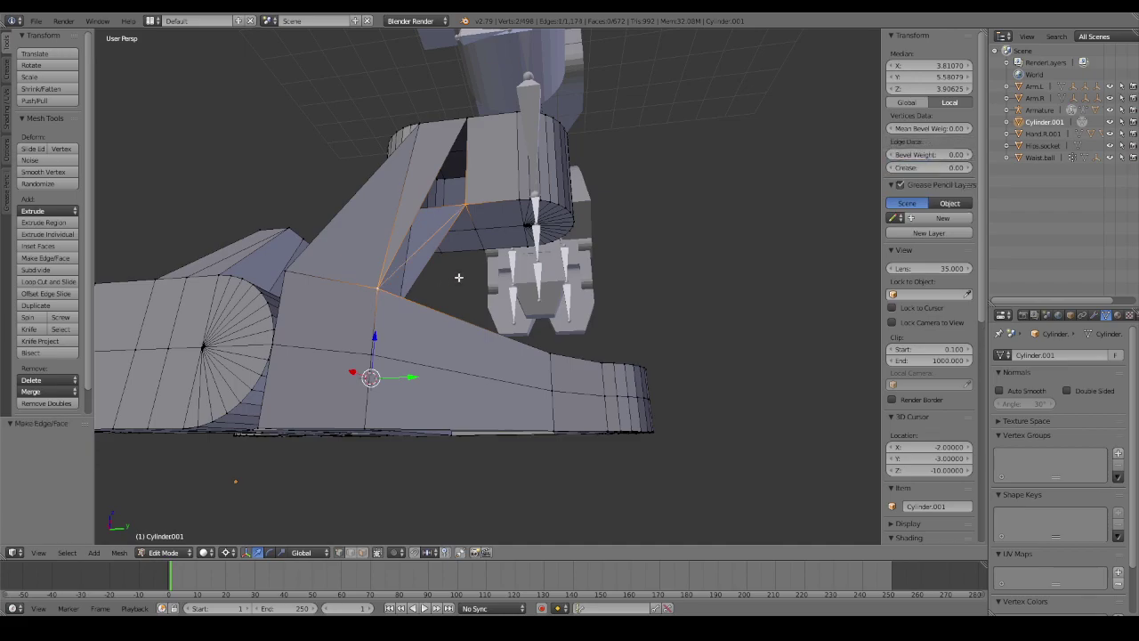
mouse_move(460, 275)
middle_down()
mouse_move(445, 272)
mouse_move(425, 209)
middle_up()
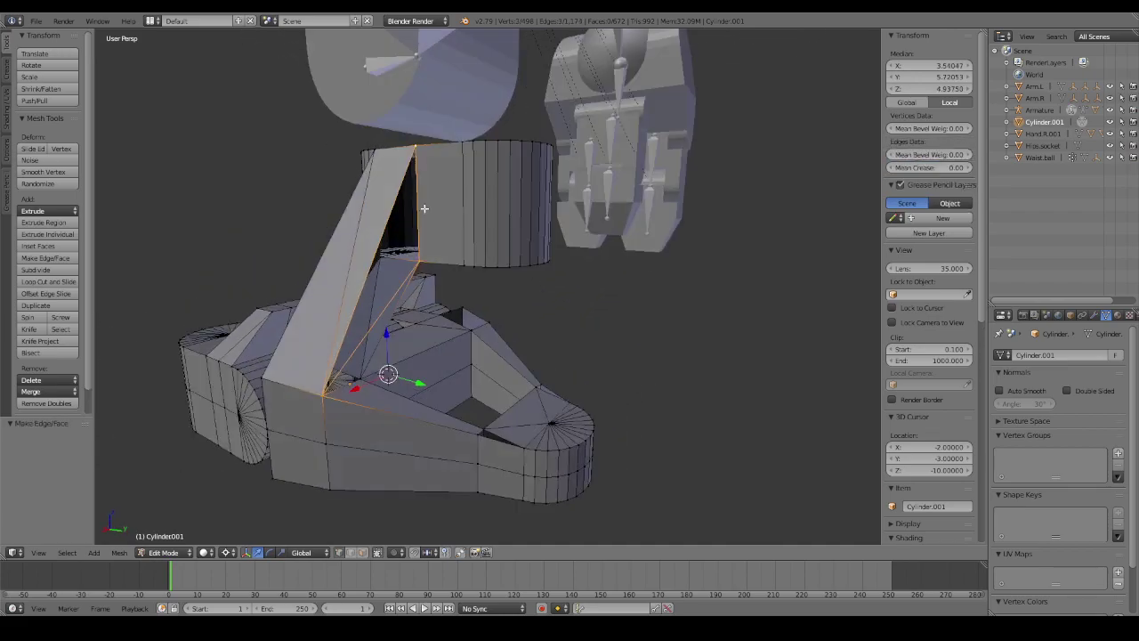
shift+right_click(359, 382)
key(f)
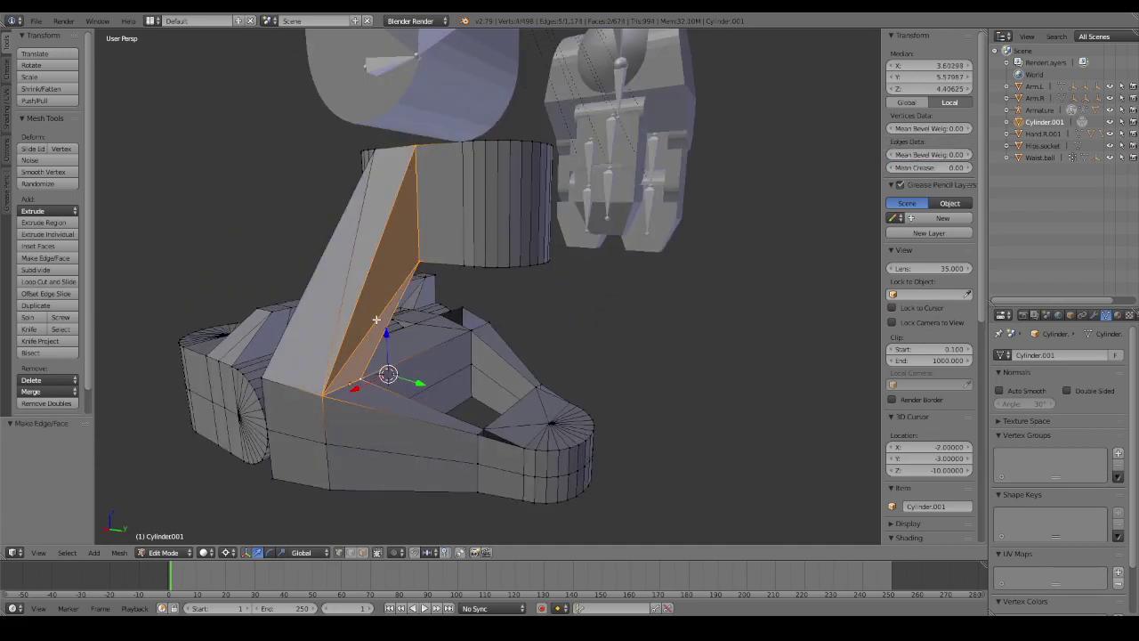
key(a)
mouse_move(377, 318)
middle_down()
mouse_move(468, 244)
mouse_move(424, 268)
middle_up()
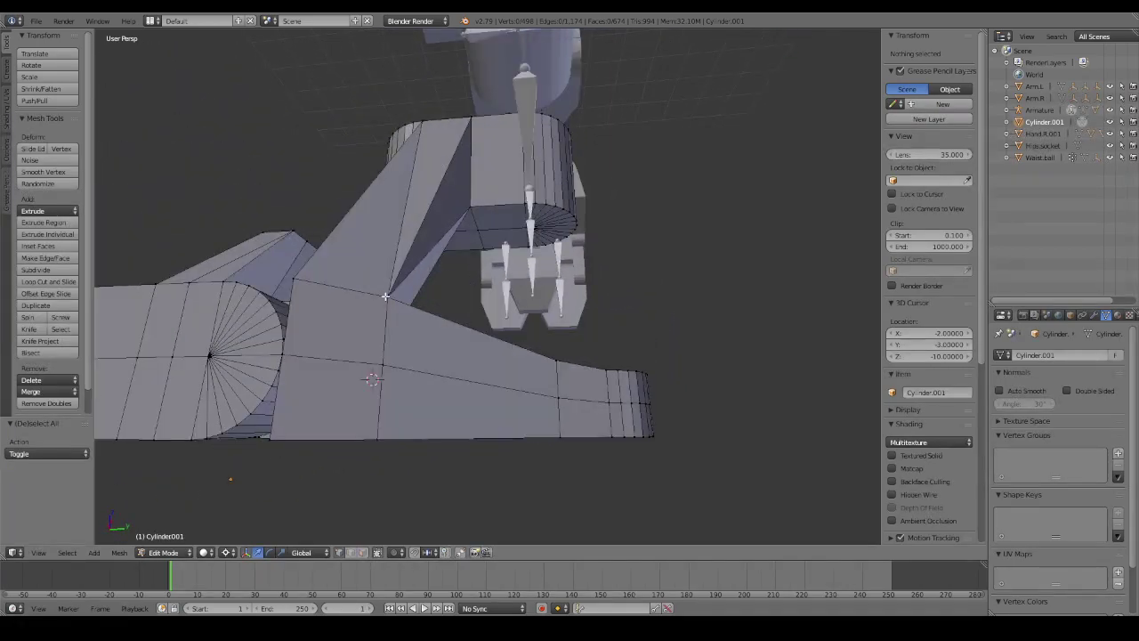
Delete the bad edge across the strut gap and refill it from the cylinder-top vertices to the foot.
right_click(385, 296)
shift+right_click(466, 122)
key(x)
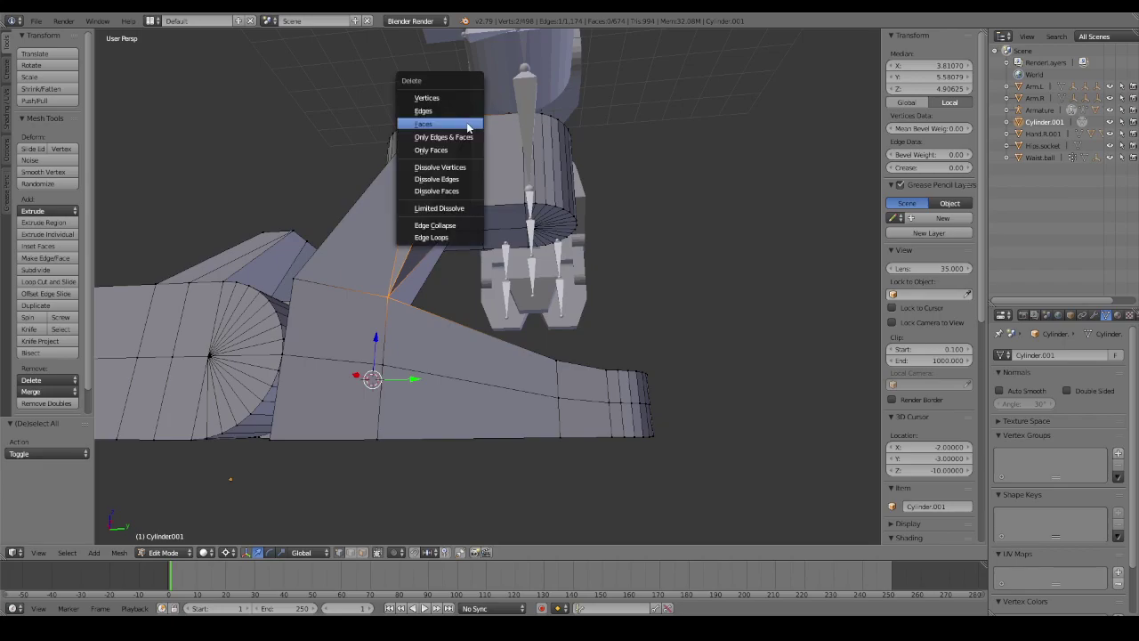
click(436, 110)
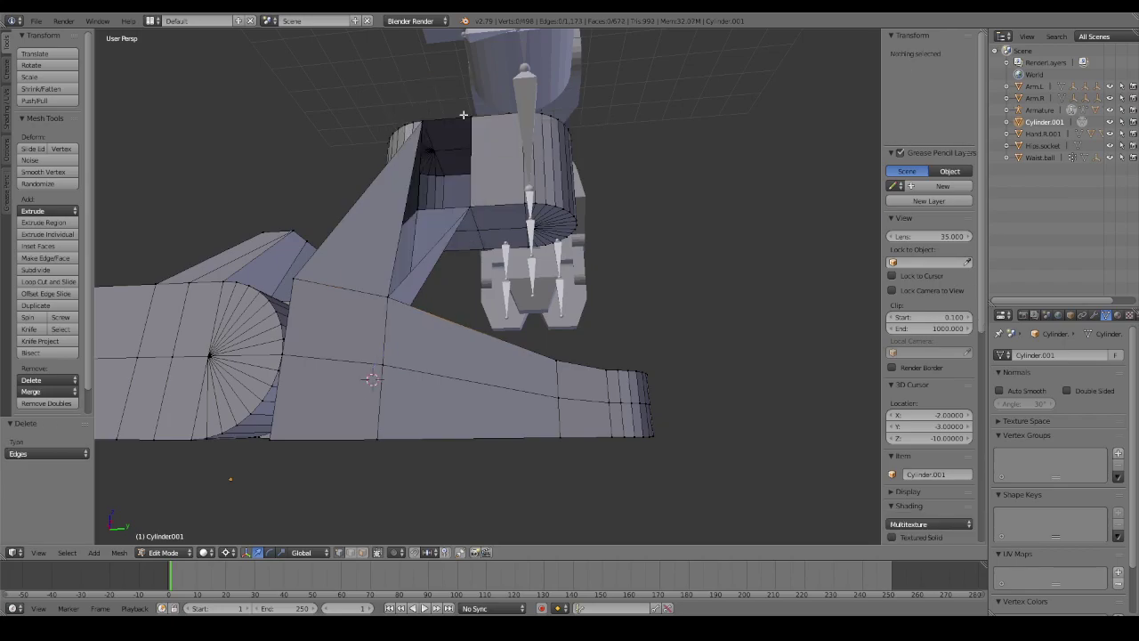
shift+right_click(422, 124)
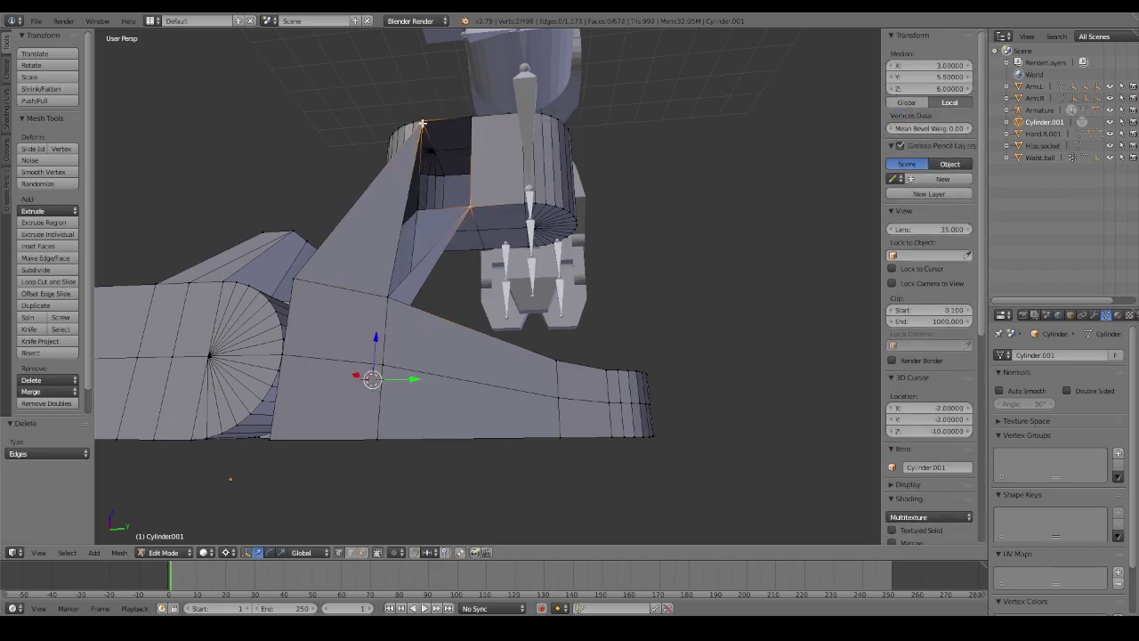
key(f)
shift+right_click(475, 120)
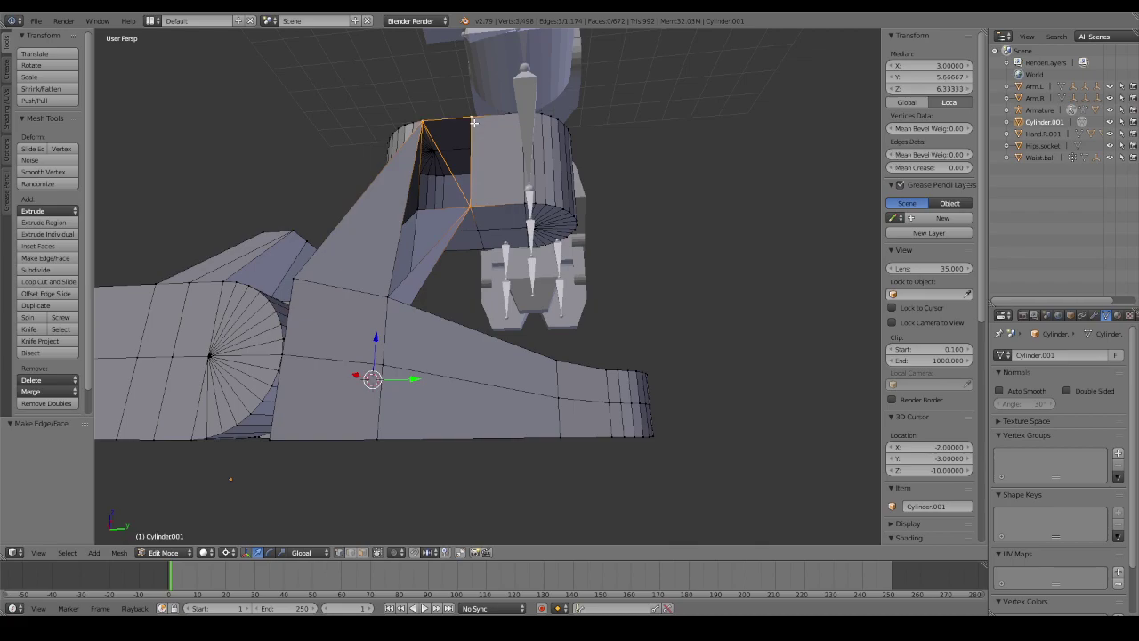
shift+right_click(384, 298)
key(f)
mouse_move(385, 298)
middle_down()
mouse_move(458, 295)
mouse_move(496, 246)
mouse_move(510, 272)
mouse_move(623, 285)
mouse_move(656, 333)
mouse_move(643, 293)
mouse_move(615, 262)
mouse_move(516, 288)
mouse_move(464, 271)
mouse_move(521, 241)
mouse_move(530, 271)
mouse_move(490, 288)
middle_up()
key(a)
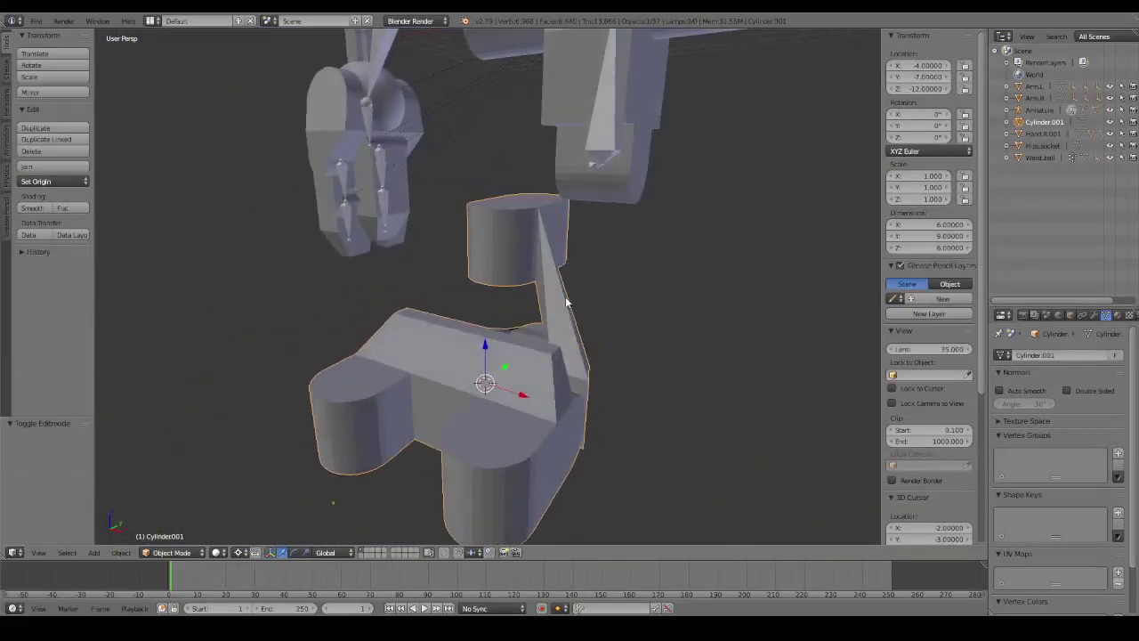
Return to Edit Mode on the foot and delete the face on the angled strut.
mouse_move(566, 302)
middle_down()
mouse_move(608, 281)
mouse_move(581, 276)
mouse_move(534, 299)
middle_up()
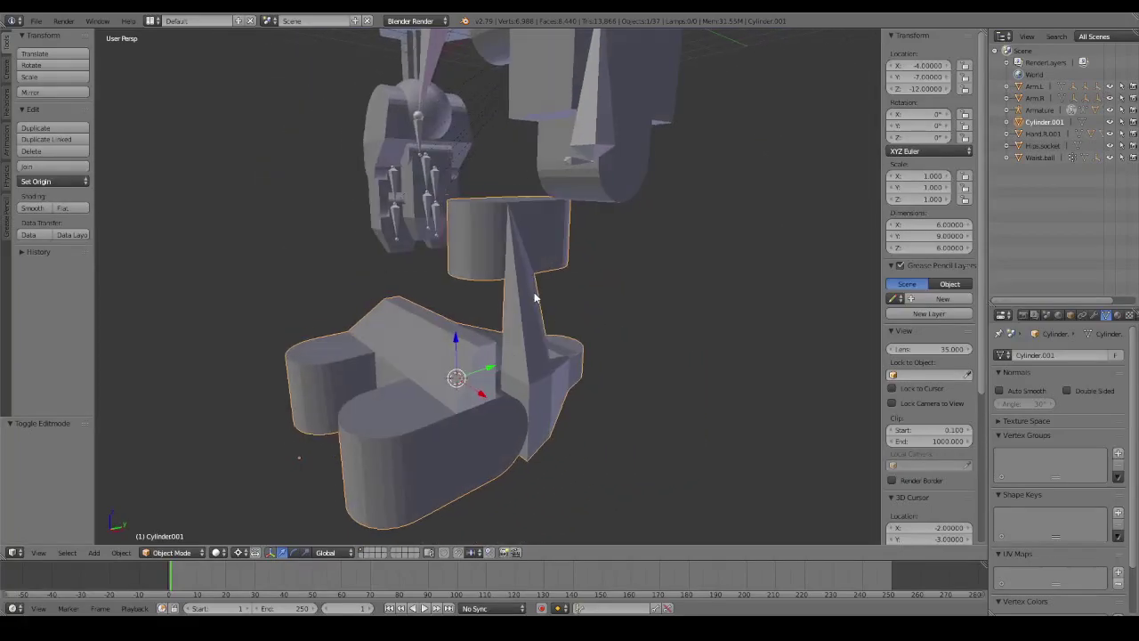
key(Tab)
scroll(572, 305, up, 2)
scroll(583, 294, up, 2)
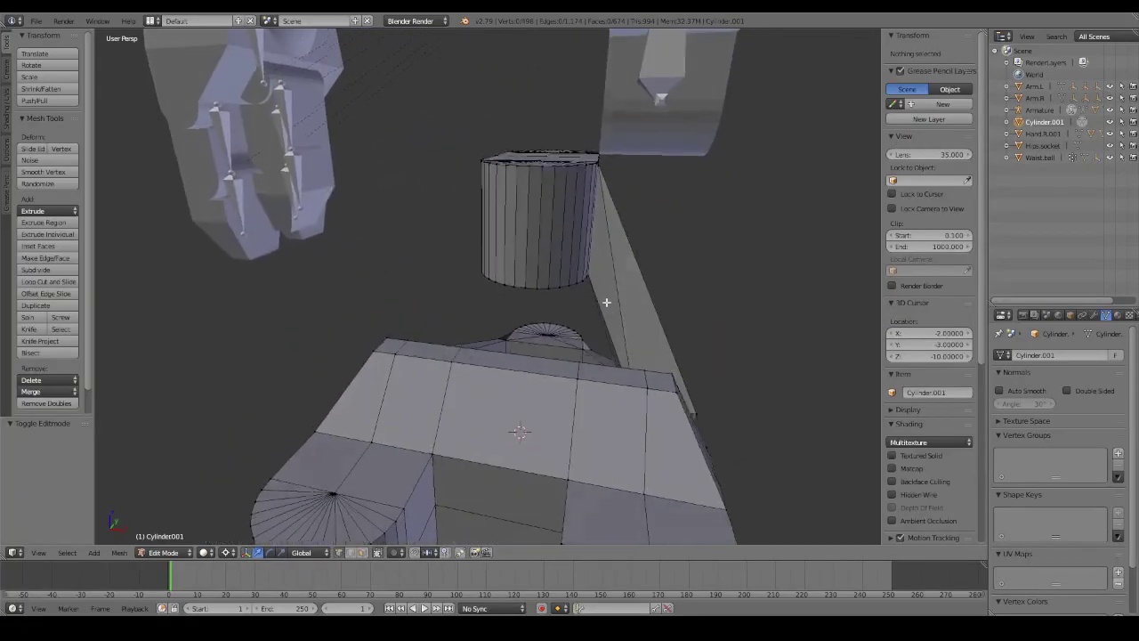
scroll(596, 281, up, 2)
mouse_move(597, 280)
middle_down()
mouse_move(579, 249)
mouse_move(590, 344)
mouse_move(529, 318)
mouse_move(415, 211)
mouse_move(335, 219)
mouse_move(386, 253)
mouse_move(478, 261)
mouse_move(631, 303)
mouse_move(689, 302)
mouse_move(756, 277)
mouse_move(709, 273)
mouse_move(570, 301)
mouse_move(523, 291)
middle_up()
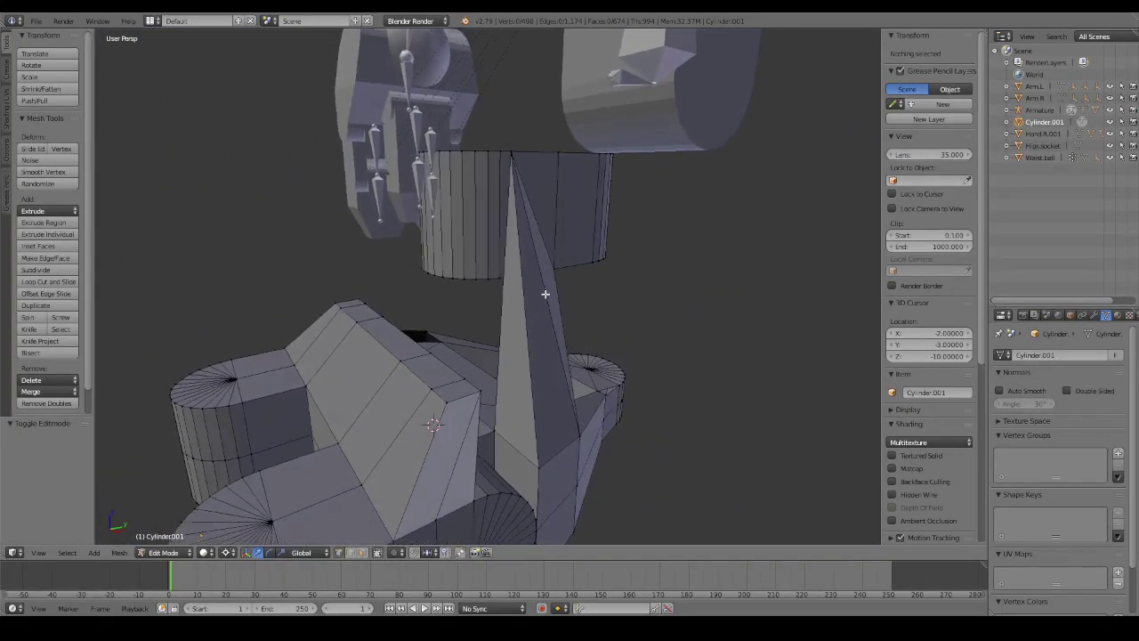
mouse_move(545, 284)
middle_down()
mouse_move(518, 268)
mouse_move(453, 276)
mouse_move(526, 267)
mouse_move(575, 282)
mouse_move(475, 286)
mouse_move(383, 224)
mouse_move(313, 249)
mouse_move(376, 254)
mouse_move(486, 298)
middle_up()
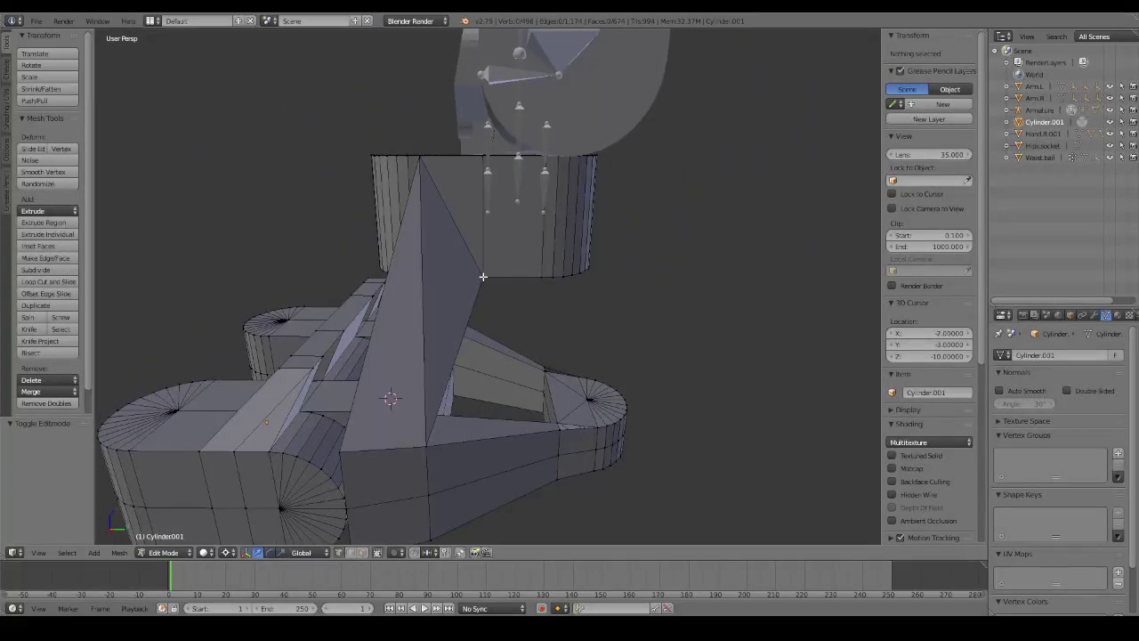
alt+right_click(482, 277)
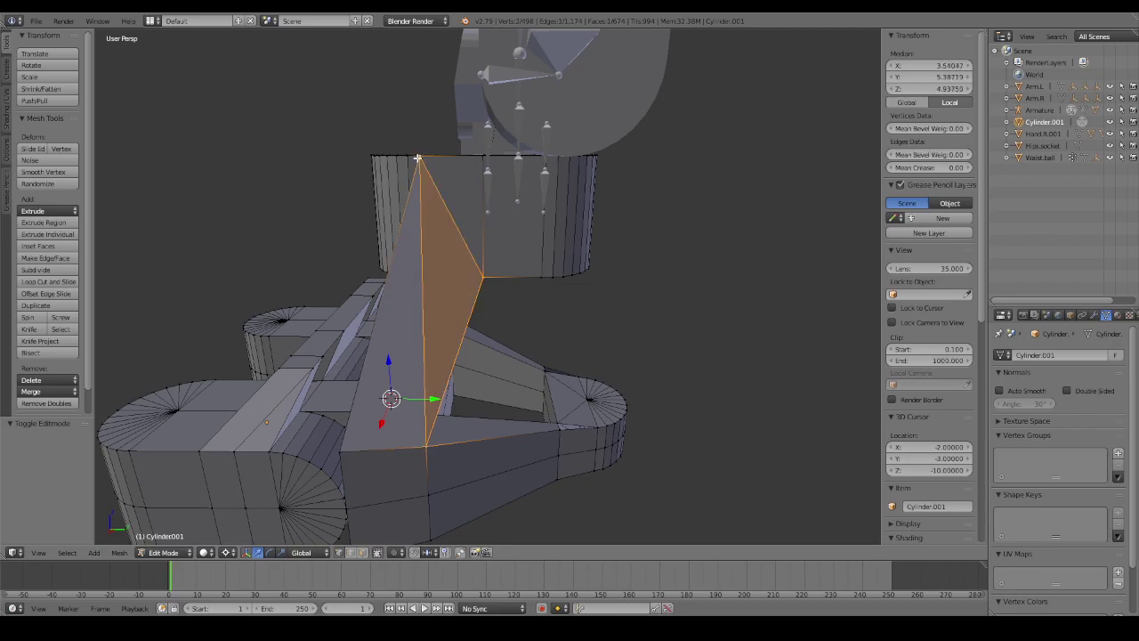
click(406, 173)
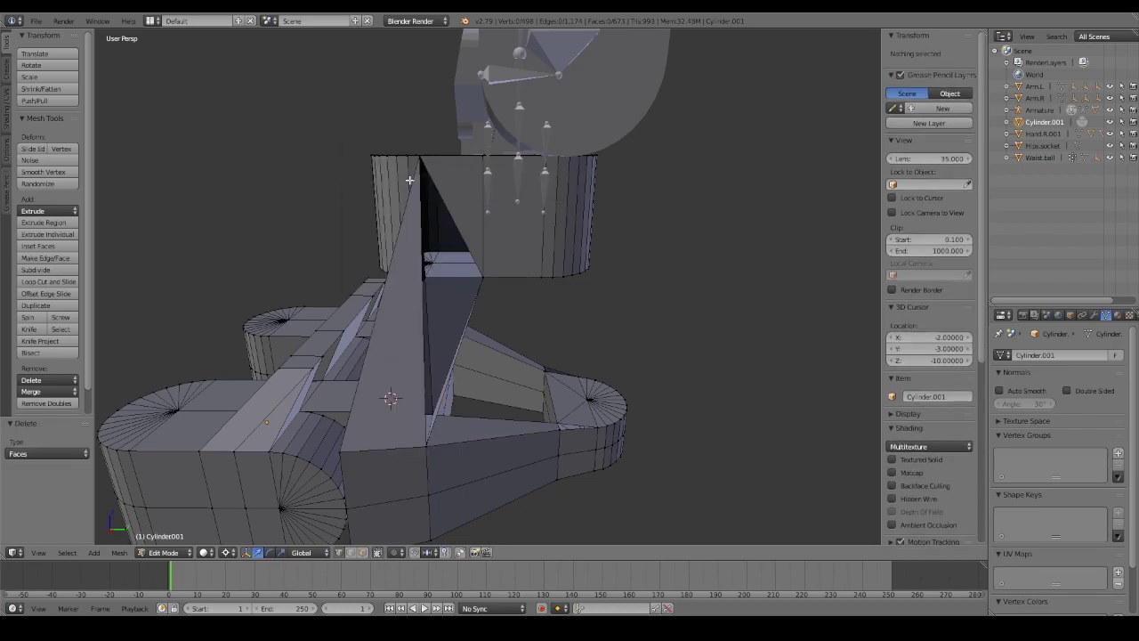
Select the cylinder-side face between the cylinder corners and spike tip and delete it.
right_click(425, 436)
mouse_move(425, 436)
middle_down()
mouse_move(512, 166)
mouse_move(507, 268)
middle_up()
shift+right_click(503, 167)
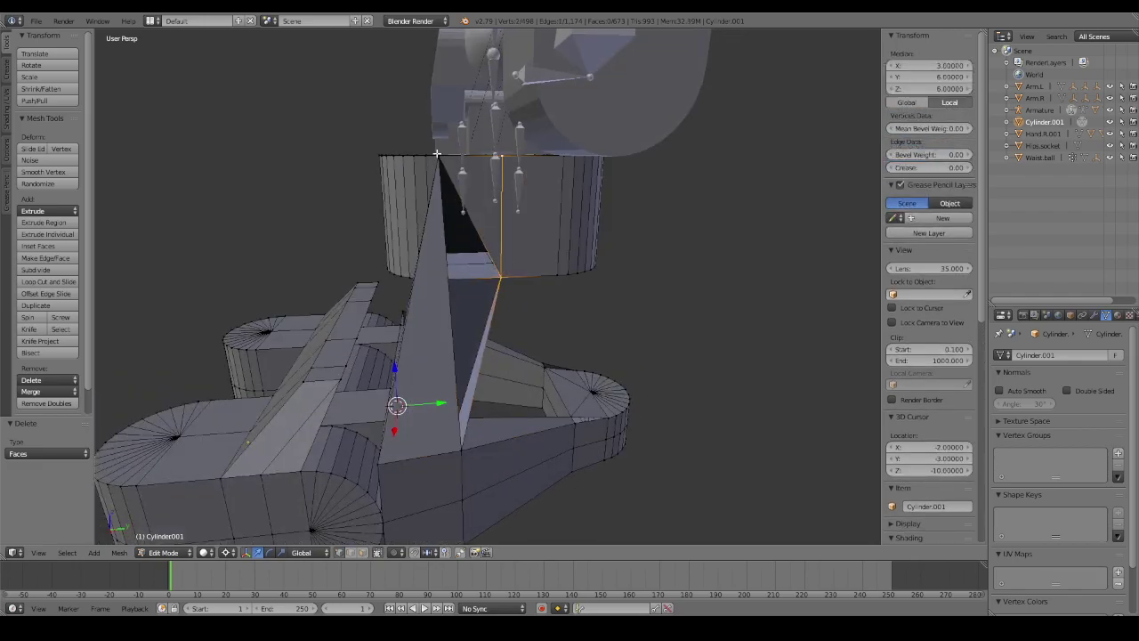
shift+right_click(438, 158)
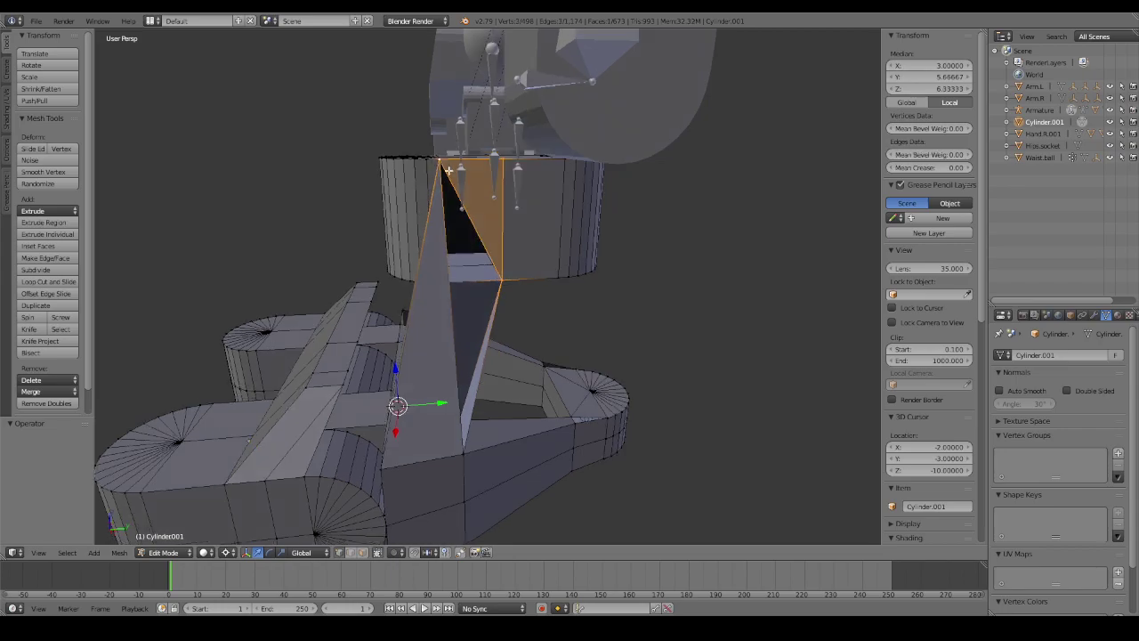
mouse_move(439, 157)
middle_down()
mouse_move(457, 197)
mouse_move(530, 227)
mouse_move(457, 228)
mouse_move(471, 158)
middle_up()
click(531, 230)
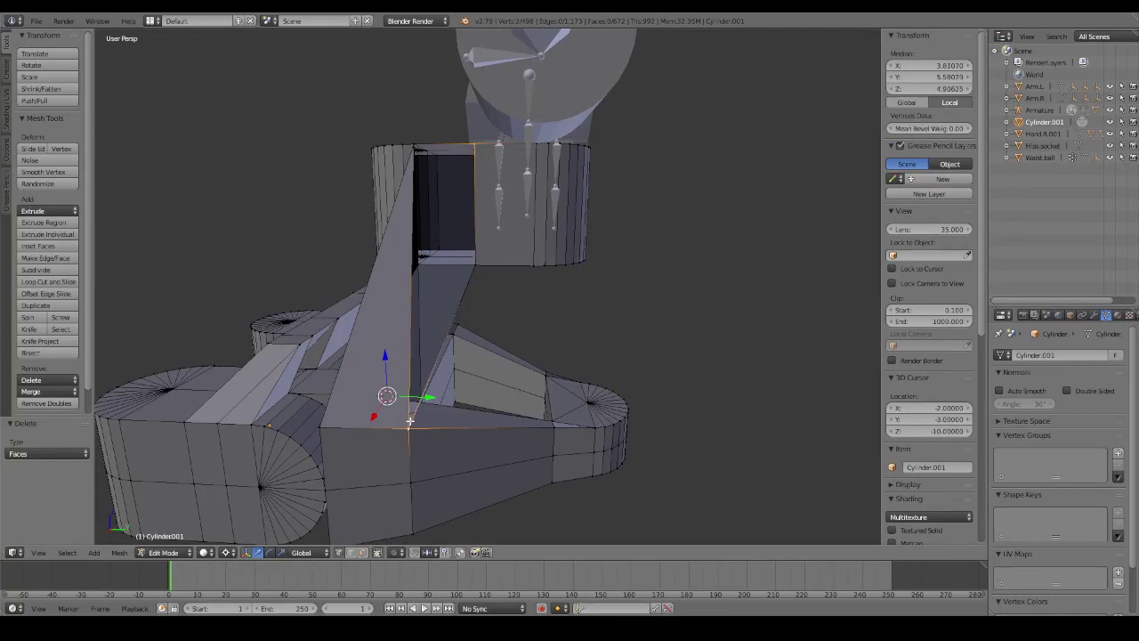
Join the selected vertices beside the ankle cylinder with a new edge.
key(f)
mouse_move(409, 421)
middle_down()
mouse_move(521, 325)
mouse_move(519, 297)
mouse_move(490, 324)
middle_up()
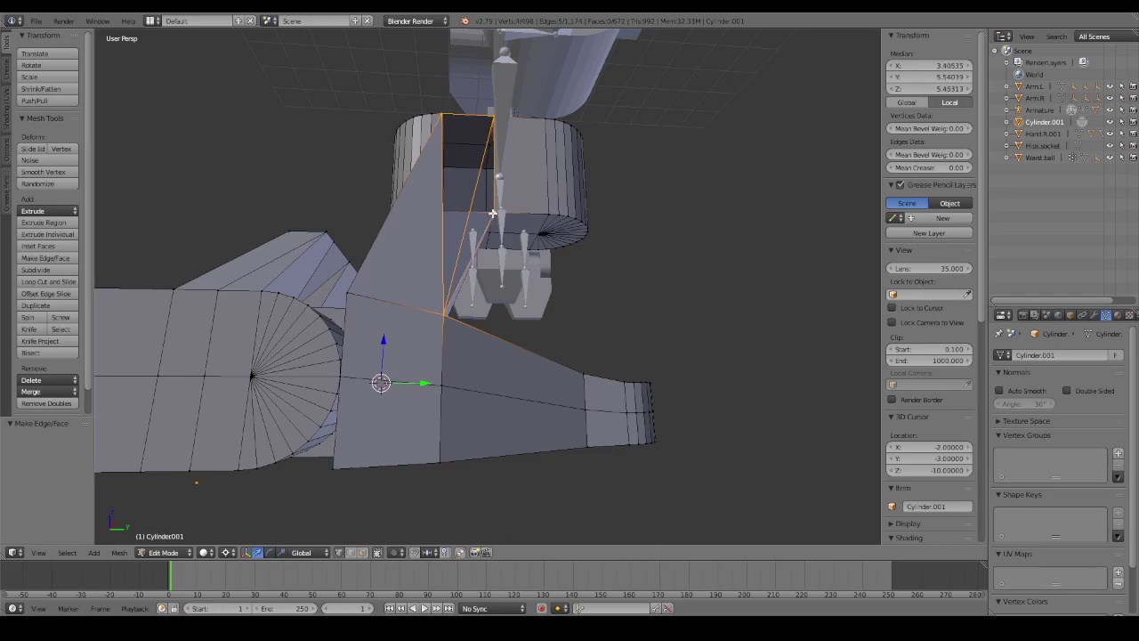
mouse_move(503, 238)
middle_down()
mouse_move(476, 243)
mouse_move(485, 191)
mouse_move(501, 192)
mouse_move(506, 208)
middle_up()
key(a)
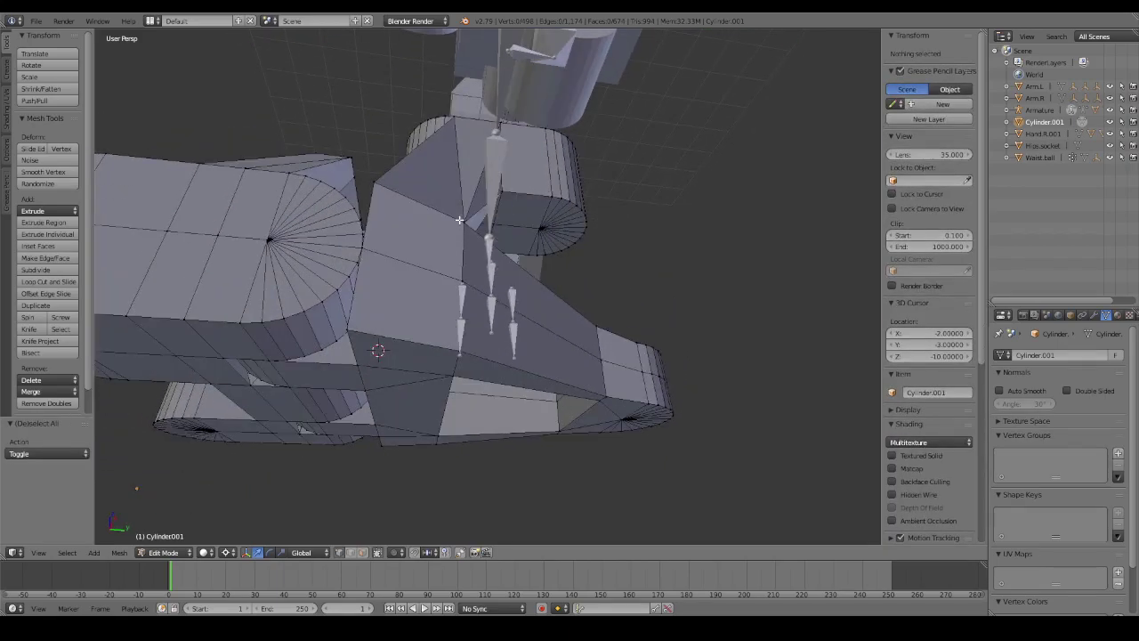
Delete the diagonal edge down the strut face and return to Object Mode.
right_click(460, 219)
shift+right_click(460, 123)
middle_drag(460, 123, 459, 149)
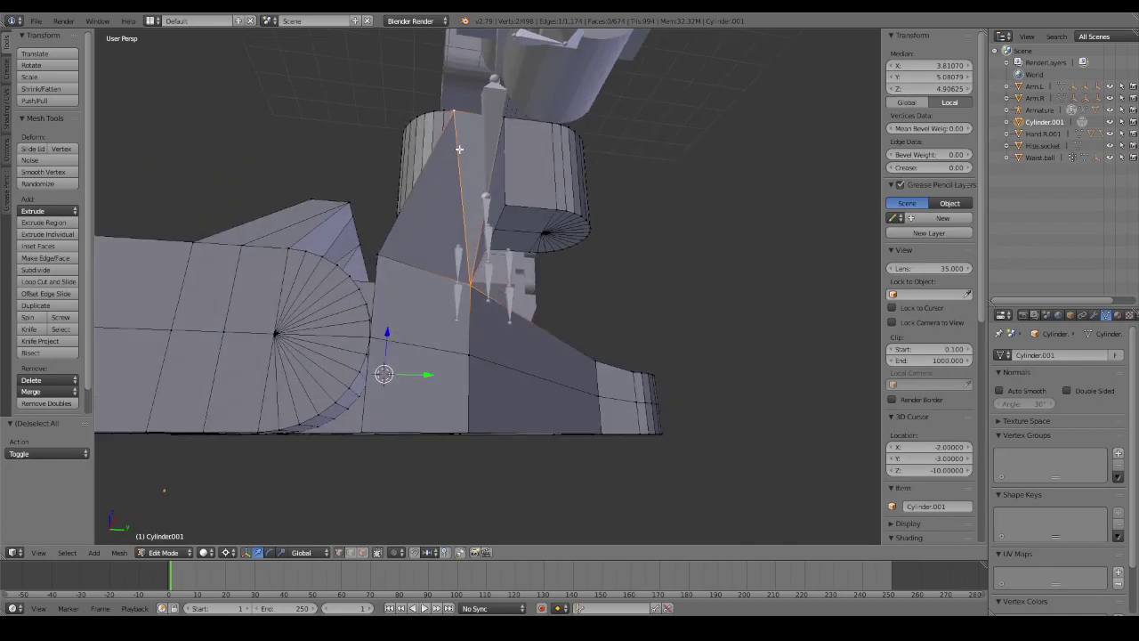
click(455, 138)
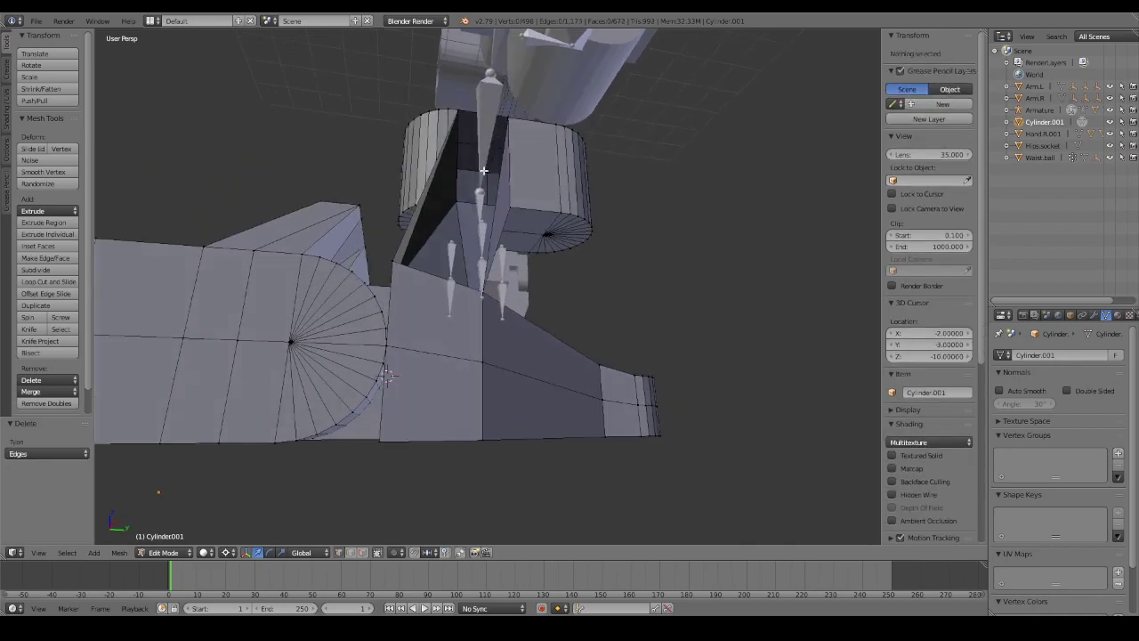
middle_drag(455, 142, 525, 160)
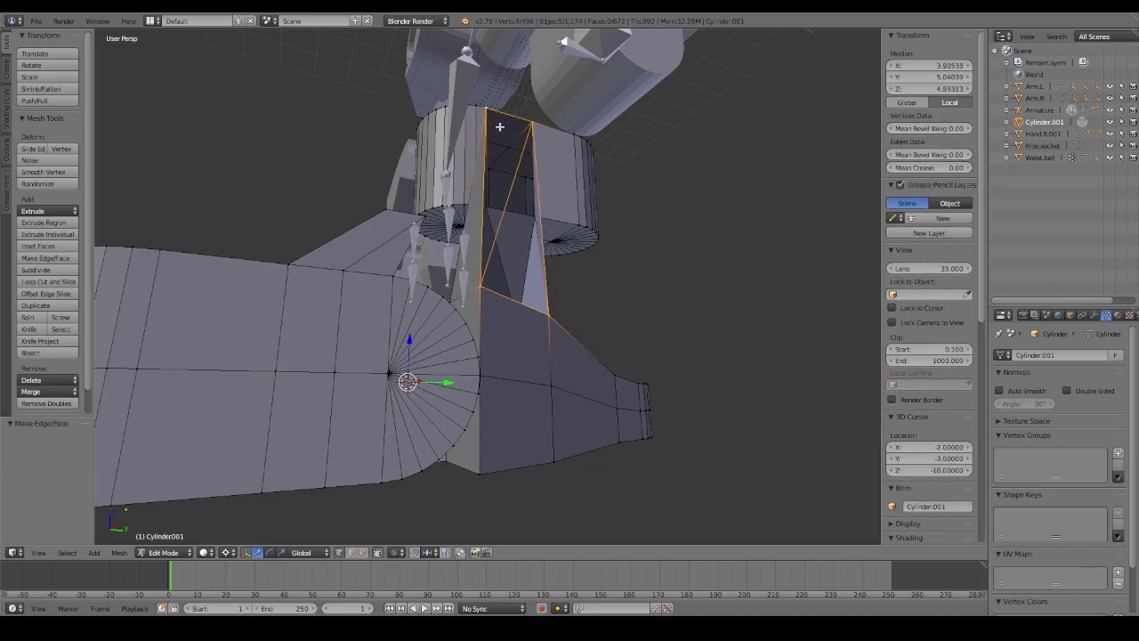
key(a)
mouse_move(524, 176)
middle_down()
mouse_move(599, 245)
mouse_move(401, 210)
mouse_move(449, 199)
mouse_move(452, 214)
mouse_move(419, 211)
mouse_move(382, 183)
mouse_move(348, 198)
mouse_move(395, 235)
mouse_move(590, 242)
mouse_move(553, 250)
mouse_move(493, 215)
mouse_move(497, 239)
mouse_move(362, 198)
mouse_move(427, 233)
mouse_move(636, 257)
mouse_move(727, 254)
mouse_move(511, 252)
mouse_move(560, 188)
middle_up()
key(Tab)
key(Tab)
Delete the face at the ankle cylinder's bottom to open a slot.
right_click(512, 253)
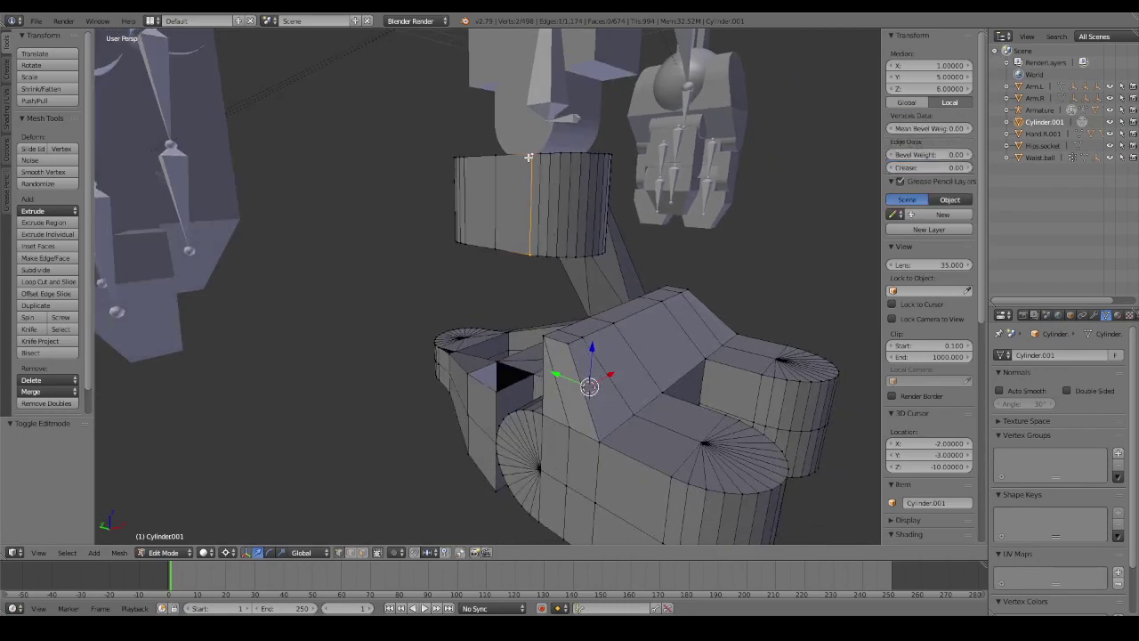
click(496, 248)
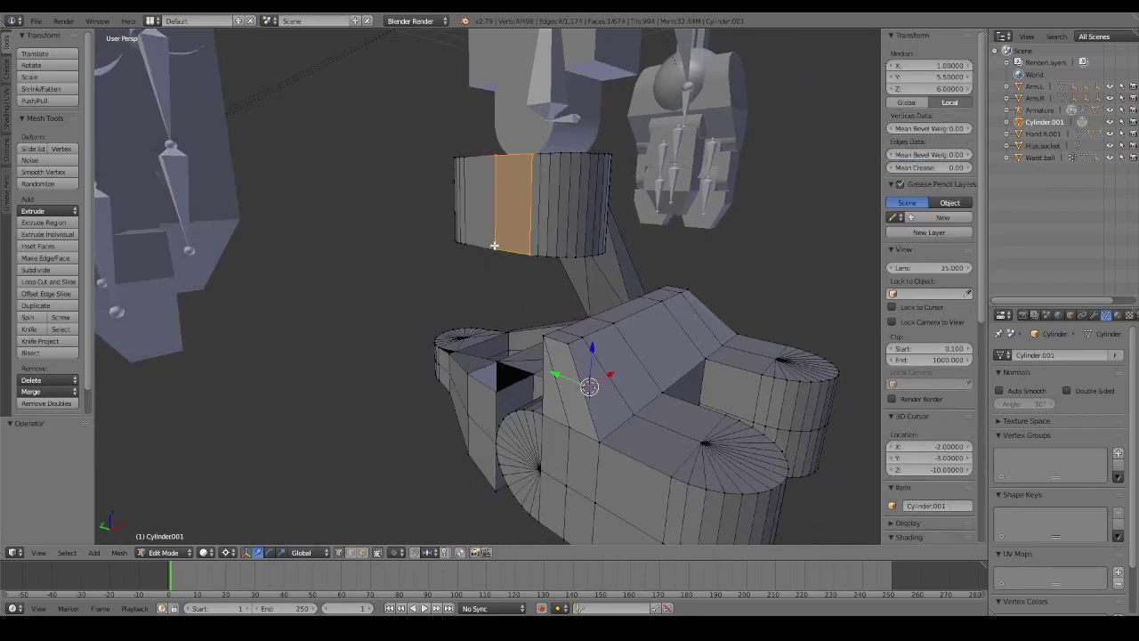
click(485, 258)
mouse_move(485, 258)
middle_down()
mouse_move(531, 275)
mouse_move(526, 262)
mouse_move(557, 229)
mouse_move(669, 241)
mouse_move(592, 293)
middle_up()
Connect vertices at the cylinder opening to foot vertices with new edges.
right_click(520, 337)
mouse_move(520, 337)
middle_down()
mouse_move(487, 252)
mouse_move(582, 259)
mouse_move(526, 283)
mouse_move(526, 219)
mouse_move(541, 292)
middle_up()
key(f)
right_click(526, 219)
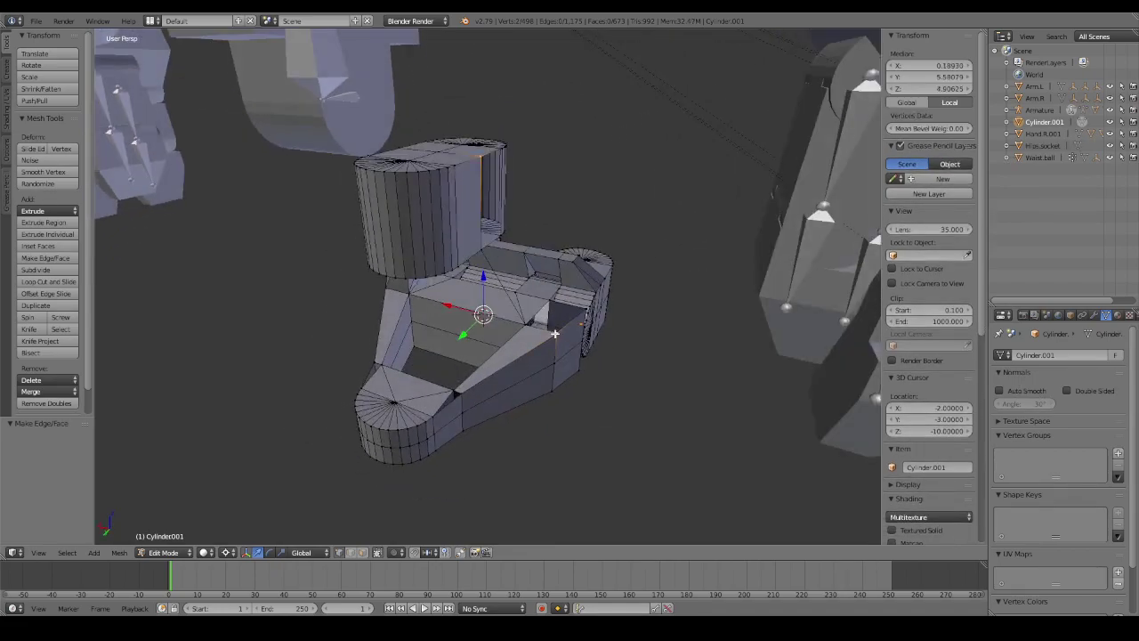
mouse_move(554, 334)
middle_down()
mouse_move(688, 305)
mouse_move(526, 318)
mouse_move(565, 316)
mouse_move(554, 181)
middle_up()
right_click(587, 320)
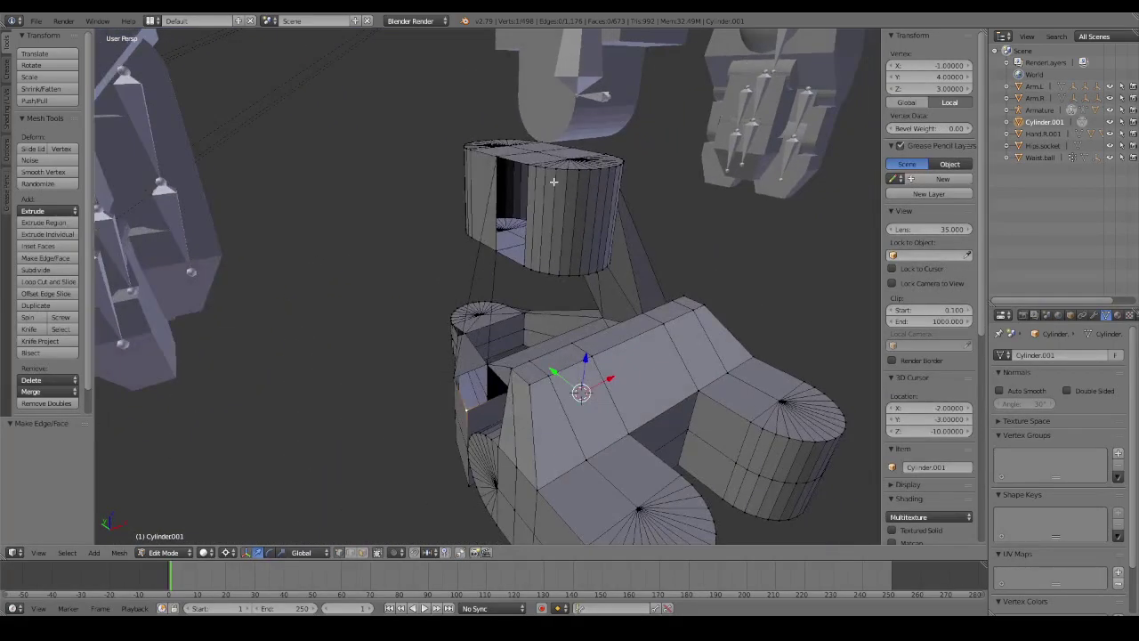
right_click(540, 273)
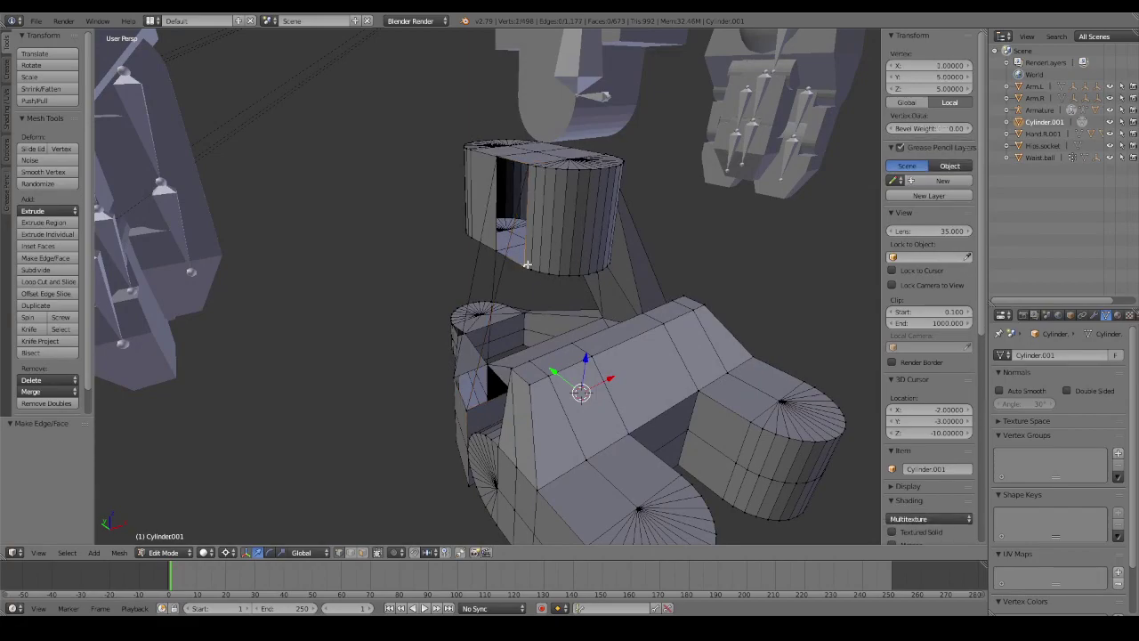
middle_drag(540, 273, 551, 313)
key(f)
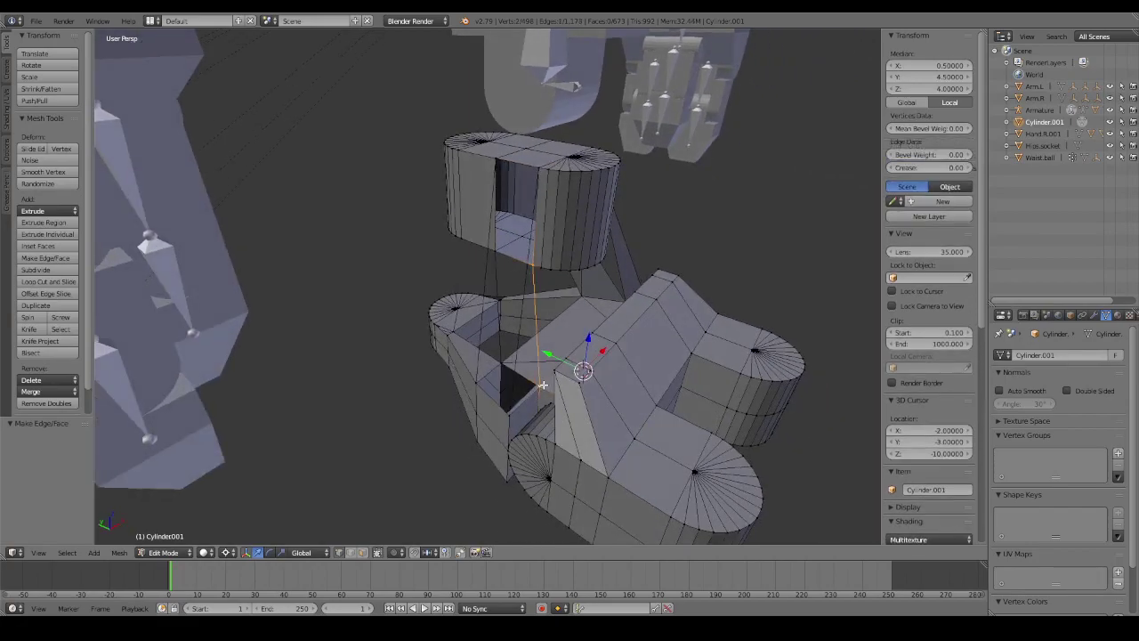
Add another edge from the cylinder opening down to the foot, completing the new strut.
mouse_move(545, 377)
middle_down()
mouse_move(366, 320)
mouse_move(585, 331)
middle_up()
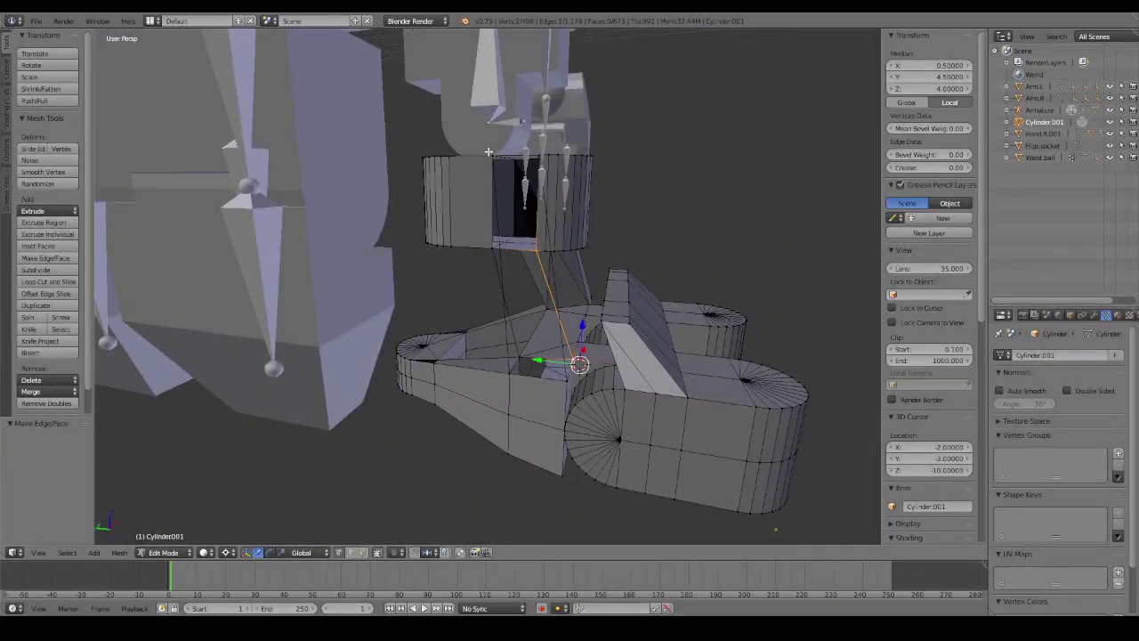
right_click(489, 153)
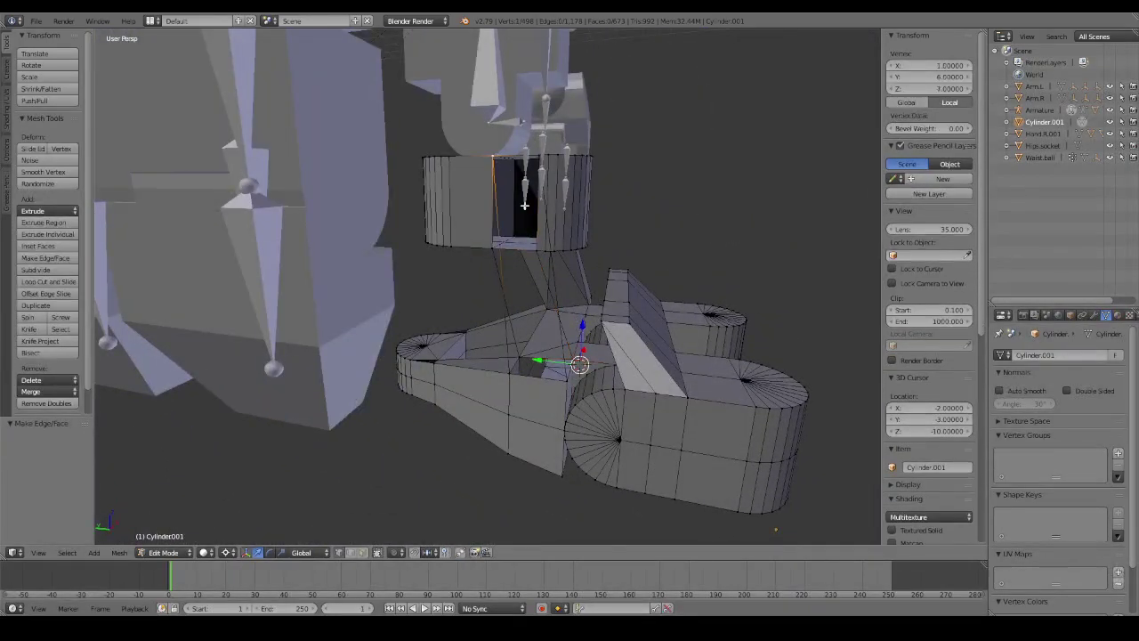
mouse_move(568, 380)
middle_down()
mouse_move(748, 341)
mouse_move(688, 343)
middle_up()
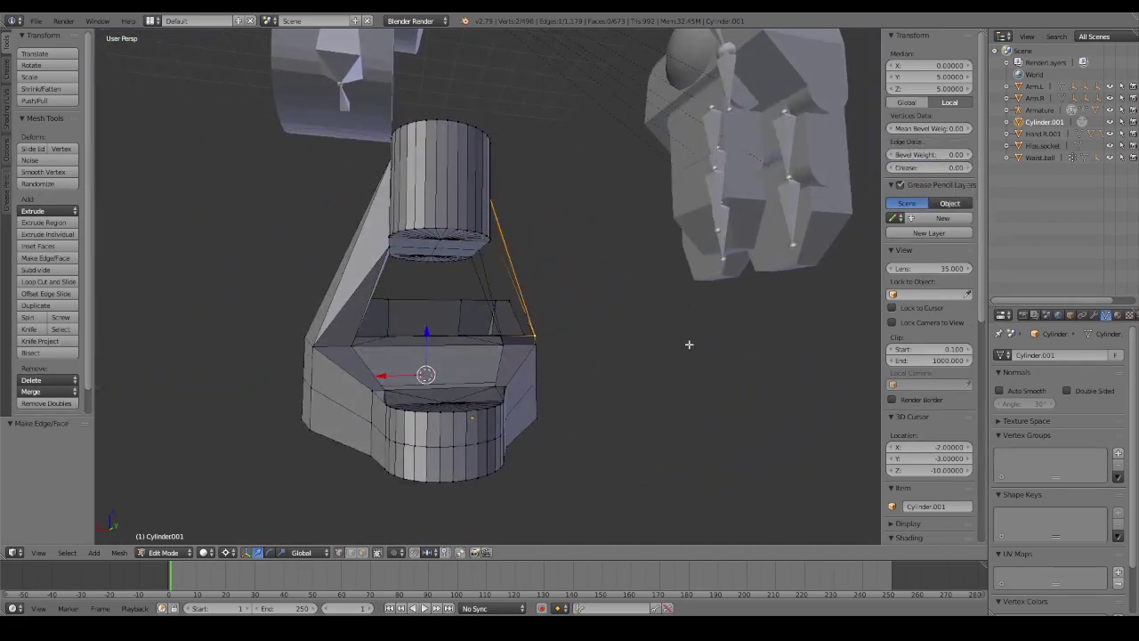
right_click(532, 350)
mouse_move(532, 350)
middle_down()
mouse_move(499, 289)
mouse_move(480, 316)
mouse_move(571, 285)
mouse_move(418, 317)
mouse_move(520, 323)
mouse_move(512, 290)
middle_up()
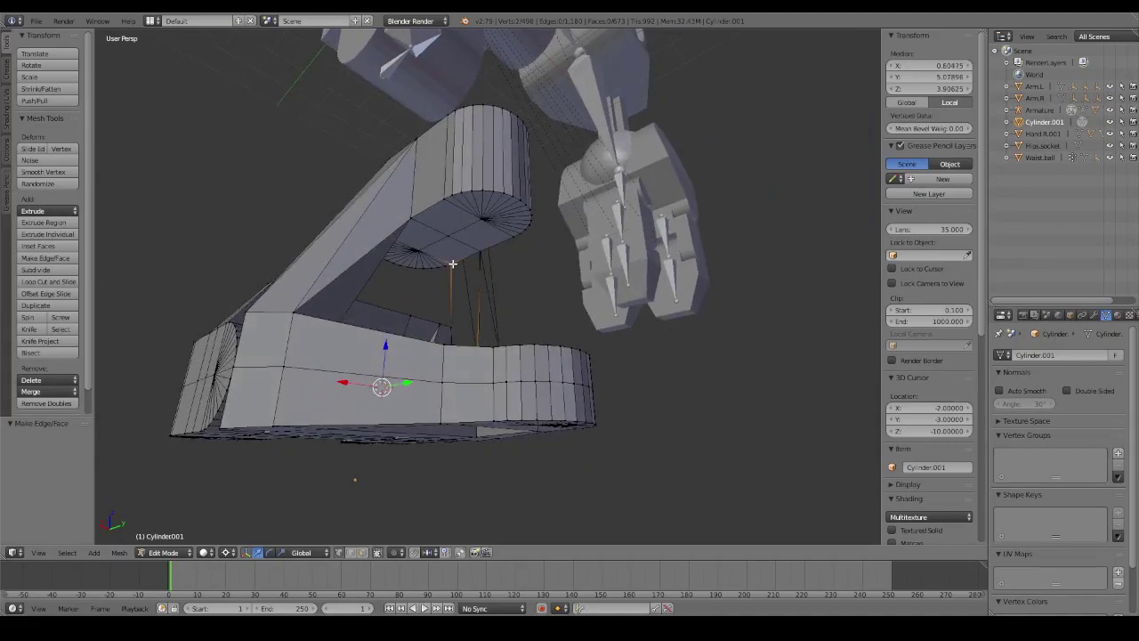
mouse_move(452, 264)
middle_down()
mouse_move(650, 316)
mouse_move(660, 336)
middle_up()
right_click(505, 178)
middle_drag(505, 178, 587, 261)
mouse_move(570, 339)
middle_down()
mouse_move(522, 280)
mouse_move(566, 311)
middle_up()
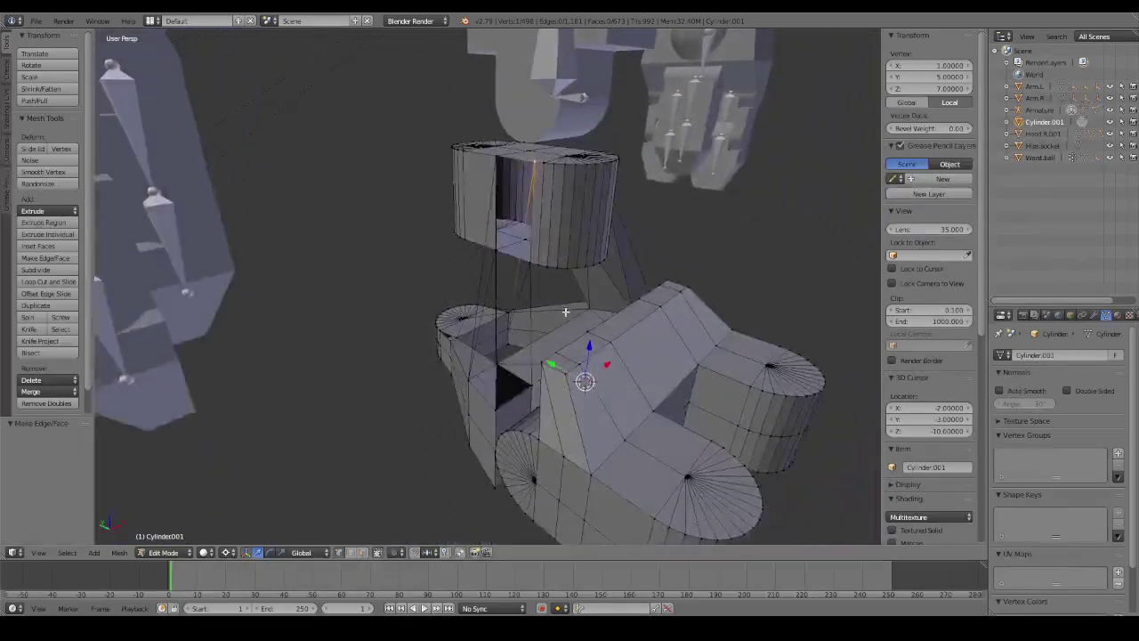
key(f)
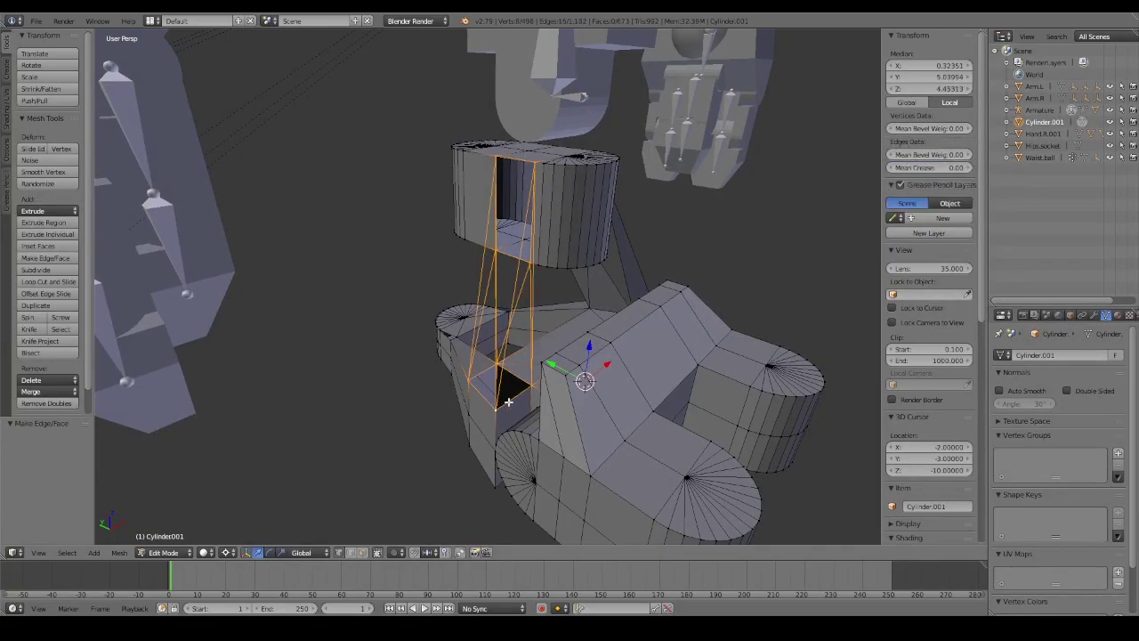
middle_drag(508, 402, 556, 390)
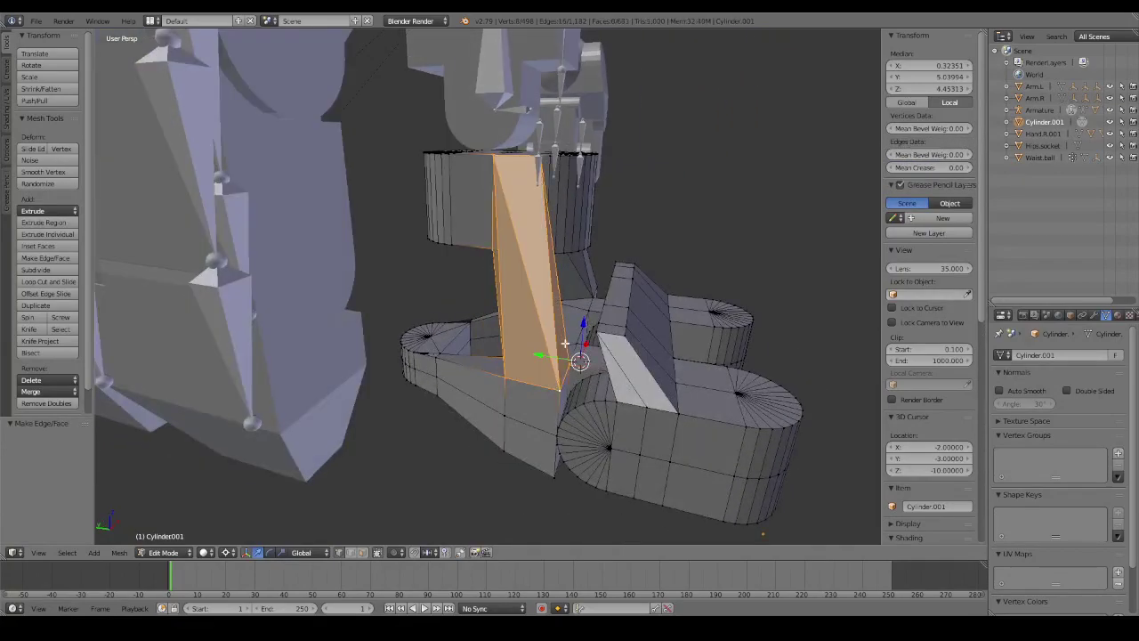
key(a)
mouse_move(564, 343)
middle_down()
mouse_move(555, 317)
mouse_move(589, 315)
middle_up()
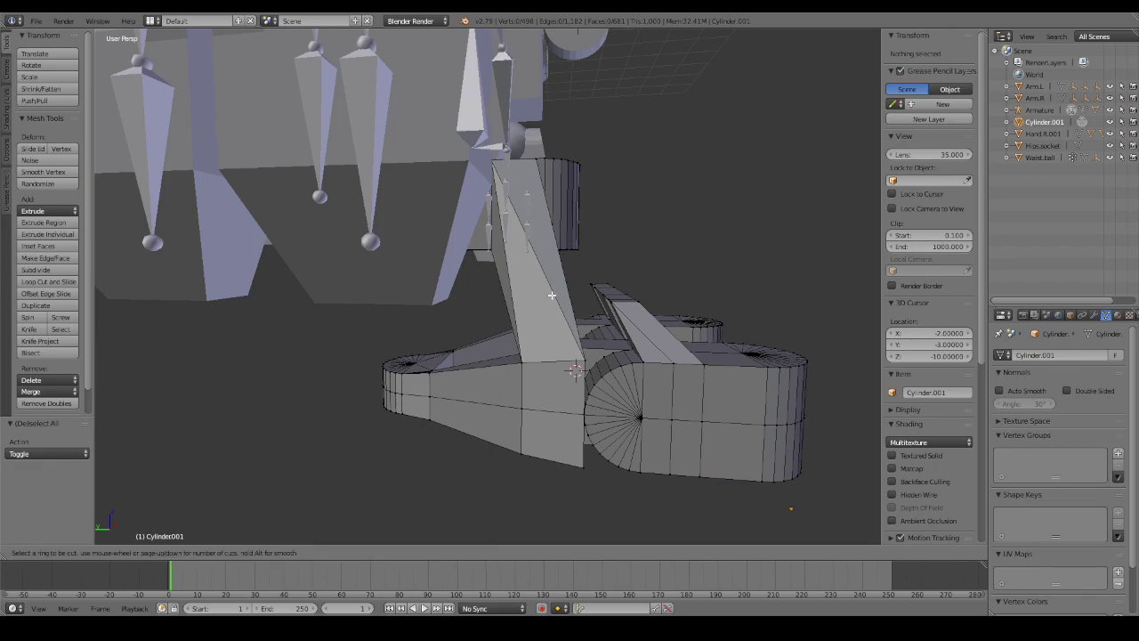
mouse_move(659, 348)
middle_down()
mouse_move(643, 348)
mouse_move(718, 325)
mouse_move(783, 338)
mouse_move(798, 370)
middle_up()
mouse_move(533, 345)
middle_down()
mouse_move(562, 279)
mouse_move(506, 295)
mouse_move(484, 289)
mouse_move(492, 283)
middle_up()
scroll(561, 279, up, 2)
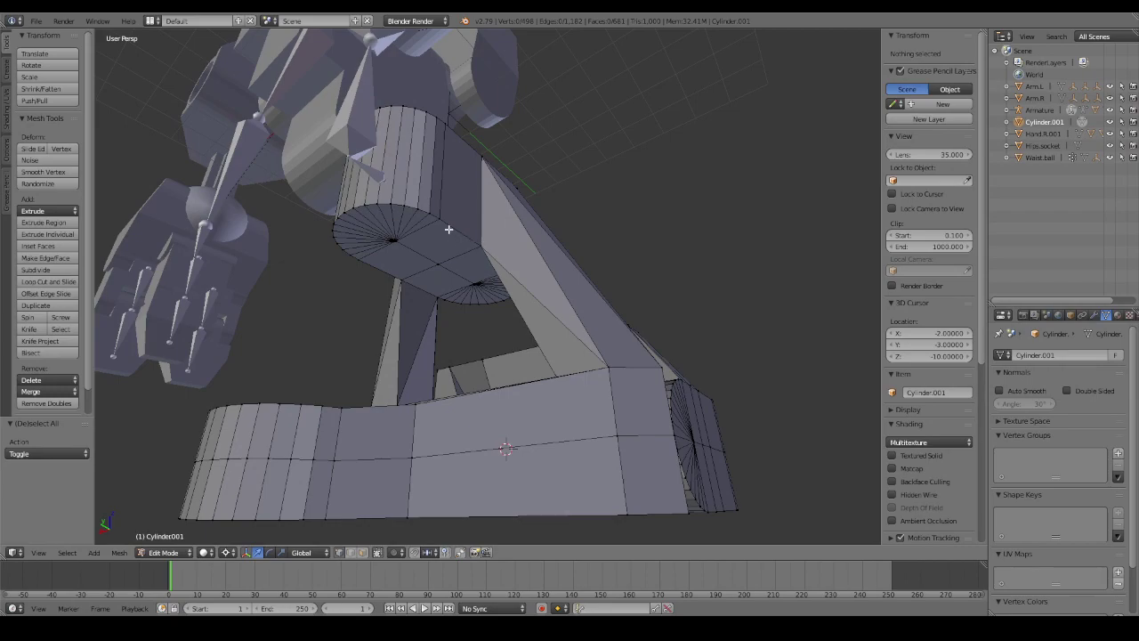
click(452, 227)
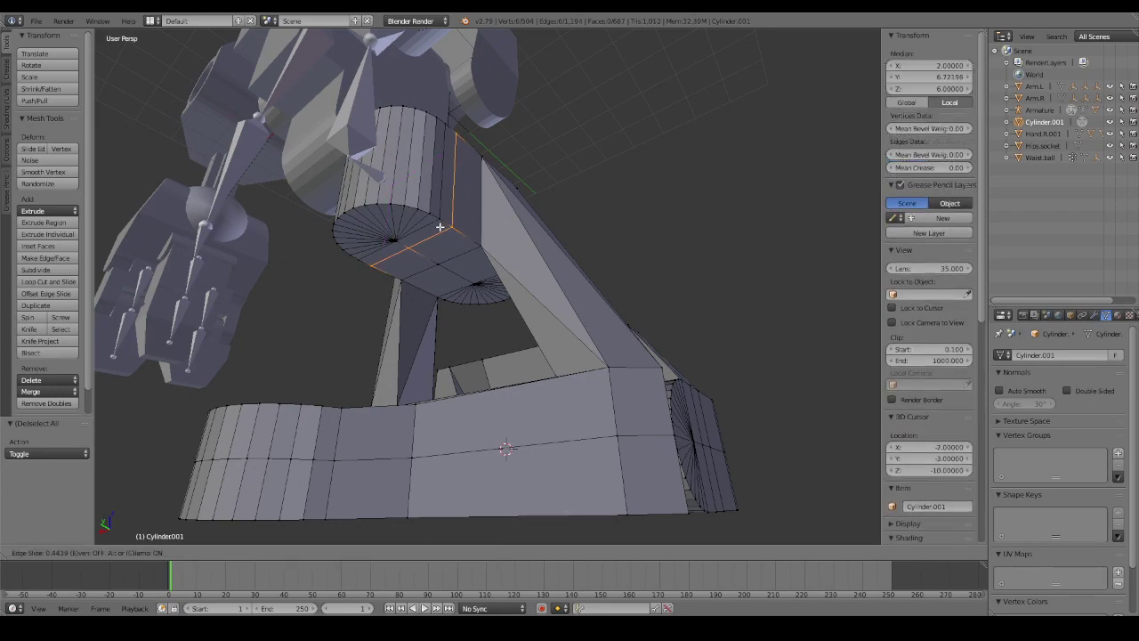
mouse_move(462, 252)
middle_down()
mouse_move(493, 240)
mouse_move(515, 259)
middle_up()
key(ctrl+z)
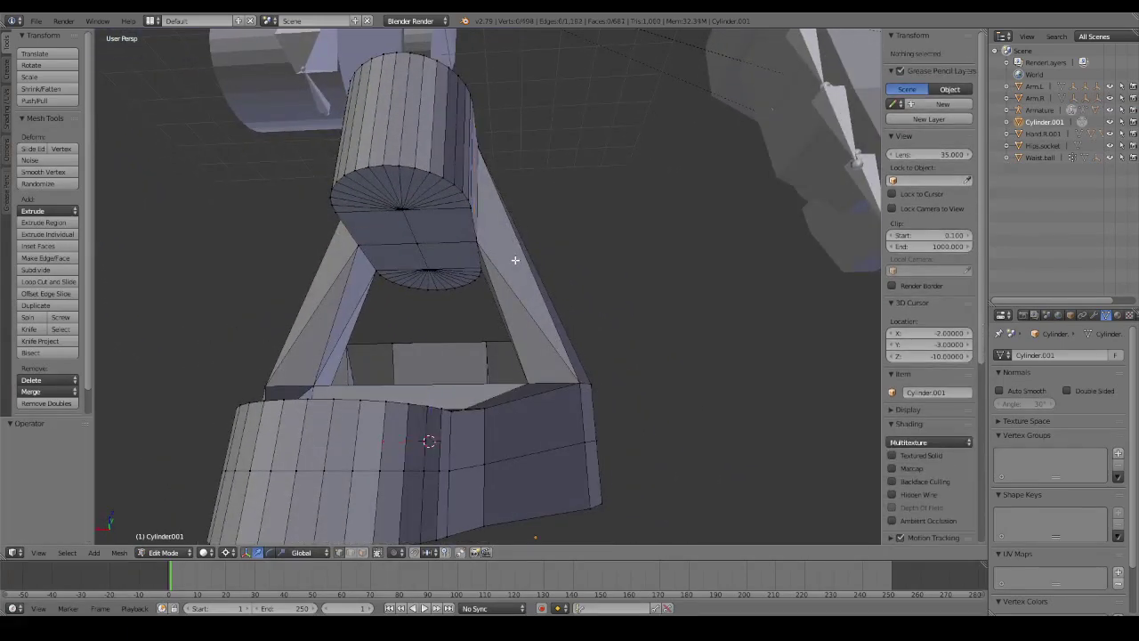
click(439, 239)
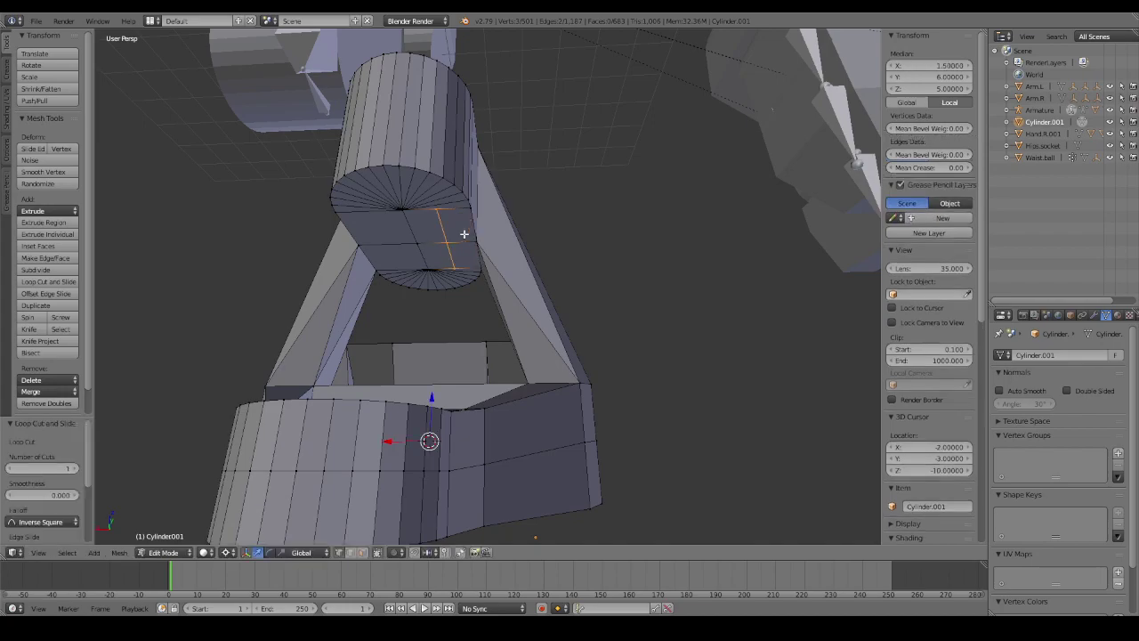
right_click(361, 244)
mouse_move(360, 245)
middle_down()
mouse_move(401, 297)
mouse_move(518, 261)
mouse_move(462, 223)
mouse_move(714, 336)
mouse_move(733, 363)
mouse_move(783, 285)
mouse_move(712, 326)
mouse_move(575, 315)
mouse_move(453, 390)
middle_up()
key(ctrl+z)
key(ctrl+z)
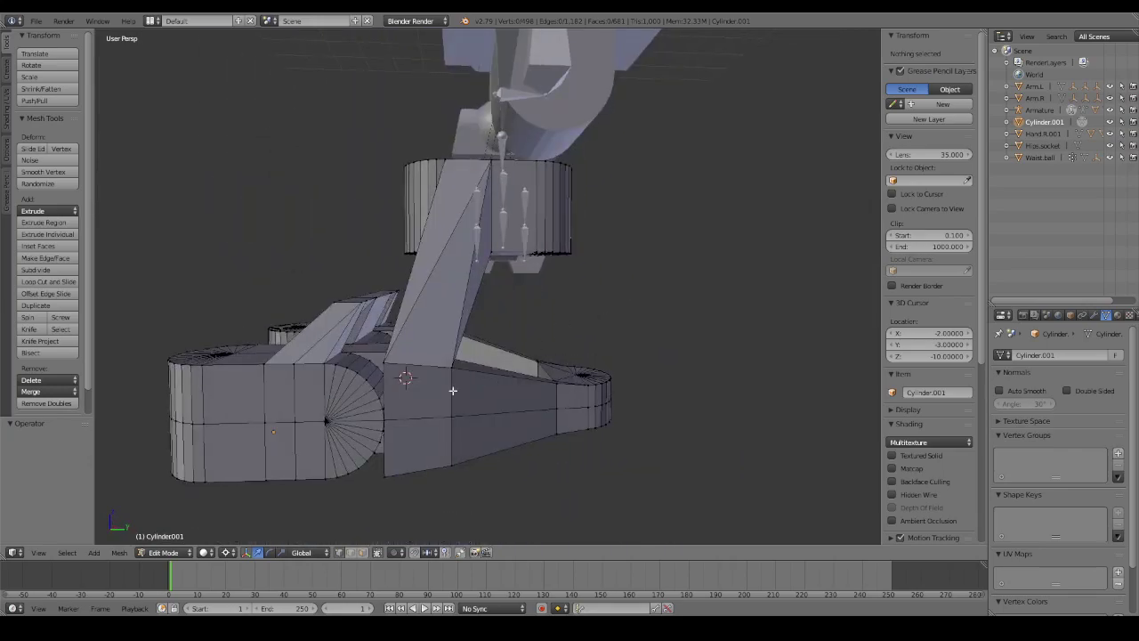
Select the heel joint's fan-centre vertex, link-select the ankle section, trial an X-axis rotation, then cancel.
right_click(336, 415)
middle_drag(336, 415, 481, 382)
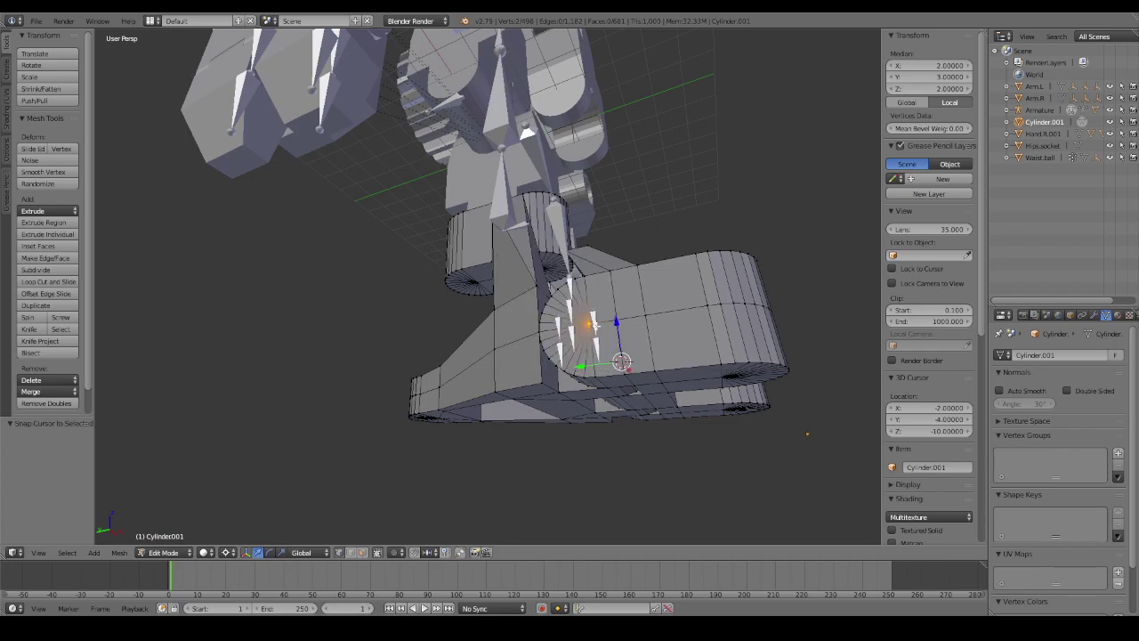
middle_drag(587, 293, 509, 250)
key(l)
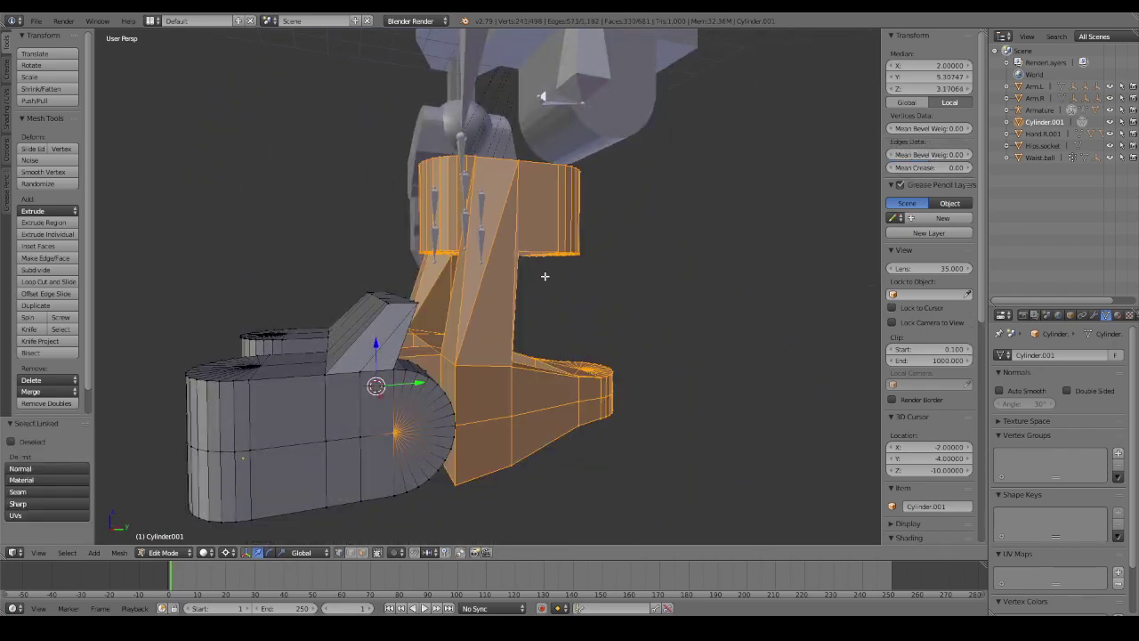
mouse_move(541, 275)
middle_down()
mouse_move(580, 333)
mouse_move(644, 374)
middle_up()
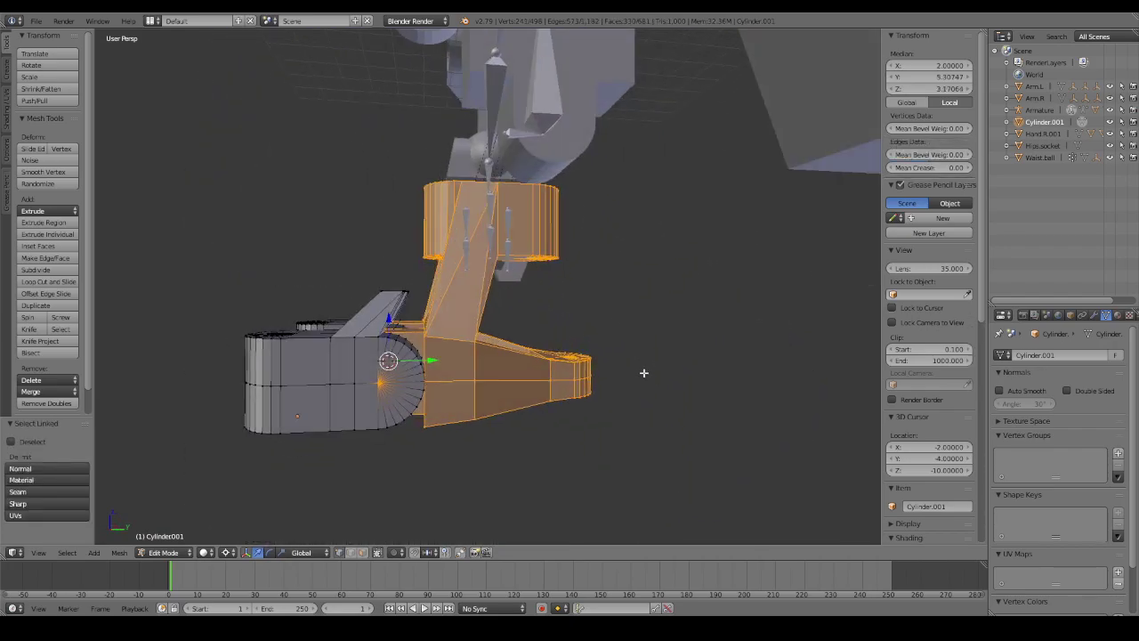
key(a)
key(l)
key(r)
key(x)
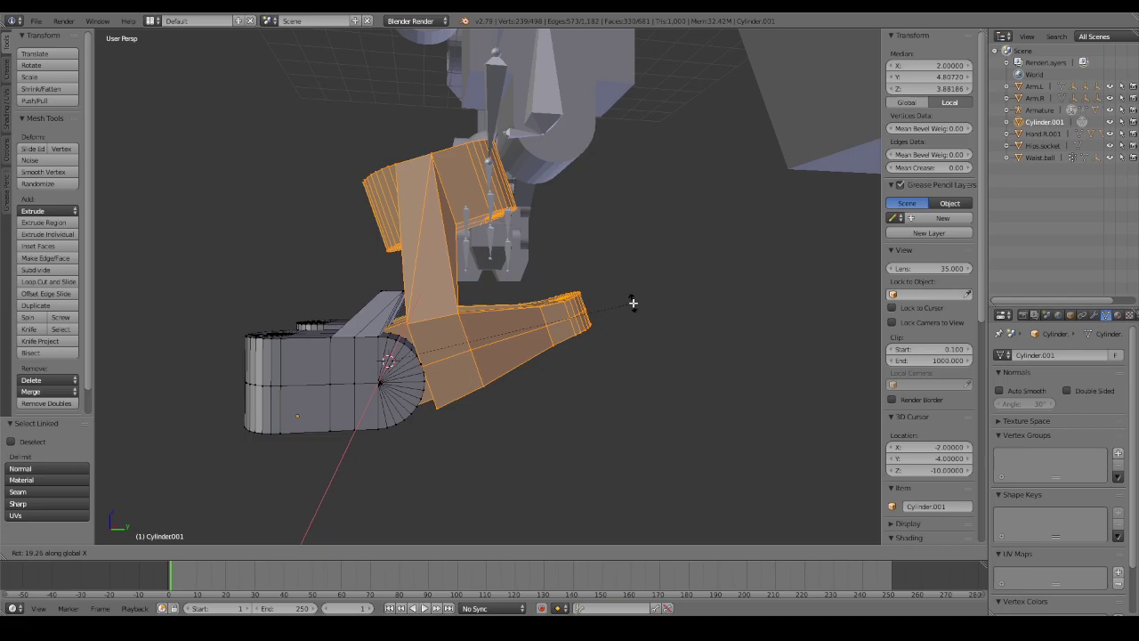
key(Escape)
mouse_move(516, 311)
middle_down()
mouse_move(539, 308)
mouse_move(511, 297)
mouse_move(547, 282)
mouse_move(547, 295)
mouse_move(535, 273)
mouse_move(534, 326)
mouse_move(557, 308)
mouse_move(638, 297)
mouse_move(552, 272)
mouse_move(536, 273)
mouse_move(584, 287)
mouse_move(602, 308)
mouse_move(572, 320)
mouse_move(603, 293)
mouse_move(641, 318)
mouse_move(697, 311)
mouse_move(689, 300)
mouse_move(631, 300)
mouse_move(600, 316)
mouse_move(673, 330)
mouse_move(572, 326)
mouse_move(537, 310)
mouse_move(737, 318)
mouse_move(633, 328)
middle_up()
key(a)
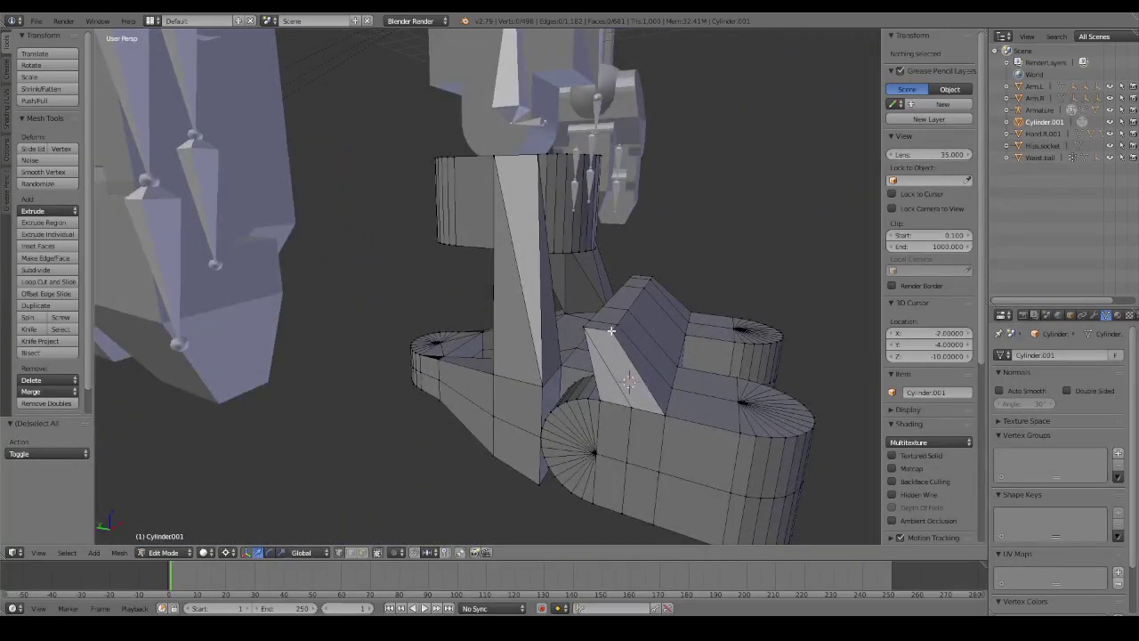
Select the strut's top ridge and move it -0.5 along Y.
alt+right_click(612, 331)
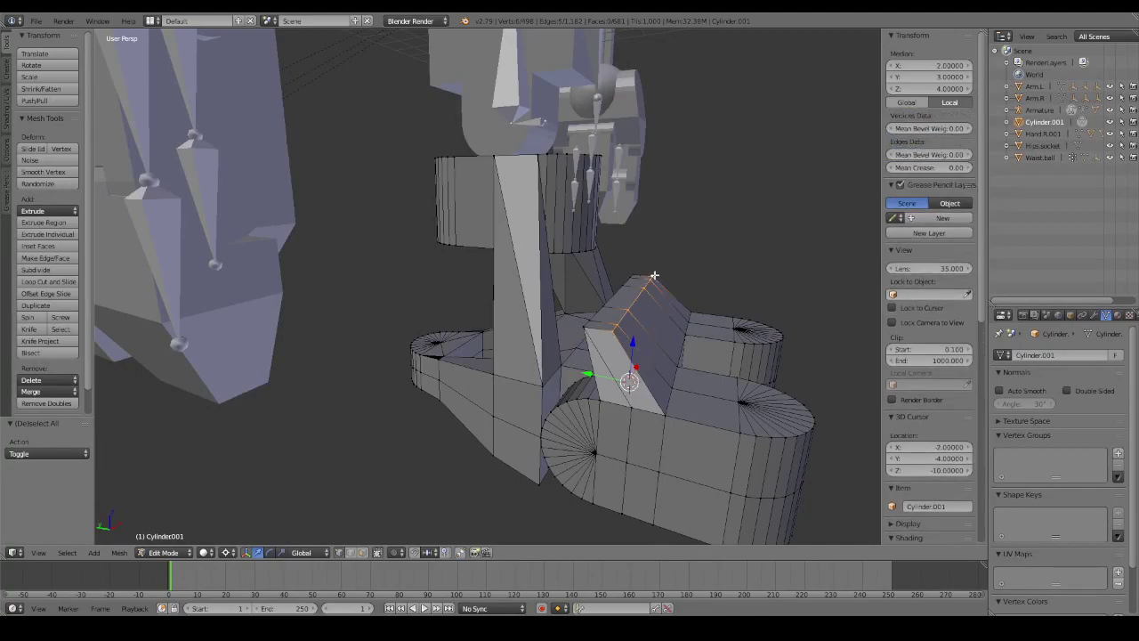
alt+shift+right_click(623, 290)
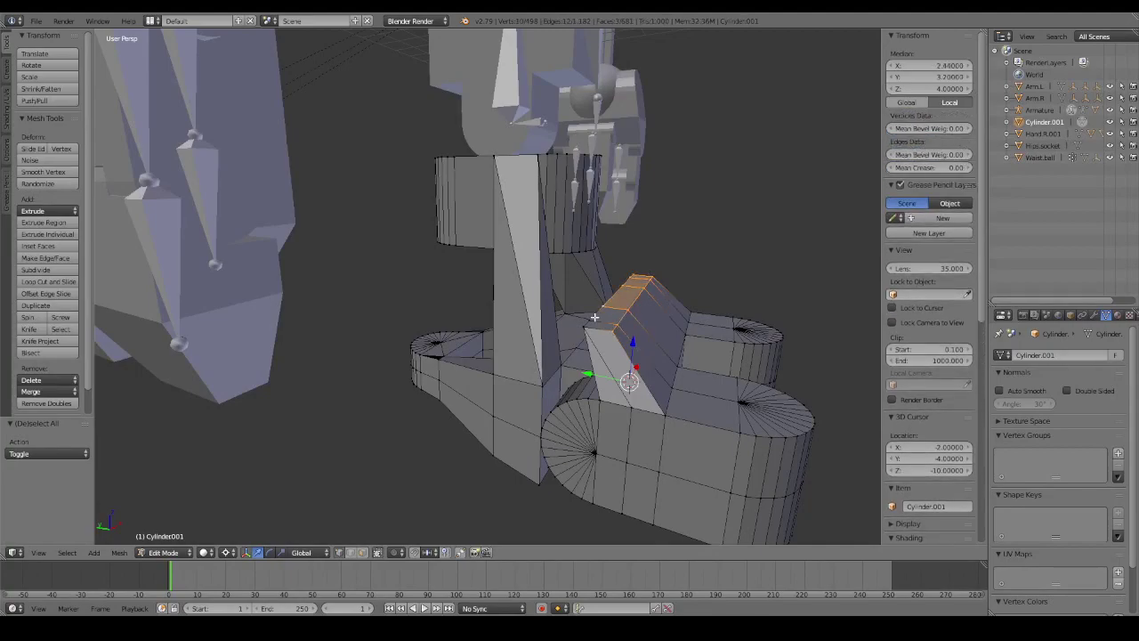
alt+shift+right_click(594, 317)
middle_drag(594, 317, 877, 134)
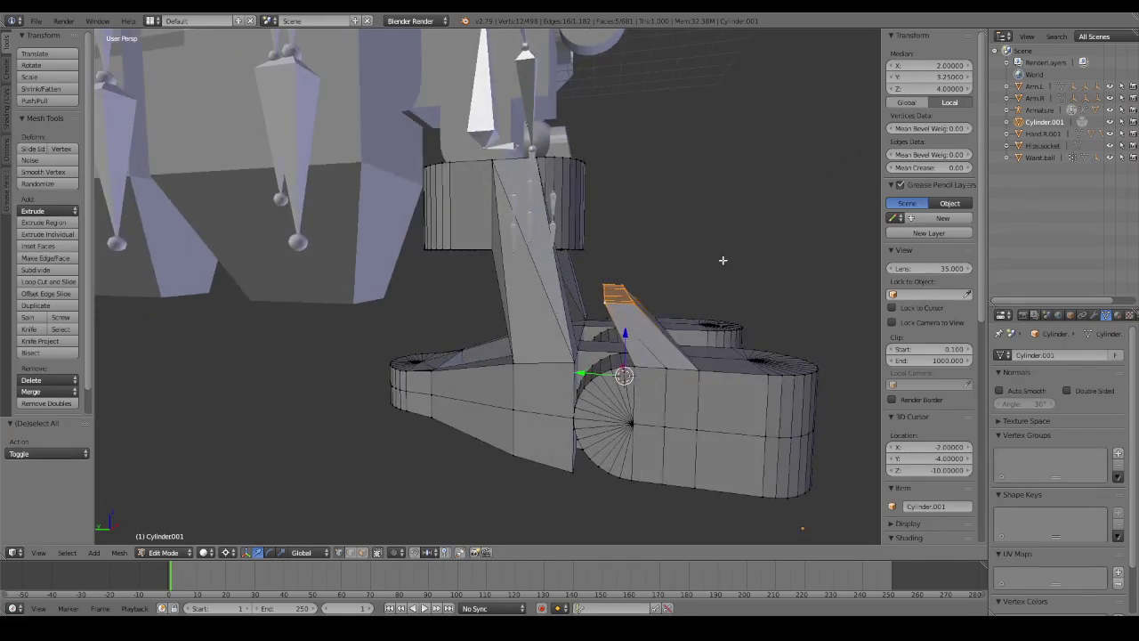
text(gy)
text(.5)
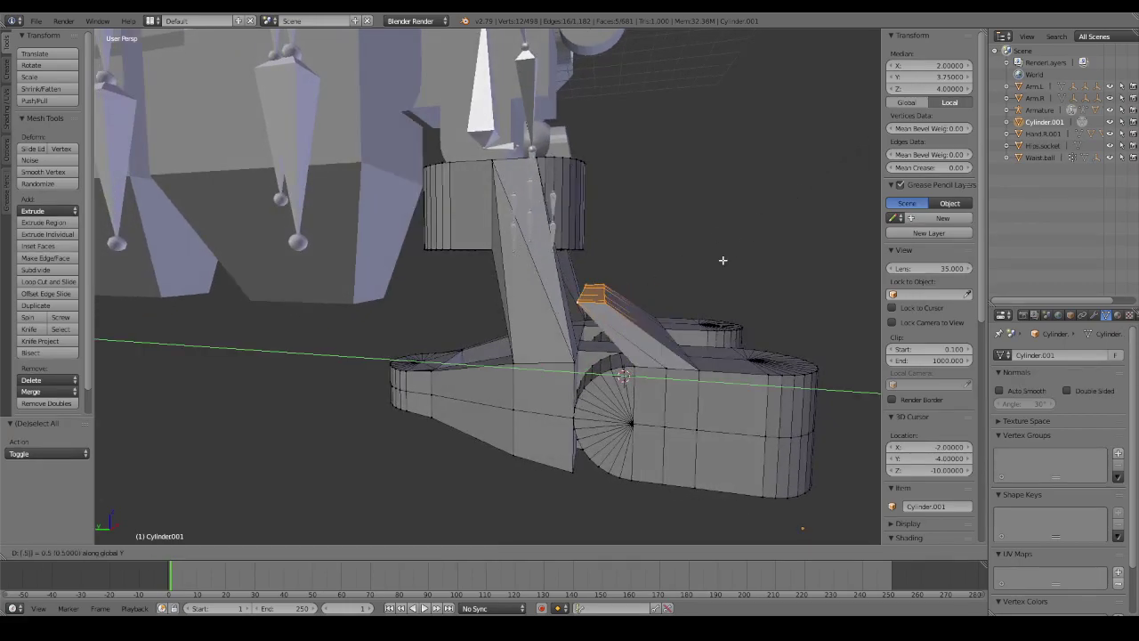
key(BackSpace)
key(BackSpace)
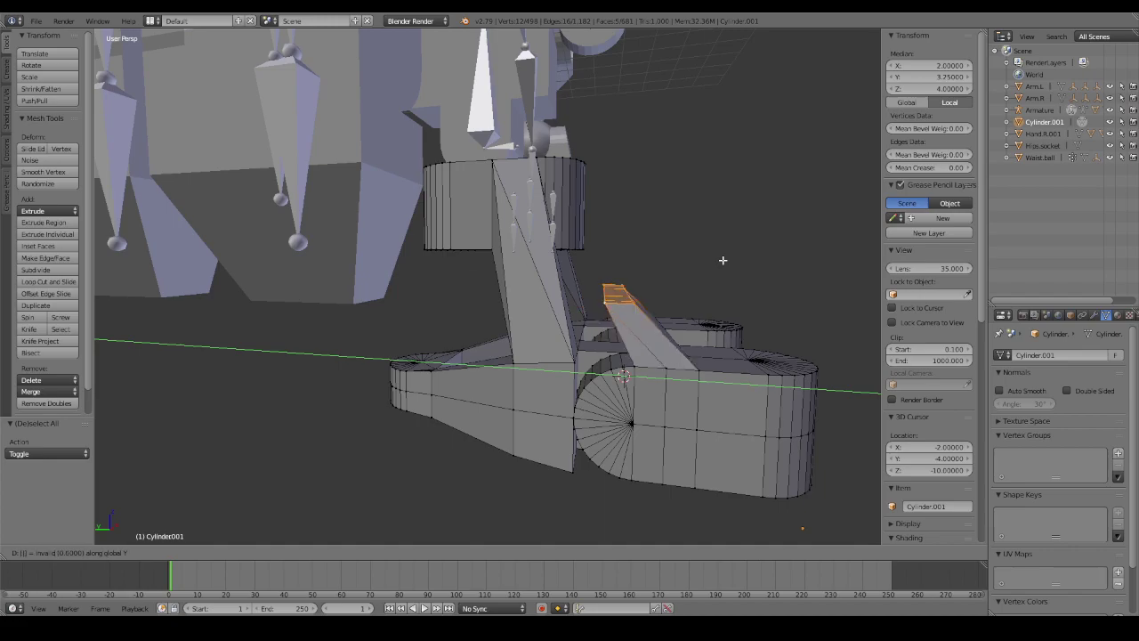
key(BackSpace)
text(-.5)
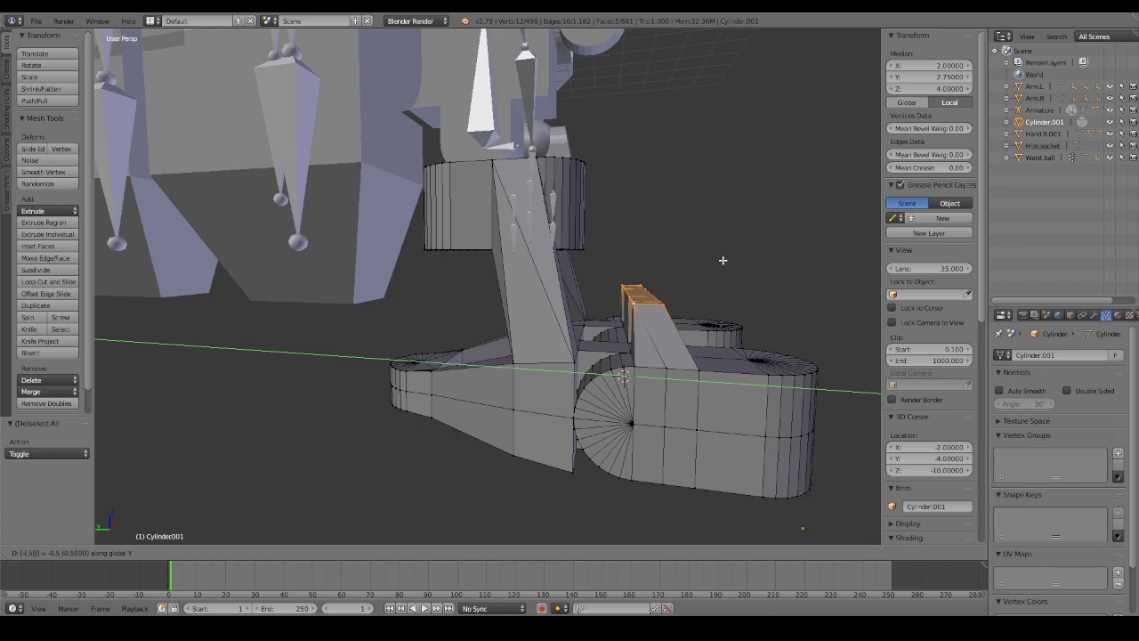
key(Return)
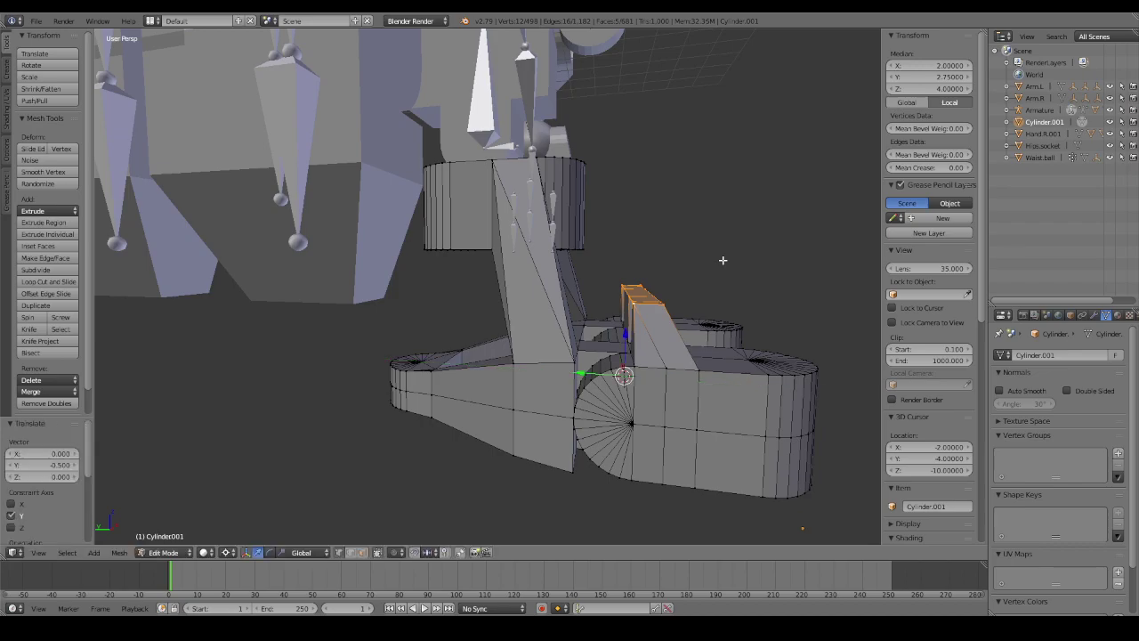
Try lowering the top face 0.5 along Z, then undo both attempts.
key(g)
text(z)
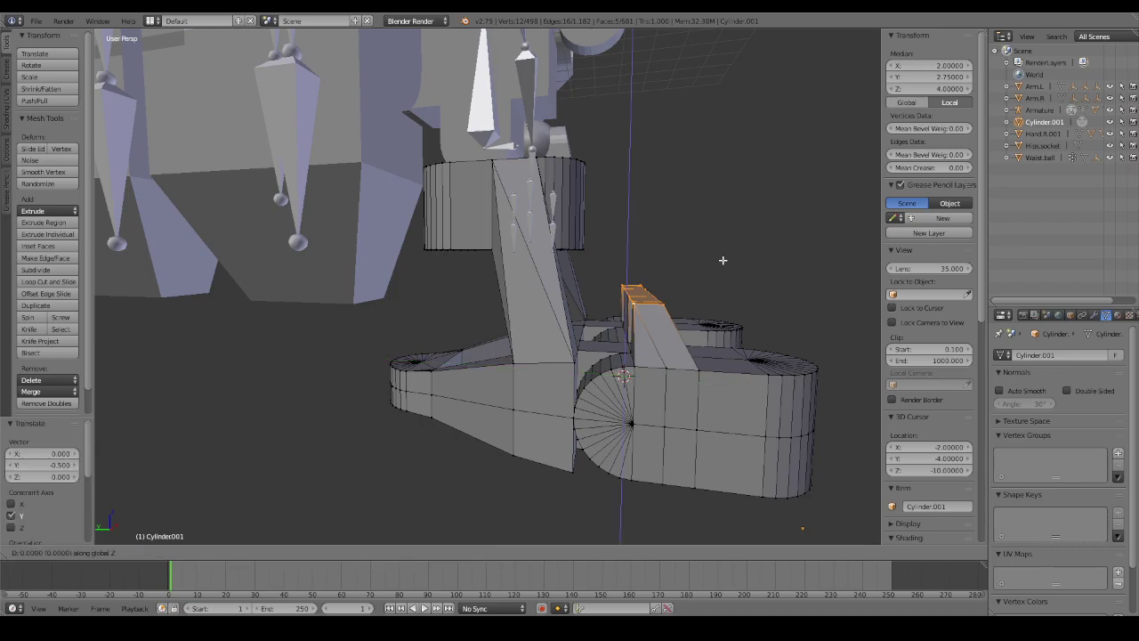
text(-.5)
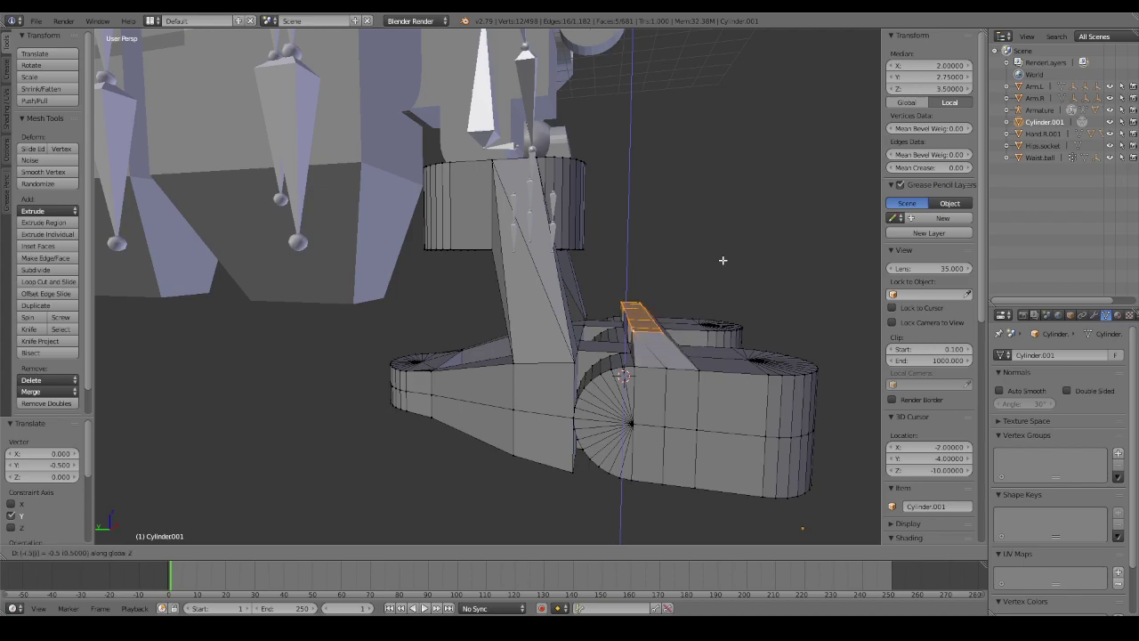
key(Return)
middle_drag(723, 260, 502, 267)
key(ctrl+z)
key(ctrl+z)
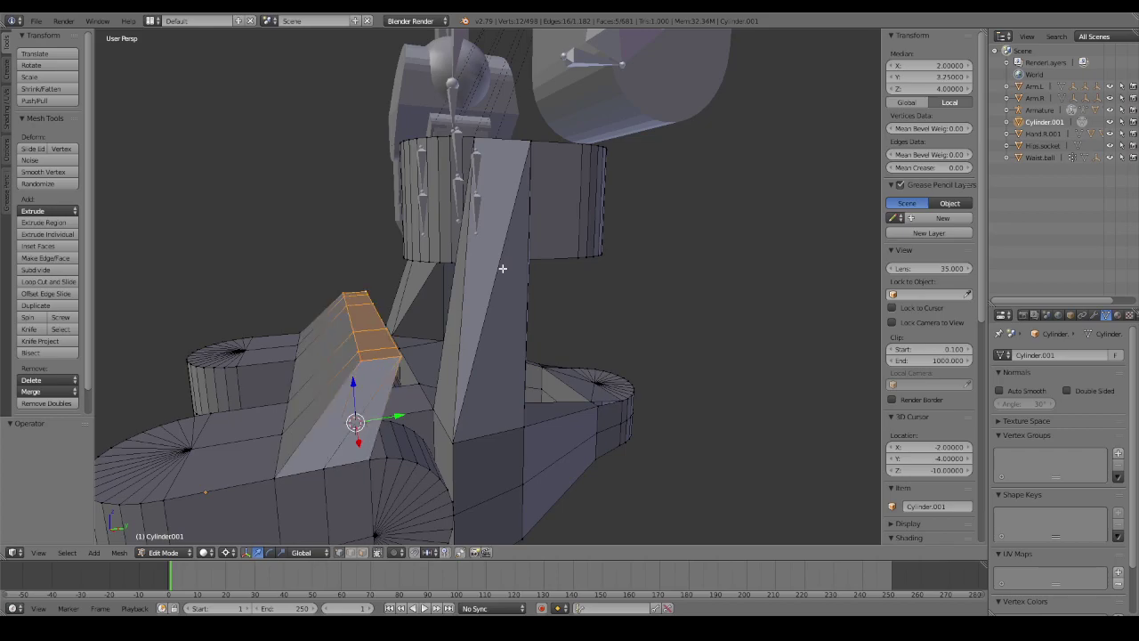
text(gz)
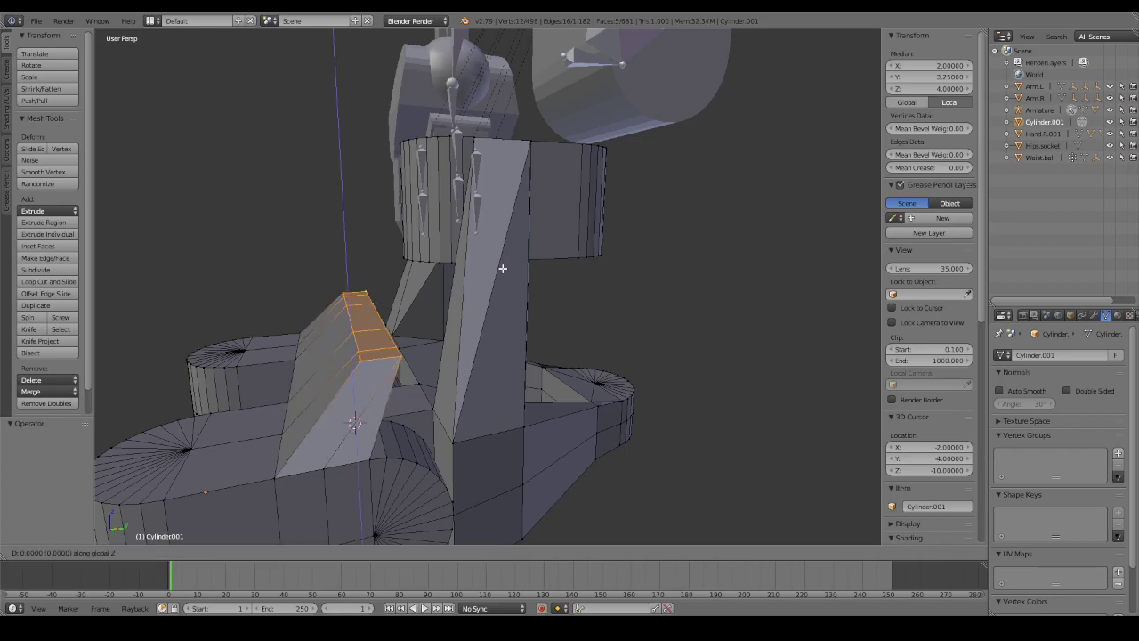
text(-.5)
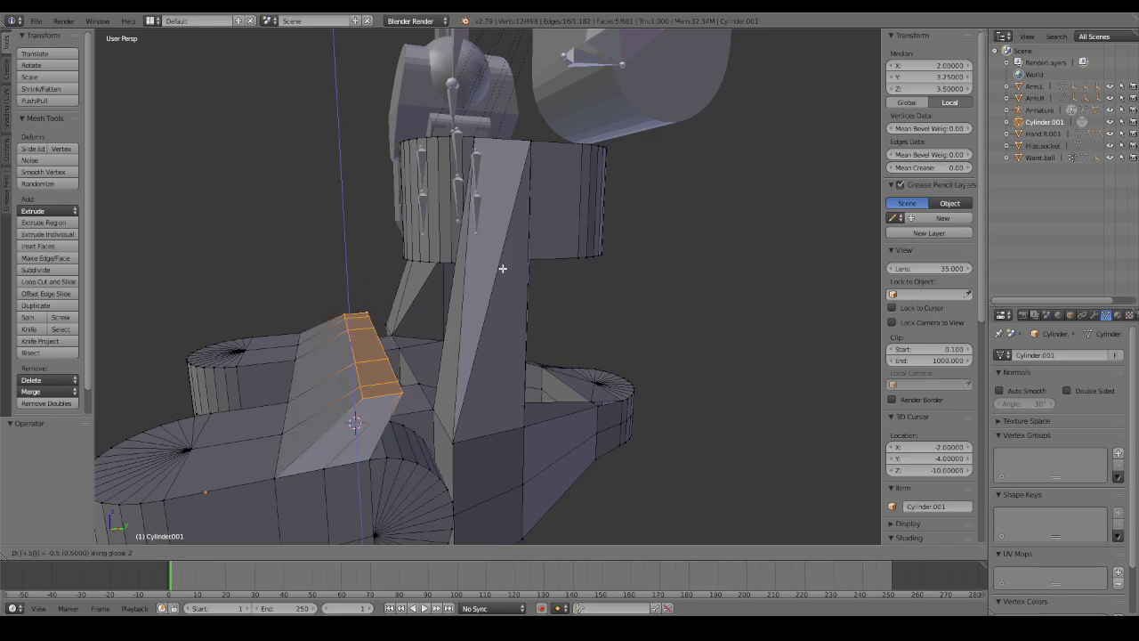
key(Return)
middle_drag(502, 268, 542, 257)
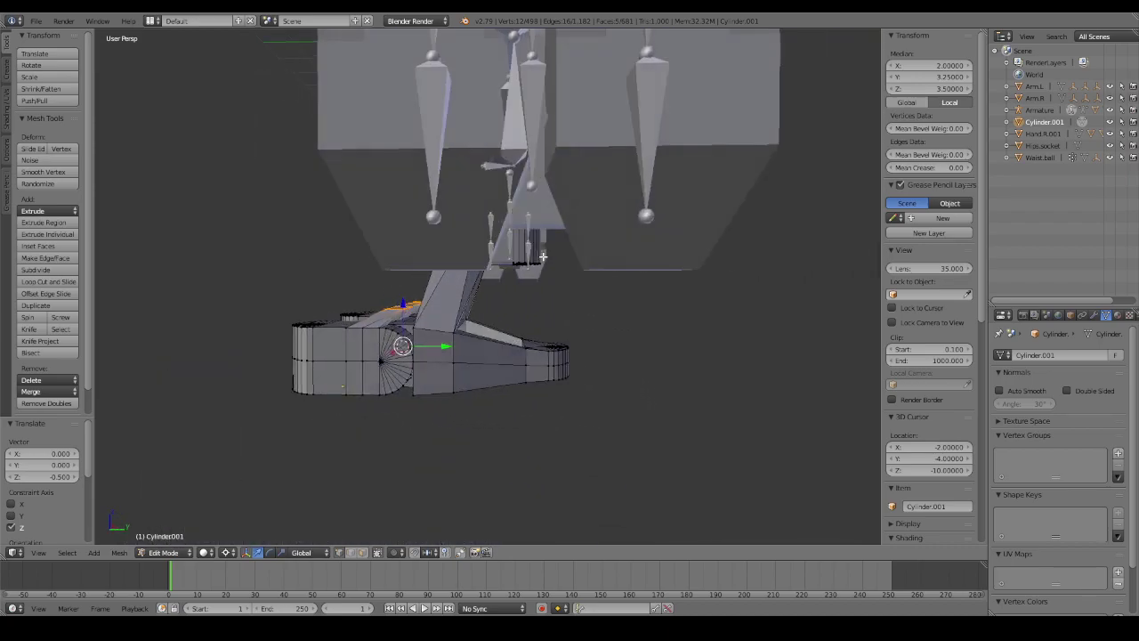
key(ctrl+z)
middle_drag(495, 272, 516, 272)
scroll(501, 302, up, 3)
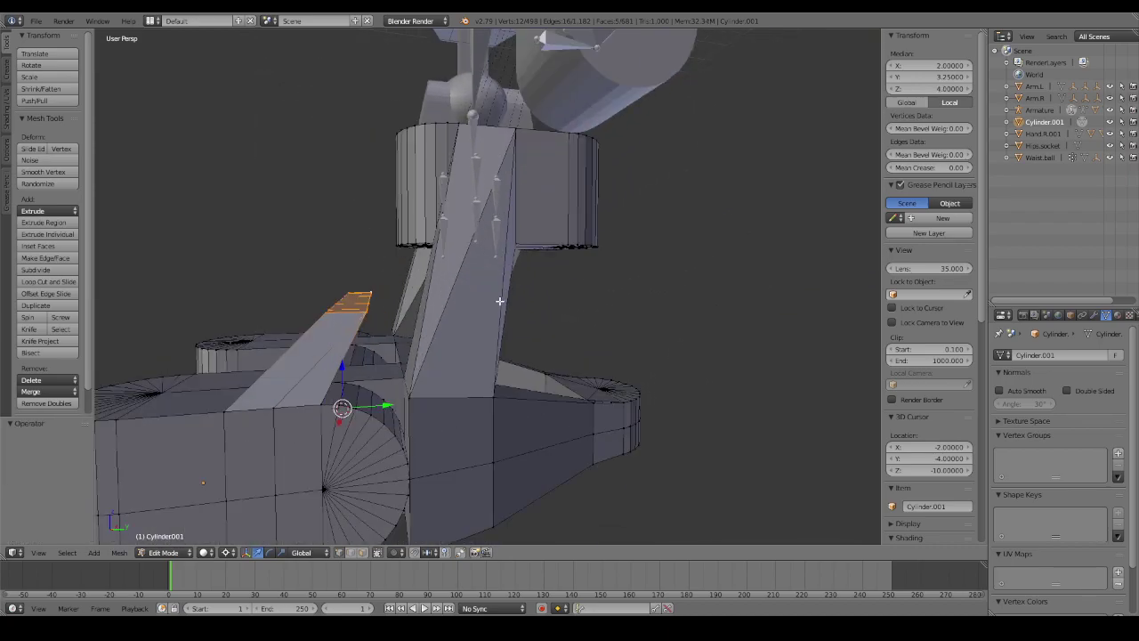
scroll(473, 315, up, 1)
middle_drag(473, 315, 476, 325)
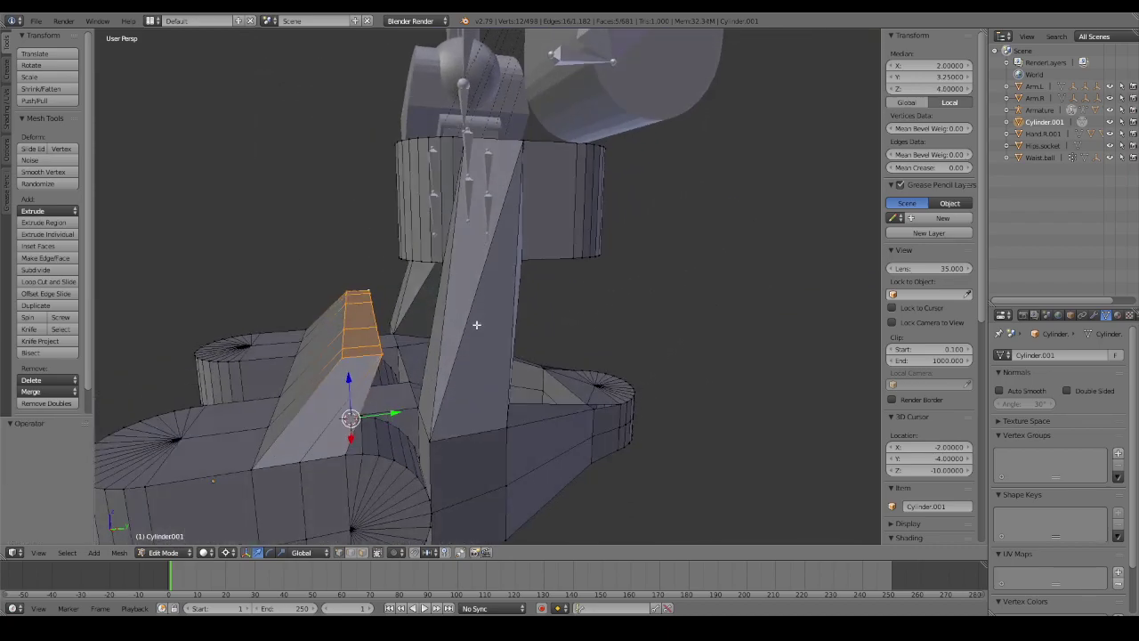
Select the strut's top edges and set their Median Y to 3.25.
key(a)
right_click(371, 294)
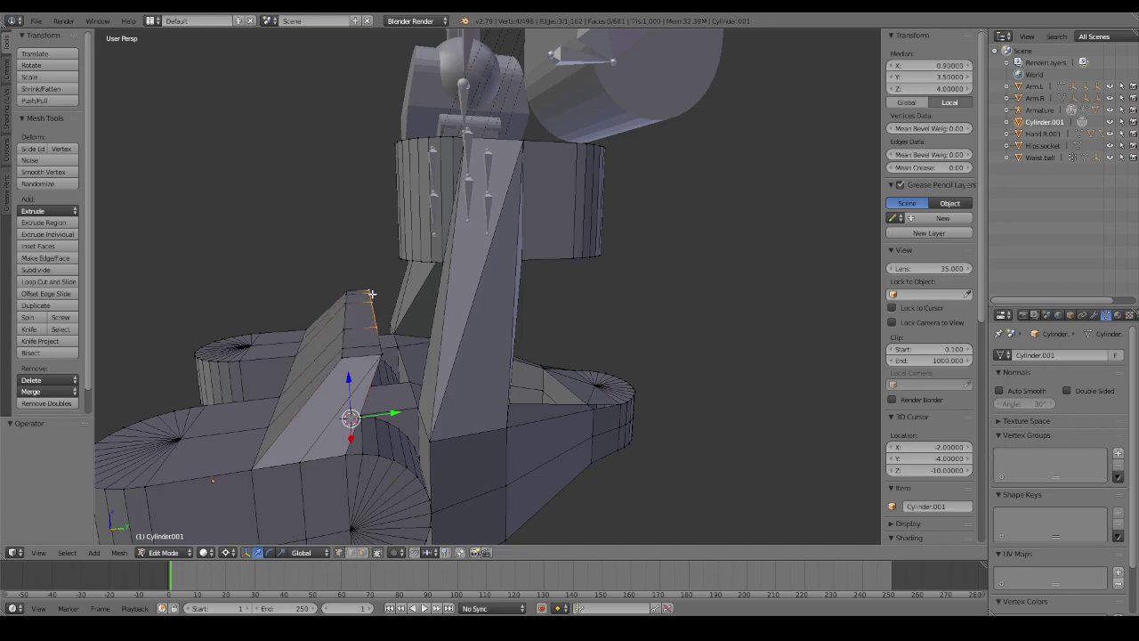
shift+right_click(380, 347)
middle_drag(381, 346, 455, 328)
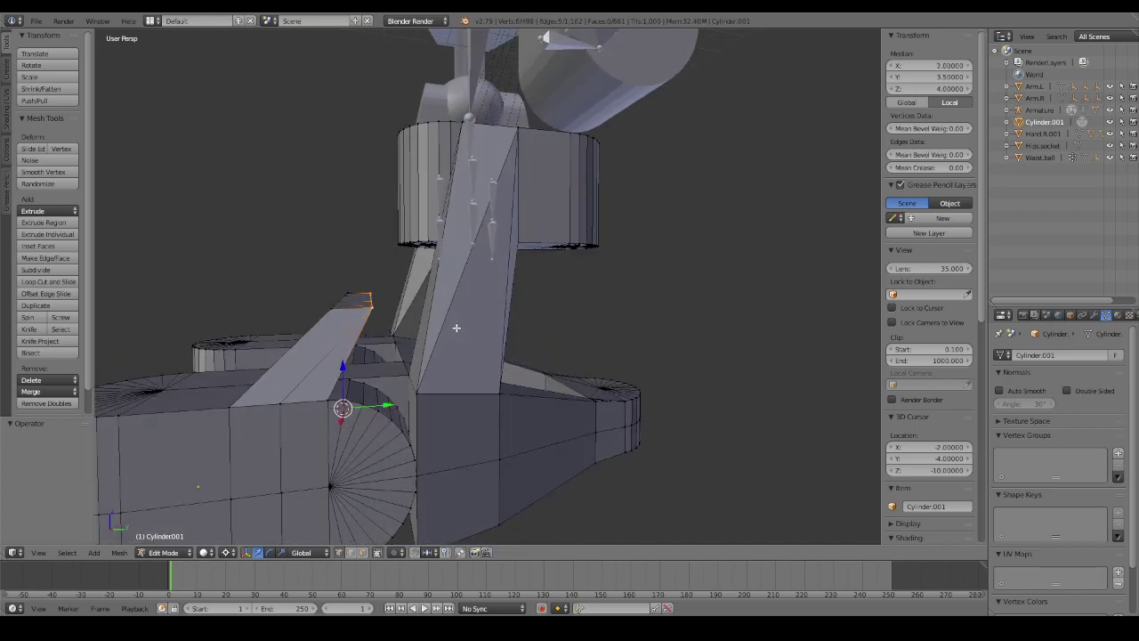
click(940, 76)
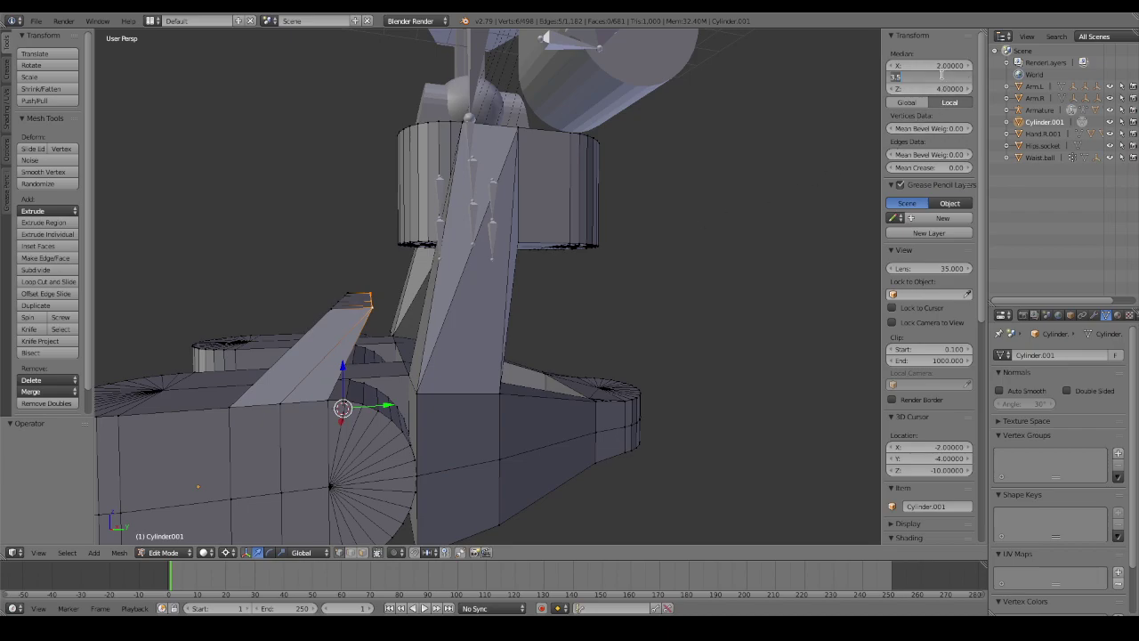
text(3)
key(Return)
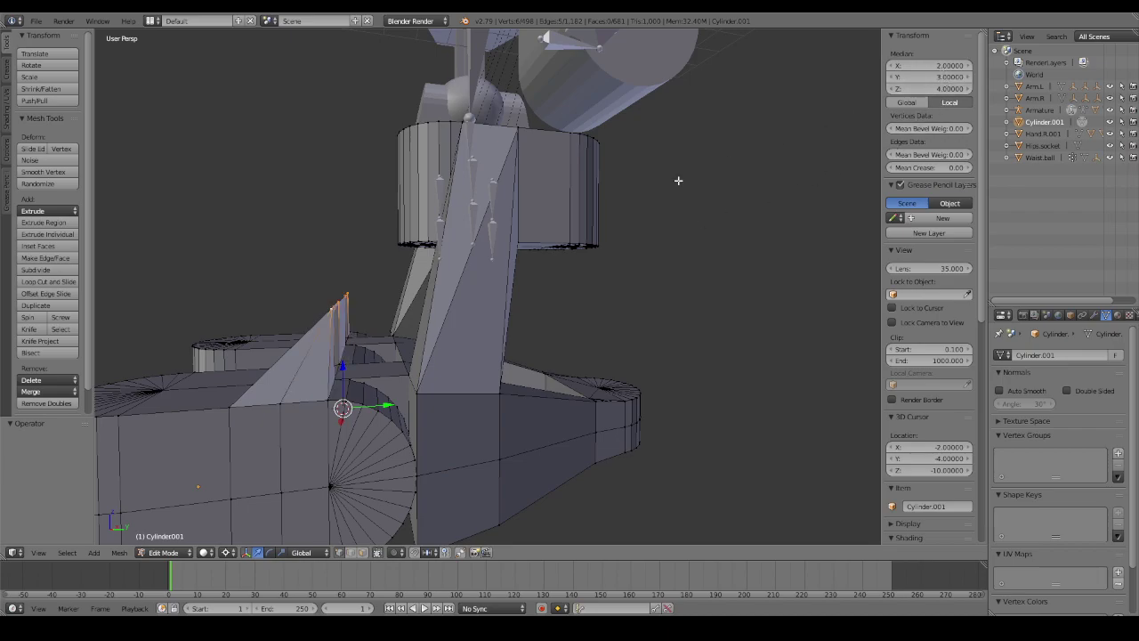
key(ctrl+z)
click(943, 76)
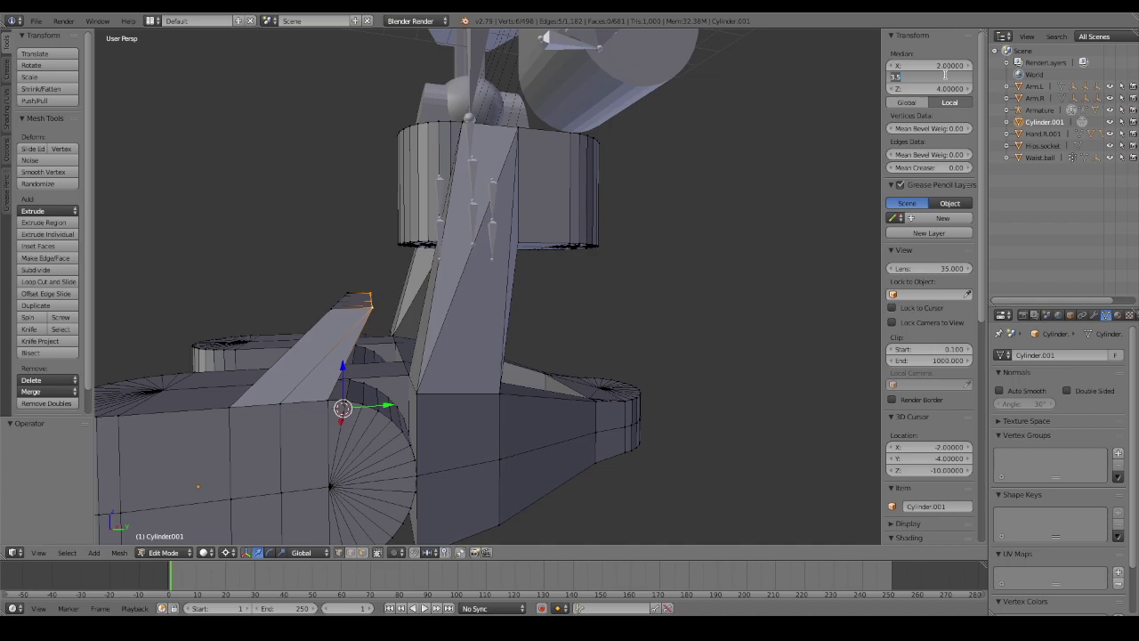
text(3)
text(5)
key(Return)
Shift another slanted-face edge -0.25 along Y, then return to Object Mode.
mouse_move(509, 255)
middle_down()
mouse_move(500, 265)
mouse_move(519, 275)
mouse_move(451, 385)
middle_up()
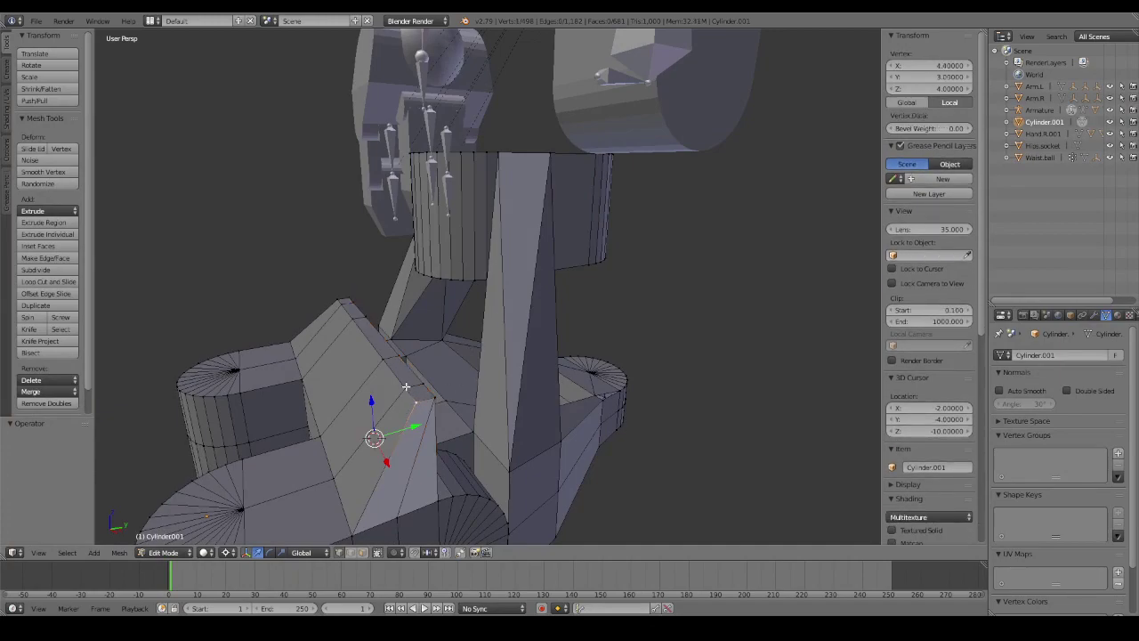
right_click(381, 358)
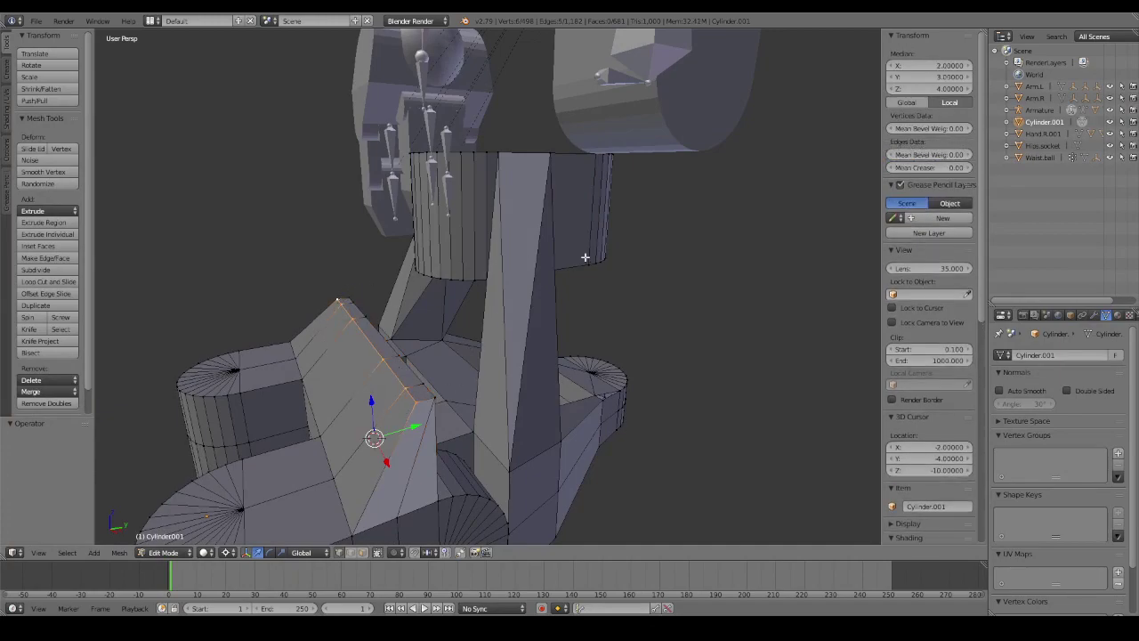
text(gy)
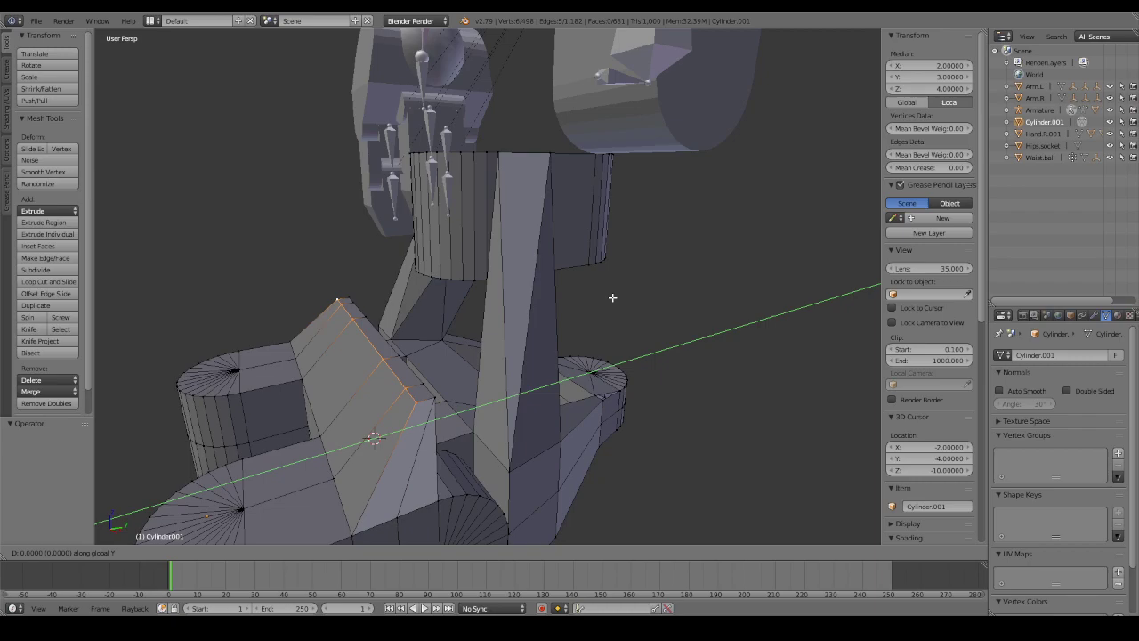
text(.25)
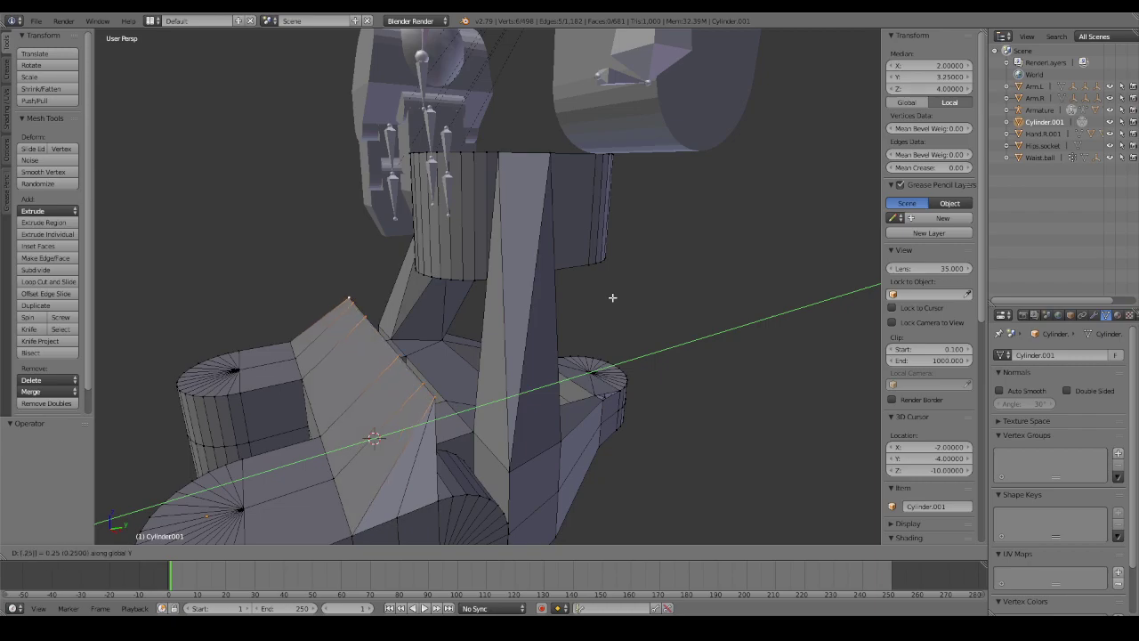
key(BackSpace)
key(BackSpace)
key(BackSpace)
text(-)
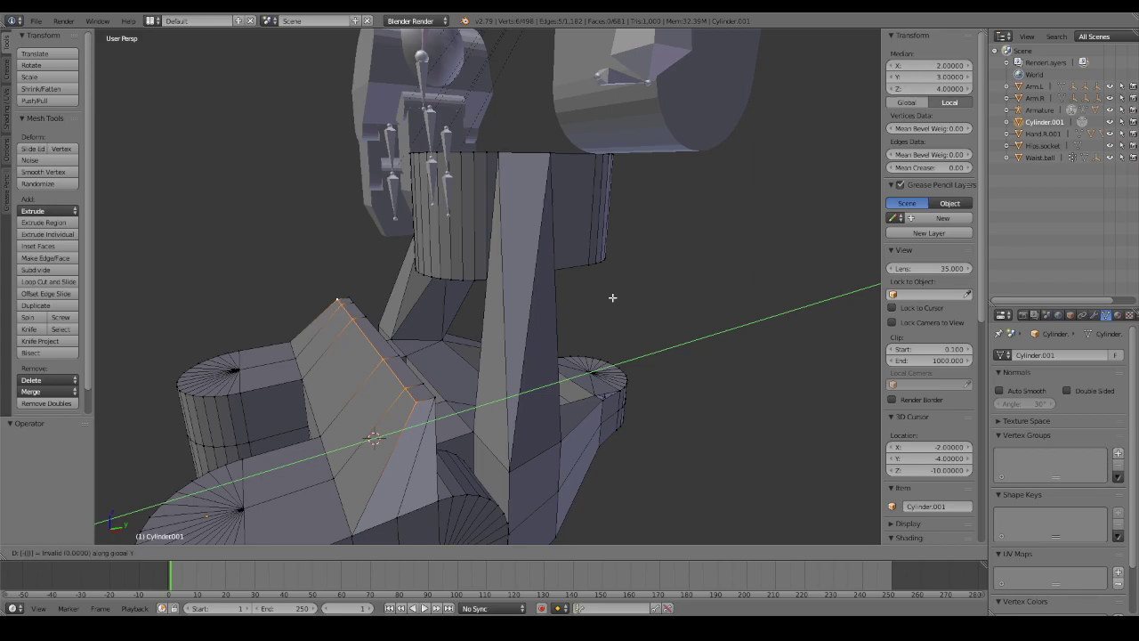
text(.25)
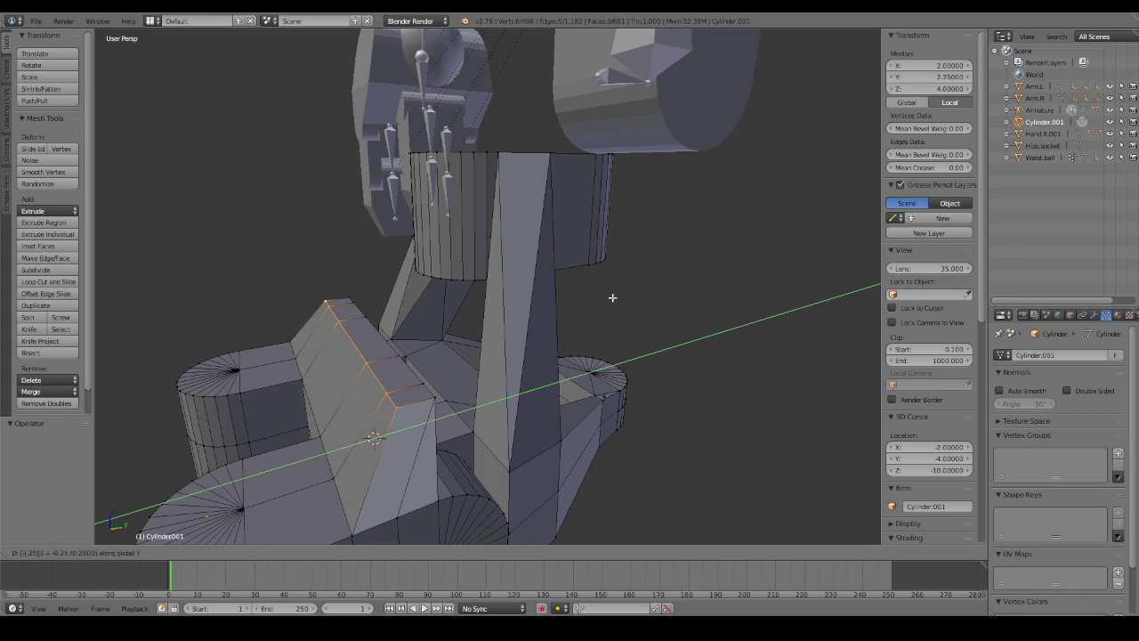
key(Return)
mouse_move(609, 297)
middle_down()
mouse_move(584, 259)
mouse_move(521, 293)
mouse_move(542, 306)
mouse_move(503, 323)
mouse_move(524, 313)
mouse_move(513, 306)
mouse_move(525, 296)
mouse_move(604, 308)
mouse_move(623, 326)
mouse_move(614, 354)
mouse_move(537, 326)
mouse_move(606, 330)
mouse_move(628, 351)
middle_up()
key(a)
key(ctrl+z)
key(ctrl+z)
key(ctrl+shift+z)
key(Tab)
key(Tab)
scroll(617, 351, up, 3)
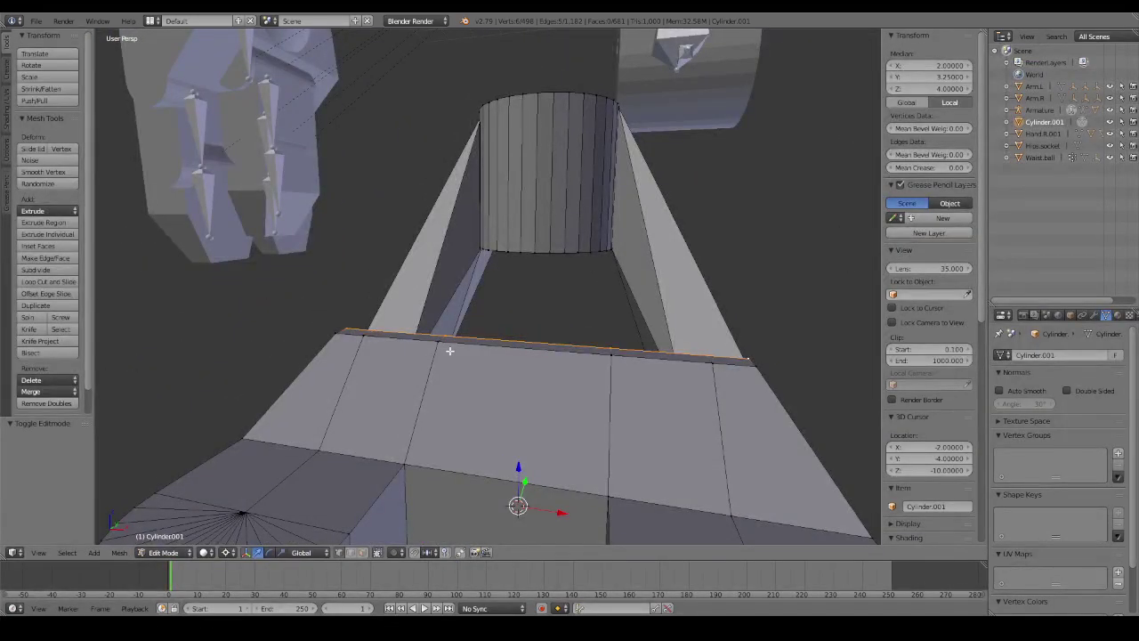
Select a top face of the foot plate and extrude it in place.
key(ctrl+r)
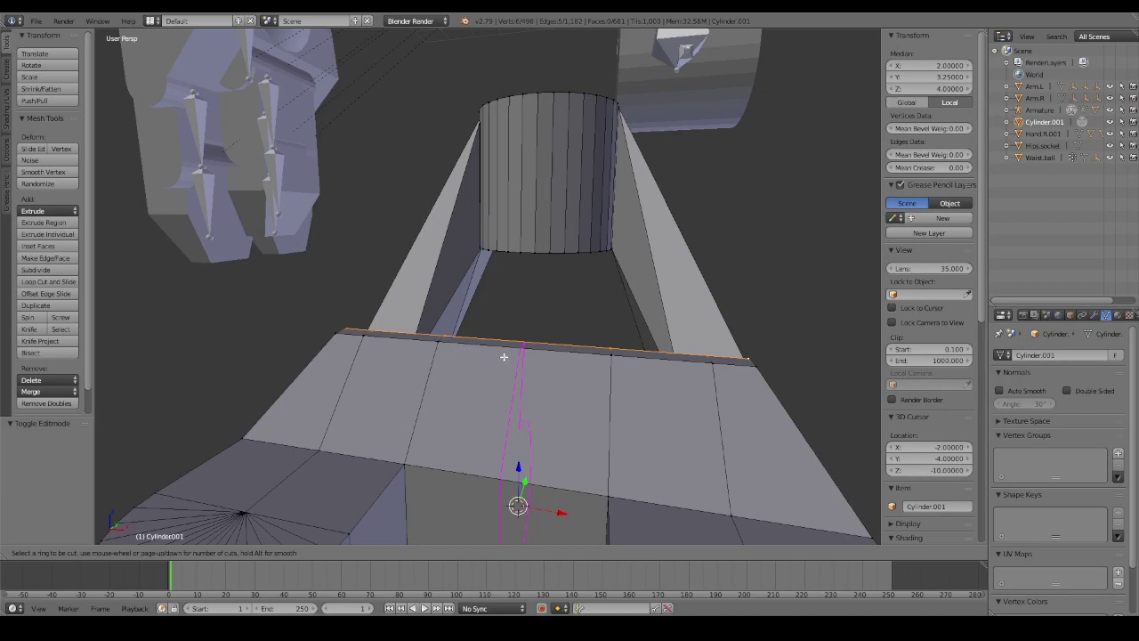
right_click(504, 356)
middle_drag(504, 356, 473, 362)
right_click(470, 361)
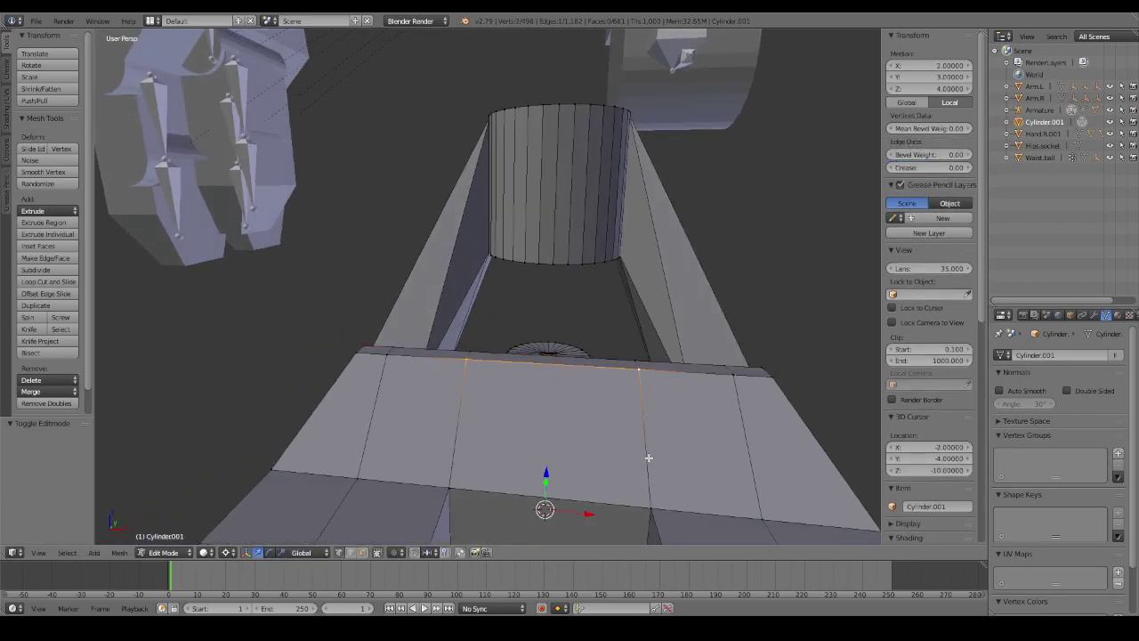
shift+right_click(635, 507)
shift+right_click(452, 485)
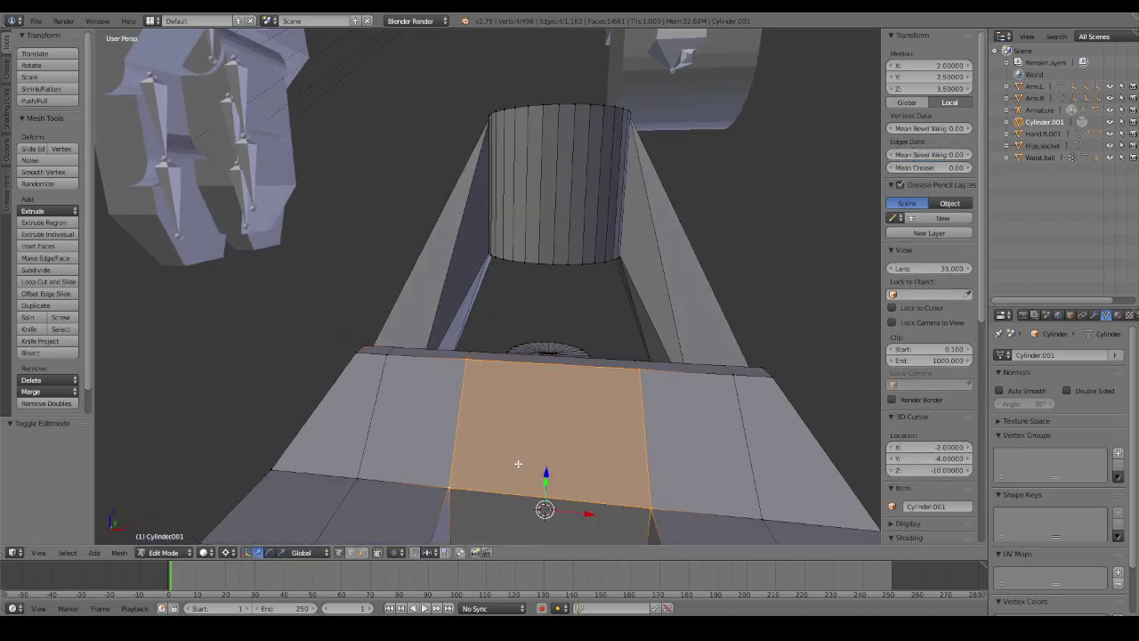
key(ctrl+r)
click(518, 463)
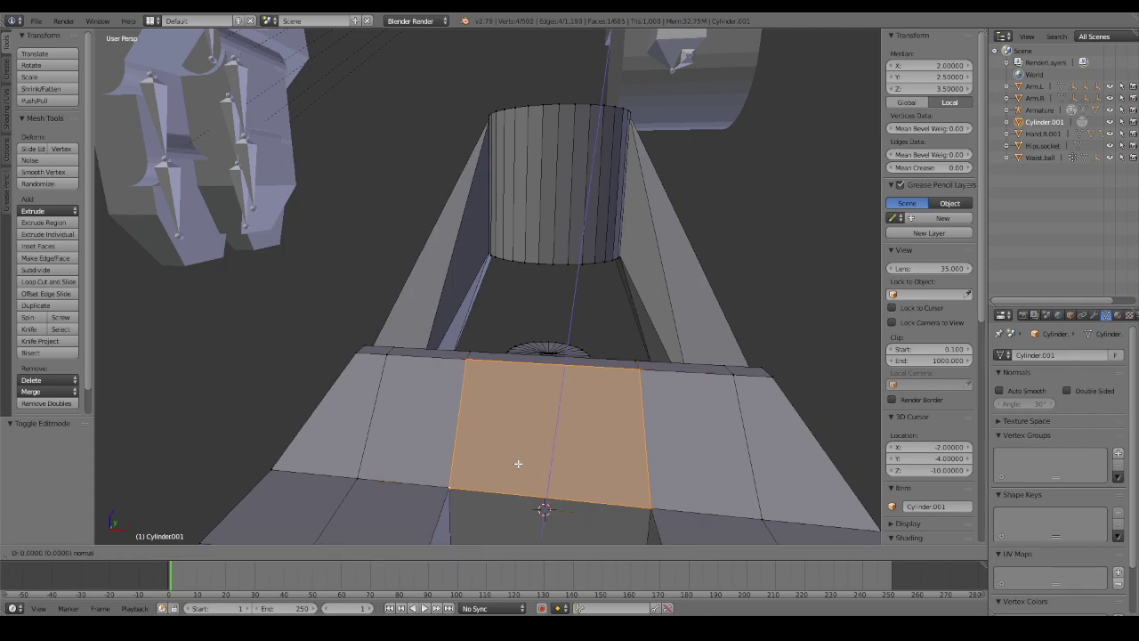
right_click(518, 463)
key(e)
right_click(529, 467)
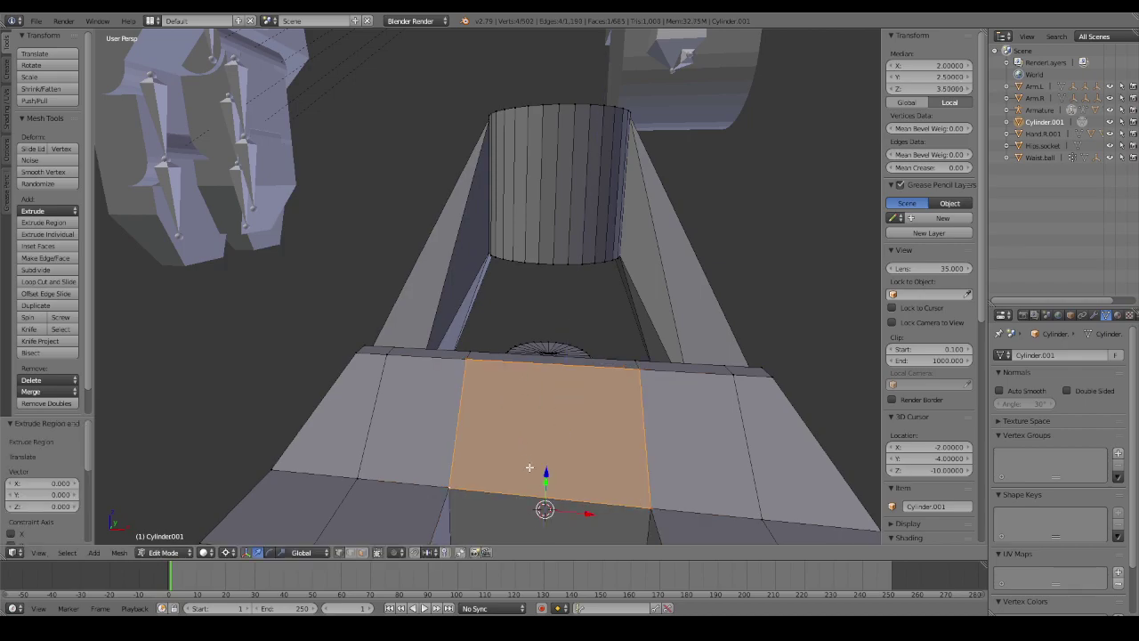
Scale the extruded face to 0.5 around its median point.
key(s)
key(period)
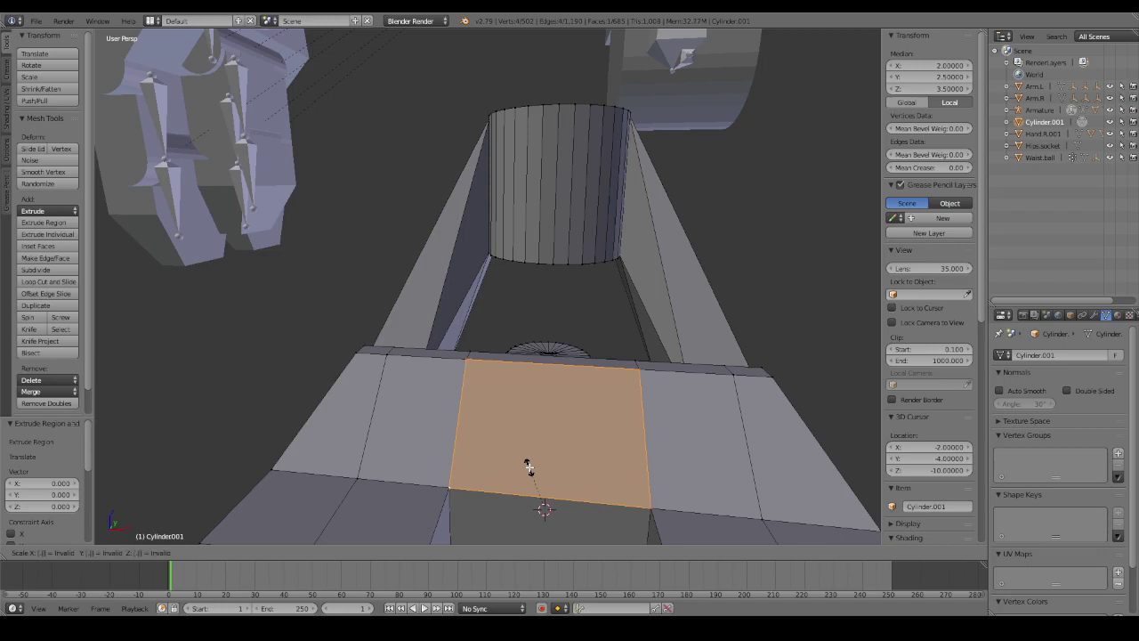
key(5)
key(Escape)
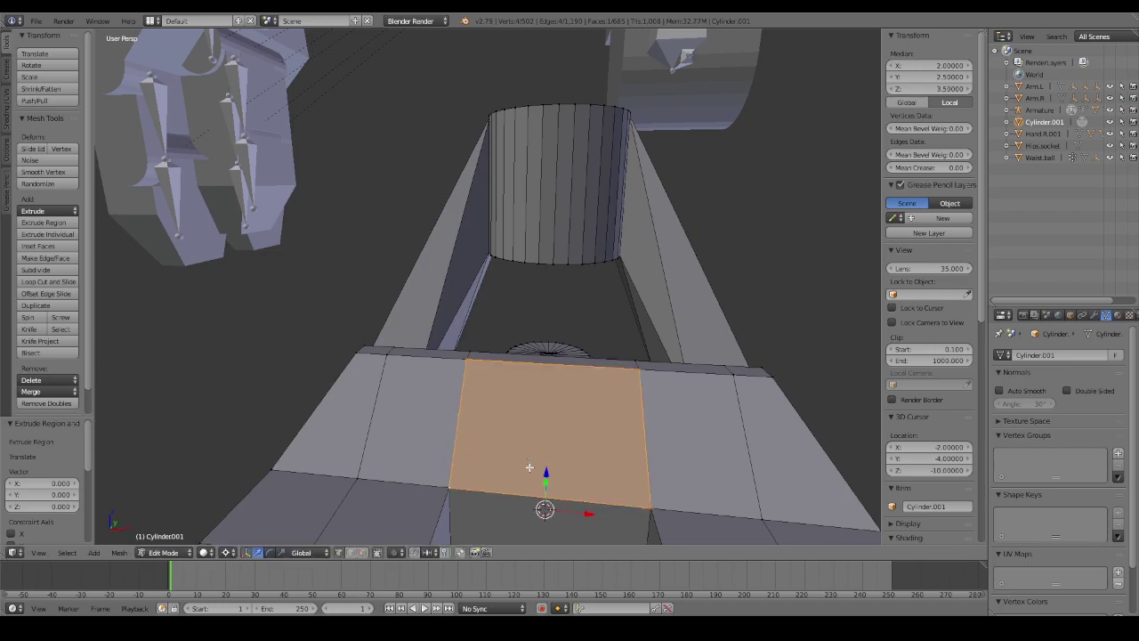
key(ctrl+comma)
text(s)
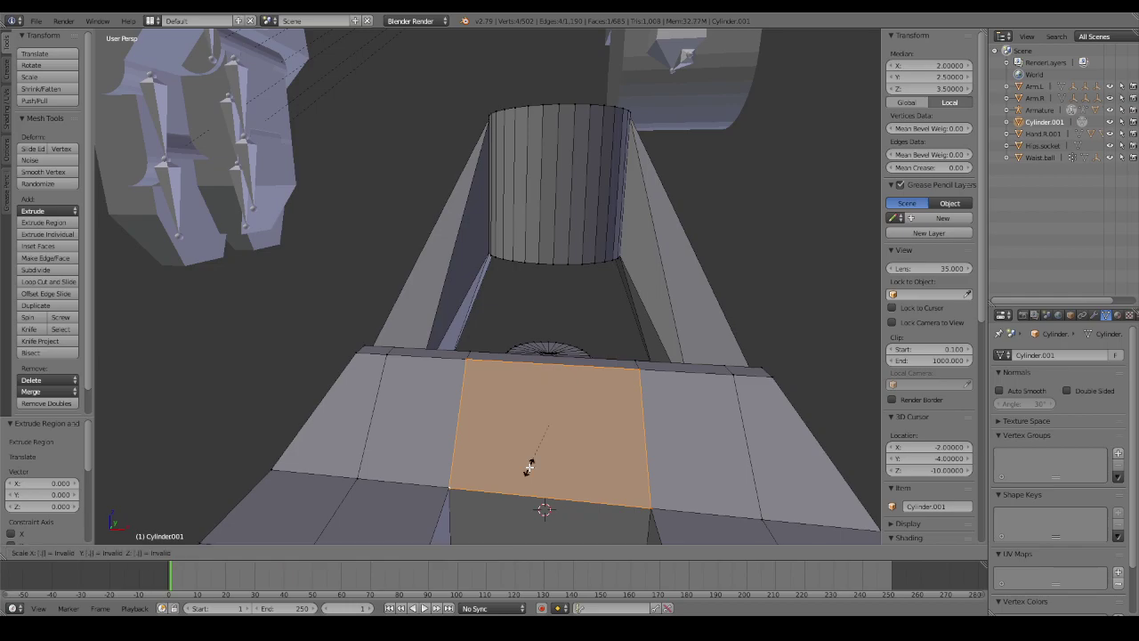
text(5)
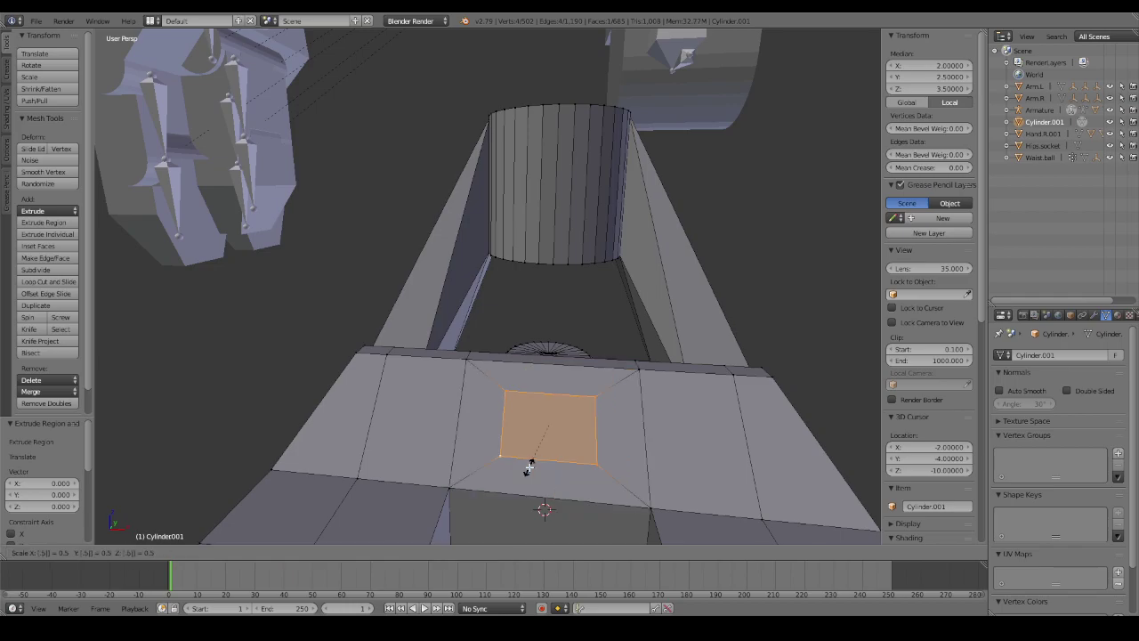
key(Return)
mouse_move(529, 467)
middle_down()
mouse_move(547, 432)
mouse_move(529, 419)
mouse_move(633, 445)
middle_up()
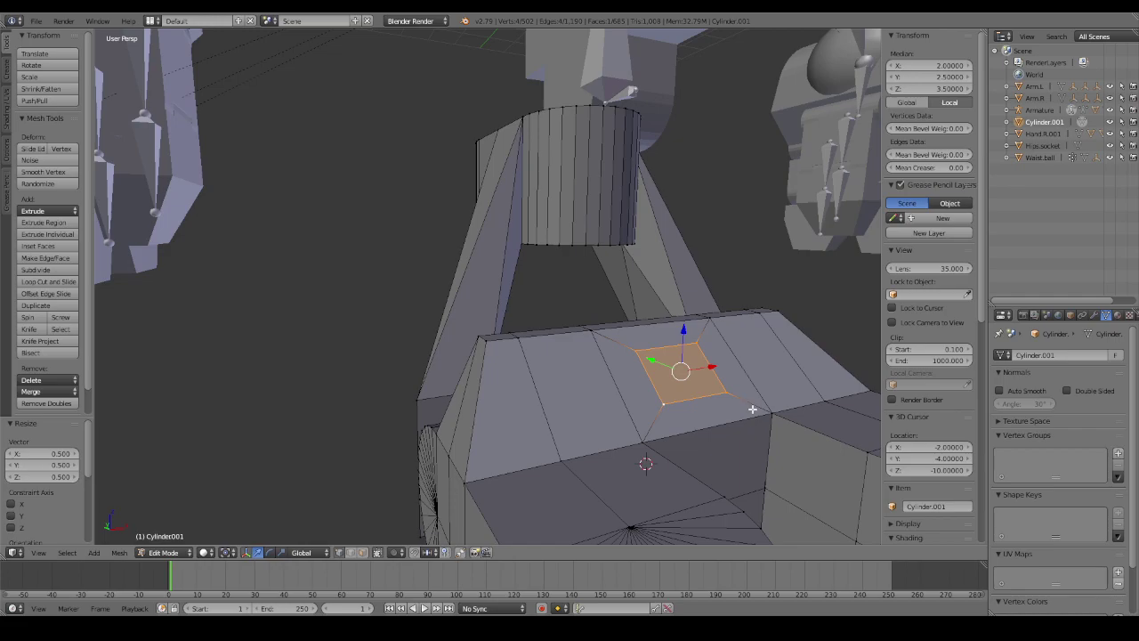
Rescale the foot-top inset to 0.2, then stretch it 4× along X.
key(ctrl+z)
text(s)
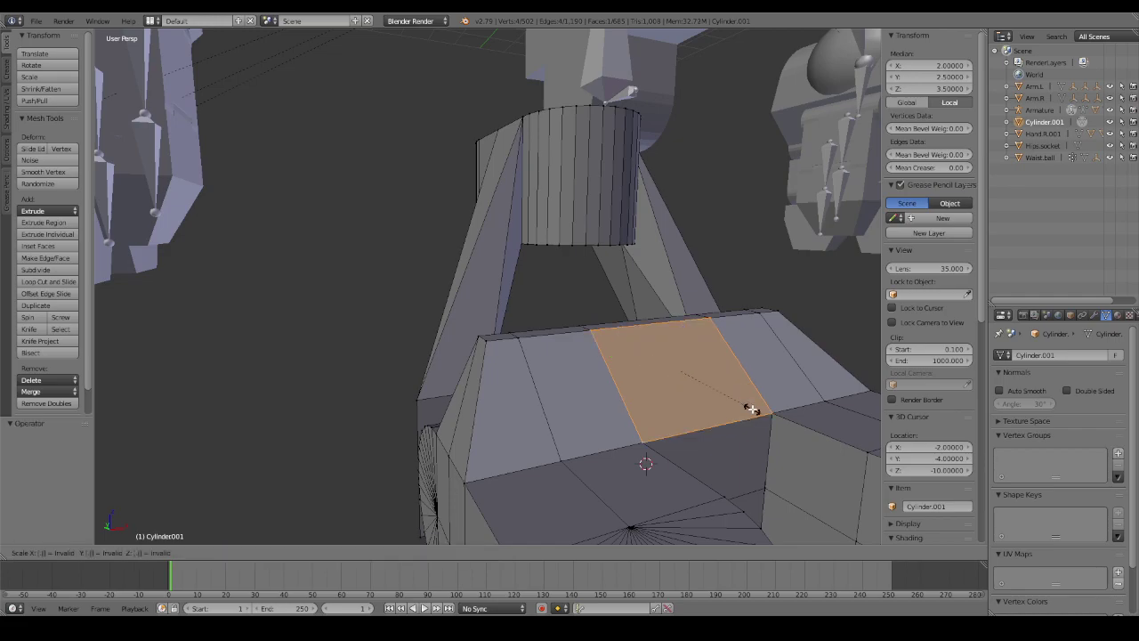
text(.2)
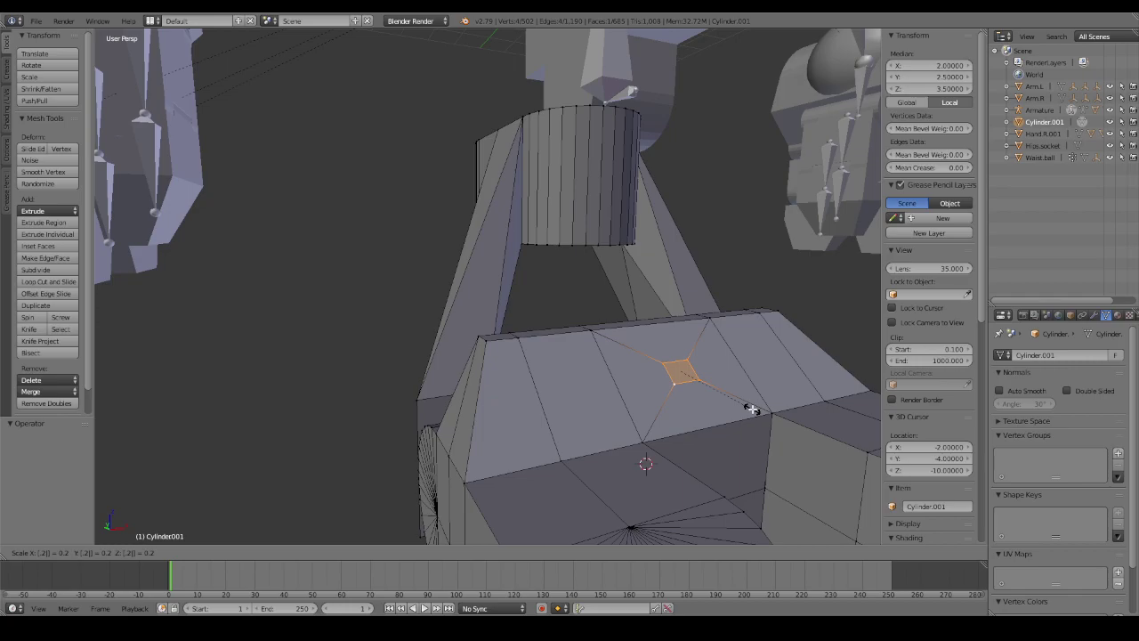
key(Return)
text(sx.)
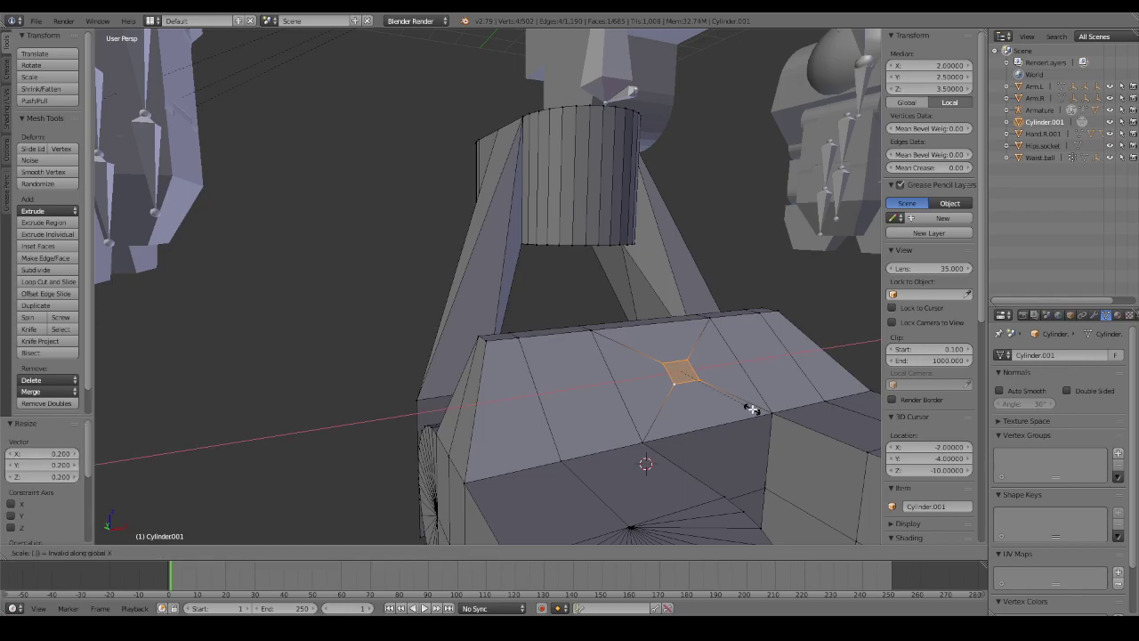
key(BackSpace)
text(5)
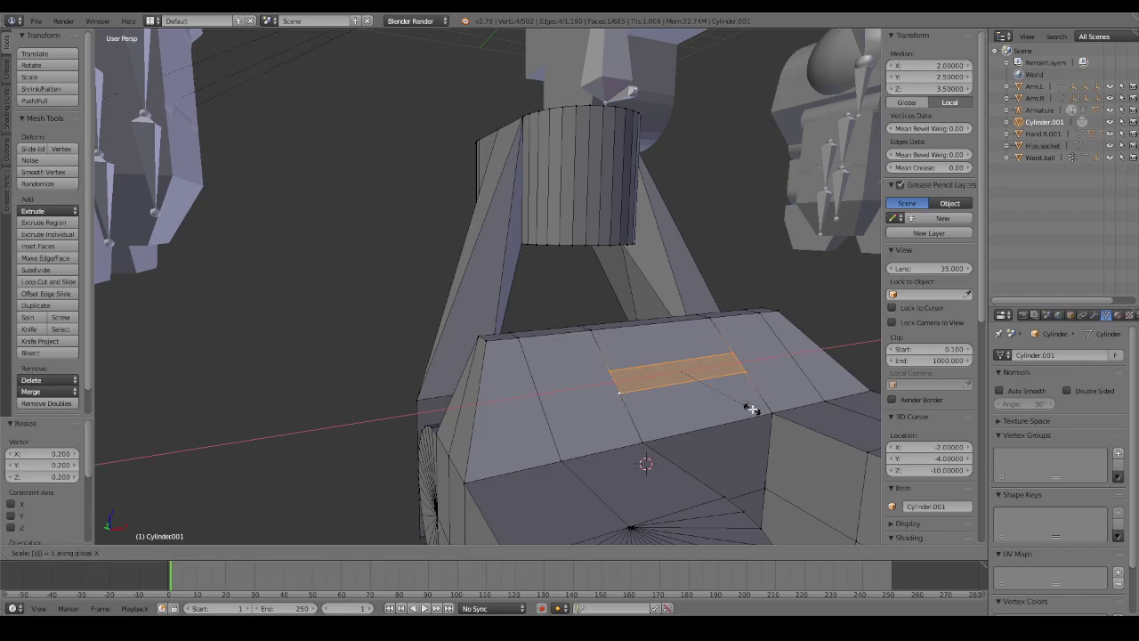
text(1)
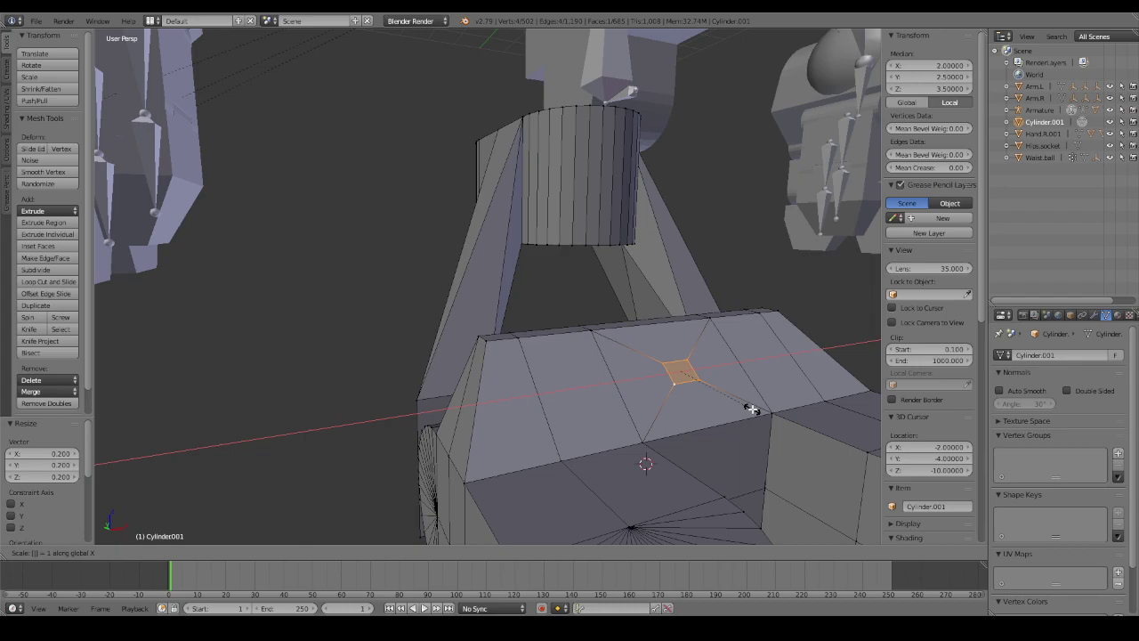
text(4)
key(Return)
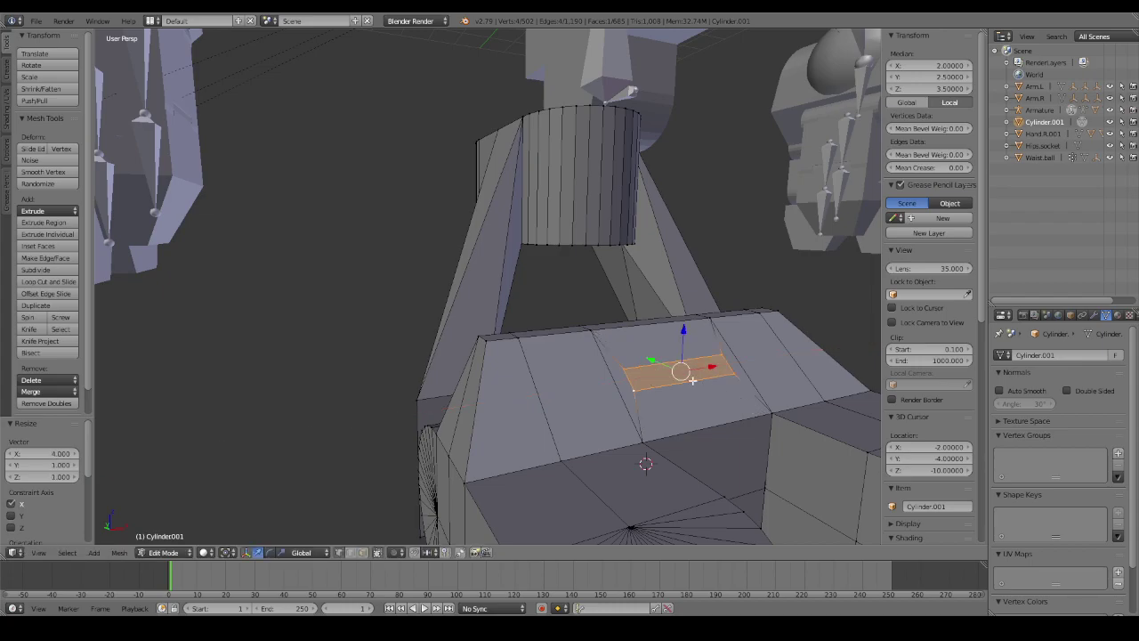
Select the side face of the strut.
middle_drag(692, 381, 471, 378)
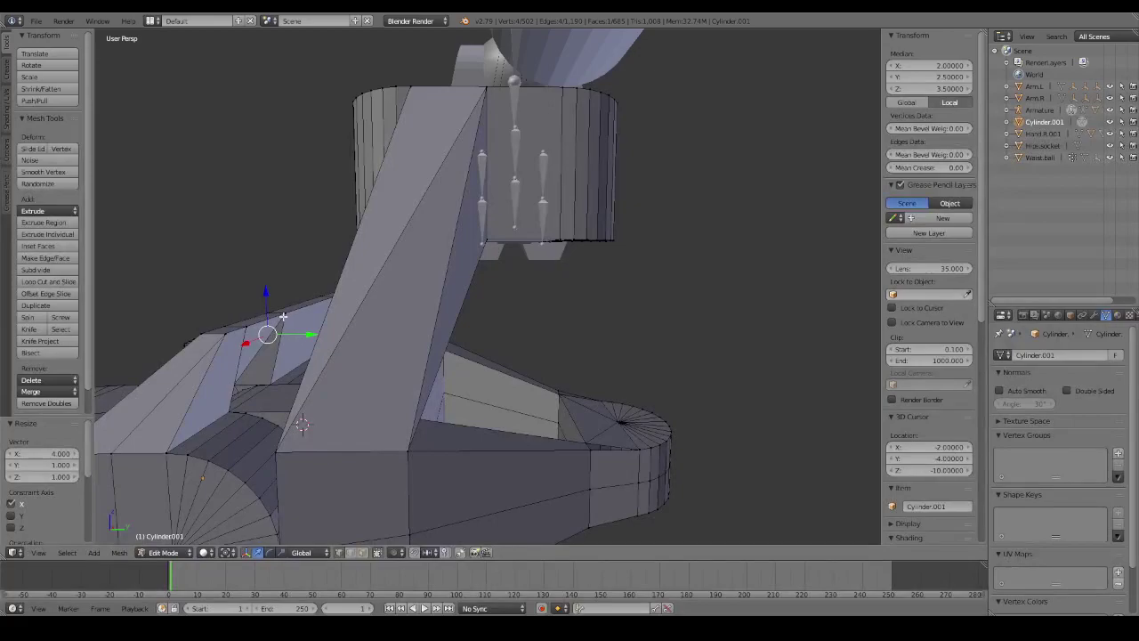
middle_drag(283, 316, 333, 345)
click(333, 346)
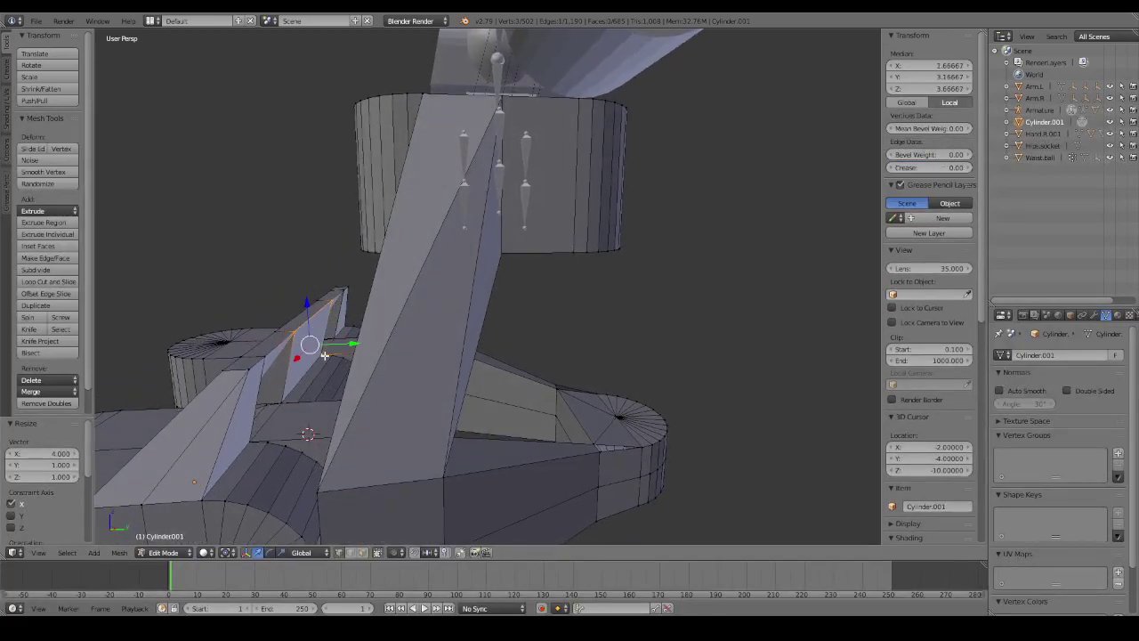
shift+click(307, 401)
mouse_move(309, 401)
middle_down()
mouse_move(298, 420)
mouse_move(322, 384)
middle_up()
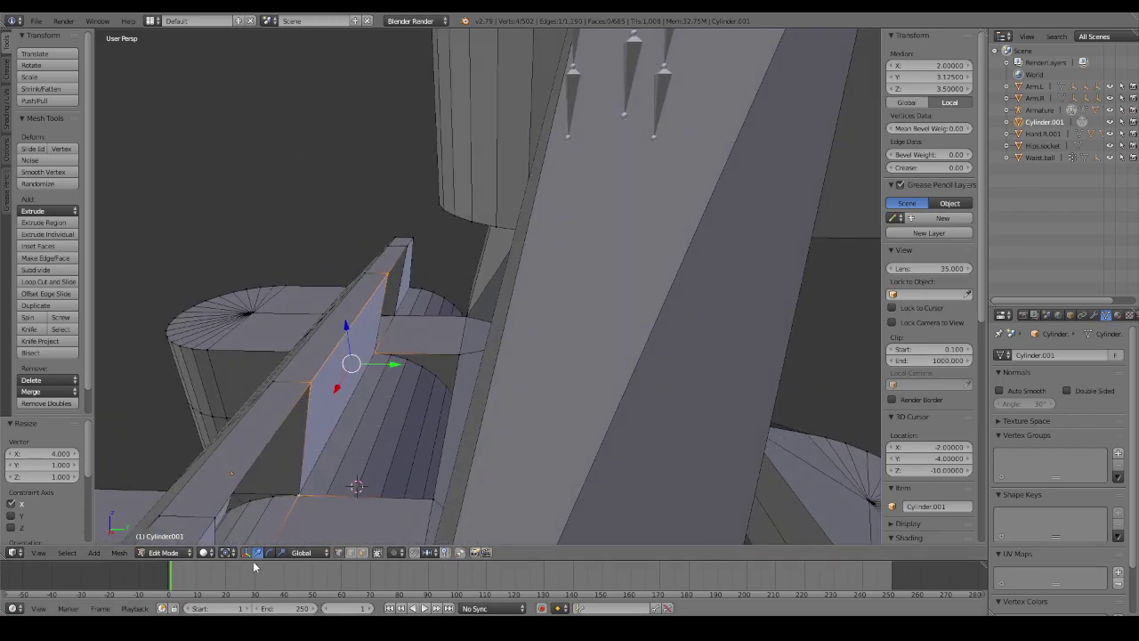
click(360, 312)
click(304, 437)
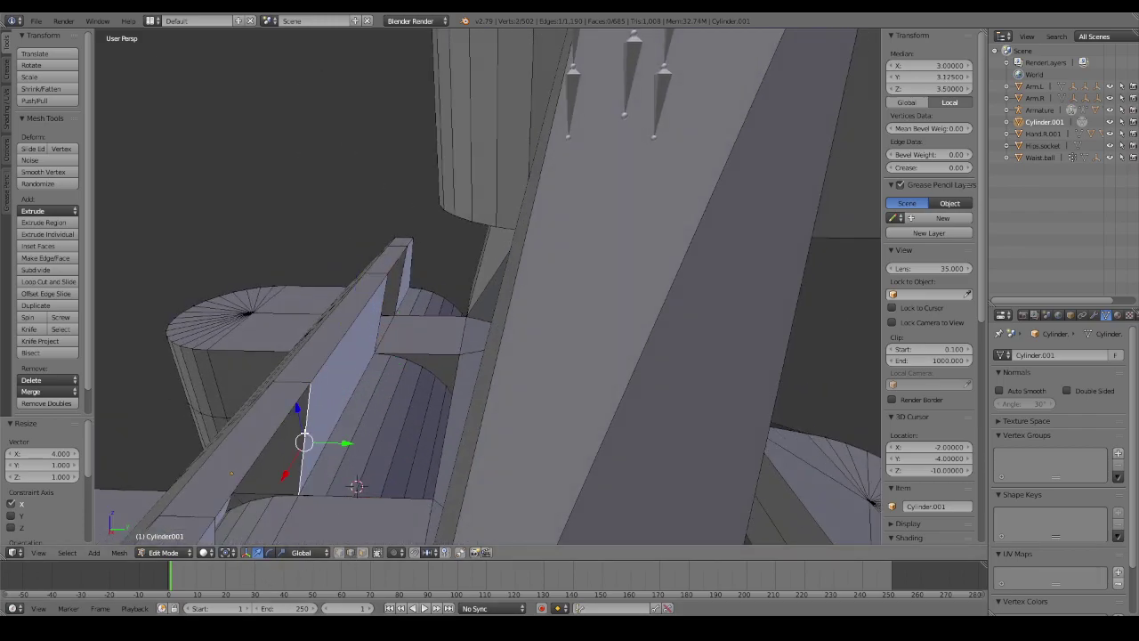
shift+click(379, 321)
click(339, 552)
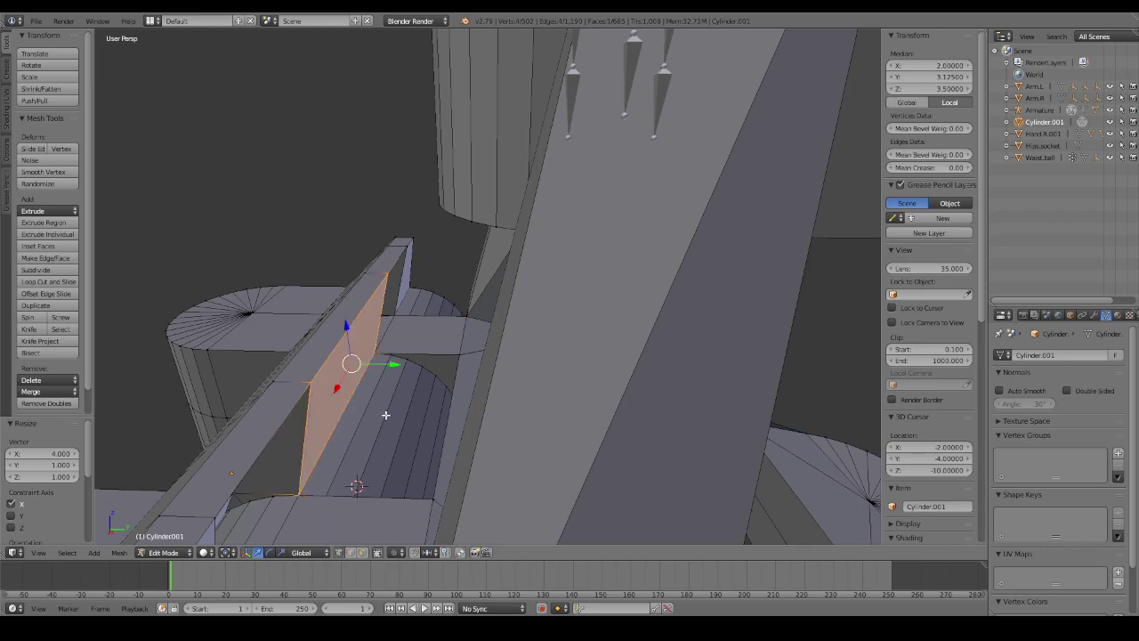
Extrude the strut face in place, scale it to 0.2, and stretch it 4× along X.
key(e)
right_click(428, 416)
text(s)
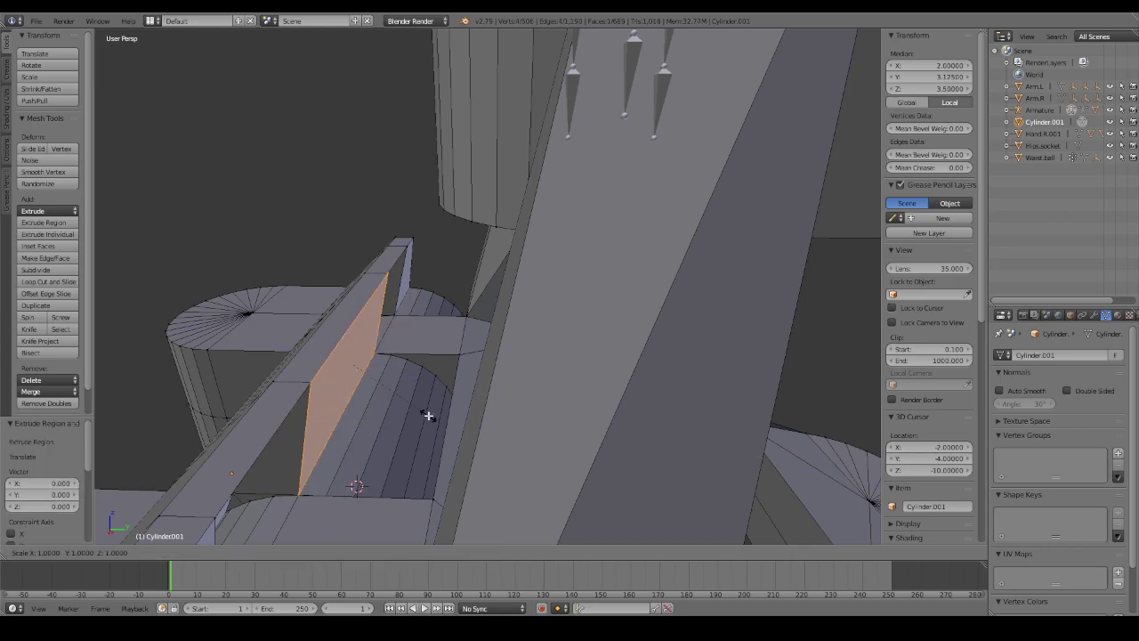
text(2)
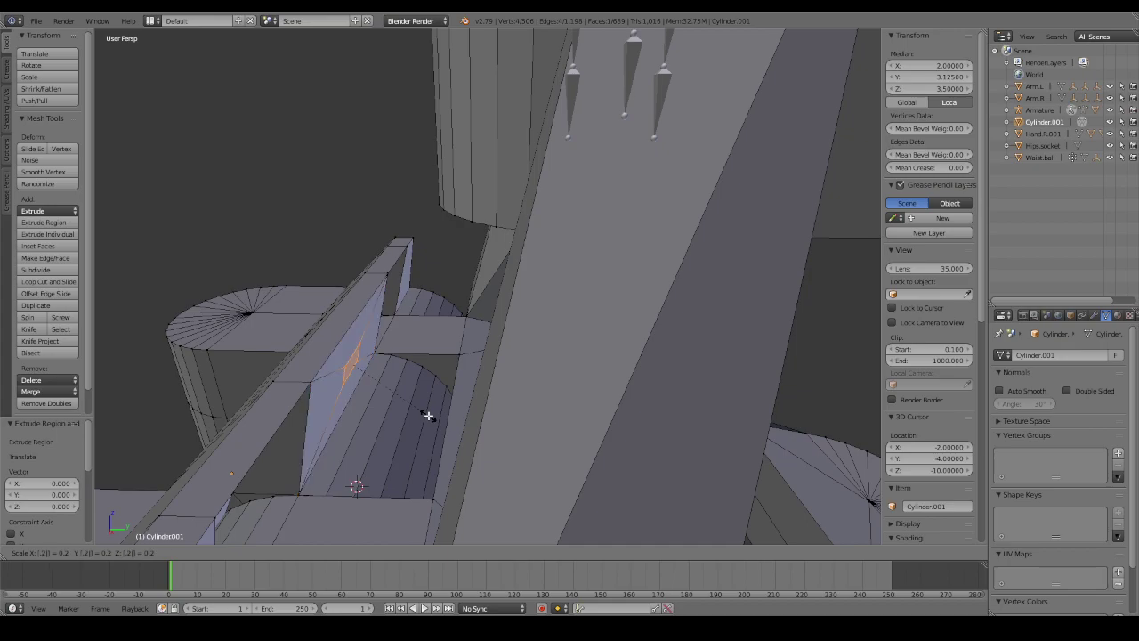
key(Return)
text(sx4)
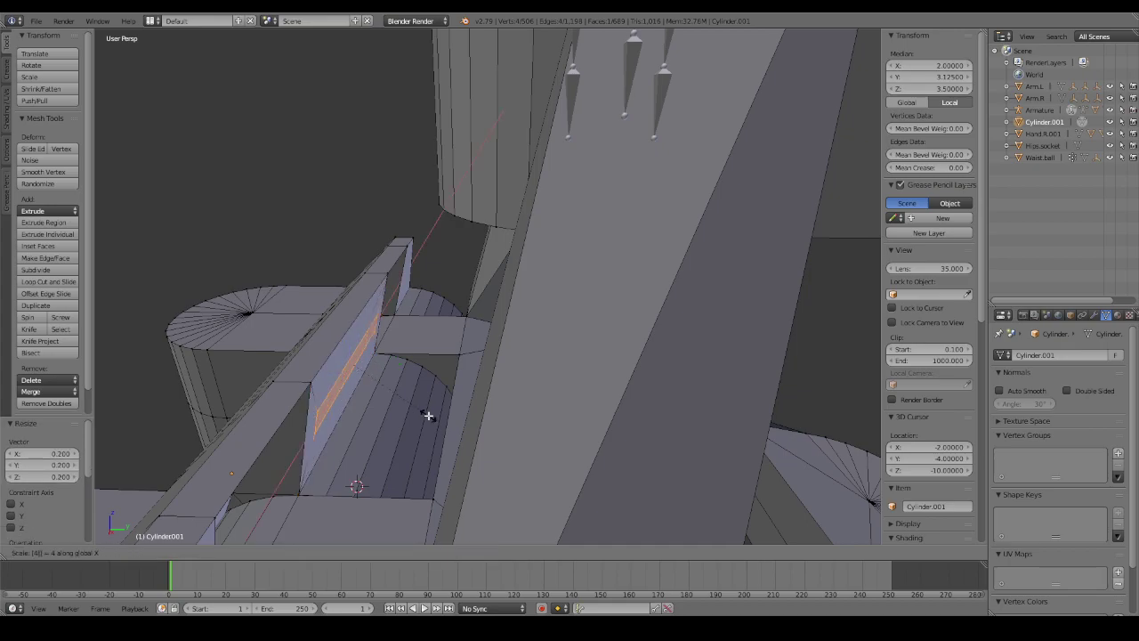
key(Return)
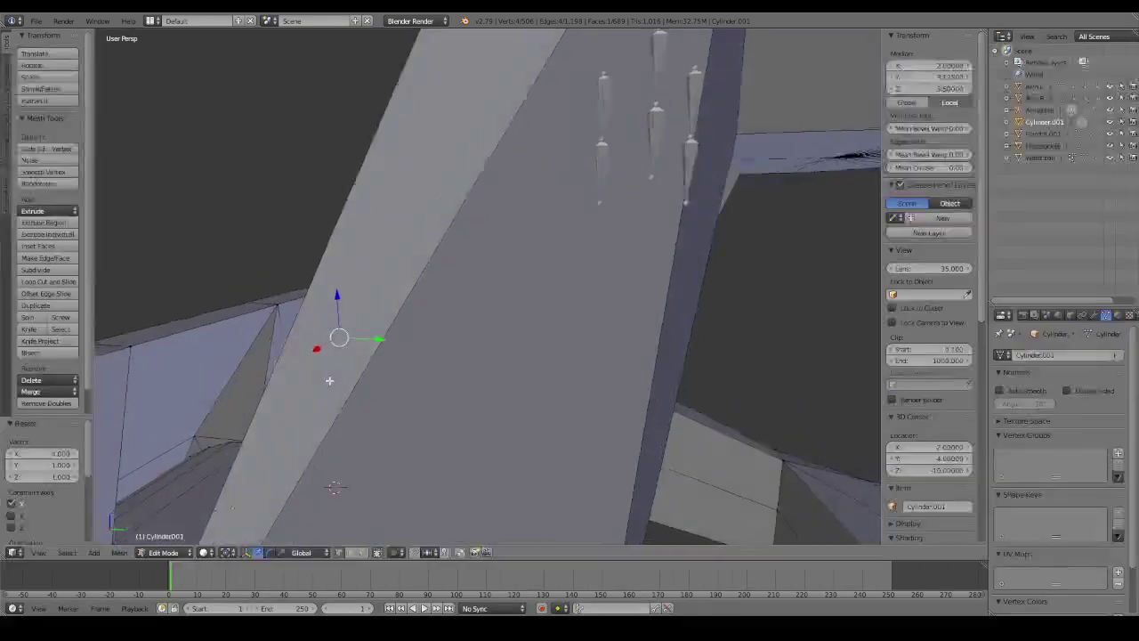
middle_drag(341, 401, 342, 373)
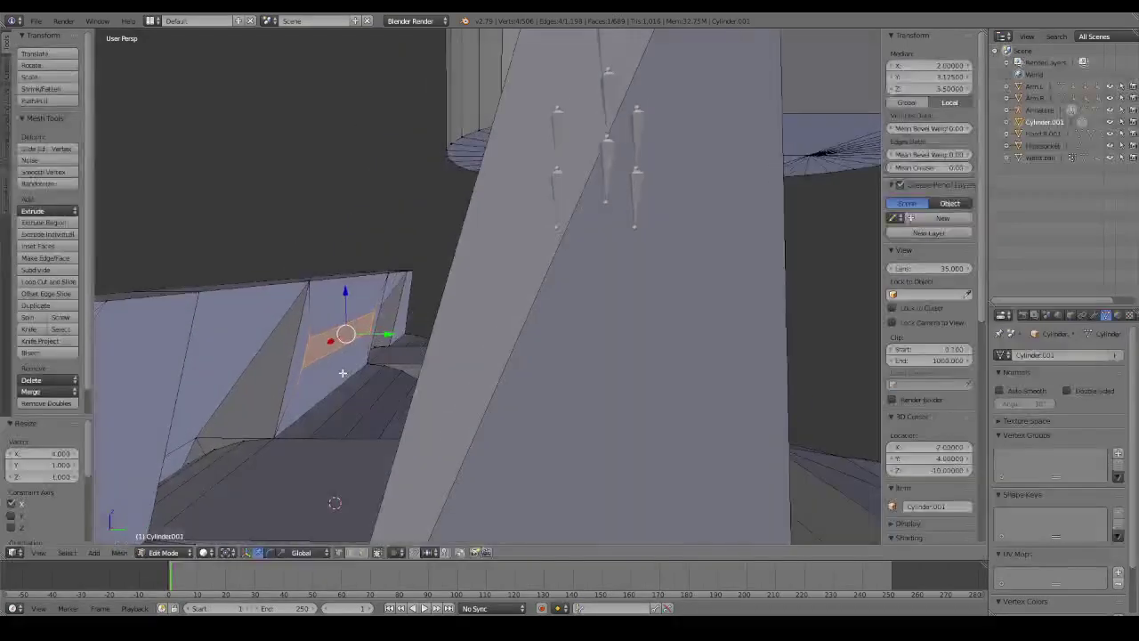
Delete the strut slot face and the foot-top slot face to open holes.
key(x)
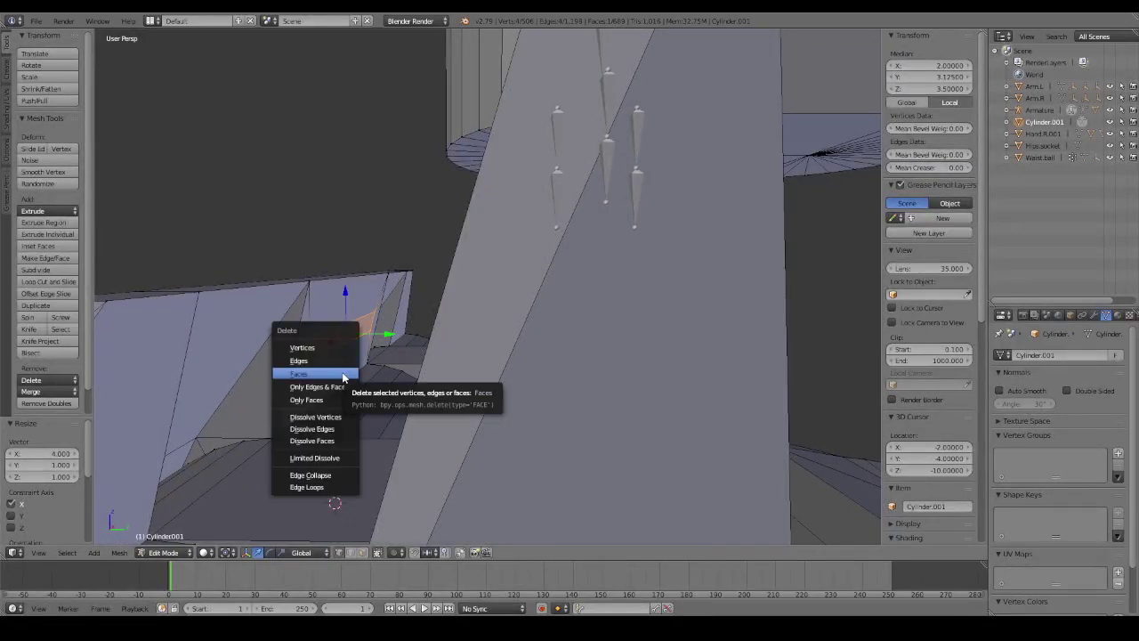
click(342, 374)
middle_drag(344, 374, 437, 364)
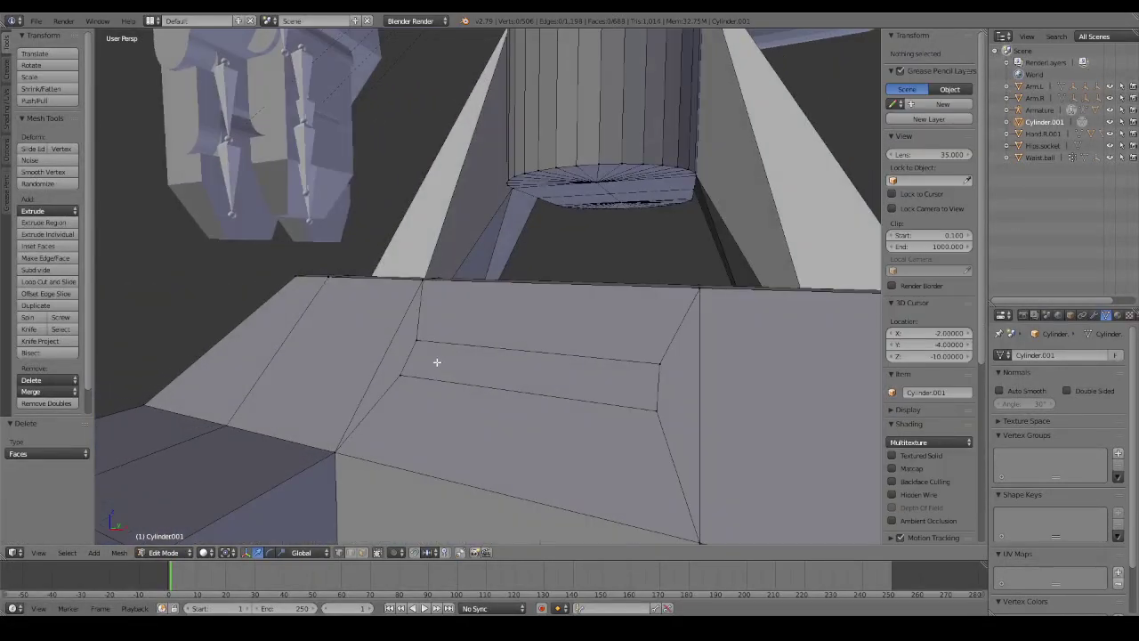
right_click(437, 362)
shift+right_click(654, 363)
shift+right_click(632, 402)
shift+right_click(405, 376)
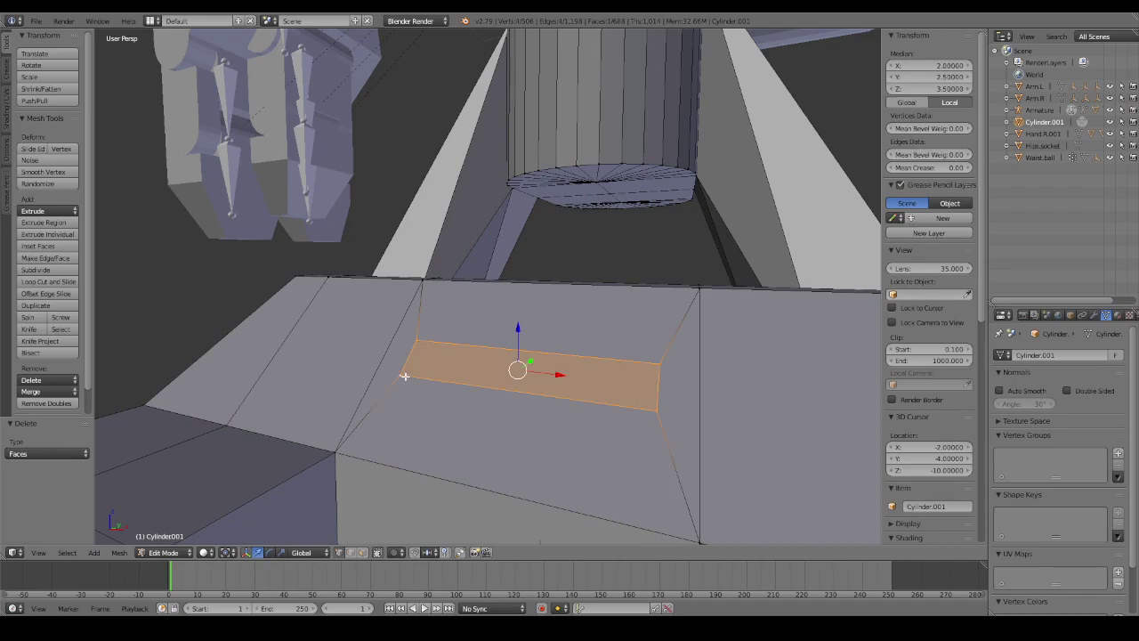
key(x)
click(405, 376)
Select the foot-top hole's rim vertices and fill a face between them.
middle_drag(405, 376, 444, 361)
right_click(452, 340)
shift+right_click(417, 317)
middle_drag(417, 317, 554, 412)
shift+right_click(417, 324)
shift+right_click(416, 324)
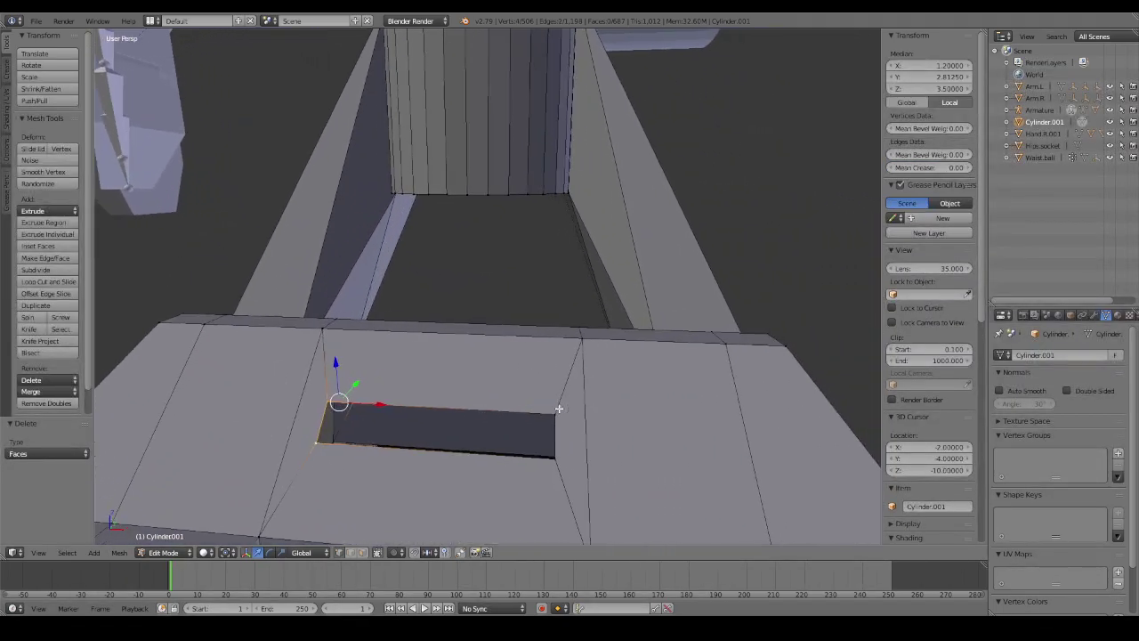
shift+right_click(554, 412)
mouse_move(559, 457)
middle_down()
mouse_move(595, 419)
mouse_move(600, 315)
mouse_move(606, 330)
middle_up()
shift+right_click(601, 319)
shift+right_click(607, 360)
key(f)
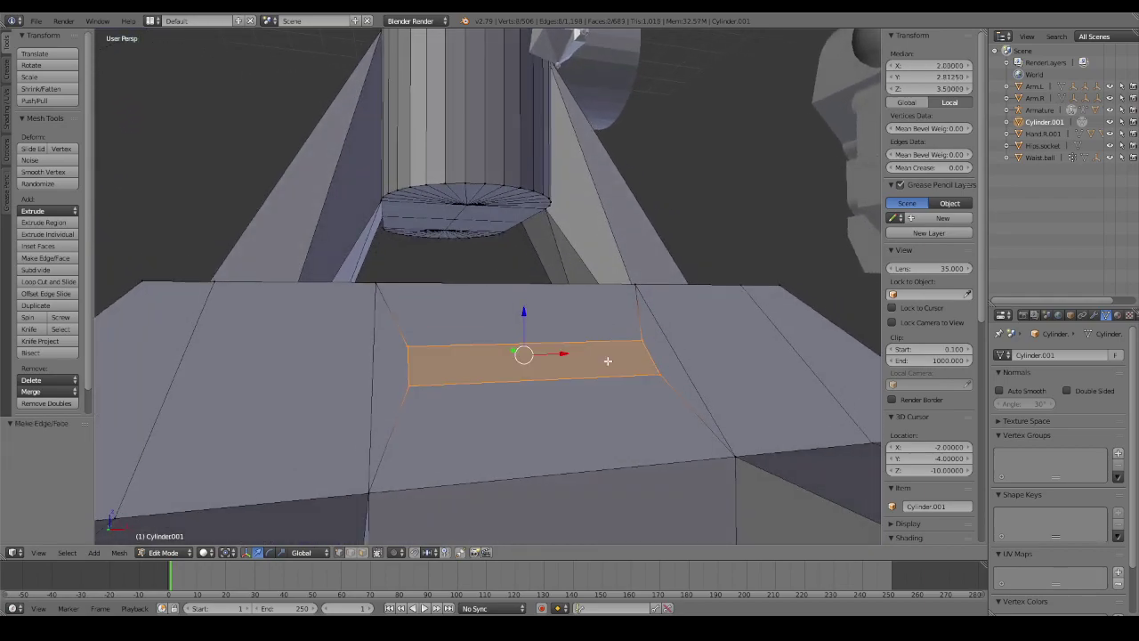
Fill the gap at the hole's right corner and select the left-corner rim vertices.
middle_drag(607, 360, 604, 328)
right_click(598, 315)
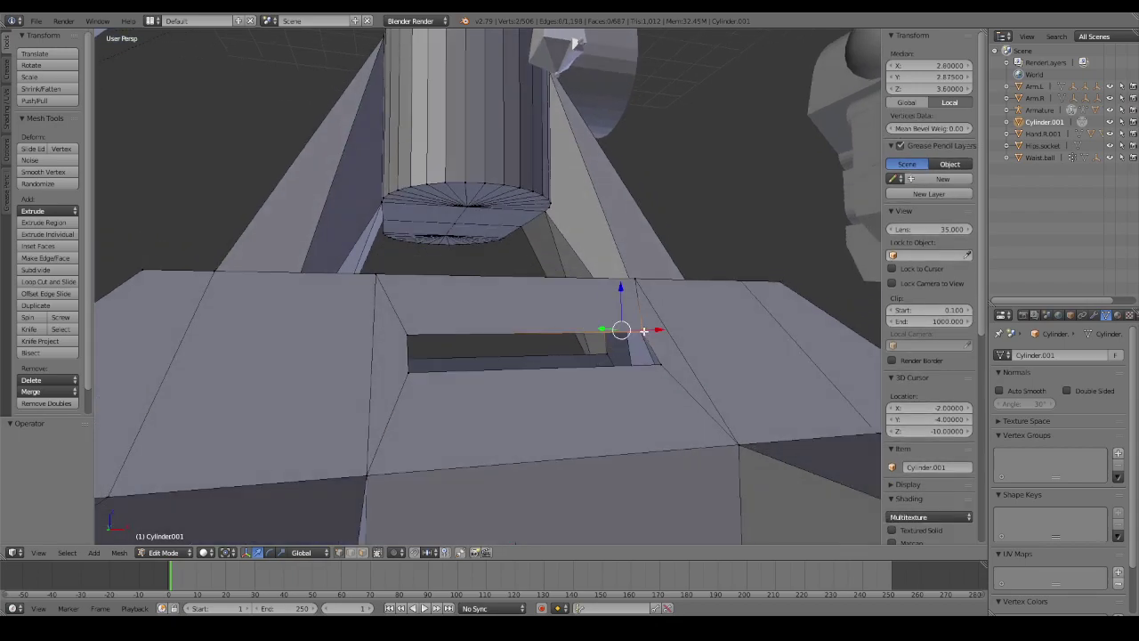
ctrl+right_click(611, 355)
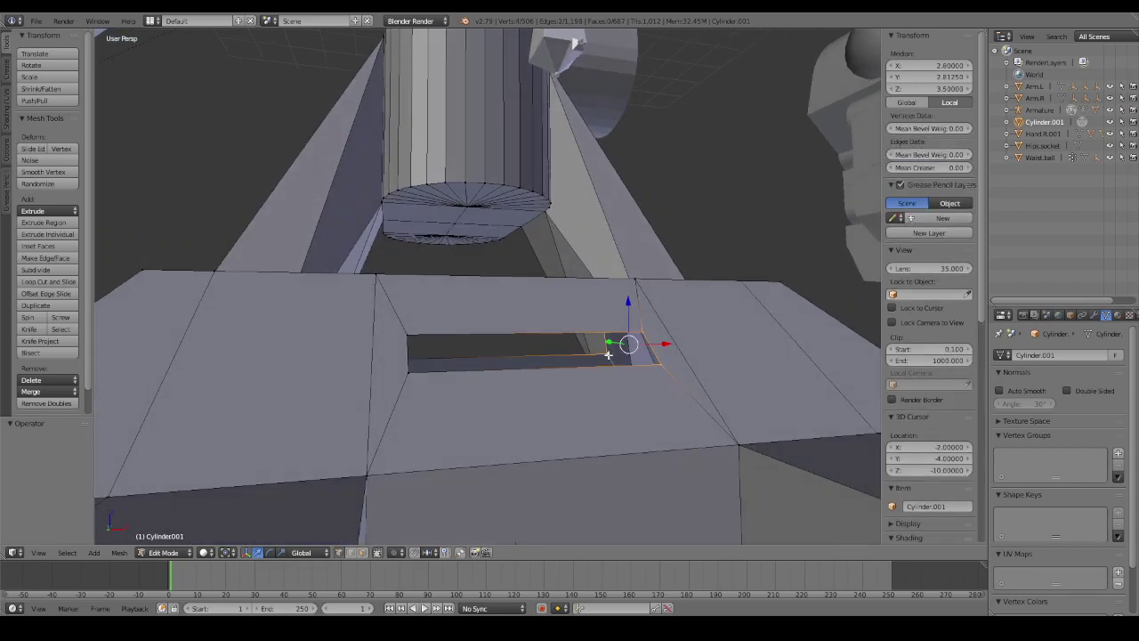
key(f)
middle_drag(608, 354, 428, 339)
right_click(343, 323)
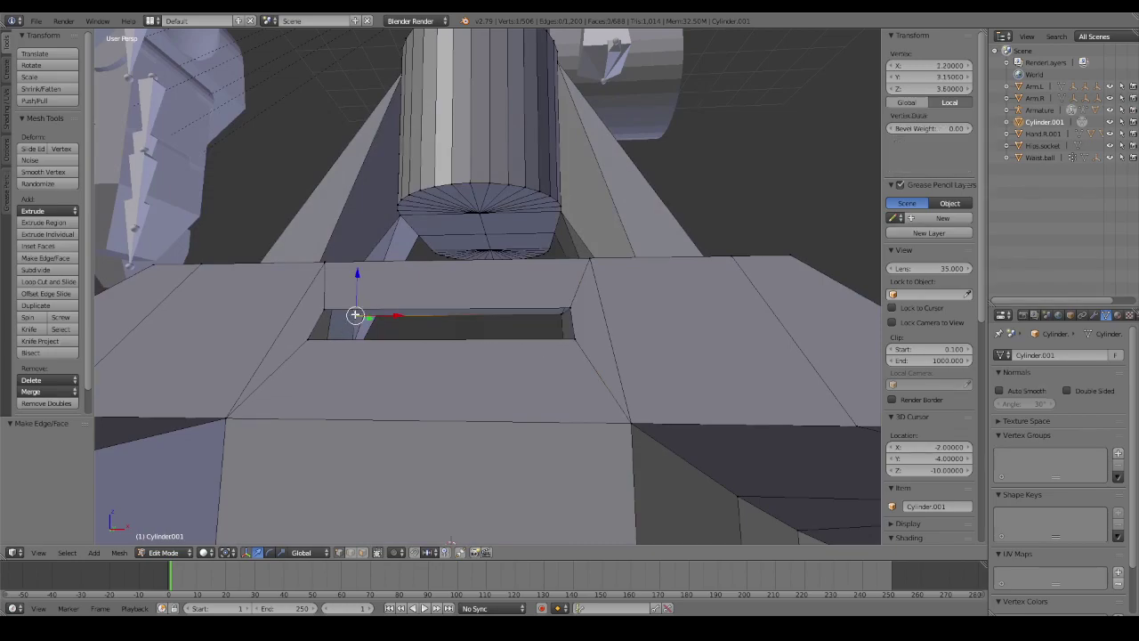
ctrl+right_click(327, 307)
middle_drag(326, 308, 337, 353)
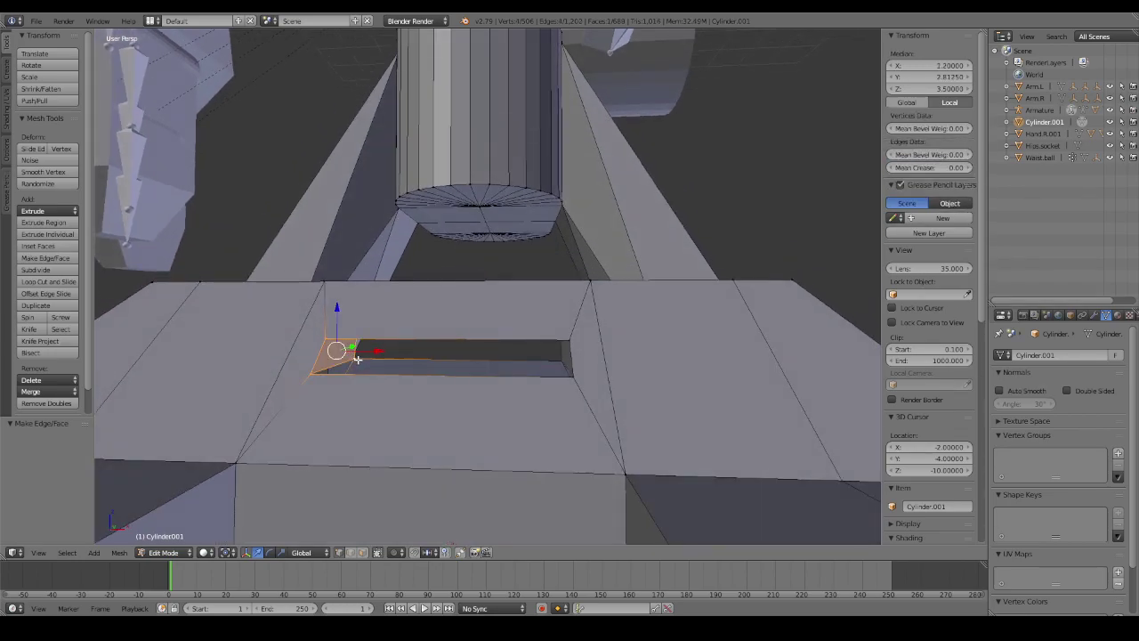
ctrl+right_click(543, 360)
mouse_move(537, 365)
middle_down()
mouse_move(537, 341)
mouse_move(545, 389)
mouse_move(490, 407)
mouse_move(305, 382)
mouse_move(539, 407)
mouse_move(594, 429)
middle_up()
key(a)
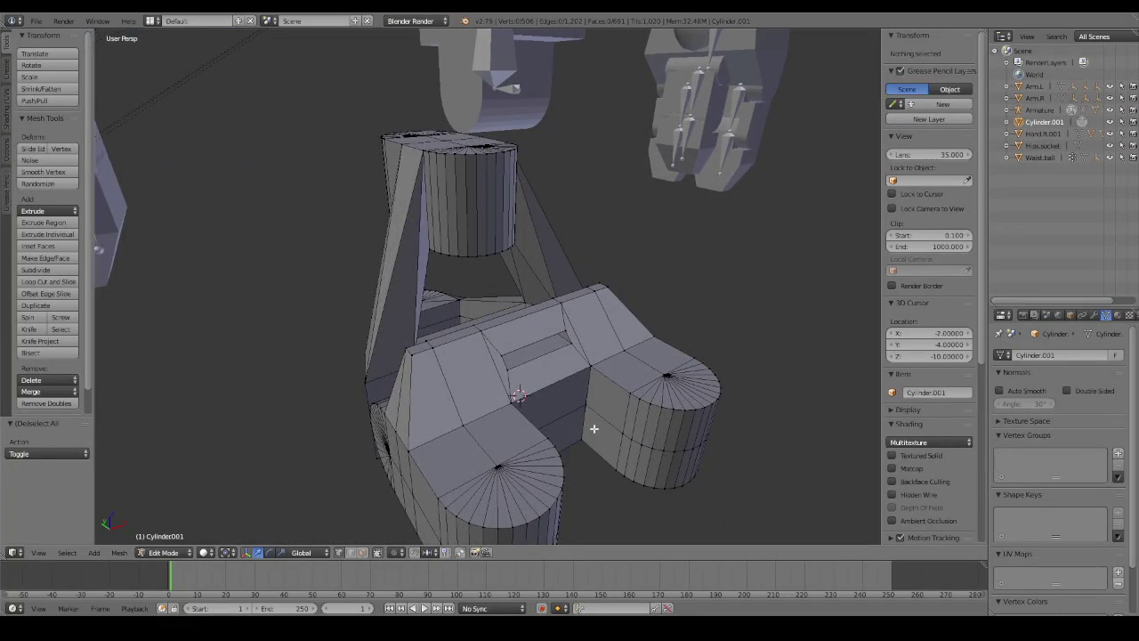
mouse_move(593, 429)
middle_down()
mouse_move(508, 402)
mouse_move(583, 370)
mouse_move(669, 376)
mouse_move(669, 406)
mouse_move(610, 424)
mouse_move(635, 412)
mouse_move(743, 410)
mouse_move(792, 377)
mouse_move(636, 394)
mouse_move(483, 386)
mouse_move(491, 327)
mouse_move(518, 372)
middle_up()
scroll(511, 402, down, 3)
key(Tab)
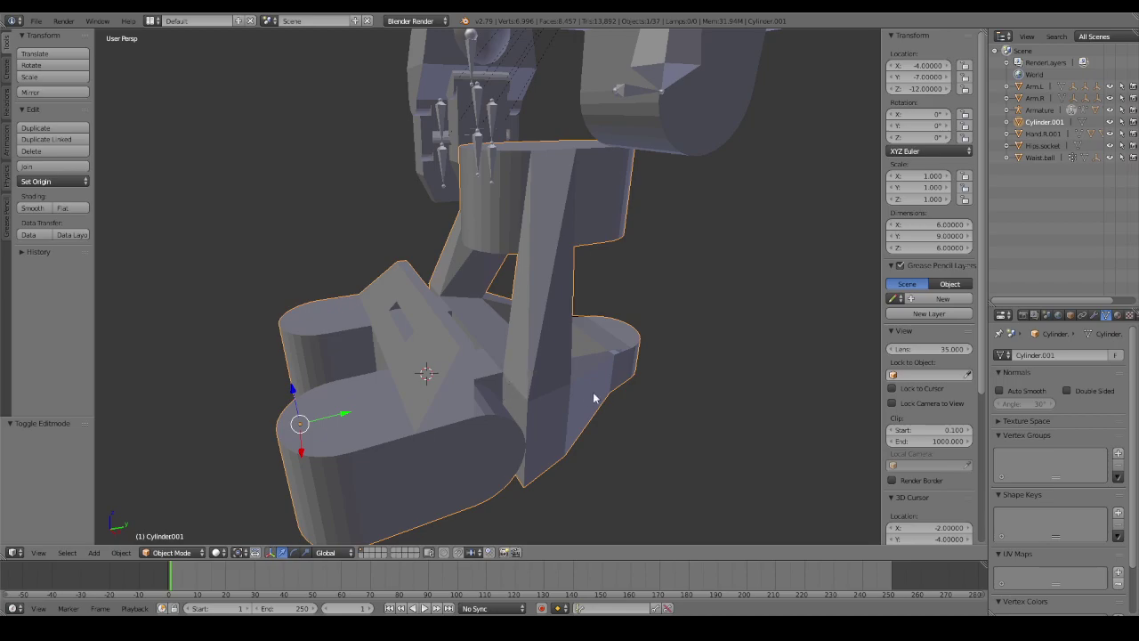
key(Tab)
mouse_move(595, 398)
middle_down()
mouse_move(580, 369)
mouse_move(663, 371)
mouse_move(465, 352)
mouse_move(507, 359)
mouse_move(534, 342)
mouse_move(514, 334)
mouse_move(501, 356)
mouse_move(461, 357)
mouse_move(536, 364)
mouse_move(520, 254)
middle_up()
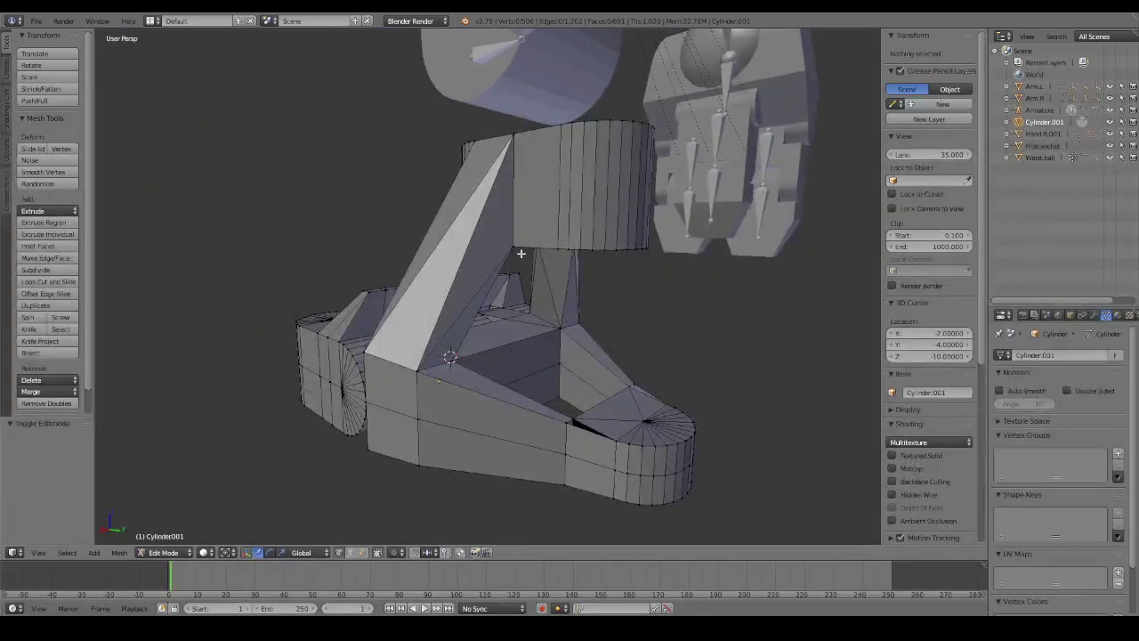
Select the vertices across the gap beside the rounded toe, close it with a face, then deselect.
right_click(521, 253)
mouse_move(561, 420)
middle_down()
mouse_move(530, 431)
mouse_move(547, 440)
mouse_move(532, 392)
mouse_move(544, 374)
mouse_move(515, 361)
mouse_move(542, 392)
mouse_move(501, 400)
mouse_move(570, 343)
mouse_move(545, 392)
mouse_move(616, 354)
middle_up()
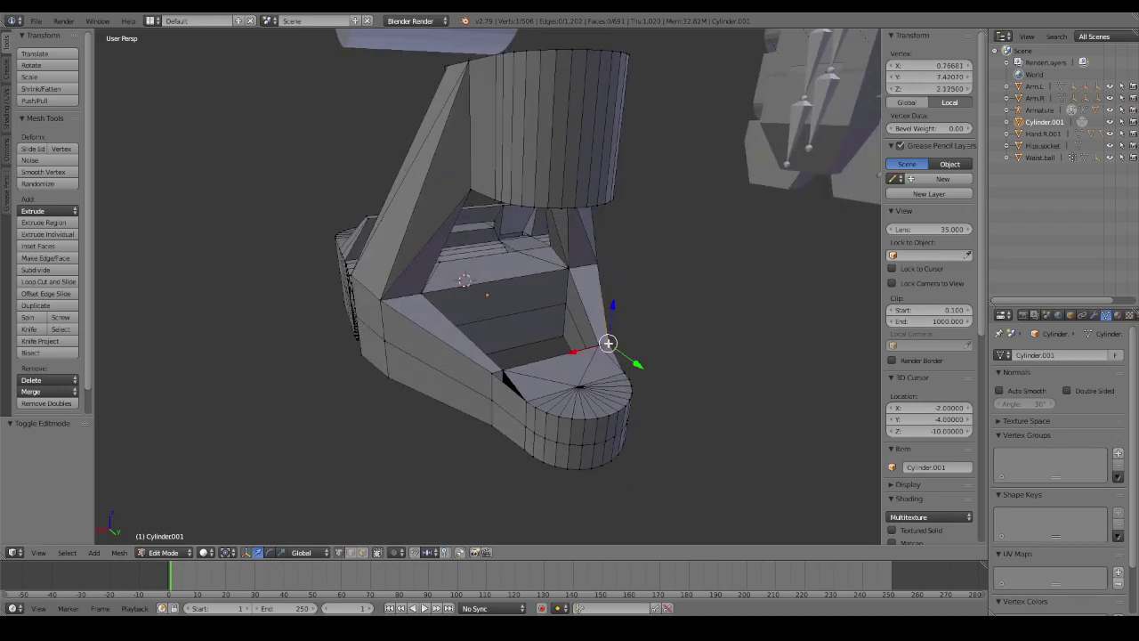
shift+right_click(613, 364)
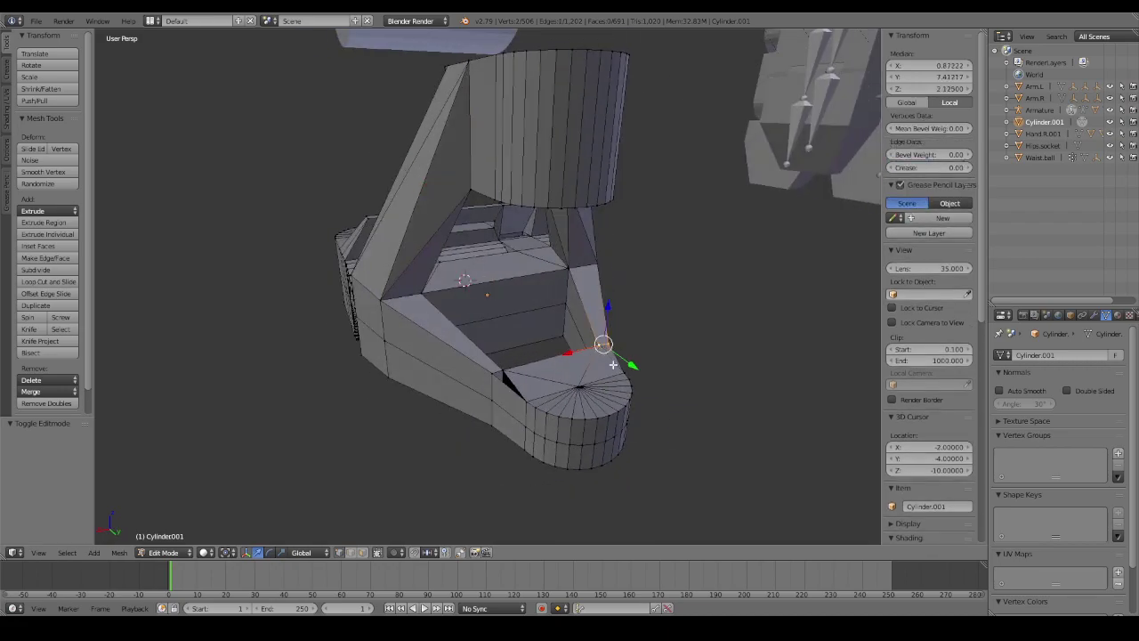
right_click(523, 397)
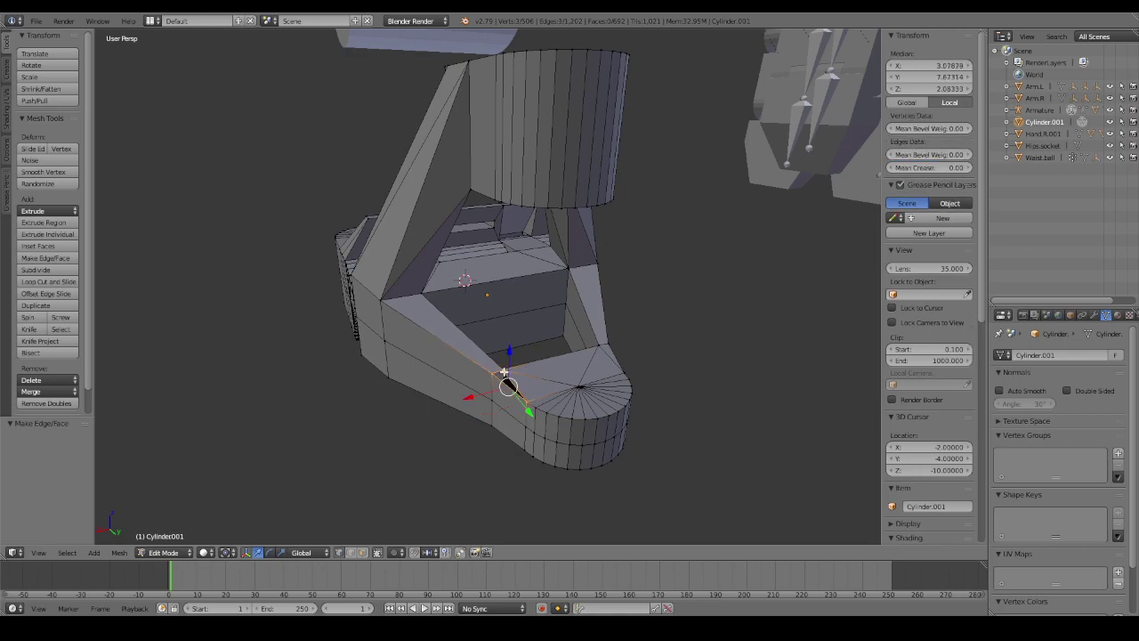
key(a)
mouse_move(504, 373)
middle_down()
mouse_move(564, 384)
mouse_move(650, 350)
mouse_move(562, 330)
mouse_move(575, 338)
middle_up()
Deselect the foot mesh and inspect the whole robot outside edit mode, then return to editing.
key(a)
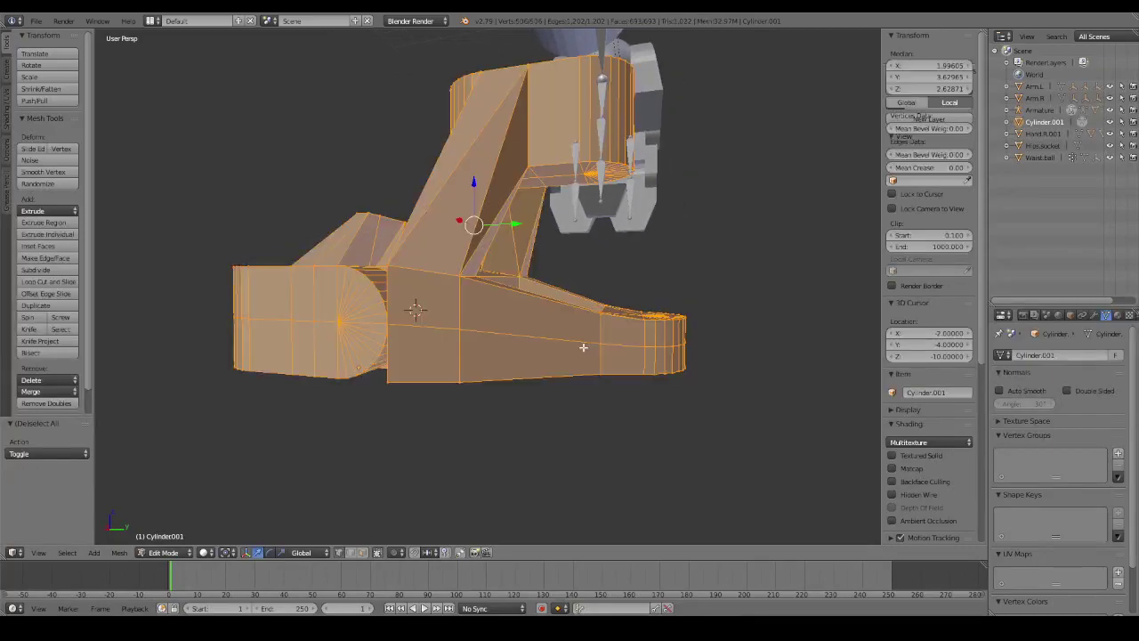
key(a)
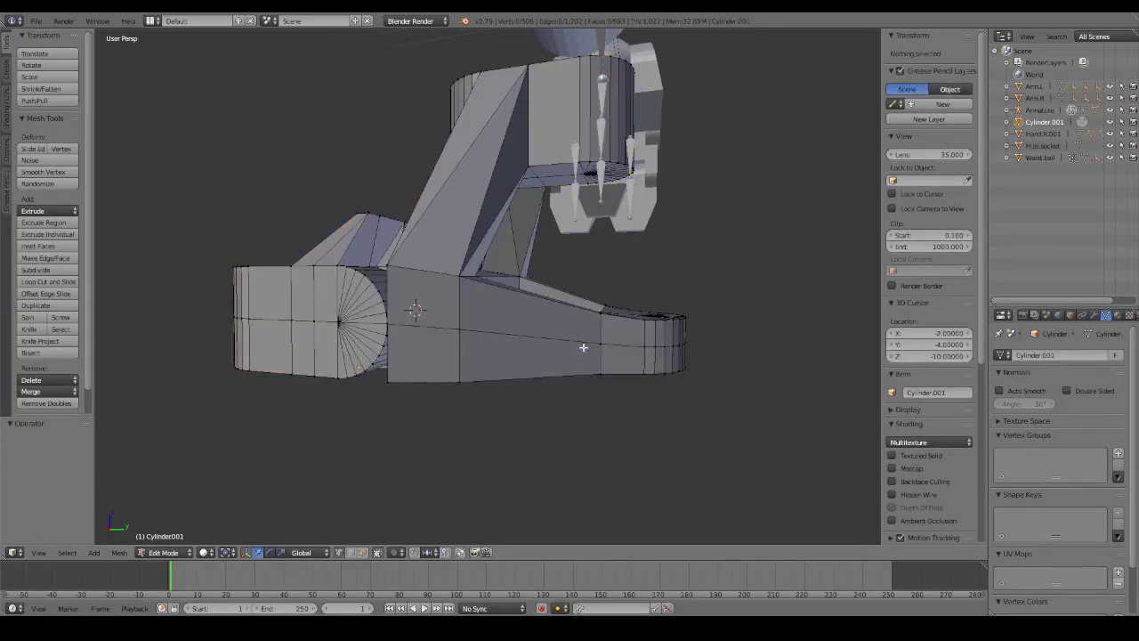
key(z)
mouse_move(590, 341)
middle_down()
mouse_move(590, 371)
mouse_move(664, 391)
mouse_move(703, 394)
mouse_move(724, 376)
mouse_move(686, 393)
mouse_move(638, 386)
mouse_move(600, 371)
mouse_move(546, 304)
mouse_move(499, 299)
mouse_move(452, 300)
mouse_move(353, 371)
mouse_move(246, 373)
mouse_move(399, 330)
mouse_move(522, 324)
mouse_move(438, 327)
middle_up()
key(Tab)
scroll(445, 336, down, 3)
key(z)
scroll(521, 323, up, 2)
mouse_move(522, 323)
middle_down()
mouse_move(541, 313)
mouse_move(419, 286)
mouse_move(622, 331)
mouse_move(605, 390)
mouse_move(603, 304)
middle_up()
key(Tab)
Select the linked ankle cylinder and struts and rotate them 25.3° about X.
scroll(605, 389, up, 1)
scroll(610, 394, up, 1)
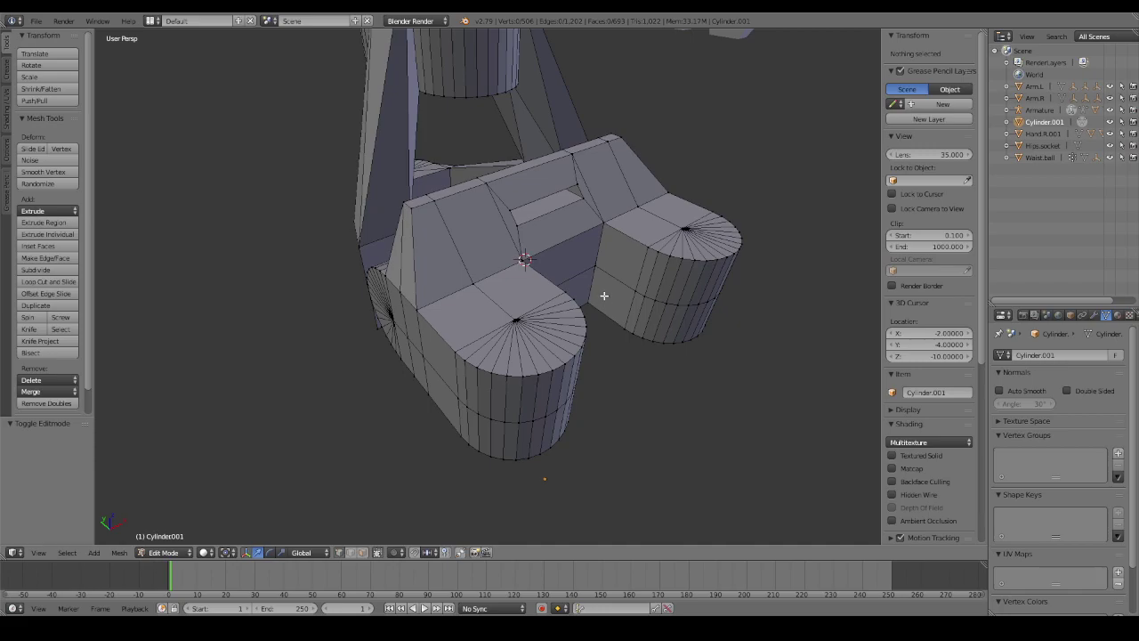
mouse_move(732, 332)
middle_down()
mouse_move(599, 298)
mouse_move(516, 312)
mouse_move(465, 300)
mouse_move(465, 237)
mouse_move(432, 313)
mouse_move(538, 325)
mouse_move(491, 343)
mouse_move(528, 330)
mouse_move(547, 306)
middle_up()
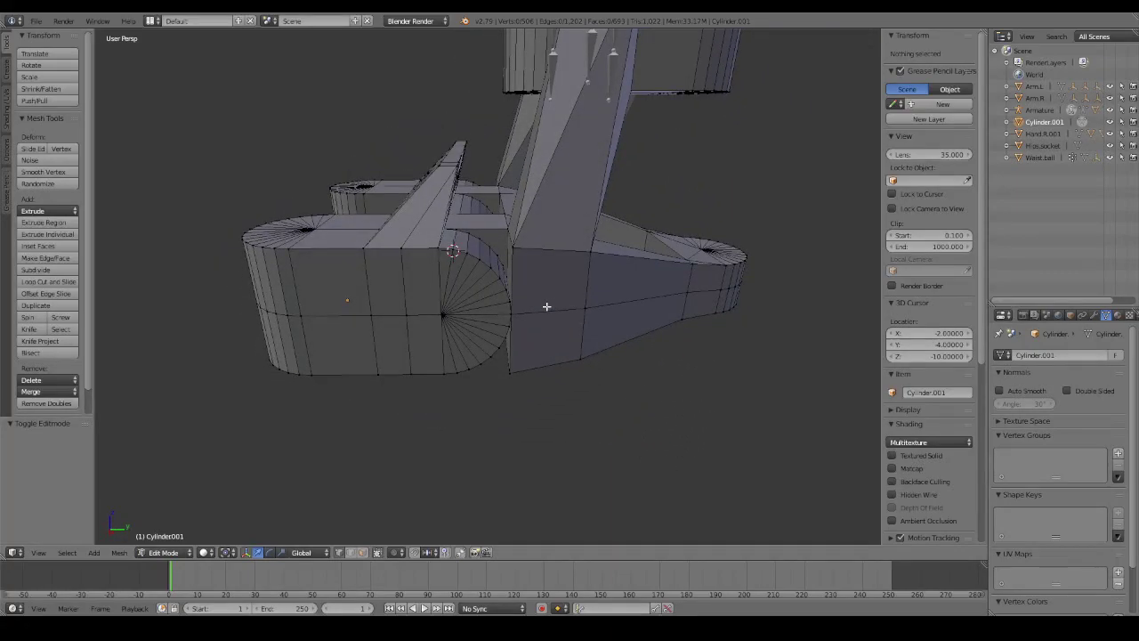
key(l)
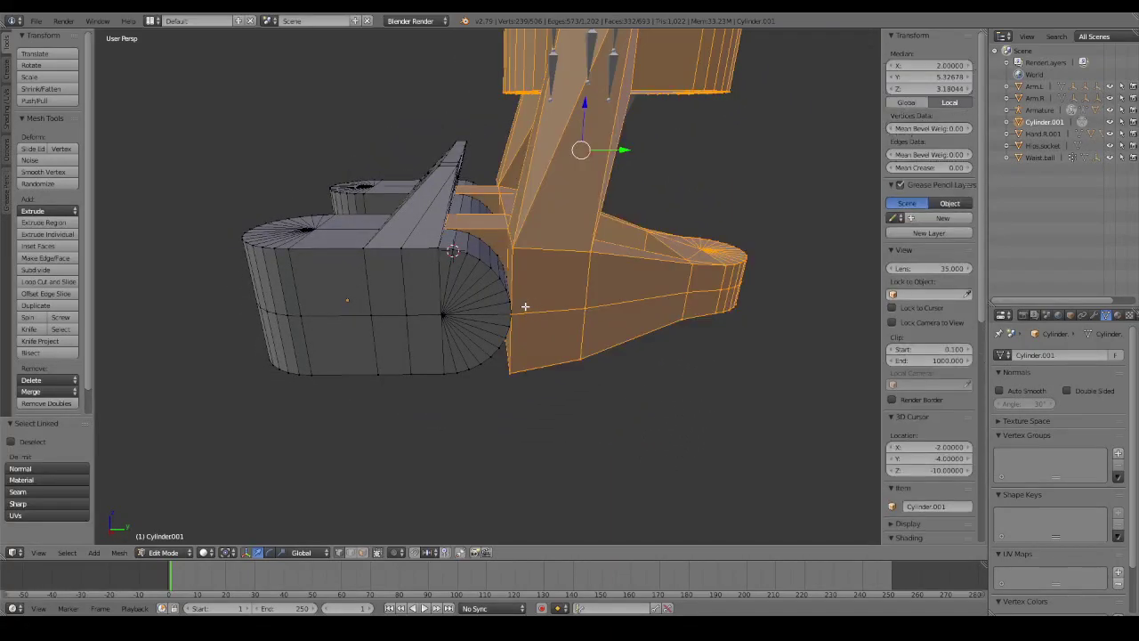
scroll(748, 357, down, 3)
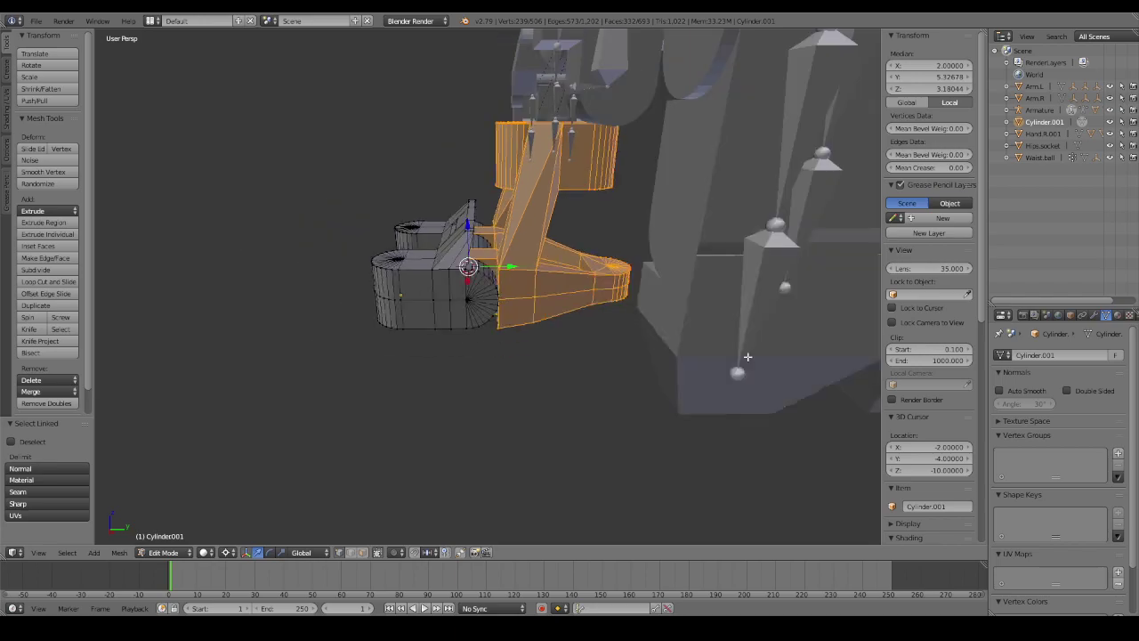
key(r)
key(x)
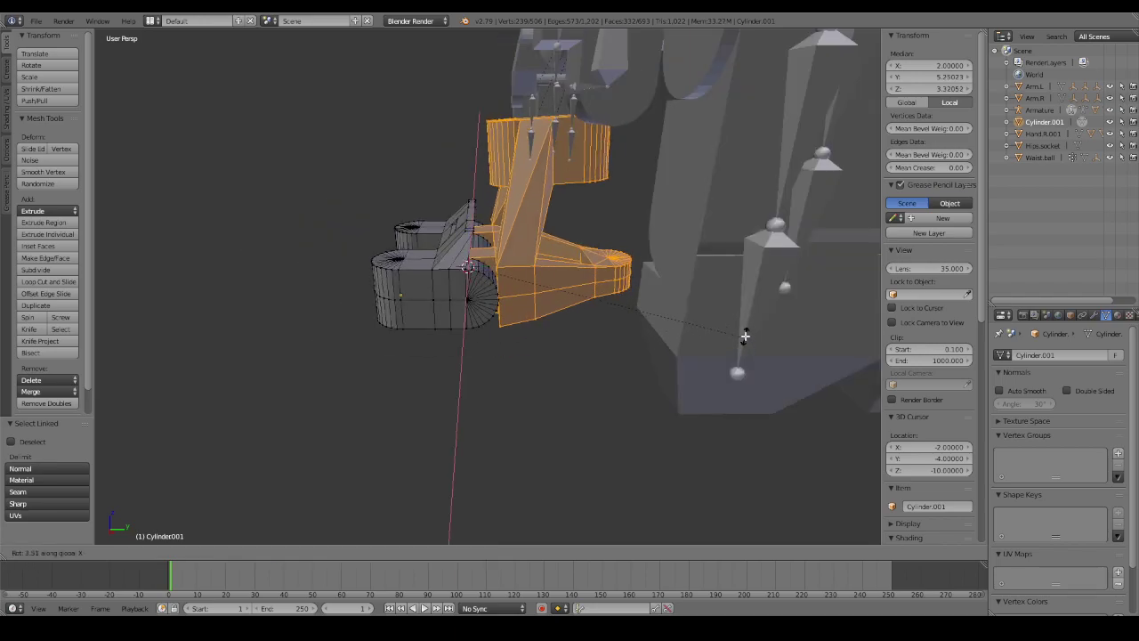
click(667, 241)
mouse_move(666, 240)
middle_down()
mouse_move(635, 255)
mouse_move(857, 254)
mouse_move(735, 261)
mouse_move(748, 265)
mouse_move(677, 282)
mouse_move(599, 267)
mouse_move(614, 280)
mouse_move(612, 324)
middle_up()
scroll(723, 280, up, 2)
key(a)
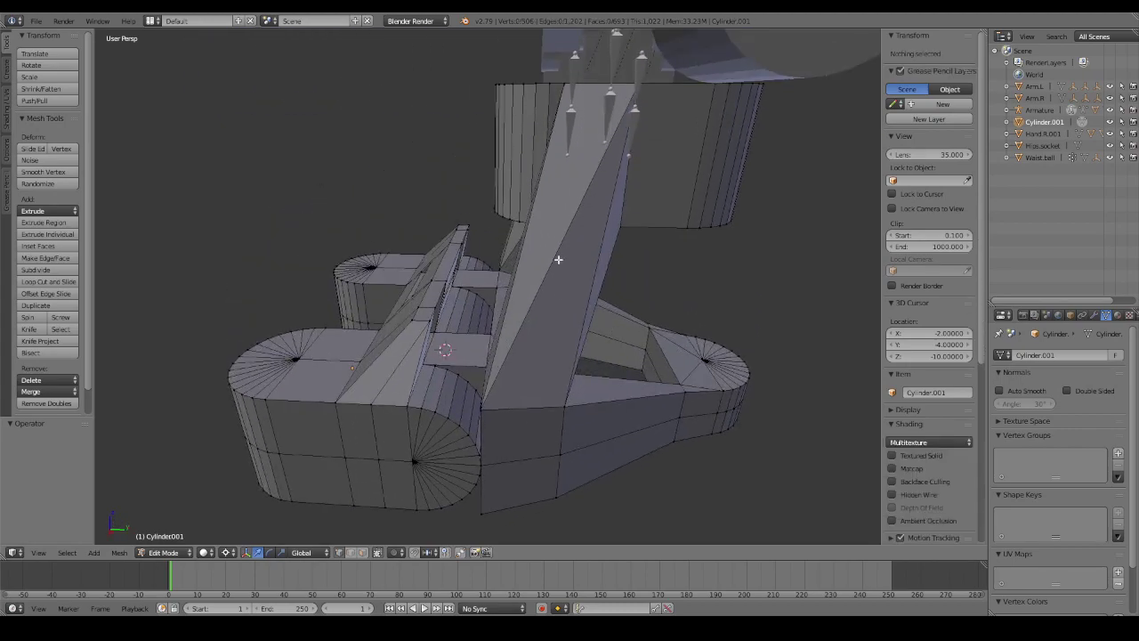
right_click(549, 276)
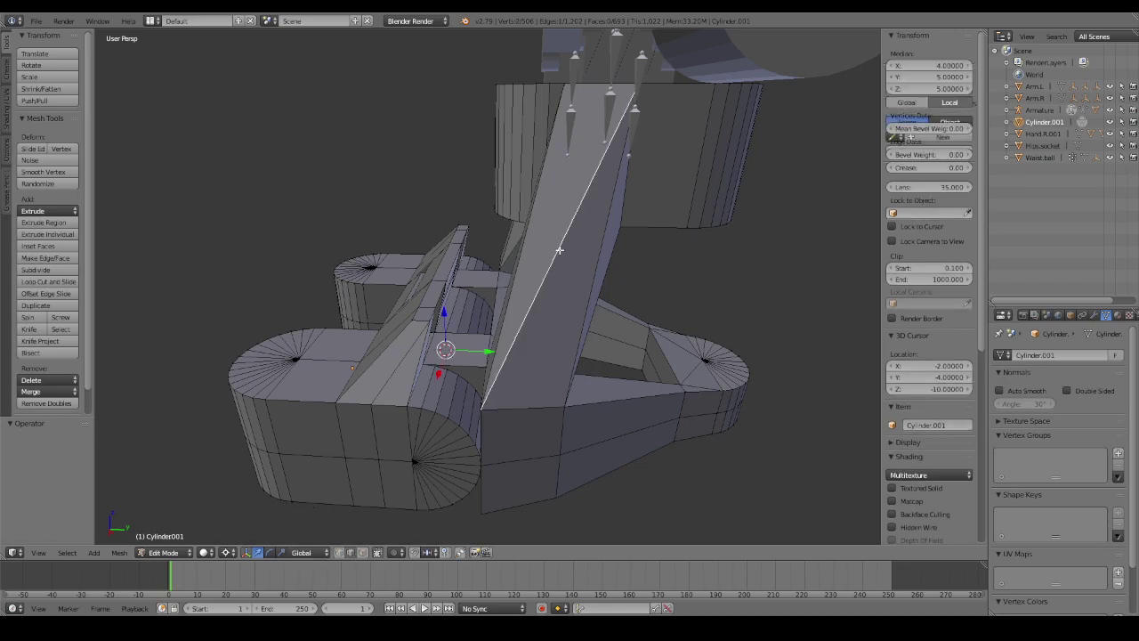
shift+right_click(594, 258)
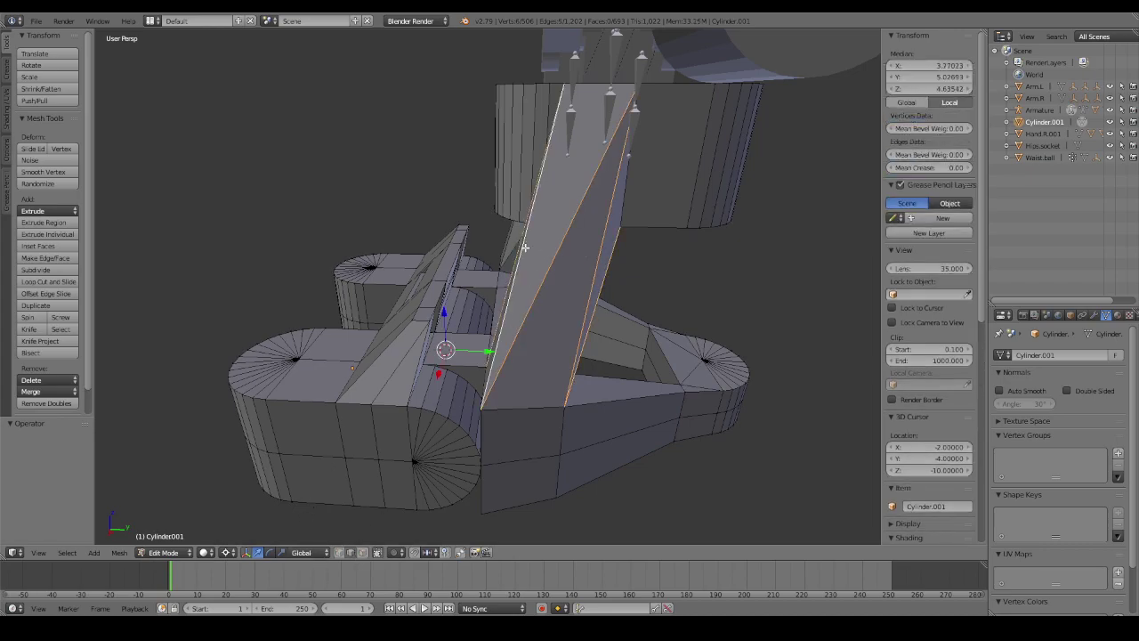
mouse_move(526, 248)
middle_down()
mouse_move(628, 229)
mouse_move(448, 204)
mouse_move(361, 226)
middle_up()
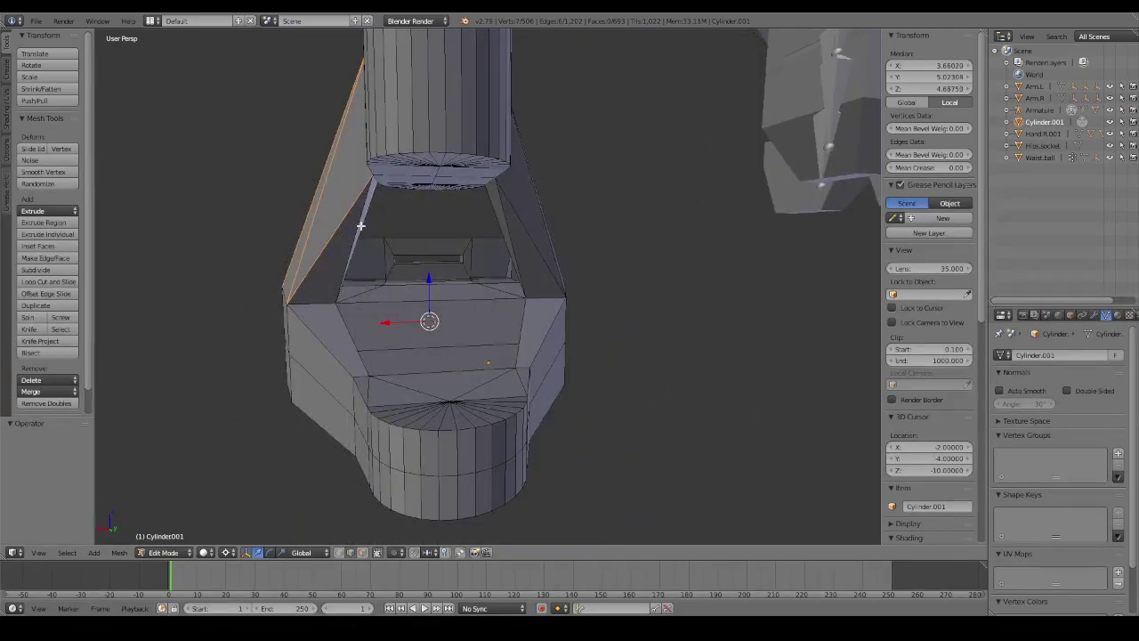
click(48, 267)
middle_drag(418, 294, 562, 310)
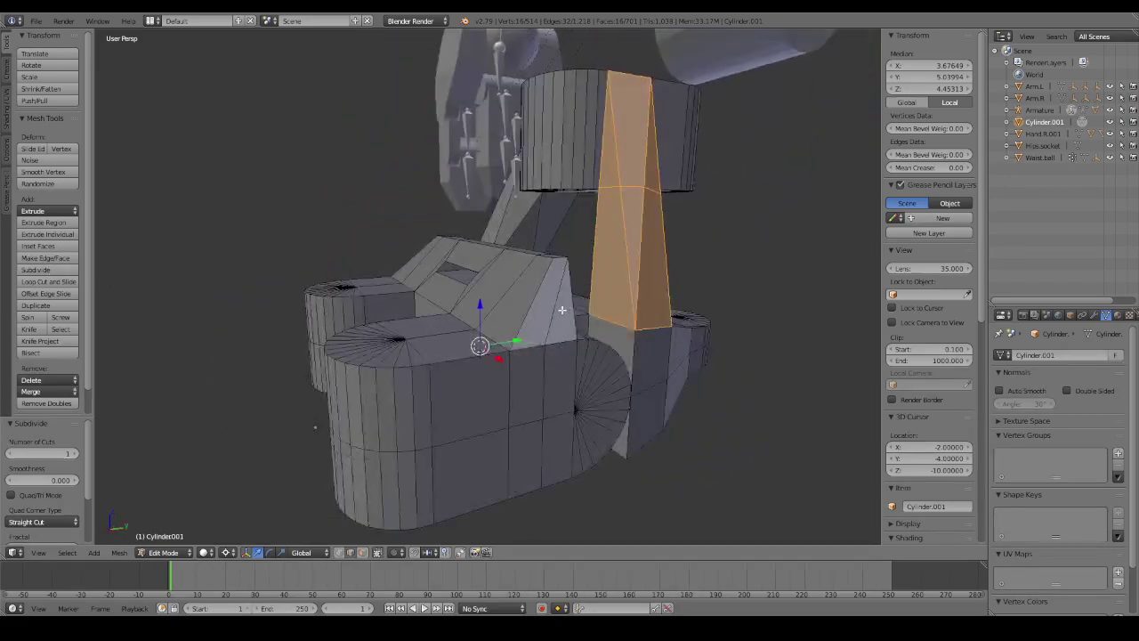
key(ctrl+z)
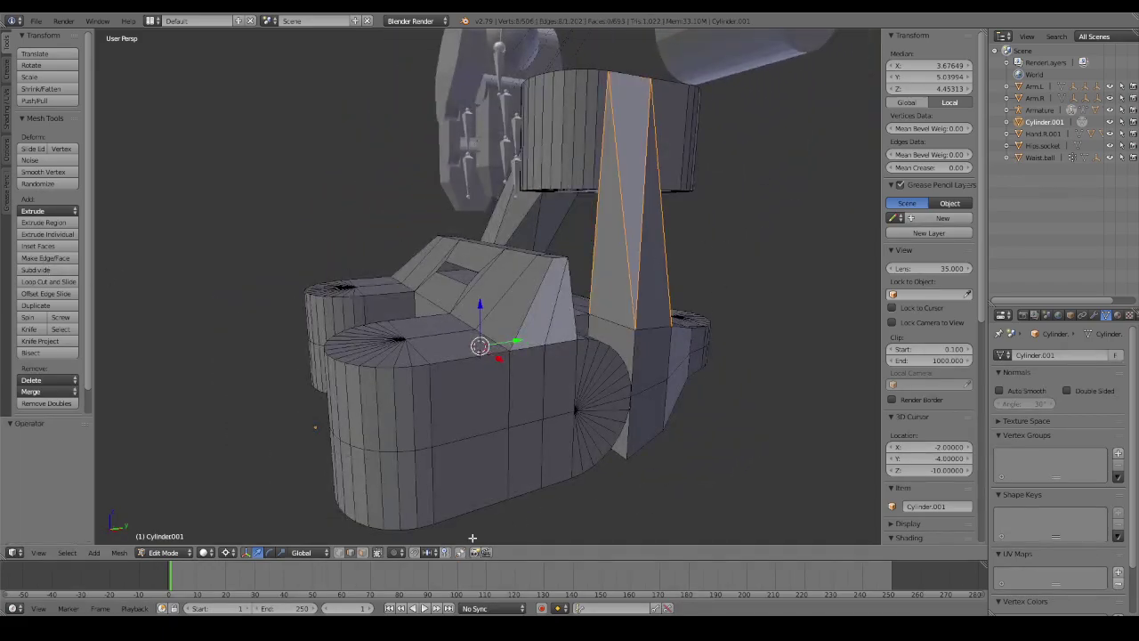
click(337, 554)
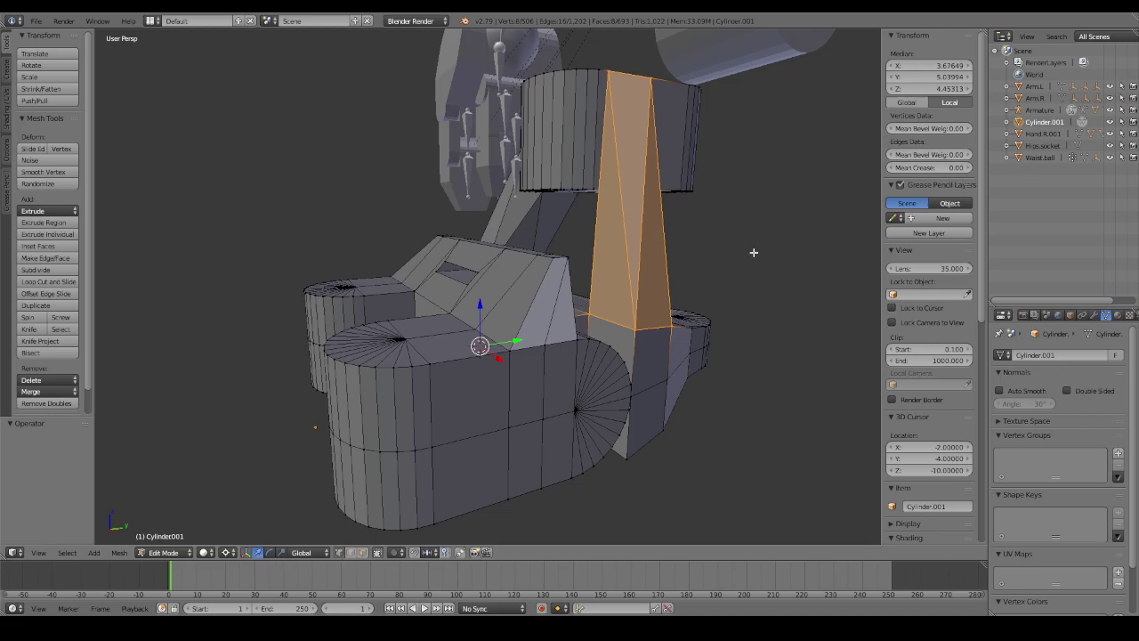
key(ctrl+z)
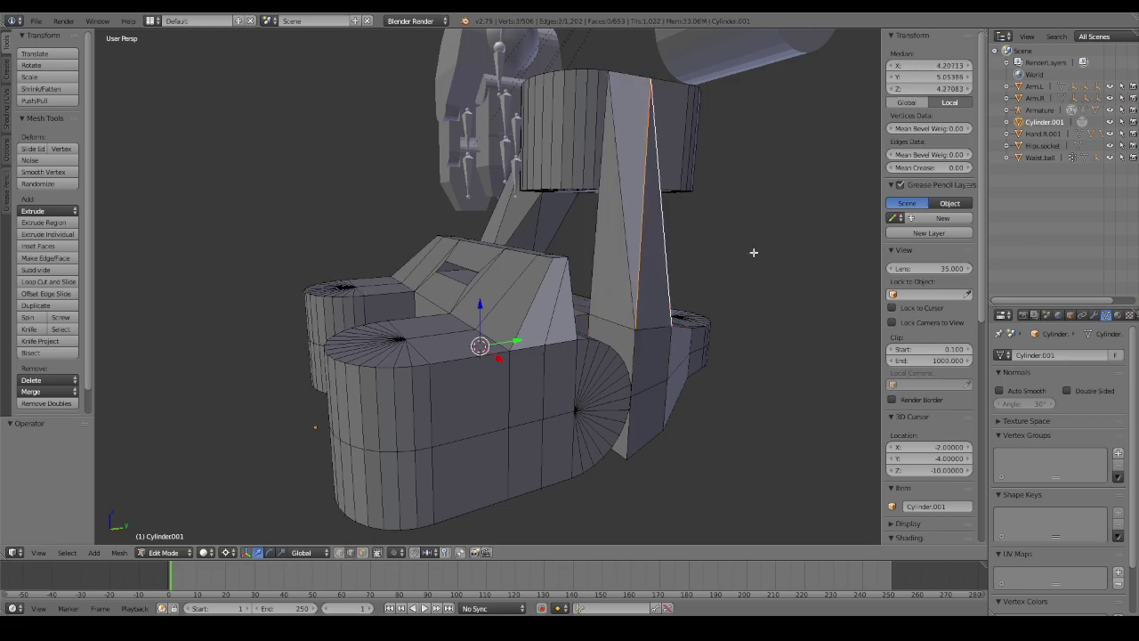
key(a)
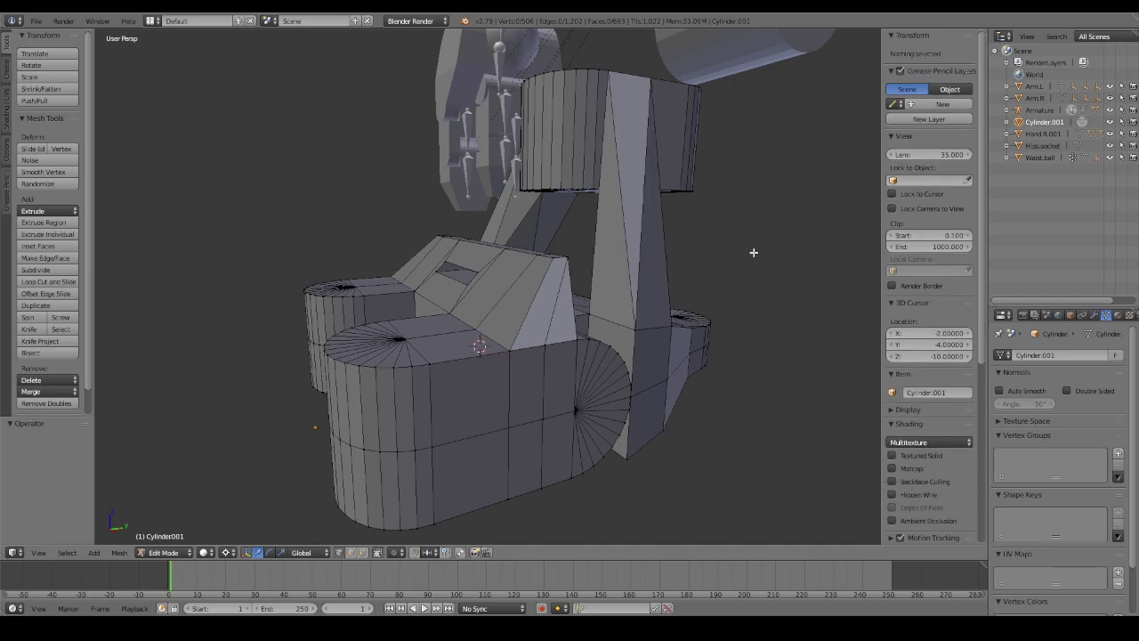
Select the edge where a strut meets the foot, undoing a trial extrusion.
mouse_move(753, 252)
middle_down()
mouse_move(668, 249)
mouse_move(699, 247)
mouse_move(709, 265)
mouse_move(732, 251)
mouse_move(697, 240)
mouse_move(728, 247)
middle_up()
right_click(498, 334)
mouse_move(556, 319)
middle_down()
mouse_move(499, 334)
mouse_move(553, 322)
mouse_move(391, 304)
mouse_move(418, 303)
middle_up()
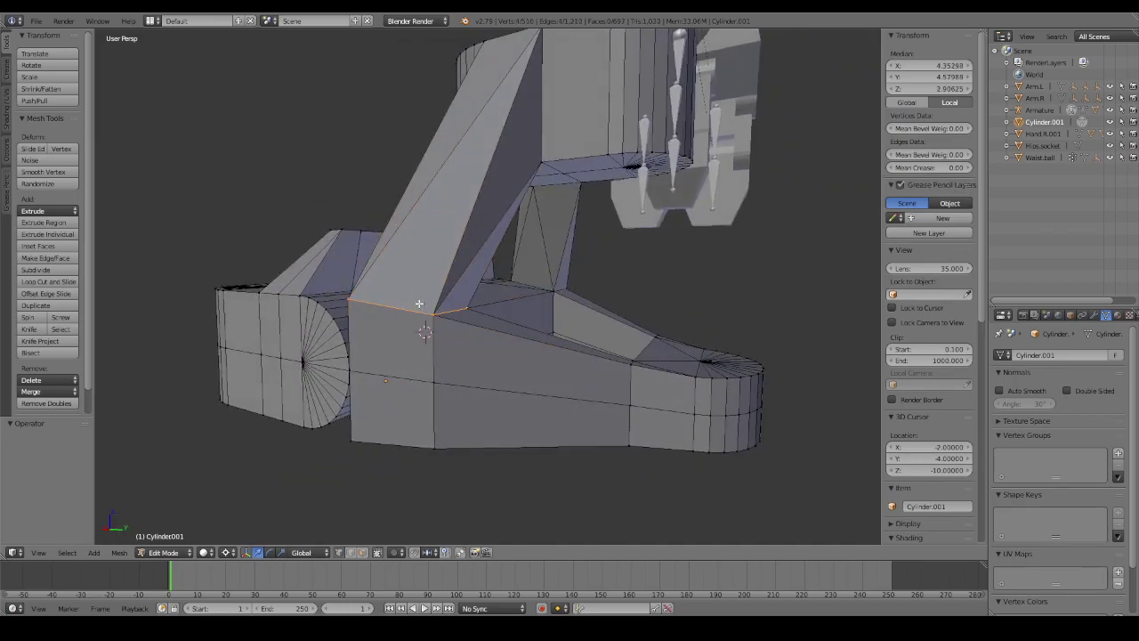
key(ctrl+z)
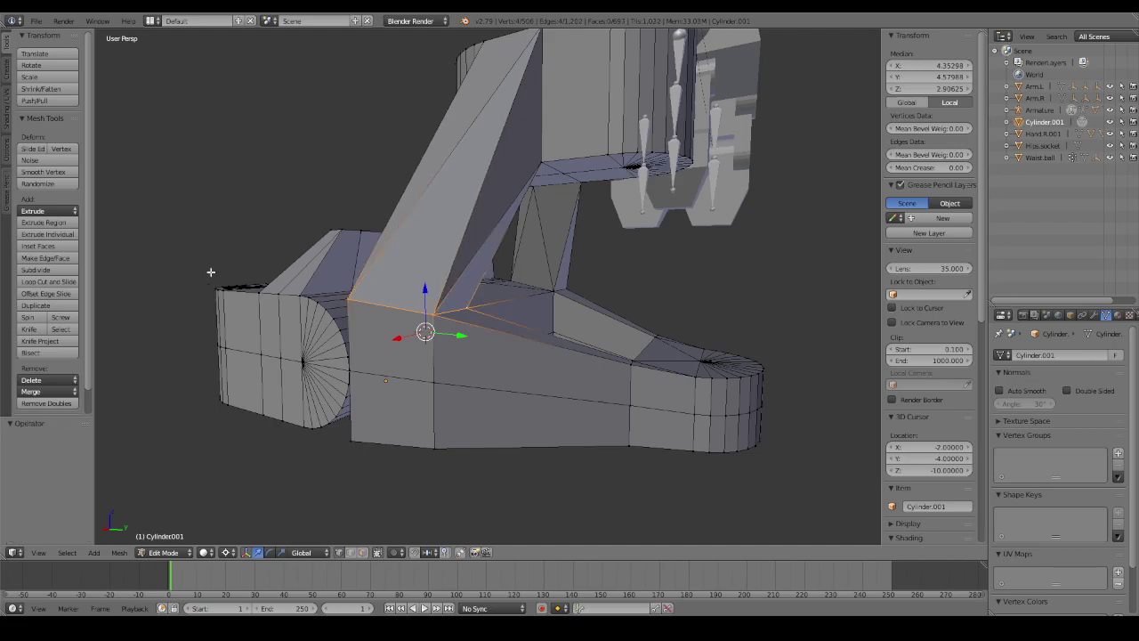
click(58, 223)
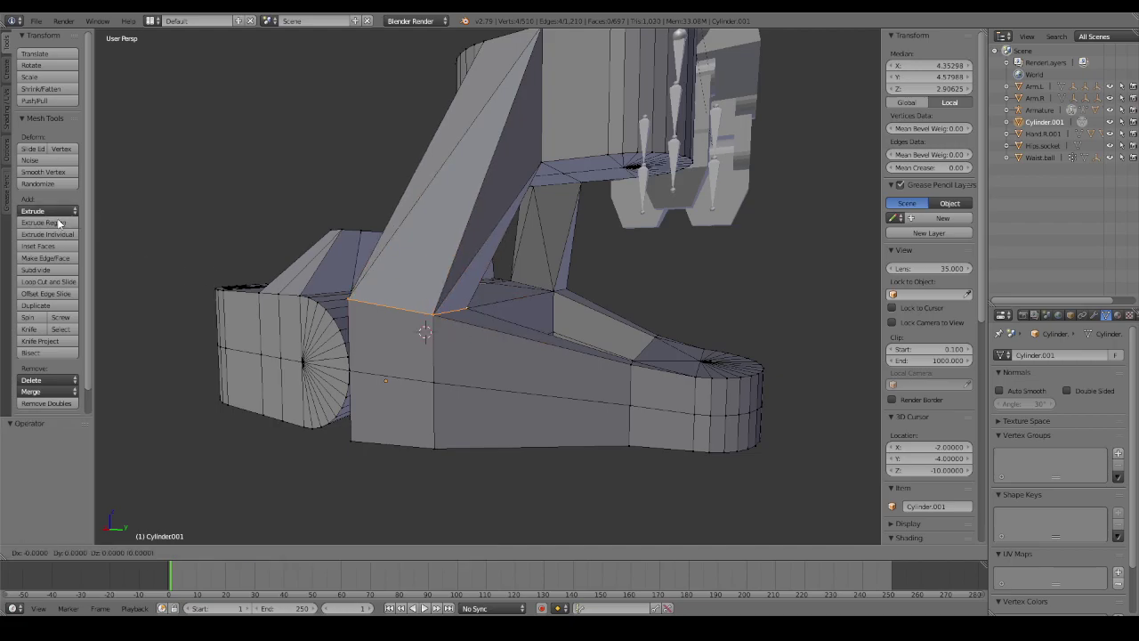
right_click(292, 200)
key(ctrl+z)
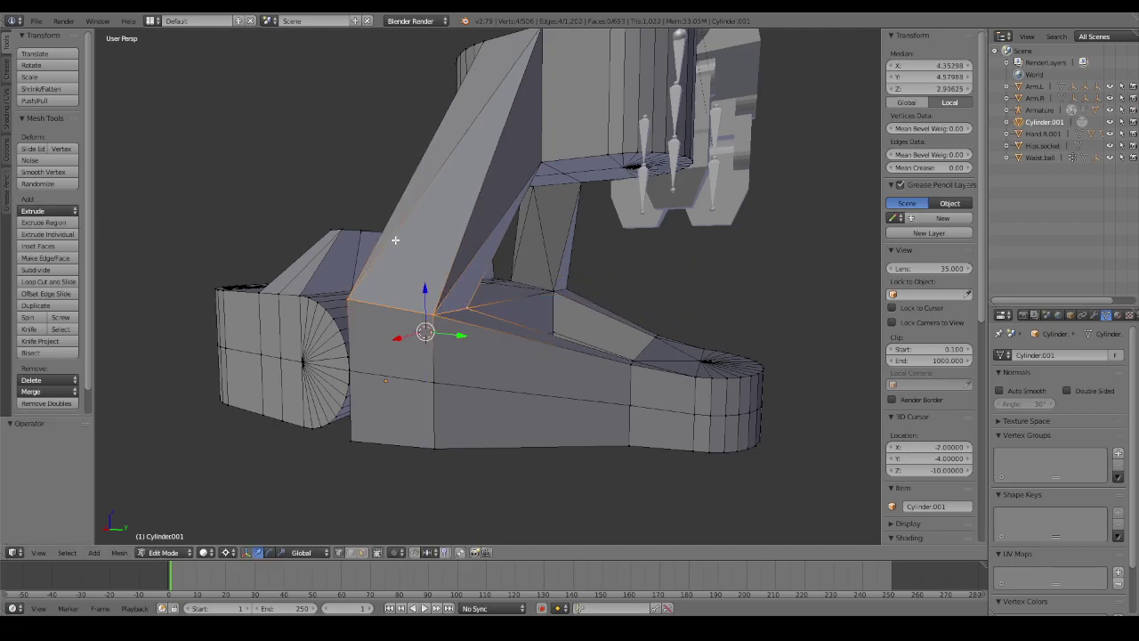
Extend the selection along the strut edge paths and view the ankle frontally in wireframe.
middle_drag(432, 234, 433, 236)
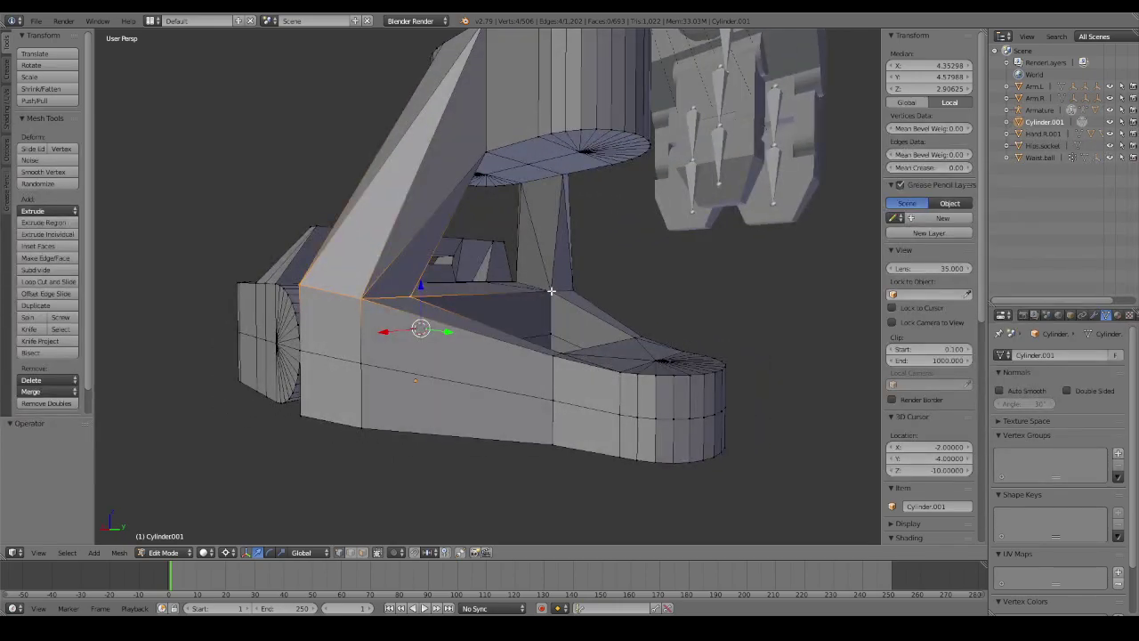
ctrl+click(551, 291)
middle_drag(551, 291, 423, 291)
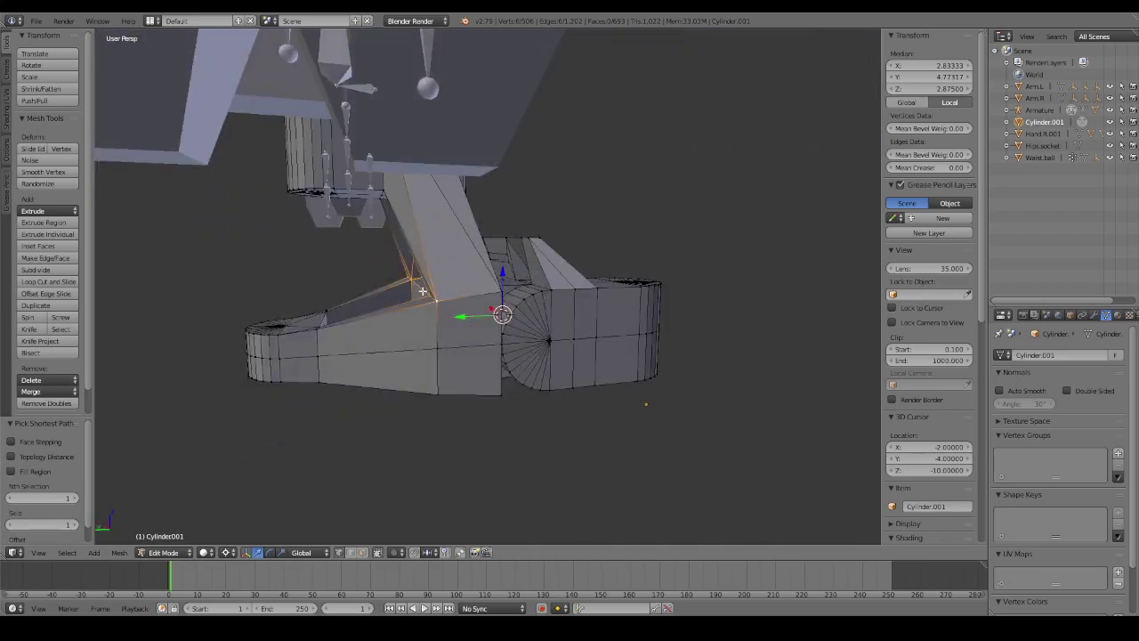
middle_drag(500, 291, 534, 307)
ctrl+click(441, 307)
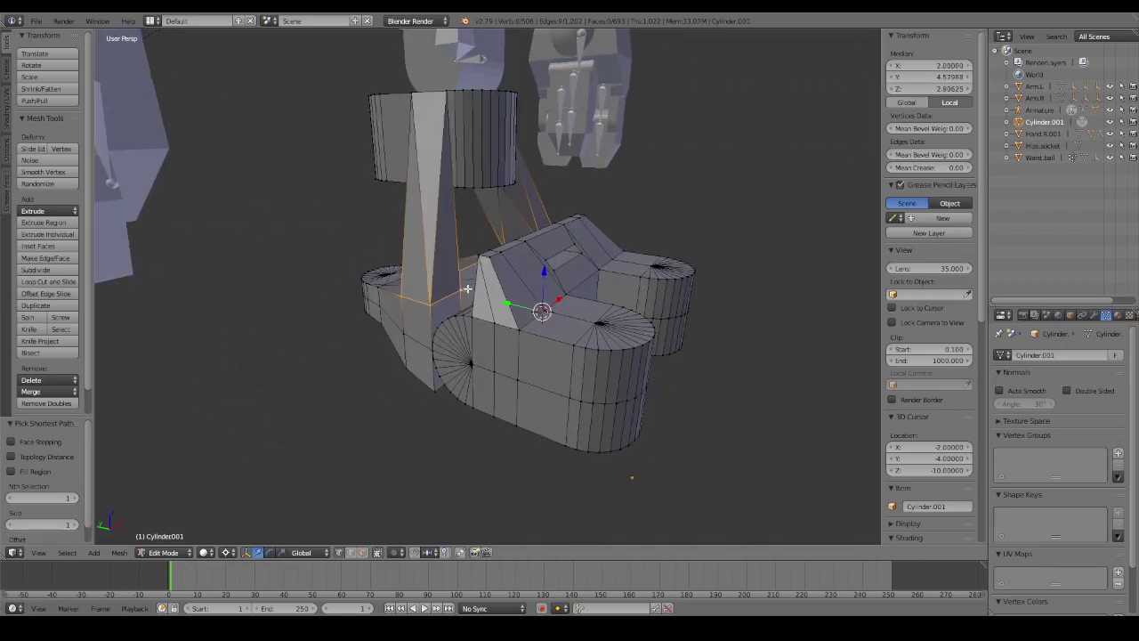
mouse_move(440, 307)
middle_down()
mouse_move(558, 281)
mouse_move(641, 282)
middle_up()
key(z)
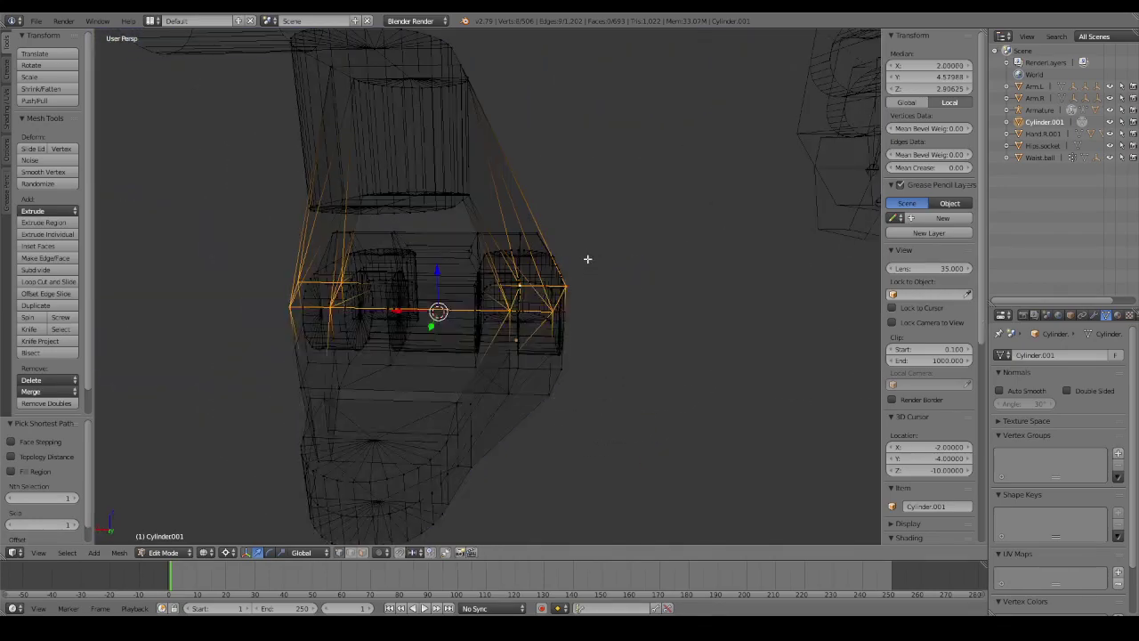
key(KP_2)
key(KP_2)
key(KP_2)
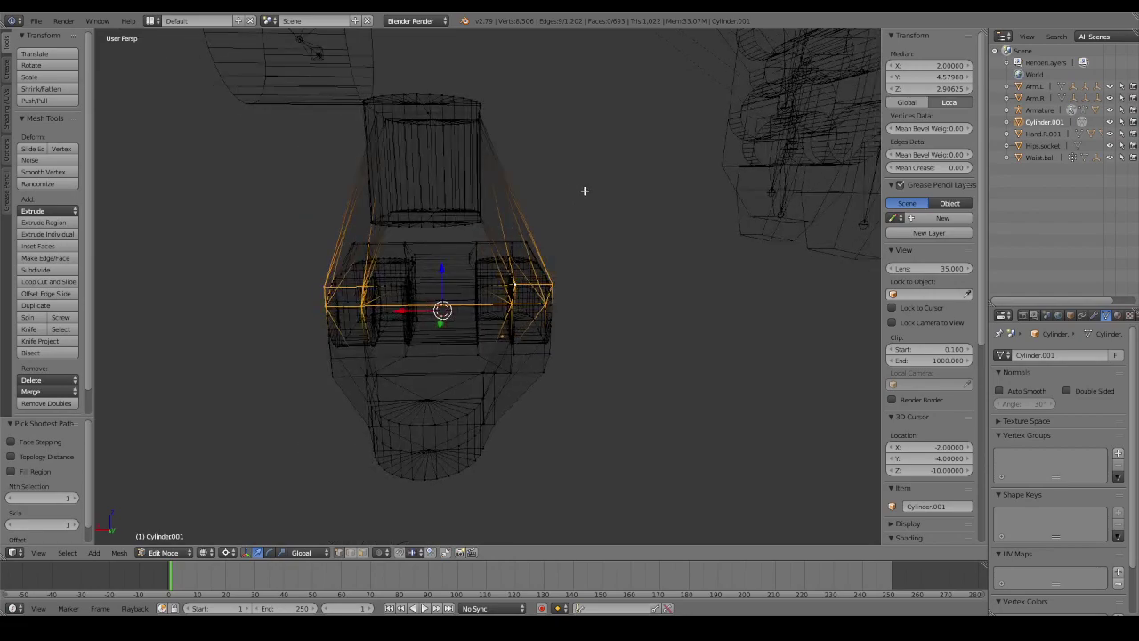
Add the ankle cylinder to the selection and undo a first extrusion attempt.
ctrl+drag(466, 236, 554, 186)
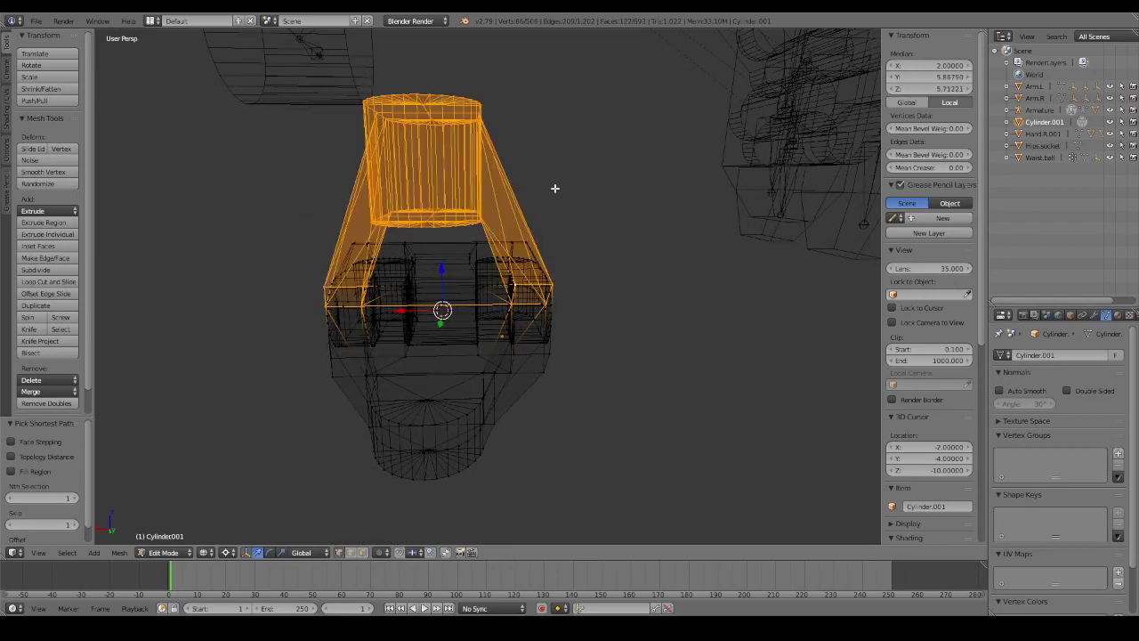
middle_drag(554, 186, 649, 189)
key(z)
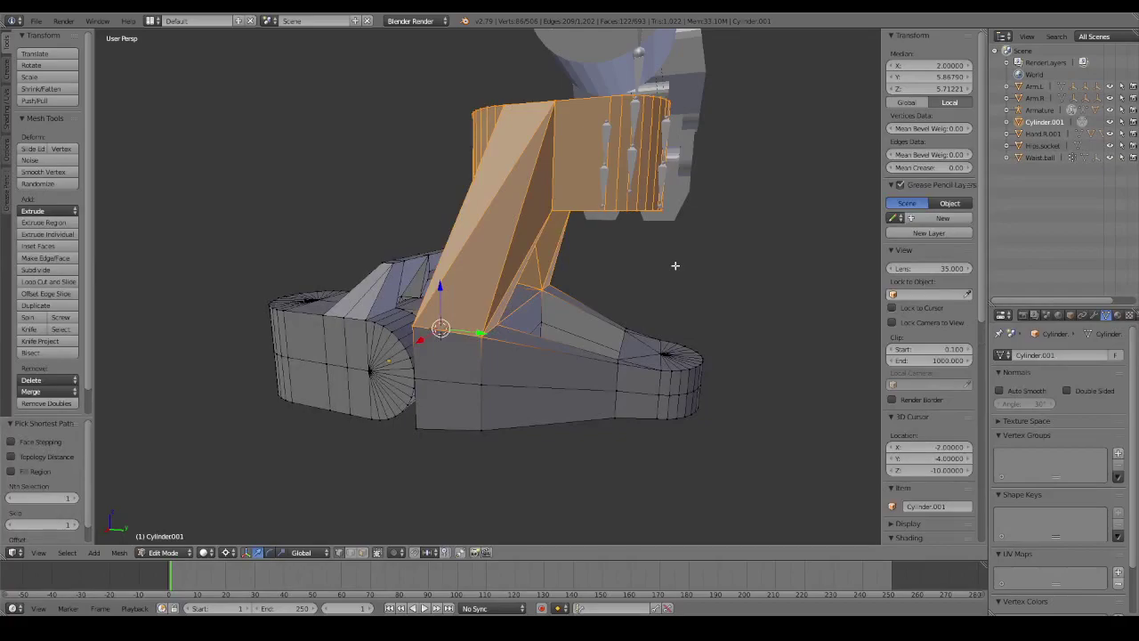
scroll(674, 265, up, 2)
text(e)
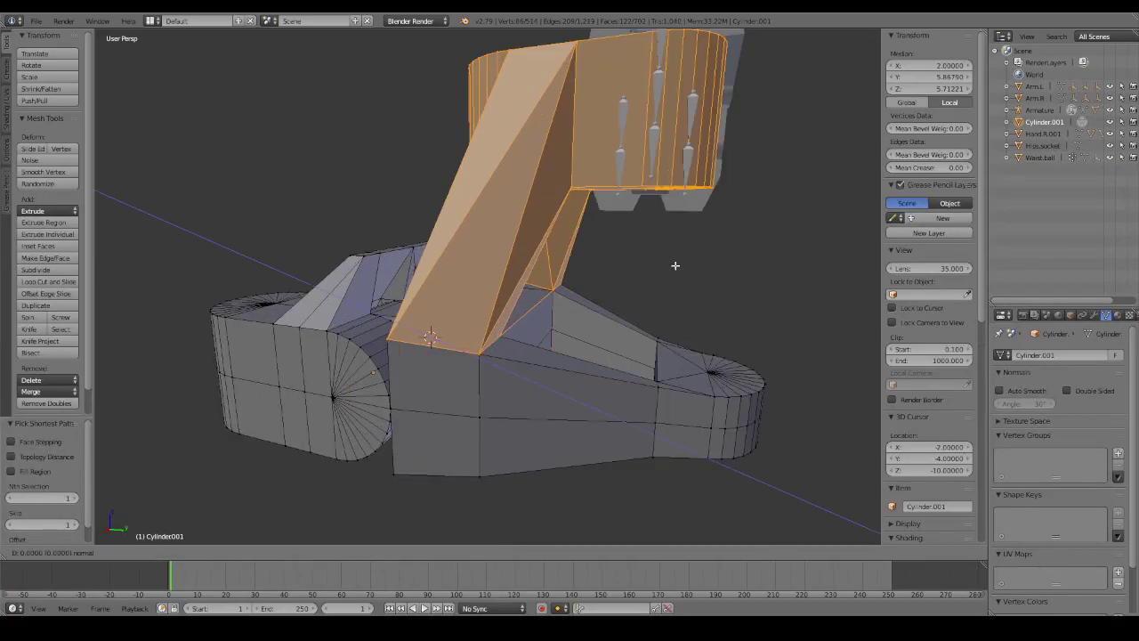
text(1)
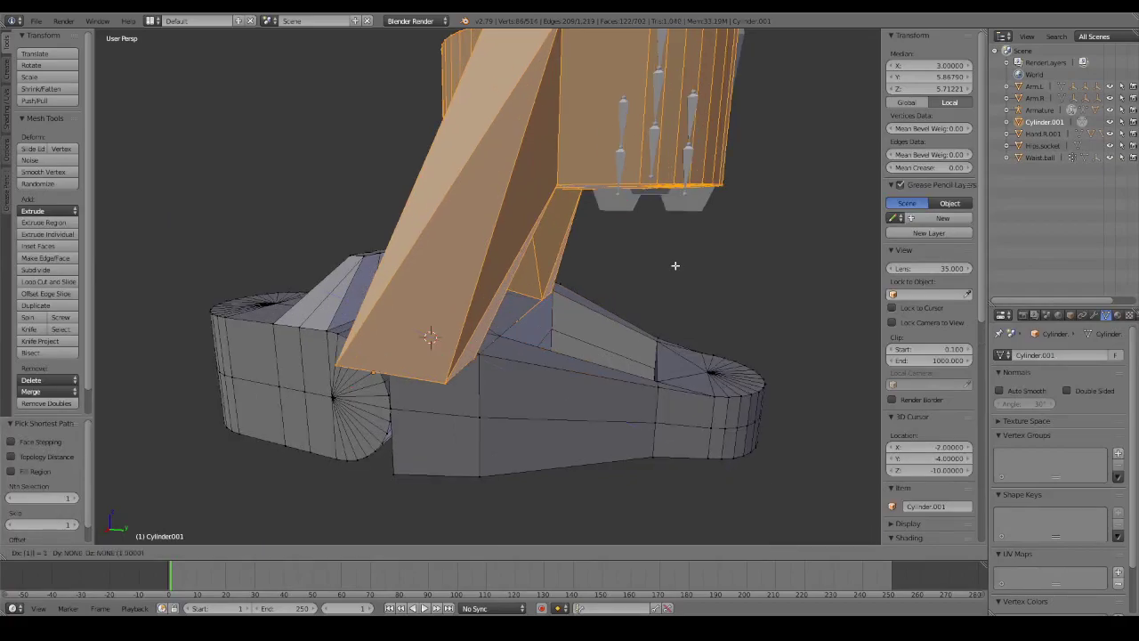
key(Escape)
key(ctrl+z)
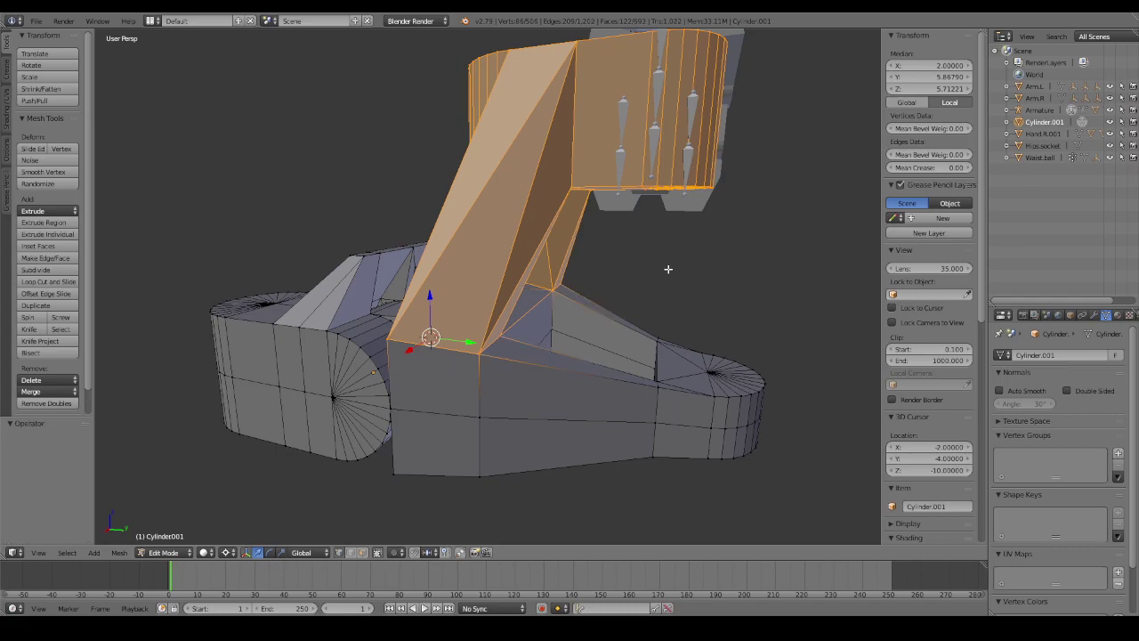
Extrude the selected strut faces one unit upward.
key(e)
key(y)
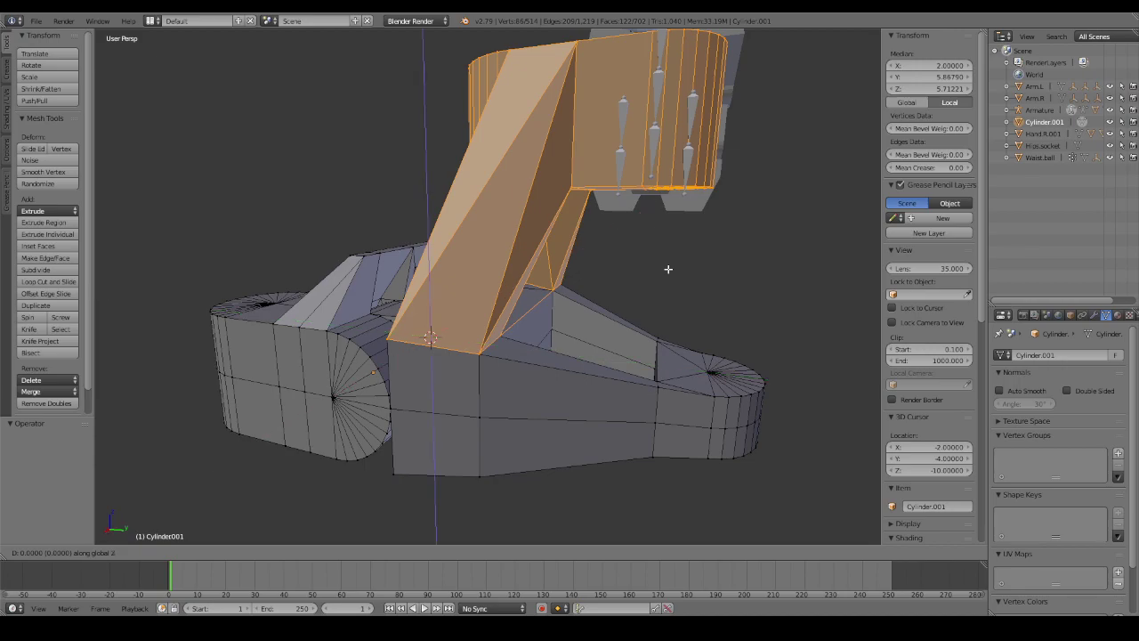
key(1)
key(Return)
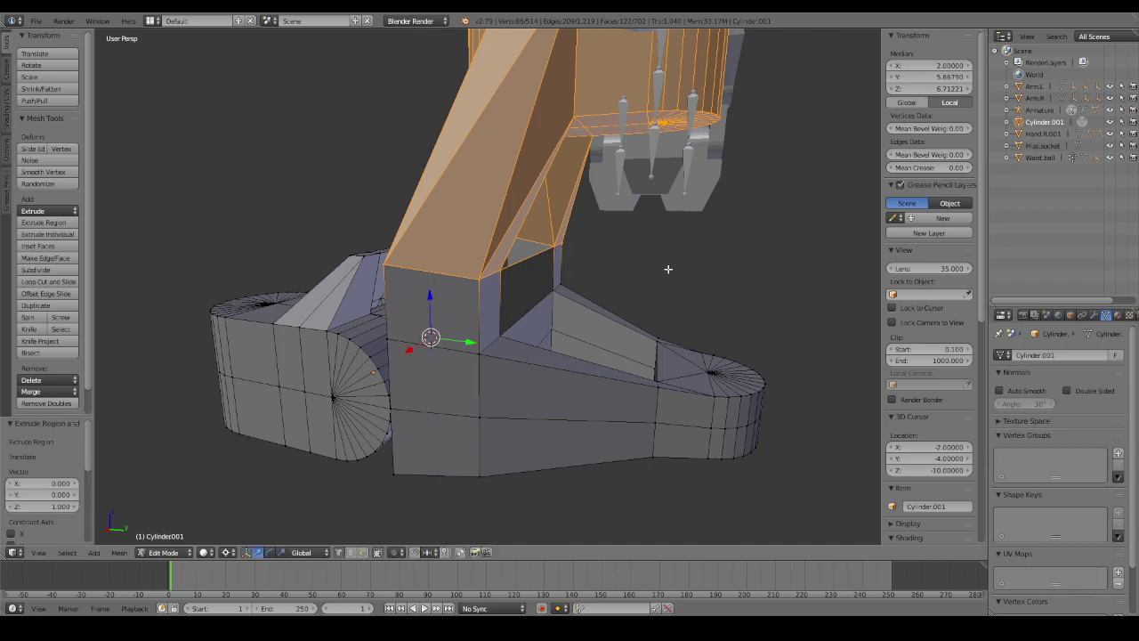
mouse_move(667, 267)
middle_down()
mouse_move(628, 247)
mouse_move(641, 240)
middle_up()
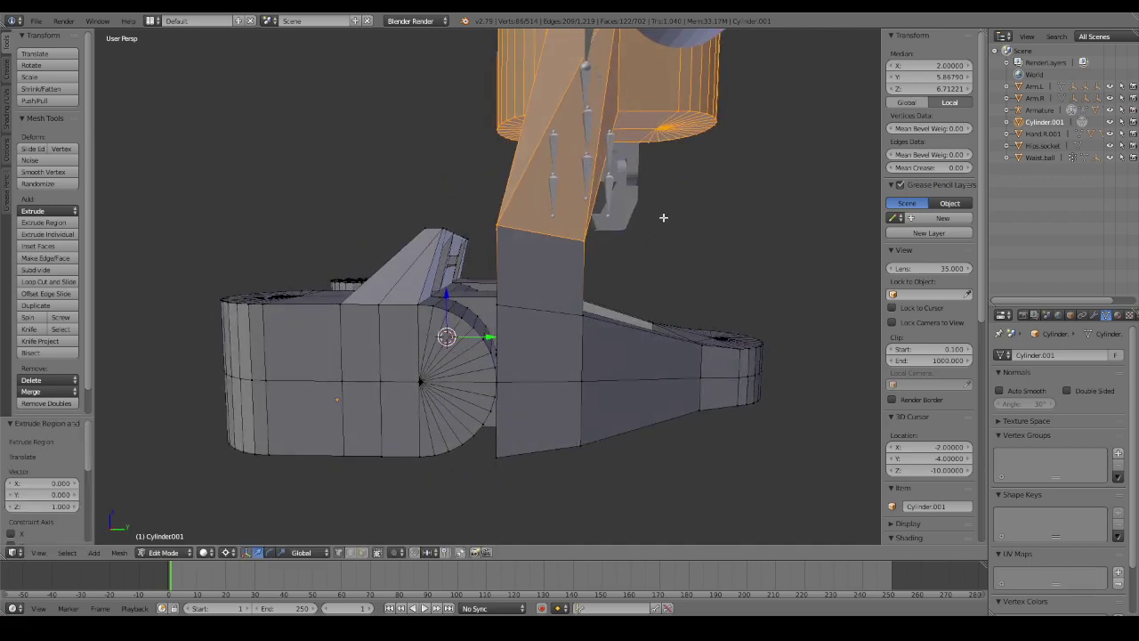
mouse_move(675, 193)
middle_down()
mouse_move(654, 280)
mouse_move(618, 339)
mouse_move(631, 333)
mouse_move(669, 361)
mouse_move(537, 344)
mouse_move(586, 331)
middle_up()
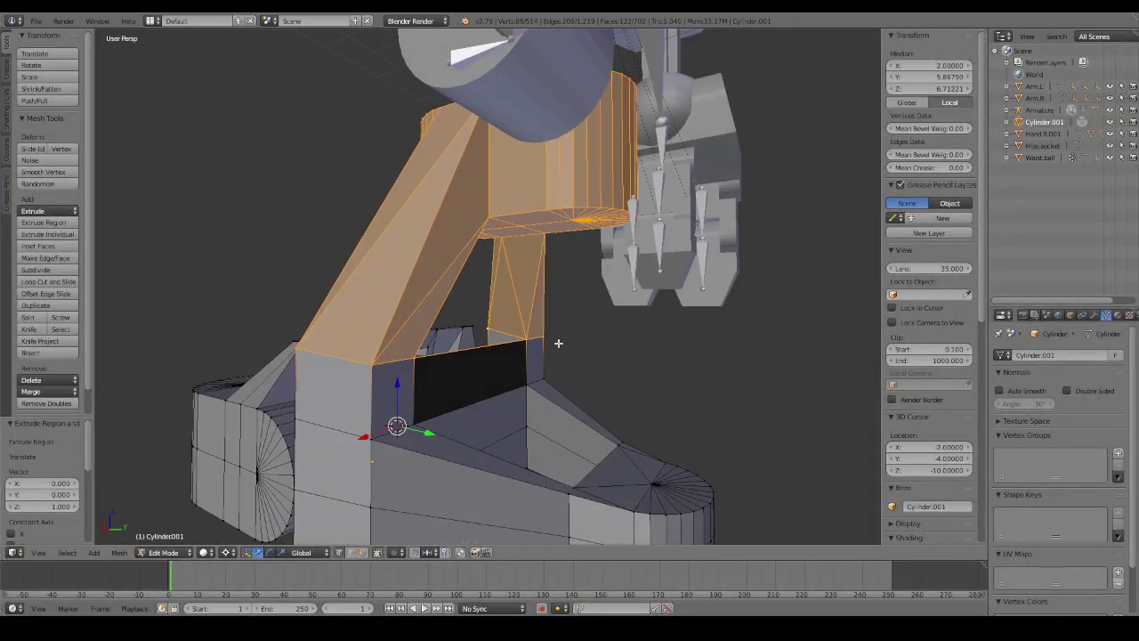
Lower the ankle cylinder 1 unit along Z and select the dark face's top edges.
key(z)
mouse_move(558, 344)
ctrl+shift+mouse_down()
mouse_move(223, 326)
mouse_move(617, 310)
mouse_move(547, 315)
ctrl+shift+mouse_up()
key(z)
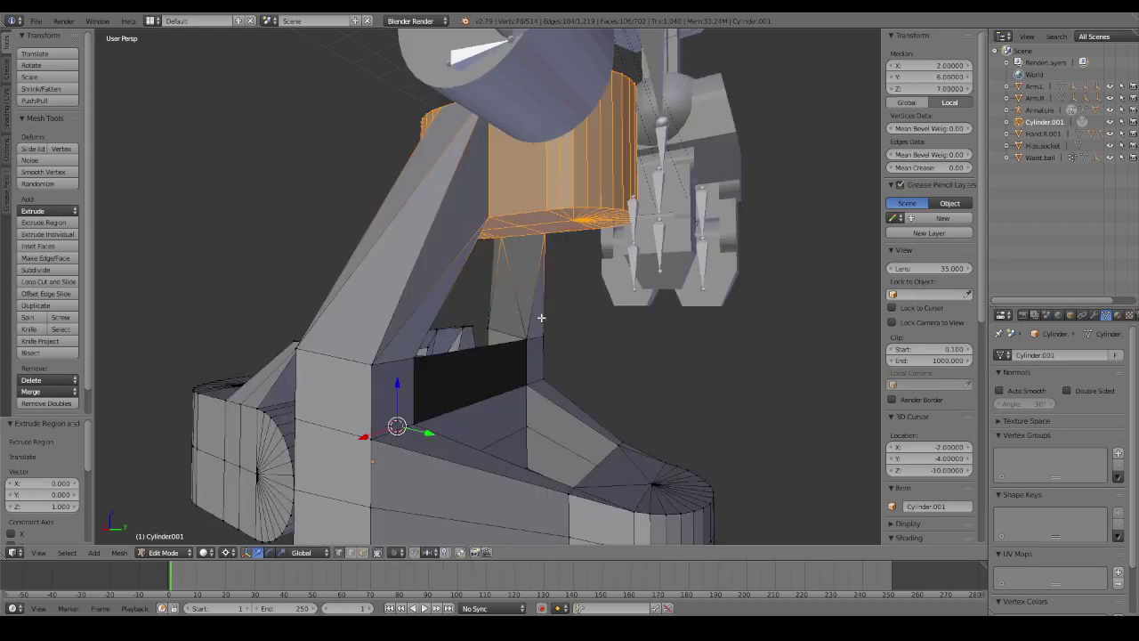
text(gz)
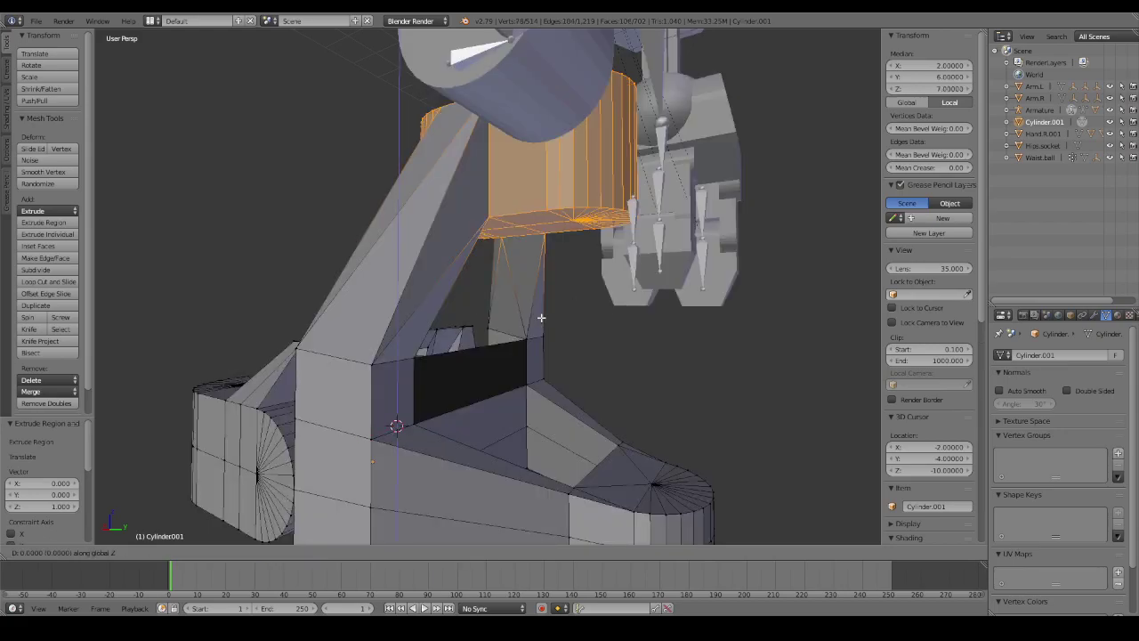
text(-1)
key(Return)
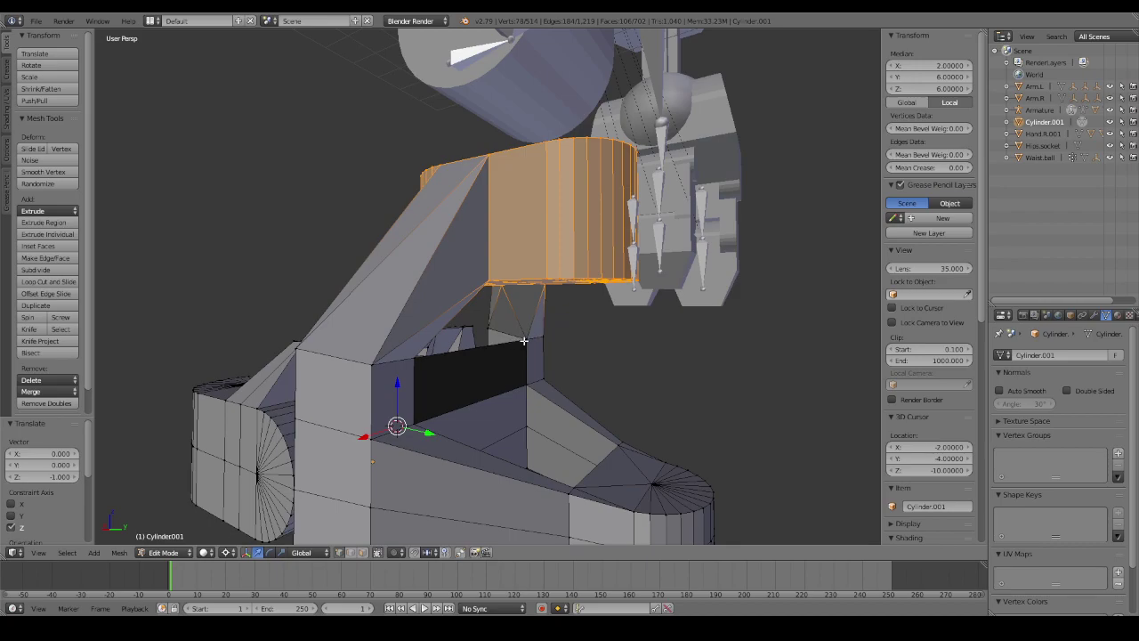
right_click(524, 341)
shift+right_click(412, 358)
Delete the dark face's edge and select edges on both struts.
key(x)
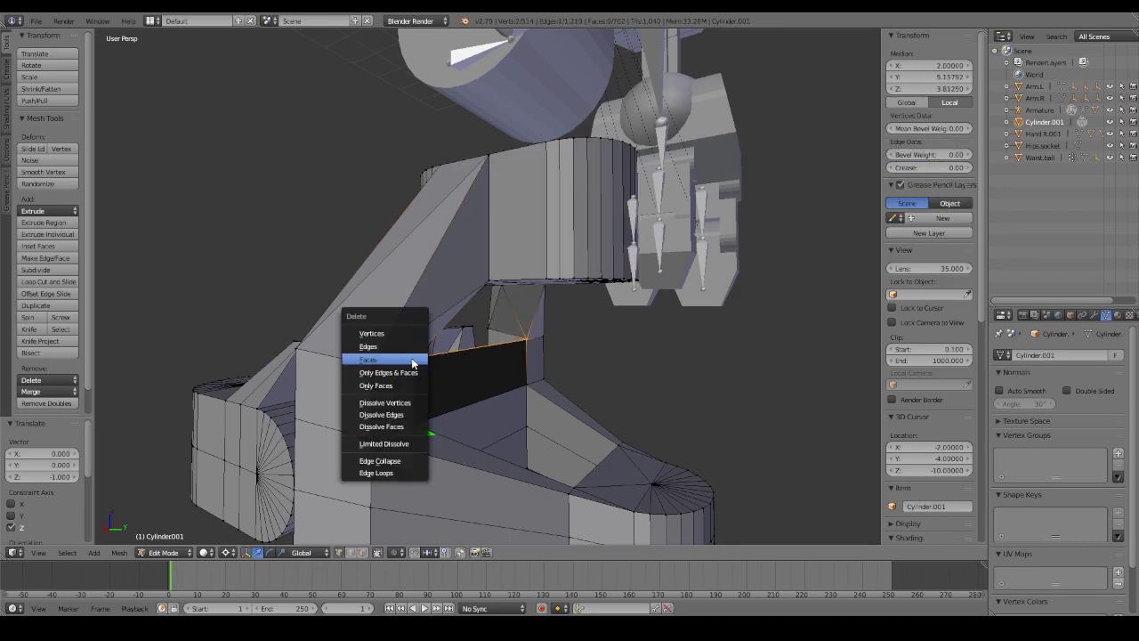
click(367, 346)
middle_drag(572, 348, 535, 338)
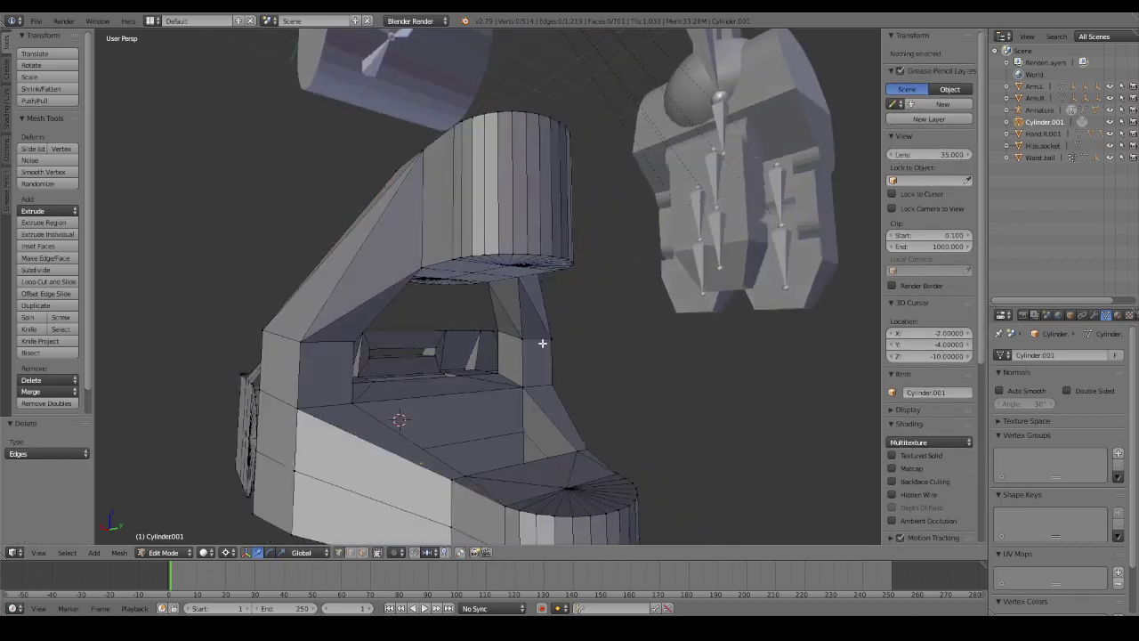
right_click(536, 338)
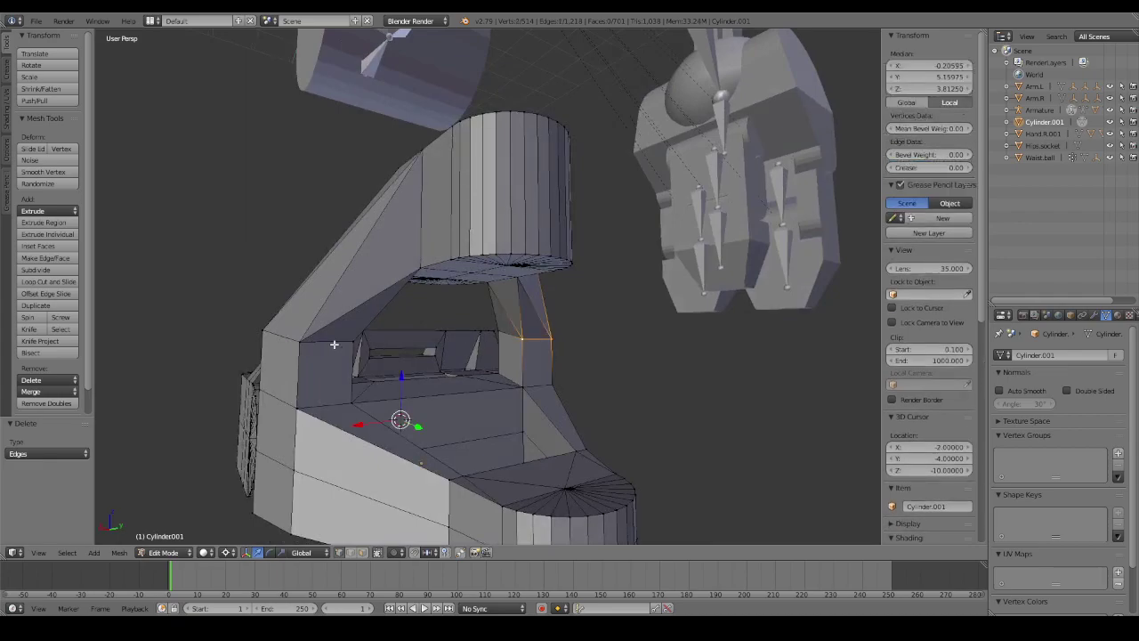
middle_drag(334, 344, 472, 354)
shift+right_click(619, 357)
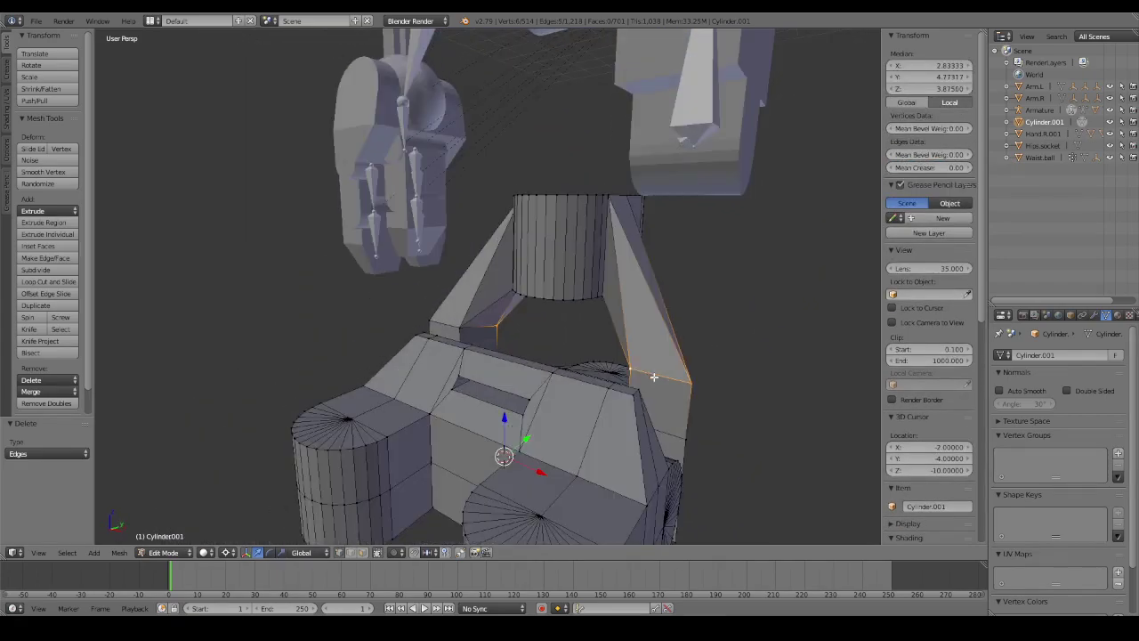
mouse_move(619, 357)
middle_down()
mouse_move(450, 327)
mouse_move(655, 318)
mouse_move(695, 312)
mouse_move(702, 295)
middle_up()
shift+right_click(449, 326)
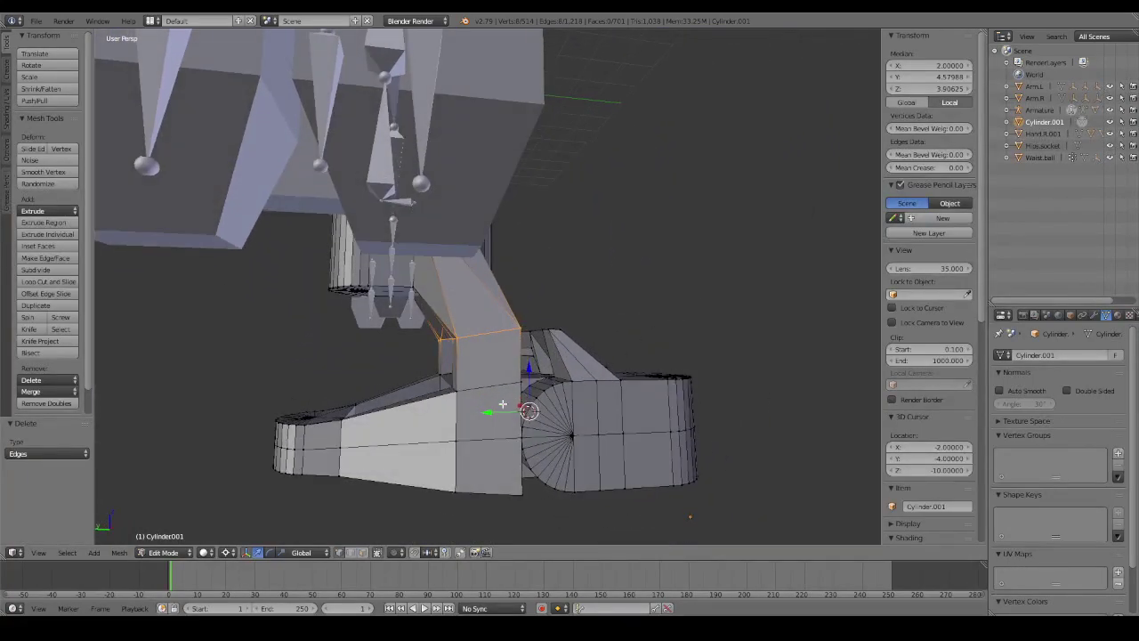
Try moving the strut edges along Z and Y, then undo to the original struts and deselect all.
text(g)
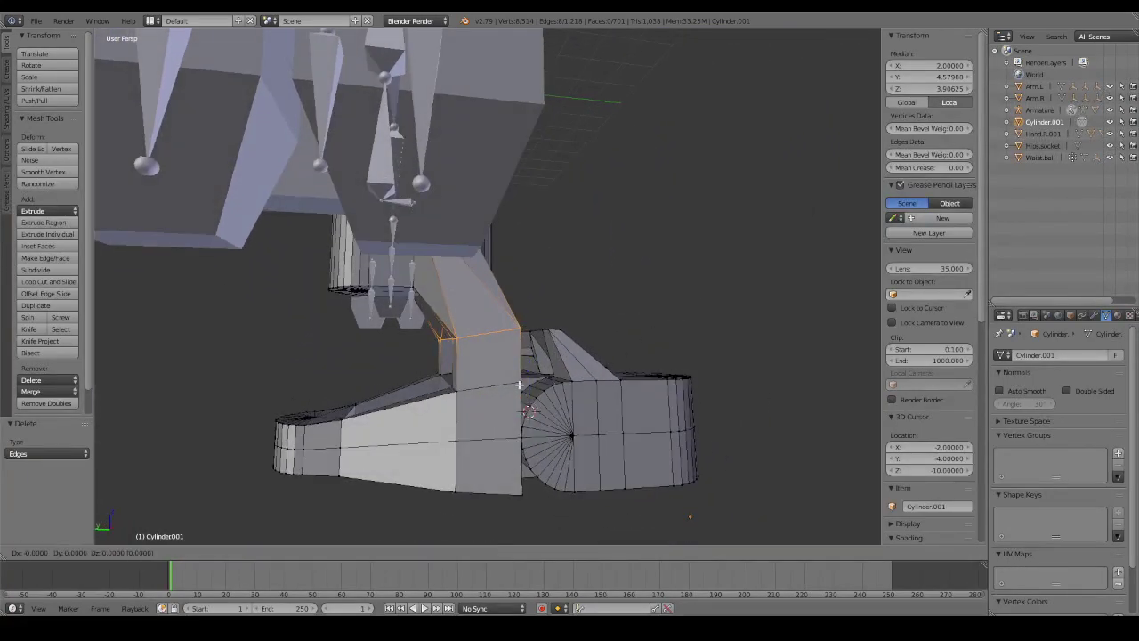
text(1)
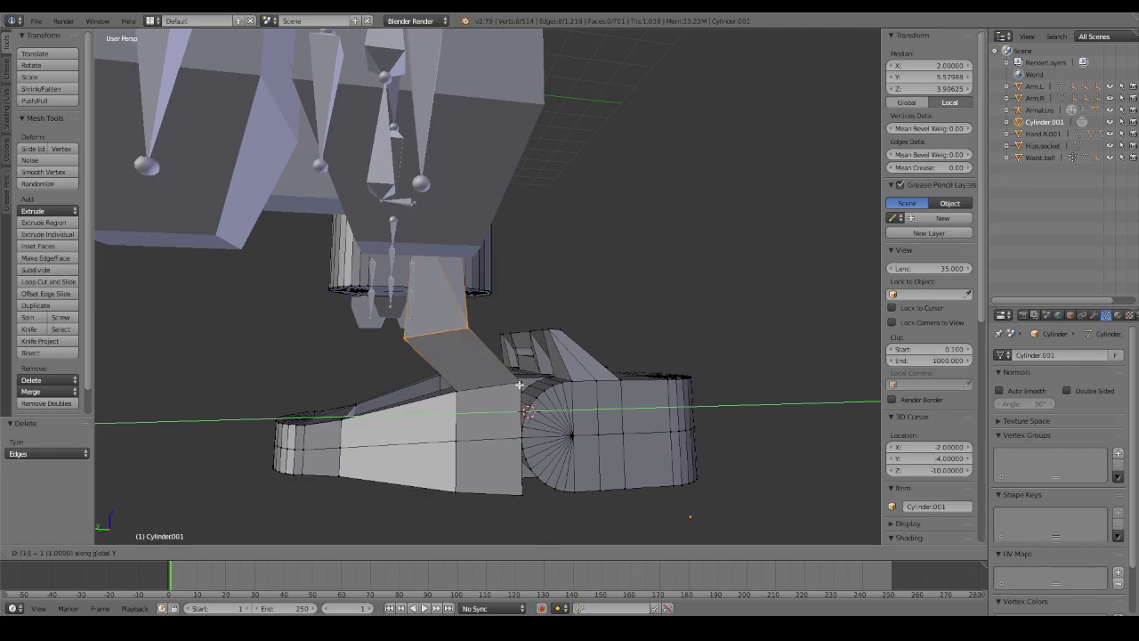
key(Escape)
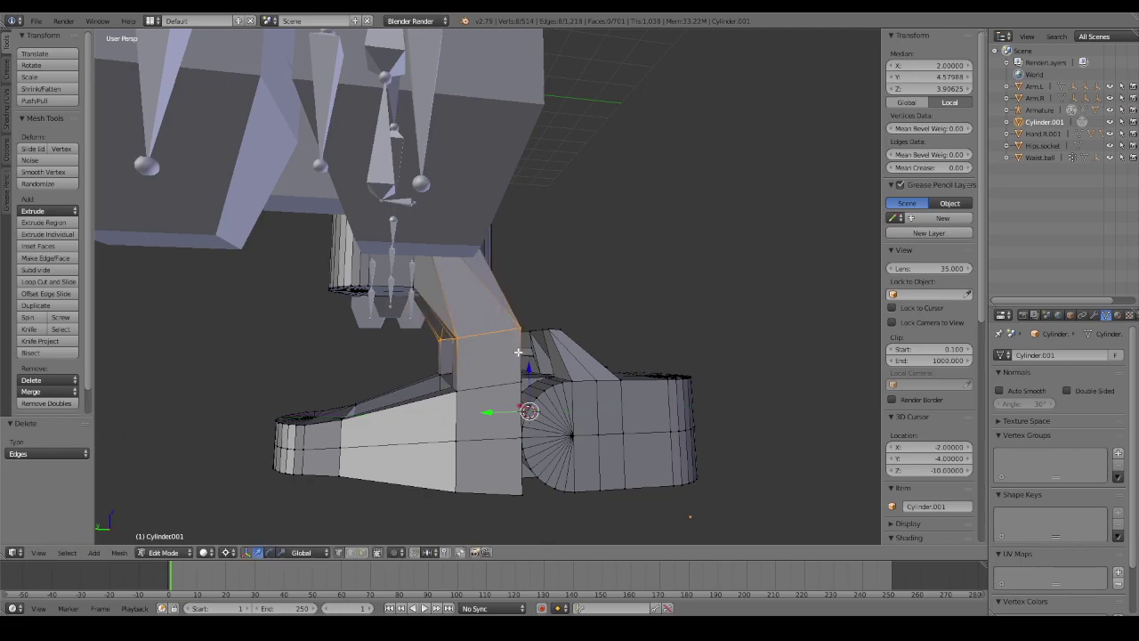
key(g)
key(z)
click(528, 403)
key(g)
key(y)
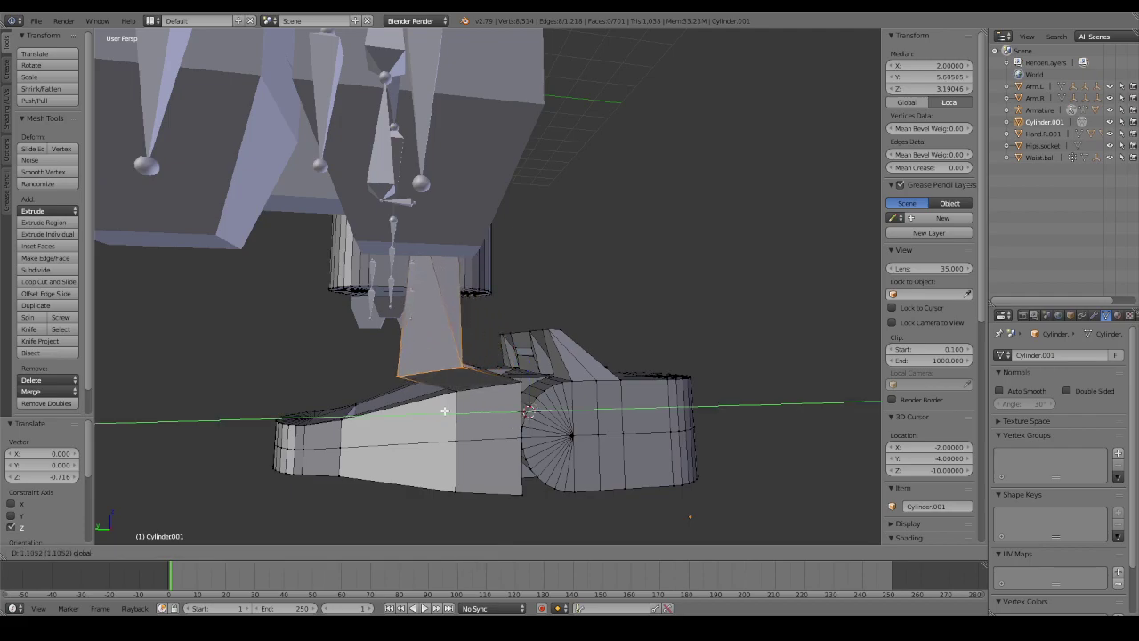
key(Escape)
middle_drag(481, 407, 396, 346)
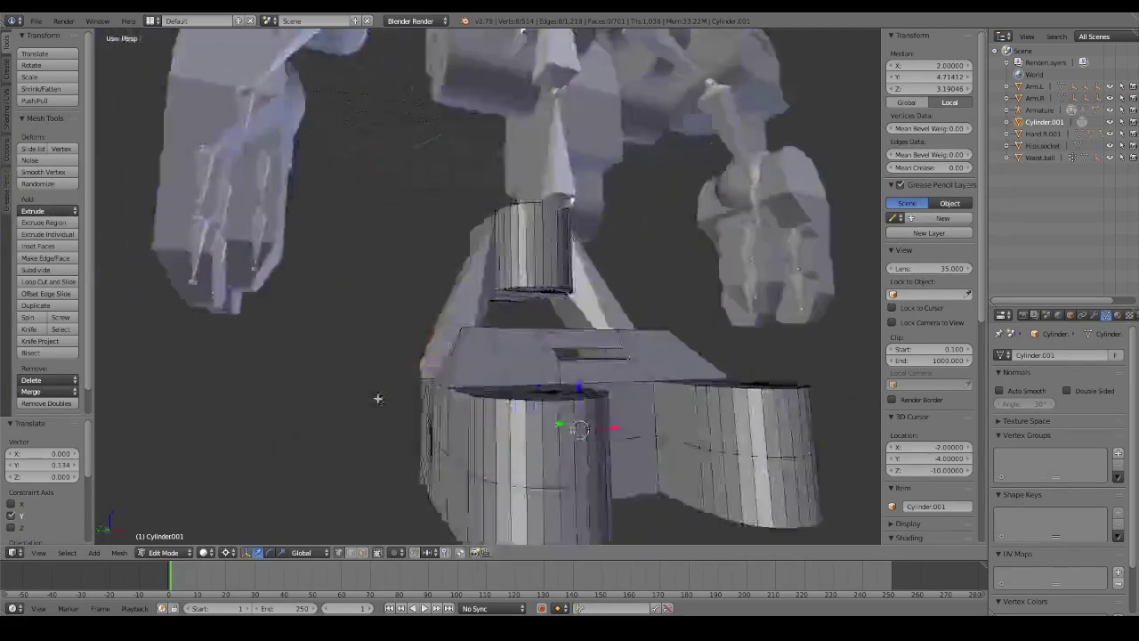
key(ctrl+z)
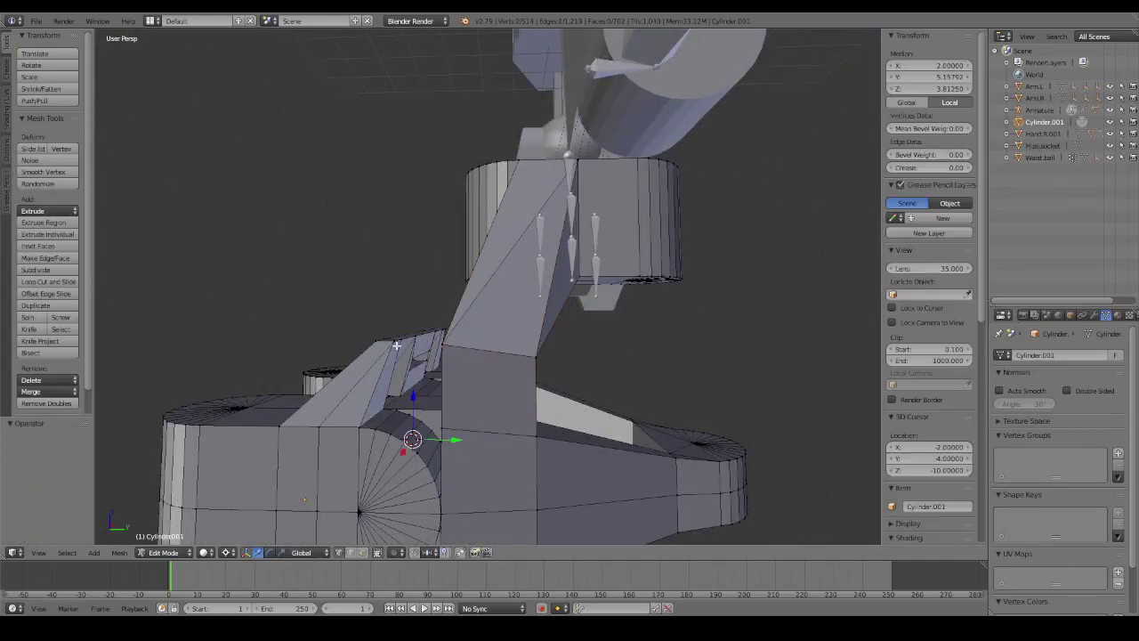
key(ctrl+z)
key(ctrl+z)
key(ctrl+z)
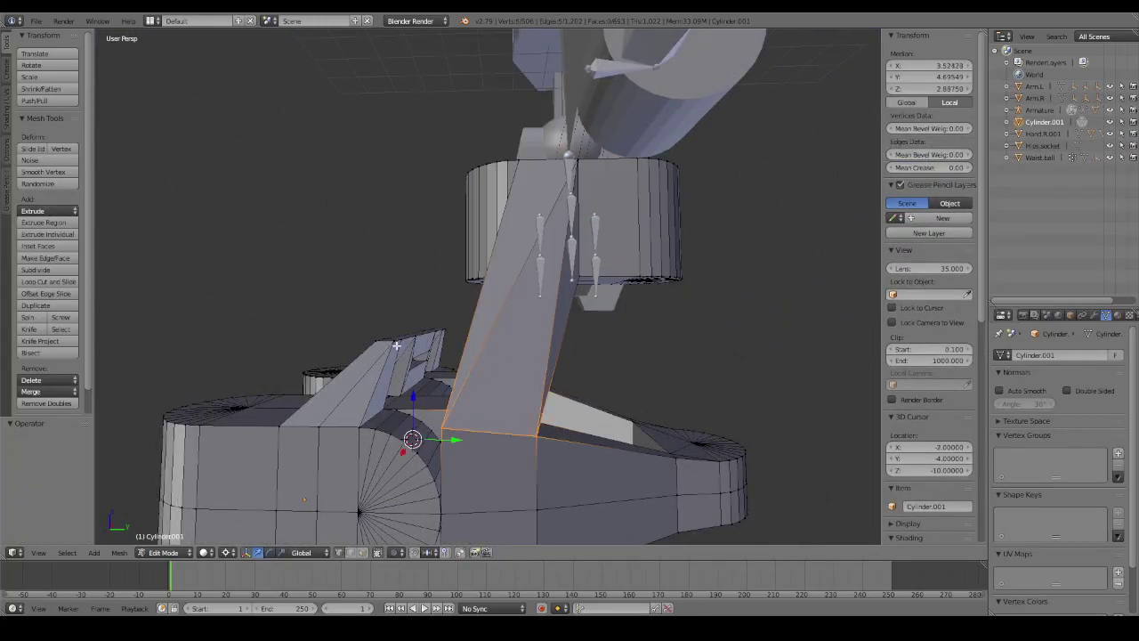
key(a)
middle_drag(396, 345, 487, 366)
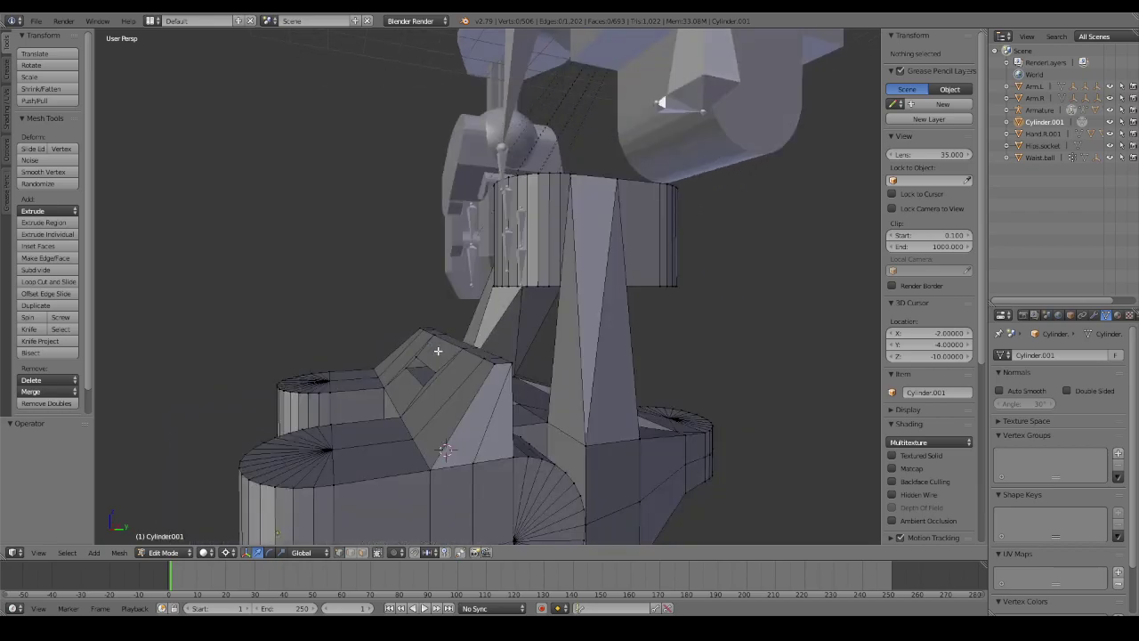
key(ctrl+z)
key(a)
right_click(487, 365)
key(a)
key(z)
middle_drag(487, 366, 488, 369)
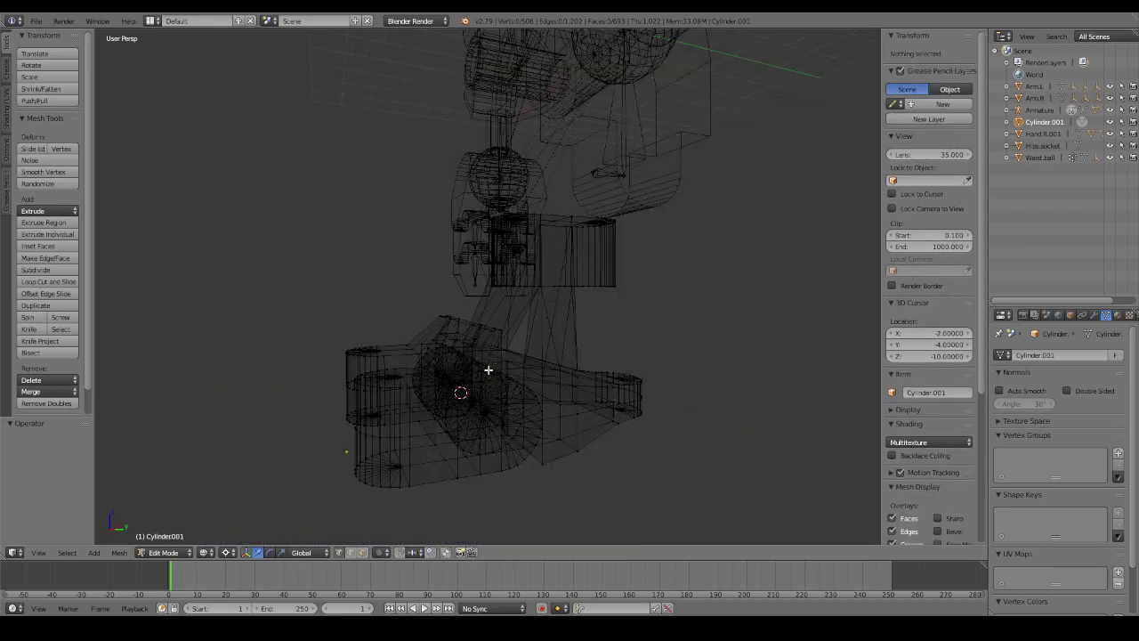
right_click(488, 369)
key(a)
key(z)
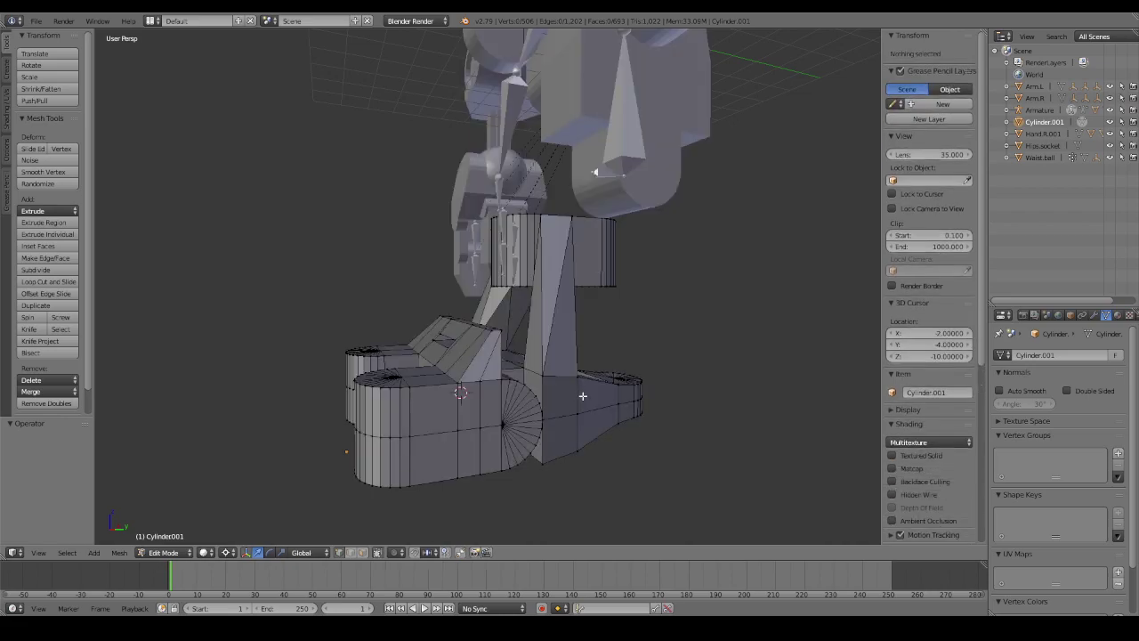
scroll(581, 396, up, 3)
mouse_move(586, 375)
middle_down()
mouse_move(681, 400)
mouse_move(644, 395)
mouse_move(659, 377)
mouse_move(660, 399)
mouse_move(691, 401)
mouse_move(635, 407)
mouse_move(720, 397)
mouse_move(613, 414)
mouse_move(640, 437)
mouse_move(686, 445)
mouse_move(707, 413)
mouse_move(773, 394)
mouse_move(748, 401)
middle_up()
key(Tab)
scroll(686, 445, down, 3)
scroll(676, 356, up, 5)
key(Tab)
middle_drag(687, 344, 590, 361)
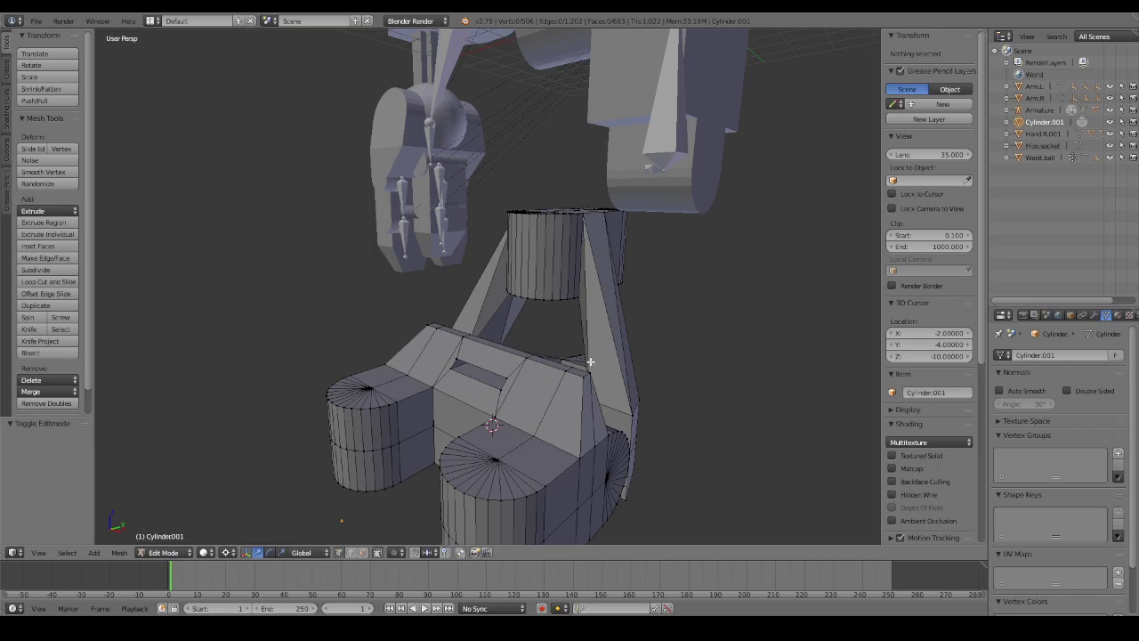
mouse_move(631, 345)
middle_down()
mouse_move(653, 332)
mouse_move(573, 329)
mouse_move(716, 328)
mouse_move(707, 336)
middle_up()
key(Tab)
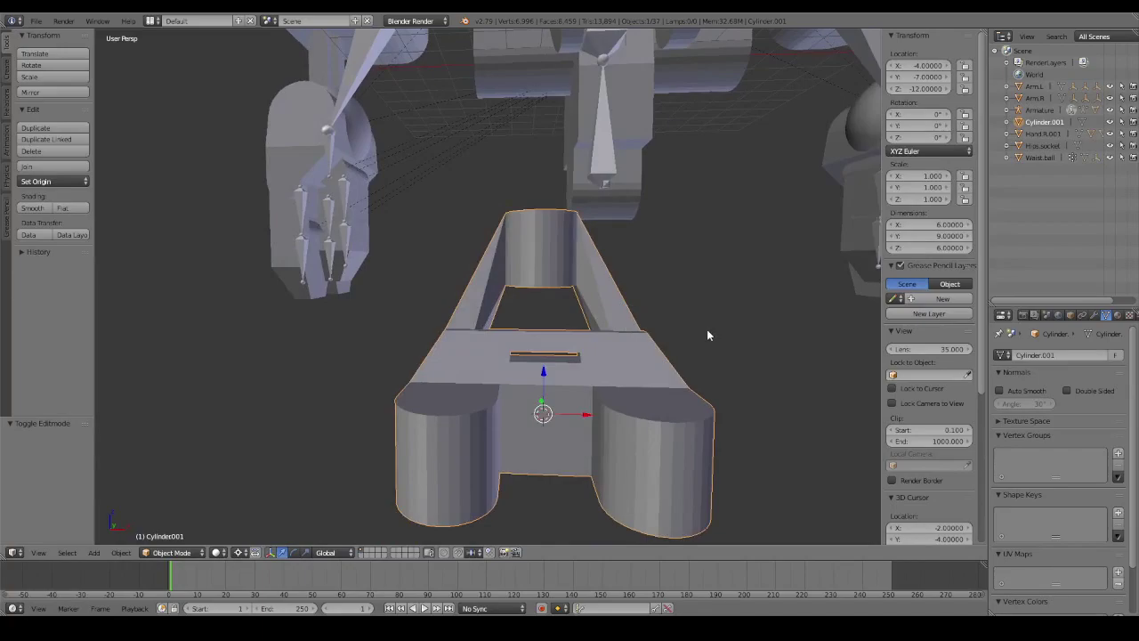
key(Tab)
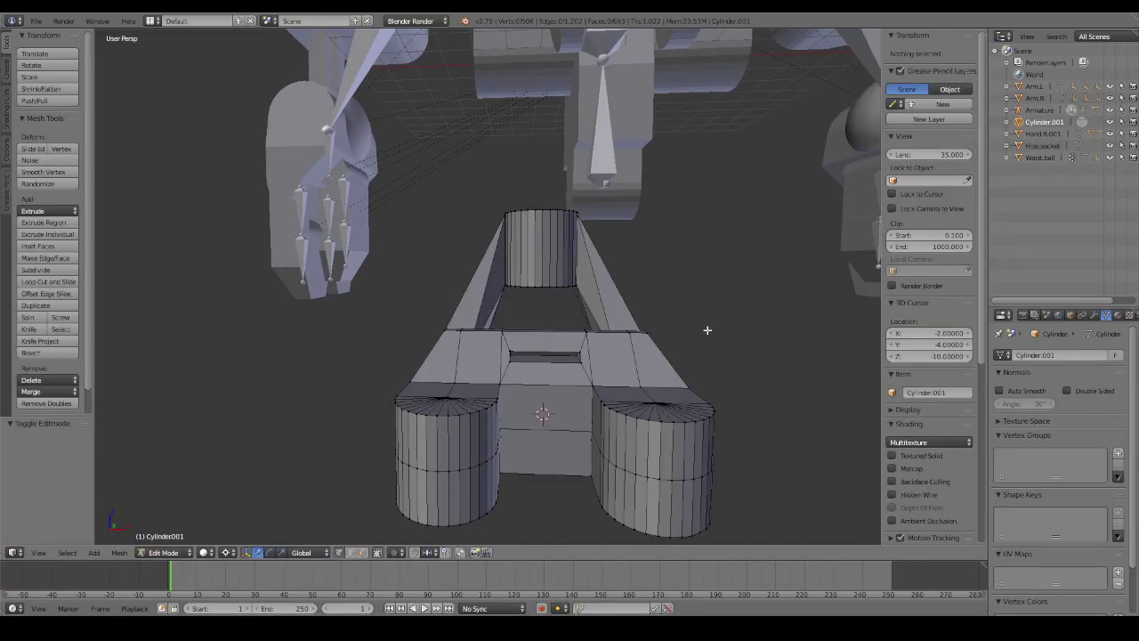
mouse_move(638, 249)
middle_down()
mouse_move(638, 287)
mouse_move(681, 295)
mouse_move(659, 285)
mouse_move(770, 279)
mouse_move(590, 279)
mouse_move(588, 249)
mouse_move(682, 293)
mouse_move(525, 263)
middle_up()
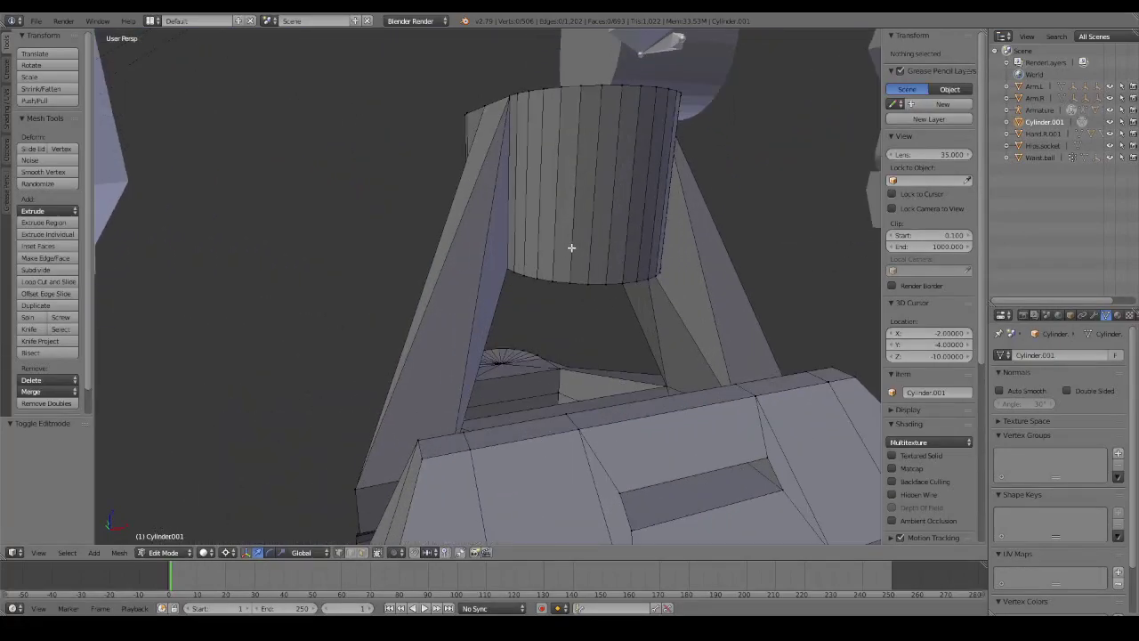
middle_drag(585, 238, 584, 291)
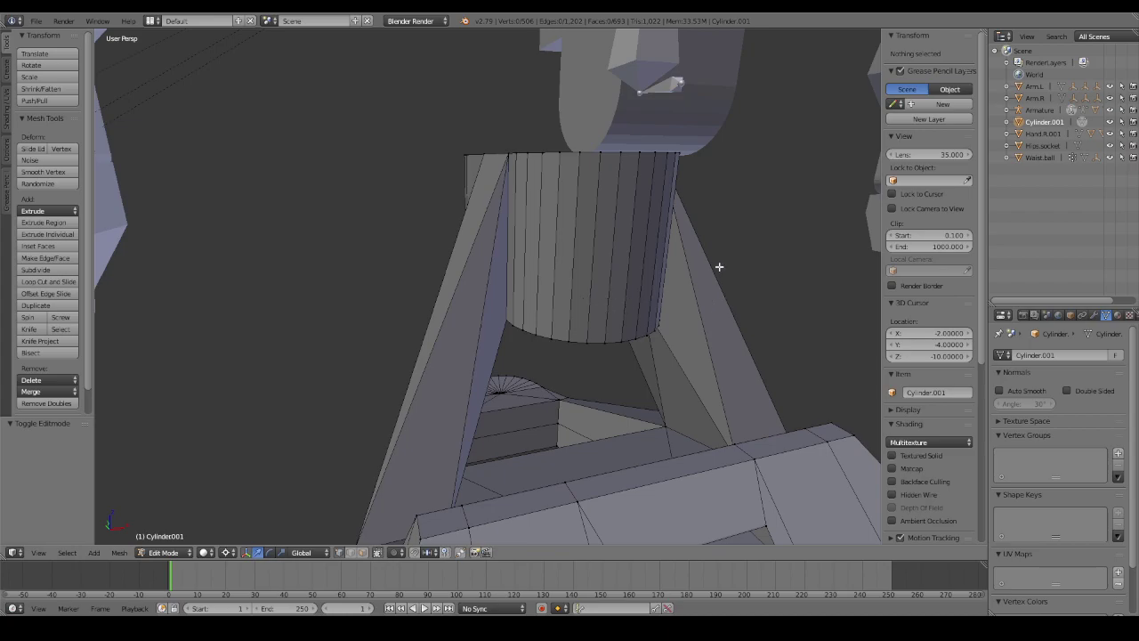
Merge two strut-to-cylinder vertex pairs At Last, bringing Cylinder.001 down to 504 vertices.
mouse_move(719, 266)
middle_down()
mouse_move(682, 283)
mouse_move(564, 288)
mouse_move(562, 277)
mouse_move(628, 267)
mouse_move(653, 287)
mouse_move(618, 255)
mouse_move(622, 240)
mouse_move(642, 241)
middle_up()
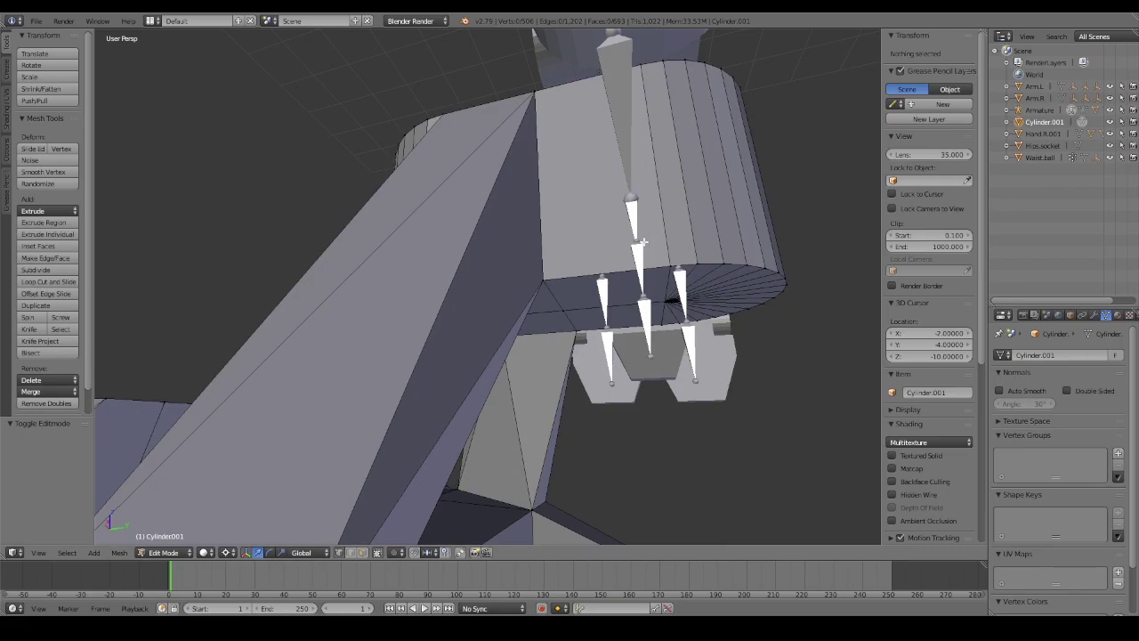
right_click(545, 280)
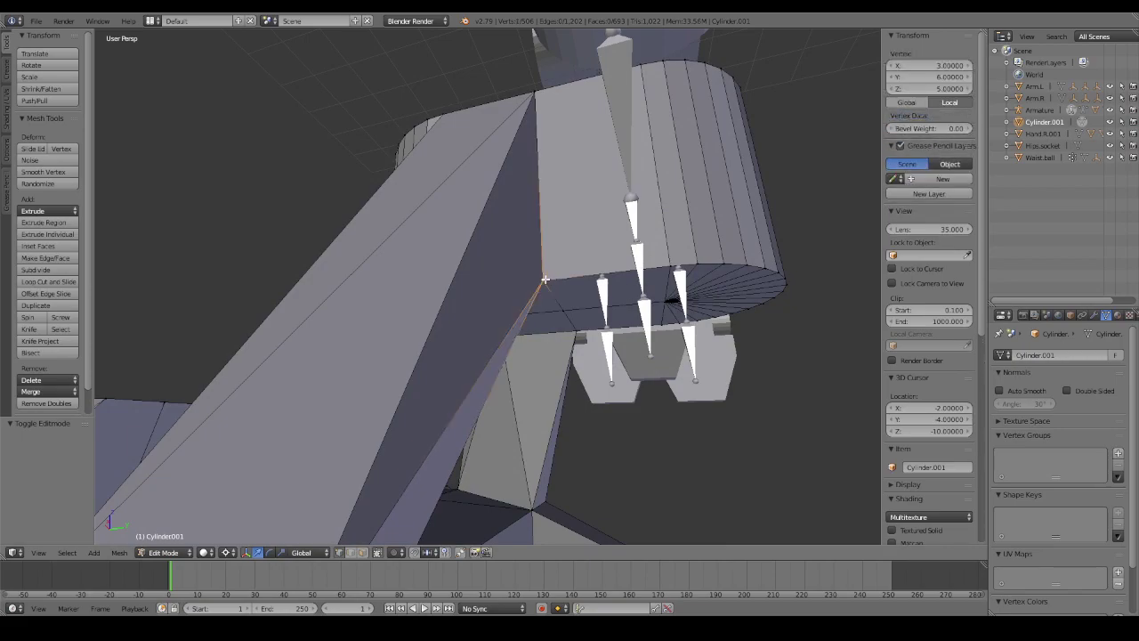
shift+right_click(666, 266)
key(alt+m)
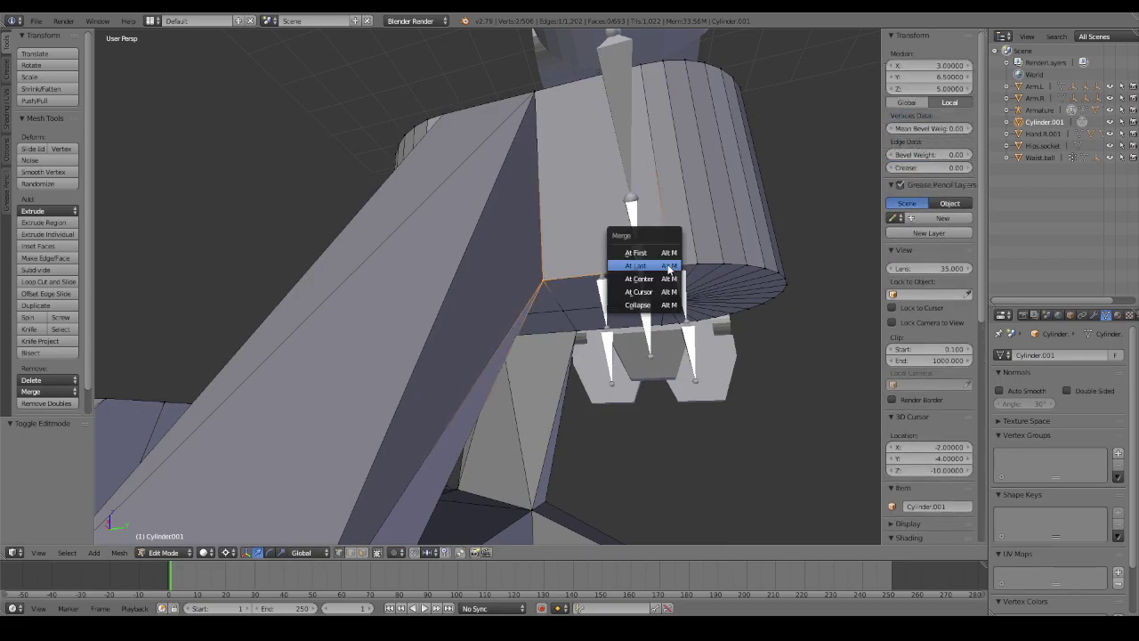
click(667, 265)
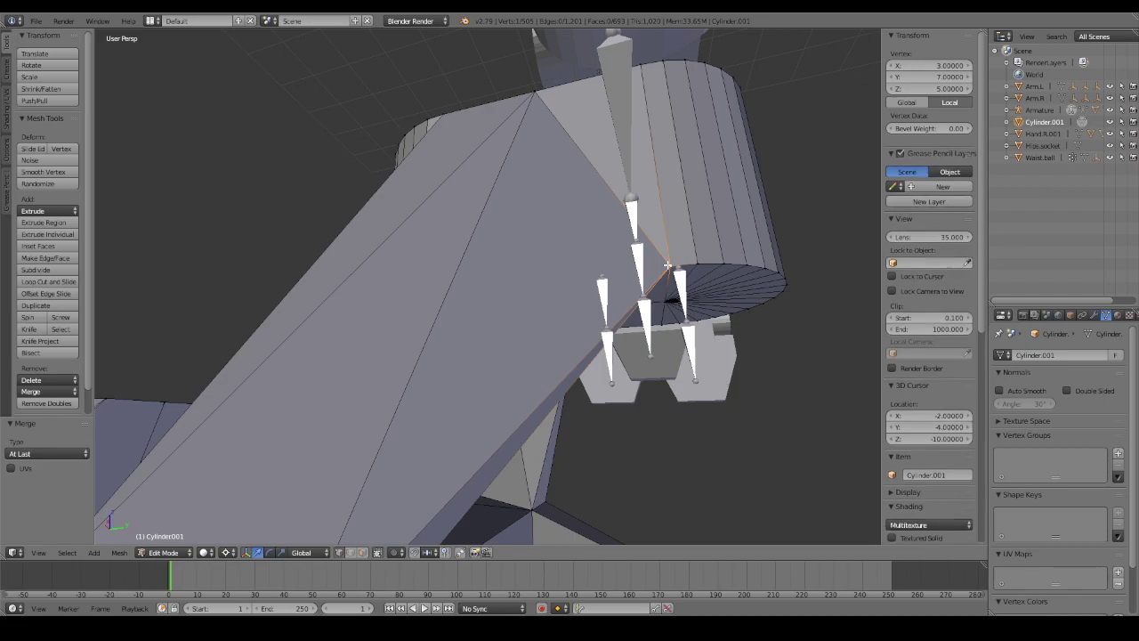
shift+right_click(638, 68)
key(alt+m)
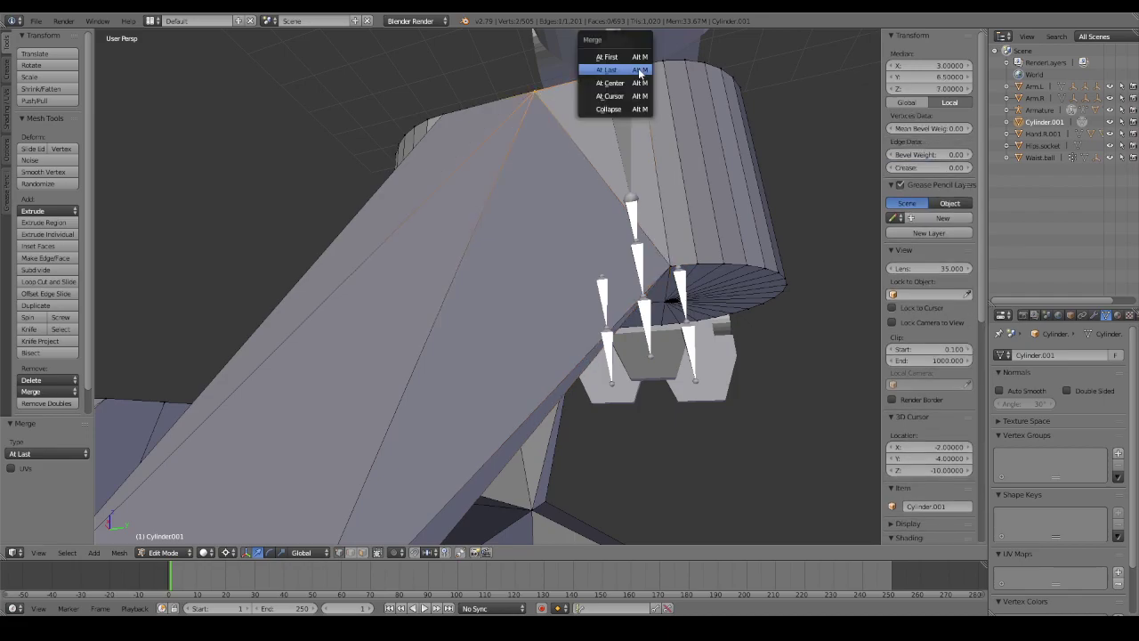
click(638, 67)
scroll(570, 178, down, 3)
scroll(550, 247, down, 2)
mouse_move(550, 247)
middle_down()
mouse_move(533, 247)
mouse_move(569, 269)
mouse_move(489, 218)
mouse_move(431, 269)
middle_up()
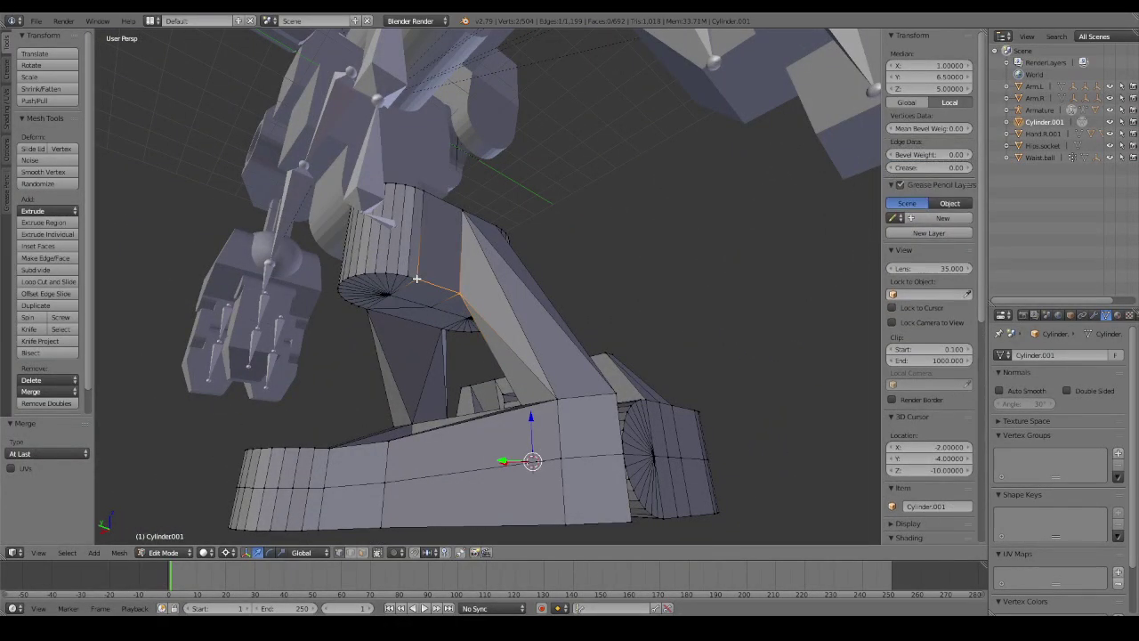
Collapse the remaining vertex pair at the strut joint into a single vertex.
key(alt+m)
click(456, 281)
shift+right_click(428, 199)
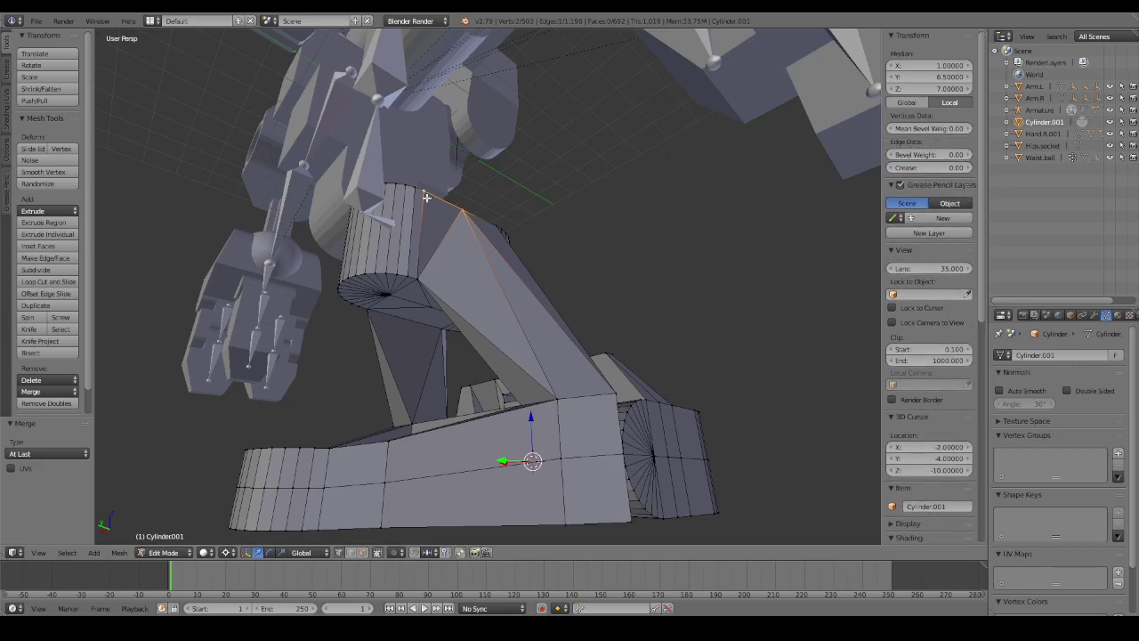
key(shift+r)
mouse_move(549, 246)
middle_down()
mouse_move(511, 307)
mouse_move(535, 364)
mouse_move(513, 371)
middle_up()
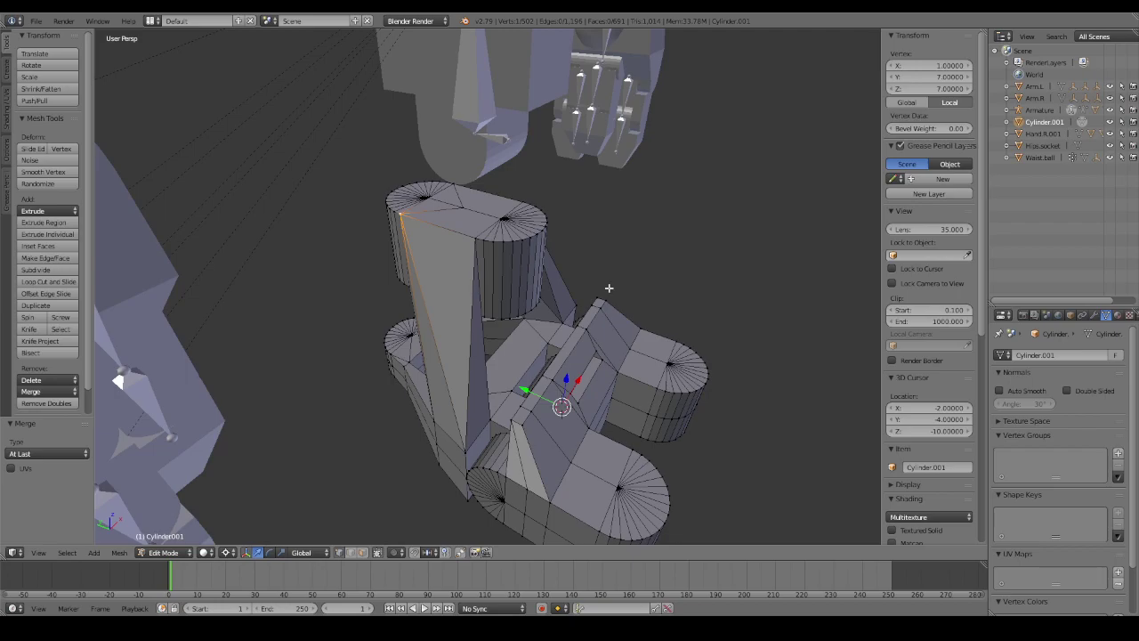
mouse_move(648, 258)
middle_down()
mouse_move(660, 184)
mouse_move(613, 204)
mouse_move(593, 267)
mouse_move(501, 264)
mouse_move(633, 178)
mouse_move(643, 190)
mouse_move(554, 267)
mouse_move(392, 316)
mouse_move(444, 360)
mouse_move(433, 360)
mouse_move(574, 337)
middle_up()
Delete the two stray edges underneath the strut joint.
shift+right_click(433, 360)
key(x)
click(441, 363)
shift+right_click(574, 337)
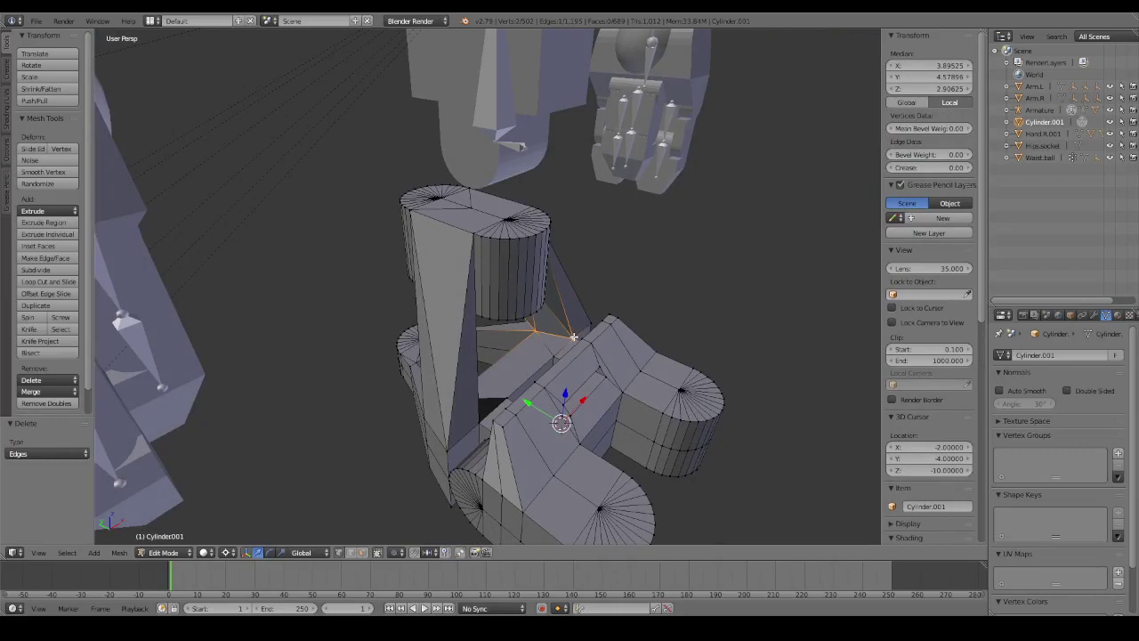
click(574, 337)
Join the selected strut vertices with a new edge at the cylinder base.
right_click(548, 414)
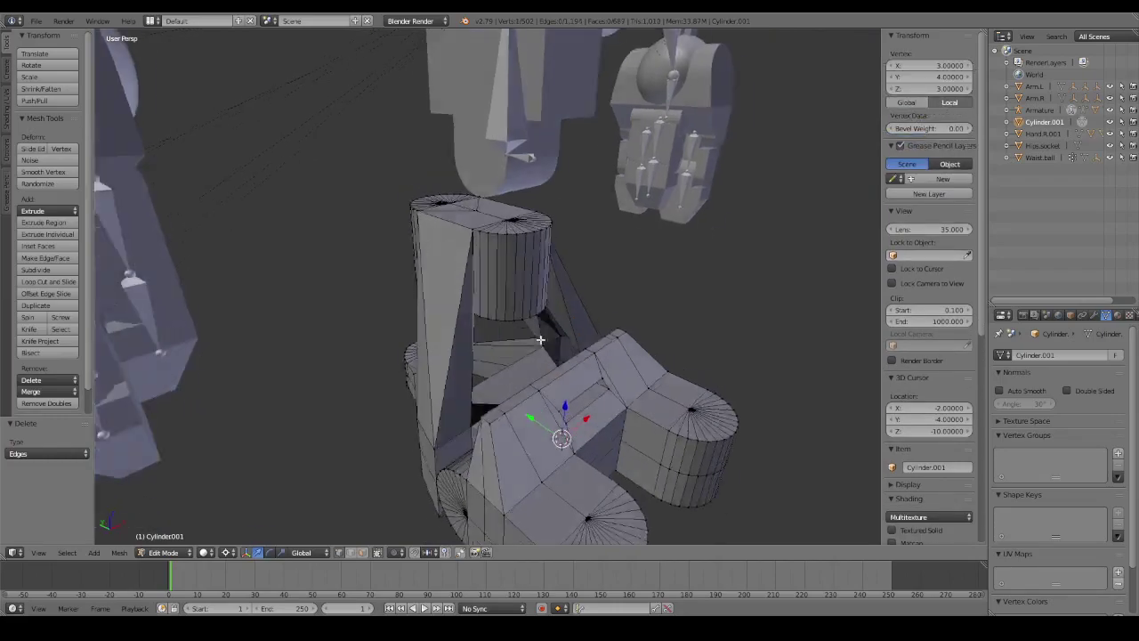
mouse_move(547, 413)
middle_down()
mouse_move(461, 282)
mouse_move(561, 313)
middle_up()
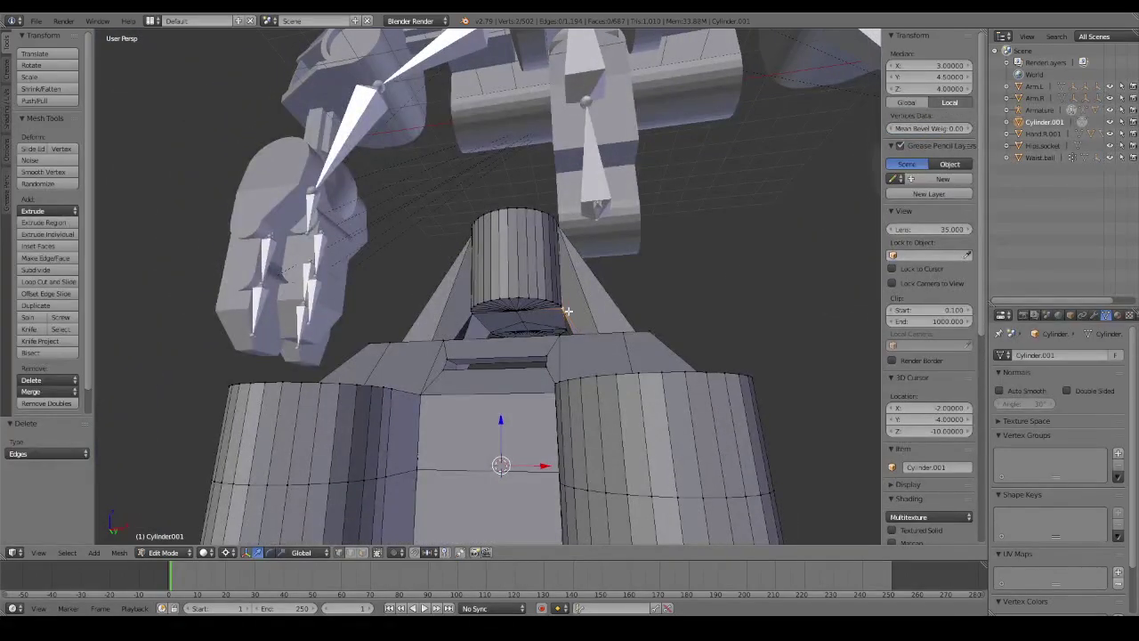
key(f)
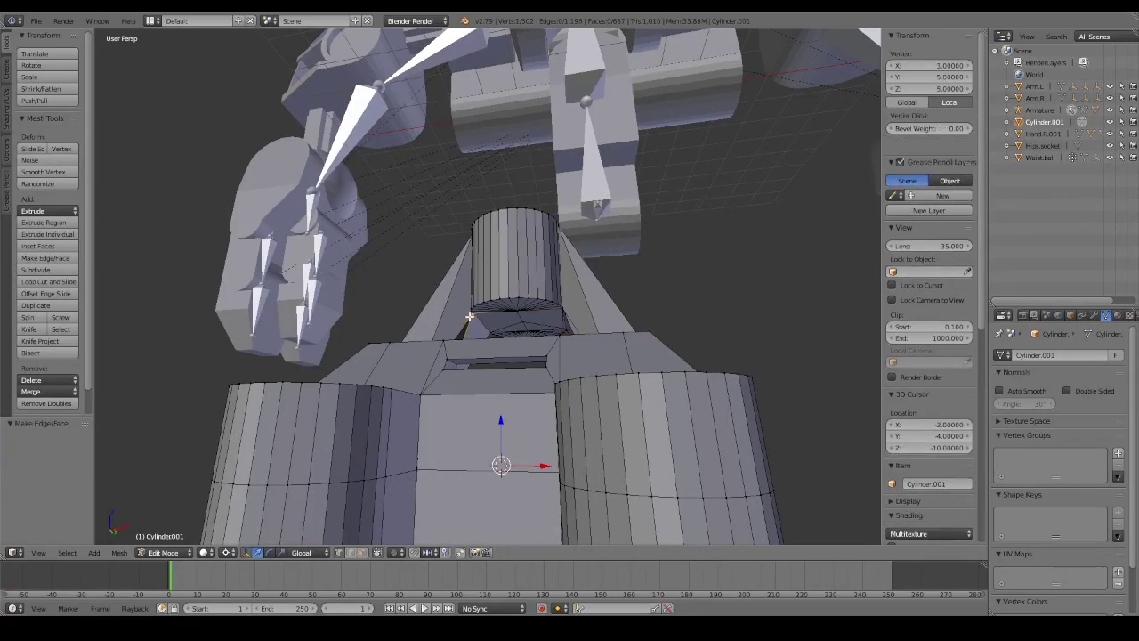
mouse_move(588, 317)
middle_down()
mouse_move(485, 409)
mouse_move(457, 402)
middle_up()
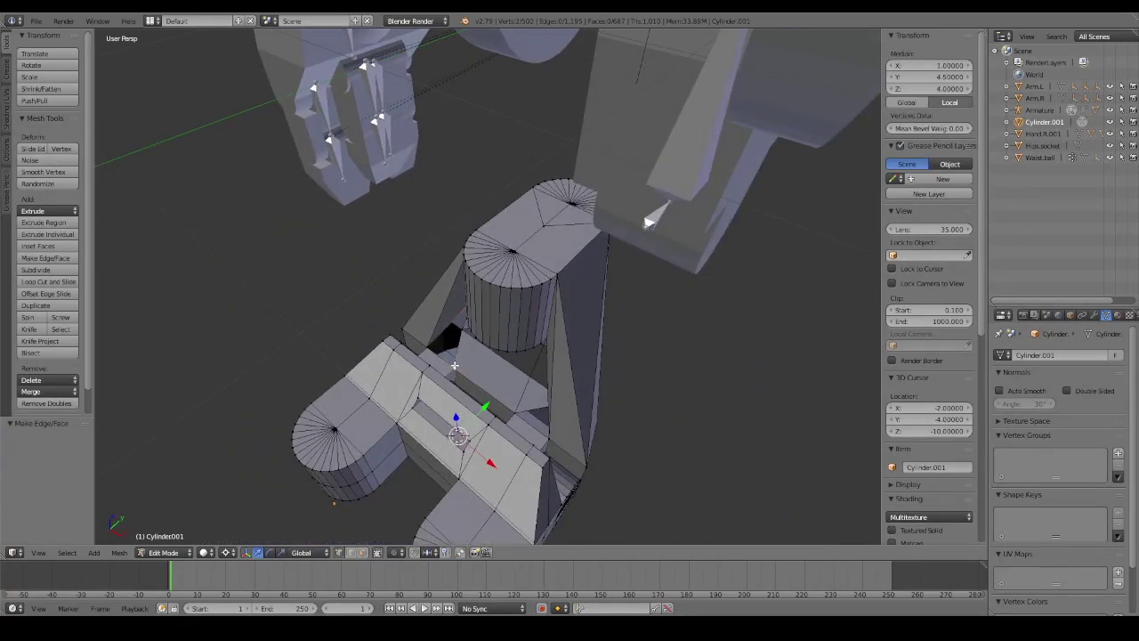
Select an edge and vertices beneath the cylinder, then clear the selection.
right_click(454, 365)
scroll(456, 365, up, 2)
scroll(463, 367, down, 1)
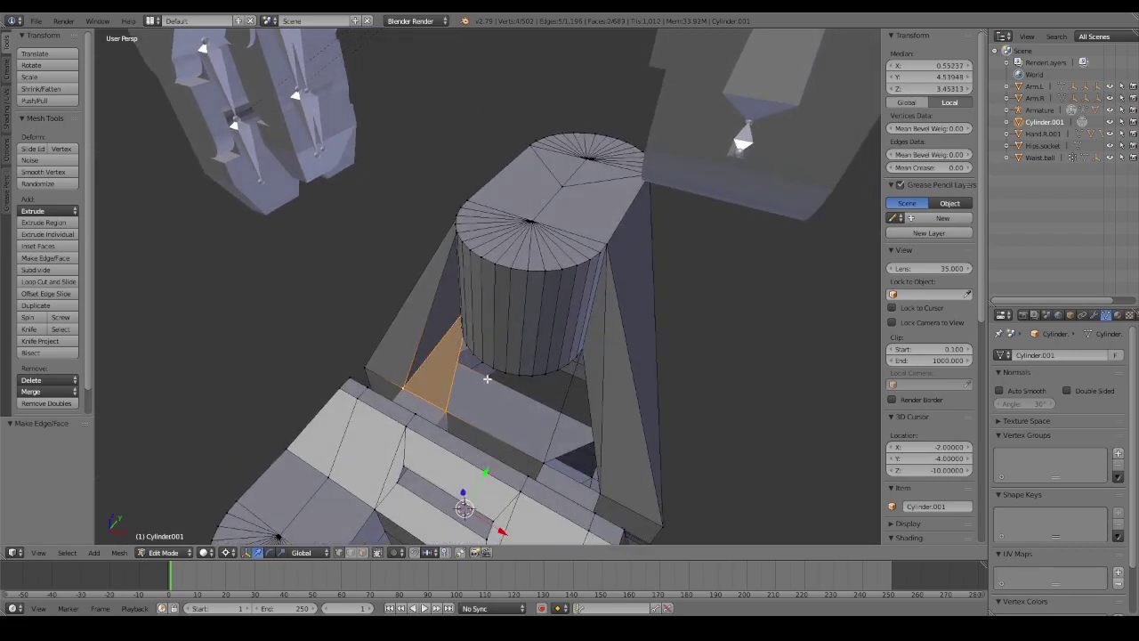
middle_drag(487, 378, 564, 372)
right_click(594, 365)
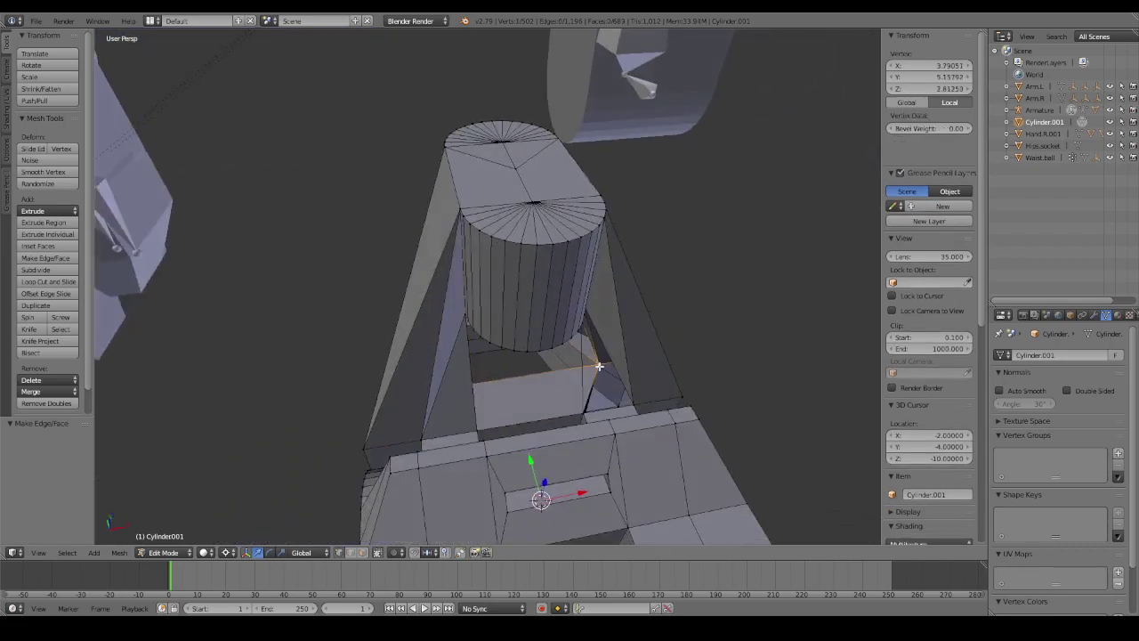
shift+right_click(590, 409)
middle_drag(589, 410, 590, 304)
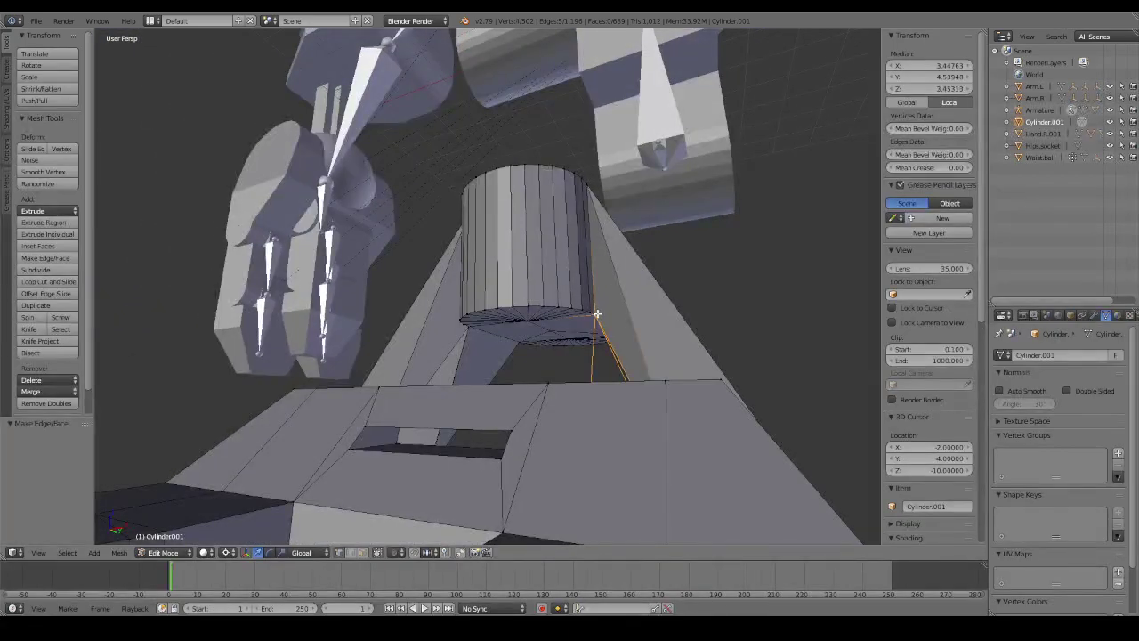
key(a)
mouse_move(596, 314)
middle_down()
mouse_move(571, 369)
mouse_move(657, 374)
middle_up()
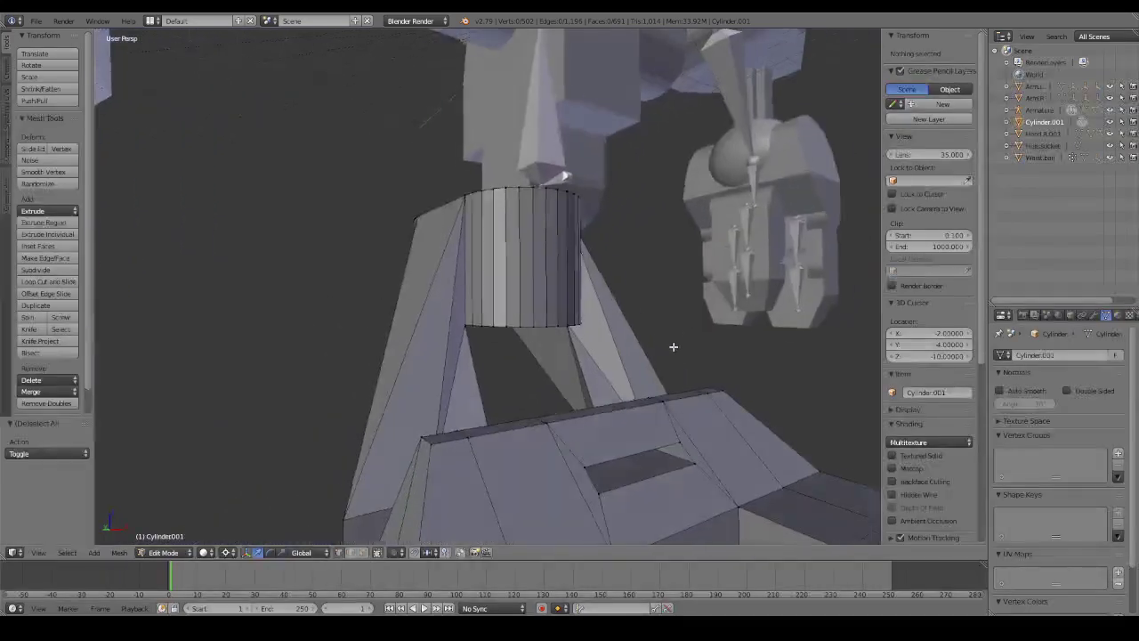
Delete a stray edge at the strut's lower end, undo it, and select a different vertex pair.
right_click(464, 327)
middle_drag(463, 326, 462, 364)
shift+right_click(436, 456)
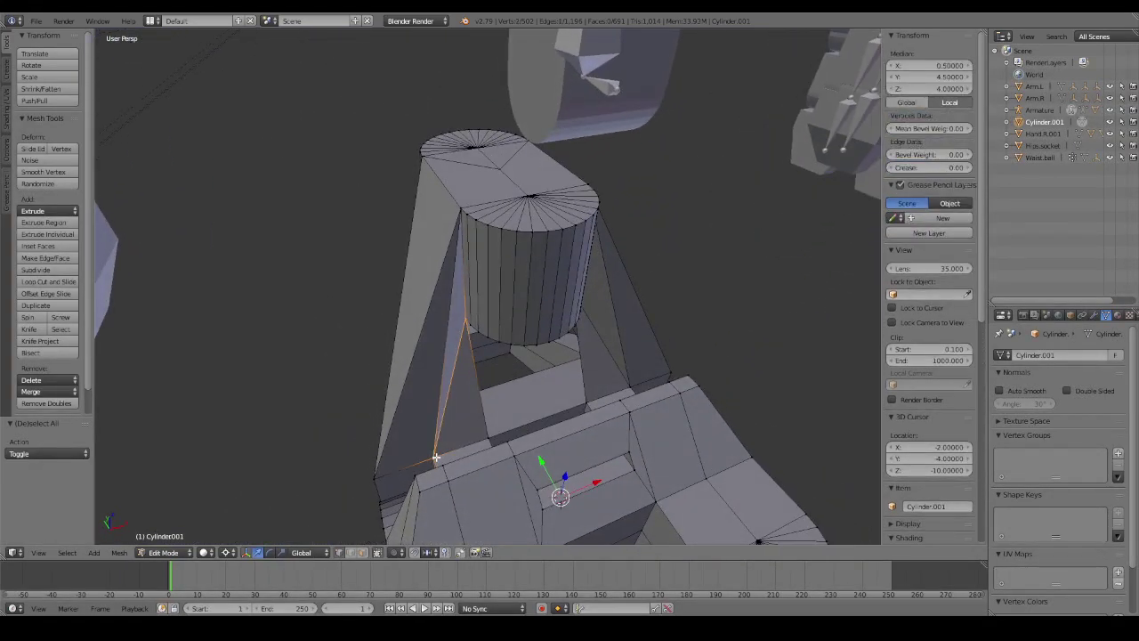
key(x)
click(436, 457)
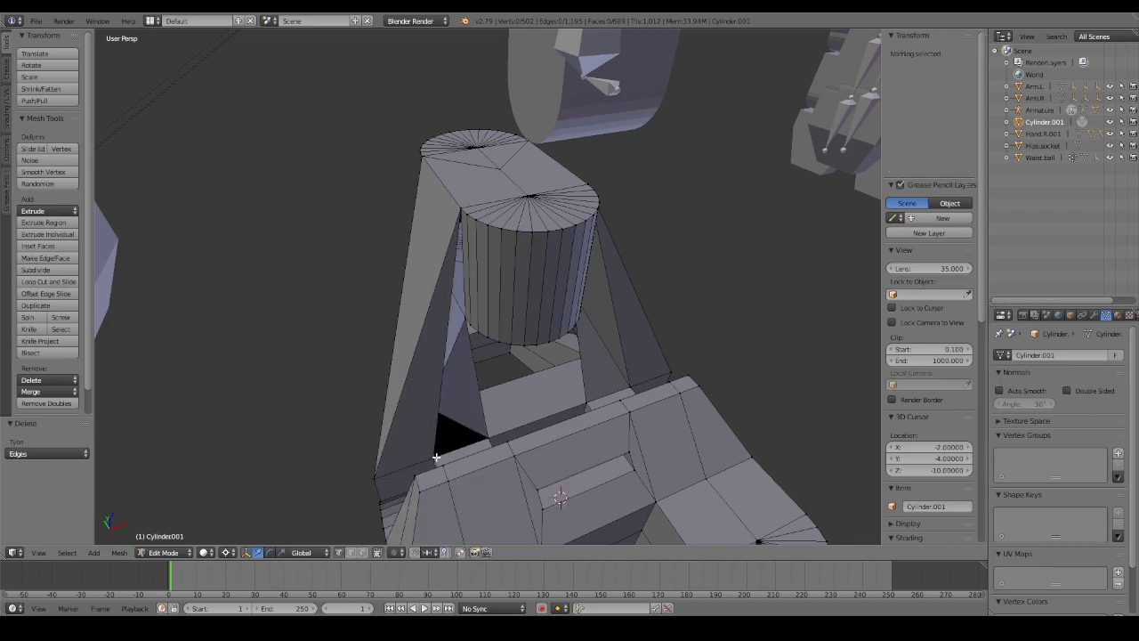
mouse_move(436, 458)
middle_down()
mouse_move(481, 406)
mouse_move(492, 361)
mouse_move(516, 345)
mouse_move(495, 379)
mouse_move(498, 425)
middle_up()
key(ctrl+z)
right_click(455, 477)
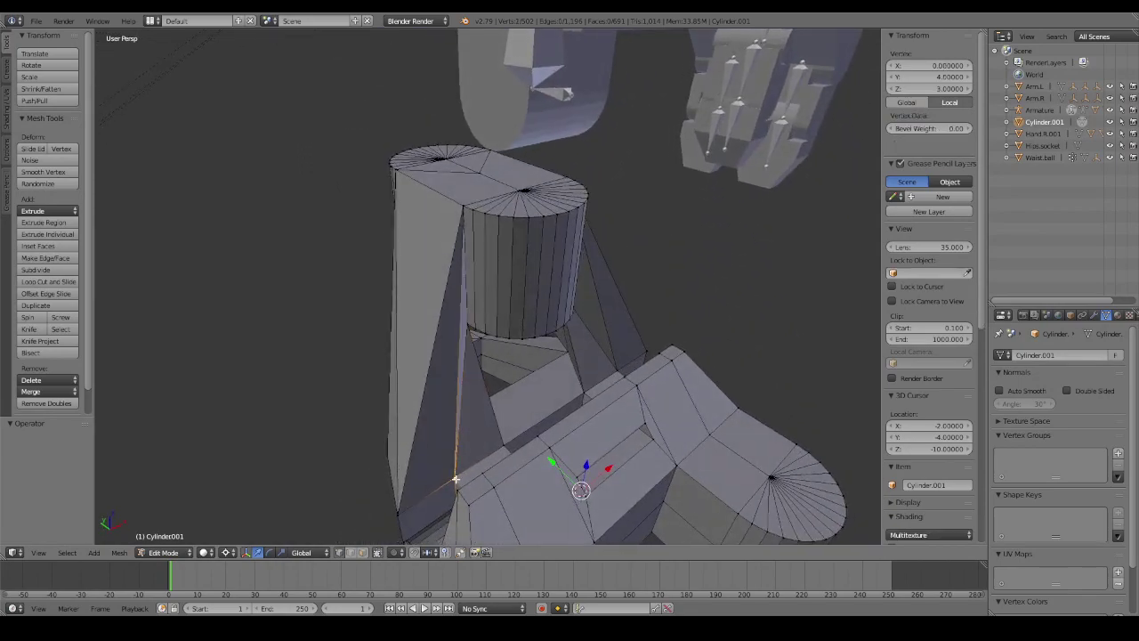
shift+right_click(453, 216)
Delete the selected stray edge and connect the cylinder base vertex with a new edge.
key(x)
click(463, 216)
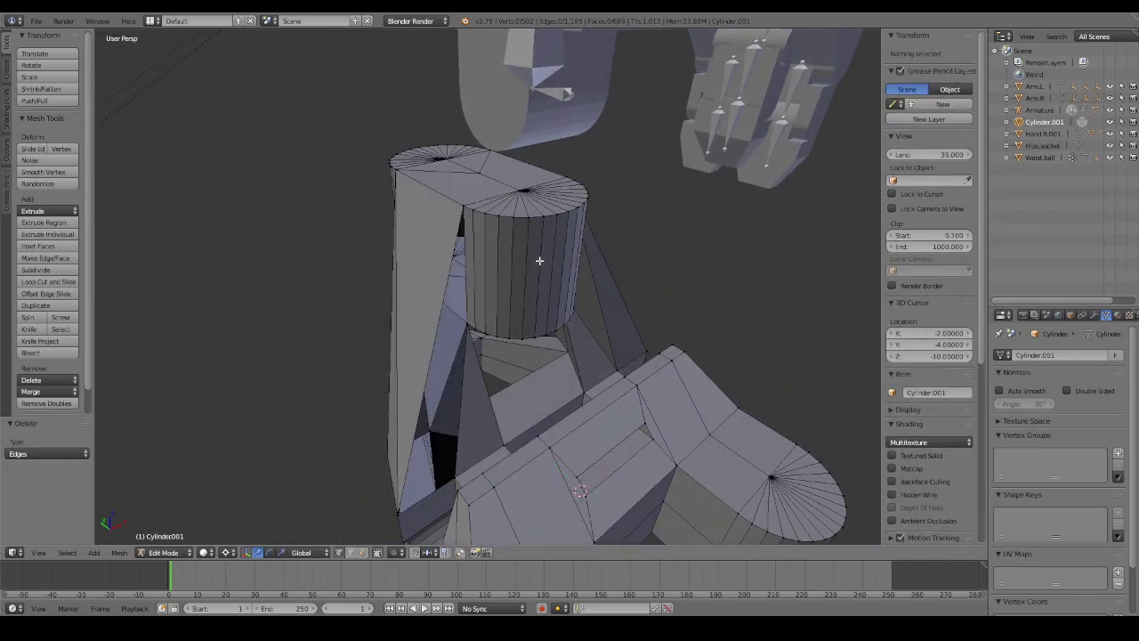
middle_drag(539, 257, 574, 188)
right_click(472, 322)
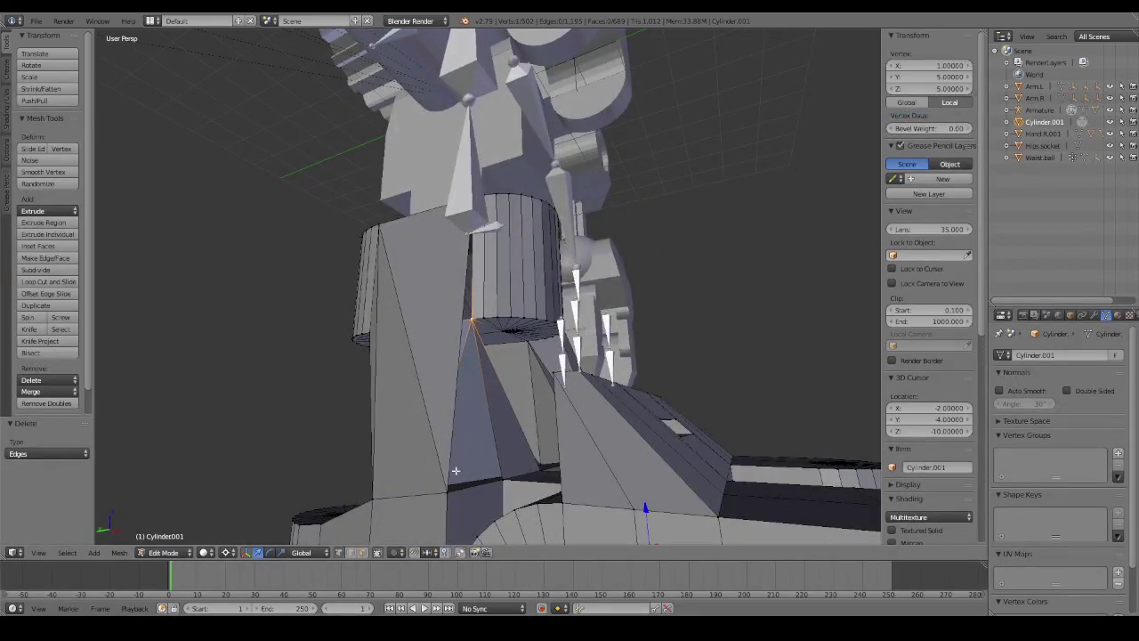
key(f)
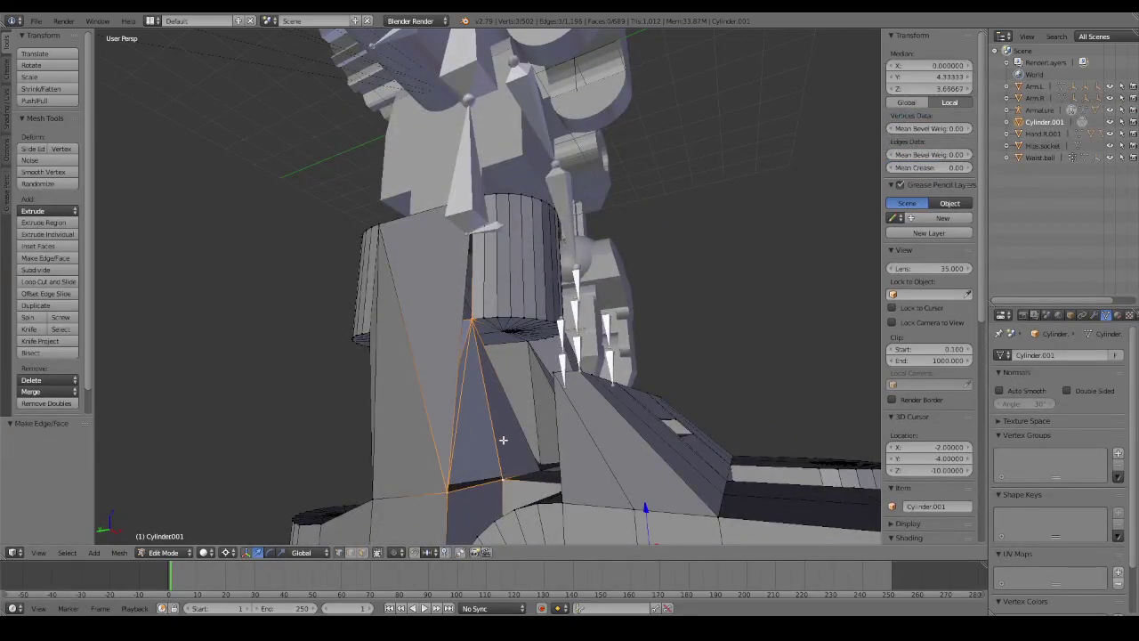
middle_drag(481, 243, 457, 256)
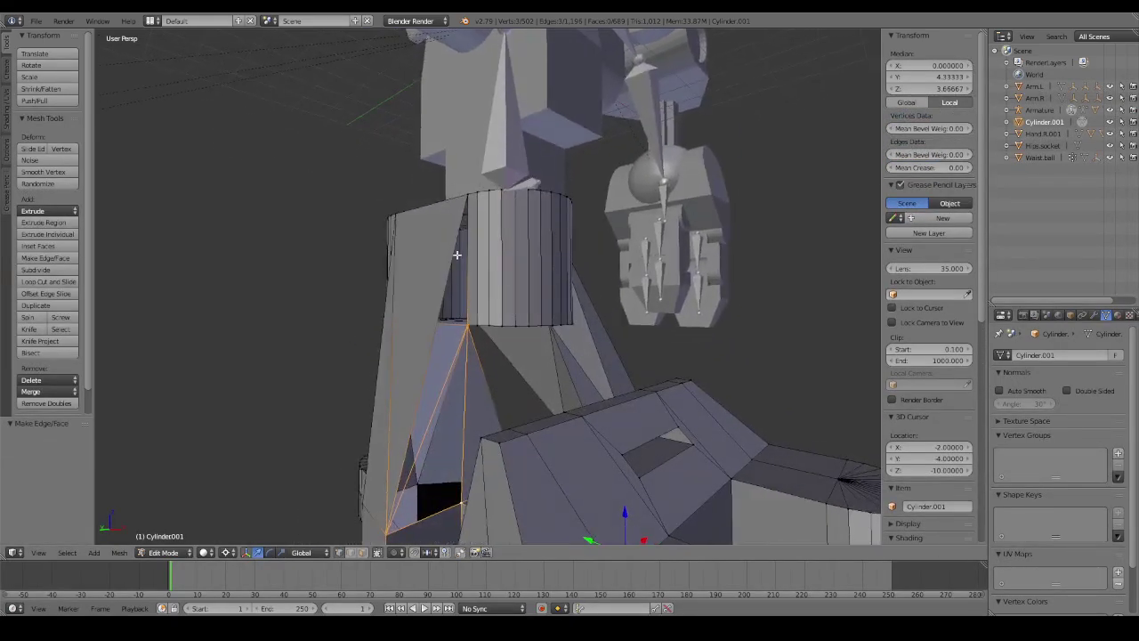
key(a)
Remove the edge from the cylinder's top vertex to the strut's bottom vertex.
mouse_move(480, 217)
middle_down()
mouse_move(522, 243)
mouse_move(505, 264)
middle_up()
right_click(474, 214)
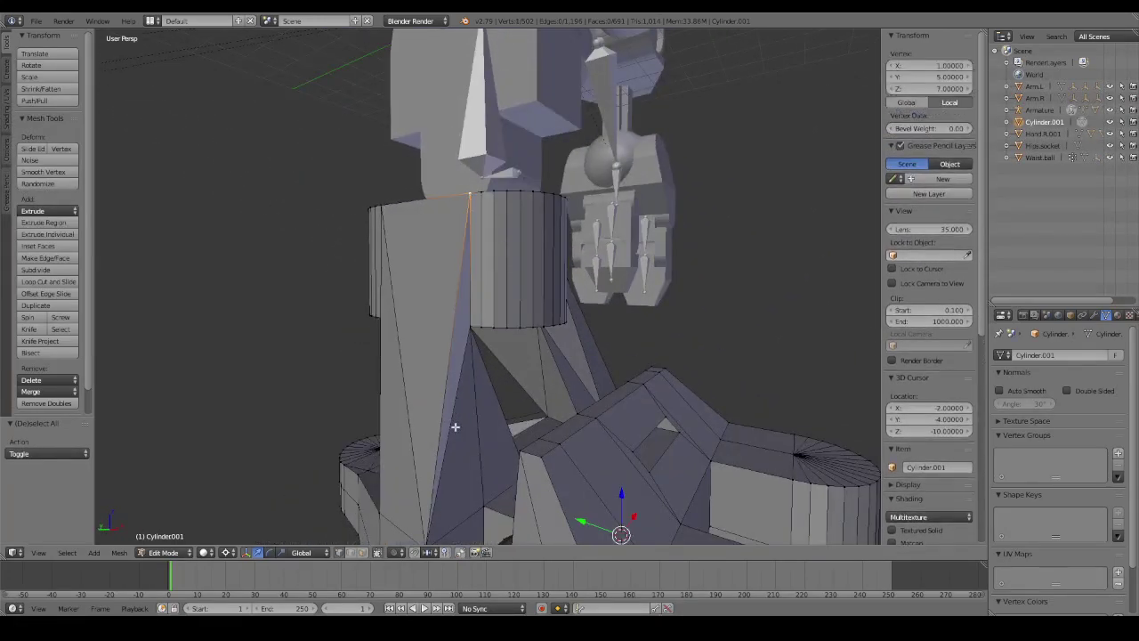
scroll(431, 523, down, 1)
shift+right_click(441, 483)
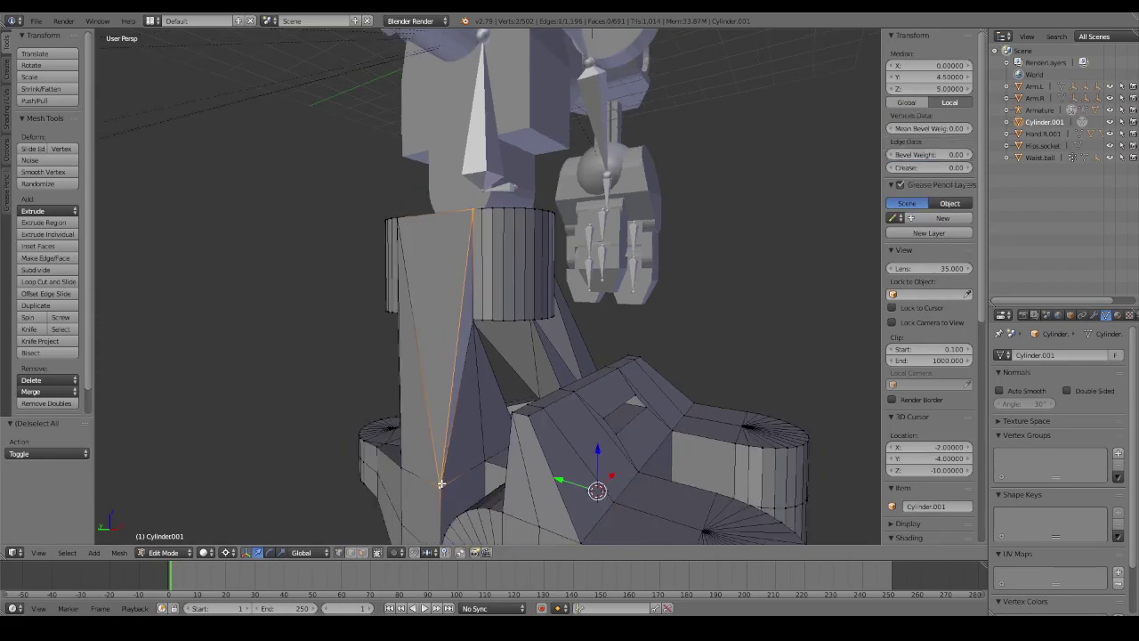
key(x)
click(442, 482)
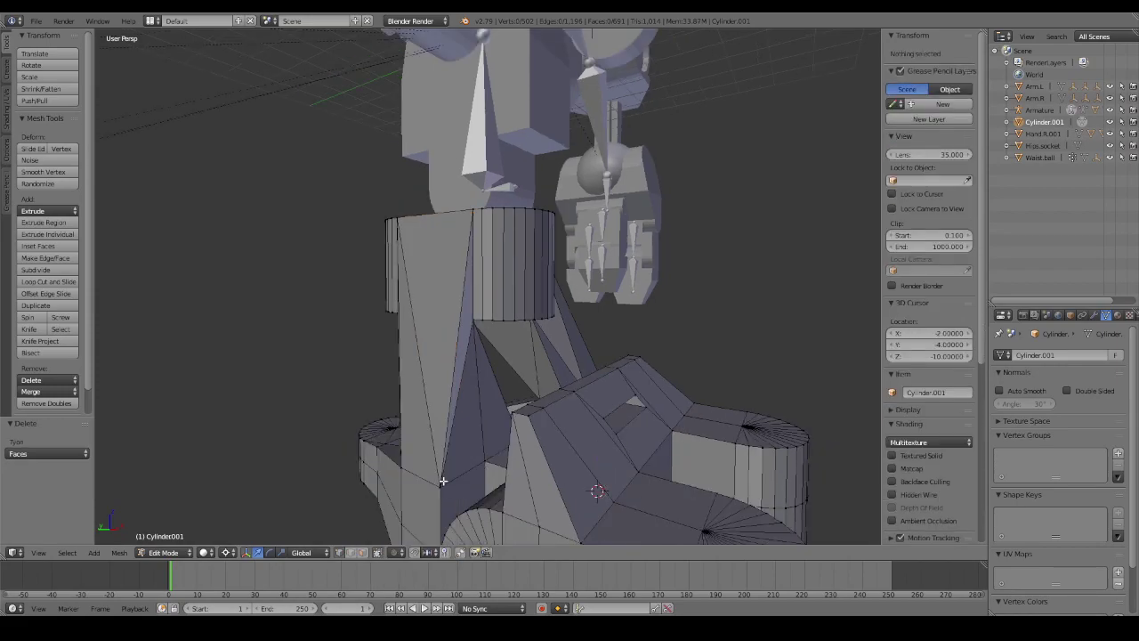
key(ctrl+z)
key(x)
click(437, 475)
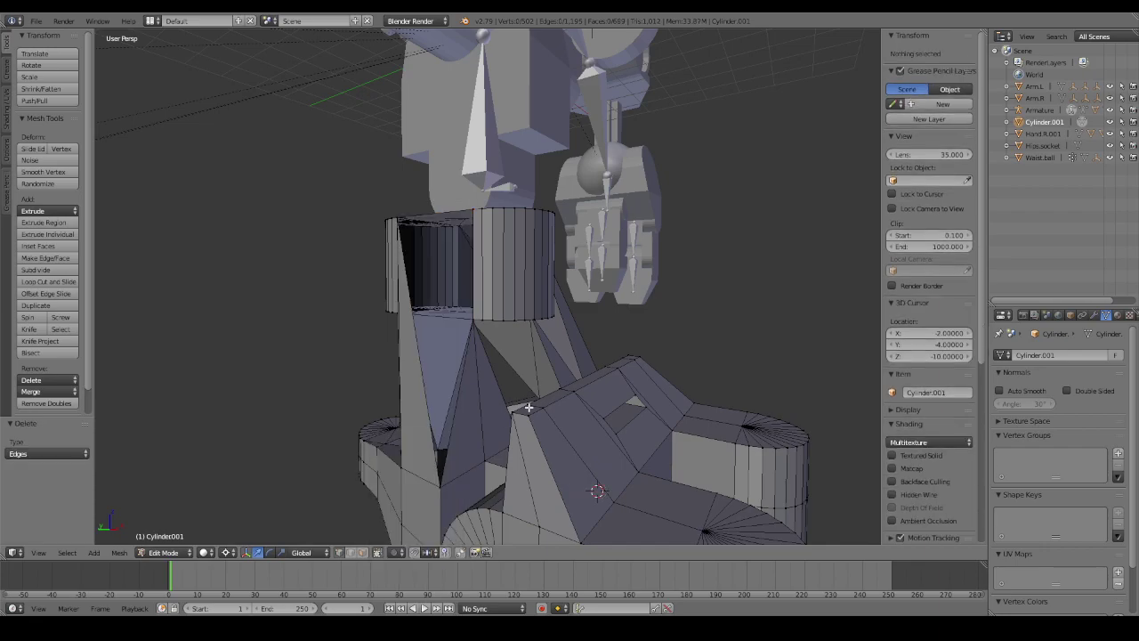
middle_drag(437, 476, 466, 331)
Fill the gap beside the upper cylinder with a new triangular face, then deselect.
right_click(467, 331)
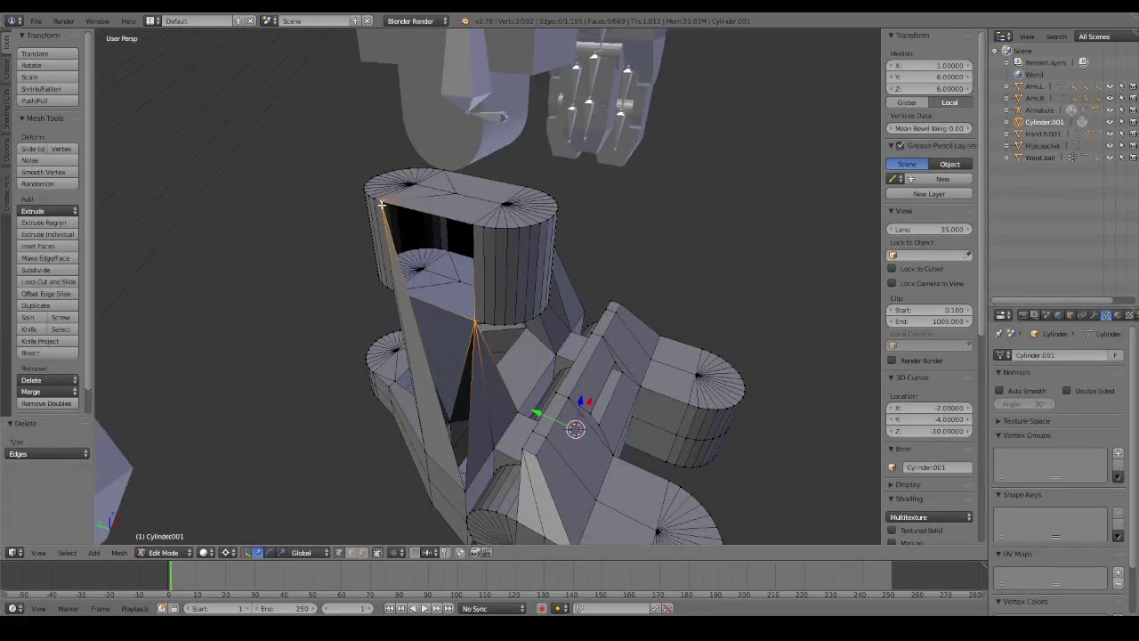
key(f)
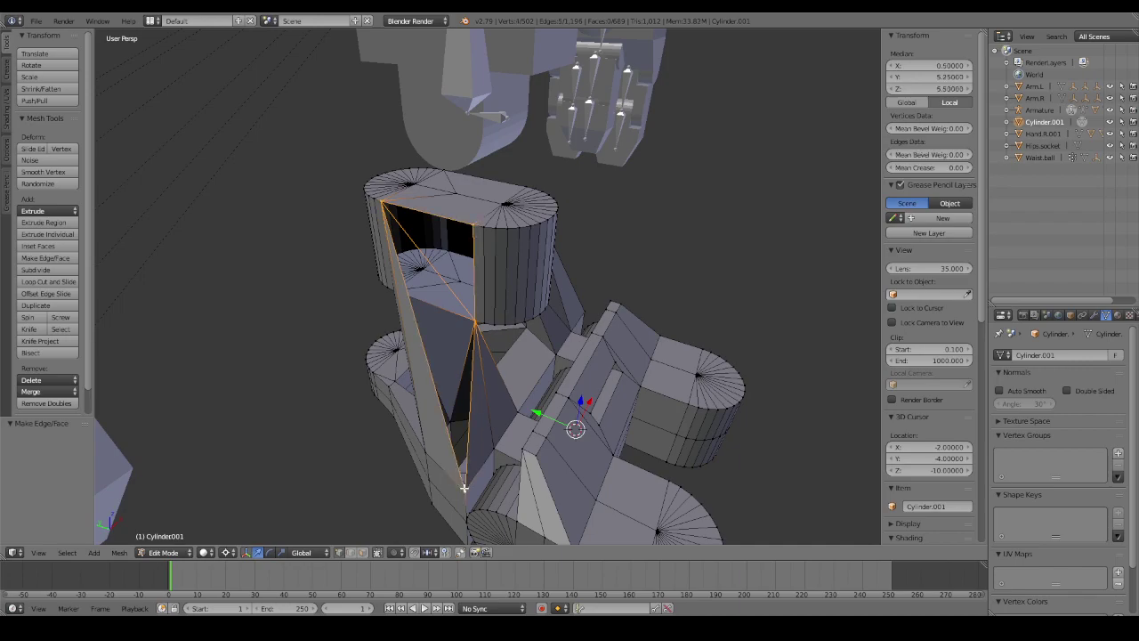
key(f)
mouse_move(464, 487)
middle_down()
mouse_move(441, 294)
mouse_move(594, 296)
middle_up()
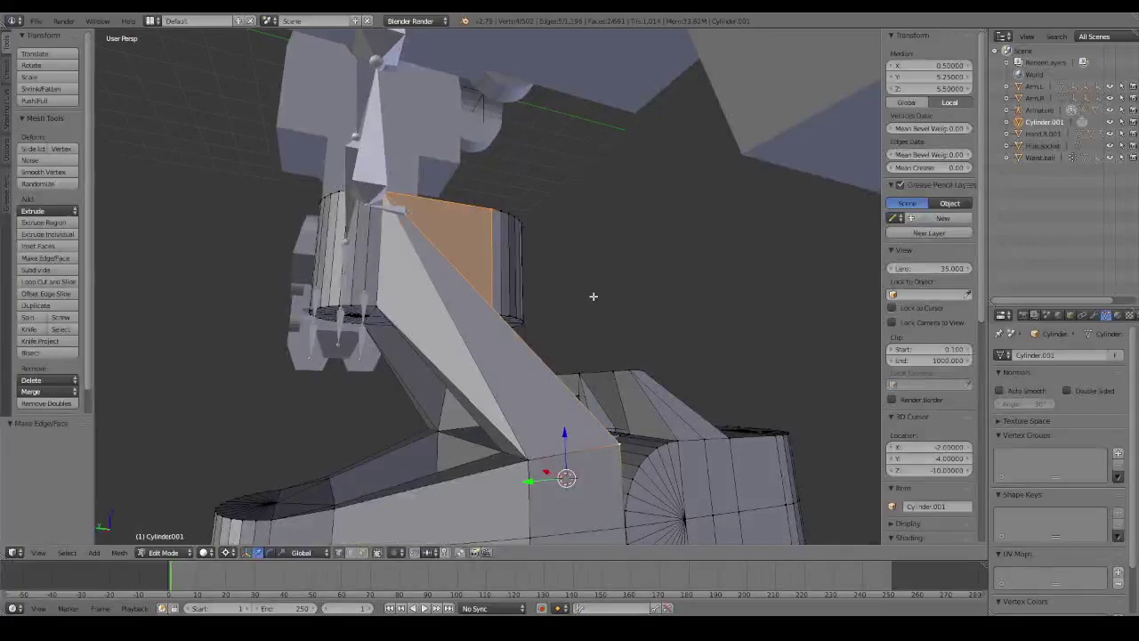
key(a)
mouse_move(600, 353)
middle_down()
mouse_move(414, 374)
mouse_move(540, 374)
mouse_move(481, 430)
mouse_move(534, 296)
middle_up()
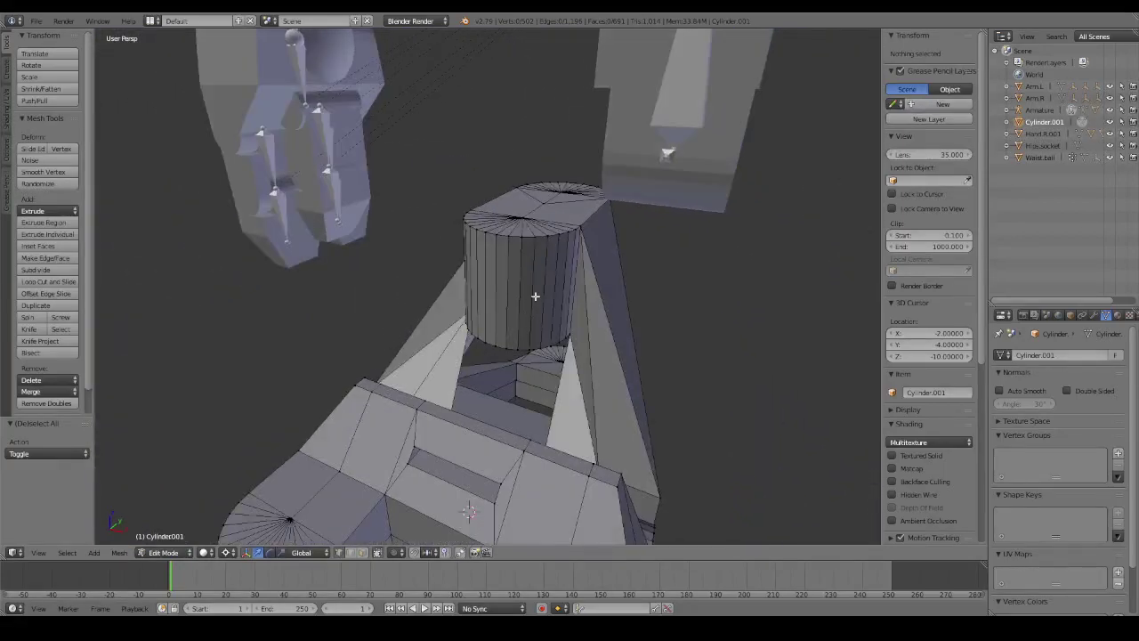
Delete the badly connected triangular face and its leftover edges.
mouse_move(589, 234)
middle_down()
mouse_move(651, 247)
mouse_move(674, 237)
mouse_move(593, 247)
middle_up()
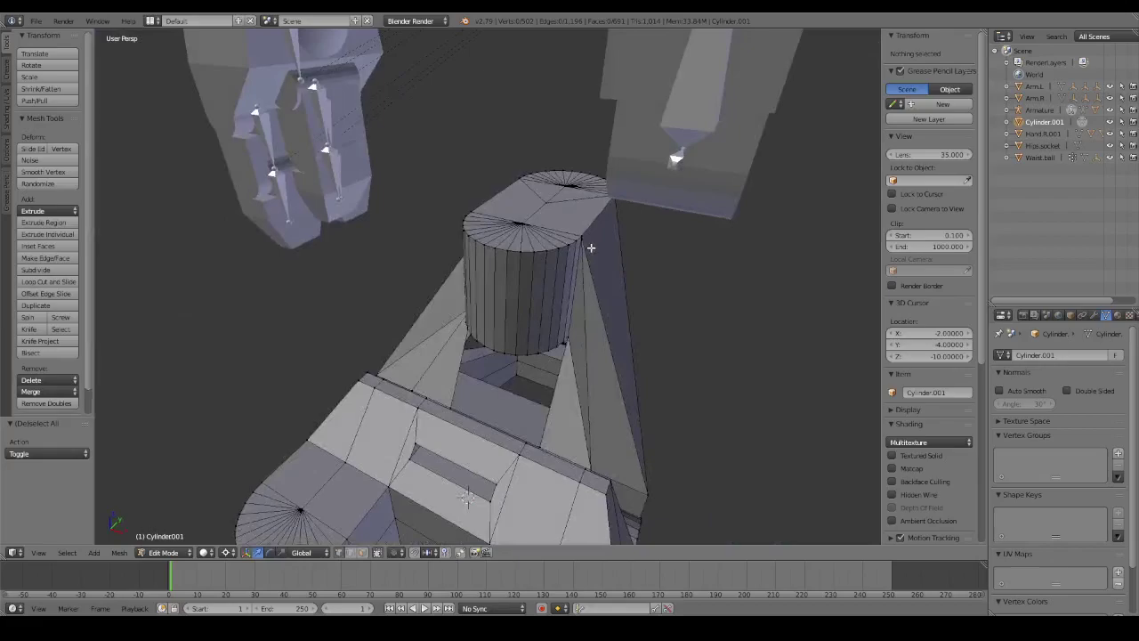
right_click(584, 241)
shift+right_click(646, 494)
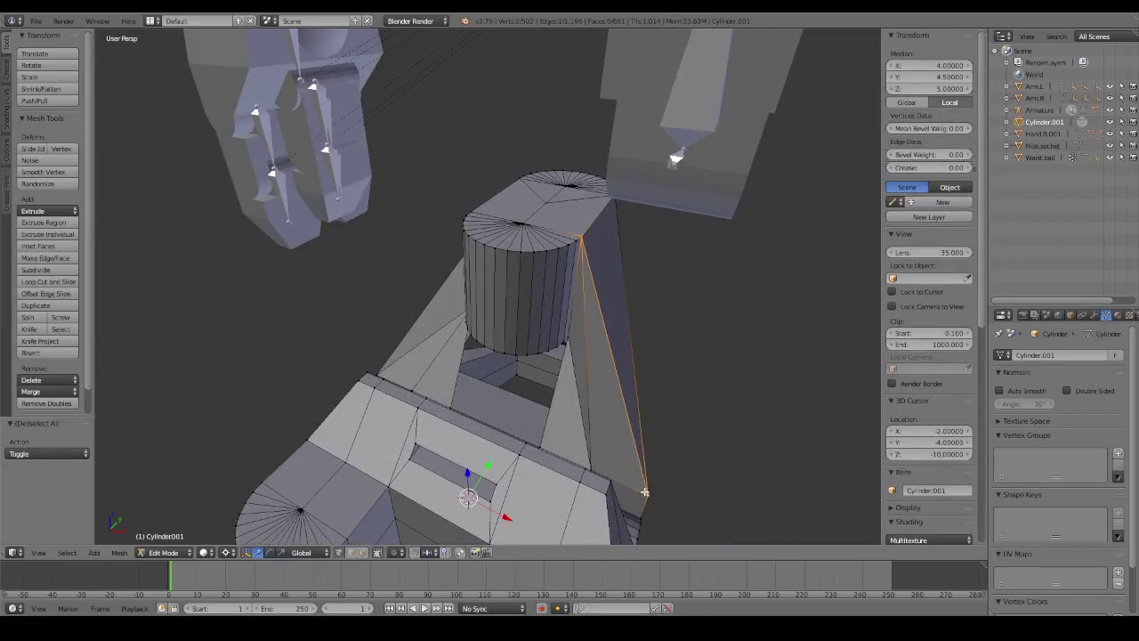
shift+right_click(591, 471)
key(x)
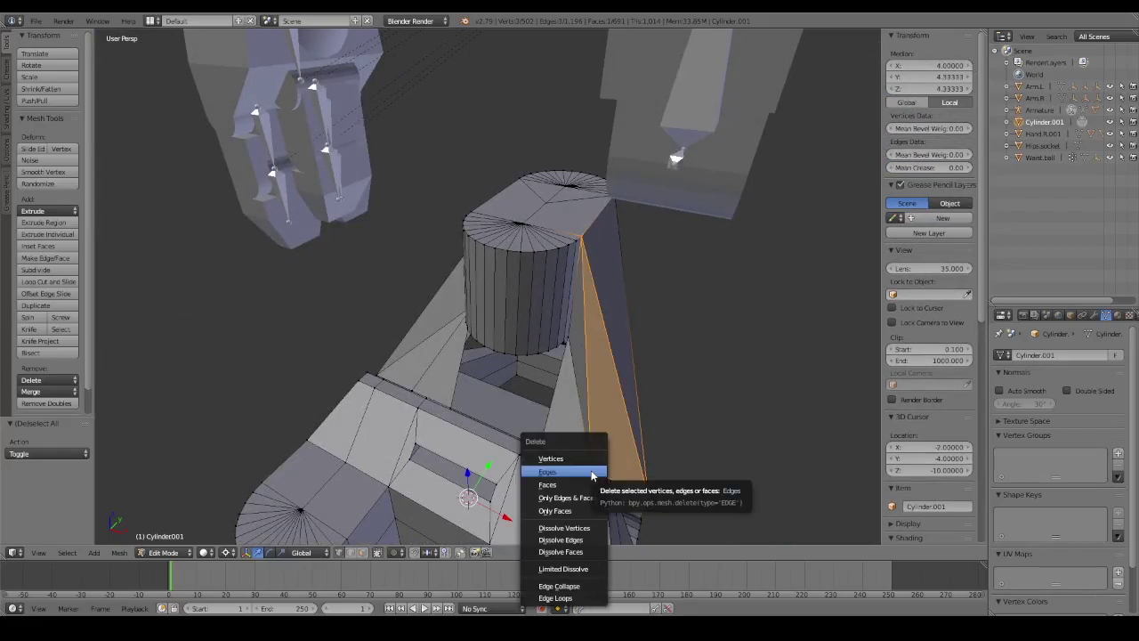
click(570, 485)
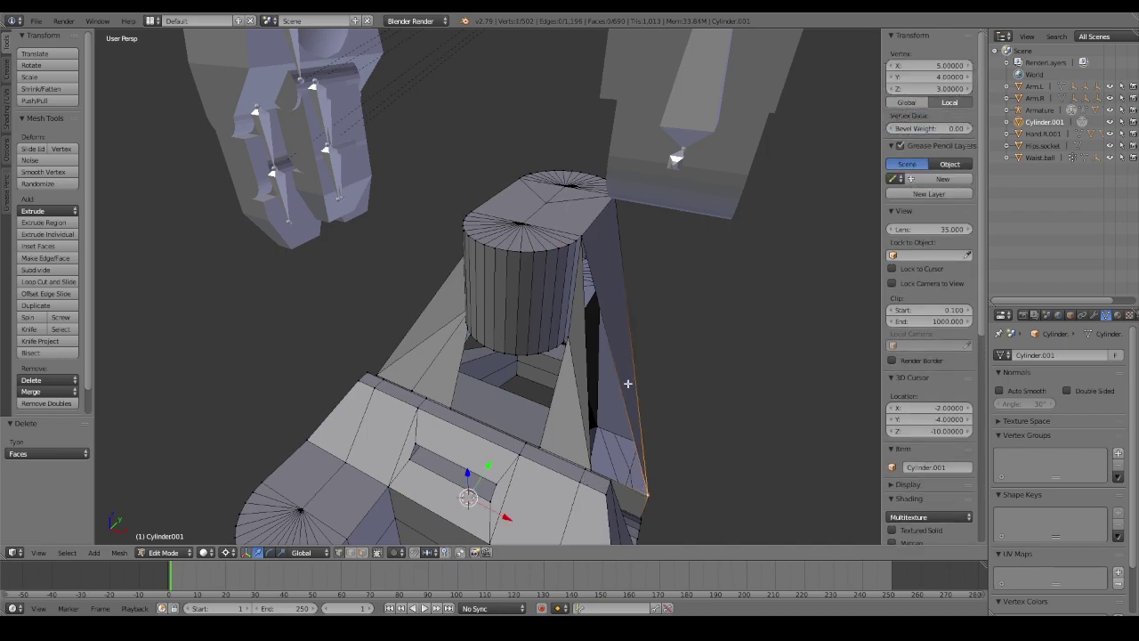
key(x)
click(584, 241)
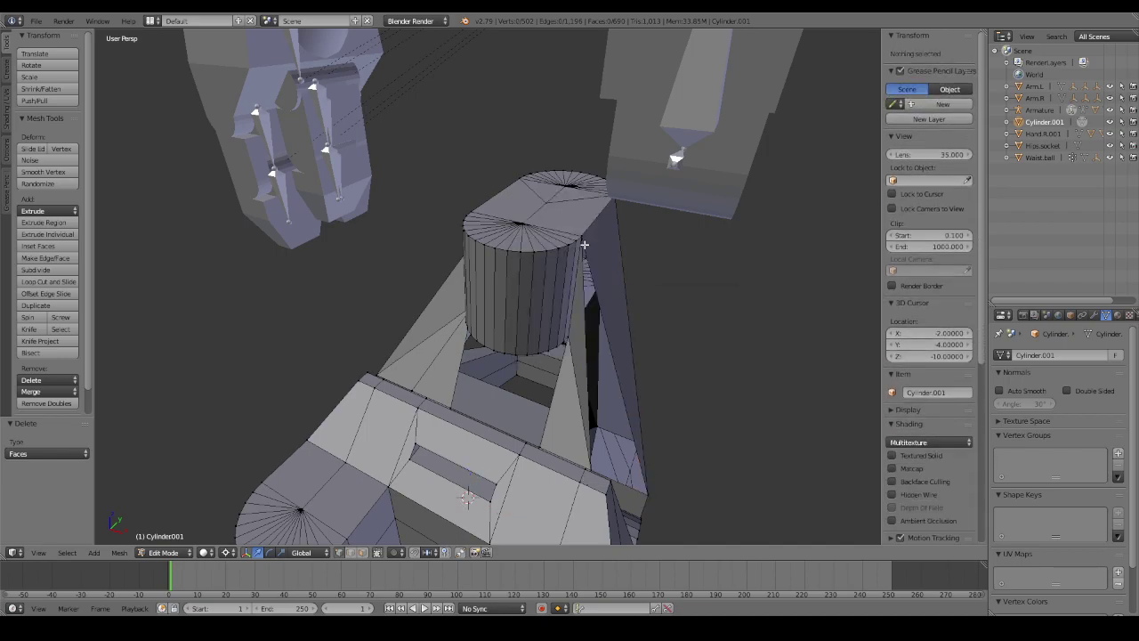
Delete the stray edge and the vertical edge beside the cylinder.
right_click(584, 242)
key(x)
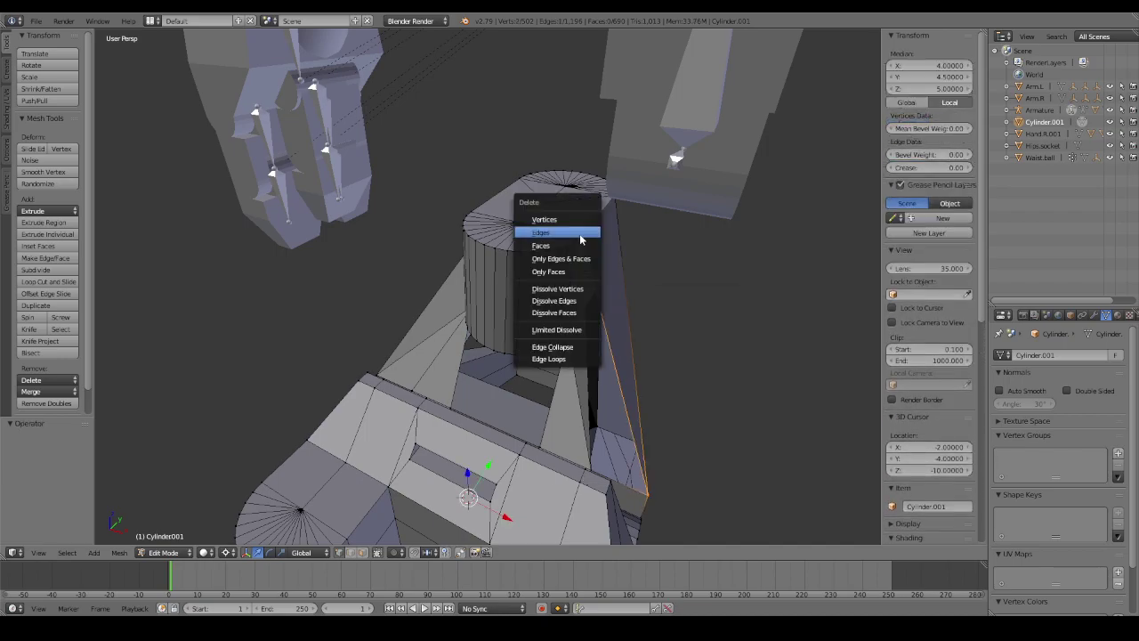
click(580, 232)
mouse_move(580, 241)
middle_down()
mouse_move(632, 246)
mouse_move(554, 489)
middle_up()
right_click(596, 222)
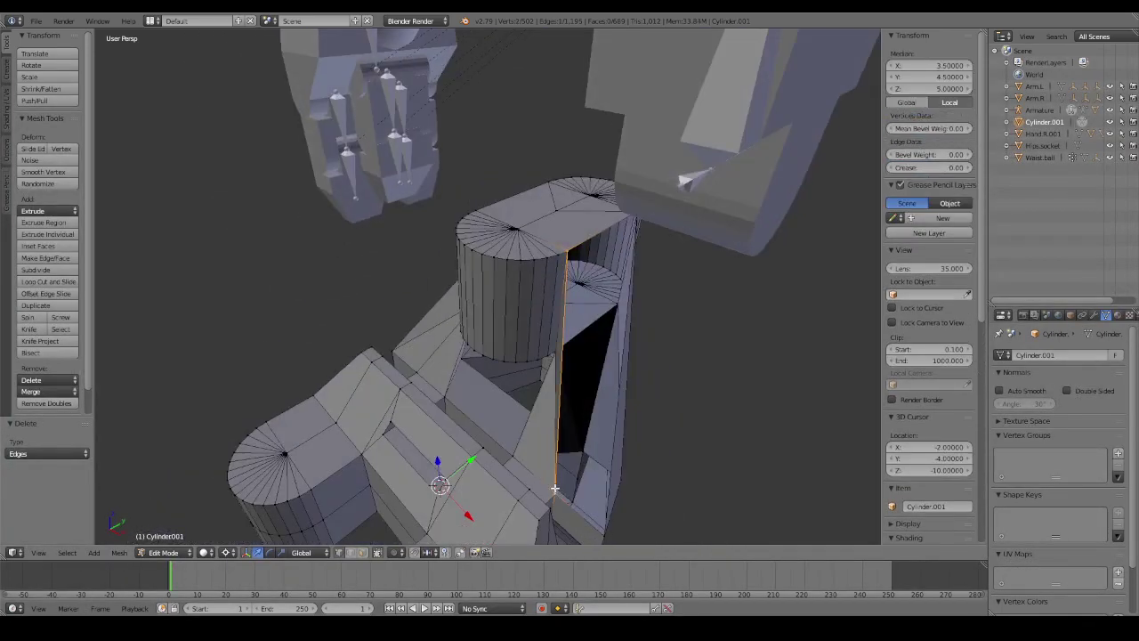
key(x)
click(534, 476)
mouse_move(534, 475)
middle_down()
mouse_move(650, 426)
mouse_move(641, 458)
mouse_move(593, 463)
middle_up()
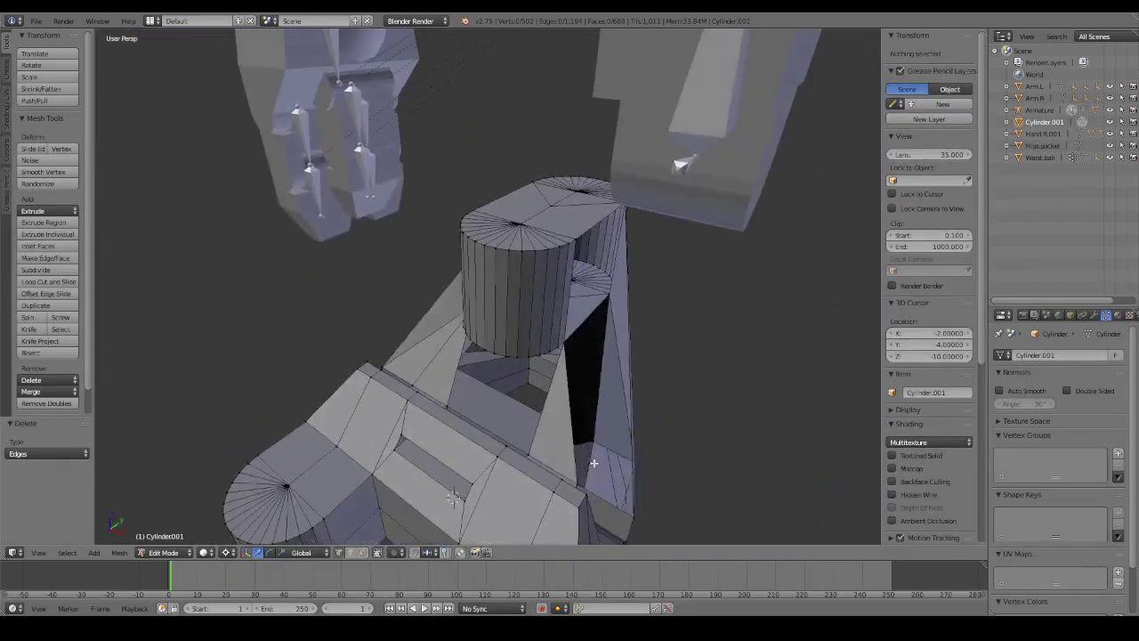
Connect a vertex at the gap's edge to the selection with a new edge.
right_click(631, 516)
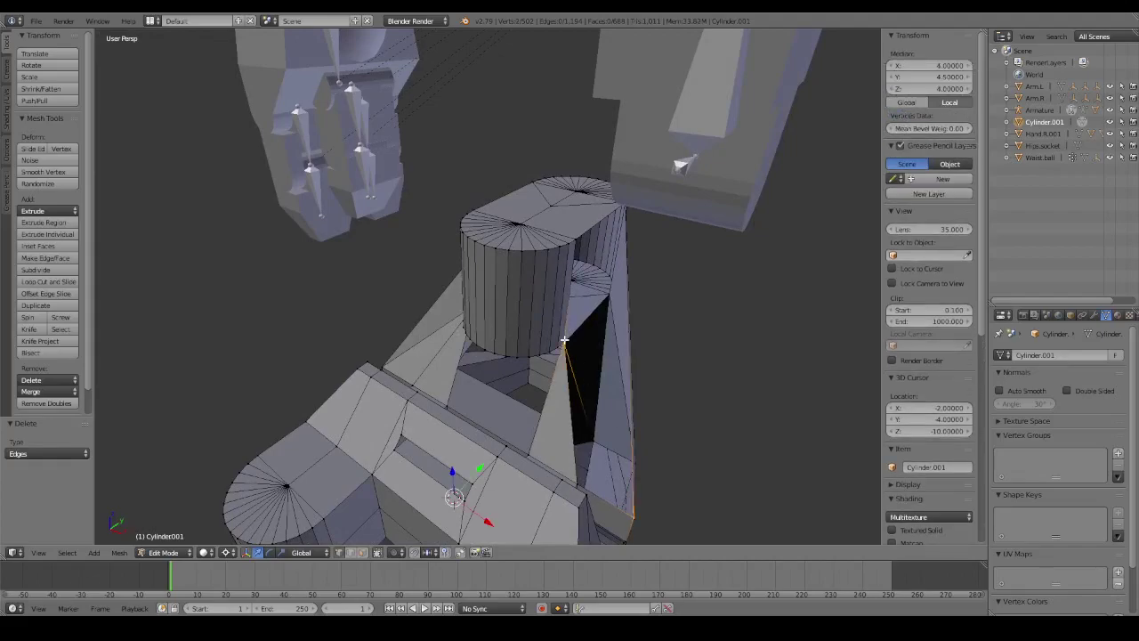
key(f)
mouse_move(640, 191)
middle_down()
mouse_move(635, 216)
mouse_move(621, 207)
middle_up()
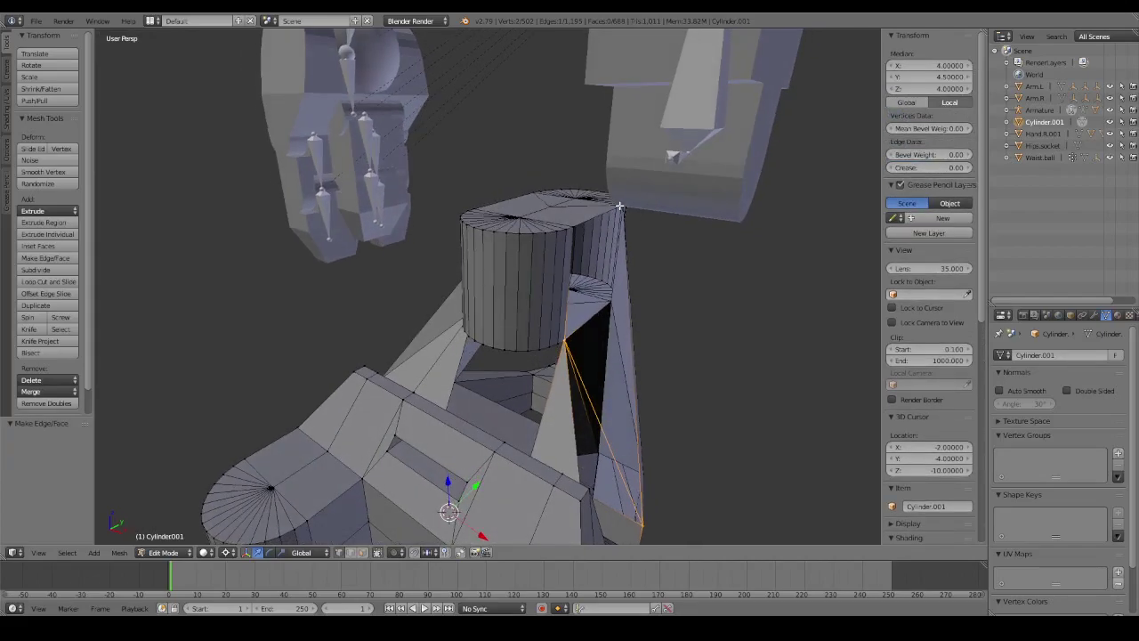
middle_drag(630, 324, 547, 482)
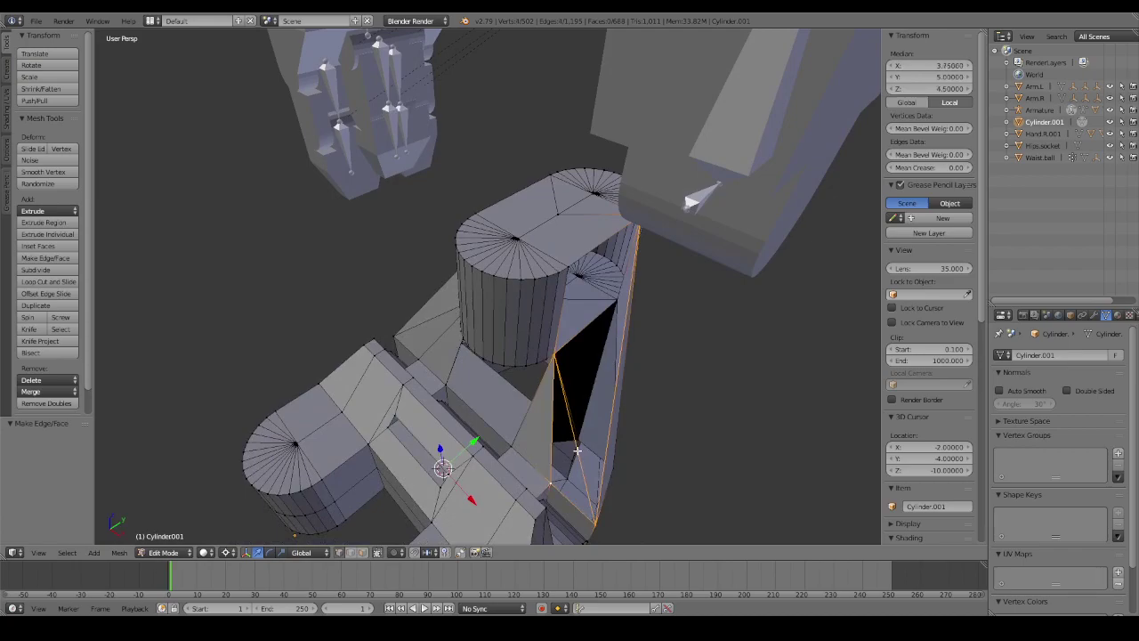
mouse_move(577, 451)
middle_down()
mouse_move(543, 412)
mouse_move(544, 386)
mouse_move(640, 365)
mouse_move(656, 376)
mouse_move(549, 395)
mouse_move(692, 387)
mouse_move(548, 388)
middle_up()
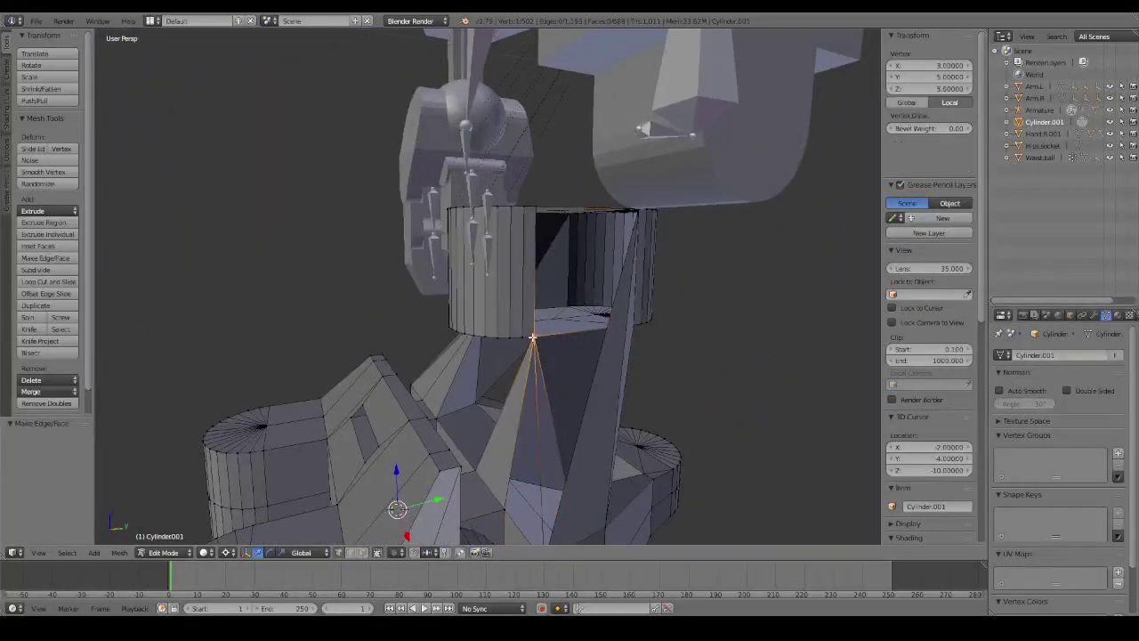
Close the strut's side gap across the selected vertices and deselect everything.
shift+right_click(571, 215)
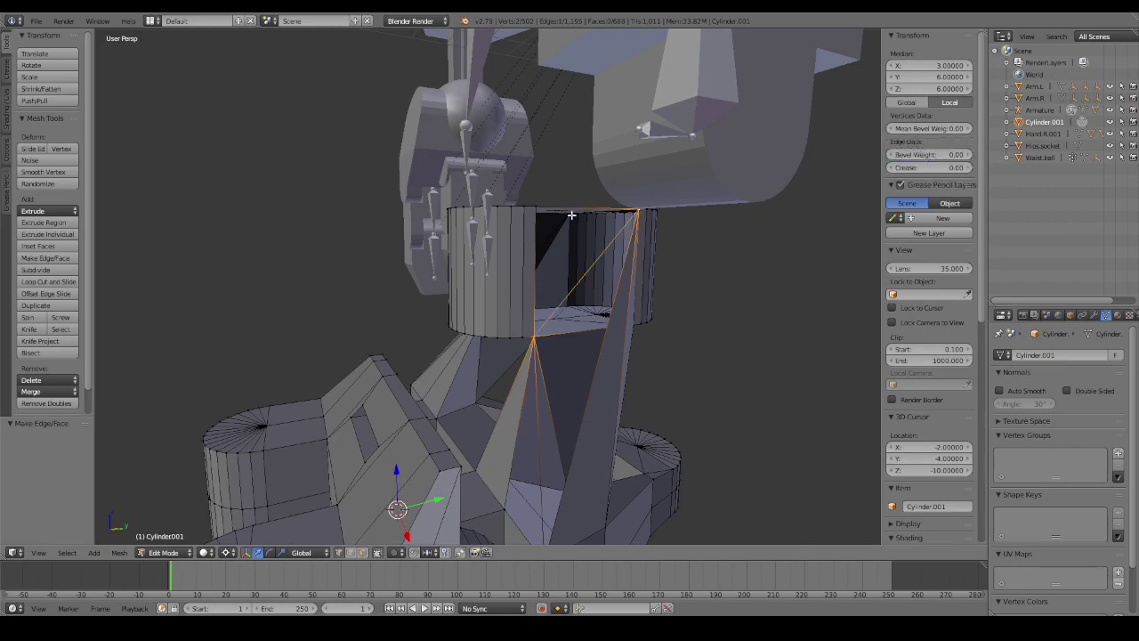
middle_drag(539, 217, 600, 314)
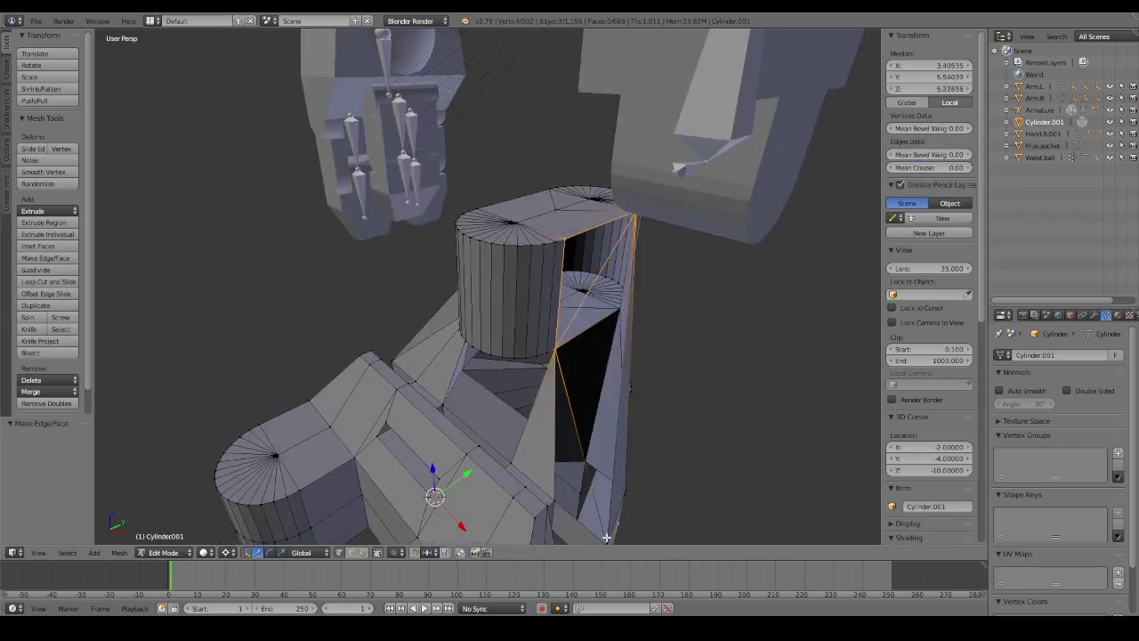
scroll(601, 534, down, 2)
middle_drag(582, 491, 562, 485)
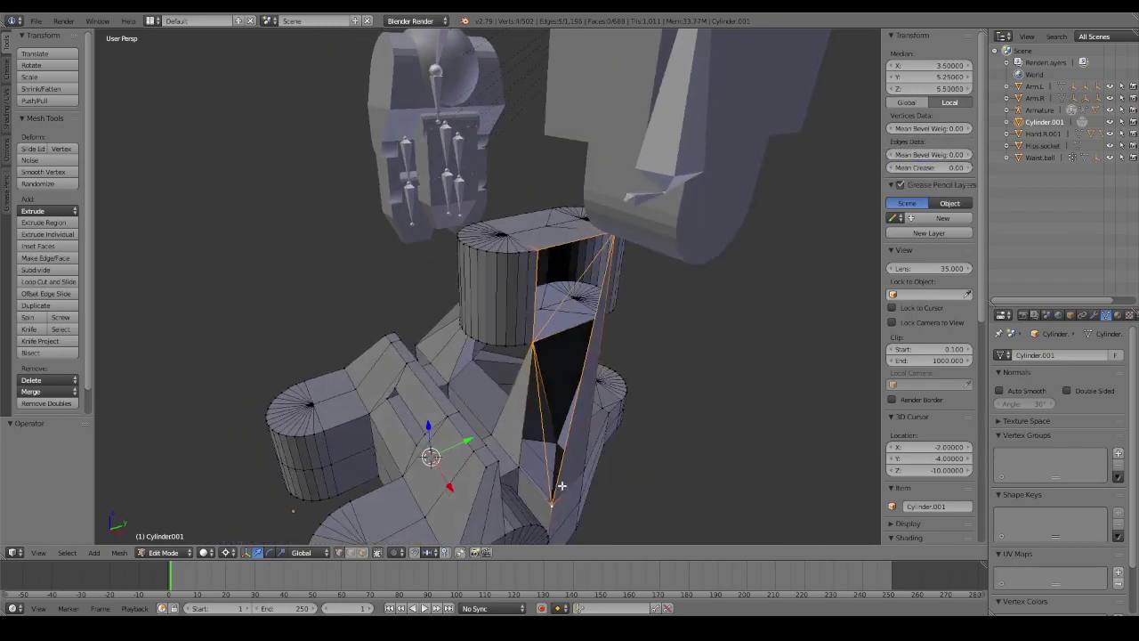
key(ctrl+n)
key(a)
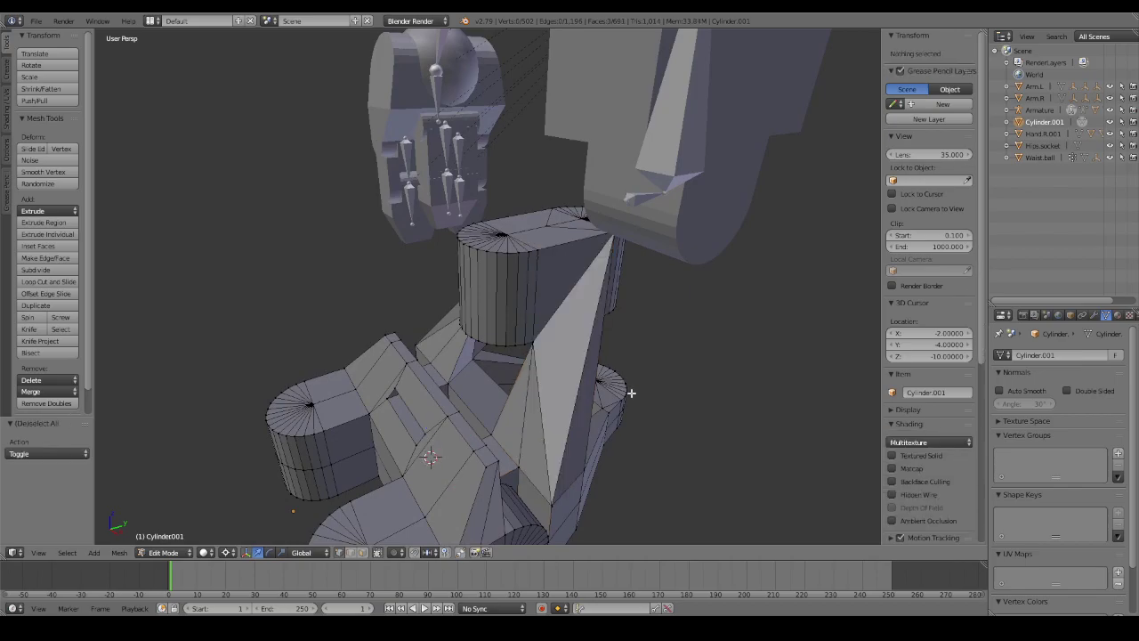
mouse_move(627, 391)
middle_down()
mouse_move(715, 354)
mouse_move(847, 336)
mouse_move(642, 332)
mouse_move(573, 354)
mouse_move(720, 356)
mouse_move(773, 352)
mouse_move(429, 351)
mouse_move(512, 343)
mouse_move(561, 362)
mouse_move(541, 344)
mouse_move(588, 381)
middle_up()
Return to Object Mode and zoom in on the repaired leg piece.
key(Tab)
key(Tab)
scroll(560, 362, up, 2)
scroll(569, 360, up, 1)
scroll(582, 358, up, 1)
scroll(589, 357, up, 1)
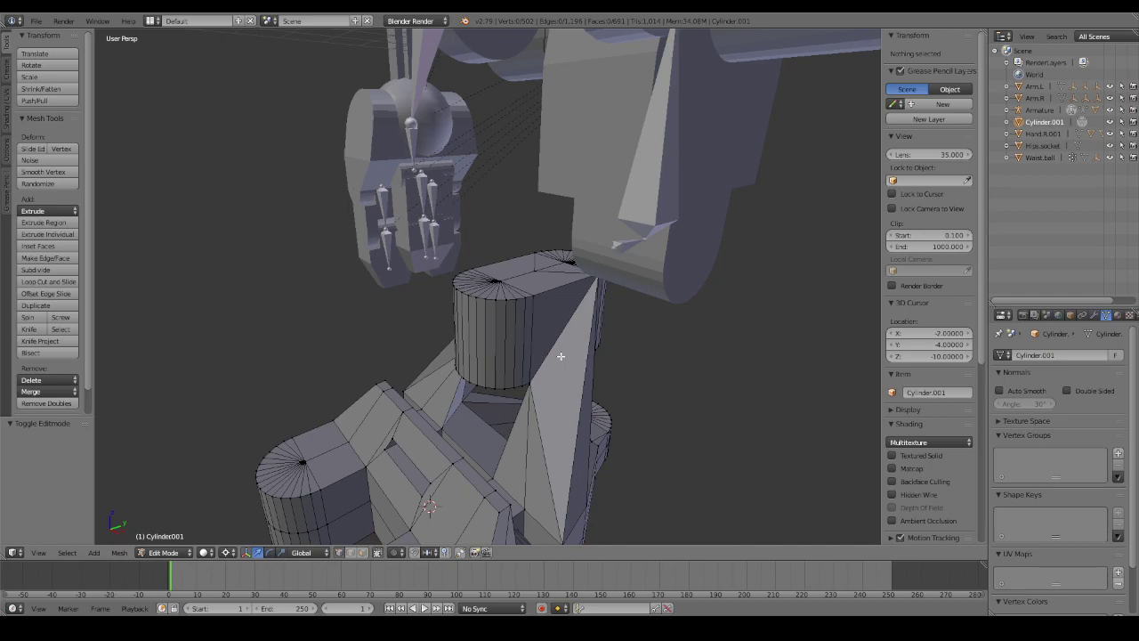
Dissolve a stray edge on the cylinder top, undoing an extra vertex dissolve.
right_click(536, 269)
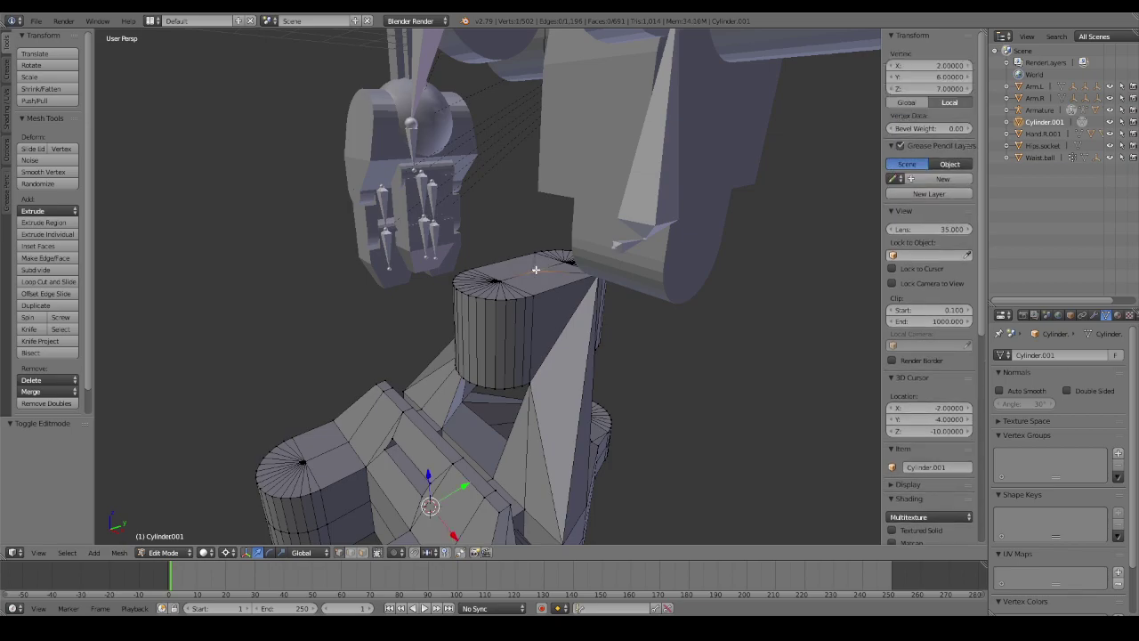
key(x)
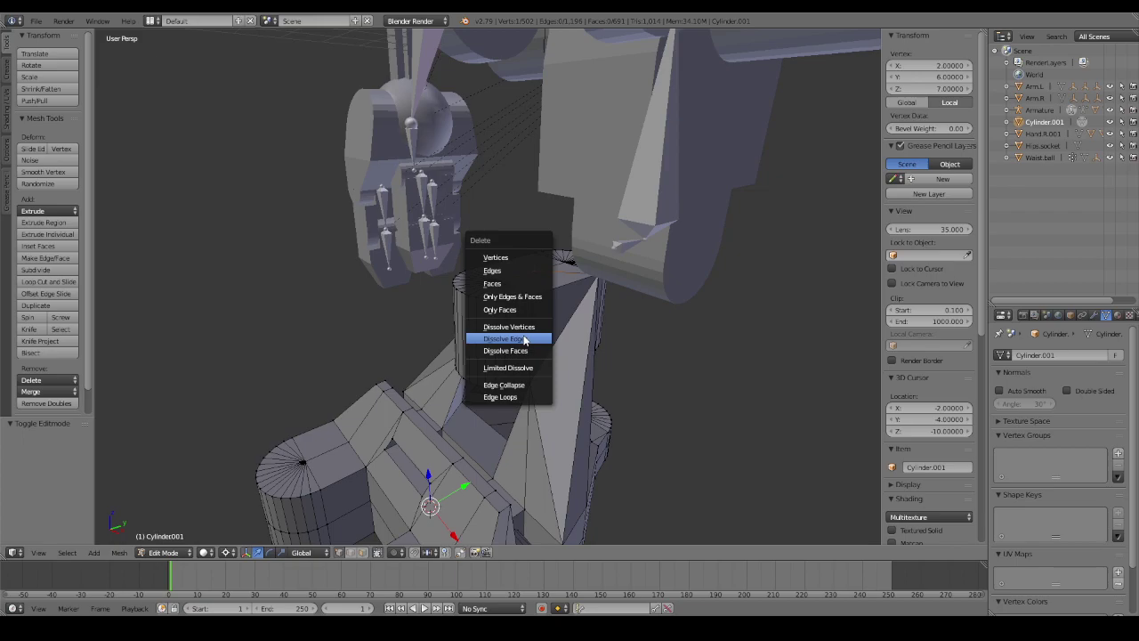
click(525, 340)
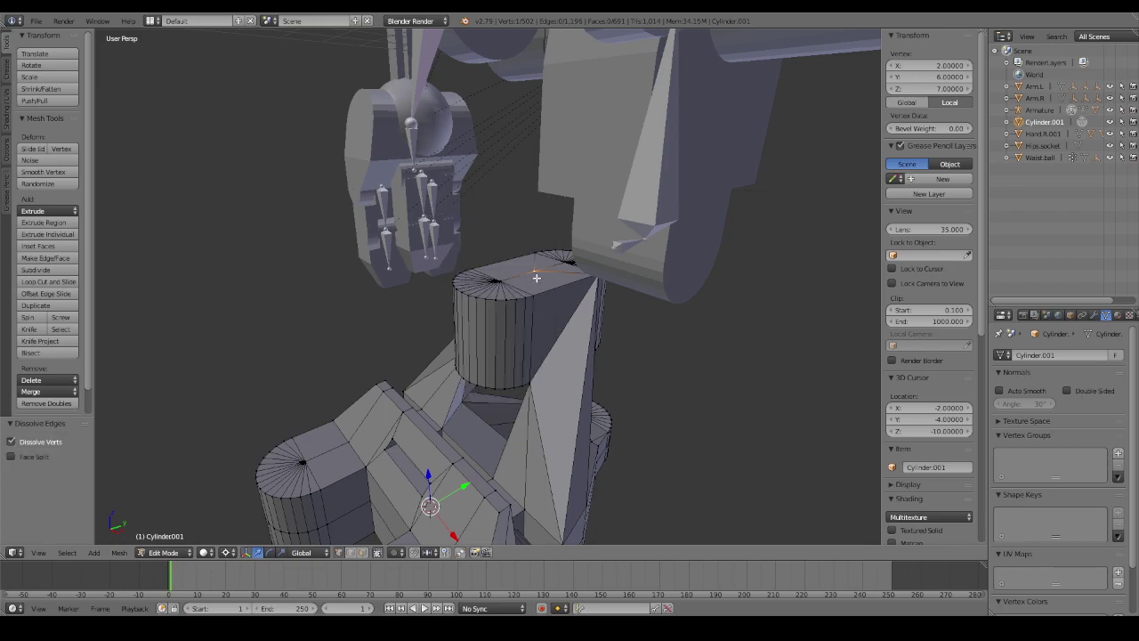
key(x)
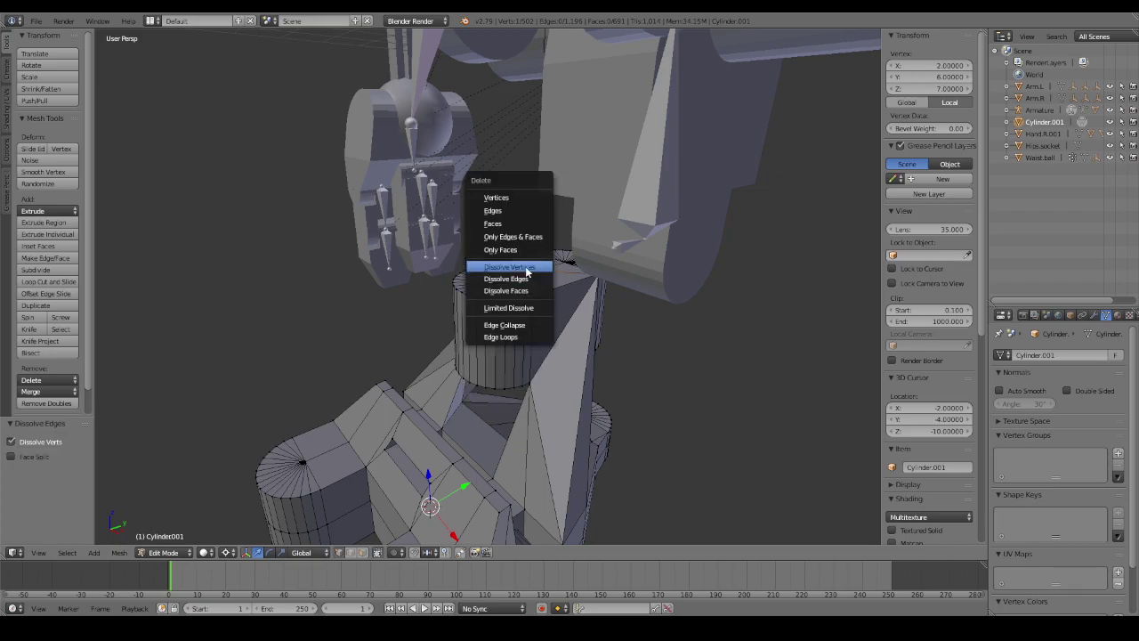
click(527, 267)
mouse_move(527, 273)
middle_down()
mouse_move(592, 330)
mouse_move(487, 380)
middle_up()
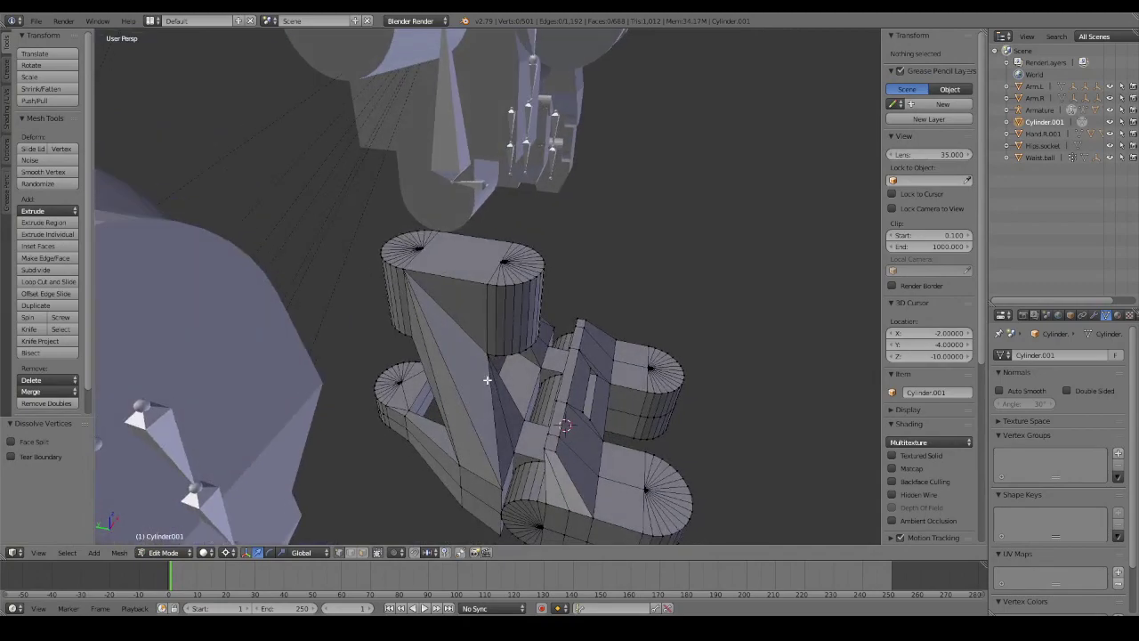
key(ctrl+z)
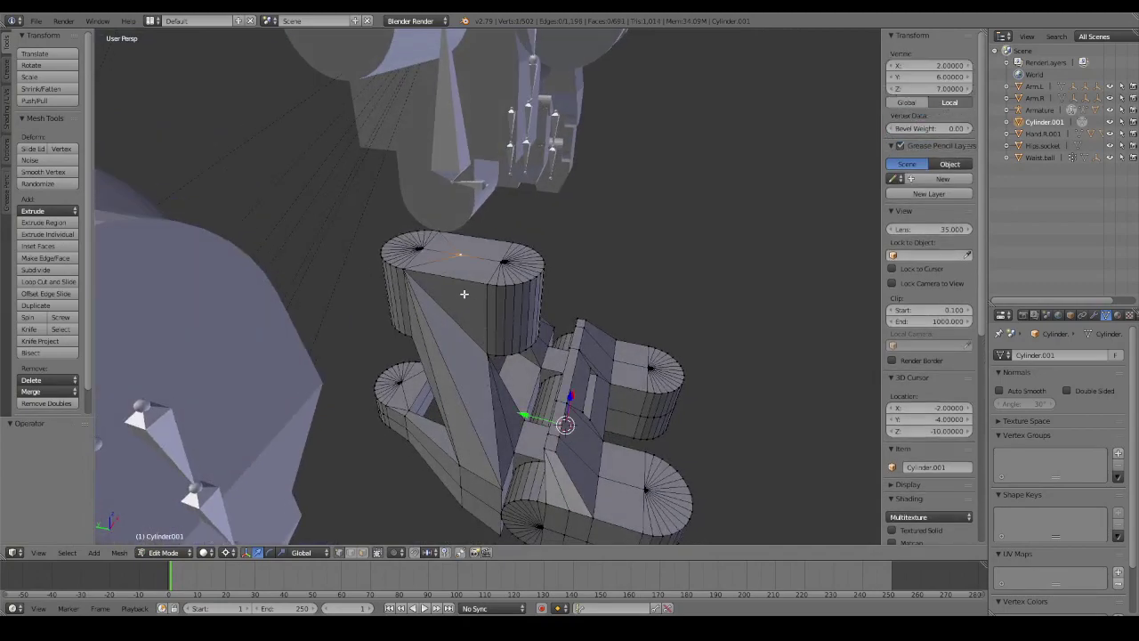
Dissolve the edges crossing the leg's inner face into the surrounding faces, then deselect all.
shift+right_click(400, 268)
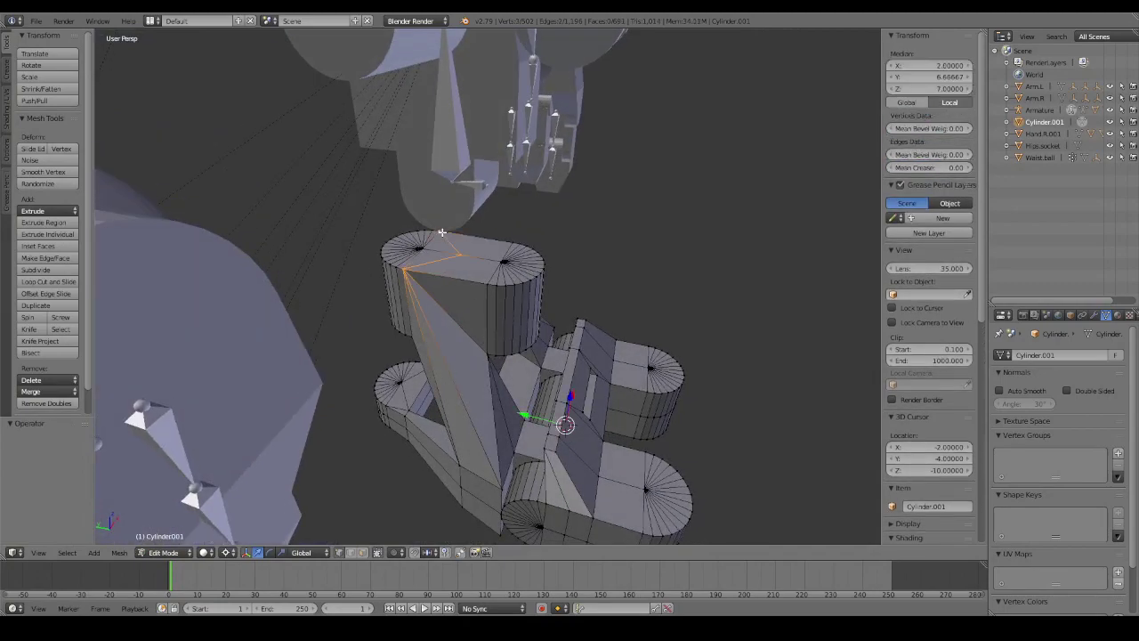
key(x)
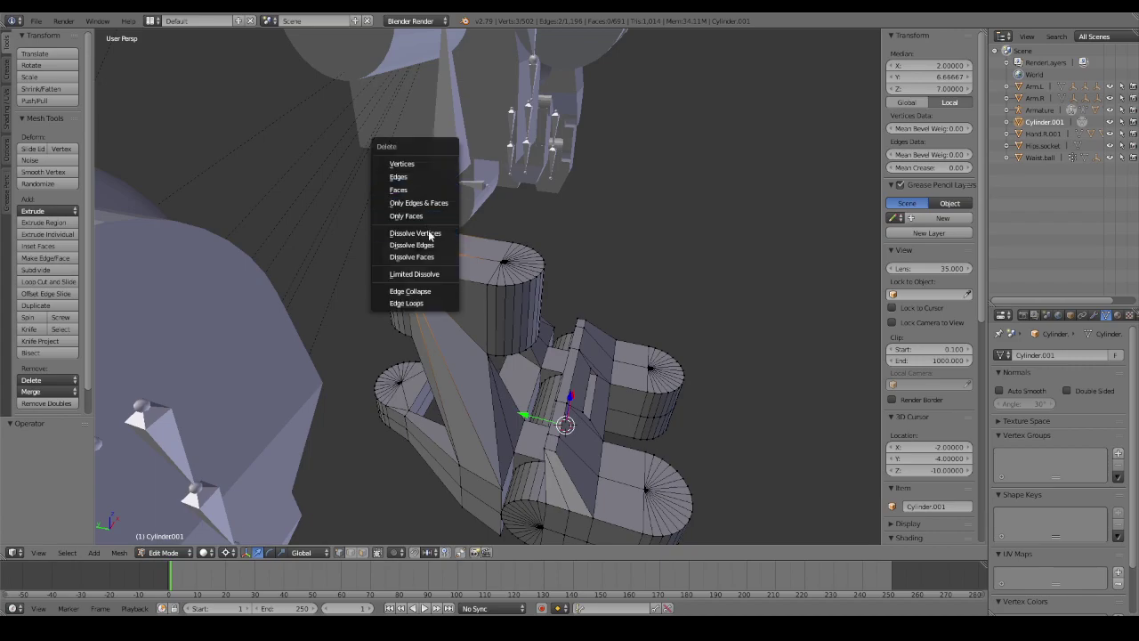
click(427, 244)
middle_drag(427, 245, 629, 252)
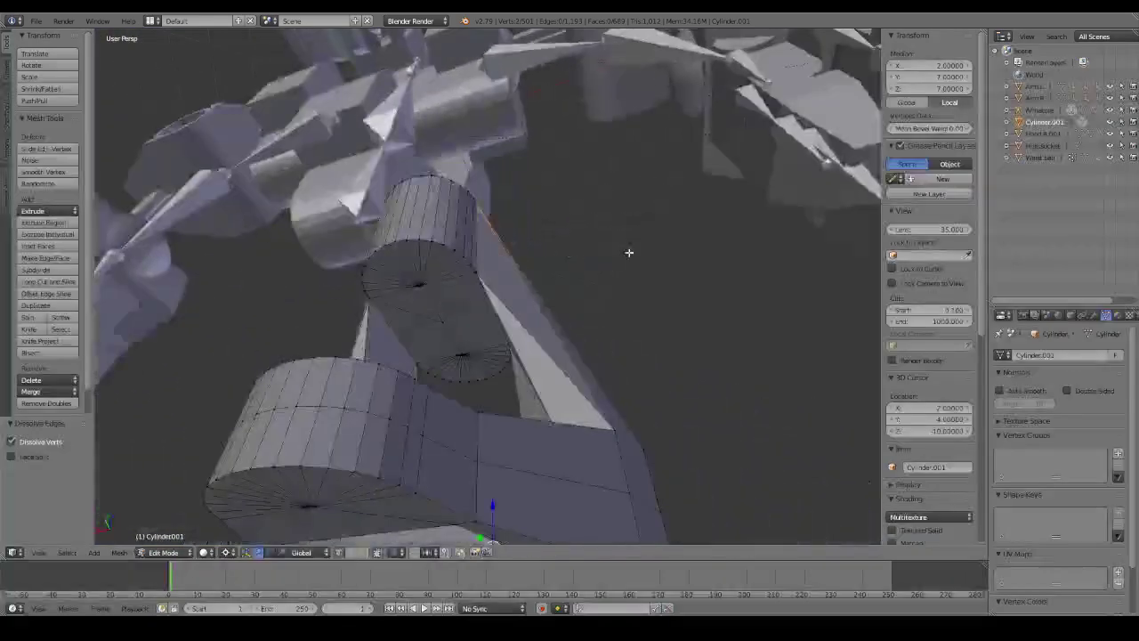
shift+right_click(443, 322)
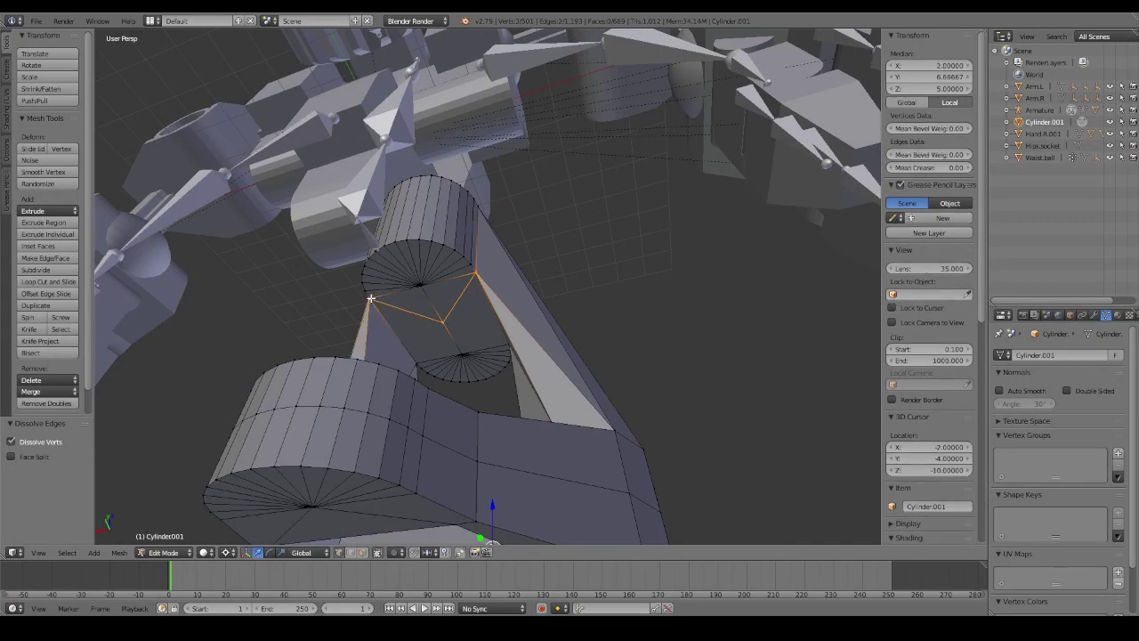
key(x)
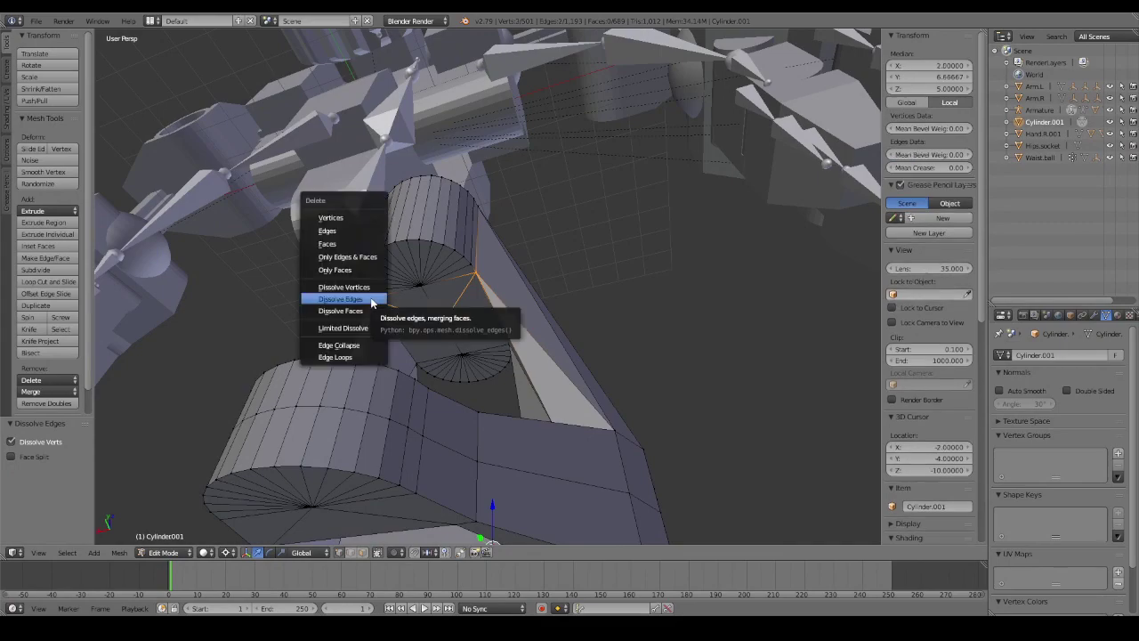
click(372, 301)
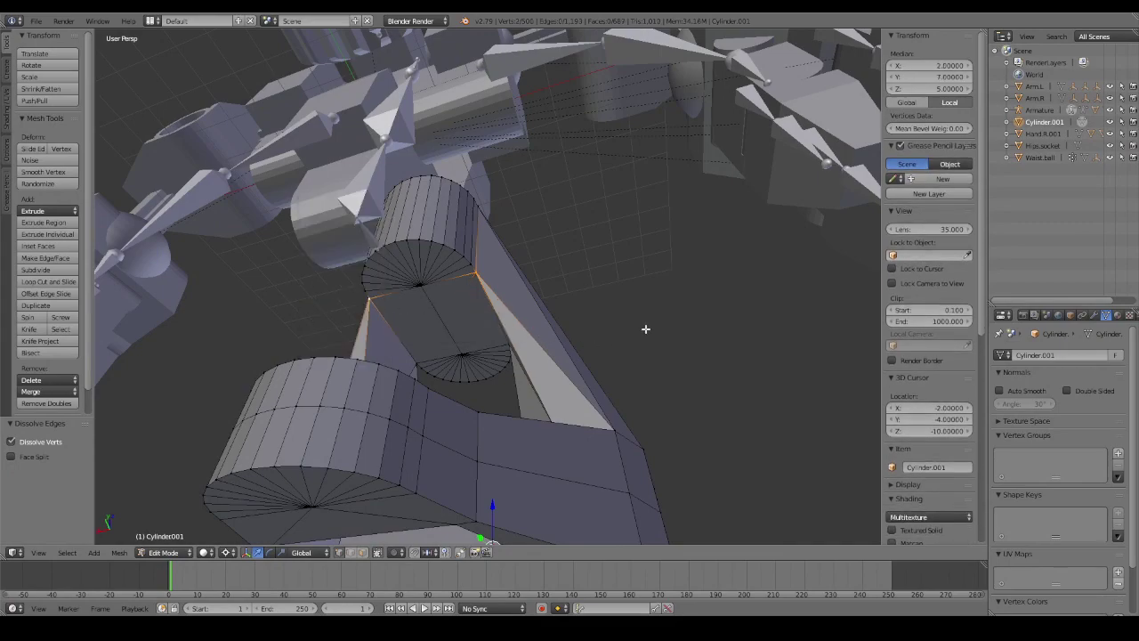
key(a)
mouse_move(645, 328)
middle_down()
mouse_move(456, 385)
mouse_move(342, 385)
middle_up()
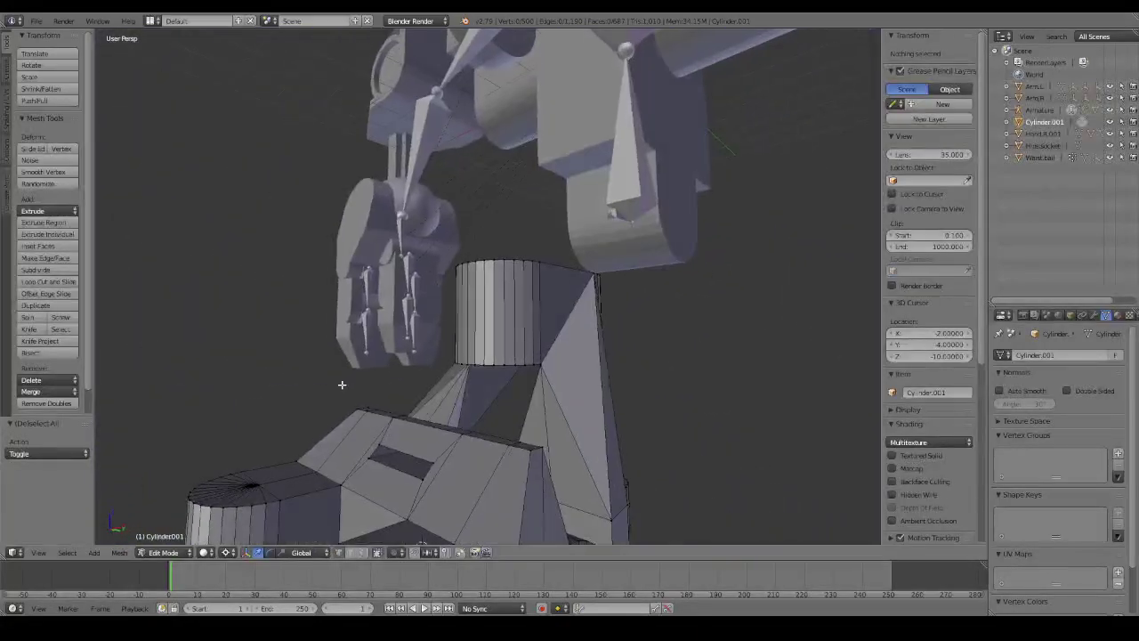
Inspect the leg piece in wireframe from Object Mode, then return to solid Edit Mode.
key(Tab)
key(z)
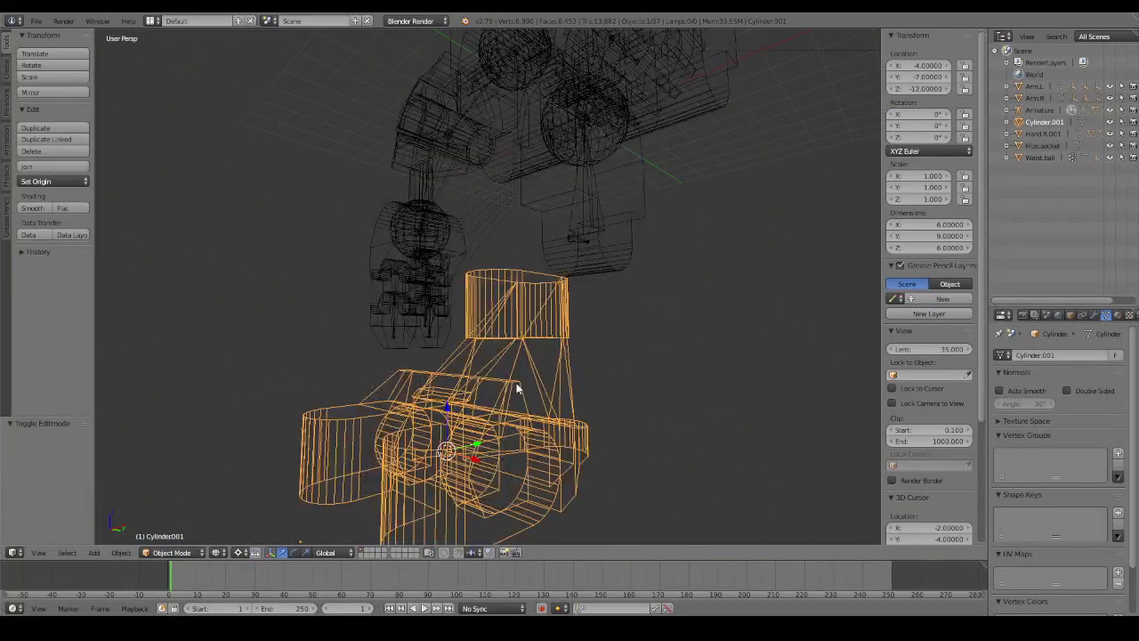
mouse_move(517, 389)
middle_down()
mouse_move(478, 386)
mouse_move(526, 394)
mouse_move(461, 431)
mouse_move(673, 399)
mouse_move(796, 353)
mouse_move(598, 372)
mouse_move(655, 374)
mouse_move(681, 388)
mouse_move(653, 401)
mouse_move(631, 399)
mouse_move(607, 371)
mouse_move(473, 412)
middle_up()
key(z)
key(Tab)
Delete the misplaced inner-side edge and fill a new face between its vertices.
right_click(425, 370)
shift+right_click(385, 462)
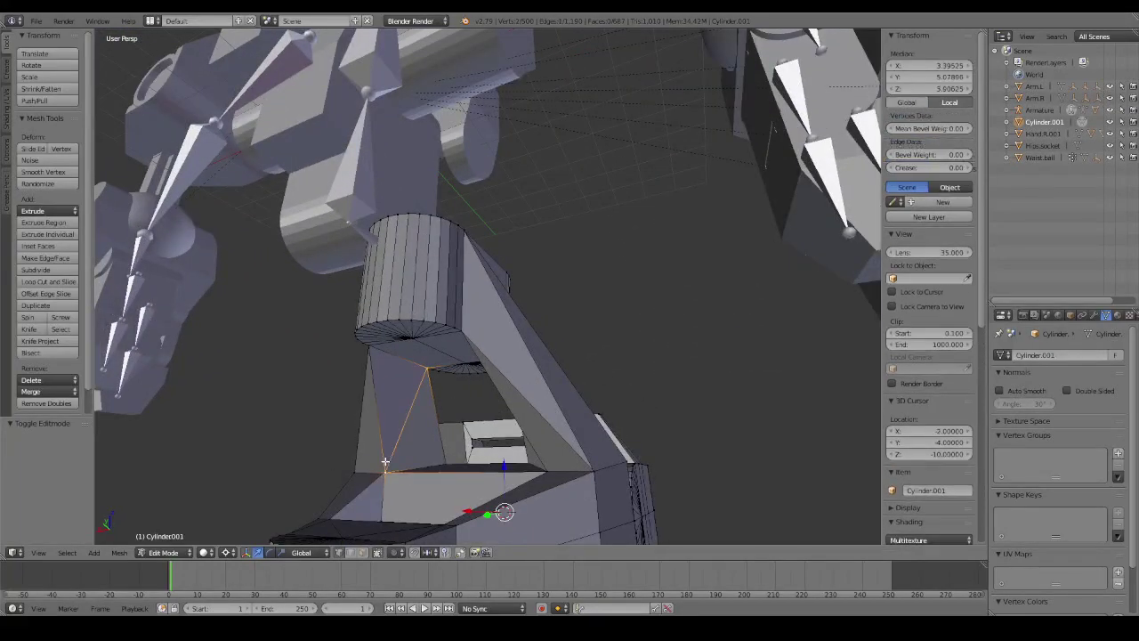
key(x)
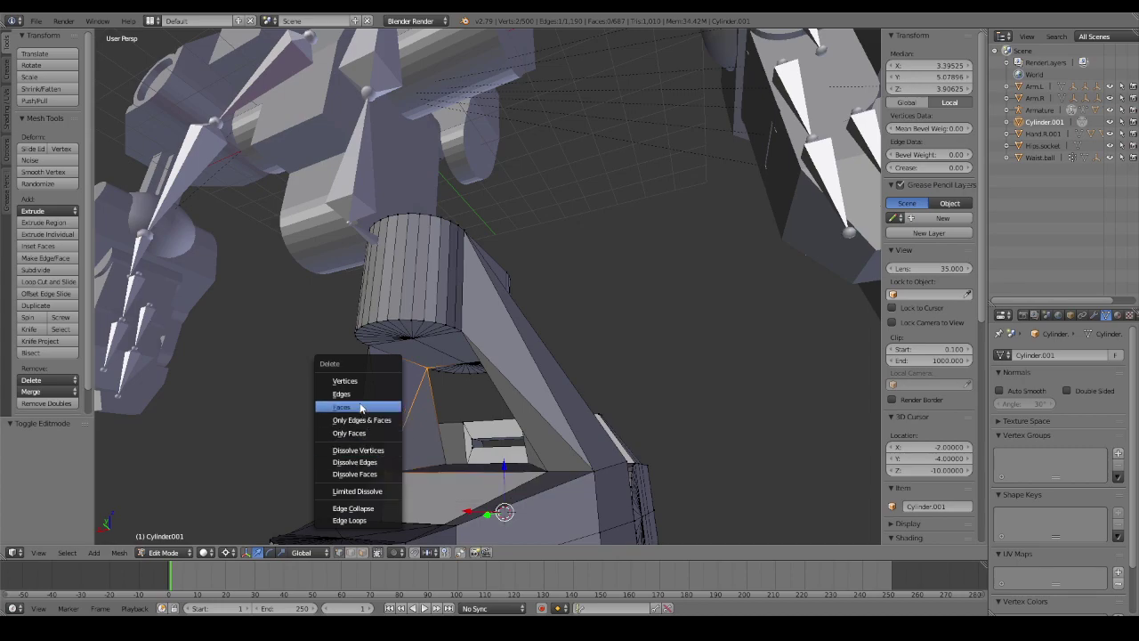
click(356, 394)
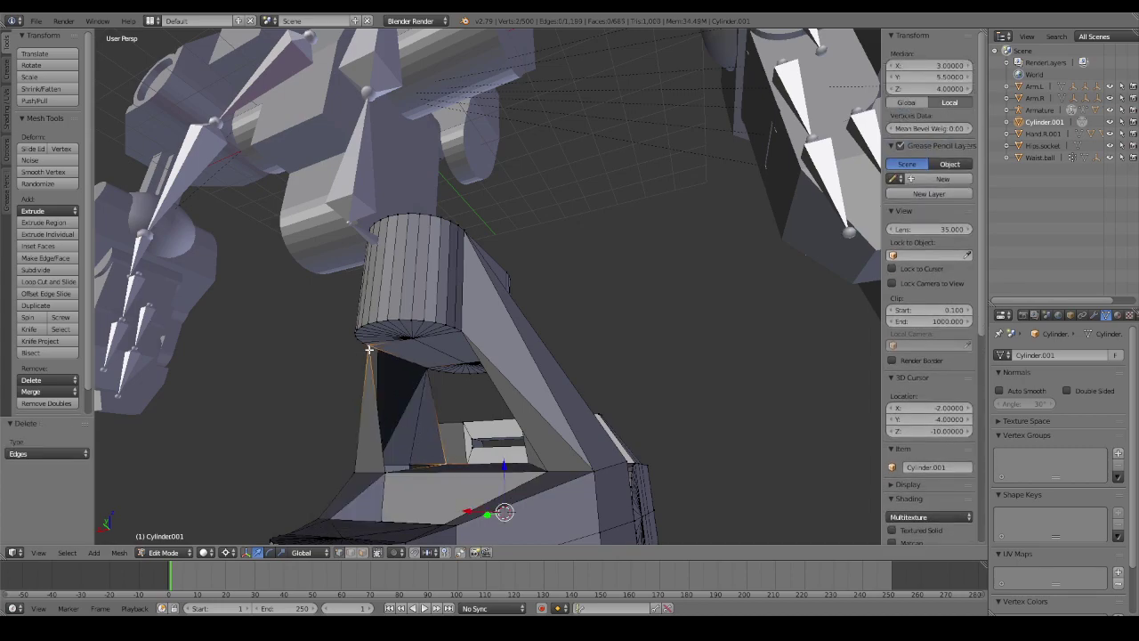
key(f)
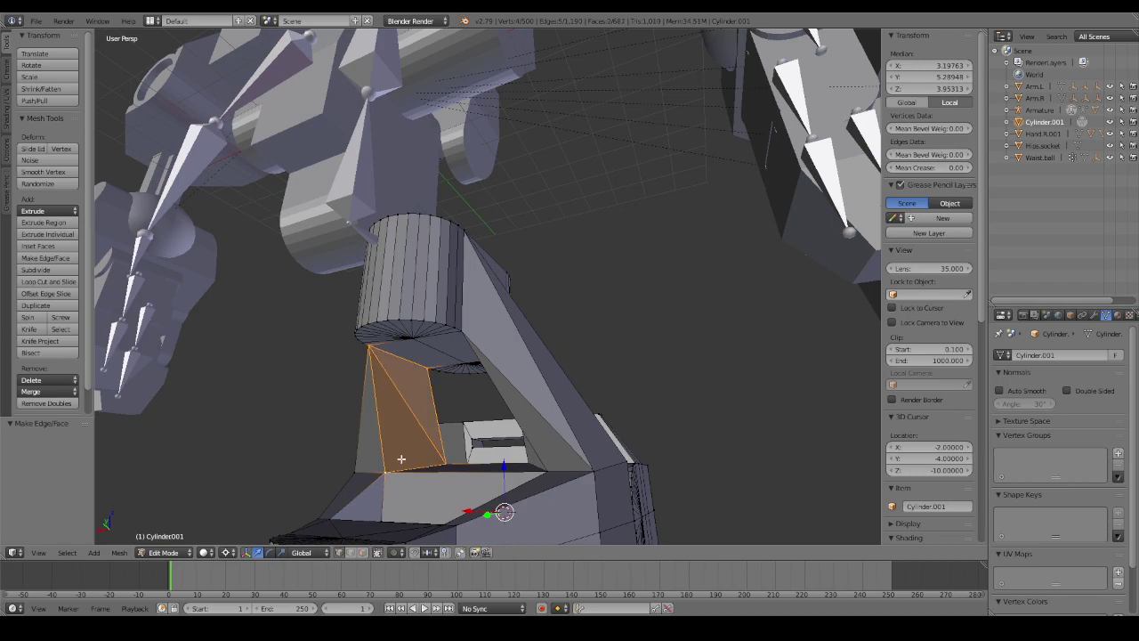
key(a)
middle_drag(401, 459, 653, 469)
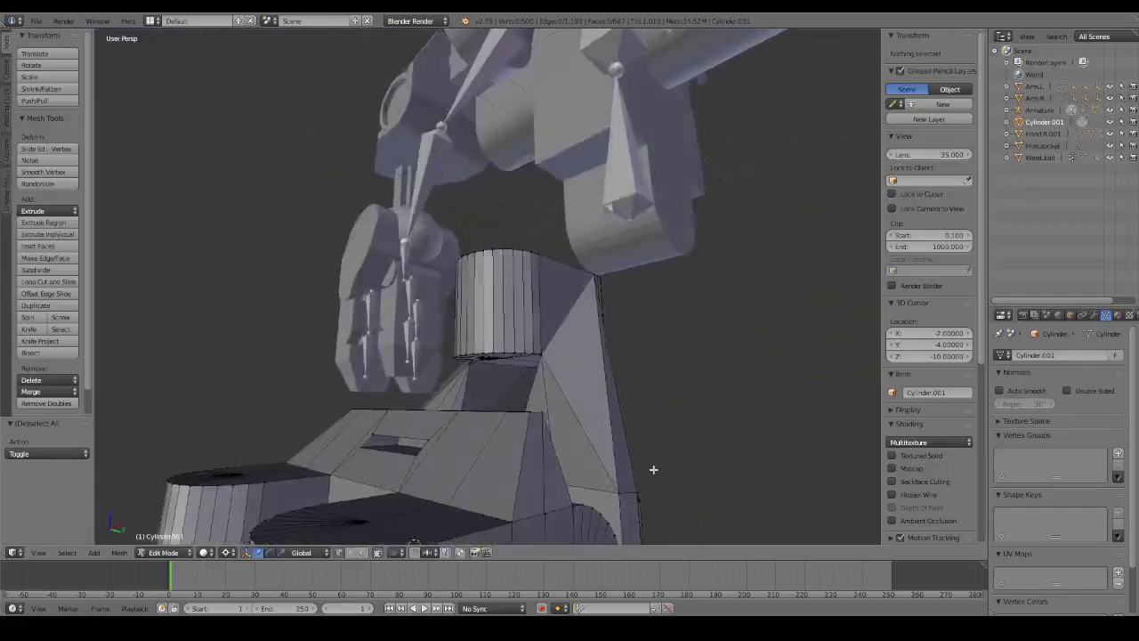
Delete the broken edge on the leg's other inner side and fill the gap with a new face.
middle_drag(653, 469, 544, 478)
right_click(545, 478)
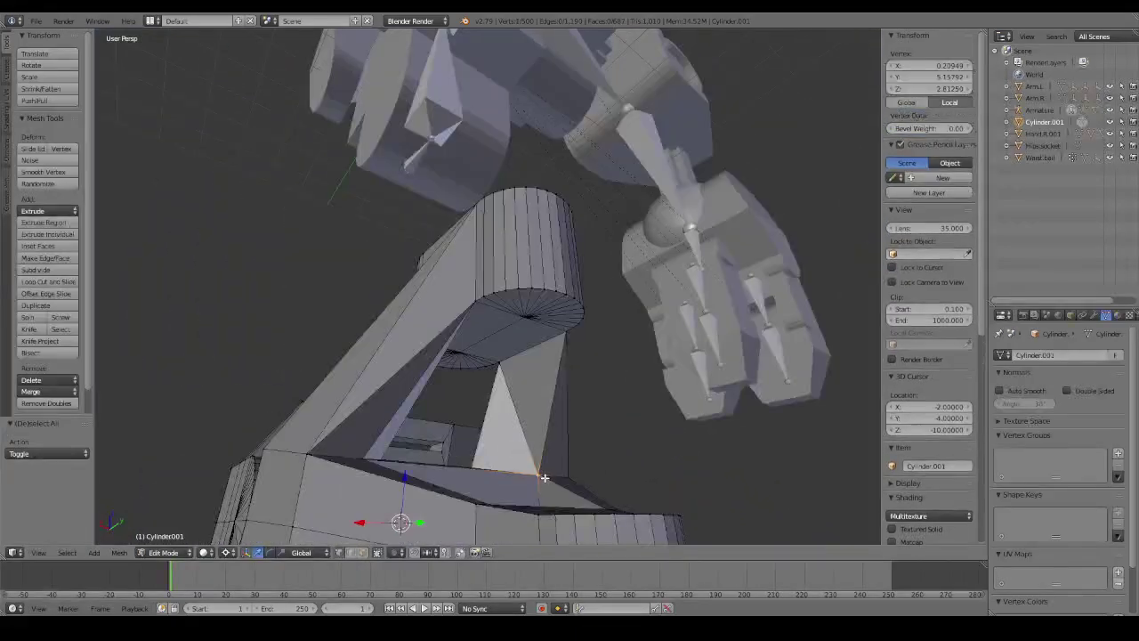
shift+right_click(501, 361)
key(x)
click(501, 359)
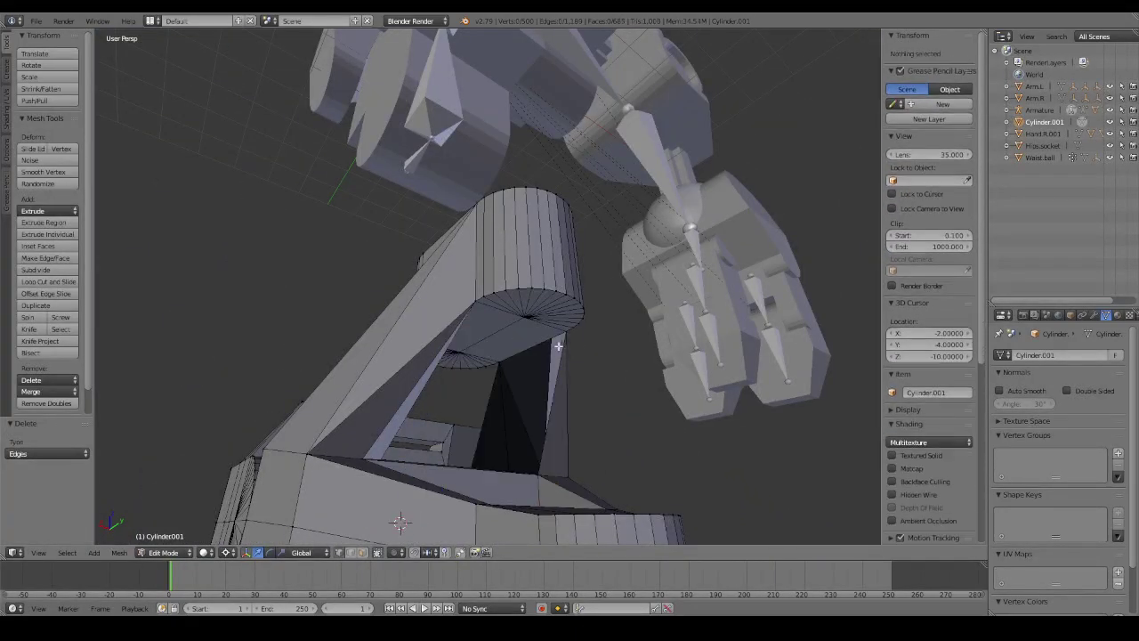
right_click(558, 345)
mouse_move(497, 438)
middle_down()
mouse_move(494, 469)
mouse_move(497, 362)
middle_up()
shift+right_click(482, 453)
key(f)
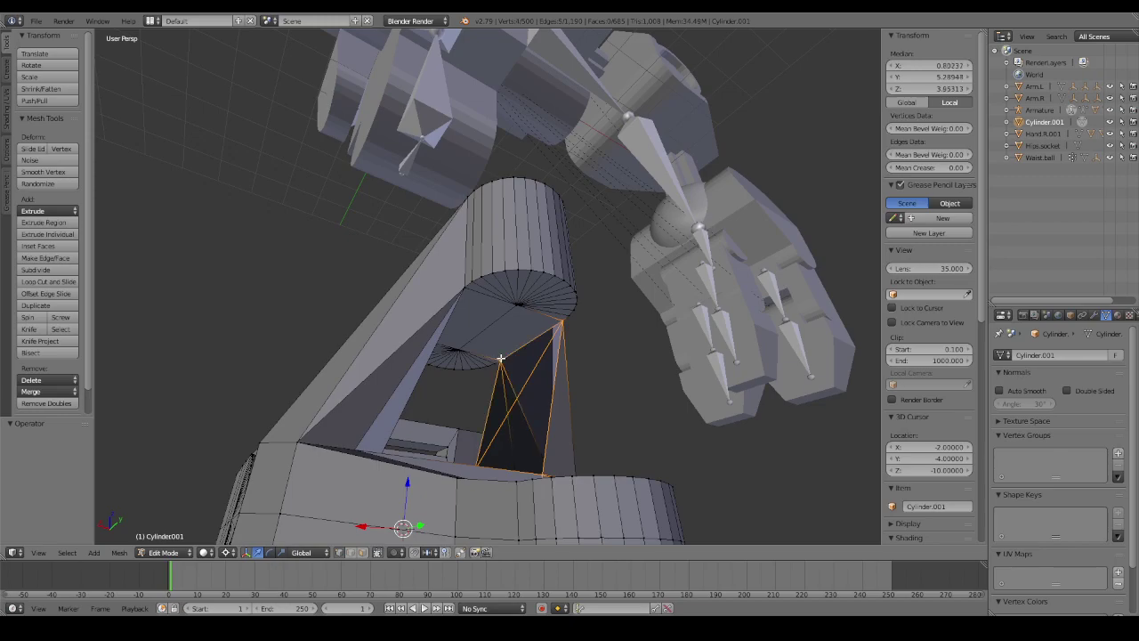
key(a)
mouse_move(496, 383)
middle_down()
mouse_move(487, 431)
mouse_move(750, 415)
mouse_move(578, 427)
mouse_move(623, 471)
mouse_move(644, 315)
mouse_move(603, 305)
mouse_move(683, 322)
mouse_move(623, 314)
mouse_move(593, 323)
mouse_move(618, 342)
mouse_move(627, 374)
middle_up()
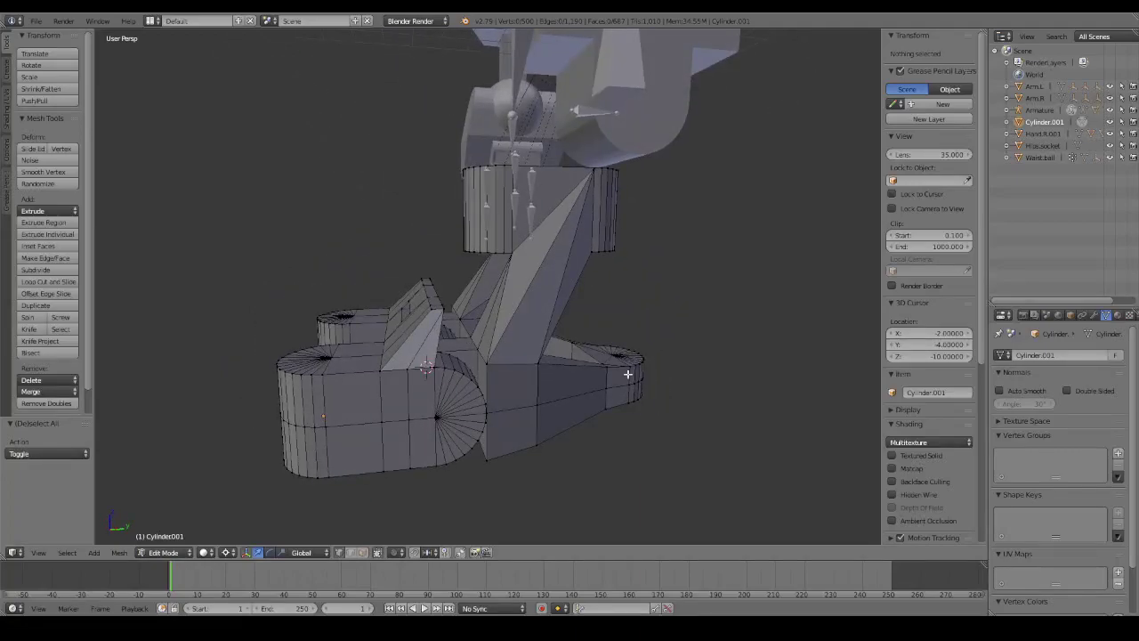
key(a)
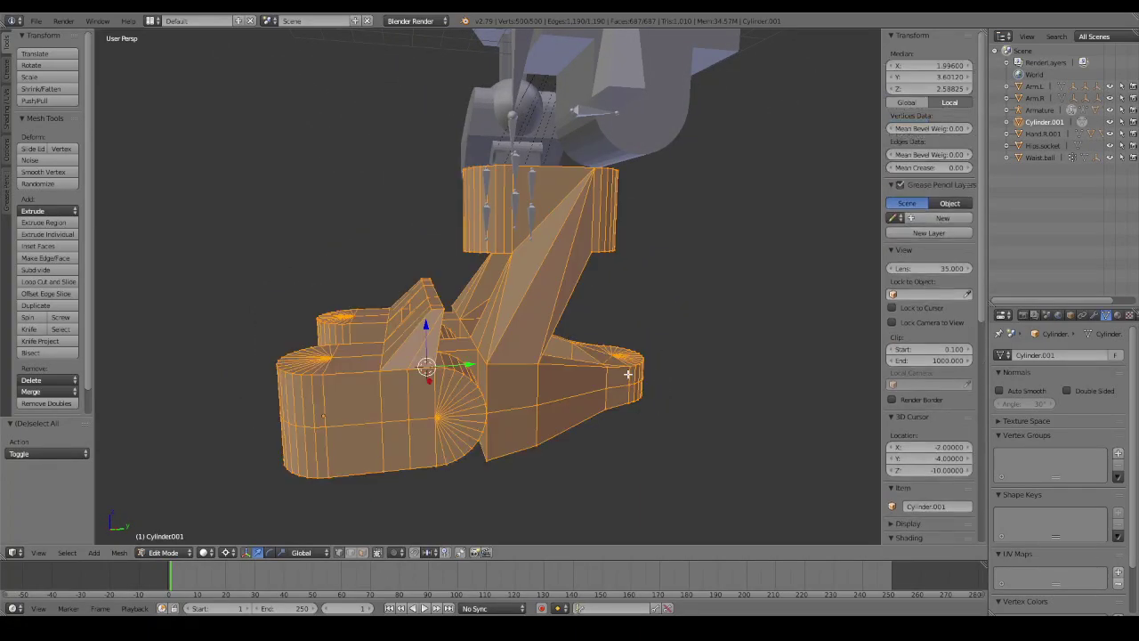
key(a)
key(l)
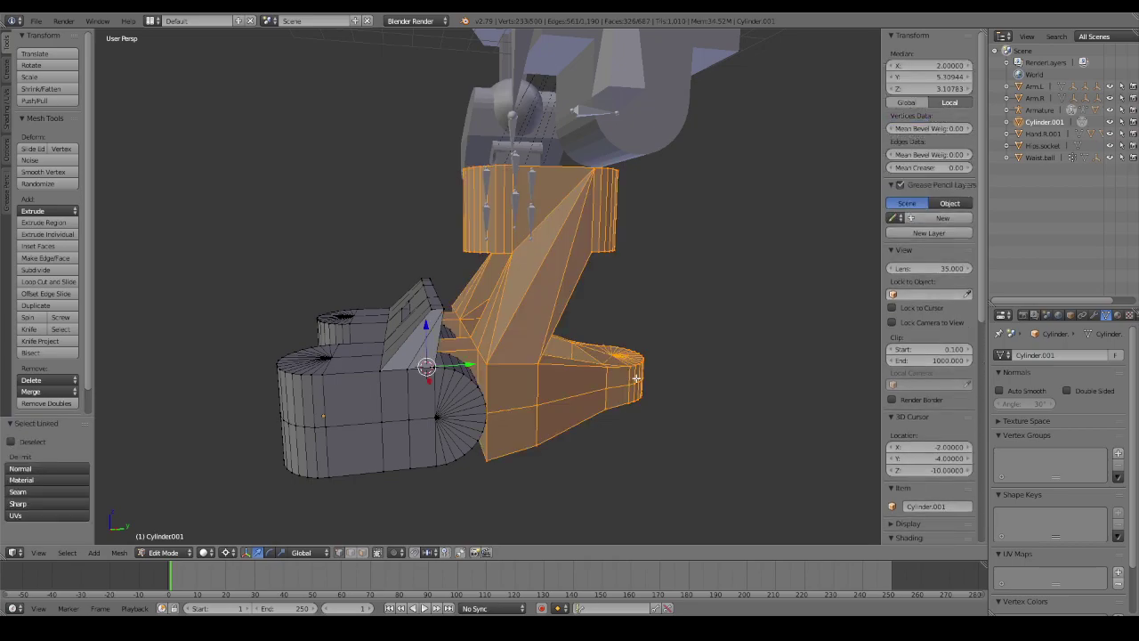
middle_drag(665, 353, 655, 340)
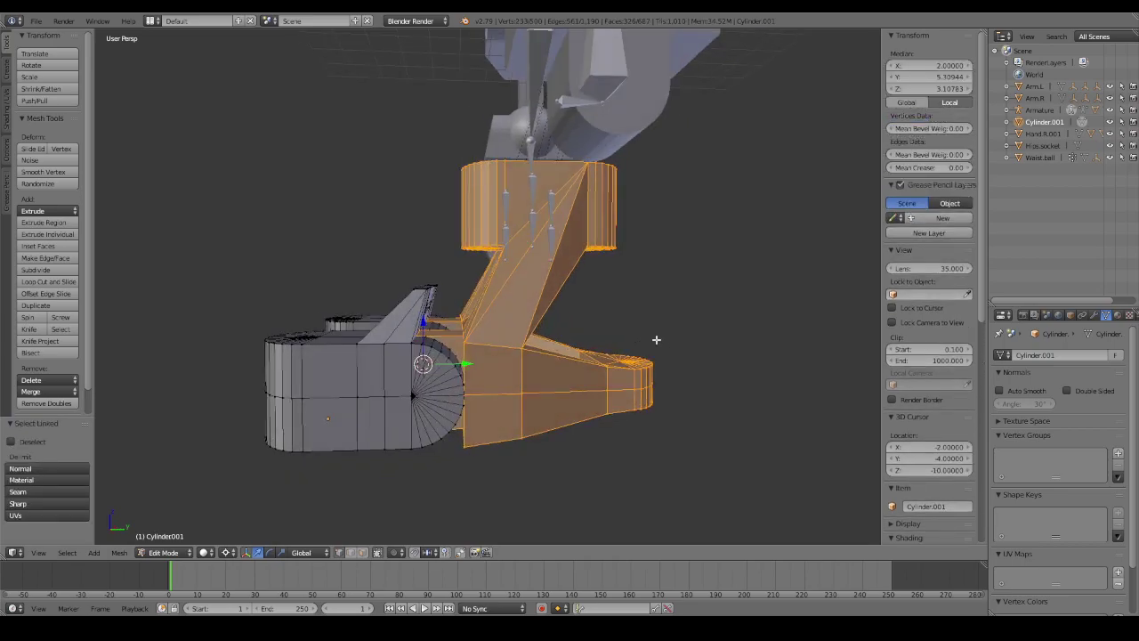
key(r)
key(x)
click(595, 243)
mouse_move(596, 244)
middle_down()
mouse_move(660, 321)
mouse_move(775, 323)
mouse_move(605, 323)
mouse_move(673, 341)
mouse_move(453, 327)
middle_up()
key(ctrl+z)
key(a)
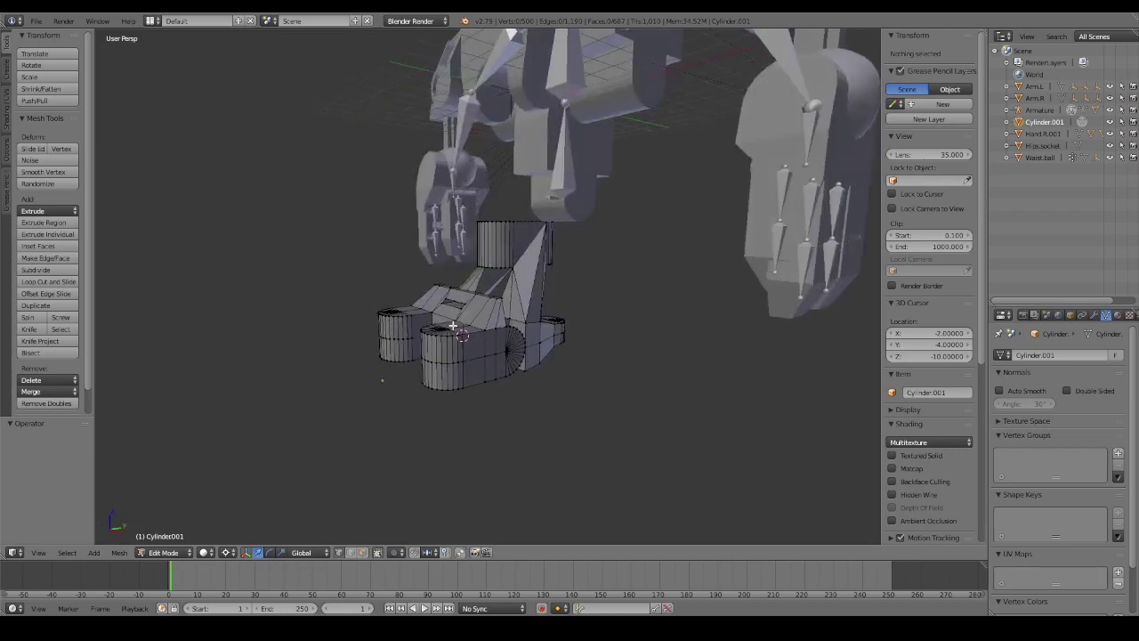
scroll(559, 336, down, 3)
mouse_move(559, 336)
middle_down()
mouse_move(590, 320)
mouse_move(748, 323)
mouse_move(699, 330)
middle_up()
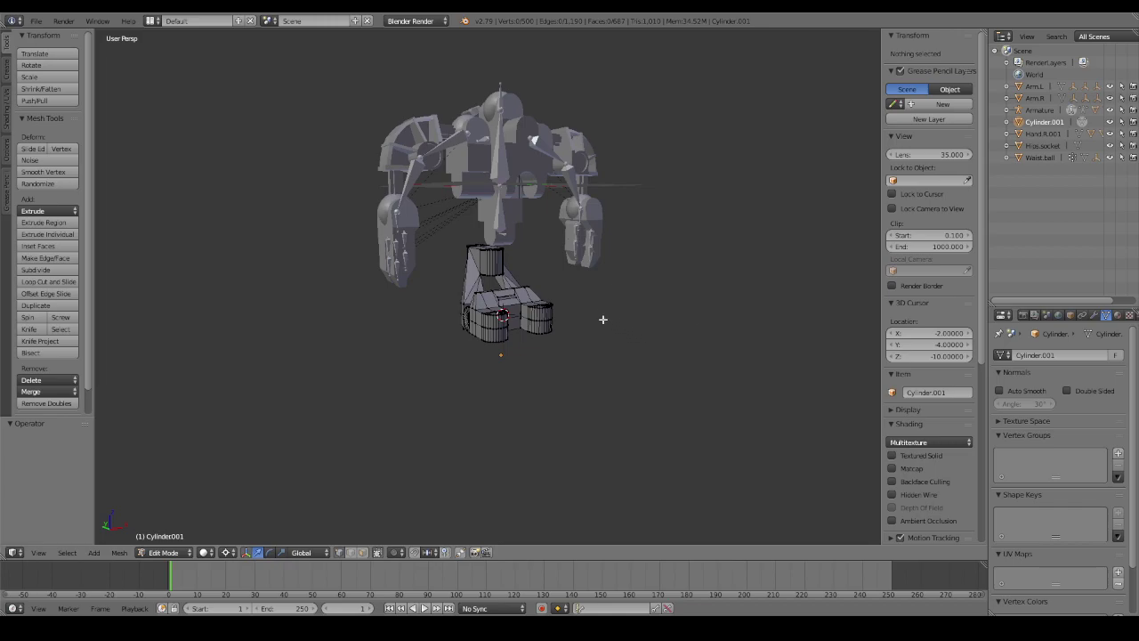
In Object Mode, trial-raise the leg piece and undo it, returning it to Z -12.
middle_drag(602, 318, 603, 307)
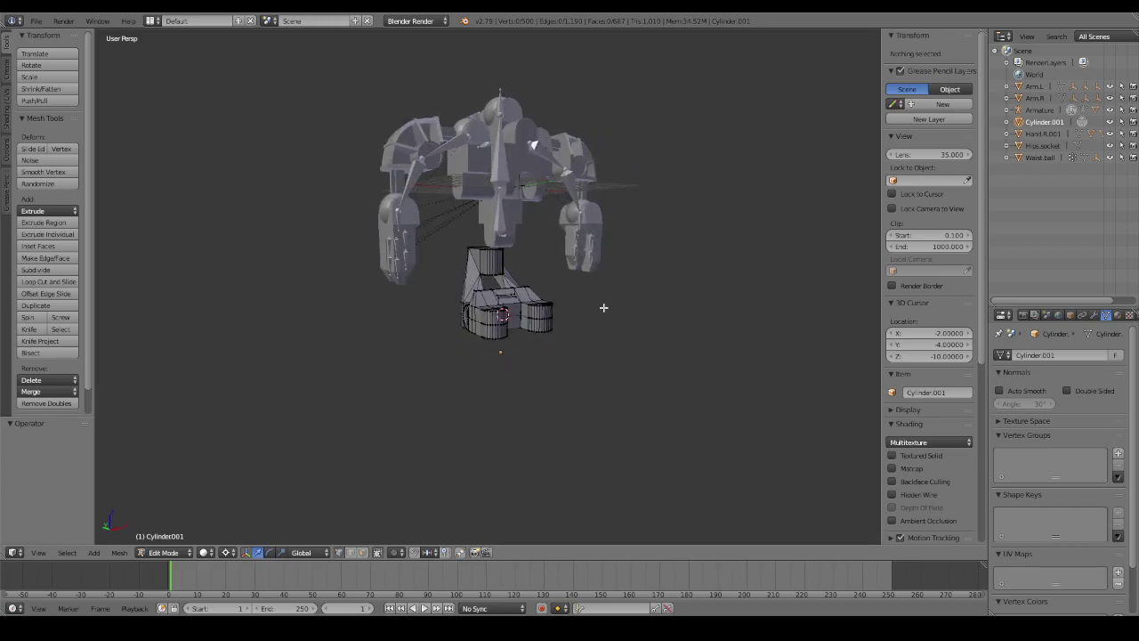
key(Tab)
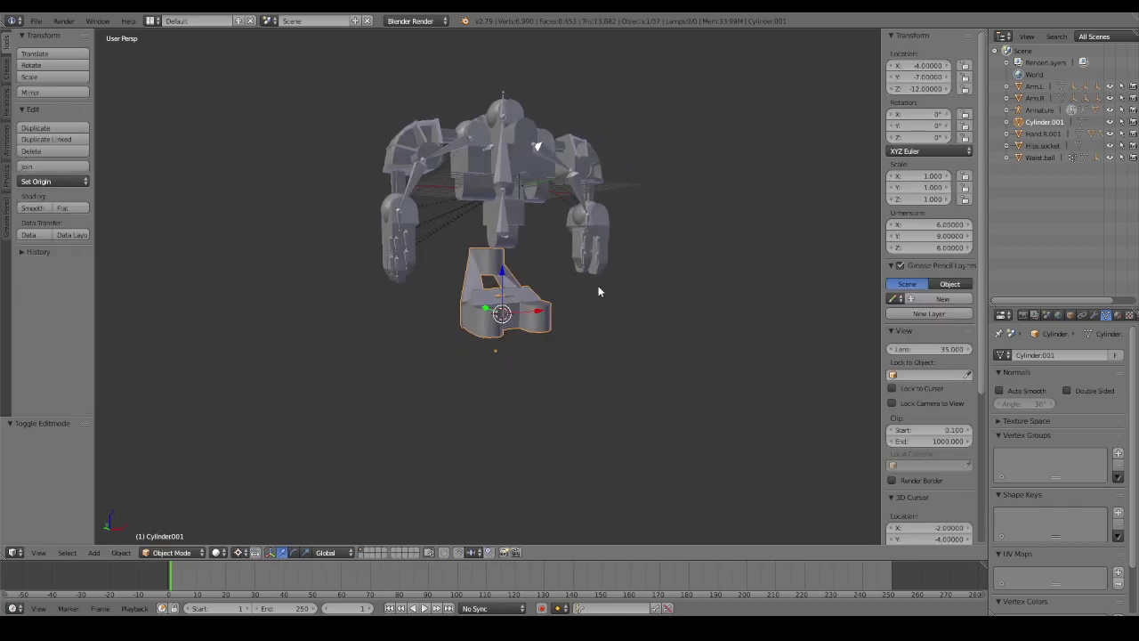
middle_drag(600, 290, 471, 276)
drag(472, 276, 477, 196)
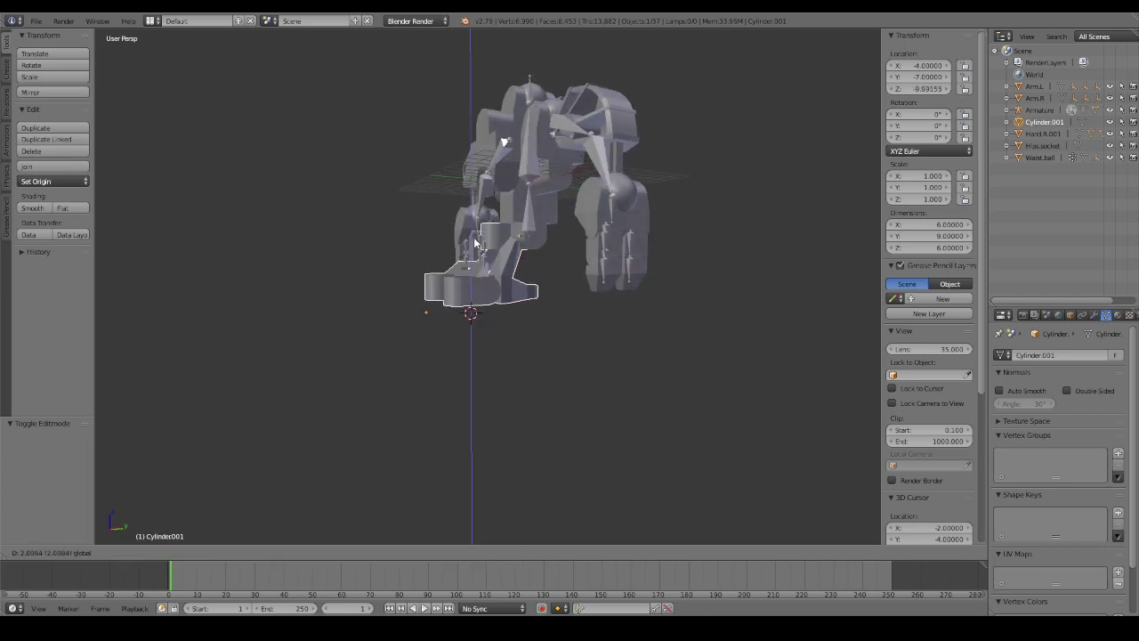
click(478, 196)
middle_drag(478, 196, 617, 215)
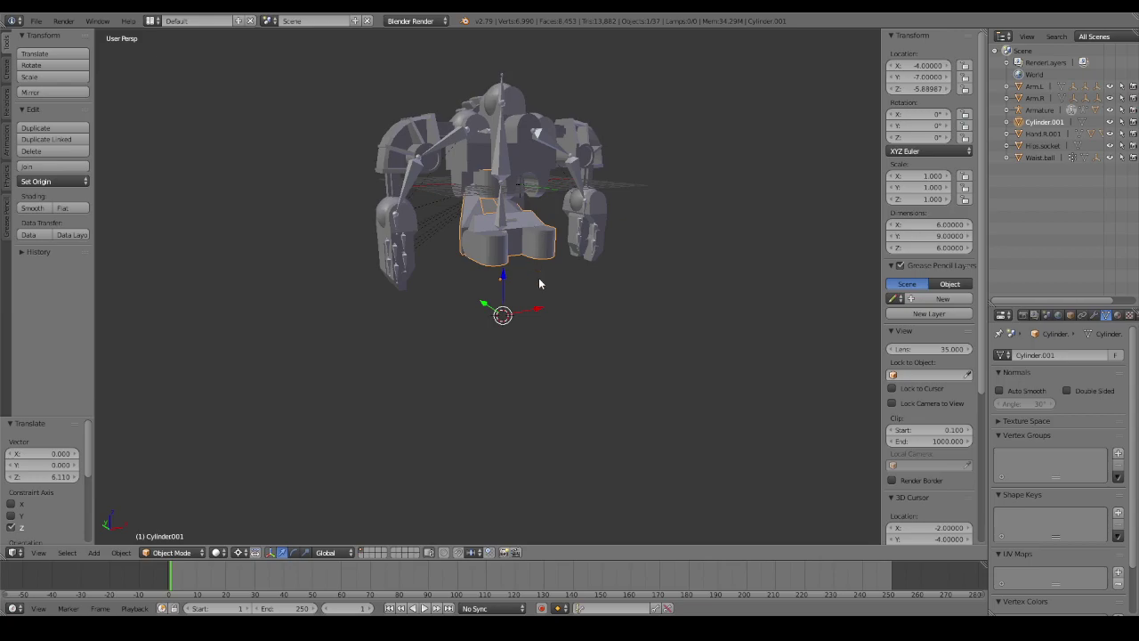
key(ctrl+z)
drag(503, 279, 506, 145)
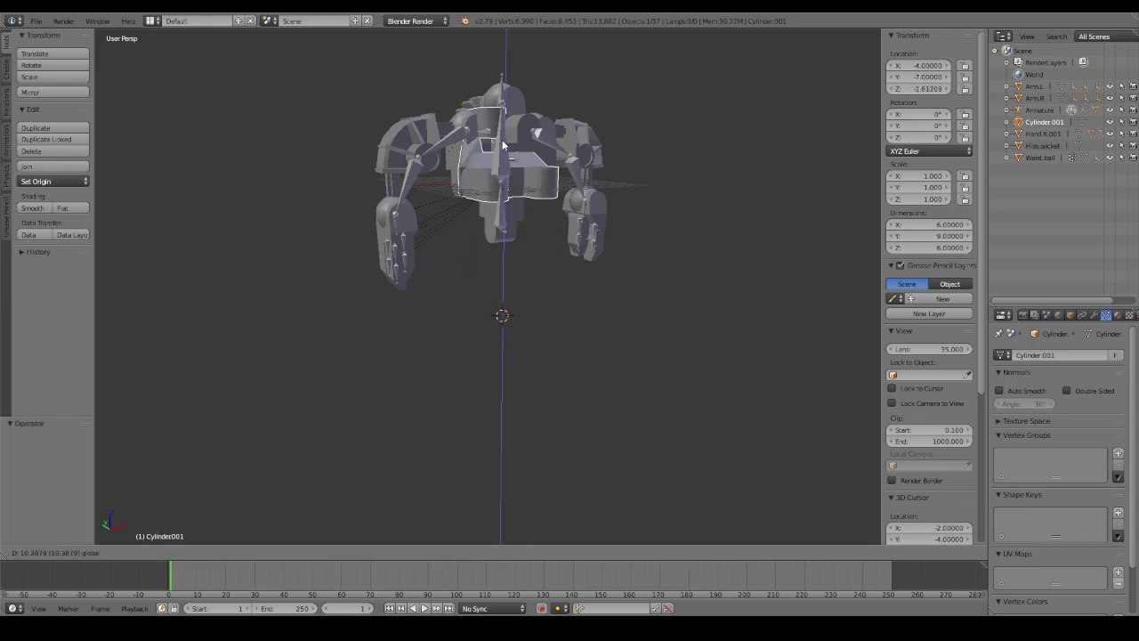
key(Escape)
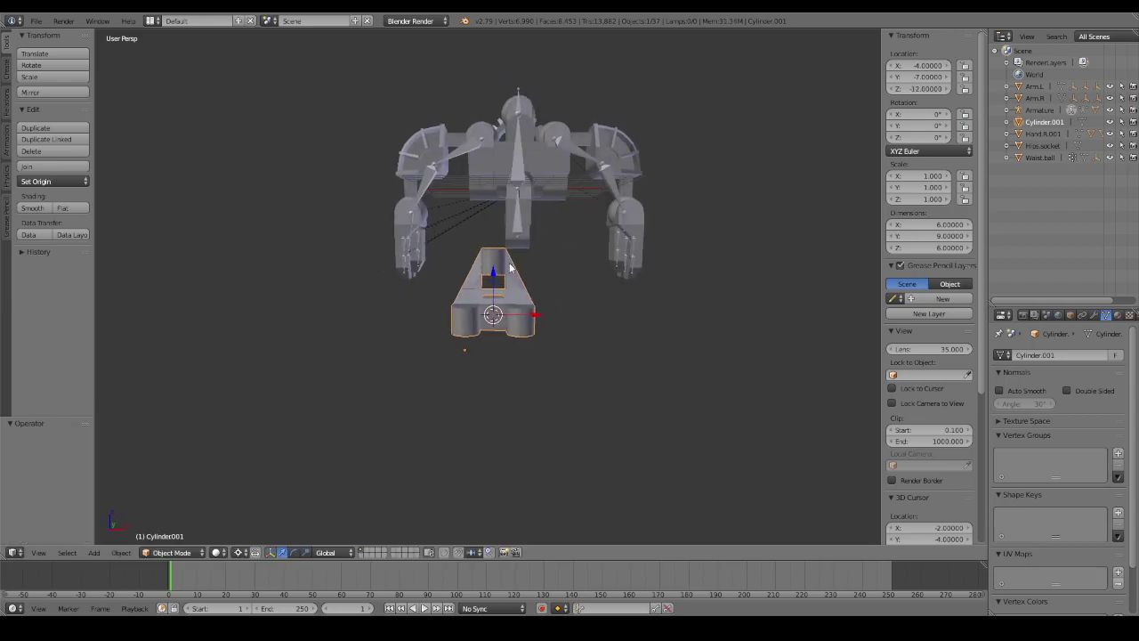
mouse_move(507, 145)
middle_down()
mouse_move(565, 267)
mouse_move(541, 264)
mouse_move(639, 260)
mouse_move(530, 263)
middle_up()
scroll(541, 264, up, 3)
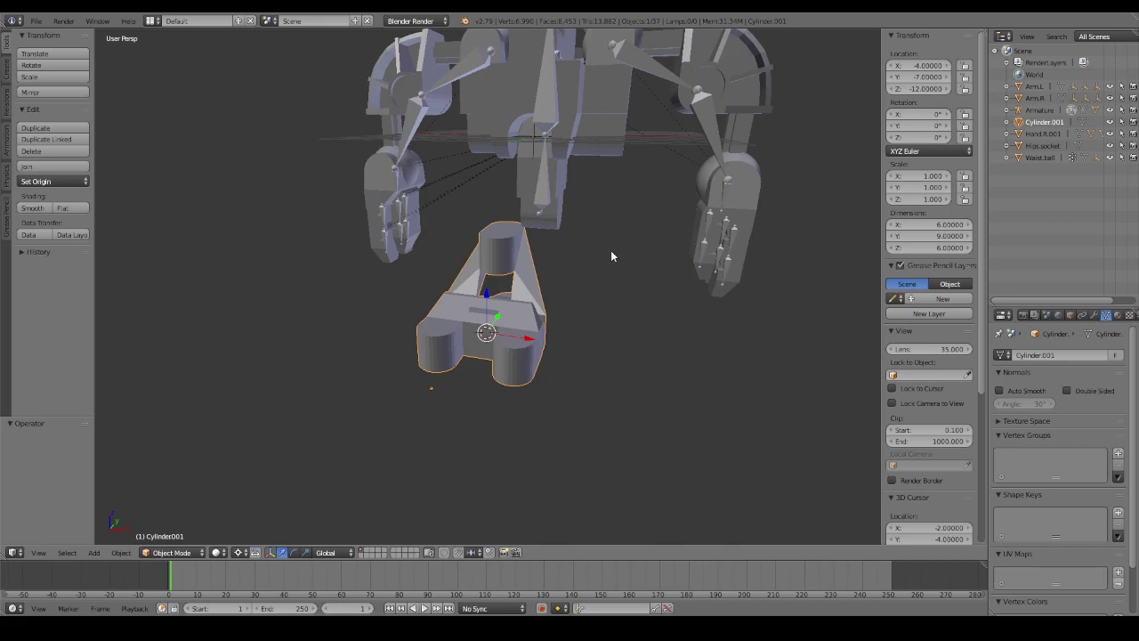
mouse_move(613, 253)
middle_down()
mouse_move(764, 249)
mouse_move(505, 229)
mouse_move(876, 249)
mouse_move(388, 213)
mouse_move(556, 214)
mouse_move(534, 222)
mouse_move(542, 278)
mouse_move(557, 271)
mouse_move(547, 294)
middle_up()
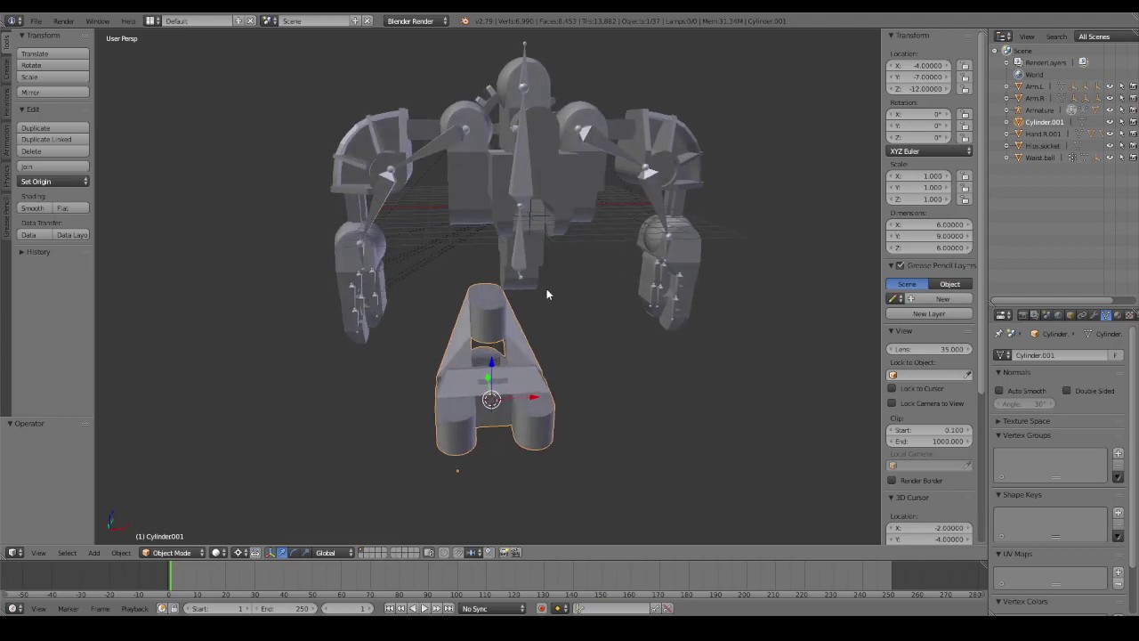
Set the leg piece's Location X to -5 in the N-panel.
drag(533, 399, 518, 406)
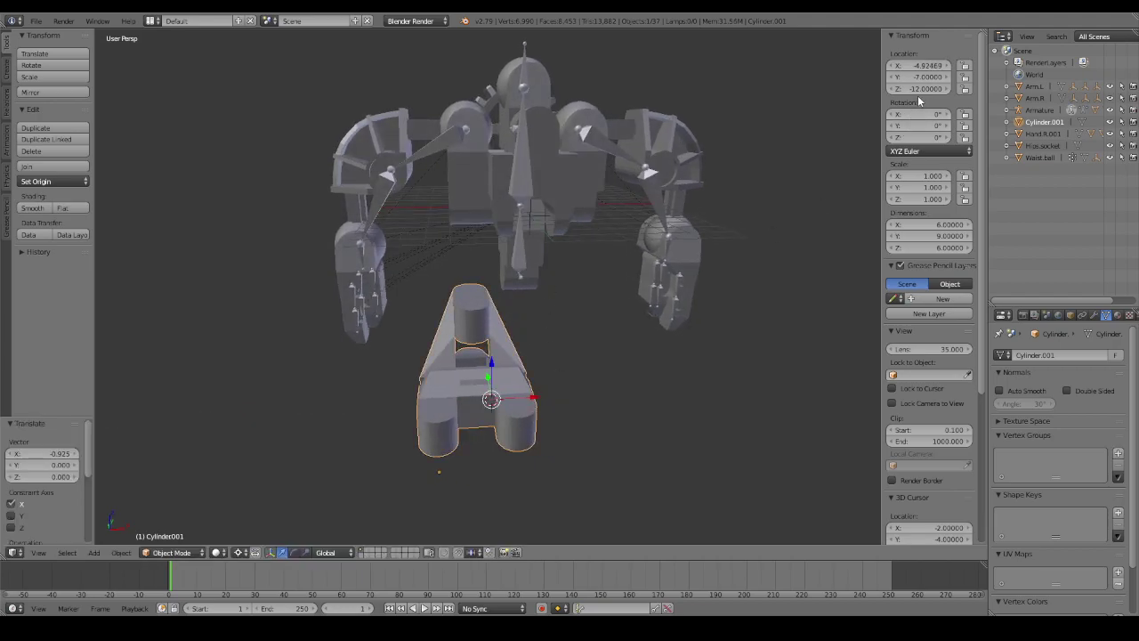
key(ctrl+z)
click(926, 66)
key(BackSpace)
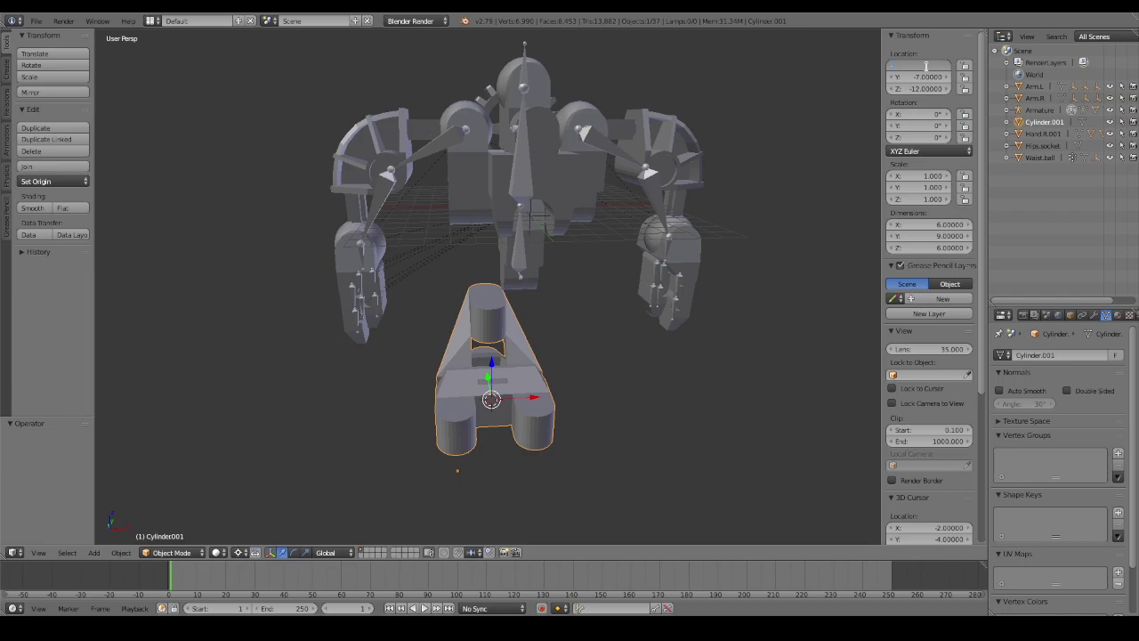
key(Return)
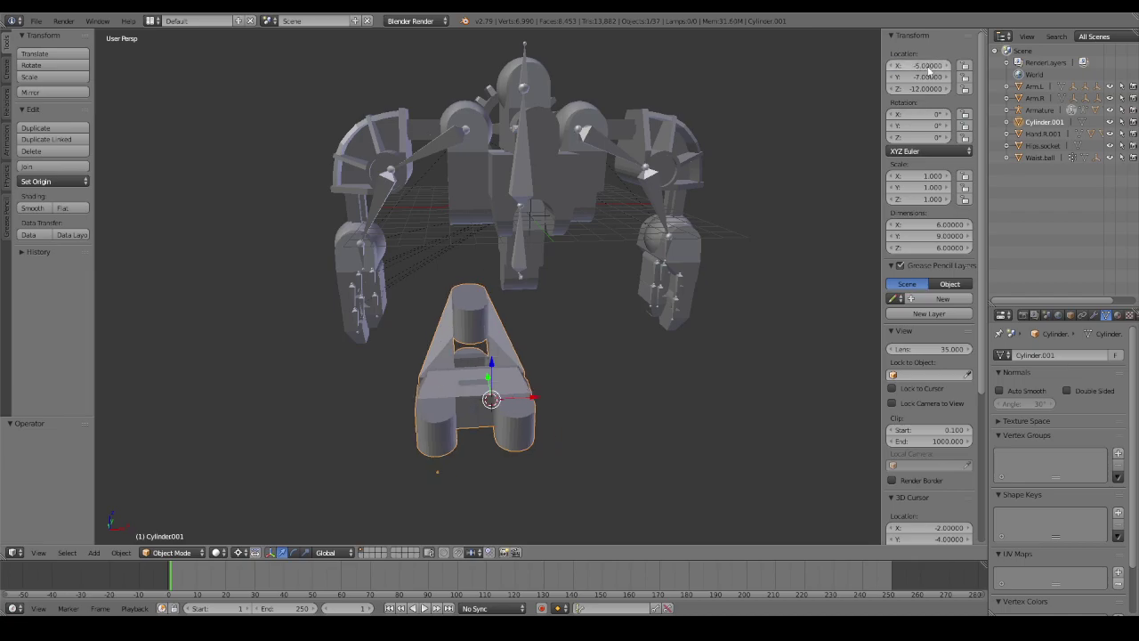
mouse_move(737, 173)
middle_down()
mouse_move(620, 310)
mouse_move(595, 250)
mouse_move(626, 194)
mouse_move(641, 333)
mouse_move(623, 389)
mouse_move(635, 398)
middle_up()
Snap the 3D cursor to the selected top vertices of the cylinder piece.
key(Tab)
middle_drag(525, 399, 504, 368)
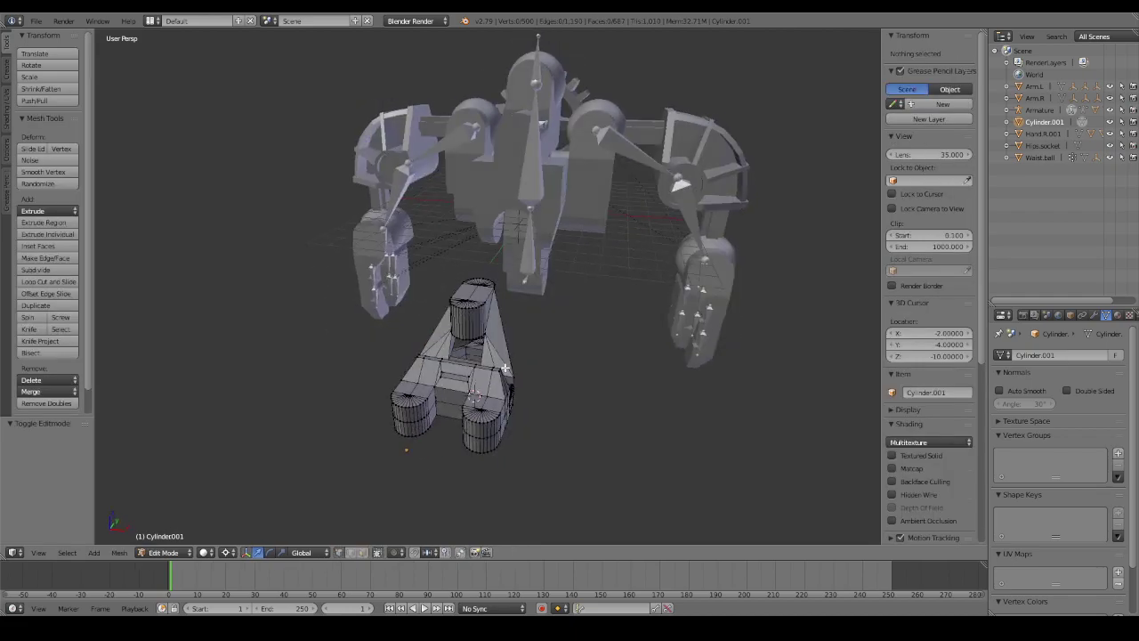
right_click(475, 396)
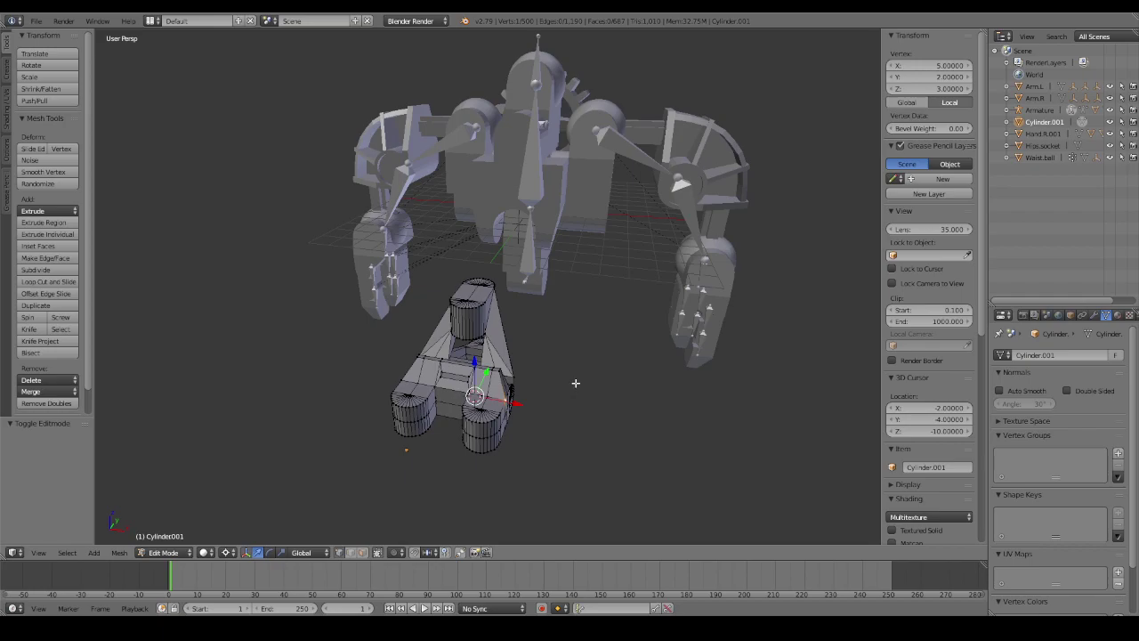
mouse_move(575, 383)
middle_down()
mouse_move(597, 361)
mouse_move(596, 311)
mouse_move(605, 419)
middle_up()
key(Tab)
key(Tab)
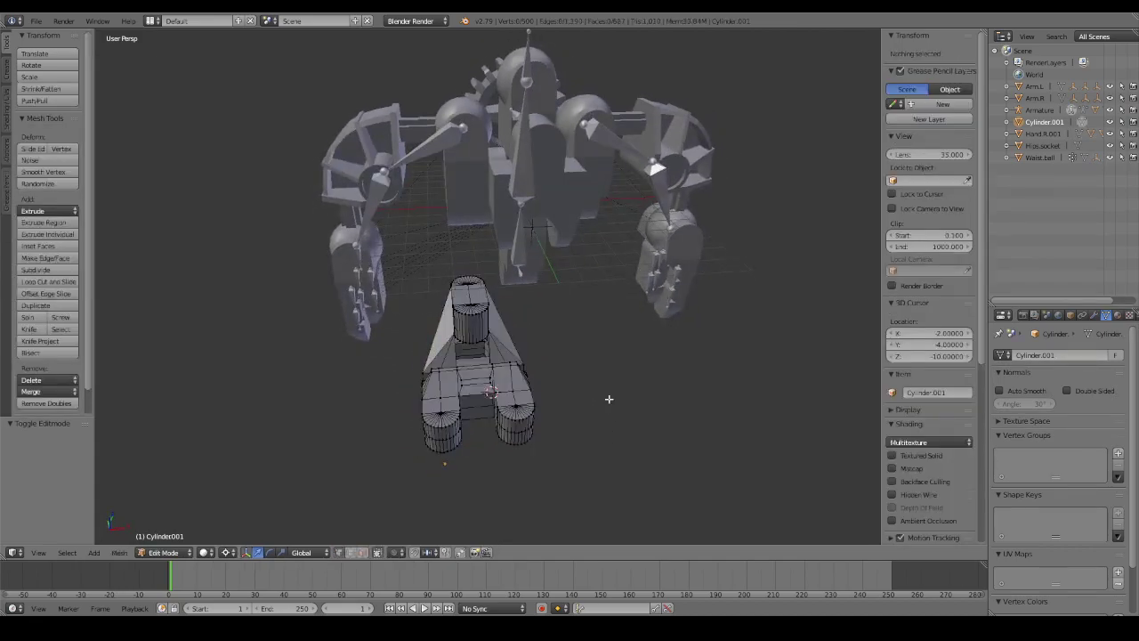
right_click(467, 283)
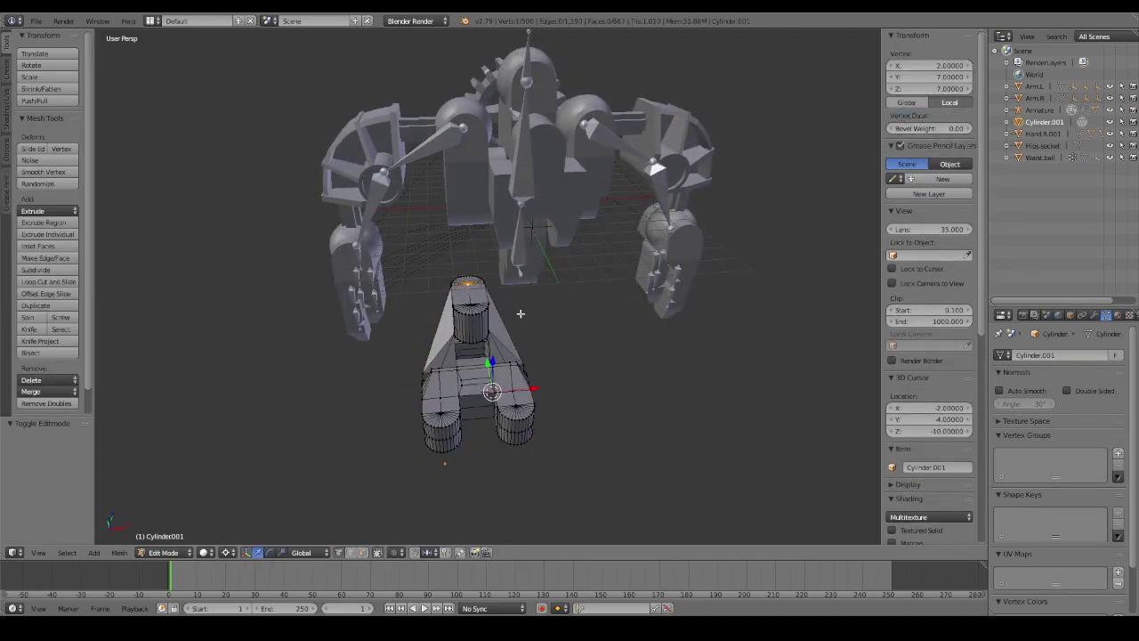
key(shift+s)
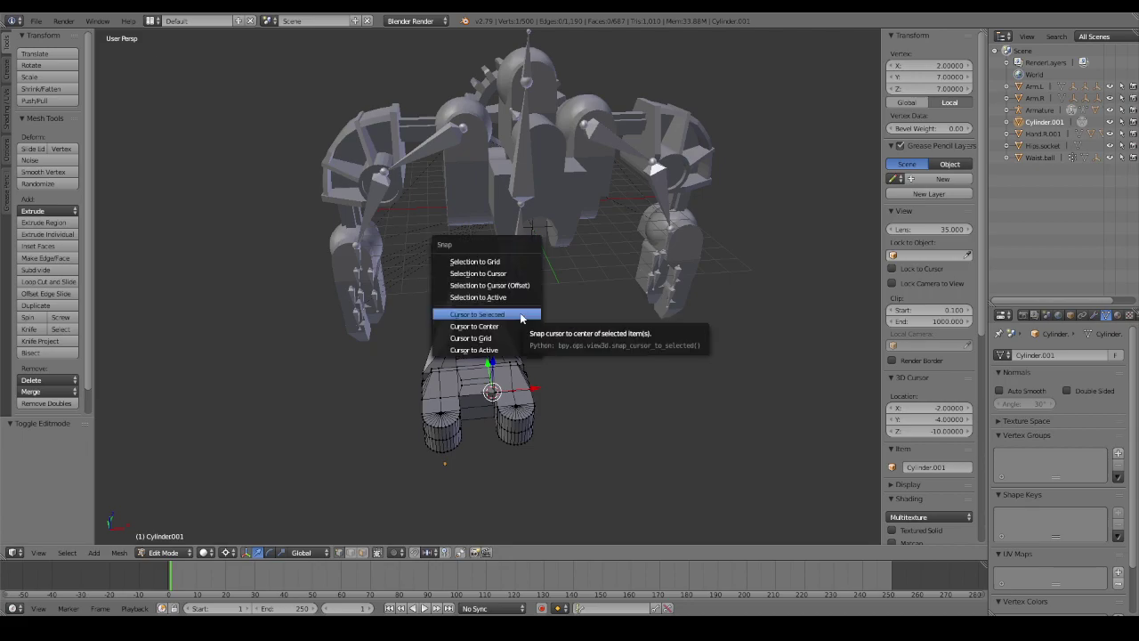
click(522, 318)
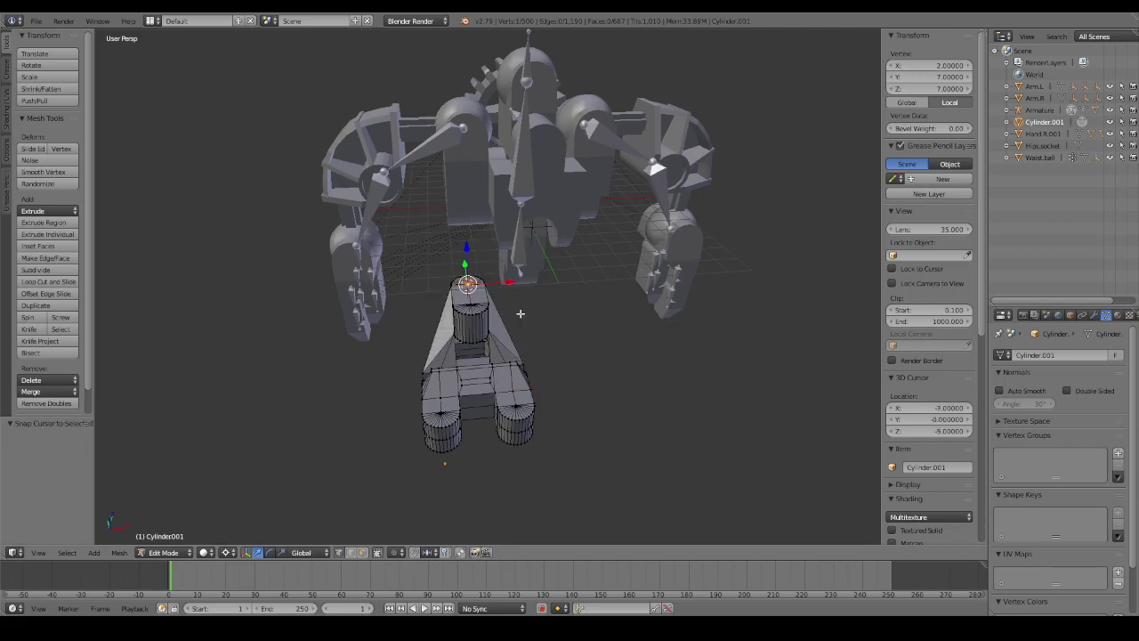
middle_drag(521, 313, 565, 312)
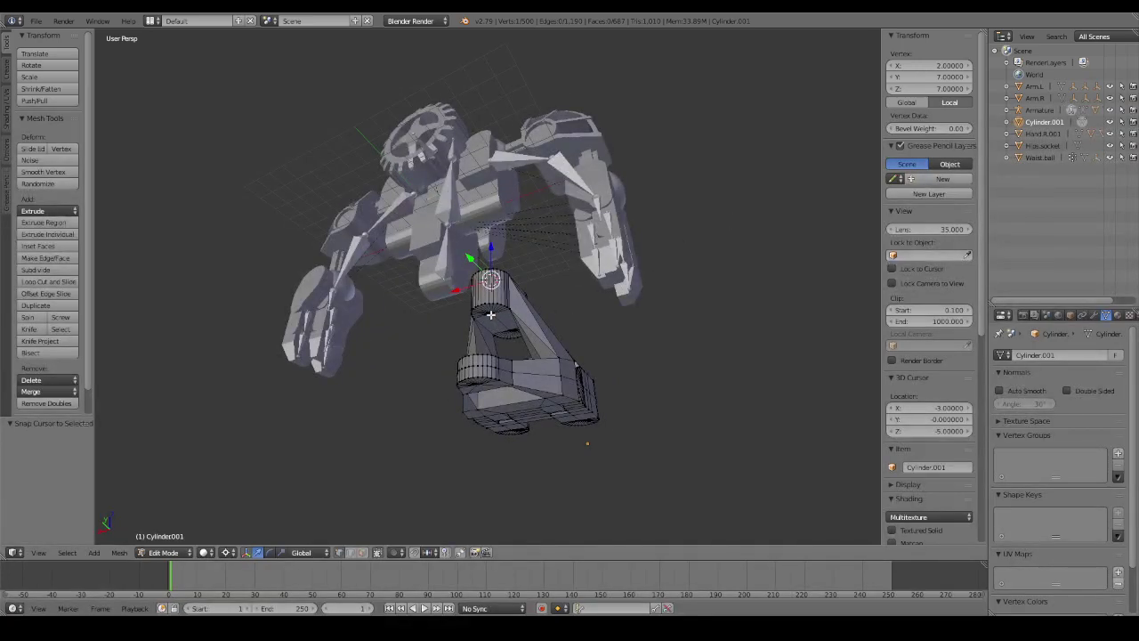
shift+right_click(491, 314)
key(shift+s)
click(490, 318)
middle_drag(490, 318, 428, 380)
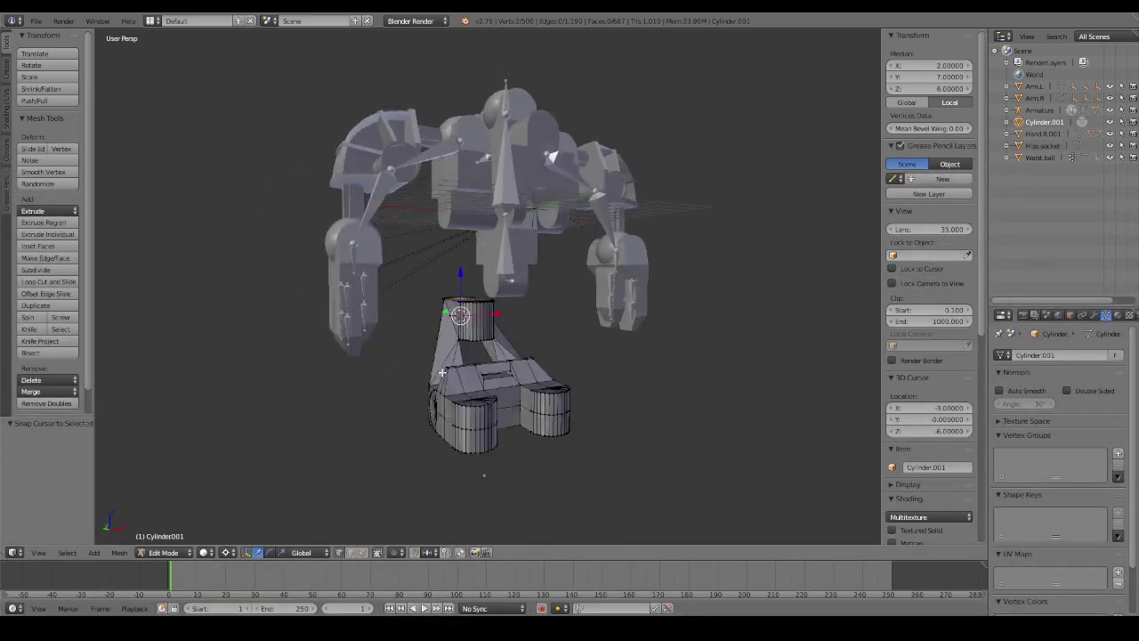
Set the cylinder piece's origin to the 3D cursor.
key(Tab)
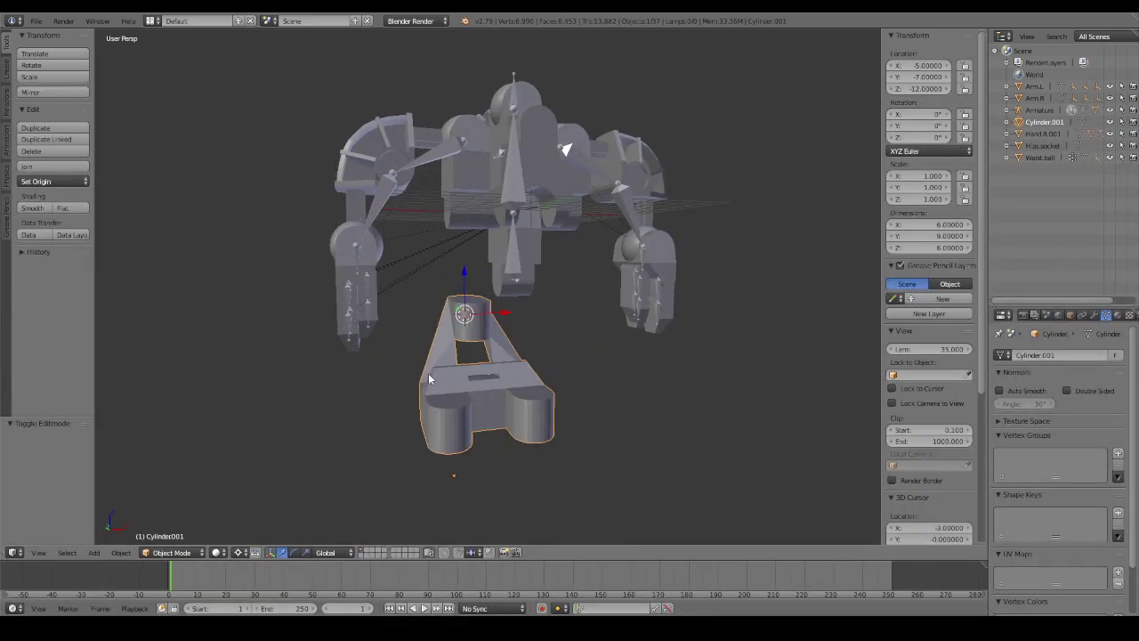
key(ctrl+shift+alt+c)
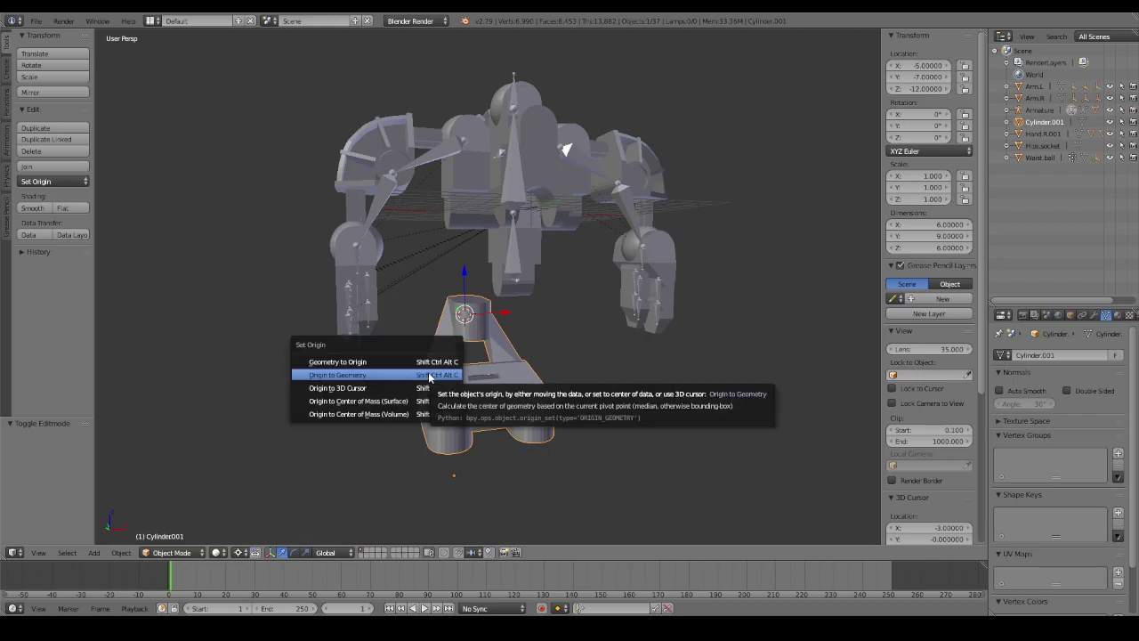
click(400, 388)
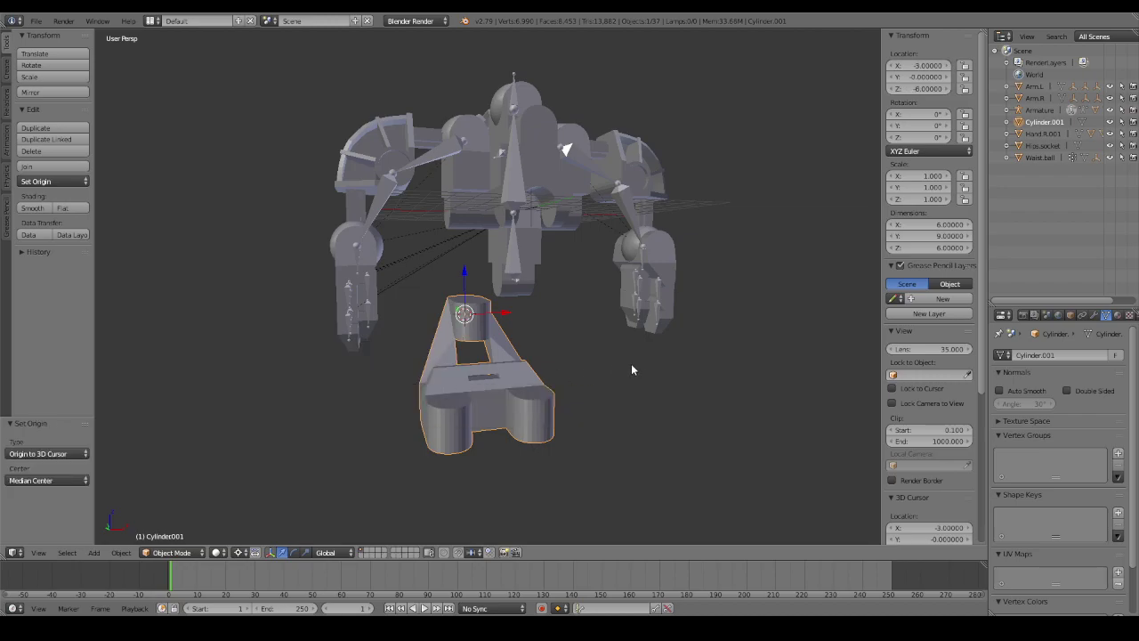
middle_drag(701, 303, 668, 333)
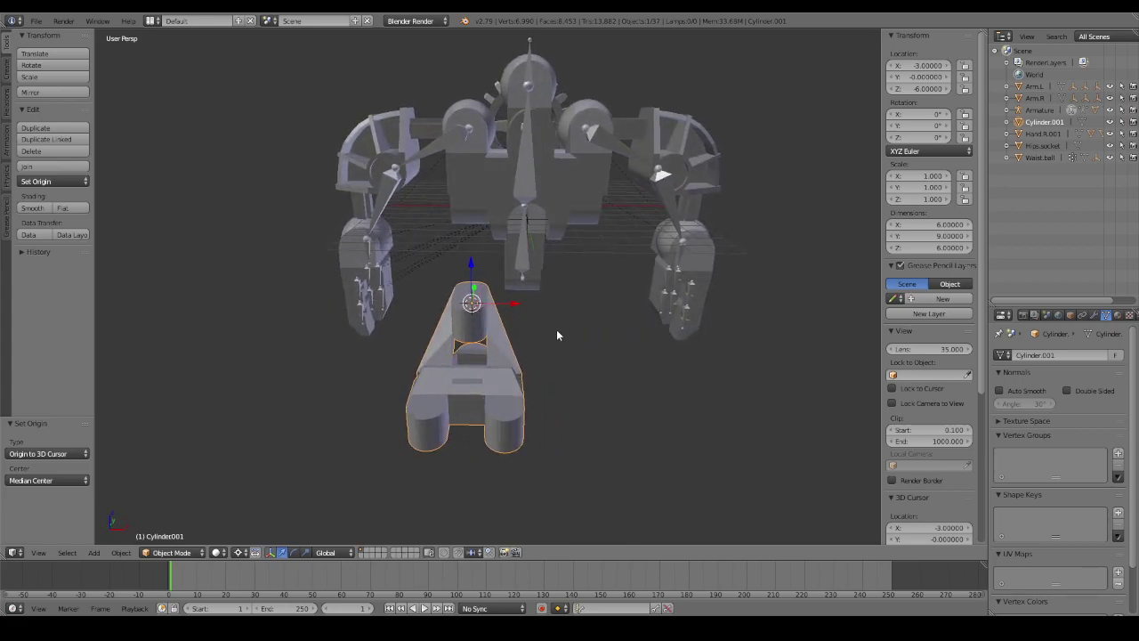
Recheck the top vertex, then duplicate the cylinder piece in place.
key(Tab)
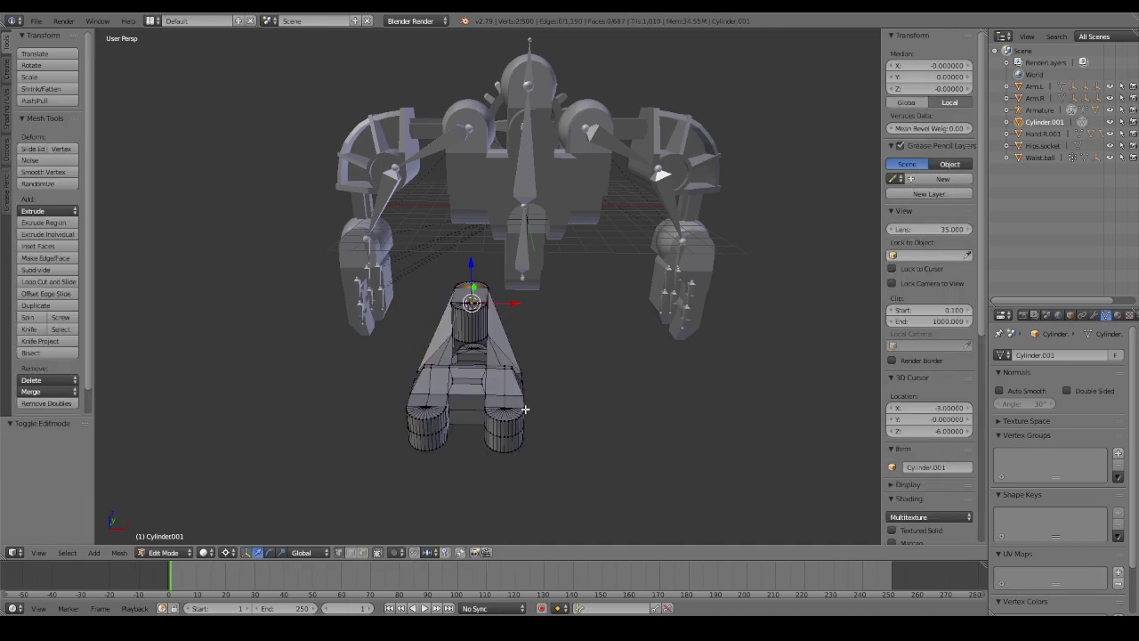
mouse_move(587, 400)
middle_down()
mouse_move(559, 381)
mouse_move(559, 330)
mouse_move(593, 394)
middle_up()
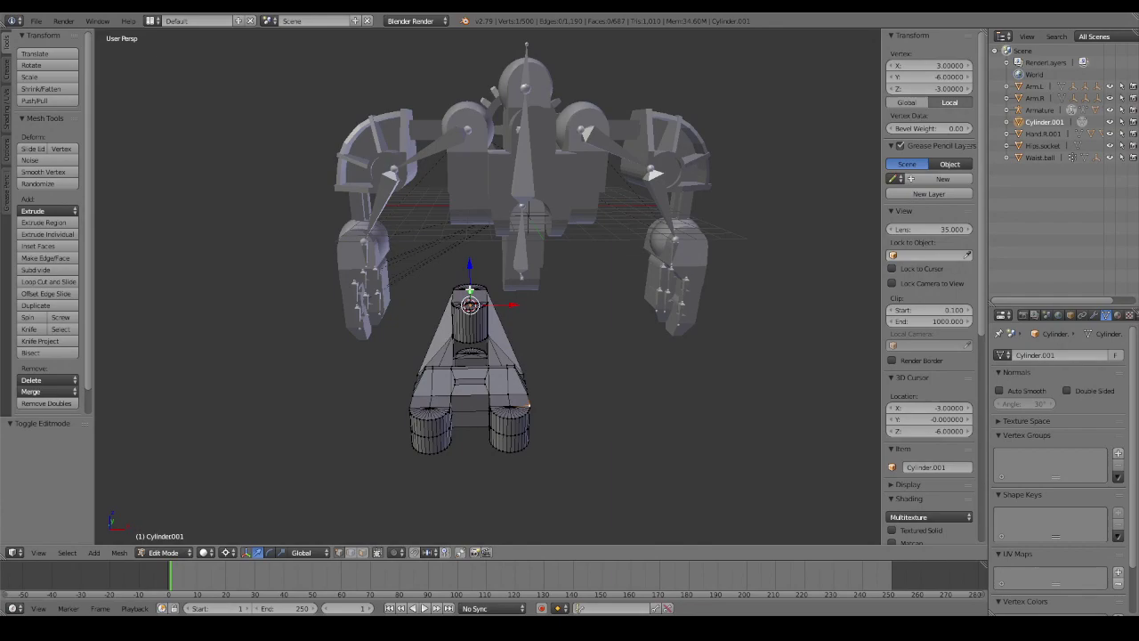
right_click(469, 288)
key(Tab)
middle_drag(563, 348, 593, 330)
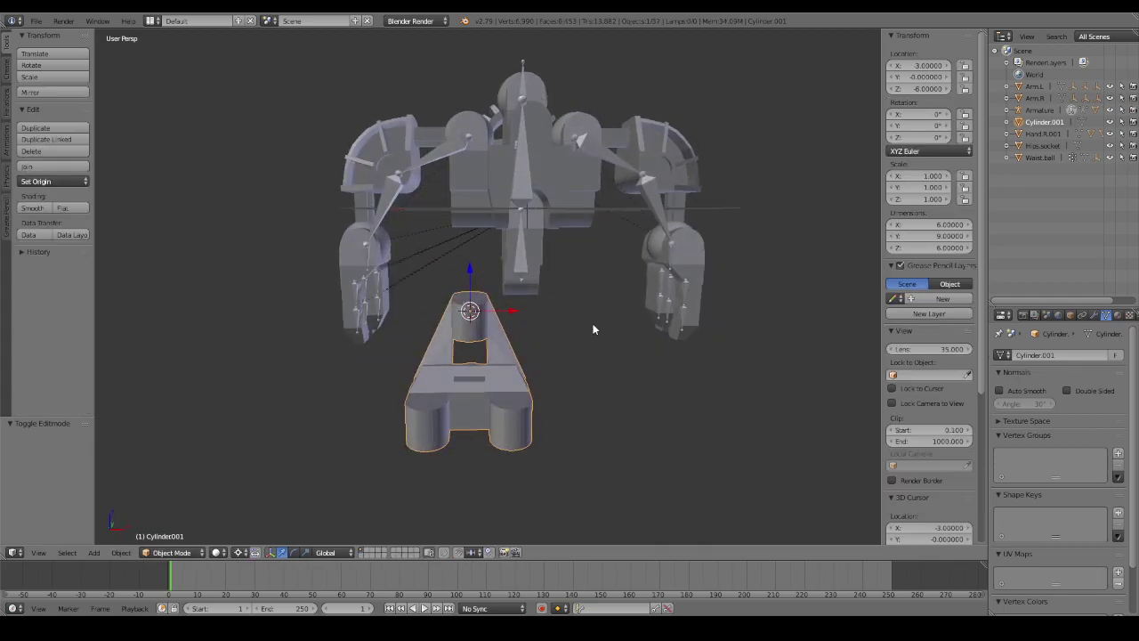
key(shift+d)
Remove the duplicate cylinder piece, leaving only Cylinder.001.
key(Escape)
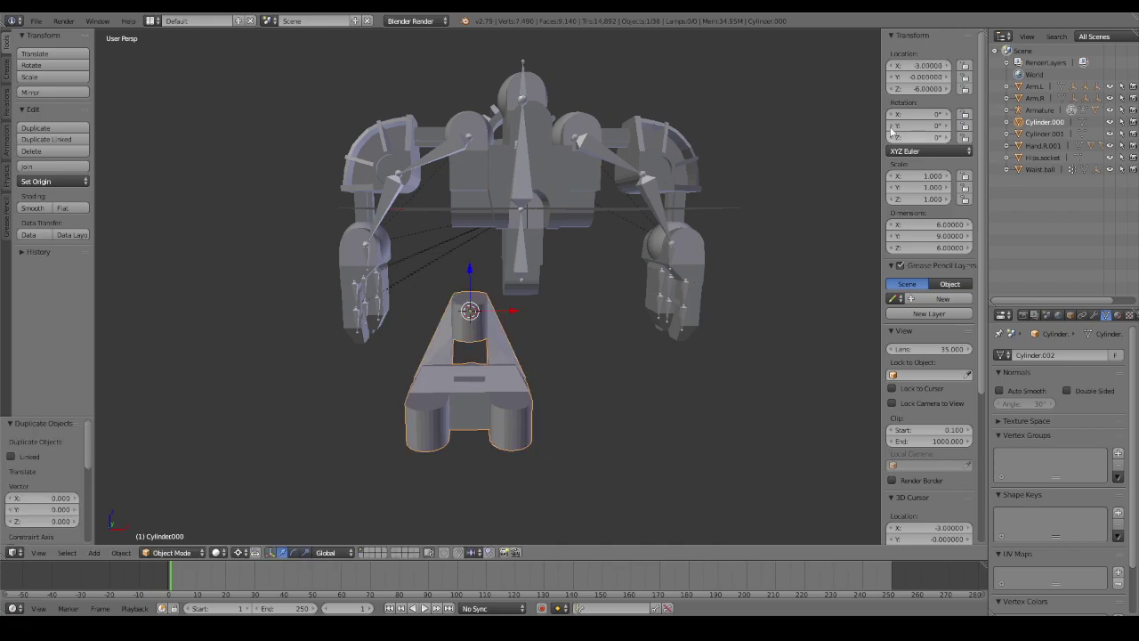
click(928, 67)
text(3)
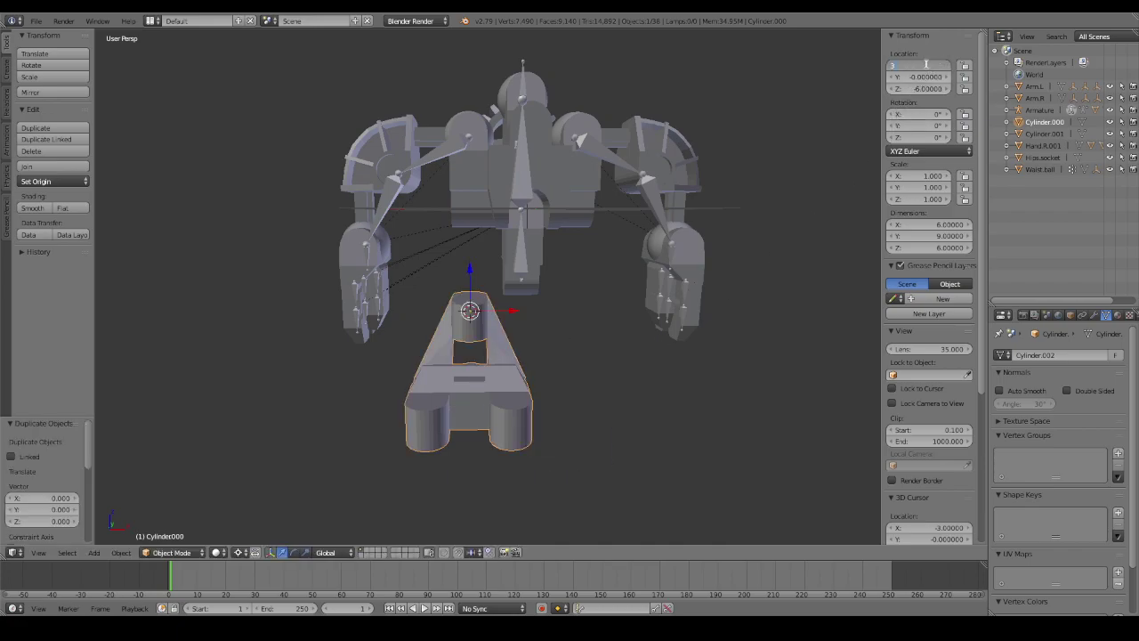
key(Return)
mouse_move(715, 306)
middle_down()
mouse_move(629, 264)
mouse_move(662, 360)
middle_up()
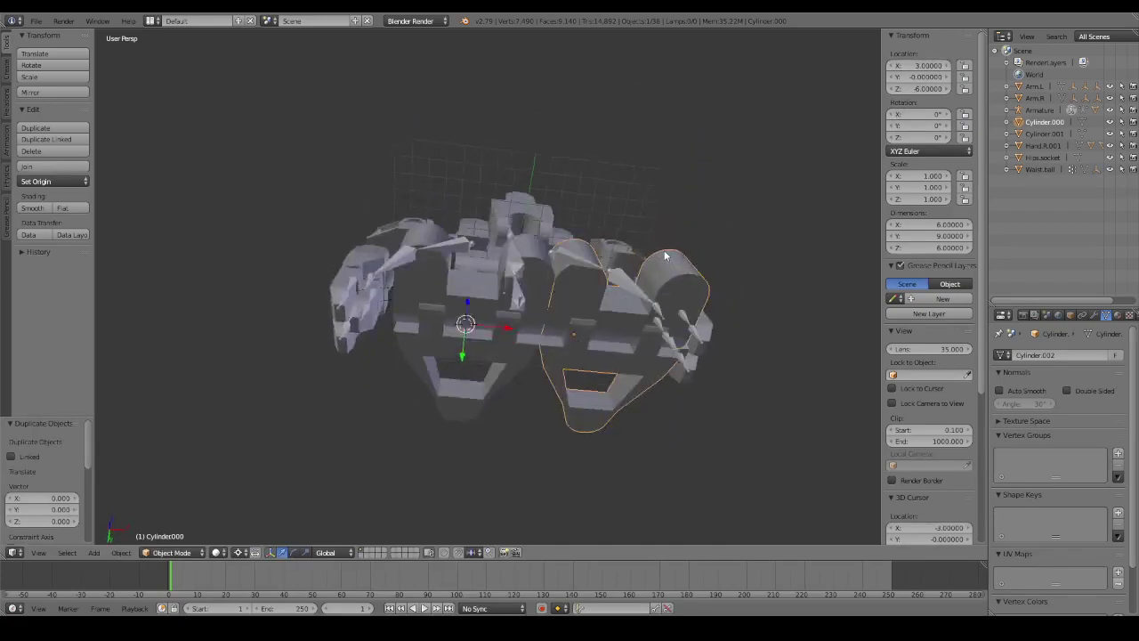
key(ctrl+z)
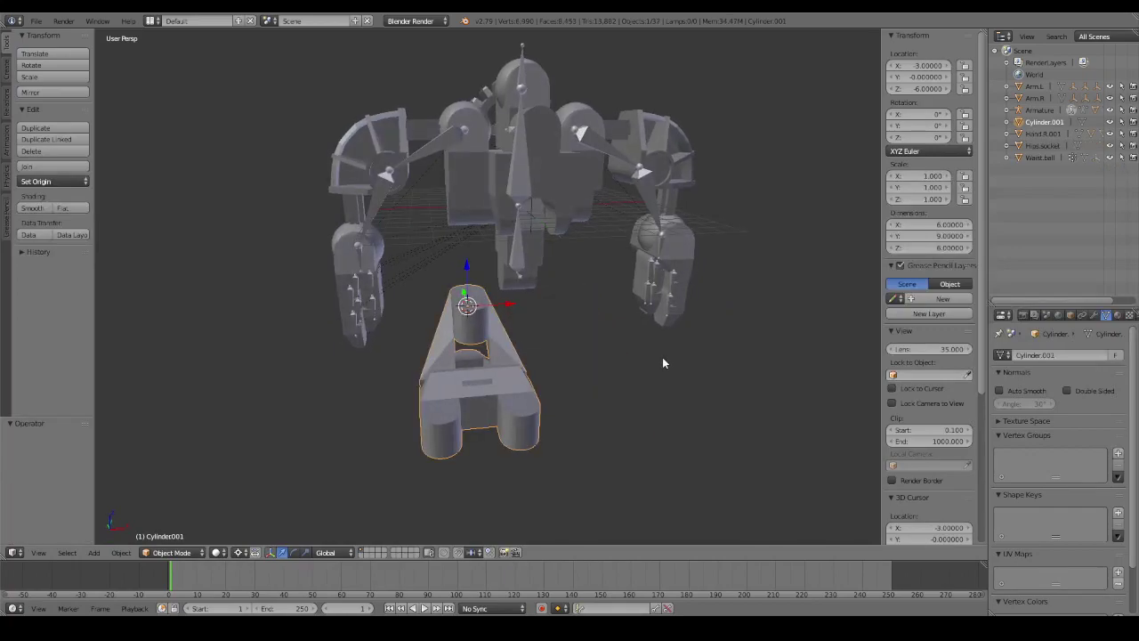
middle_drag(663, 364, 584, 316)
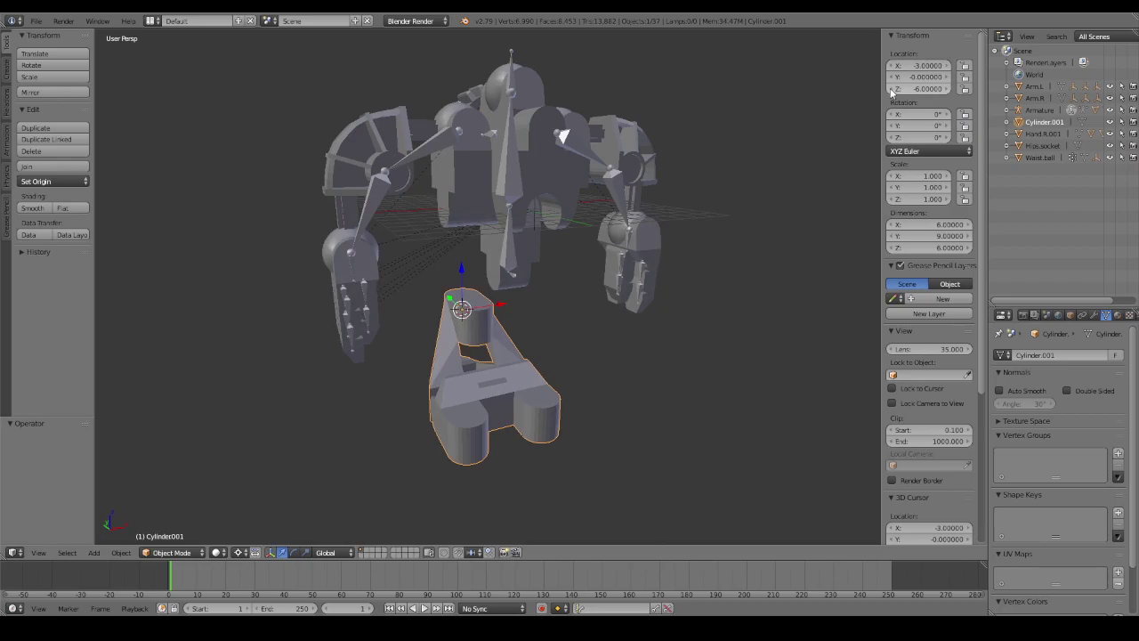
Set Cylinder.001's location to X -4 and Z -8 in the N-panel.
click(916, 65)
key(BackSpace)
key(BackSpace)
key(BackSpace)
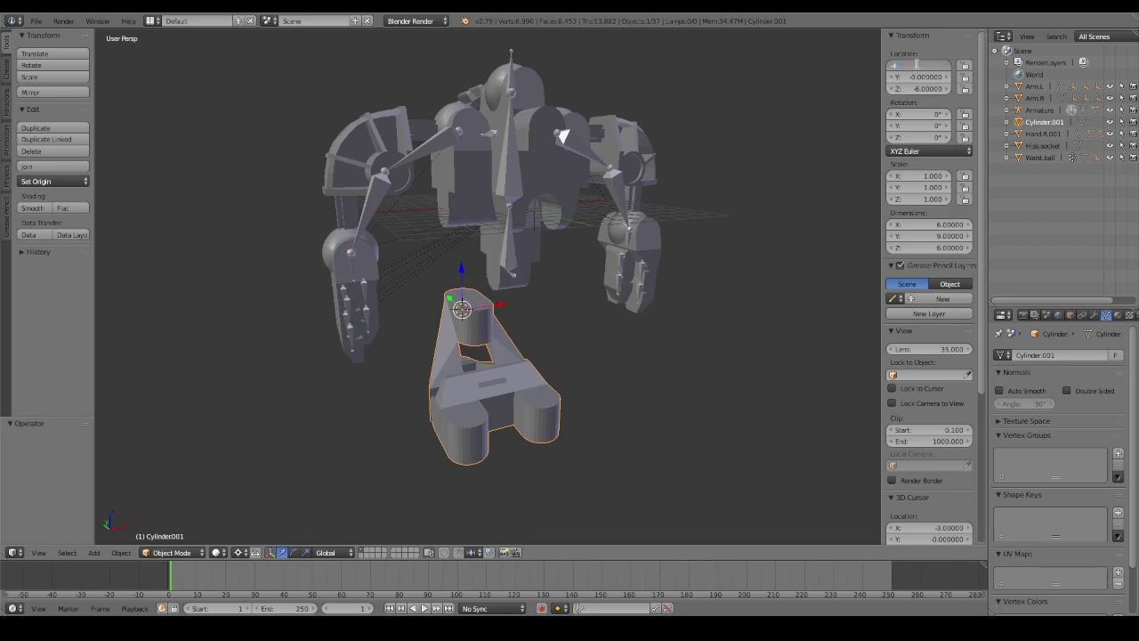
text(-4)
key(Return)
mouse_move(771, 193)
middle_down()
mouse_move(560, 275)
mouse_move(794, 179)
middle_up()
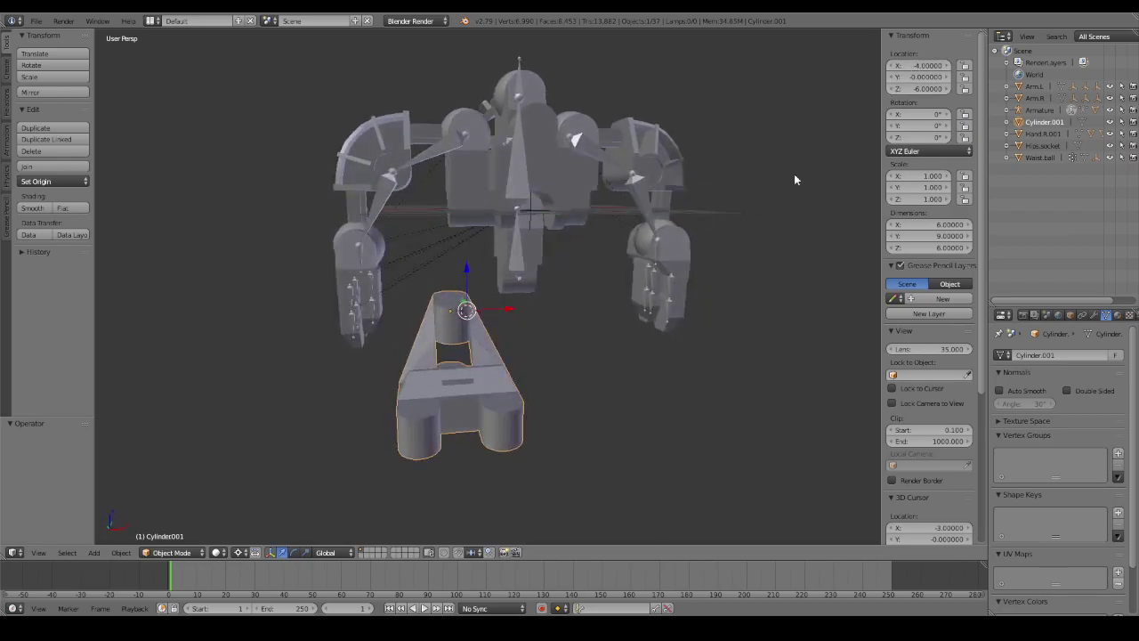
key(BackSpace)
text(-8)
key(Return)
mouse_move(770, 273)
middle_down()
mouse_move(560, 290)
mouse_move(677, 307)
mouse_move(635, 339)
mouse_move(827, 279)
mouse_move(864, 285)
mouse_move(614, 306)
mouse_move(643, 314)
middle_up()
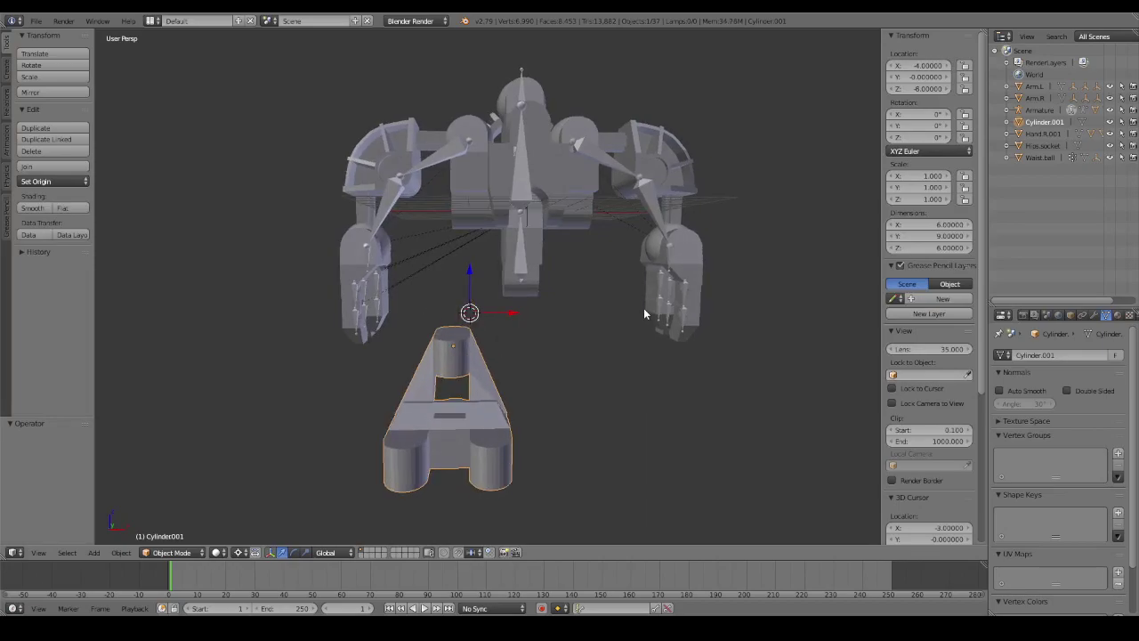
mouse_move(543, 324)
middle_down()
mouse_move(607, 330)
mouse_move(549, 330)
mouse_move(547, 311)
mouse_move(525, 301)
mouse_move(529, 343)
mouse_move(462, 329)
mouse_move(650, 318)
mouse_move(555, 315)
mouse_move(571, 324)
middle_up()
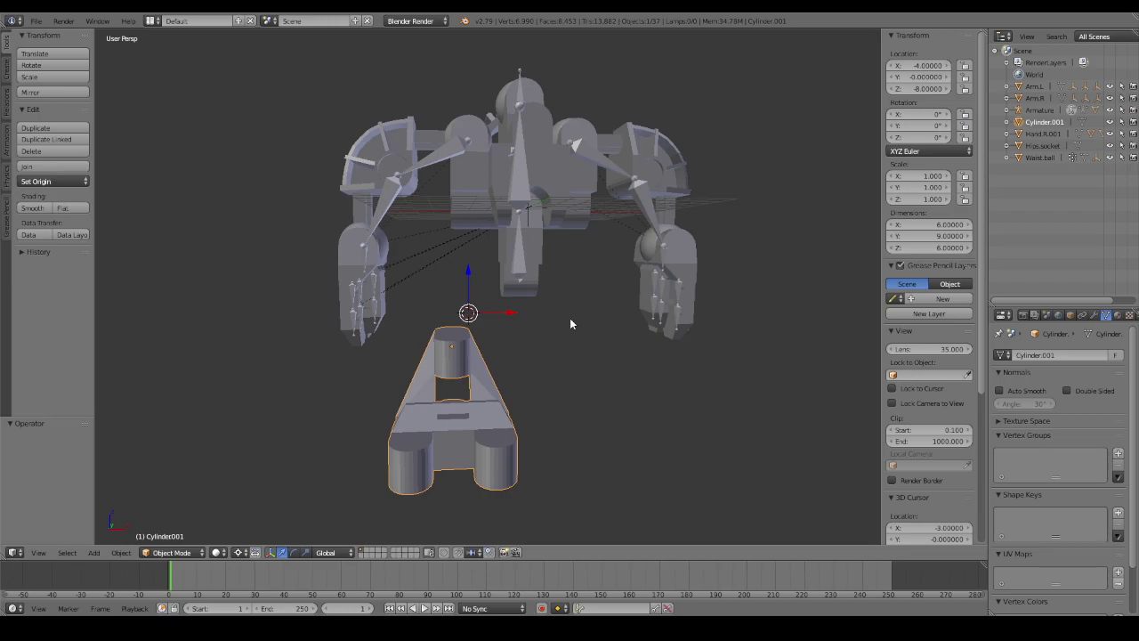
Try moving the leg piece to Y location 2, then undo it.
mouse_move(570, 323)
middle_down()
mouse_move(629, 338)
mouse_move(604, 328)
middle_up()
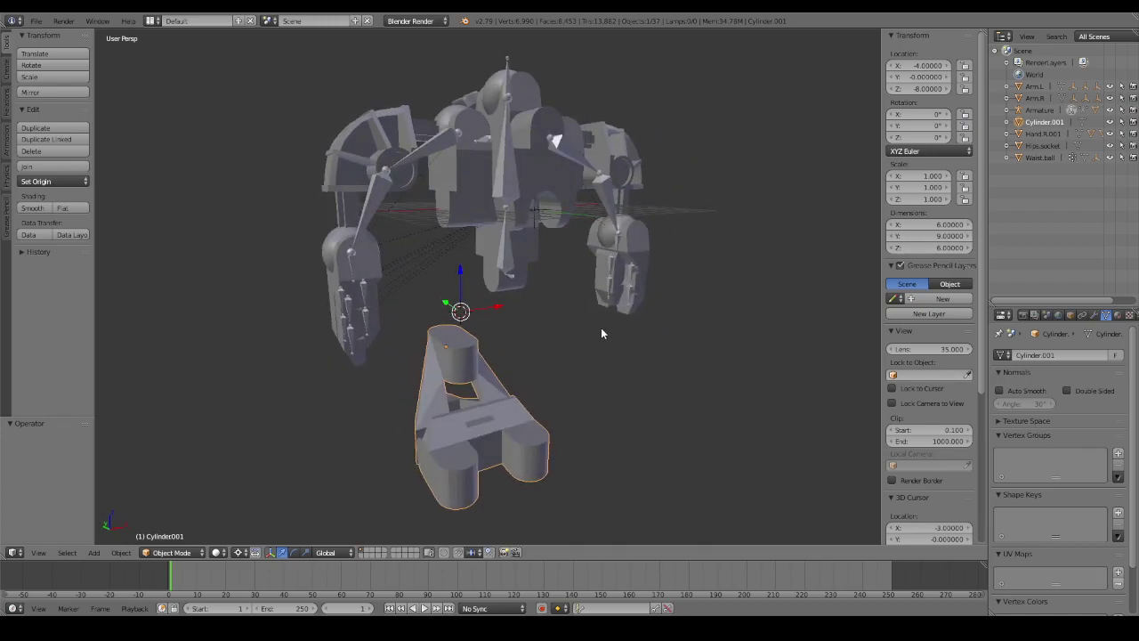
scroll(601, 335, up, 3)
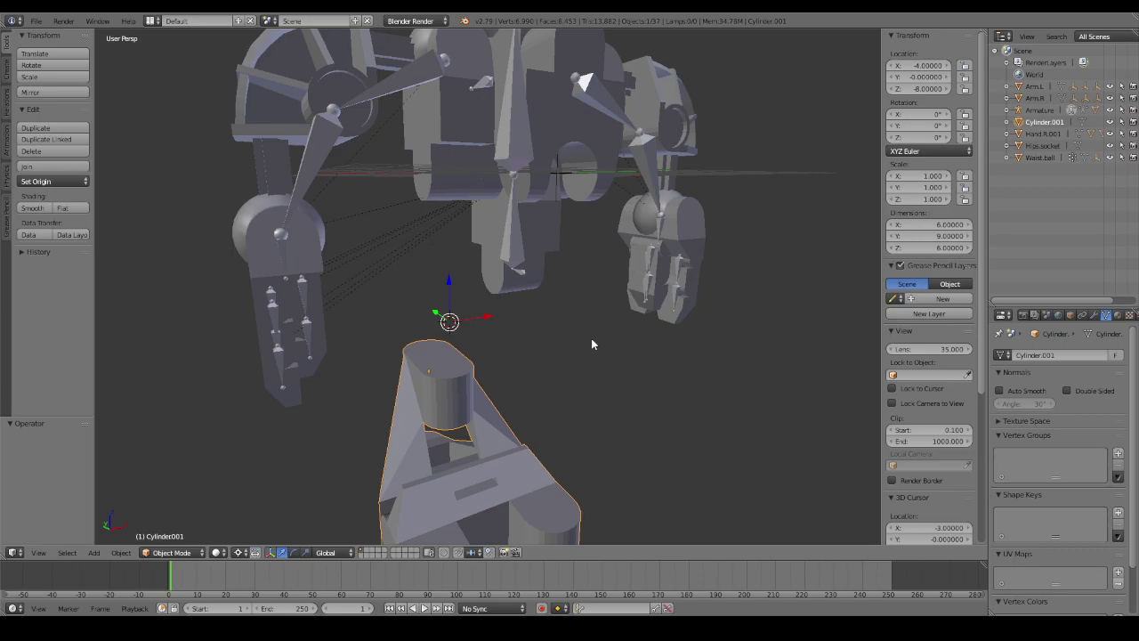
mouse_move(635, 386)
middle_down()
mouse_move(498, 373)
mouse_move(579, 365)
mouse_move(606, 375)
middle_up()
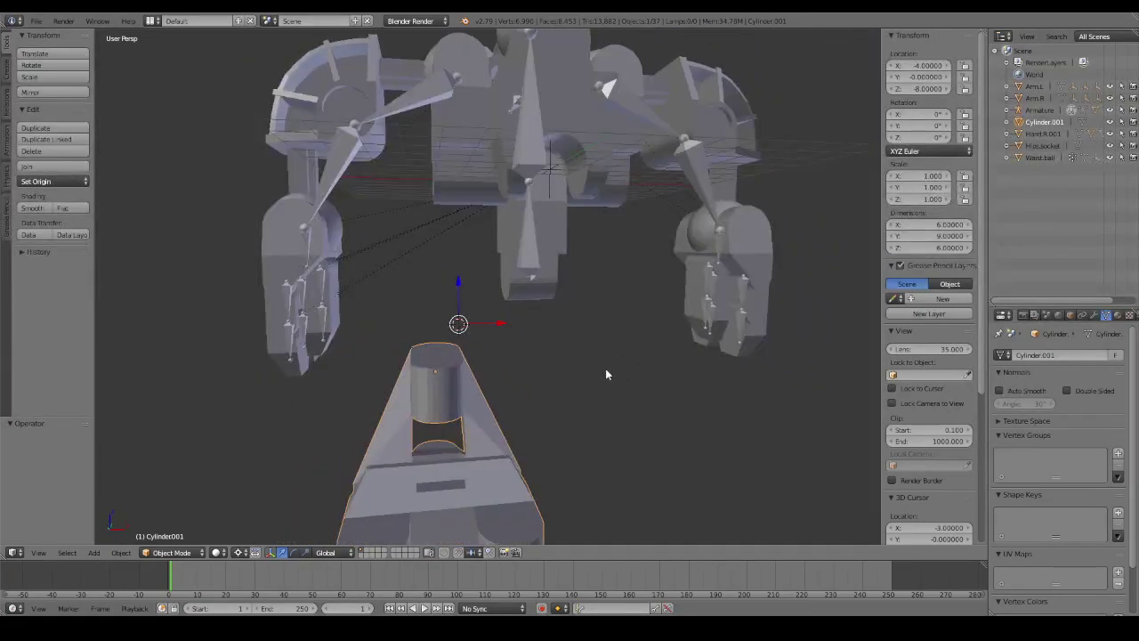
scroll(606, 375, down, 2)
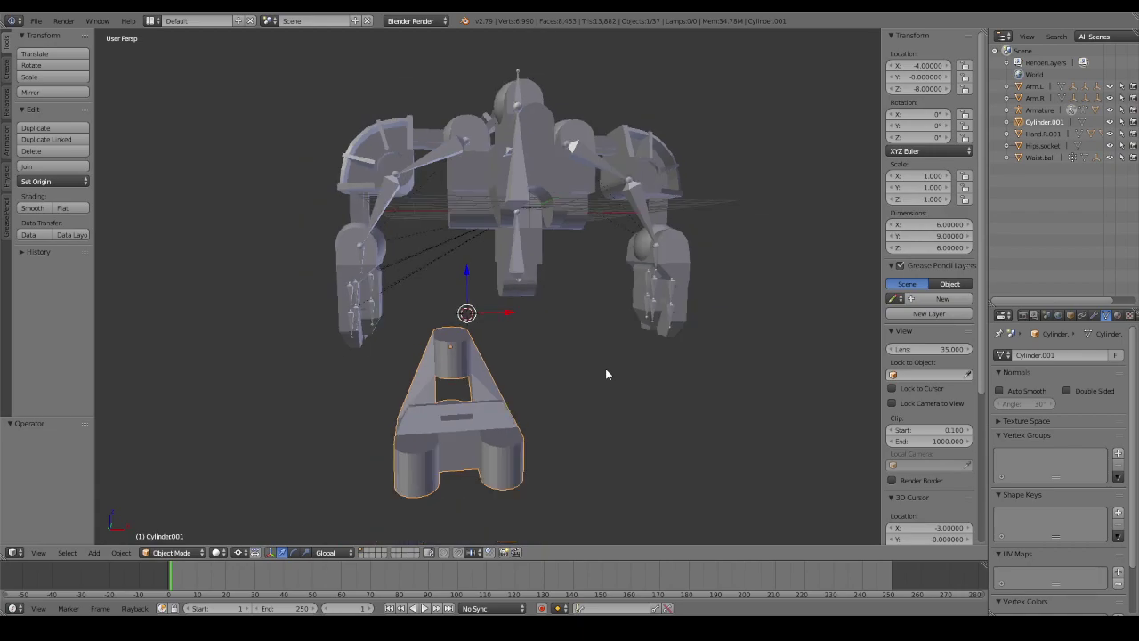
mouse_move(605, 373)
middle_down()
mouse_move(745, 359)
mouse_move(720, 386)
mouse_move(676, 391)
mouse_move(713, 363)
mouse_move(806, 353)
mouse_move(732, 351)
middle_up()
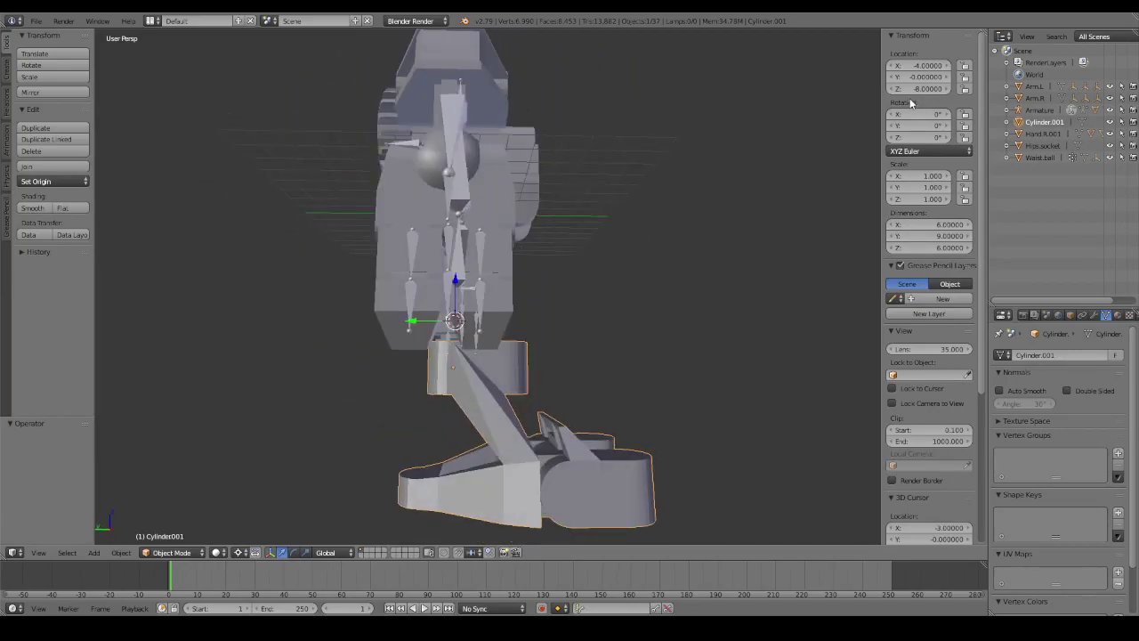
click(918, 76)
text(2)
key(Return)
mouse_move(800, 154)
middle_down()
mouse_move(755, 211)
mouse_move(610, 285)
mouse_move(544, 283)
mouse_move(694, 262)
mouse_move(667, 301)
mouse_move(704, 269)
mouse_move(740, 272)
mouse_move(732, 311)
mouse_move(612, 299)
mouse_move(633, 261)
mouse_move(688, 249)
mouse_move(640, 267)
mouse_move(656, 299)
mouse_move(612, 292)
mouse_move(627, 282)
mouse_move(504, 170)
middle_up()
key(ctrl+z)
key(ctrl+shift+z)
key(ctrl+z)
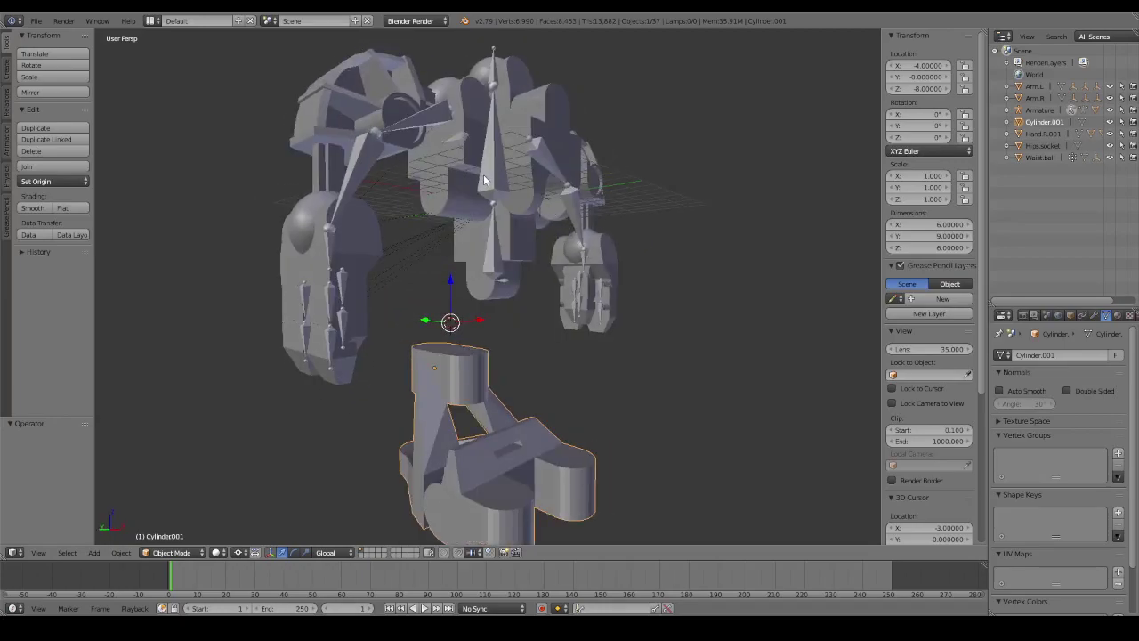
Rotate the armature's Torso bone about X in Pose Mode, then clear its rotation.
right_click(485, 181)
key(ctrl+Tab)
middle_drag(630, 195, 665, 204)
key(r)
key(x)
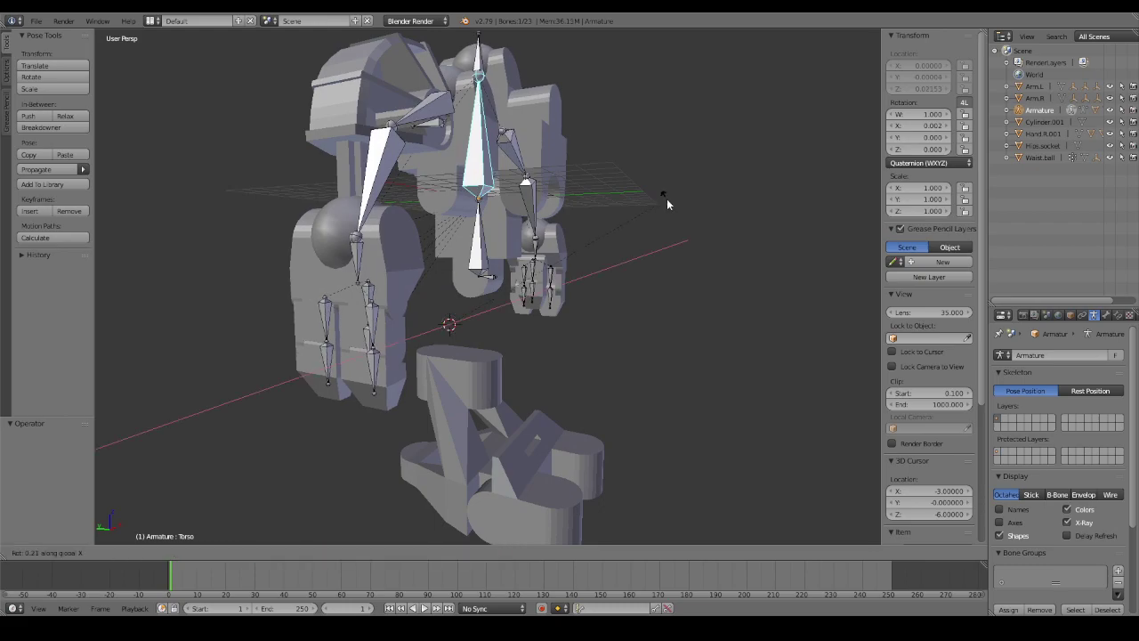
click(693, 278)
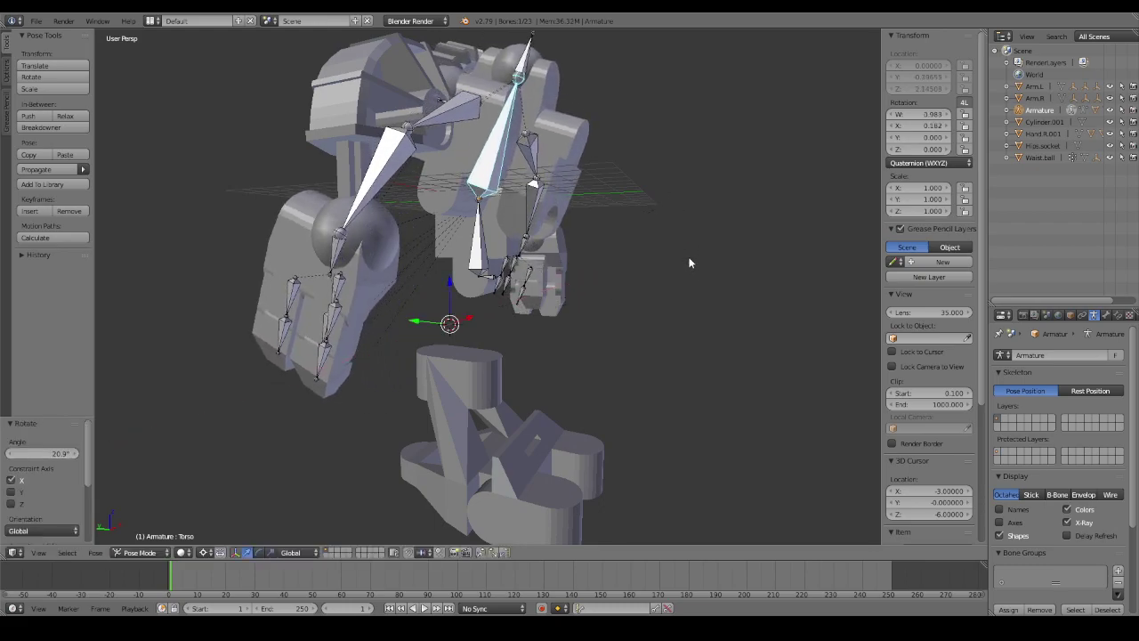
key(alt+r)
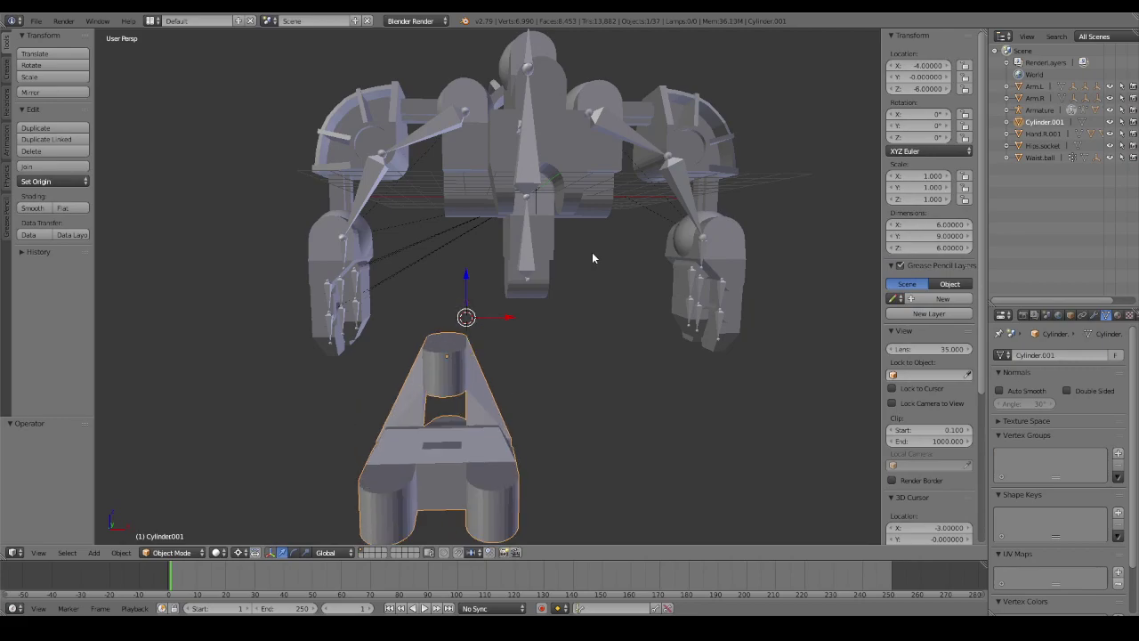
Rename Cylinder.001 to Foot.R in the Outliner.
scroll(593, 258, down, 3)
mouse_move(611, 311)
middle_down()
mouse_move(546, 339)
mouse_move(552, 305)
mouse_move(598, 356)
mouse_move(704, 362)
mouse_move(655, 331)
mouse_move(591, 326)
mouse_move(653, 331)
mouse_move(669, 338)
mouse_move(491, 310)
mouse_move(646, 355)
mouse_move(791, 315)
mouse_move(637, 343)
mouse_move(652, 331)
middle_up()
scroll(589, 327, up, 4)
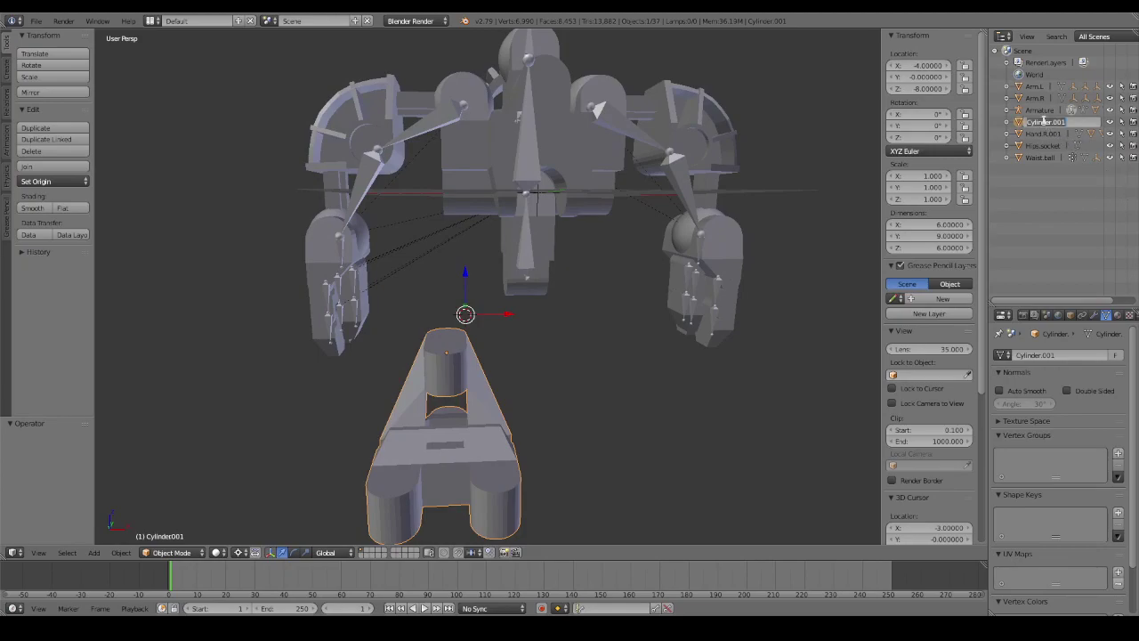
key(BackSpace)
text(Foot.R)
key(Return)
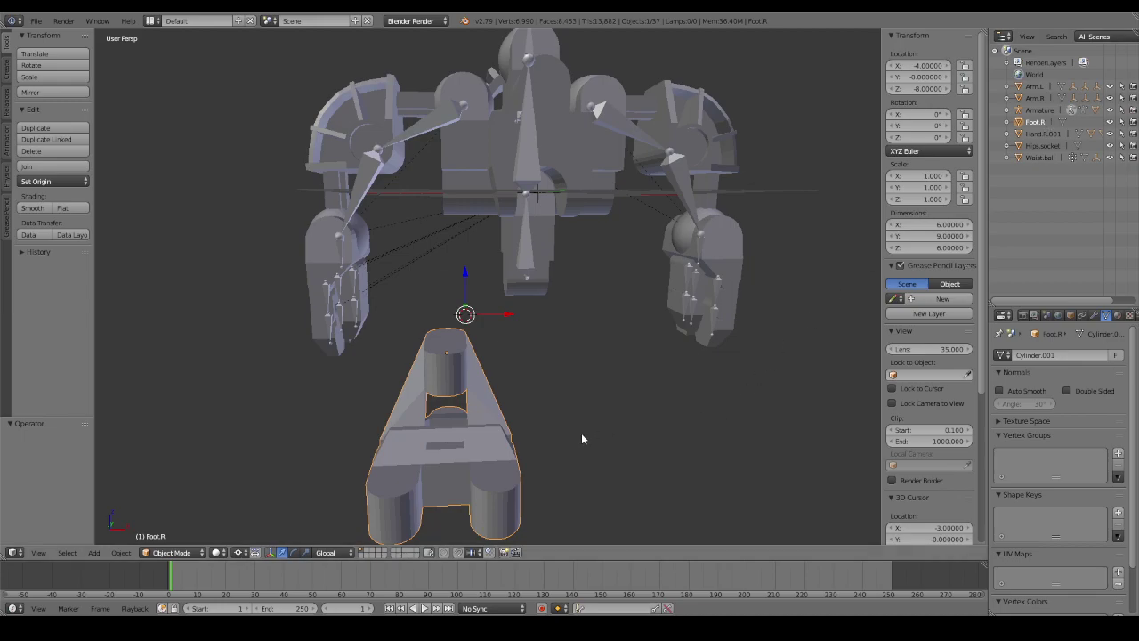
middle_drag(582, 433, 496, 410)
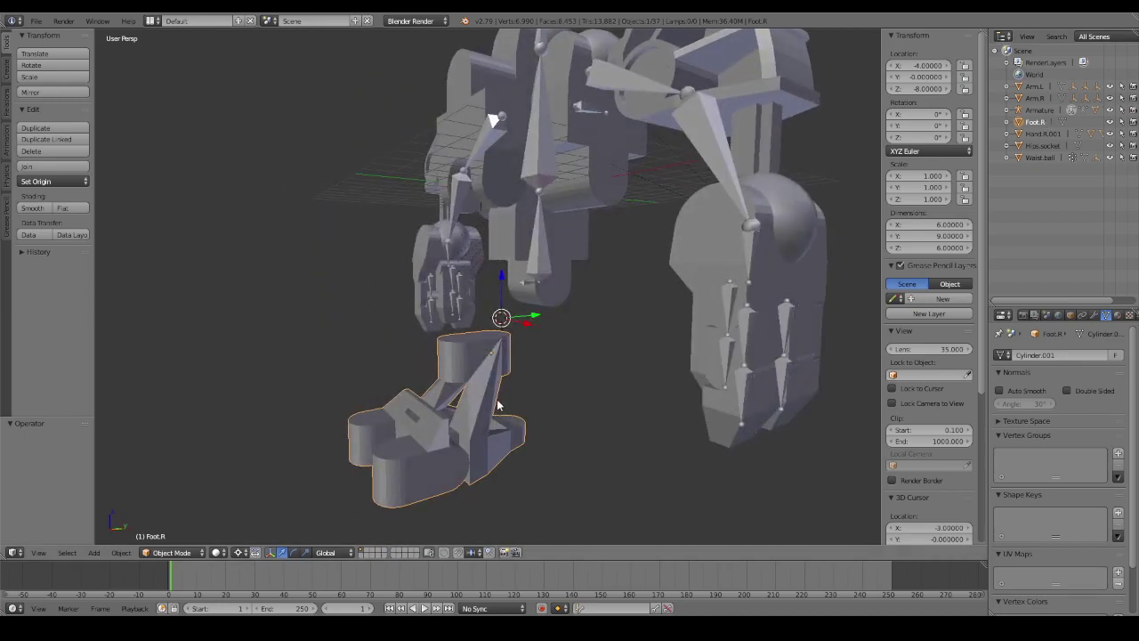
Select the foot's toe part and assign it to a new vertex group Toe.R.
key(Tab)
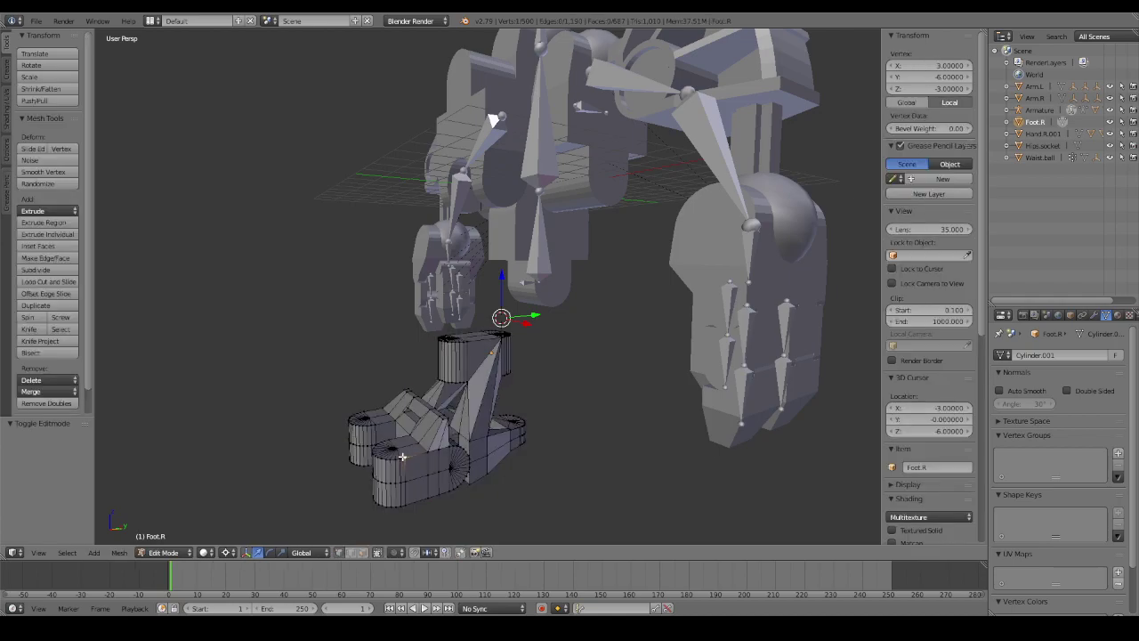
key(l)
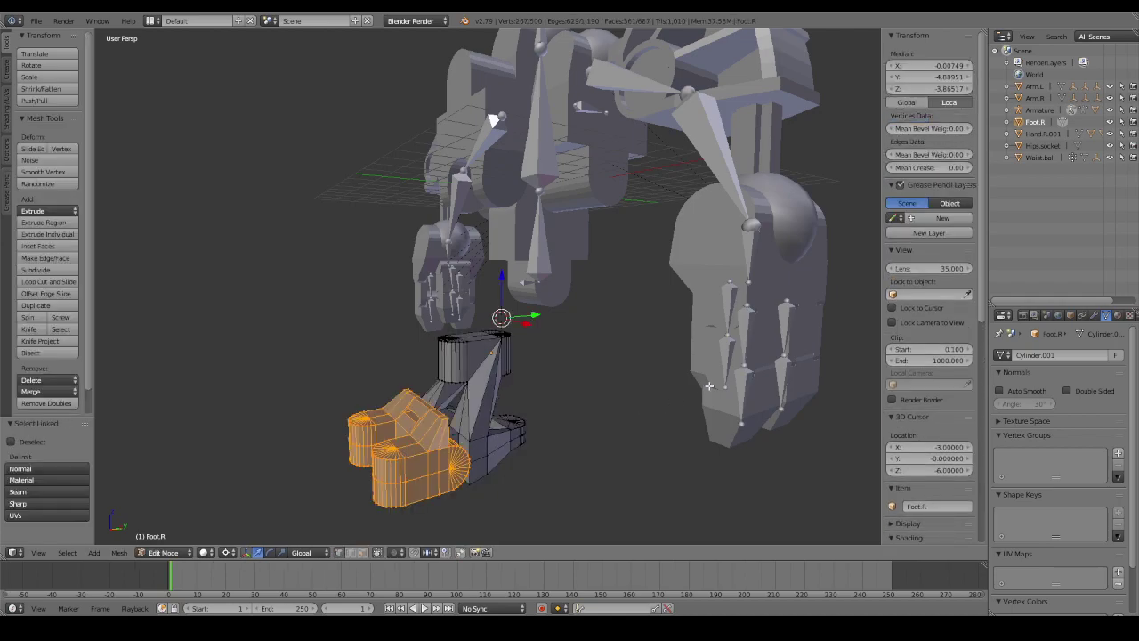
click(1118, 453)
double_click(1020, 457)
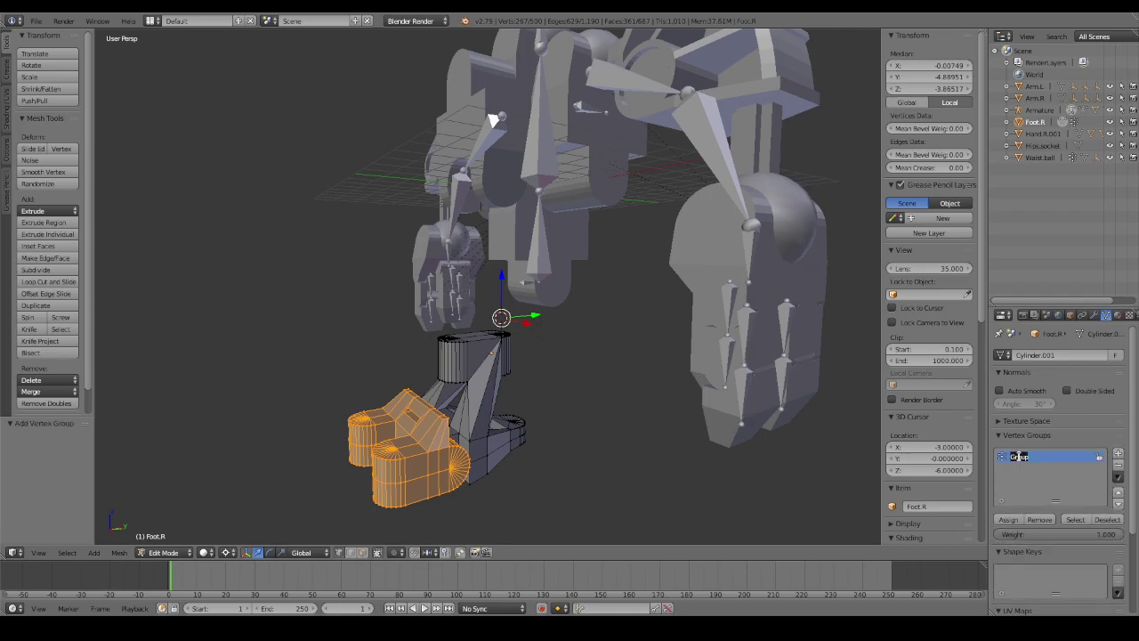
text(Toe.R)
key(Return)
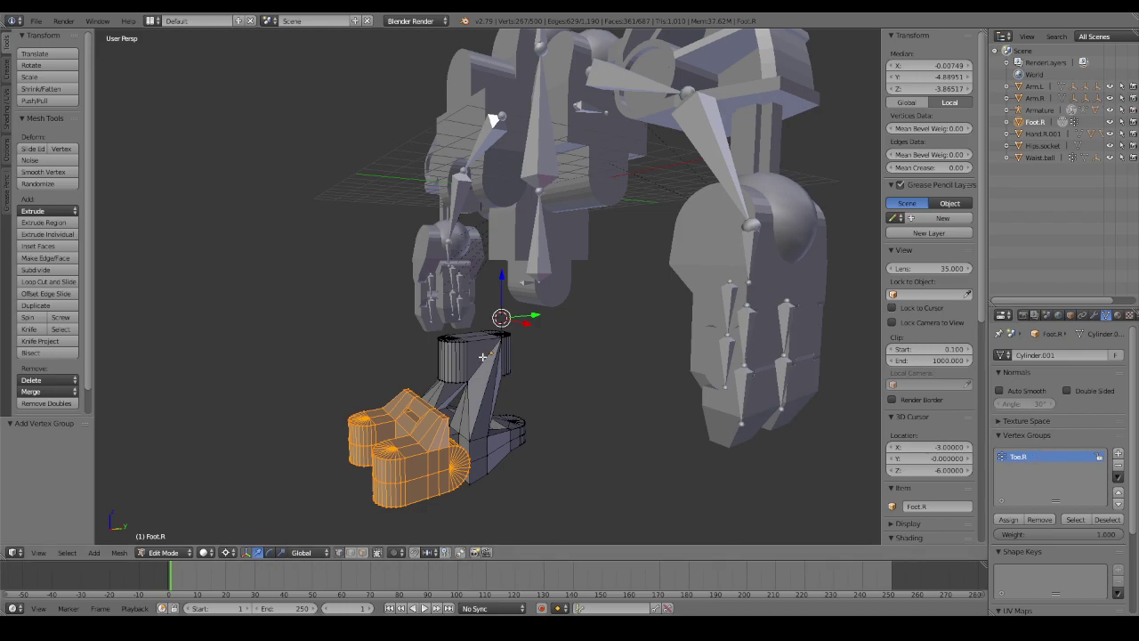
Select the ankle part and add a second vertex group named Foot.R.
key(a)
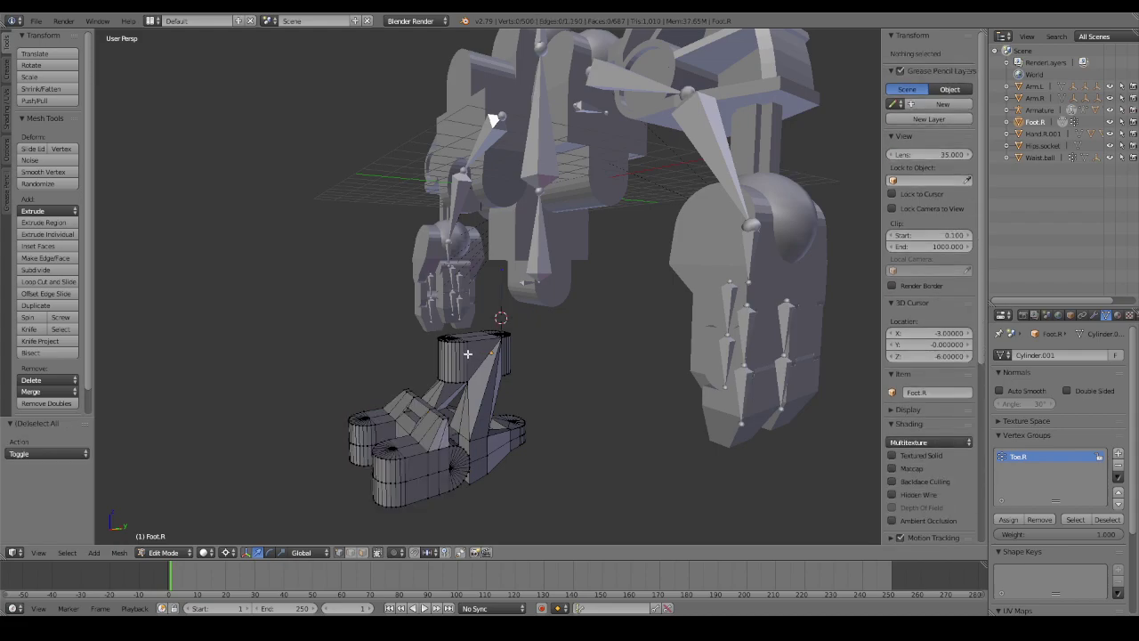
key(l)
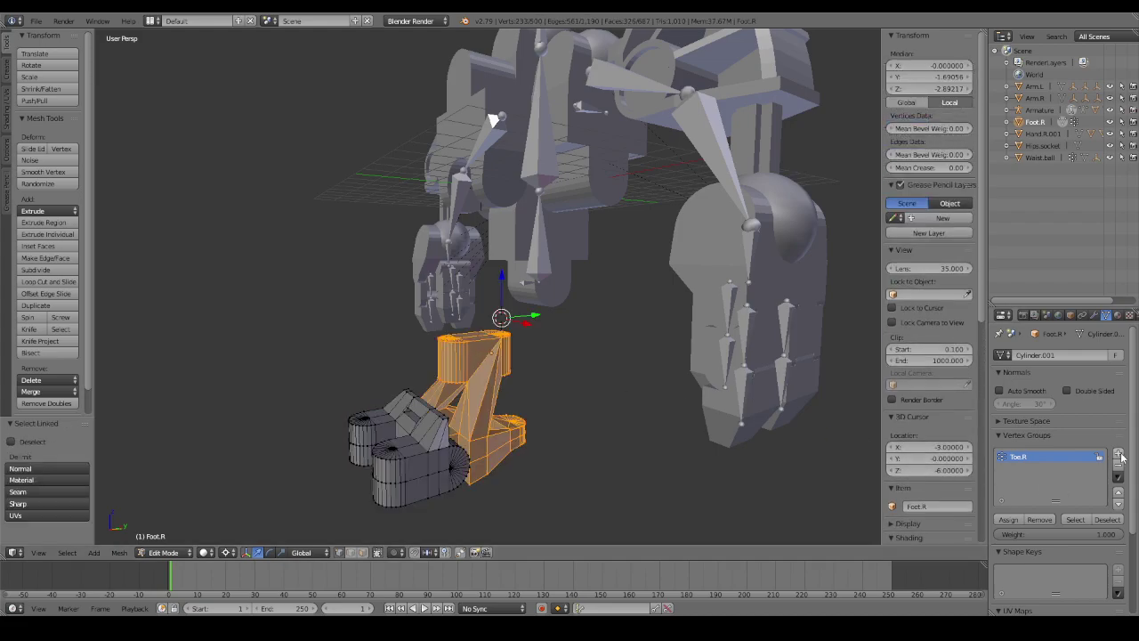
click(1119, 453)
double_click(1022, 468)
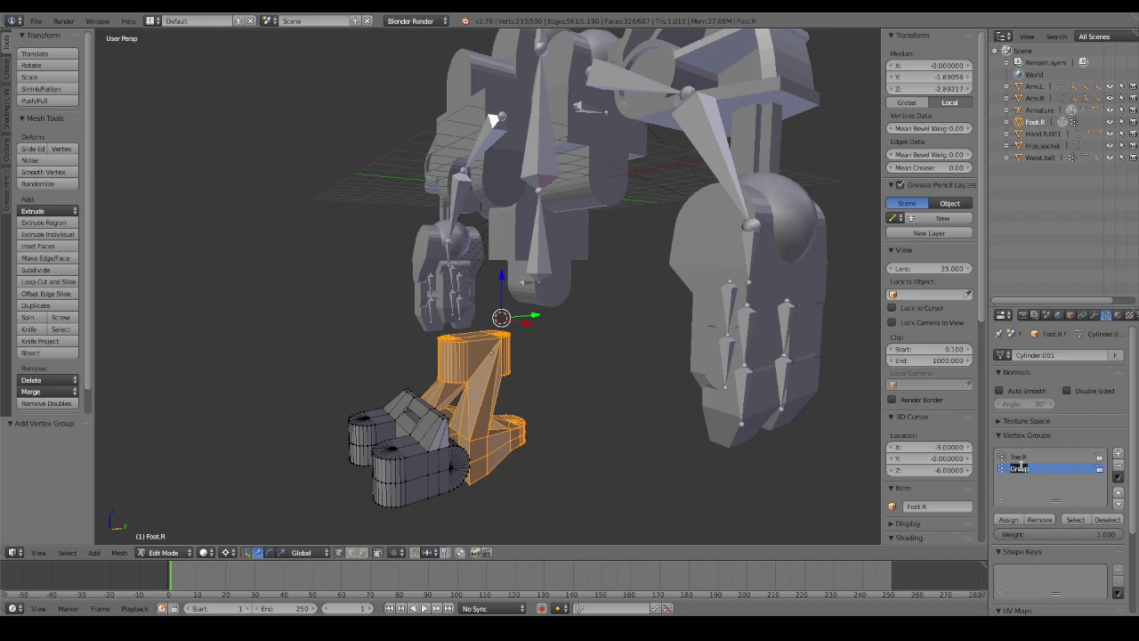
text(F)
text(a)
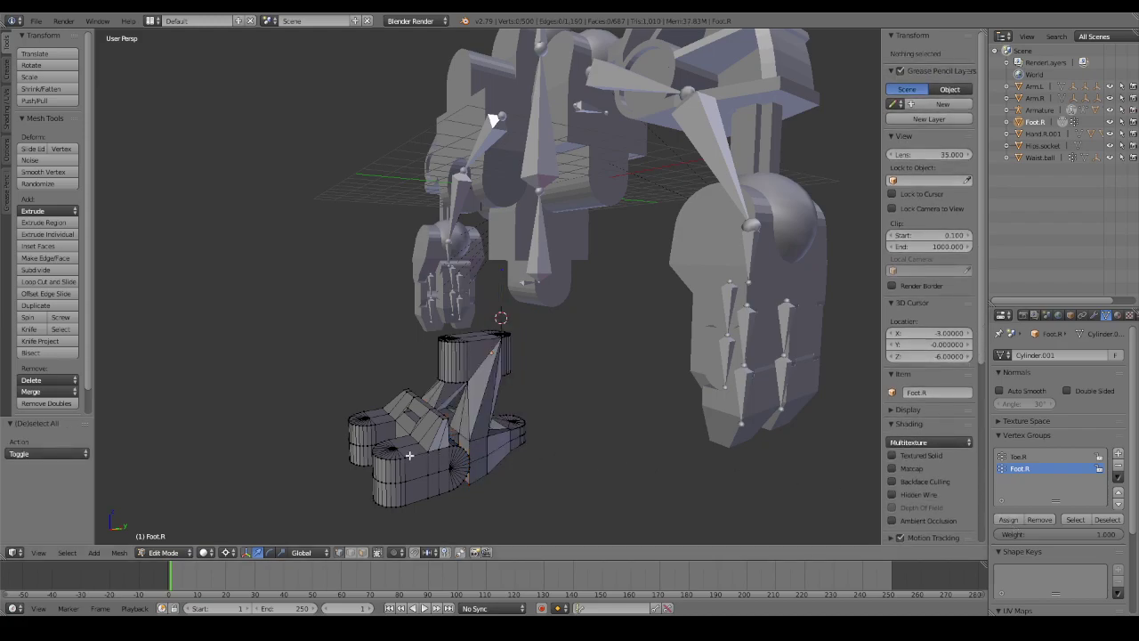
text(l)
Select Toe.R's vertices to verify the group, then deselect all.
click(1019, 456)
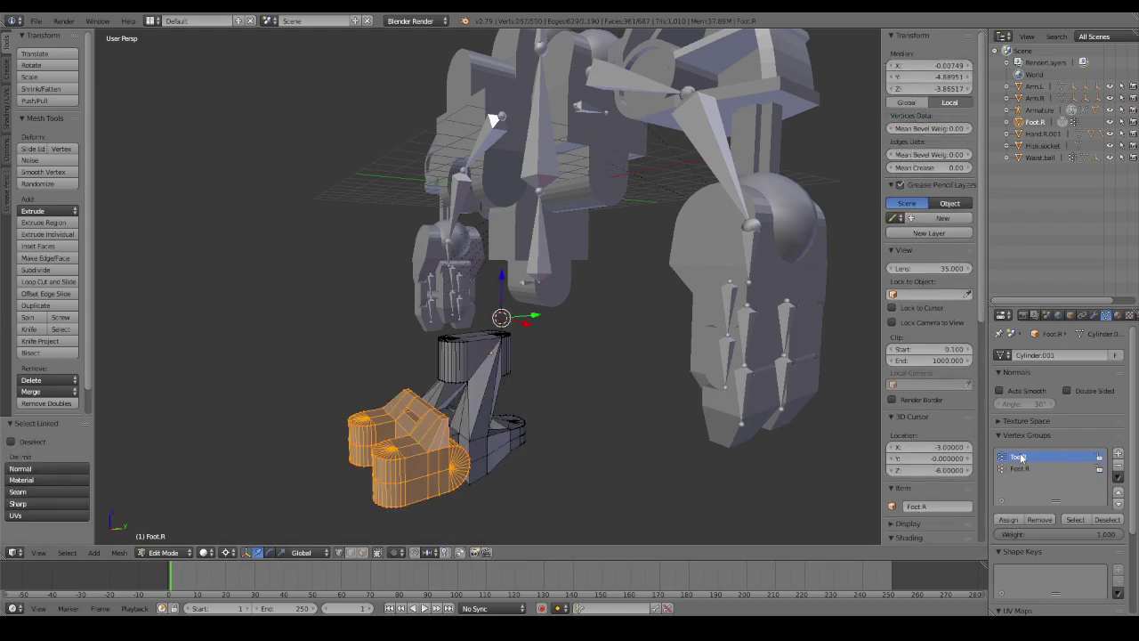
click(1015, 519)
key(a)
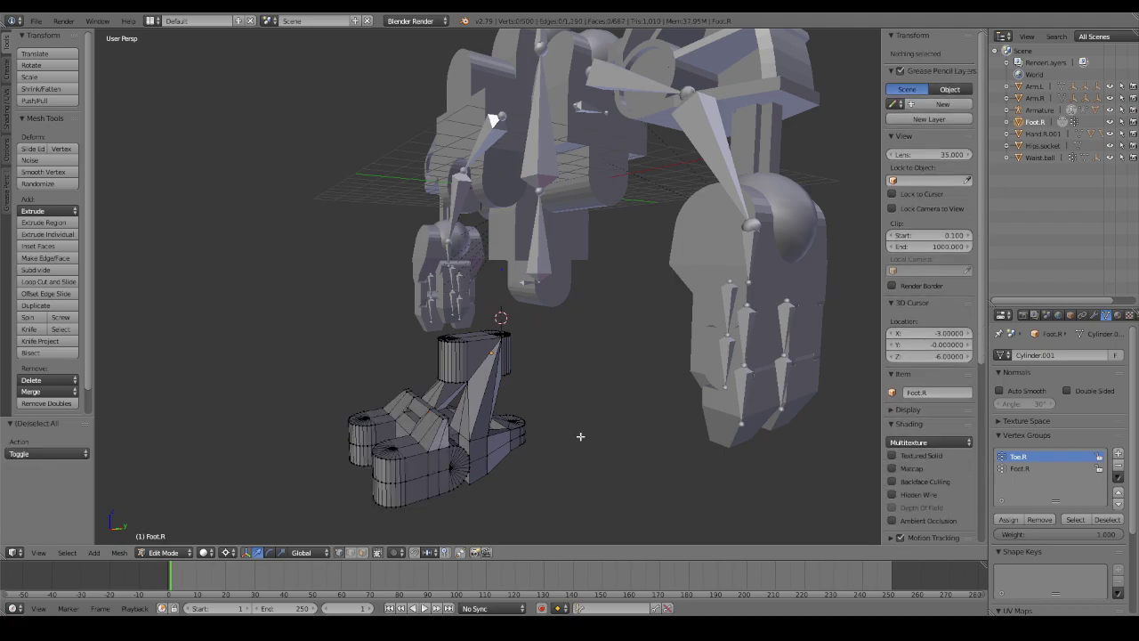
mouse_move(614, 427)
middle_down()
mouse_move(587, 430)
mouse_move(707, 433)
mouse_move(546, 428)
mouse_move(572, 432)
mouse_move(564, 437)
mouse_move(473, 421)
mouse_move(472, 366)
middle_up()
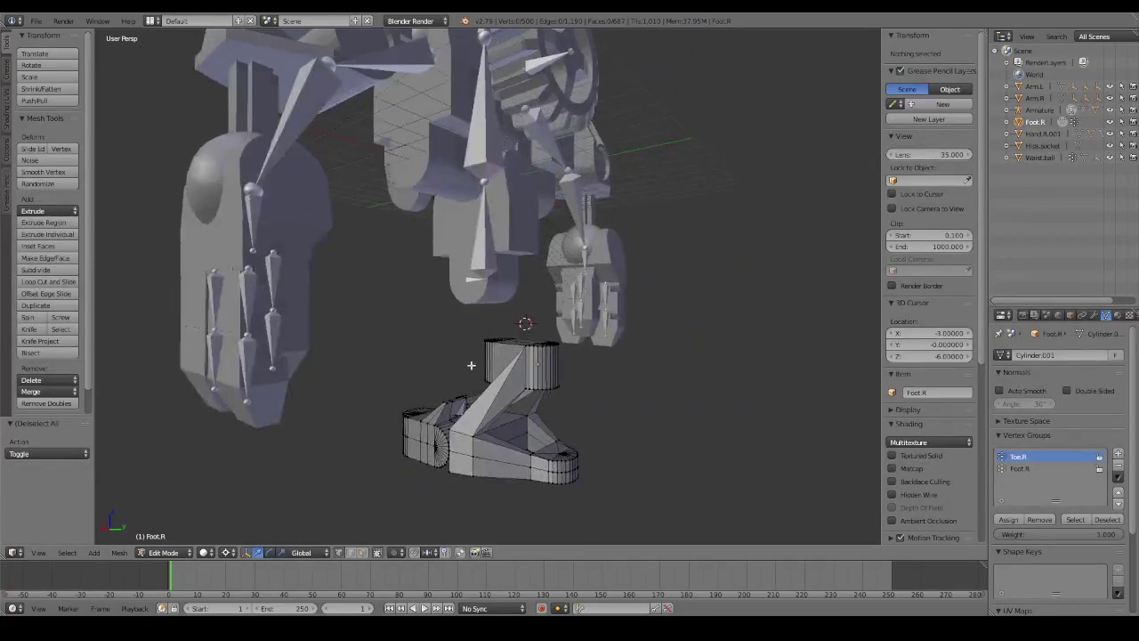
scroll(462, 300, down, 2)
scroll(462, 300, down, 1)
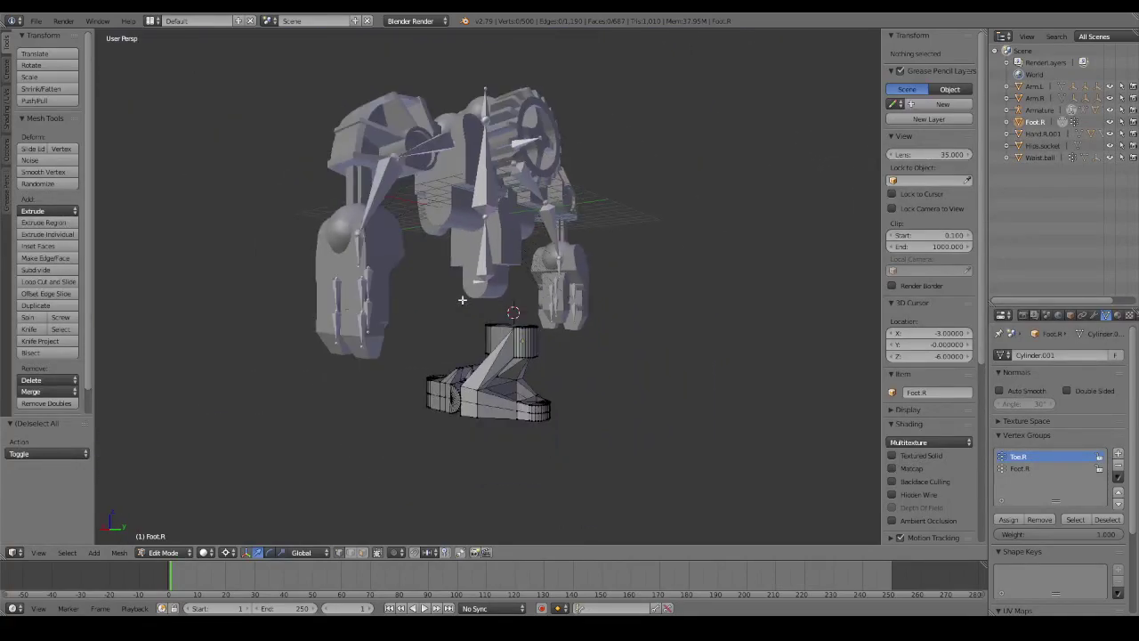
scroll(462, 300, up, 4)
Move Bone.001's head along Y, setting its Head Y to 1.000.
key(Tab)
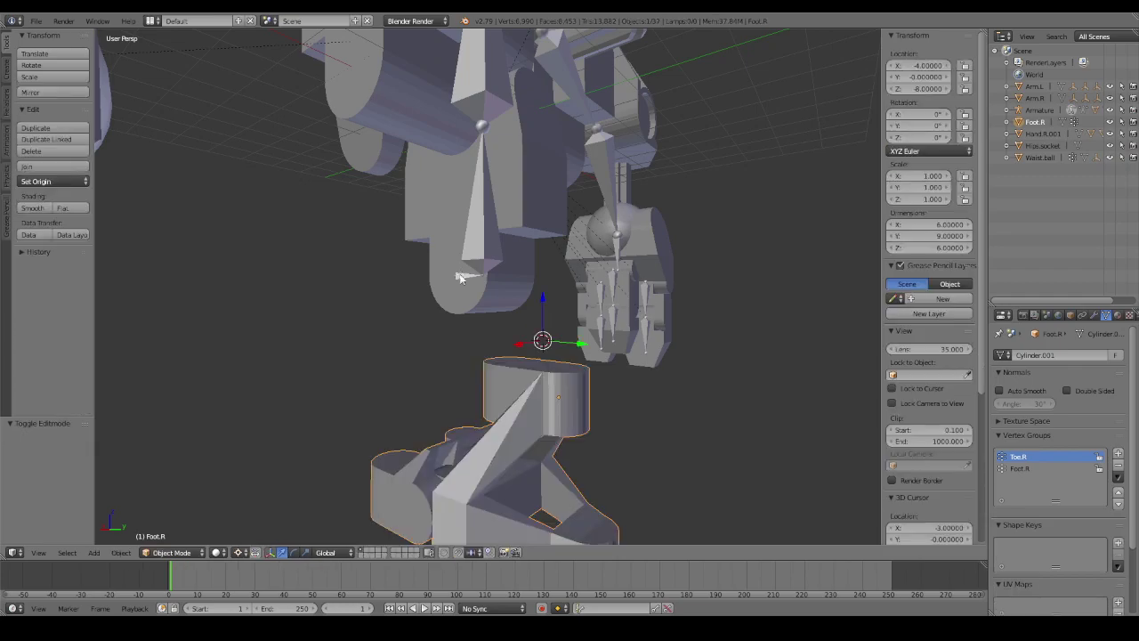
right_click(460, 274)
key(ctrl+Tab)
middle_drag(460, 274, 491, 289)
key(Tab)
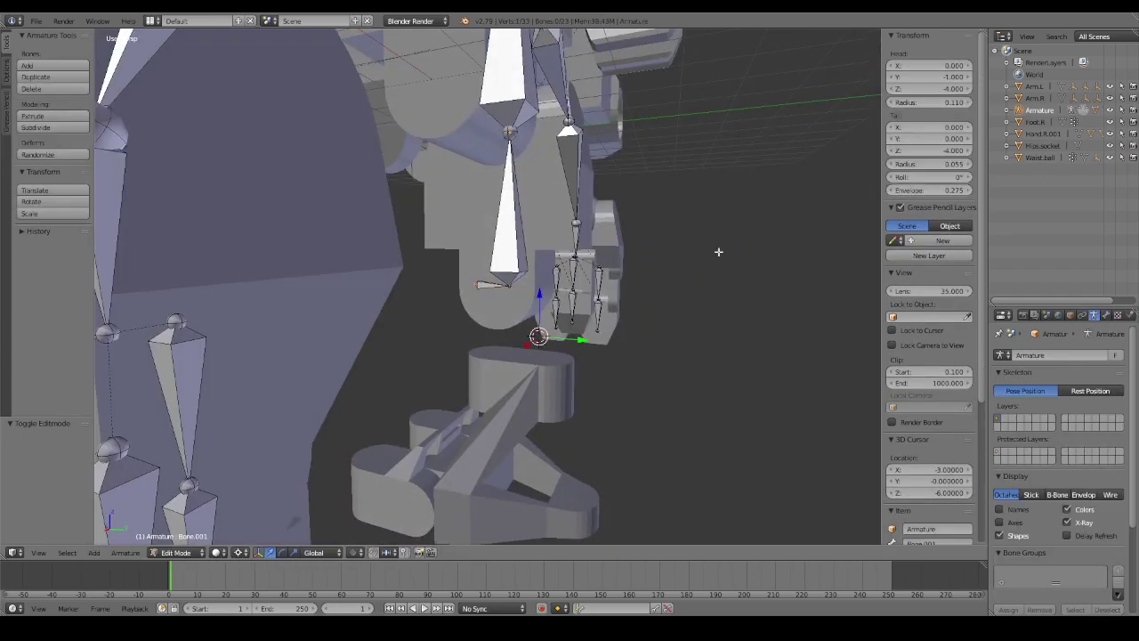
key(g)
key(y)
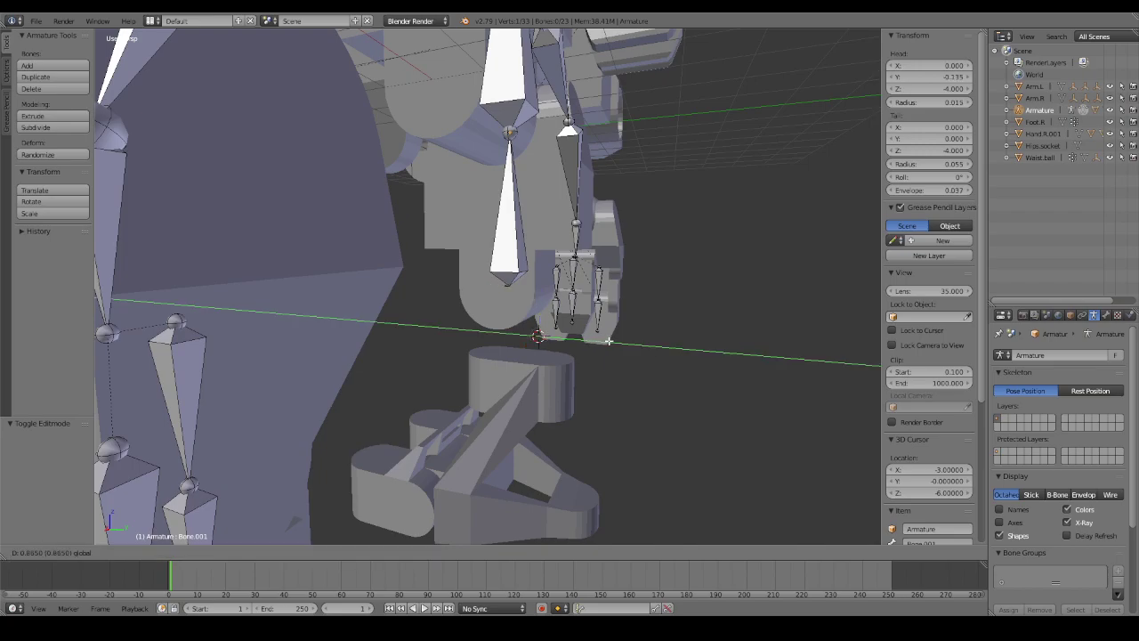
click(637, 336)
click(942, 76)
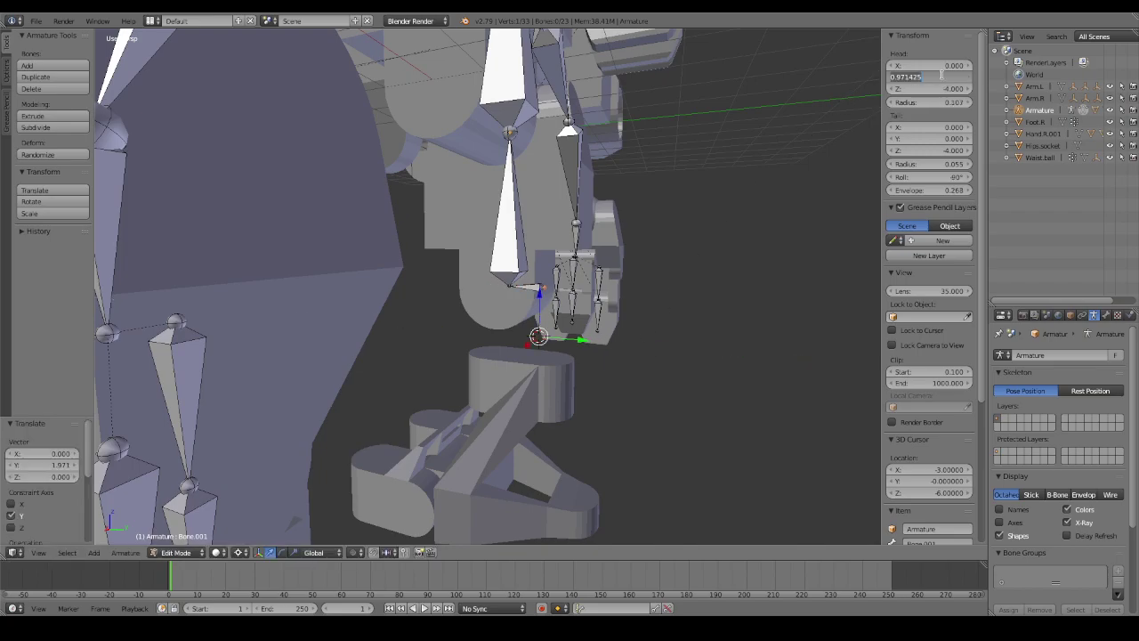
text(1)
key(Return)
Take the armature out of bone editing and select the Foot.R mesh.
mouse_move(569, 267)
middle_down()
mouse_move(819, 282)
mouse_move(772, 286)
mouse_move(717, 259)
mouse_move(629, 298)
mouse_move(620, 276)
middle_up()
scroll(620, 274, up, 2)
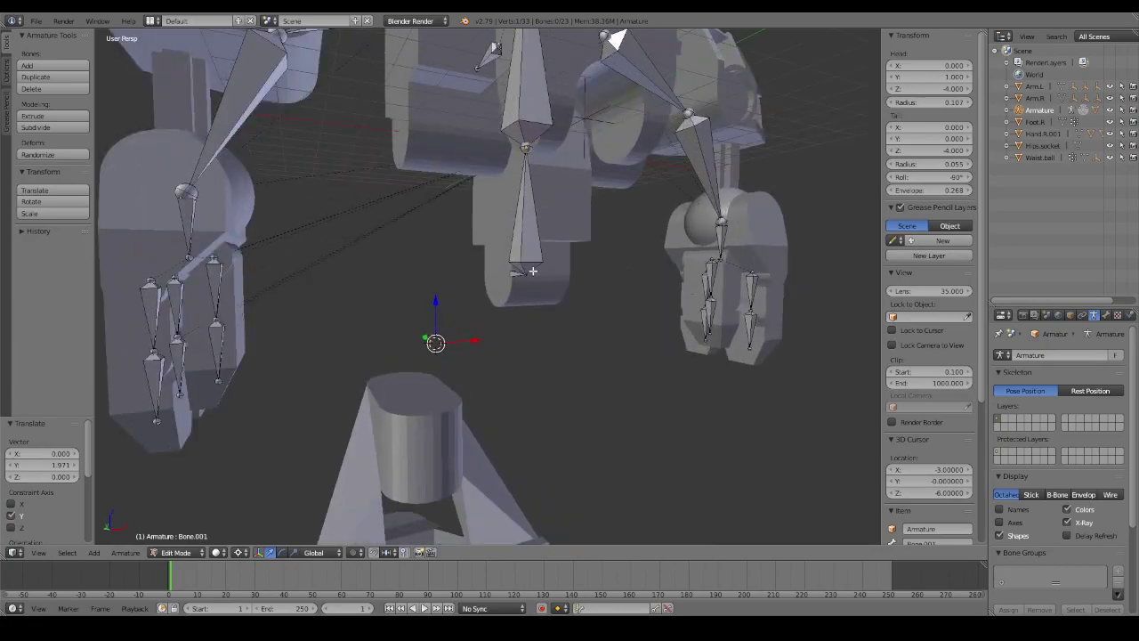
middle_drag(506, 308, 439, 356)
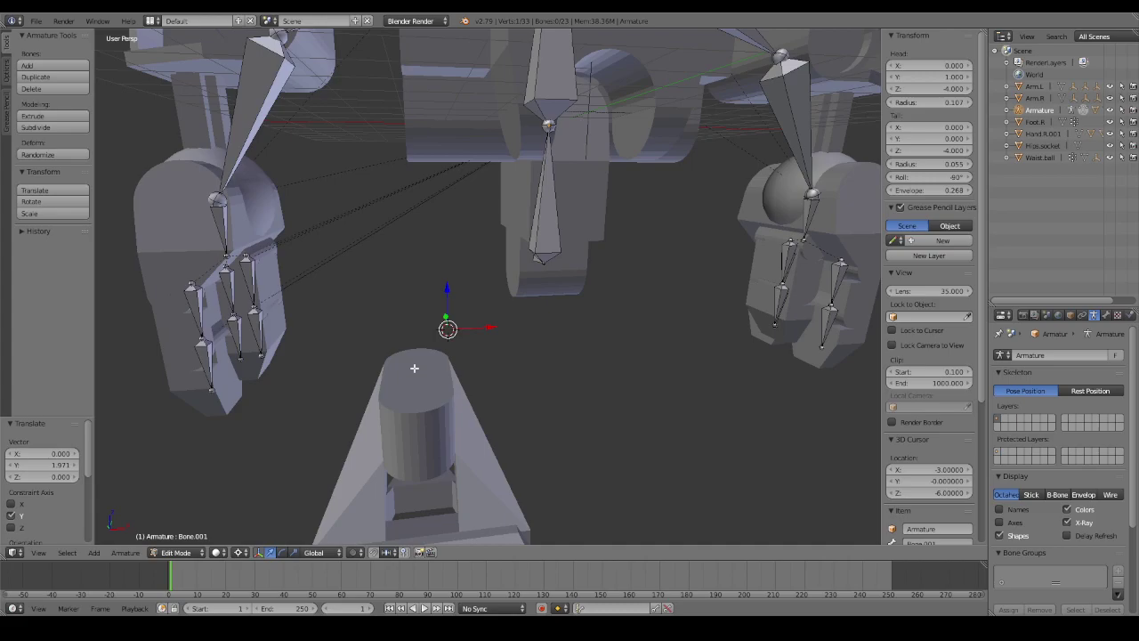
key(ctrl+Tab)
right_click(413, 372)
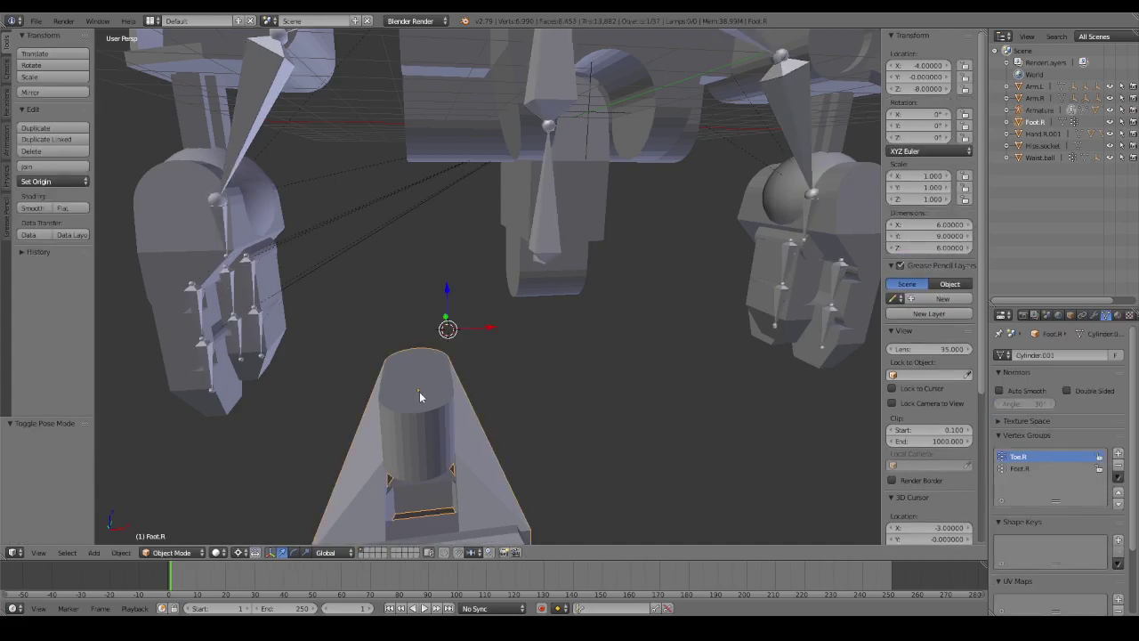
Snap the 3D cursor to the foot and add a new bone there in armature Edit Mode.
key(shift+s)
click(419, 392)
mouse_move(419, 395)
middle_down()
mouse_move(549, 352)
mouse_move(517, 354)
mouse_move(501, 314)
middle_up()
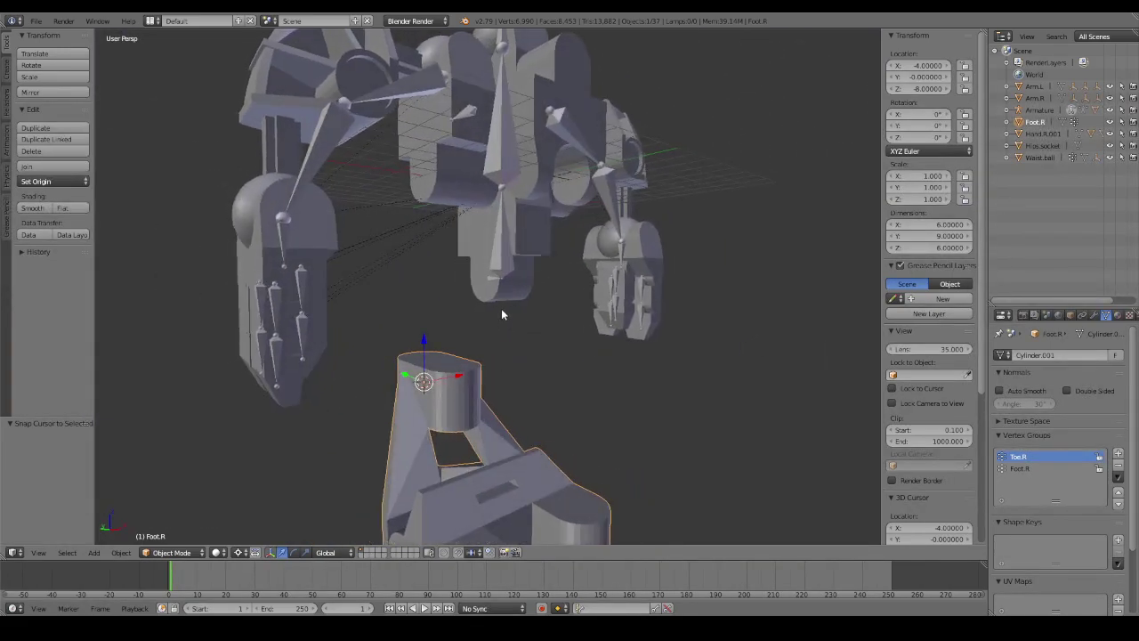
right_click(501, 259)
key(Tab)
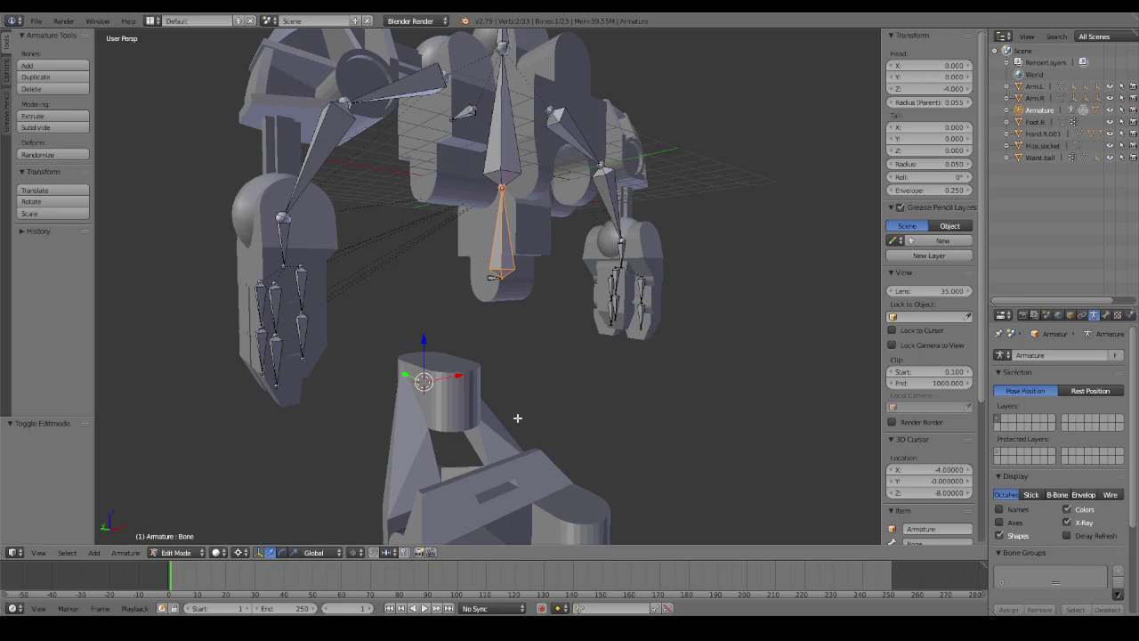
key(shift+a)
scroll(501, 409, up, 3)
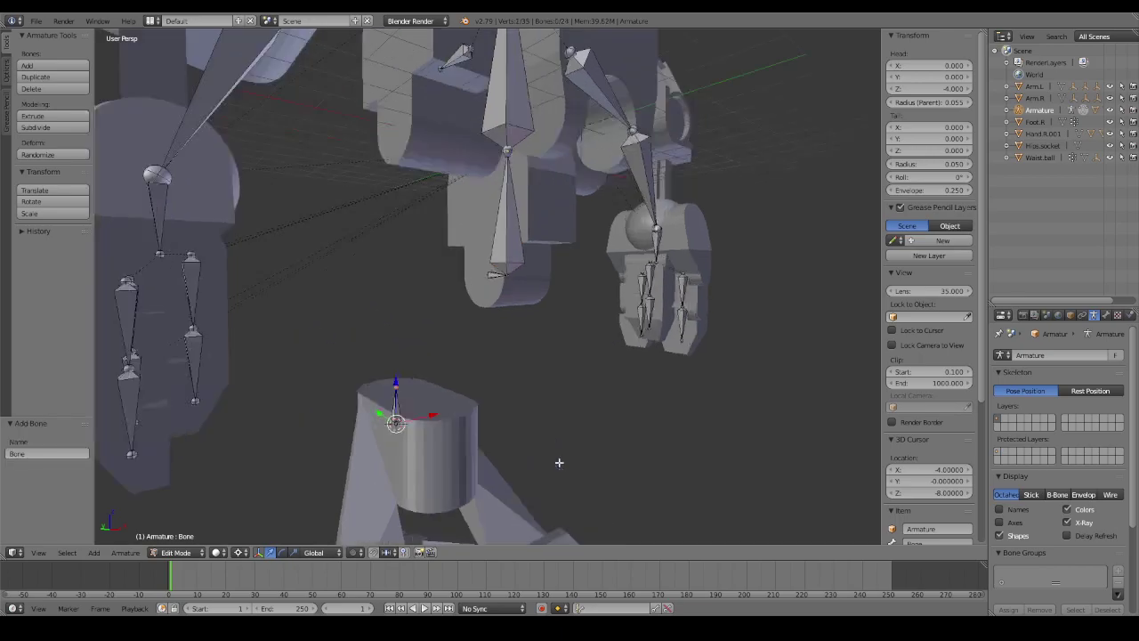
middle_drag(560, 463, 579, 369)
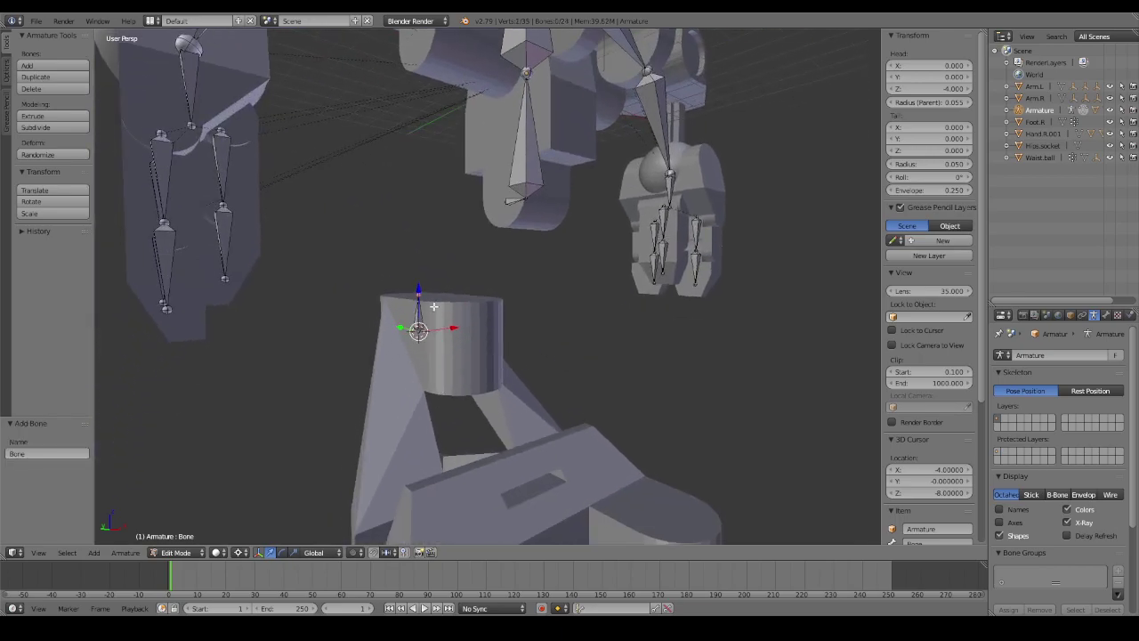
Set Bone.002's head Z position to -6.
right_click(418, 333)
click(949, 88)
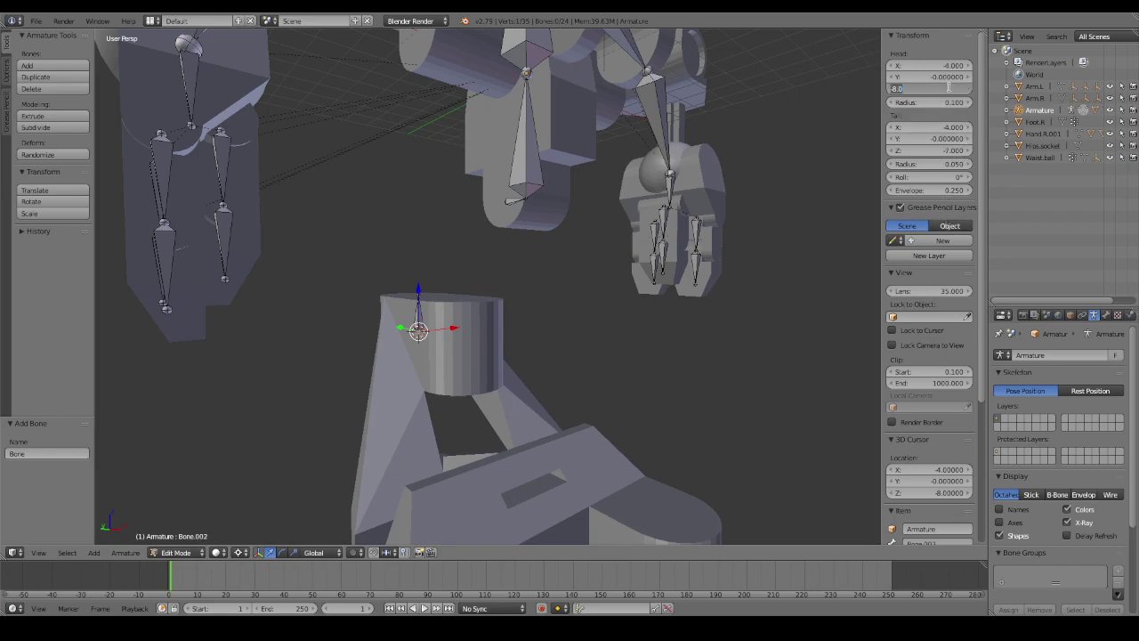
key(BackSpace)
key(Return)
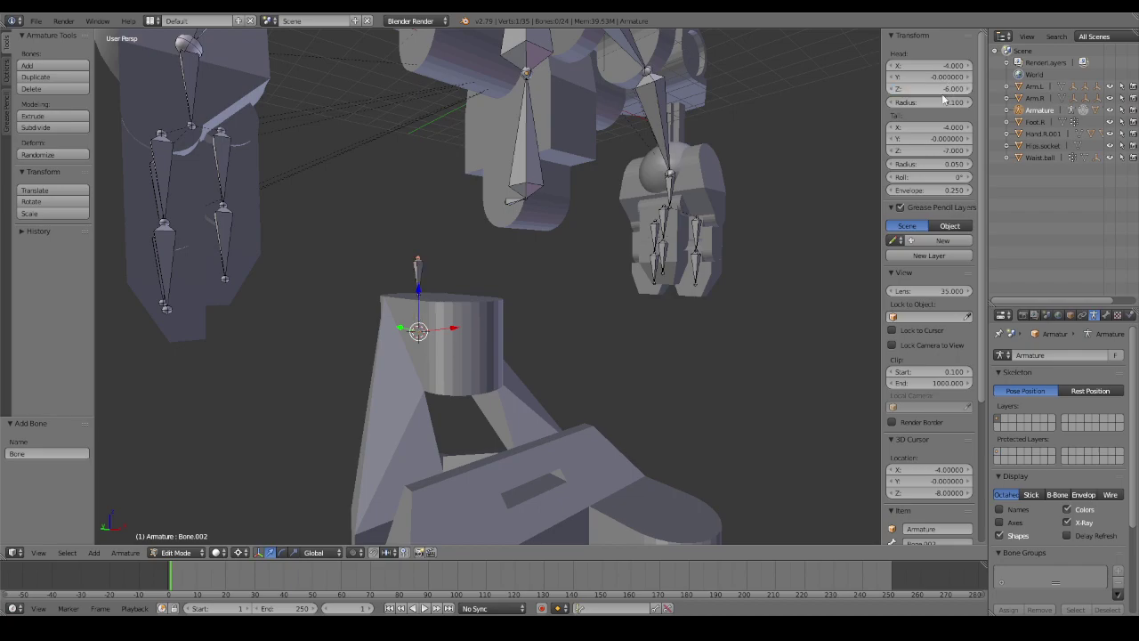
mouse_move(703, 184)
middle_down()
mouse_move(759, 178)
mouse_move(730, 173)
mouse_move(739, 178)
mouse_move(725, 186)
middle_up()
middle_drag(587, 259, 557, 257)
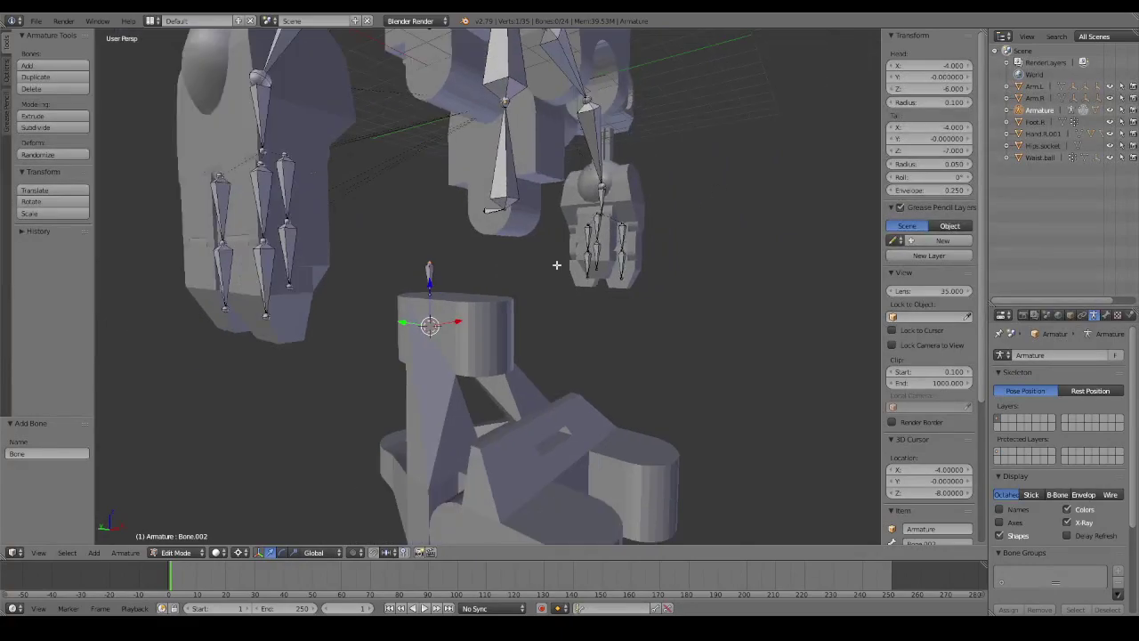
middle_drag(501, 293, 519, 284)
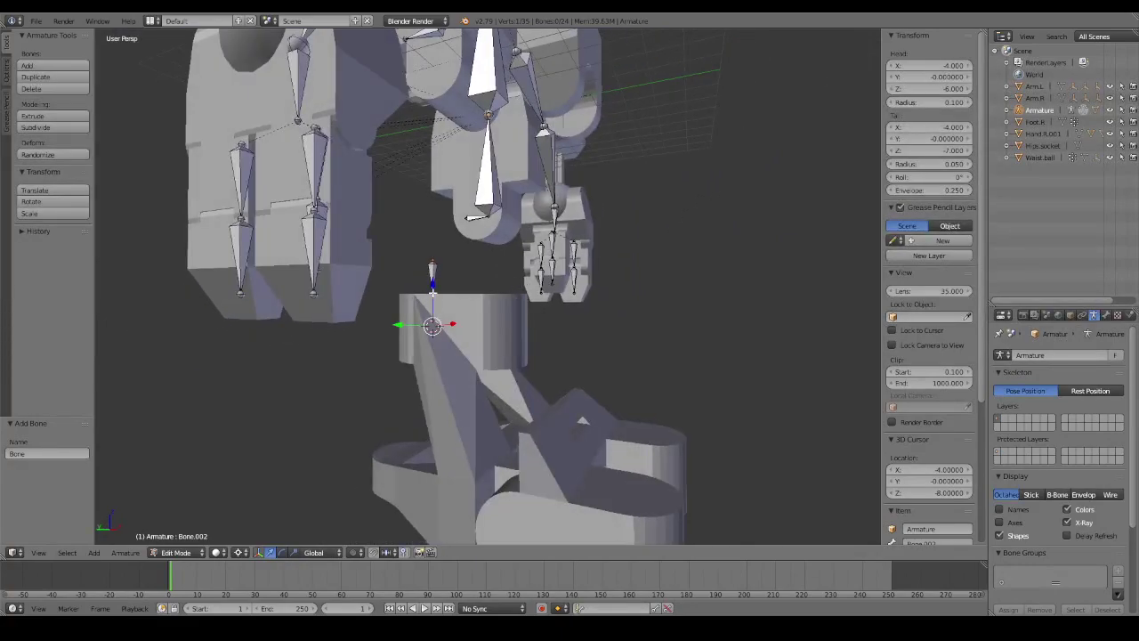
middle_drag(430, 293, 448, 277)
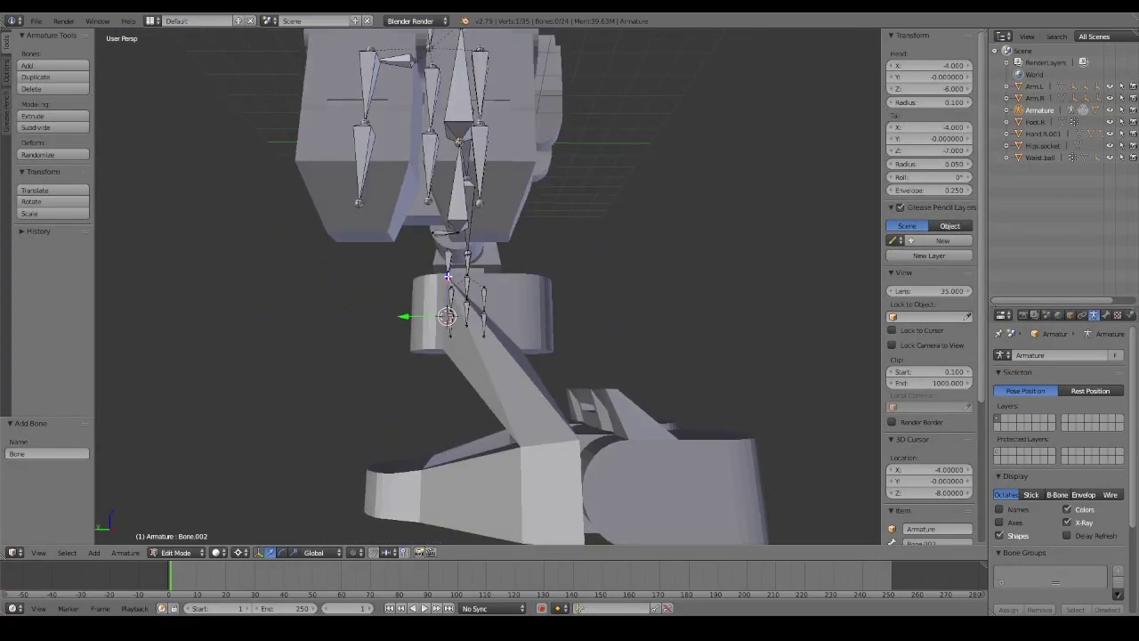
Extrude the bone straight down to the foot and move its tip forward along Y.
key(e)
key(z)
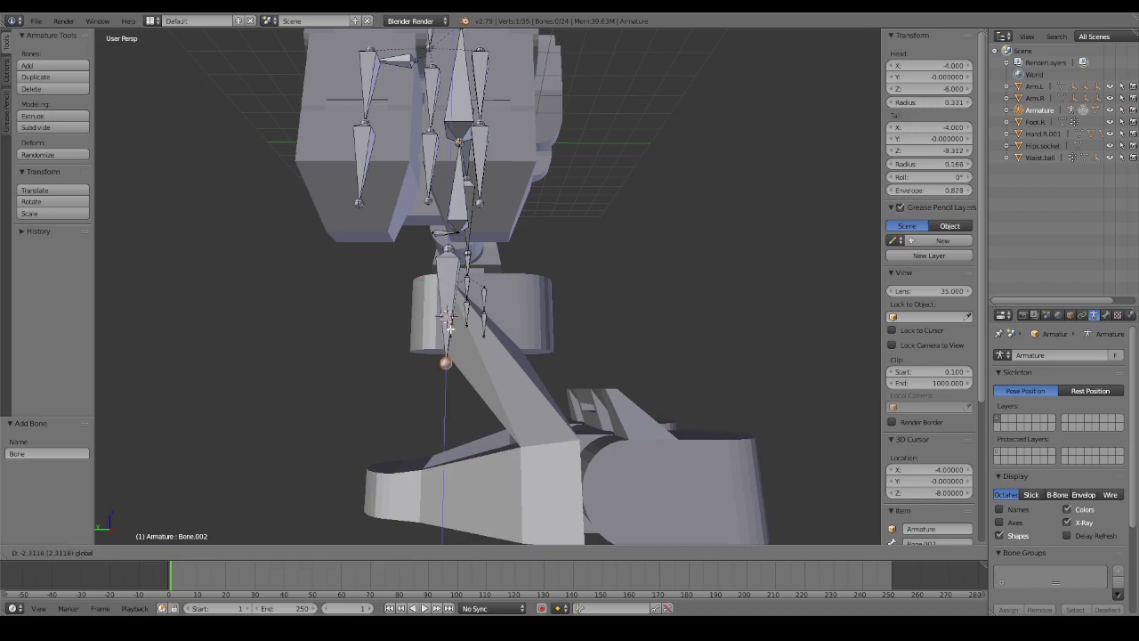
click(410, 431)
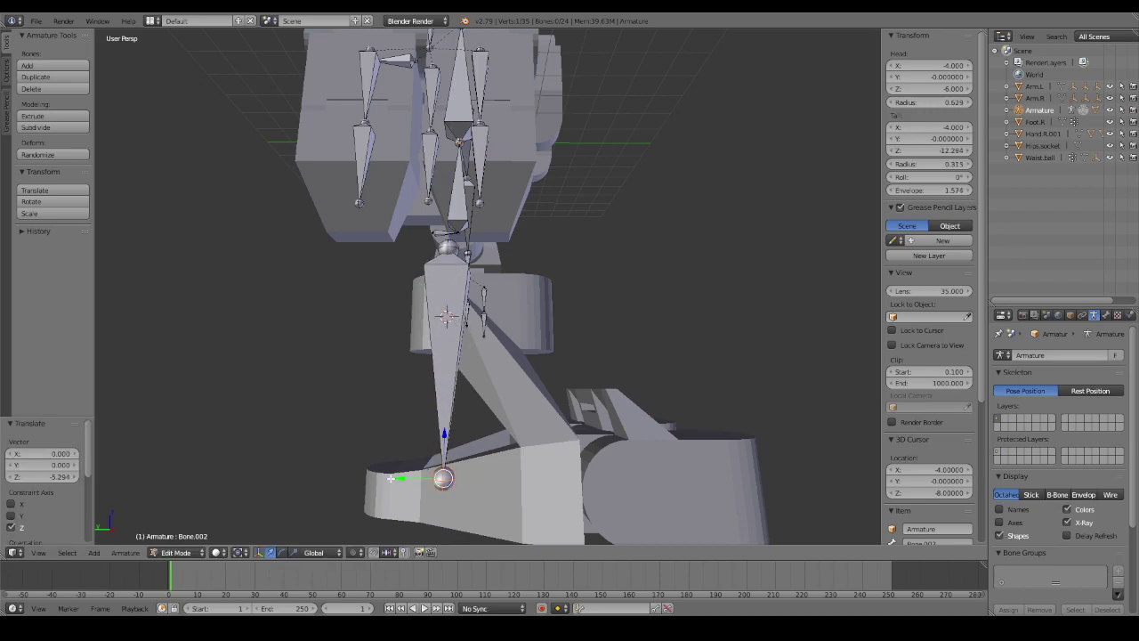
key(g)
key(y)
click(605, 432)
mouse_move(605, 431)
middle_down()
mouse_move(669, 433)
mouse_move(834, 302)
middle_up()
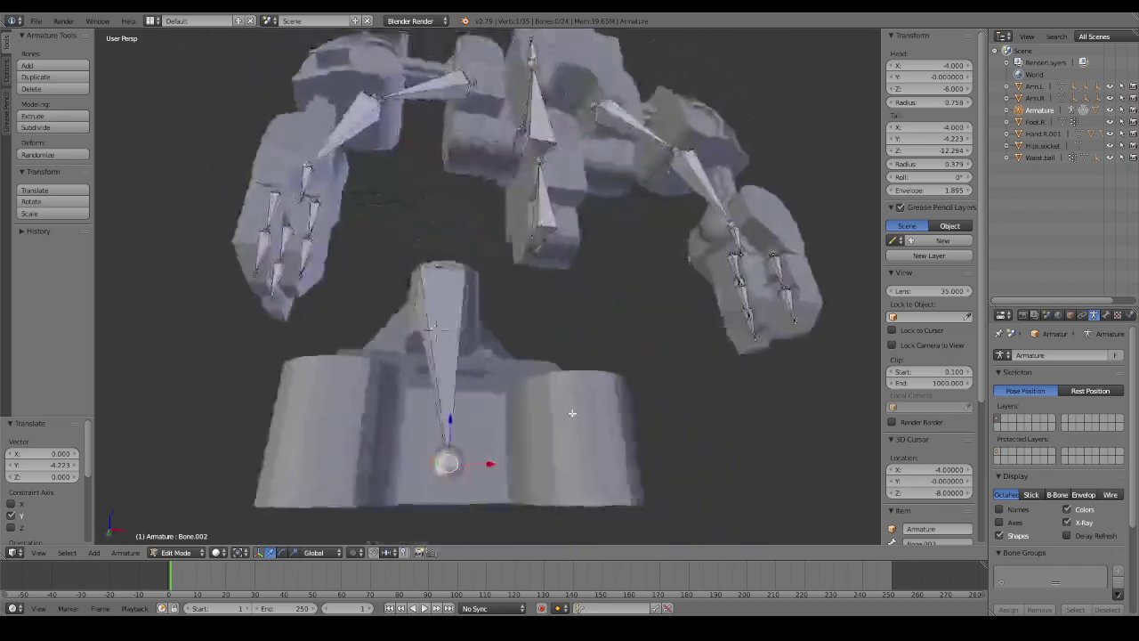
Set the foot bone's tail to Z -12 and Y -4 in the Transform fields.
click(951, 150)
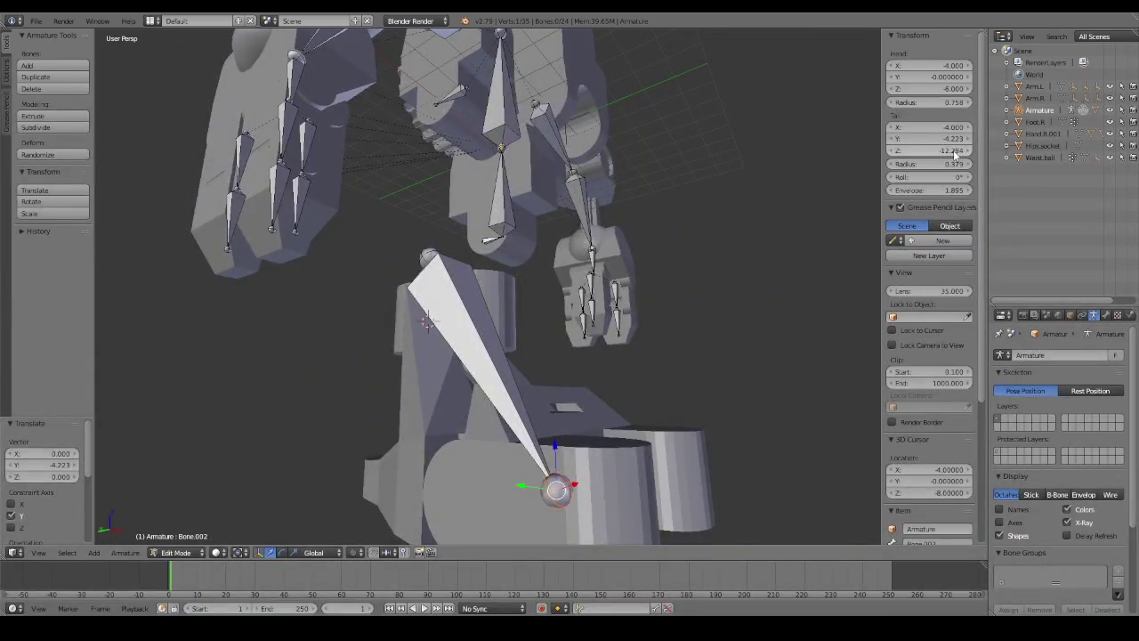
key(BackSpace)
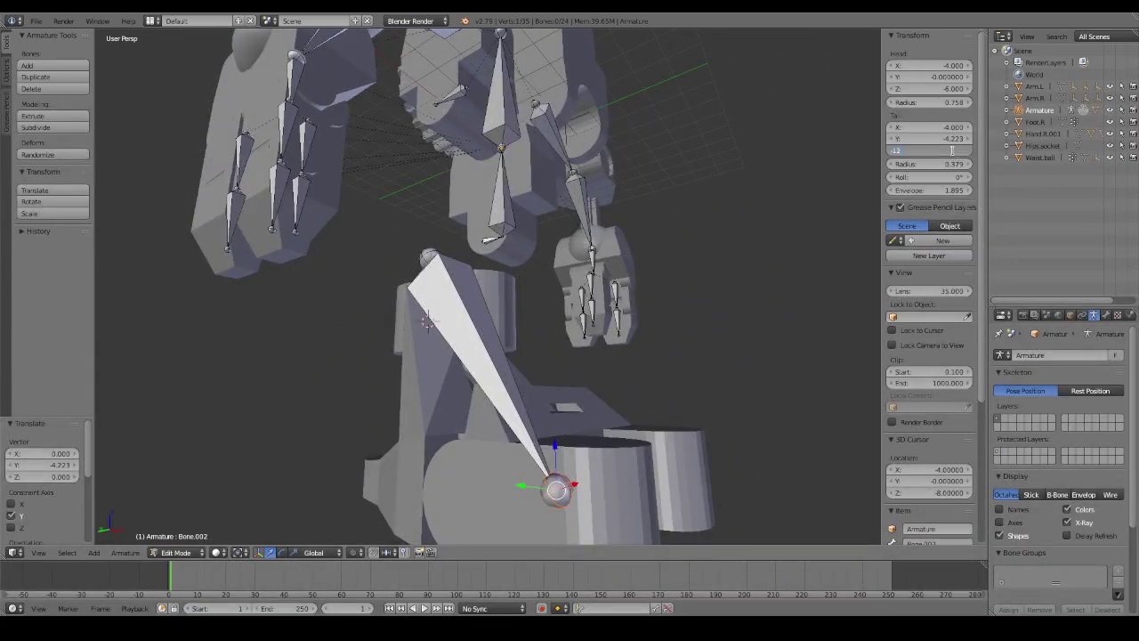
key(Return)
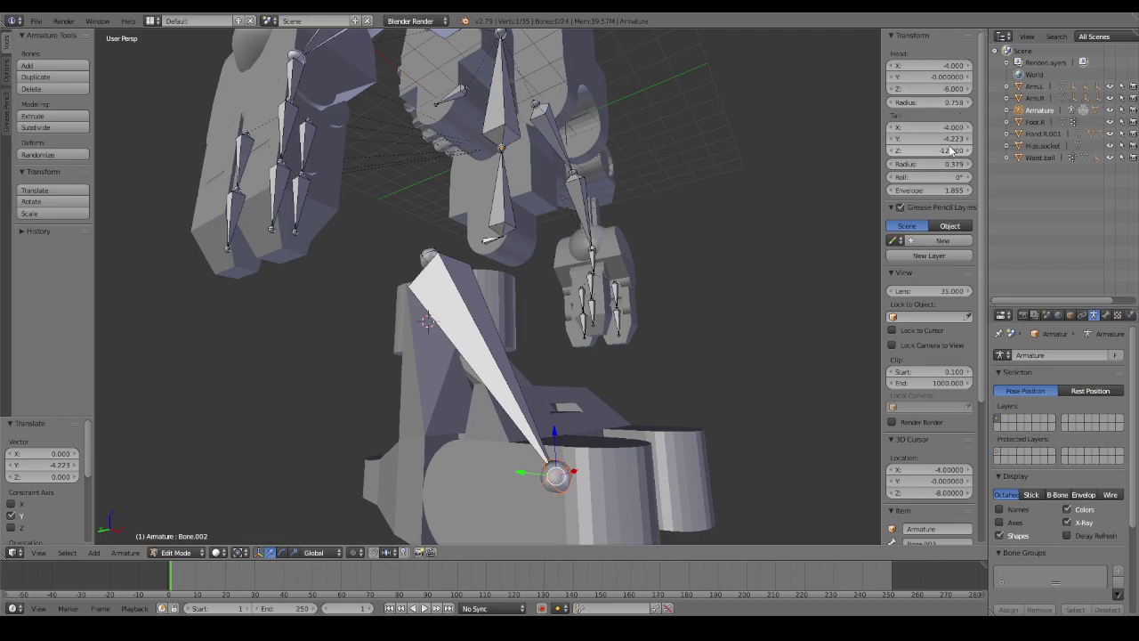
click(949, 139)
text(-4)
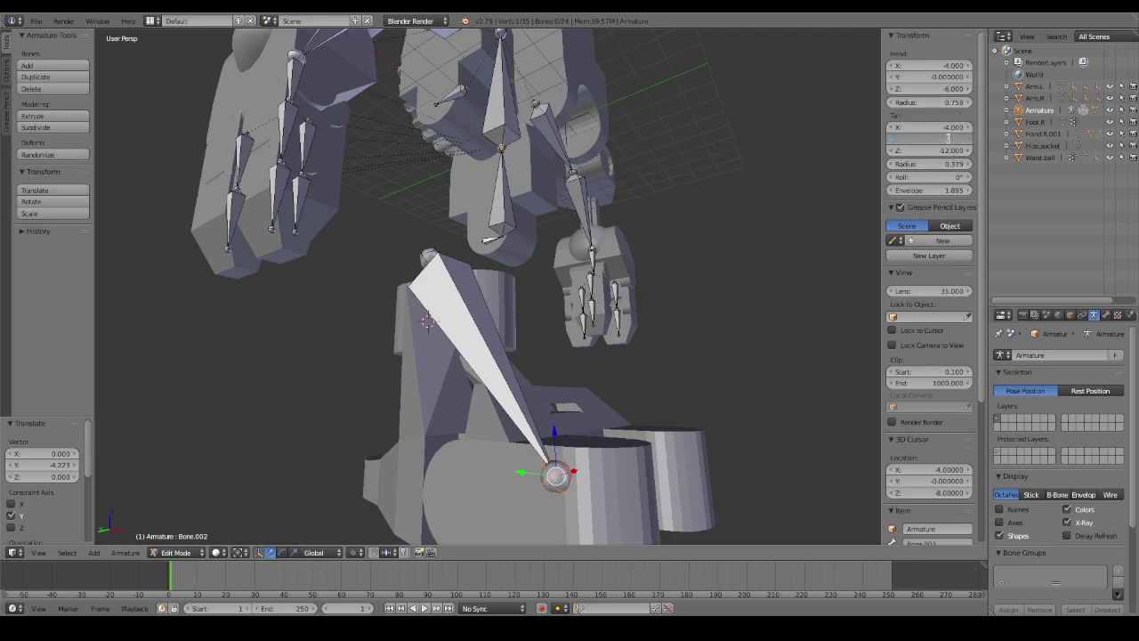
key(Return)
mouse_move(641, 303)
middle_down()
mouse_move(679, 323)
mouse_move(630, 344)
mouse_move(630, 371)
mouse_move(656, 397)
mouse_move(697, 410)
mouse_move(730, 365)
middle_up()
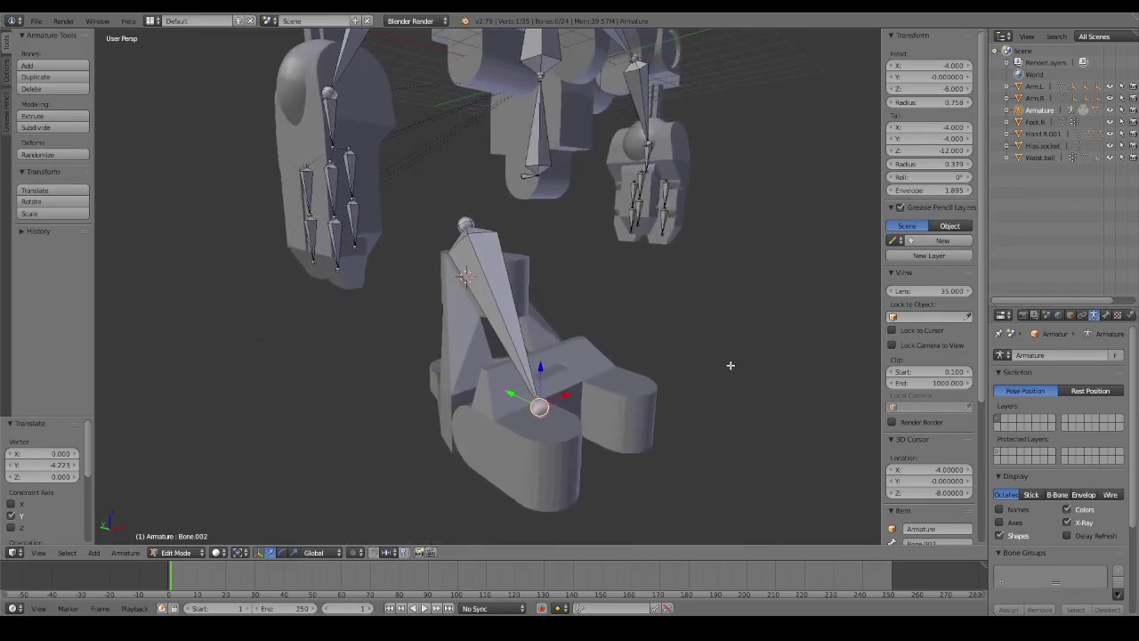
Extrude a toe bone 2 units along -Y from the foot tip.
key(e)
text(y)
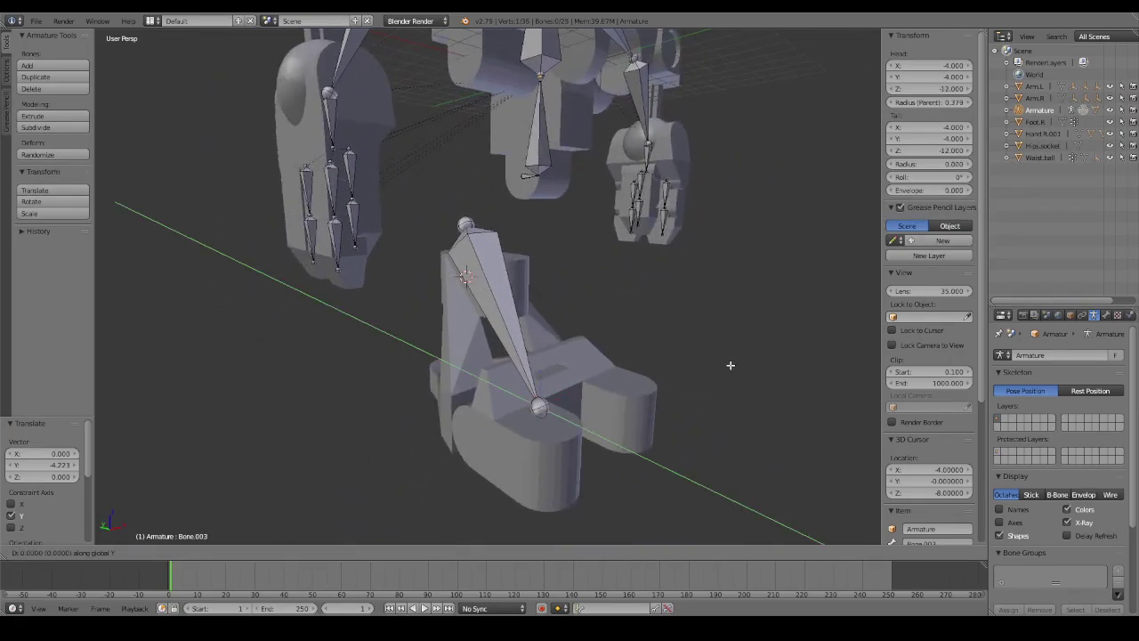
text(2)
key(BackSpace)
key(minus)
key(2)
key(Return)
middle_drag(730, 365, 550, 283)
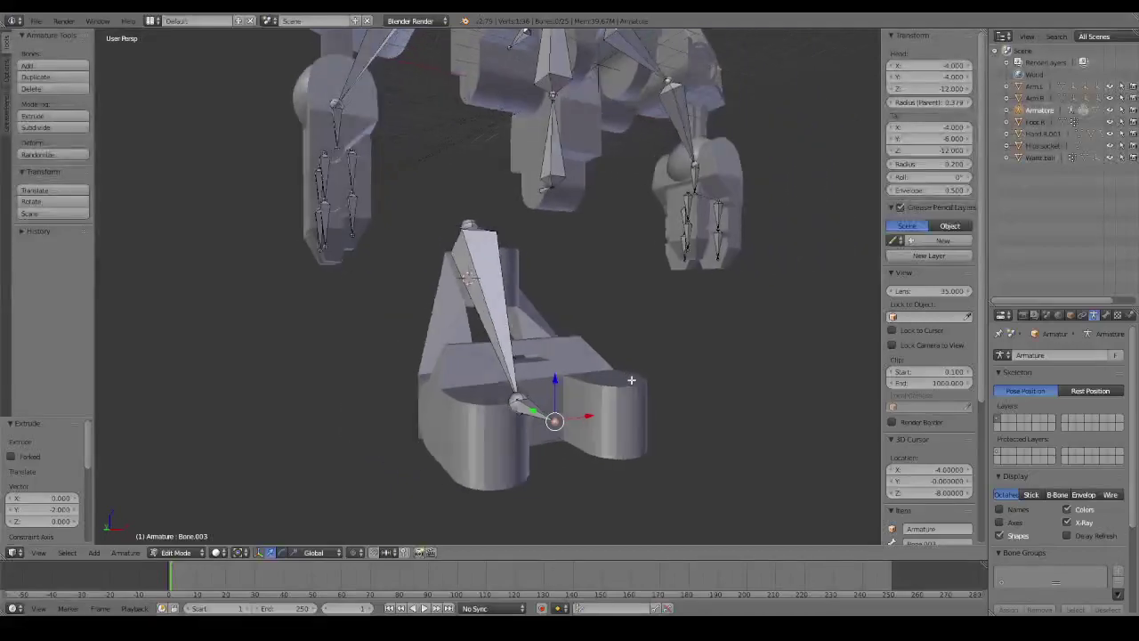
Parent the foot bone to the upper leg bone with Keep Offset.
right_click(472, 224)
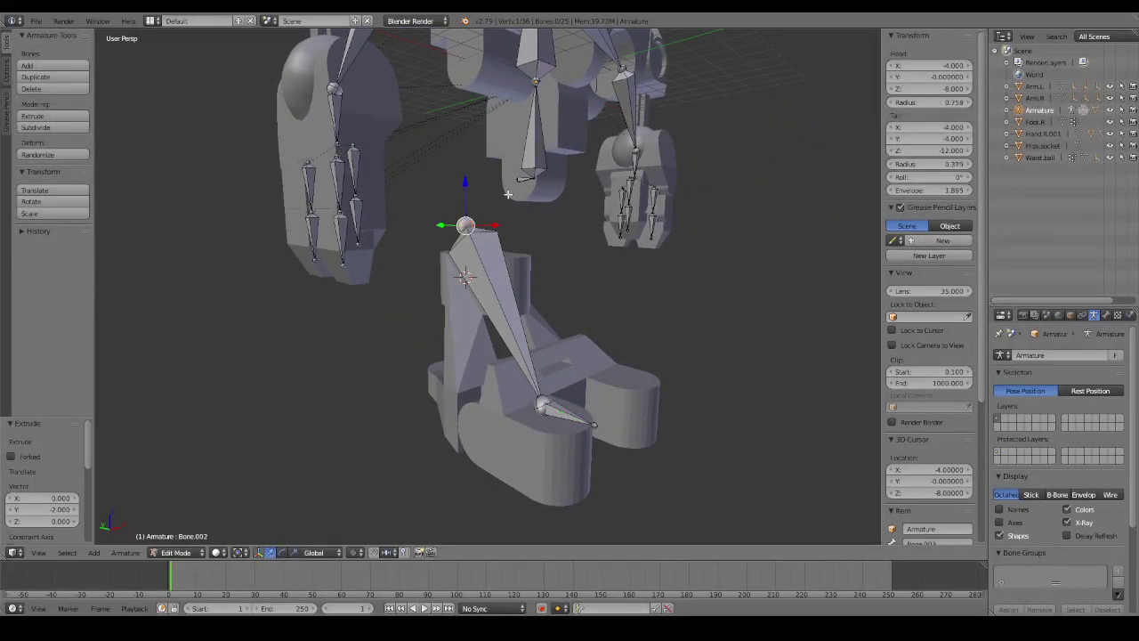
right_click(477, 275)
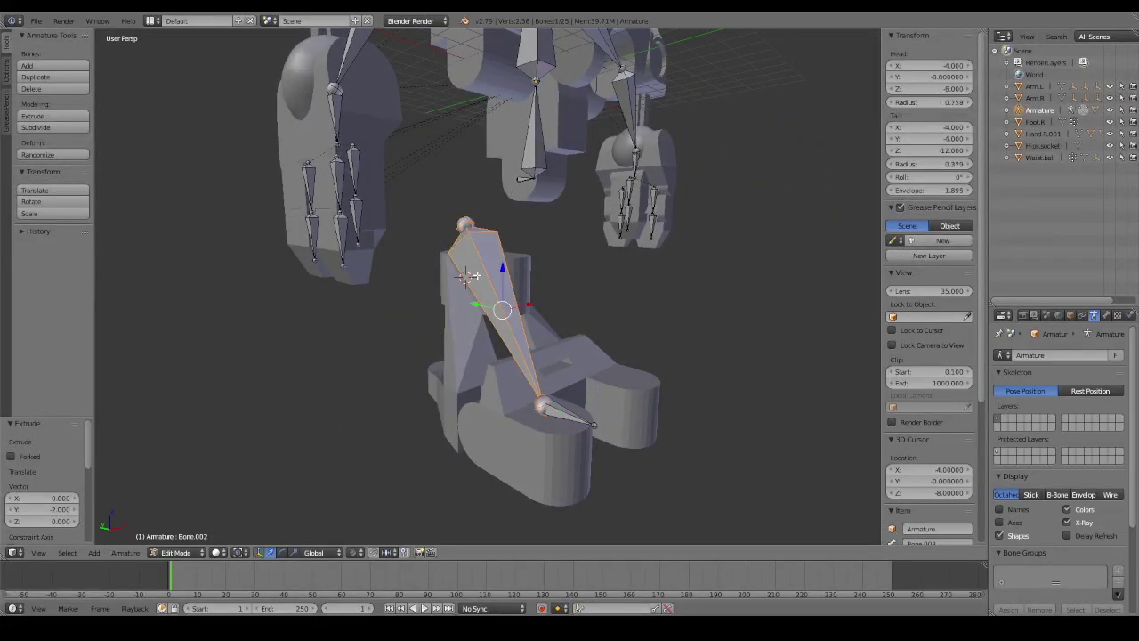
shift+right_click(534, 144)
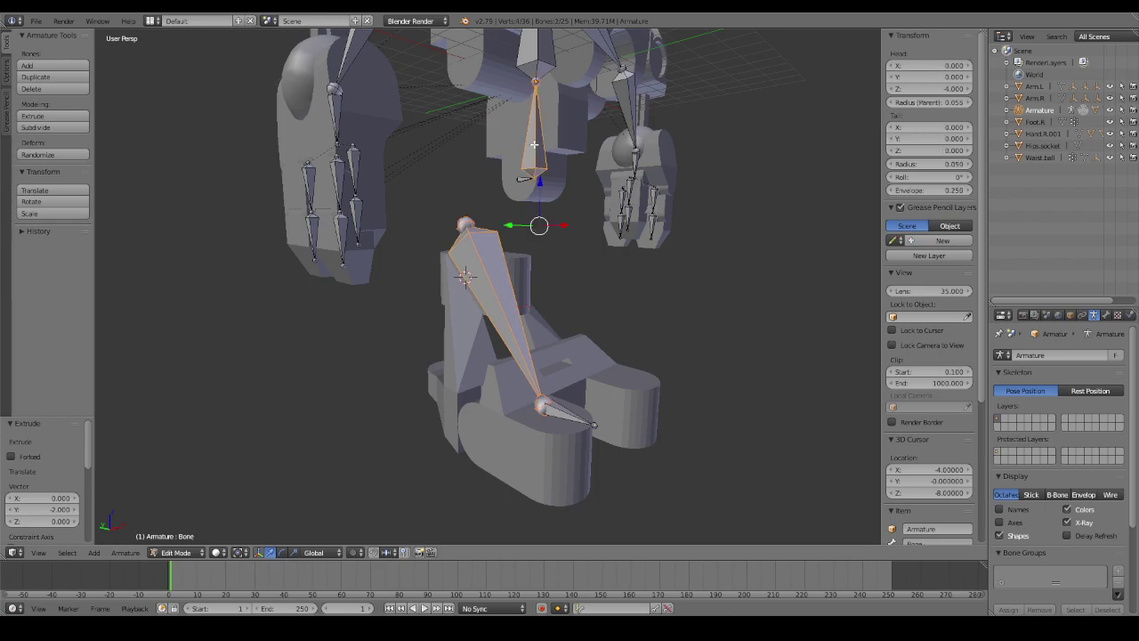
key(ctrl+p)
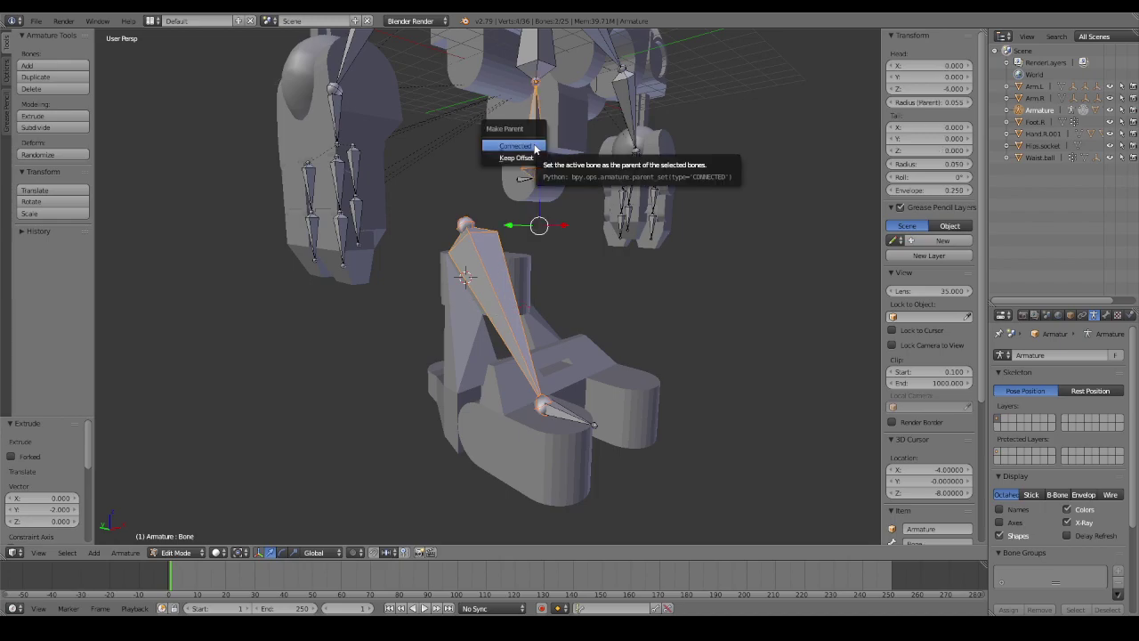
click(518, 157)
mouse_move(574, 203)
middle_down()
mouse_move(570, 220)
mouse_move(508, 246)
middle_up()
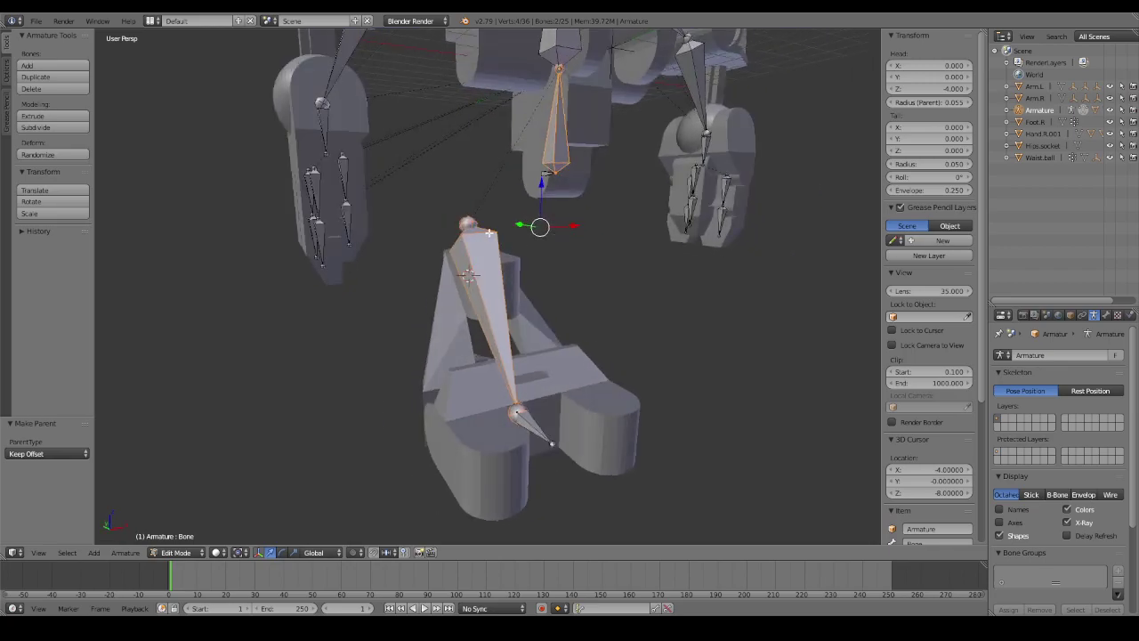
Rename the foot bone Foot.R and the toe bone Toe.R, then enter Pose Mode.
right_click(492, 233)
click(1106, 315)
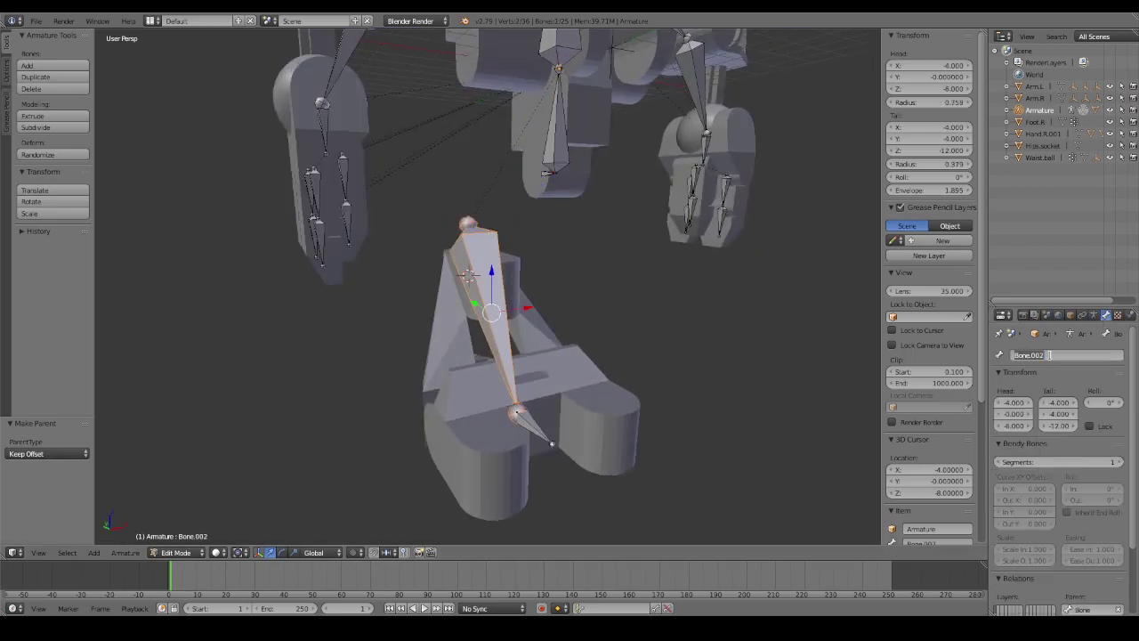
key(BackSpace)
key(Return)
right_click(539, 425)
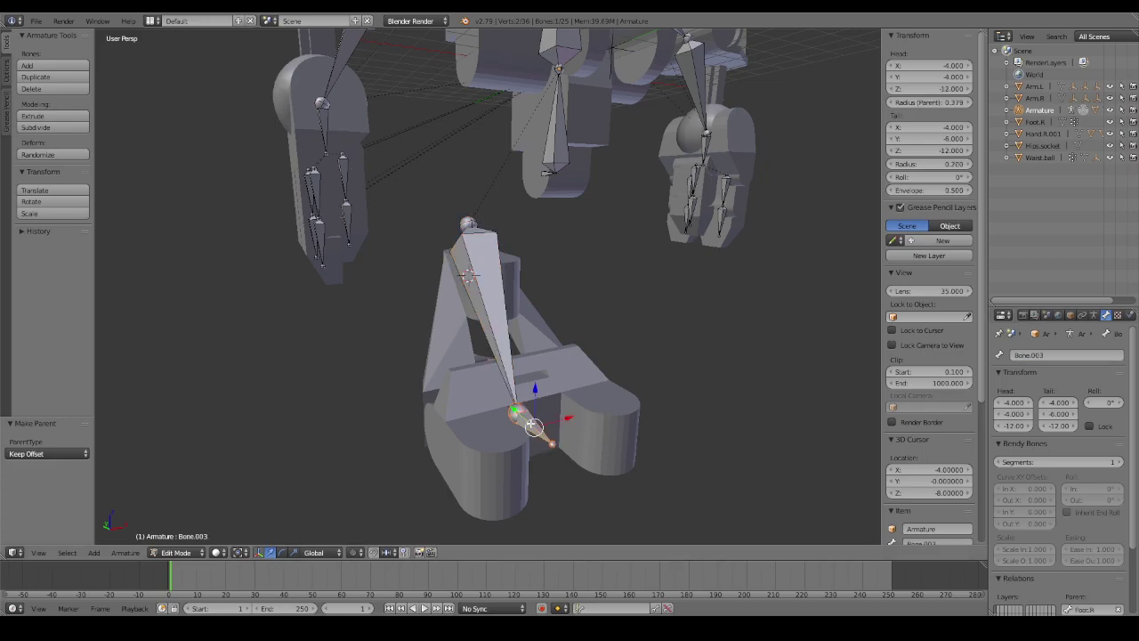
click(1028, 355)
key(BackSpace)
text(Toe)
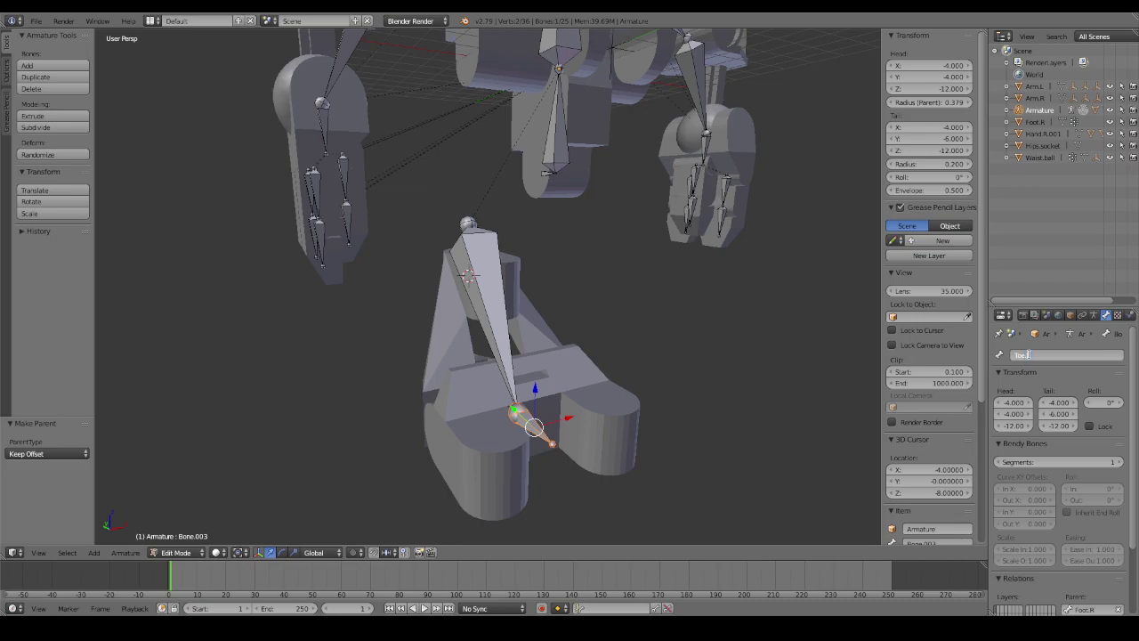
key(Return)
key(ctrl+Tab)
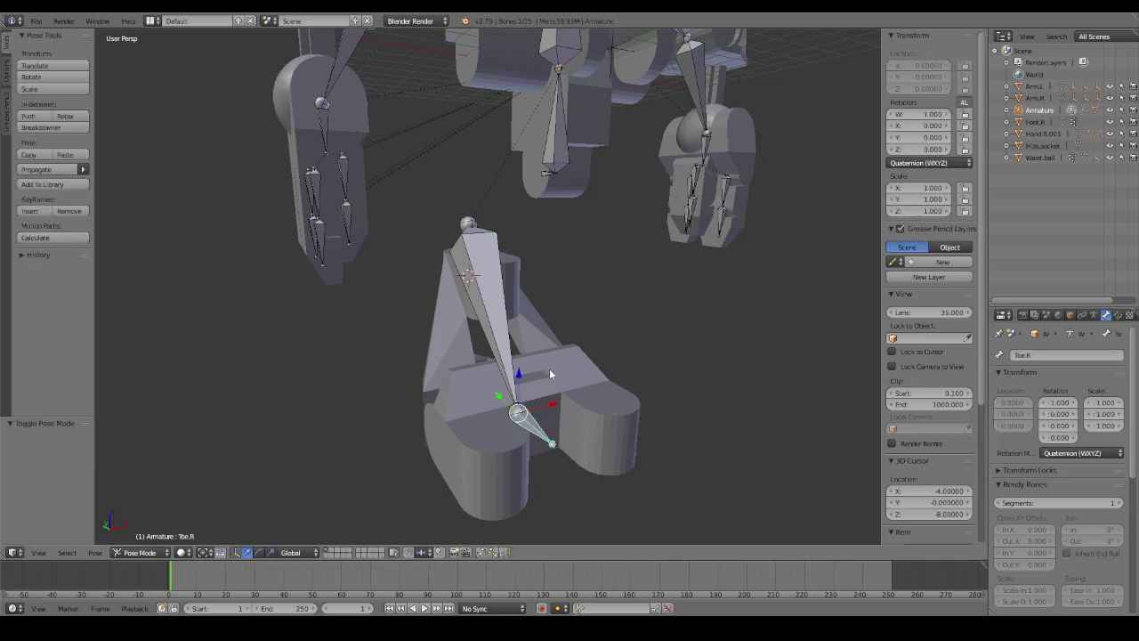
right_click(487, 233)
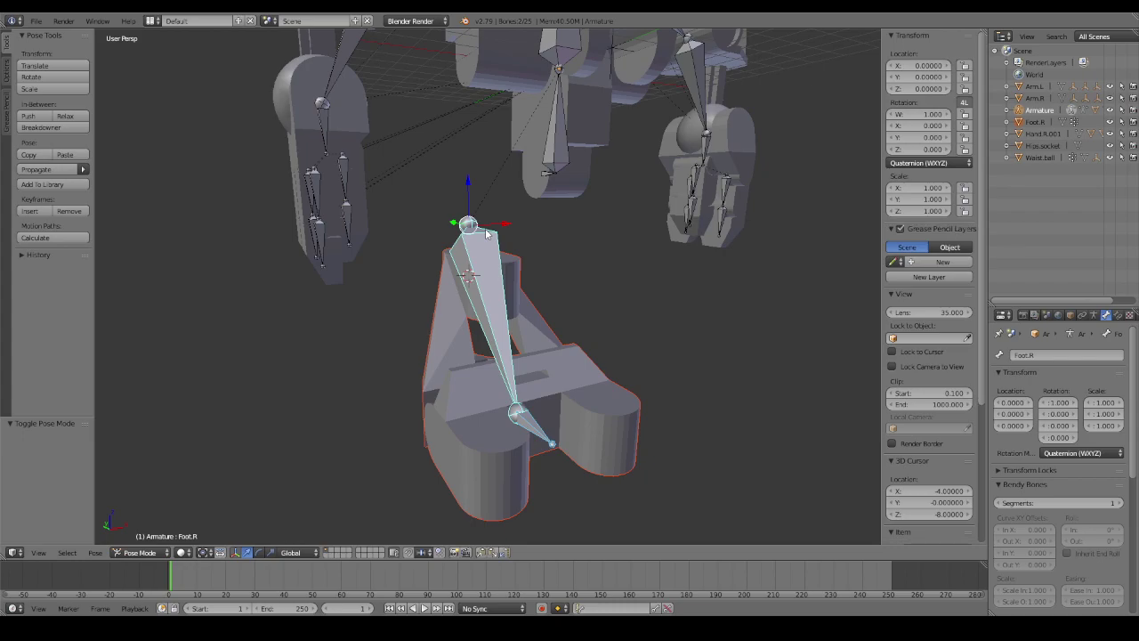
key(ctrl+p)
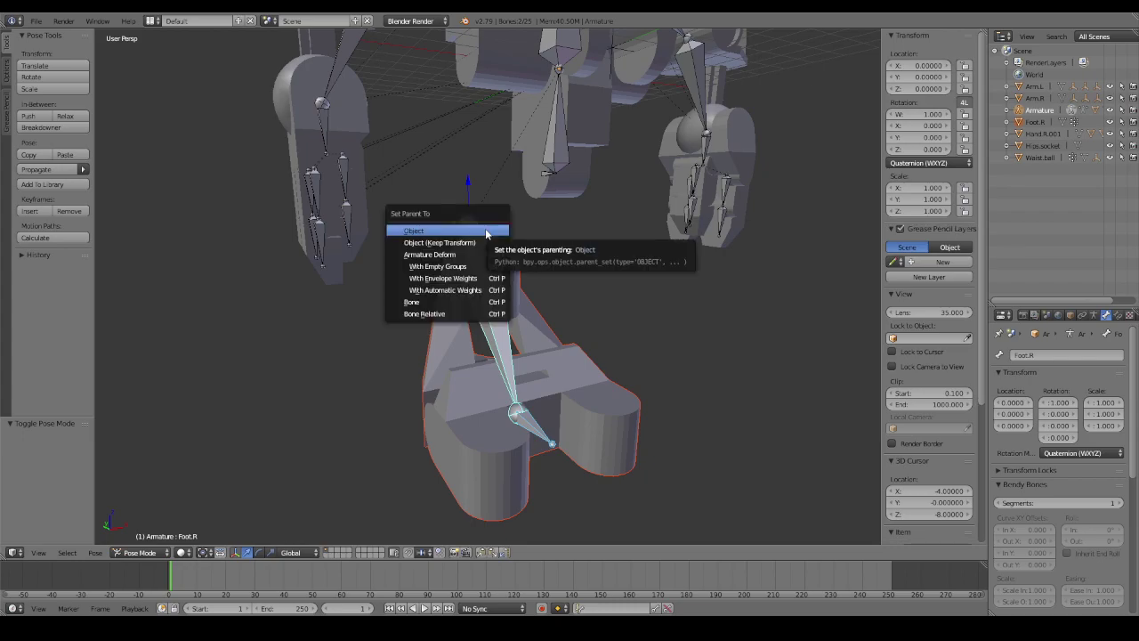
click(479, 254)
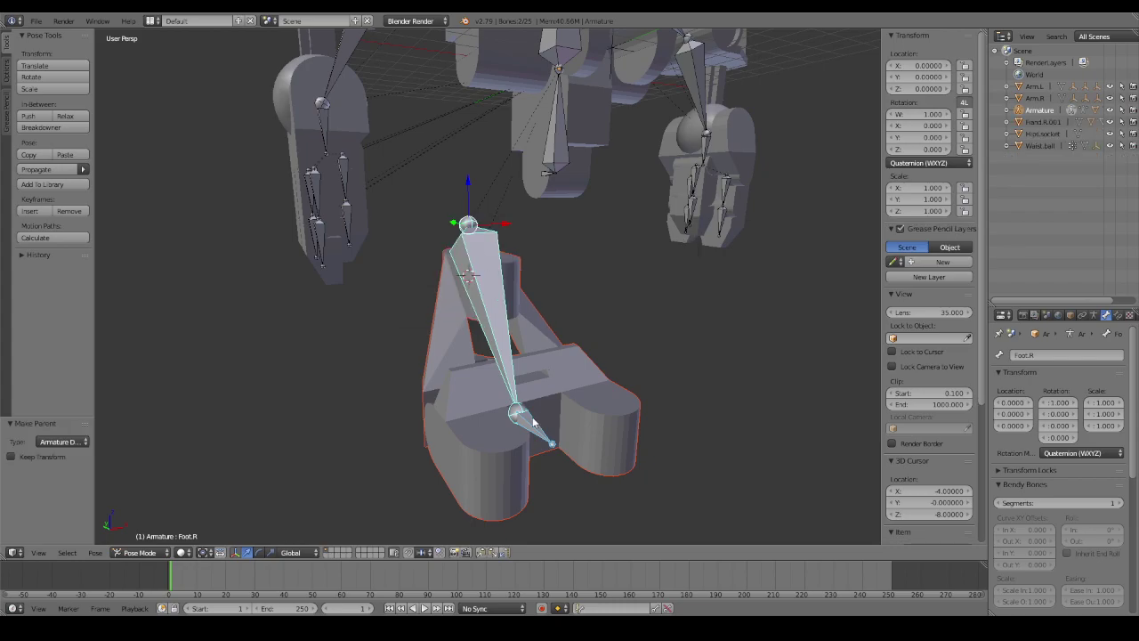
right_click(534, 422)
middle_drag(534, 422, 600, 417)
key(r)
key(x)
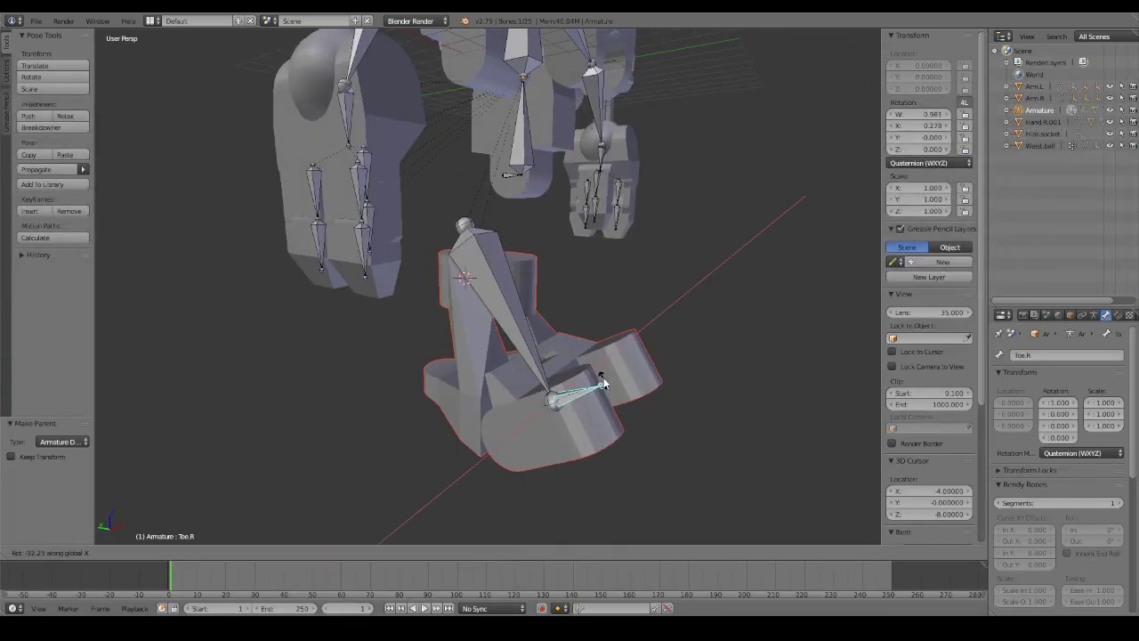
key(Escape)
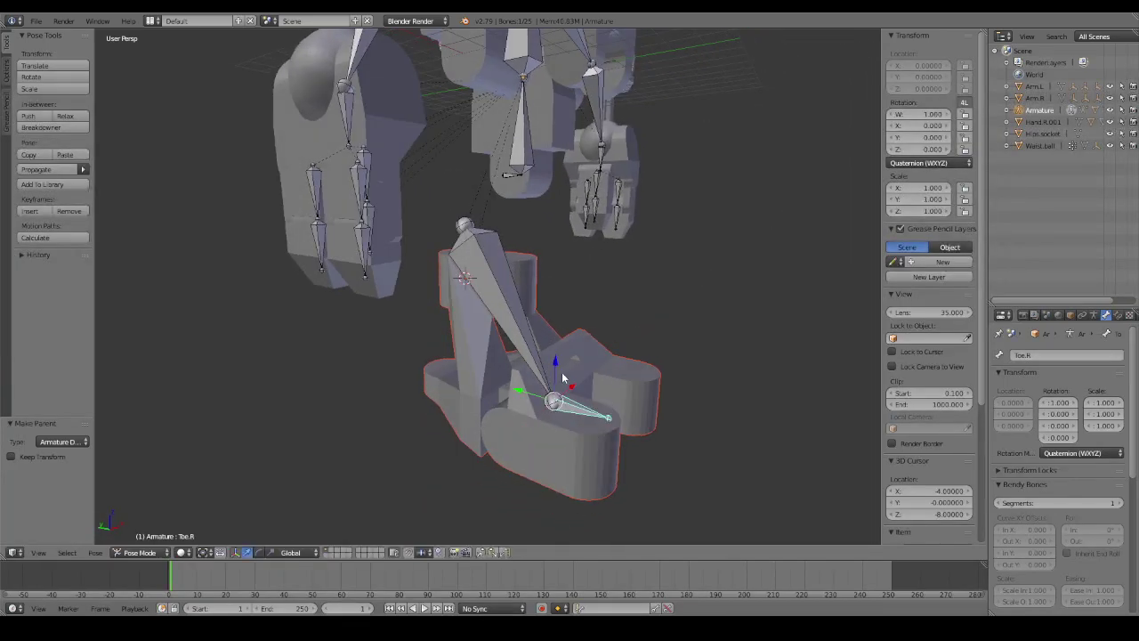
right_click(507, 288)
key(r)
key(x)
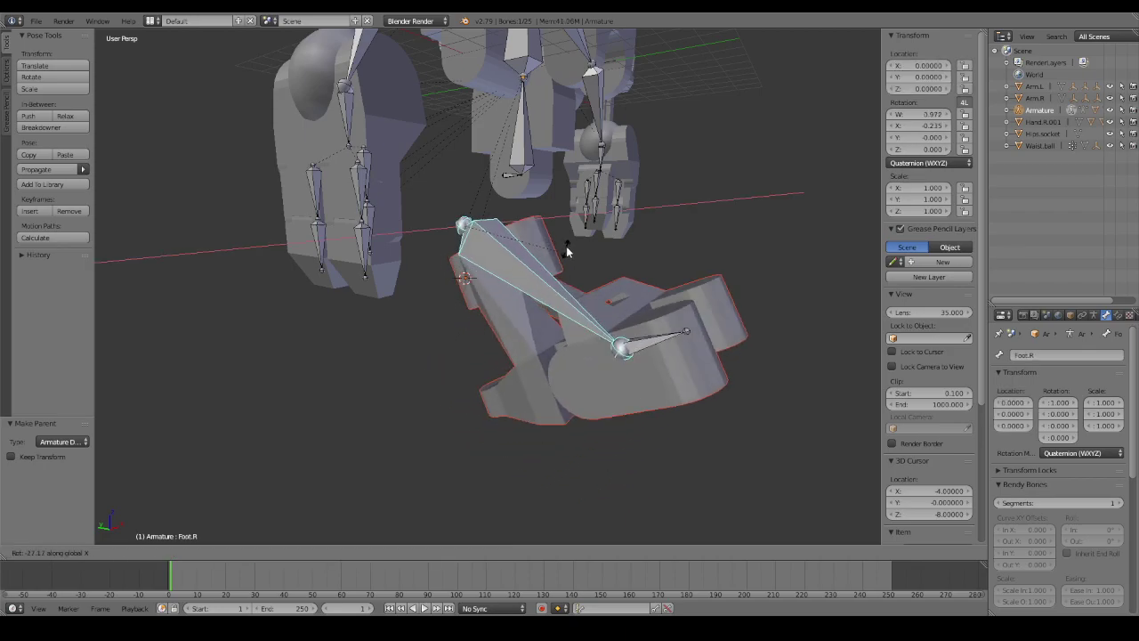
click(496, 342)
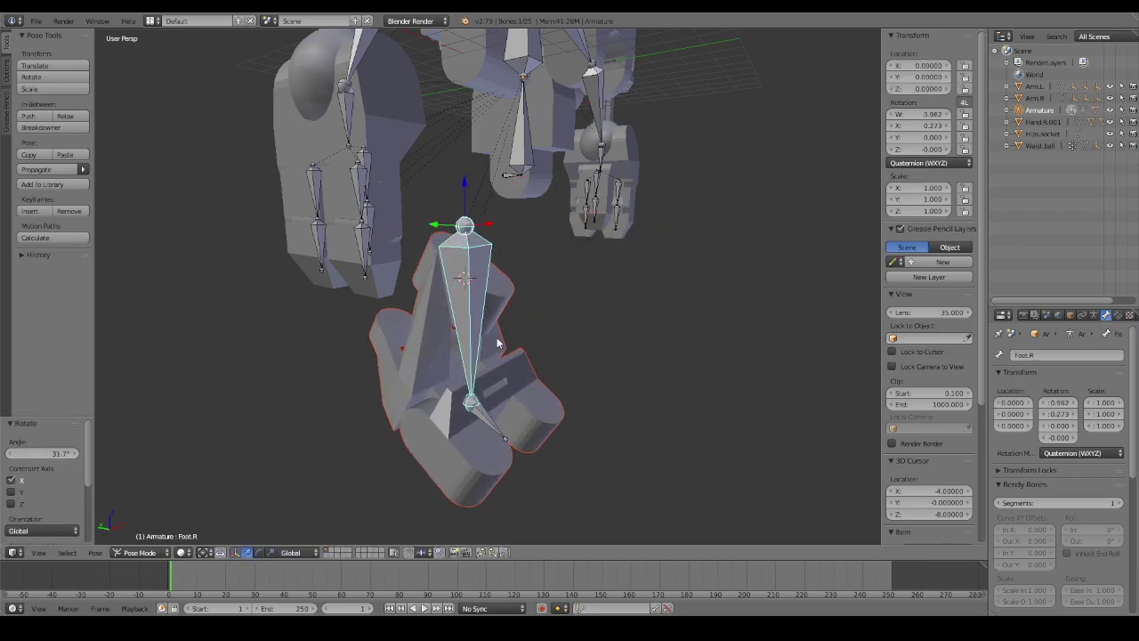
right_click(495, 429)
middle_drag(495, 430, 619, 397)
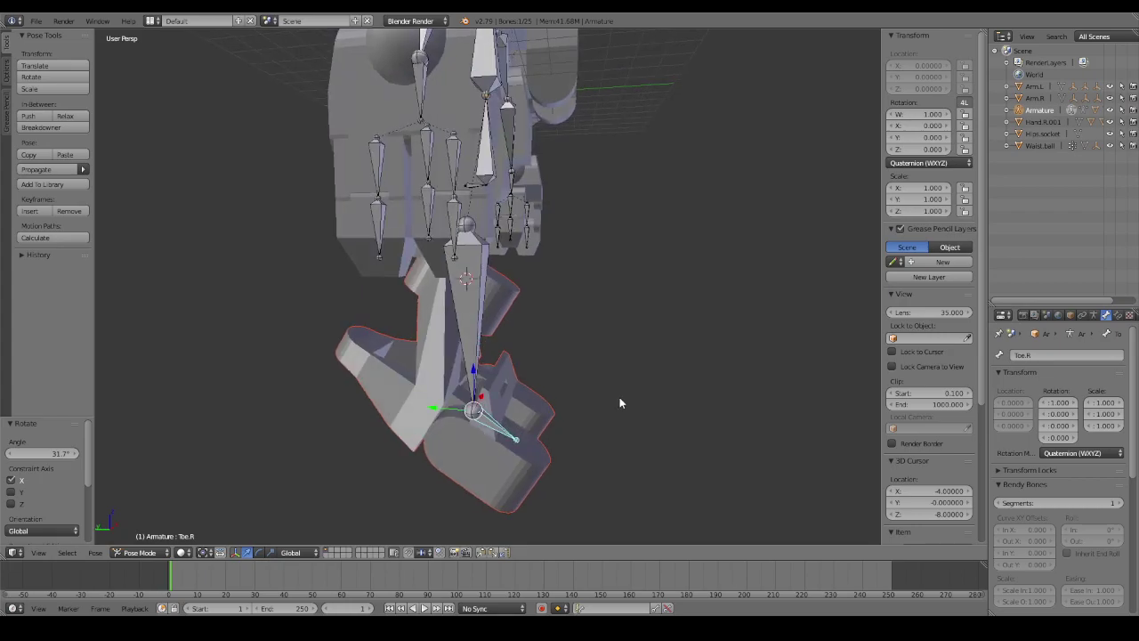
key(r)
key(x)
click(613, 316)
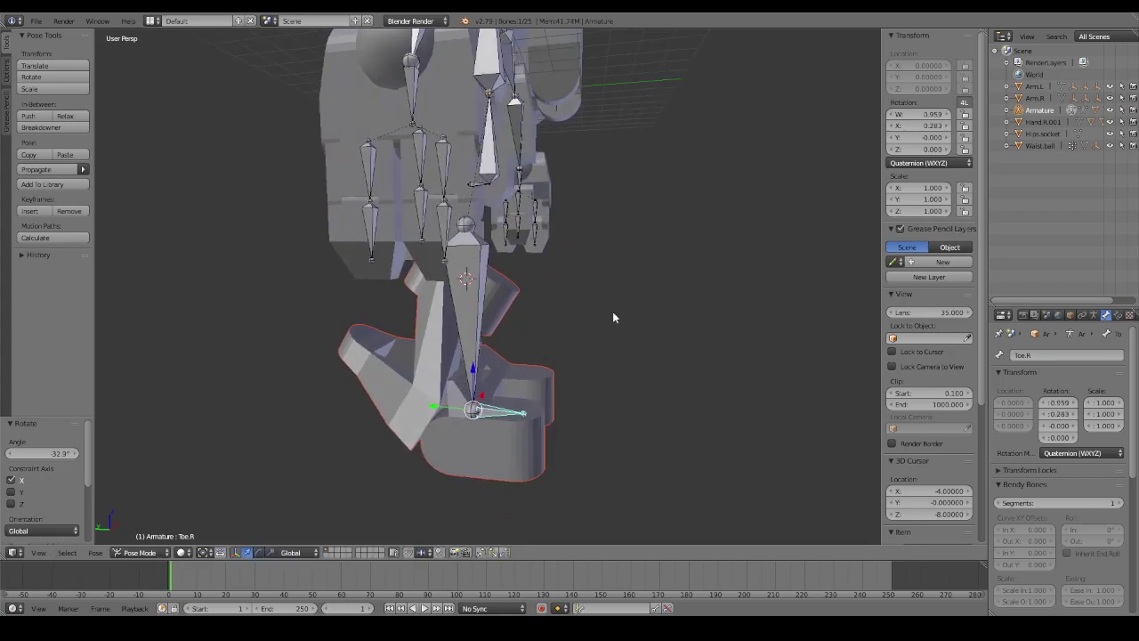
middle_drag(612, 317, 397, 300)
key(alt+r)
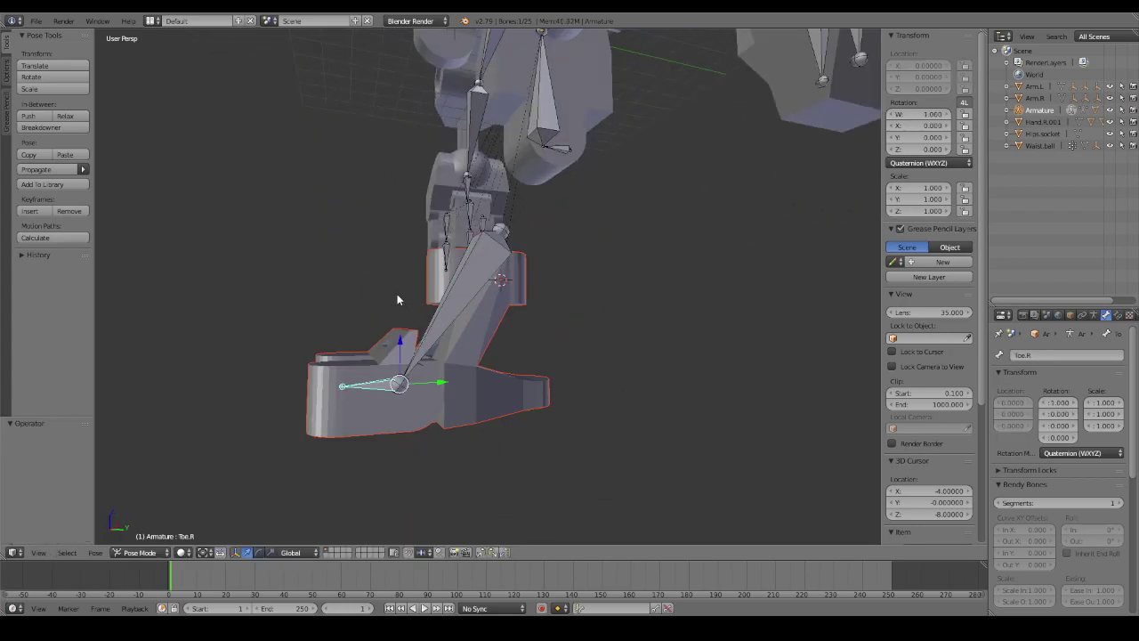
shift+right_click(501, 313)
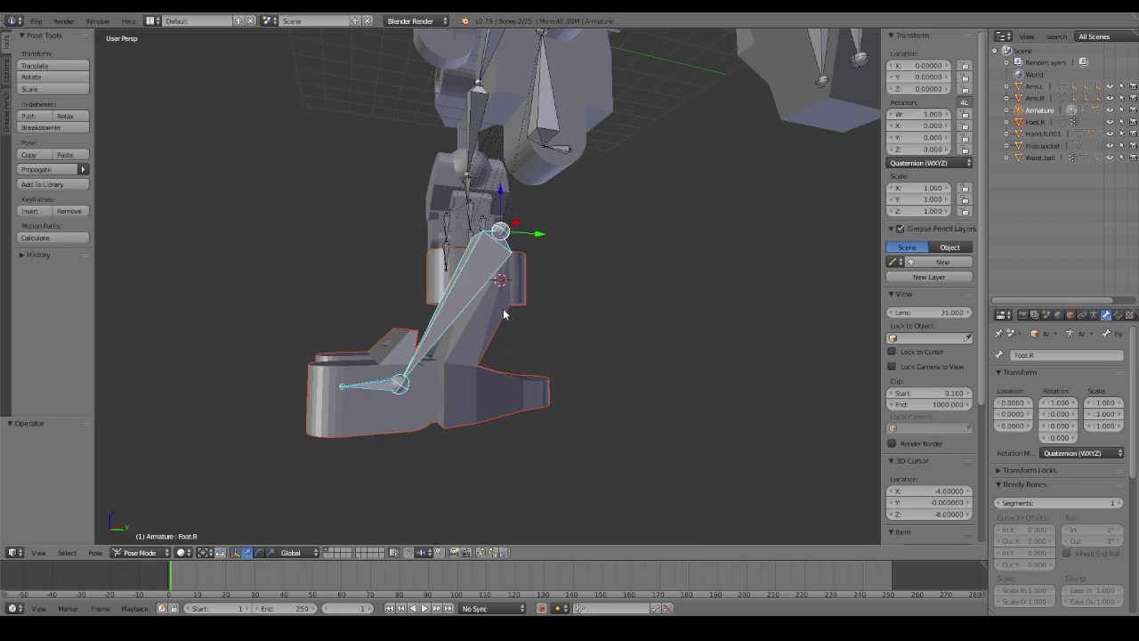
middle_drag(528, 305, 629, 318)
key(a)
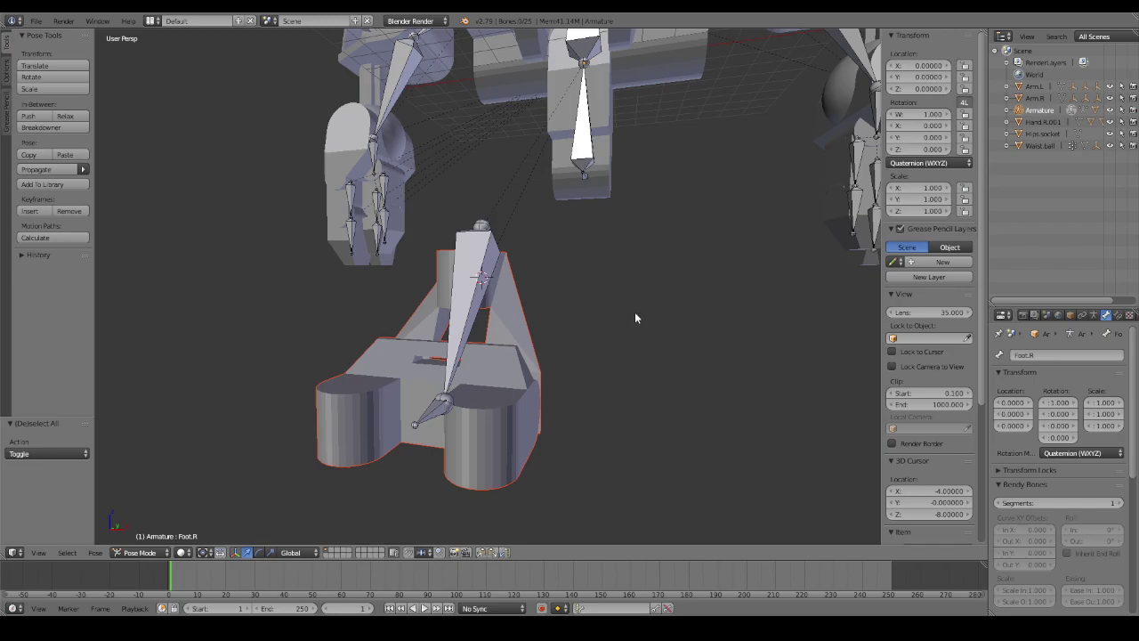
Delete the stray Bone.001 in Edit Mode and return to Pose Mode.
middle_drag(621, 317, 724, 326)
scroll(549, 326, up, 2)
mouse_move(549, 326)
middle_down()
mouse_move(294, 293)
mouse_move(527, 290)
mouse_move(586, 315)
mouse_move(464, 326)
mouse_move(493, 306)
mouse_move(483, 322)
mouse_move(495, 318)
middle_up()
scroll(495, 317, up, 2)
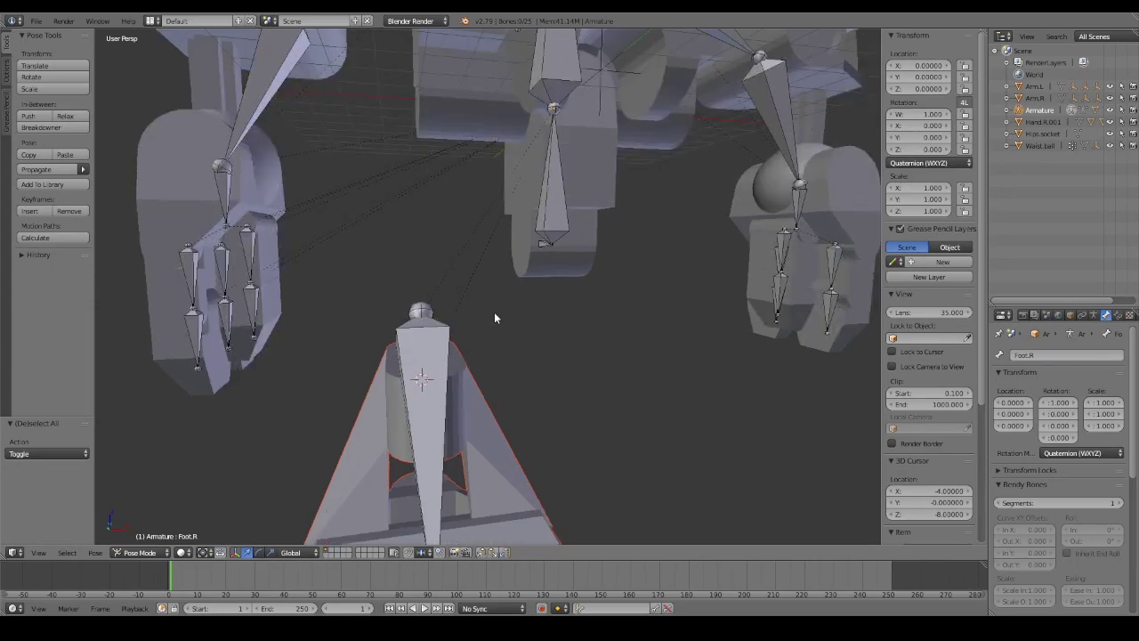
mouse_move(519, 308)
middle_down()
mouse_move(557, 302)
mouse_move(566, 338)
mouse_move(466, 356)
mouse_move(427, 338)
mouse_move(452, 324)
mouse_move(470, 321)
mouse_move(446, 336)
mouse_move(475, 329)
middle_up()
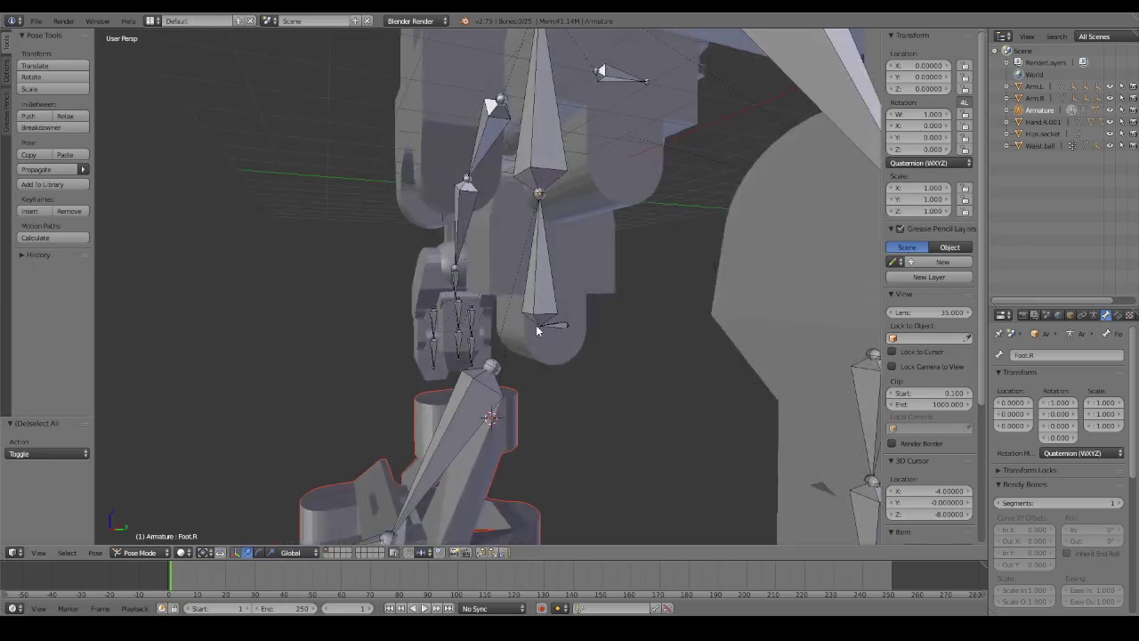
right_click(562, 327)
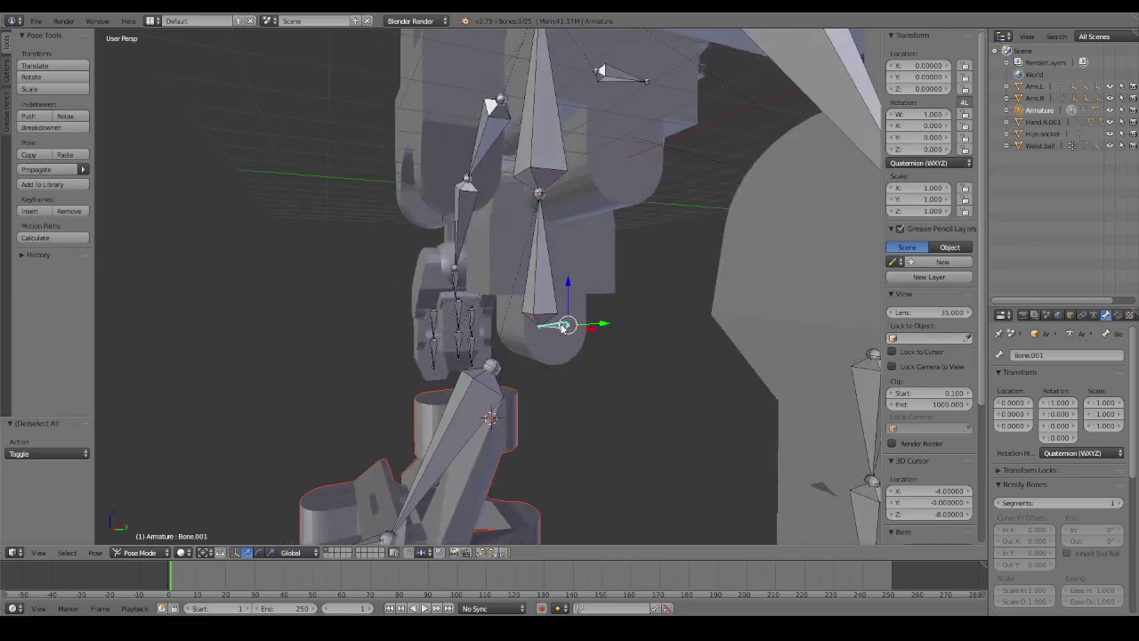
key(Tab)
key(x)
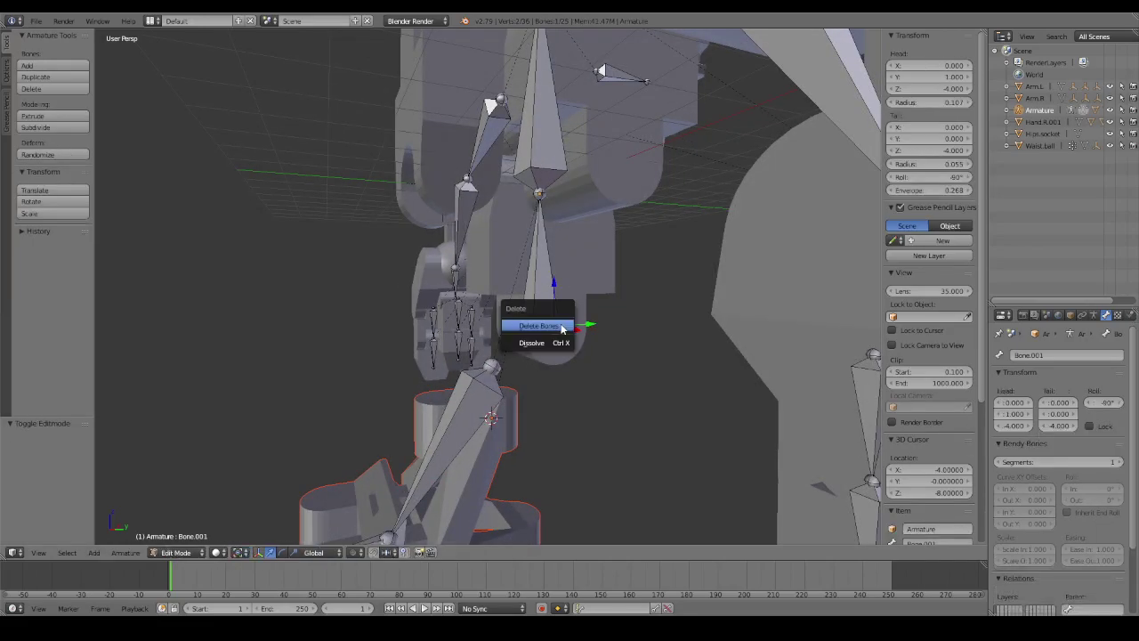
click(564, 324)
mouse_move(587, 327)
middle_down()
mouse_move(750, 333)
mouse_move(597, 323)
mouse_move(645, 324)
middle_up()
key(ctrl+z)
key(x)
click(753, 335)
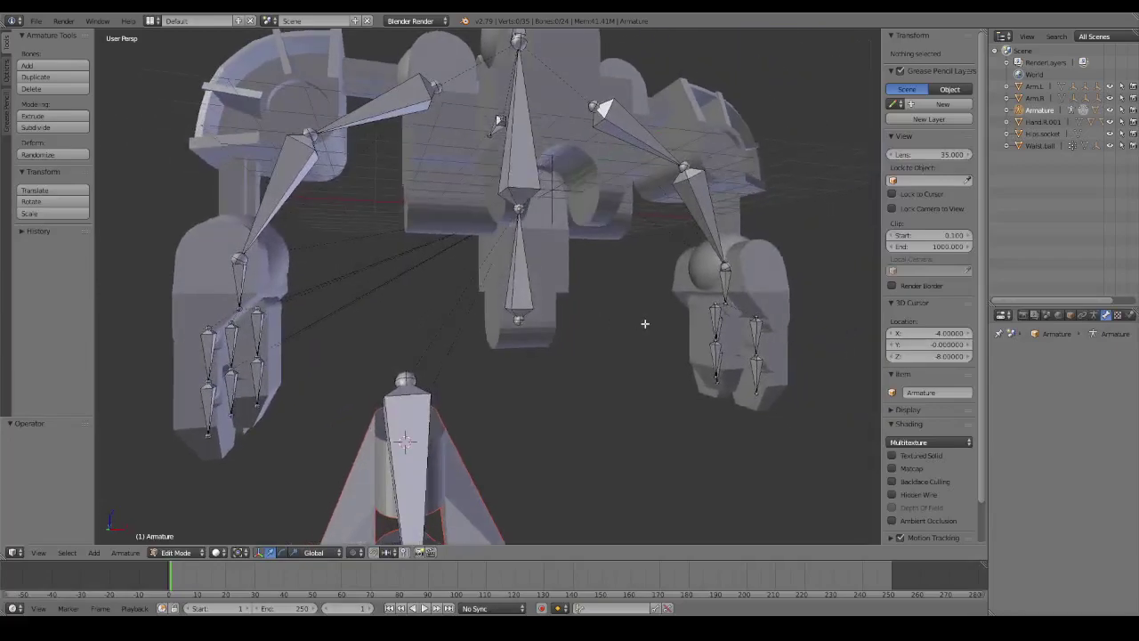
key(ctrl+Tab)
Test-rotate the central lower bone, cancel back to rest, then select Hand.R.001 in Object Mode.
right_click(525, 296)
key(r)
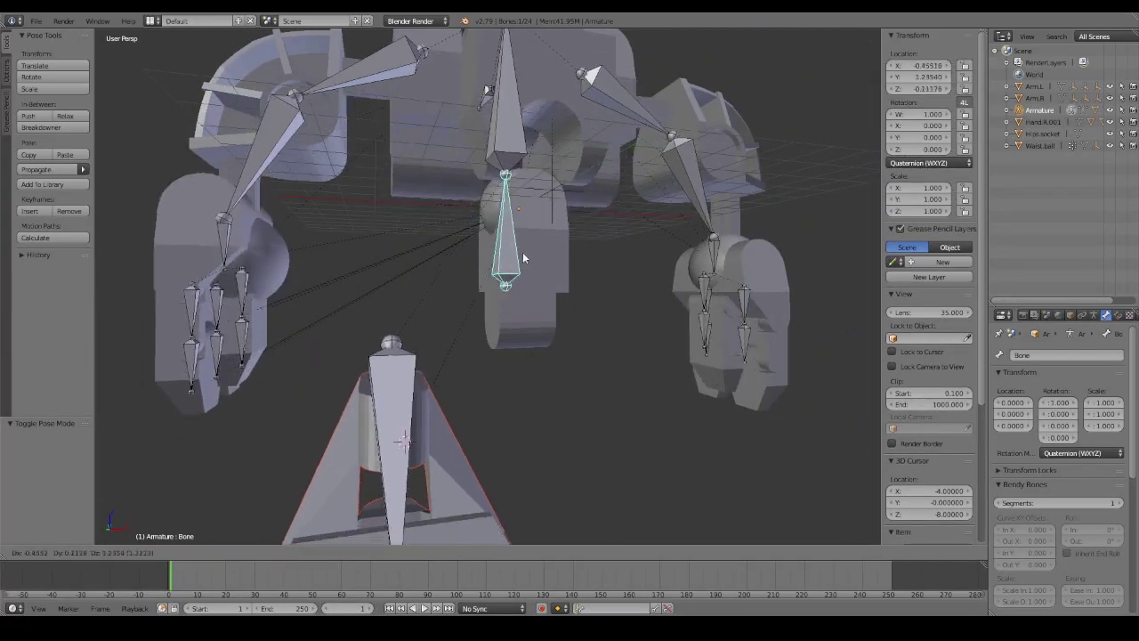
right_click(539, 277)
key(r)
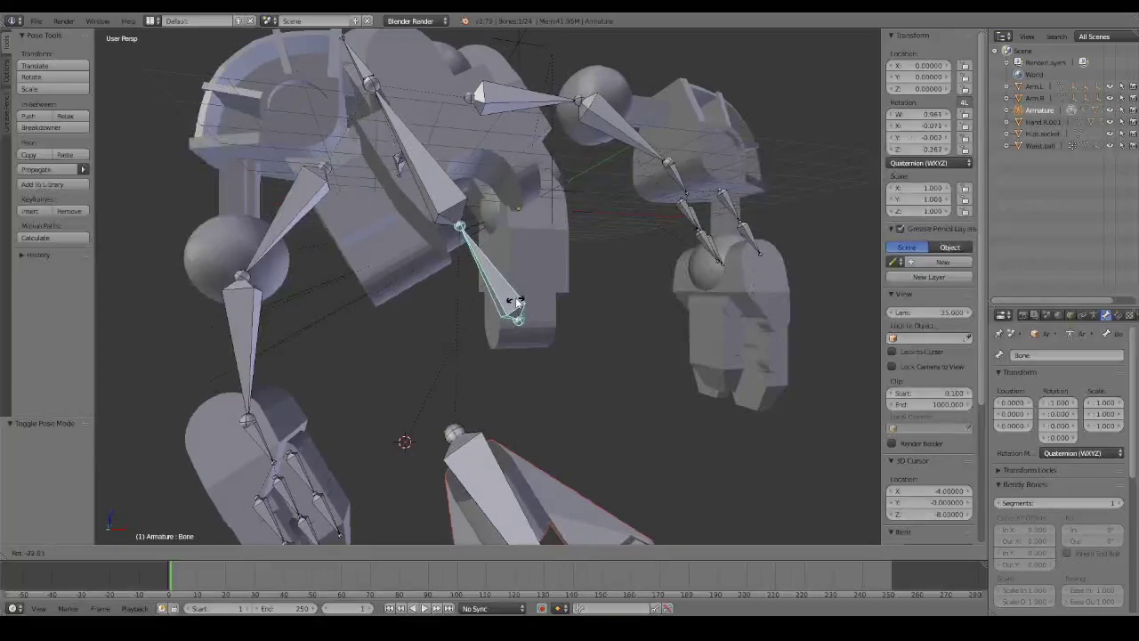
right_click(513, 297)
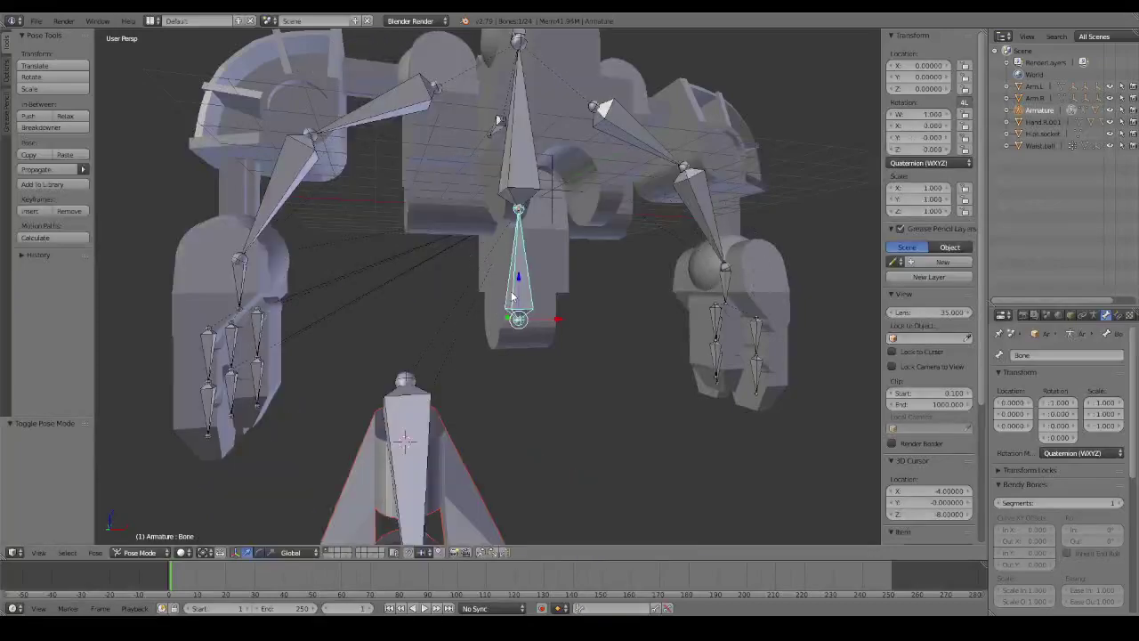
key(ctrl+Tab)
right_click(756, 289)
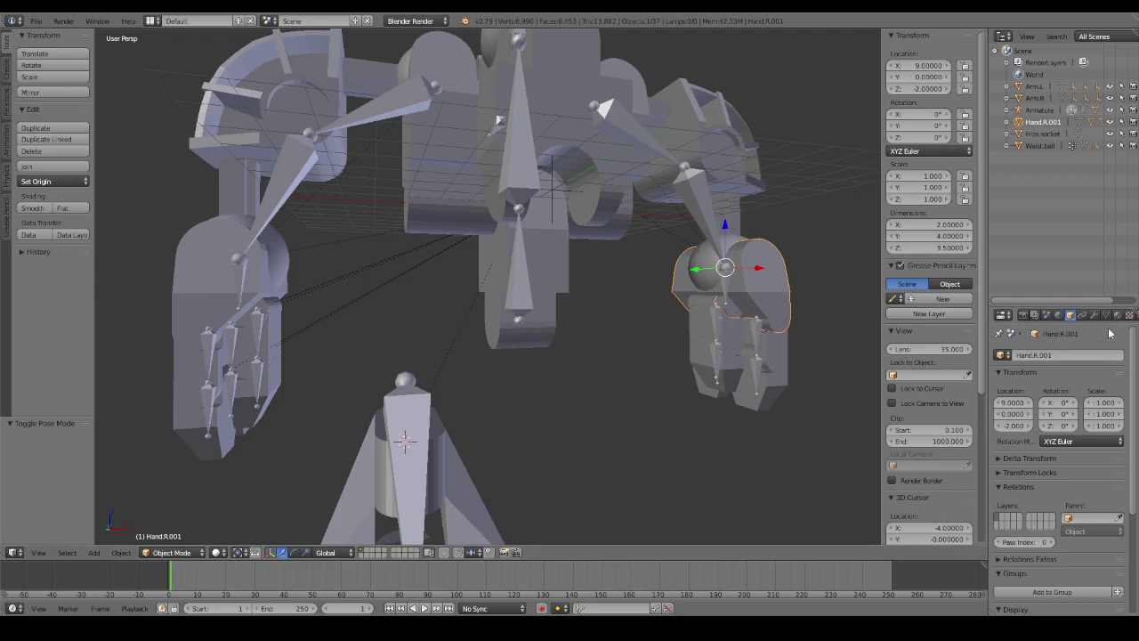
Expand Hand.R.001 in the Outliner and rename it Hand.L.
click(1006, 122)
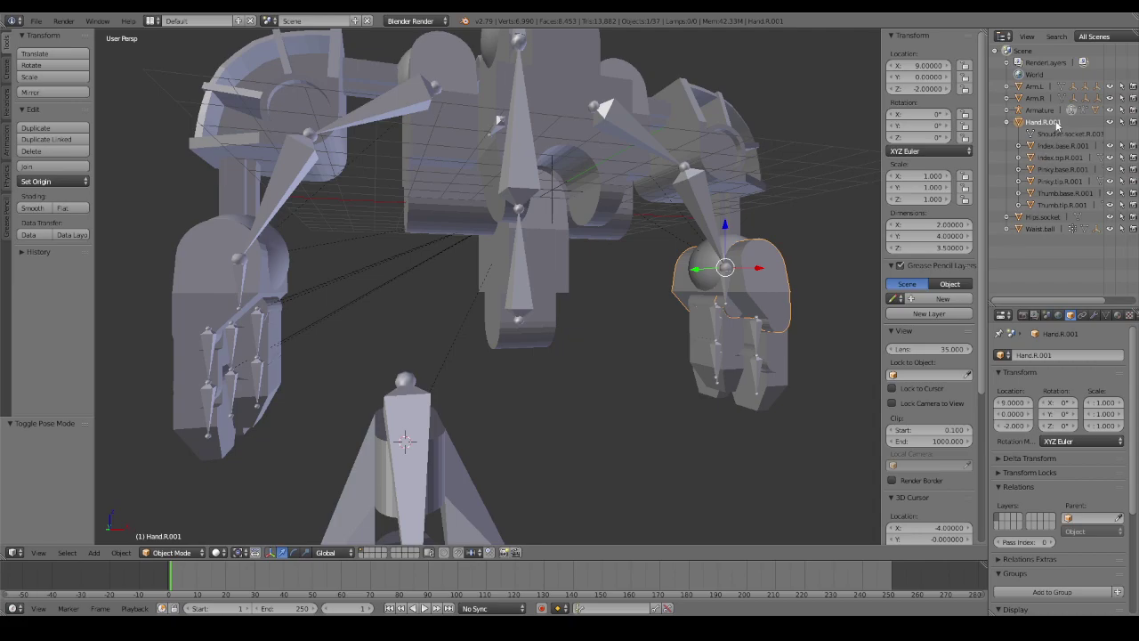
double_click(1057, 124)
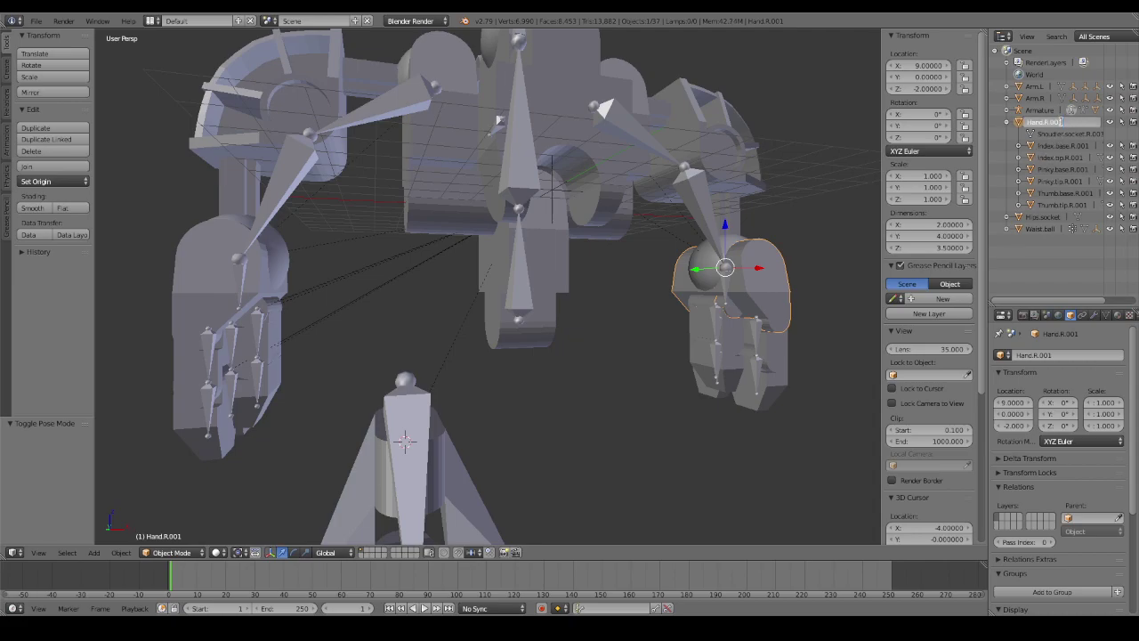
drag(1062, 121, 1046, 122)
key(BackSpace)
text(L)
key(Return)
Rename the index pieces to Index.base.L and Index.tip.L.
click(1068, 145)
double_click(1091, 146)
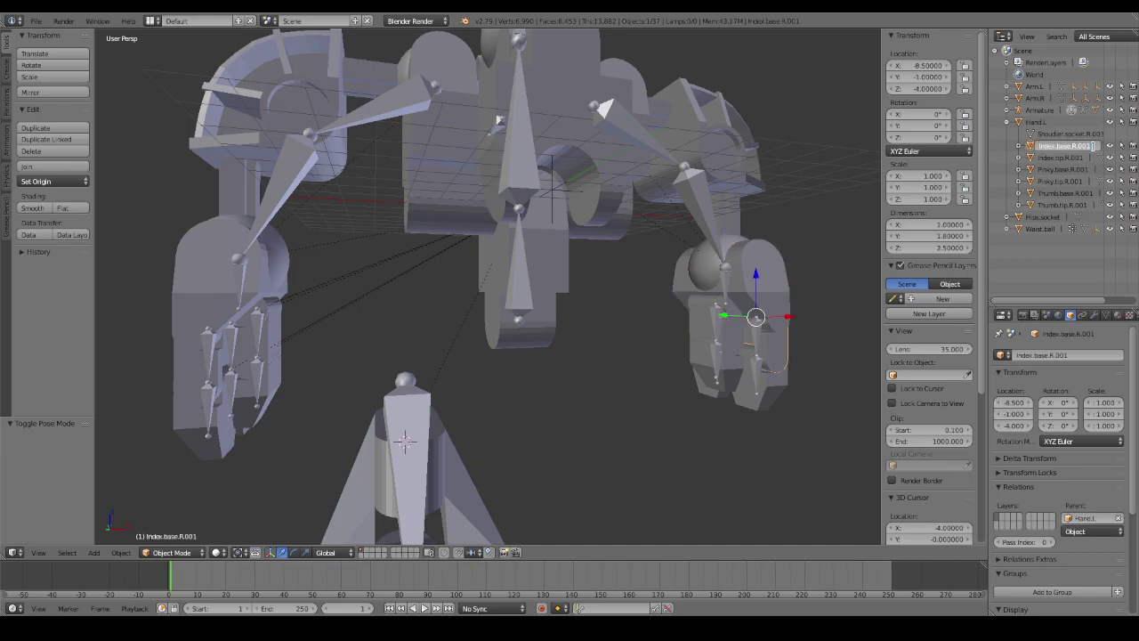
drag(1091, 146, 1073, 146)
key(BackSpace)
text(L)
key(Return)
click(1083, 157)
double_click(1085, 157)
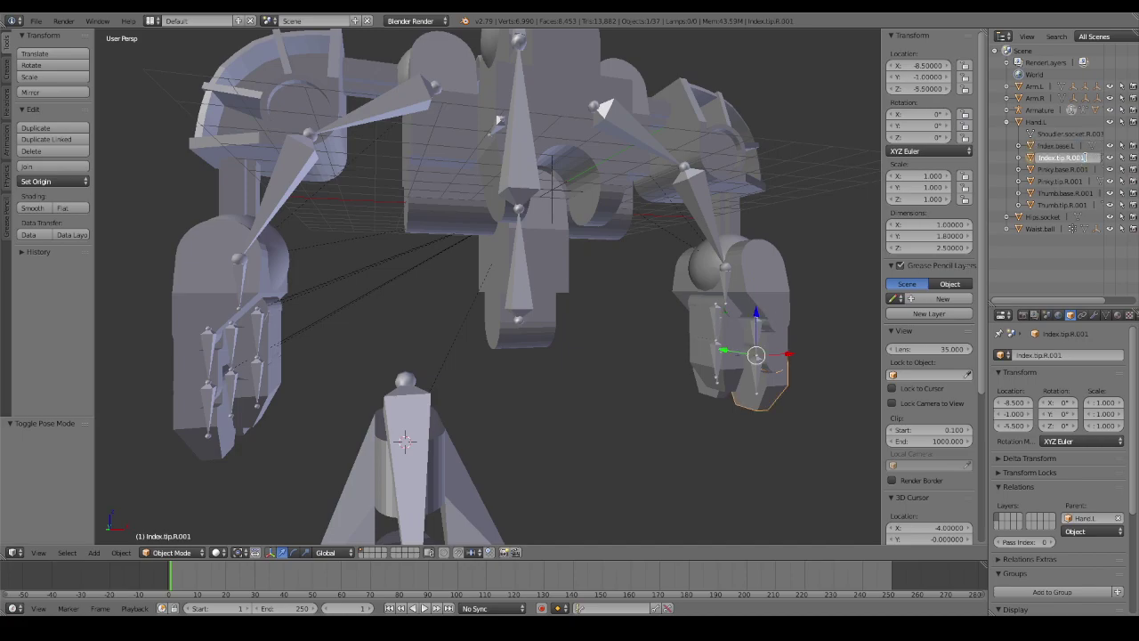
drag(1086, 158, 1068, 158)
text(L)
key(Return)
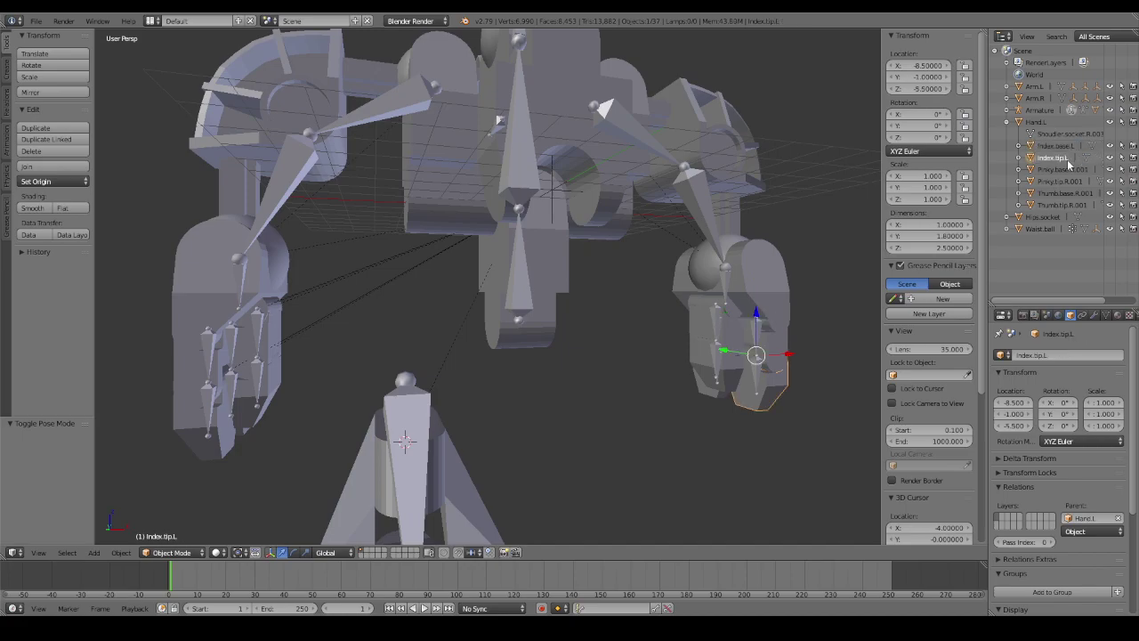
Rename the pinky pieces to Pinky.base.L and Pinky.tip.L.
click(1075, 169)
double_click(1075, 168)
drag(1091, 169, 1073, 169)
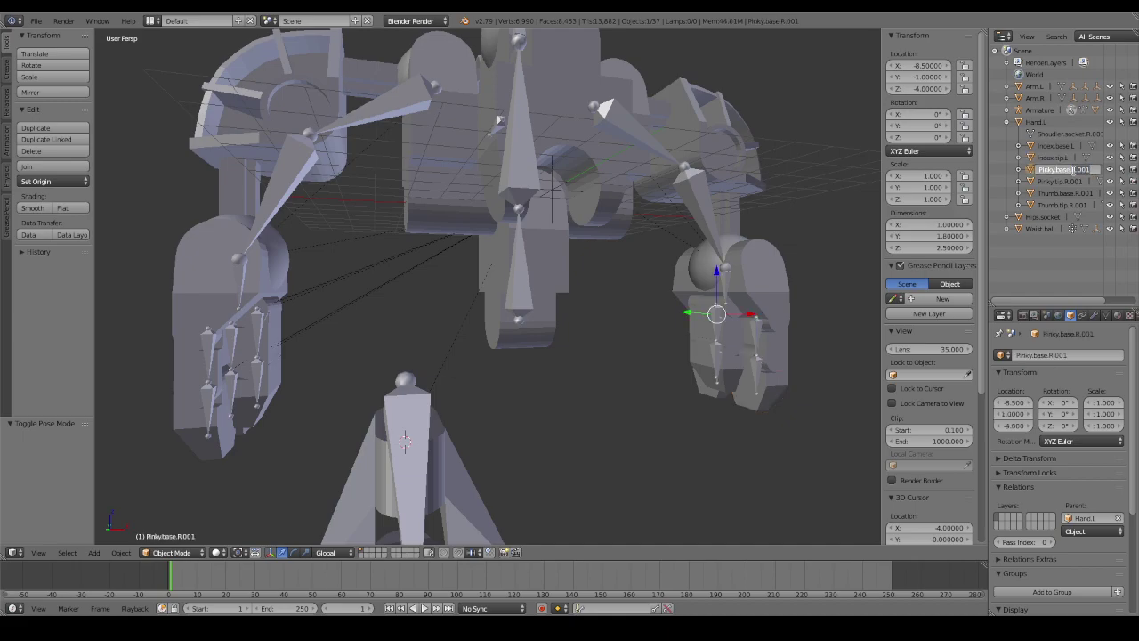
text(L)
key(Return)
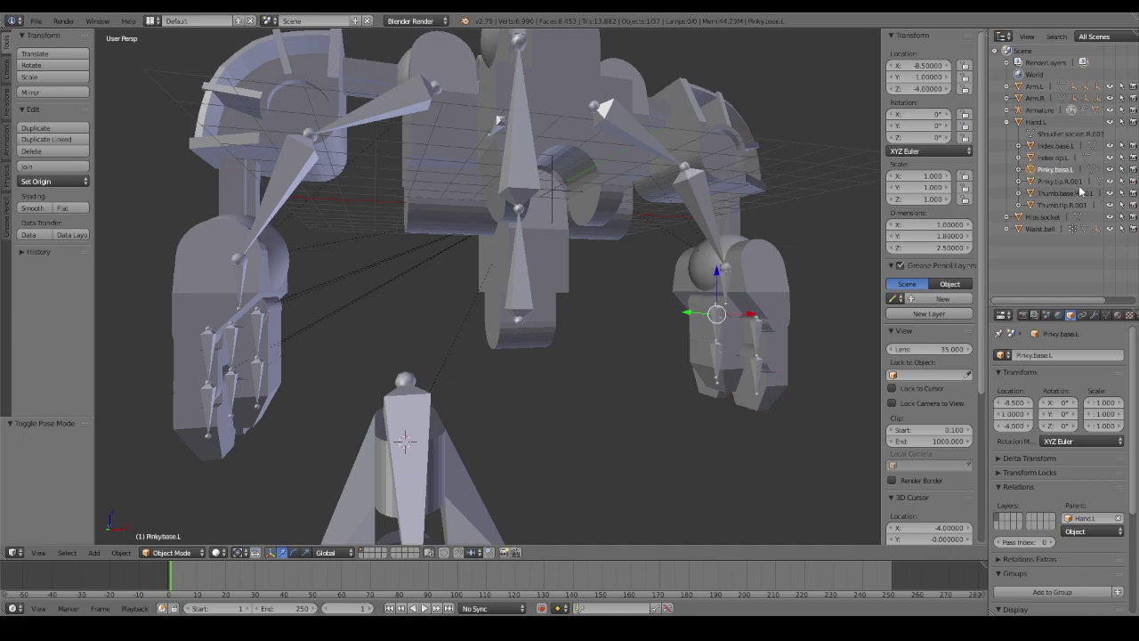
double_click(1081, 180)
mouse_move(1087, 181)
mouse_down()
mouse_move(1066, 181)
mouse_move(1072, 205)
mouse_up()
text(L)
key(Return)
Rename the thumb pieces to Thumb.base.L and Thumb.tip.L.
double_click(1093, 192)
text(L)
key(Return)
double_click(1087, 204)
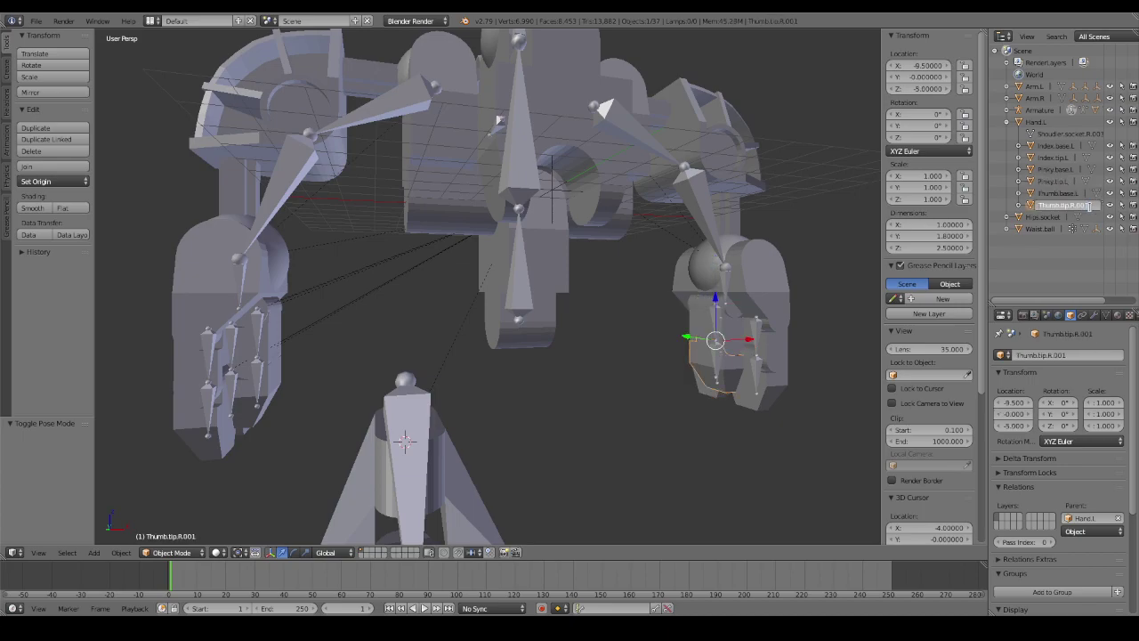
text(L)
key(Return)
click(1082, 134)
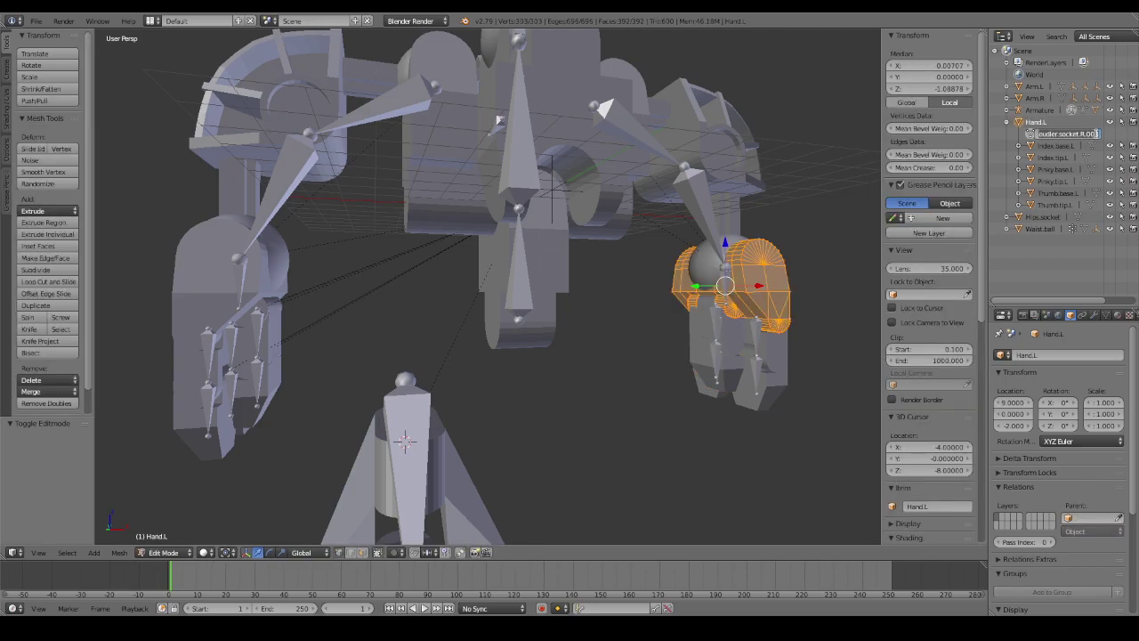
Edit the shoulder socket piece's name, collapse Hand.L in the Outliner, and return to Object Mode.
double_click(1094, 134)
drag(1100, 133, 1011, 134)
text(Hand.L)
key(Return)
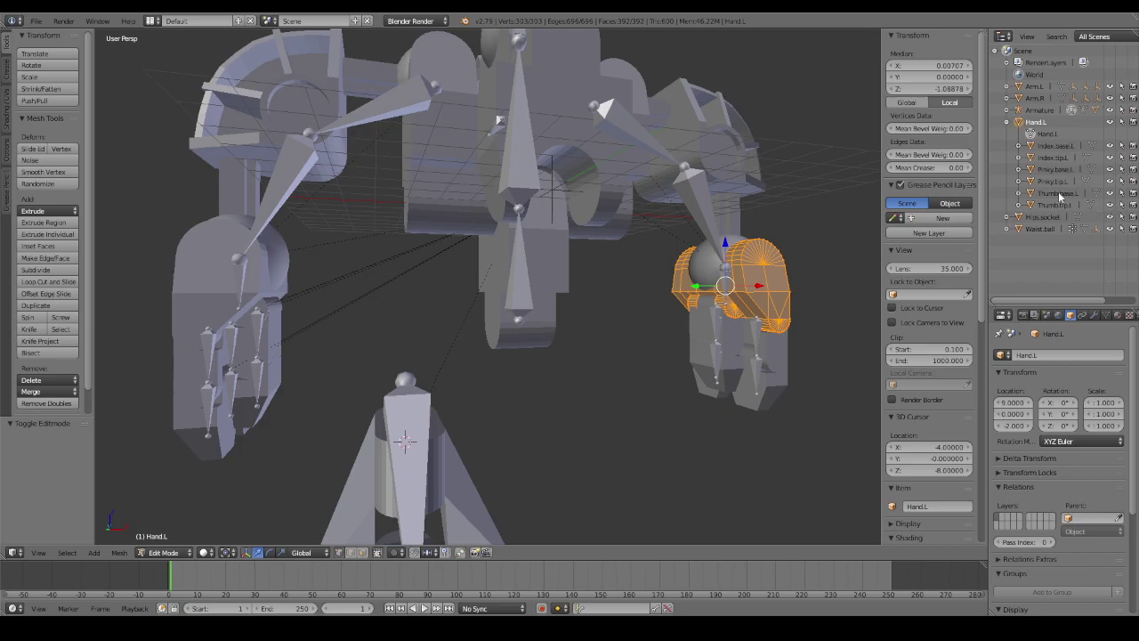
click(1009, 121)
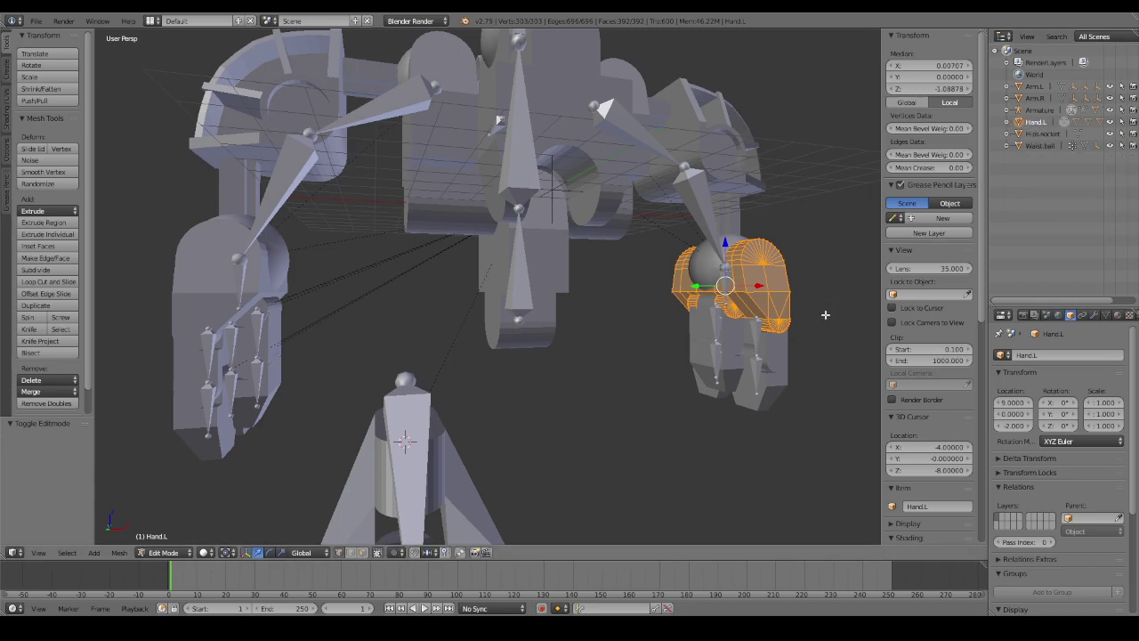
key(Tab)
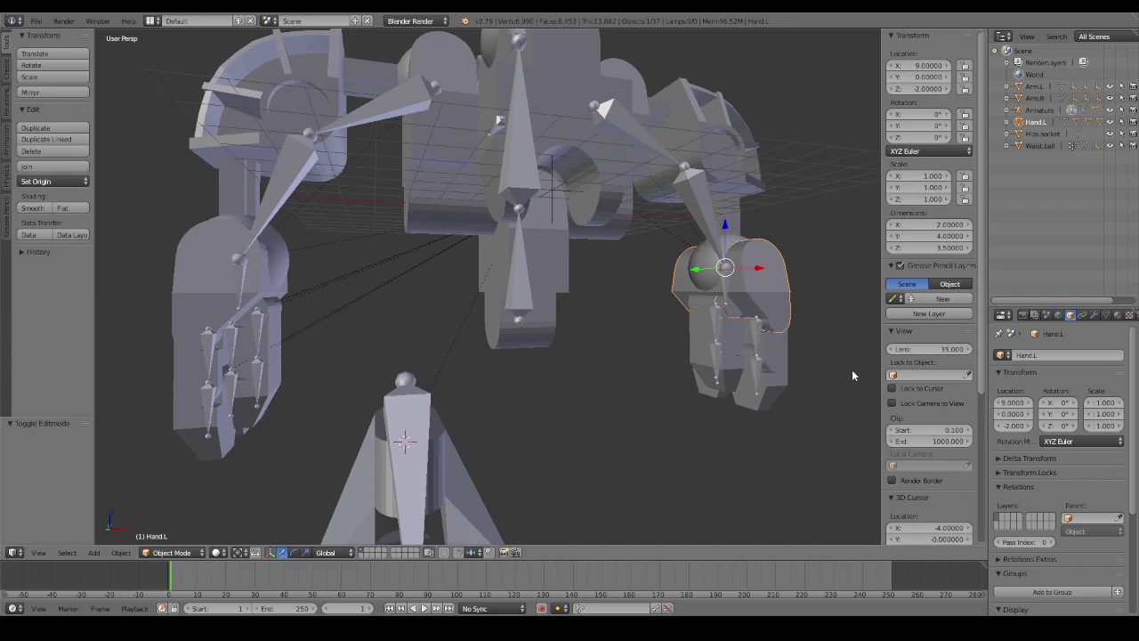
Parent the left hand to the Forearm.L bone with Armature Deform, then undo it.
ctrl+drag(777, 473, 855, 276)
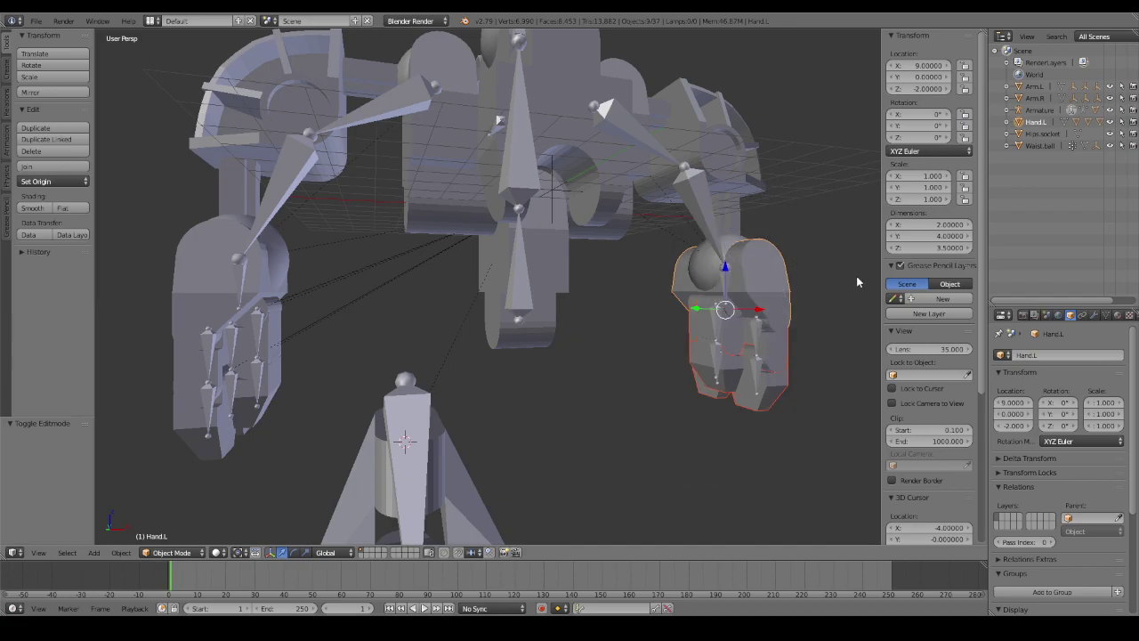
right_click(703, 223)
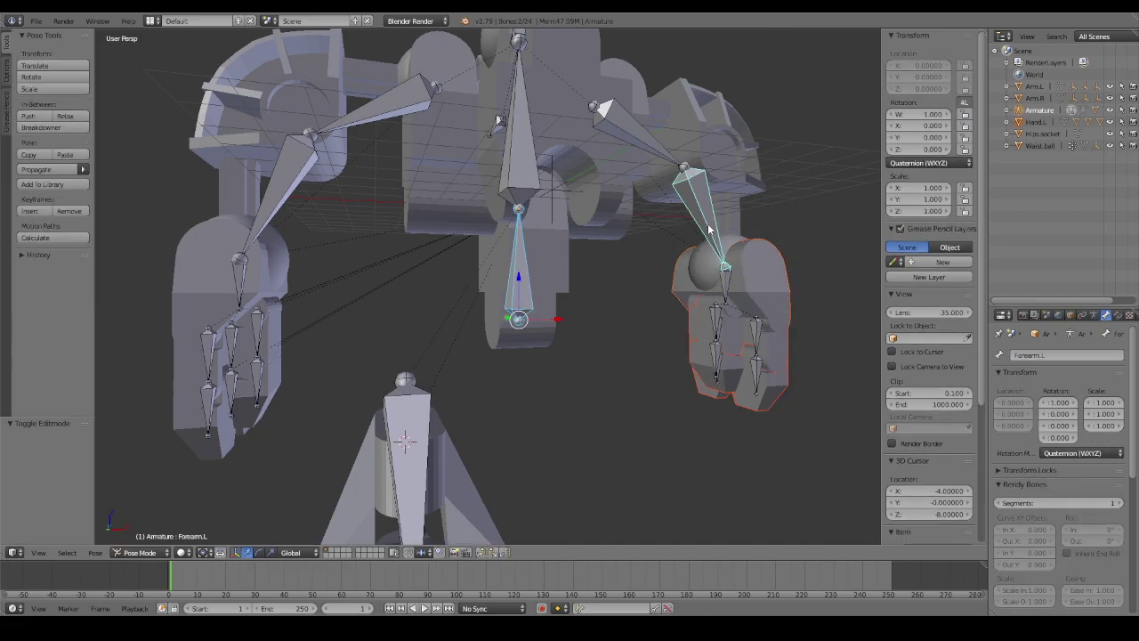
key(ctrl+p)
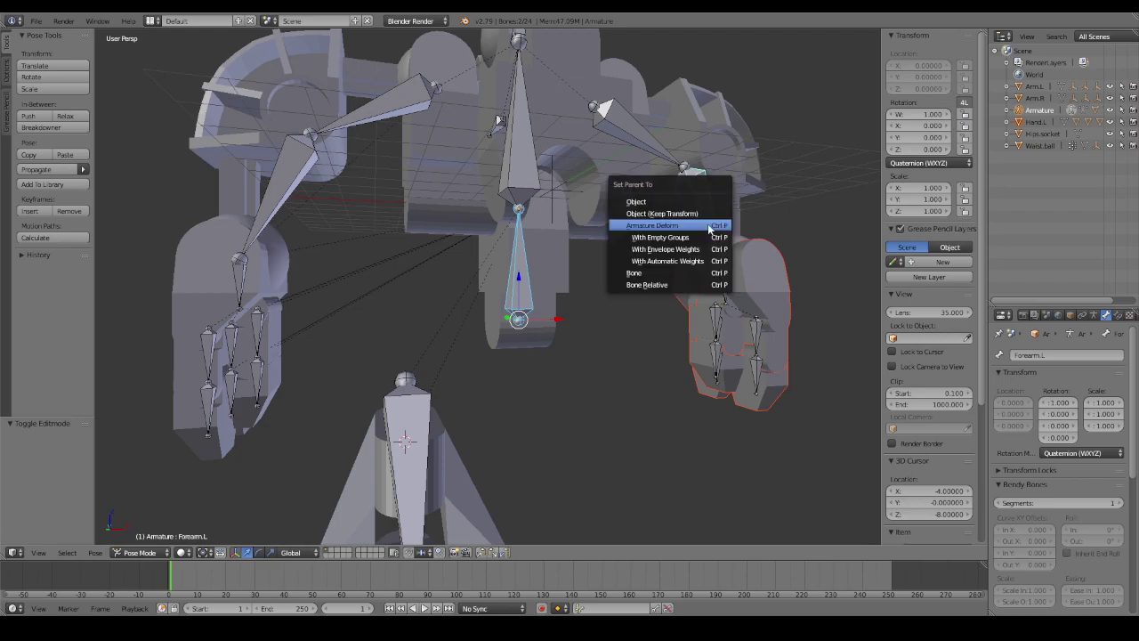
click(726, 227)
key(ctrl+z)
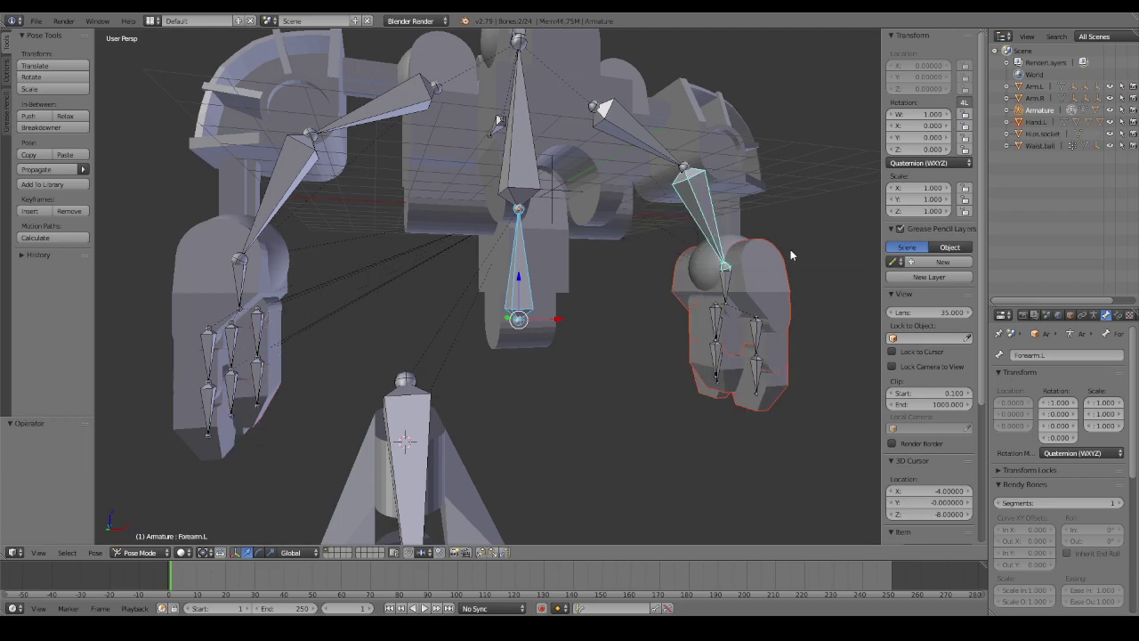
Inspect Hand.L and the Index.base.L finger's vertex groups and modifiers.
middle_drag(791, 255, 755, 278)
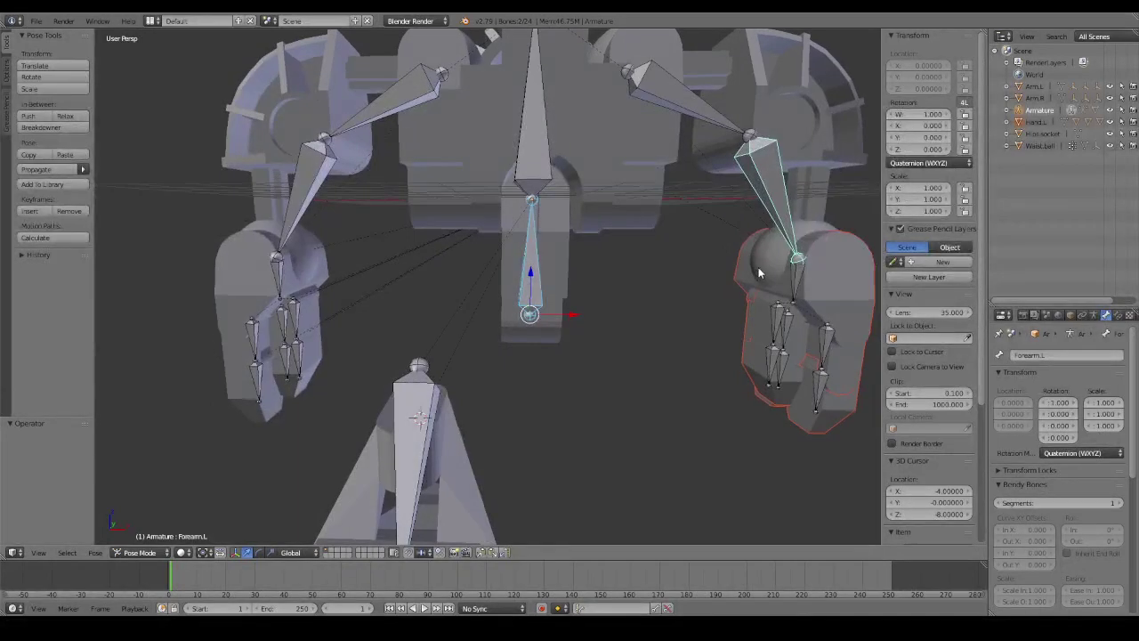
key(ctrl+Tab)
right_click(832, 284)
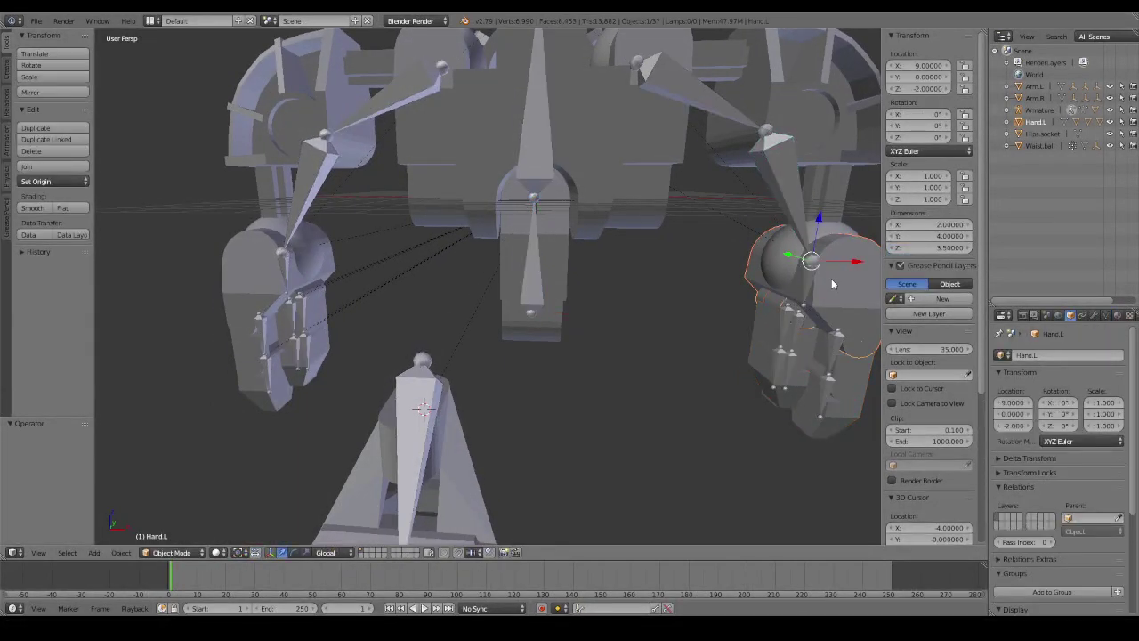
click(1105, 315)
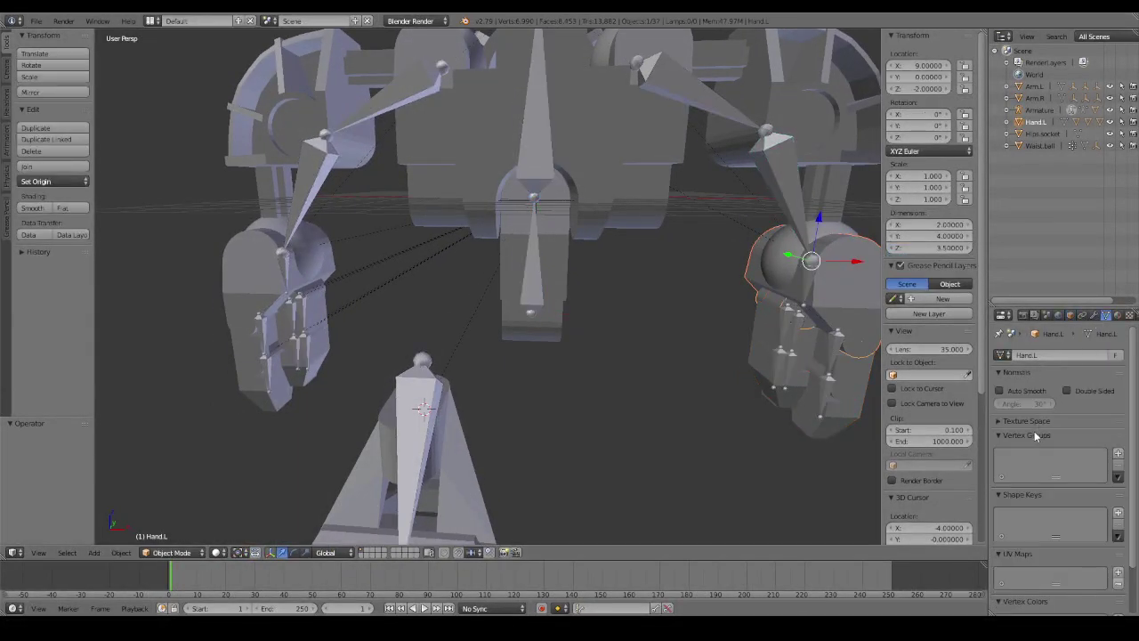
right_click(858, 383)
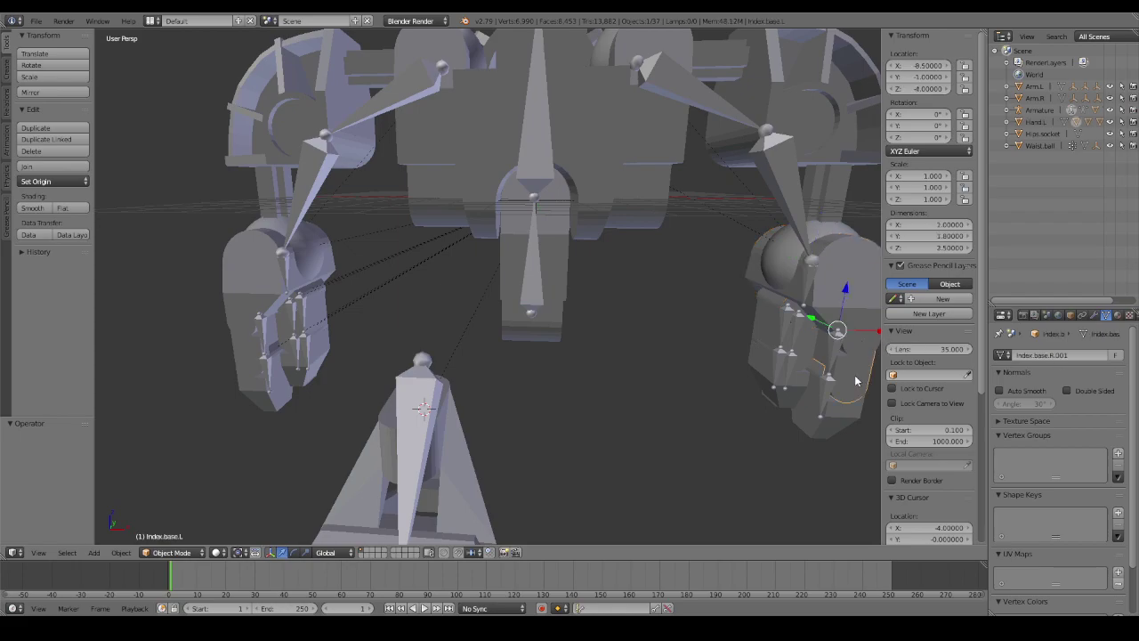
right_click(826, 398)
key(ctrl+Tab)
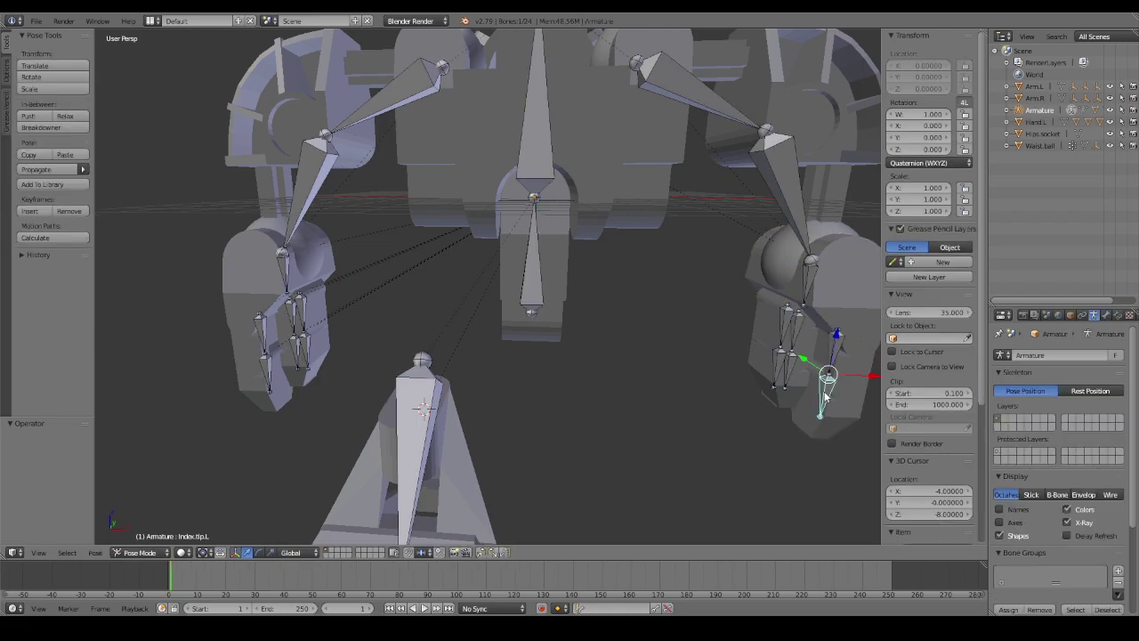
click(1106, 315)
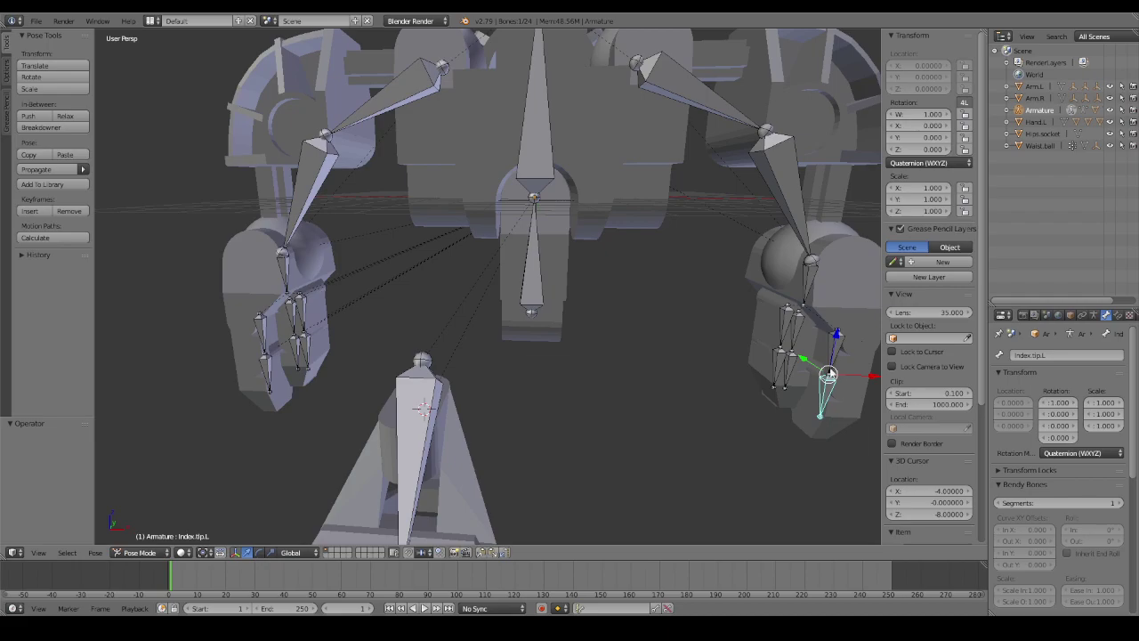
right_click(848, 302)
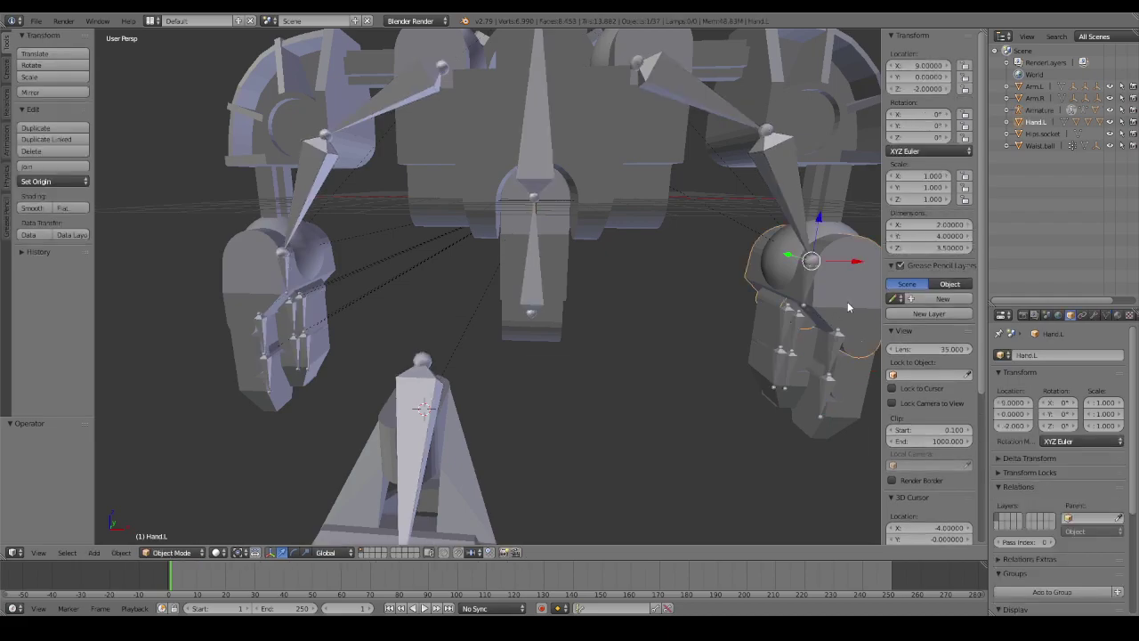
click(1007, 121)
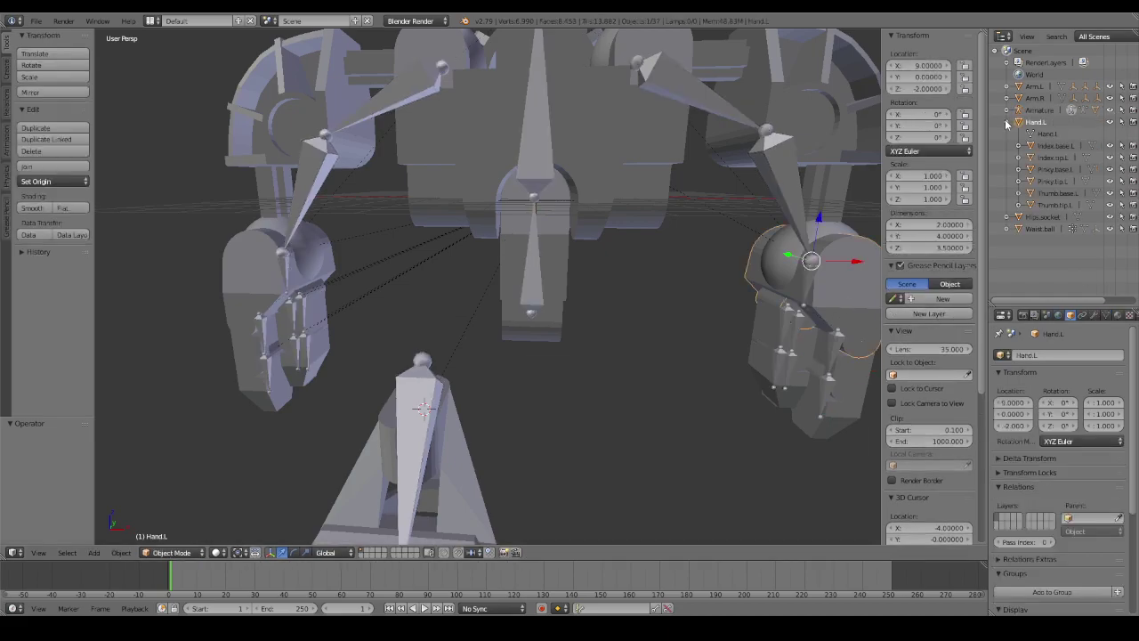
click(1054, 145)
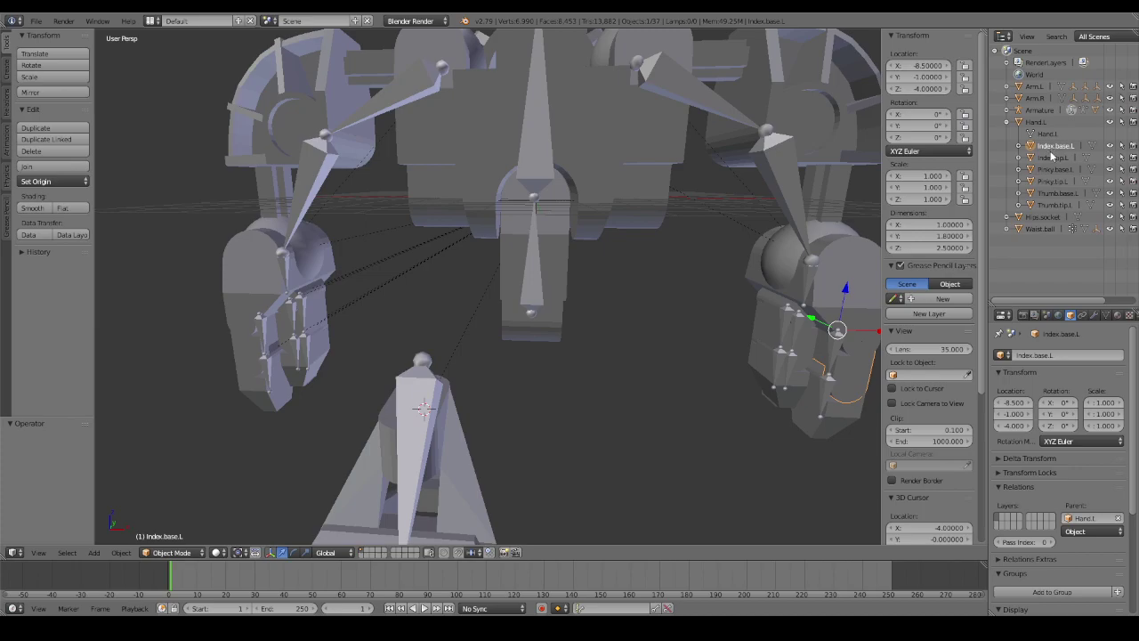
click(1106, 316)
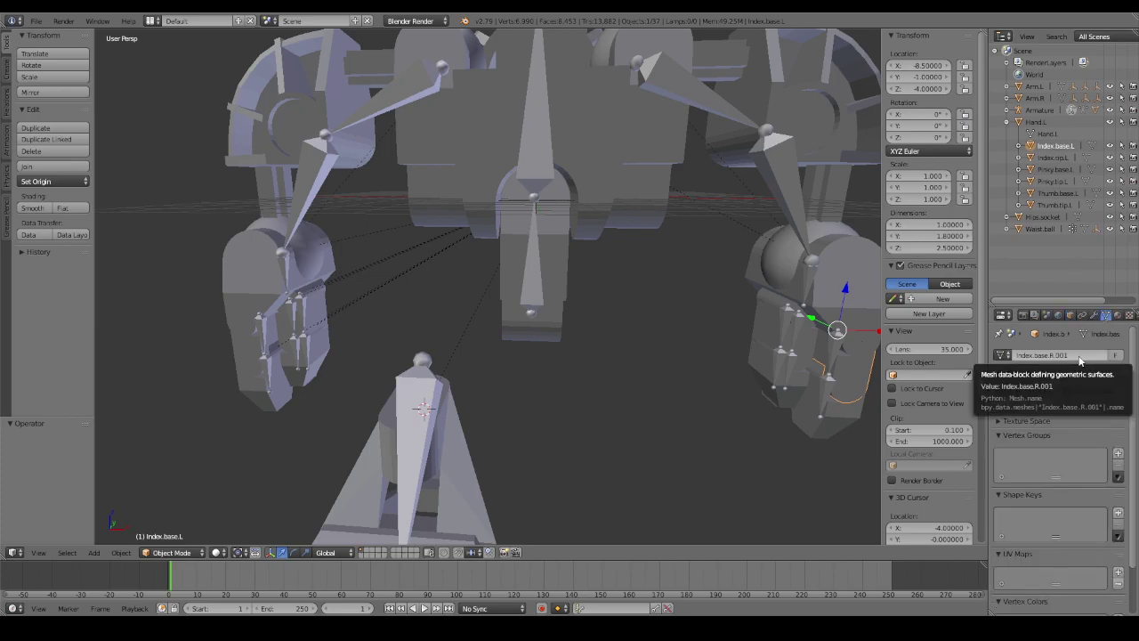
click(1094, 316)
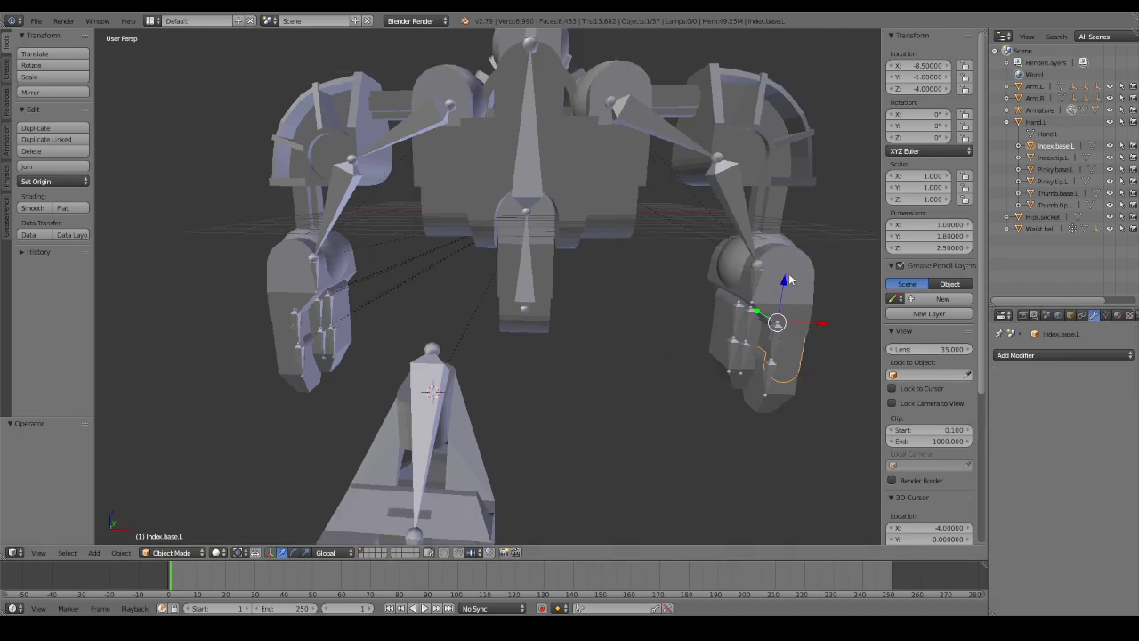
Select the whole left hand and apply its Rotation & Scale.
right_click(796, 352)
key(a)
ctrl+drag(833, 454, 850, 221)
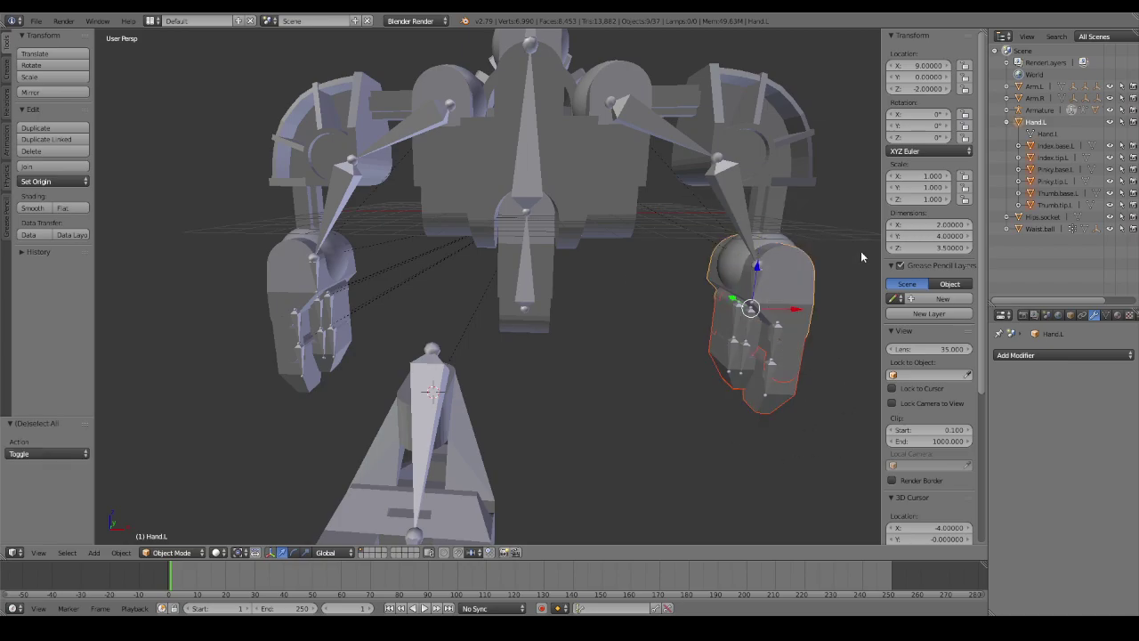
key(ctrl+a)
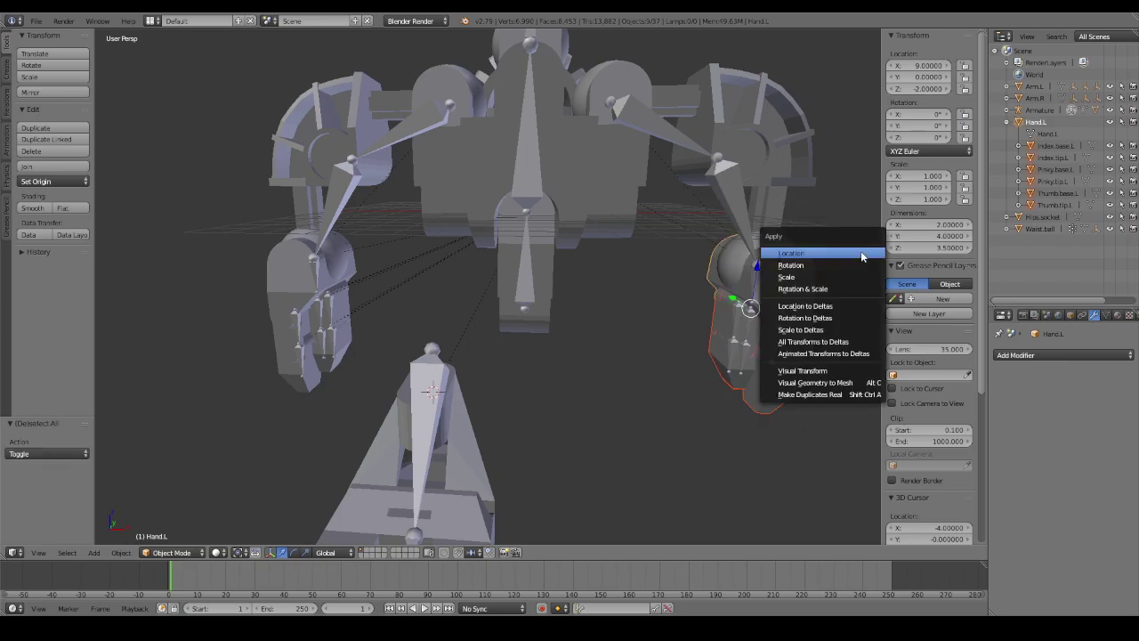
click(836, 289)
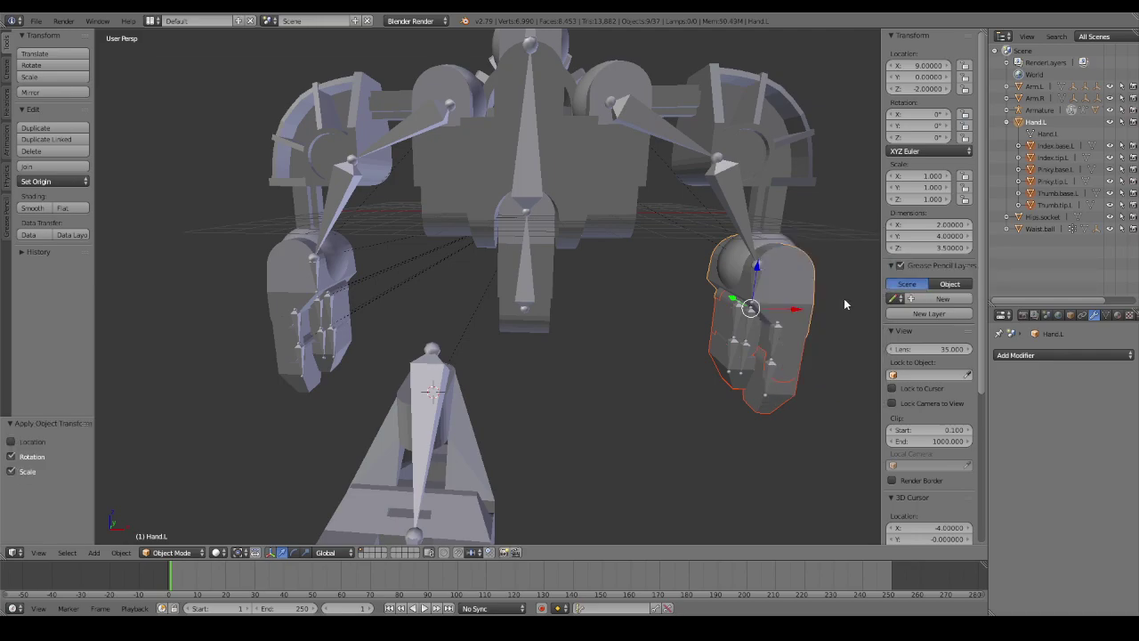
Parent the left hand to the armature's Forearm.L bone with Armature Deform.
shift+right_click(736, 206)
key(ctrl+Tab)
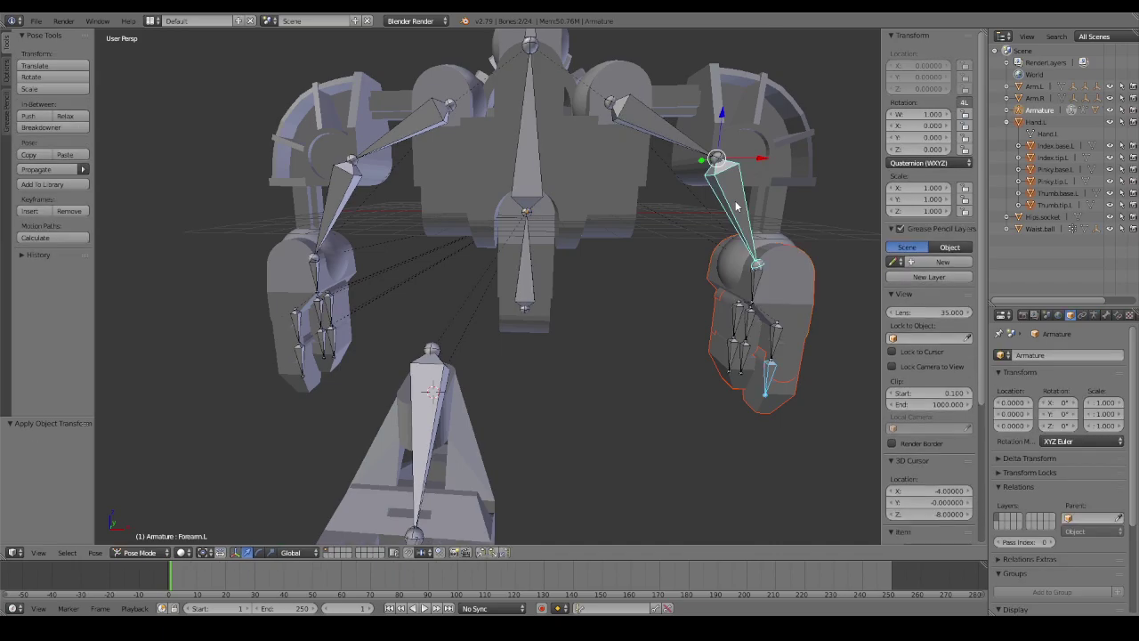
key(ctrl+p)
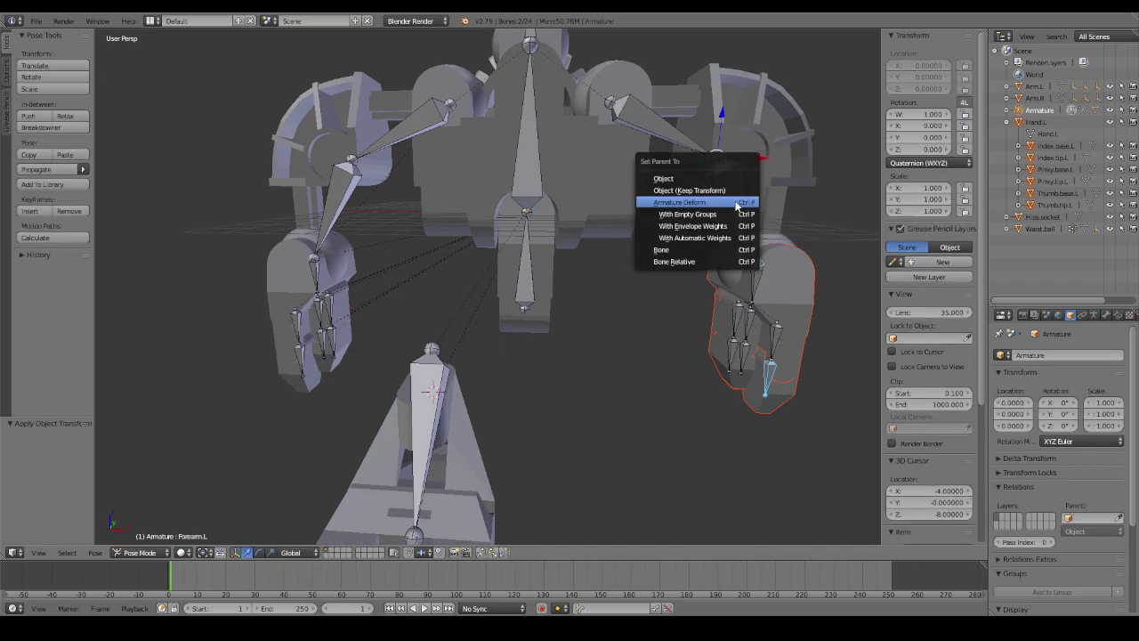
click(736, 206)
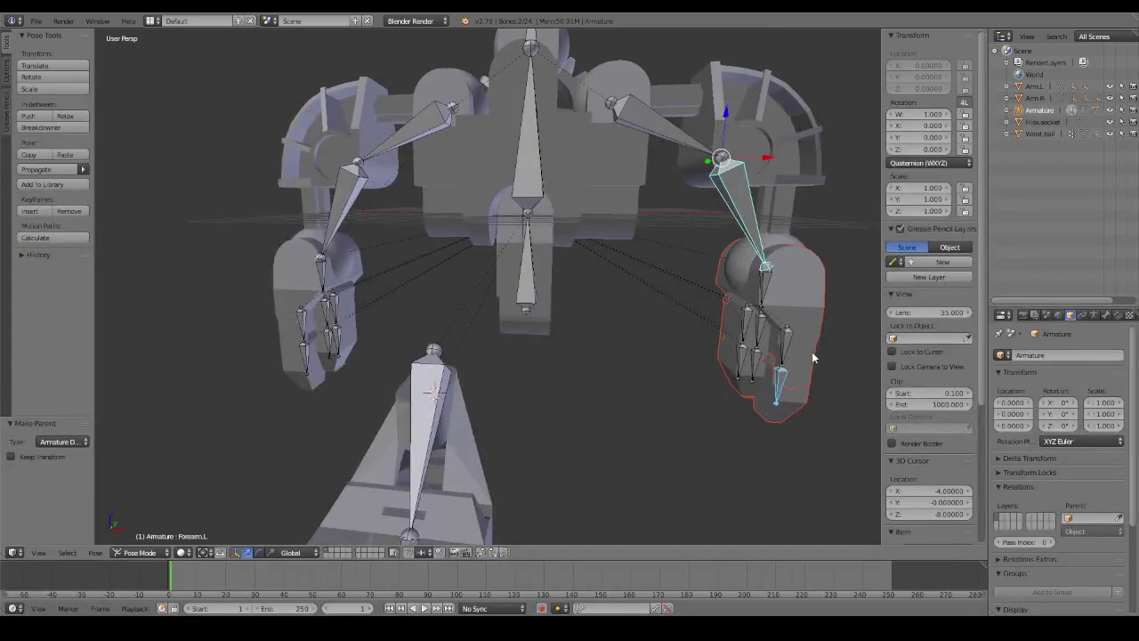
Give the Hand.L mesh a new vertex group named after the hand piece.
right_click(801, 295)
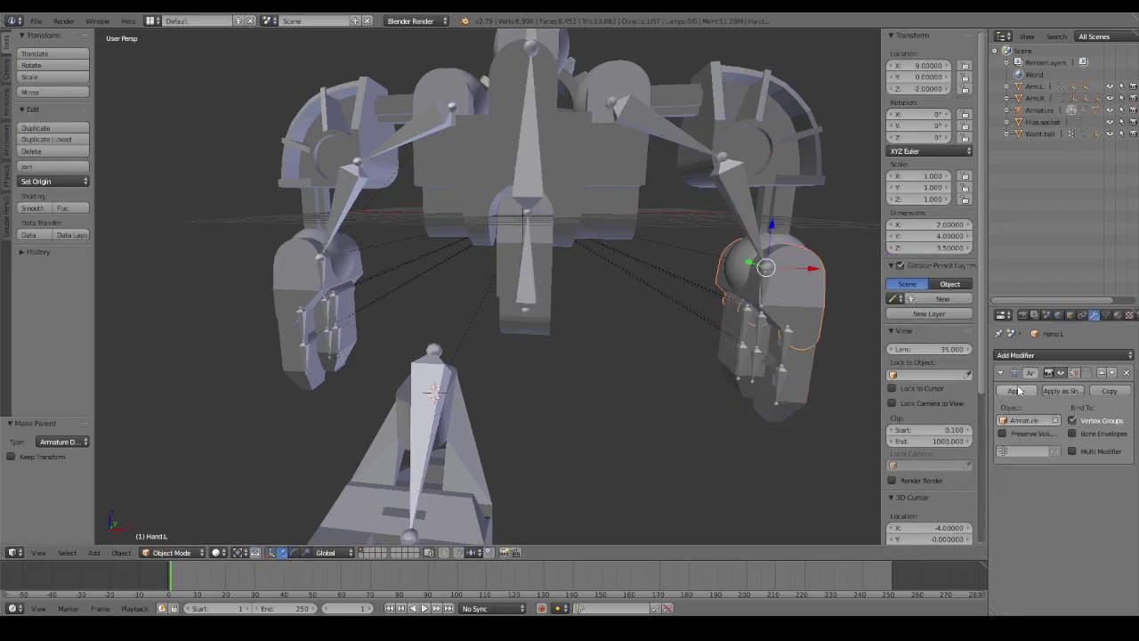
click(1105, 316)
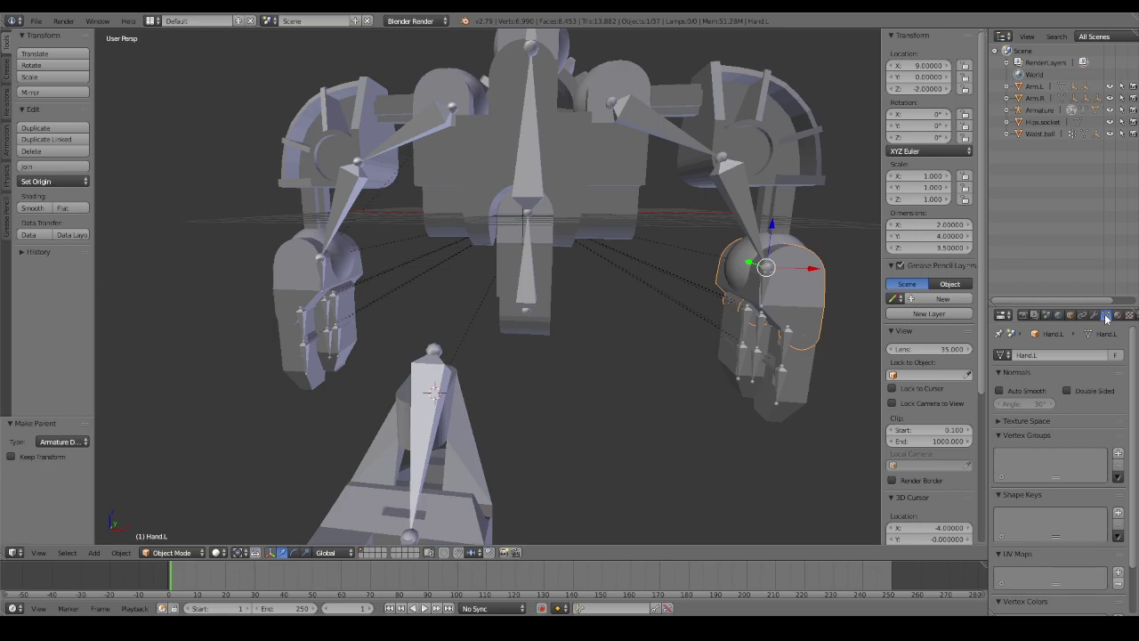
click(1119, 455)
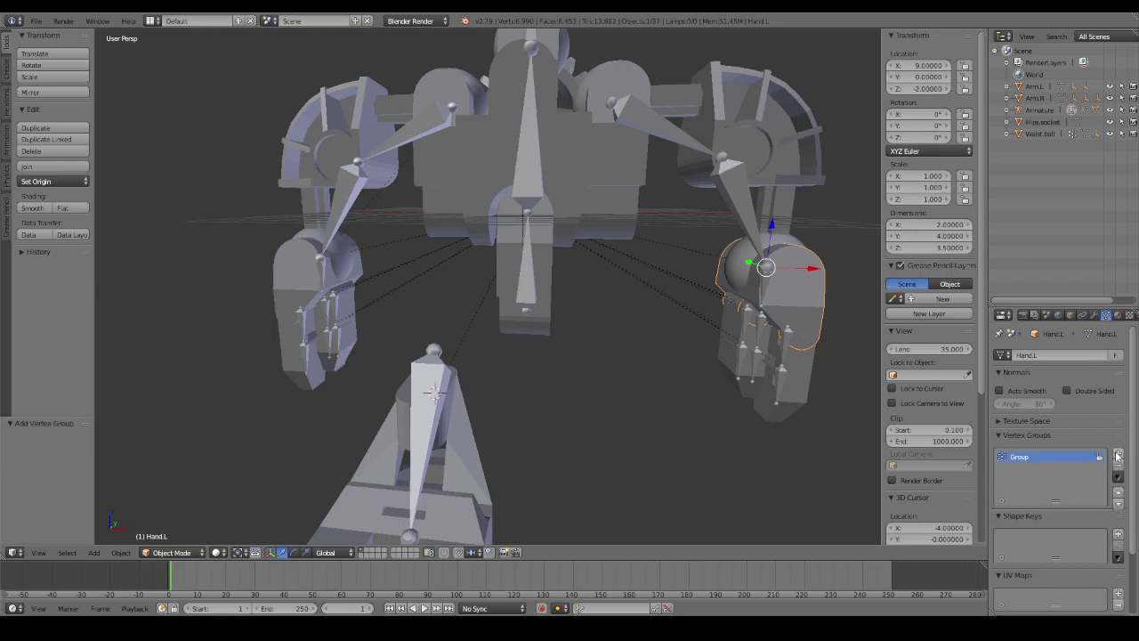
double_click(1019, 457)
text(Hand)
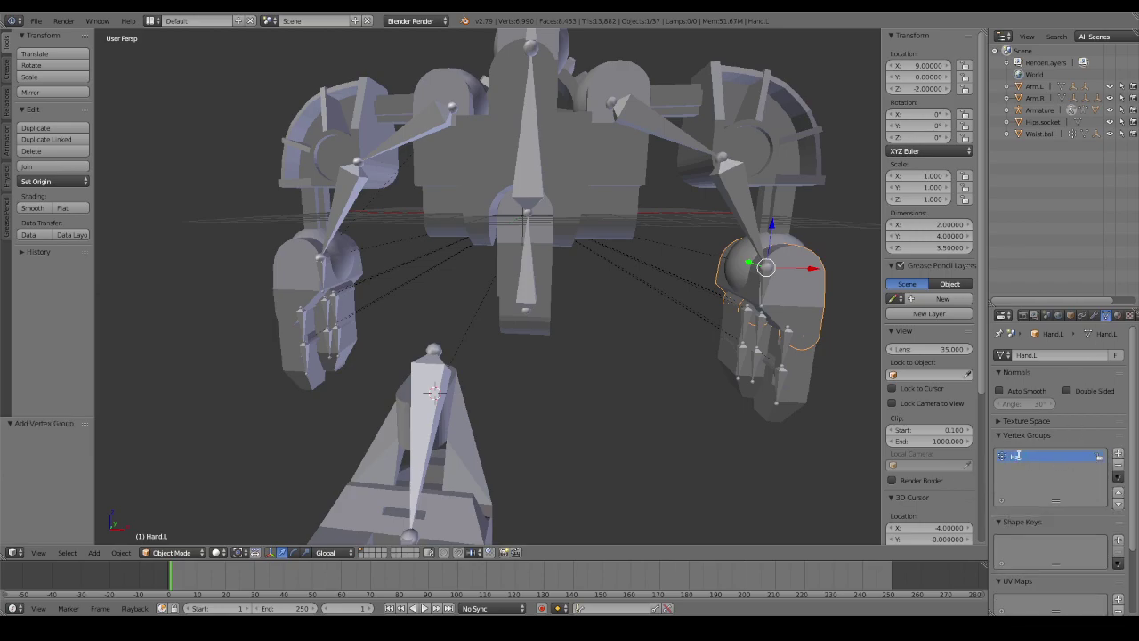
key(Return)
Add piece-named vertex groups to Index.base.L and Index.tip.L, beginning the tip's rename.
right_click(810, 361)
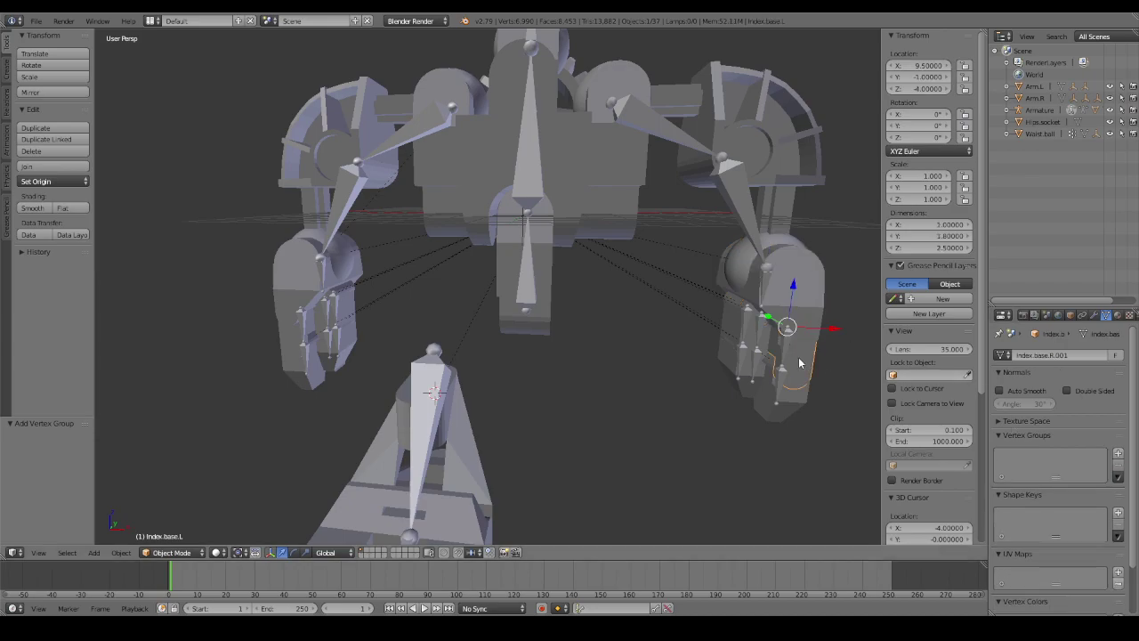
click(1117, 454)
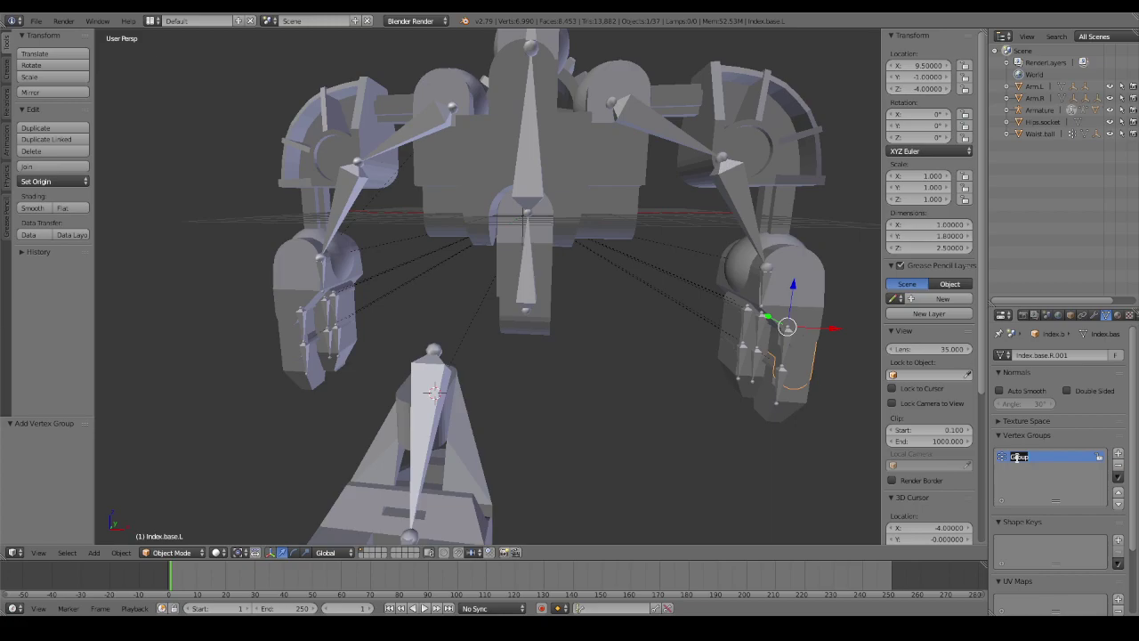
text(Index.base)
text(.L)
key(Return)
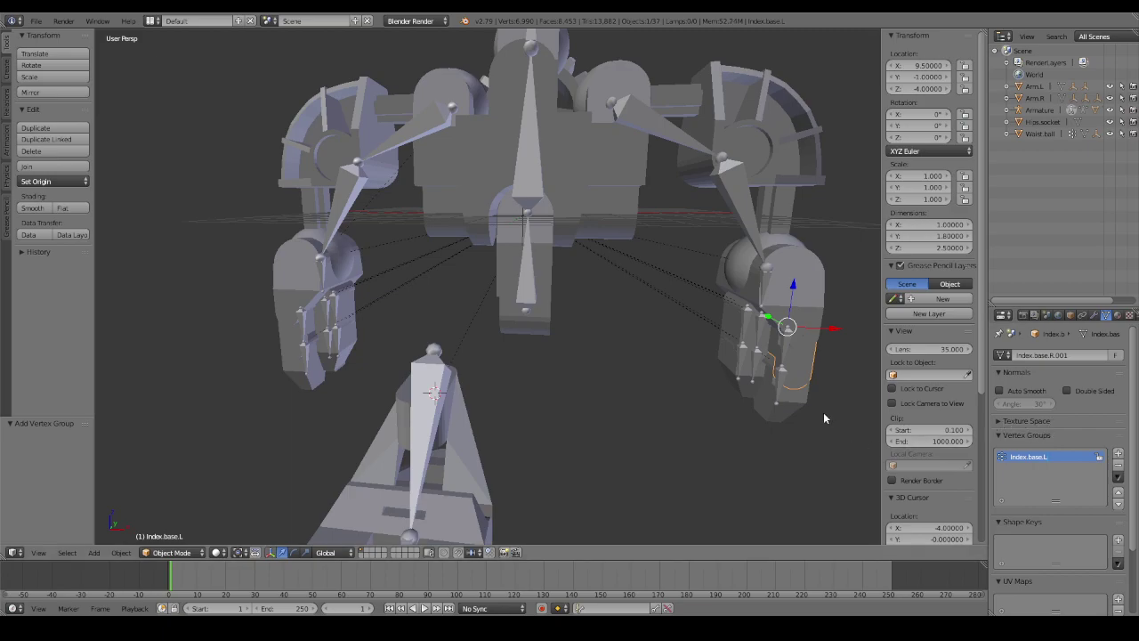
right_click(788, 401)
click(1117, 453)
double_click(1041, 456)
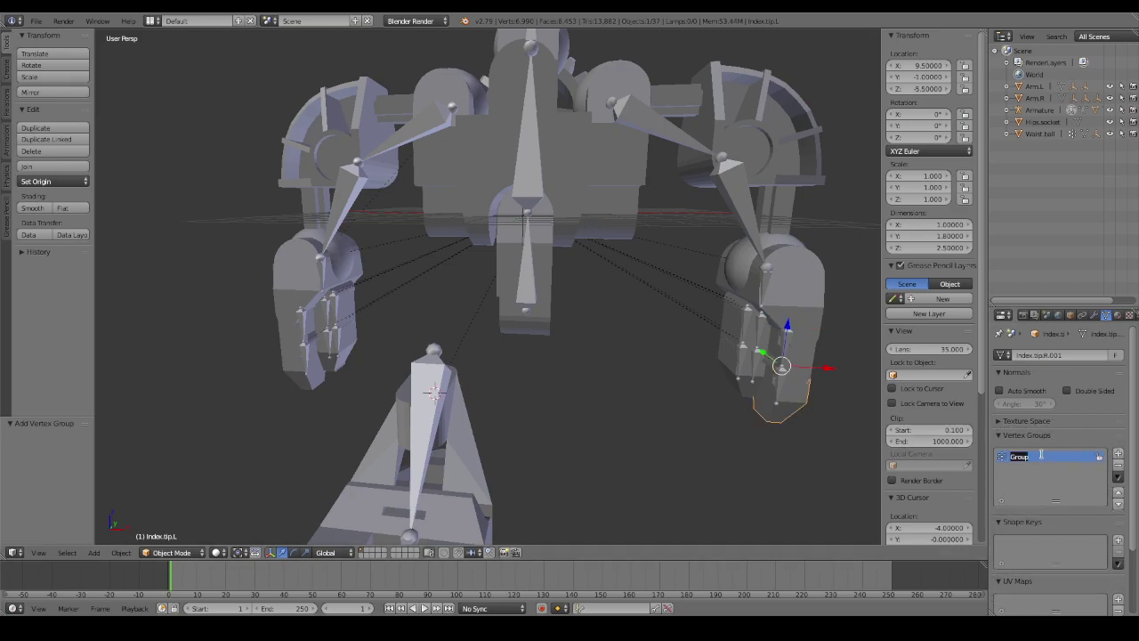
text(Index.tip.L)
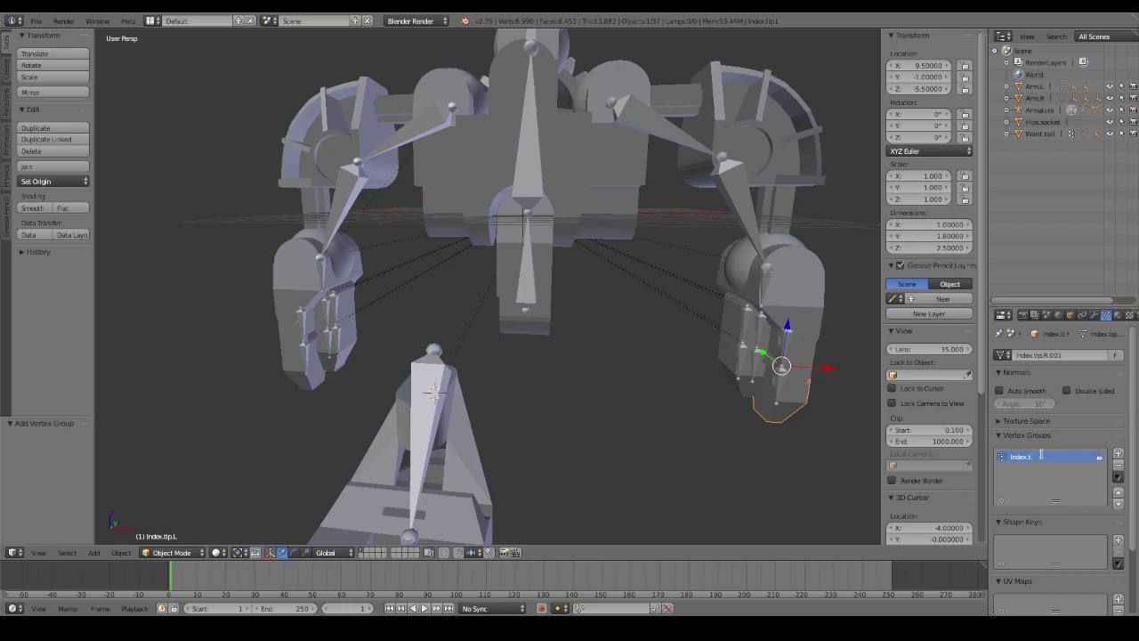
Finish naming the Index.tip.L group, then add a Pinky.base.L vertex group to the pinky base.
text(.L)
key(Return)
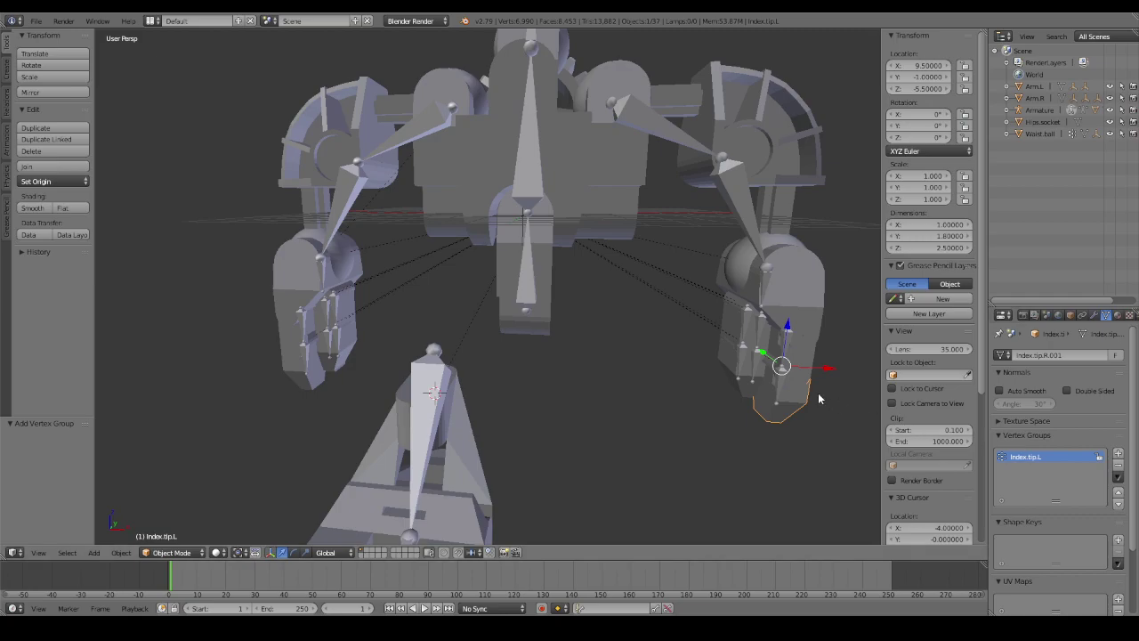
scroll(788, 378, up, 3)
scroll(708, 360, up, 3)
middle_drag(708, 360, 754, 352)
right_click(753, 353)
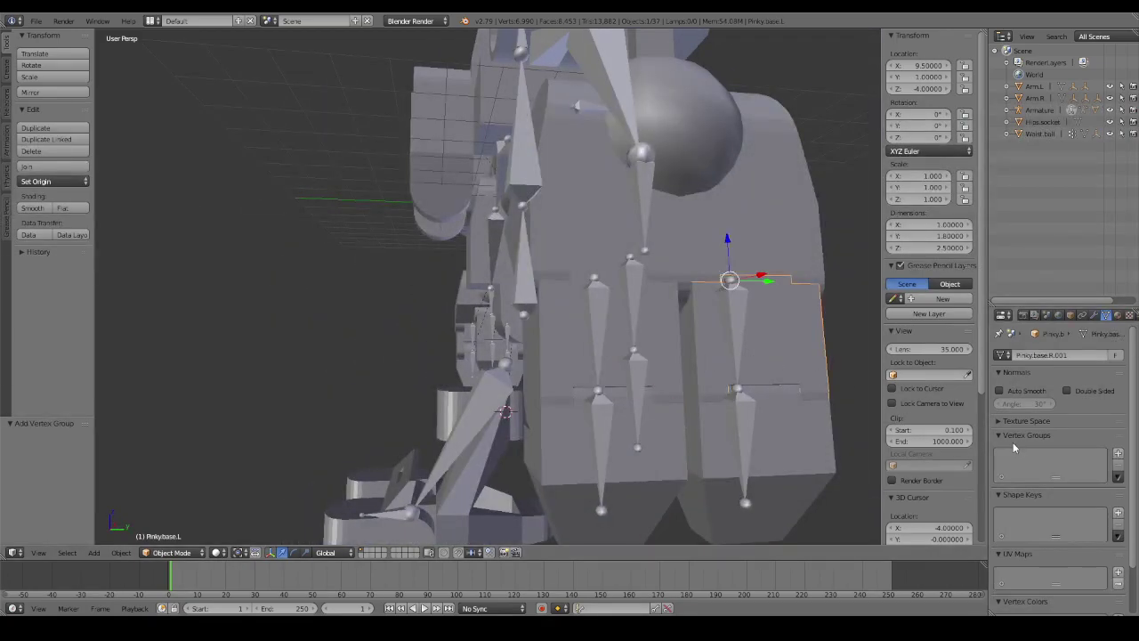
click(1118, 452)
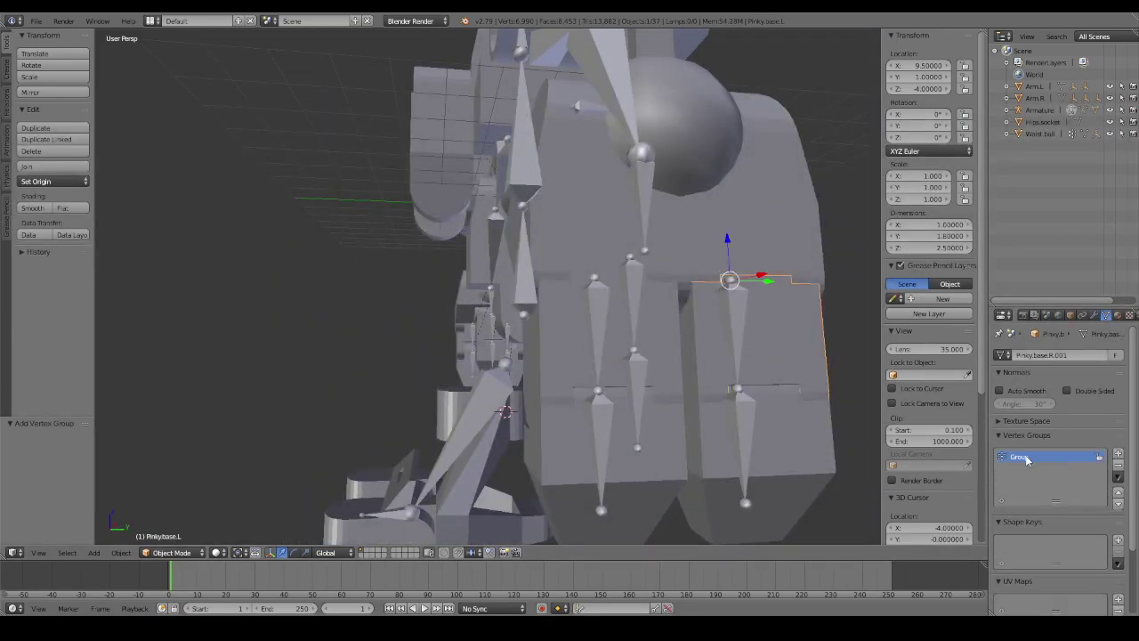
double_click(1020, 457)
text(Pinky.base.L)
Add a vertex group named Pinky.tip.L to the pinky tip piece.
right_click(796, 451)
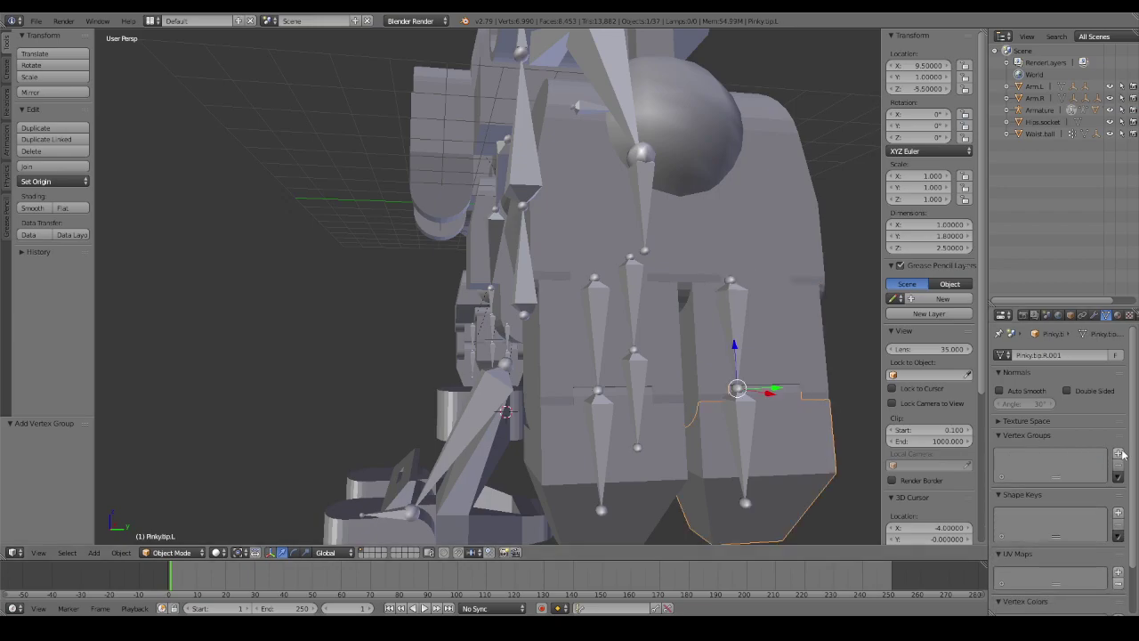
click(1118, 452)
double_click(1025, 457)
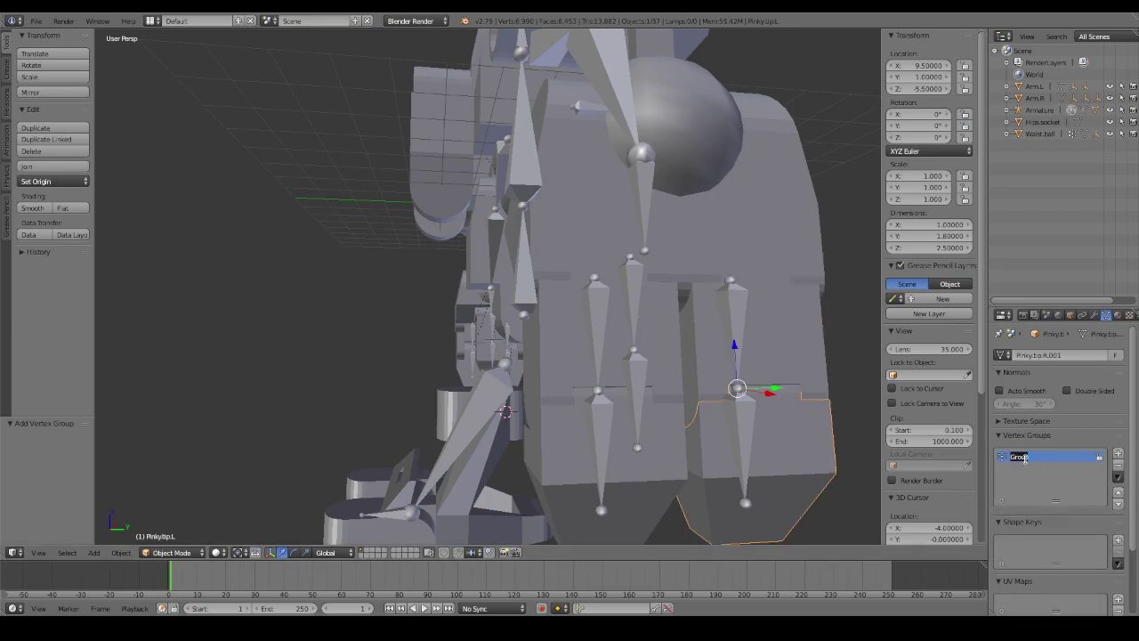
text(Pinky.tip.L)
Add a vertex group named Thumb.base.L to the thumb base piece.
middle_drag(828, 383, 778, 328)
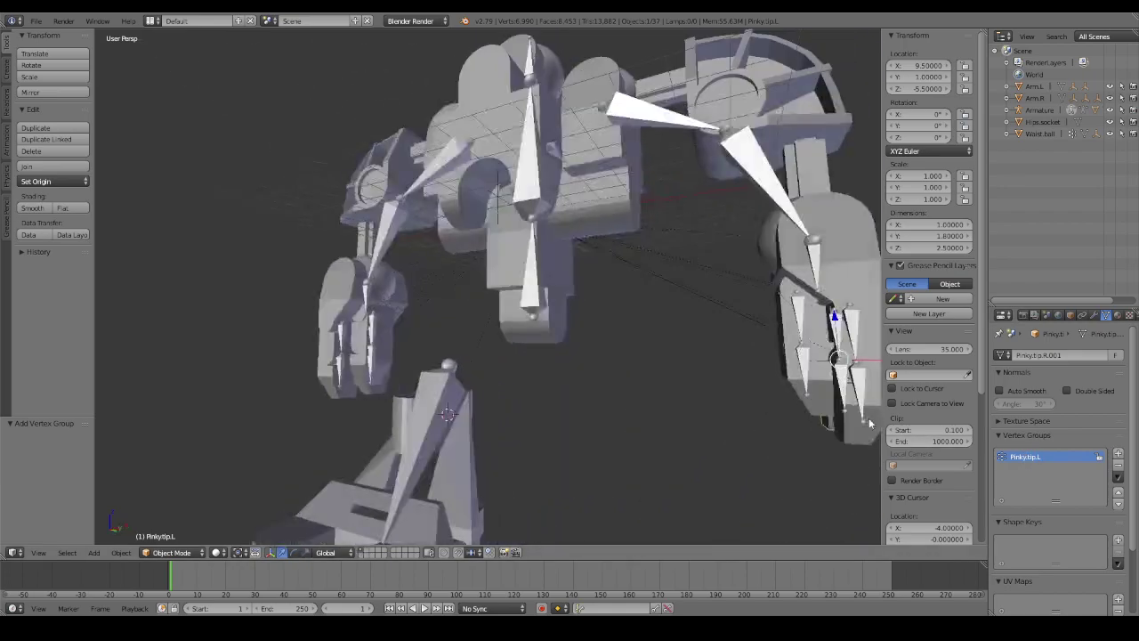
right_click(779, 328)
click(1118, 452)
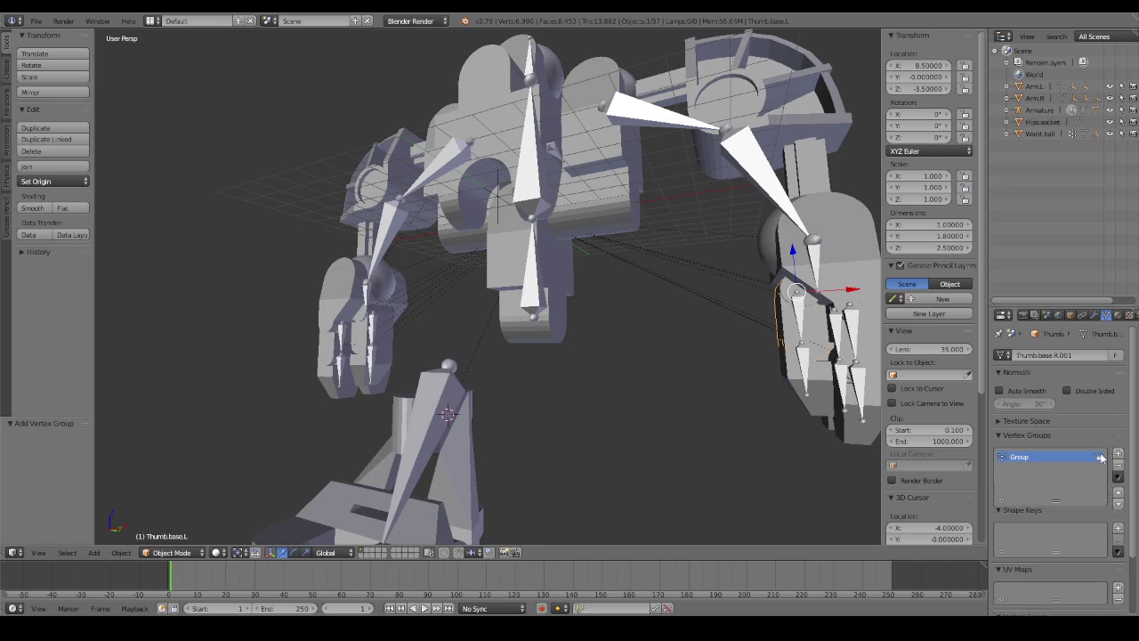
double_click(1035, 456)
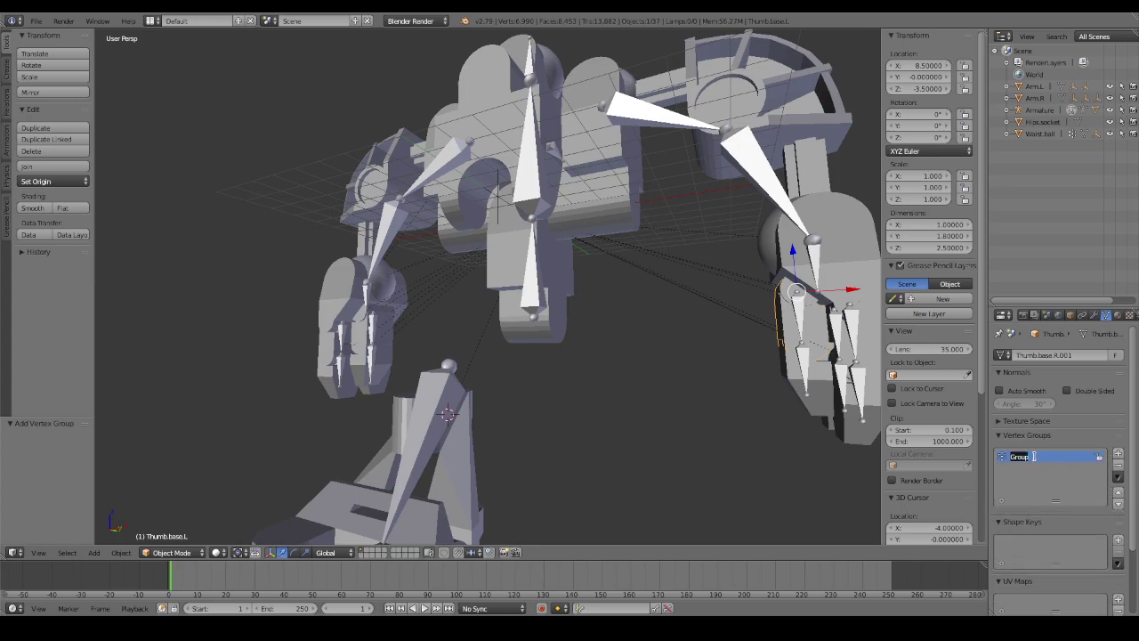
text(Thumb.base.L)
Add a vertex group named Thumb.tip.L to the thumb tip piece.
right_click(830, 399)
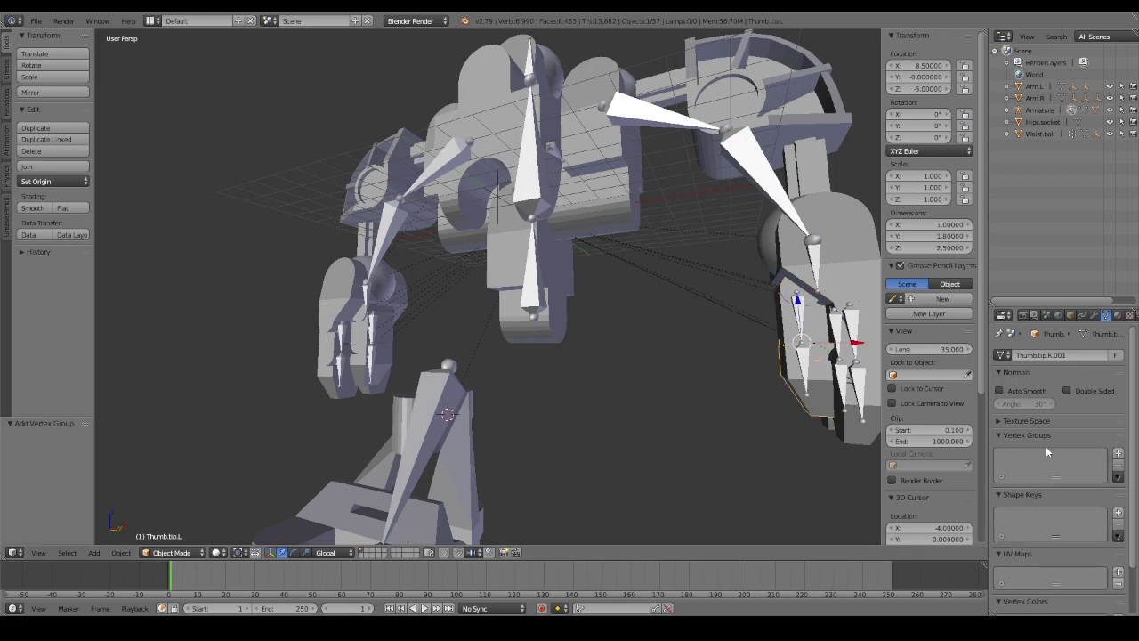
click(1119, 453)
double_click(1030, 455)
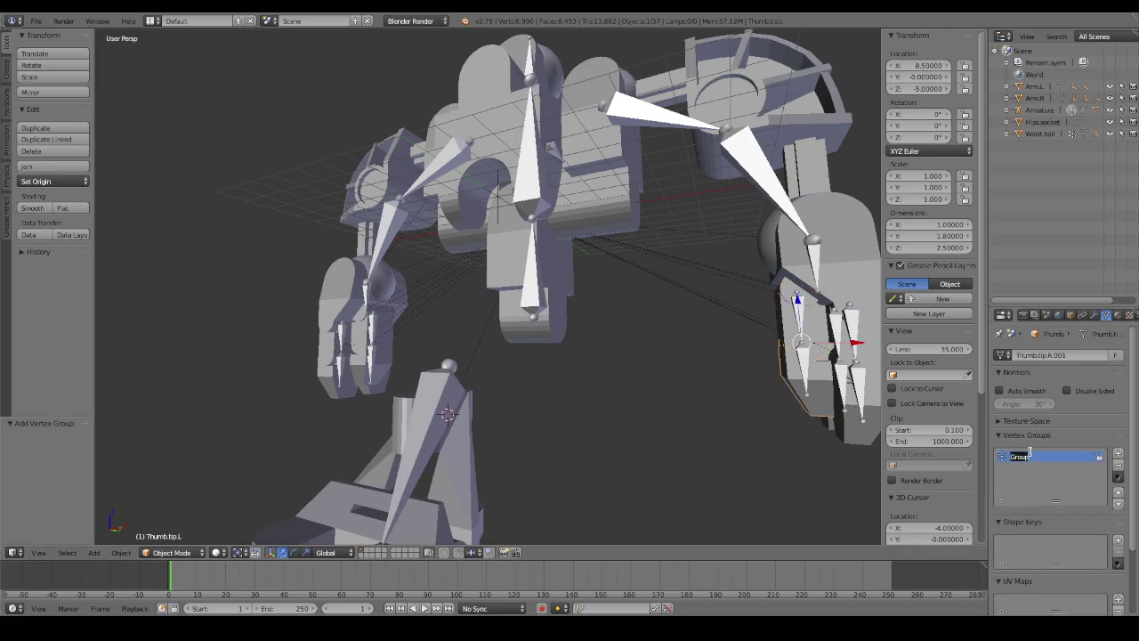
text(Thumb.tip.L)
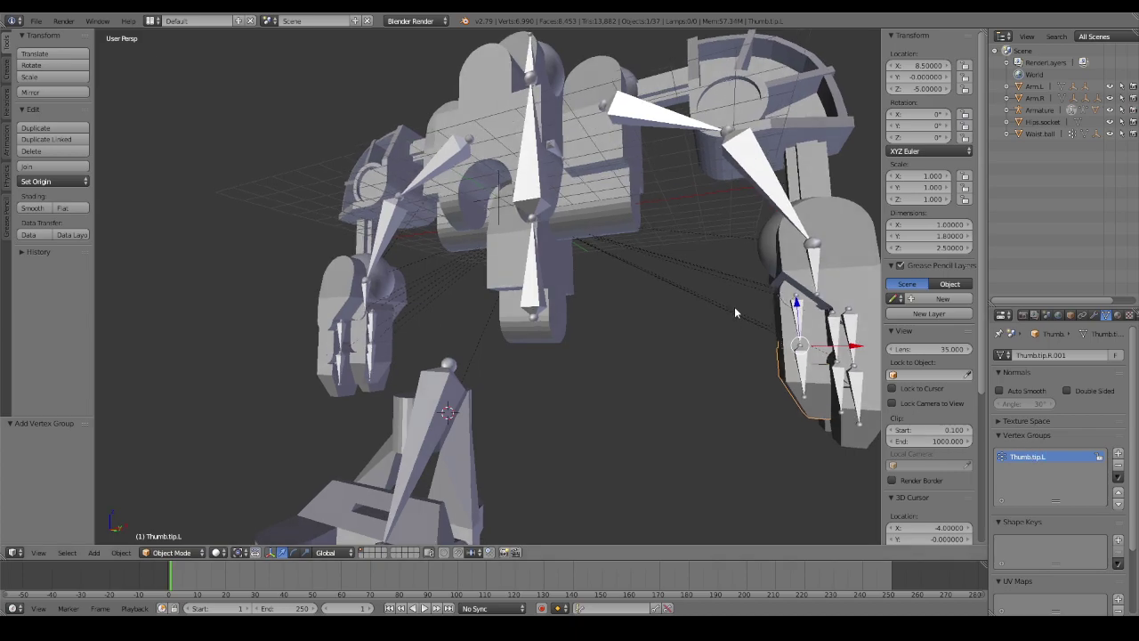
mouse_move(734, 306)
middle_down()
mouse_move(779, 337)
mouse_move(742, 346)
middle_up()
Review the Hand.L and Index.base.L meshes in Edit Mode with all vertices selected.
right_click(737, 338)
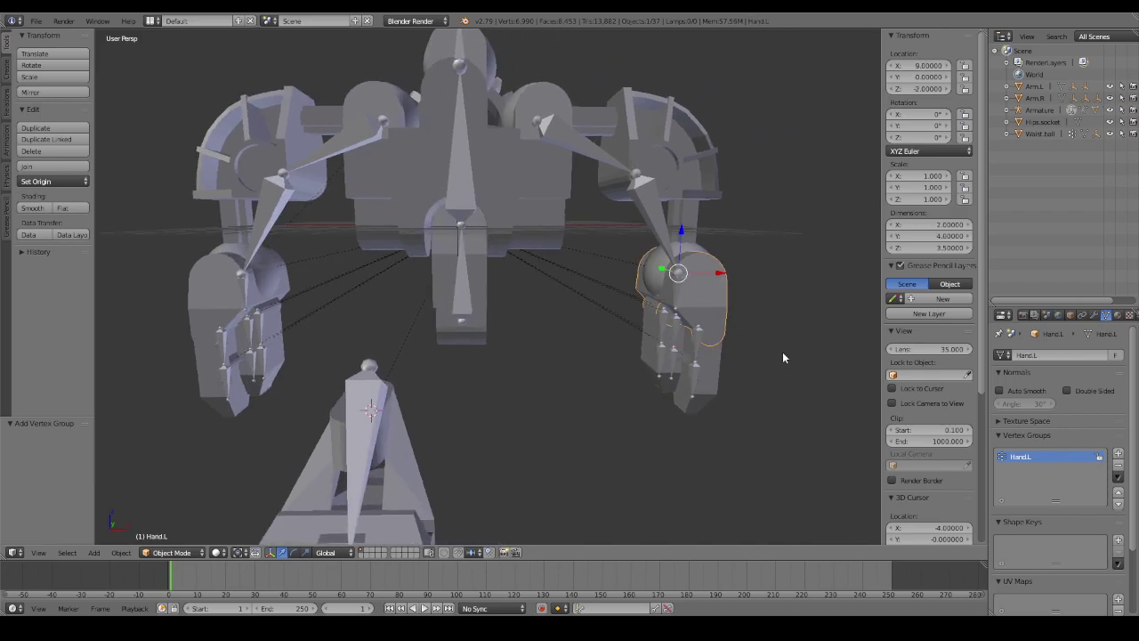
key(Tab)
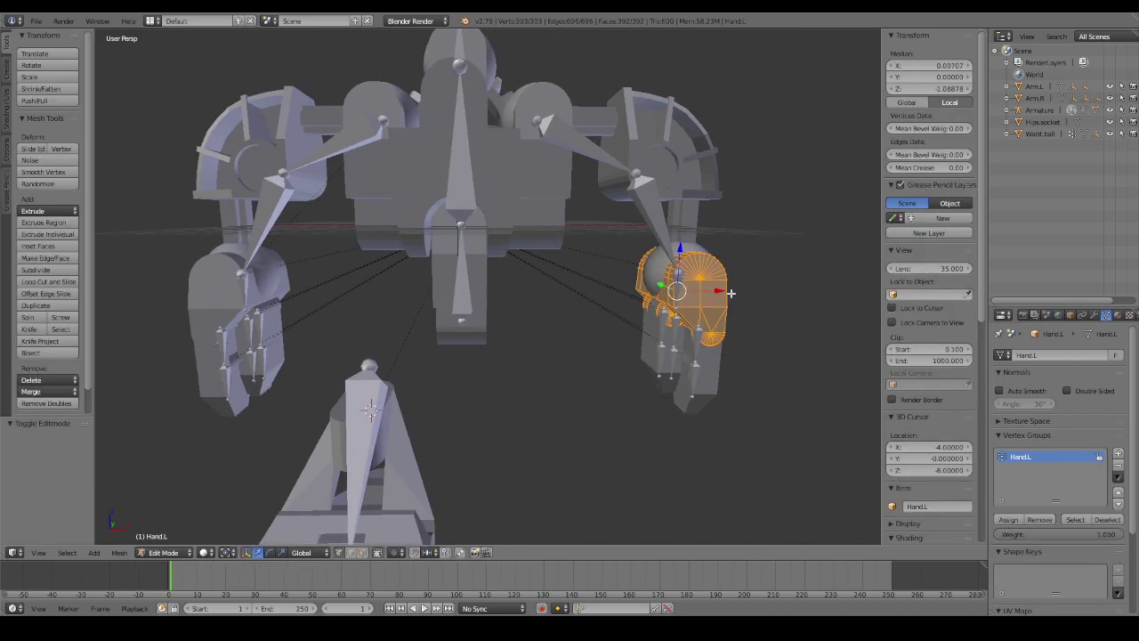
key(a)
key(a)
key(Tab)
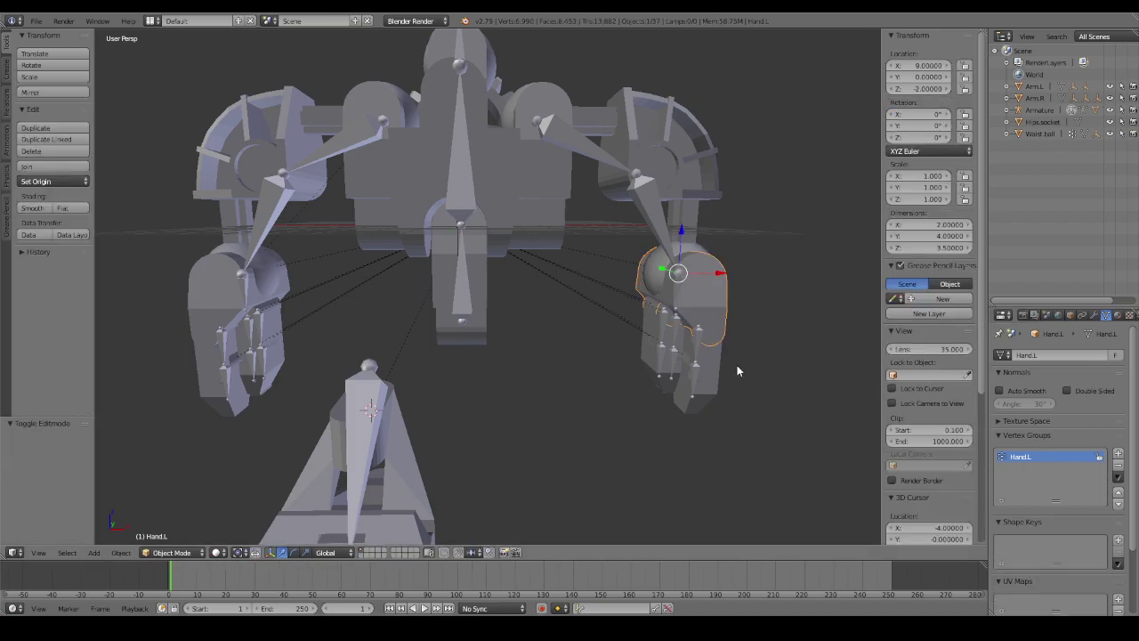
right_click(714, 356)
key(Tab)
key(a)
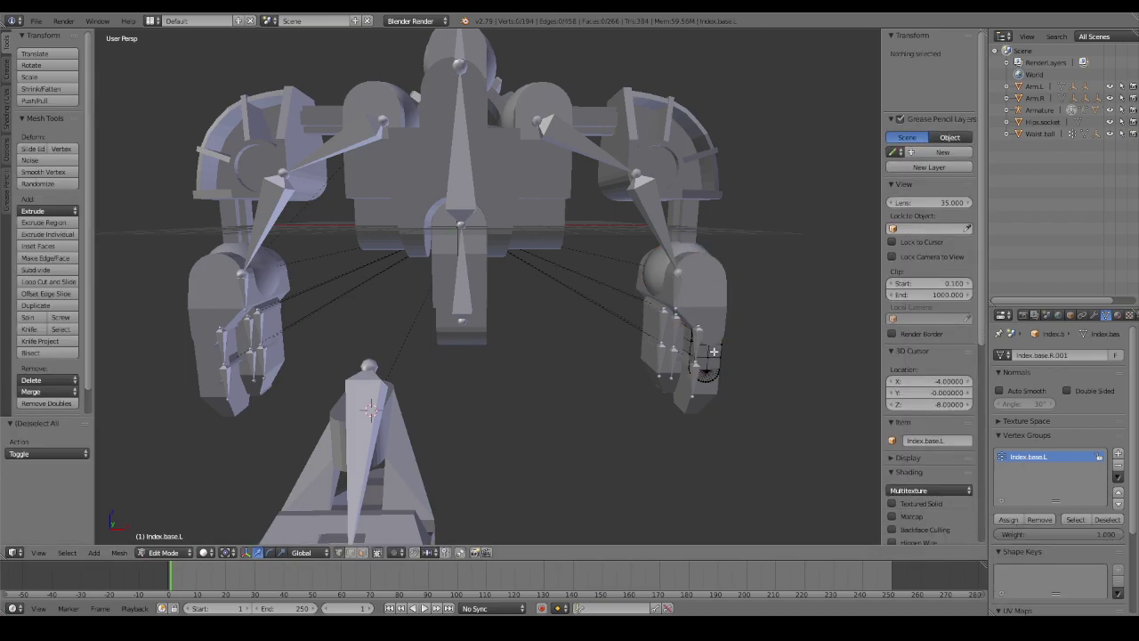
key(a)
click(1008, 522)
key(Tab)
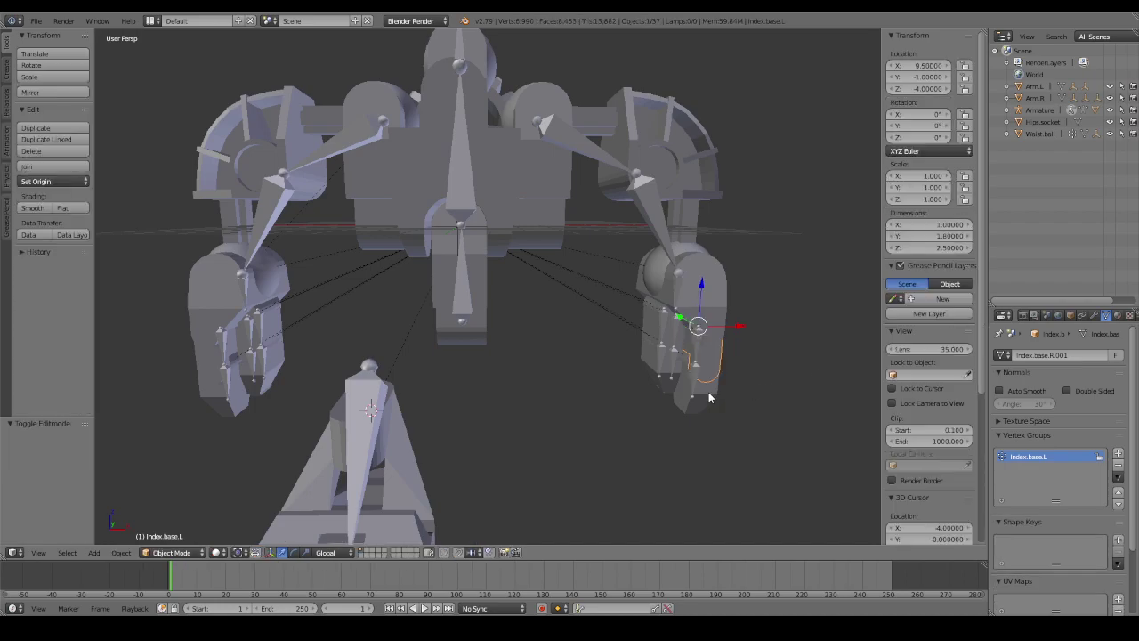
Review the Index.tip.L, Thumb.base.L and Thumb.tip.L meshes in Edit Mode.
right_click(702, 390)
key(Tab)
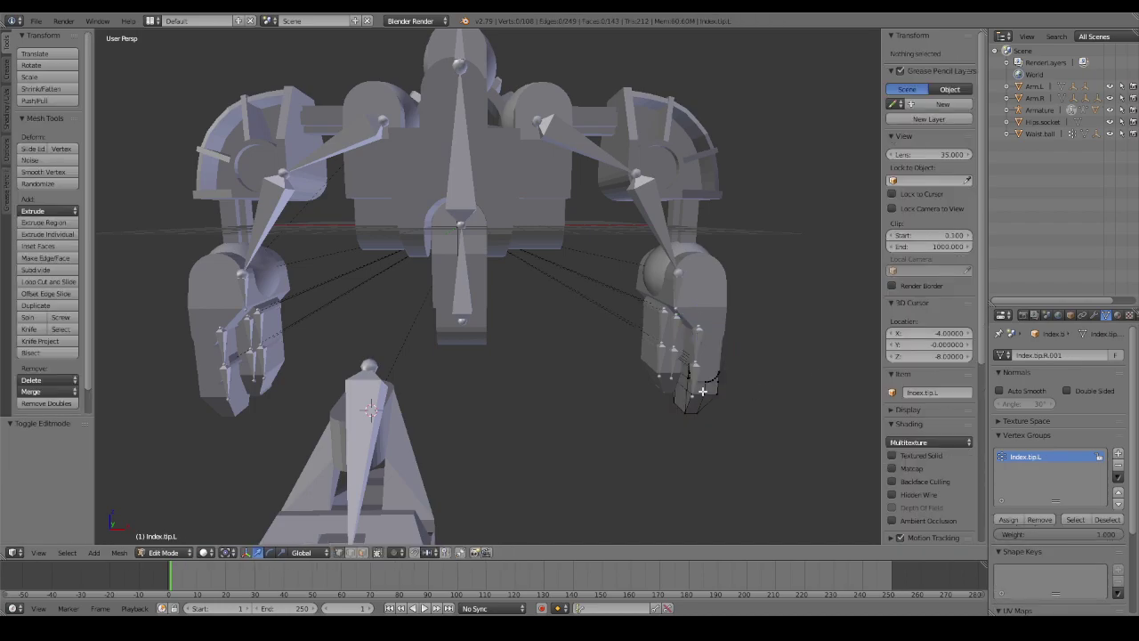
key(a)
key(Tab)
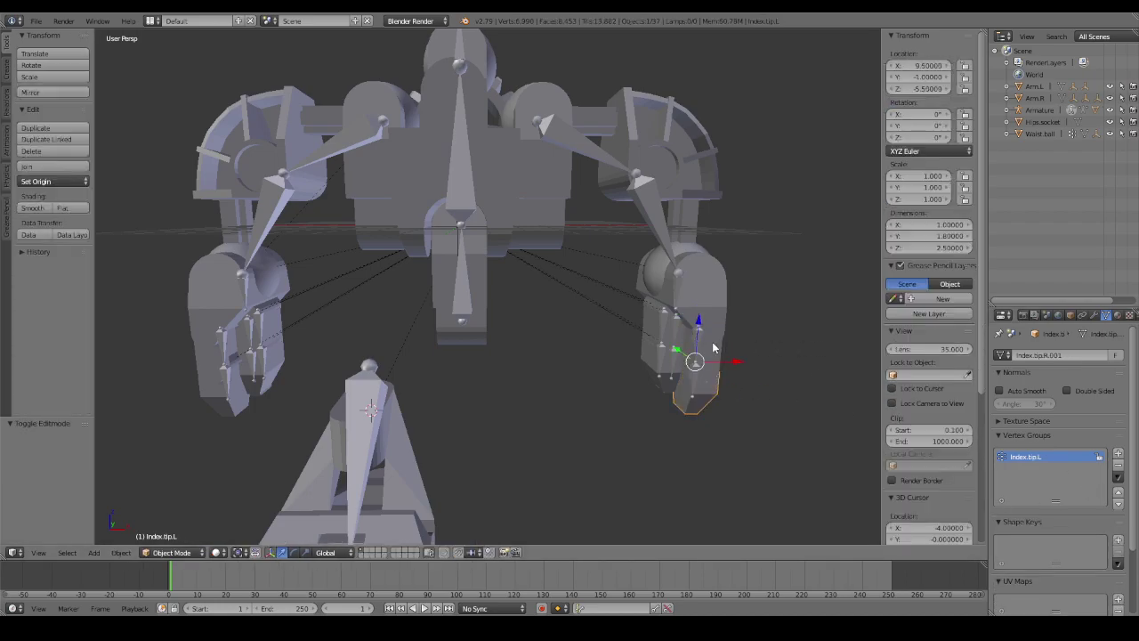
right_click(649, 327)
key(Tab)
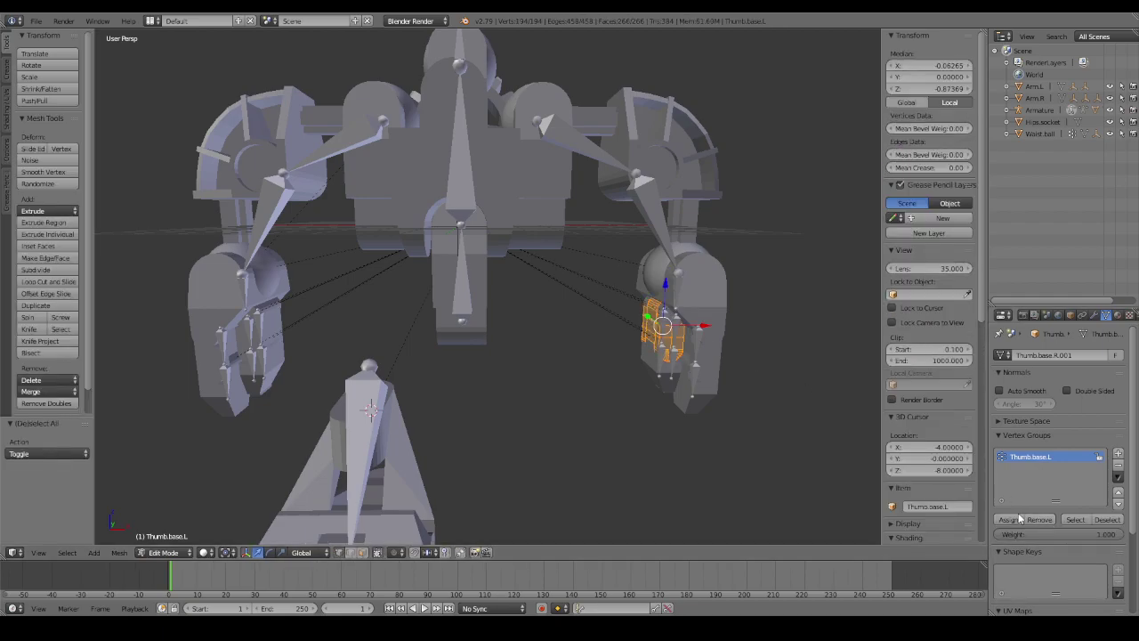
key(Tab)
right_click(707, 384)
key(Tab)
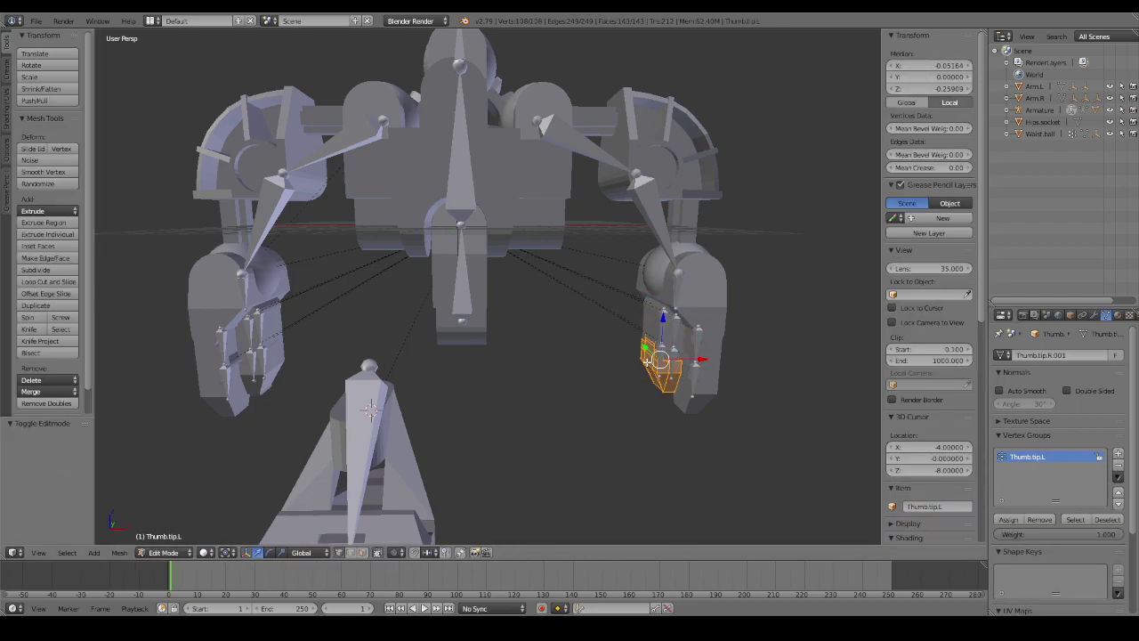
middle_drag(813, 399, 698, 375)
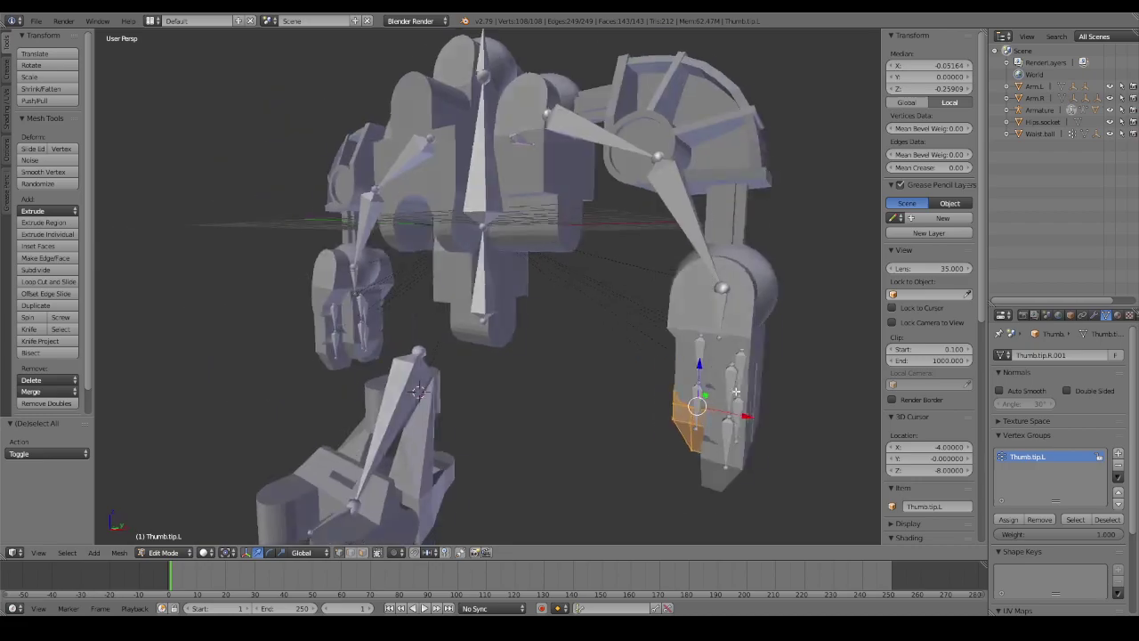
key(Tab)
Review the Pinky.base.L and Pinky.tip.L meshes, then rotate the Hand.L bone to test deformation.
right_click(730, 381)
key(Tab)
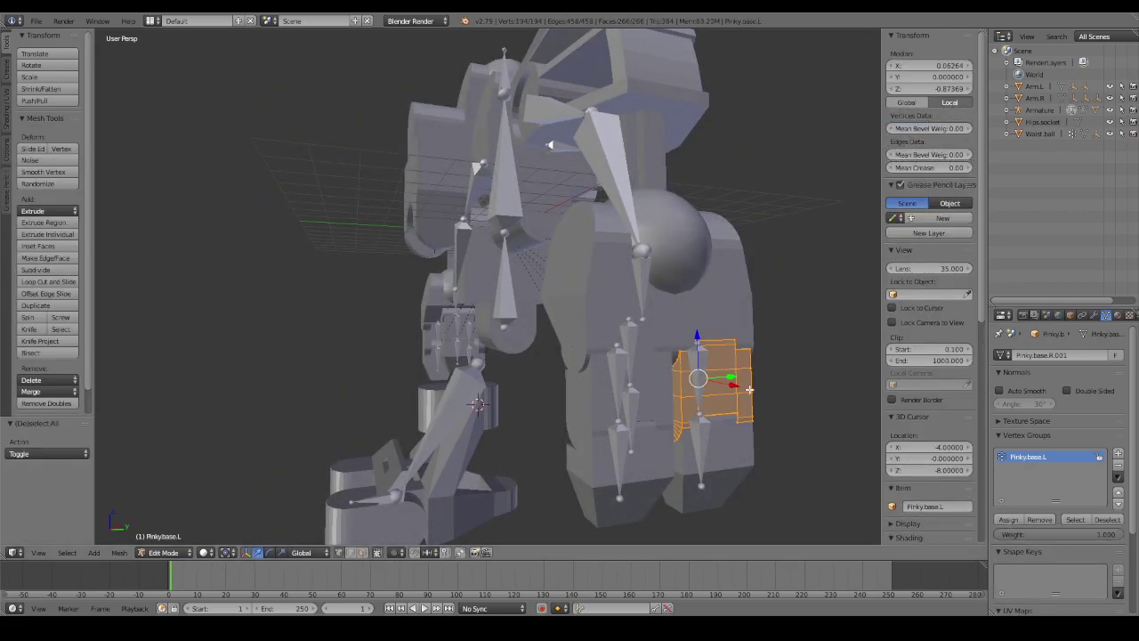
key(Tab)
right_click(700, 415)
key(Tab)
key(a)
key(a)
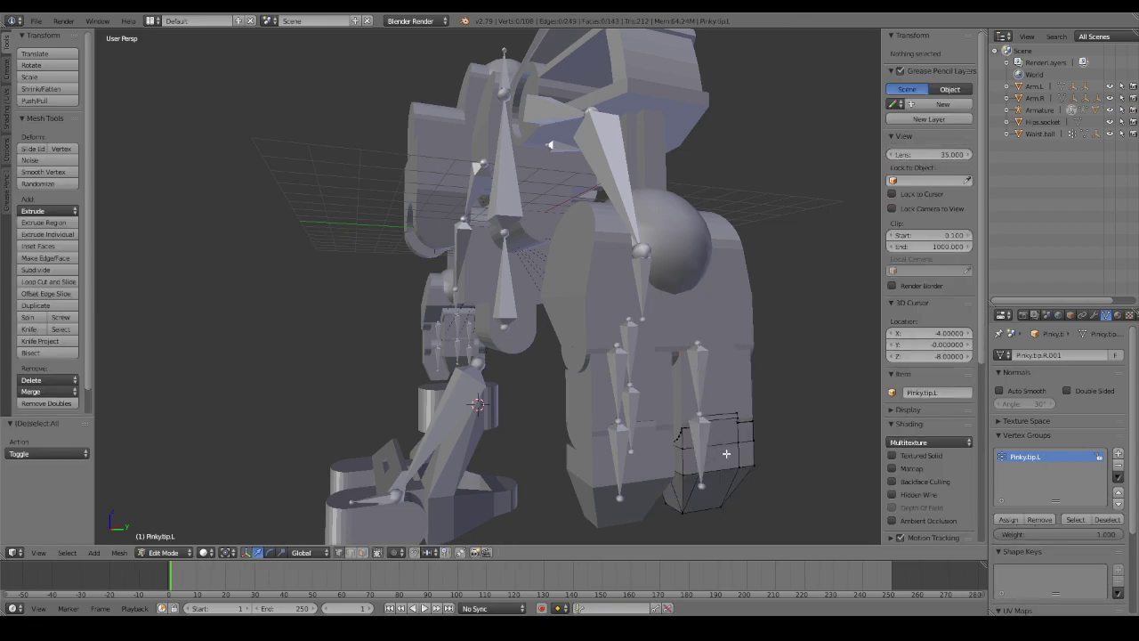
key(a)
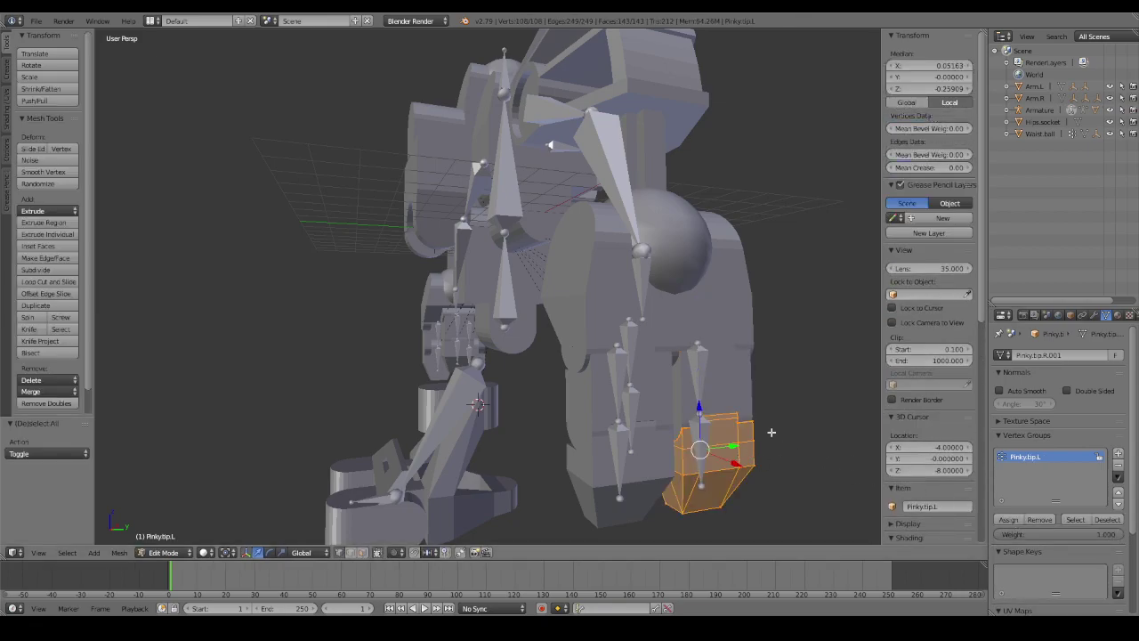
key(Tab)
middle_drag(750, 427, 721, 303)
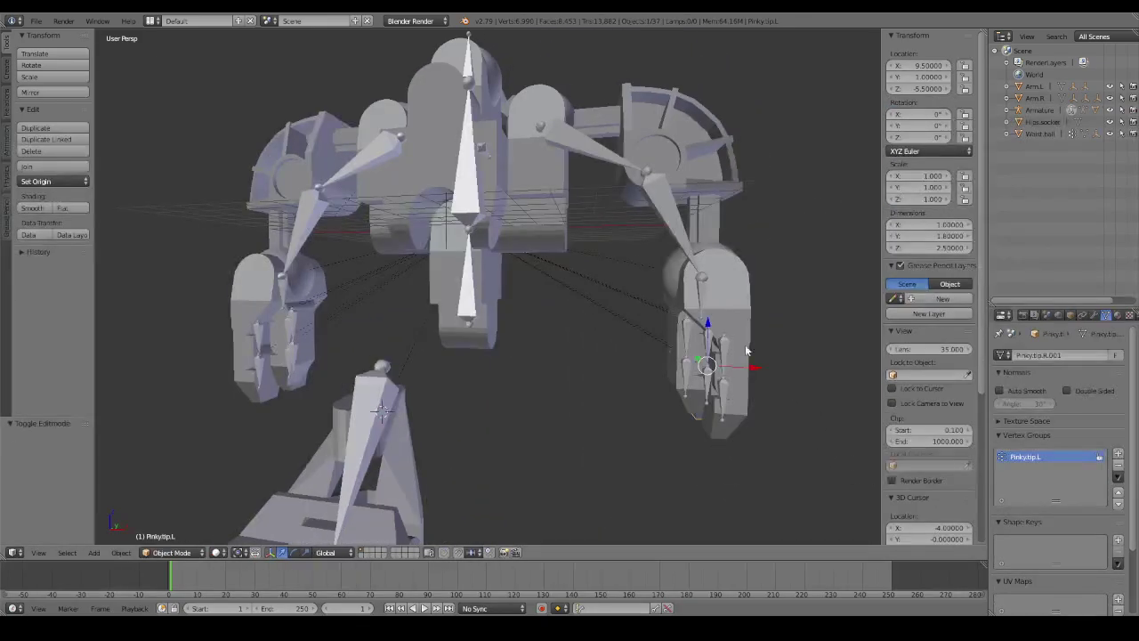
right_click(721, 303)
key(r)
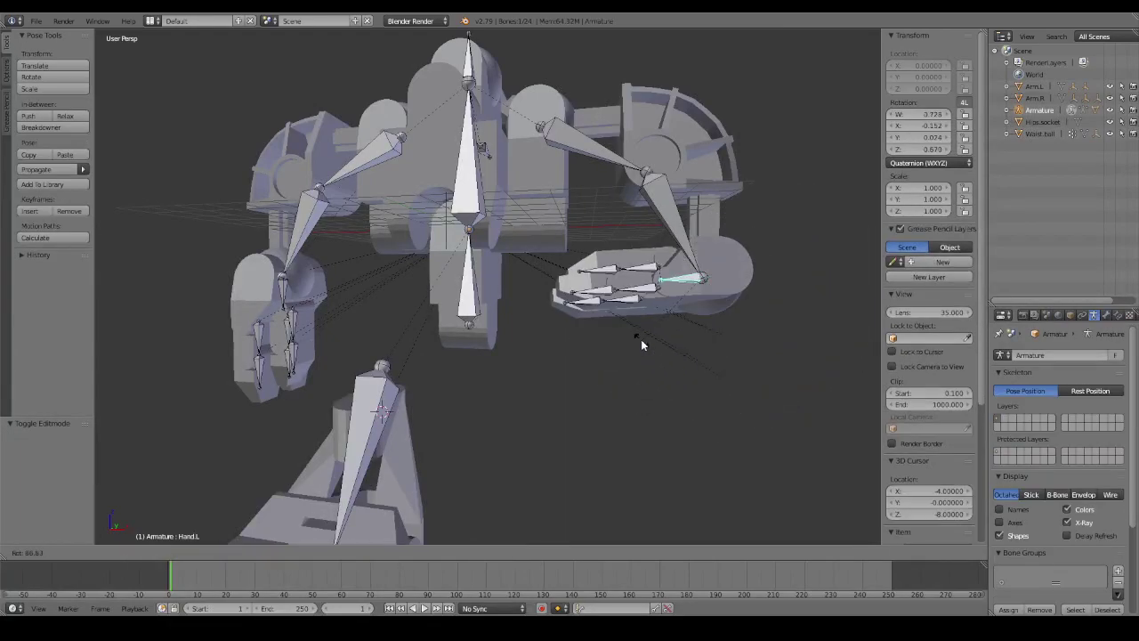
Cancel the hand rotation and bend the Index.base.L bone around the Y axis.
key(Escape)
right_click(721, 352)
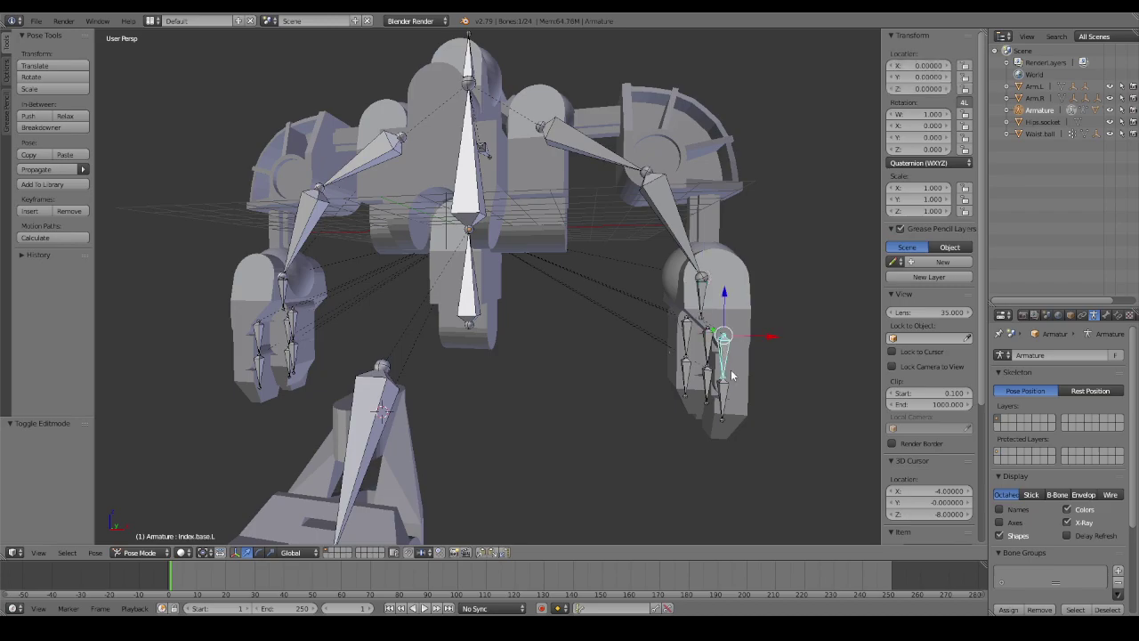
key(r)
key(y)
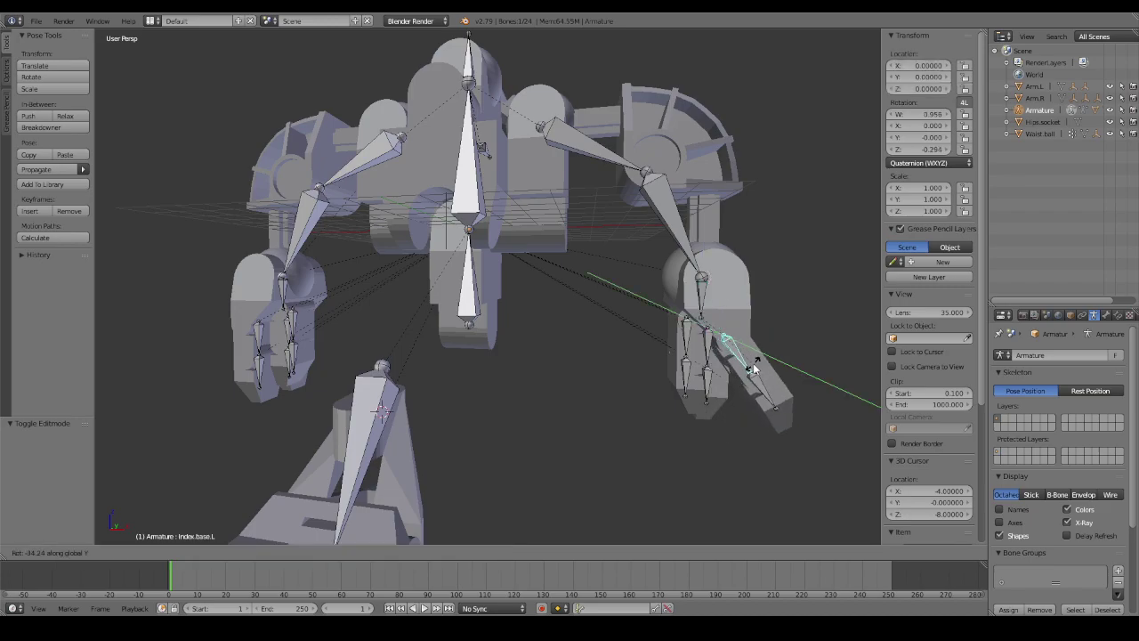
click(754, 369)
Bend the Index.tip.L bone around Y, then cancel the accidental finger mesh move.
right_click(759, 381)
key(r)
key(y)
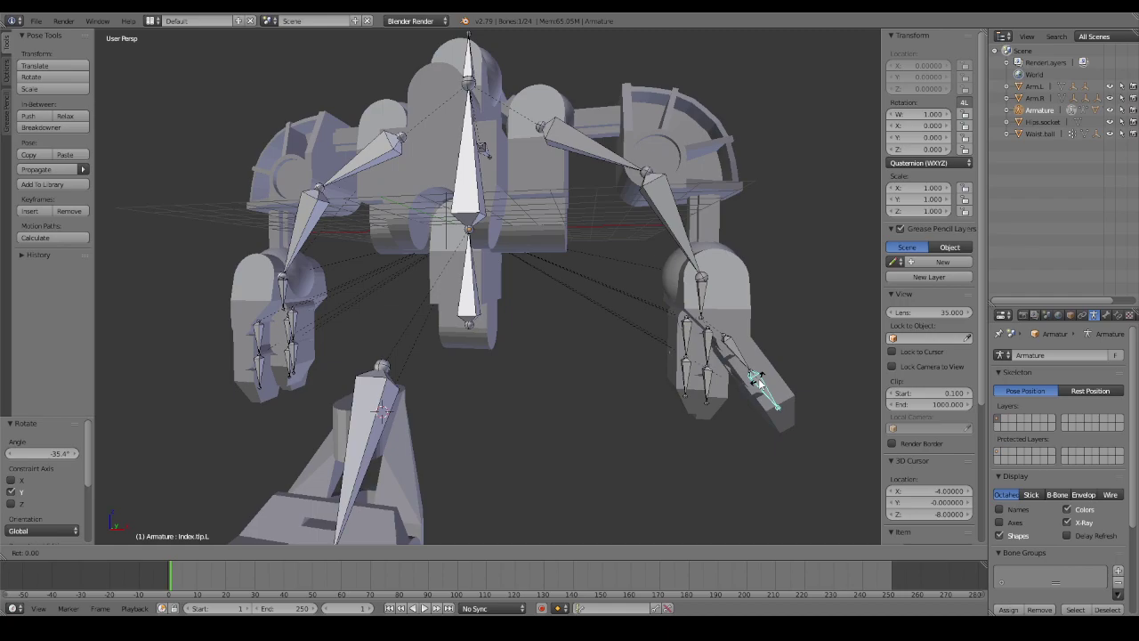
click(766, 376)
key(ctrl+Tab)
right_drag(766, 375, 755, 359)
right_click(756, 359)
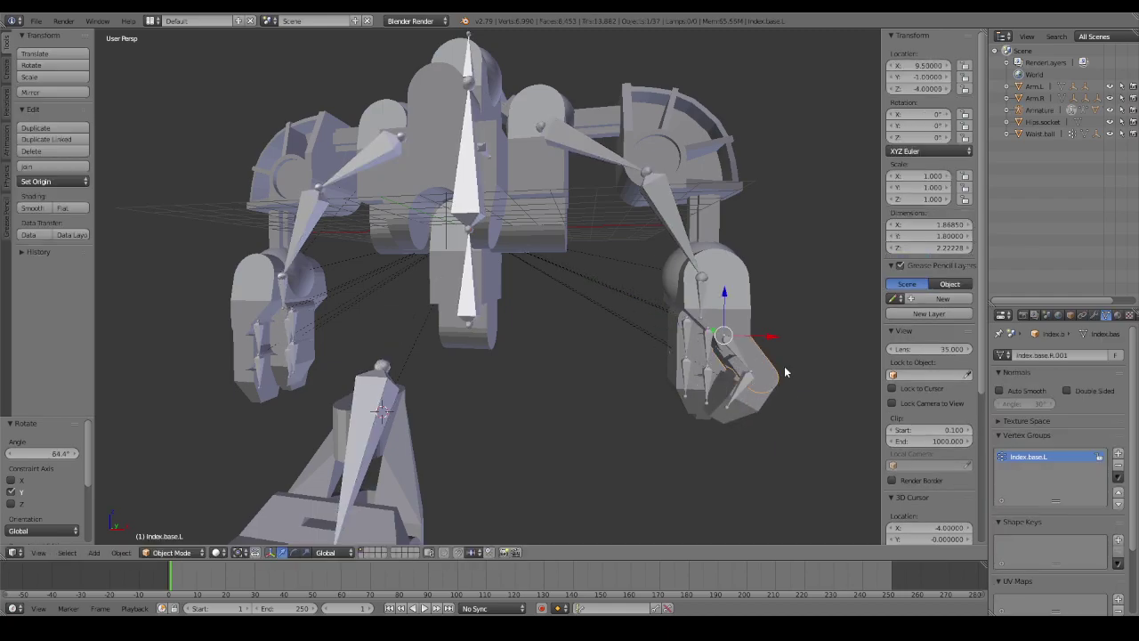
Reselect the armature in Pose Mode and orbit around the robot to inspect the hand.
mouse_move(784, 366)
middle_down()
mouse_move(685, 363)
mouse_move(744, 367)
middle_up()
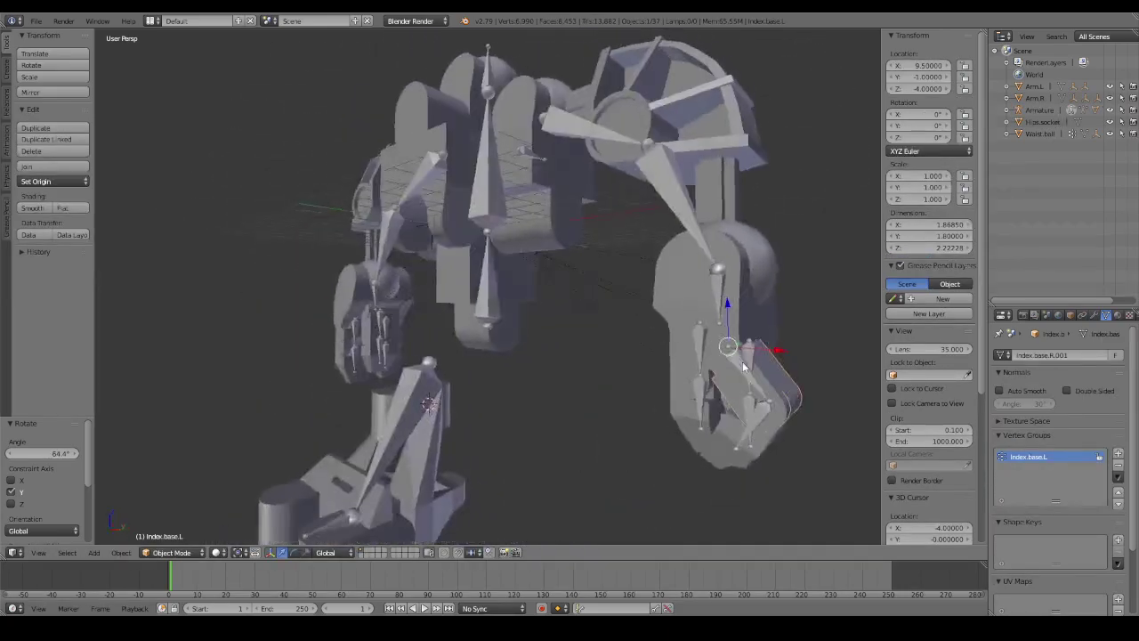
right_click(744, 365)
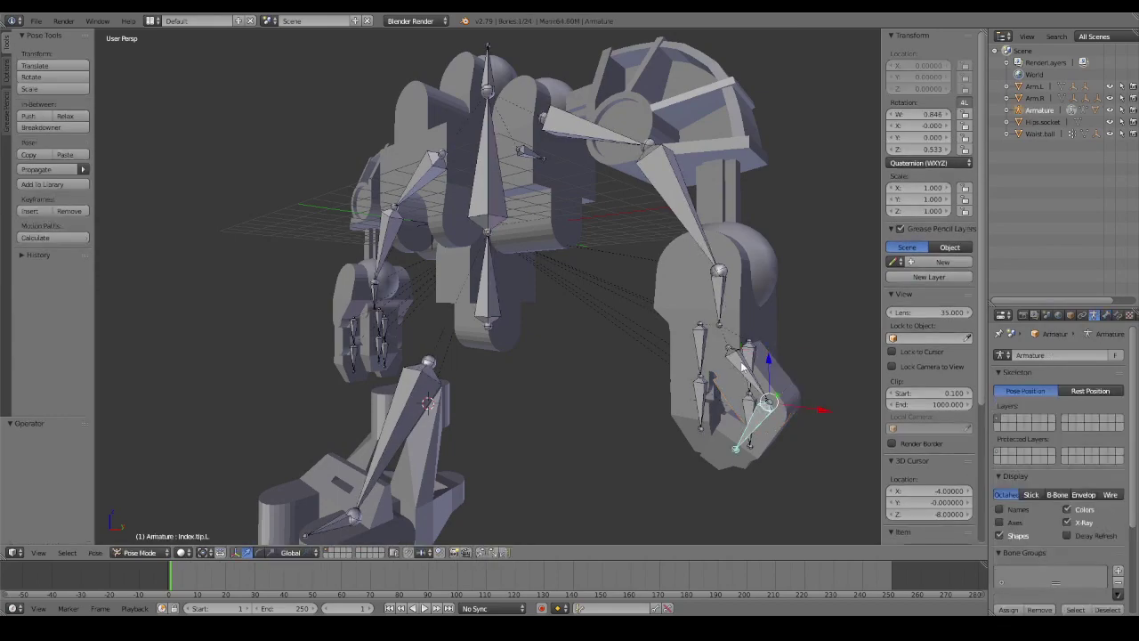
key(ctrl+Tab)
mouse_move(744, 366)
middle_down()
mouse_move(605, 334)
mouse_move(694, 361)
middle_up()
key(bracketleft)
middle_drag(606, 341, 537, 349)
Deselect the bones, return to Object Mode, and select the Foot.R mesh.
key(a)
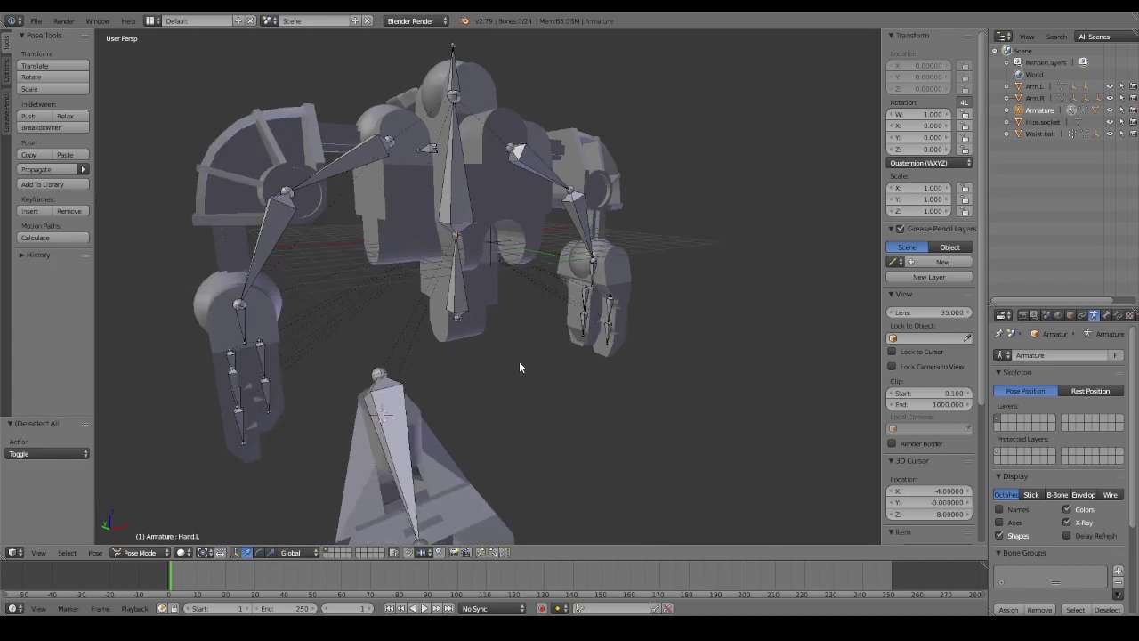
key(ctrl+Tab)
right_click(471, 328)
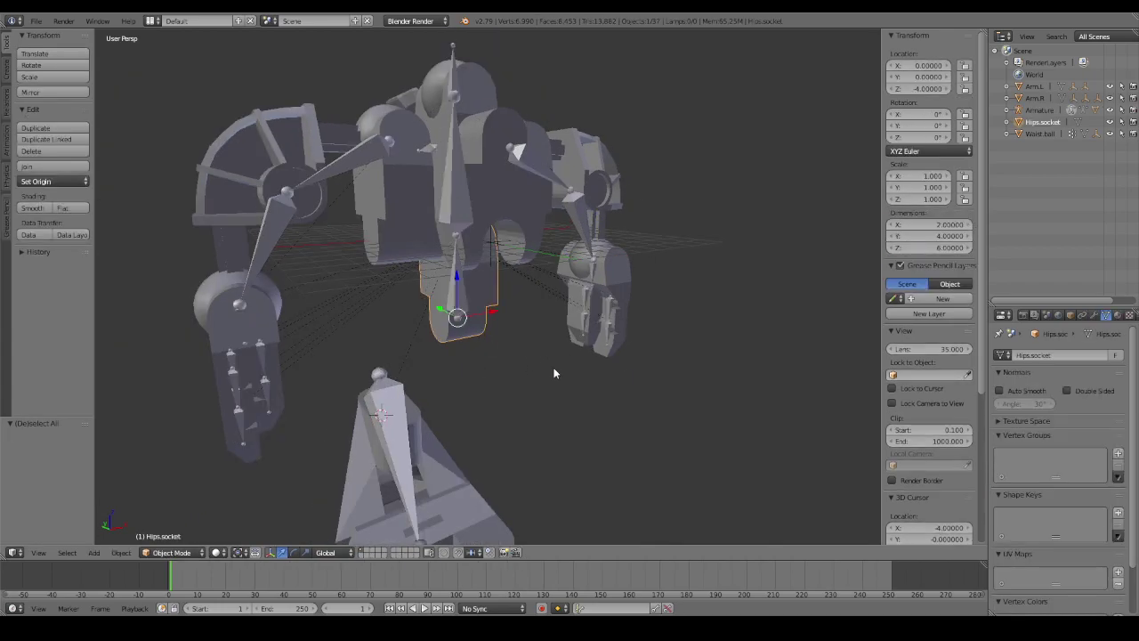
key(a)
mouse_move(555, 372)
middle_down()
mouse_move(448, 339)
mouse_move(528, 336)
mouse_move(542, 427)
mouse_move(471, 451)
middle_up()
right_click(440, 447)
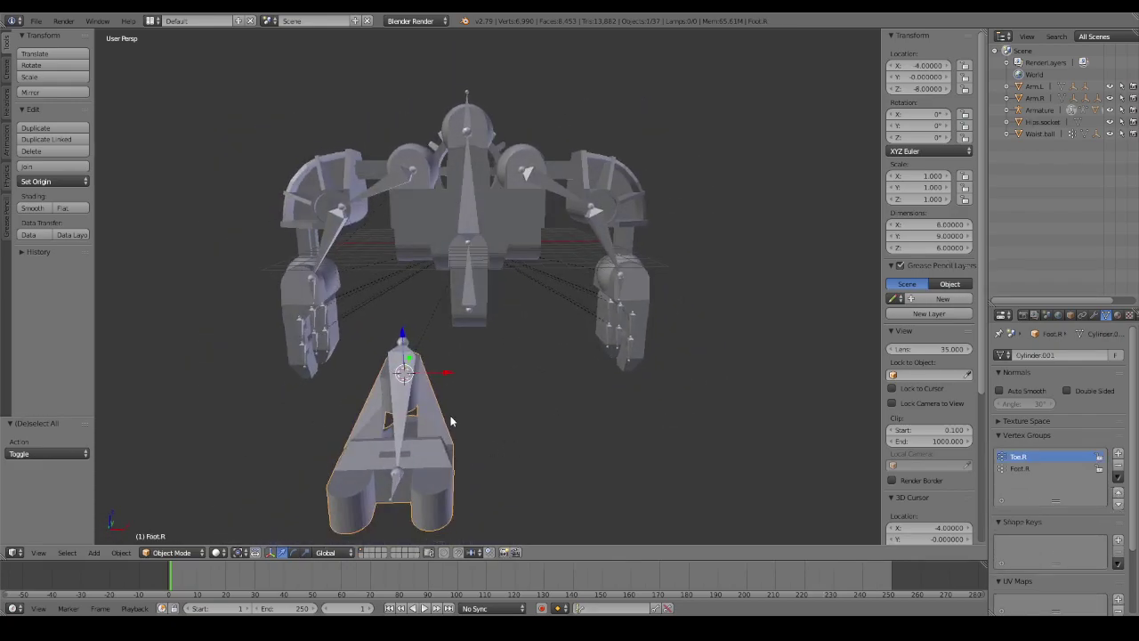
Try mirroring Foot.R along Z, then abandon the mirror.
key(space)
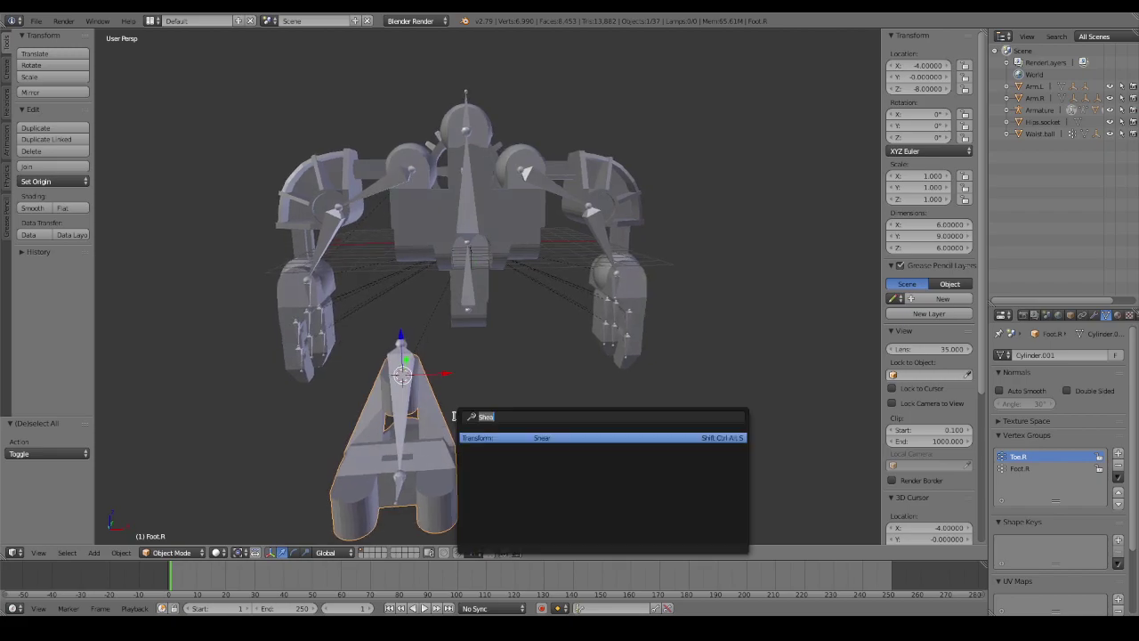
text(mi)
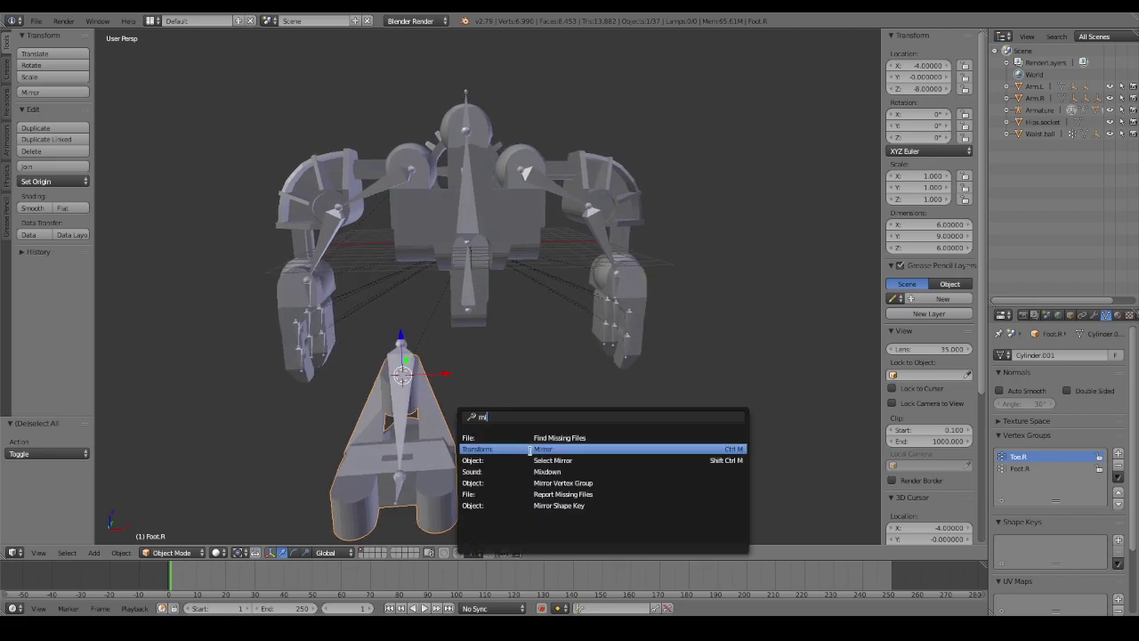
click(530, 449)
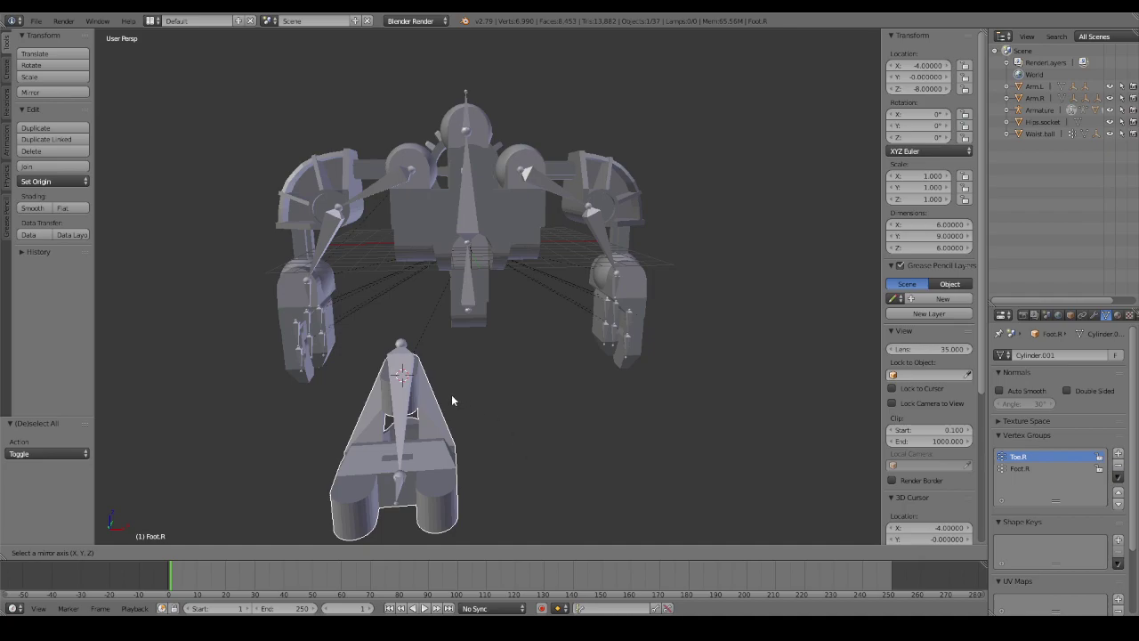
key(z)
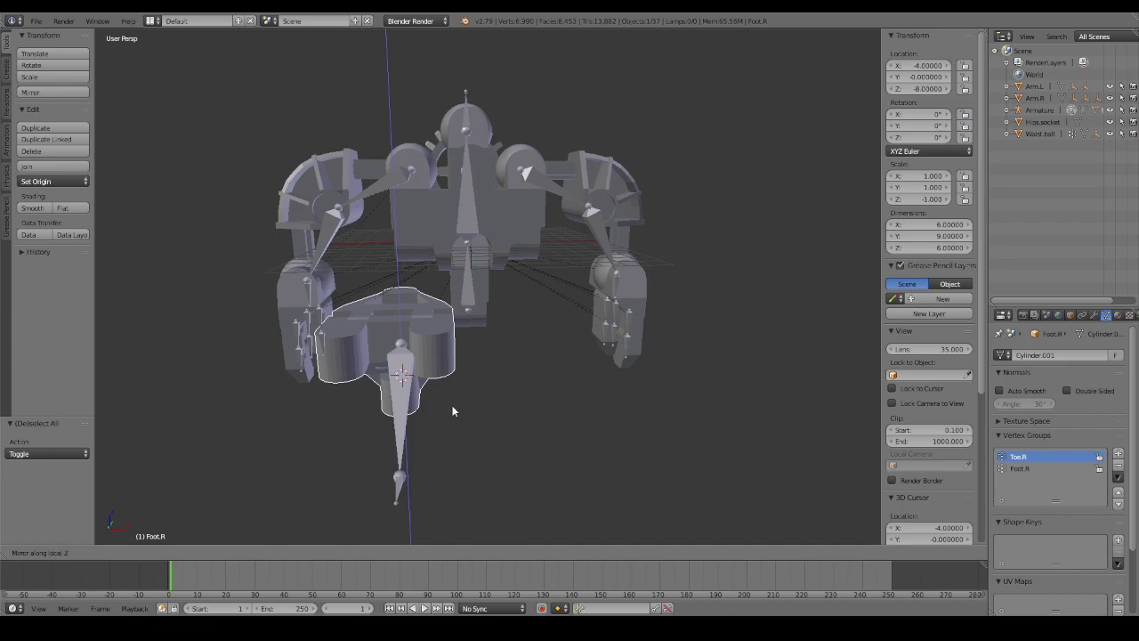
key(z)
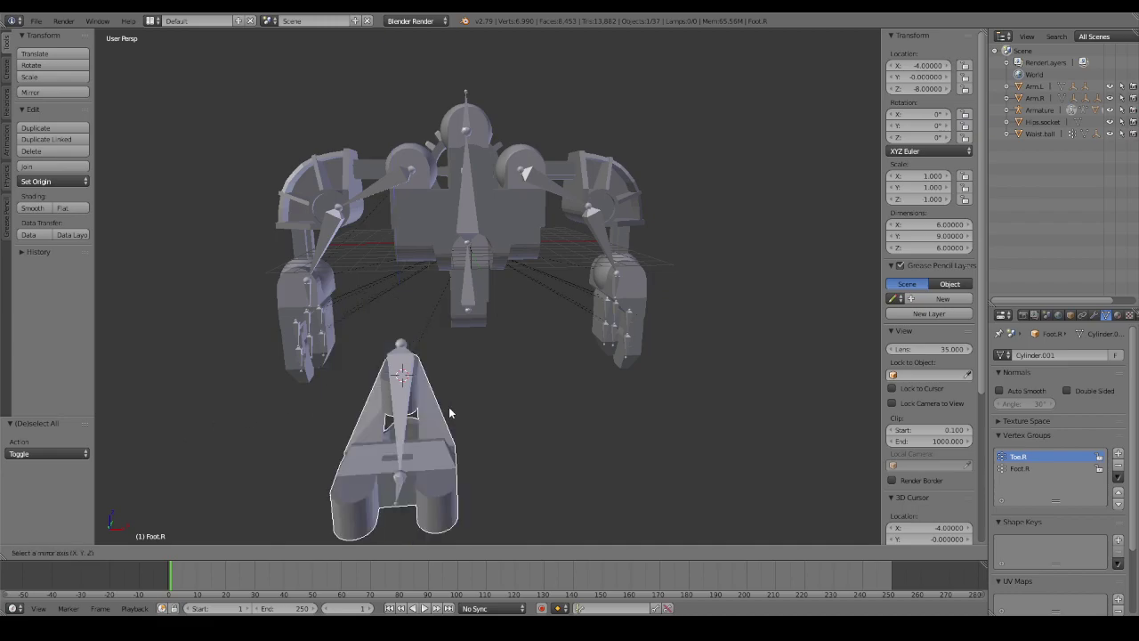
key(z)
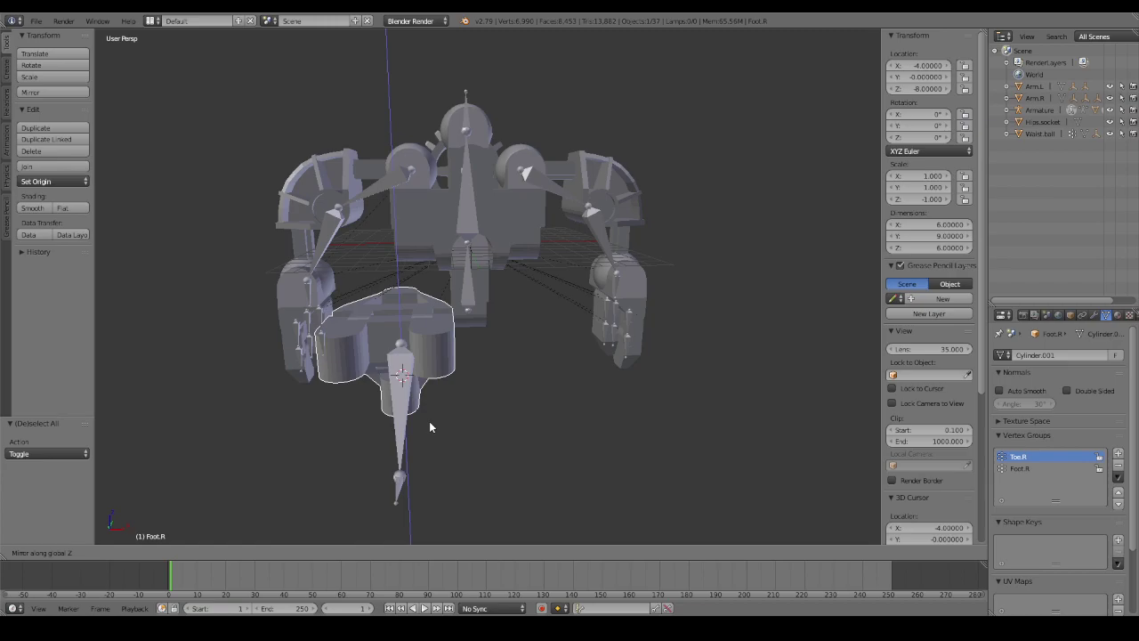
key(Escape)
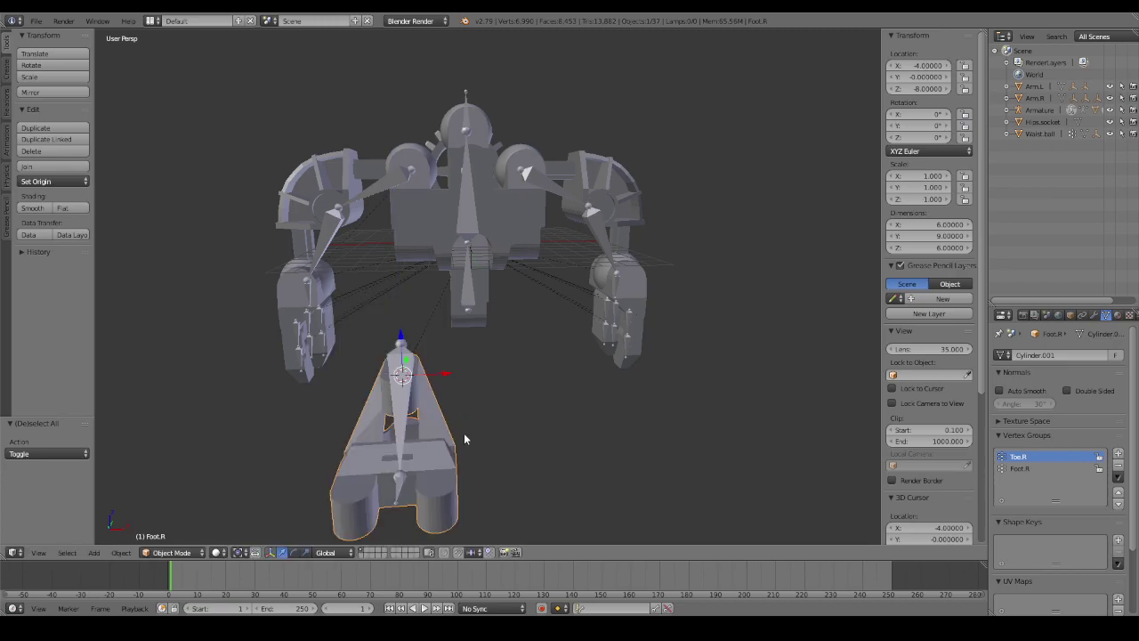
Try an X-axis mirror on Foot.R, cancel it, and reselect the foot.
key(space)
text(mir)
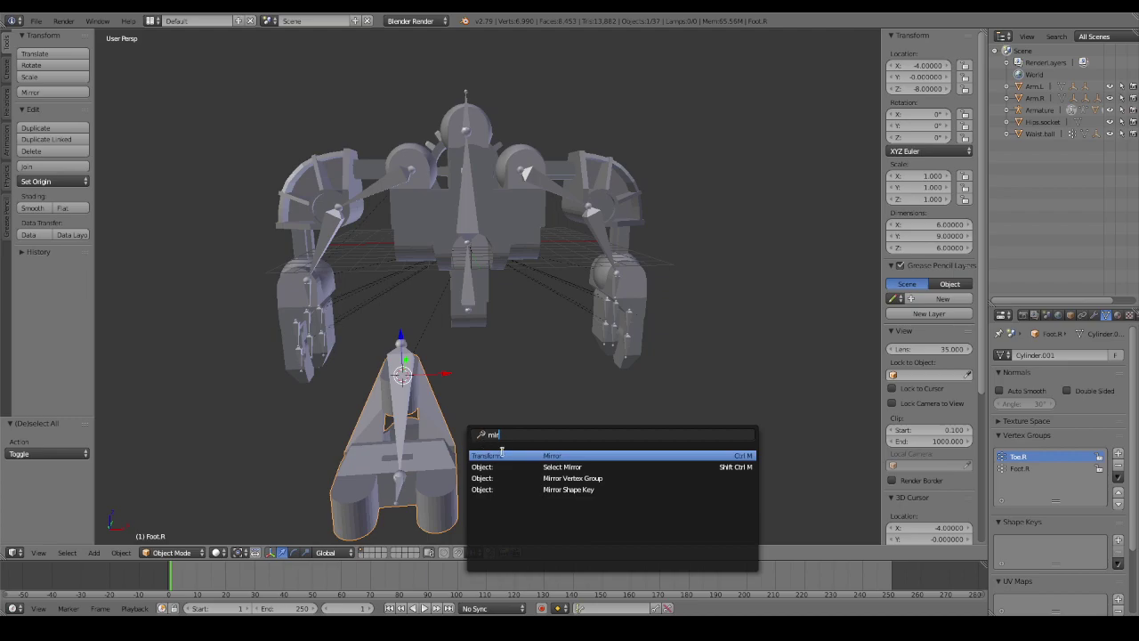
click(565, 455)
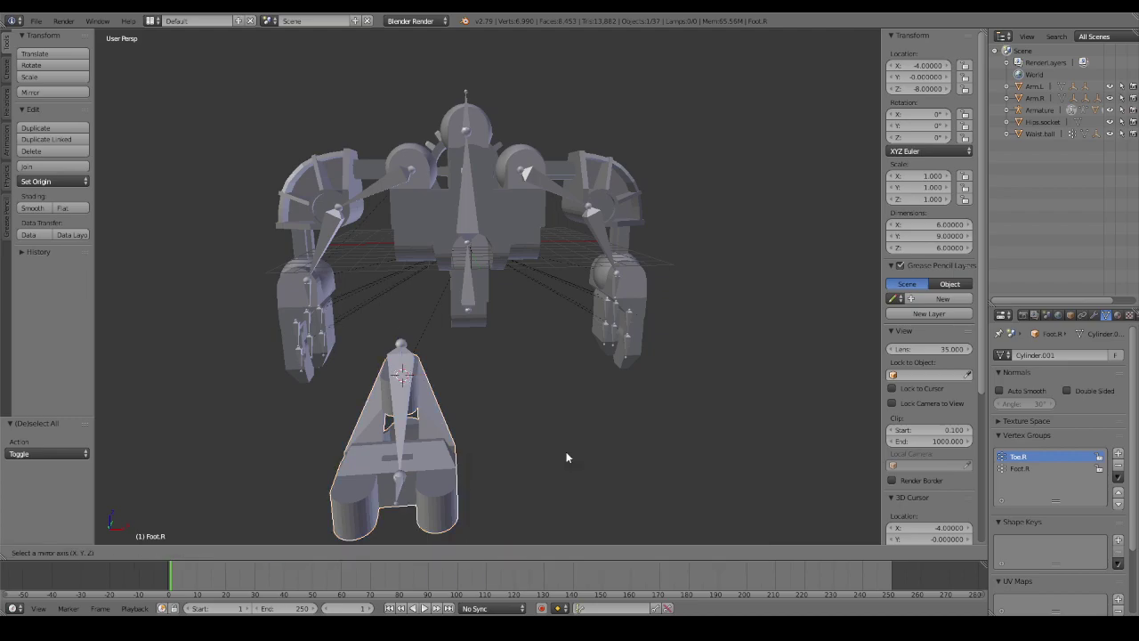
key(x)
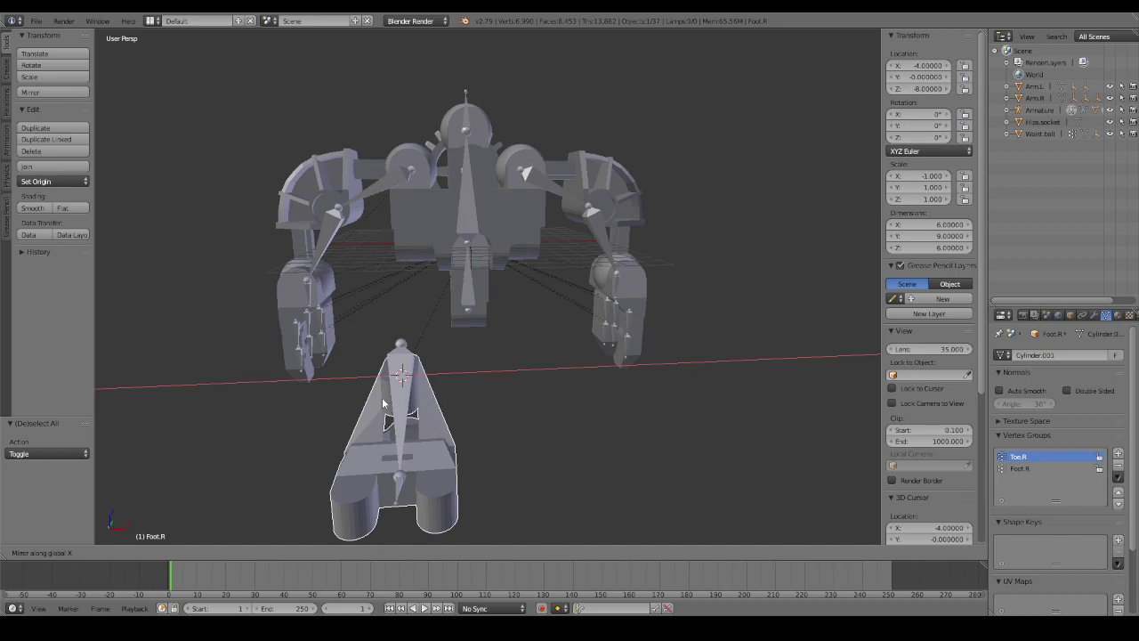
right_click(476, 447)
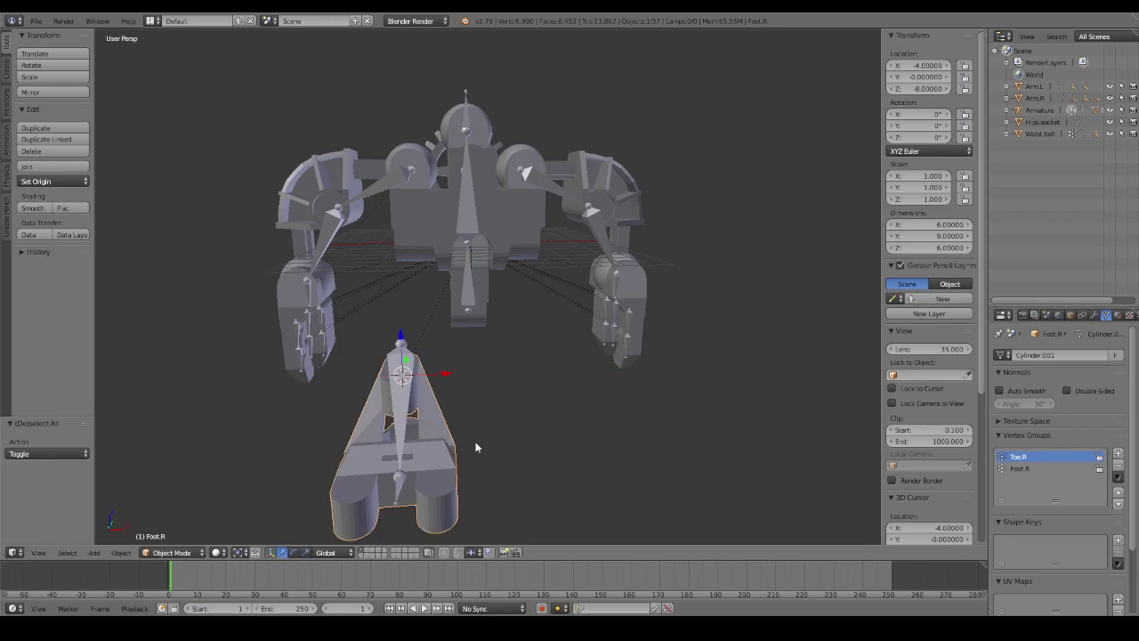
right_click(476, 445)
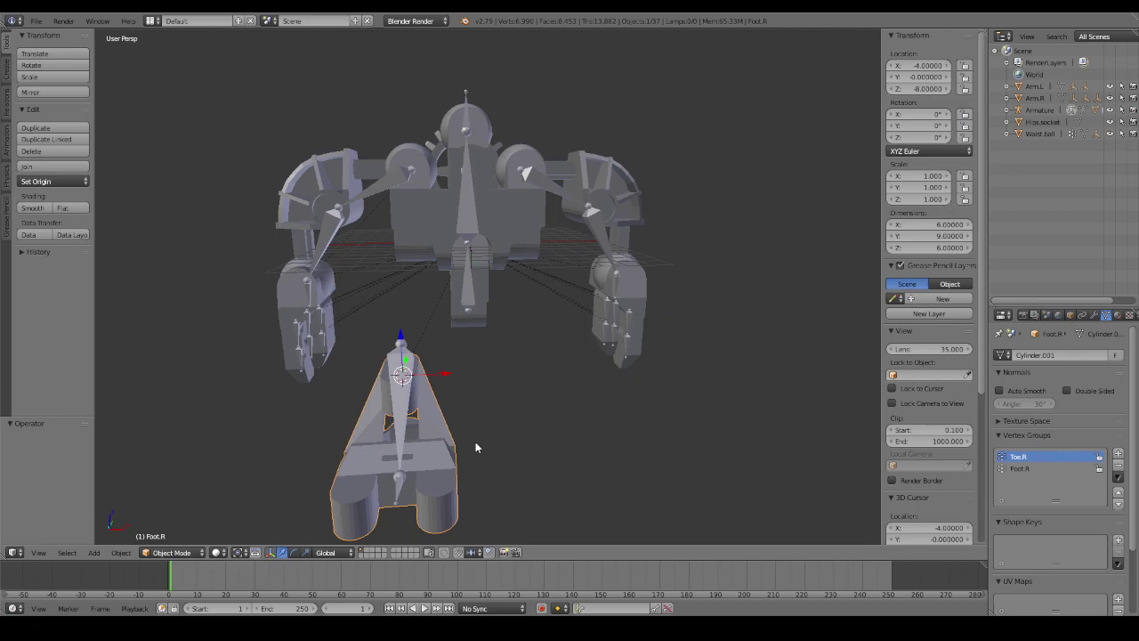
right_click(417, 397)
Duplicate Foot.R and mirror the copy along the X axis.
key(shift+d)
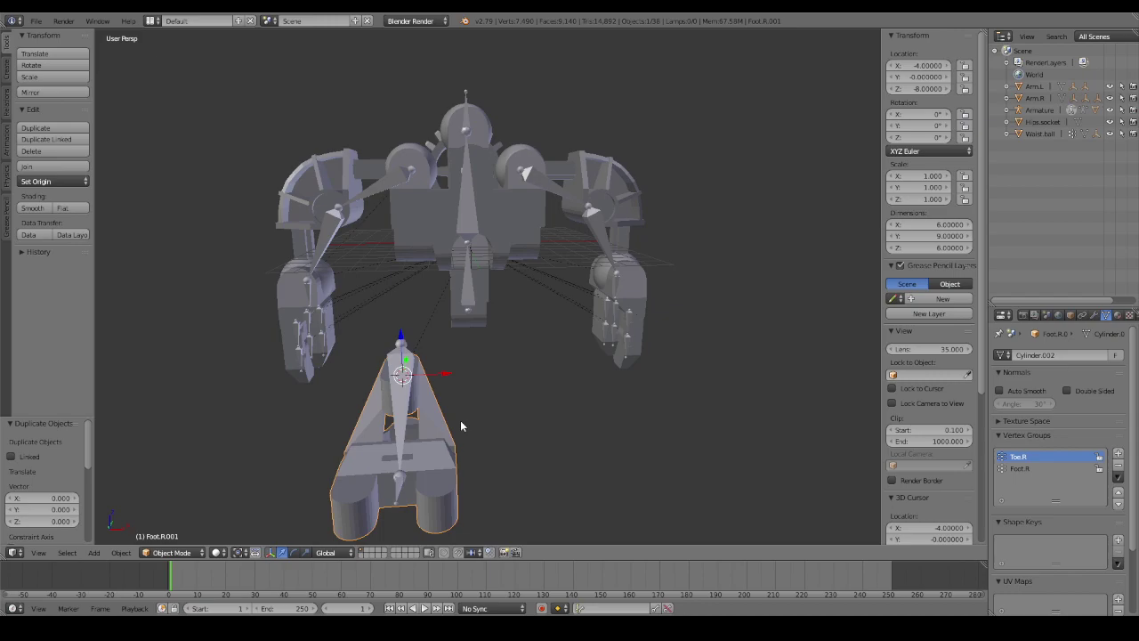
key(space)
text(mi)
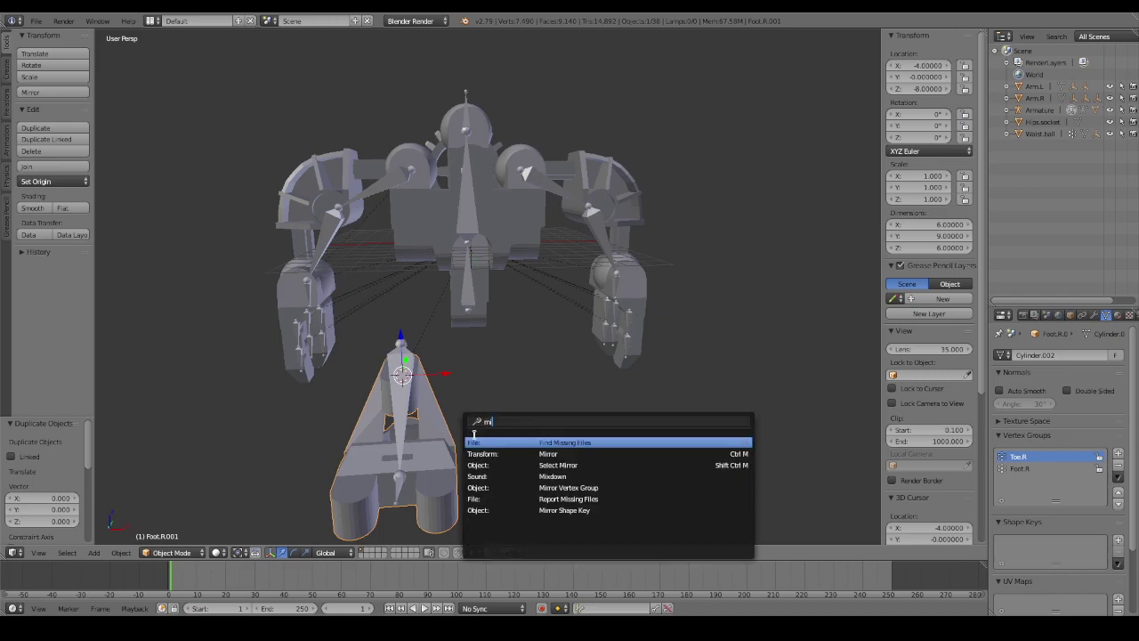
text(rr)
click(546, 443)
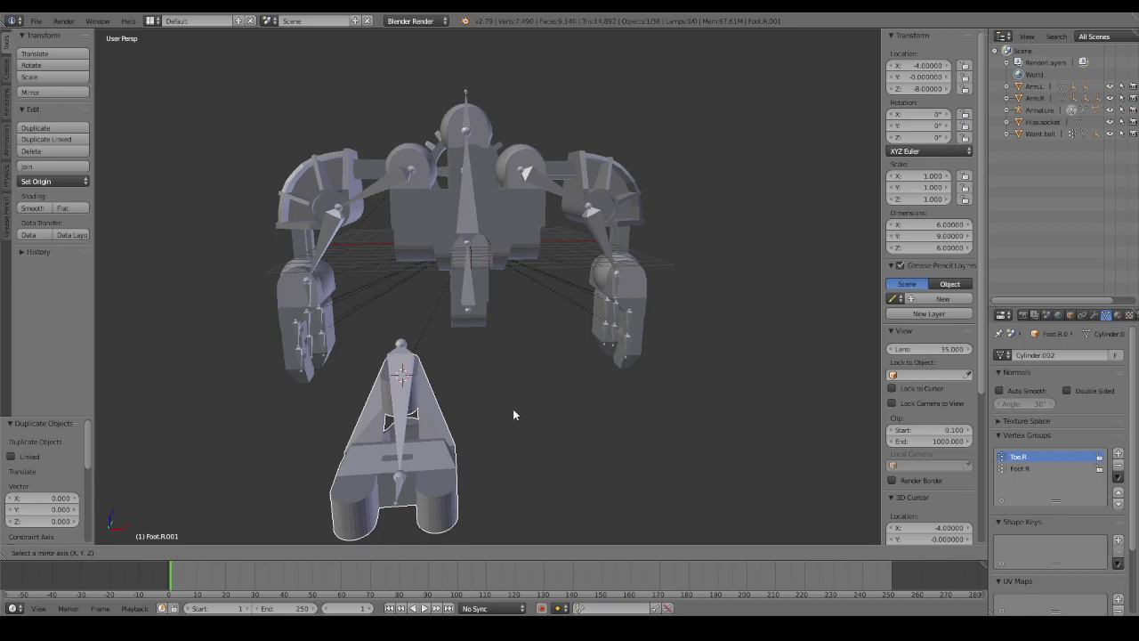
key(x)
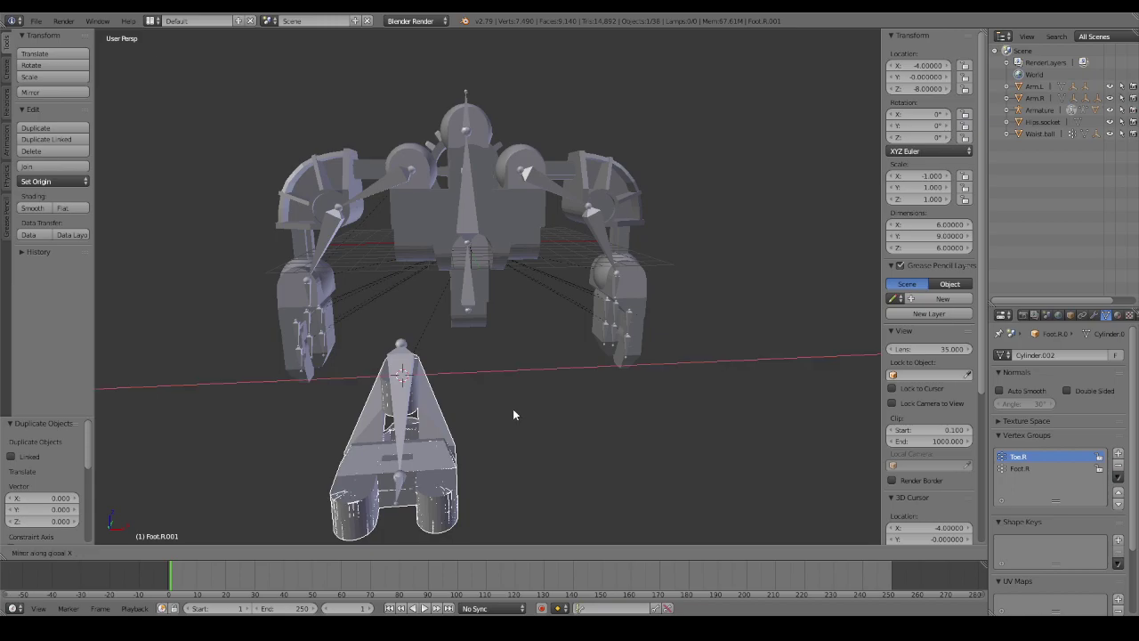
key(Return)
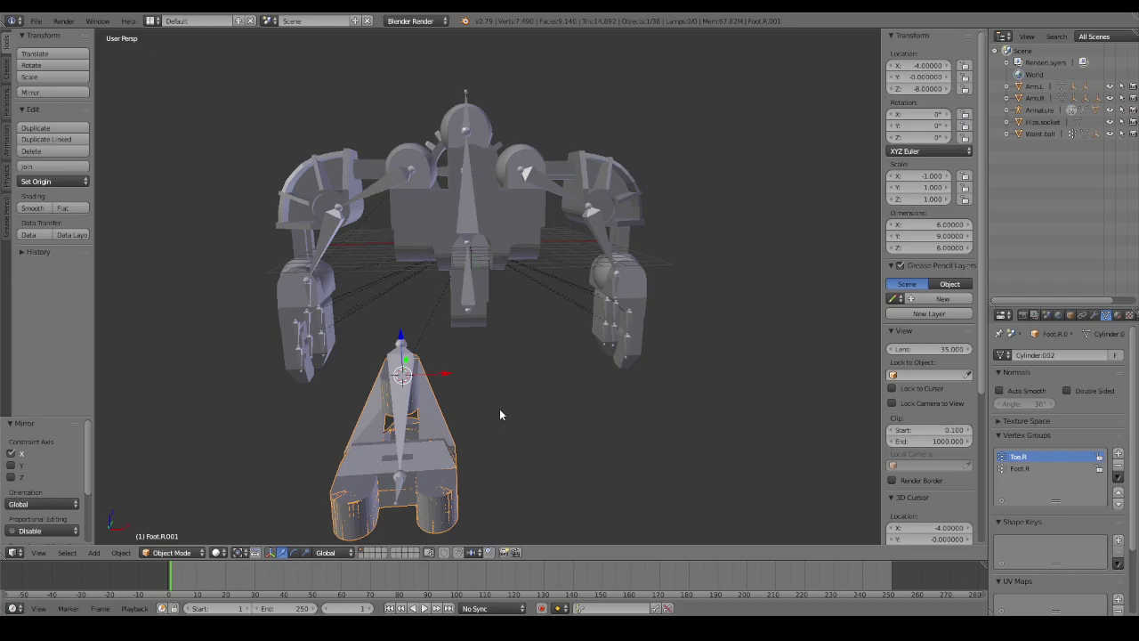
Set the duplicate foot's Location X to 4, then select the original Foot.R.
click(931, 65)
text(4)
key(Return)
scroll(566, 442, up, 1)
scroll(587, 439, up, 1)
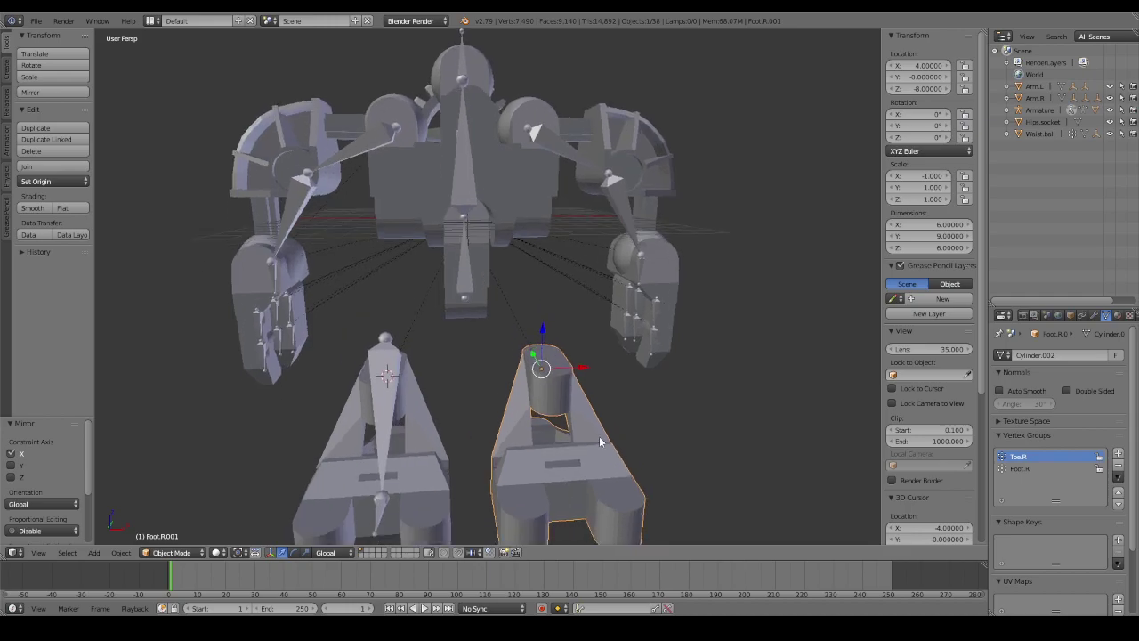
middle_drag(599, 437, 609, 340)
scroll(610, 340, up, 2)
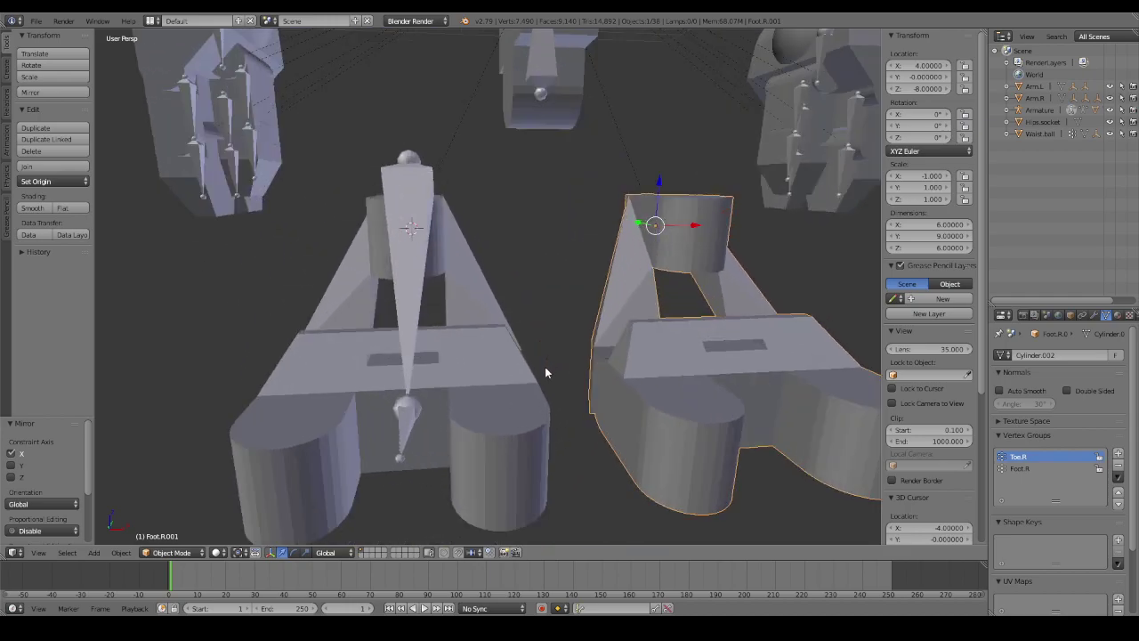
right_click(485, 368)
Remove doubles on all Foot.R vertices, undo it to keep 500 vertices, and exit Edit Mode.
key(Tab)
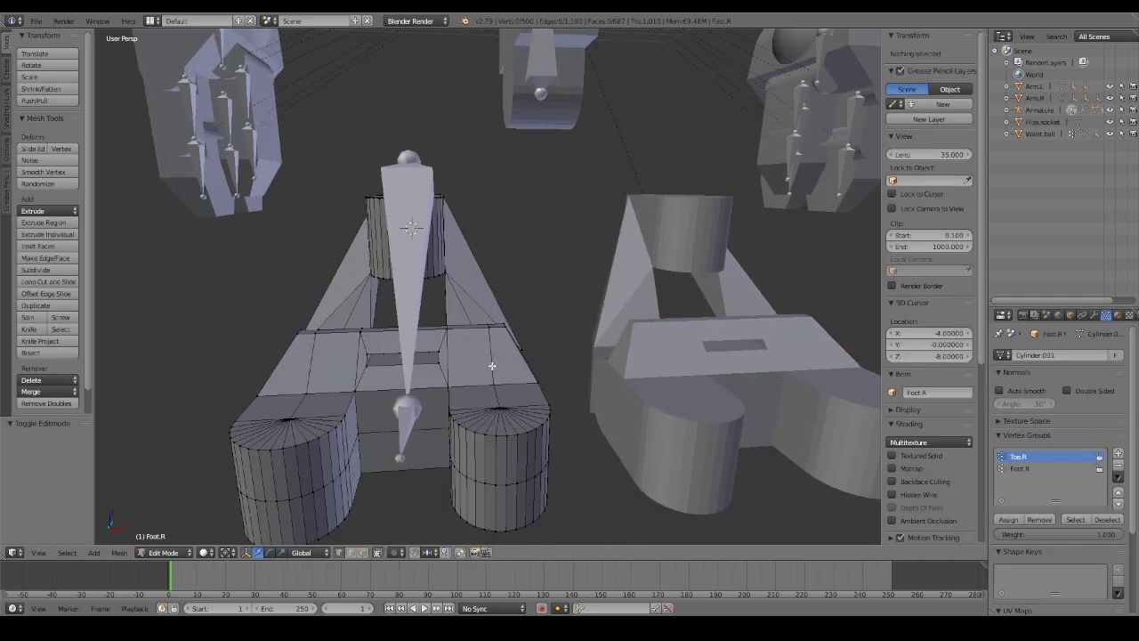
middle_drag(492, 365, 527, 375)
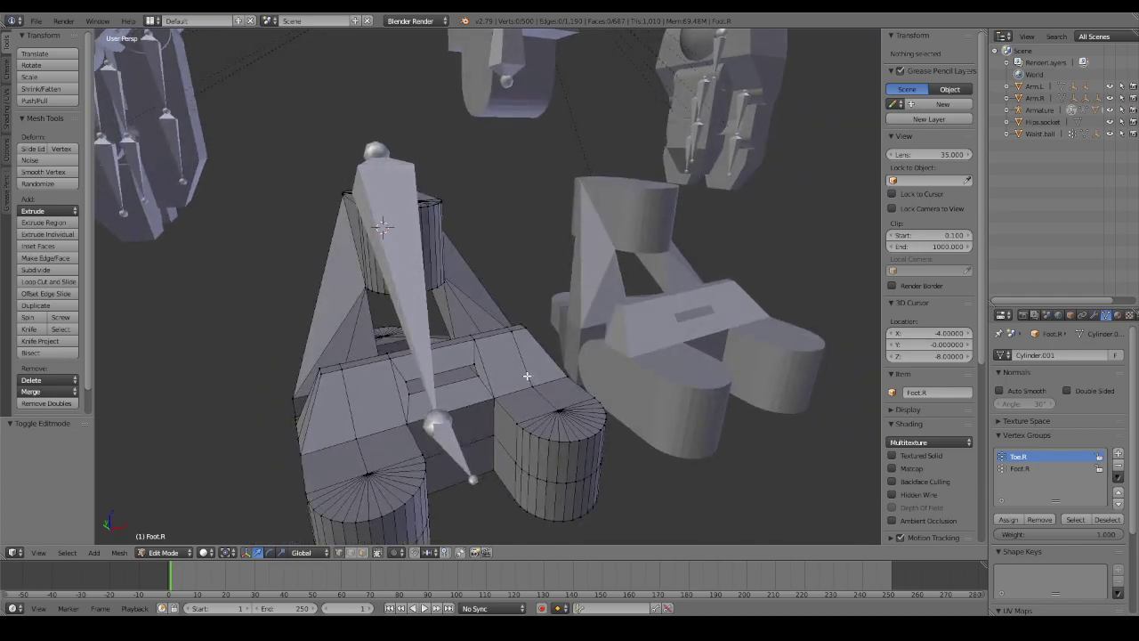
key(a)
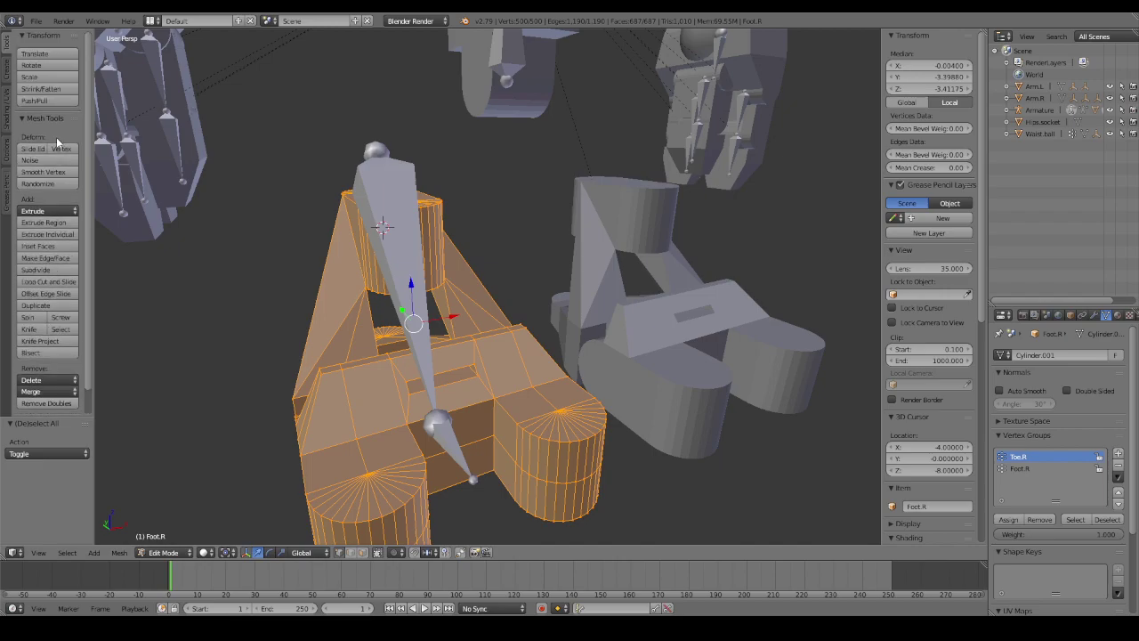
click(52, 403)
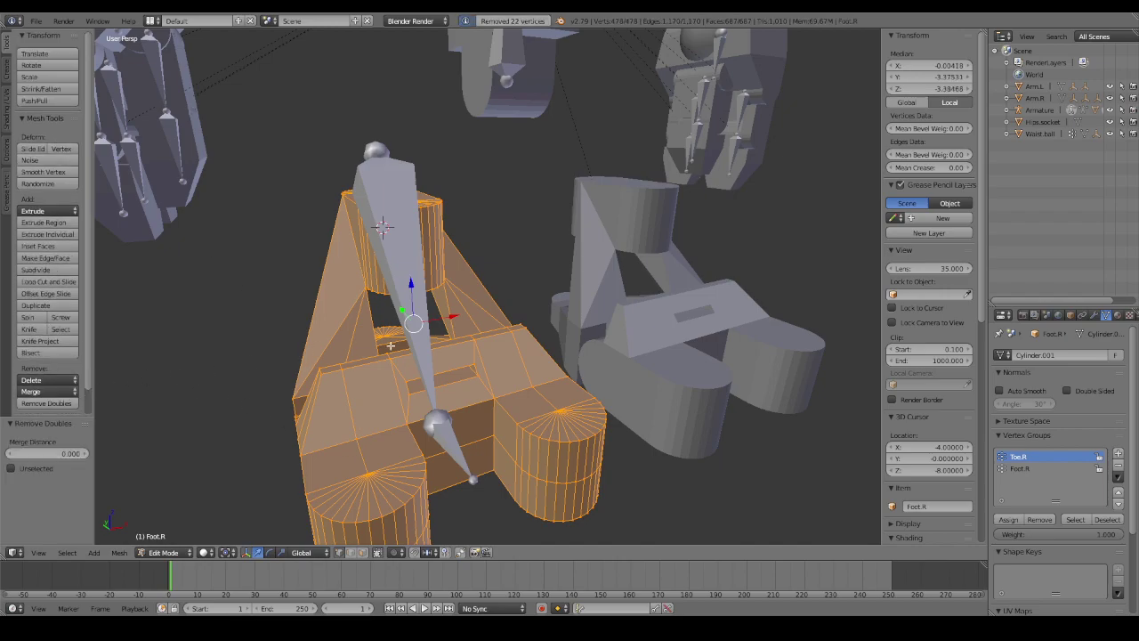
mouse_move(487, 315)
middle_down()
mouse_move(574, 301)
mouse_move(451, 302)
mouse_move(616, 305)
mouse_move(668, 325)
middle_up()
key(ctrl+z)
scroll(569, 303, up, 2)
key(Tab)
Symmetrize the Toe.R bone in armature Edit Mode to create the left toe bone.
right_click(427, 214)
key(ctrl+Tab)
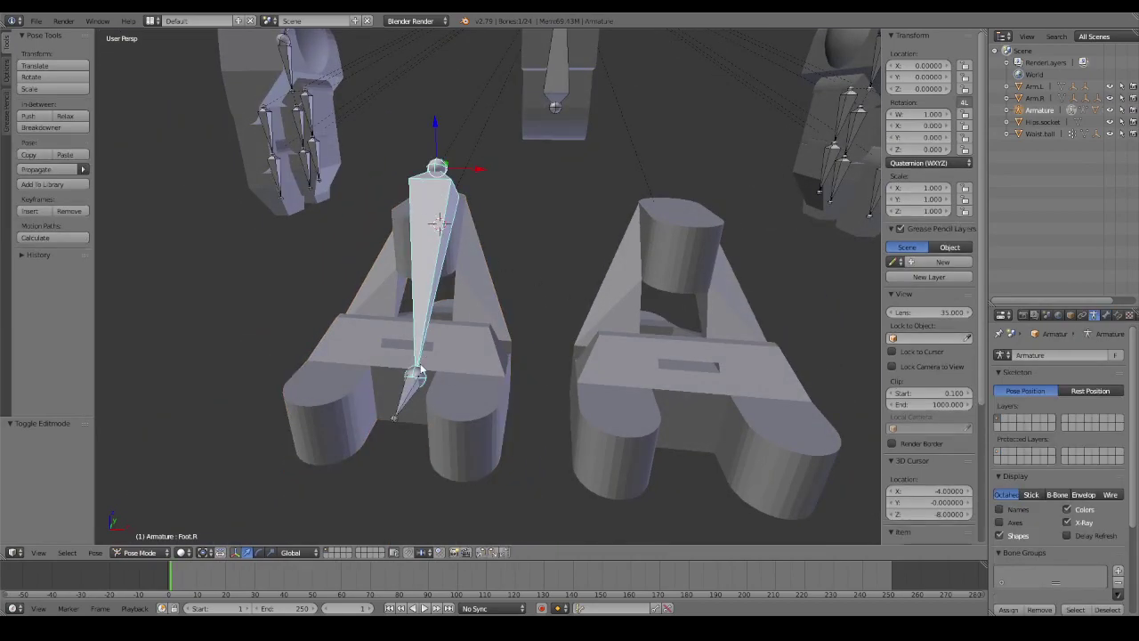
right_click(412, 389)
key(Tab)
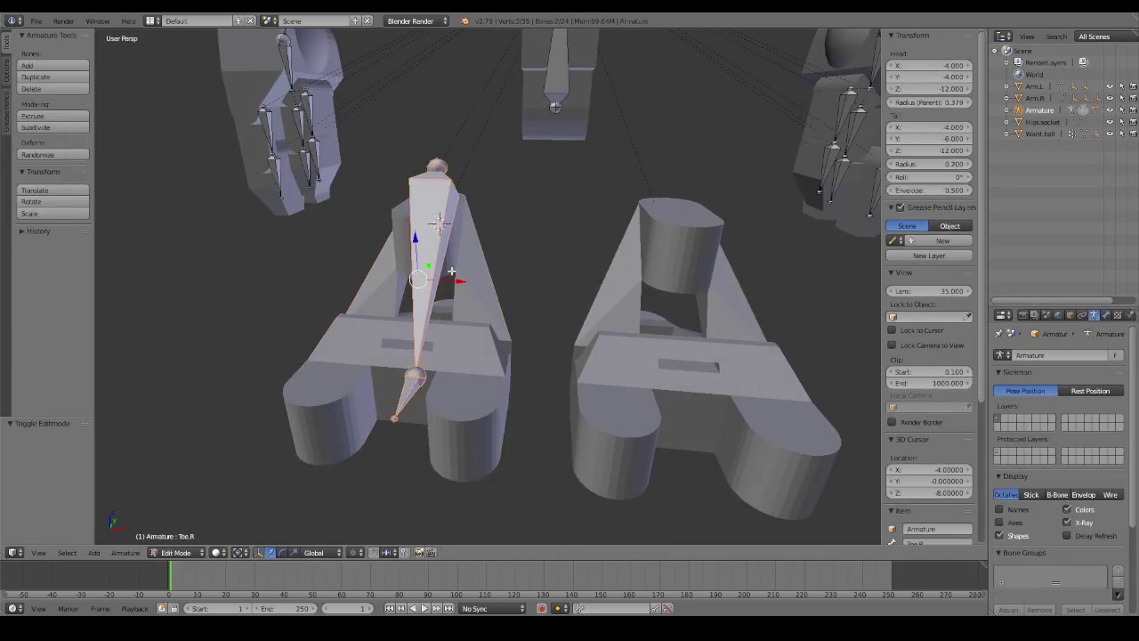
key(space)
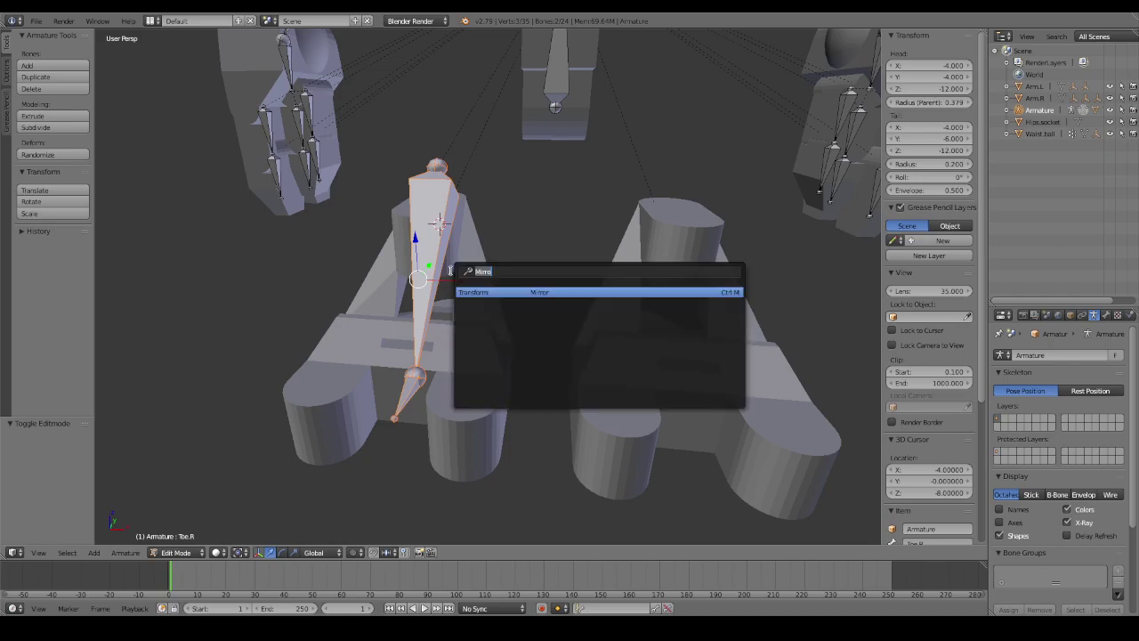
text(sym)
click(545, 292)
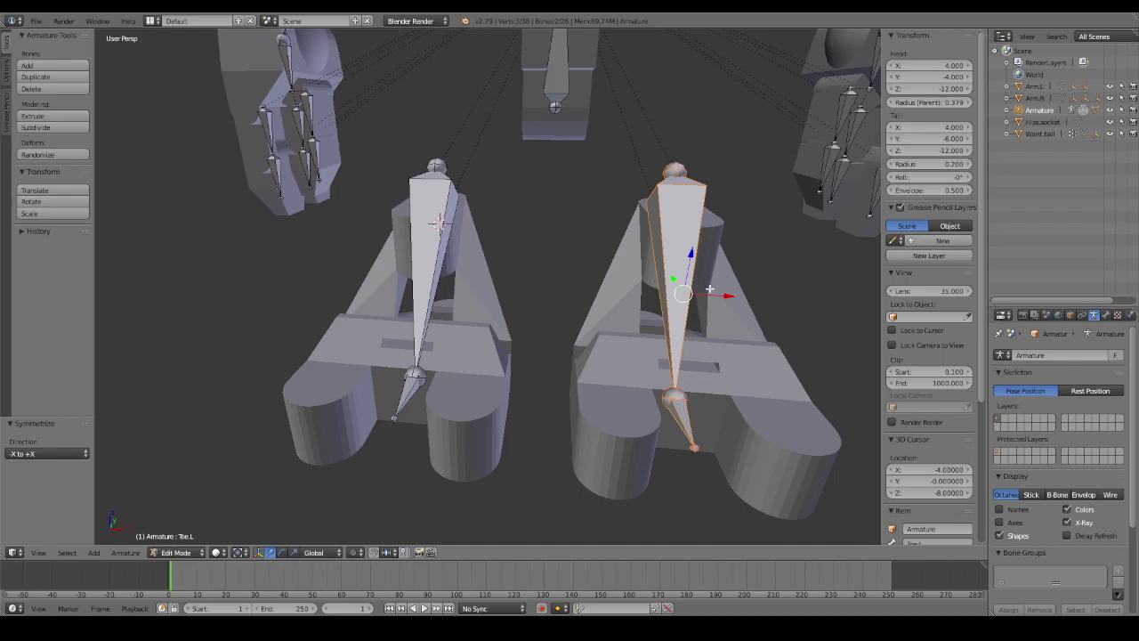
After a trial toe rotation, rename the second foot's vertex groups to Toe.L and Foot.L.
key(Tab)
middle_drag(673, 278, 745, 270)
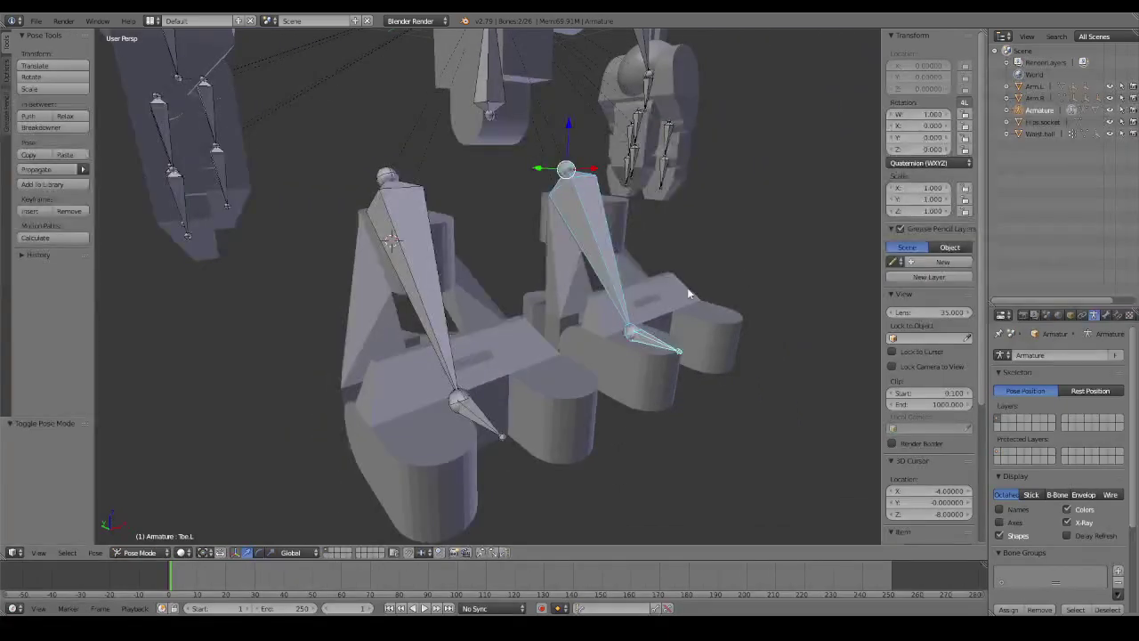
key(r)
key(Escape)
right_click(561, 271)
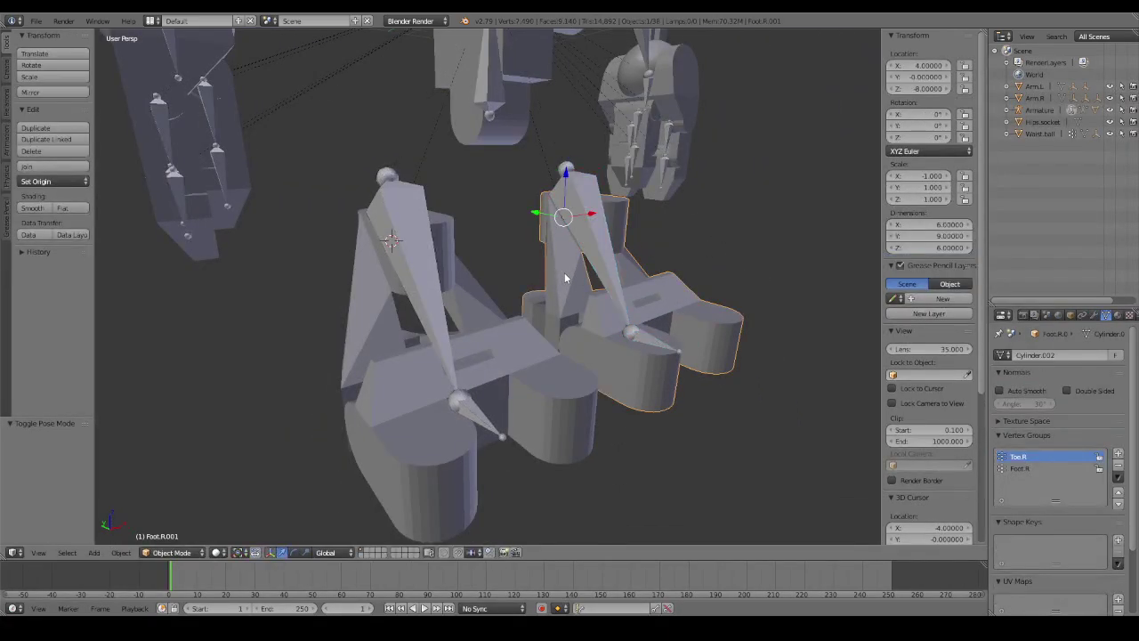
double_click(1031, 457)
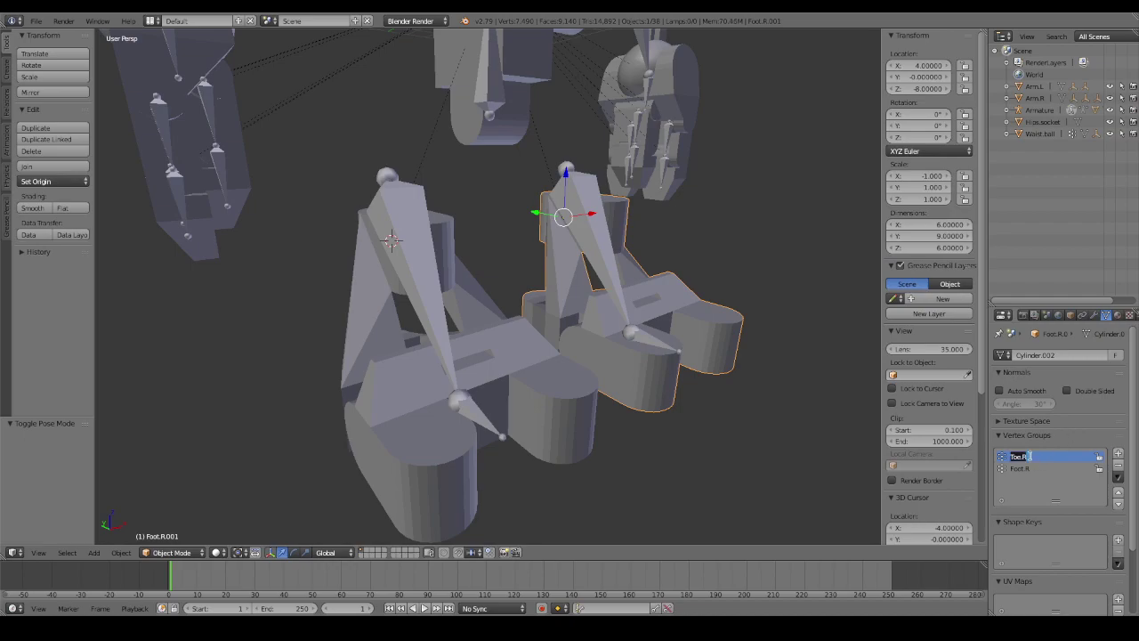
text(L)
double_click(1032, 468)
Test-rotate the Foot.L bone to check the left foot deforms, then cancel.
right_click(596, 216)
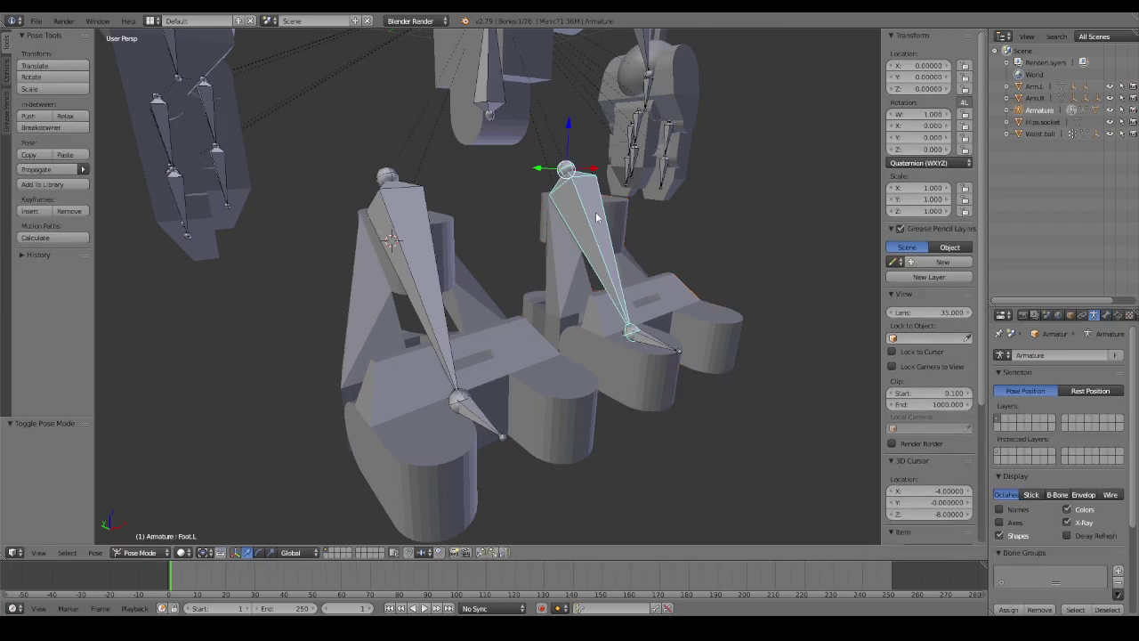
key(r)
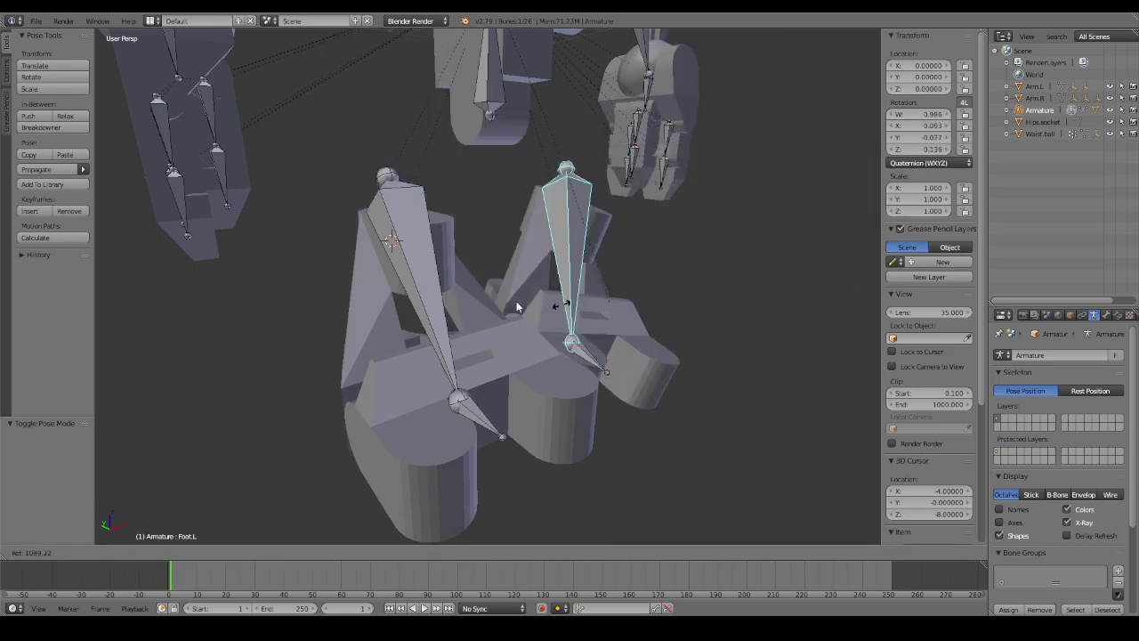
key(Escape)
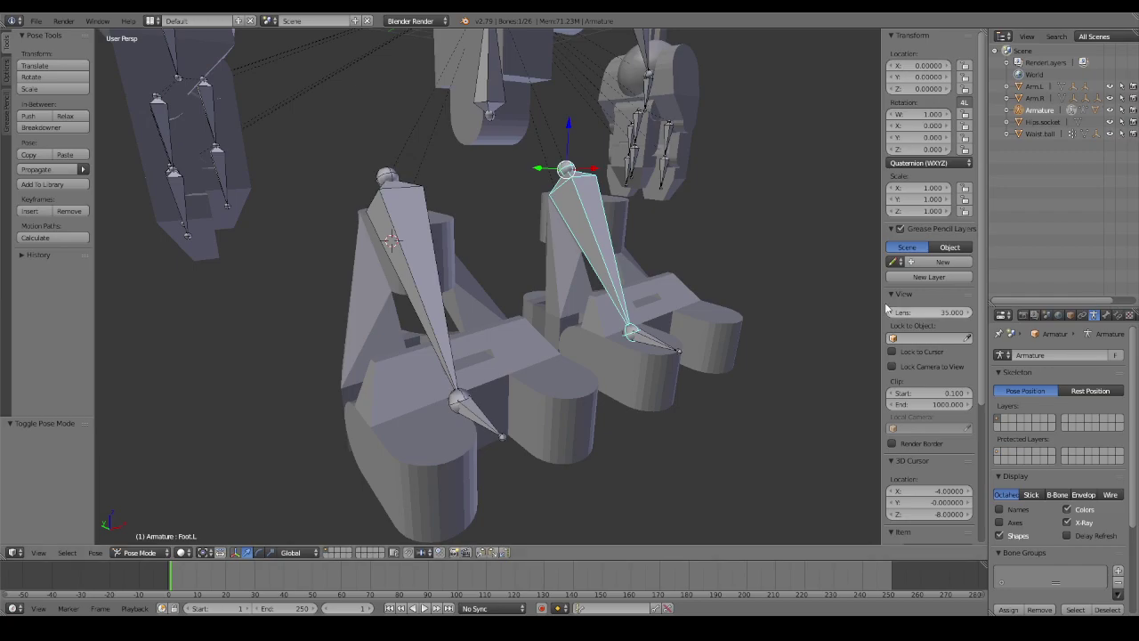
key(ctrl+Tab)
Rename the first foot's mesh data from Cylinder.001 to Foot.R.
right_click(648, 299)
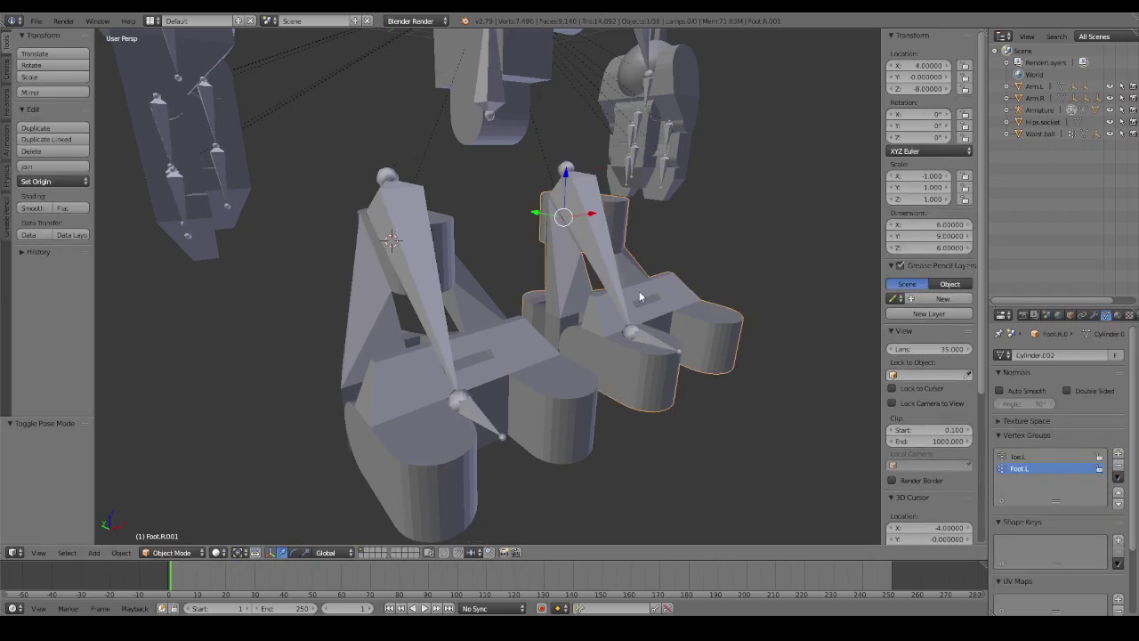
right_click(469, 290)
click(1039, 354)
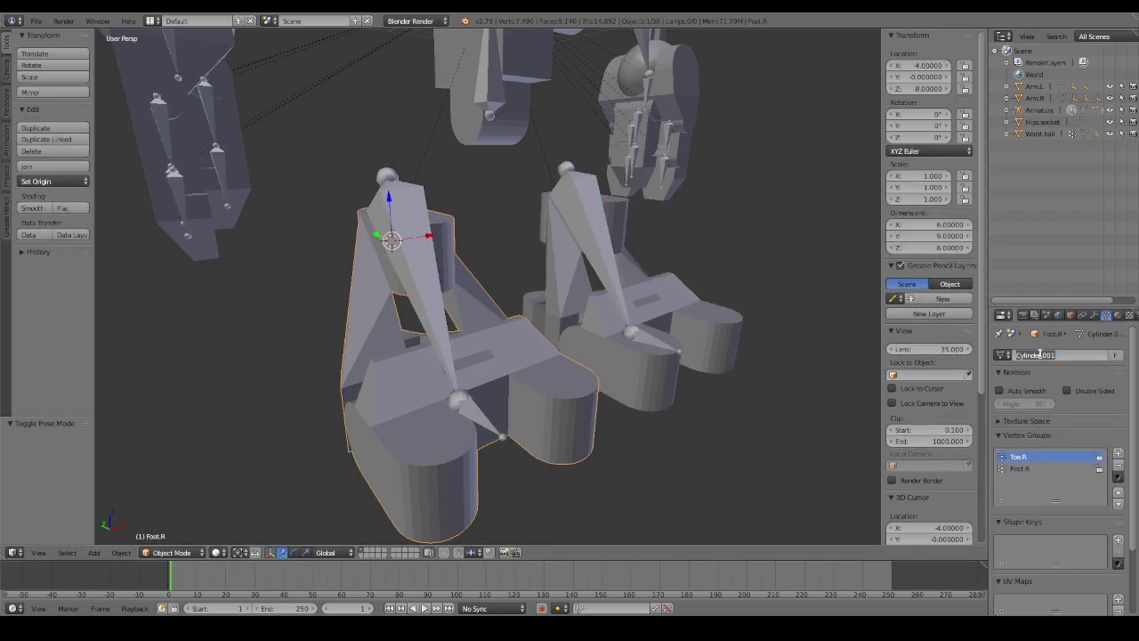
key(BackSpace)
text(Foot.R)
key(Return)
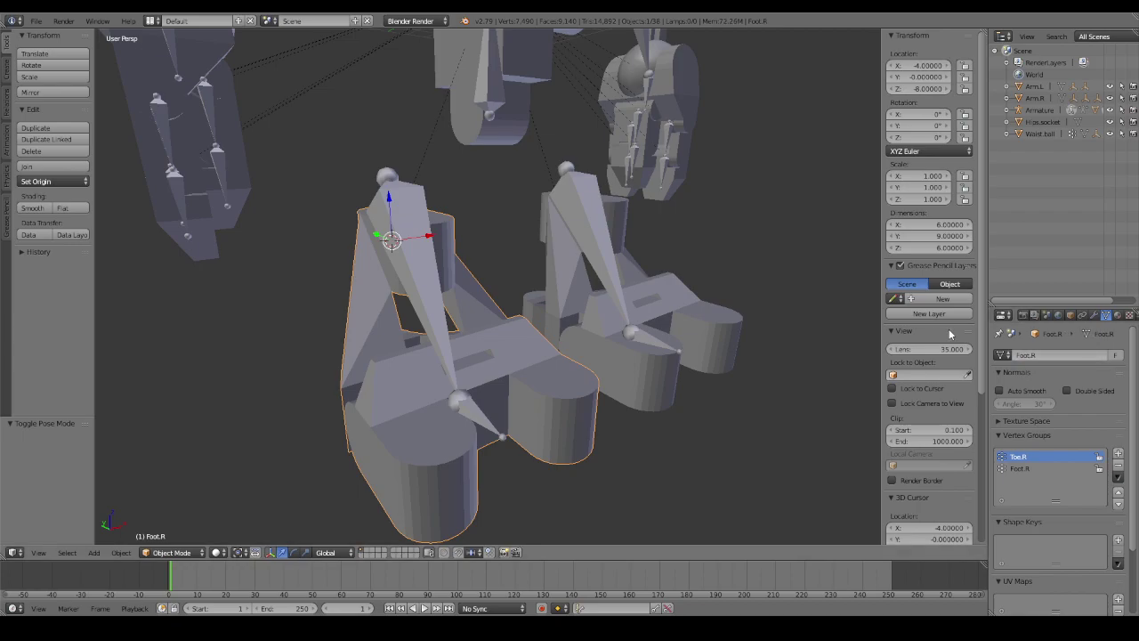
Rename the second foot's mesh data from Cylinder.002 to Foot.L.
right_click(646, 285)
click(1038, 355)
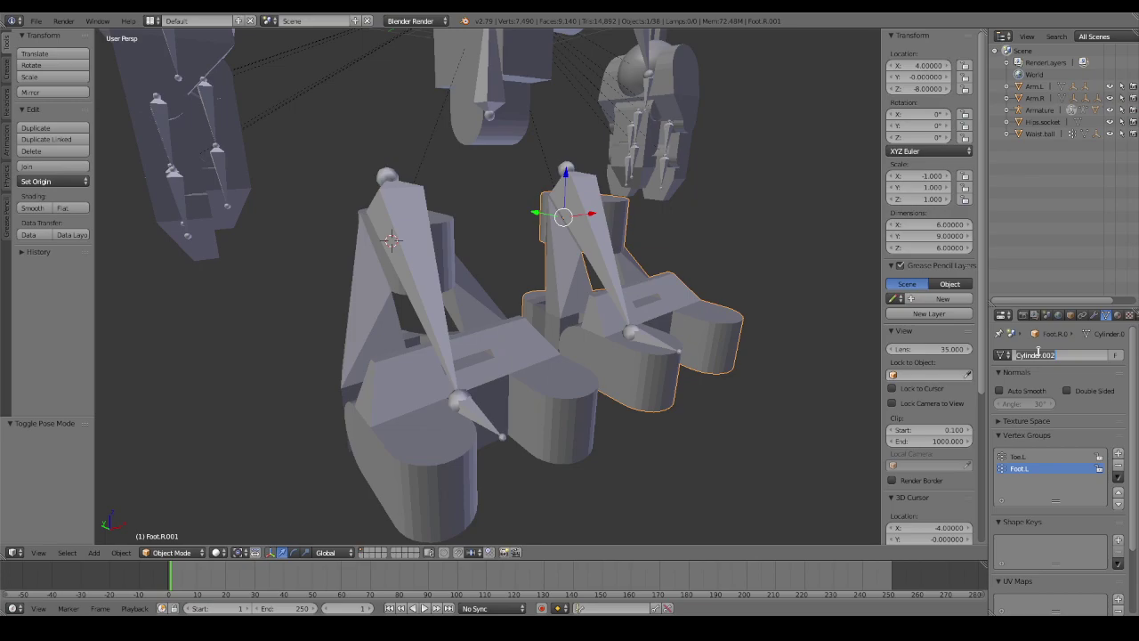
text(Foot.L)
key(Return)
mouse_move(747, 323)
middle_down()
mouse_move(659, 318)
mouse_move(697, 311)
middle_up()
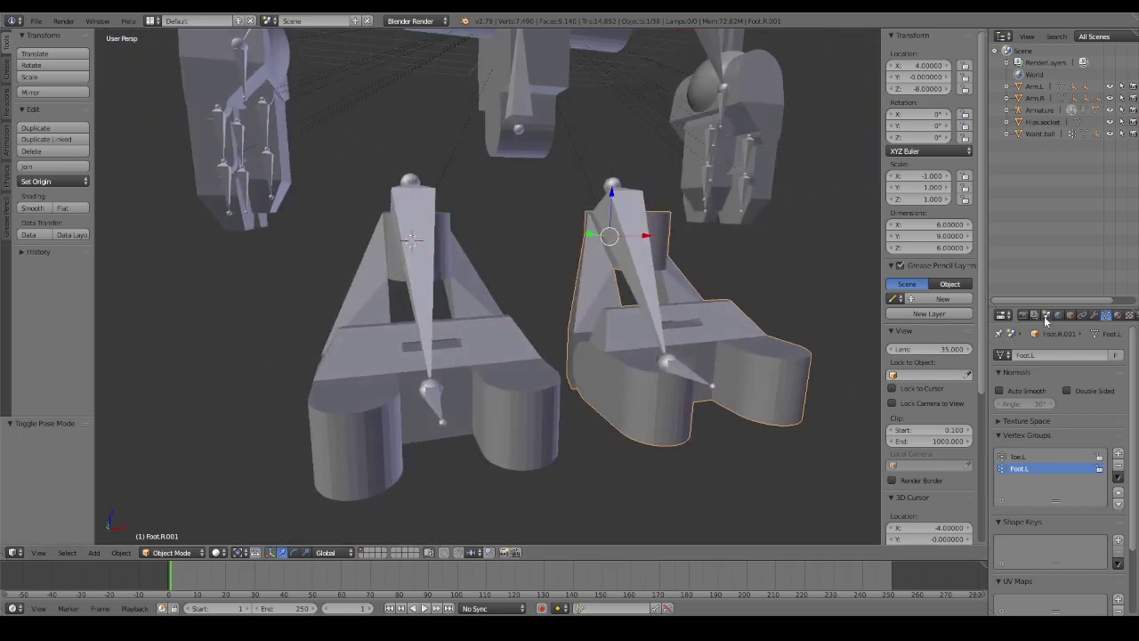
Rename the Foot.R.001 object to Foot.L in the Outliner.
click(1007, 109)
double_click(1055, 170)
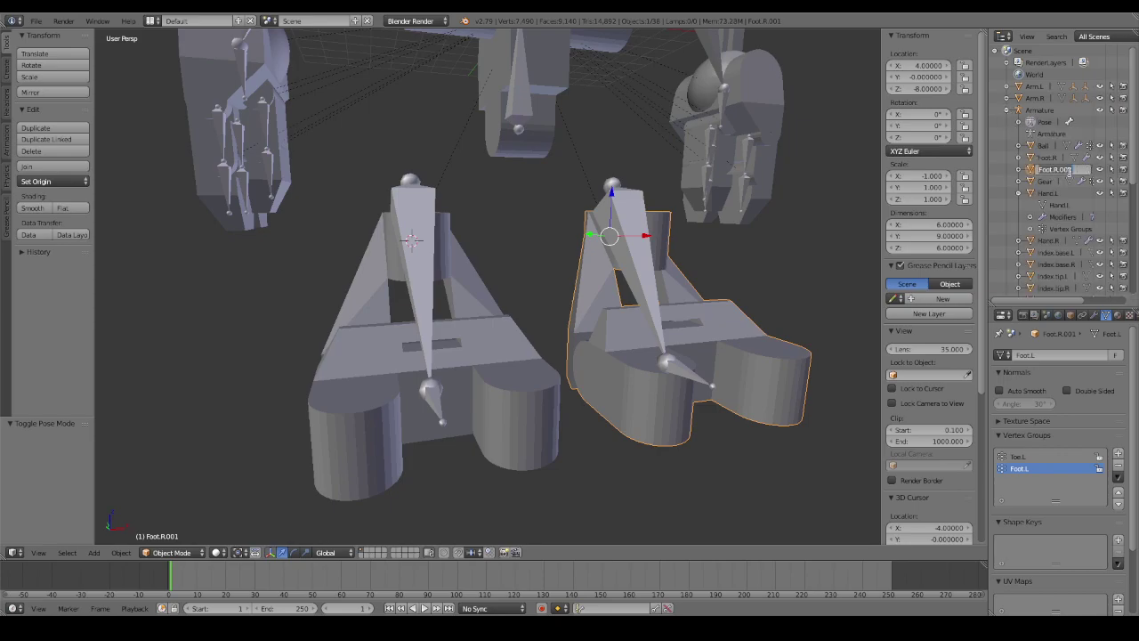
click(1071, 172)
key(BackSpace)
key(BackSpace)
key(BackSpace)
text(L)
key(Return)
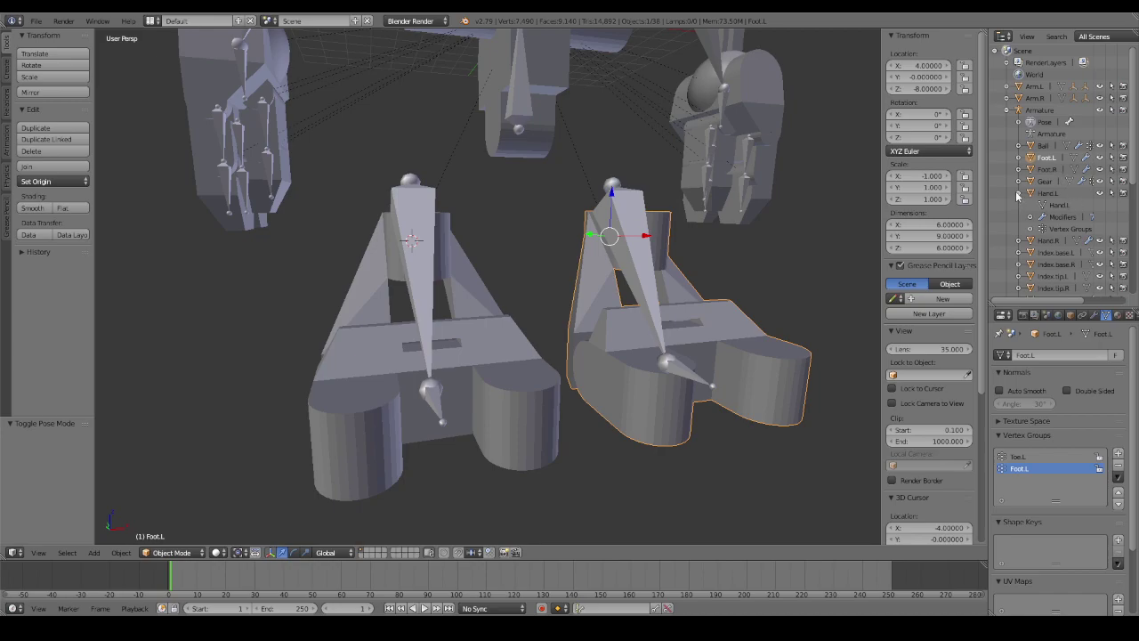
Inspect the Index.base.L and Index.tip.L finger pieces in the Outliner.
click(1019, 193)
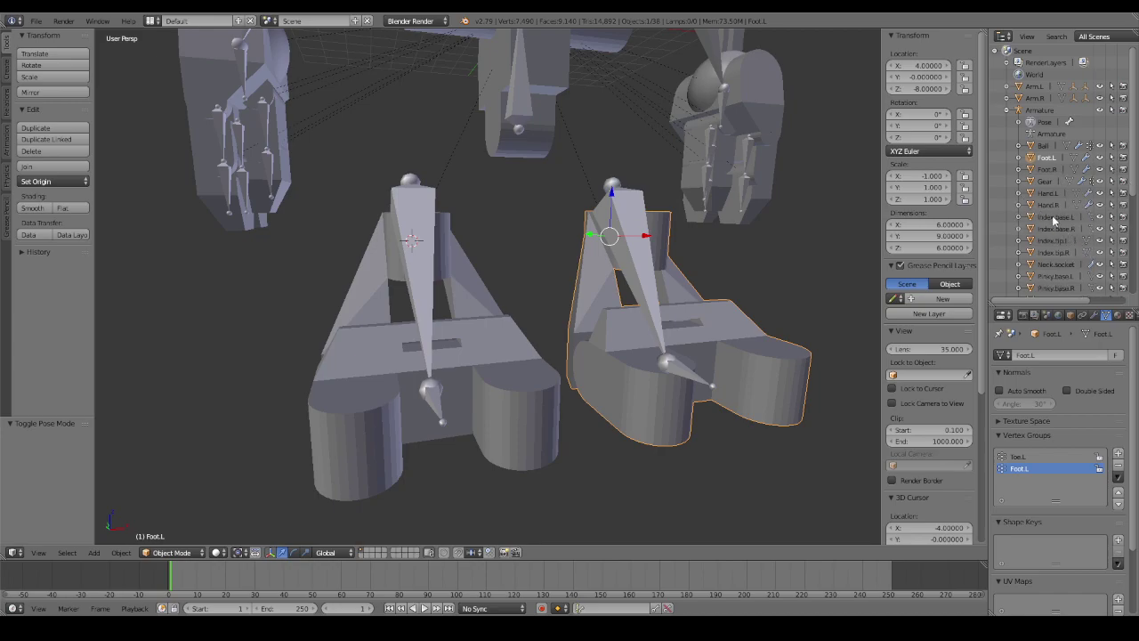
click(1052, 216)
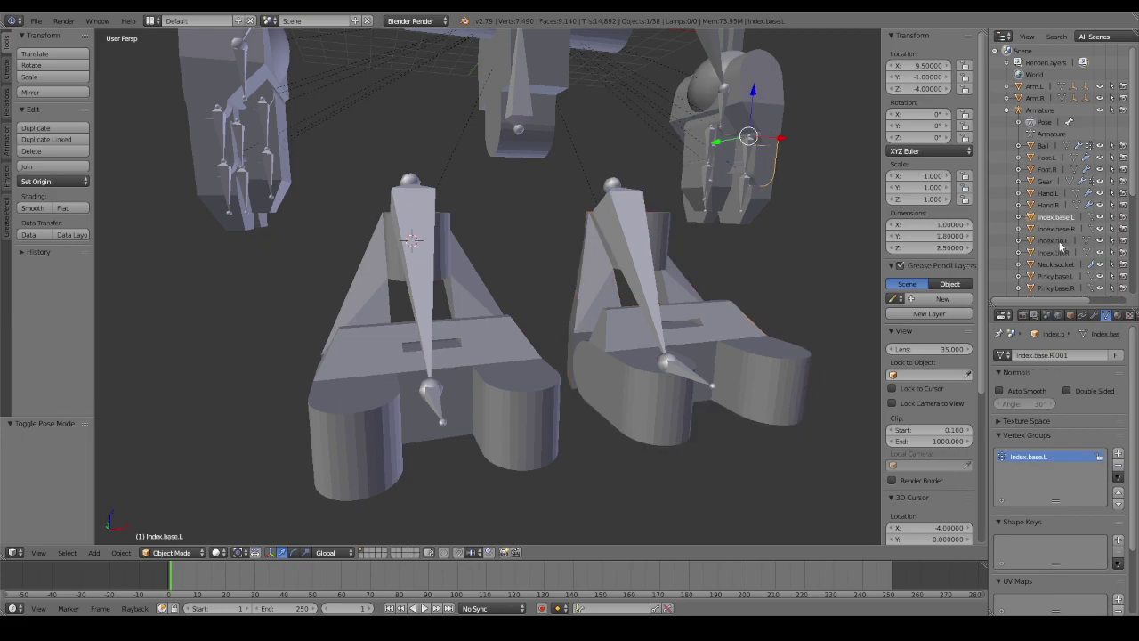
click(1059, 242)
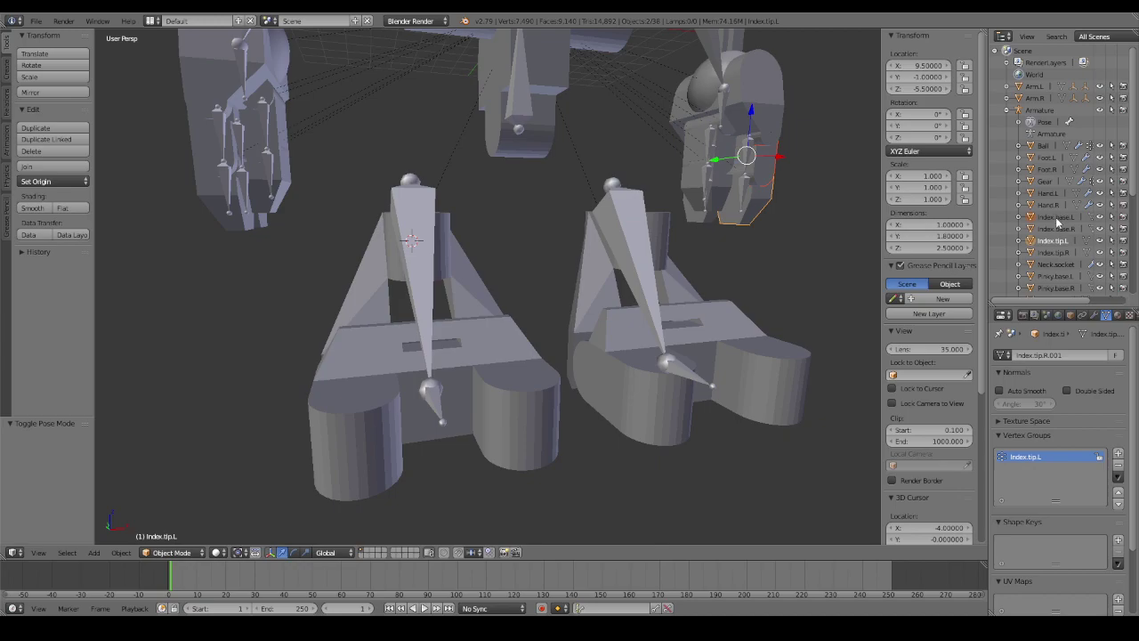
double_click(1055, 217)
key(Escape)
Inspect the Pinky.base.L, Pinky.tip.L and Thumb.tip.L finger pieces in the Outliner.
double_click(1064, 277)
click(1064, 277)
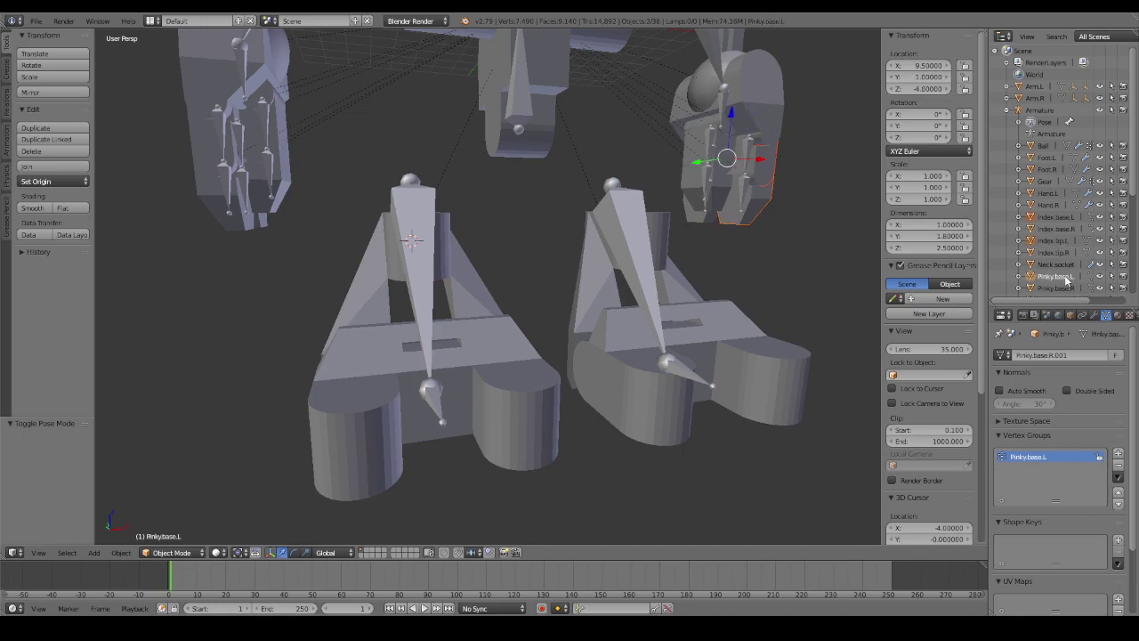
scroll(1072, 280, down, 1)
click(1068, 278)
scroll(1073, 283, down, 1)
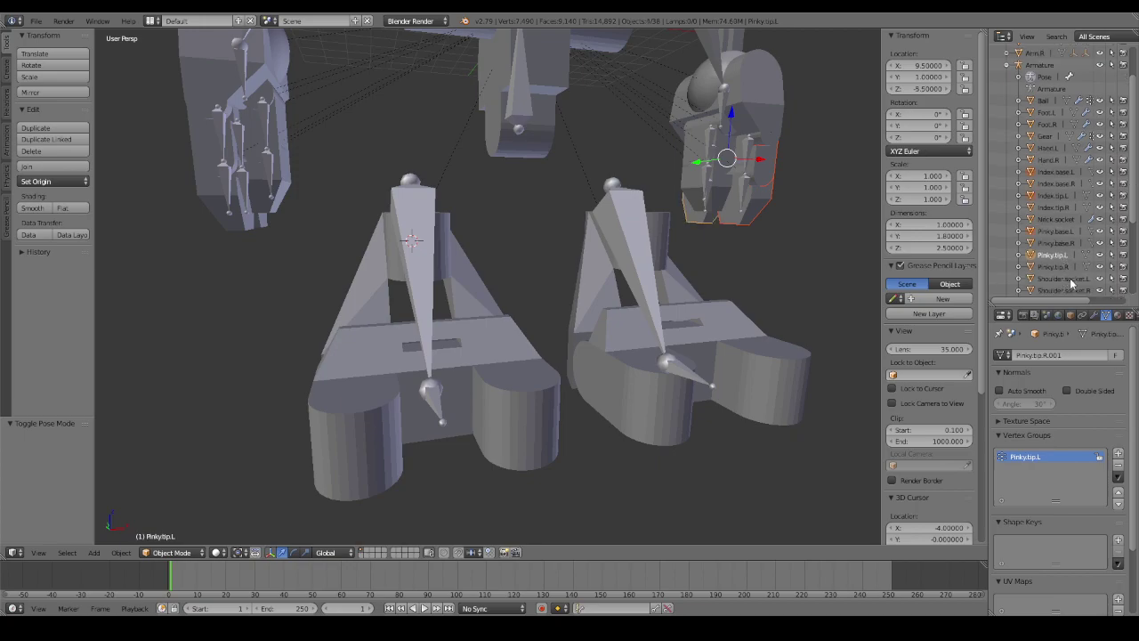
scroll(1076, 284, down, 1)
scroll(1074, 281, down, 1)
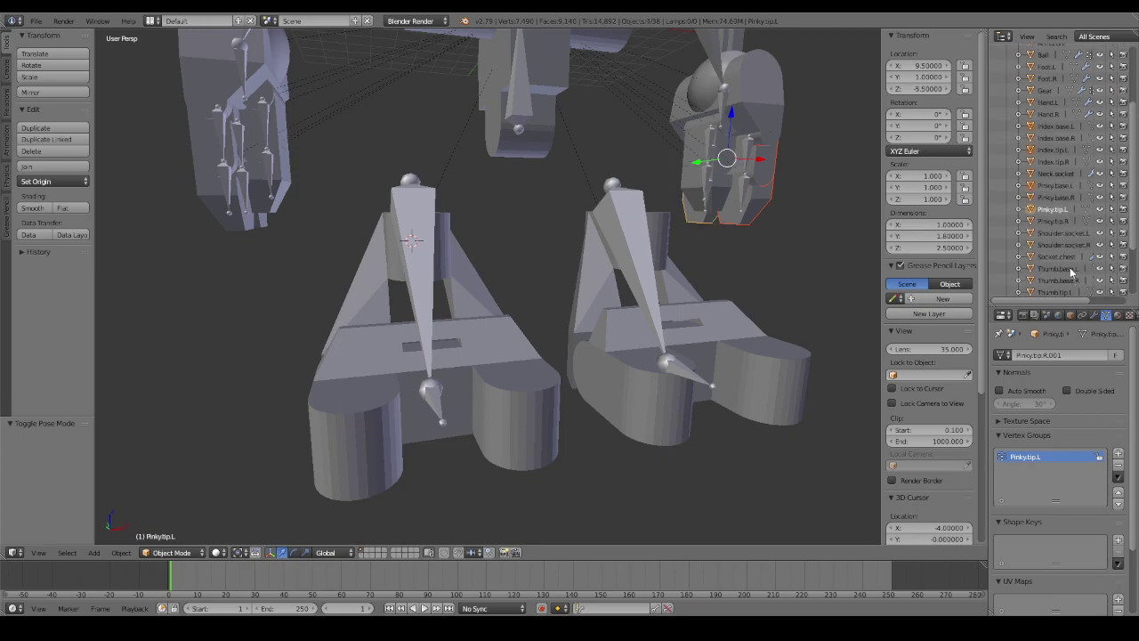
click(1071, 292)
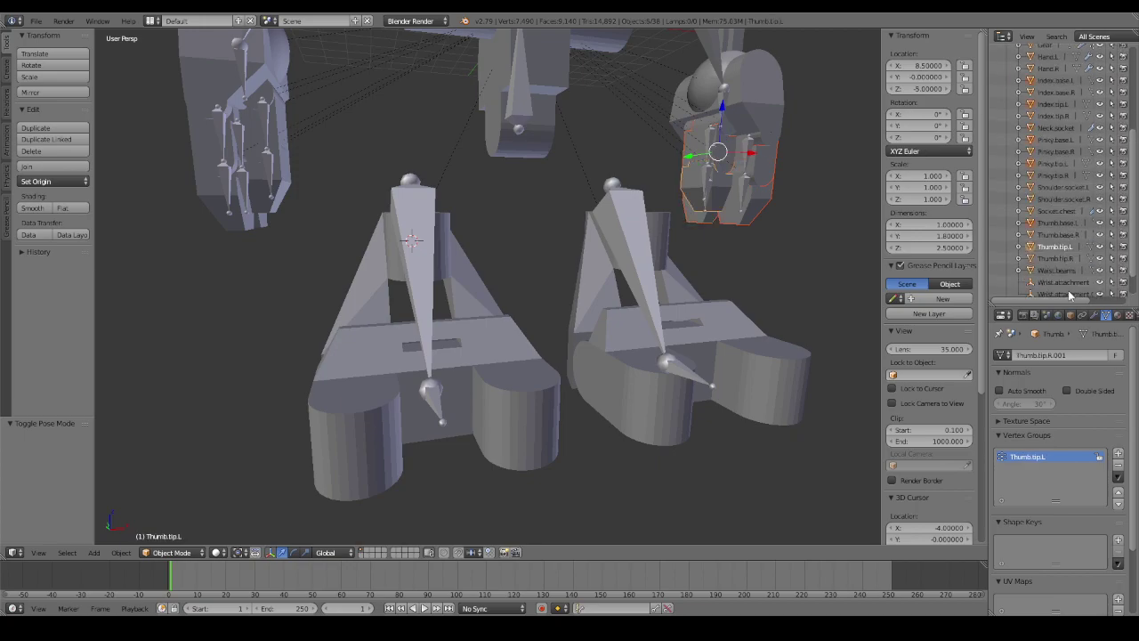
scroll(1068, 290, up, 2)
scroll(1068, 290, up, 2)
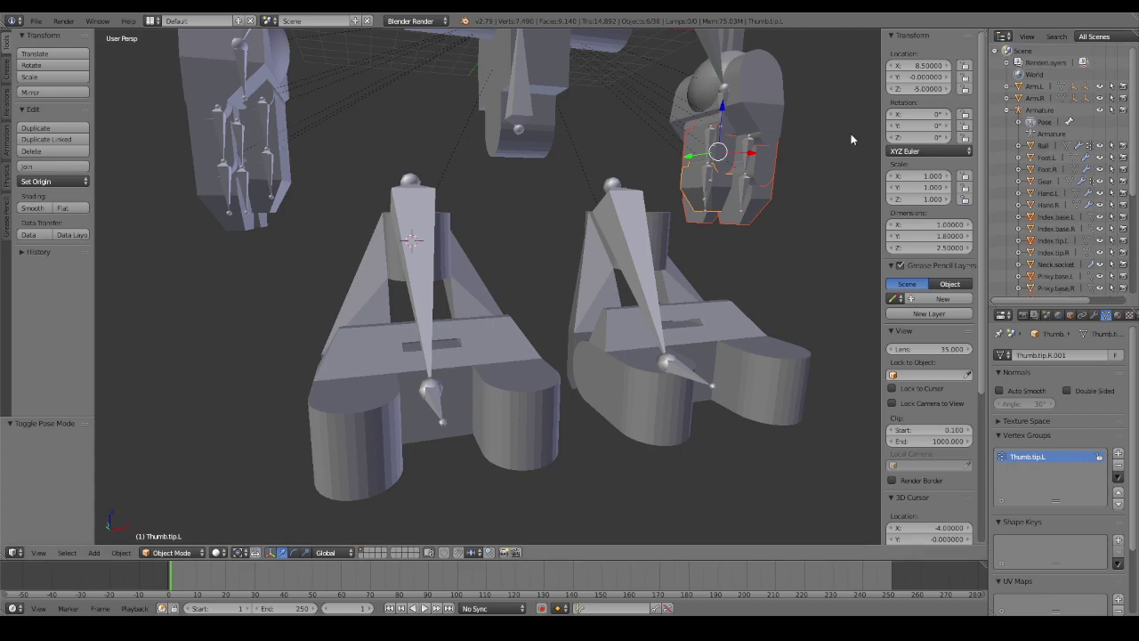
Parent the selected left finger pieces to the Hand.L mesh as Object.
right_click(764, 93)
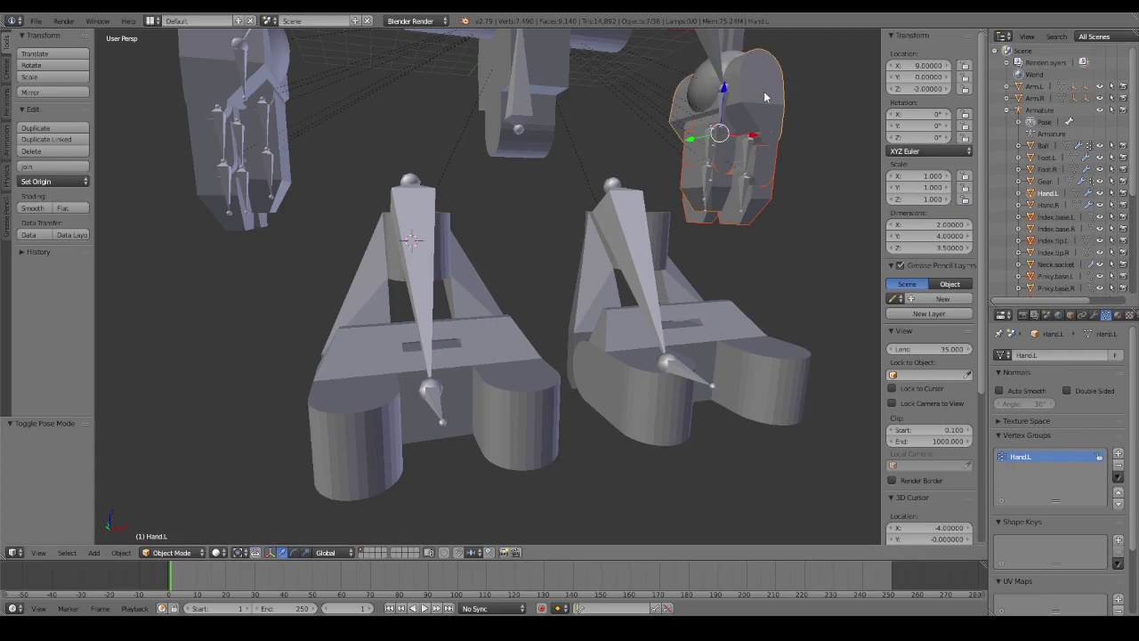
key(ctrl+p)
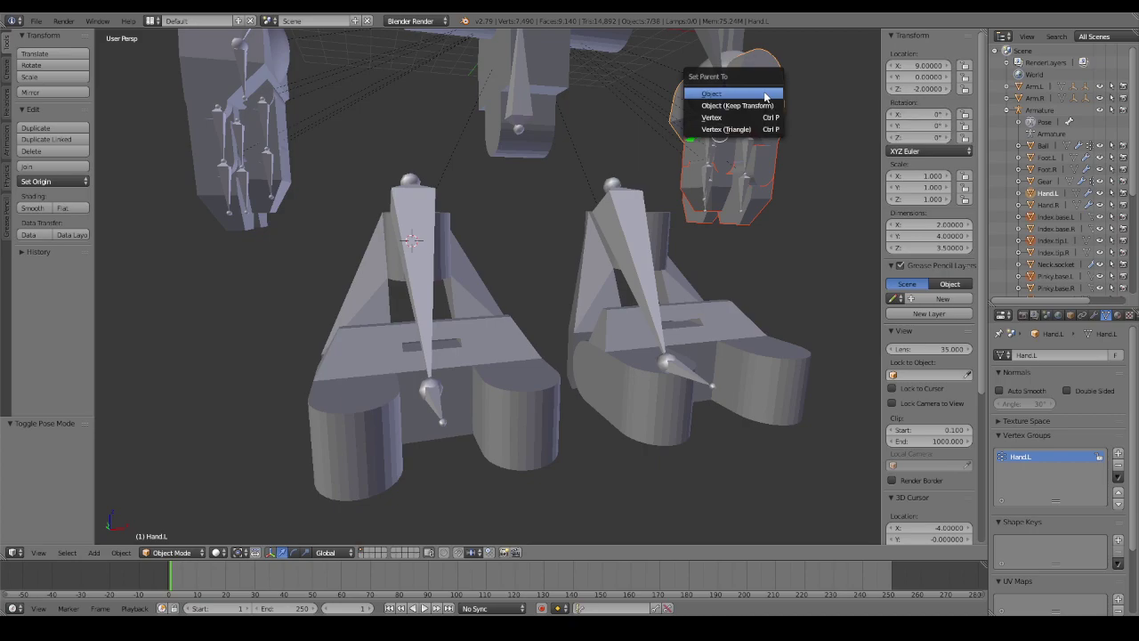
click(765, 96)
Select the Index.base.R, Index.tip.R, Pinky.tip.R, Thumb.base.R and Thumb.tip.R finger pieces.
middle_drag(825, 165, 1022, 197)
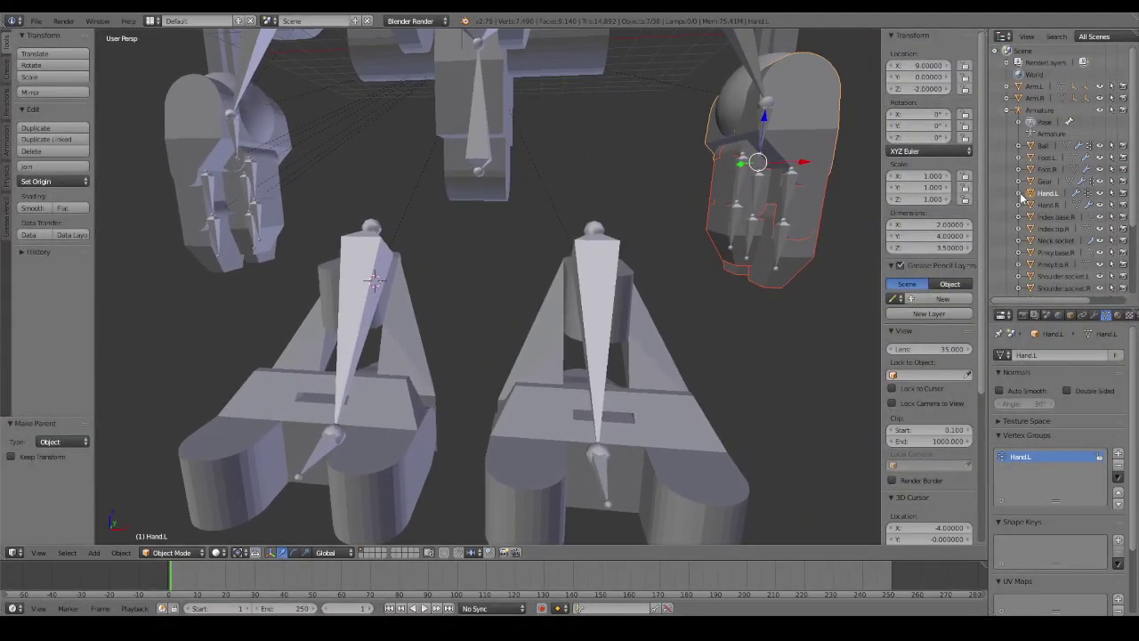
click(1019, 194)
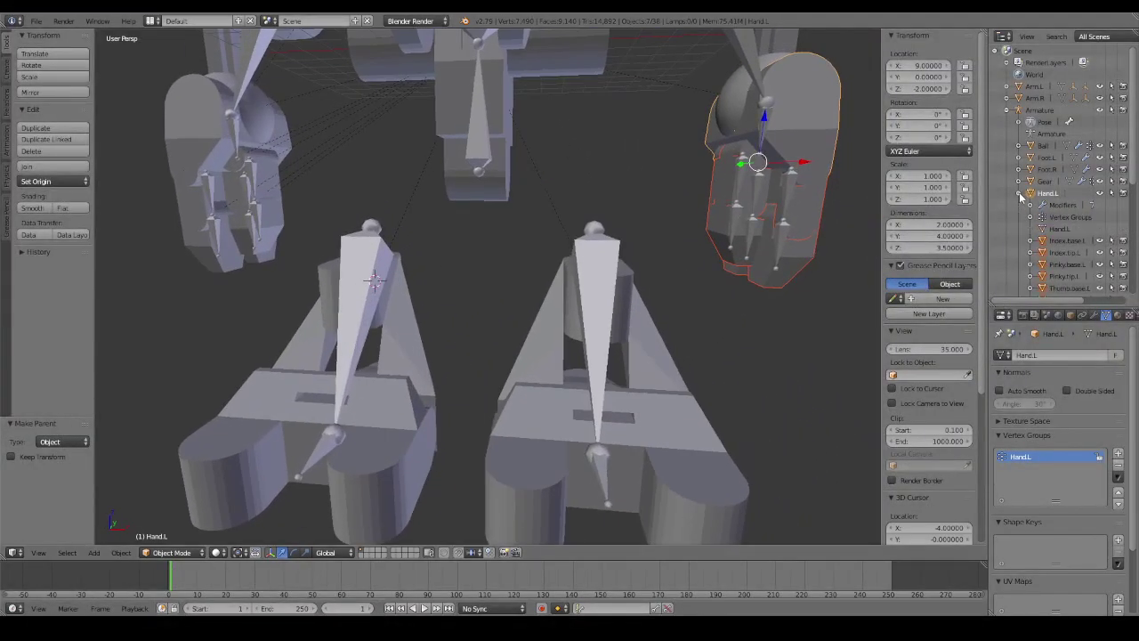
click(1020, 194)
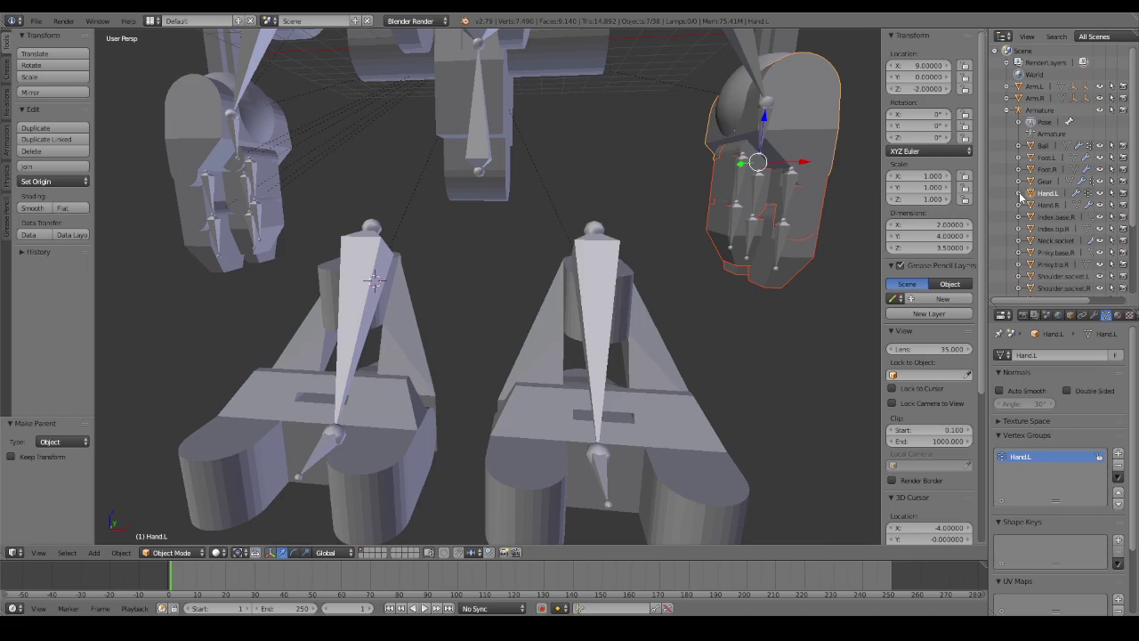
click(1059, 218)
click(1058, 229)
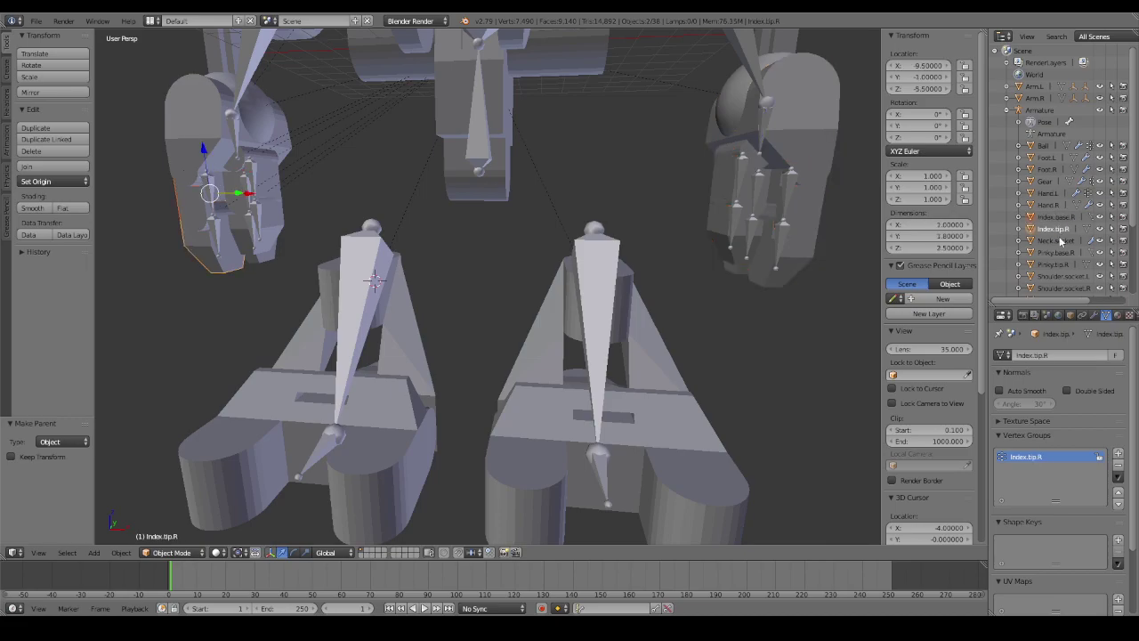
click(1060, 265)
scroll(1061, 265, down, 2)
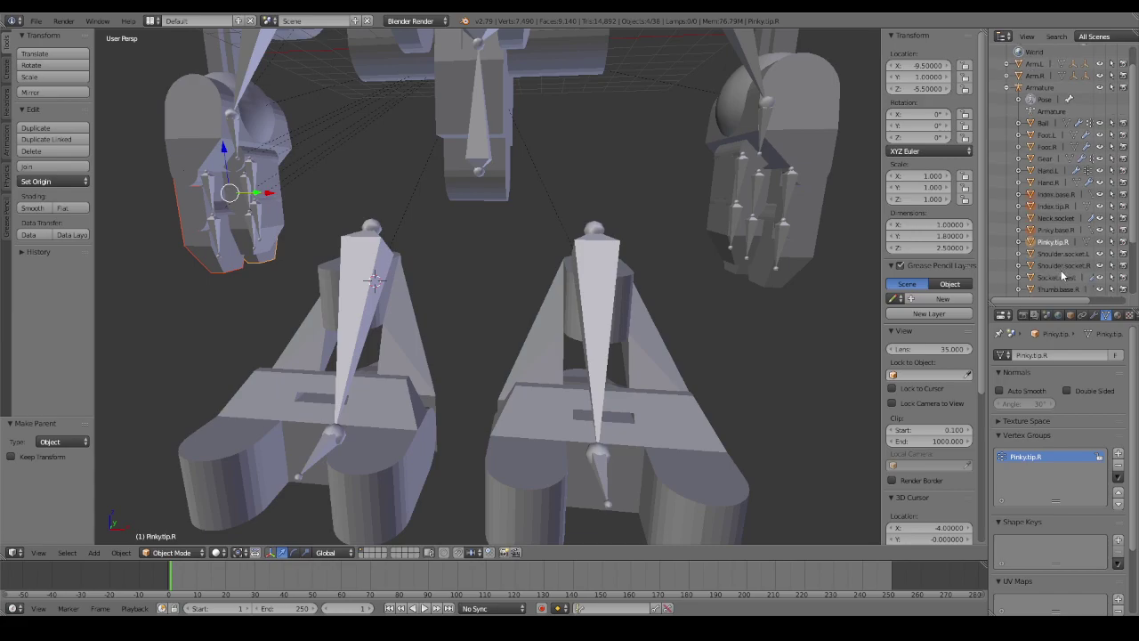
click(1060, 267)
click(1062, 279)
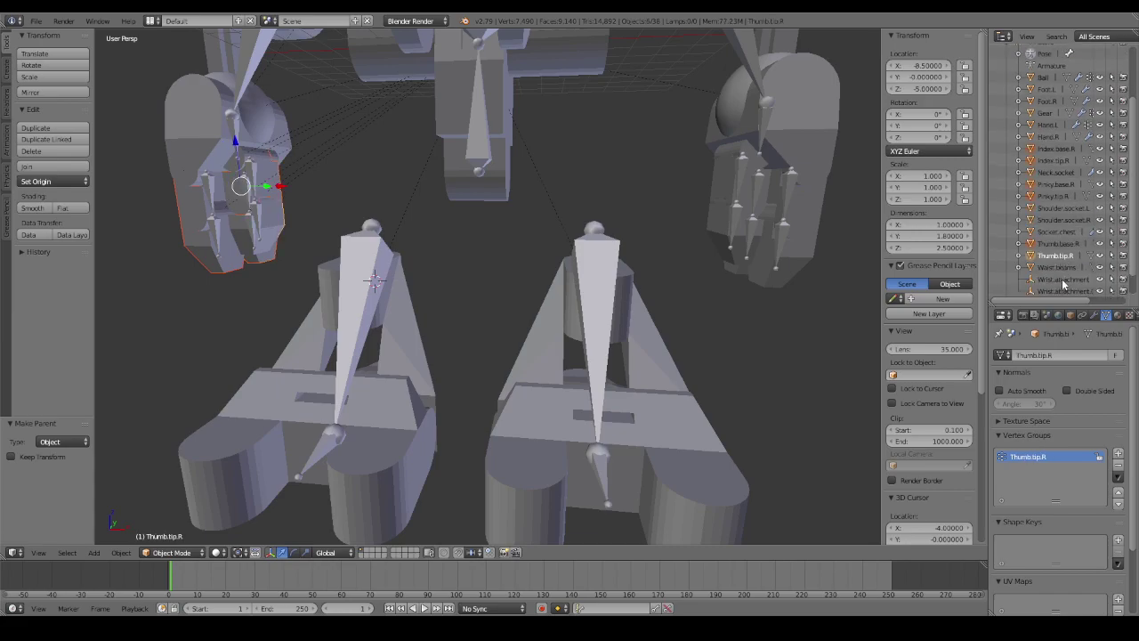
Parent the selected right finger pieces to the Hand.R mesh as Object.
scroll(1062, 283, down, 4)
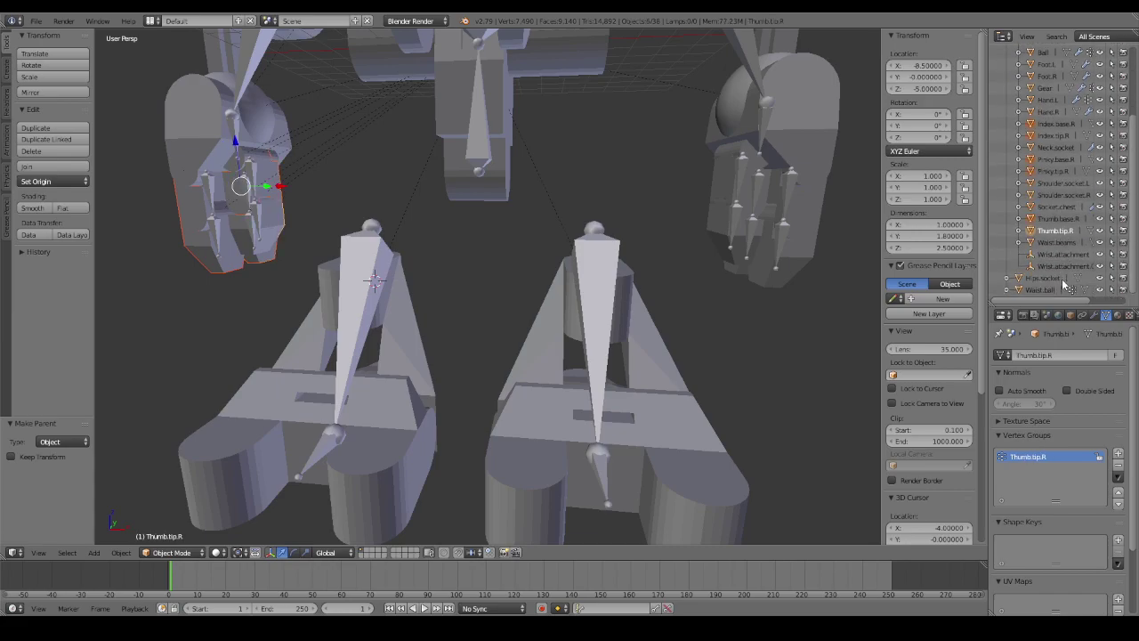
scroll(1061, 279, up, 3)
scroll(1062, 279, up, 3)
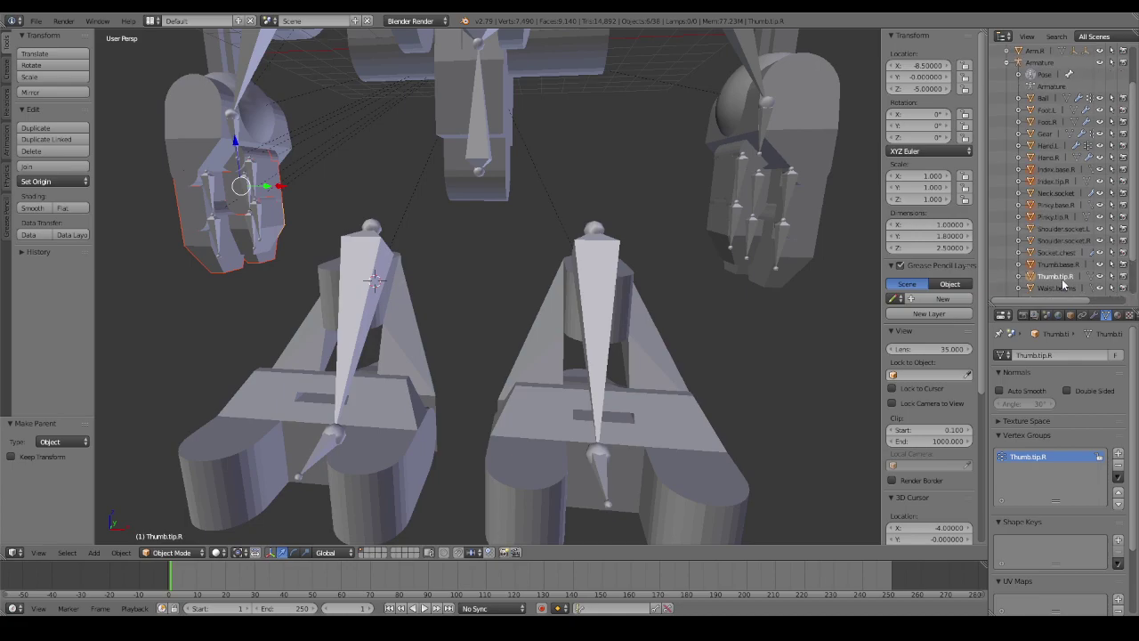
scroll(1062, 279, up, 2)
scroll(1062, 279, up, 2)
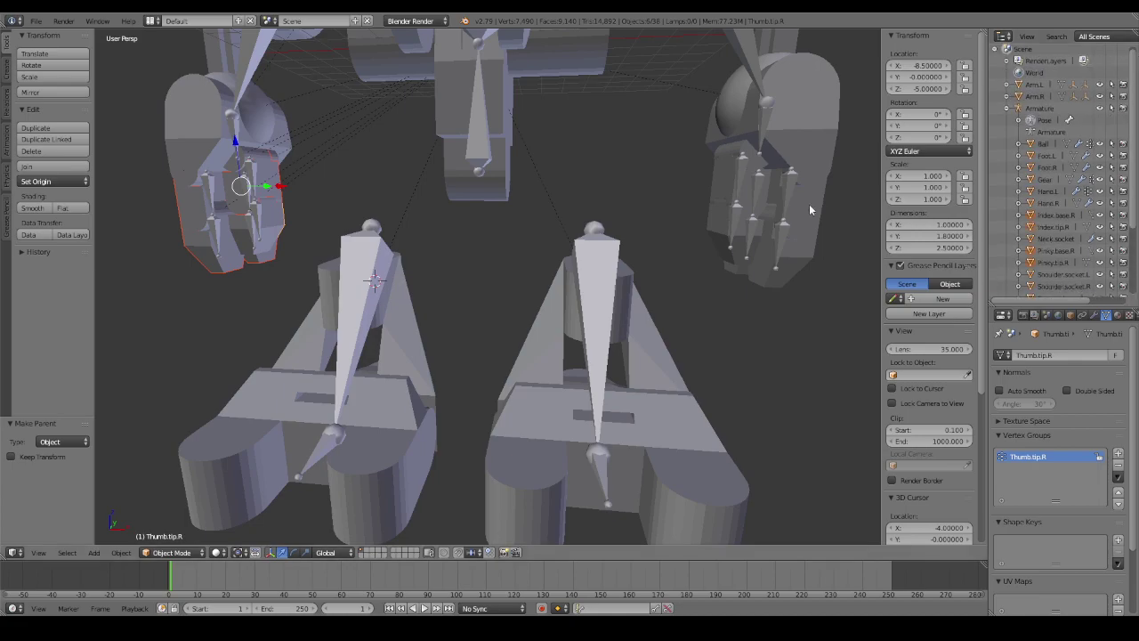
right_click(173, 111)
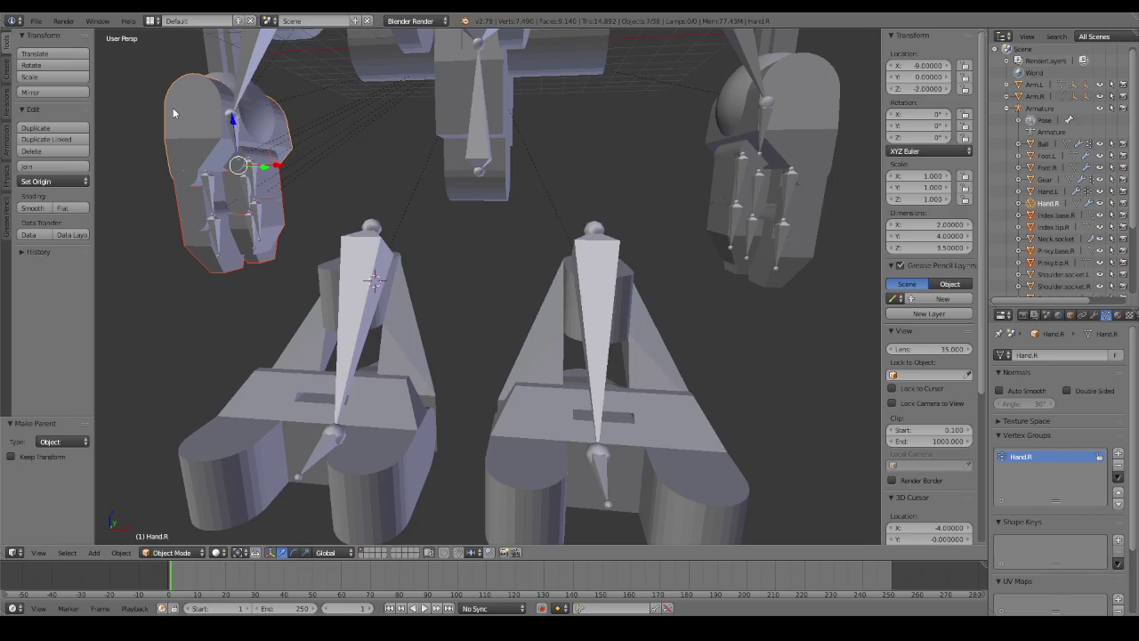
key(ctrl+p)
click(175, 107)
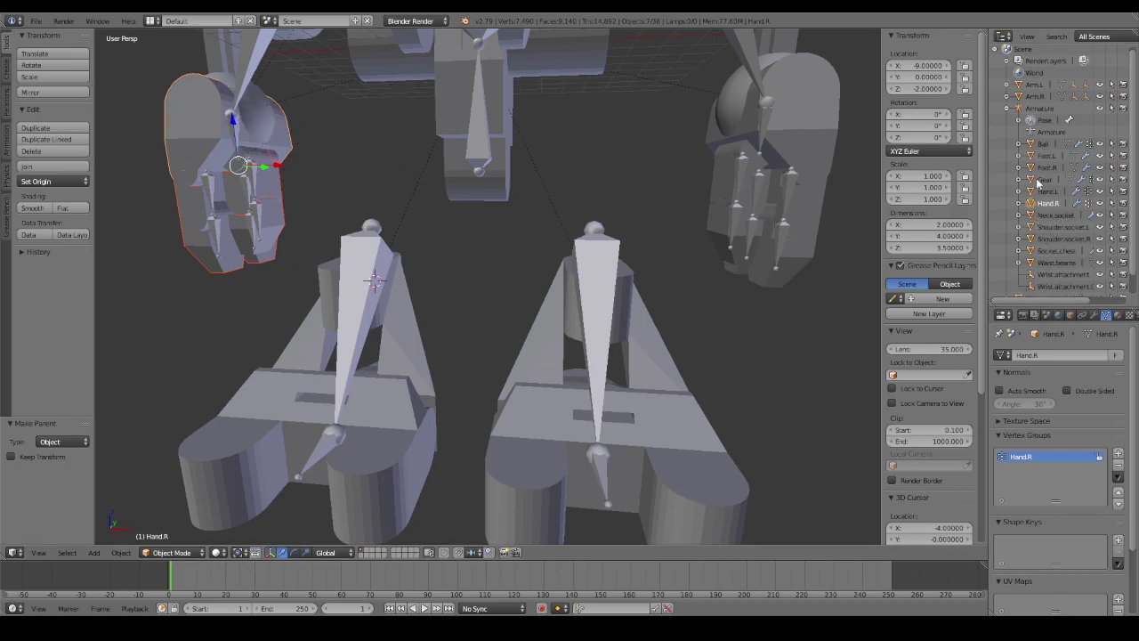
Select the Ball neck piece and view the whole robot.
click(1043, 143)
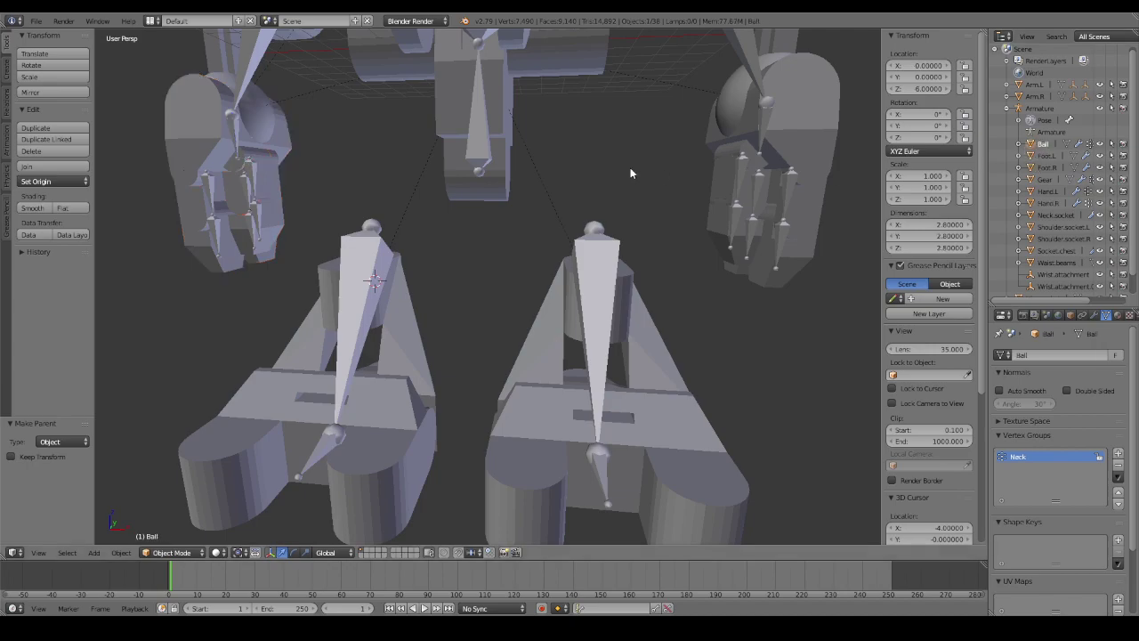
scroll(614, 147, down, 3)
mouse_move(603, 122)
middle_down()
mouse_move(600, 300)
mouse_move(659, 308)
mouse_move(1055, 157)
middle_up()
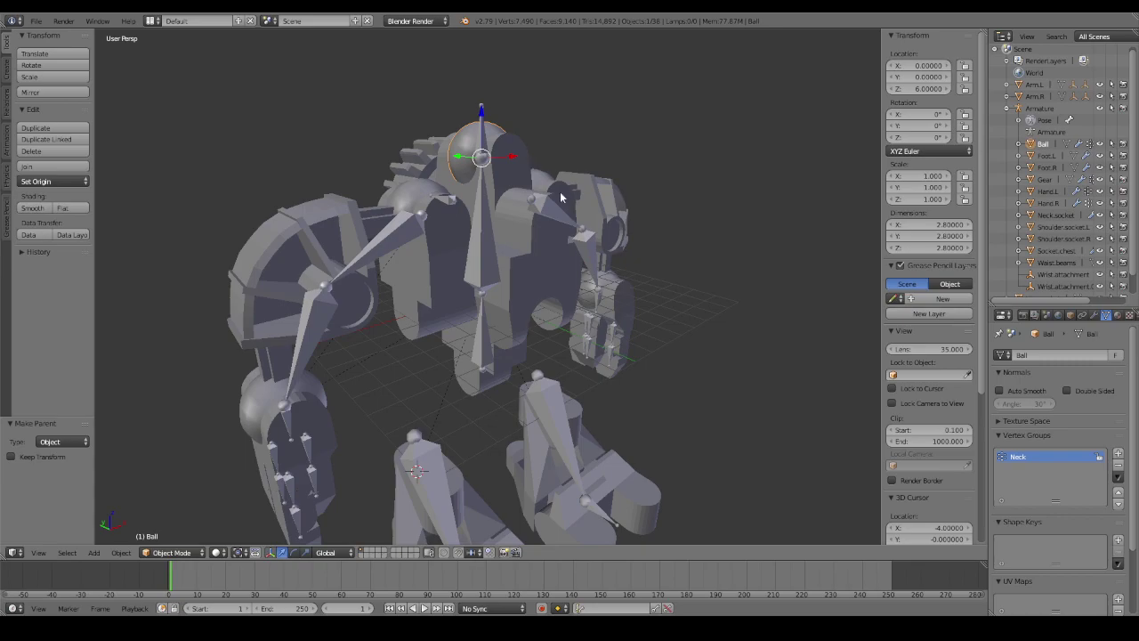
In Pose Mode, test-rotate the Torso and root bones, cancelling each back to rest.
mouse_move(639, 284)
shift+middle_down()
mouse_move(638, 222)
mouse_move(623, 201)
shift+middle_up()
right_click(488, 160)
key(ctrl+Tab)
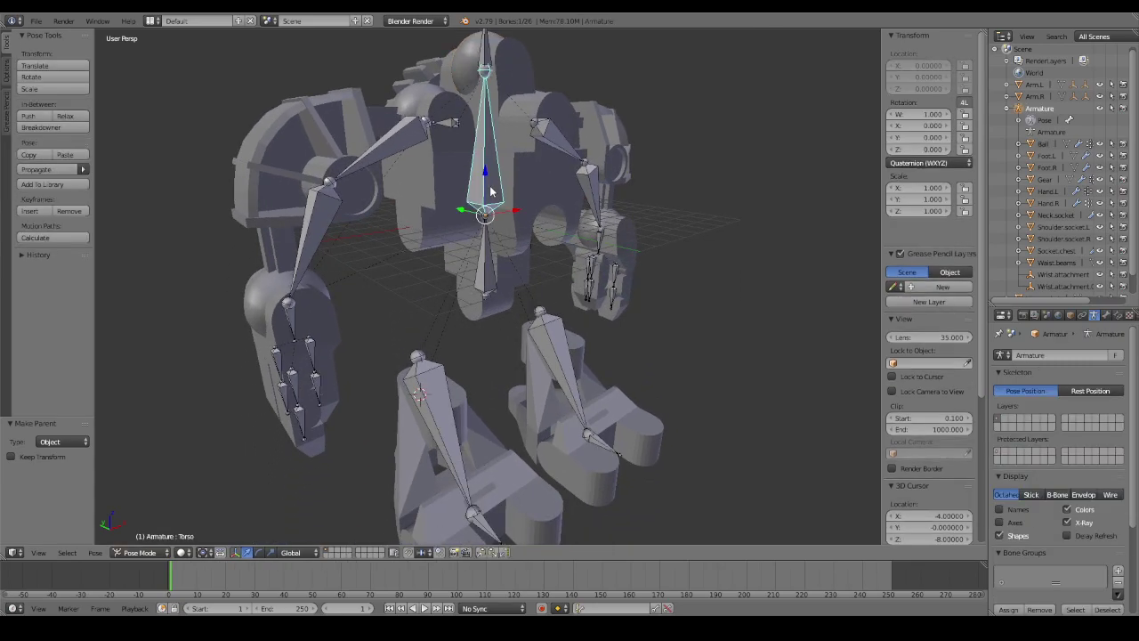
key(r)
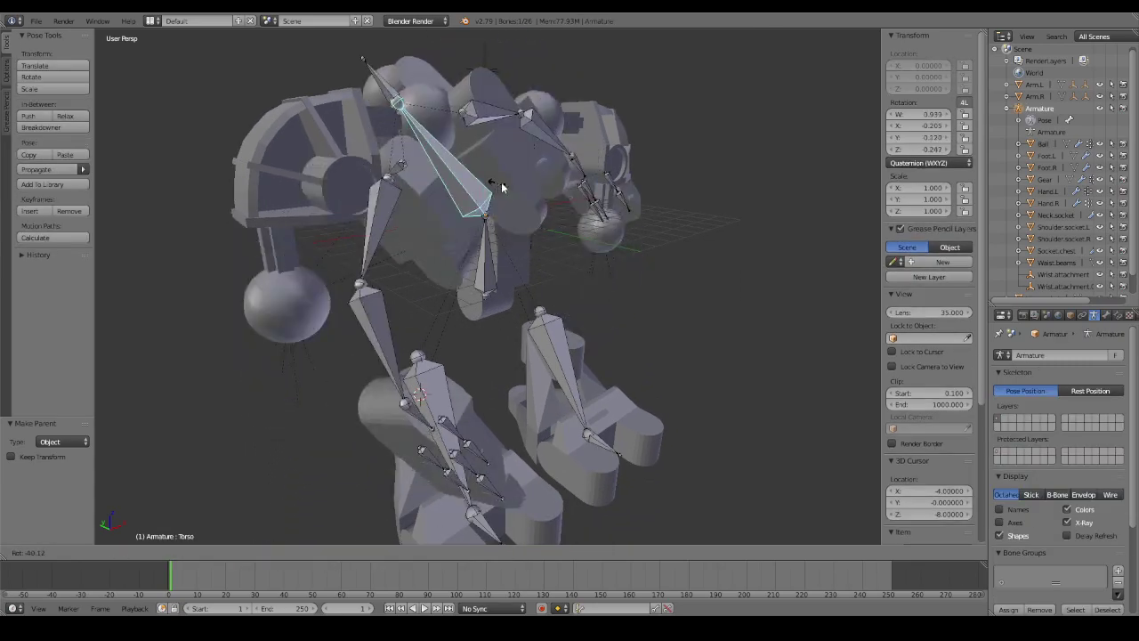
right_click(494, 279)
right_click(488, 283)
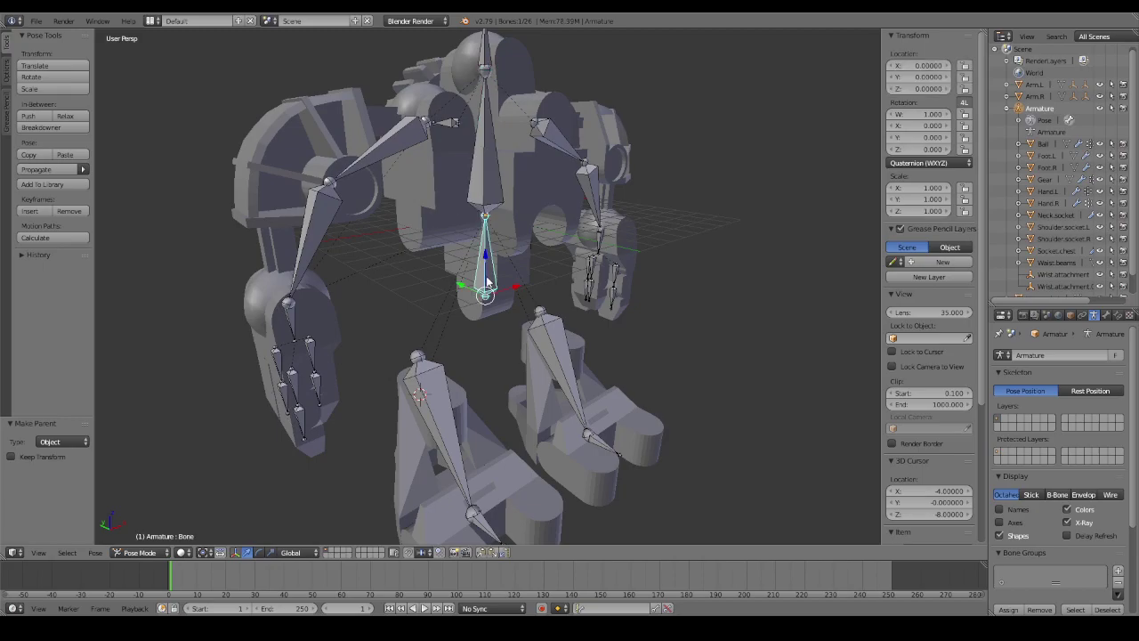
key(r)
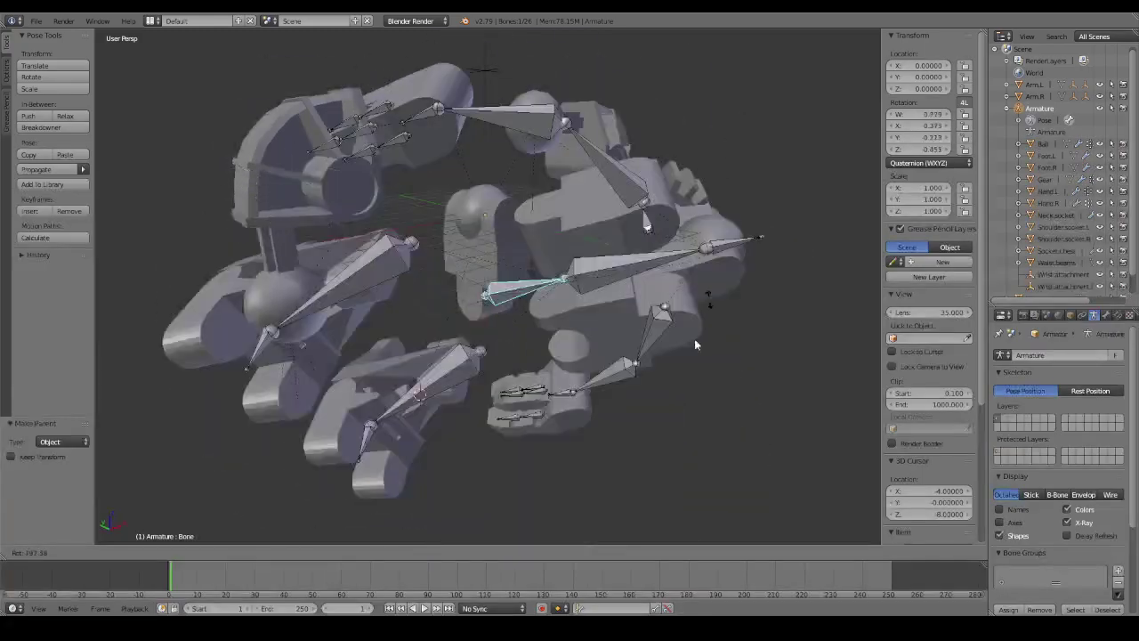
right_click(696, 344)
scroll(570, 267, up, 2)
scroll(554, 260, up, 2)
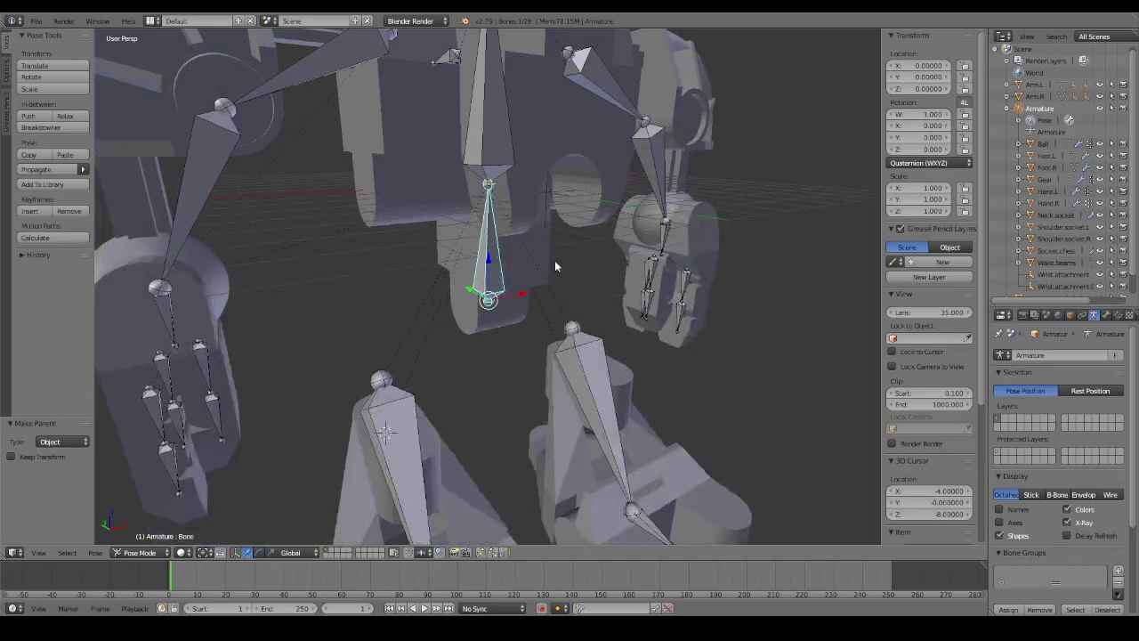
key(r)
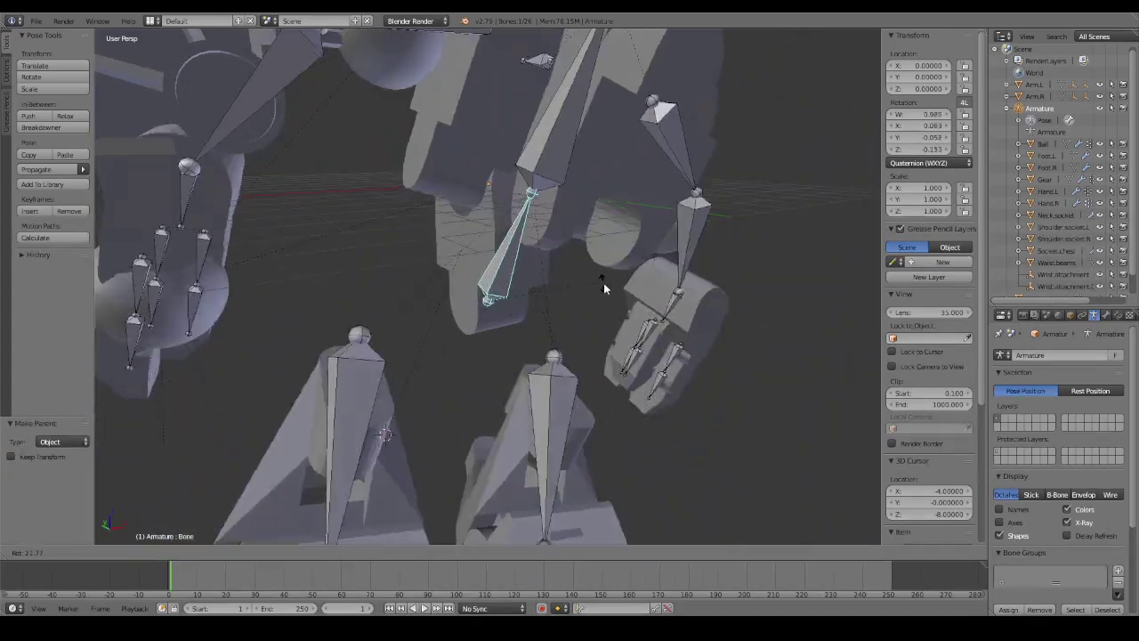
right_click(634, 342)
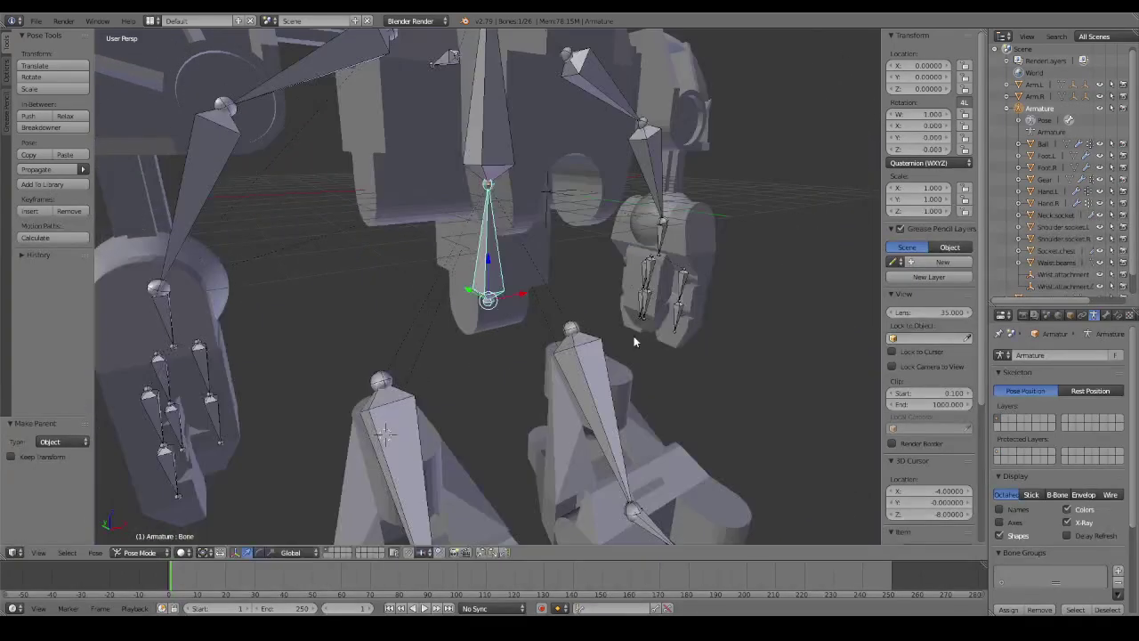
Parent Waist.beams and Waist.ball to the armature via the Torso bone with Armature Deform.
mouse_move(493, 194)
middle_down()
mouse_move(502, 206)
mouse_move(625, 212)
mouse_move(771, 182)
middle_up()
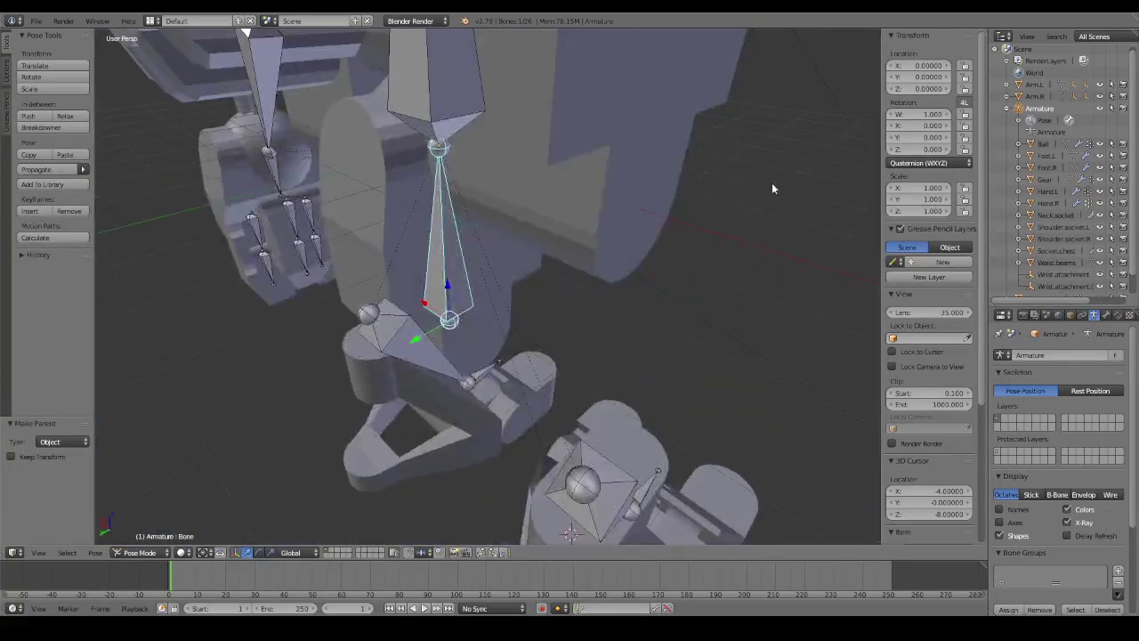
scroll(1079, 255, down, 1)
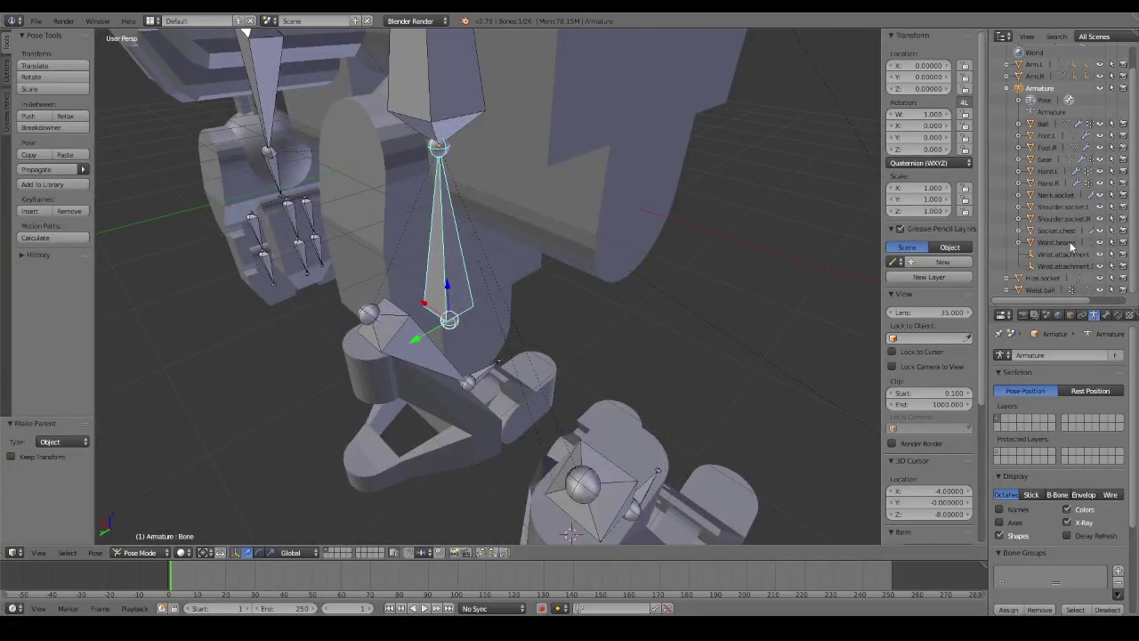
click(1070, 241)
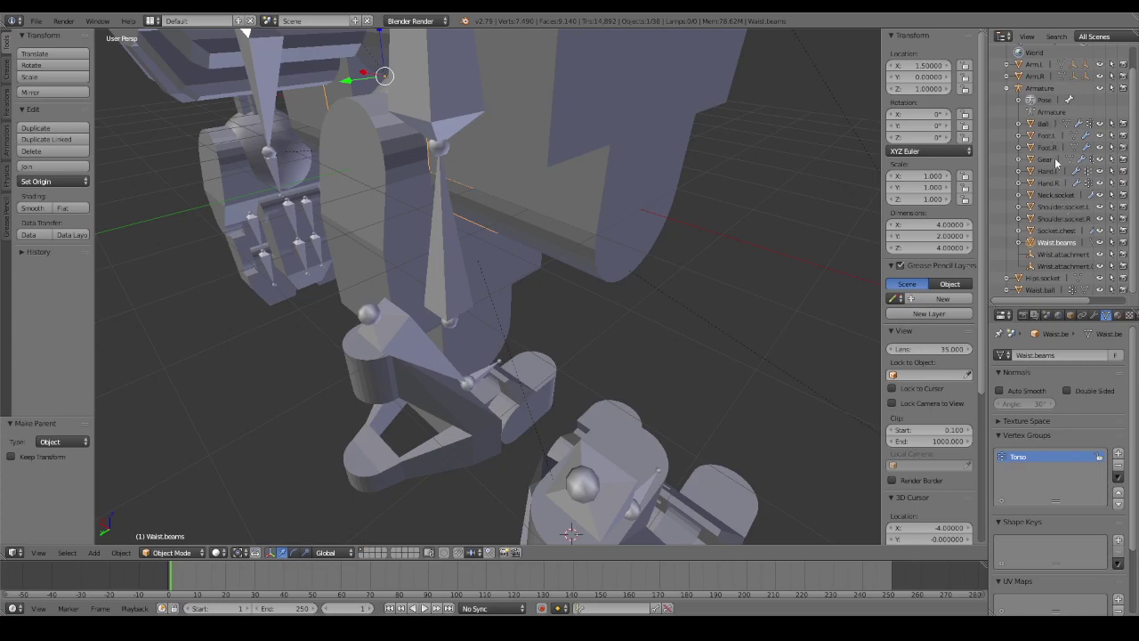
click(1043, 290)
middle_drag(497, 161, 819, 240)
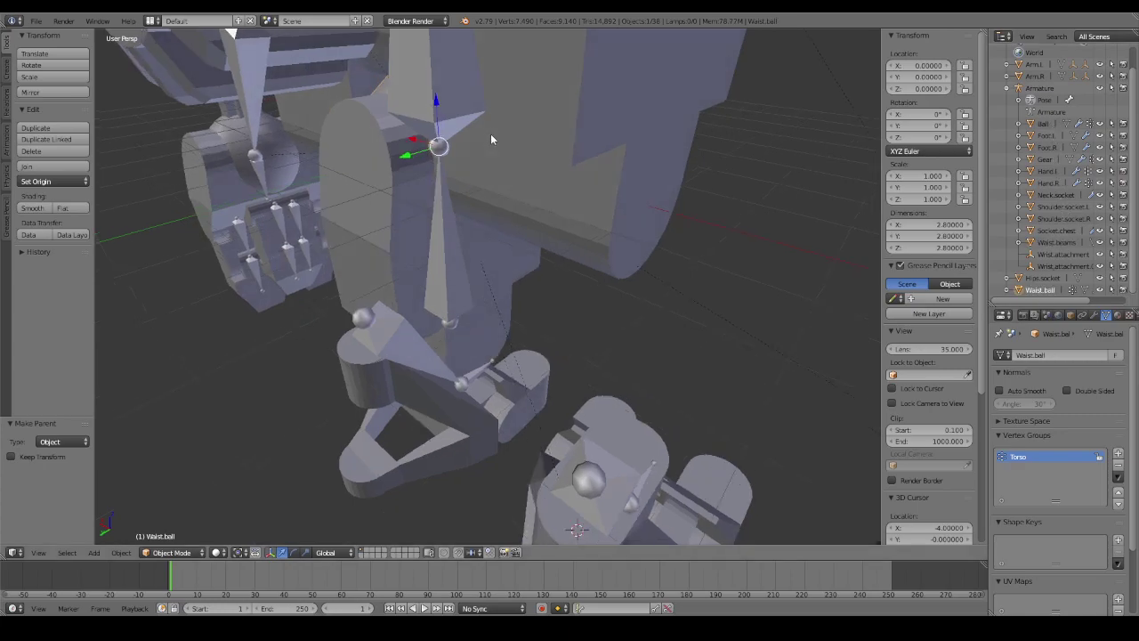
right_click(427, 92)
key(ctrl+p)
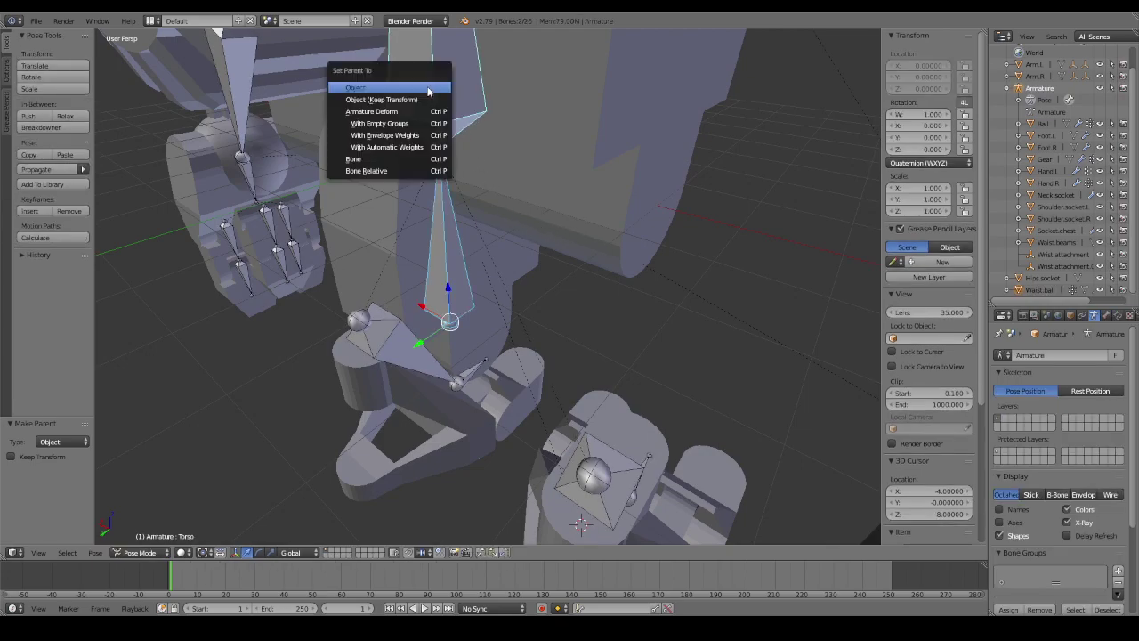
click(428, 112)
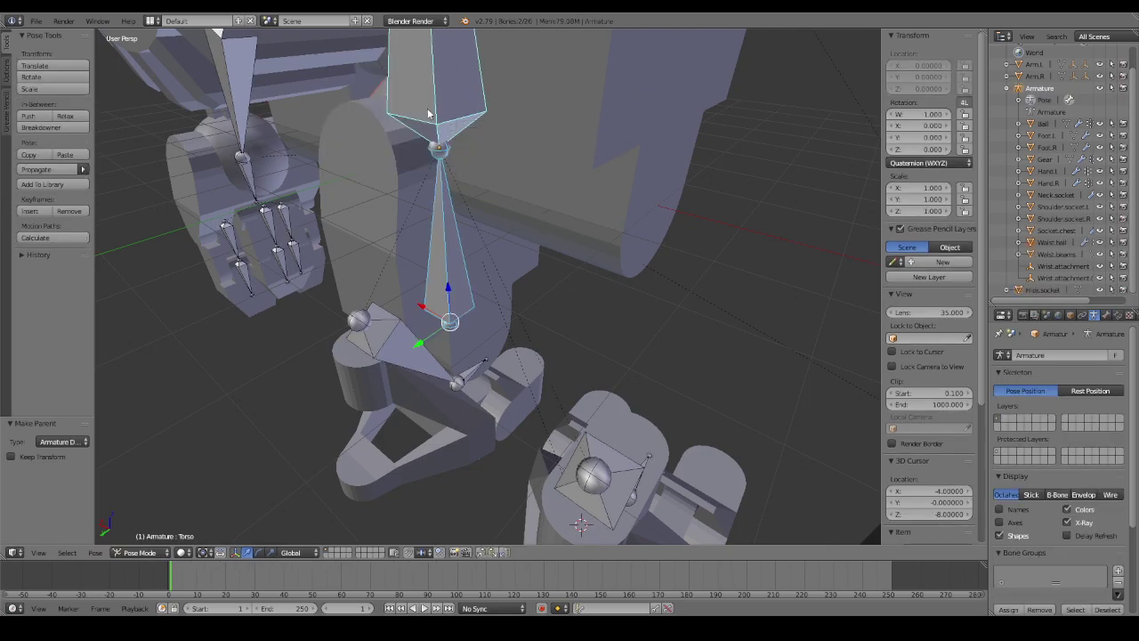
Confirm the selected bone's name as Waist in its bone properties.
click(1045, 290)
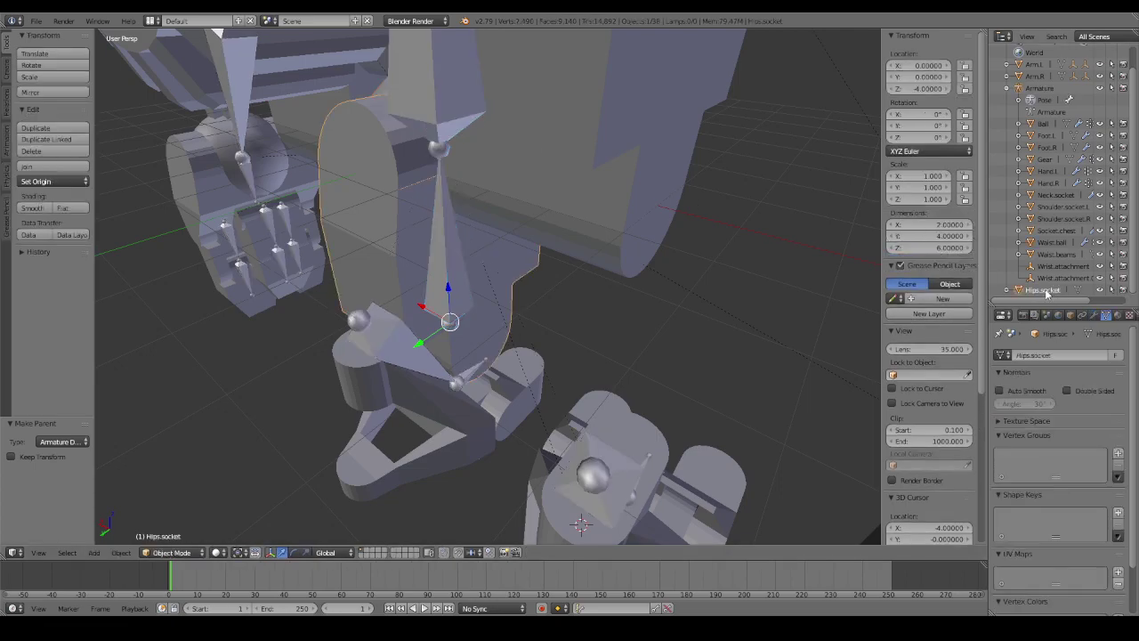
key(KP_Decimal)
mouse_move(660, 236)
middle_down()
mouse_move(834, 223)
mouse_move(126, 233)
mouse_move(200, 245)
middle_up()
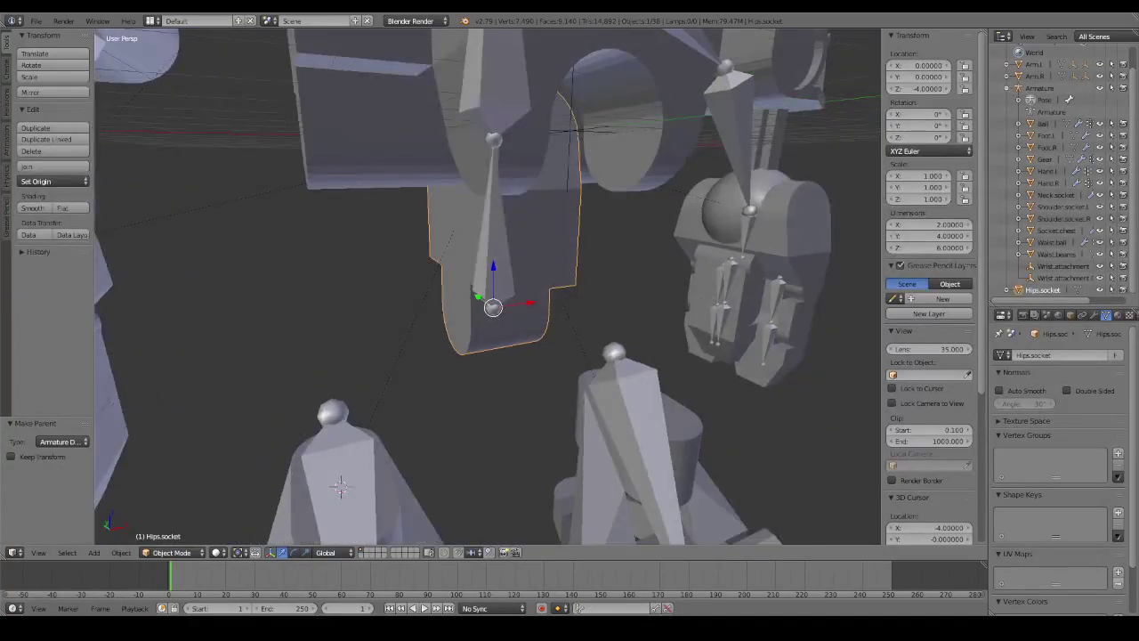
key(ctrl+z)
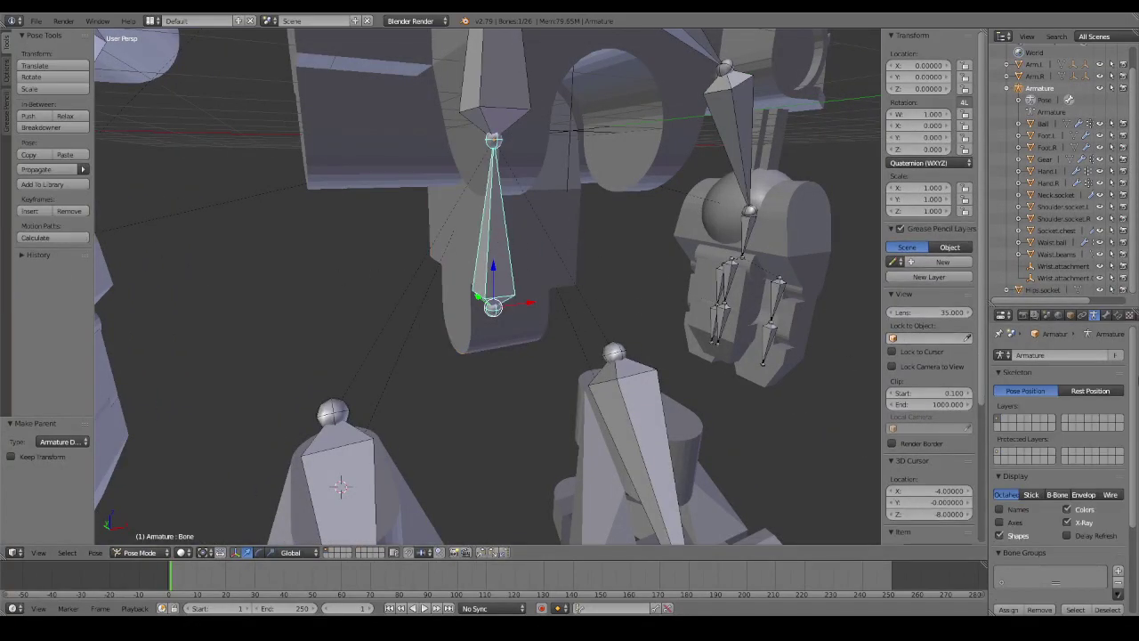
click(1106, 315)
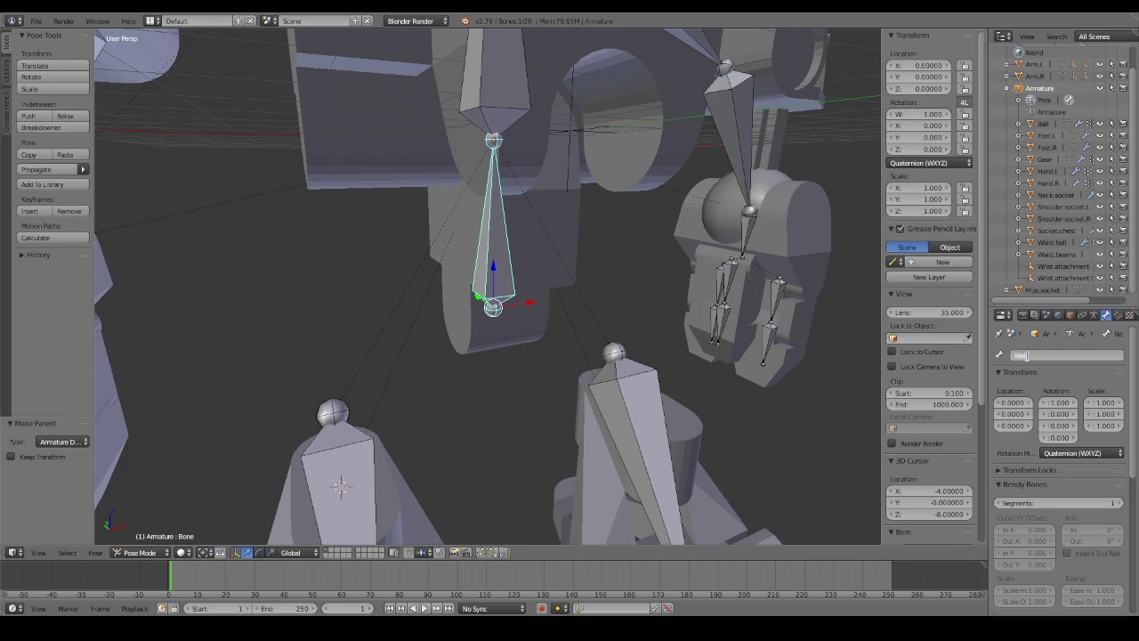
key(Return)
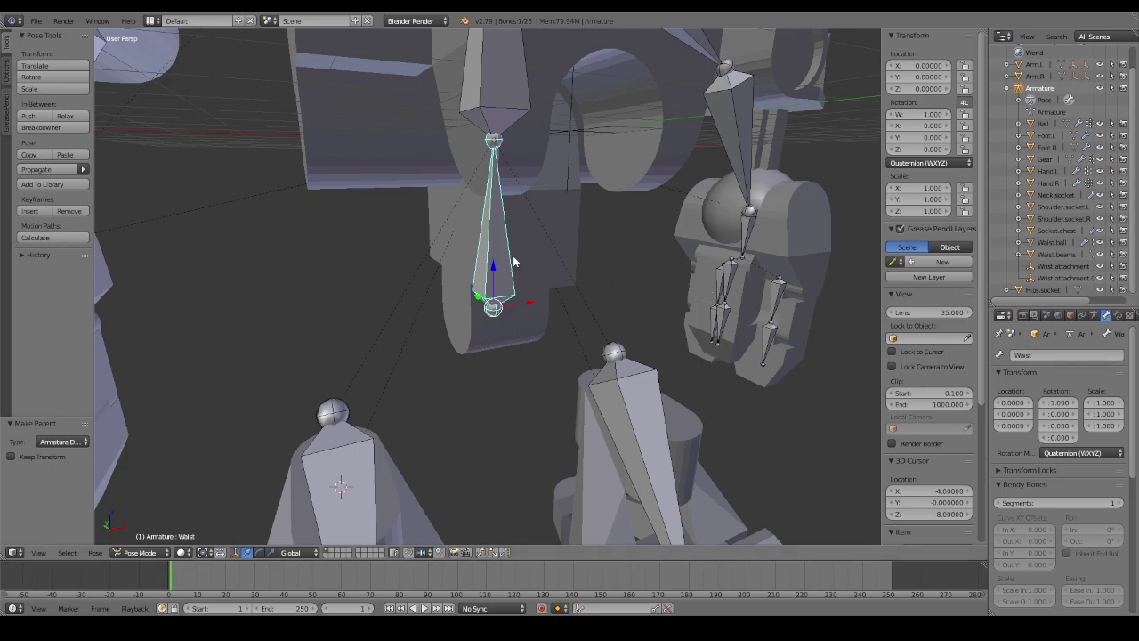
Add a new vertex group named Waist to the Hips.socket mesh.
click(514, 262)
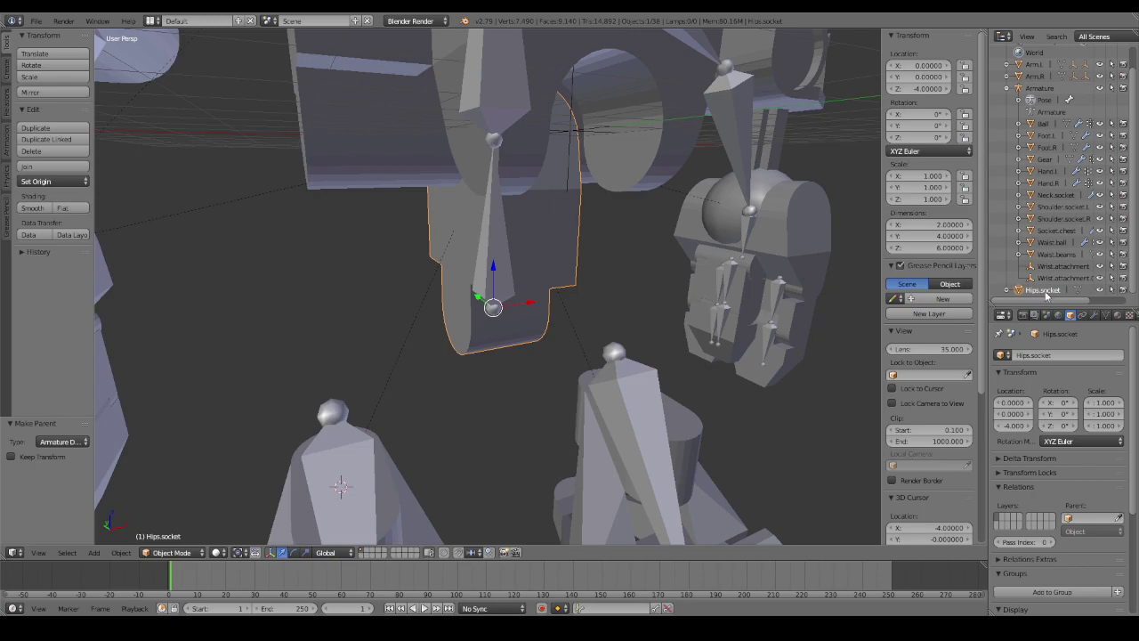
click(474, 73)
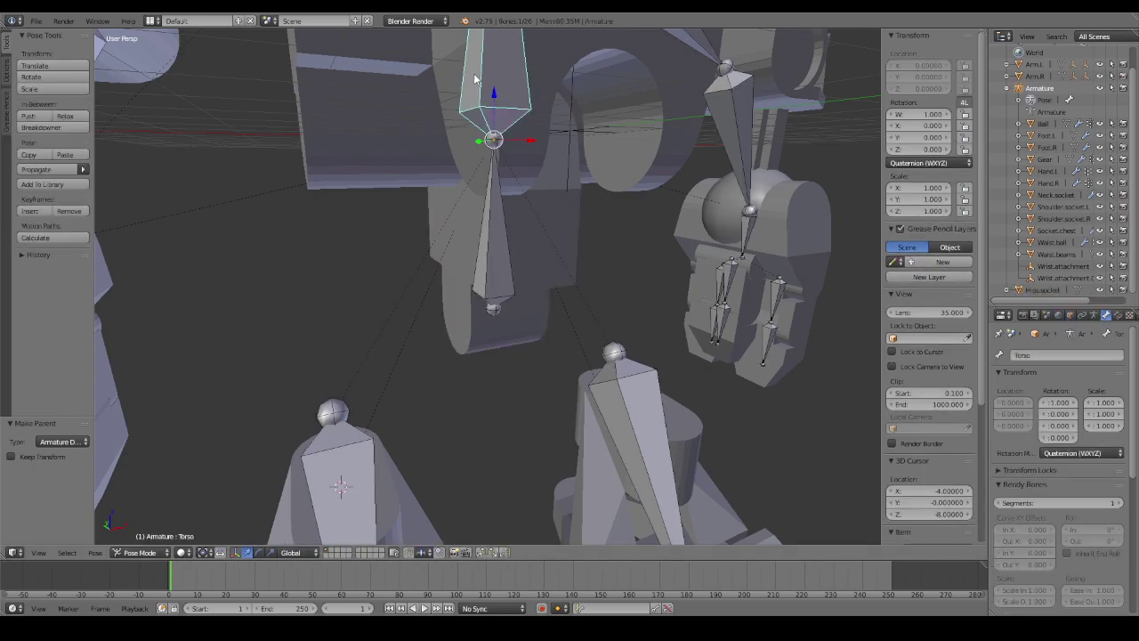
click(501, 252)
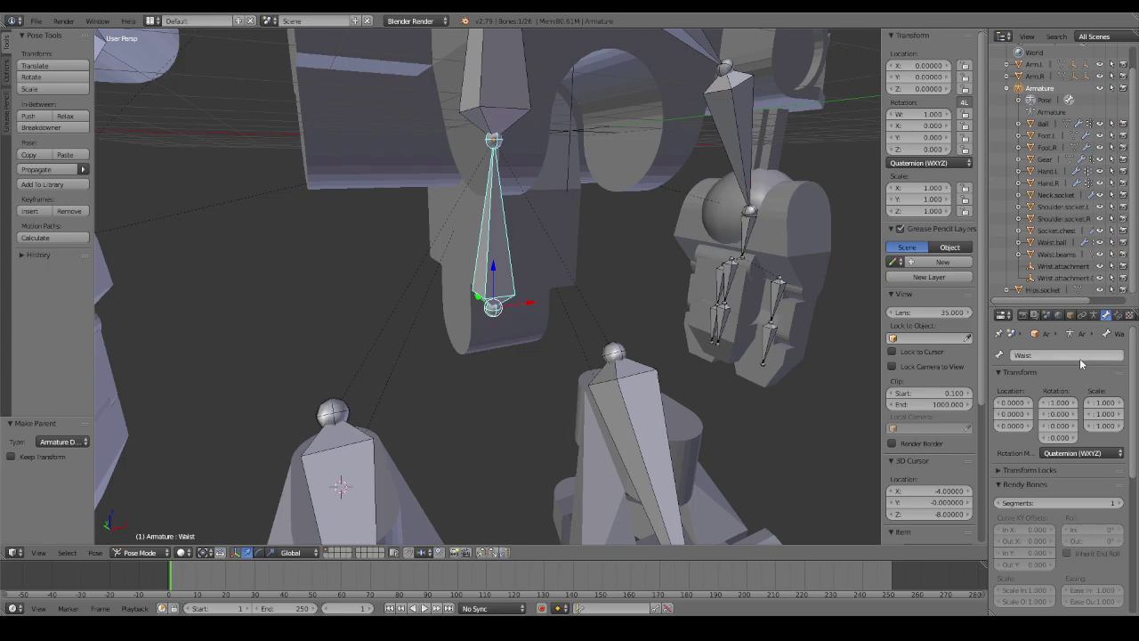
click(542, 257)
click(1105, 316)
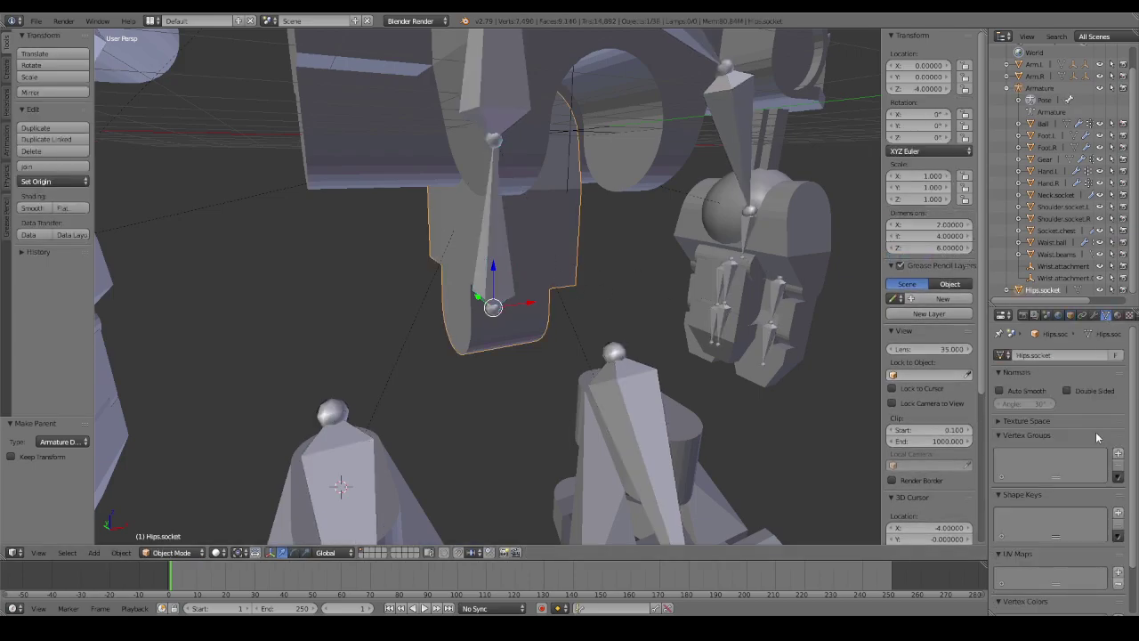
click(1118, 452)
double_click(1020, 456)
text(Waist)
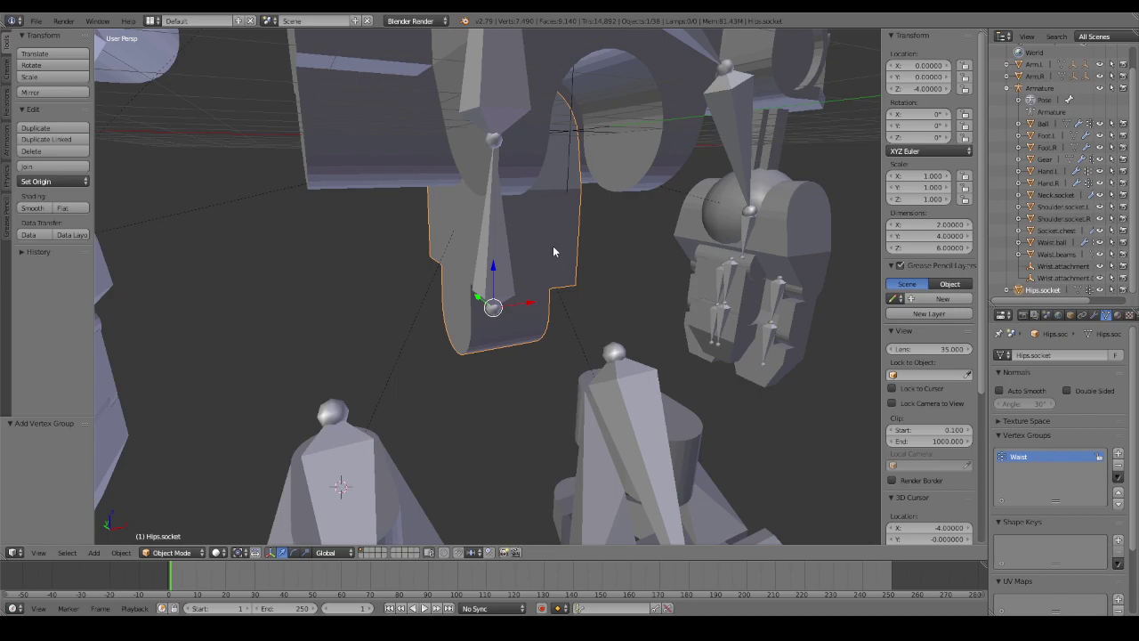
Select all Hips.socket vertices in Edit Mode for the Waist group, then return to Object Mode.
key(Tab)
key(a)
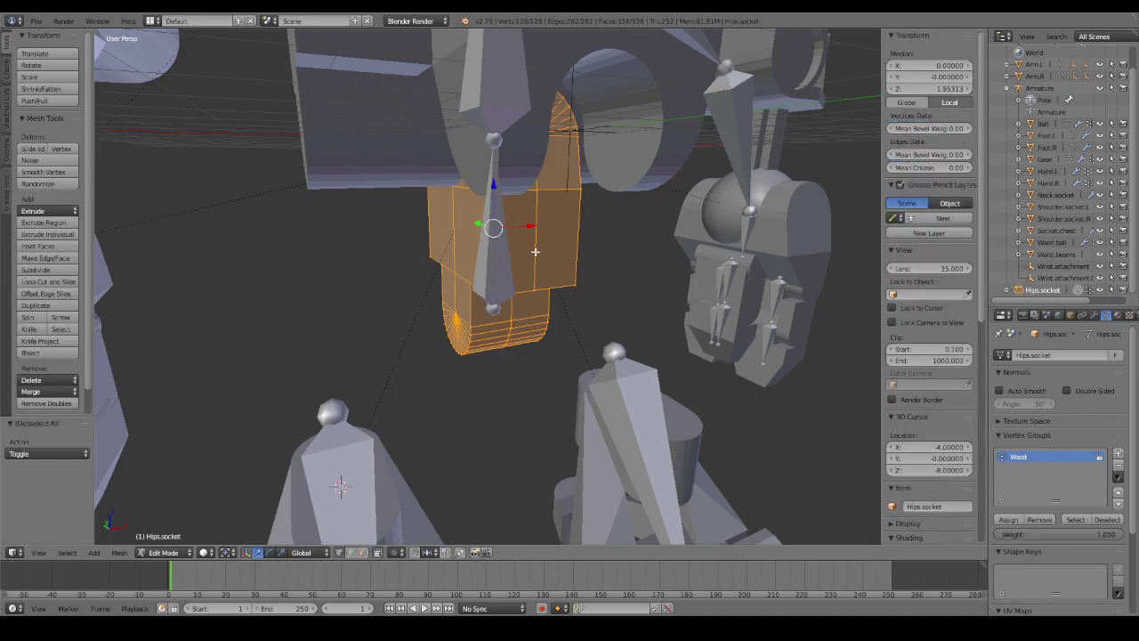
mouse_move(552, 249)
middle_down()
mouse_move(623, 267)
mouse_move(570, 253)
middle_up()
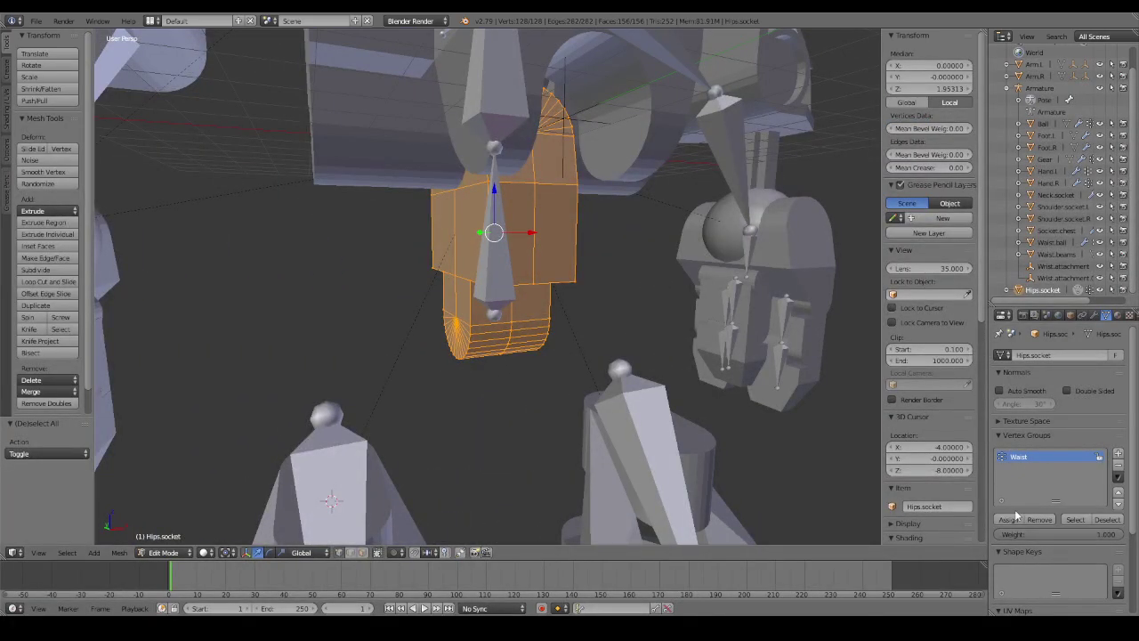
key(Tab)
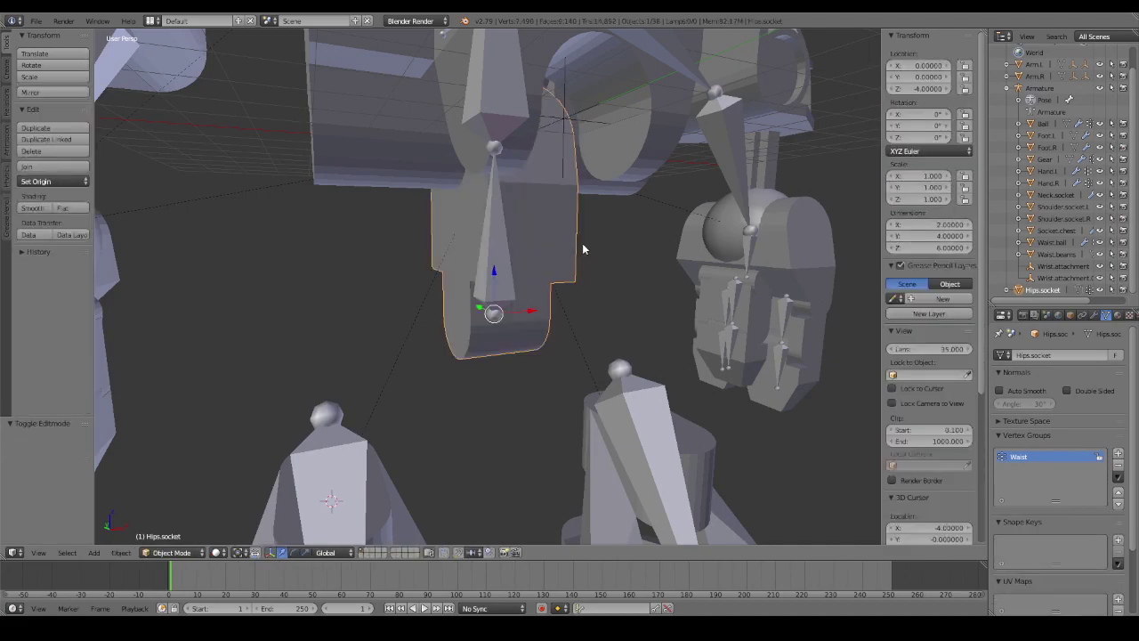
middle_drag(582, 247, 476, 248)
right_click(487, 247)
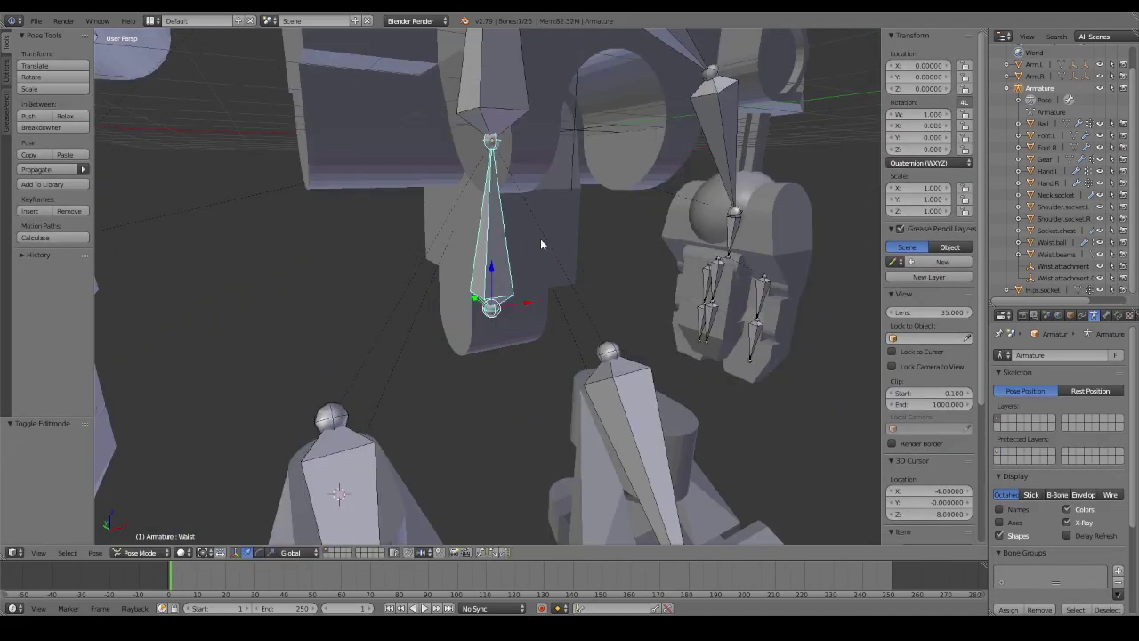
Bind the Hips.socket mesh to the armature with Armature Deform.
shift+right_click(467, 228)
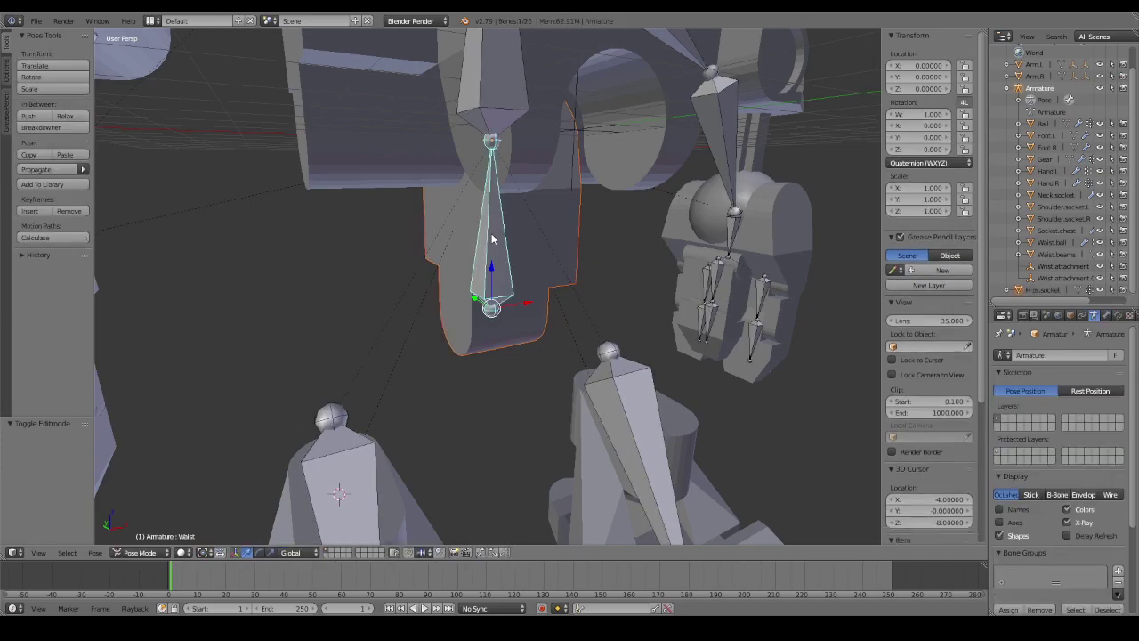
key(ctrl+p)
click(492, 237)
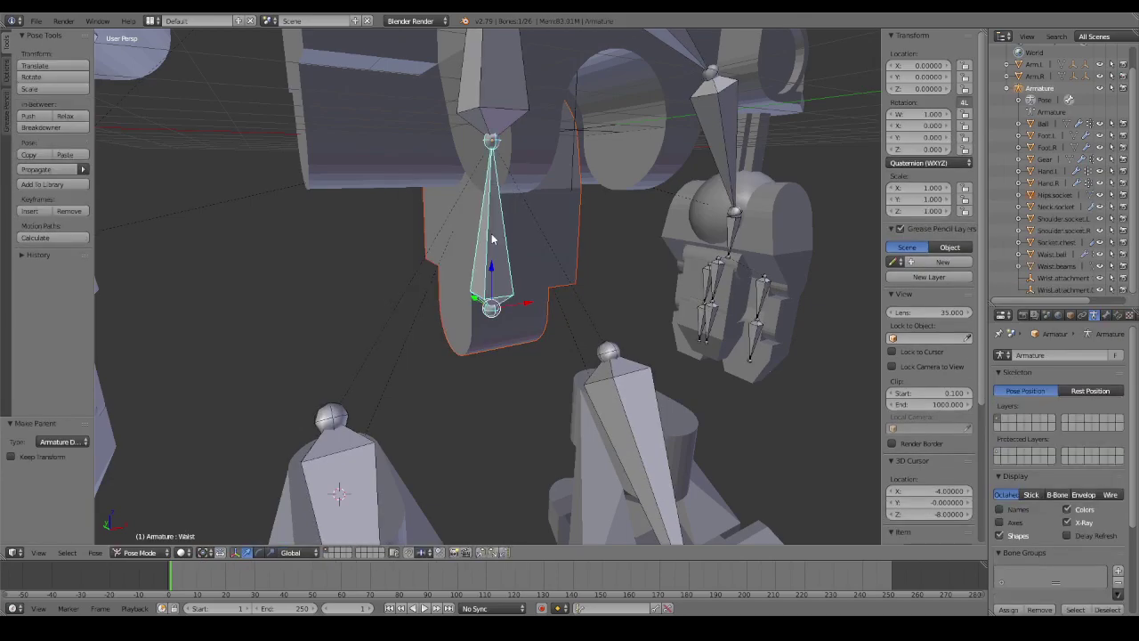
Test-rotate the Waist bone several times, cancelling each back to rest pose.
right_click(549, 240)
right_click(496, 261)
key(r)
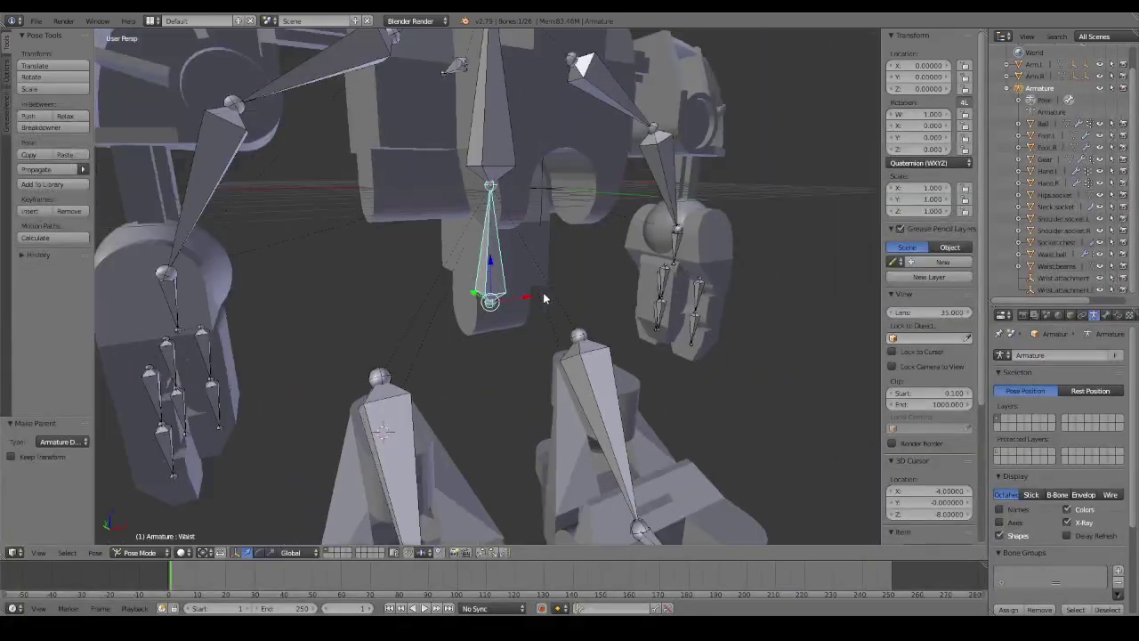
right_click(492, 259)
middle_drag(358, 187, 555, 309)
key(r)
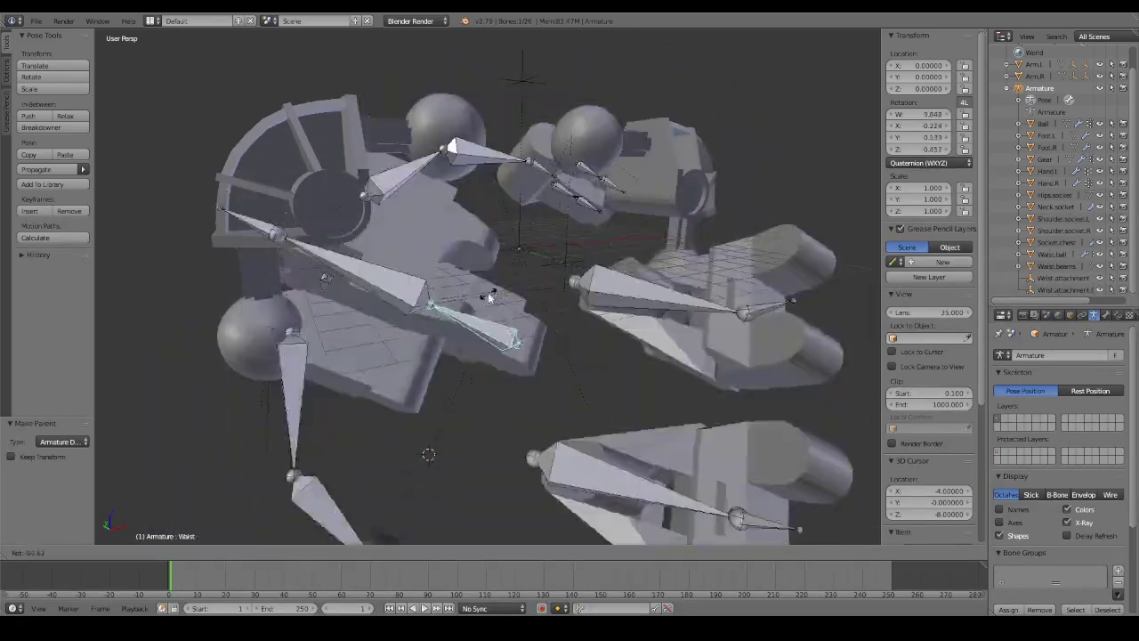
key(Escape)
key(r)
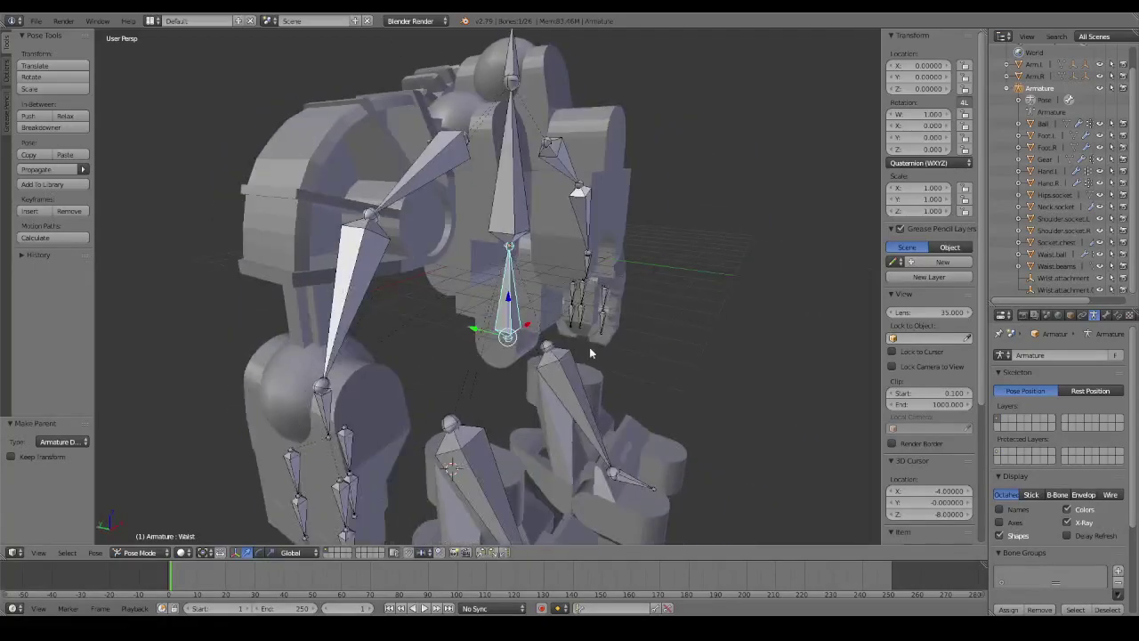
key(Escape)
key(a)
scroll(517, 345, down, 3)
mouse_move(517, 346)
middle_down()
mouse_move(584, 351)
mouse_move(722, 313)
mouse_move(666, 307)
mouse_move(537, 323)
mouse_move(745, 374)
middle_up()
right_click(457, 227)
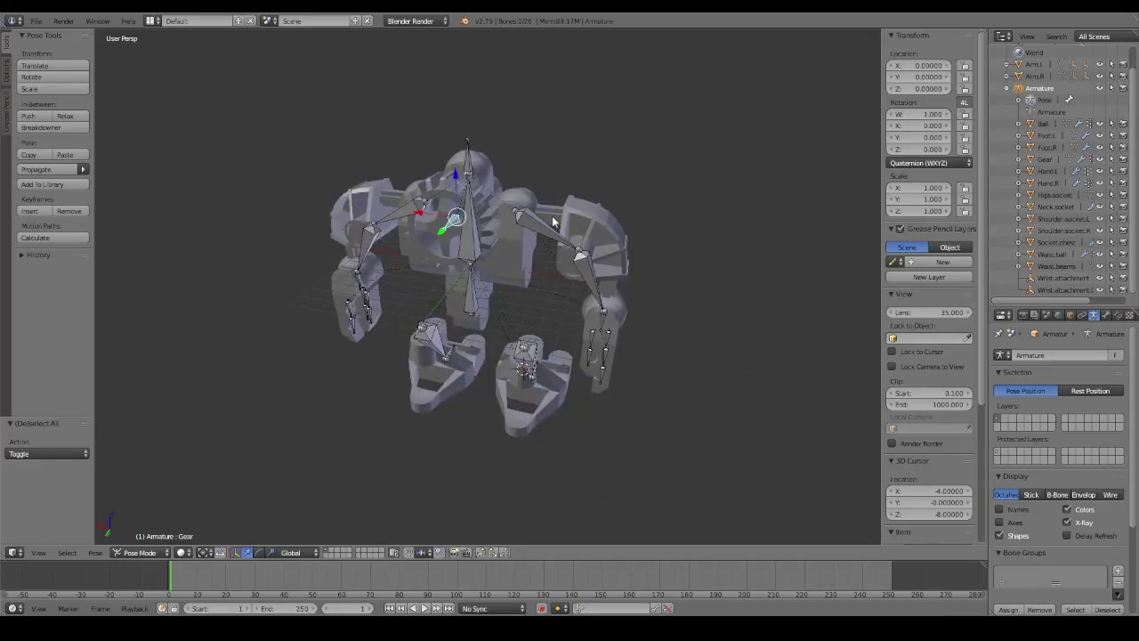
Test-rotate the Gear bone around the Y axis and cancel back to rest.
key(r)
key(y)
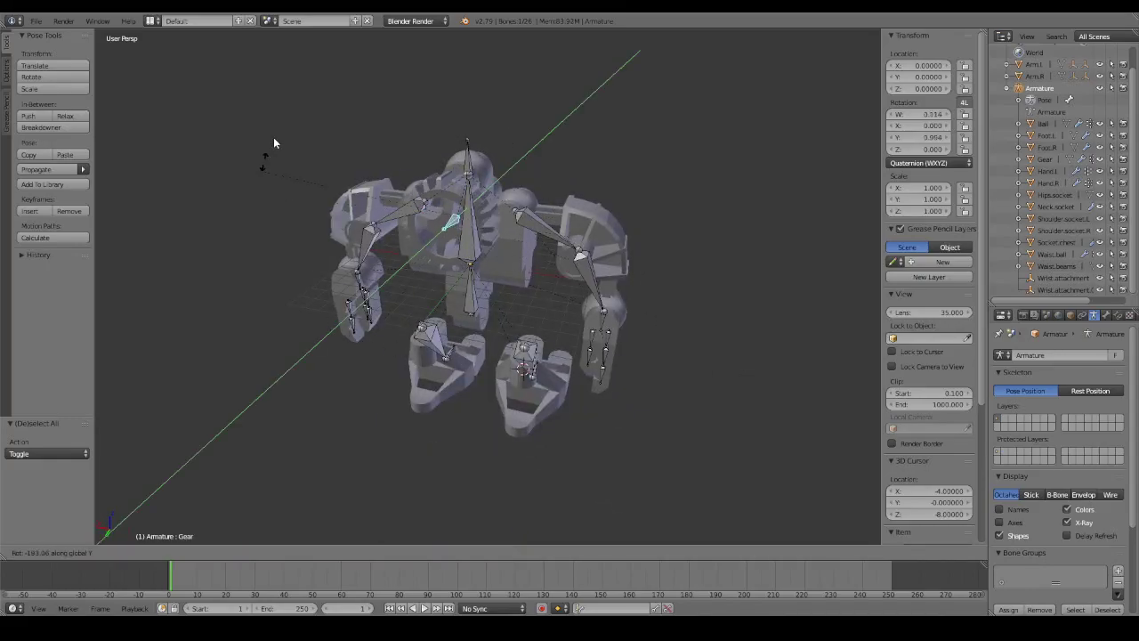
key(Escape)
mouse_move(735, 264)
middle_down()
mouse_move(499, 249)
mouse_move(507, 253)
middle_up()
right_click(568, 258)
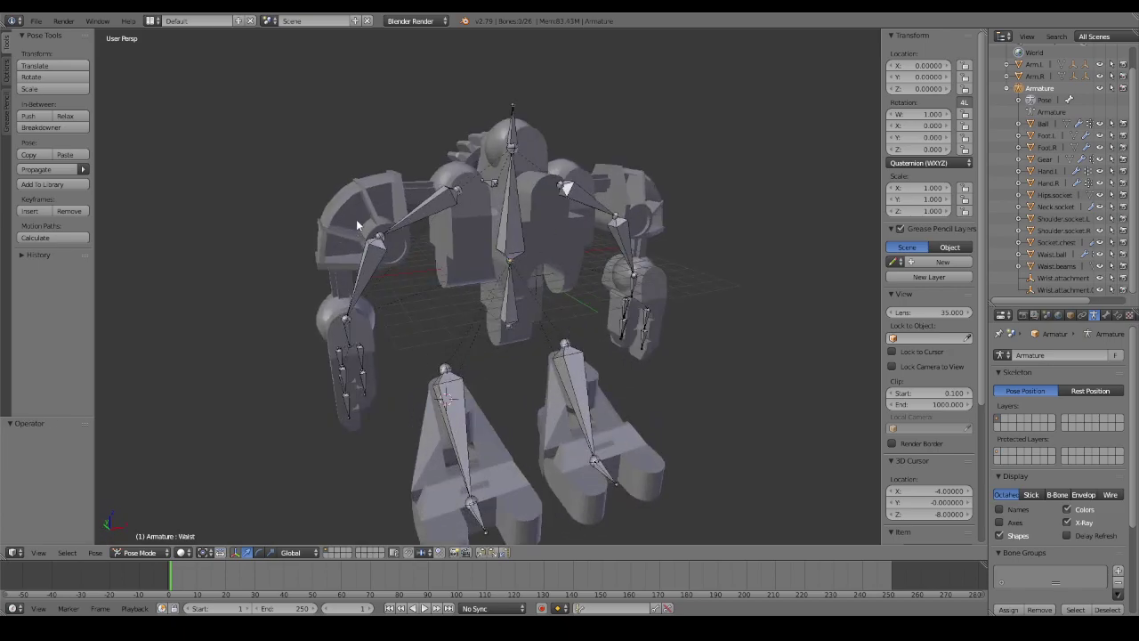
Switch to Object Mode and select the right arm mesh Arm.R.
scroll(361, 213, up, 3)
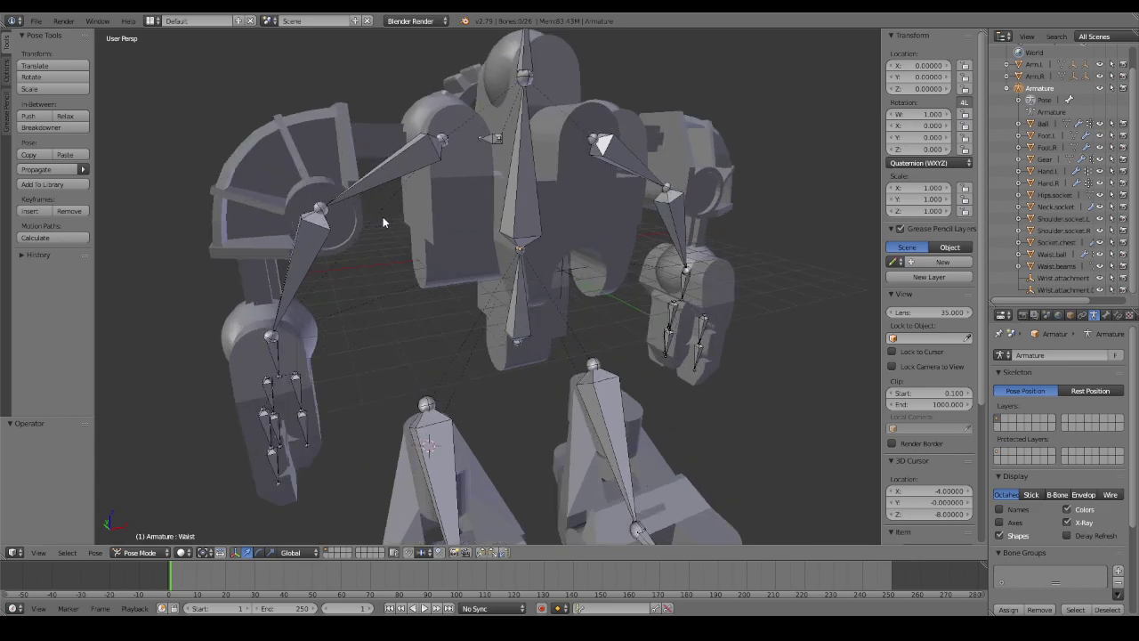
mouse_move(382, 217)
middle_down()
mouse_move(611, 293)
mouse_move(523, 260)
mouse_move(516, 229)
mouse_move(595, 224)
mouse_move(668, 281)
mouse_move(714, 300)
mouse_move(735, 280)
mouse_move(475, 273)
mouse_move(504, 288)
mouse_move(631, 286)
mouse_move(717, 310)
mouse_move(603, 318)
mouse_move(612, 305)
mouse_move(522, 344)
mouse_move(550, 301)
middle_up()
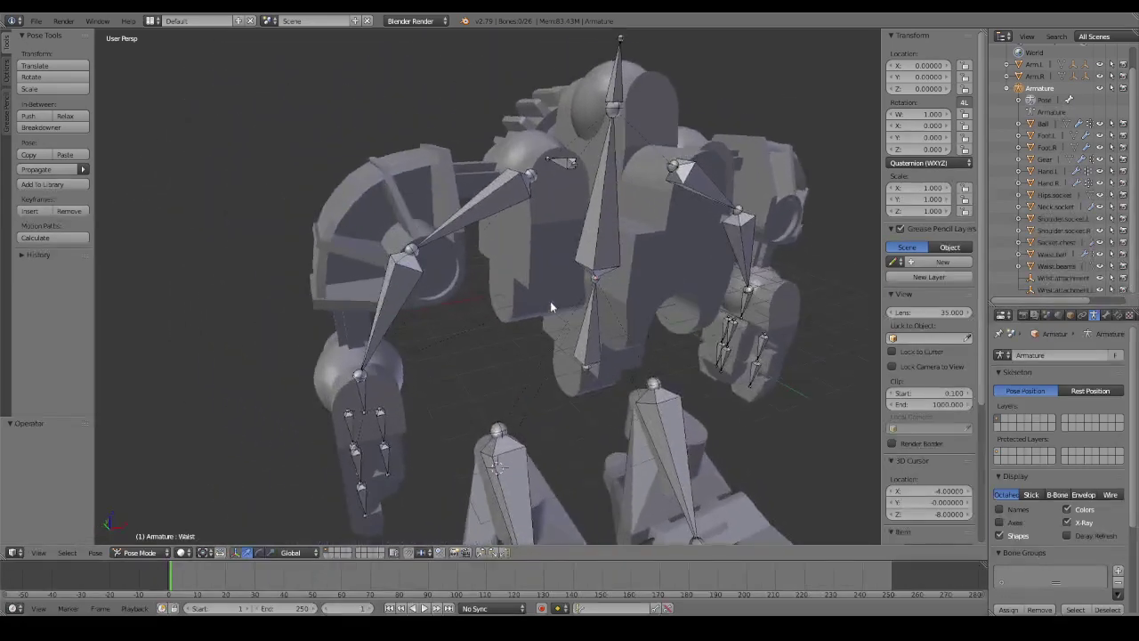
middle_drag(388, 202, 343, 211)
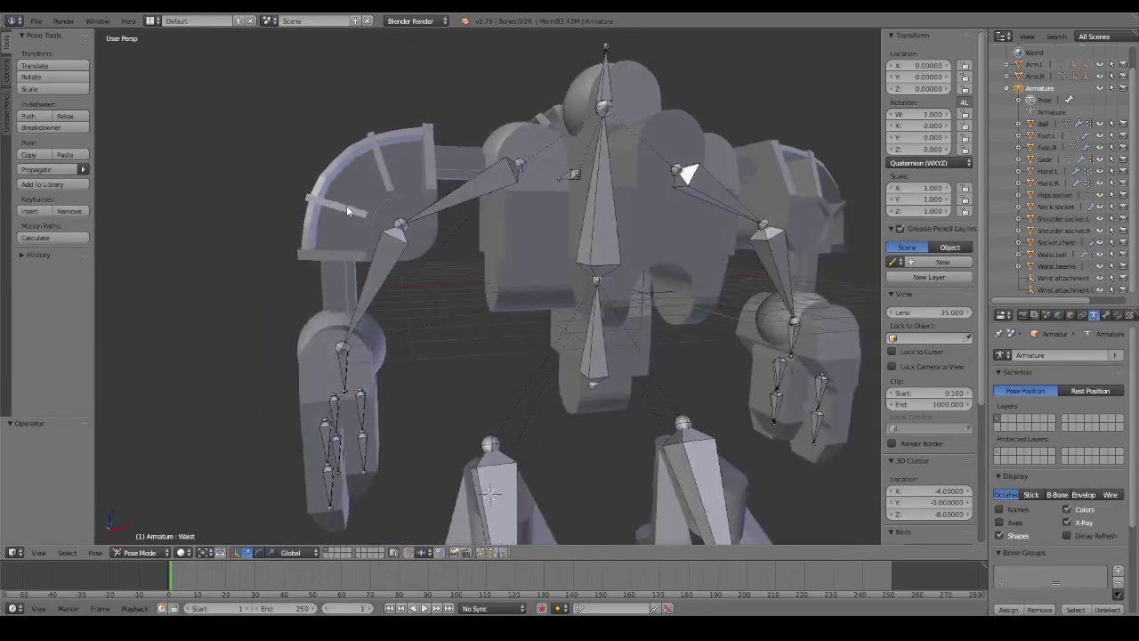
key(ctrl+Tab)
right_click(350, 187)
key(Tab)
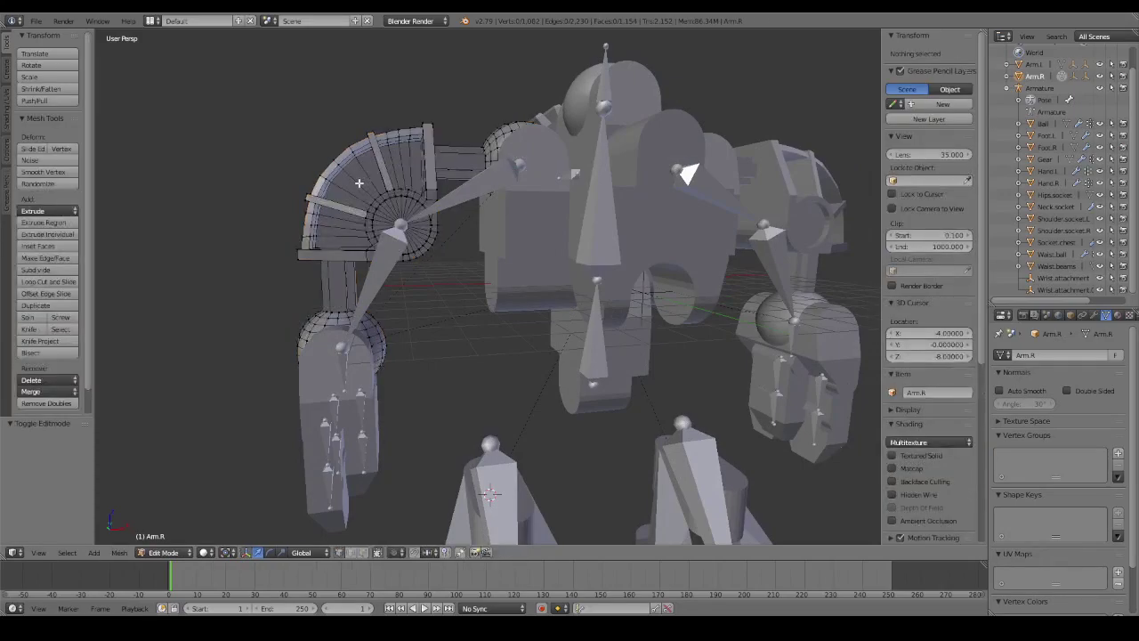
mouse_move(361, 185)
middle_down()
mouse_move(457, 261)
mouse_move(394, 197)
middle_up()
scroll(375, 197, up, 4)
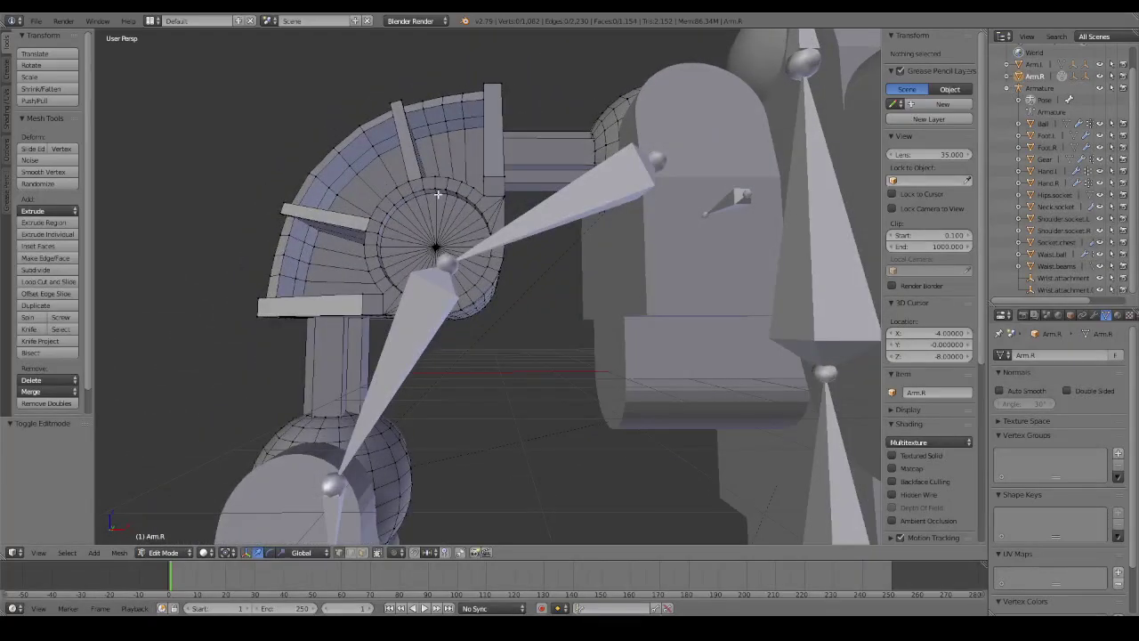
scroll(504, 242, down, 2)
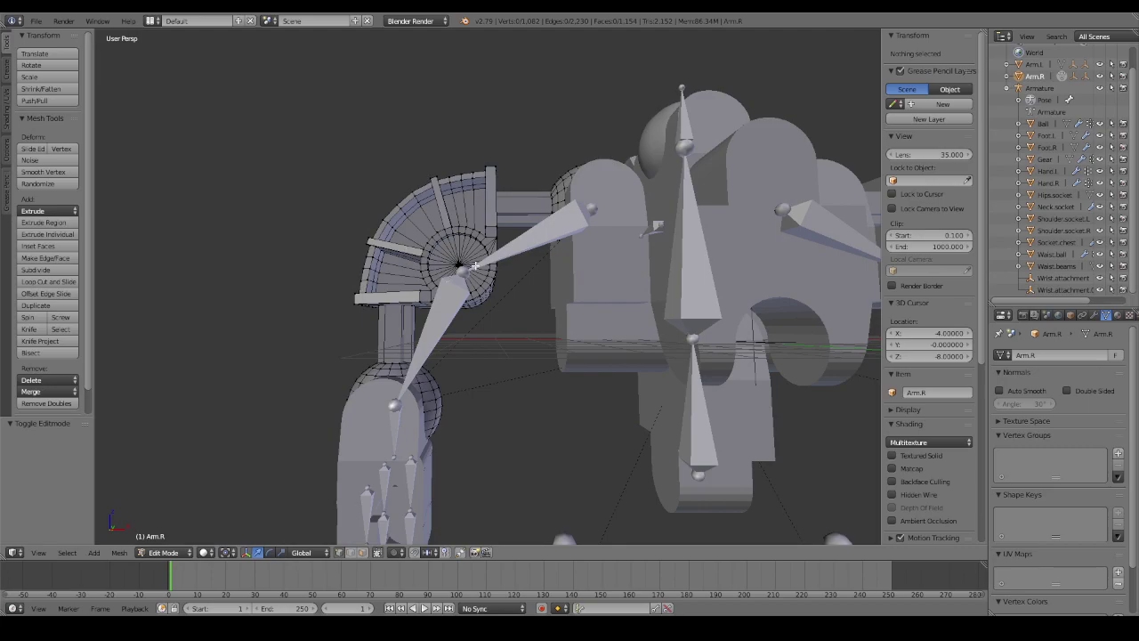
mouse_move(469, 269)
middle_down()
mouse_move(473, 283)
mouse_move(480, 277)
middle_up()
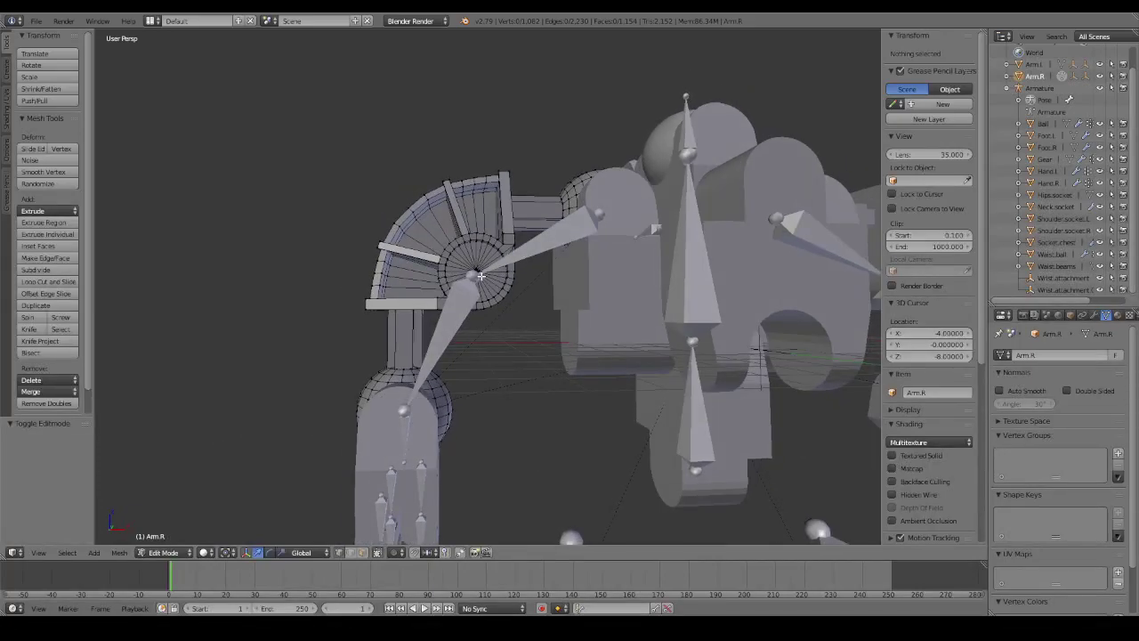
scroll(481, 277, up, 4)
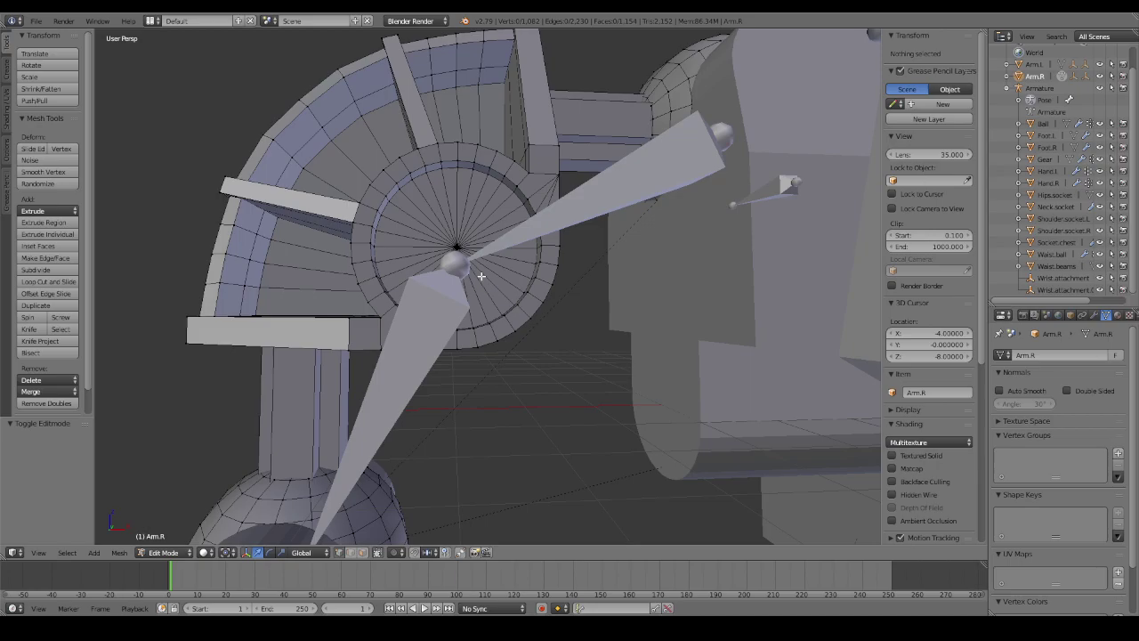
scroll(481, 276, down, 4)
mouse_move(480, 277)
middle_down()
mouse_move(486, 267)
mouse_move(478, 307)
mouse_move(589, 307)
mouse_move(439, 305)
mouse_move(509, 306)
mouse_move(461, 307)
middle_up()
Test-rotate the ShoulderR bone several times, cancelling each to keep the rest pose, then frame the torso.
key(Tab)
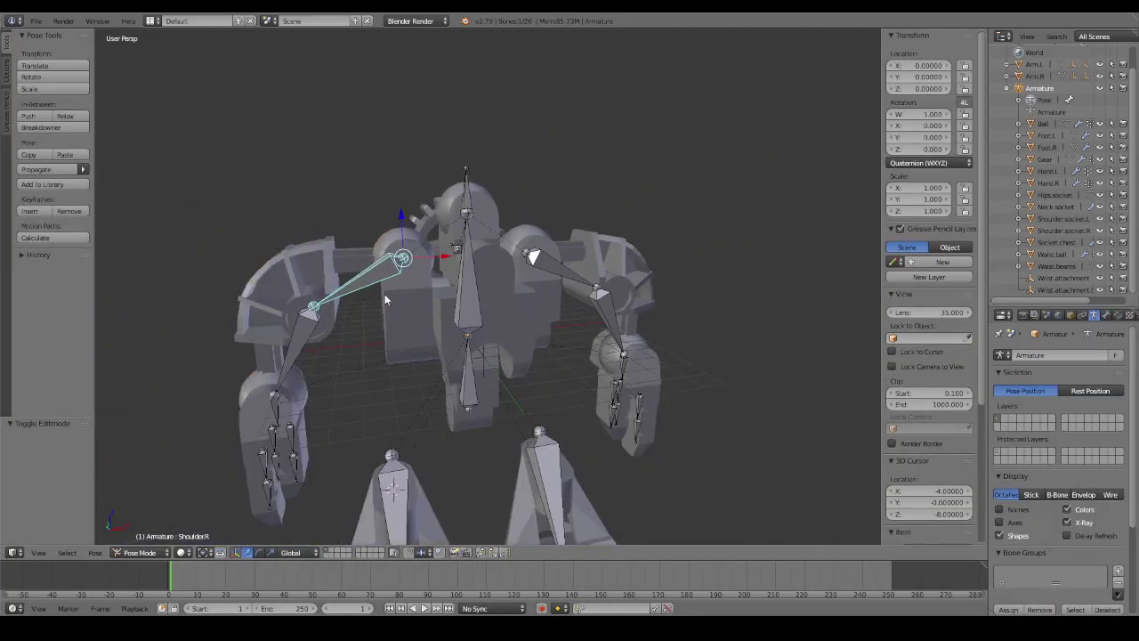
key(r)
key(Escape)
key(r)
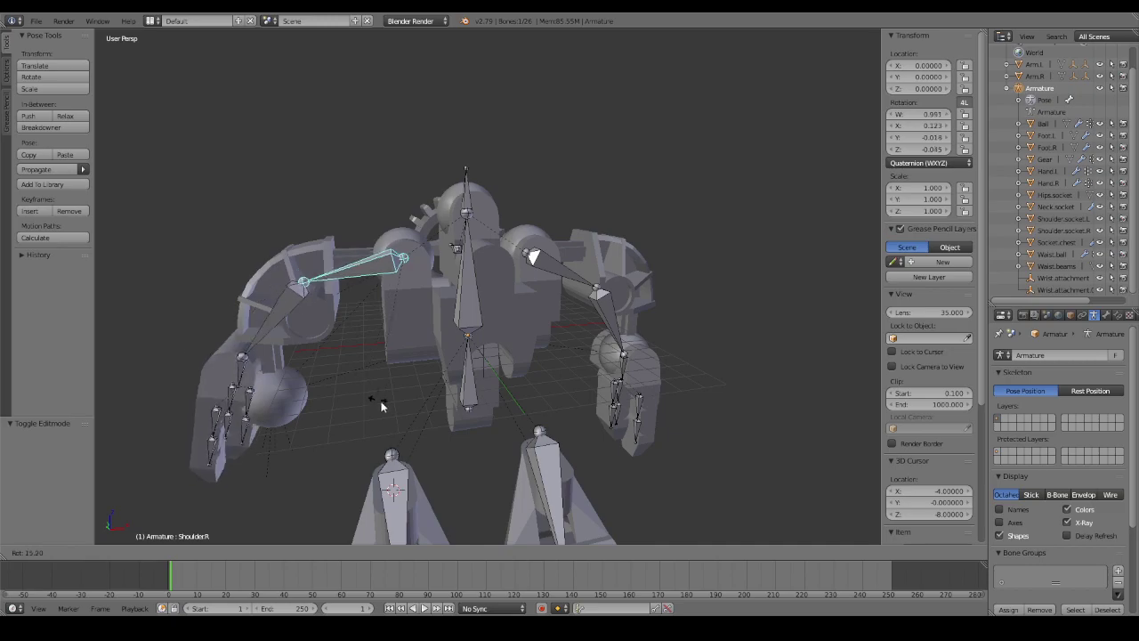
key(Escape)
middle_drag(435, 368, 512, 342)
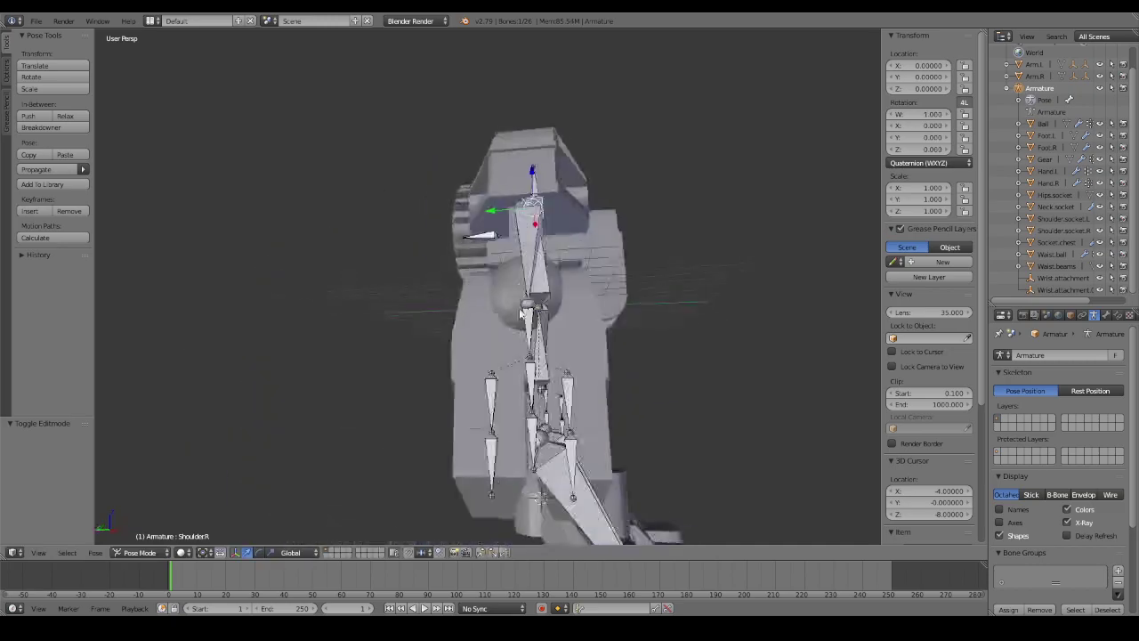
key(r)
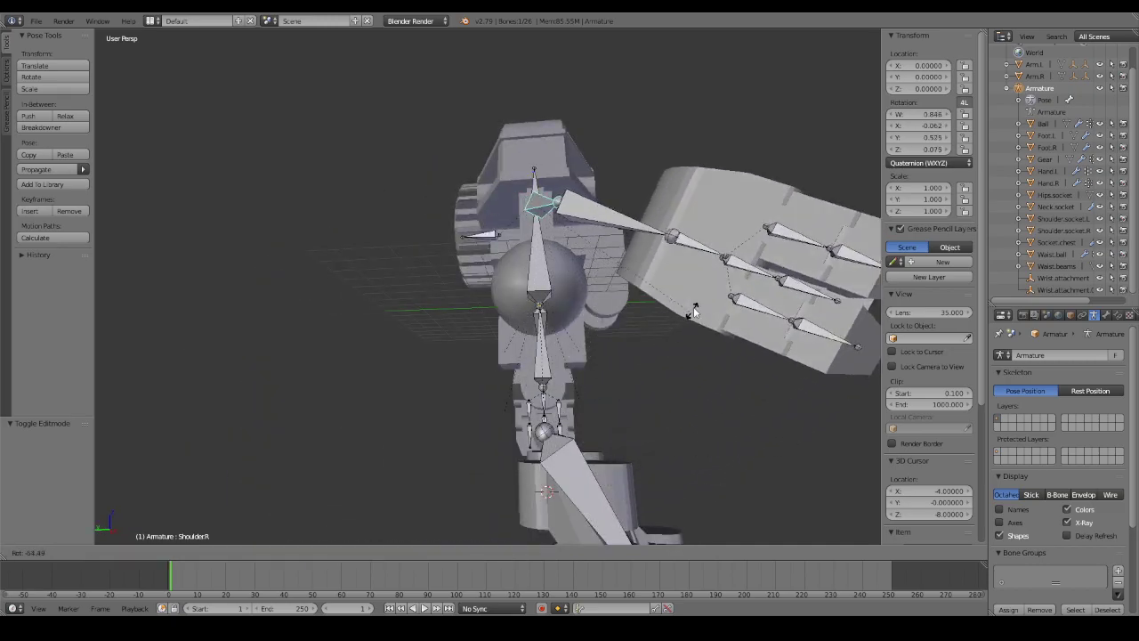
key(Escape)
mouse_move(657, 349)
middle_down()
mouse_move(449, 432)
mouse_move(395, 415)
mouse_move(659, 394)
mouse_move(538, 401)
mouse_move(521, 358)
mouse_move(414, 279)
mouse_move(410, 245)
mouse_move(472, 289)
middle_up()
scroll(471, 289, up, 3)
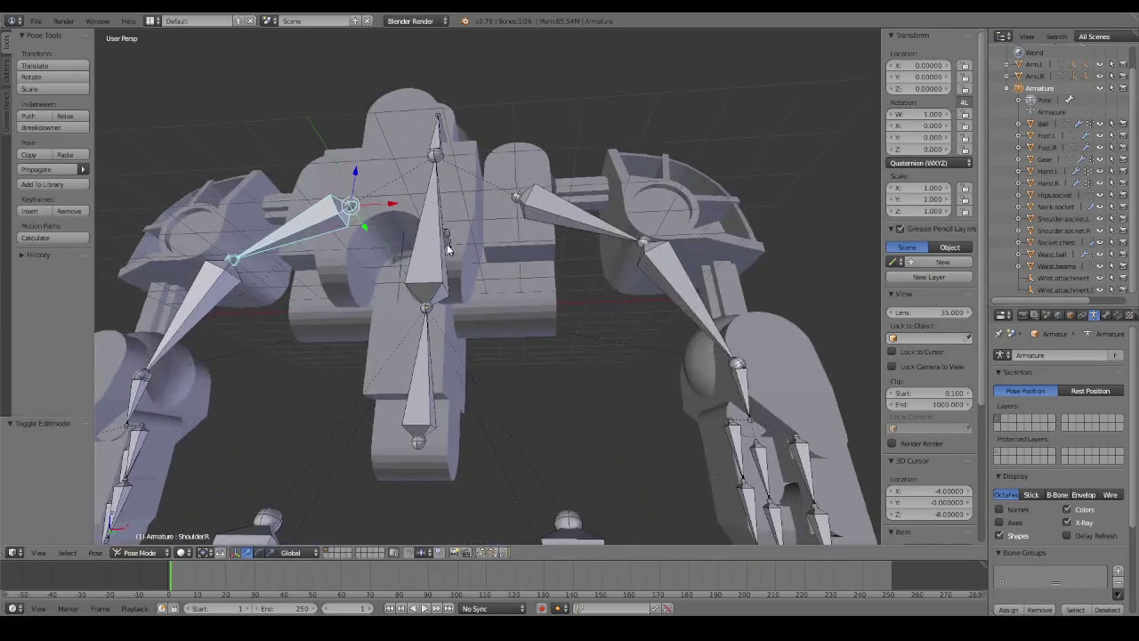
scroll(490, 306, up, 2)
Select Socket.chest, enter Edit Mode and pick the socket edge loop, undoing a stray move.
key(ctrl+Tab)
right_click(431, 305)
key(Tab)
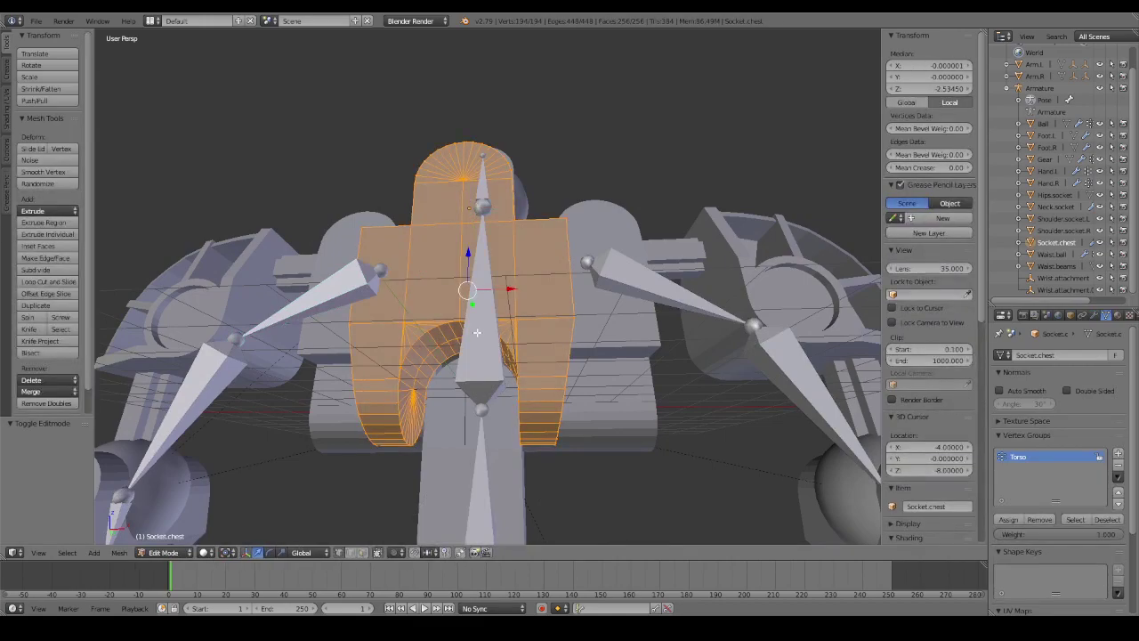
middle_drag(431, 304, 449, 316)
right_click(352, 349)
middle_drag(352, 348, 448, 344)
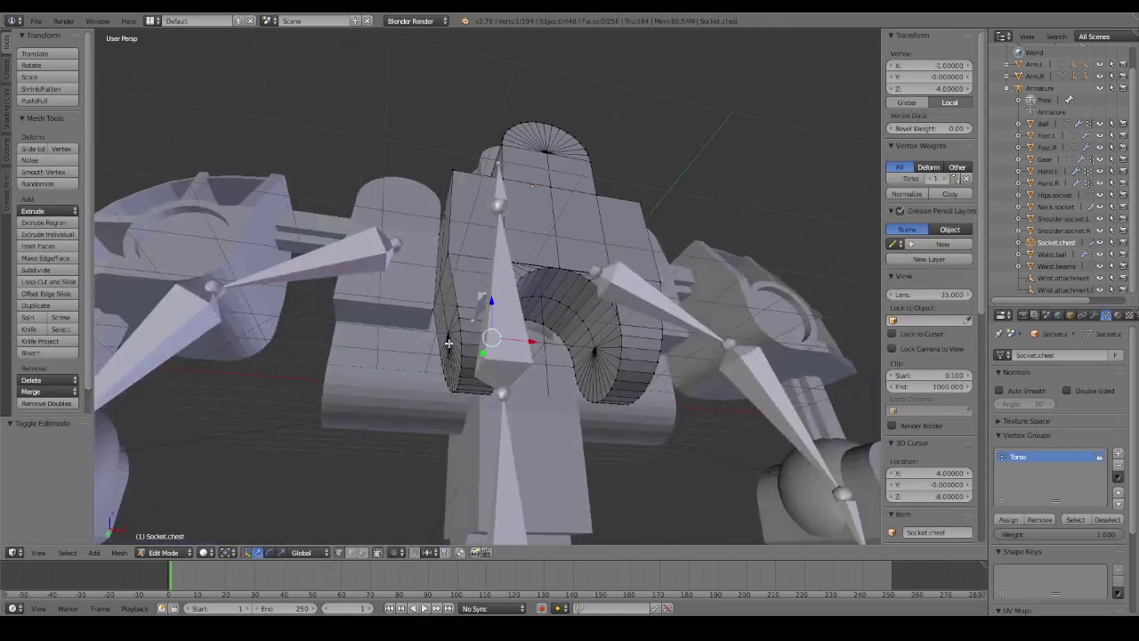
alt+right_click(543, 296)
middle_drag(543, 295, 534, 267)
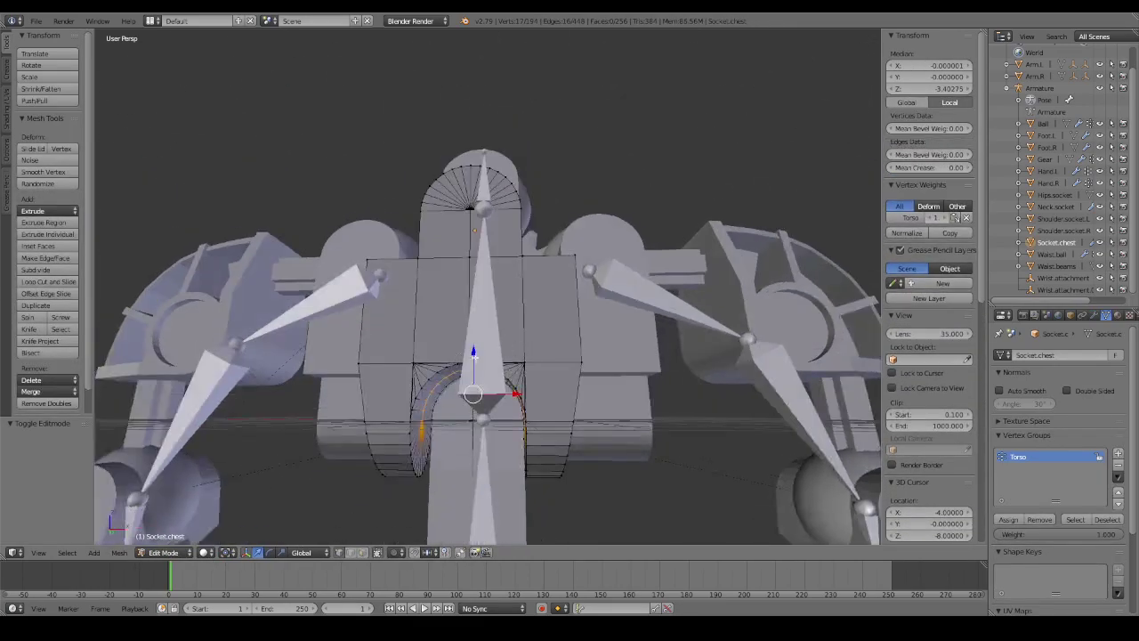
drag(473, 352, 471, 343)
mouse_move(472, 343)
middle_down()
mouse_move(462, 324)
mouse_move(449, 348)
middle_up()
key(ctrl+z)
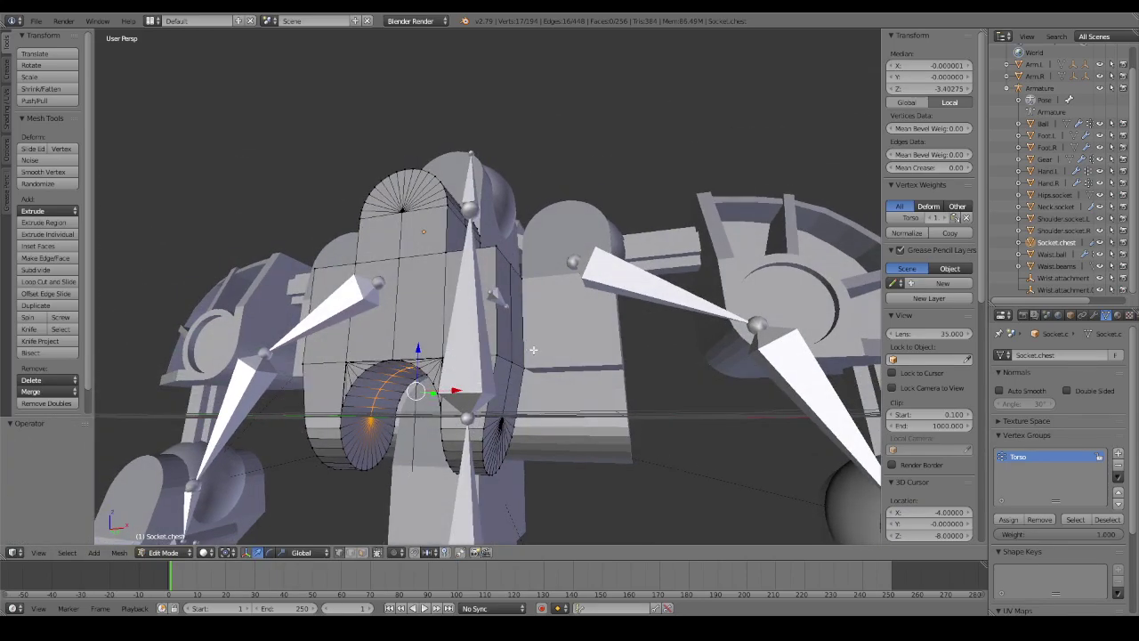
Try raising the socket loop 0.1 along Z, then undo that shift.
key(g)
key(z)
text(-)
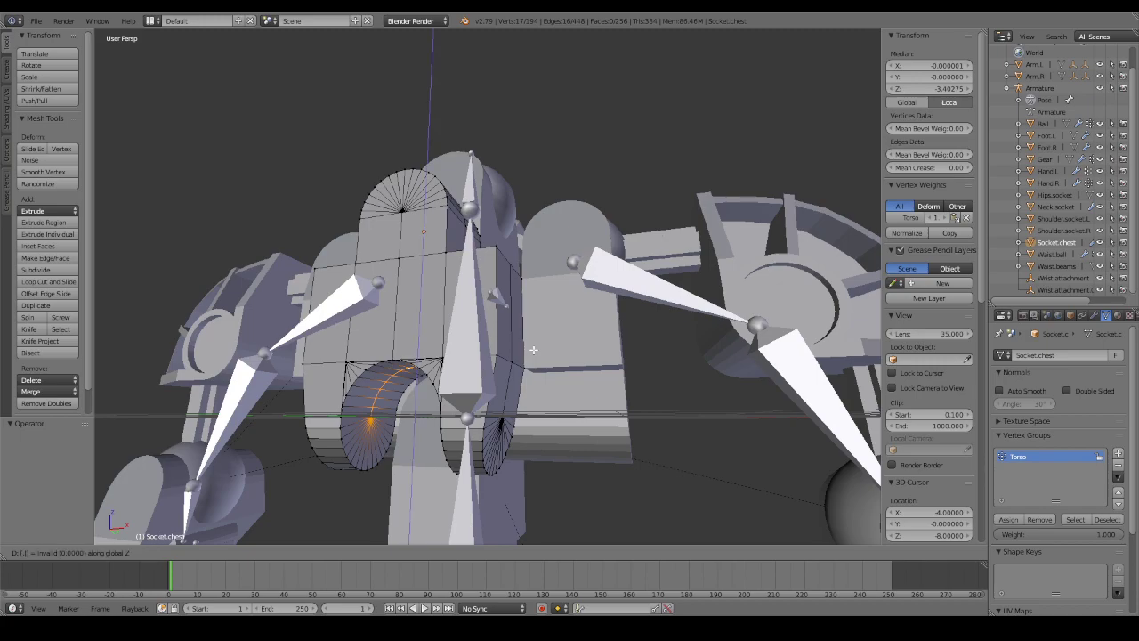
text(1)
key(Return)
key(Tab)
mouse_move(525, 360)
middle_down()
mouse_move(498, 333)
mouse_move(560, 367)
mouse_move(539, 373)
middle_up()
key(Tab)
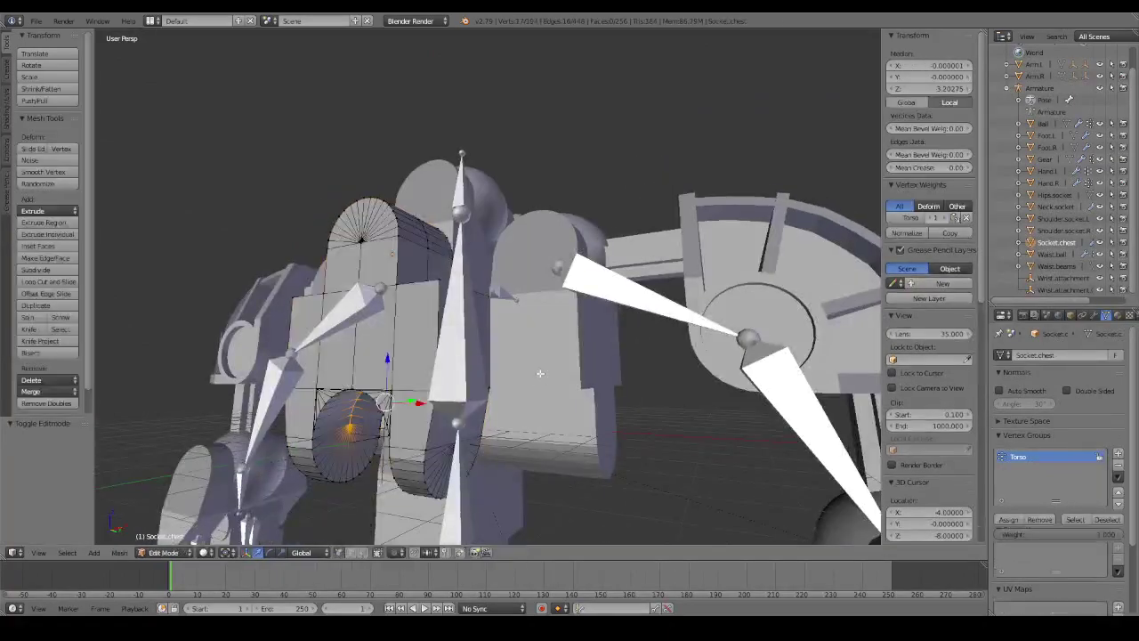
key(ctrl+z)
middle_drag(540, 373, 565, 358)
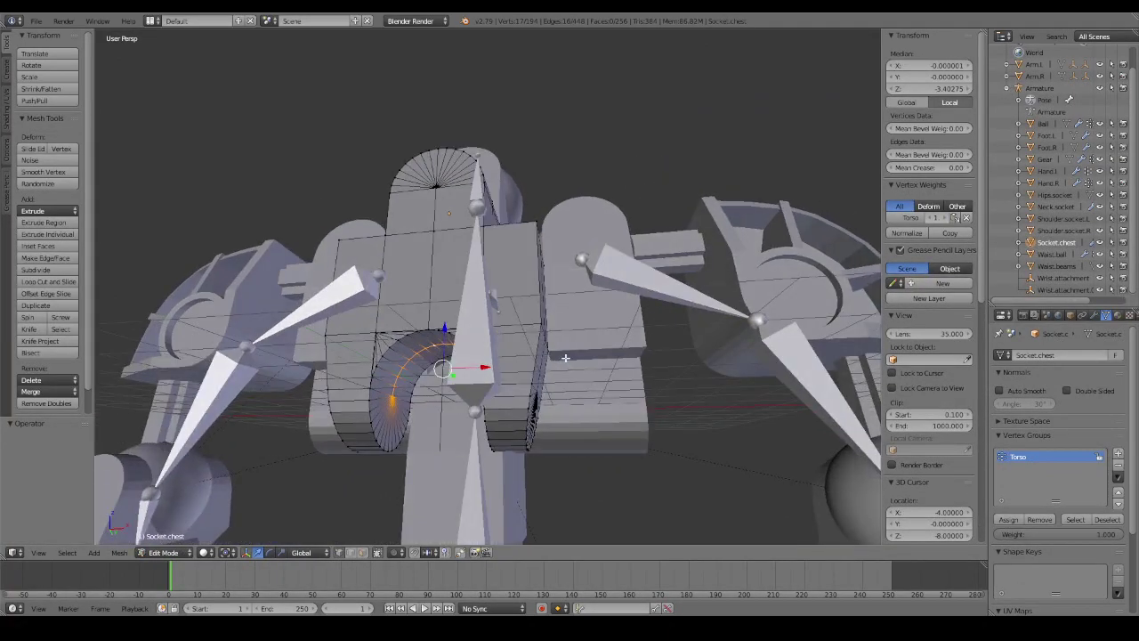
Snap the 3D cursor to the socket arc vertices and select the arc edge loop.
right_click(392, 400)
middle_drag(392, 400, 609, 418)
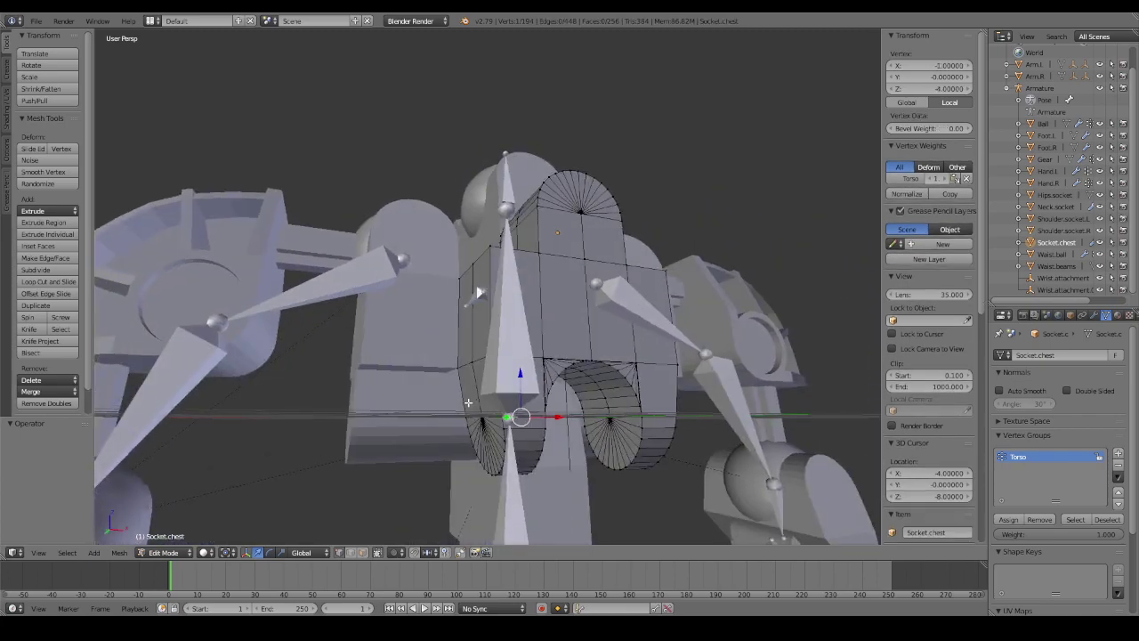
key(shift+s)
click(610, 418)
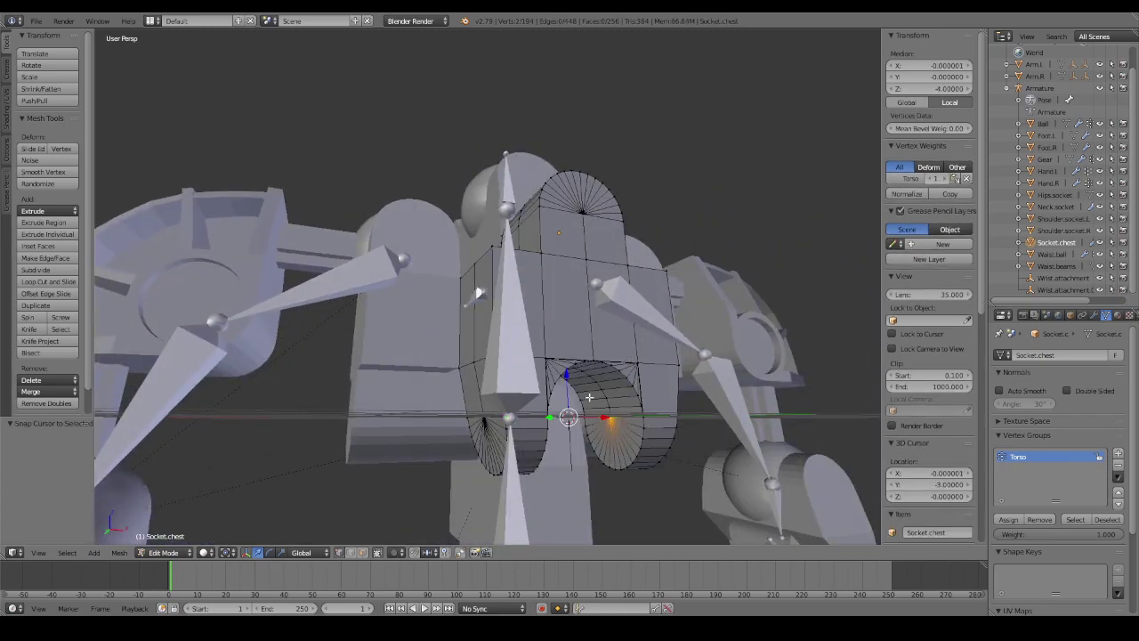
alt+right_click(593, 378)
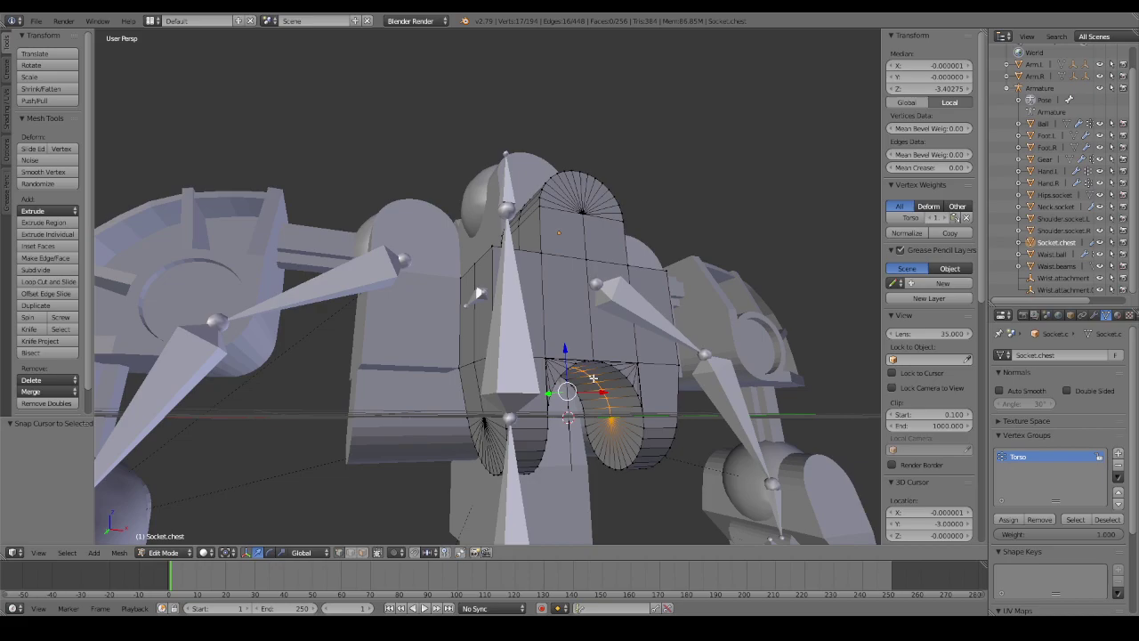
middle_drag(620, 390, 605, 386)
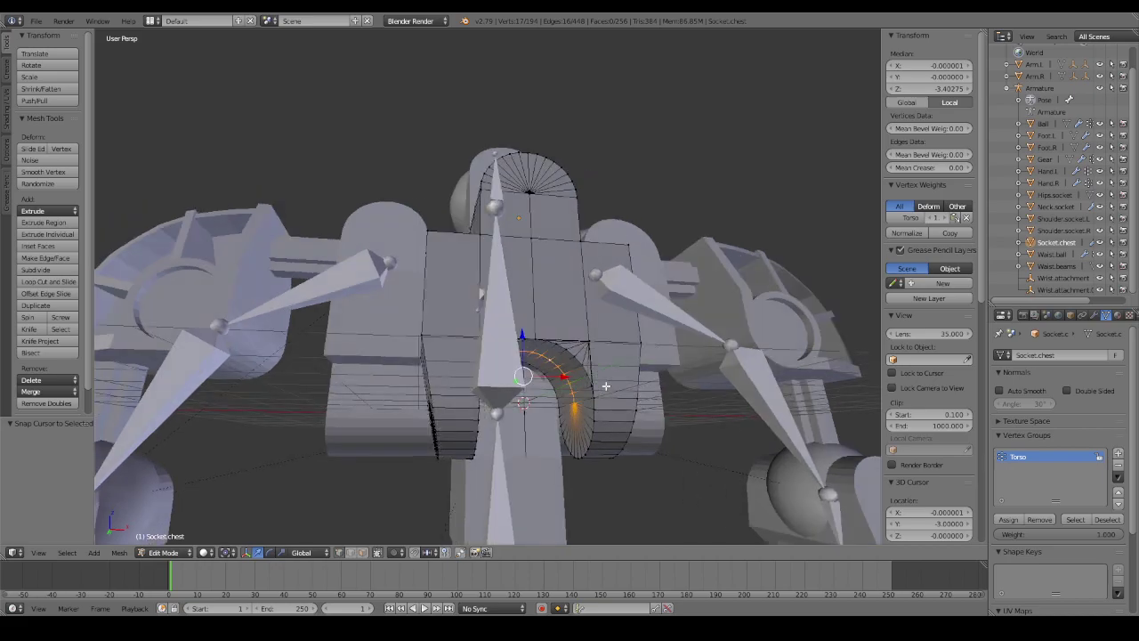
Trial-scale the arc loop by 1.2 along Z, then revert the vertical scaling.
key(s)
key(z)
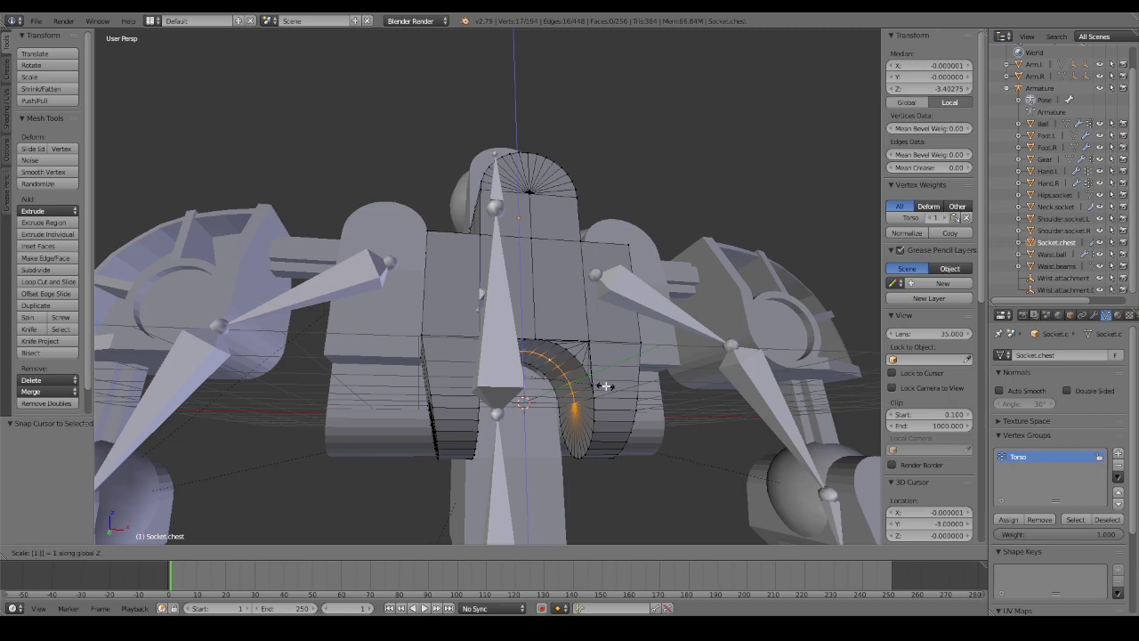
text(.2)
key(Return)
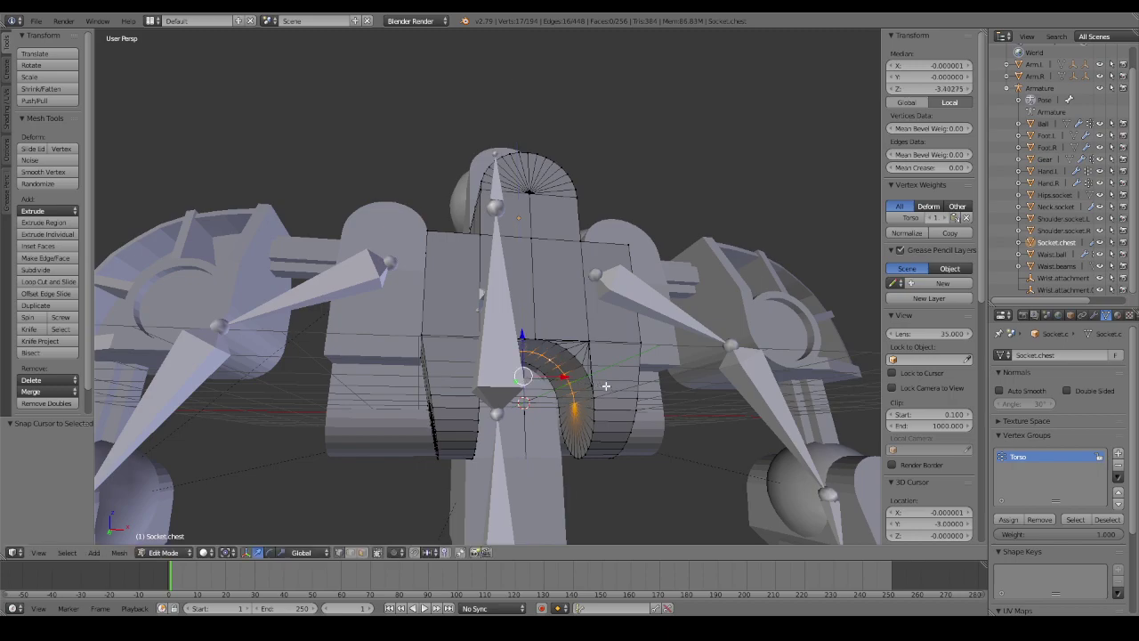
middle_drag(606, 386, 594, 397)
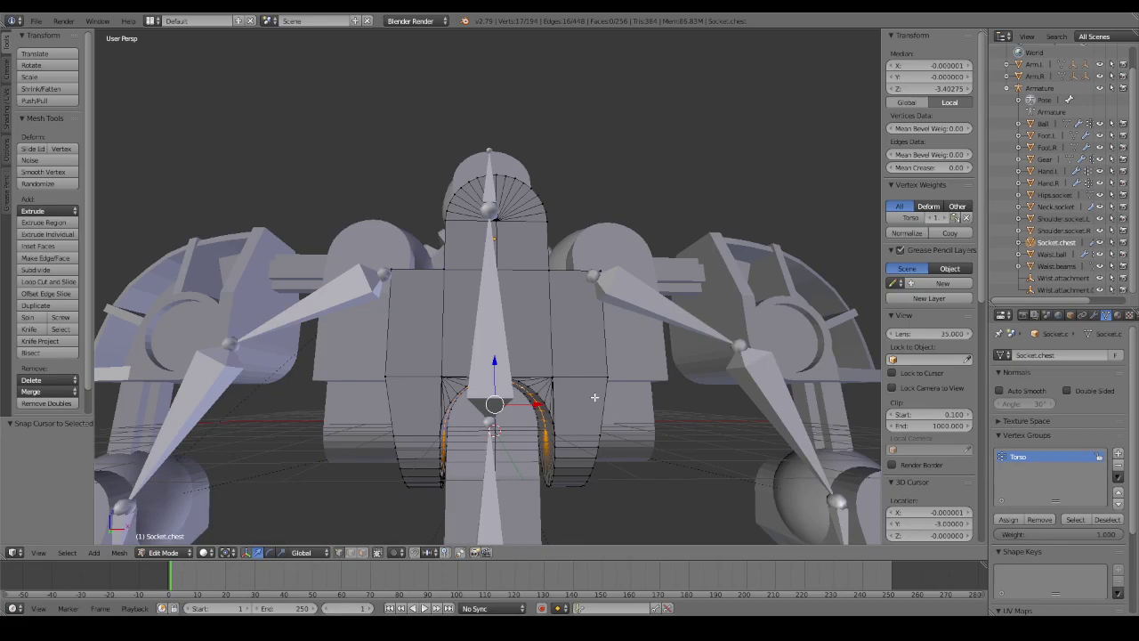
key(s)
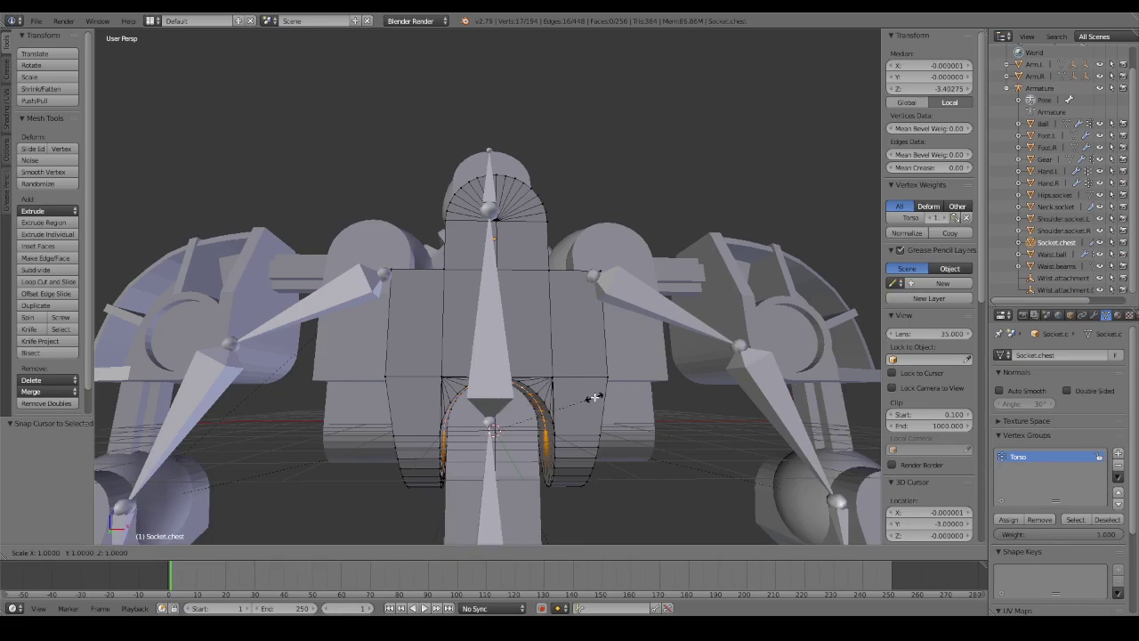
key(z)
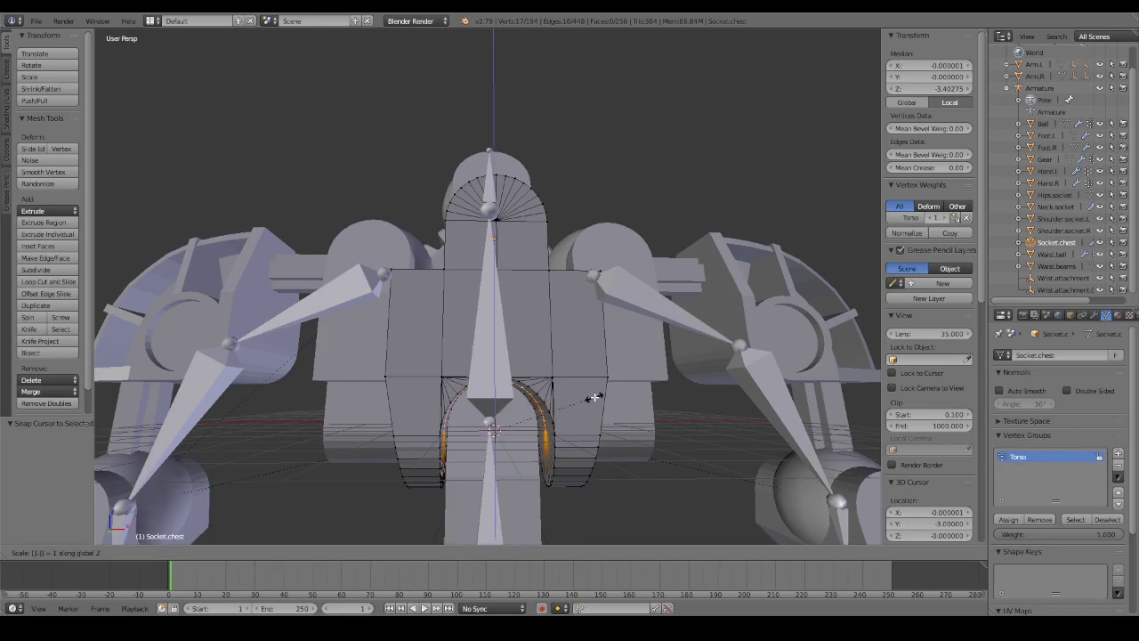
key(Return)
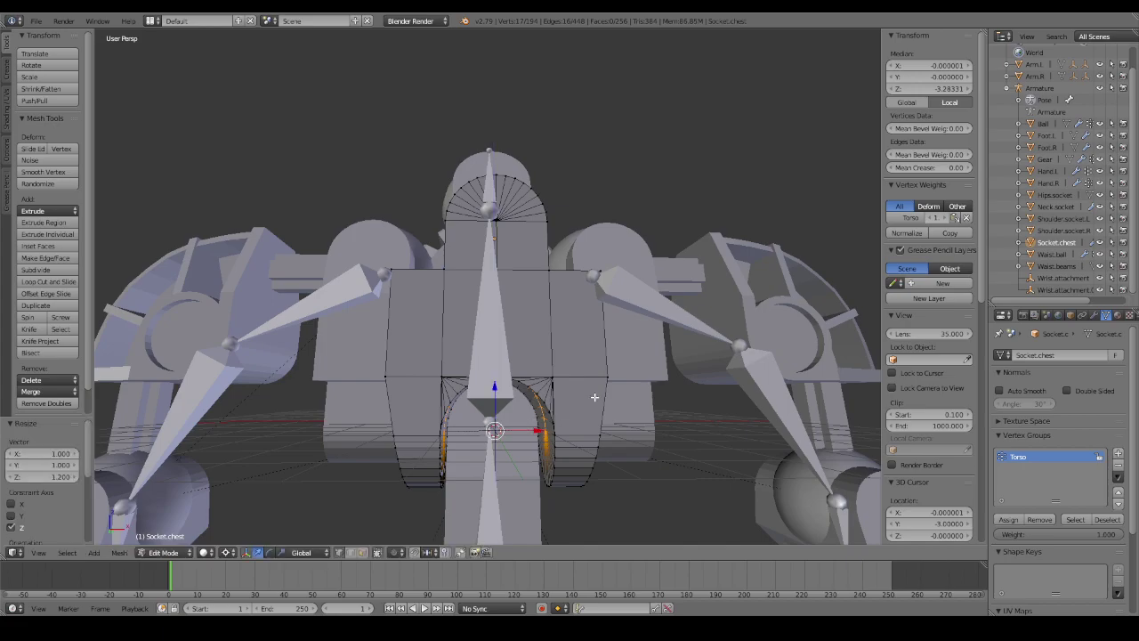
key(shift+r)
Scale the arc loop uniformly by 1.2 and return to Object Mode.
middle_drag(585, 412, 598, 410)
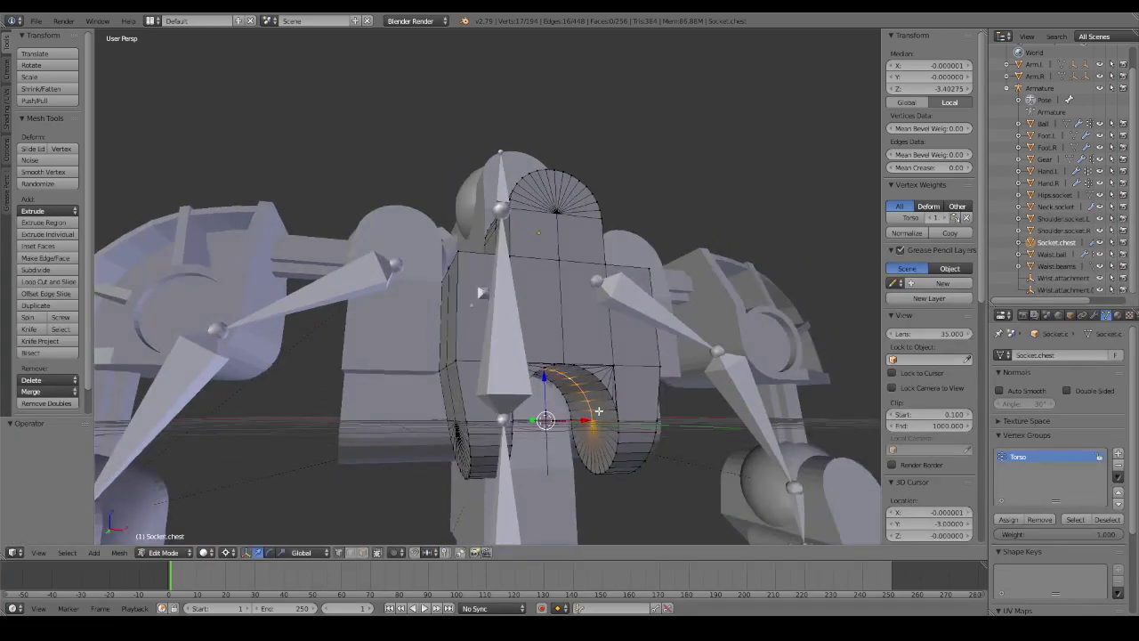
key(s)
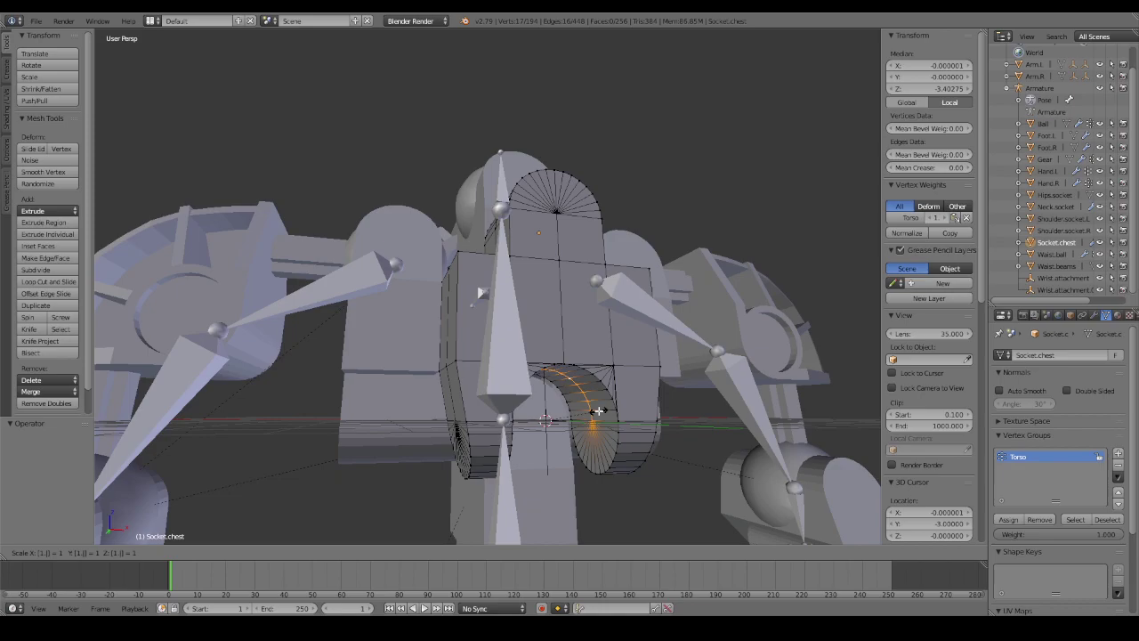
text(2)
key(Return)
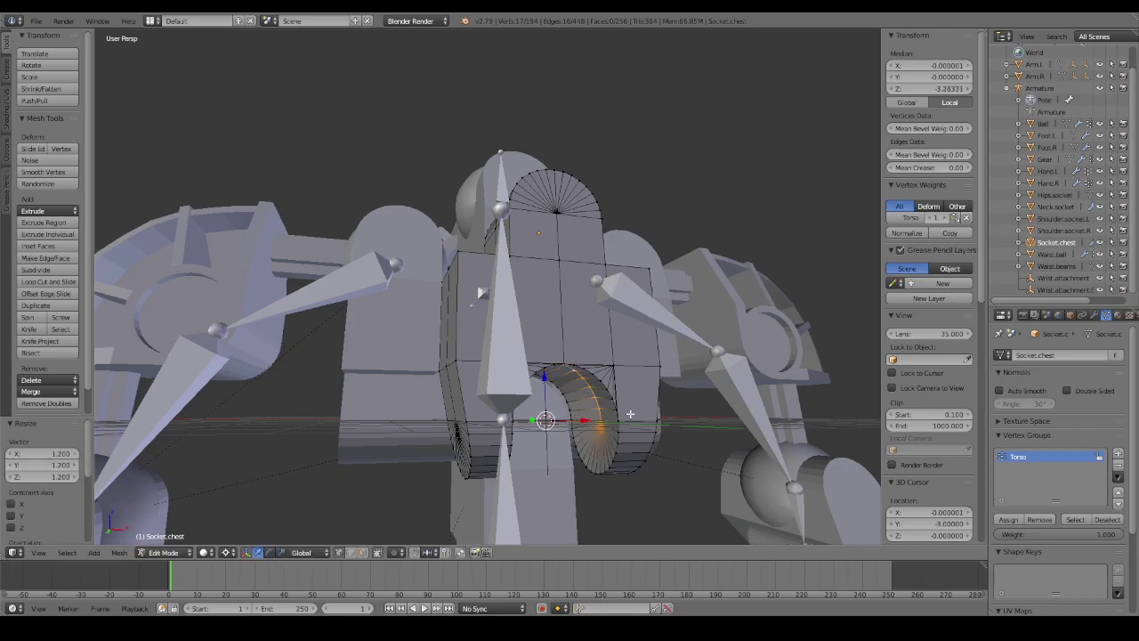
key(Tab)
mouse_move(620, 413)
middle_down()
mouse_move(645, 392)
mouse_move(562, 426)
mouse_move(668, 403)
mouse_move(415, 356)
middle_up()
Bevel the socket loop by 0.5, then undo the bevel and the earlier enlargement.
key(Tab)
scroll(275, 377, up, 3)
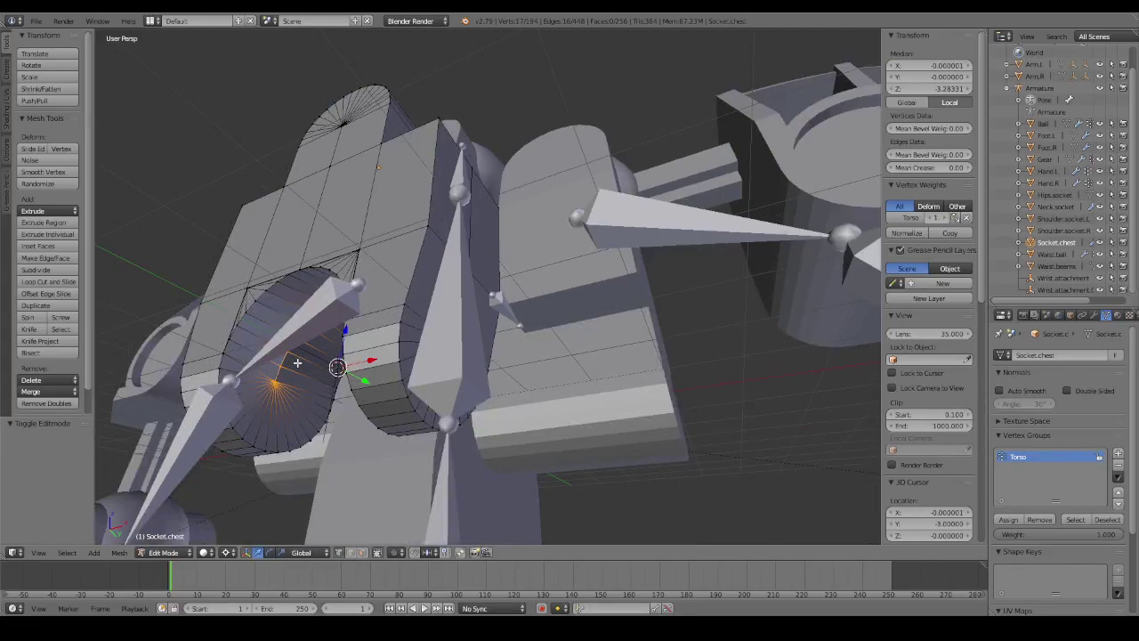
key(ctrl+b)
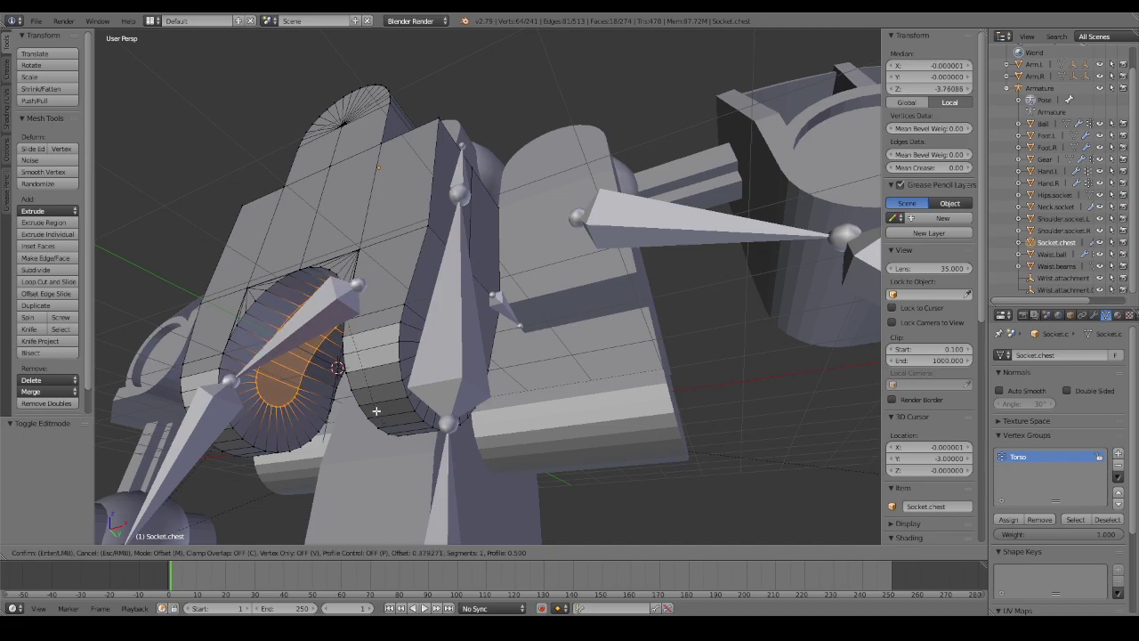
text(.5)
key(Return)
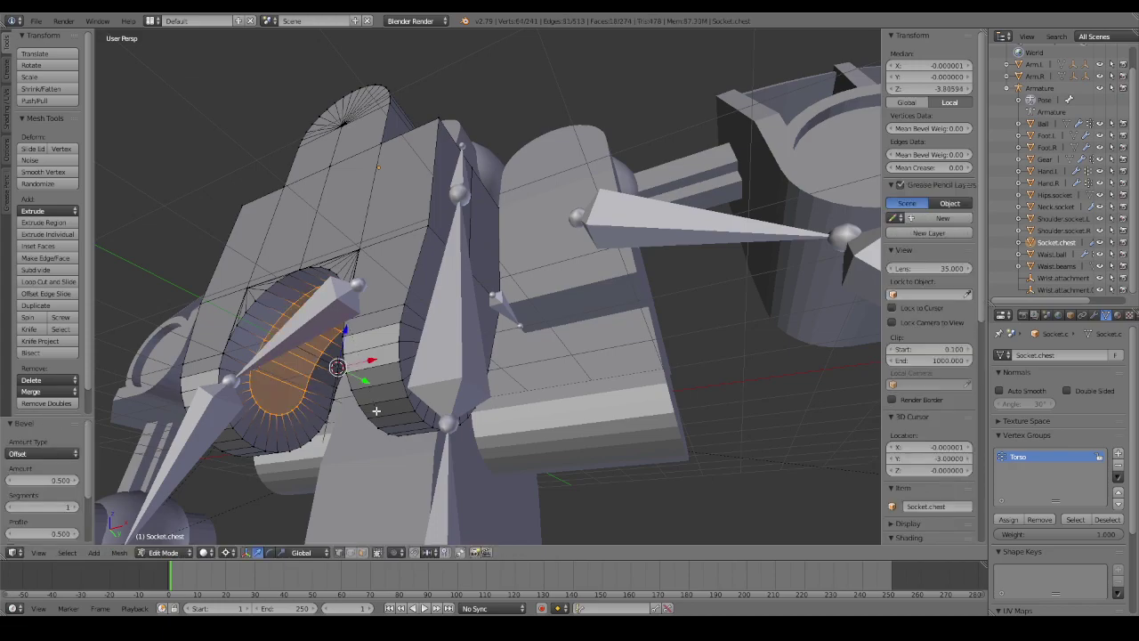
mouse_move(376, 411)
middle_down()
mouse_move(420, 430)
mouse_move(583, 380)
mouse_move(563, 421)
middle_up()
key(Tab)
key(Tab)
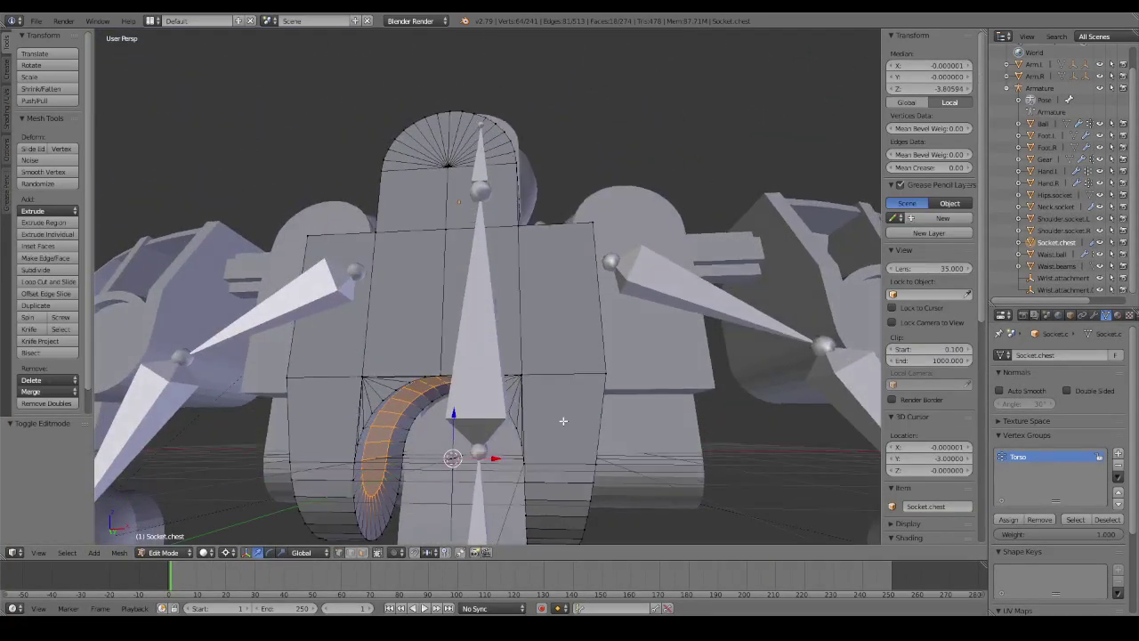
key(w)
click(562, 420)
key(w)
click(563, 420)
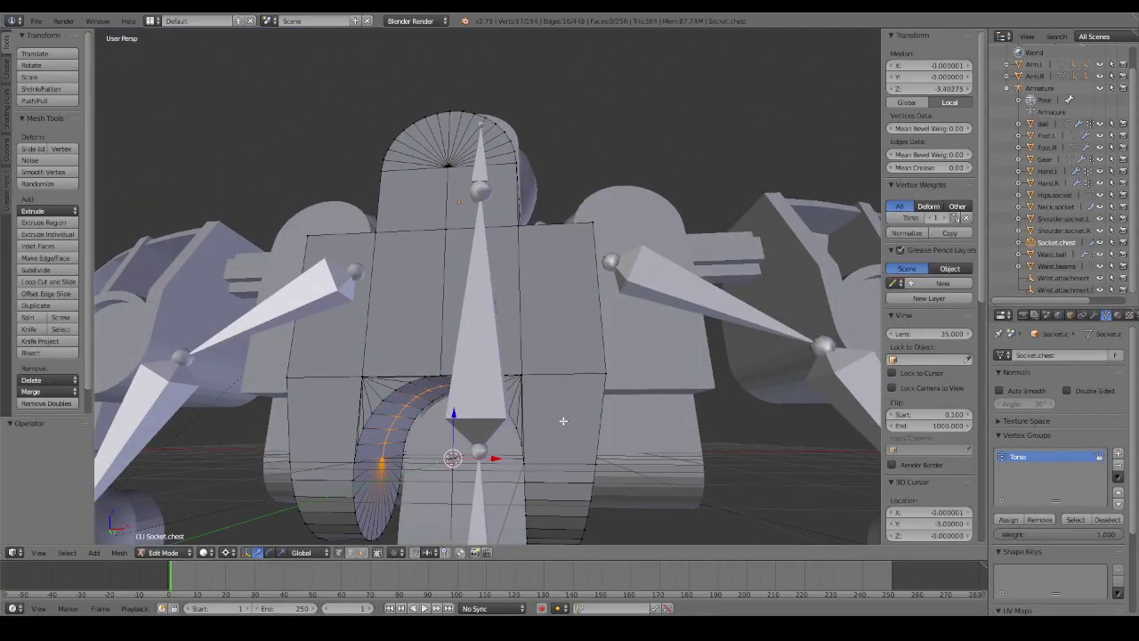
Re-bevel the socket rim by 0.5 and scale the rim strip by 1.5, then 1.3.
key(ctrl+b)
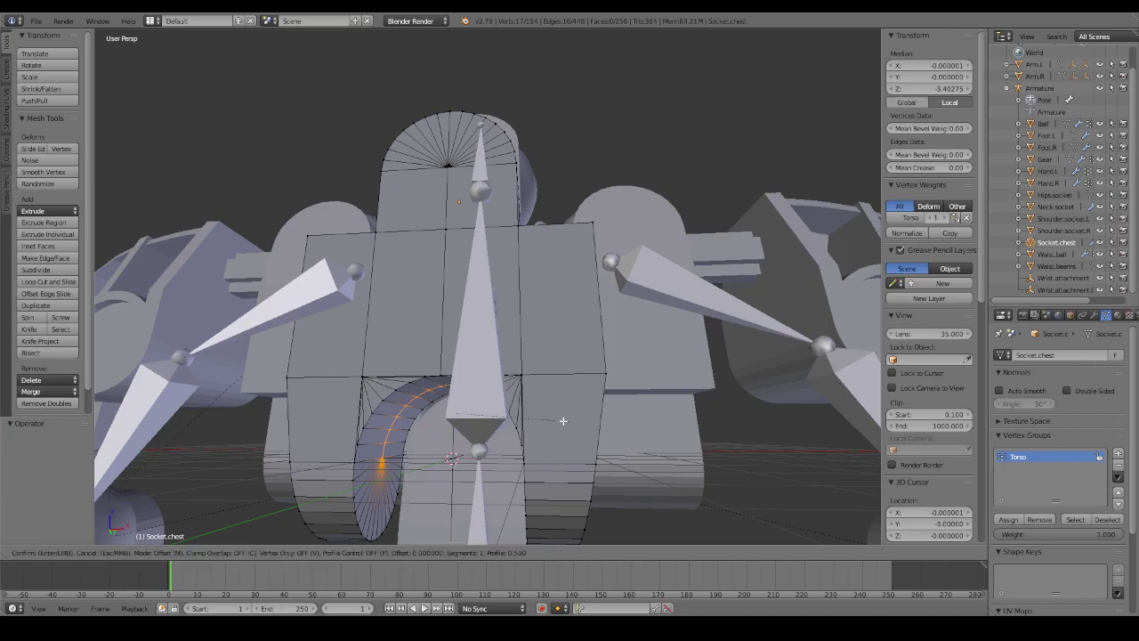
text(.5)
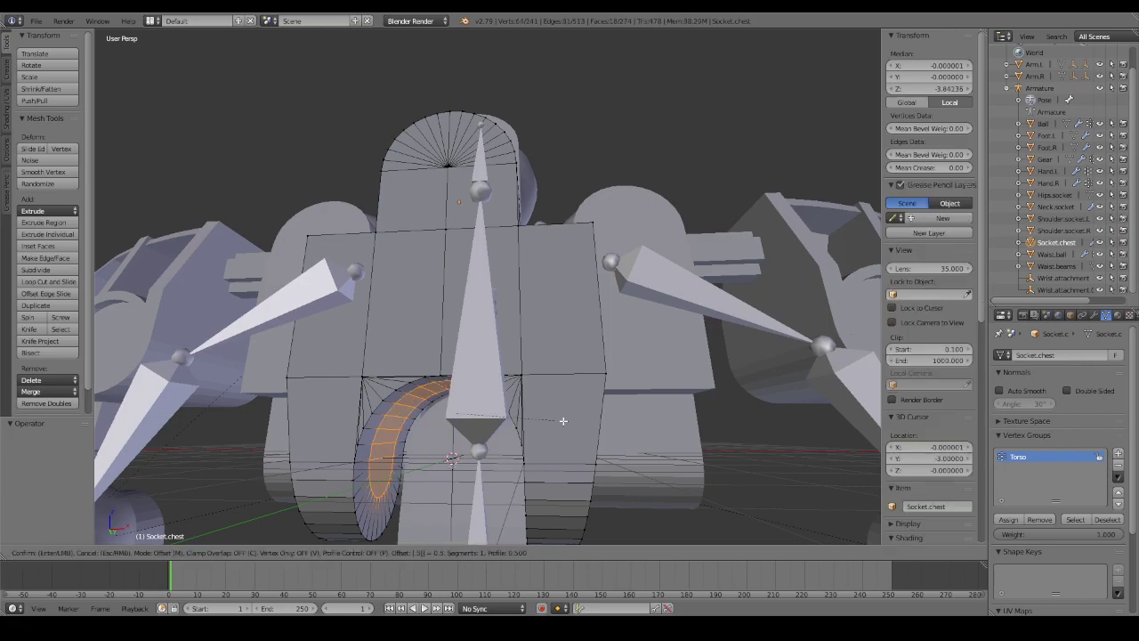
key(Return)
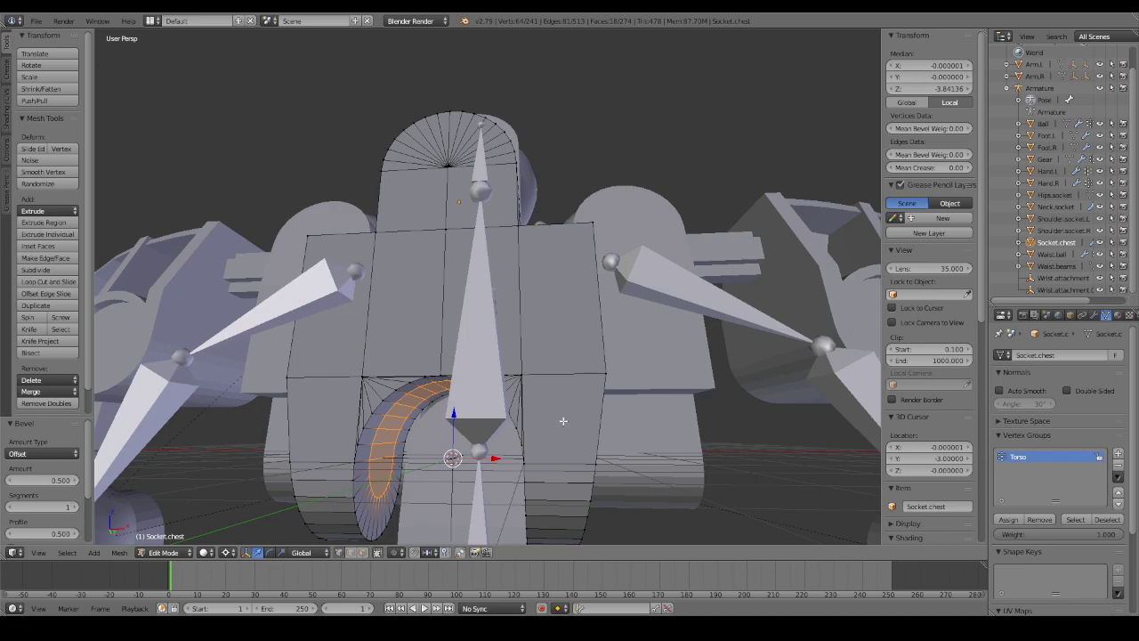
key(s)
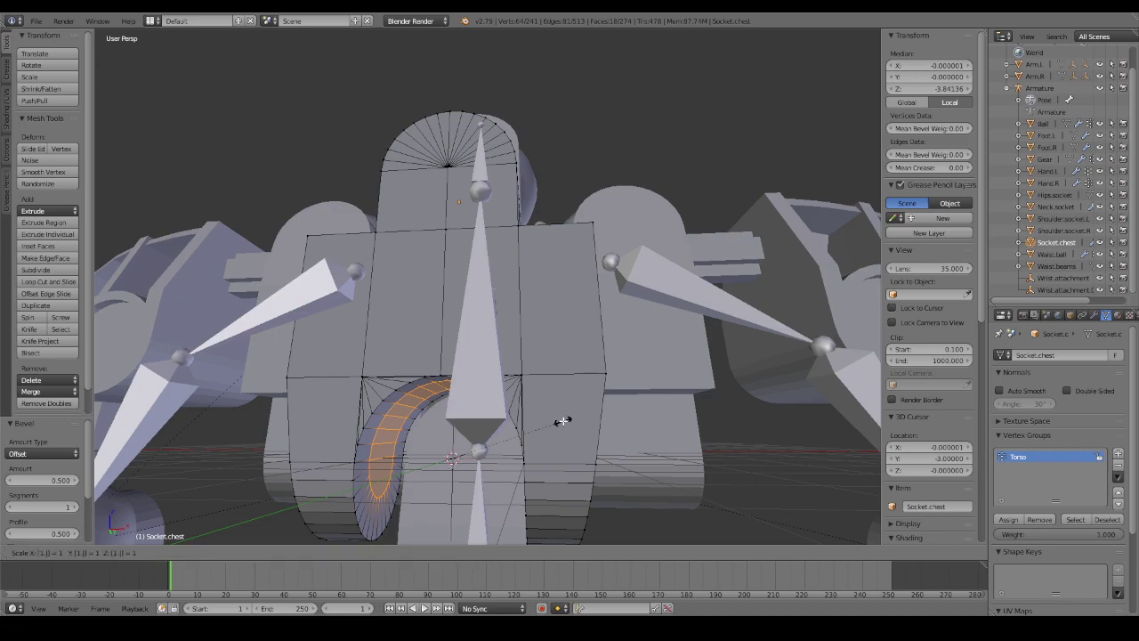
text(5)
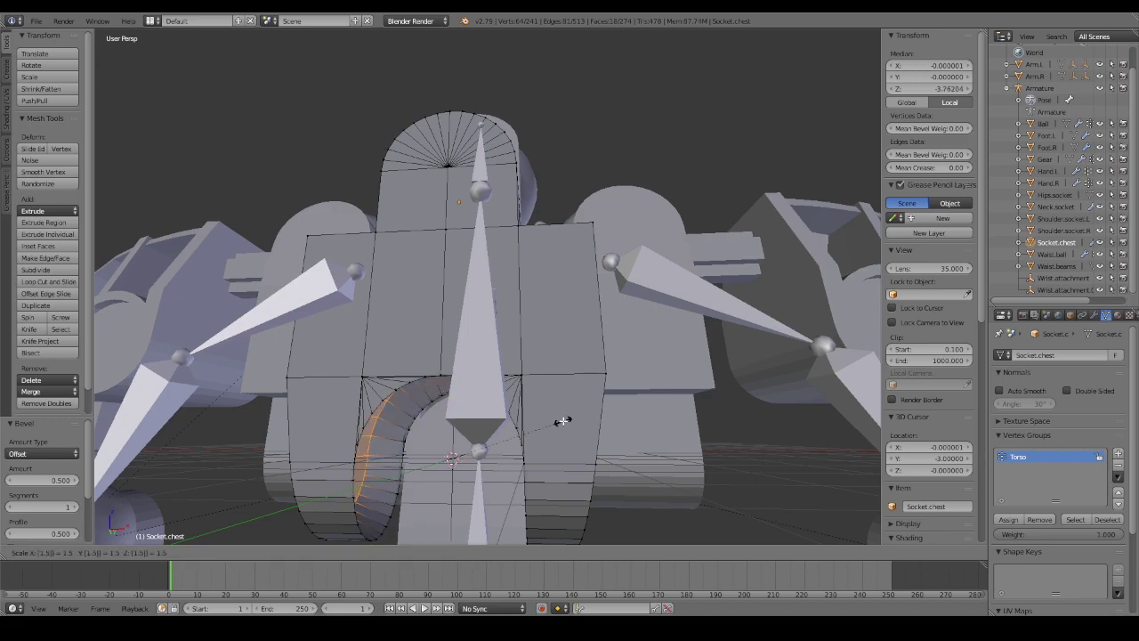
key(Return)
middle_drag(538, 439, 547, 416)
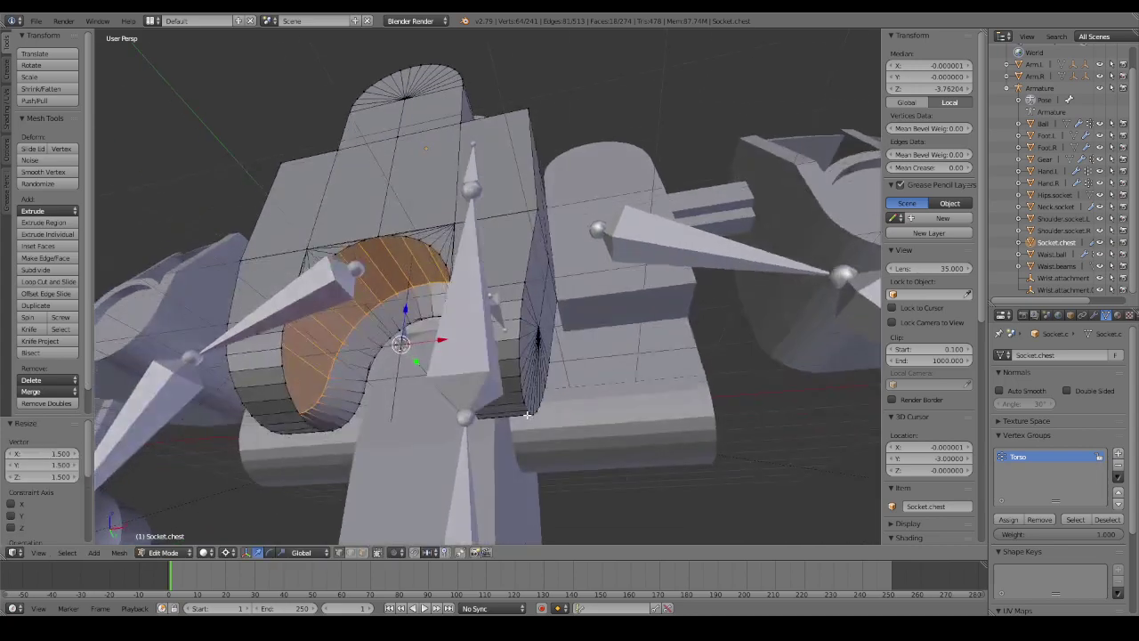
key(s)
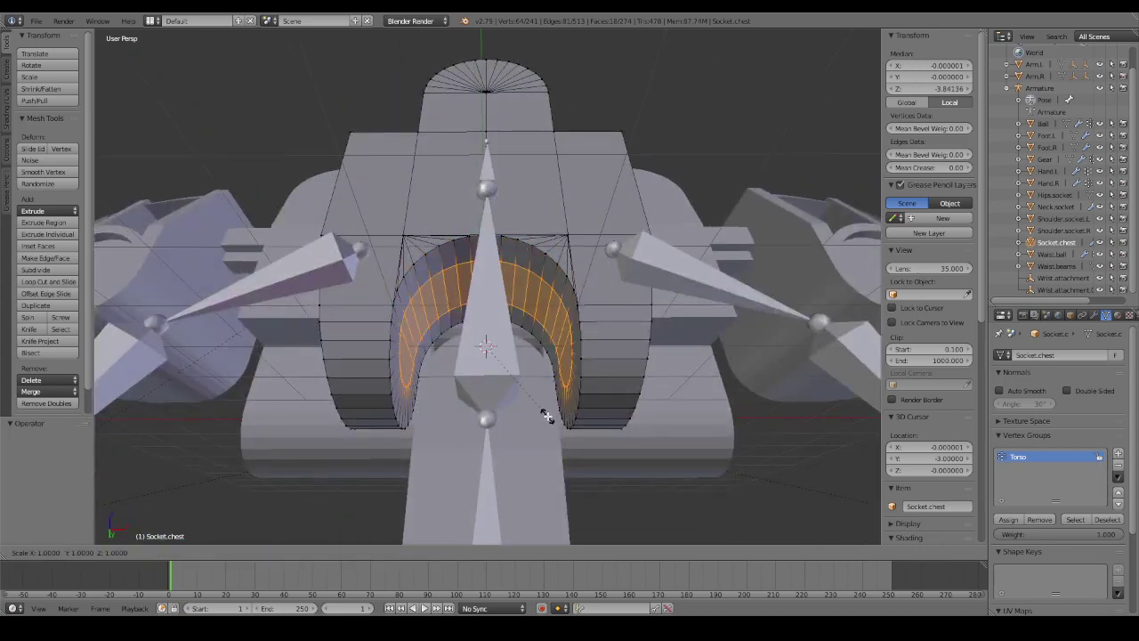
text(3)
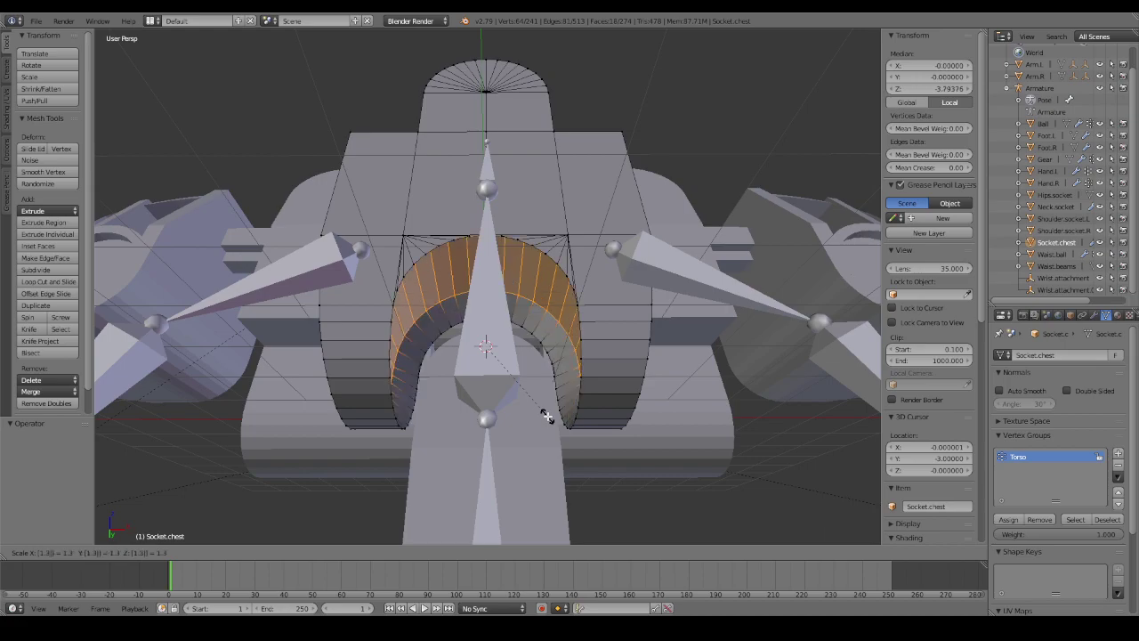
key(Return)
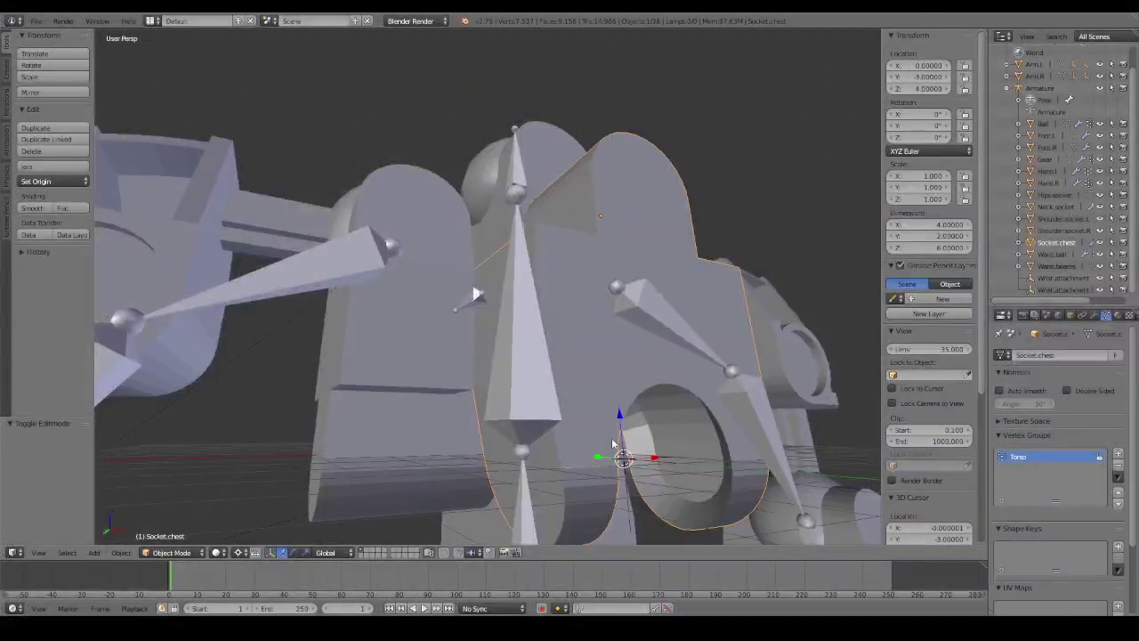
Undo the 1.3 enlargement and scale the rim strip by 1.2 instead.
key(Tab)
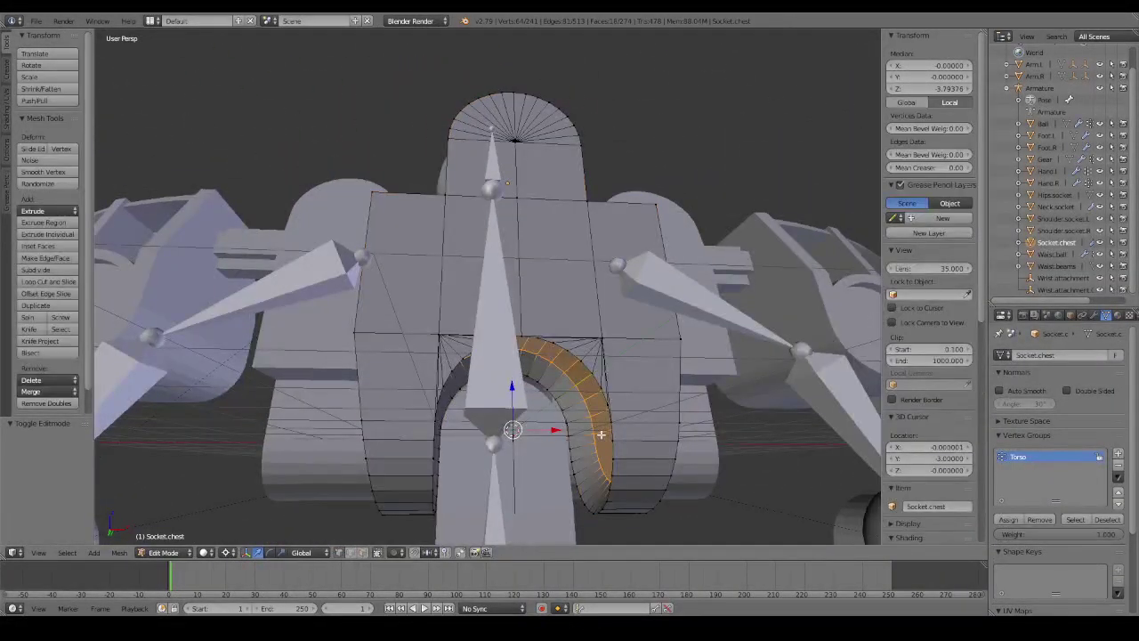
middle_drag(601, 435, 625, 441)
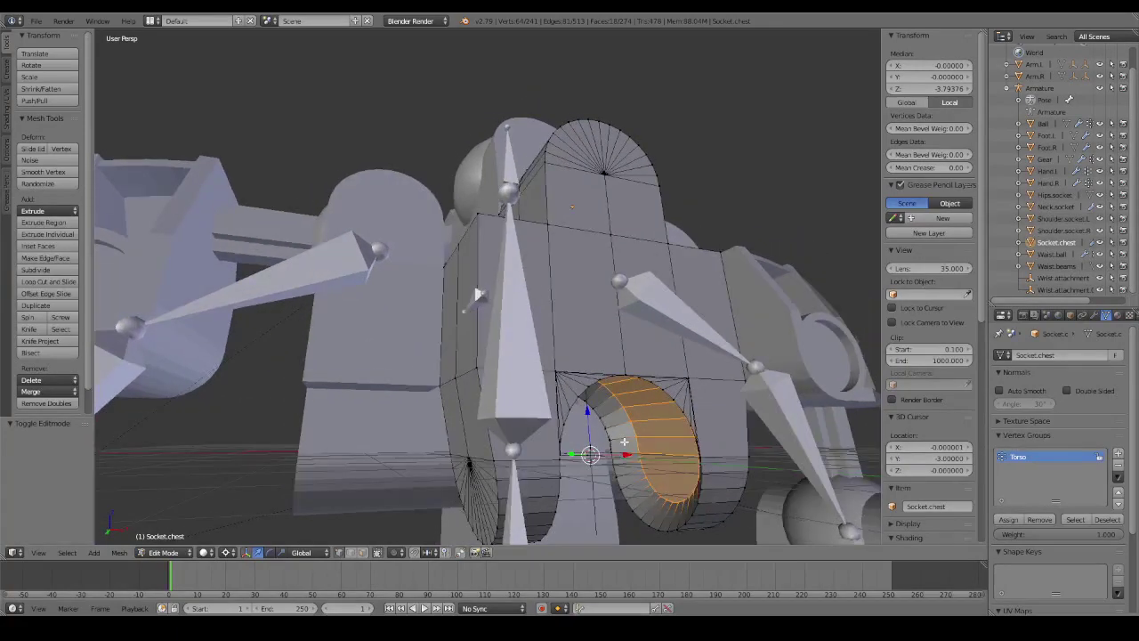
key(ctrl+z)
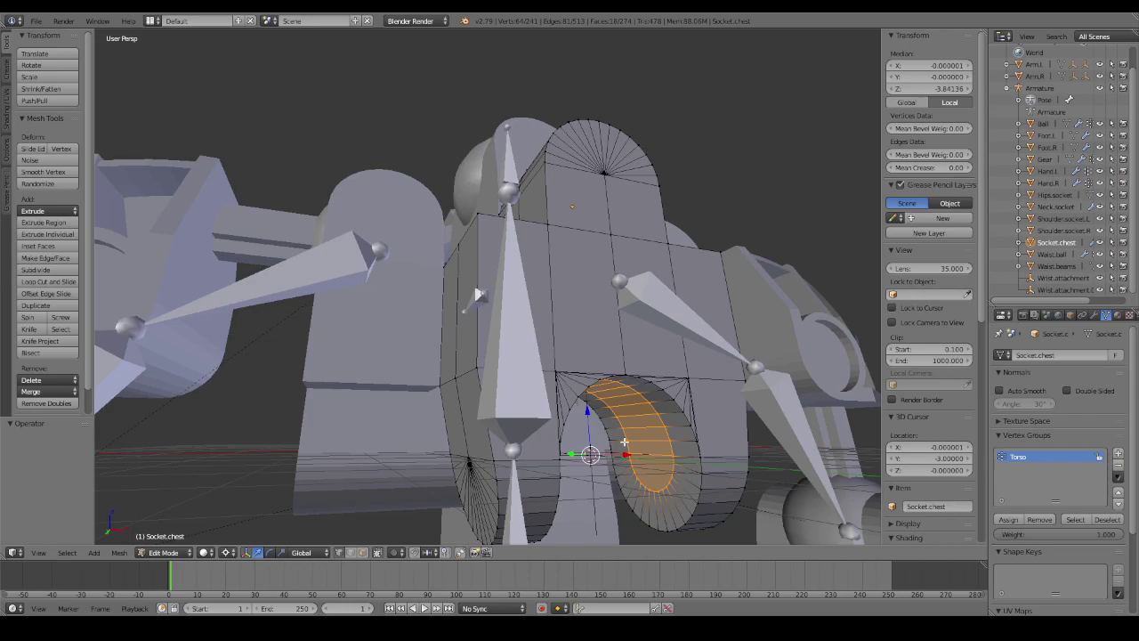
key(s)
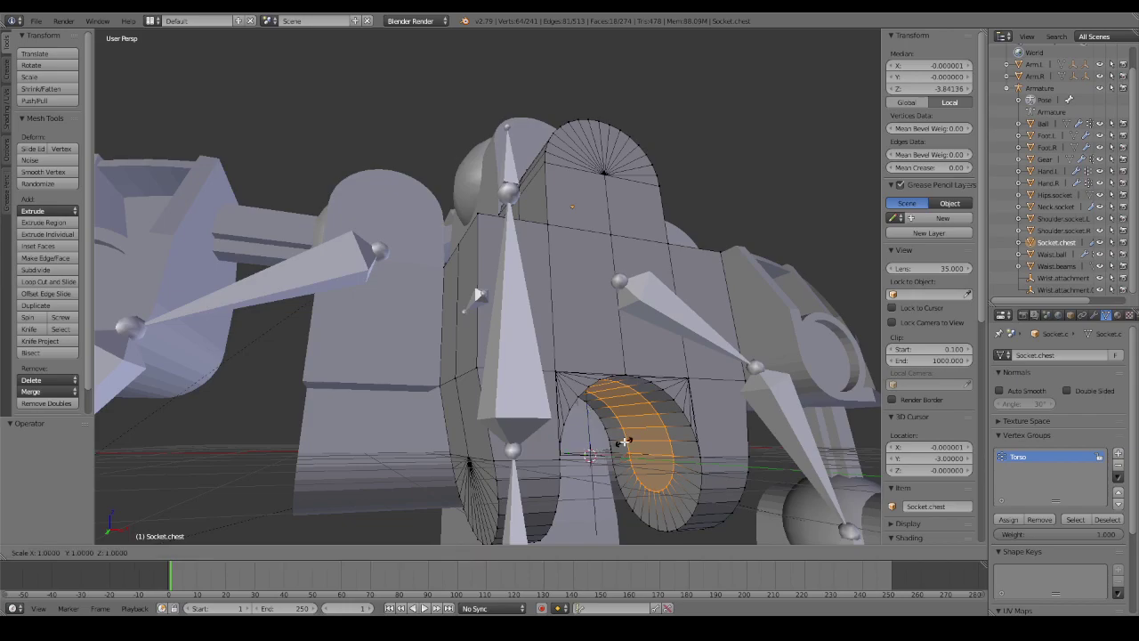
text(.2)
key(Return)
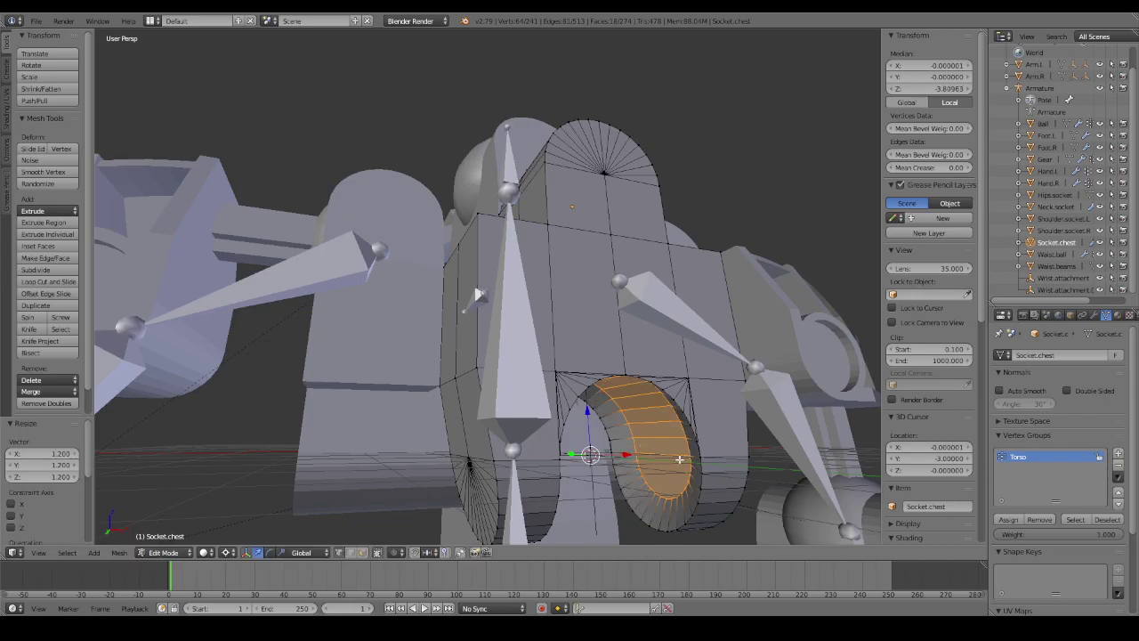
mouse_move(679, 459)
middle_down()
mouse_move(659, 454)
mouse_move(582, 483)
mouse_move(697, 439)
mouse_move(614, 427)
middle_up()
Apply Smooth shading to Socket.chest from the Tool Shelf and orbit to inspect it.
key(Tab)
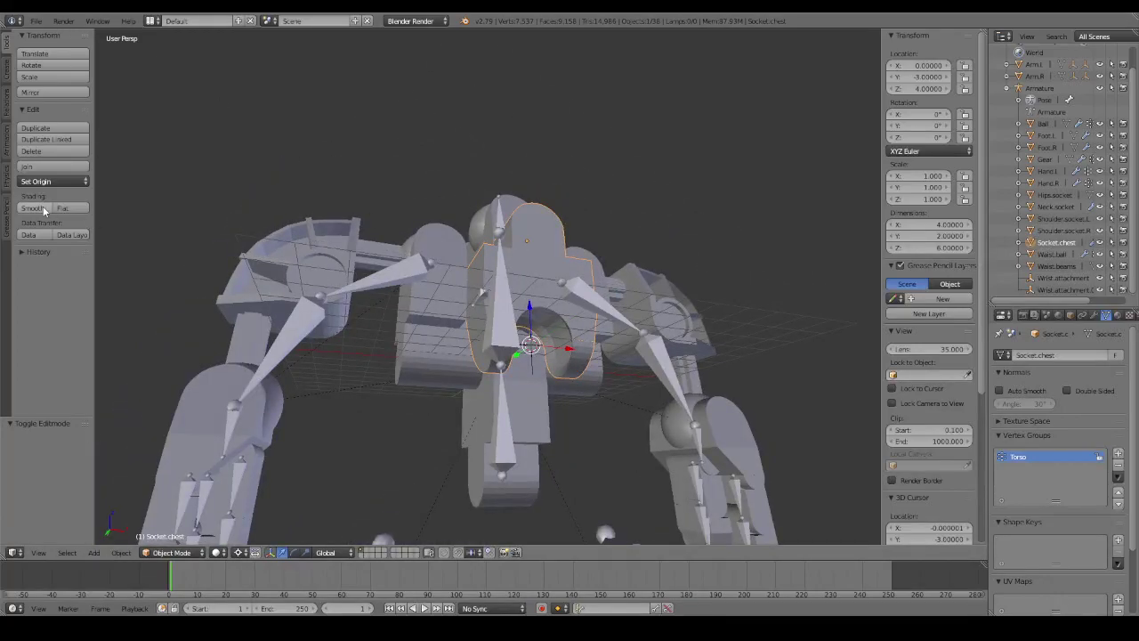
click(43, 210)
scroll(481, 328, up, 2)
scroll(481, 327, up, 2)
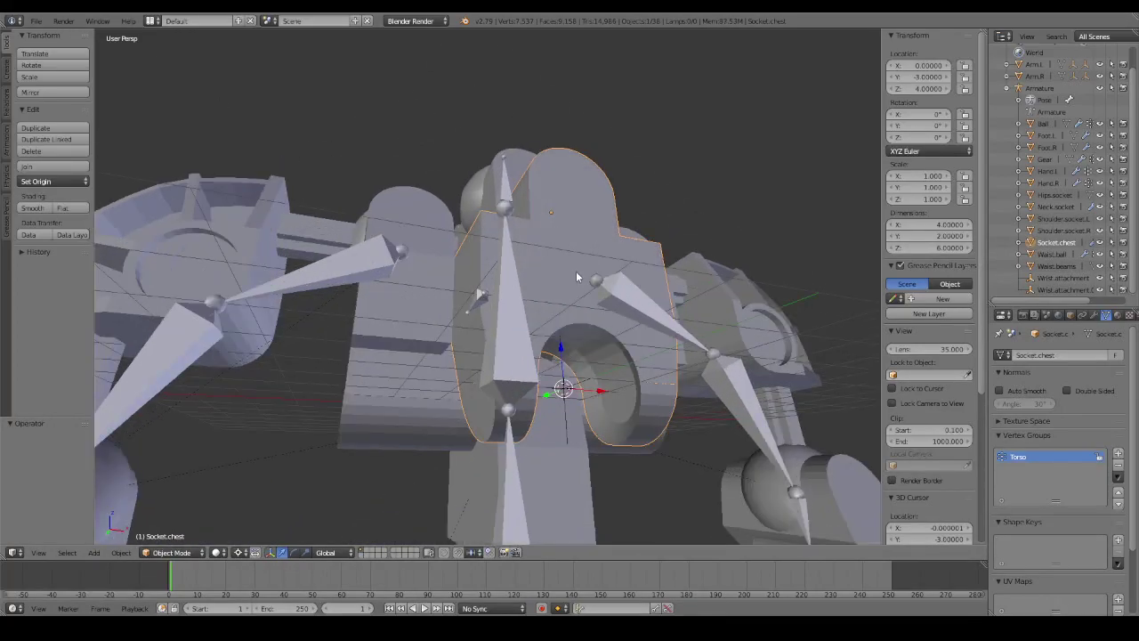
mouse_move(576, 271)
middle_down()
mouse_move(509, 314)
mouse_move(435, 321)
mouse_move(436, 285)
mouse_move(500, 274)
mouse_move(600, 333)
mouse_move(777, 343)
mouse_move(540, 329)
mouse_move(628, 346)
mouse_move(582, 356)
mouse_move(636, 365)
mouse_move(587, 326)
mouse_move(517, 346)
middle_up()
key(Tab)
key(Tab)
key(Tab)
key(Tab)
Select the Neck bone and test-rotate it twice, cancelling each time to keep the rest pose.
mouse_move(372, 306)
middle_down()
mouse_move(561, 375)
mouse_move(585, 262)
mouse_move(630, 299)
mouse_move(579, 323)
mouse_move(529, 322)
mouse_move(467, 343)
mouse_move(738, 342)
mouse_move(726, 337)
mouse_move(584, 348)
mouse_move(744, 358)
mouse_move(607, 375)
middle_up()
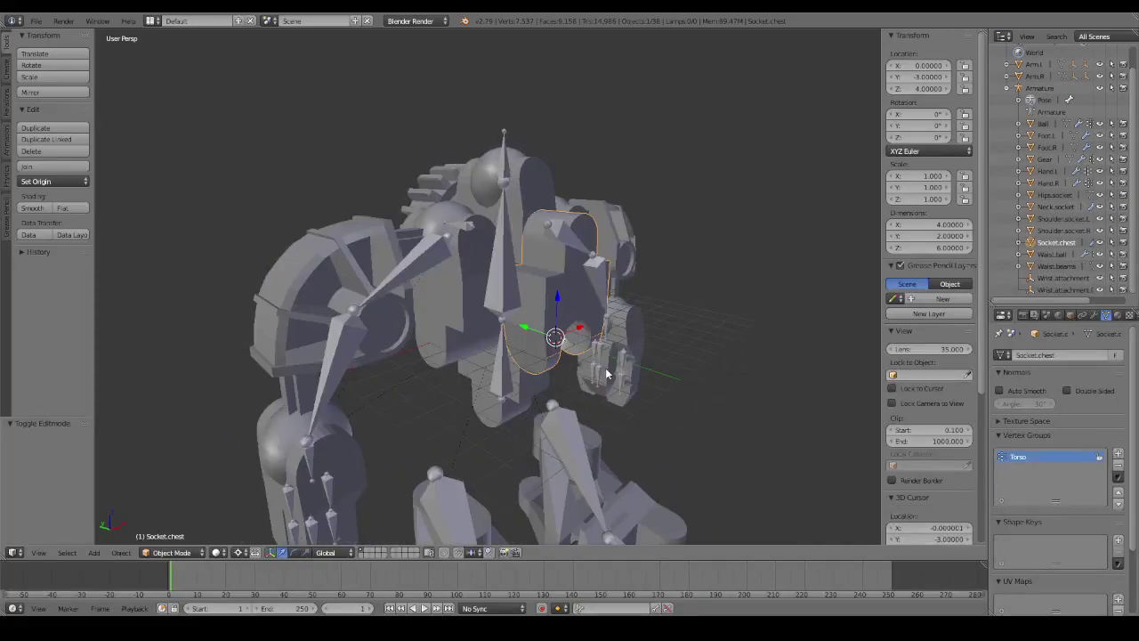
right_click(489, 169)
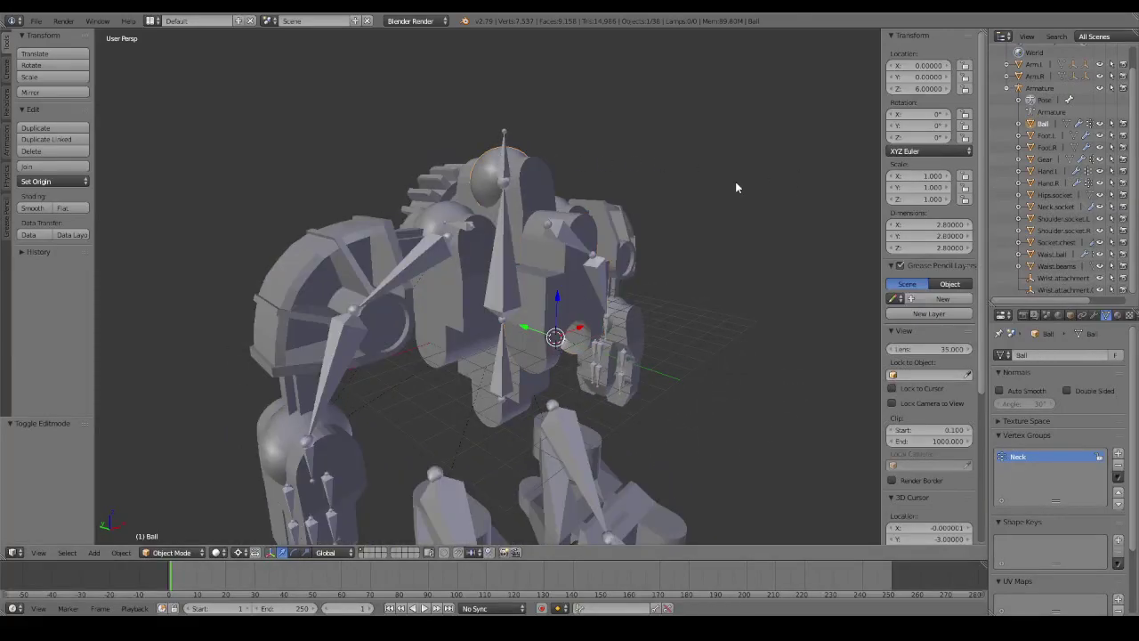
middle_drag(736, 182, 643, 183)
right_click(520, 198)
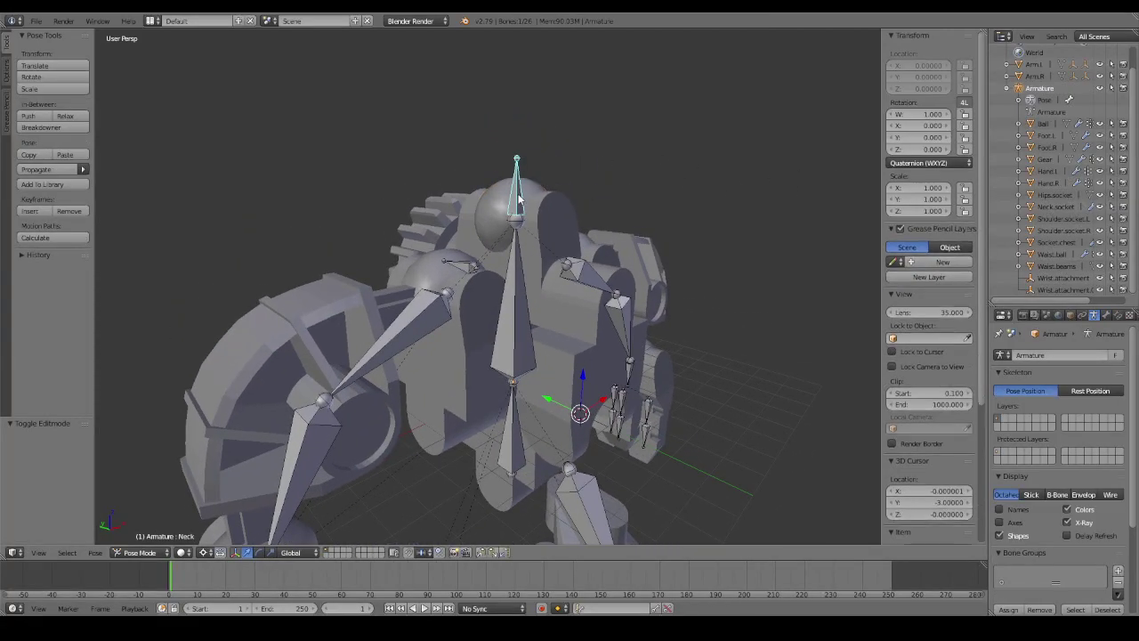
key(r)
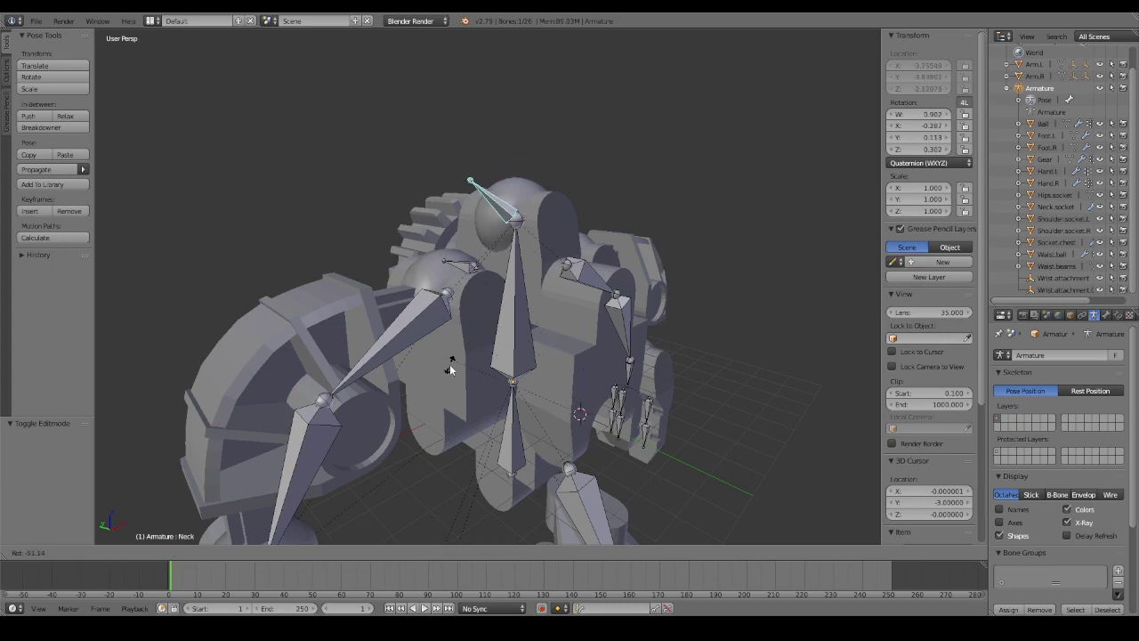
key(Escape)
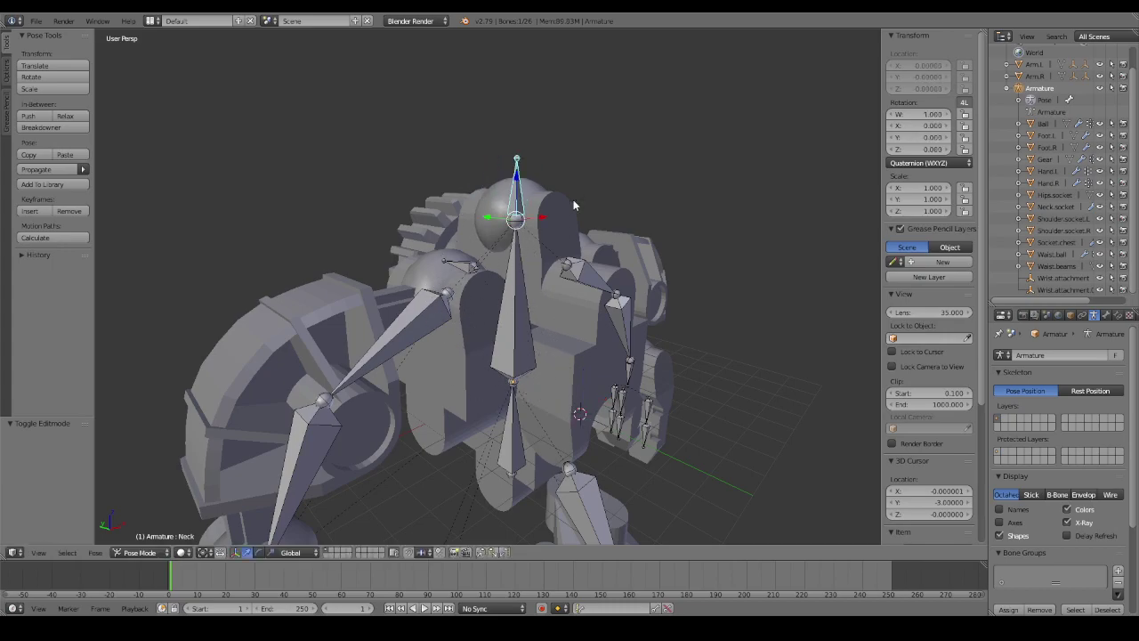
key(r)
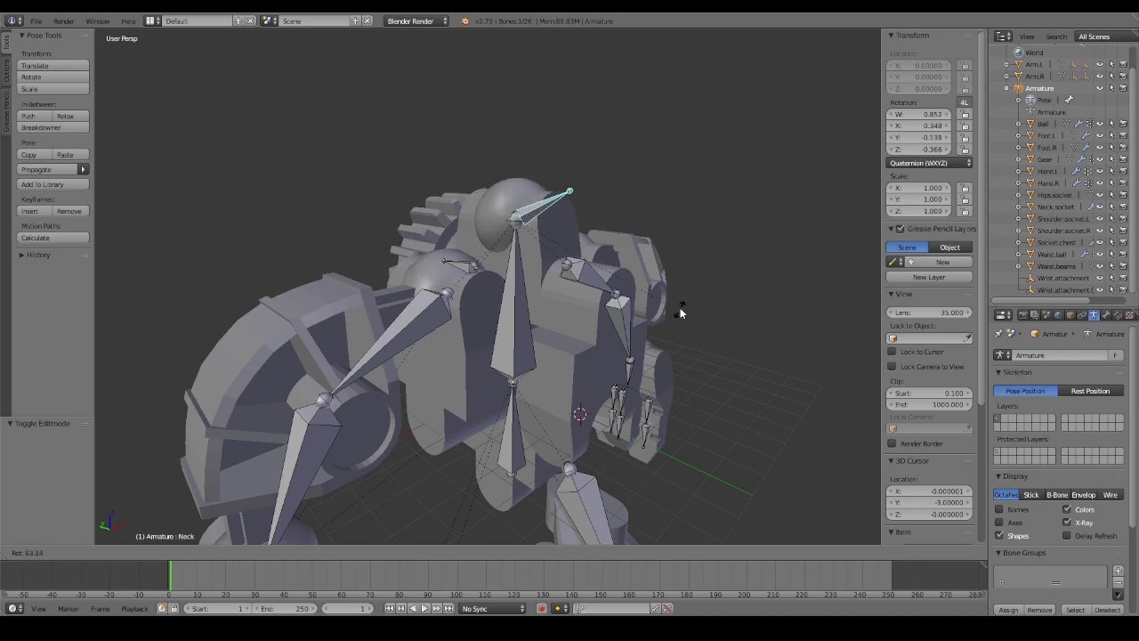
key(Escape)
Select the head Ball, return to Object Mode, and turn the robot to a front view.
right_click(498, 211)
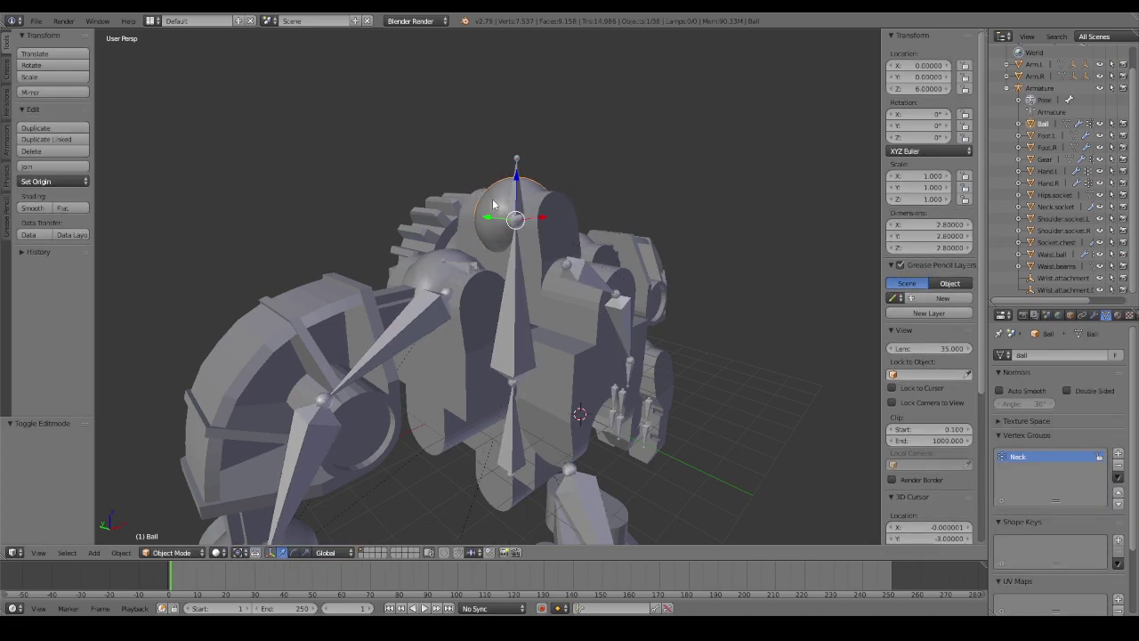
key(Tab)
key(Tab)
scroll(658, 320, down, 2)
middle_drag(676, 387, 683, 285)
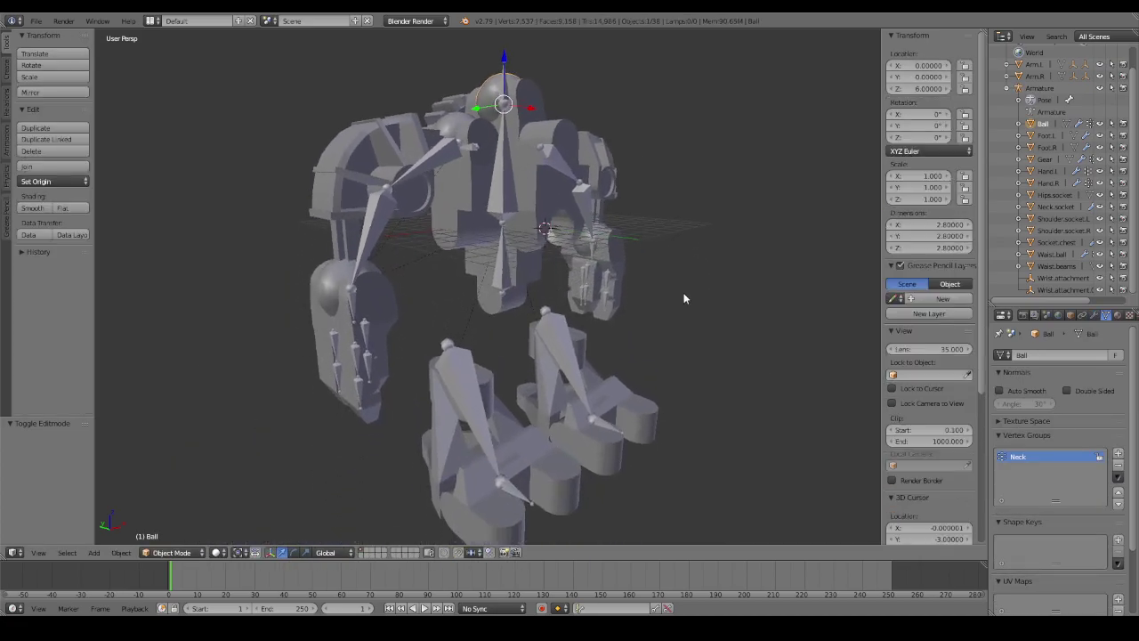
scroll(681, 307, down, 1)
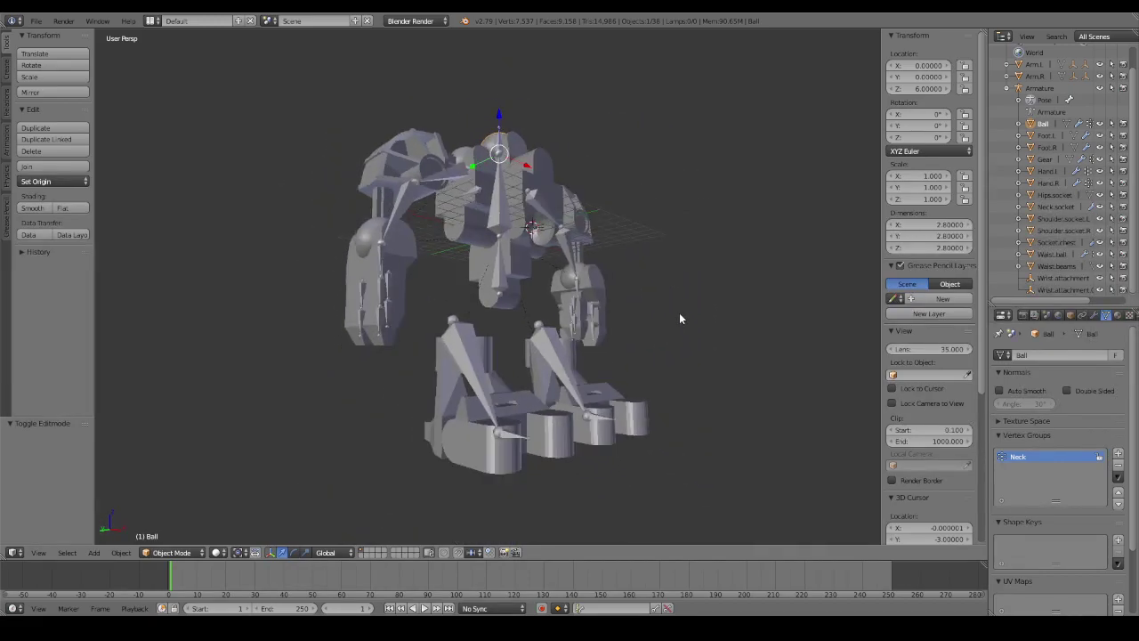
mouse_move(679, 317)
middle_down()
mouse_move(531, 332)
mouse_move(555, 367)
mouse_move(548, 435)
mouse_move(638, 367)
mouse_move(680, 364)
mouse_move(476, 374)
mouse_move(503, 374)
mouse_move(534, 338)
middle_up()
In Pose Mode, rotate Thumb.base.L 47.5° on Y and bend Thumb.tip.L downward on Y.
scroll(695, 259, up, 3)
right_click(727, 263)
key(ctrl+Tab)
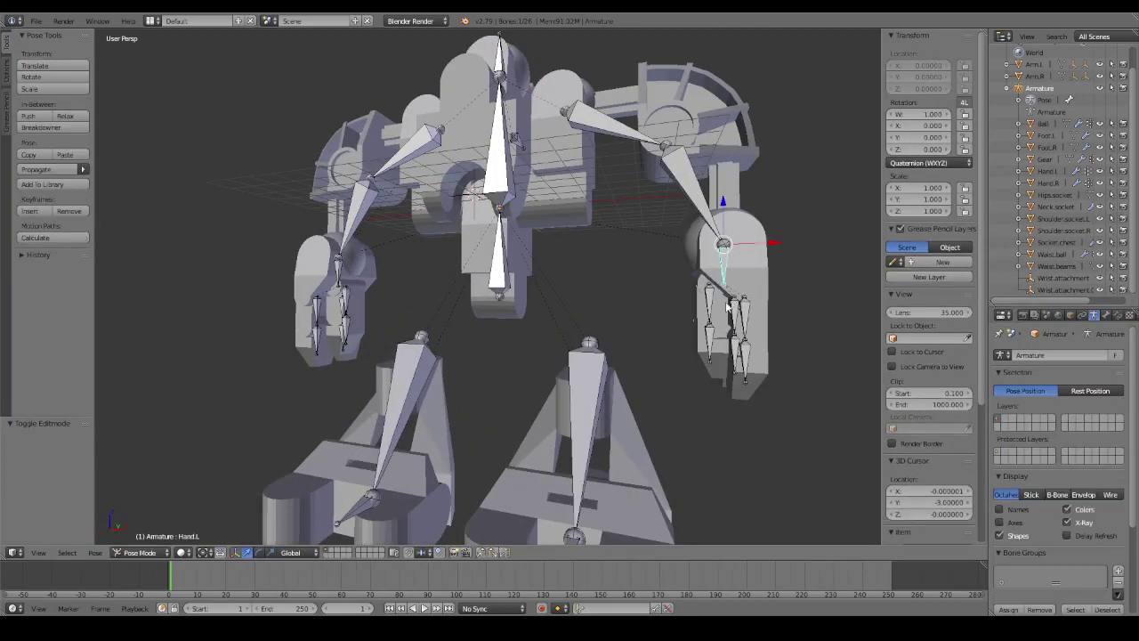
right_click(710, 305)
key(r)
key(y)
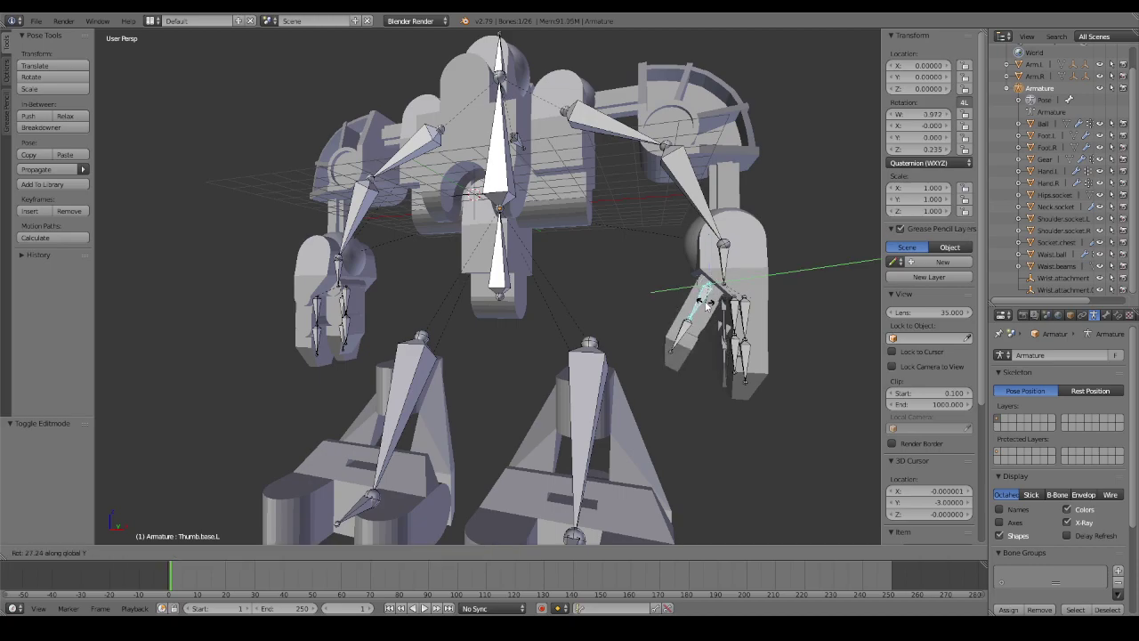
click(743, 313)
right_click(669, 325)
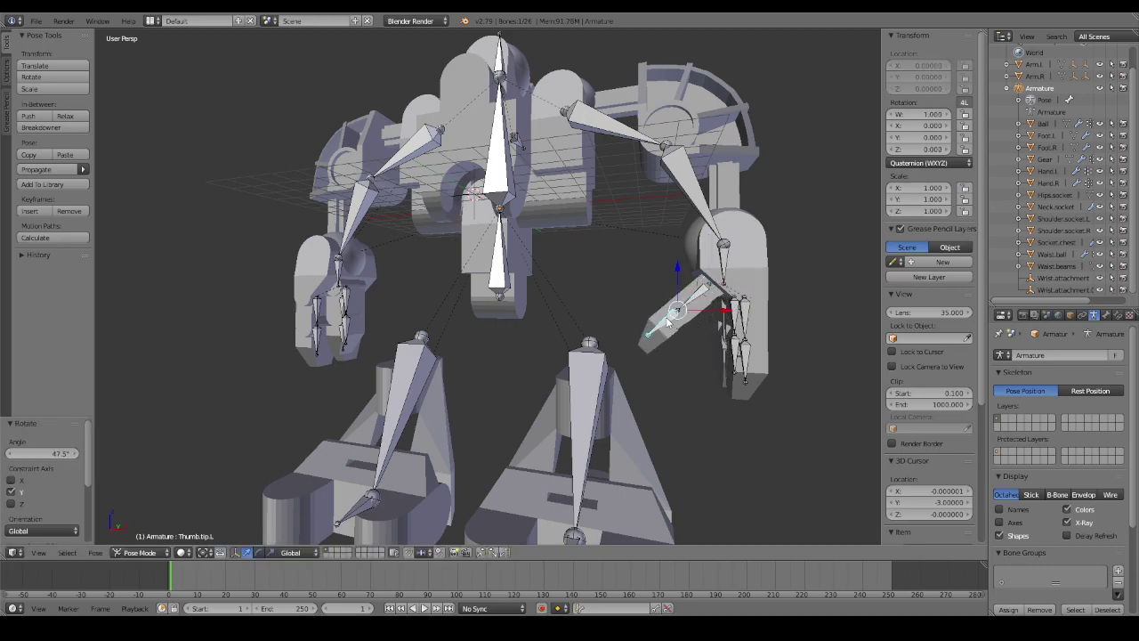
key(r)
key(y)
click(836, 418)
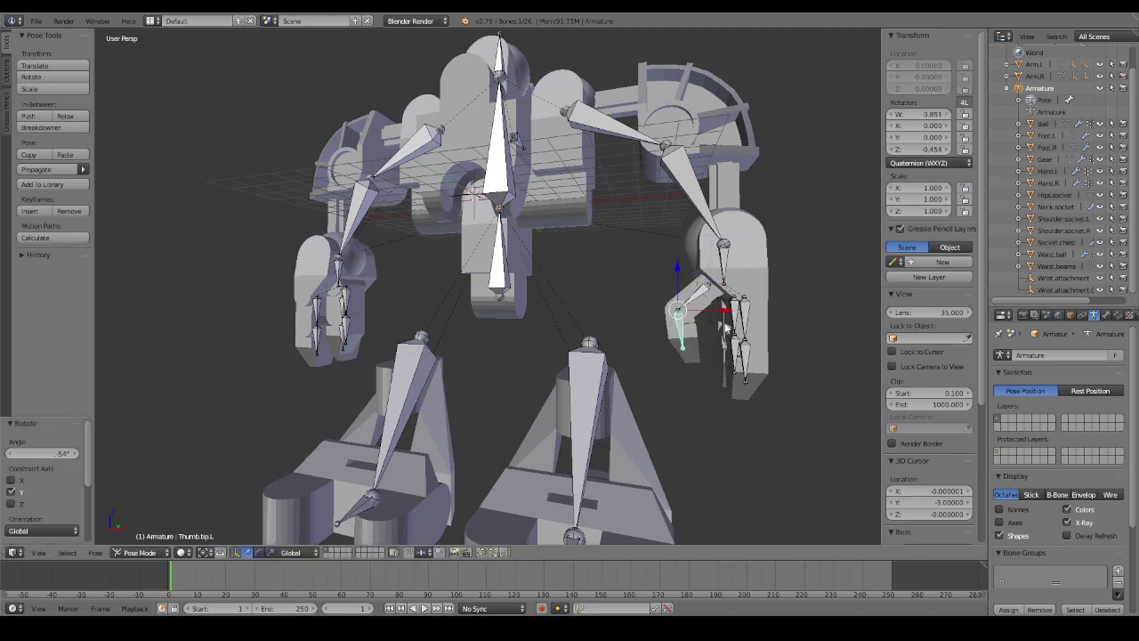
Rotate Index.base.L -39.2° on Y and give the pinky tip bone a Y rotation.
right_click(746, 313)
key(r)
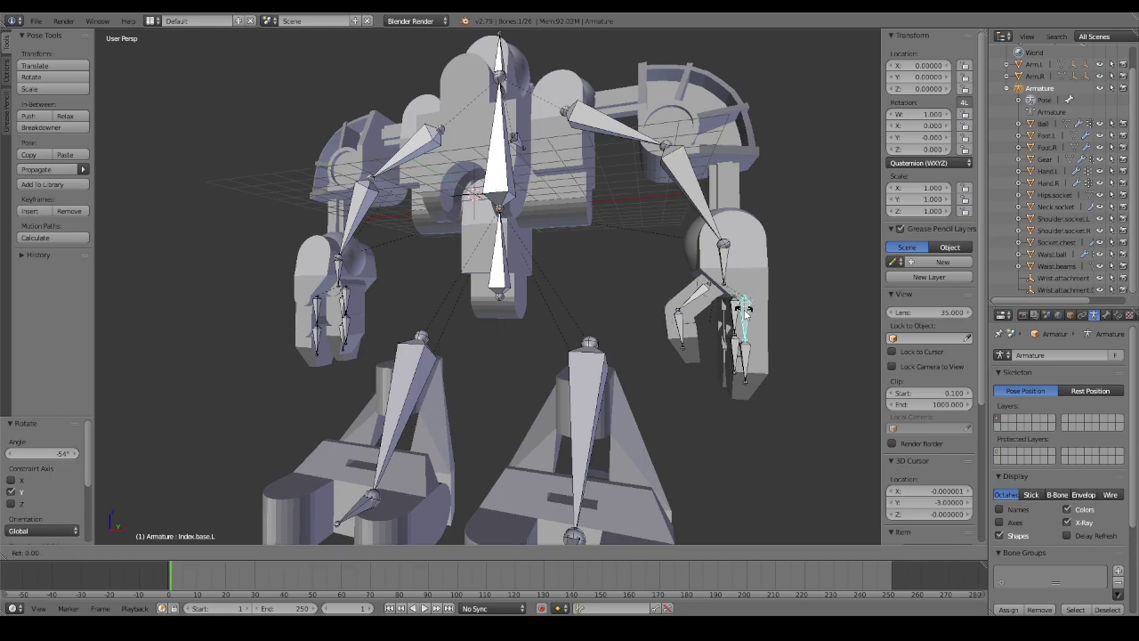
key(y)
click(755, 316)
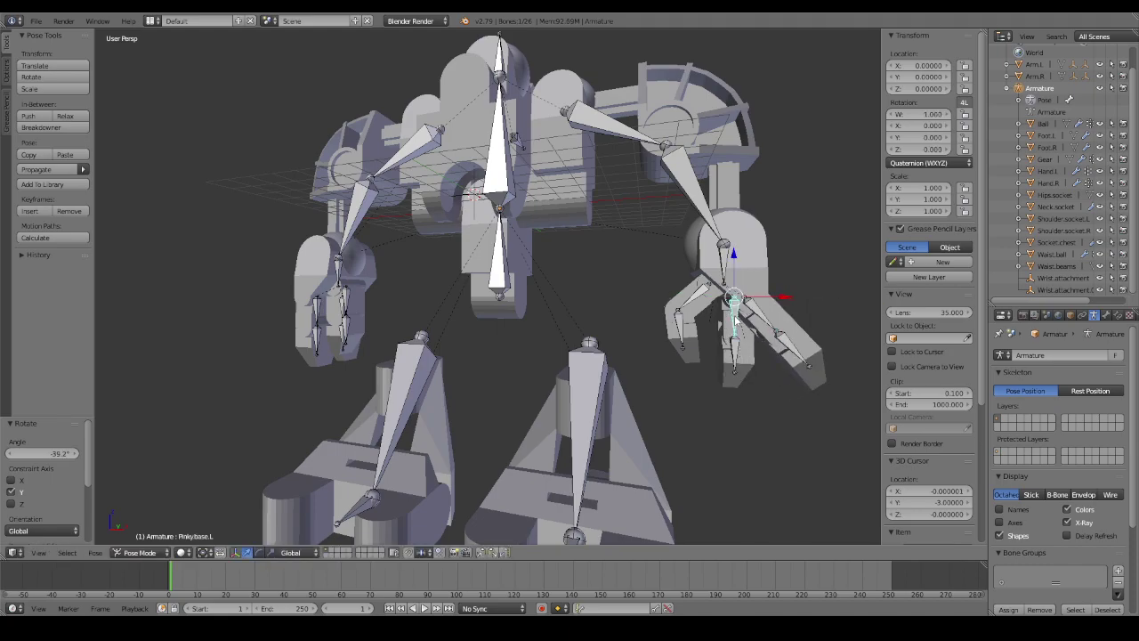
right_click(736, 339)
key(r)
key(y)
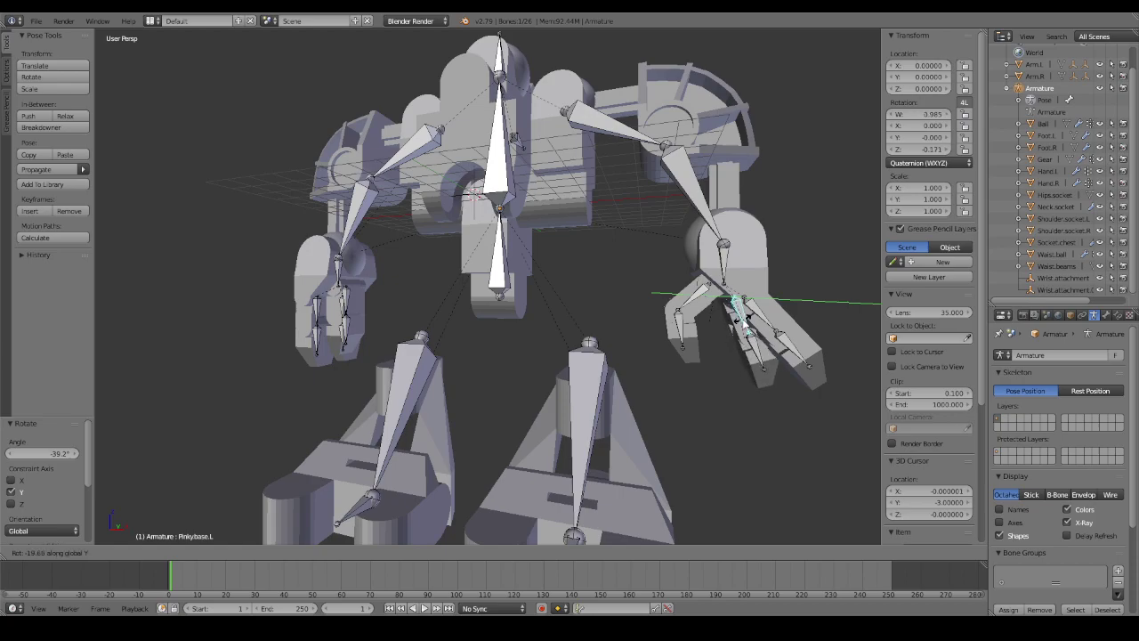
click(768, 358)
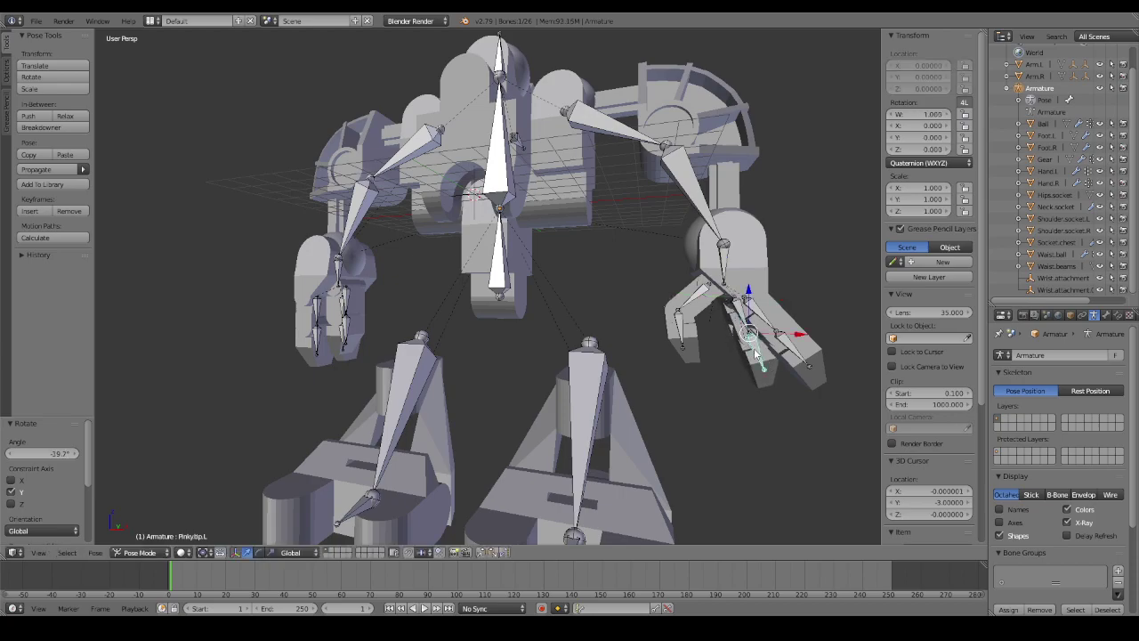
Bend the pinky tip 32.8° and further on Y, then deselect all and select the left shoulder bone.
right_click(750, 357)
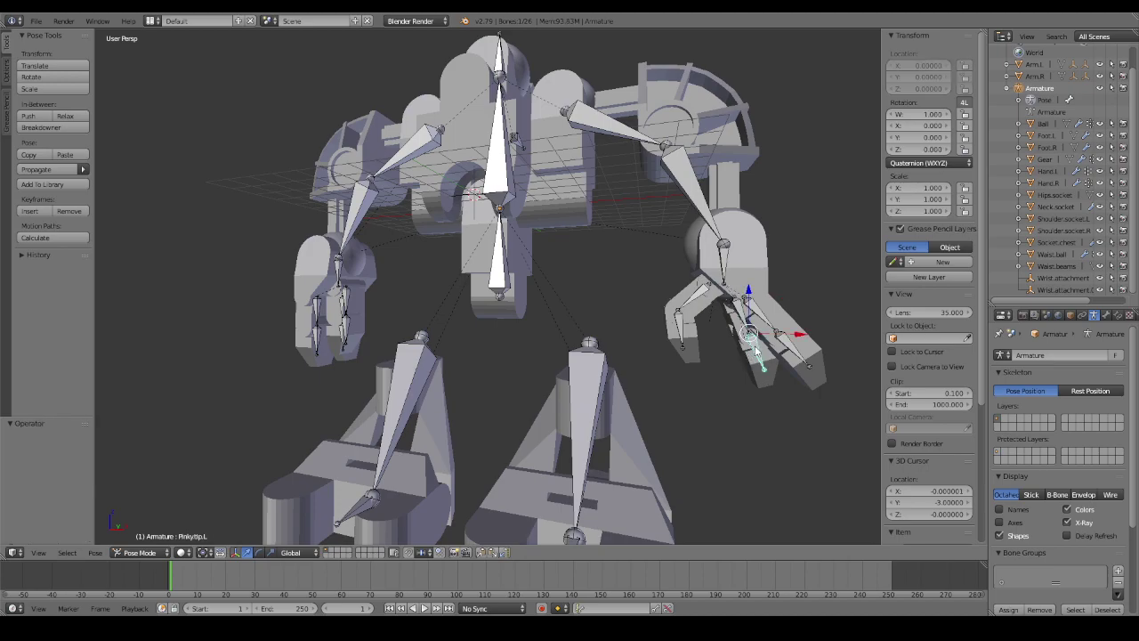
key(r)
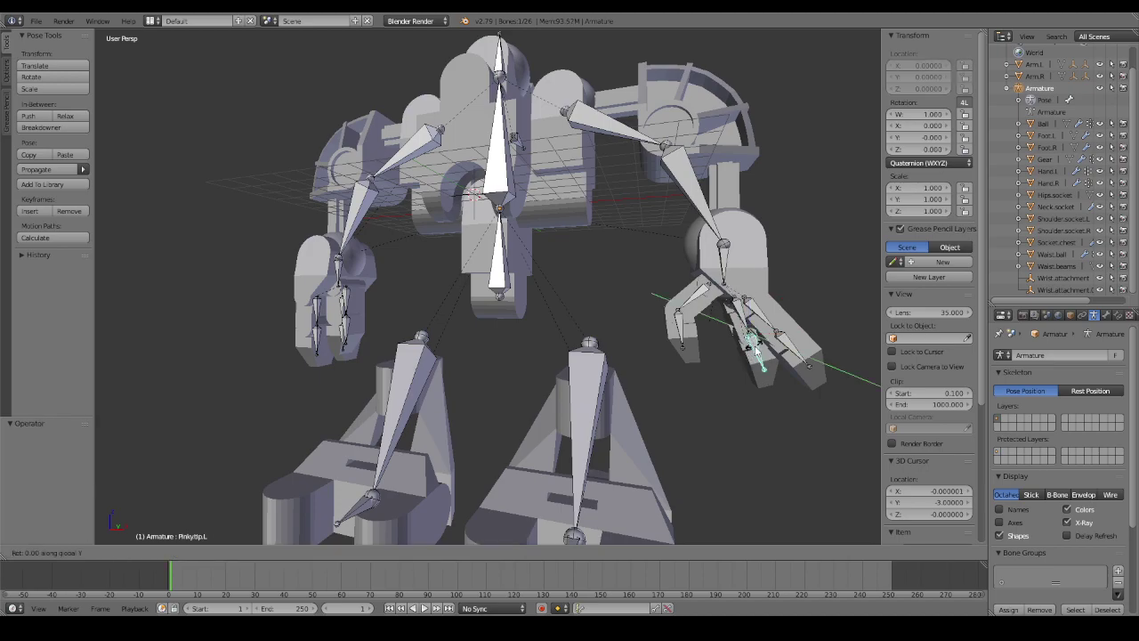
click(780, 352)
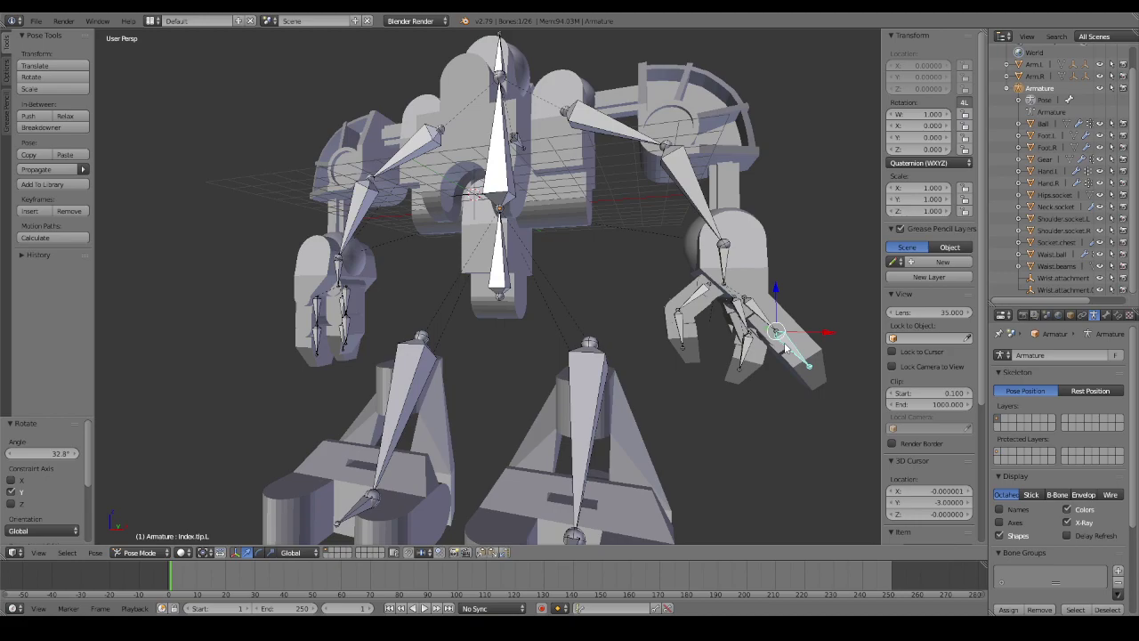
key(r)
key(y)
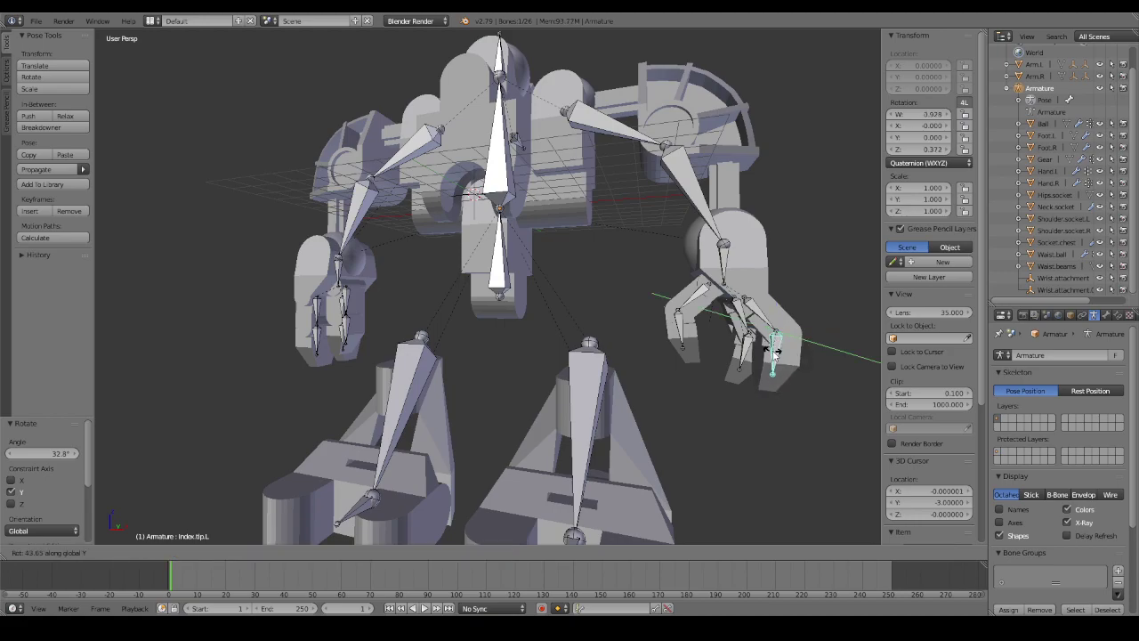
click(808, 379)
key(a)
mouse_move(808, 398)
middle_down()
mouse_move(794, 369)
mouse_move(745, 337)
mouse_move(697, 391)
mouse_move(749, 430)
mouse_move(626, 212)
mouse_move(593, 206)
mouse_move(774, 216)
middle_up()
right_click(625, 207)
Raise the left arm by rotating the Shoulder.L bone around the X axis.
key(r)
key(x)
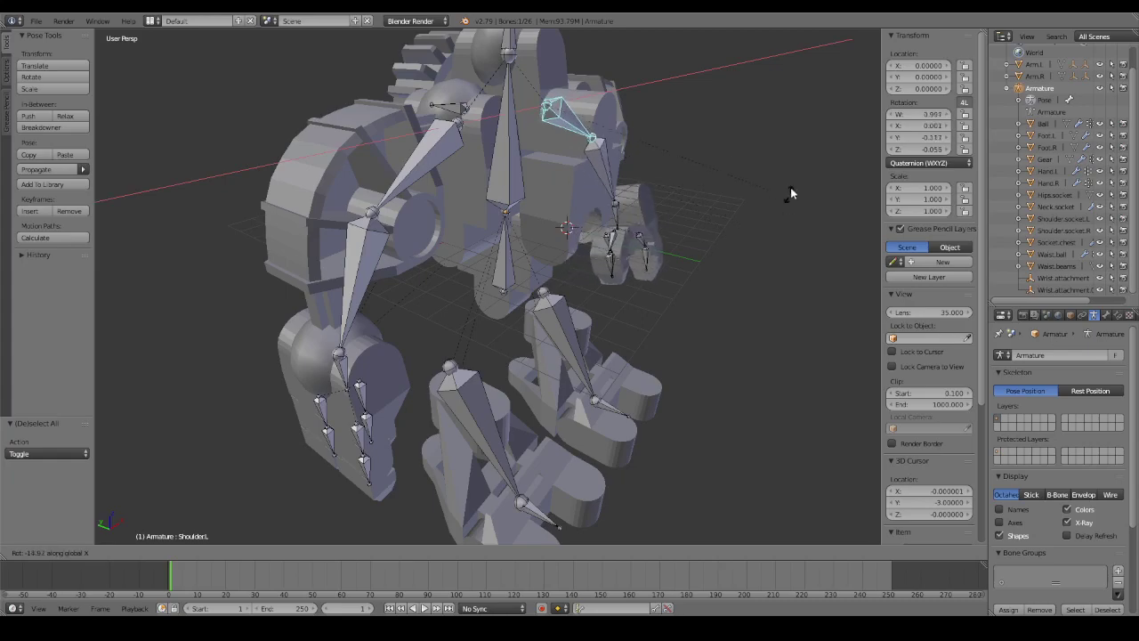
click(734, 443)
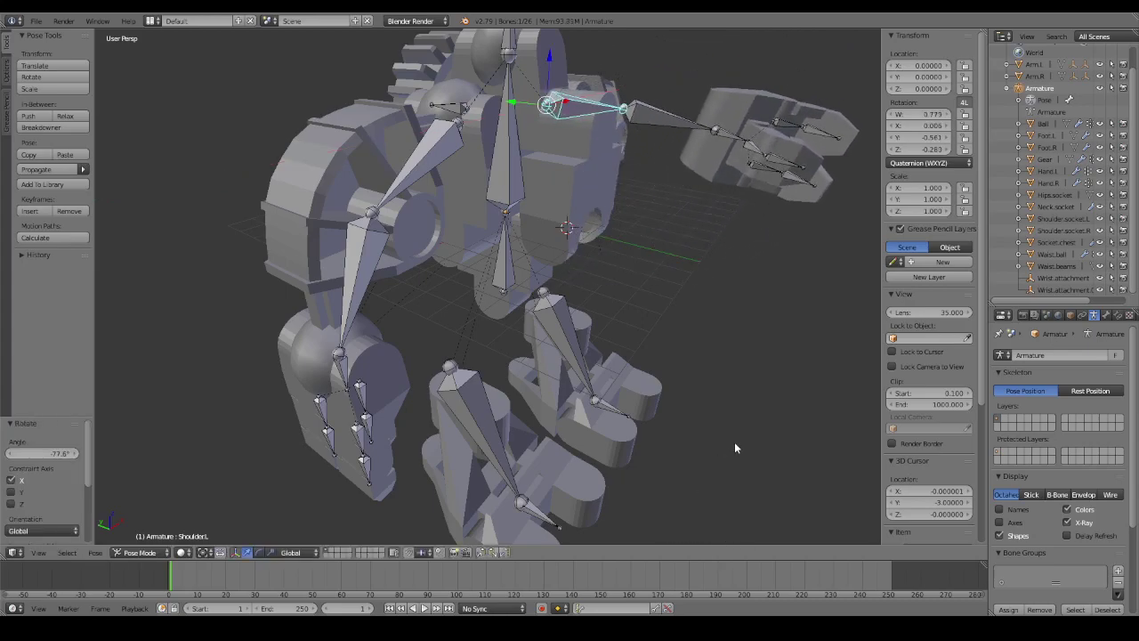
middle_drag(735, 443, 604, 406)
Select the Hand.L bone and twist it around the Y axis.
right_click(824, 178)
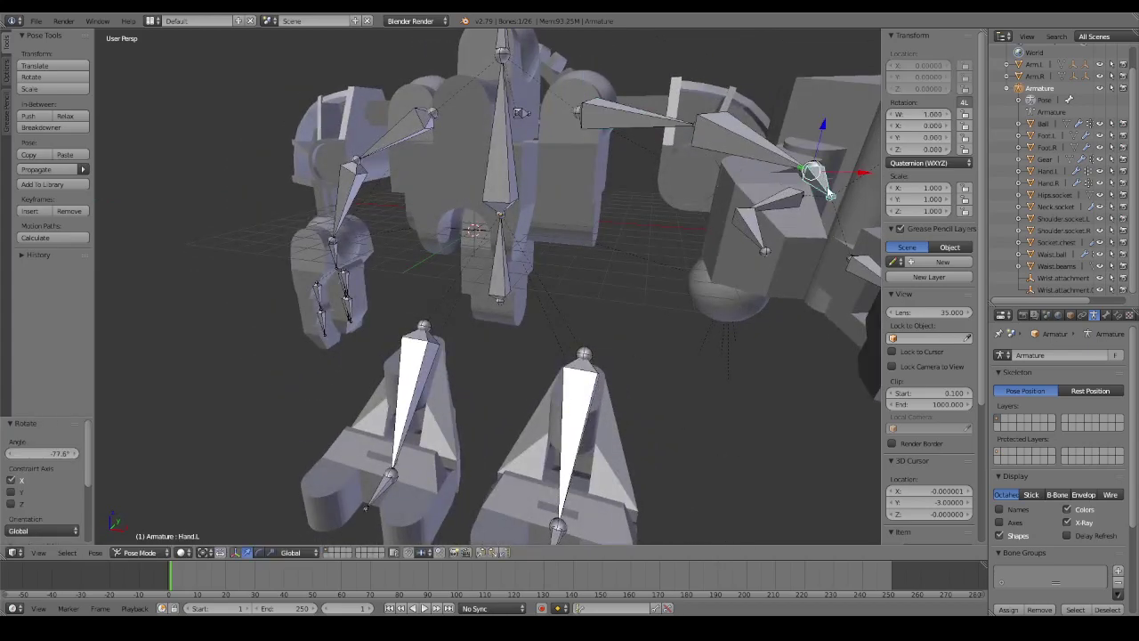
scroll(828, 194, down, 2)
key(r)
key(y)
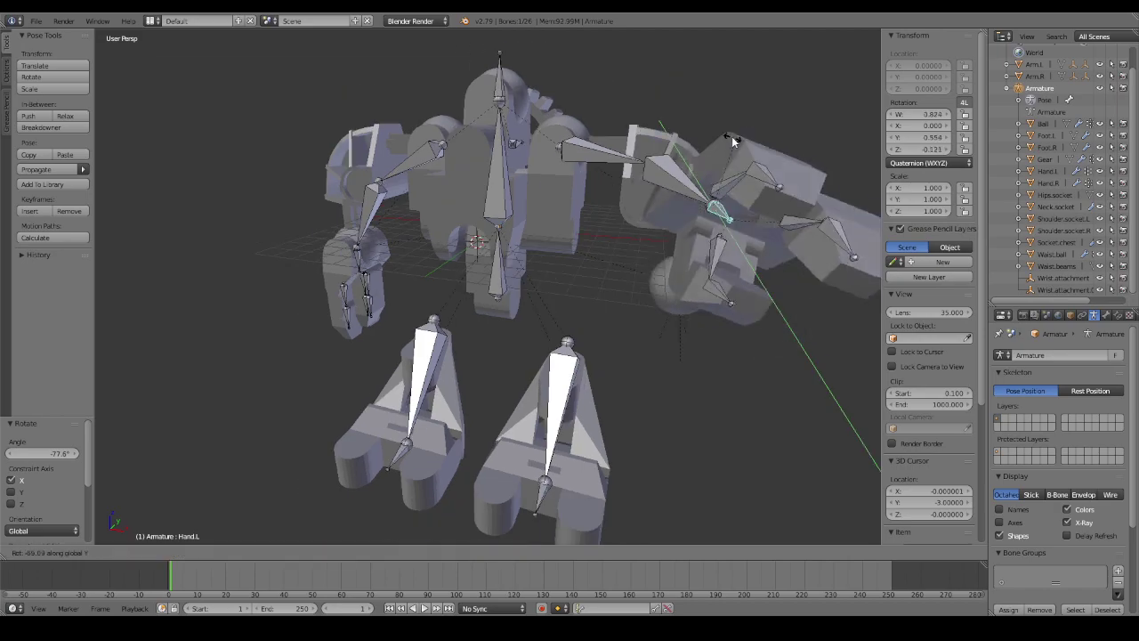
click(738, 203)
scroll(739, 203, down, 4)
scroll(718, 293, up, 2)
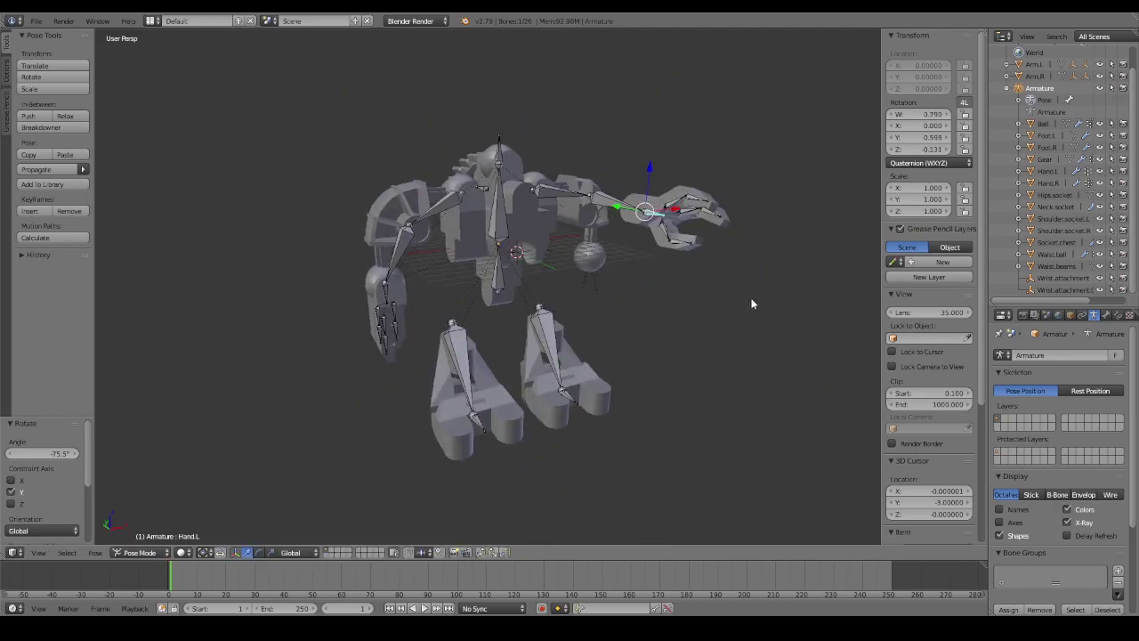
Deselect the bones, turn off X-Ray, and orbit to inspect the raised arm's deformation.
key(a)
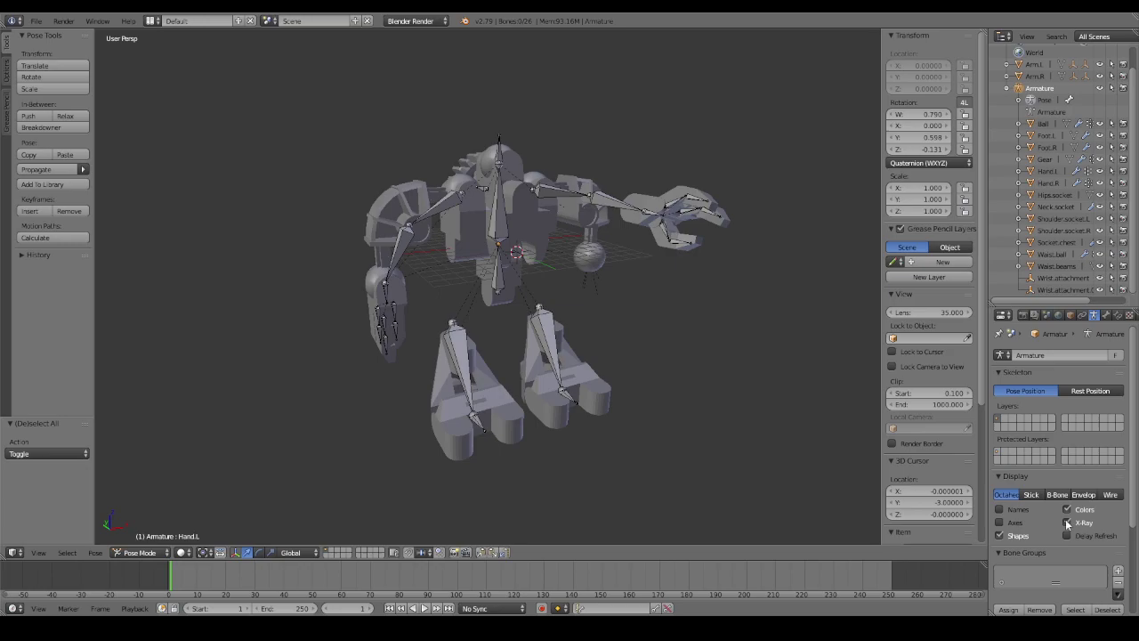
click(1067, 522)
mouse_move(732, 341)
middle_down()
mouse_move(638, 392)
mouse_move(526, 377)
mouse_move(494, 342)
mouse_move(621, 370)
middle_up()
scroll(621, 370, up, 4)
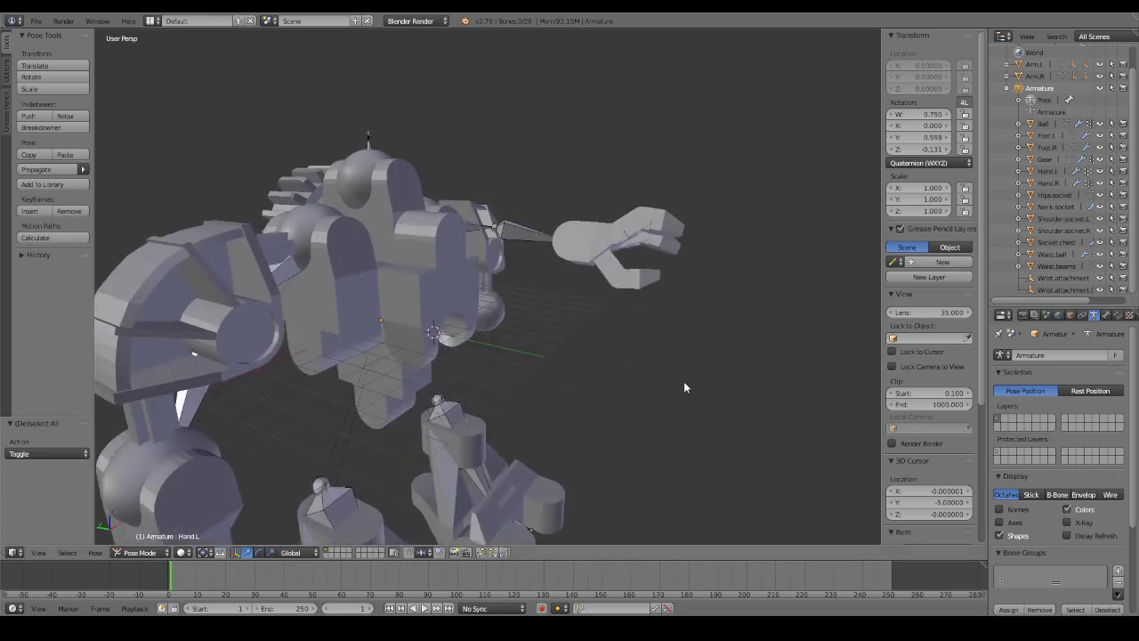
scroll(684, 388, down, 3)
mouse_move(683, 388)
middle_down()
mouse_move(631, 338)
mouse_move(496, 363)
mouse_move(600, 351)
mouse_move(649, 371)
mouse_move(674, 399)
mouse_move(605, 384)
middle_up()
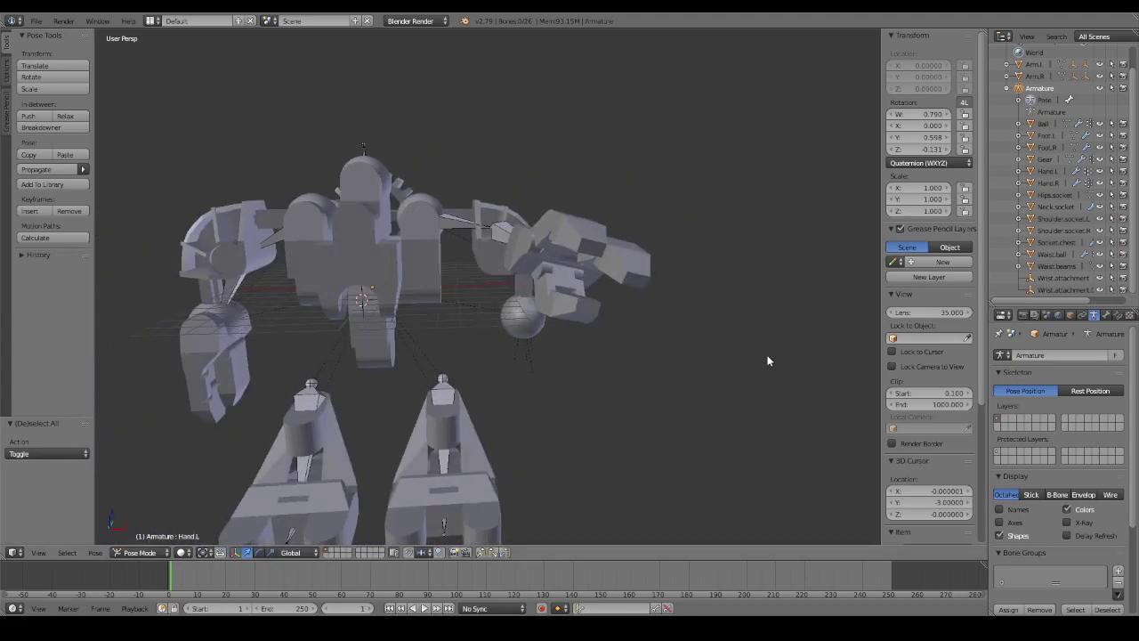
Undo the arm, hand and finger pose changes back to the rest pose with Ctrl+Z.
key(ctrl+z)
key(ctrl+z)
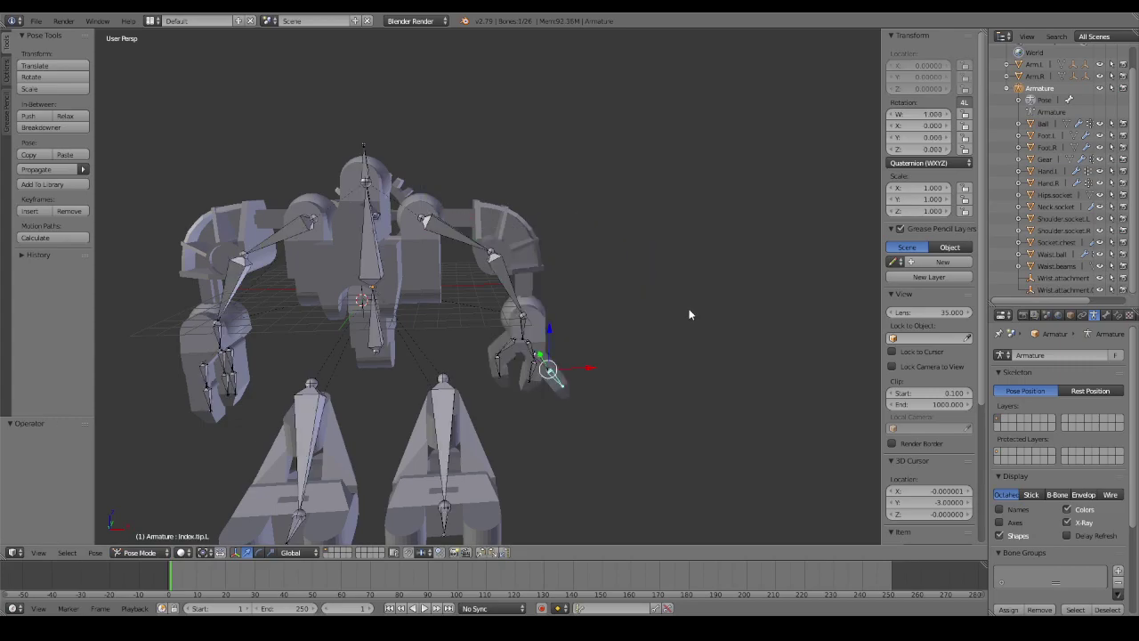
key(ctrl+z)
key(ctrl+z)
key(ctrl+z)
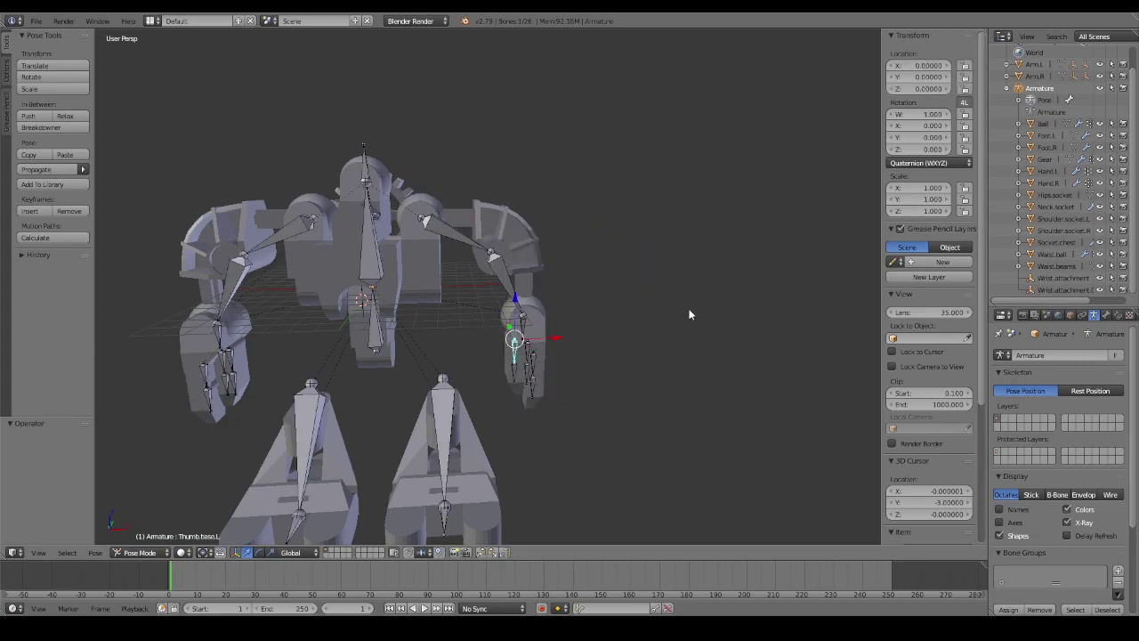
key(ctrl+z)
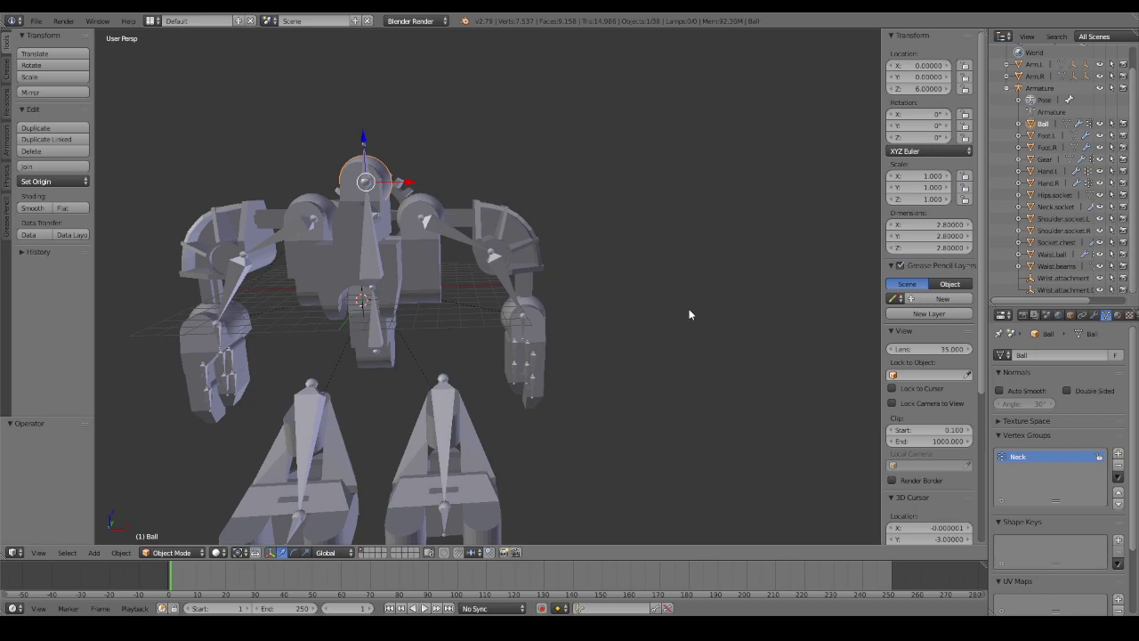
key(ctrl+z)
key(ctrl+z)
key(ctrl+z)
key(ctrl+shift+z)
key(ctrl+z)
key(ctrl+shift+z)
Deselect all bones and orbit to a higher, frontal view of the resting robot.
mouse_move(689, 314)
middle_down()
mouse_move(635, 337)
mouse_move(715, 363)
mouse_move(753, 351)
mouse_move(674, 333)
mouse_move(699, 308)
mouse_move(780, 281)
mouse_move(714, 336)
middle_up()
key(a)
key(shift+s)
key(Escape)
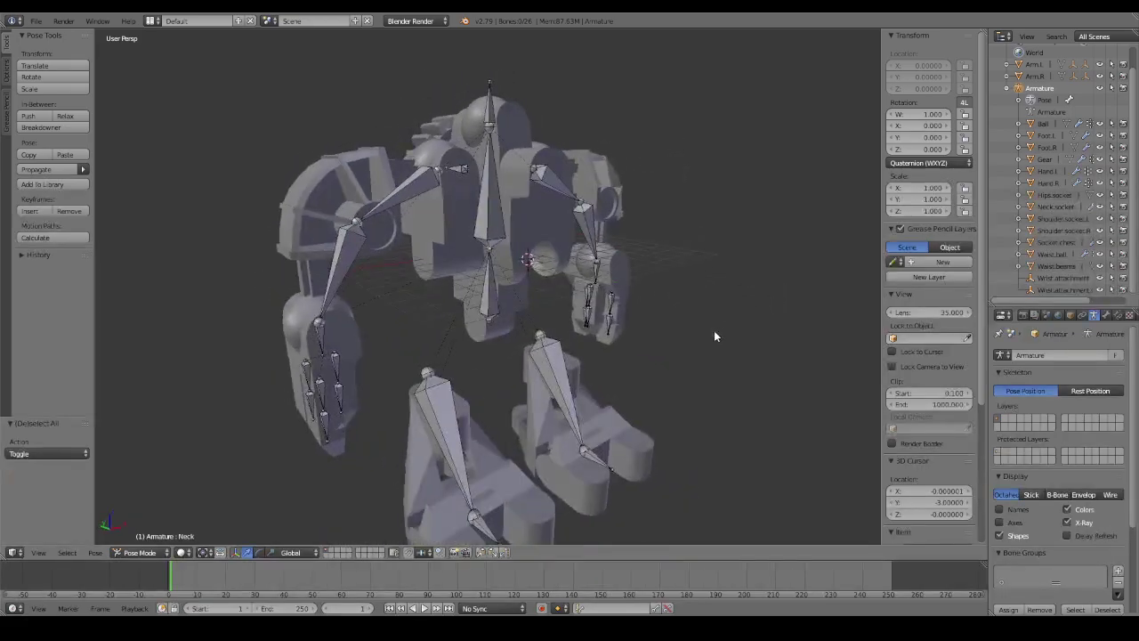
key(shift+s)
key(Escape)
mouse_move(734, 346)
middle_down()
mouse_move(742, 305)
mouse_move(731, 285)
mouse_move(827, 257)
mouse_move(770, 300)
middle_up()
scroll(742, 305, down, 2)
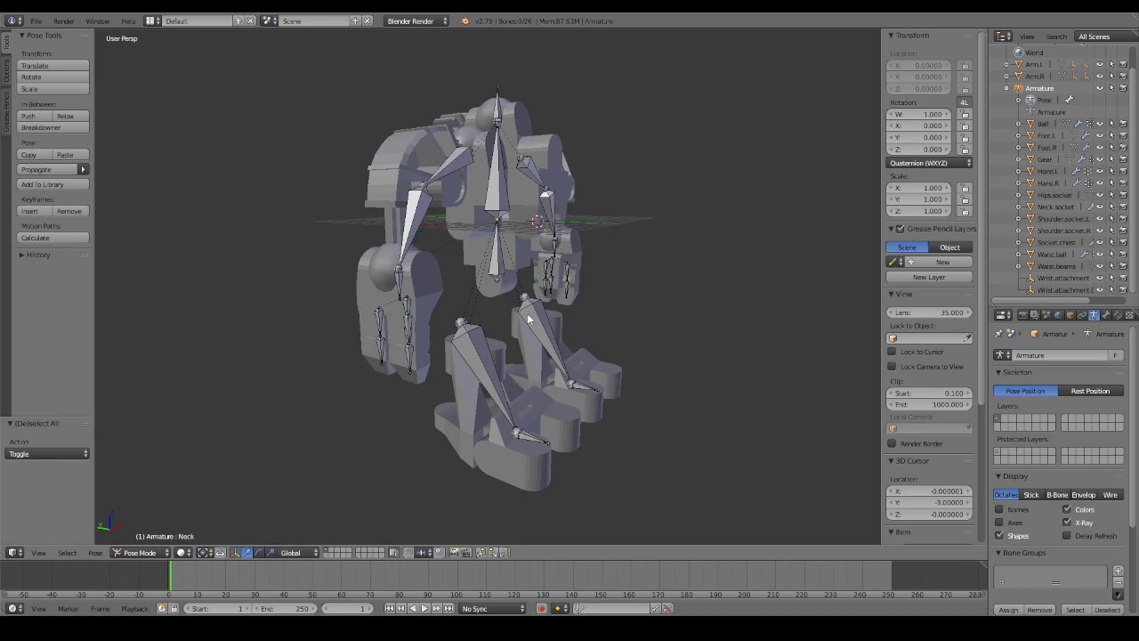
right_click(482, 345)
key(r)
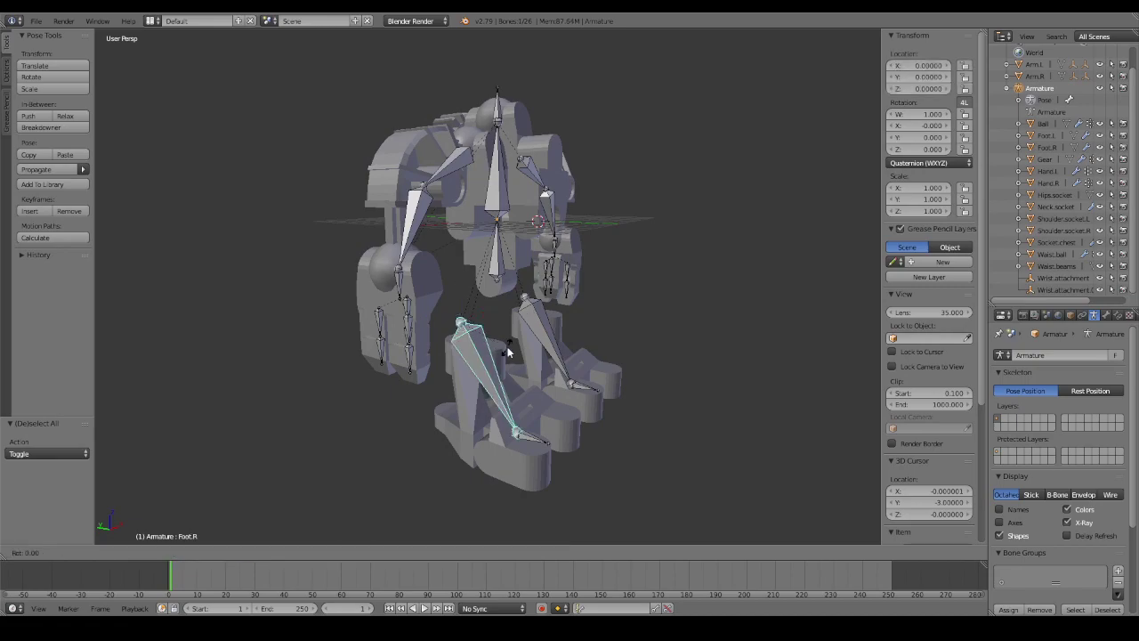
key(x)
key(Escape)
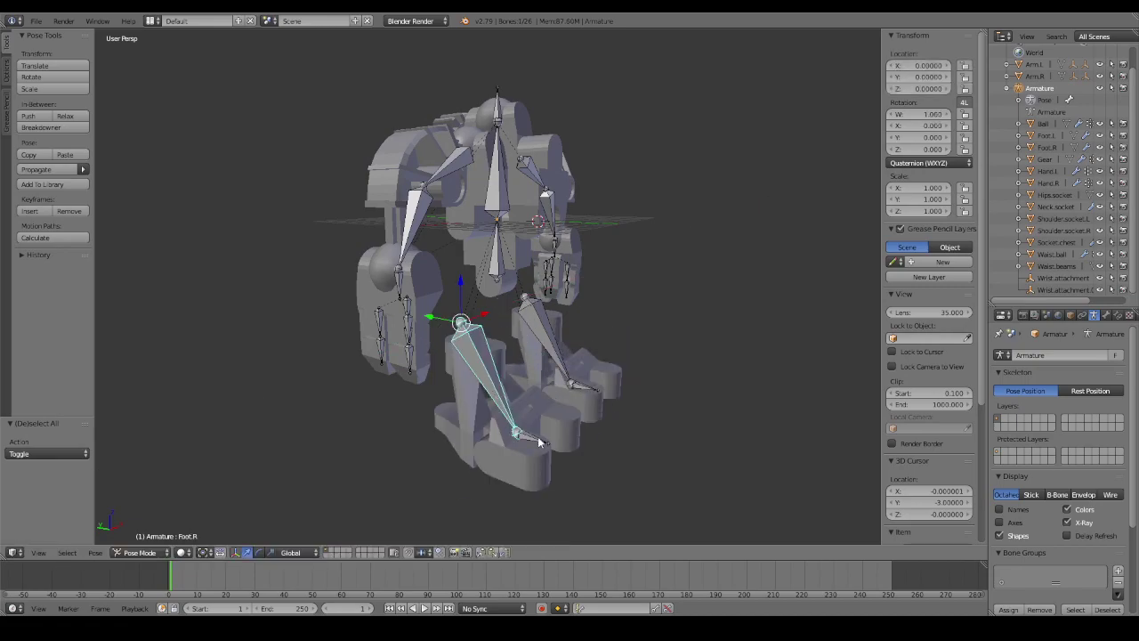
right_click(538, 440)
key(r)
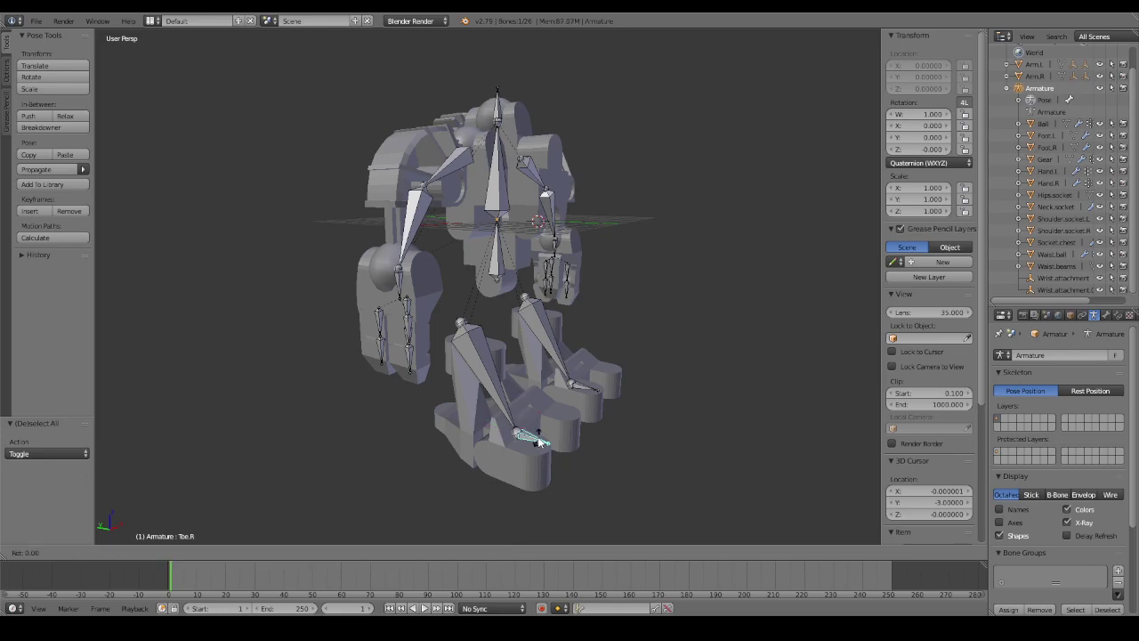
key(Escape)
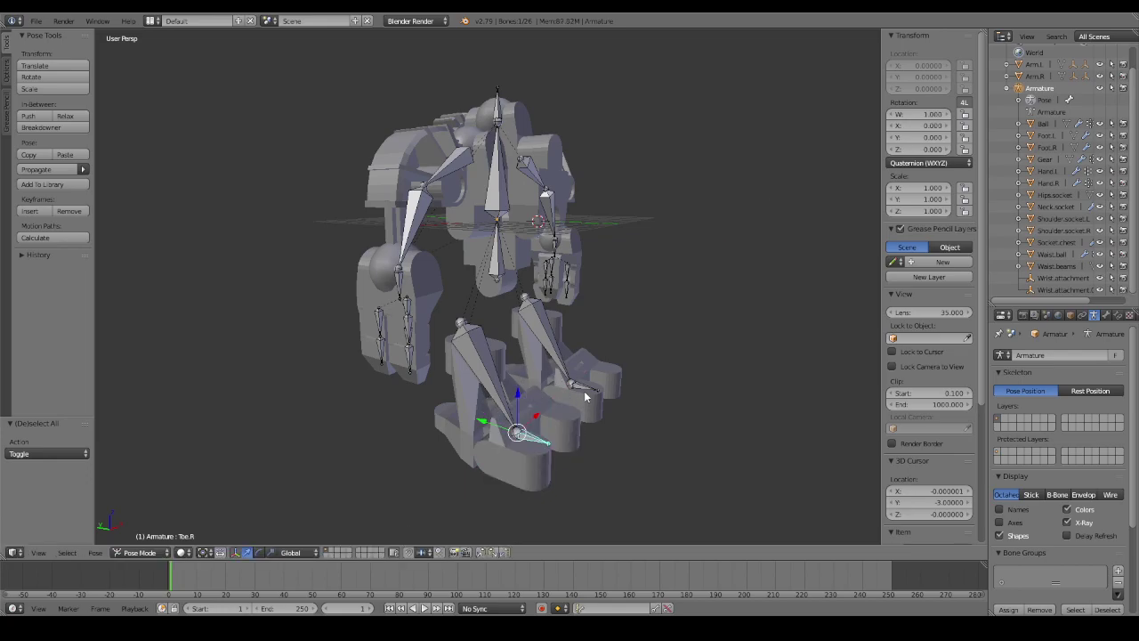
key(r)
key(x)
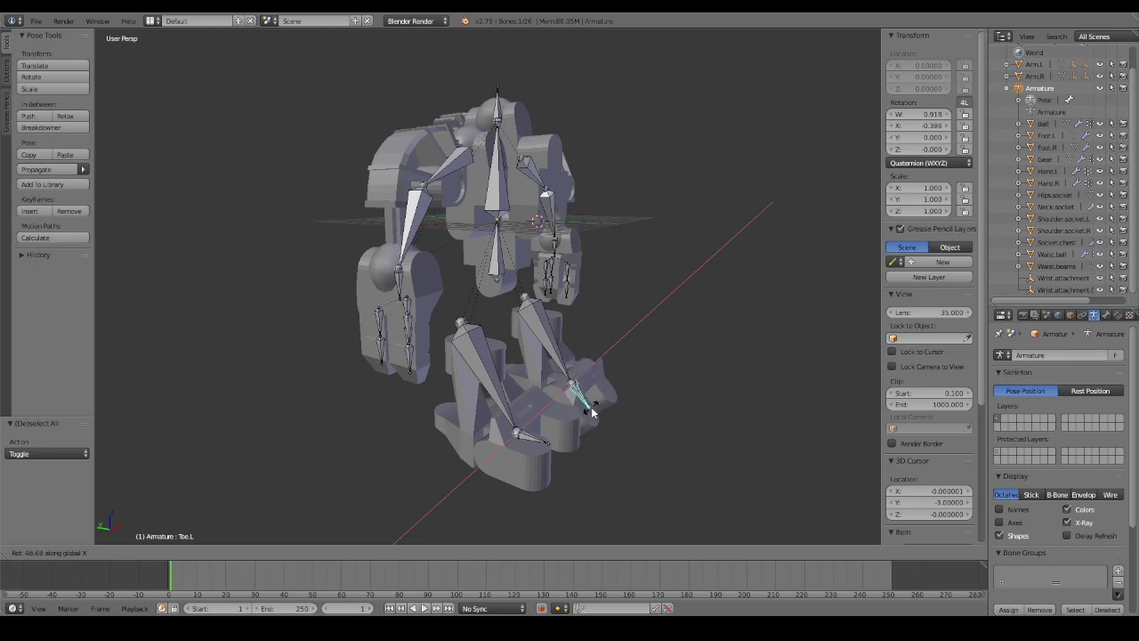
key(Escape)
key(ctrl+z)
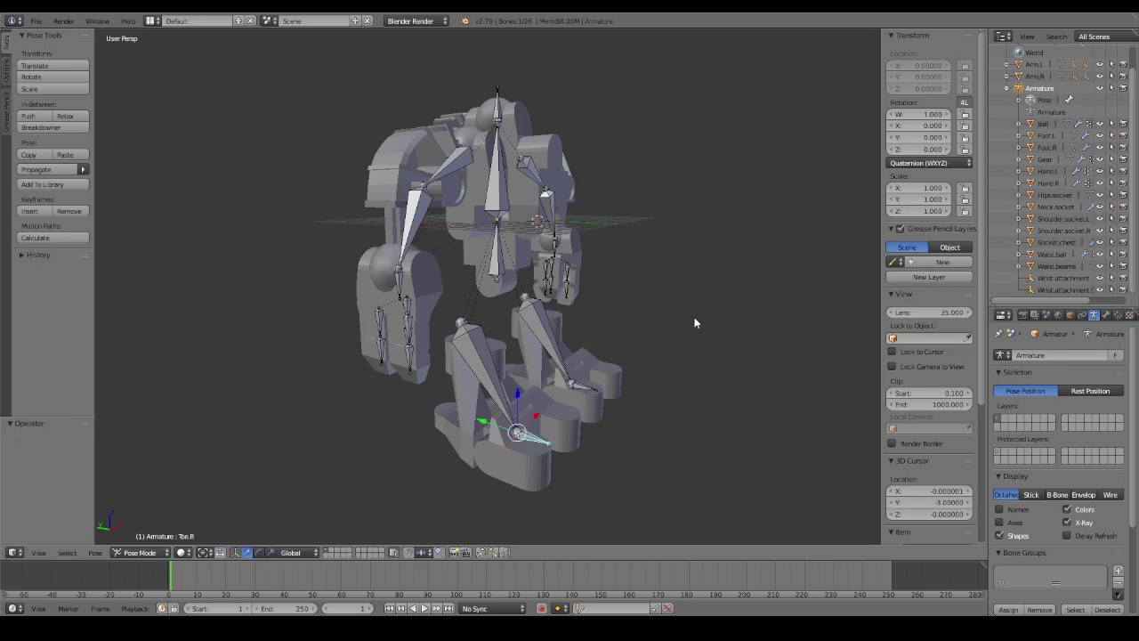
key(ctrl+z)
key(ctrl+z)
middle_drag(694, 317, 664, 325)
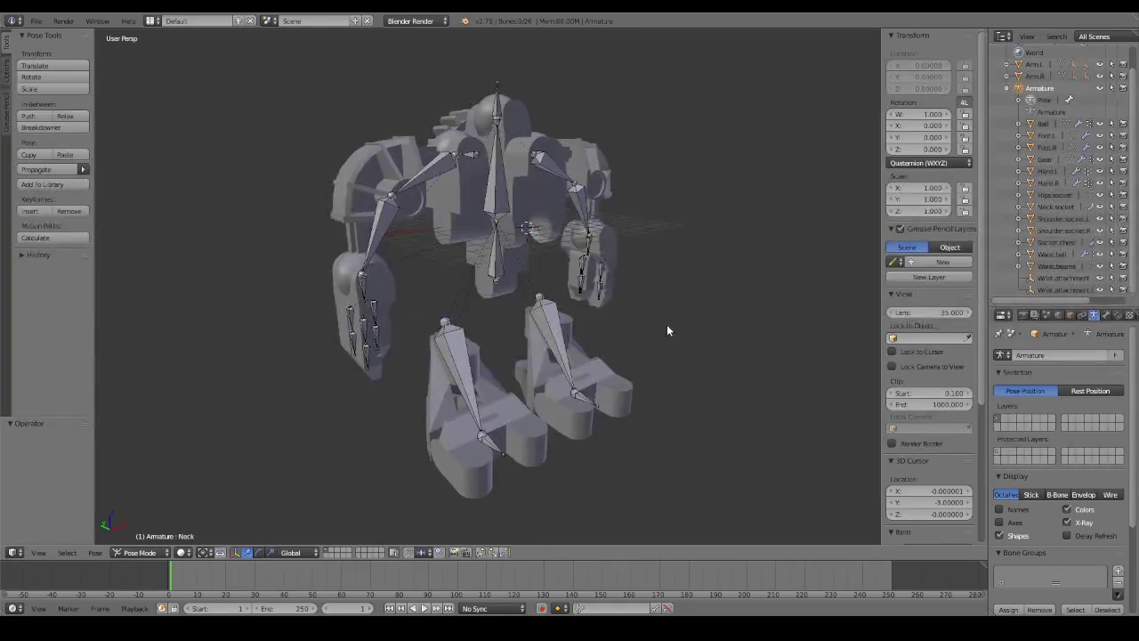
key(space)
key(Escape)
key(a)
key(ctrl+q)
key(Escape)
mouse_move(685, 228)
middle_down()
mouse_move(585, 178)
mouse_move(625, 156)
mouse_move(425, 165)
mouse_move(783, 169)
mouse_move(336, 162)
middle_up()
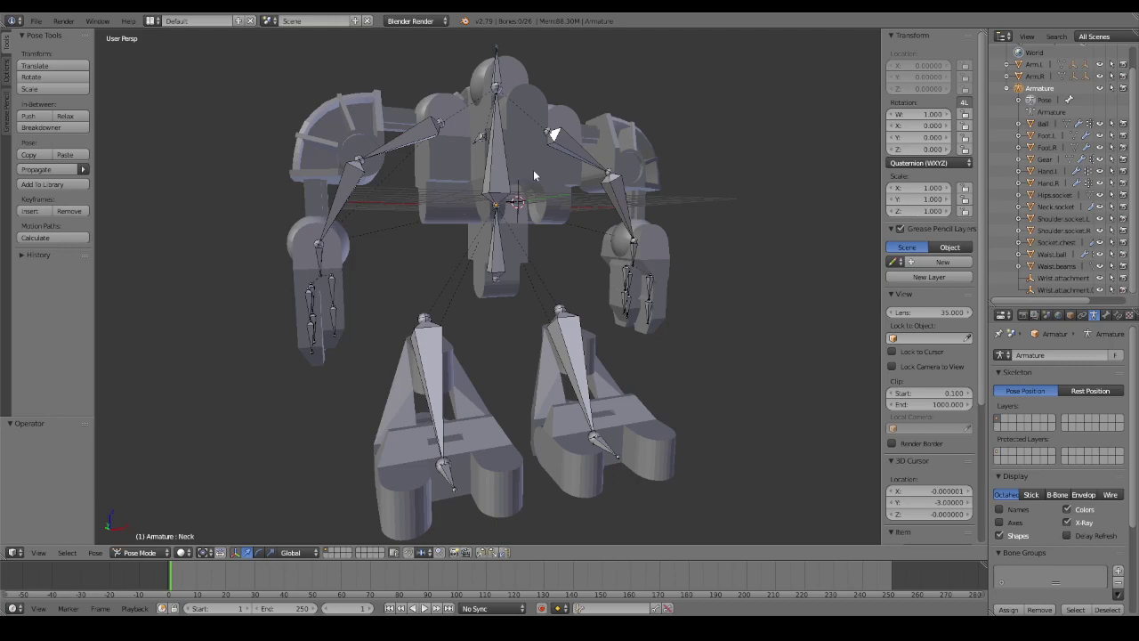
mouse_move(436, 170)
middle_down()
mouse_move(556, 147)
mouse_move(445, 161)
mouse_move(698, 155)
mouse_move(467, 165)
mouse_move(400, 153)
mouse_move(302, 196)
mouse_move(412, 181)
mouse_move(724, 190)
mouse_move(427, 176)
mouse_move(447, 169)
mouse_move(765, 187)
mouse_move(368, 167)
mouse_move(424, 167)
mouse_move(461, 185)
mouse_move(451, 185)
mouse_move(470, 203)
middle_up()
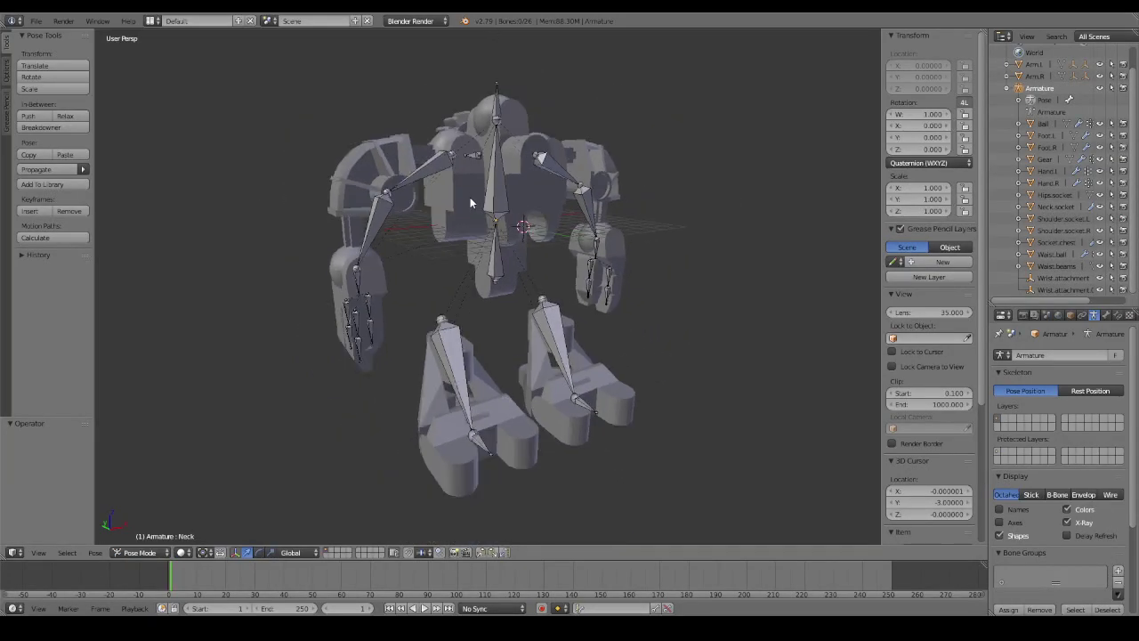